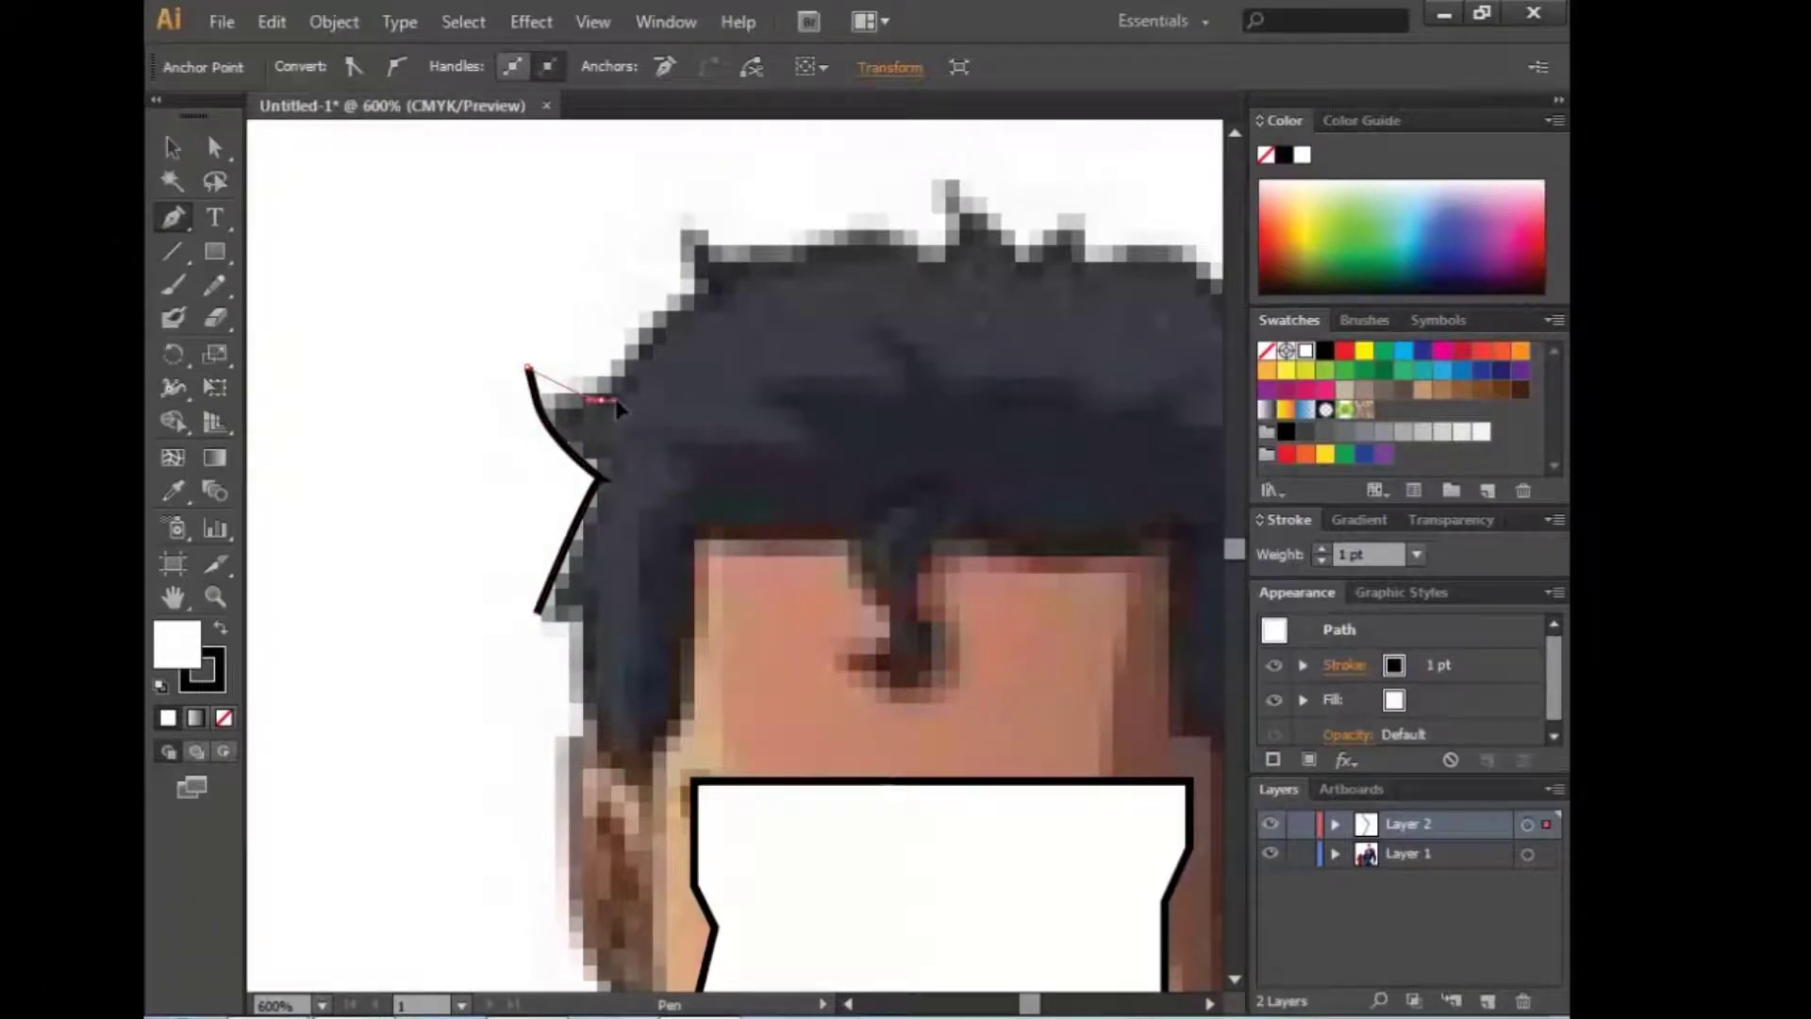
Step: Trace the hair's spikes with Pen anchors from the top-left tip across to the right edge
left_click(694, 285)
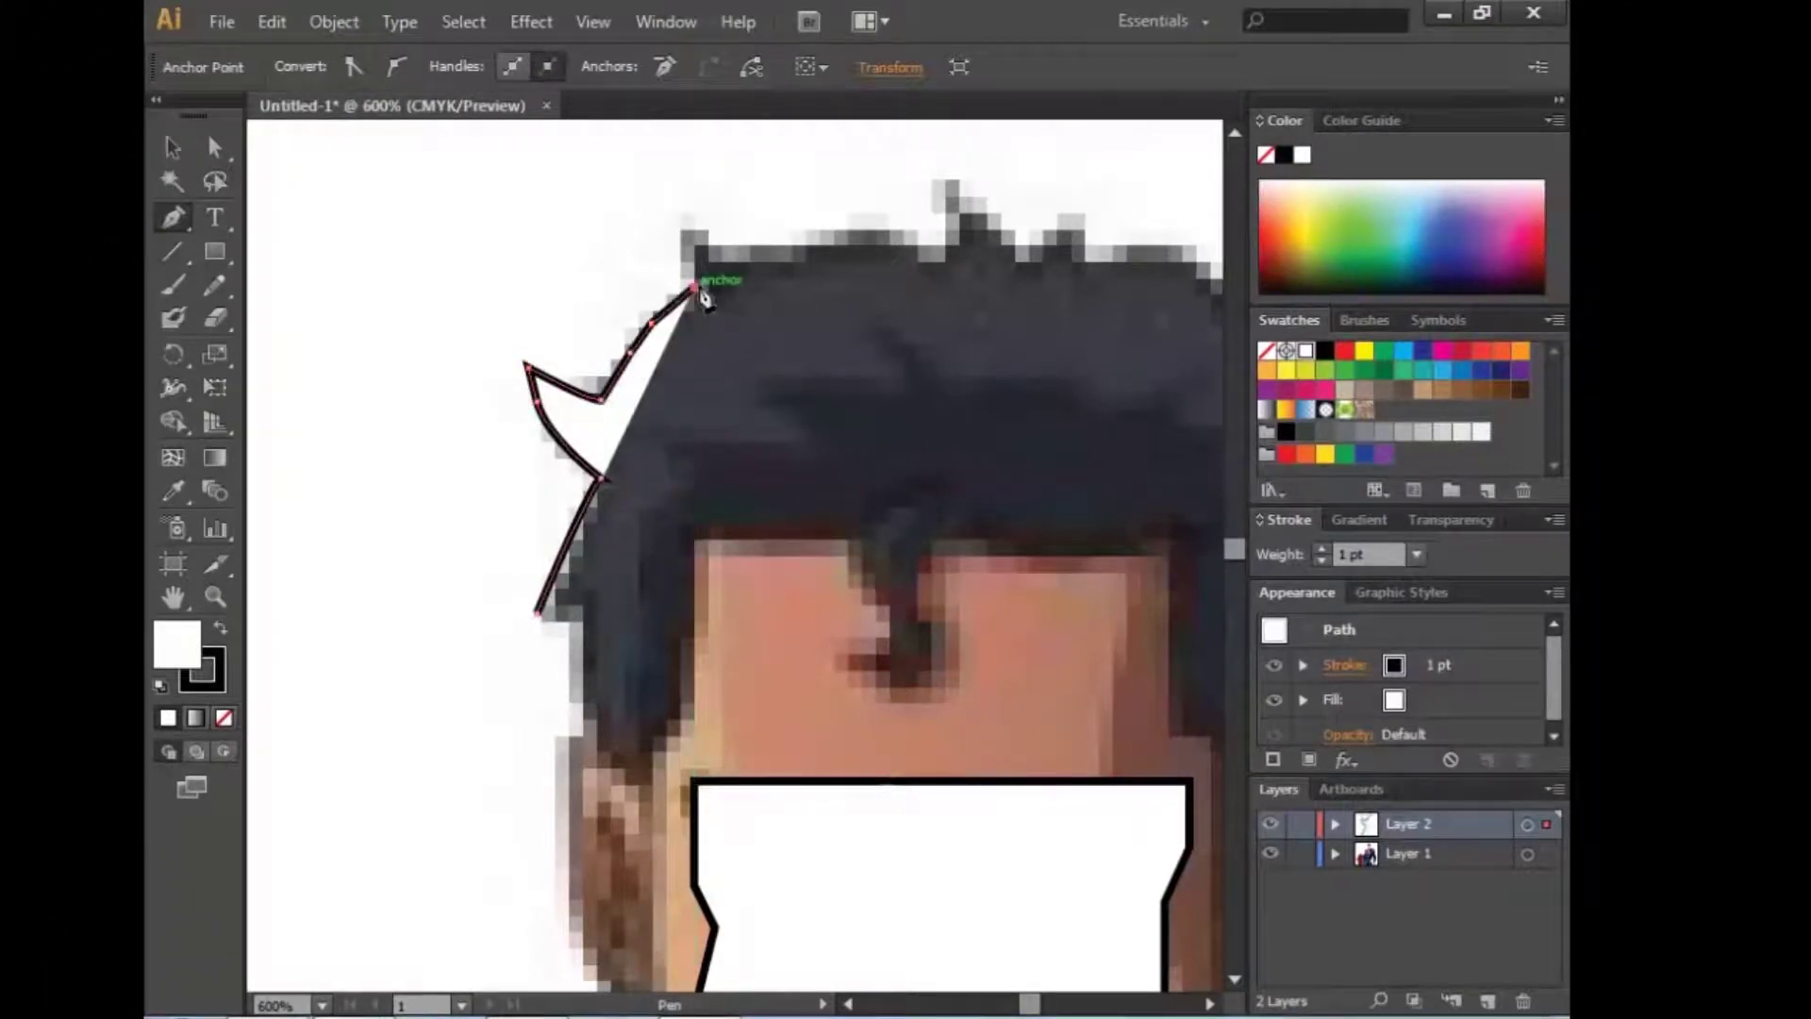
scroll(687, 181, "up", 3)
mouse_move(687, 422)
left_mouse_down()
mouse_move(738, 566)
mouse_move(970, 525)
mouse_move(901, 458)
left_mouse_up()
left_click_drag(1037, 557, 1060, 540)
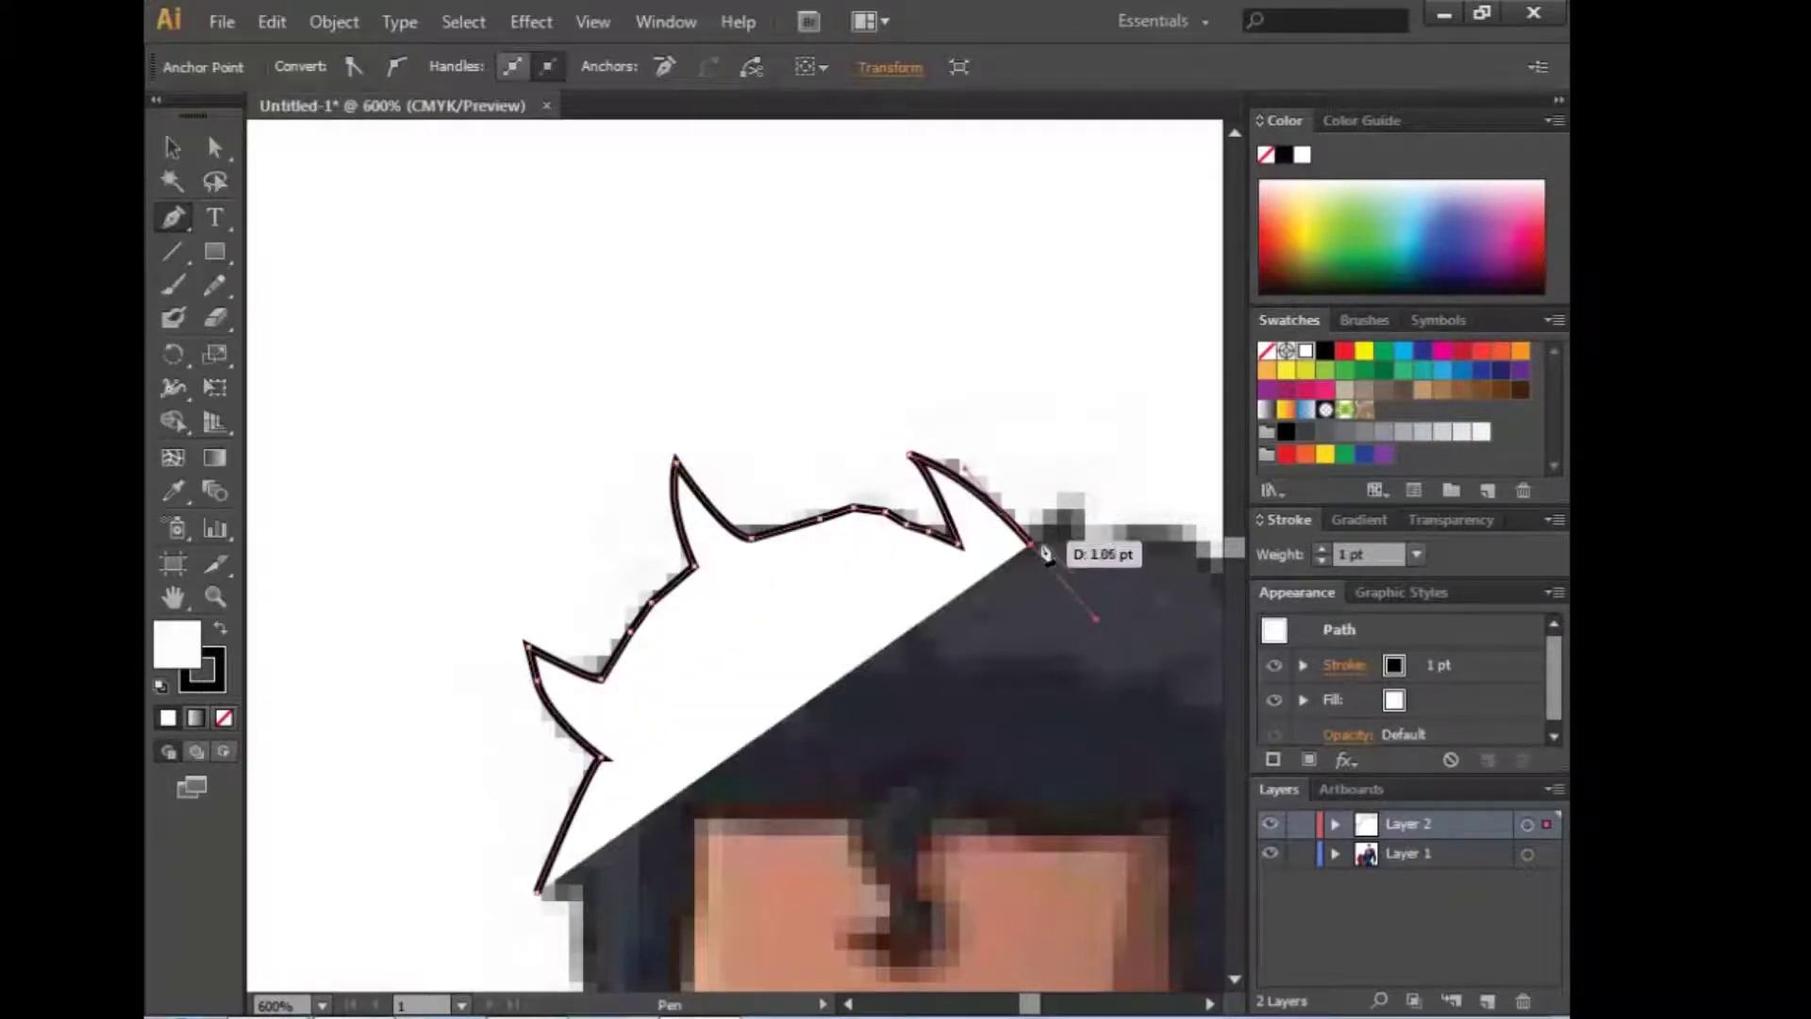
left_click_drag(1069, 455, 1073, 464)
left_click(1091, 555)
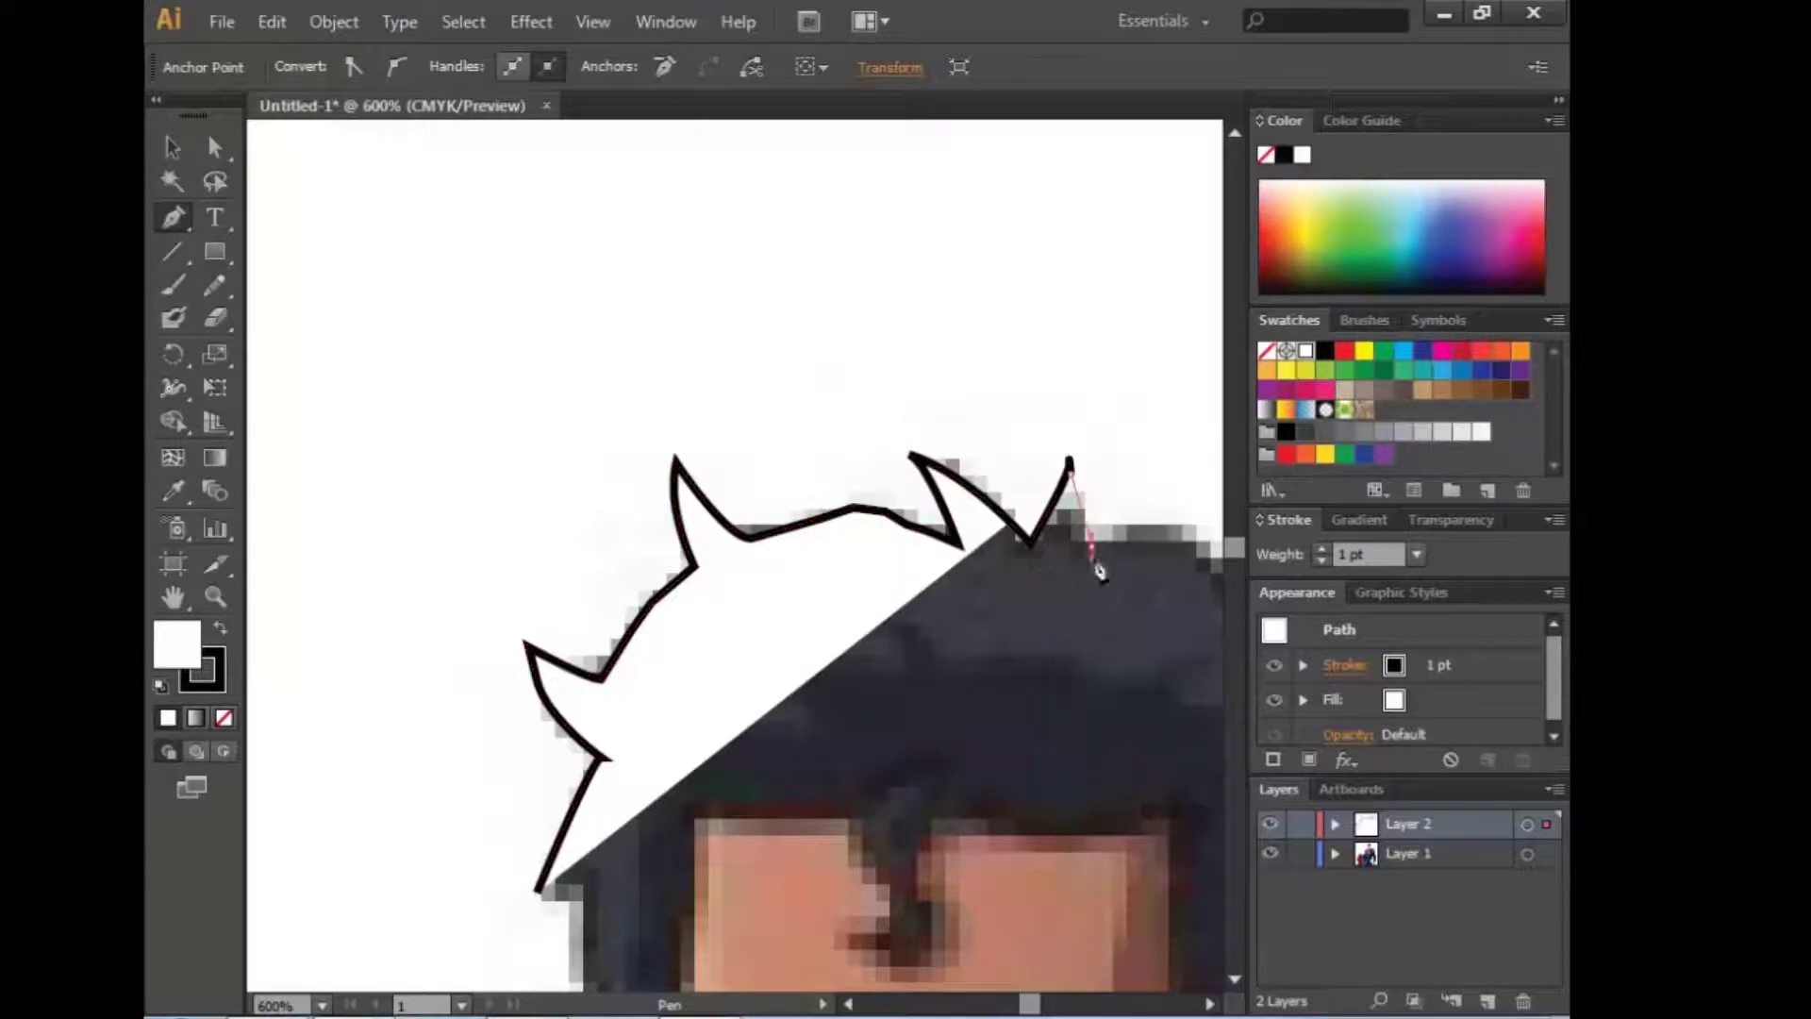
left_click_drag(972, 425, 1087, 564)
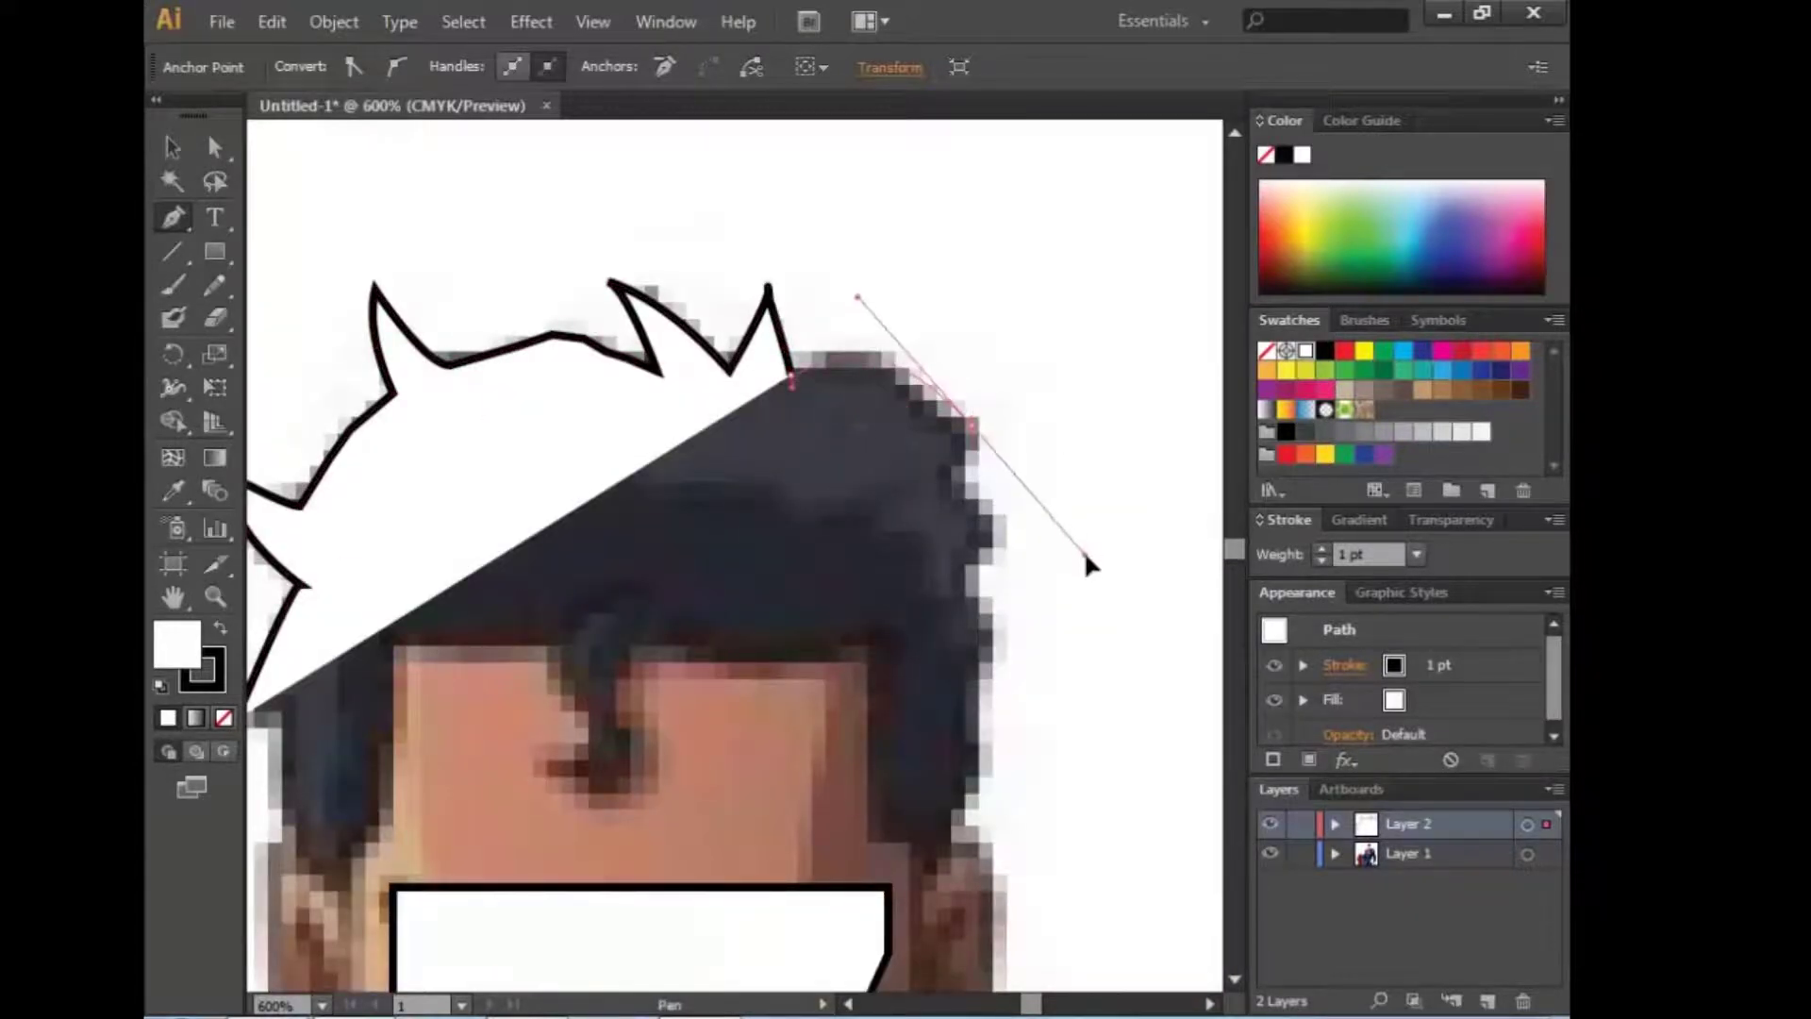
left_click(998, 465)
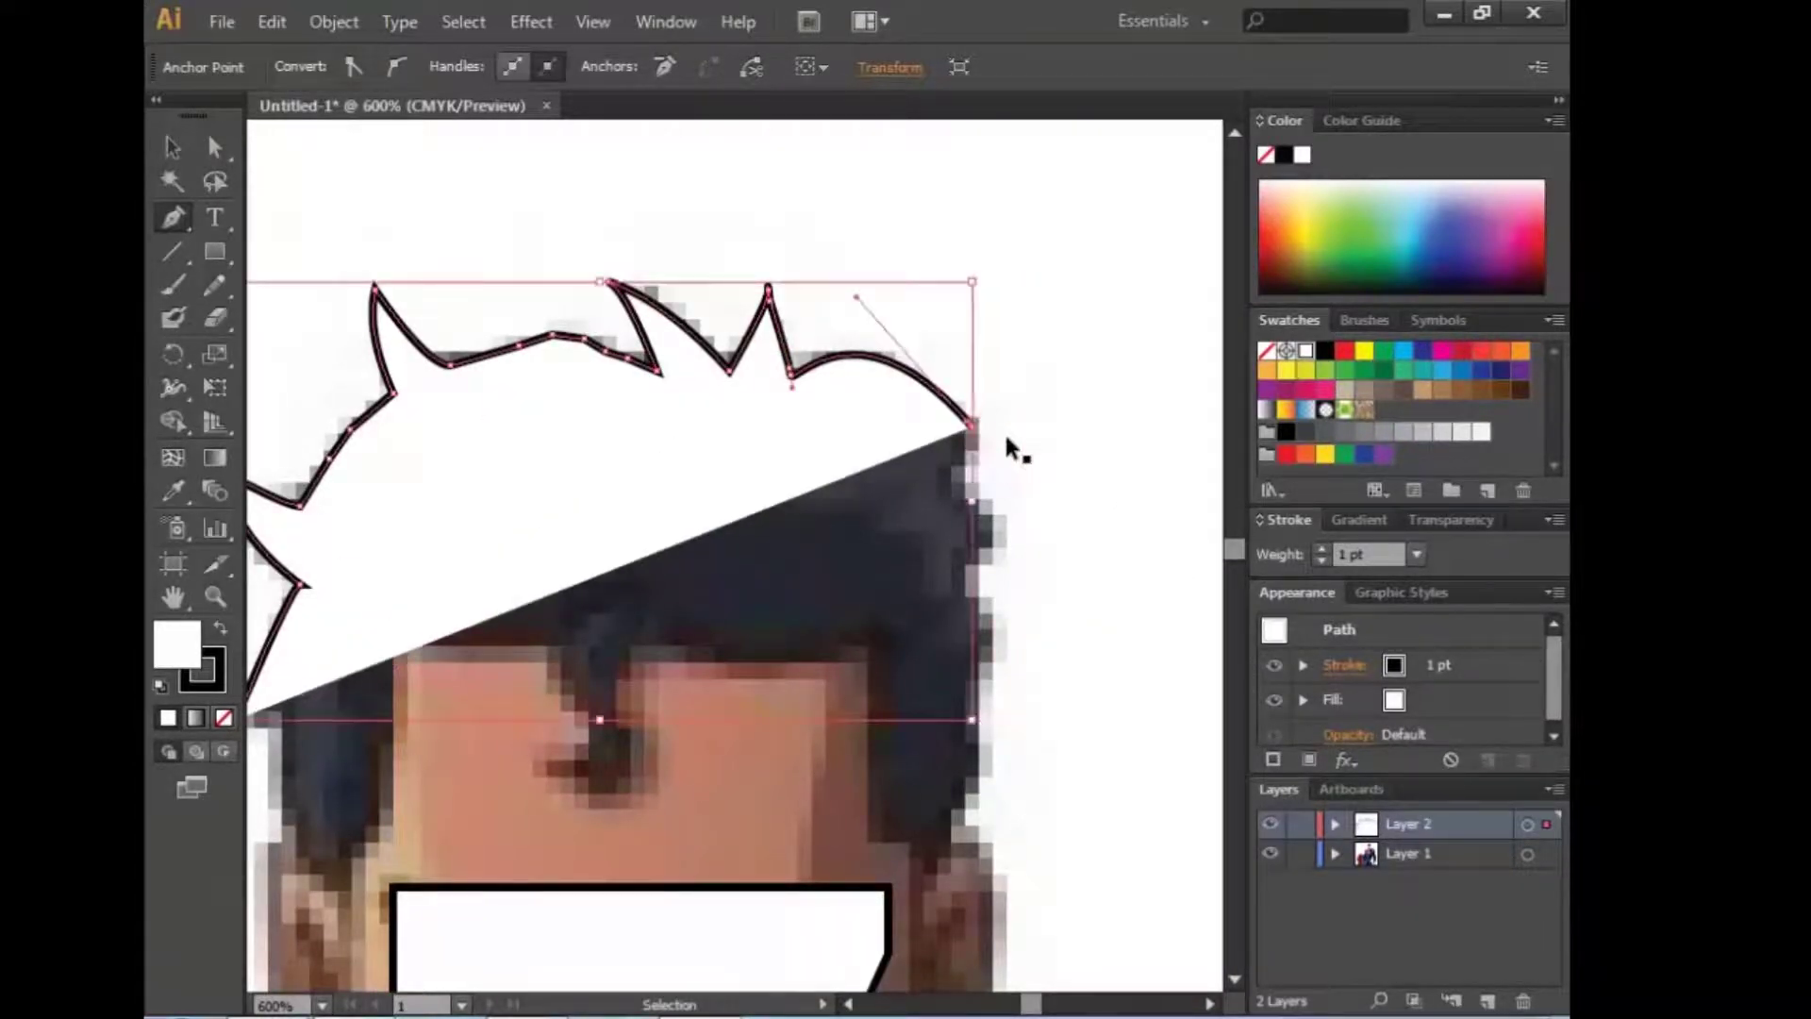
Step: Continue the hair outline with sharp corner points down the head's right side
left_click(972, 424)
left_click(959, 469)
left_click(989, 514)
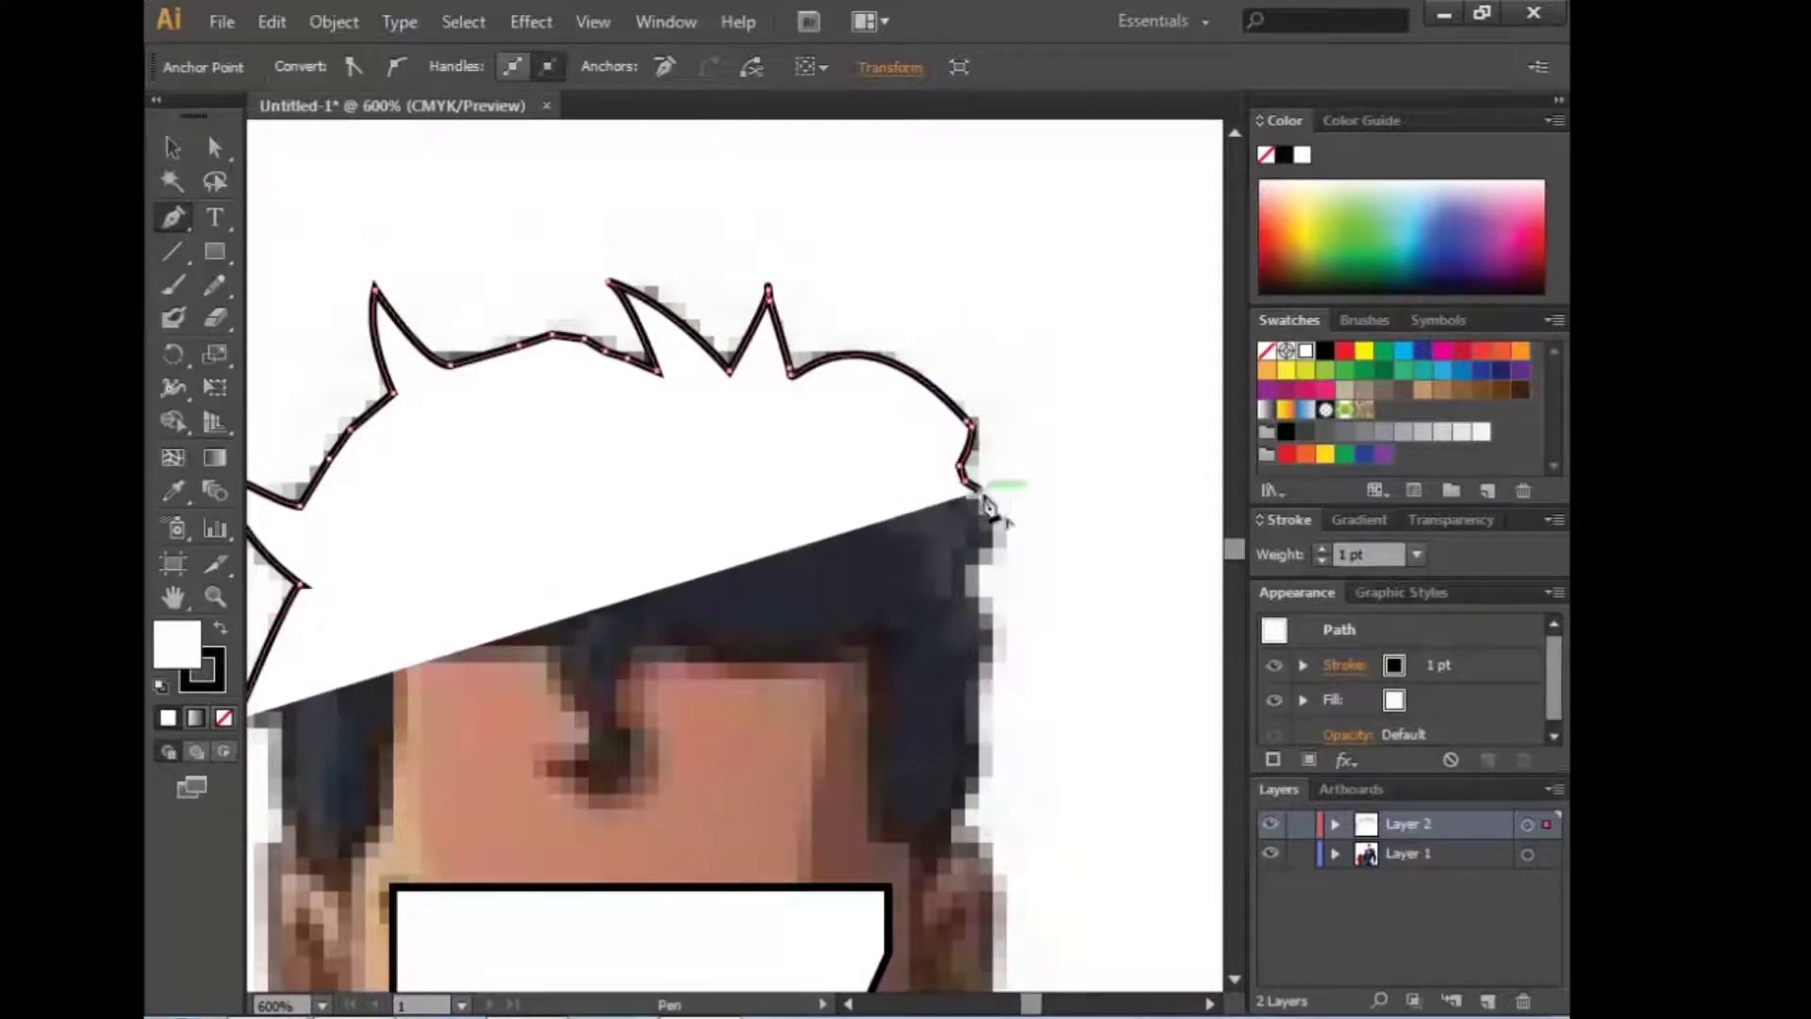
left_click(1000, 546)
left_click(957, 569)
left_click(986, 618)
Step: Extend the outline down the hair's side toward the ear and the neck
left_click(974, 698)
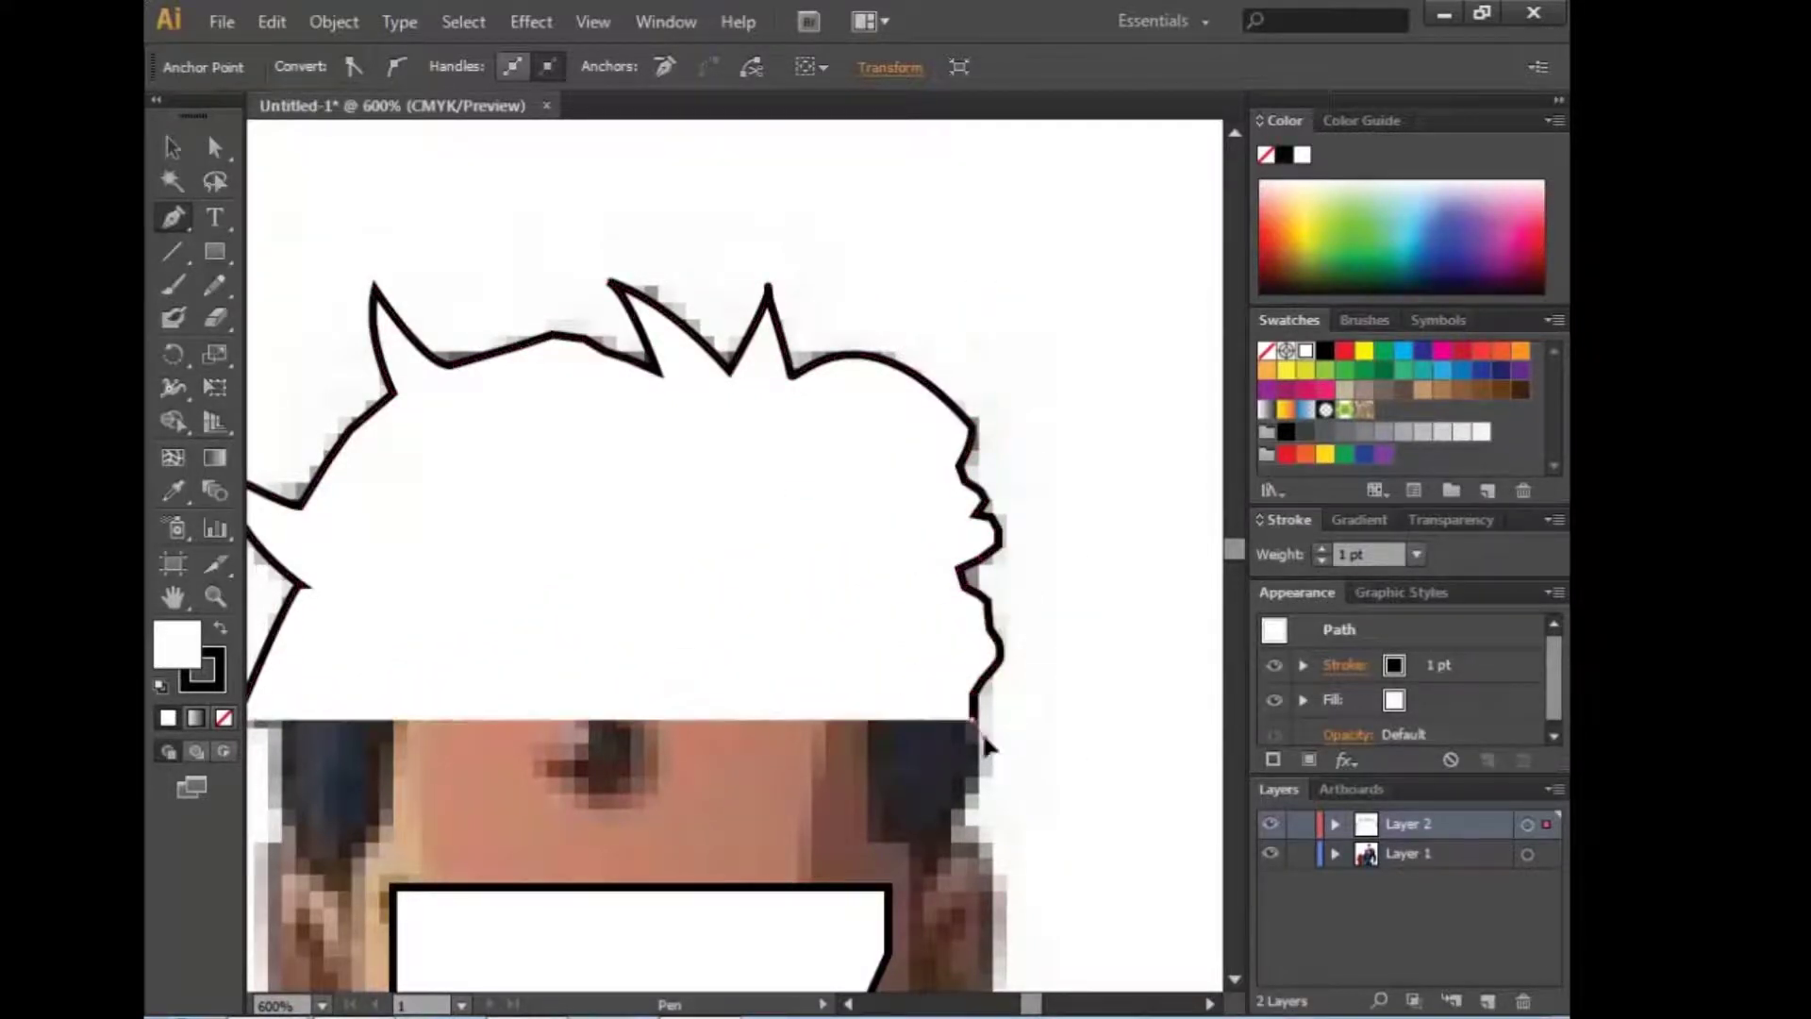
left_click(986, 754)
left_click(981, 811)
scroll(1059, 558, "down", 5)
left_click(860, 491)
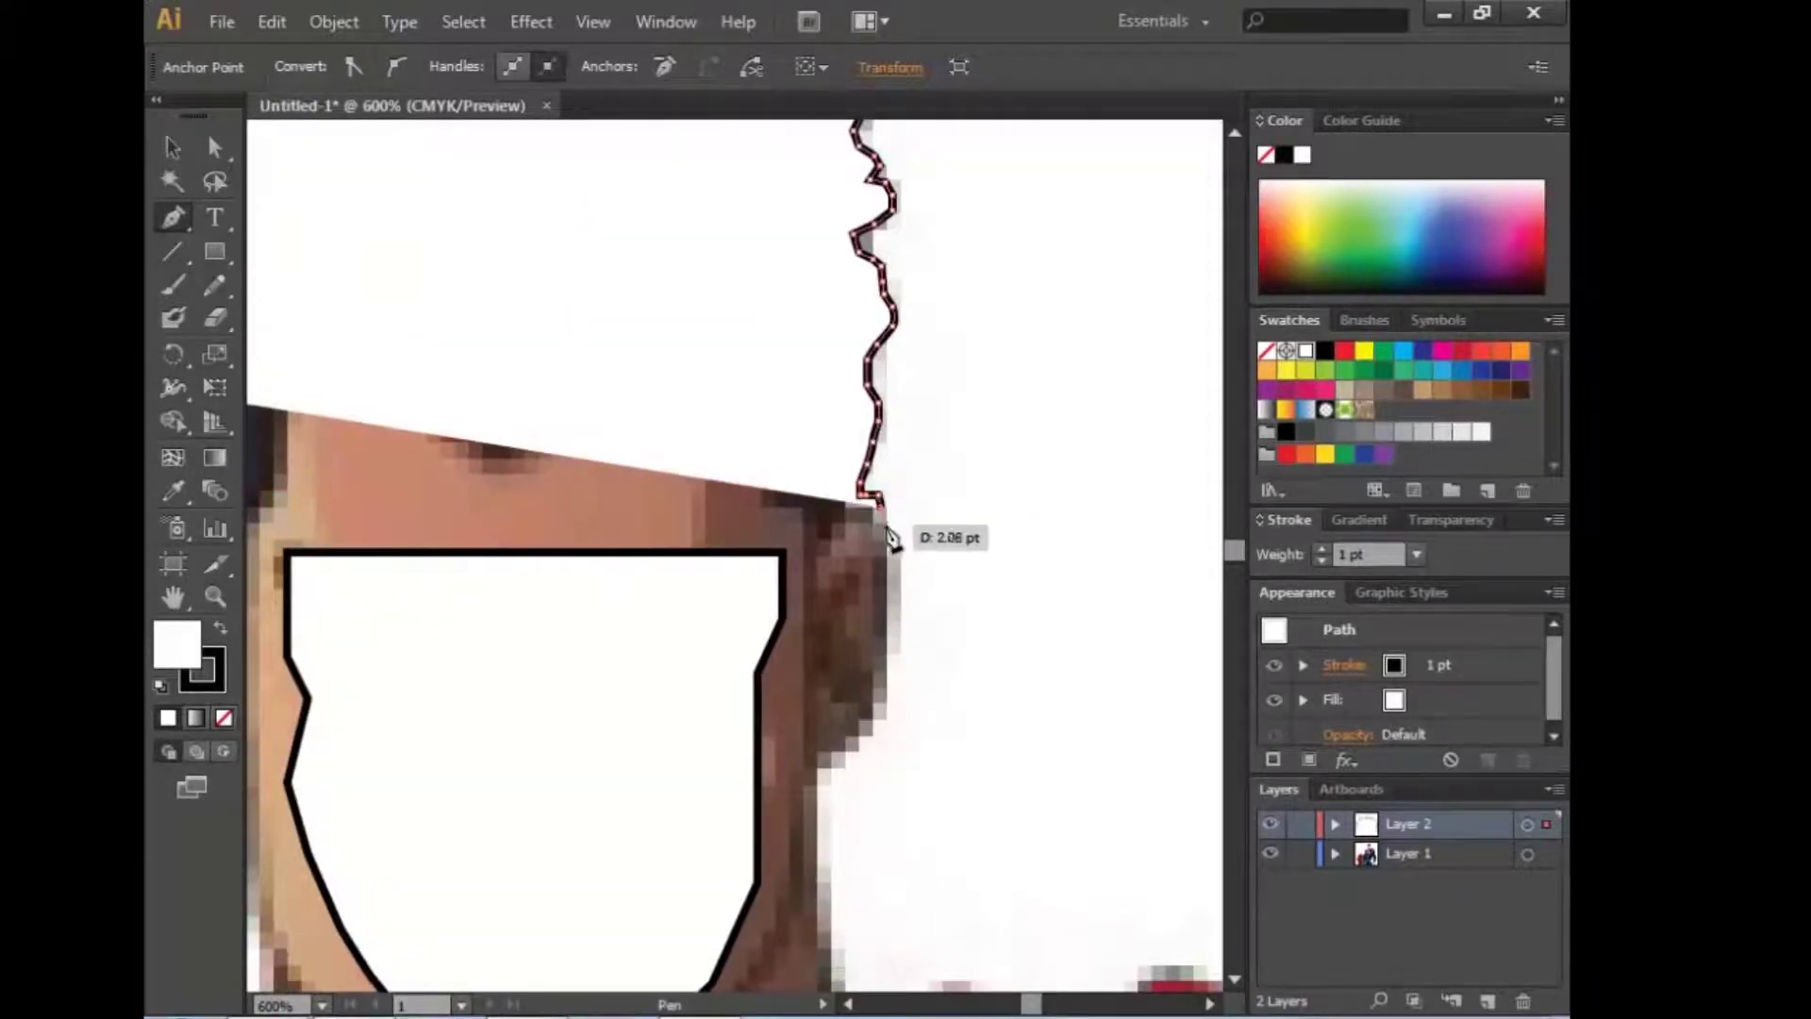
left_click(892, 566)
left_click(897, 613)
left_click(894, 665)
left_click(866, 723)
left_click(819, 762)
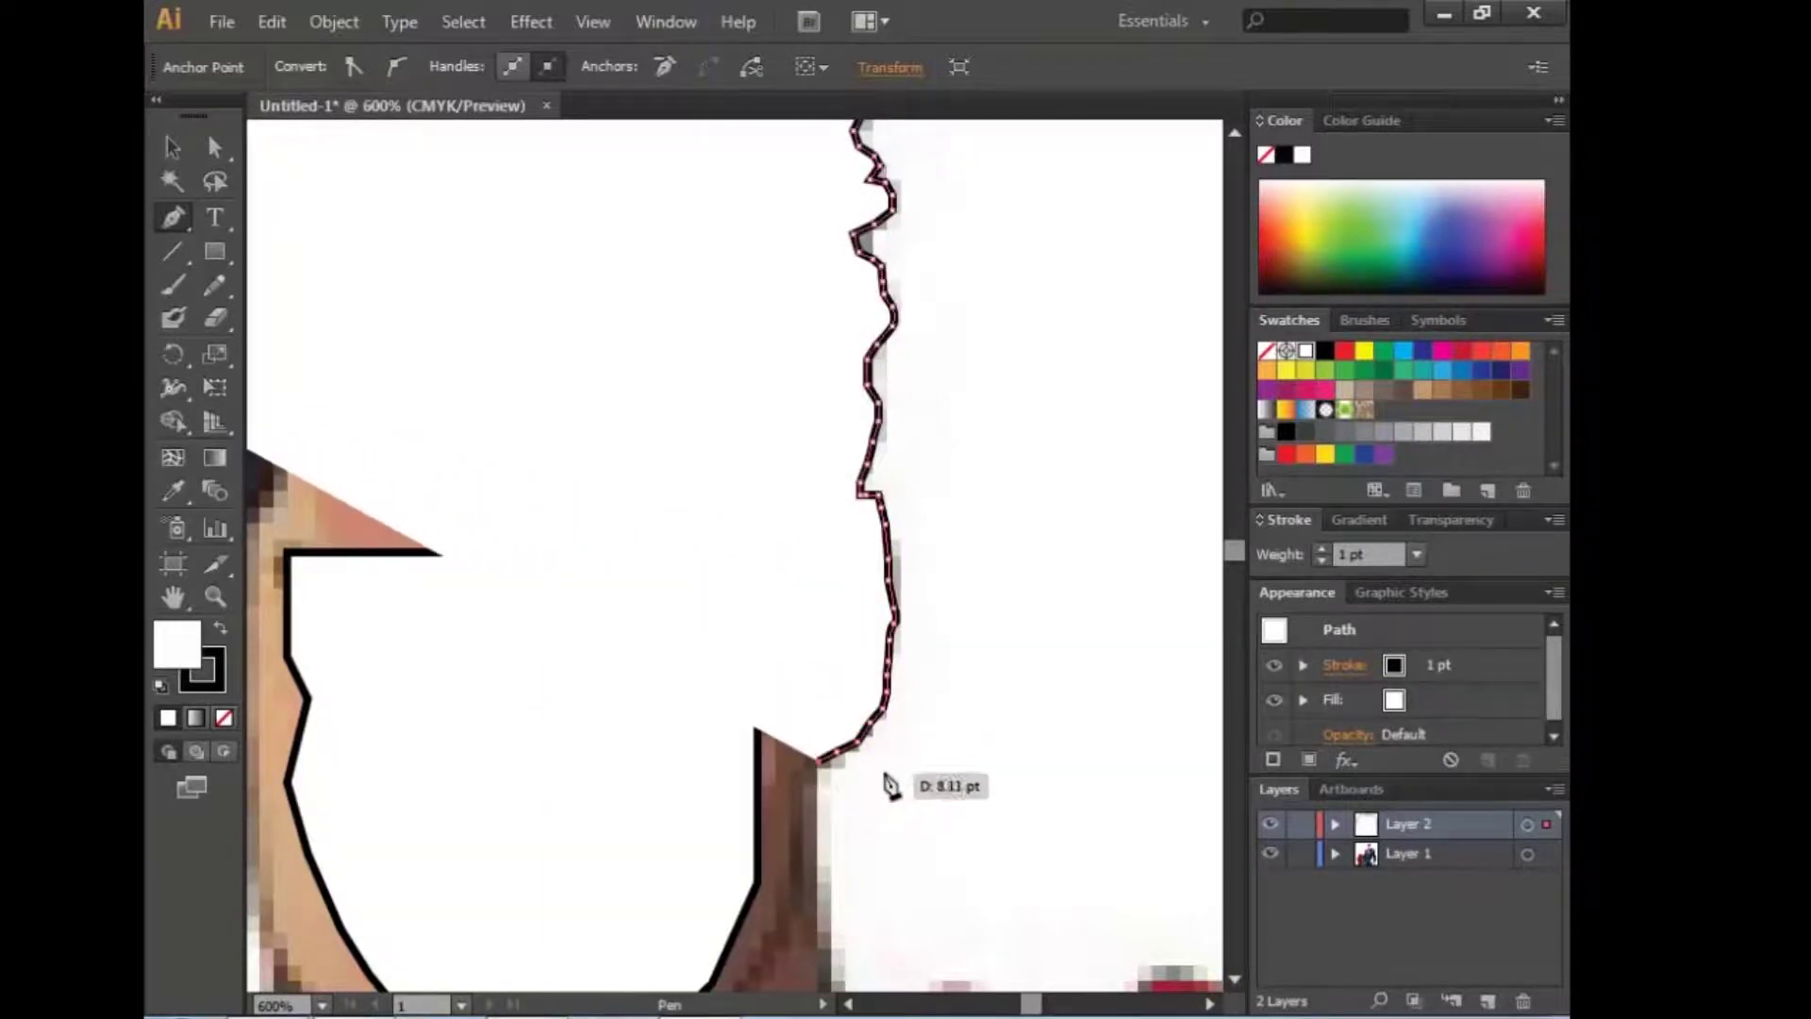
scroll(830, 755, "down", 5)
Step: Trace down the neck and along the top of the shoulder
left_click(724, 387)
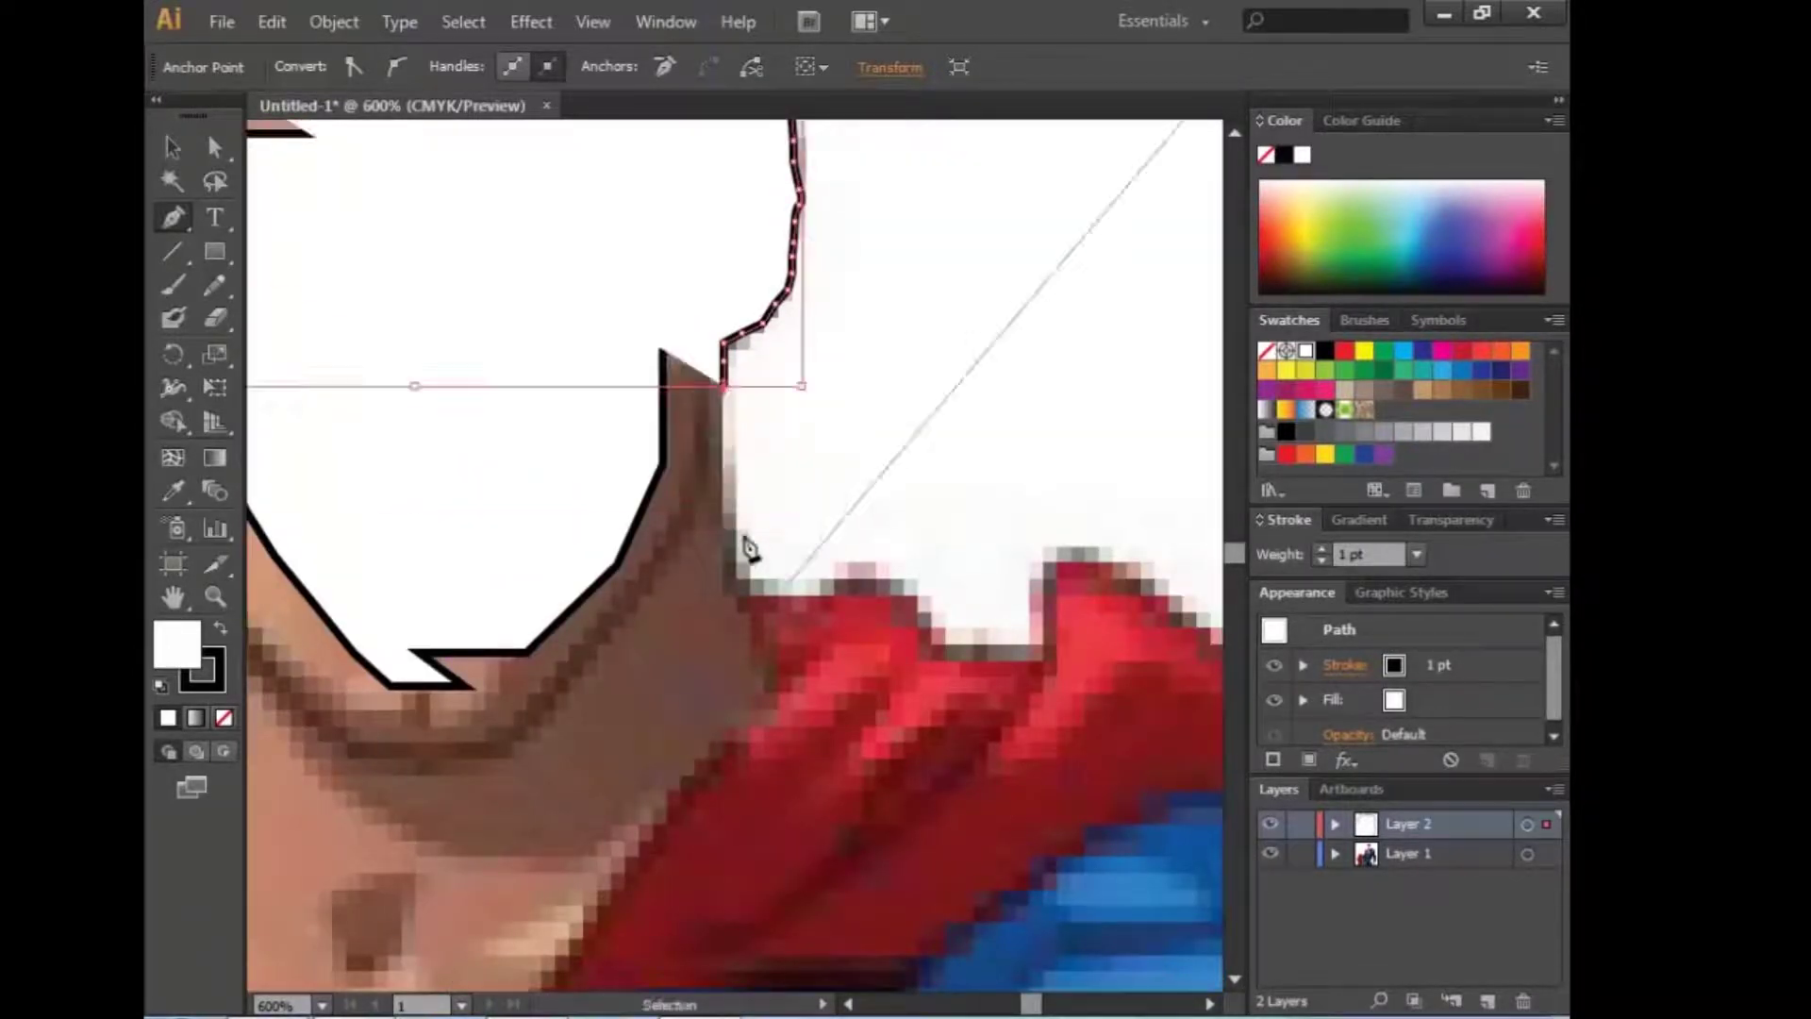
left_click(742, 582)
left_click(800, 591)
left_click(847, 566)
left_click(878, 563)
left_click(912, 592)
left_click(936, 637)
left_click(1017, 651)
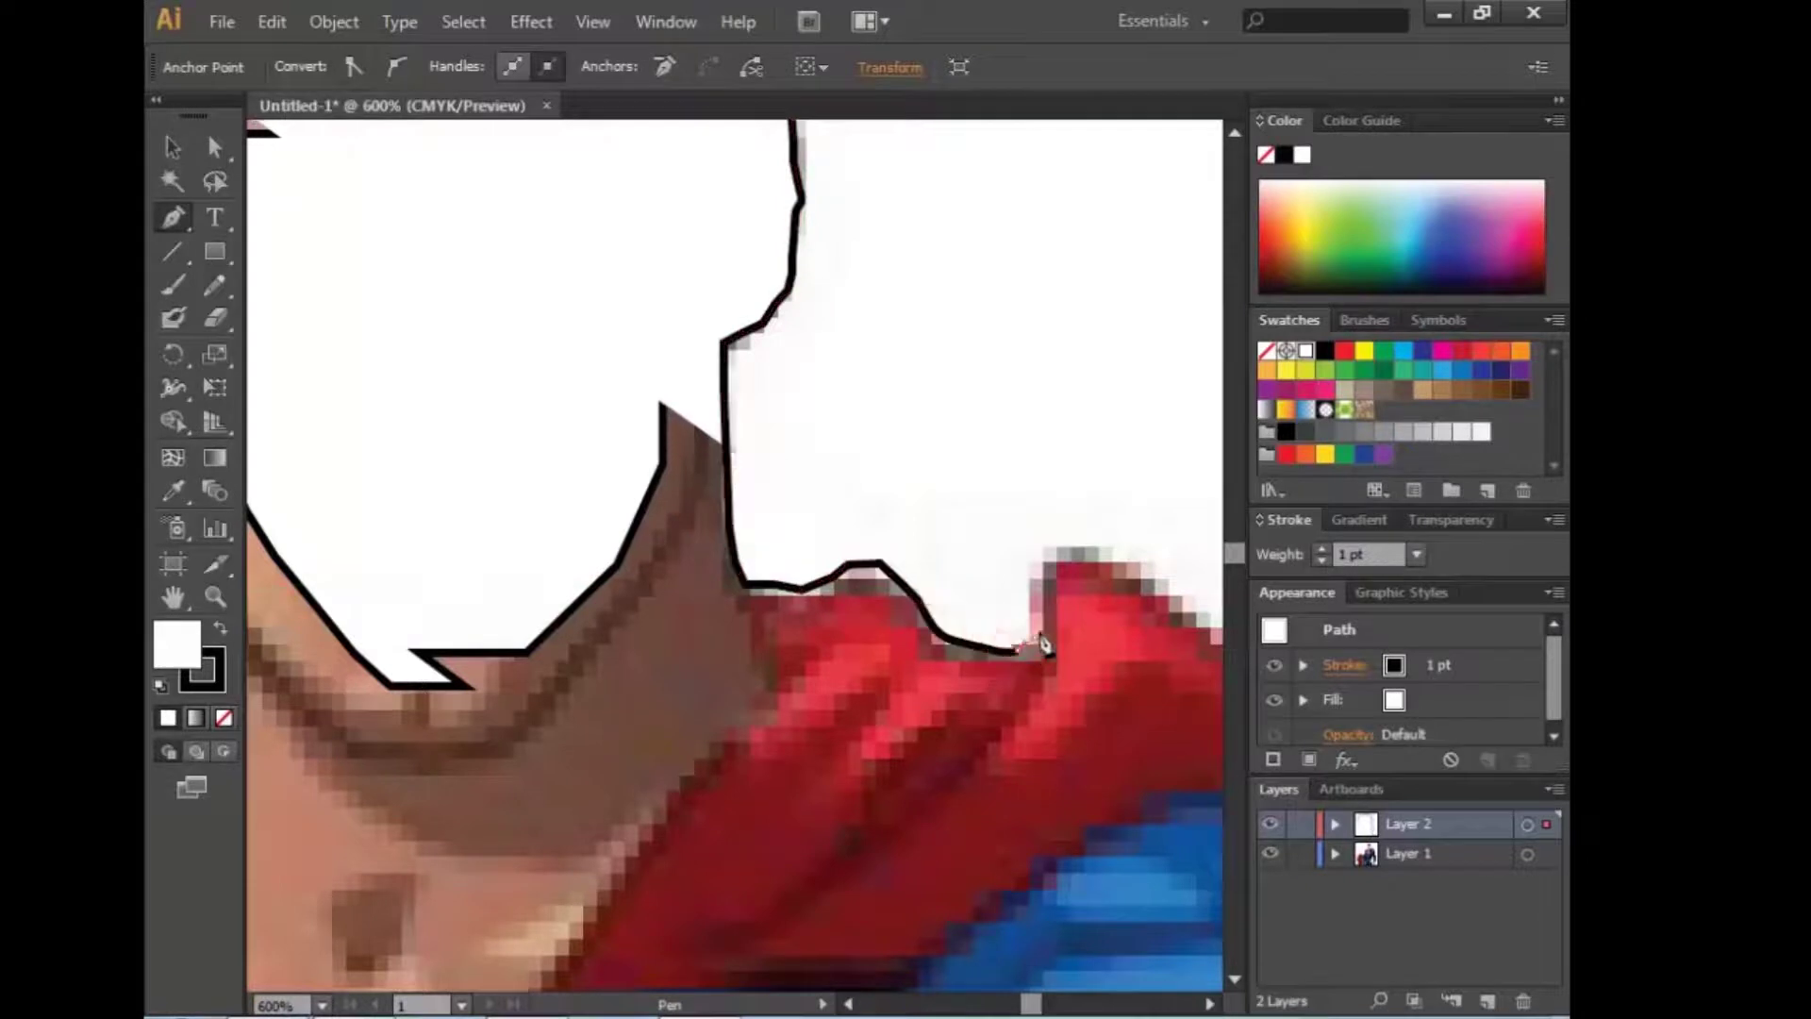
scroll(1118, 564, "down", 5)
Step: Curve the outline around the red shoulder tip and down the blue shoulder and upper arm
left_click(641, 439)
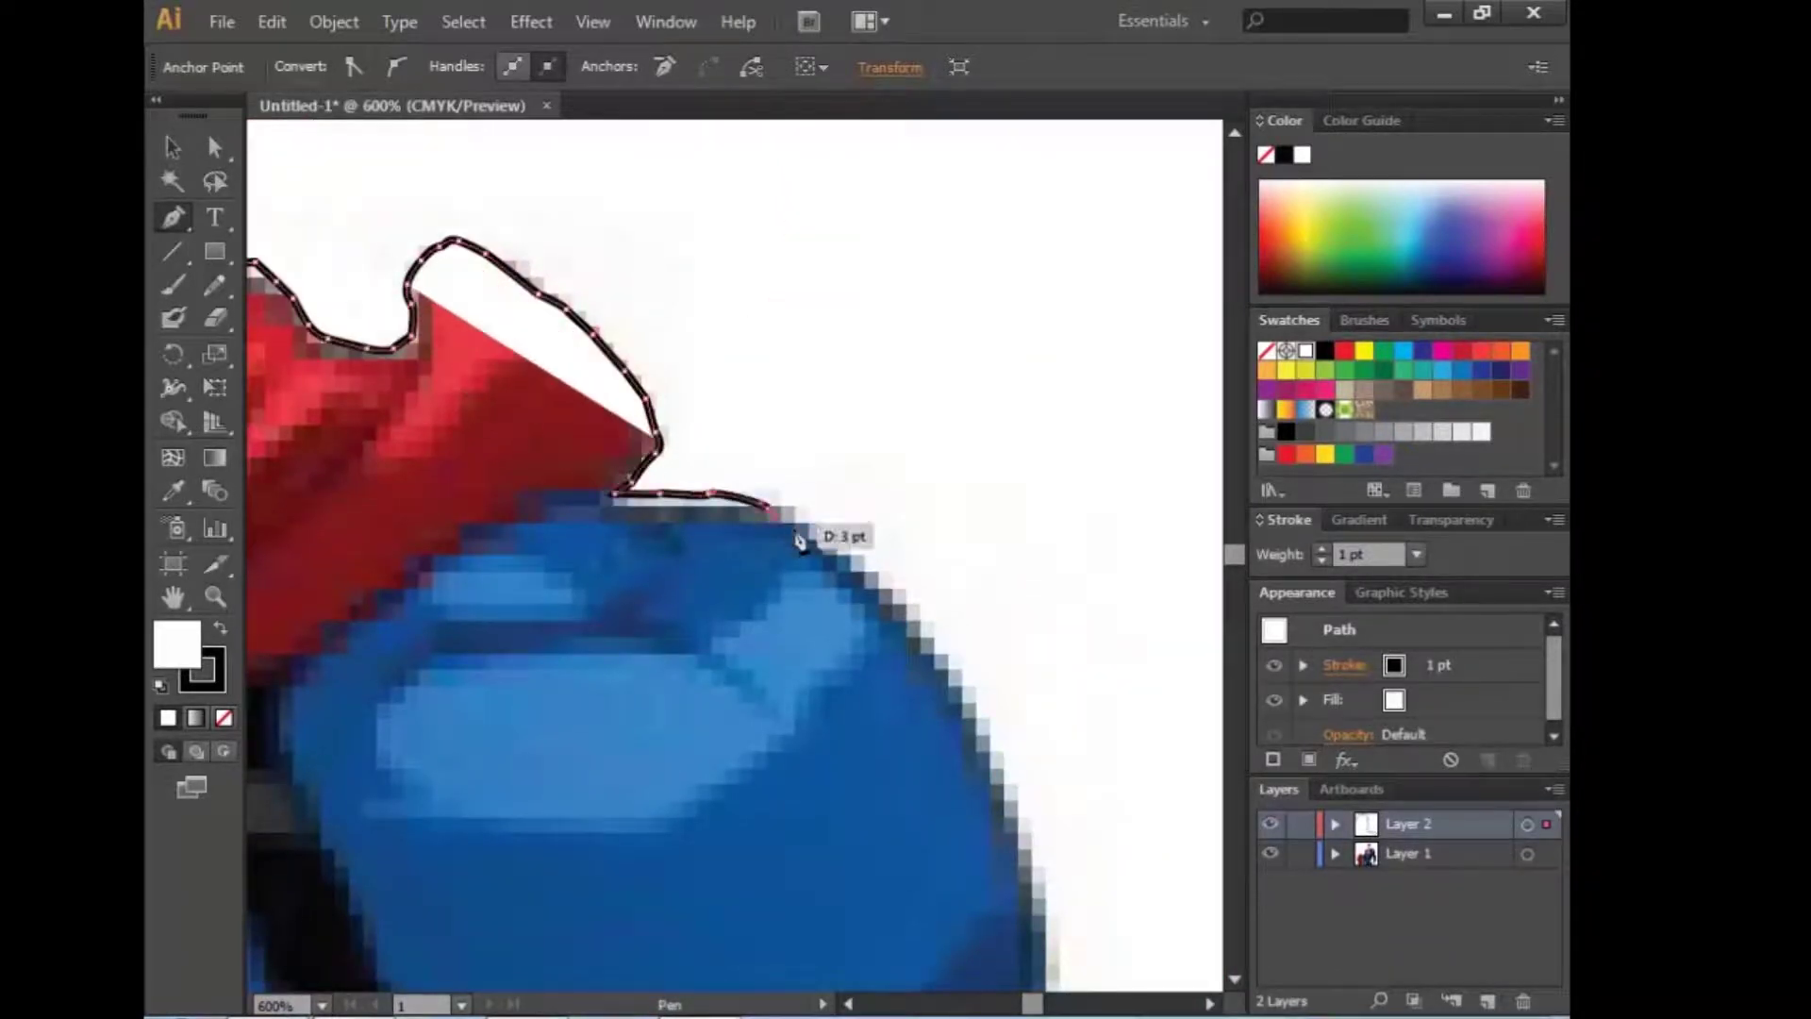
scroll(811, 533, "down", 3)
left_click(602, 347)
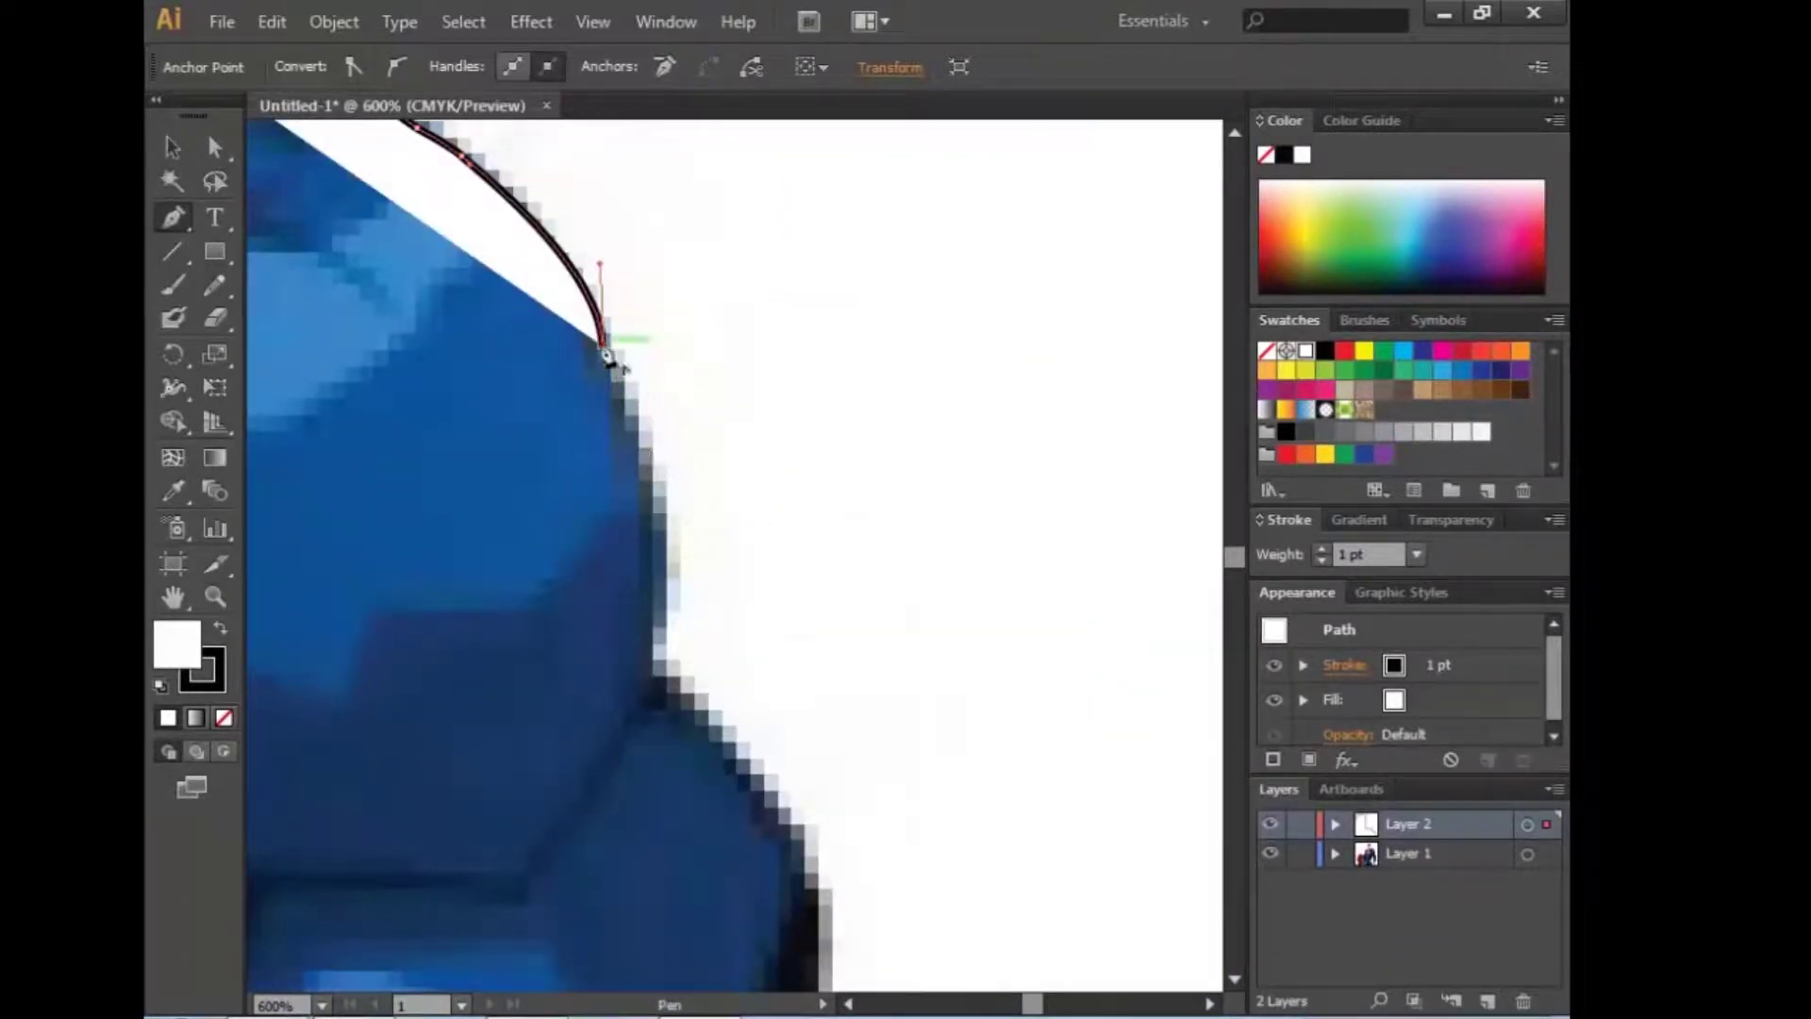
left_click_drag(642, 433, 660, 497)
left_click_drag(619, 722, 765, 498)
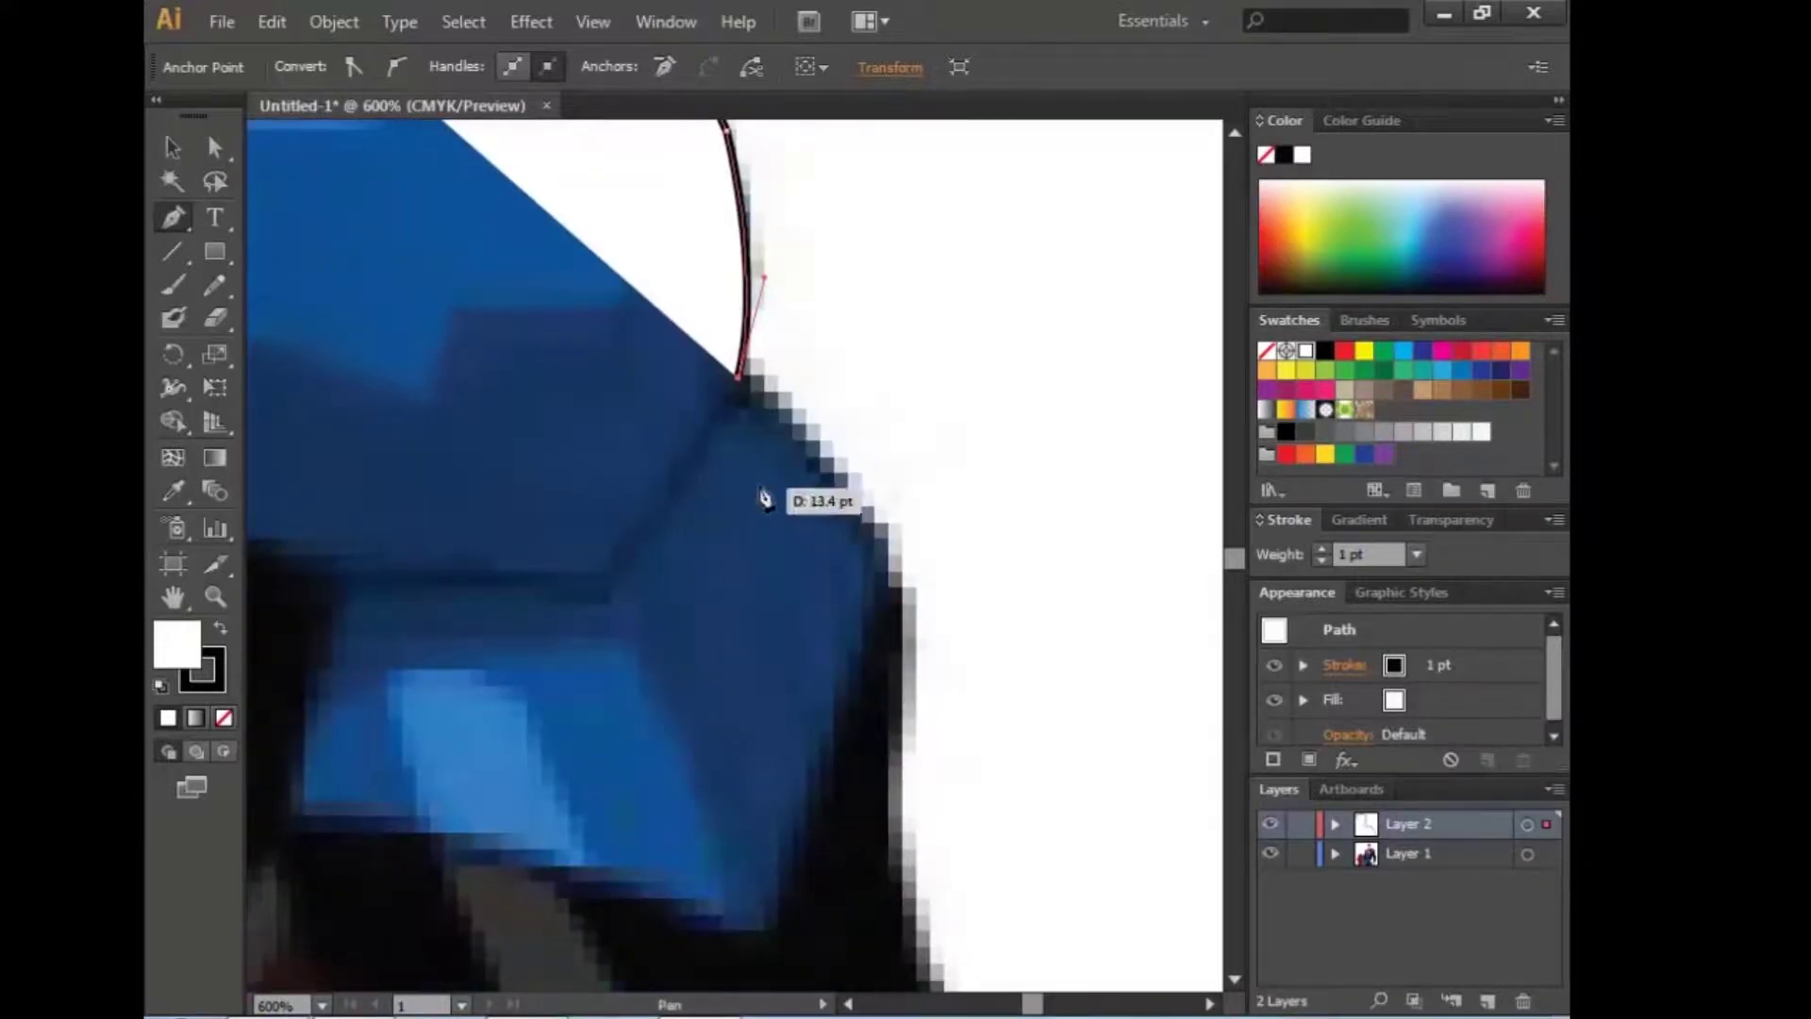
scroll(887, 651, "down", 3)
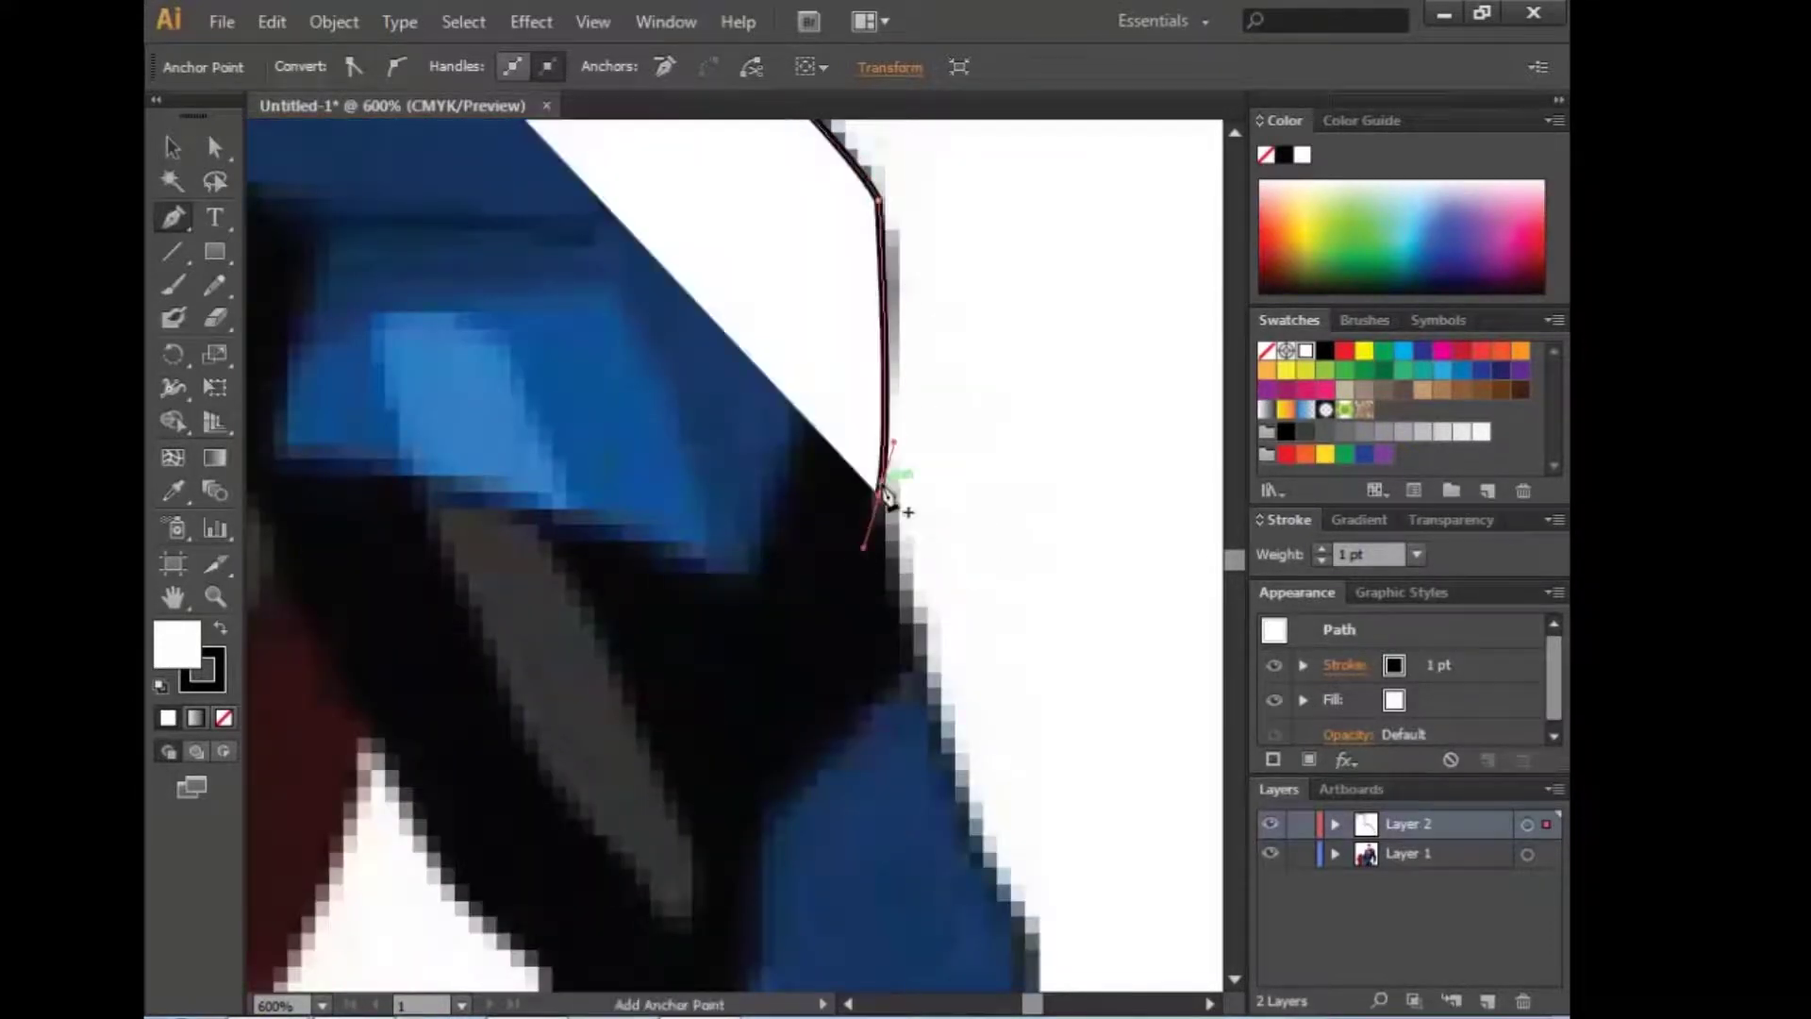
scroll(920, 660, "down", 3)
left_click_drag(896, 566, 934, 665)
scroll(944, 641, "down", 5)
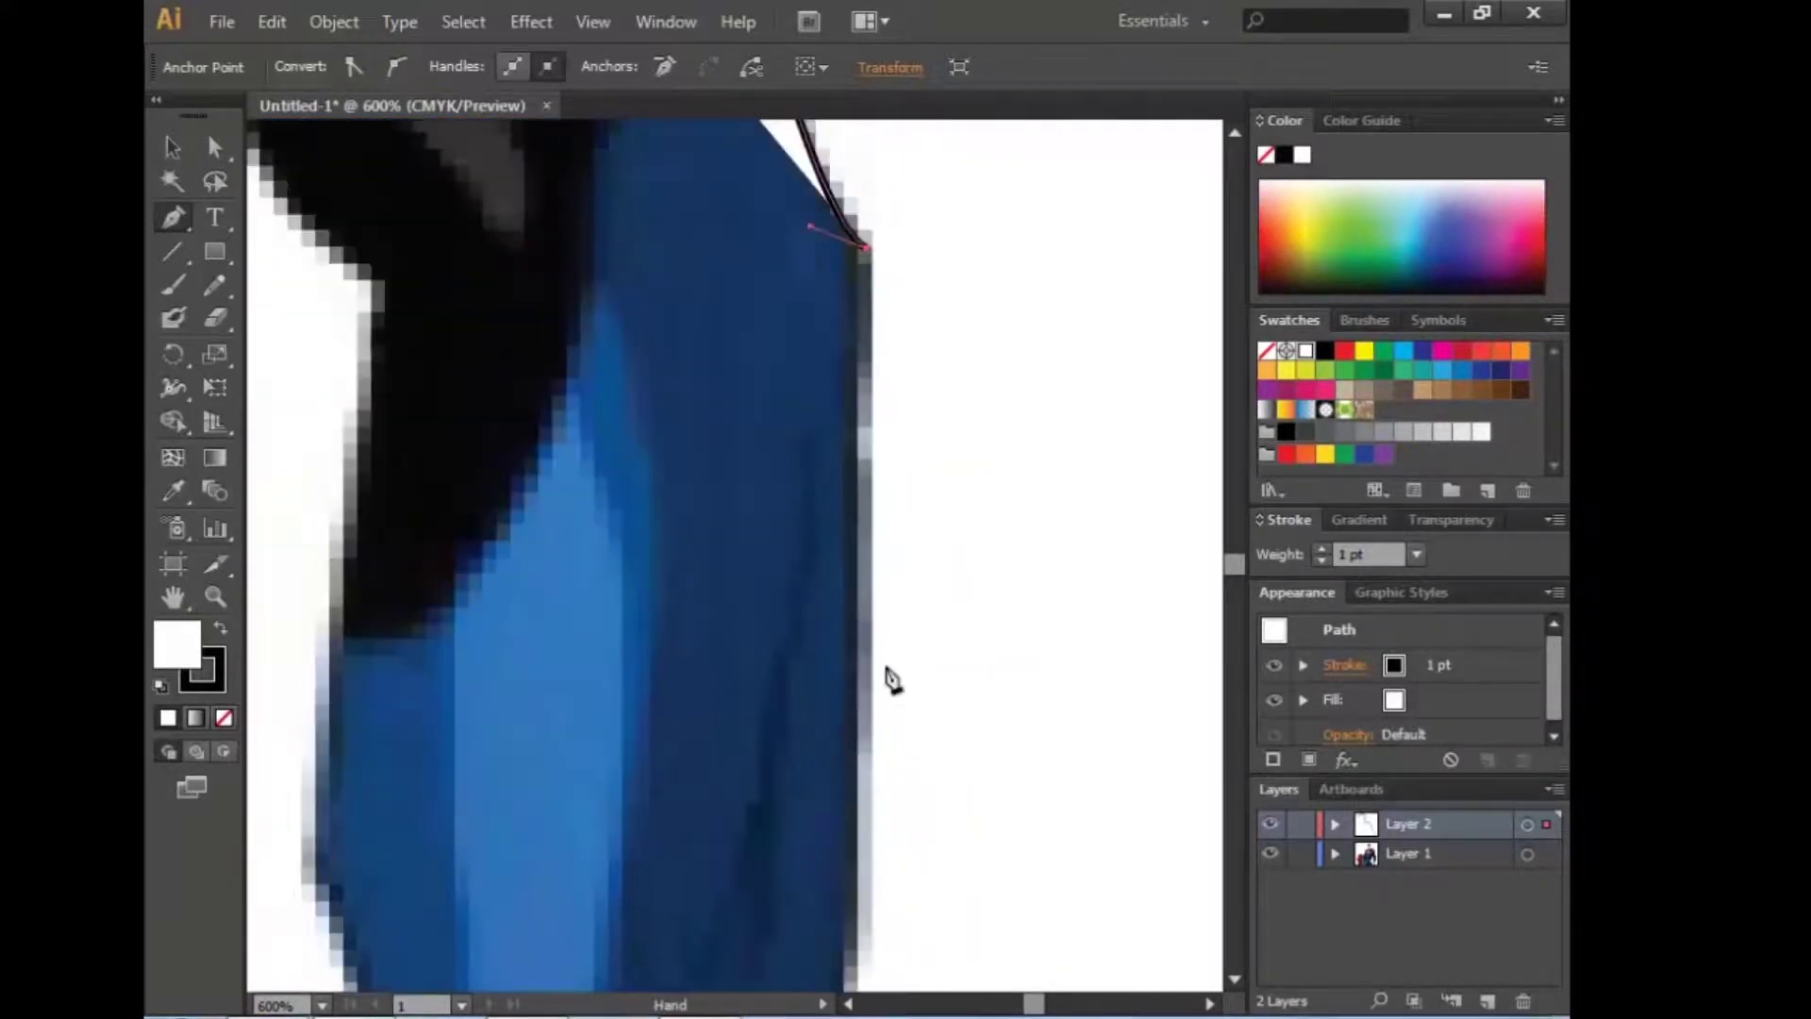
scroll(906, 720, "down", 3)
scroll(830, 585, "down", 3)
mouse_move(774, 440)
left_mouse_down()
mouse_move(728, 624)
mouse_move(772, 431)
left_mouse_up()
Step: Trace the hand's outer edge to the artboard bottom and set the shape's opacity to 50%
scroll(728, 627, "down", 3)
scroll(772, 431, "down", 2)
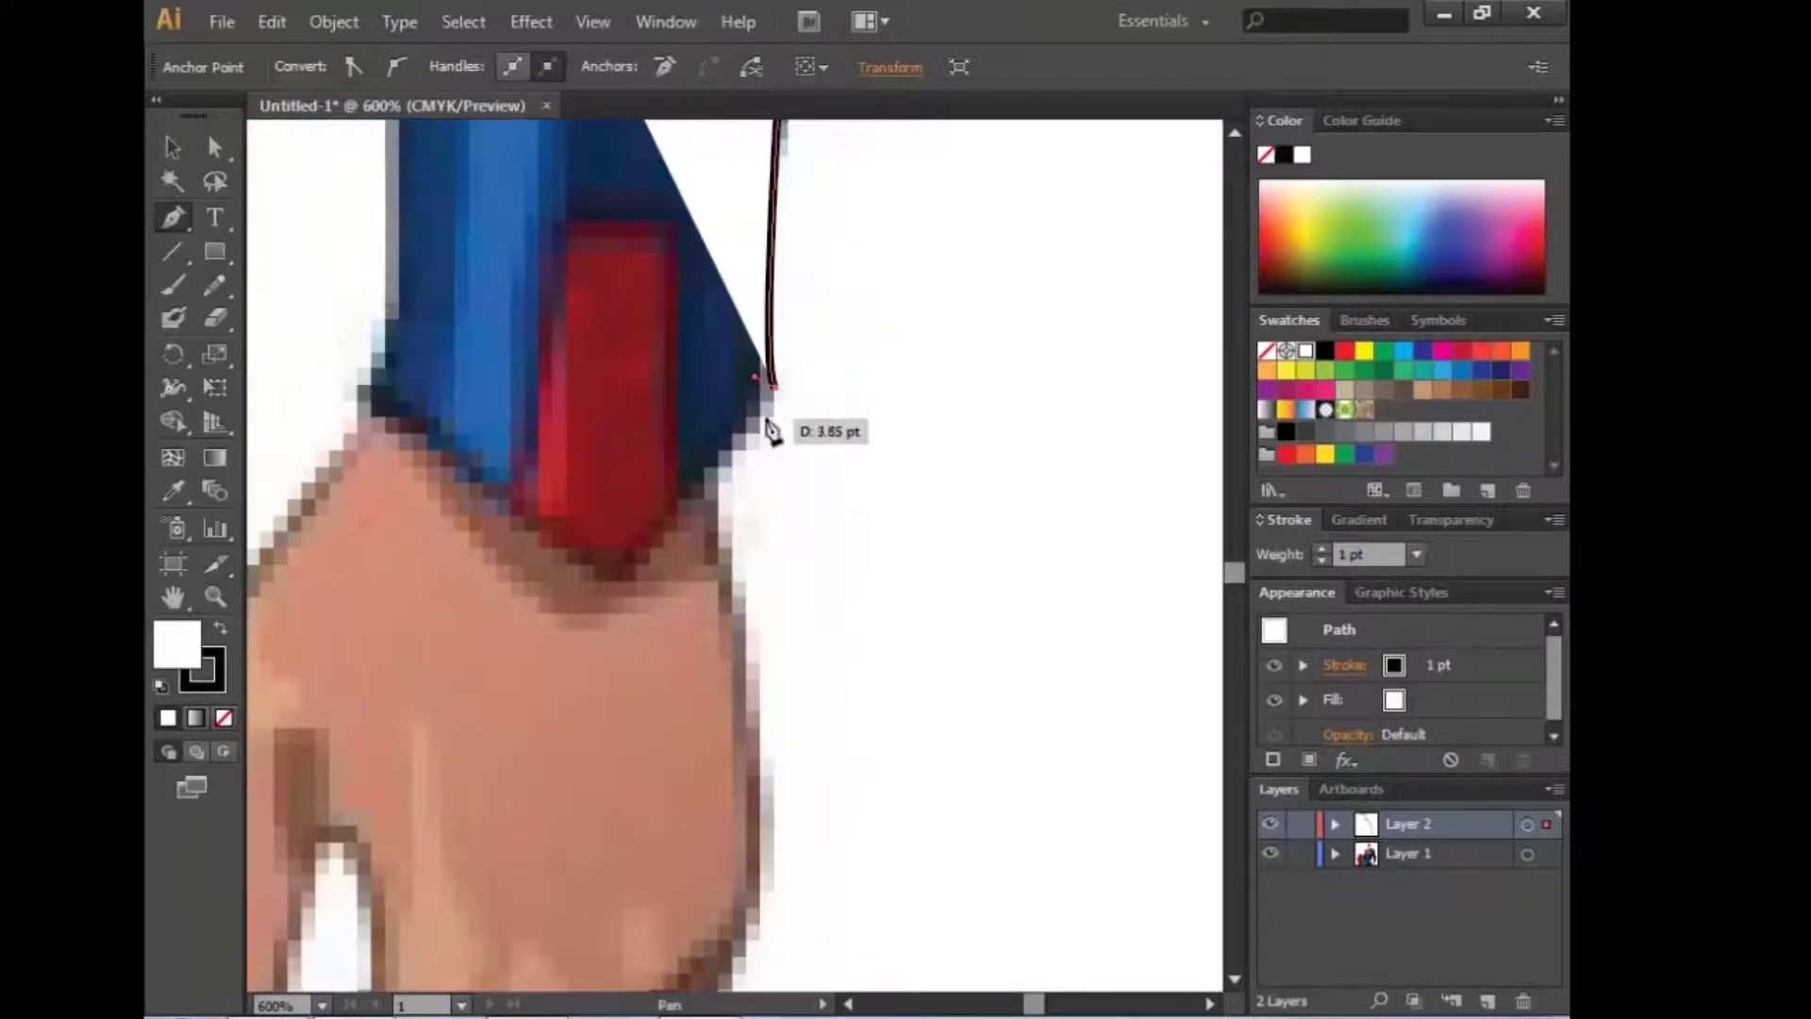
scroll(719, 487, "down", 3)
left_click(740, 514)
left_click(742, 589)
left_click(734, 708)
left_click(715, 752)
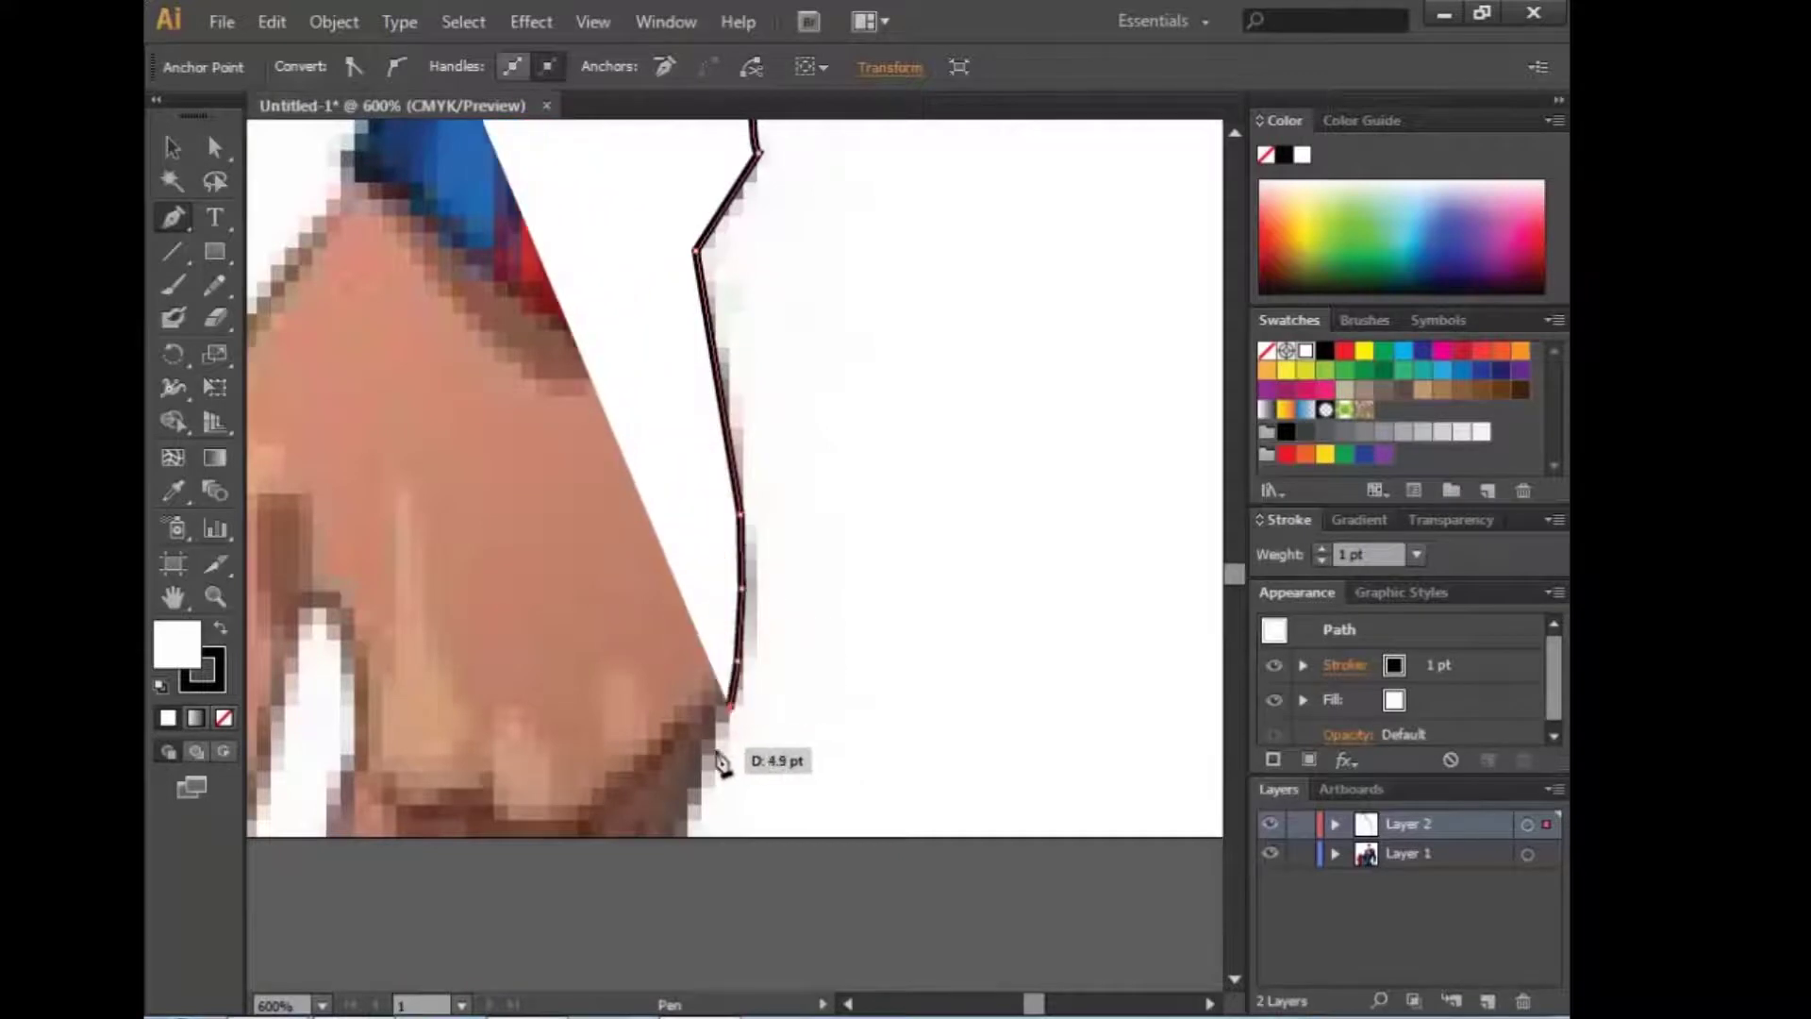
left_click_drag(679, 835, 681, 857)
scroll(681, 857, "down", 3)
left_click_drag(673, 635, 694, 611)
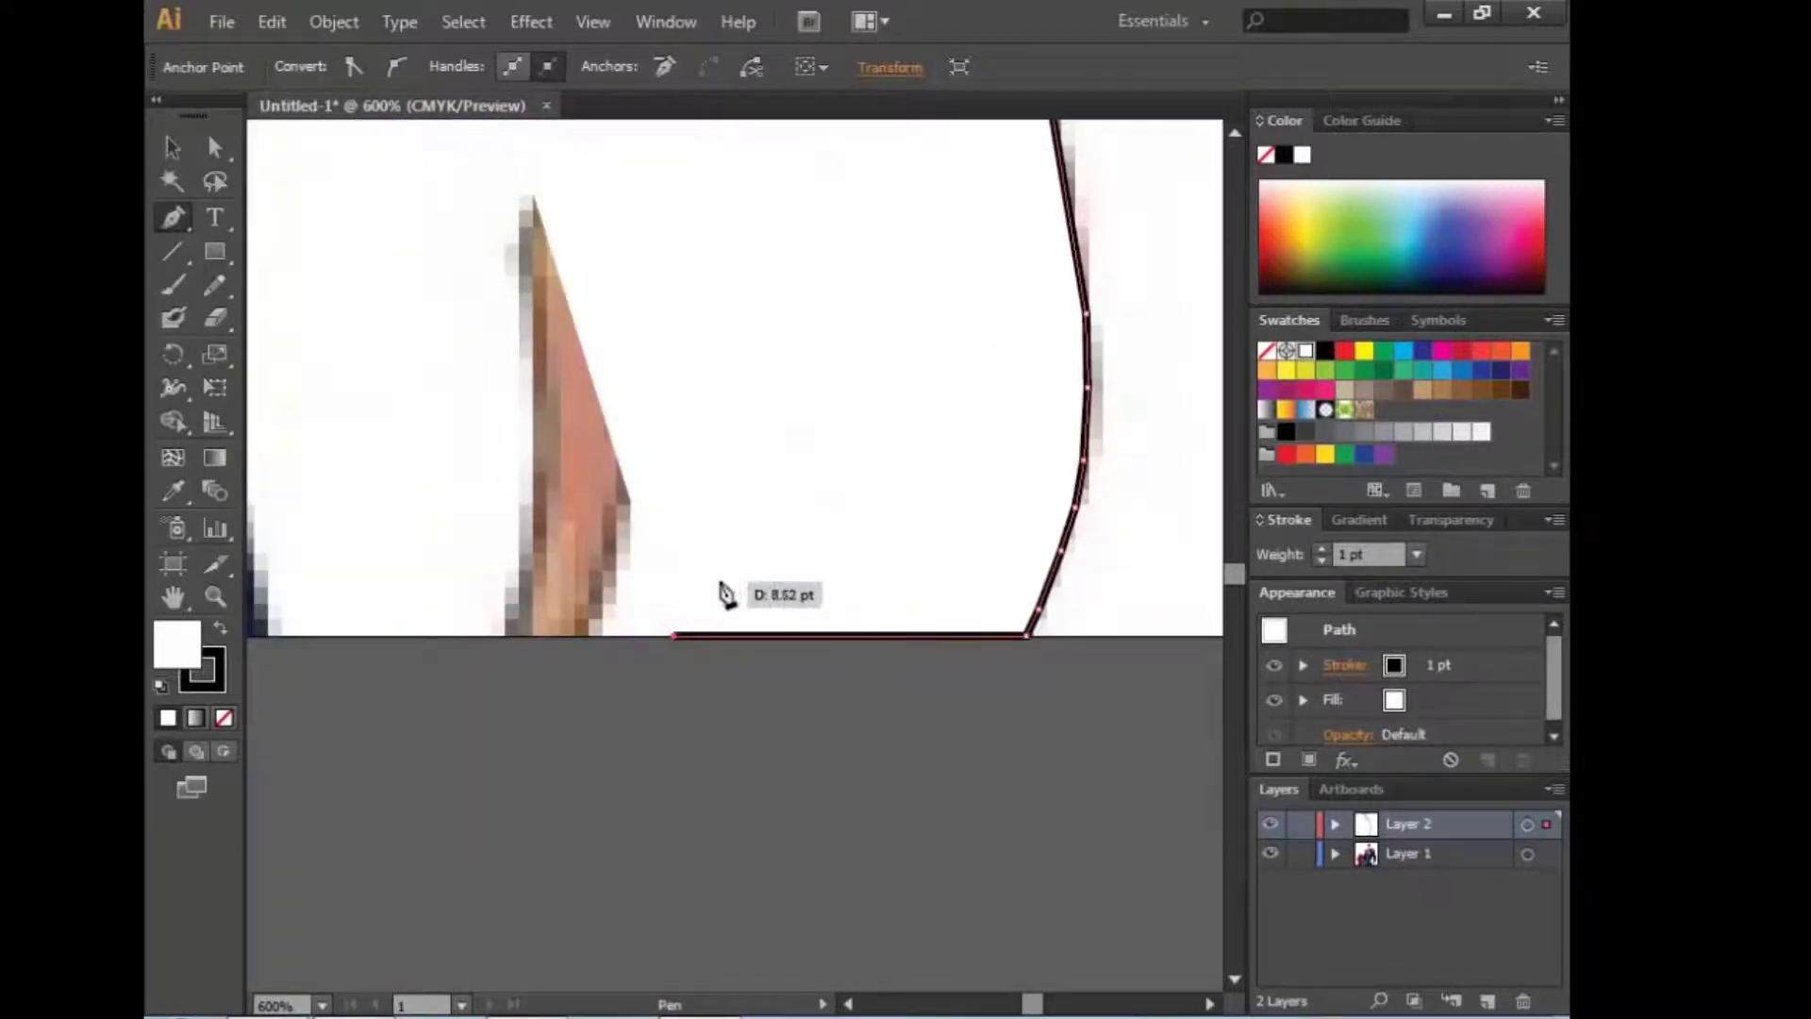
left_click(1340, 734)
key("Return")
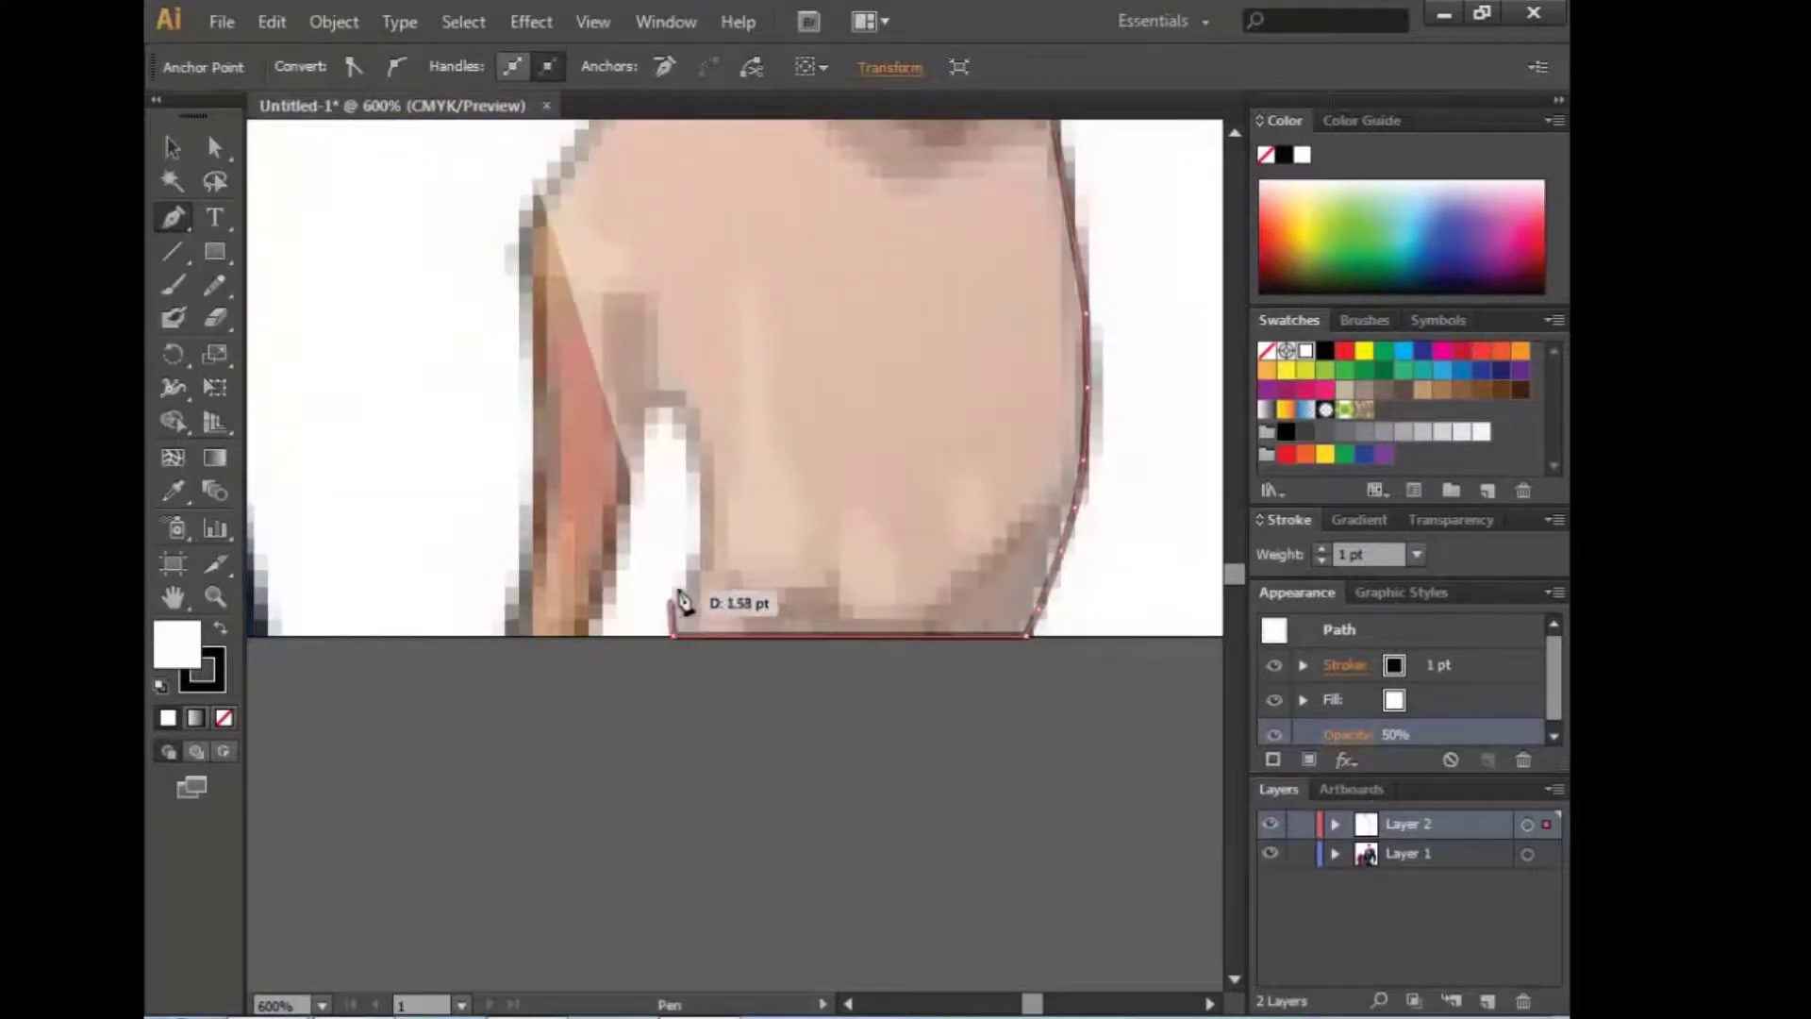
Step: Outline the white gap beside the hand and continue up the hand's left edge
left_click(690, 568)
left_click(699, 506)
left_click(665, 409)
left_click(640, 454)
left_click(622, 530)
left_click(591, 628)
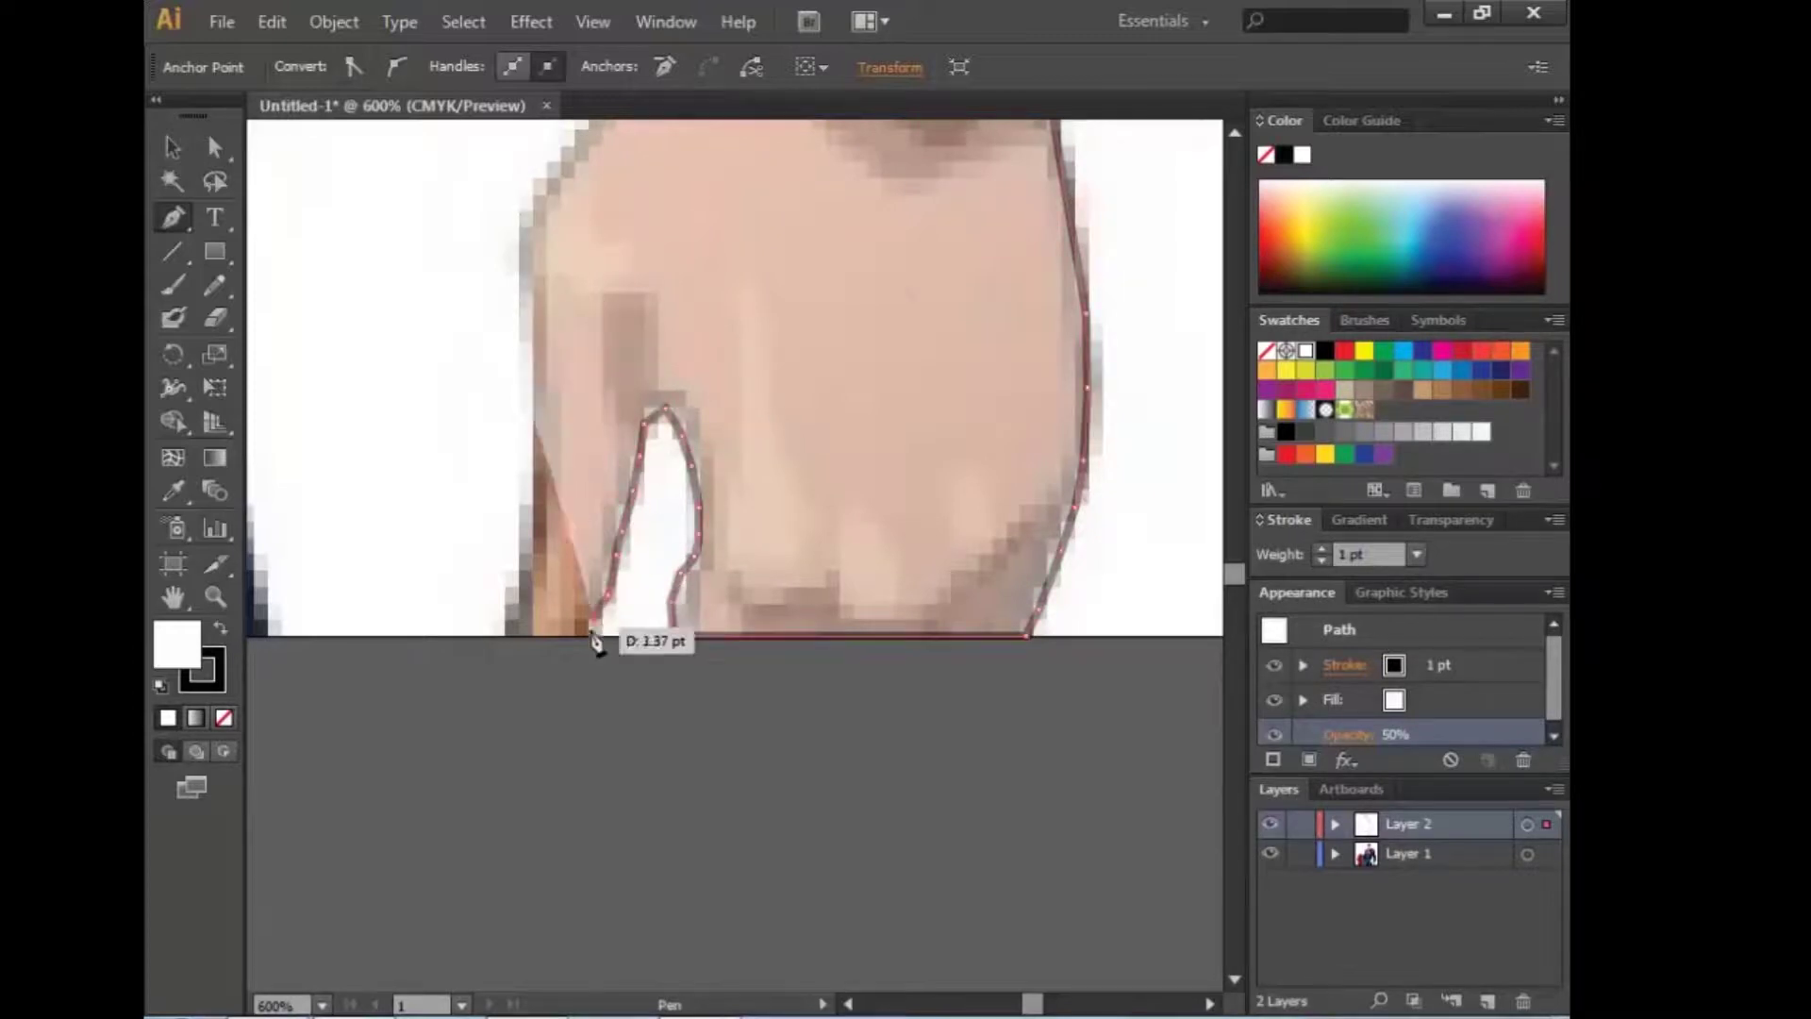
left_click(501, 636)
left_click(513, 571)
left_click(526, 493)
scroll(849, 537, "up", 5)
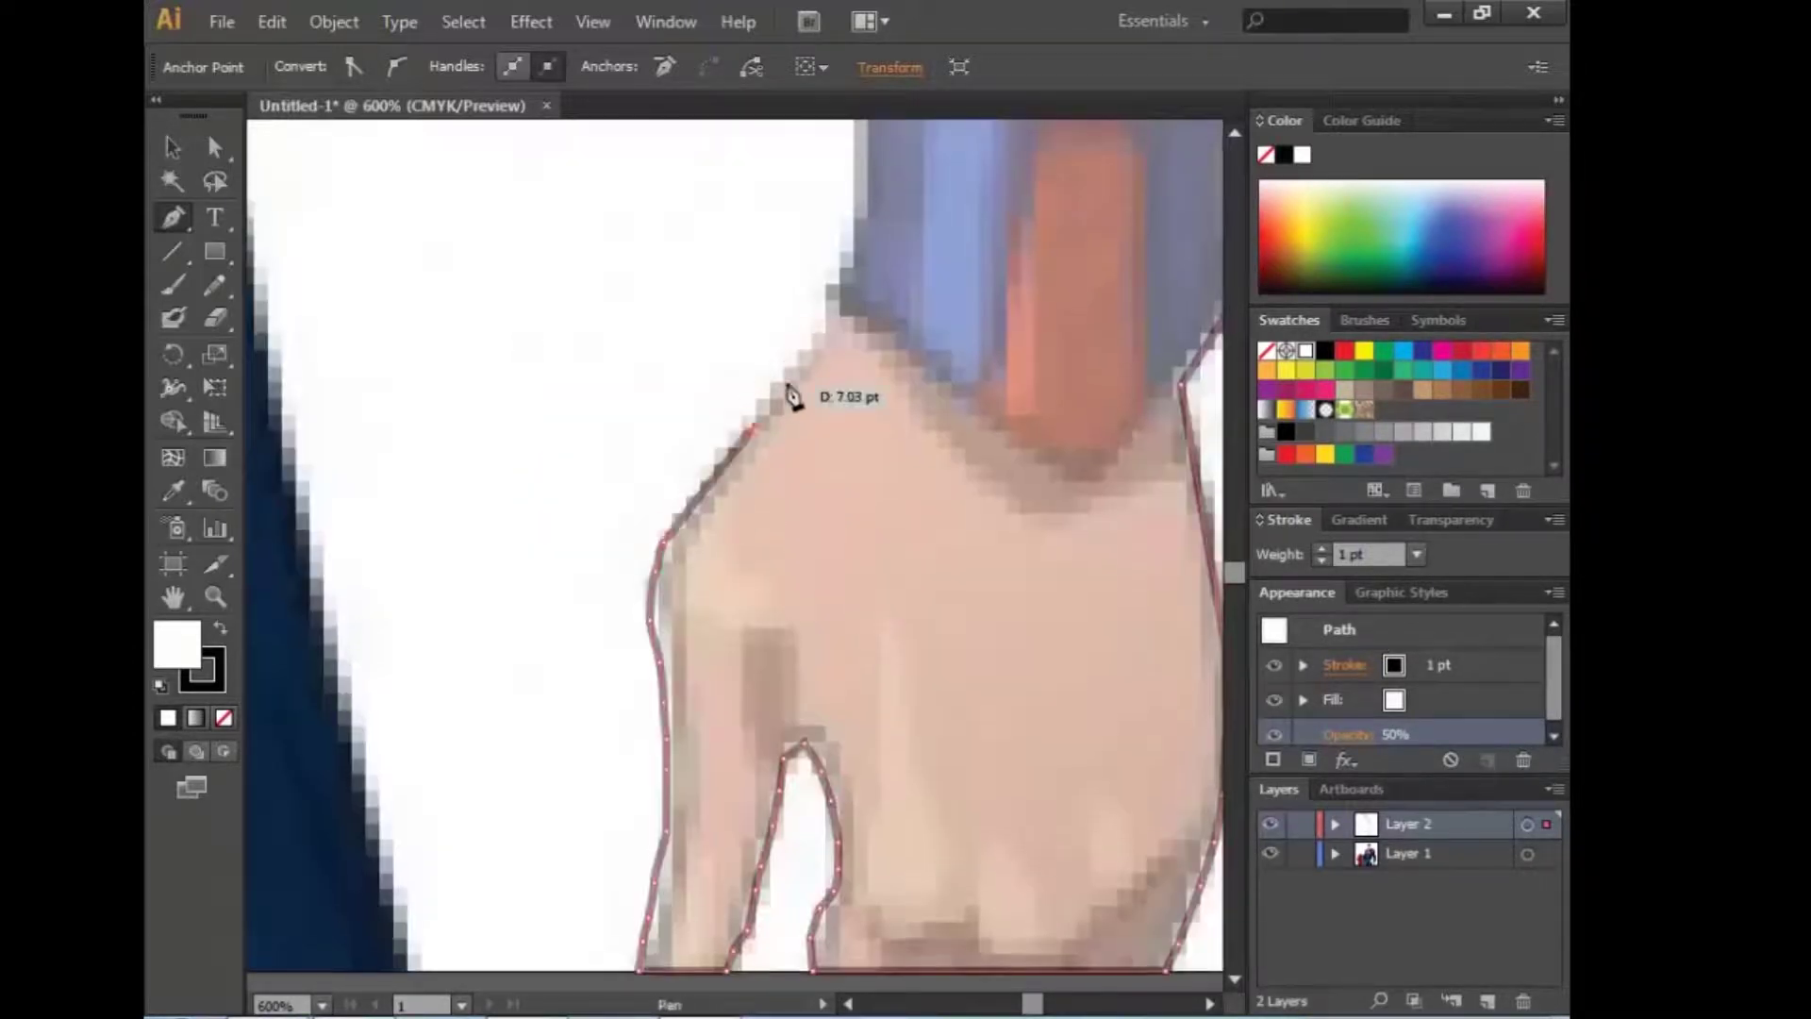
scroll(797, 393, "up", 5)
Step: Trace past the wrist and up the torso to the lower end of the red edge, then zoom out
left_click(929, 596)
scroll(948, 482, "up", 5)
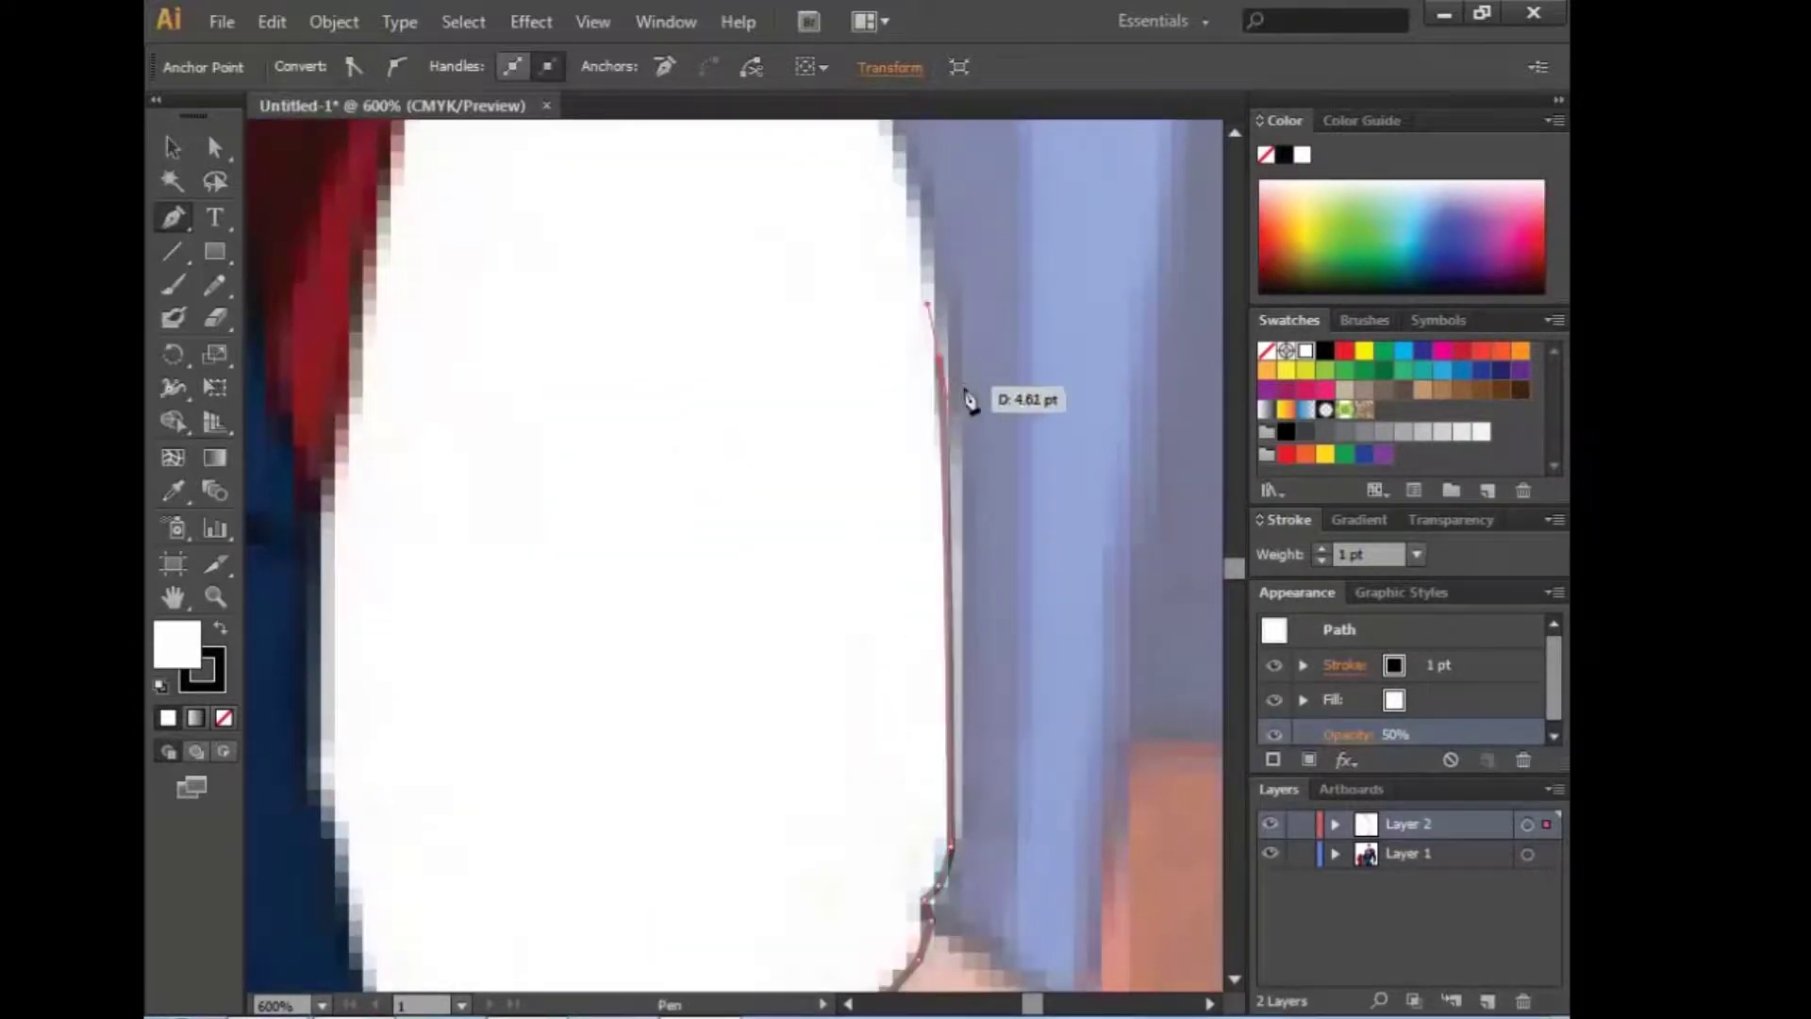
scroll(967, 401, "up", 10)
scroll(944, 517, "up", 7)
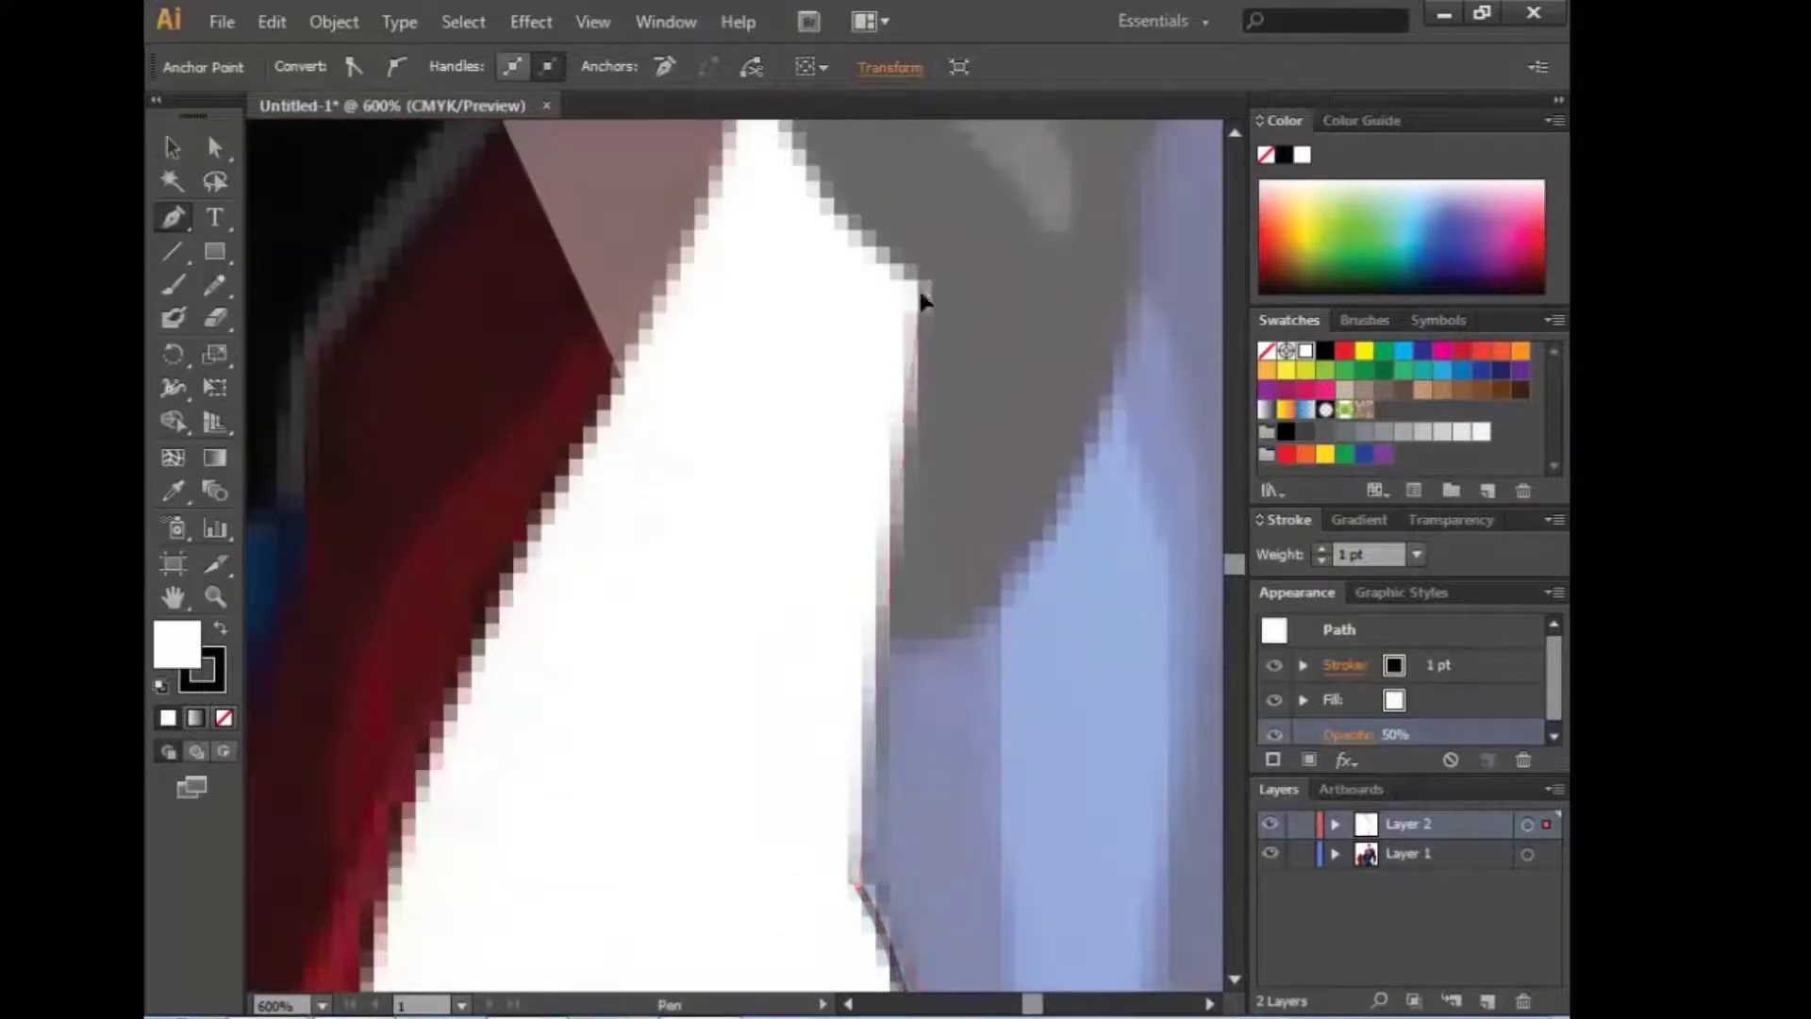
scroll(958, 246, "up", 7)
left_click_drag(906, 415, 882, 310)
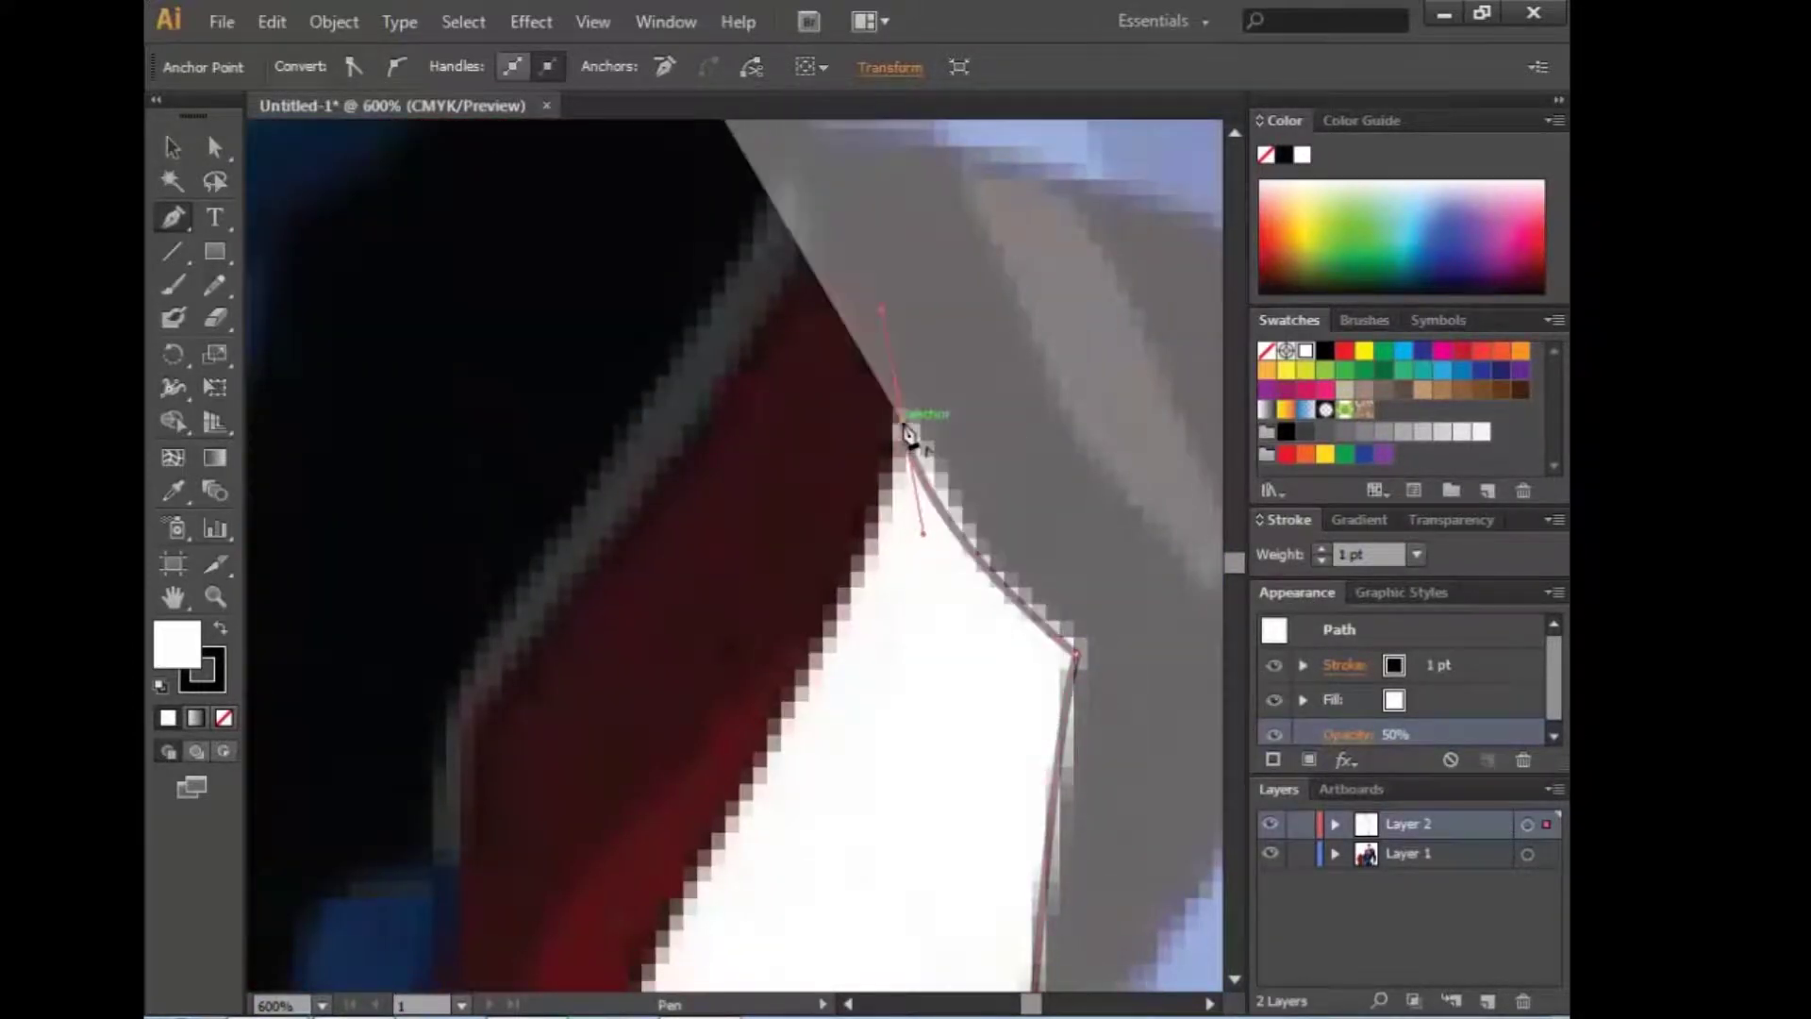
scroll(853, 670, "down", 5)
left_click_drag(671, 813, 786, 615)
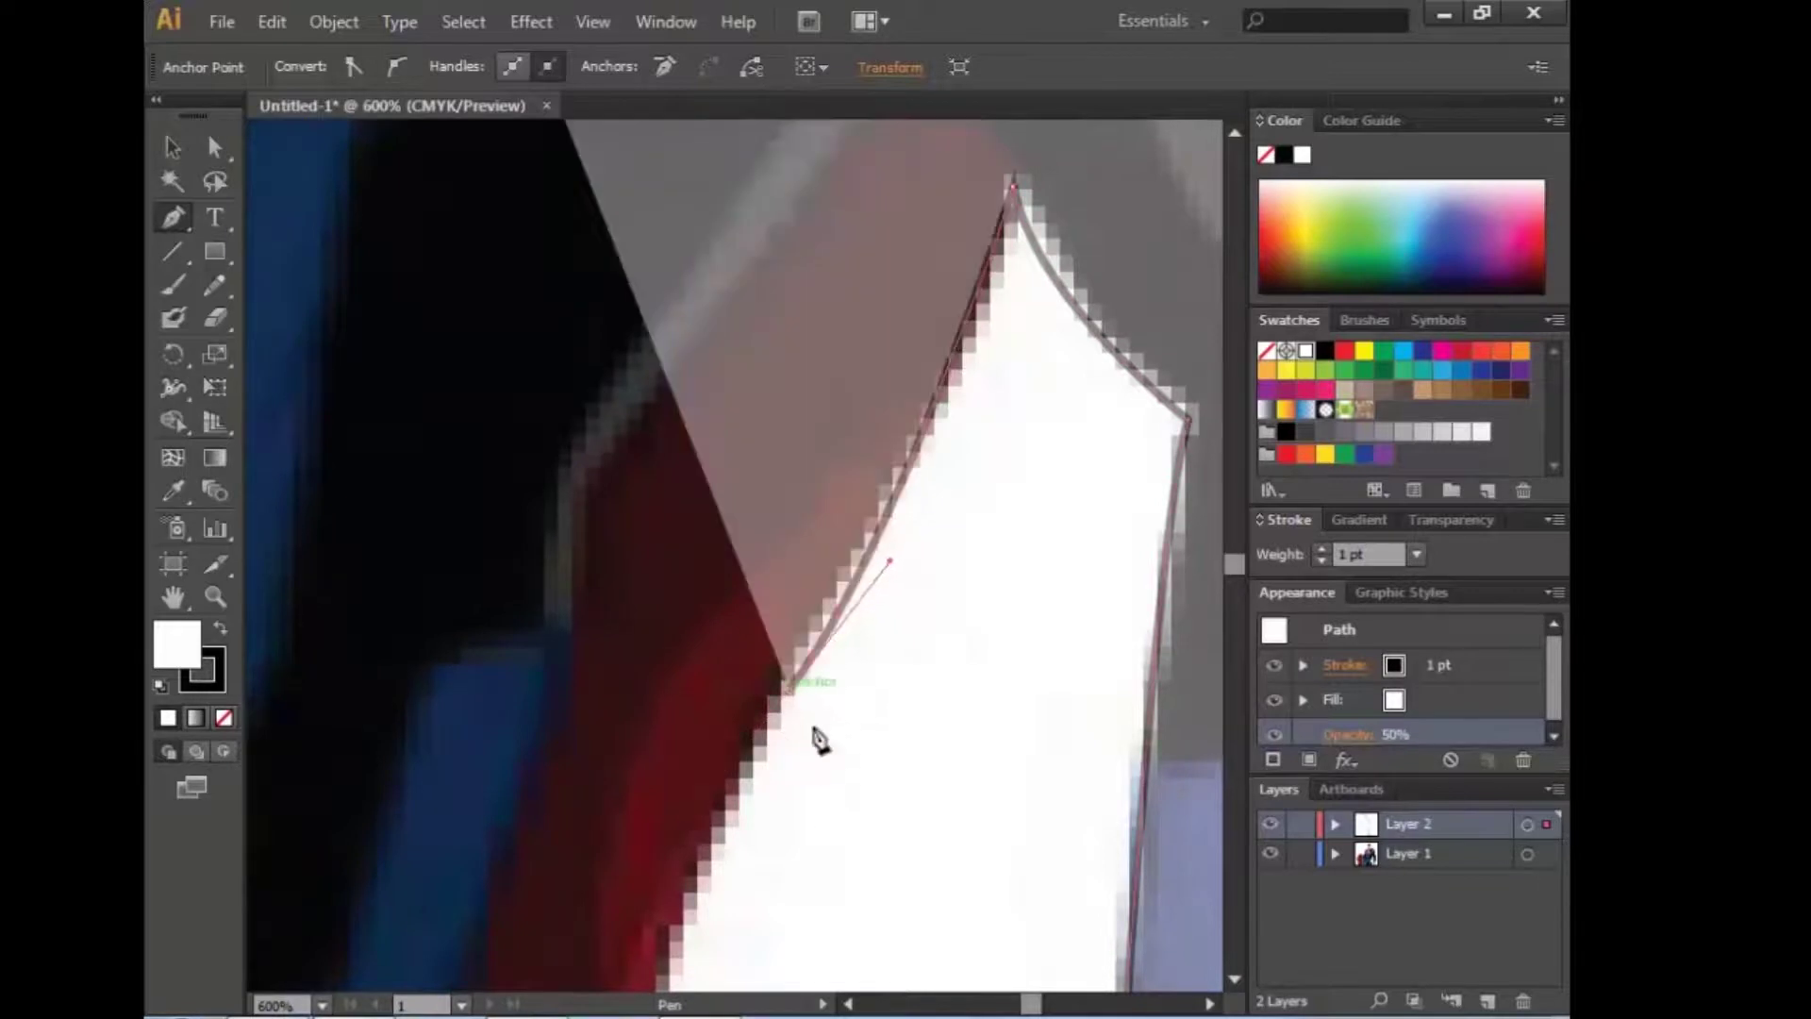
left_click_drag(795, 766, 780, 437)
left_click(781, 441)
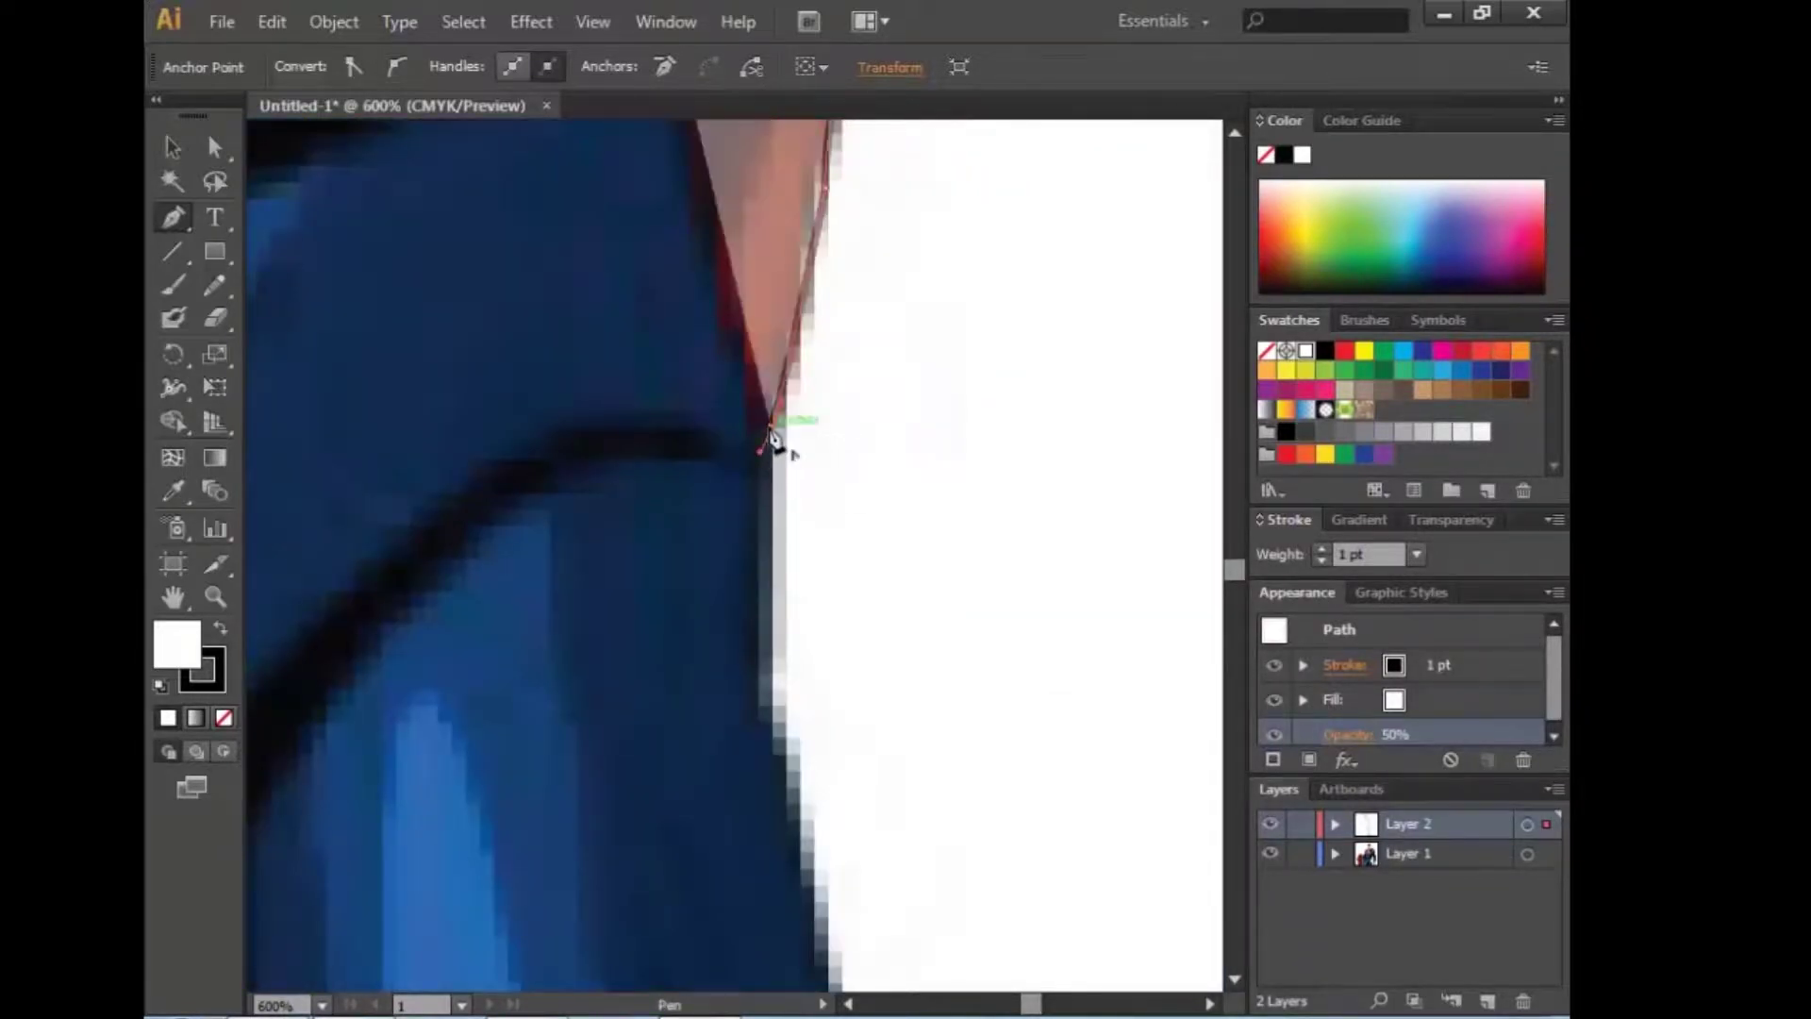
scroll(792, 439, "down", 2)
scroll(800, 433, "down", 5)
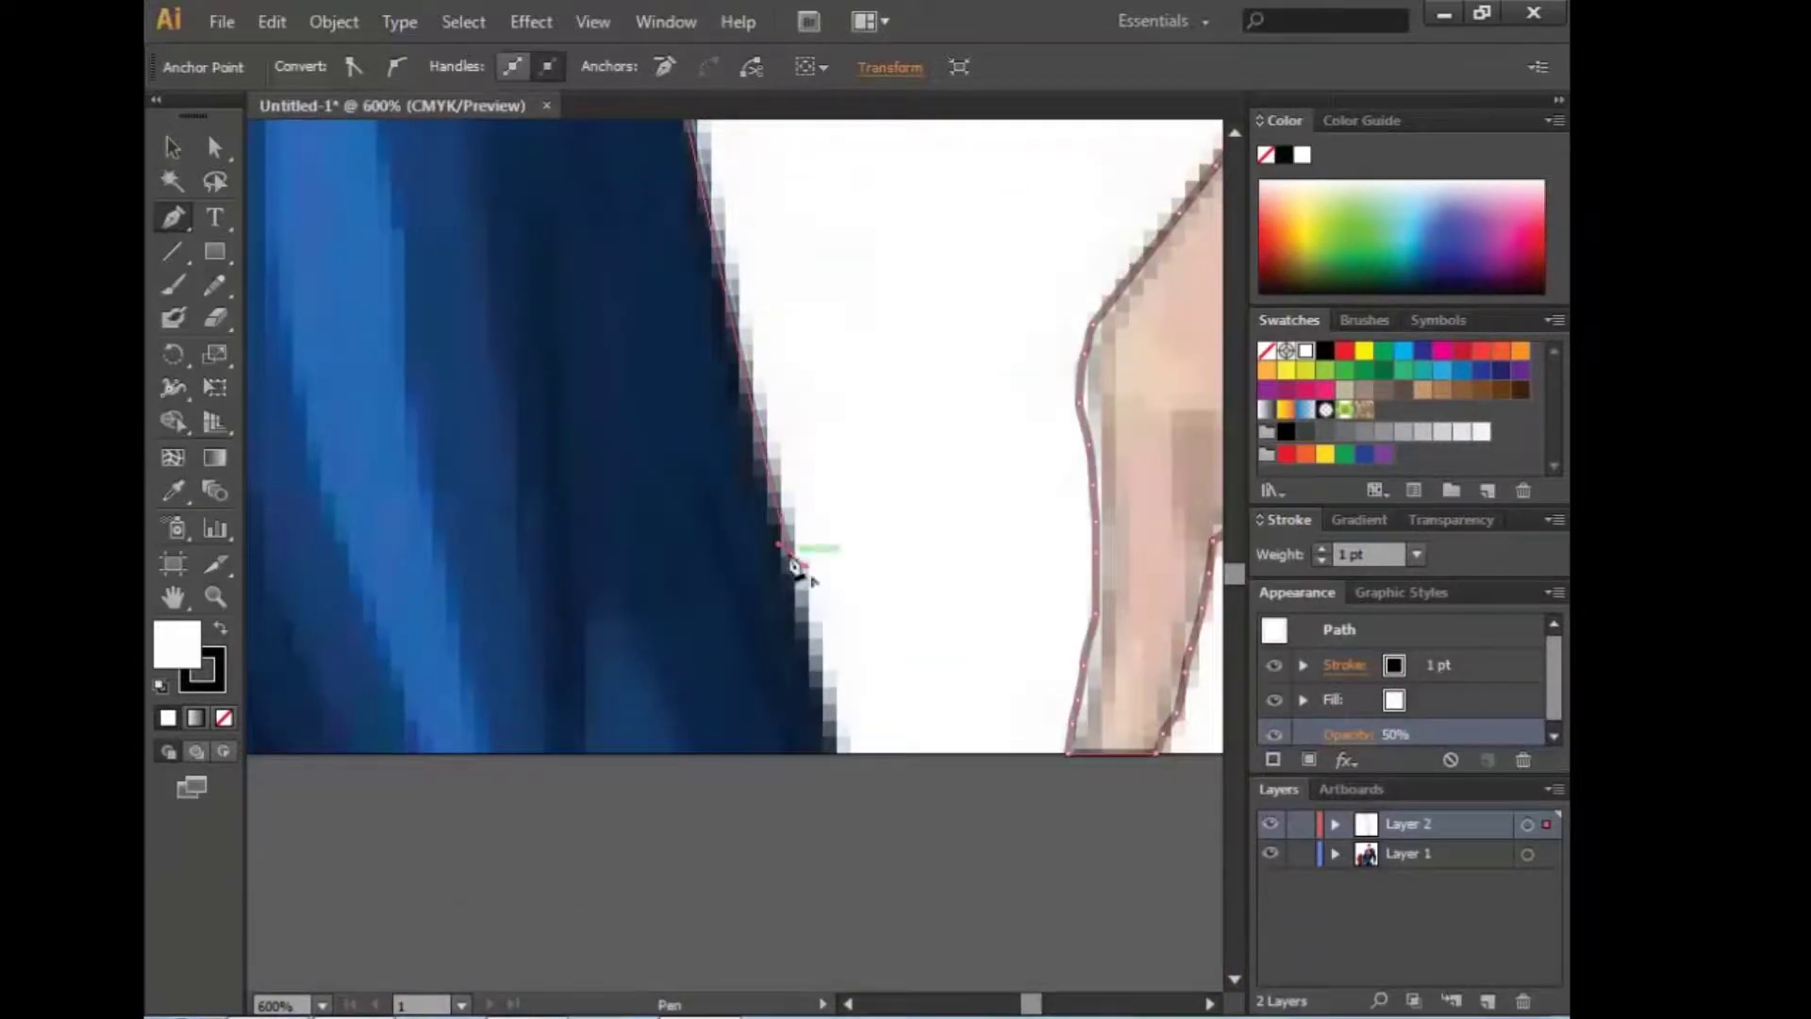
key("ctrl+minus")
key("ctrl+minus")
Step: Extend the outline left along the figure's bottom edge across the legs
key("ctrl+minus")
key("ctrl+minus")
key("ctrl+minus")
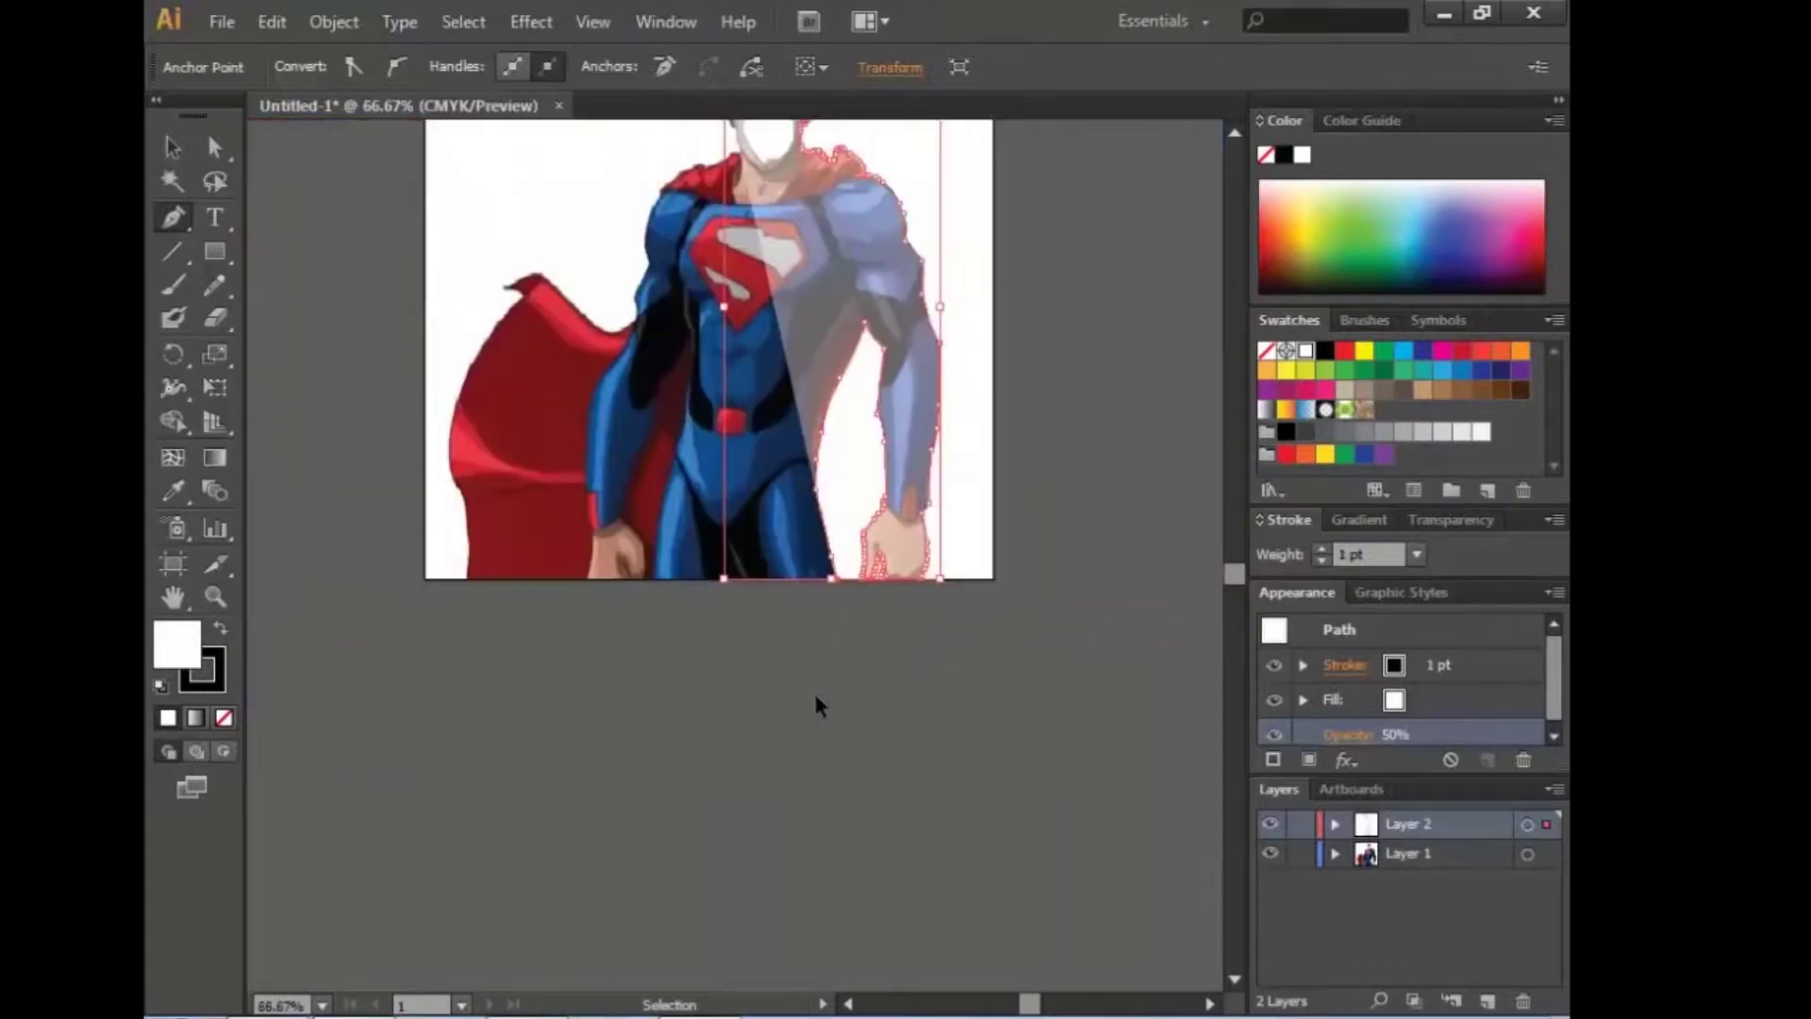
key("ctrl+minus")
key("ctrl+plus")
key("ctrl+plus")
key("ctrl+plus")
key("ctrl+plus")
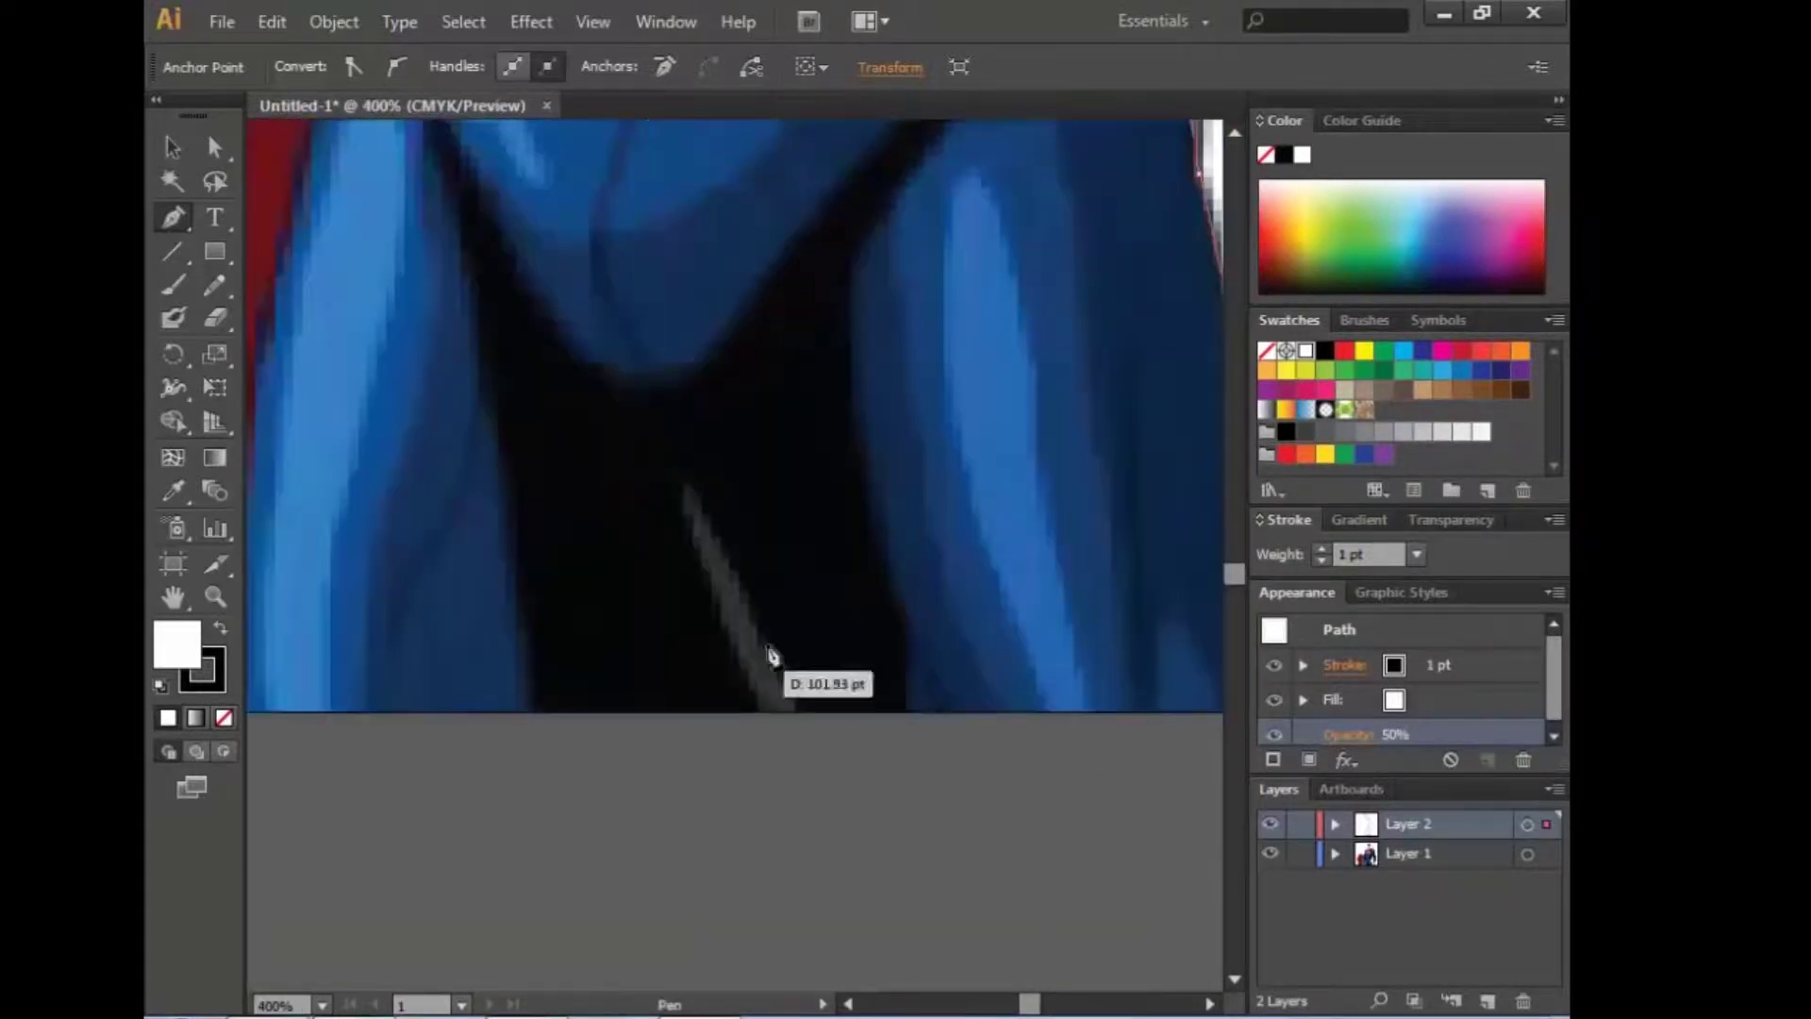
mouse_move(769, 647)
left_mouse_down()
mouse_move(750, 846)
mouse_move(586, 314)
mouse_move(938, 711)
left_mouse_up()
key("ctrl+minus")
key("ctrl+minus")
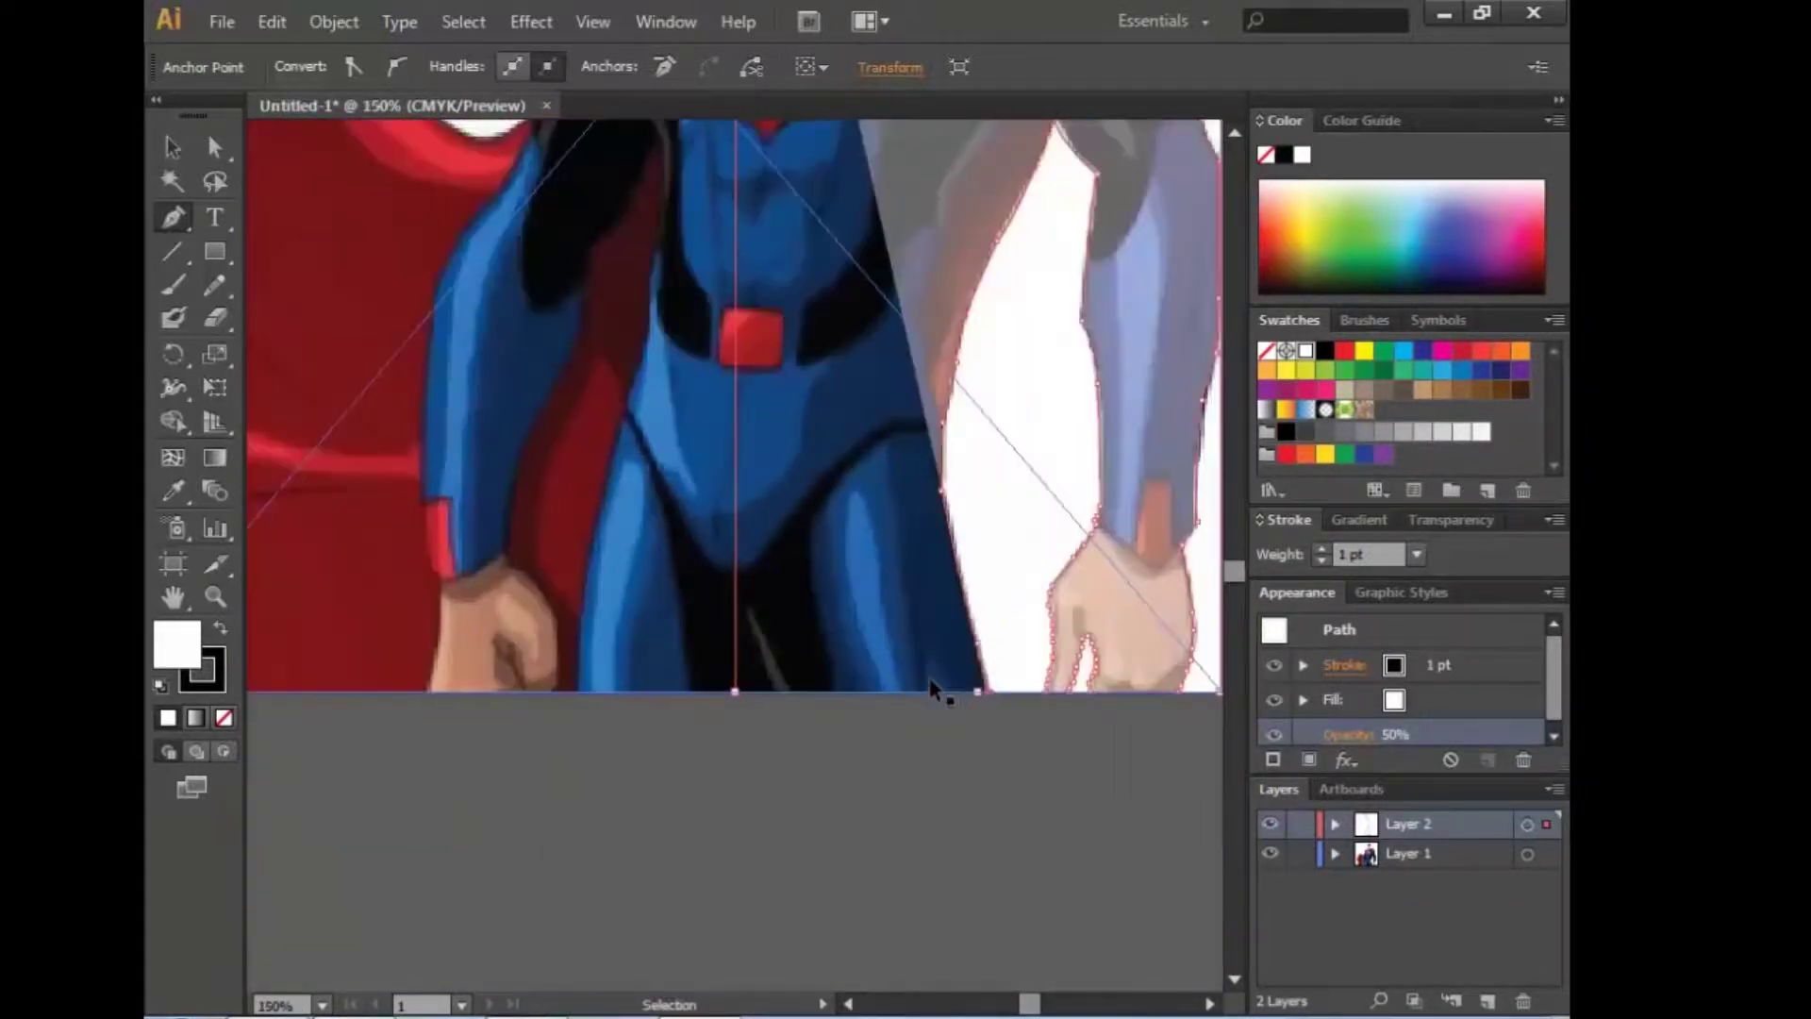
key("ctrl+minus")
key("ctrl+minus")
key("ctrl+plus")
key("ctrl+plus")
left_click(783, 741)
left_click(747, 638)
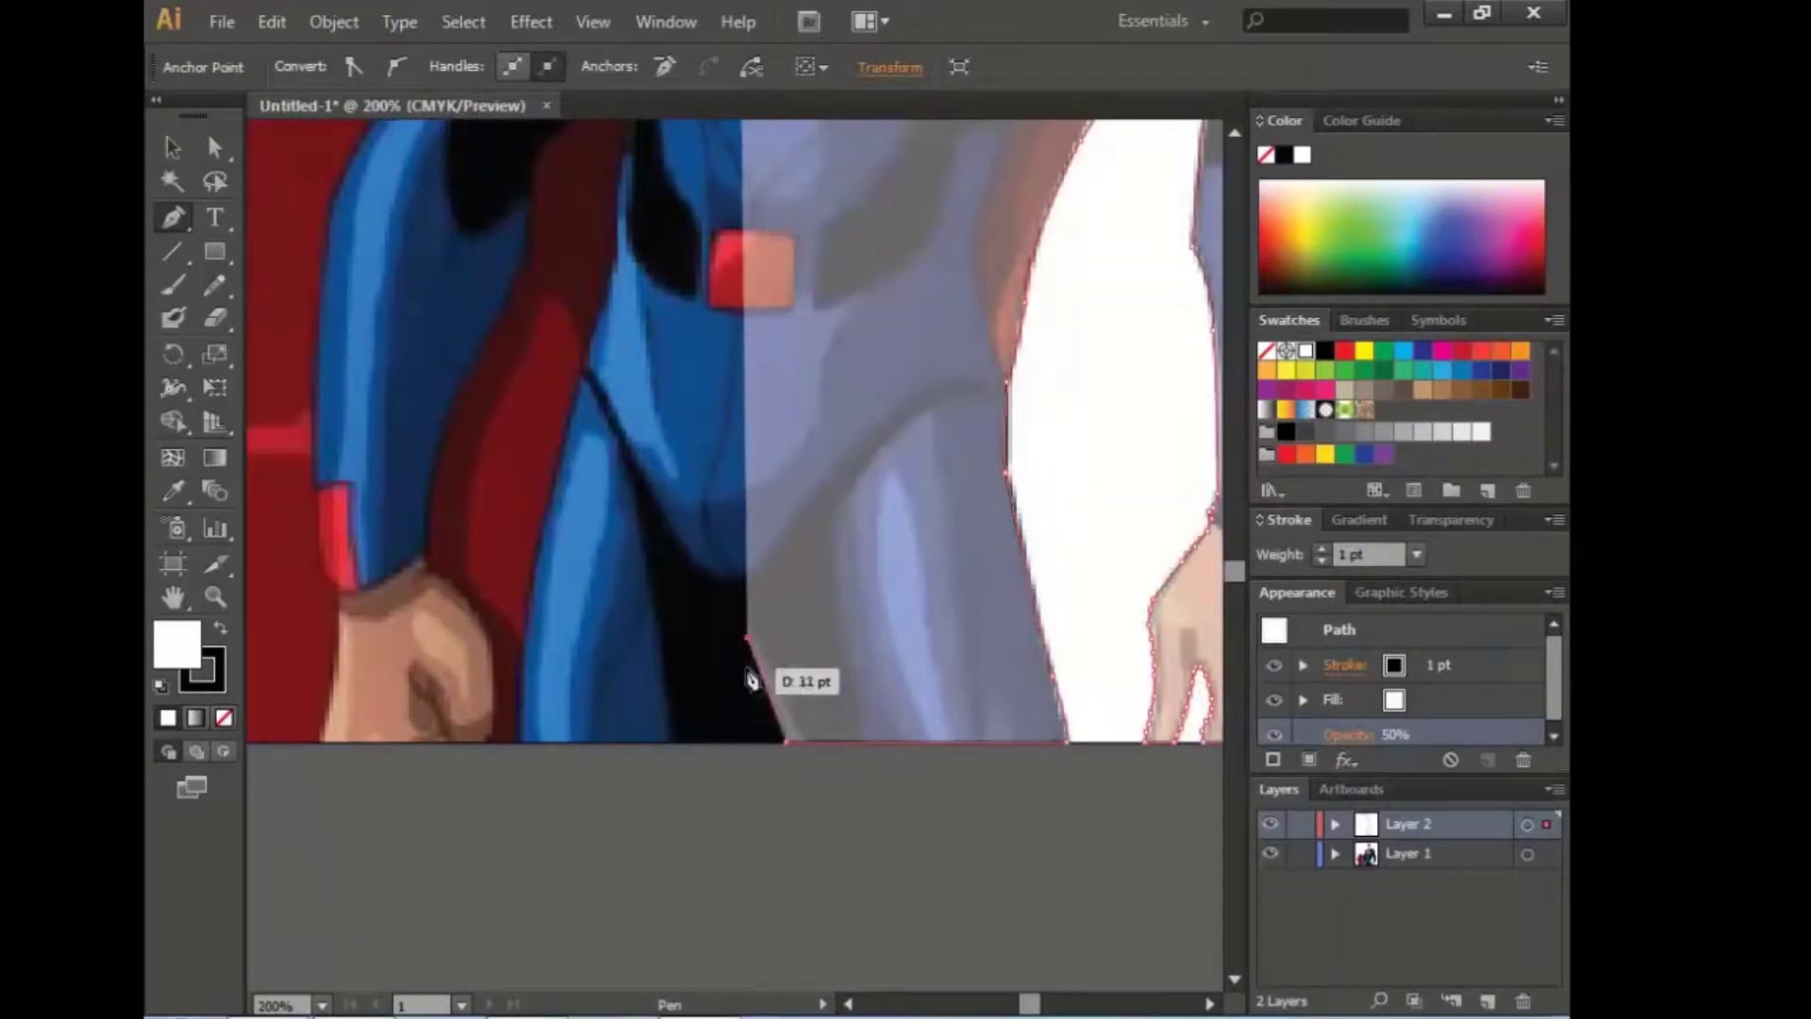
left_click(748, 732)
left_click(526, 745)
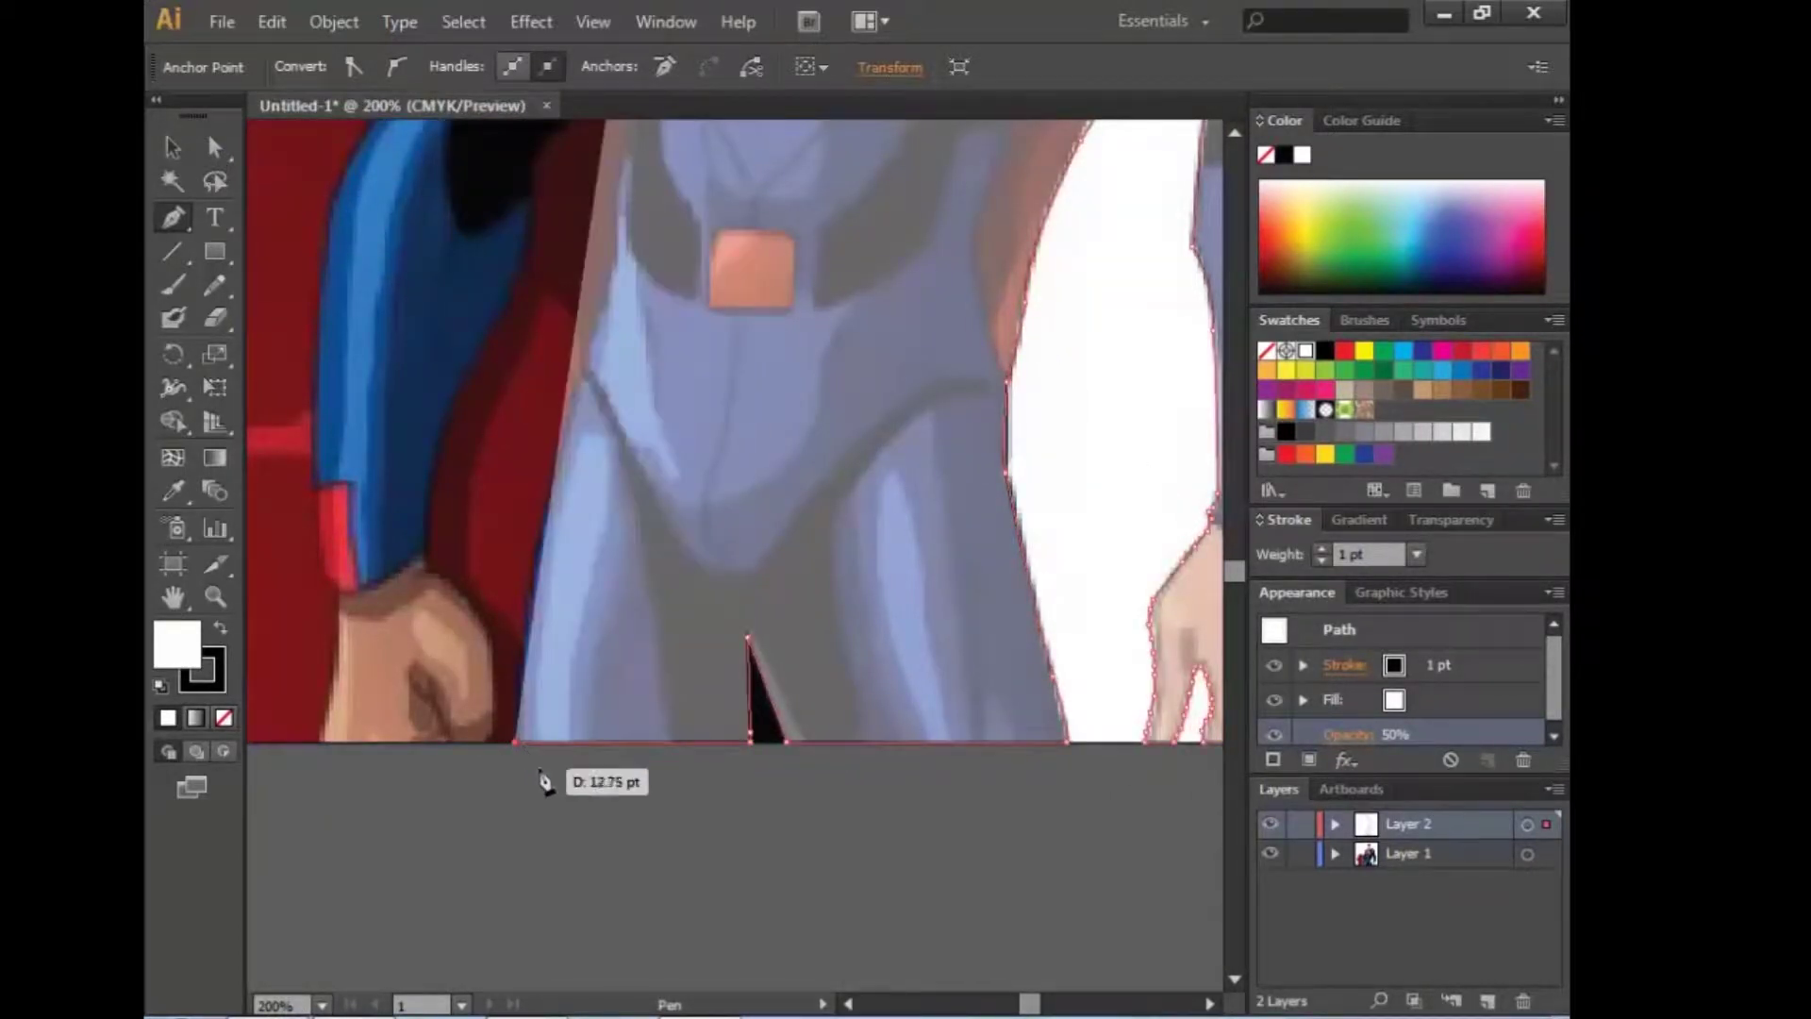
Step: Anchor the outline at the cape's bottom corner and pan up the cape edge
mouse_move(640, 483)
left_mouse_down()
mouse_move(629, 727)
mouse_move(509, 356)
mouse_move(797, 409)
mouse_move(923, 235)
left_mouse_up()
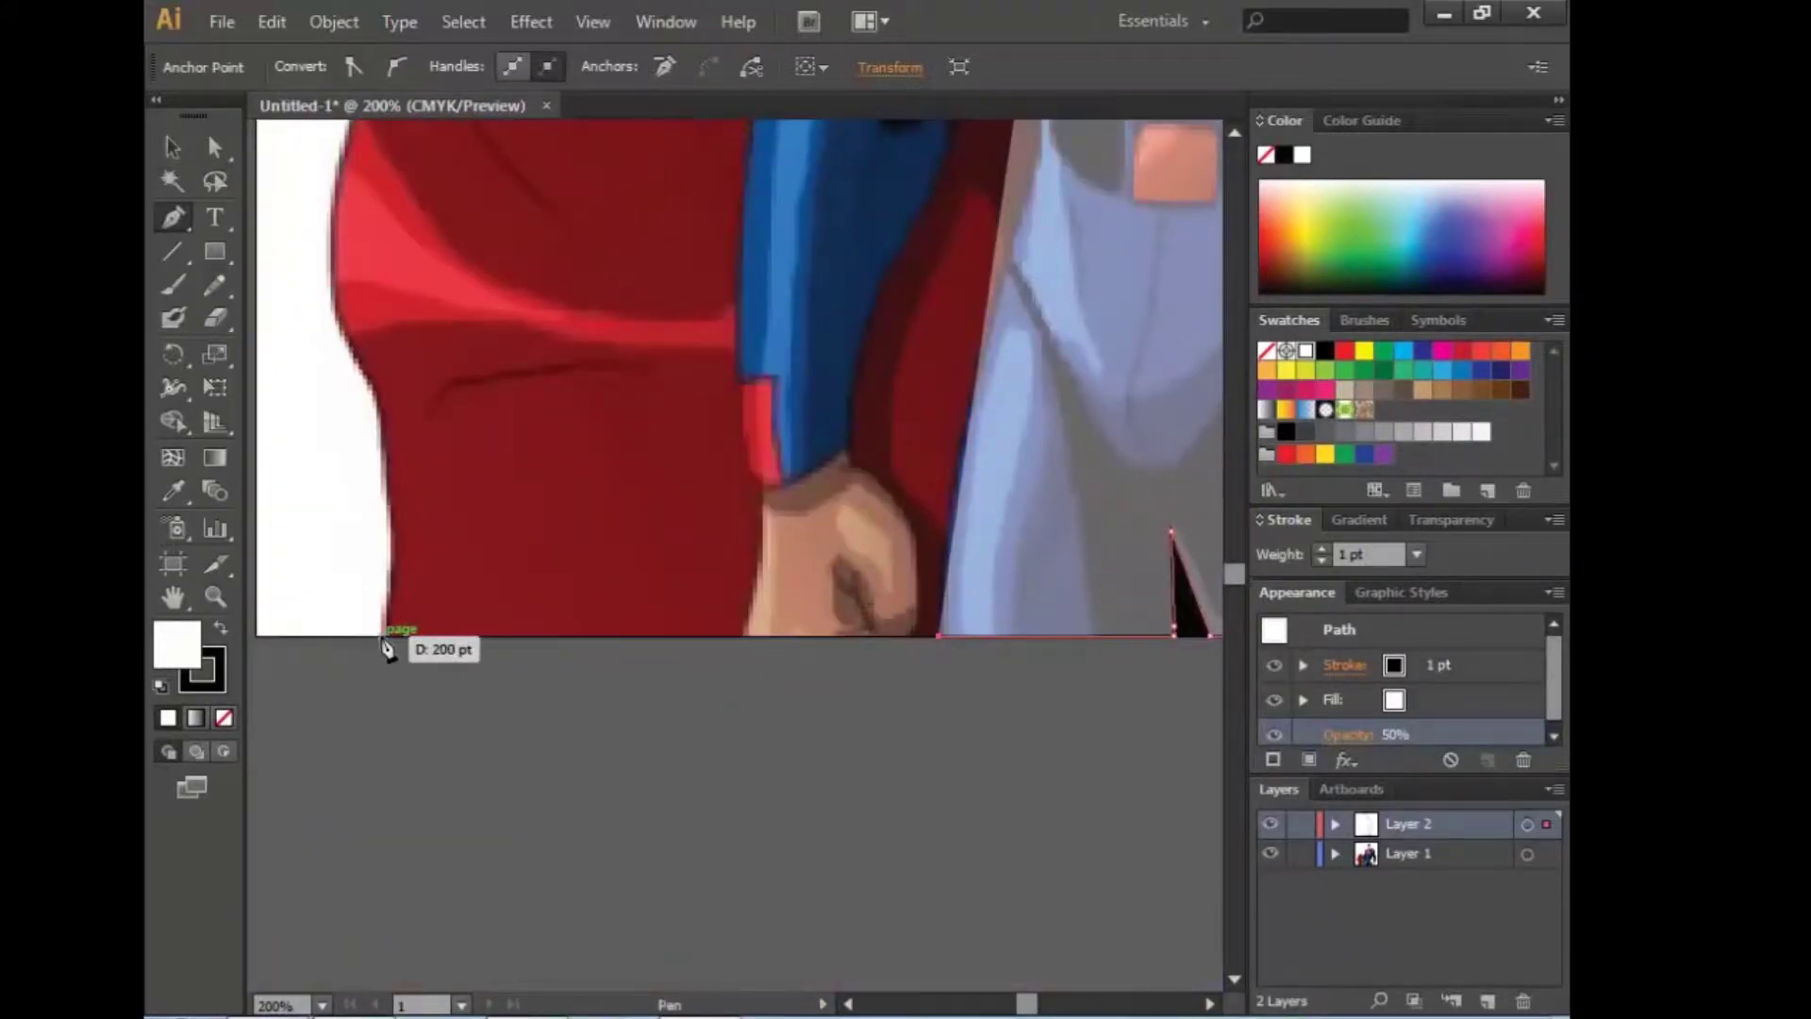
left_click(390, 637)
key("ctrl+equal")
key("ctrl+equal")
key("ctrl+equal")
mouse_move(562, 501)
left_mouse_down()
mouse_move(768, 707)
mouse_move(902, 594)
mouse_move(832, 408)
mouse_move(821, 485)
mouse_move(890, 416)
mouse_move(853, 421)
mouse_move(817, 793)
left_mouse_up()
left_click_drag(953, 387, 595, 647)
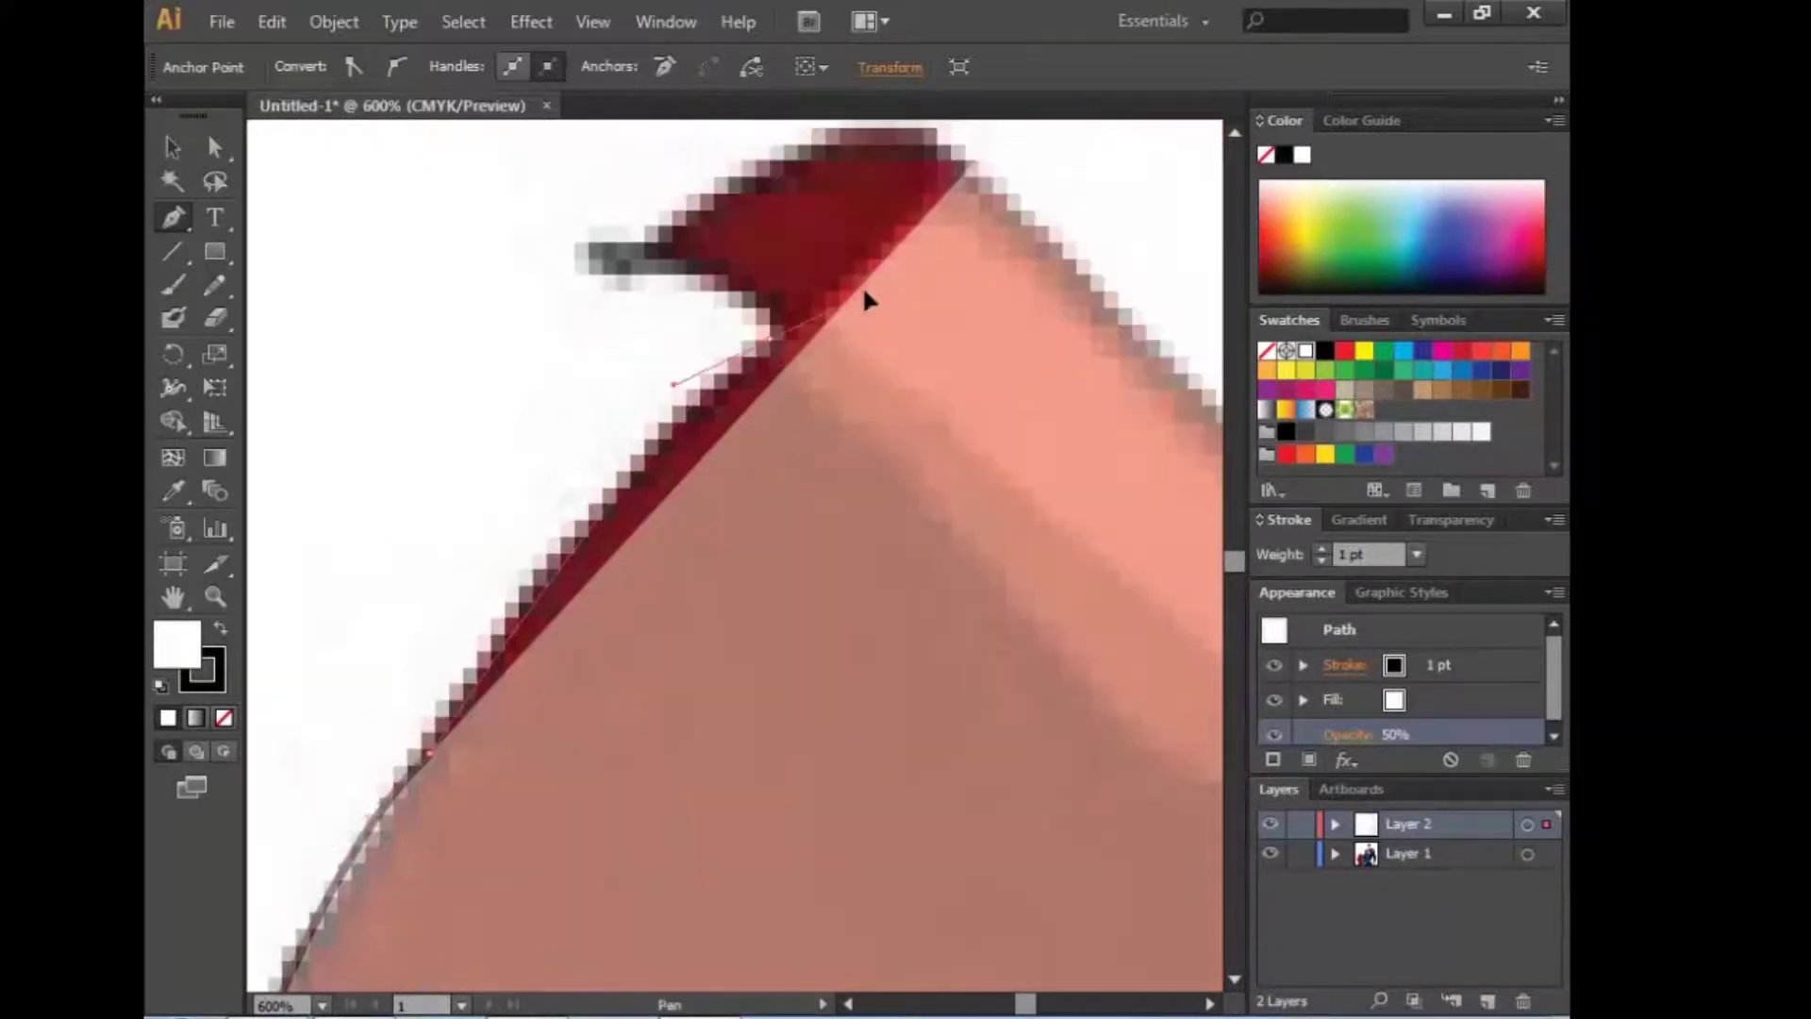
Step: Trace up the cape edge and curve the outline over the cape top
left_click(772, 335)
left_click(604, 412)
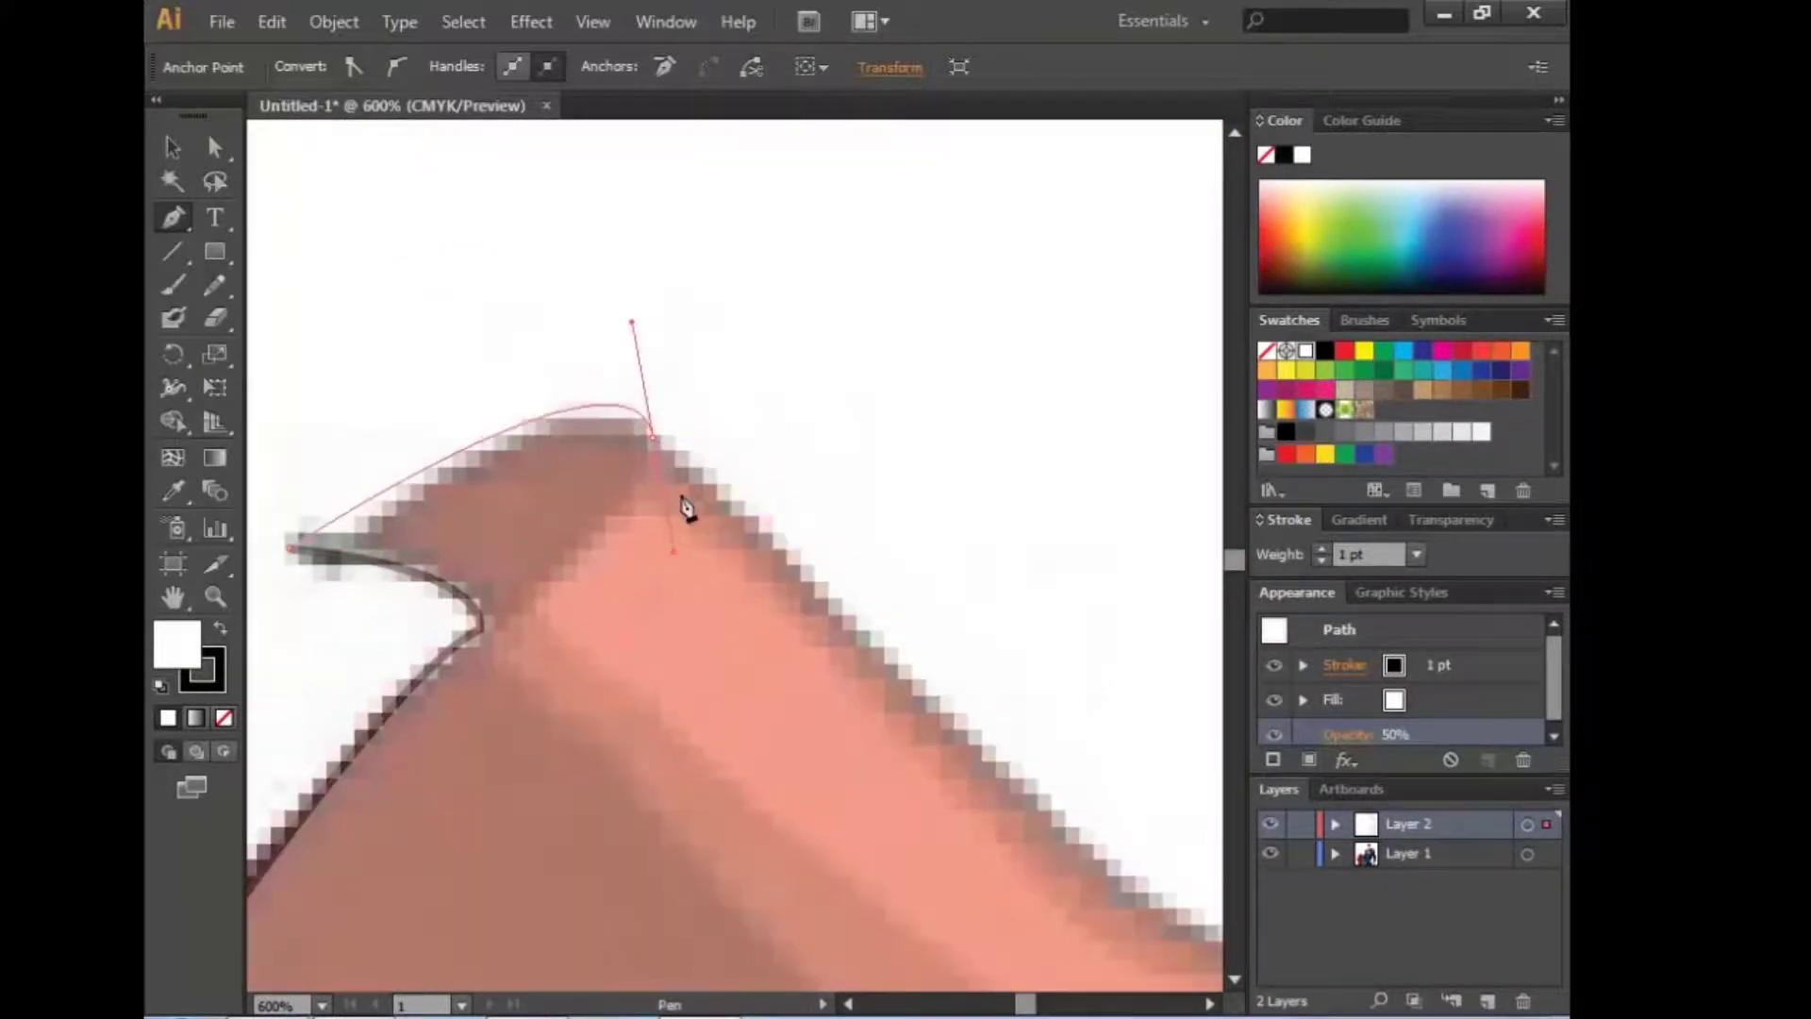
scroll(748, 578, "down", 5)
scroll(595, 628, "up", 1)
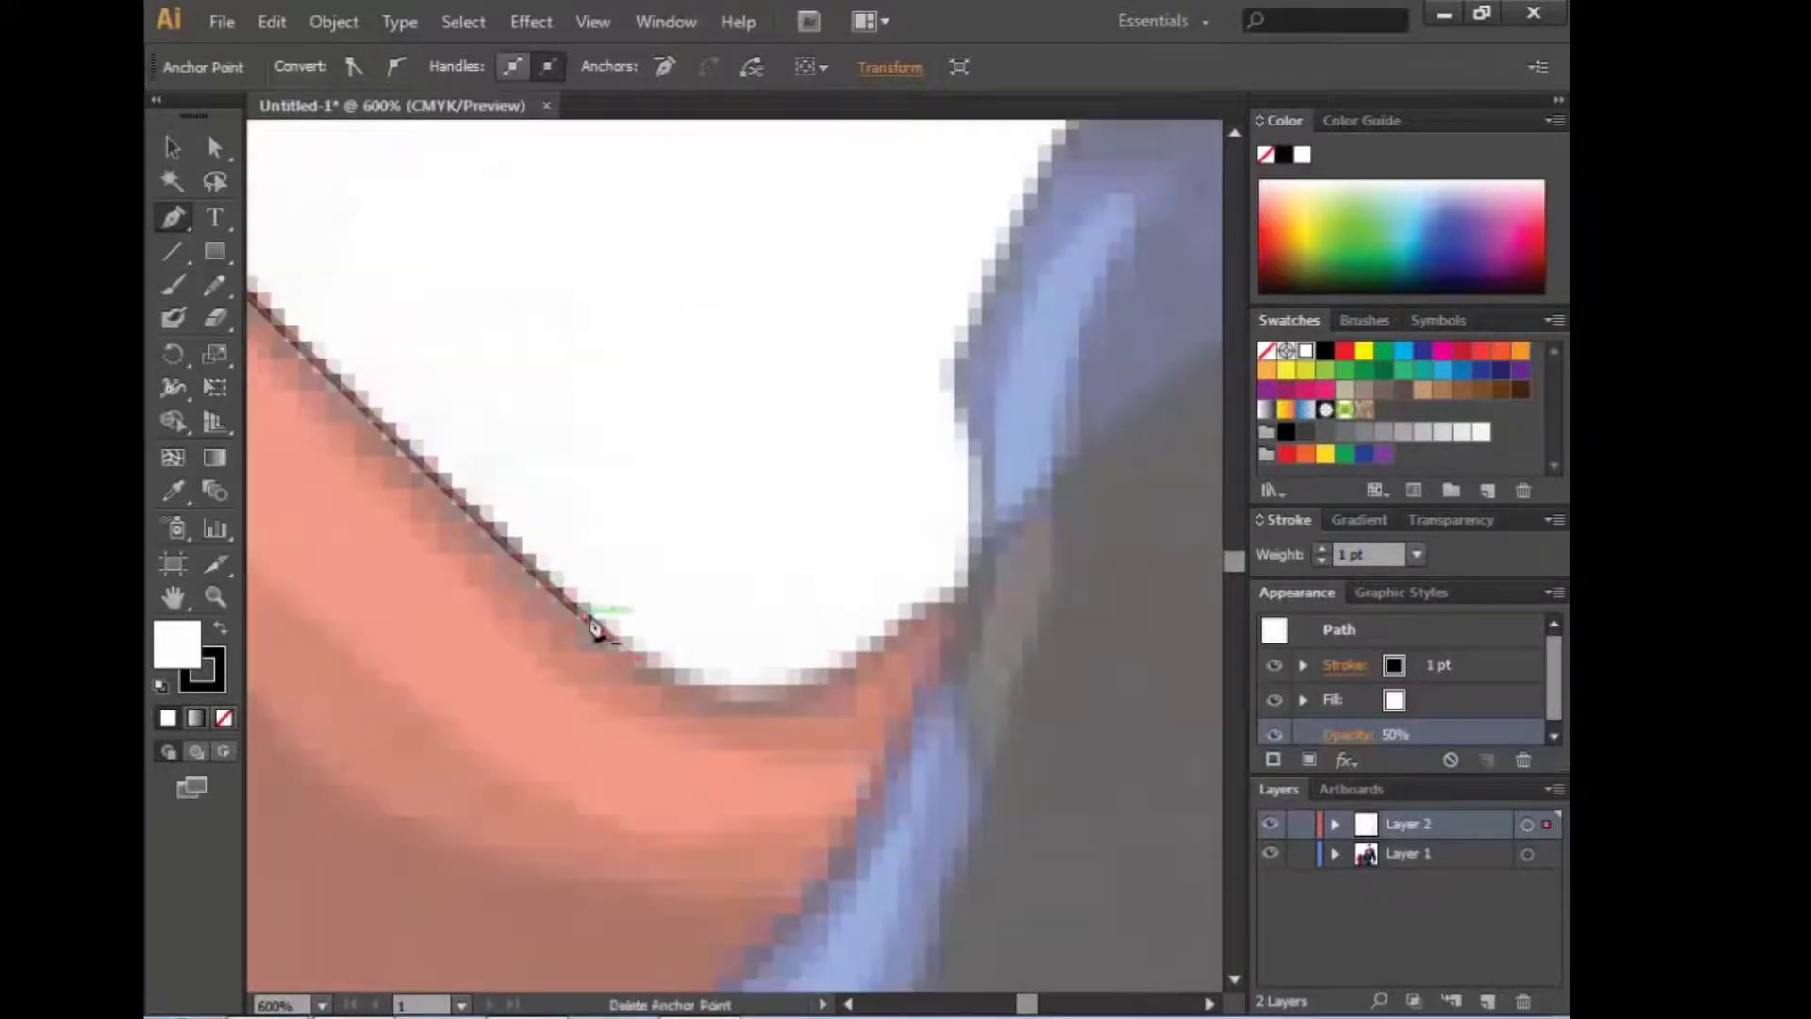
left_click_drag(703, 691, 886, 651)
mouse_move(650, 687)
left_mouse_down()
mouse_move(720, 740)
mouse_move(699, 795)
left_mouse_up()
scroll(728, 688, "down", 5)
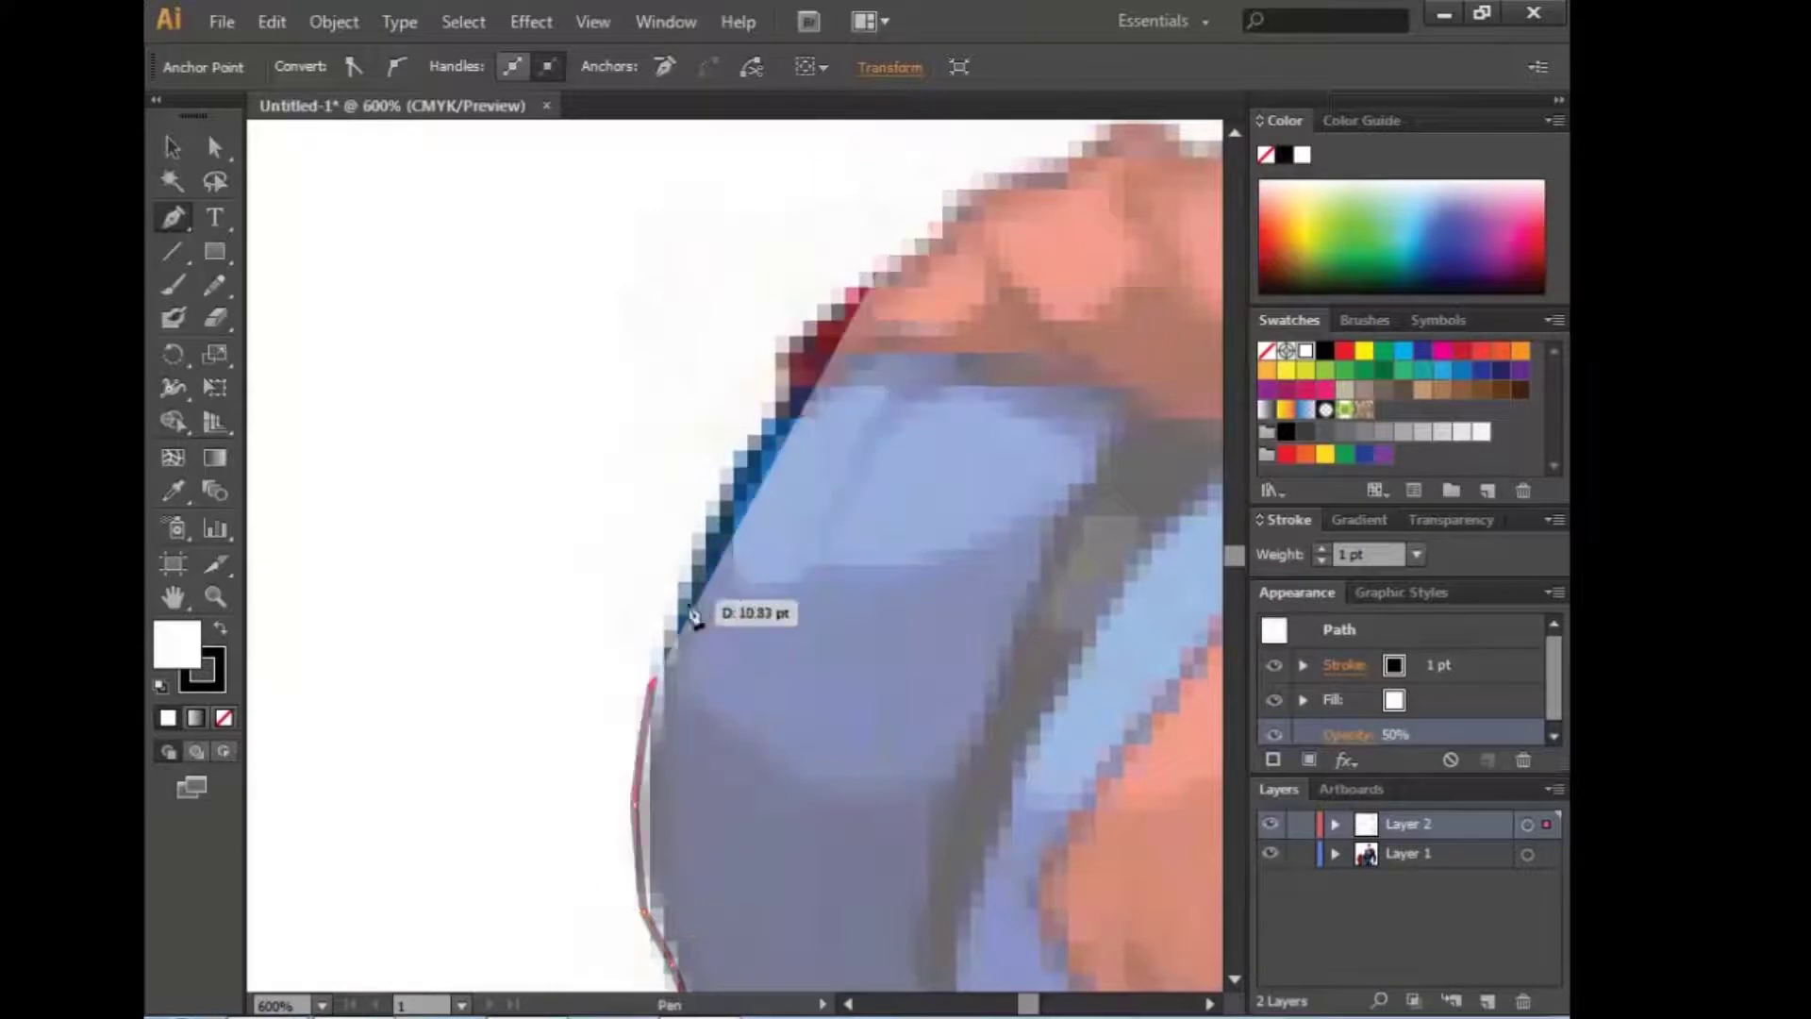
Step: Curve the outline along the shoulder and up around the neck and hair, then zoom out
left_click_drag(796, 432, 634, 658)
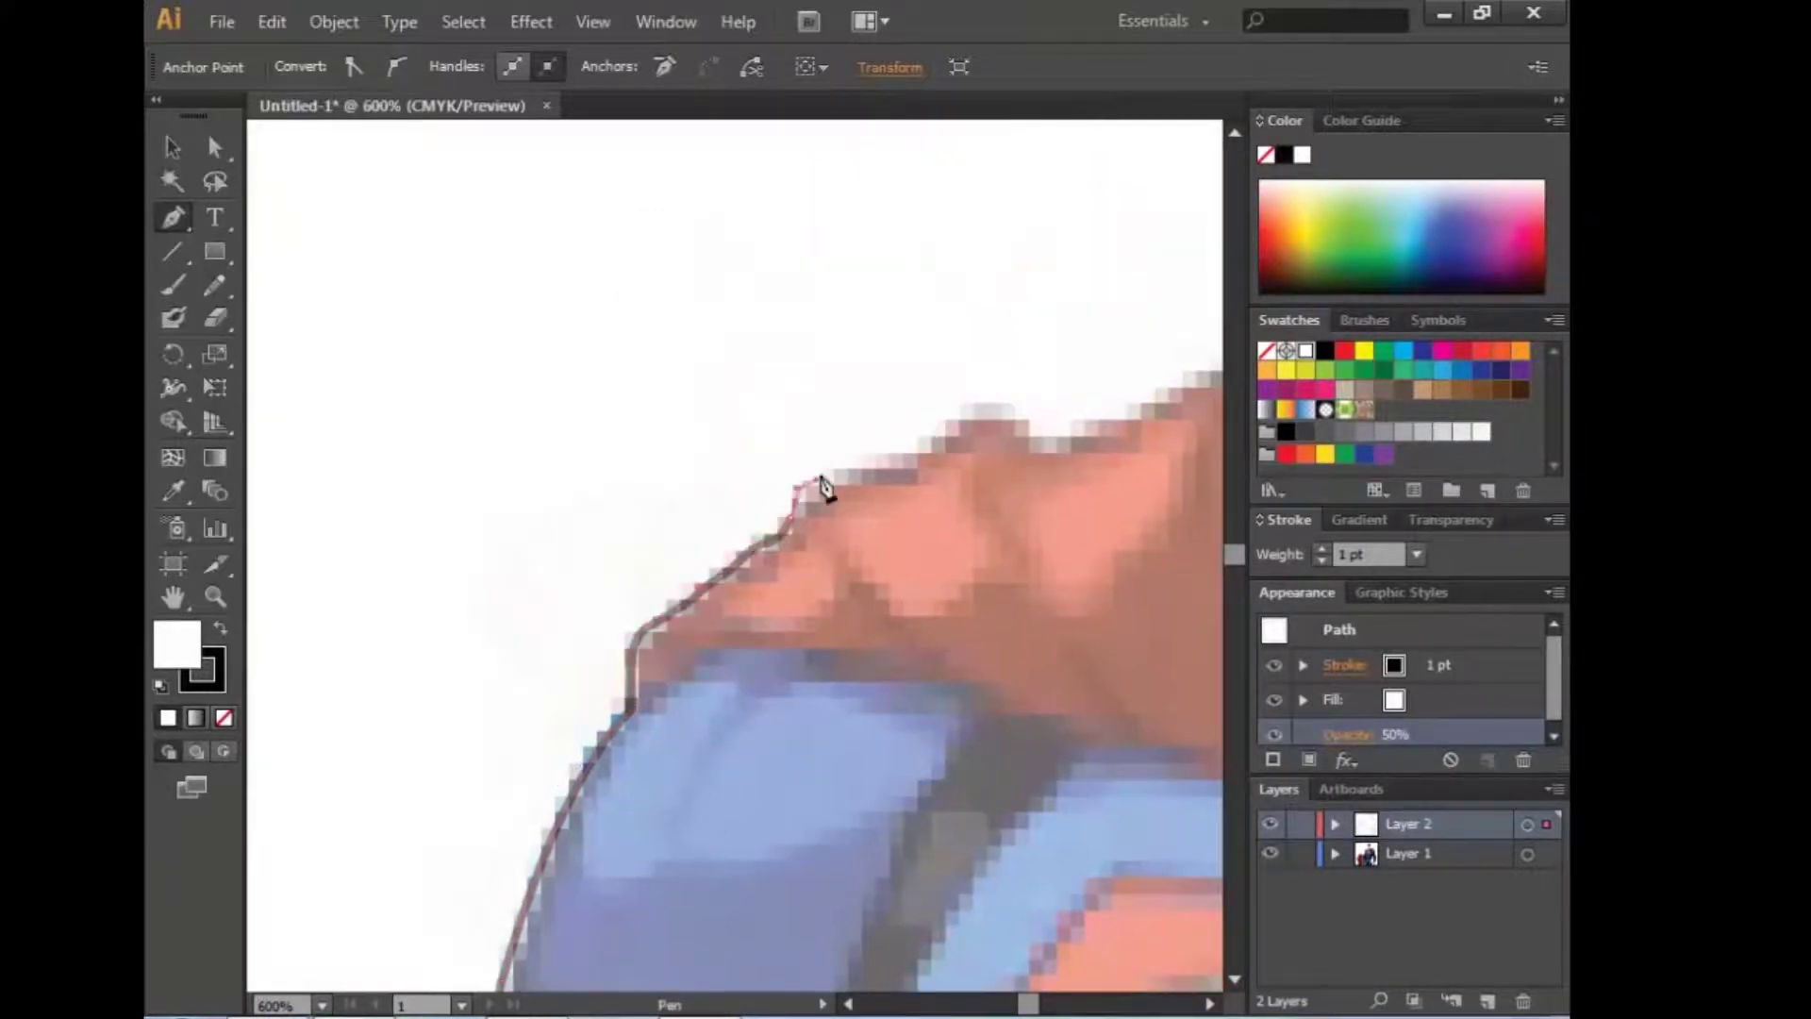
left_click_drag(965, 426, 708, 748)
mouse_move(837, 635)
left_mouse_down()
mouse_move(959, 557)
mouse_move(762, 779)
left_mouse_up()
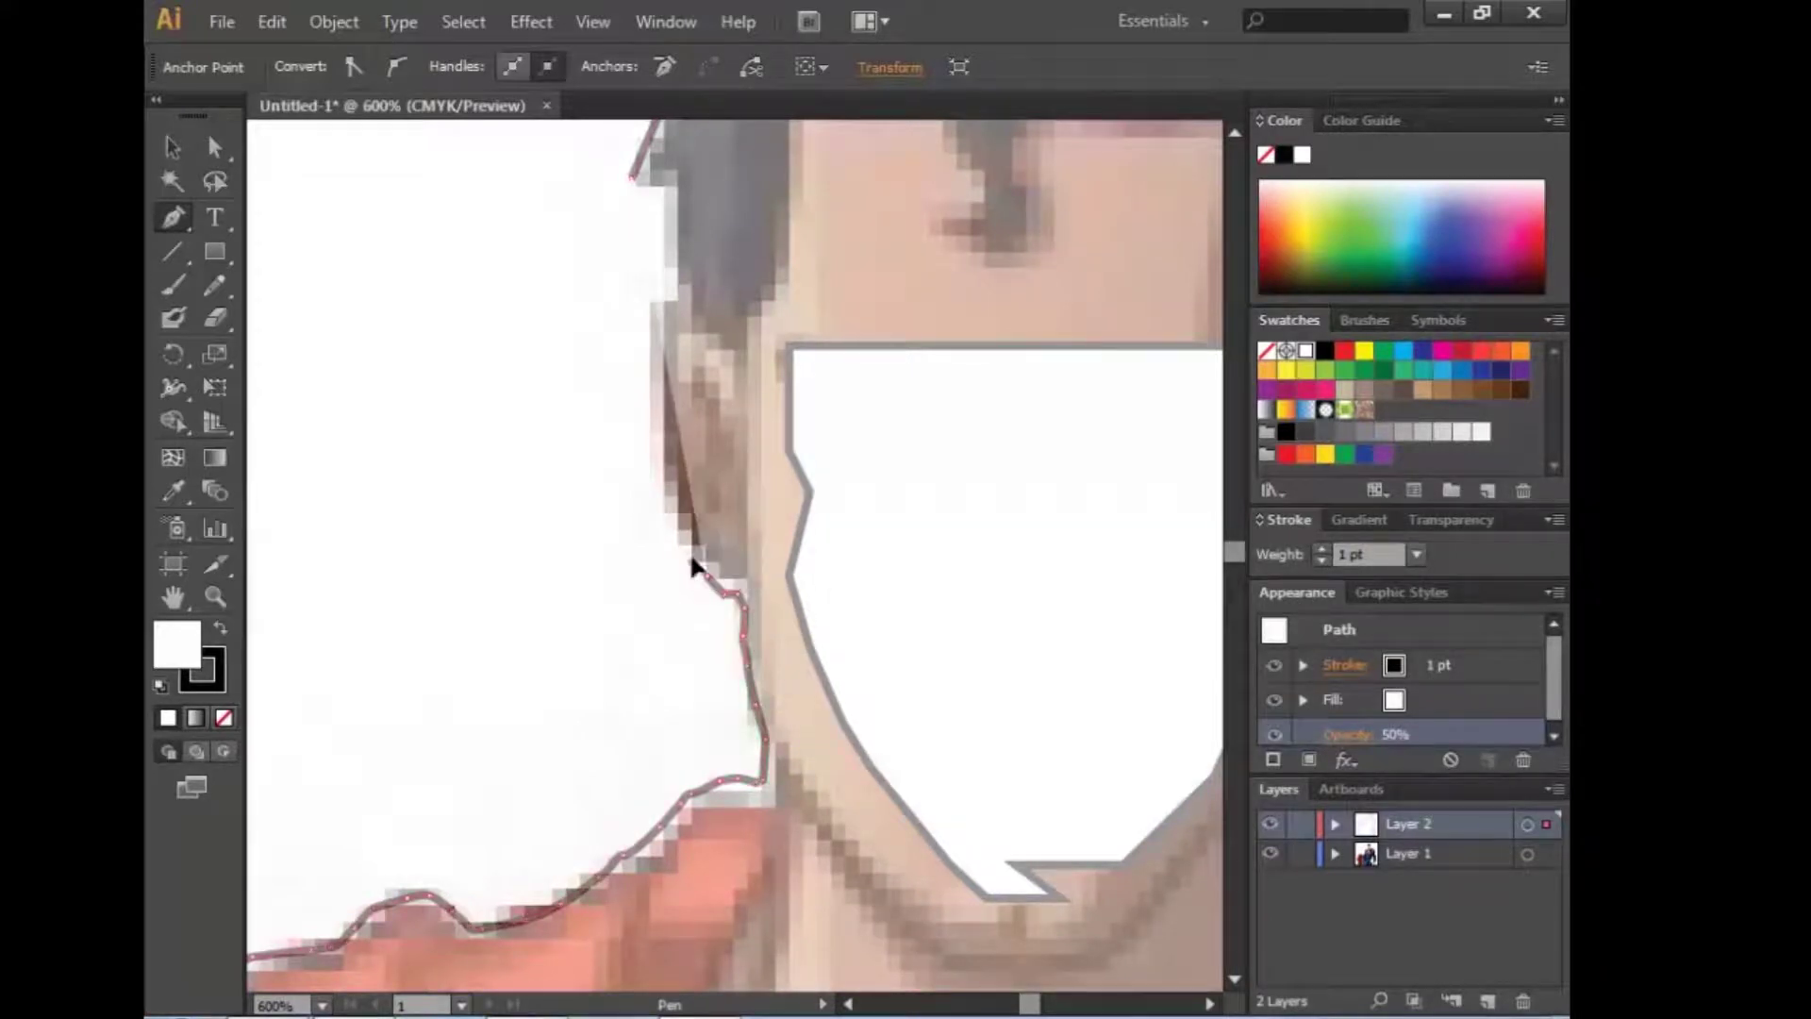
left_click_drag(695, 469, 634, 706)
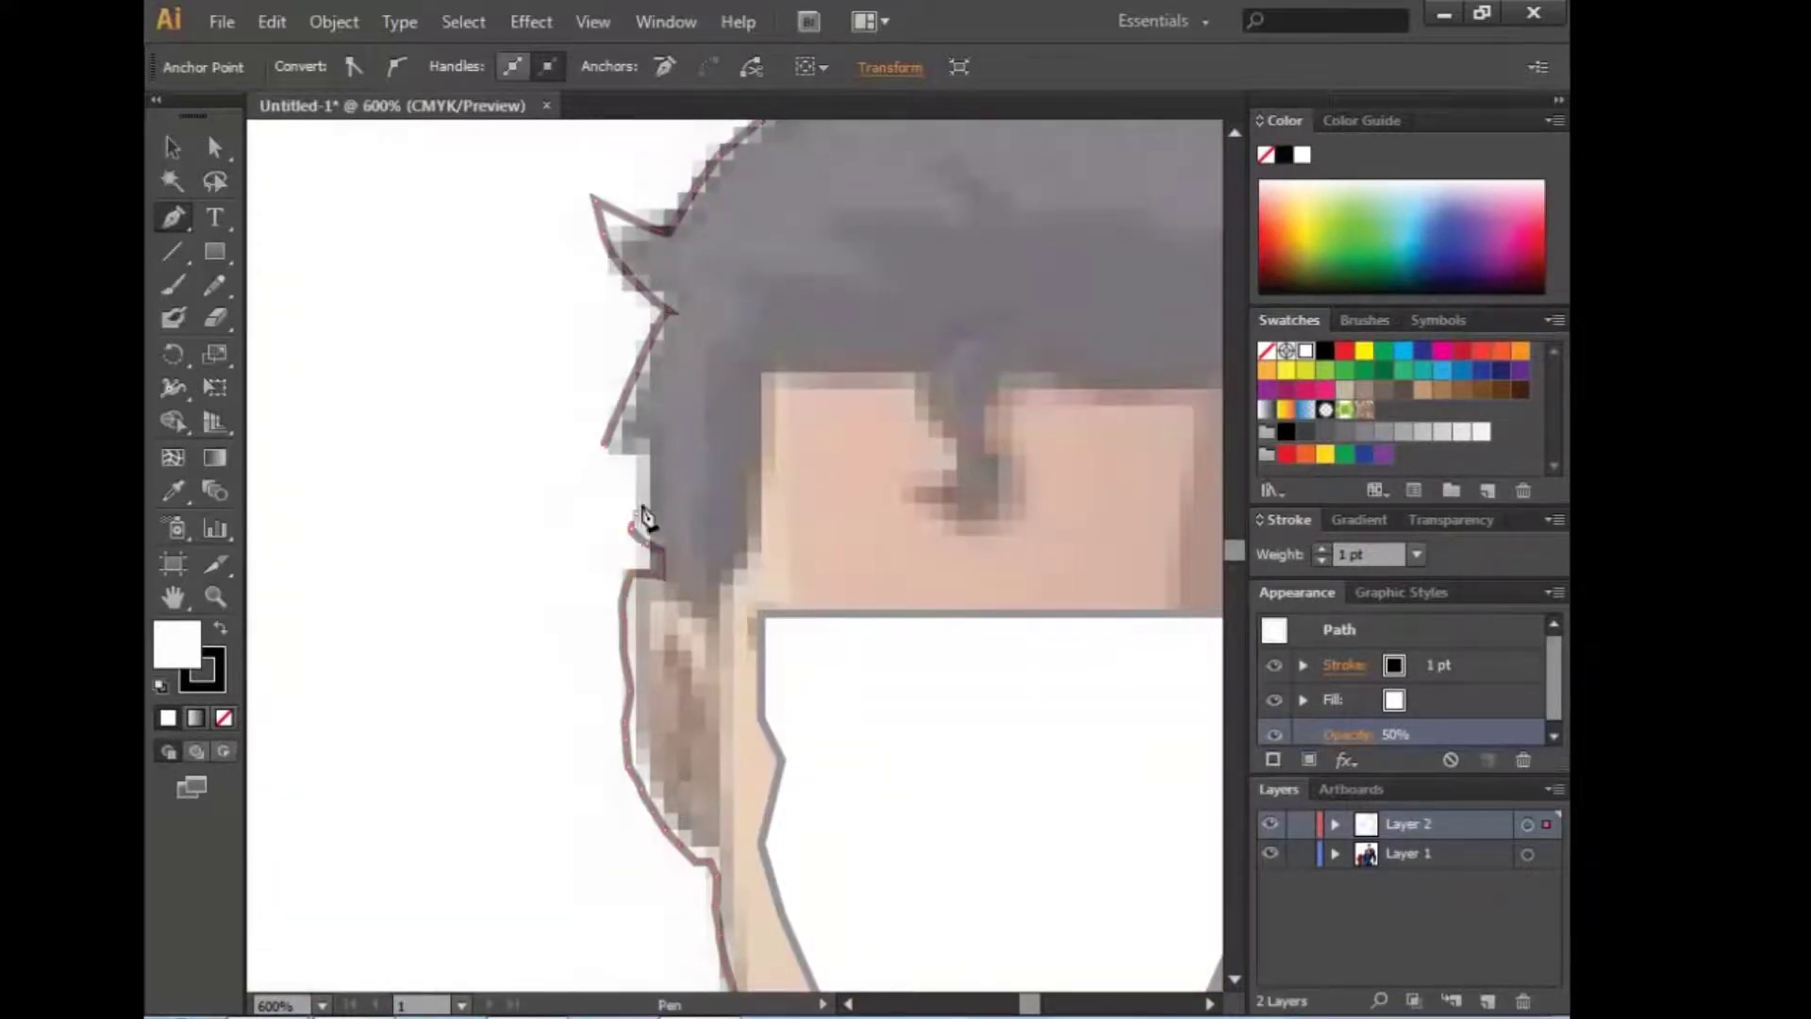
key("ctrl+minus")
key("ctrl+minus")
key("ctrl+minus")
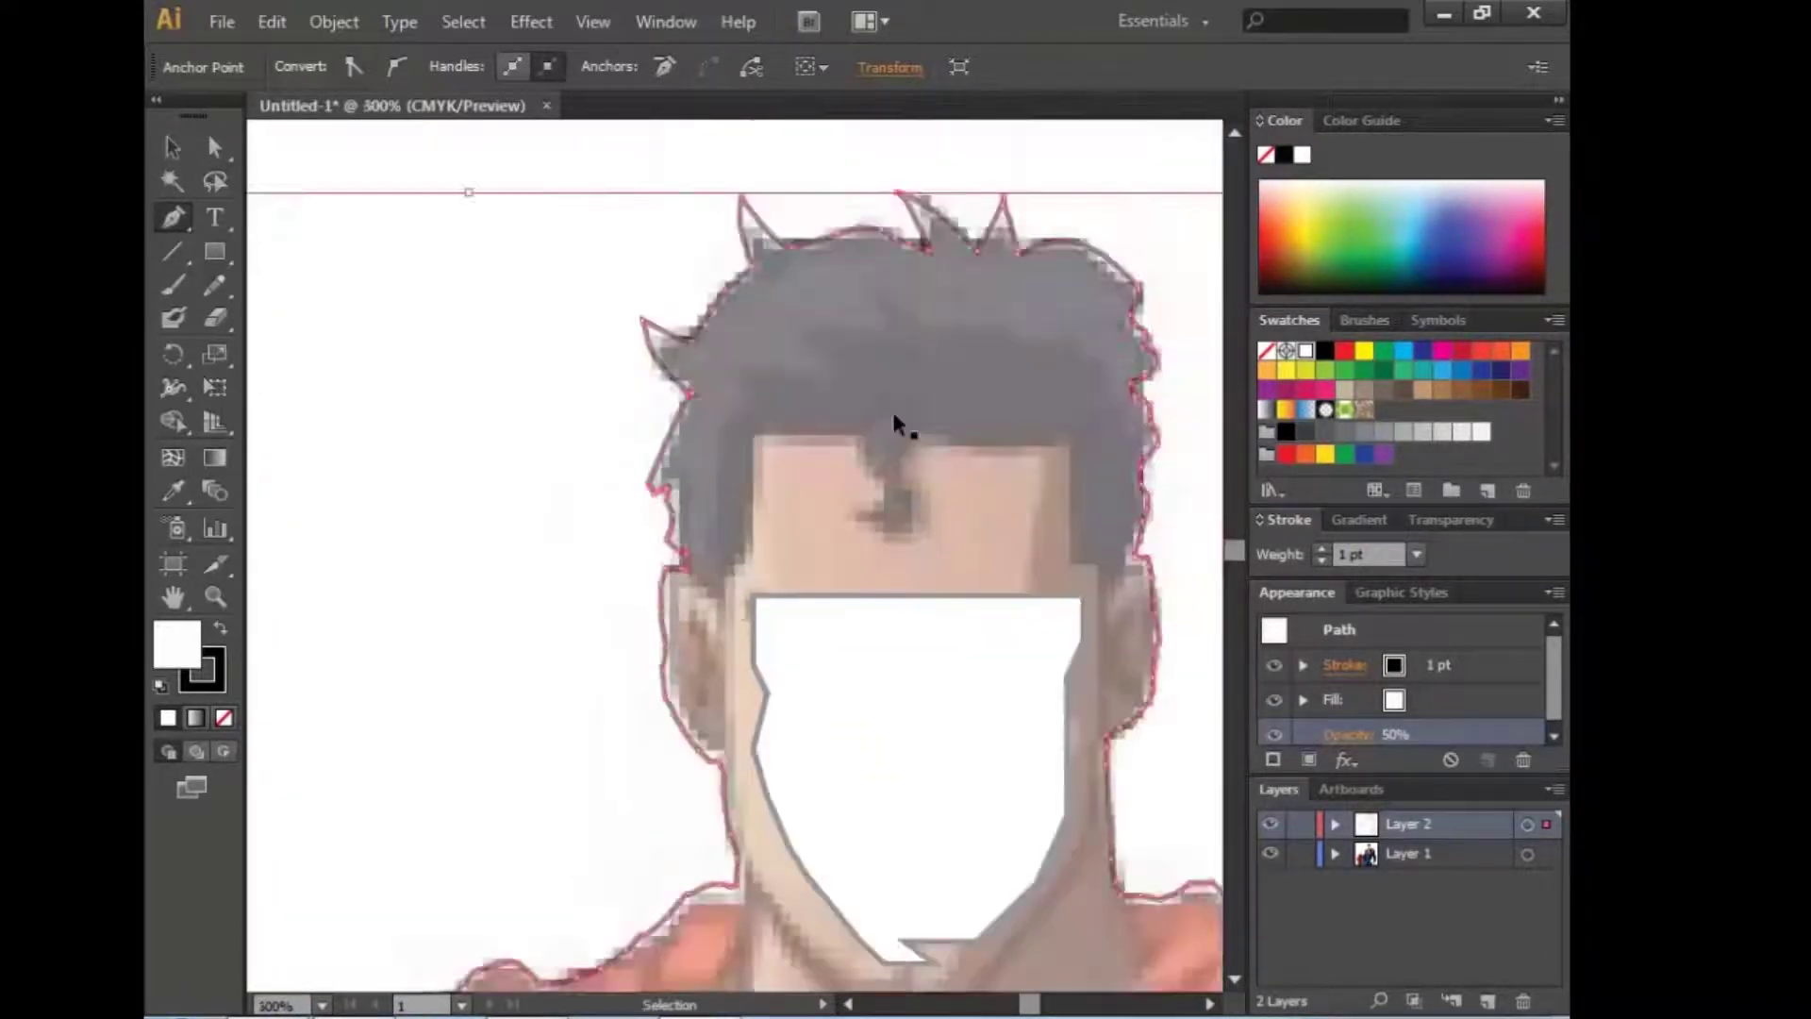
key("ctrl+minus")
key("ctrl+minus")
key("ctrl+minus")
Step: Check the finished outline against the reference, add a new hair layer, and hide the silhouette
key("v")
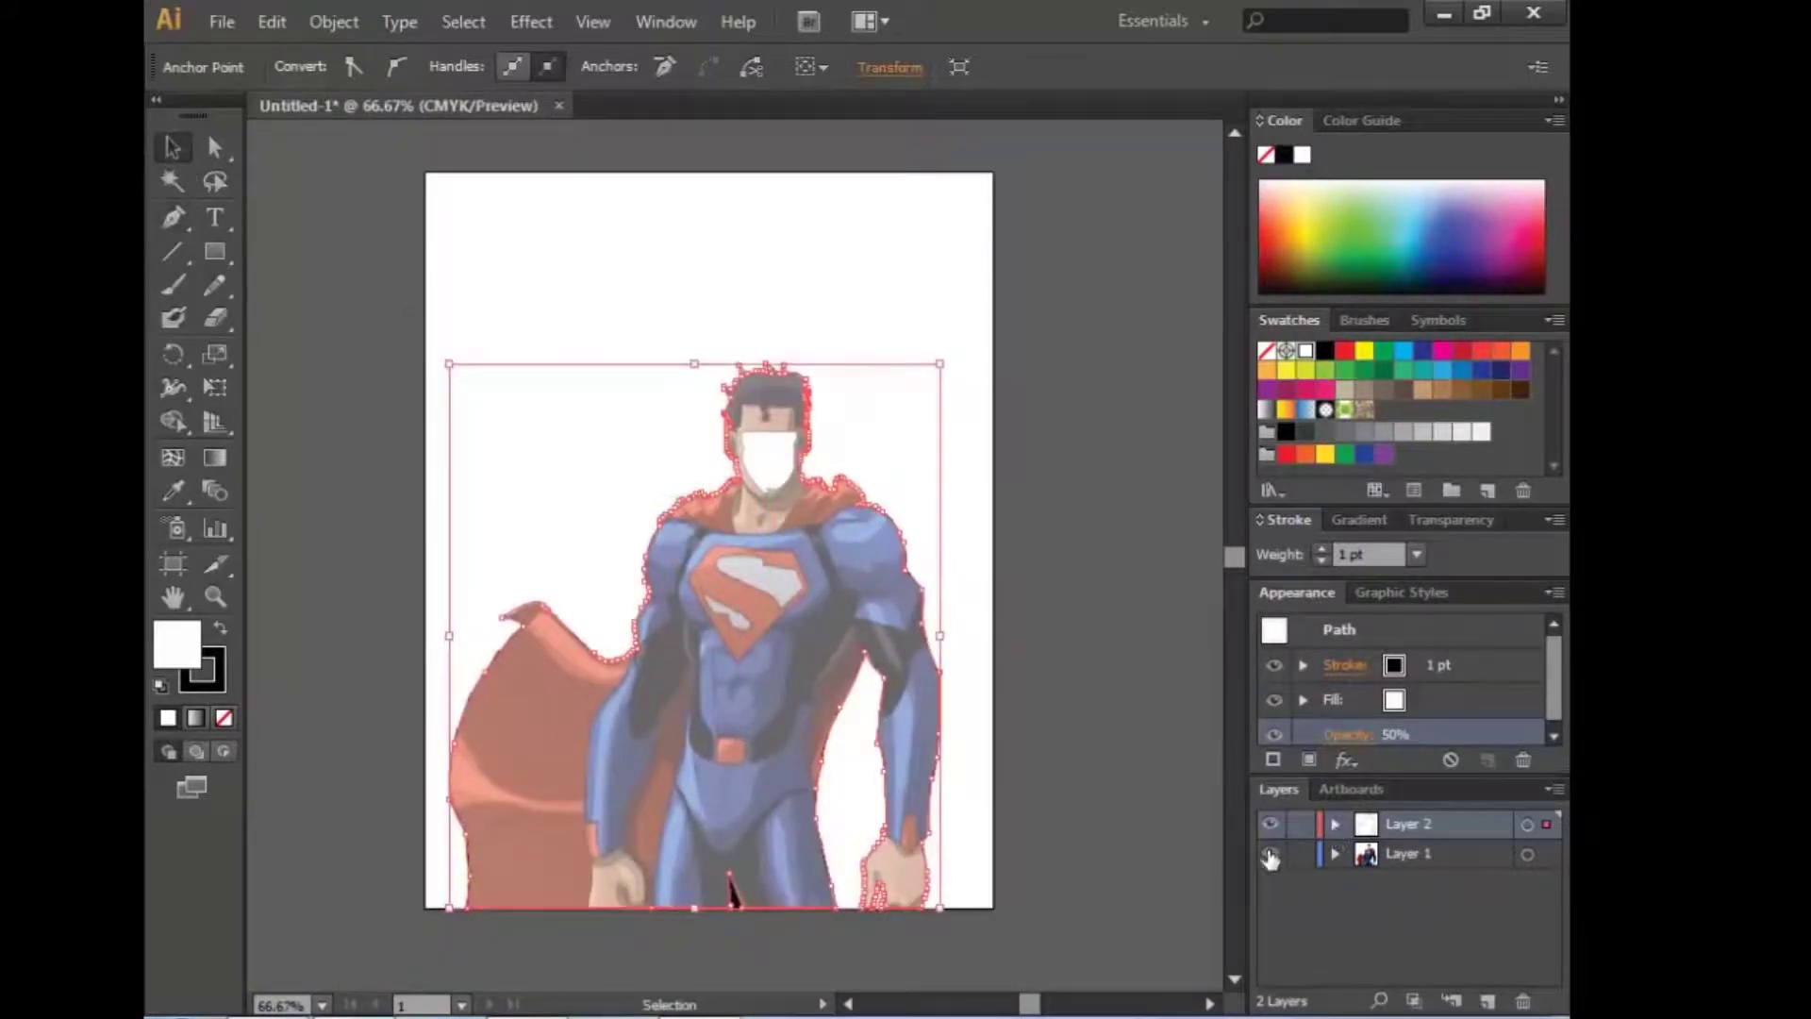
left_click(1270, 854)
left_click(1271, 855)
left_click(1488, 1001)
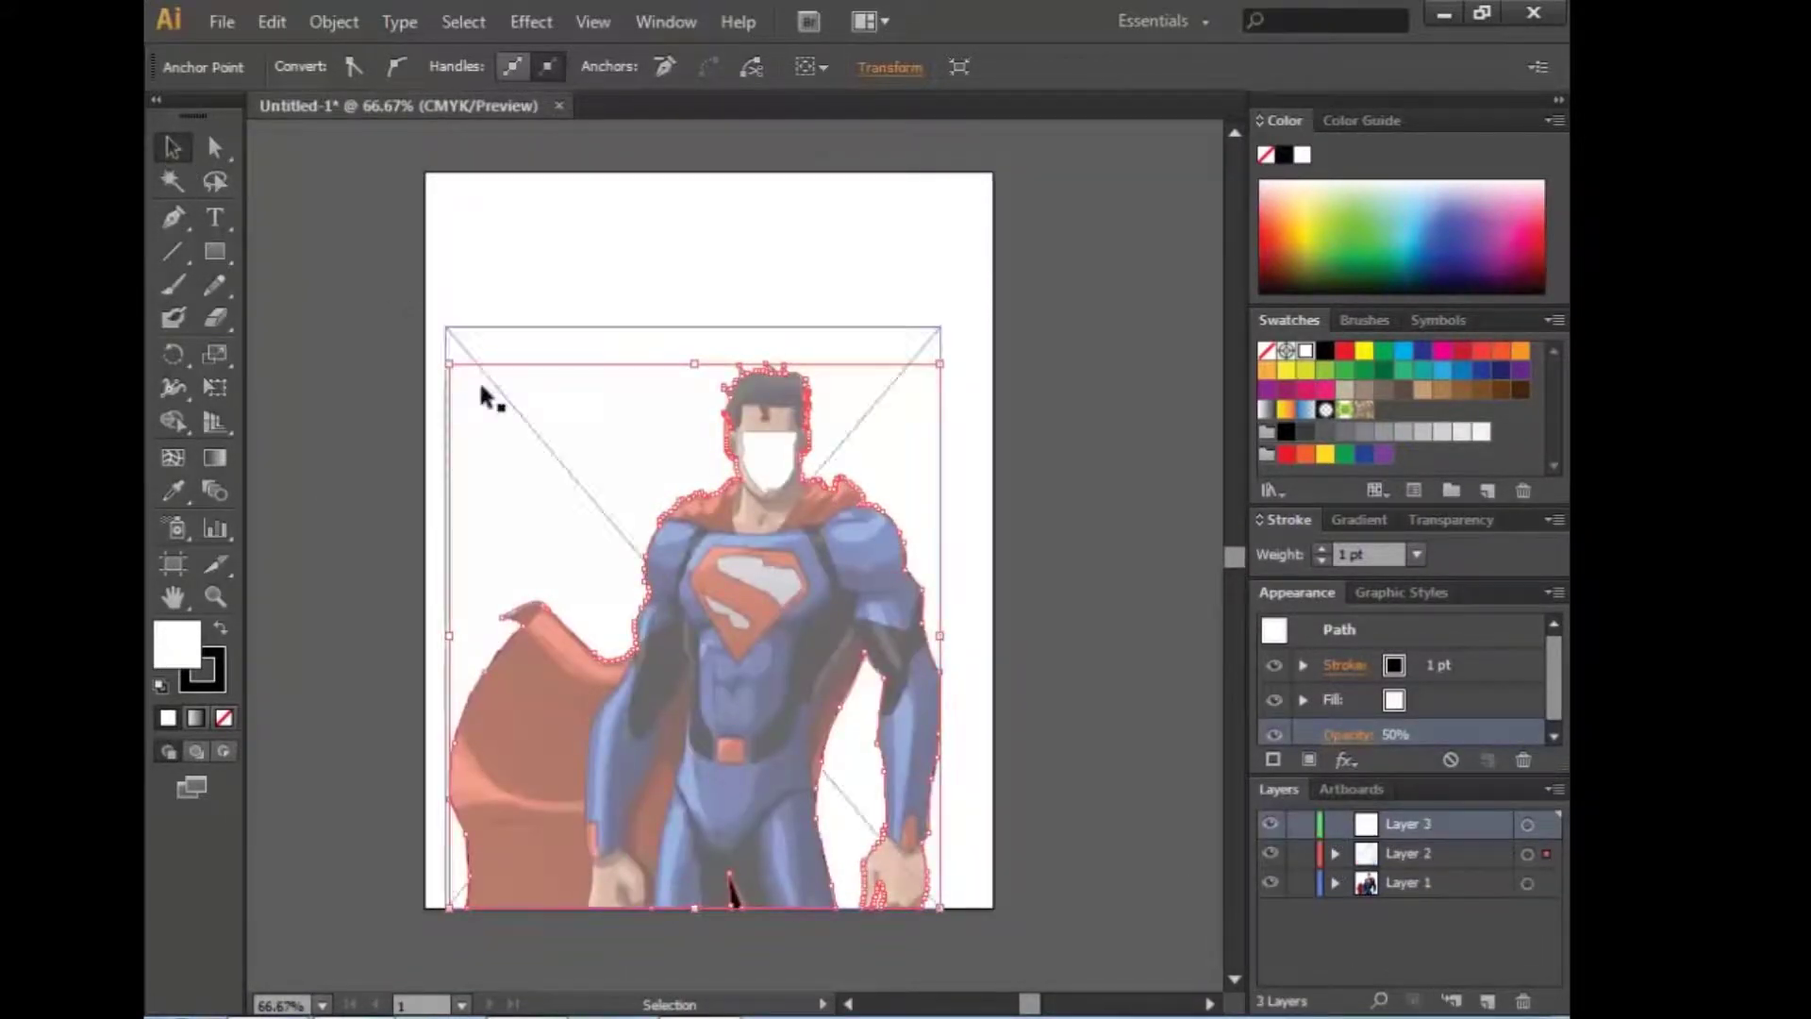
left_click(1270, 854)
Step: Zoom in on the head and trace the hairline across the forehead from the ear
scroll(830, 647, "up", 2)
scroll(830, 651, "up", 2)
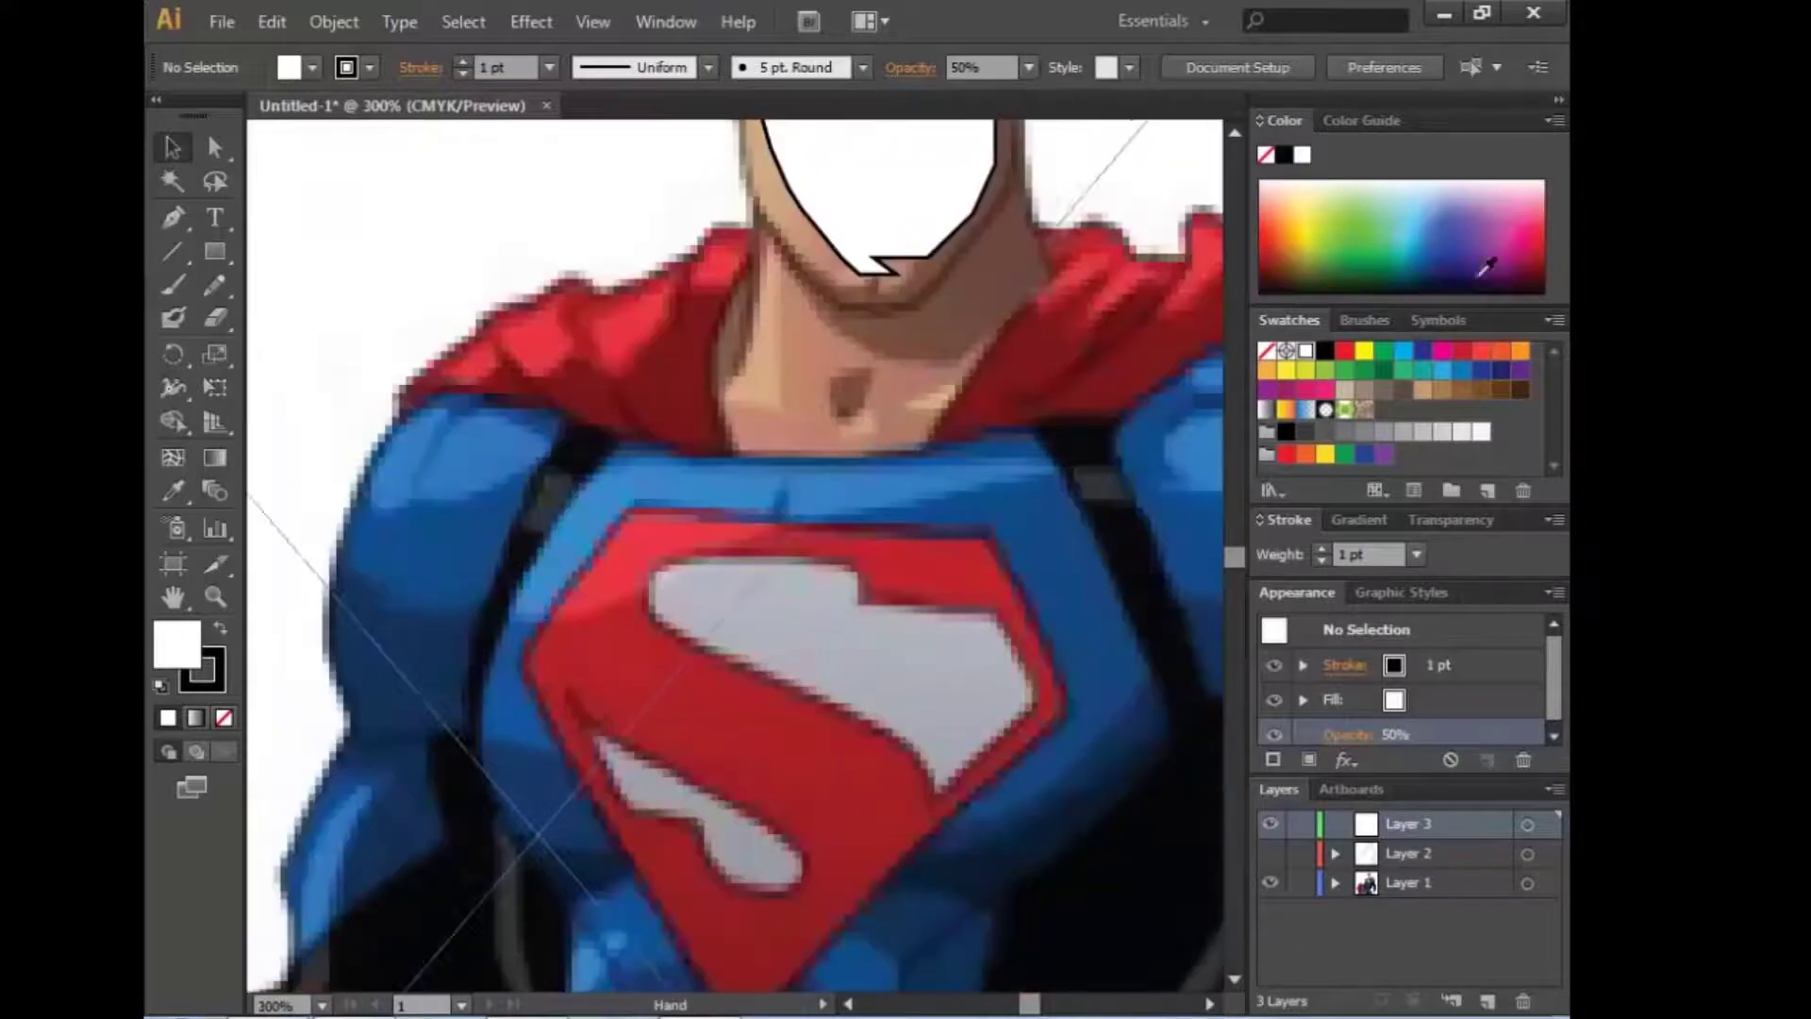
scroll(821, 667, "up", 1)
scroll(814, 476, "up", 2)
scroll(792, 561, "up", 2)
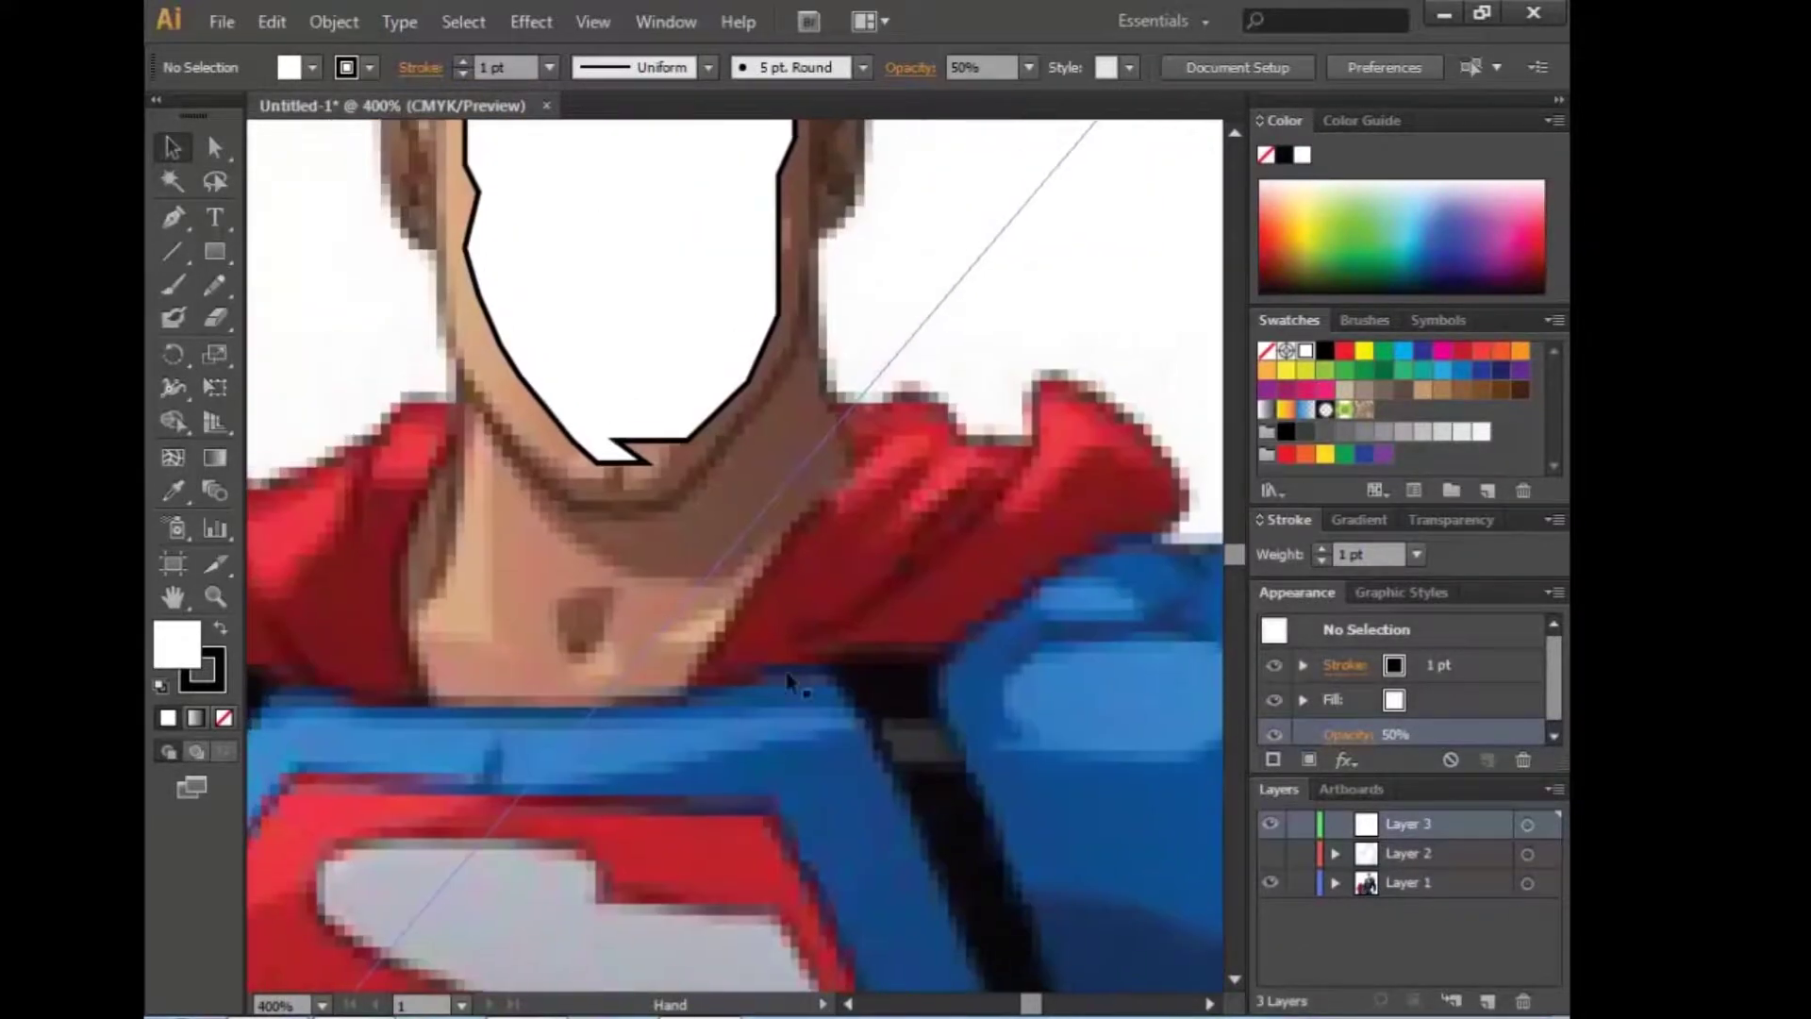
scroll(717, 509, "up", 4)
scroll(661, 491, "up", 2)
left_click(817, 689)
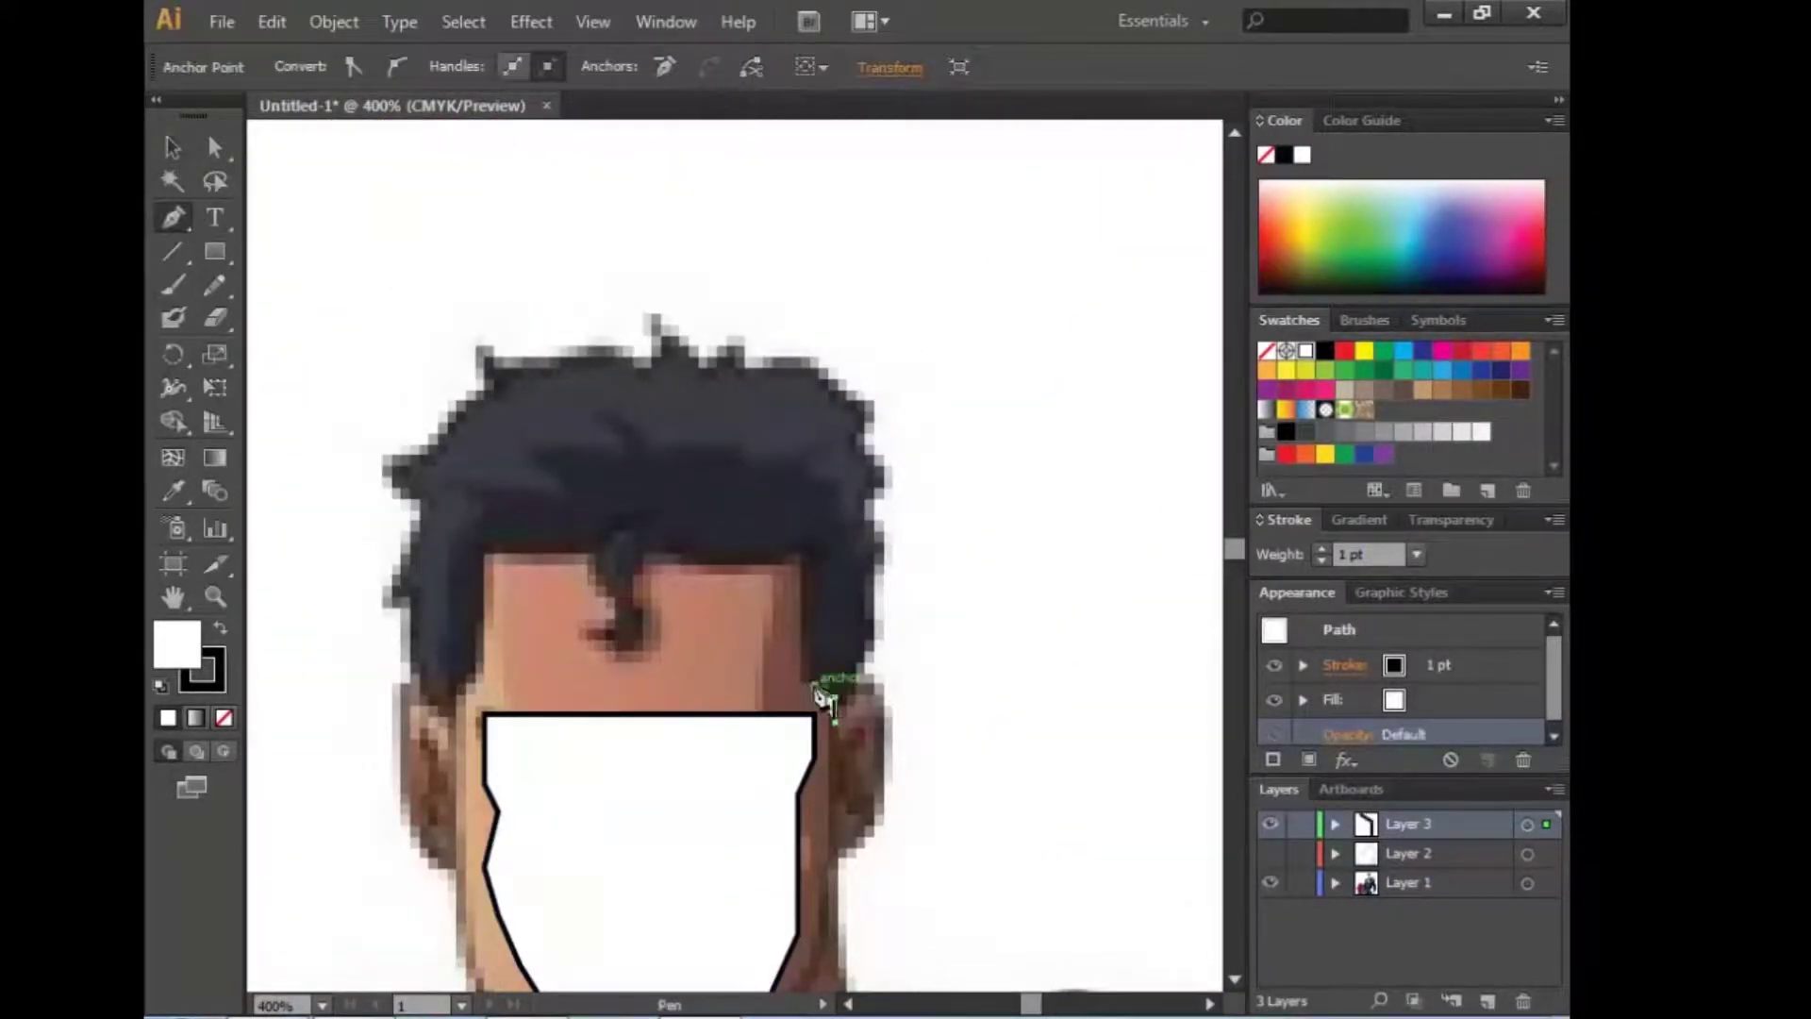
left_click(757, 557)
left_click(735, 568)
left_click(713, 568)
left_click(690, 556)
left_click(664, 556)
left_click(642, 557)
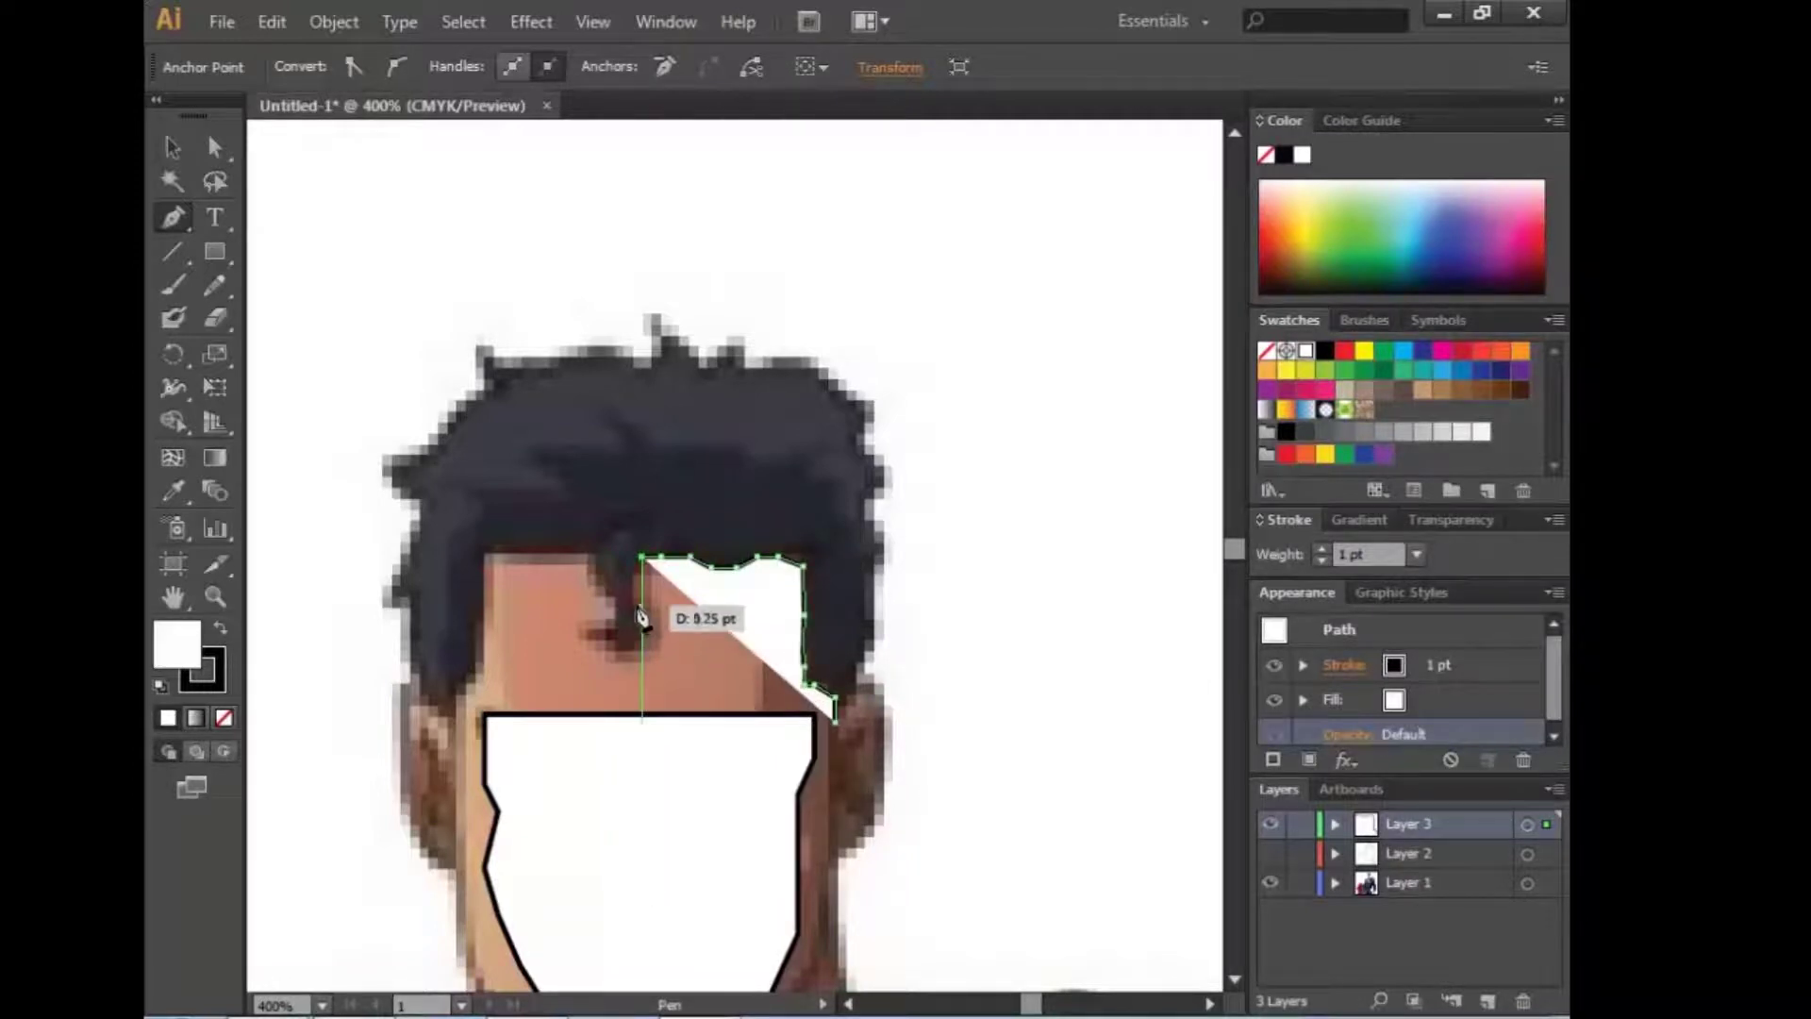
Step: Curve the hair path around the hanging fringe lock and down to the left cheek
left_click_drag(487, 591, 495, 596)
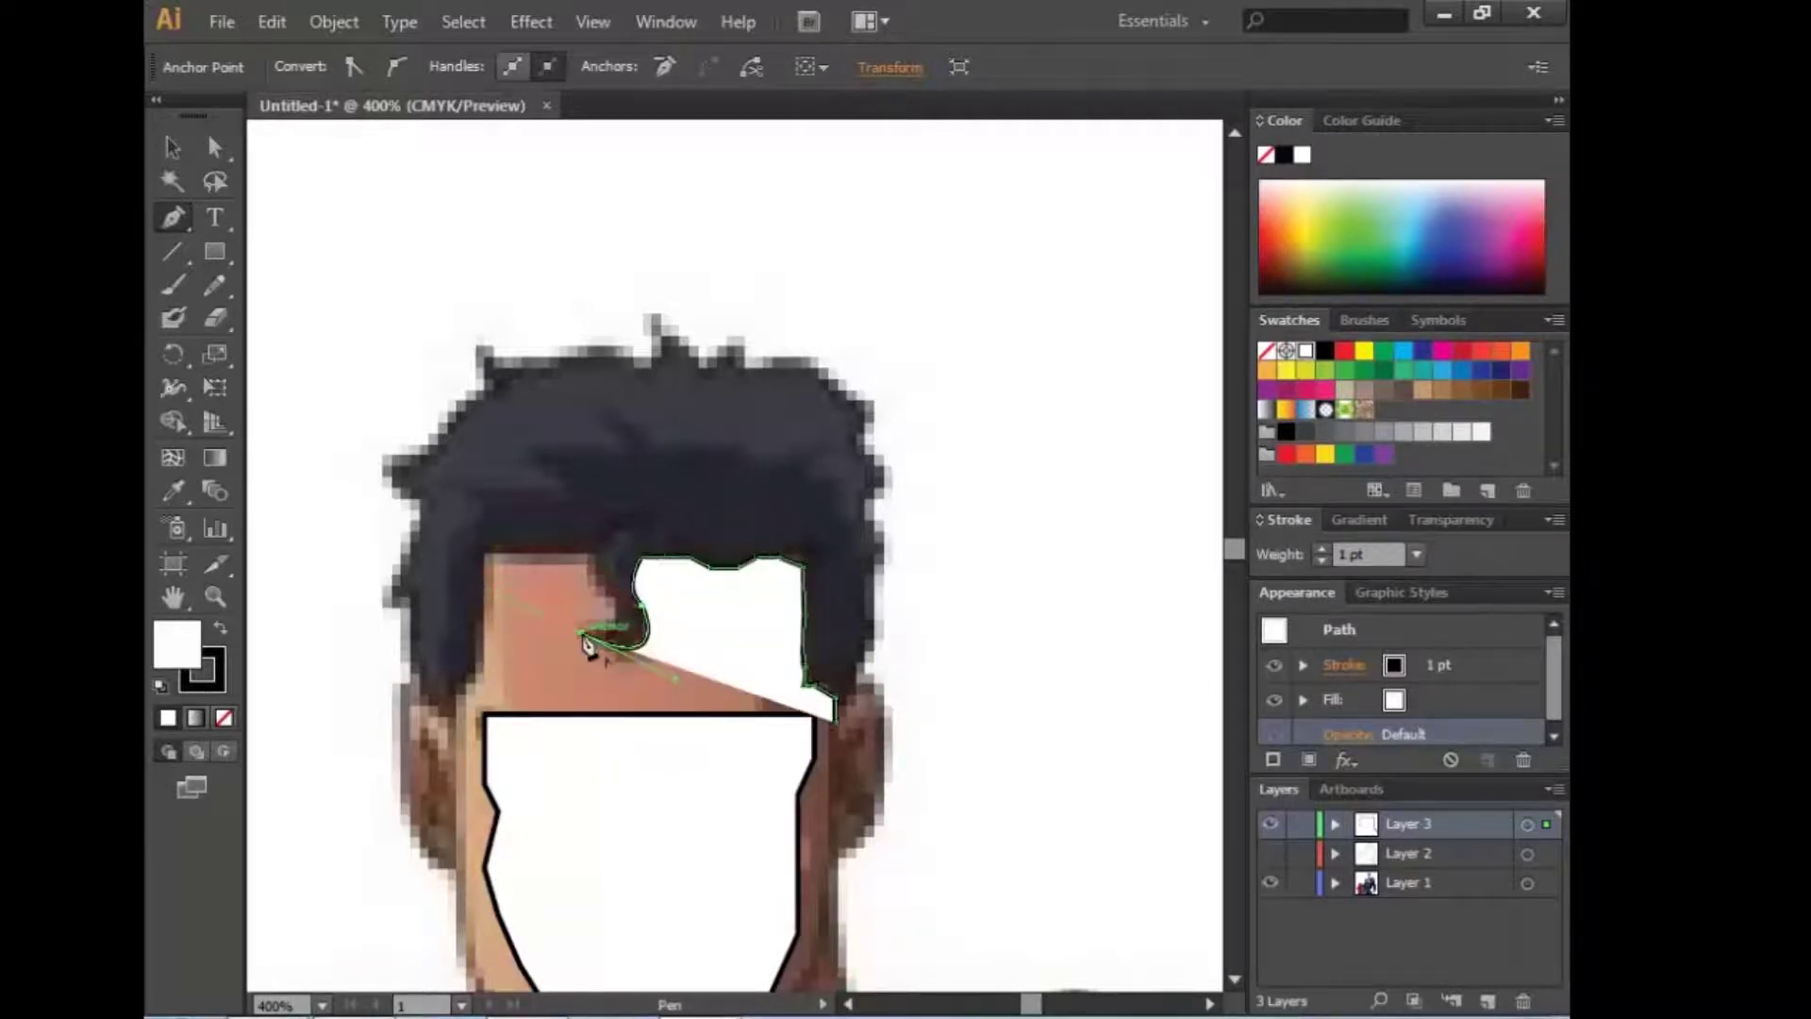
left_click(582, 559)
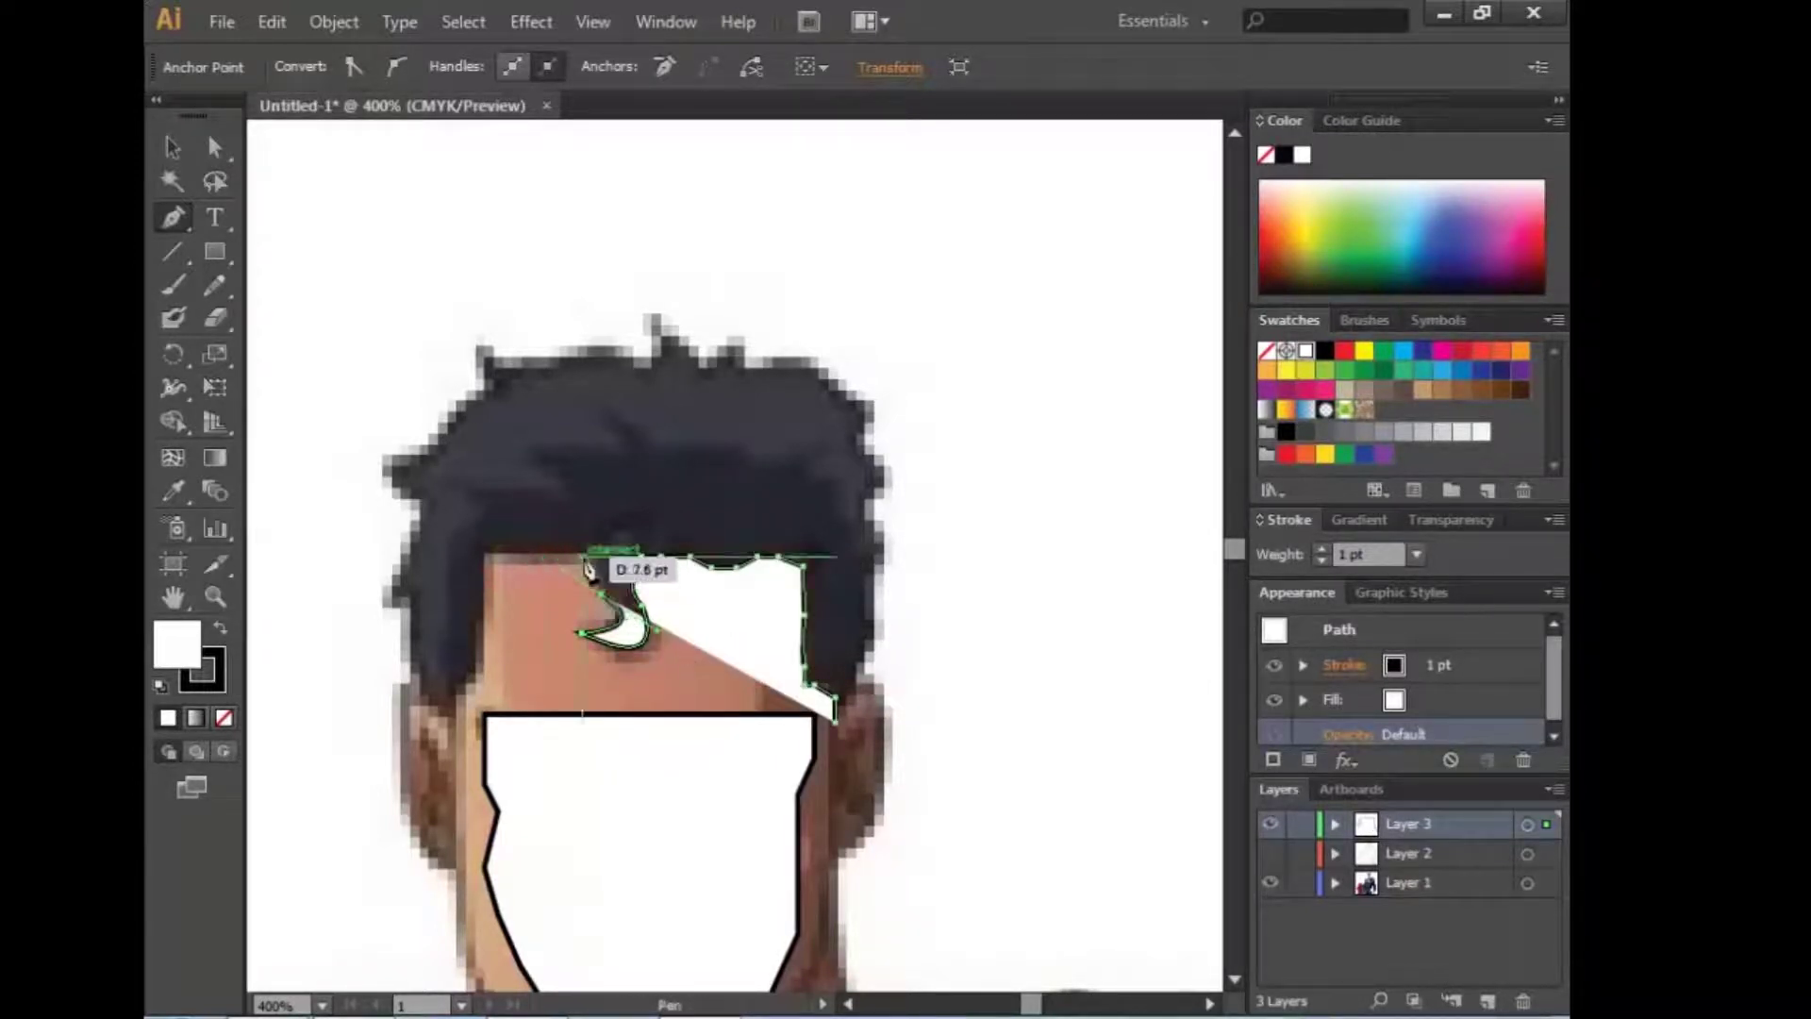
mouse_move(483, 557)
left_mouse_down()
mouse_move(503, 596)
mouse_move(481, 709)
left_mouse_up()
left_click(446, 719)
left_click(408, 663)
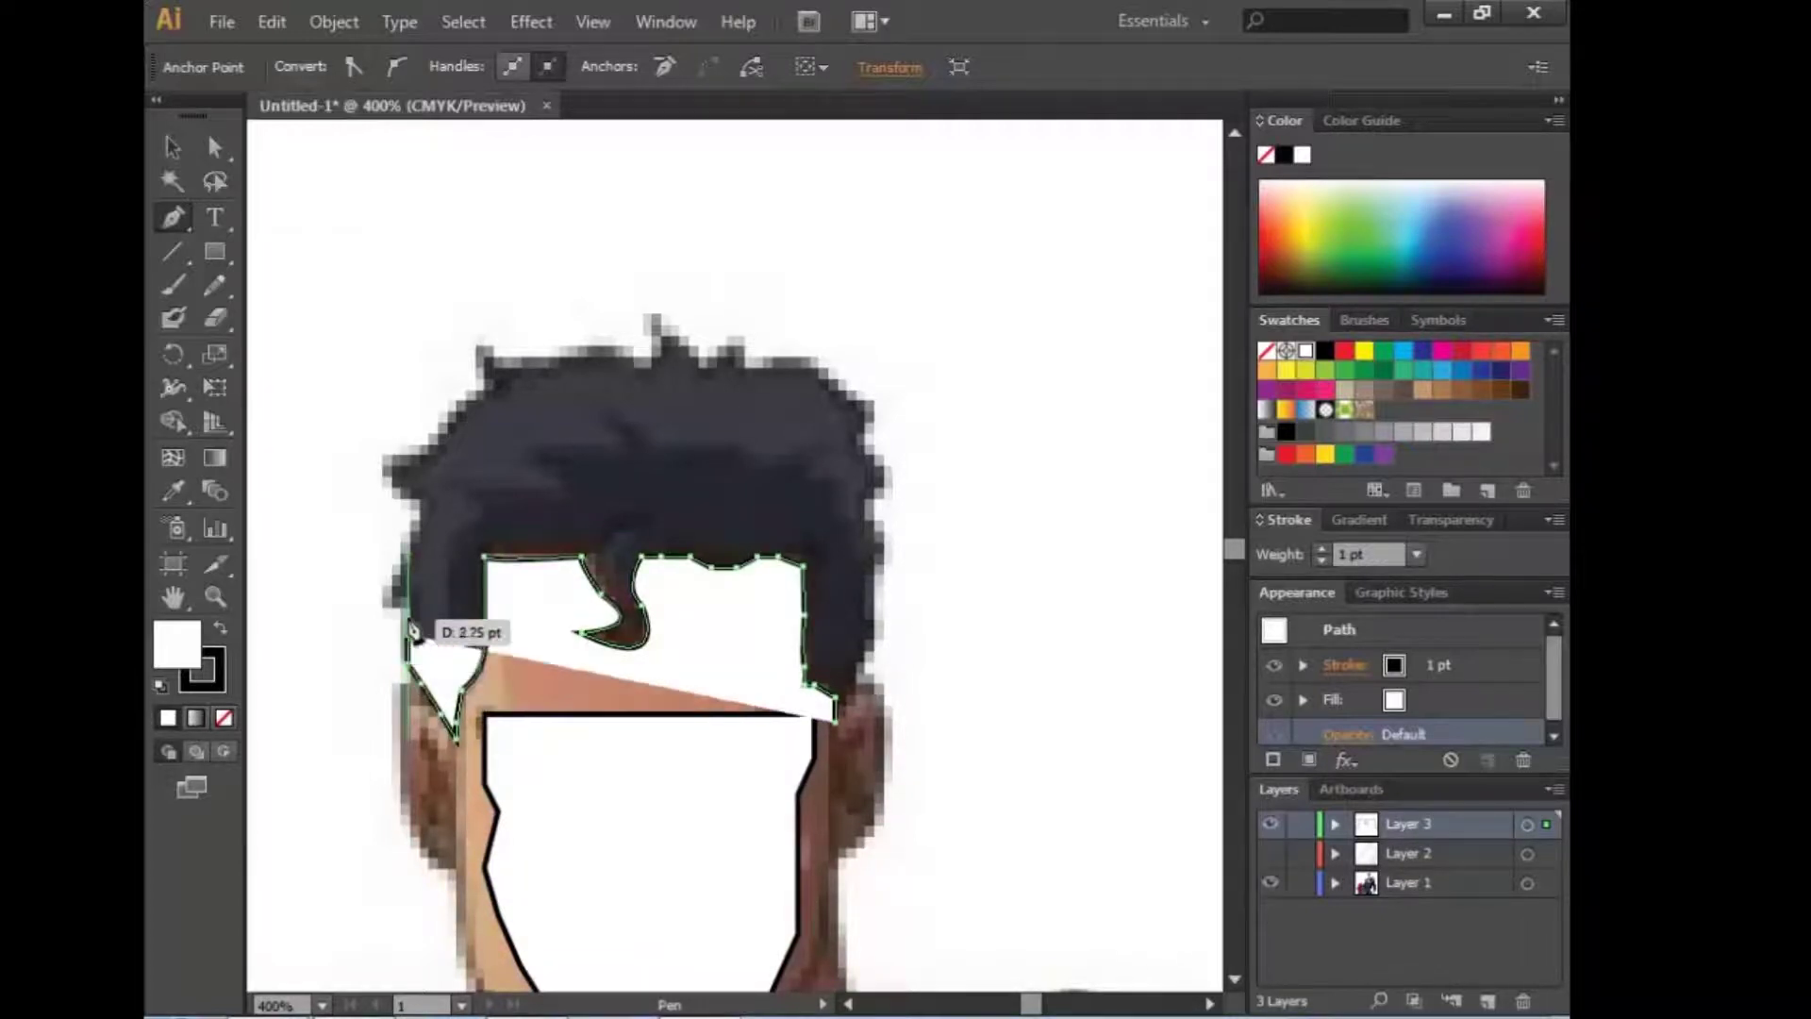
left_click_drag(404, 606, 382, 622)
Step: Compare against the silhouette layer and extend the hair path up the left spikes
left_click(1270, 853)
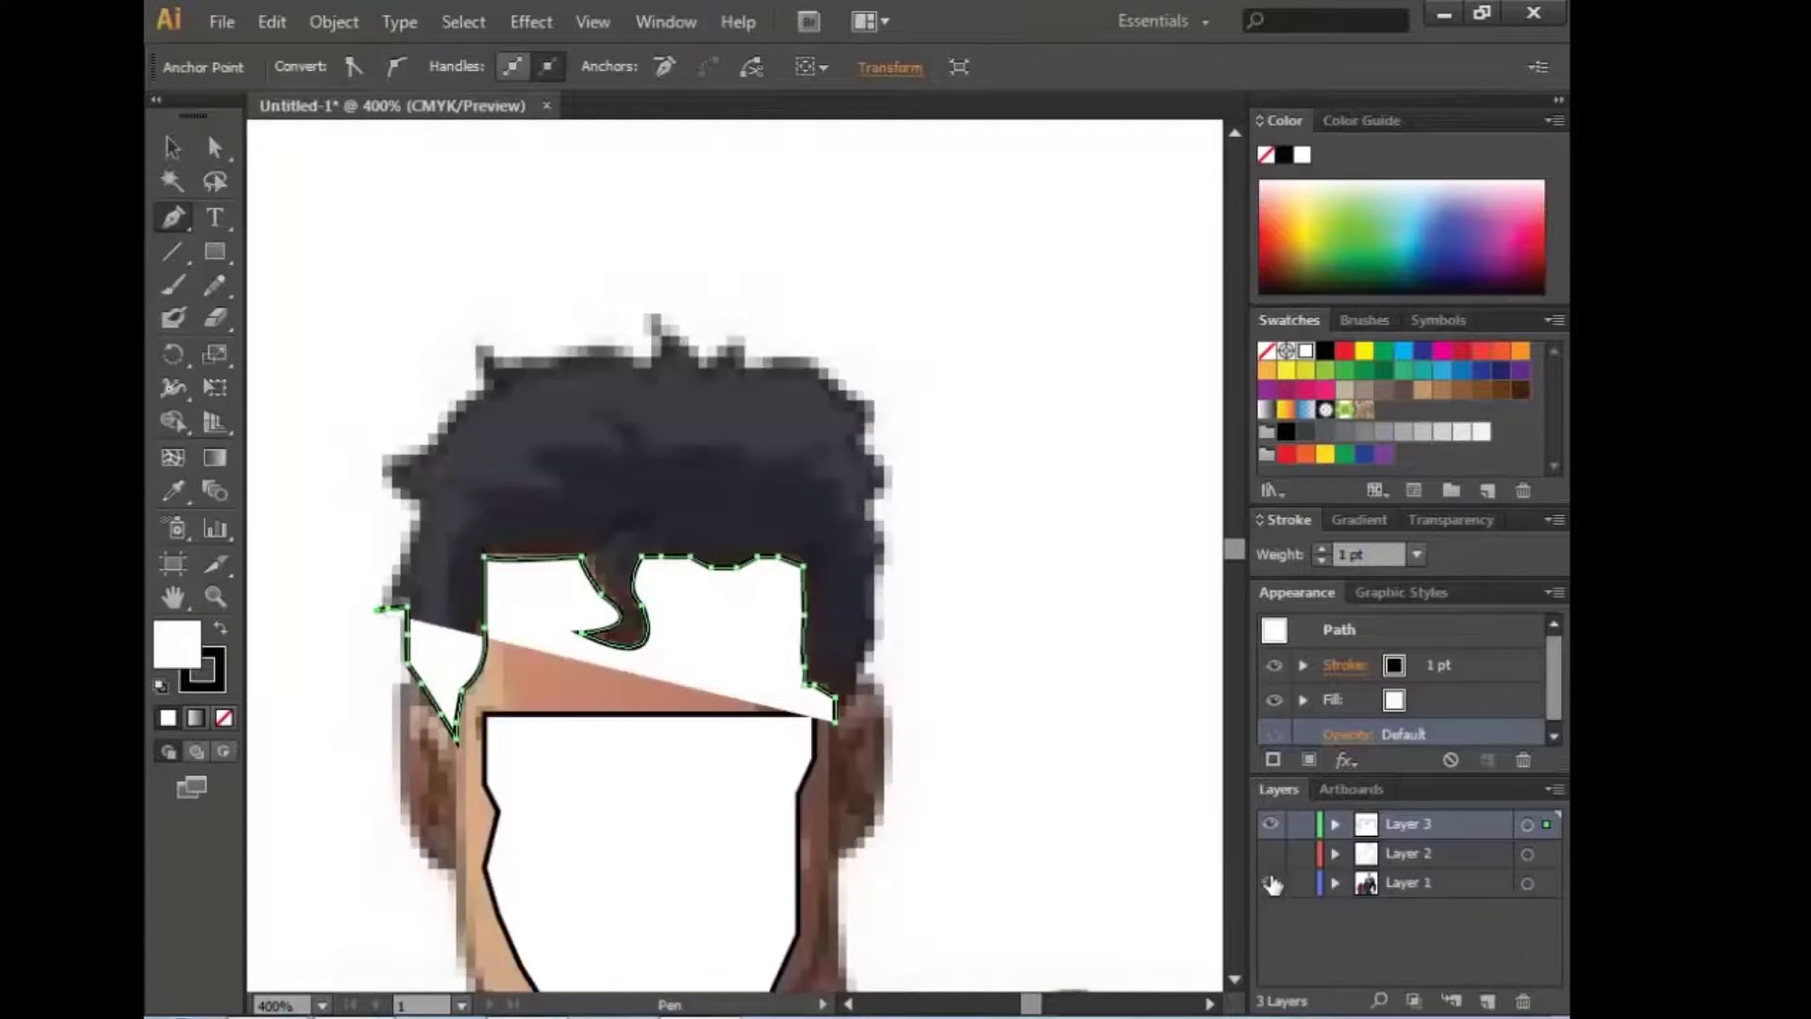
left_click(1270, 853)
left_click_drag(417, 515, 457, 517)
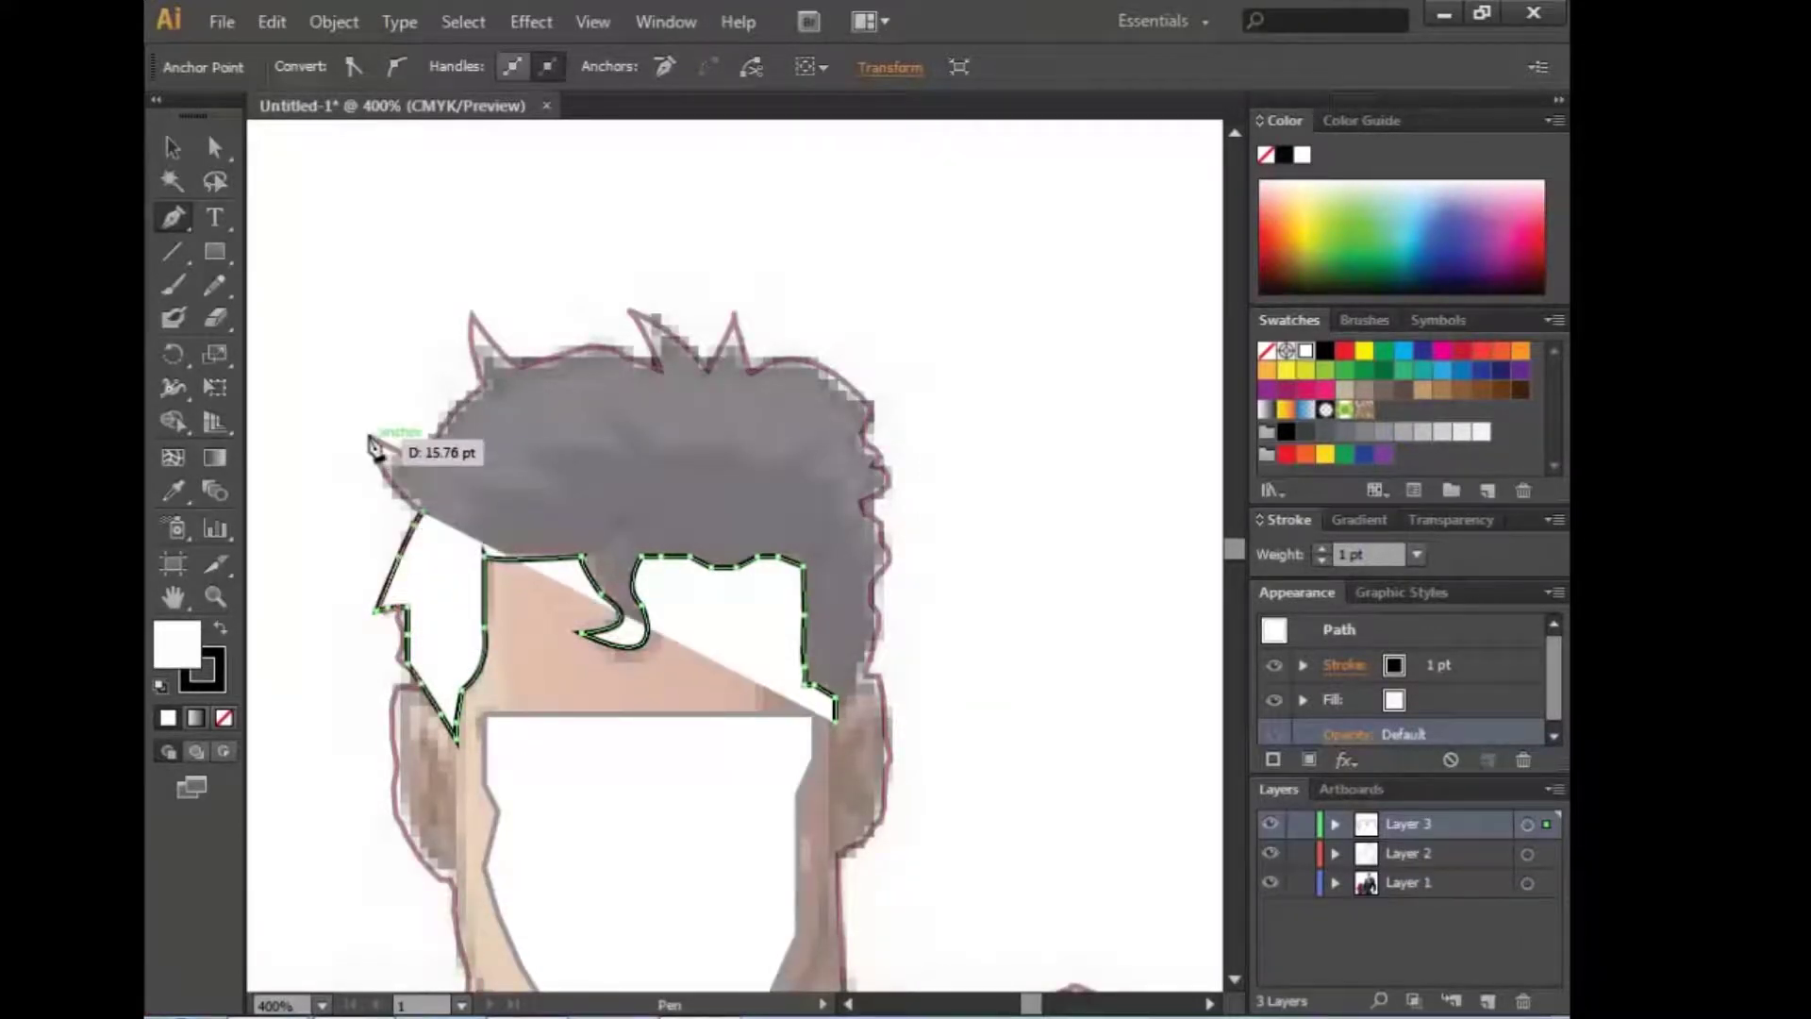
left_click_drag(374, 439, 424, 476)
key("ctrl+plus")
key("ctrl+plus")
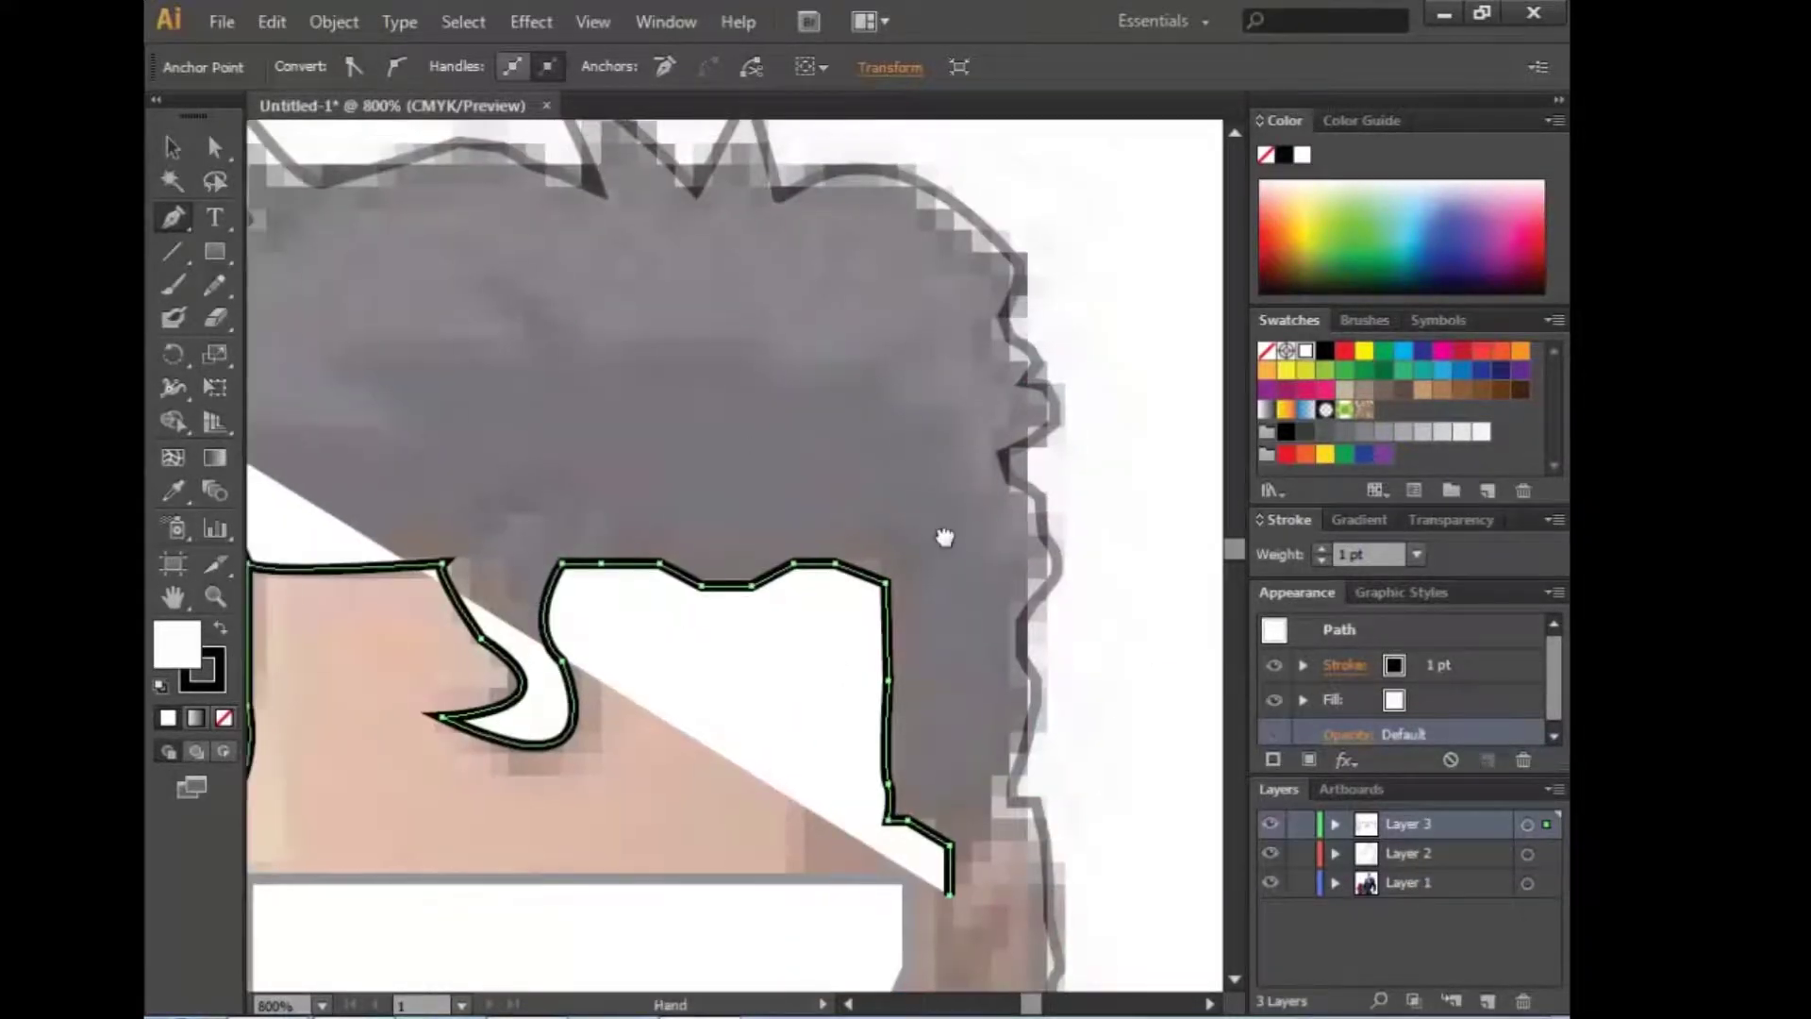
Step: Trace the hair outline from the left hair spike up to its tip
key("ctrl+plus")
key("ctrl+plus")
mouse_move(658, 571)
left_mouse_down()
mouse_move(713, 587)
mouse_move(748, 513)
left_mouse_up()
mouse_move(887, 294)
left_mouse_down()
mouse_move(983, 251)
mouse_move(611, 571)
left_mouse_up()
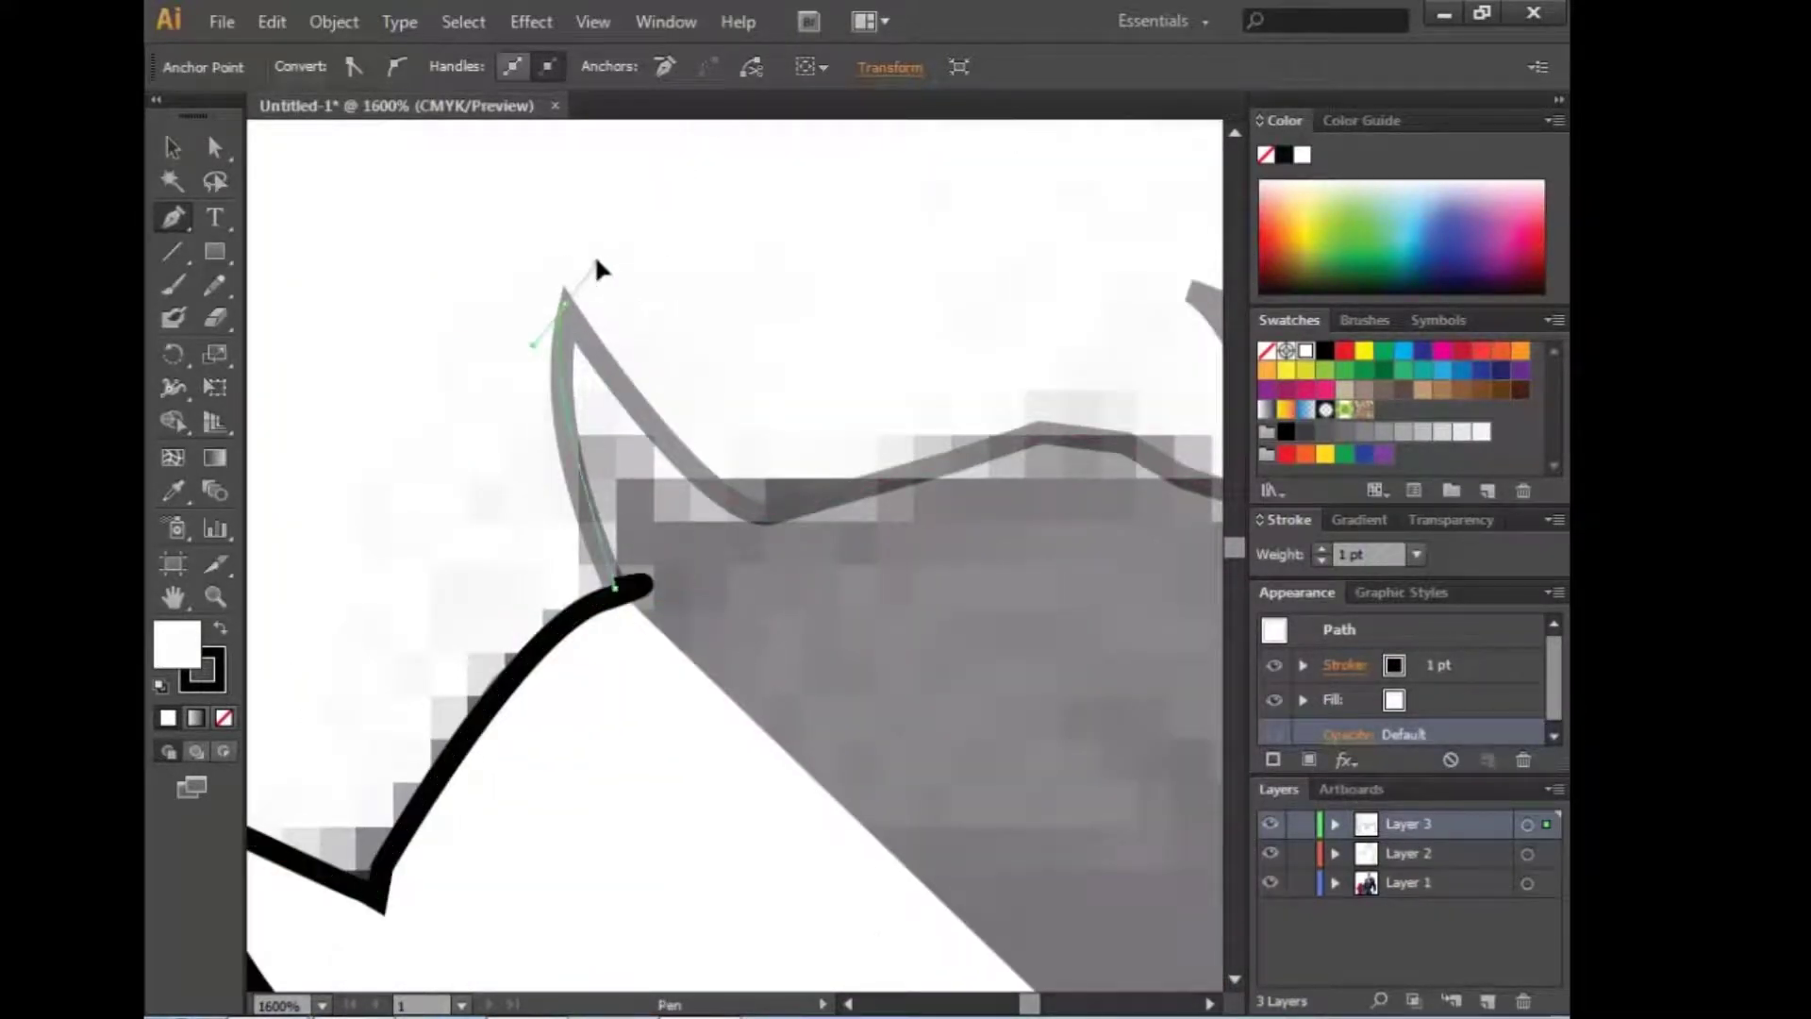
left_click_drag(597, 267, 606, 344)
key("ctrl+z")
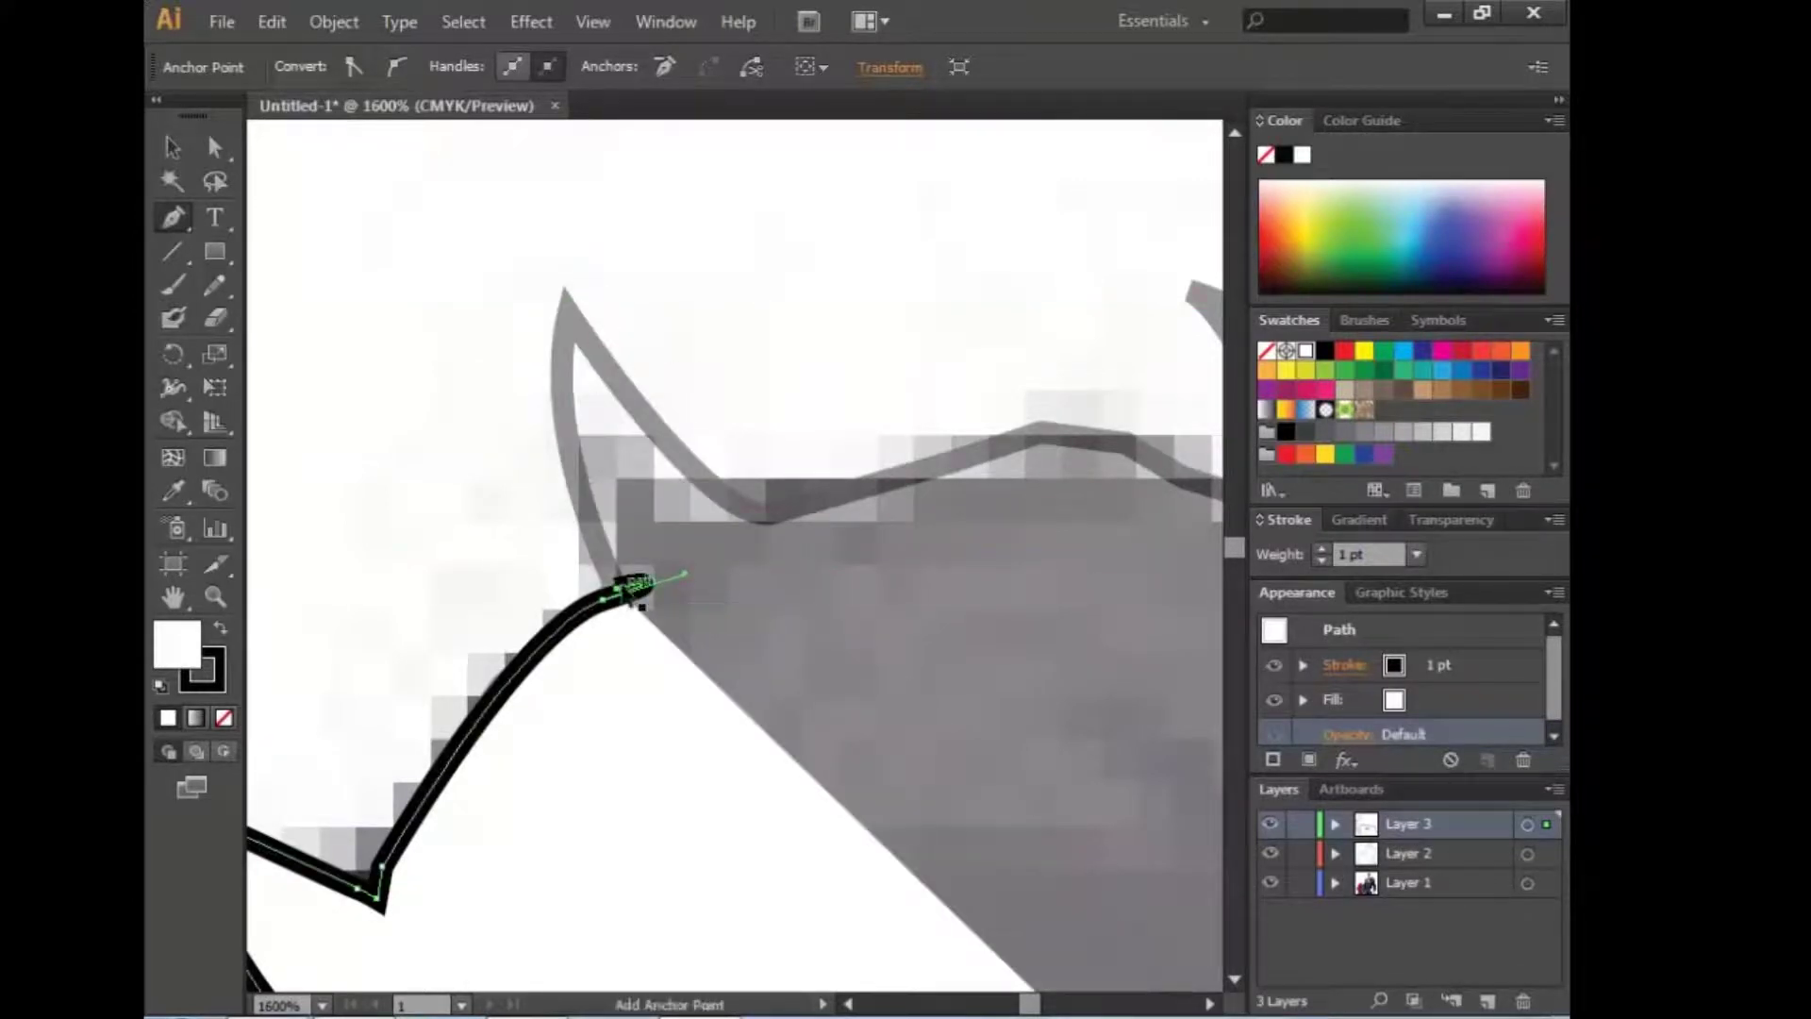
mouse_move(634, 587)
left_mouse_down()
mouse_move(585, 364)
mouse_move(595, 270)
left_mouse_up()
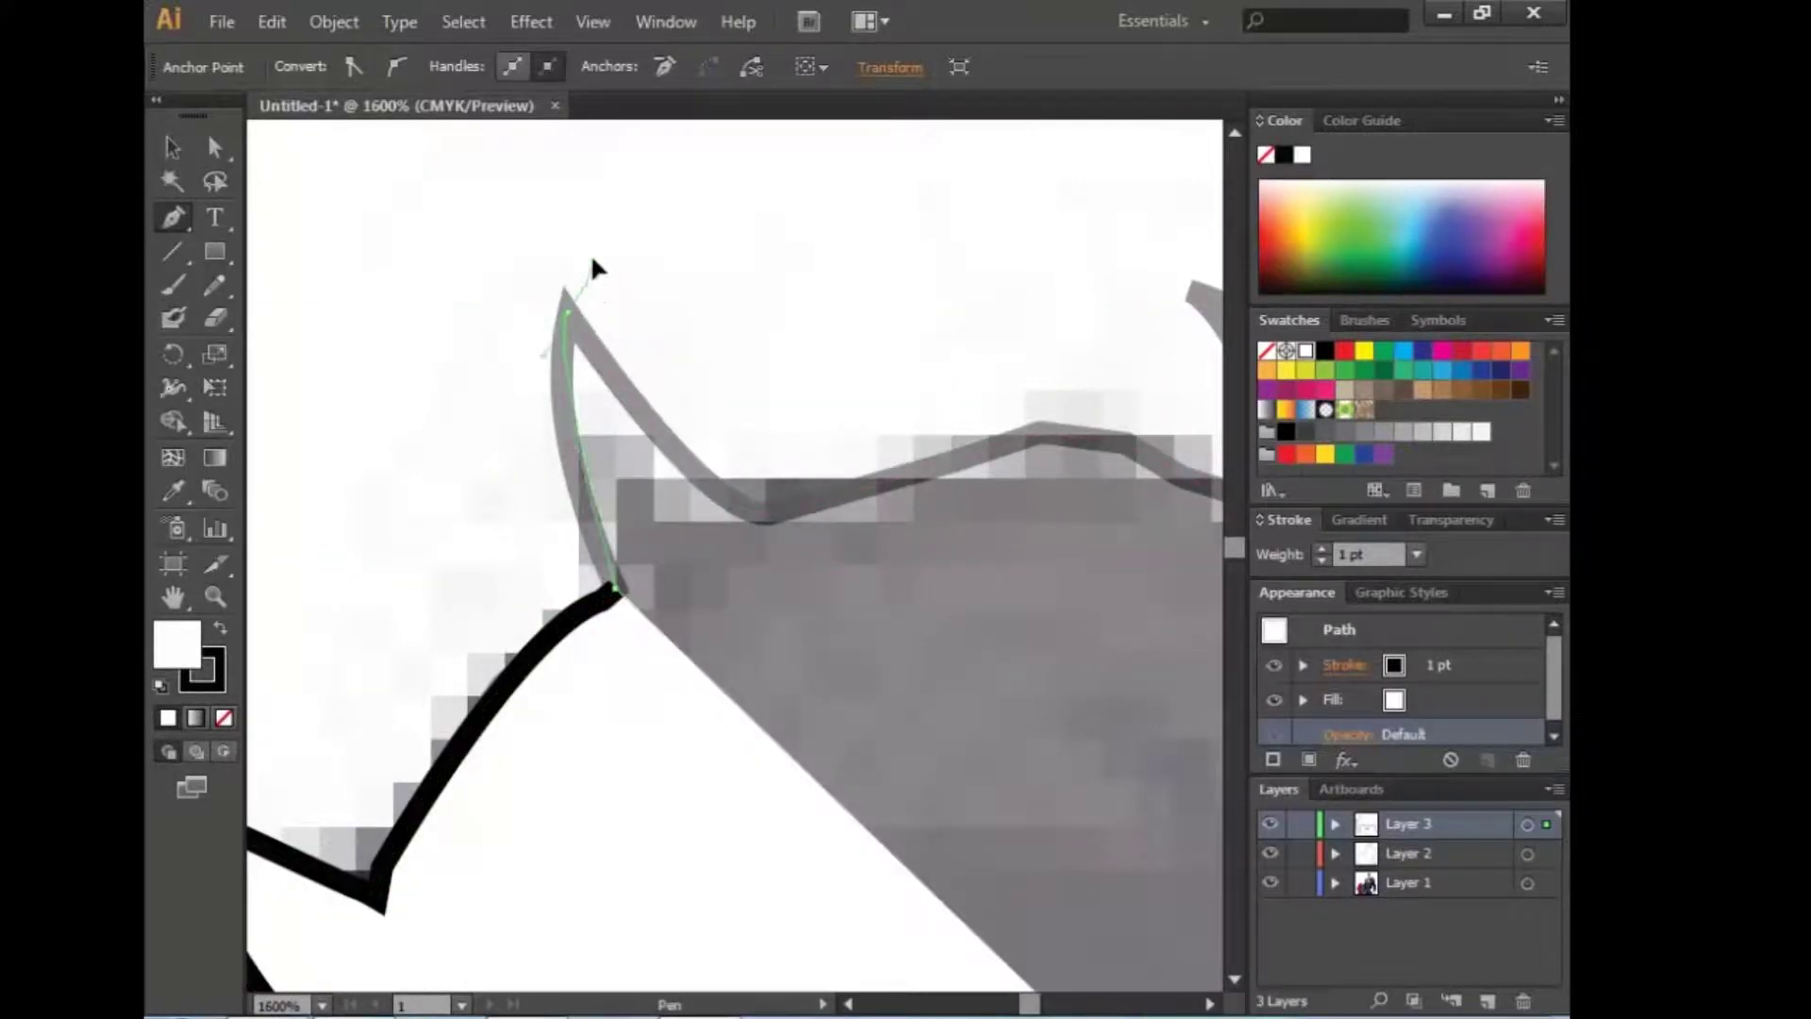
Step: Set the hair path's opacity to 50%
left_click(1347, 734)
type("50")
key("Return")
Step: Extend the hair outline along the top of the hair up to the peak
left_click_drag(812, 502, 875, 498)
mouse_move(932, 467)
left_mouse_down()
mouse_move(943, 483)
mouse_move(1002, 462)
left_mouse_up()
mouse_move(1042, 434)
left_mouse_down()
mouse_move(1058, 456)
mouse_move(1116, 459)
mouse_move(1096, 594)
mouse_move(760, 575)
left_mouse_up()
left_click_drag(848, 460, 881, 473)
left_click_drag(986, 512, 992, 526)
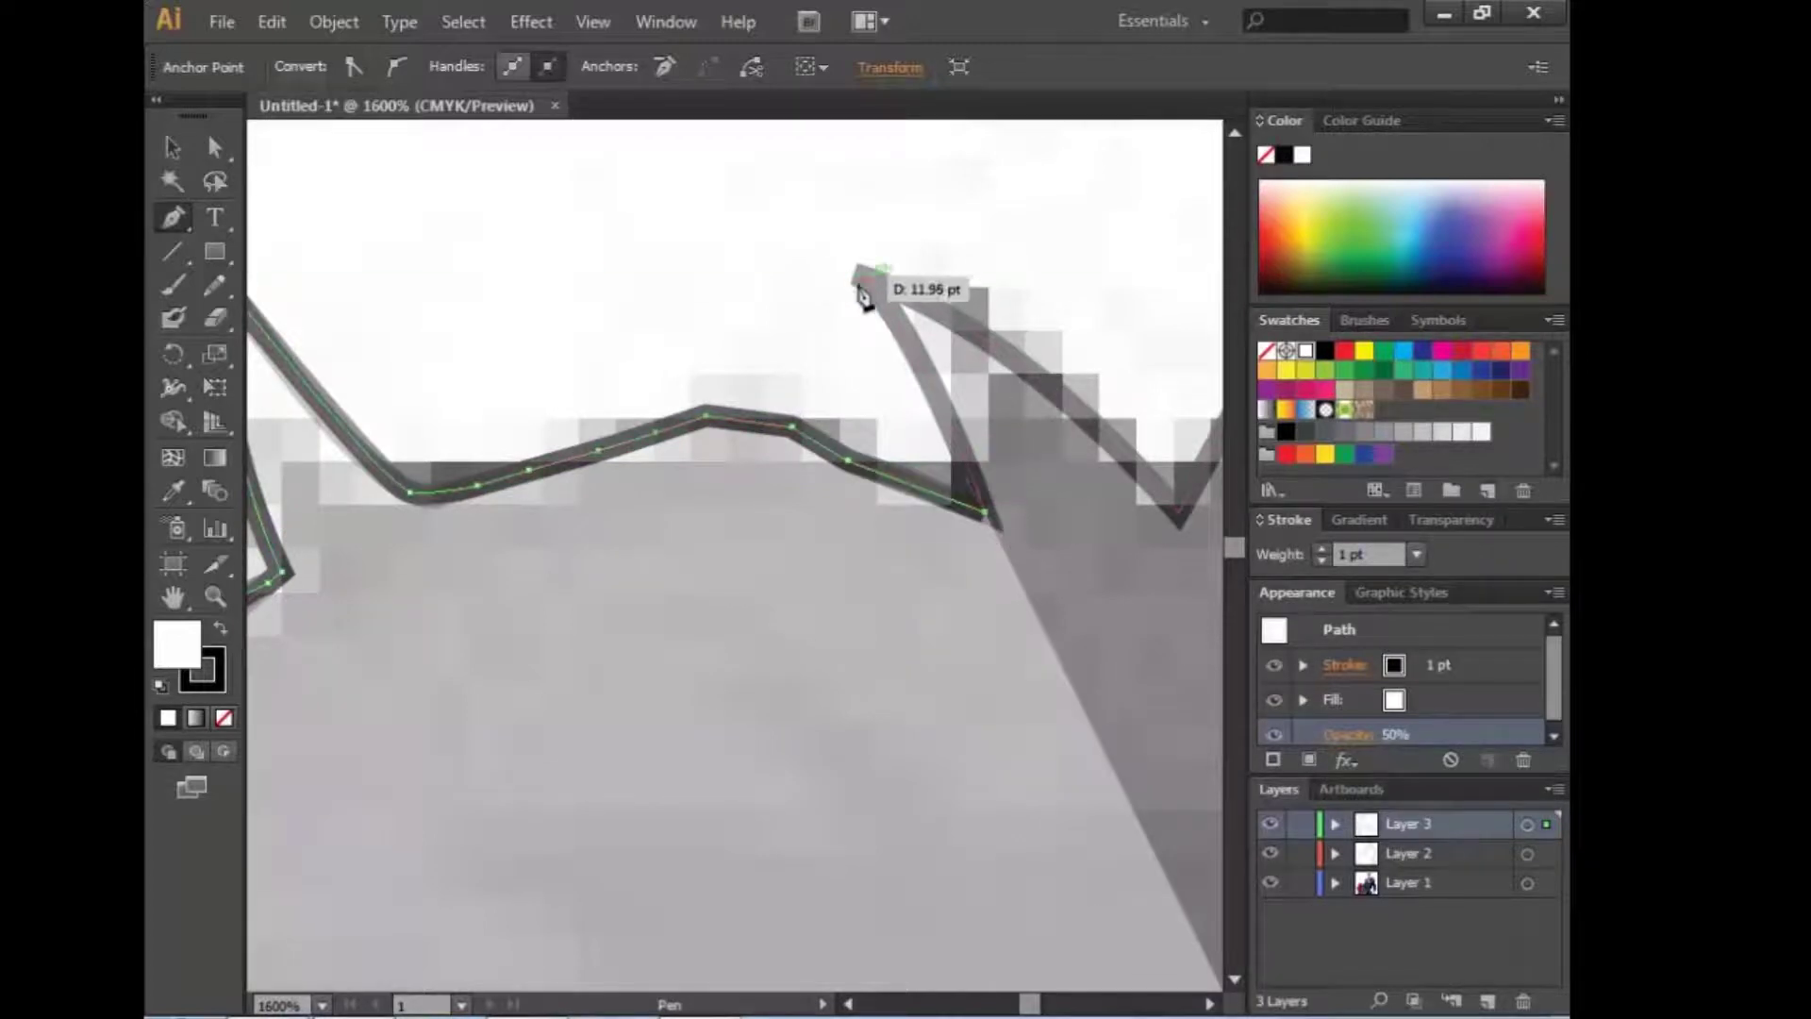
left_click_drag(809, 252, 811, 254)
Step: Trace curved anchors between the hair spikes and along the hair's right side
left_click_drag(1192, 592, 672, 595)
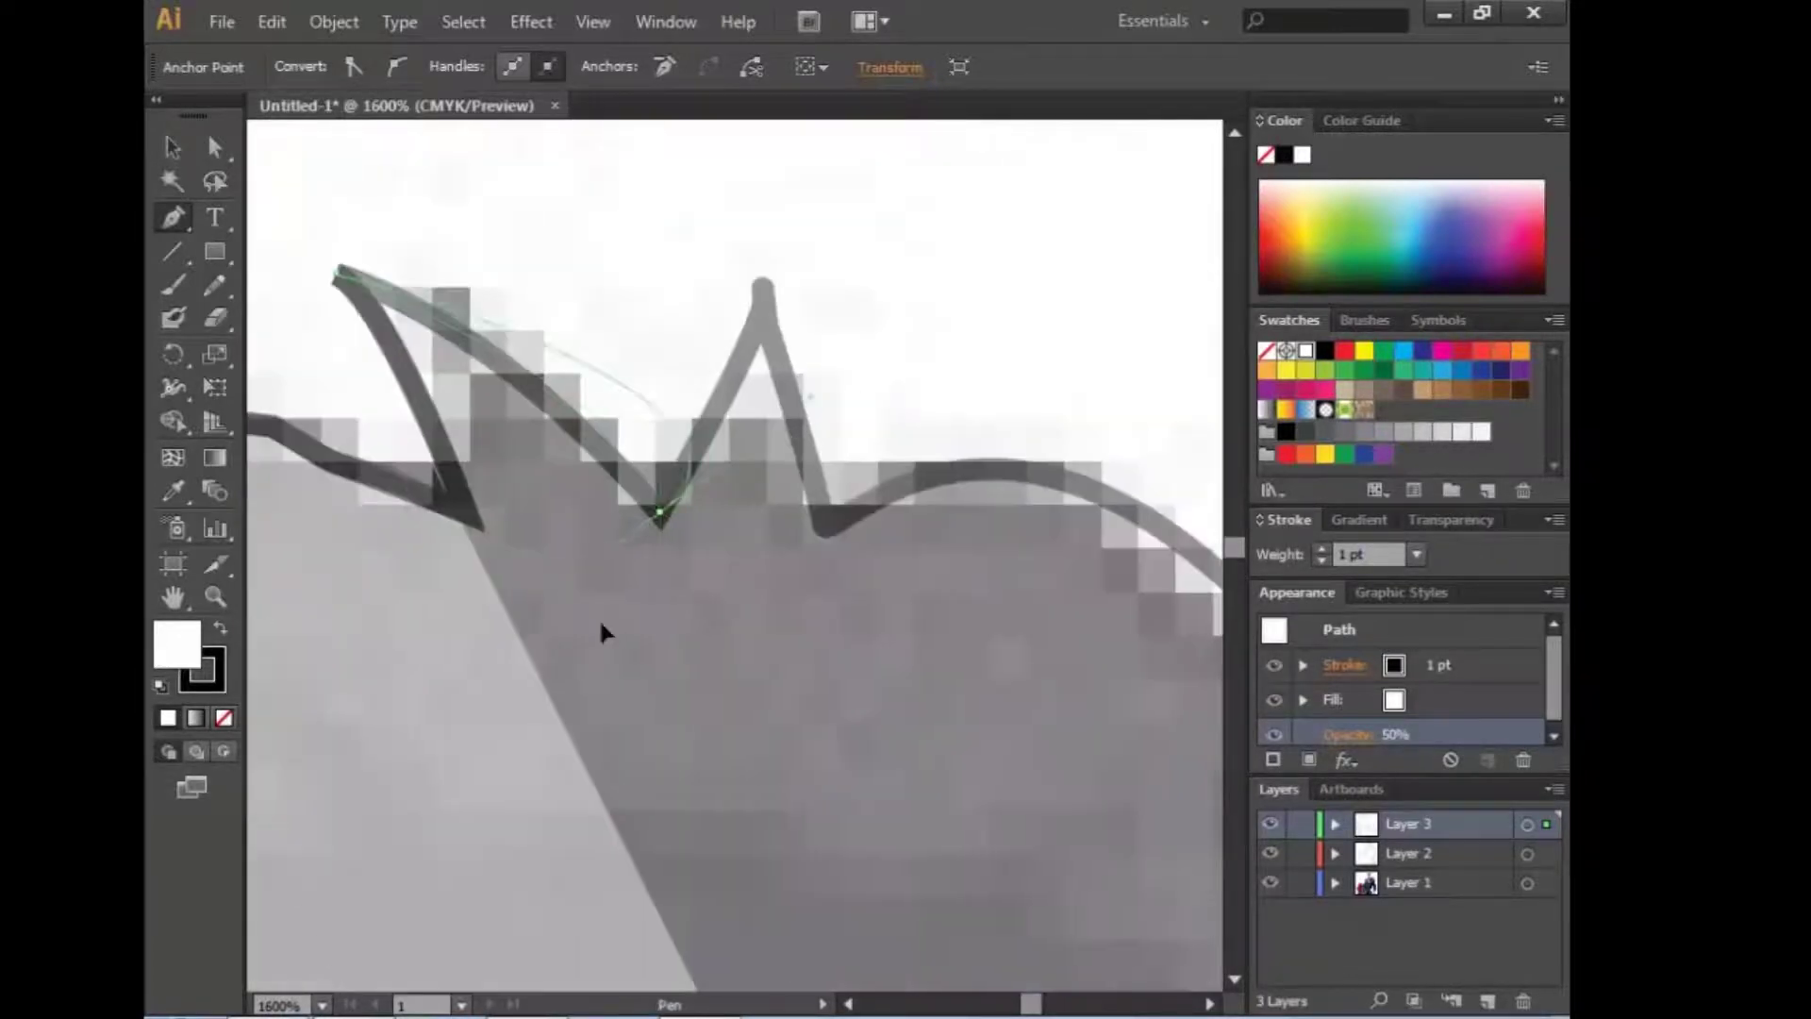
left_click_drag(755, 655, 759, 665)
left_click_drag(760, 283, 769, 316)
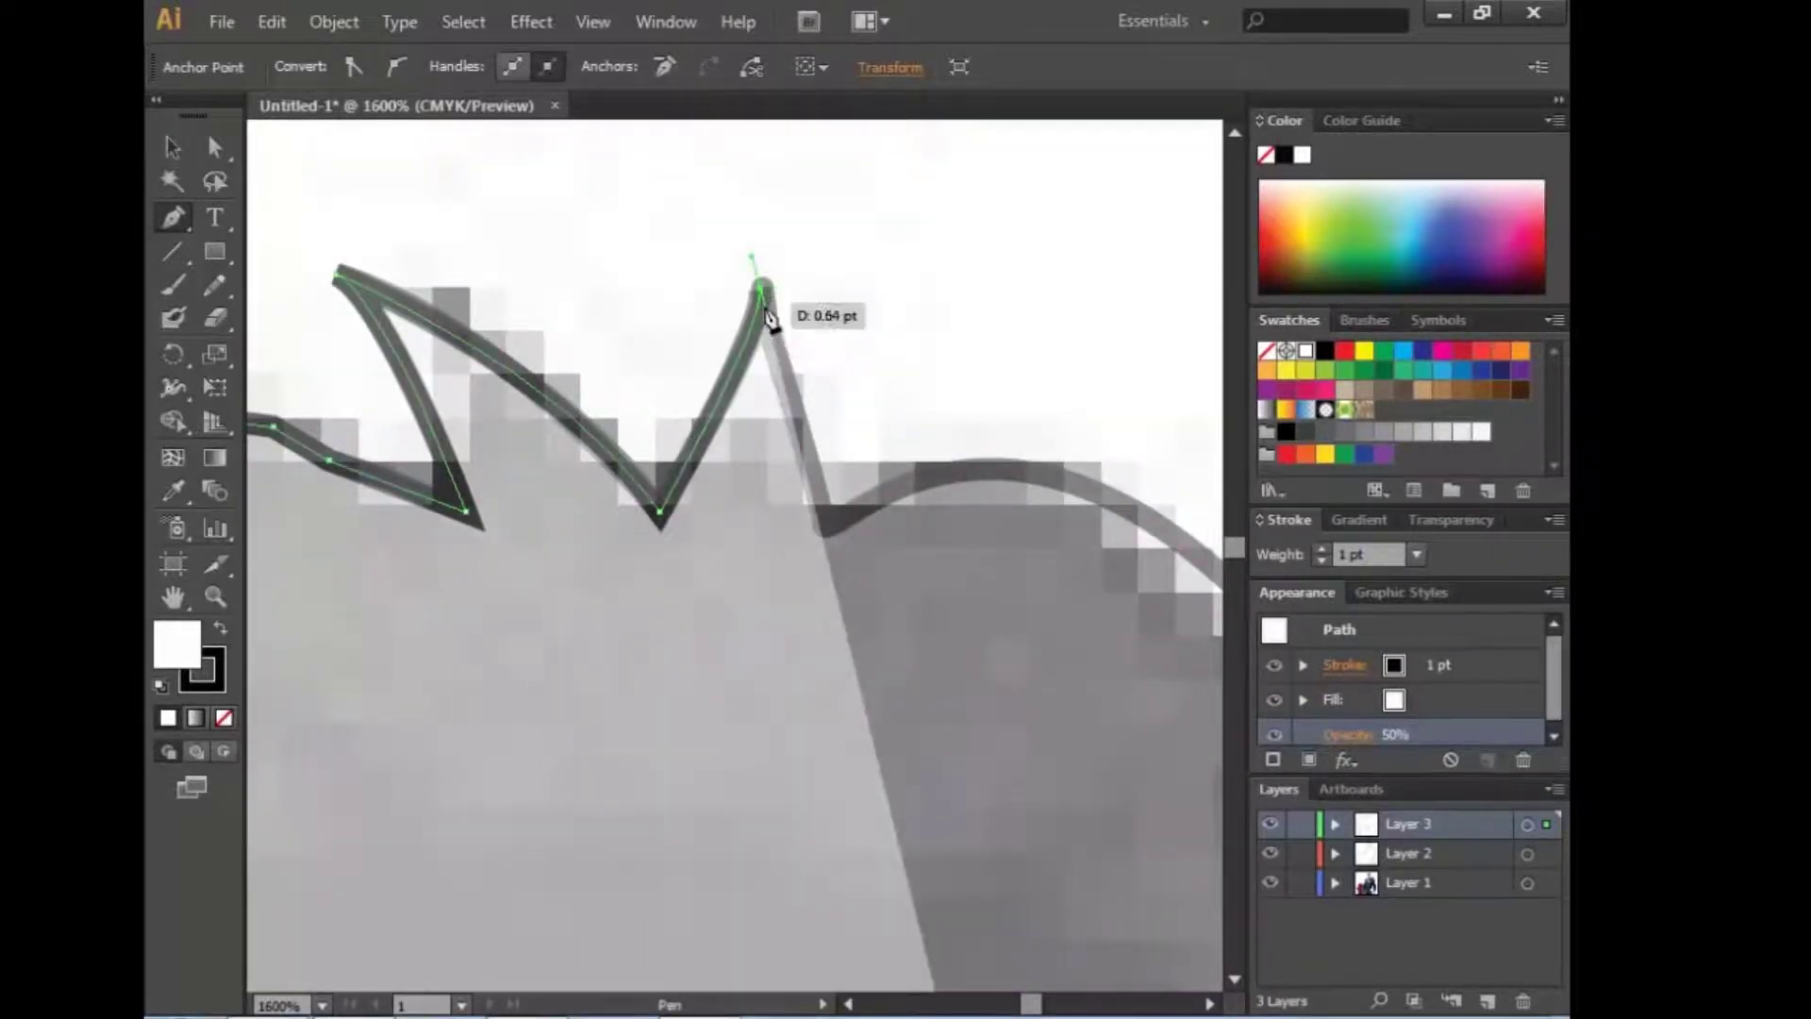
left_click_drag(833, 531, 827, 533)
left_click_drag(1002, 483, 615, 483)
mouse_move(854, 573)
left_mouse_down()
mouse_move(847, 589)
mouse_move(581, 340)
left_mouse_up()
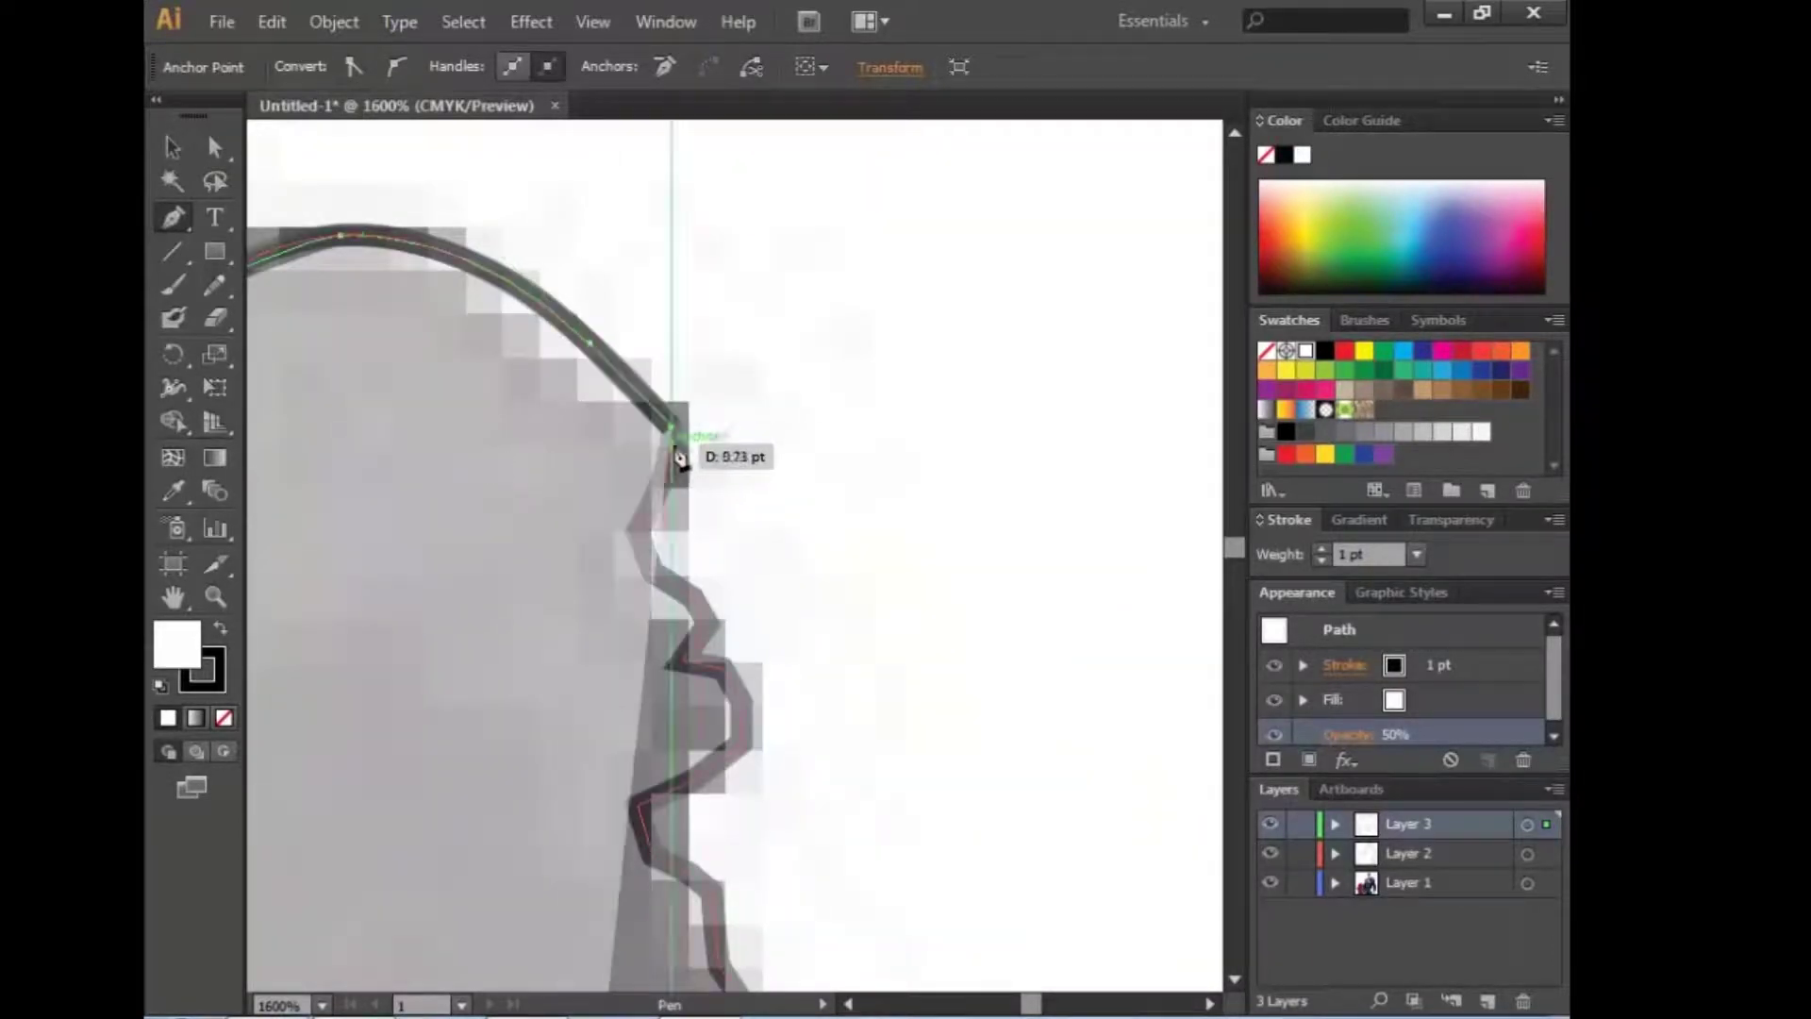
Step: Place anchors down the jagged edge of the hair
left_click(638, 531)
left_click(649, 562)
left_click(694, 598)
left_click(675, 664)
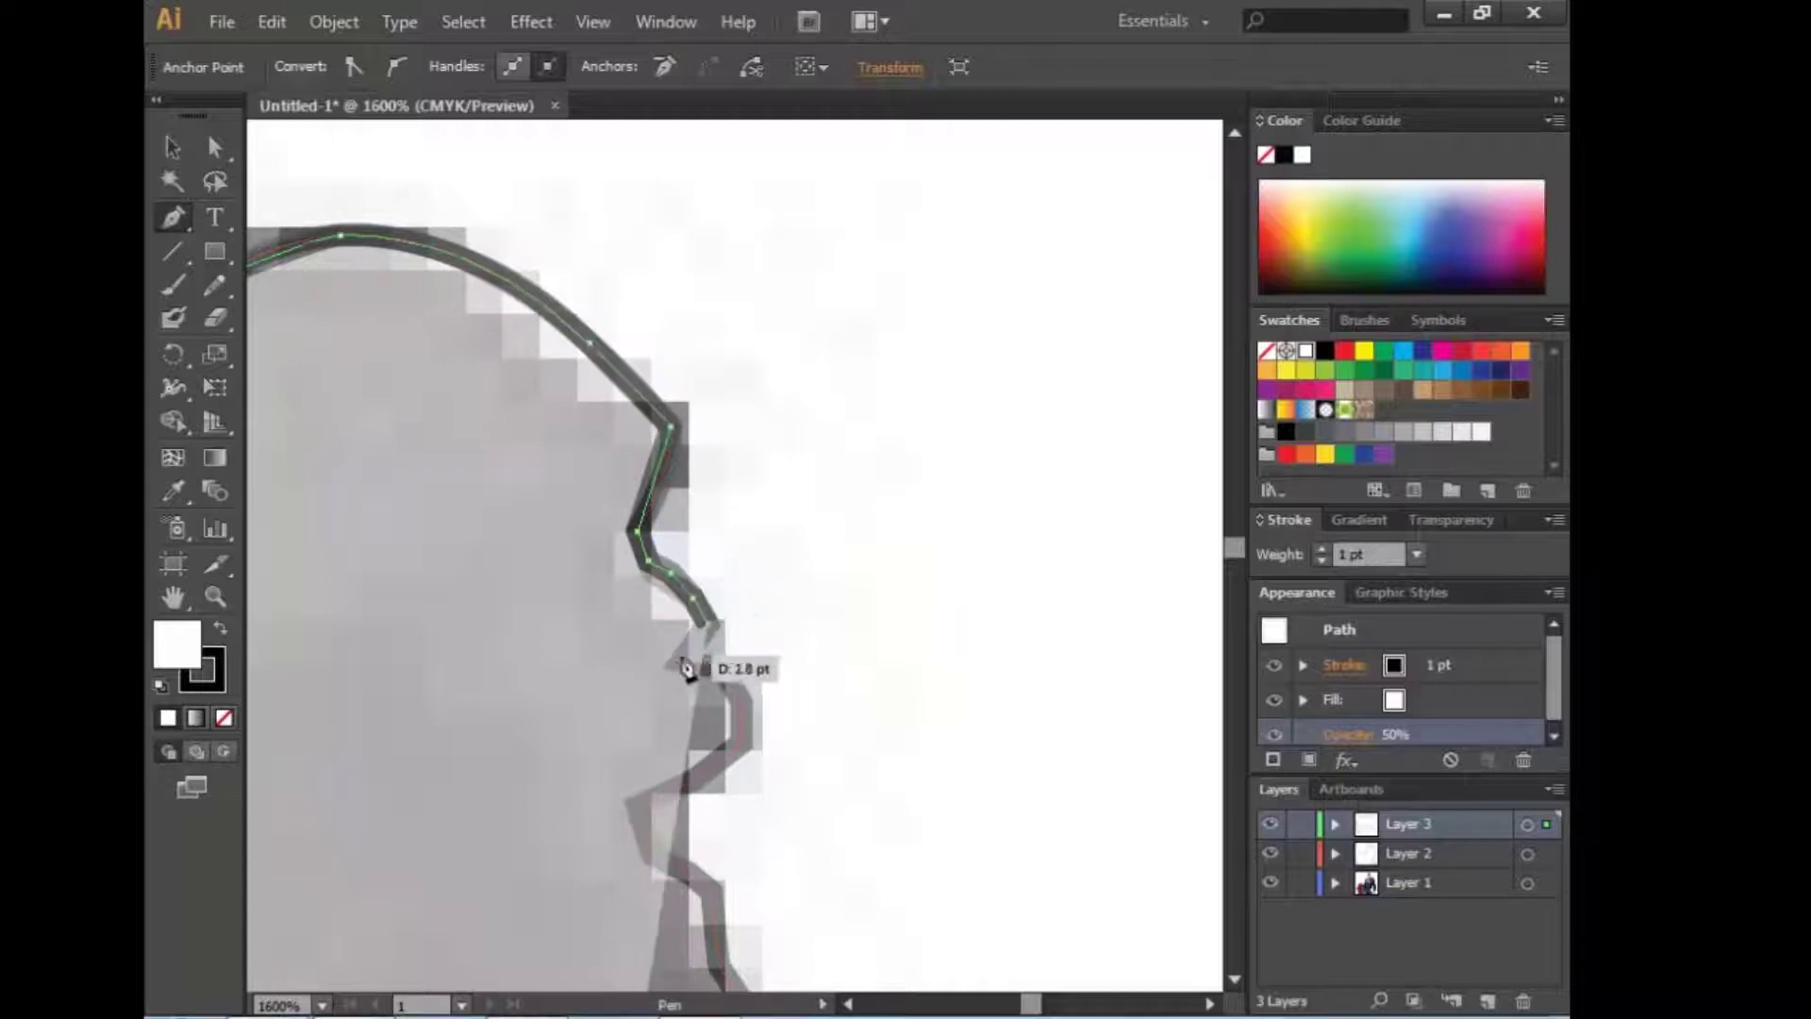
left_click(742, 702)
left_click(743, 741)
left_click(681, 783)
left_click(643, 795)
Step: Trace the lower hair edge and close the outline at its first point
left_click_drag(647, 817, 598, 498)
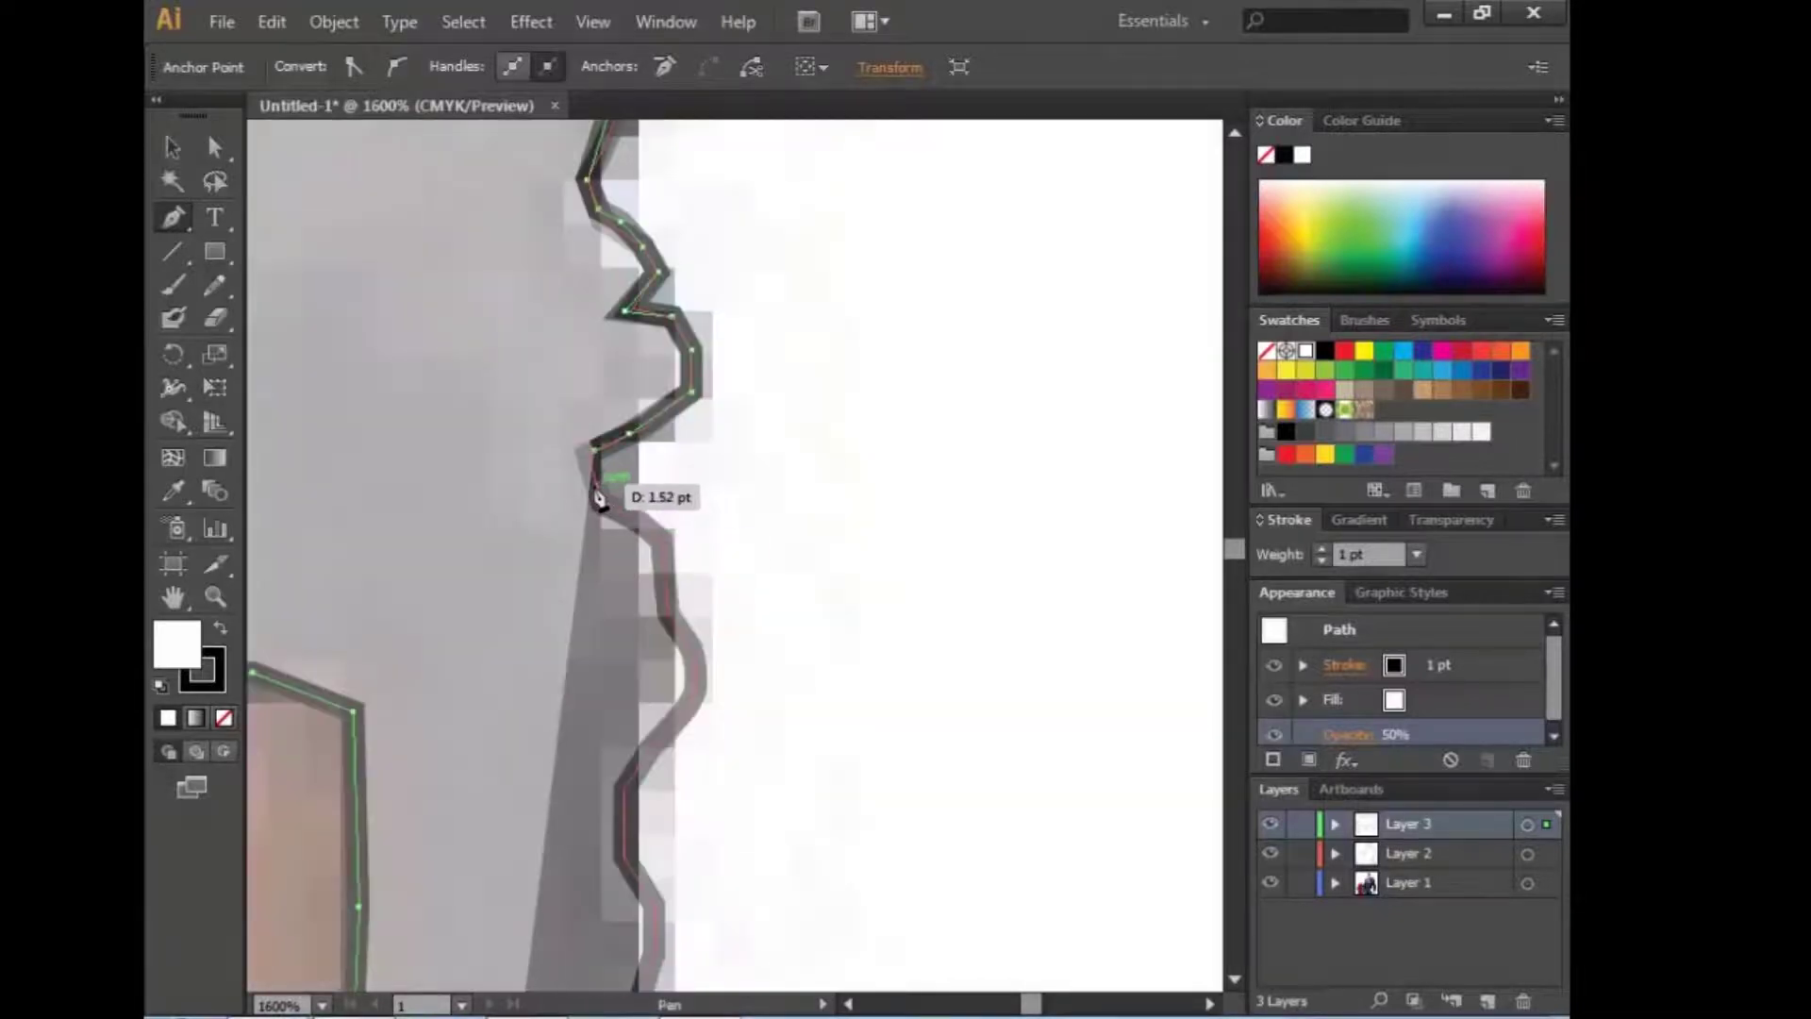
left_click_drag(668, 615, 699, 675)
left_click(635, 773)
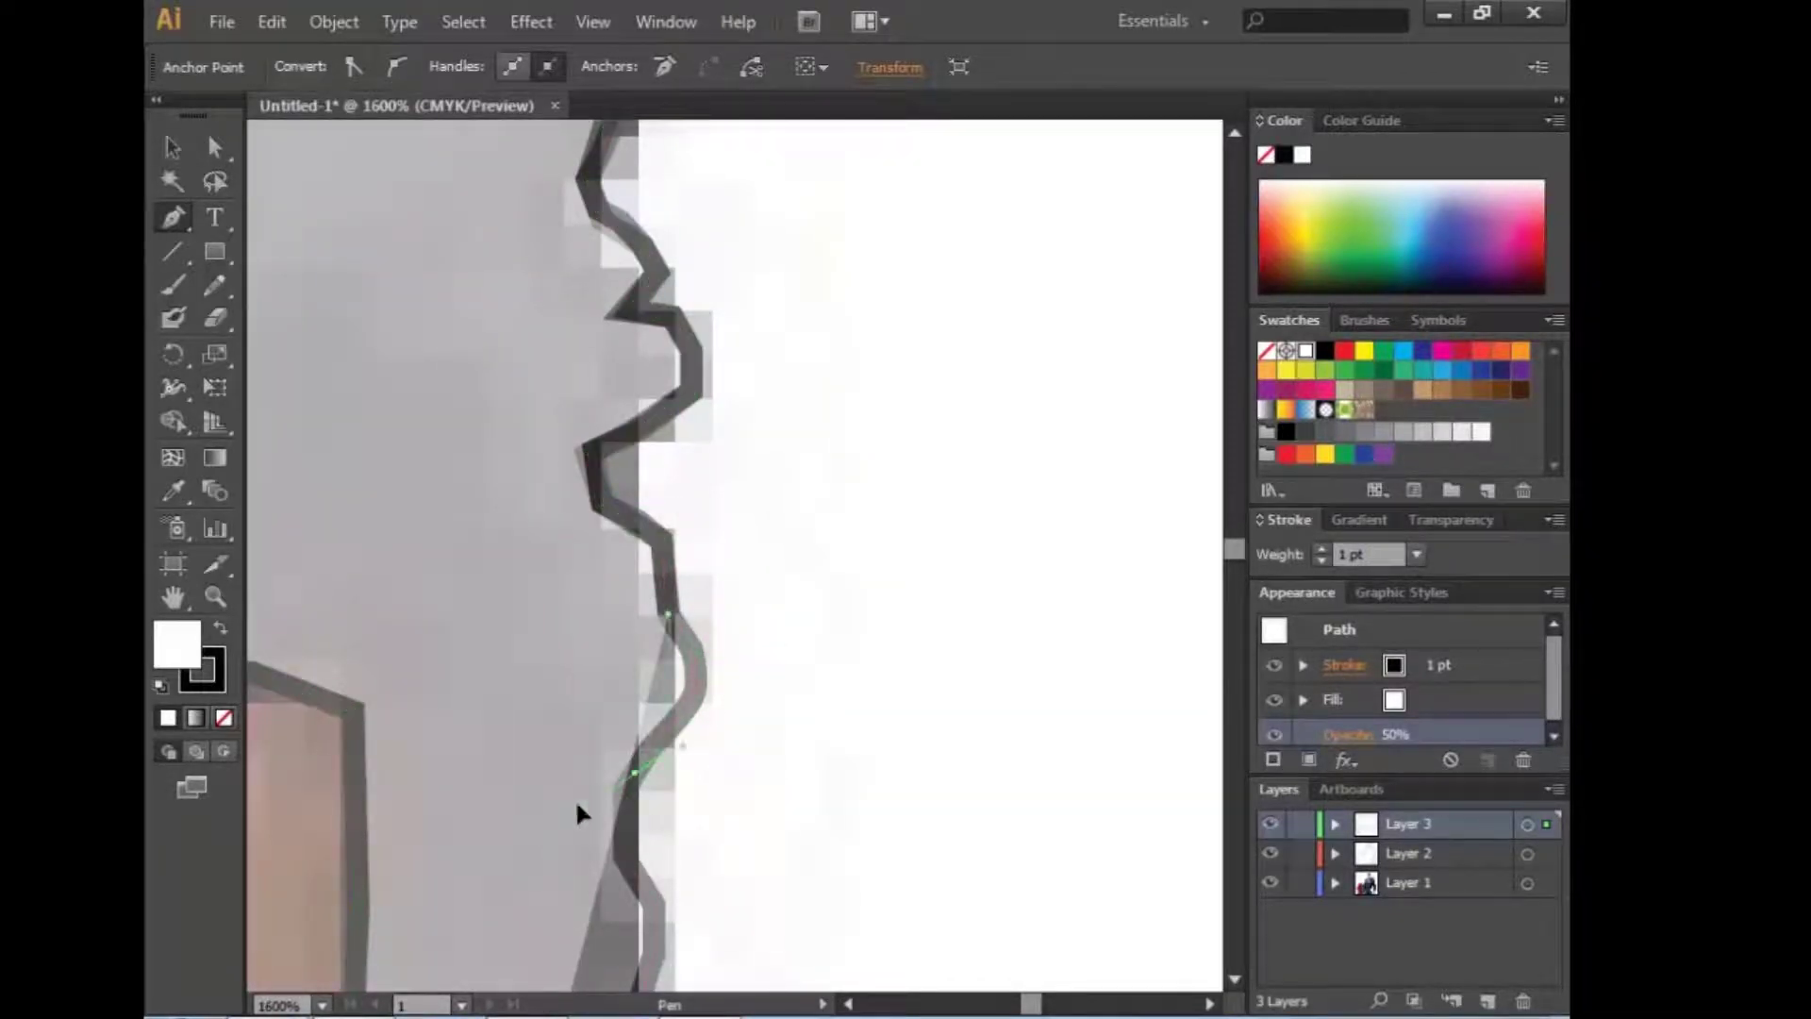
left_click_drag(517, 876, 517, 488)
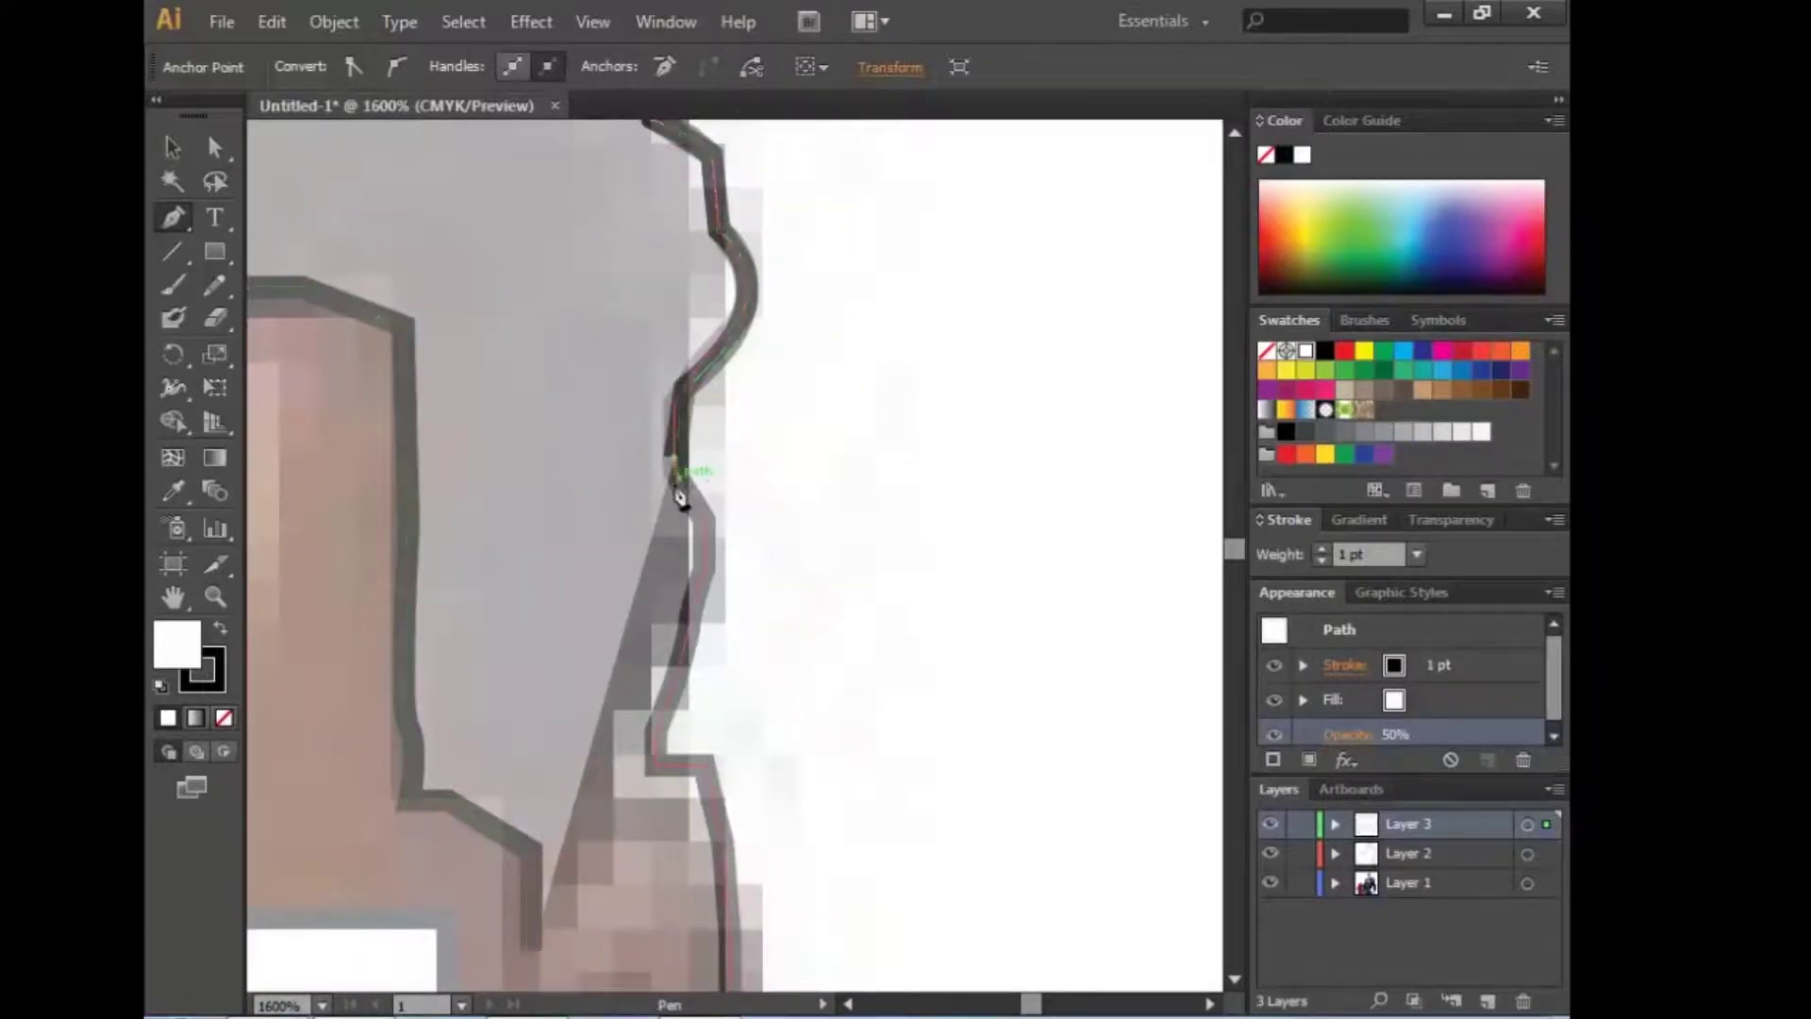
left_click(695, 600)
left_click_drag(689, 660, 689, 378)
left_click(686, 357)
left_click(662, 428)
left_click(653, 469)
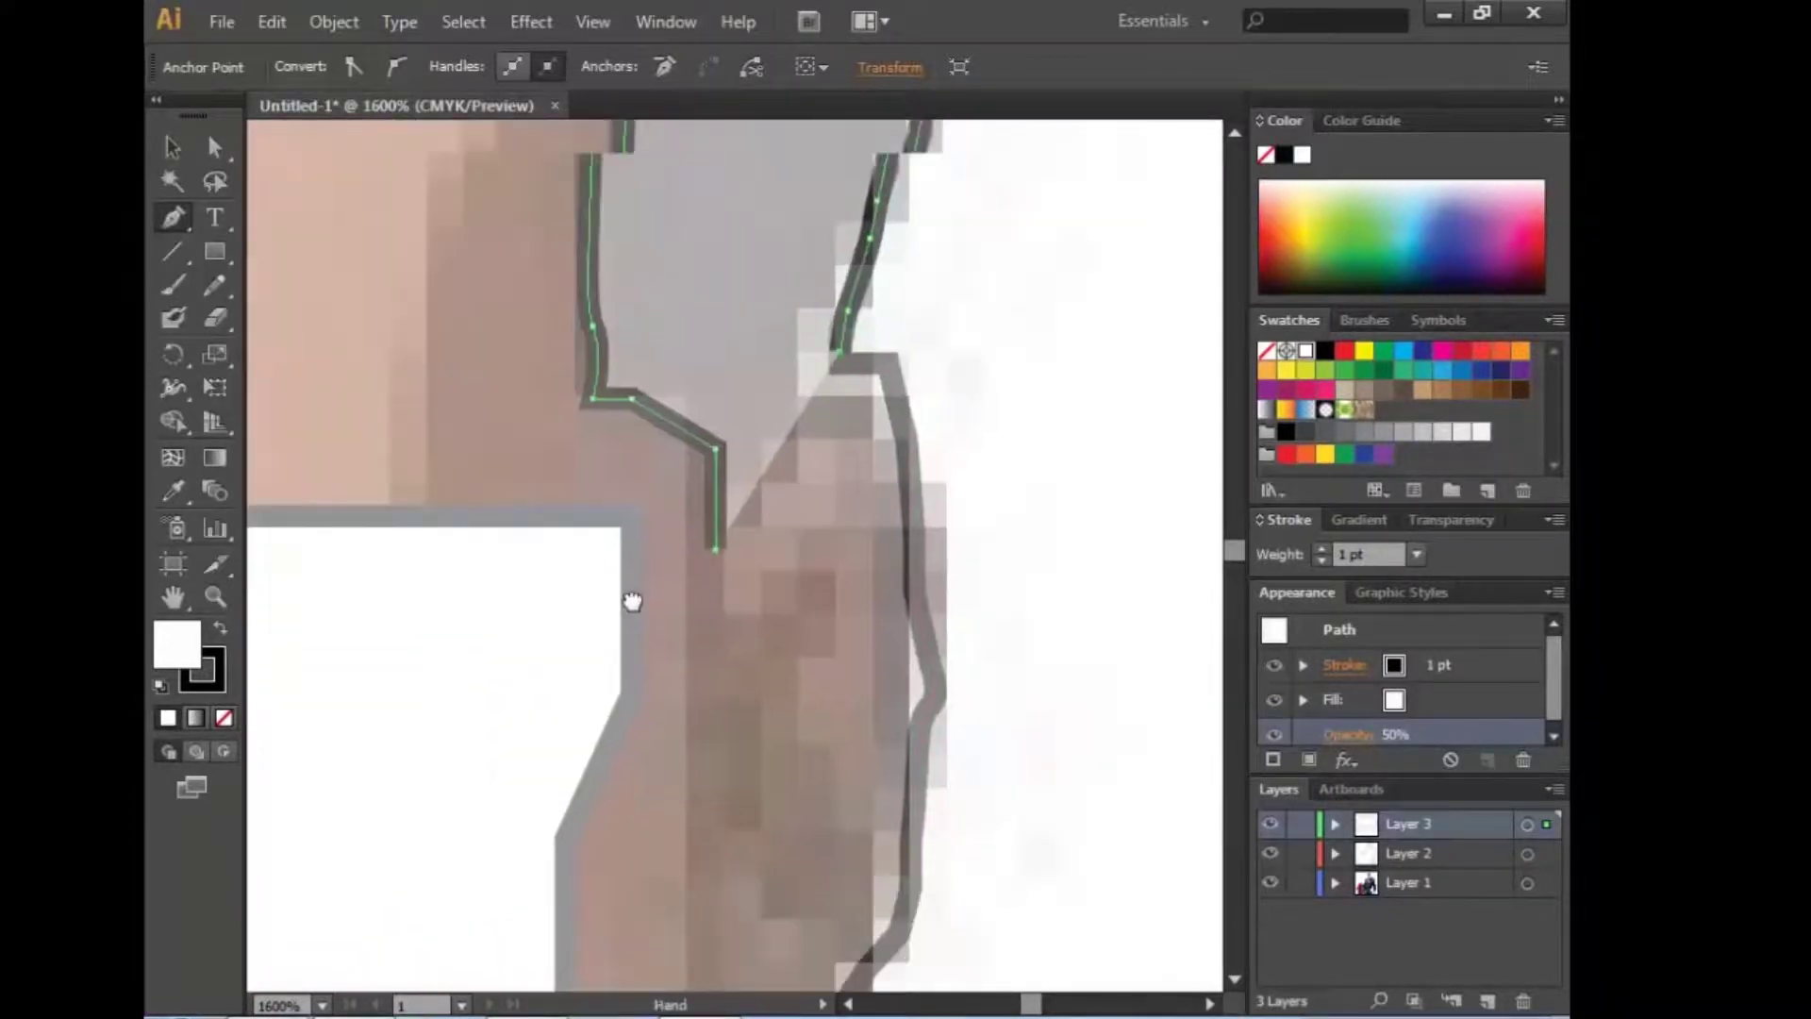
left_click_drag(670, 515, 822, 430)
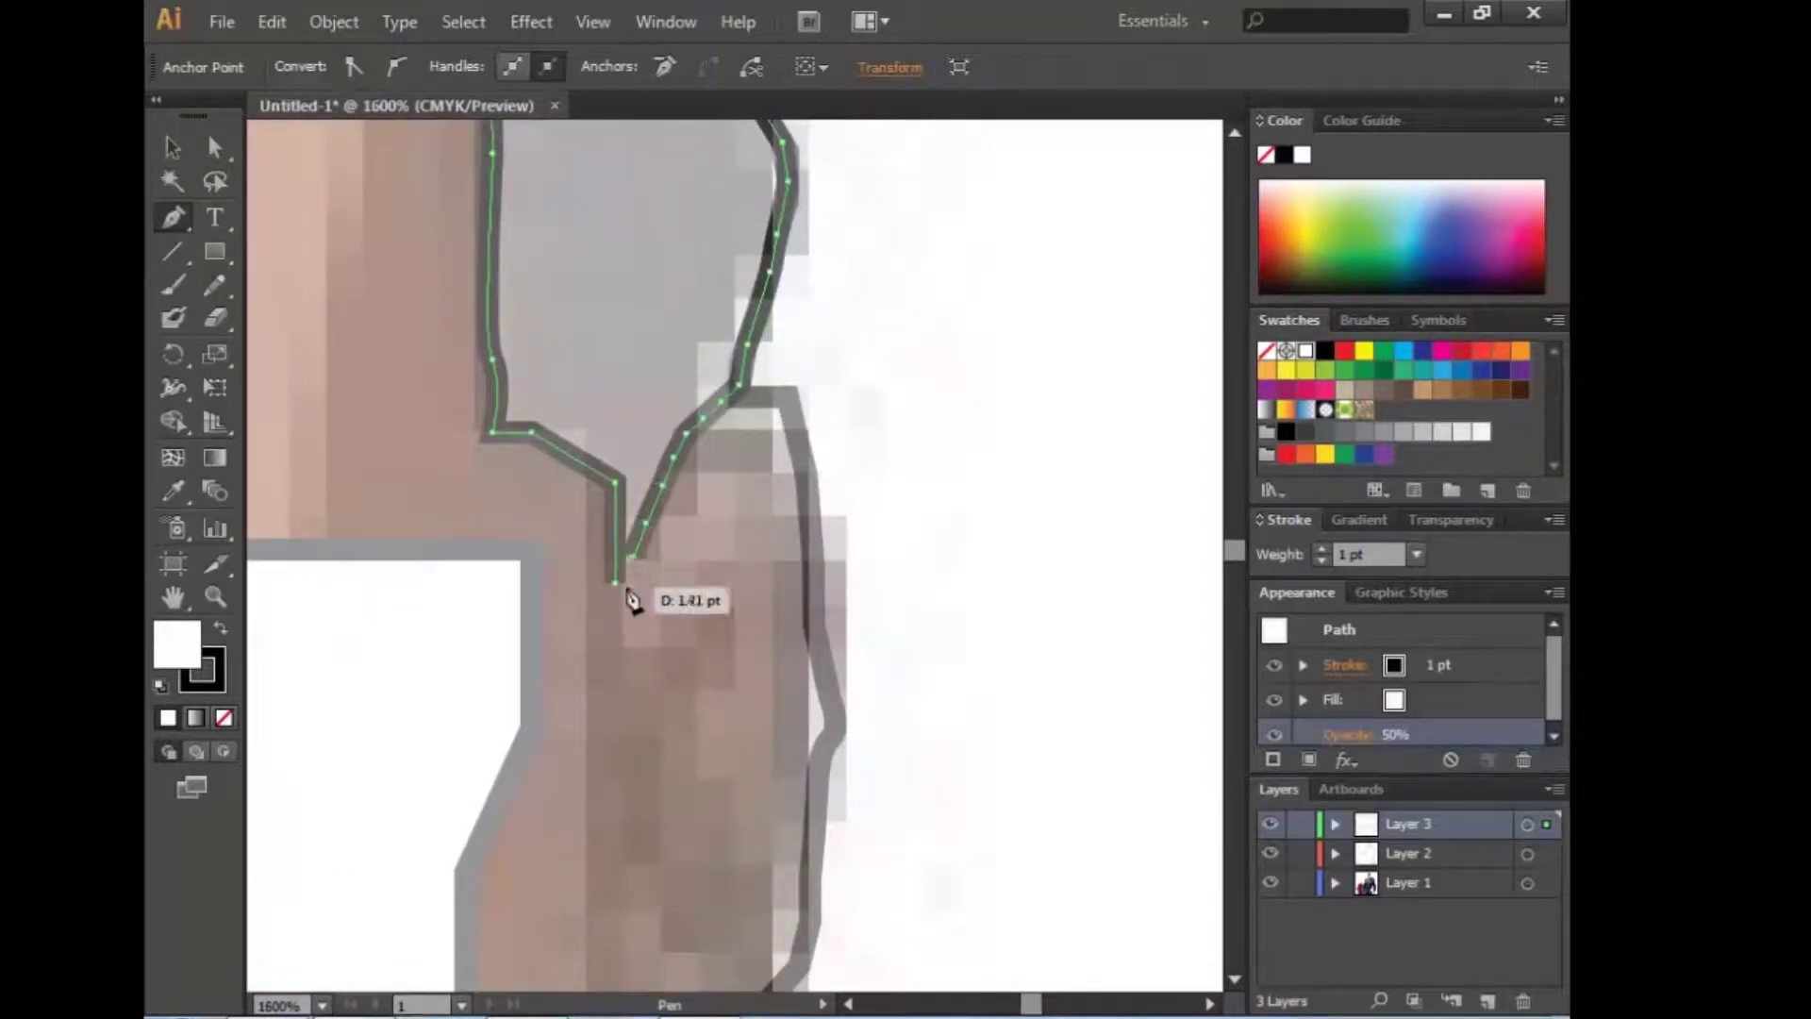
left_click(1270, 882)
Step: Hide the reference photo, deselect, and toggle the body outline to inspect the hair shape
key("ctrl+minus")
key("ctrl+minus")
key("ctrl+minus")
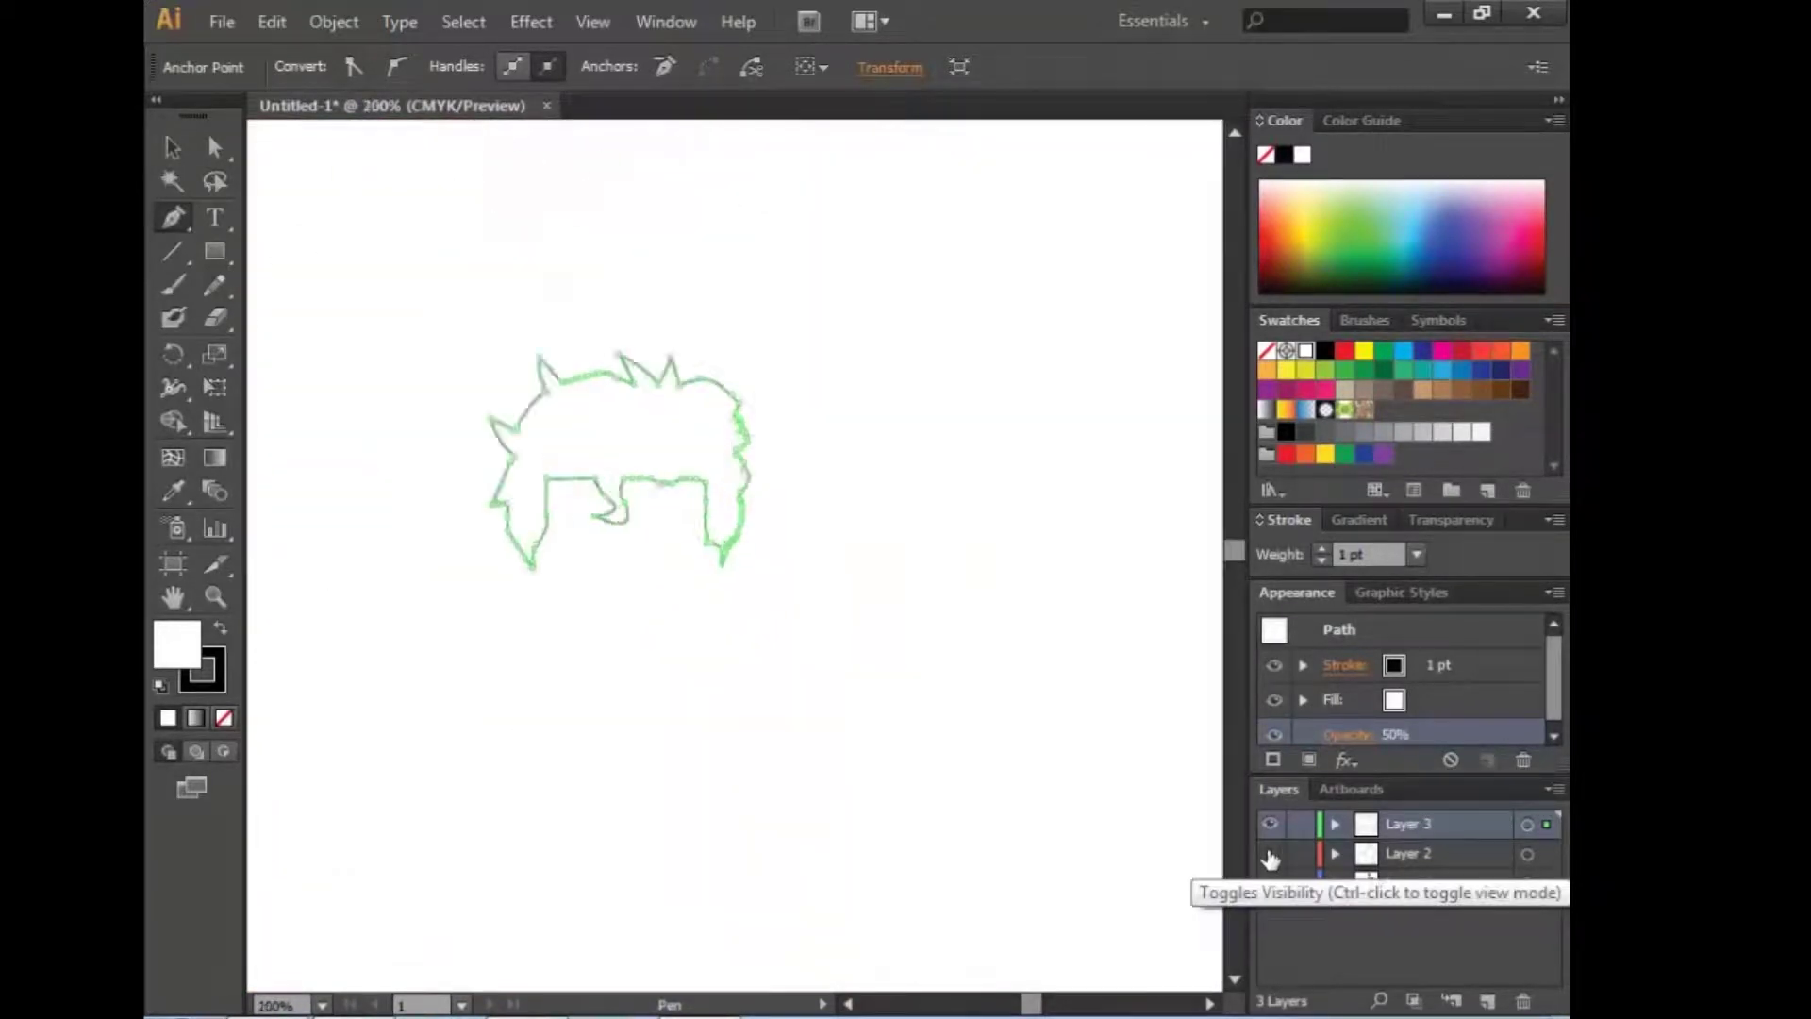
key("ctrl+plus")
key("ctrl+plus")
left_click(1271, 882)
left_click(173, 147)
left_click(1107, 734)
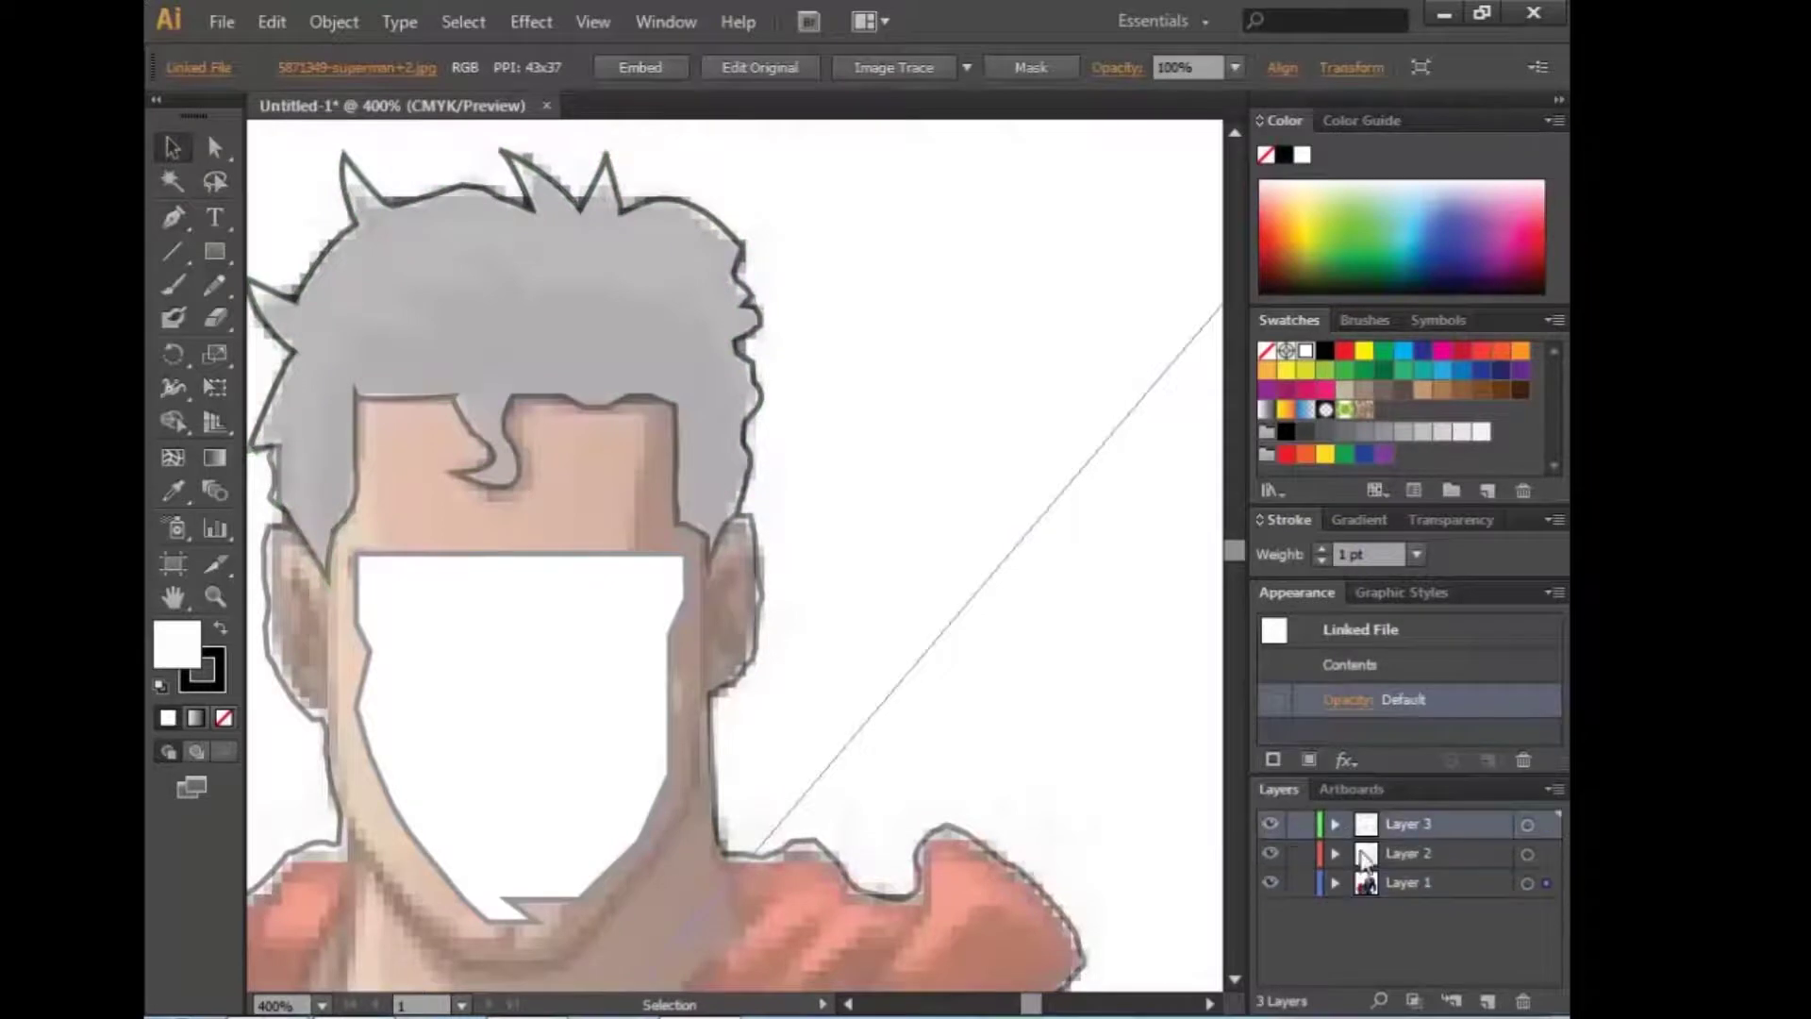
left_click(1270, 882)
left_click(1271, 856)
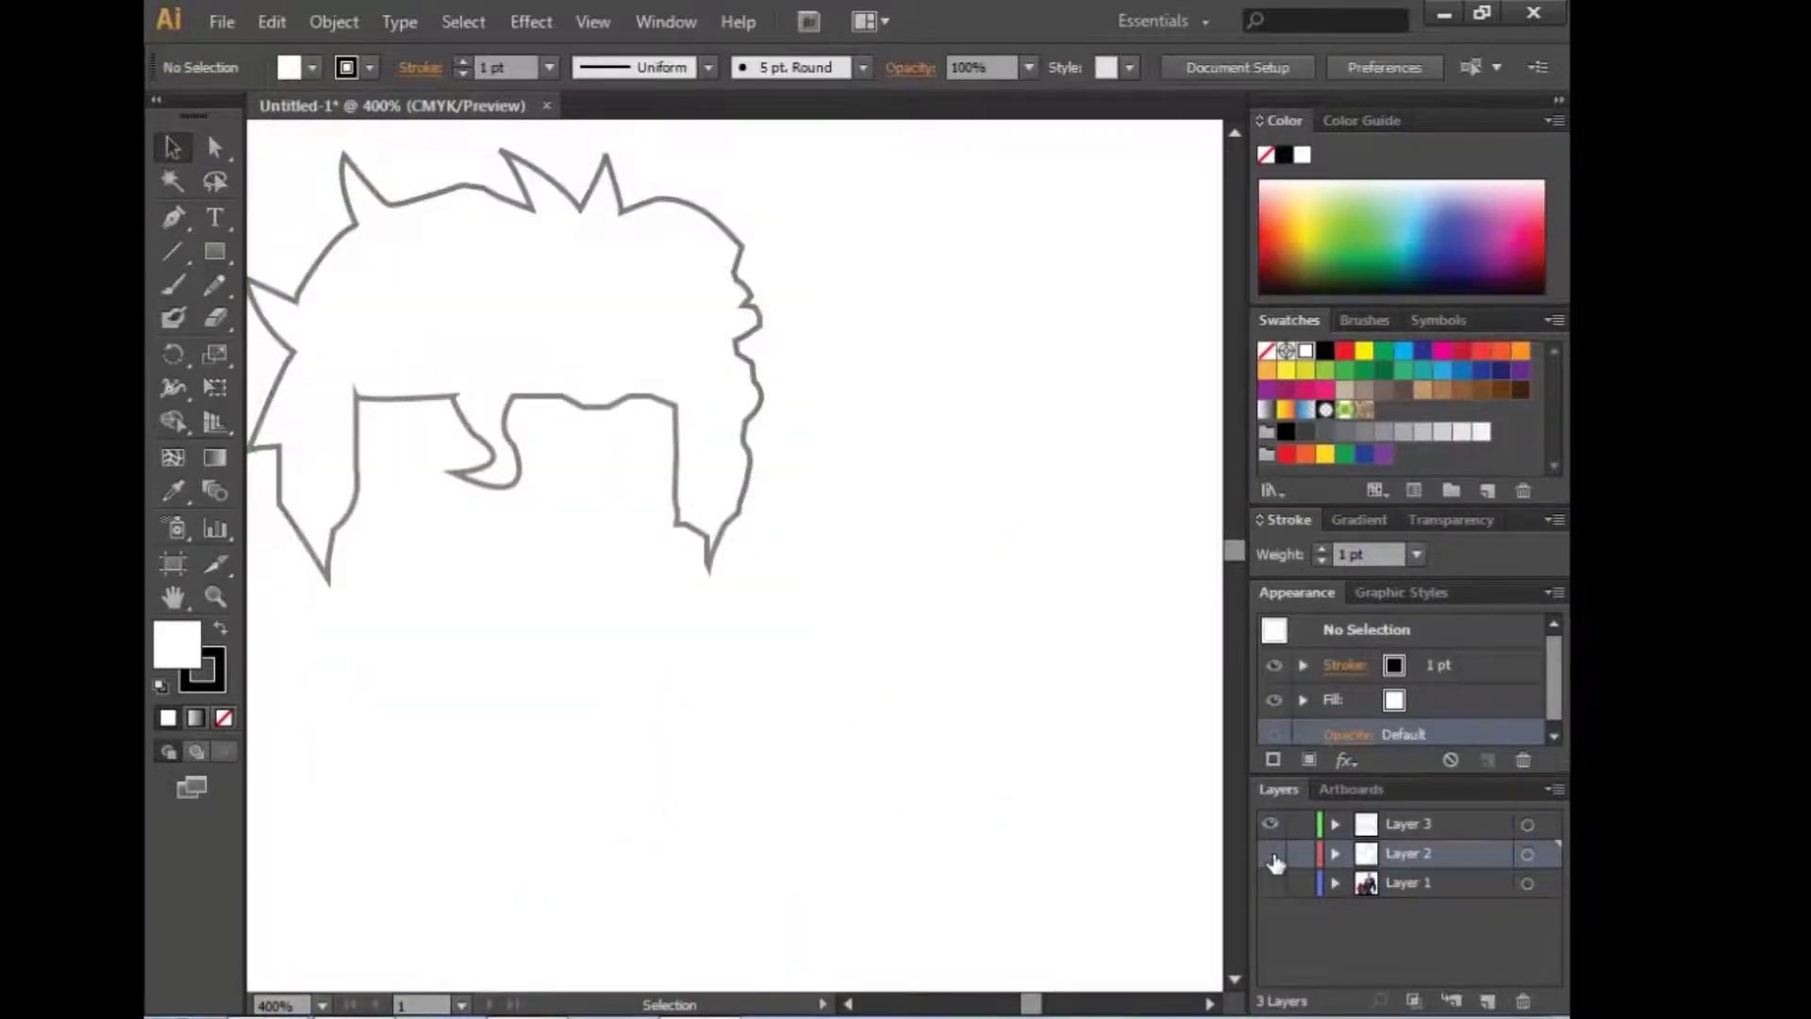
left_click(1274, 856)
Step: Compare the hair outline against the reference, leaving the body hidden and the reference shown, zoomed on the face
key("ctrl+minus")
left_click(1270, 882)
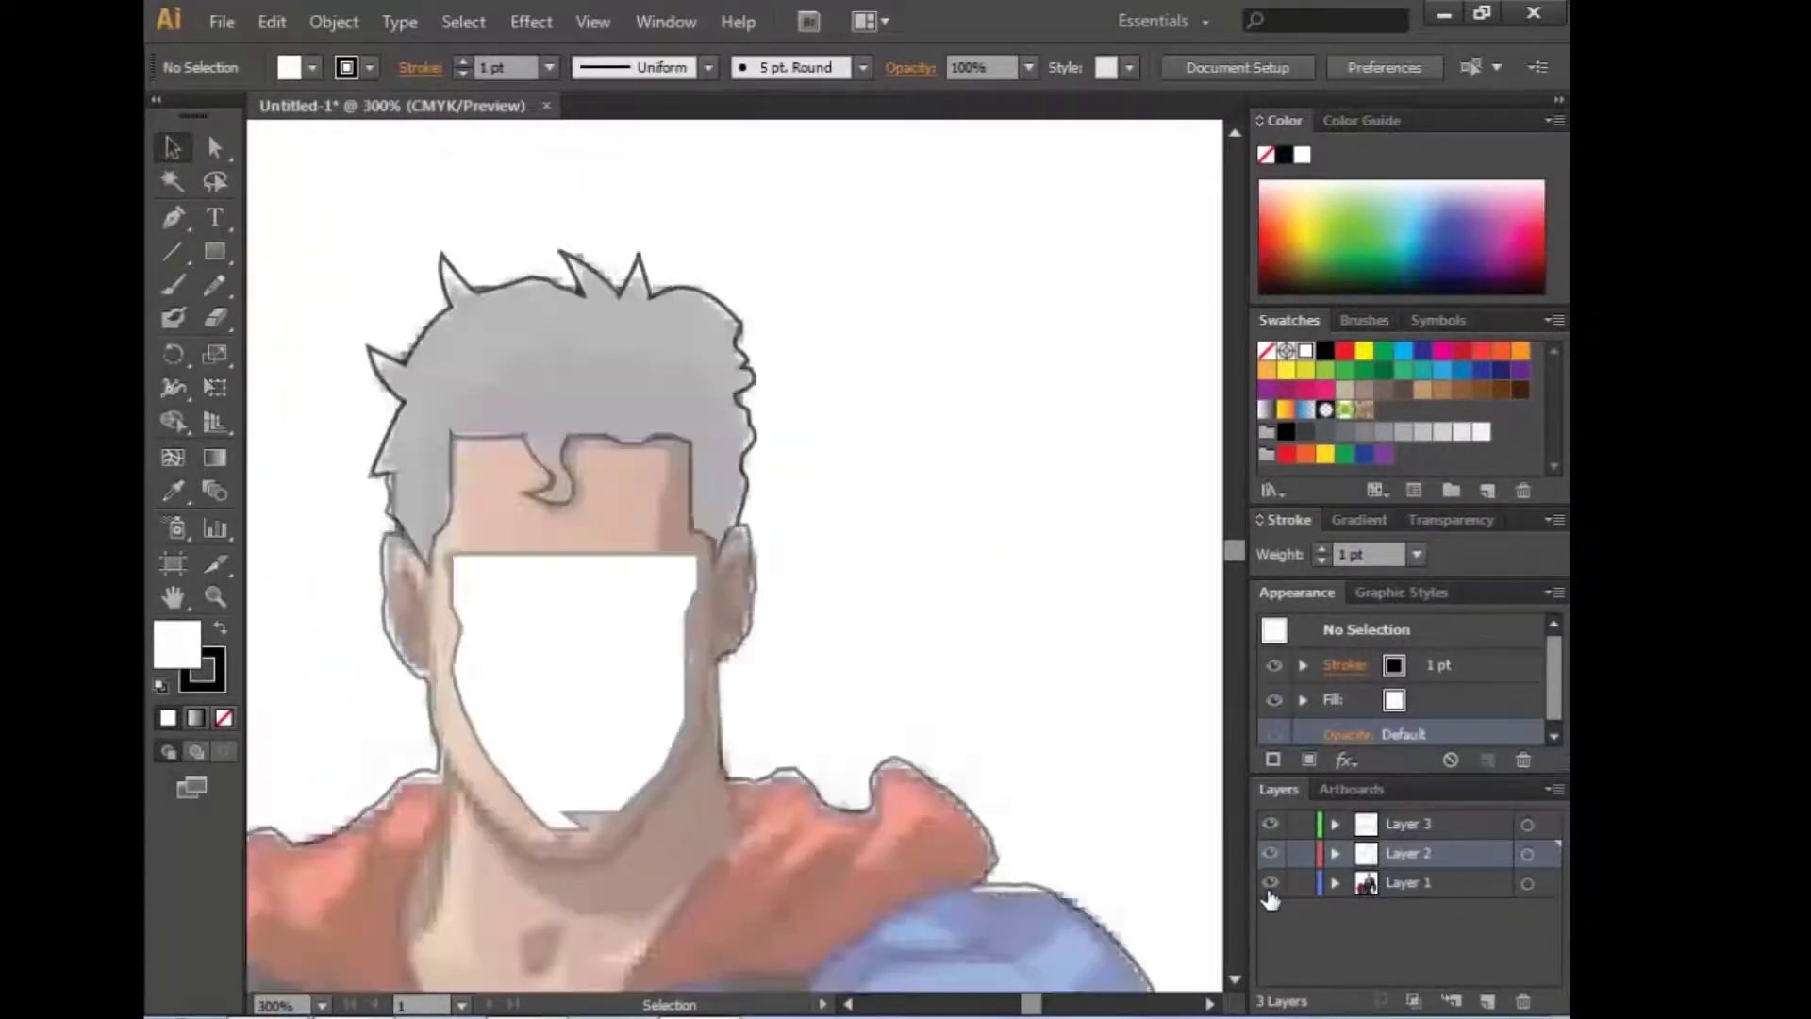
left_click(1271, 825)
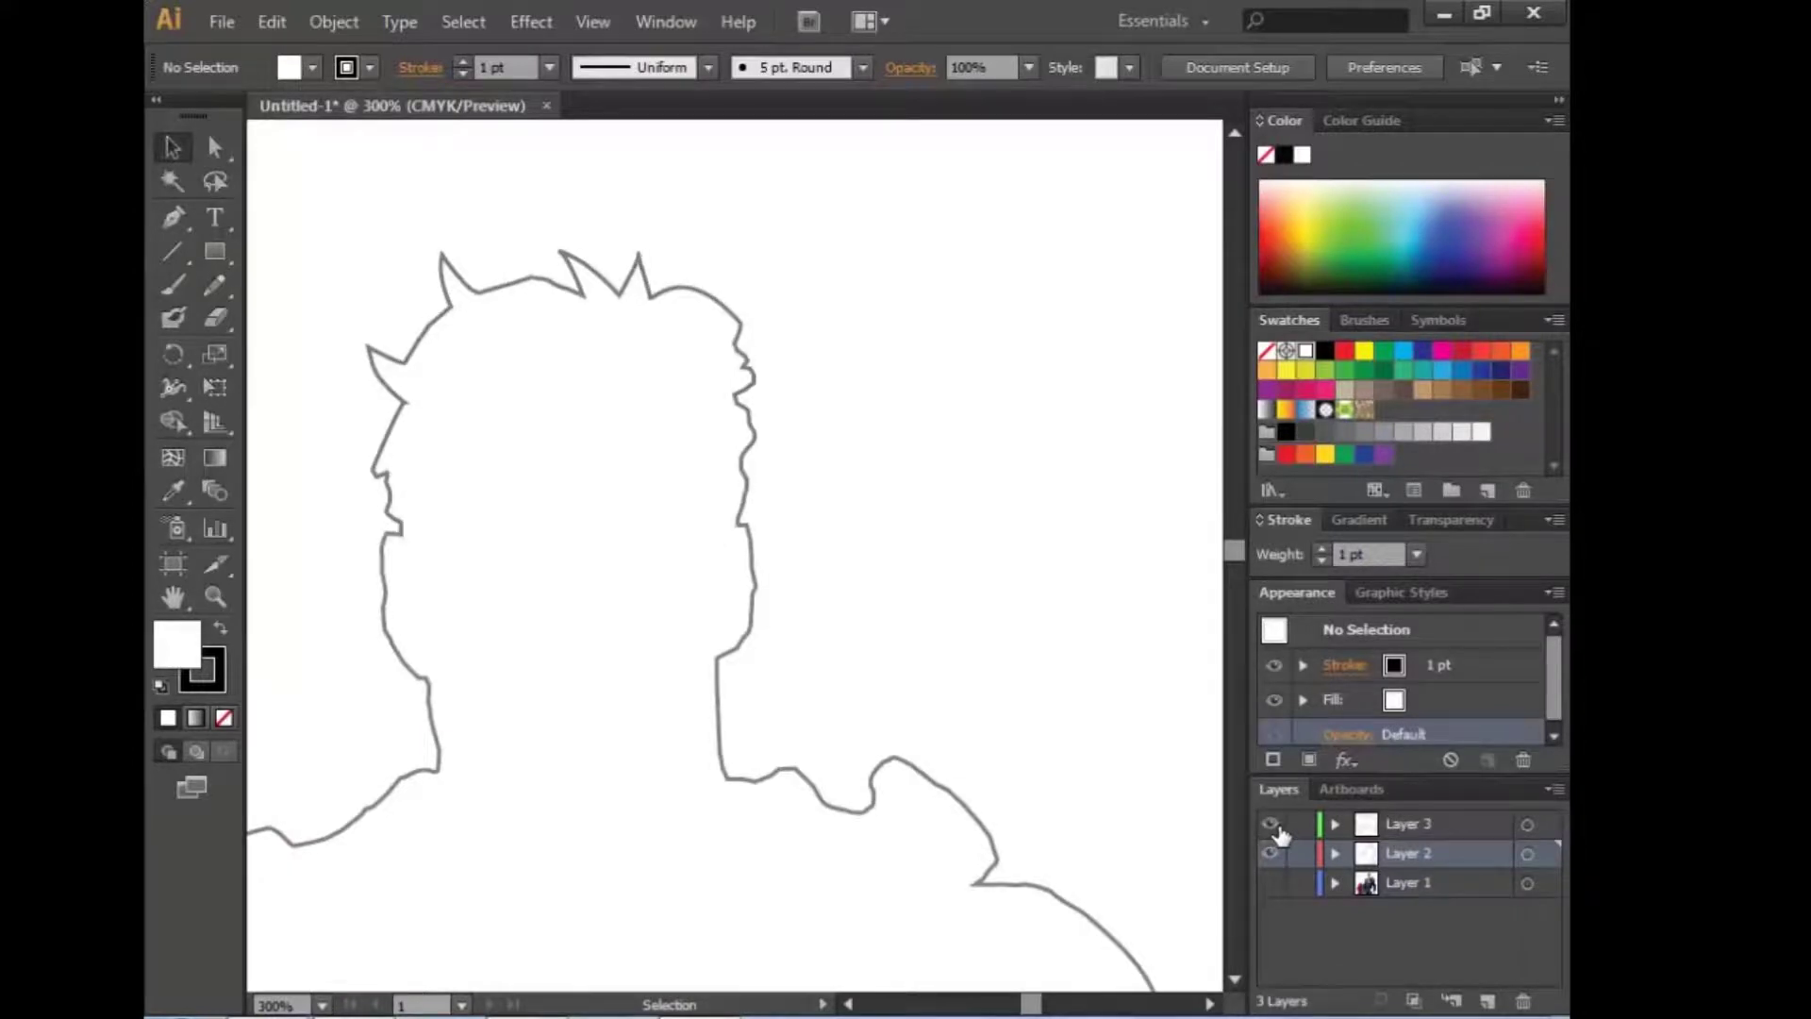
left_click(1271, 825)
left_click(1271, 825)
left_click(1271, 826)
left_click(1270, 825)
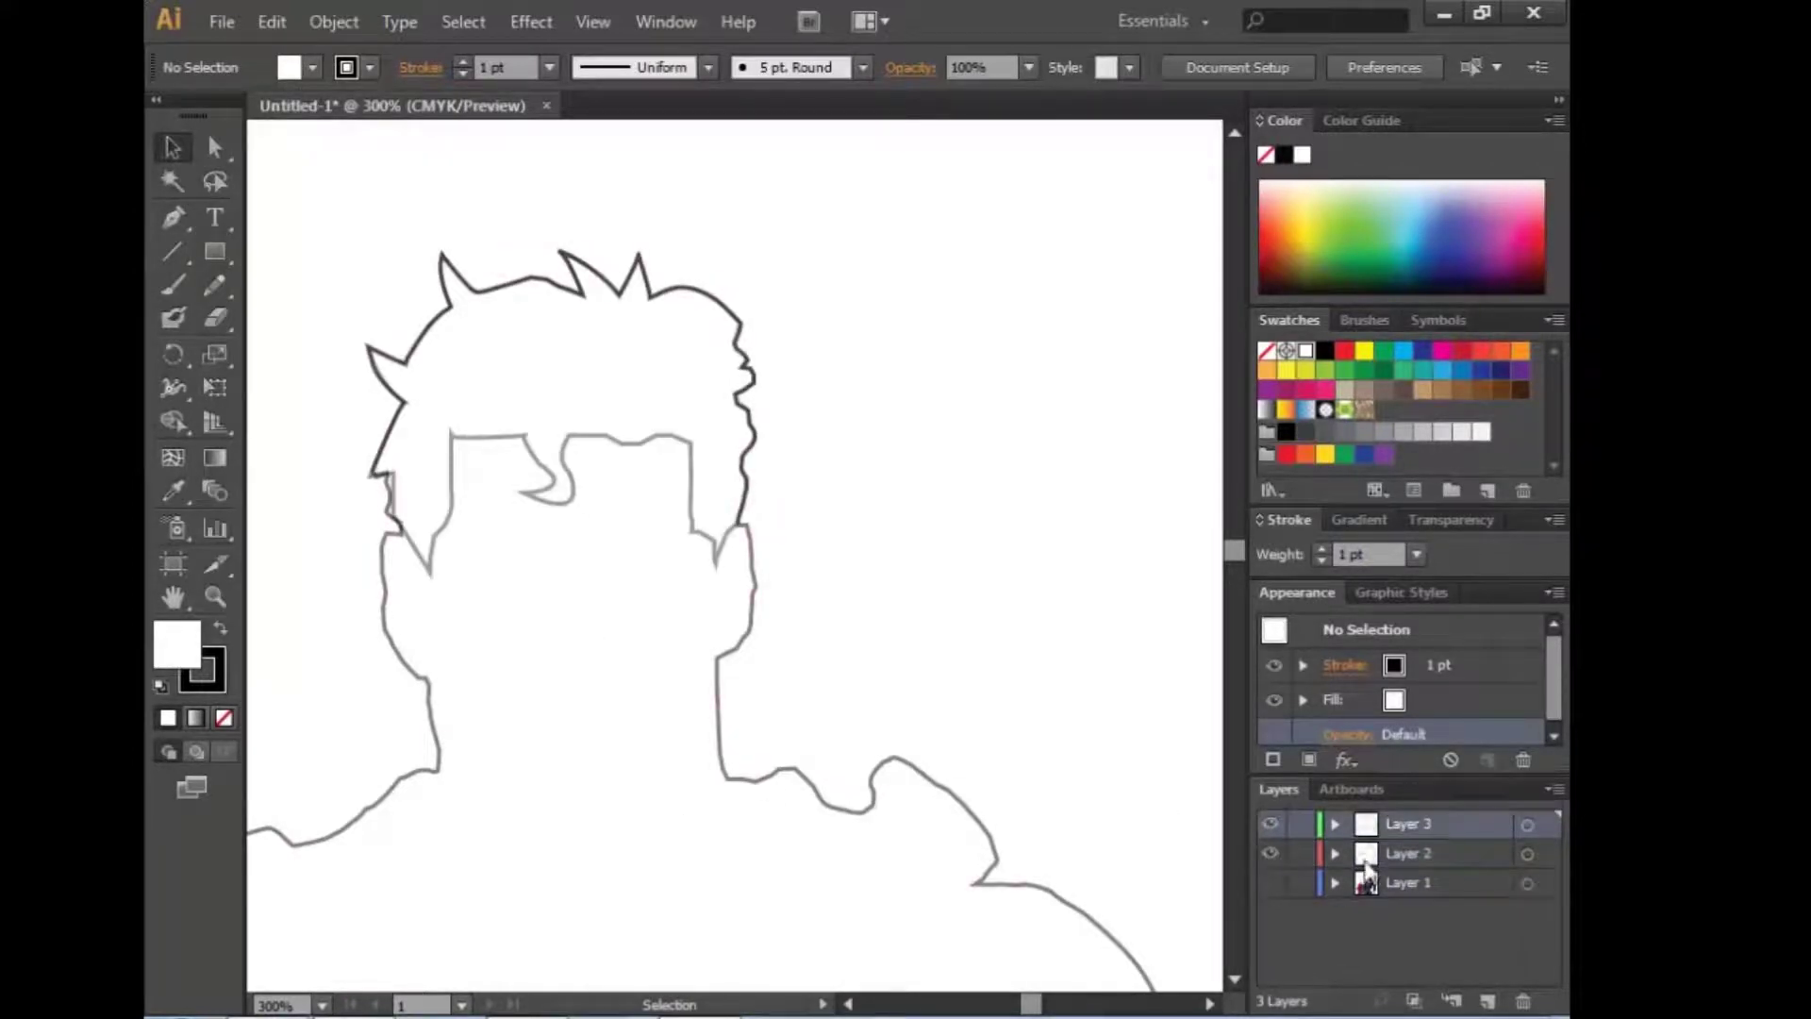
left_click(1271, 853)
left_click(1271, 882)
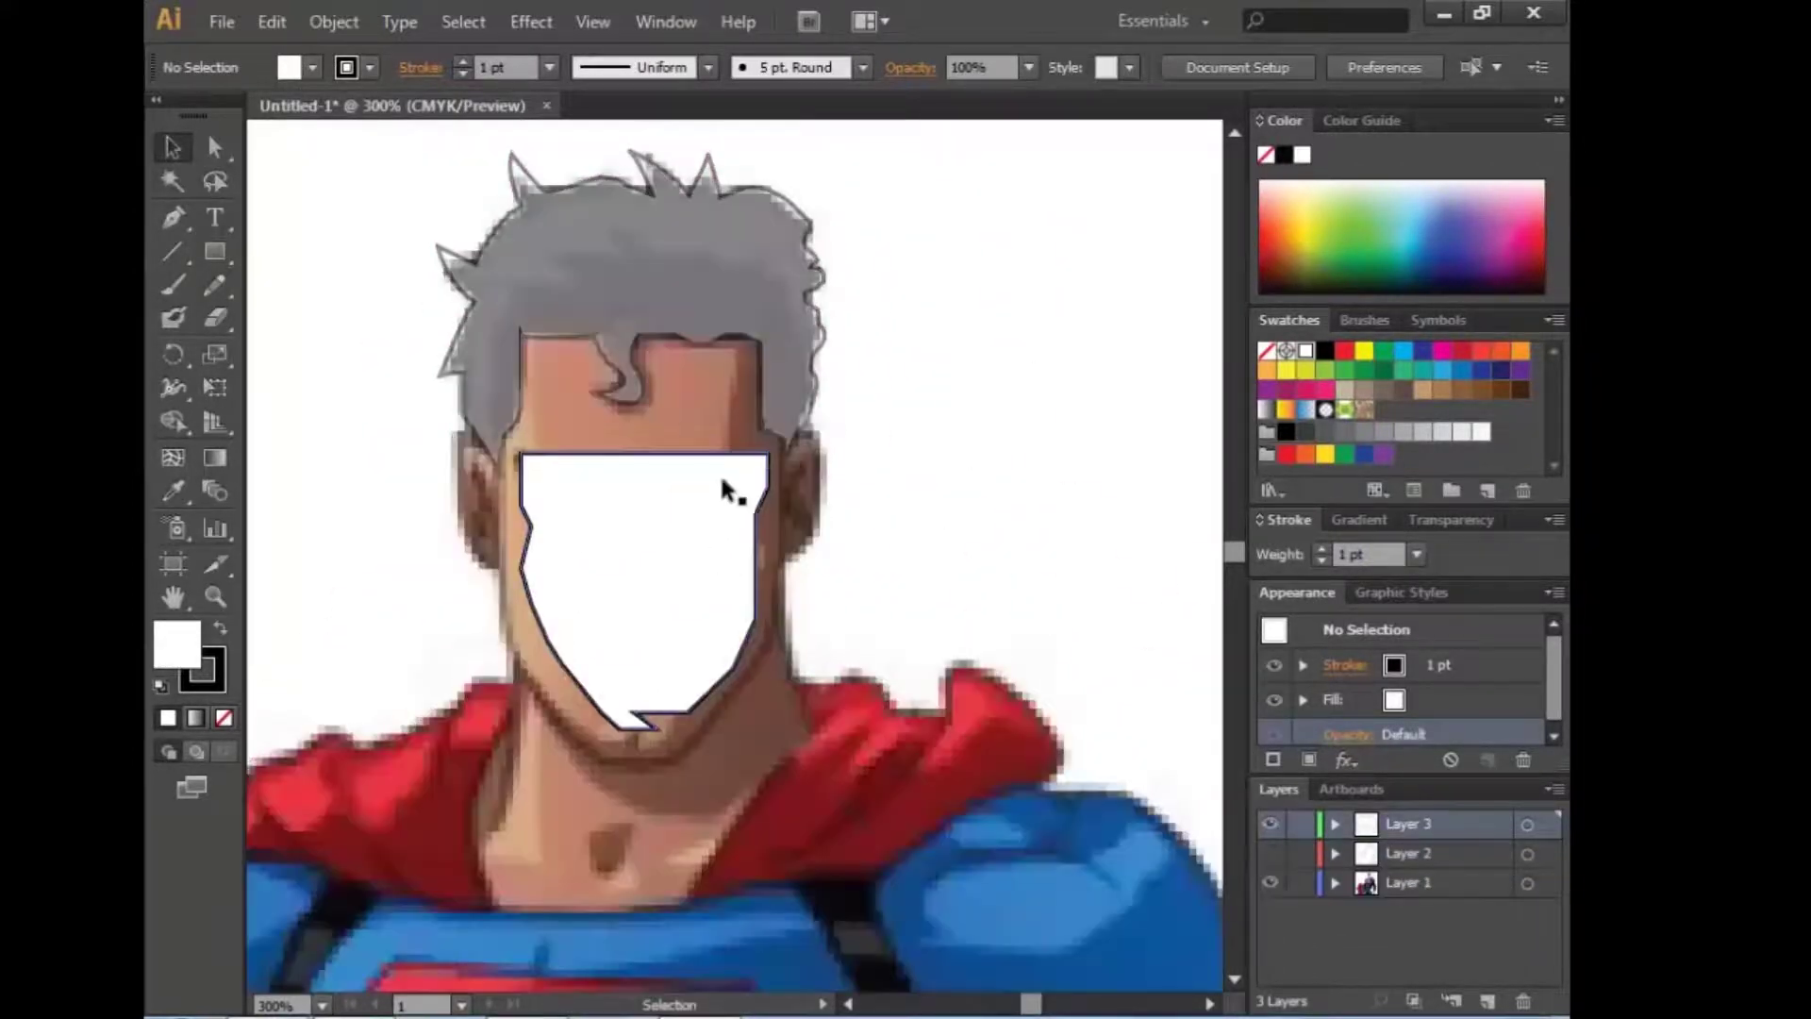
key("p")
key("ctrl+plus")
Step: Start the face outline beside the right ear and trace down the jaw around the chin
left_click(833, 370)
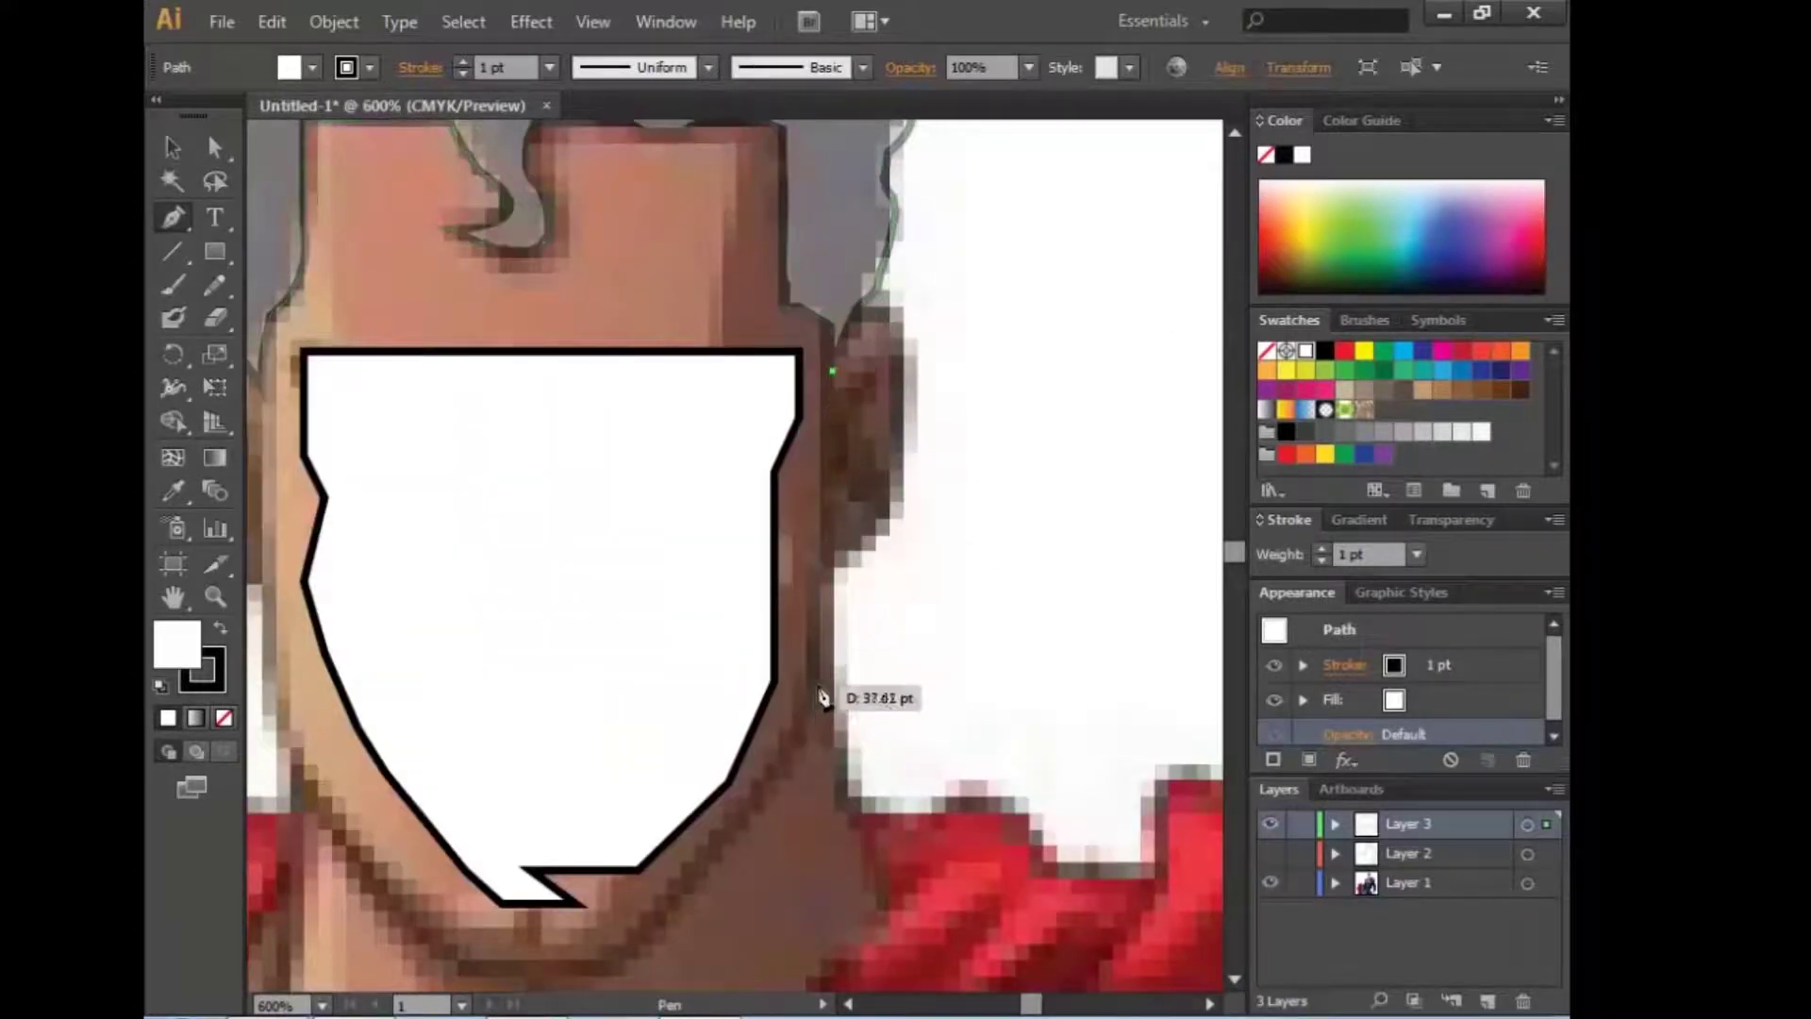
left_click(813, 708)
key("ctrl+z")
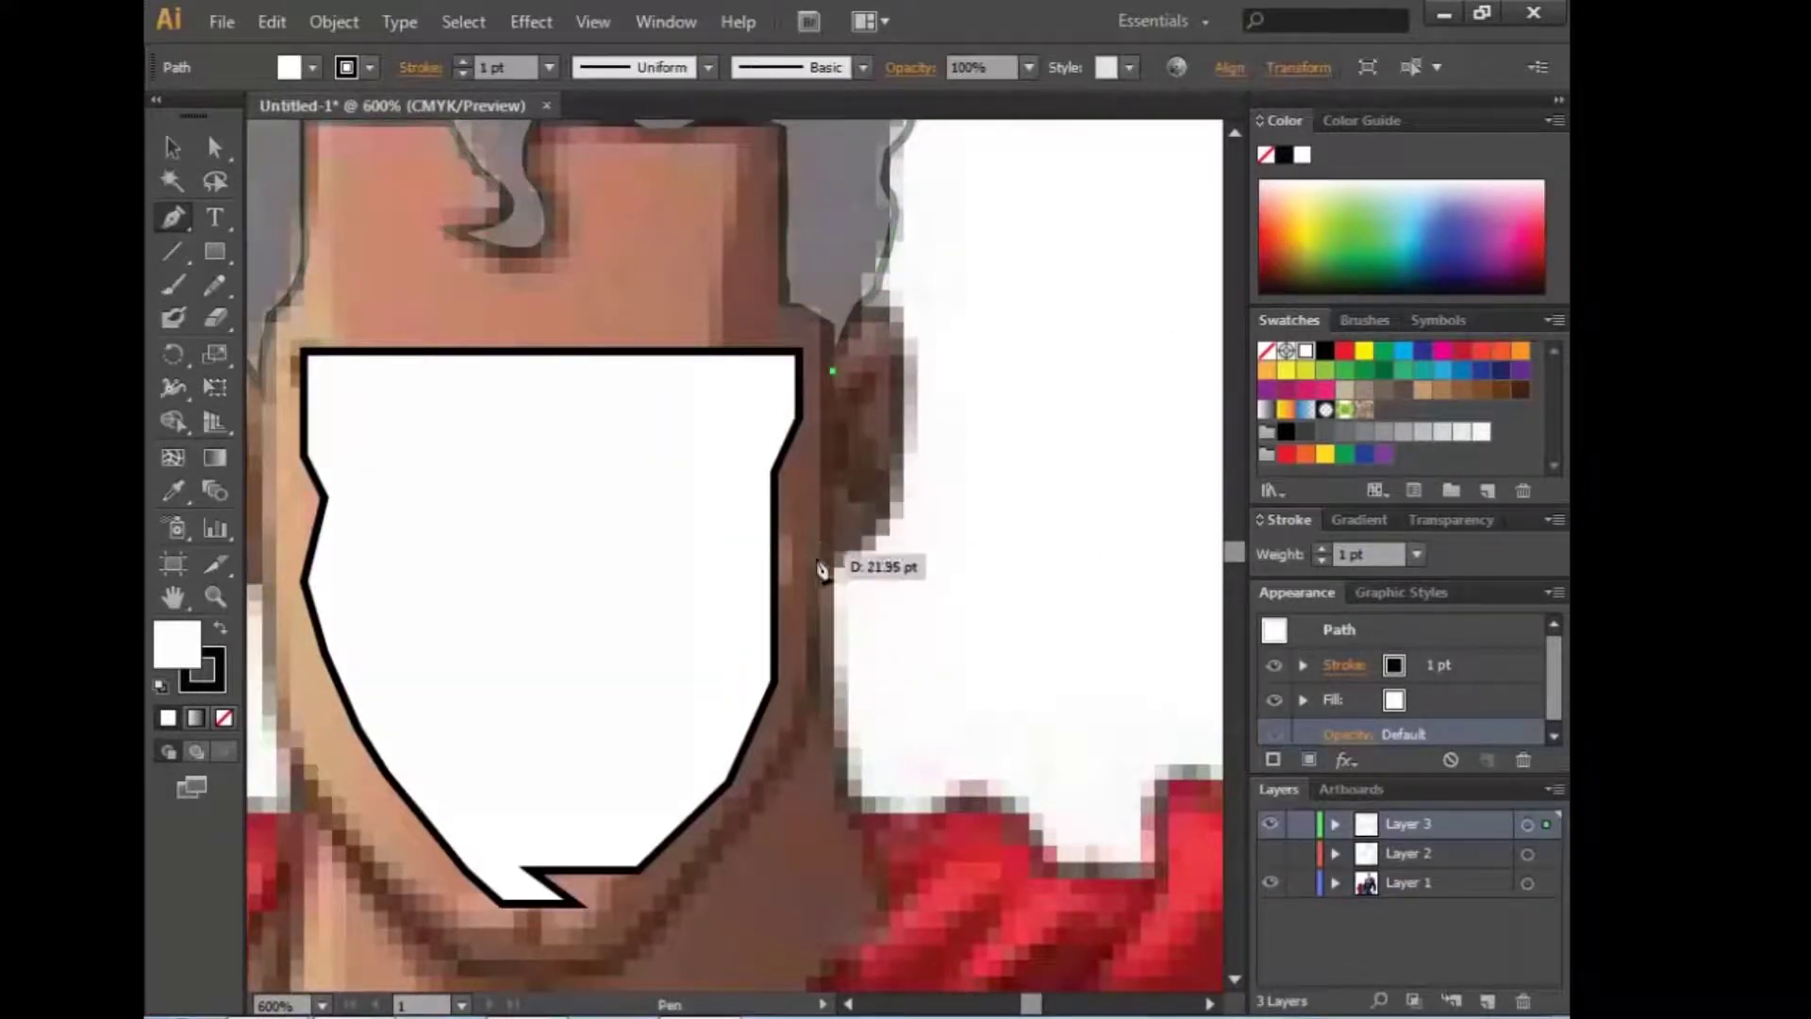
left_click(826, 522)
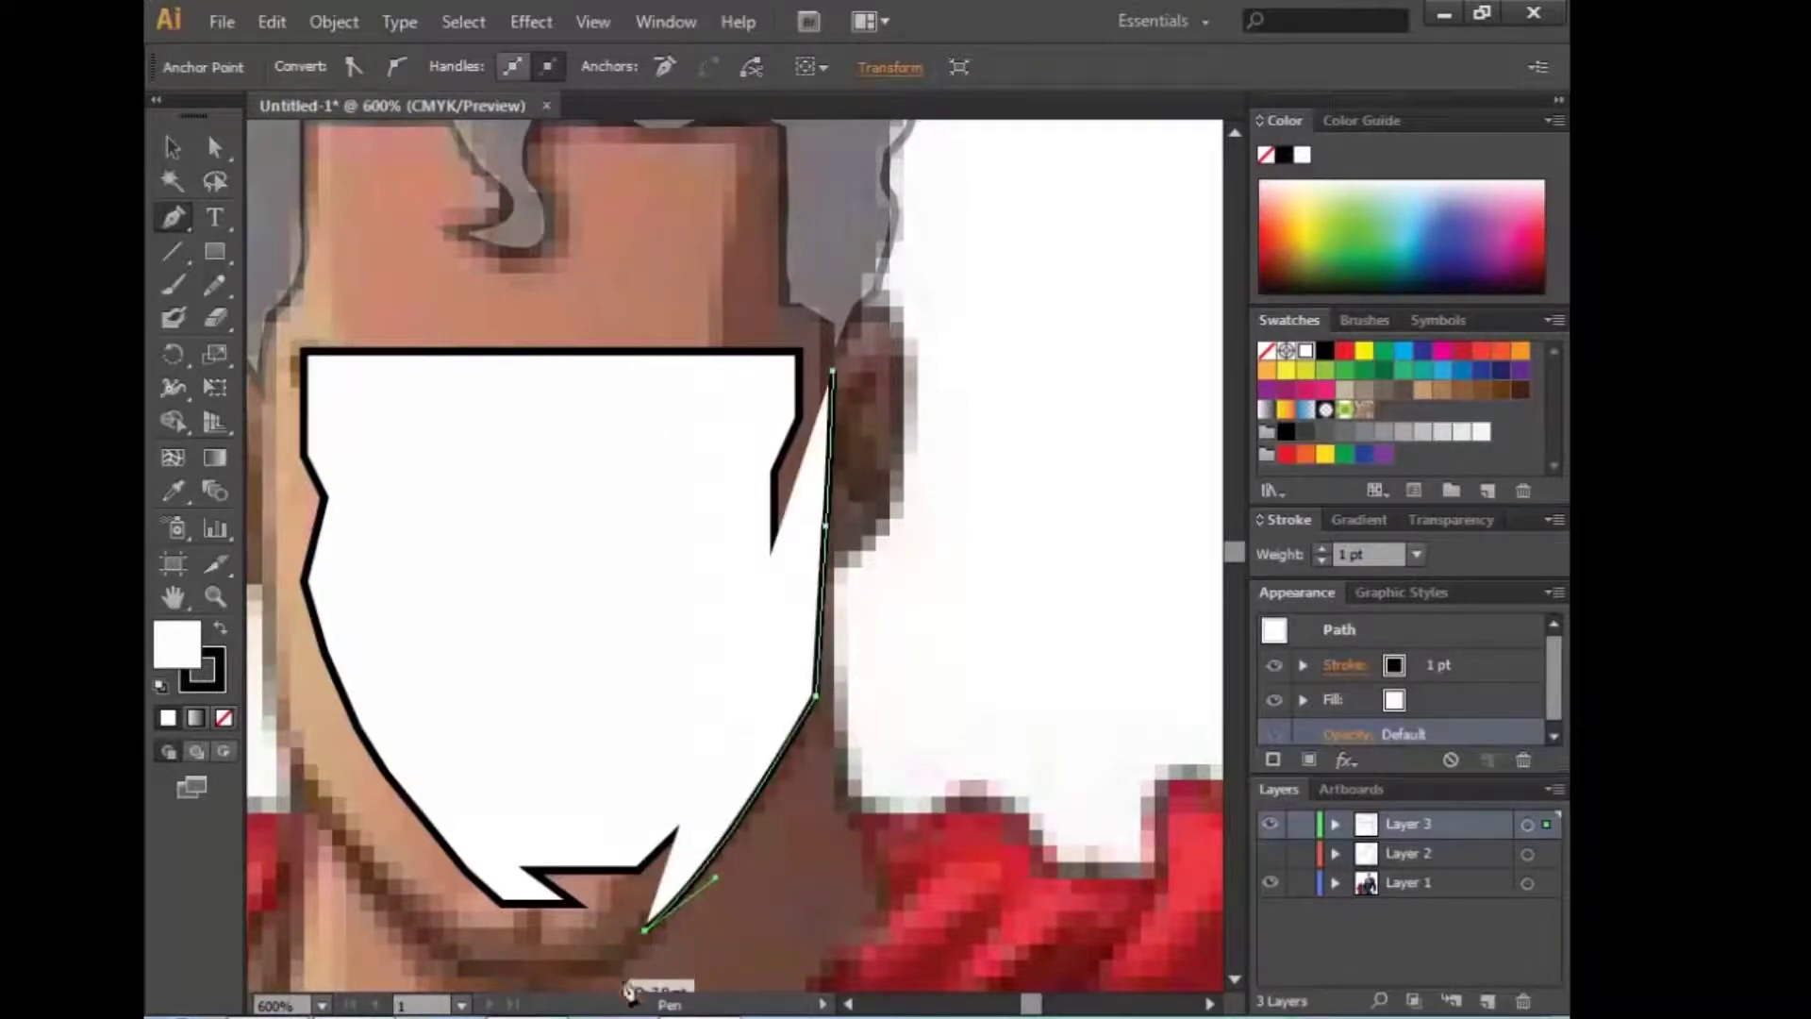
left_click_drag(577, 982, 746, 731)
left_click_drag(598, 689, 521, 627)
left_click(598, 689, "alt")
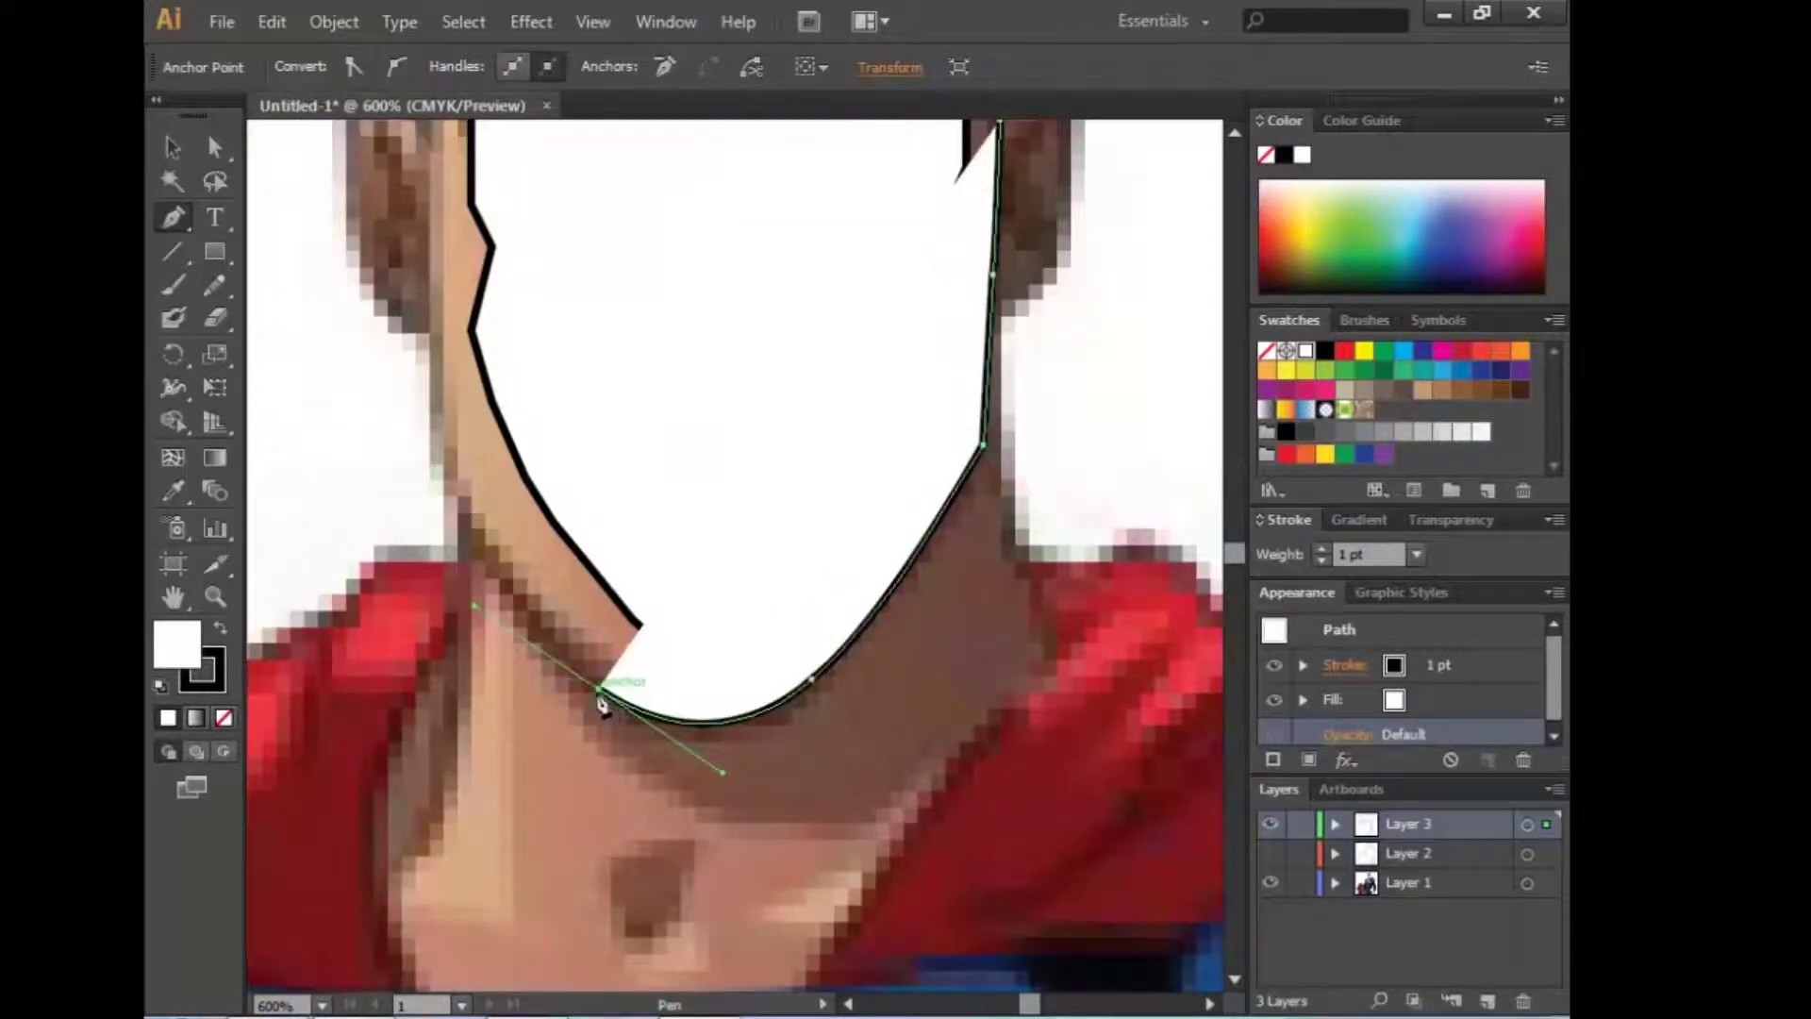
Step: Continue the face outline up the lower left side and across the hairline
scroll(720, 748, "up", 5)
scroll(811, 699, "down", 4)
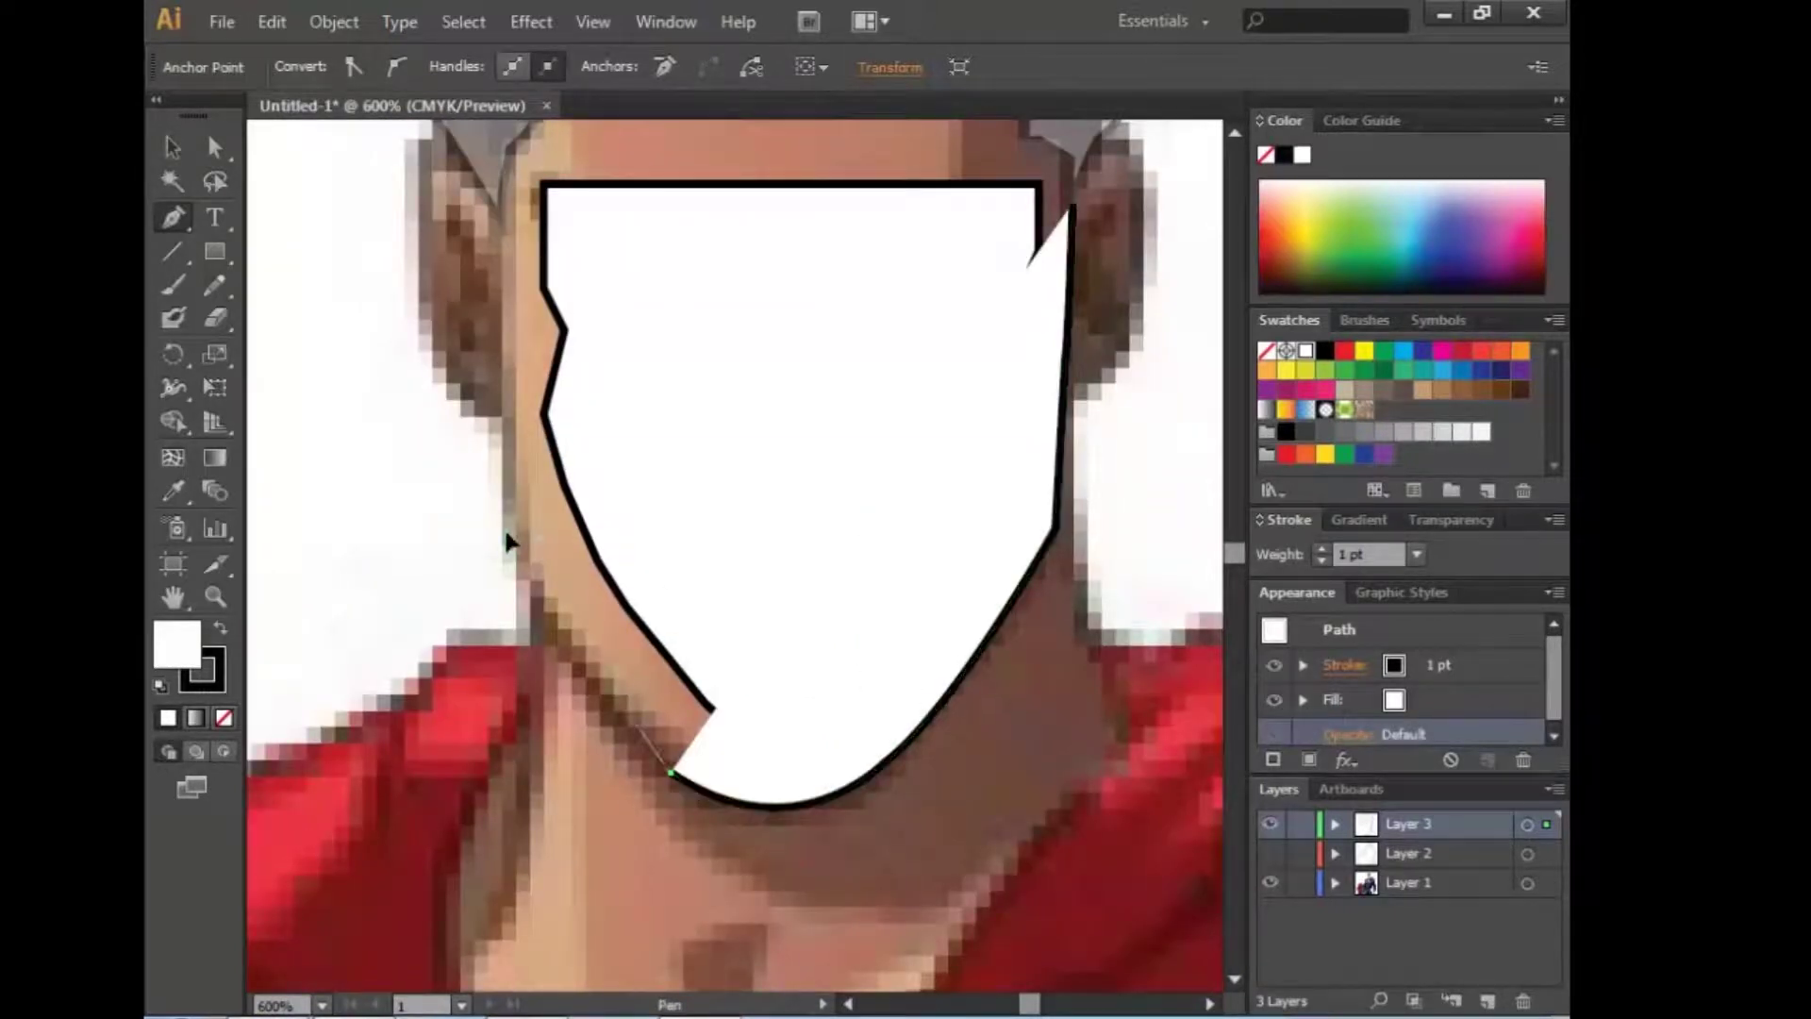
left_click_drag(507, 541, 525, 485)
scroll(524, 500, "up", 4)
scroll(519, 411, "up", 3)
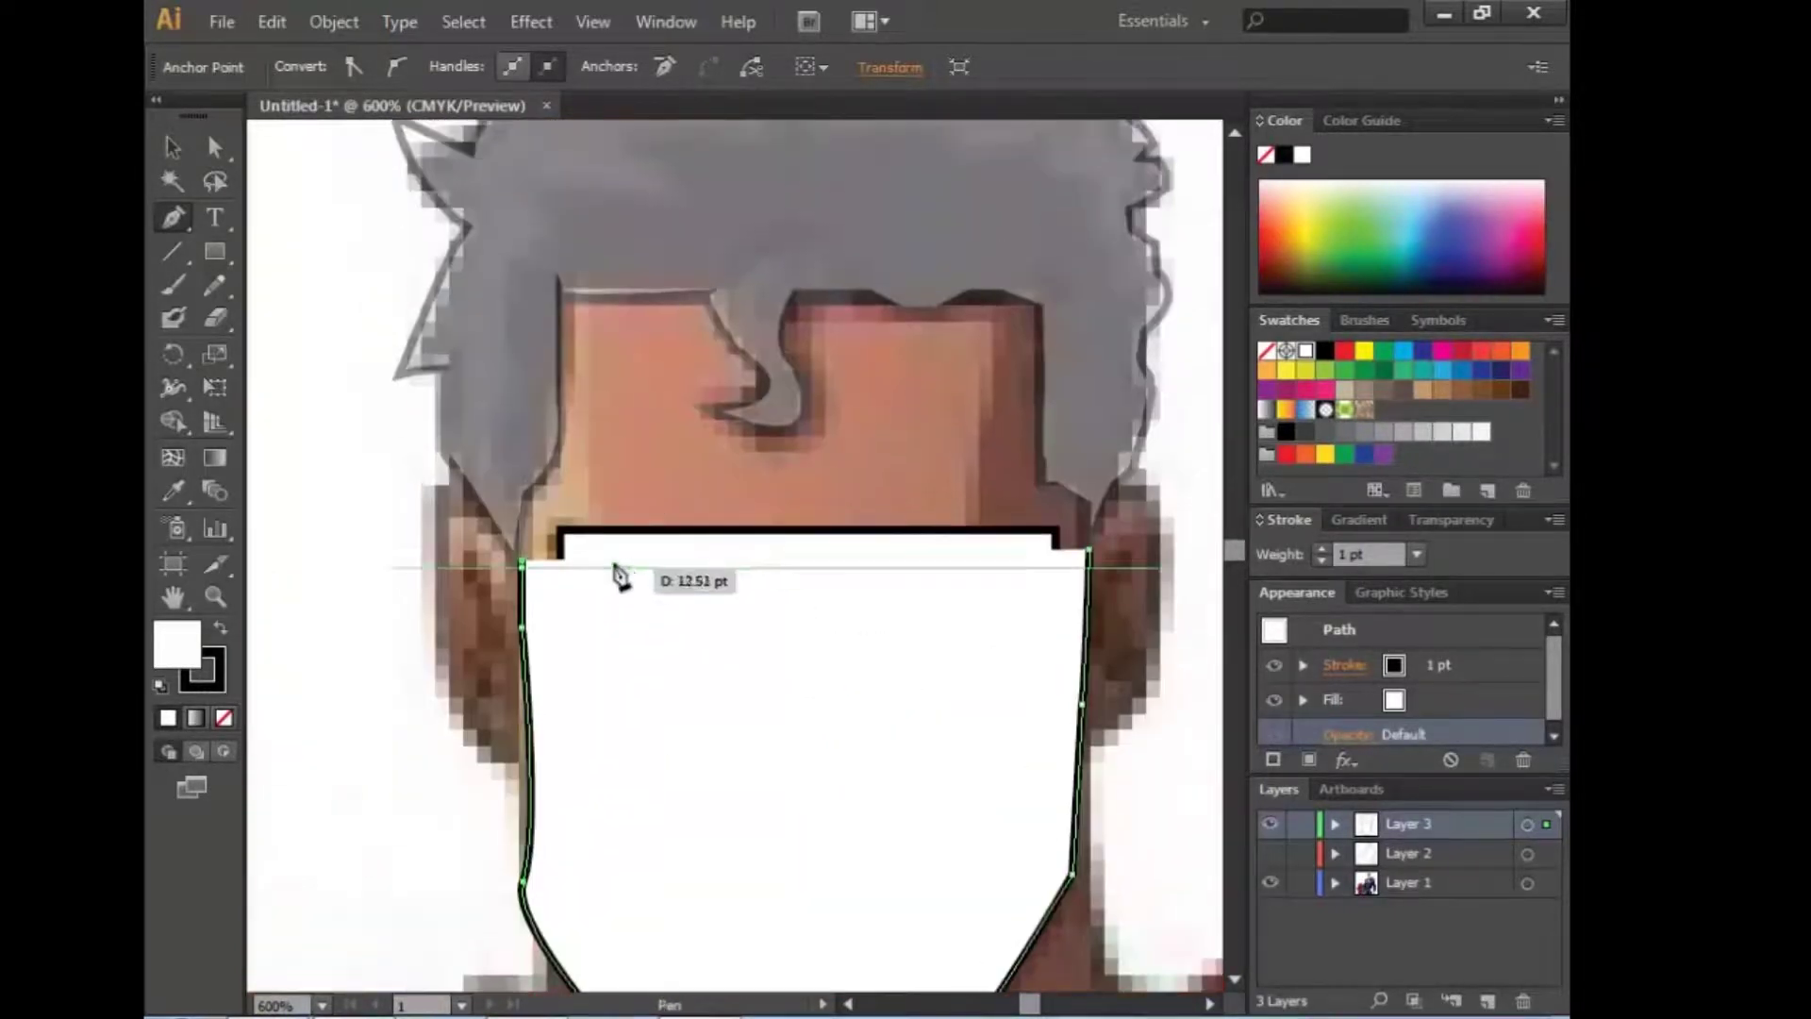
left_click(528, 250)
left_click_drag(698, 217, 891, 245)
left_click(983, 235)
left_click(1037, 253)
Step: Make the face outline 50% transparent and finish it down the right side of the head
left_click(1089, 288)
left_click(1101, 415)
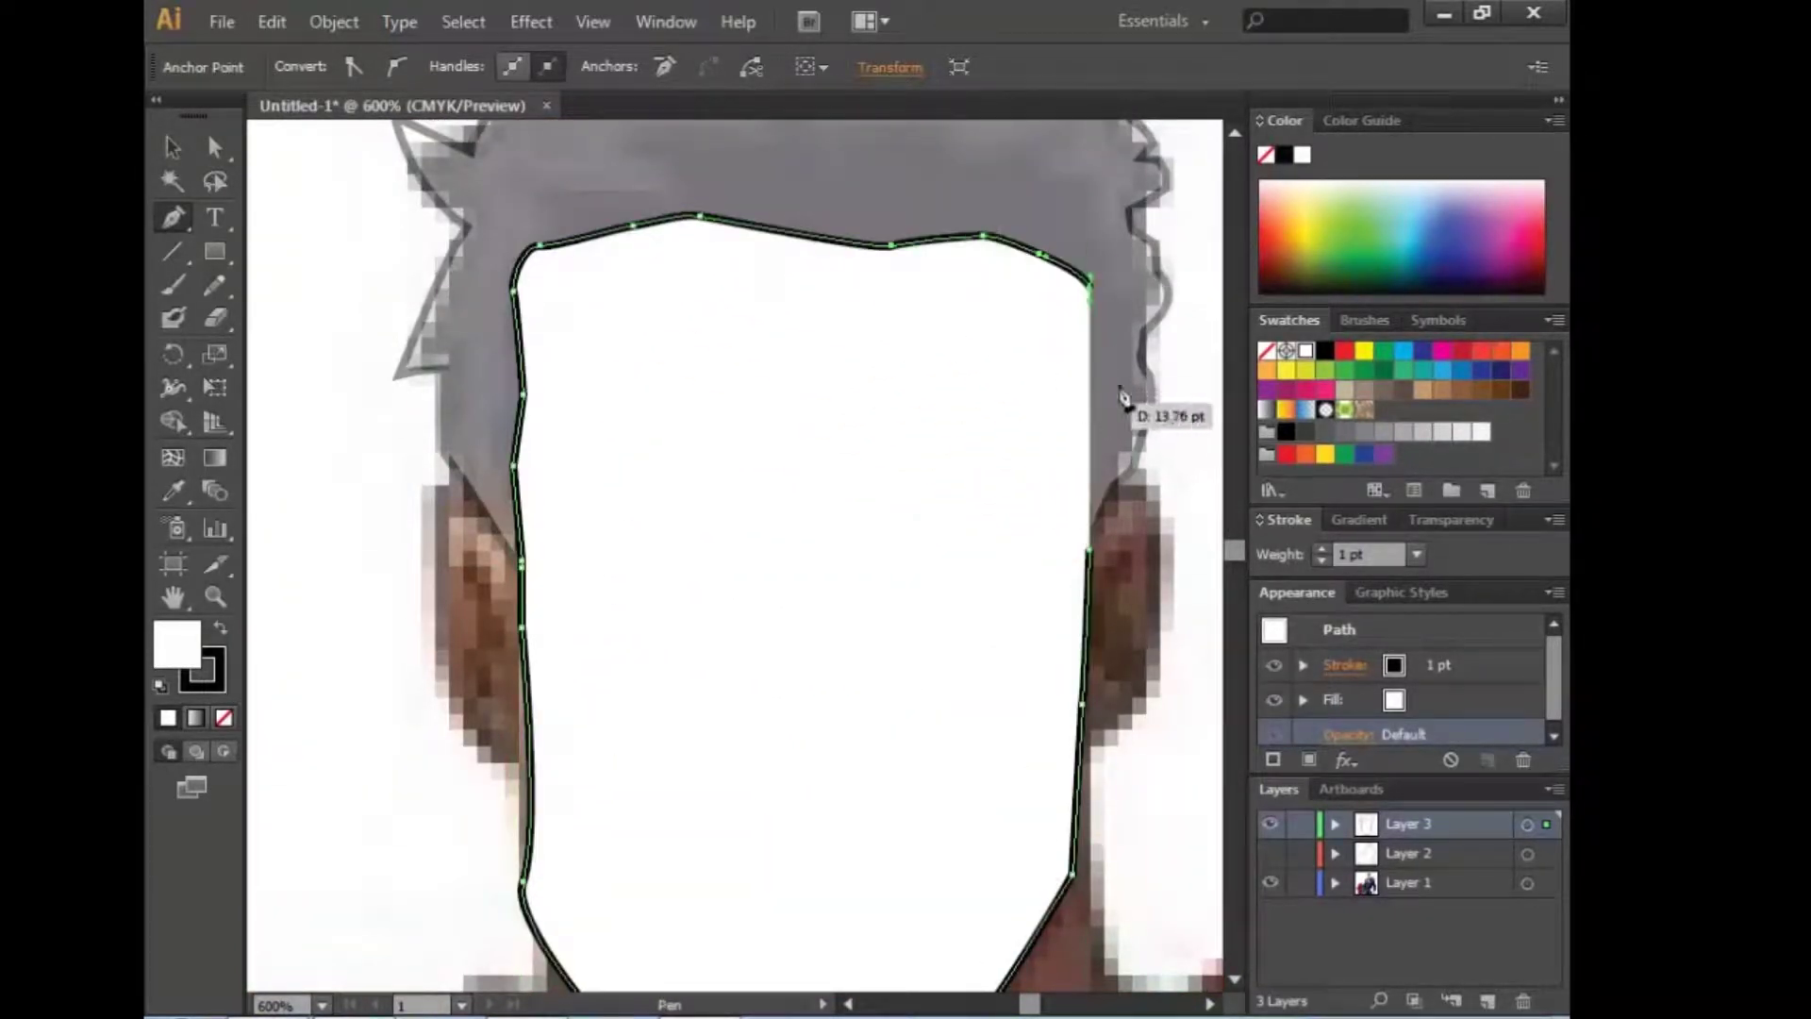
left_click(1349, 734)
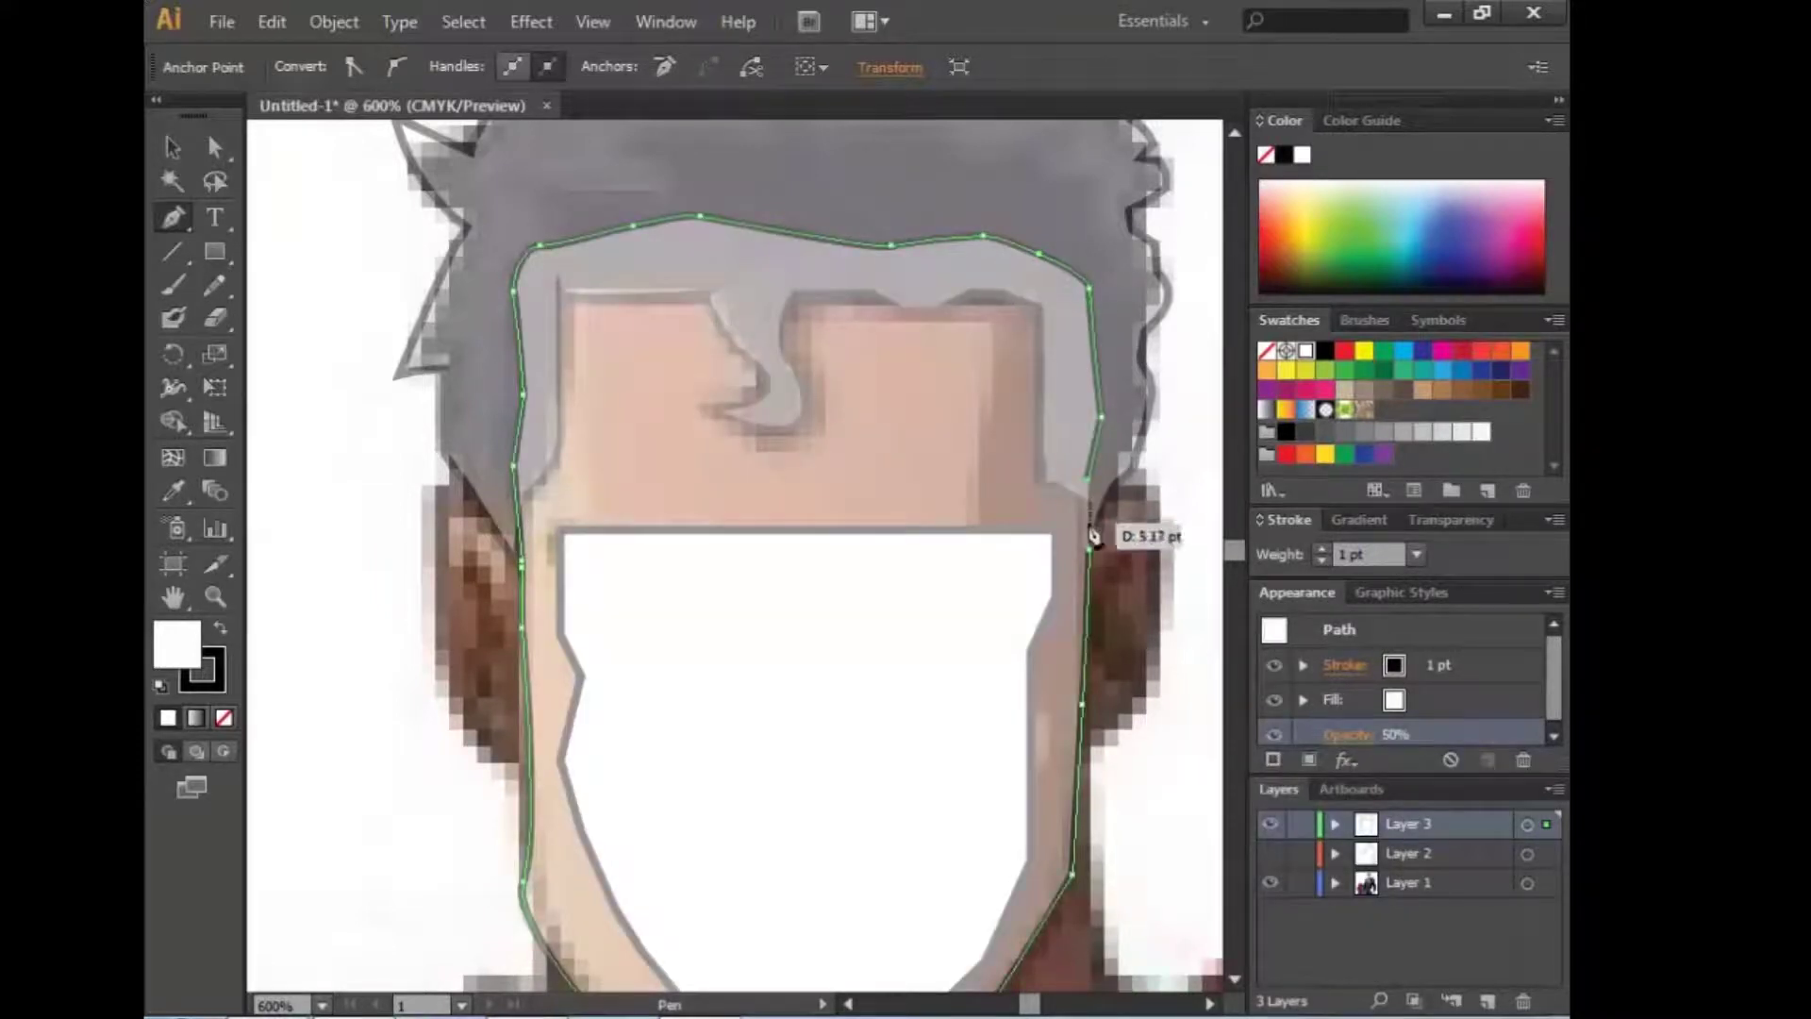
left_click_drag(1091, 534, 1091, 559)
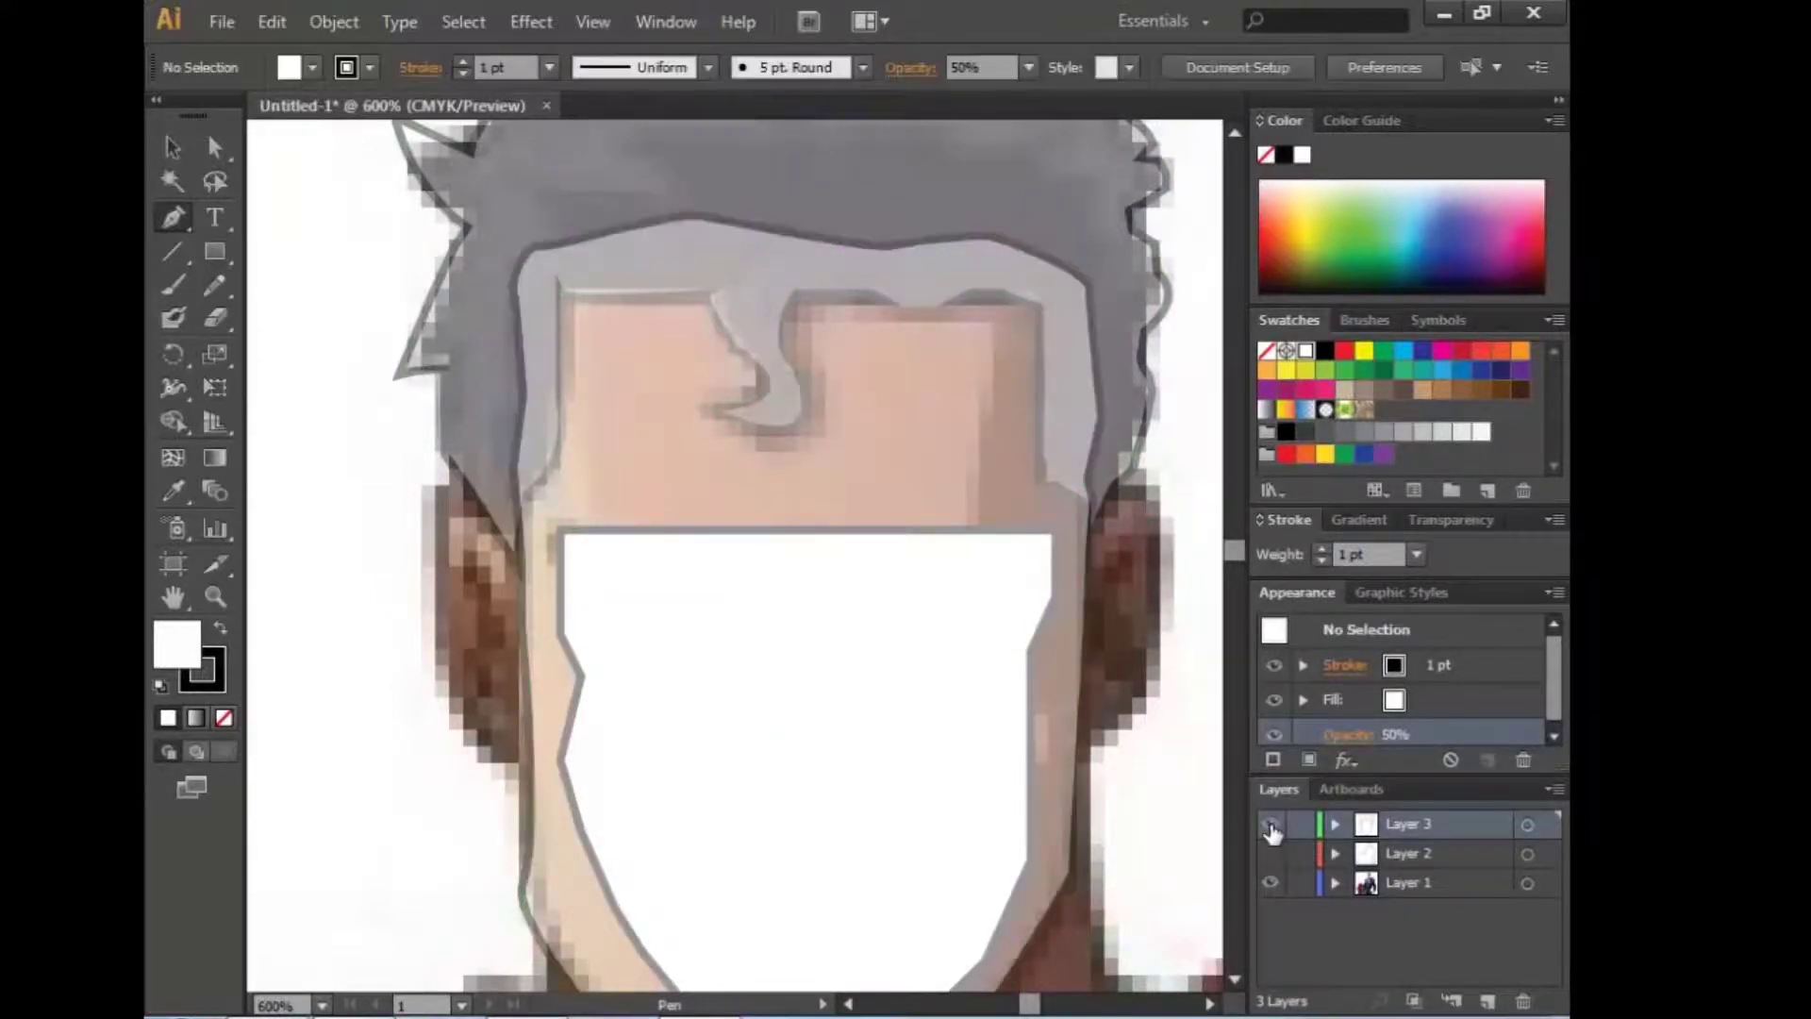
left_click(173, 146)
Step: Hide the reference photo and zoom out to view the face and hair outlines
left_click(813, 492)
scroll(813, 492, "down", 2)
left_click(1270, 882)
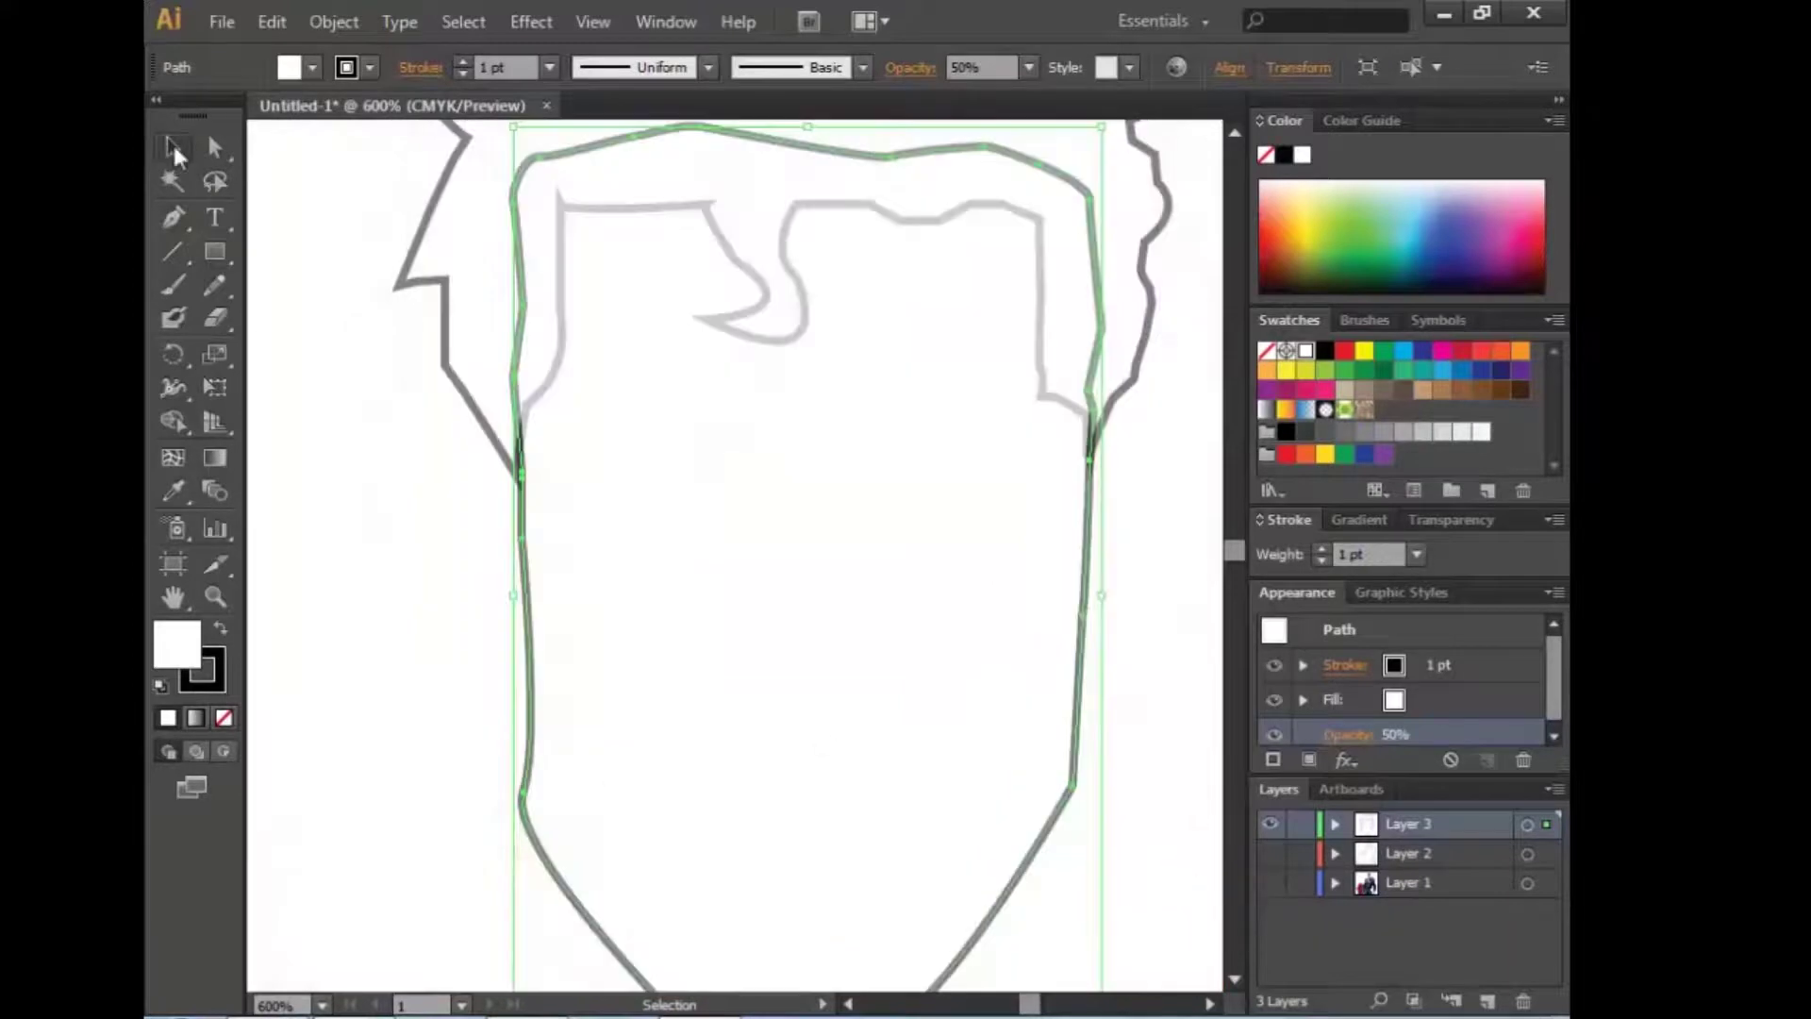
left_click(405, 428)
key("ctrl+0")
key("ctrl+plus")
key("ctrl+plus")
Step: Fill the hair with black and the face with beige from the swatches
left_click(660, 283)
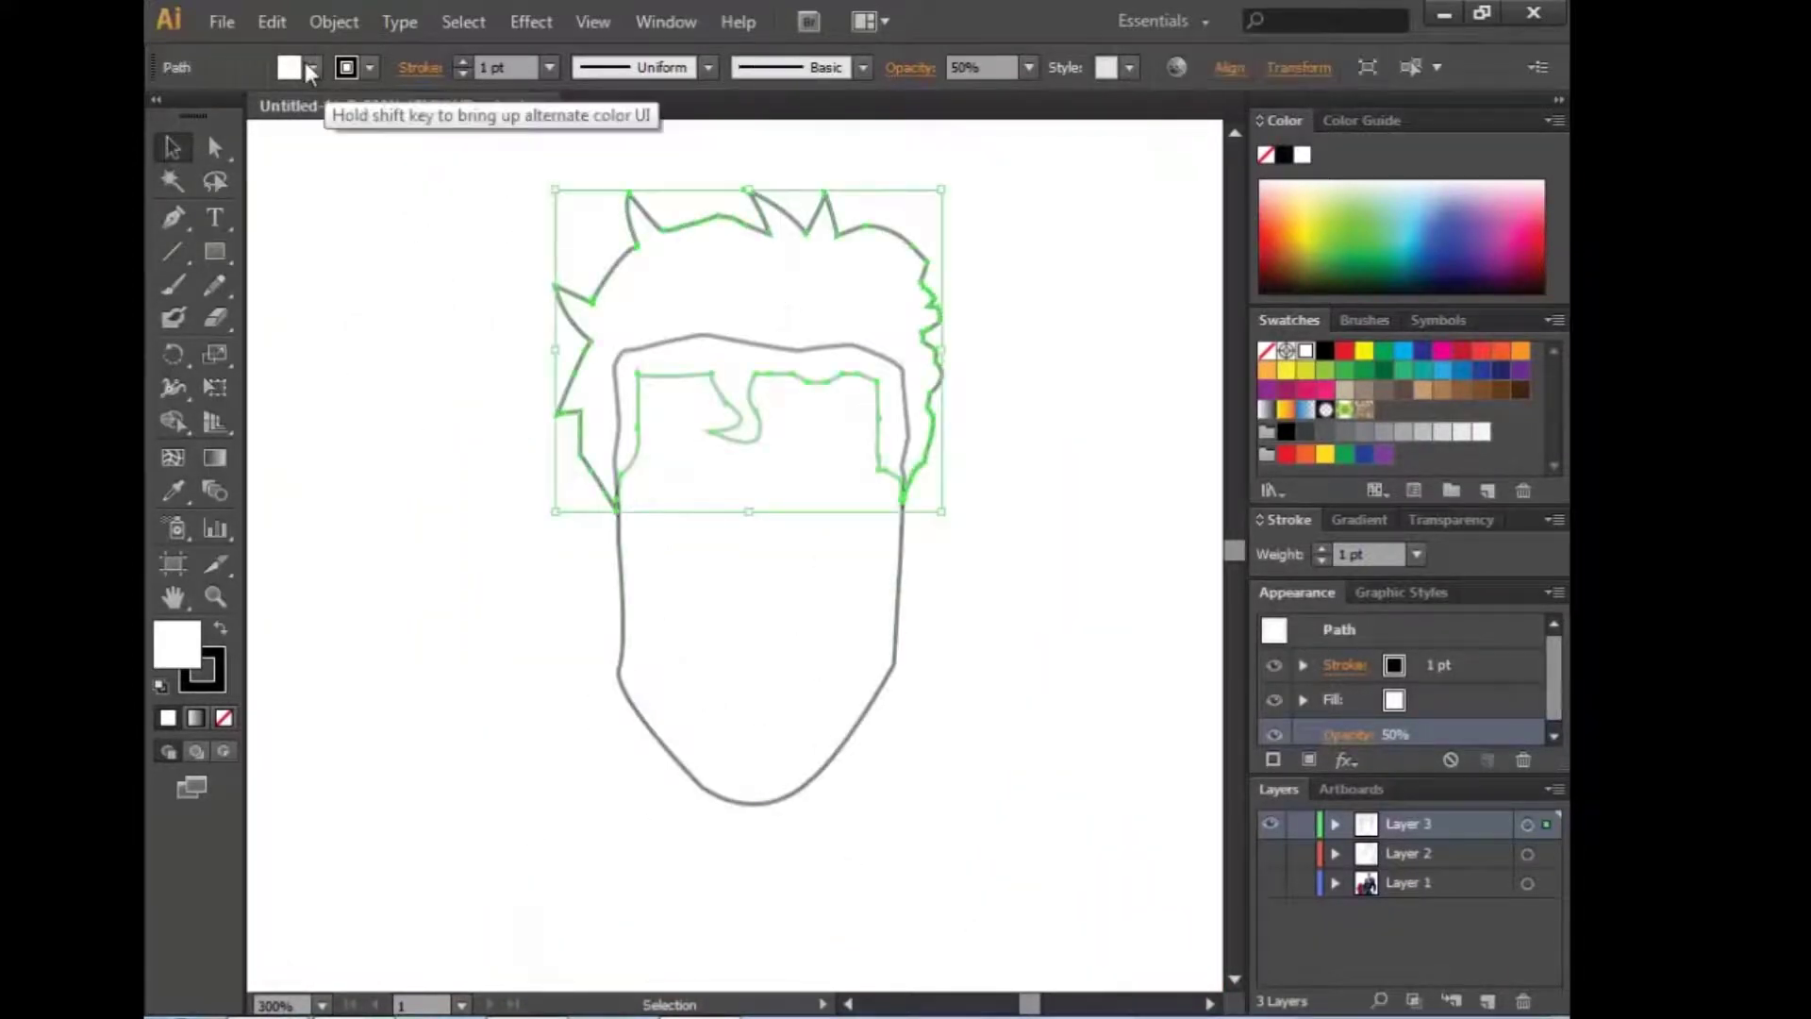
left_click(313, 67)
left_click(221, 114)
left_click(717, 614)
left_click(313, 67)
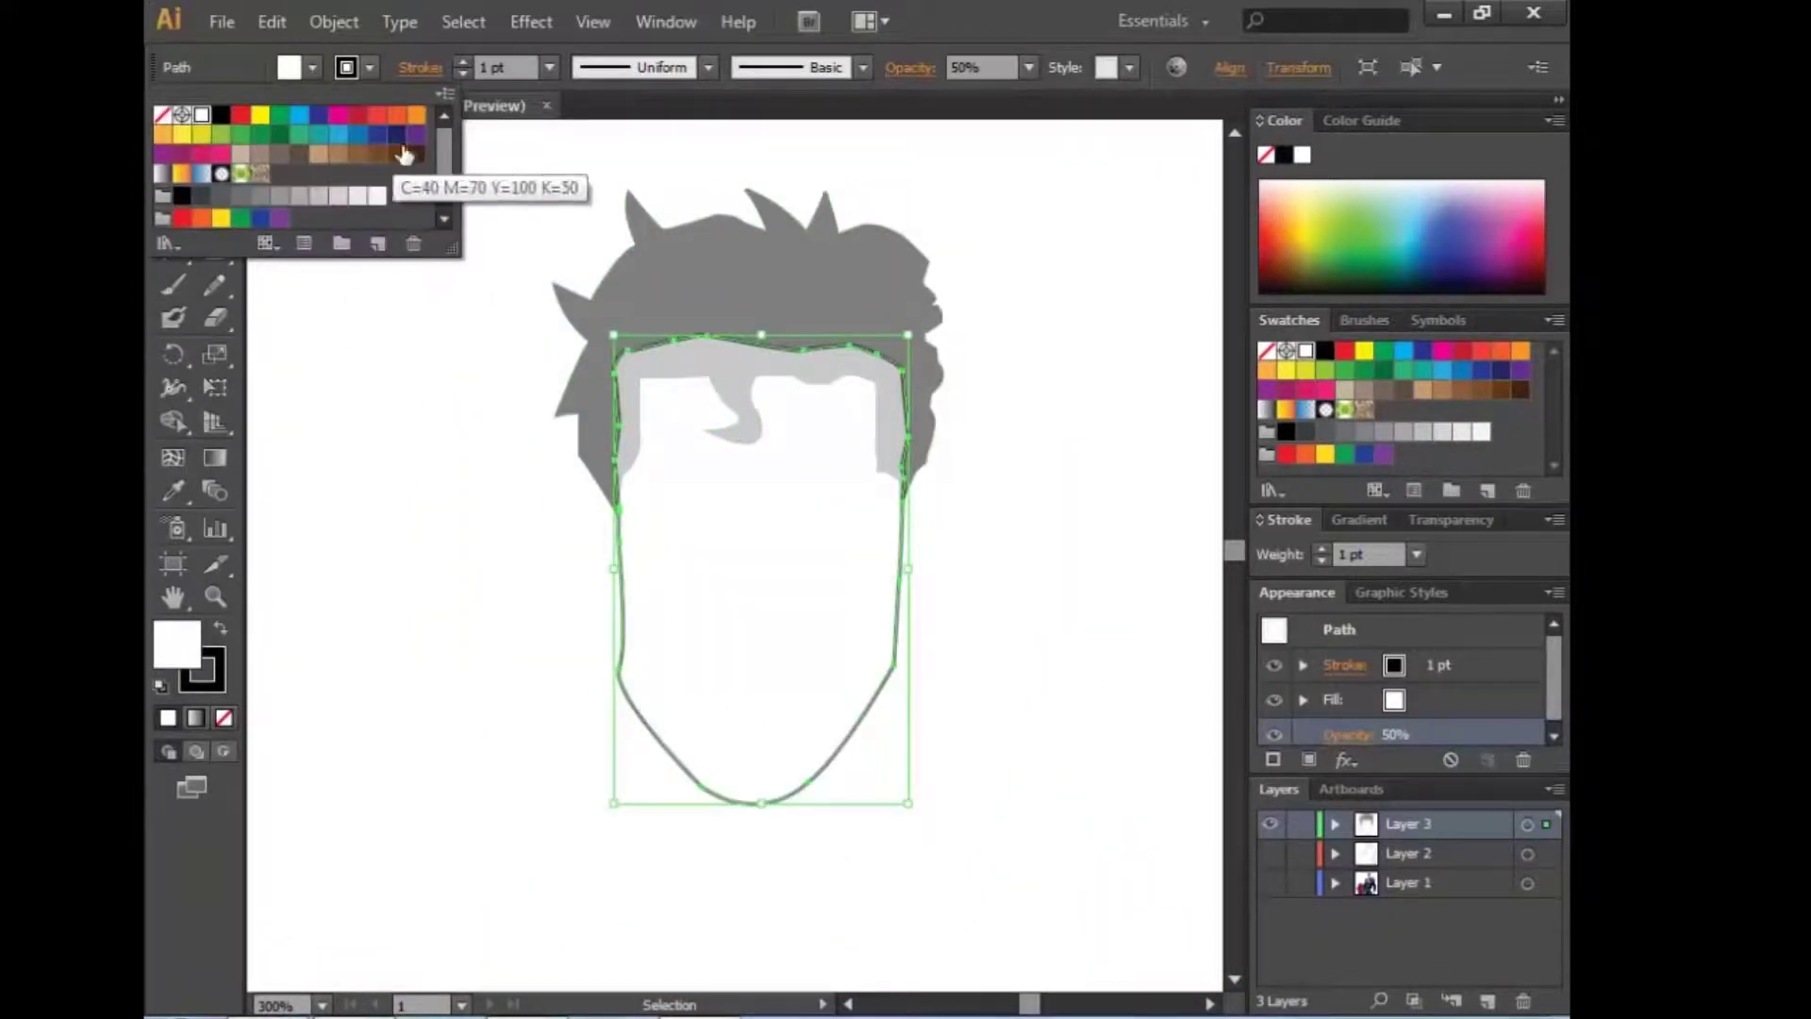
left_click(319, 154)
Step: Bring the hair in front of the face and set its opacity to 100%
right_click(709, 256)
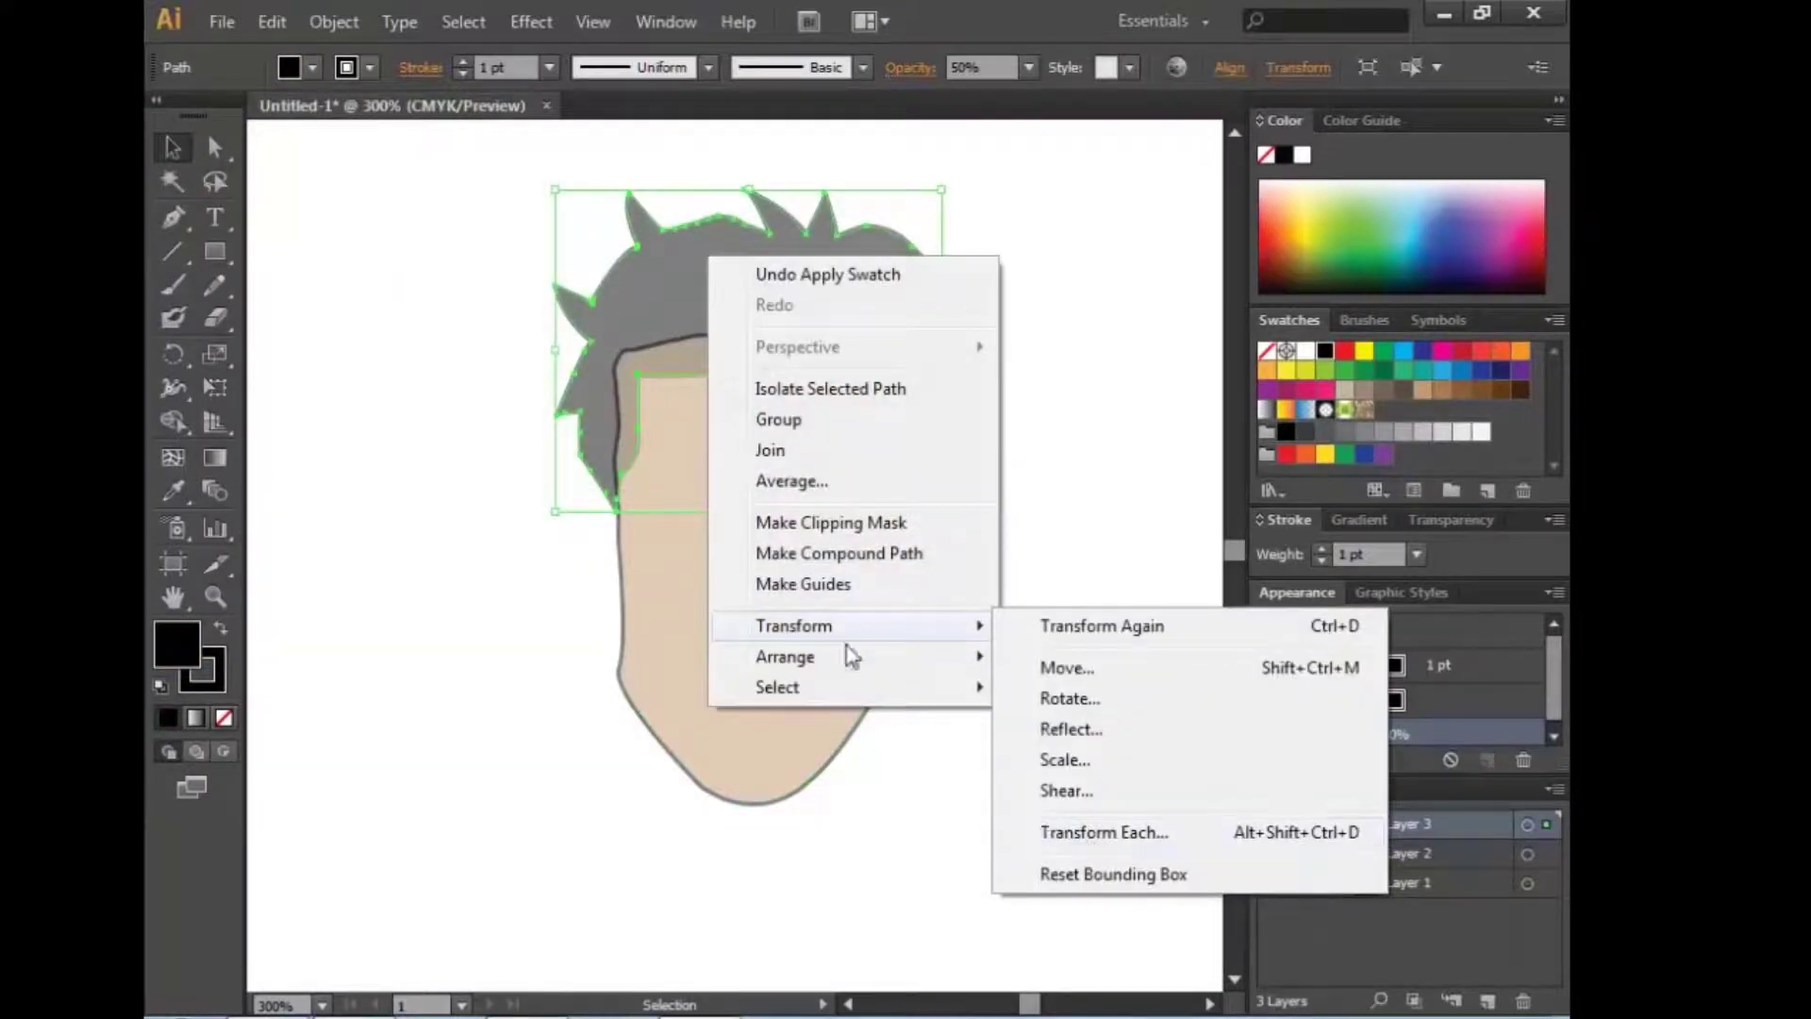
left_click(1064, 651)
type("100")
key("Return")
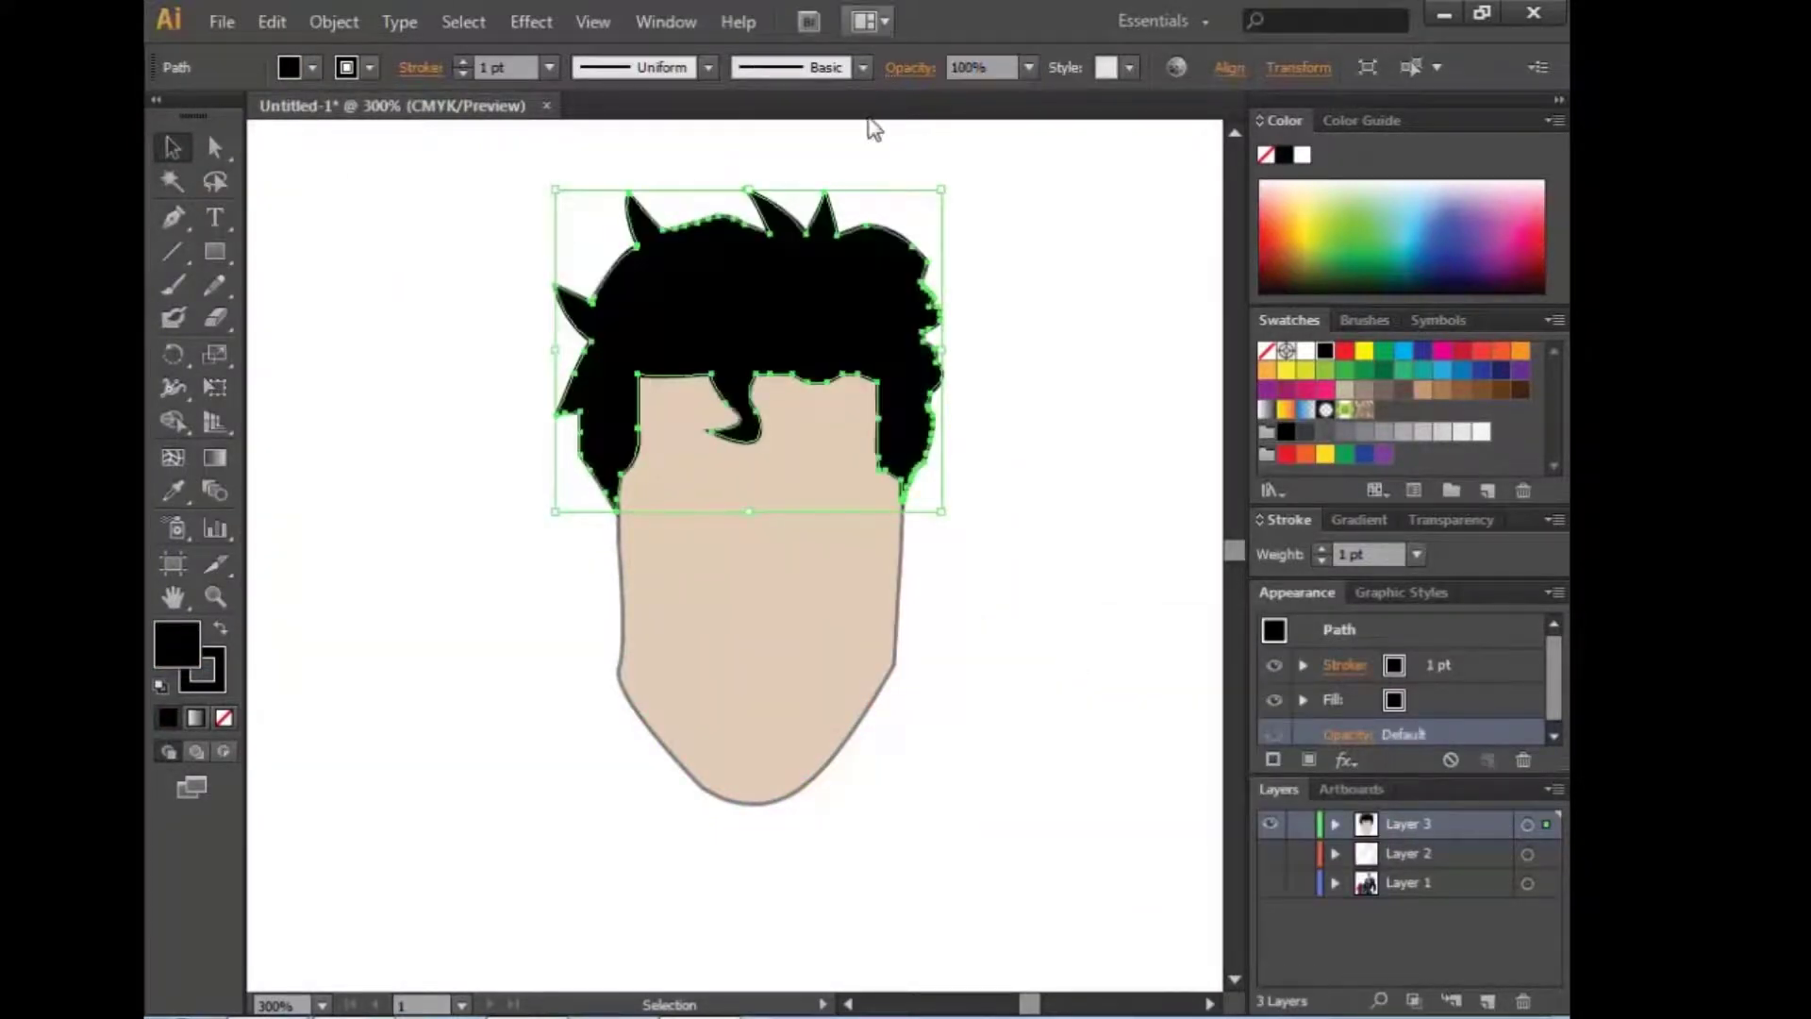
left_click(1033, 660)
Step: Show the body outline and reference photo, and lock both layers
left_click(1270, 853)
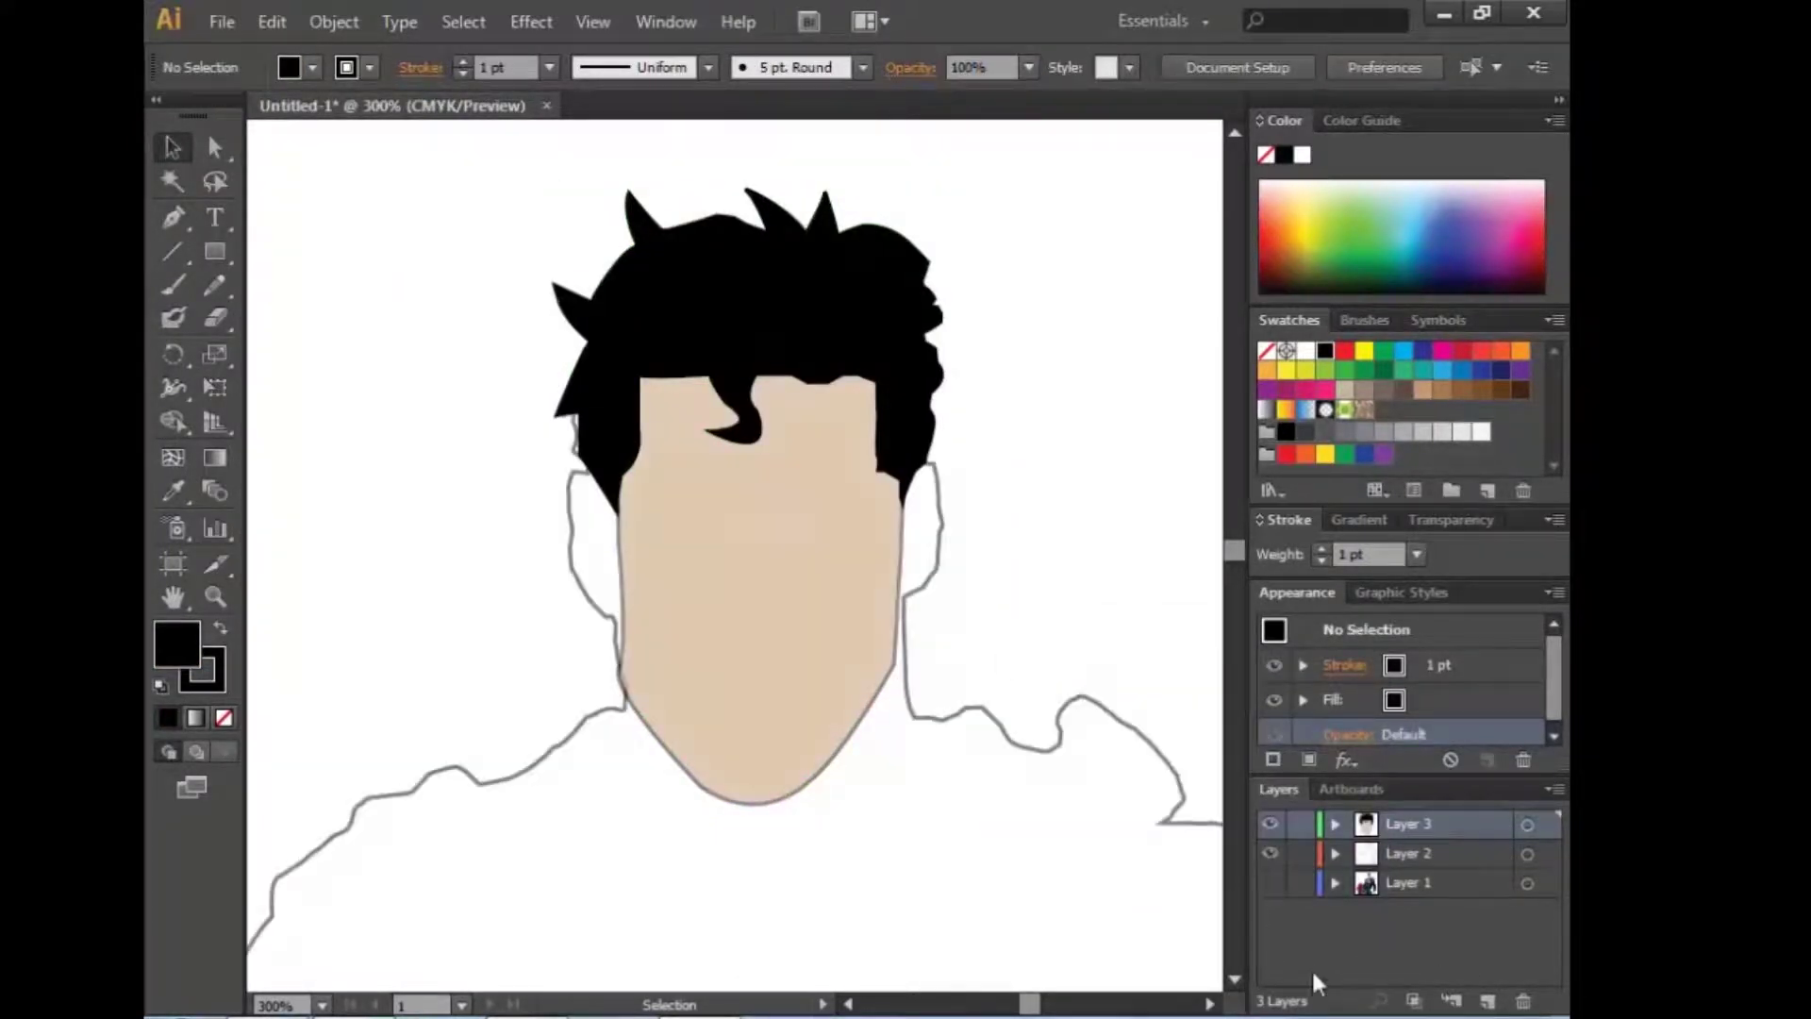
left_click(1270, 882)
left_click(1271, 882)
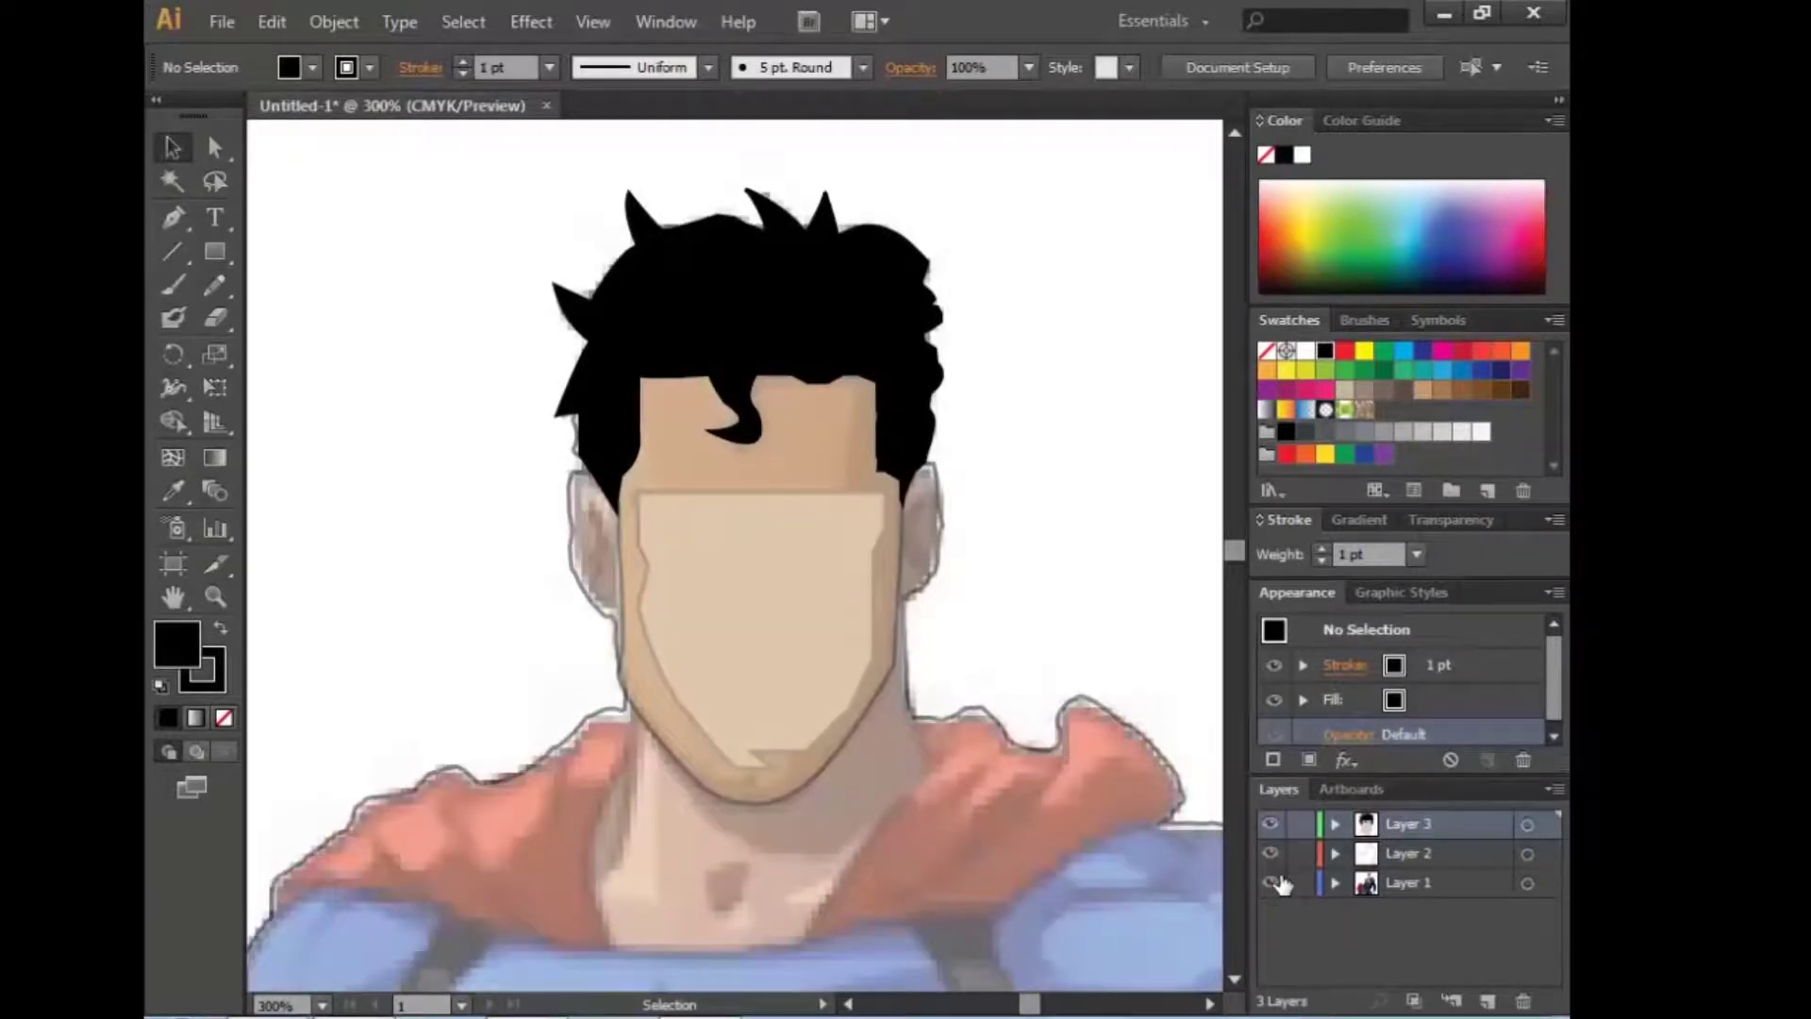
left_click(1271, 854)
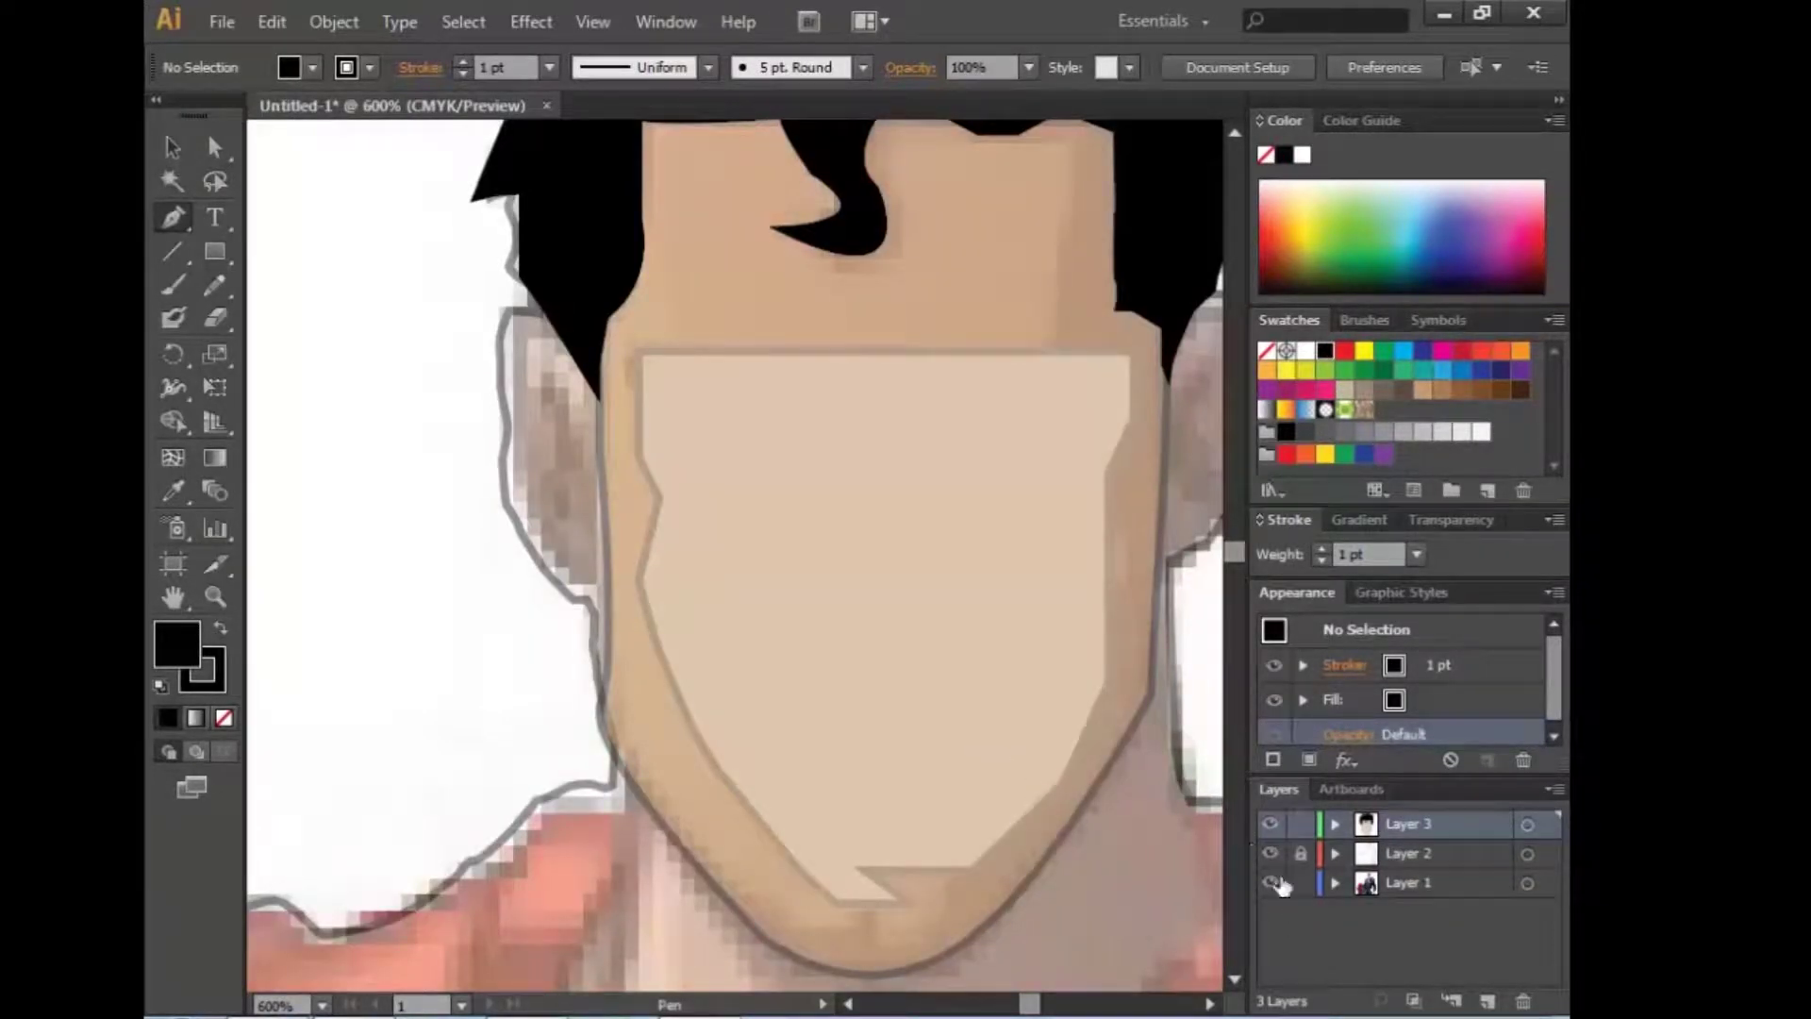
Step: Trace the dark hair patch beside the left ear
mouse_move(546, 330)
left_mouse_down()
mouse_move(619, 406)
mouse_move(582, 500)
left_mouse_up()
left_click(582, 404)
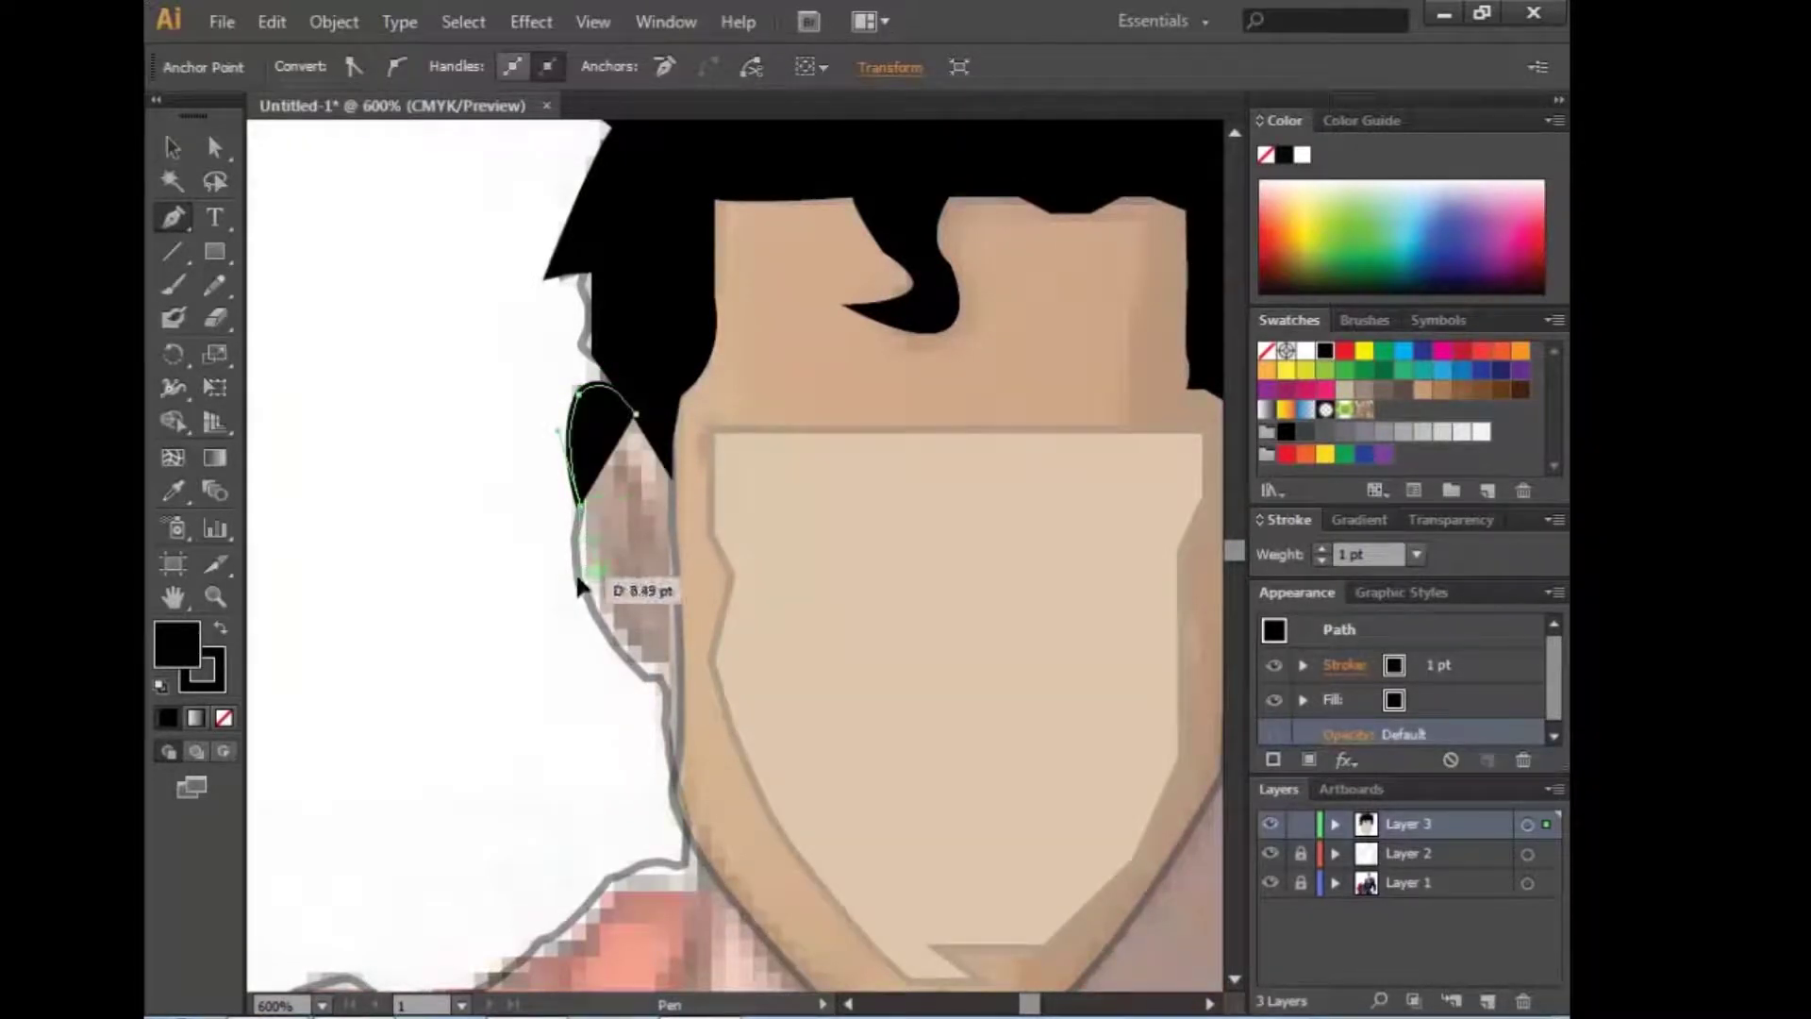
left_click_drag(643, 675, 642, 686)
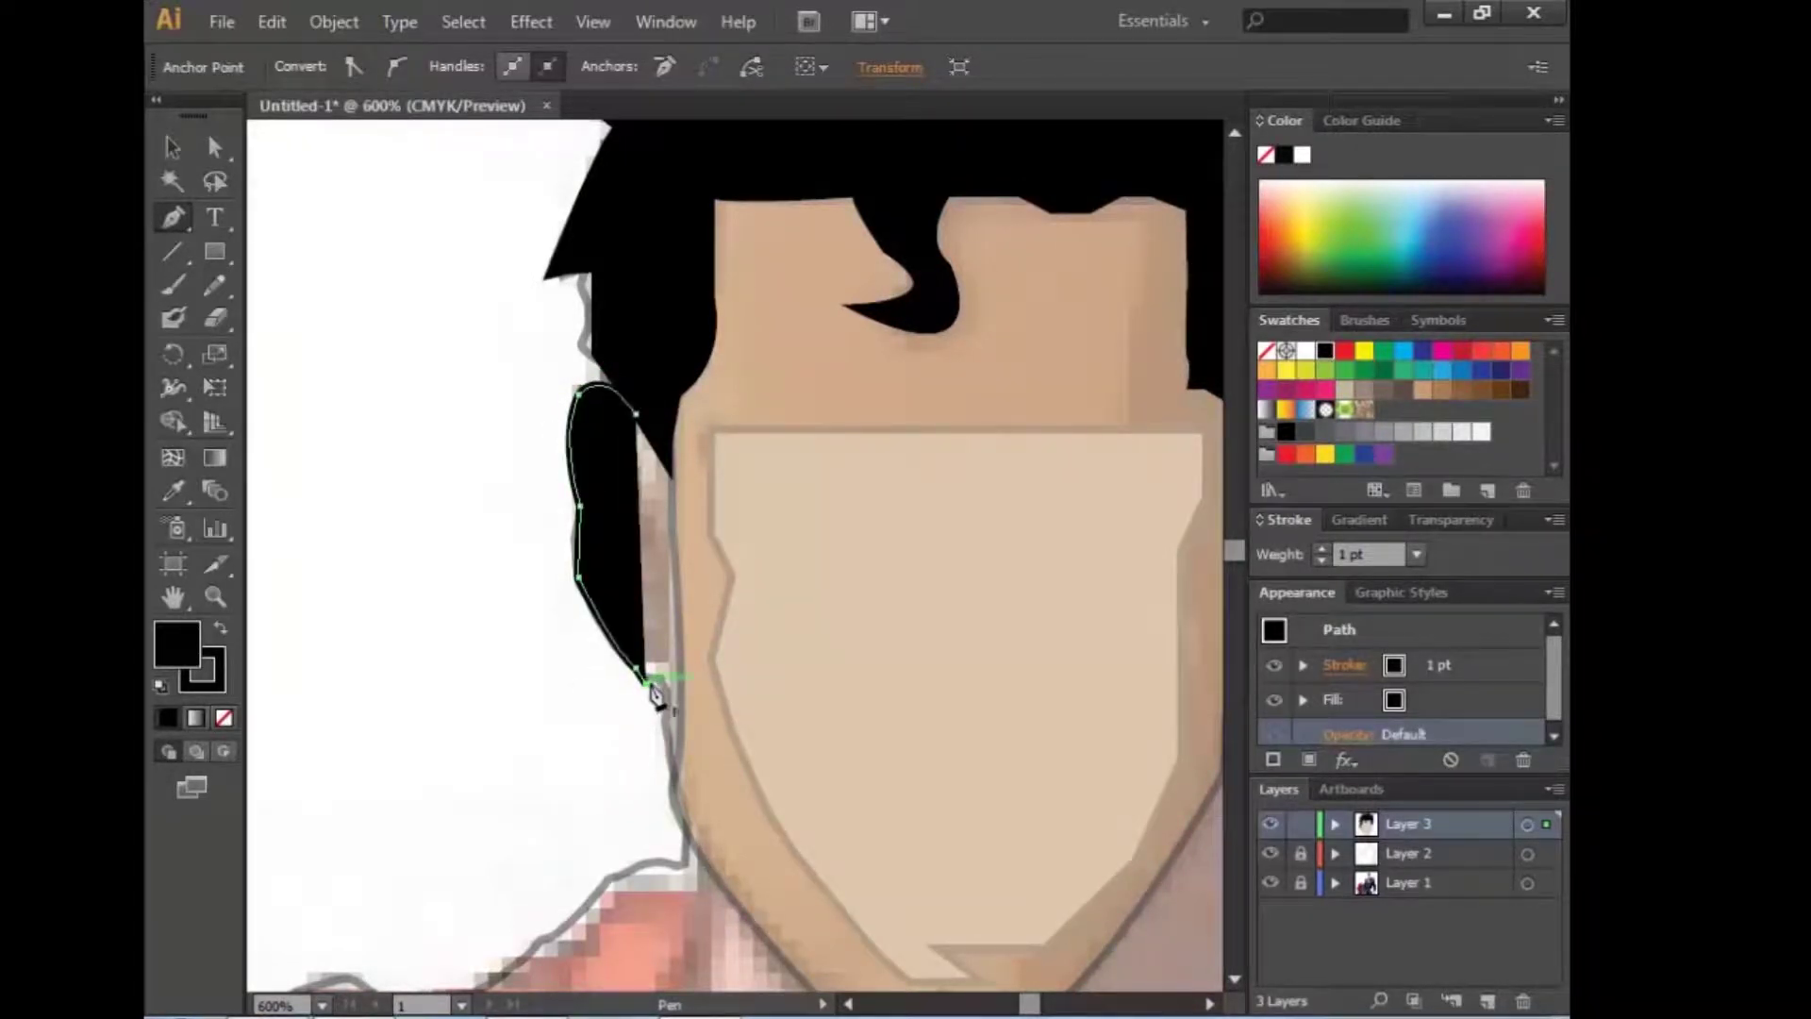
left_click_drag(741, 804, 739, 619)
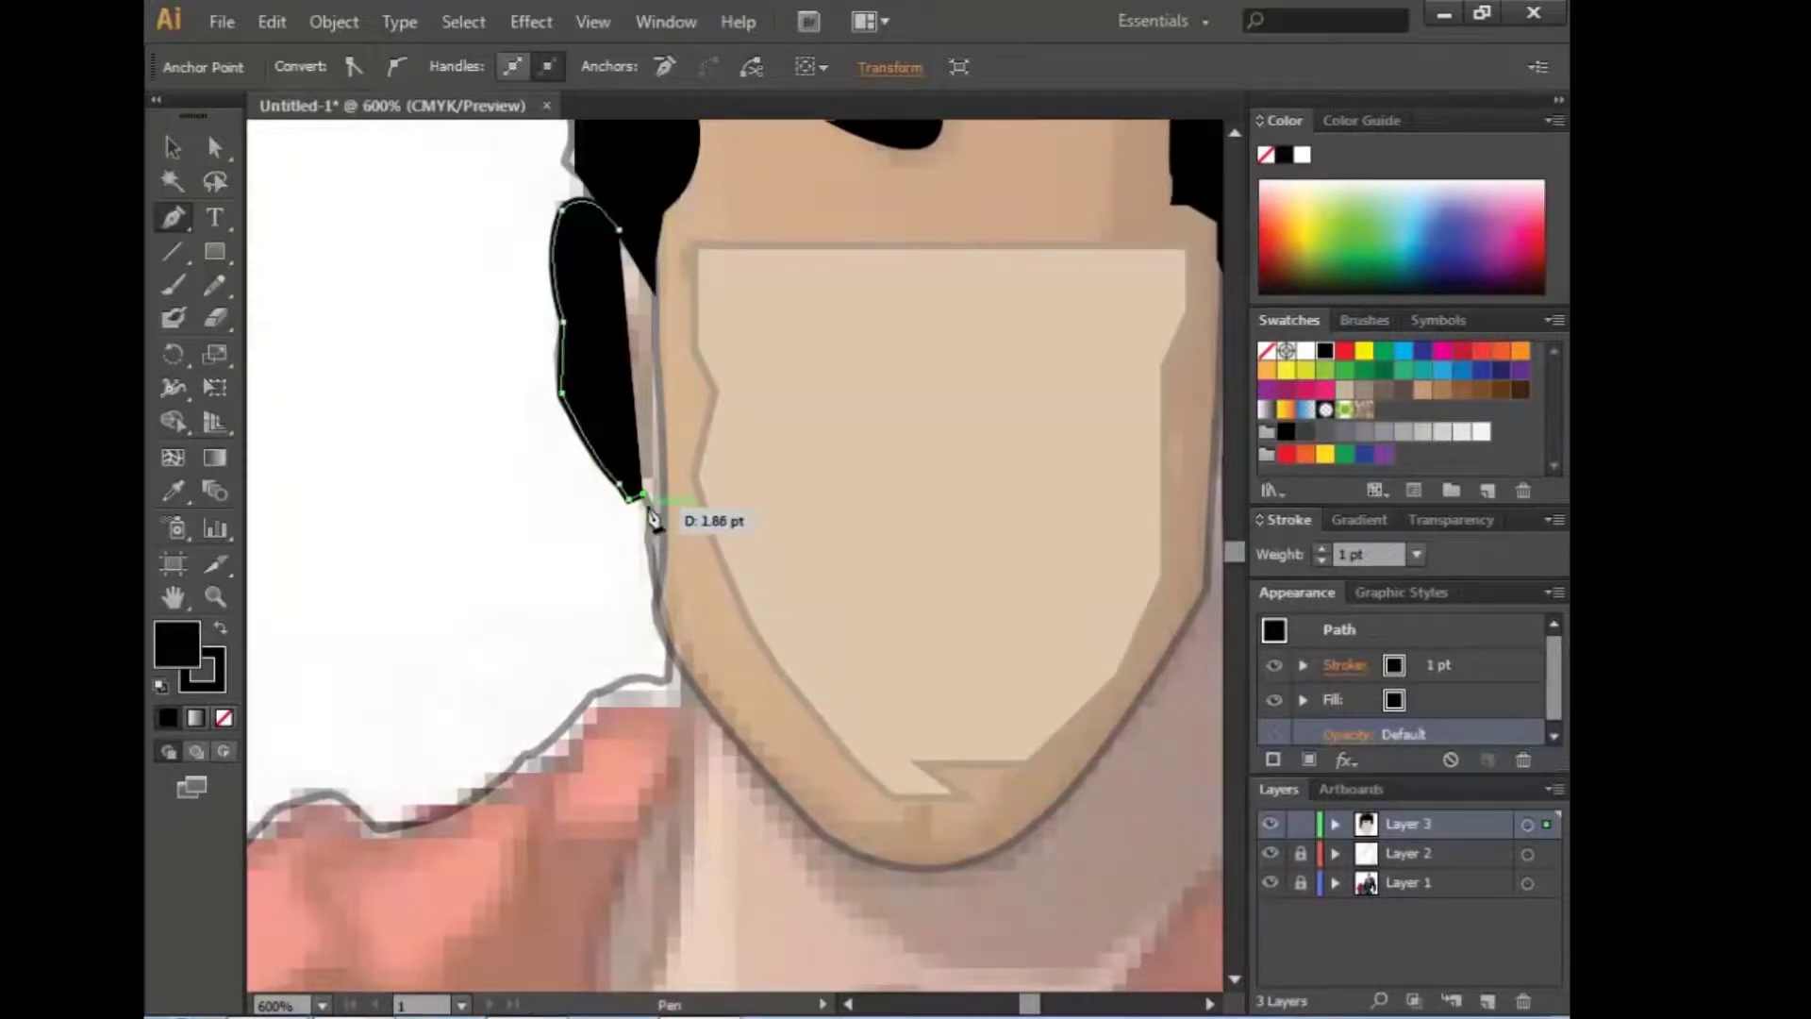
left_click_drag(681, 546, 653, 543)
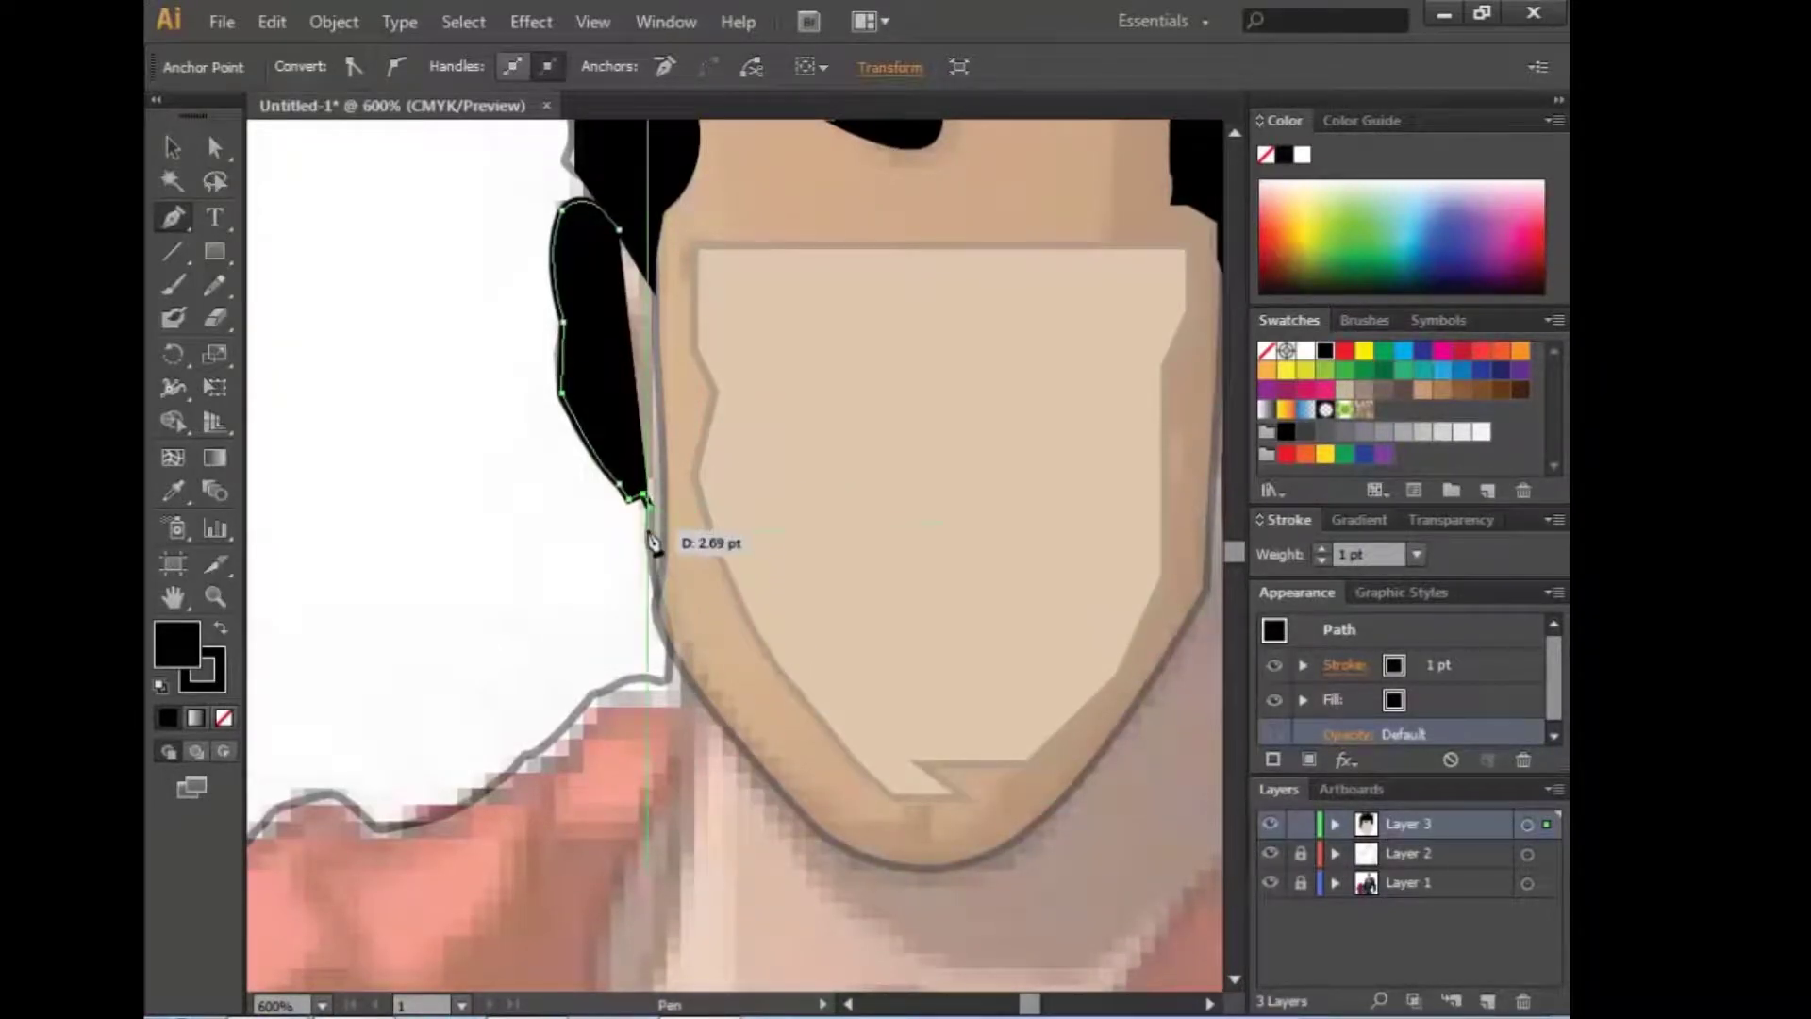
key("ctrl+z")
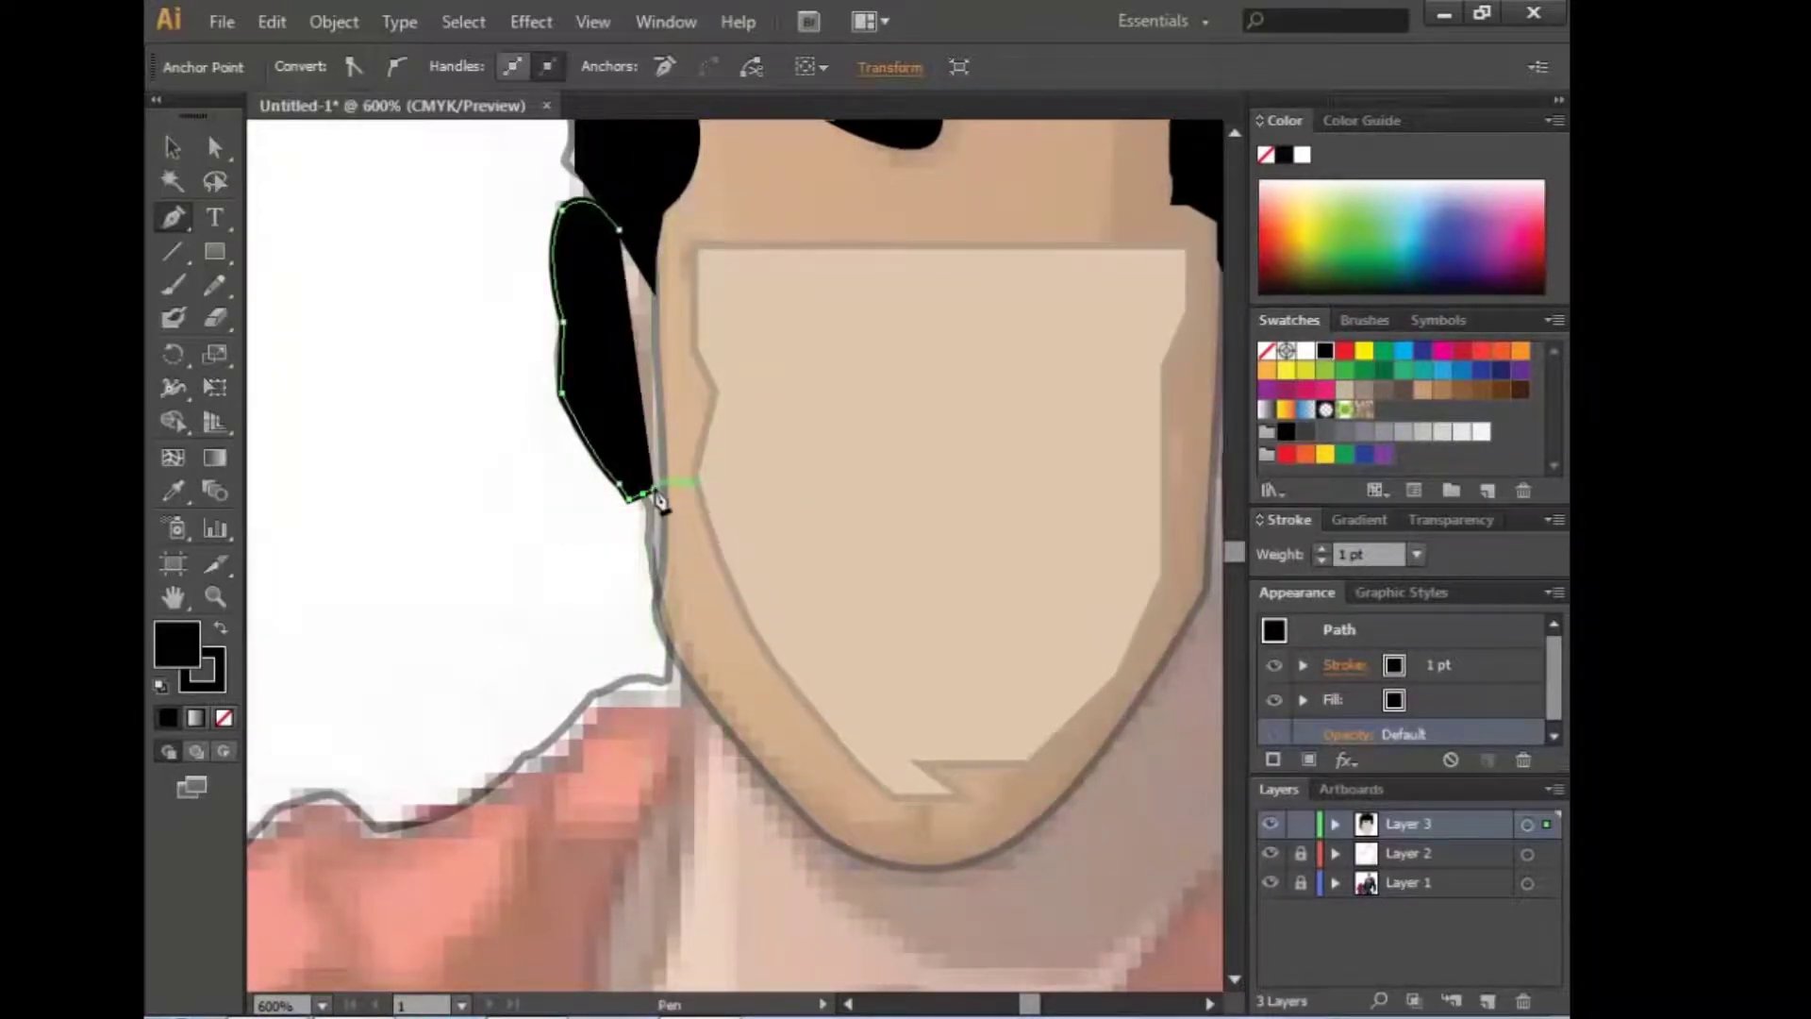
left_click(663, 483)
left_click(656, 295)
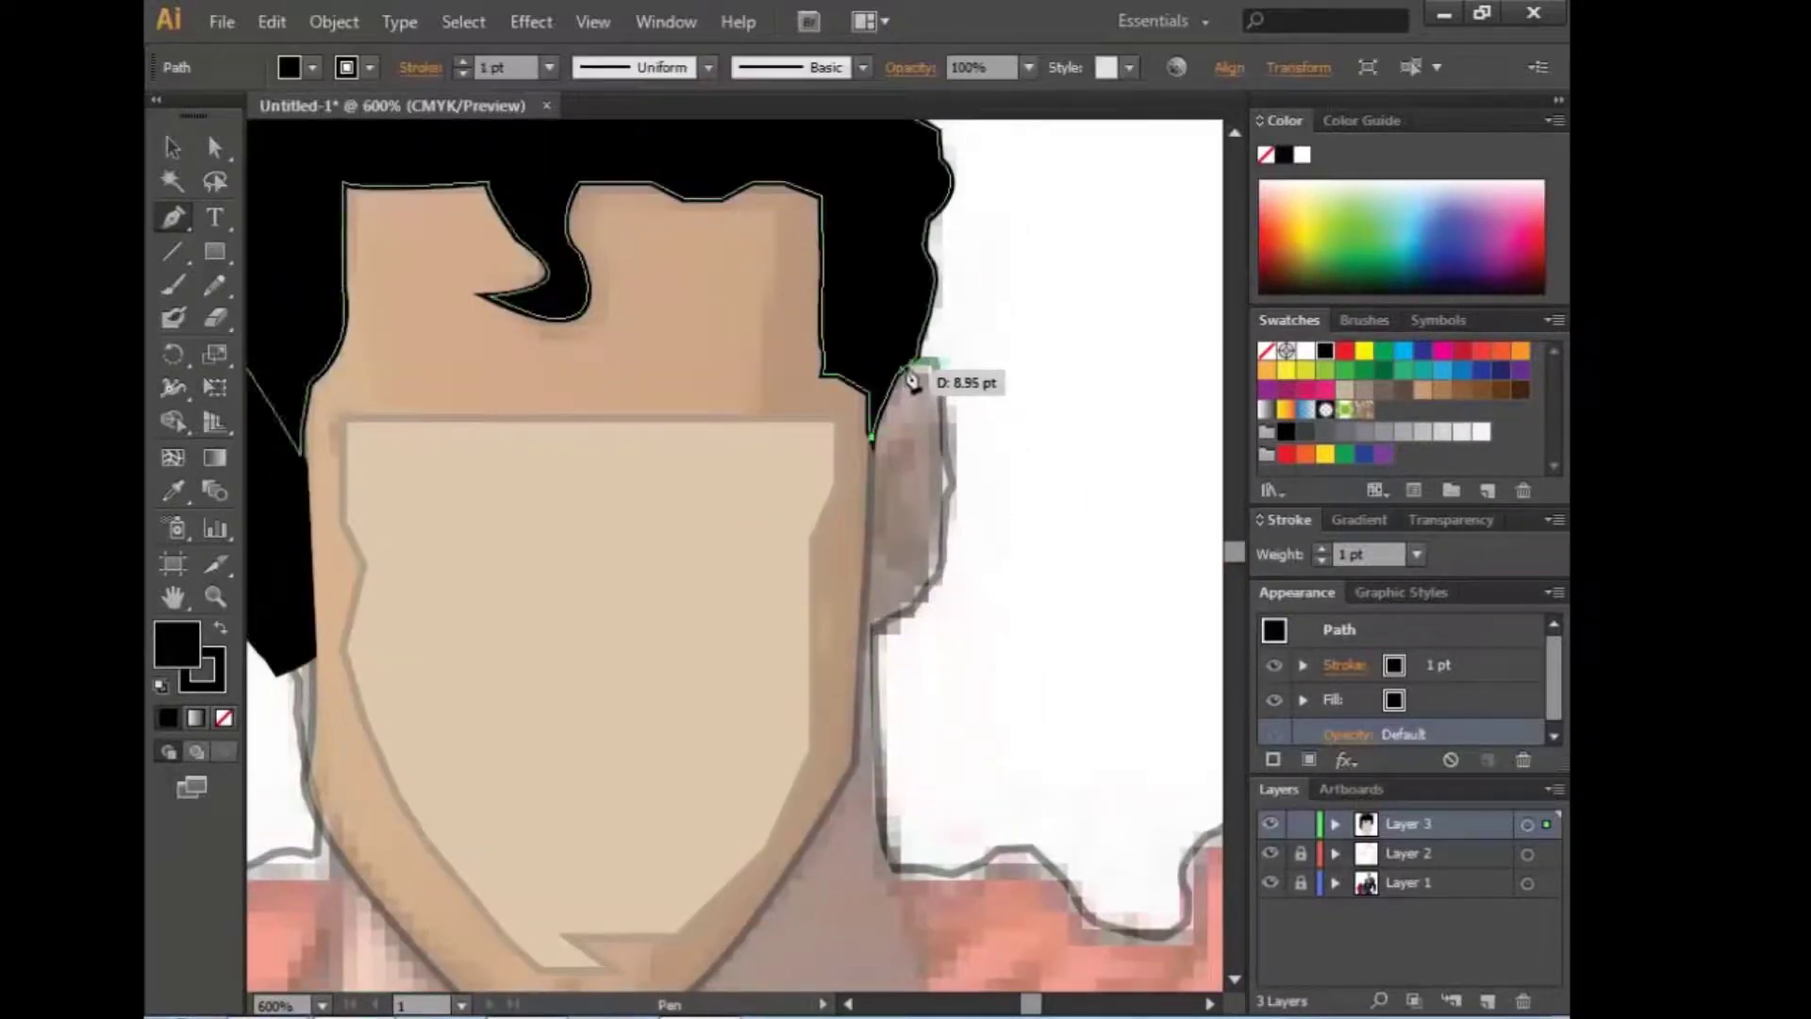
Step: Trace the hair shape beside the right ear, then hide and lock the reference photo
left_click_drag(955, 415, 955, 462)
mouse_move(943, 540)
left_mouse_down()
mouse_move(946, 585)
mouse_move(877, 635)
left_mouse_up()
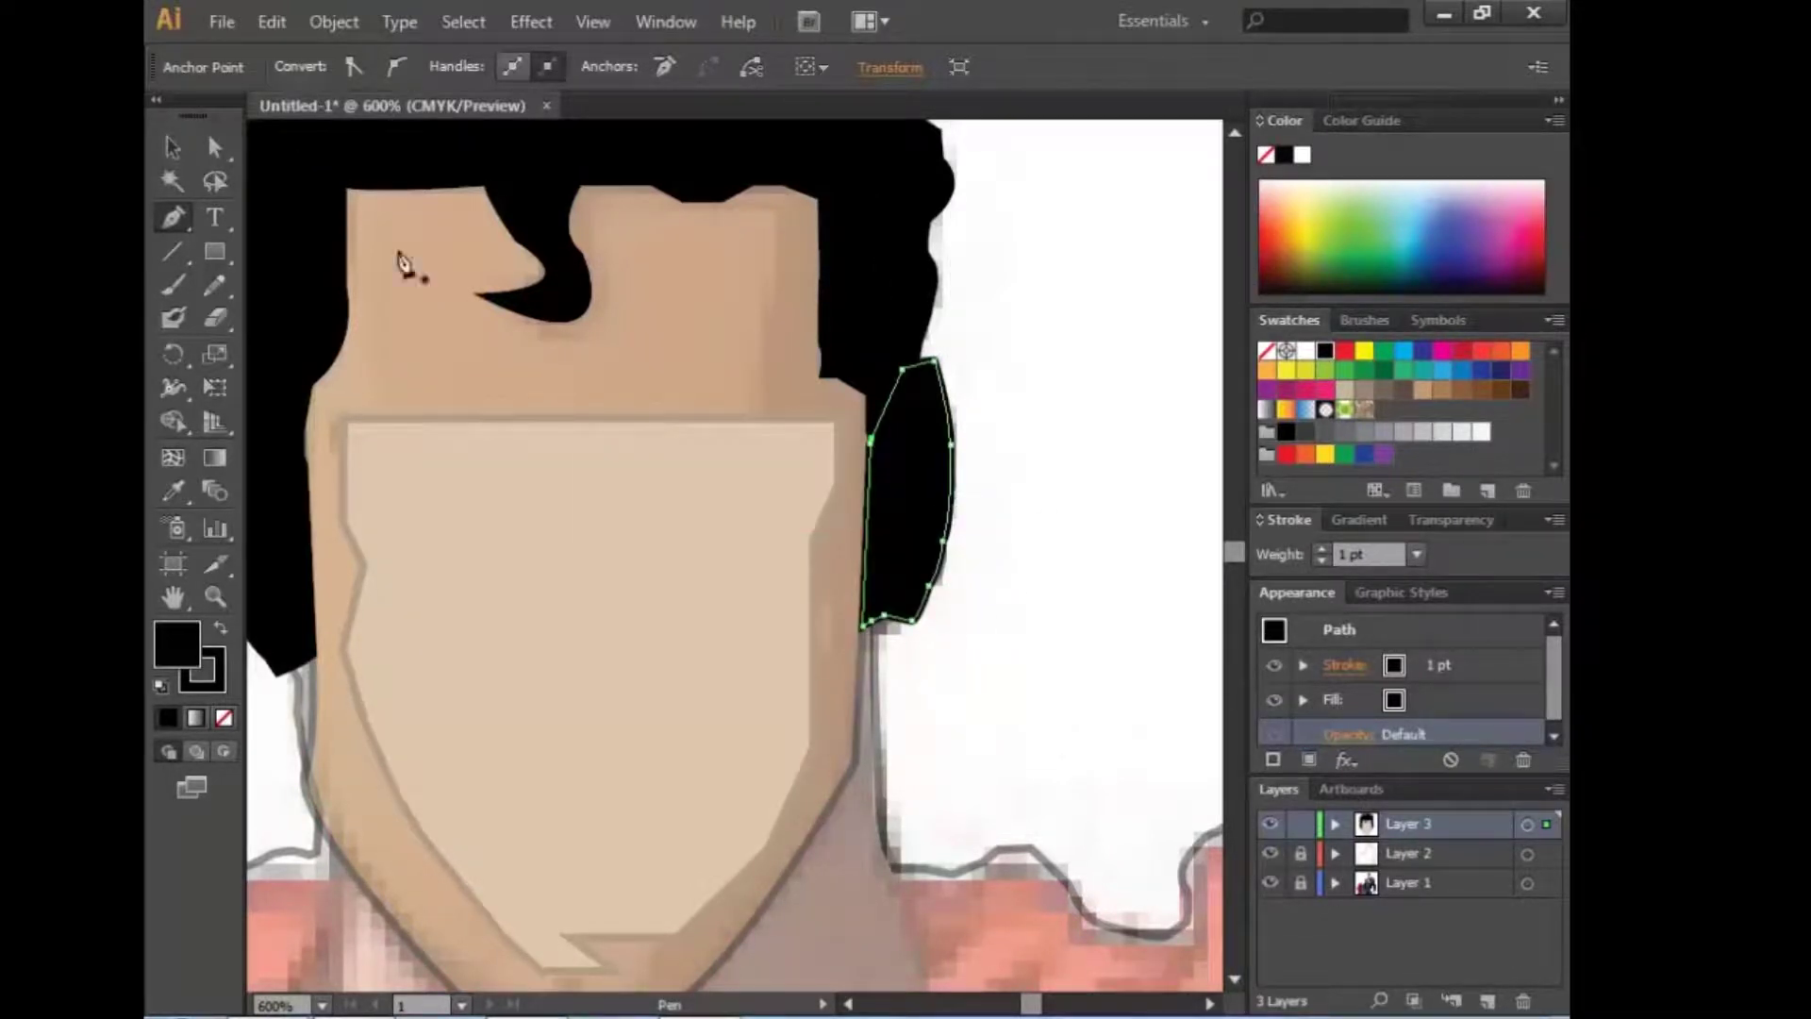
left_click(1271, 883)
key("ctrl+minus")
key("ctrl+minus")
left_click(1301, 882)
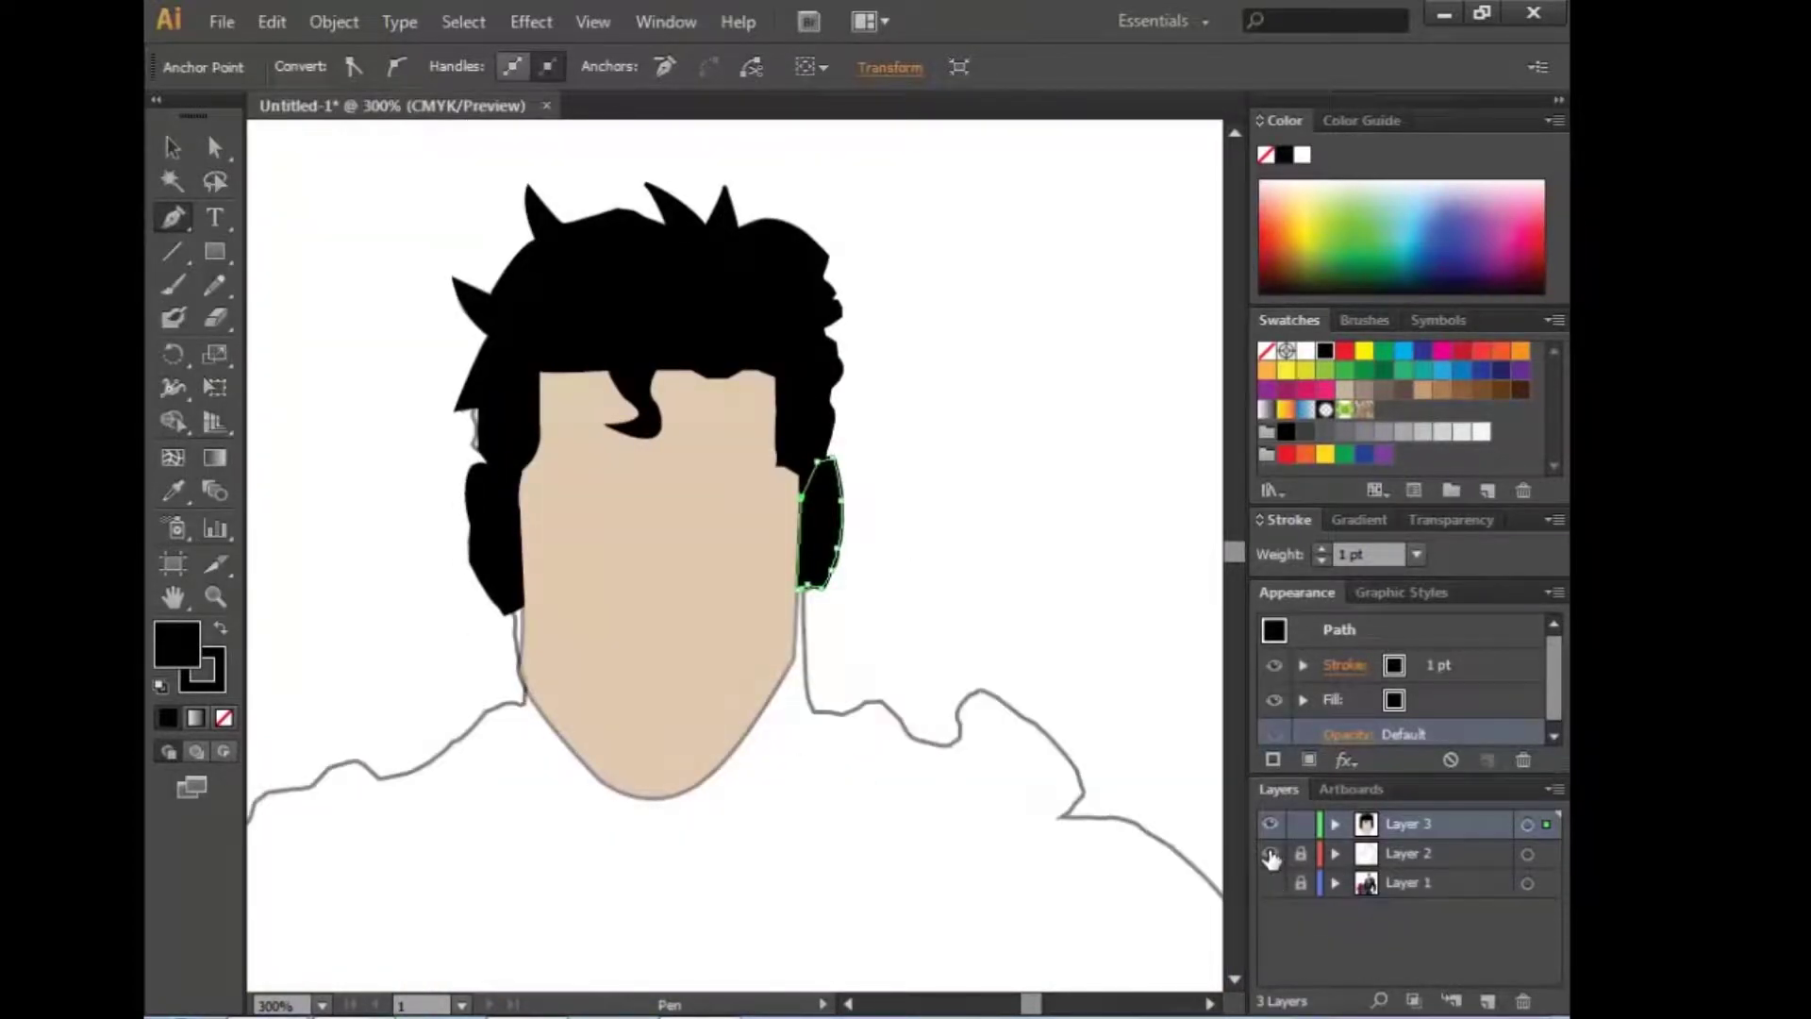
Step: Hide Layer 2 and shorten the face by raising its bottom edge
left_click(1272, 858)
key("v")
left_click(522, 670)
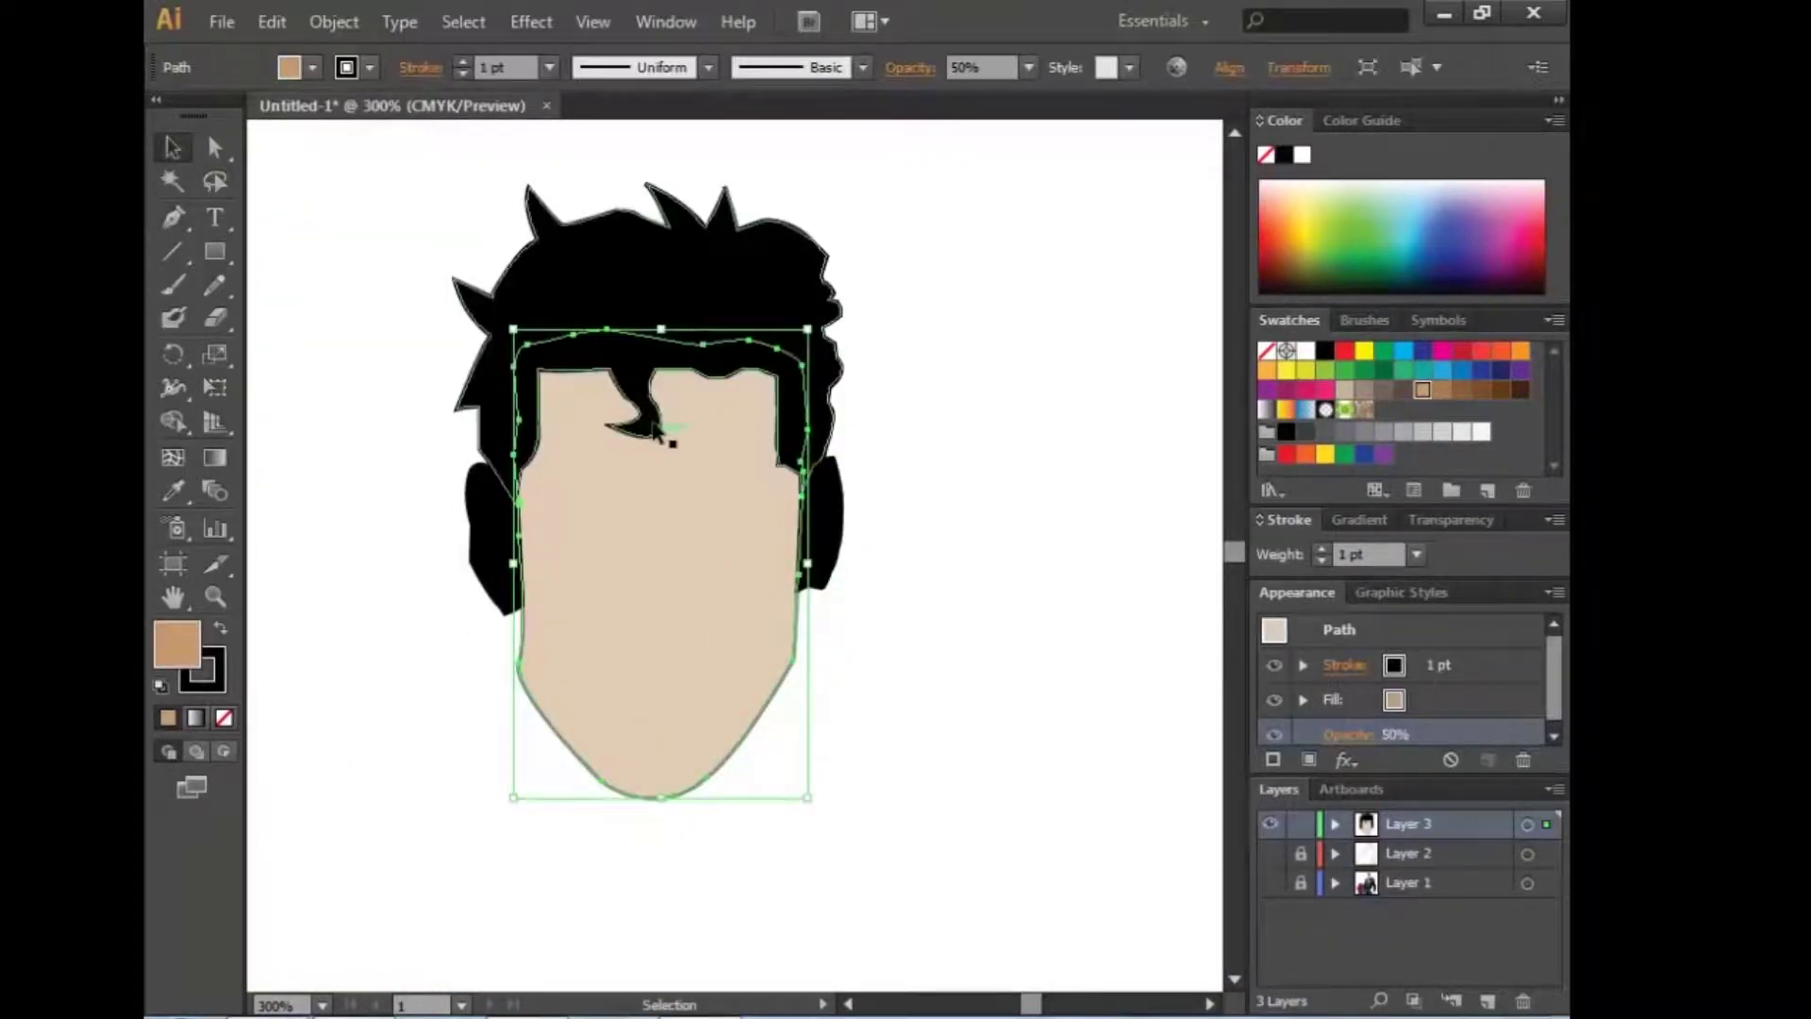
left_click_drag(660, 797, 651, 738)
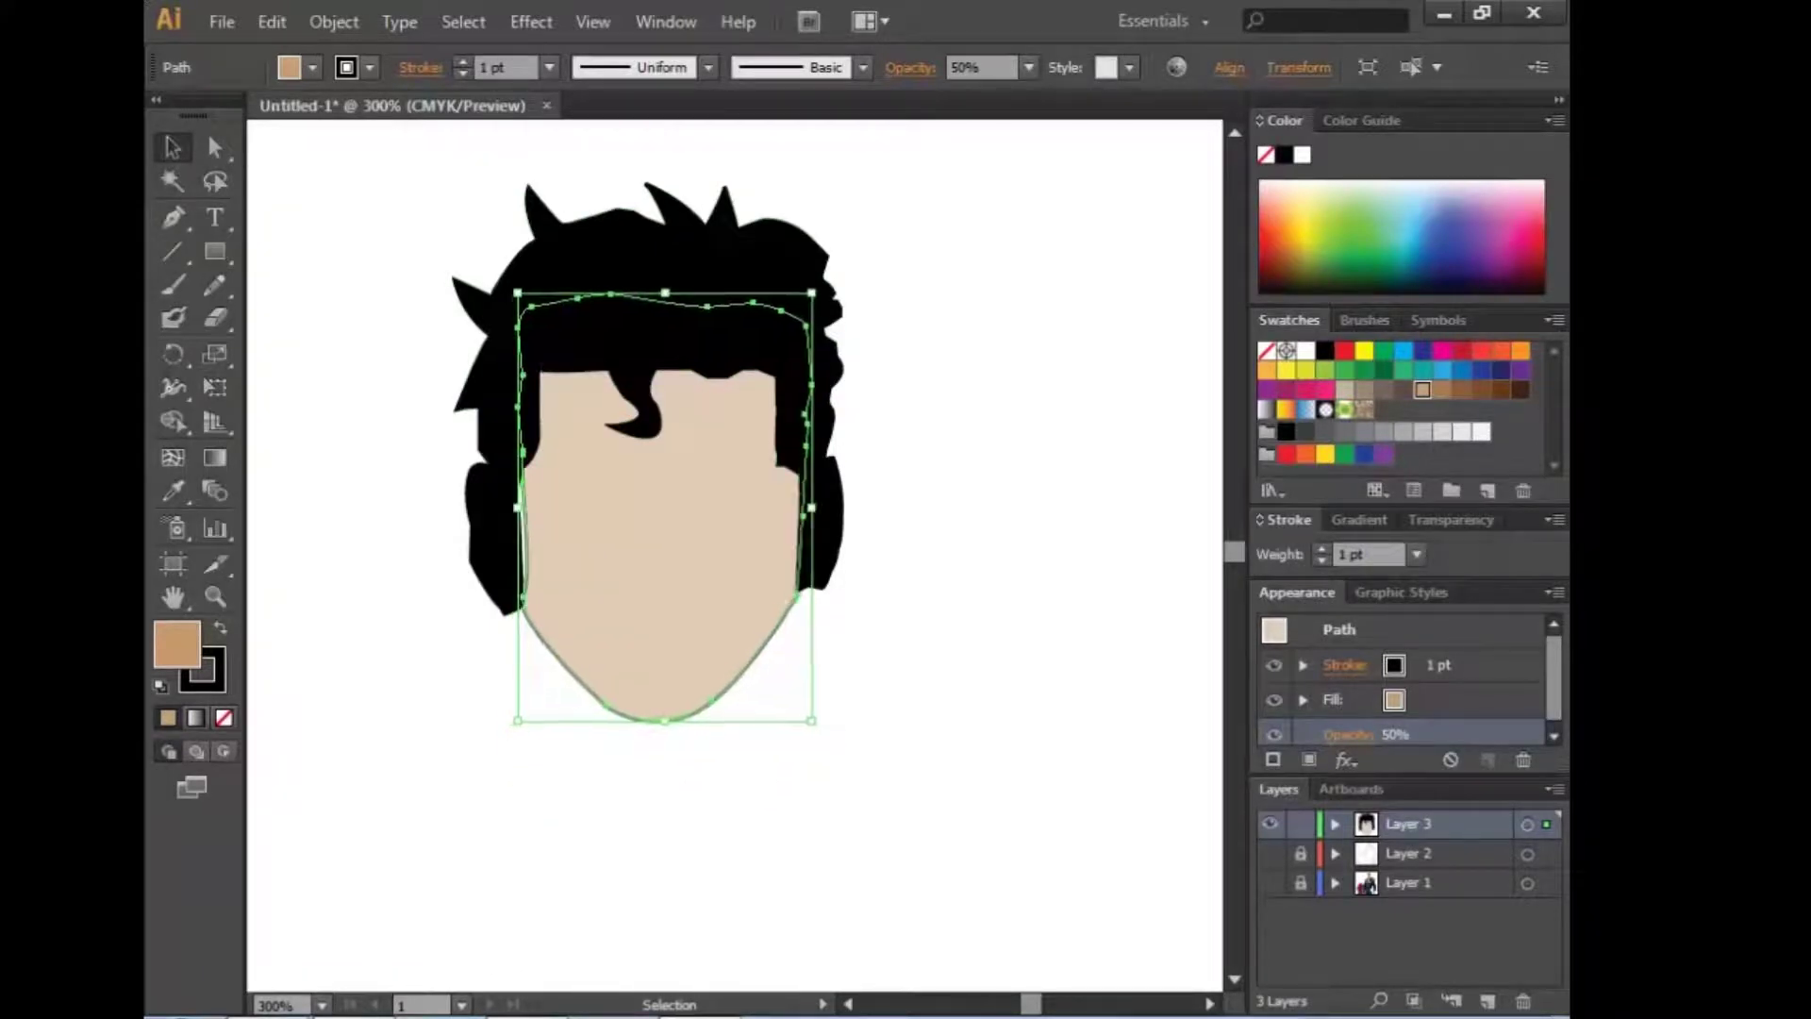
left_click(1027, 712)
left_click_drag(666, 616, 666, 608)
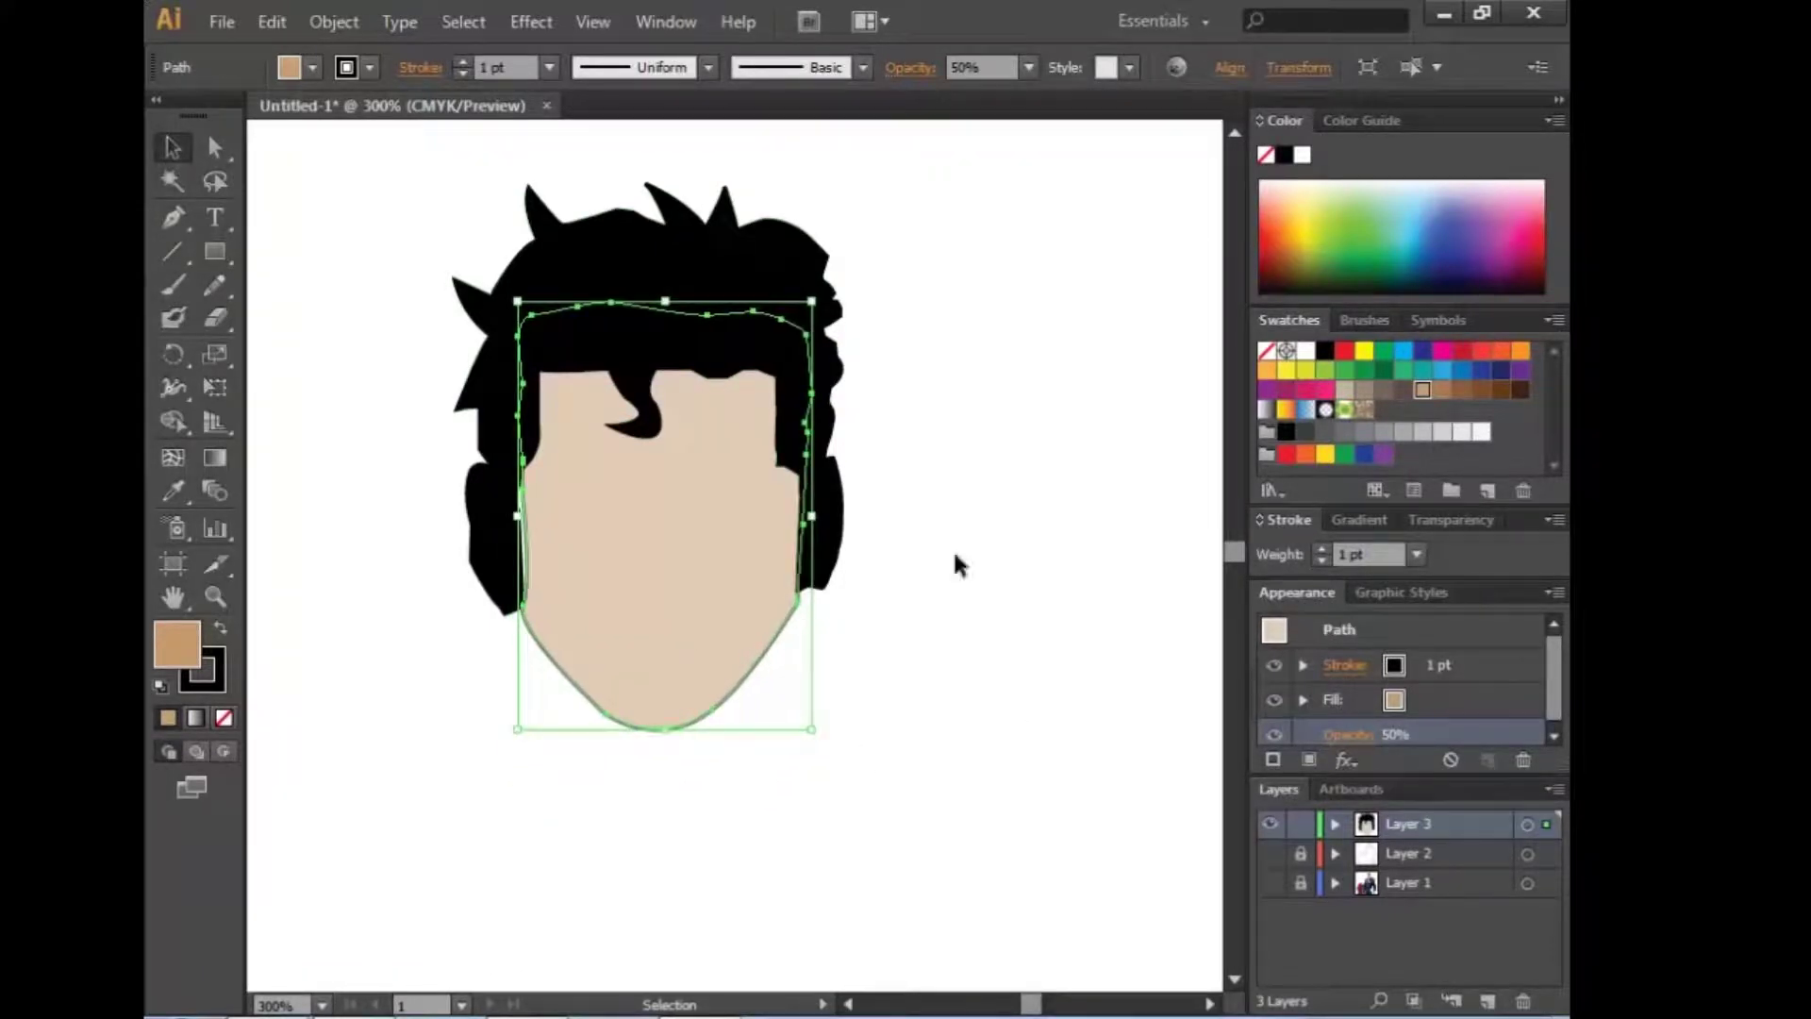
left_click(863, 705)
Step: Fine-tune the face shape's proportions and nudge the right ear up slightly
left_click(724, 574)
left_click(896, 618)
left_click(631, 564)
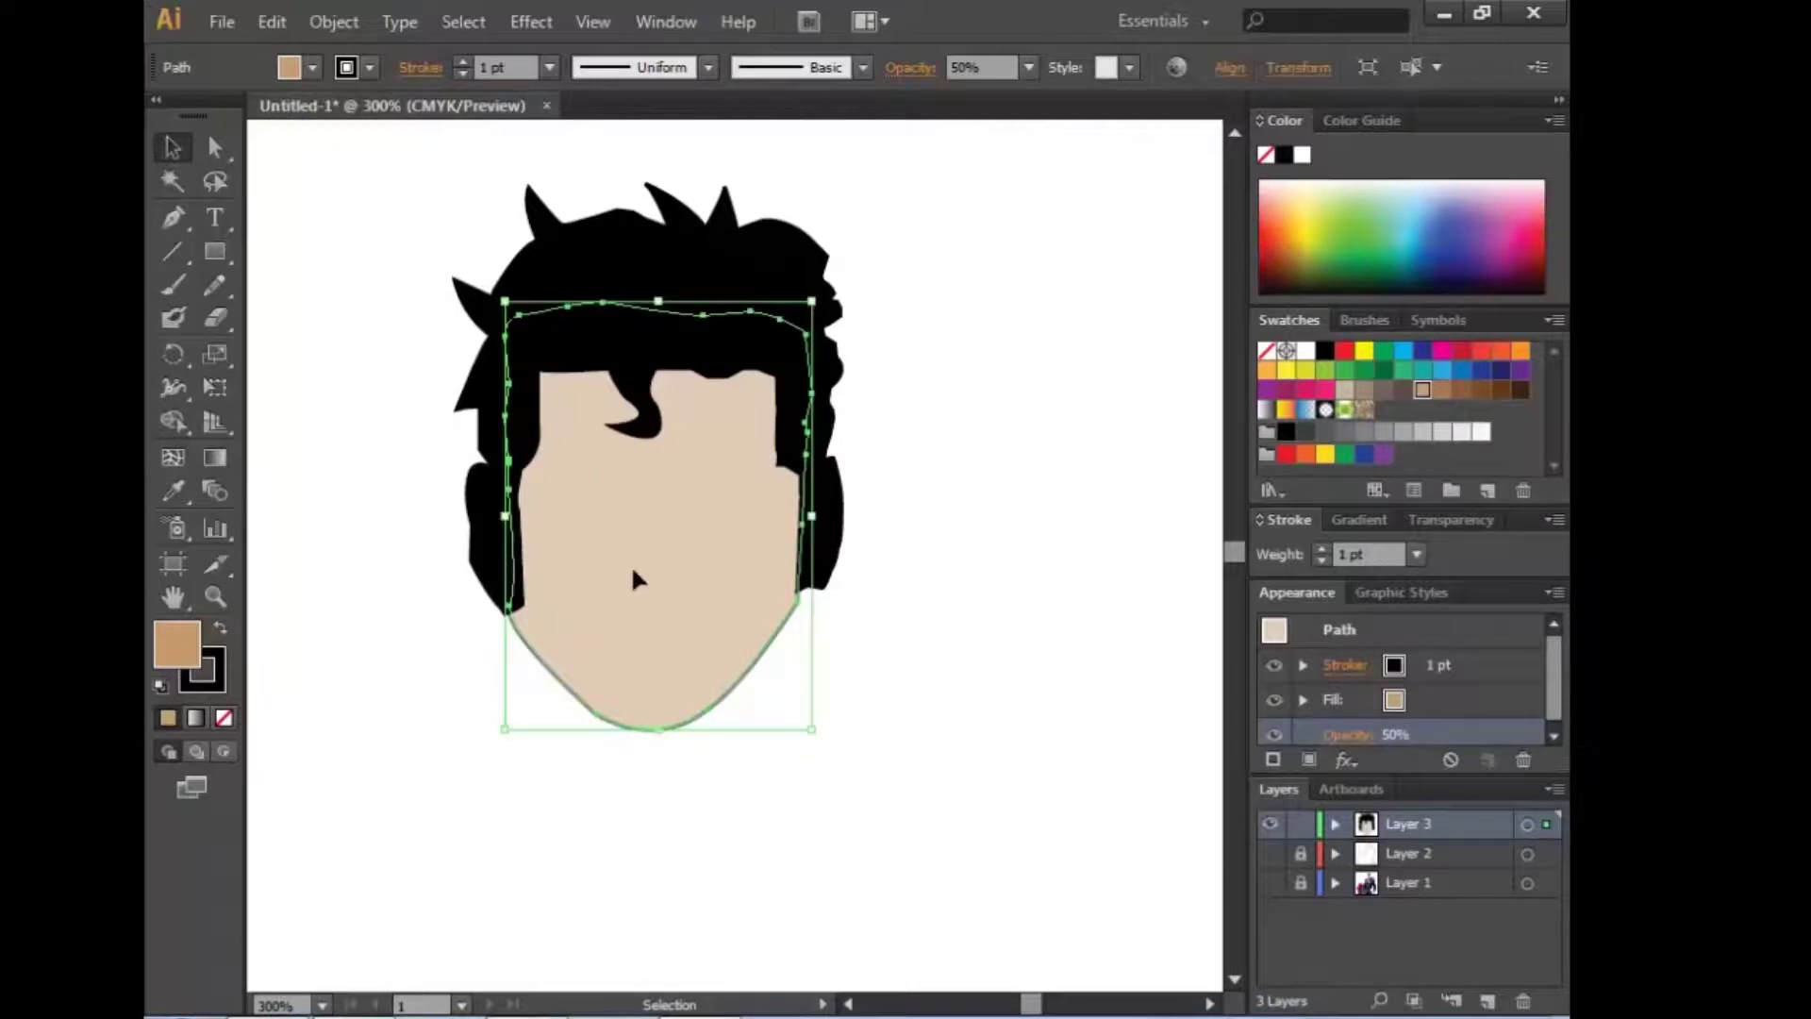
left_click_drag(506, 516, 517, 510)
left_click(979, 664)
left_click(808, 592)
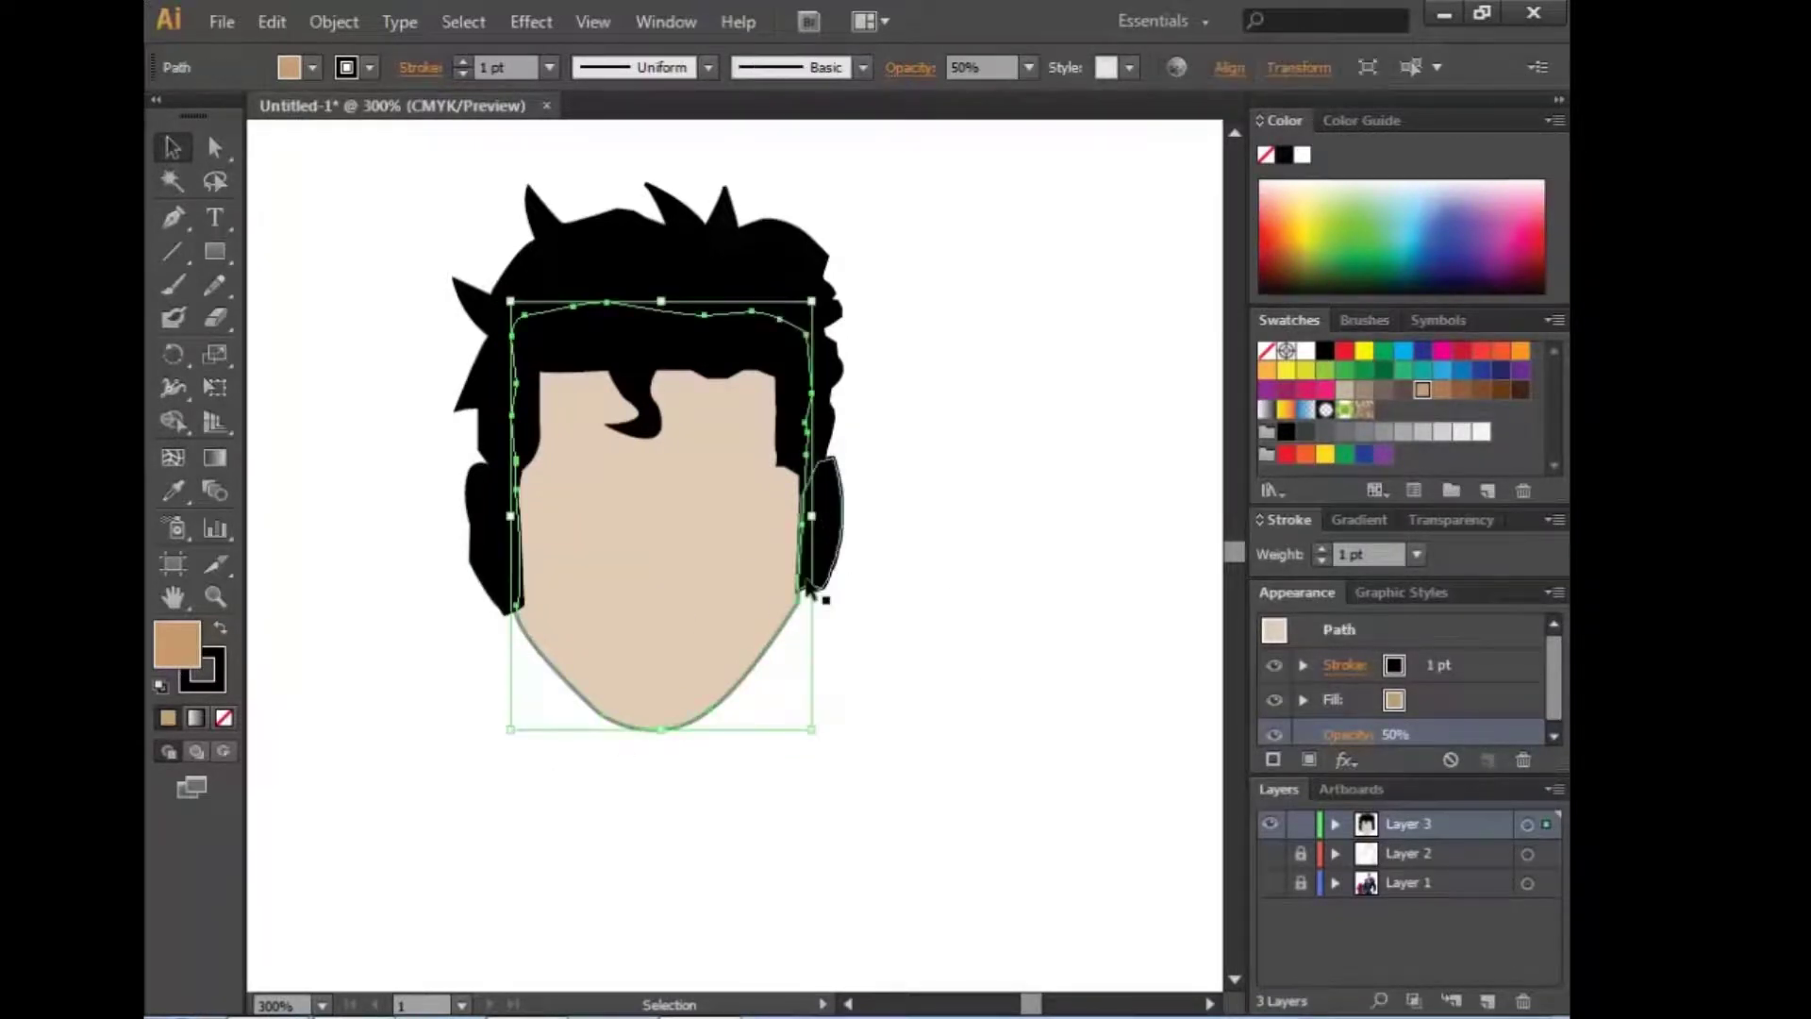
left_click(495, 575)
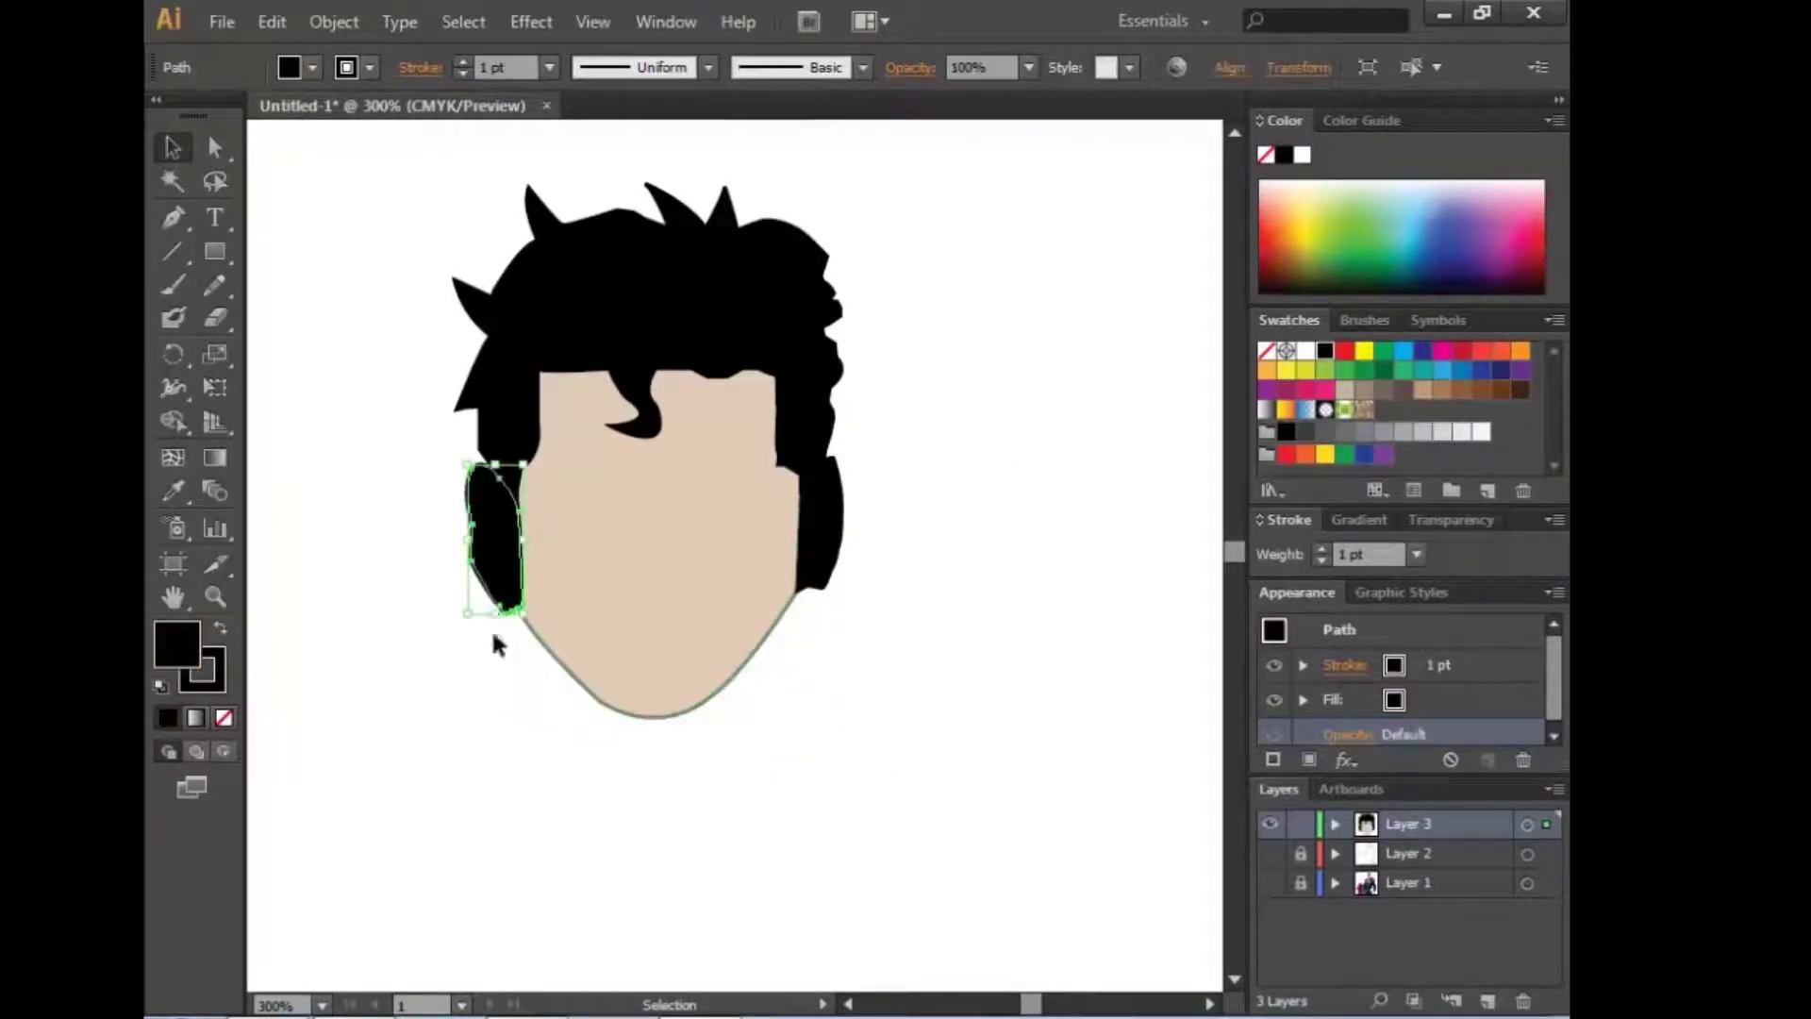
left_click_drag(822, 590, 822, 578)
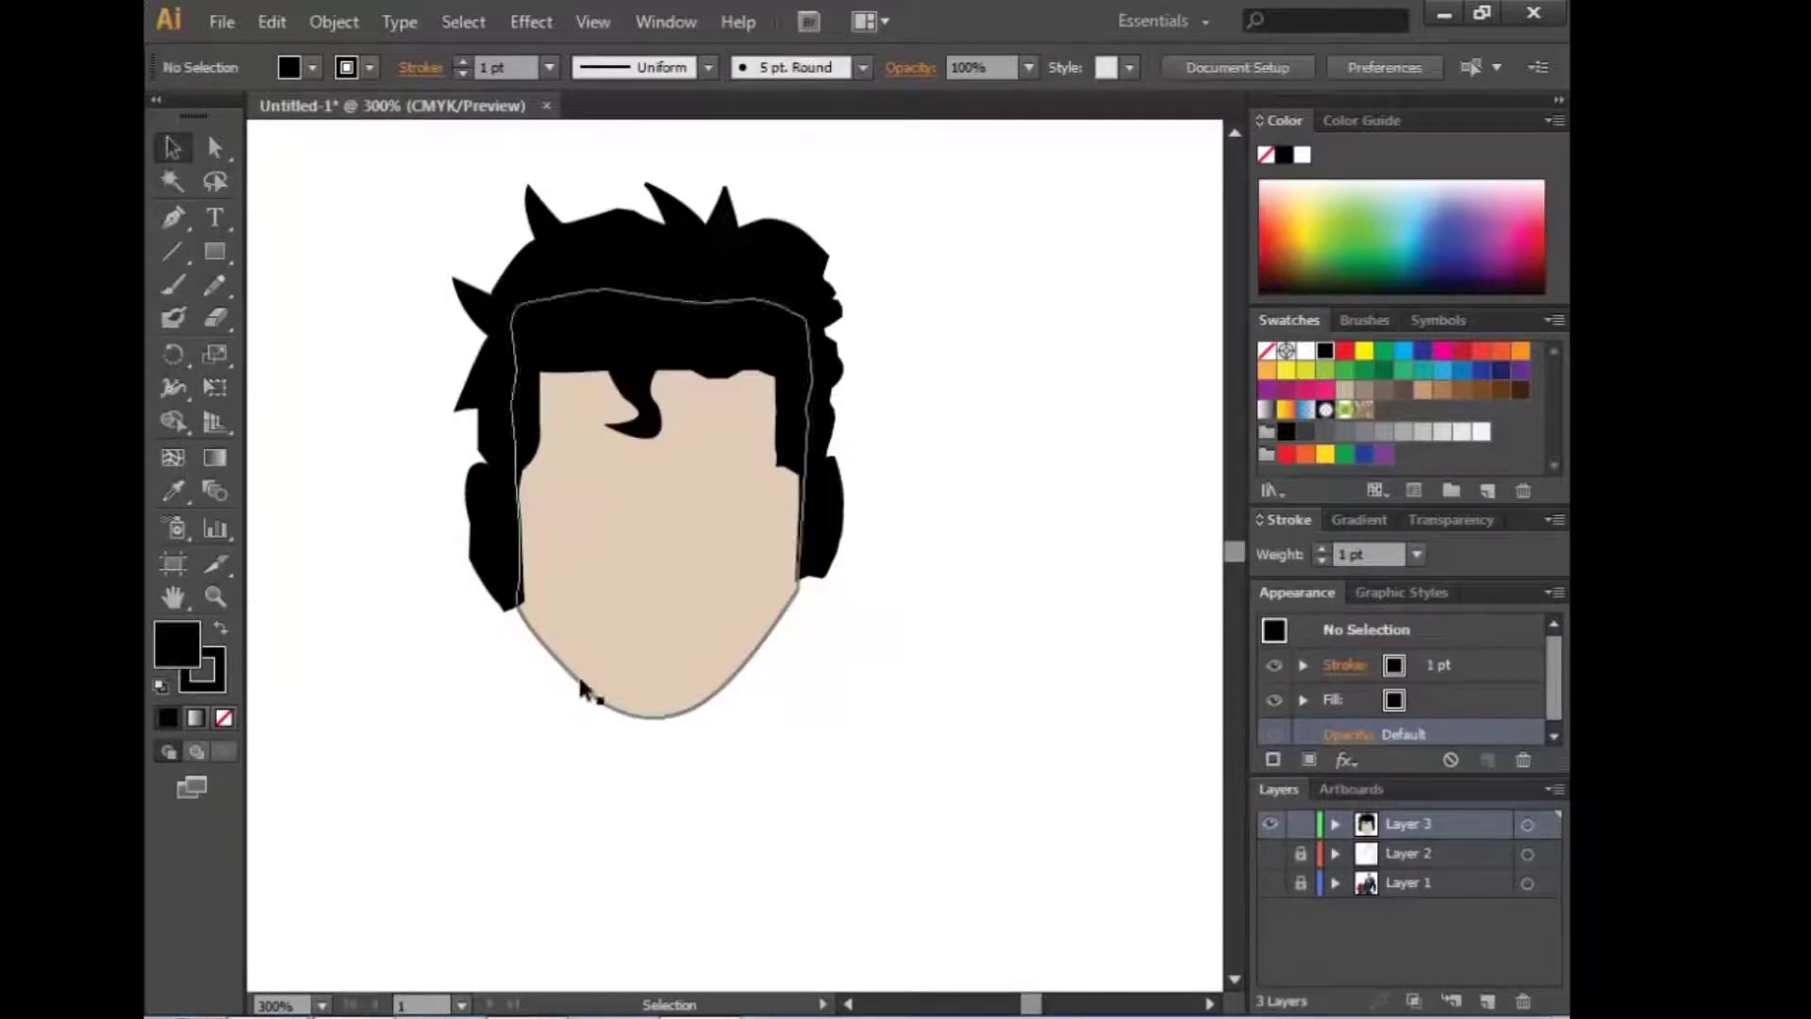
left_click(911, 750)
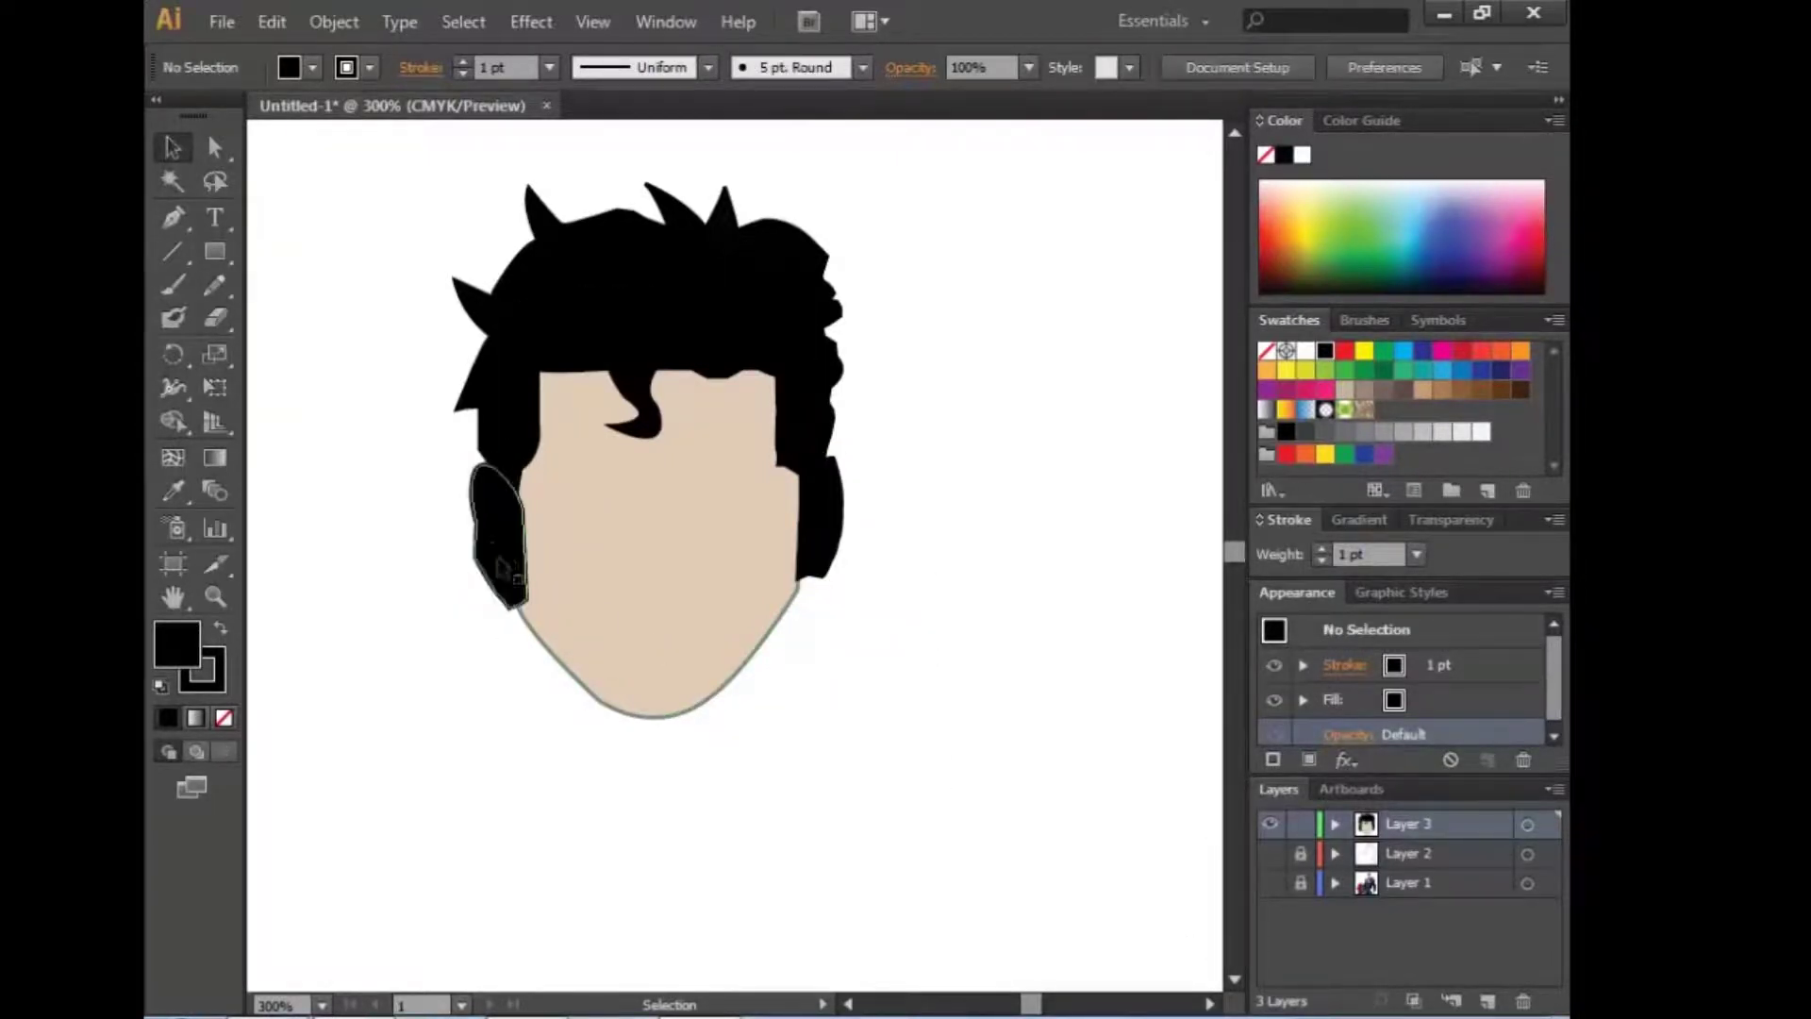
Step: Fill the ears with the face's tan skin colour using the Eyedropper
left_click(500, 566)
left_click(289, 67)
left_click(298, 155)
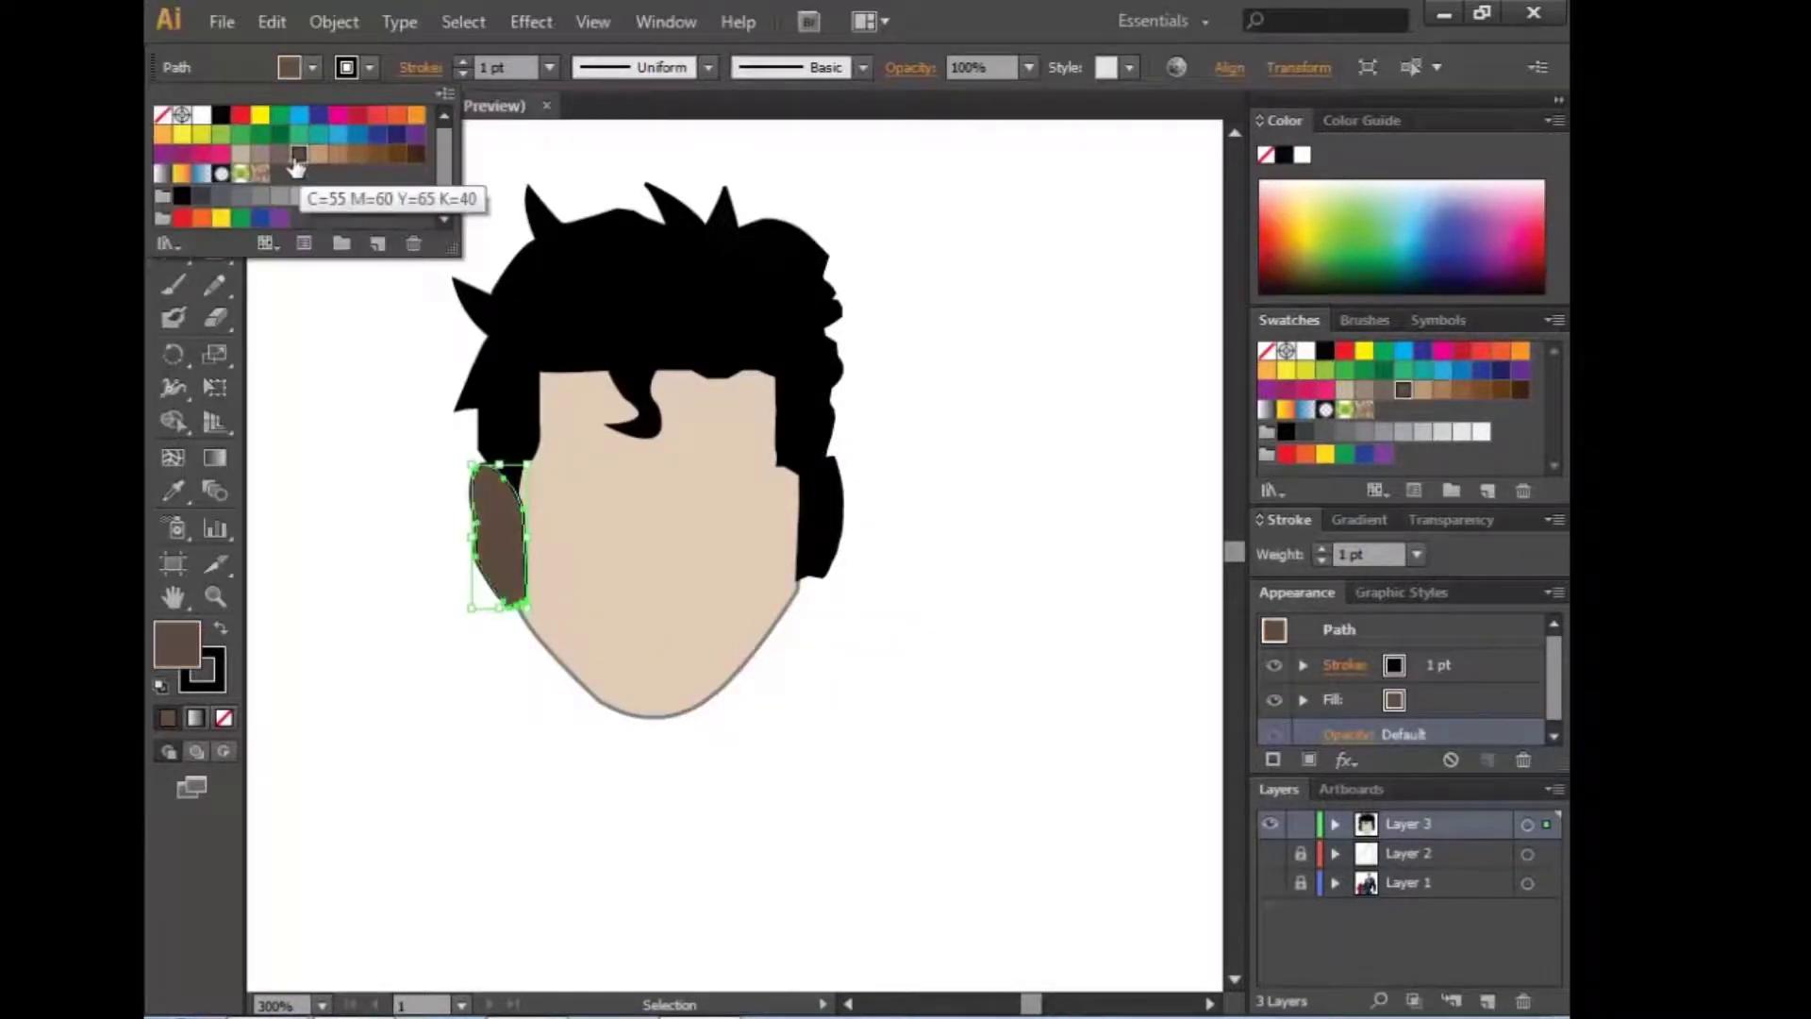
left_click(172, 491)
left_click(613, 566)
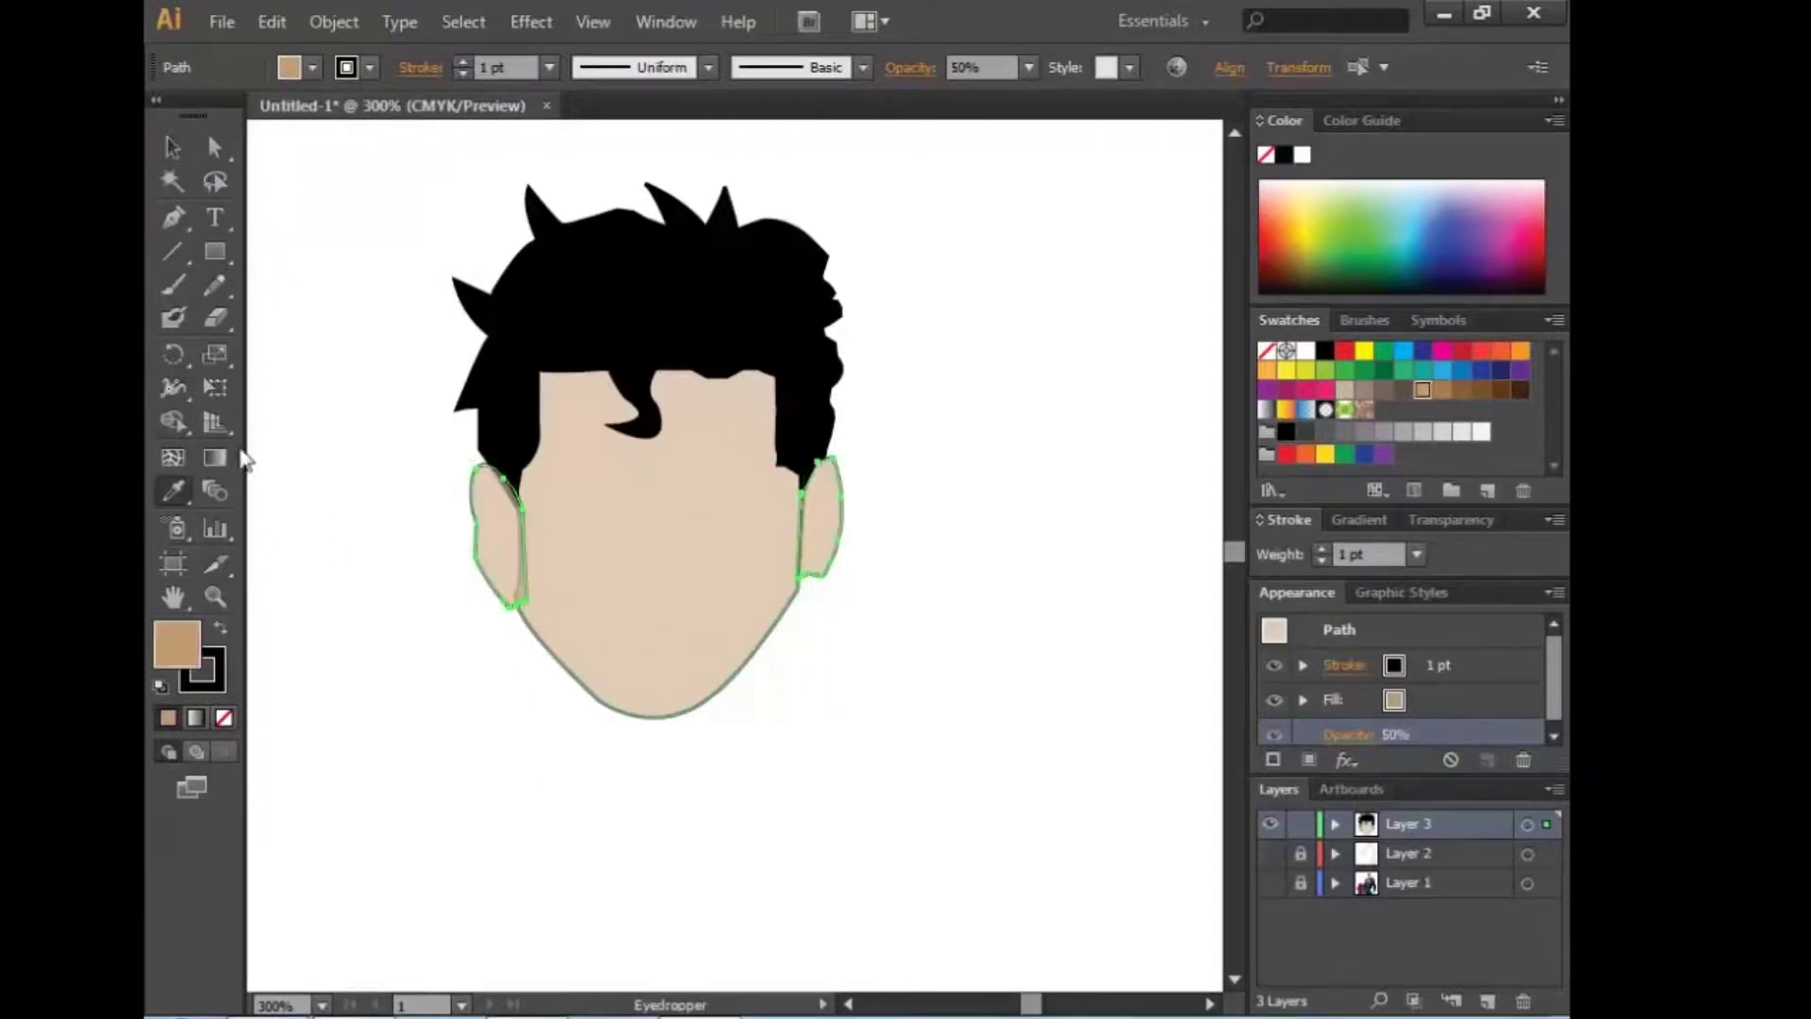
key("v")
left_click(1186, 696)
key("ctrl+z")
key("ctrl+z")
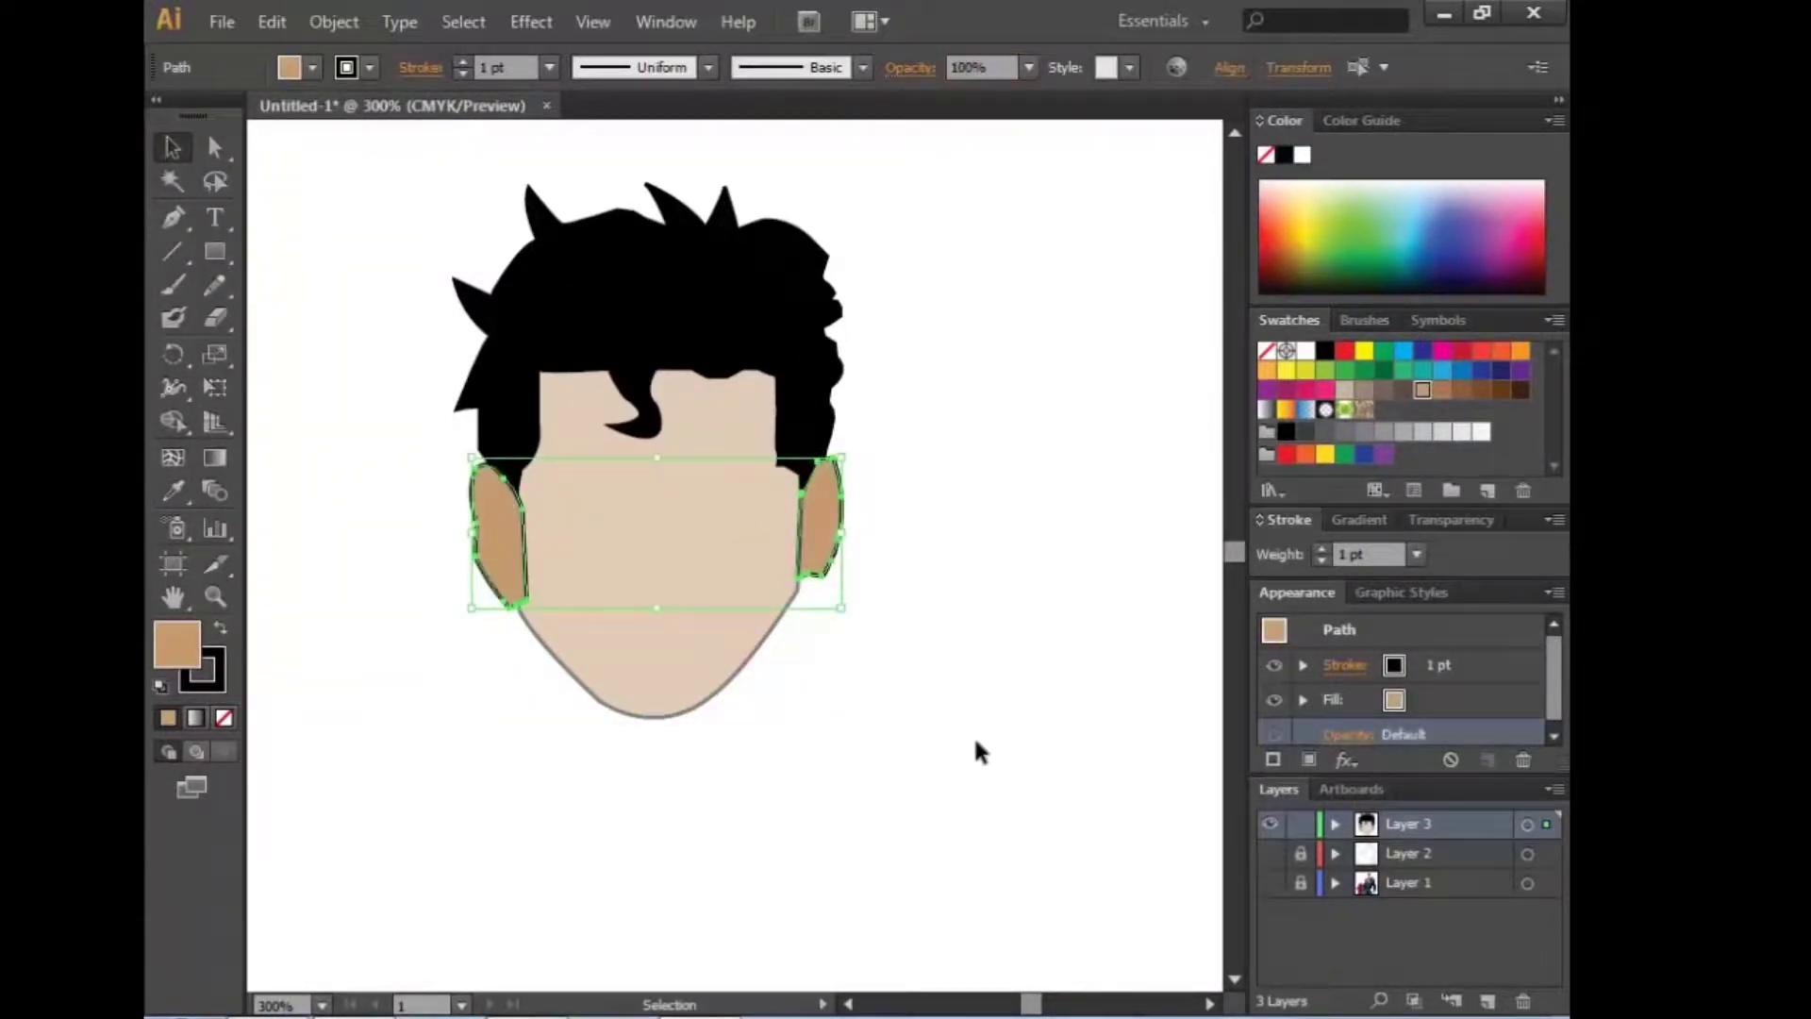
left_click(981, 752)
Step: Keep the ears and face at full 100% opacity and zoom in on the face
left_click(832, 550)
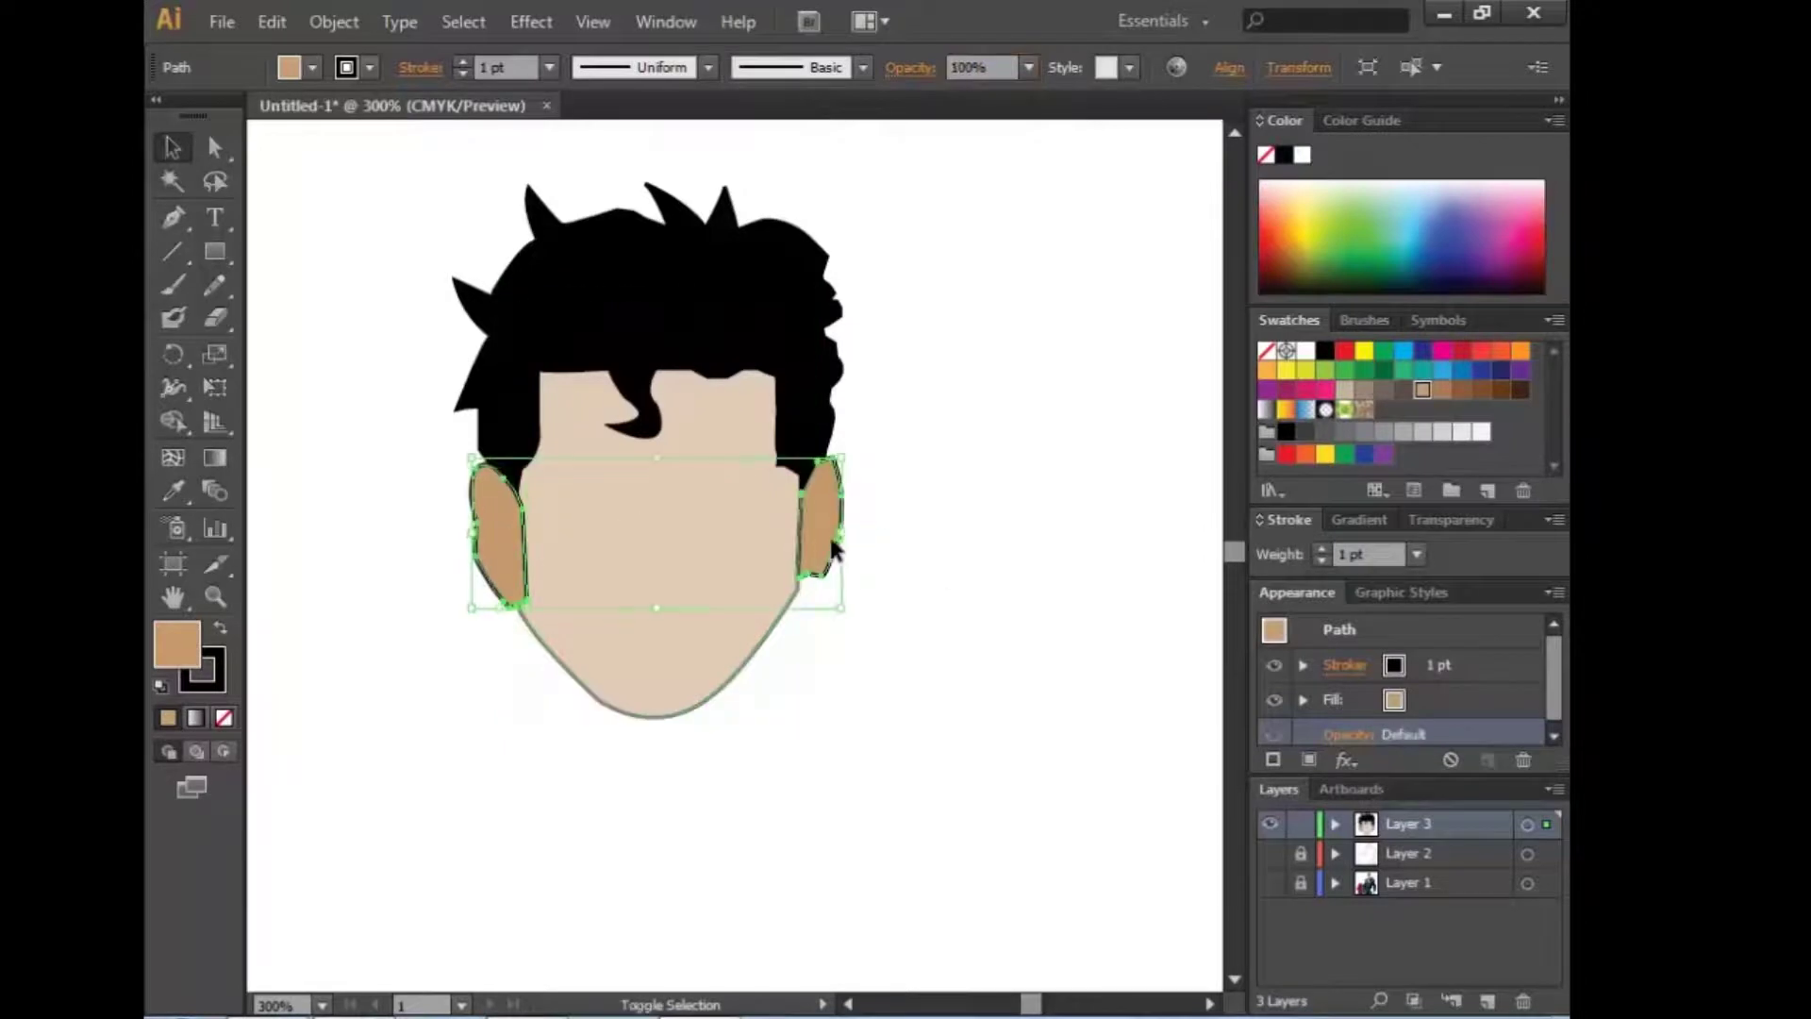
type("50")
key("Return")
left_click(550, 689)
left_click(499, 560)
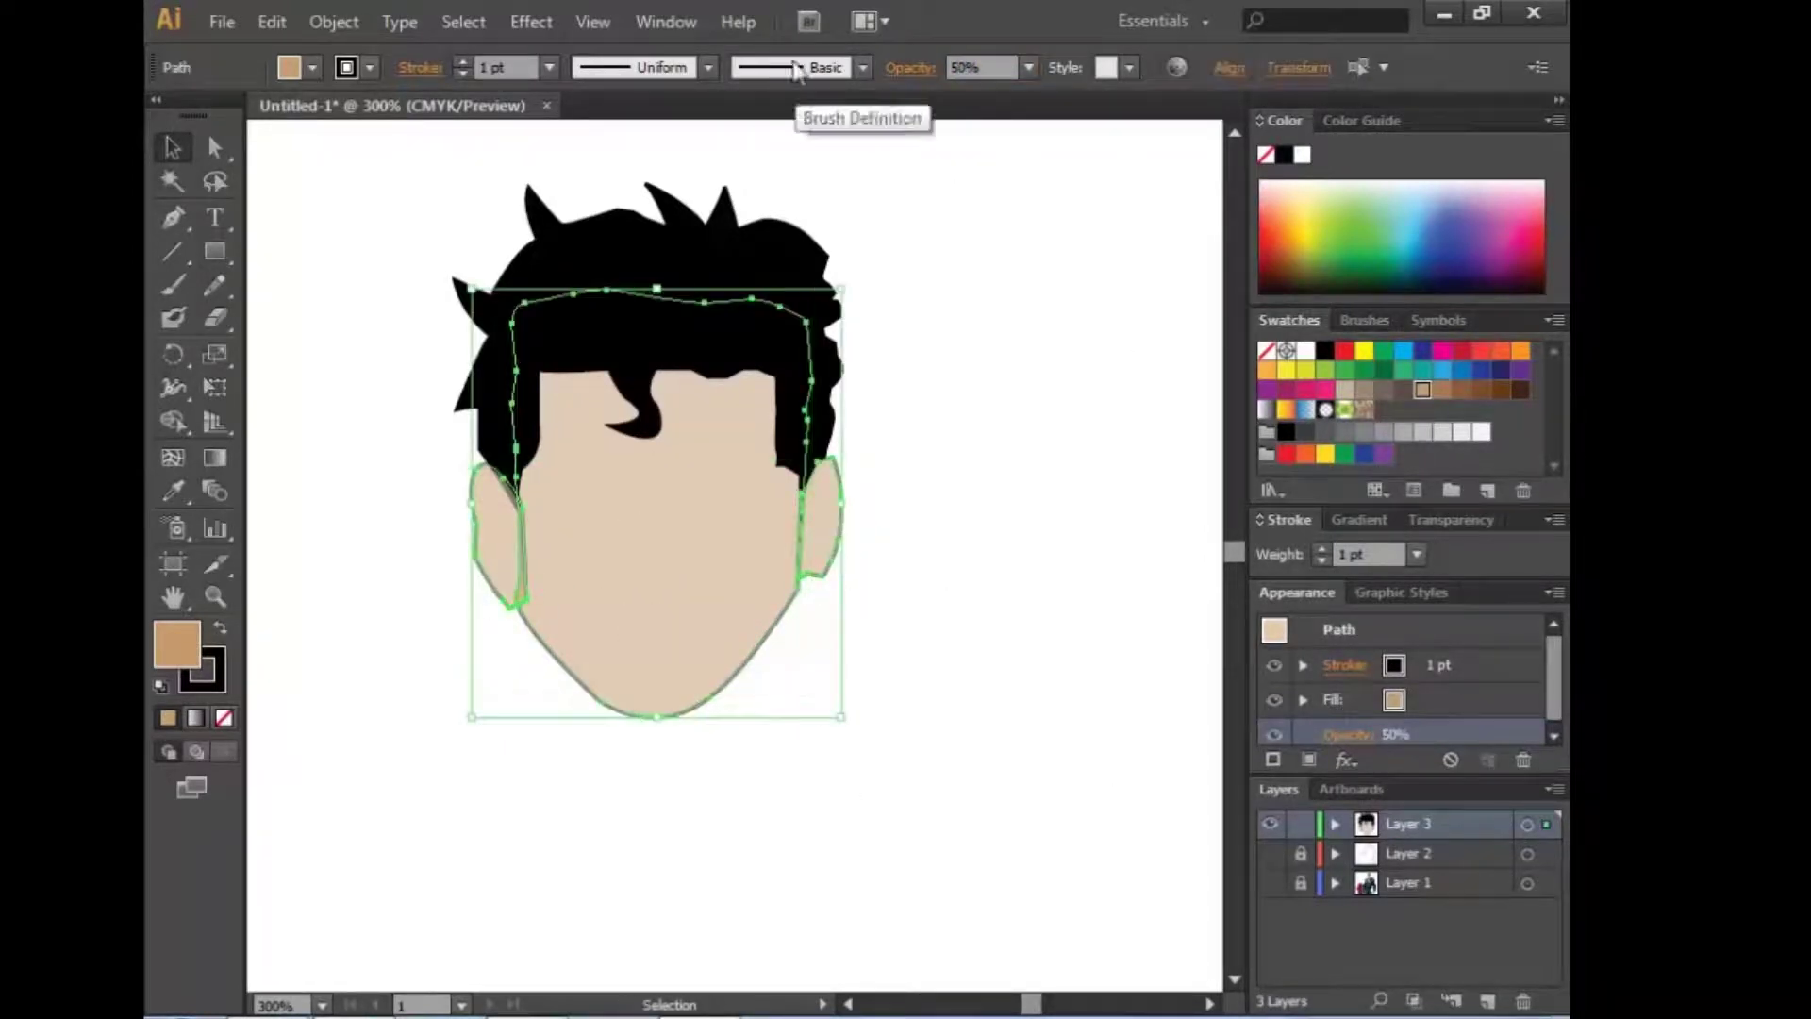
key("ctrl+z")
left_click(970, 659)
left_click(655, 568)
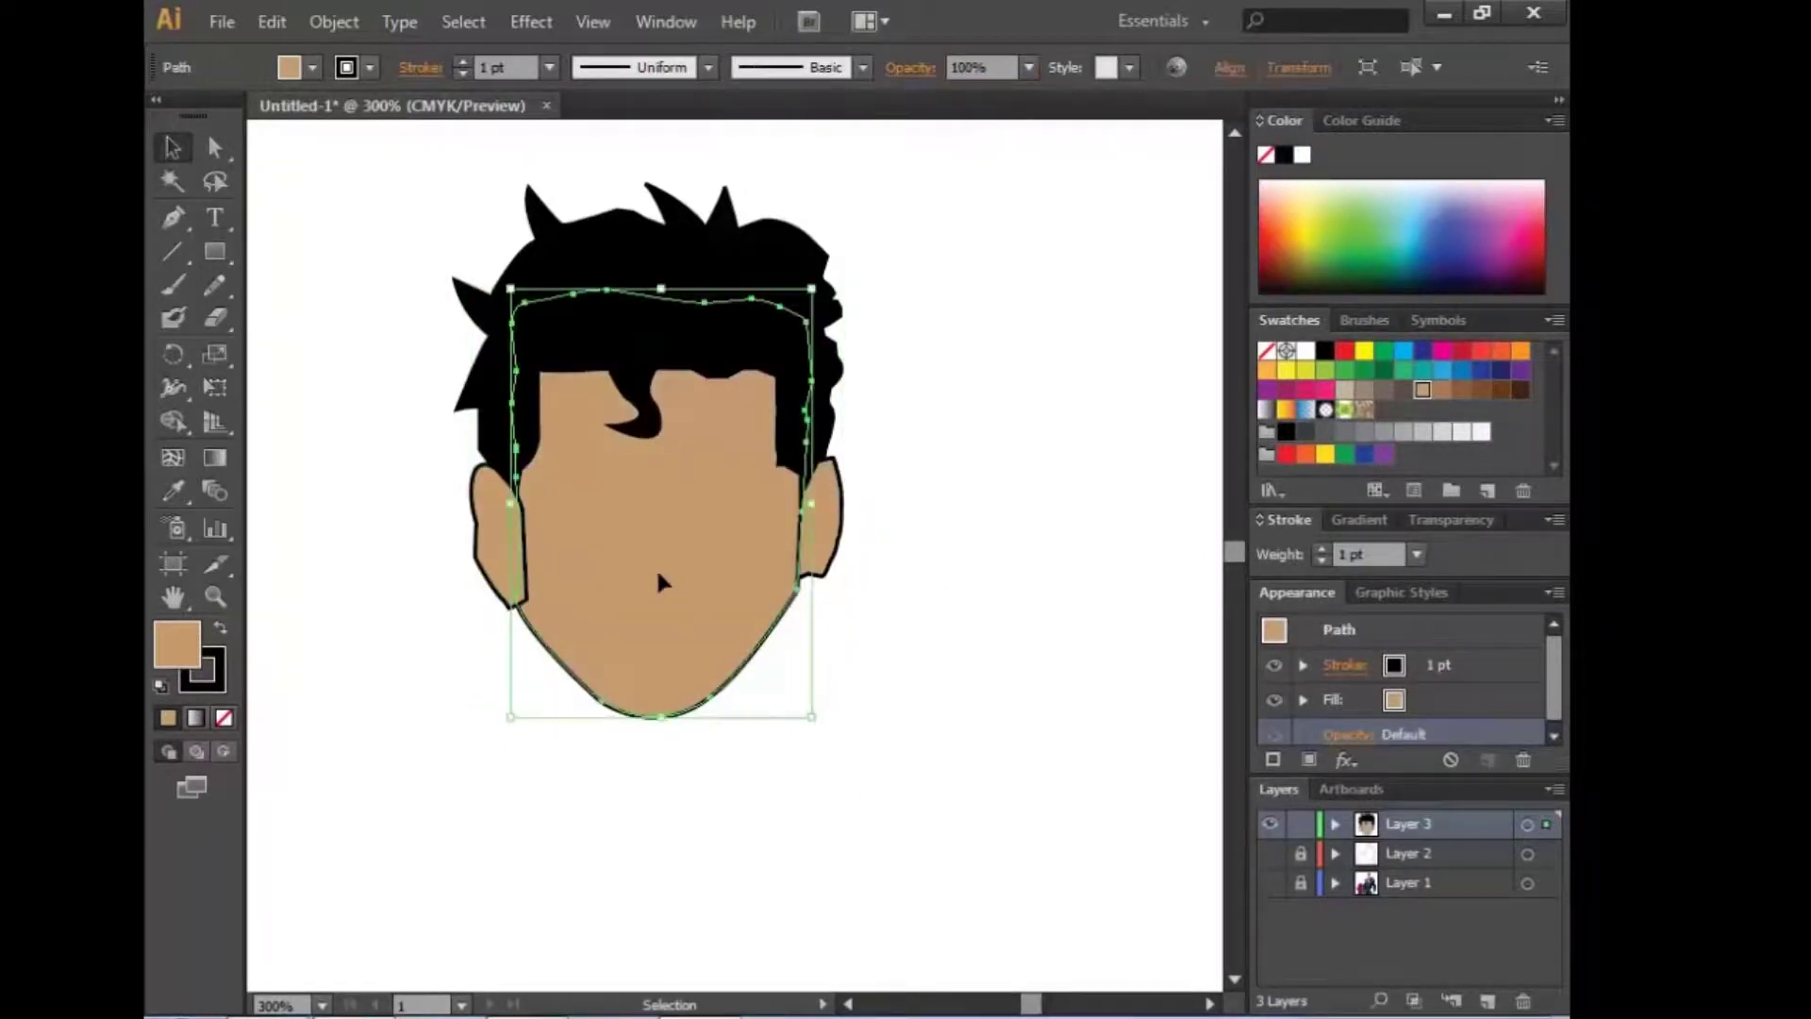
left_click(908, 656)
key("ctrl+plus")
key("ctrl+plus")
left_click(582, 651)
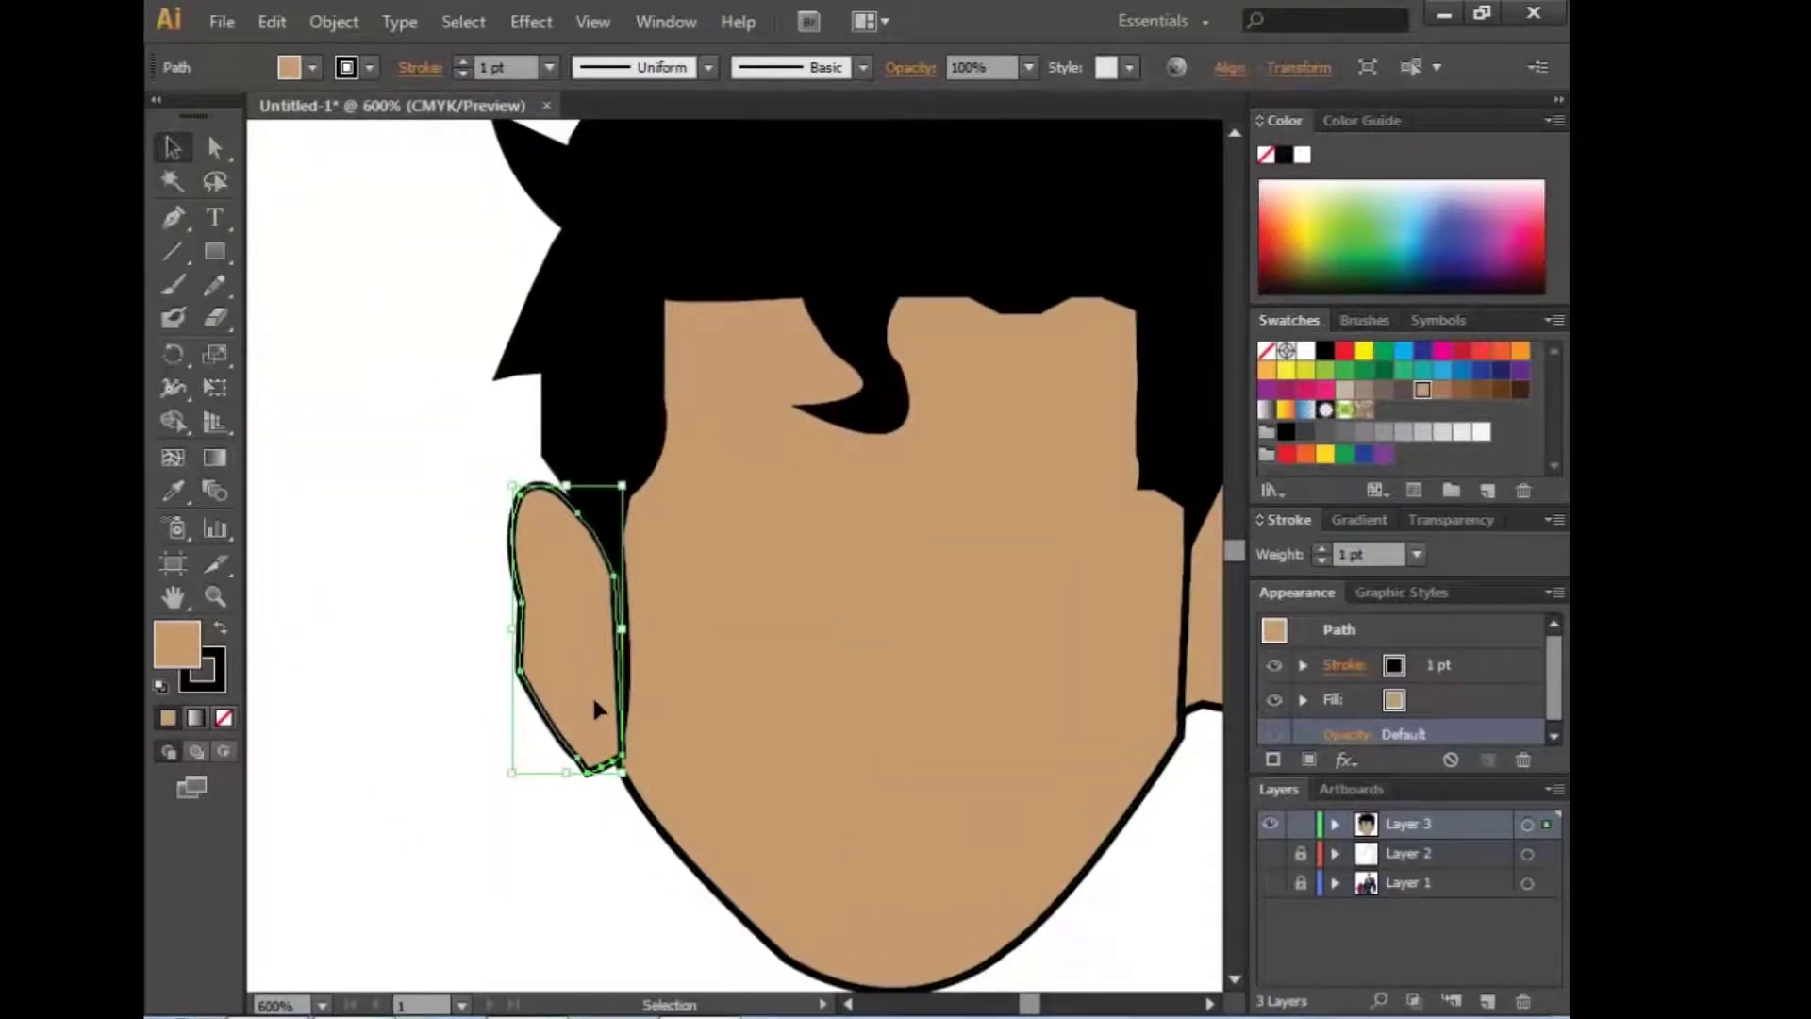
Step: Show the body outline layer and toggle the reference photo's visibility
left_click(632, 851)
left_click_drag(632, 851, 481, 808)
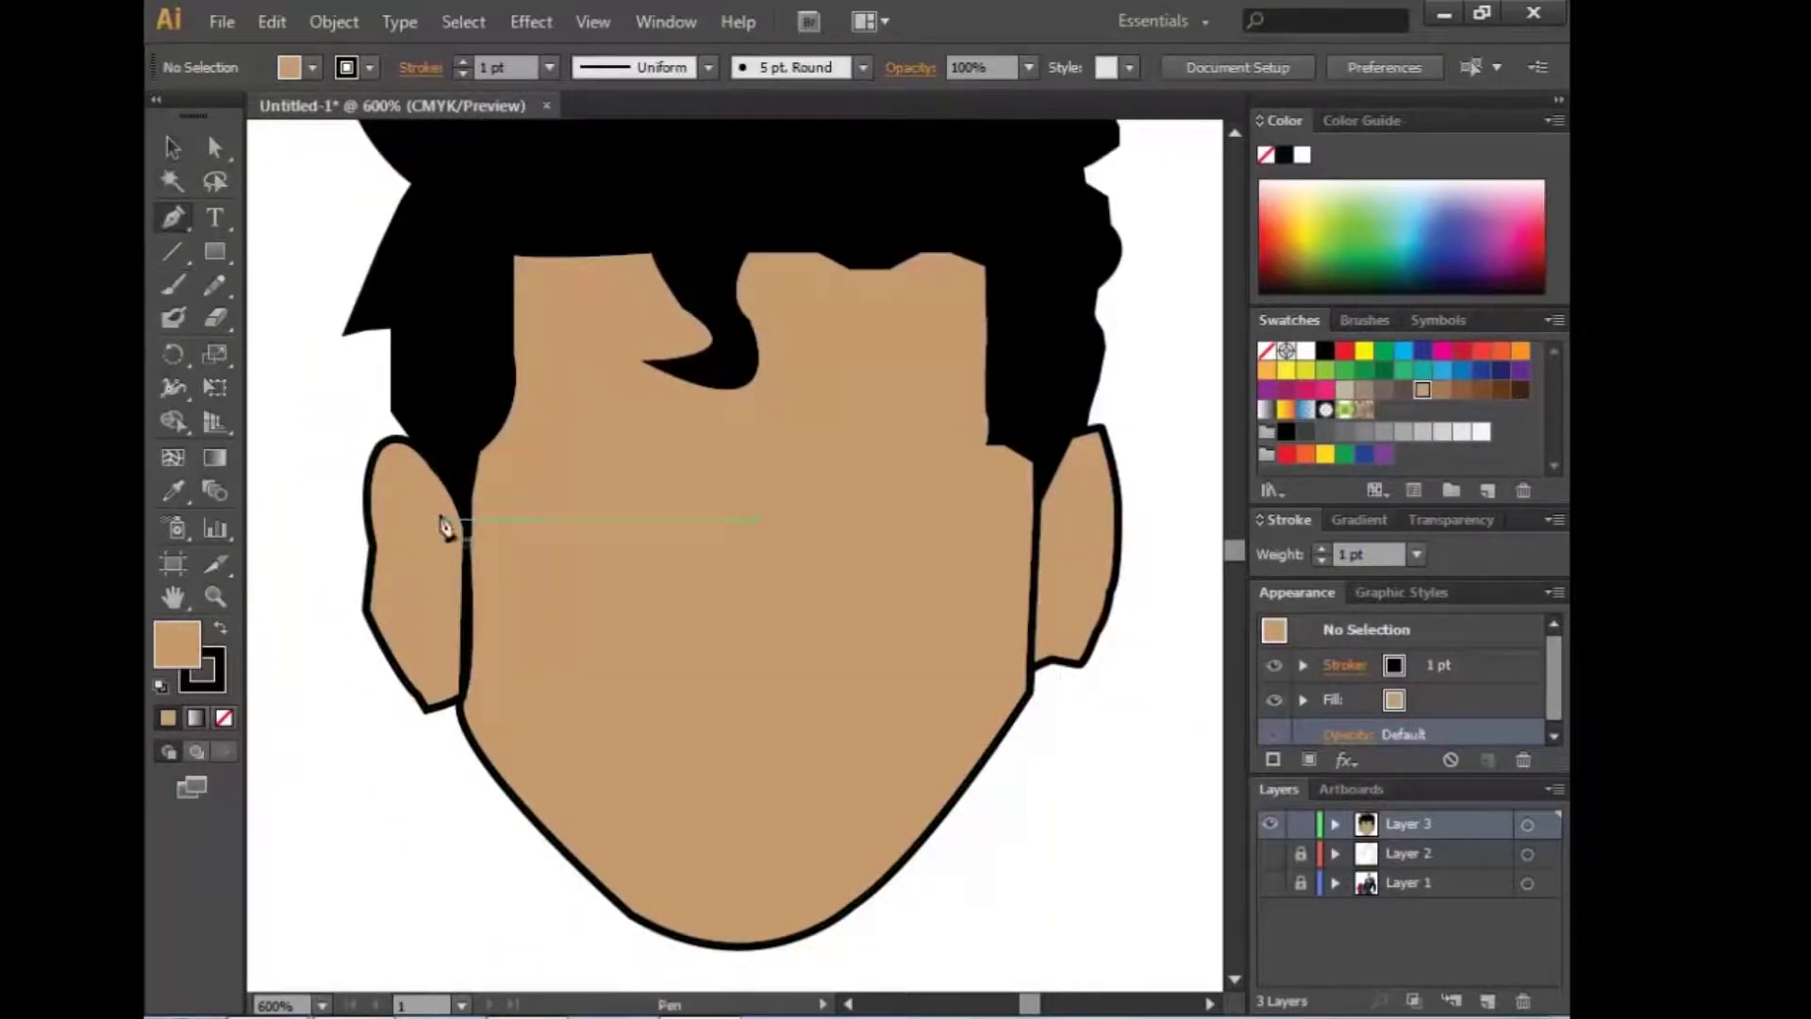
left_click(1271, 853)
scroll(1063, 909, "down", 5)
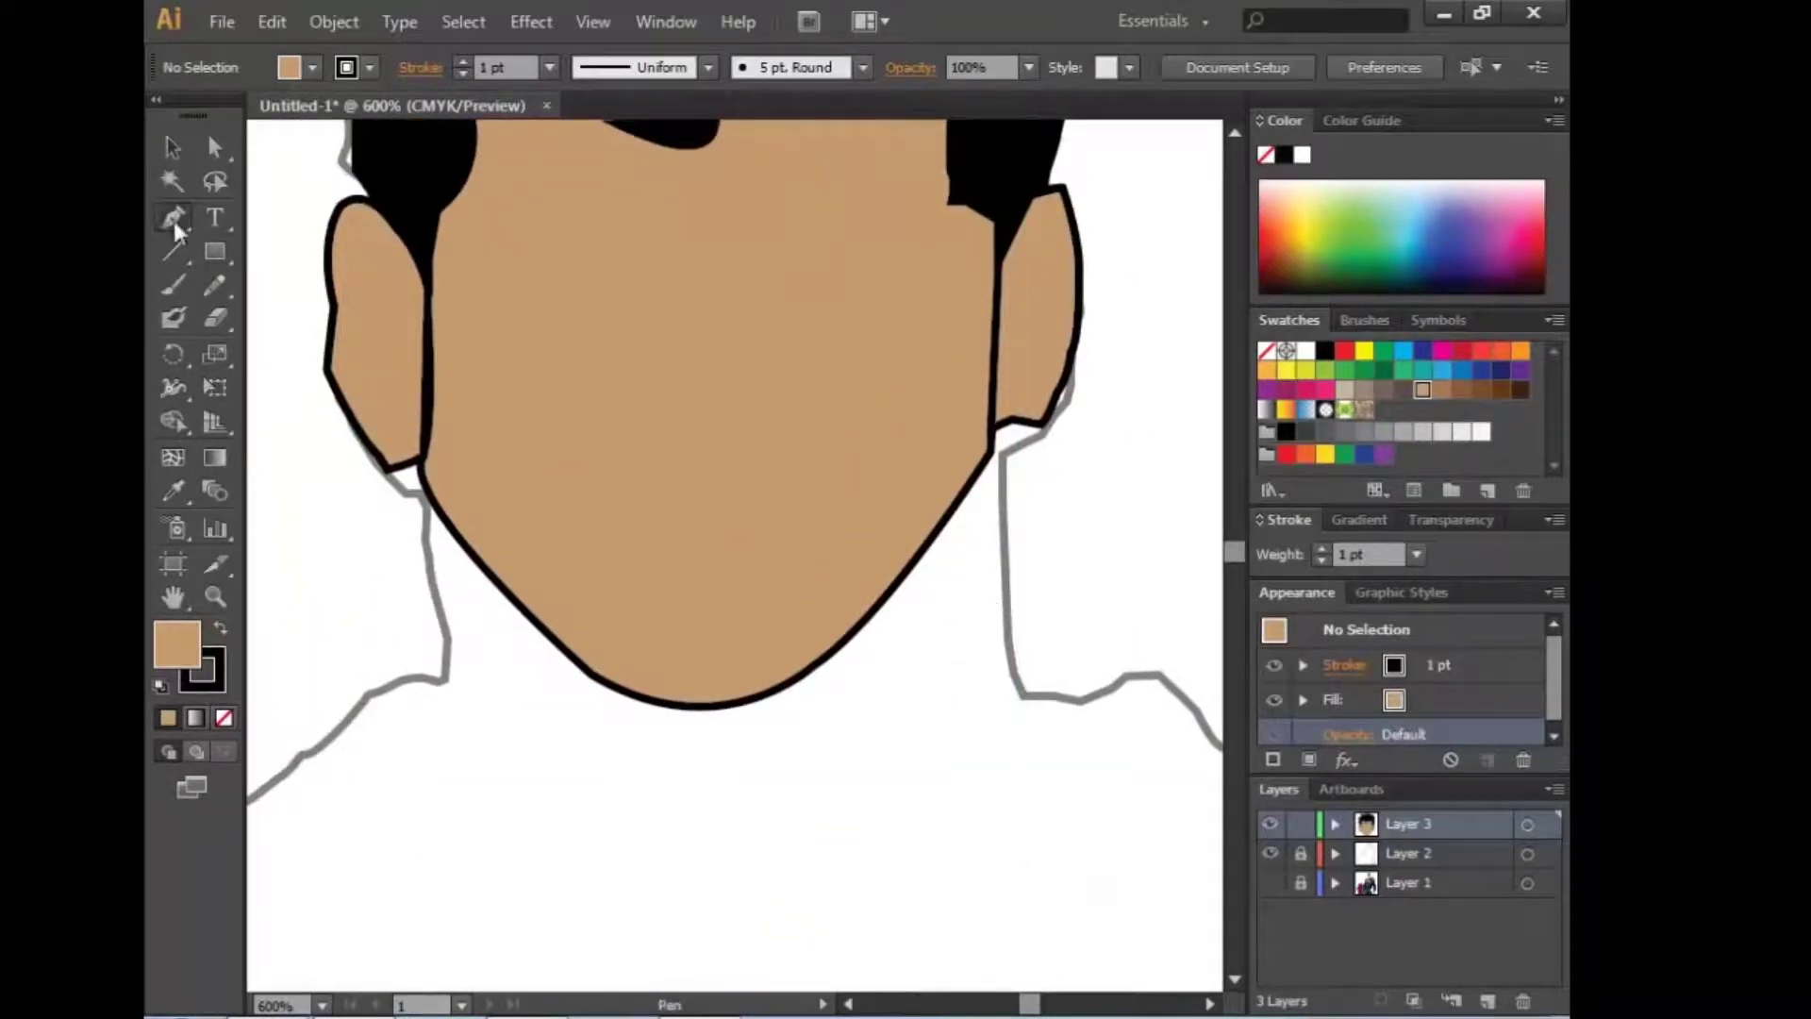
left_click(1271, 882)
left_click(1270, 882)
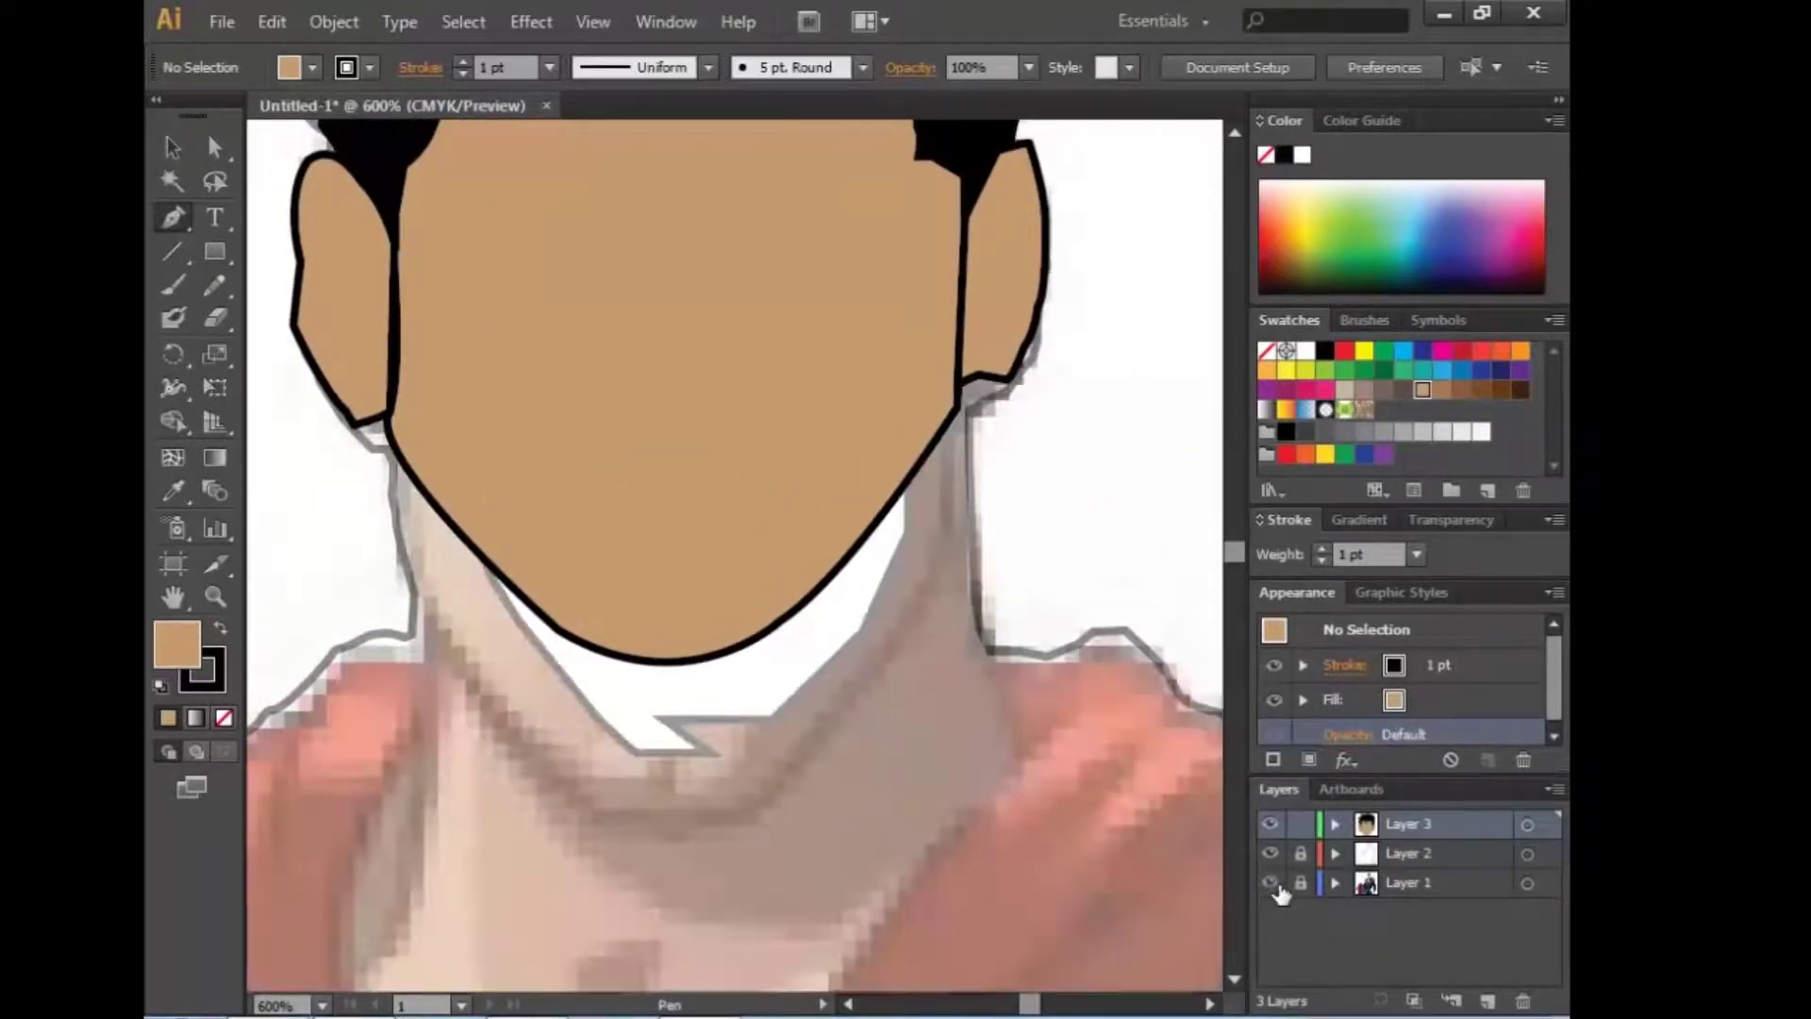
left_click(1271, 882)
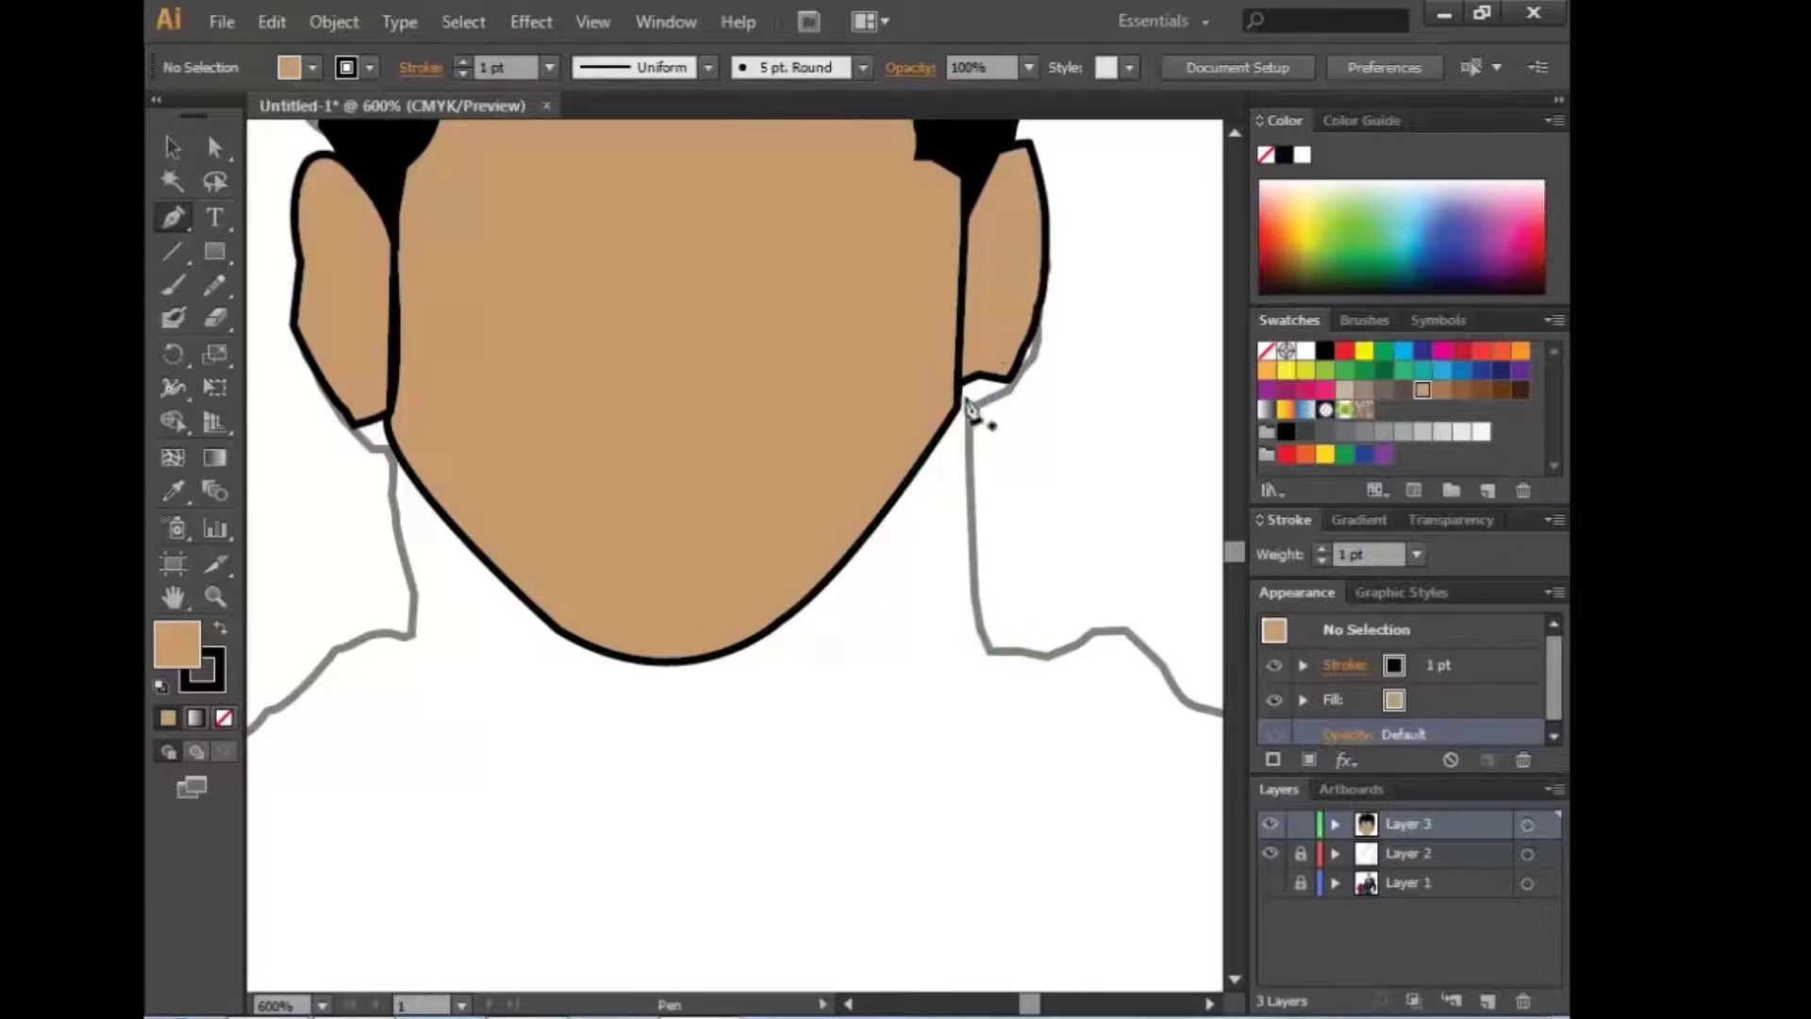
Step: Trace the neck outline from below the ear down to its base at the chest
left_click(968, 406)
left_click(986, 651)
scroll(990, 659, "down", 2)
left_click(1271, 882)
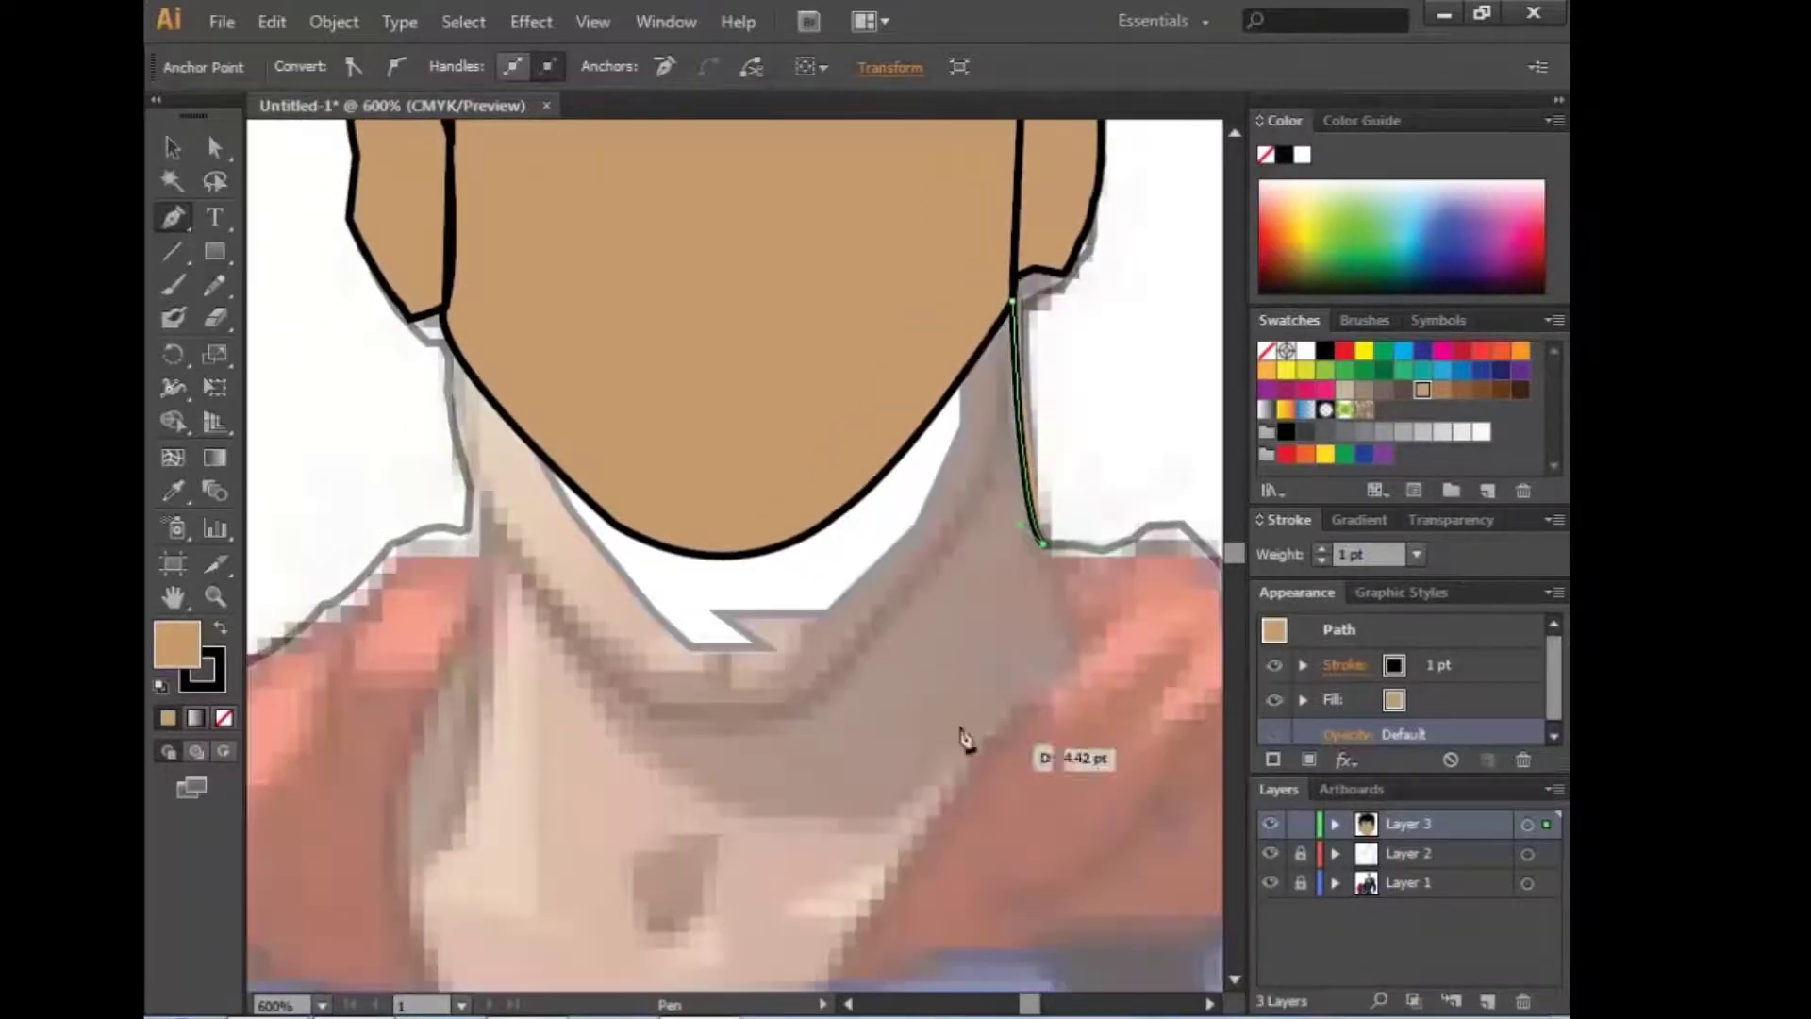
scroll(962, 739, "down", 3)
scroll(962, 738, "right", 1)
left_click_drag(764, 789, 750, 814)
scroll(840, 667, "left", 3)
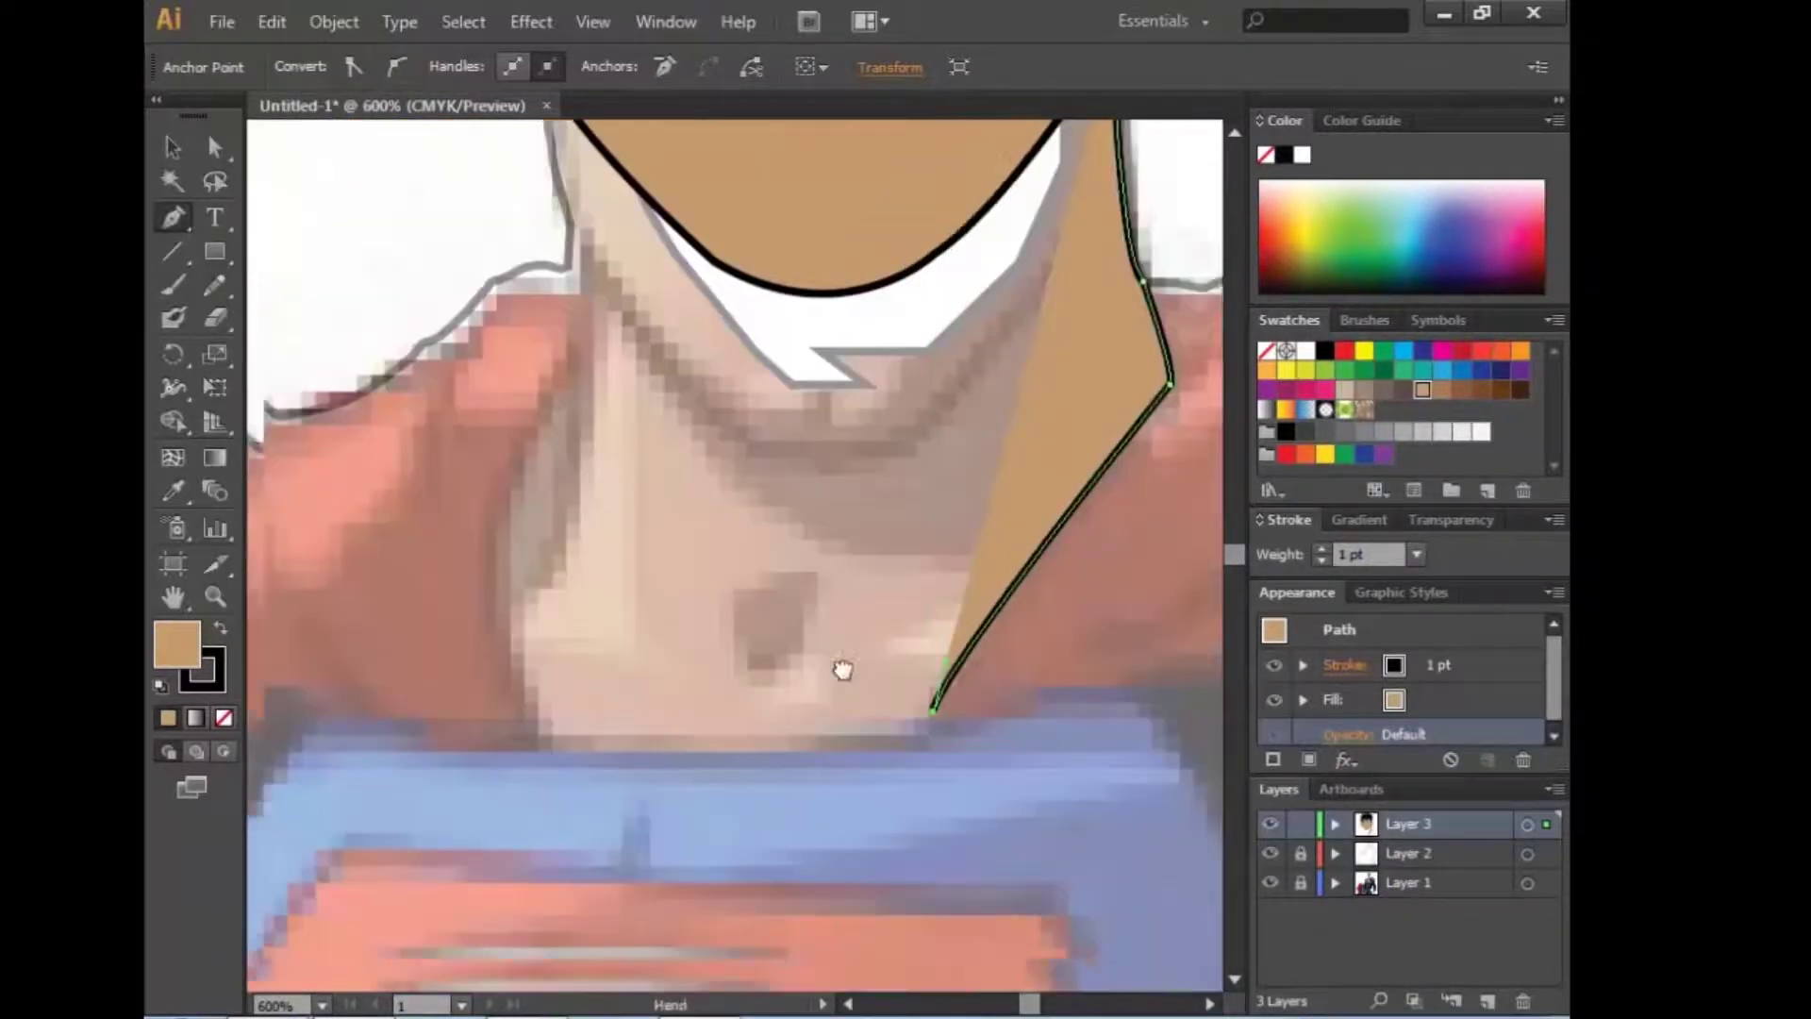
scroll(840, 667, "down", 3)
left_click_drag(574, 698, 539, 407)
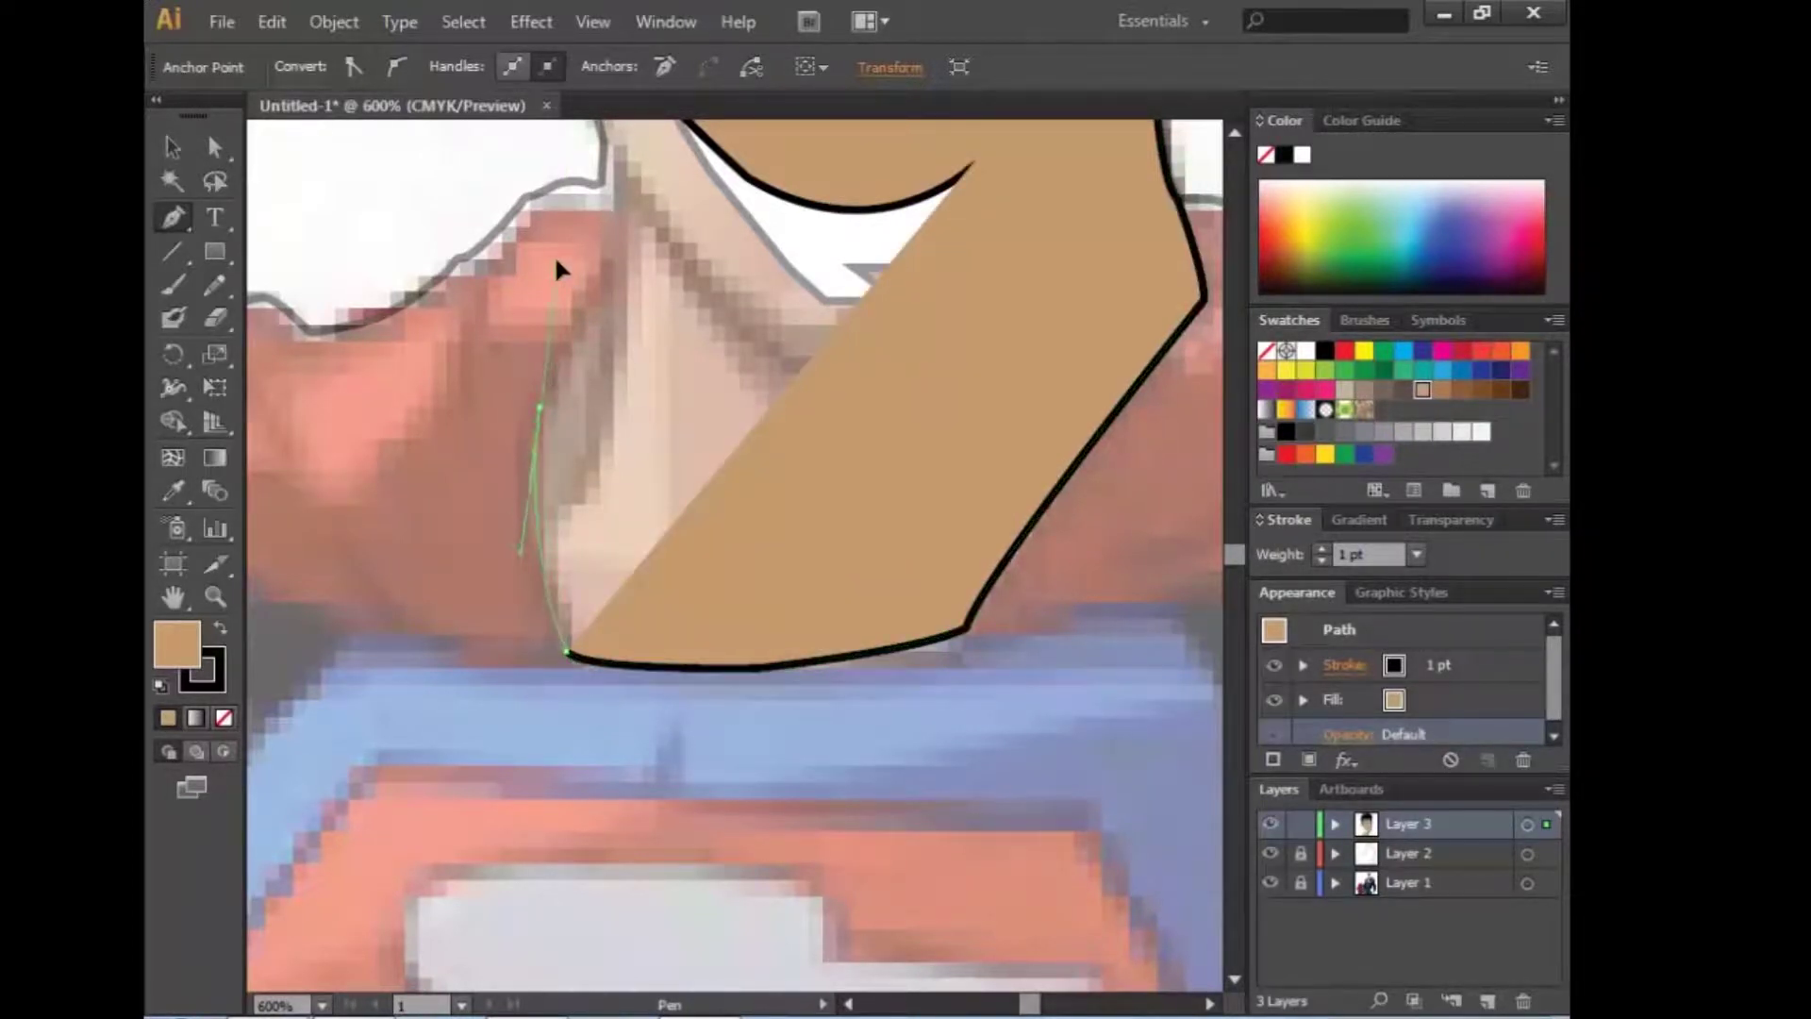
left_click_drag(616, 264, 651, 469)
scroll(651, 469, "up", 3)
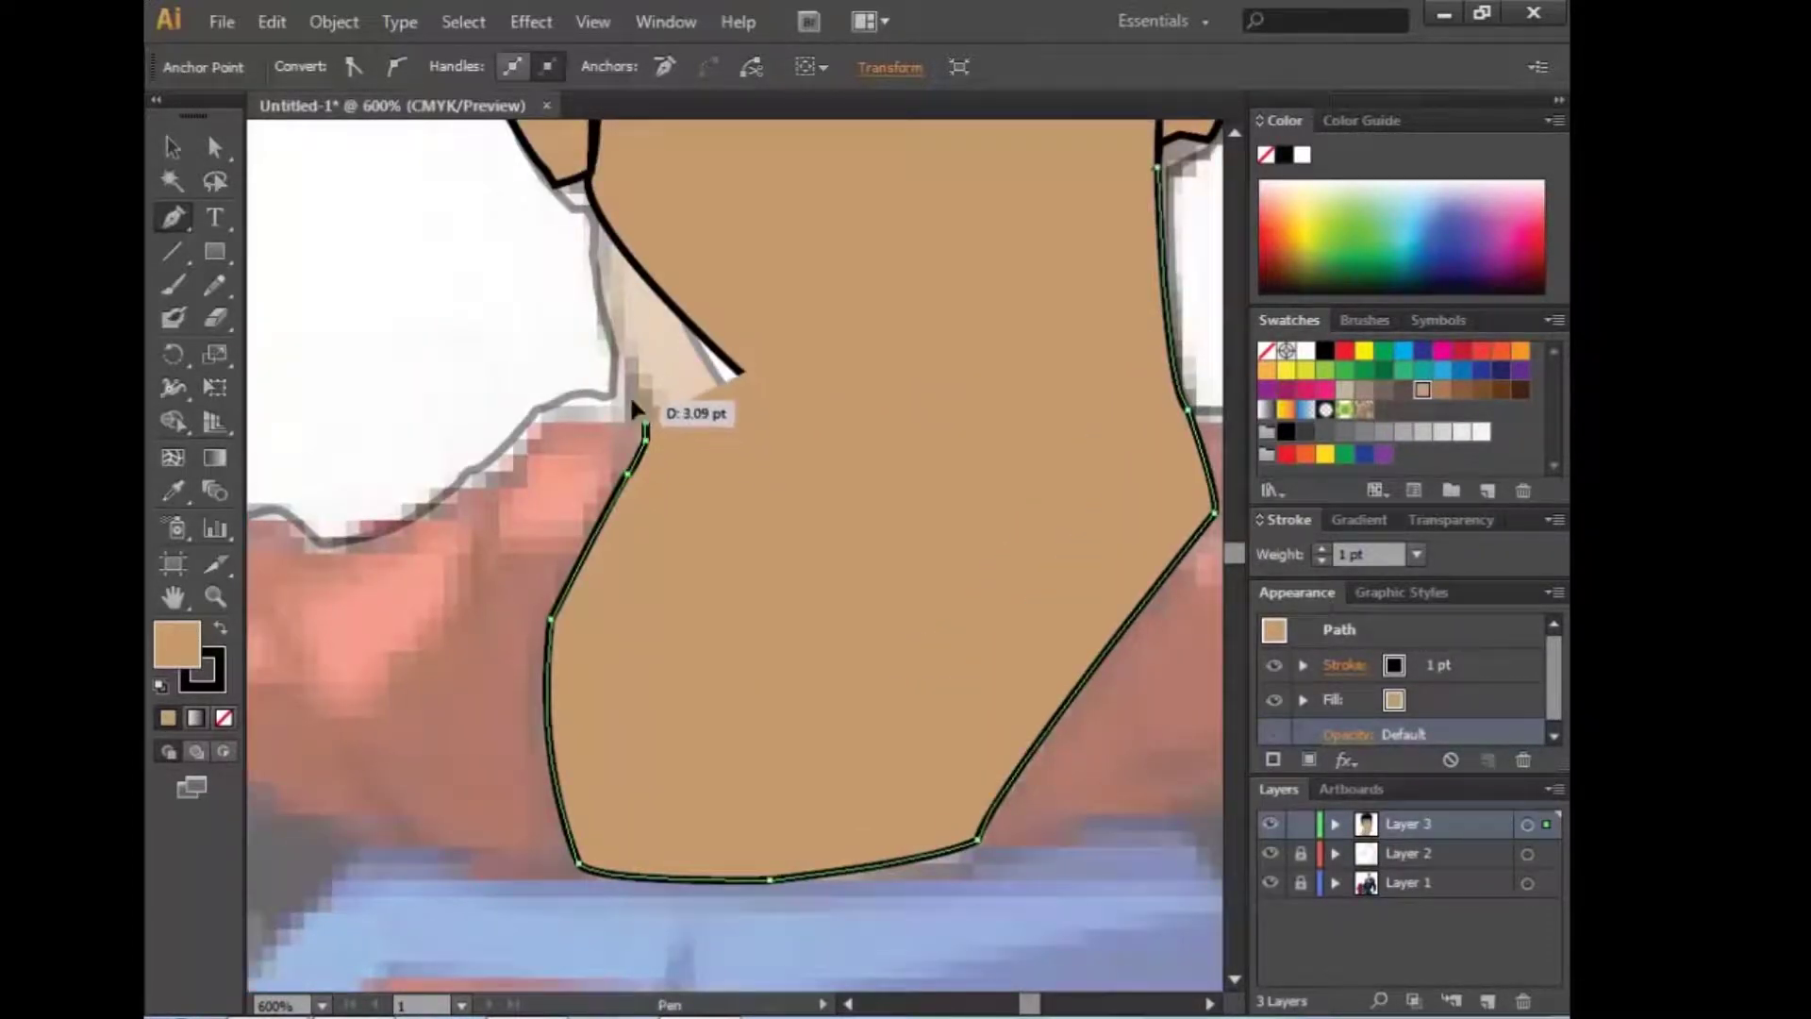
Step: Complete the neck outline across its top from the ear corner and close it
left_click_drag(620, 404, 621, 403)
scroll(621, 404, "up", 3)
scroll(621, 404, "right", 1)
left_click(522, 377)
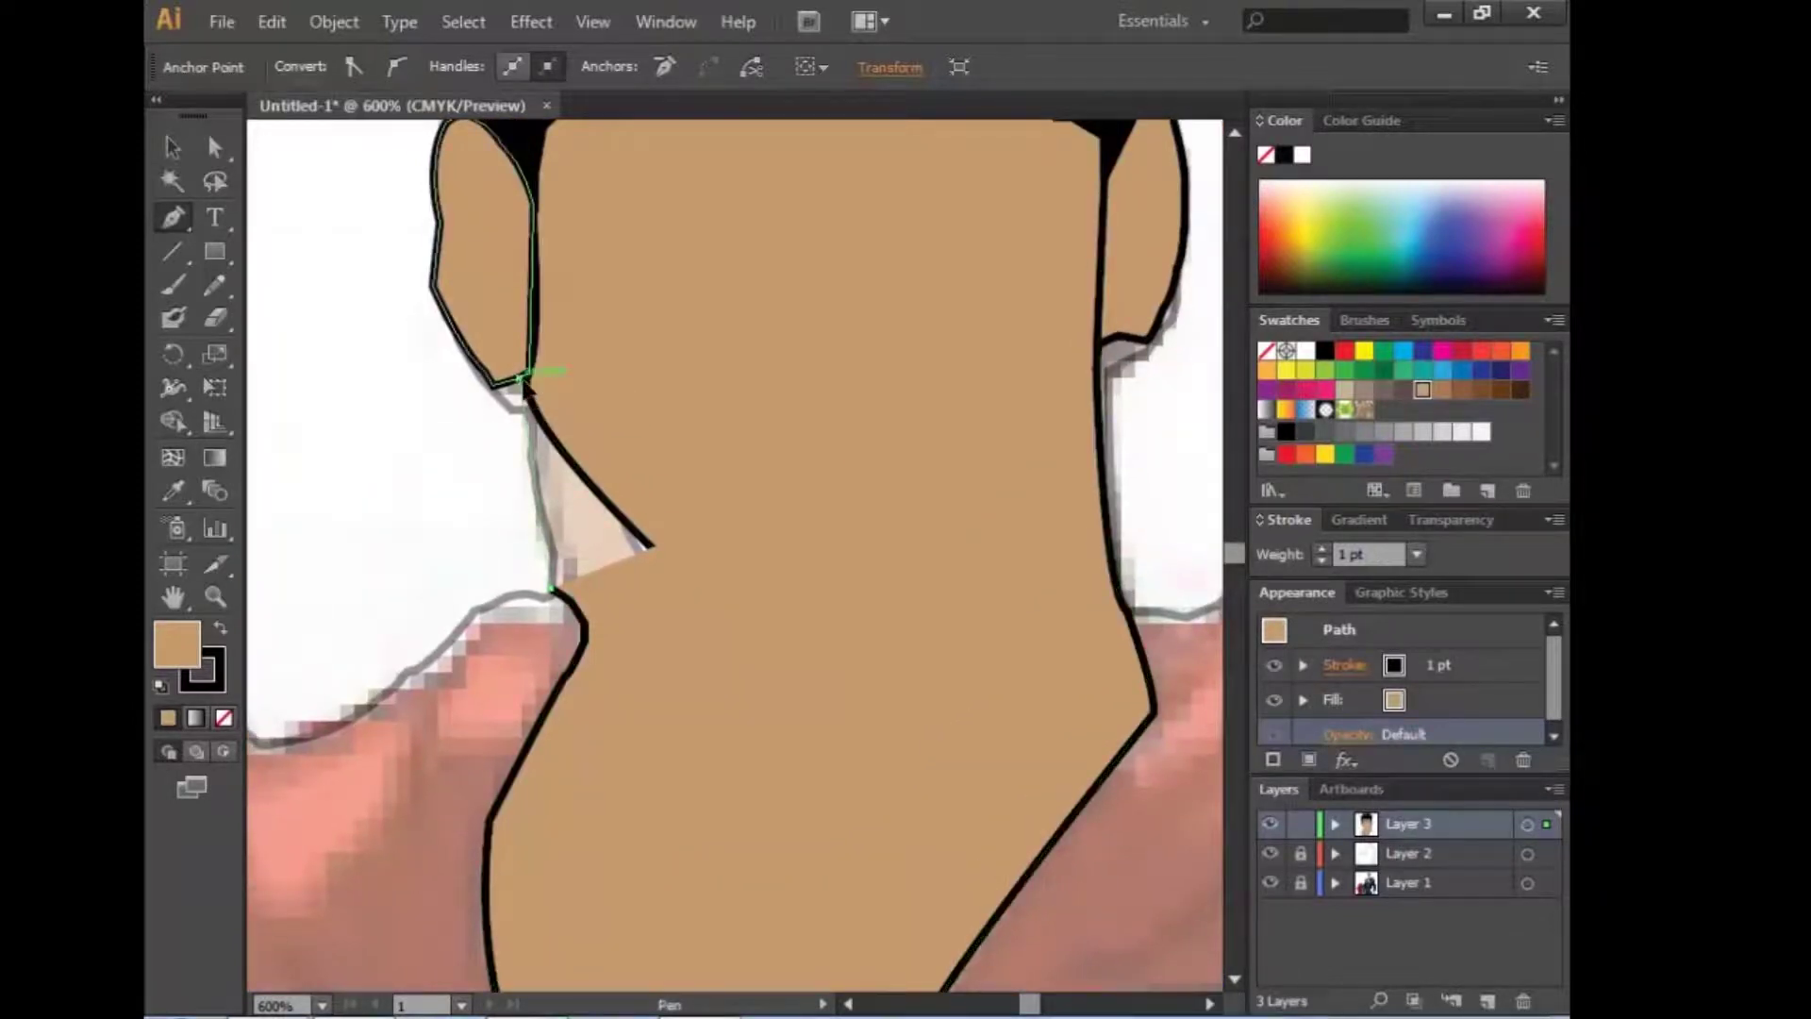
left_click(608, 352)
left_click(708, 345)
left_click(822, 345)
left_click(951, 336)
left_click_drag(1023, 345, 1085, 368)
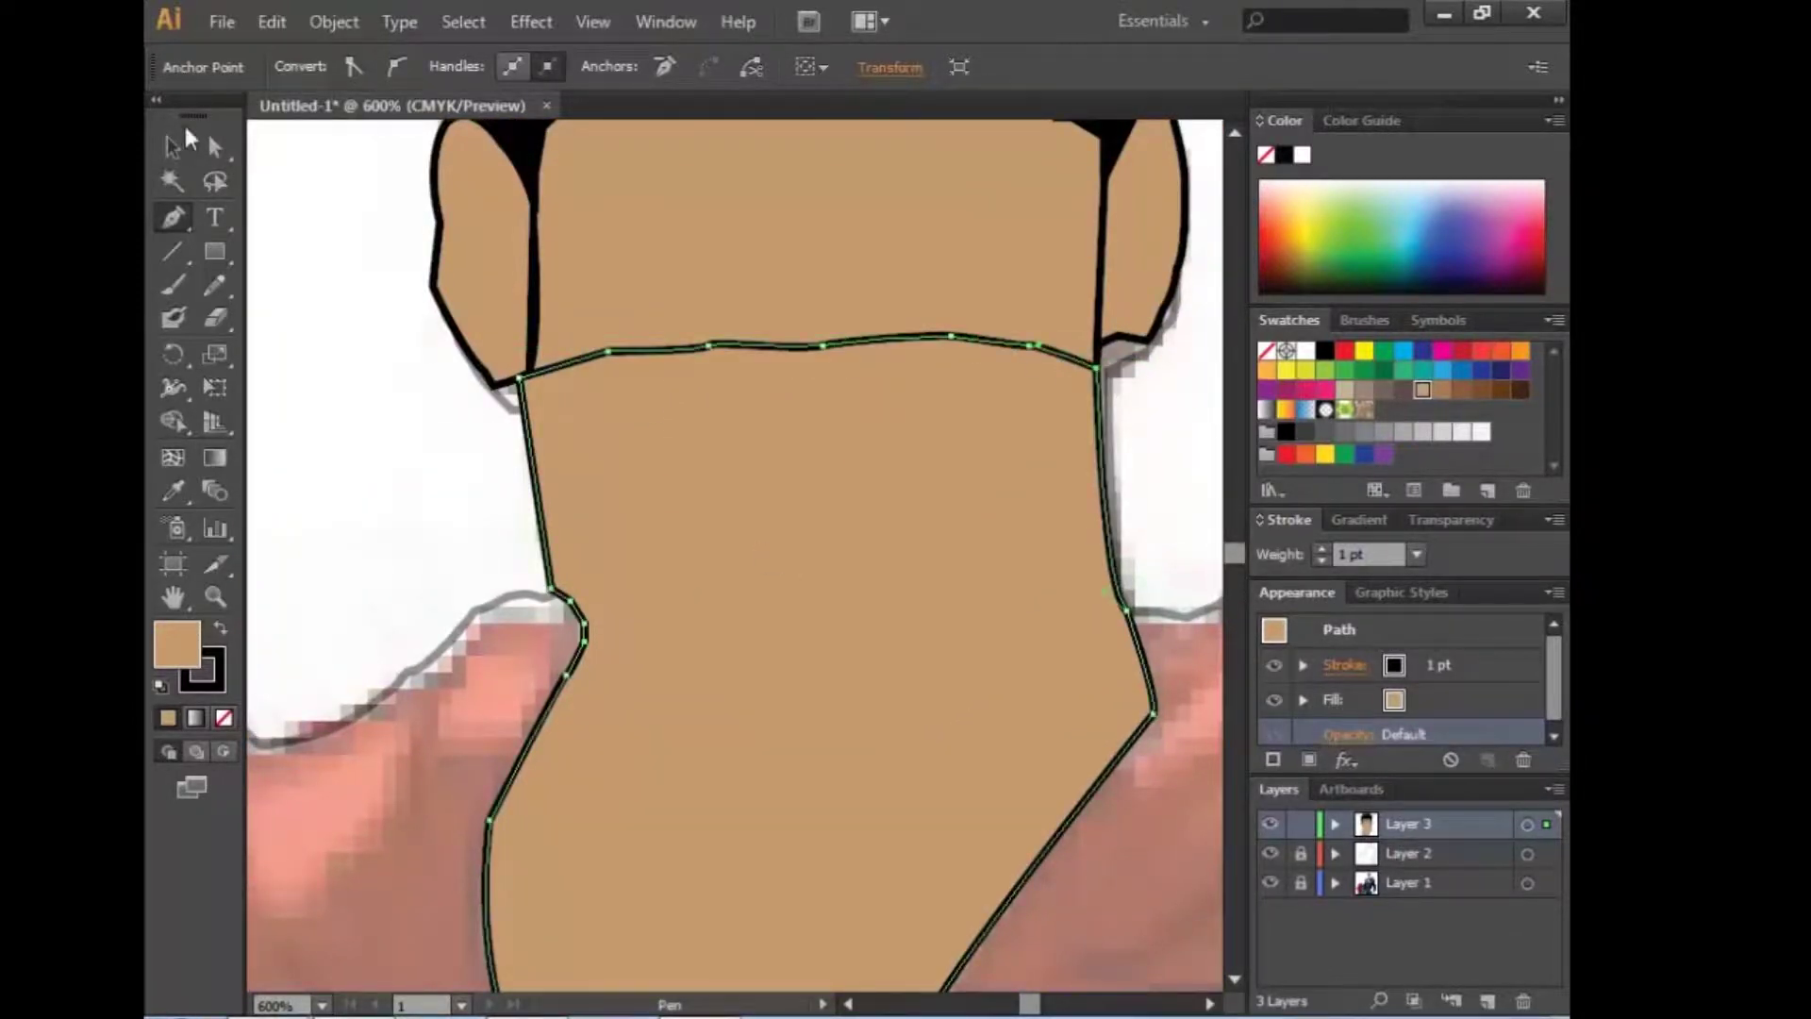
Step: Send the neck shape to the back, behind the face and ears
left_click(187, 139)
right_click(724, 194)
left_click(1094, 683)
left_click(334, 438)
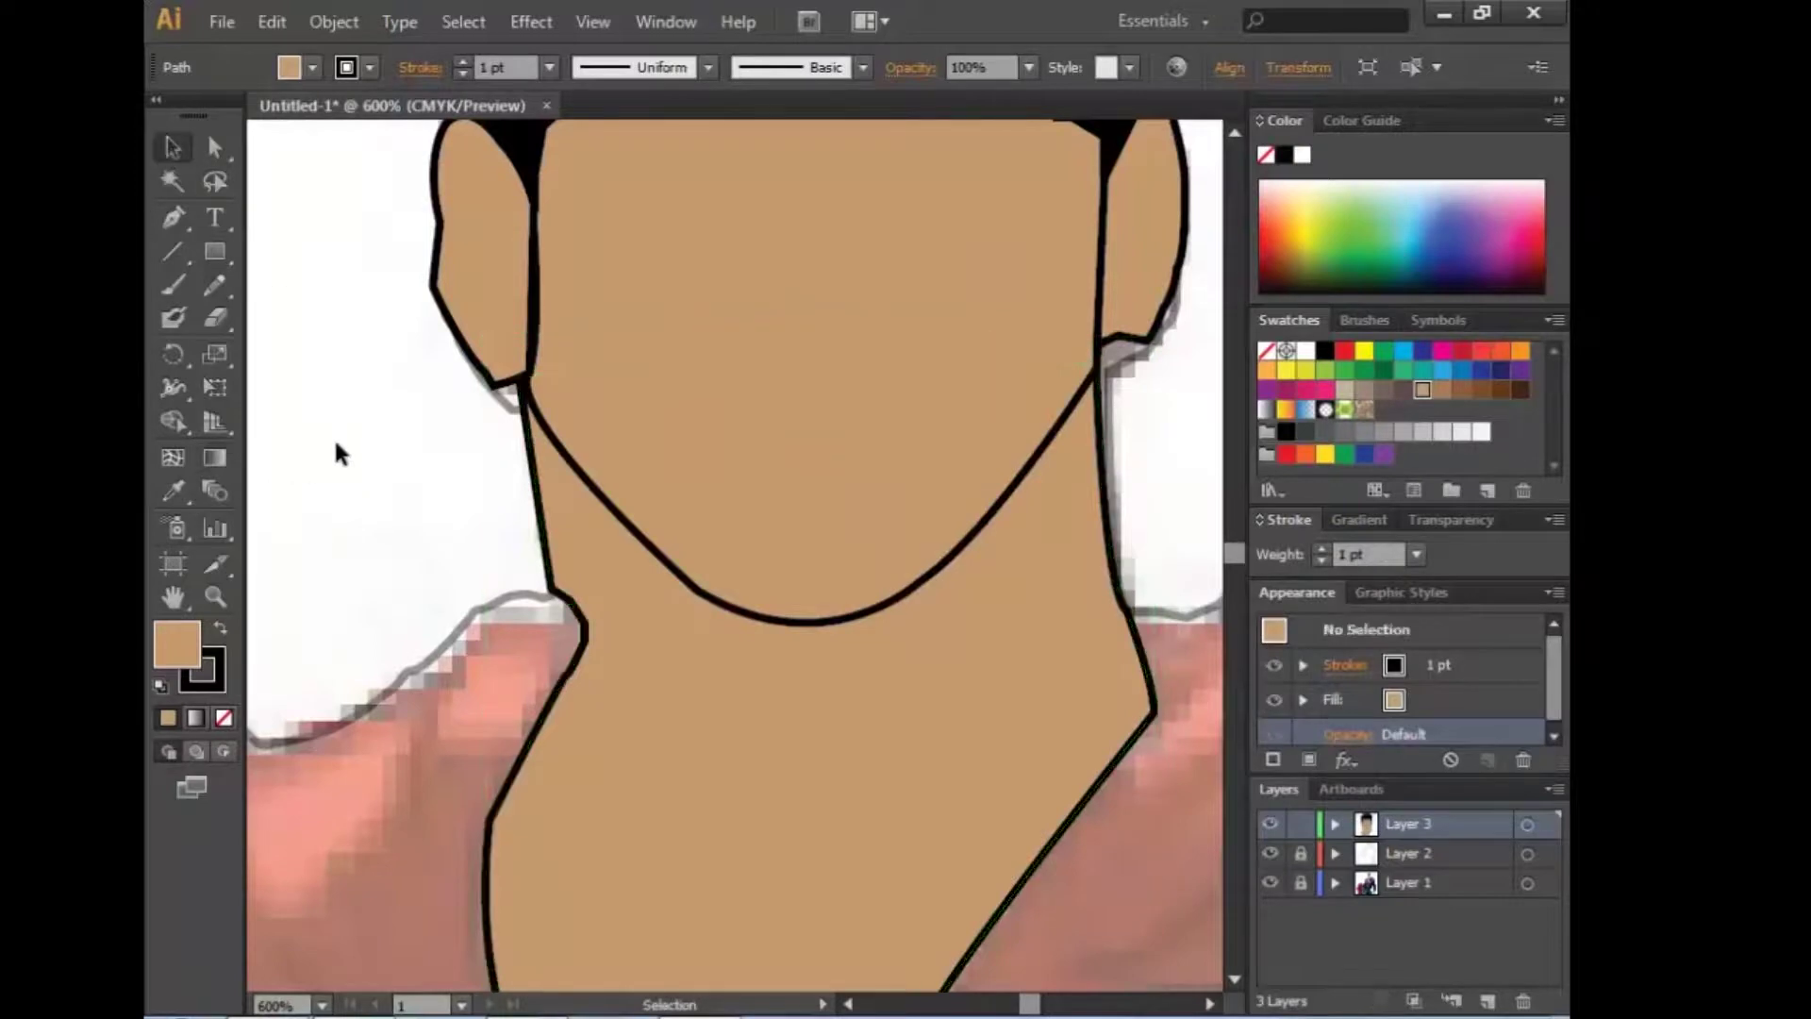
Step: Trace a tan shape along the left shoulder up to the neck edge
mouse_move(957, 693)
left_mouse_down()
mouse_move(792, 506)
mouse_move(934, 295)
left_mouse_up()
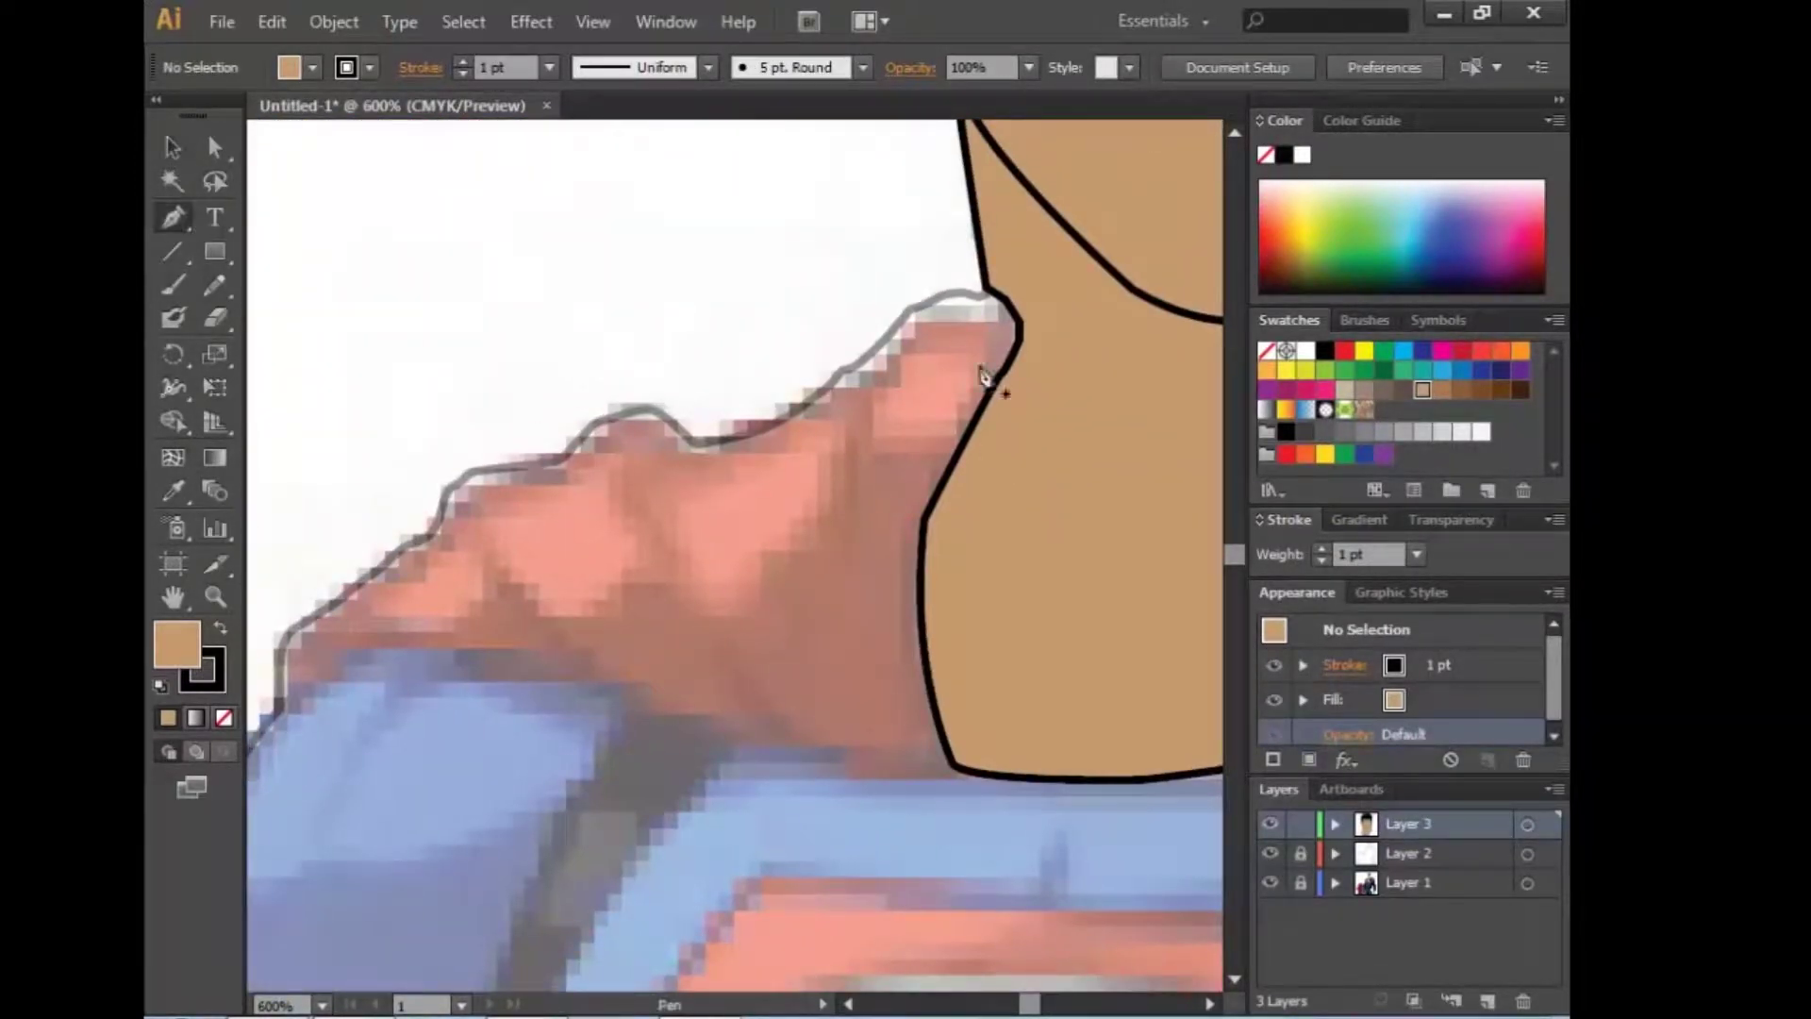
left_click(364, 590)
left_click_drag(609, 562, 723, 602)
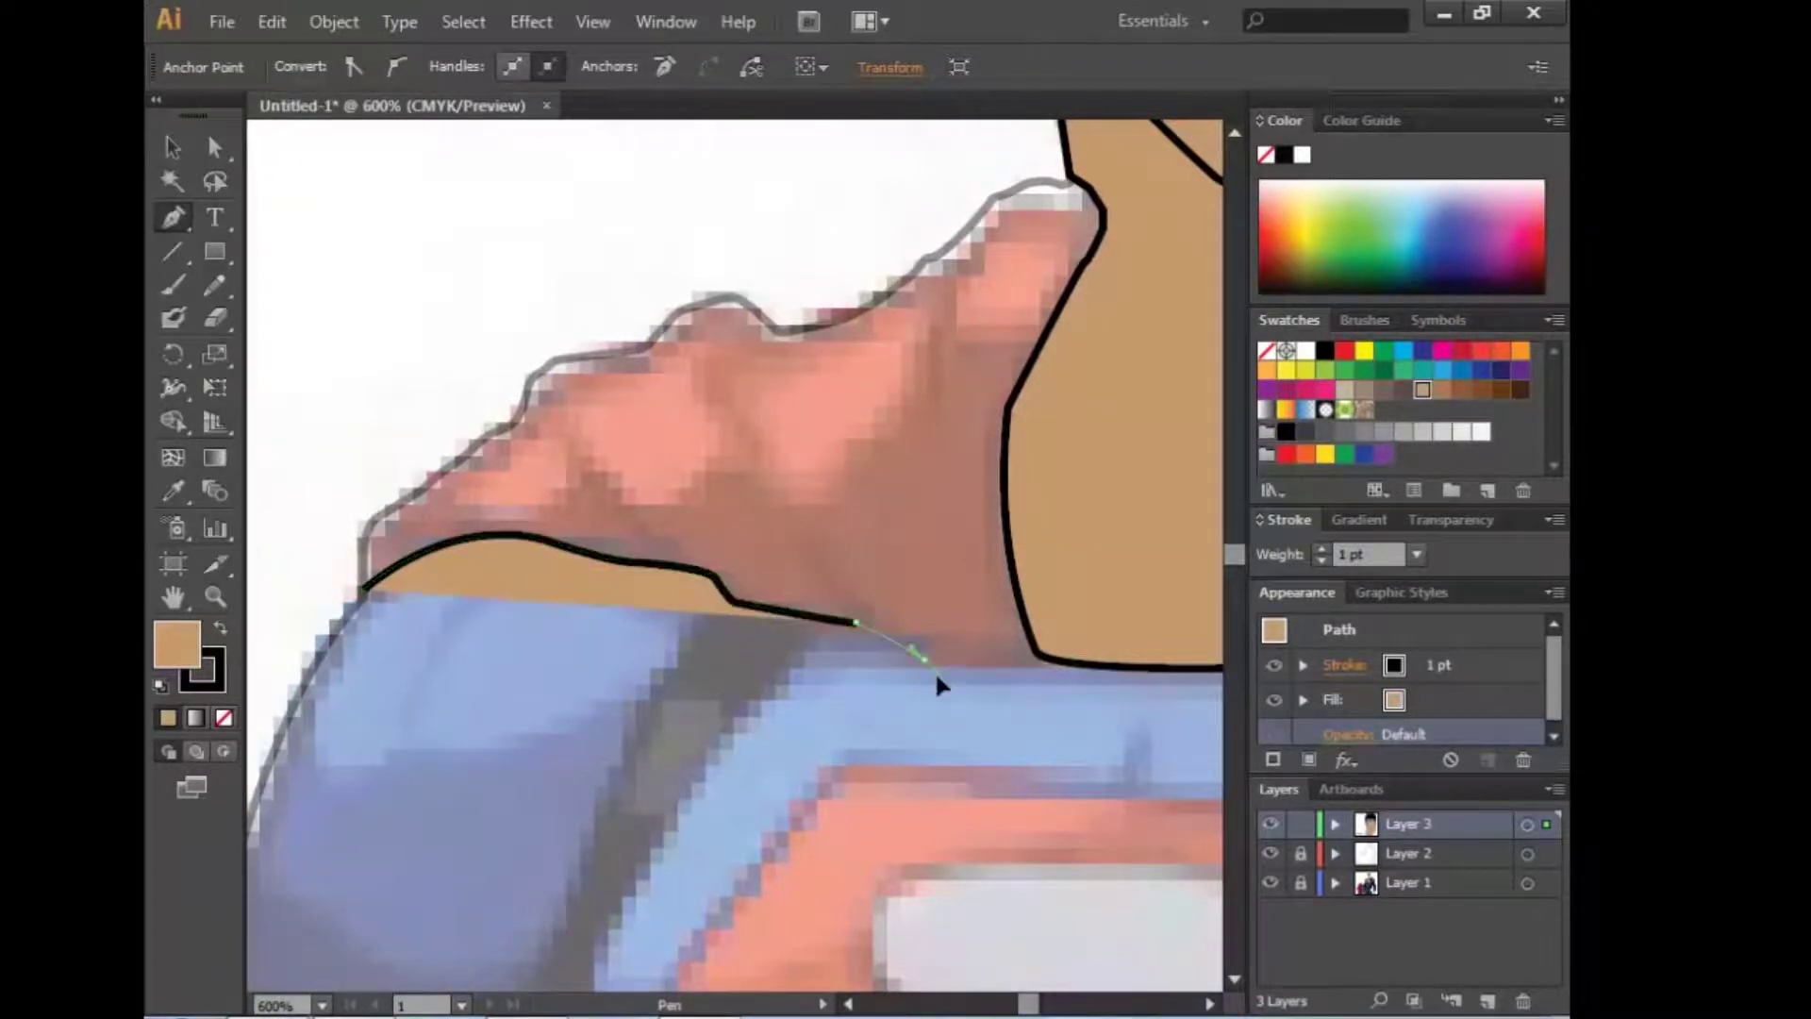
left_click_drag(935, 670, 948, 672)
left_click_drag(1042, 658, 1051, 659)
left_click_drag(920, 535, 954, 546)
left_click_drag(929, 415, 943, 396)
left_click_drag(957, 372, 1010, 306)
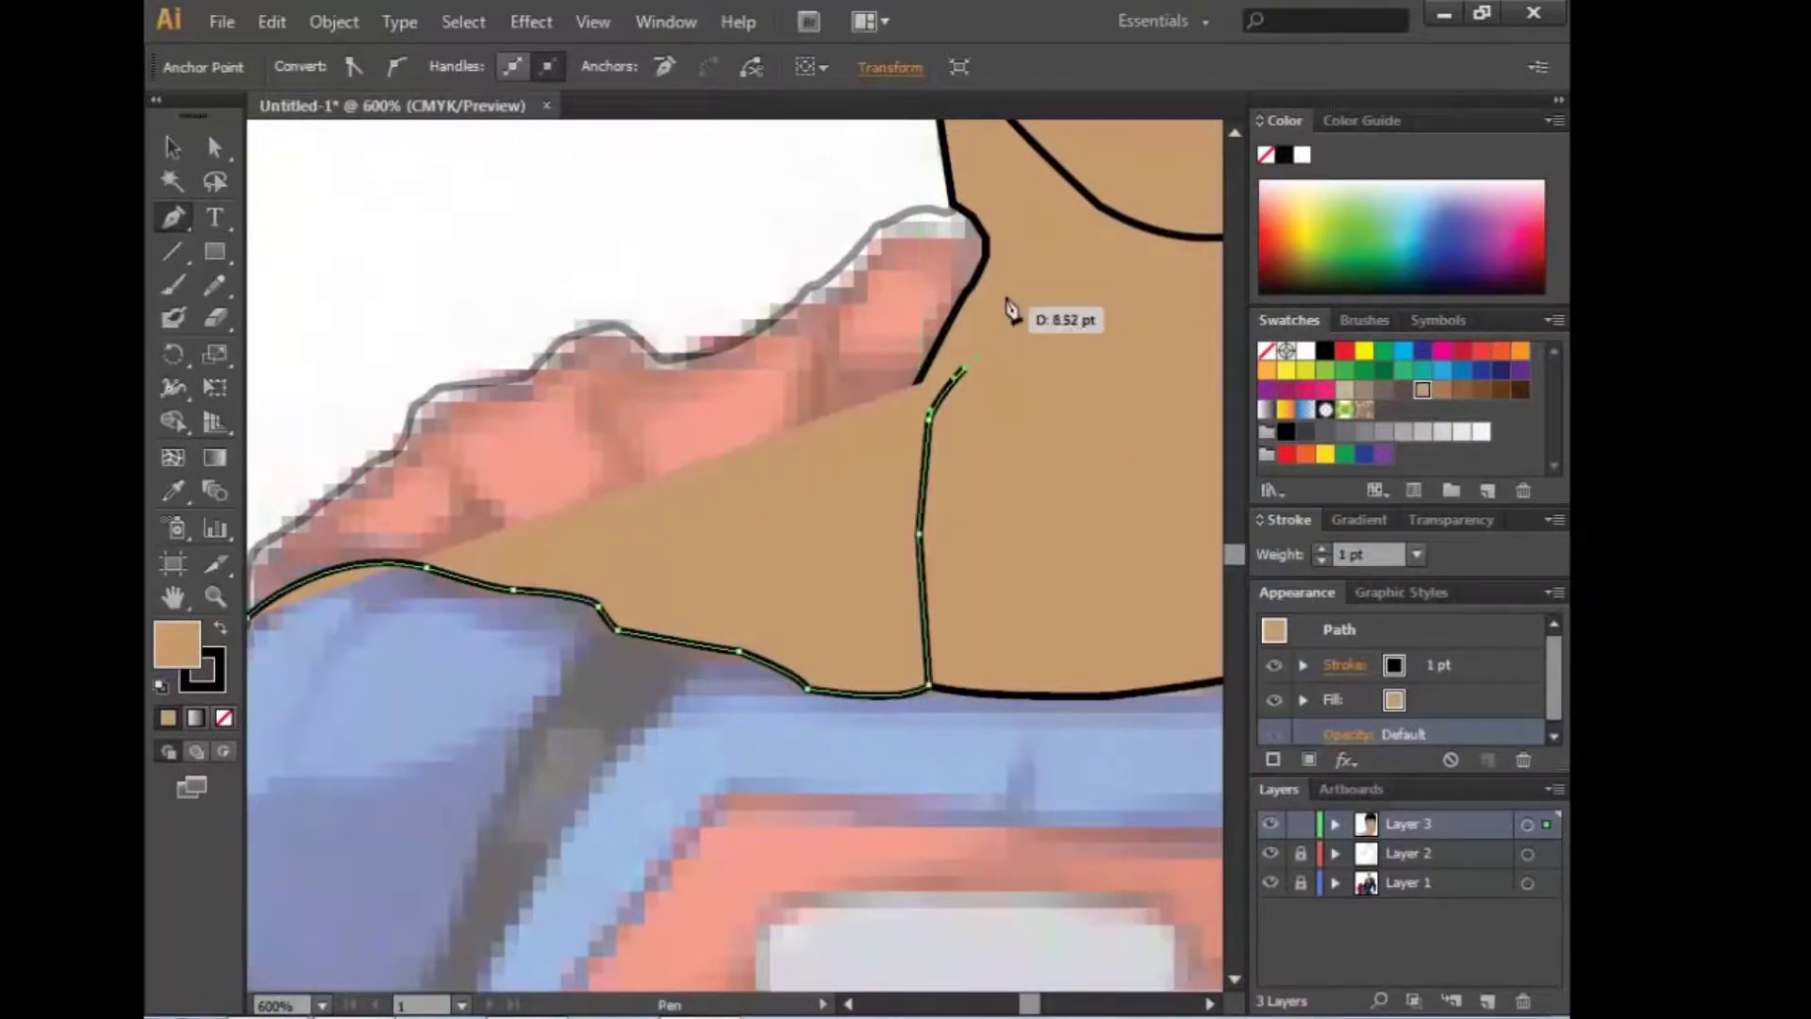
left_click(1012, 253)
left_click(988, 203)
Step: Set that shape to 50% opacity and outline the left collar fold down the shoulder
left_click(1349, 734)
type("50")
key("Return")
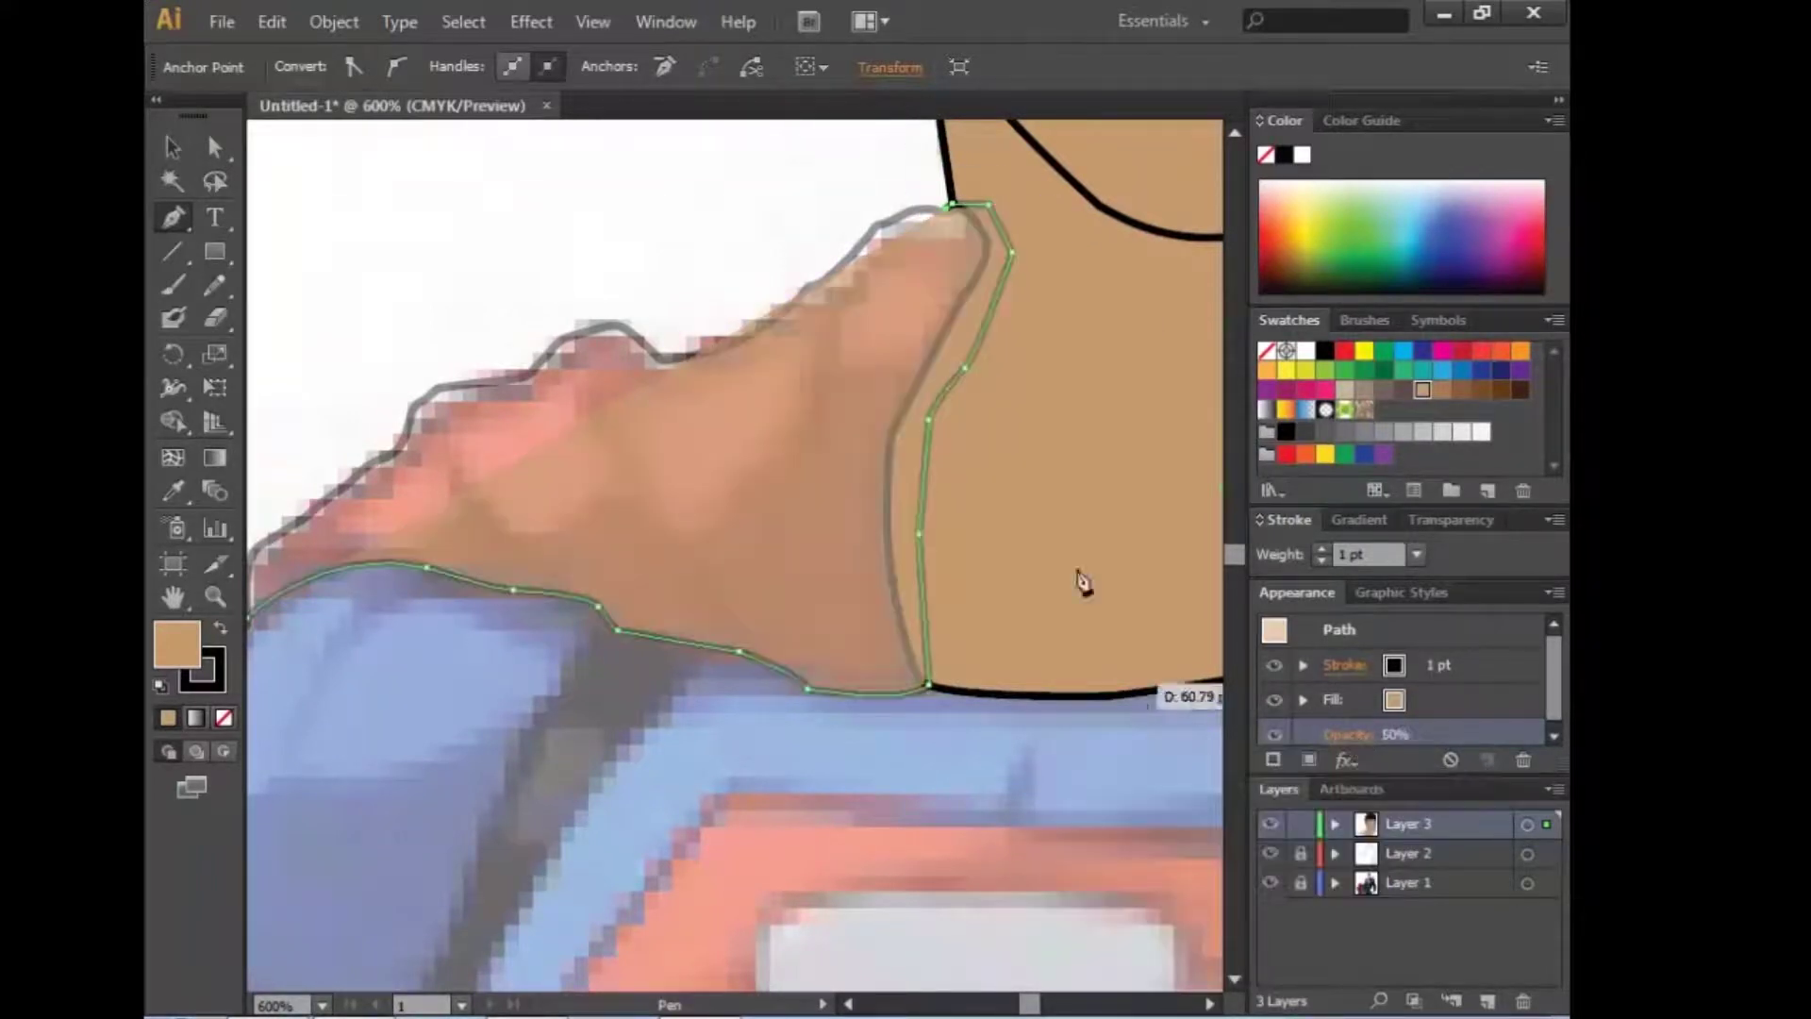
mouse_move(886, 218)
left_mouse_down()
mouse_move(909, 222)
mouse_move(889, 251)
mouse_move(825, 281)
left_mouse_up()
left_click_drag(810, 286, 811, 302)
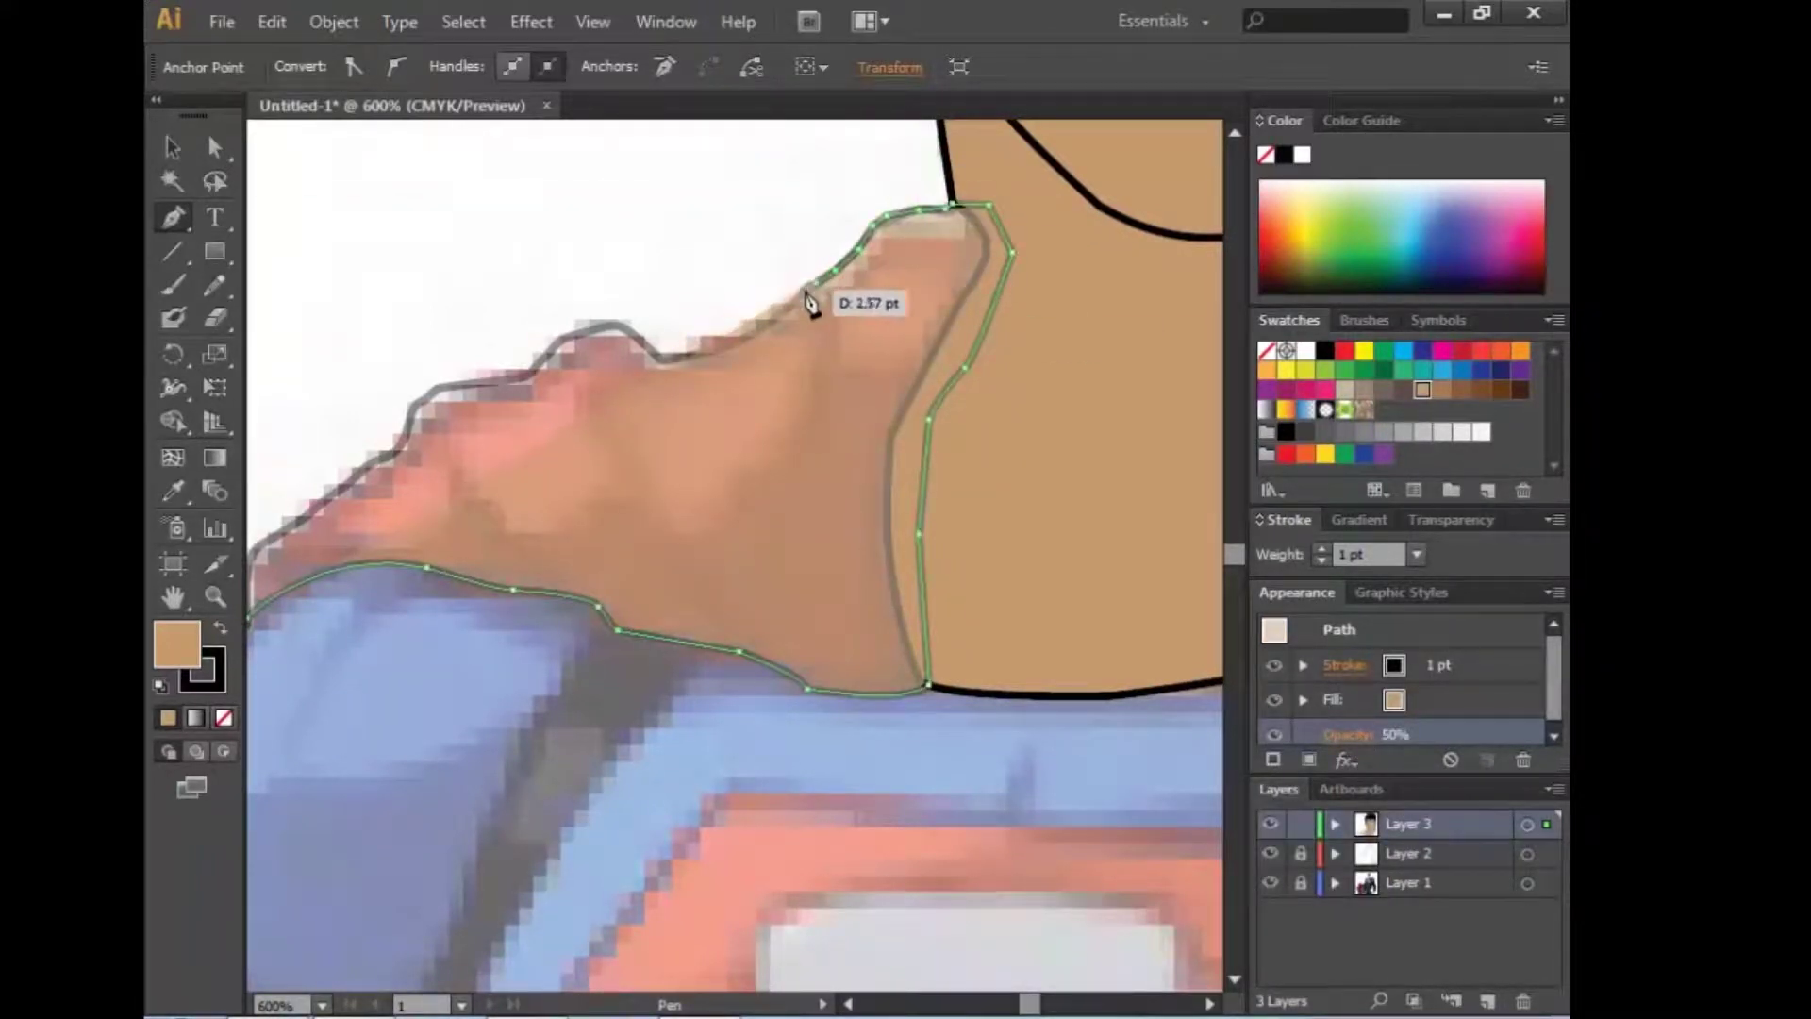
mouse_move(657, 356)
left_mouse_down()
mouse_move(612, 340)
mouse_move(476, 449)
mouse_move(652, 361)
left_mouse_up()
left_click_drag(553, 401, 557, 404)
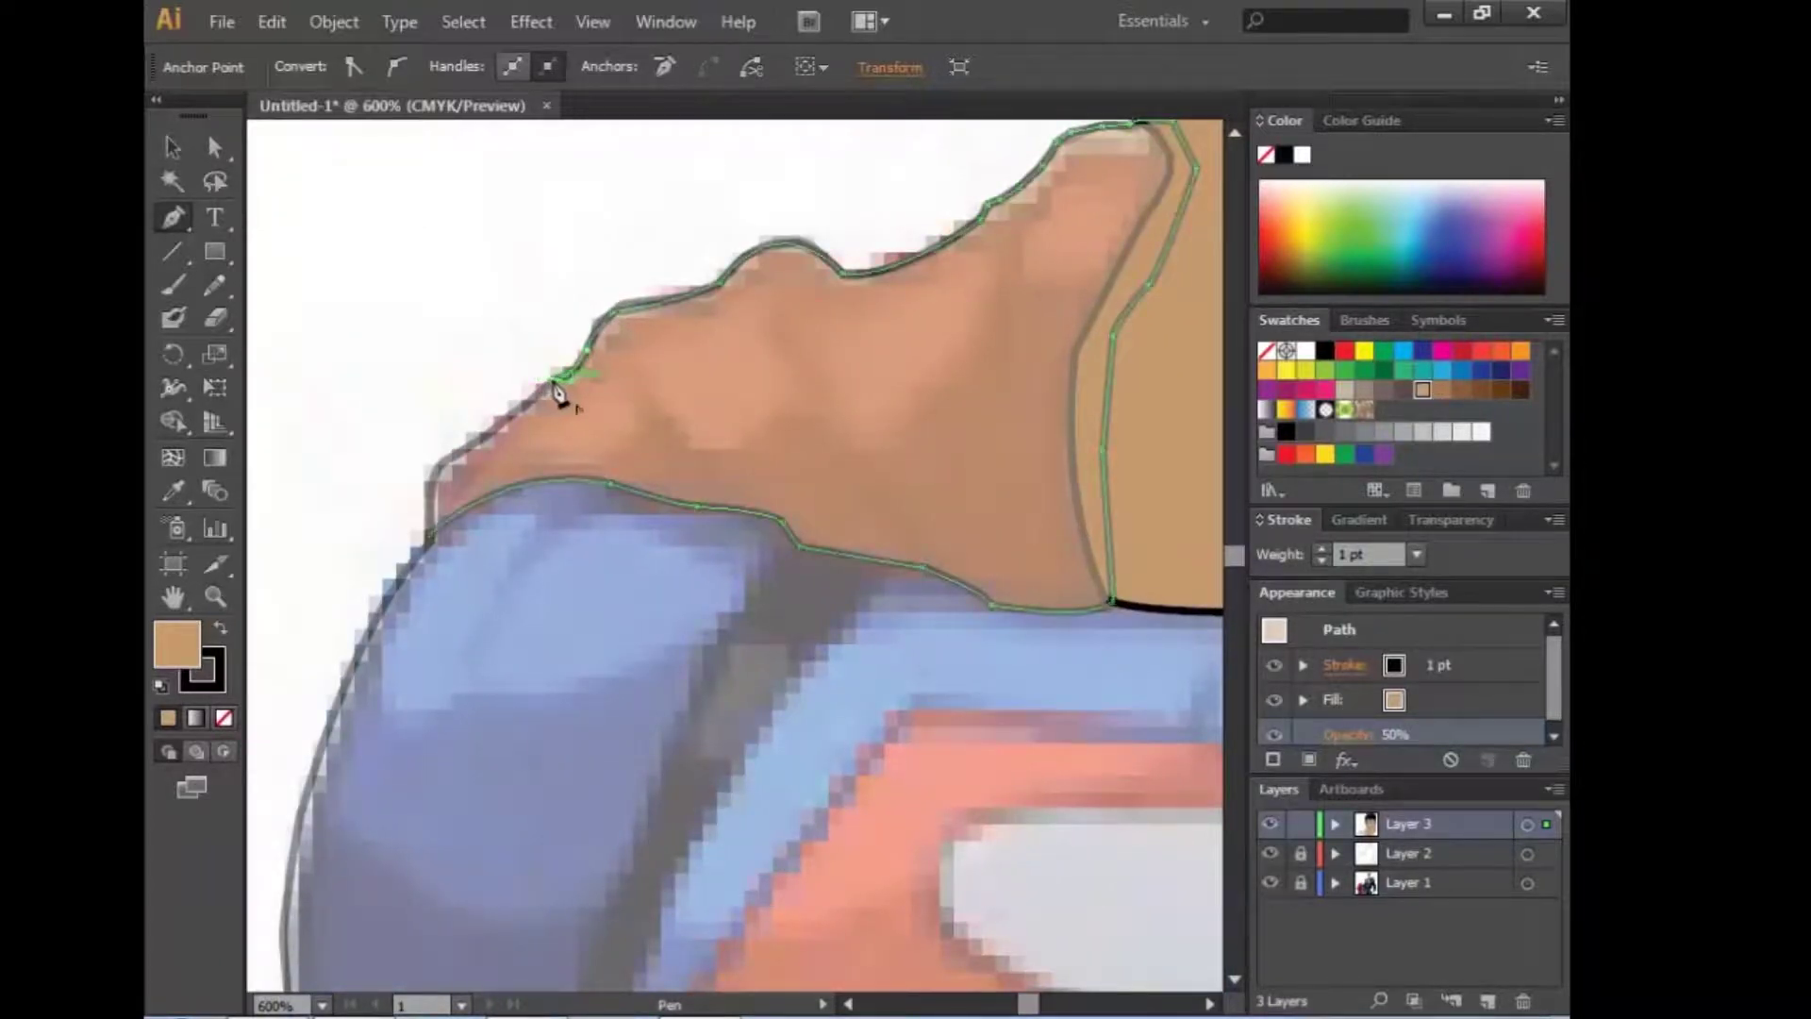
left_click_drag(440, 462, 425, 474)
left_click_drag(429, 536, 427, 547)
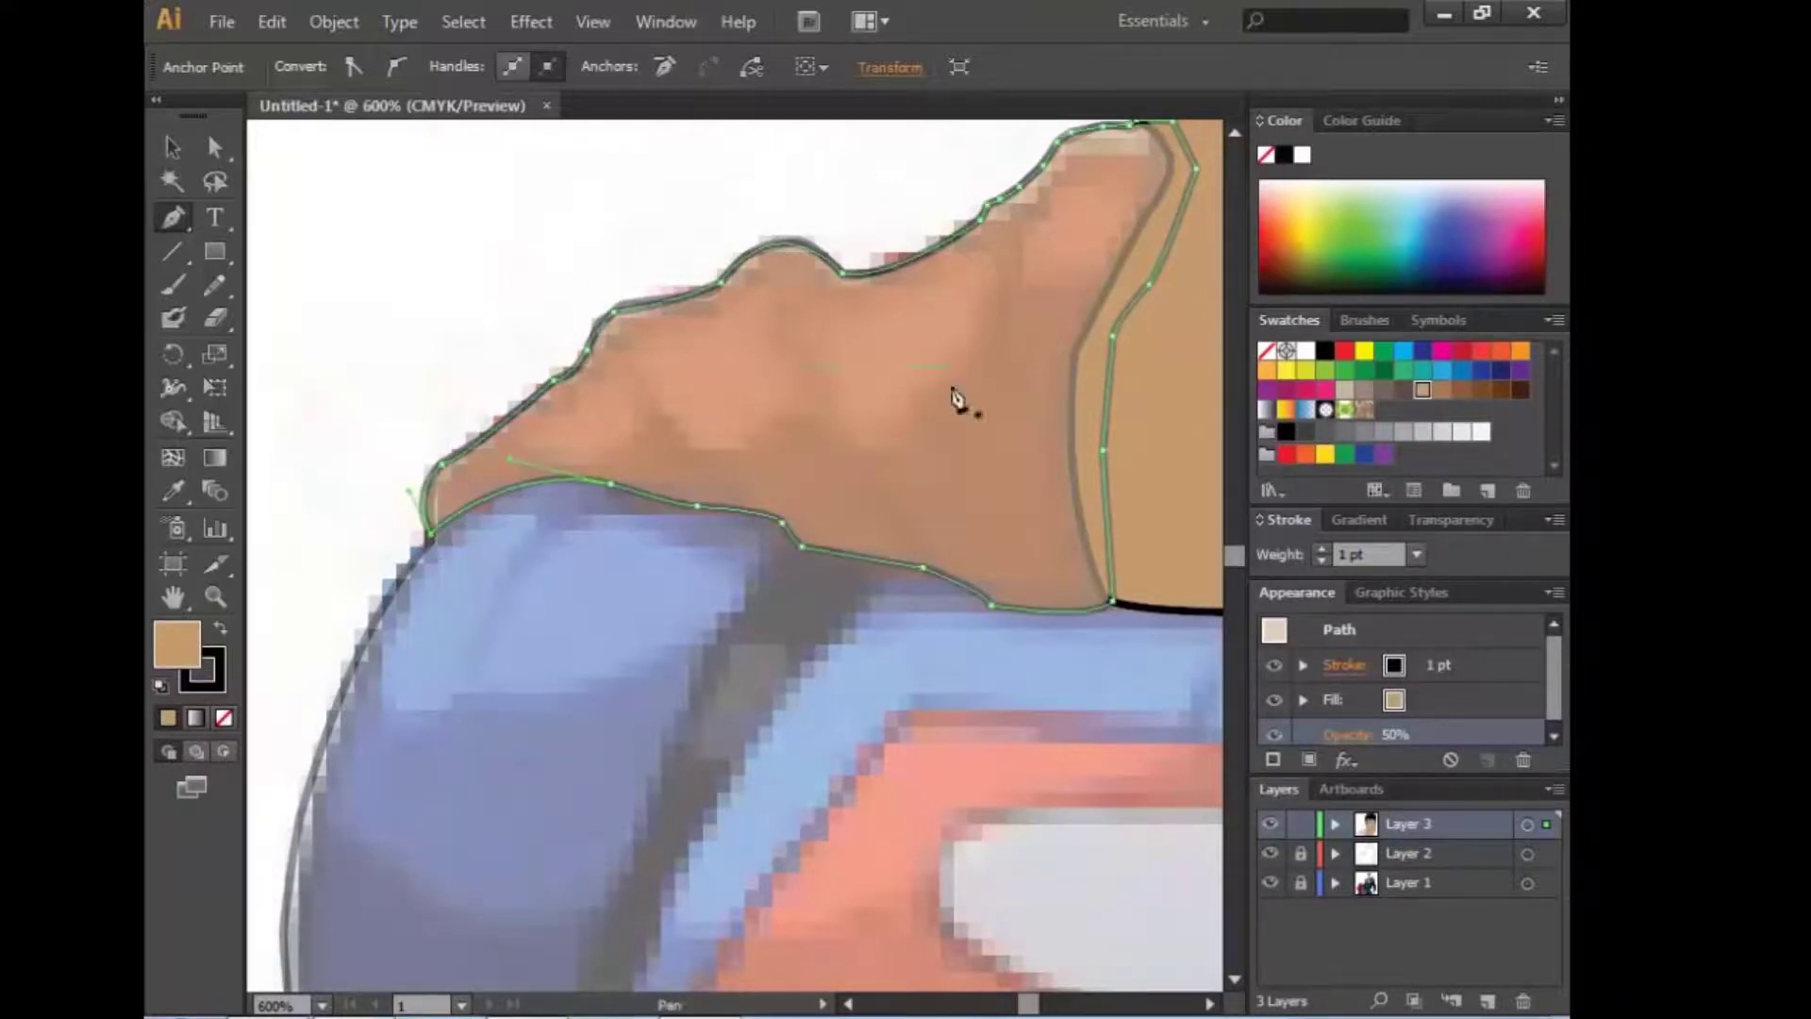
left_click_drag(958, 396, 591, 720)
Step: Outline the right collar fold around its outer tip and along its lower edge
mouse_move(574, 192)
left_mouse_down()
mouse_move(630, 215)
mouse_move(701, 187)
mouse_move(805, 267)
left_mouse_up()
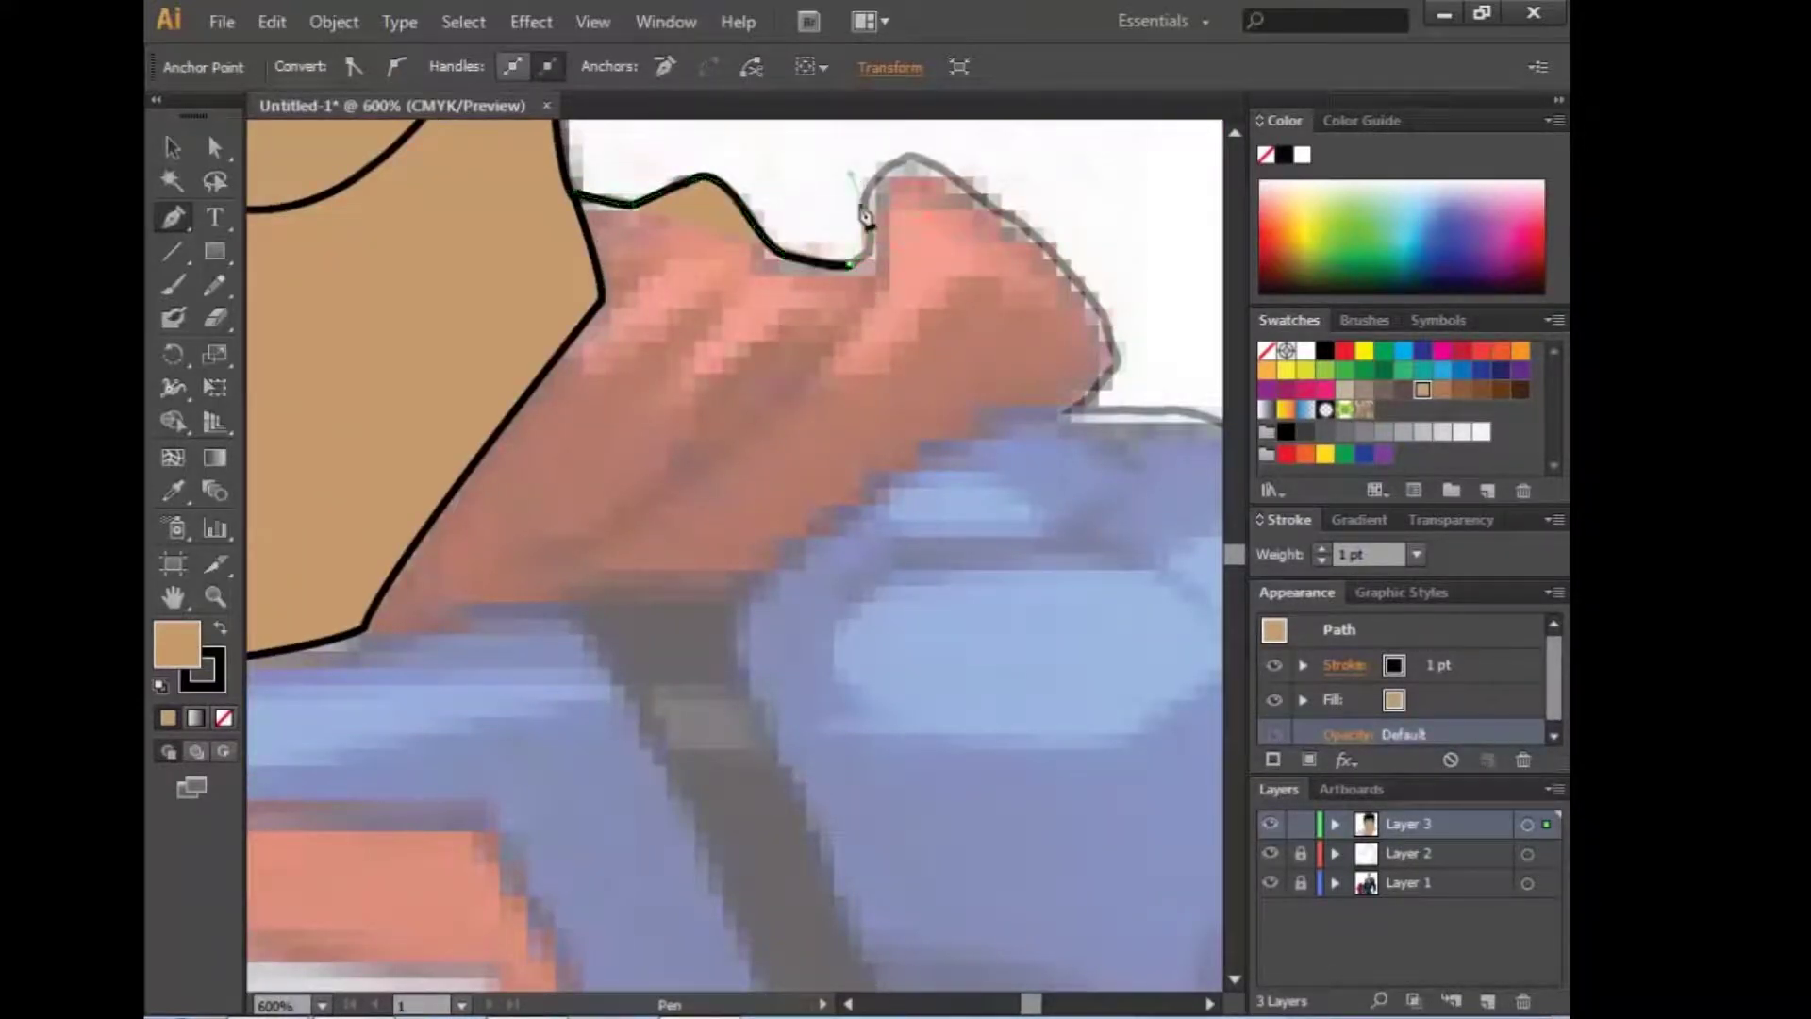
left_click_drag(865, 212, 863, 185)
left_click_drag(981, 200, 1000, 215)
left_click_drag(1110, 337, 1122, 372)
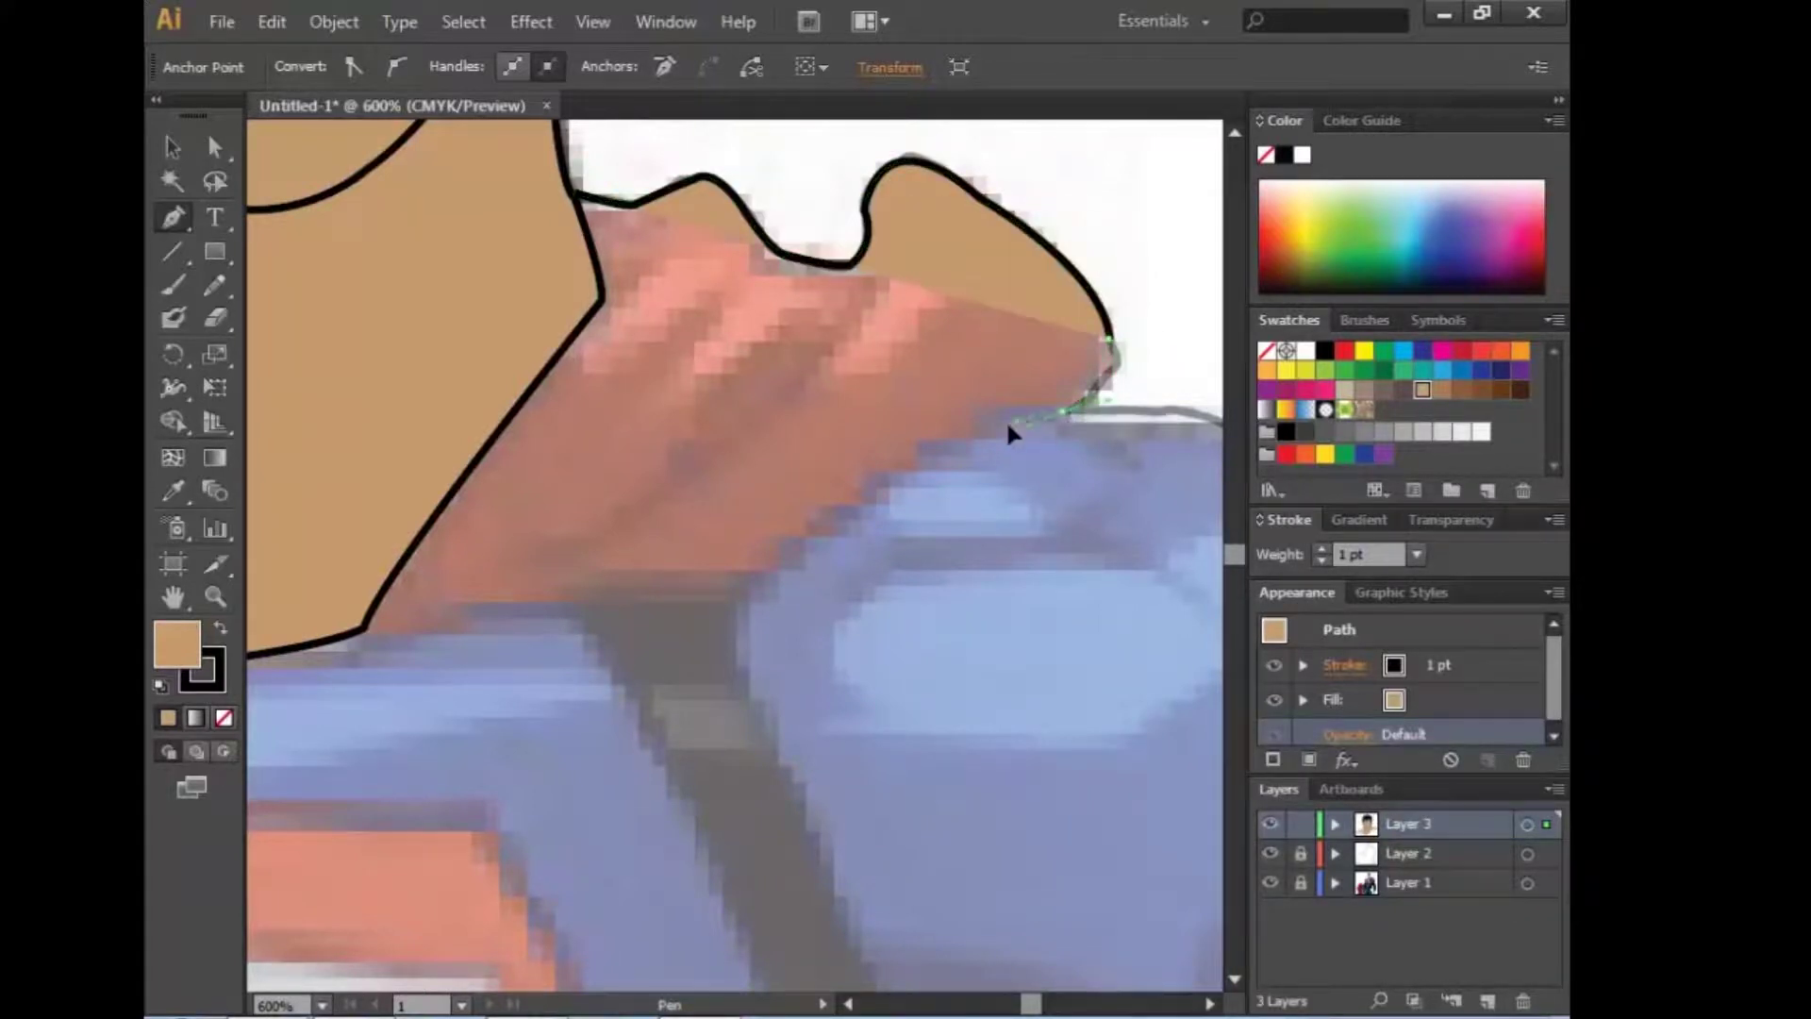
left_click_drag(986, 411, 1011, 416)
left_click_drag(882, 483, 898, 494)
left_click(741, 598)
left_click(675, 594)
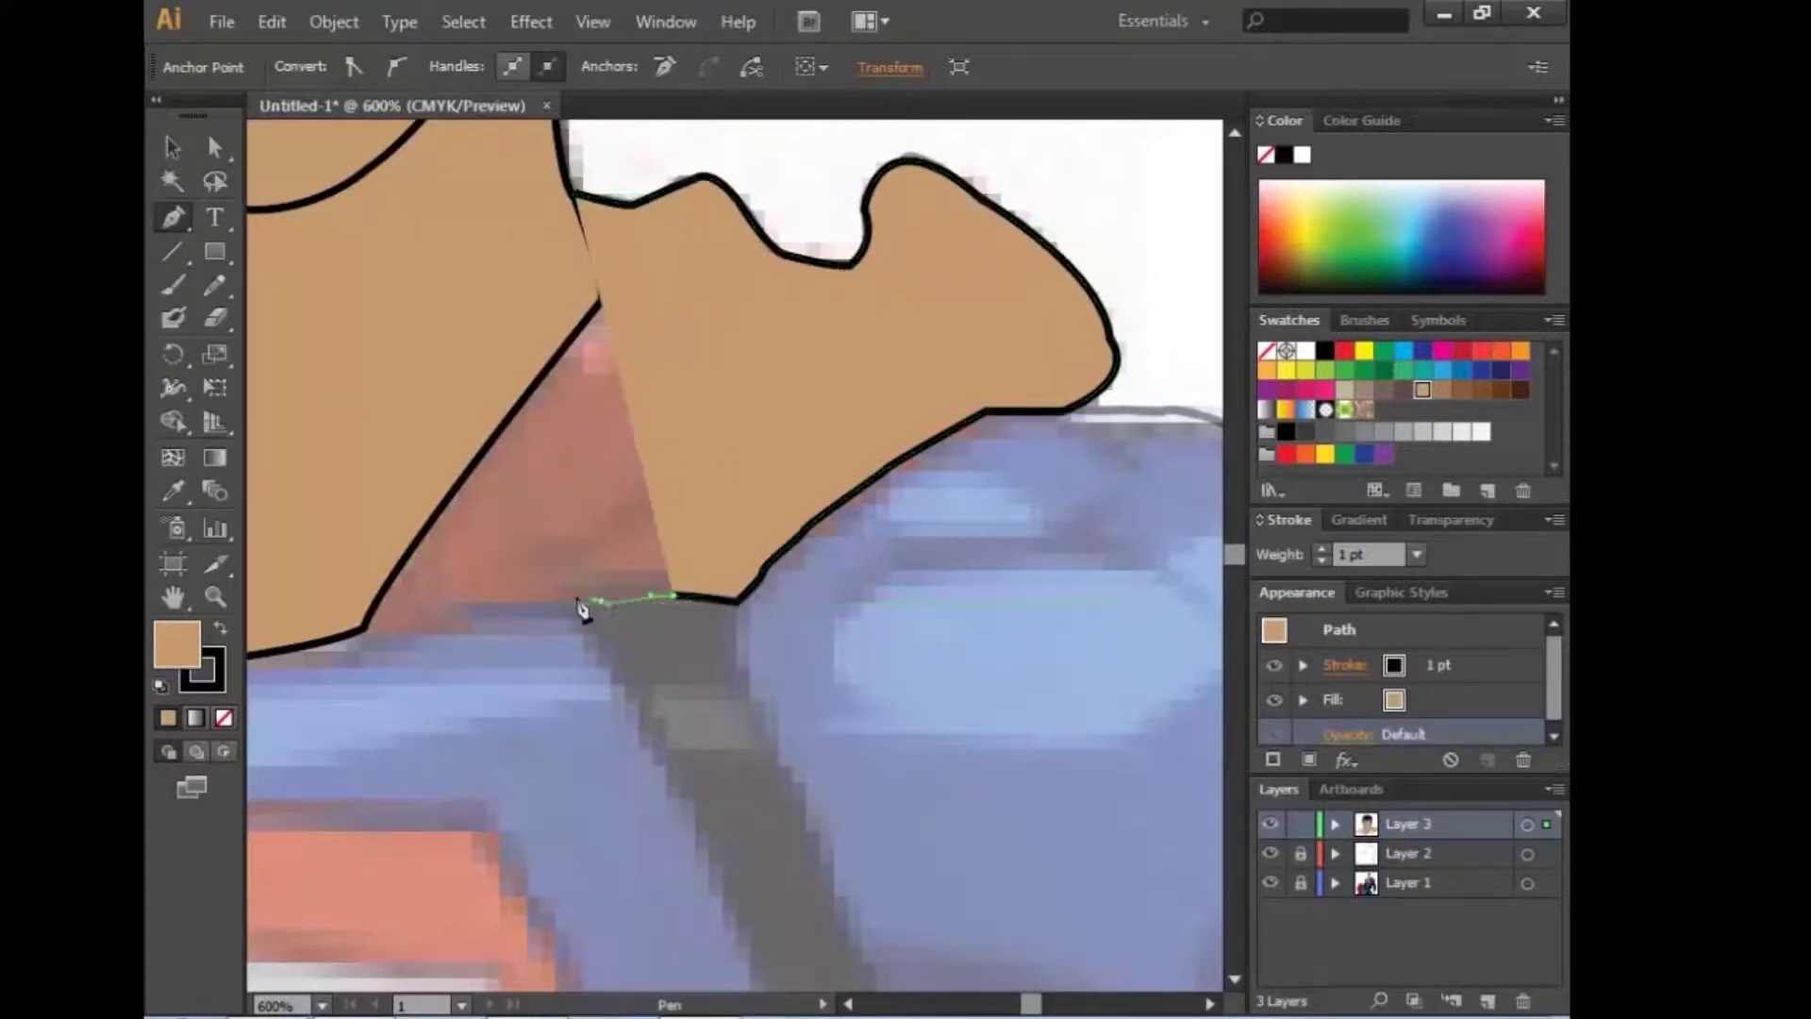
left_click(520, 603)
left_click(469, 610)
left_click_drag(357, 631, 366, 630)
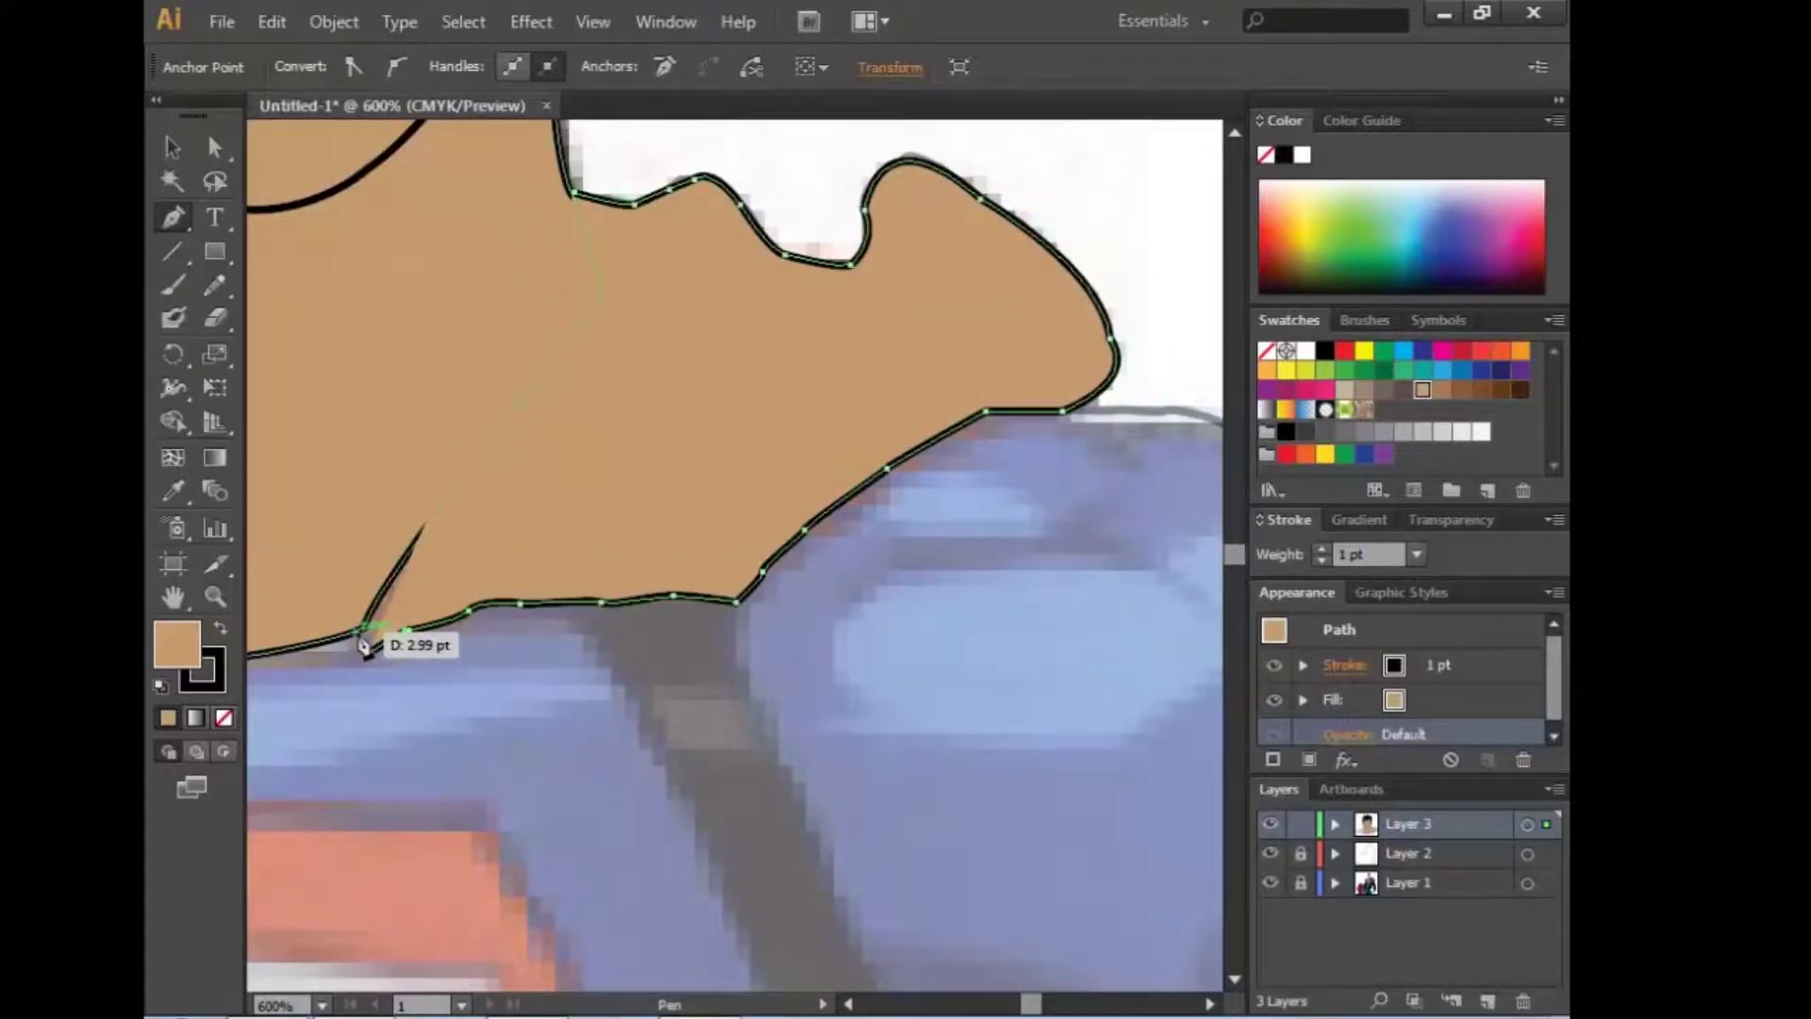
Step: Set the right collar fold to 50% opacity and close its shape
left_click(1349, 734)
type("50")
key("Return")
left_click(390, 509)
left_click(443, 451)
left_click(552, 195)
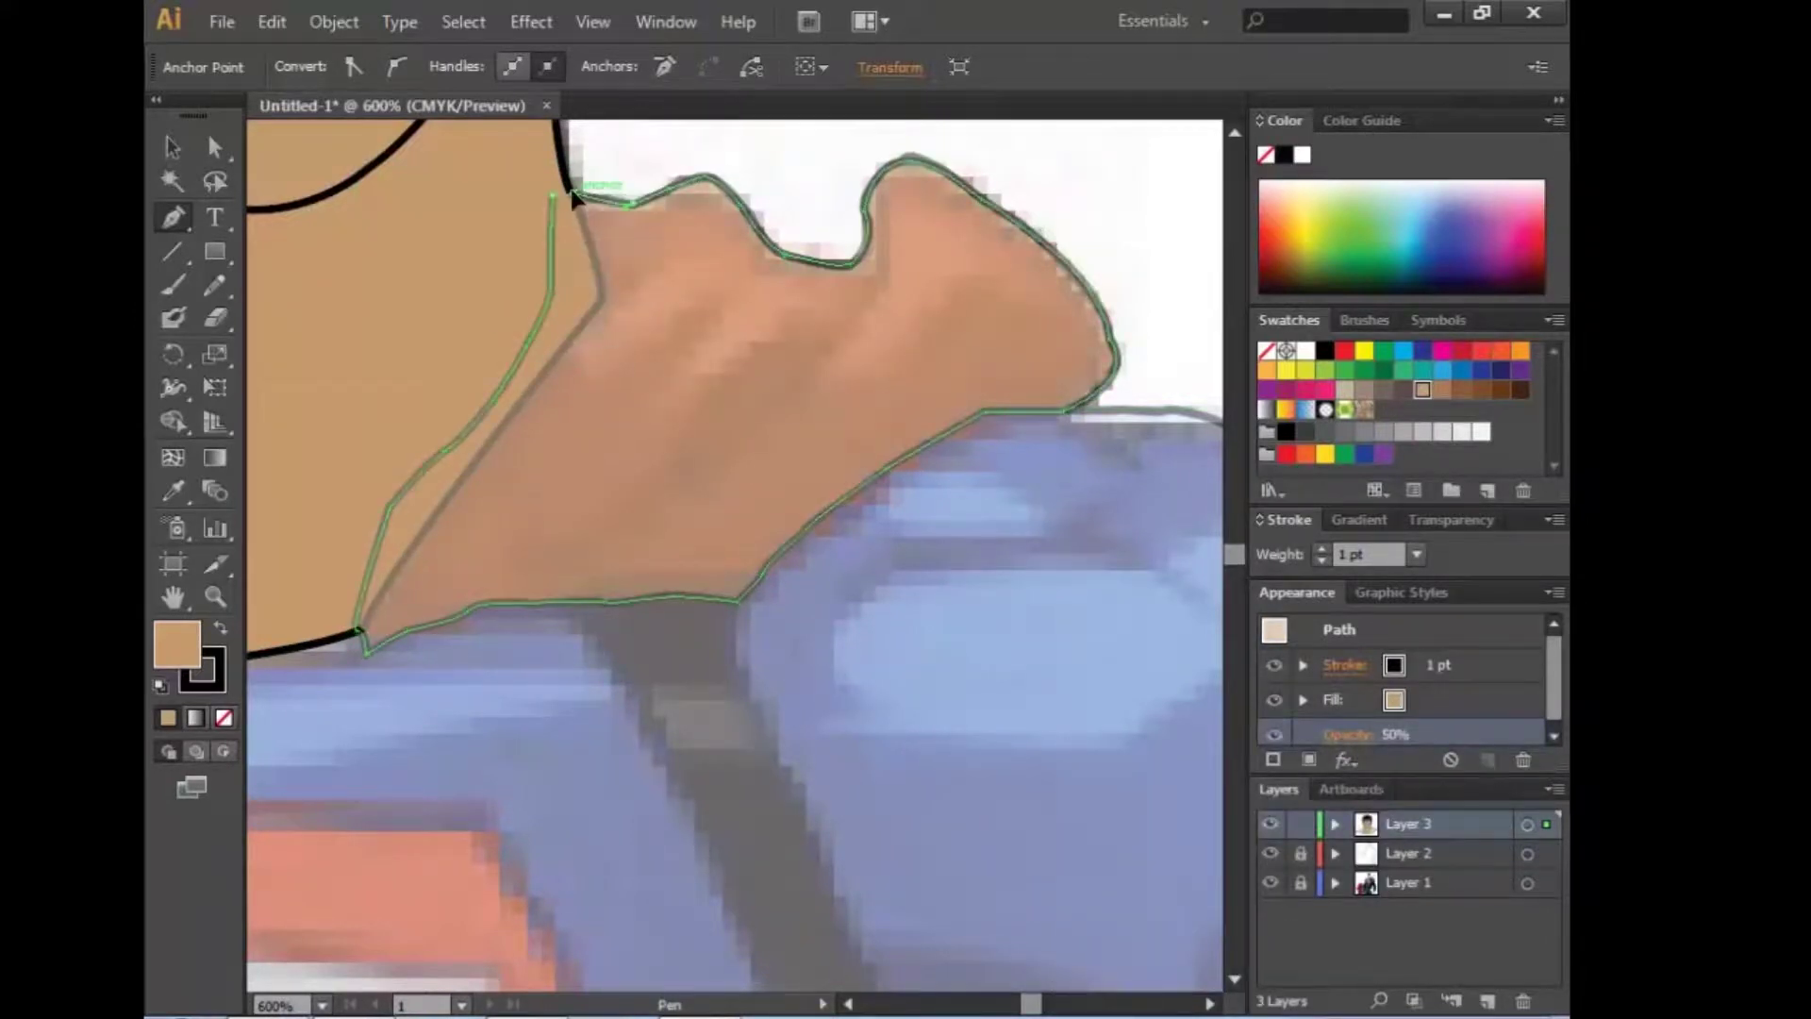
Step: Send the fold behind the neck and zoom out to the upper figure
key("v")
right_click(761, 413)
left_click(1175, 906)
left_click(941, 868)
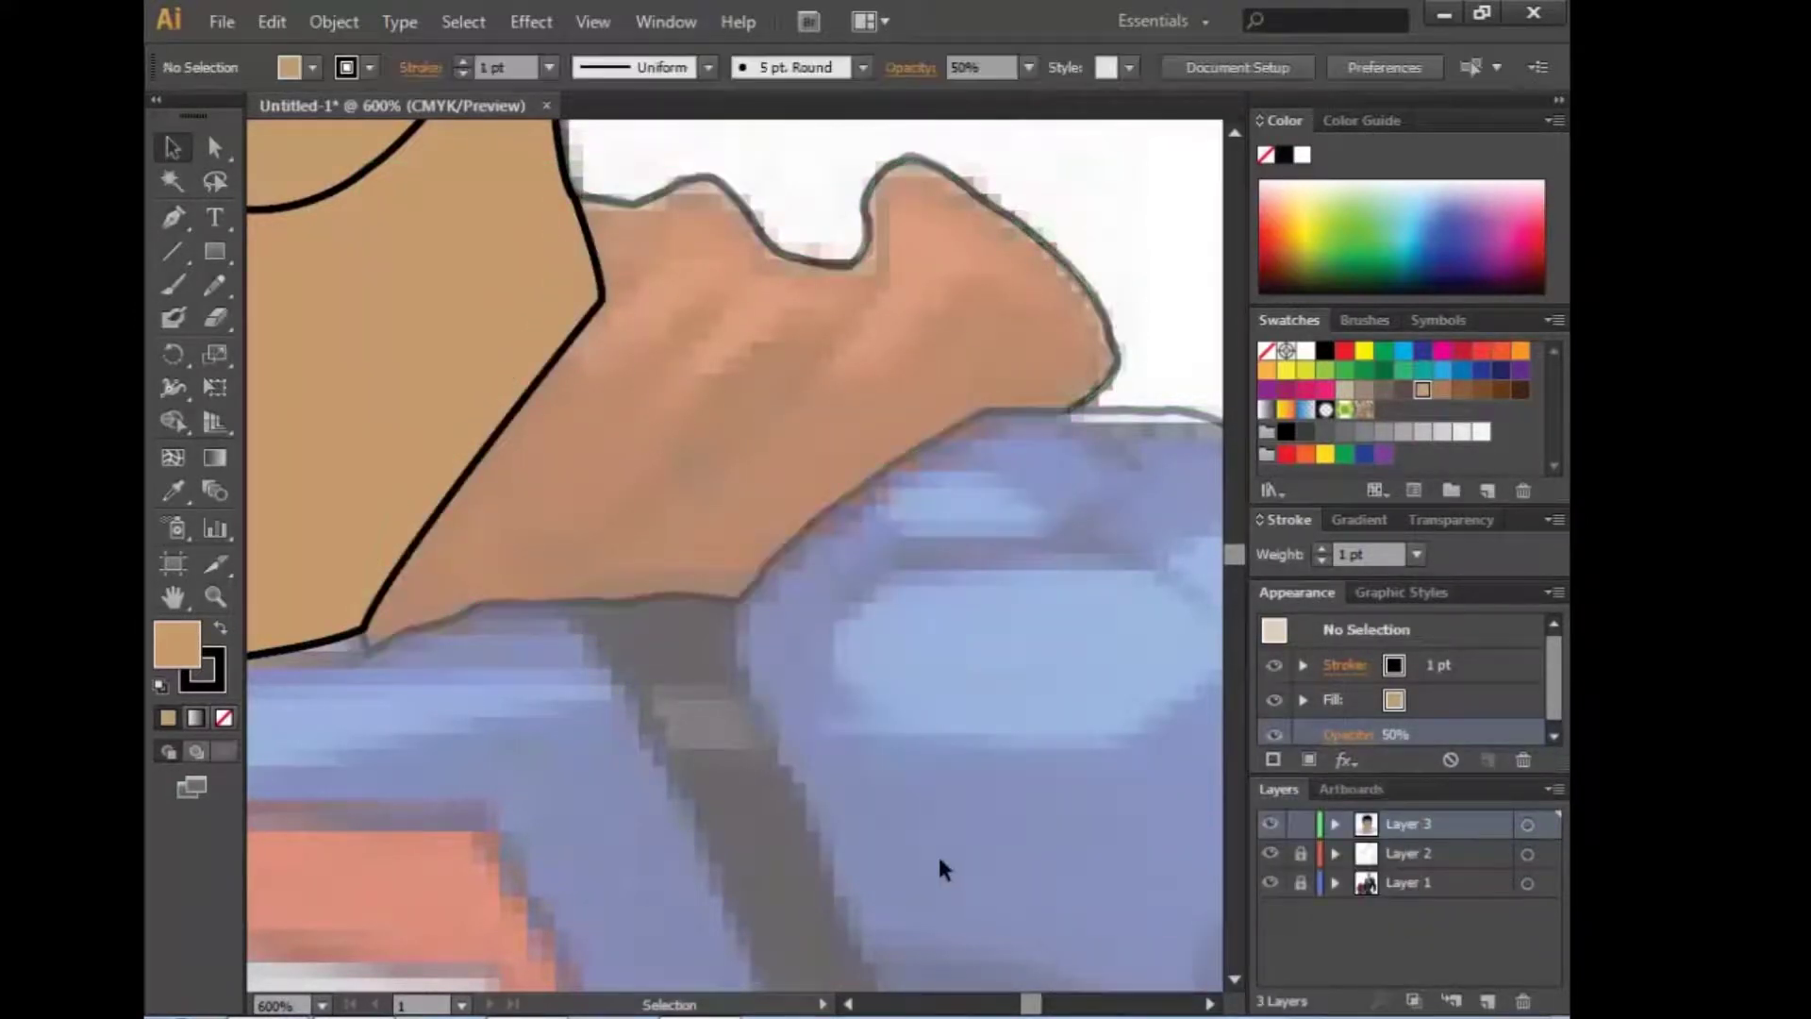
key("ctrl+minus")
Step: Zoom in on the chest and right arm and trace down the arm's inner edge
key("ctrl+minus")
key("ctrl+minus")
key("ctrl+minus")
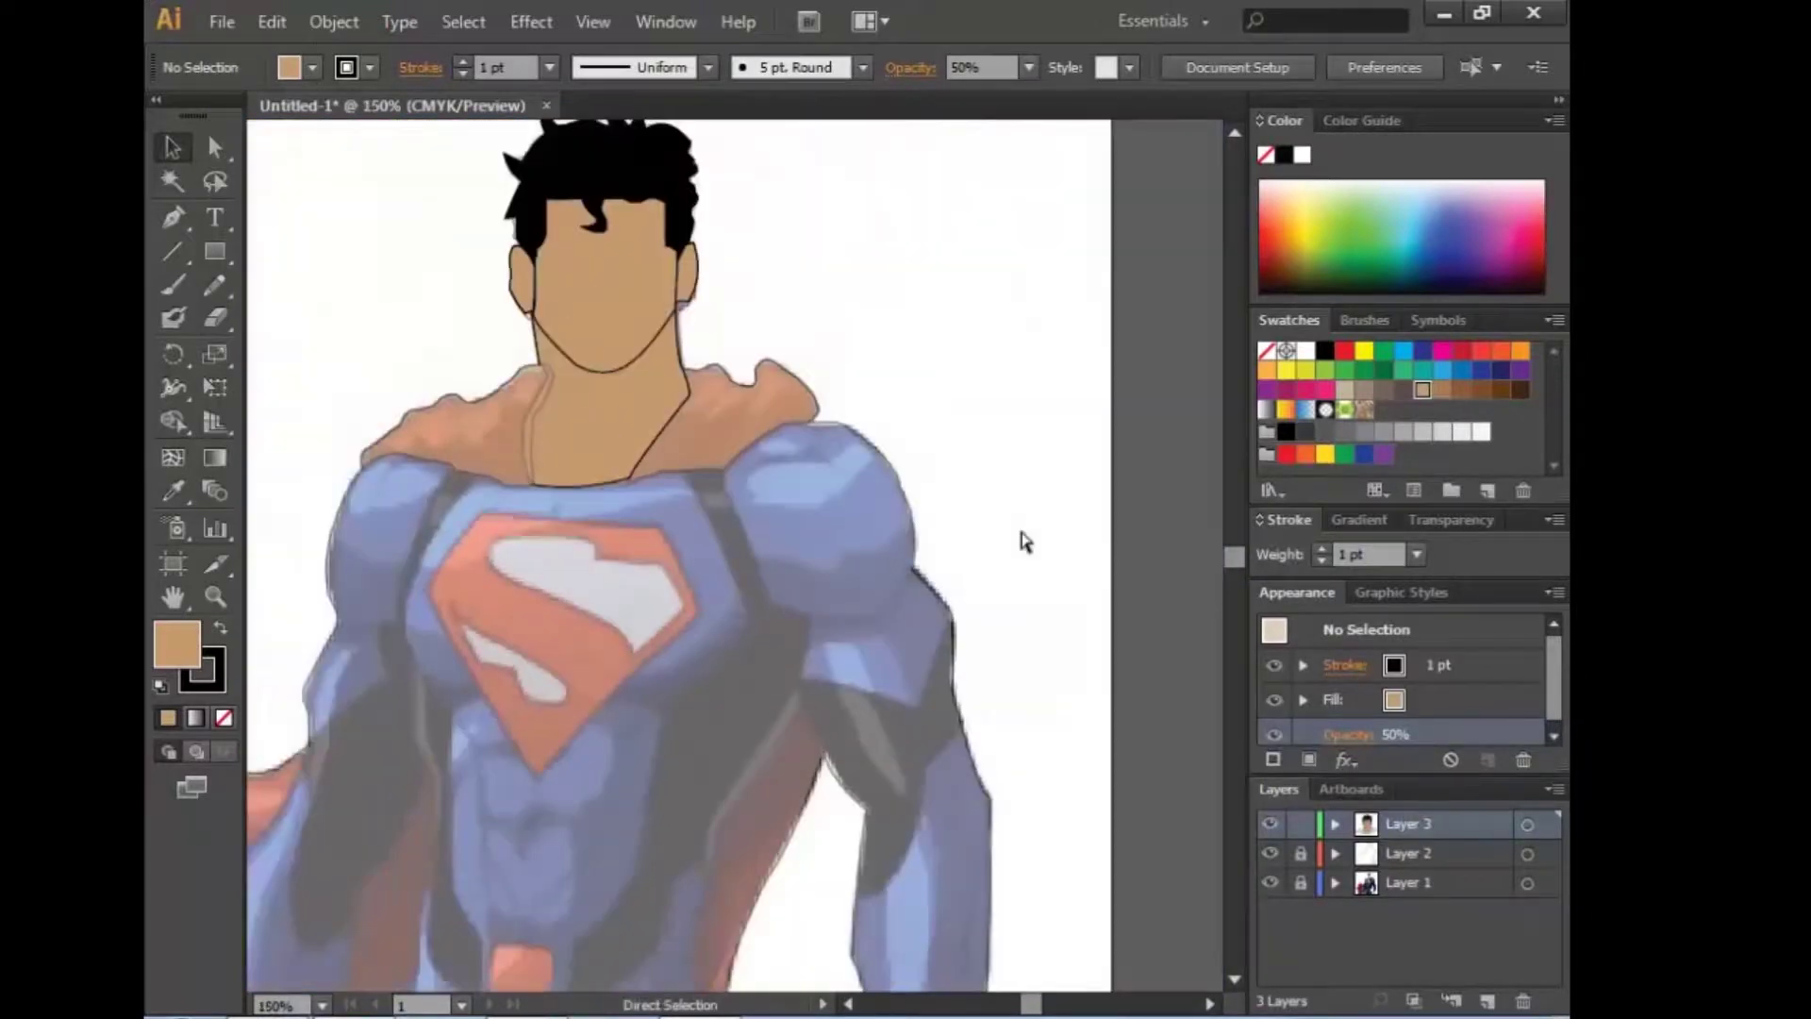
key("ctrl+minus")
key("ctrl+minus")
key("ctrl+plus")
key("ctrl+plus")
key("ctrl+plus")
key("ctrl+plus")
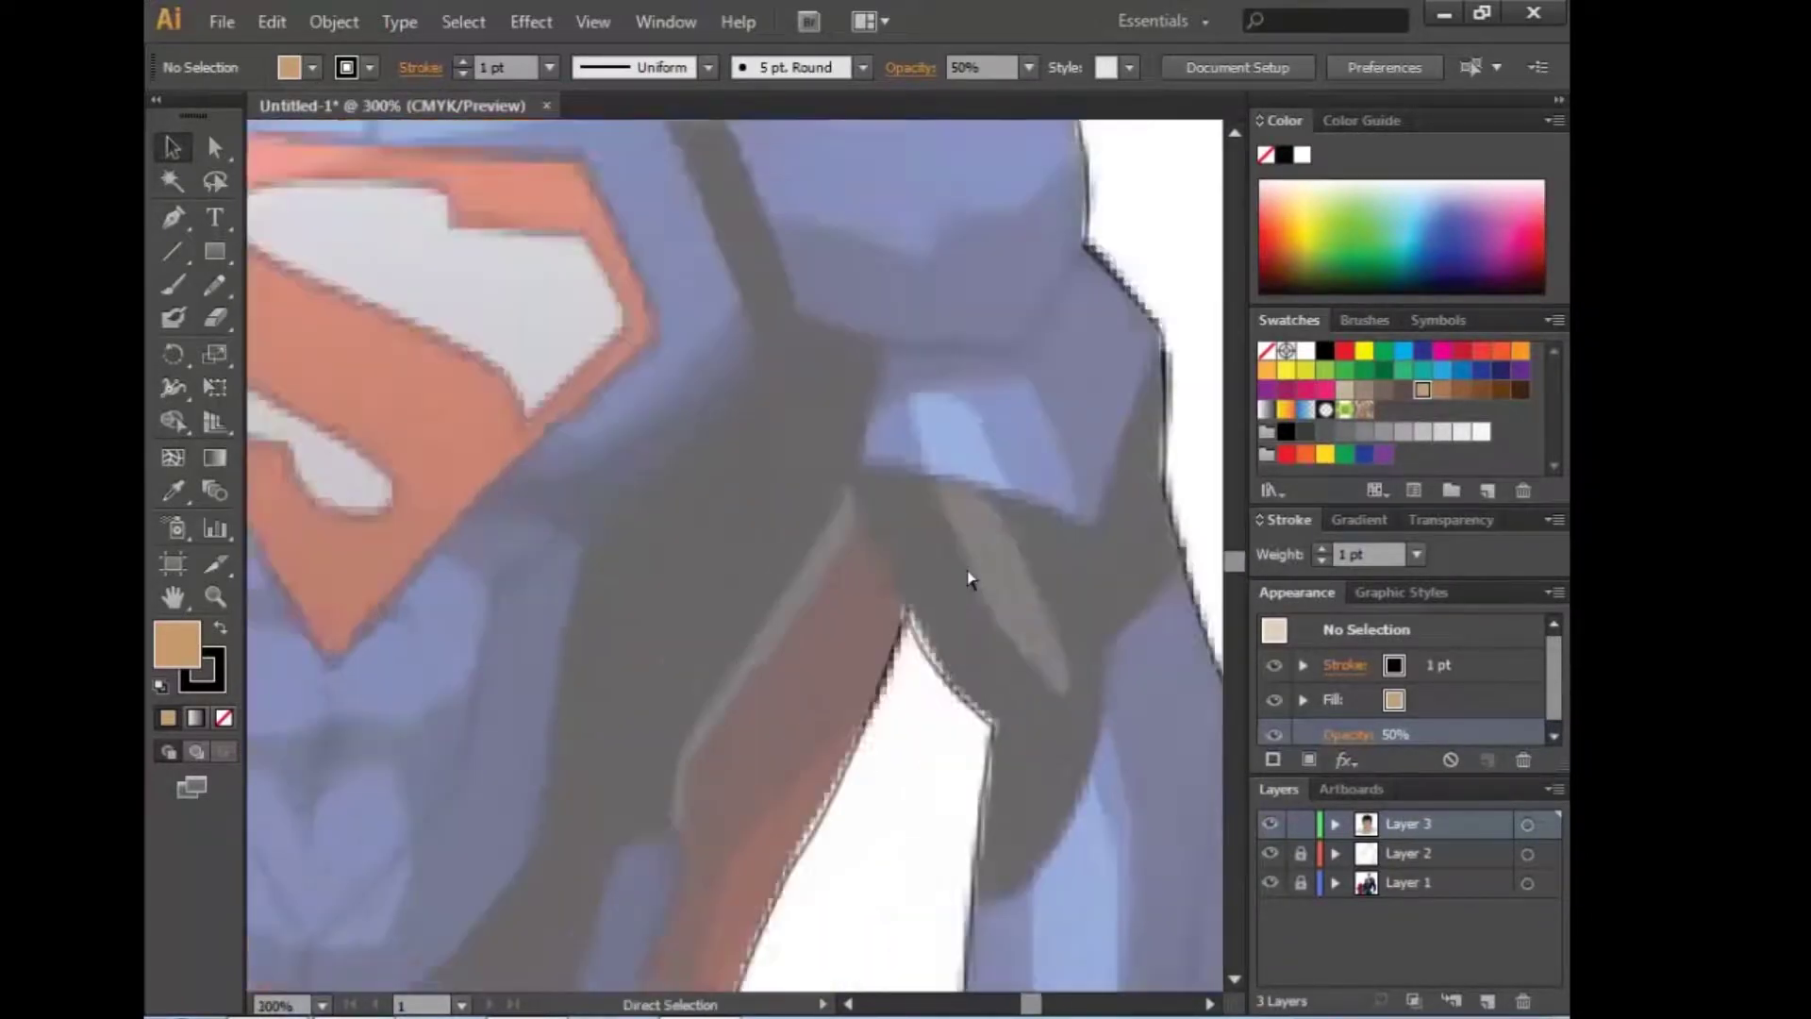
key("ctrl+plus")
key("p")
left_click(786, 422)
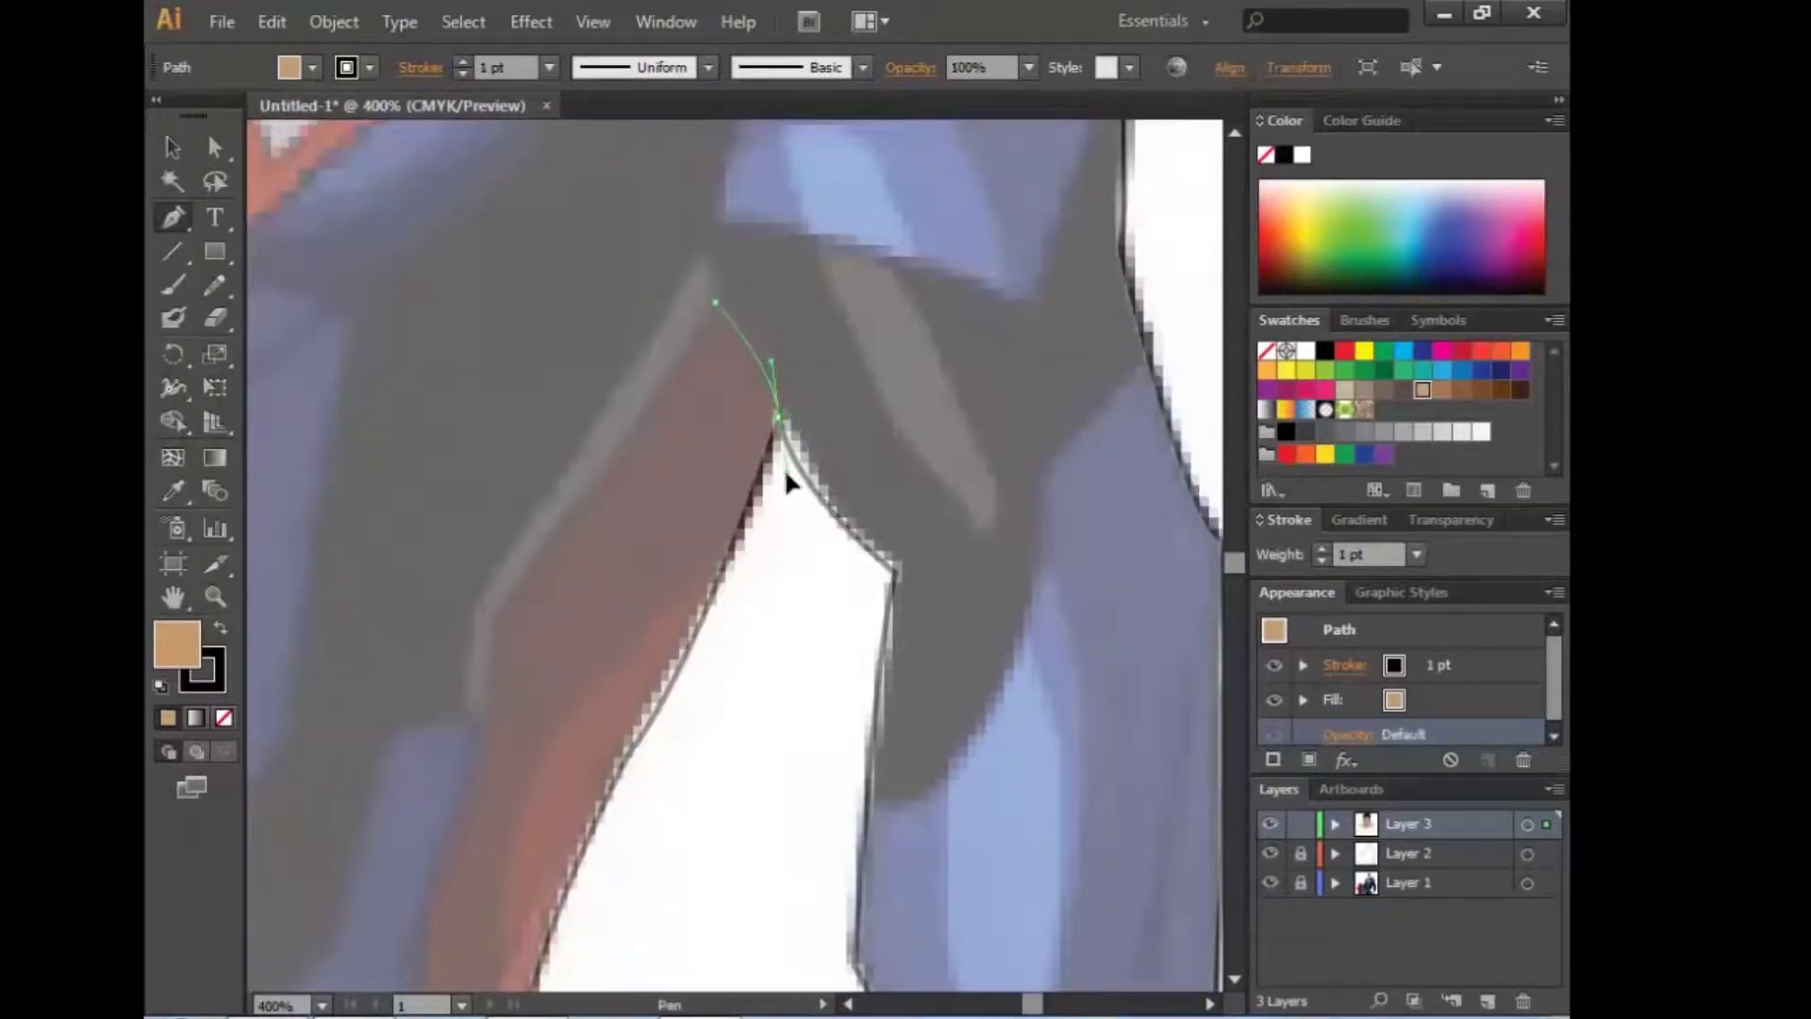
left_click_drag(779, 416, 774, 483)
left_click_drag(562, 815, 674, 597)
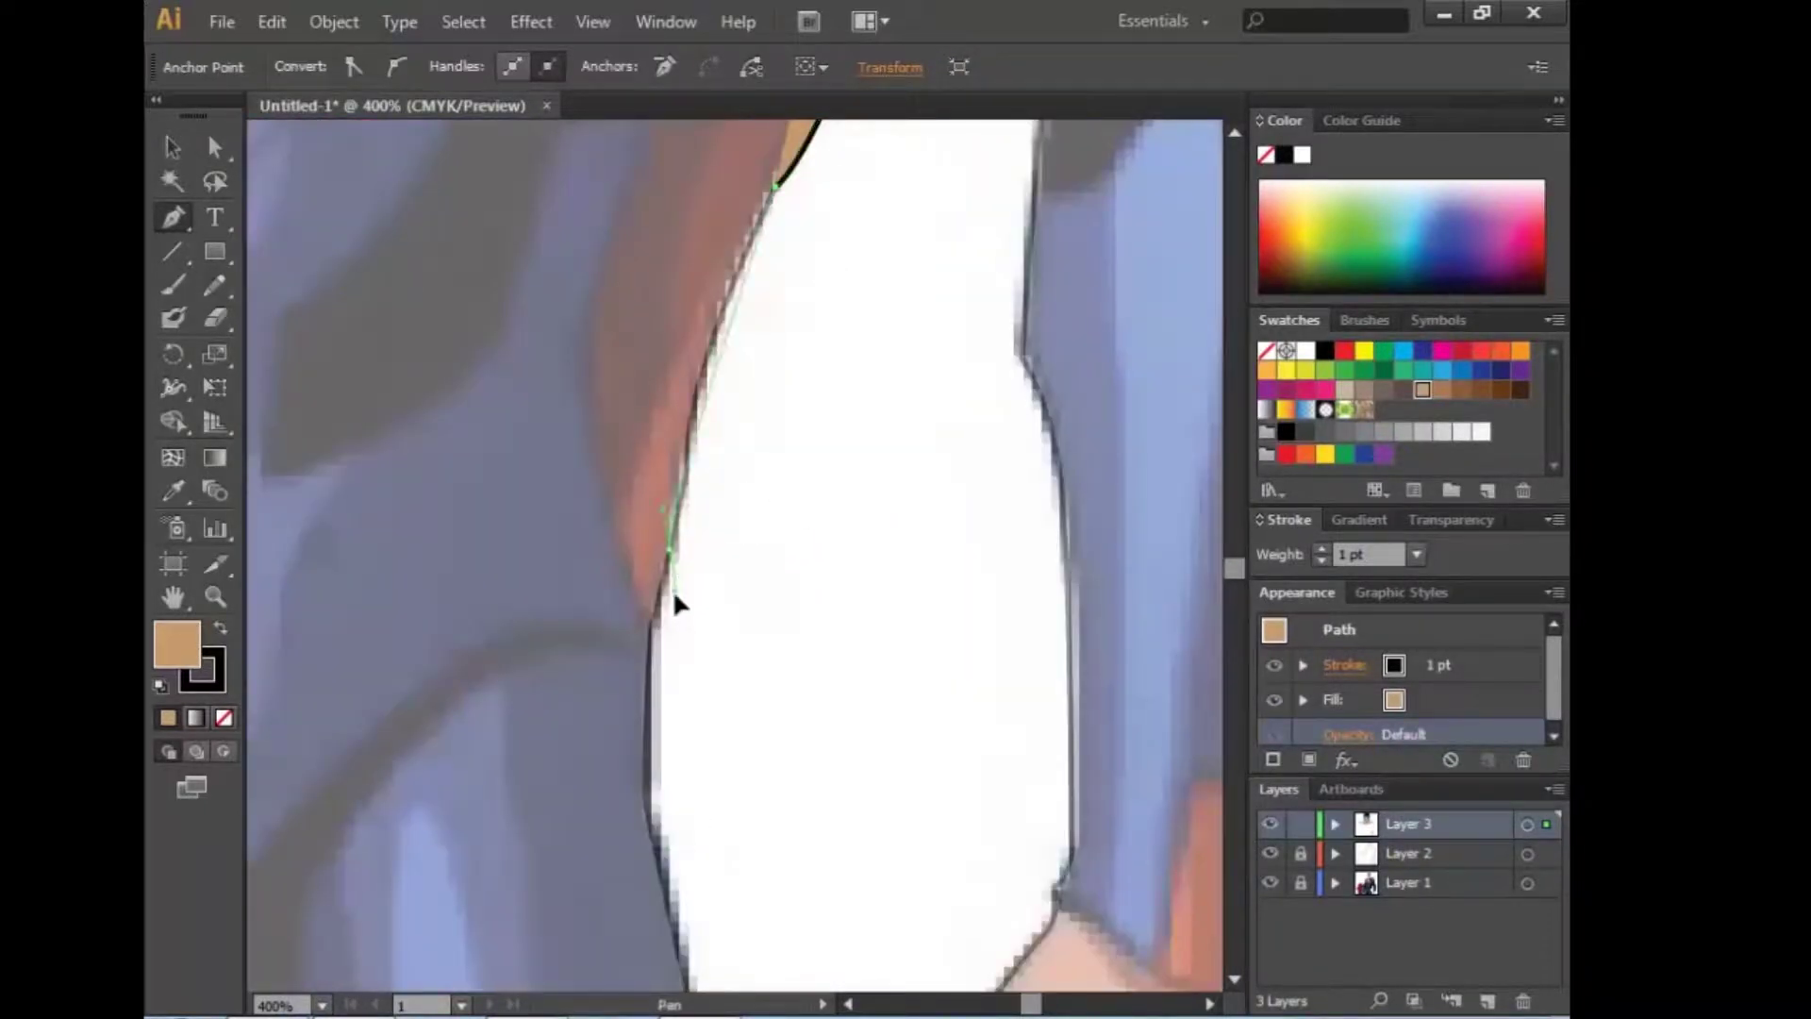
left_click(658, 712)
Step: Continue the outline up the arm's left side and close the shape
scroll(594, 546, "down", 3)
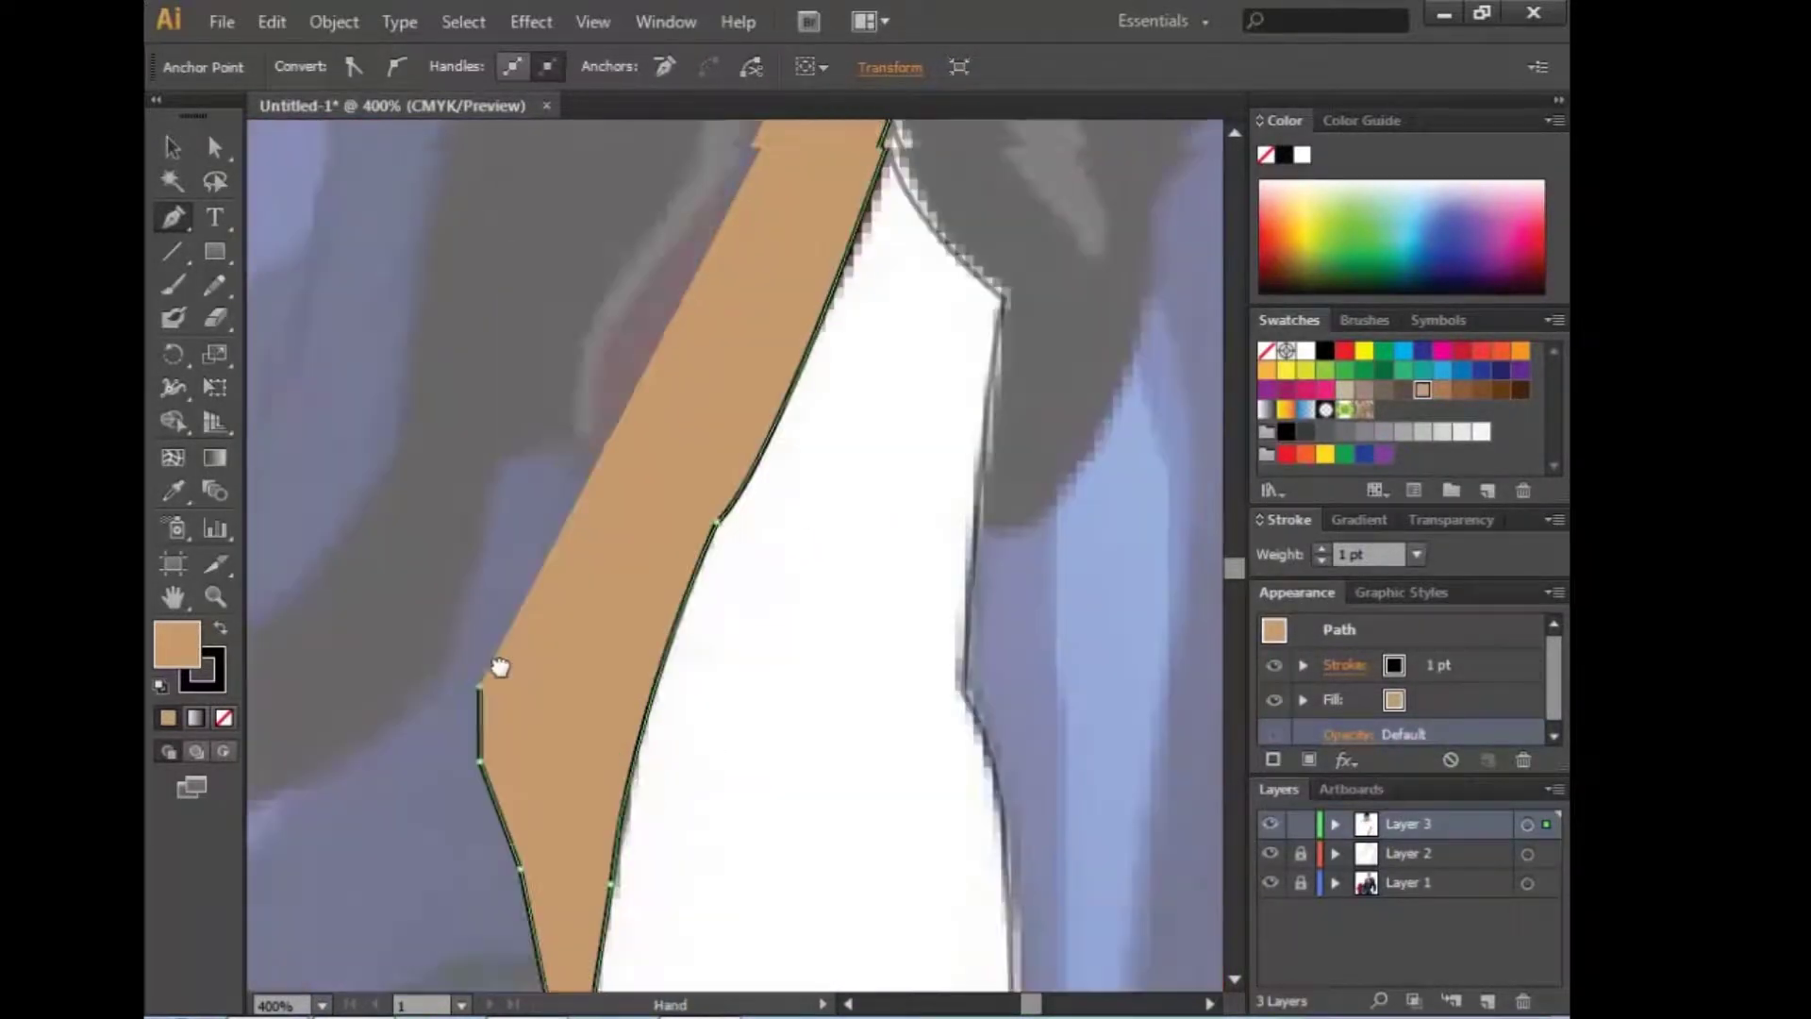
left_click(543, 520)
left_click(540, 467)
left_click(551, 404)
left_click_drag(551, 404, 503, 761)
left_click(628, 559)
left_click(765, 481)
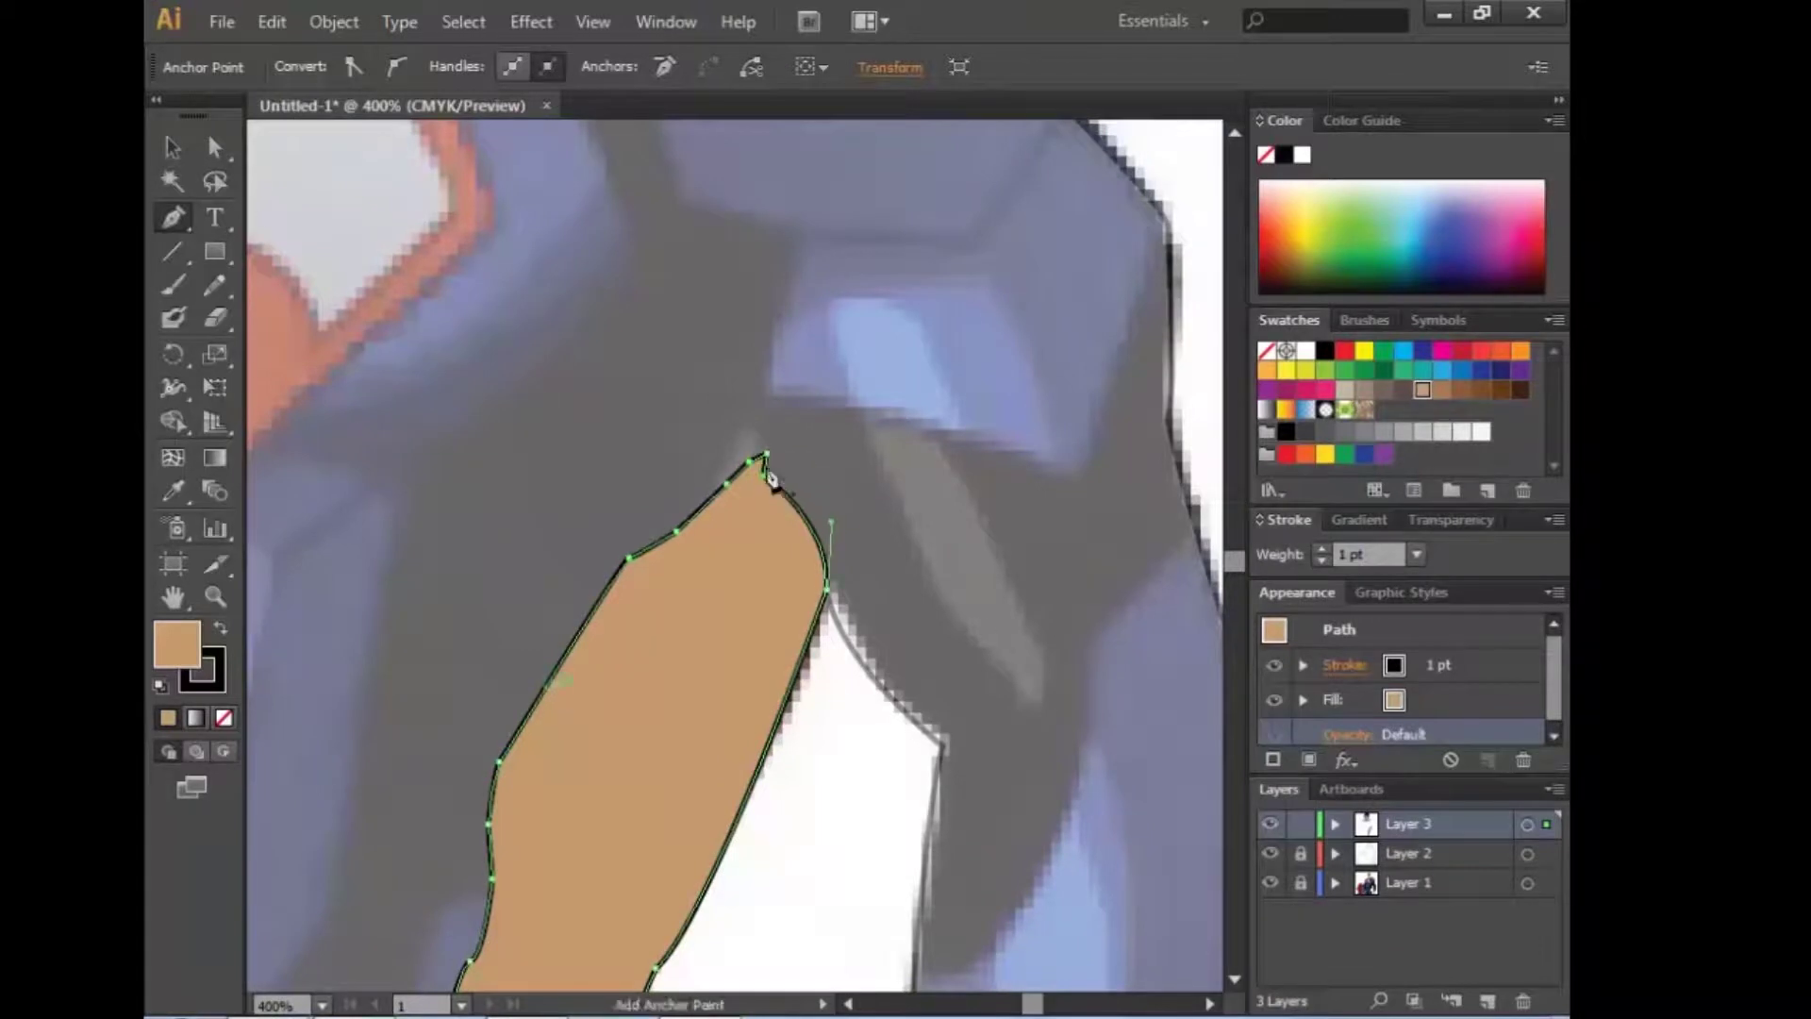
Step: Set the arm edge shape's fill to None
key("v")
right_click(654, 722)
left_click(930, 769)
left_click(736, 585)
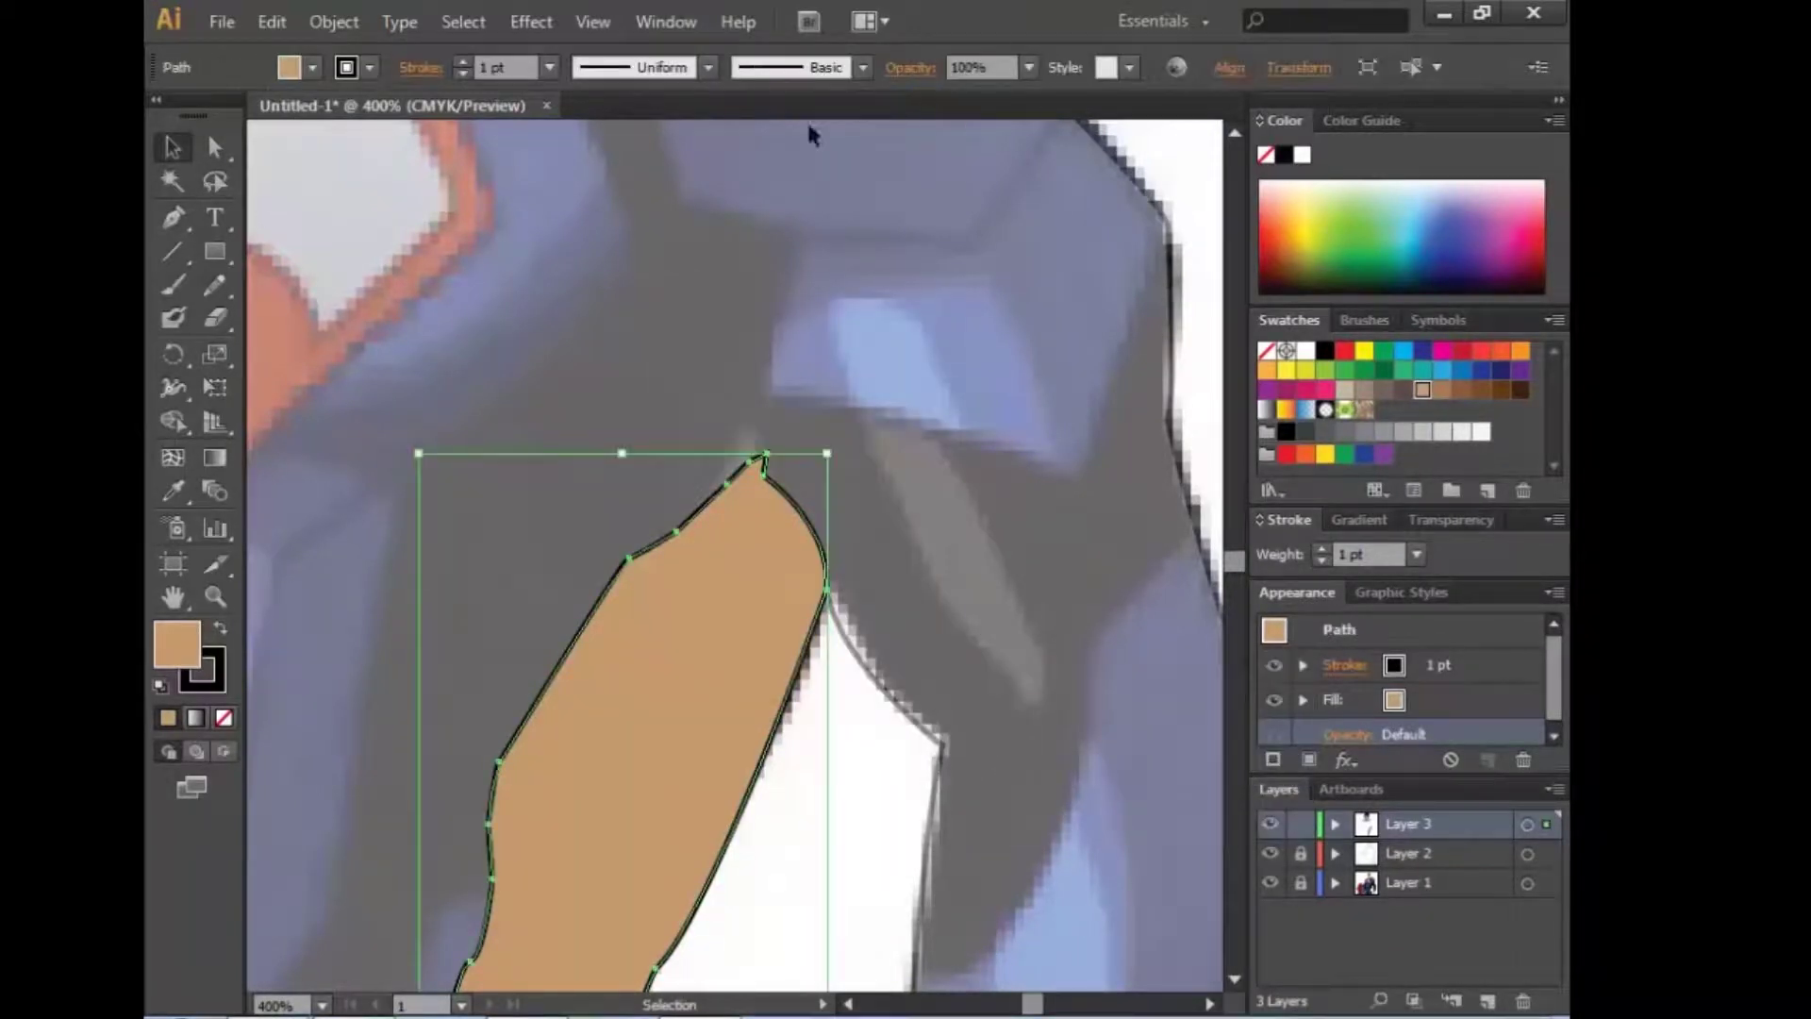
left_click(312, 67)
left_click(172, 115)
left_click(892, 815)
scroll(703, 787, "down", 3)
scroll(704, 787, "up", 5)
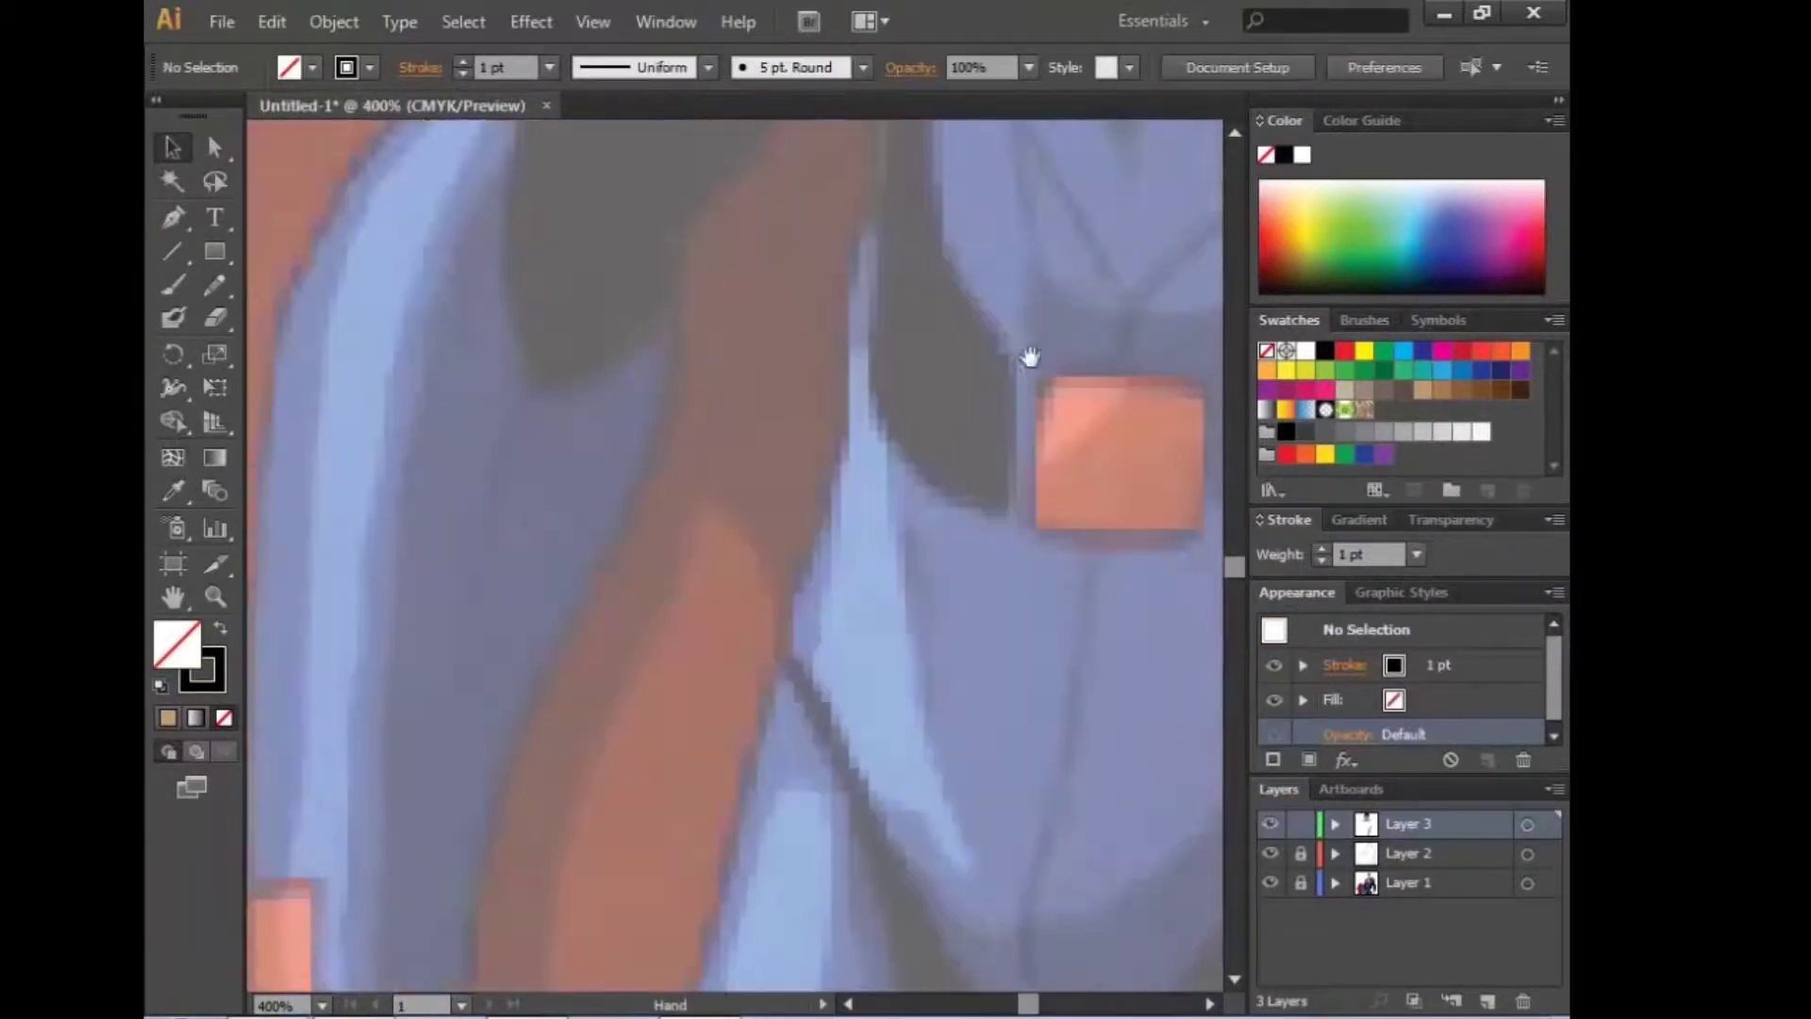
scroll(1032, 356, "up", 5)
scroll(983, 635, "up", 3)
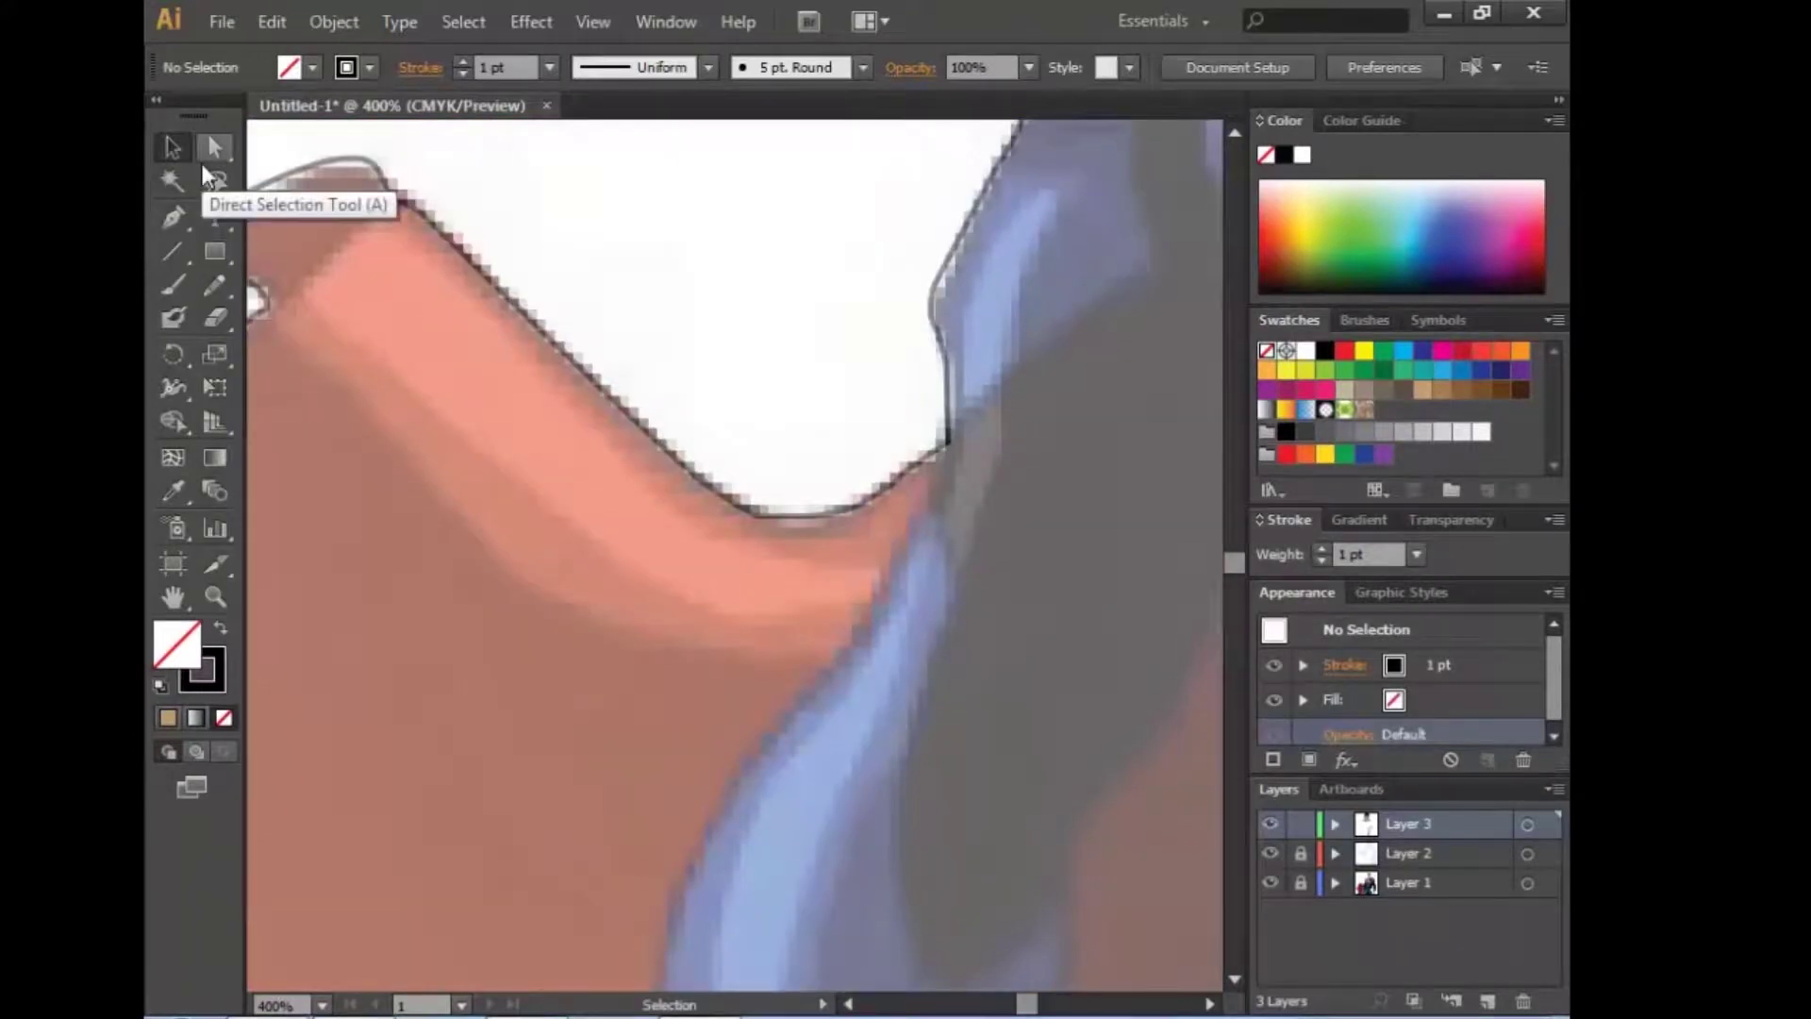
Step: Hide Layer 2 and show it again to check the cape against the coloured artwork
left_click(1269, 853)
left_click_drag(953, 720, 1094, 668)
left_click(1270, 853)
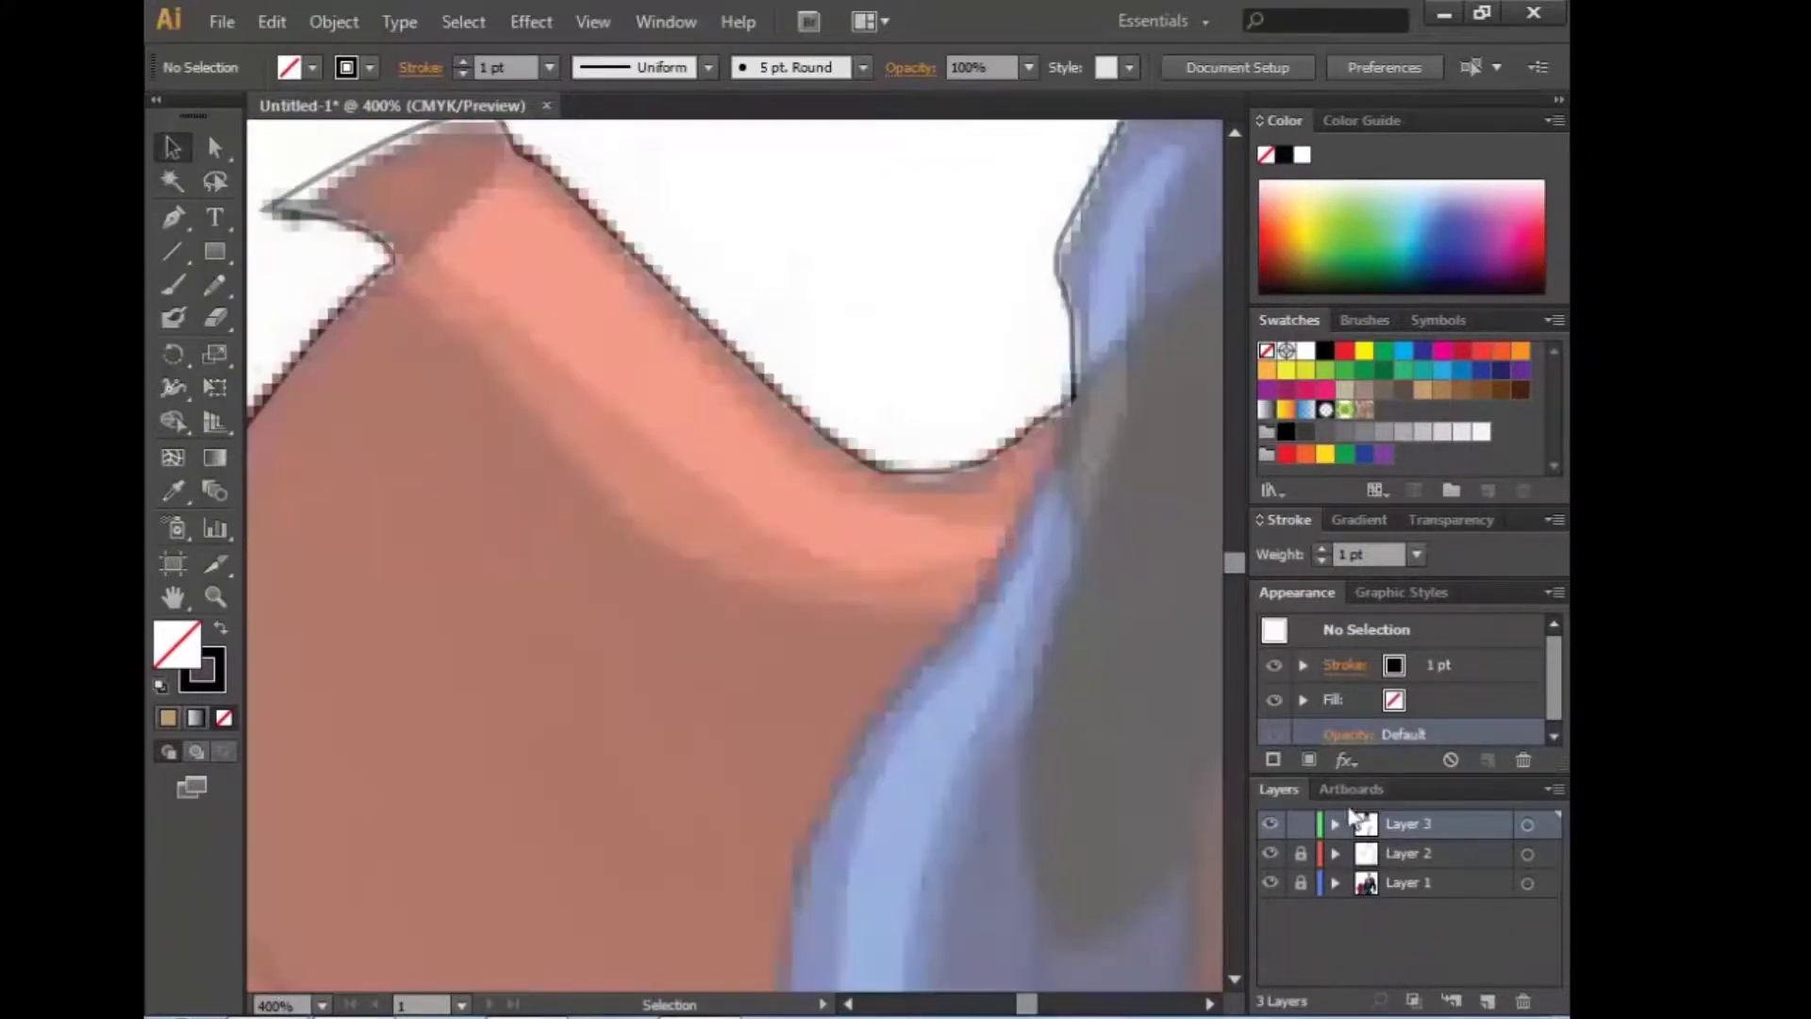
Step: Pen-trace the cape's upper edge, fold peak, tip and notch, then start down its left side
left_click(1077, 398)
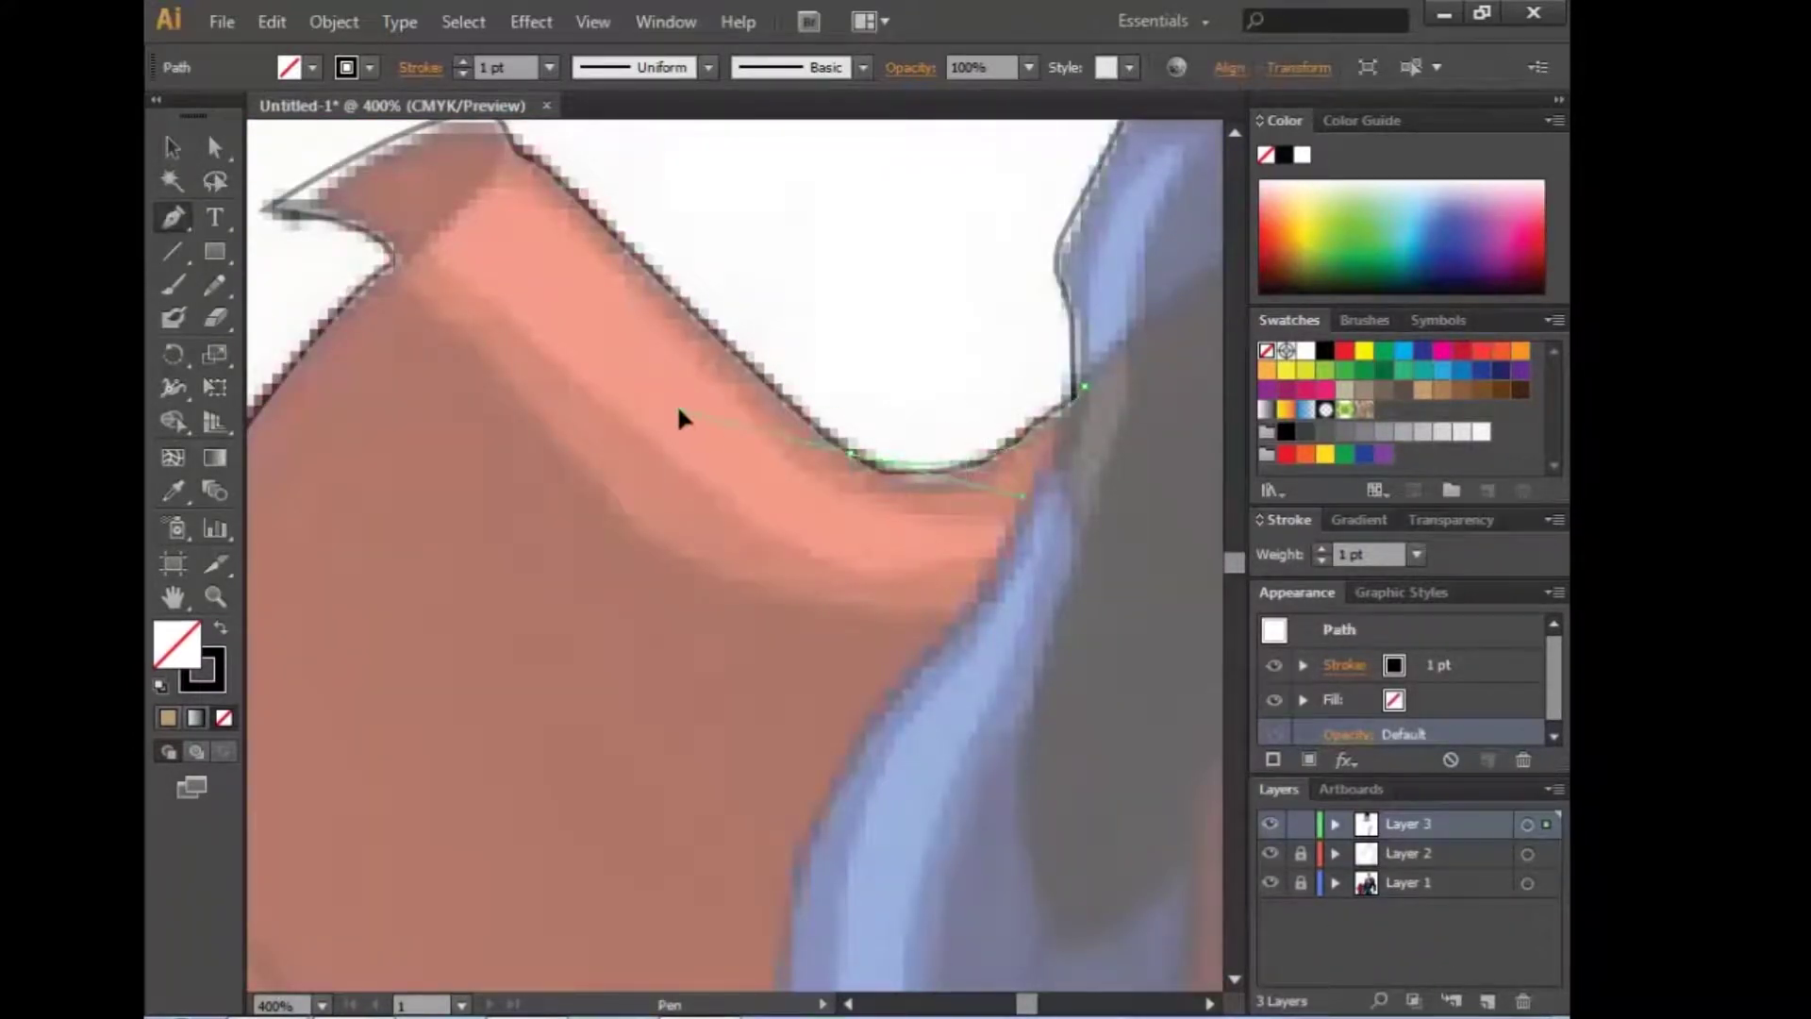
left_click(751, 375)
scroll(754, 472, "up", 3)
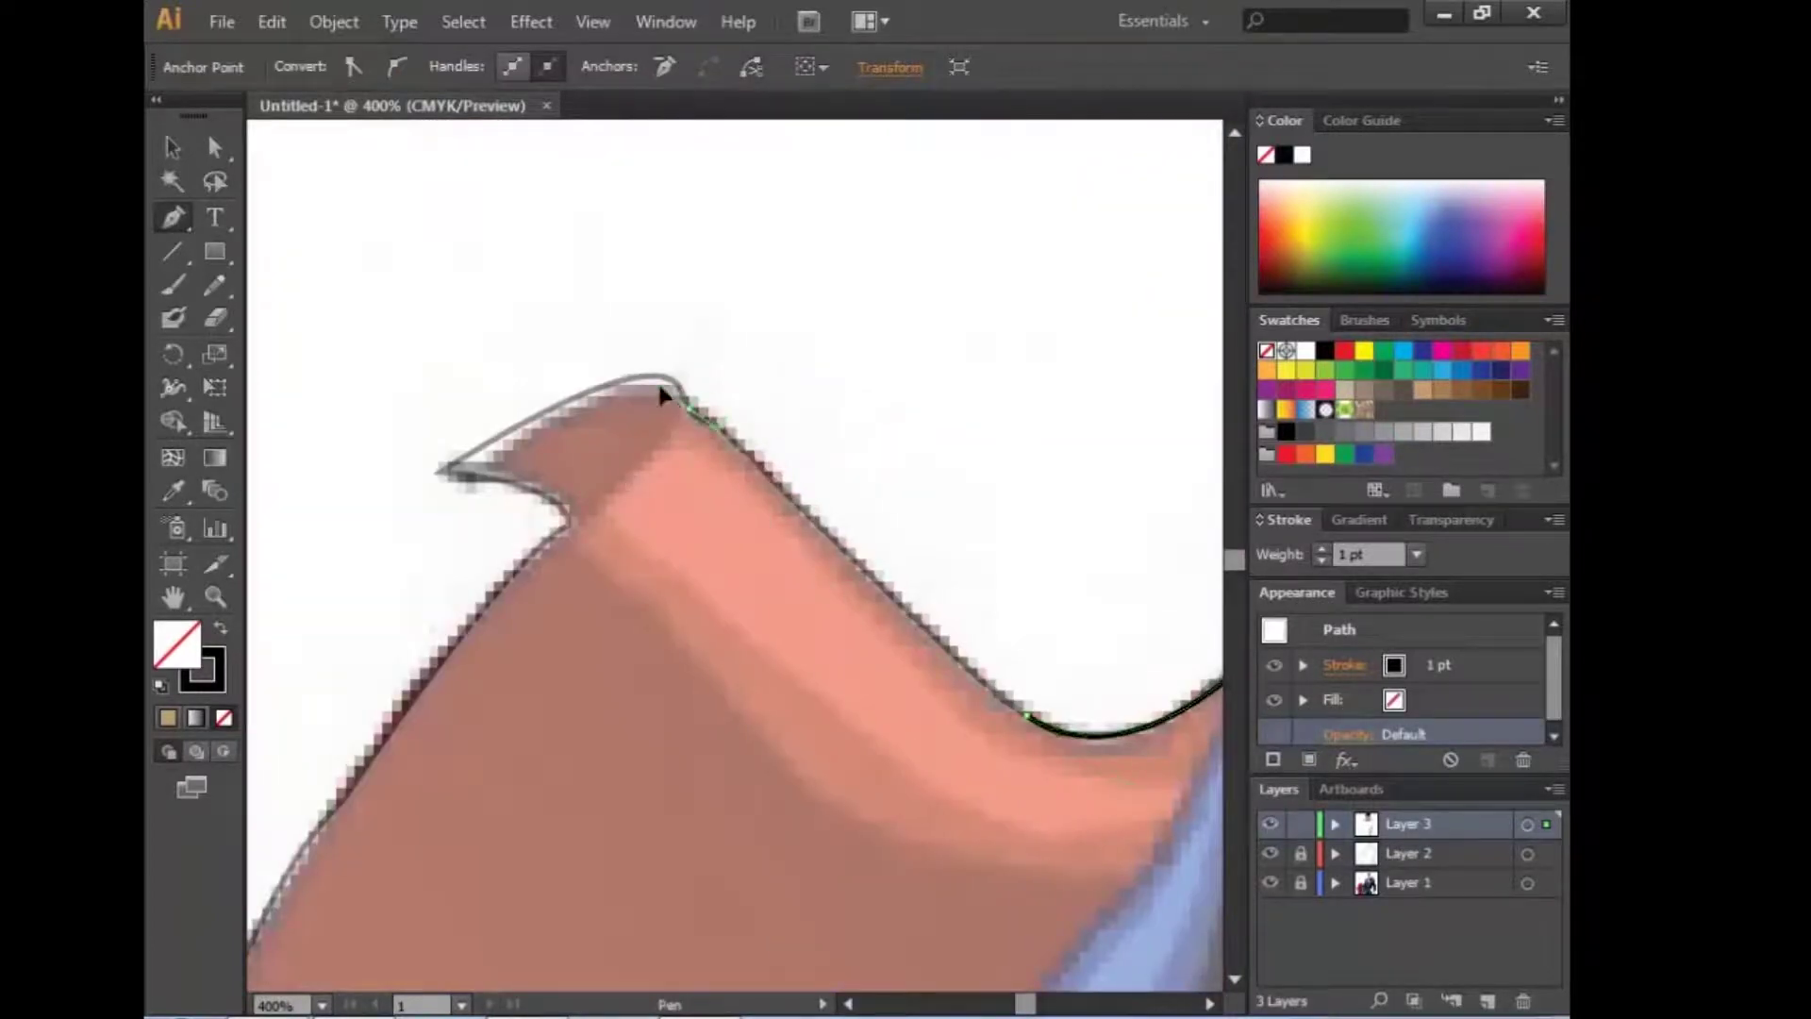
left_click(458, 477)
scroll(661, 491, "left", 10)
scroll(978, 518, "right", 10)
left_click_drag(978, 519, 405, 635)
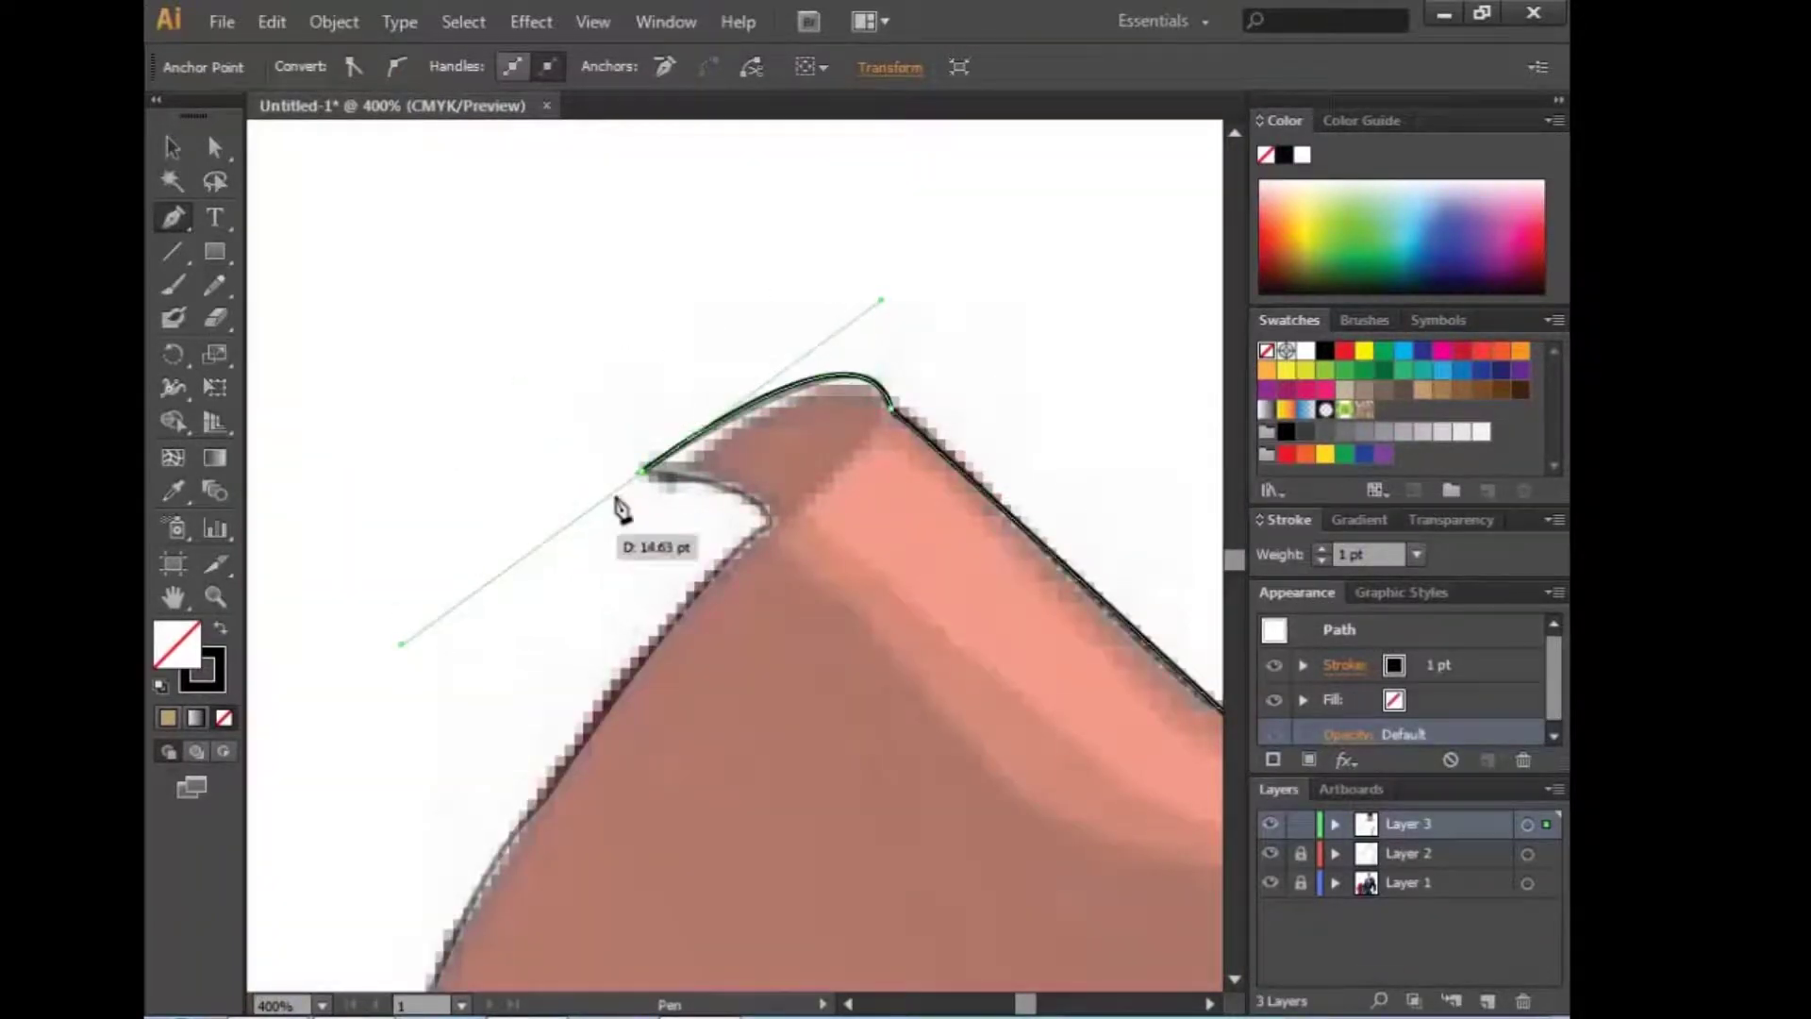
left_click(771, 534)
mouse_move(768, 525)
left_mouse_down()
mouse_move(746, 602)
mouse_move(683, 615)
left_mouse_up()
left_click_drag(635, 695, 601, 687)
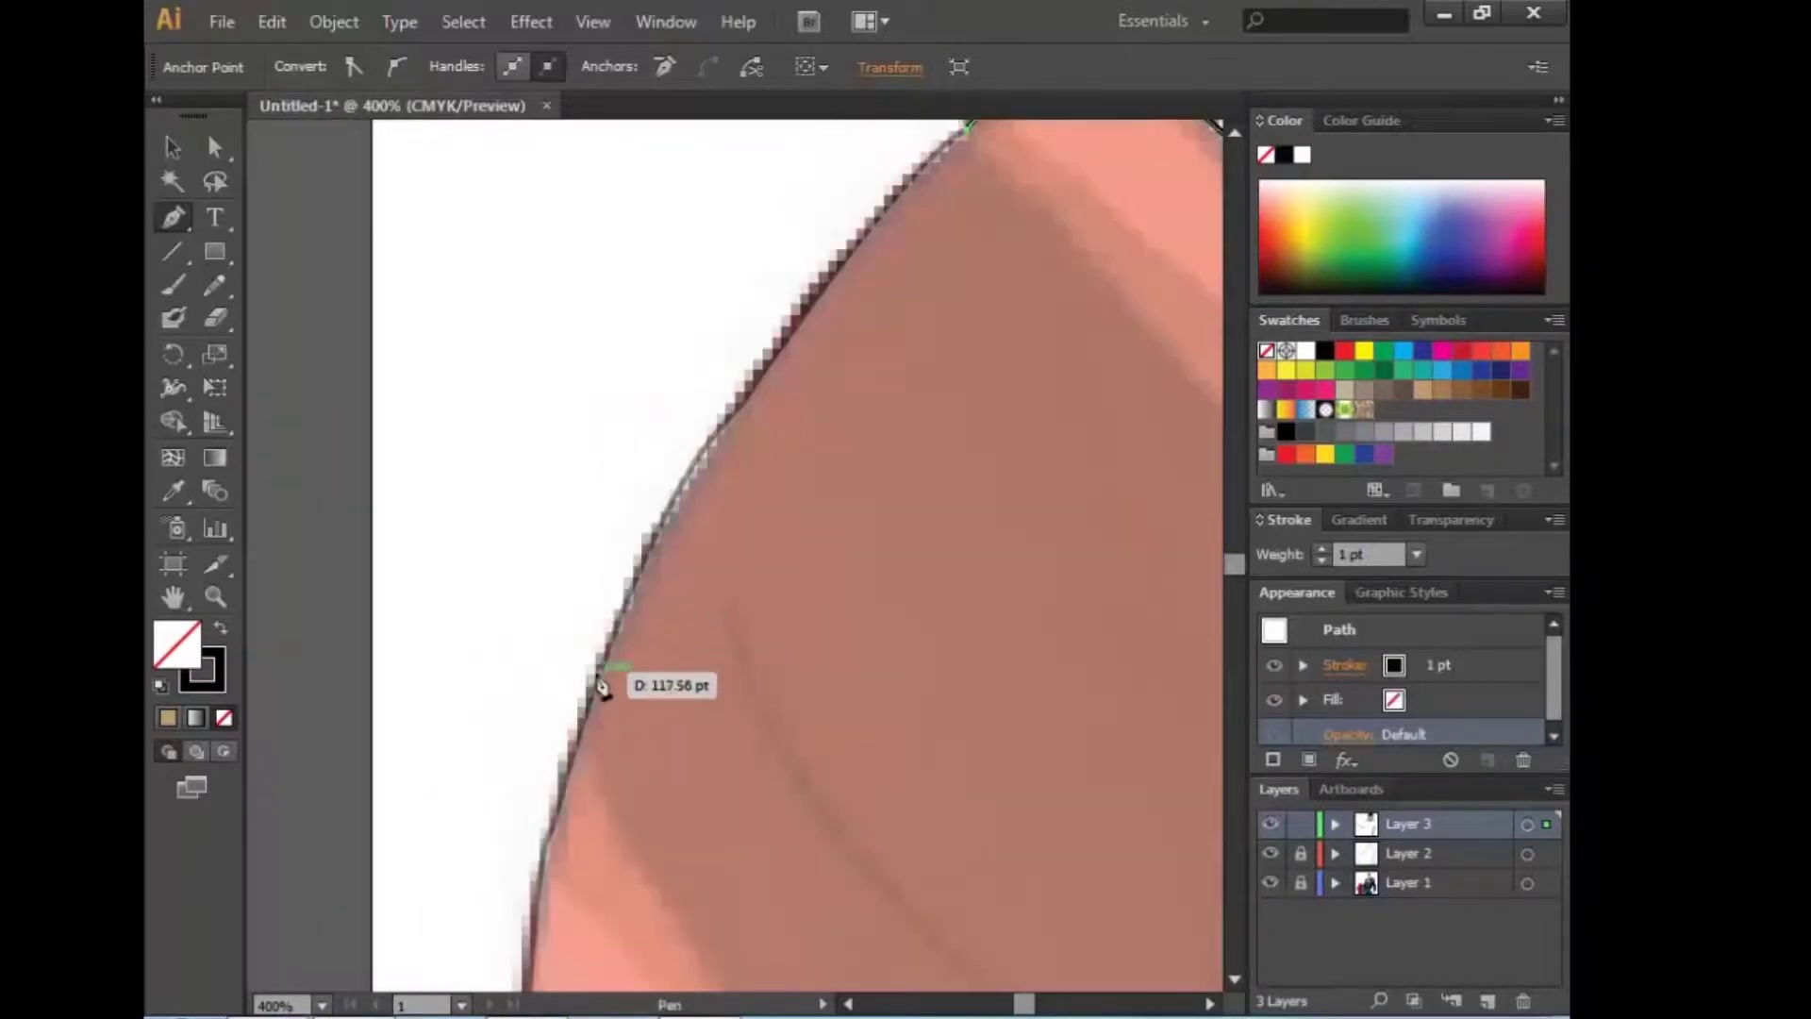
Step: Continue the cape outline down the lower left, along the artboard bottom and up beside the torso
key("ctrl+minus")
key("ctrl+minus")
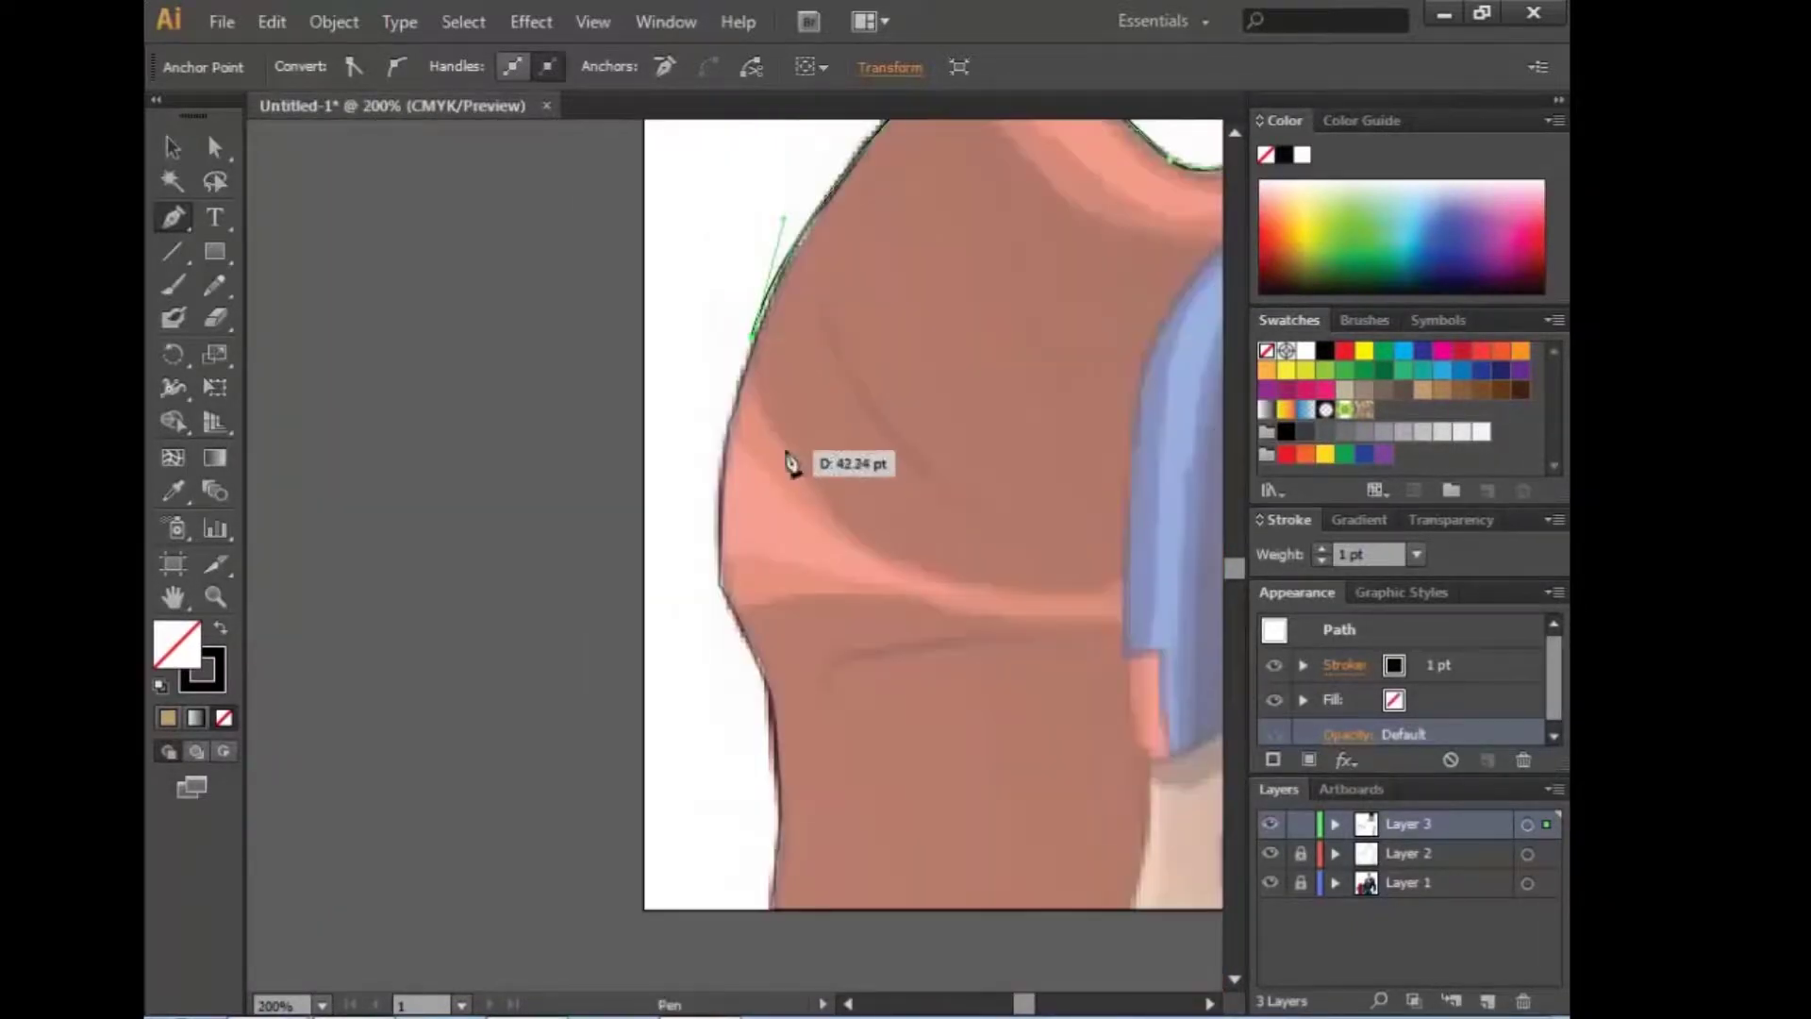
left_click_drag(776, 747, 777, 824)
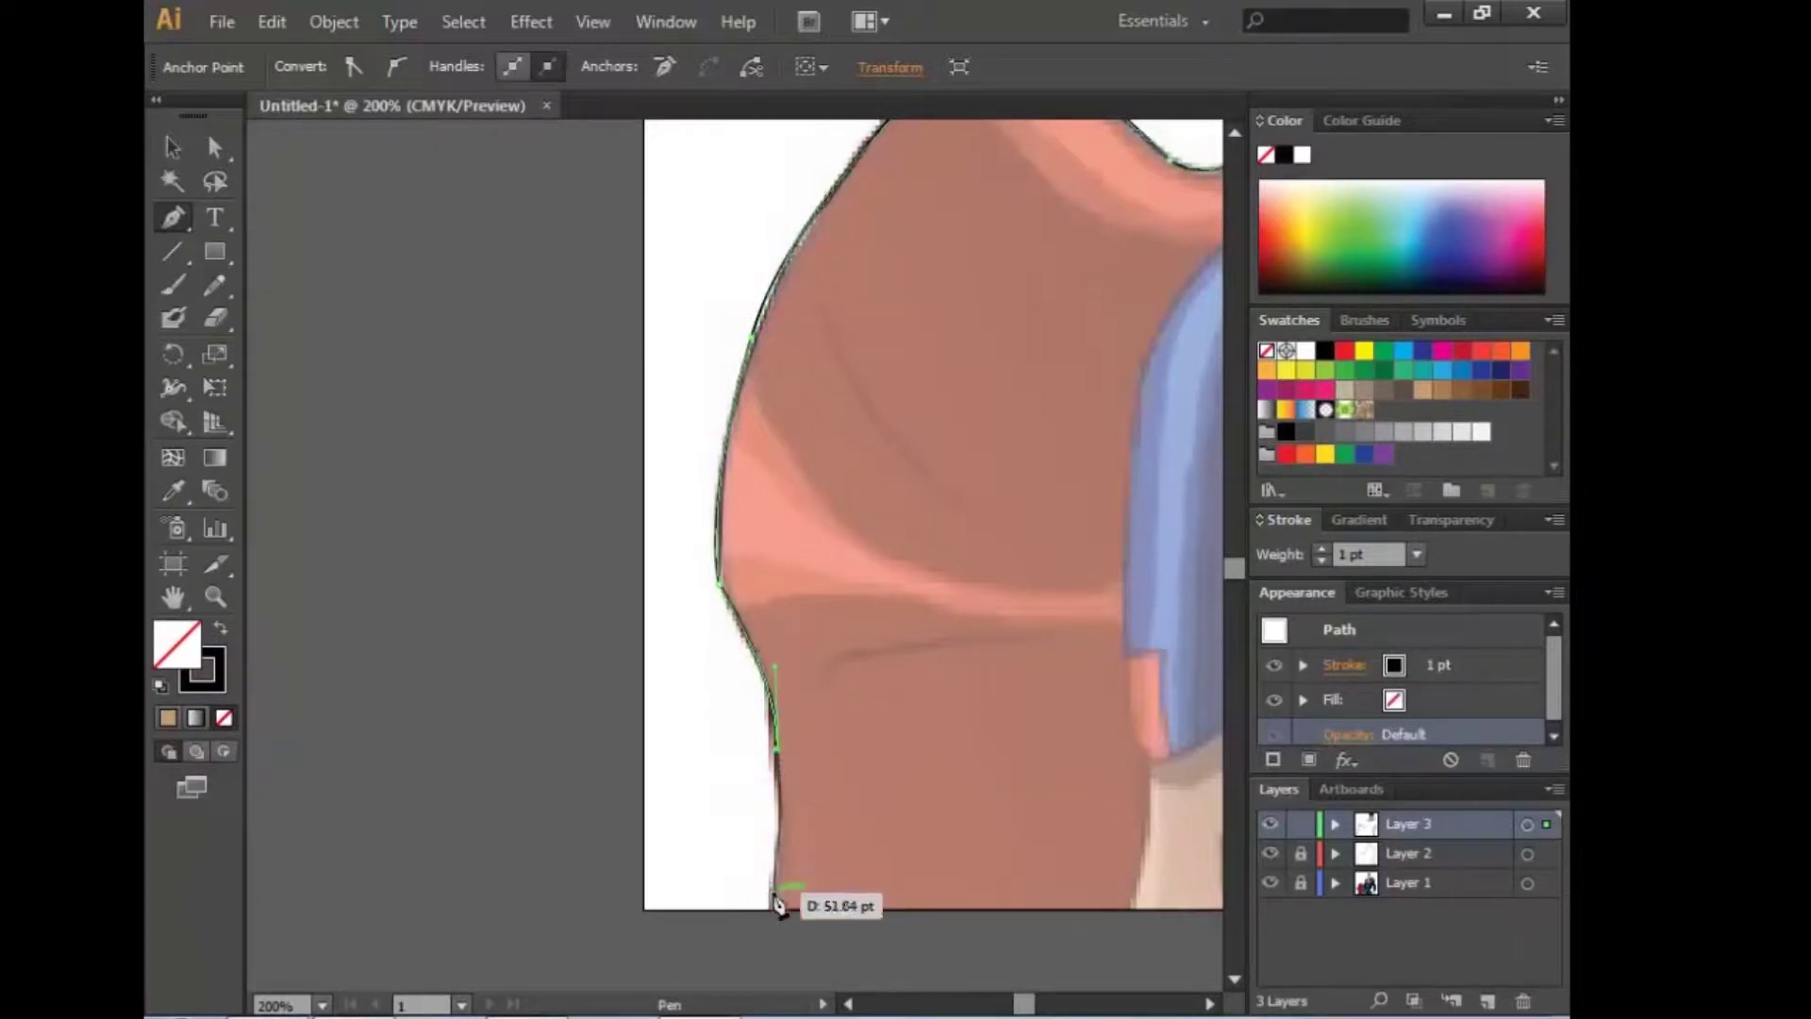
left_click_drag(846, 904, 578, 889)
left_click(865, 894)
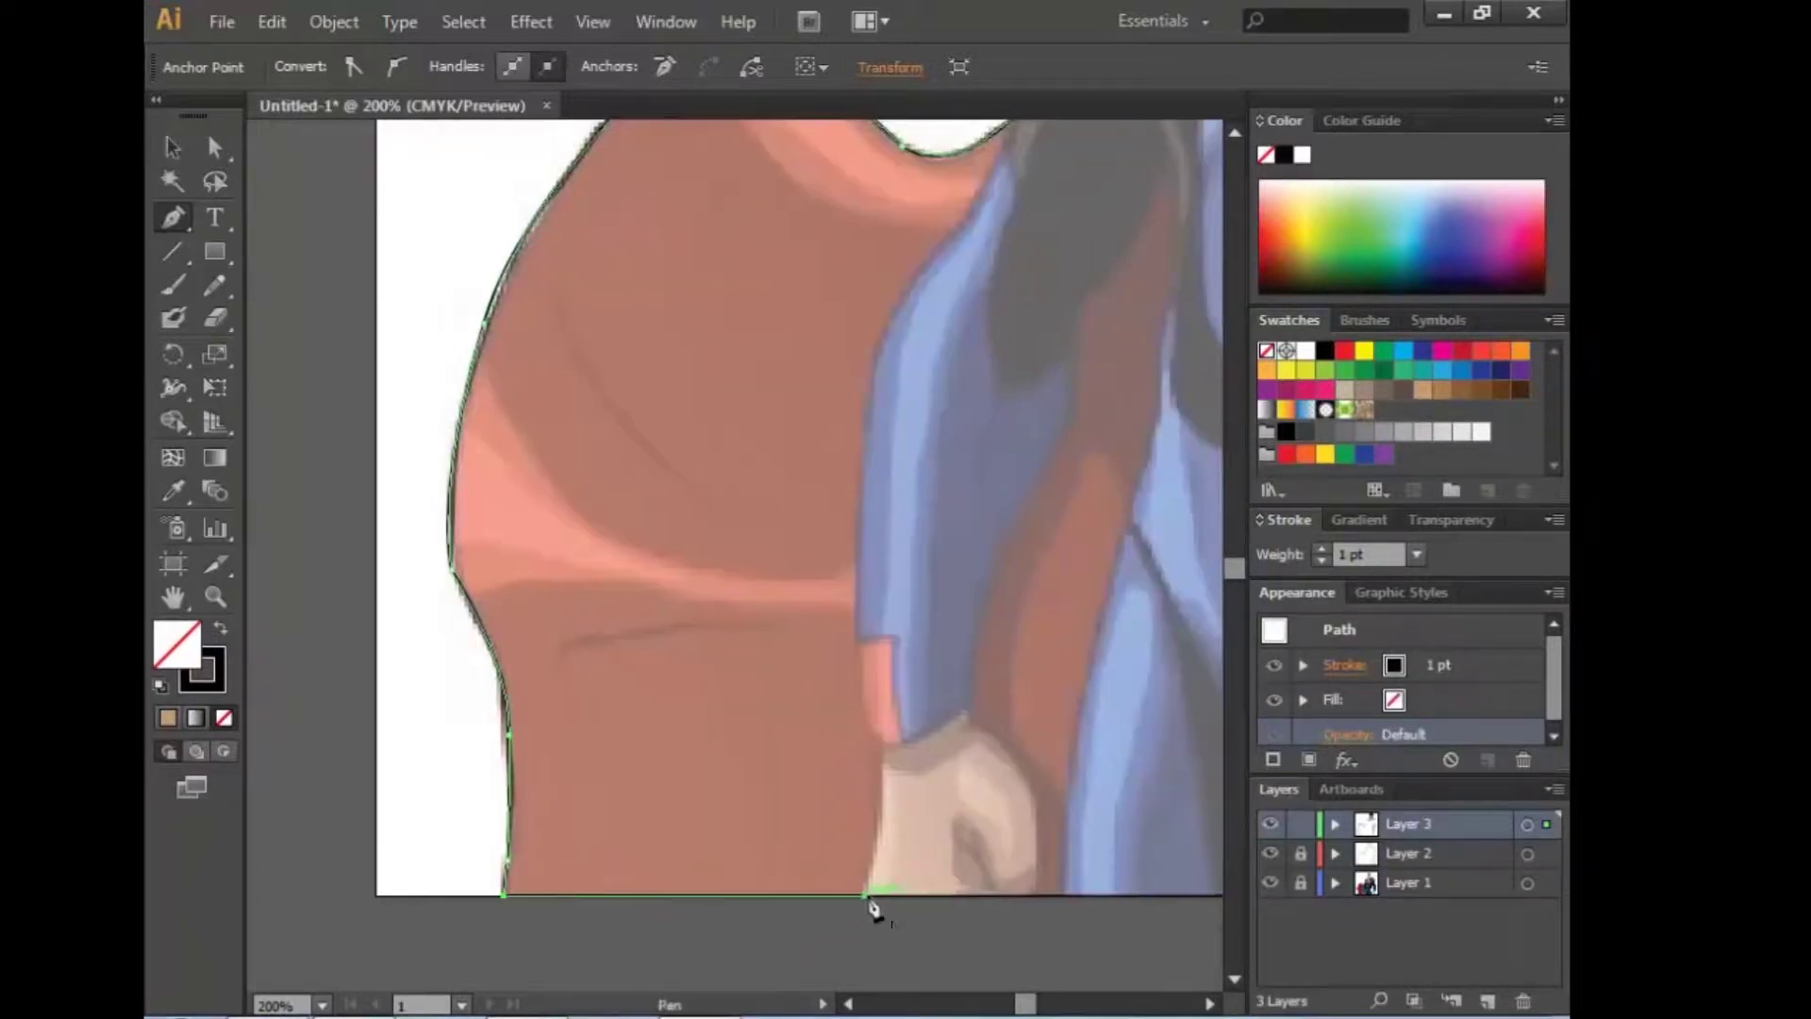
left_click(1061, 895)
left_click_drag(1060, 896, 837, 985)
mouse_move(903, 651)
left_mouse_down()
mouse_move(907, 672)
mouse_move(982, 469)
mouse_move(885, 638)
mouse_move(878, 498)
left_mouse_up()
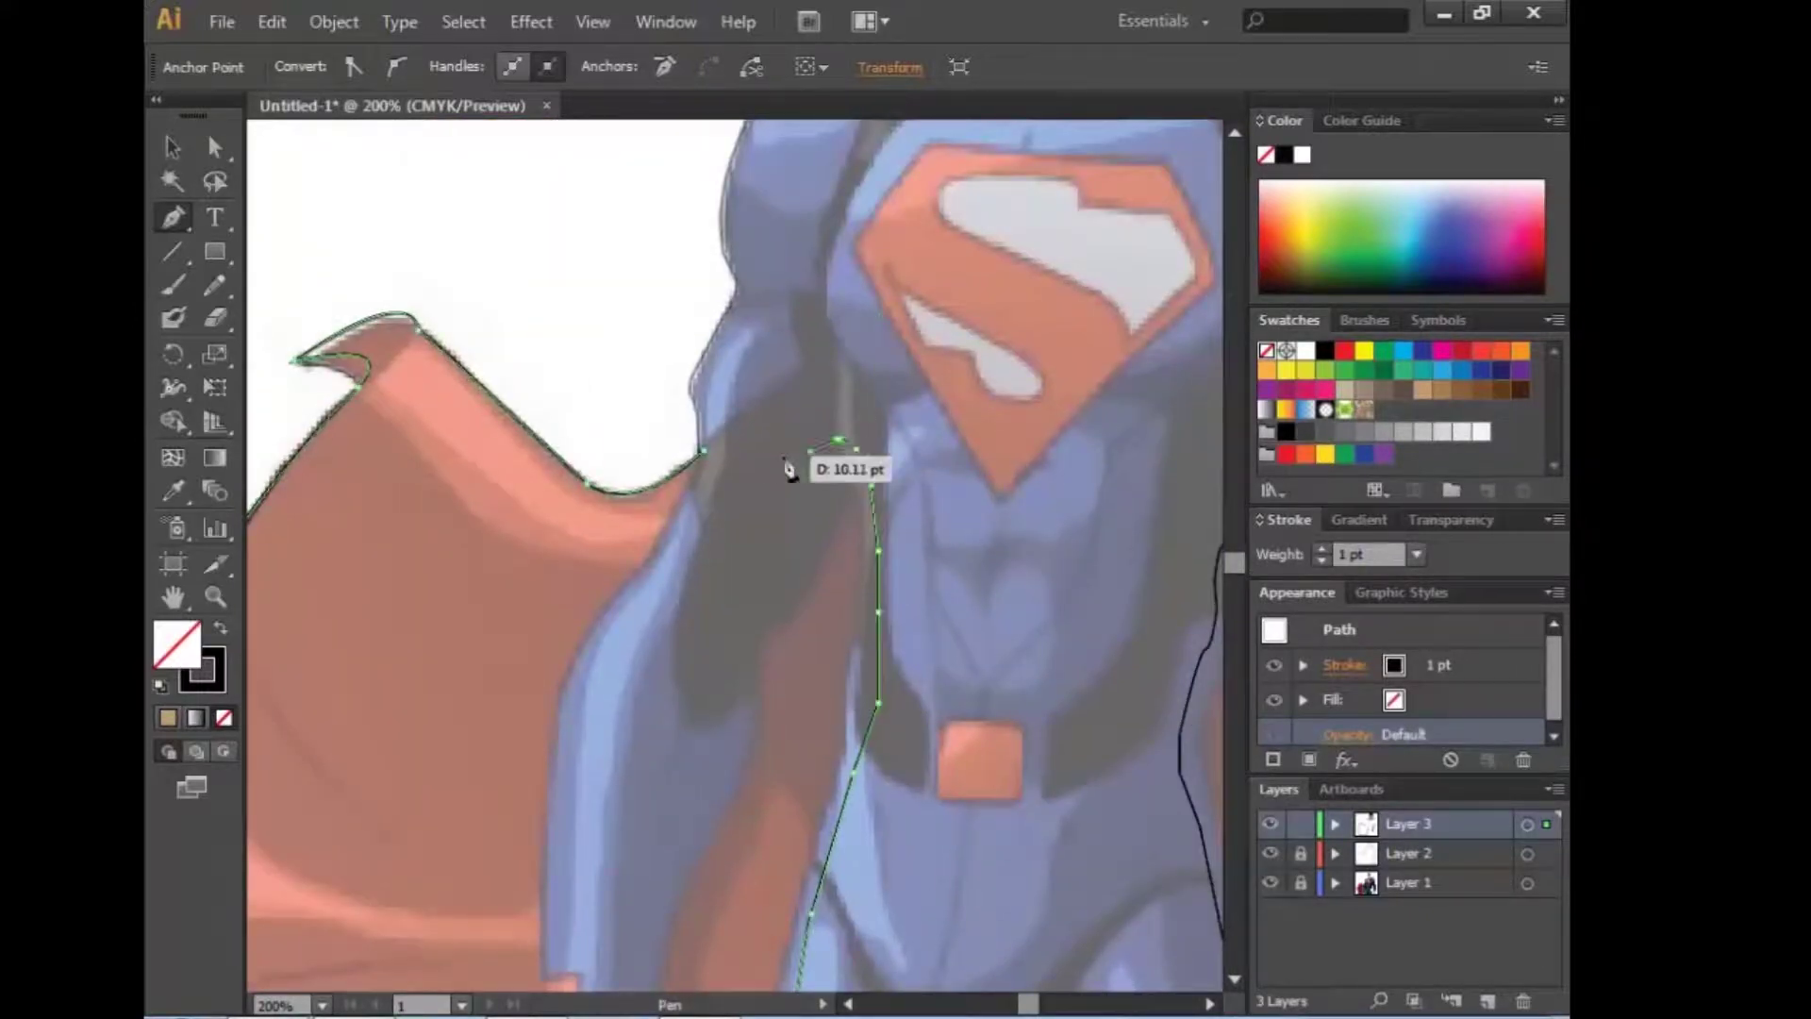
mouse_move(624, 785)
left_mouse_down()
mouse_move(841, 610)
mouse_move(728, 518)
mouse_move(979, 387)
mouse_move(861, 451)
left_mouse_up()
key("ctrl+plus")
key("ctrl+plus")
key("ctrl+plus")
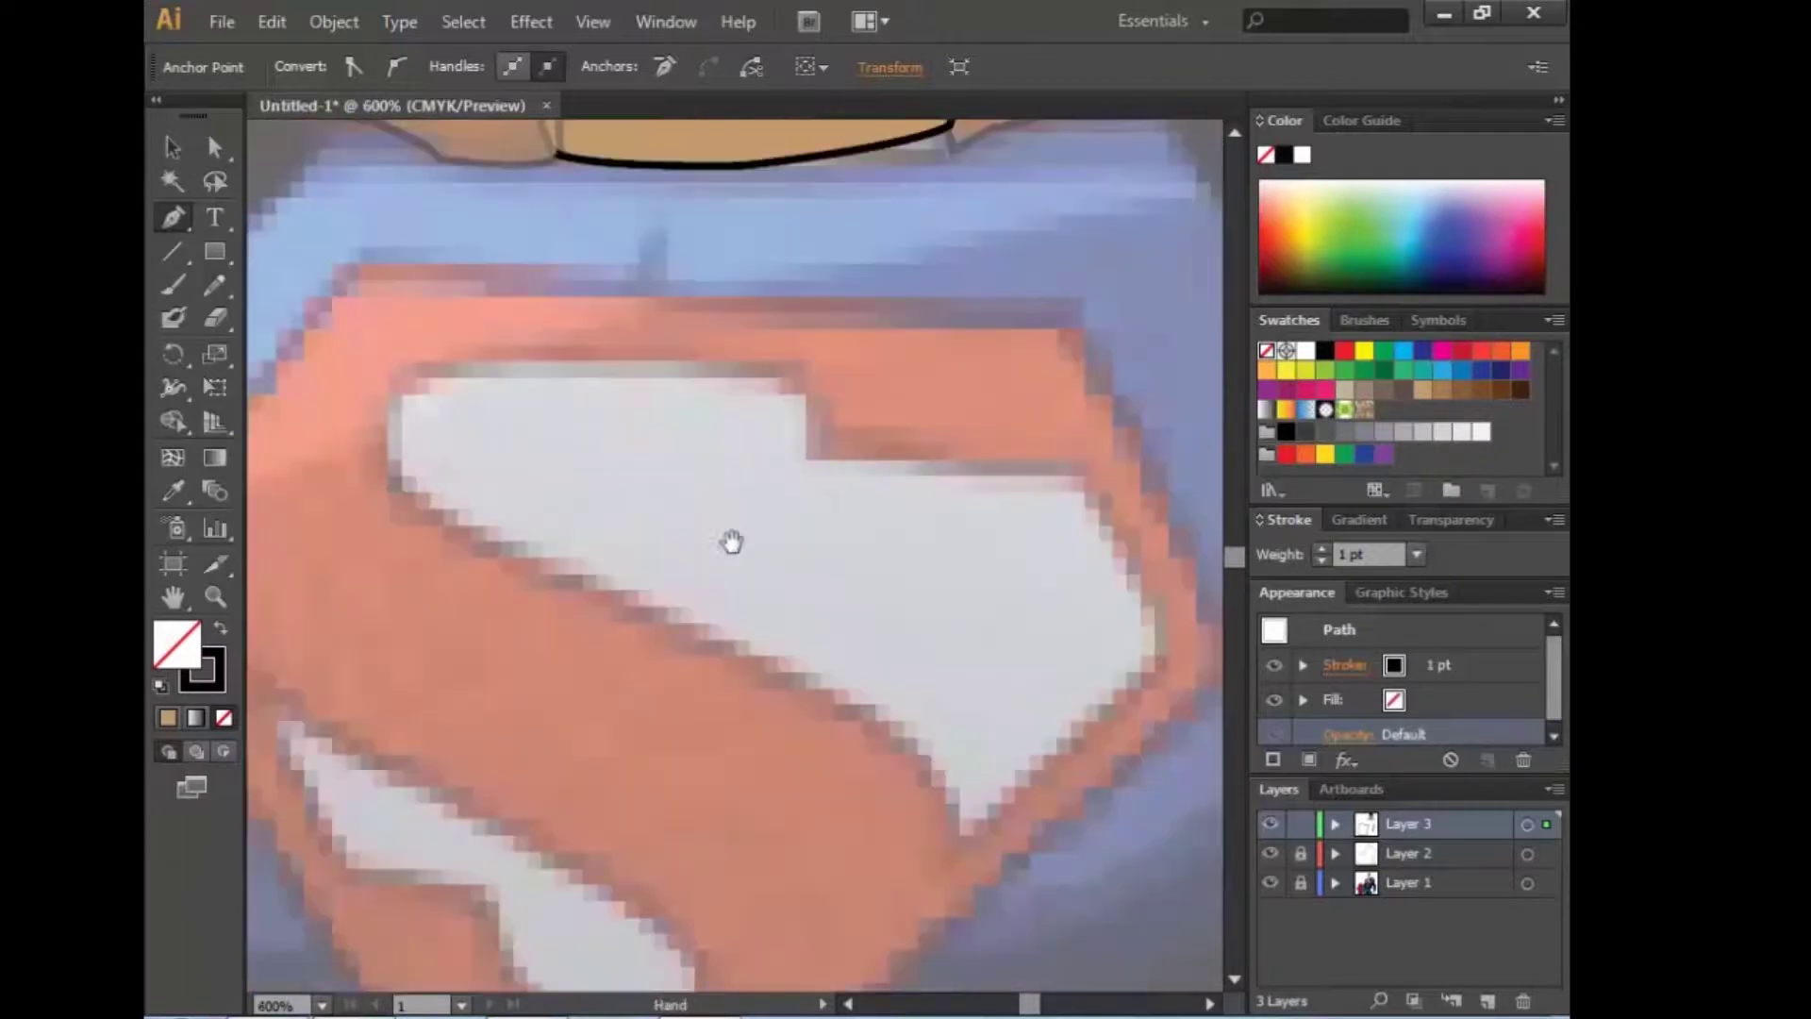
Step: Add the shield's upper corner, right edge, bottom point and left corner, closing at the first anchor
scroll(736, 500, "up", 2)
key("ctrl+minus")
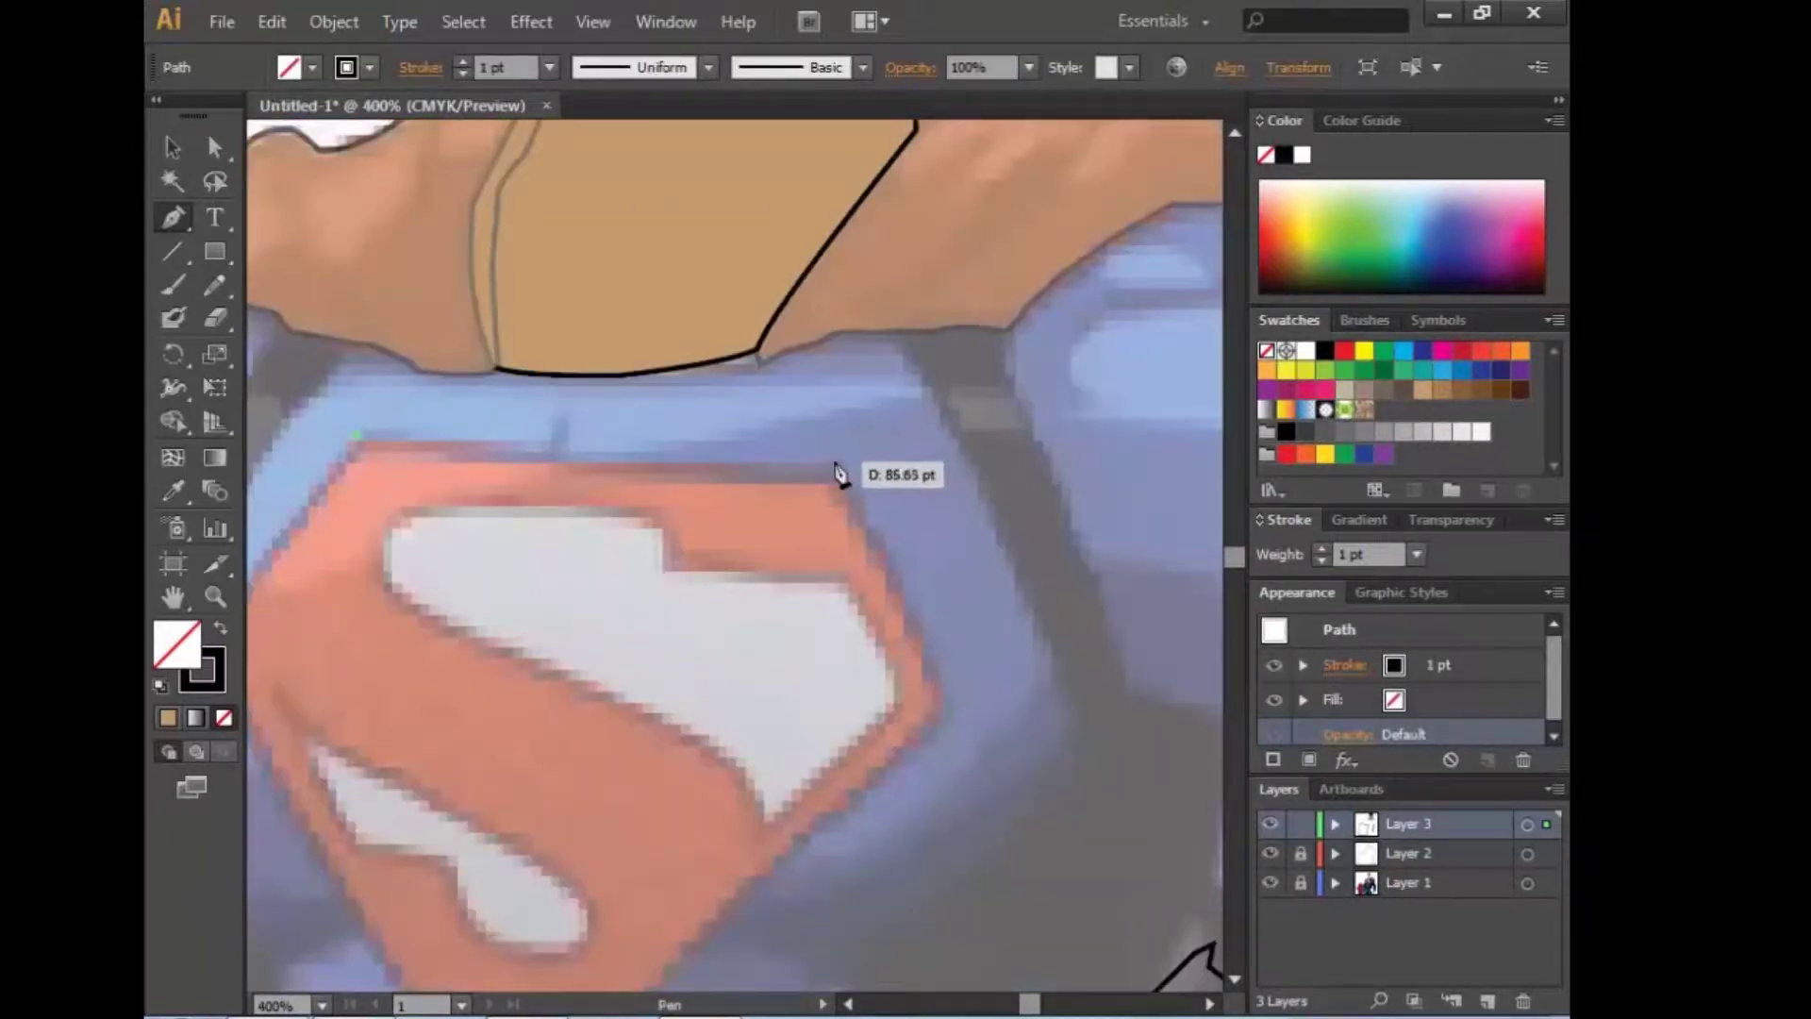
left_click(840, 461)
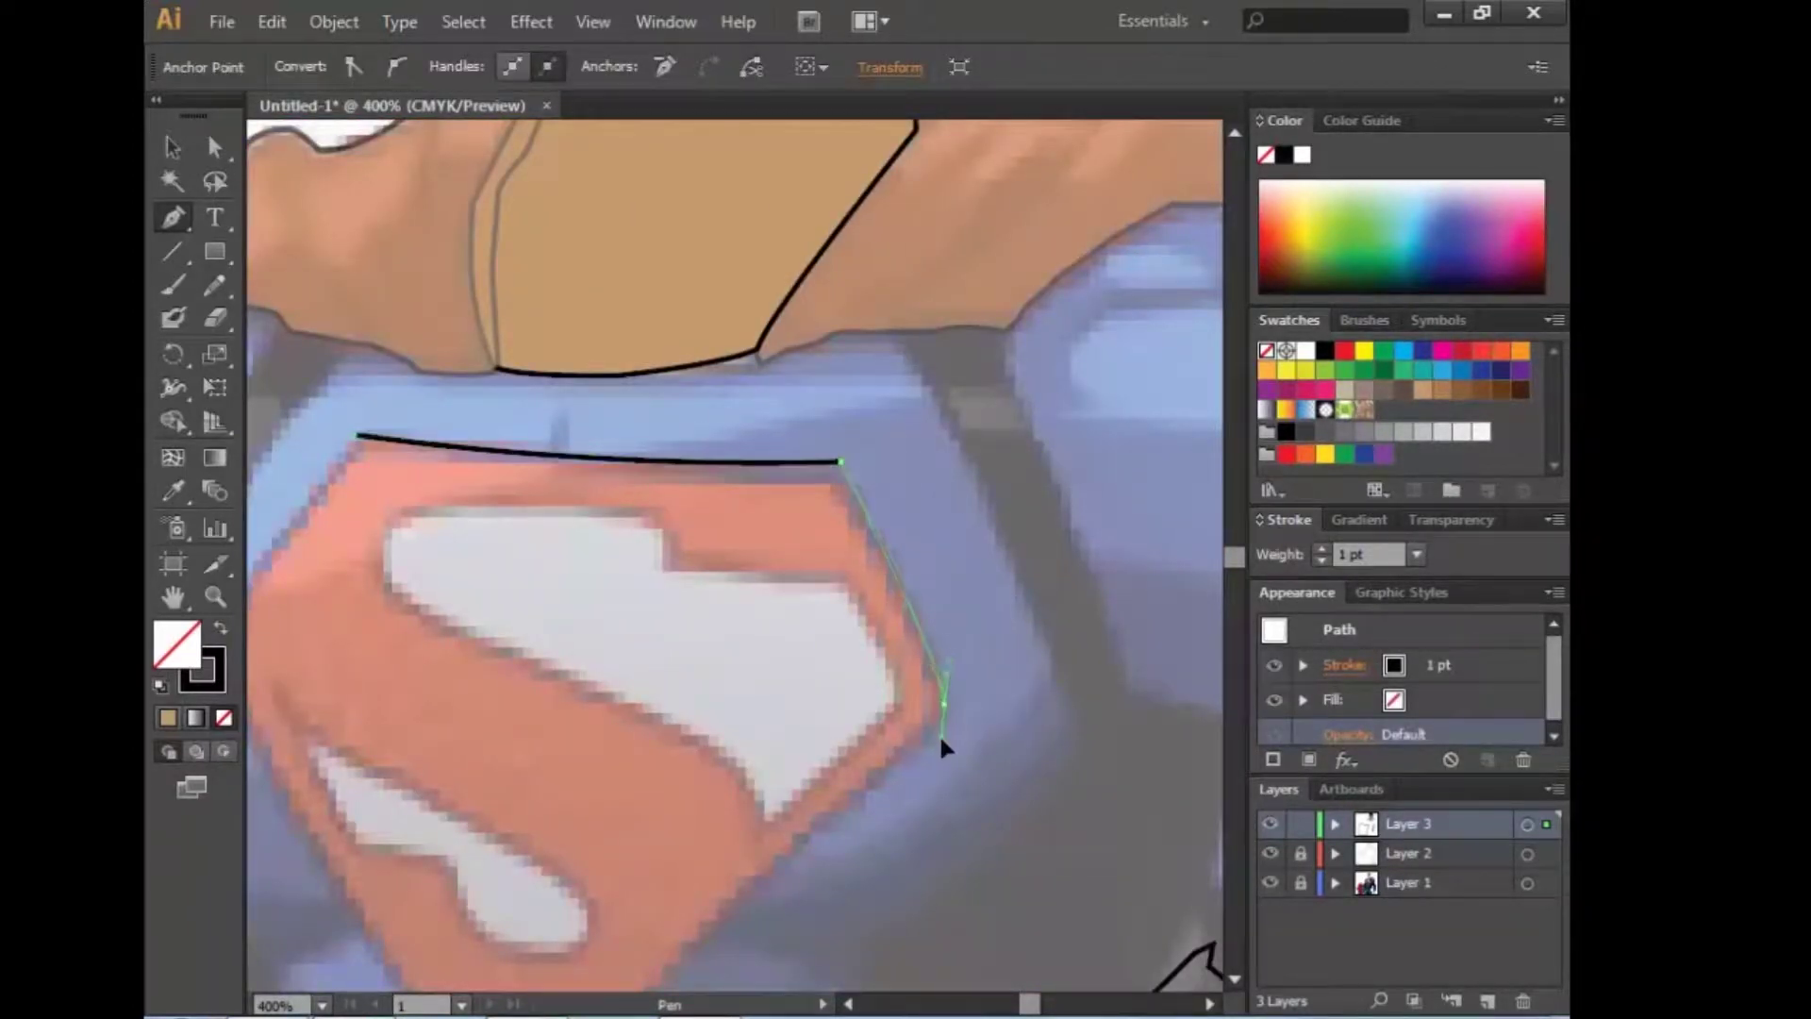
left_click_drag(948, 710, 946, 706)
left_click_drag(953, 717, 1178, 481)
left_click_drag(742, 914, 725, 972)
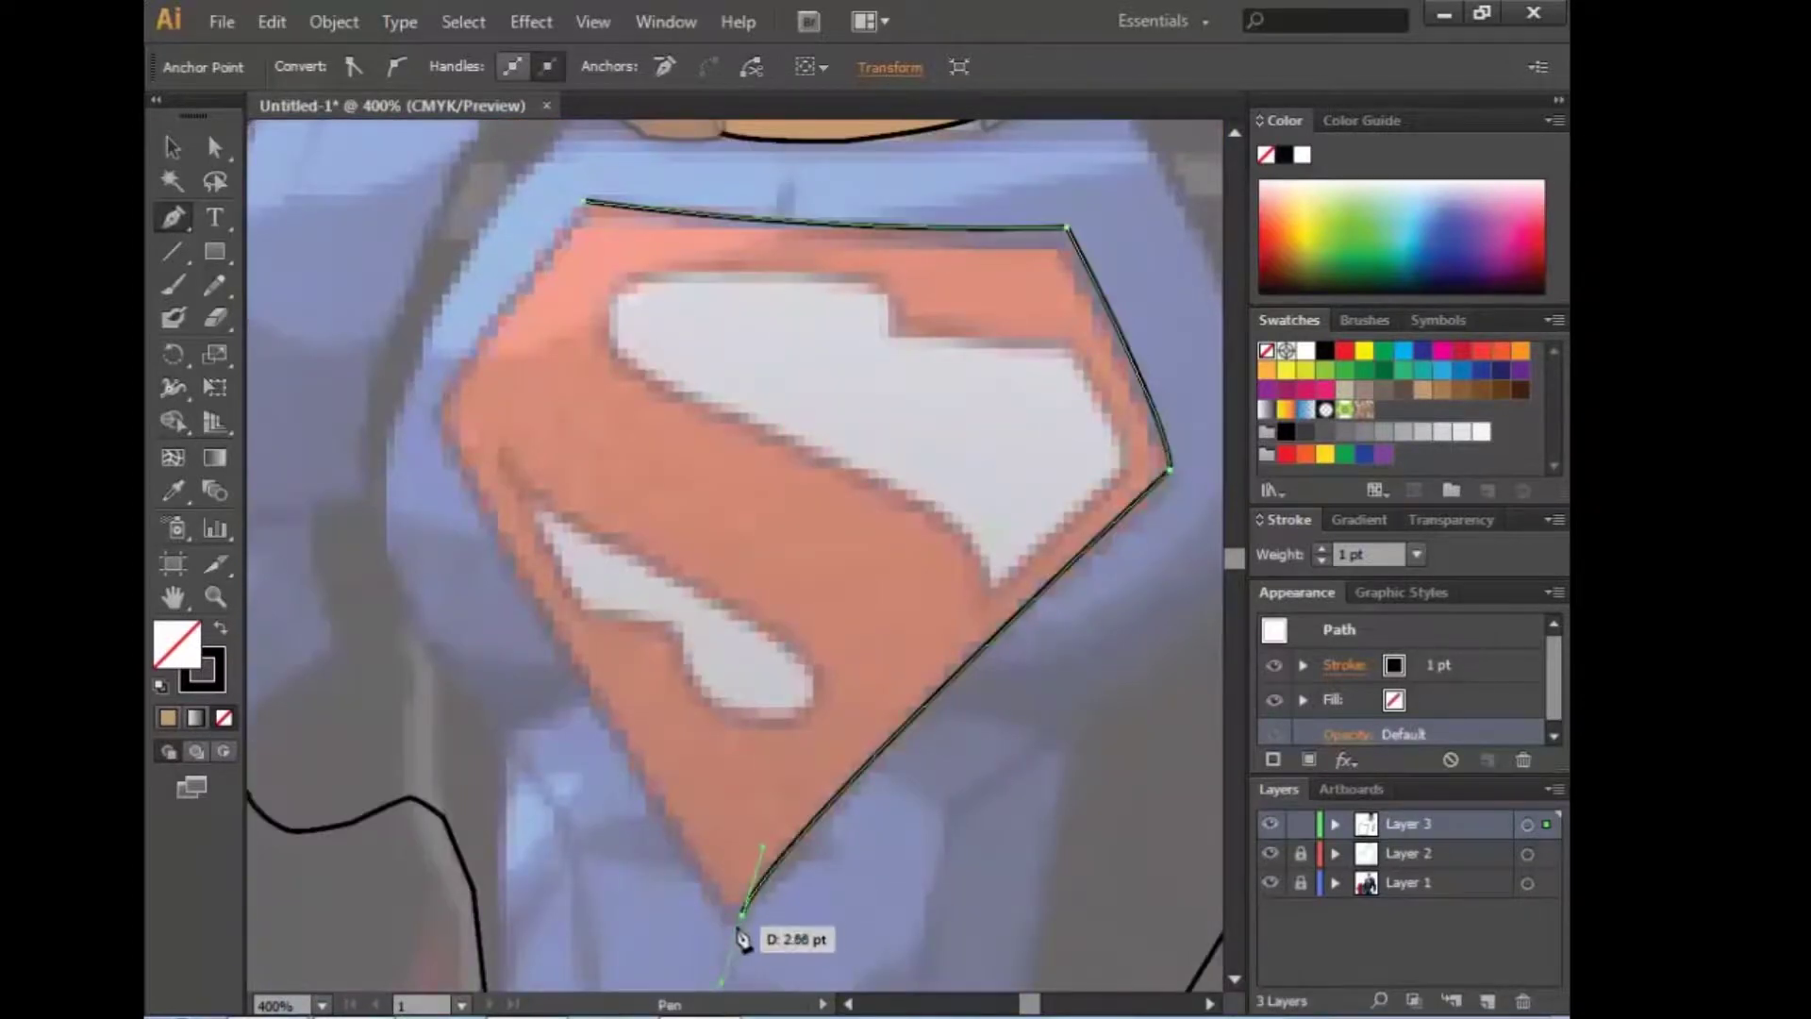
left_click(438, 412)
left_click(582, 201)
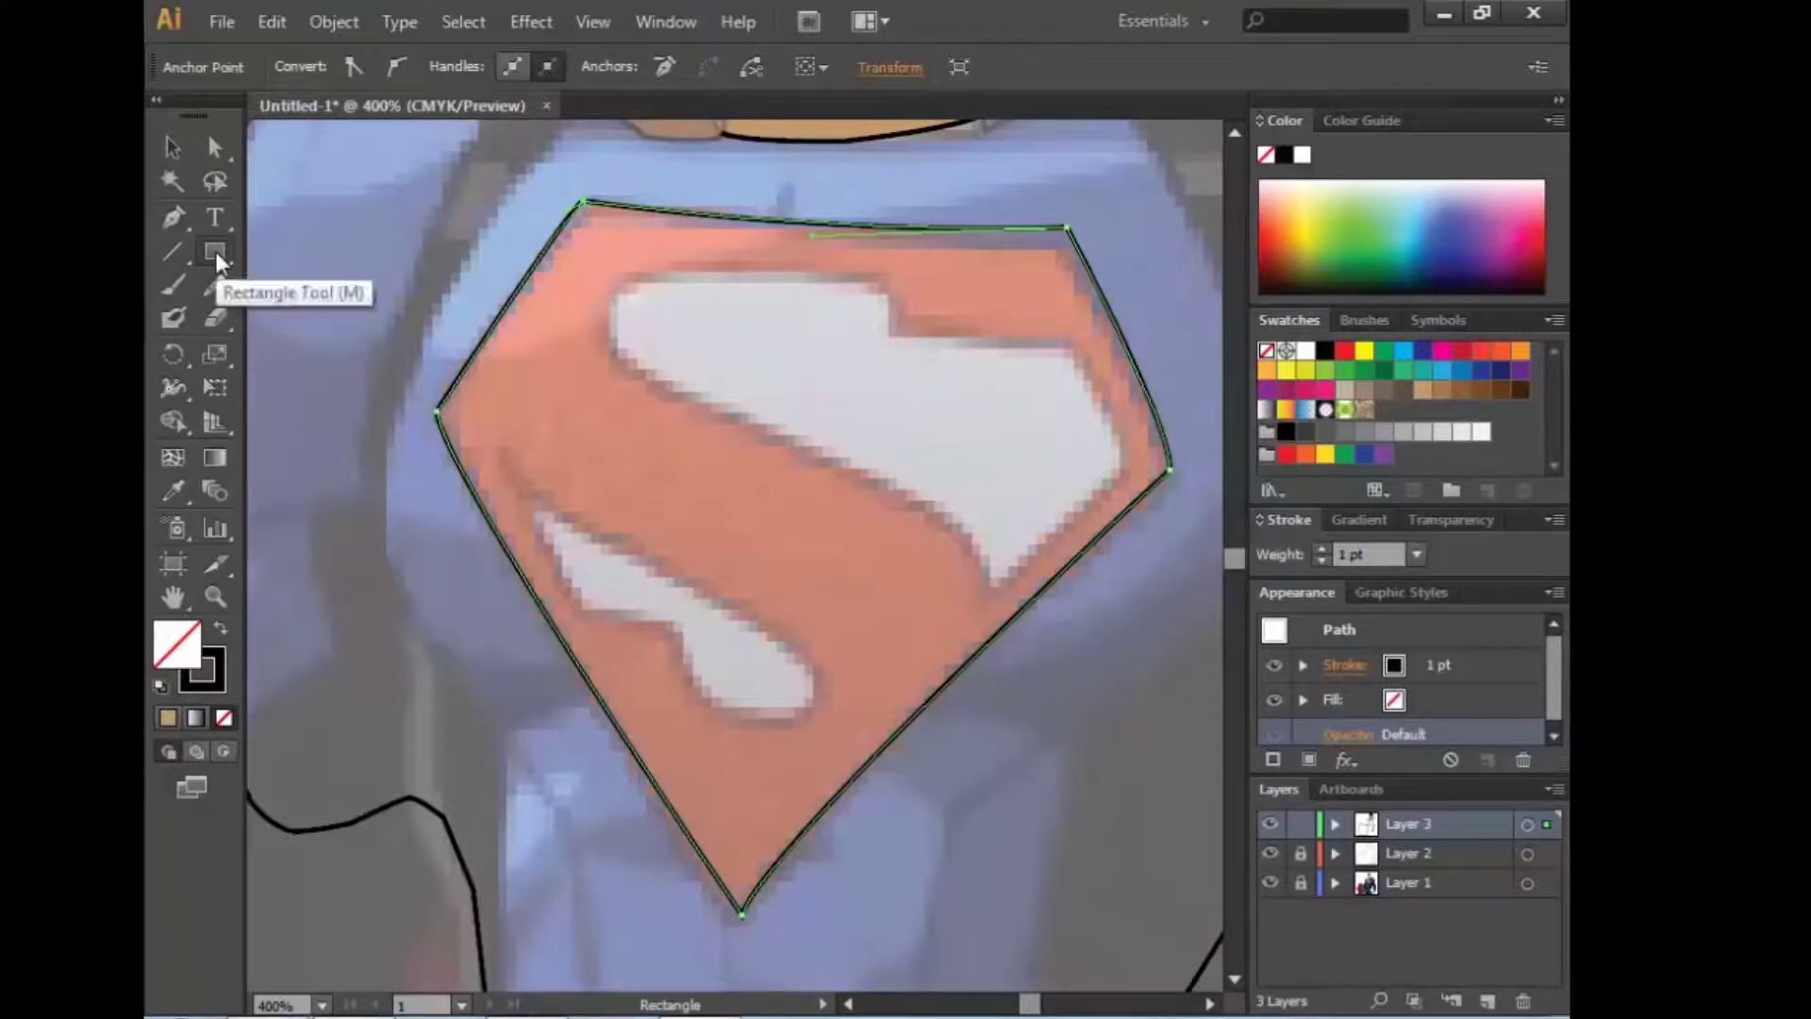
Step: Draw a star over the shield, fill it white and resize it
left_click_drag(215, 252, 283, 388)
mouse_move(736, 481)
left_mouse_down()
mouse_move(768, 666)
mouse_move(795, 559)
left_mouse_up()
left_click(200, 114)
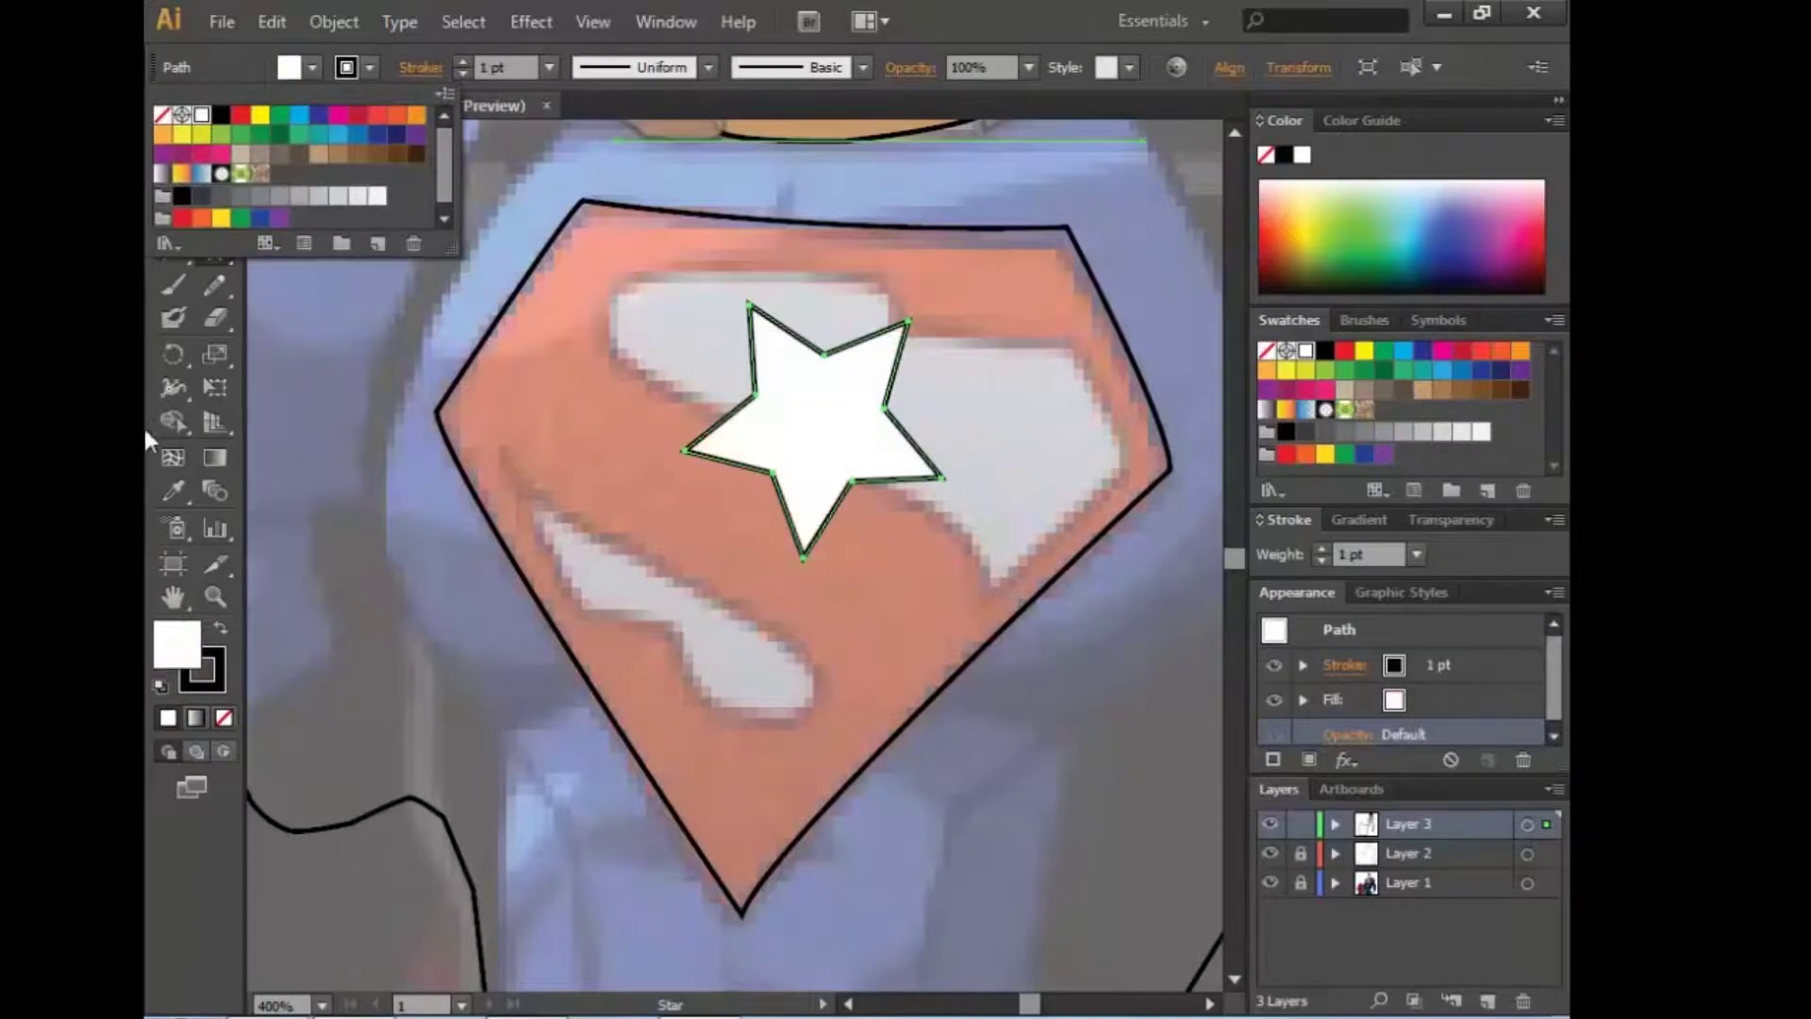
left_click_drag(219, 268, 323, 316)
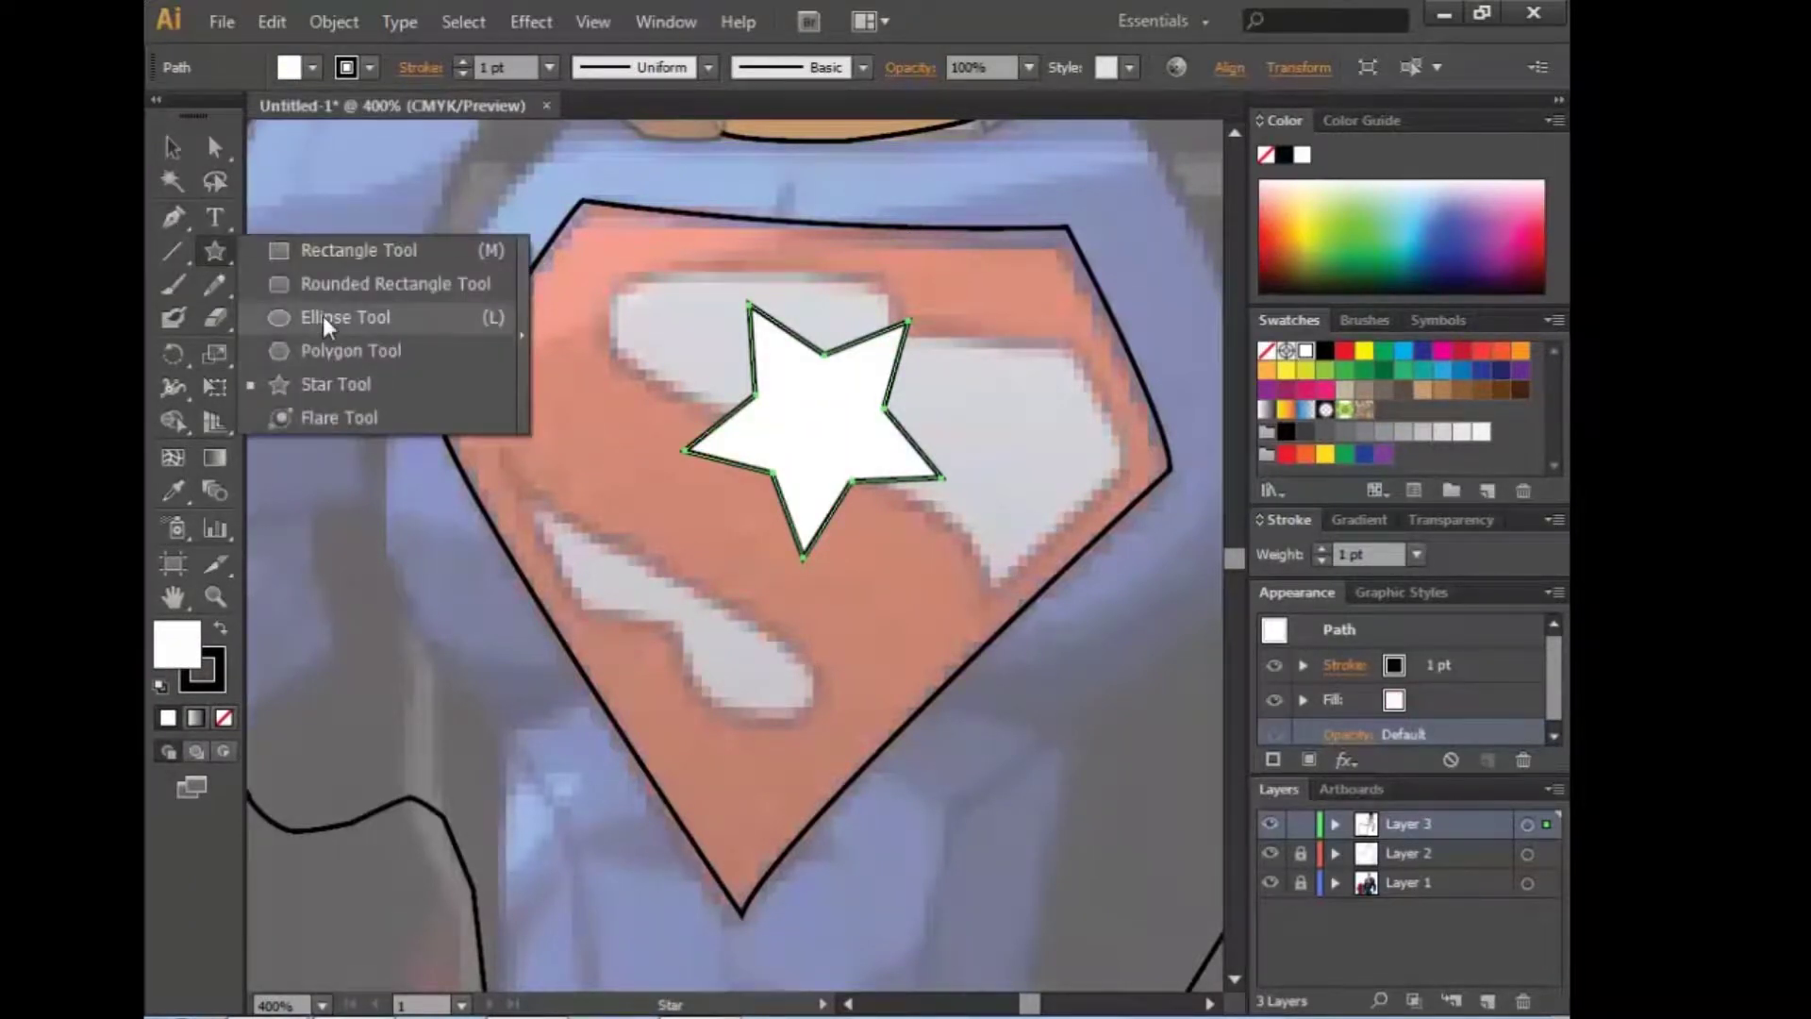
left_click_drag(777, 688, 756, 770)
key("ctrl+minus")
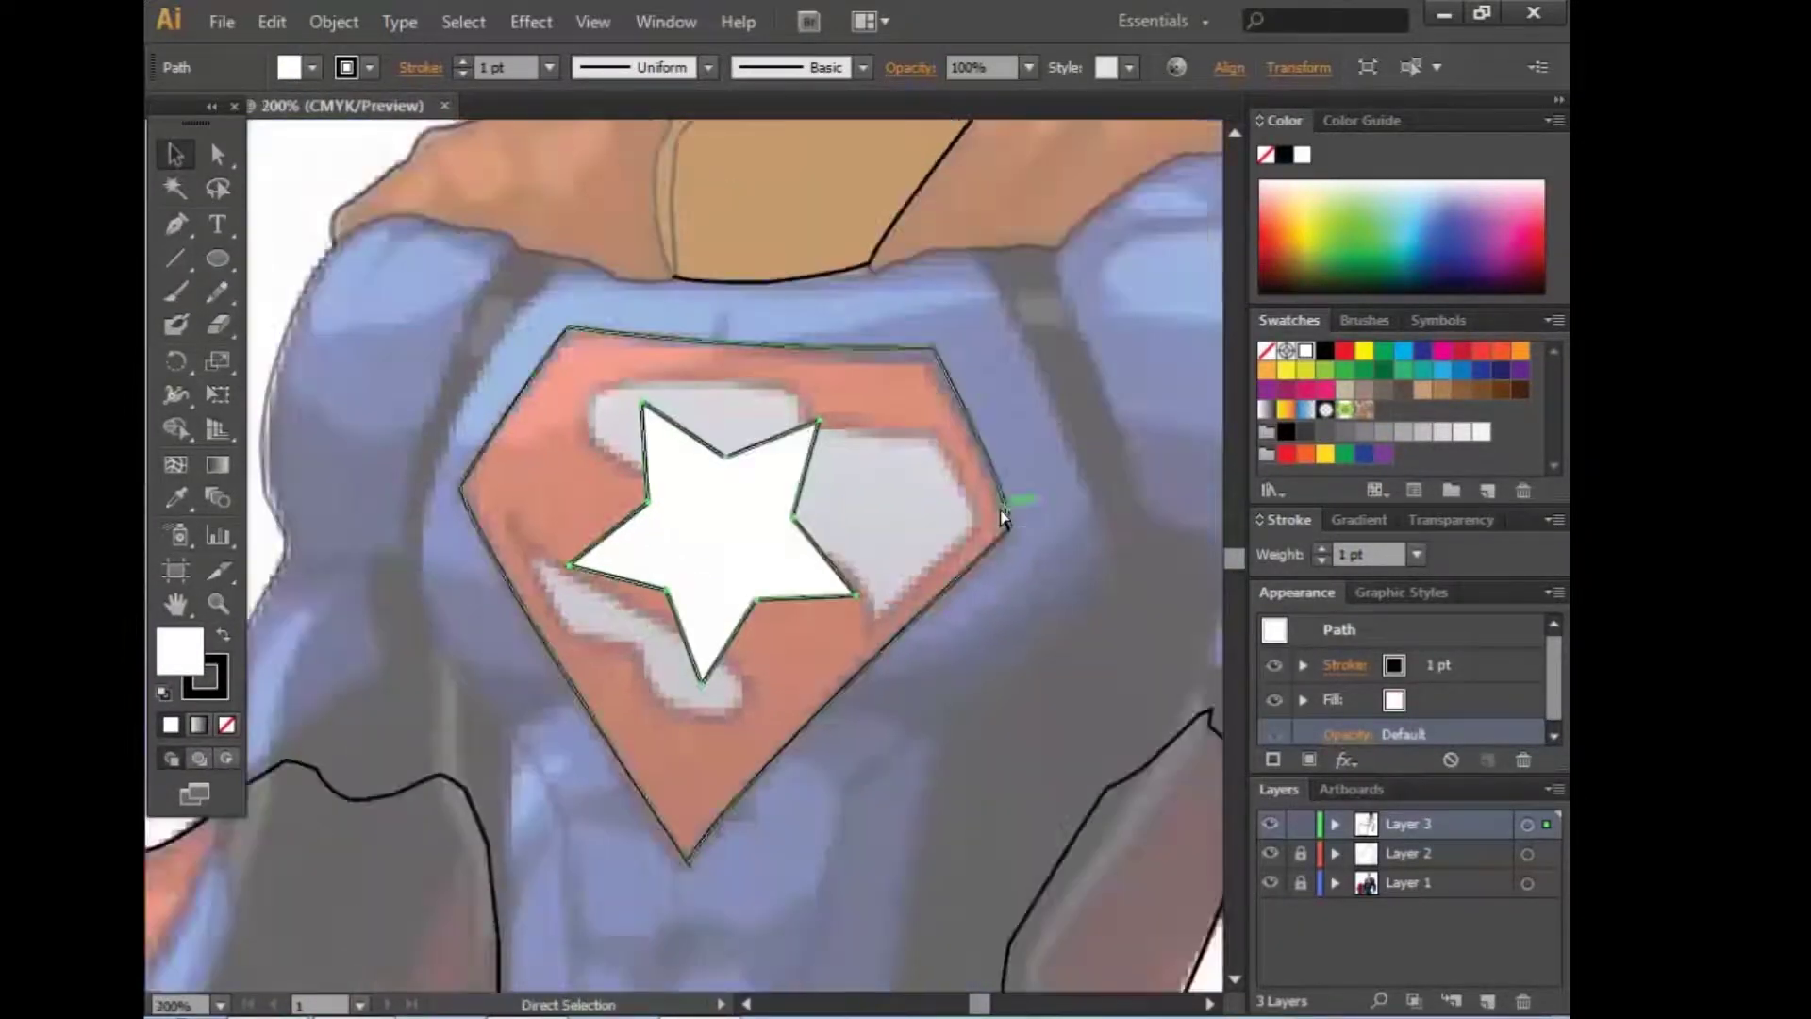
key("ctrl+minus")
key("ctrl+minus")
key("ctrl+minus")
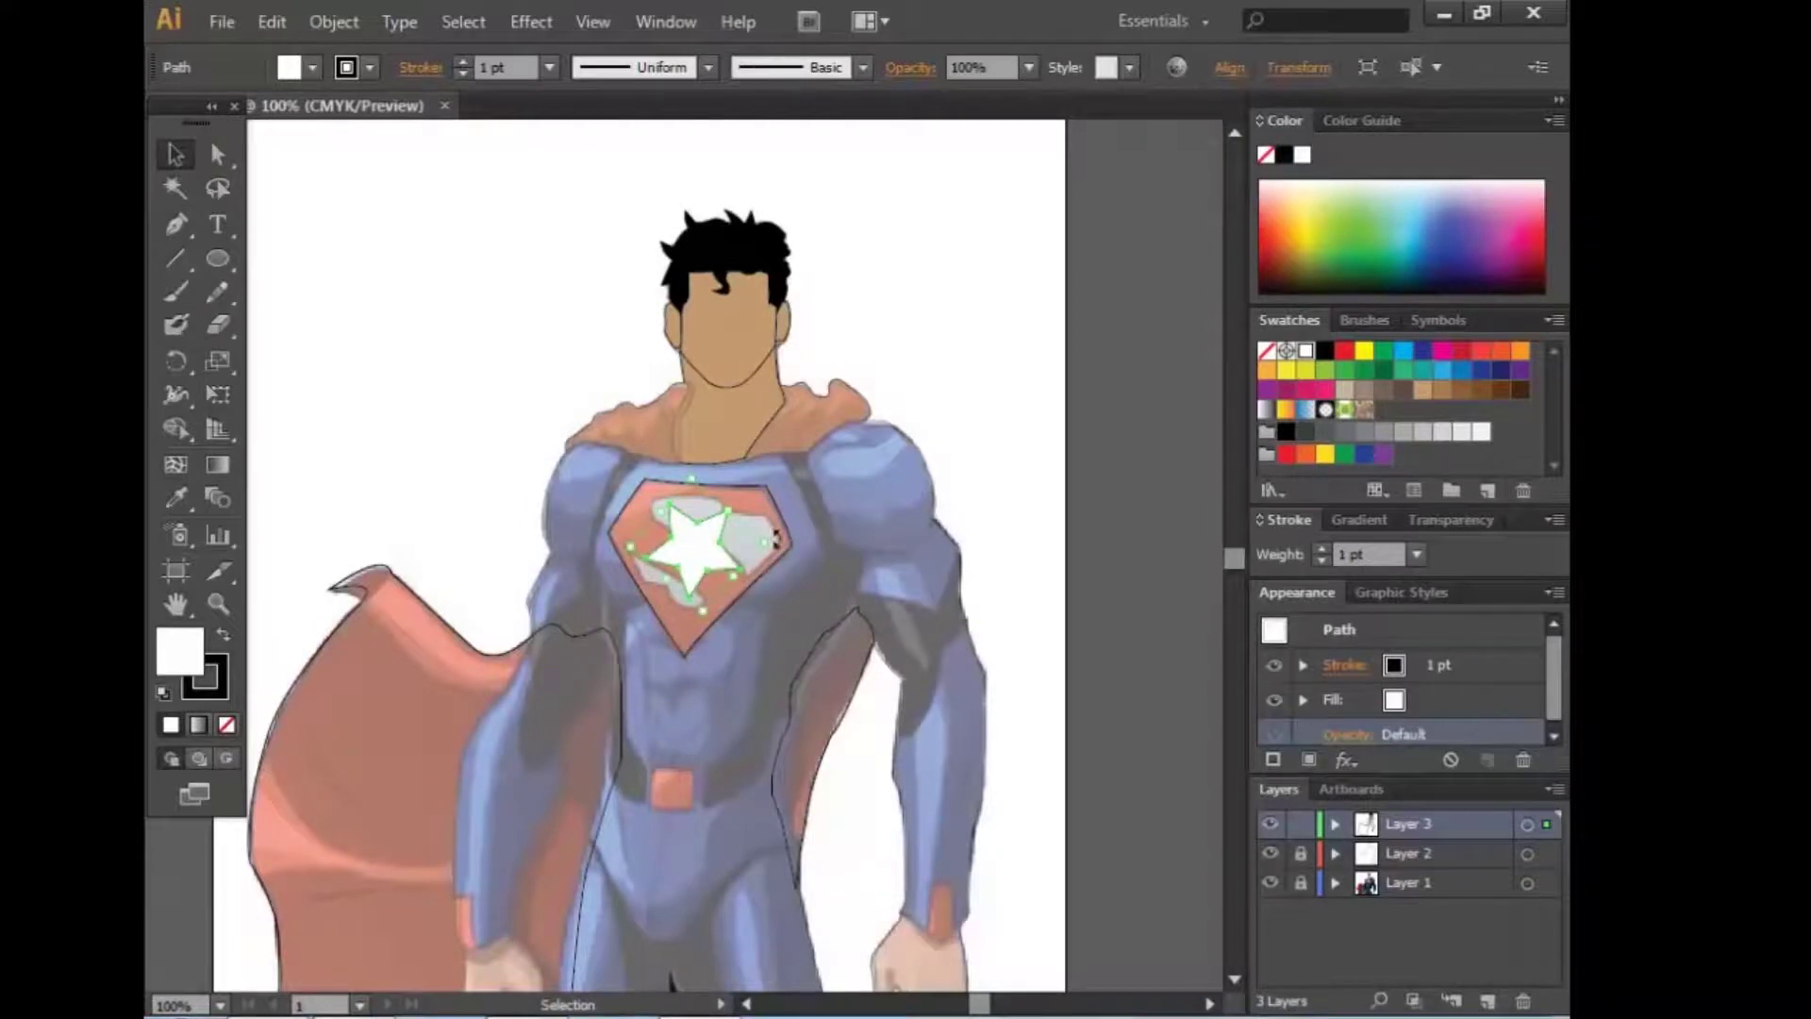
Step: Move the star onto the chest emblem, shrink it to fit inside the shield and rotate it upright
left_click(939, 642)
left_click_drag(707, 555, 721, 552)
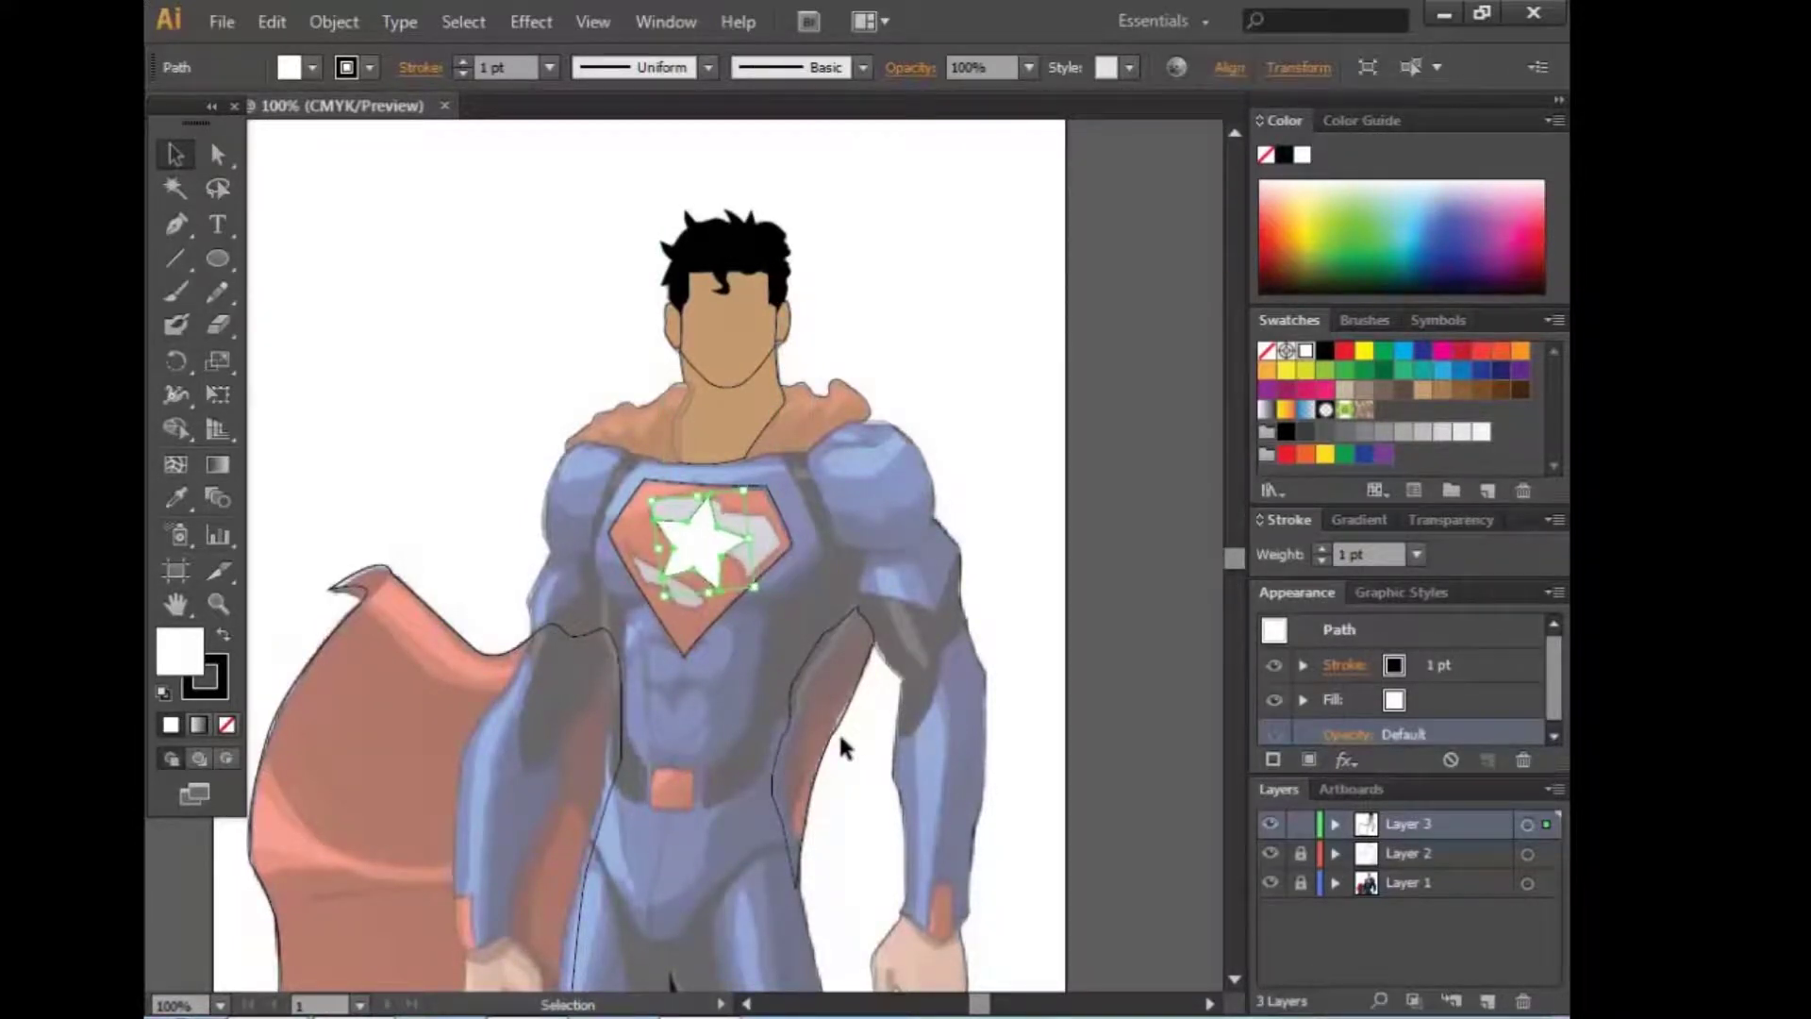
left_click(838, 731)
key("ctrl+plus")
key("ctrl+plus")
left_click(856, 517)
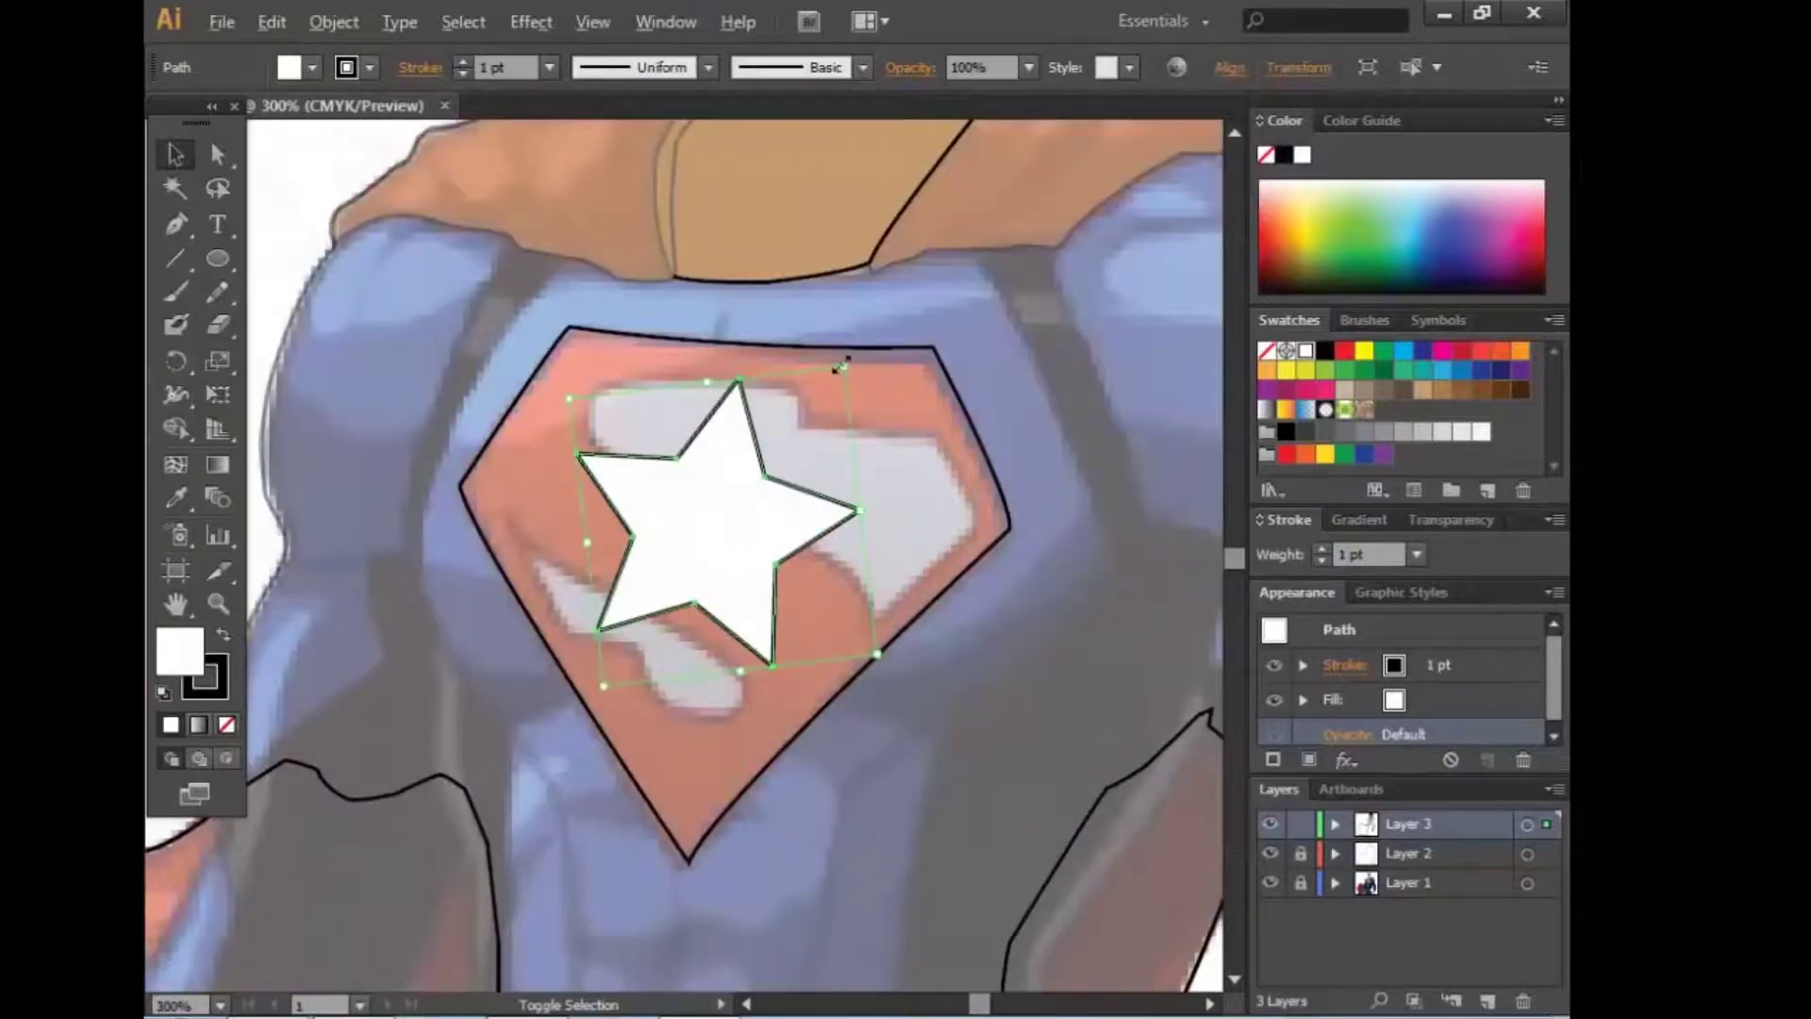
left_click_drag(842, 366, 803, 416)
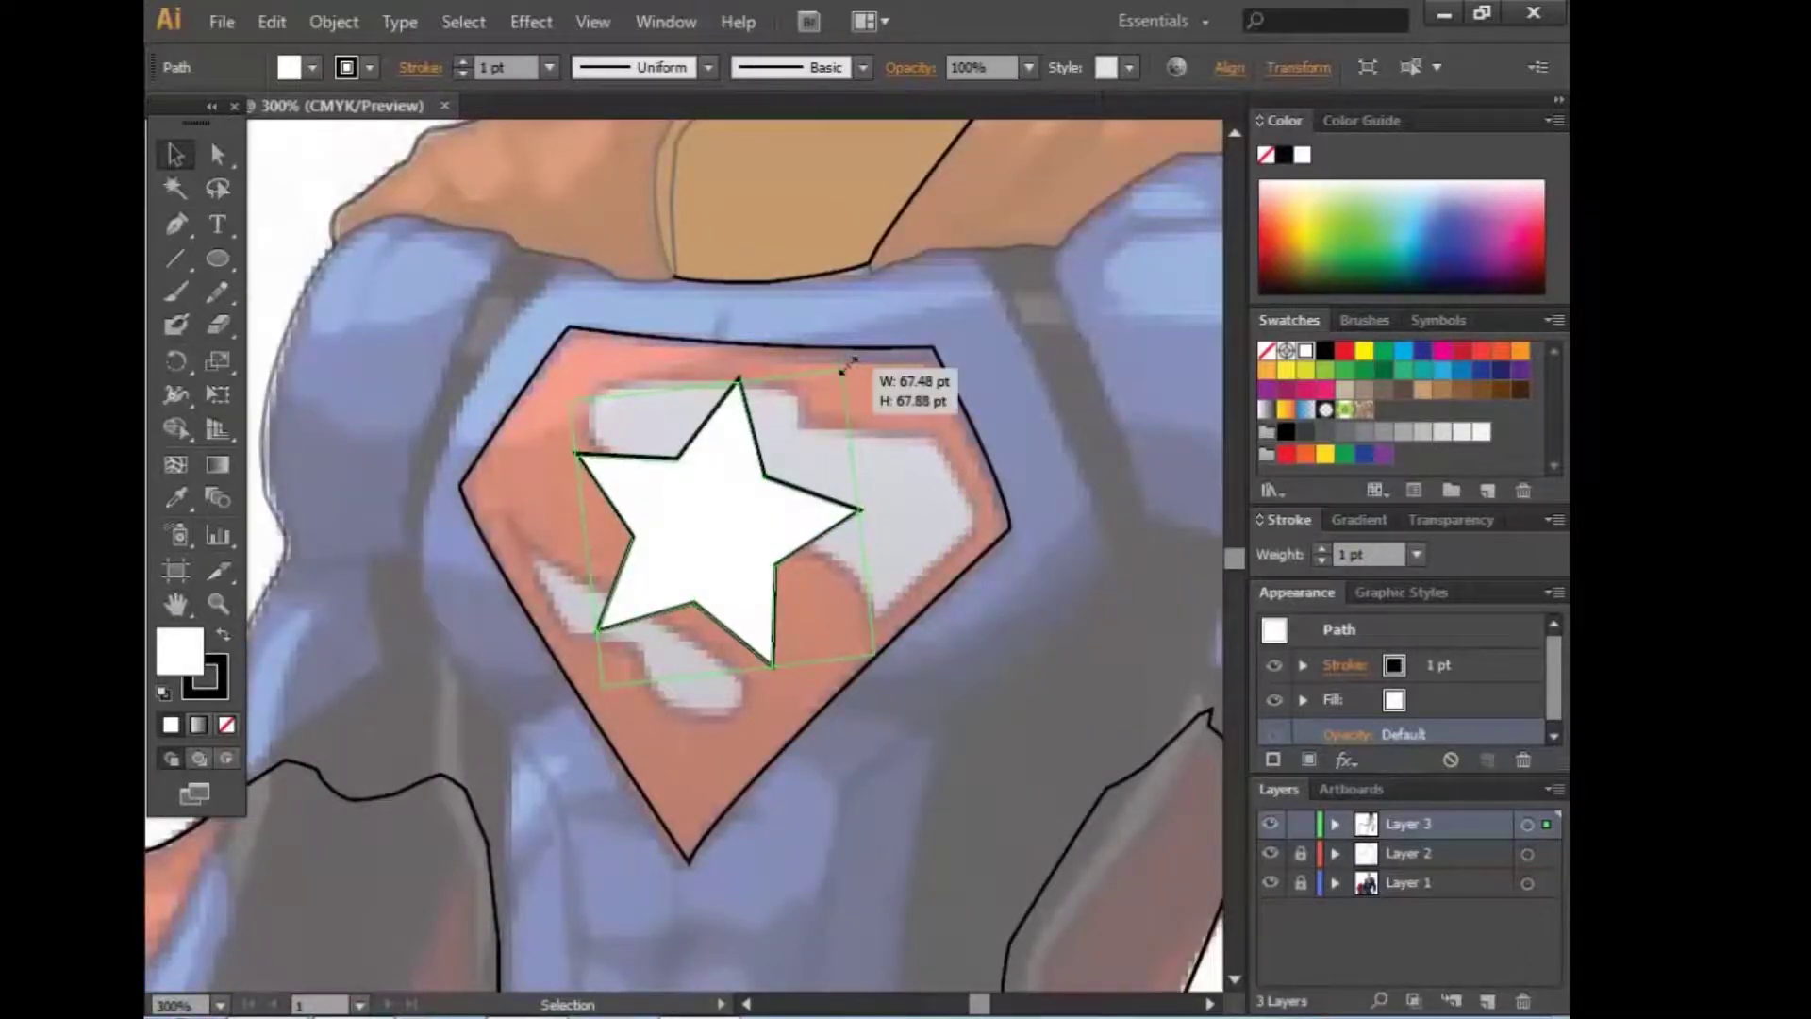
left_click_drag(841, 658, 727, 578)
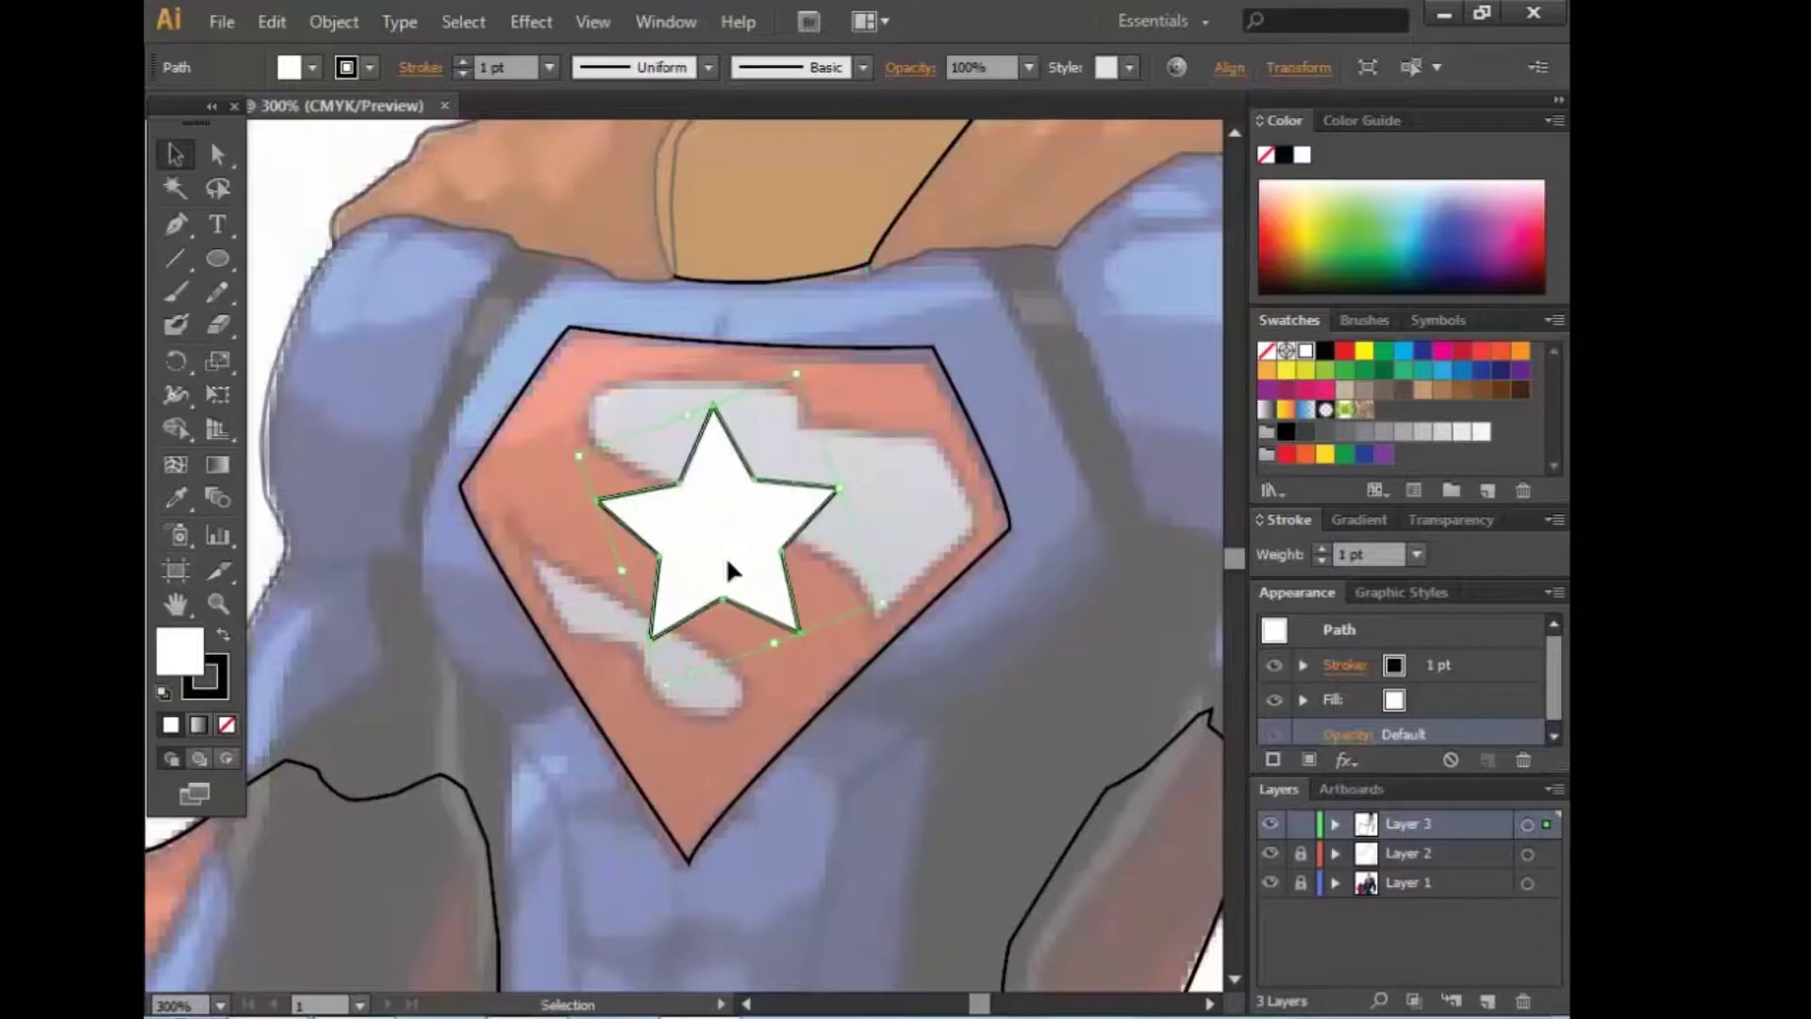
left_click(1122, 666)
mouse_move(1095, 360)
left_mouse_down()
mouse_move(879, 735)
mouse_move(821, 433)
left_mouse_up()
scroll(801, 699, "down", 5)
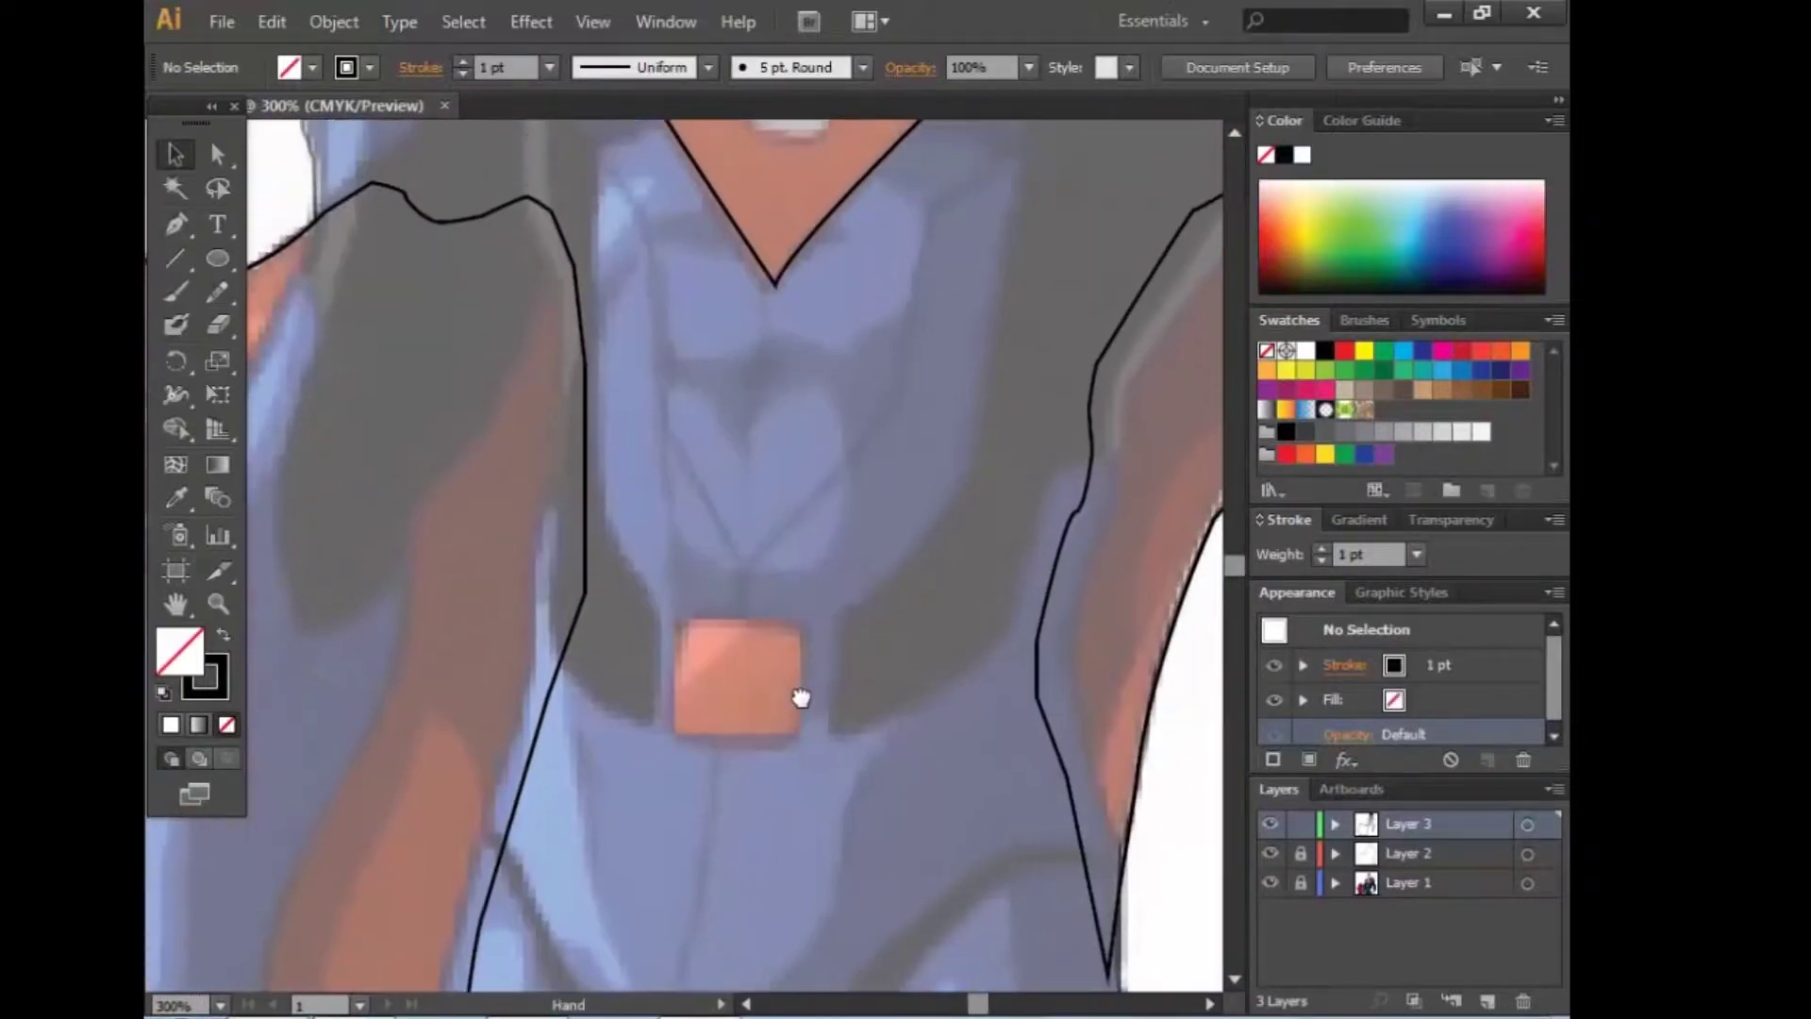
left_click(605, 569)
key("ctrl+1")
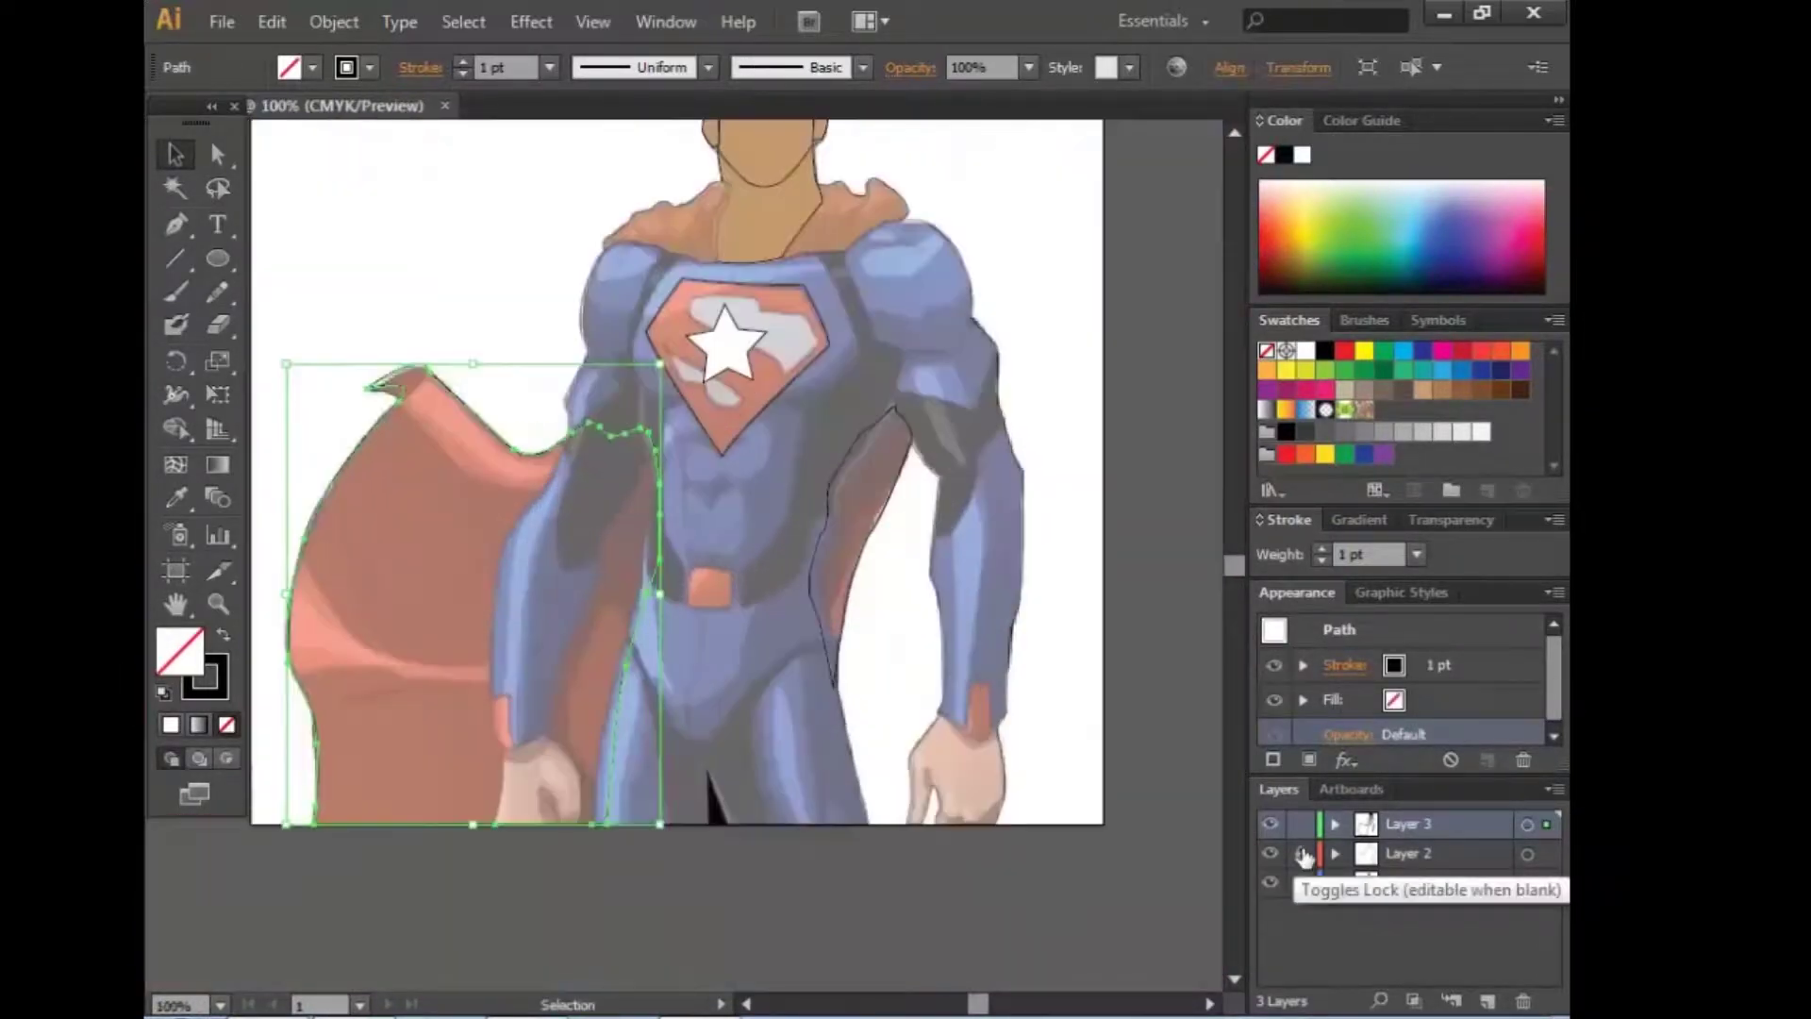
left_click(849, 909)
left_click(663, 513)
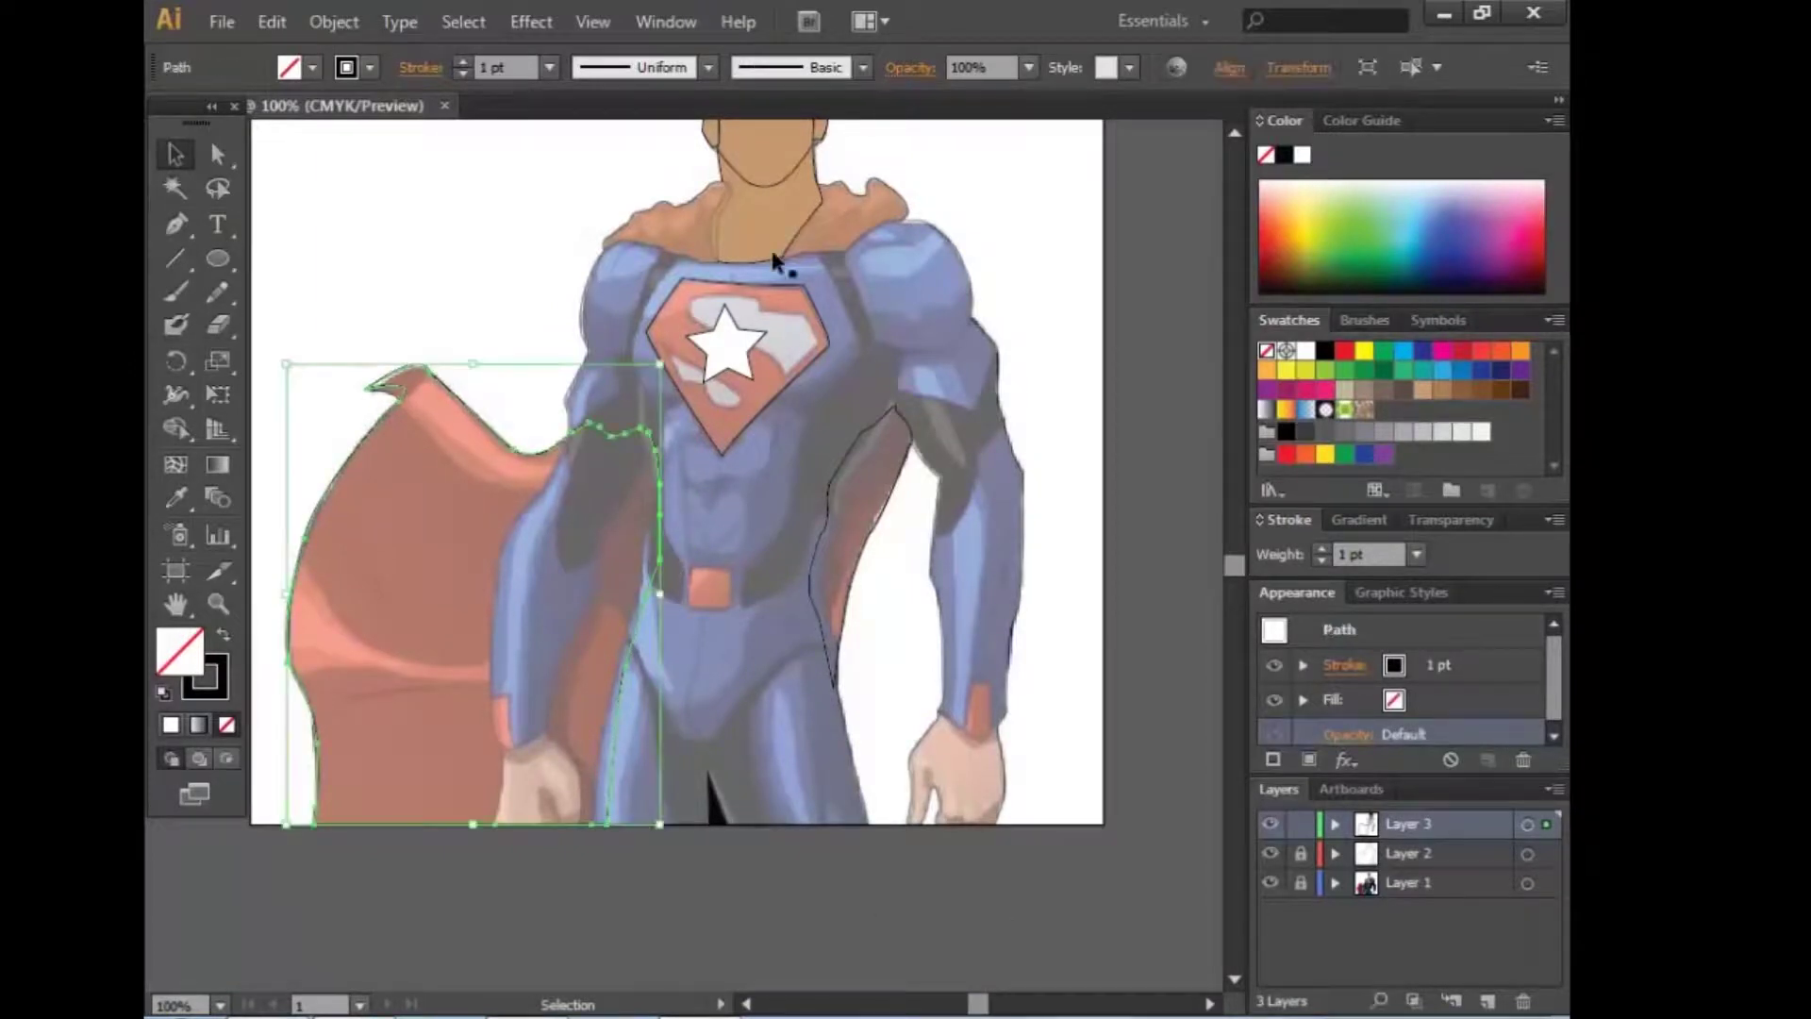
type("1")
left_click(667, 897)
left_click(823, 529)
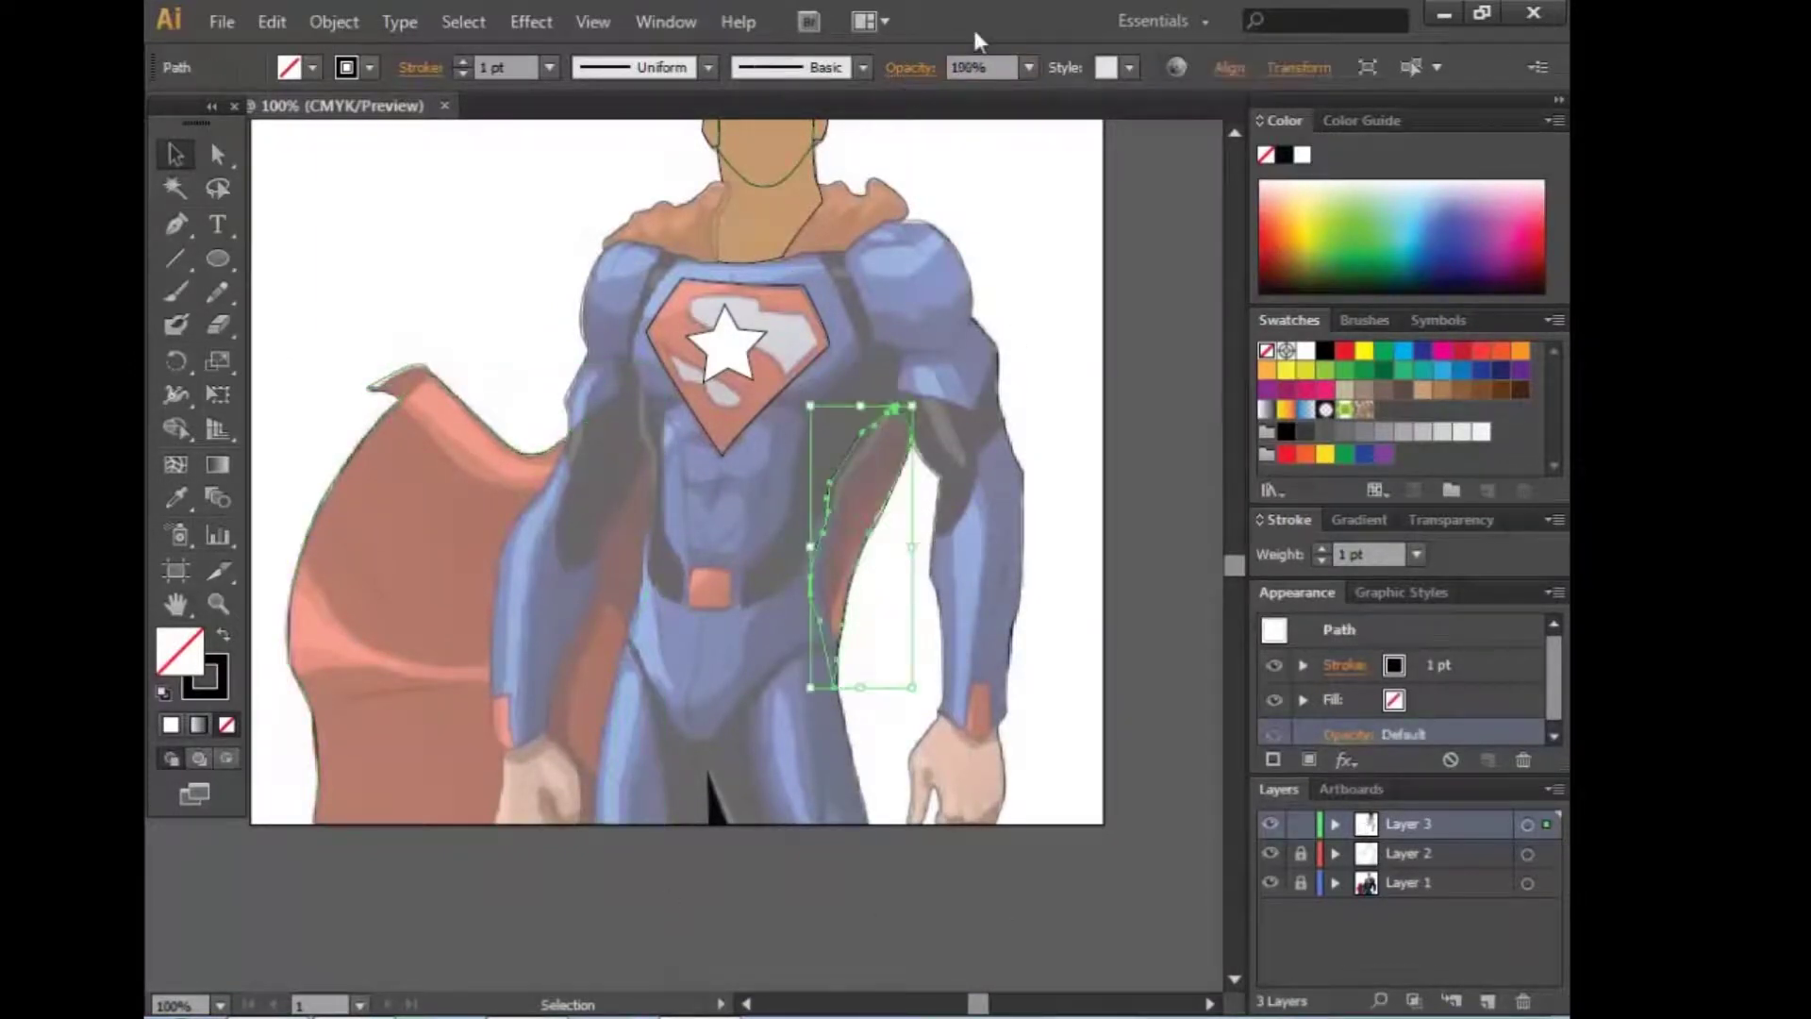
type("1")
key("Return")
left_click(910, 899)
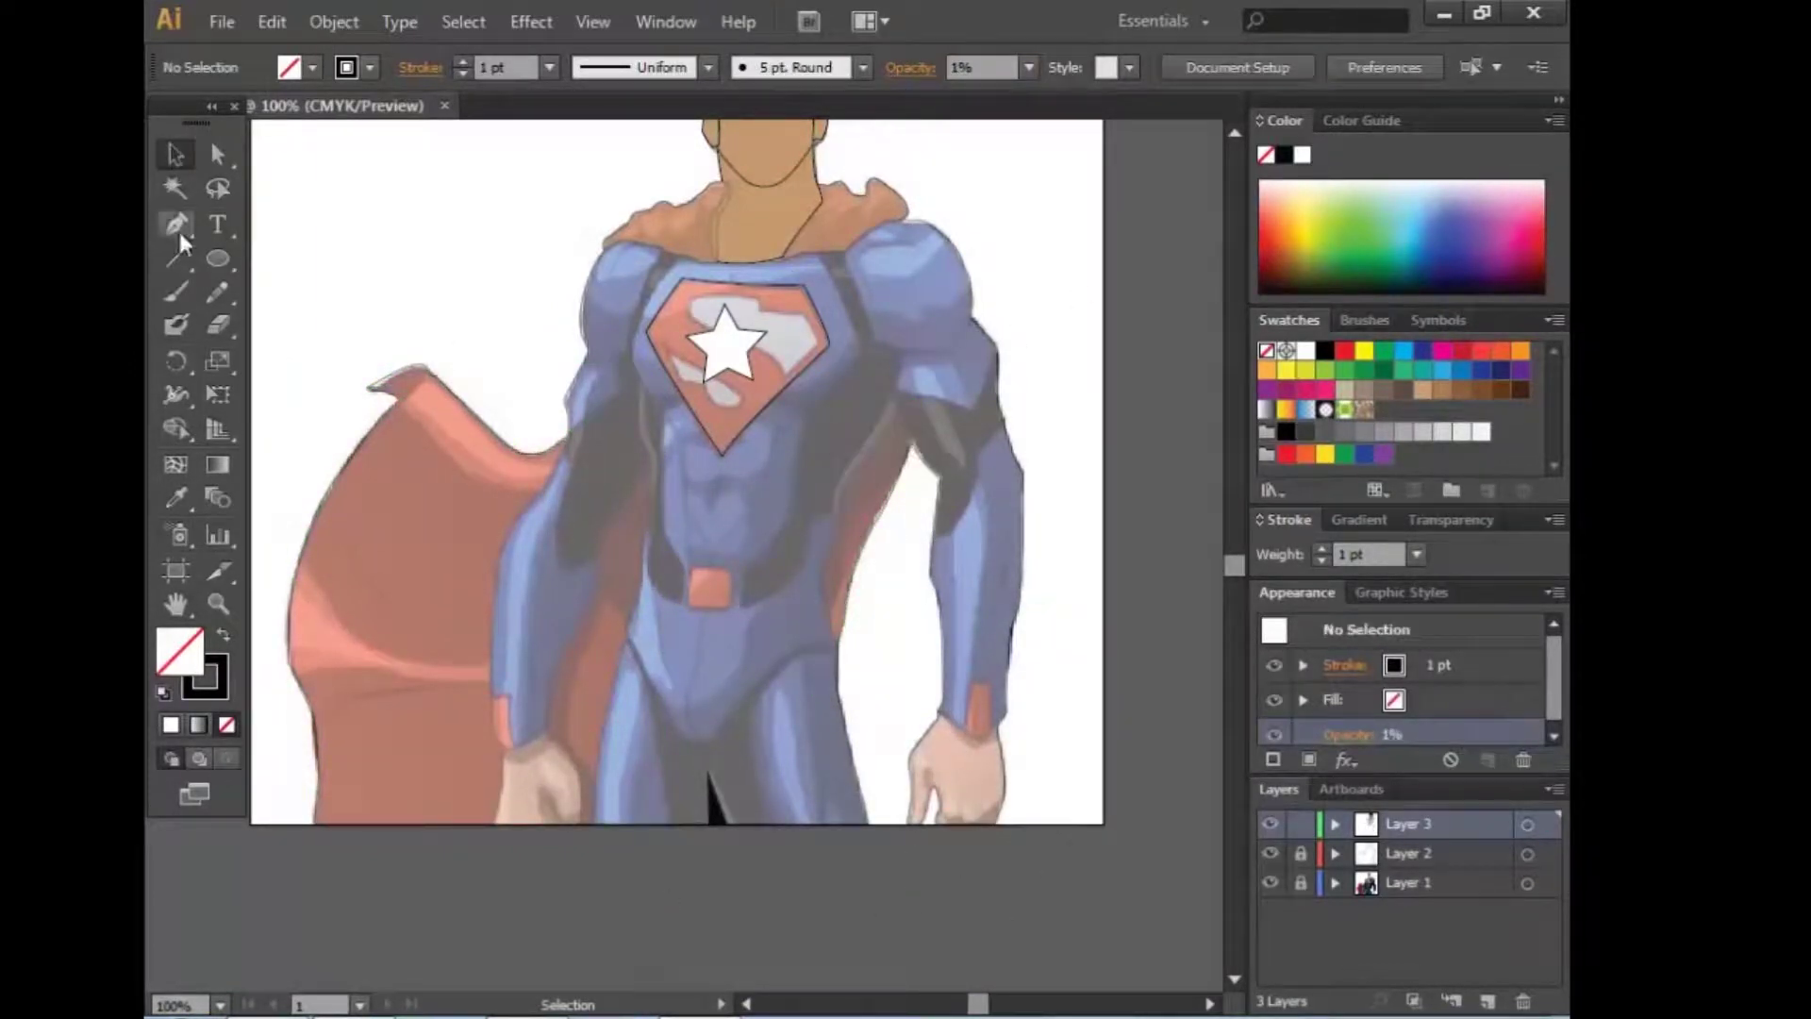
left_click(177, 227)
key("ctrl+plus")
key("ctrl+plus")
left_click_drag(897, 505, 849, 599)
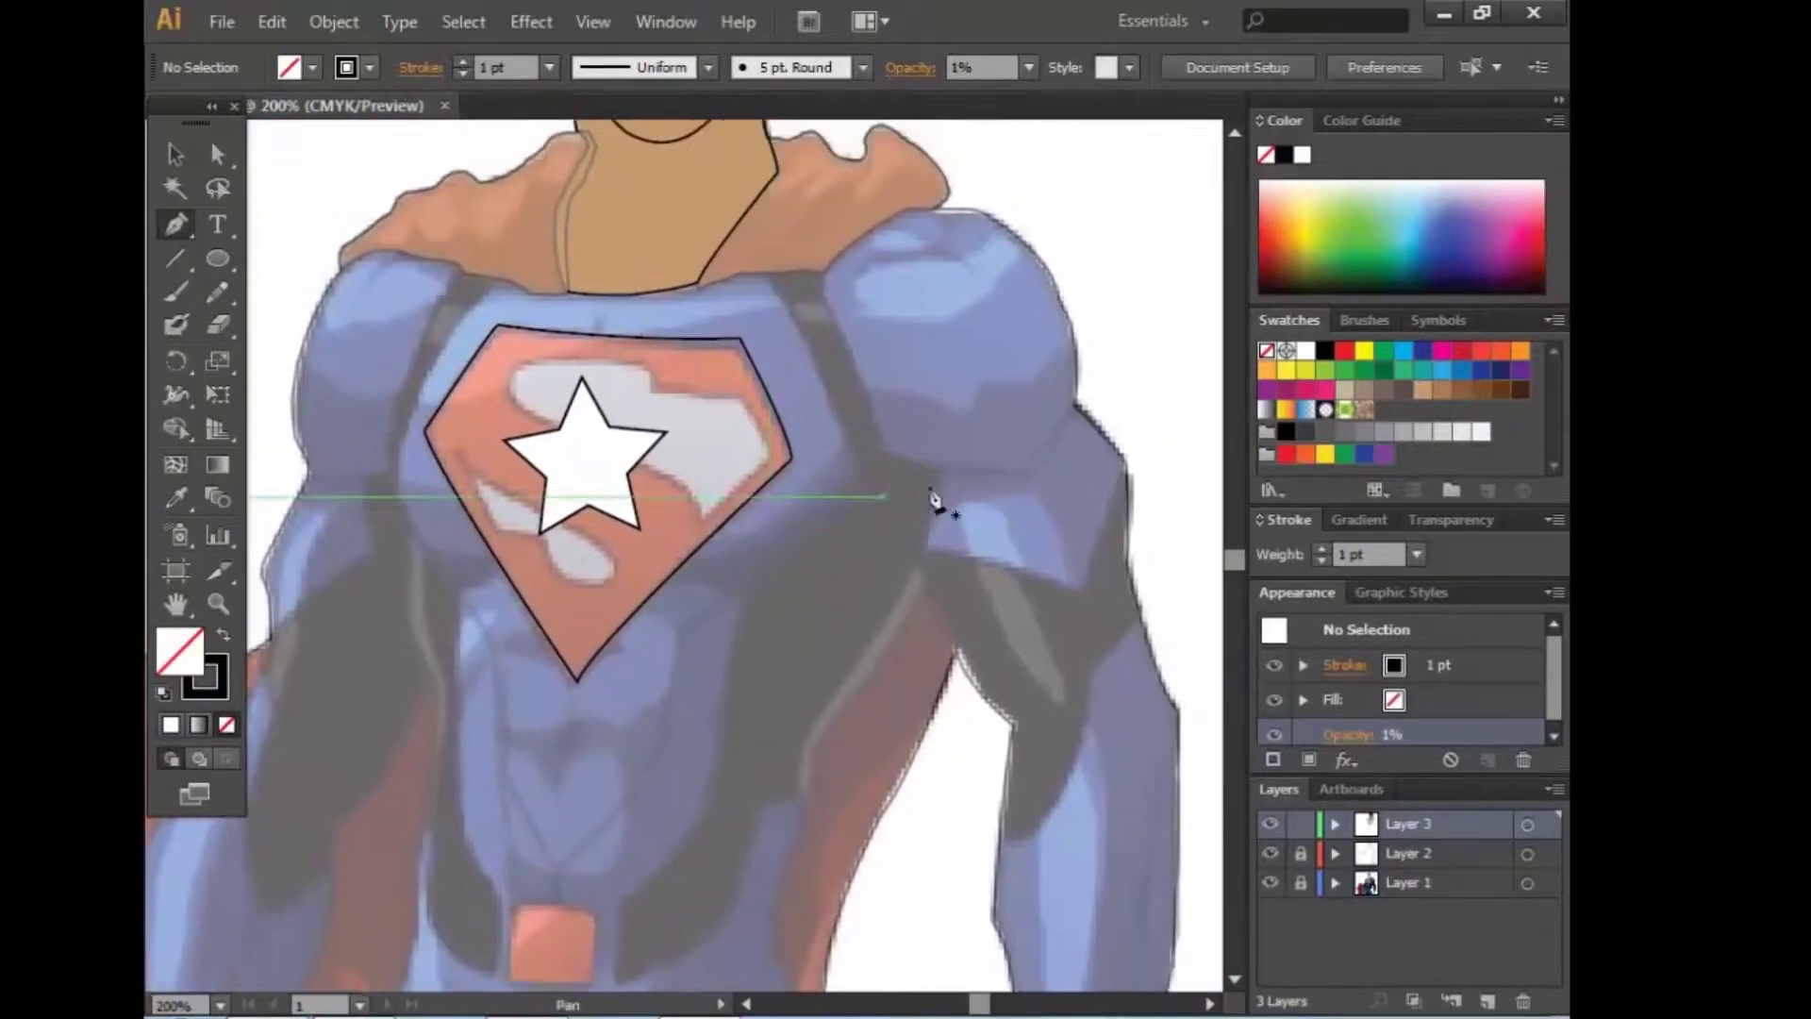
mouse_move(932, 500)
left_mouse_down()
mouse_move(776, 324)
mouse_move(719, 473)
mouse_move(774, 519)
left_mouse_up()
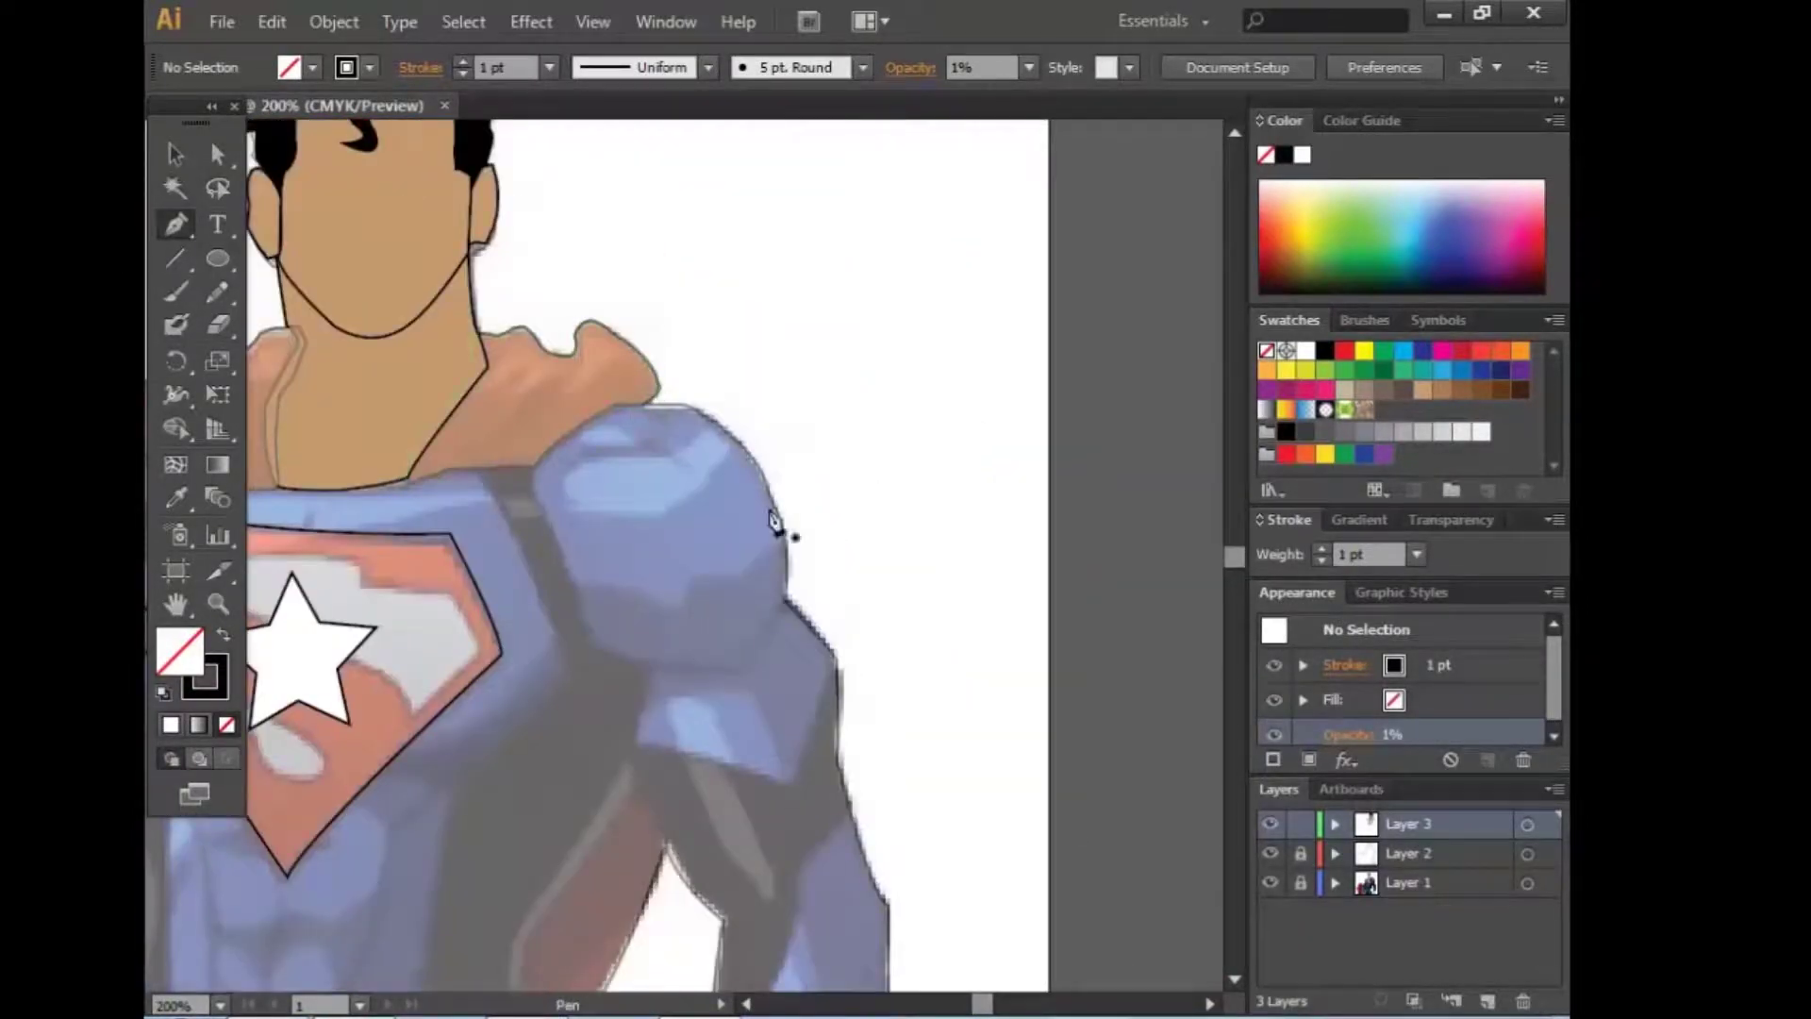
Step: Hide Layer 2, zoom in, and start a curved path along the shoulder's top and outer edge
left_click(1271, 853)
key("ctrl+plus")
scroll(614, 389, "up", 3)
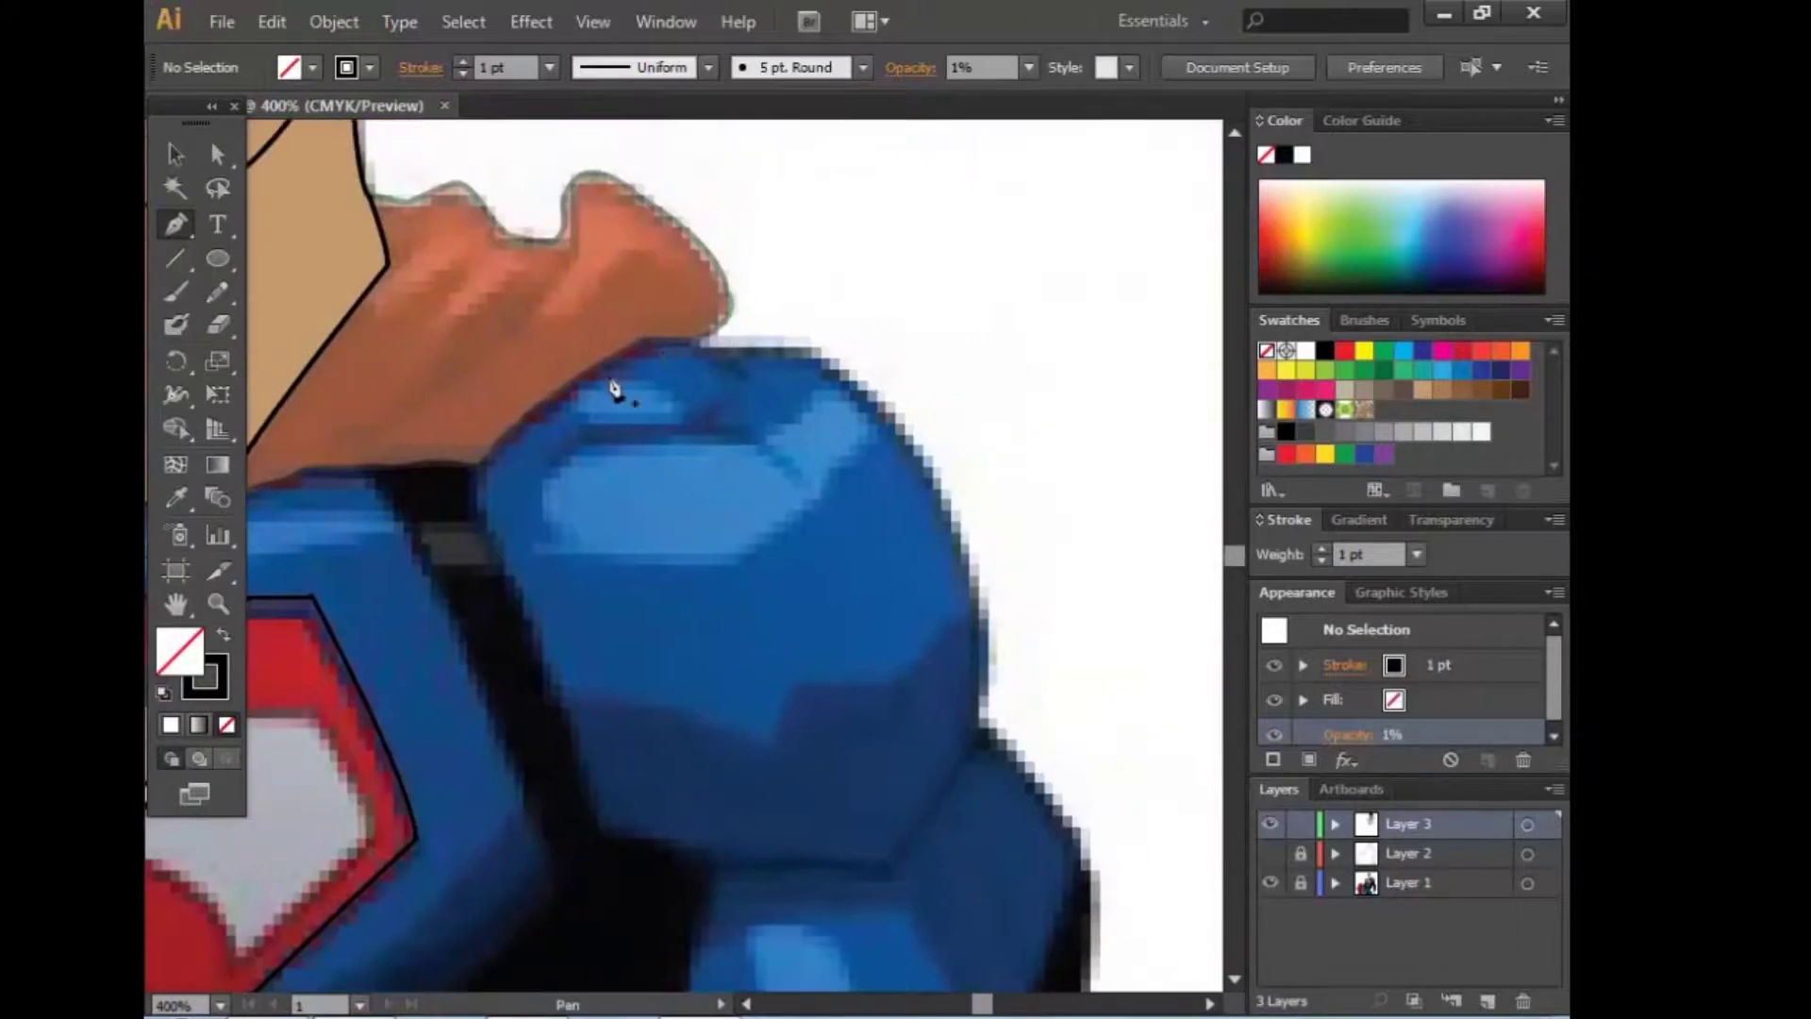
left_click(685, 335)
left_click_drag(896, 431, 924, 471)
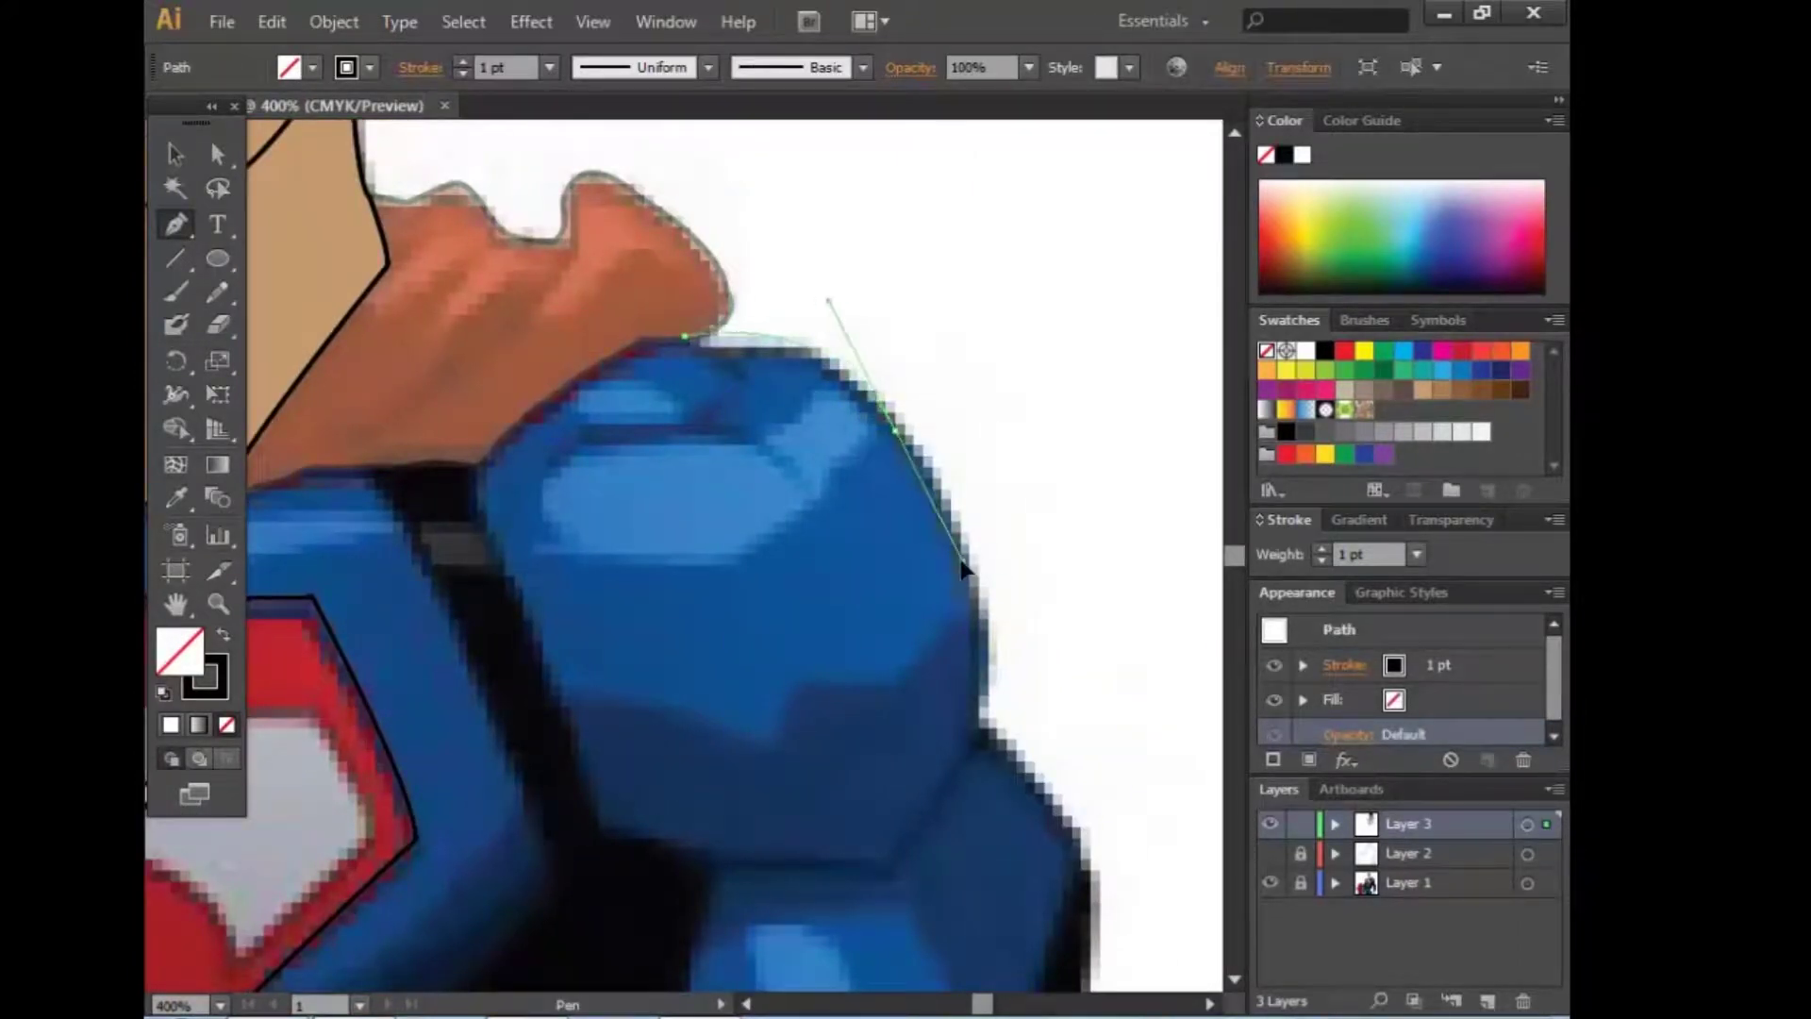
left_click_drag(964, 569, 960, 558)
Step: Continue the shoulder outline down the arm edge, along the lower edge and up the left side
left_click_drag(978, 734, 919, 844)
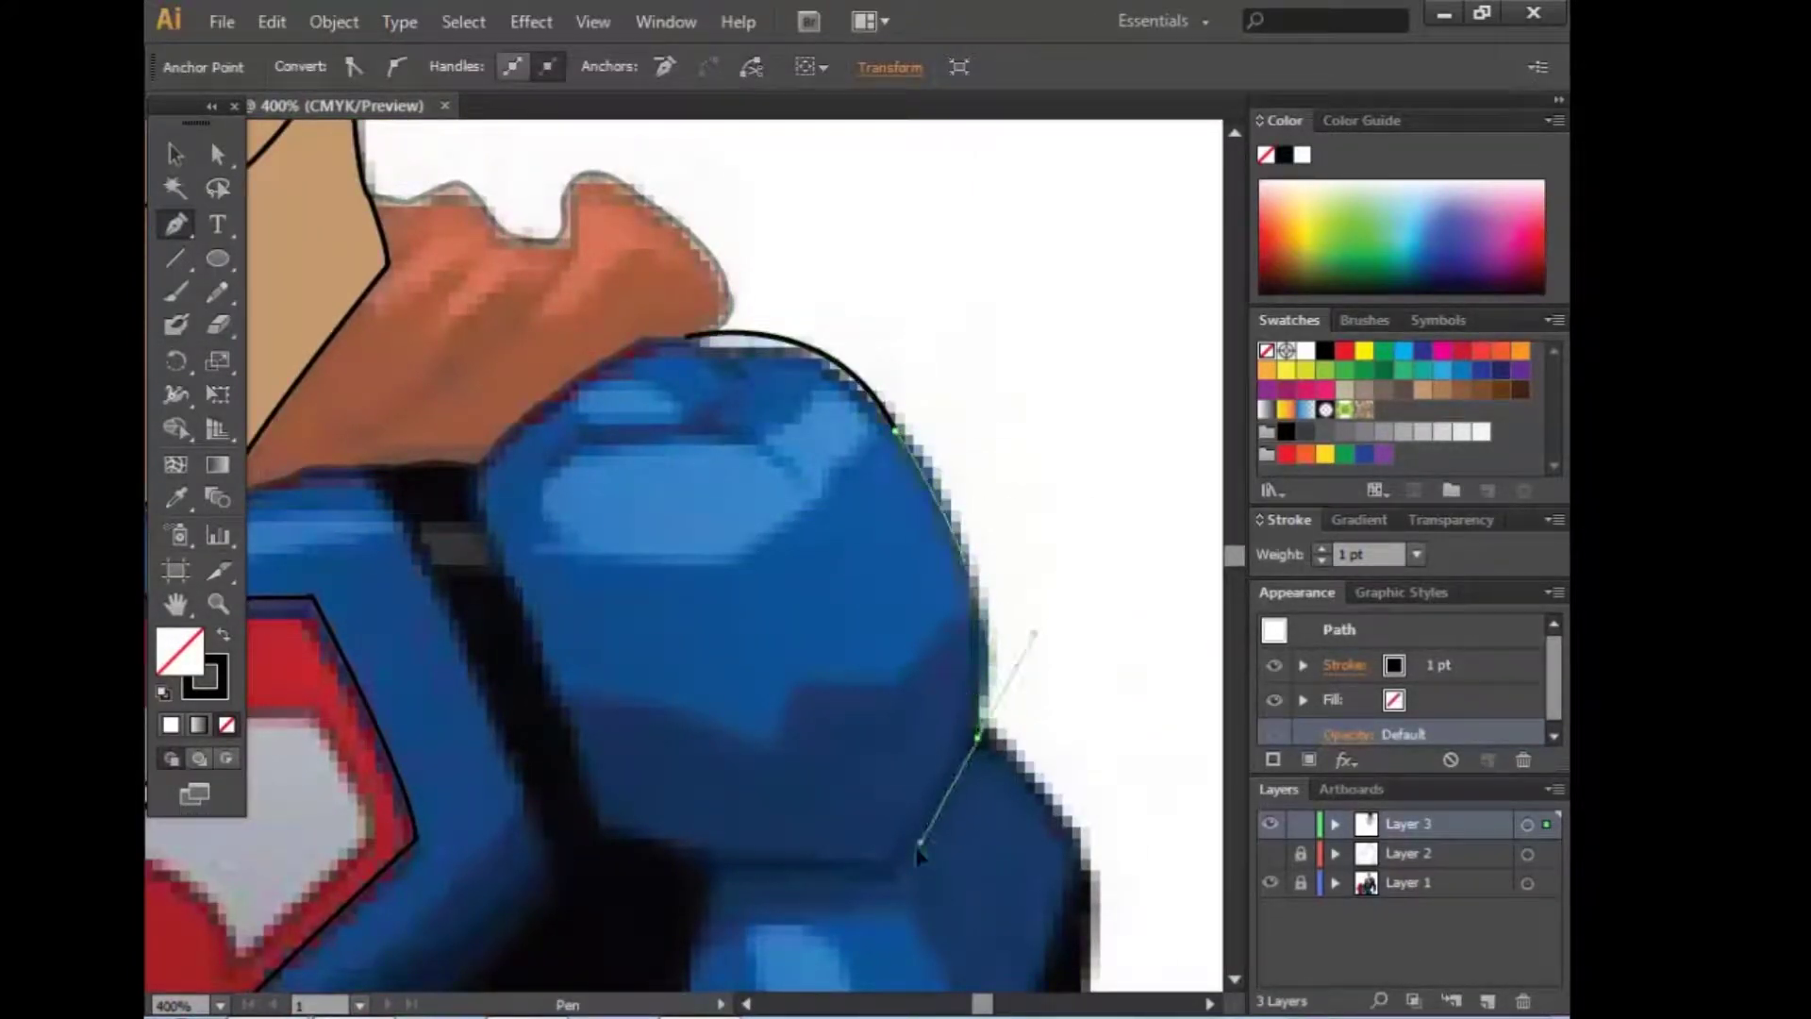
left_click_drag(828, 893, 790, 659)
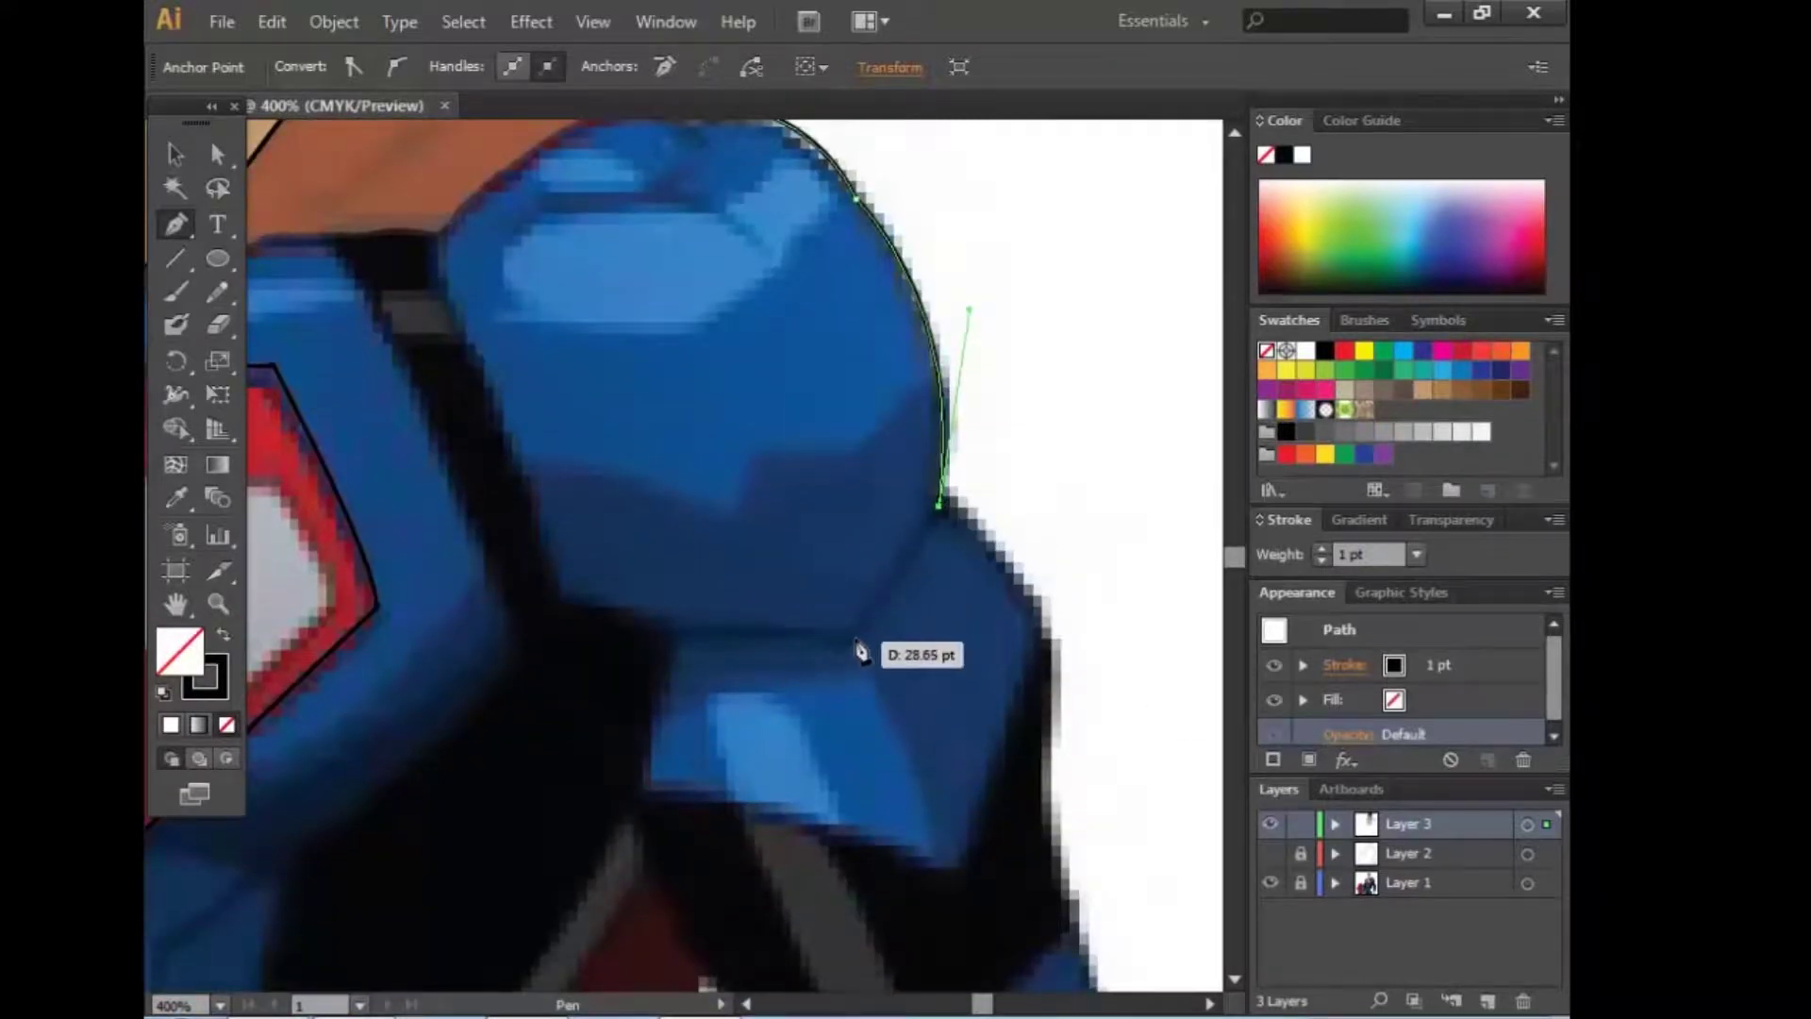
left_click_drag(711, 800, 659, 700)
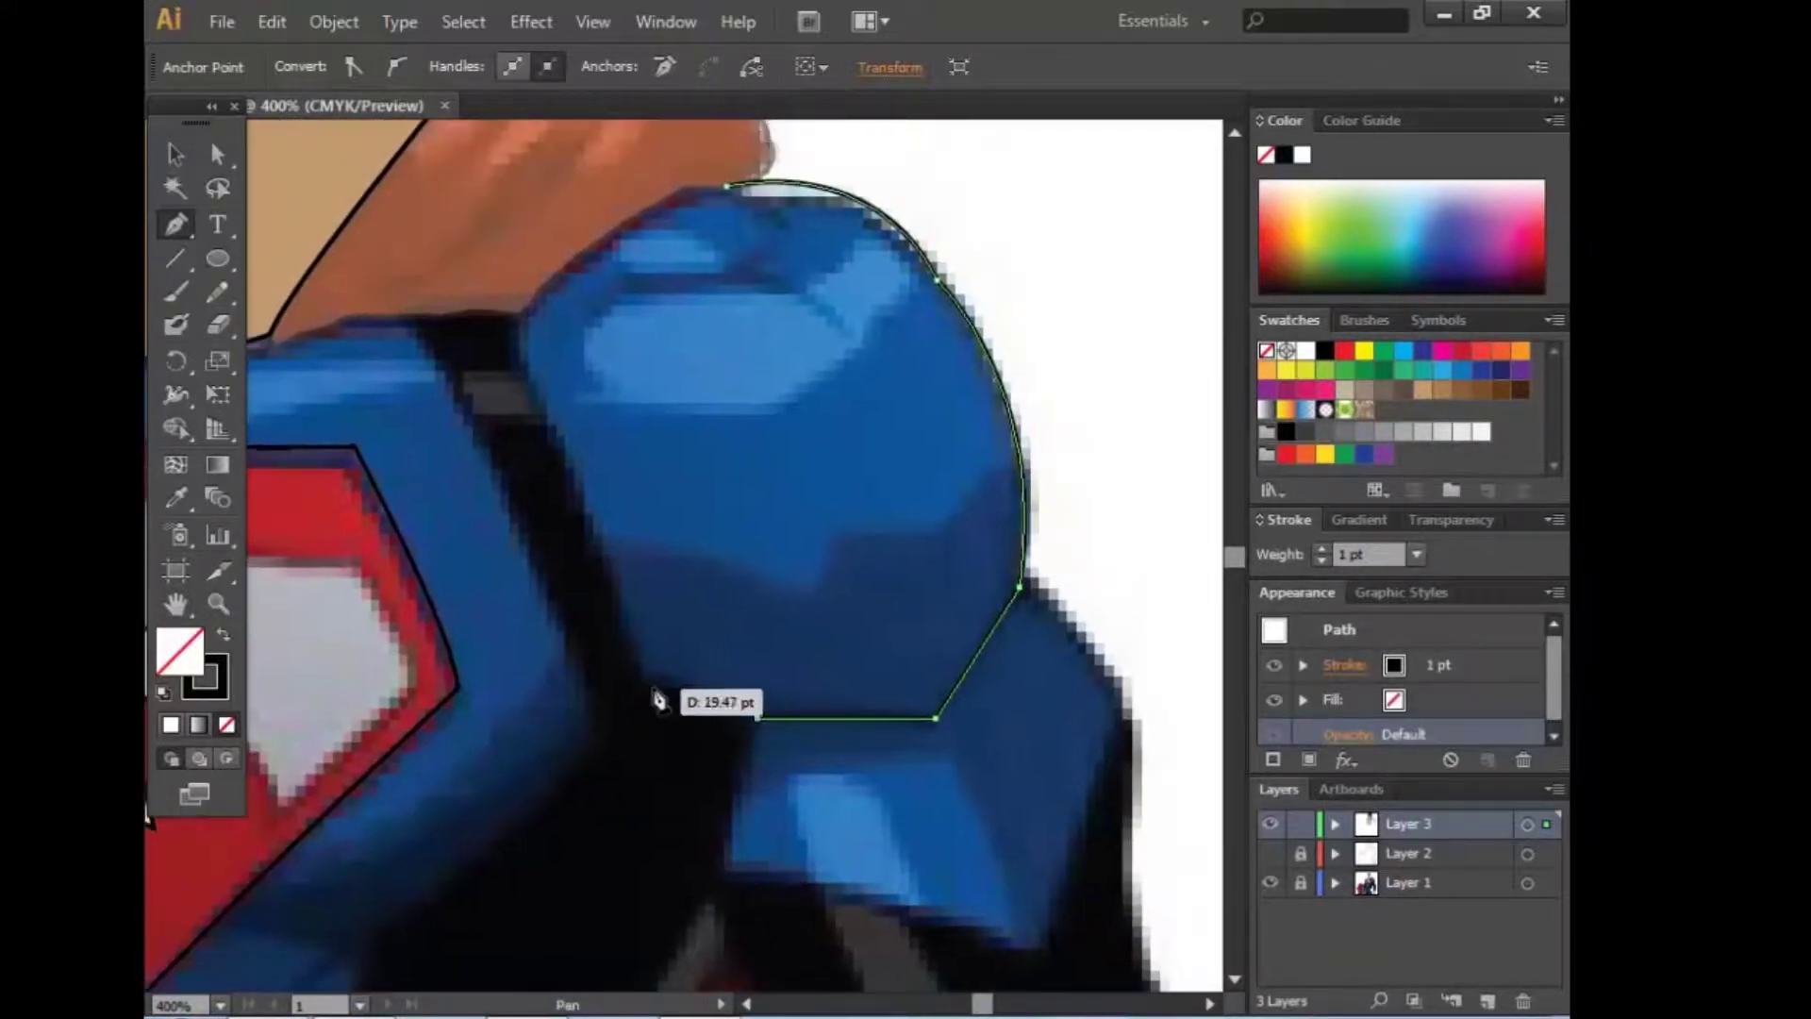
left_click(660, 683)
left_click(528, 304)
mouse_move(716, 415)
left_mouse_down()
mouse_move(717, 629)
mouse_move(719, 425)
mouse_move(760, 412)
left_mouse_up()
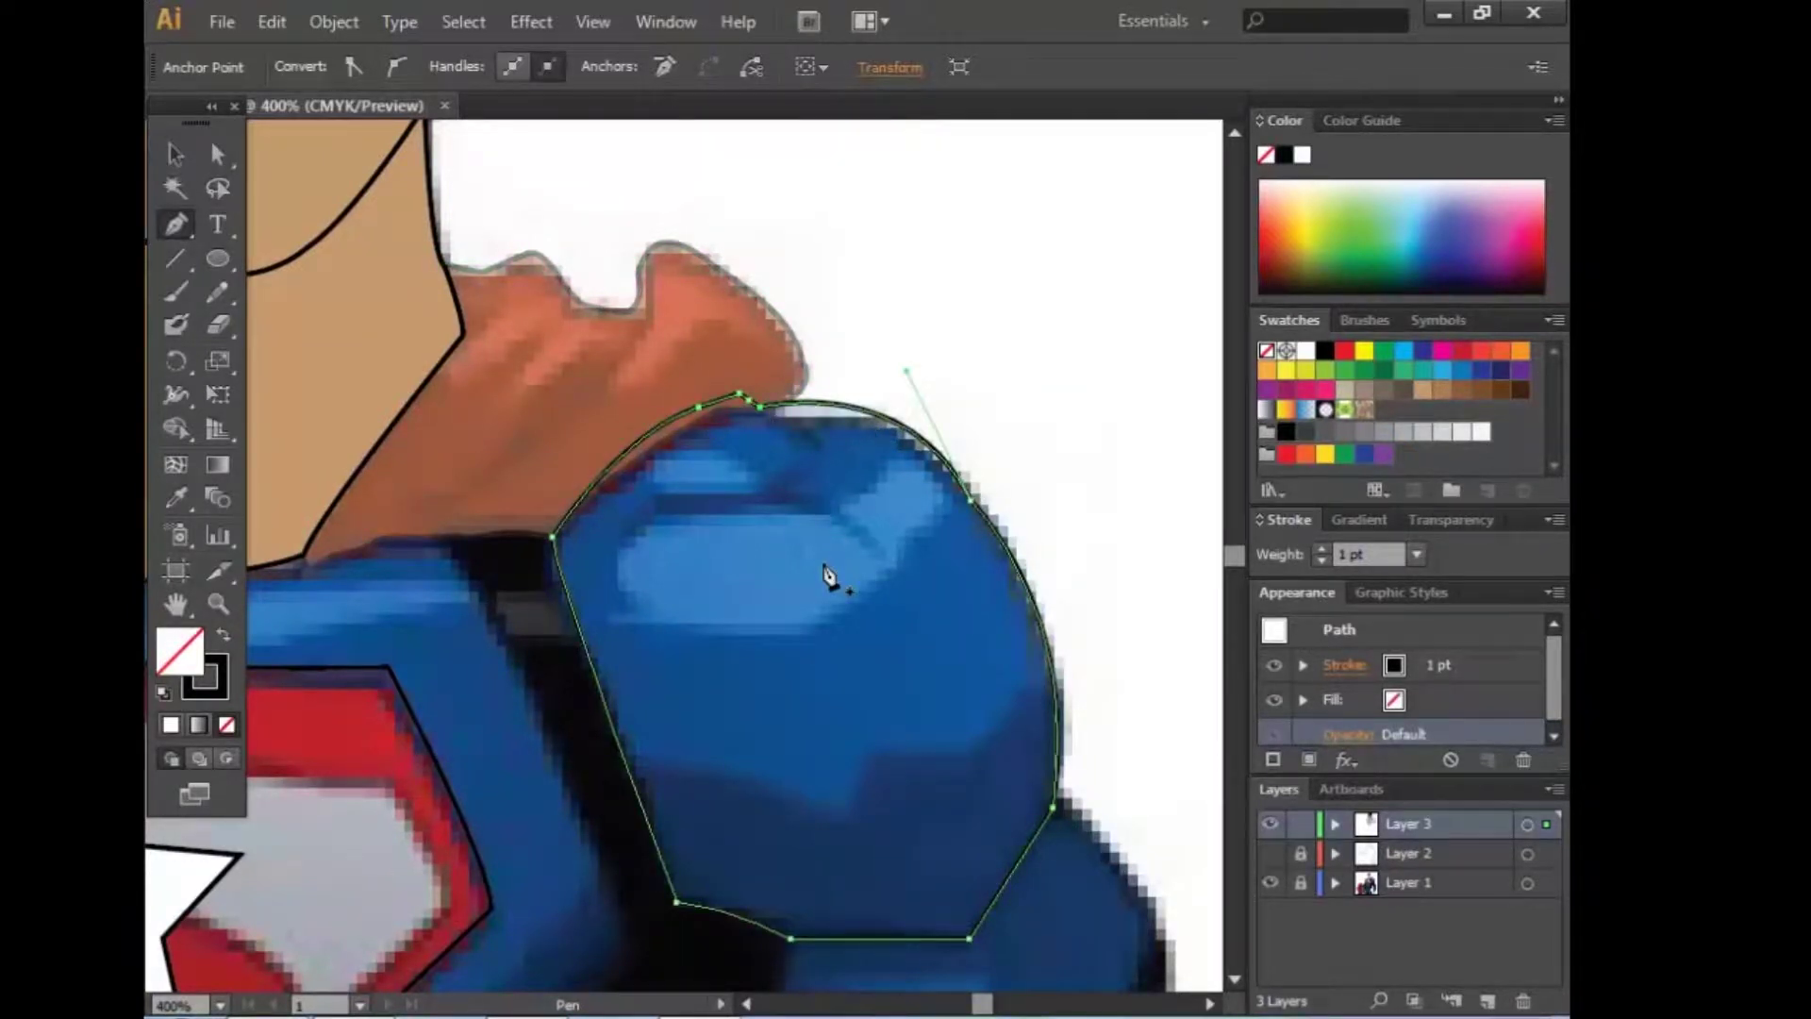
left_click_drag(827, 576, 546, 206)
Step: Trace the upper-arm plate with corner anchors around its edges and close it at the start
left_click_drag(873, 539, 813, 390)
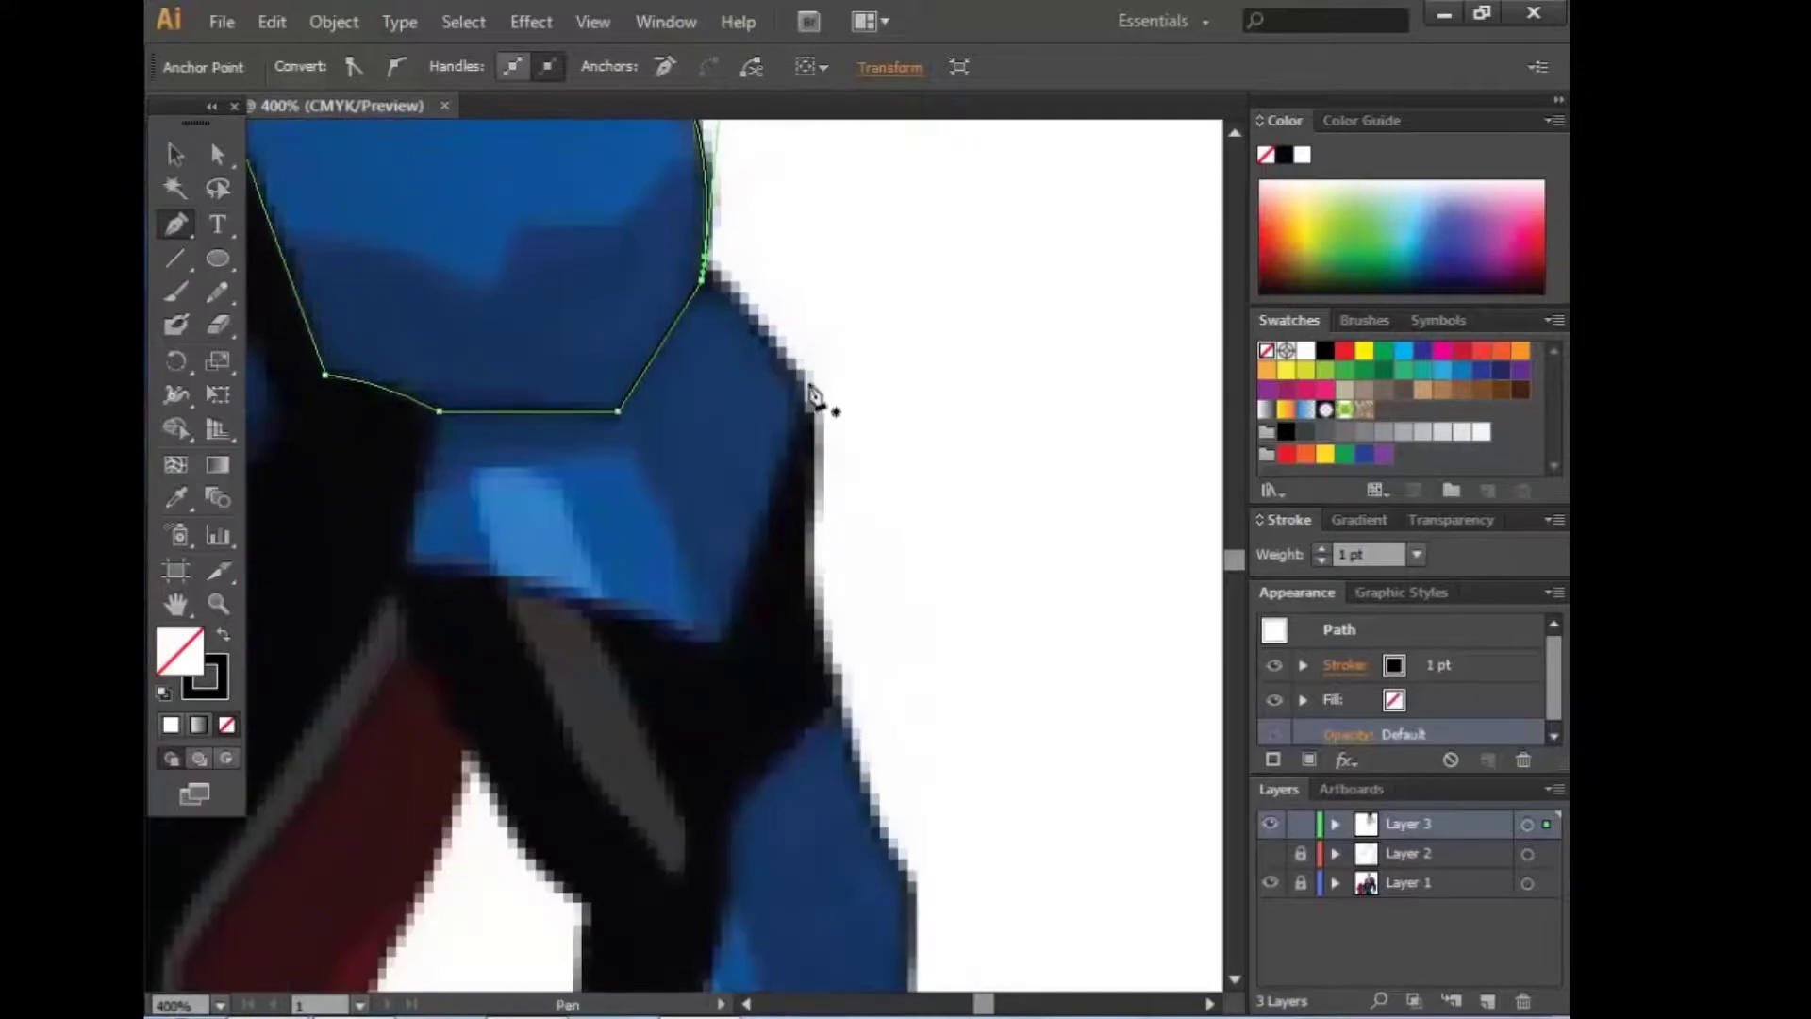
left_click(809, 416, "ctrl")
left_click(806, 404)
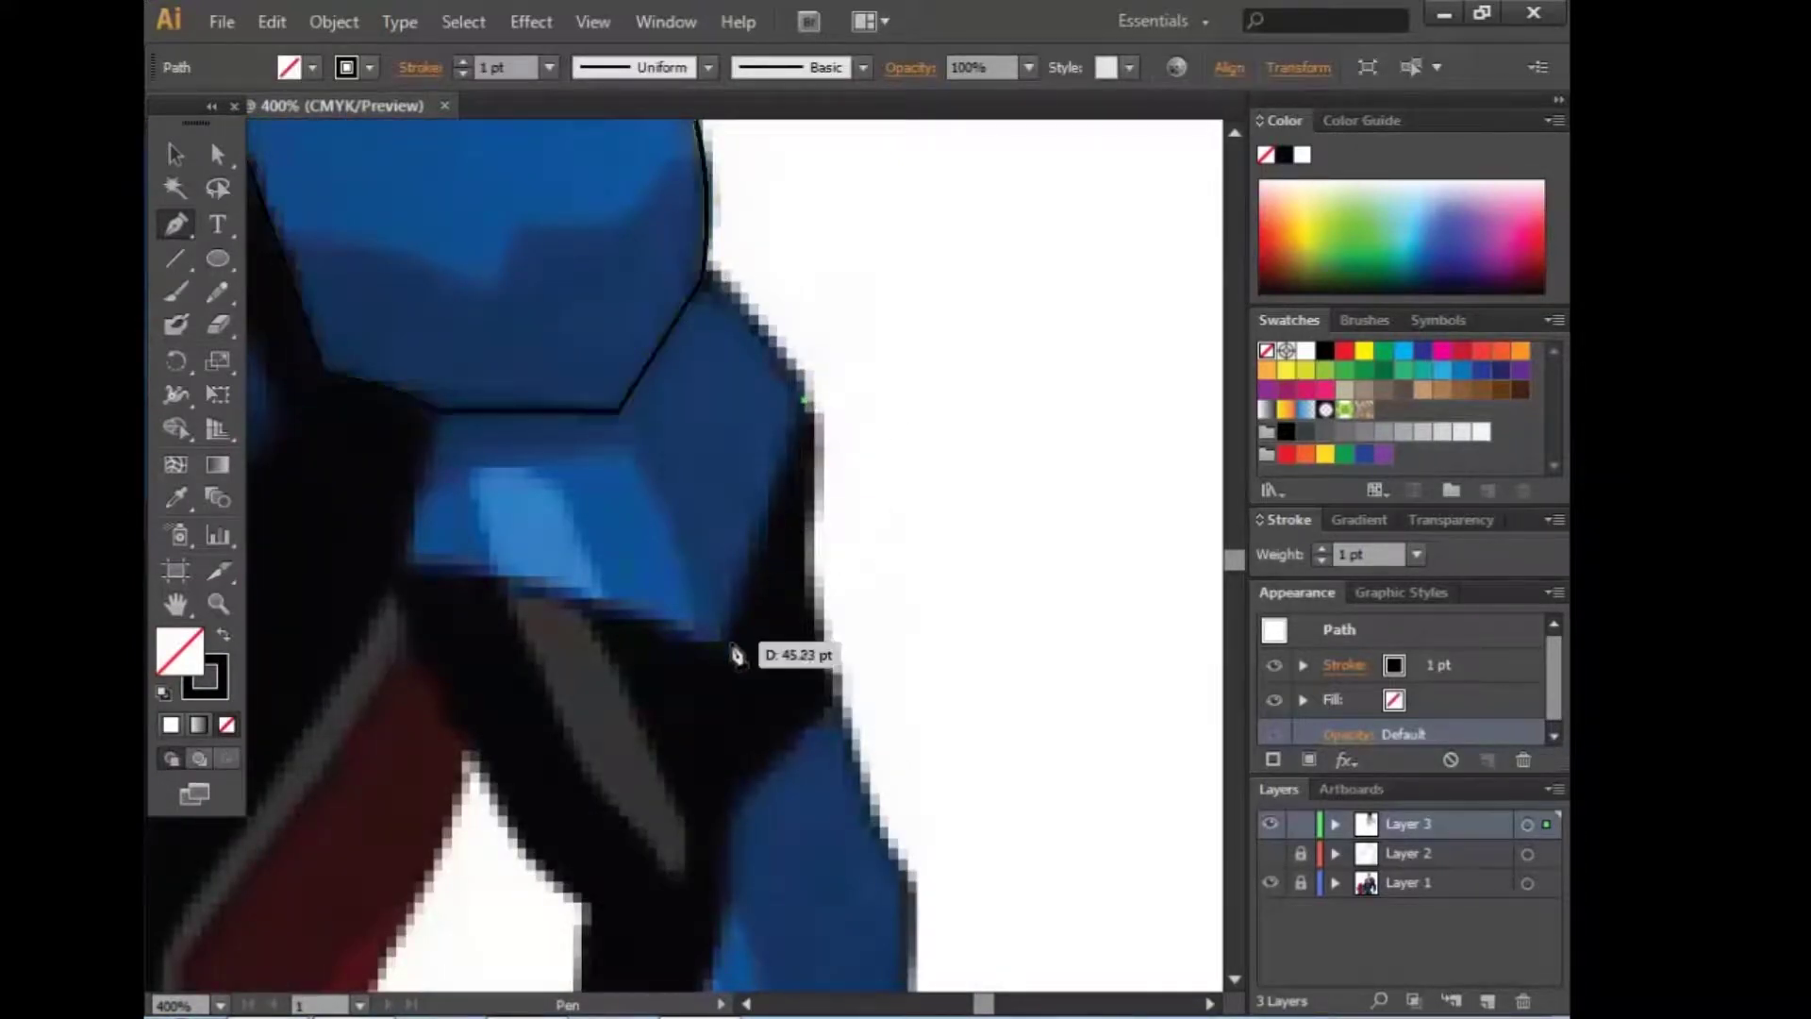
left_click(727, 643)
left_click(405, 565)
left_click(440, 393)
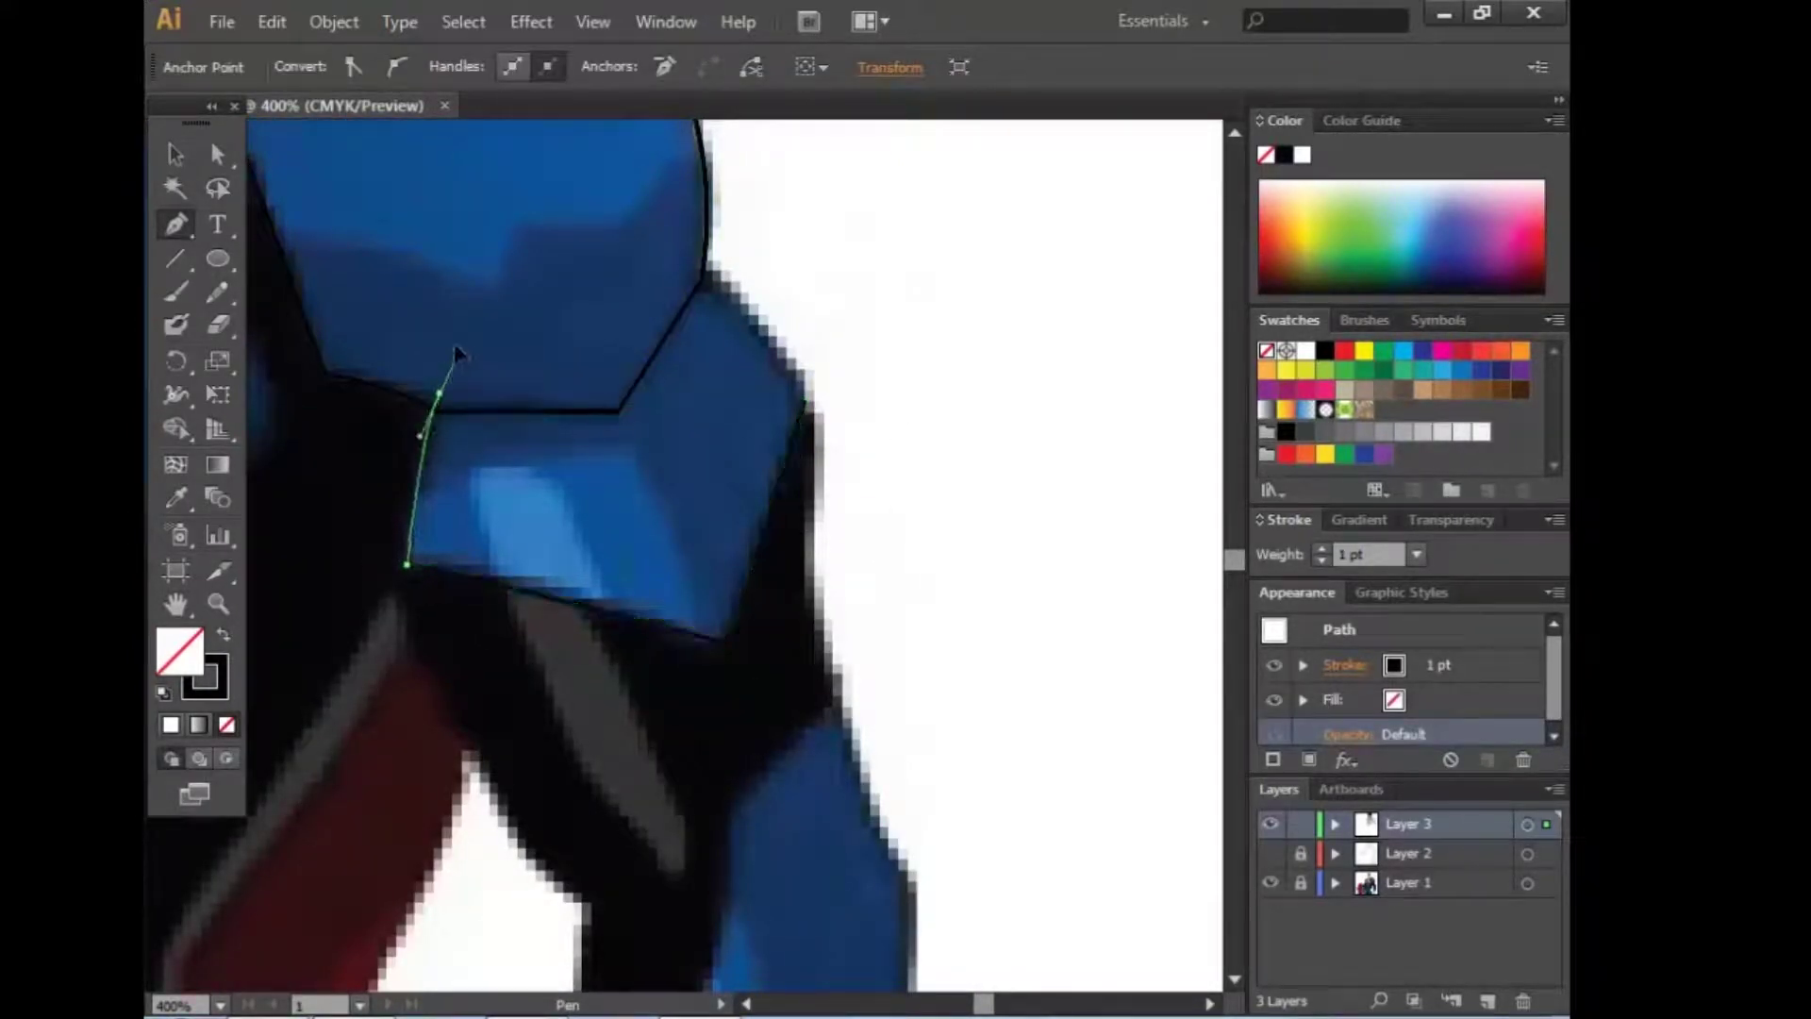
left_click(522, 384)
left_click(589, 384)
left_click(623, 367)
left_click(640, 331)
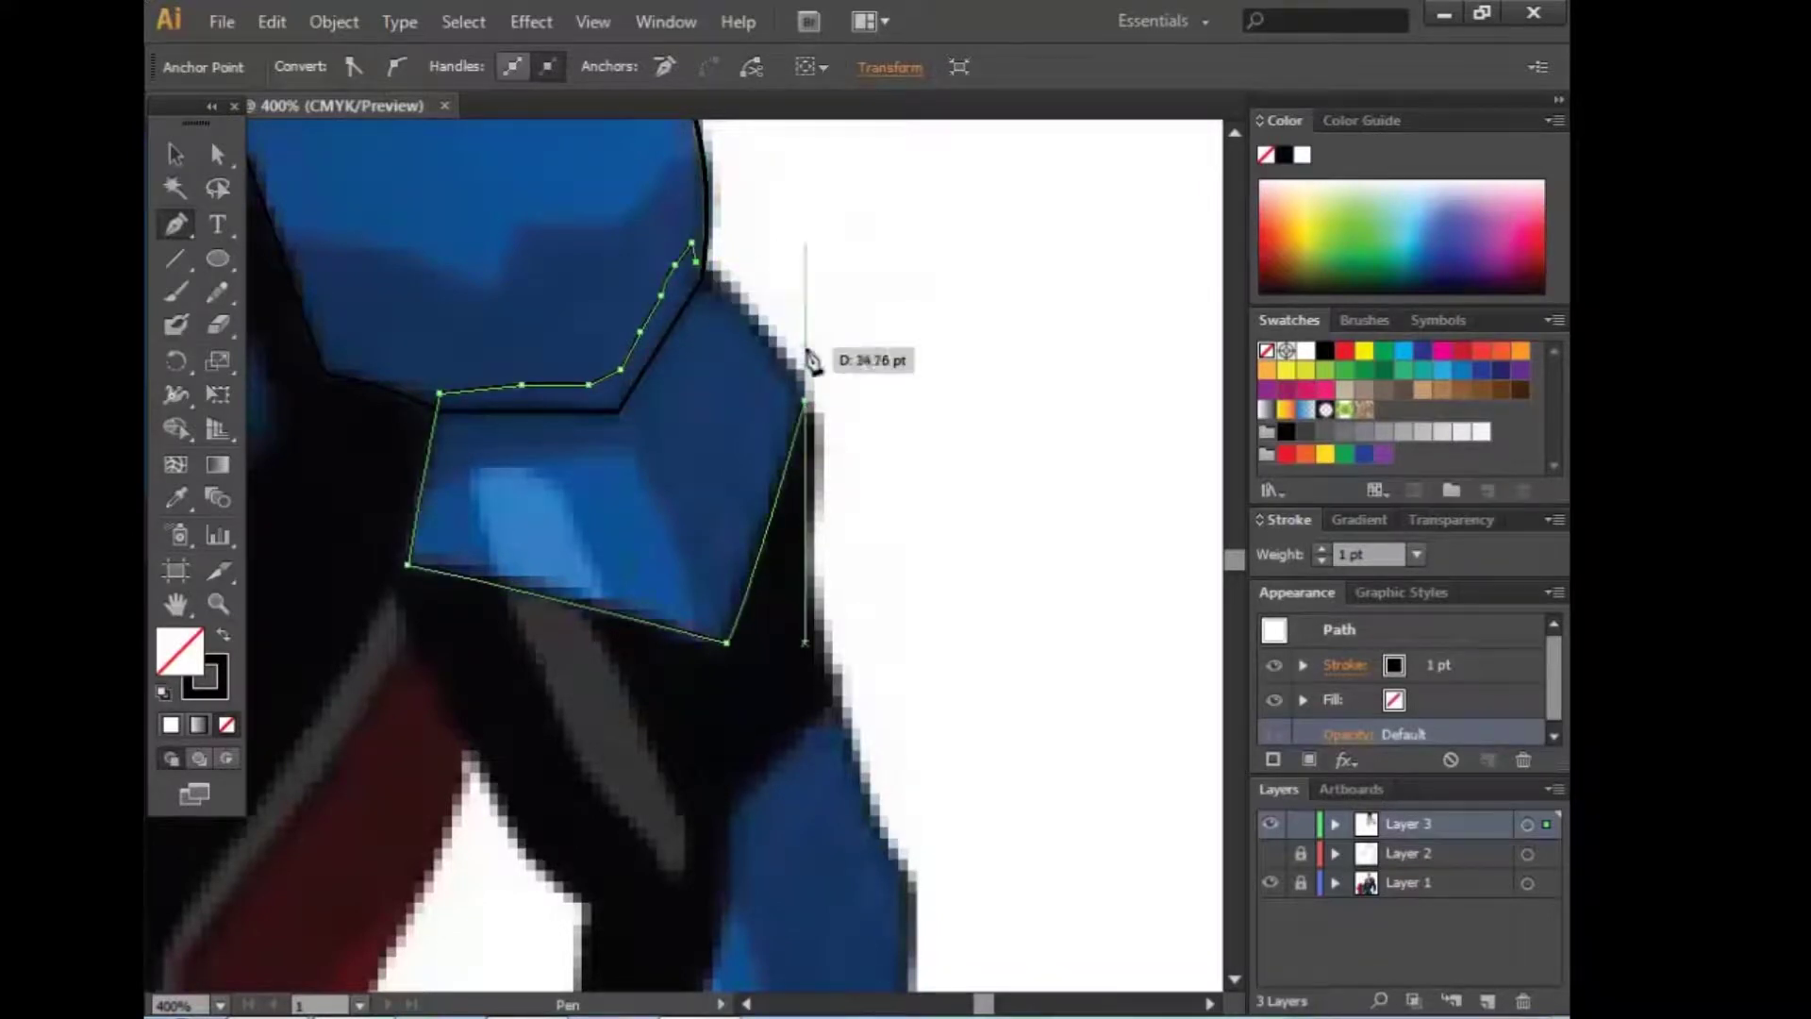
left_click(806, 404)
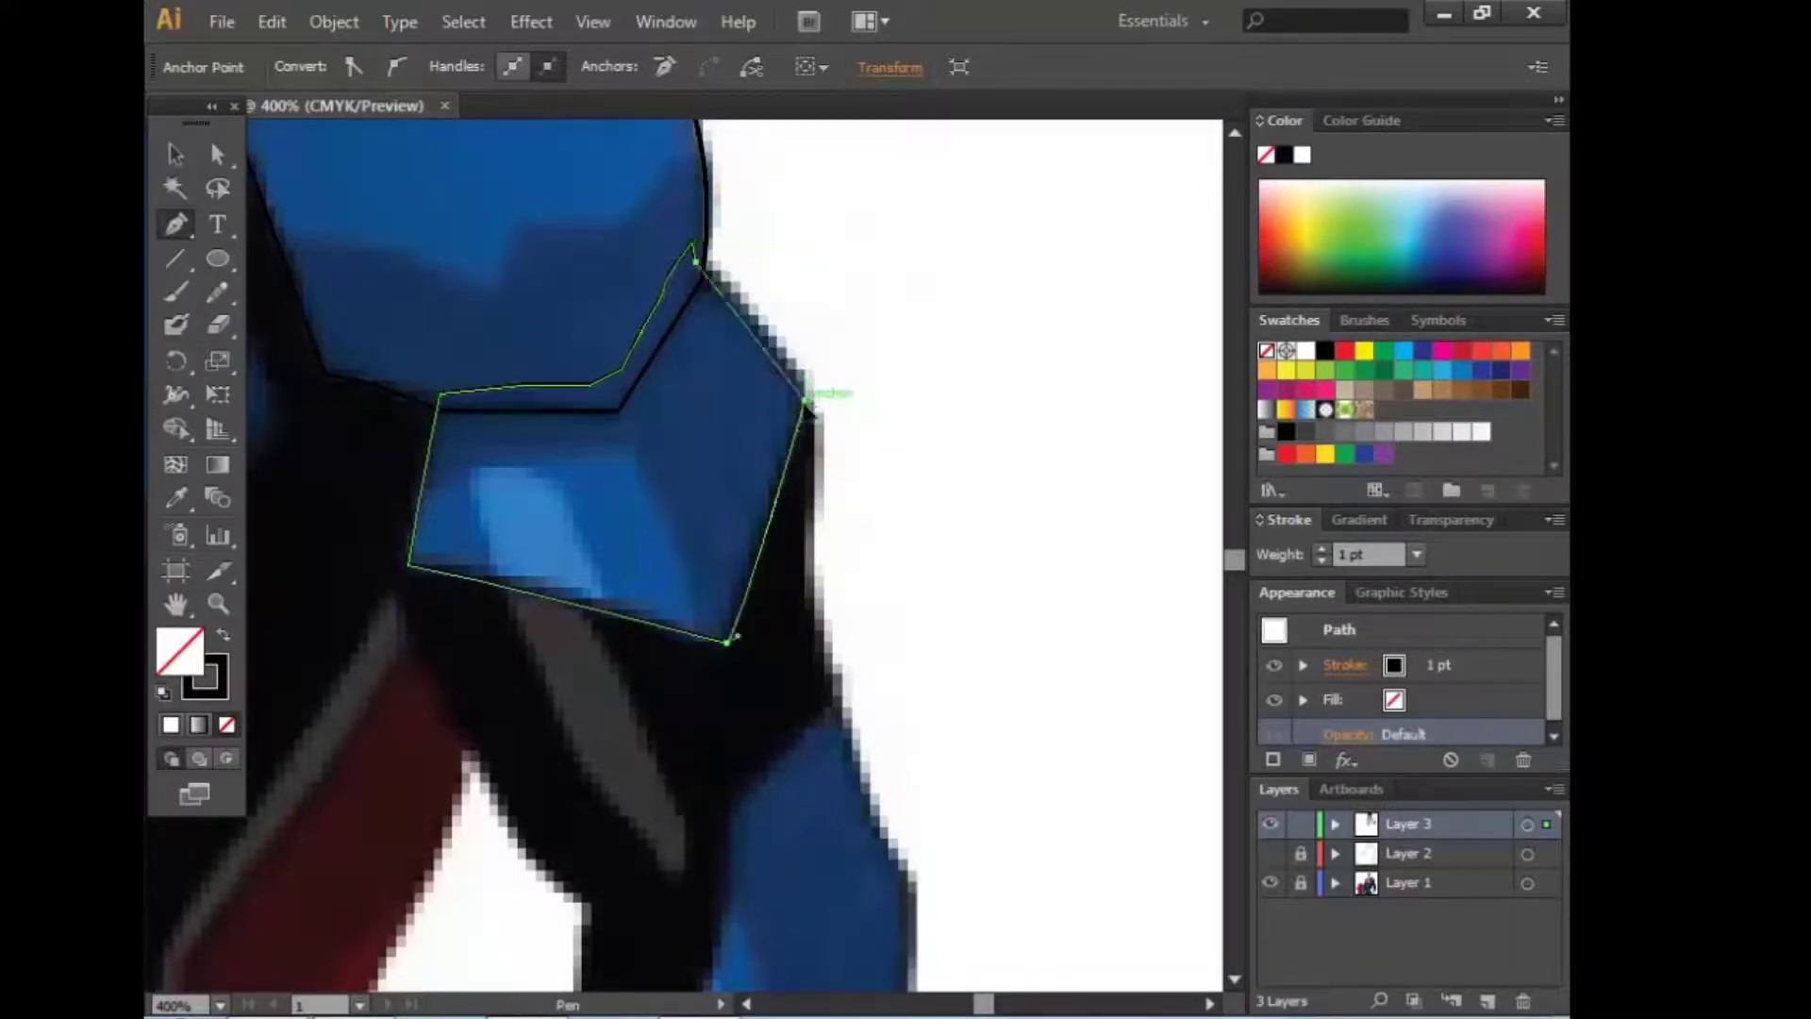
Step: Draw a new curved path up the arm edge and back down-left to close the shoulder panel
left_click_drag(805, 945, 813, 598)
left_click(567, 795)
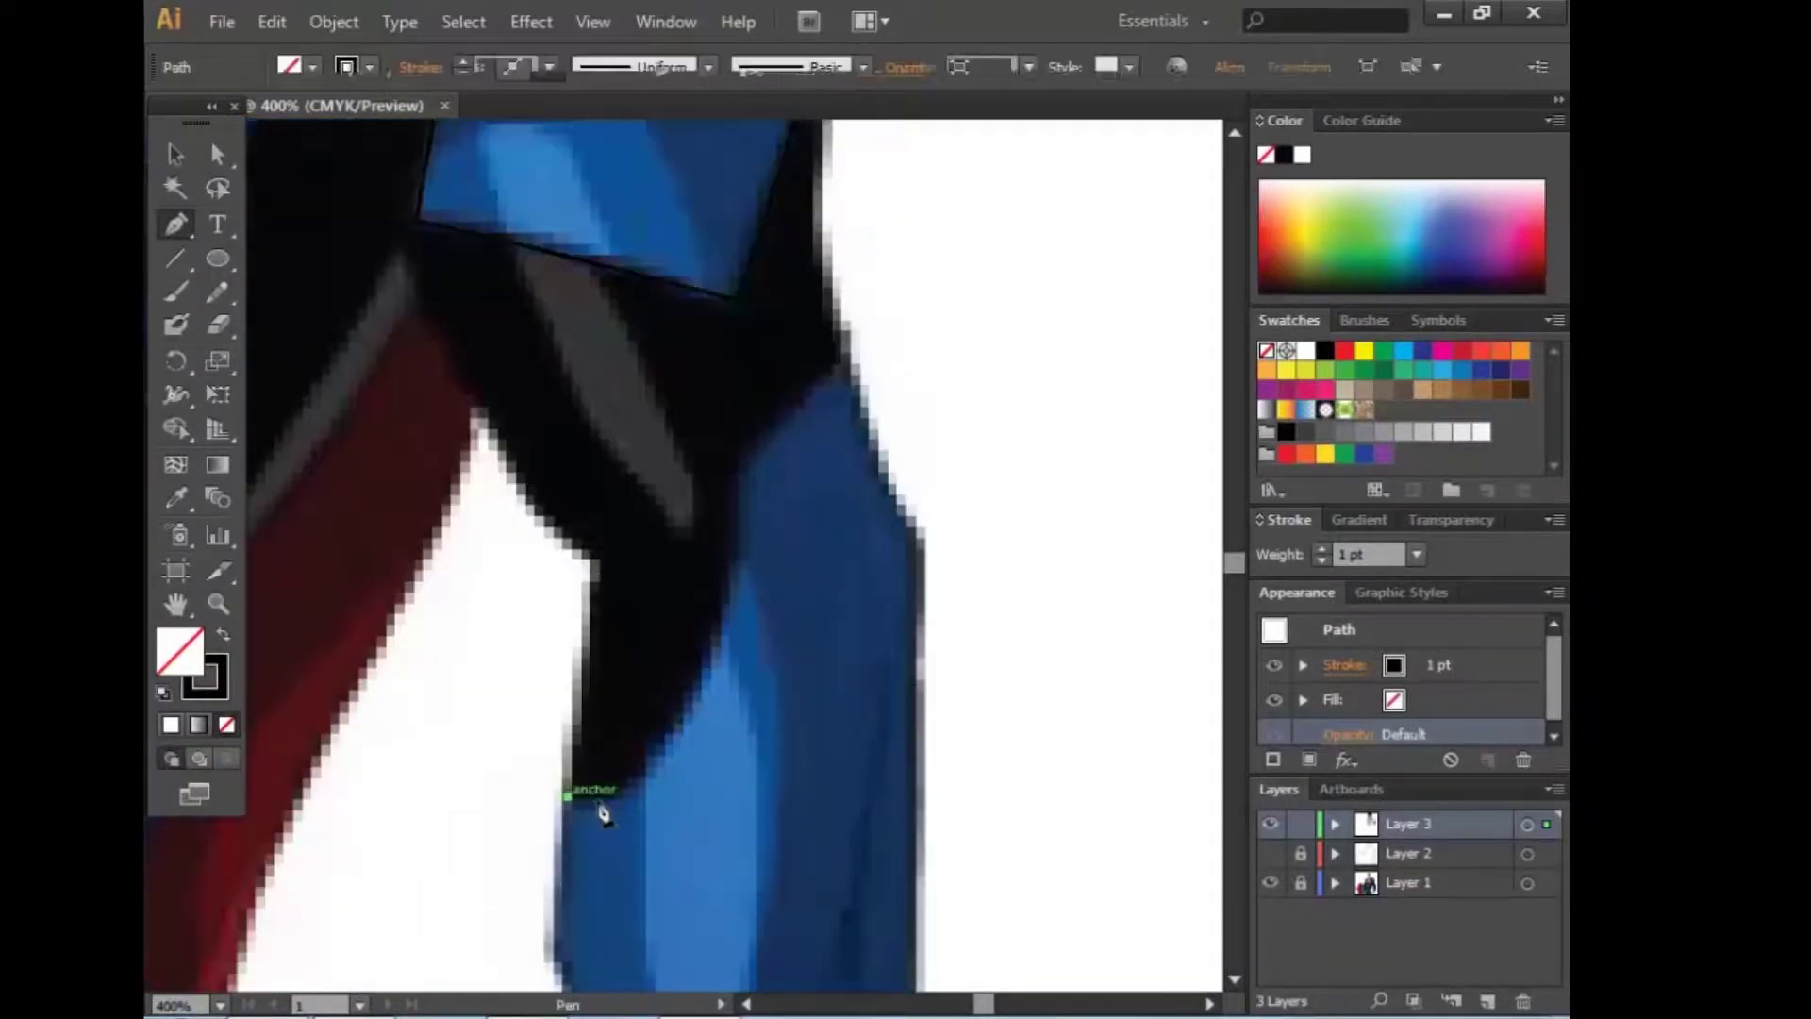
left_click_drag(740, 469, 746, 154)
left_click_drag(830, 405, 745, 650)
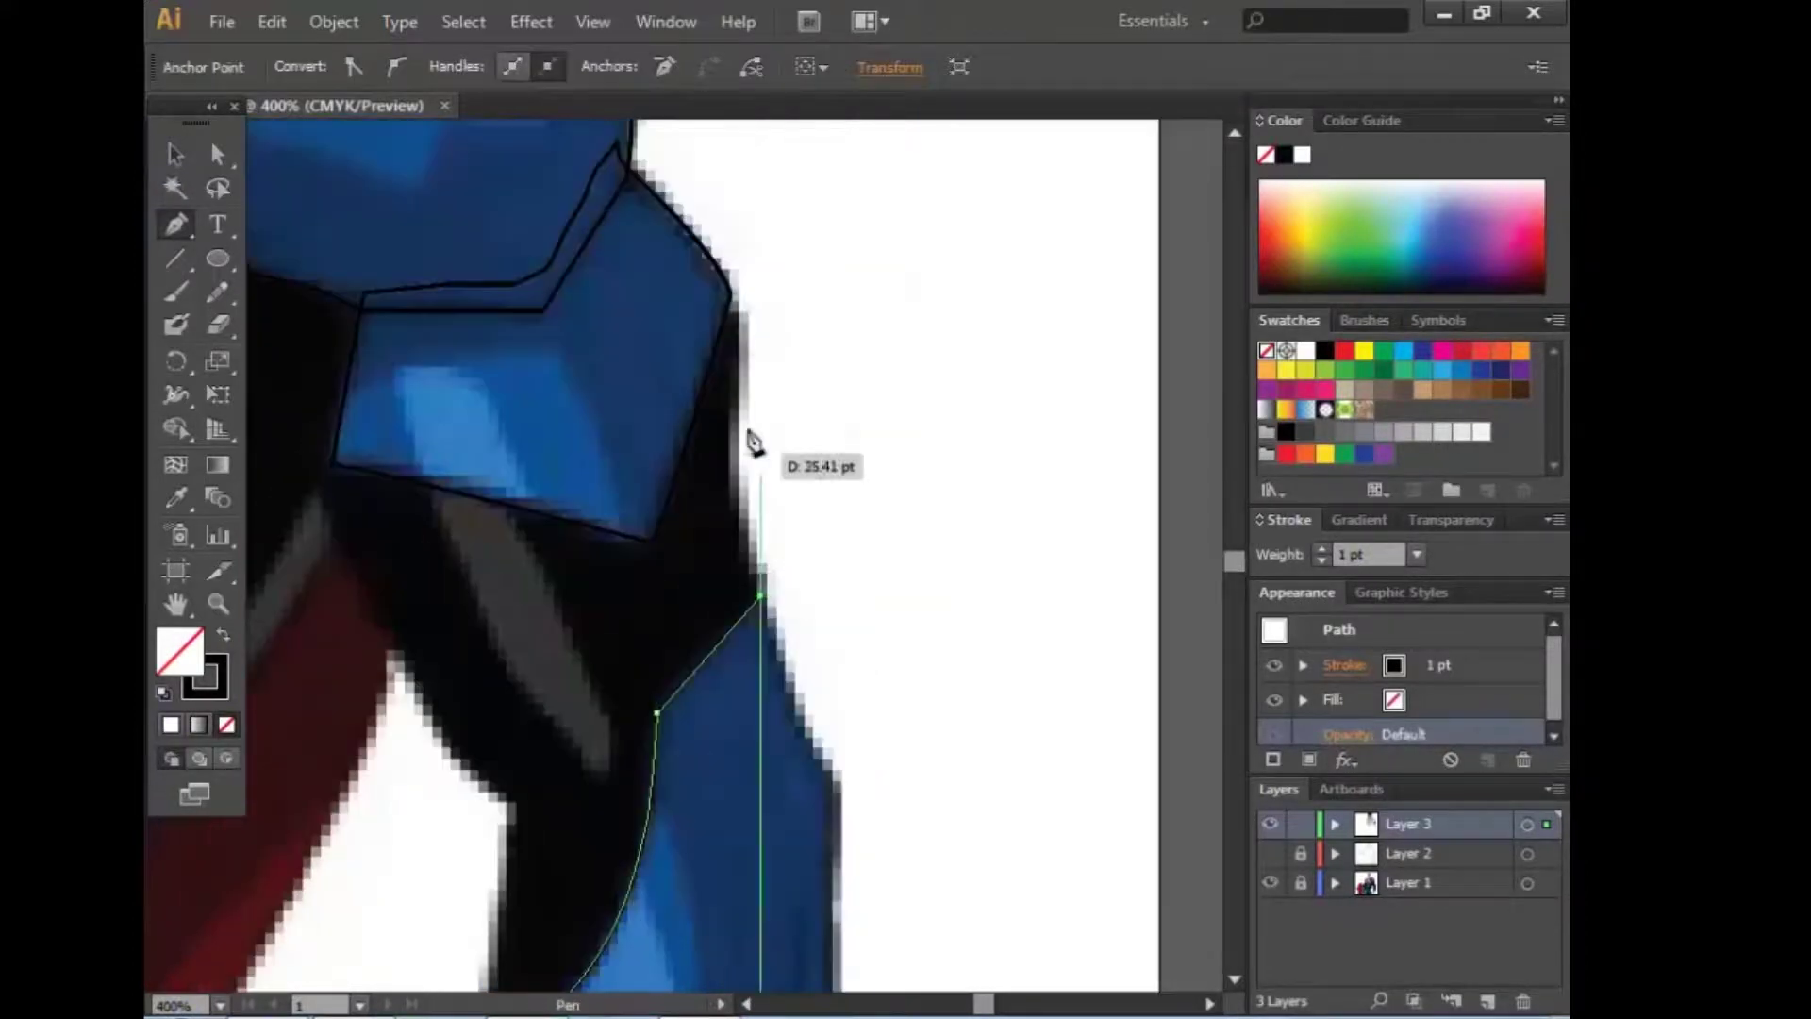
left_click(760, 596)
left_click_drag(730, 434, 737, 373)
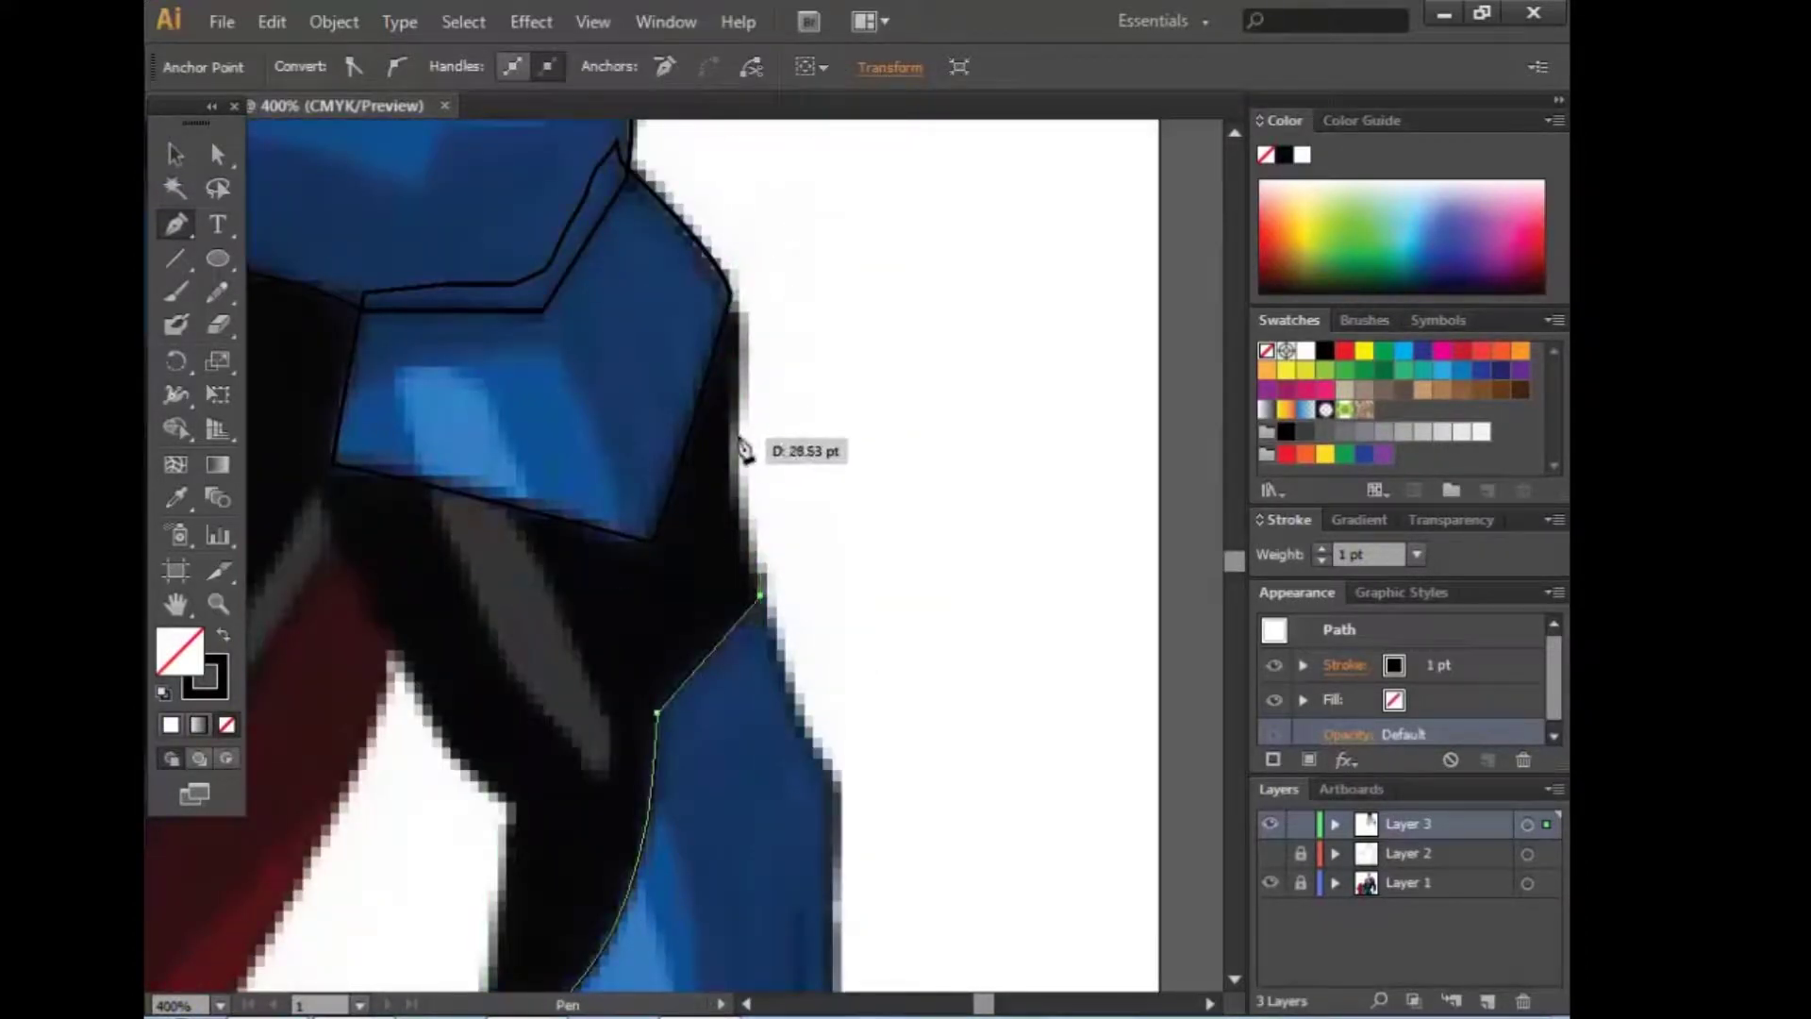
left_click(729, 287)
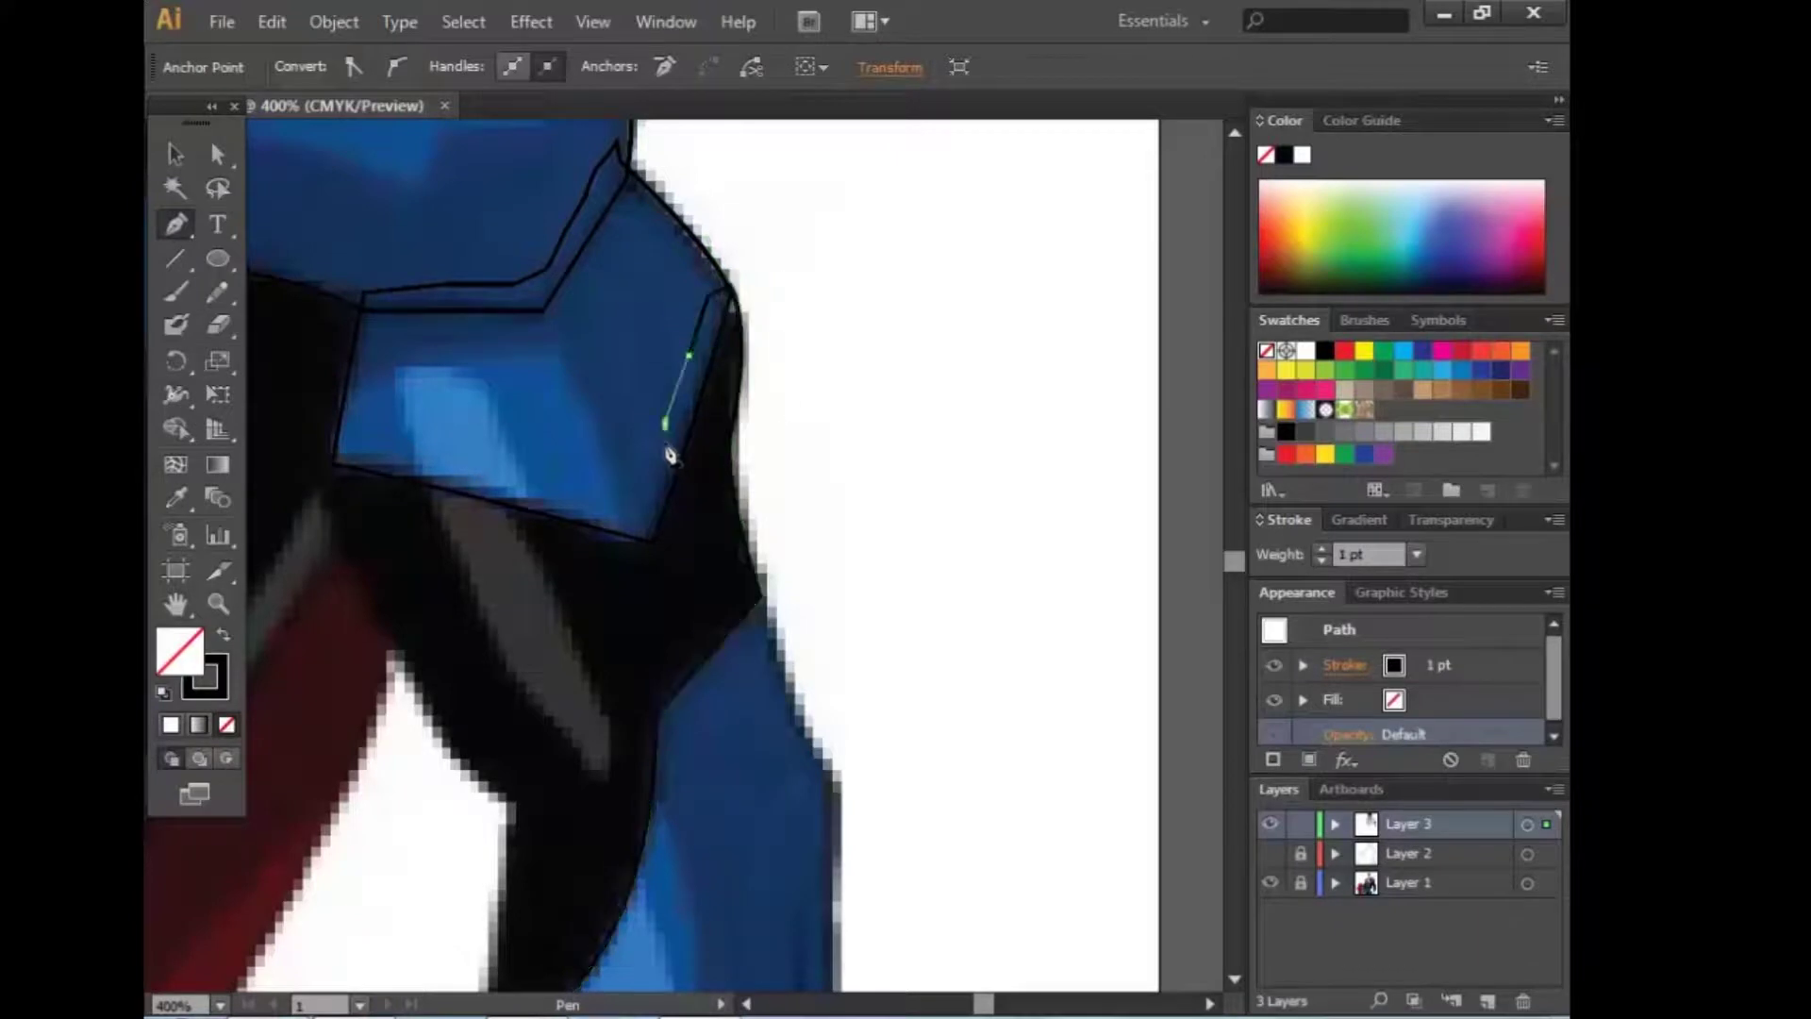
left_click_drag(630, 505, 611, 526)
left_click_drag(445, 481, 343, 465)
Step: Outline the dark underarm shadow with anchors down its edge
left_click(337, 463)
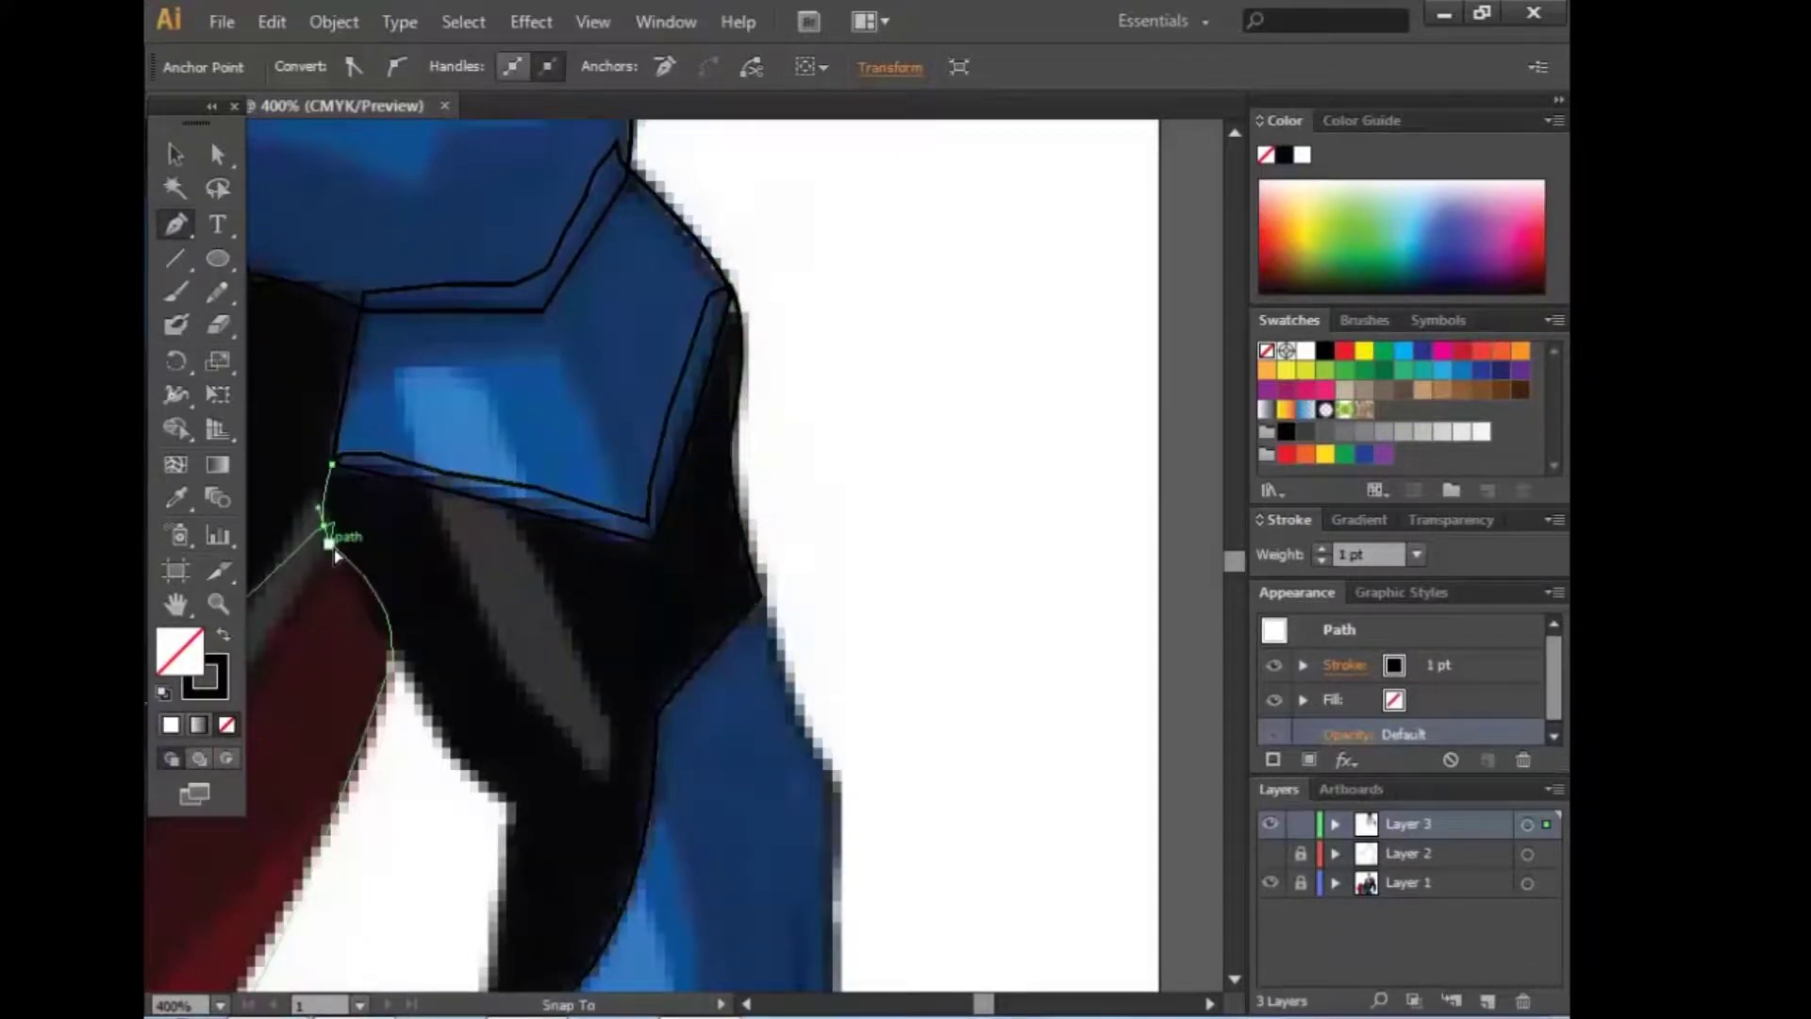
left_click(324, 526)
left_click(400, 666)
left_click(513, 809)
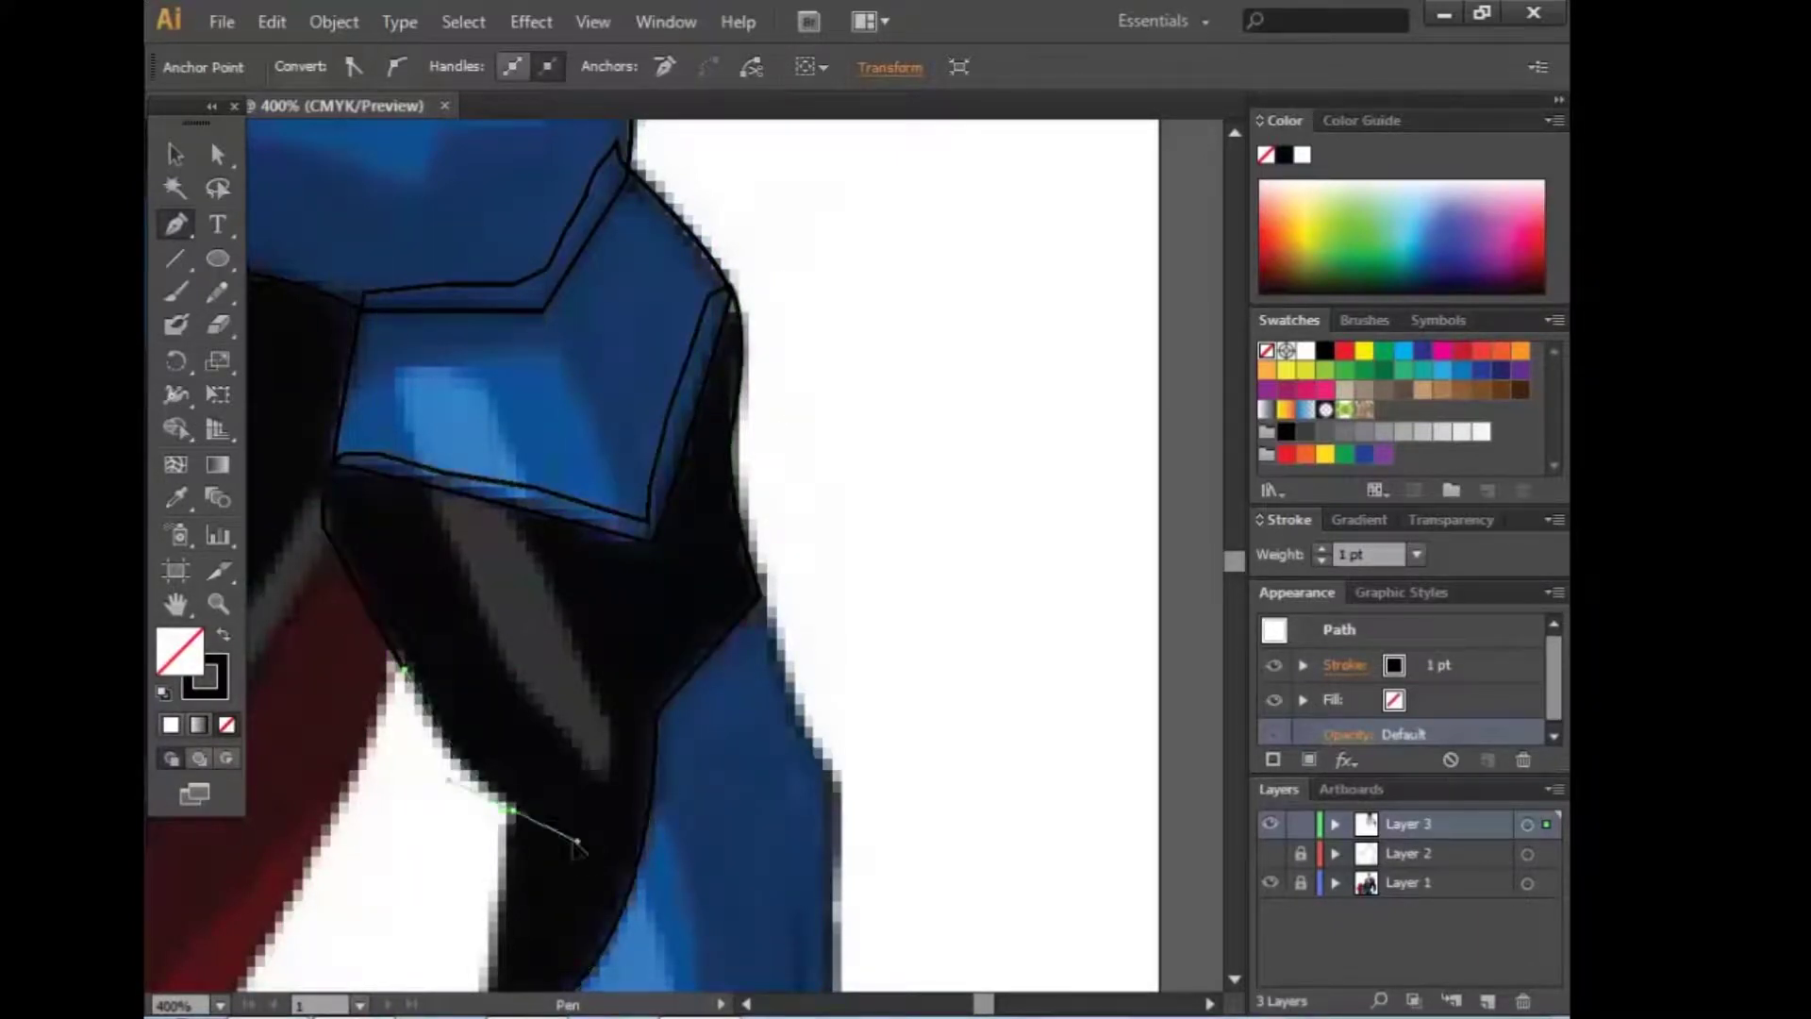
scroll(518, 809, "down", 4)
left_click_drag(592, 678, 651, 724)
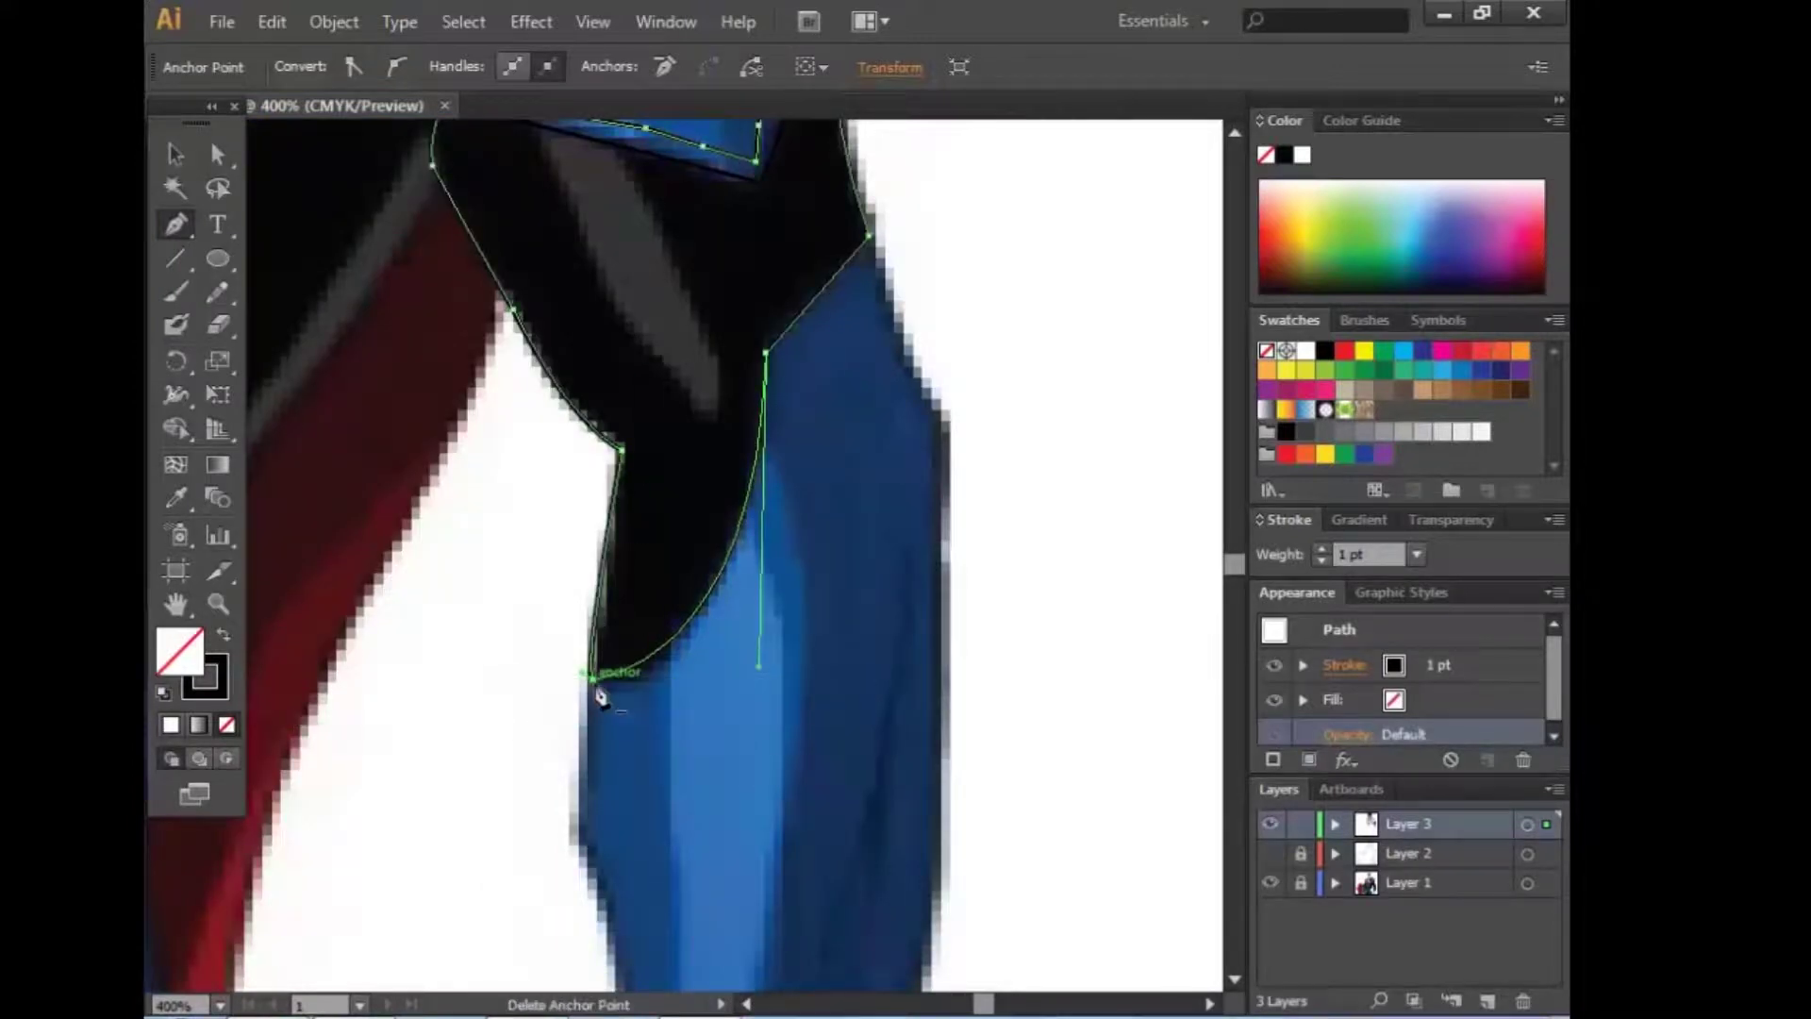
Step: Extend the outline to the sleeve's bottom corner and up its right edge along the arm
scroll(943, 740, "right", 2)
scroll(755, 256, "down", 10)
left_click(709, 836)
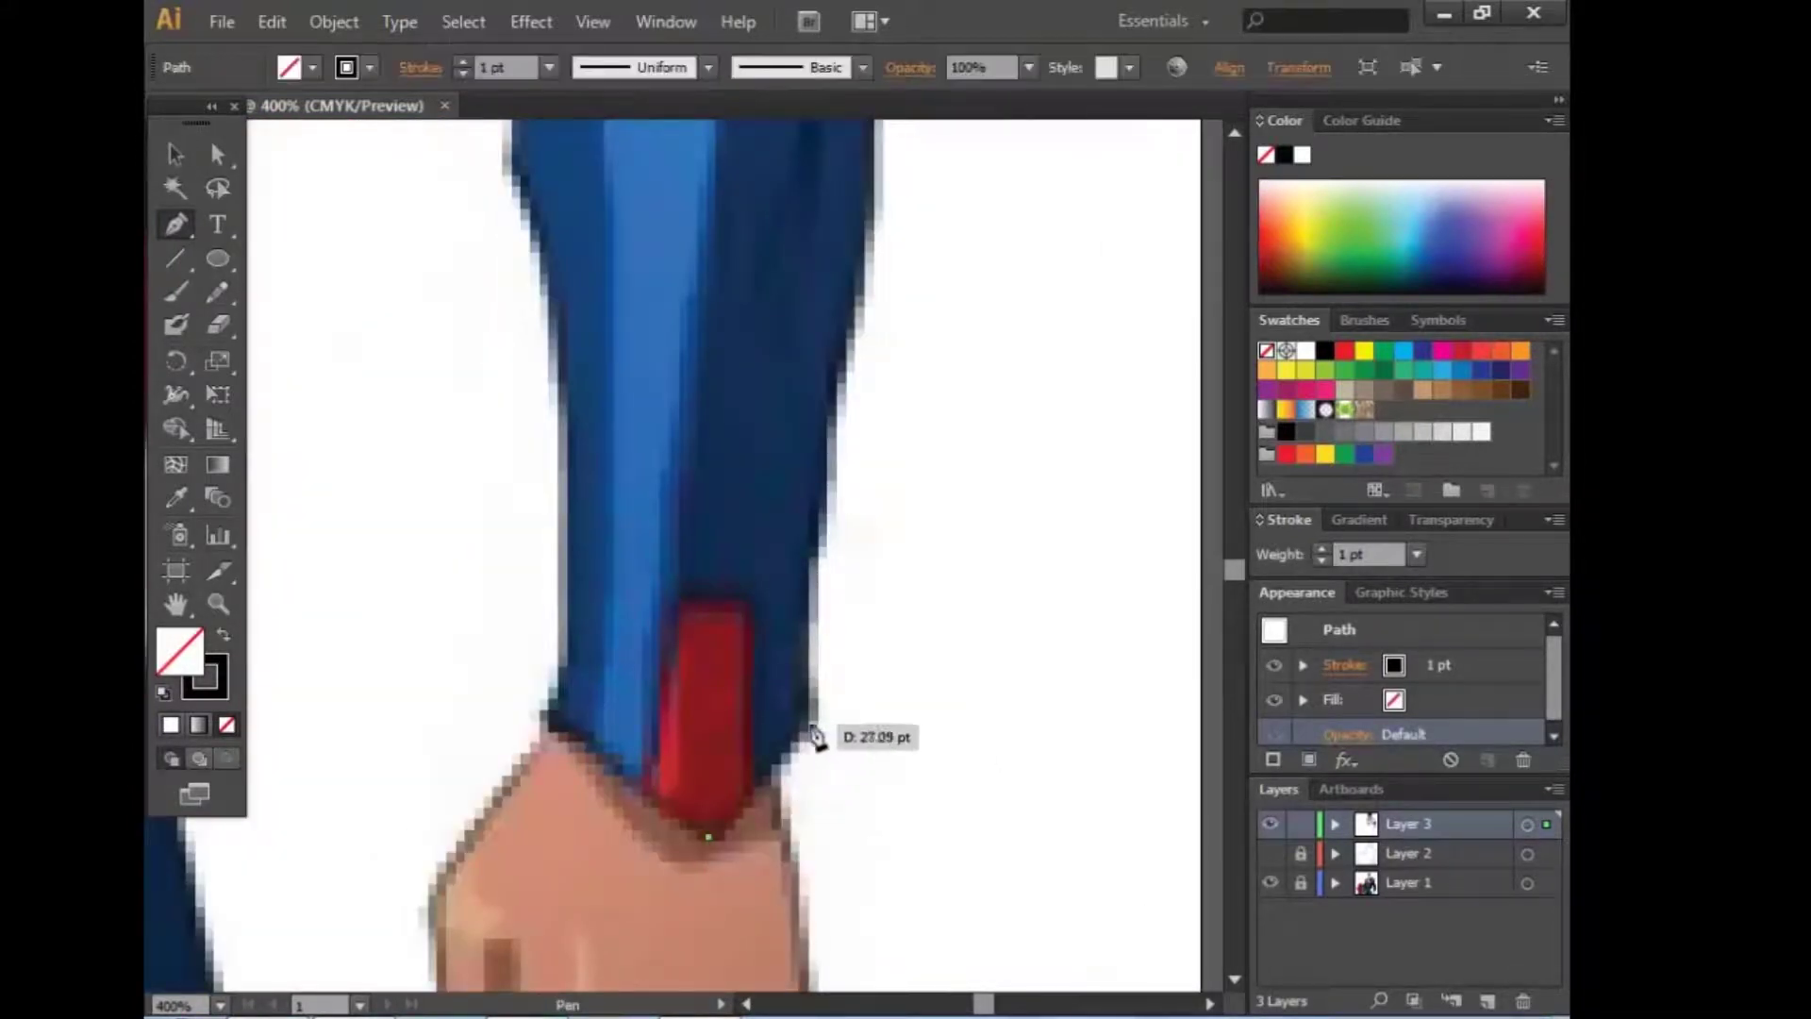
left_click(814, 714)
scroll(819, 592, "up", 3)
left_click(843, 627)
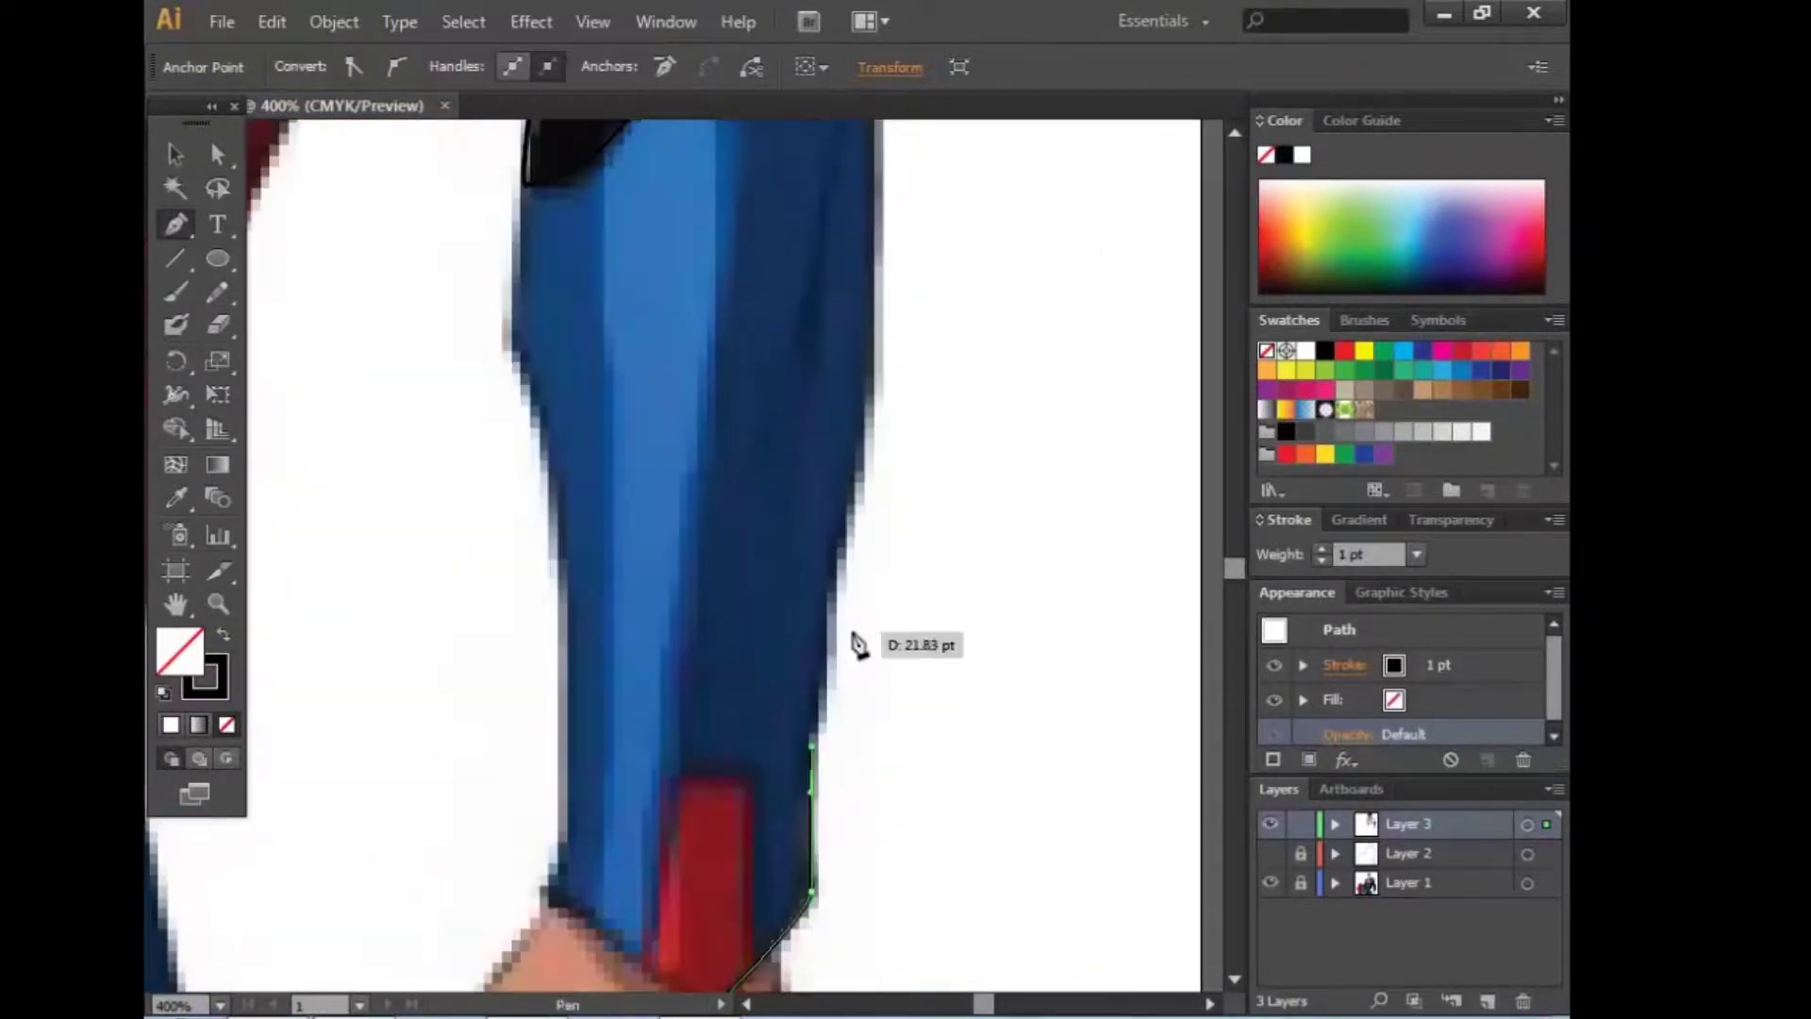
scroll(840, 630, "up", 3)
scroll(840, 631, "right", 1)
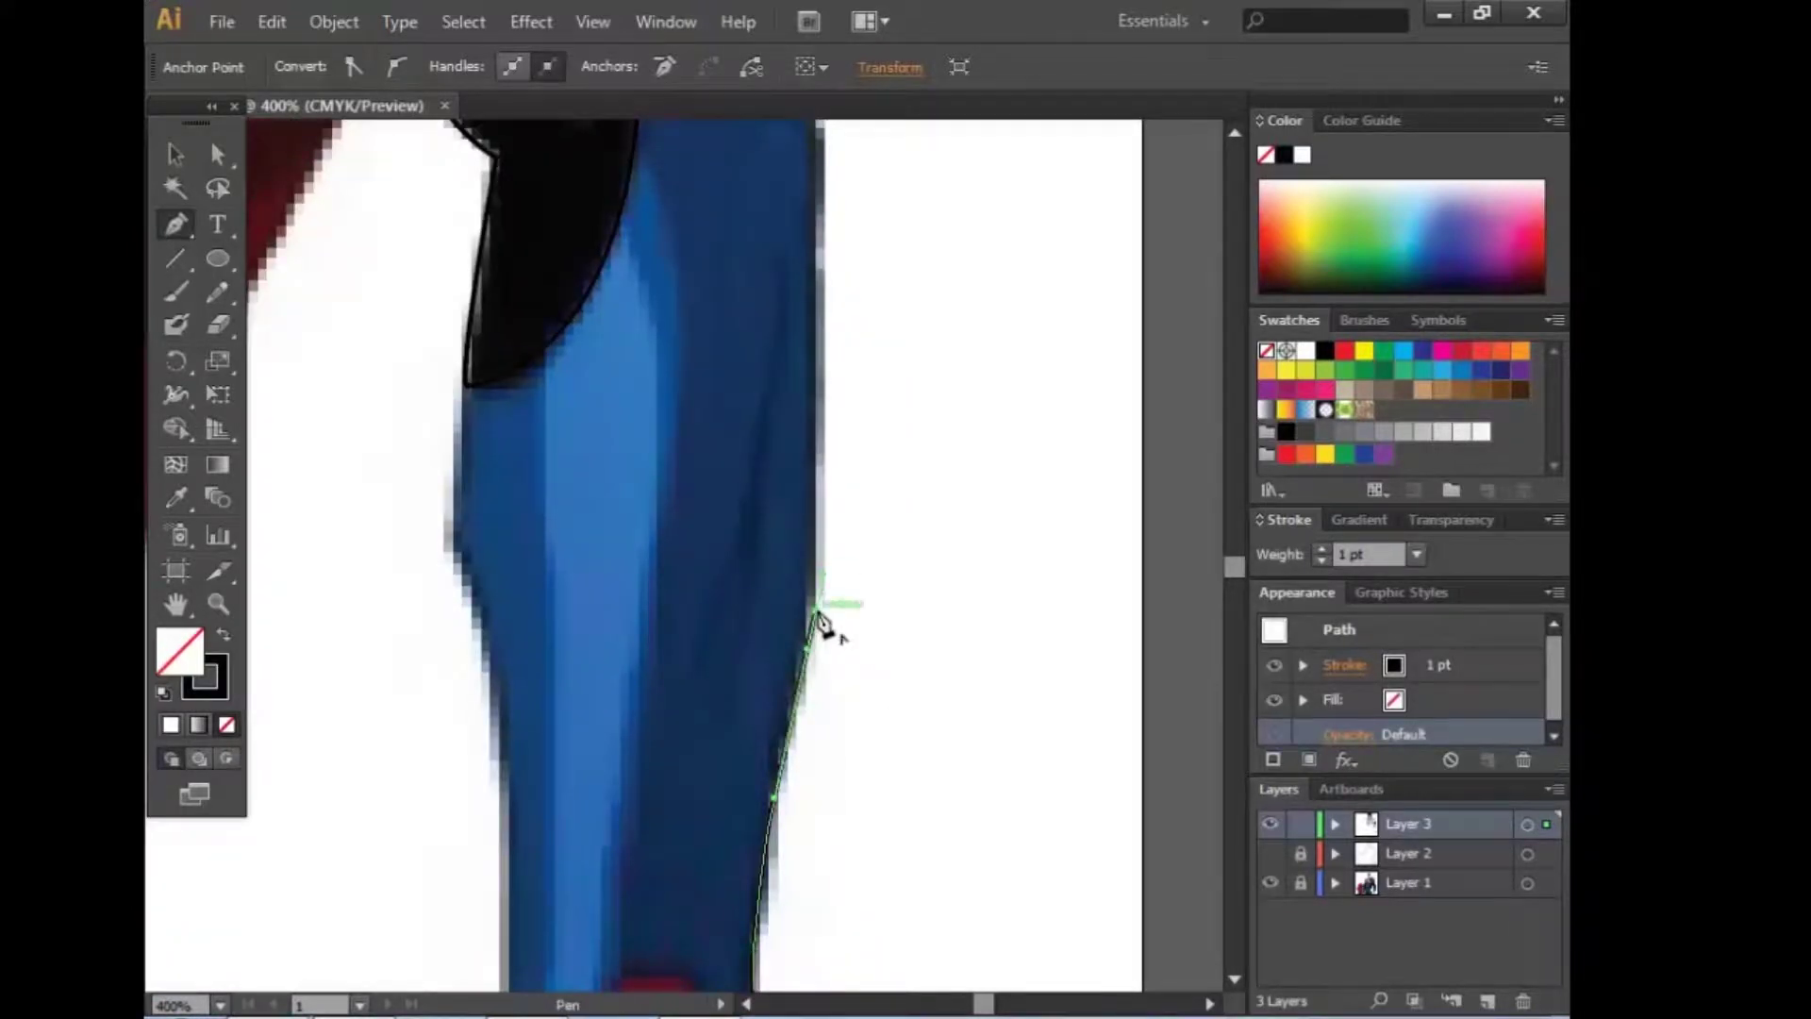
scroll(817, 618, "up", 3)
scroll(788, 712, "right", 1)
mouse_move(701, 505)
left_mouse_down()
mouse_move(720, 406)
mouse_move(695, 494)
left_mouse_up()
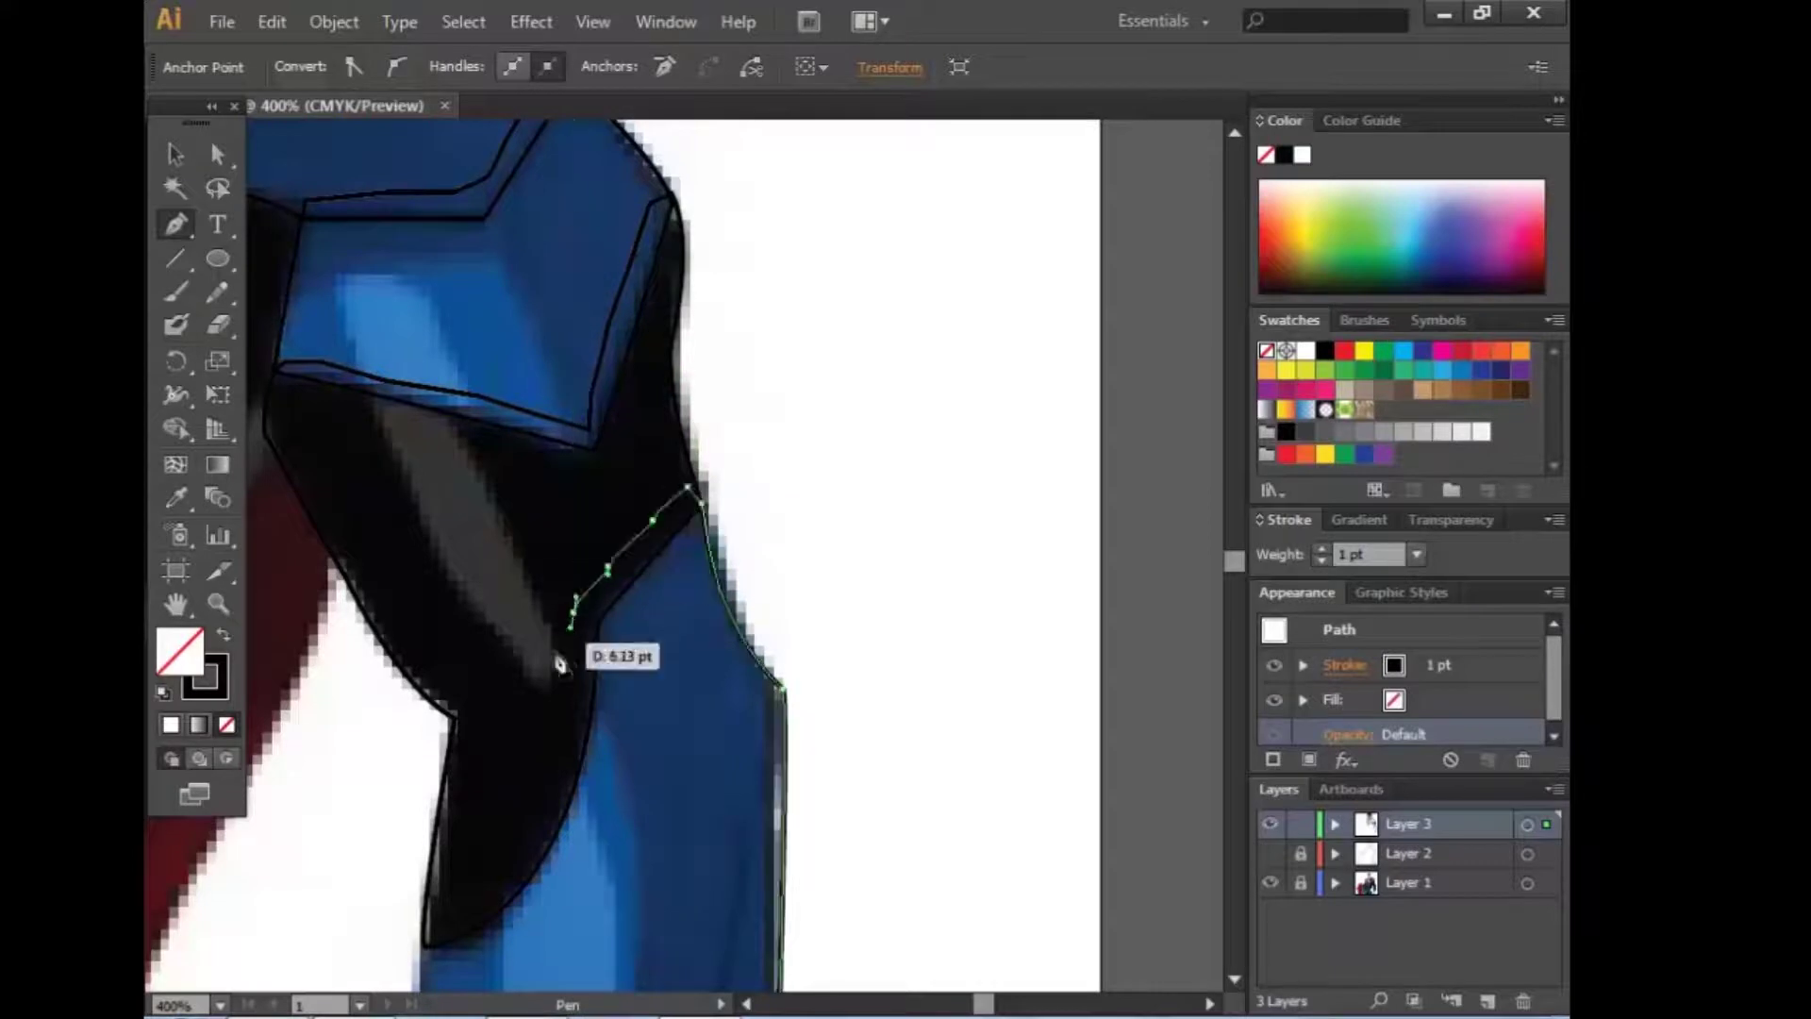
left_click_drag(456, 781, 460, 809)
Step: Bring the sleeve outline down its left edge and close it at the cuff
scroll(461, 809, "down", 3)
scroll(460, 809, "left", 1)
left_click(614, 607)
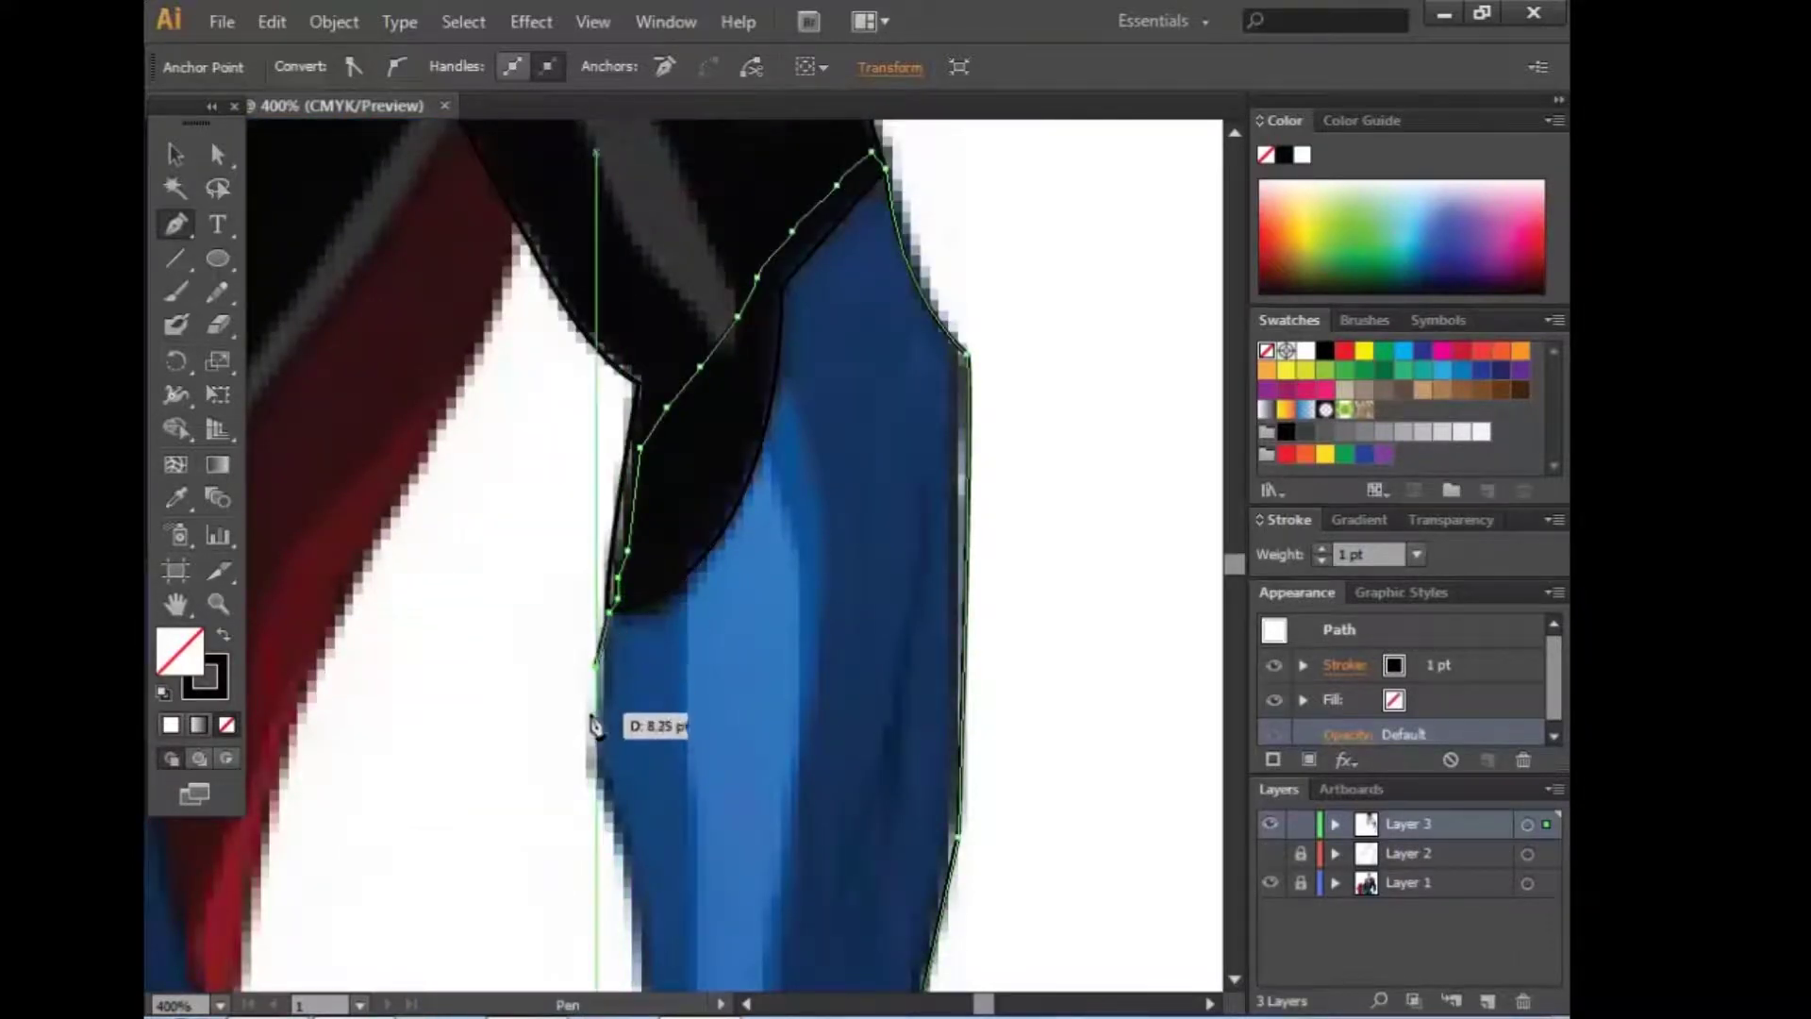
left_click_drag(596, 772, 613, 802)
scroll(744, 497, "down", 3)
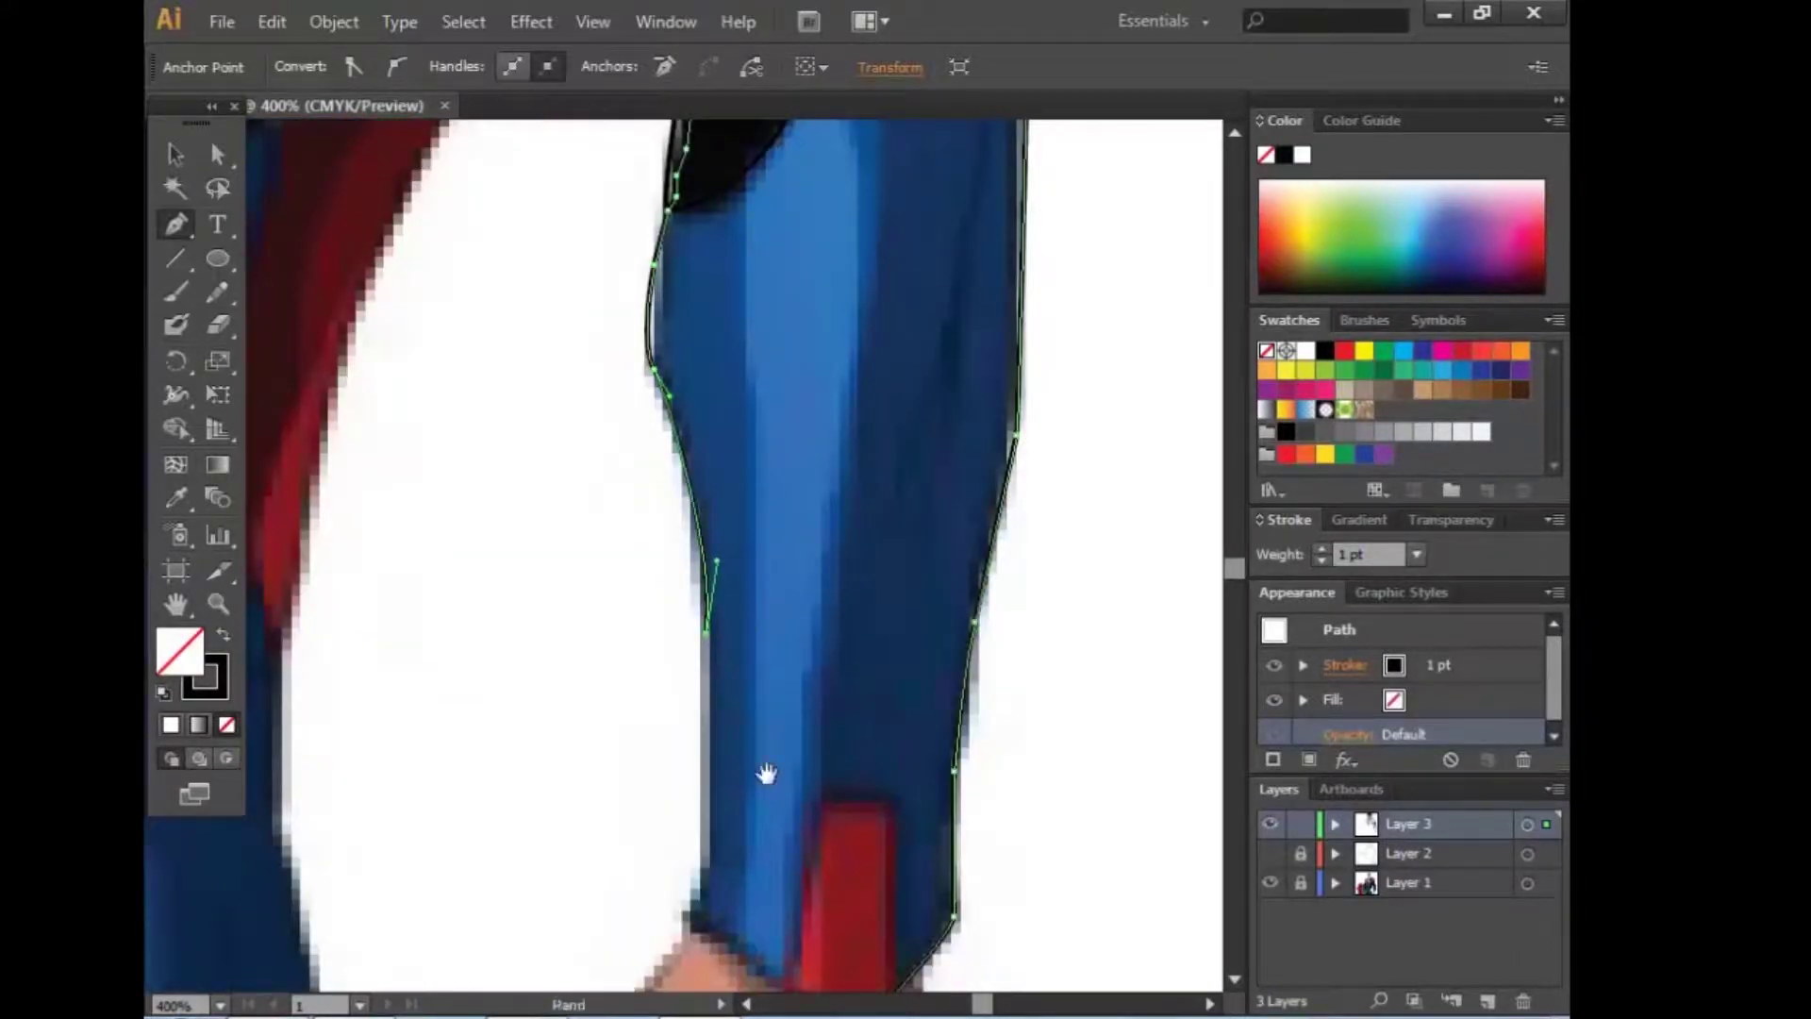
scroll(707, 522, "down", 3)
scroll(708, 522, "left", 1)
left_click(708, 515)
left_click(687, 563)
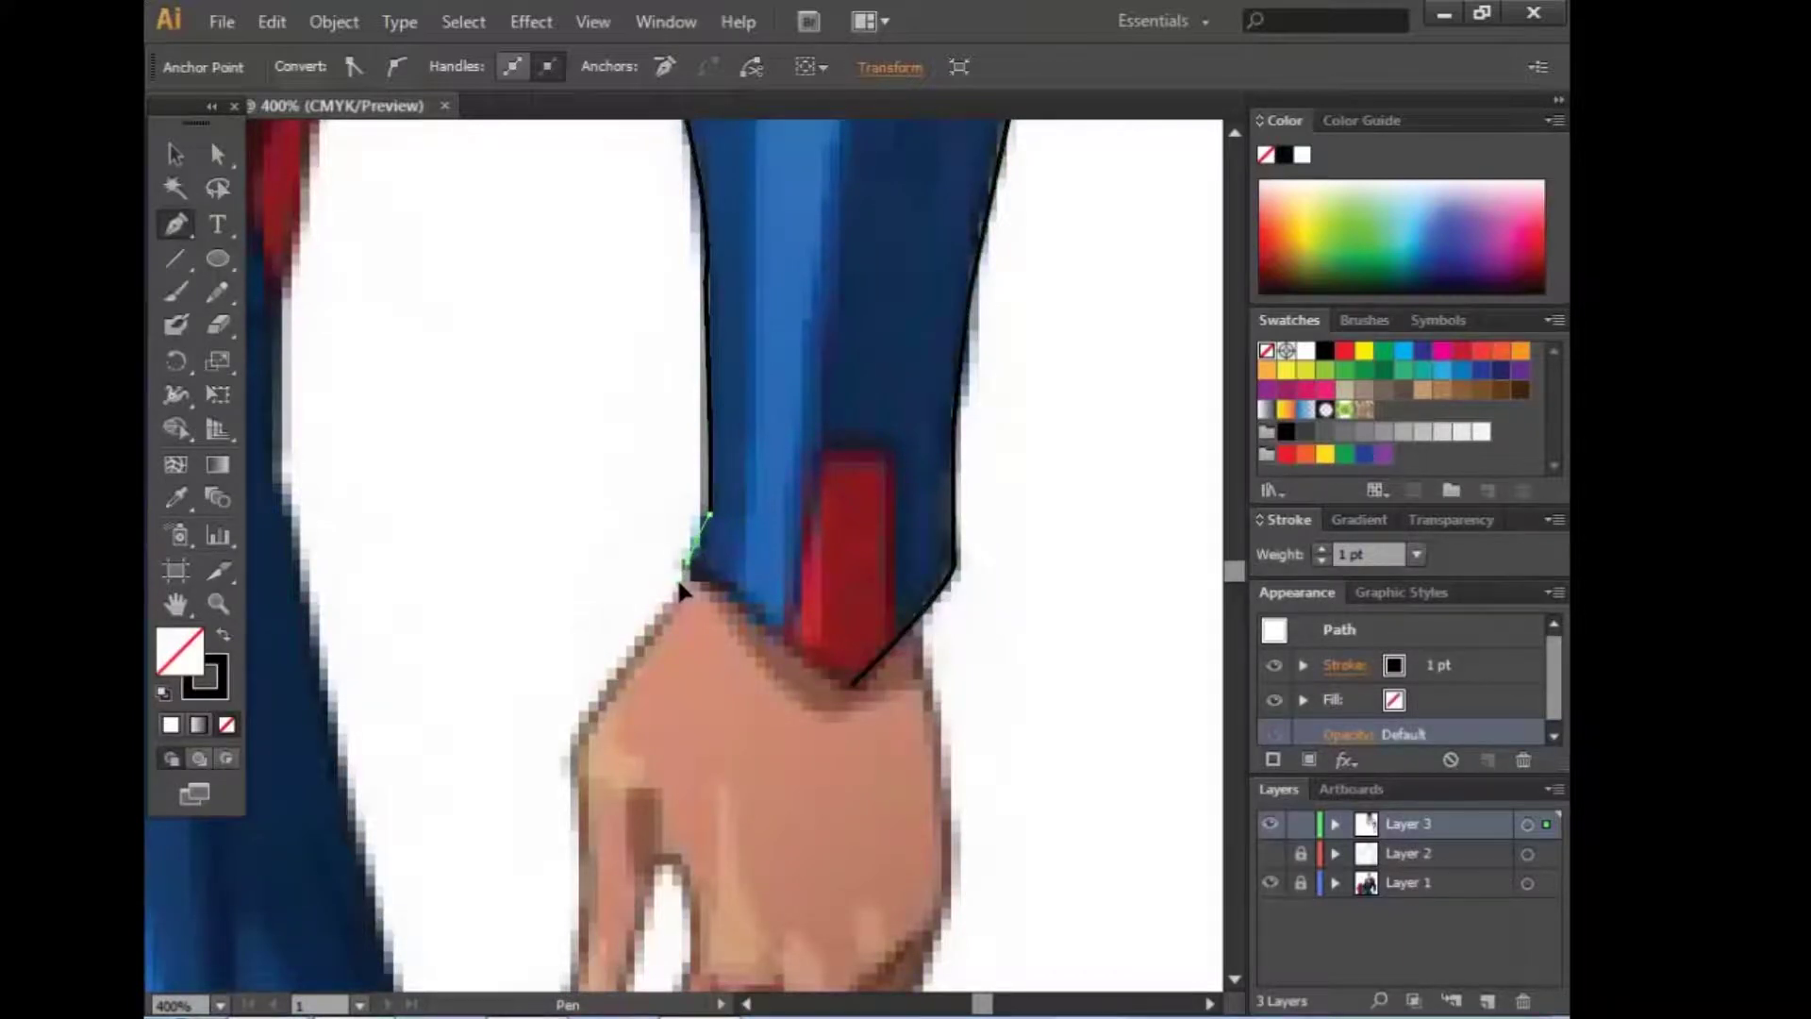
mouse_move(851, 686)
left_mouse_down()
mouse_move(856, 719)
mouse_move(880, 708)
left_mouse_up()
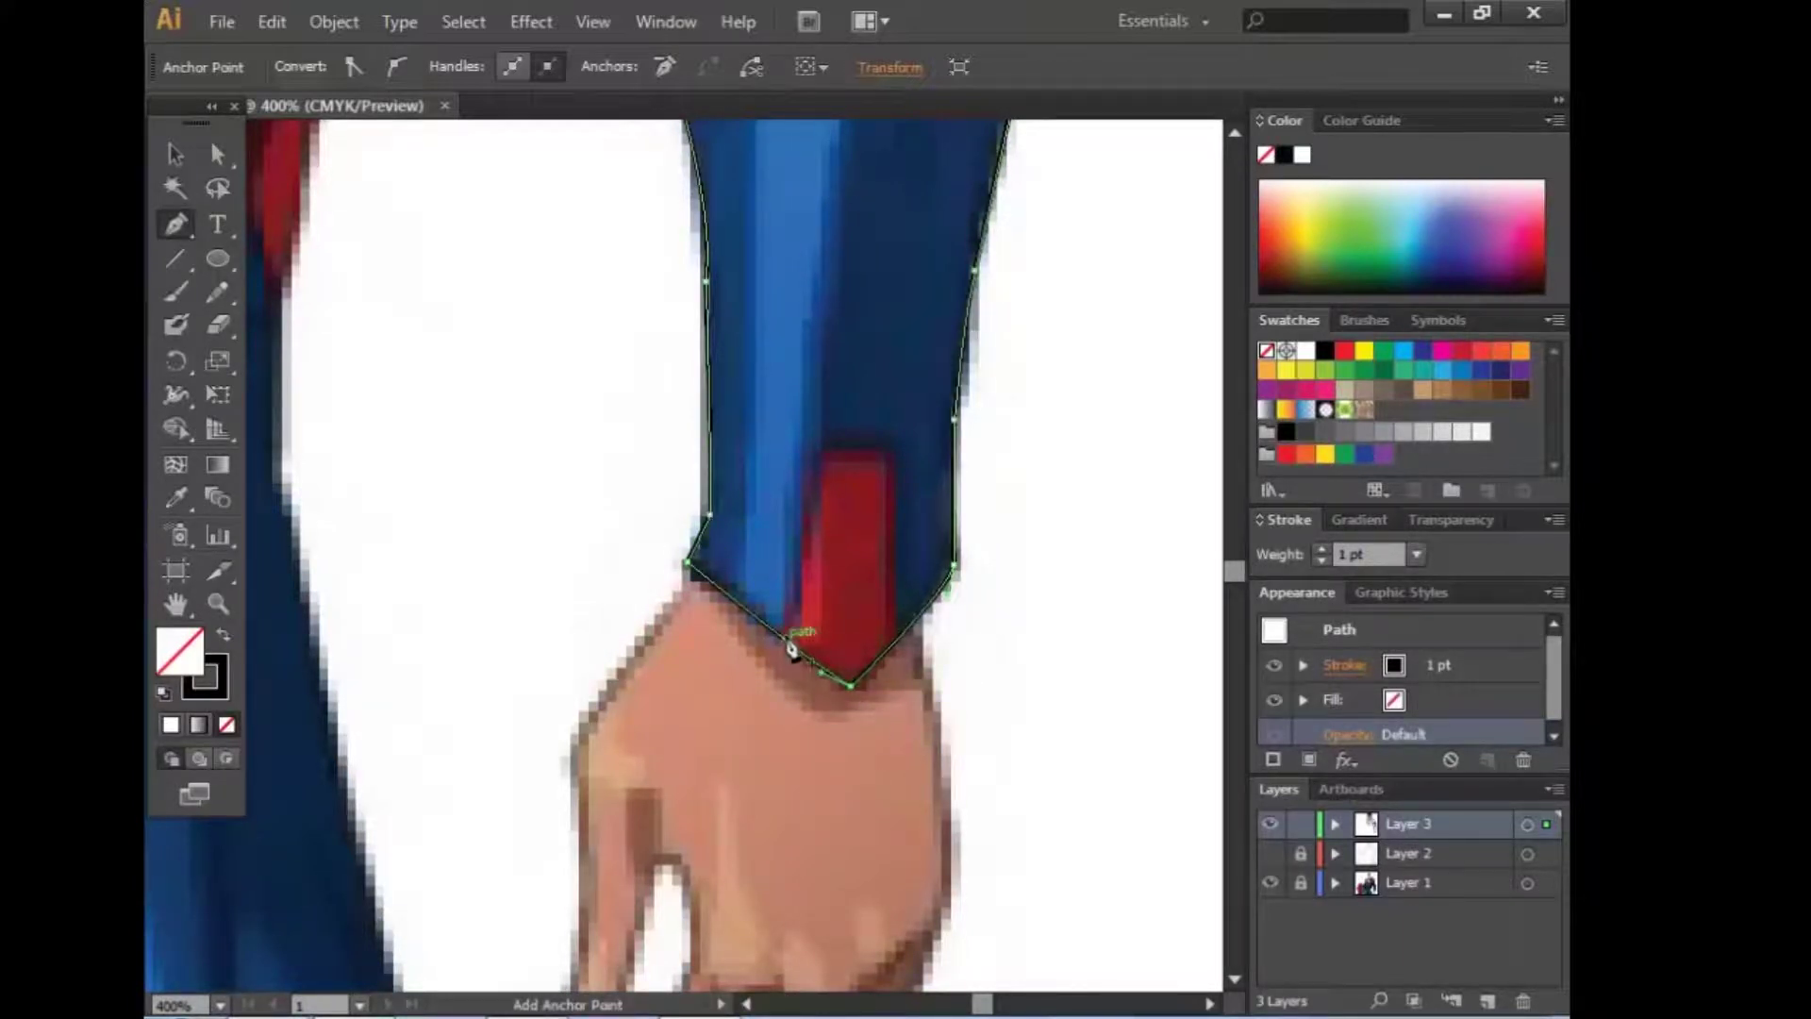
Step: Trace the red cuff stripe as its own closed shape with four corner anchors
left_click(814, 456)
left_click(780, 636)
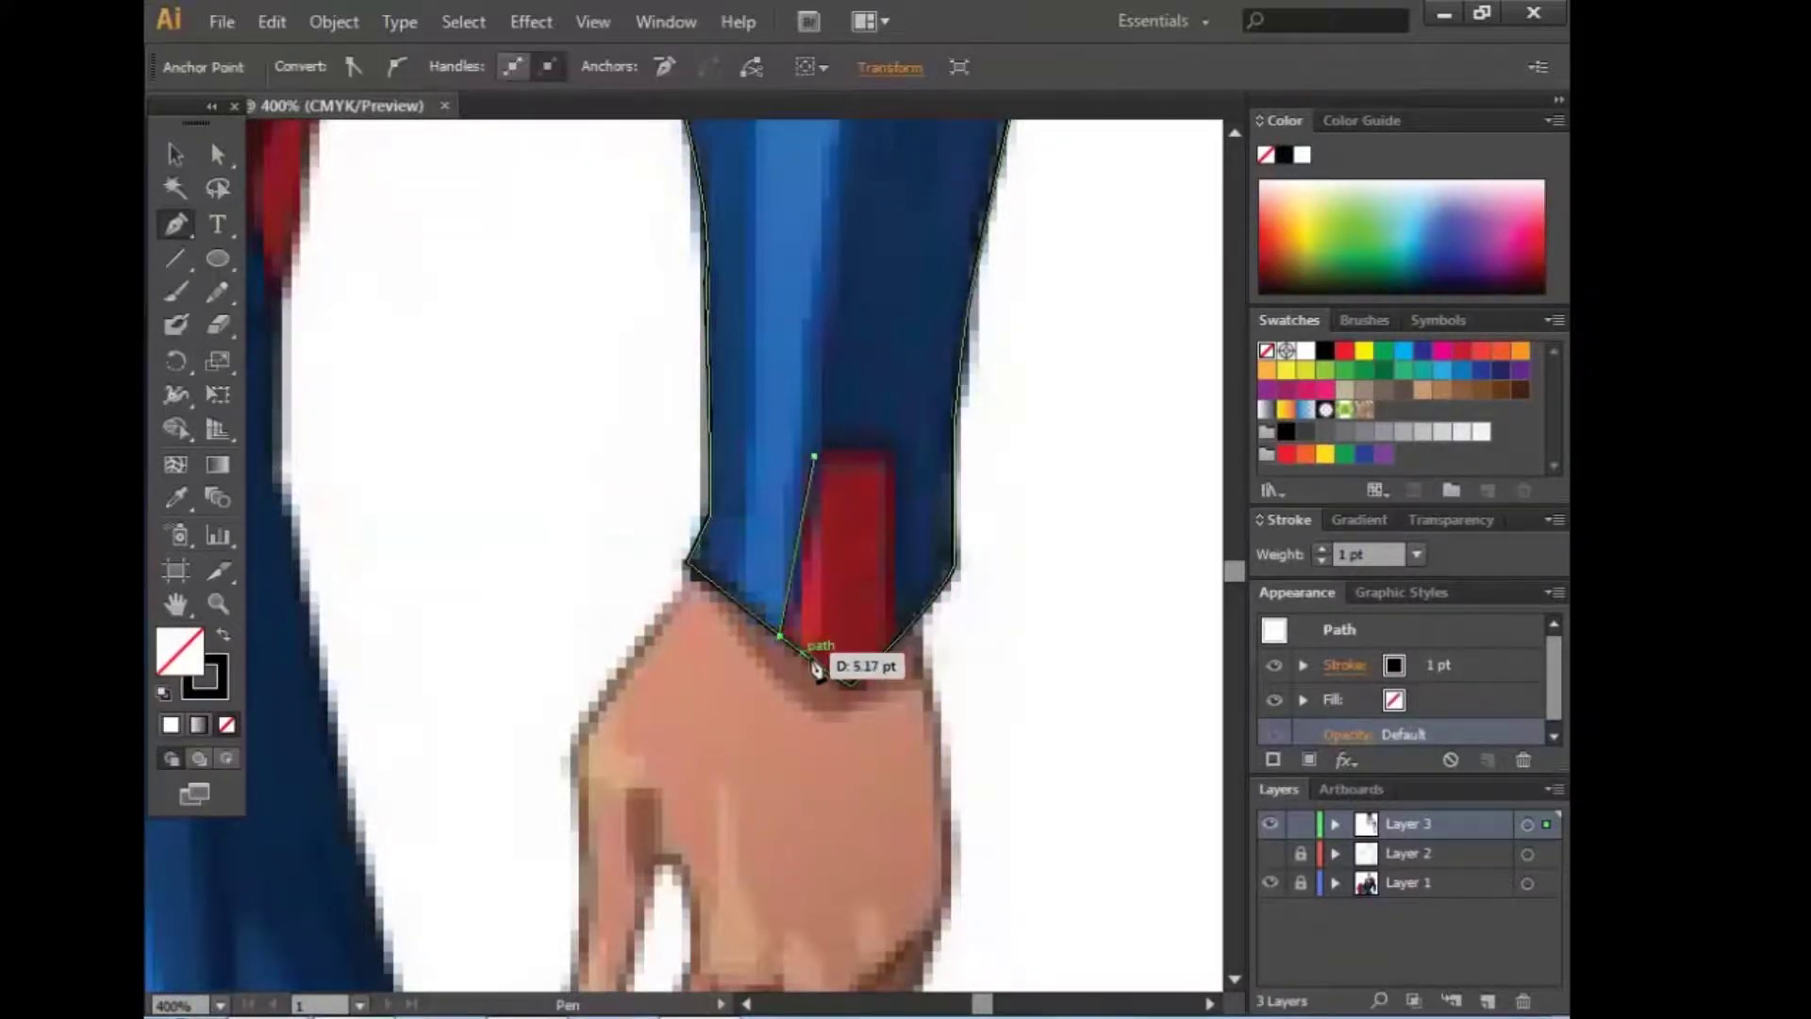
left_click(853, 687)
left_click(899, 642)
left_click_drag(815, 456, 890, 461)
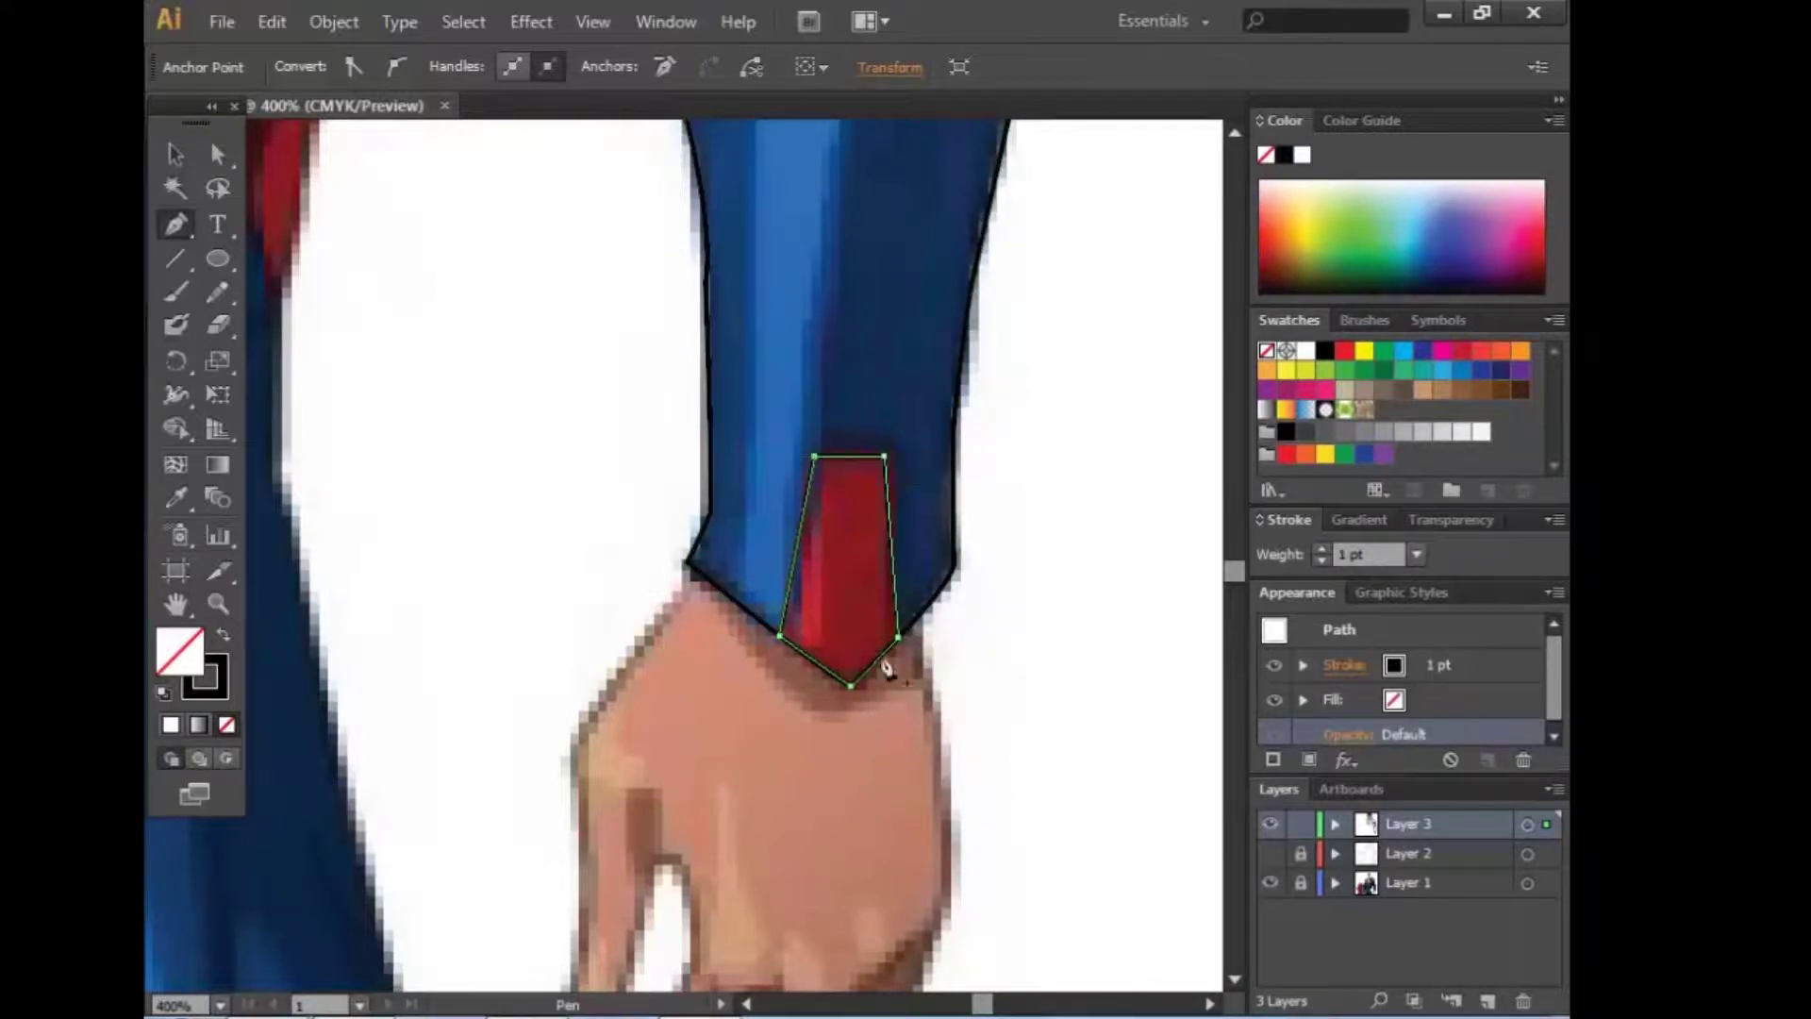
scroll(929, 755, "down", 1)
left_click(960, 576)
scroll(972, 594, "down", 5)
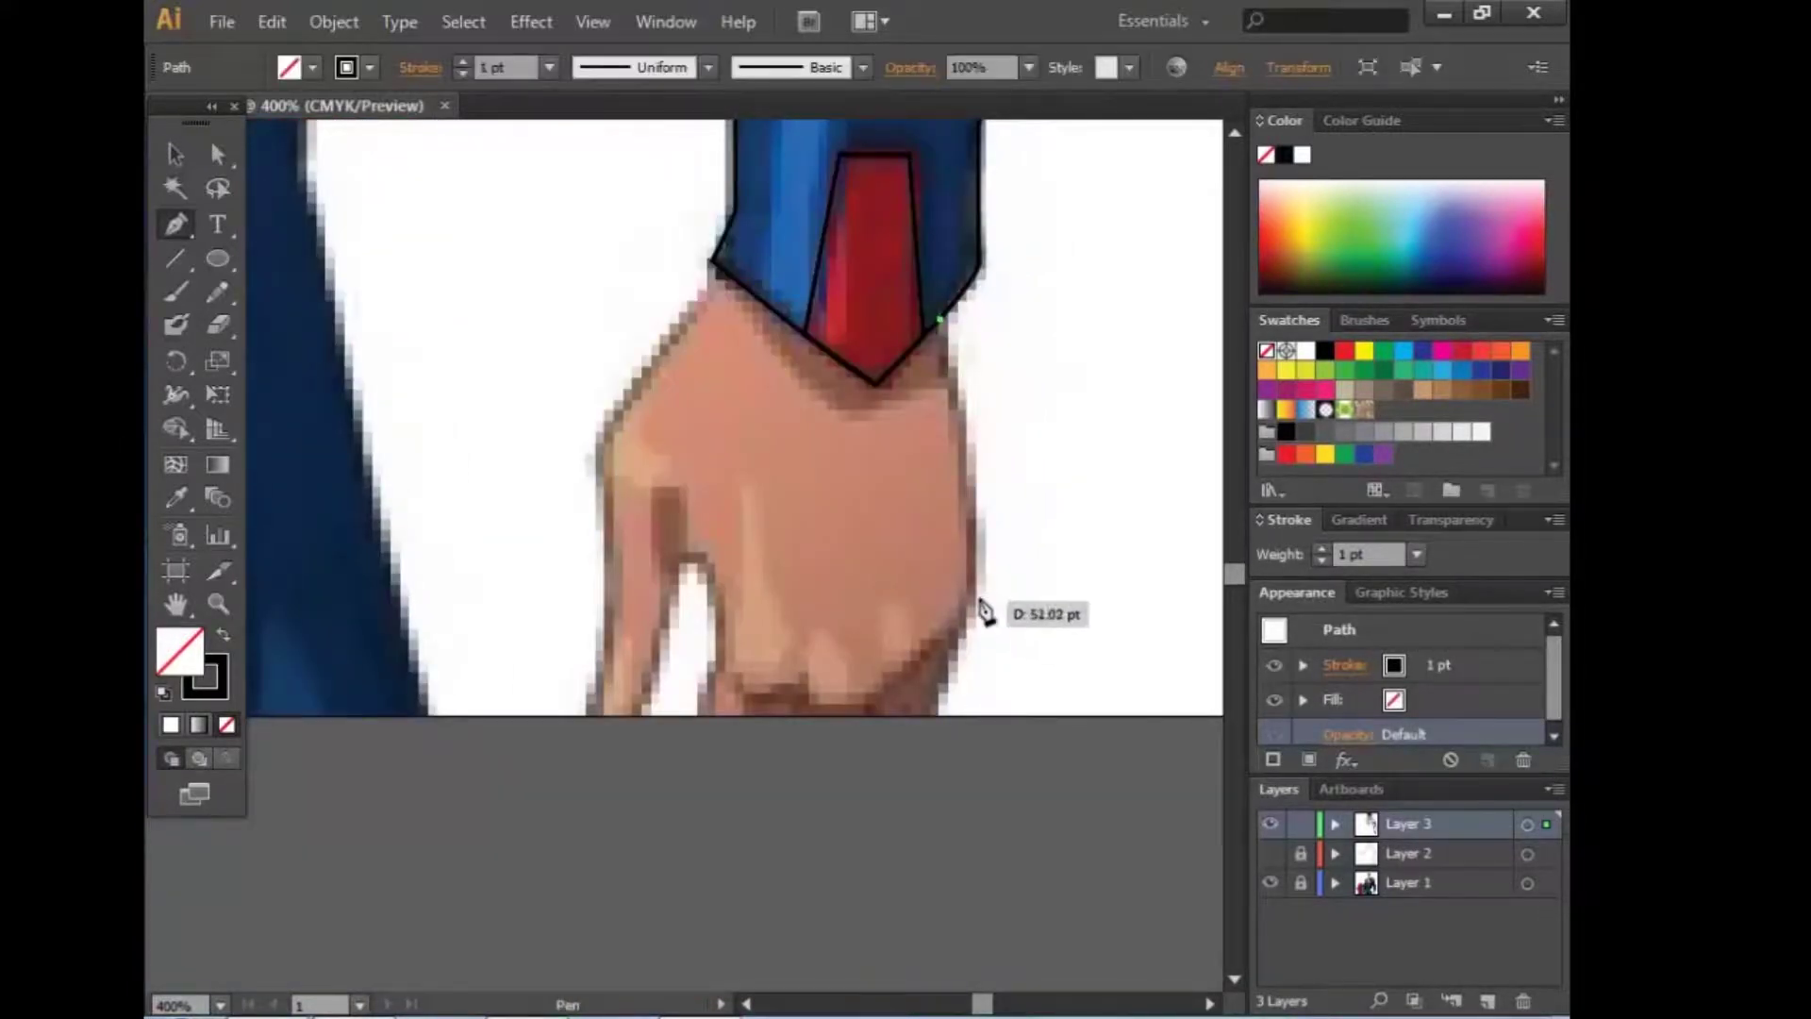
Step: Outline the hand's right side, bottom, finger gap and left side, closing across the wrist
left_click_drag(942, 720, 996, 641)
left_click(945, 714)
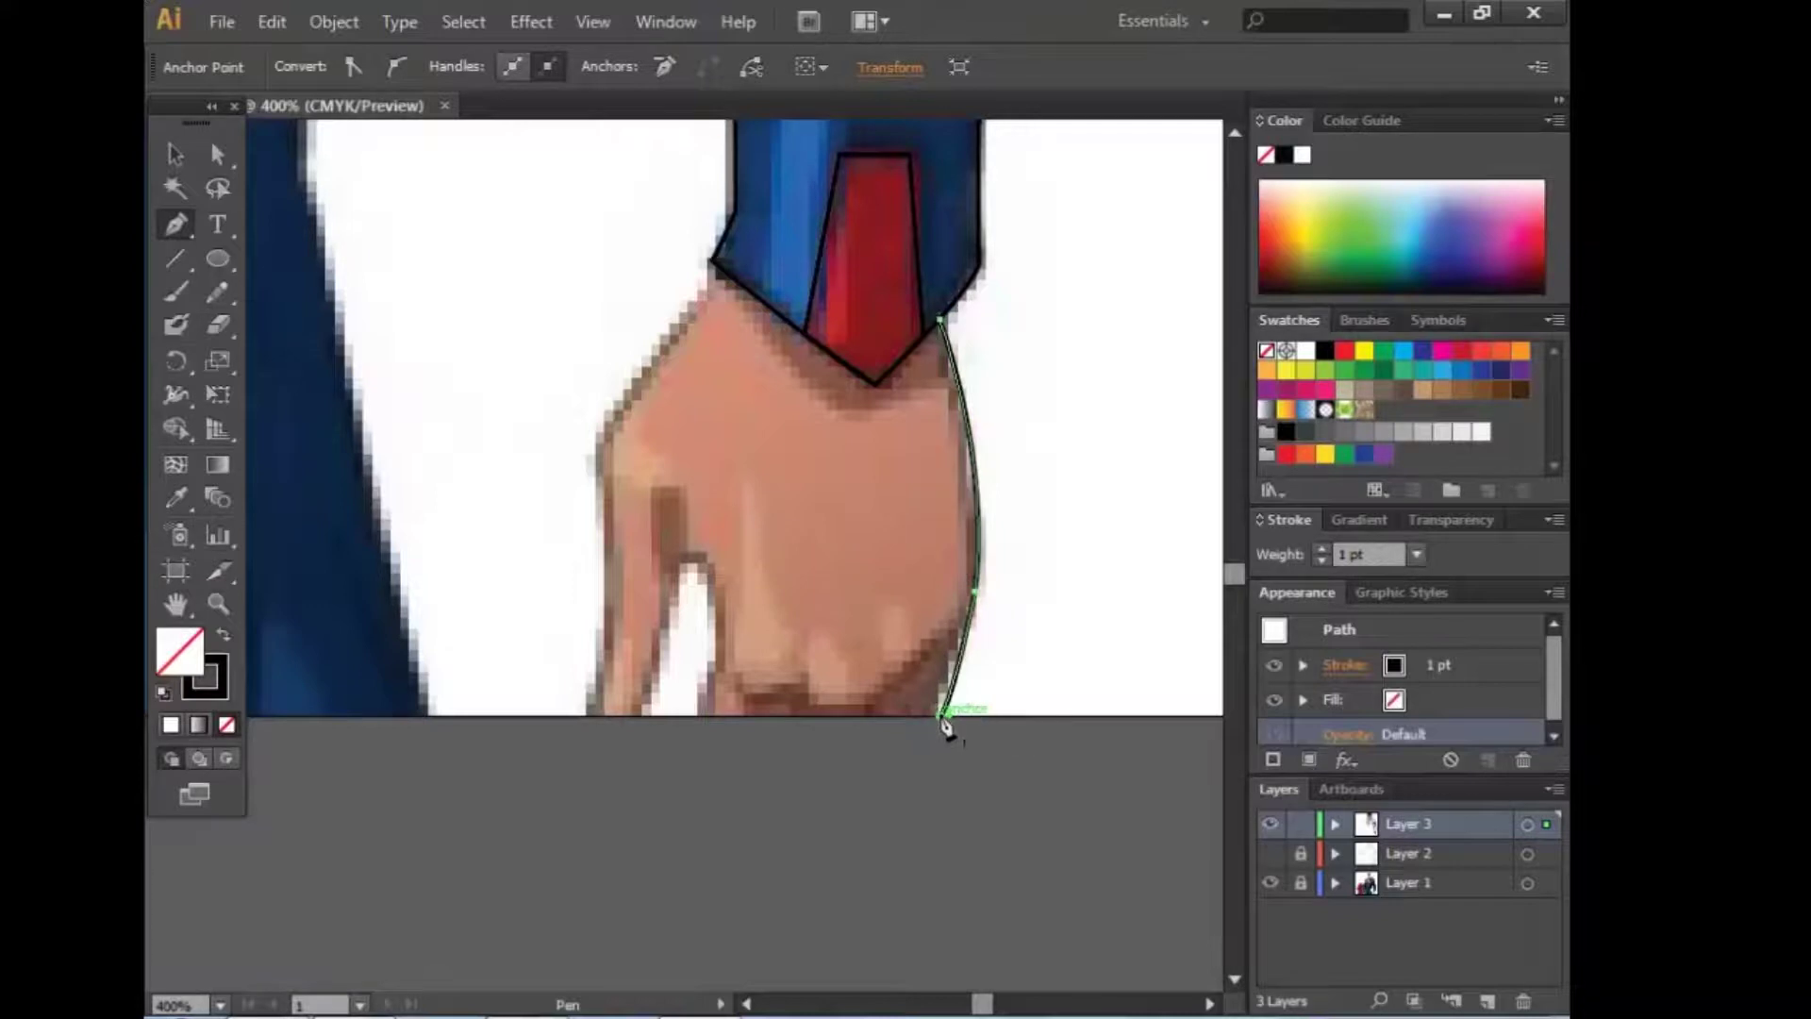
left_click(697, 715)
left_click(714, 624)
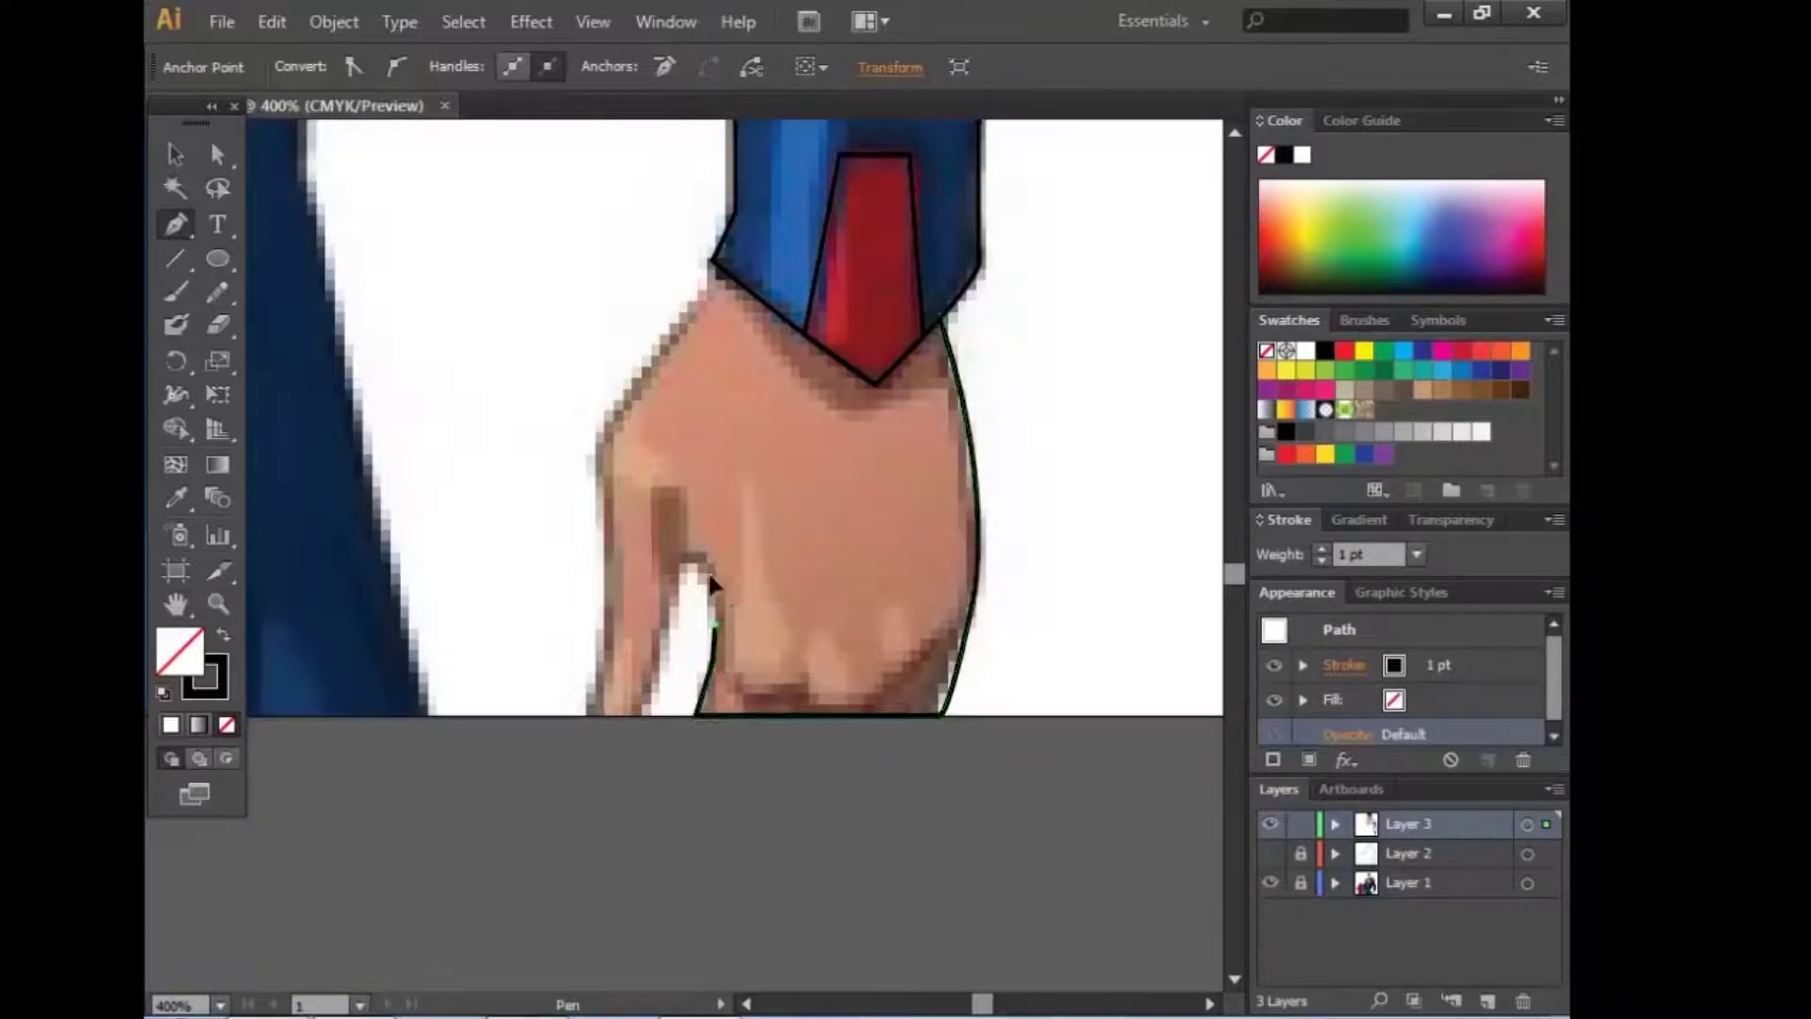
left_click(640, 715)
left_click(583, 714)
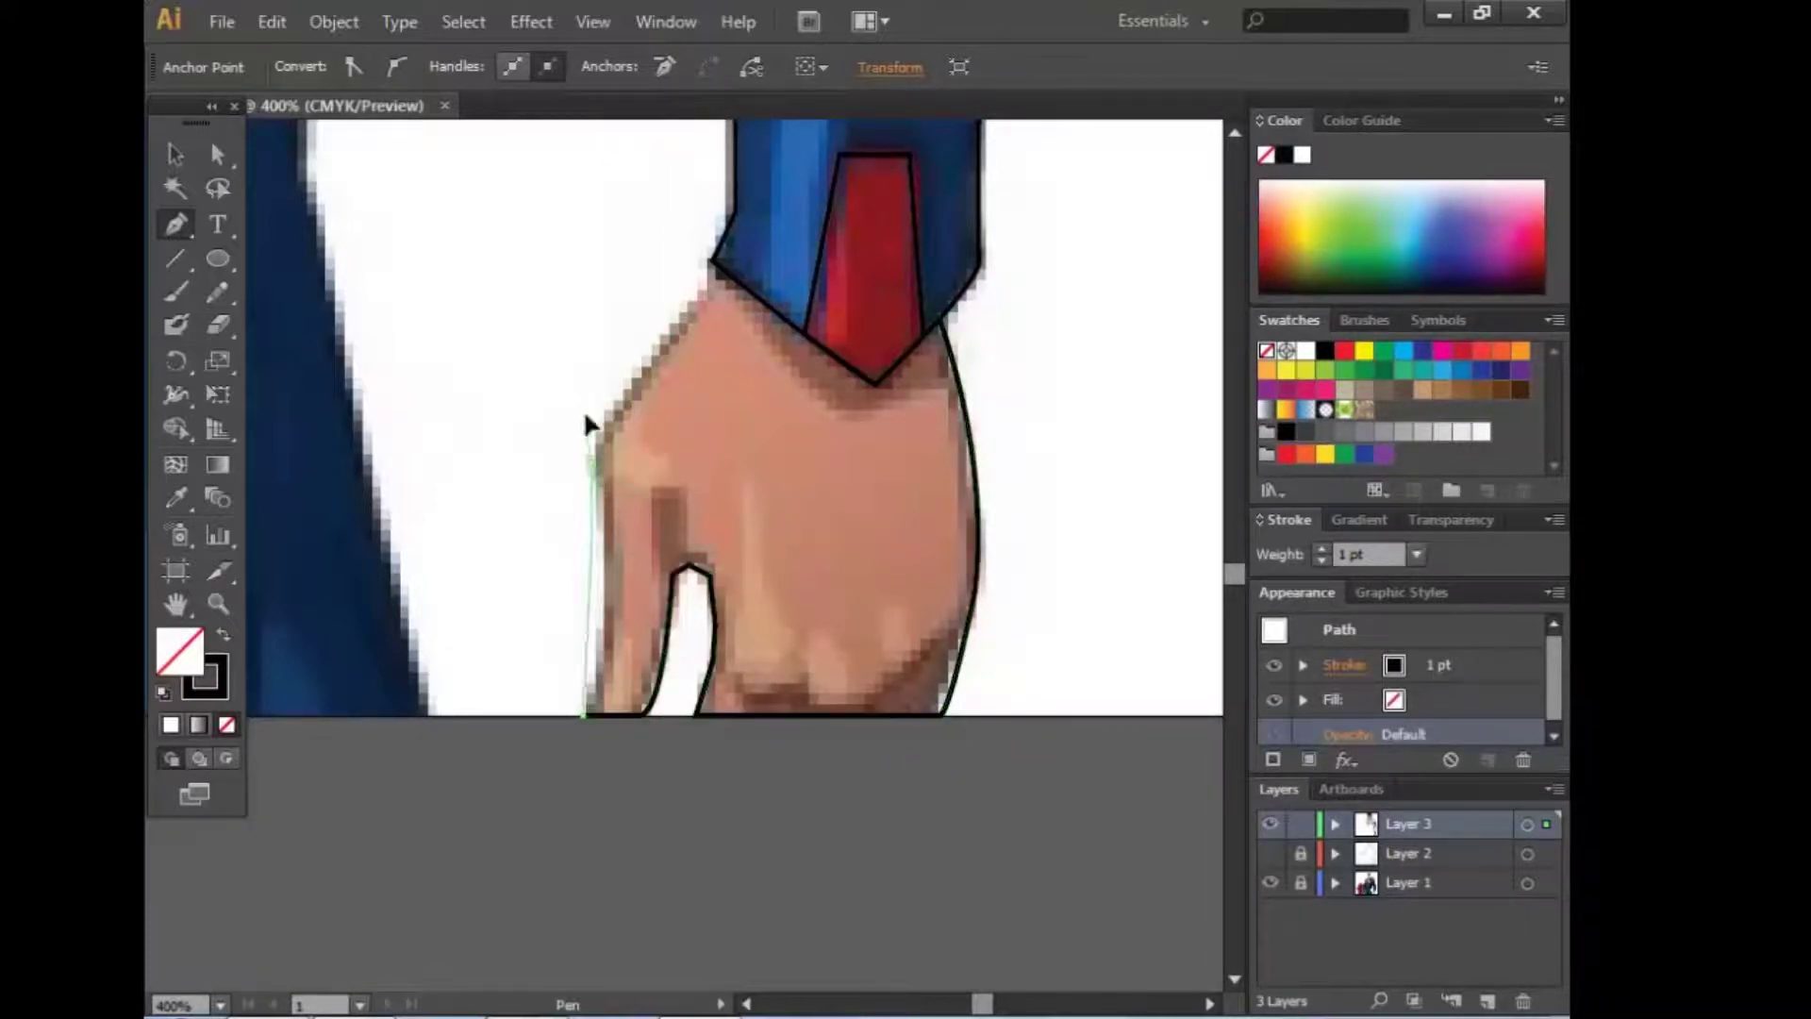
left_click_drag(597, 471, 558, 376)
left_click(612, 412)
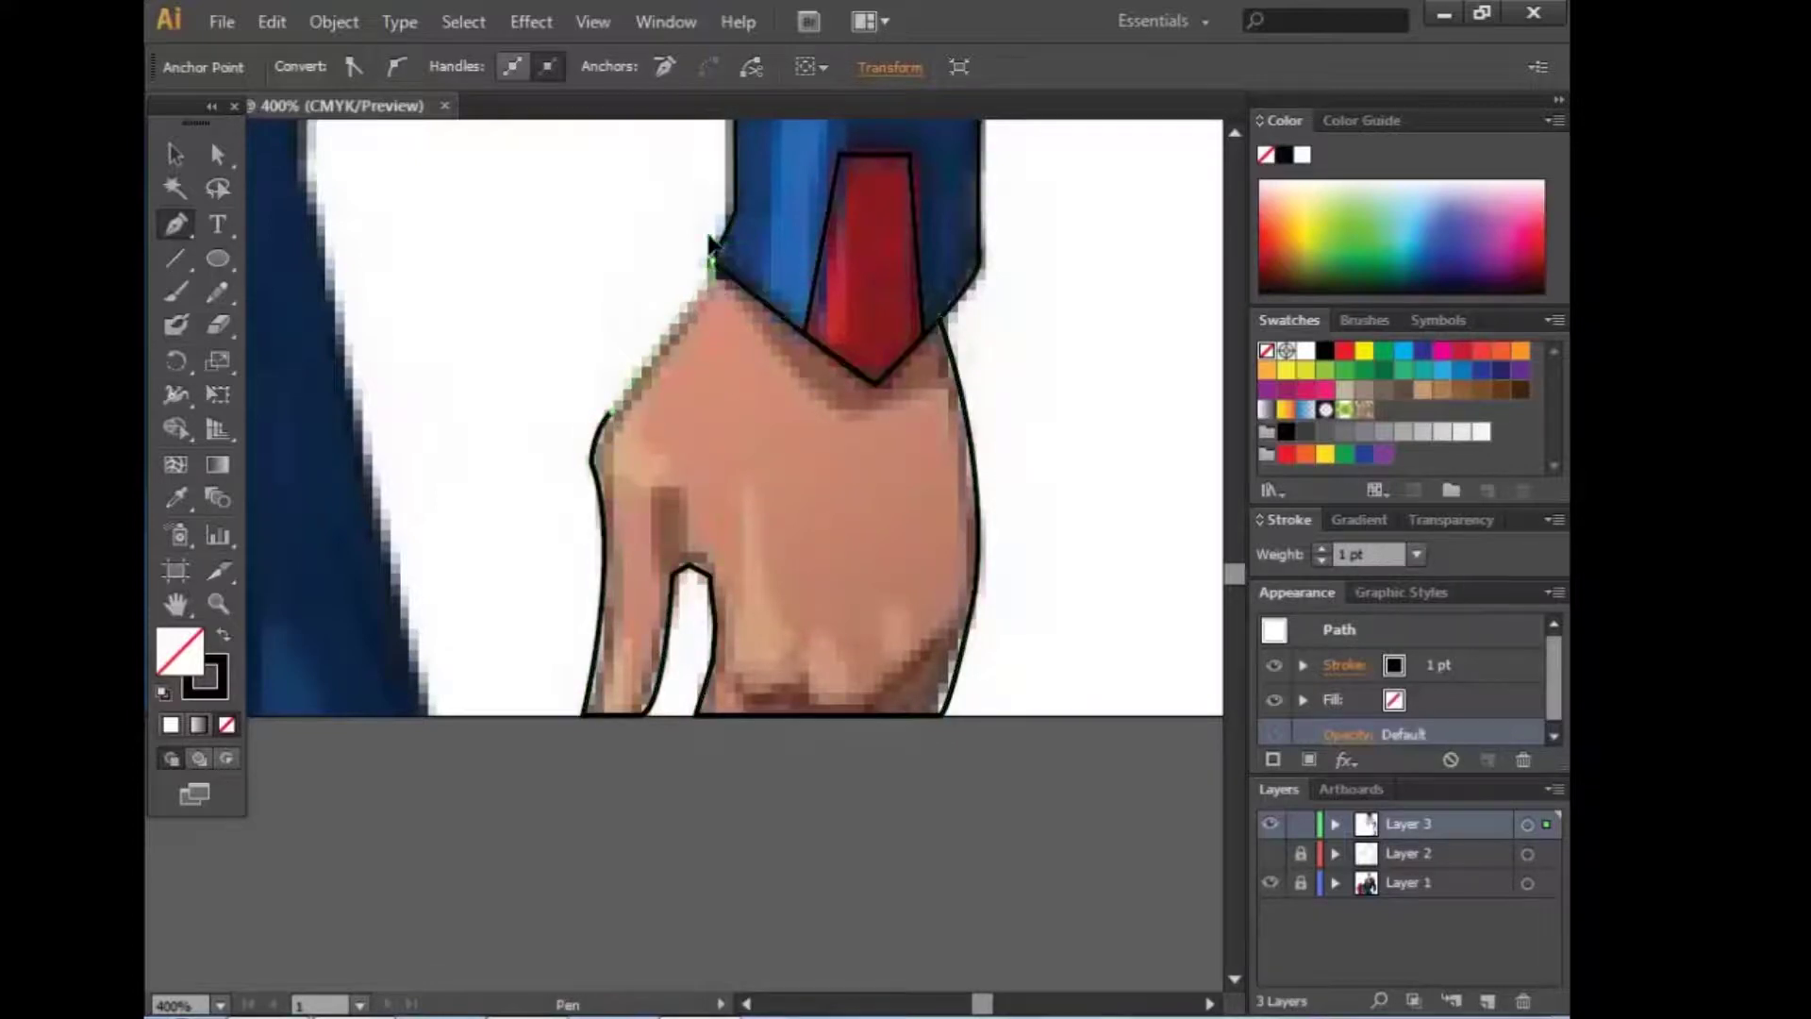
left_click(713, 262)
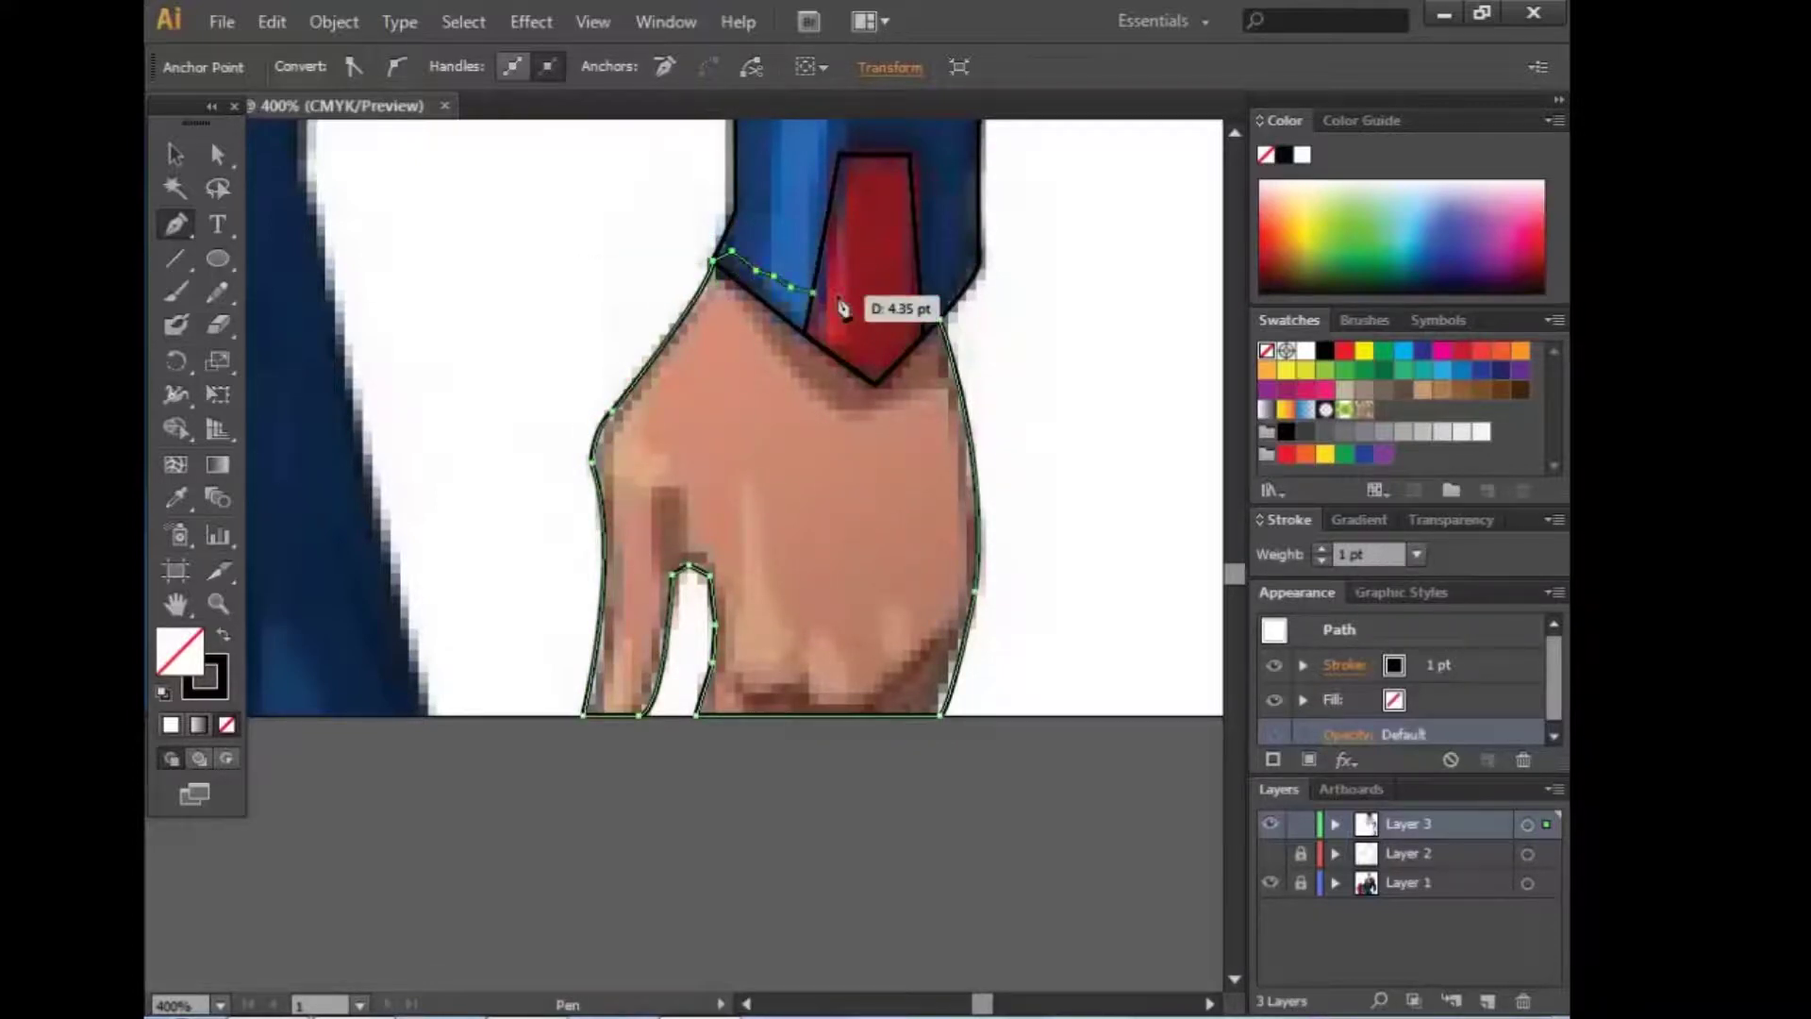
left_click(934, 647, "ctrl")
Step: Draw an open knuckle-crease line, then start a line along the finger gap
left_click(958, 611)
left_click(875, 693)
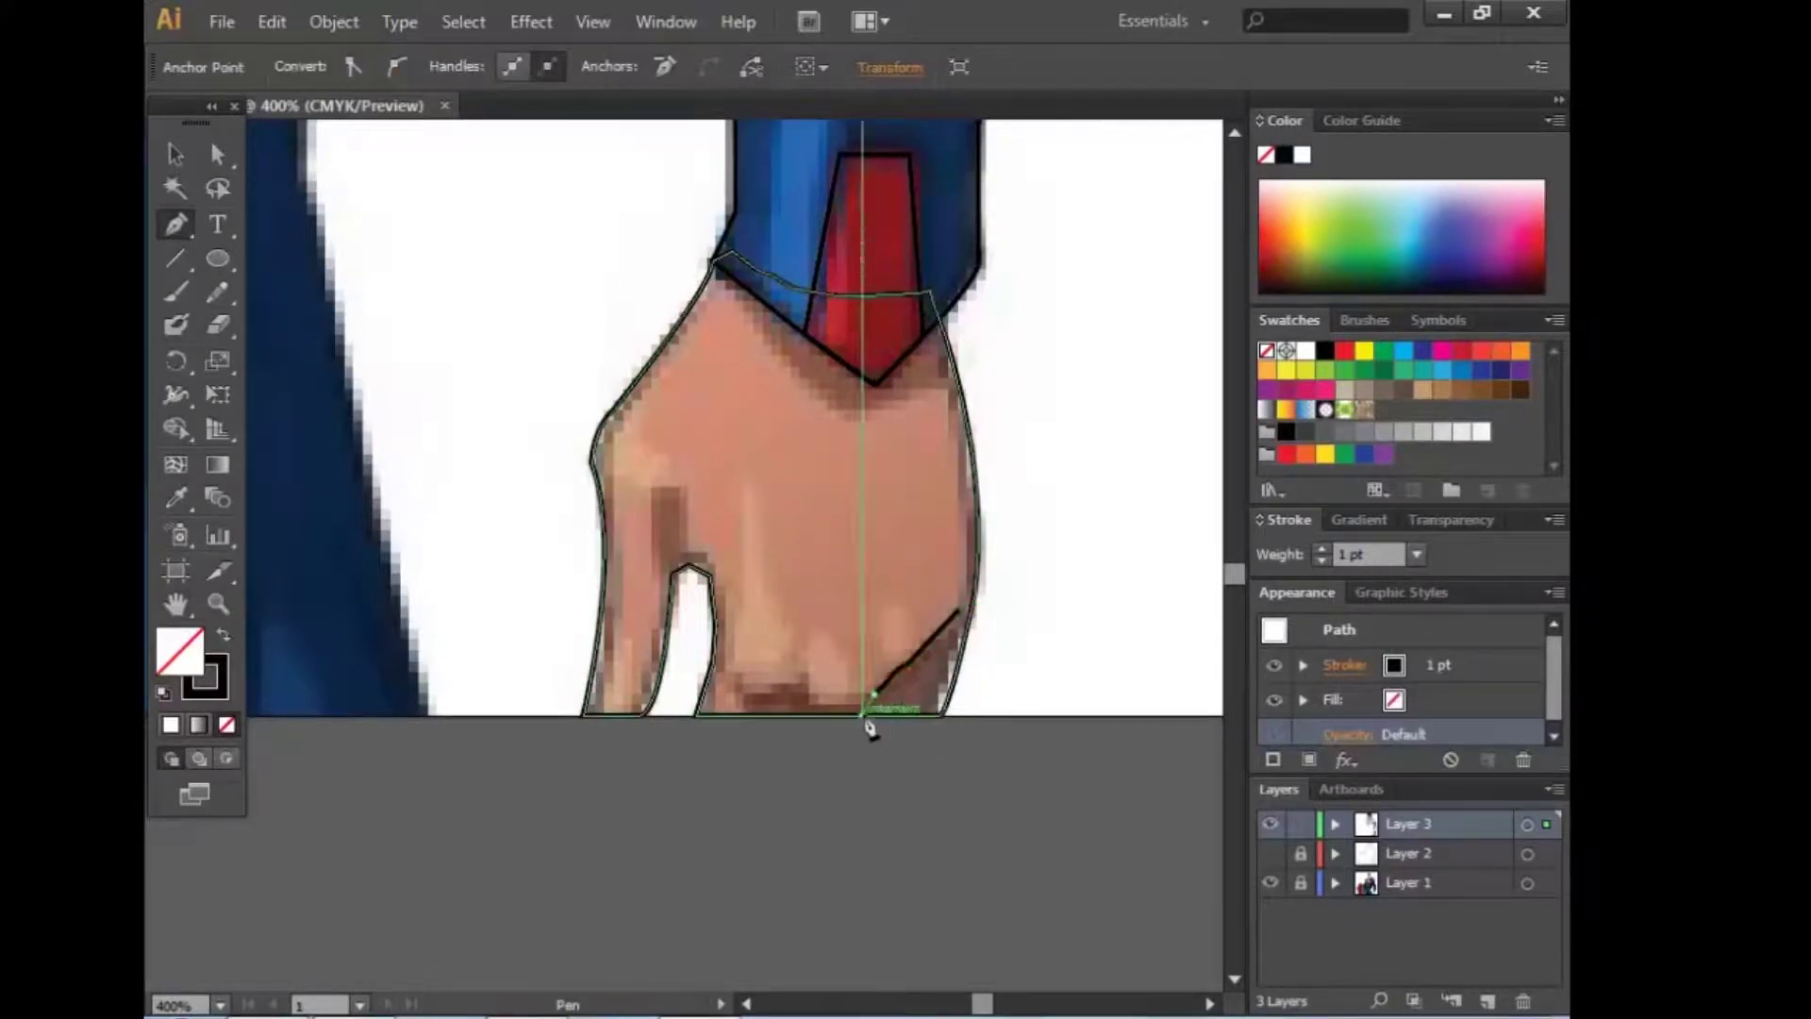
left_click(813, 696)
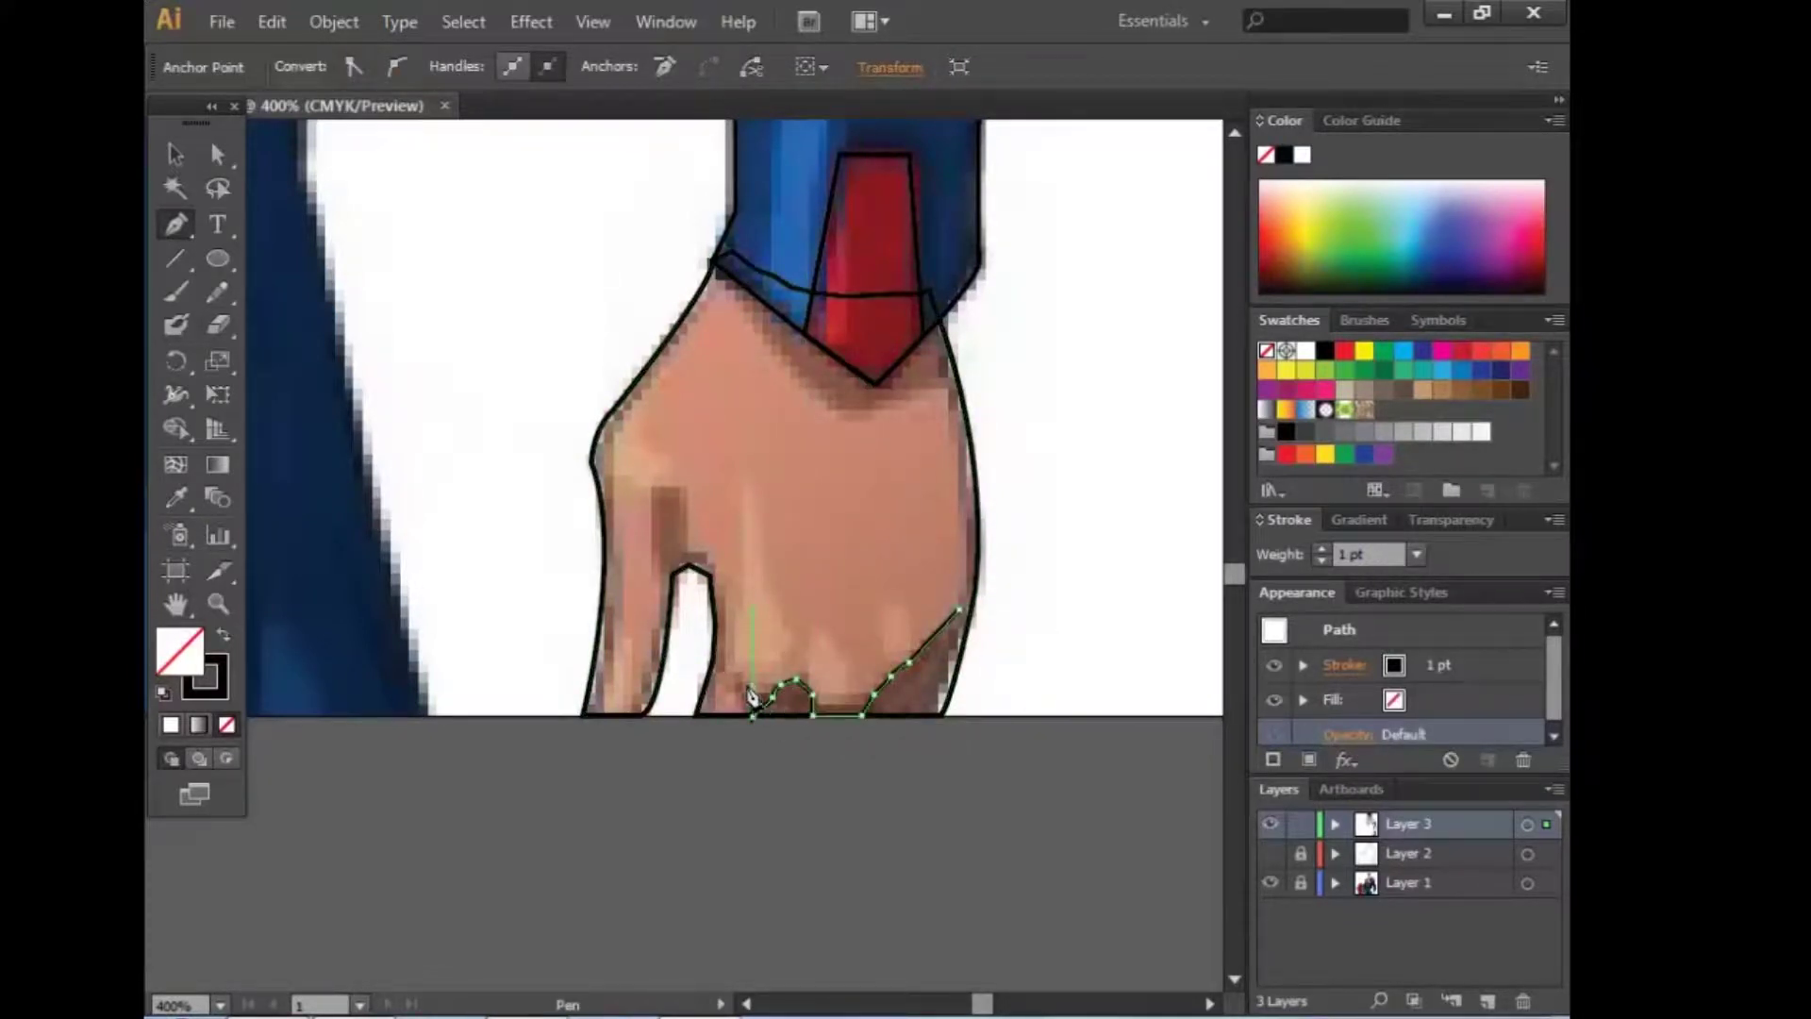
key("ctrl")
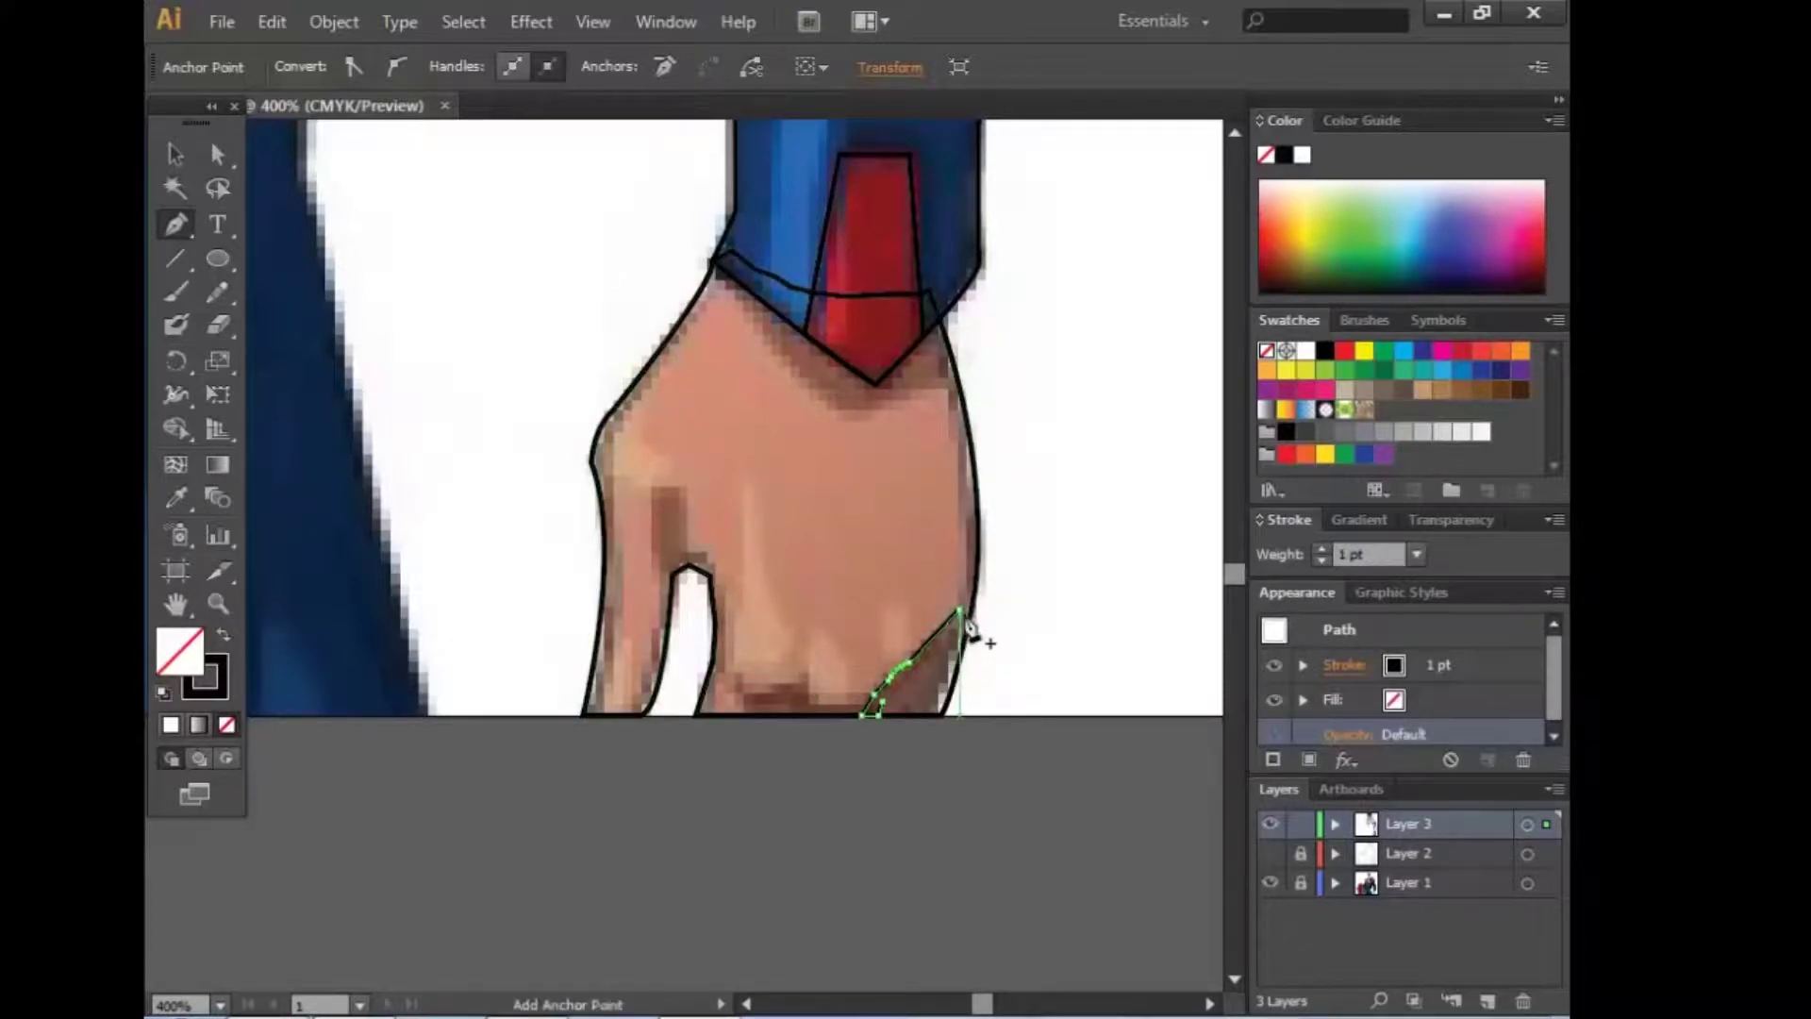
left_click(707, 557, "ctrl")
left_click(686, 501)
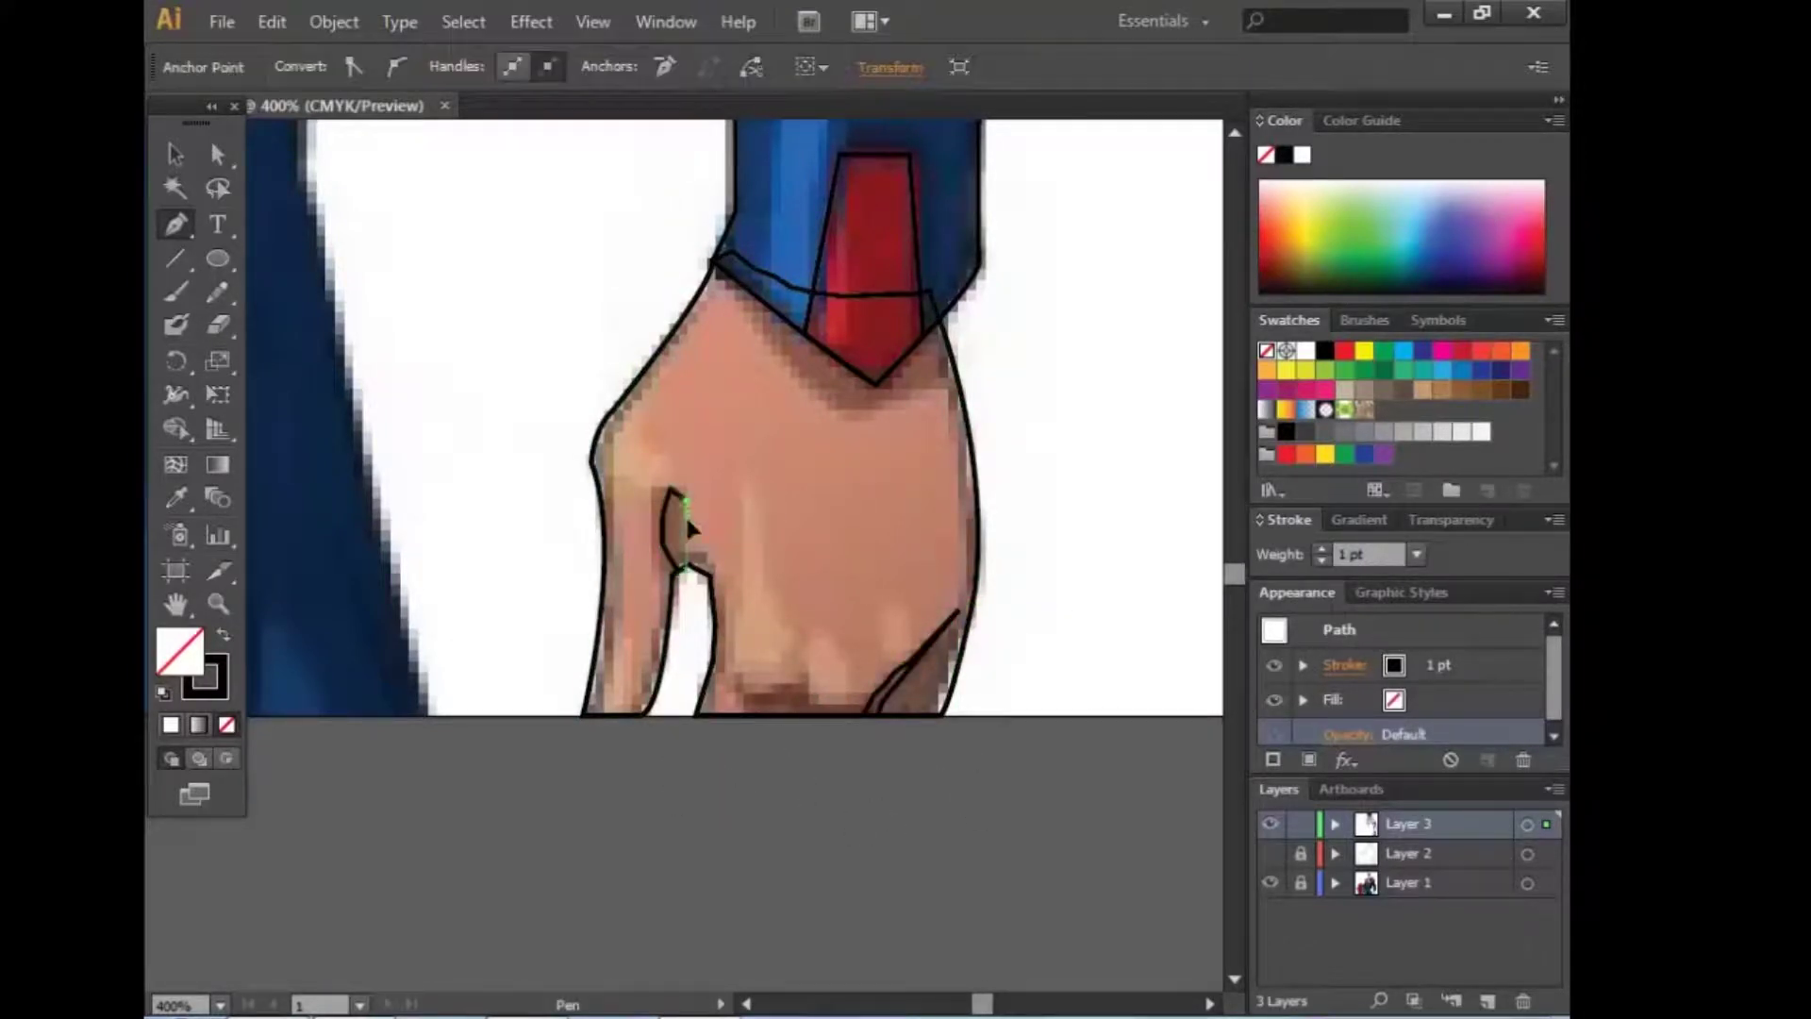
scroll(789, 874, "up", 15)
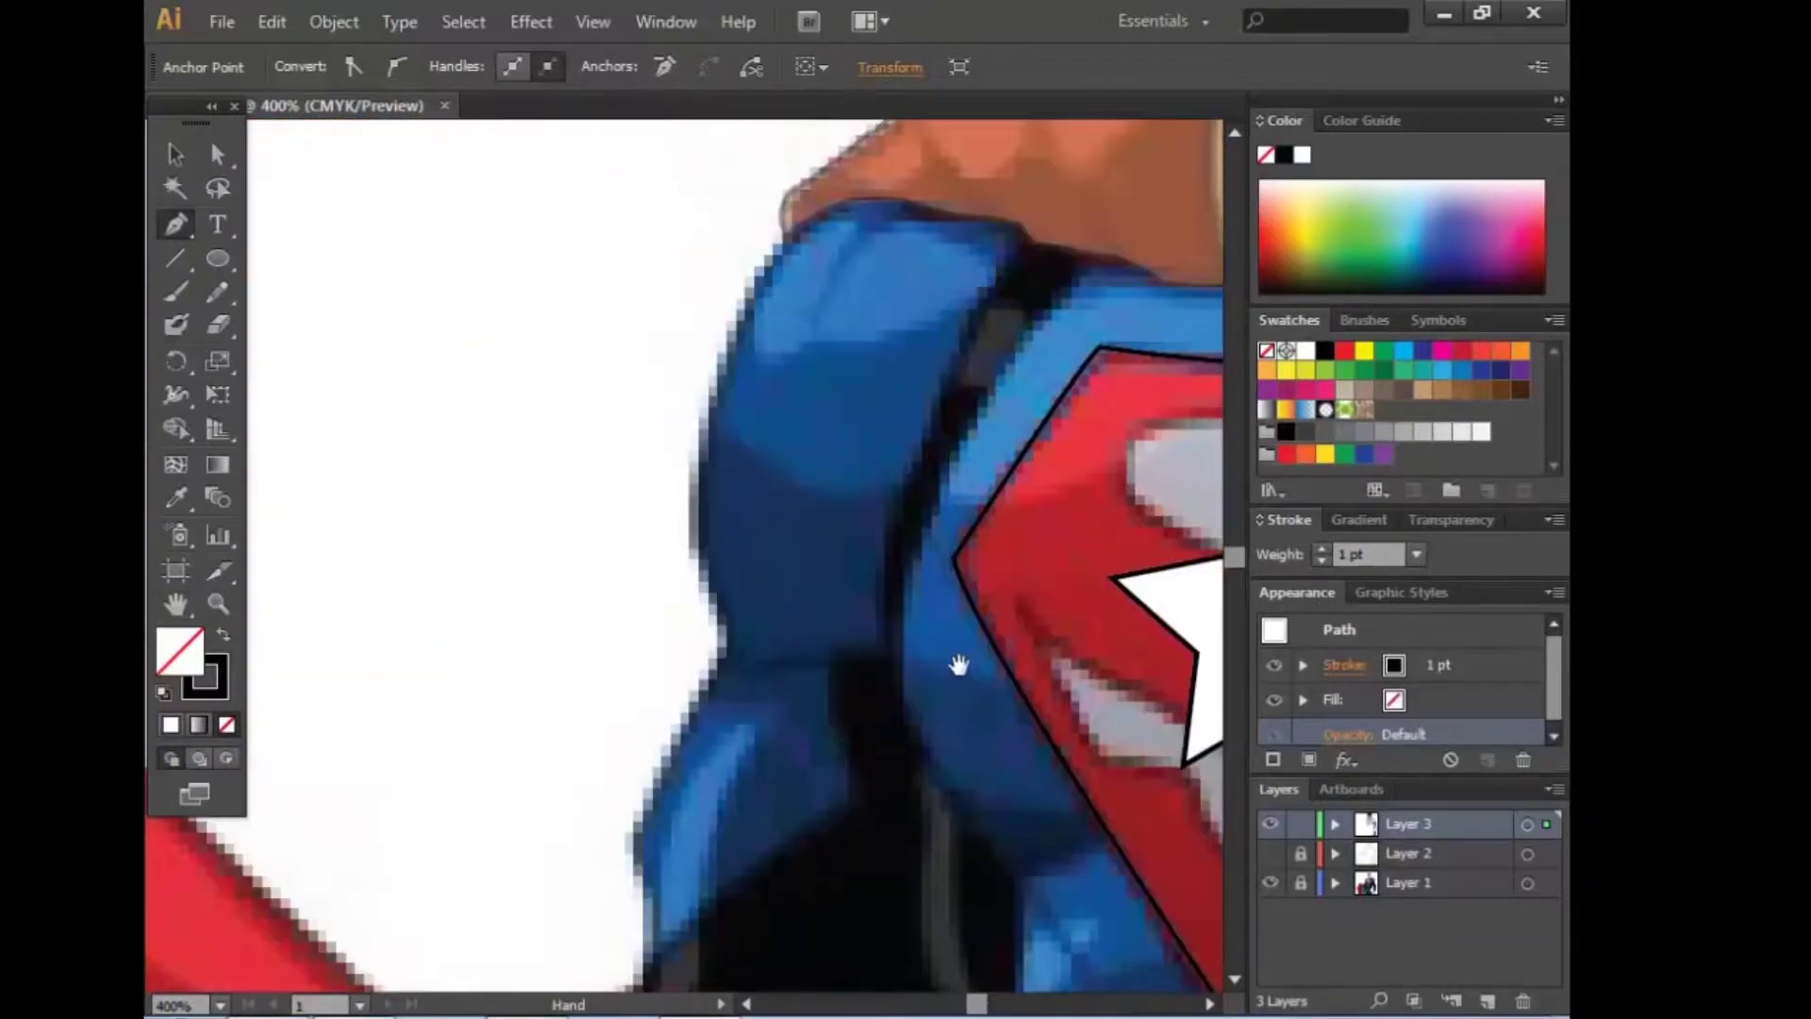
Step: Start the upper-arm outline at the shoulder and run it down the arm's outer edge
left_click(766, 432)
scroll(754, 566, "down", 3)
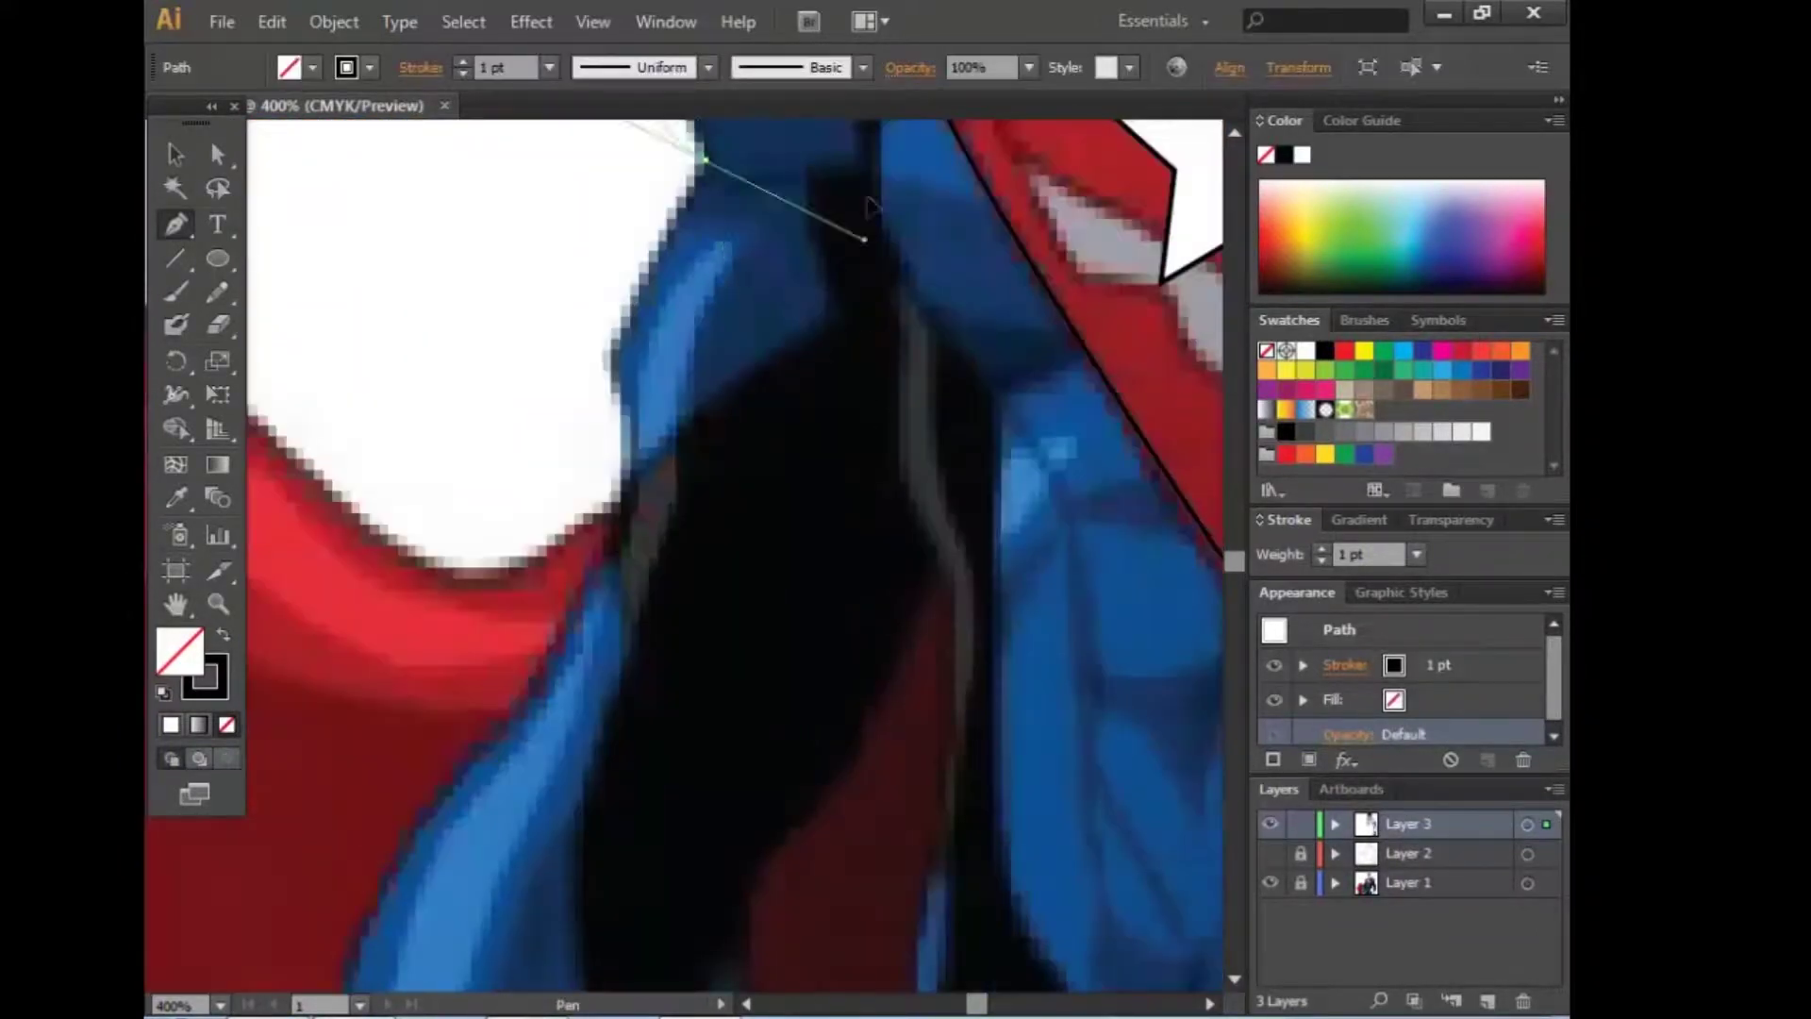
left_click_drag(703, 564, 813, 781)
left_click(614, 761)
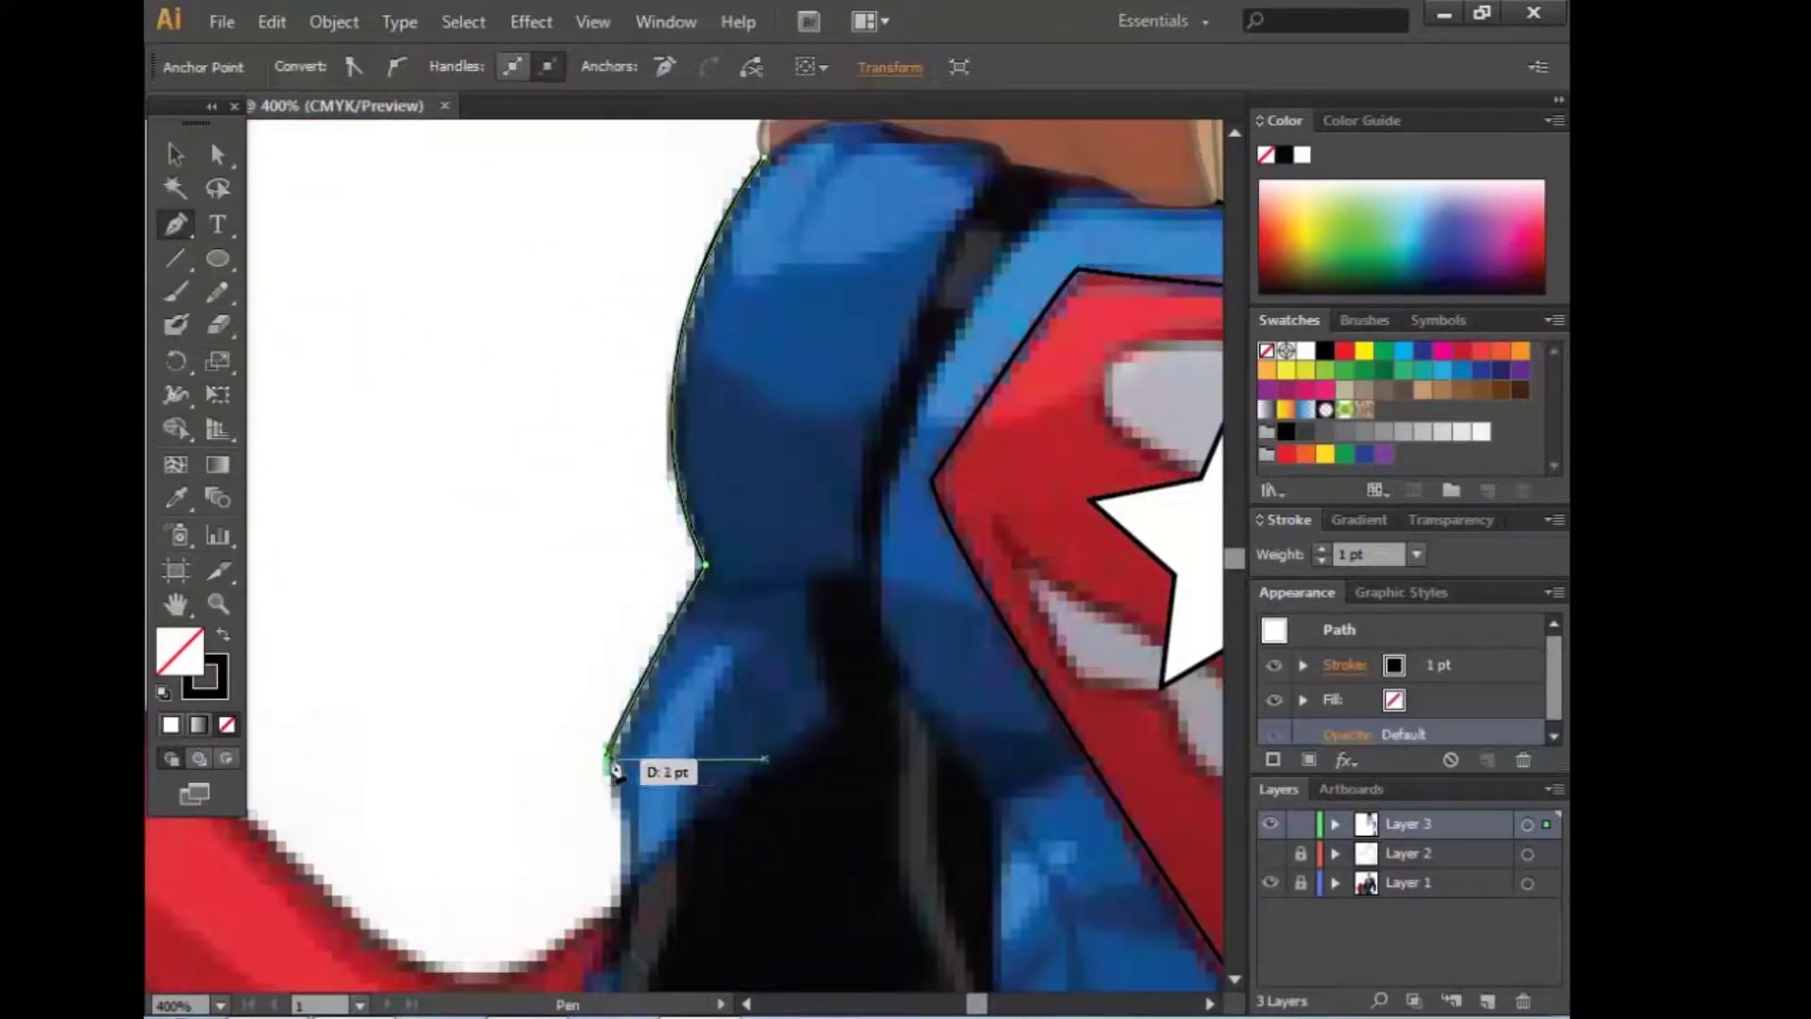
scroll(660, 566, "down", 5)
left_click(665, 514)
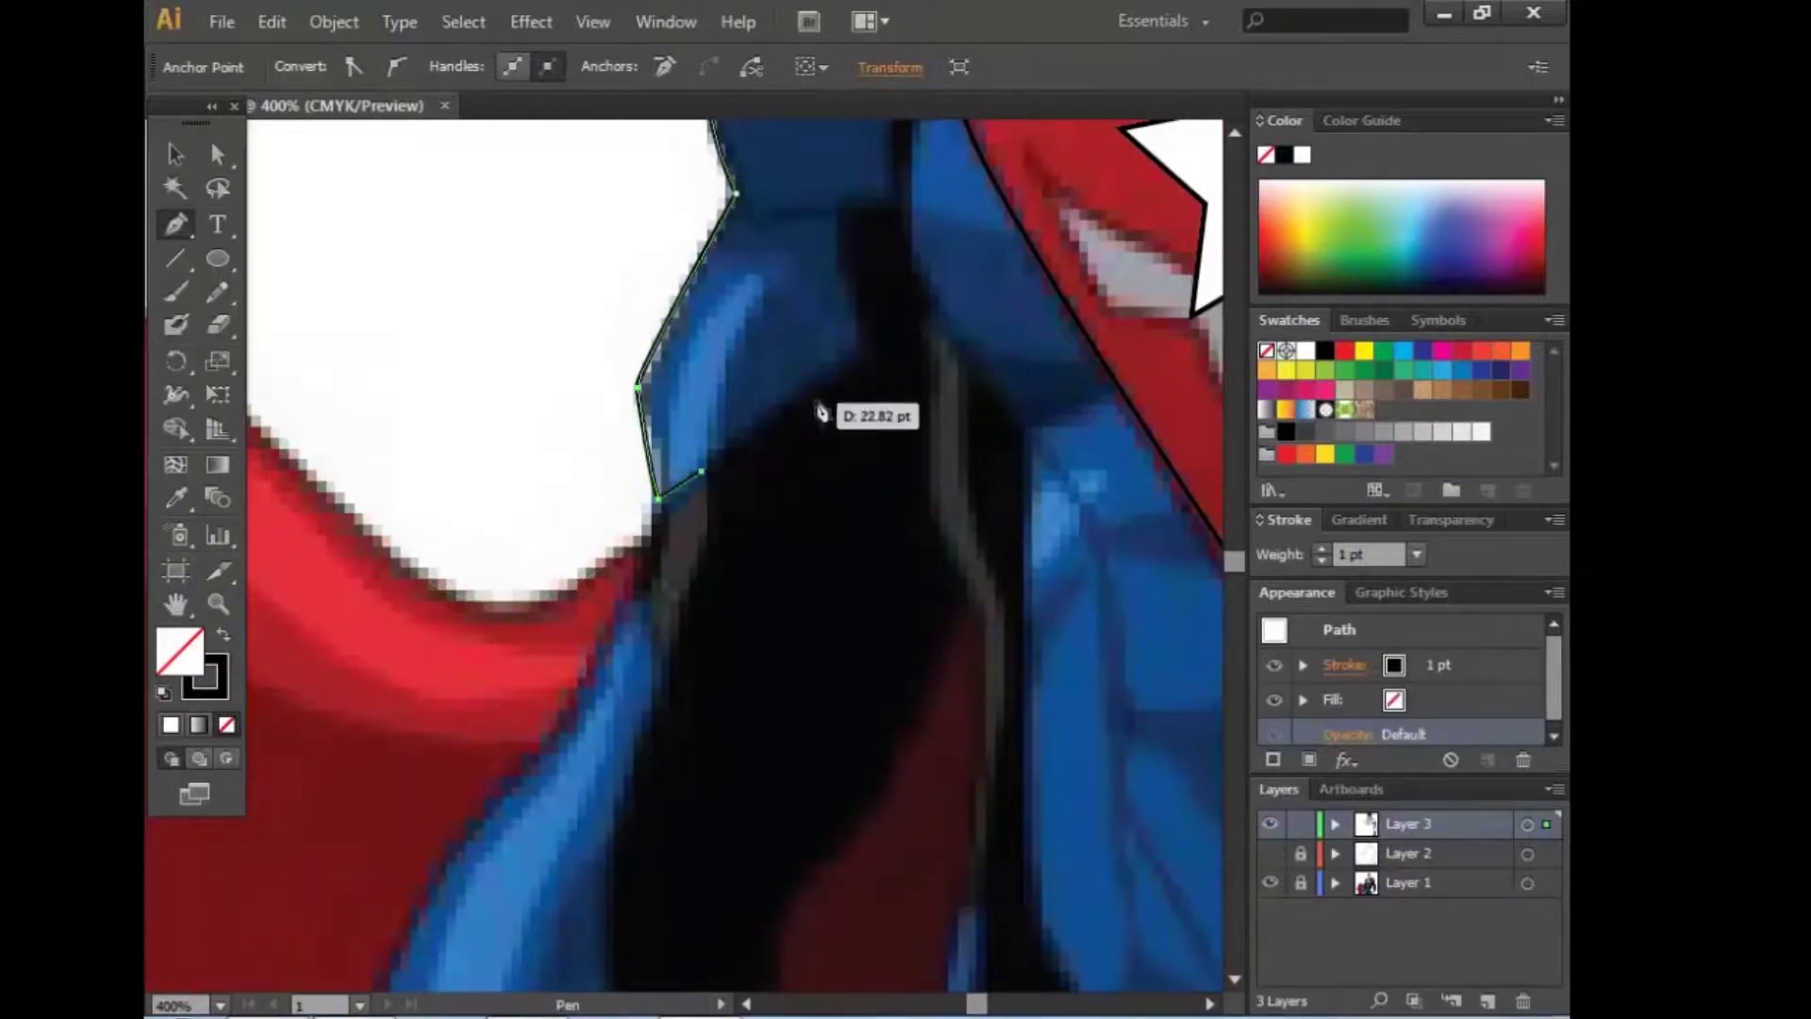
left_click_drag(860, 356, 752, 707)
Step: Bring the outline up the arm's inner edge and across the shoulder top, closing it at the start
left_click(746, 736)
left_click(732, 595)
left_click(782, 542)
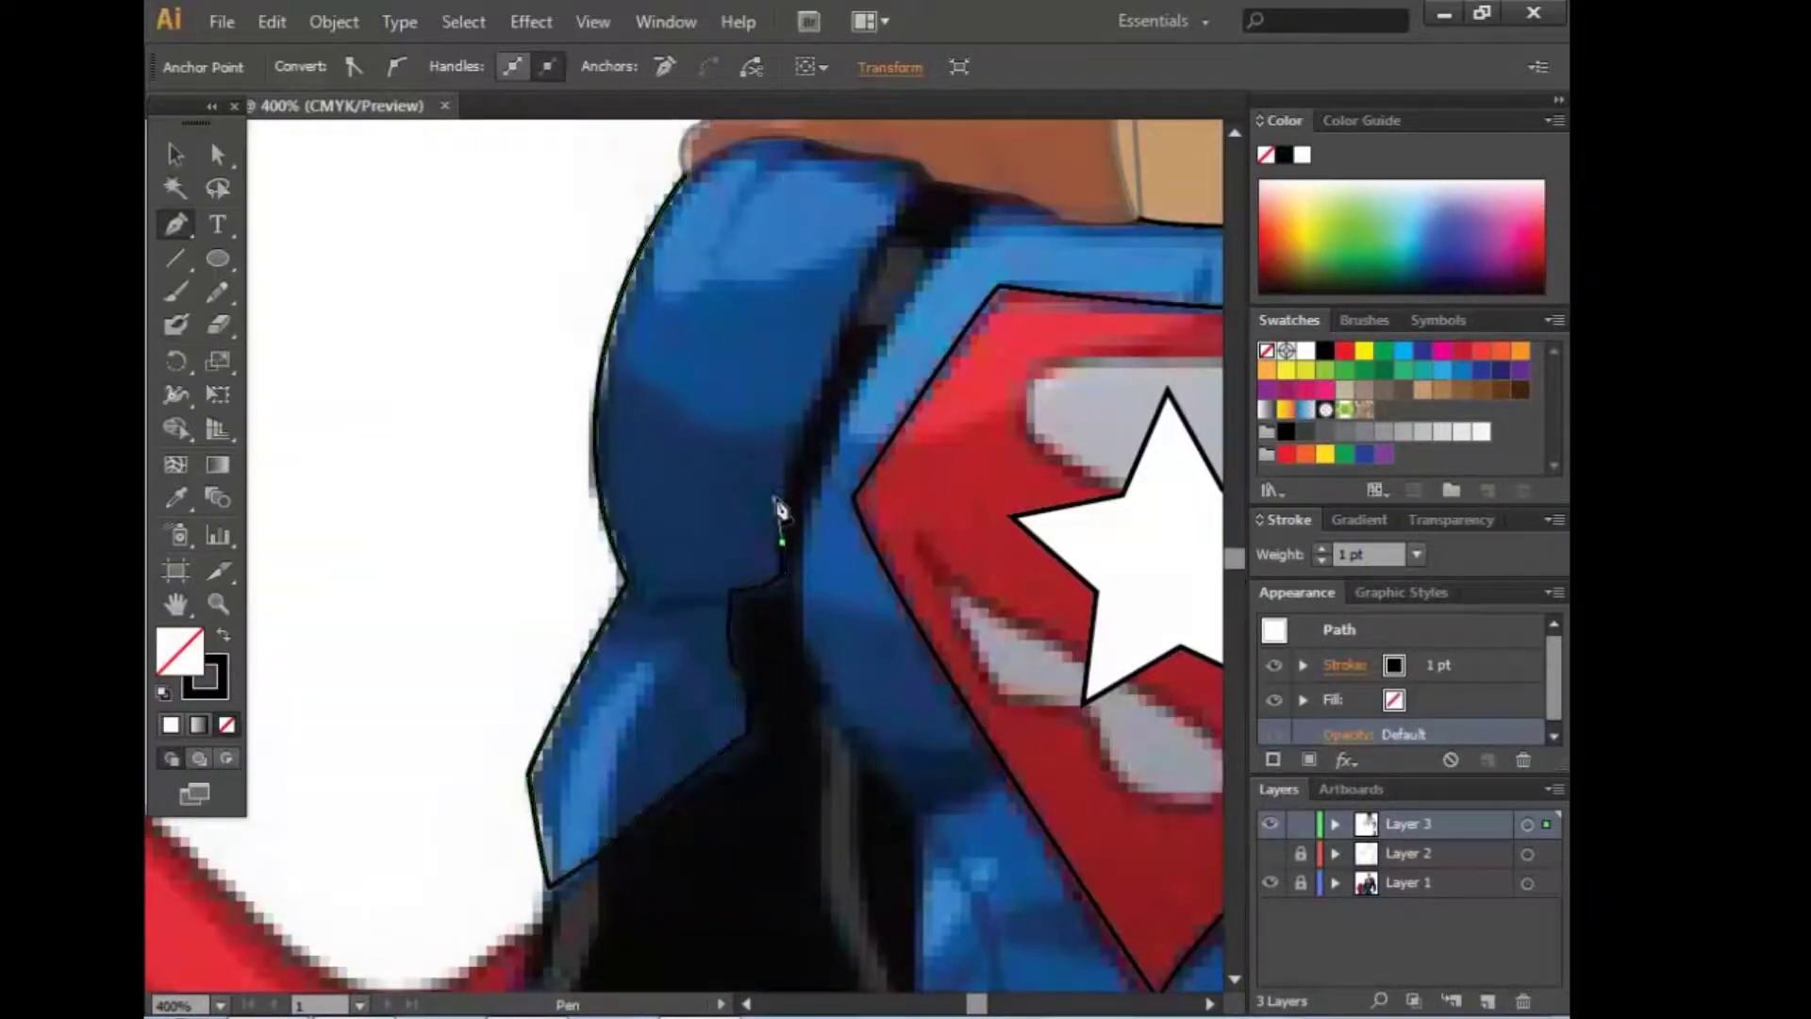
left_click_drag(782, 509, 698, 759)
left_click(733, 641)
left_click(762, 566)
left_click(794, 497)
left_click(828, 444)
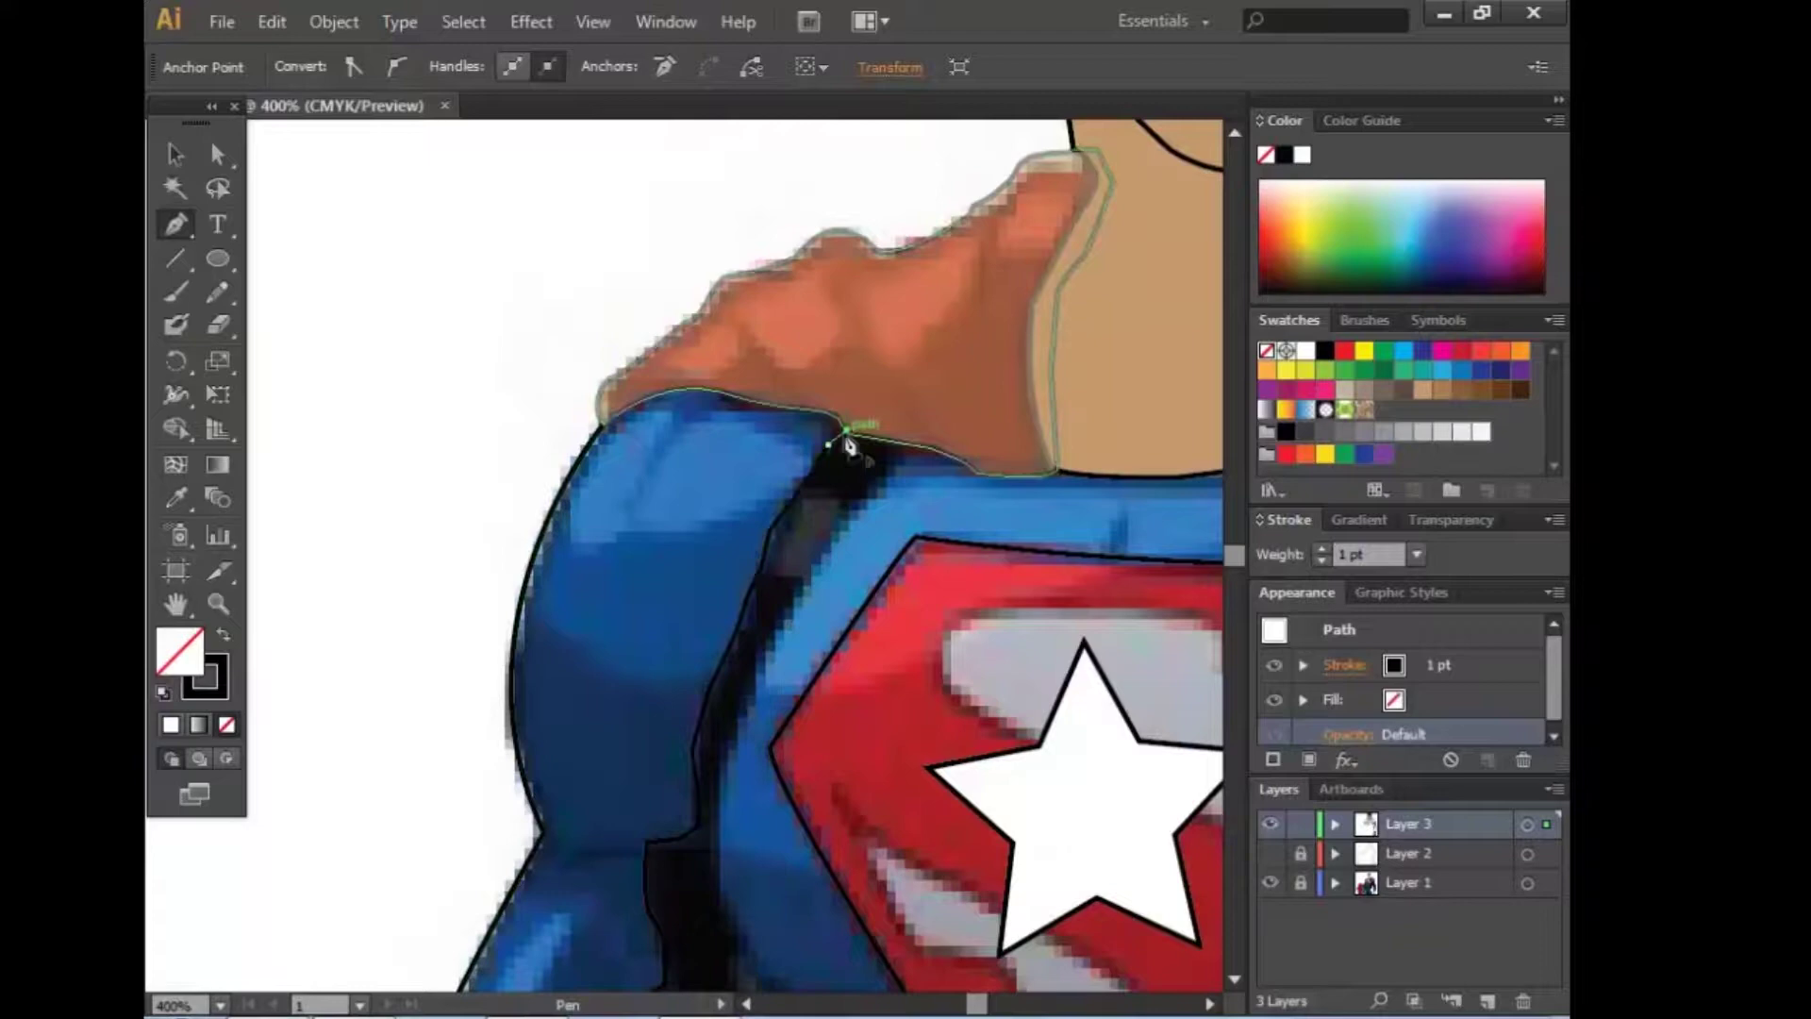
left_click(771, 380)
left_click(716, 374)
left_click(668, 374)
left_click(637, 379)
left_click(603, 425)
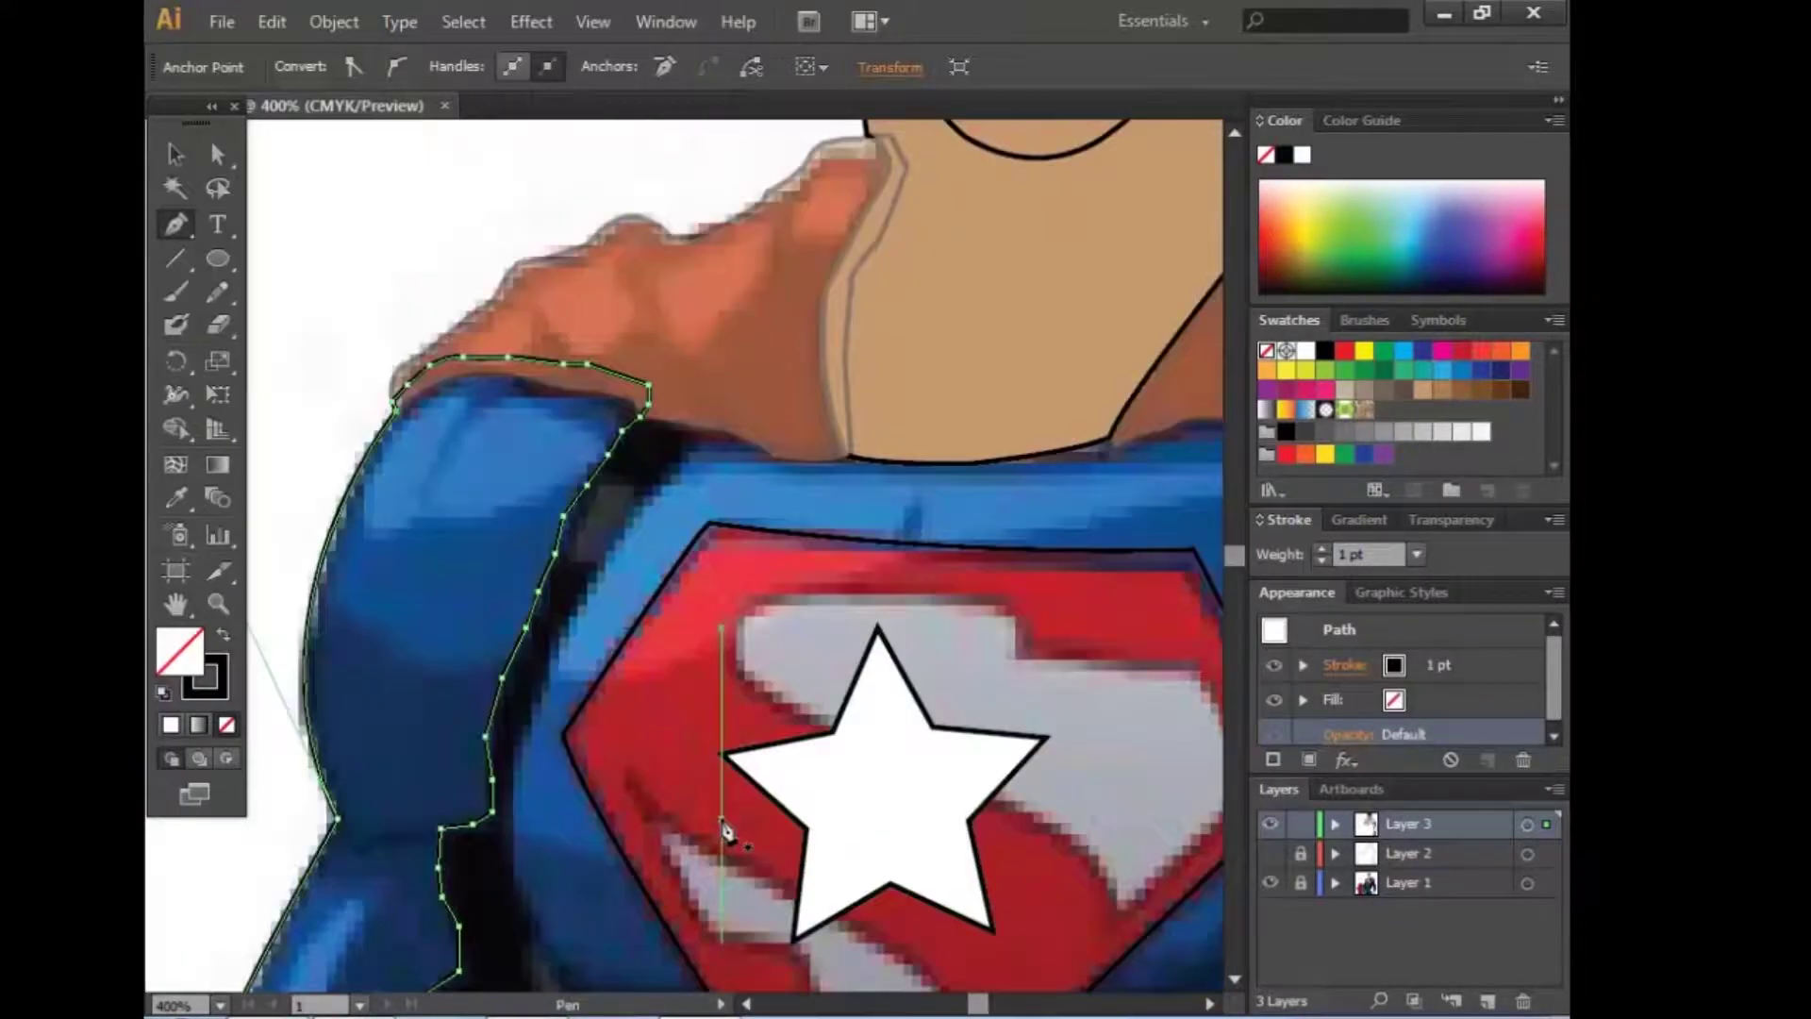
Step: Start a new path along the dark arm shadow and curve it up the arm edge
left_click_drag(687, 766, 768, 484)
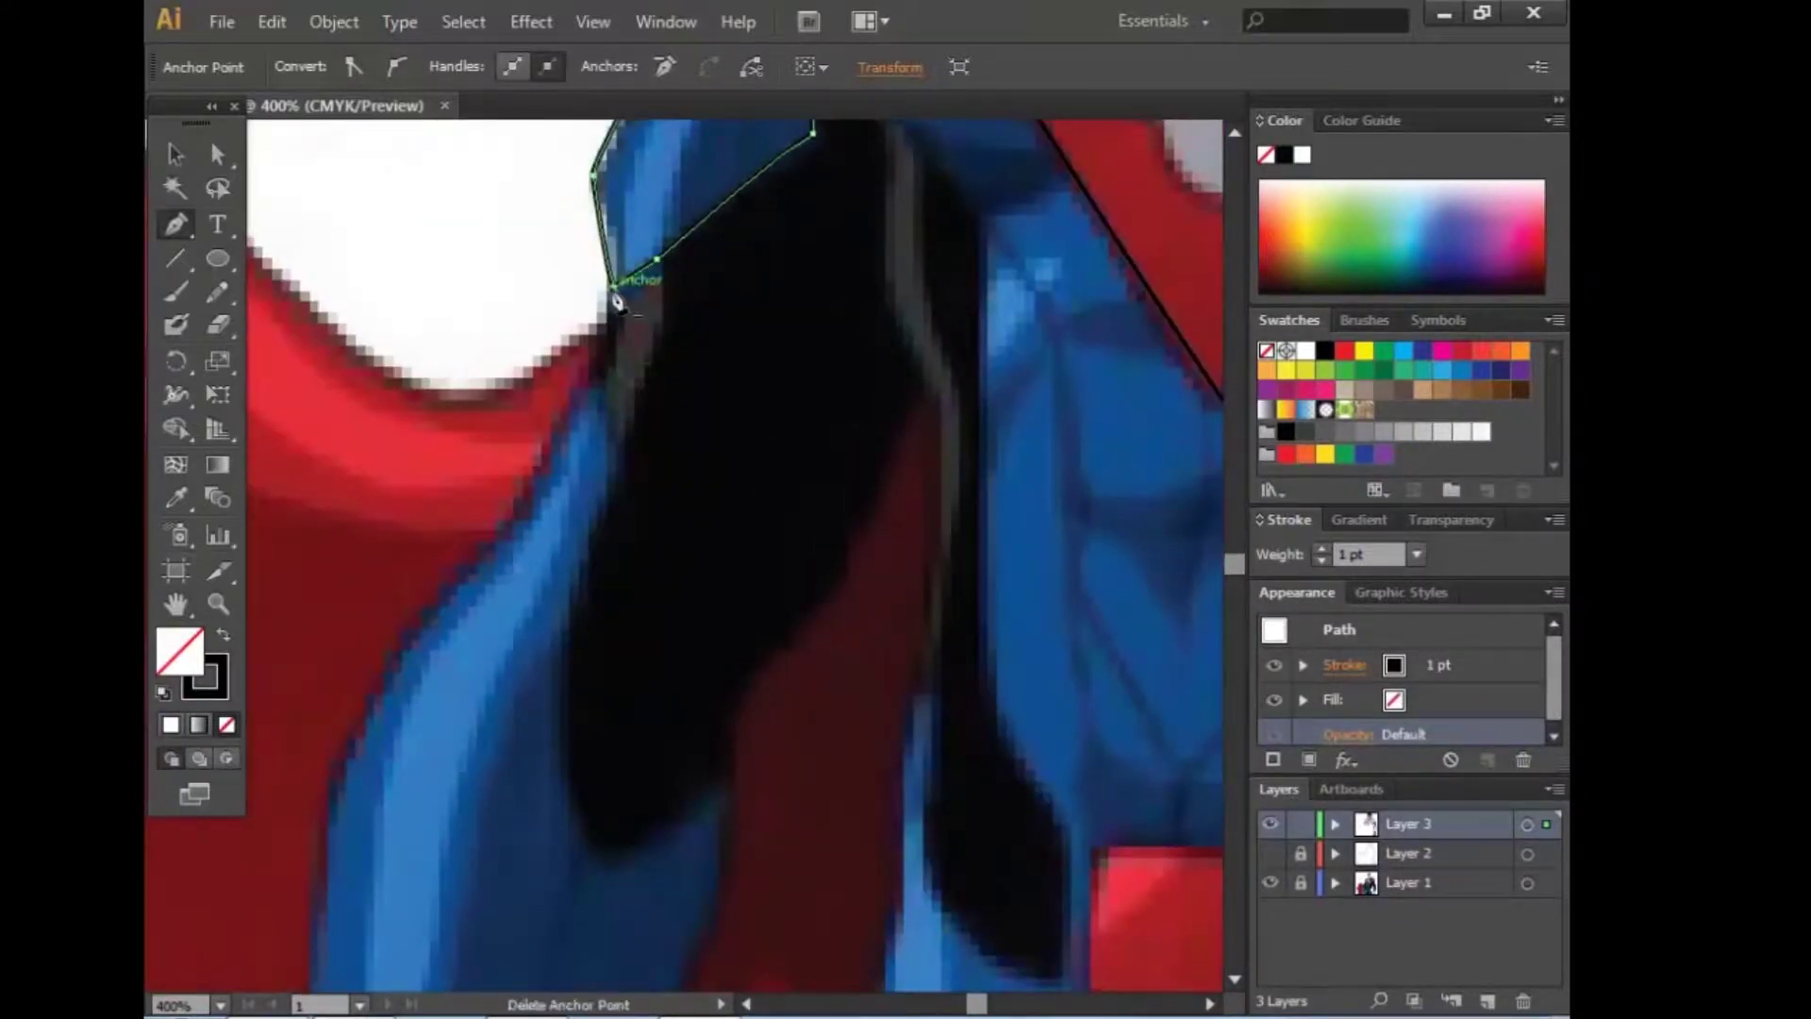
left_click_drag(647, 753, 752, 436)
left_click(750, 415)
mouse_move(568, 715)
left_mouse_down()
mouse_move(497, 776)
mouse_move(566, 592)
left_mouse_up()
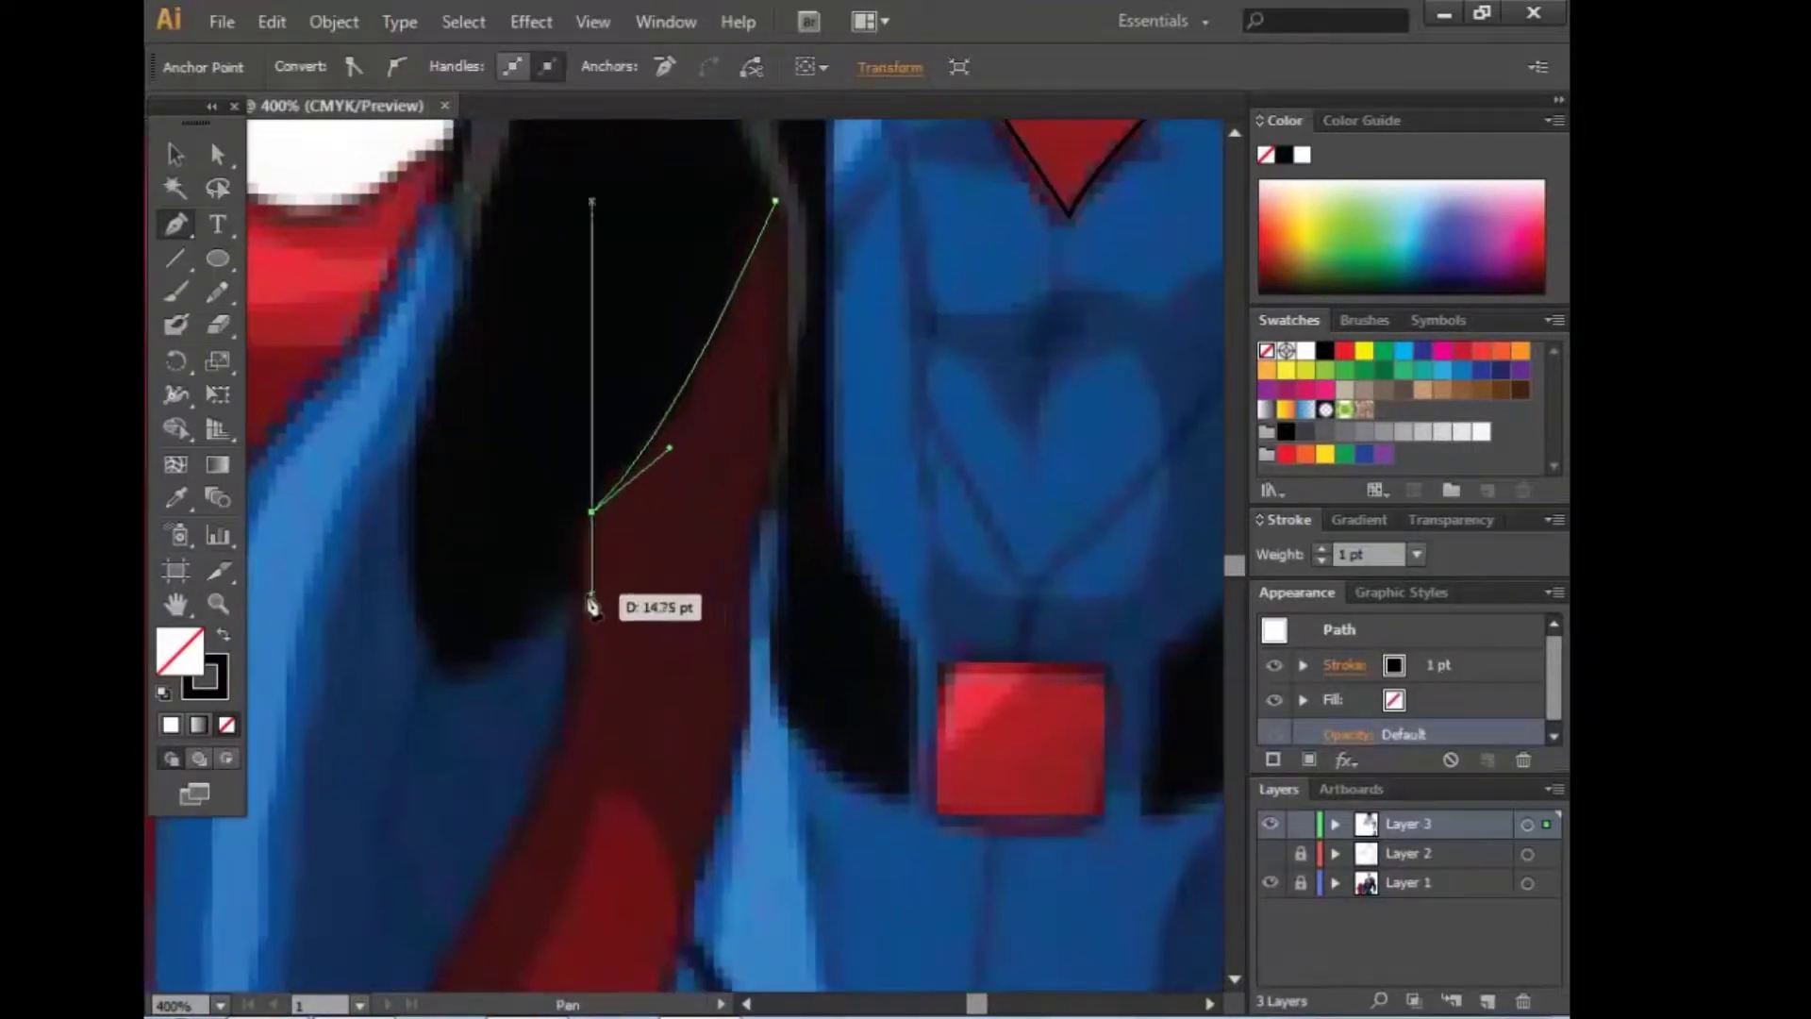
left_click(575, 595)
left_click_drag(459, 703, 459, 703)
left_click_drag(452, 472, 453, 753)
left_click_drag(404, 747, 403, 755)
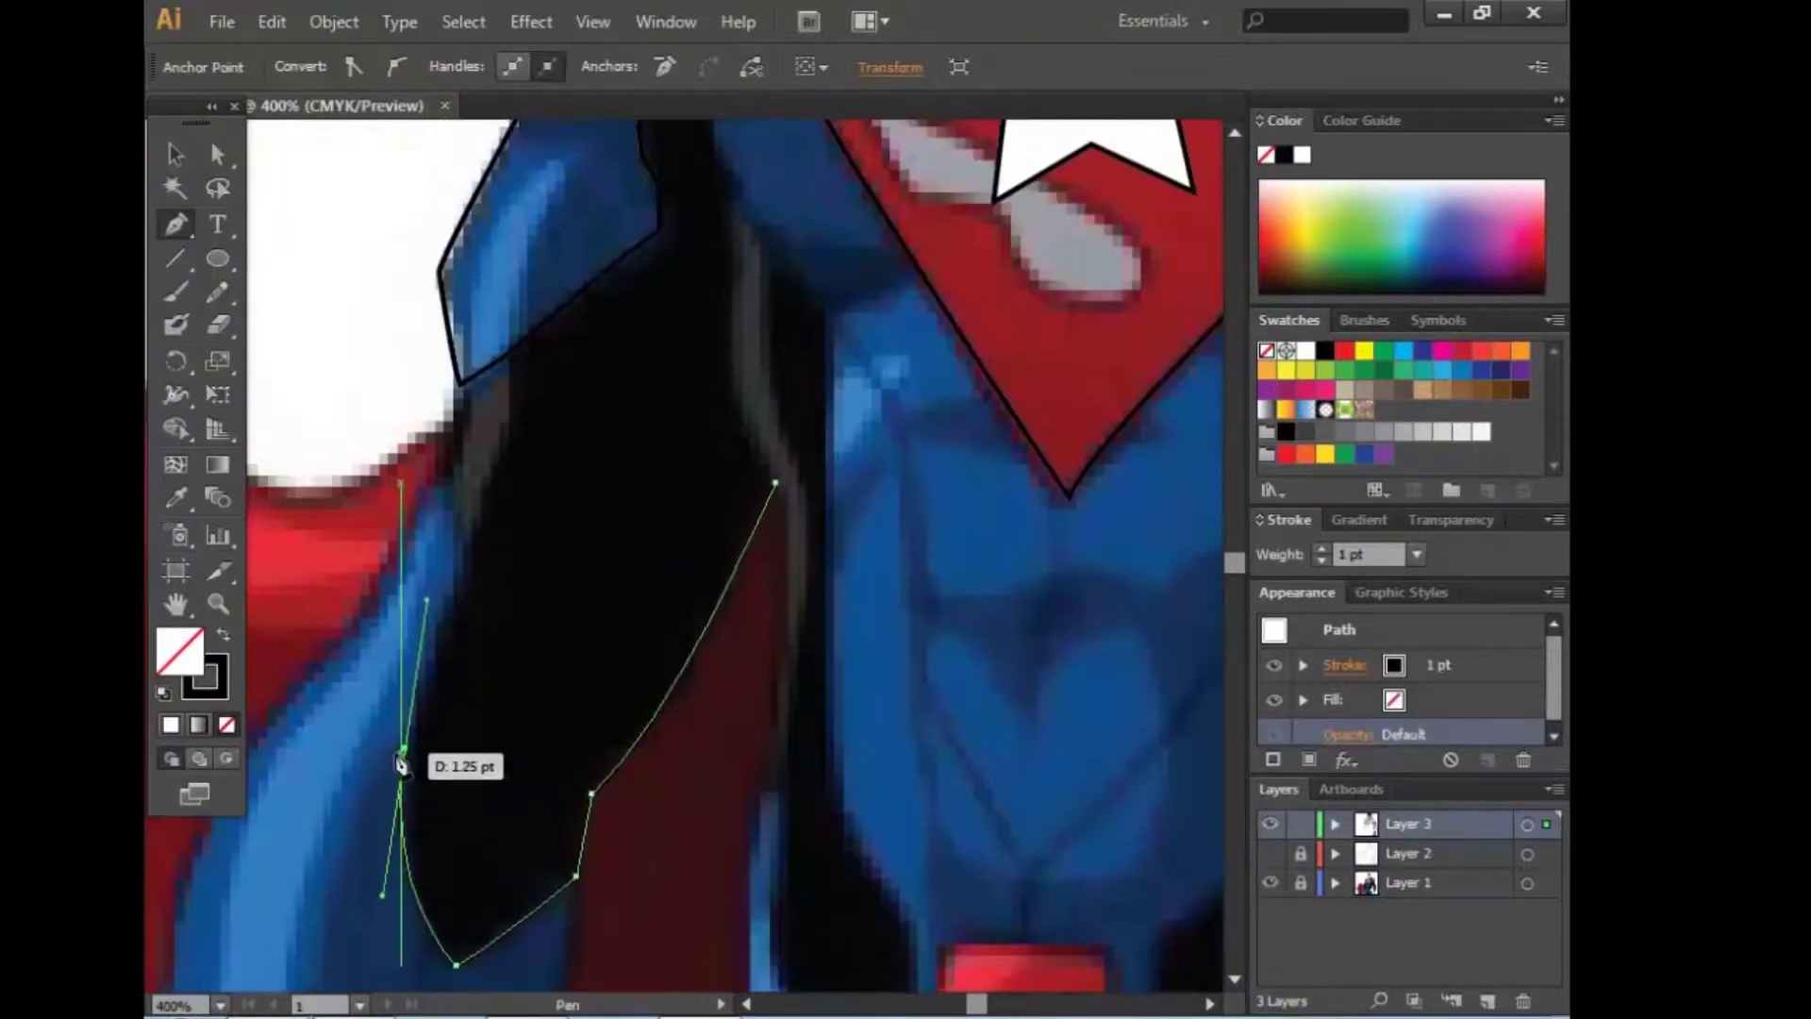
left_click(468, 539)
left_click(442, 485)
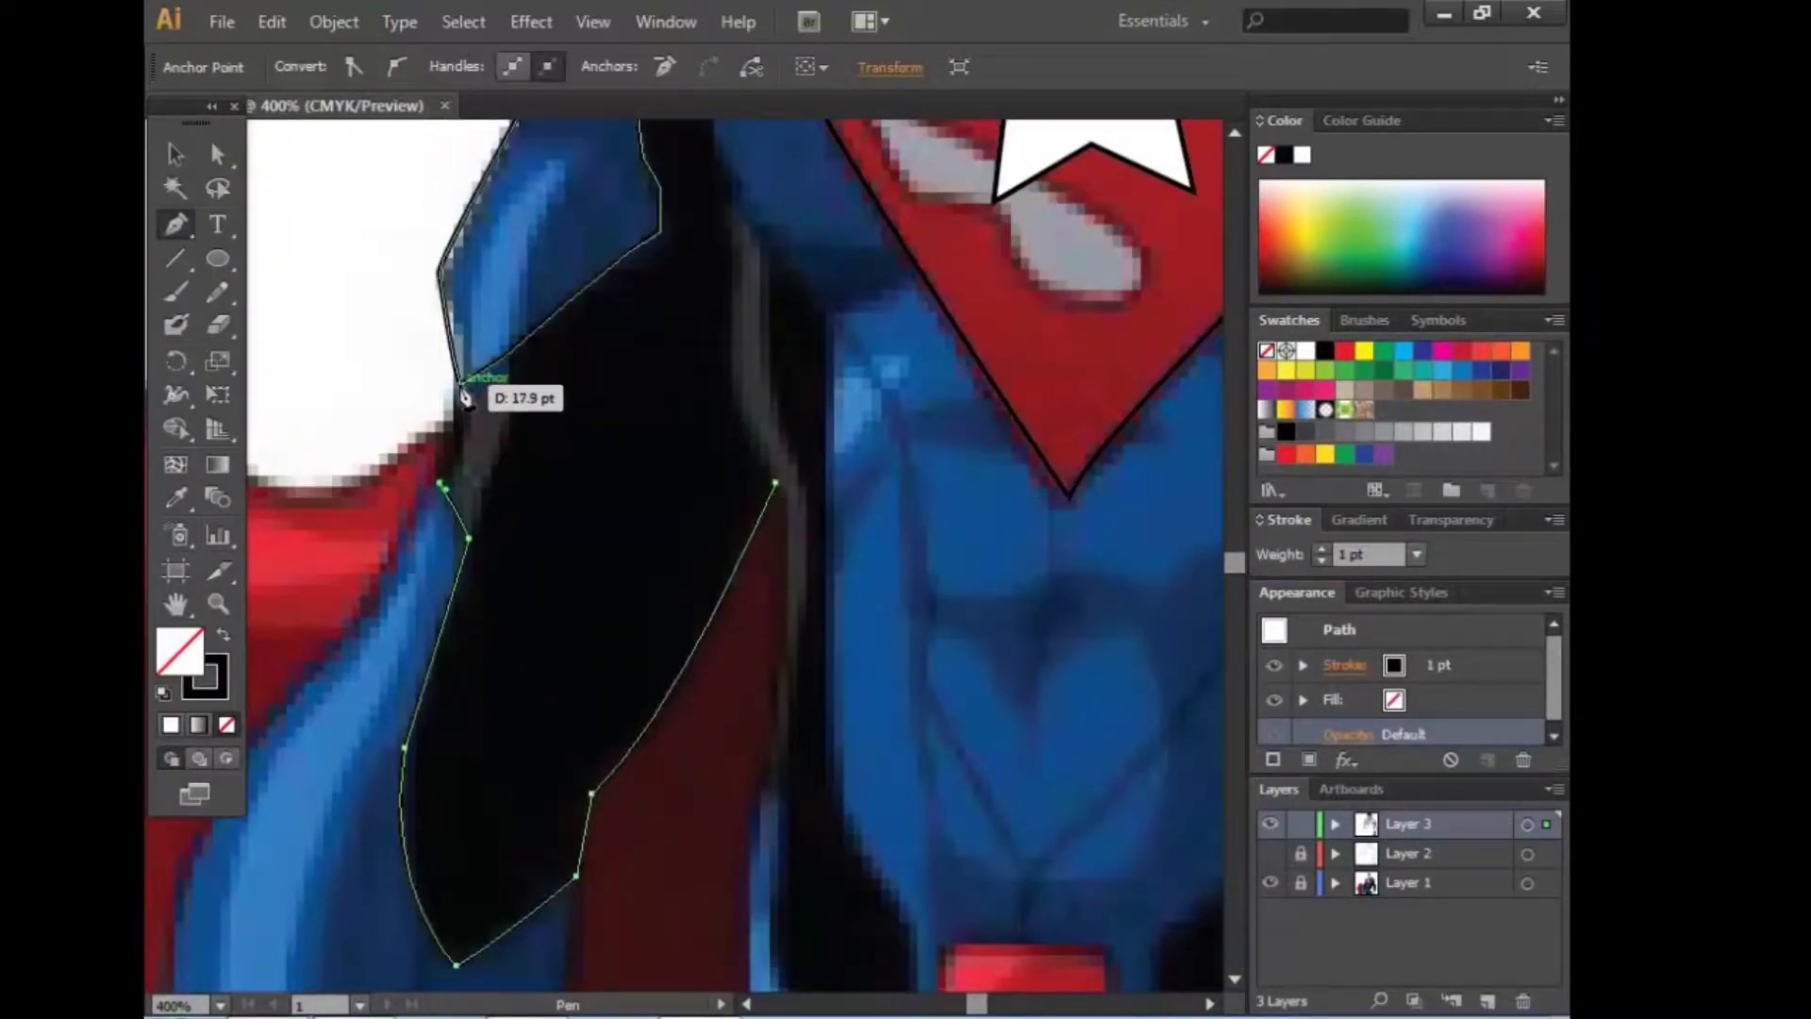
left_click_drag(457, 385, 466, 347)
left_click_drag(541, 462, 544, 642)
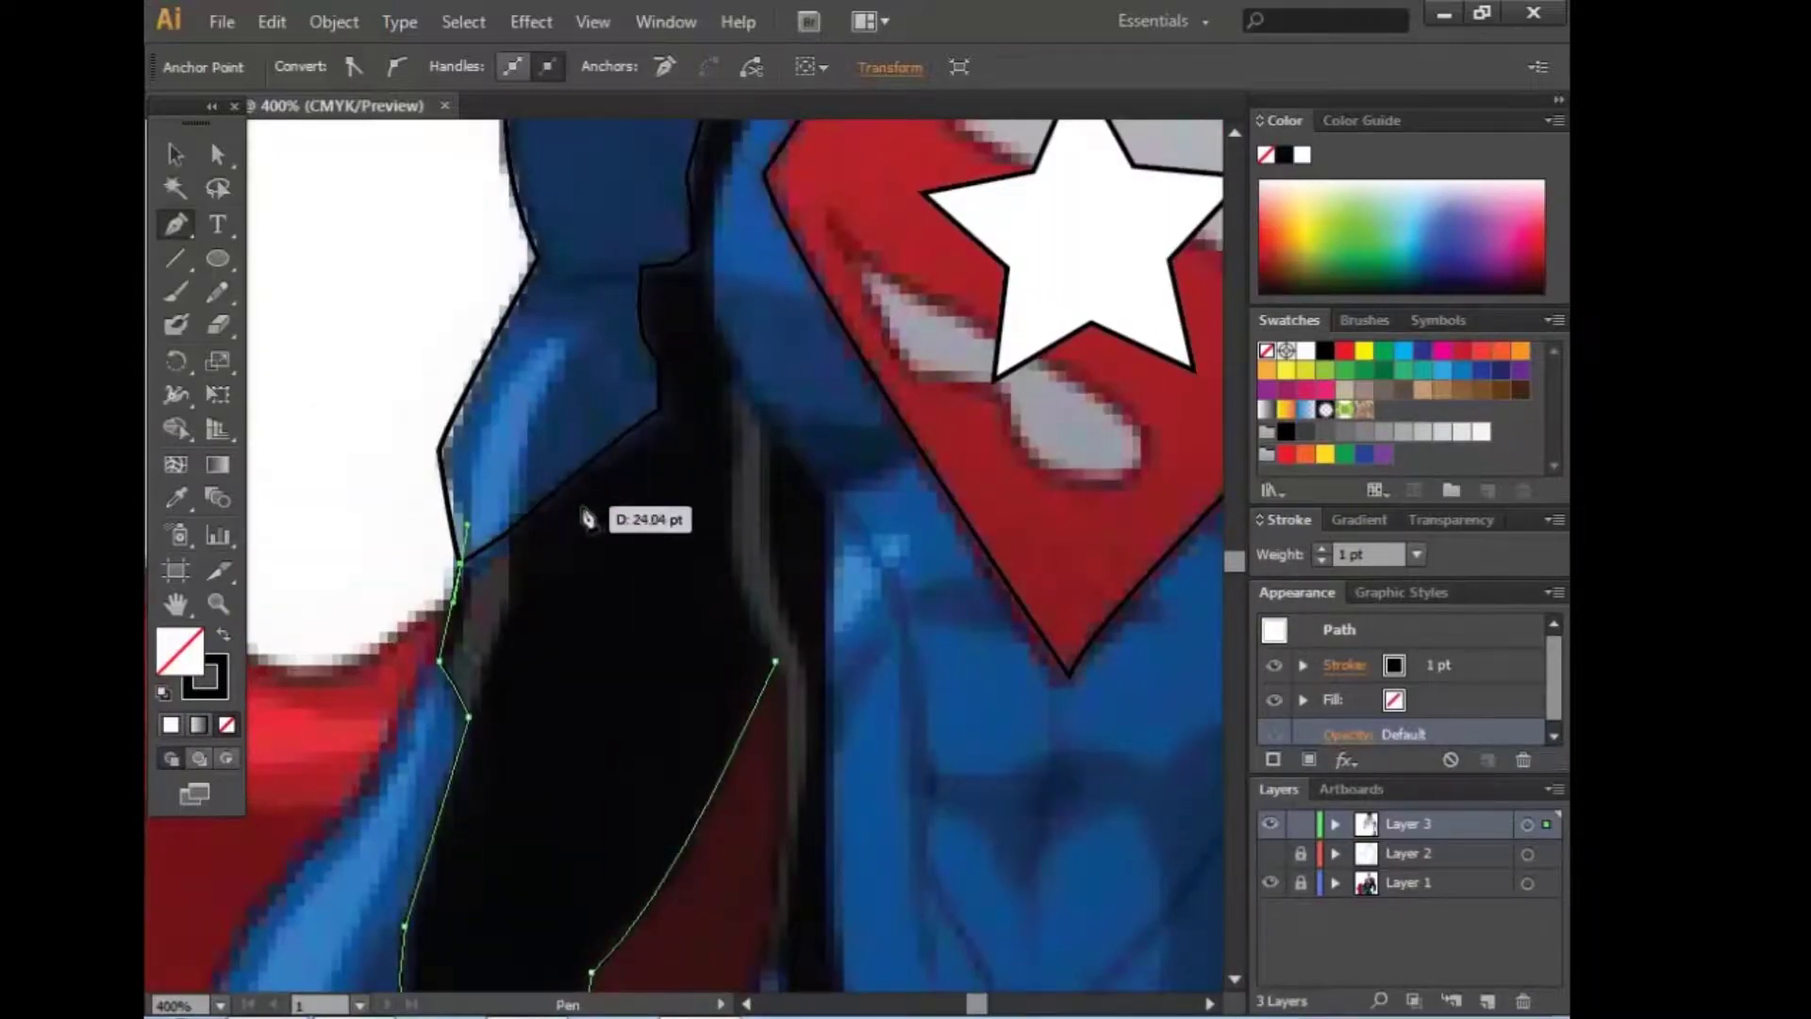
Step: Continue the path up to the shoulder top and across toward the neck
left_click_drag(587, 517, 454, 627)
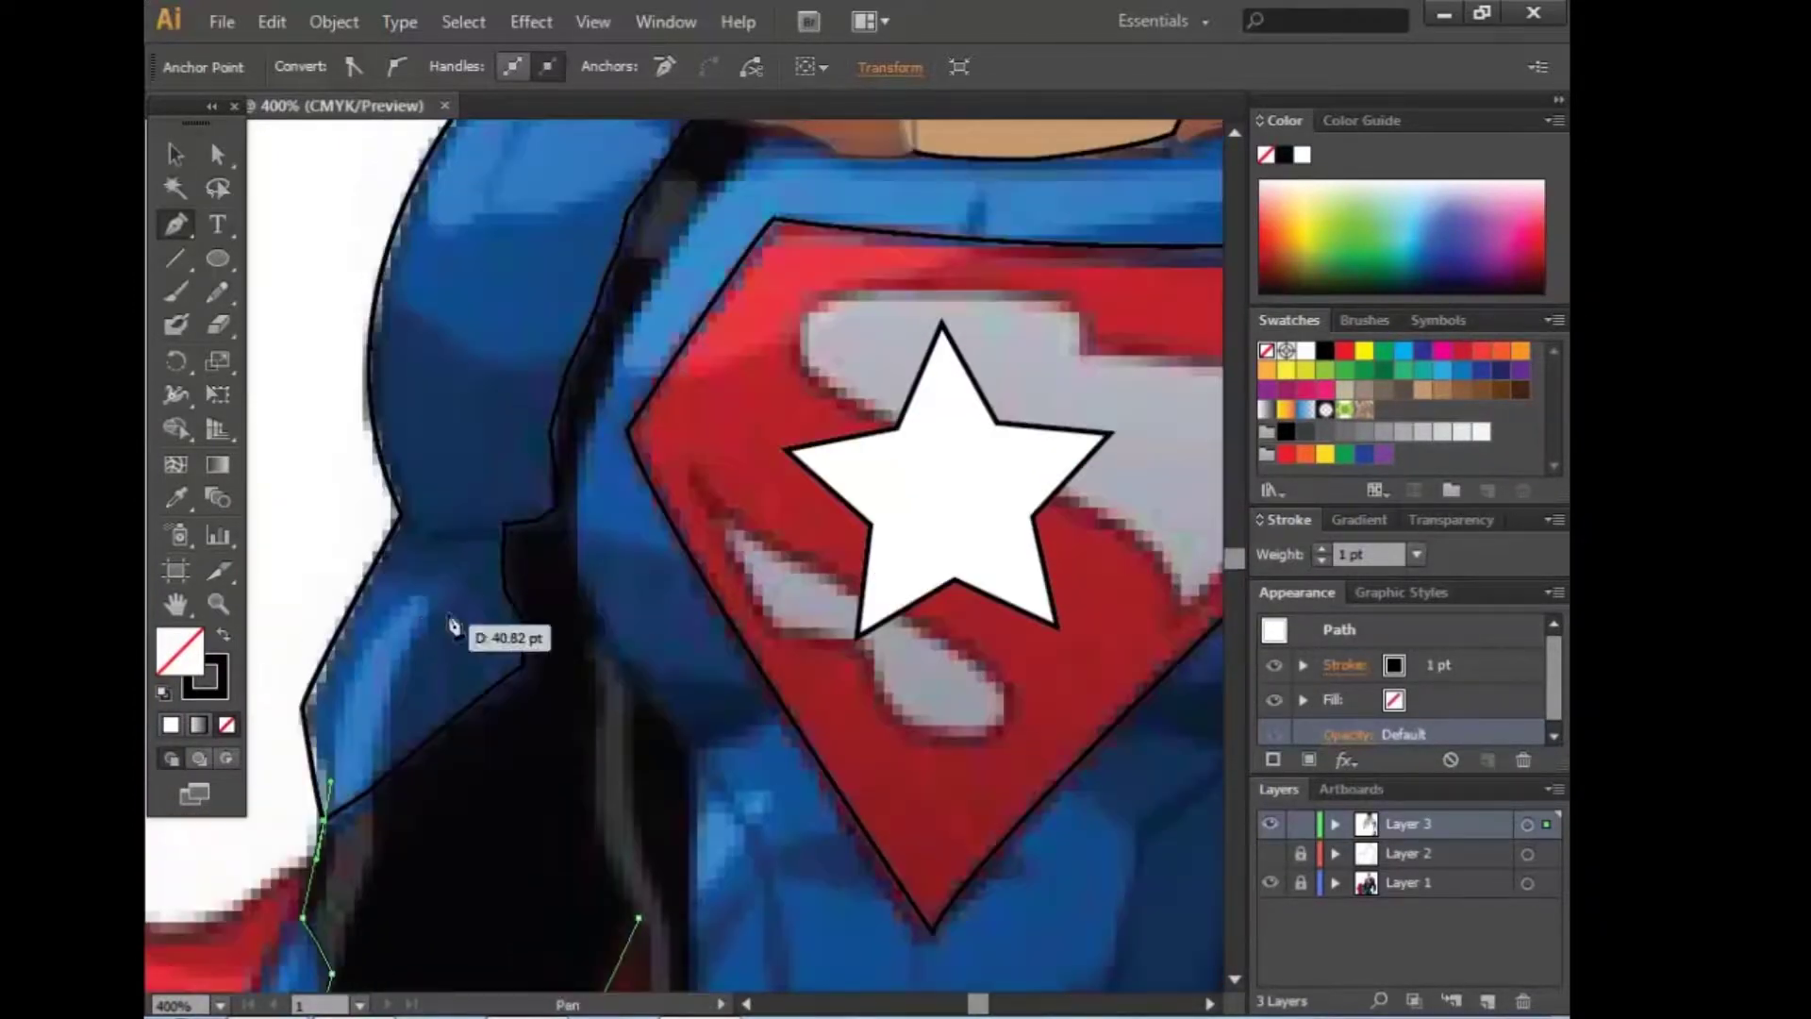
left_click(477, 580)
left_click(517, 404)
left_click(590, 219)
left_click_drag(606, 194, 432, 515)
left_click(464, 454)
left_click(503, 432)
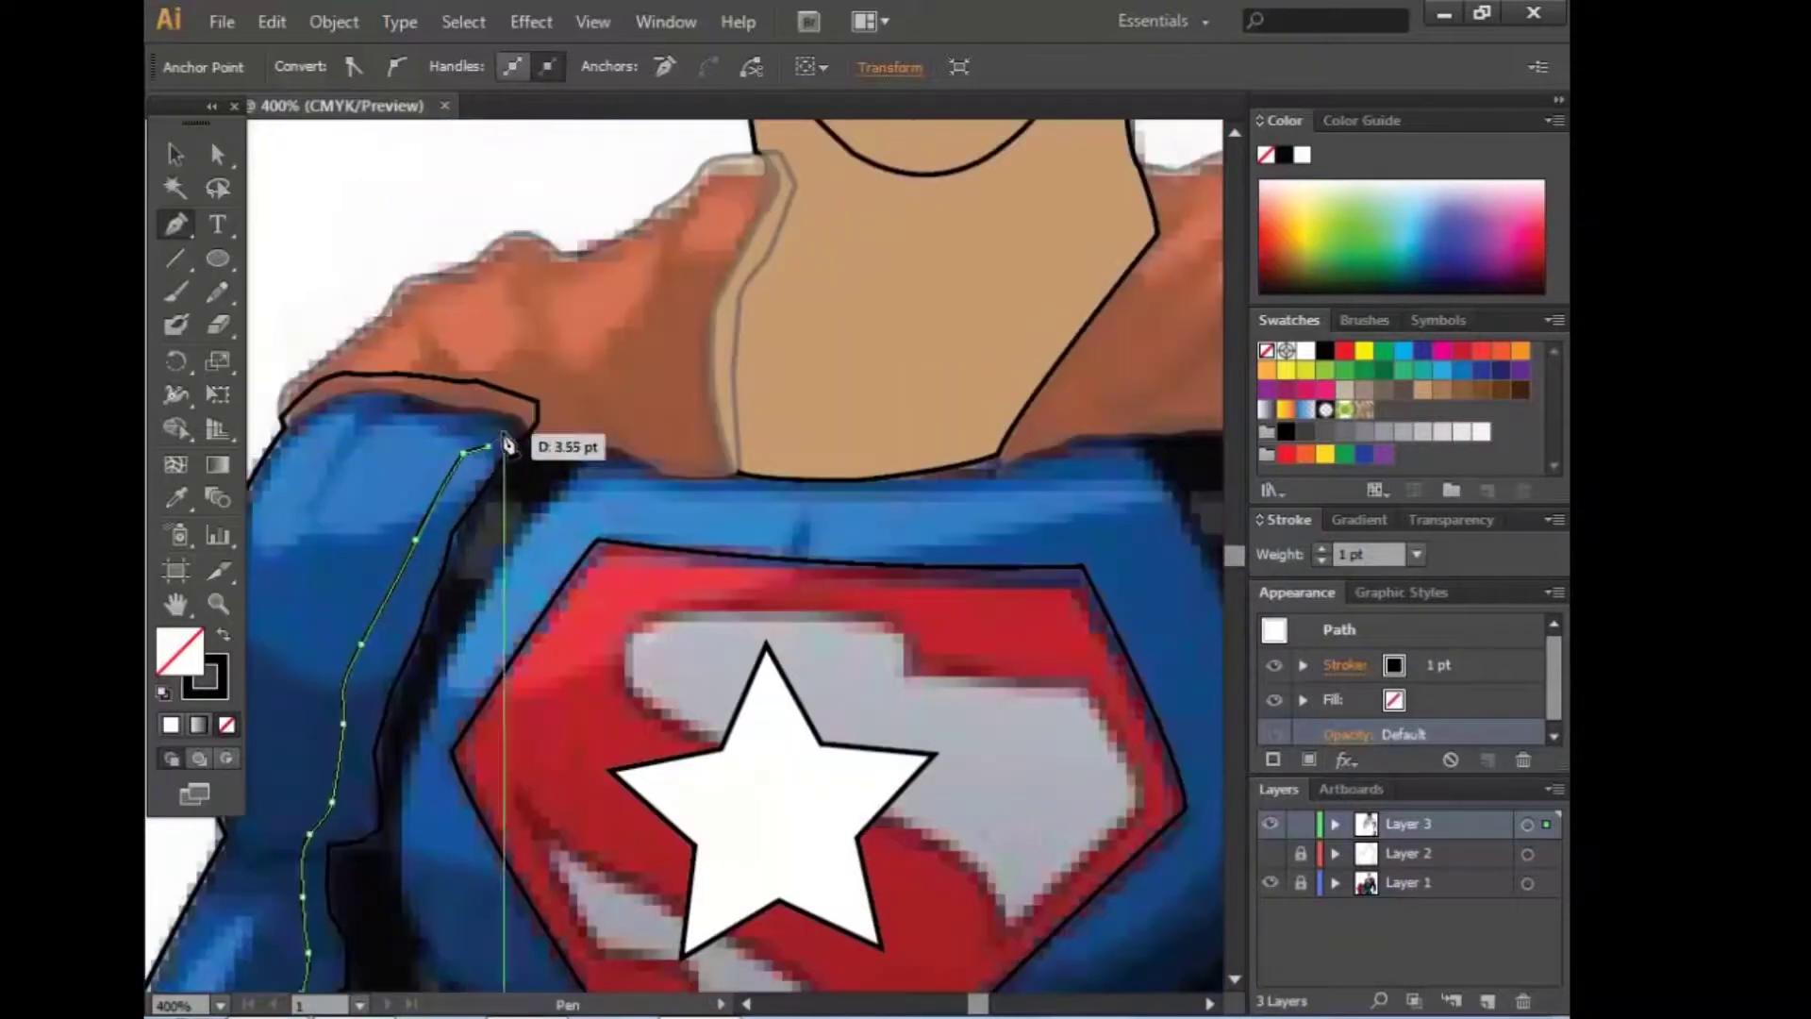
left_click(525, 408)
left_click(617, 433)
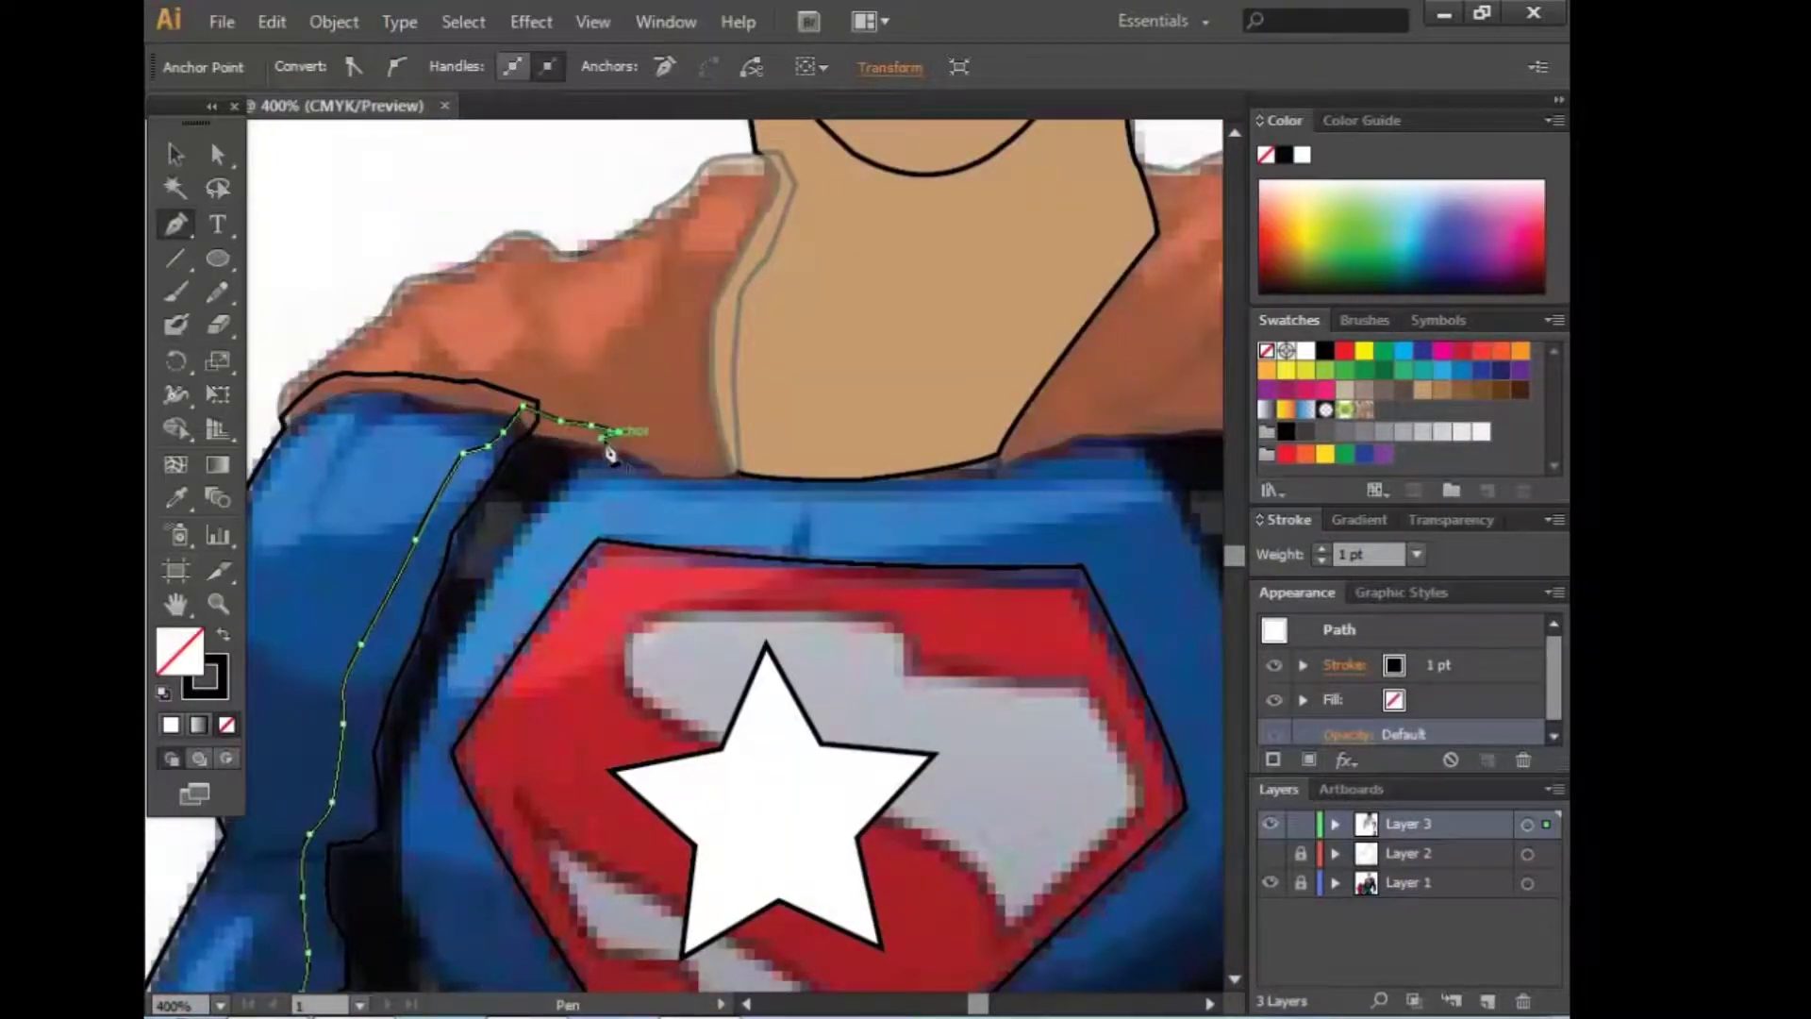
Step: Curve the outline back down beside the chest emblem and torso
left_click(455, 629)
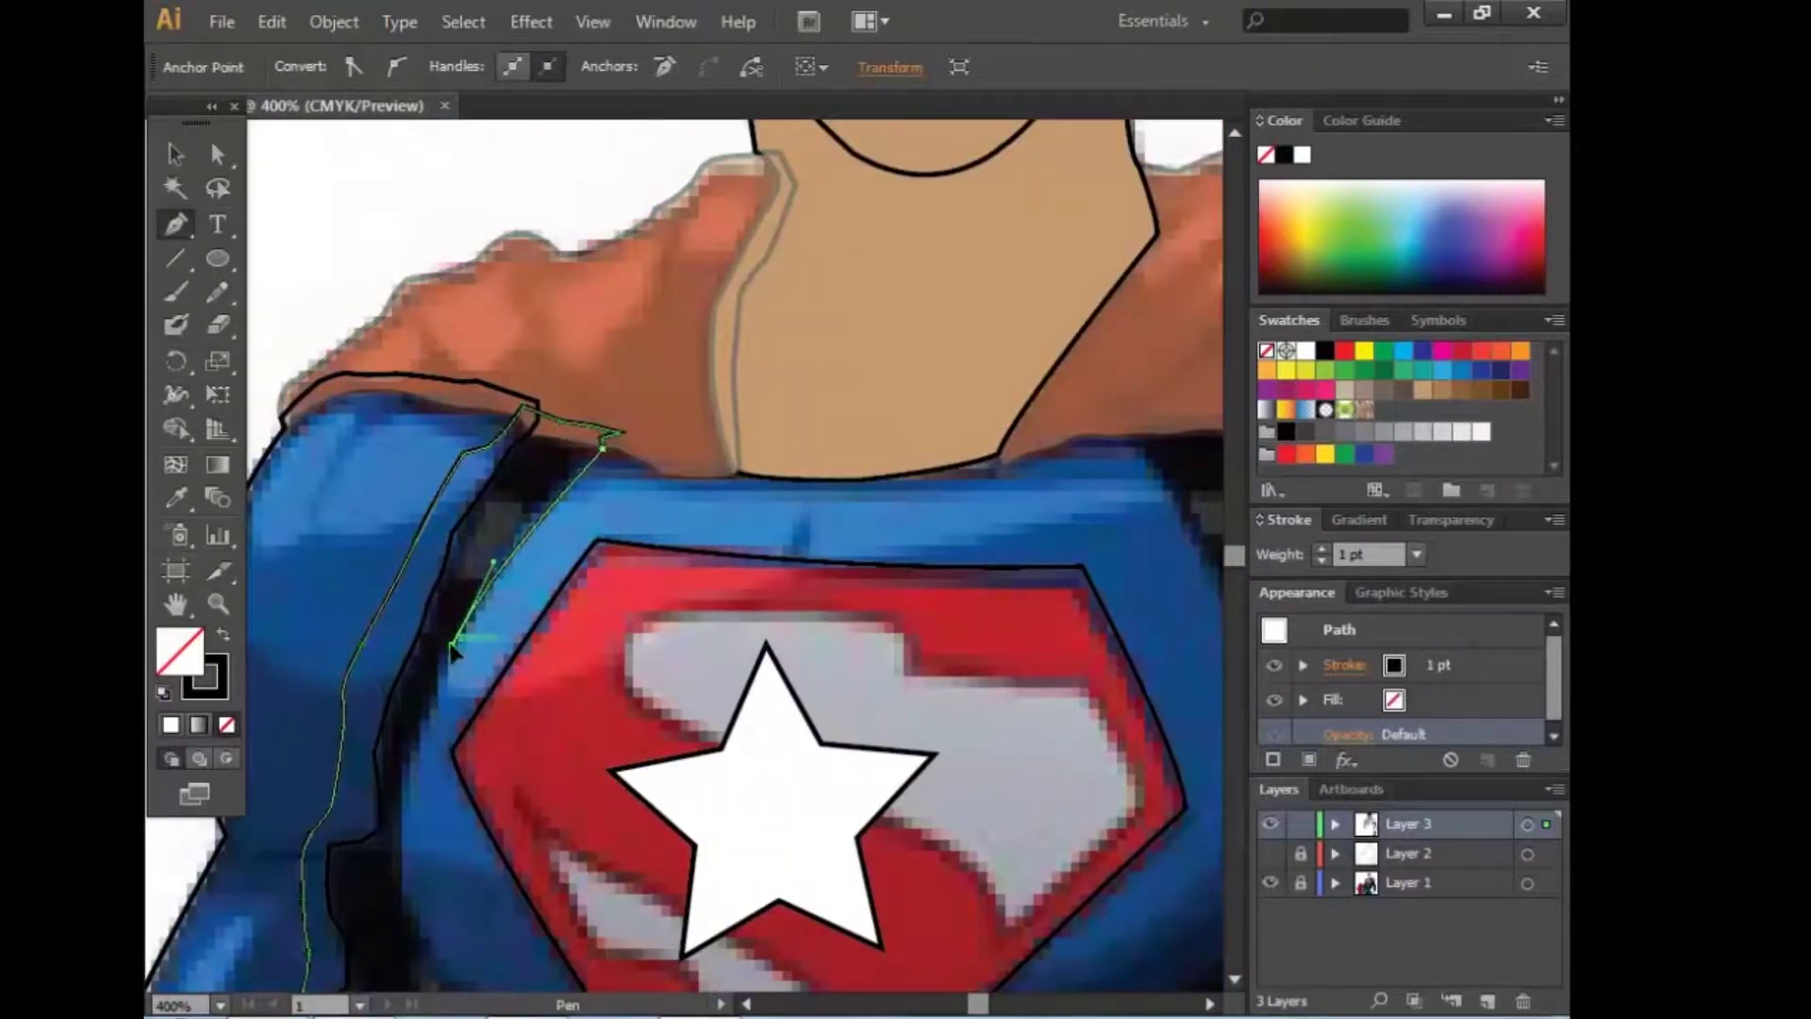
left_click_drag(454, 629, 516, 318)
left_click_drag(467, 570, 484, 594)
scroll(490, 660, "down", 3)
left_click_drag(497, 715, 509, 604)
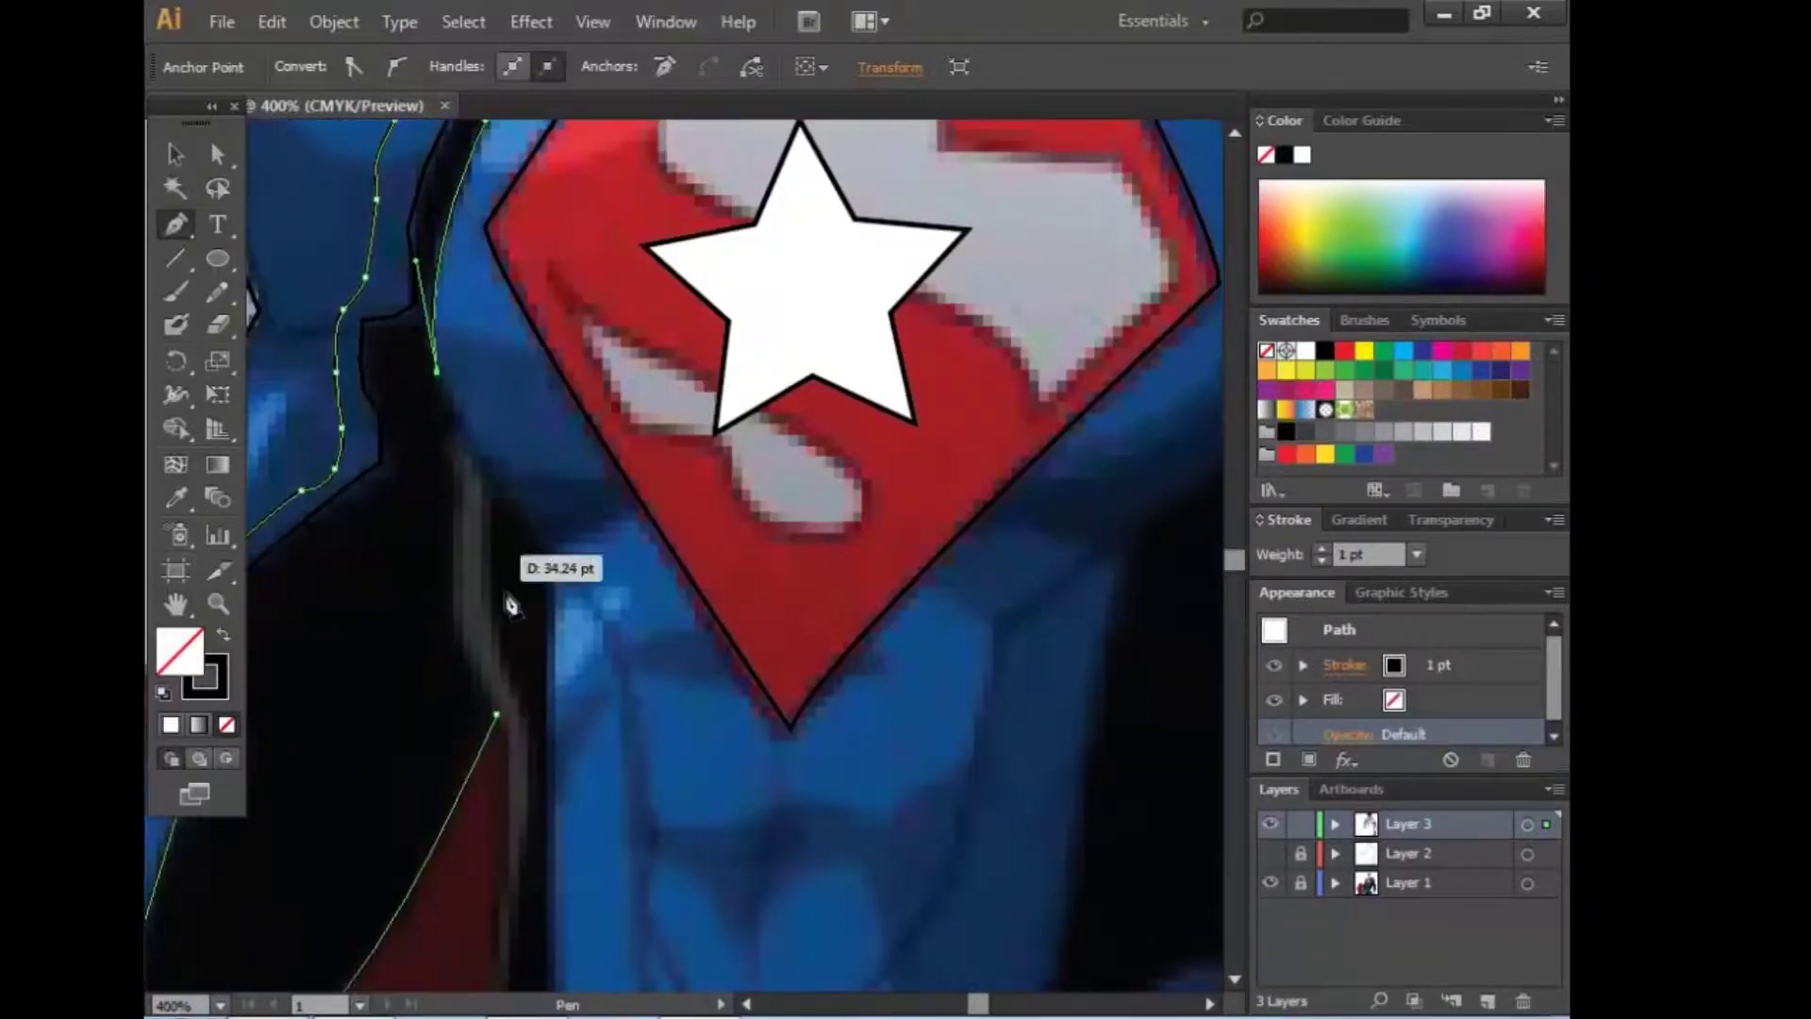
left_click_drag(467, 468, 469, 465)
left_click_drag(497, 714, 561, 741)
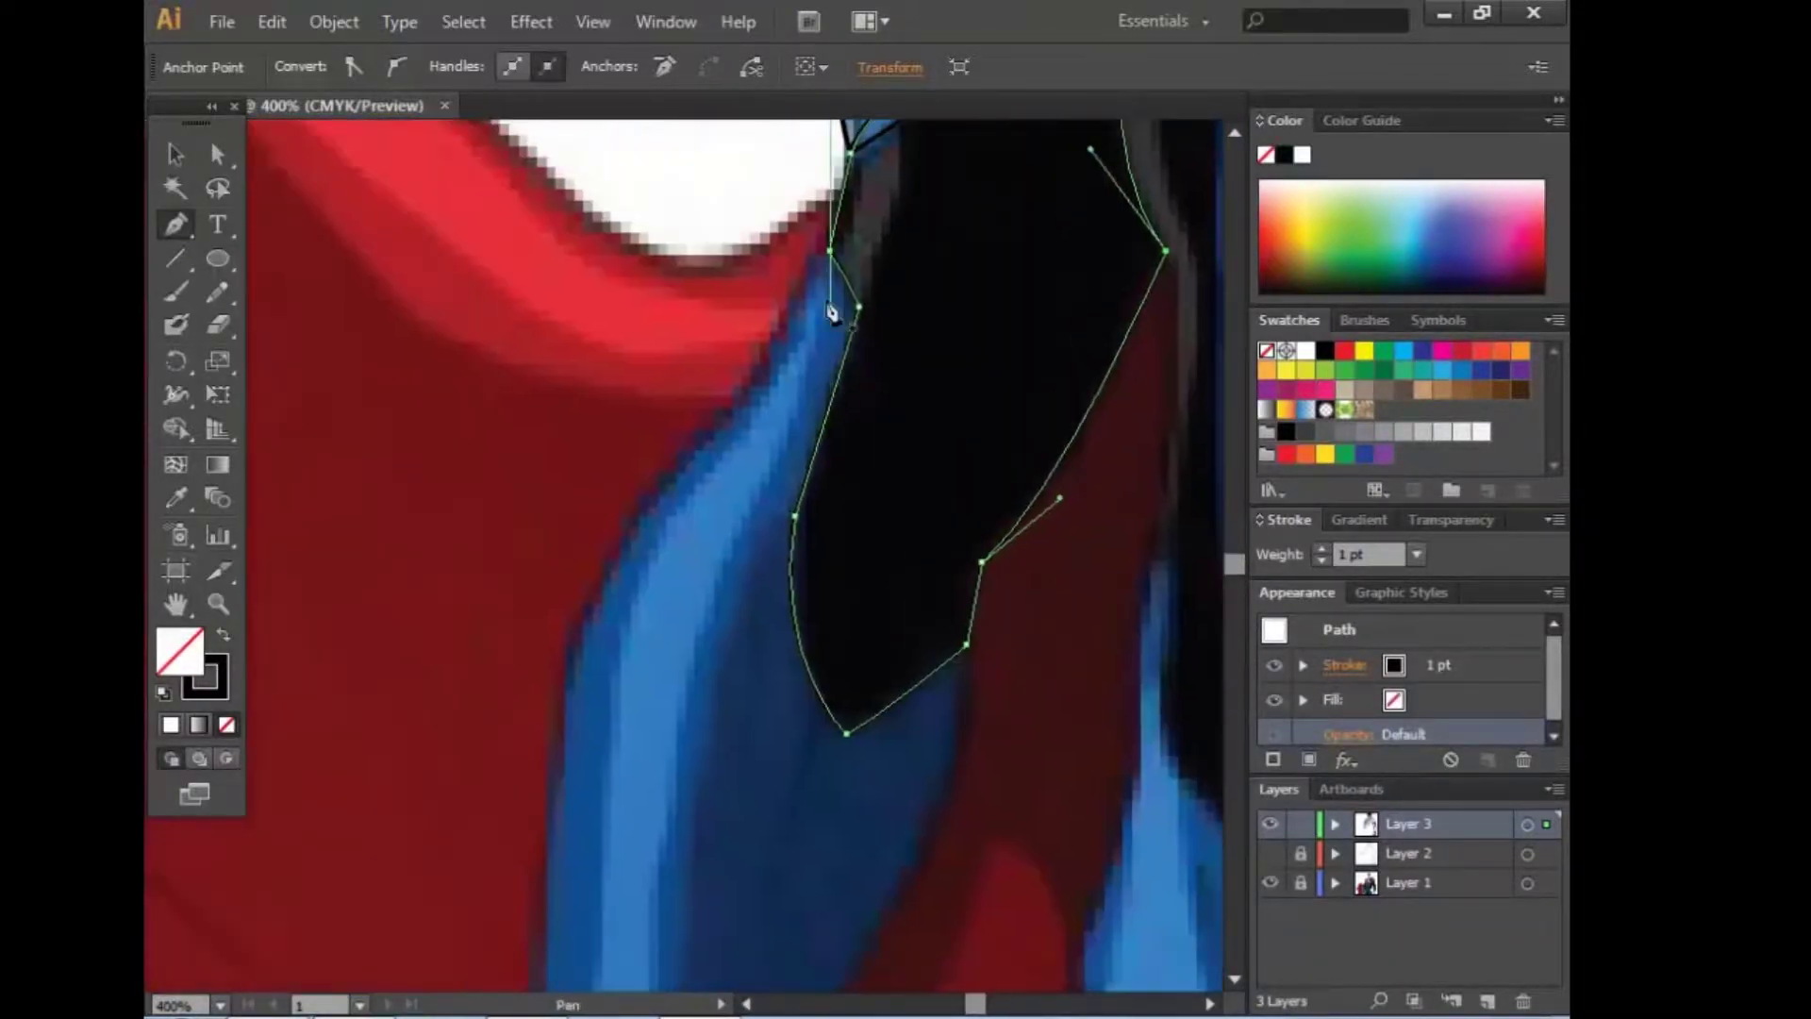
Step: Extend the dark fold outline down the arm to the right side of the hand
left_click(743, 421)
scroll(748, 393, "down", 5)
left_click_drag(670, 525, 659, 768)
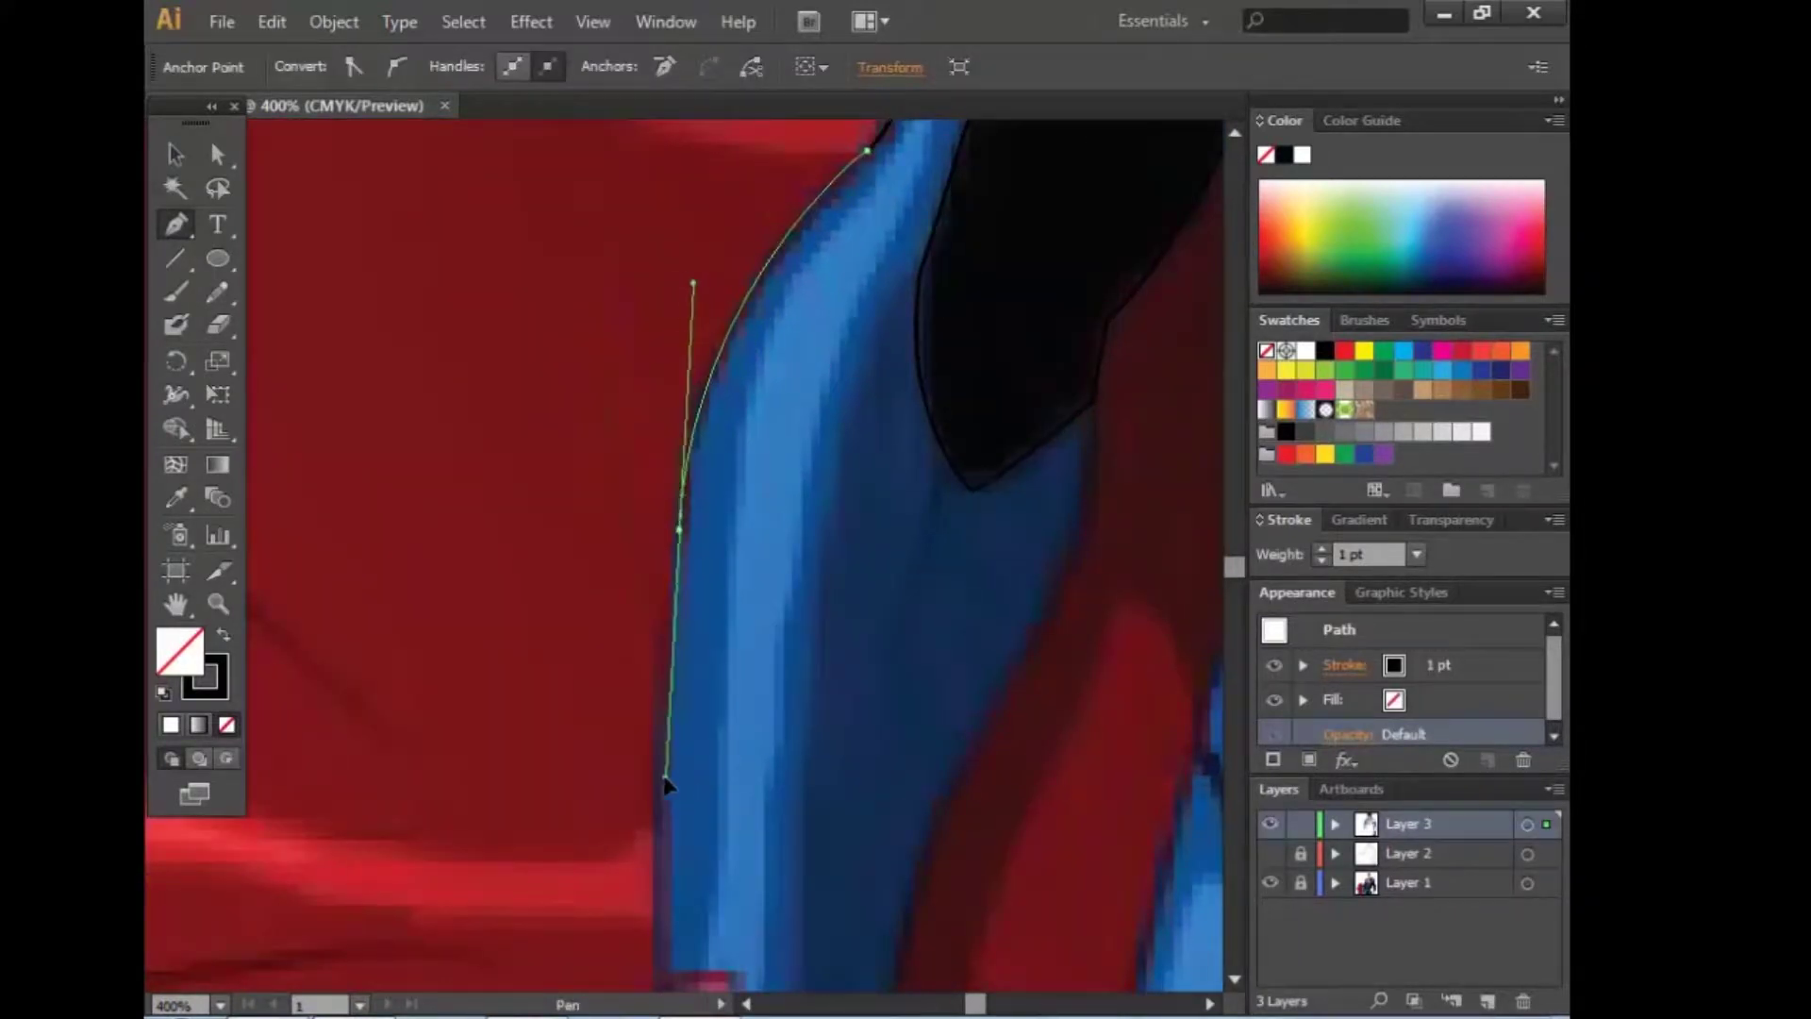
scroll(798, 493, "down", 3)
key("ctrl+minus")
scroll(754, 736, "down", 3)
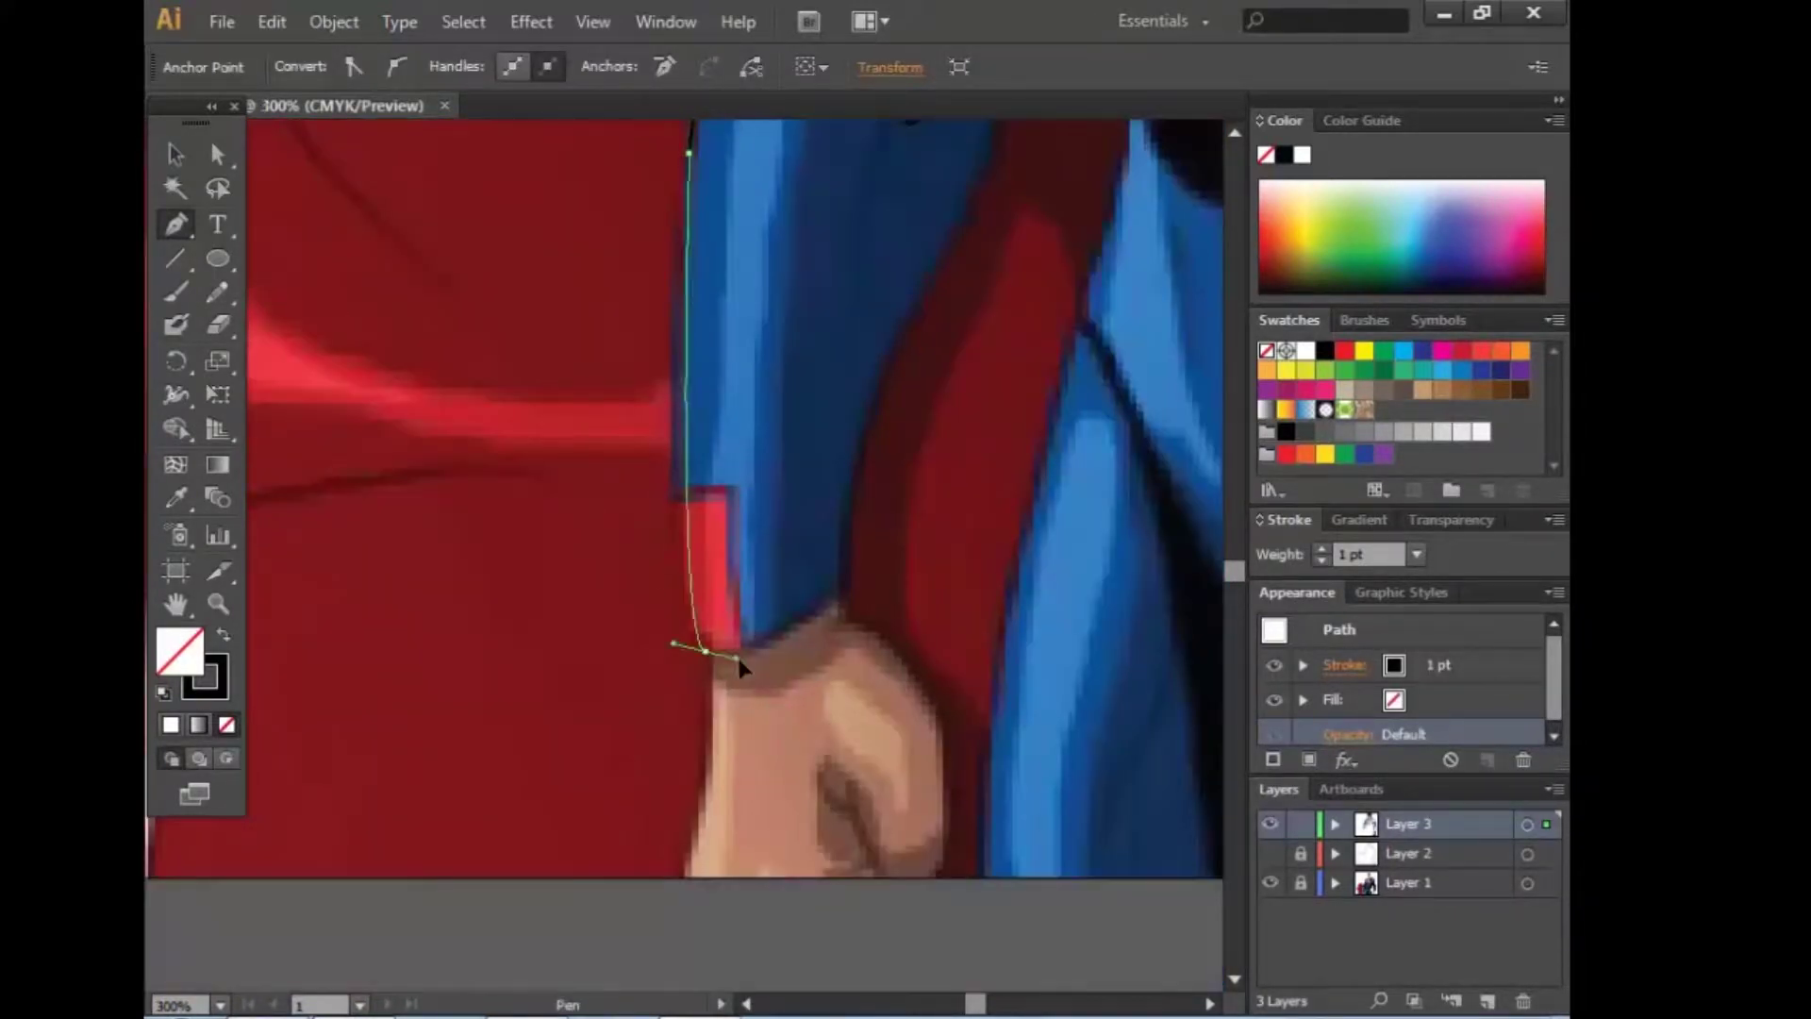
left_click_drag(783, 763, 781, 661)
left_click(769, 649)
left_click(848, 593)
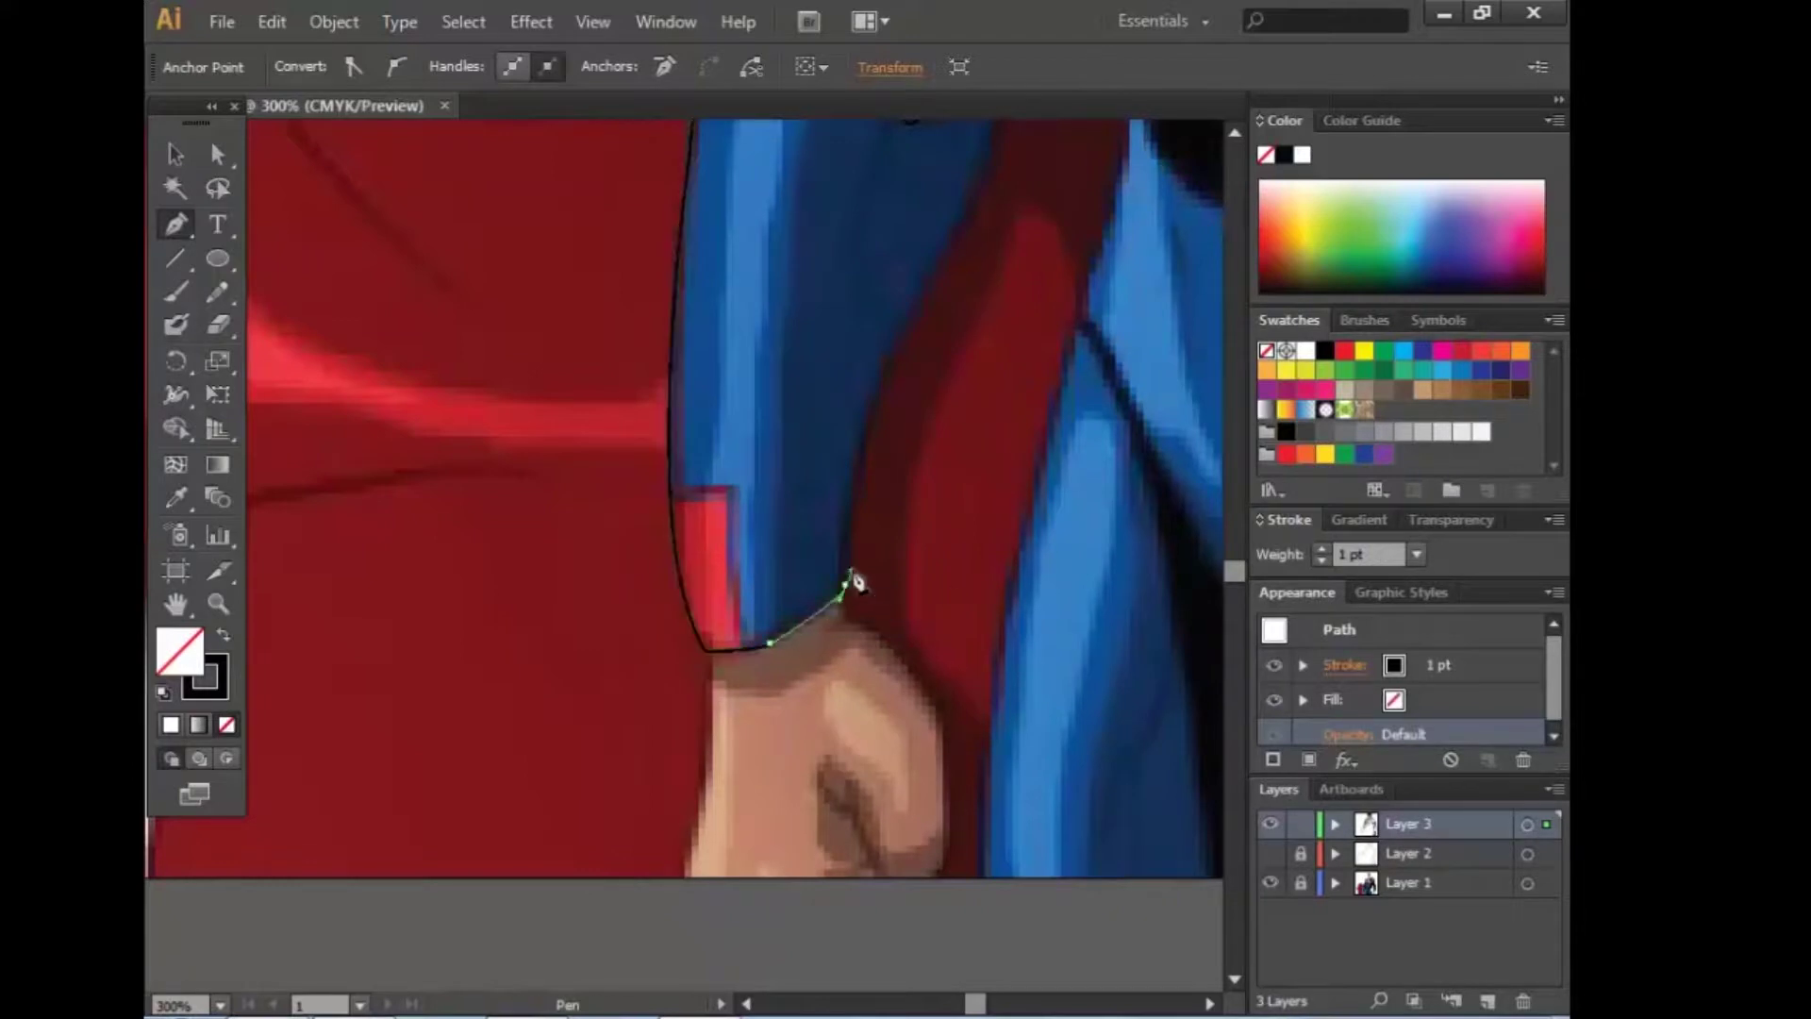
Step: Curve the outline up the fold's inner edge, redo a misplaced anchor, and close it
left_click_drag(977, 408, 836, 728)
left_click_drag(786, 632, 863, 600)
mouse_move(855, 384)
left_mouse_down()
mouse_move(855, 251)
mouse_move(796, 226)
left_mouse_up()
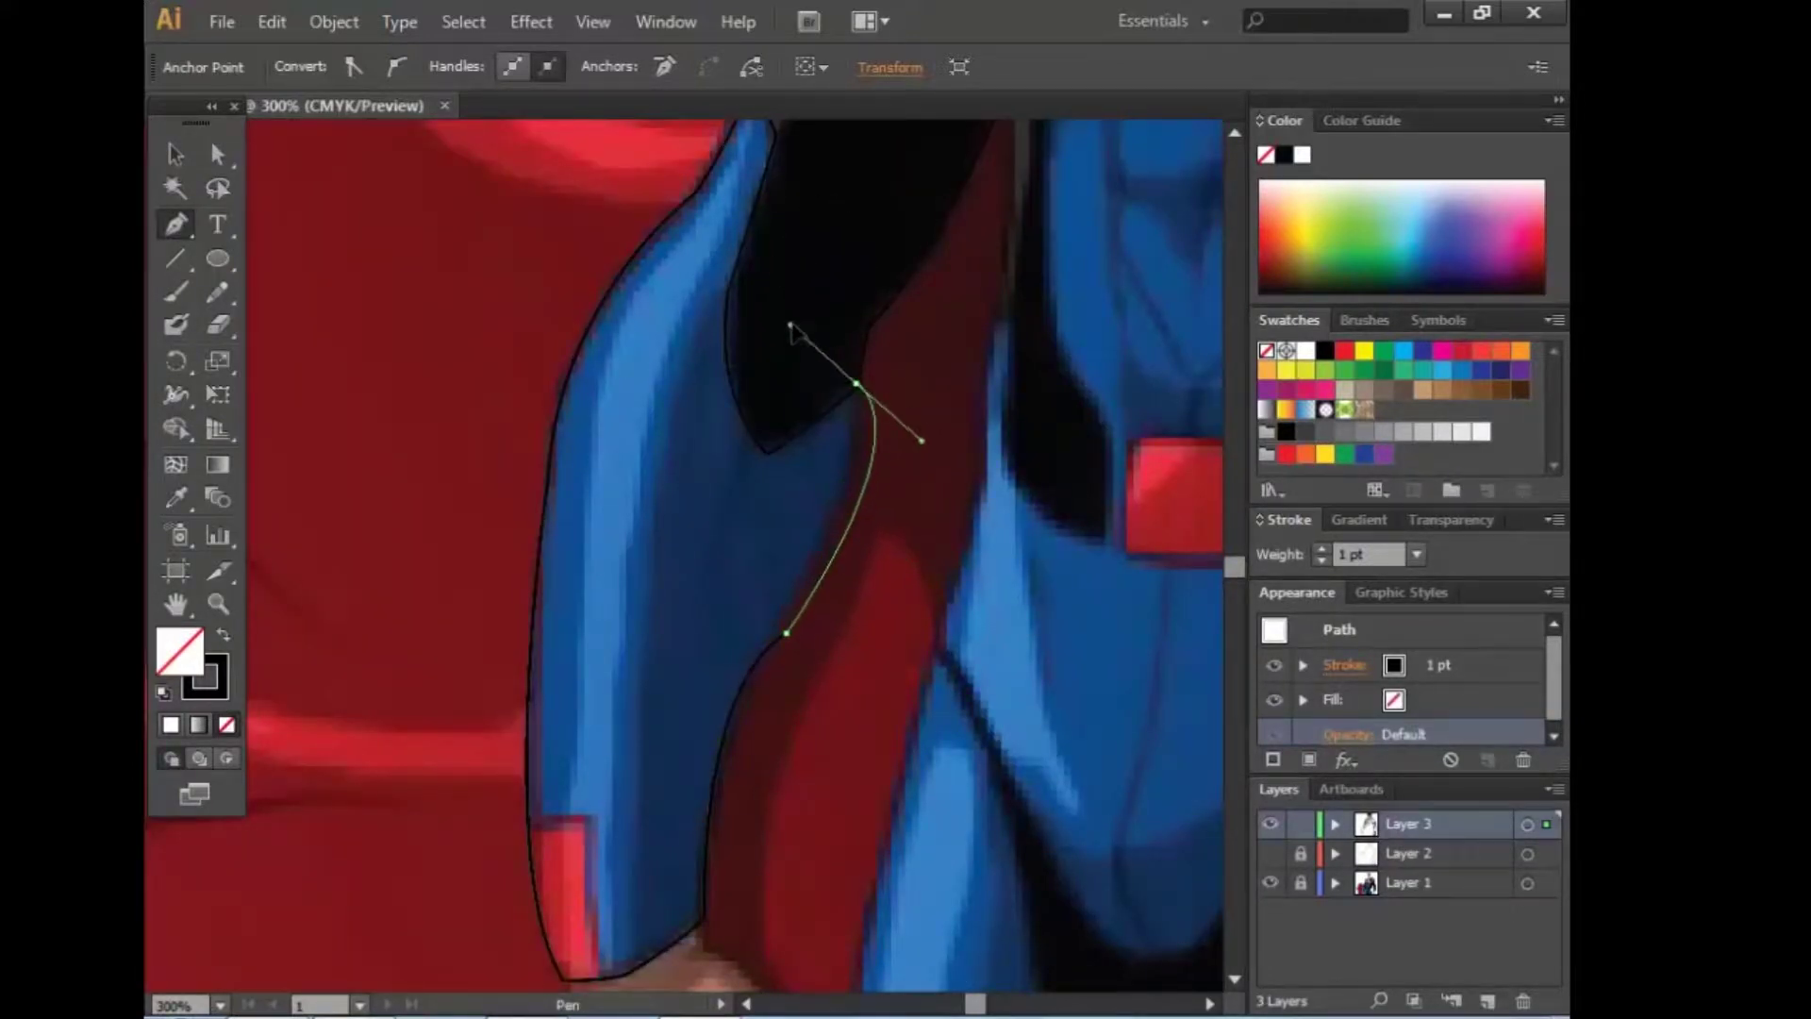
key("ctrl+z")
key("ctrl+z")
left_click_drag(748, 686, 802, 601)
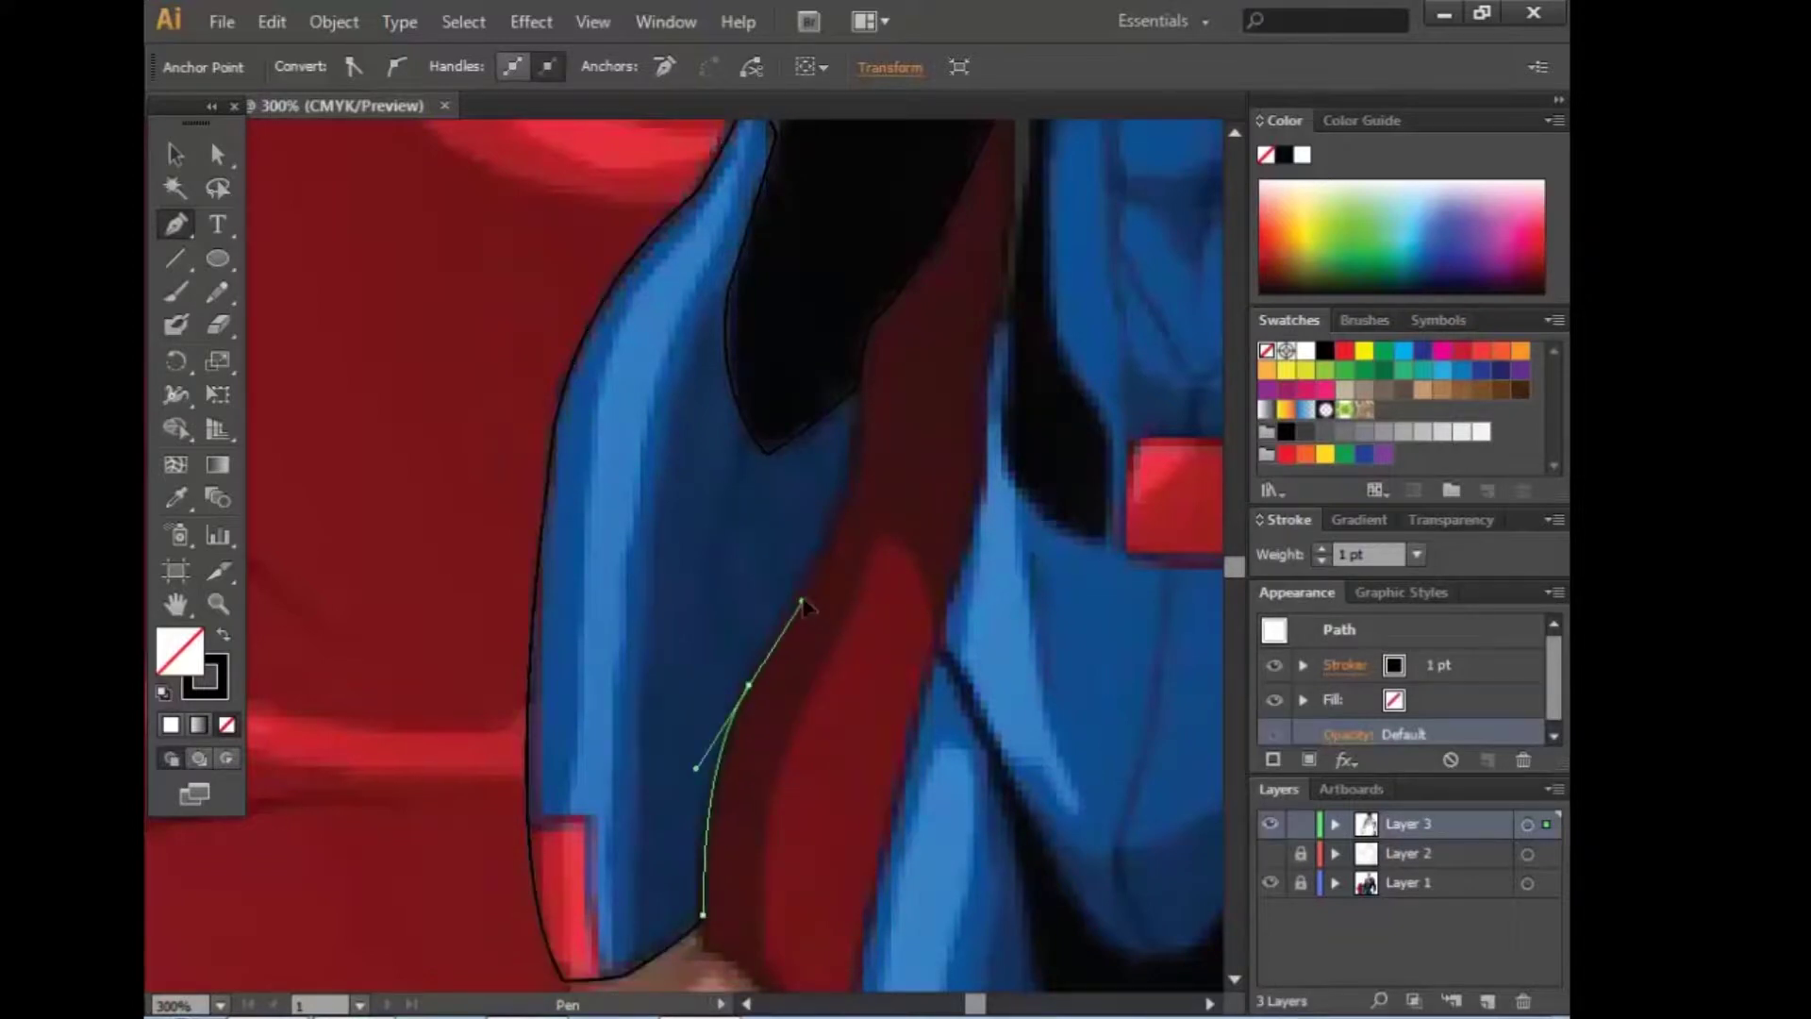
mouse_move(856, 387)
left_mouse_down()
mouse_move(889, 444)
mouse_move(830, 642)
left_mouse_up()
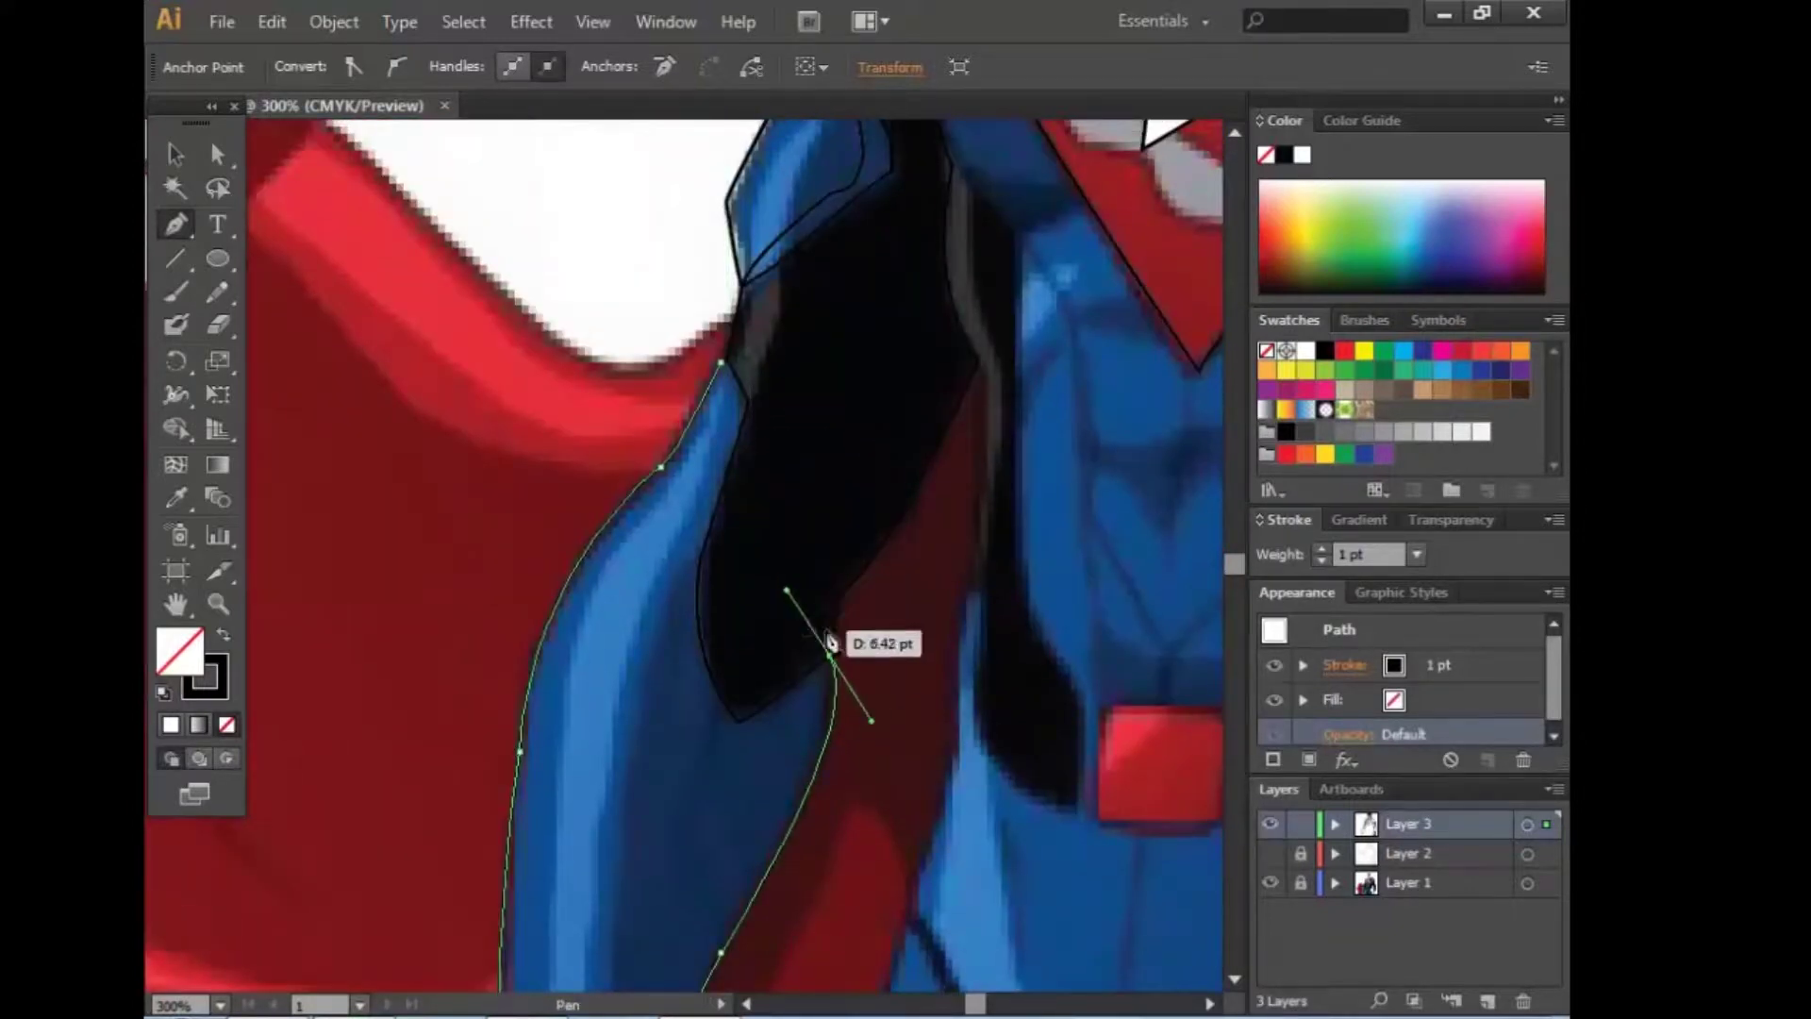
left_click(781, 630, "ctrl")
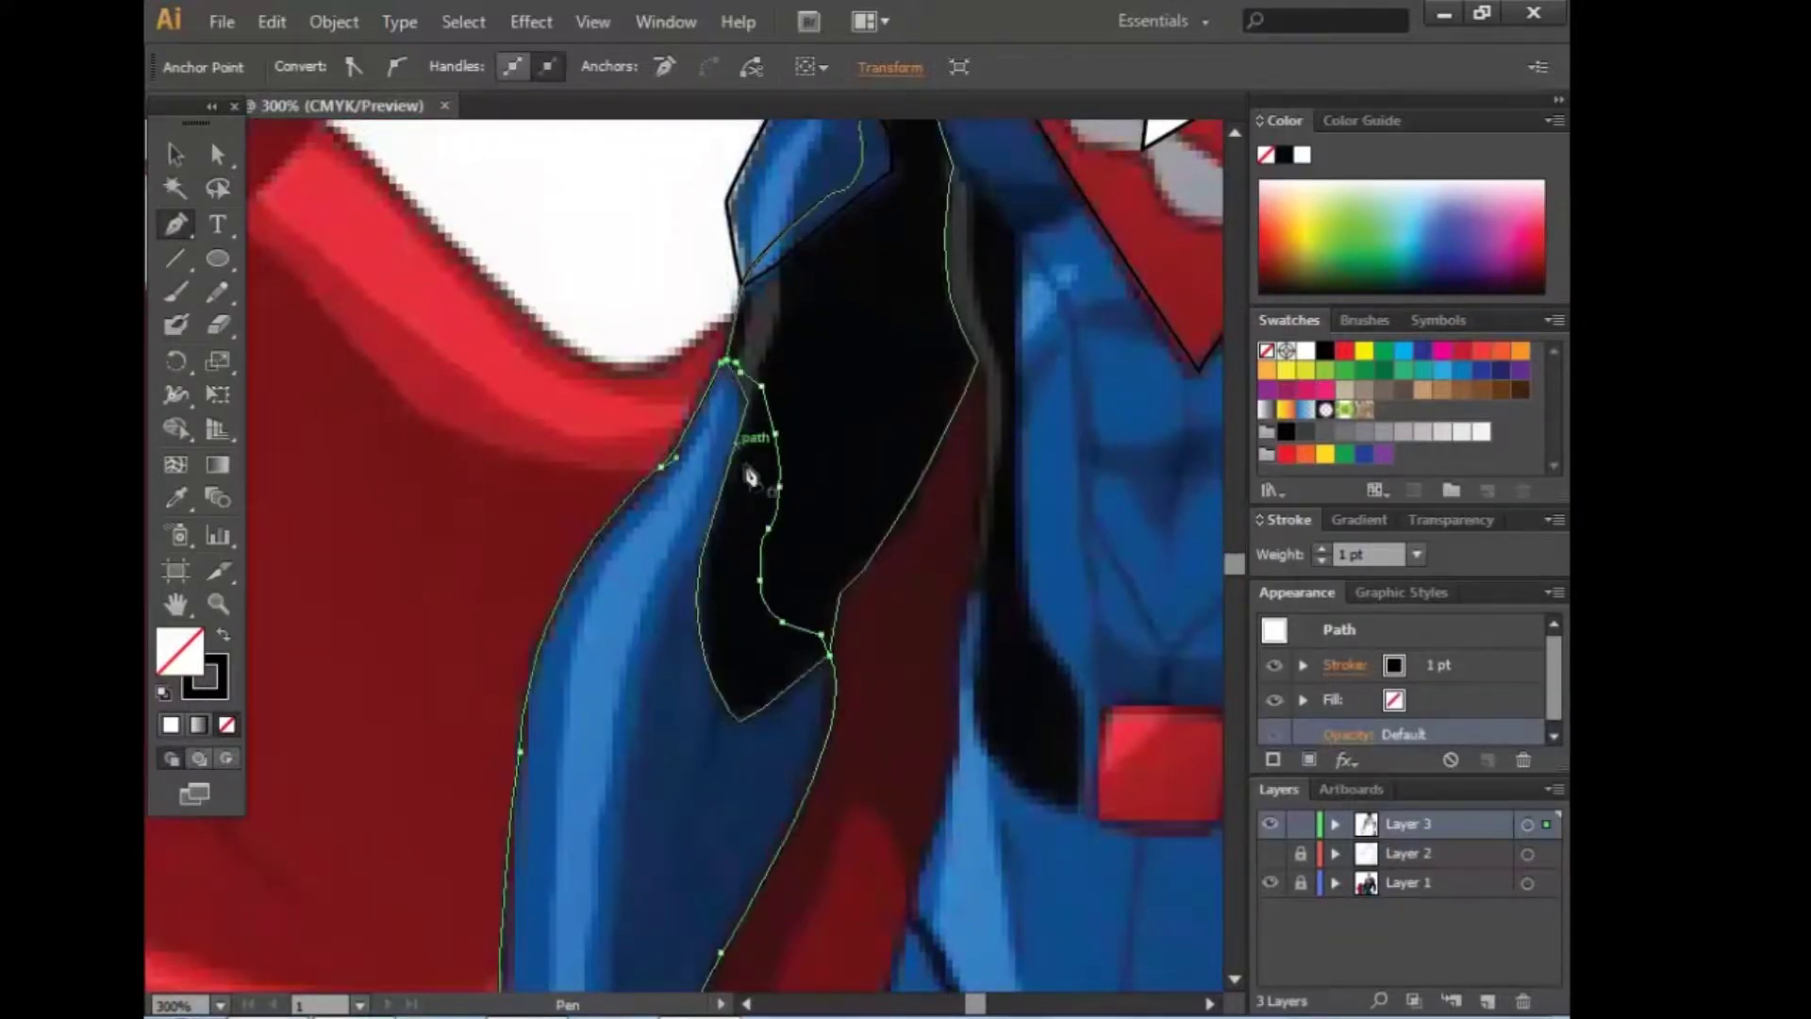
Step: Zoom in and trace a closed outline around the small red cuff strip
key("ctrl+plus")
key("ctrl+plus")
key("ctrl+plus")
mouse_move(862, 574)
left_mouse_down()
mouse_move(729, 673)
mouse_move(1210, 286)
left_mouse_up()
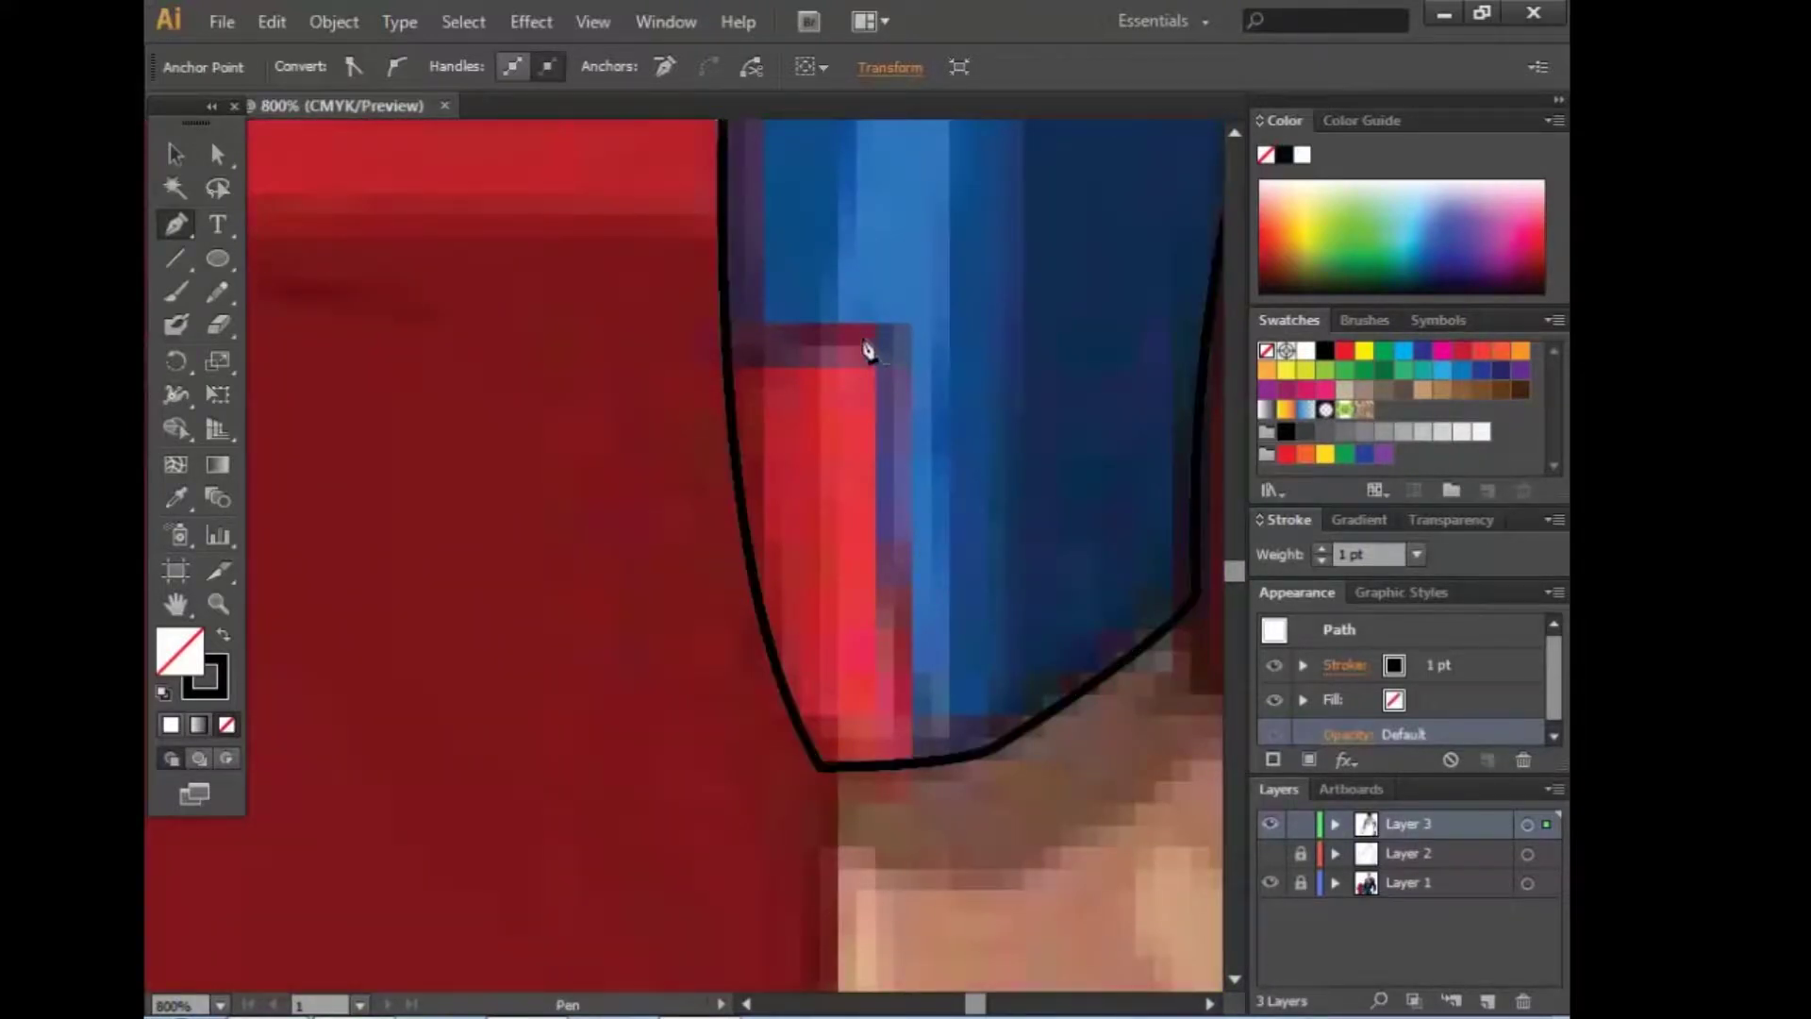
left_click_drag(826, 769, 832, 776)
left_click(914, 762)
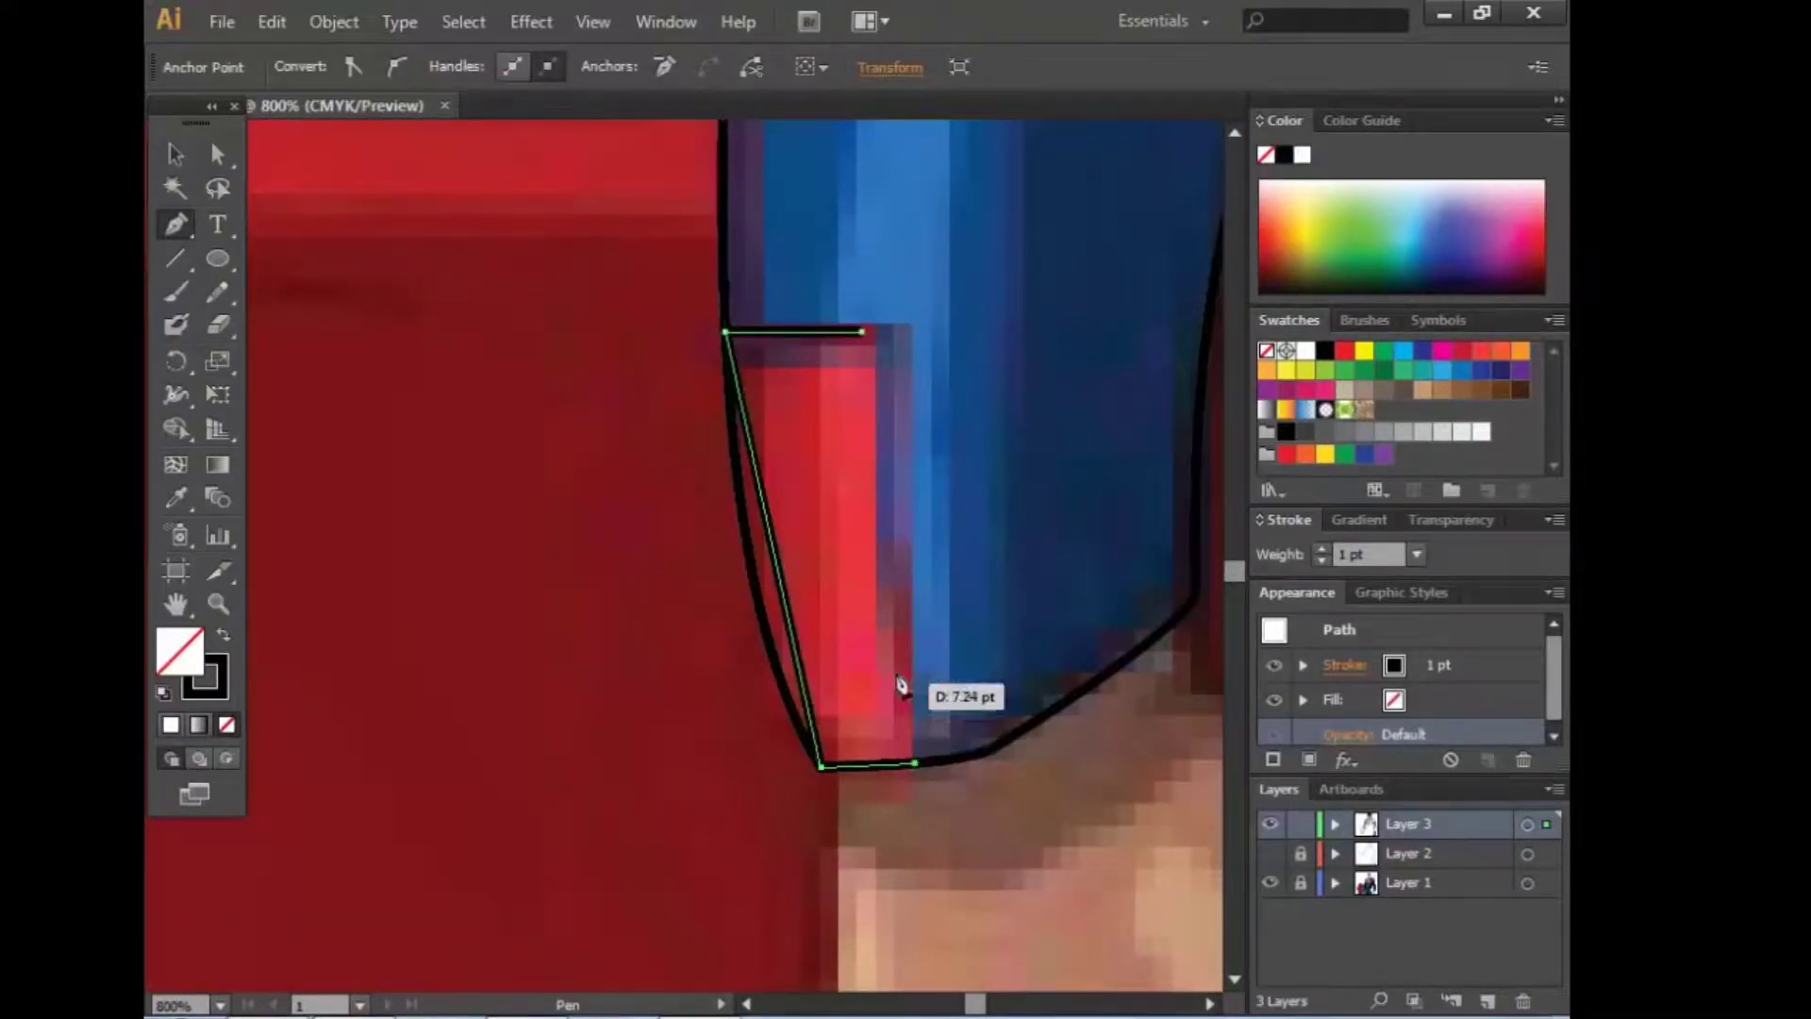
left_click(917, 372, "ctrl")
left_click(724, 333)
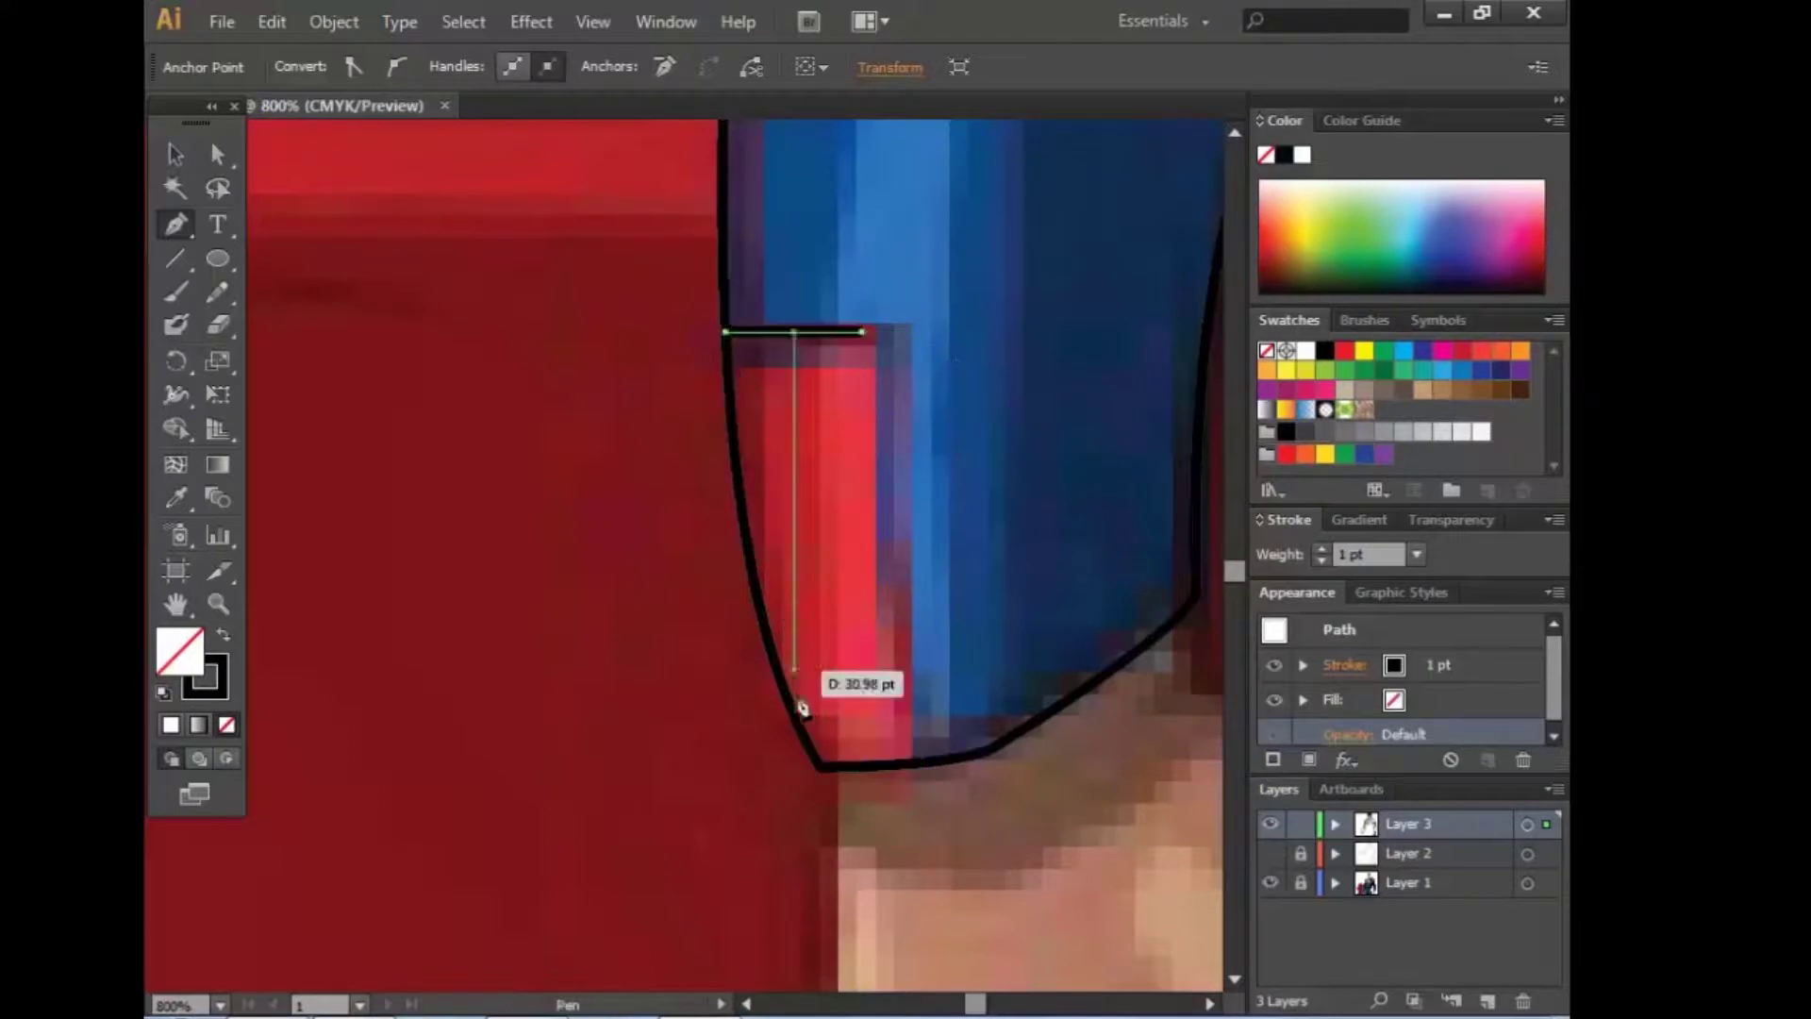
left_click_drag(820, 766, 903, 874)
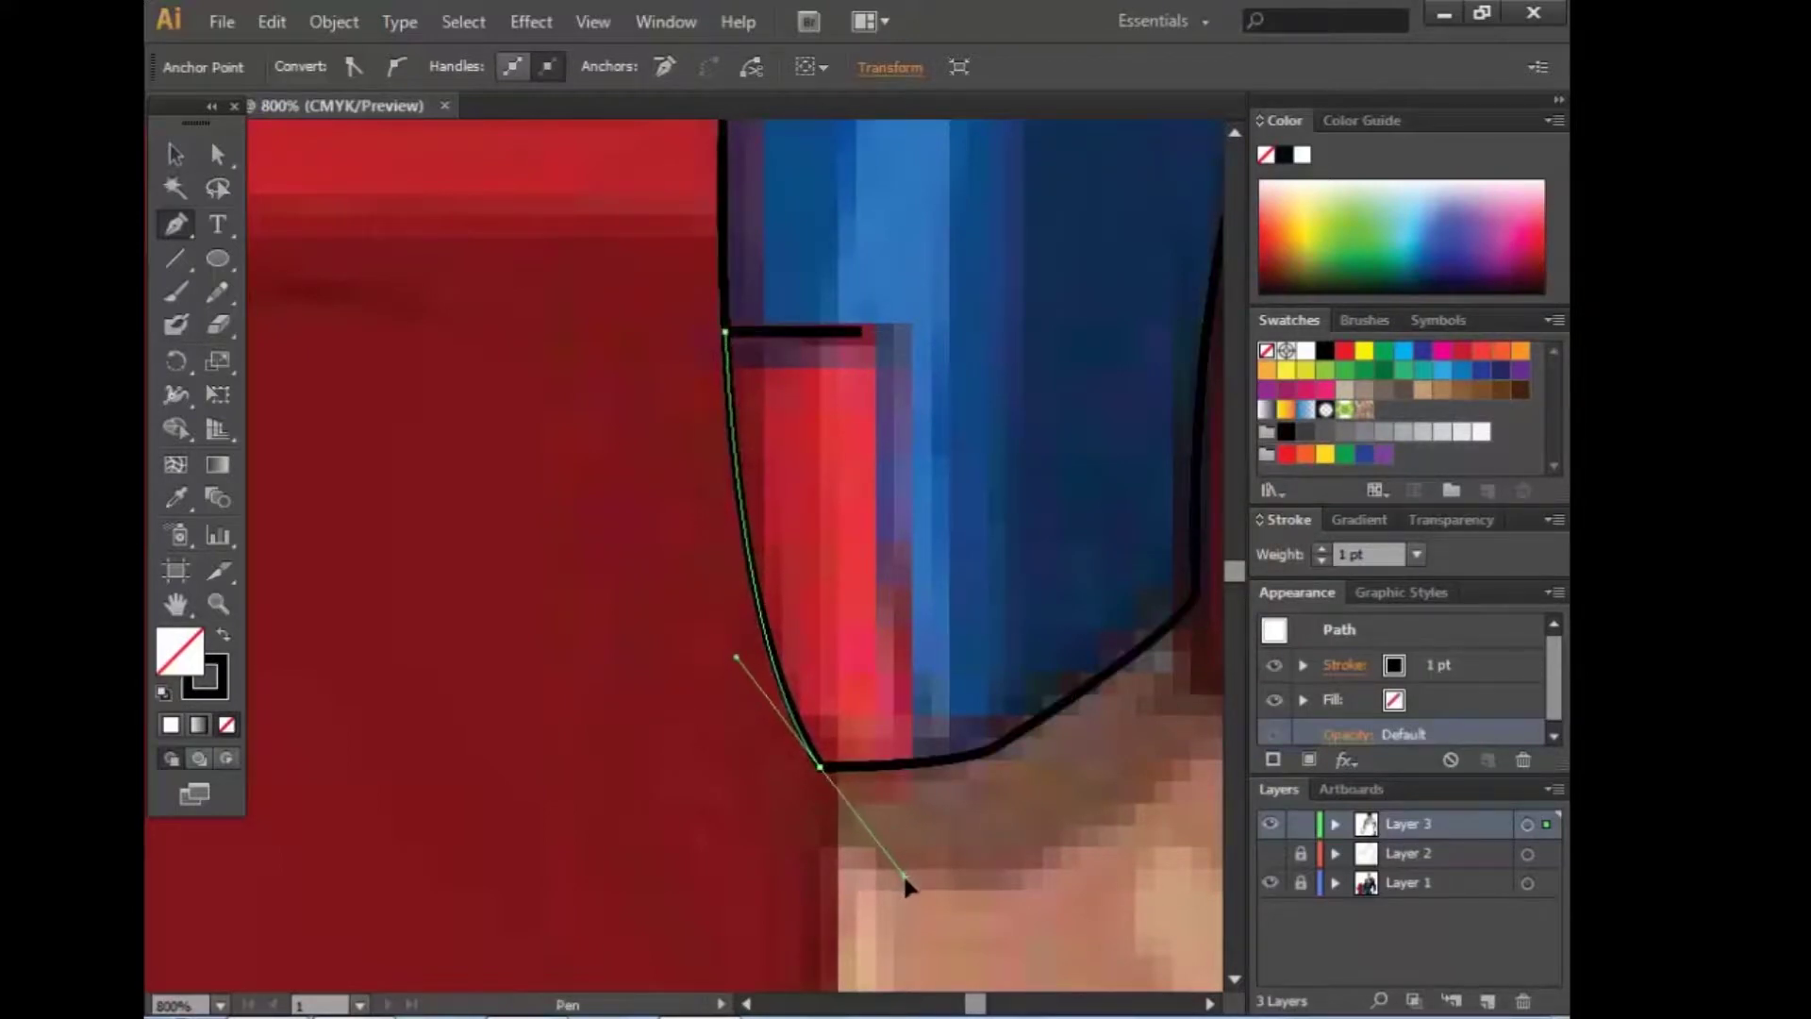
left_click(895, 764)
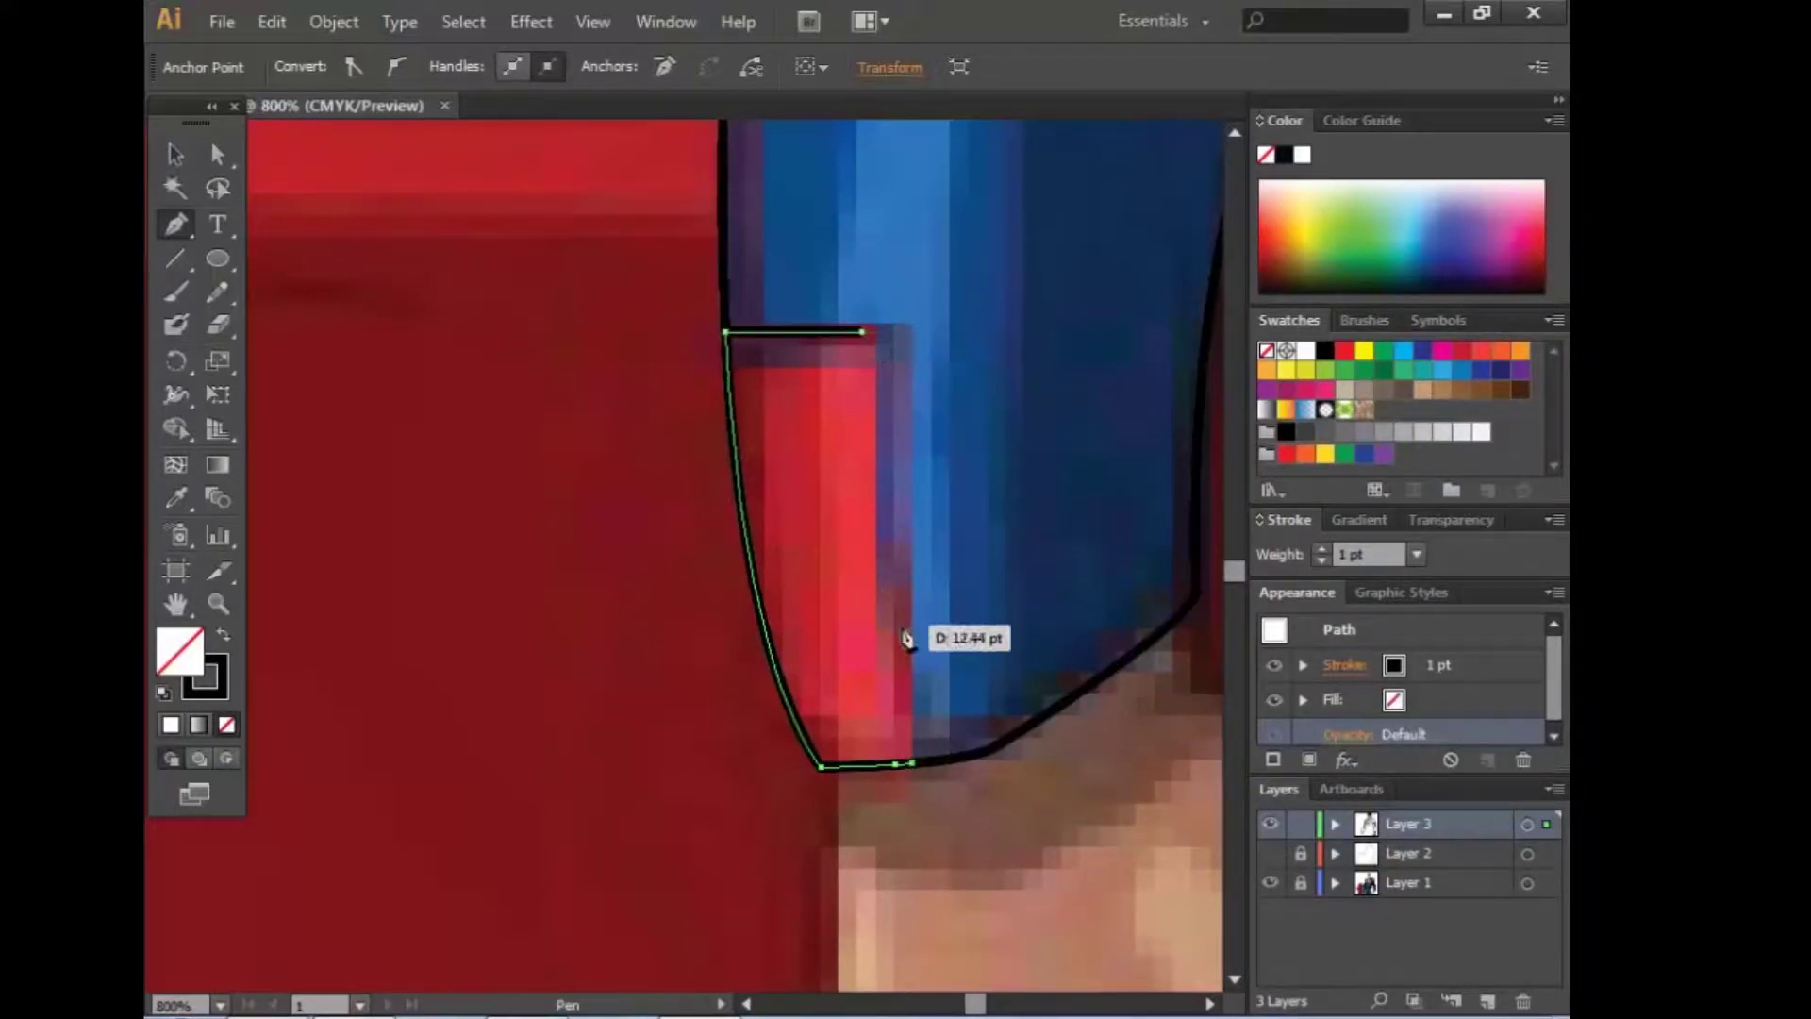
left_click_drag(861, 332, 910, 283)
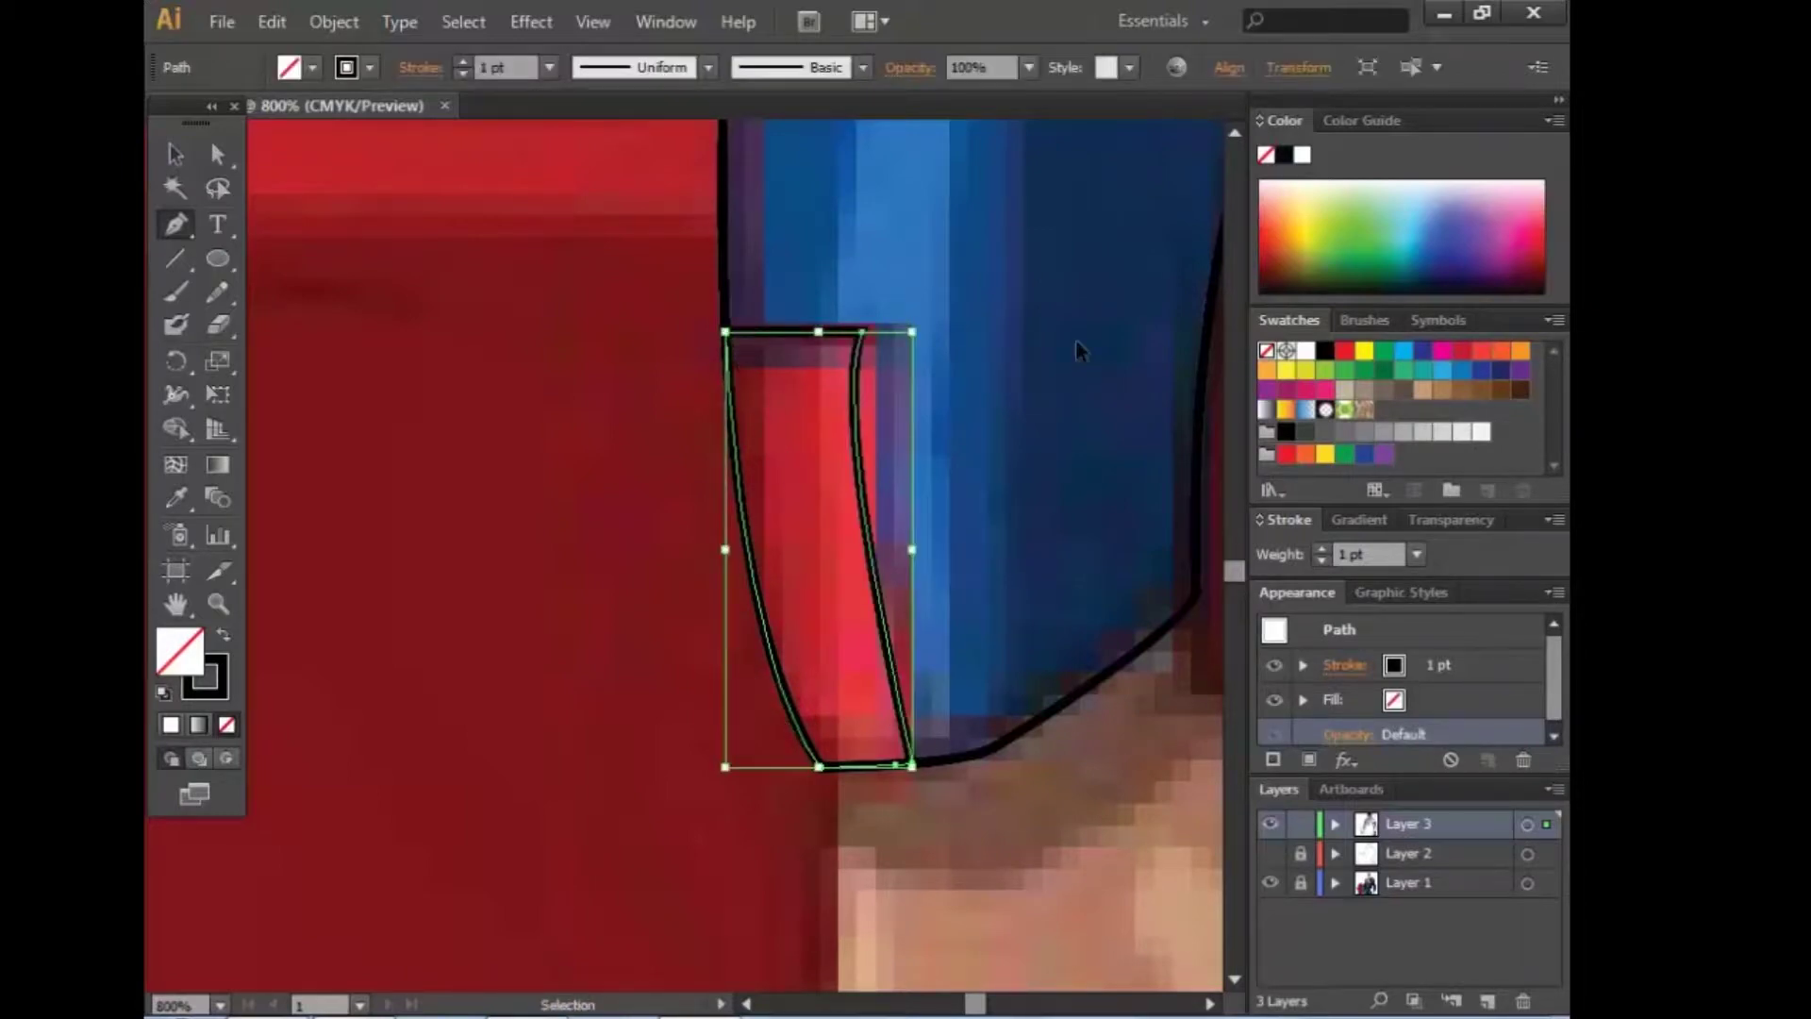
scroll(1076, 338, "down", 5)
scroll(1080, 352, "up", 2)
scroll(1079, 352, "up", 2)
Step: Outline the cape's top edge out to the curled tip and around it
left_click_drag(837, 393, 907, 691)
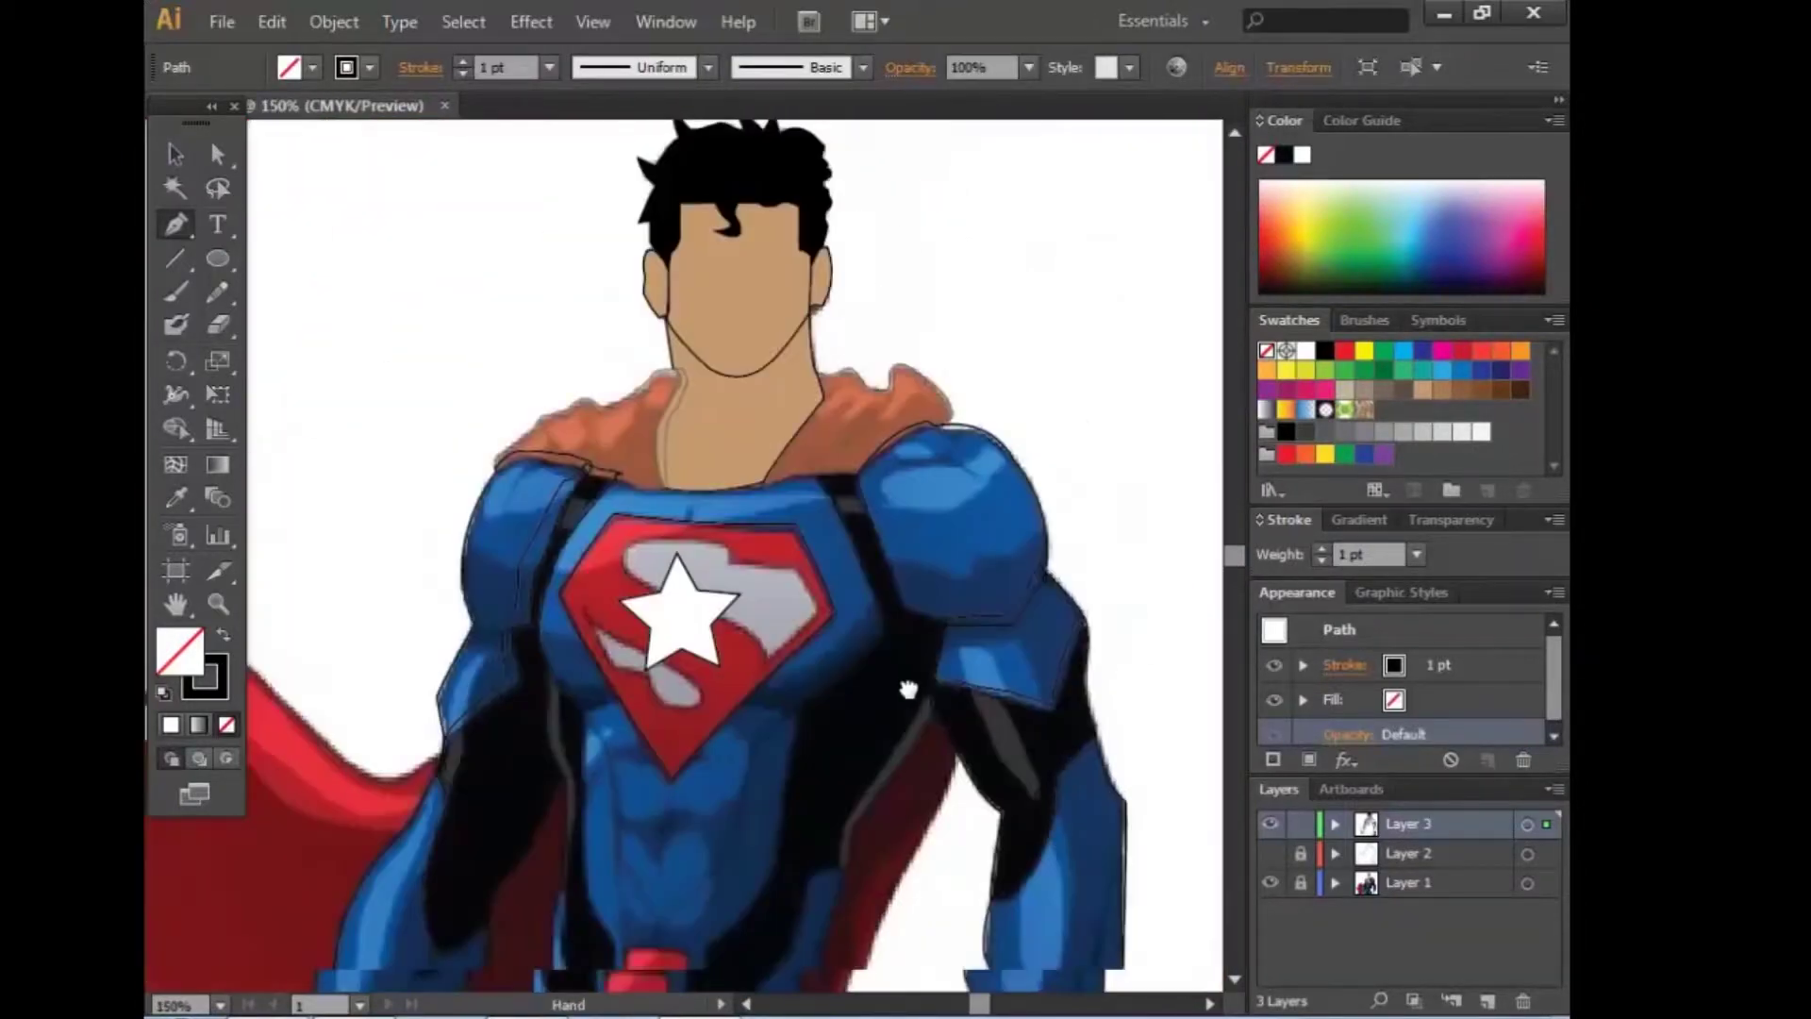
scroll(908, 690, "down", 5)
scroll(739, 655, "up", 2)
scroll(942, 546, "up", 2)
scroll(652, 648, "up", 2)
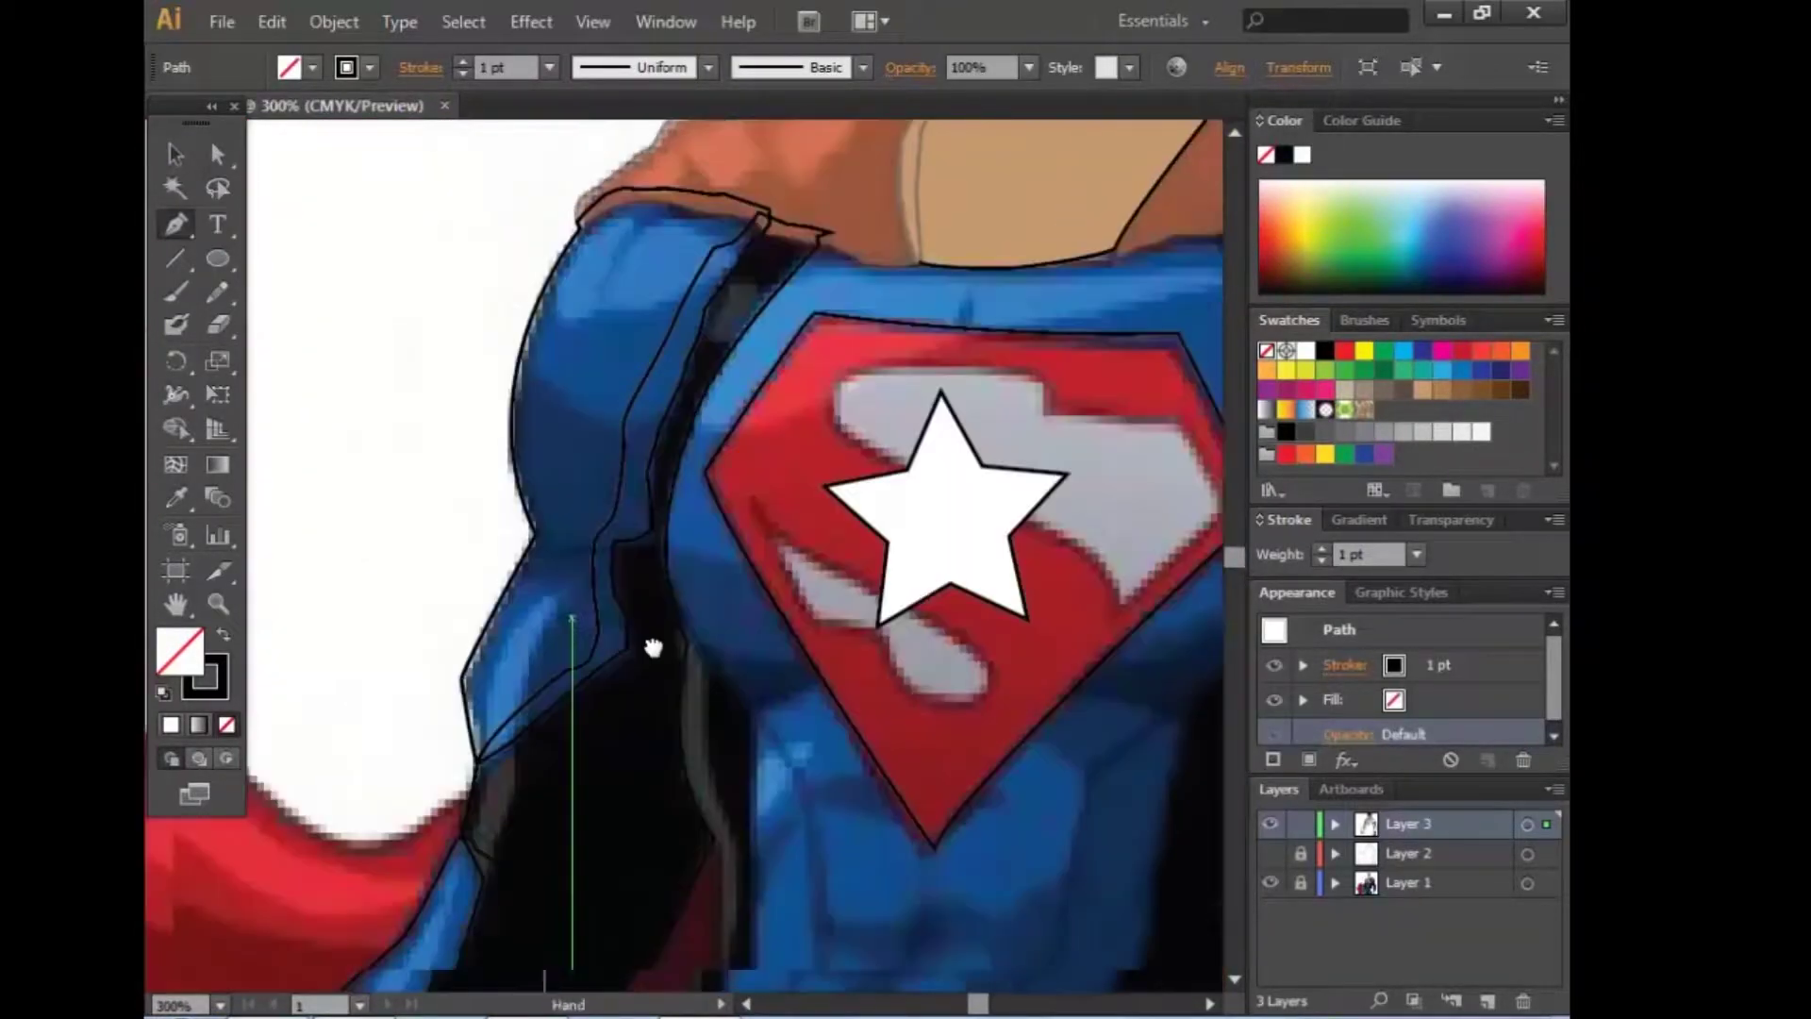
left_click_drag(652, 648, 744, 837)
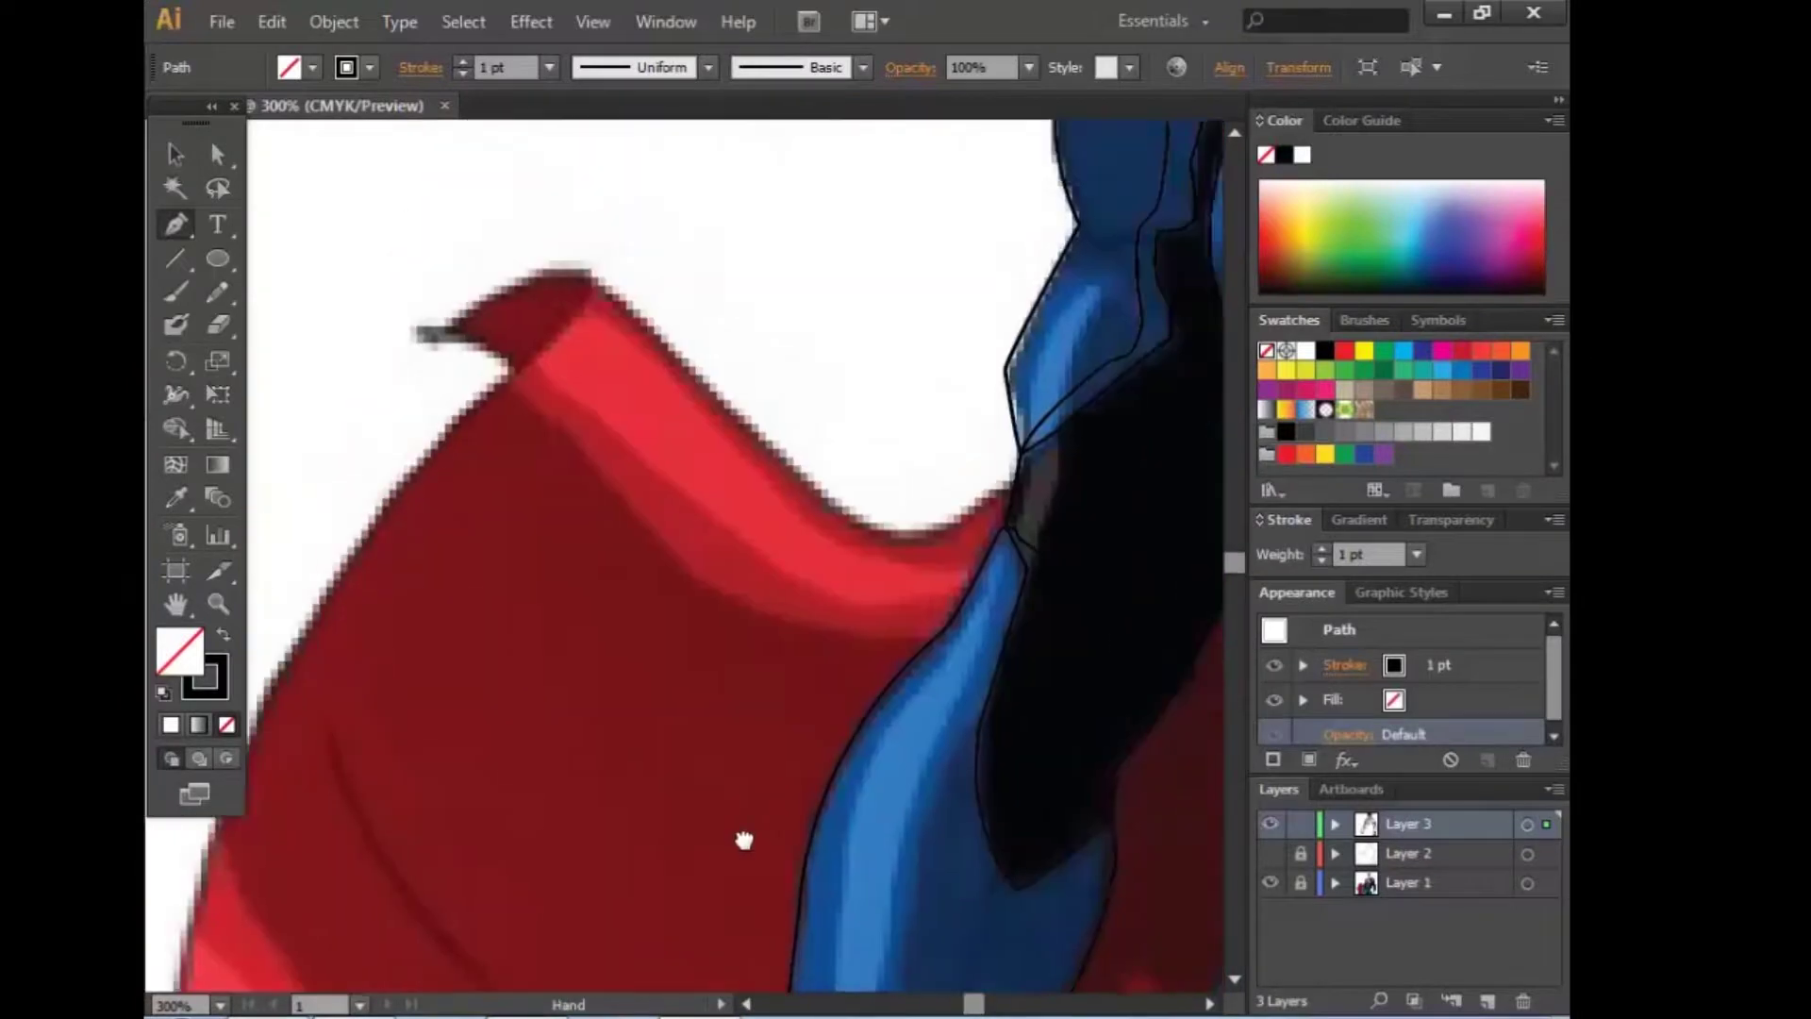
left_click(492, 389)
left_click_drag(587, 293, 597, 315)
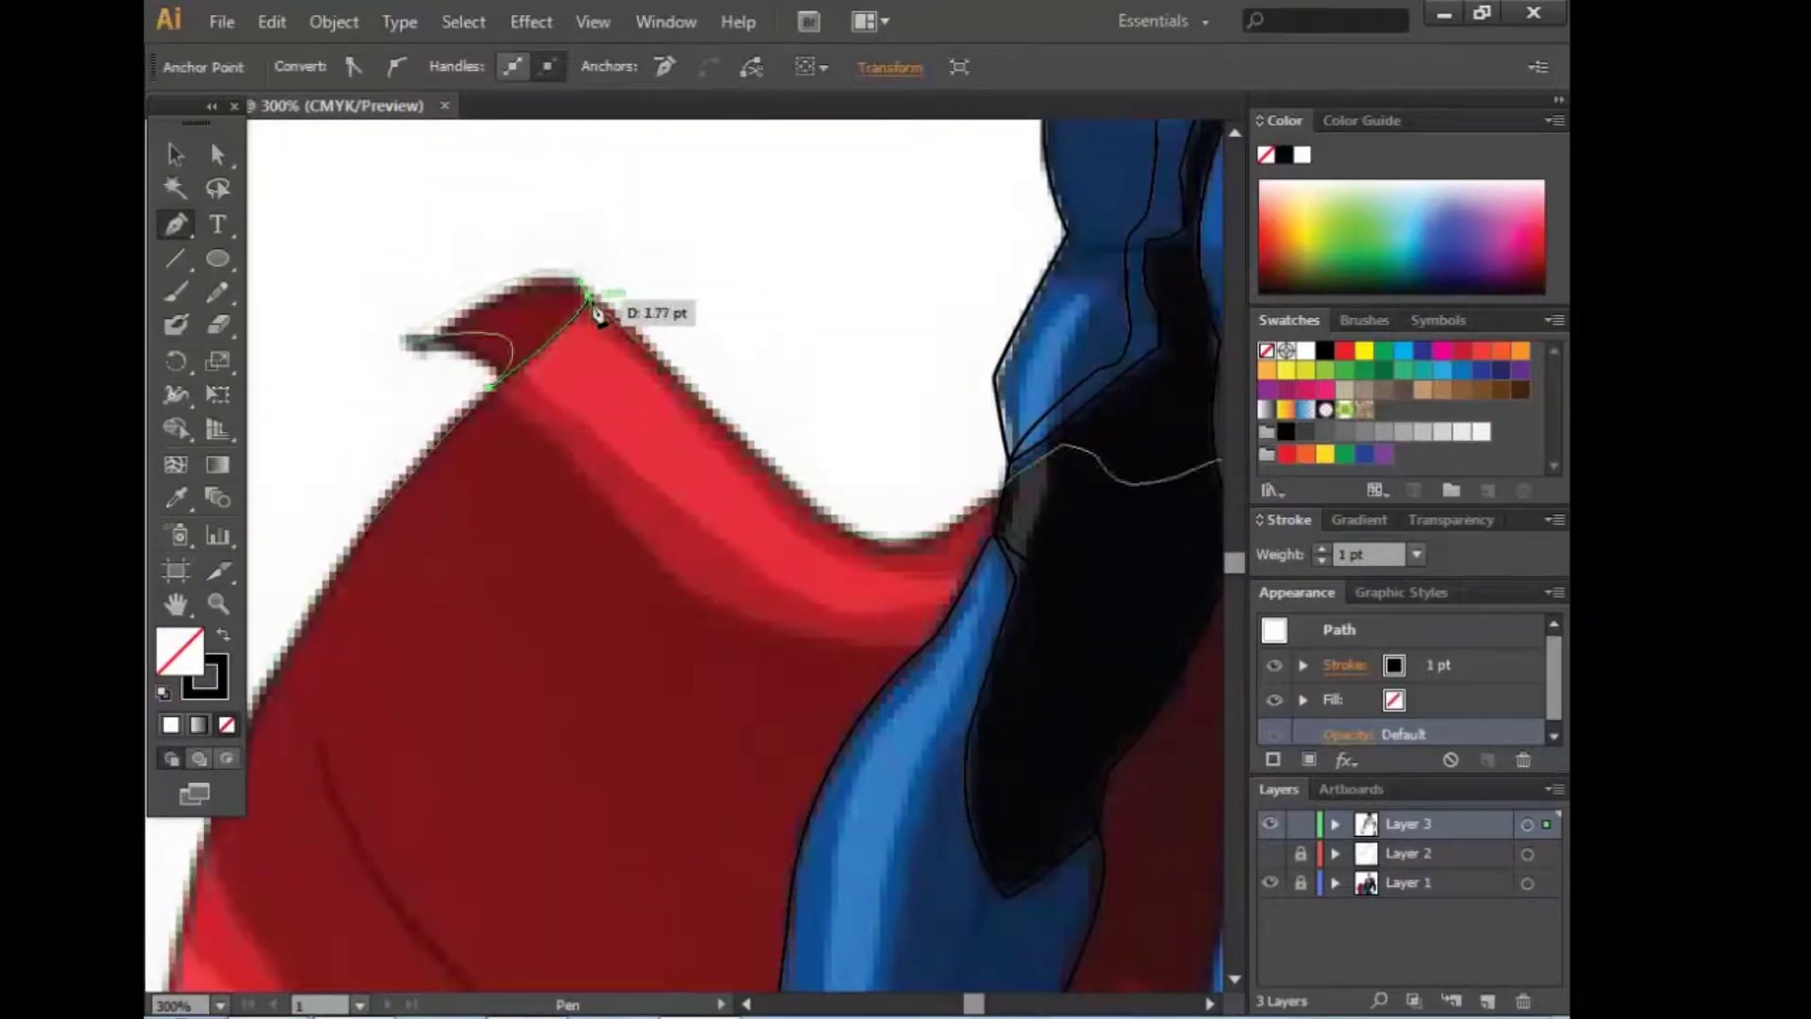
left_click(408, 340)
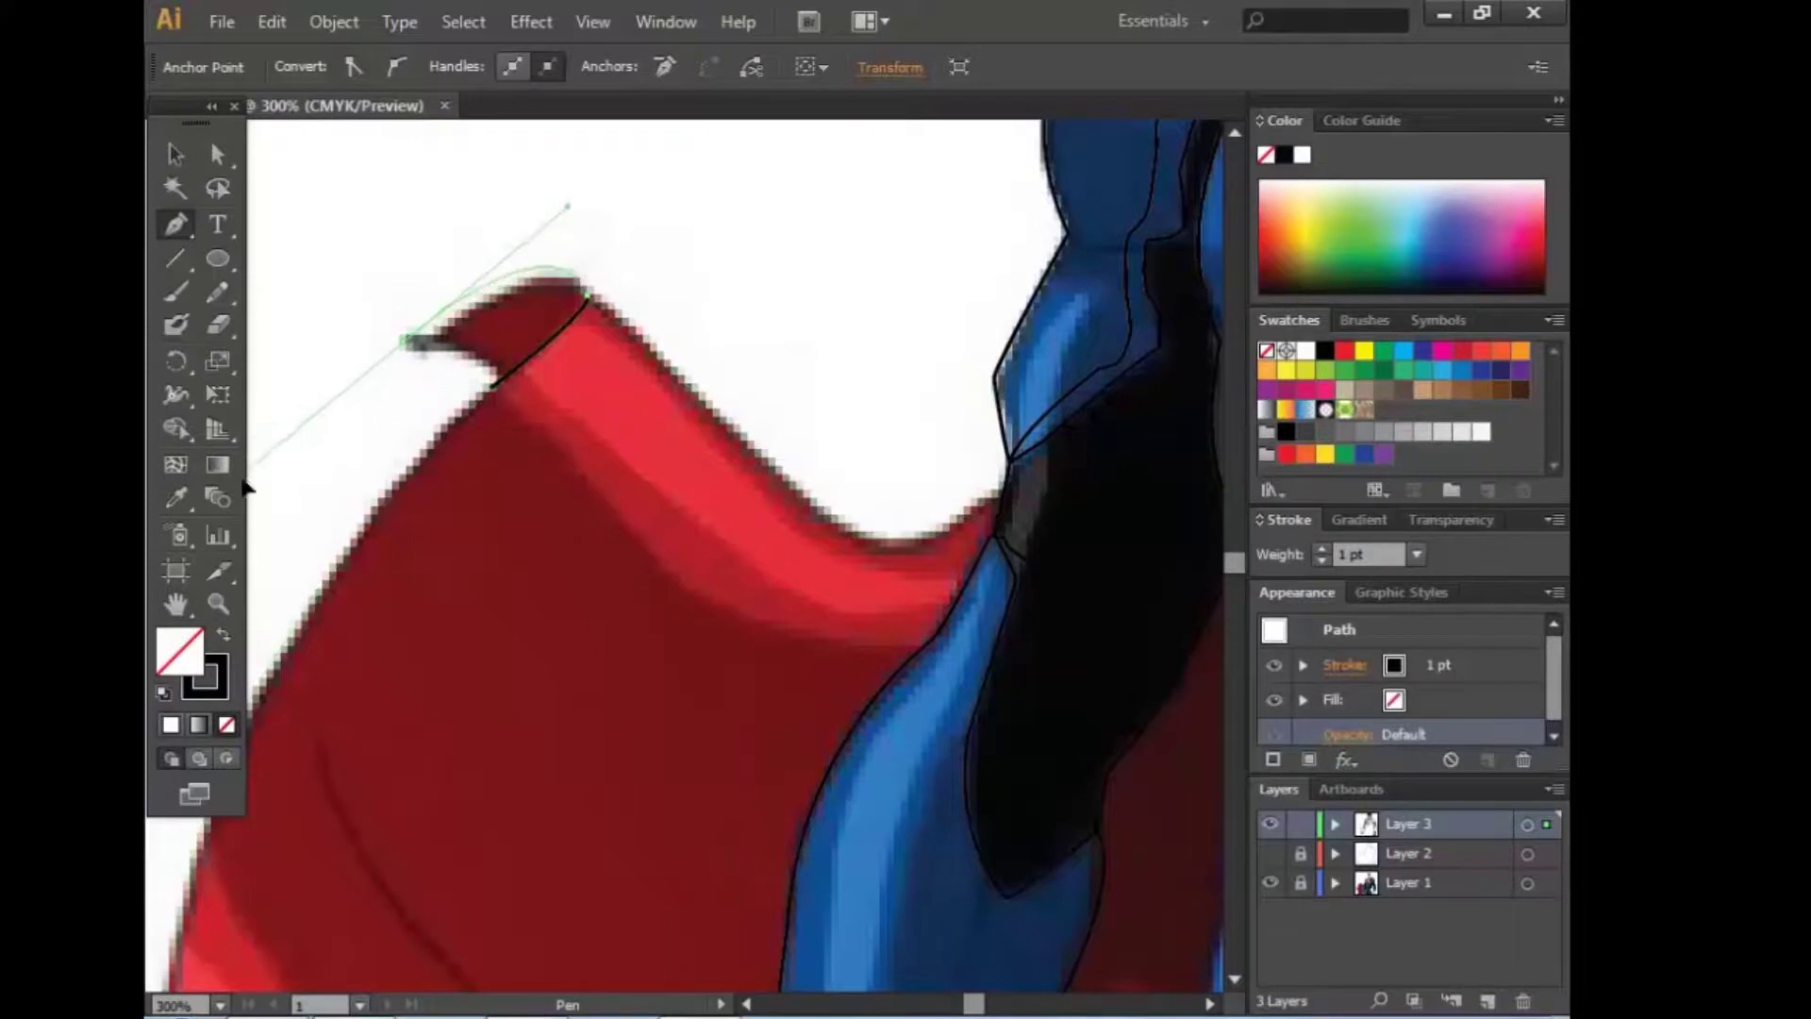
key("ctrl+plus")
key("ctrl+plus")
key("ctrl+plus")
left_click_drag(862, 781, 698, 656)
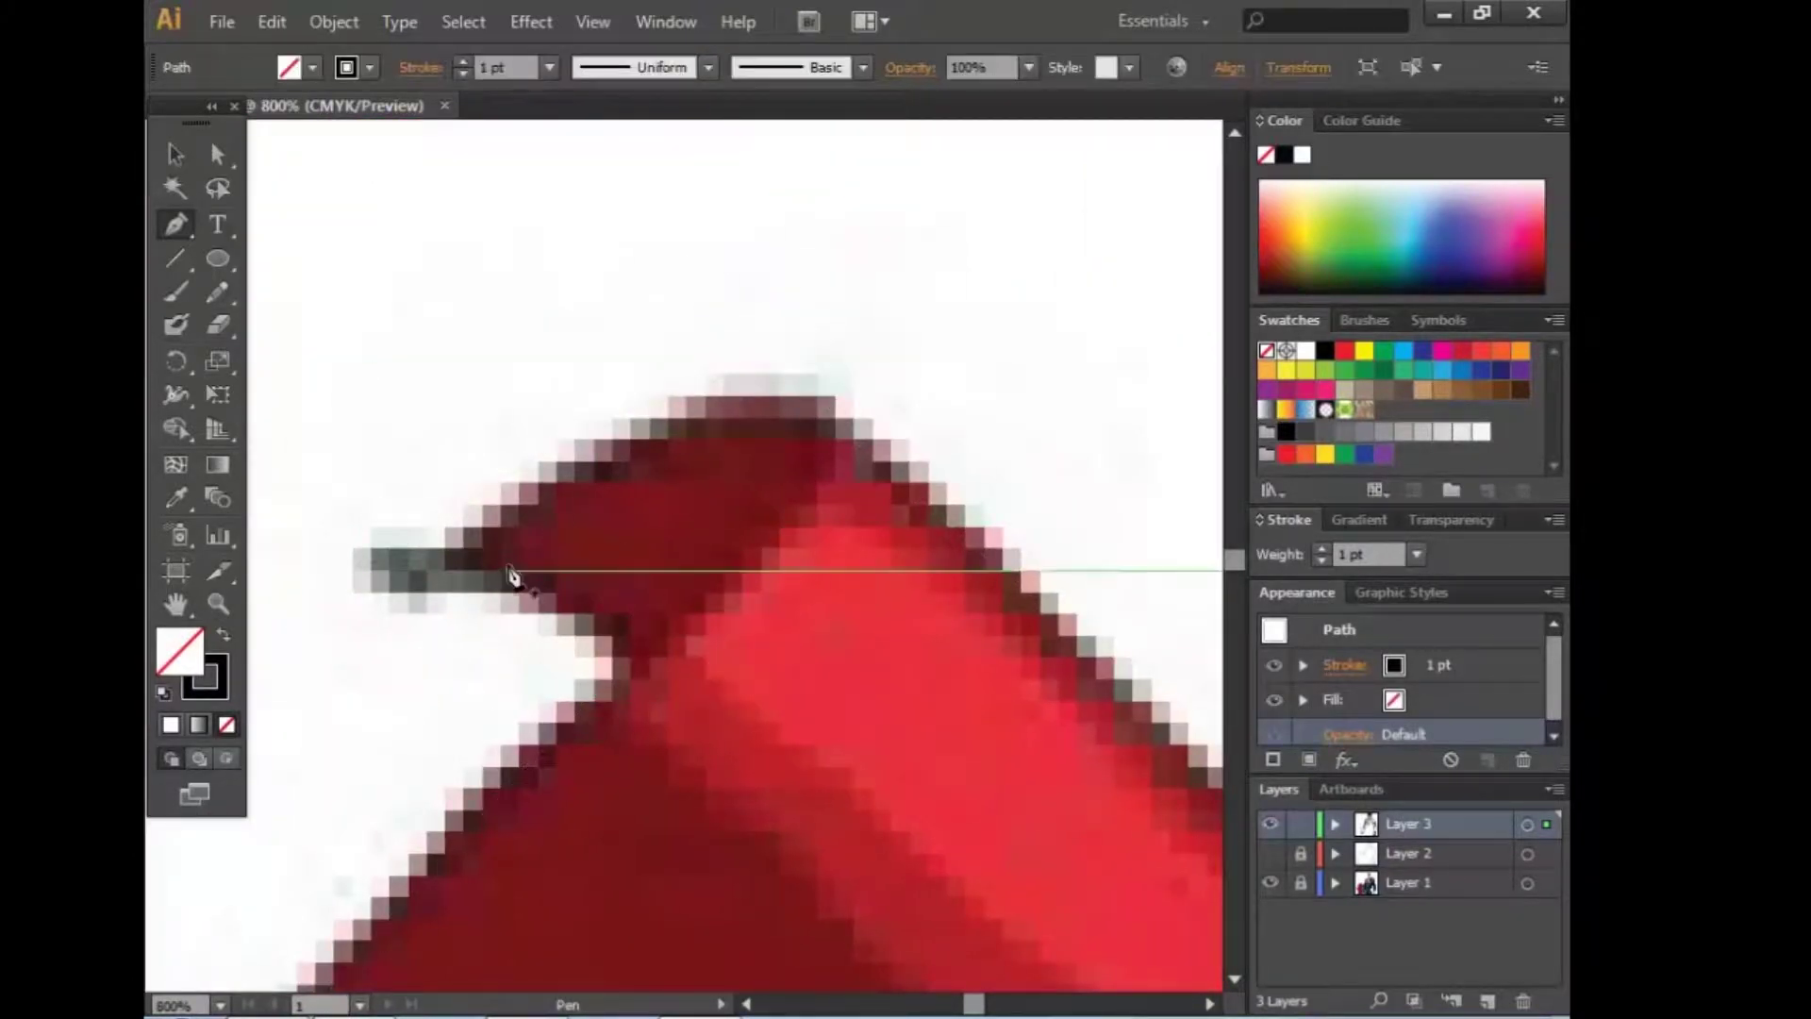
Step: Set the cape tip path's opacity to 50%
left_click(176, 155)
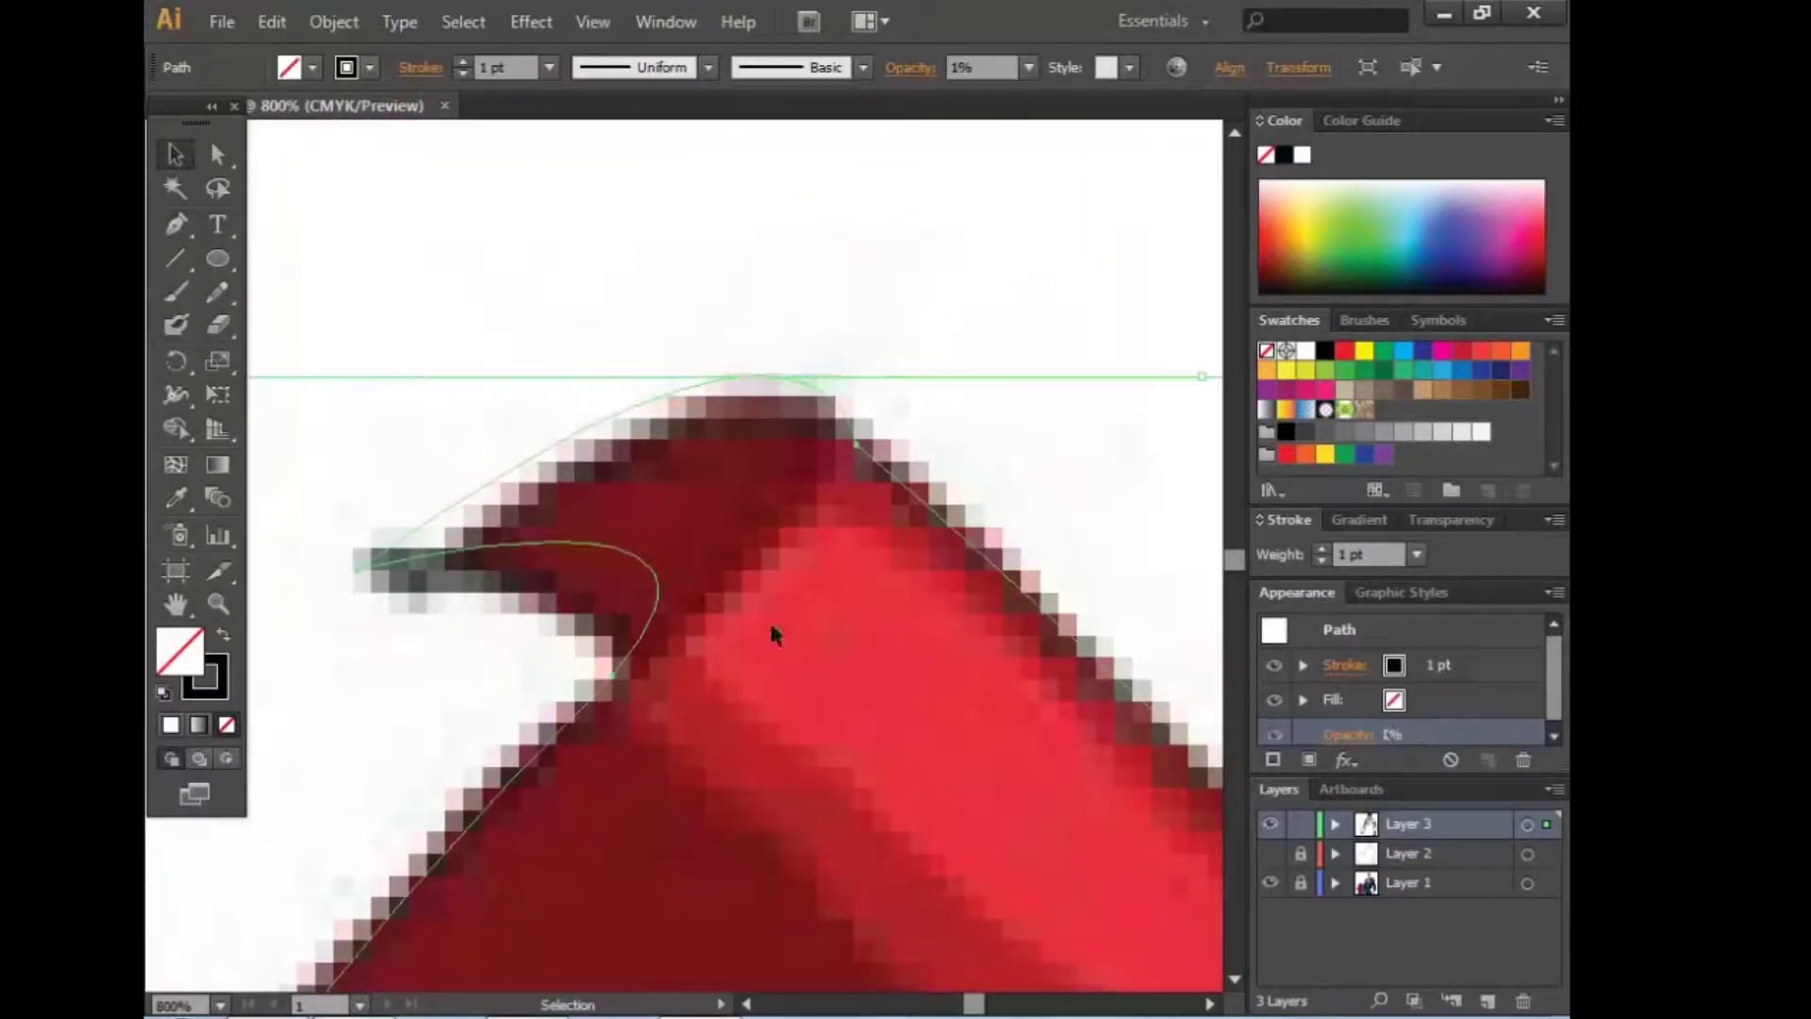
left_click(1390, 735)
type("50")
key("Return")
key("p")
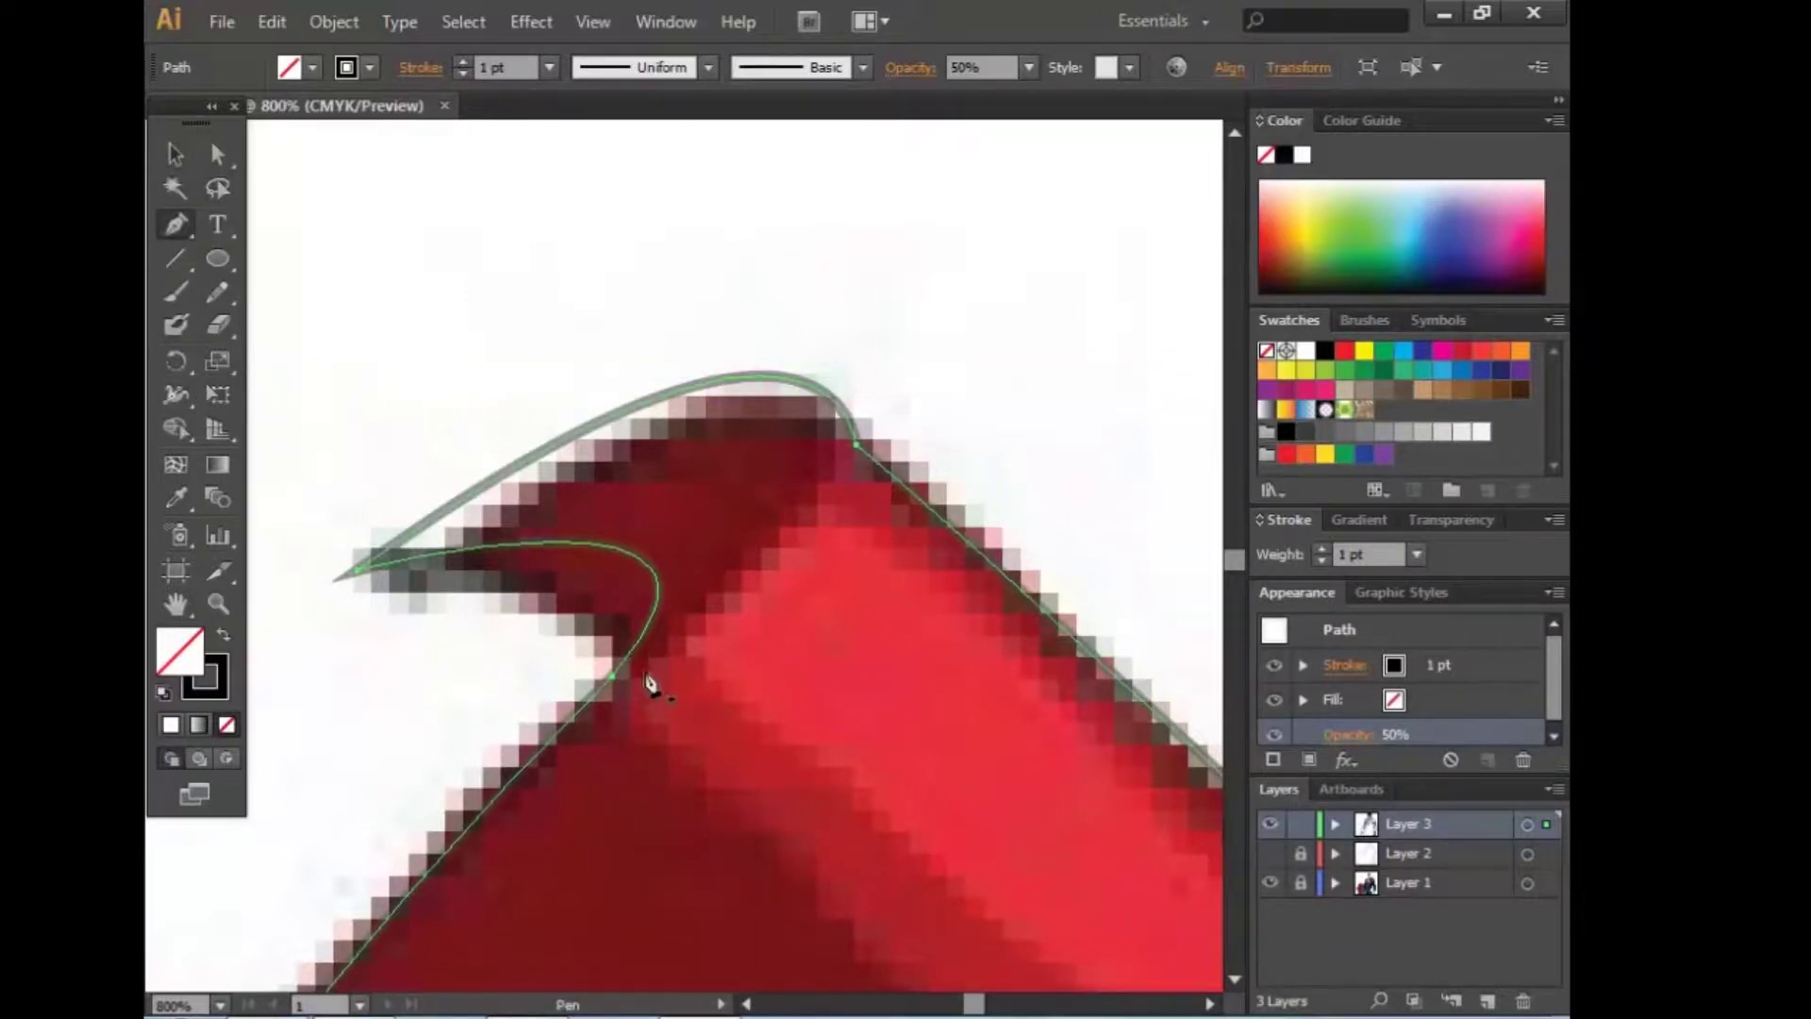
Step: Curve the outline through the tip's inner notch and along the top edge, closing it
left_click(620, 674)
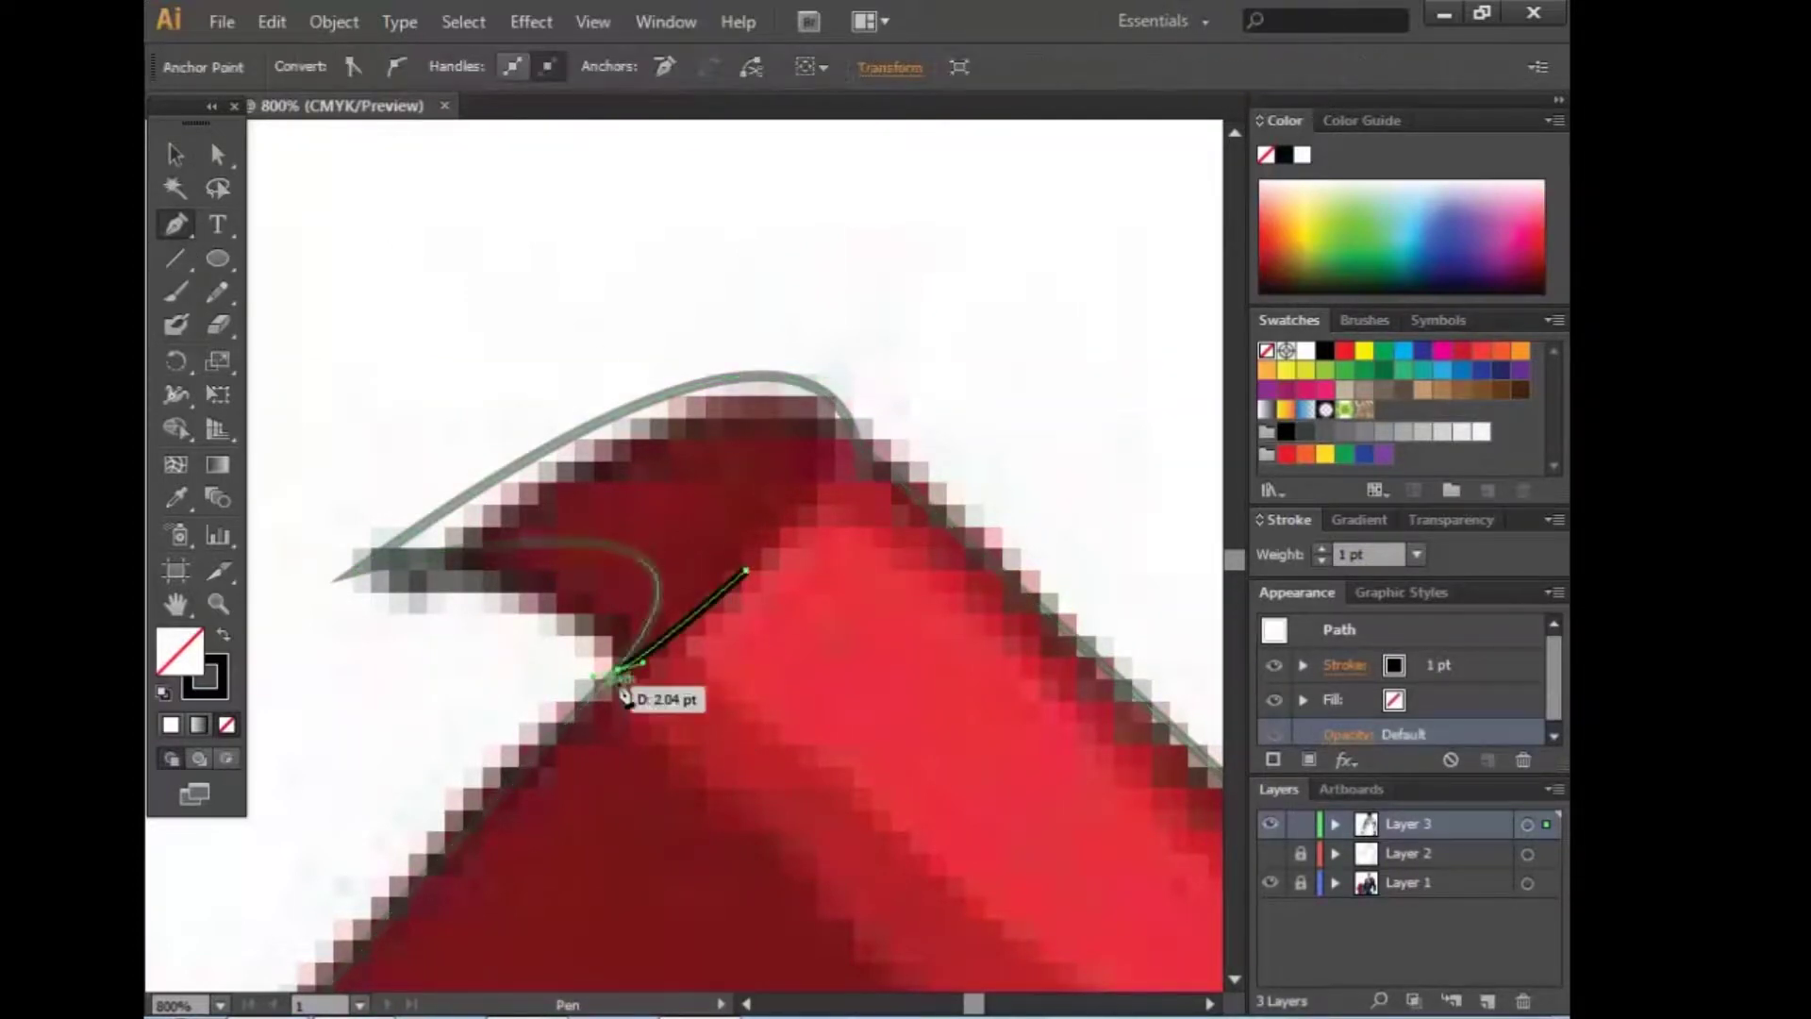
left_click_drag(357, 571, 455, 656)
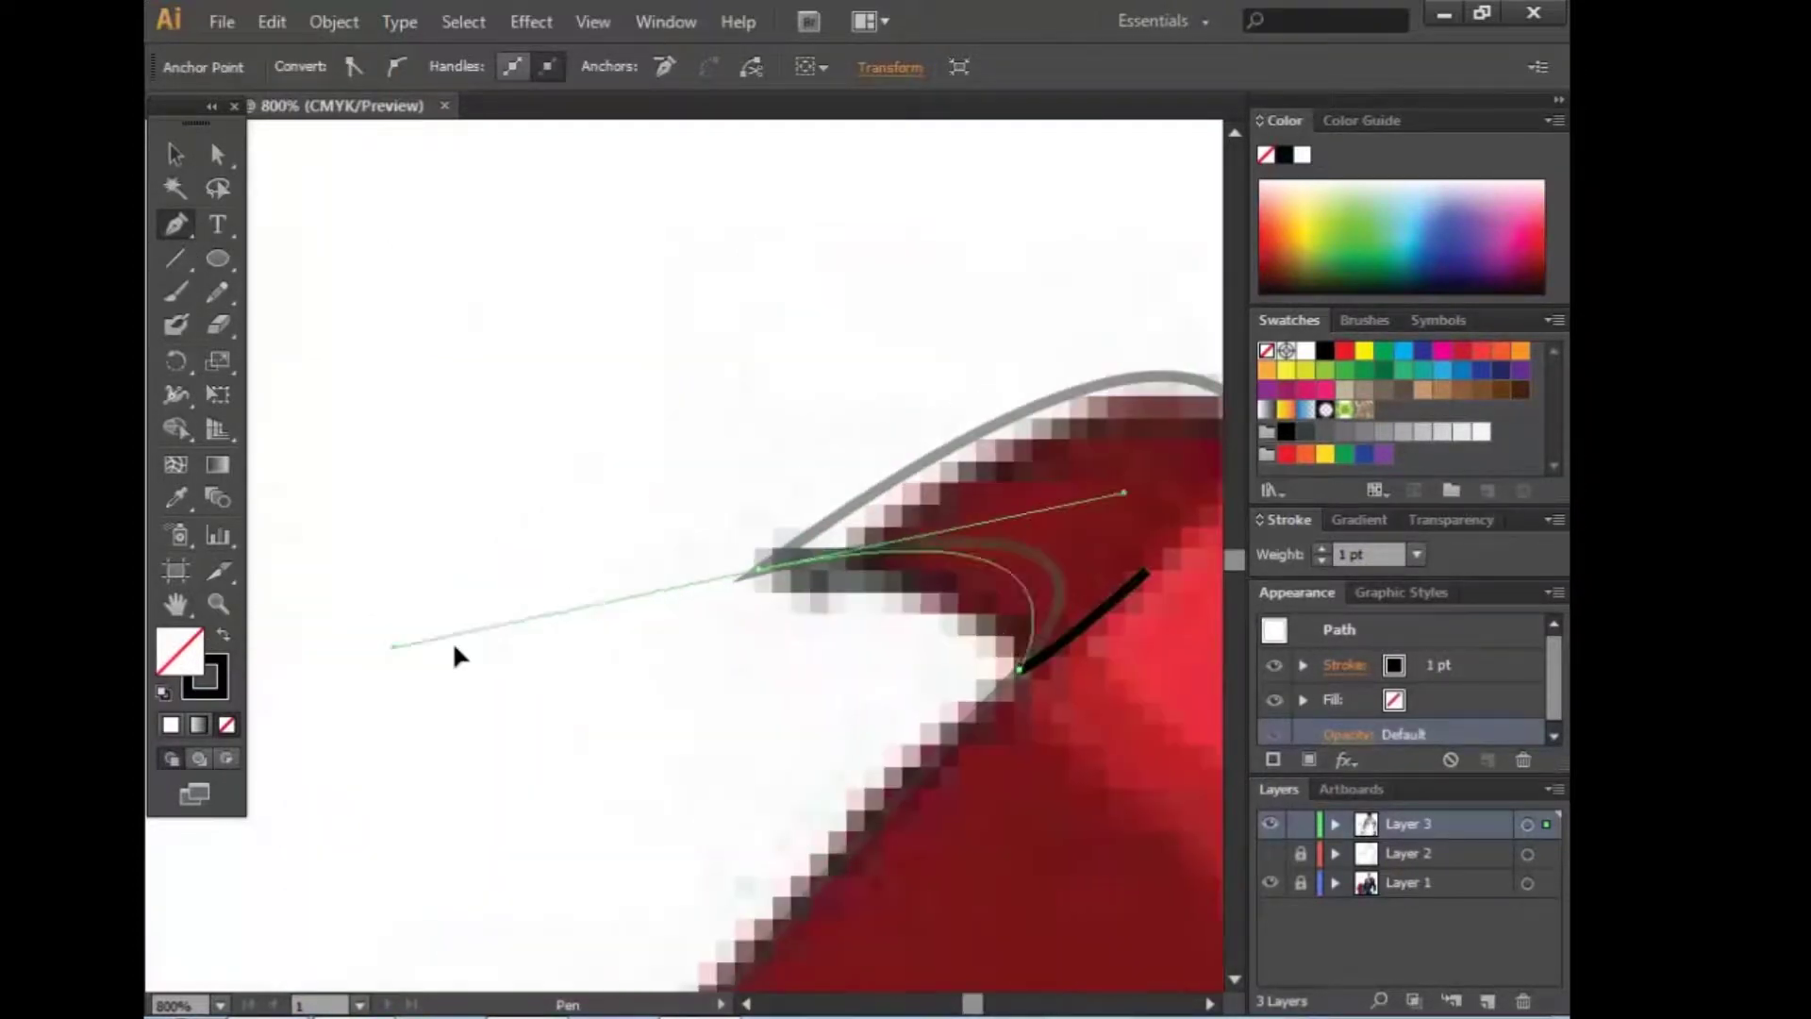
mouse_move(263, 683)
left_mouse_down()
mouse_move(299, 673)
mouse_move(445, 762)
left_mouse_up()
mouse_move(830, 593)
left_mouse_down()
mouse_move(923, 608)
mouse_move(866, 681)
left_mouse_up()
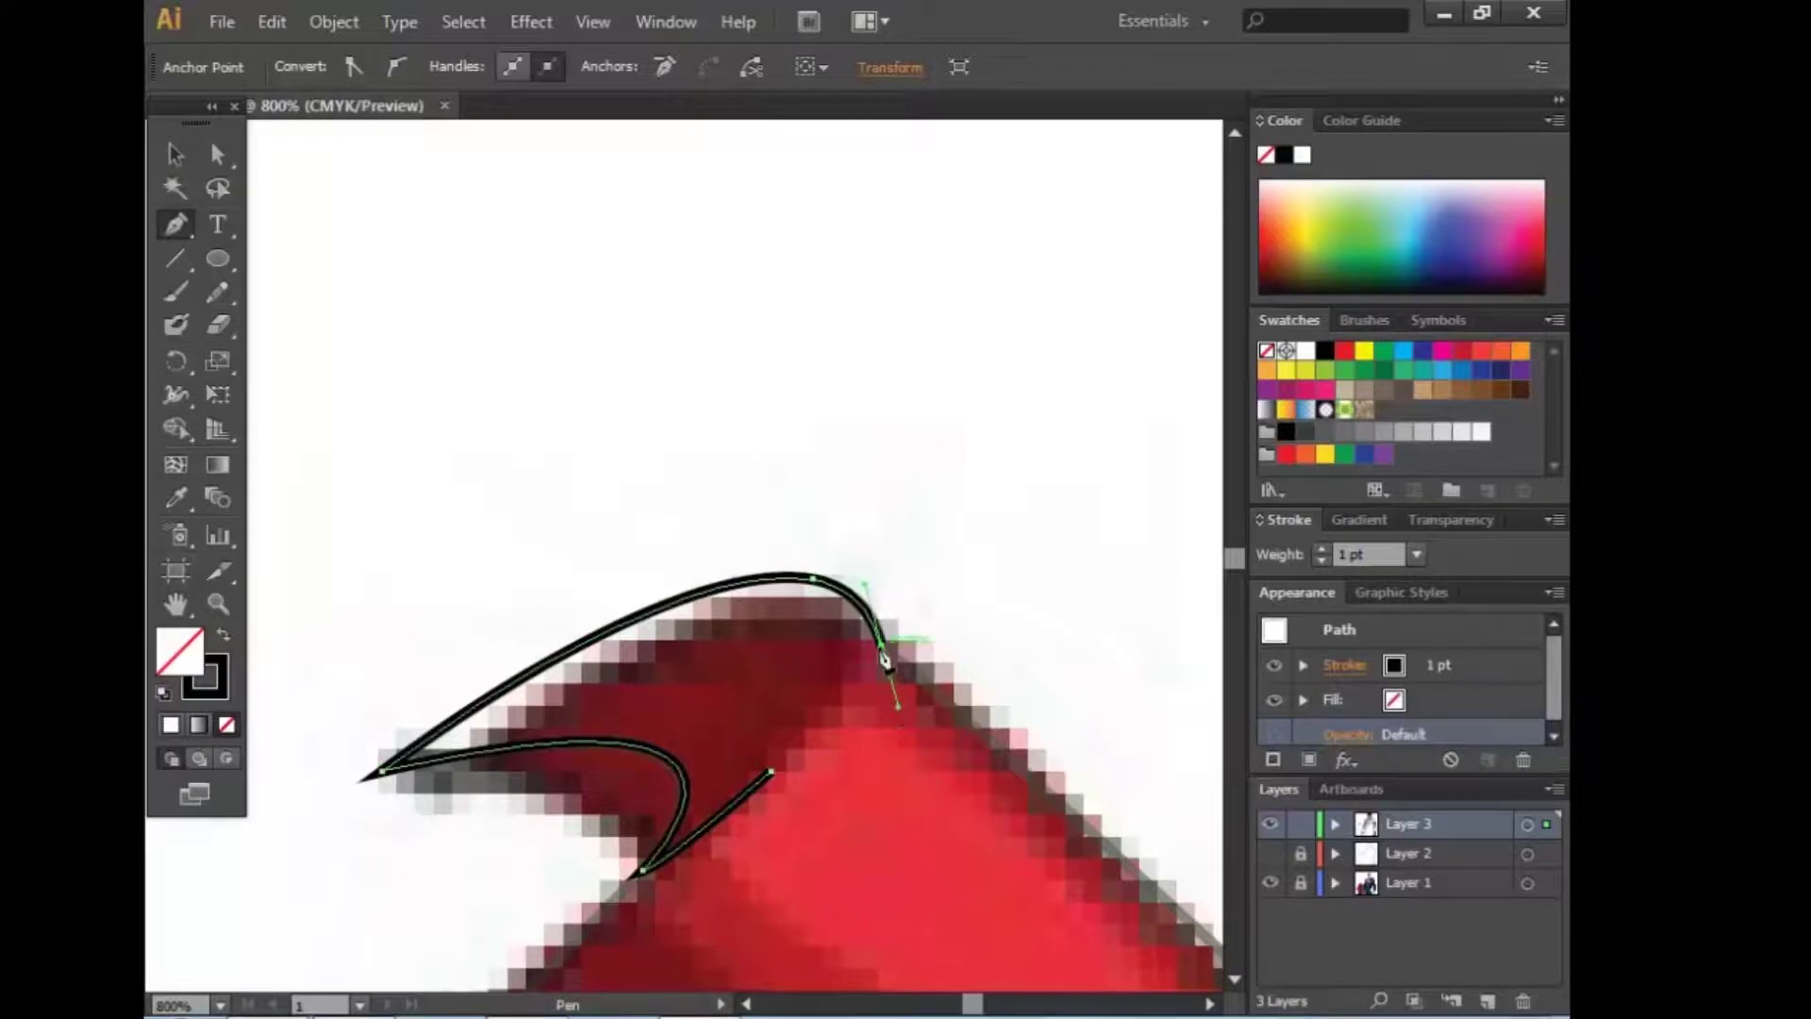
left_click_drag(770, 770, 743, 783)
left_click_drag(861, 695, 800, 767)
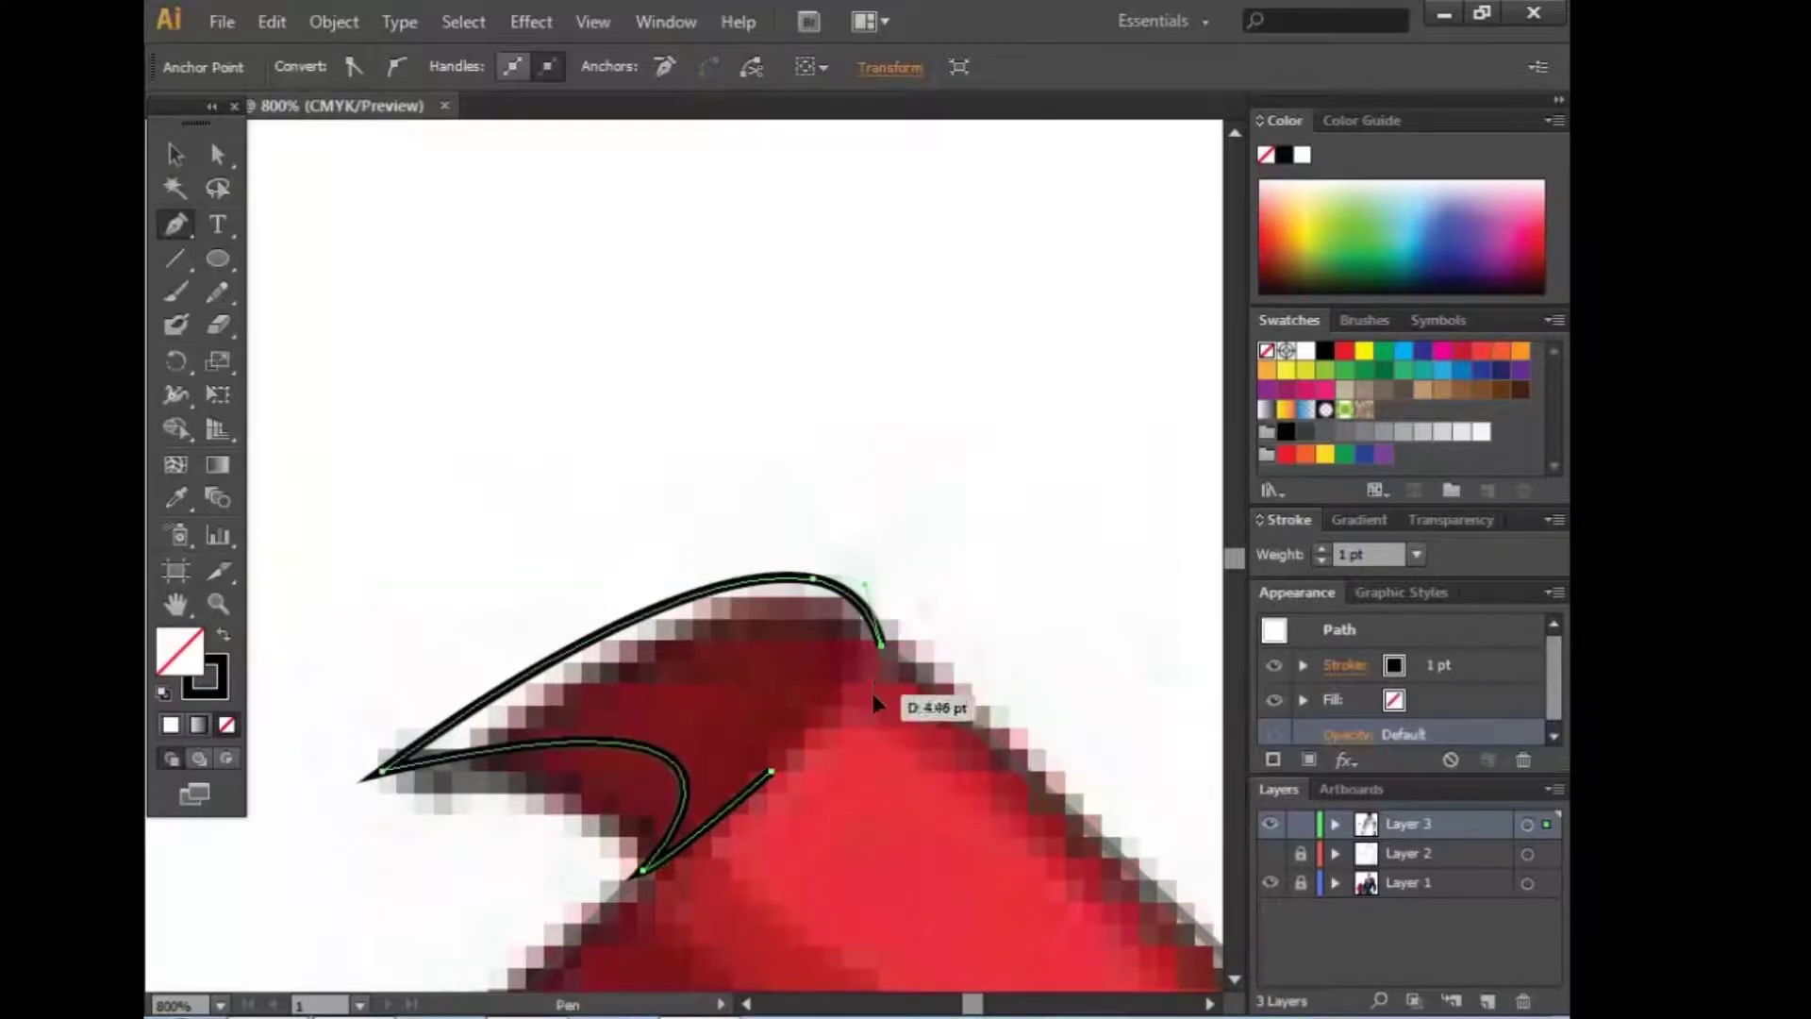
Step: Begin outlining the light band on the cape's left side with a sharp lower corner
key("ctrl+minus")
key("ctrl+minus")
key("ctrl+minus")
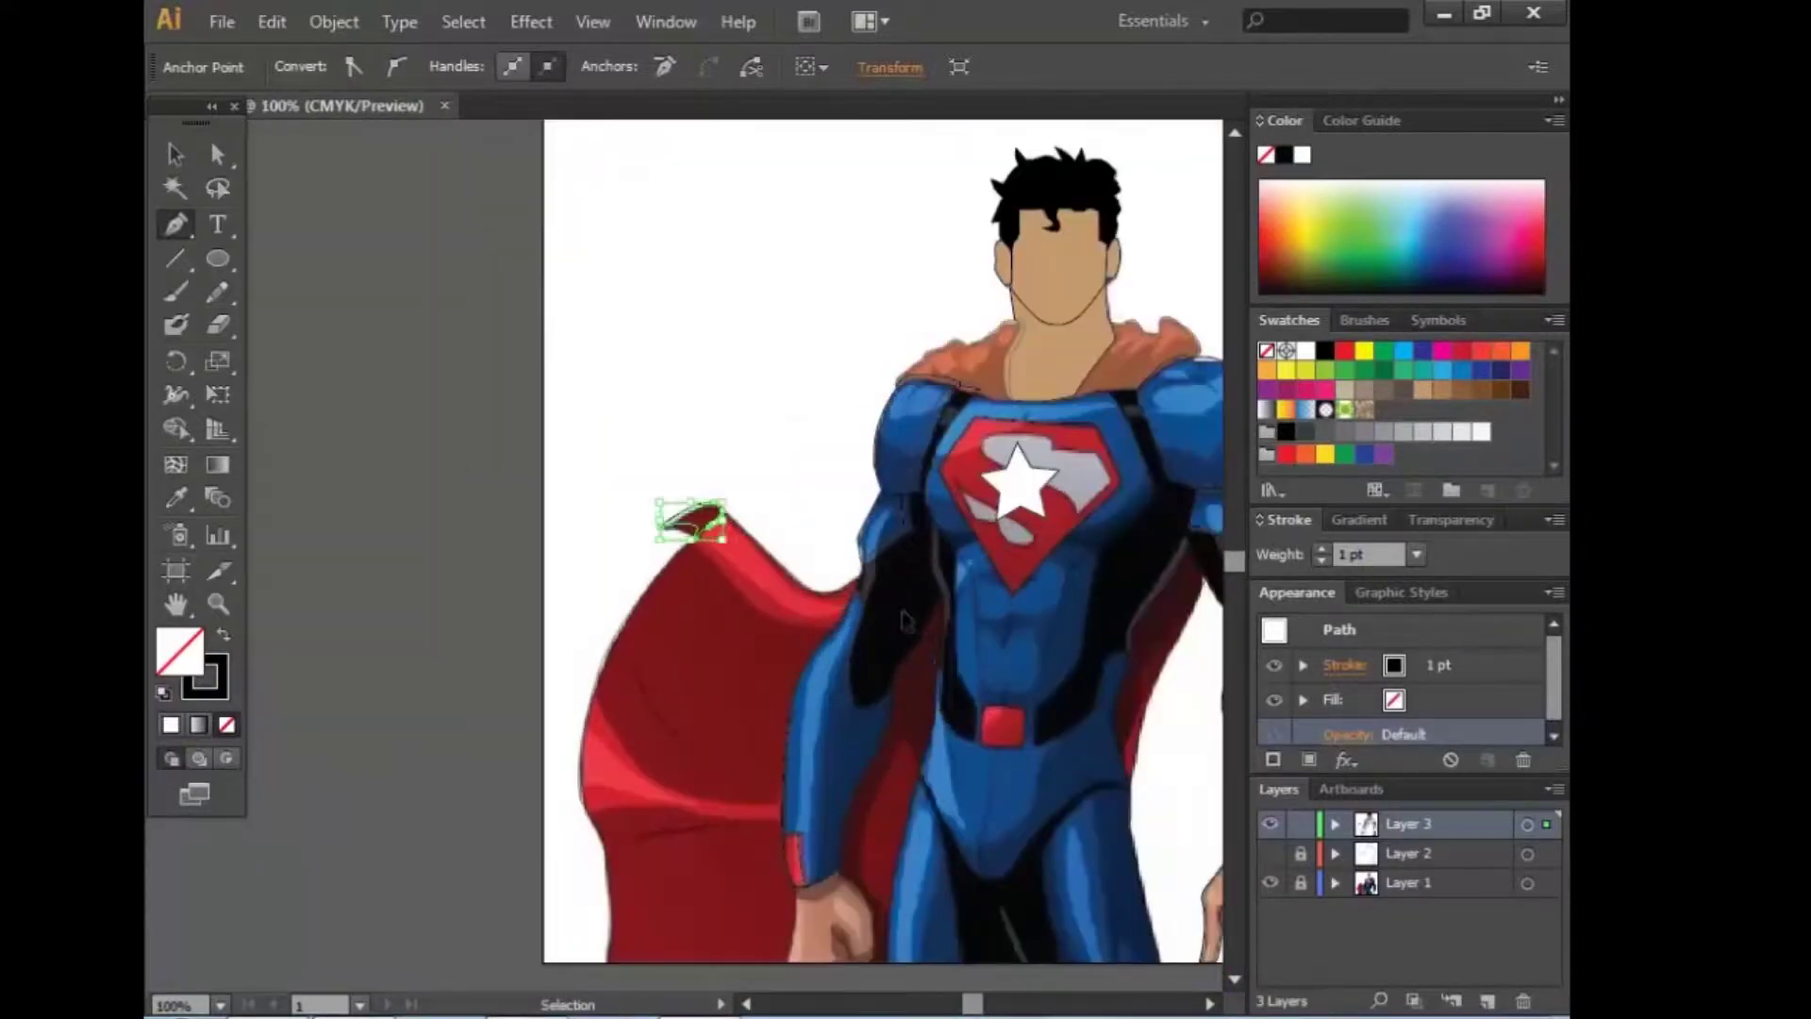
scroll(755, 887, "down", 5)
left_click(550, 506)
left_click_drag(739, 608, 884, 585)
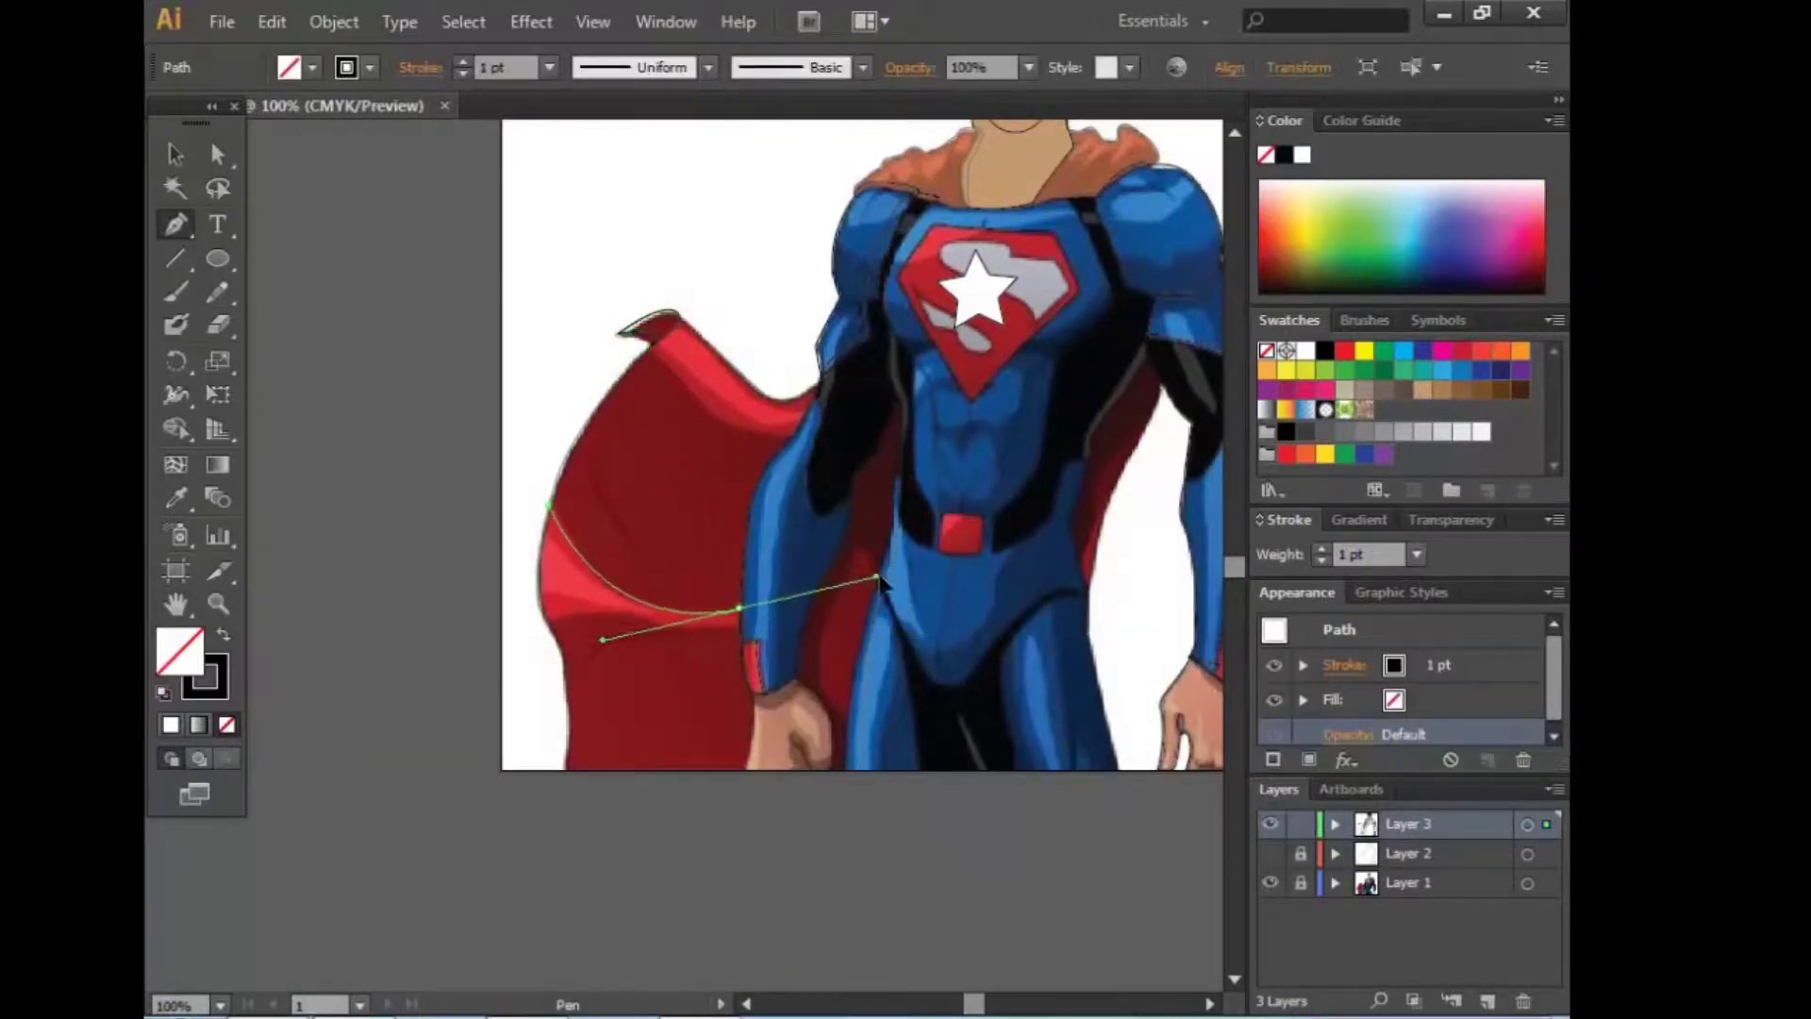
mouse_move(739, 608)
left_mouse_down()
mouse_move(614, 622)
mouse_move(572, 491)
left_mouse_up()
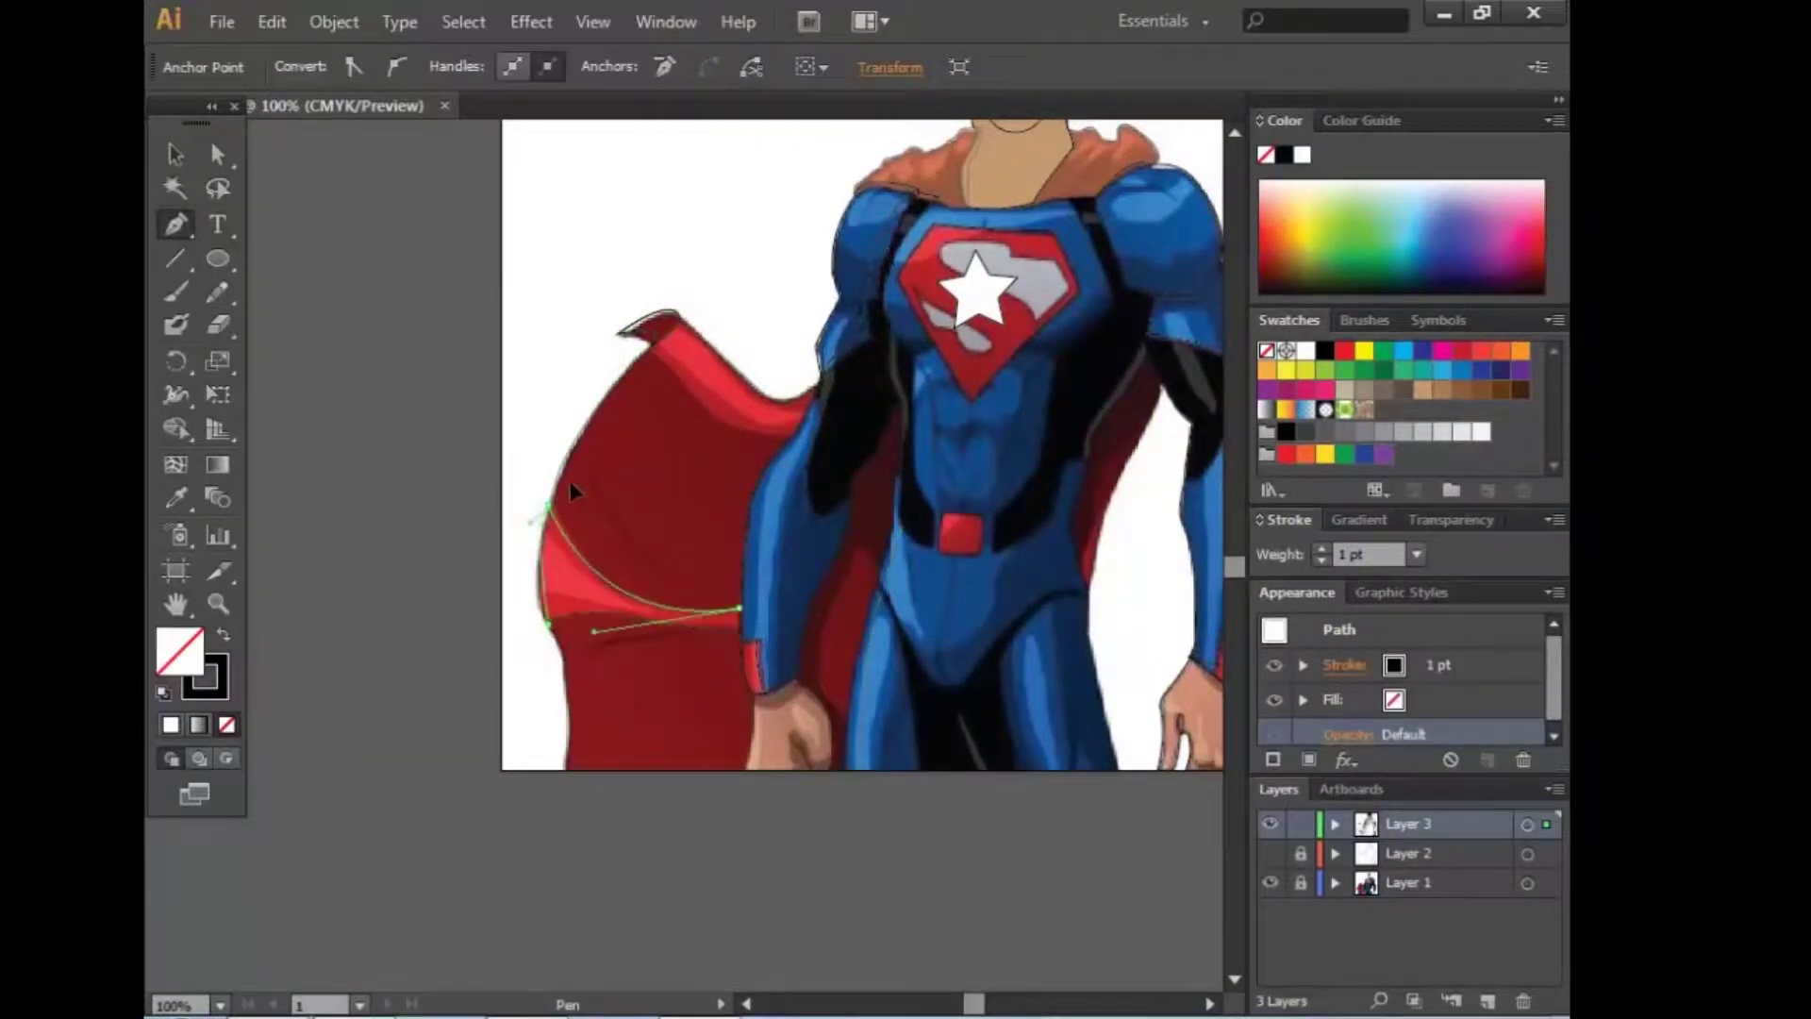
Step: Inspect the band's left edge up close and close the outline at its start point
key("ctrl+plus")
key("ctrl+plus")
key("ctrl+plus")
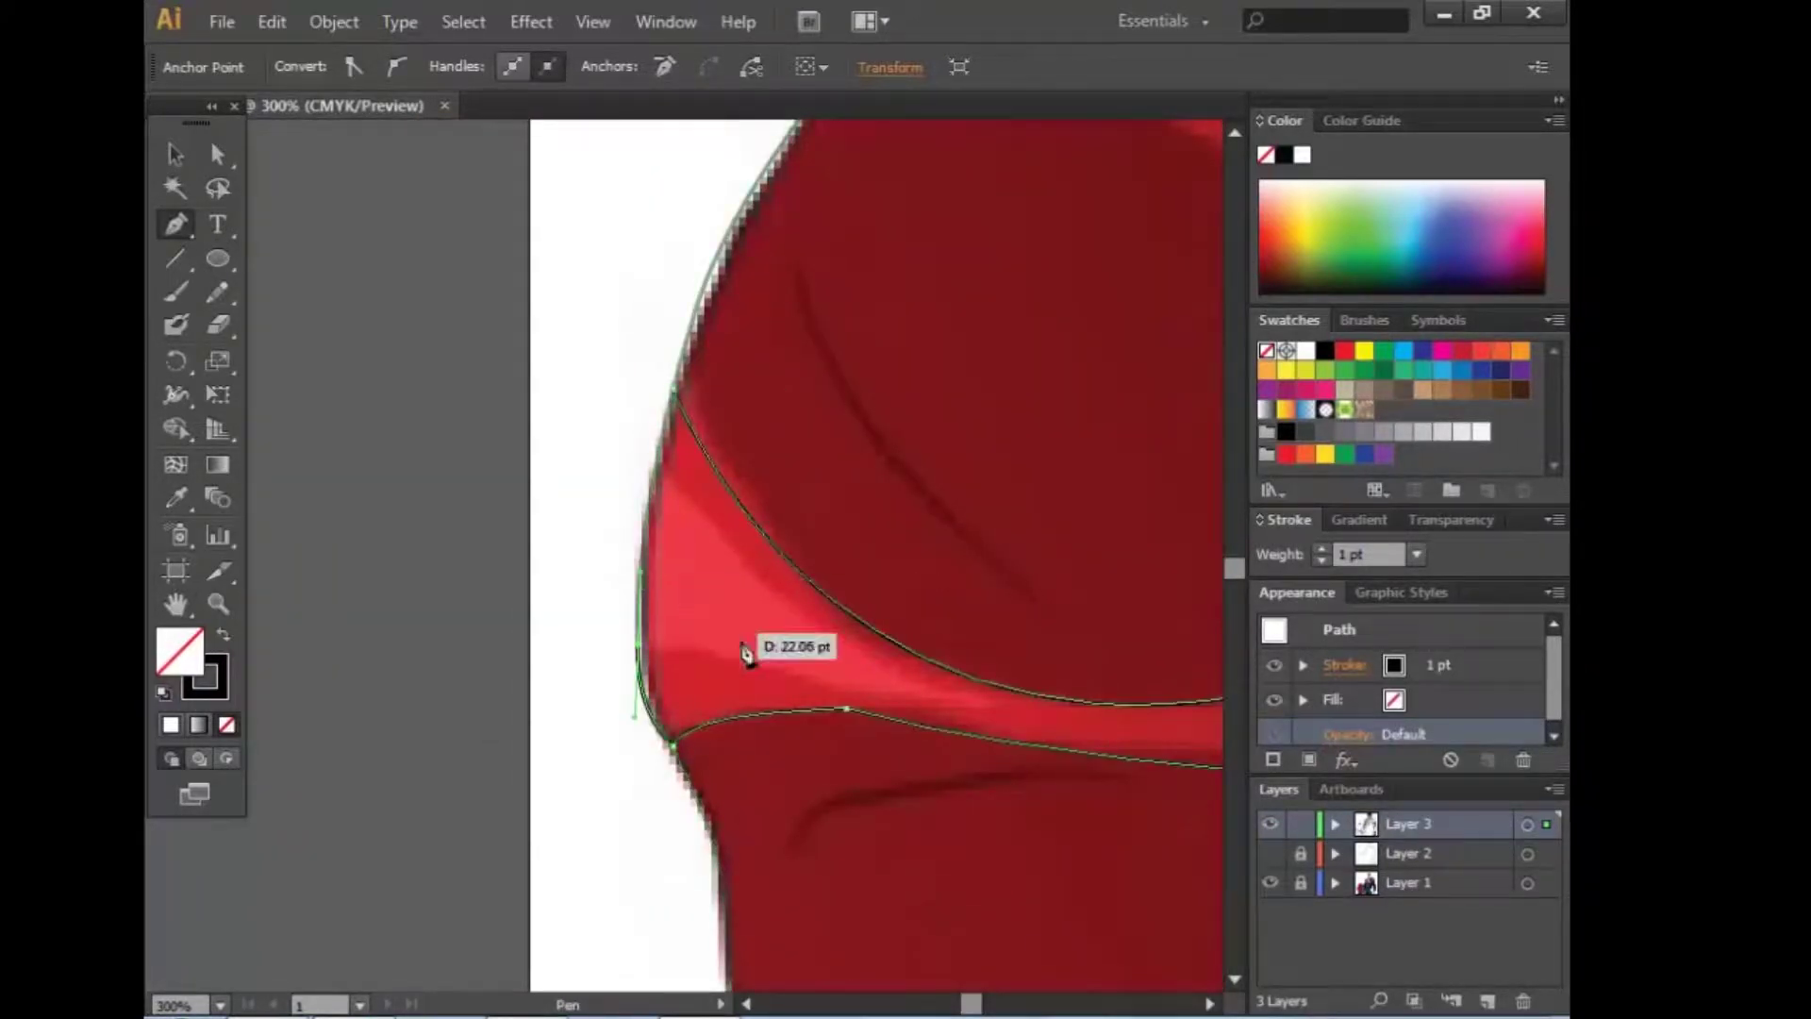
key("ctrl+plus")
key("ctrl+plus")
key("ctrl+plus")
scroll(844, 557, "up", 2)
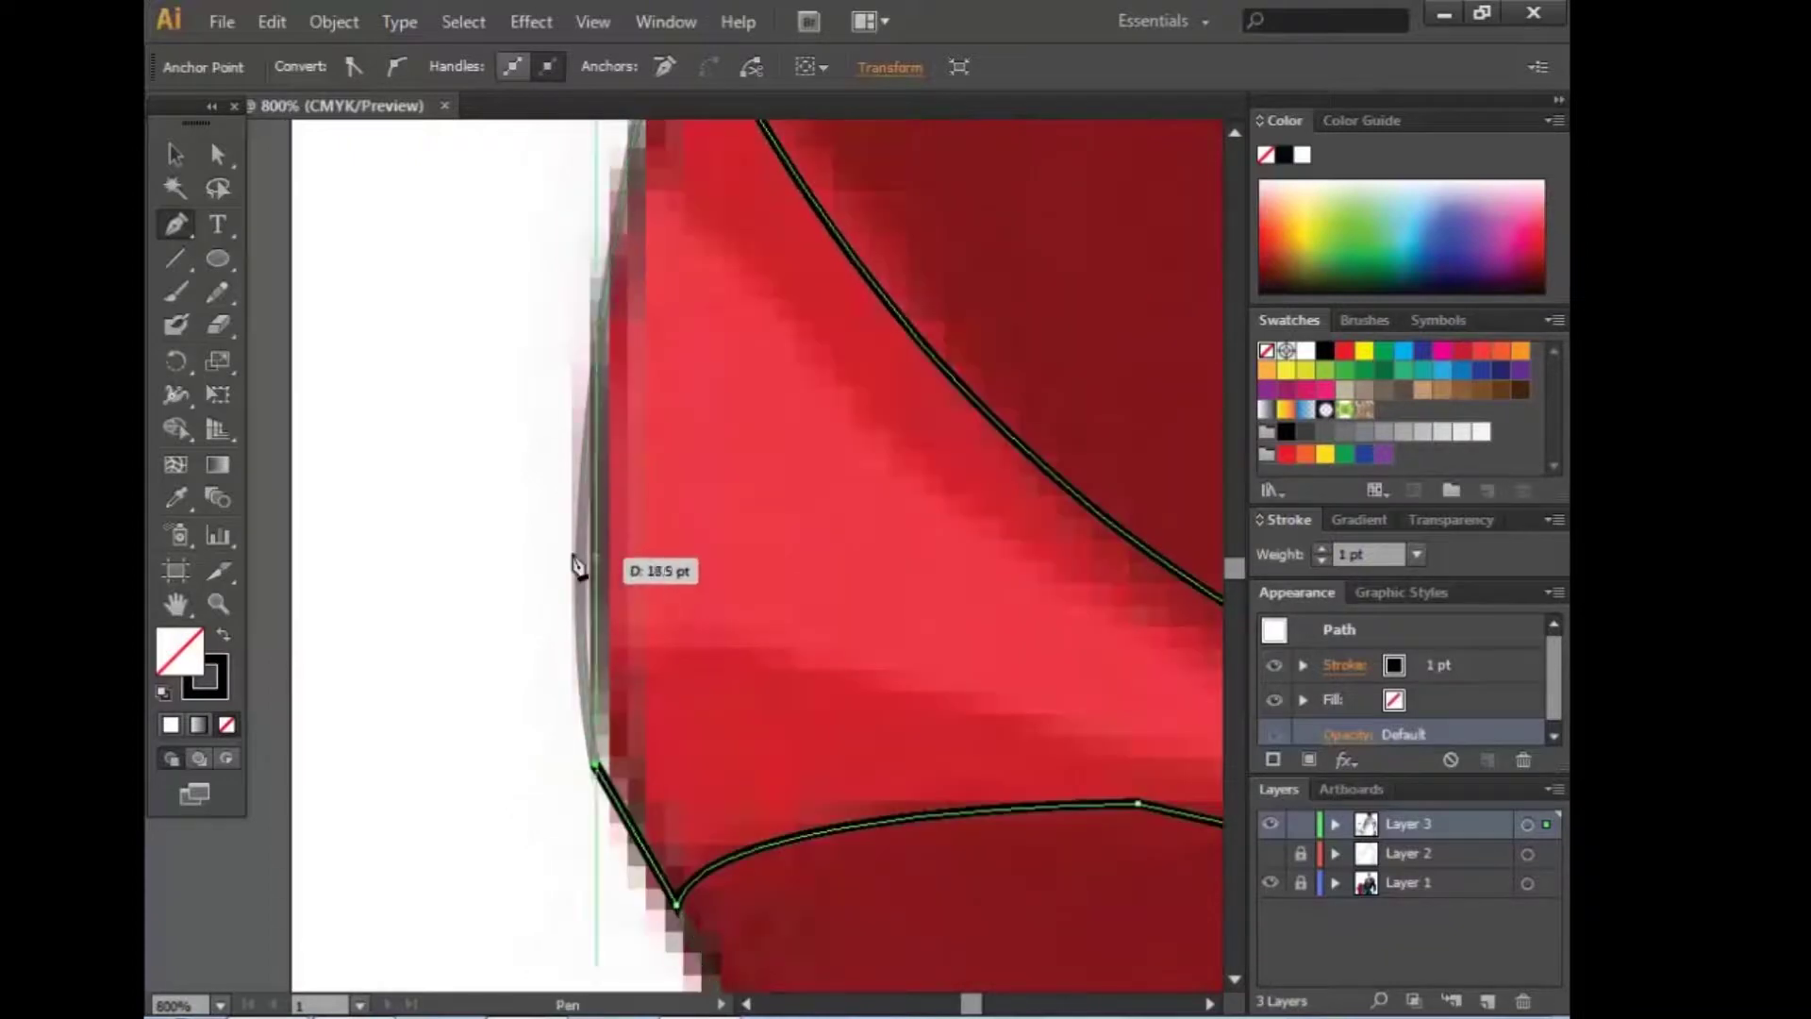
key("ctrl+minus")
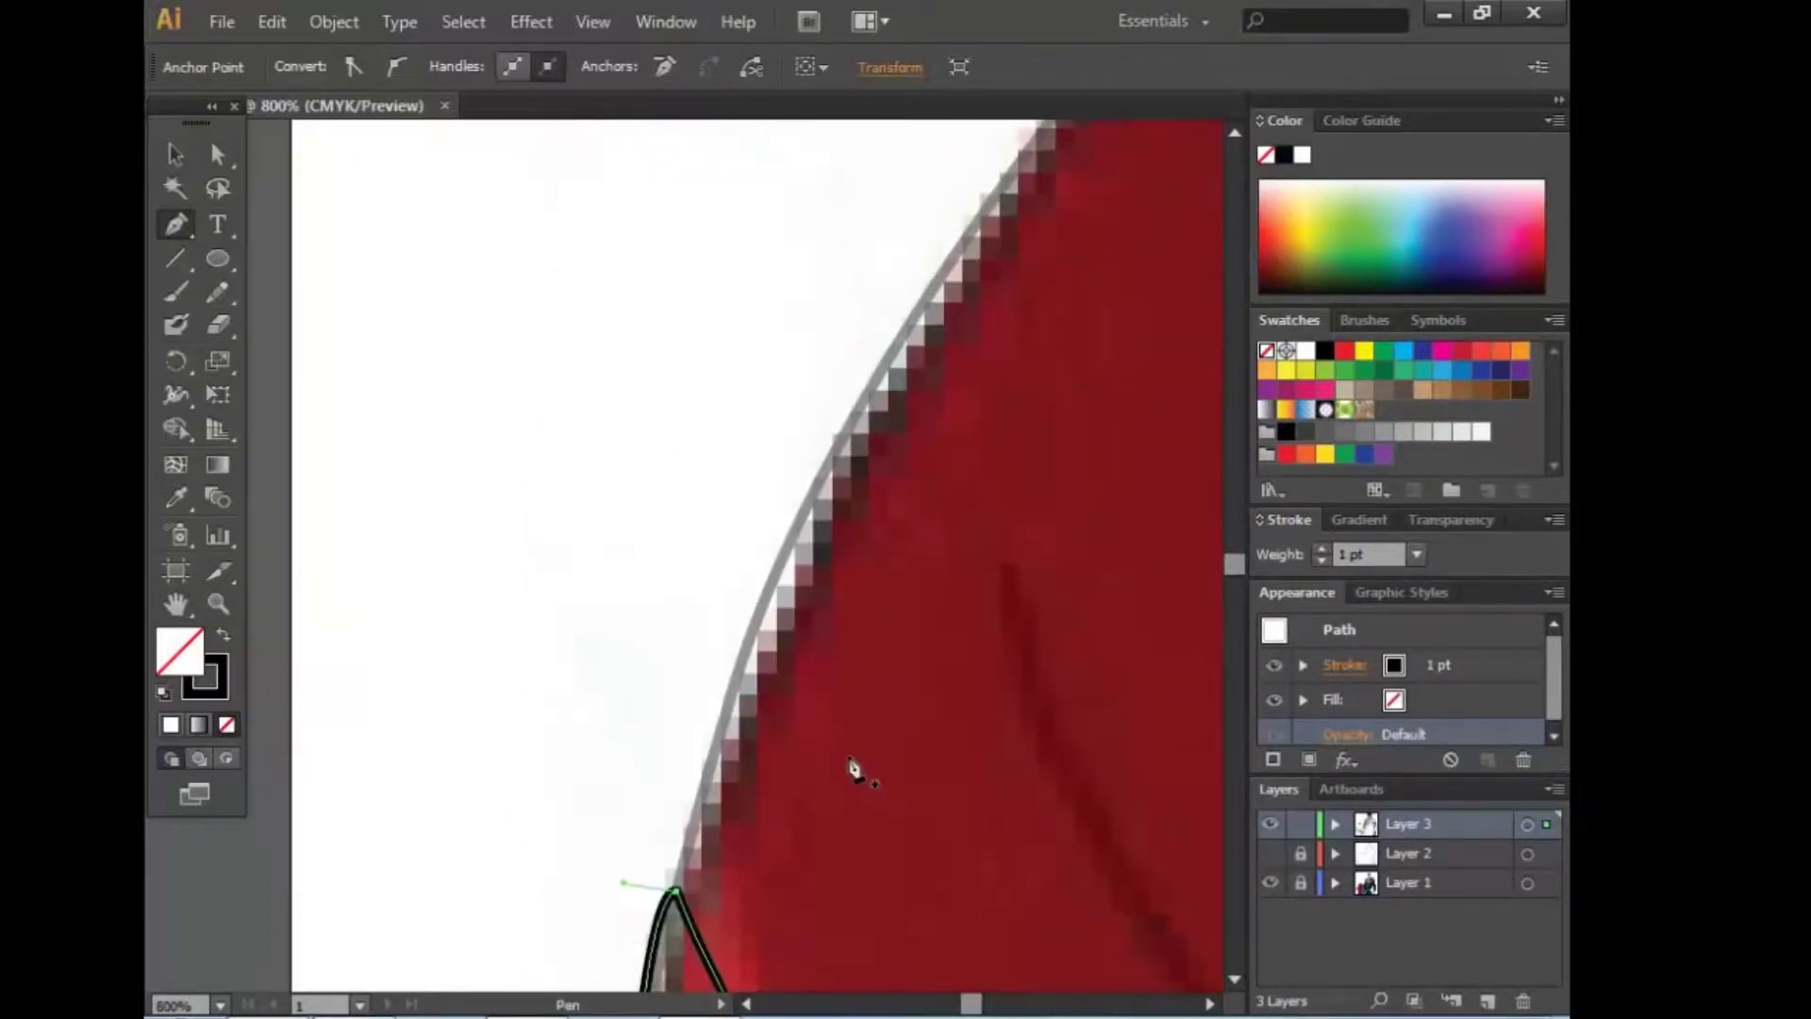
key("ctrl+minus")
key("ctrl+minus")
key("ctrl+plus")
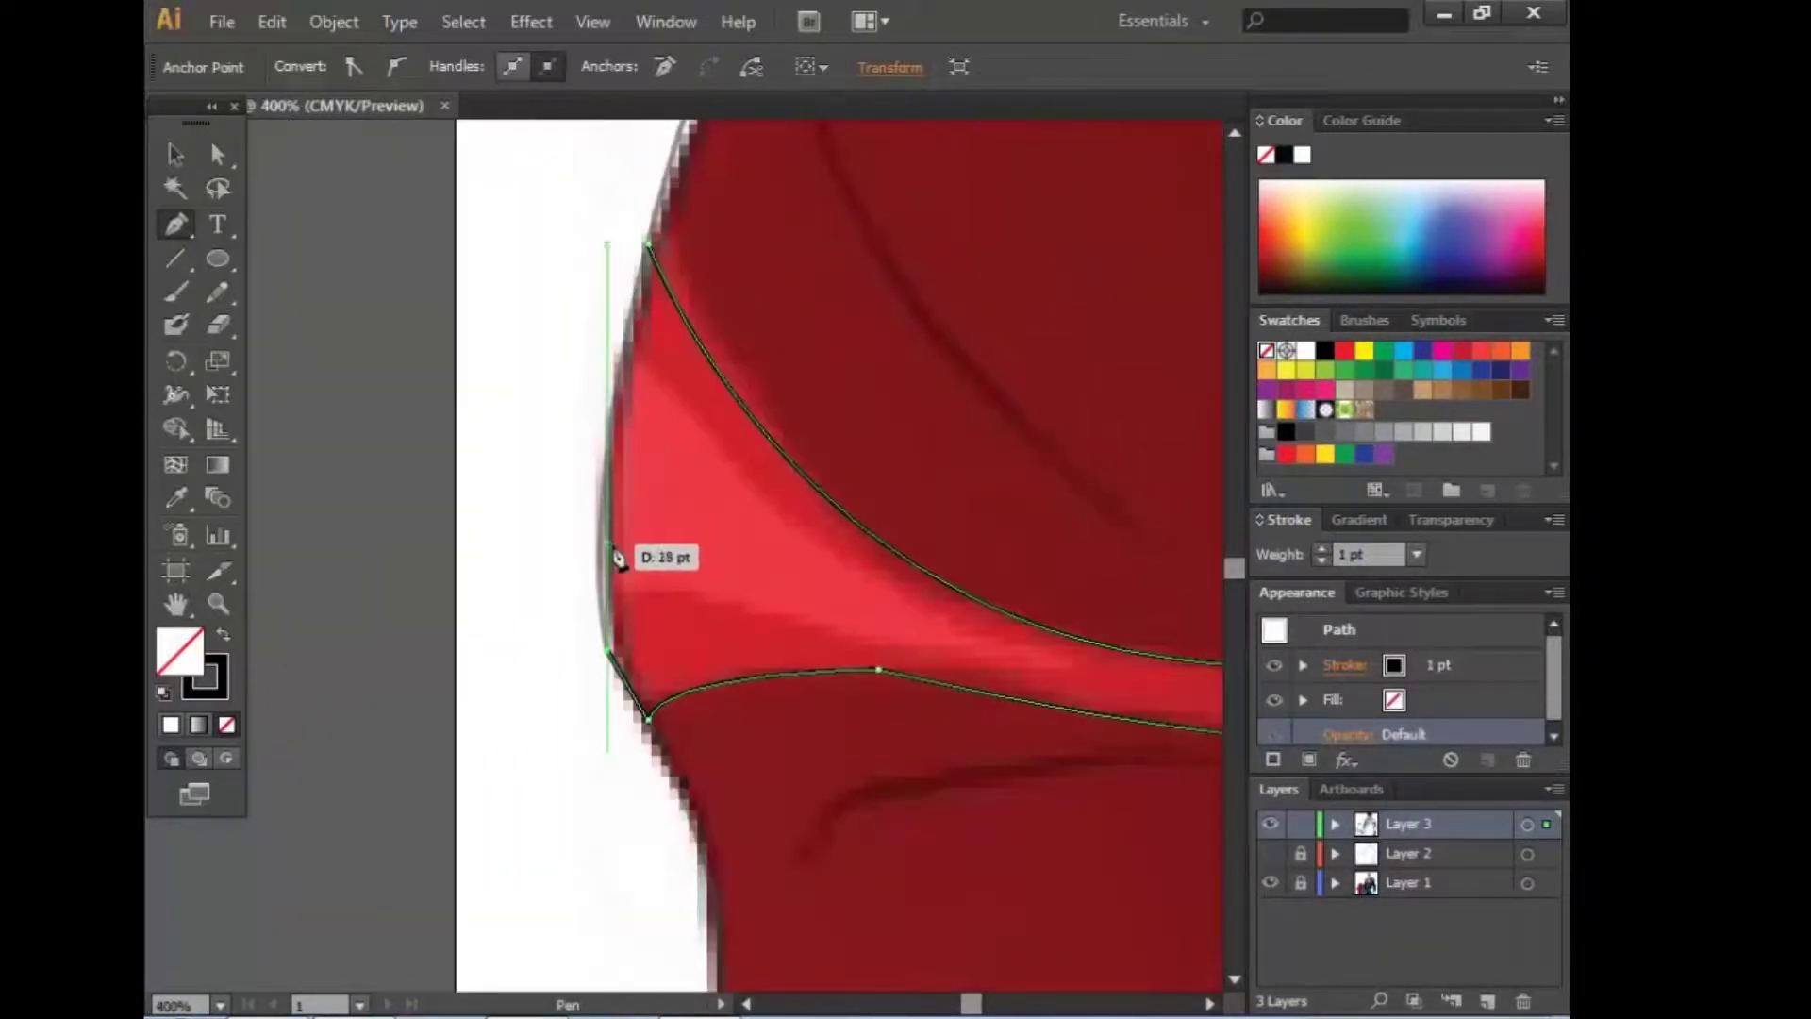
mouse_move(648, 245)
left_mouse_down()
mouse_move(677, 238)
mouse_move(692, 190)
left_mouse_up()
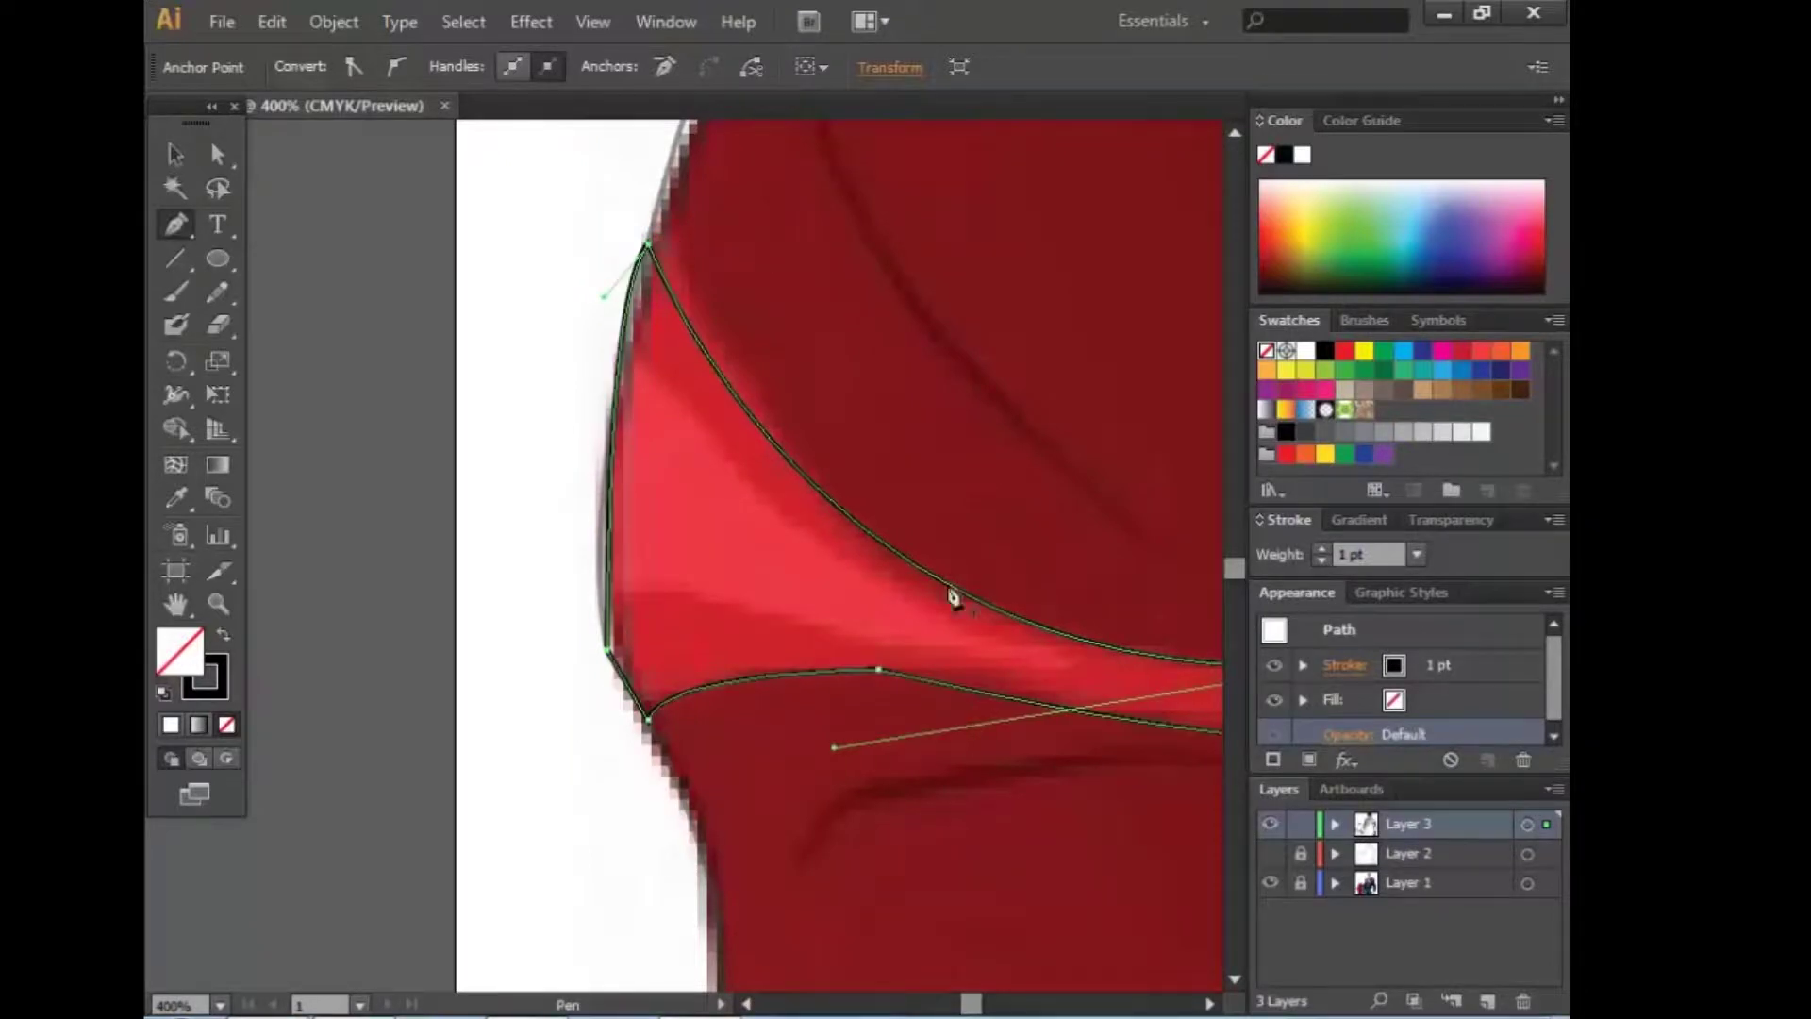
Step: Set all traced paths to 100% opacity
key("ctrl+a")
type("00")
key("Return")
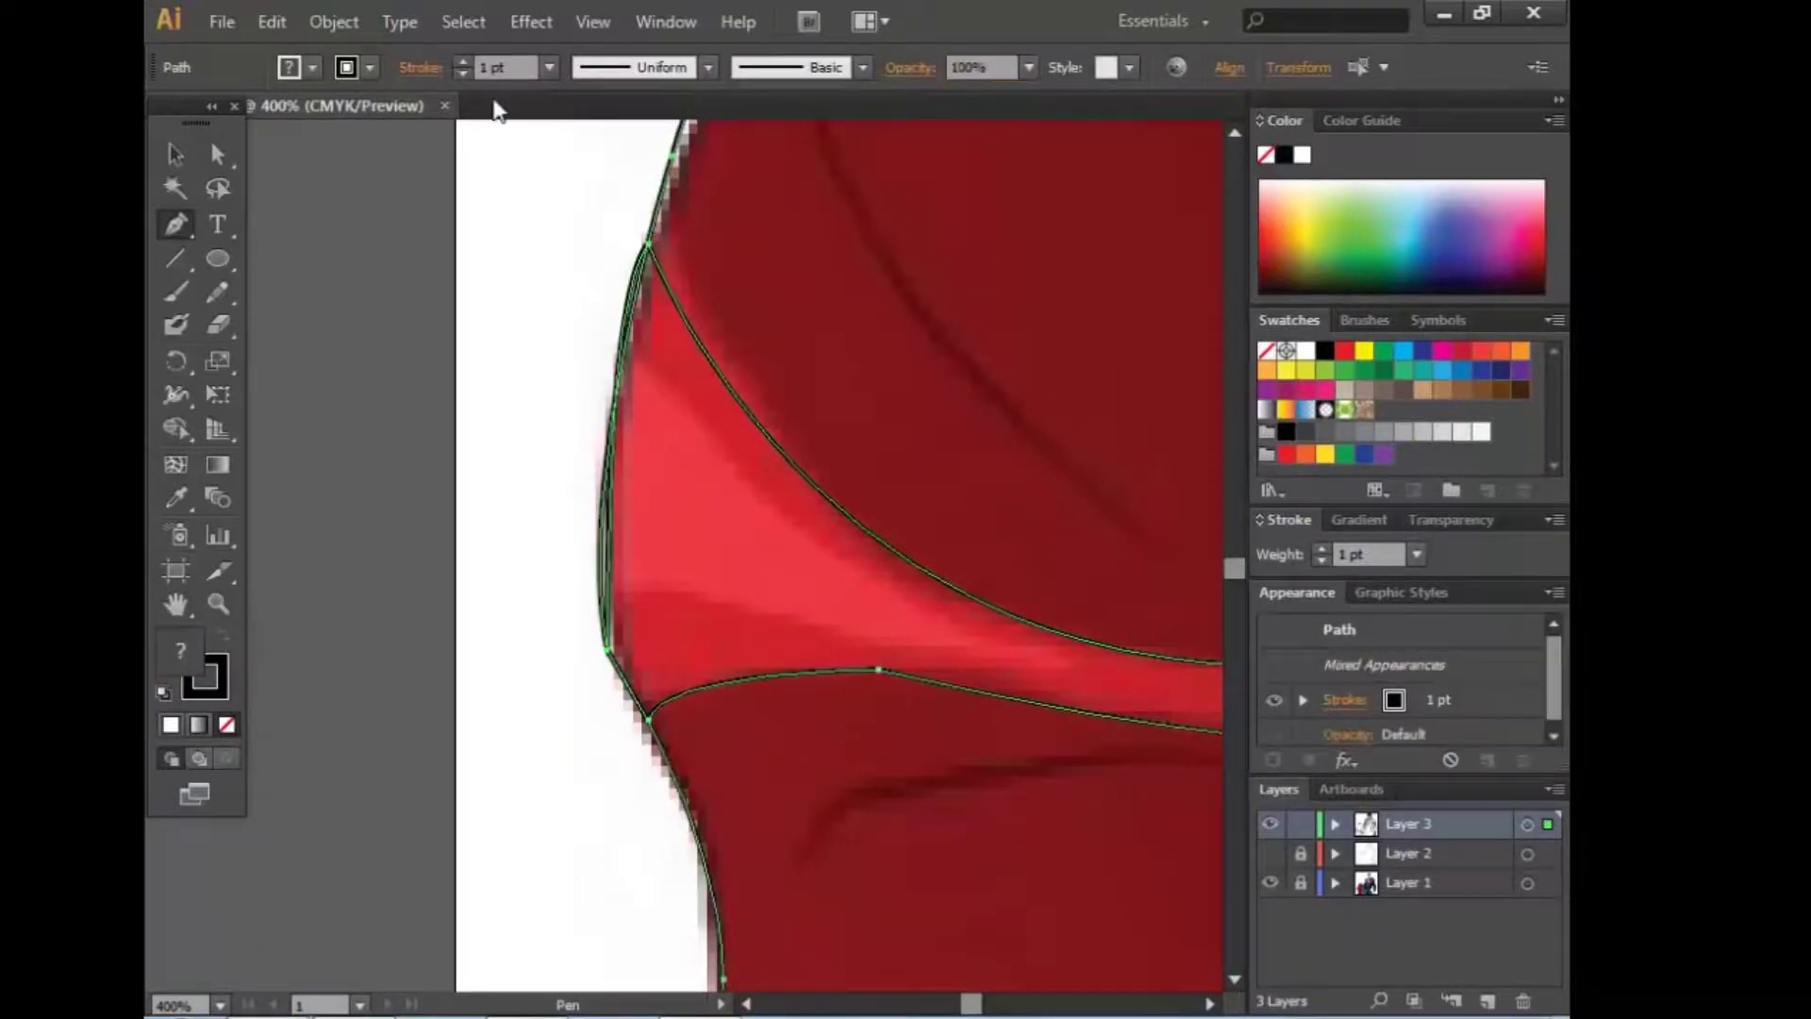
left_click(638, 573, "ctrl")
key("ctrl+a")
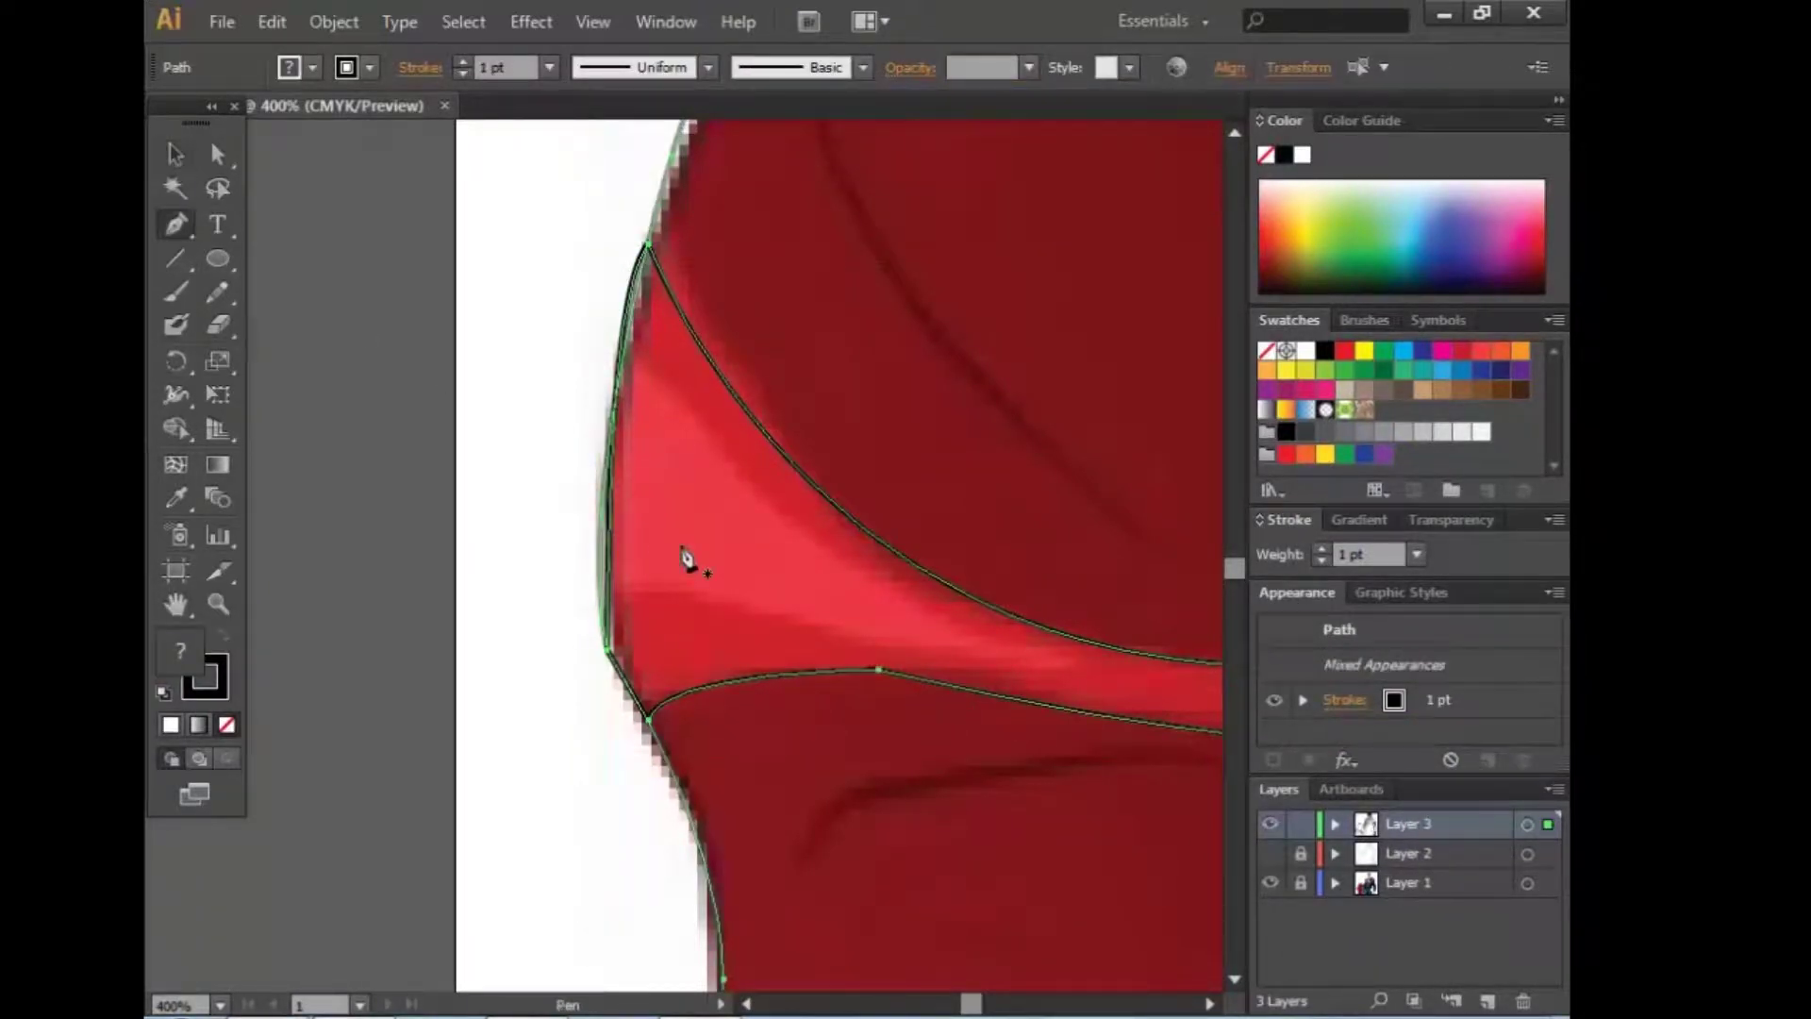
type("100")
key("Return")
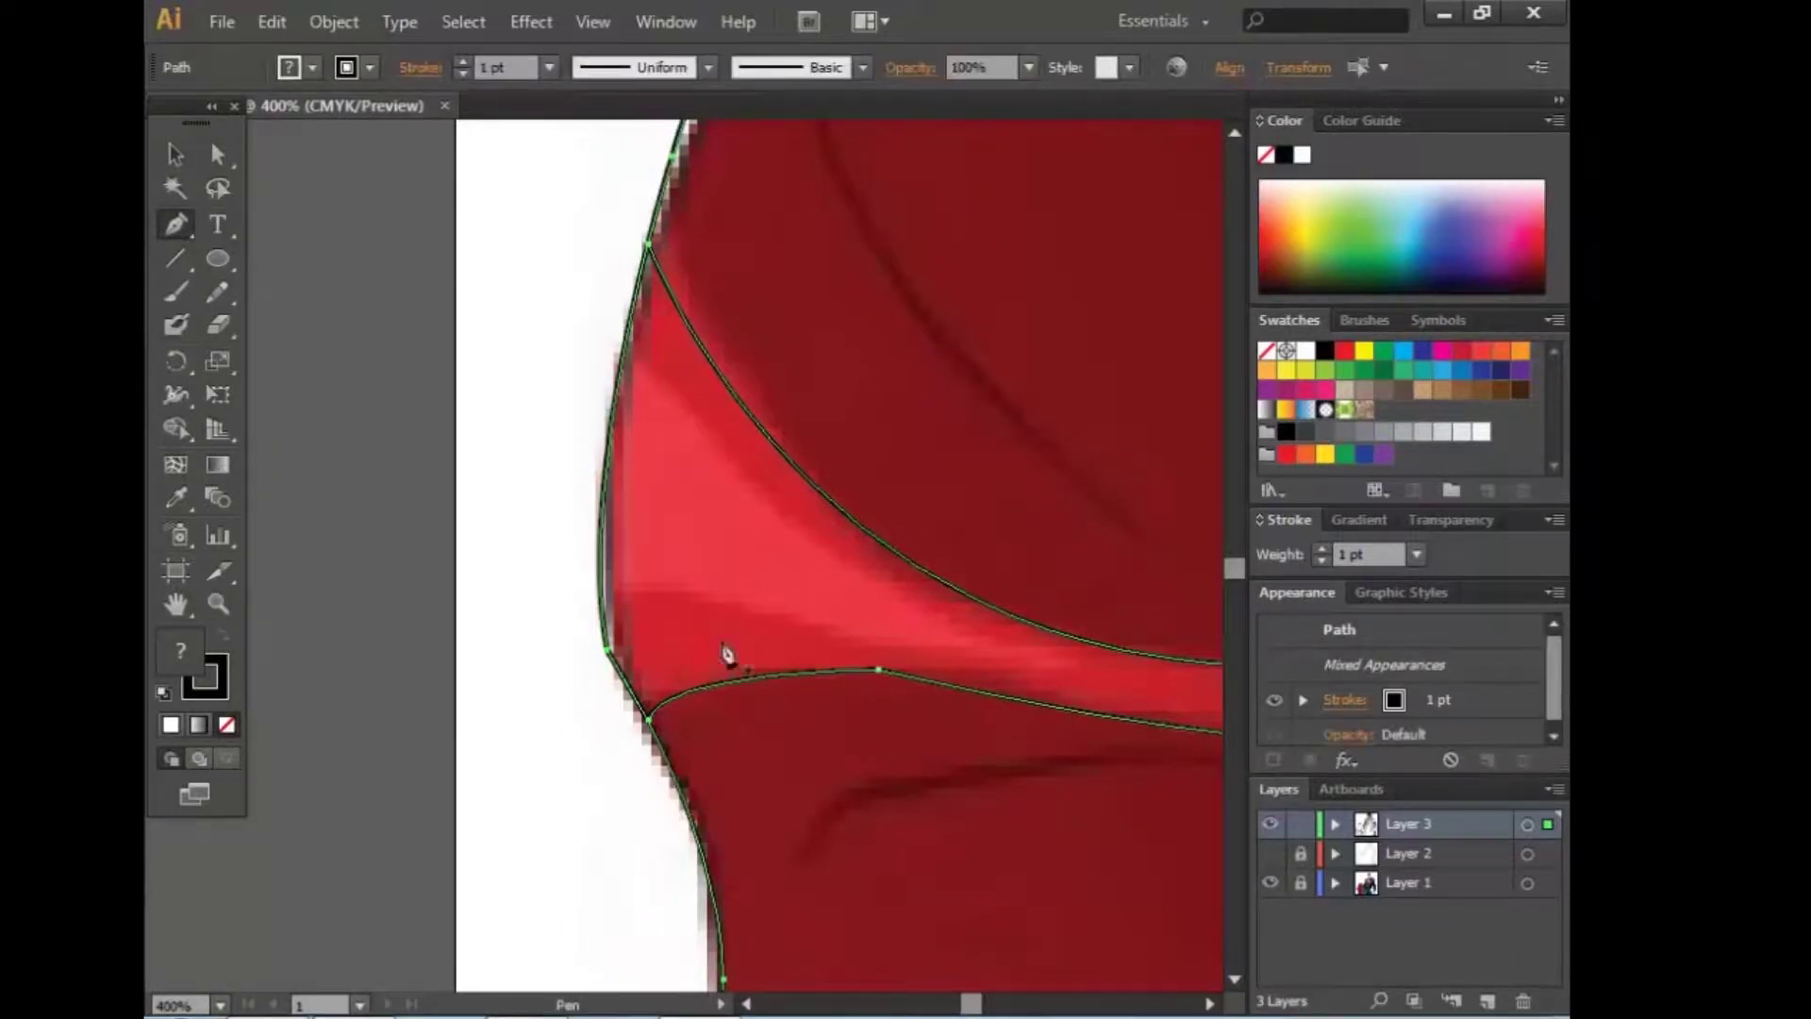
Step: Nudge the highlight band's bottom-left anchor onto the edge
left_click(1052, 580, "ctrl")
scroll(1053, 581, "up", 2)
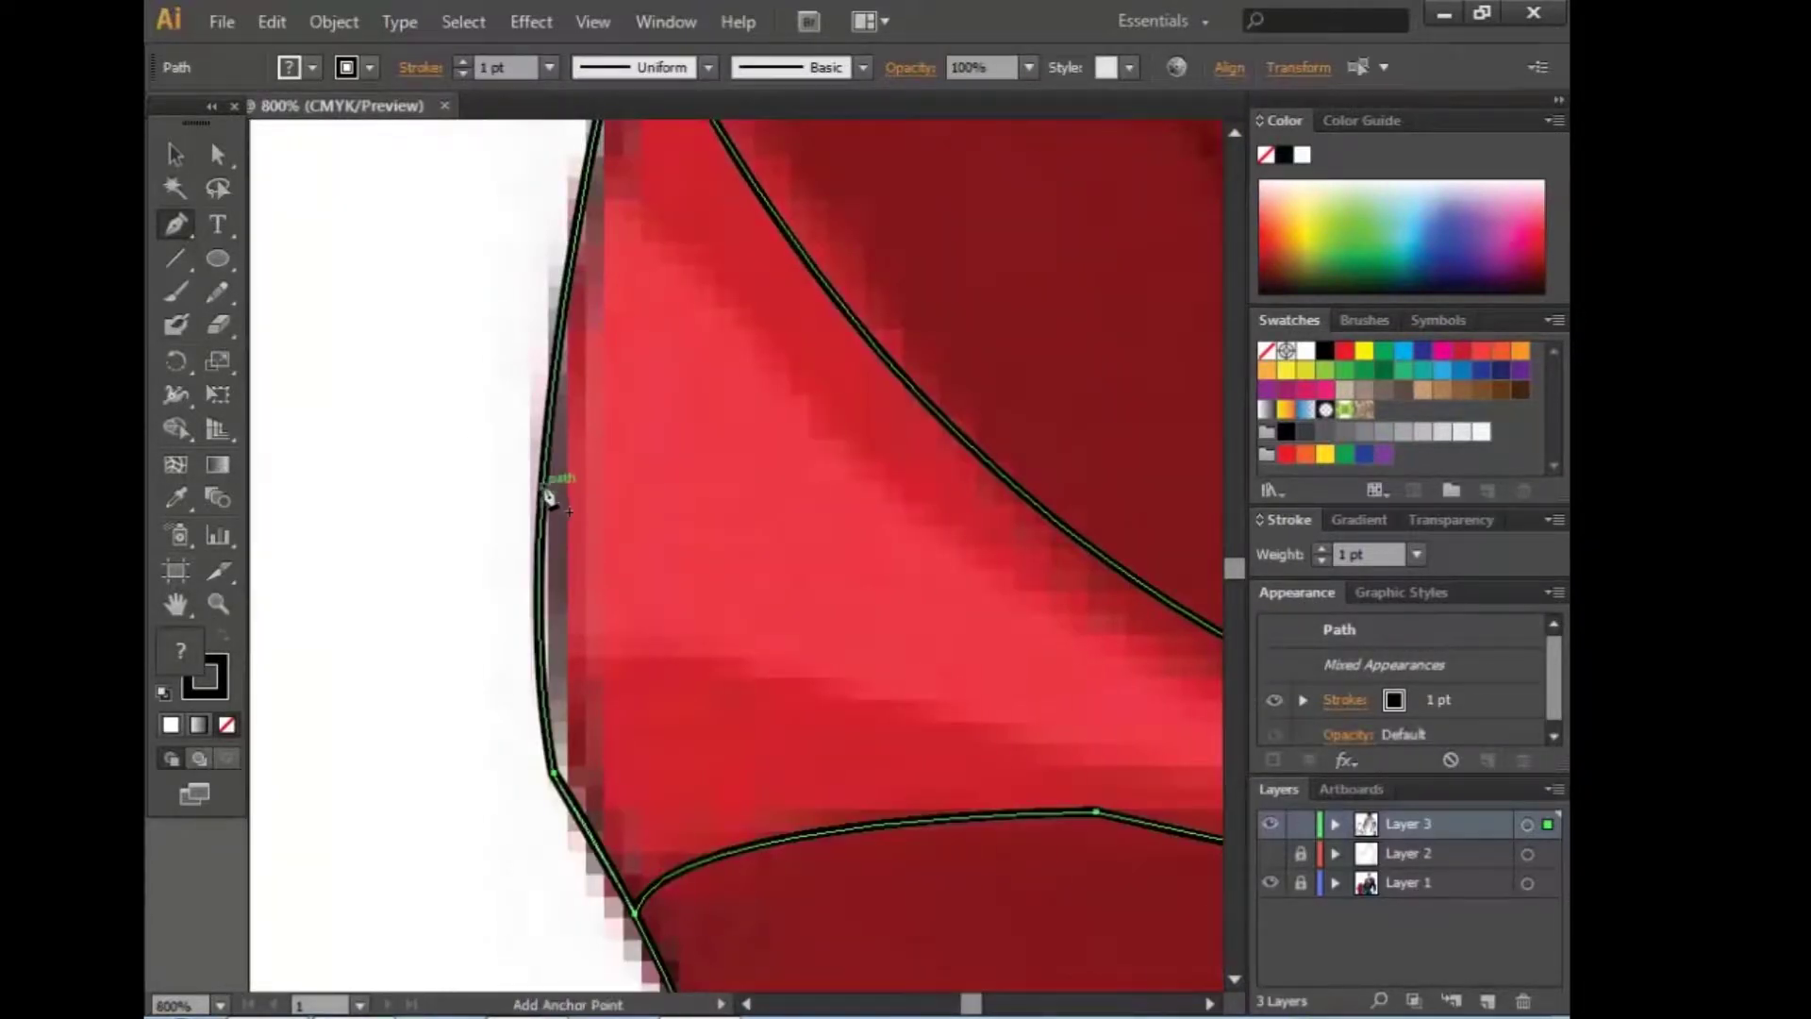
left_click(543, 483, "ctrl")
key("ctrl+a")
left_click_drag(635, 907, 651, 920)
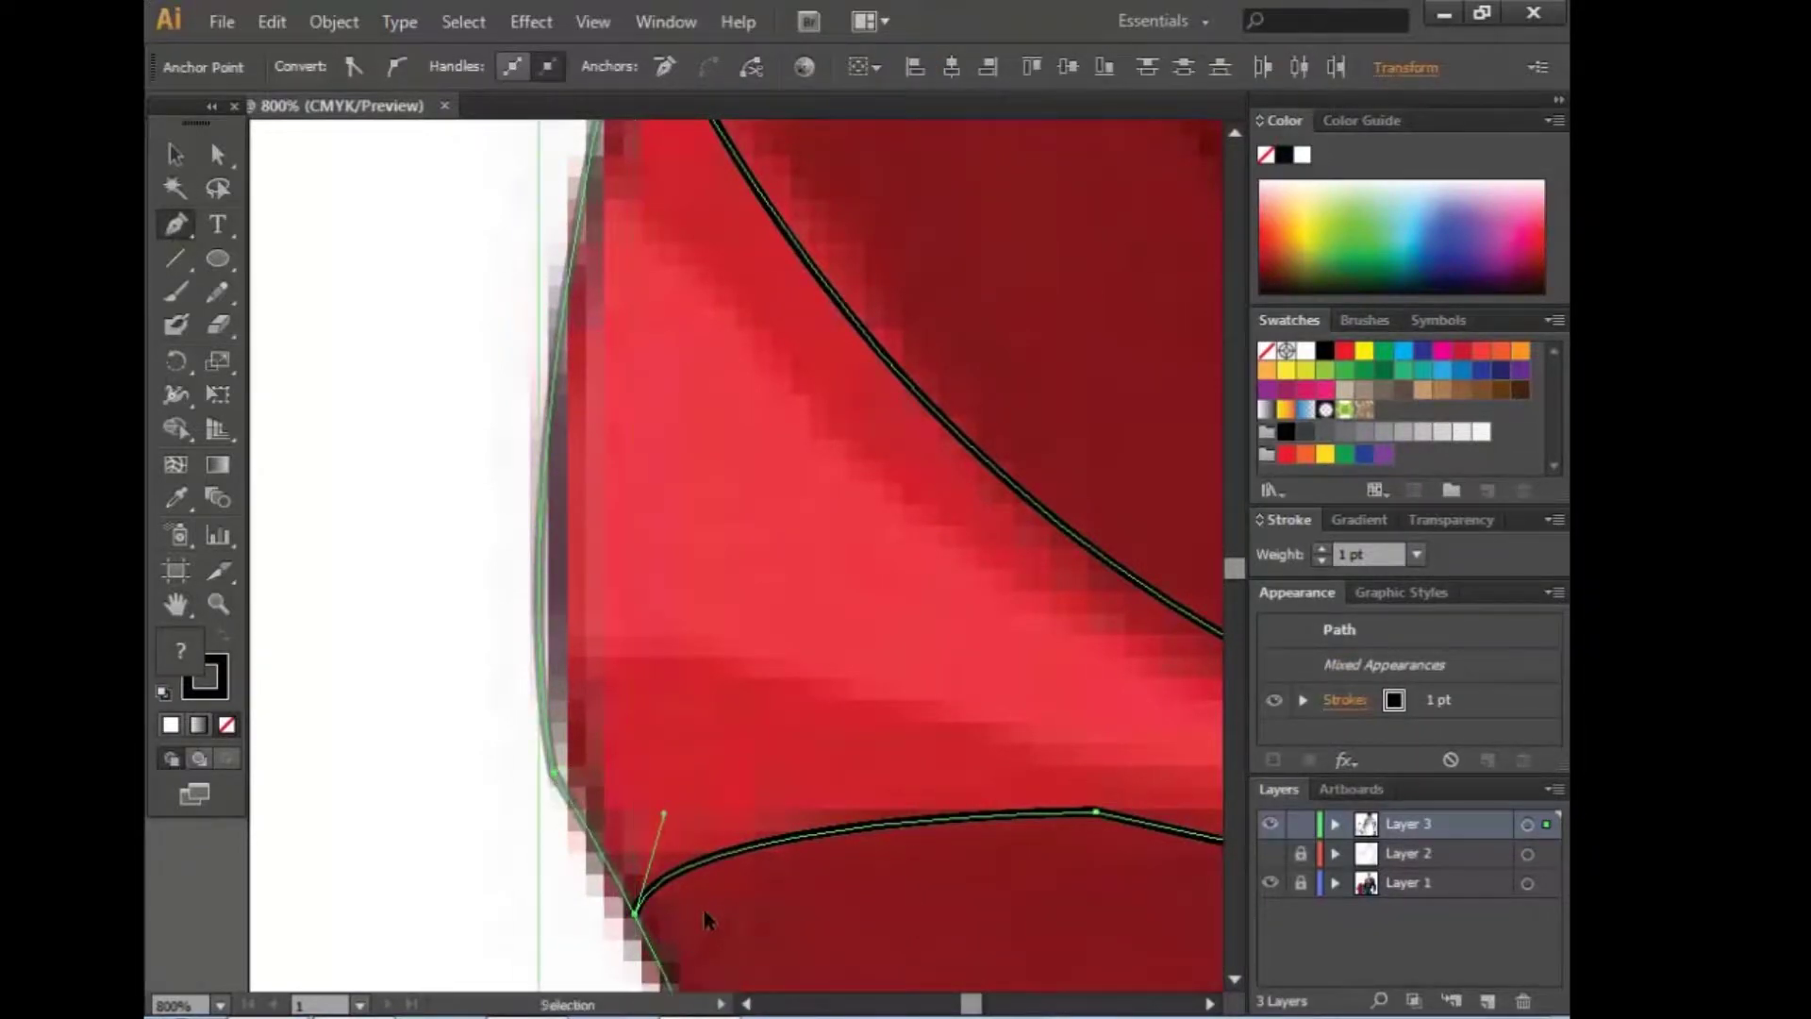
key("ctrl+minus")
key("ctrl+minus")
key("ctrl+minus")
key("ctrl+minus")
key("ctrl+minus")
Step: Fill the highlight band with the cape's bright red, after trying white, gradient and magenta fills
key("v")
left_click(691, 585)
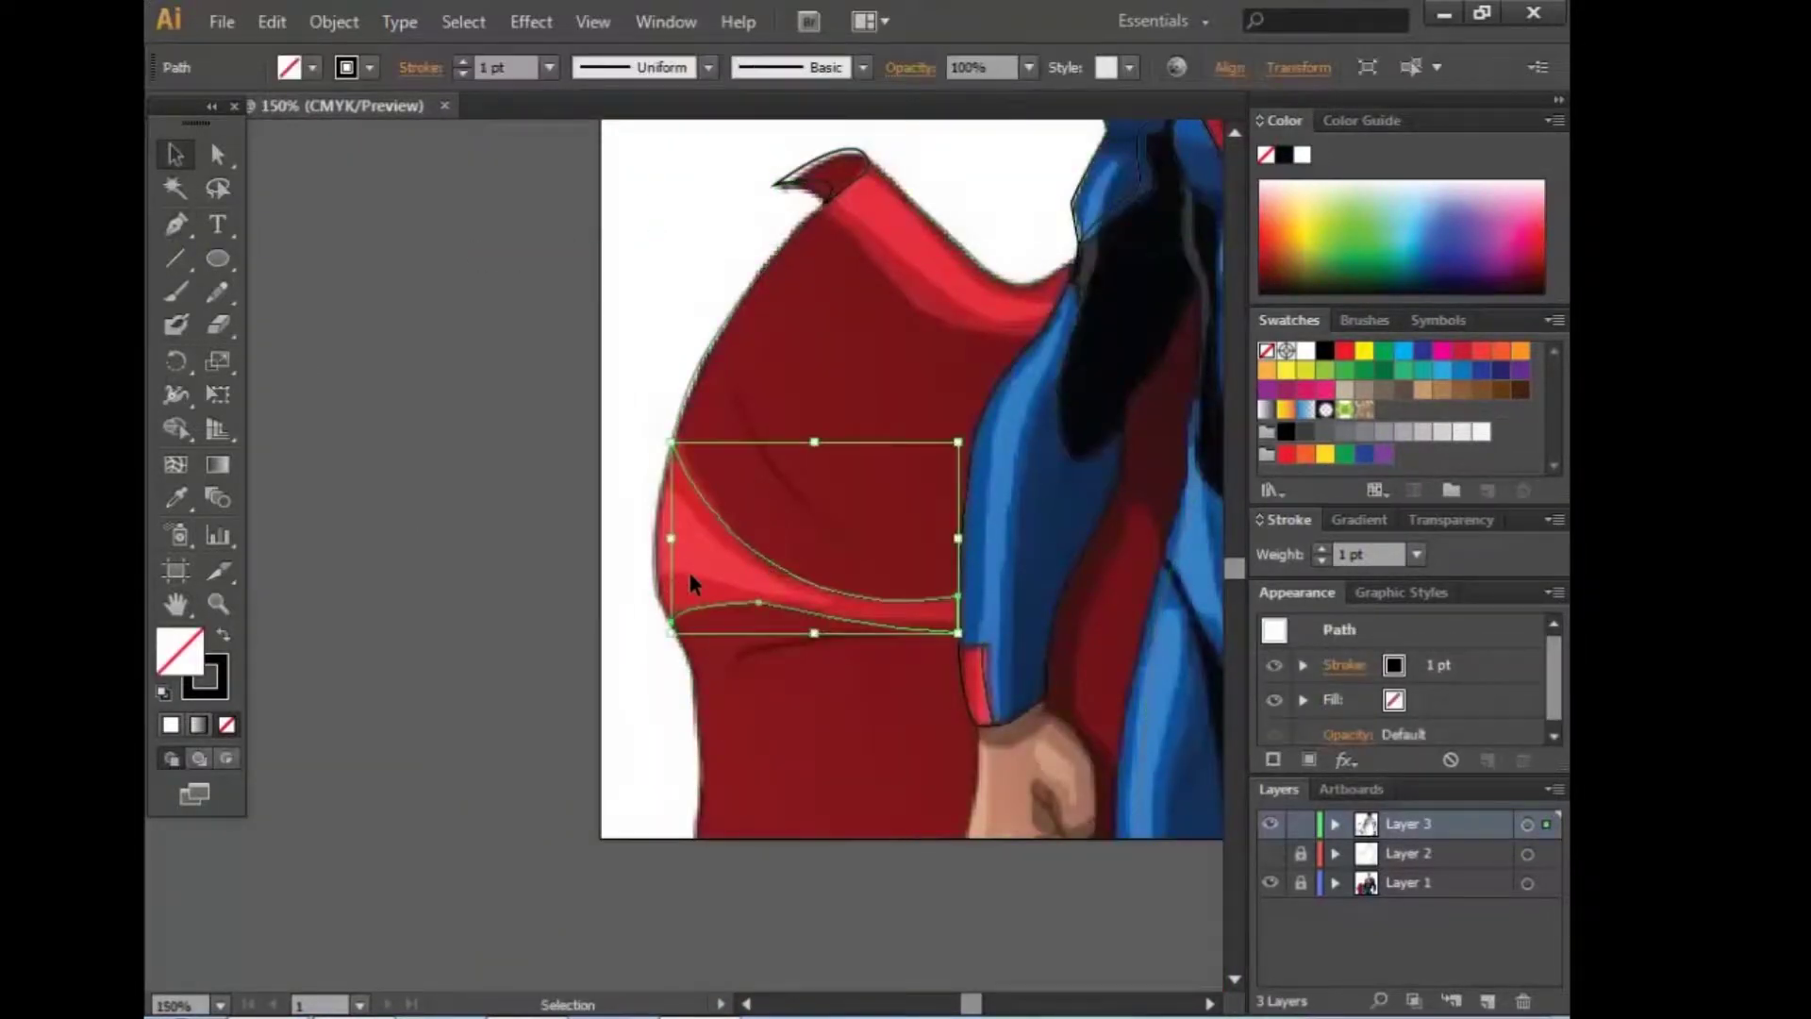
left_click(313, 67)
left_click(202, 110)
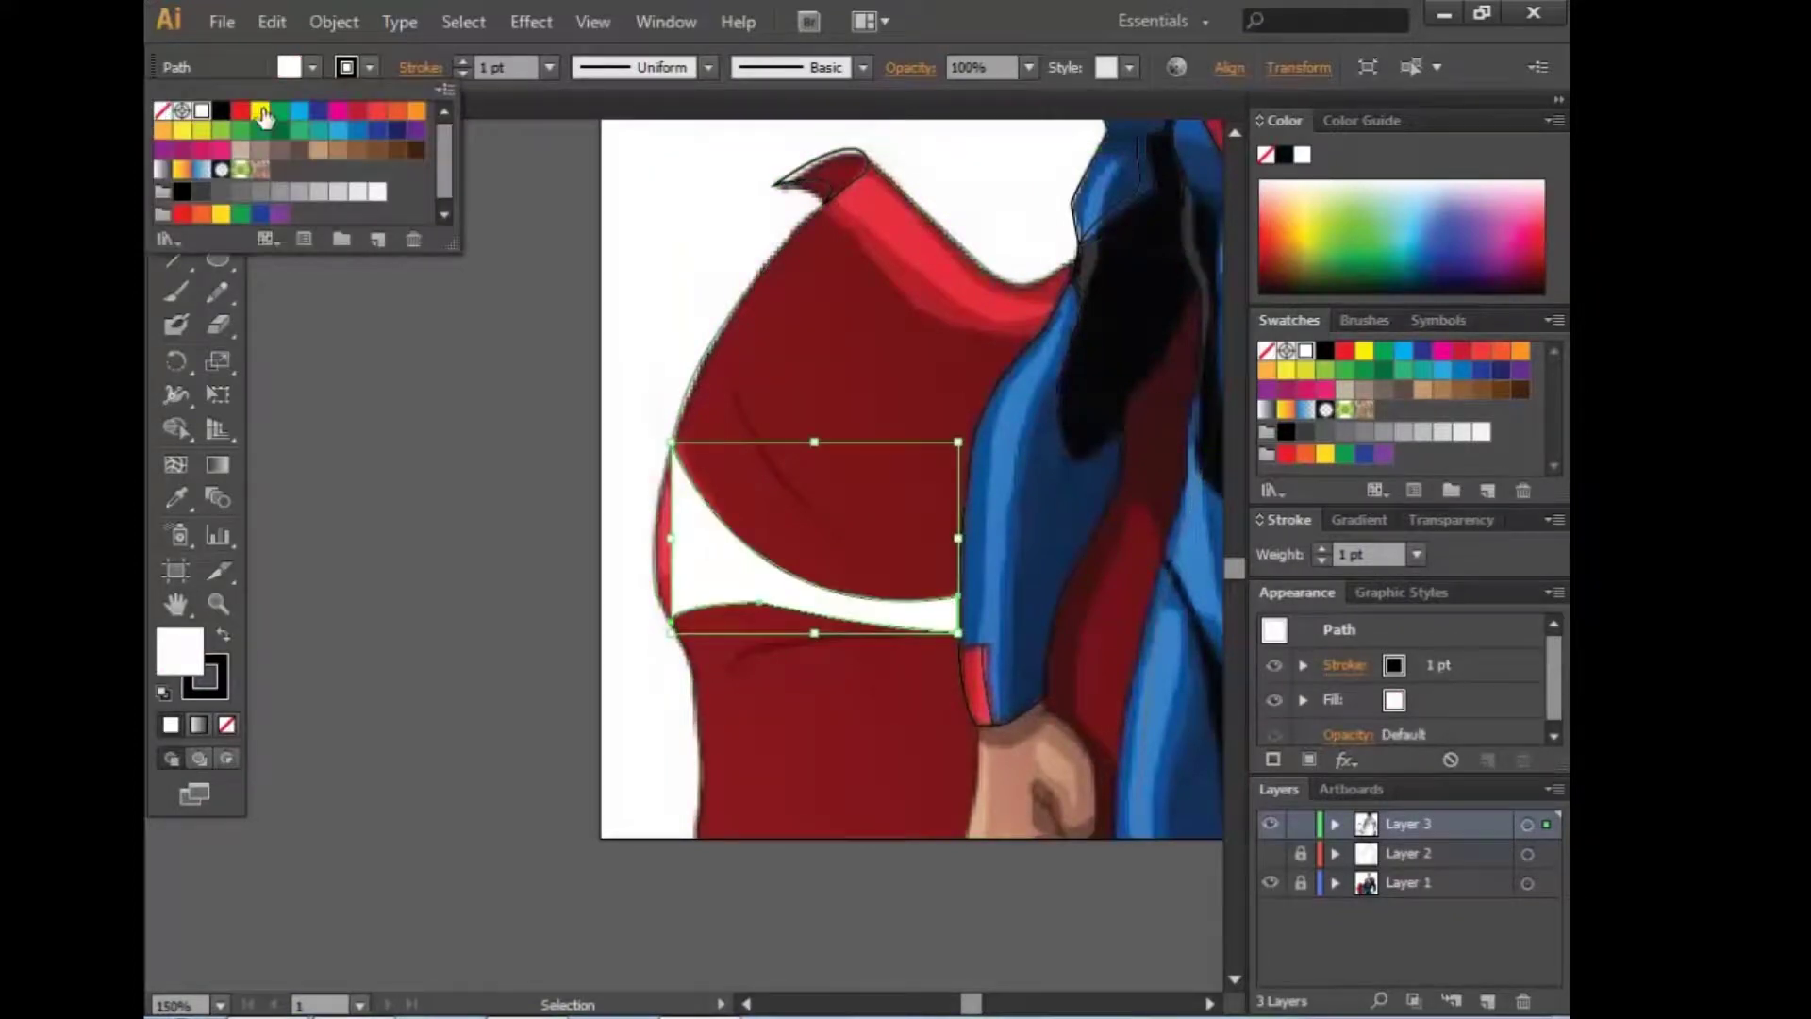
left_click(162, 169)
left_click(182, 149)
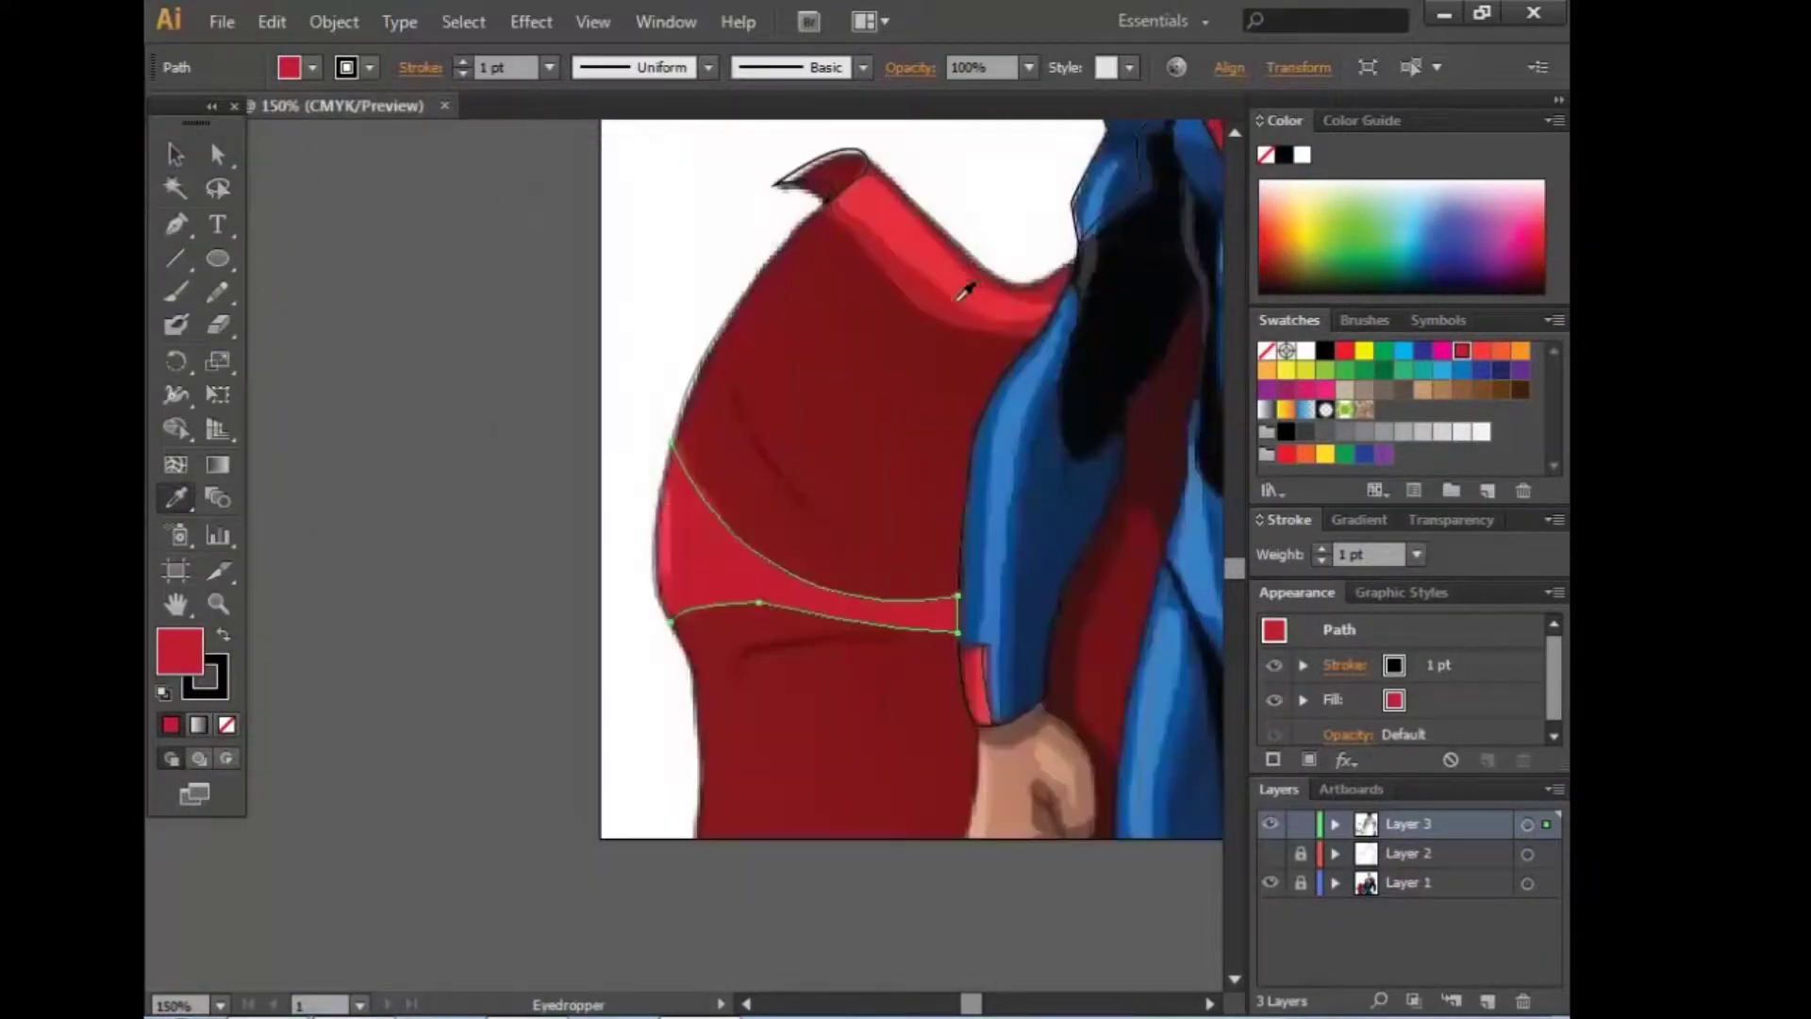
left_click(961, 266)
Step: Give the cape's outer outline path a red fill
key("v")
key("ctrl+shift+a")
key("ctrl+equal")
key("ctrl+equal")
key("ctrl+equal")
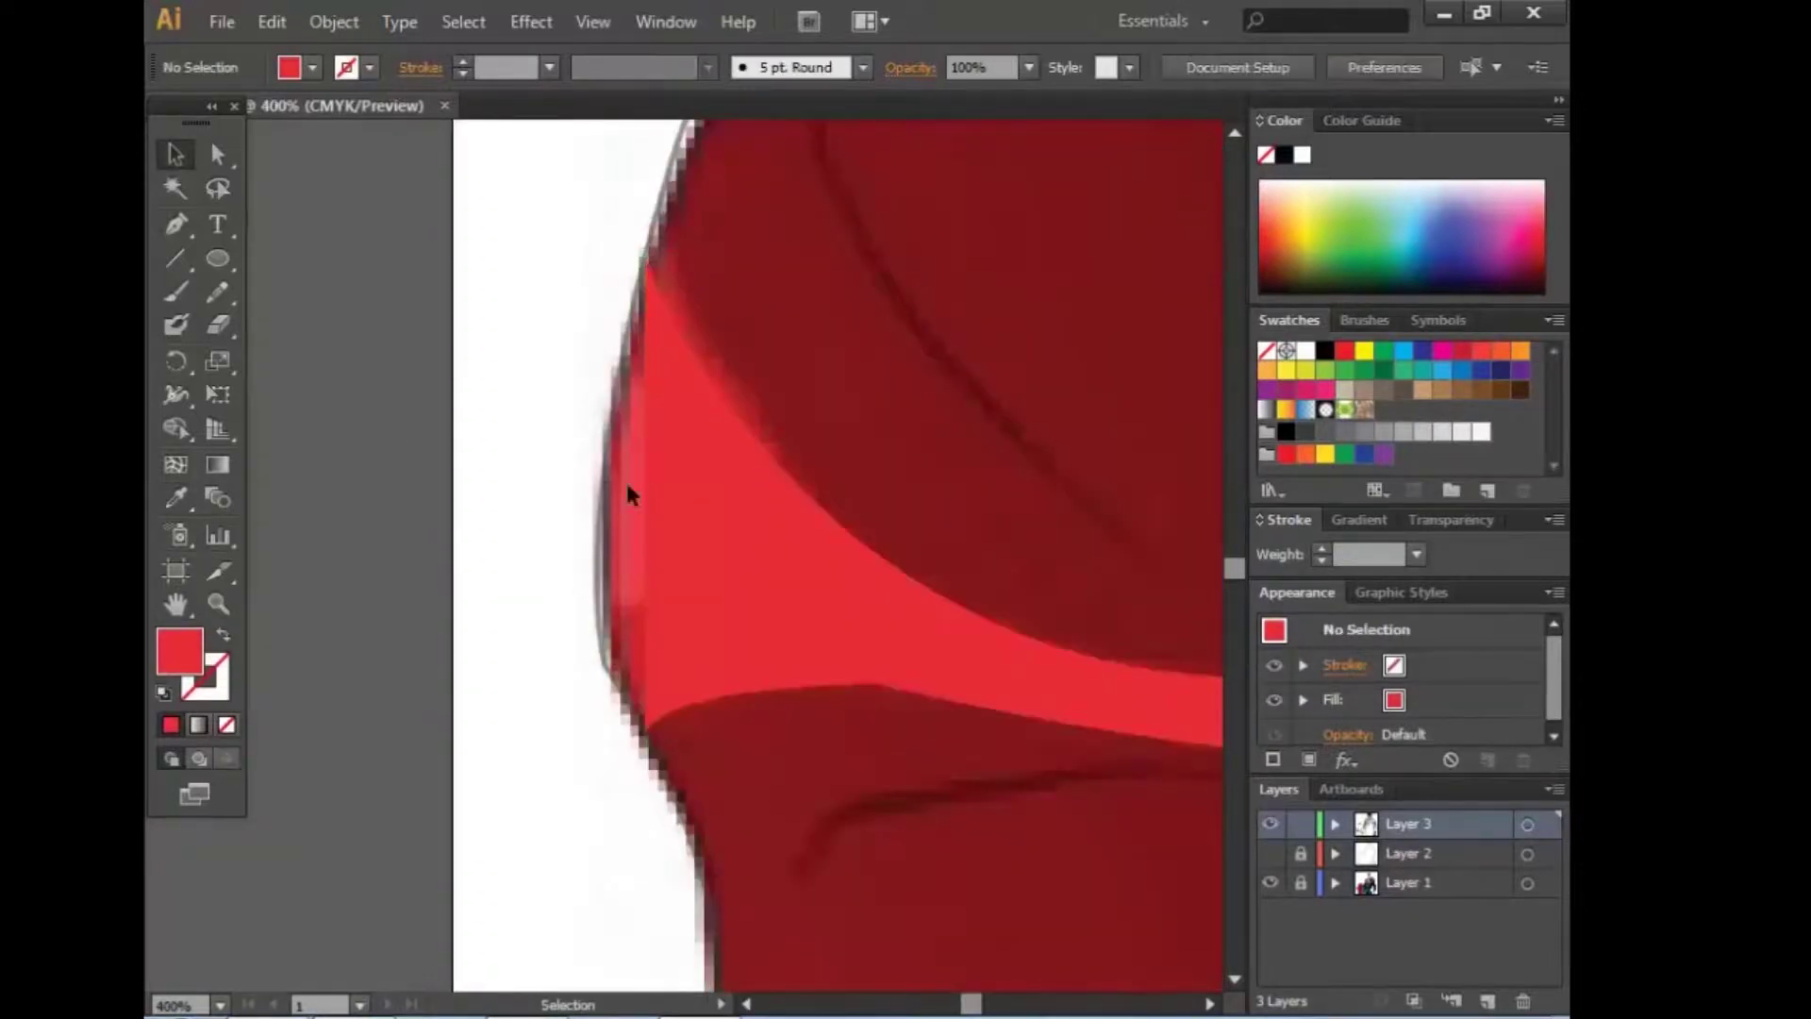
left_click(622, 480)
double_click(179, 651)
left_click(1111, 363)
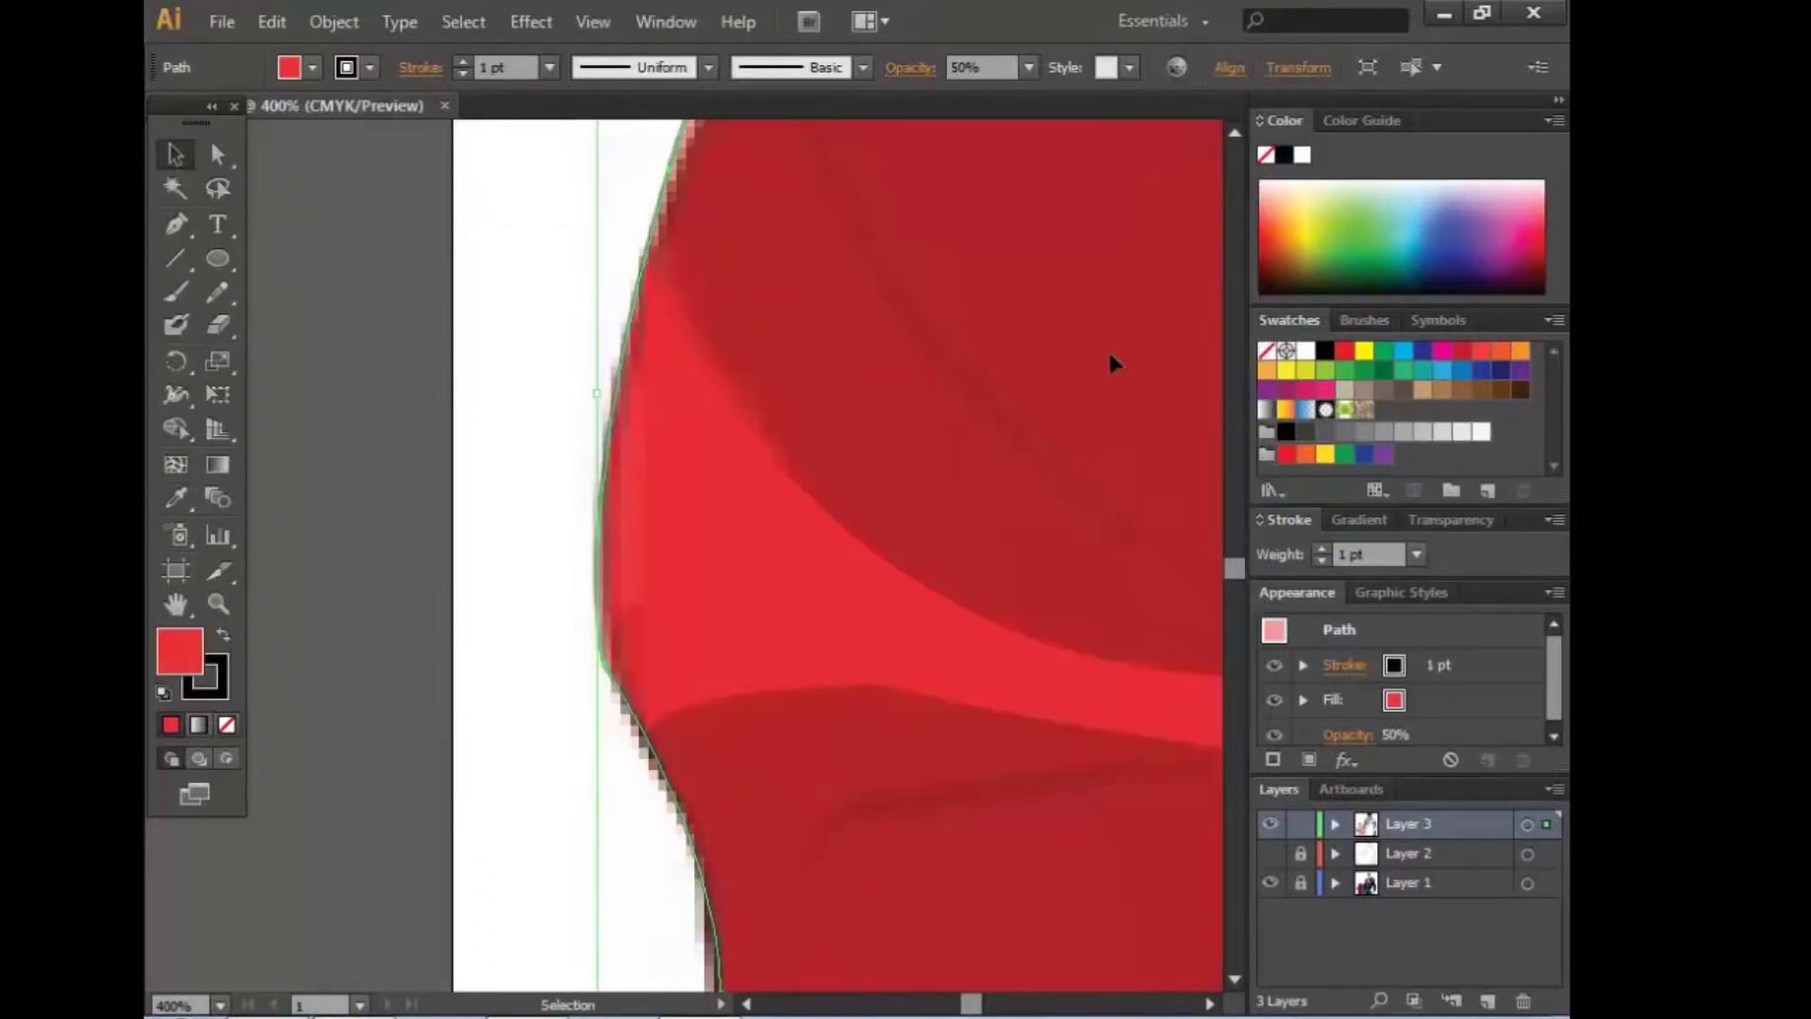
Step: Set the cape outline to 100 opacity, then back out the opaque fill and clear the selection
key("ctrl+0")
key("ctrl+1")
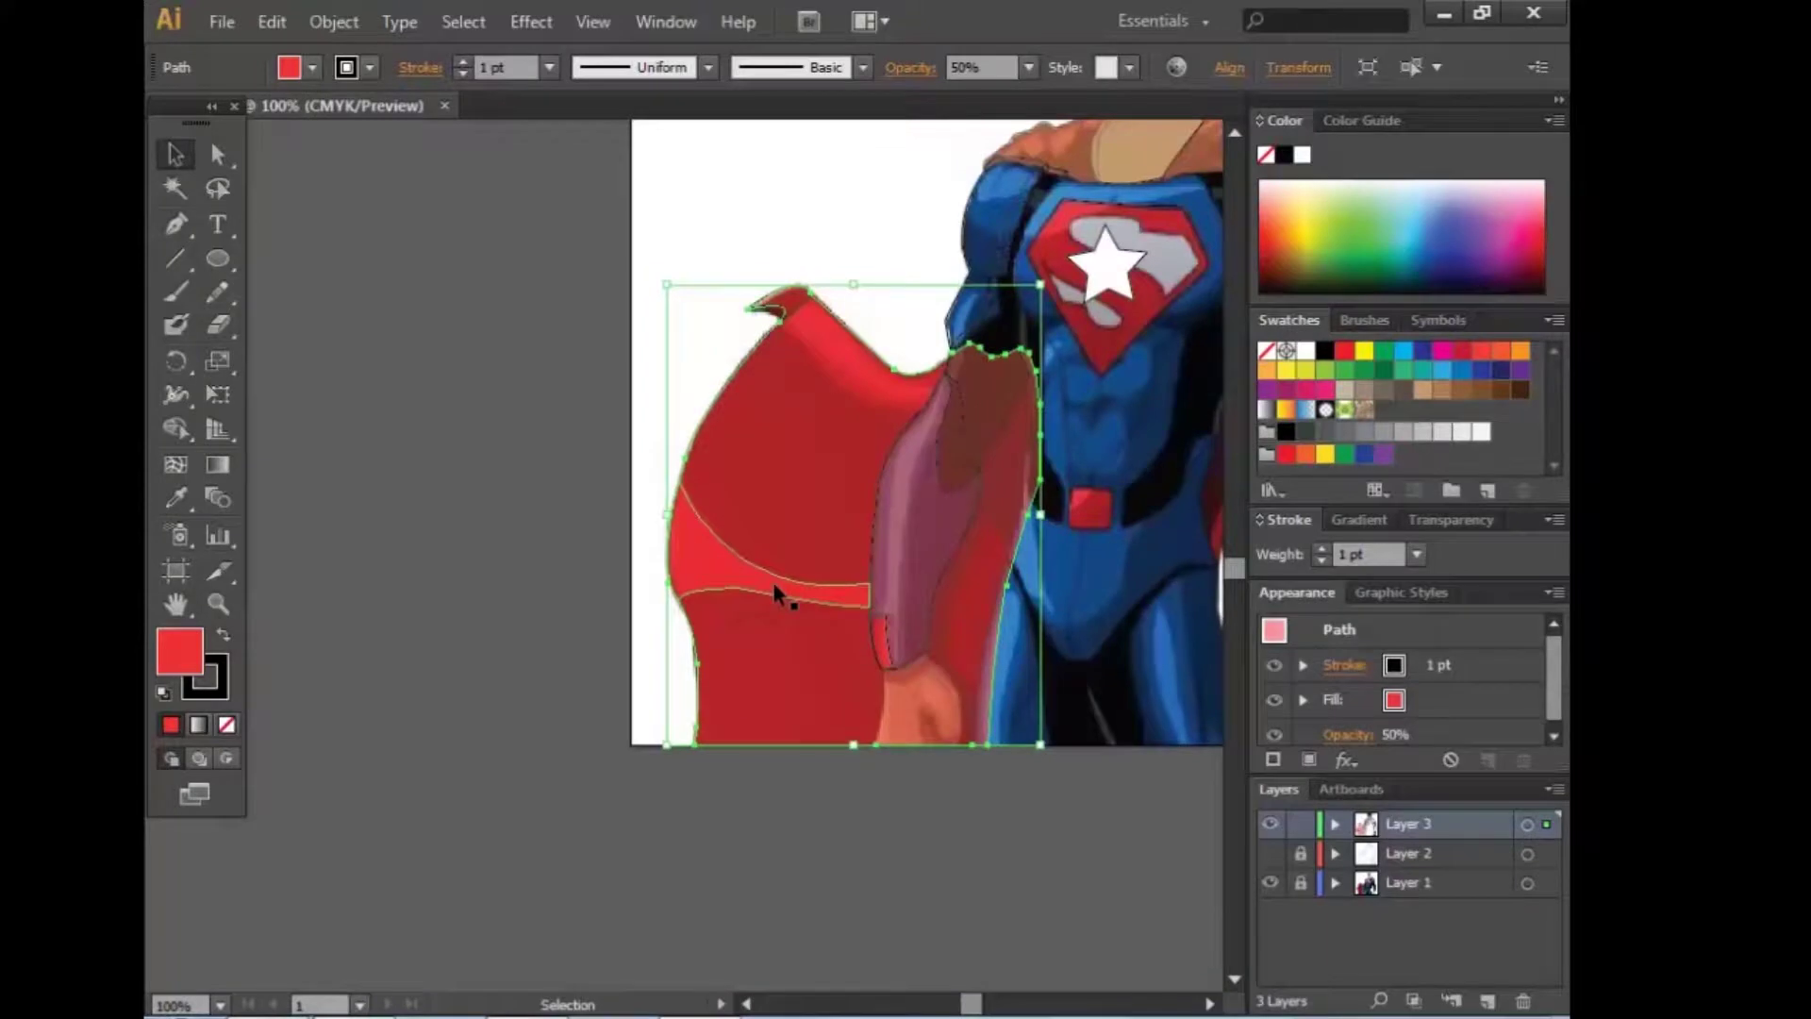
type("100")
key("Return")
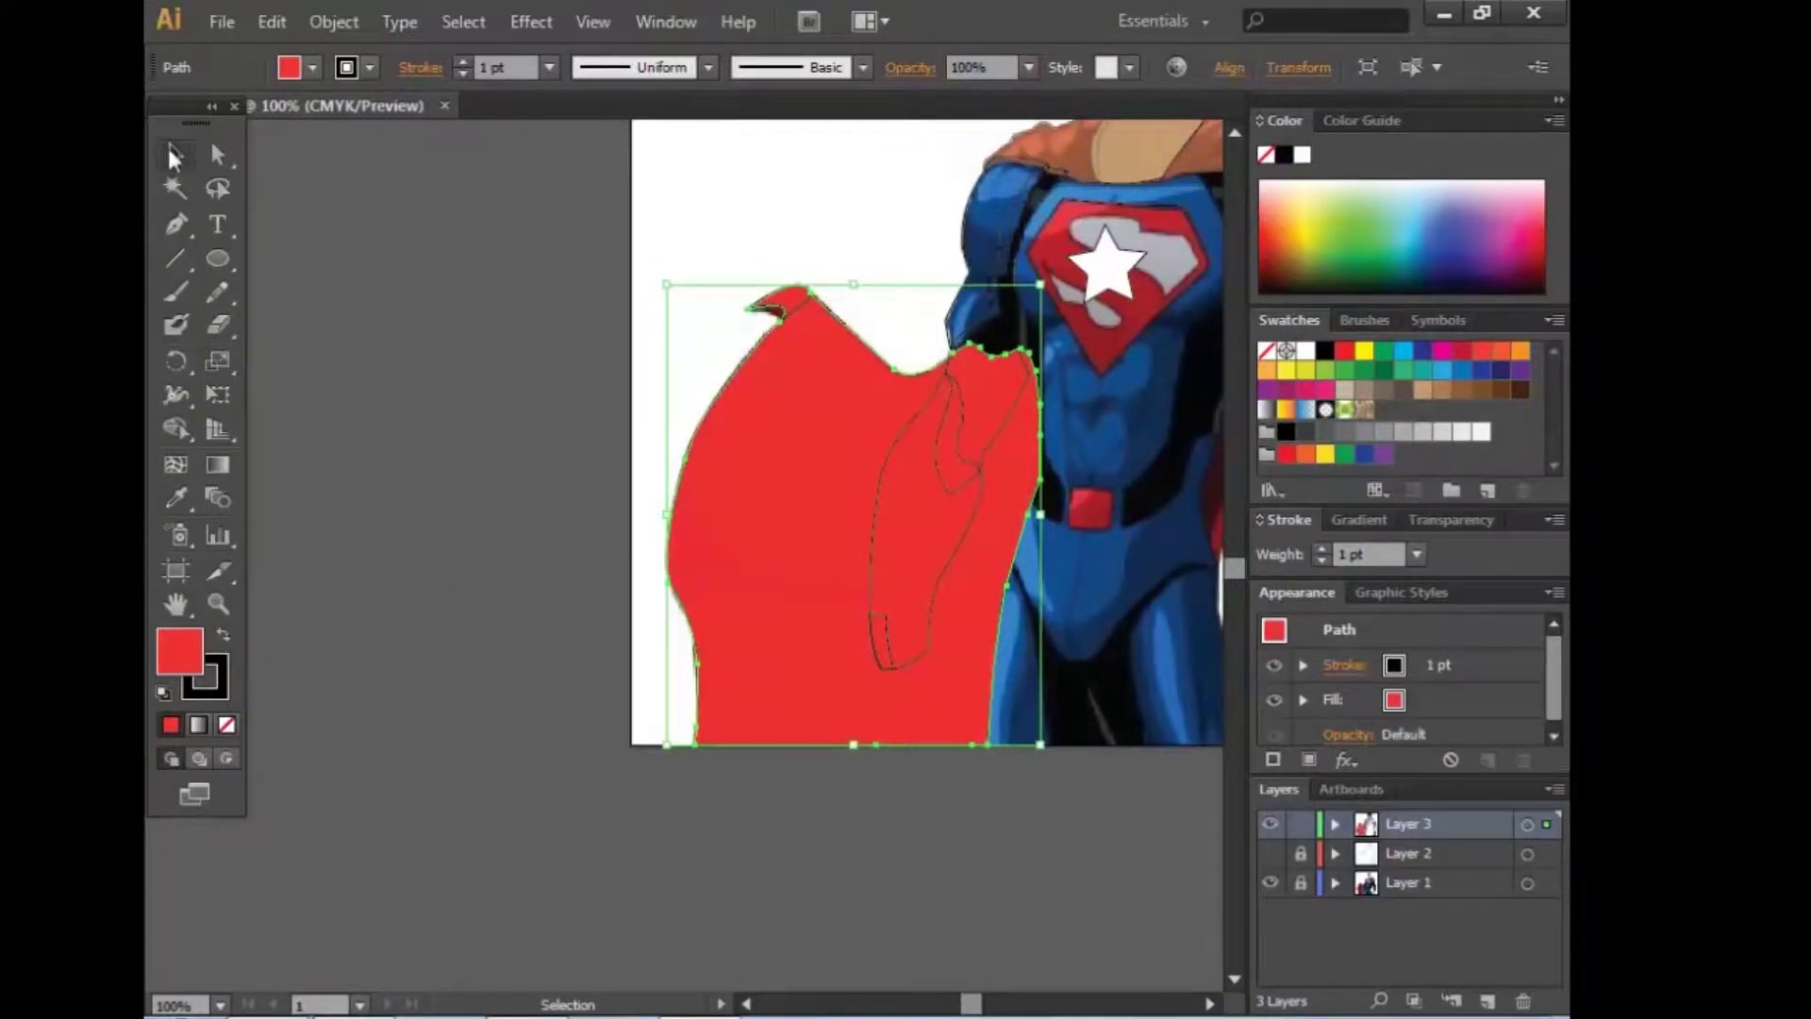
key("ctrl+shift+a")
left_click(1000, 132)
left_click(849, 877)
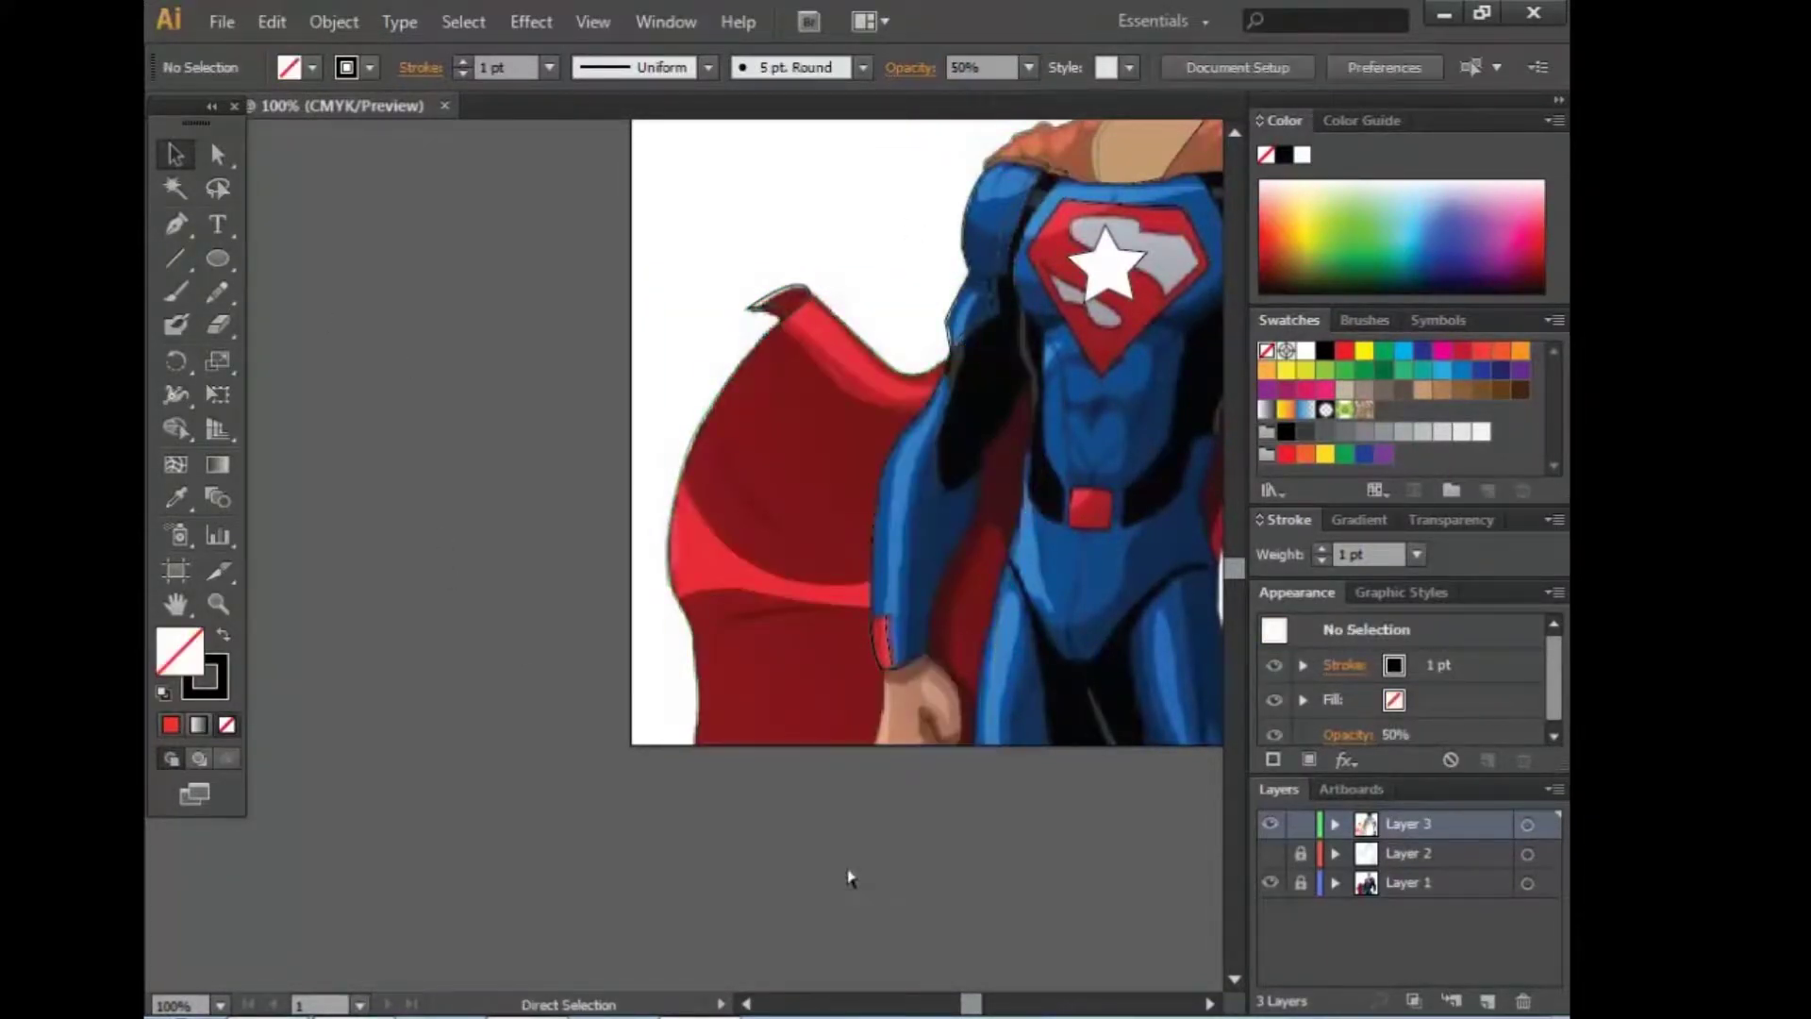
Step: Add anchor points on the red band's lower-left and upper-left edge to follow the cape contour
key("ctrl+plus")
key("ctrl+plus")
key("ctrl+plus")
key("p")
left_click(672, 742, "ctrl")
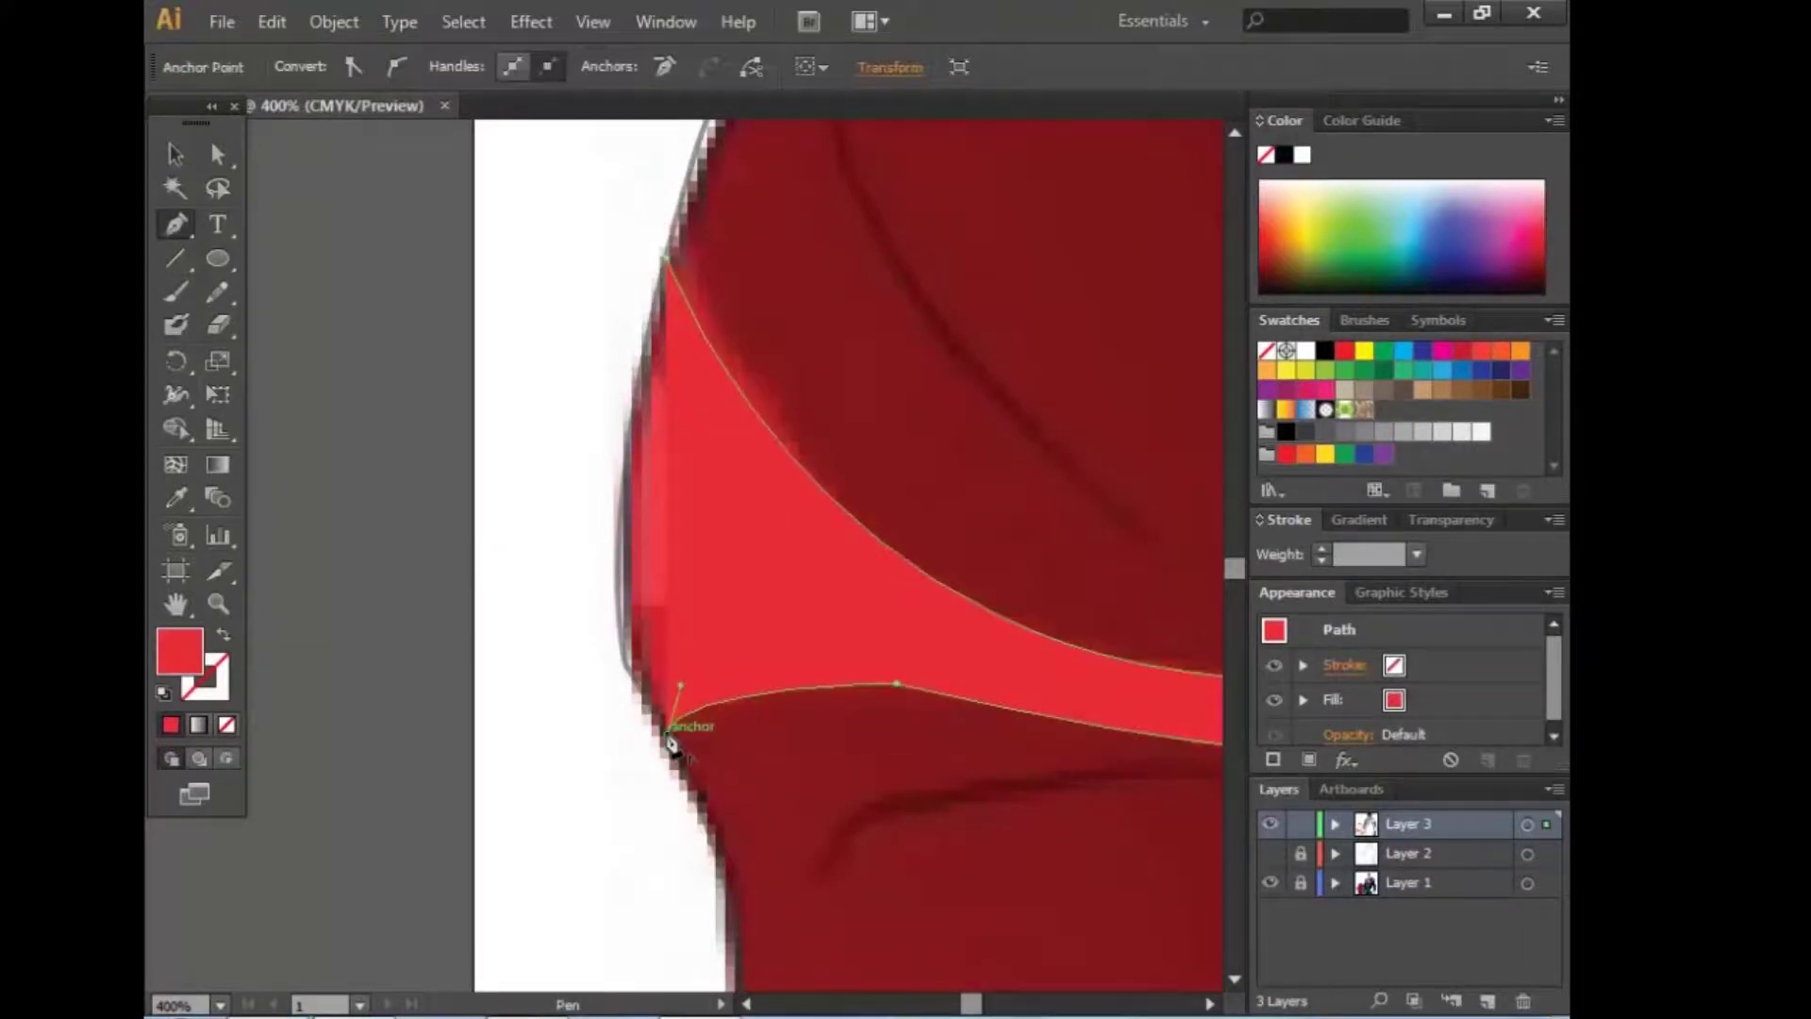
left_click(626, 666)
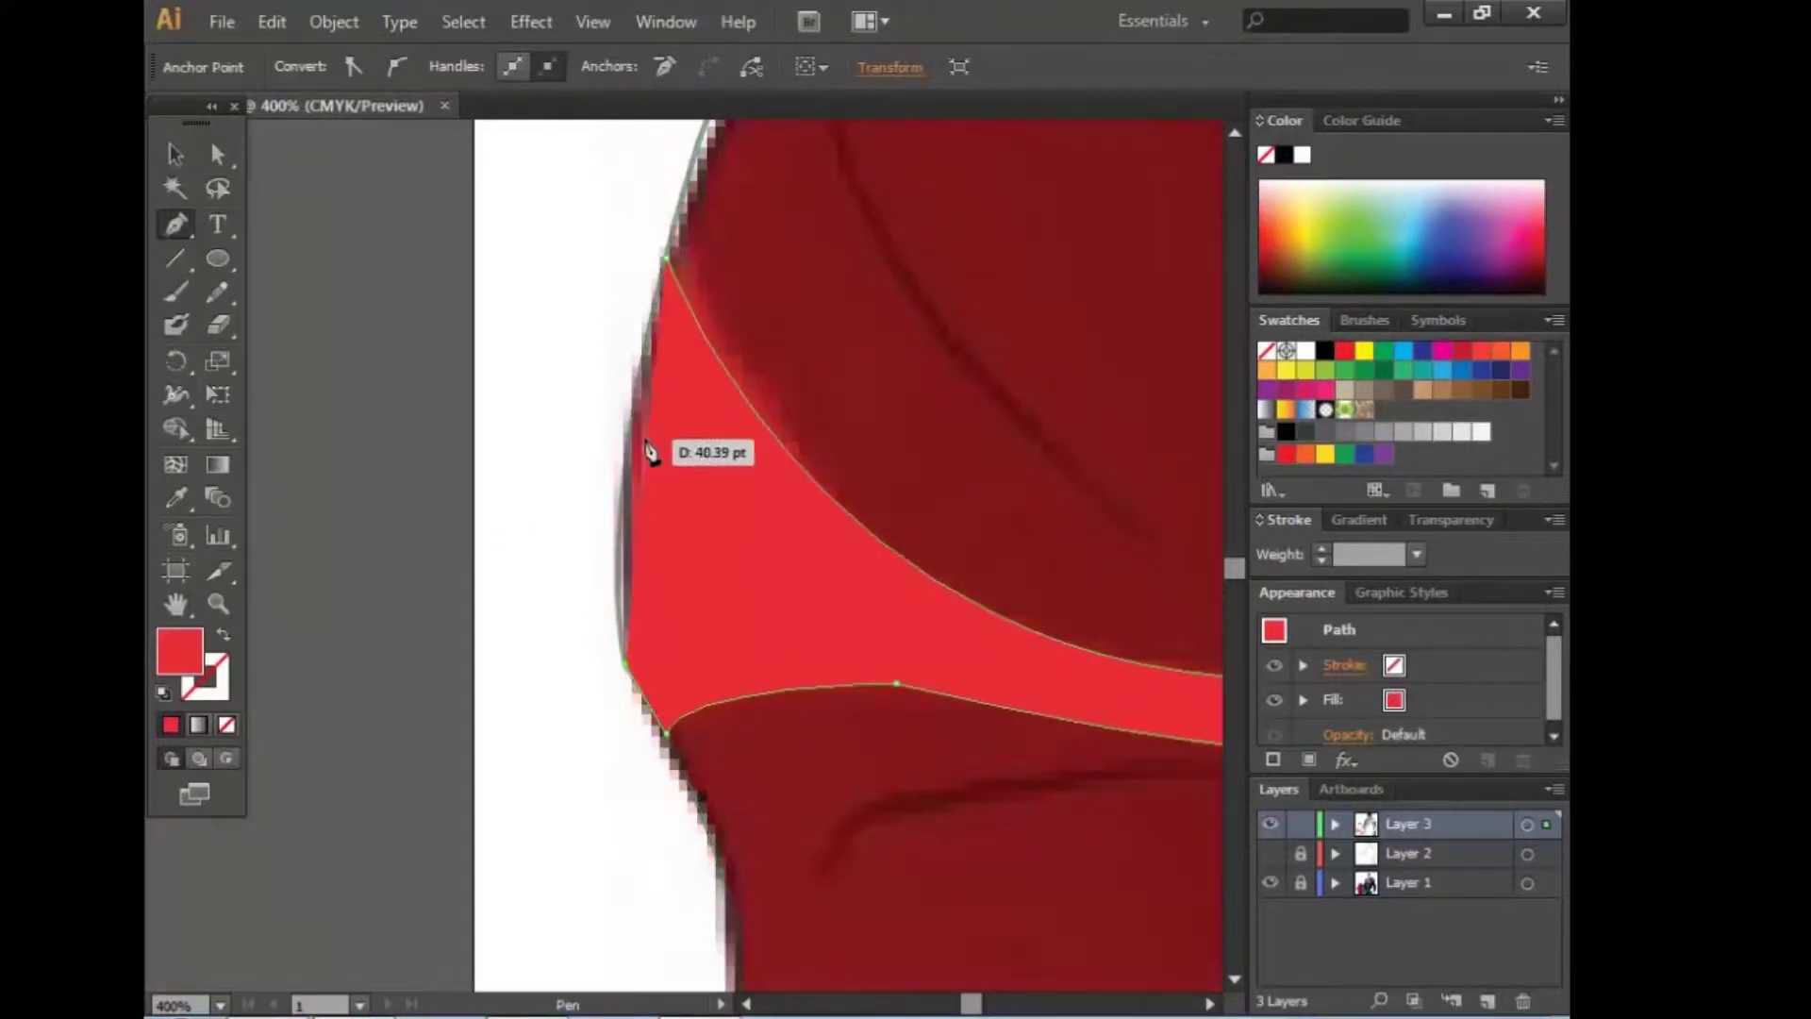
left_click(638, 388)
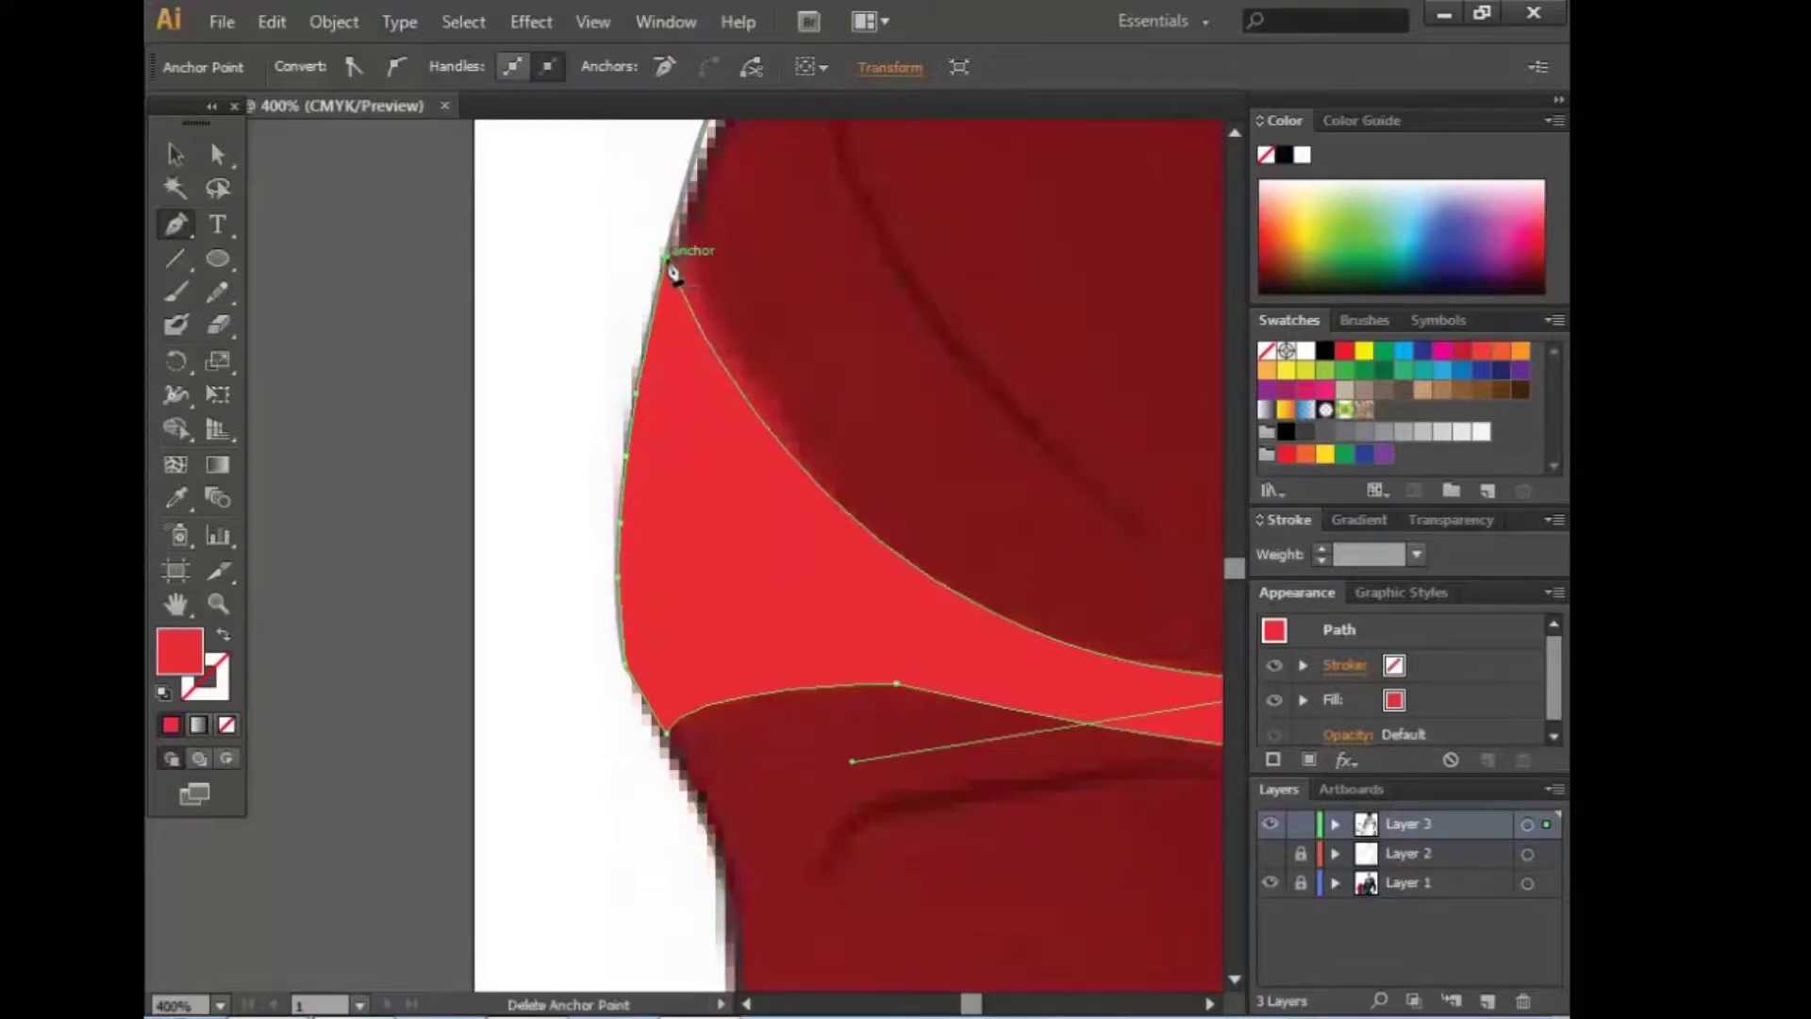
left_click(175, 153)
left_click(1043, 283)
left_click_drag(1043, 283, 812, 761)
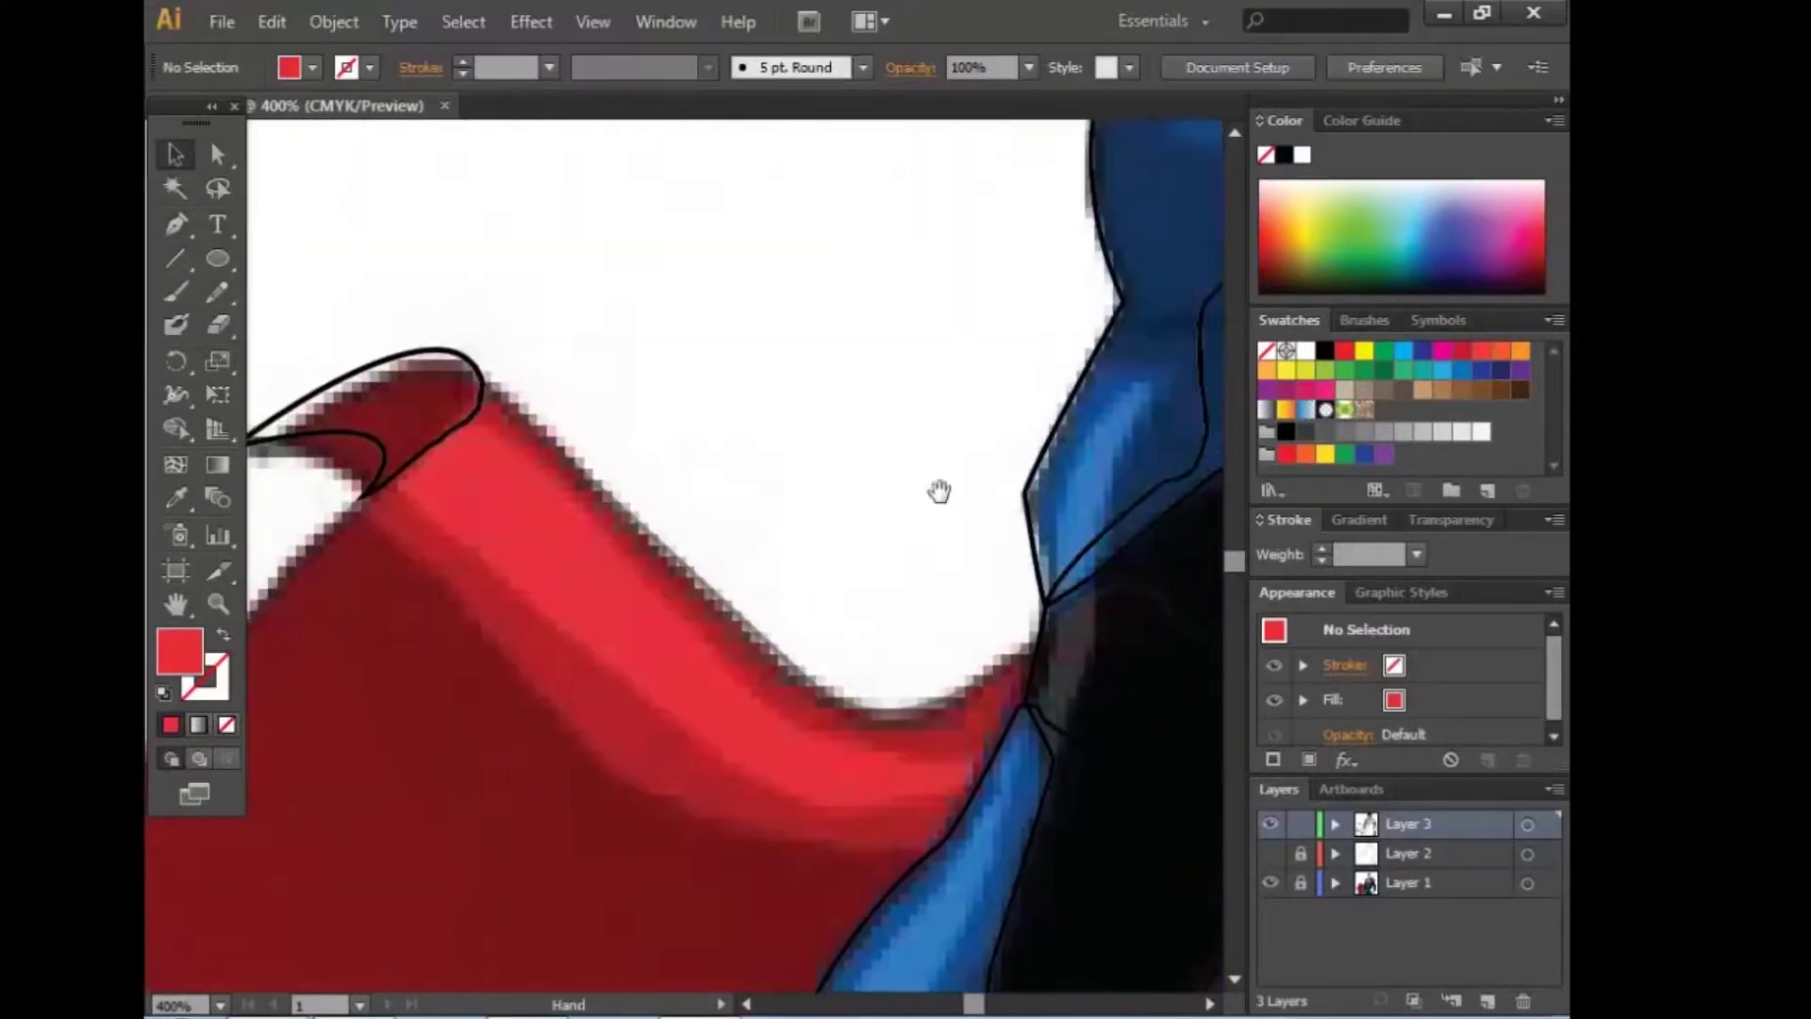
left_click_drag(938, 490, 802, 885)
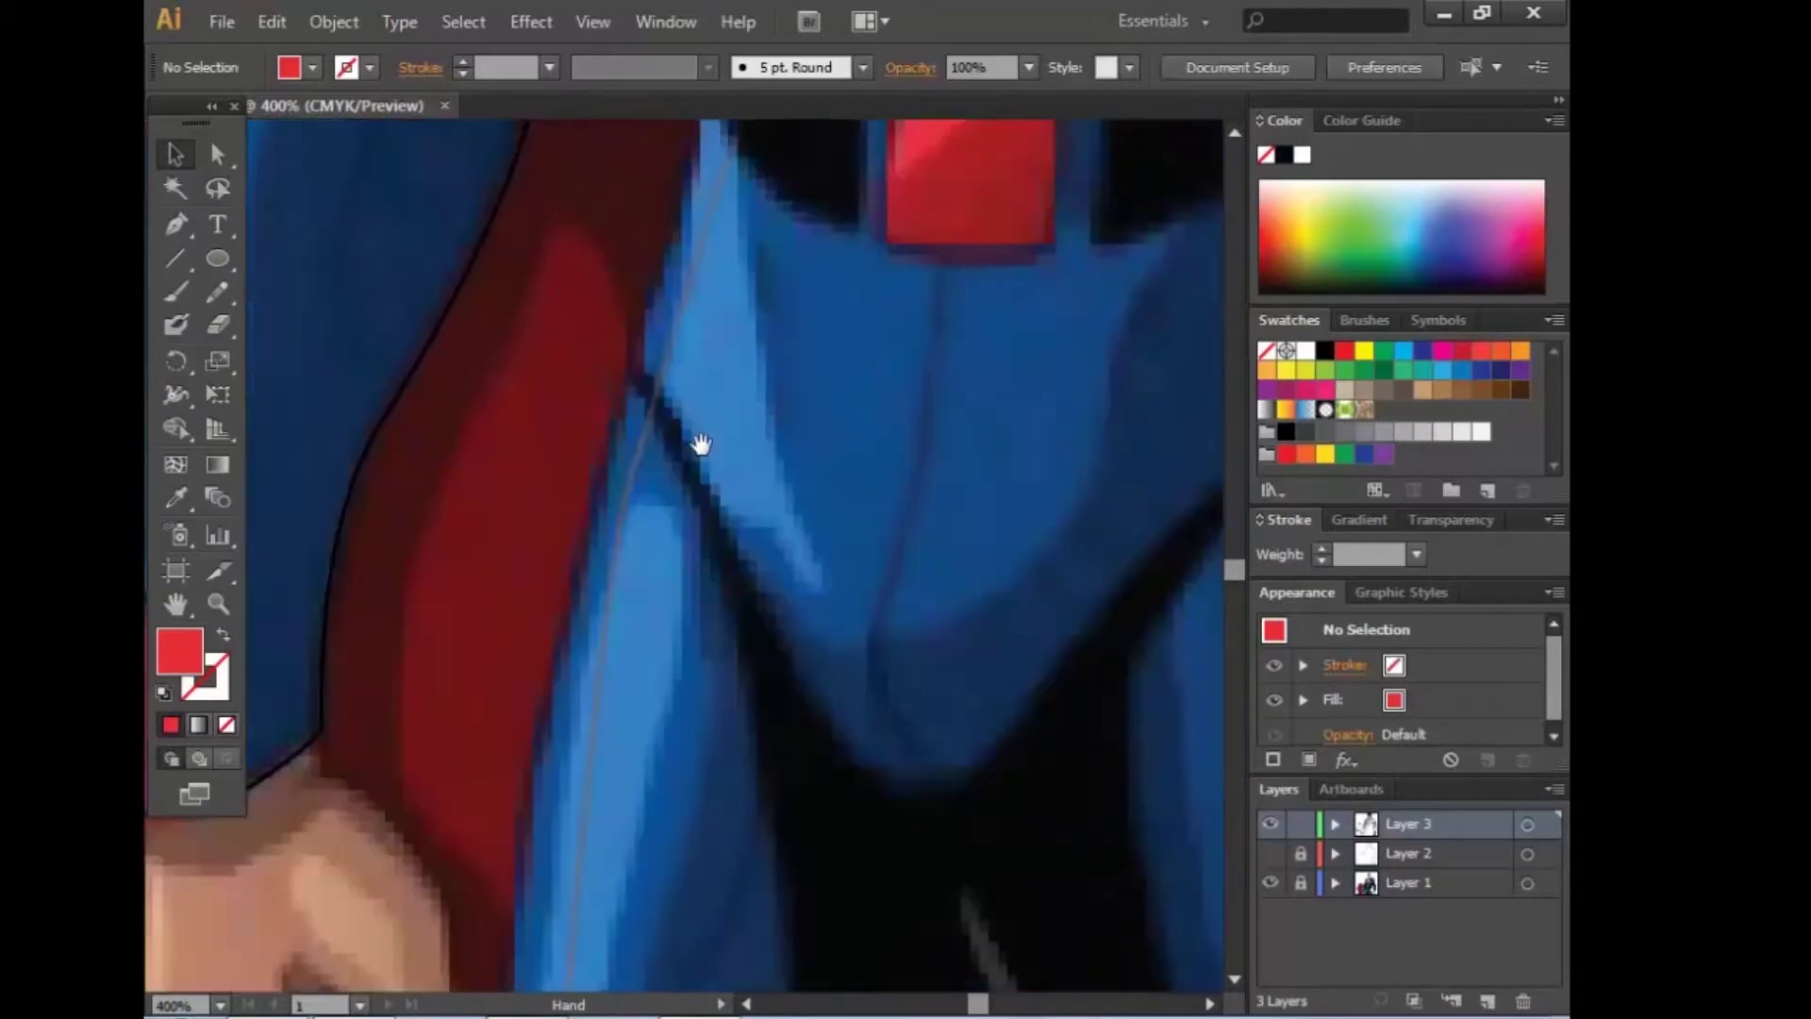
key("p")
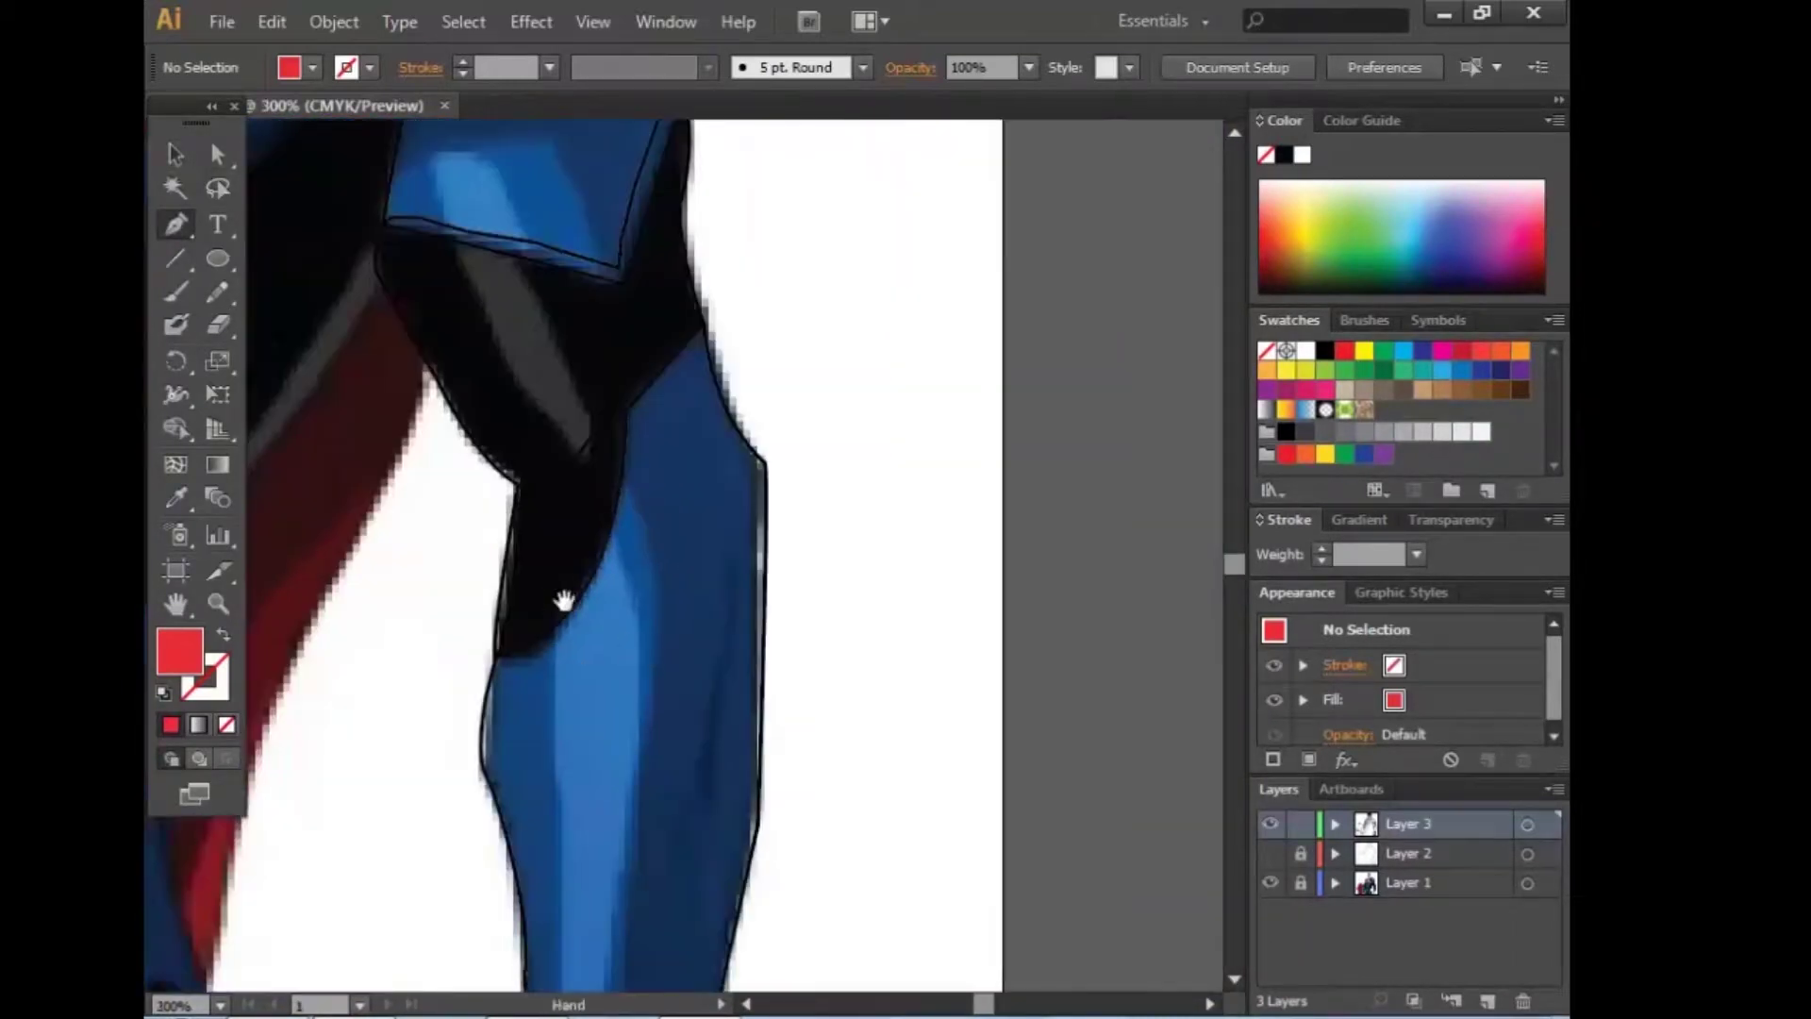
left_click_drag(564, 600, 656, 635)
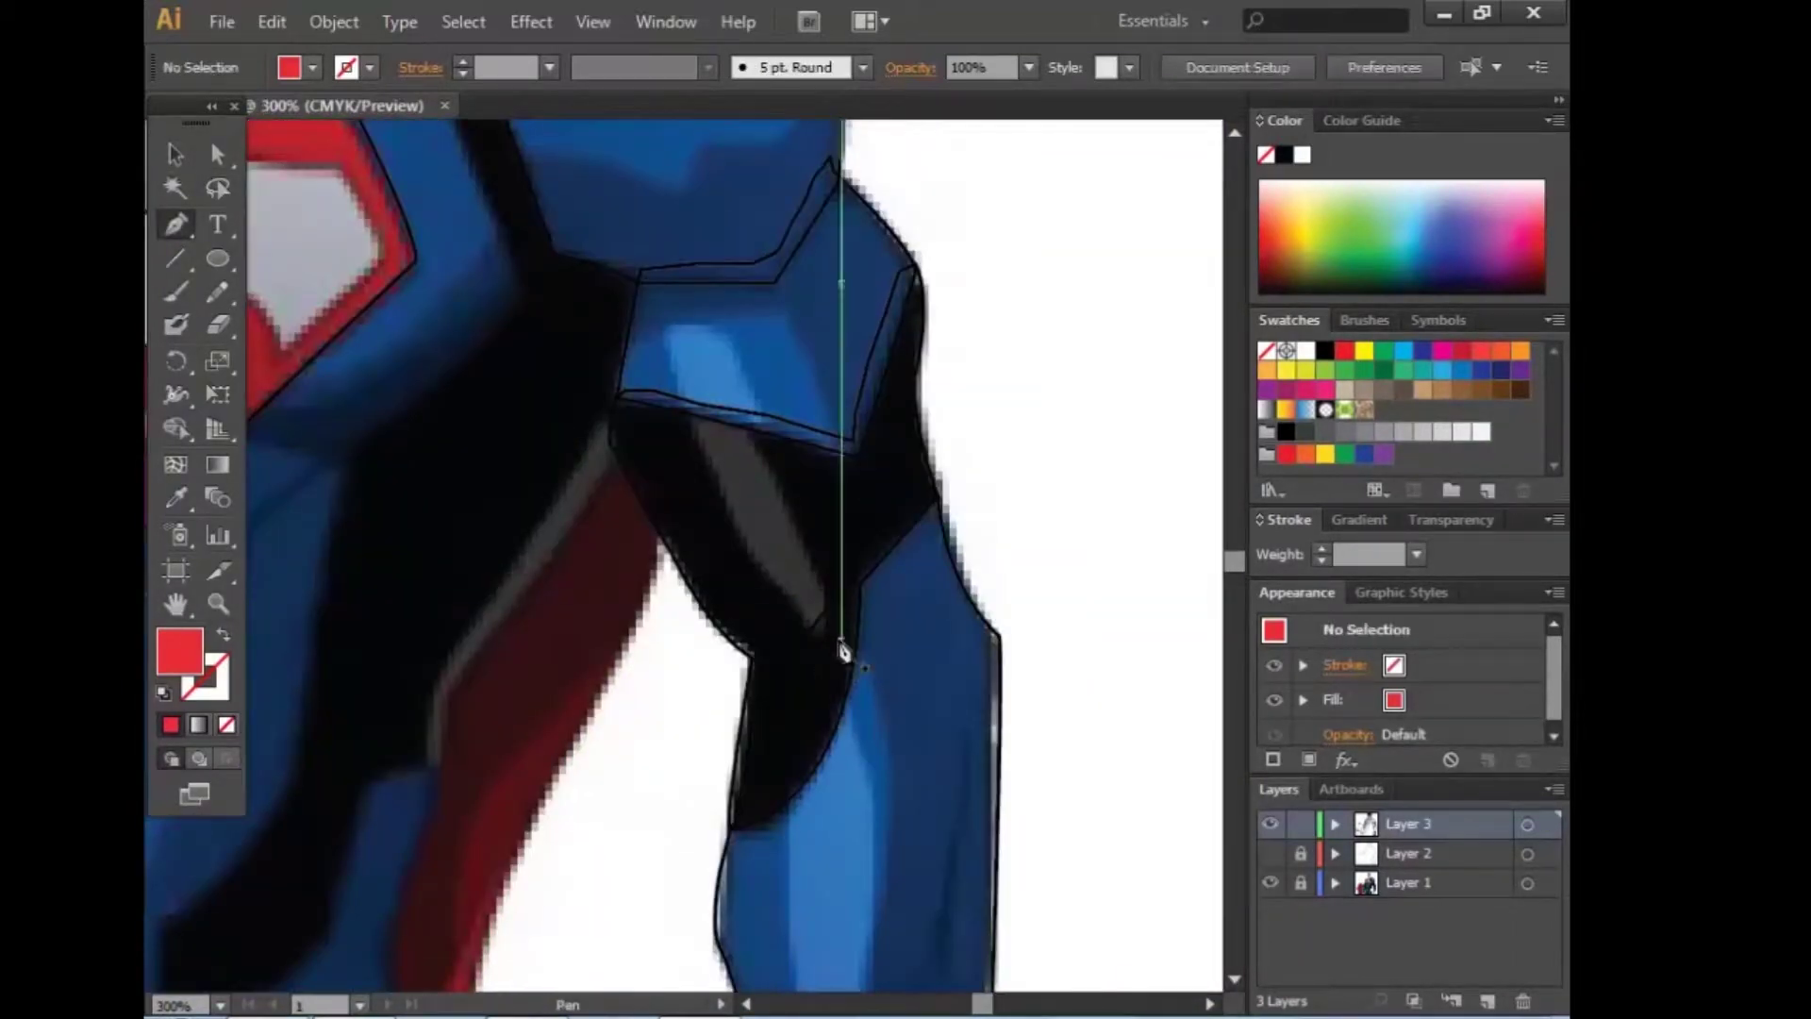
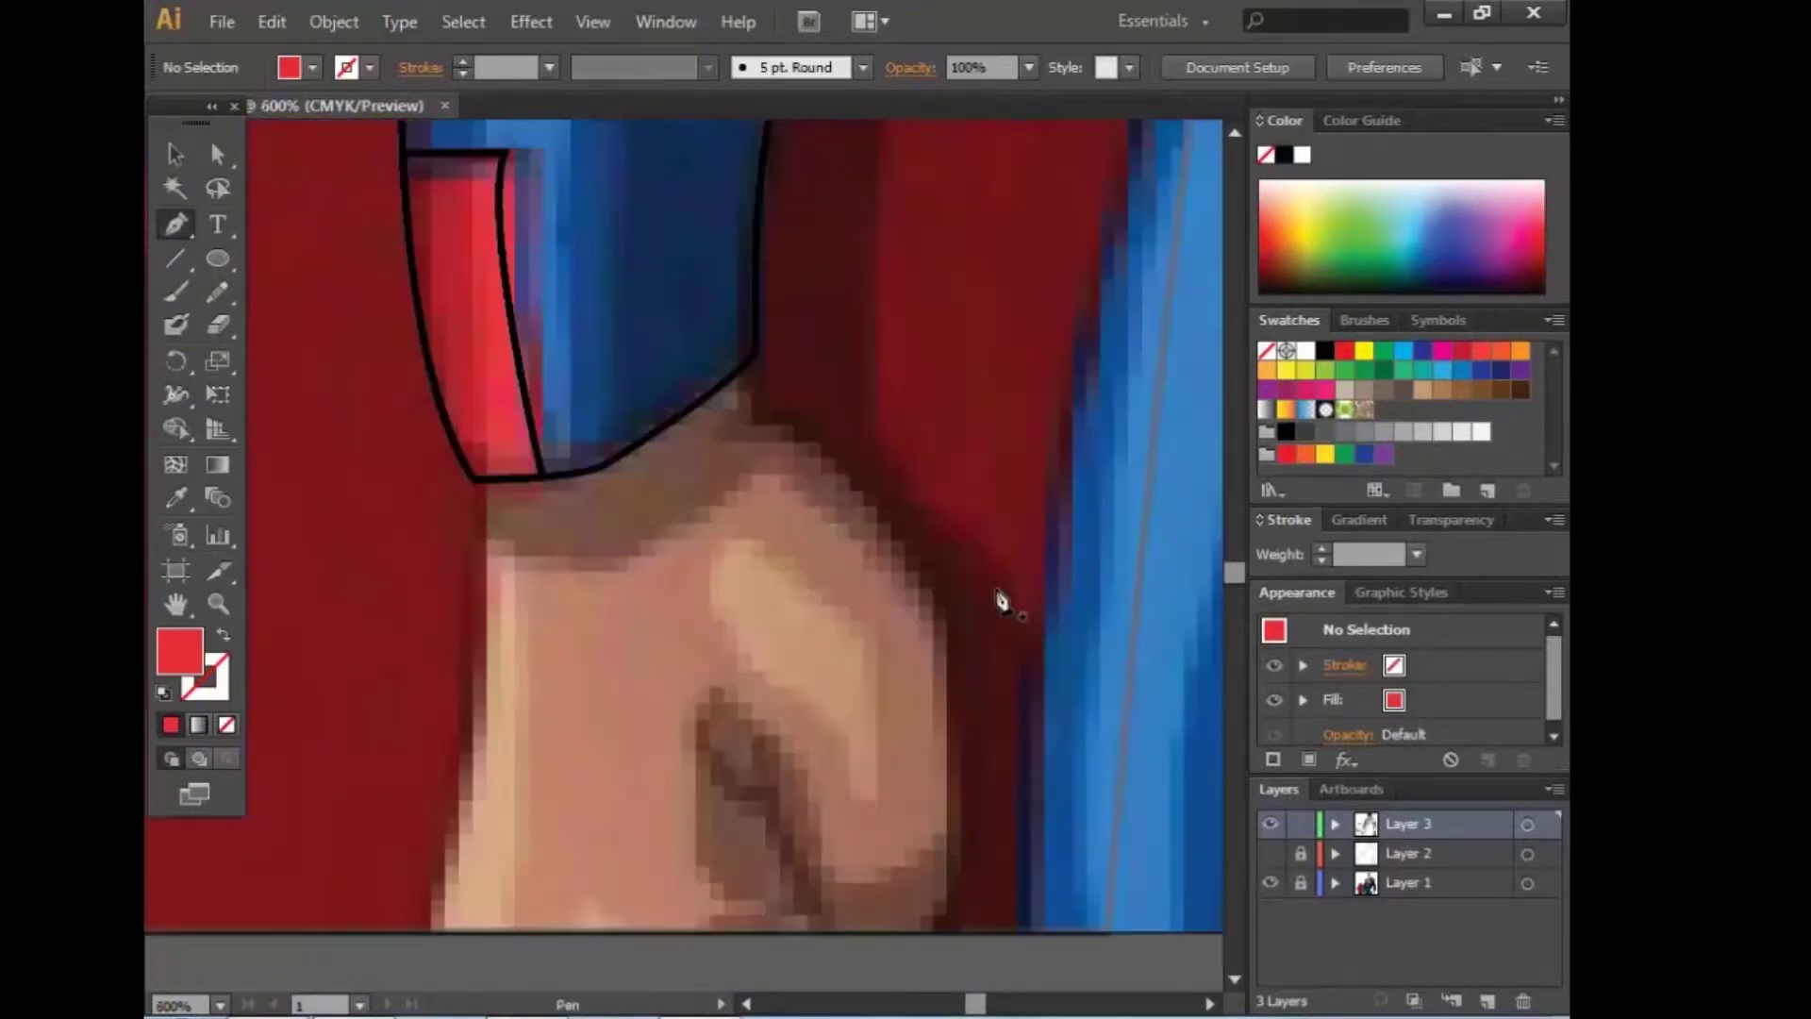
Step: Pen-trace an overlay down the fist's right edge from the sleeve and set it to 50% opacity
left_click(756, 418)
left_click_drag(823, 437, 840, 476)
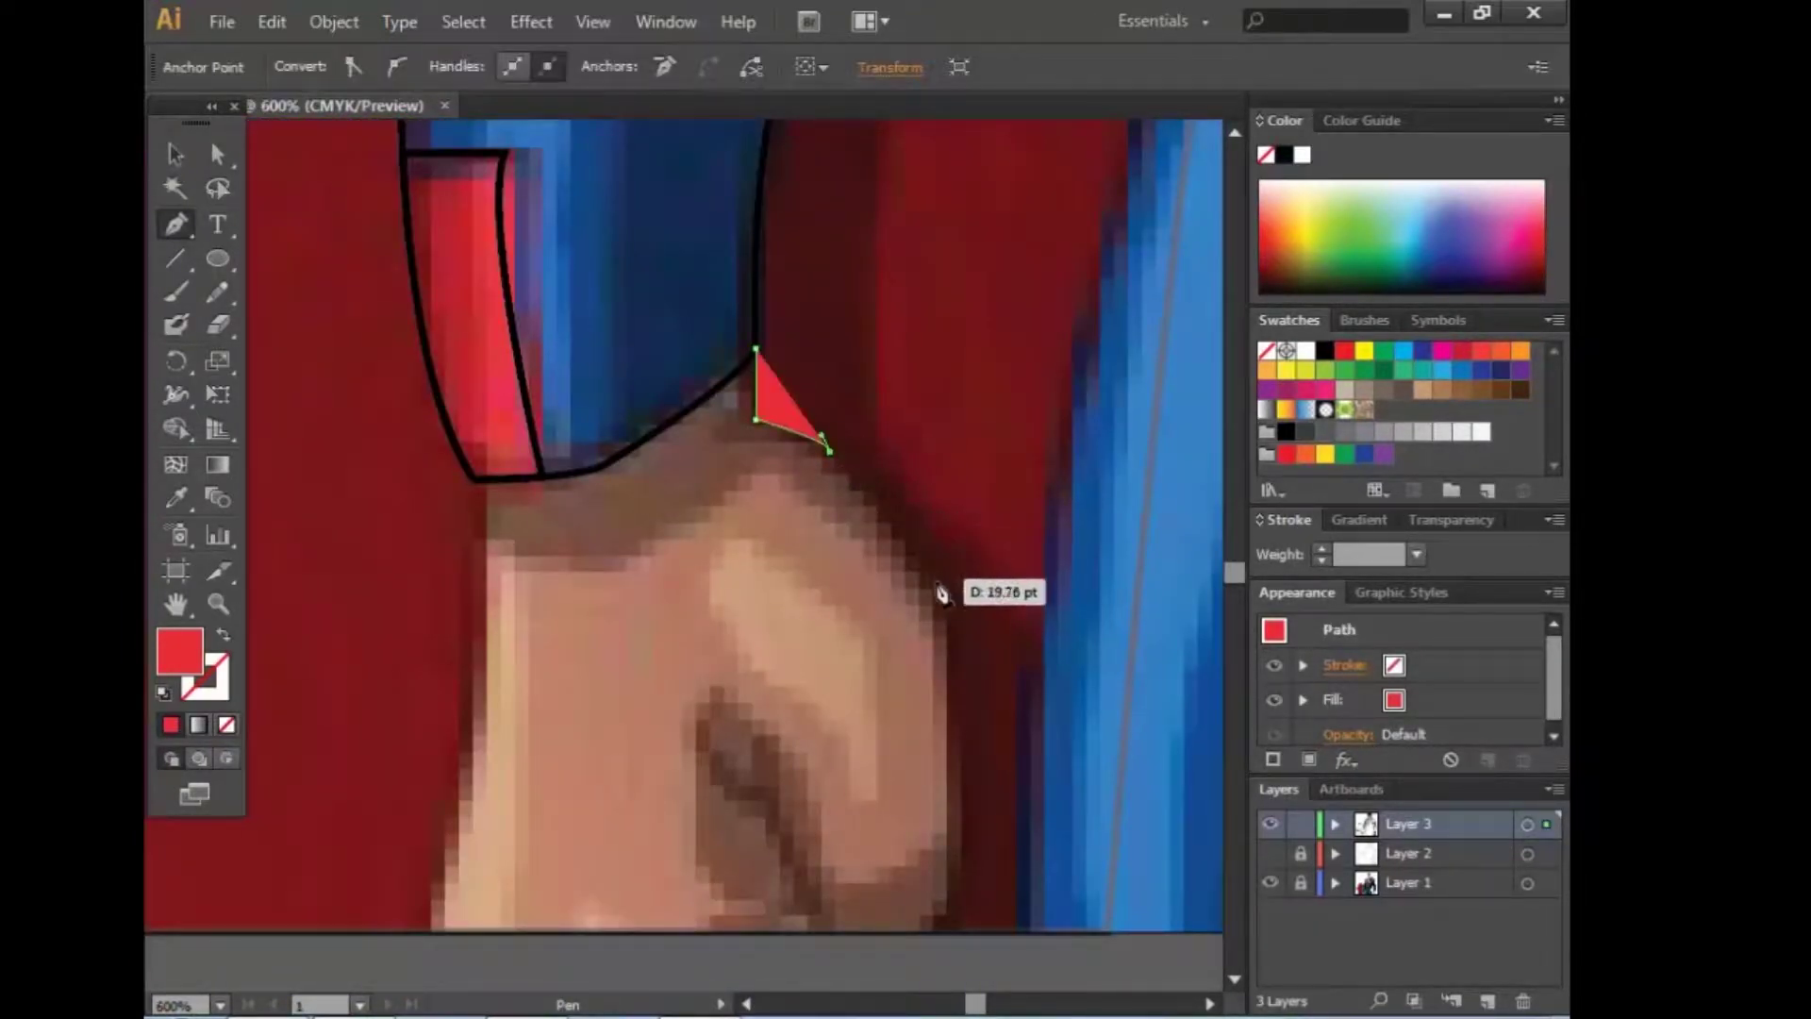
left_click(949, 620)
left_click(949, 679)
left_click(956, 772)
left_click(956, 851)
left_click(955, 903)
left_click(942, 932)
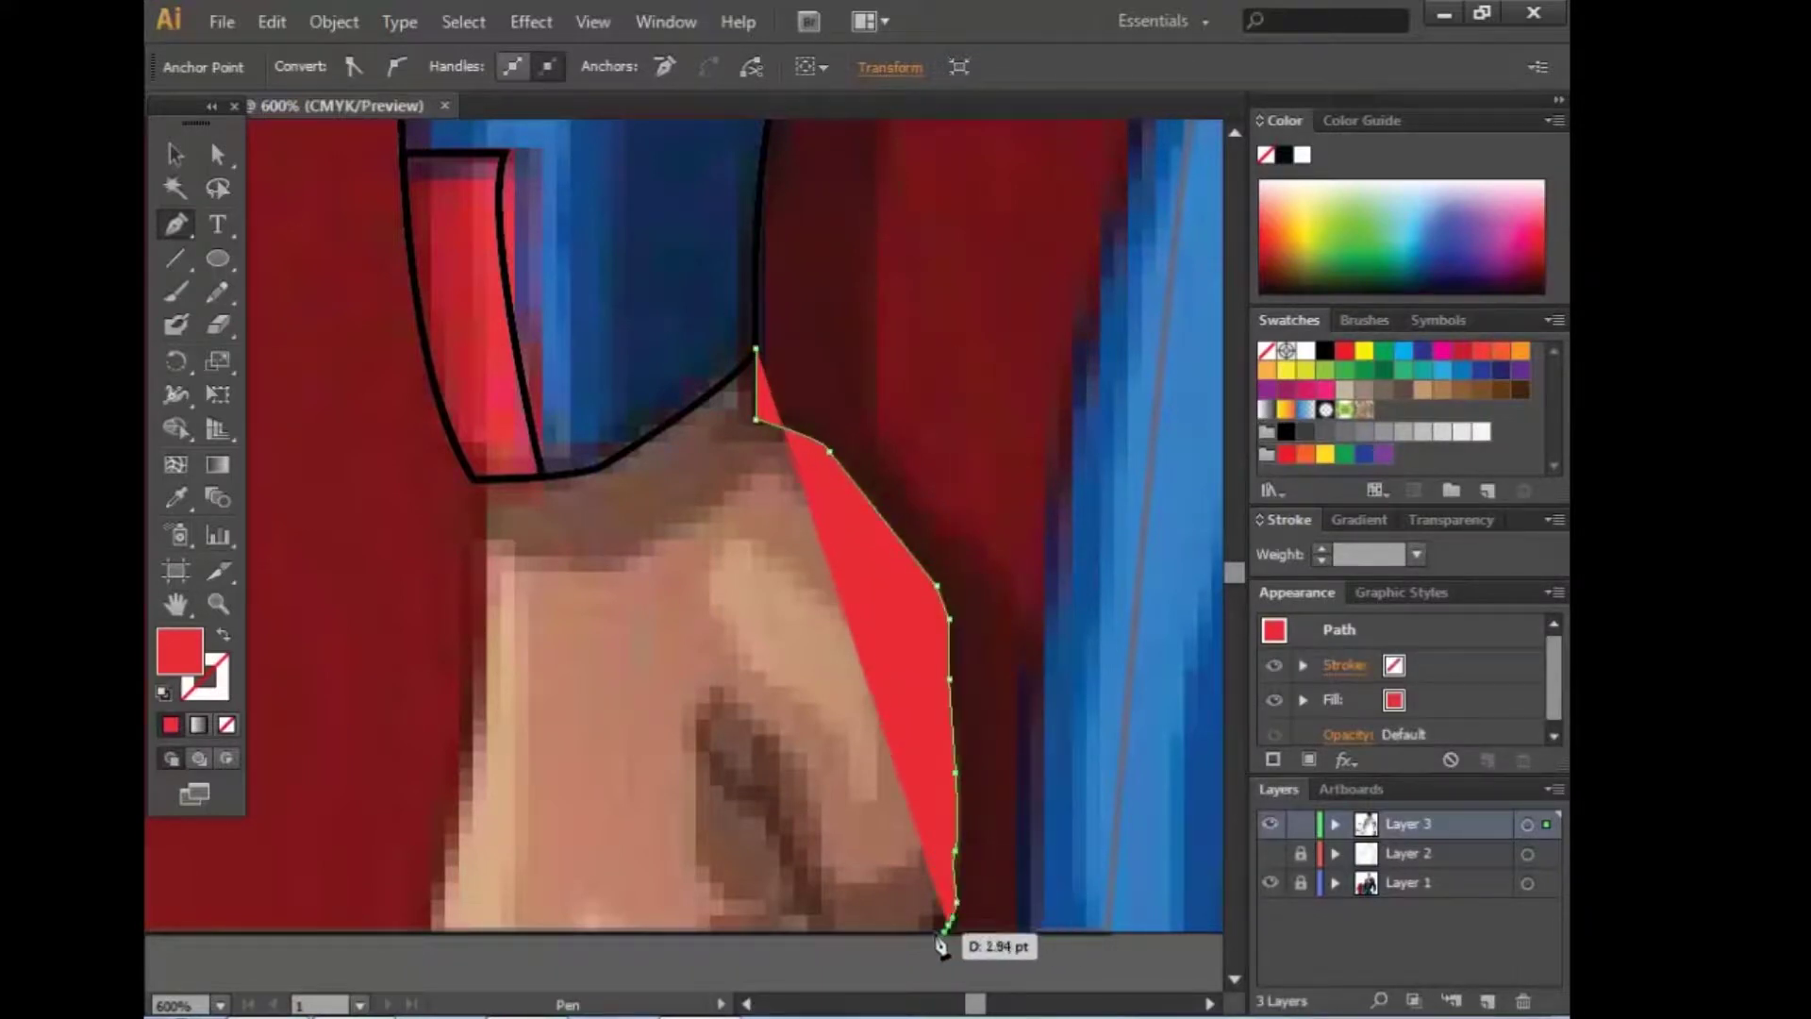
left_click(819, 934)
left_click(1353, 736)
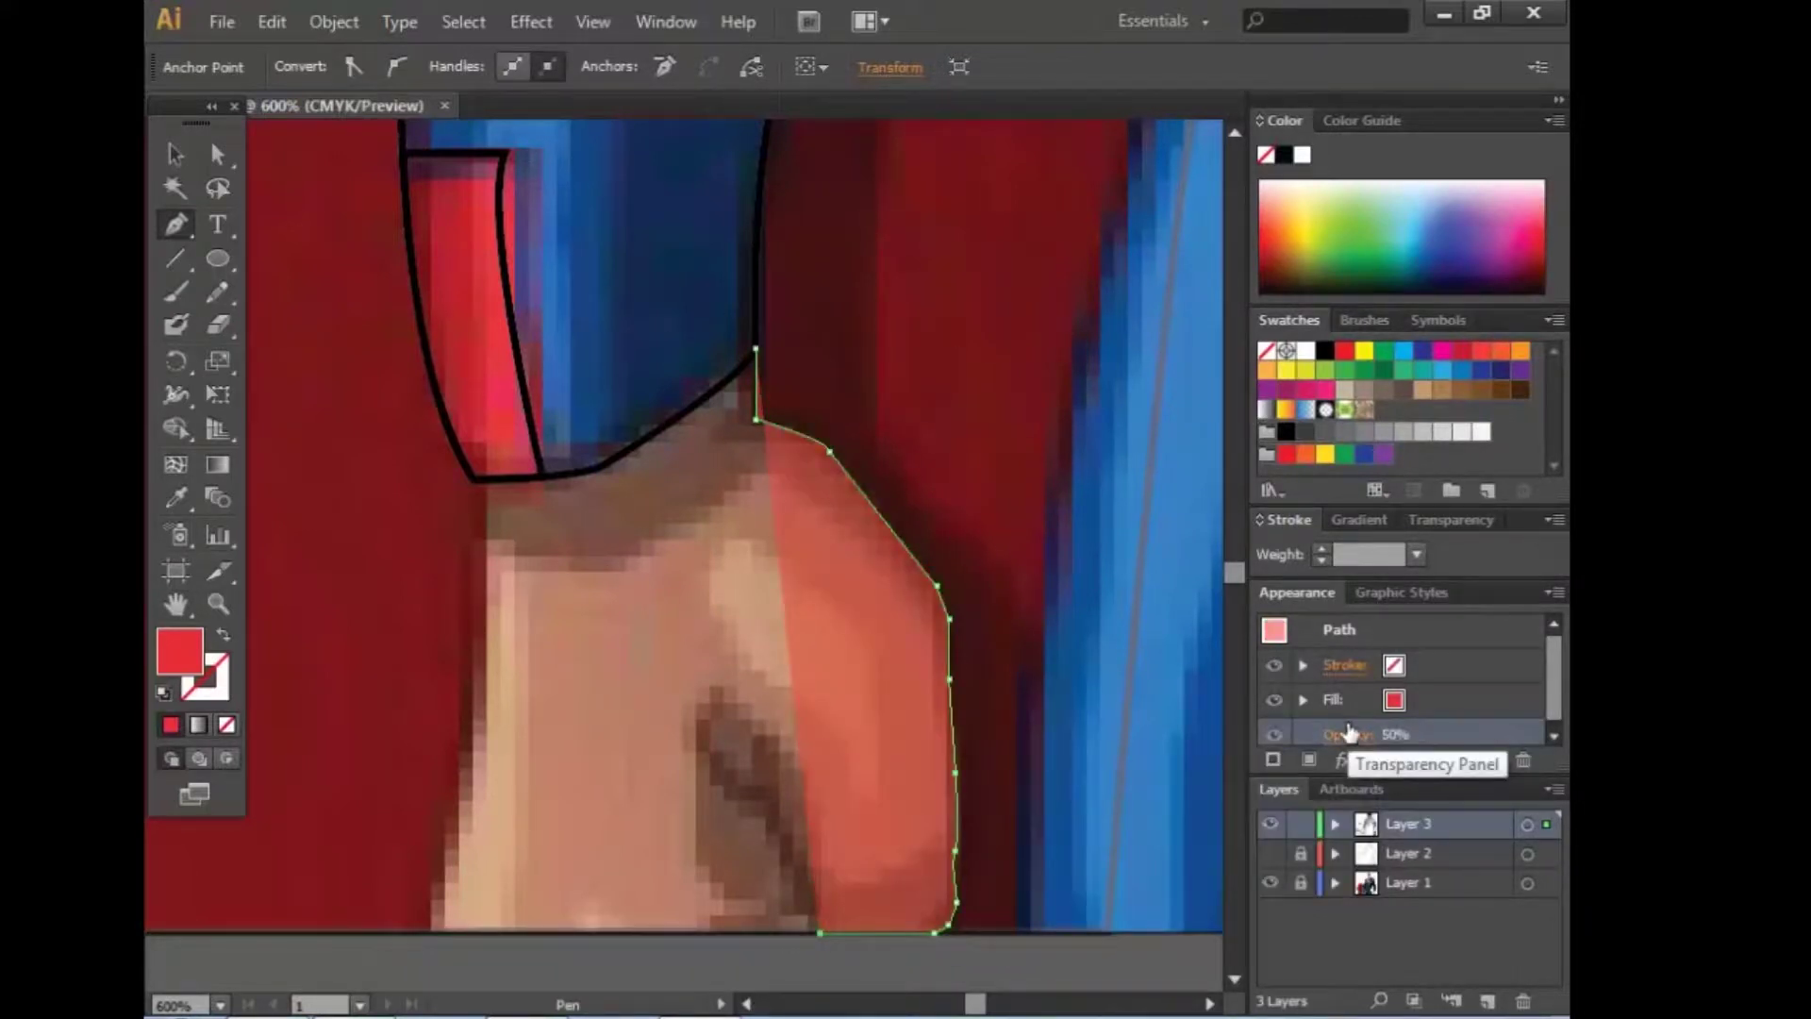
Step: Outline and close the dark fold shape on the hand
left_click(830, 854)
left_click(789, 761)
left_click(700, 719)
left_click(694, 732)
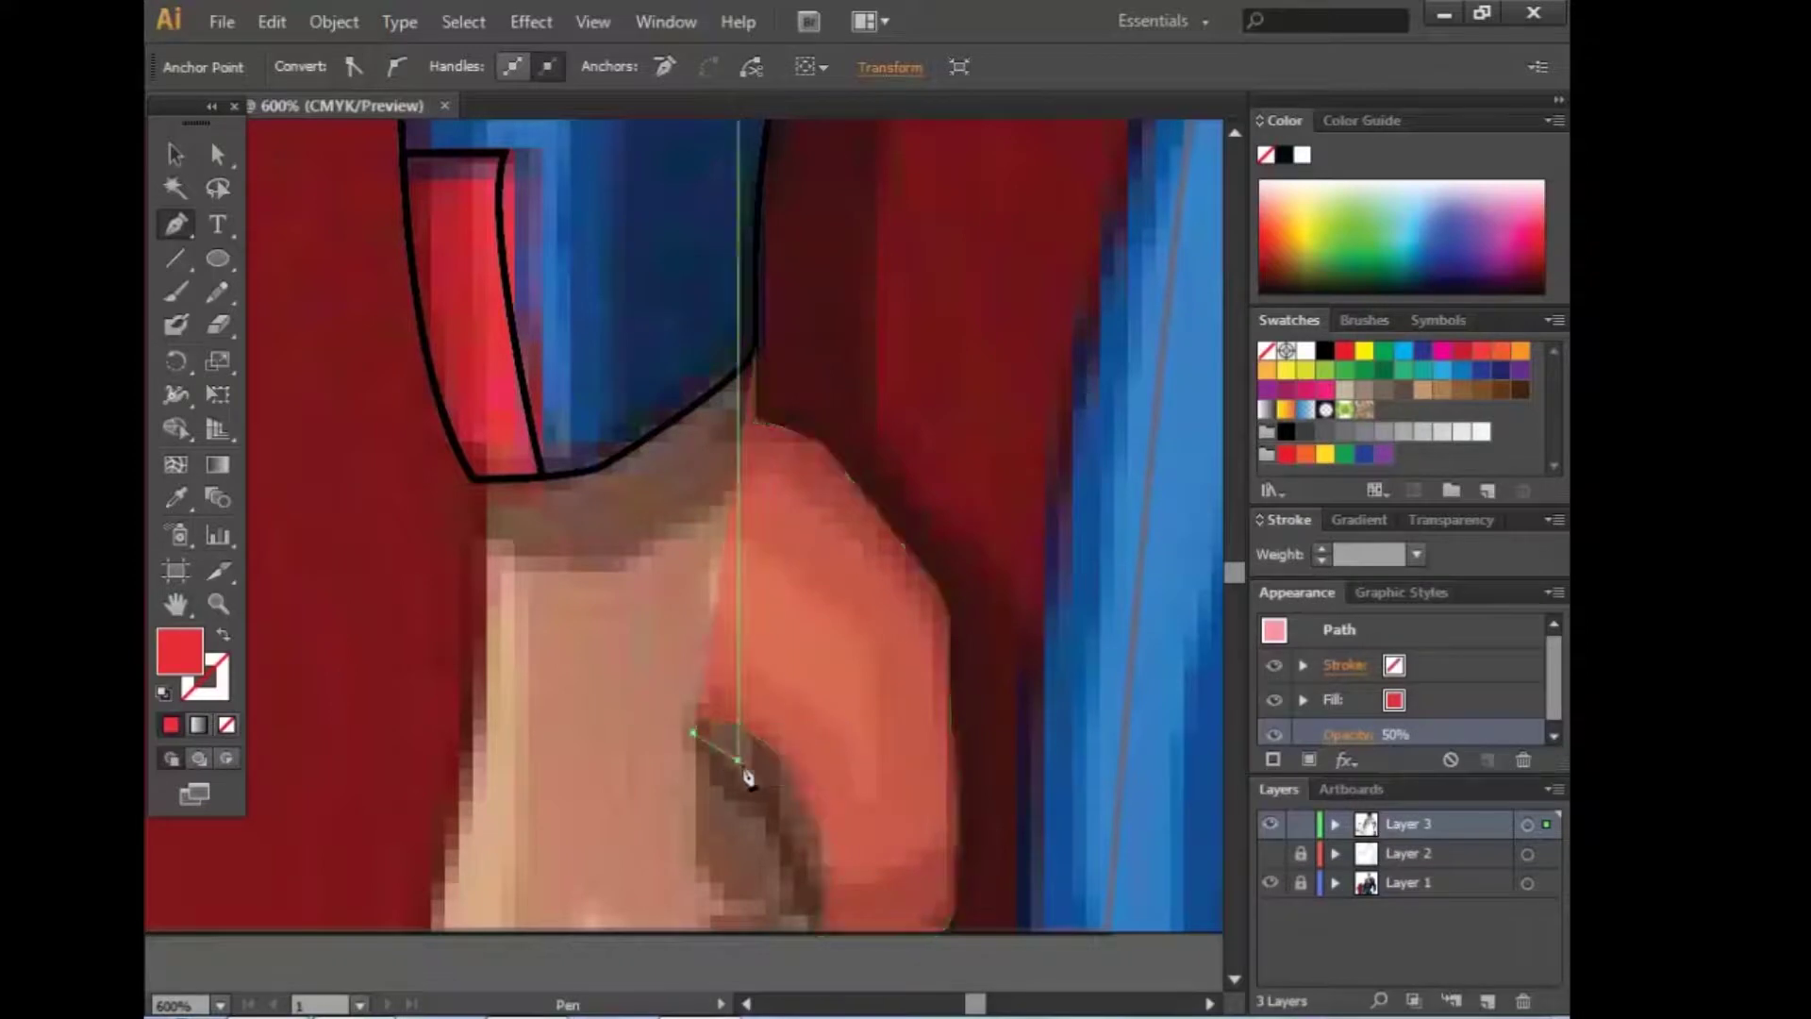
left_click(758, 796)
left_click(802, 857)
left_click(820, 934)
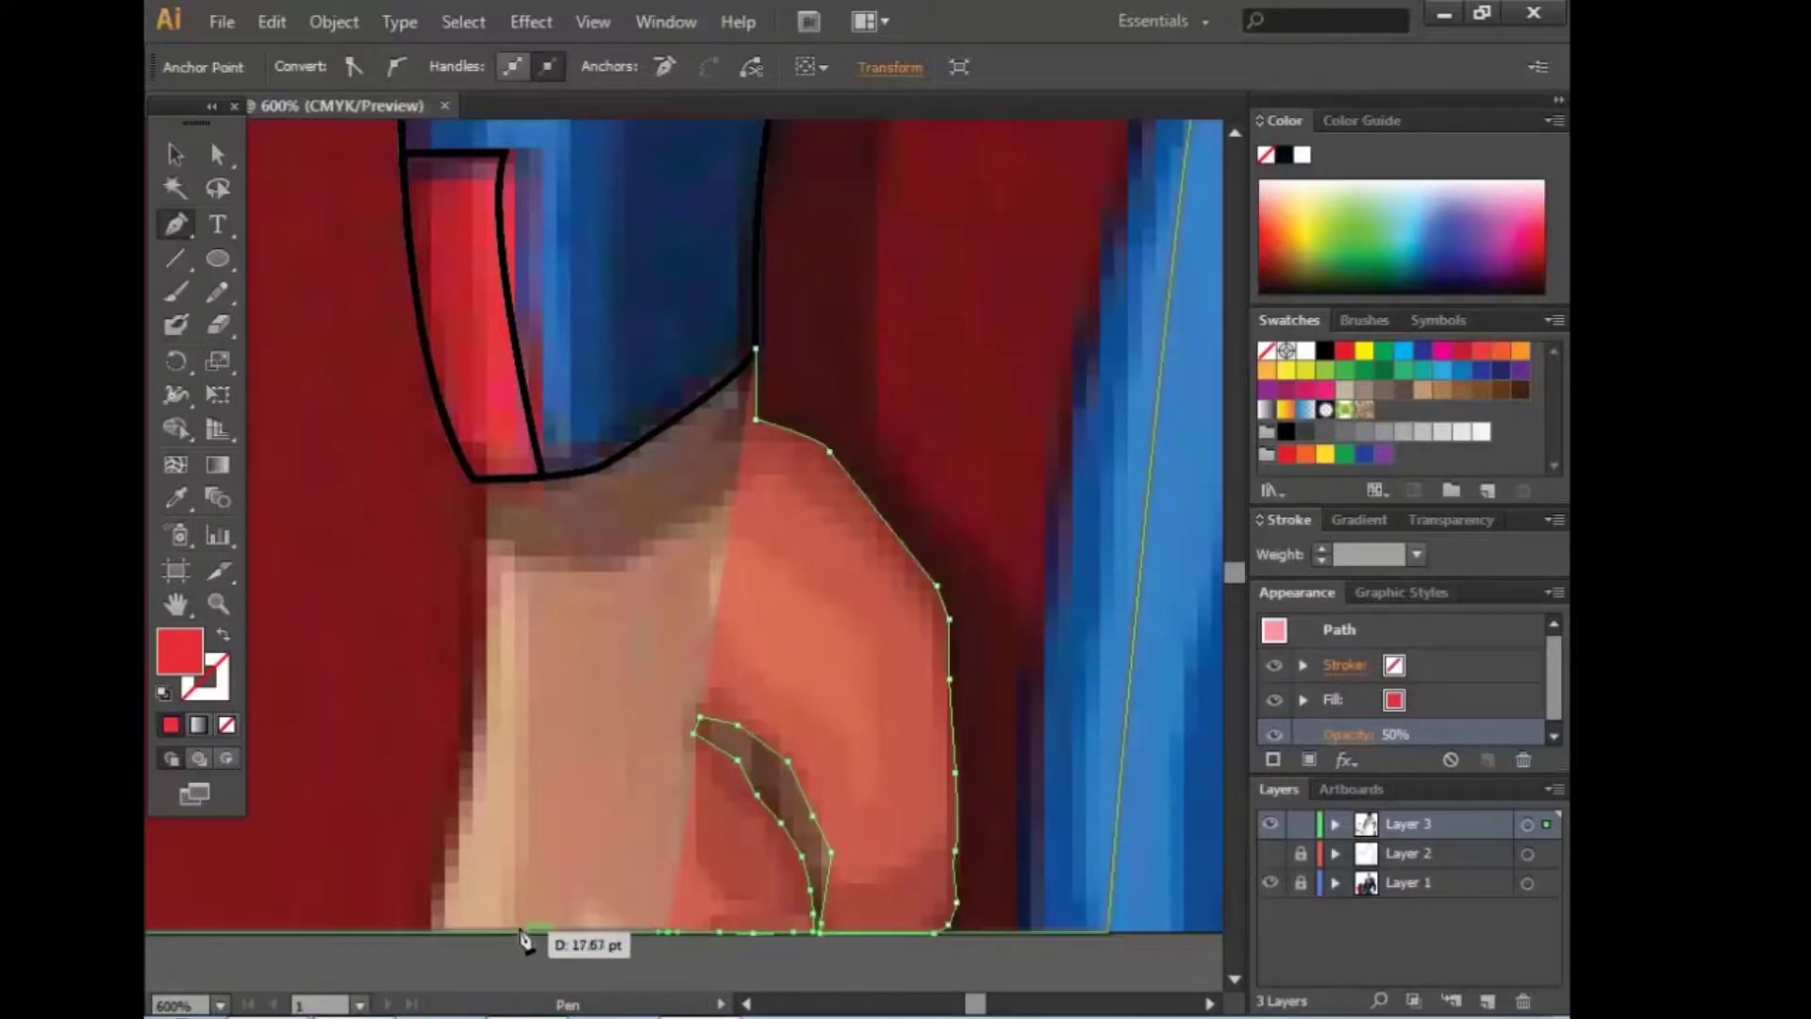
Step: Trace the hand's left and top edges up to the sleeve, closing it as a filled shape
left_click(441, 836)
left_click(456, 806)
left_click(472, 757)
left_click(481, 690)
left_click(481, 642)
left_click(480, 544)
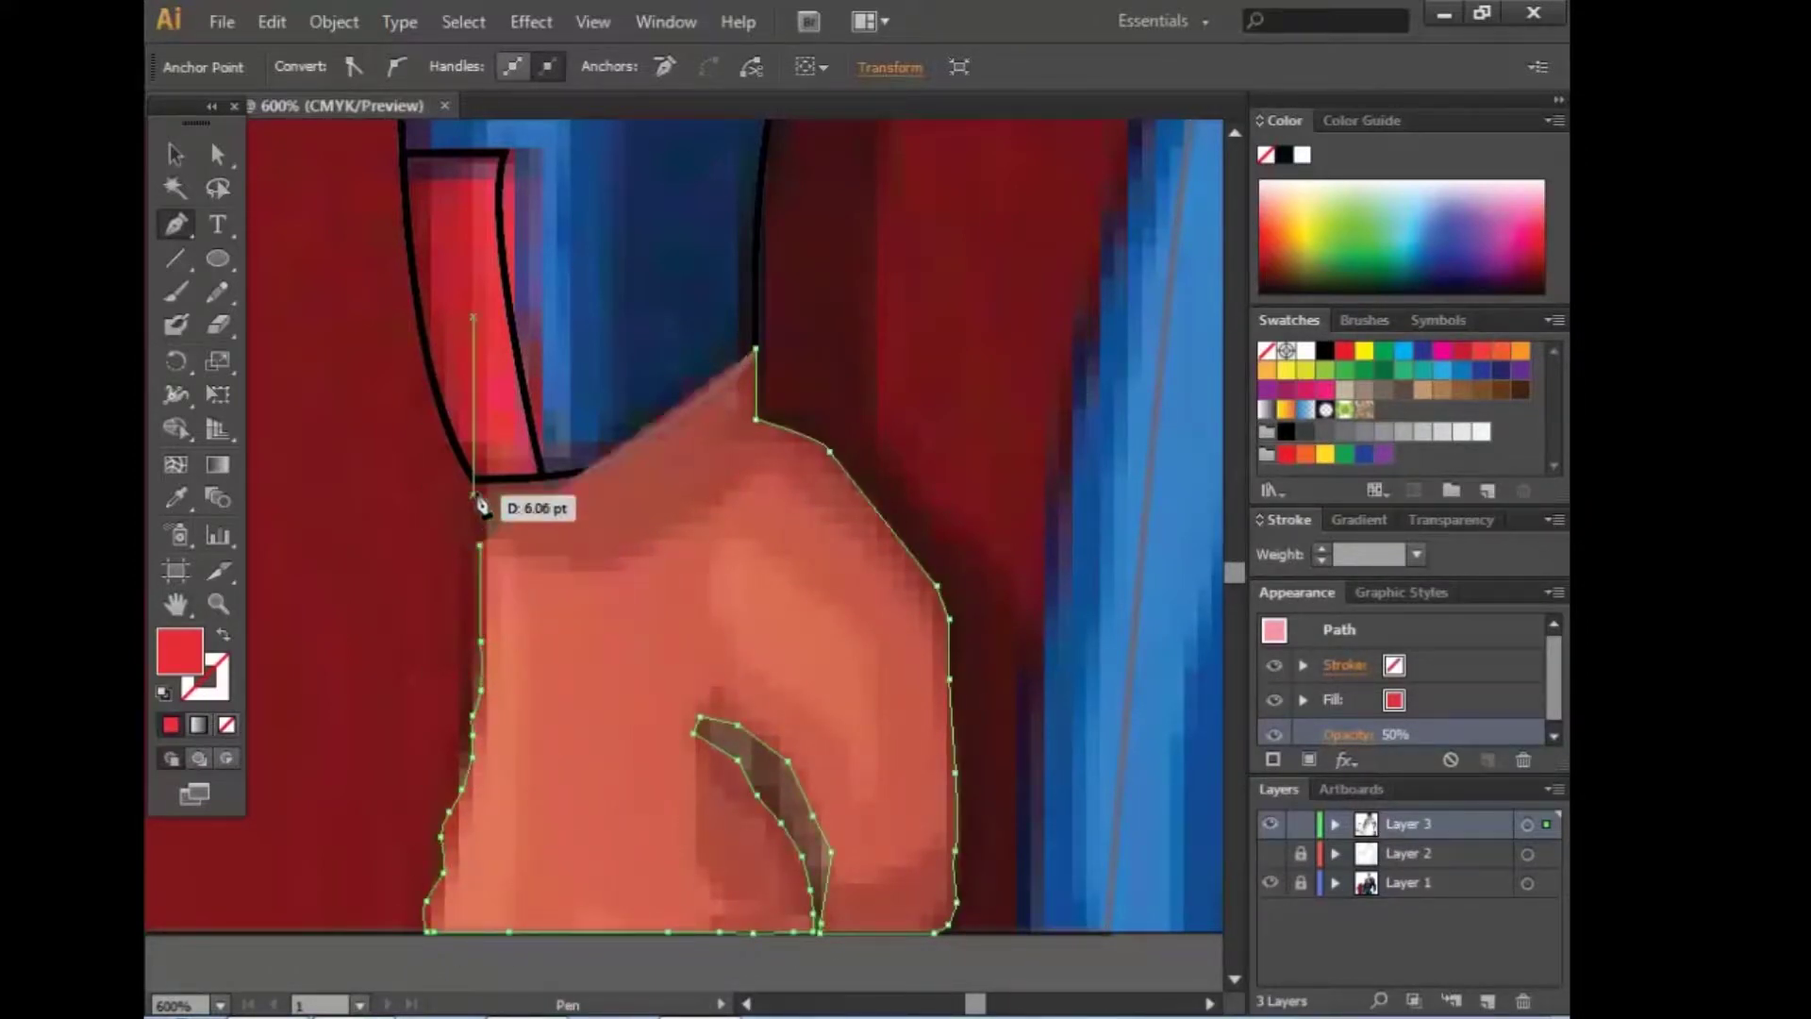
left_click(474, 480)
left_click(492, 458)
left_click(543, 451)
left_click(596, 439)
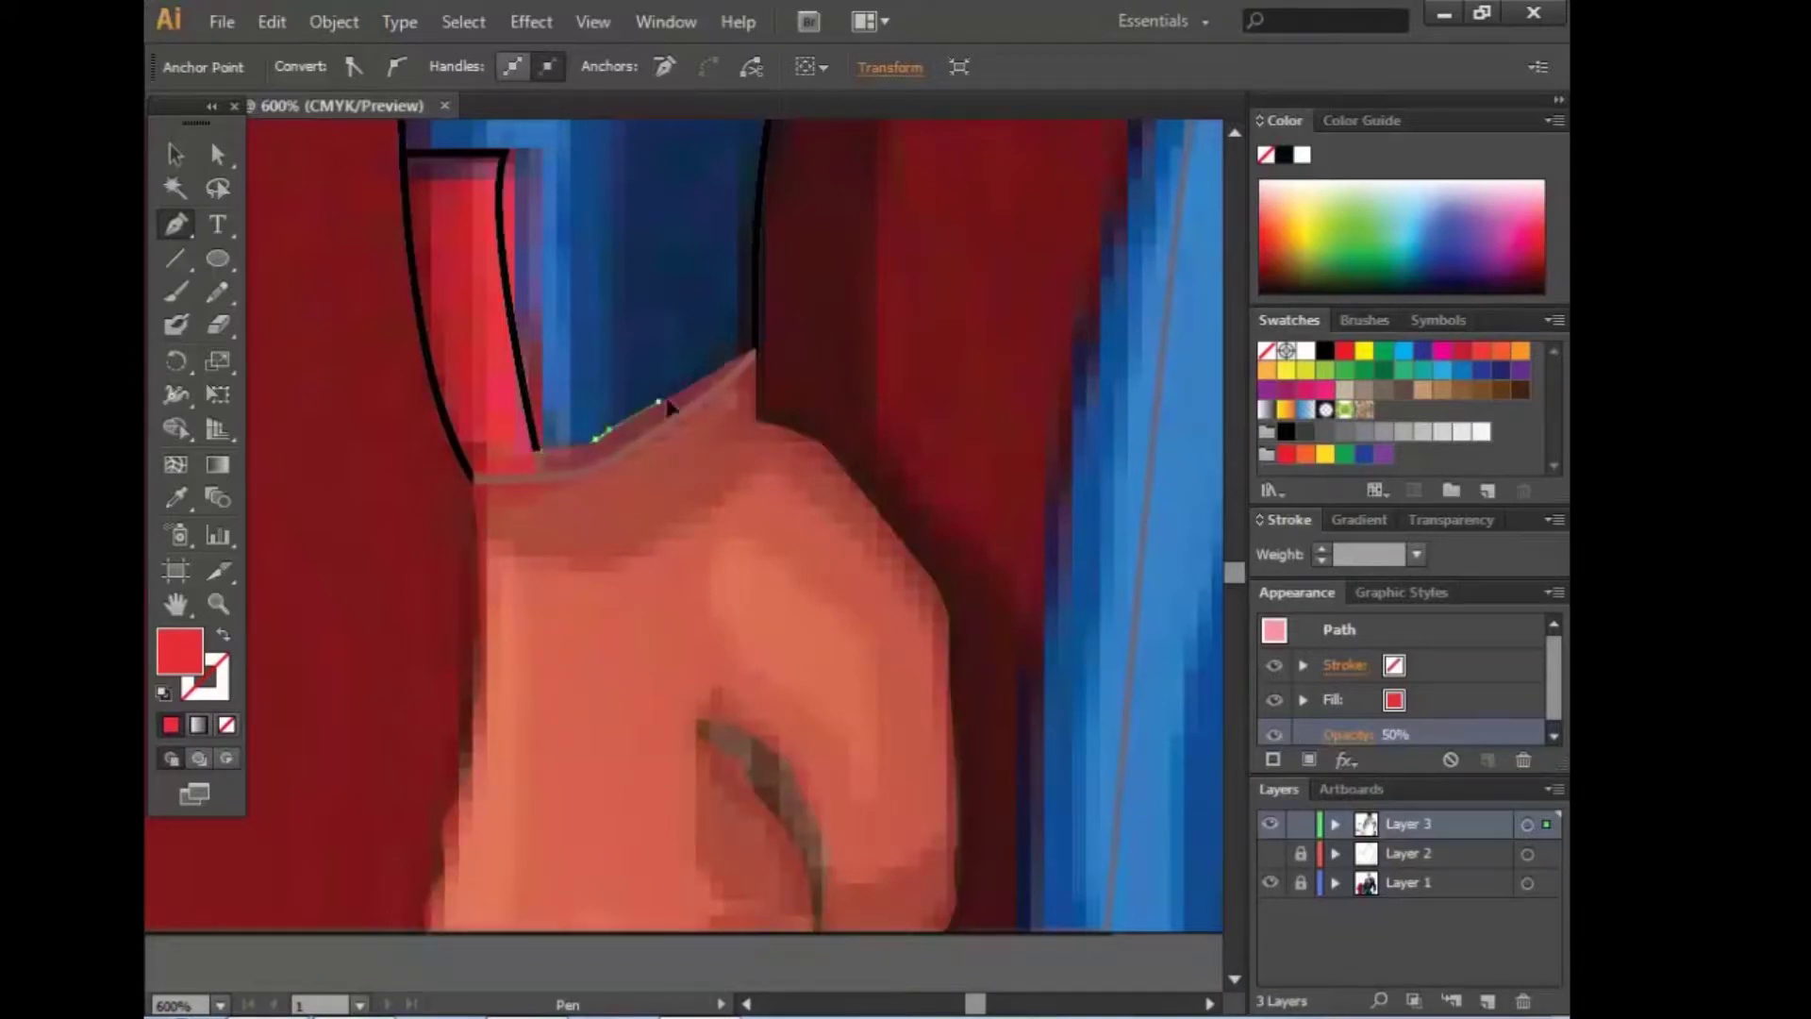
left_click(658, 404)
left_click(702, 379)
left_click(756, 349)
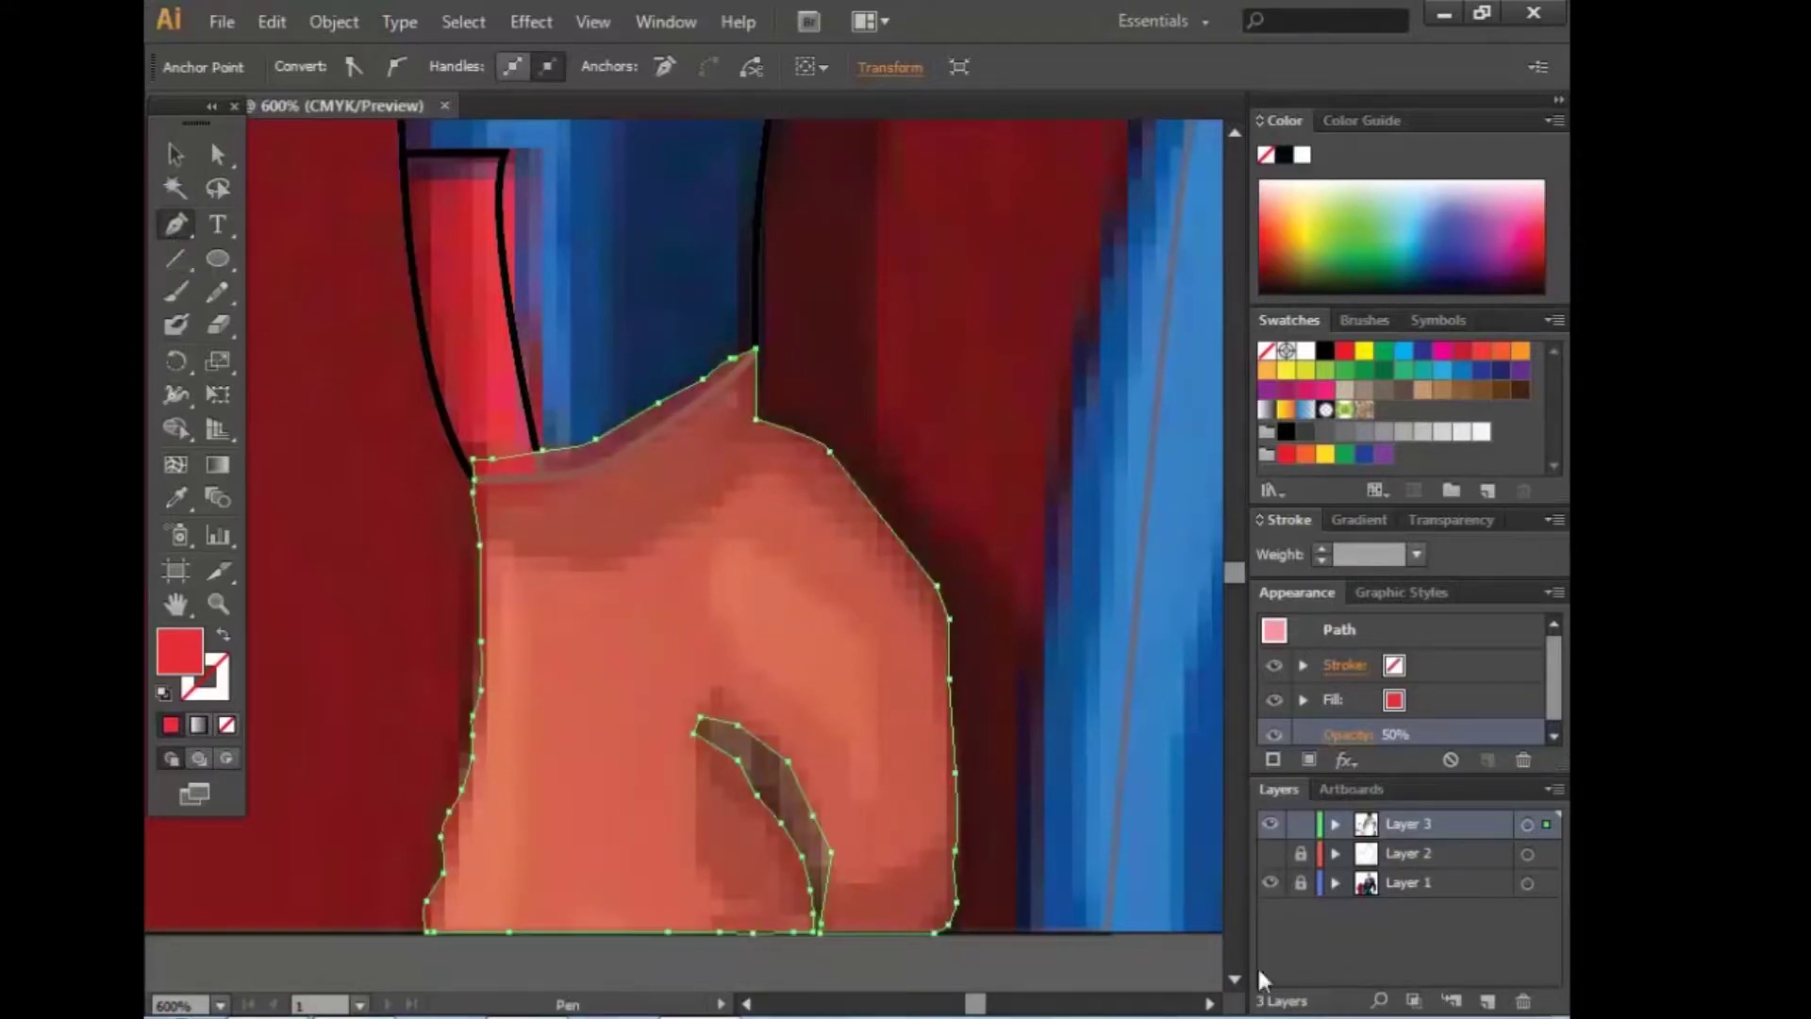
Step: Draw a solid red patch across the bottom of the hand
left_click(723, 899)
left_click(692, 843)
left_click_drag(691, 813, 698, 787)
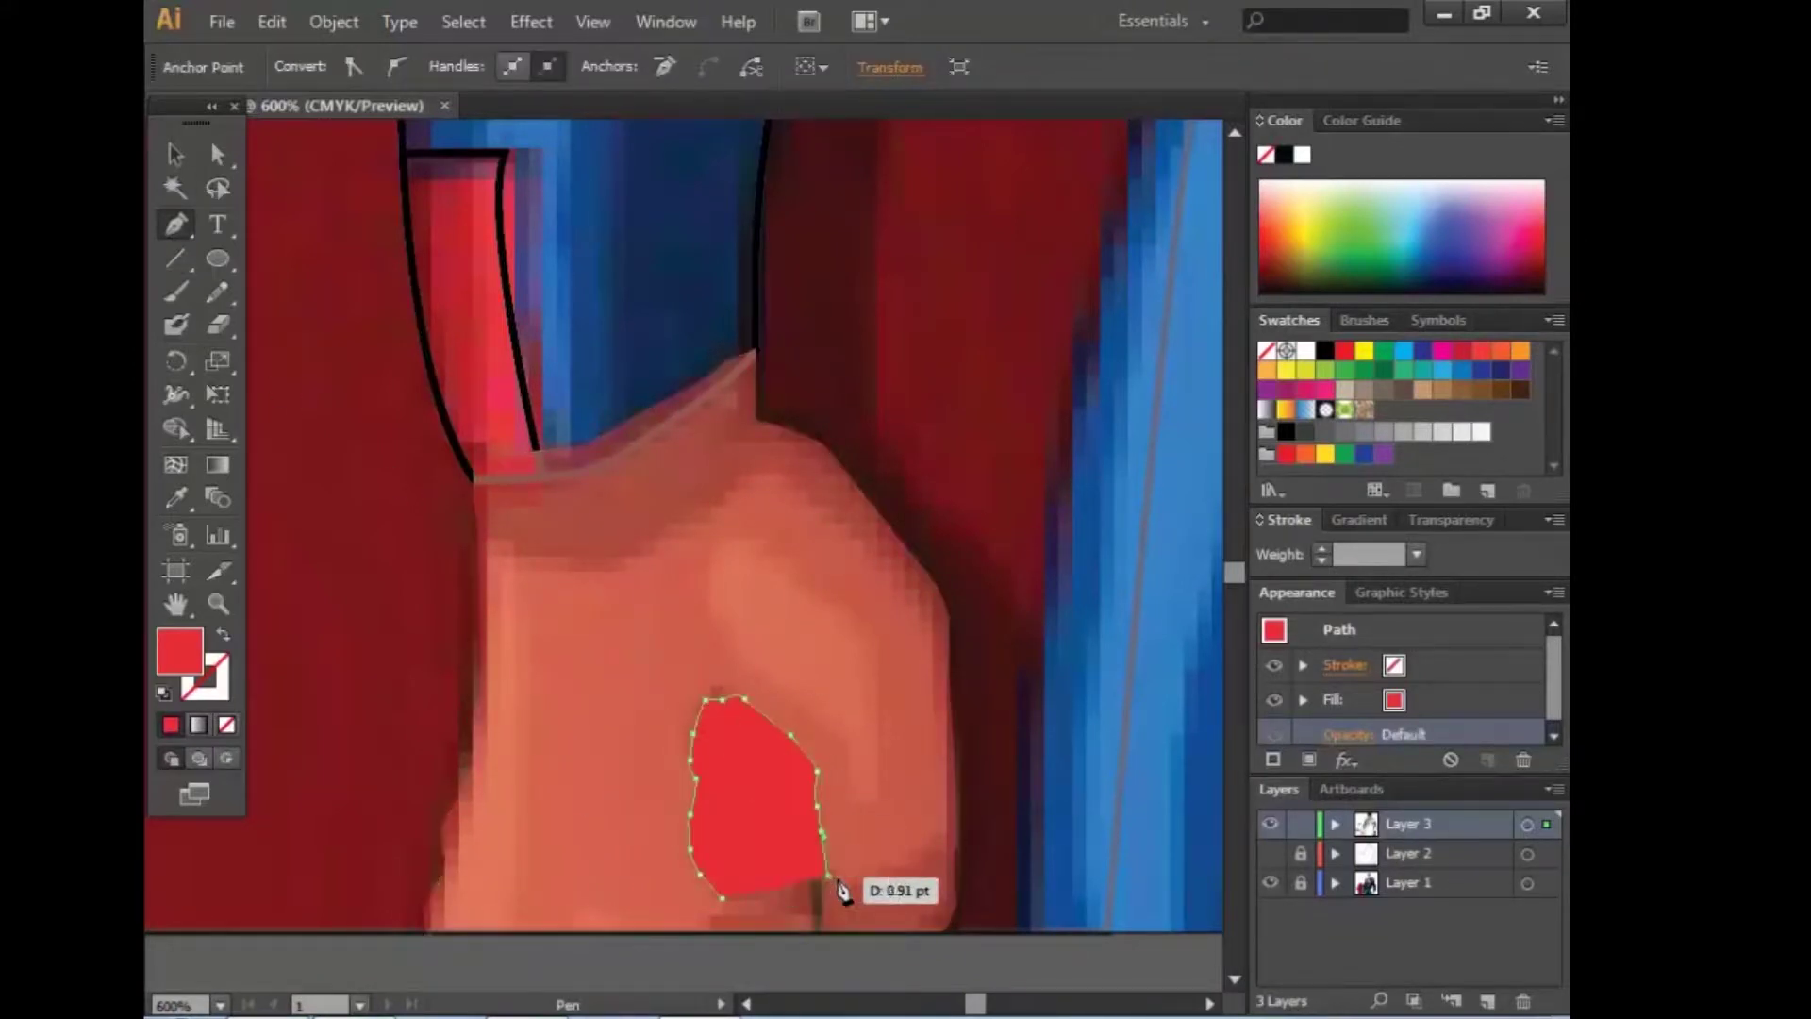
left_click(947, 828)
left_click(956, 932)
left_click(887, 936)
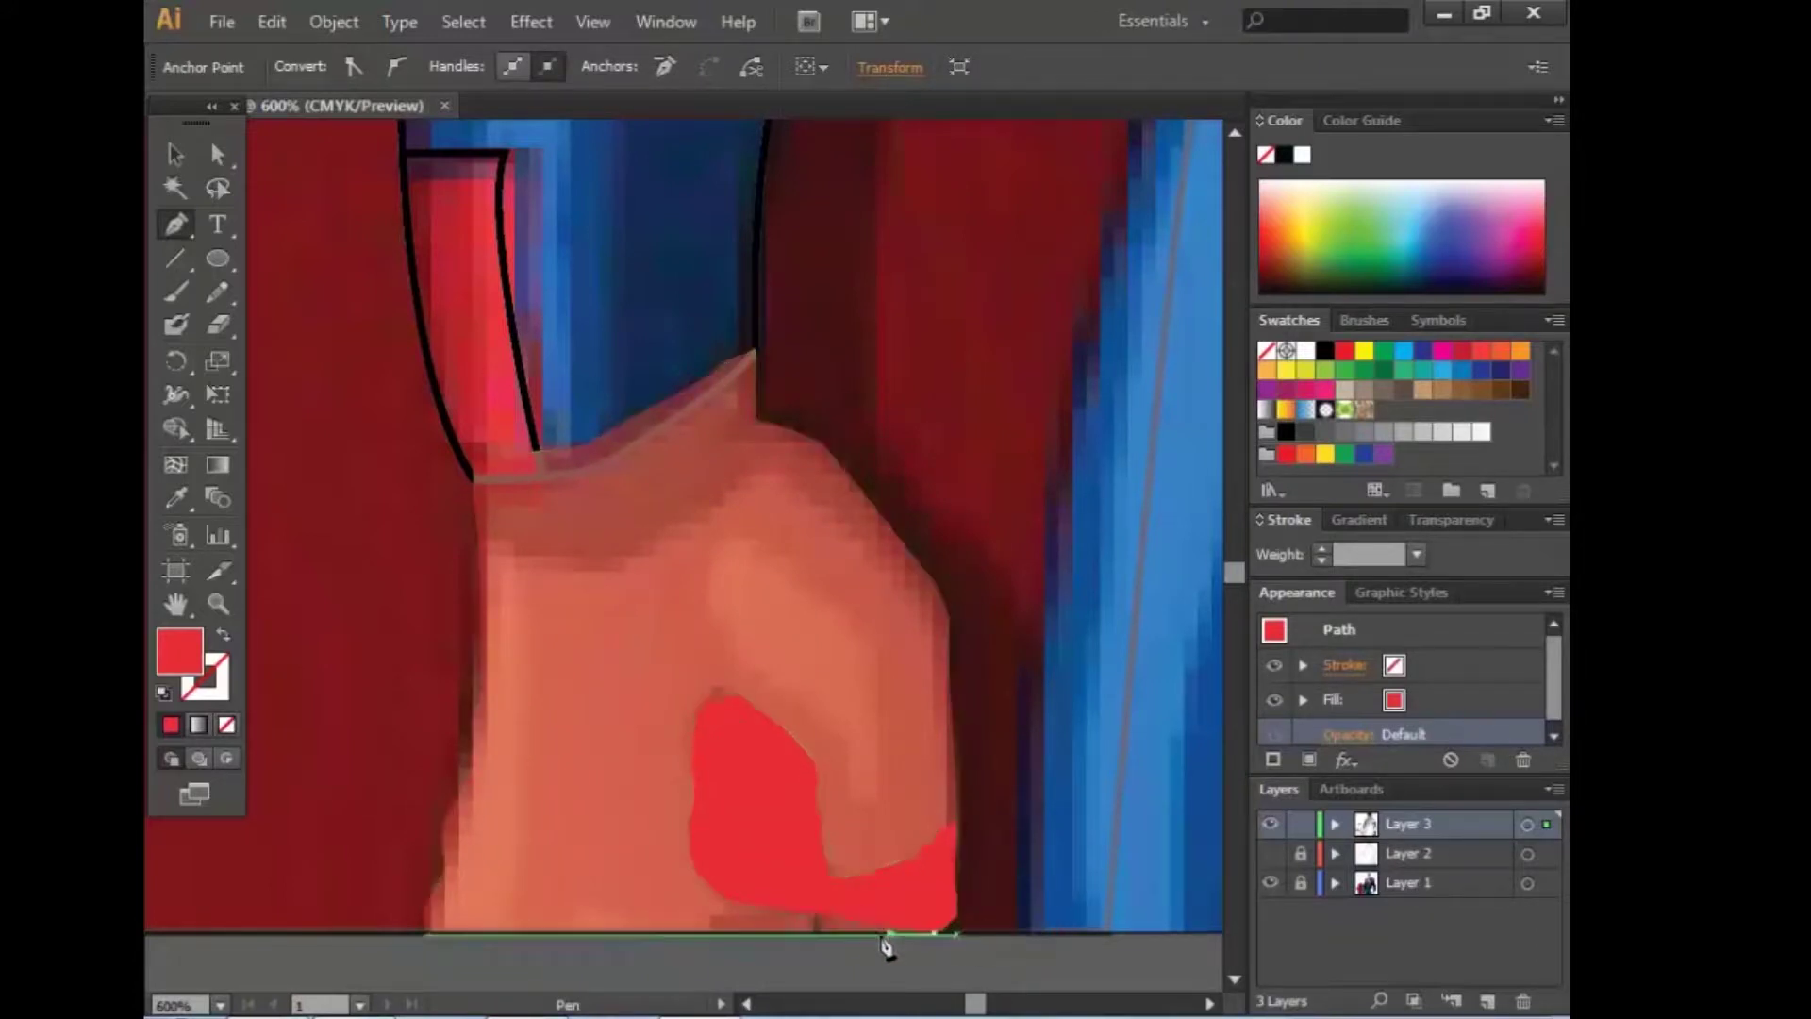
left_click(708, 933)
left_click(690, 933)
Step: Start the shadow path down the torso's side and give it a black fill
scroll(606, 425, "up", 5)
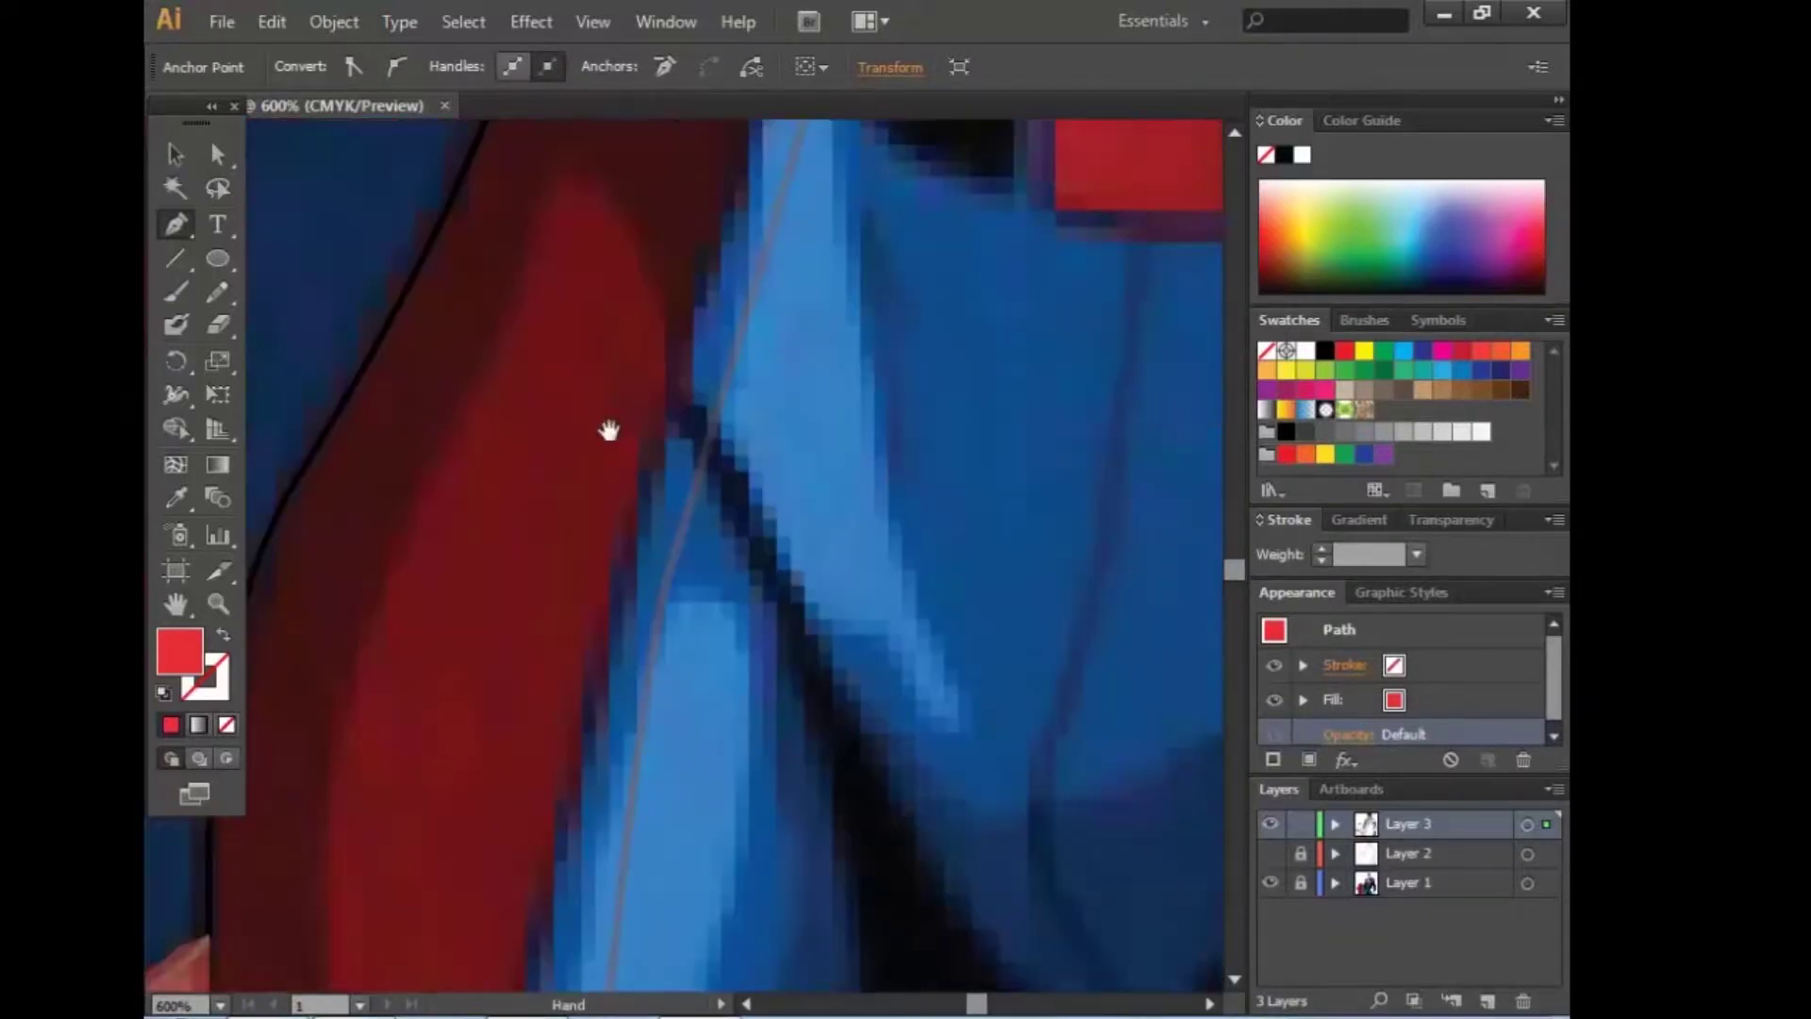
key("ctrl+0")
key("ctrl+plus")
key("ctrl+plus")
key("ctrl+plus")
mouse_move(1048, 292)
left_mouse_down()
mouse_move(1006, 396)
mouse_move(1094, 186)
left_mouse_up()
key("ctrl+minus")
key("ctrl+plus")
key("ctrl+plus")
key("ctrl+plus")
key("ctrl+minus")
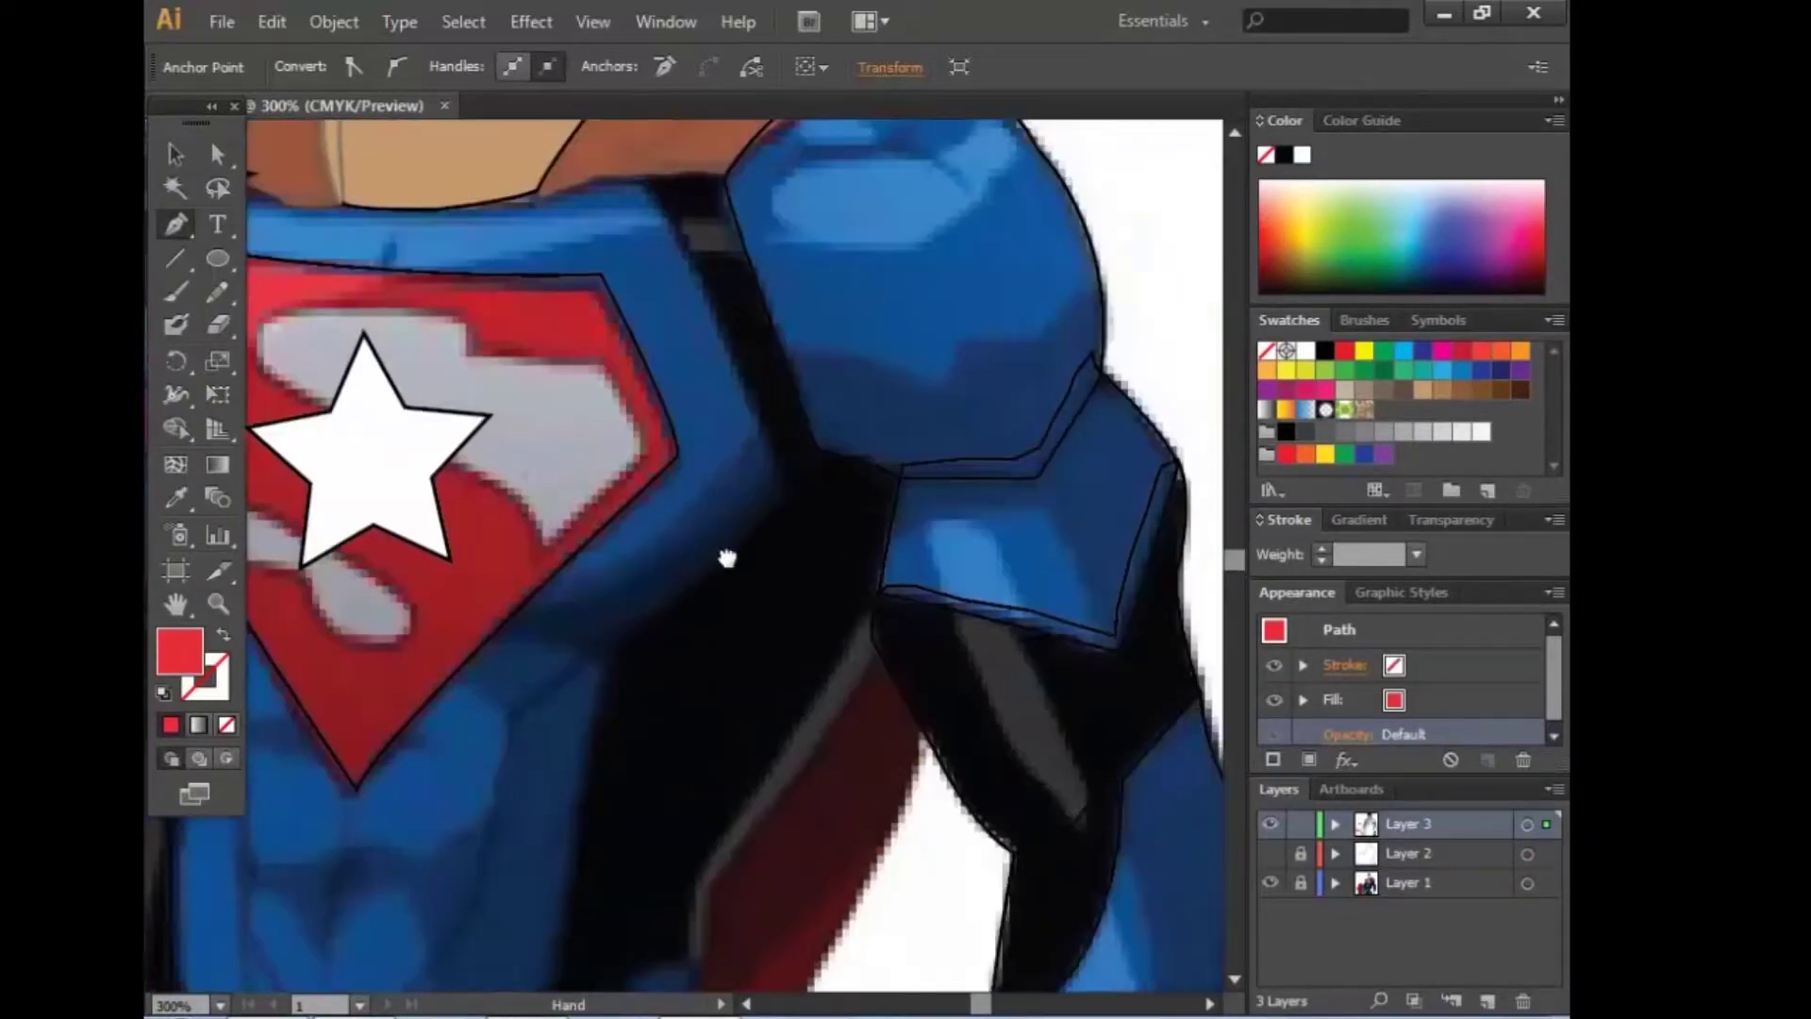
mouse_move(648, 752)
left_mouse_down()
mouse_move(773, 497)
mouse_move(900, 738)
left_mouse_up()
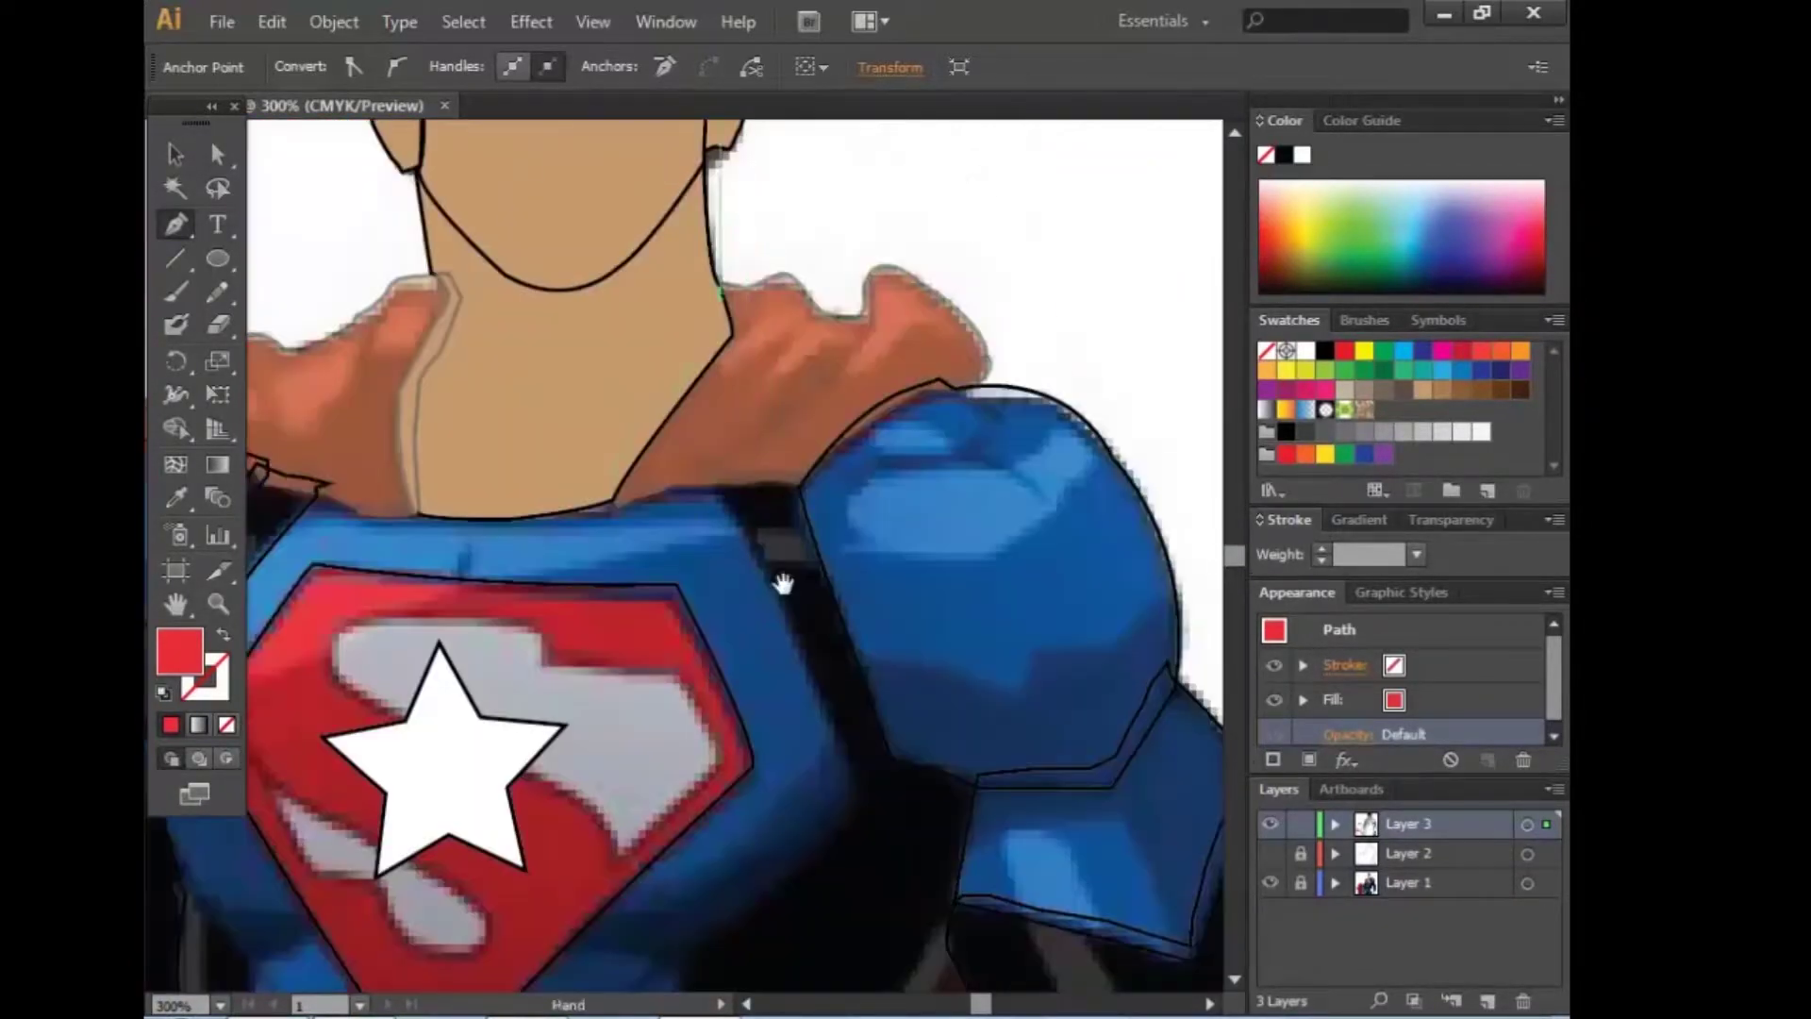
left_click_drag(913, 981, 908, 986)
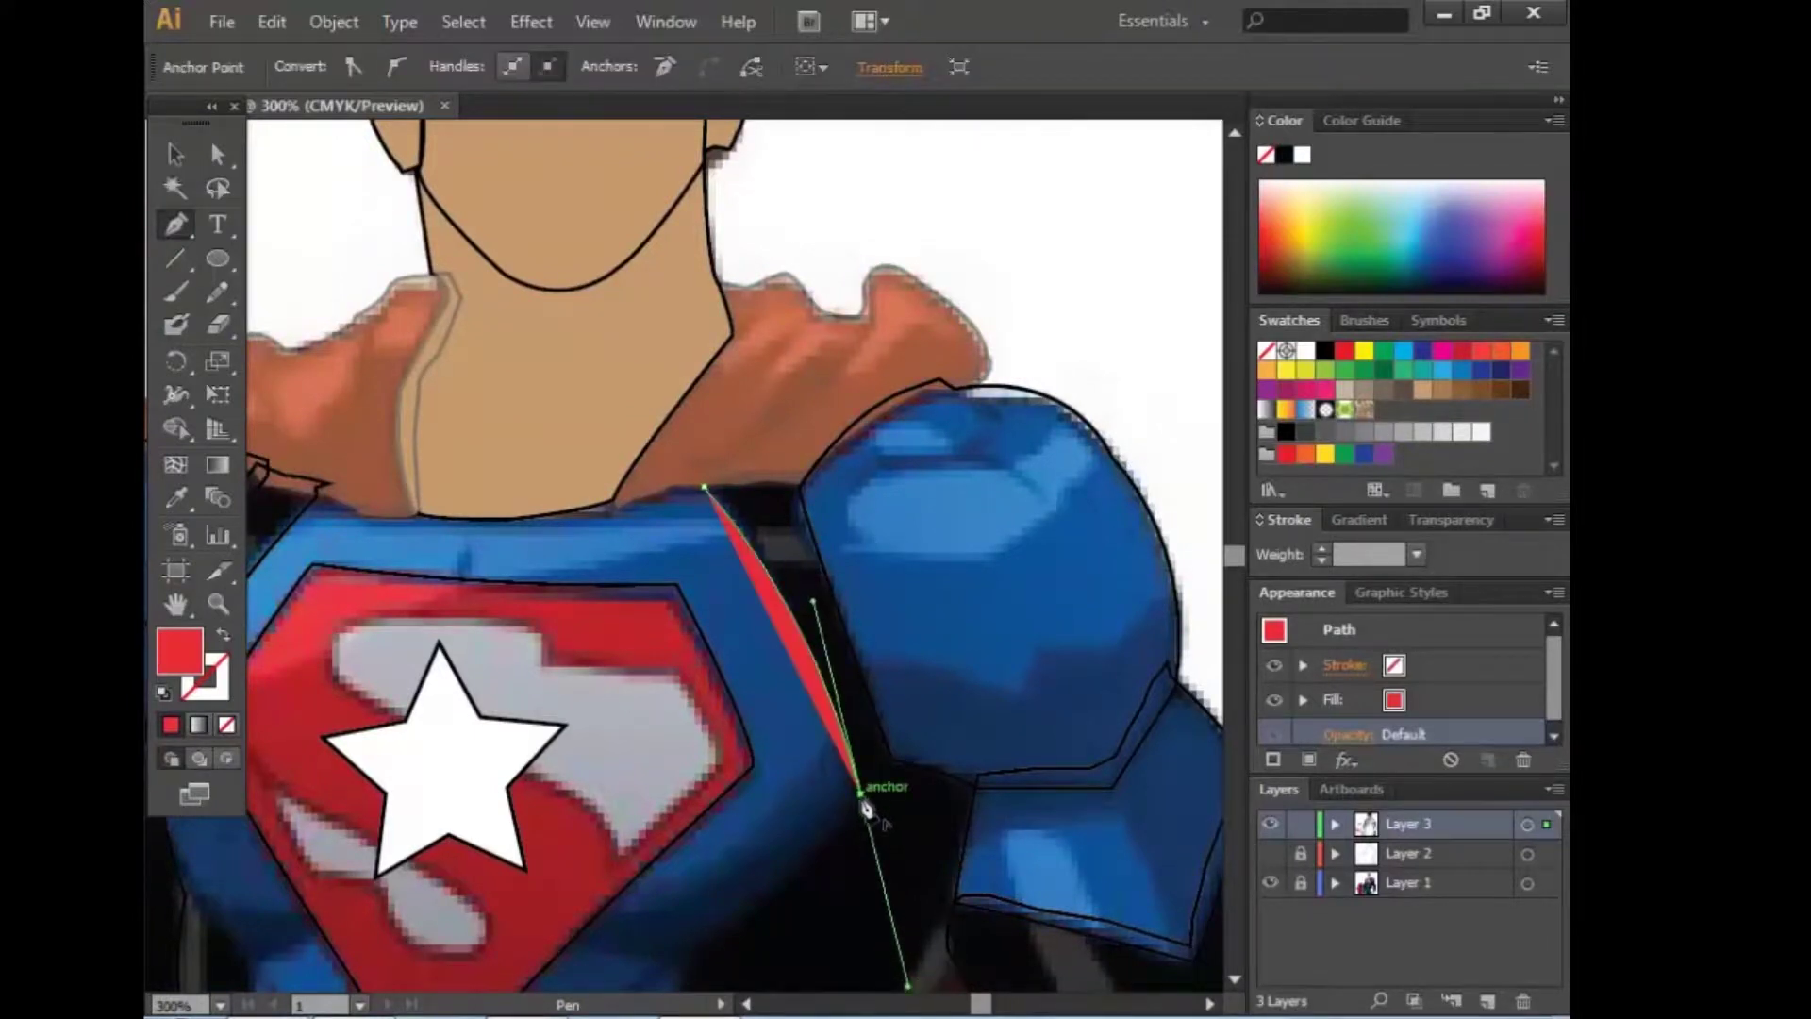
left_click(1395, 699)
left_click(1184, 759)
scroll(1037, 660, "down", 5)
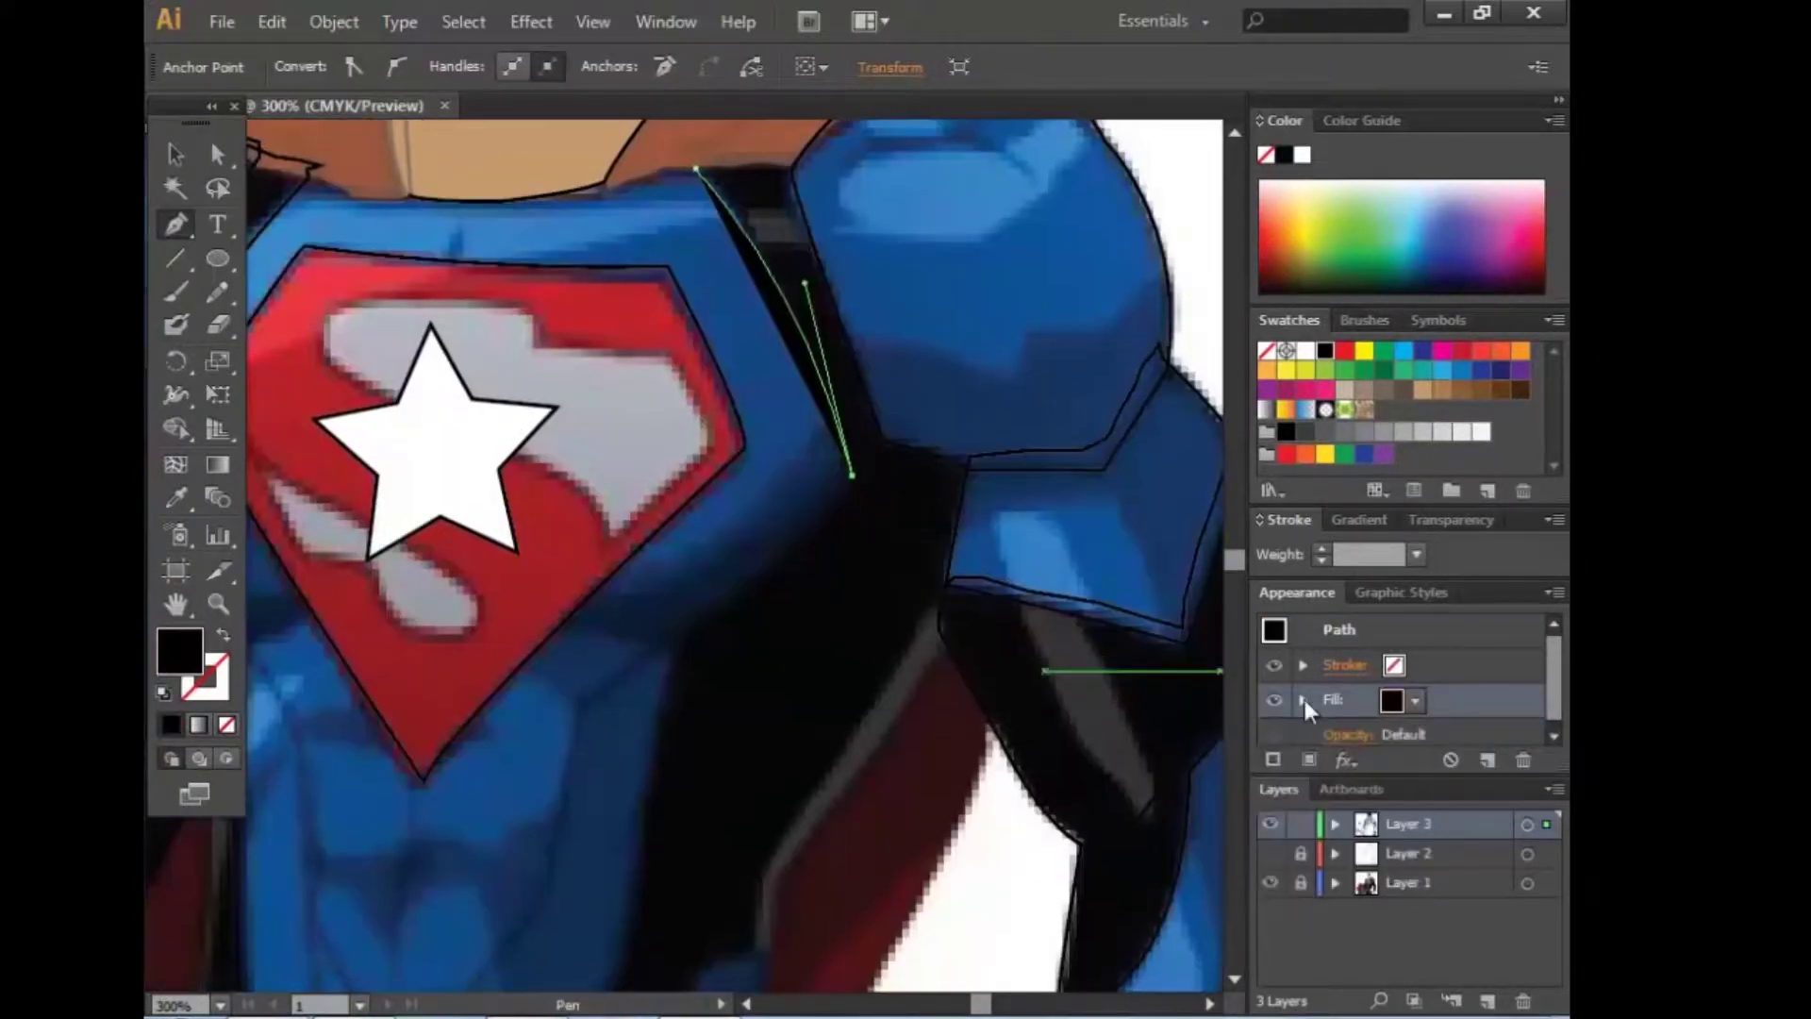
left_click(1347, 734)
Step: At 10% opacity, trace the shadow from above the belt up to the shoulder and arm edge
left_click_drag(685, 626, 601, 655)
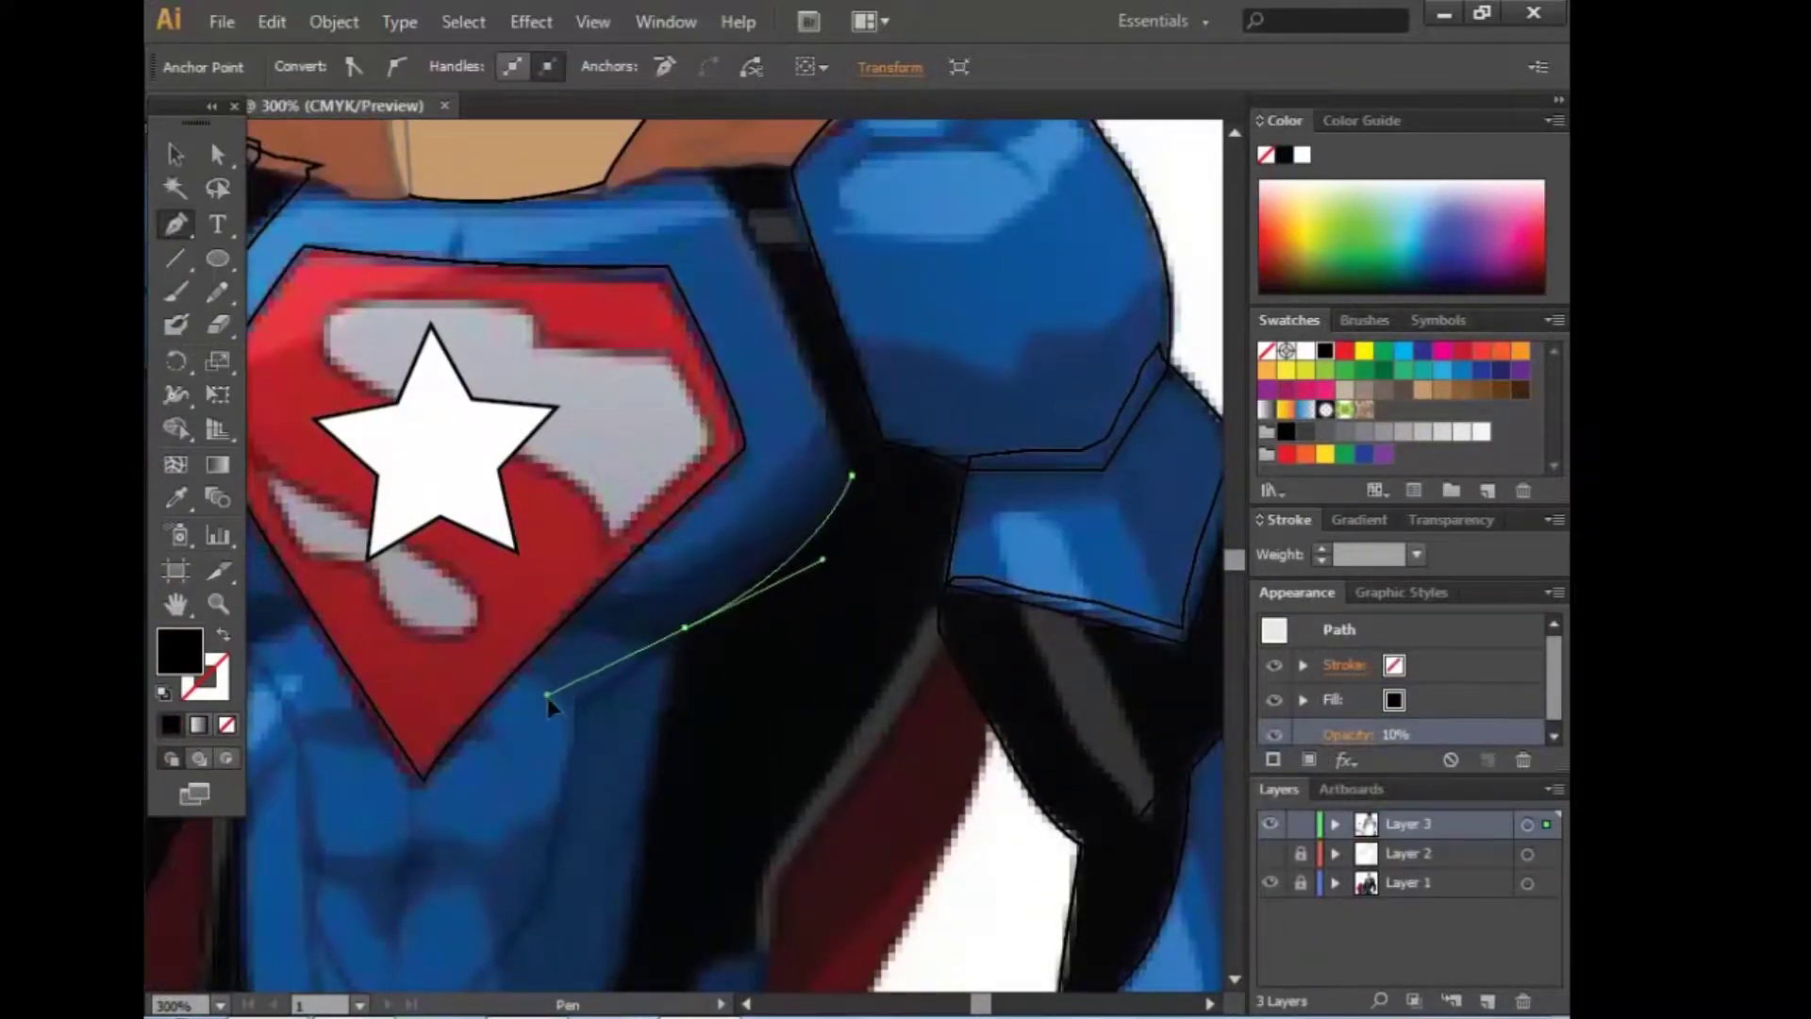
left_click_drag(642, 917, 698, 667)
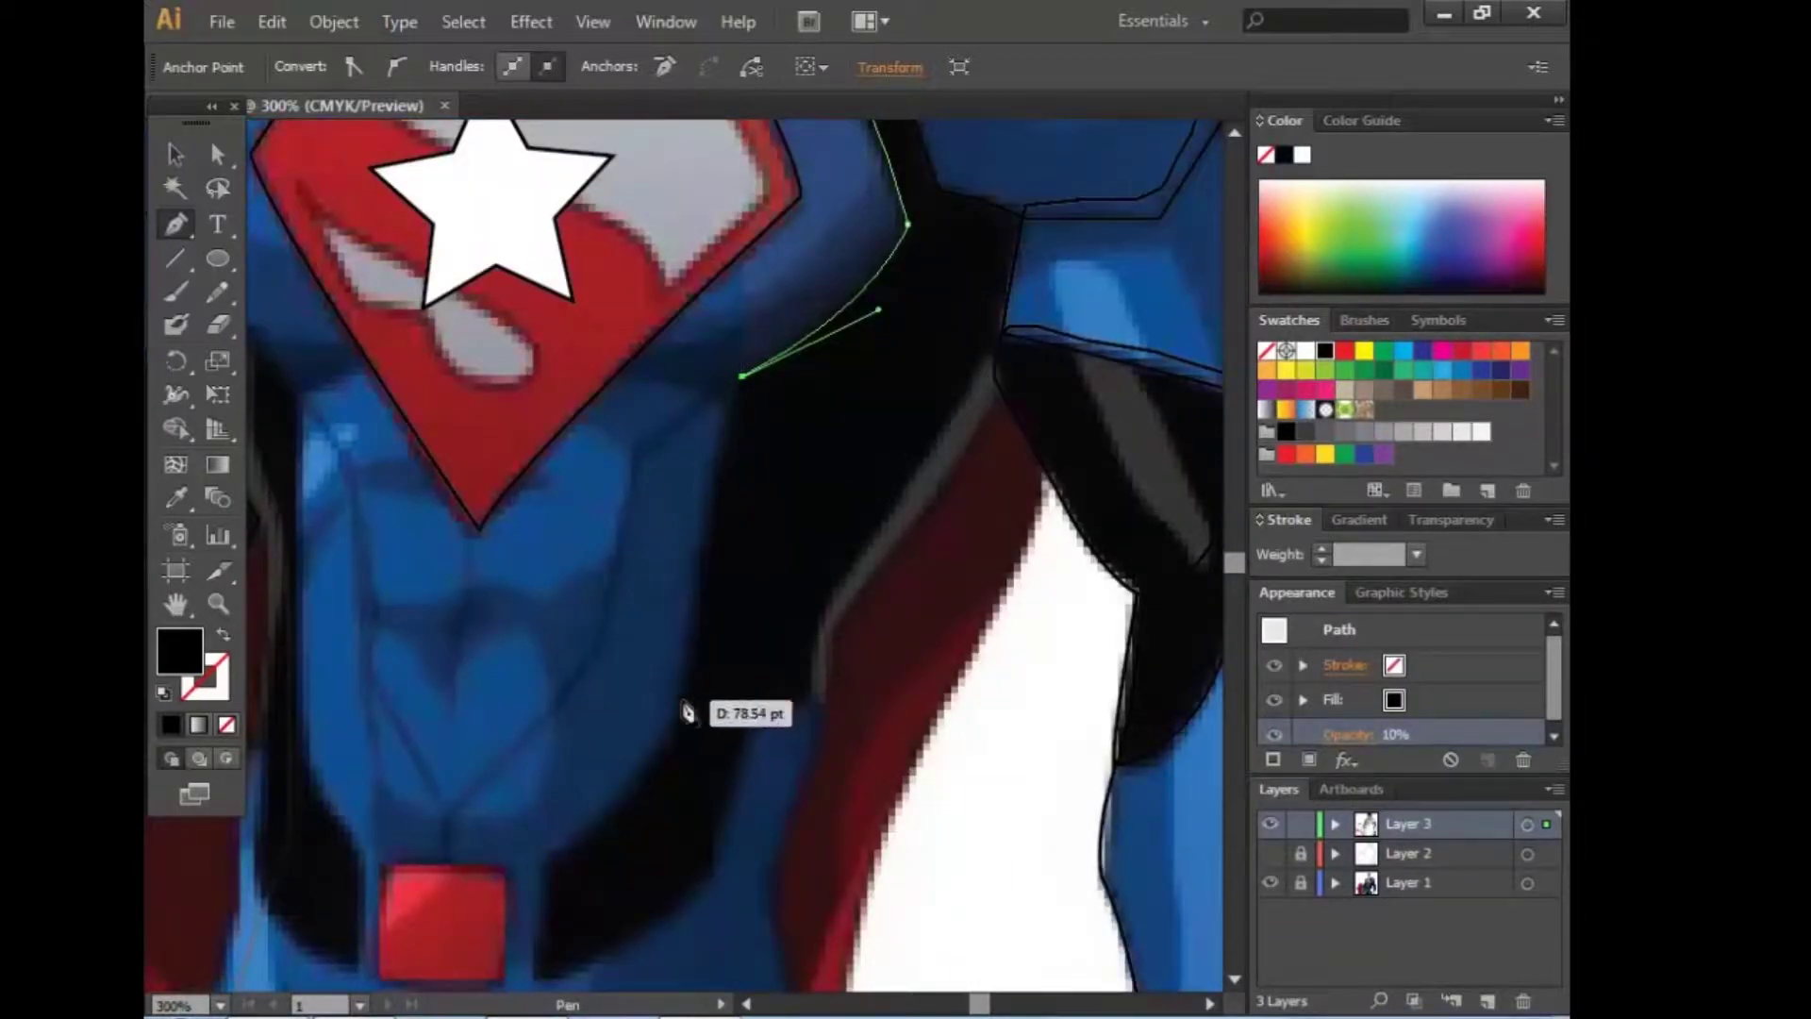
left_click_drag(681, 705, 813, 451)
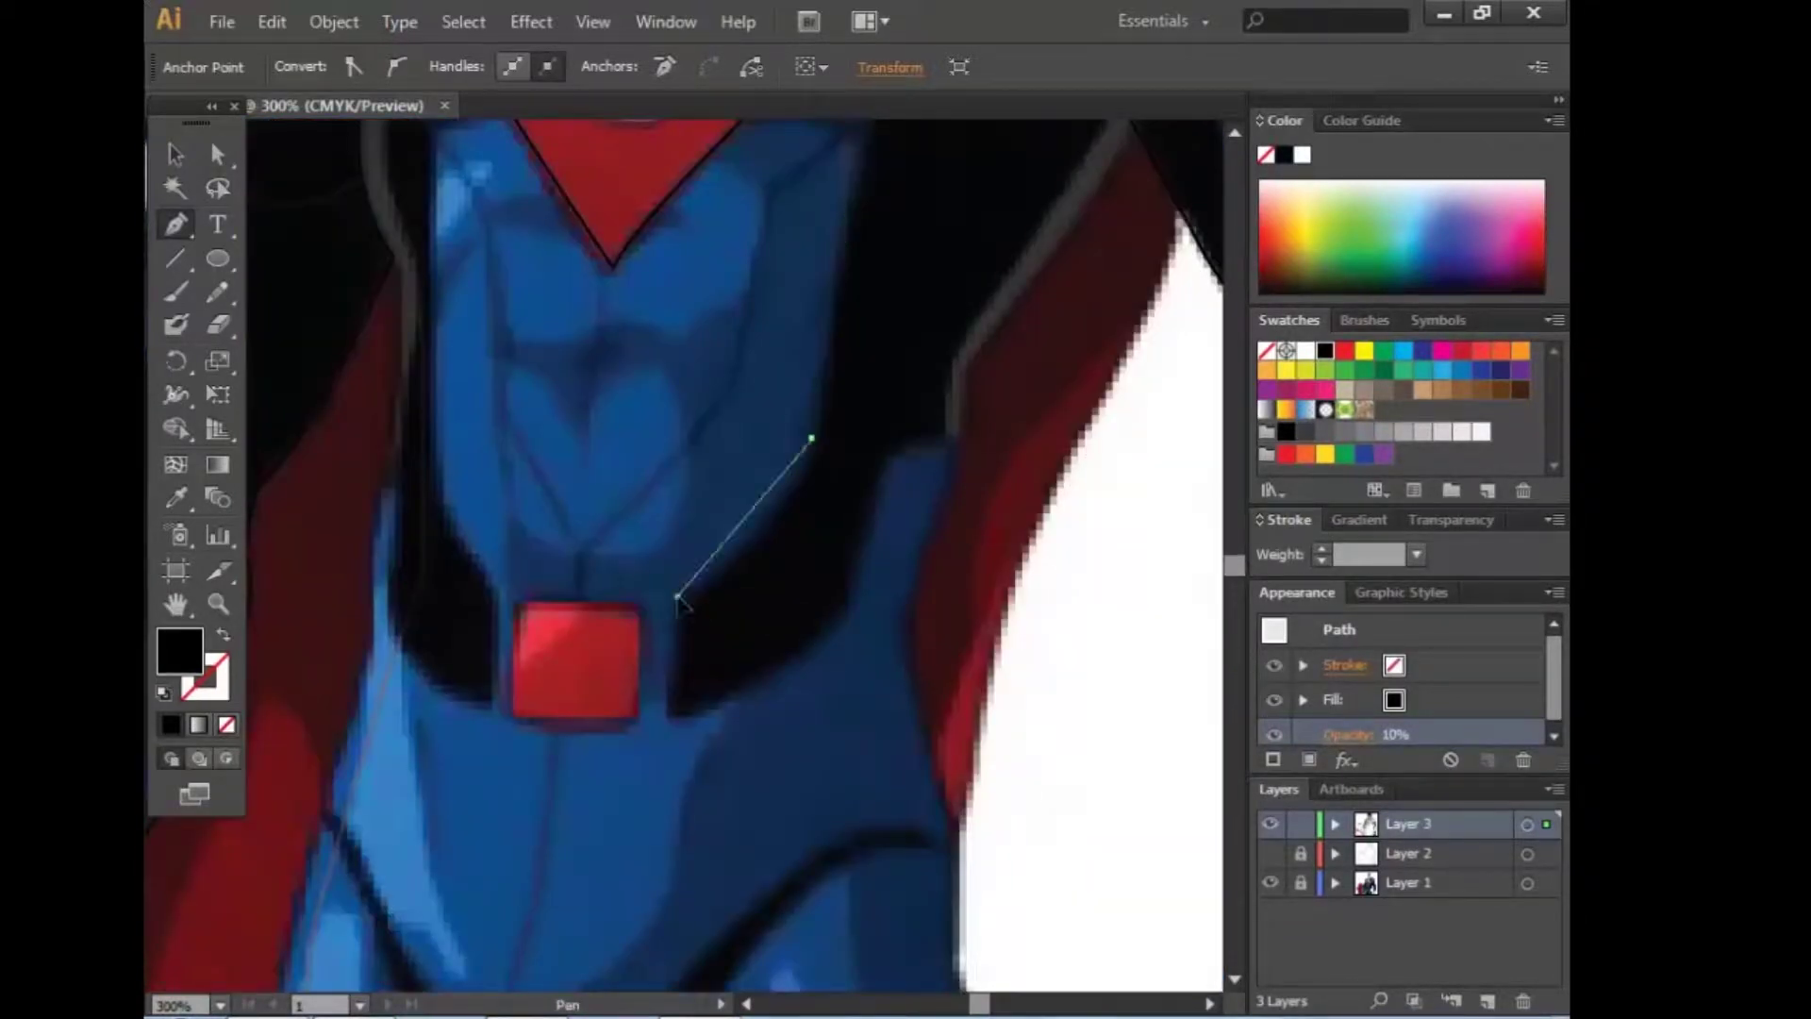
left_click_drag(677, 596, 592, 633)
mouse_move(897, 566)
left_mouse_down()
mouse_move(921, 619)
mouse_move(899, 728)
left_mouse_up()
scroll(868, 618, "up", 3)
scroll(943, 661, "up", 3)
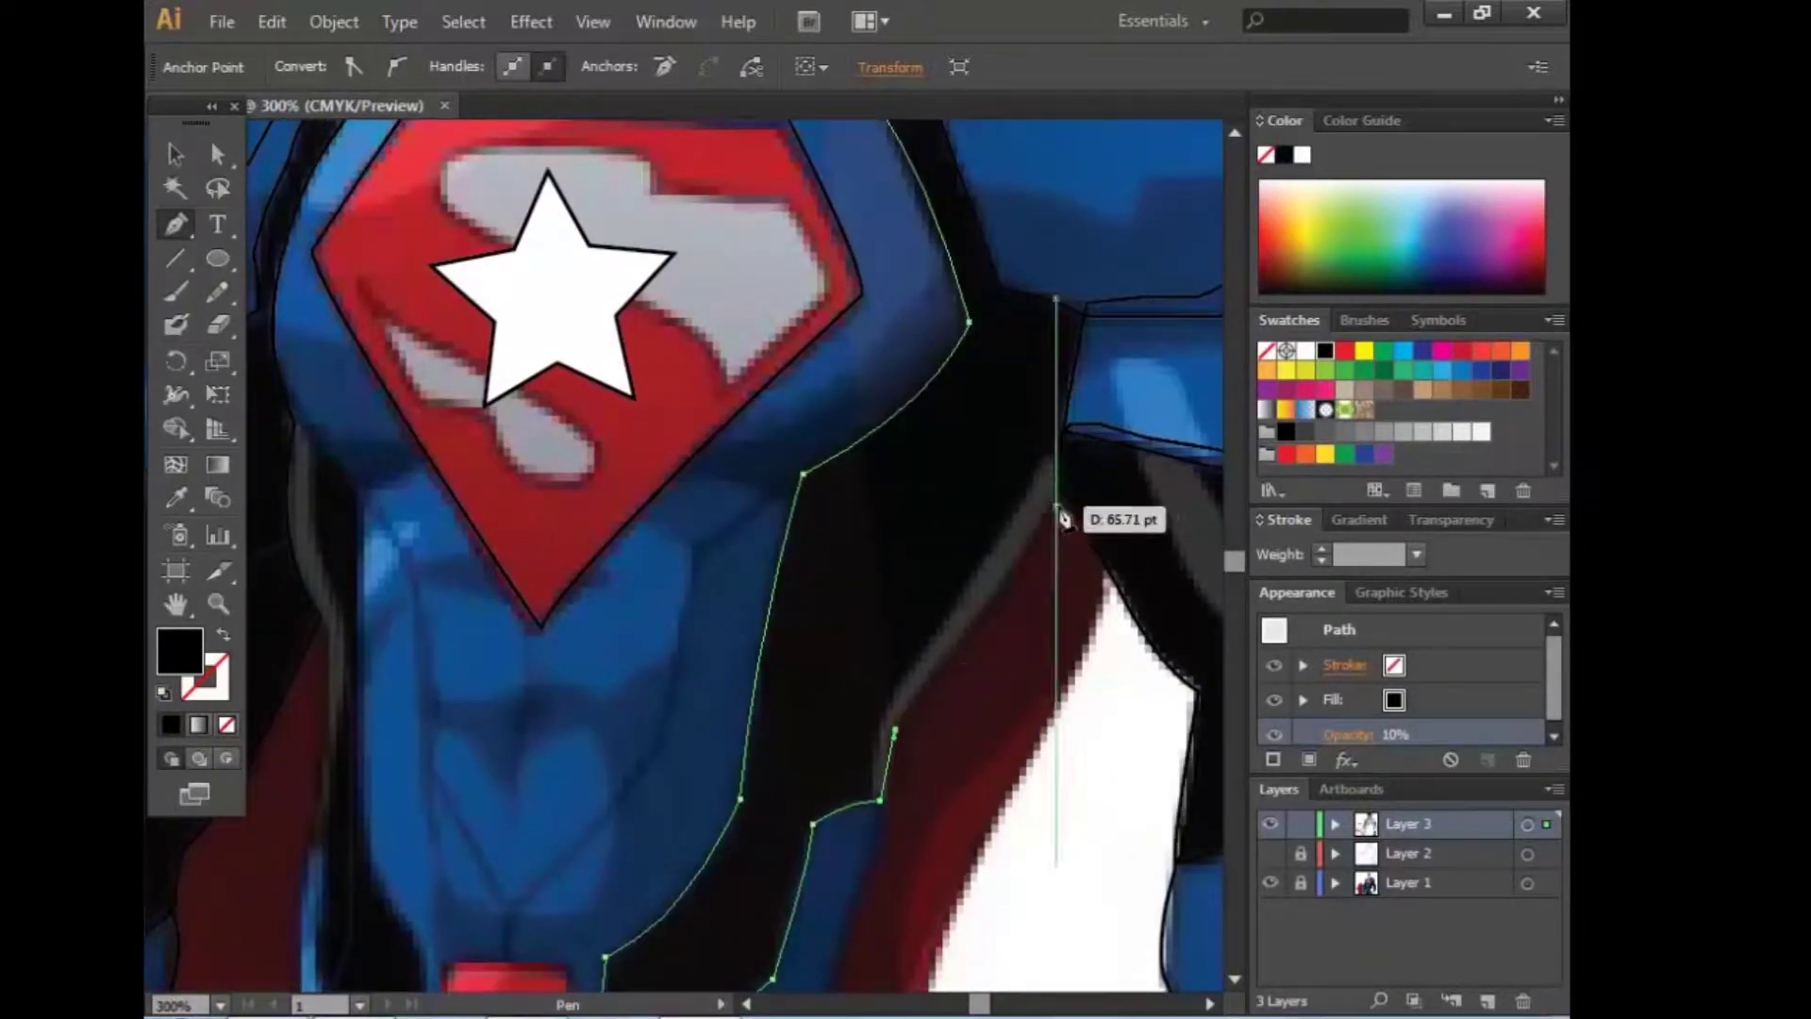
left_click_drag(1054, 522, 1078, 473)
scroll(1031, 350, "up", 5)
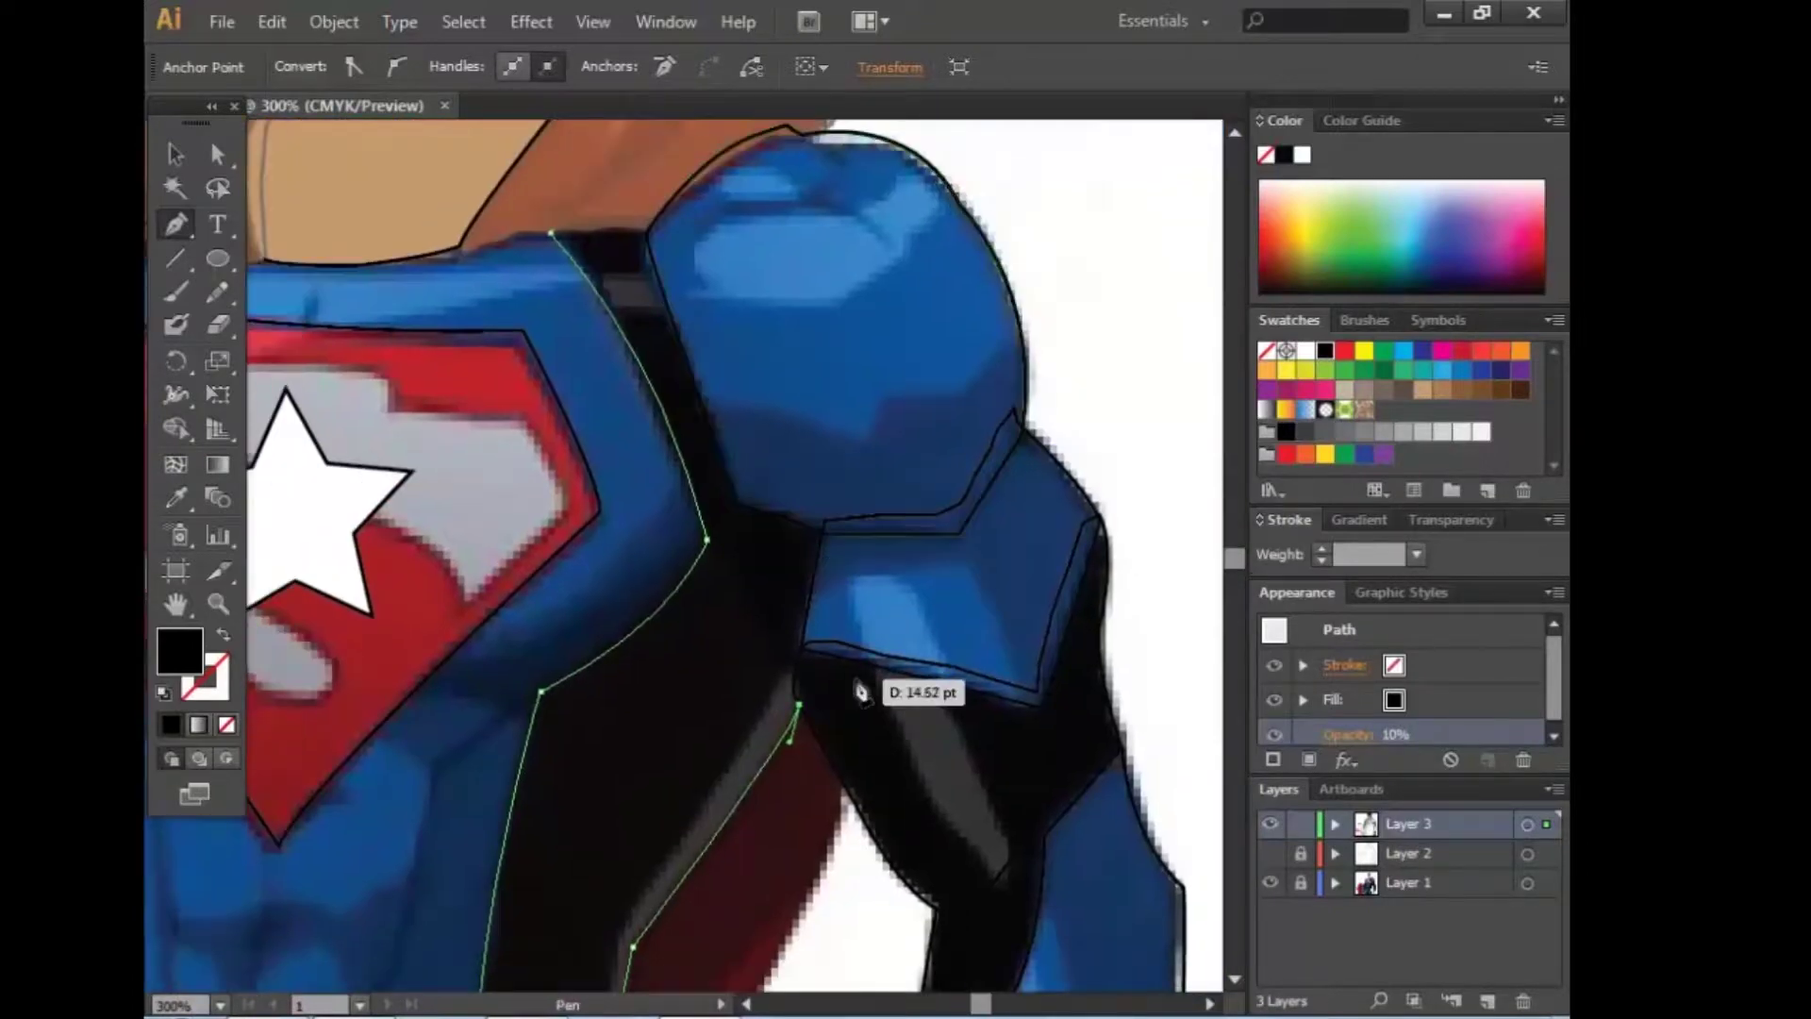
left_click_drag(777, 517, 857, 519)
left_click_drag(703, 274, 726, 278)
Step: Reset the black shadow's opacity to Default so it is fully solid
scroll(953, 692, "up", 8)
scroll(951, 688, "up", 2)
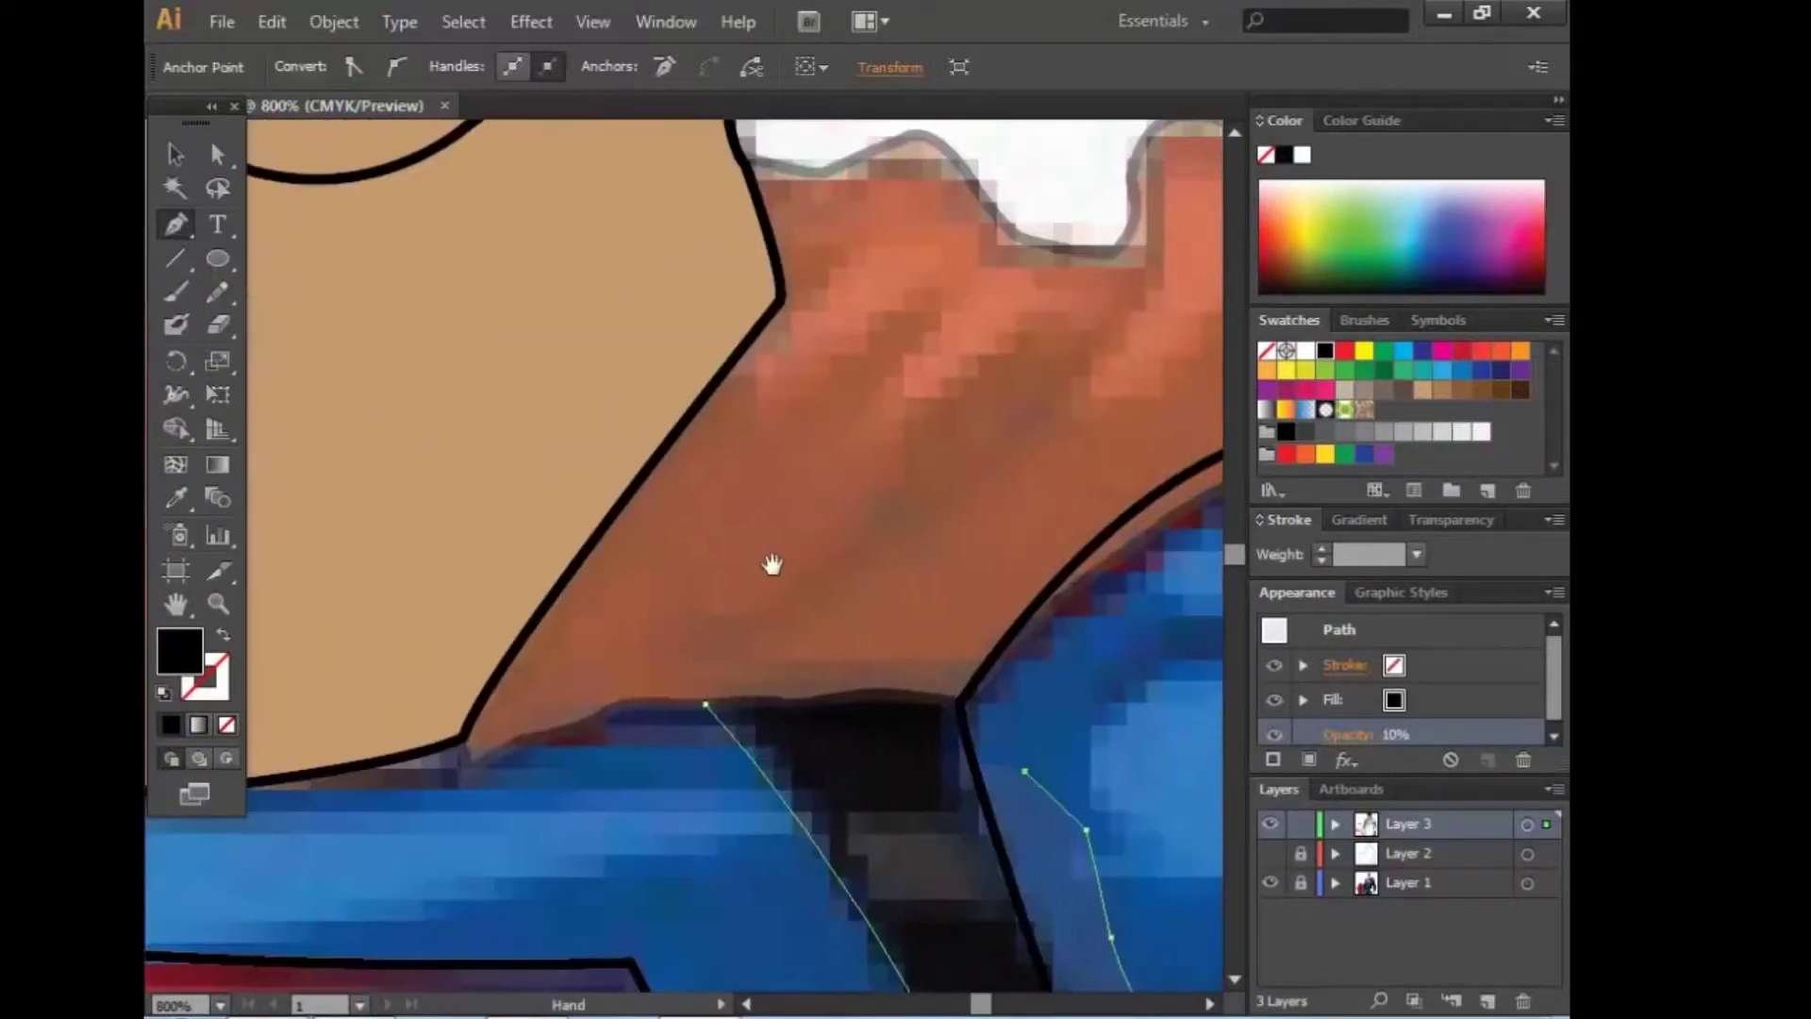
scroll(769, 562, "up", 1)
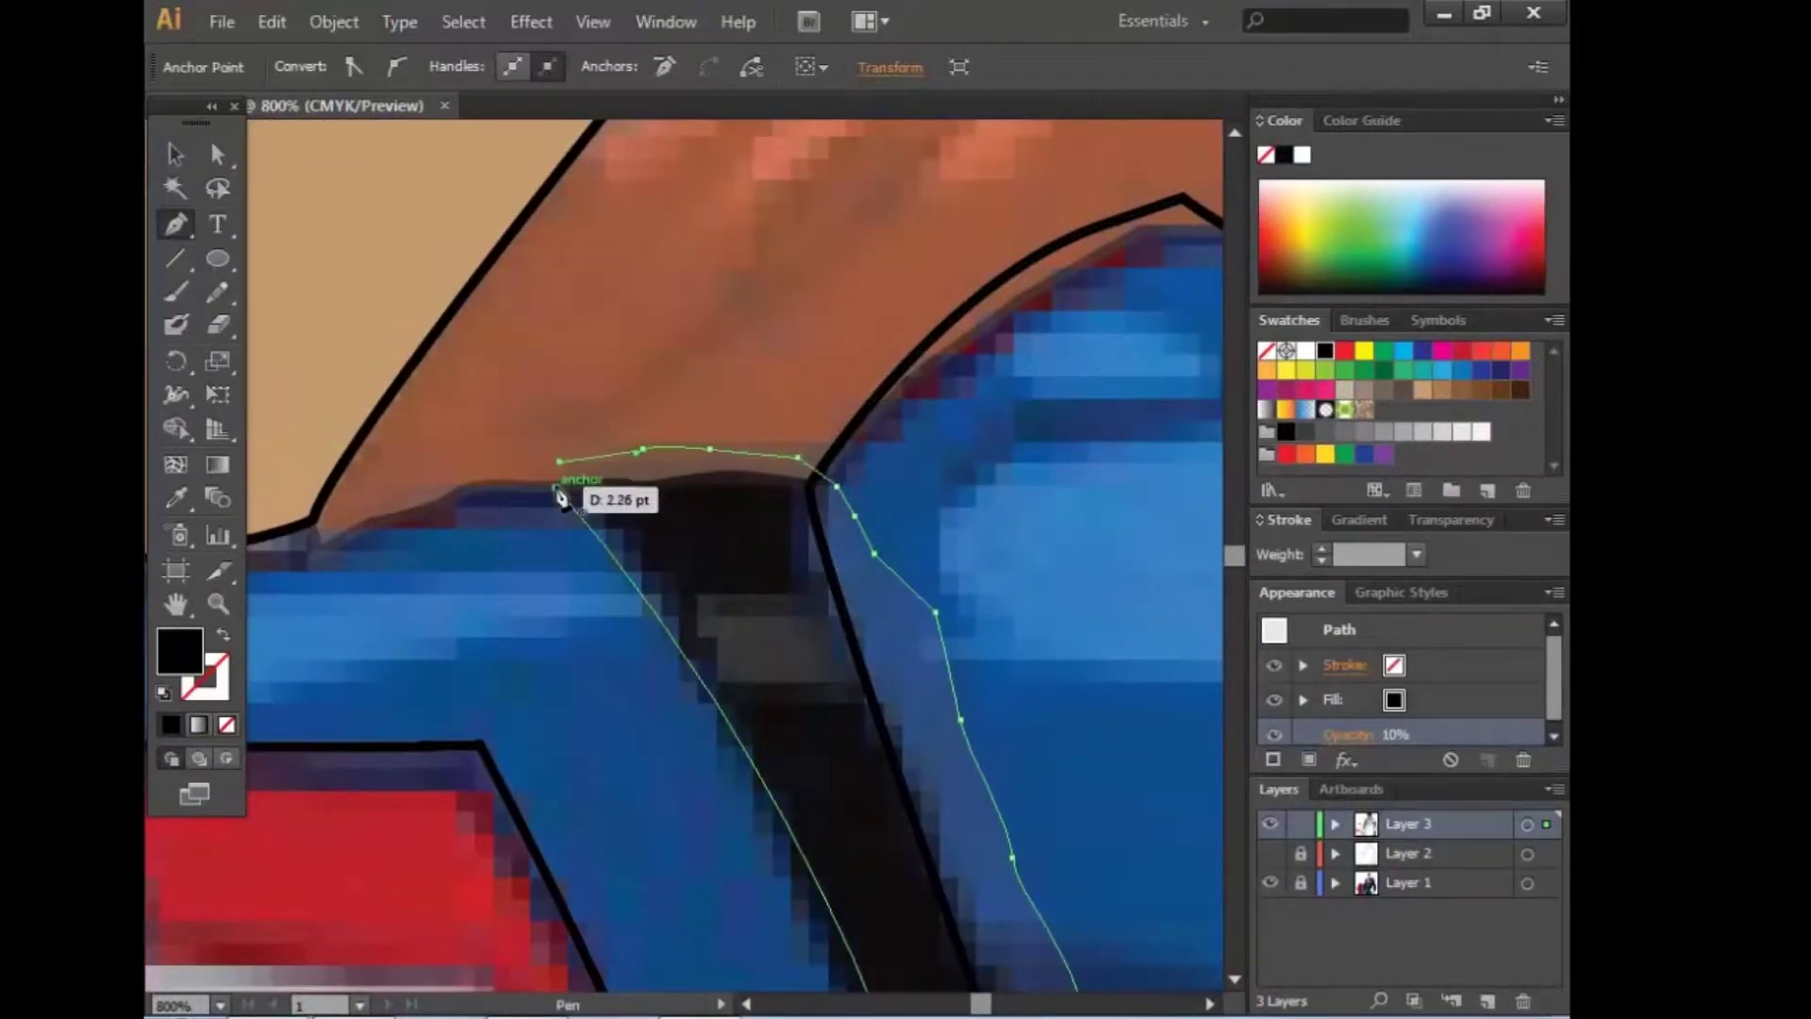
scroll(566, 472, "down", 3)
scroll(804, 278, "down", 8)
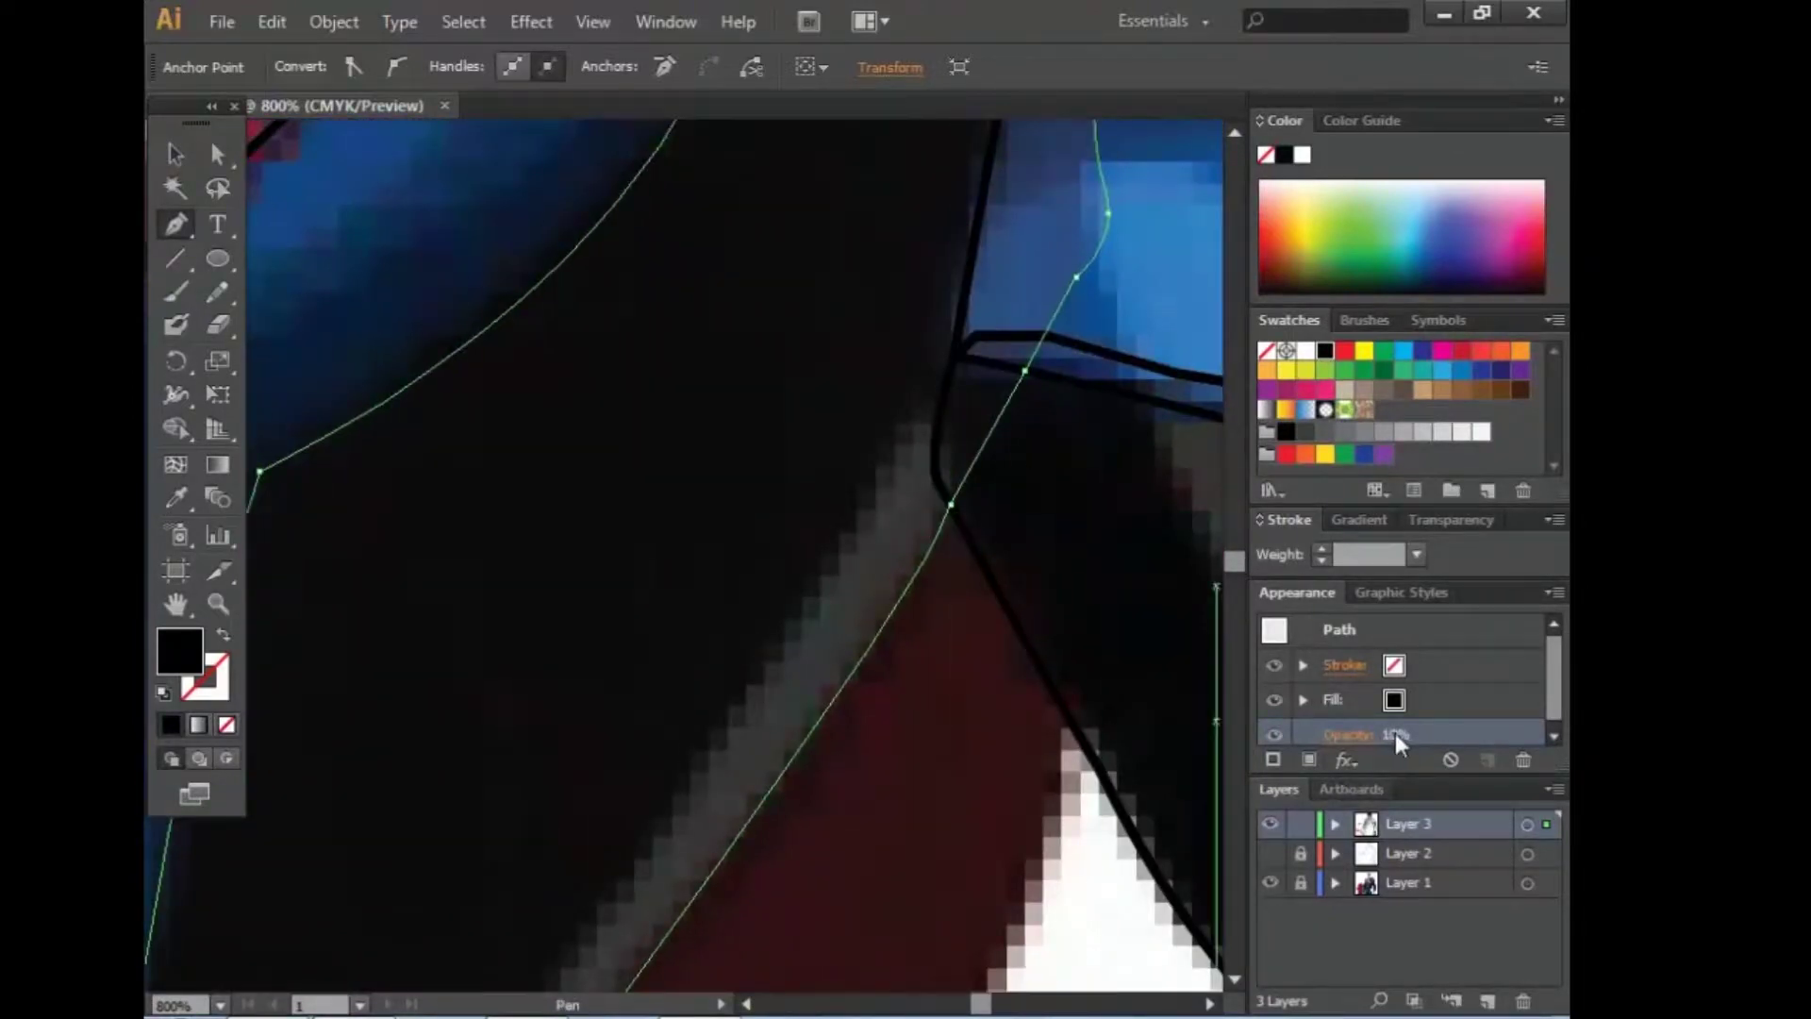
left_click(1310, 724)
key("Return")
scroll(1003, 707, "up", 5)
Step: Trace a black shadow beside the chest emblem, curving down toward the belt buckle
scroll(991, 712, "down", 5)
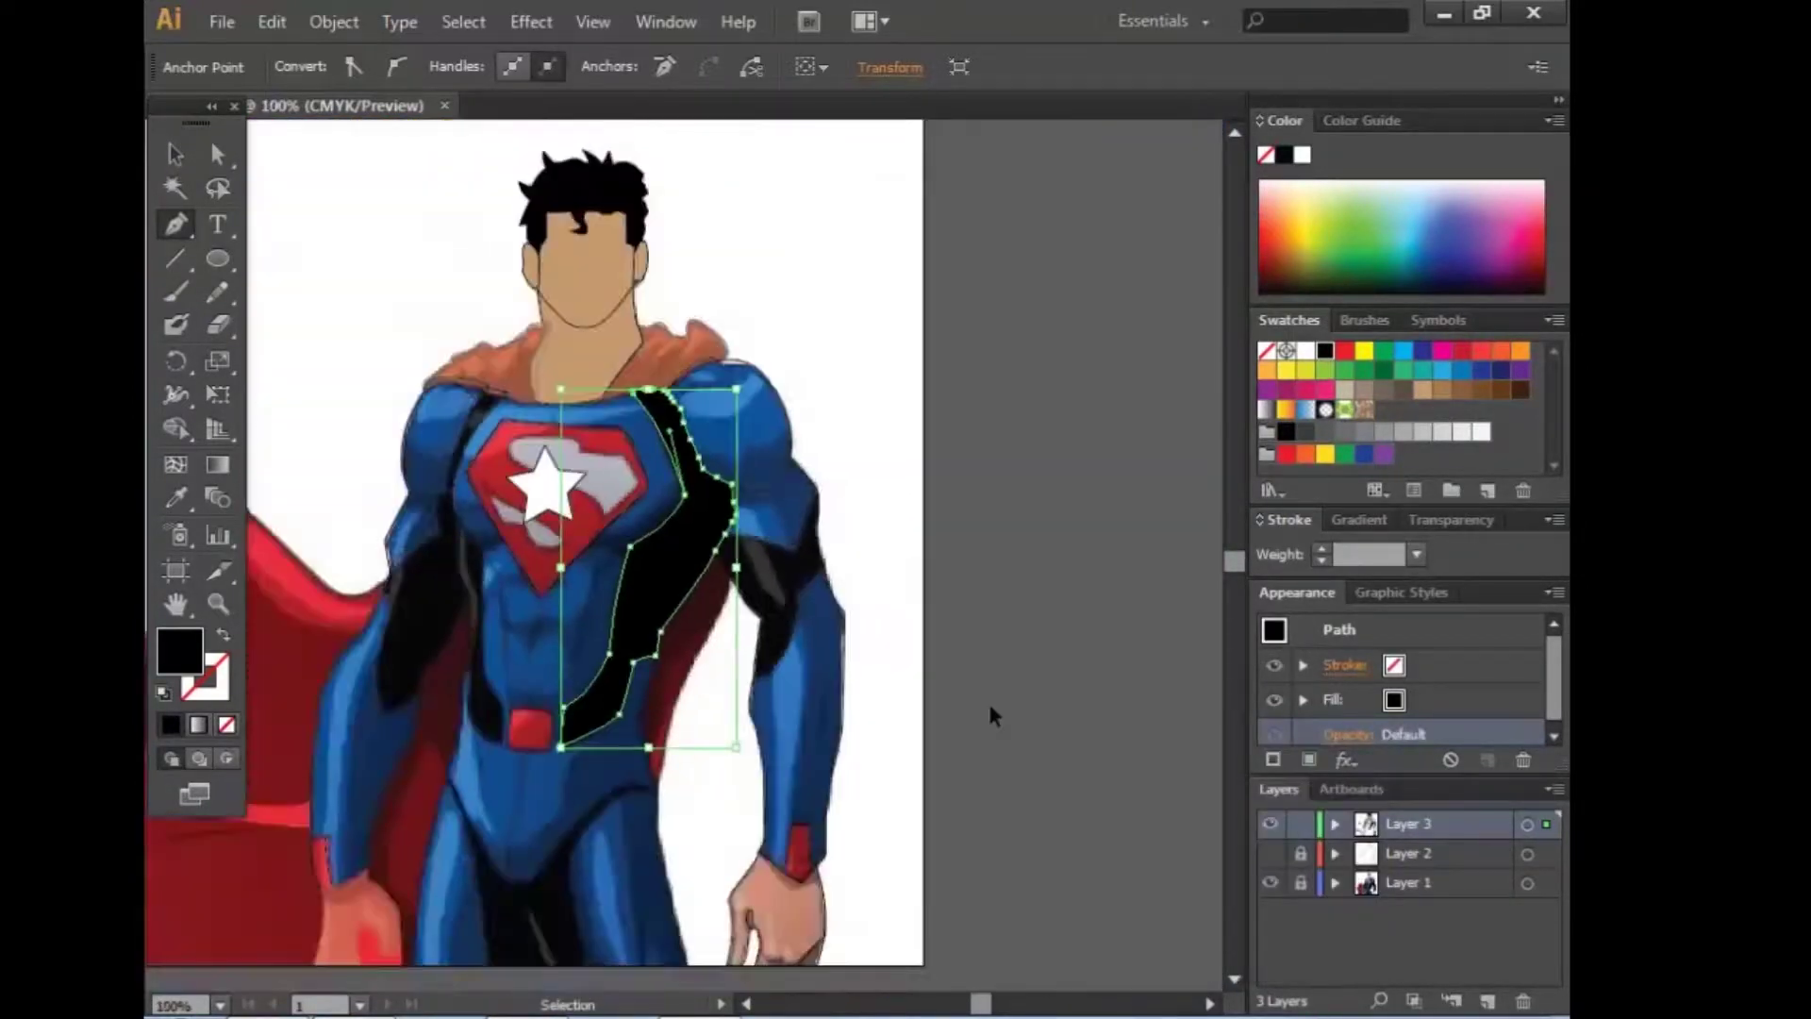
scroll(963, 658, "up", 4)
scroll(754, 698, "down", 1)
left_click_drag(753, 699, 876, 639)
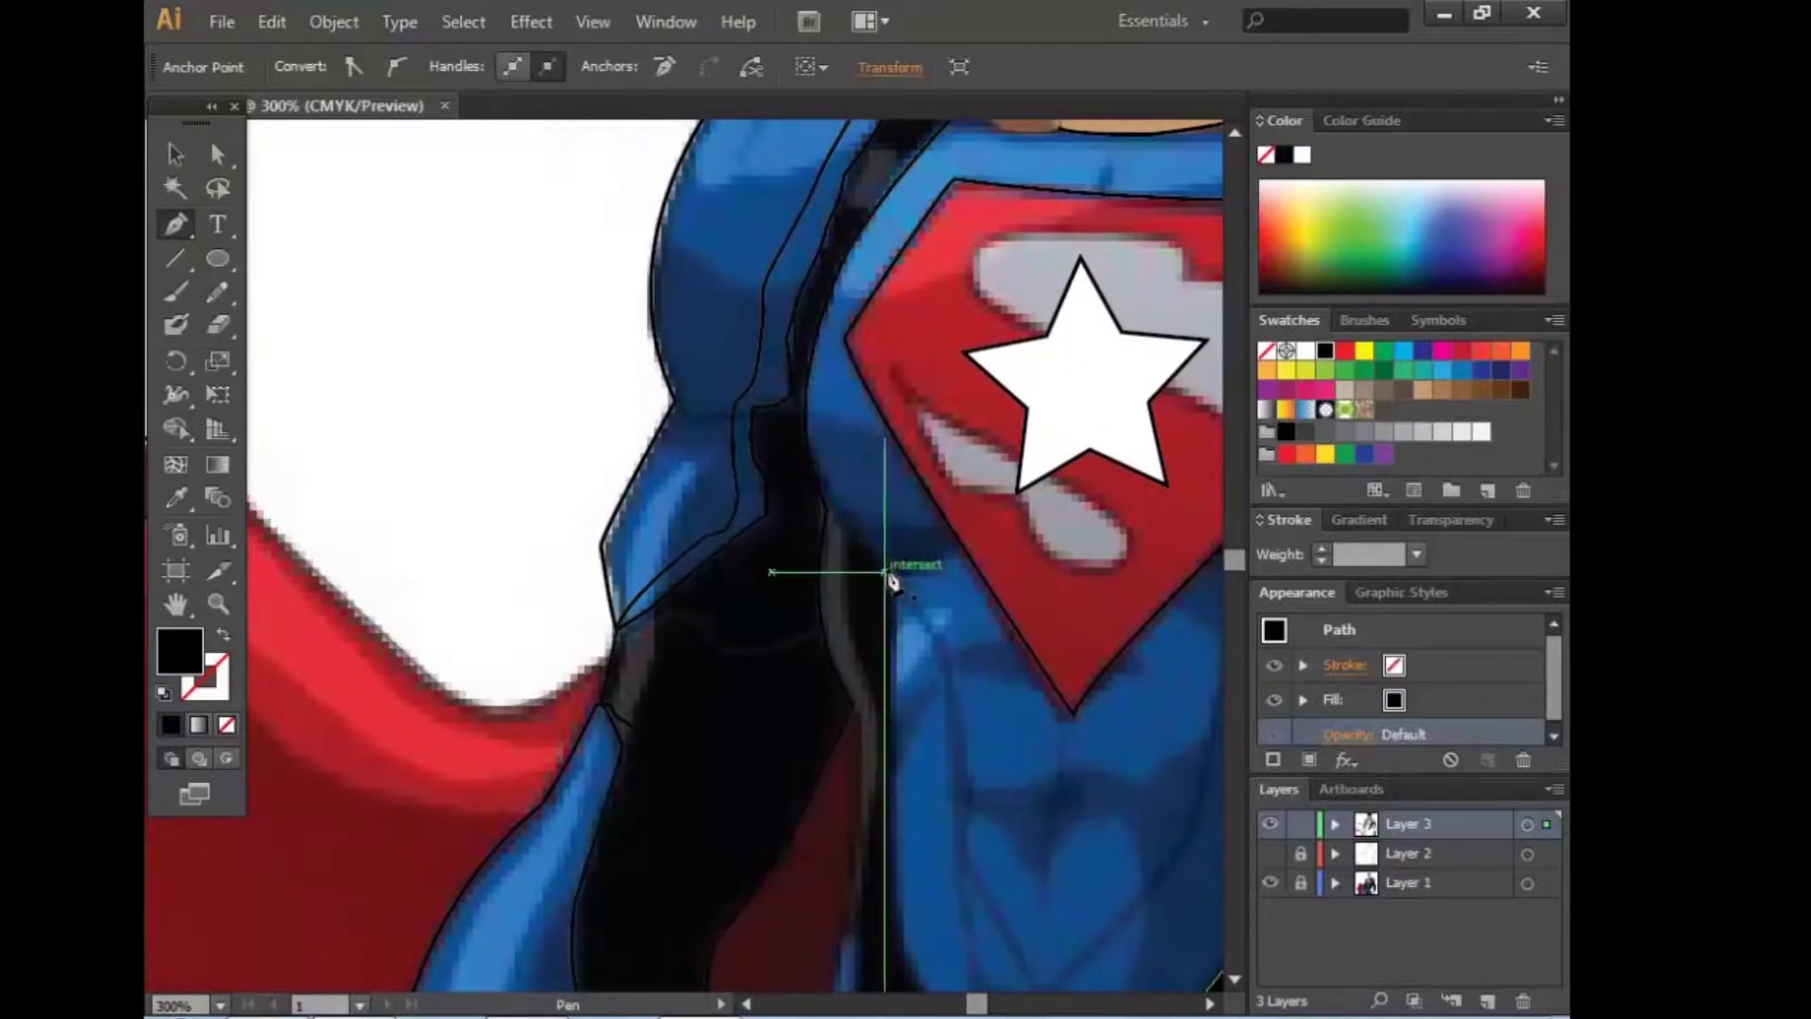
left_click_drag(895, 576, 929, 357)
left_click_drag(929, 495, 930, 684)
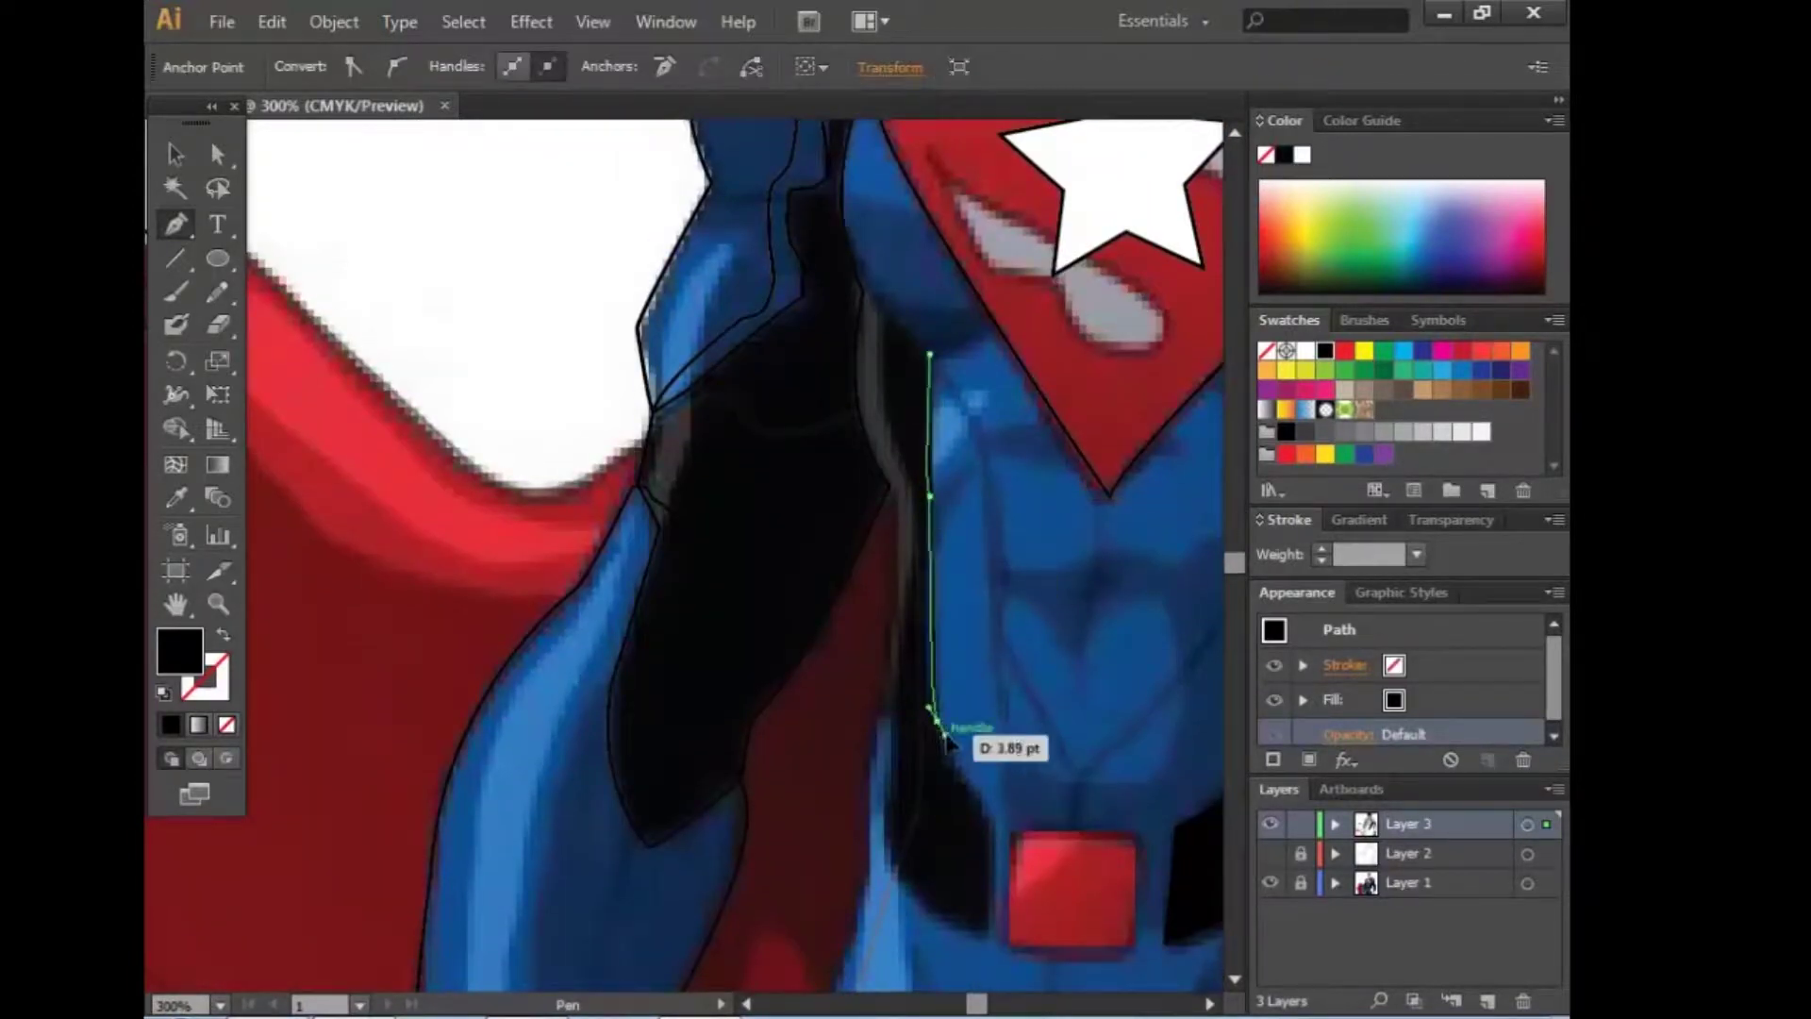
left_click_drag(989, 812, 989, 938)
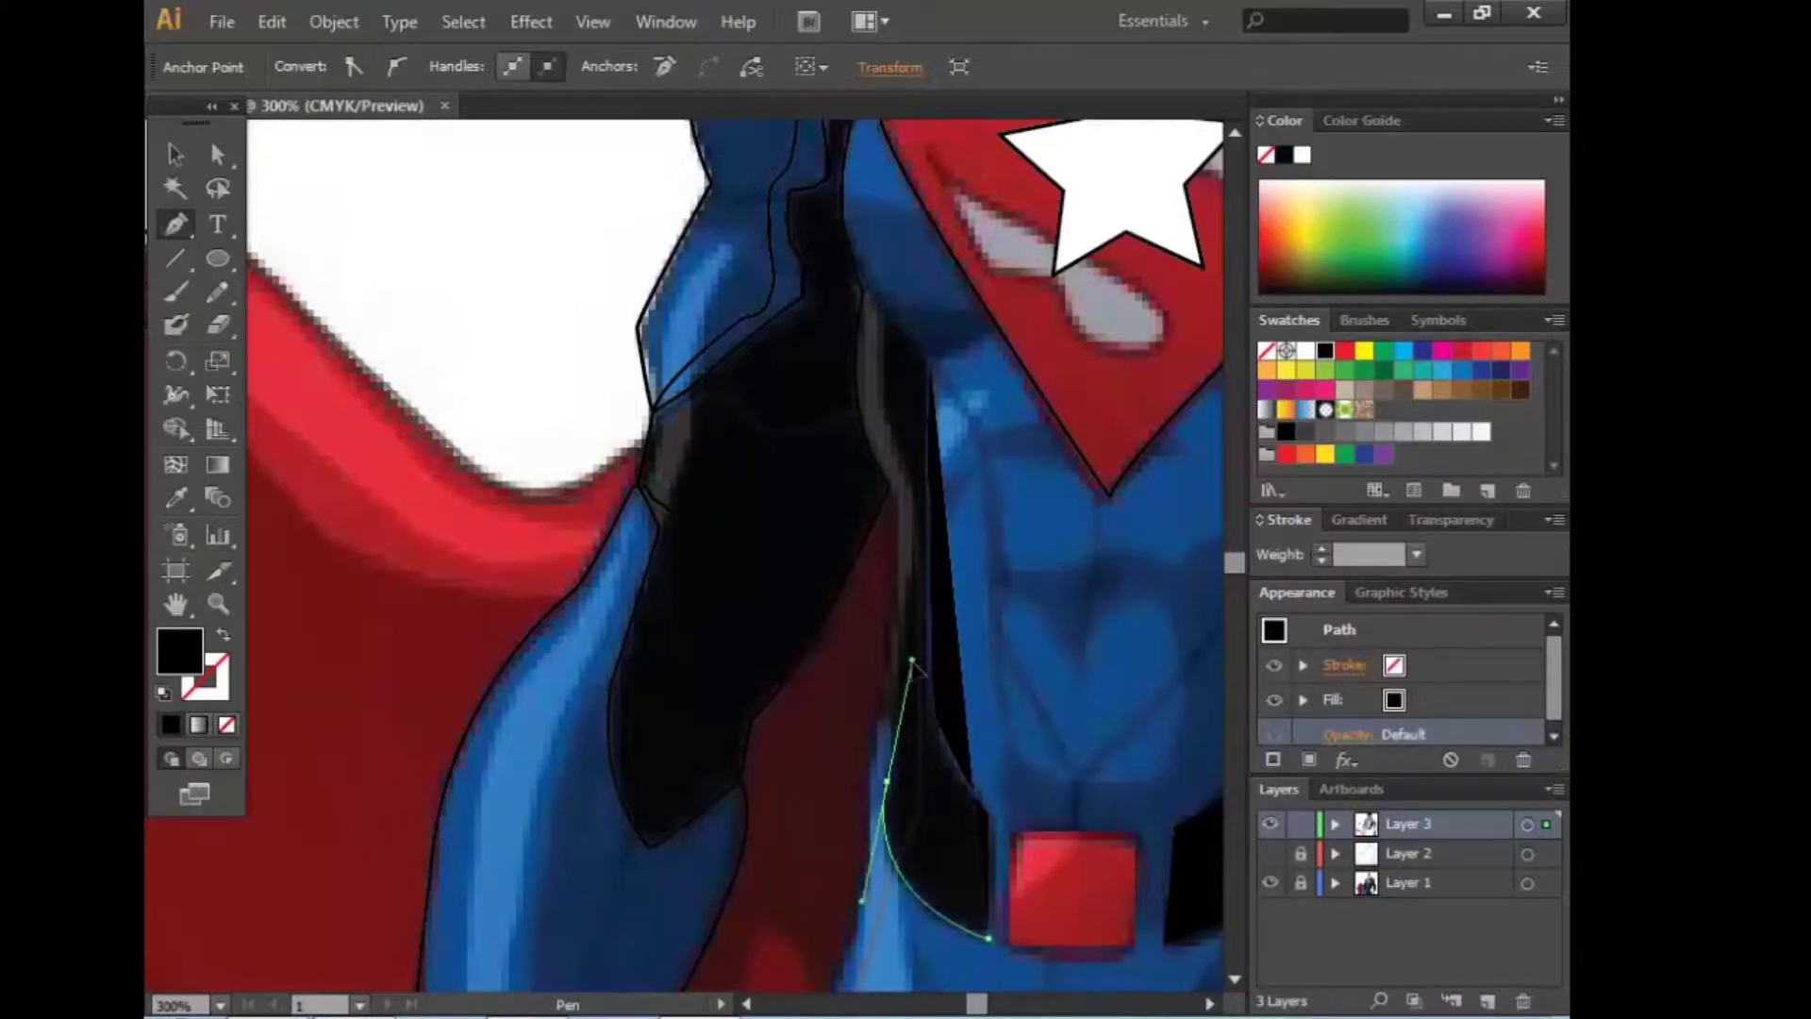
left_click_drag(899, 717, 893, 779)
Step: Finish the shadow outline, then cover the belt buckle with a black square
key("ctrl+plus")
key("ctrl+plus")
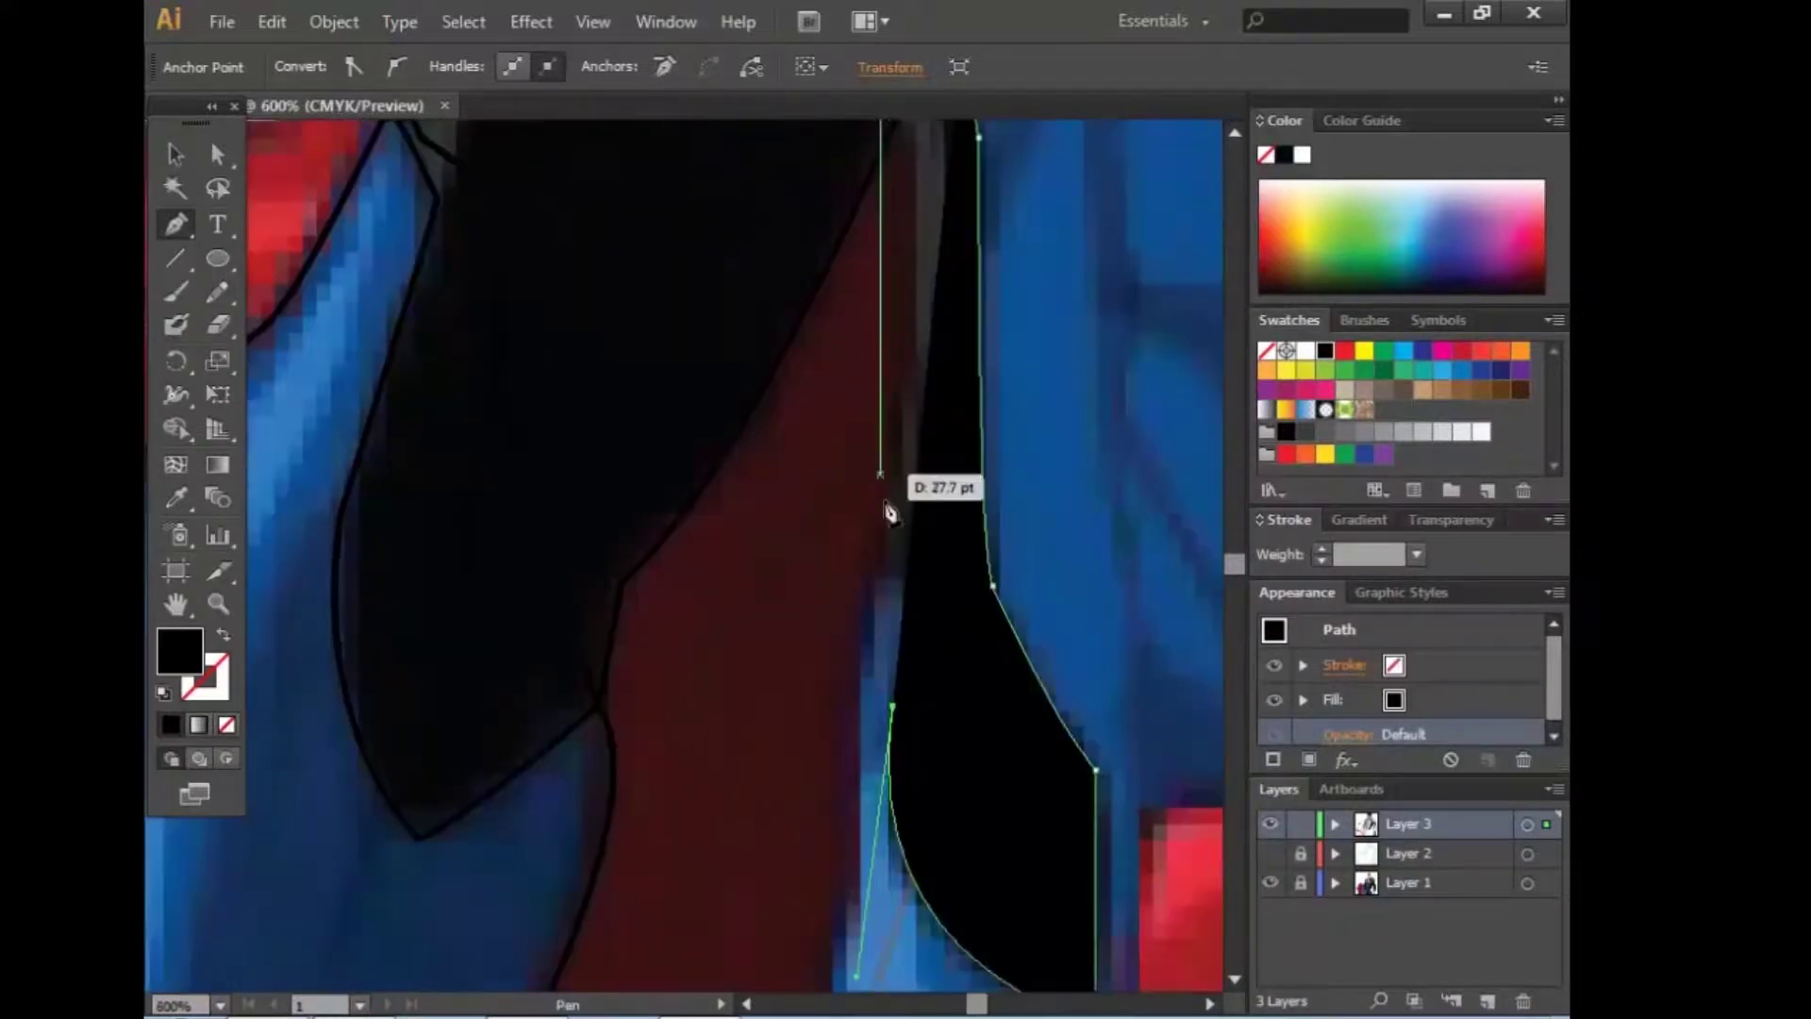
mouse_move(895, 480)
left_mouse_down()
mouse_move(910, 688)
mouse_move(883, 457)
mouse_move(914, 740)
mouse_move(1017, 655)
left_mouse_up()
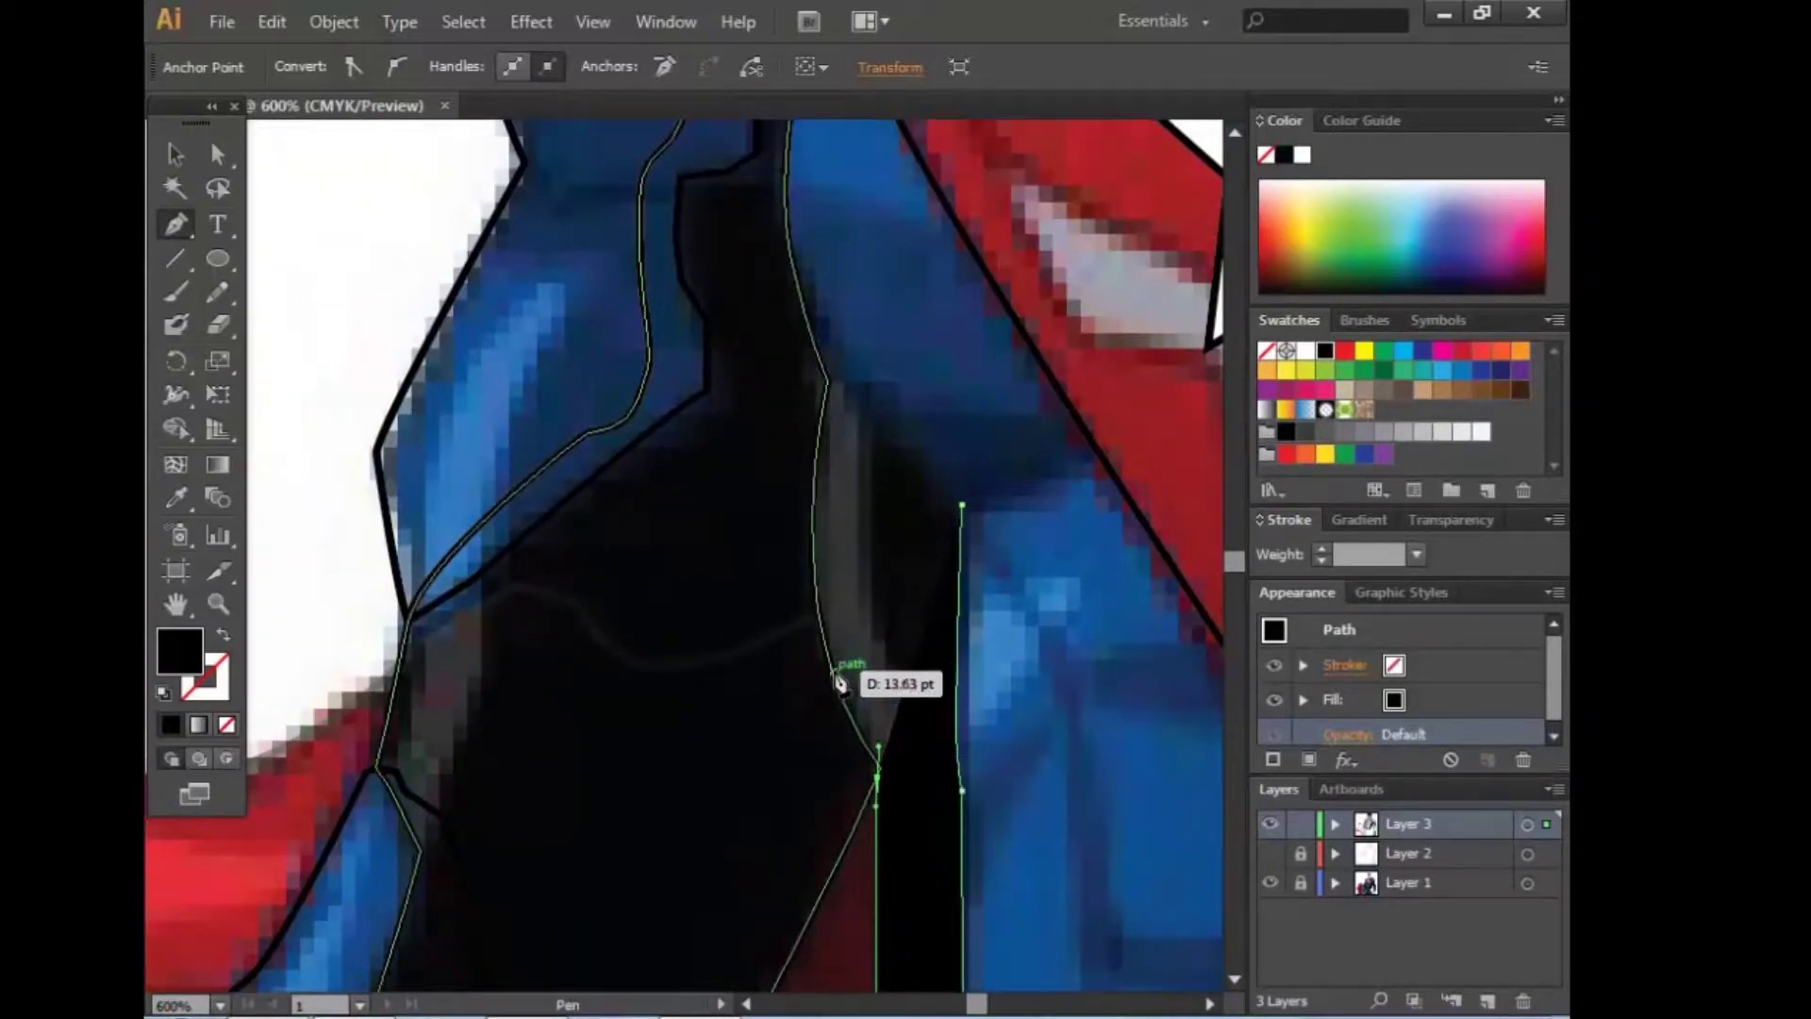
left_click_drag(826, 385, 903, 276)
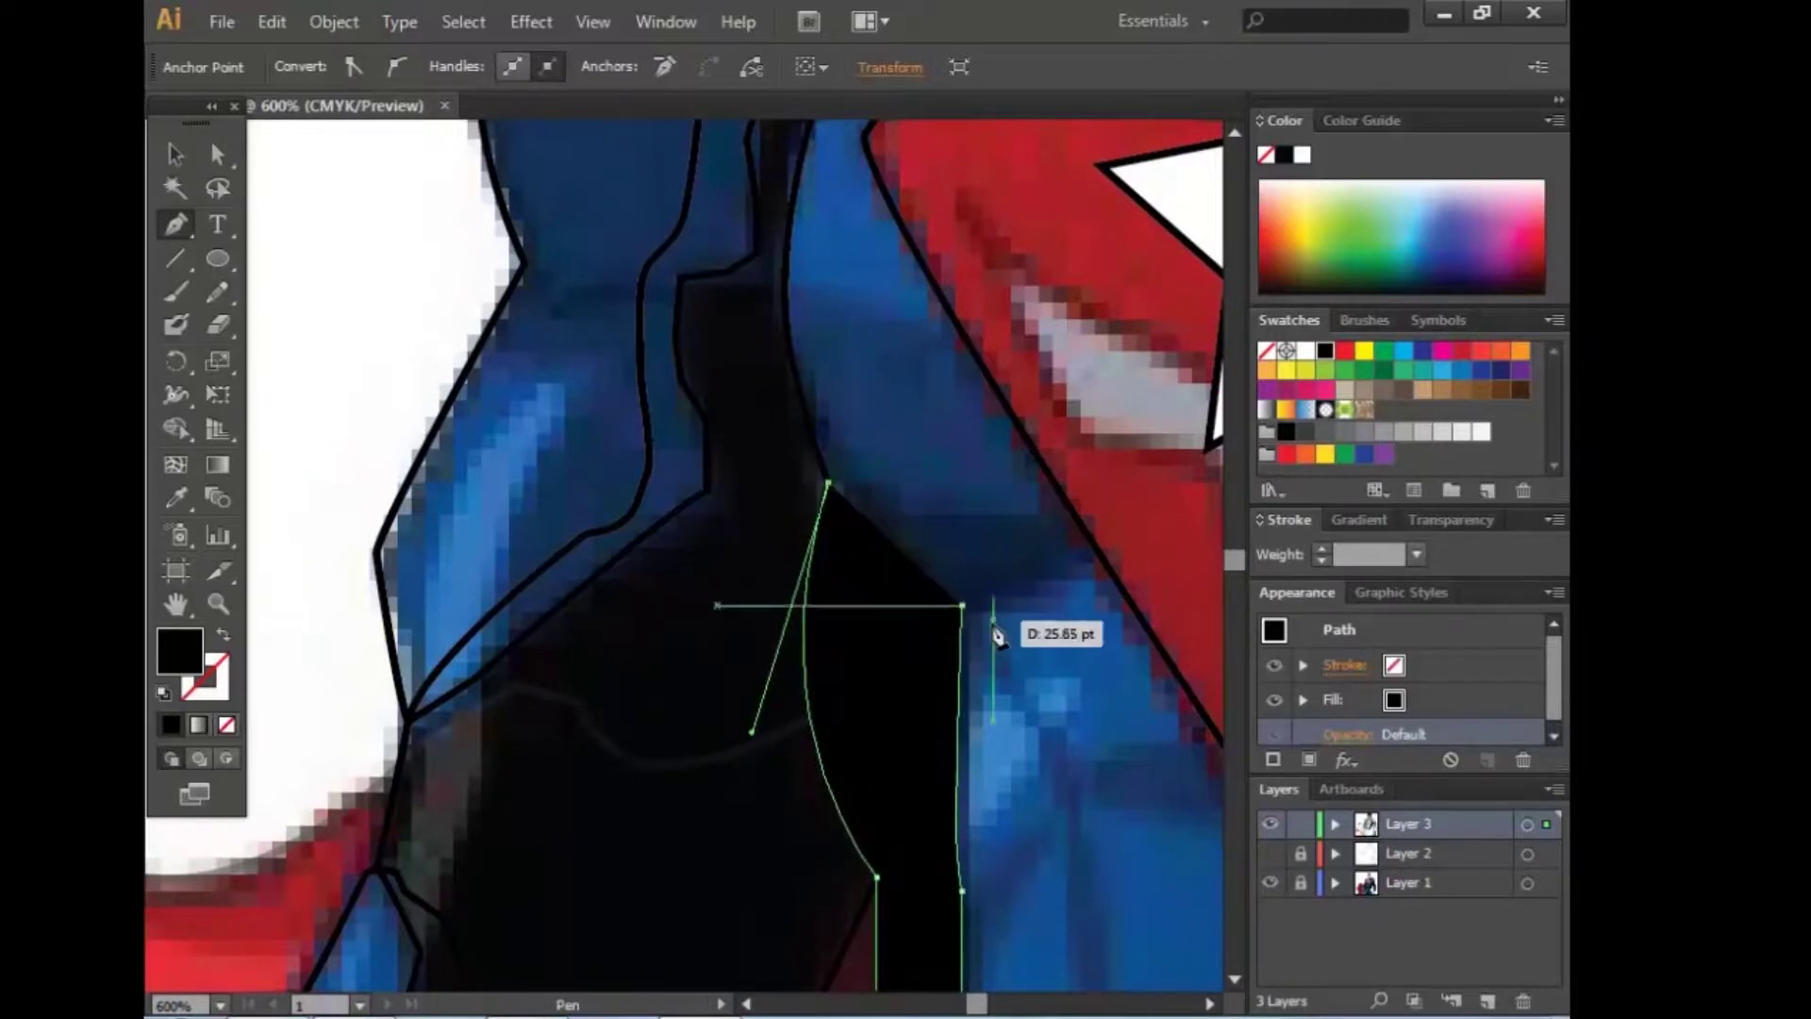
left_click_drag(975, 615, 995, 623)
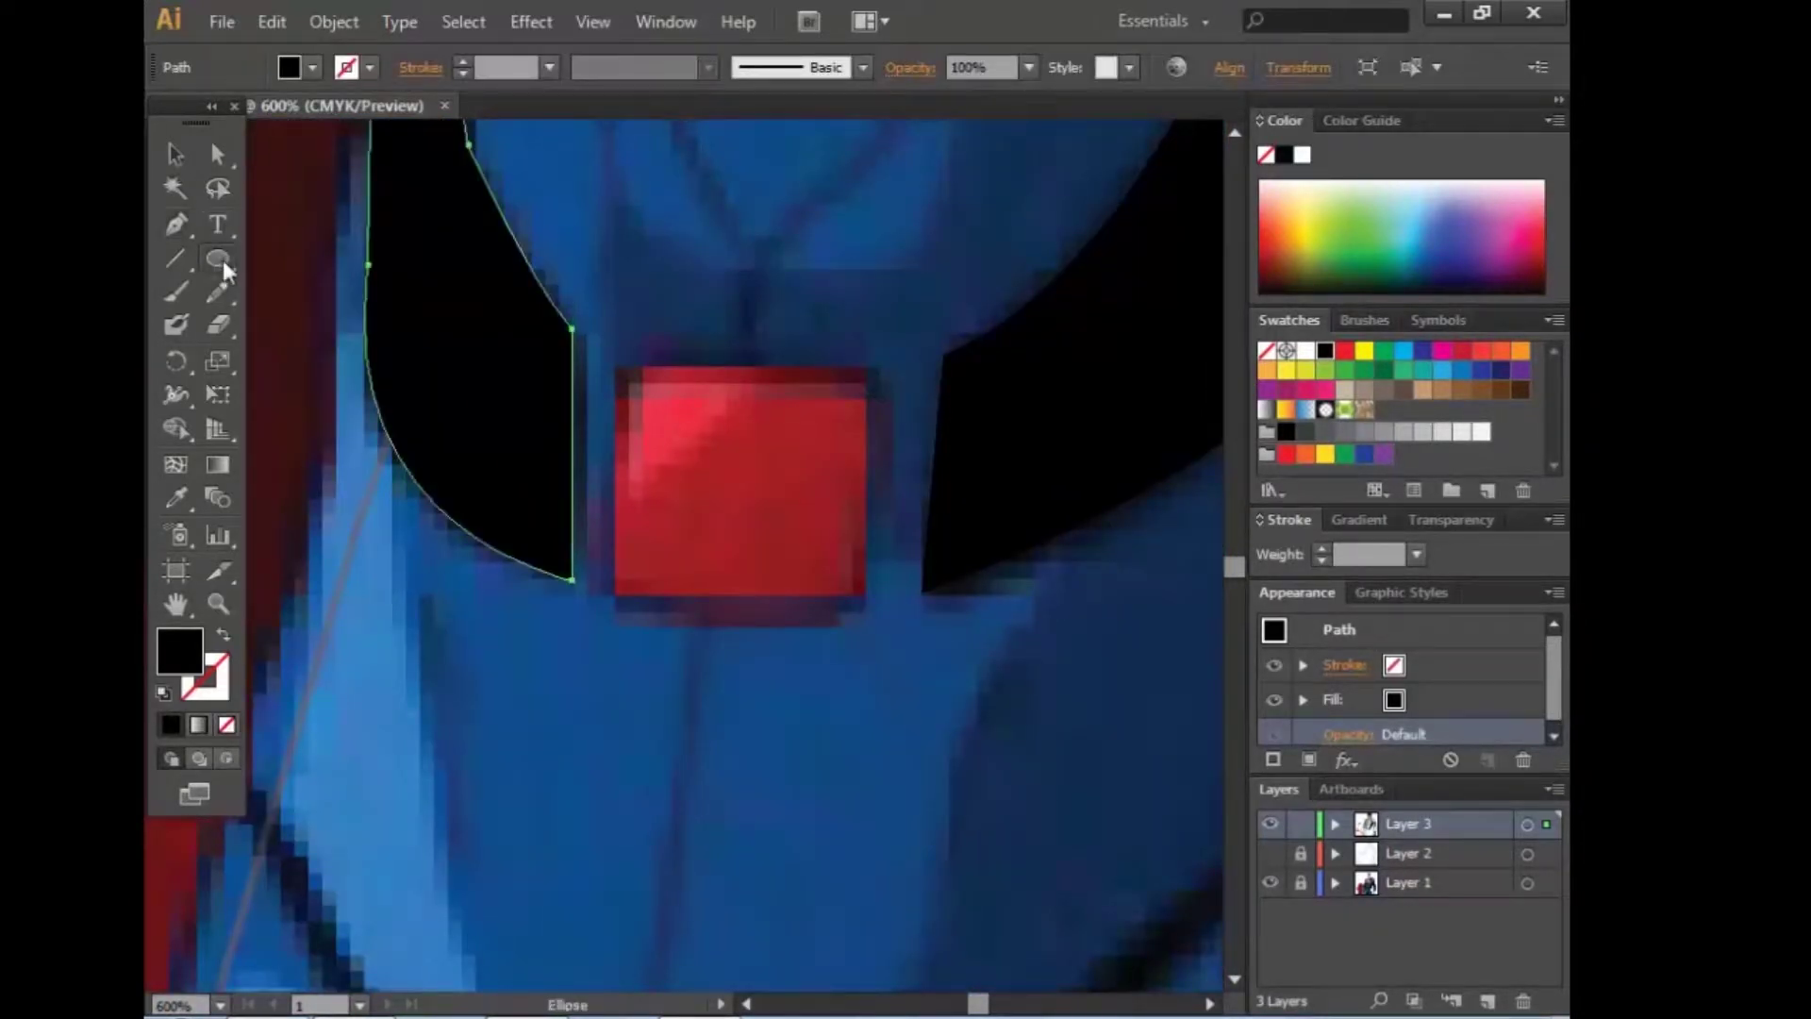
left_click_drag(618, 359, 883, 594)
left_click(177, 158)
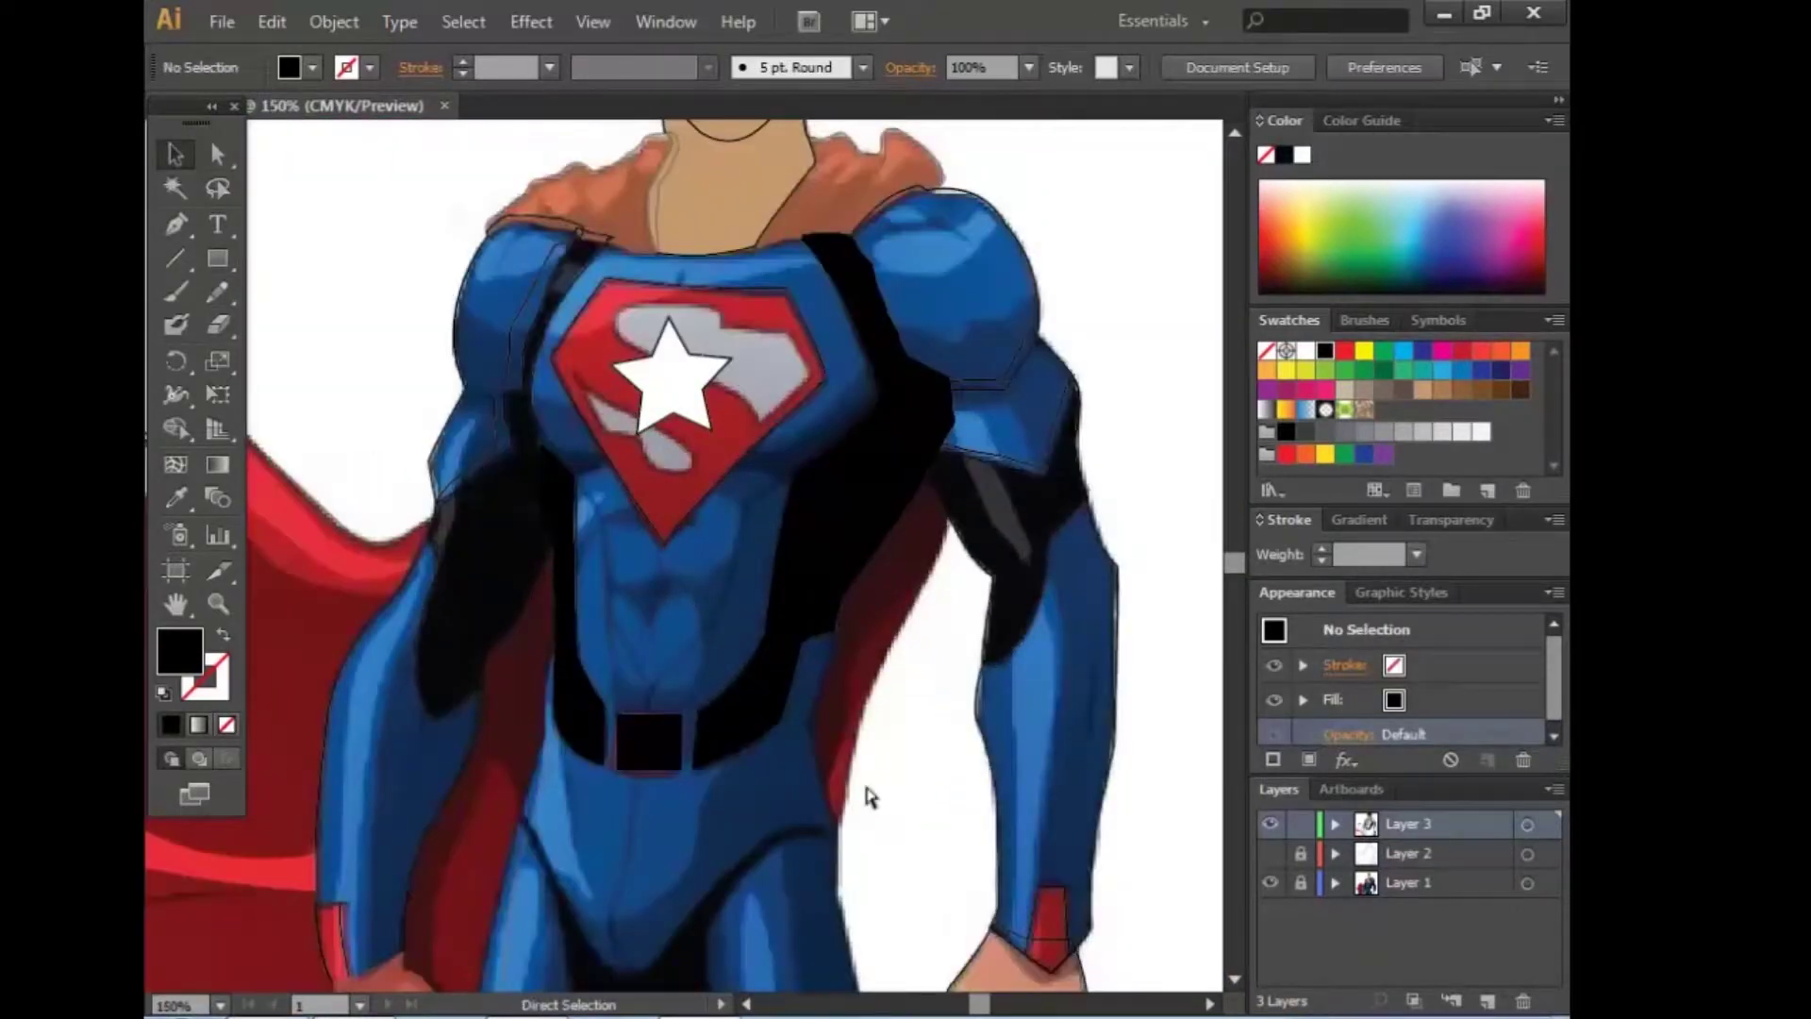
Step: Draw a highlight shape below the star emblem
scroll(869, 797, "down", 3)
scroll(861, 789, "up", 5)
left_click_drag(862, 788, 898, 647)
scroll(686, 488, "up", 2)
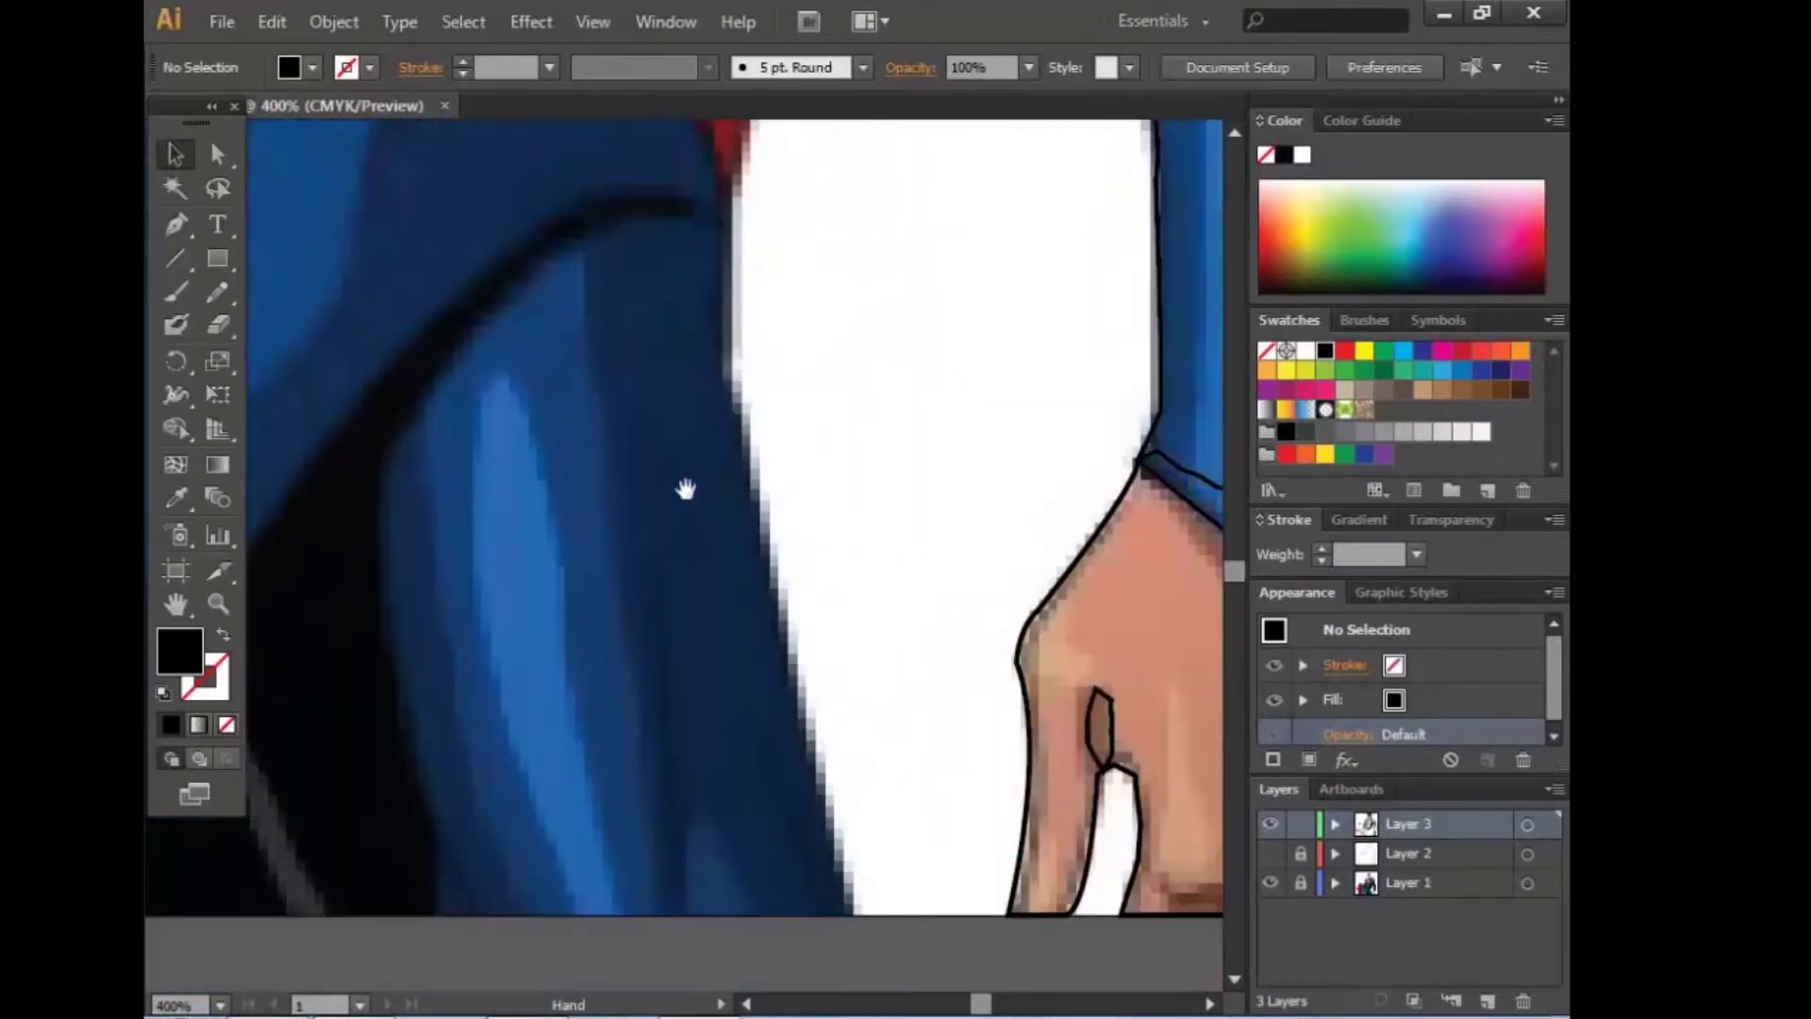
mouse_move(686, 488)
left_mouse_down()
mouse_move(922, 881)
mouse_move(941, 607)
mouse_move(890, 748)
left_mouse_up()
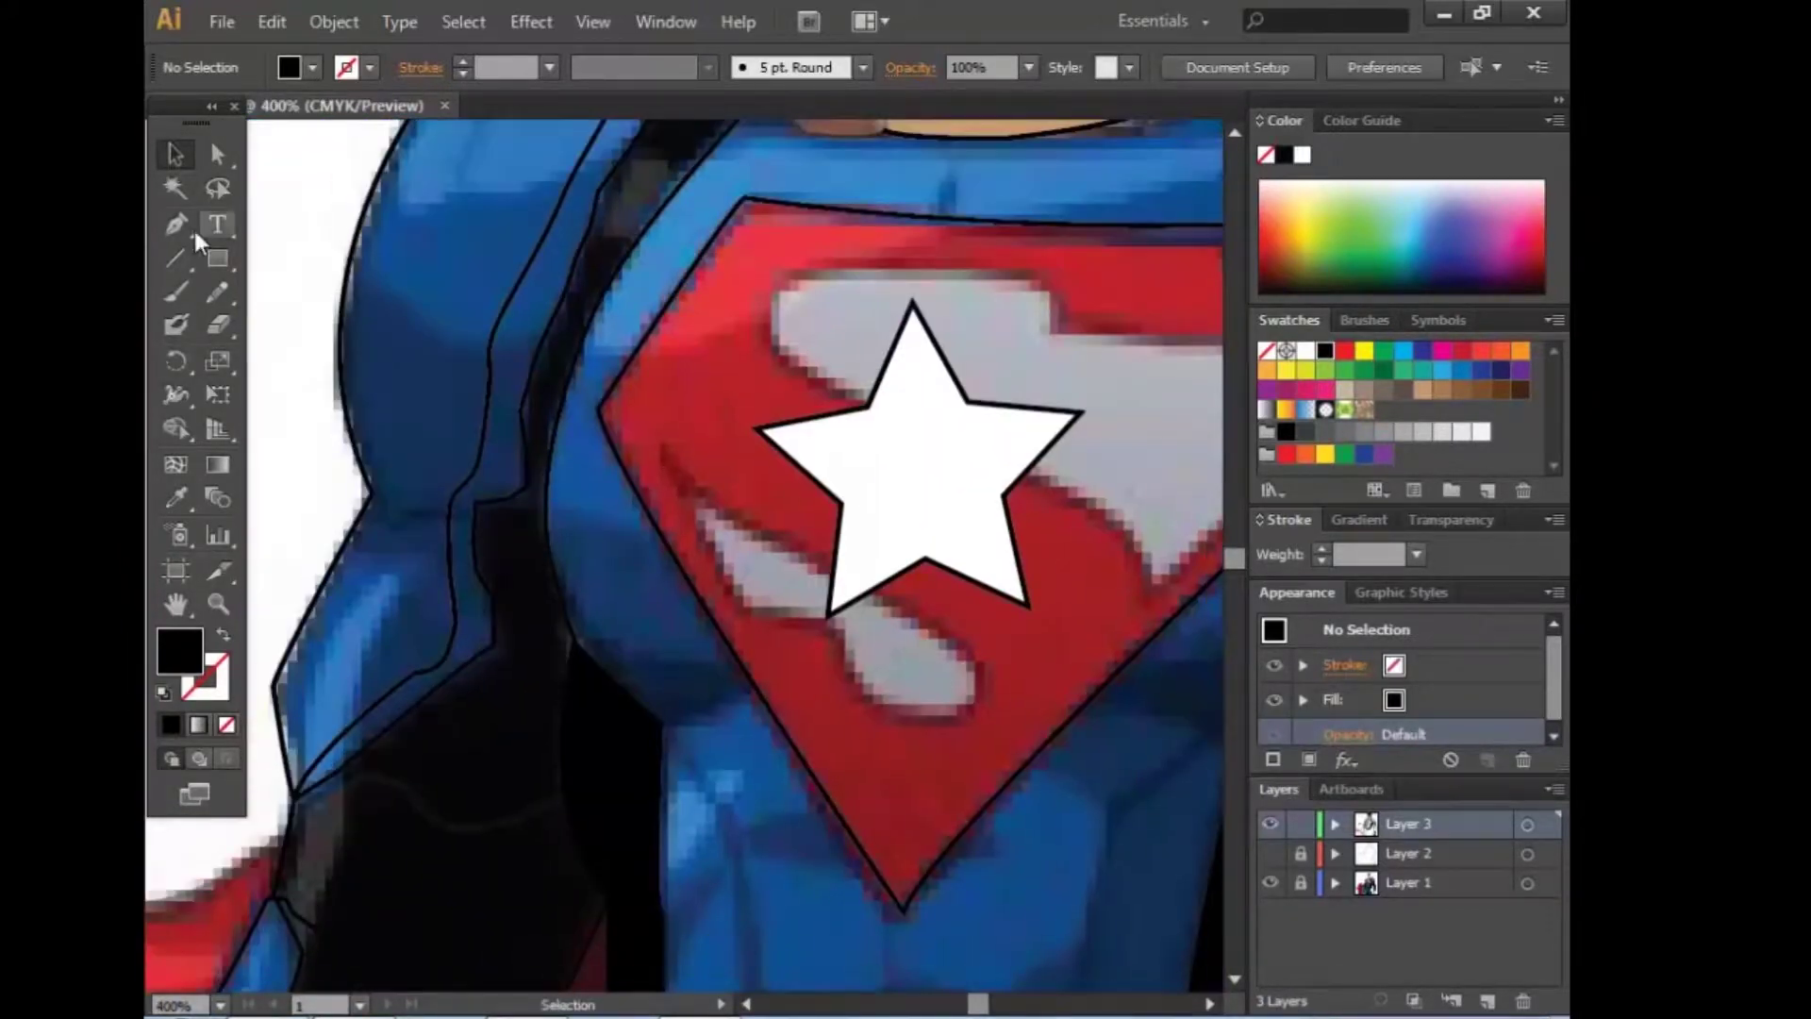
left_click(177, 227)
scroll(883, 830, "down", 3)
scroll(761, 647, "down", 2)
scroll(760, 656, "down", 1)
scroll(760, 655, "up", 1)
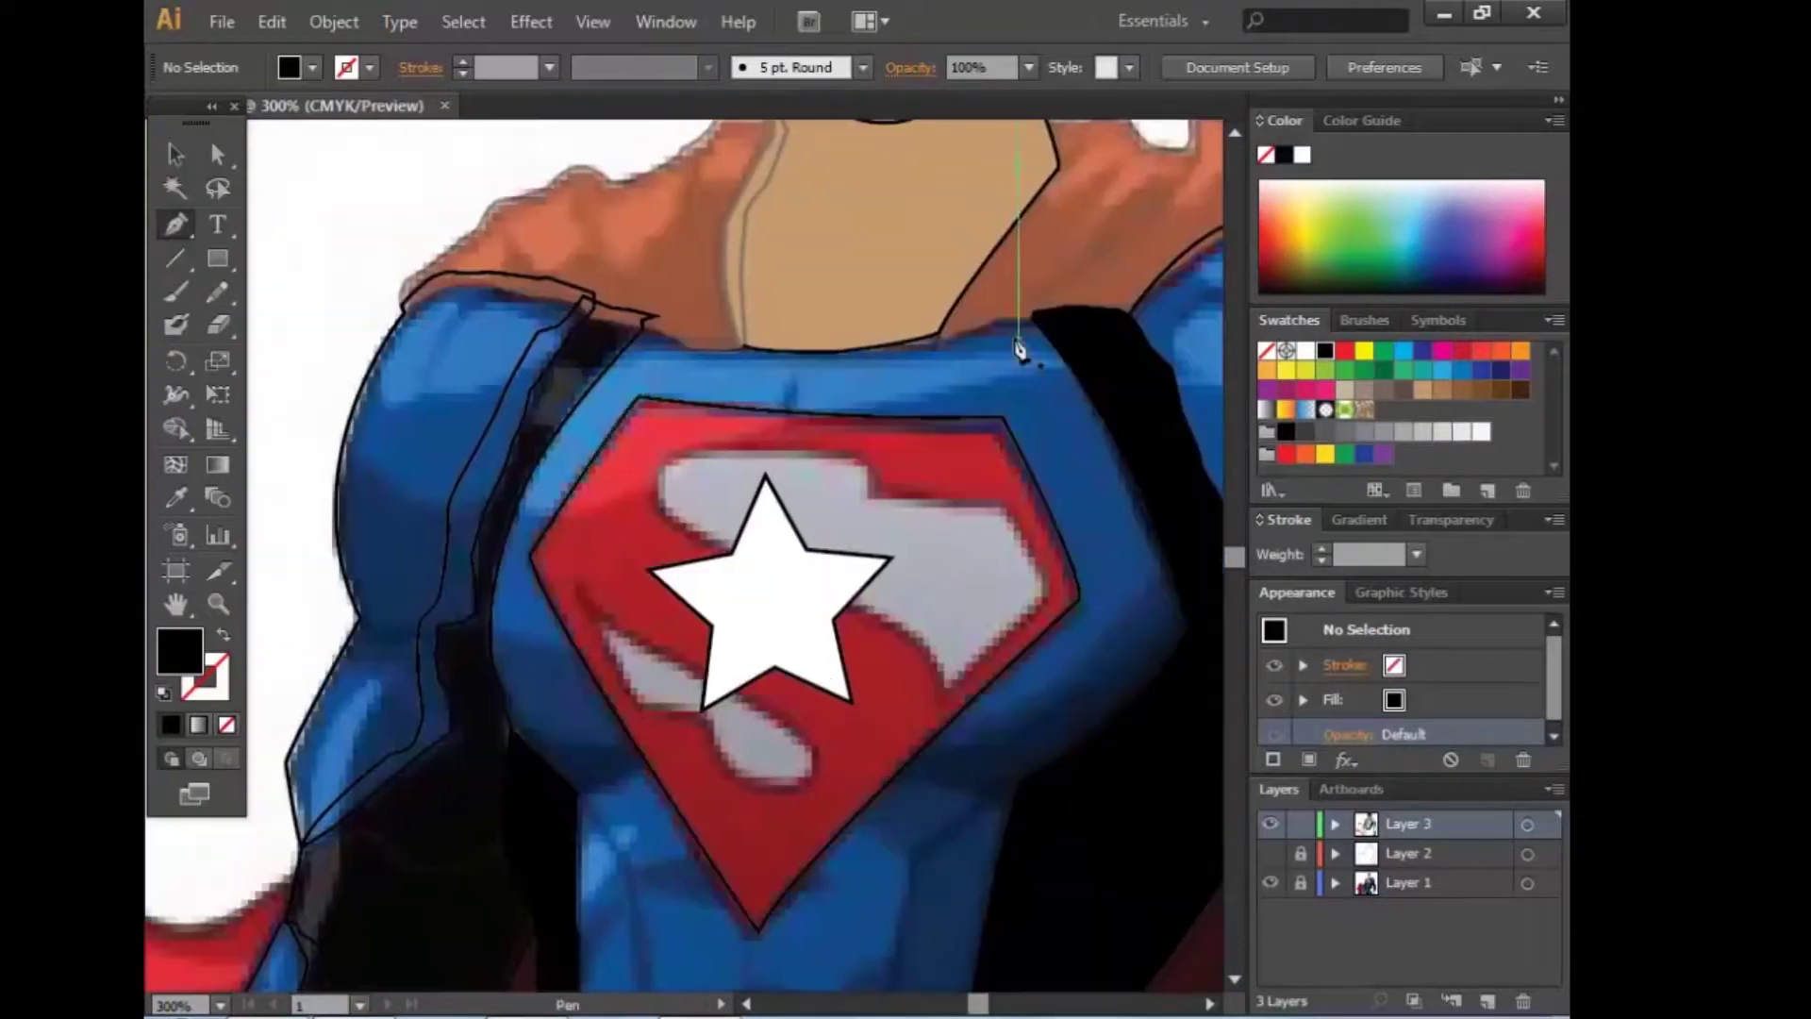
mouse_move(928, 530)
left_mouse_down()
mouse_move(1092, 424)
mouse_move(837, 404)
mouse_move(768, 336)
mouse_move(1027, 525)
mouse_move(1080, 586)
mouse_move(897, 546)
mouse_move(1057, 594)
mouse_move(861, 837)
left_mouse_up()
mouse_move(962, 659)
left_mouse_down()
mouse_move(833, 578)
mouse_move(985, 838)
left_mouse_up()
left_click_drag(821, 525, 990, 713)
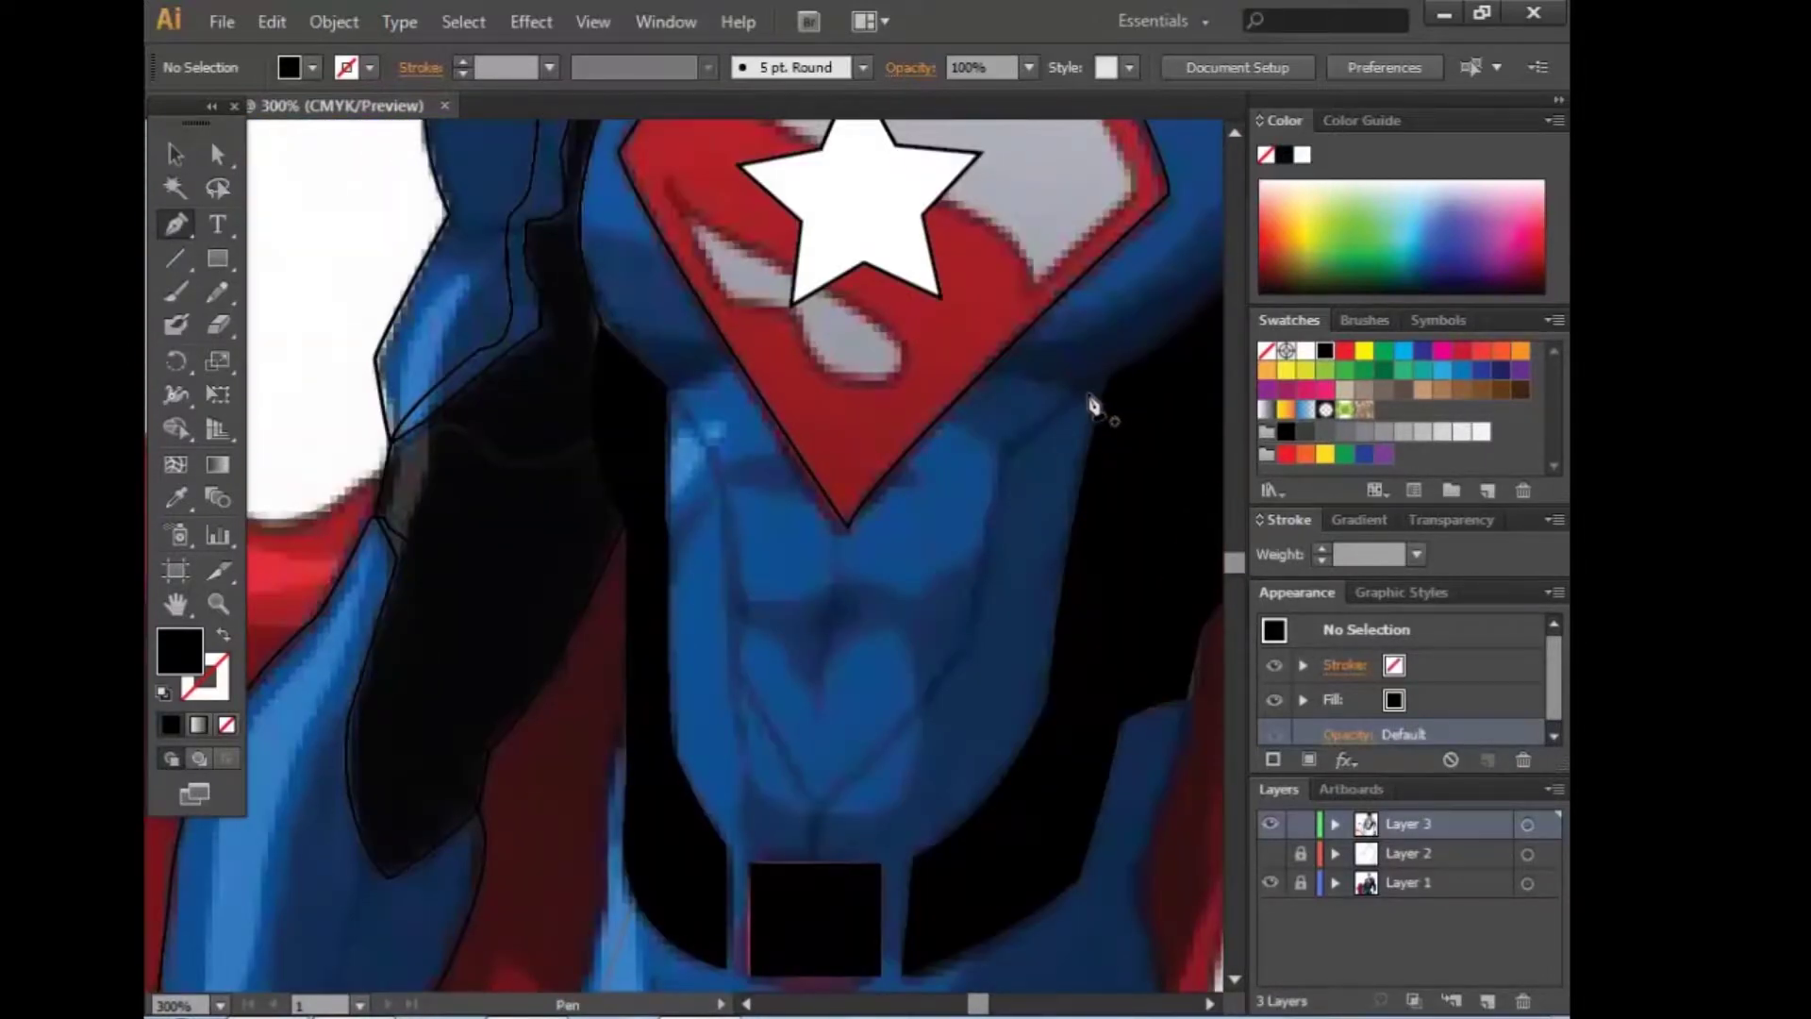
left_click_drag(674, 400, 717, 355)
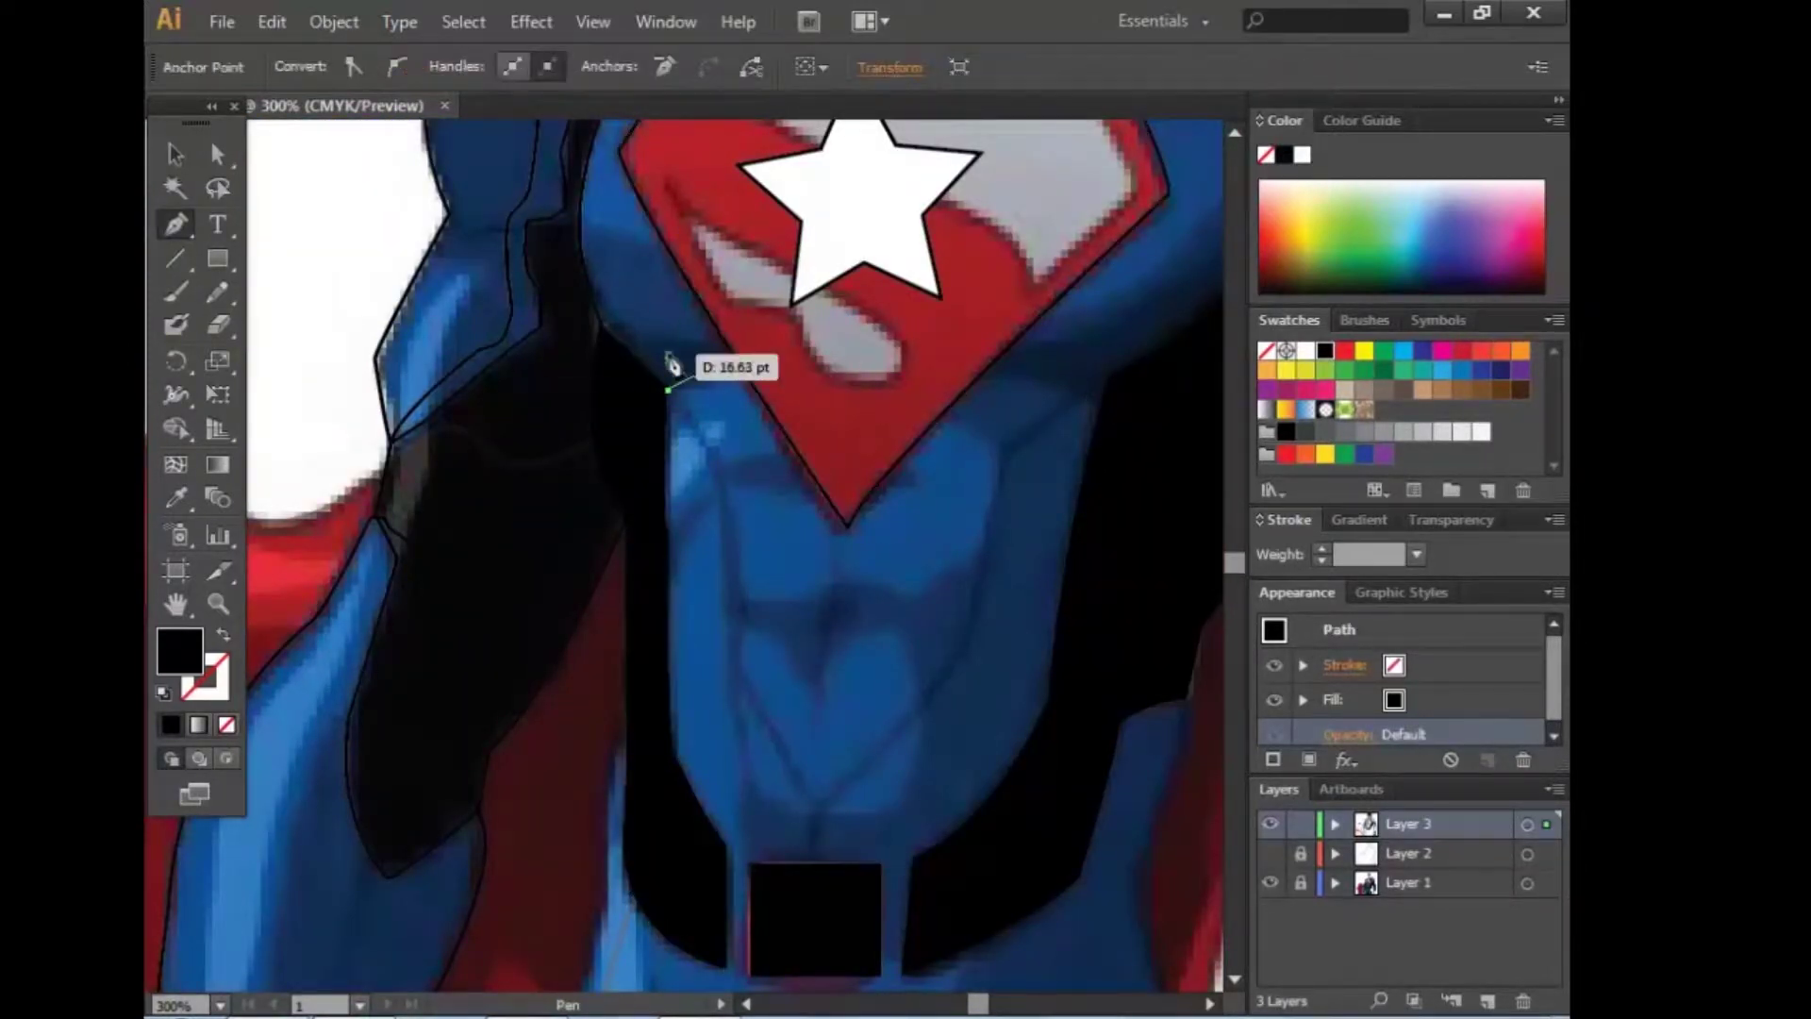
left_click_drag(647, 162, 769, 222)
left_click(906, 651)
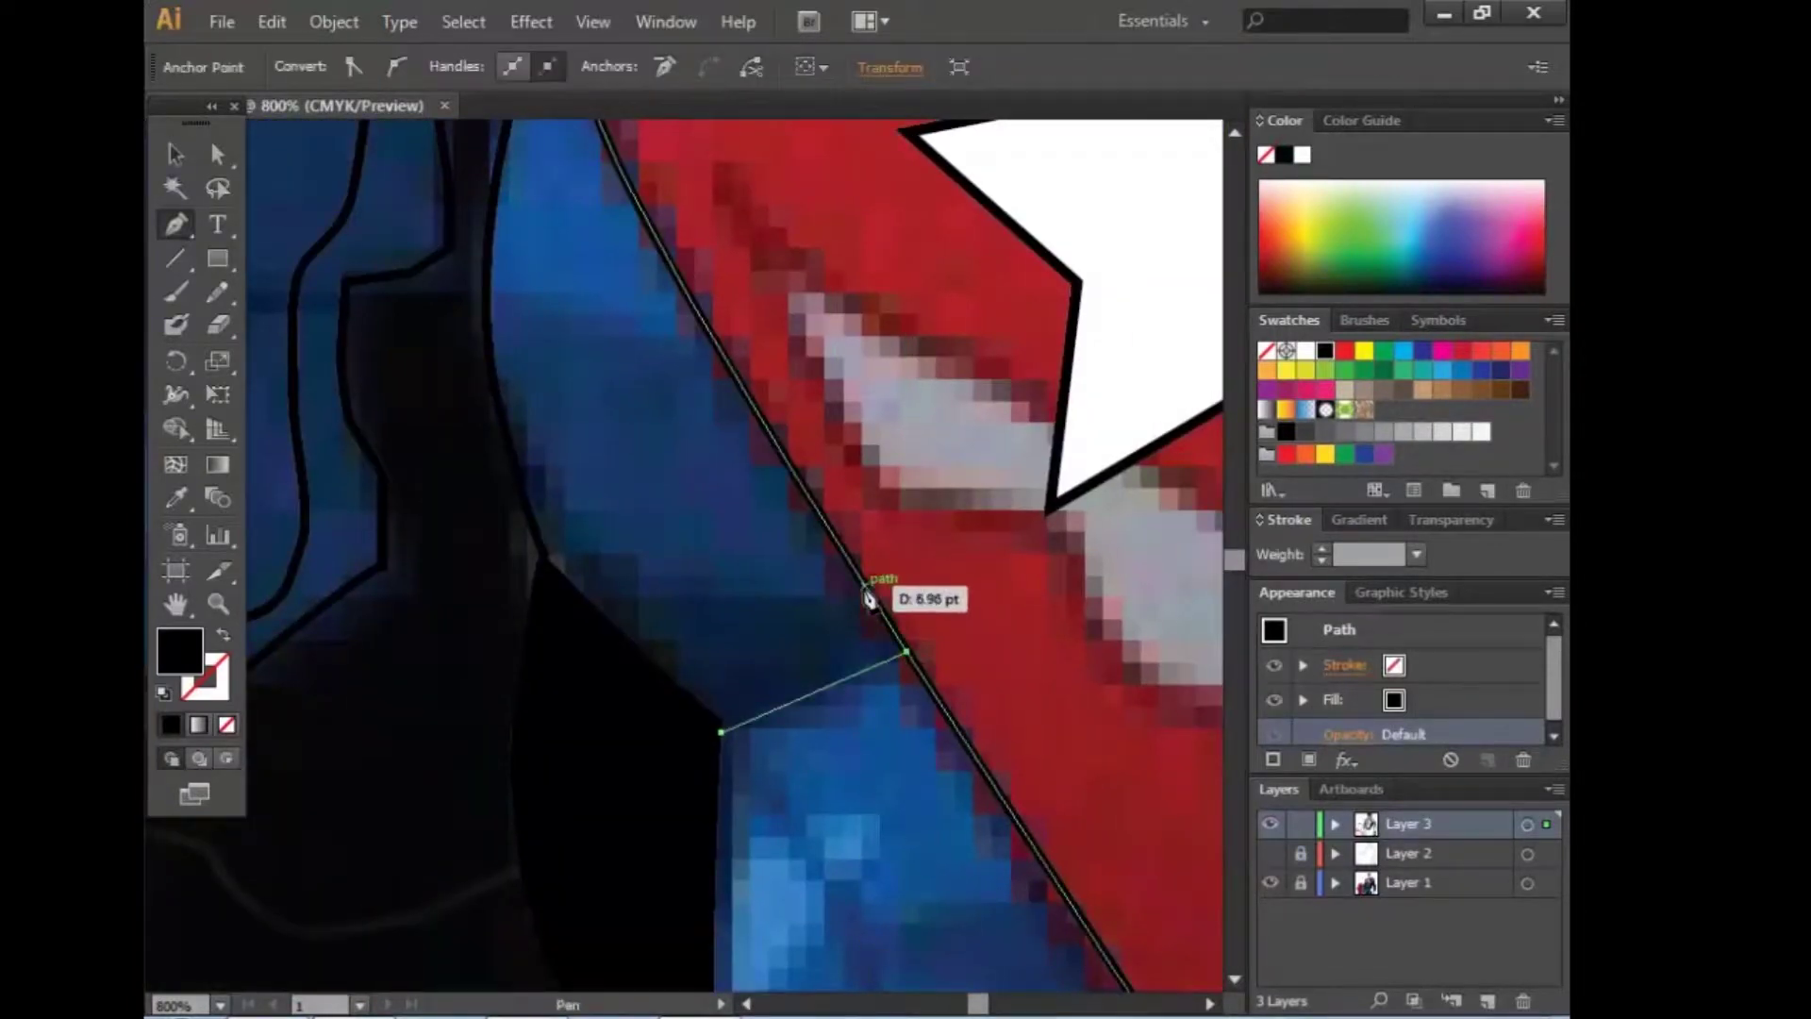
left_click(864, 584)
left_click_drag(527, 509, 544, 553)
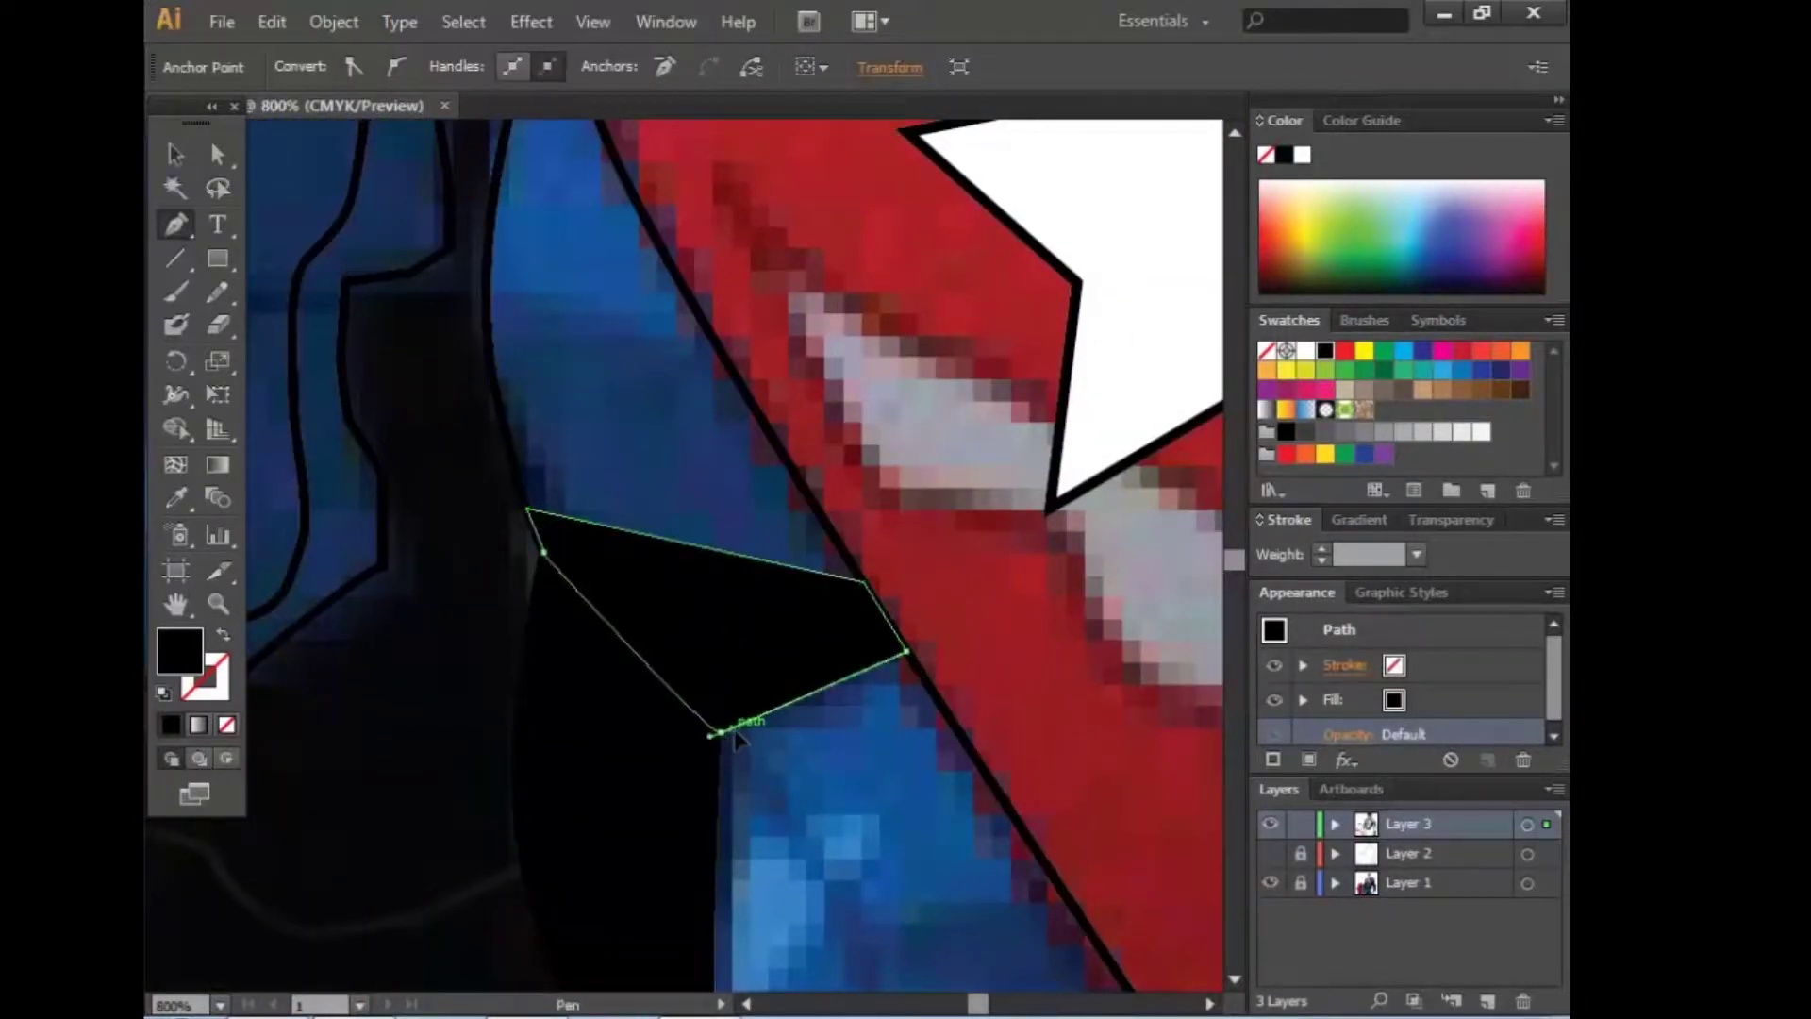
Step: Set the highlight shape's fill to white
left_click_drag(765, 372, 883, 387)
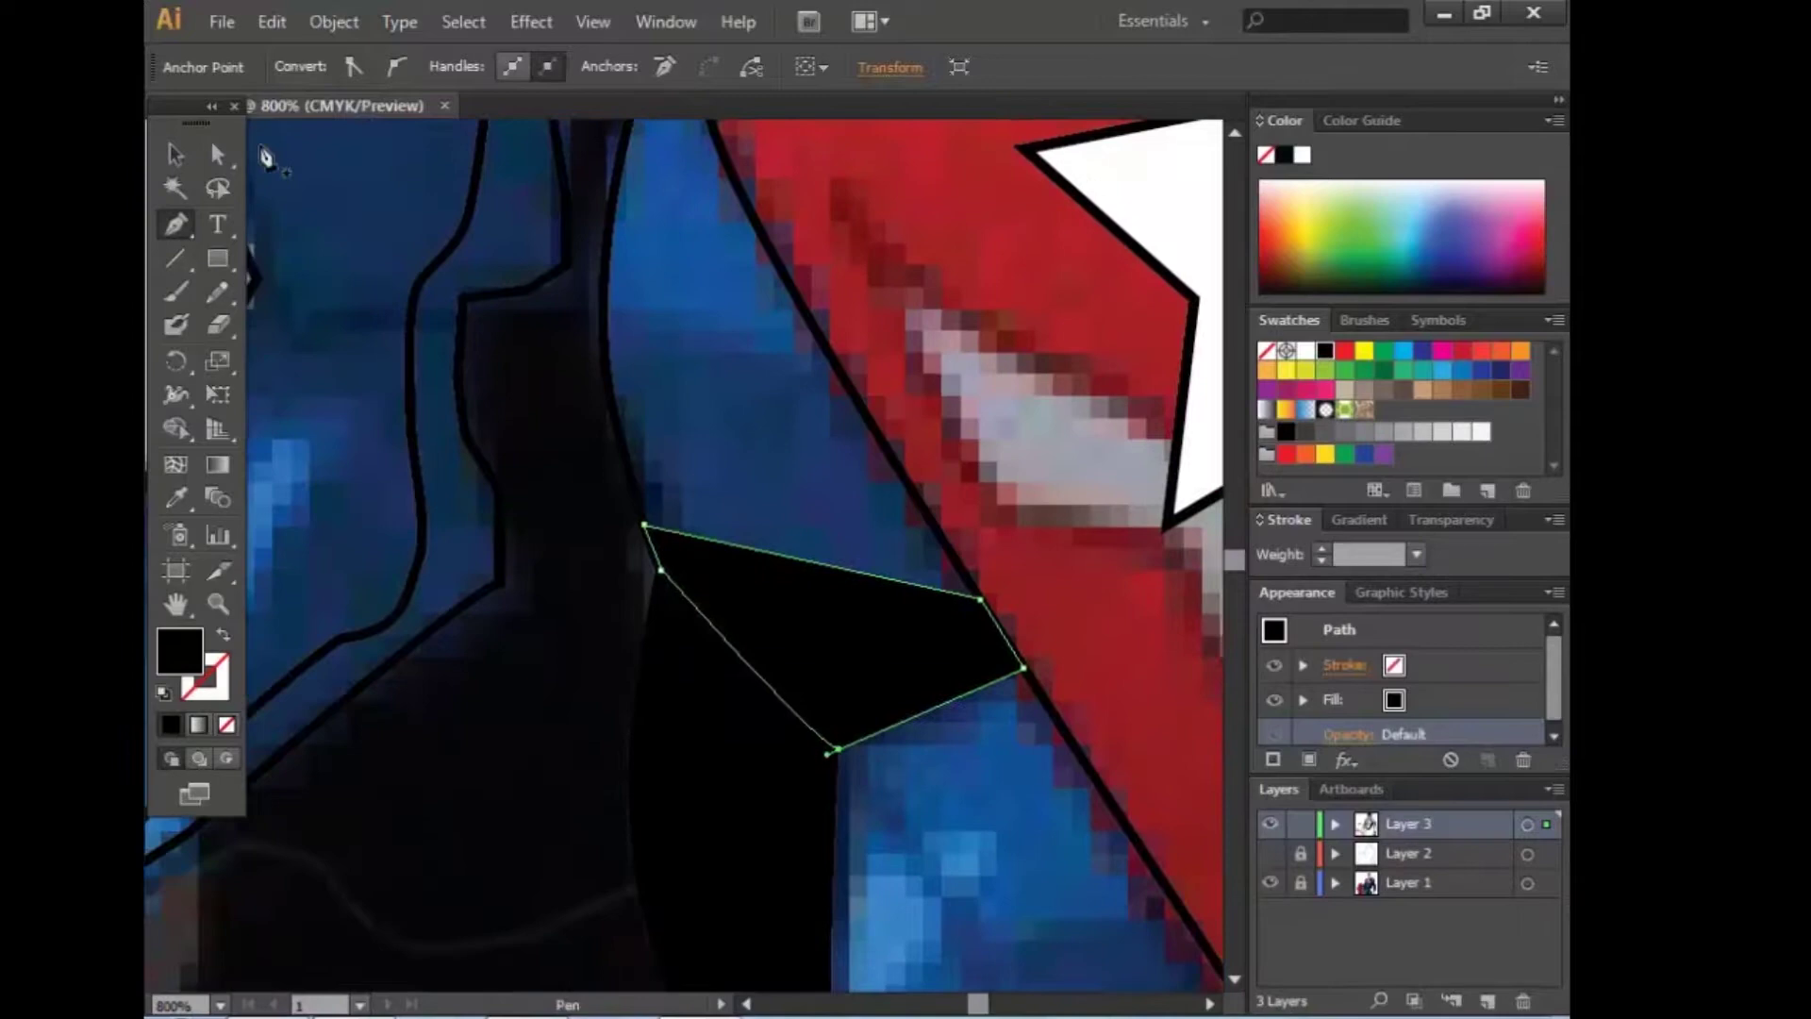
left_click(1396, 701)
left_click(1127, 808)
left_click(1227, 828)
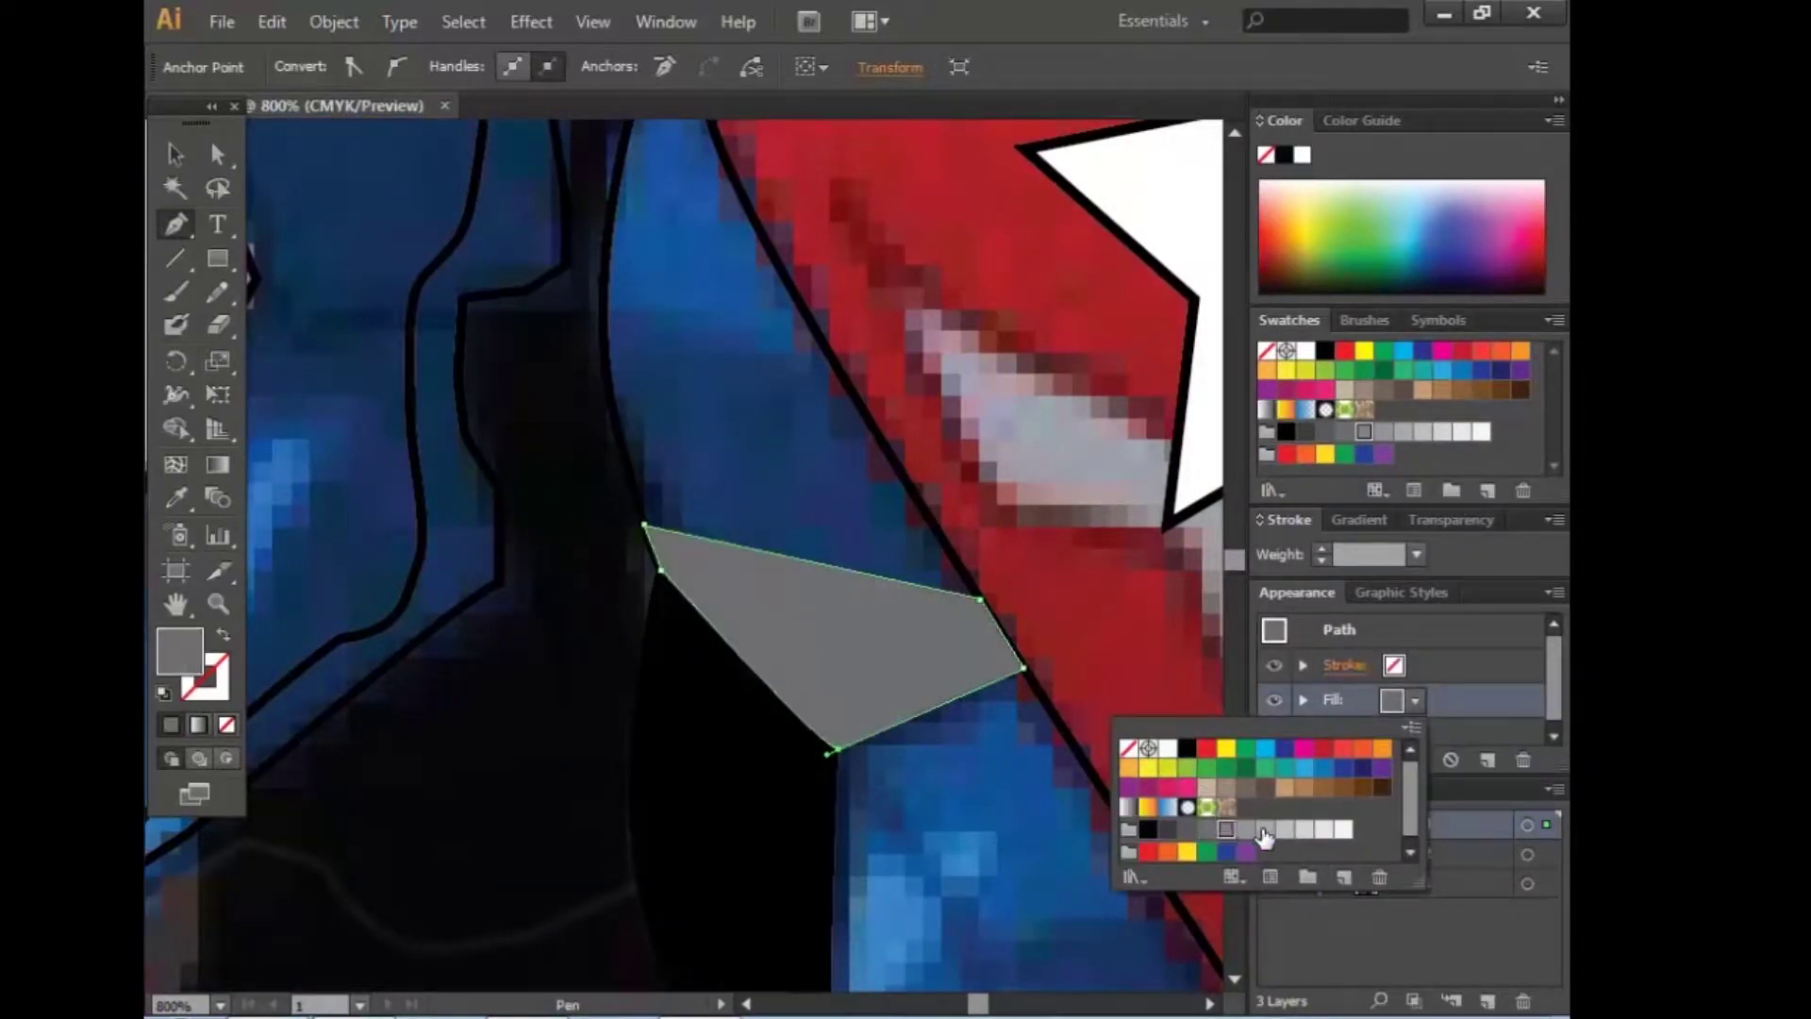
left_click(1325, 828)
key("ctrl+minus")
key("ctrl+minus")
key("ctrl+minus")
Step: Trace a second highlight shape along the emblem's right edge over the shoulder
scroll(612, 269, "down", 1)
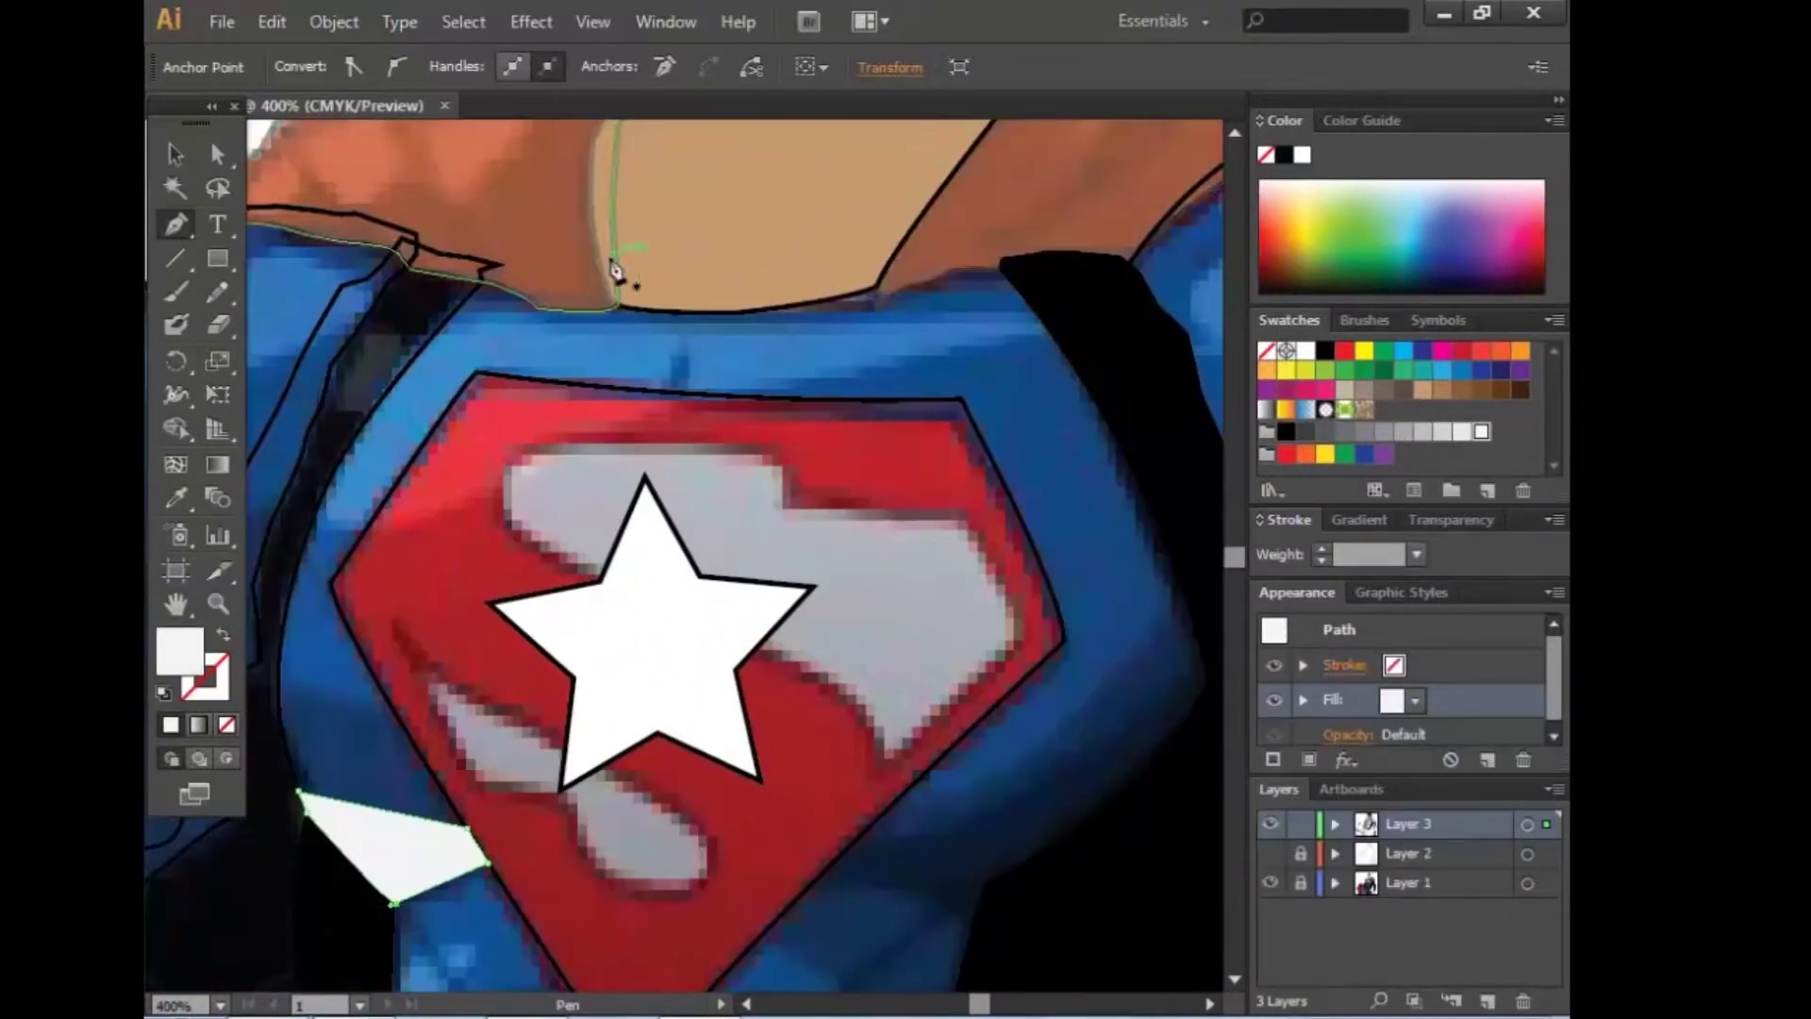
key("ctrl+plus")
scroll(970, 566, "down", 3)
left_click(730, 295)
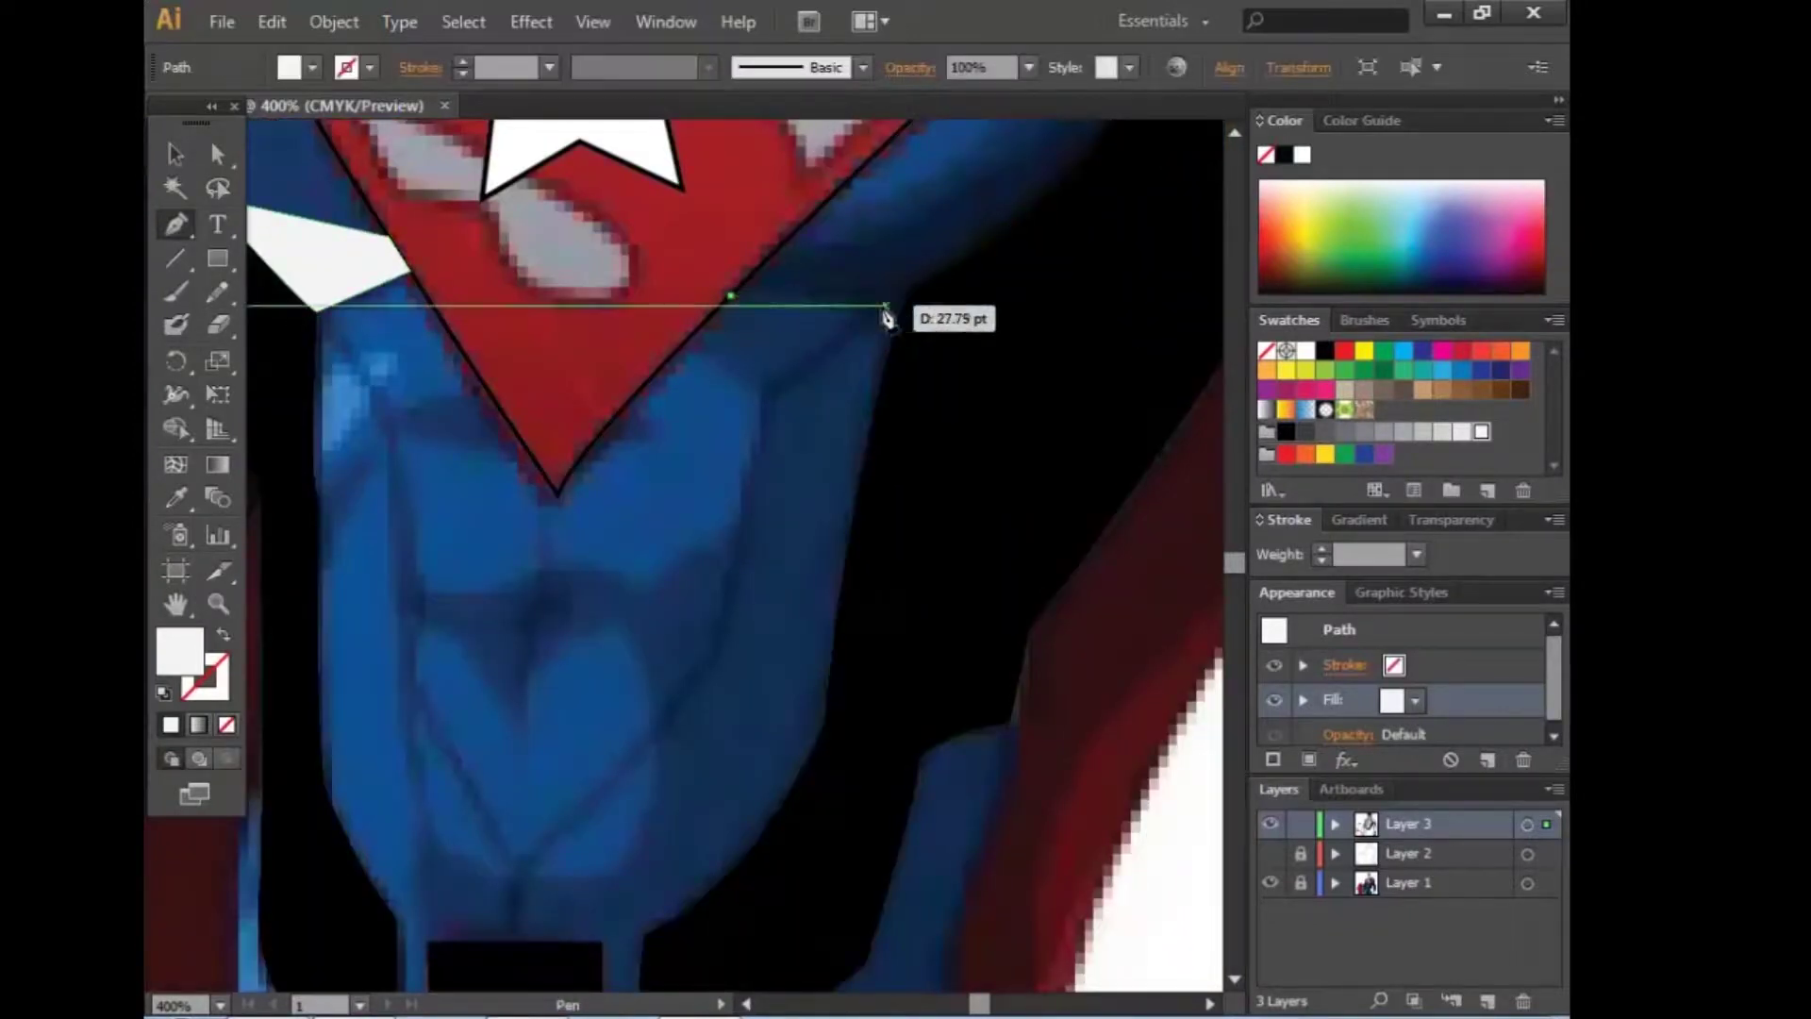
mouse_move(899, 311)
left_mouse_down()
mouse_move(929, 277)
mouse_move(975, 273)
left_mouse_up()
scroll(974, 273, "up", 3)
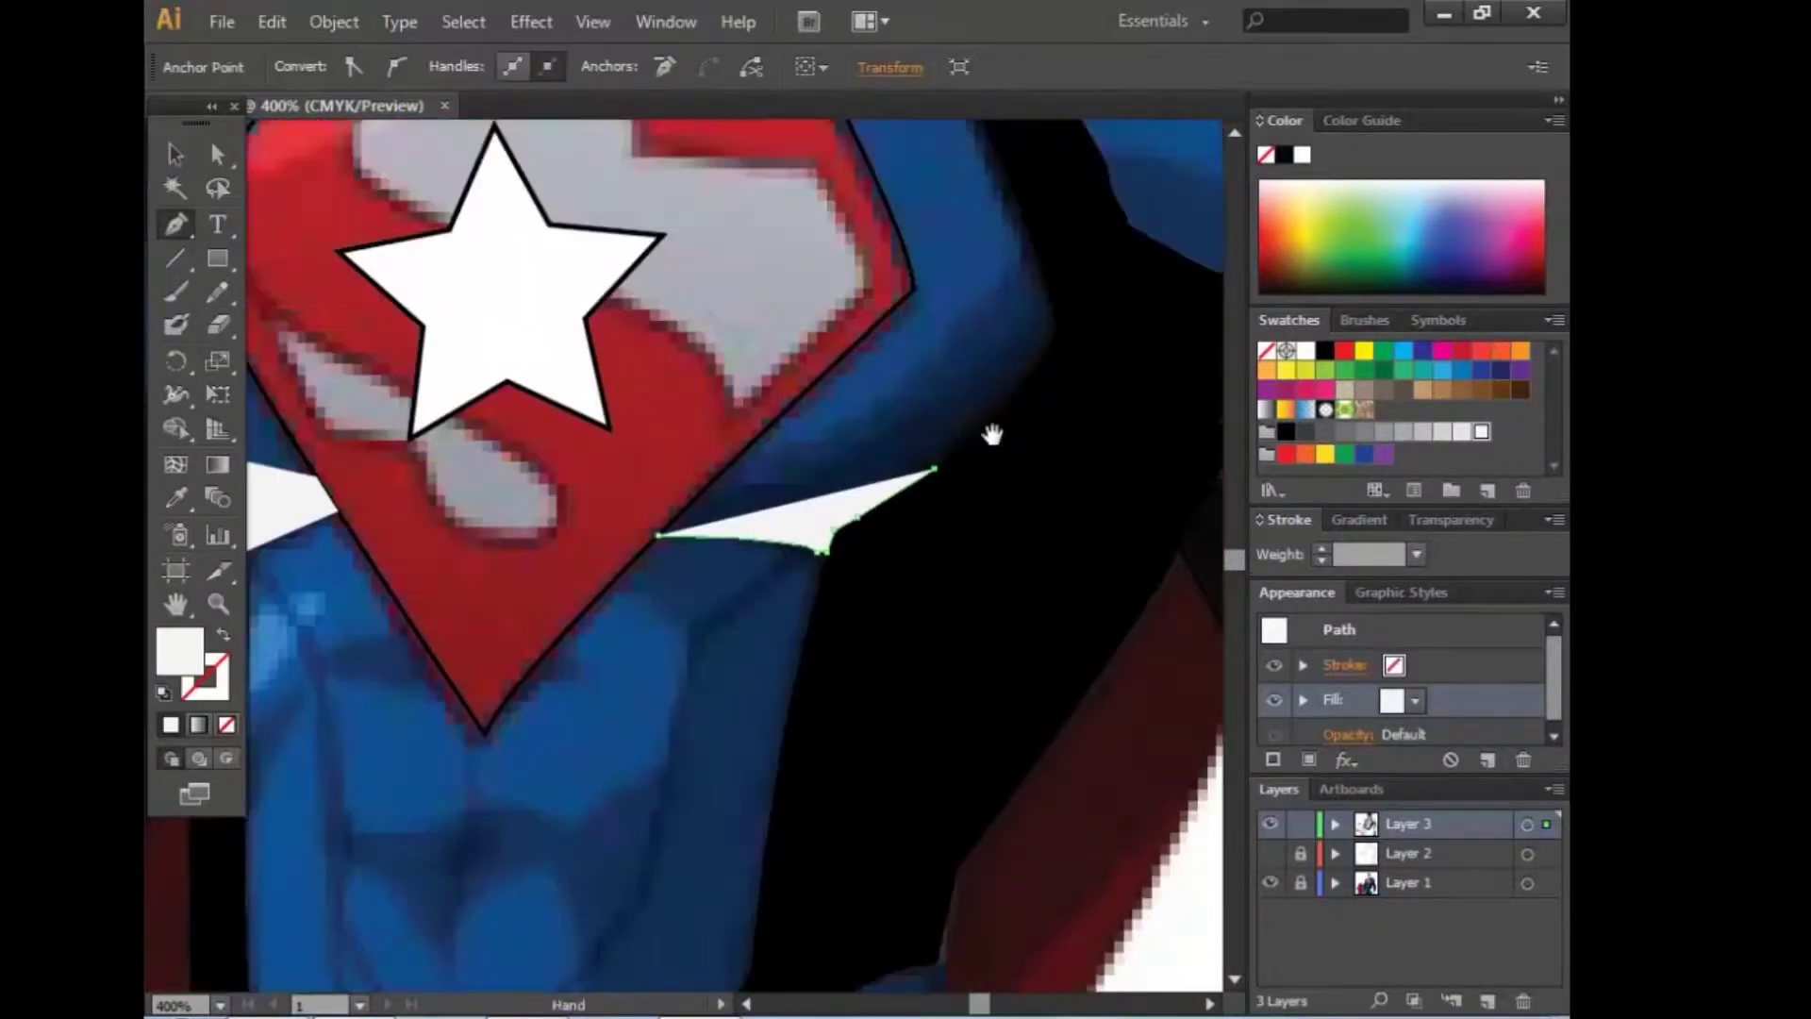
left_click(977, 435)
left_click(1055, 326)
left_click(1034, 248)
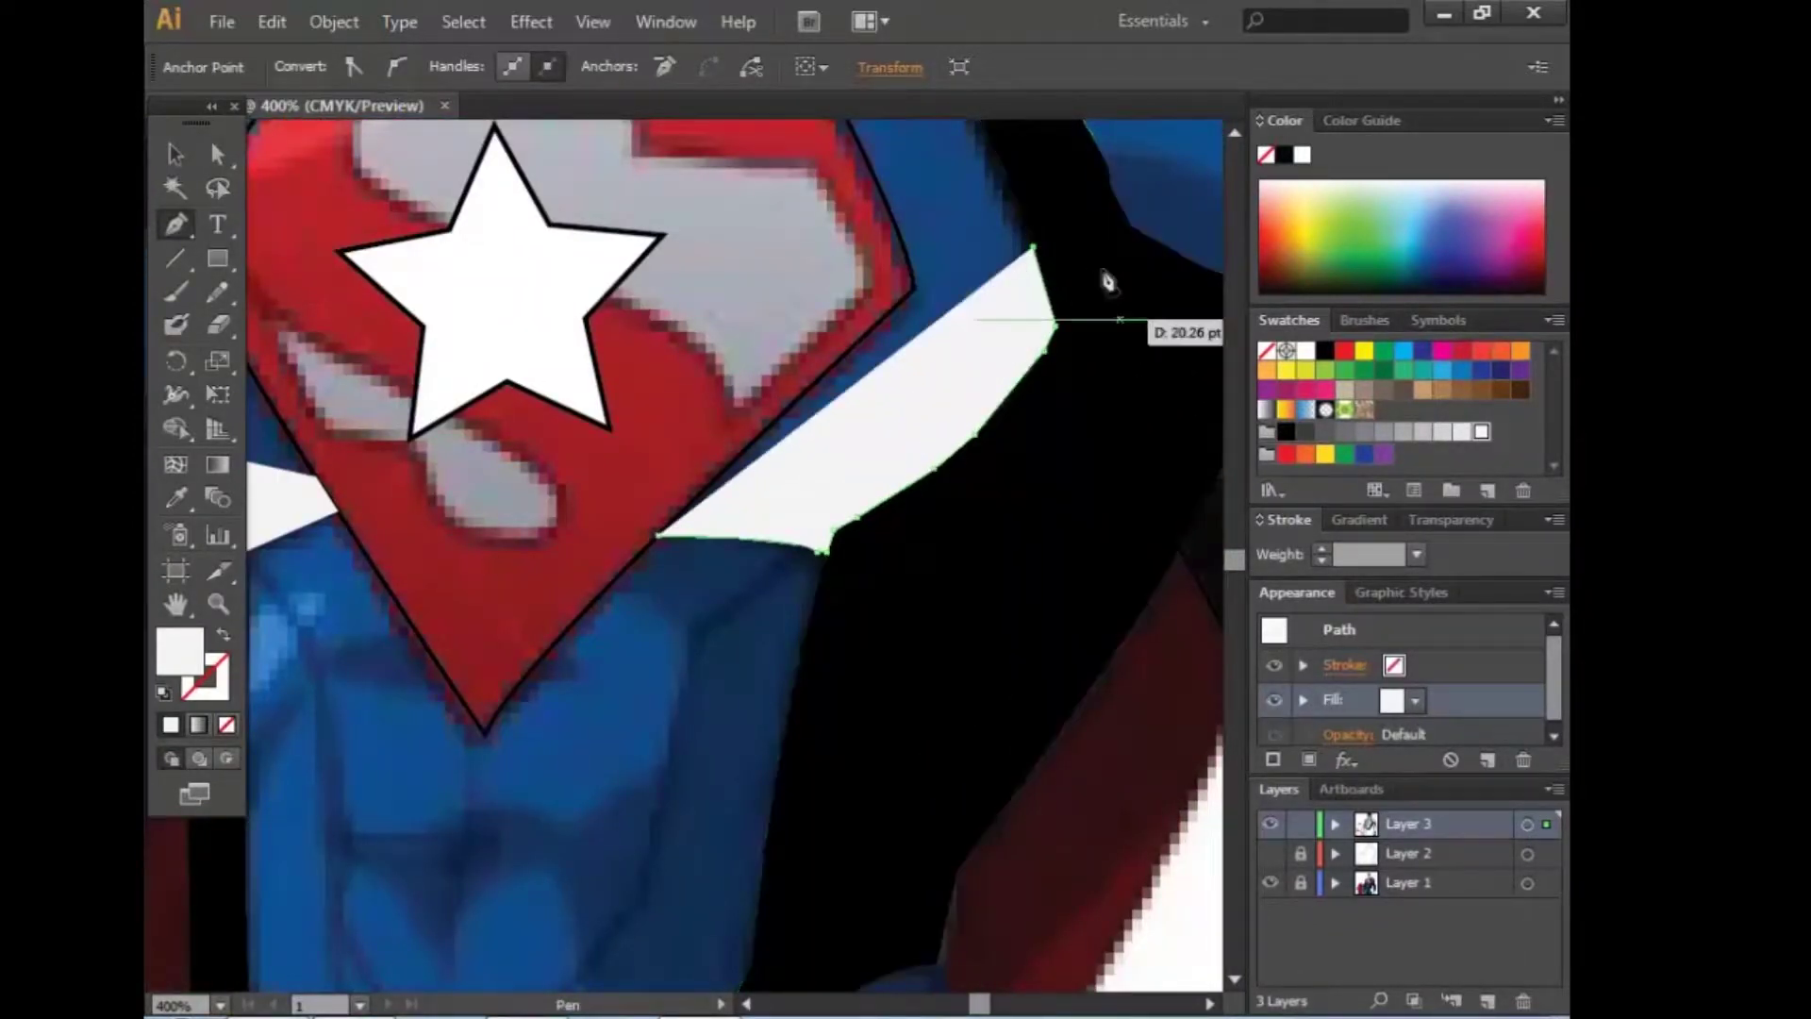
Step: Set the second highlight to 10% opacity and close the shape
left_click(1349, 734)
type("50")
key("Return")
left_click(1349, 734)
type("10")
key("Return")
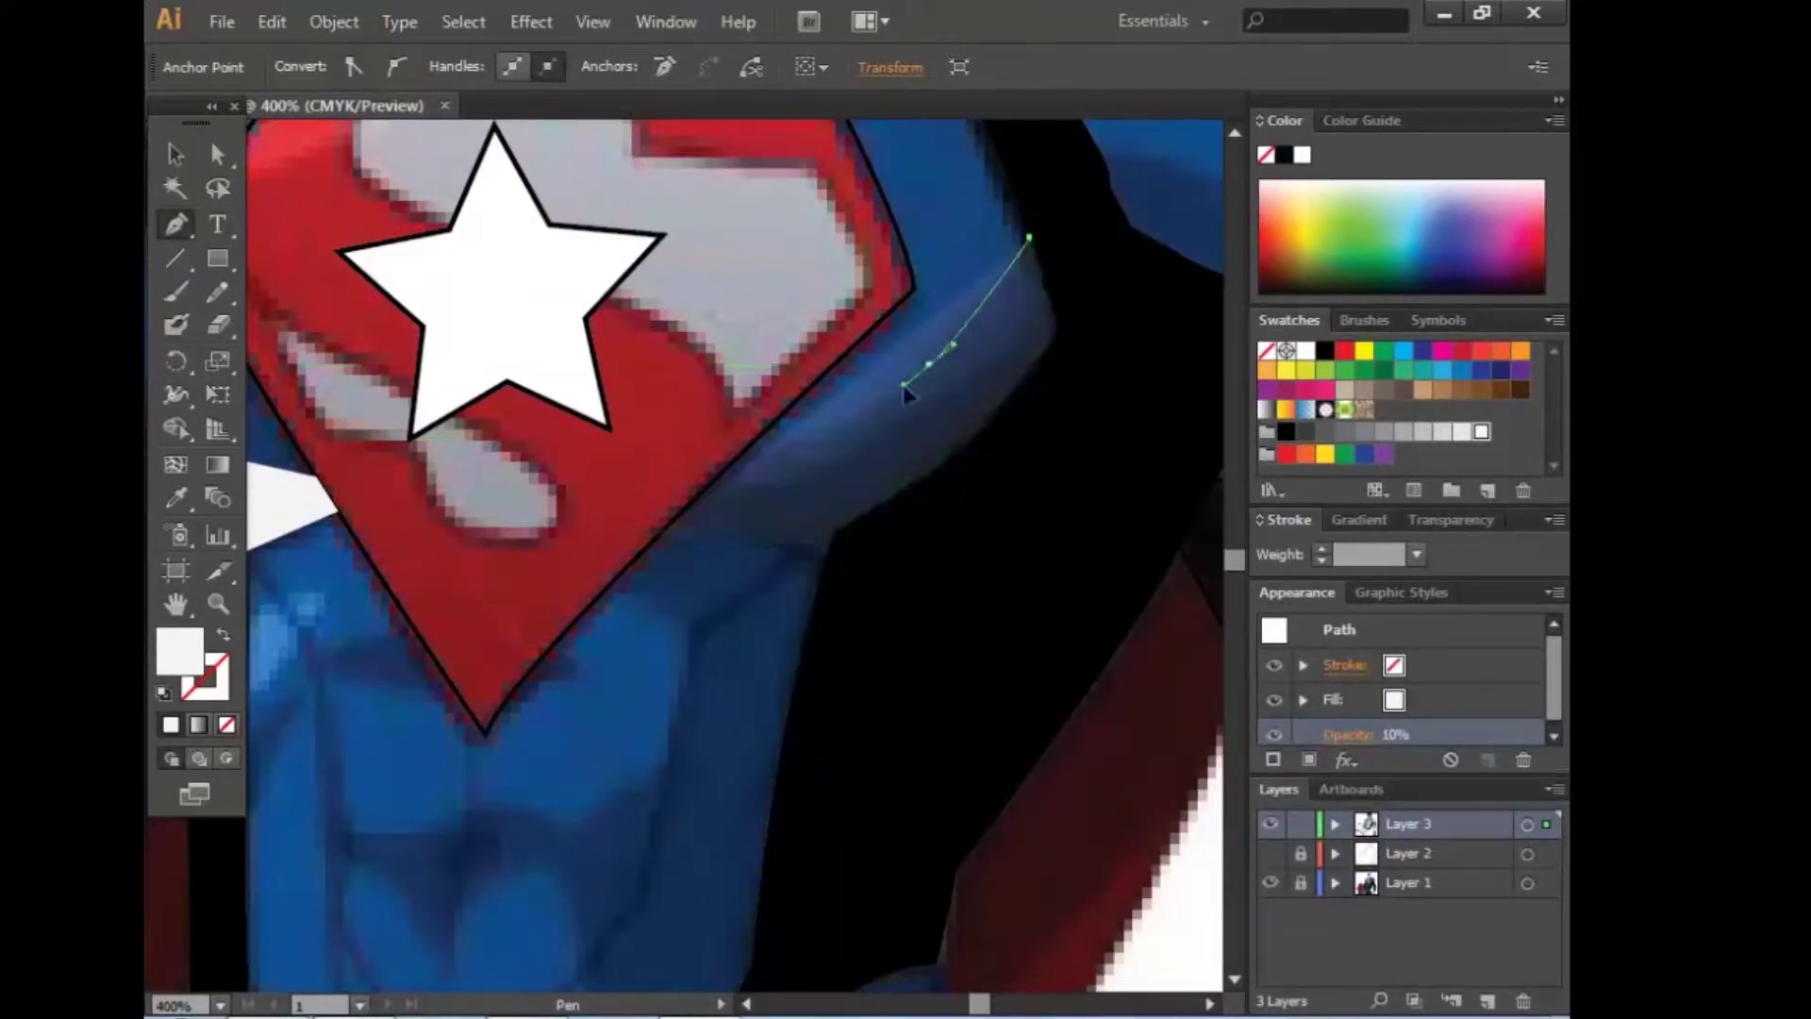
left_click(676, 540)
Step: Begin a thin highlight path curving down from the red V's tip
scroll(849, 490, "up", 5)
scroll(790, 468, "left", 3)
mouse_move(789, 458)
left_mouse_down()
mouse_move(817, 455)
mouse_move(795, 467)
left_mouse_up()
scroll(795, 469, "down", 5)
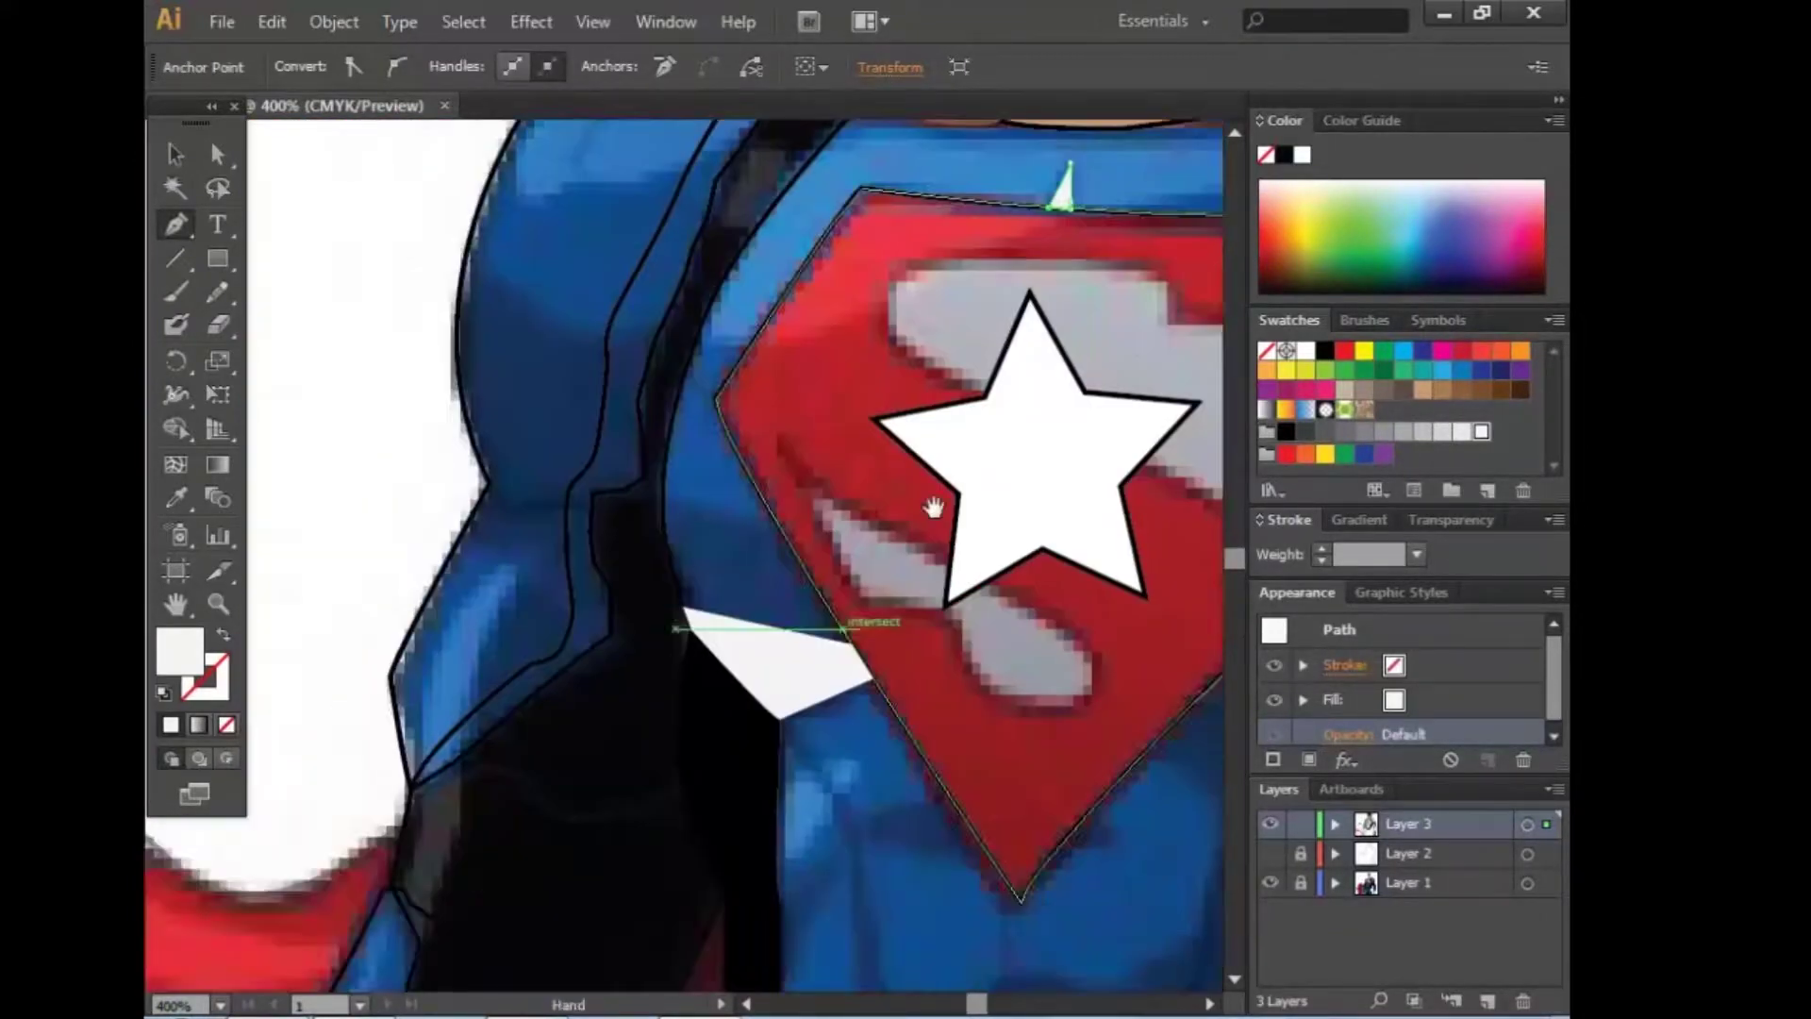
scroll(766, 325, "down", 5)
left_click_drag(766, 300, 760, 577)
left_click_drag(745, 427, 750, 462)
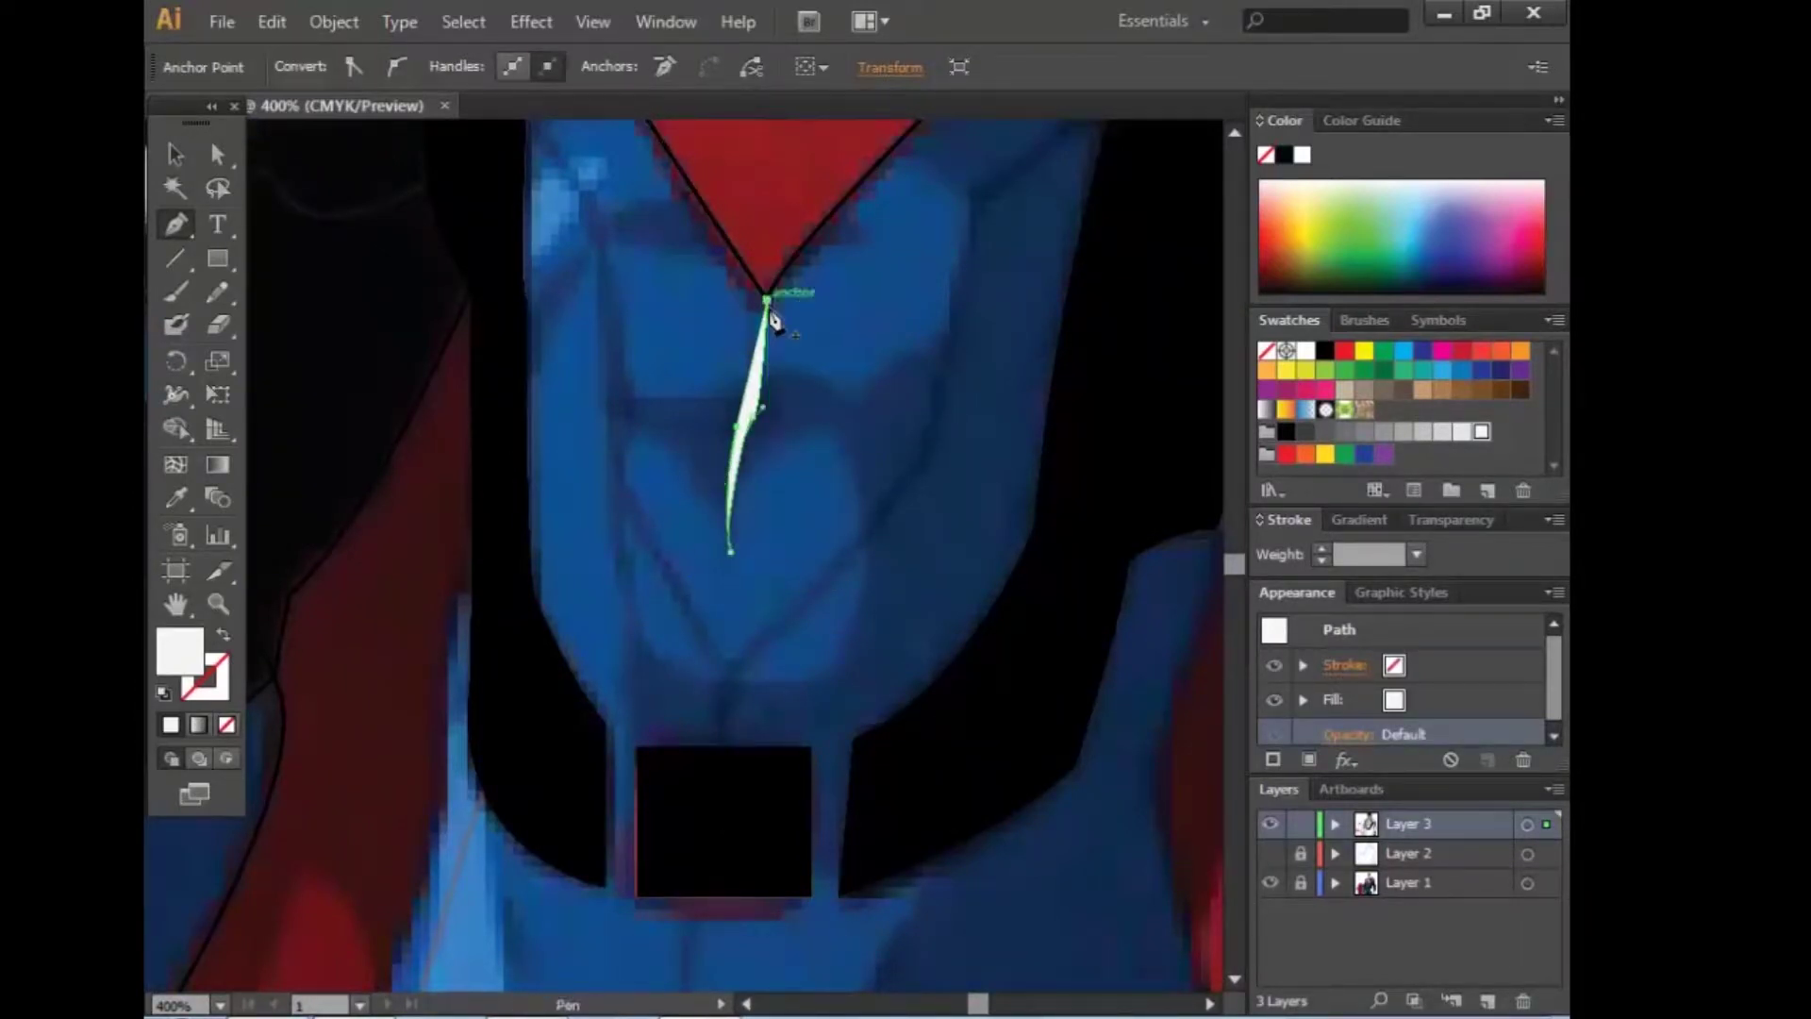
scroll(771, 319, "up", 5)
scroll(841, 861, "left", 3)
Step: Zoom to frame the whole figure and show the coloured reference layer again
key("ctrl+minus")
key("ctrl+minus")
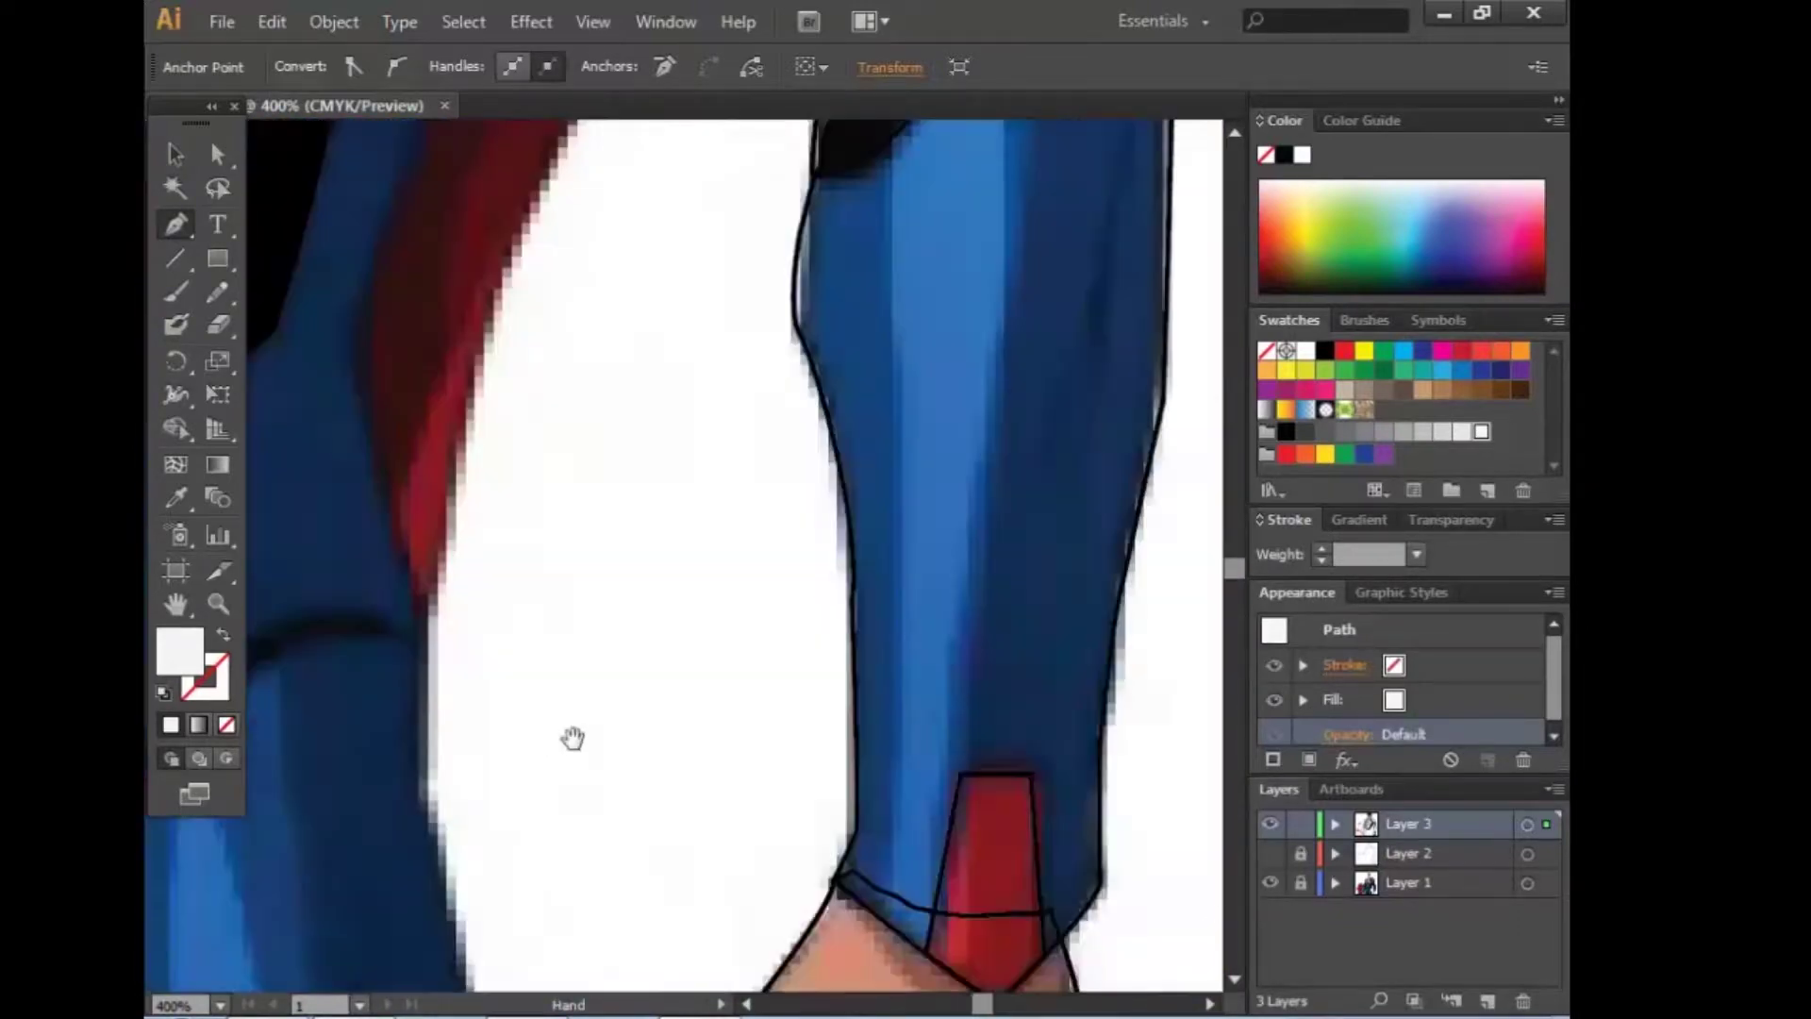
key("ctrl+minus")
key("ctrl+minus")
key("ctrl+minus")
key("ctrl+minus")
key("ctrl+plus")
key("ctrl+plus")
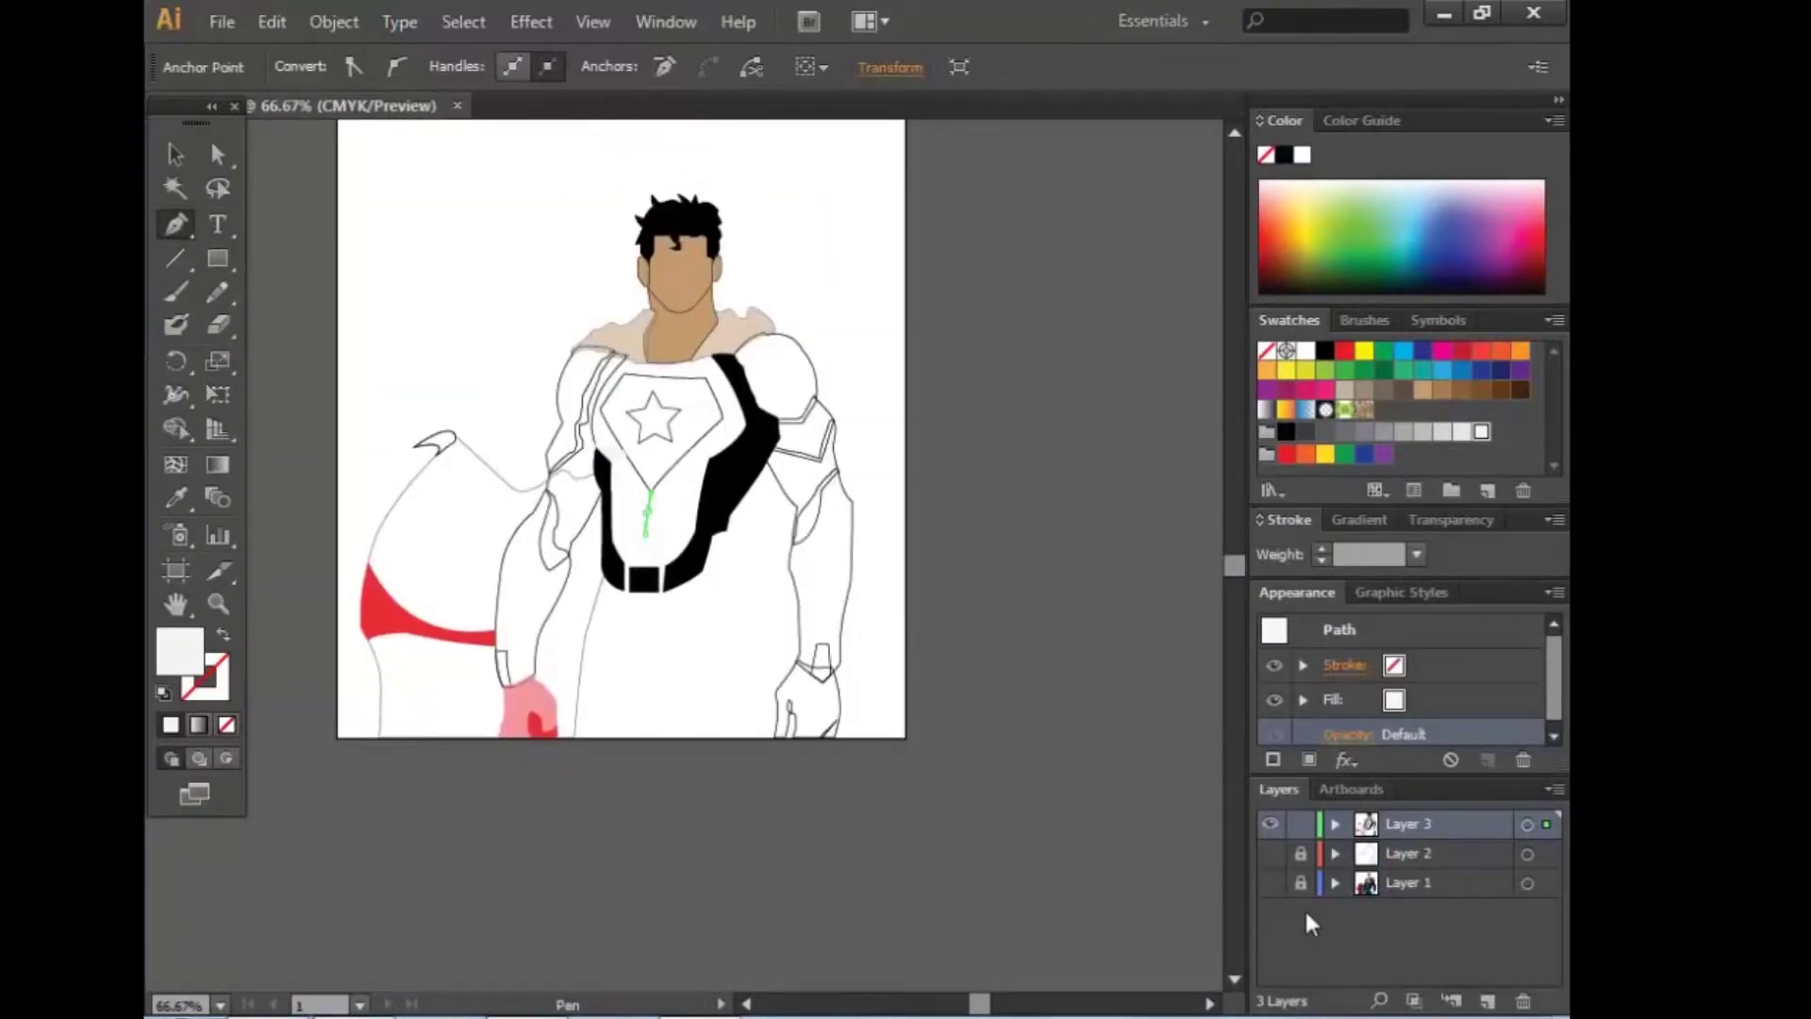
key("ctrl+plus")
key("ctrl+plus")
key("ctrl+plus")
key("ctrl+minus")
key("ctrl+minus")
key("ctrl+minus")
key("ctrl+plus")
key("ctrl+plus")
key("ctrl+plus")
key("ctrl+plus")
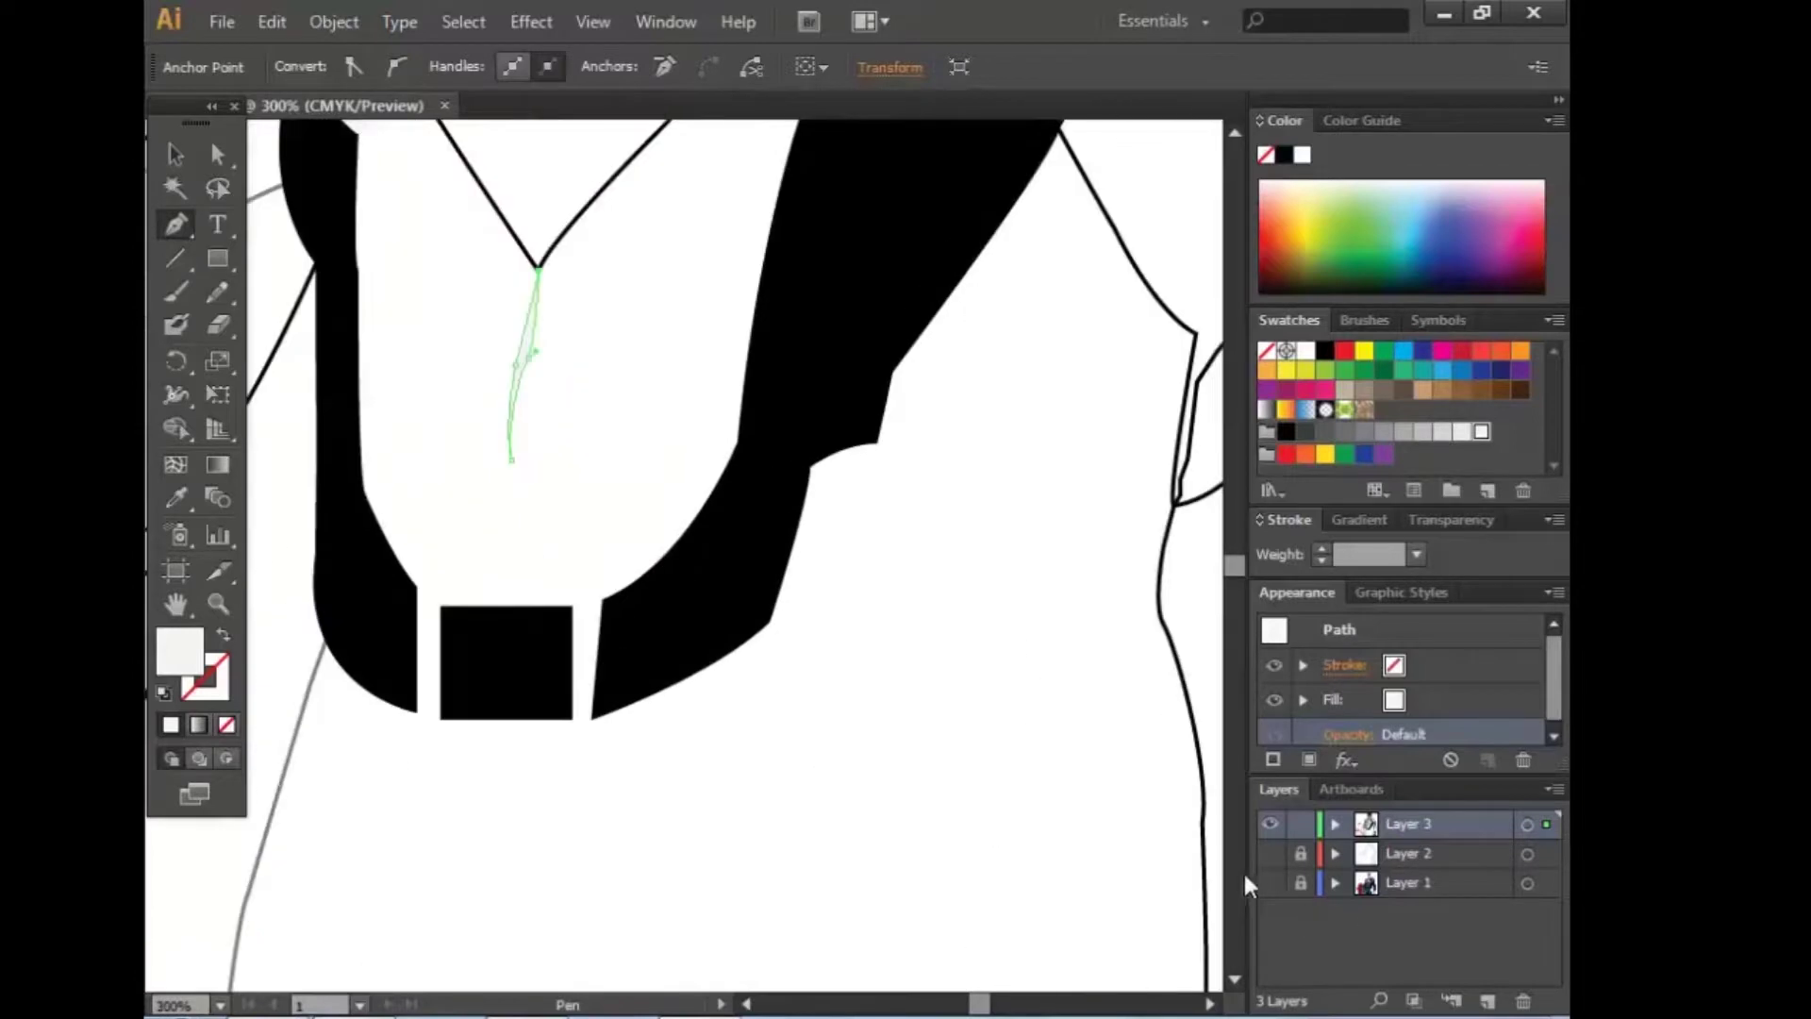
left_click(1271, 883)
scroll(846, 411, "up", 3)
Step: Trace a new curved white highlight on the abs running down to the belt
left_click(857, 384)
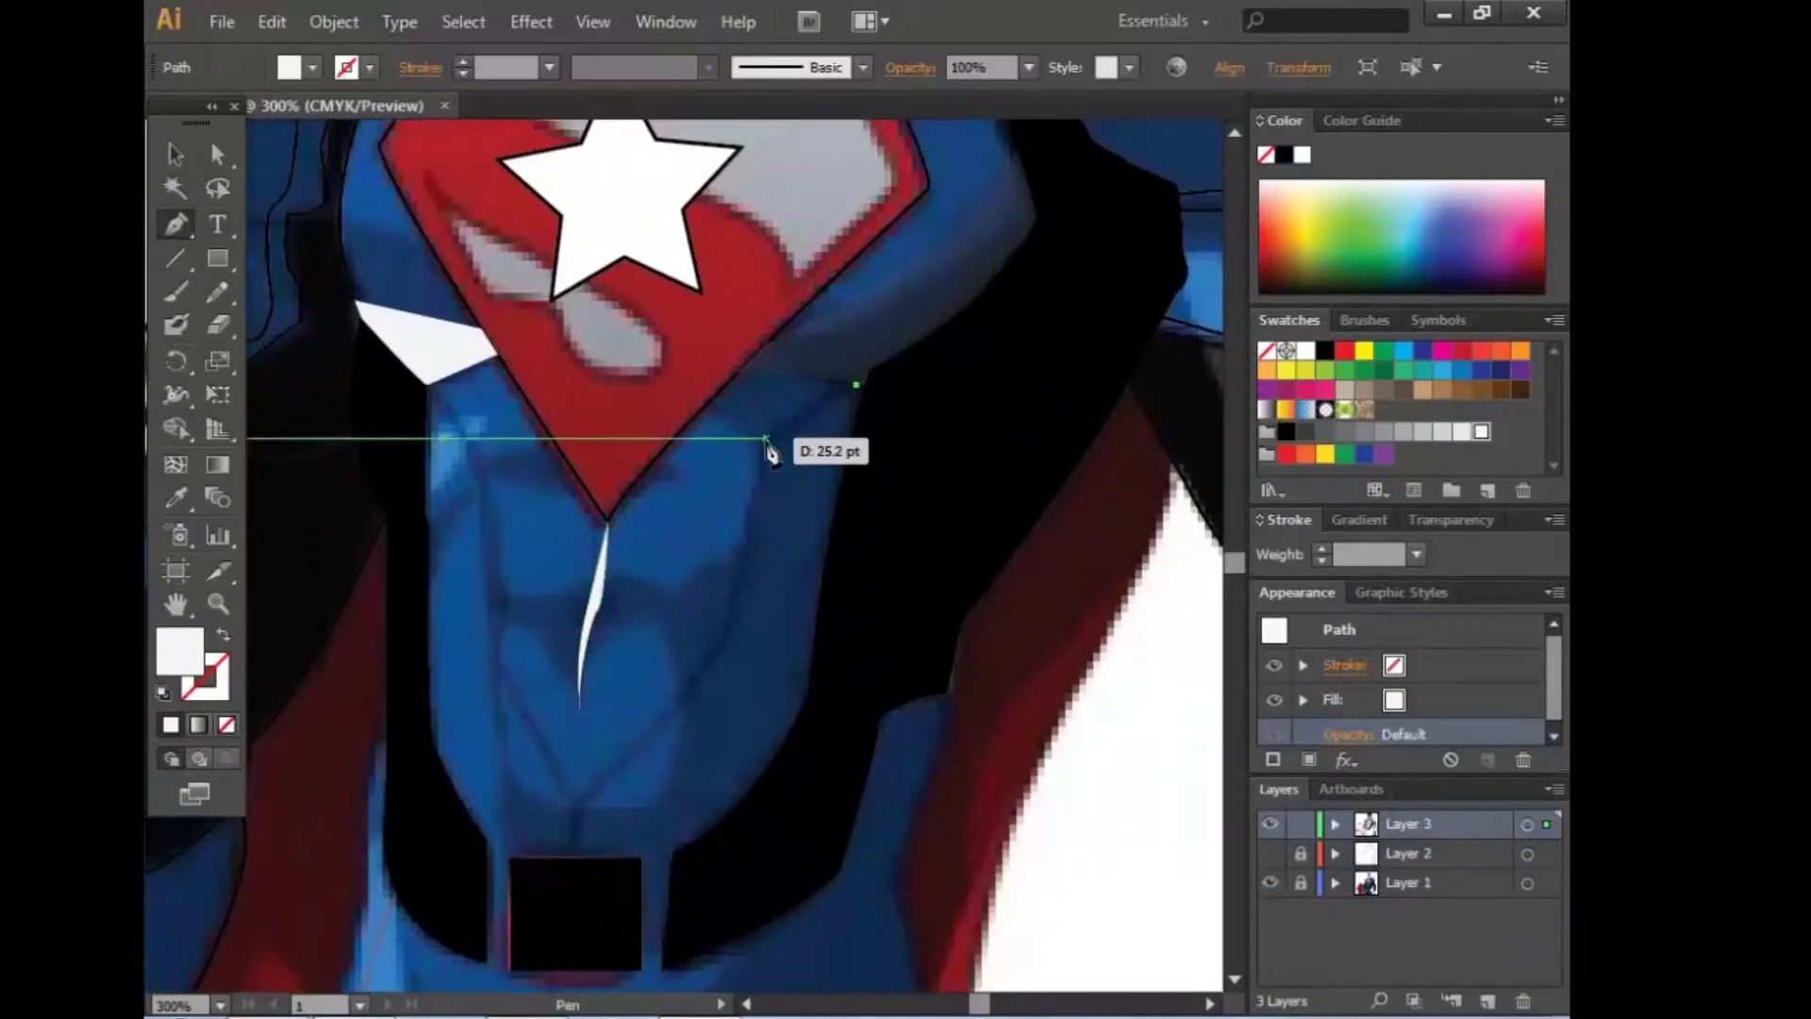
left_click(764, 437)
left_click_drag(726, 632, 728, 649)
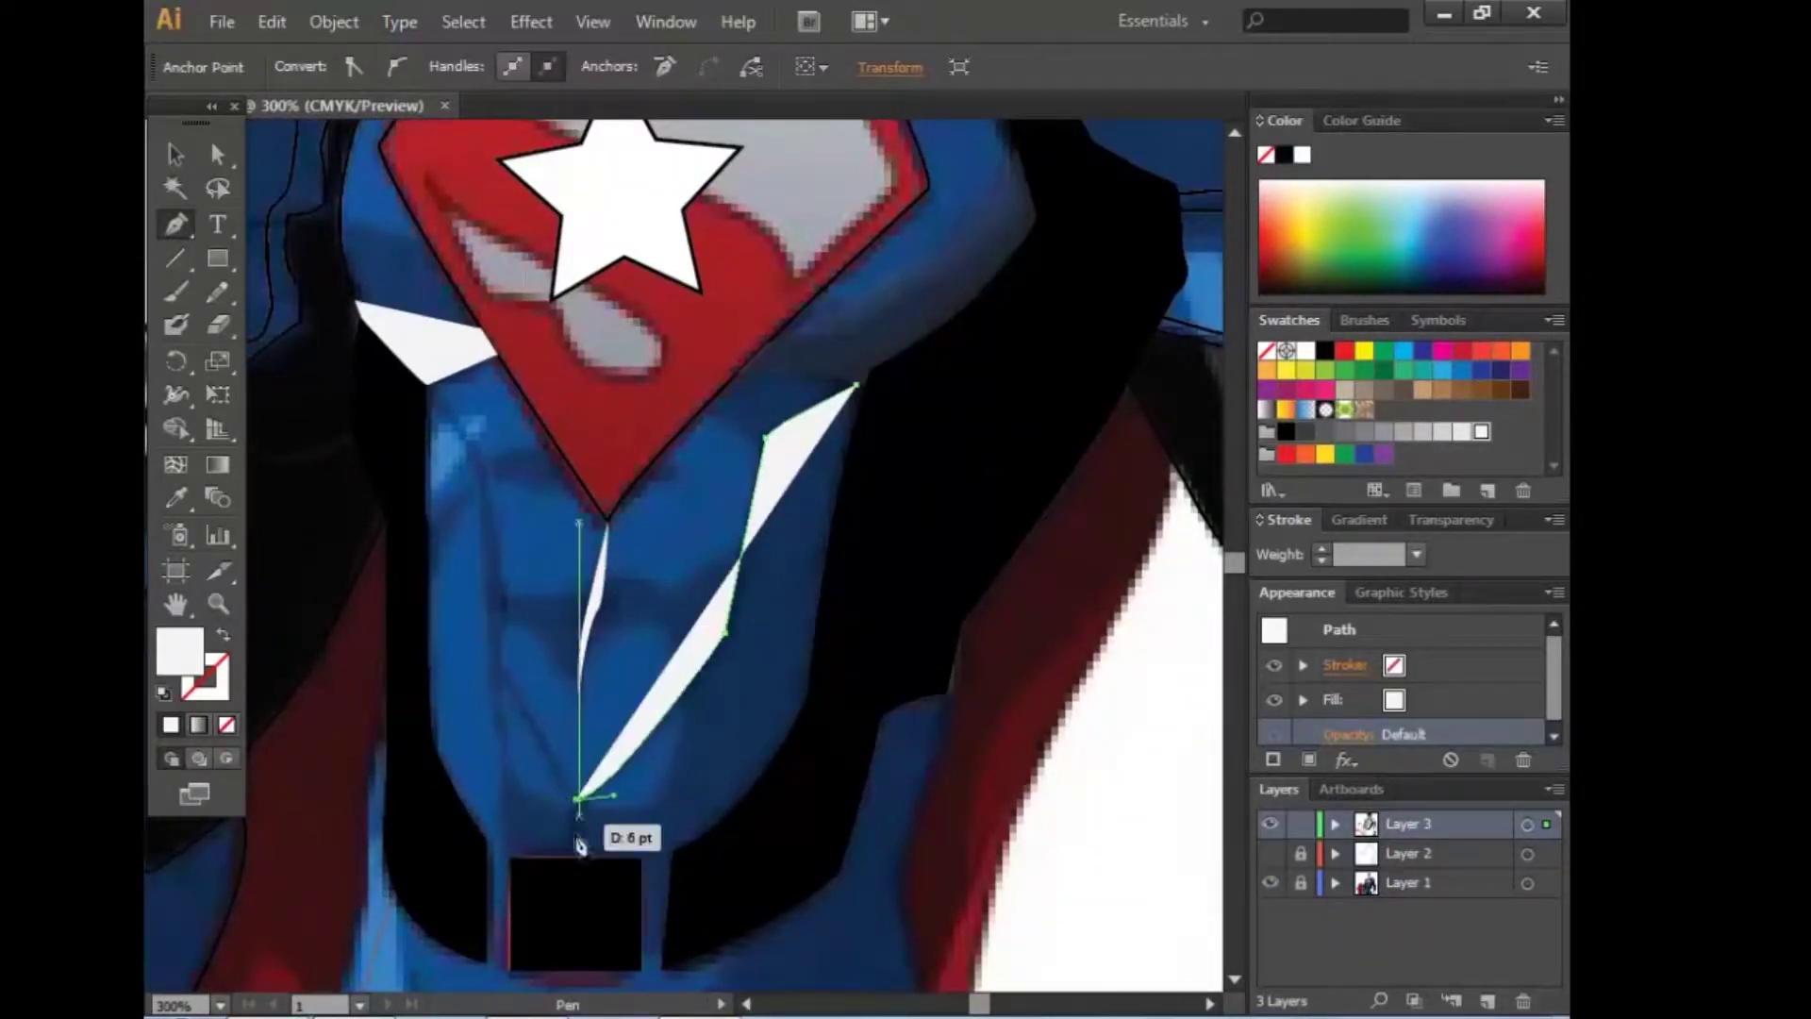
mouse_move(579, 810)
left_mouse_down()
mouse_move(578, 860)
mouse_move(583, 825)
left_mouse_up()
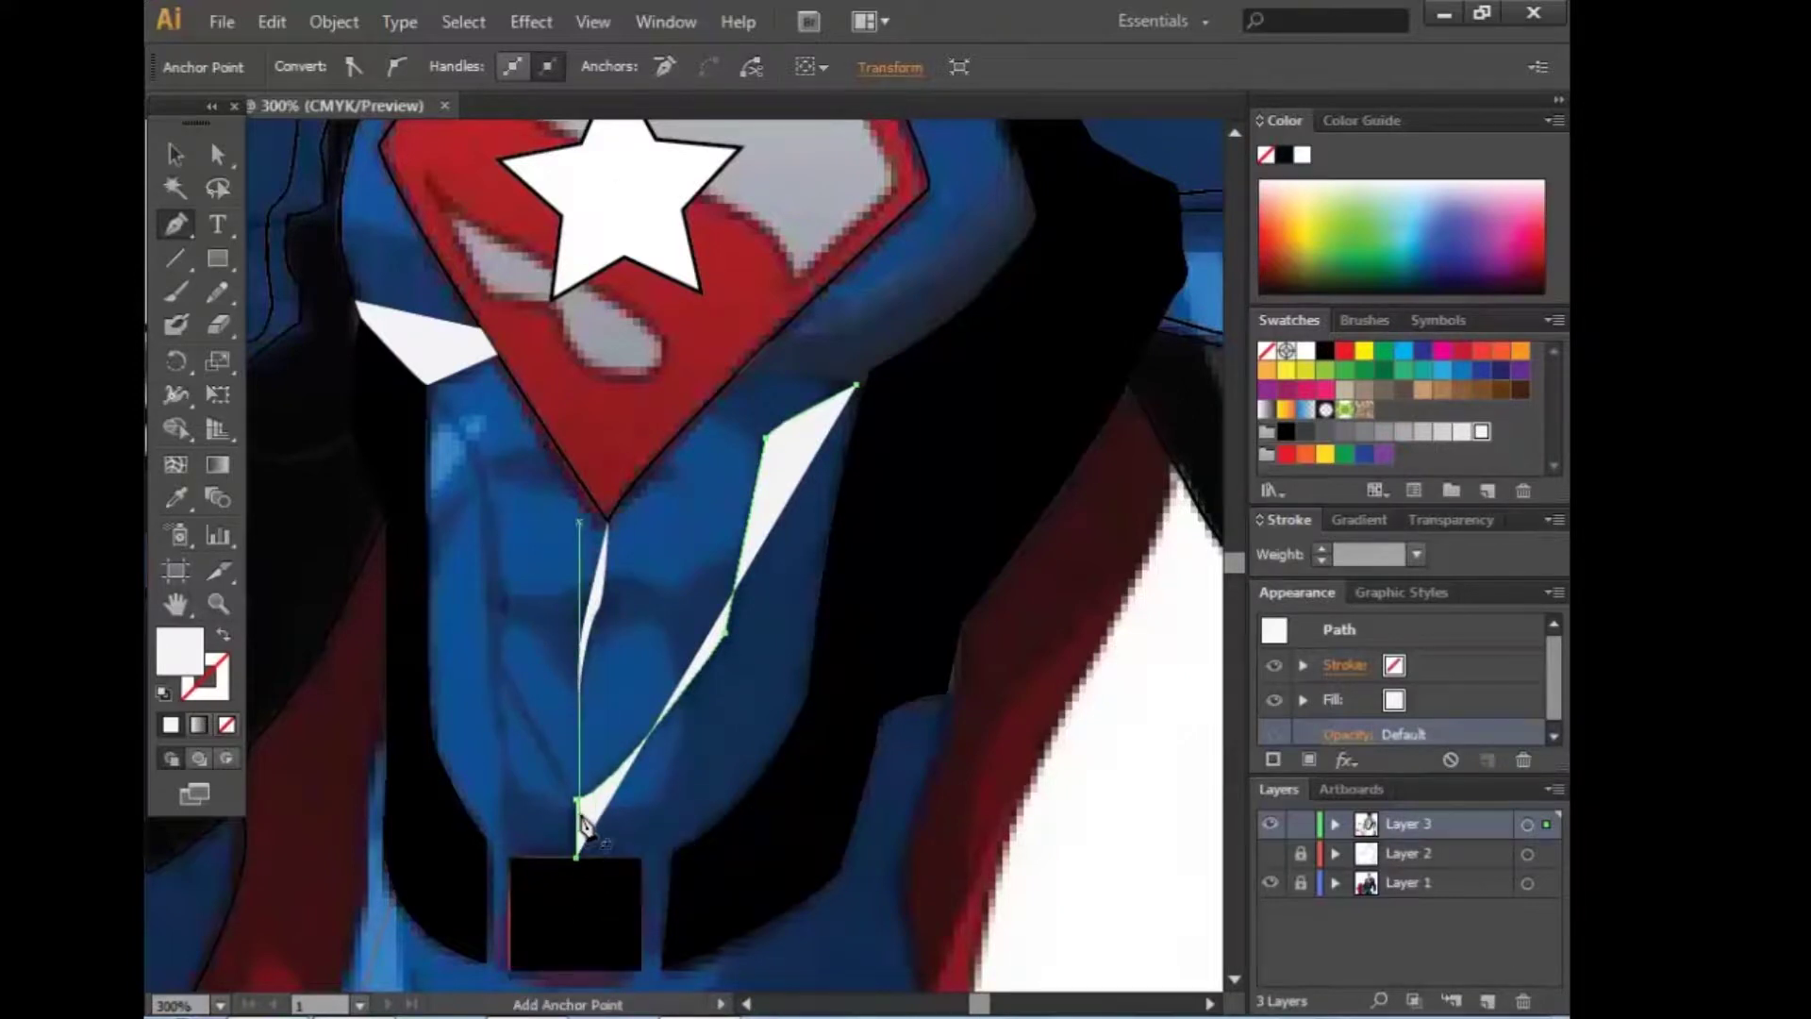
scroll(585, 813, "up", 1)
scroll(585, 813, "up", 2)
scroll(585, 813, "up", 1)
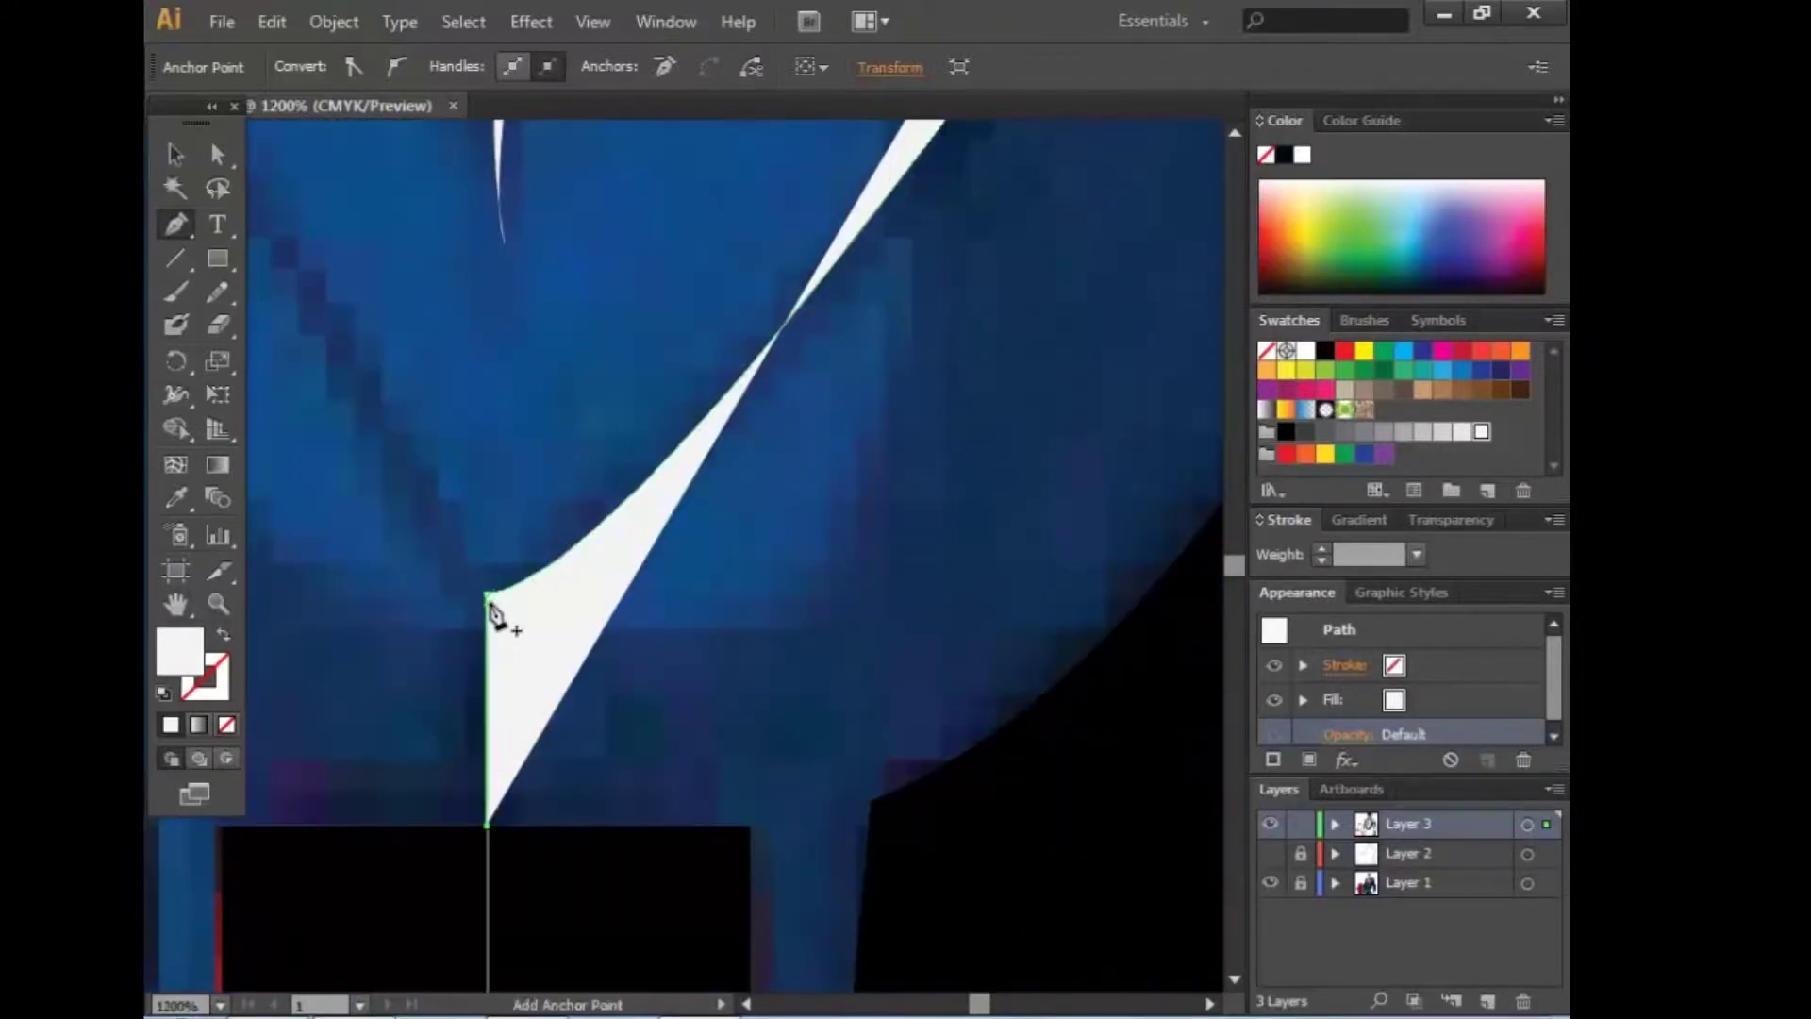
left_click_drag(493, 618, 493, 618)
scroll(656, 696, "up", 5)
left_click_drag(779, 435, 779, 444)
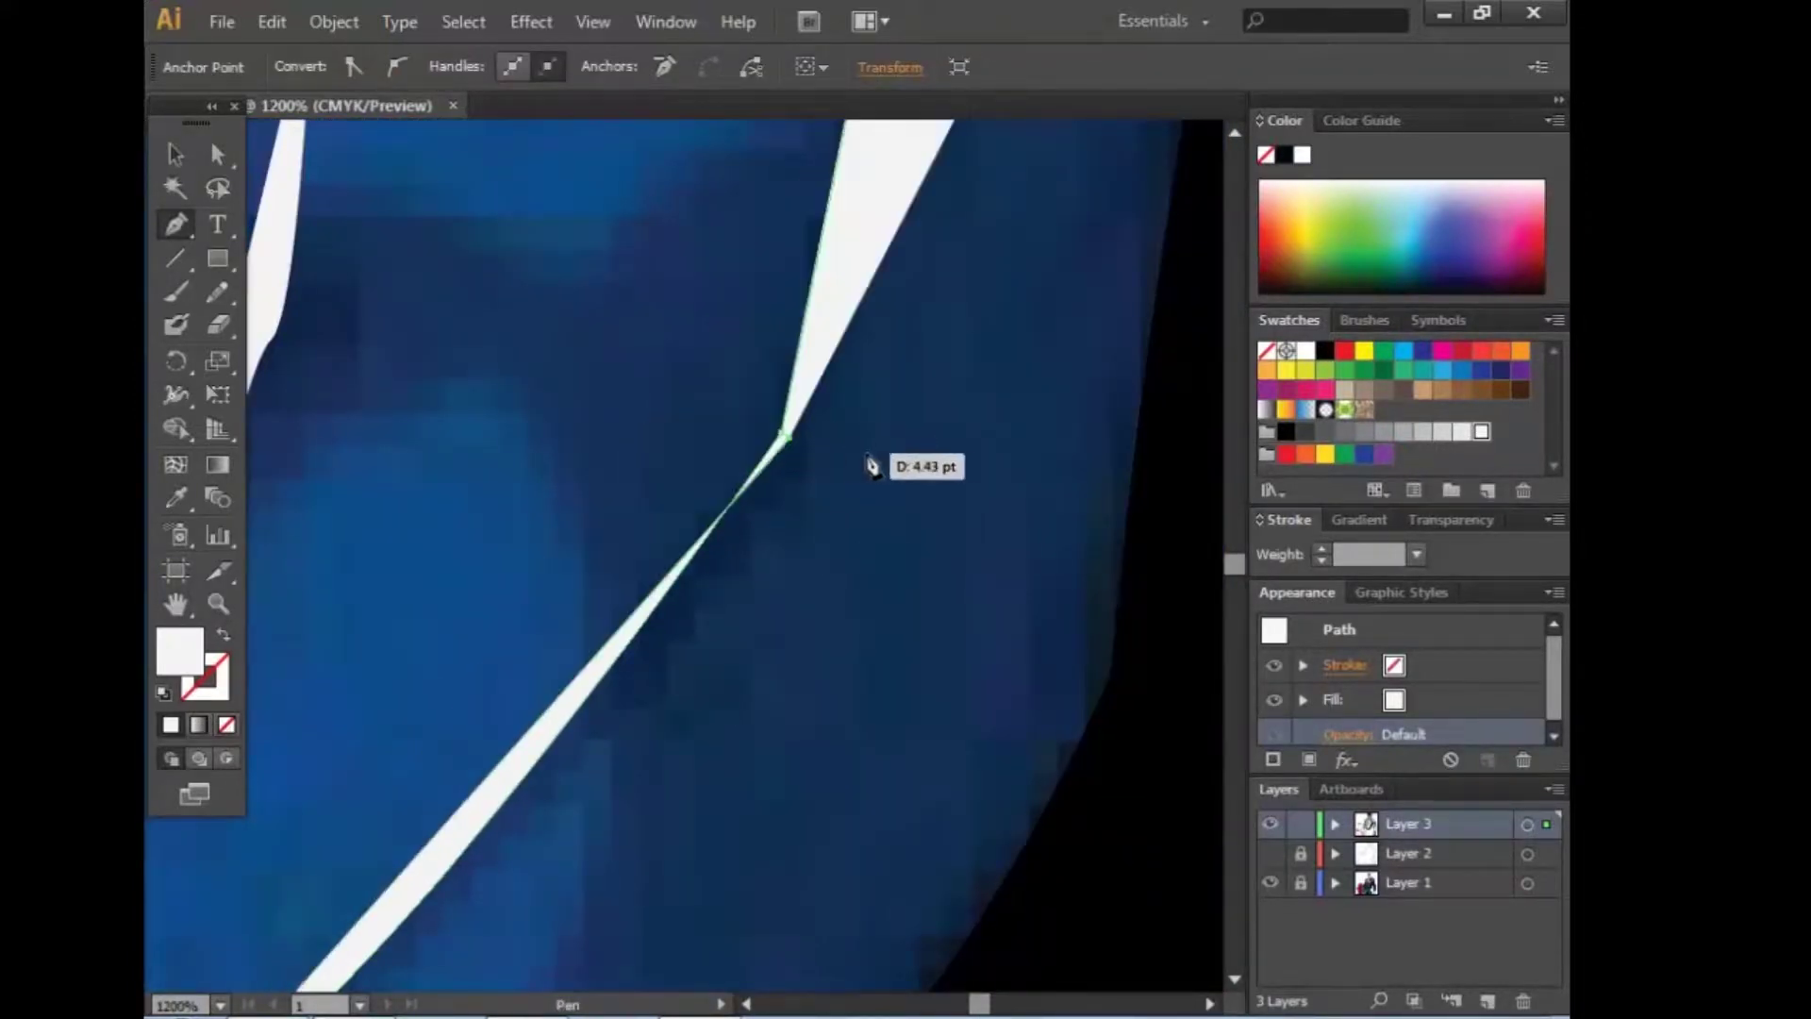
left_click_drag(889, 534, 861, 554)
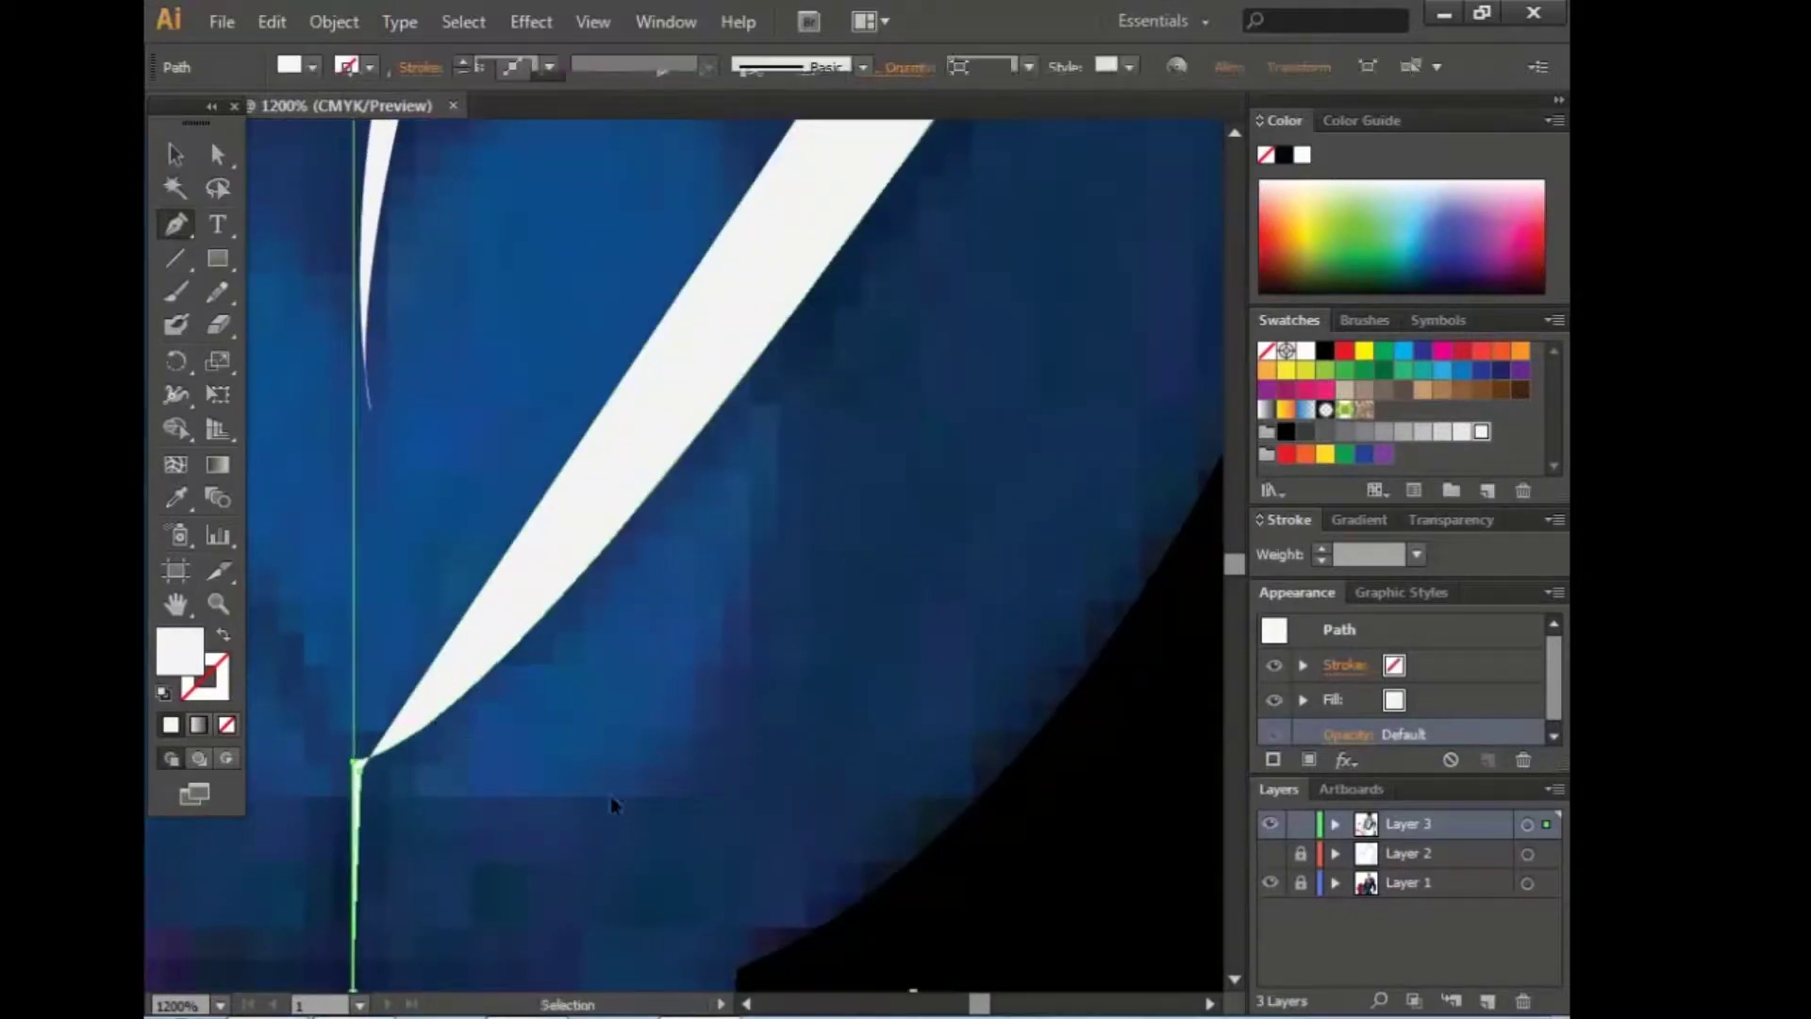
left_click_drag(616, 805, 733, 512)
Step: Remove the band's bottom anchor and close a black shadow along the torso's right edge
left_click(519, 647)
scroll(755, 517, "up", 5)
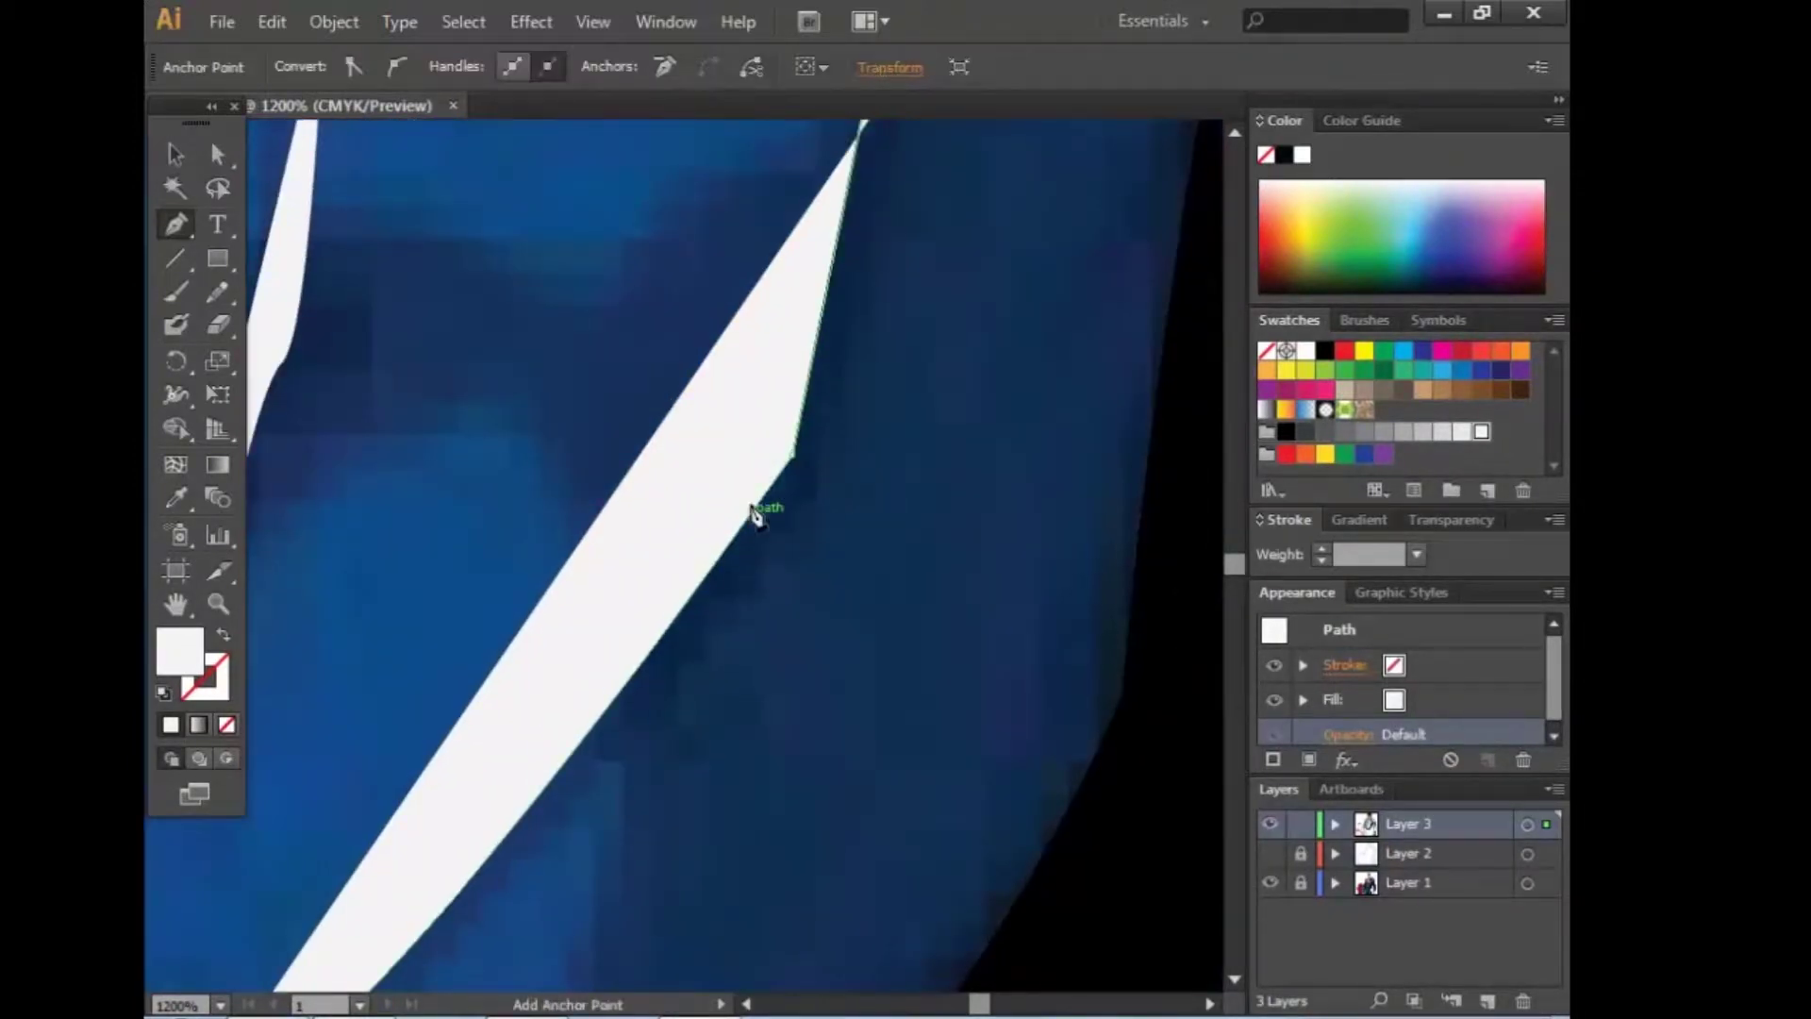
scroll(786, 462, "down", 2)
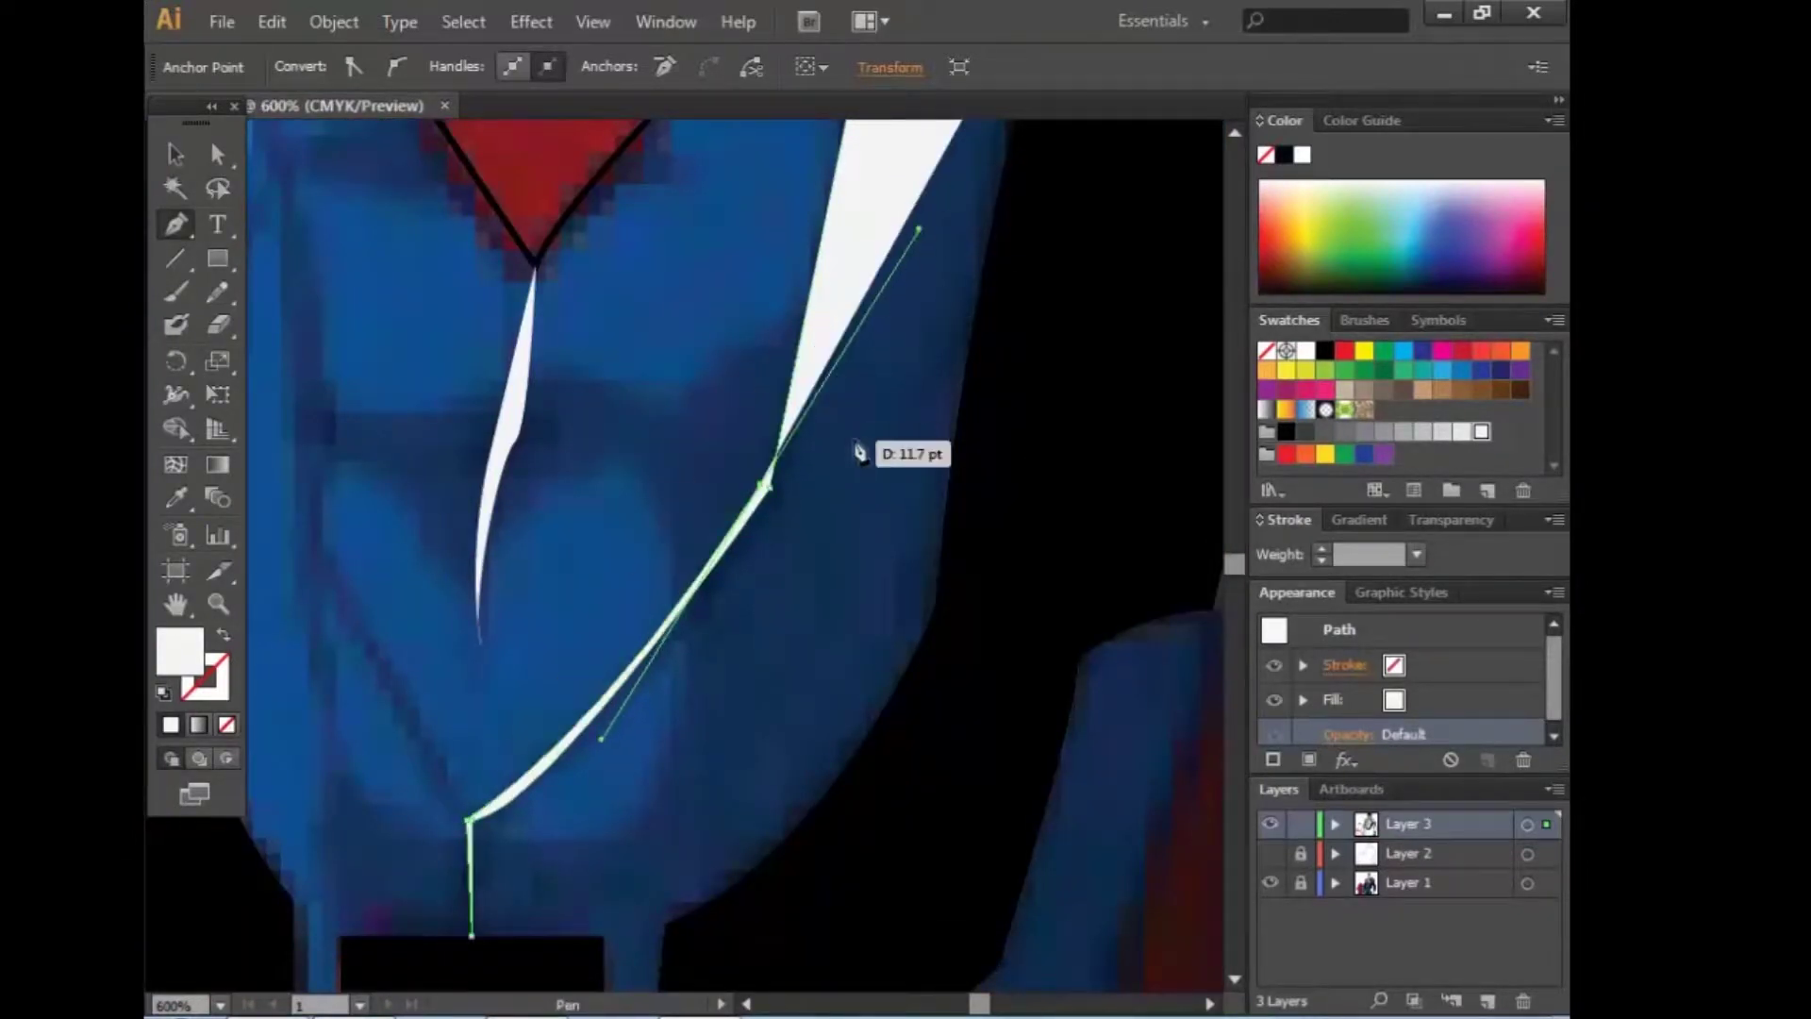
scroll(861, 452, "up", 3)
left_click(899, 394)
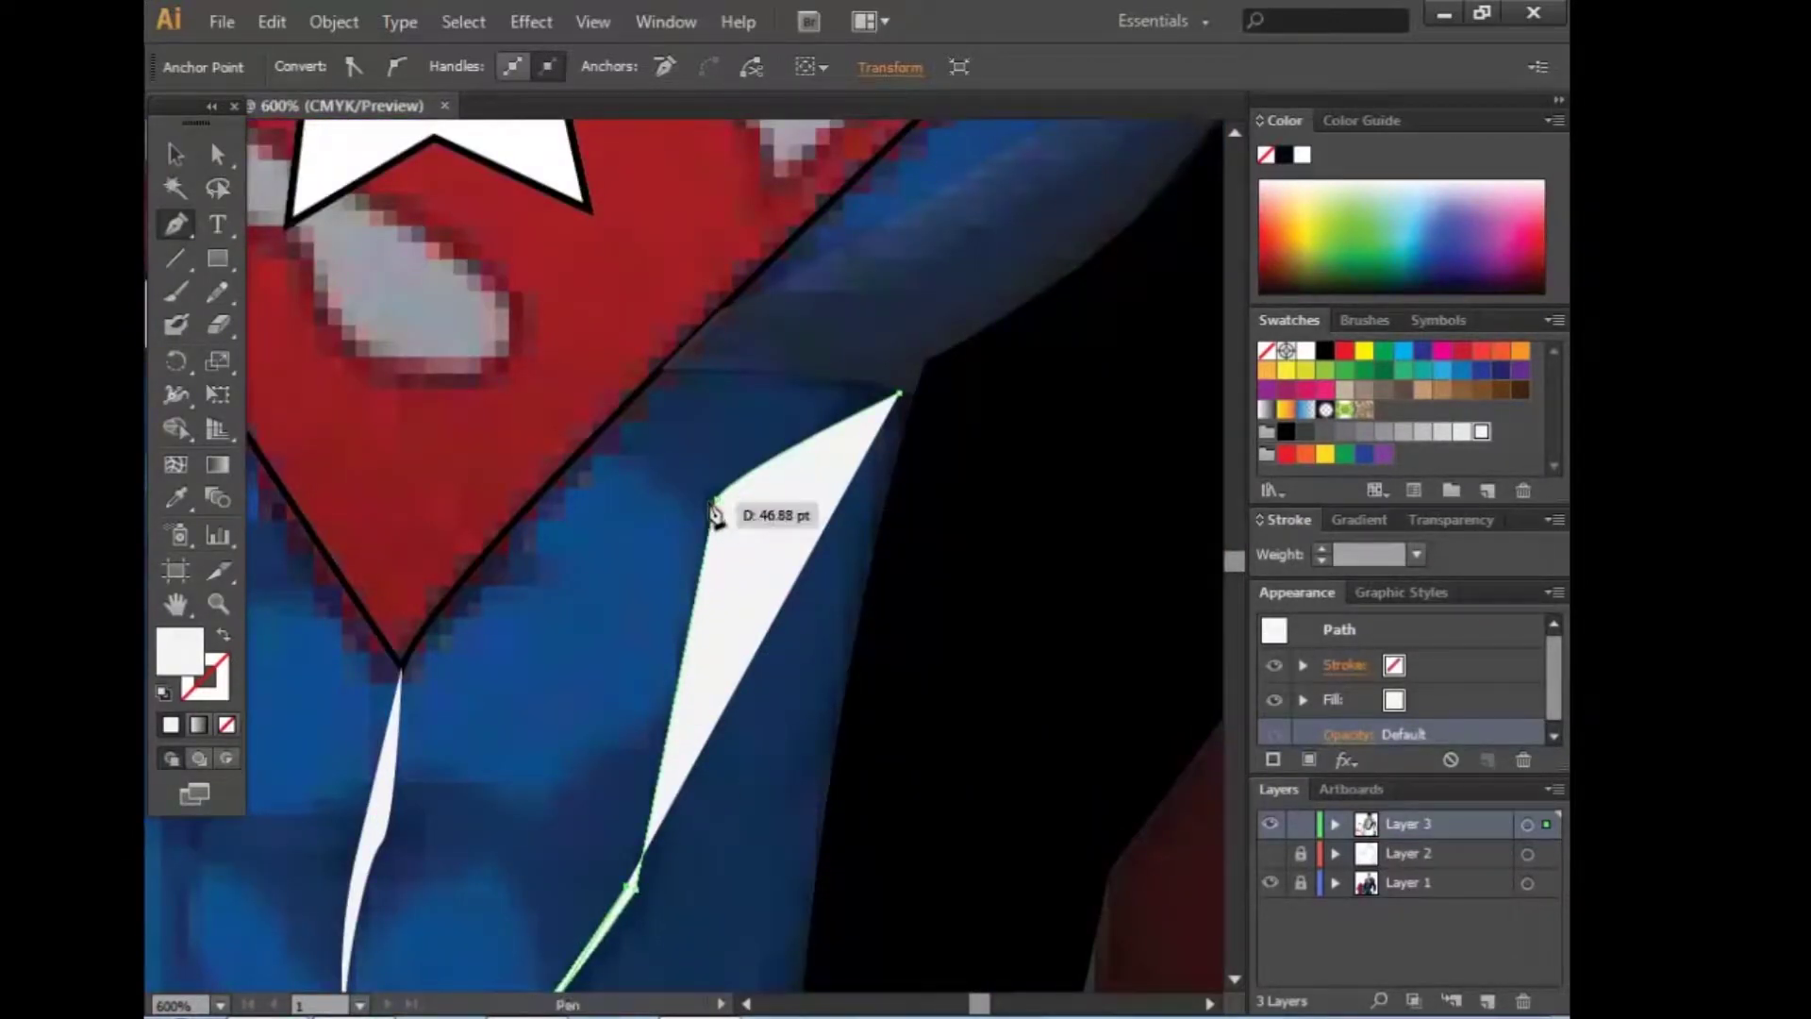
left_click(899, 395)
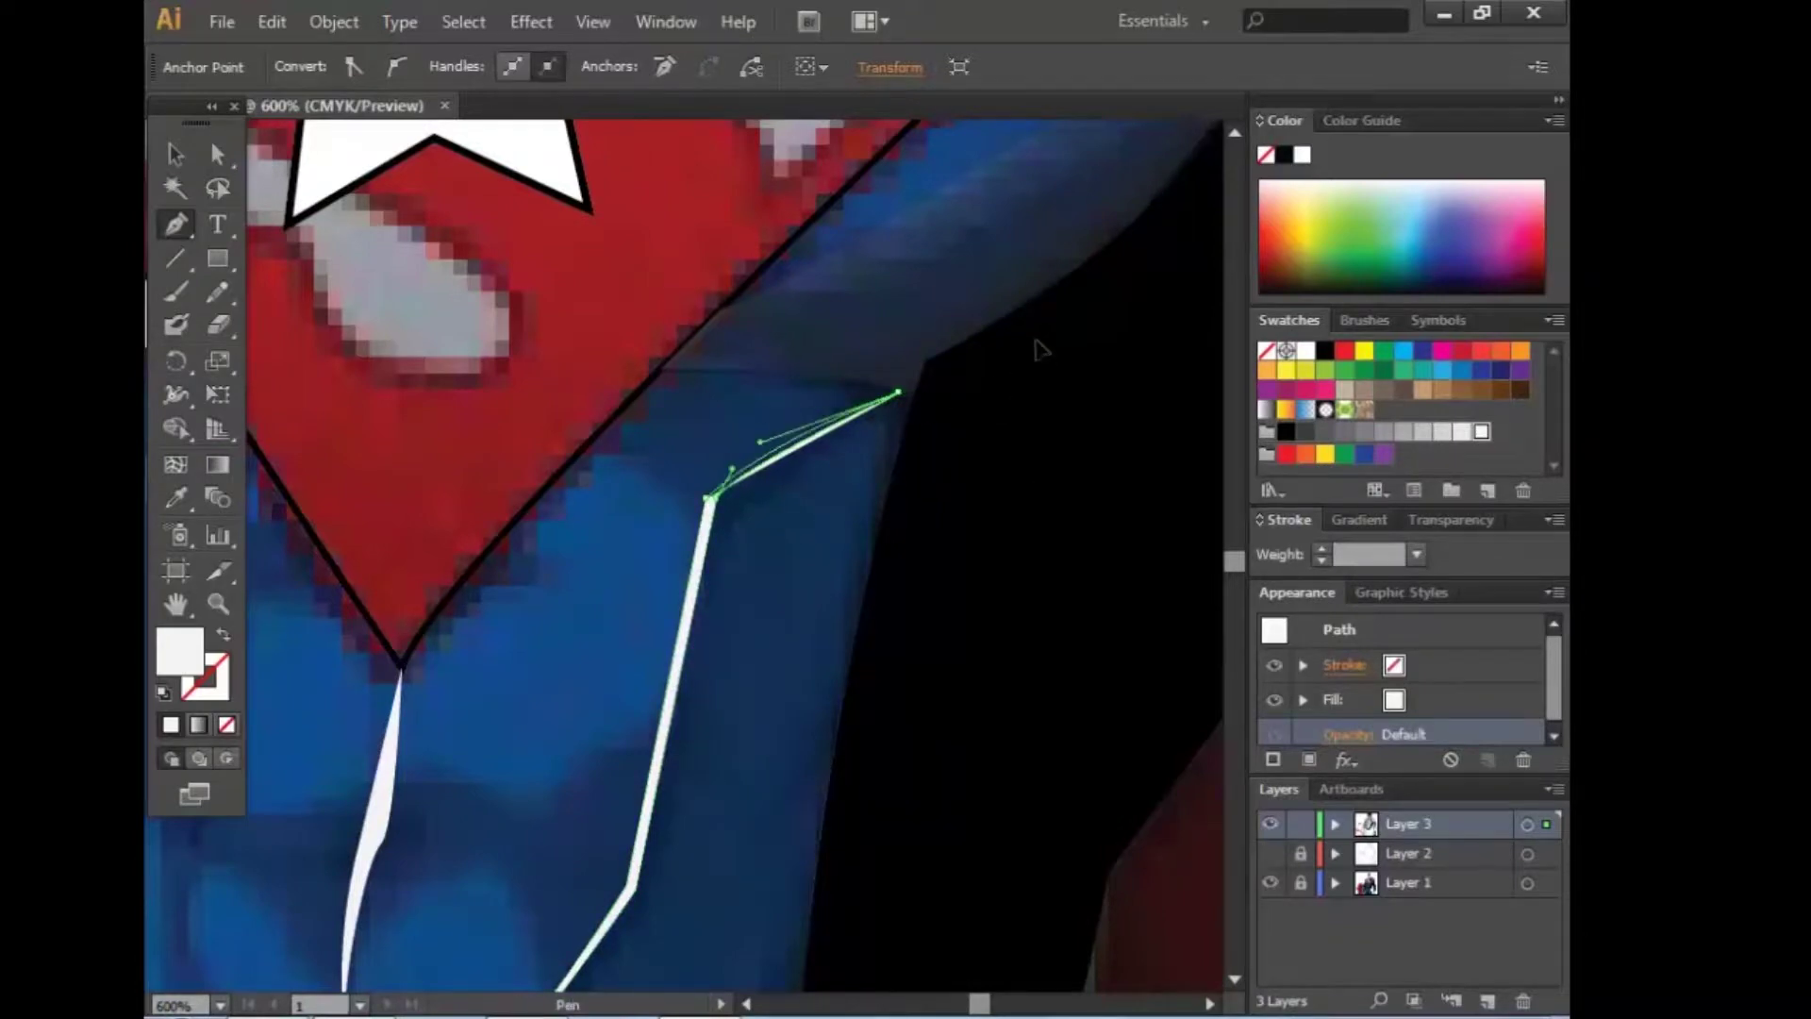
left_click(196, 144)
key("ctrl+0")
Step: Start a Pen path at the white shape's corner, curving down the torso's left side
scroll(849, 503, "up", 3)
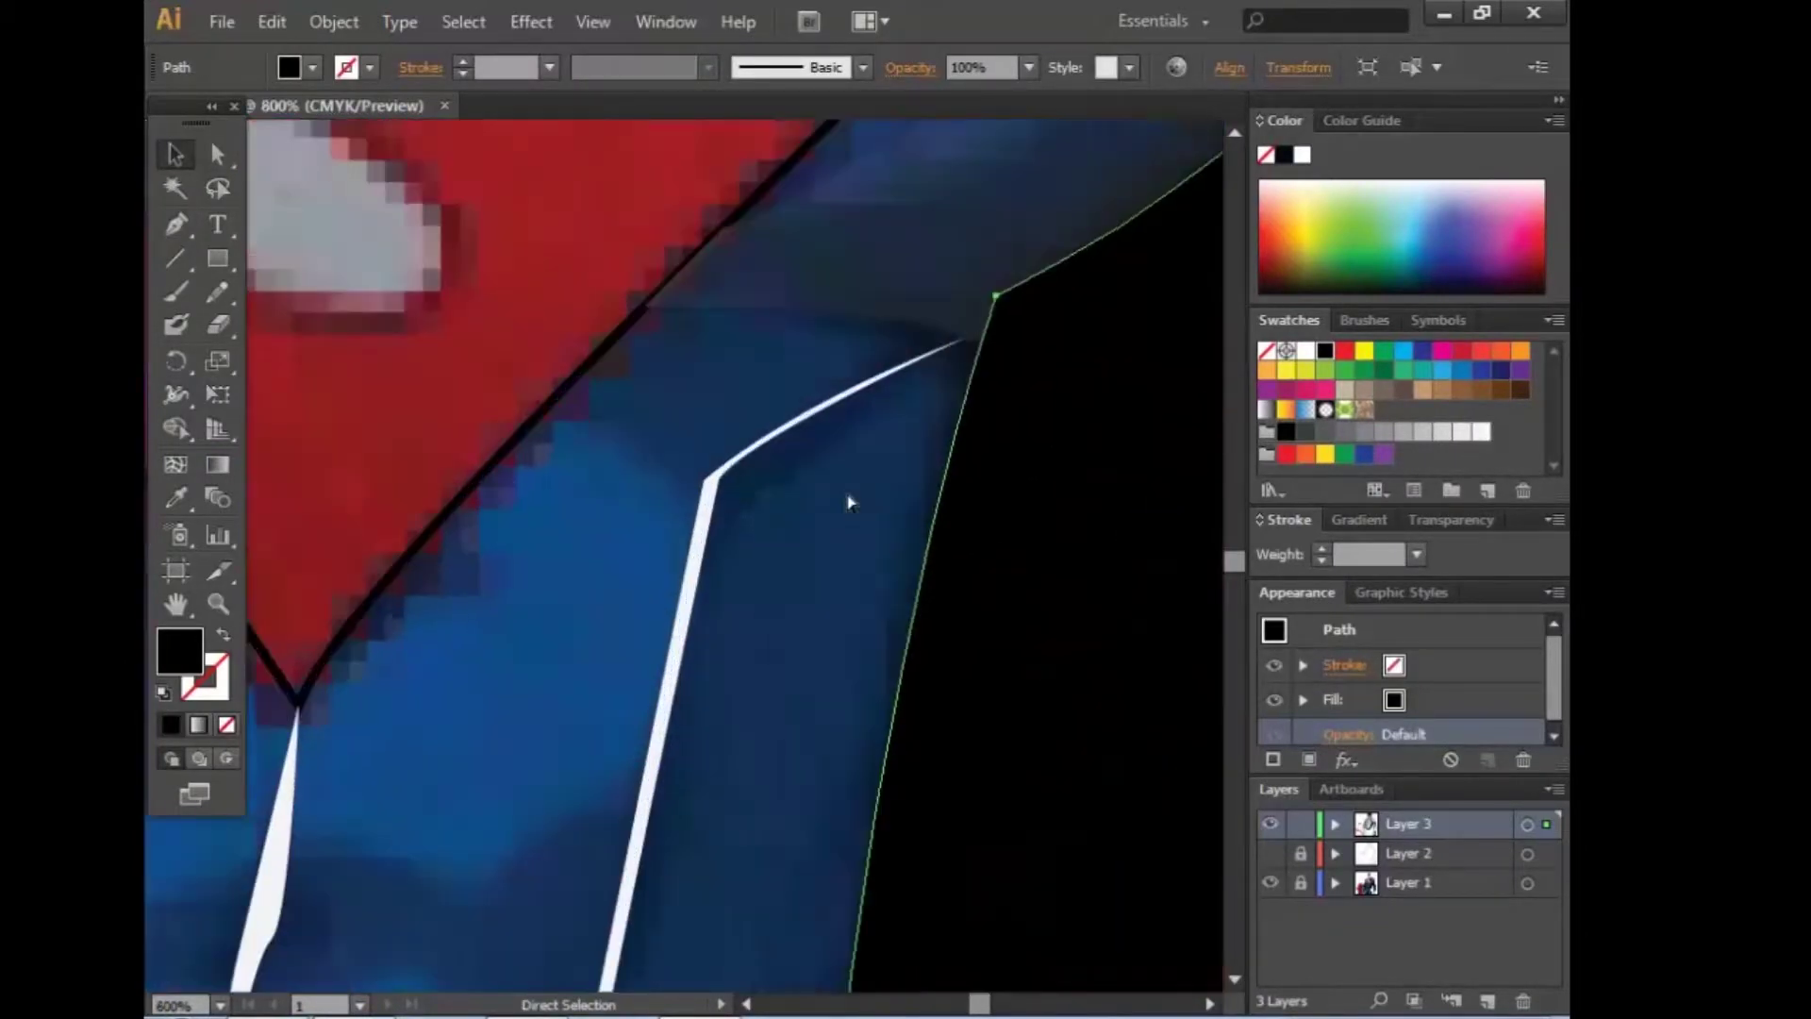
scroll(849, 503, "down", 4)
scroll(543, 705, "up", 2)
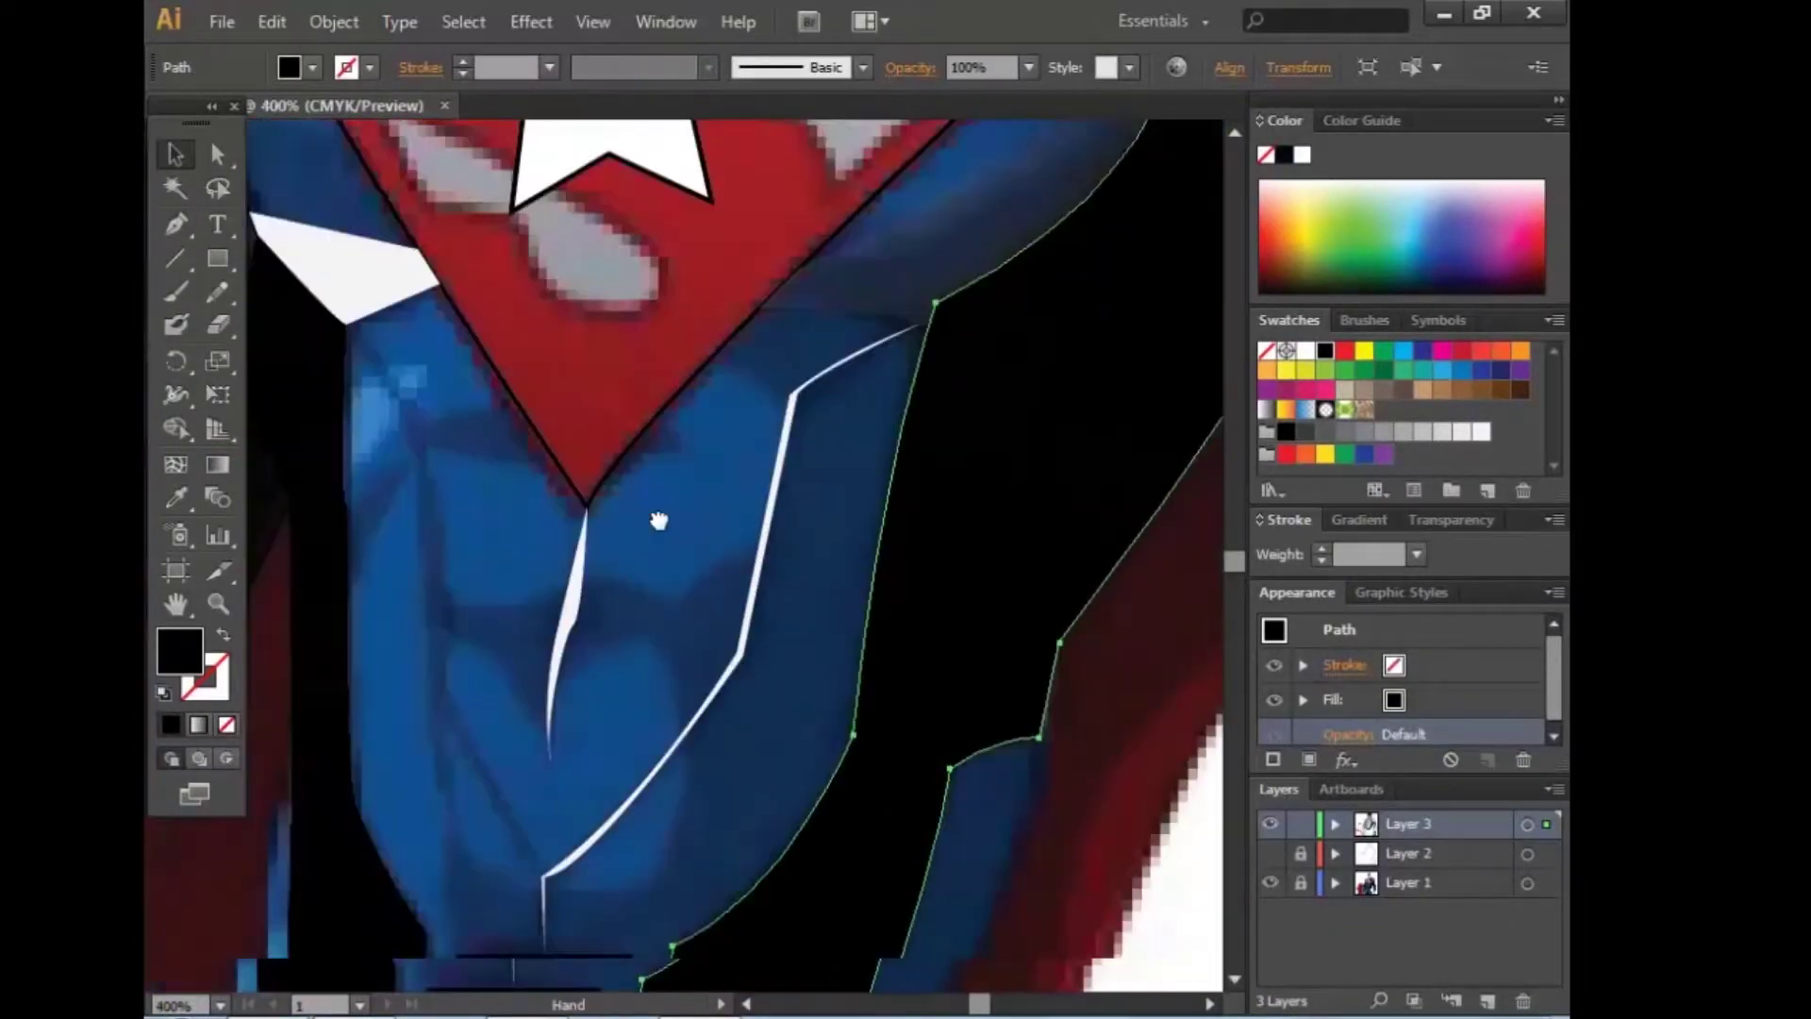
scroll(655, 517, "up", 2)
scroll(655, 517, "up", 1)
key("p")
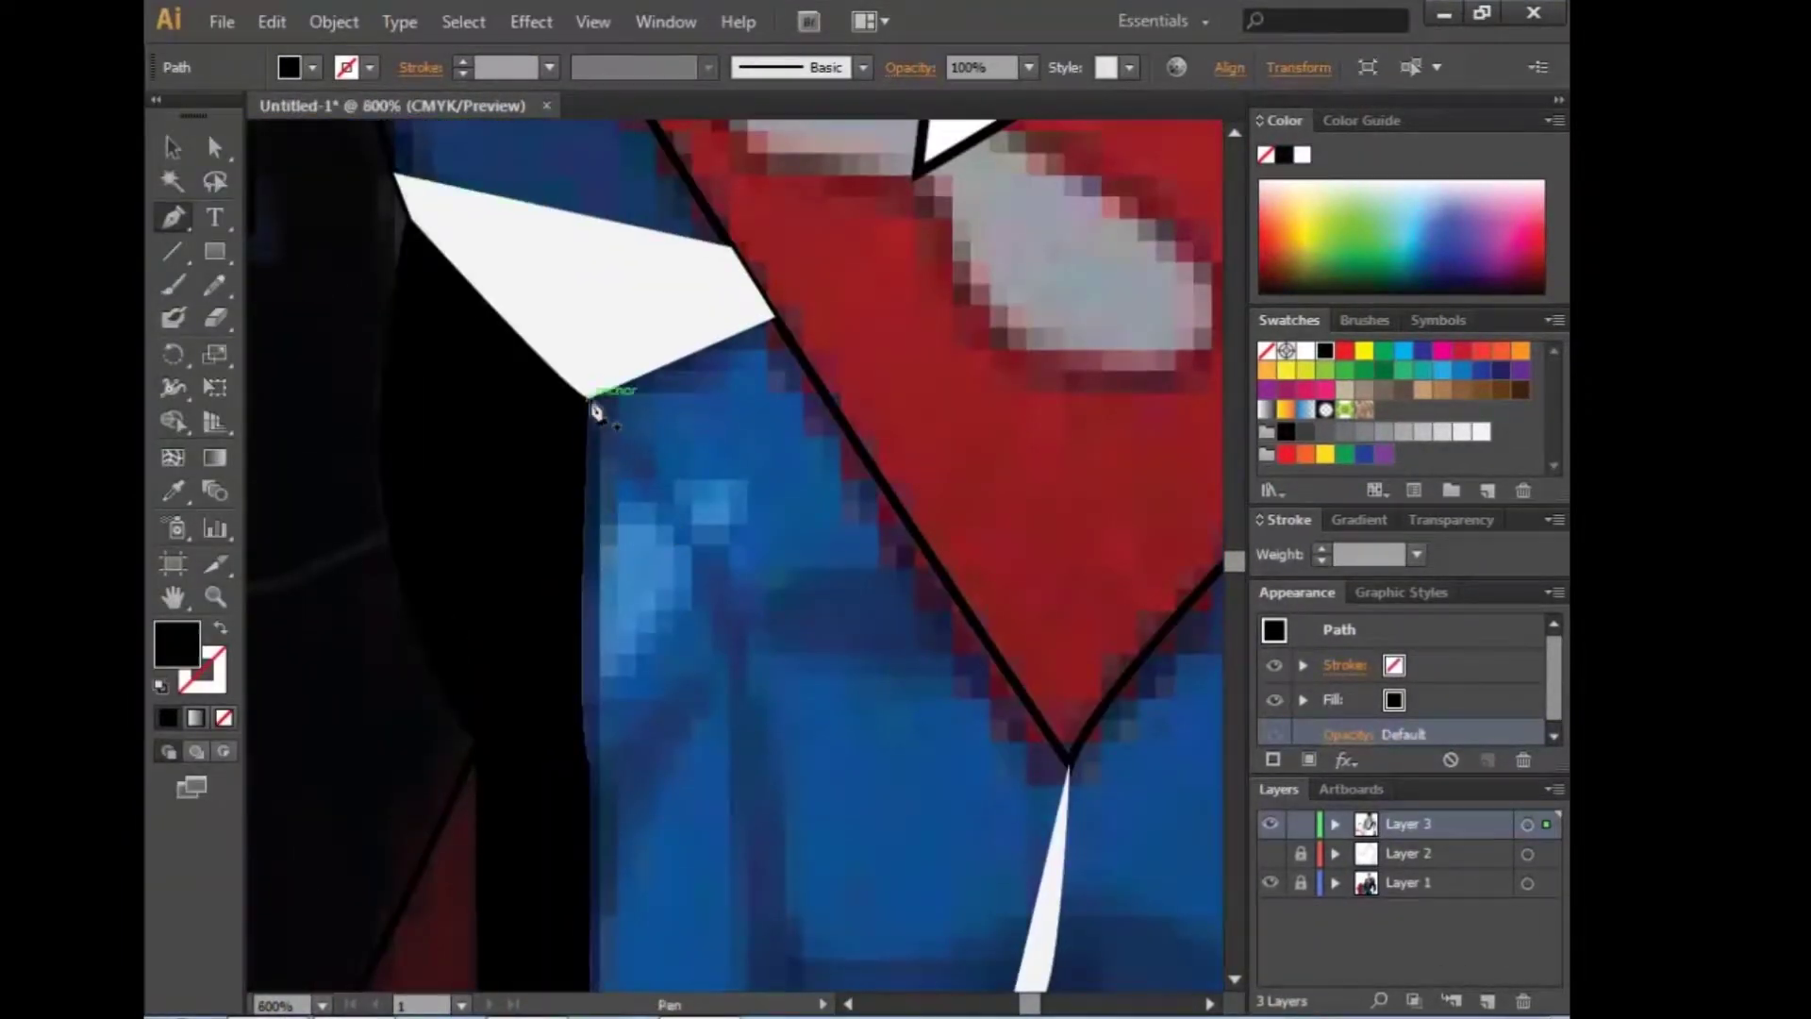
left_click(773, 377)
left_click(800, 532)
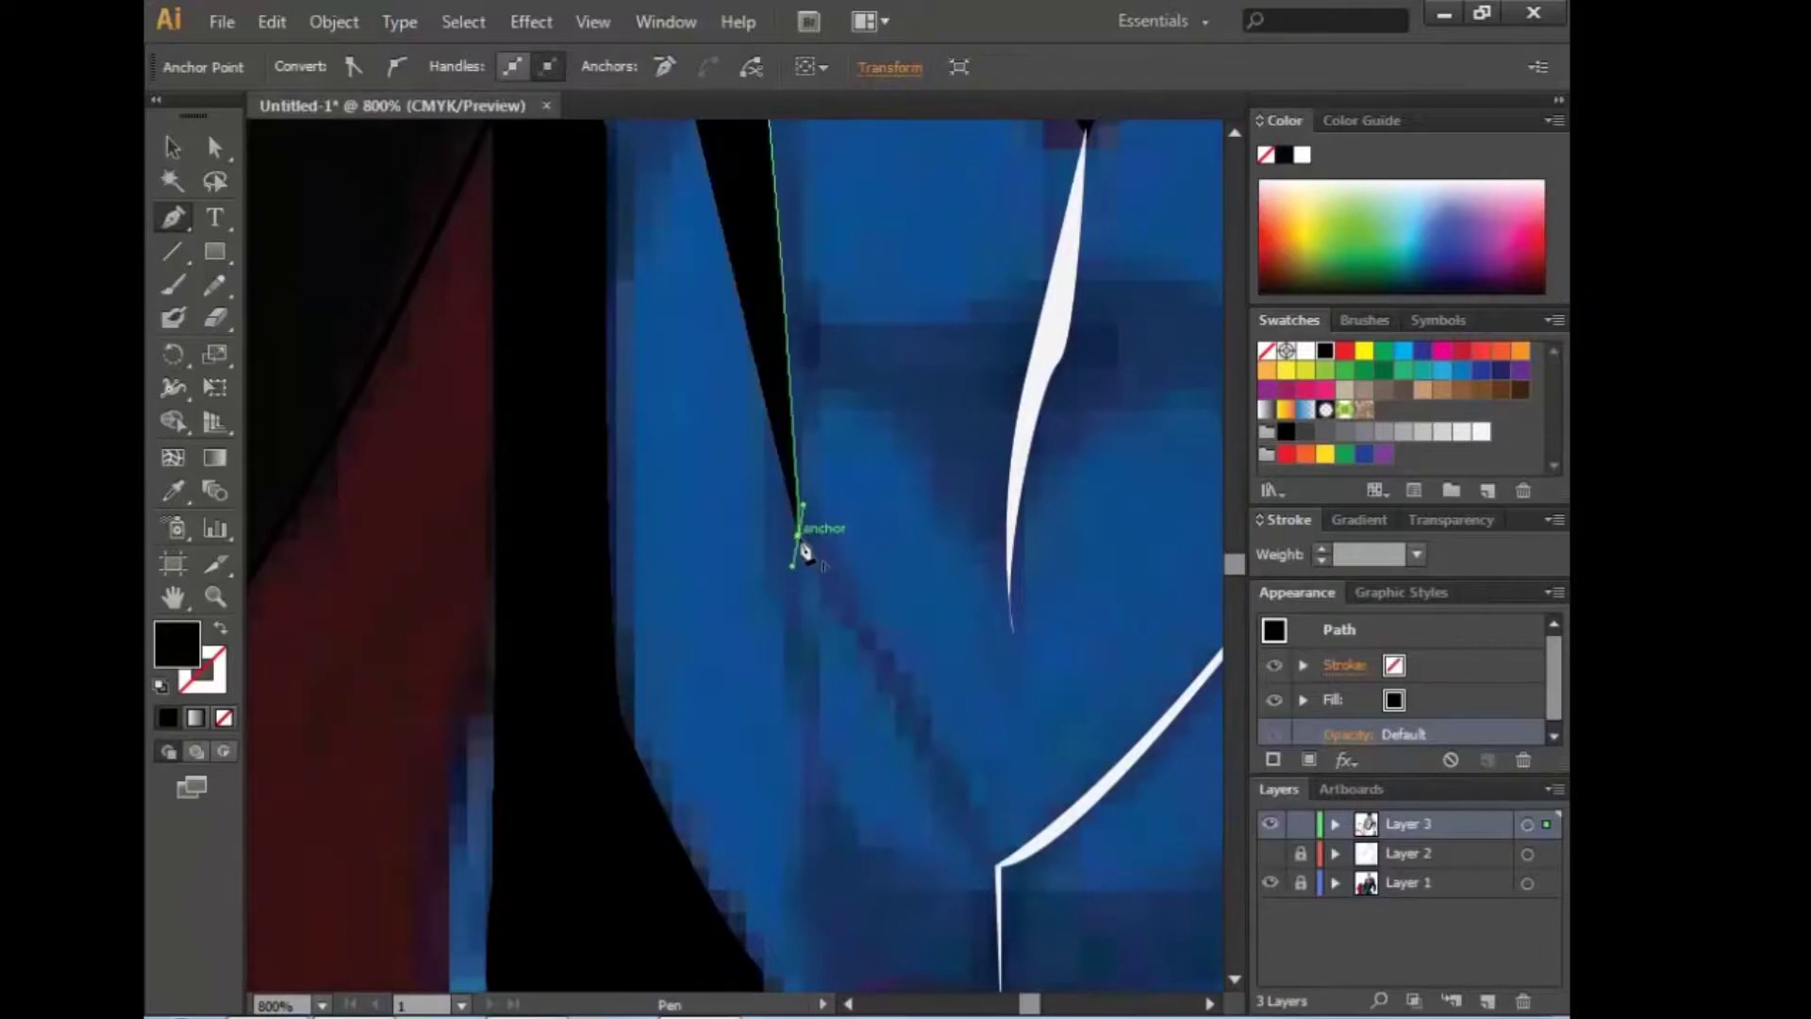
left_click_drag(800, 531, 647, 351)
Step: Continue the shadow to the belt's top edge and close it back up the torso
left_click(842, 679)
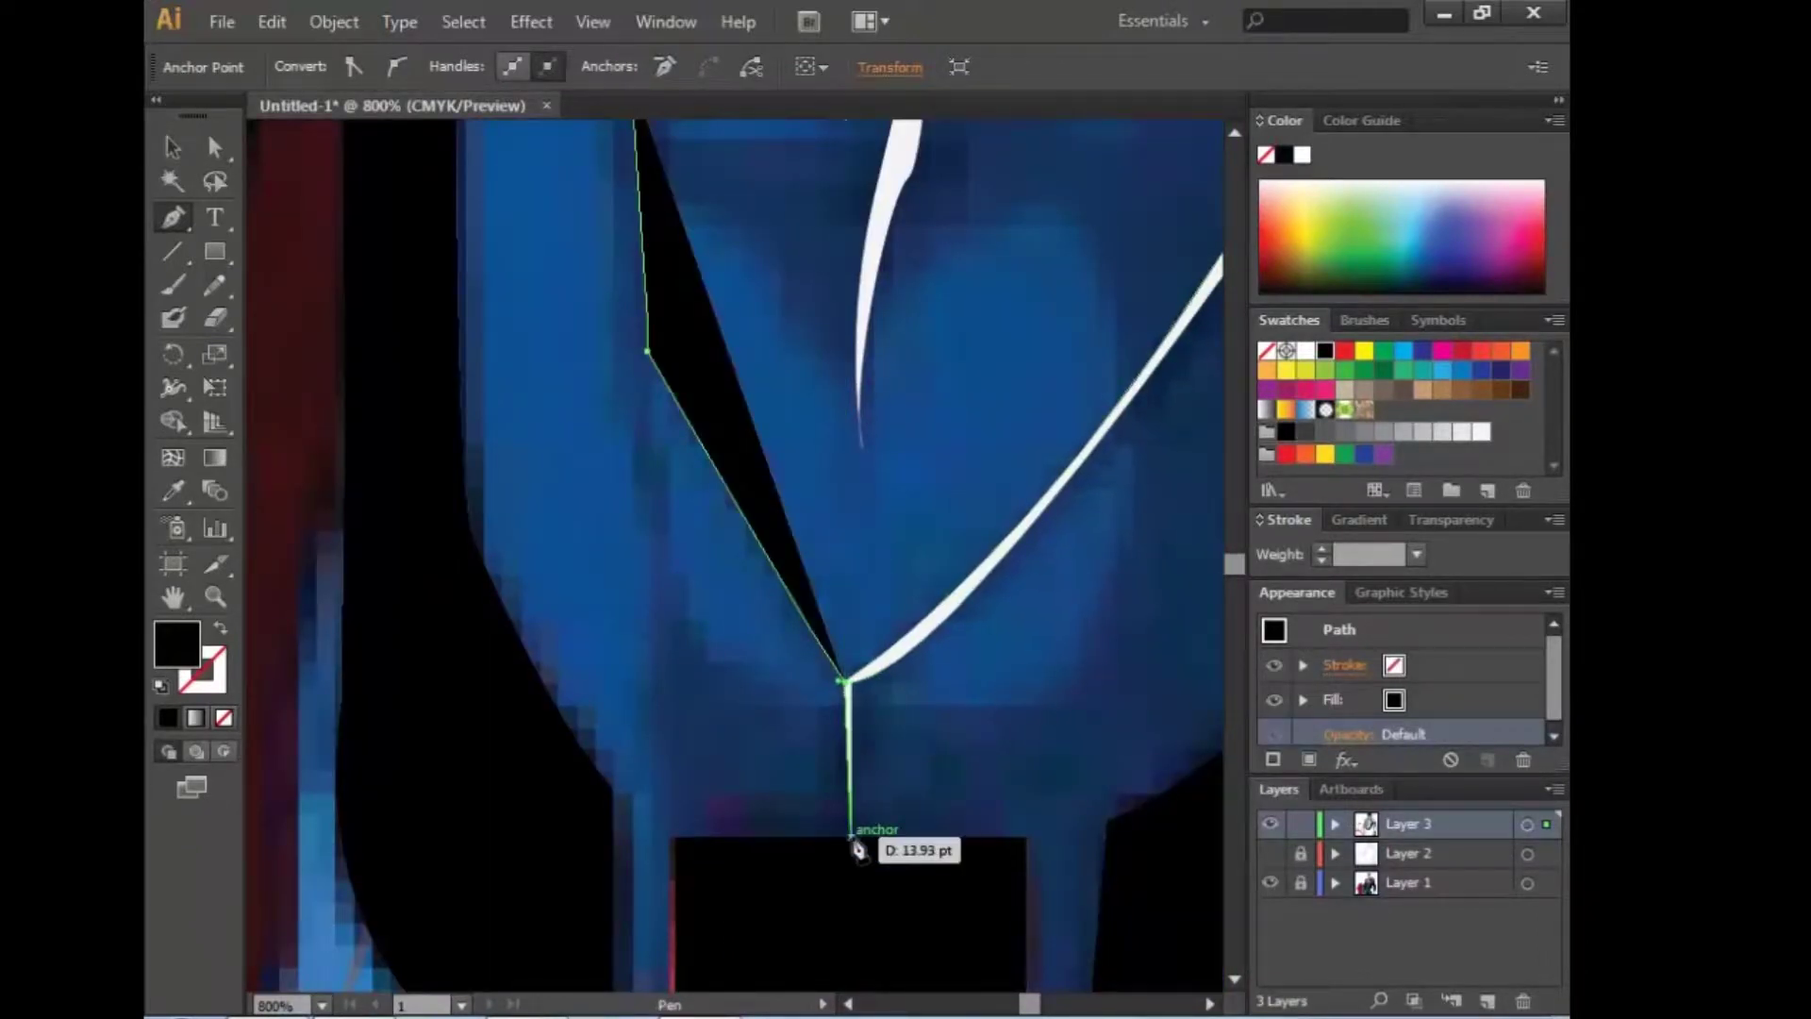
left_click(851, 836)
left_click(647, 356)
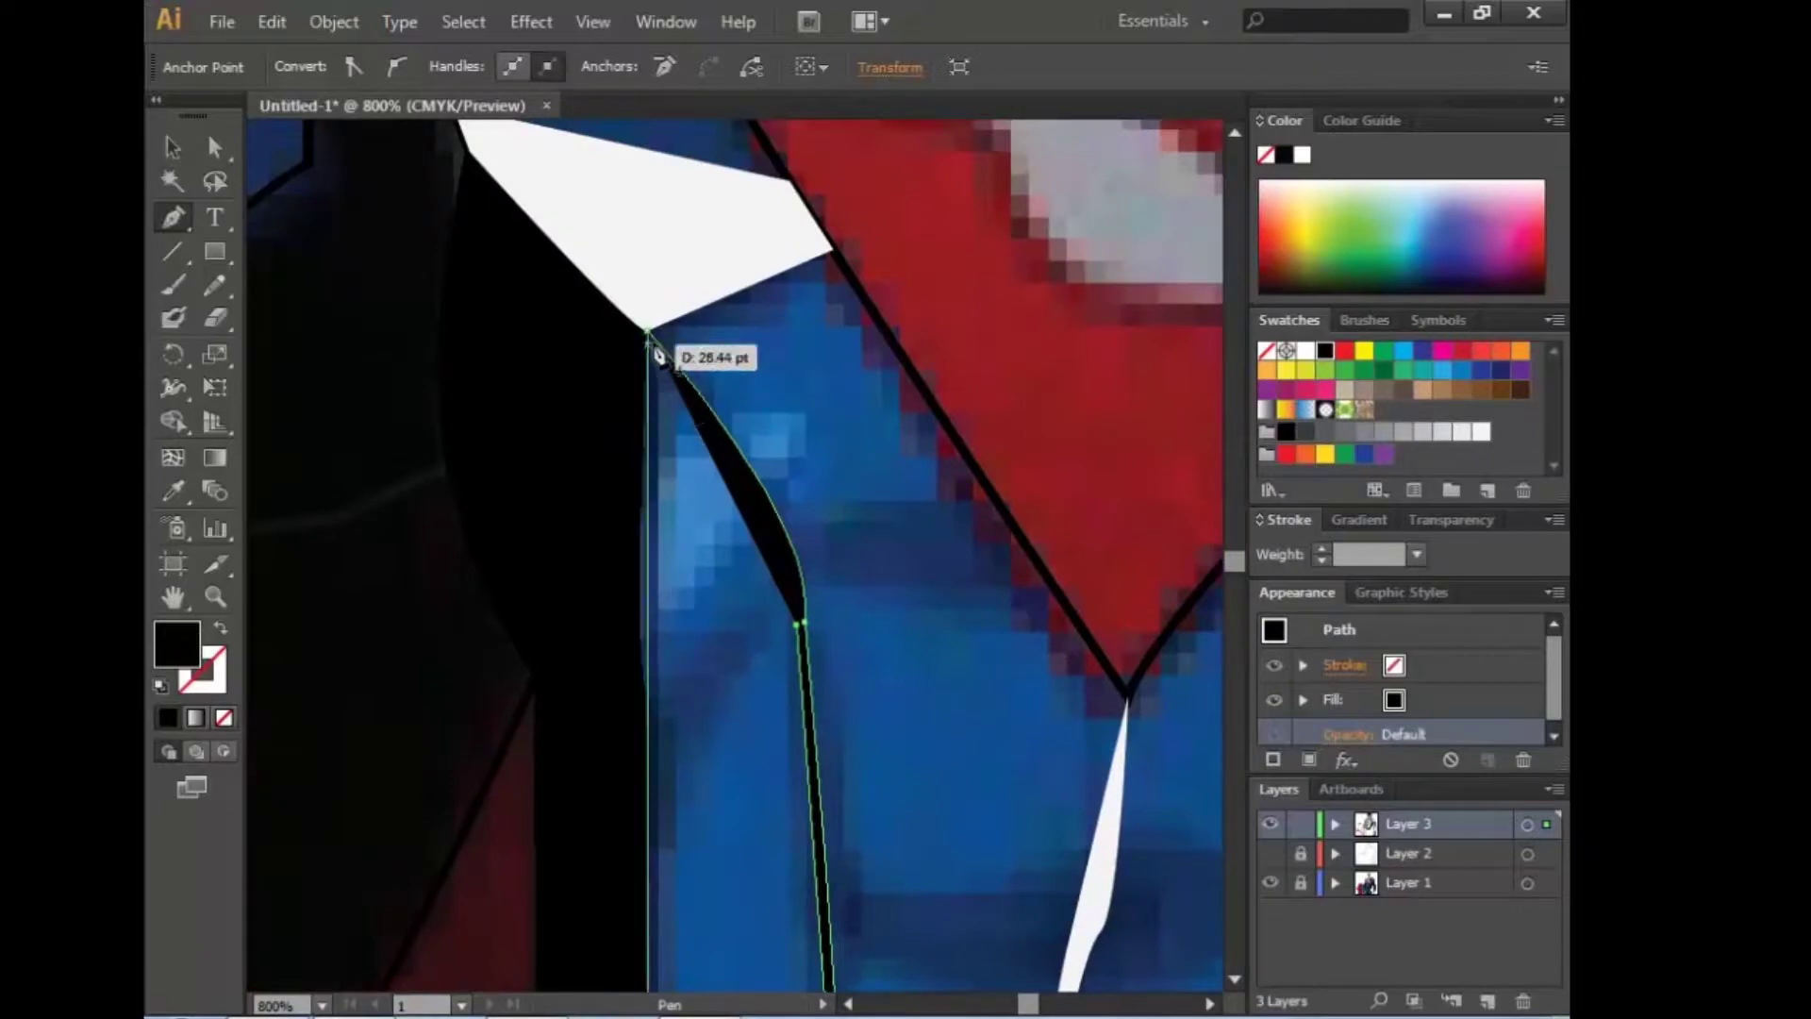
left_click_drag(659, 355, 649, 415)
scroll(639, 661, "up", 5)
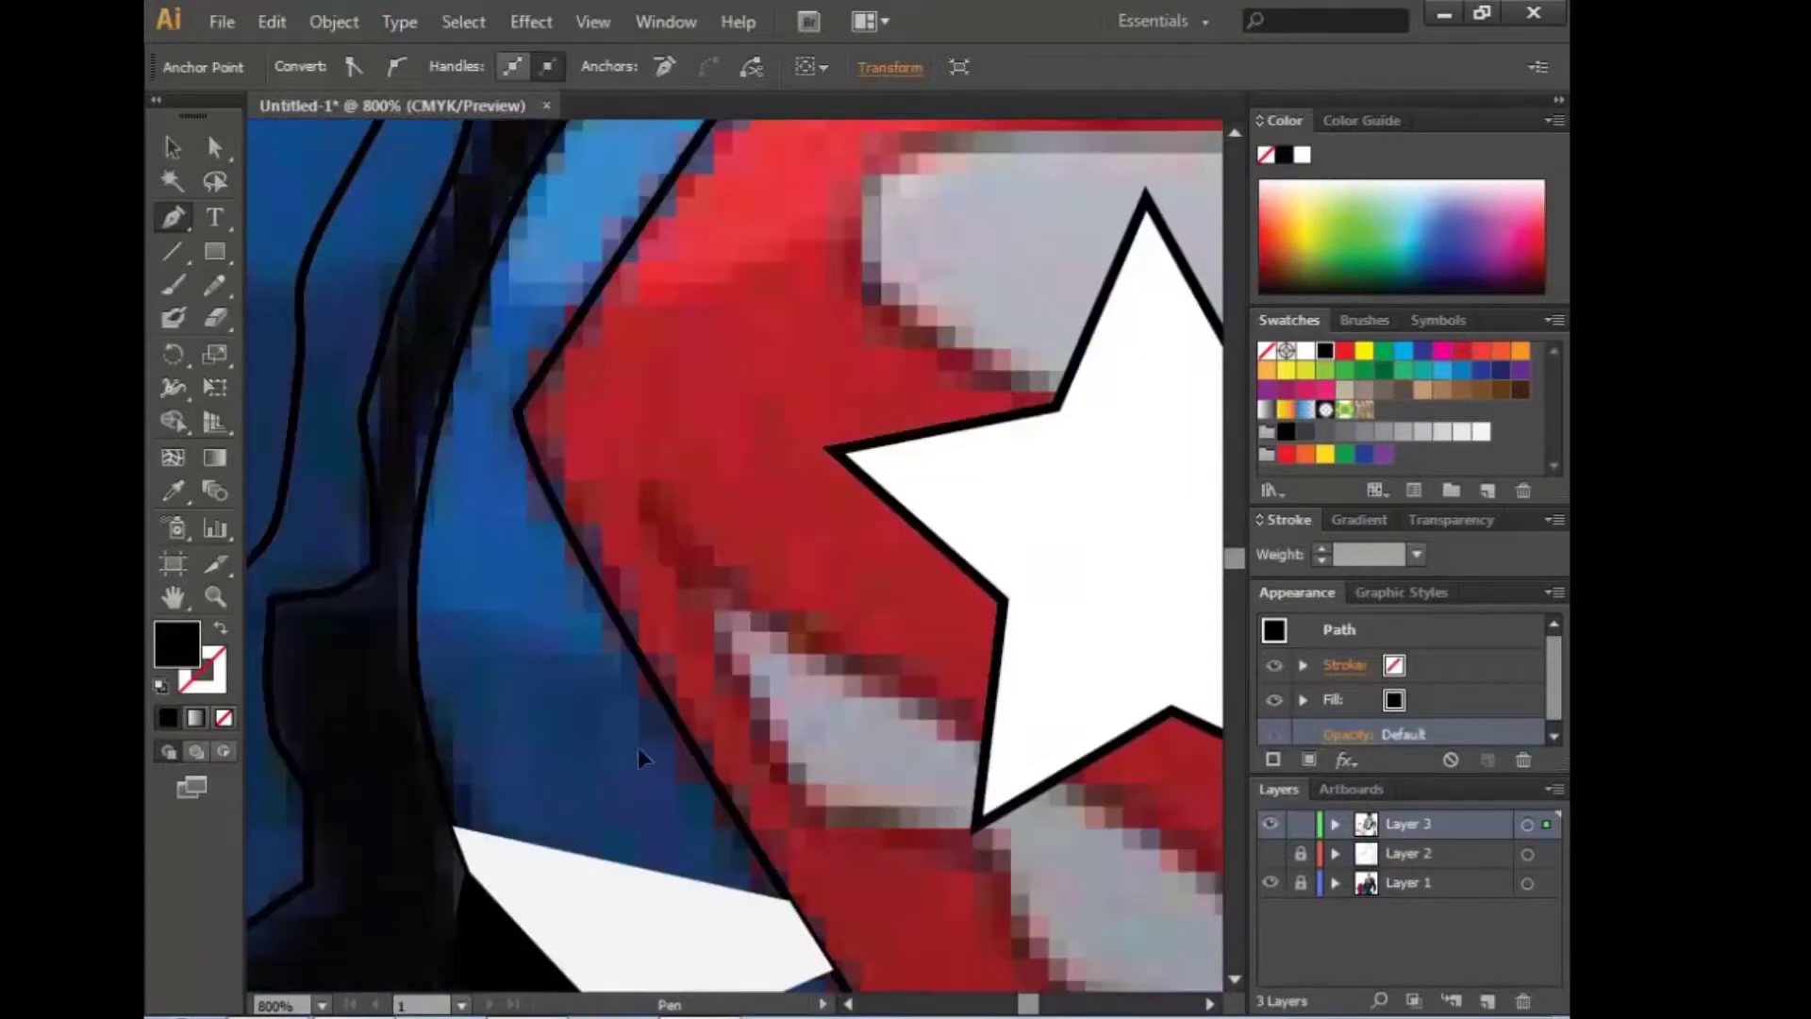
scroll(640, 661, "down", 3)
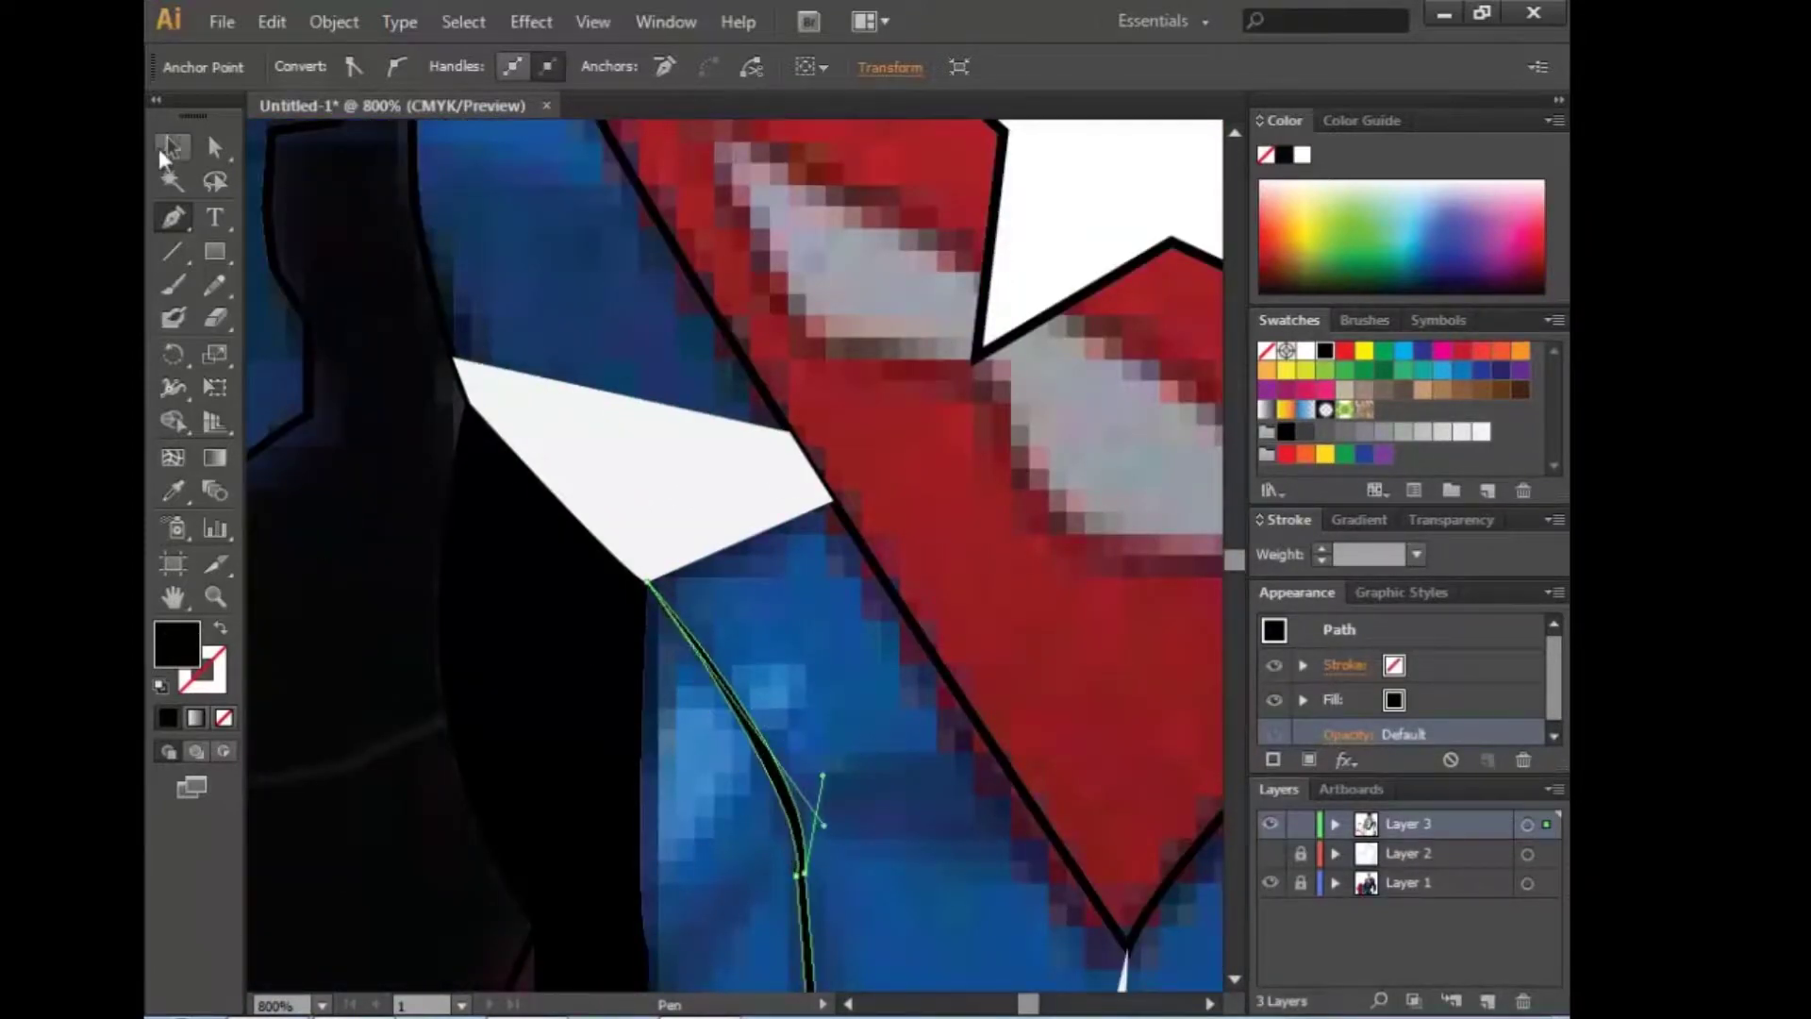
scroll(909, 598, "down", 5)
key("v")
Step: Fill the new left torso shadow with Black, deselect, and view the whole figure
left_click(672, 566)
left_click(312, 80)
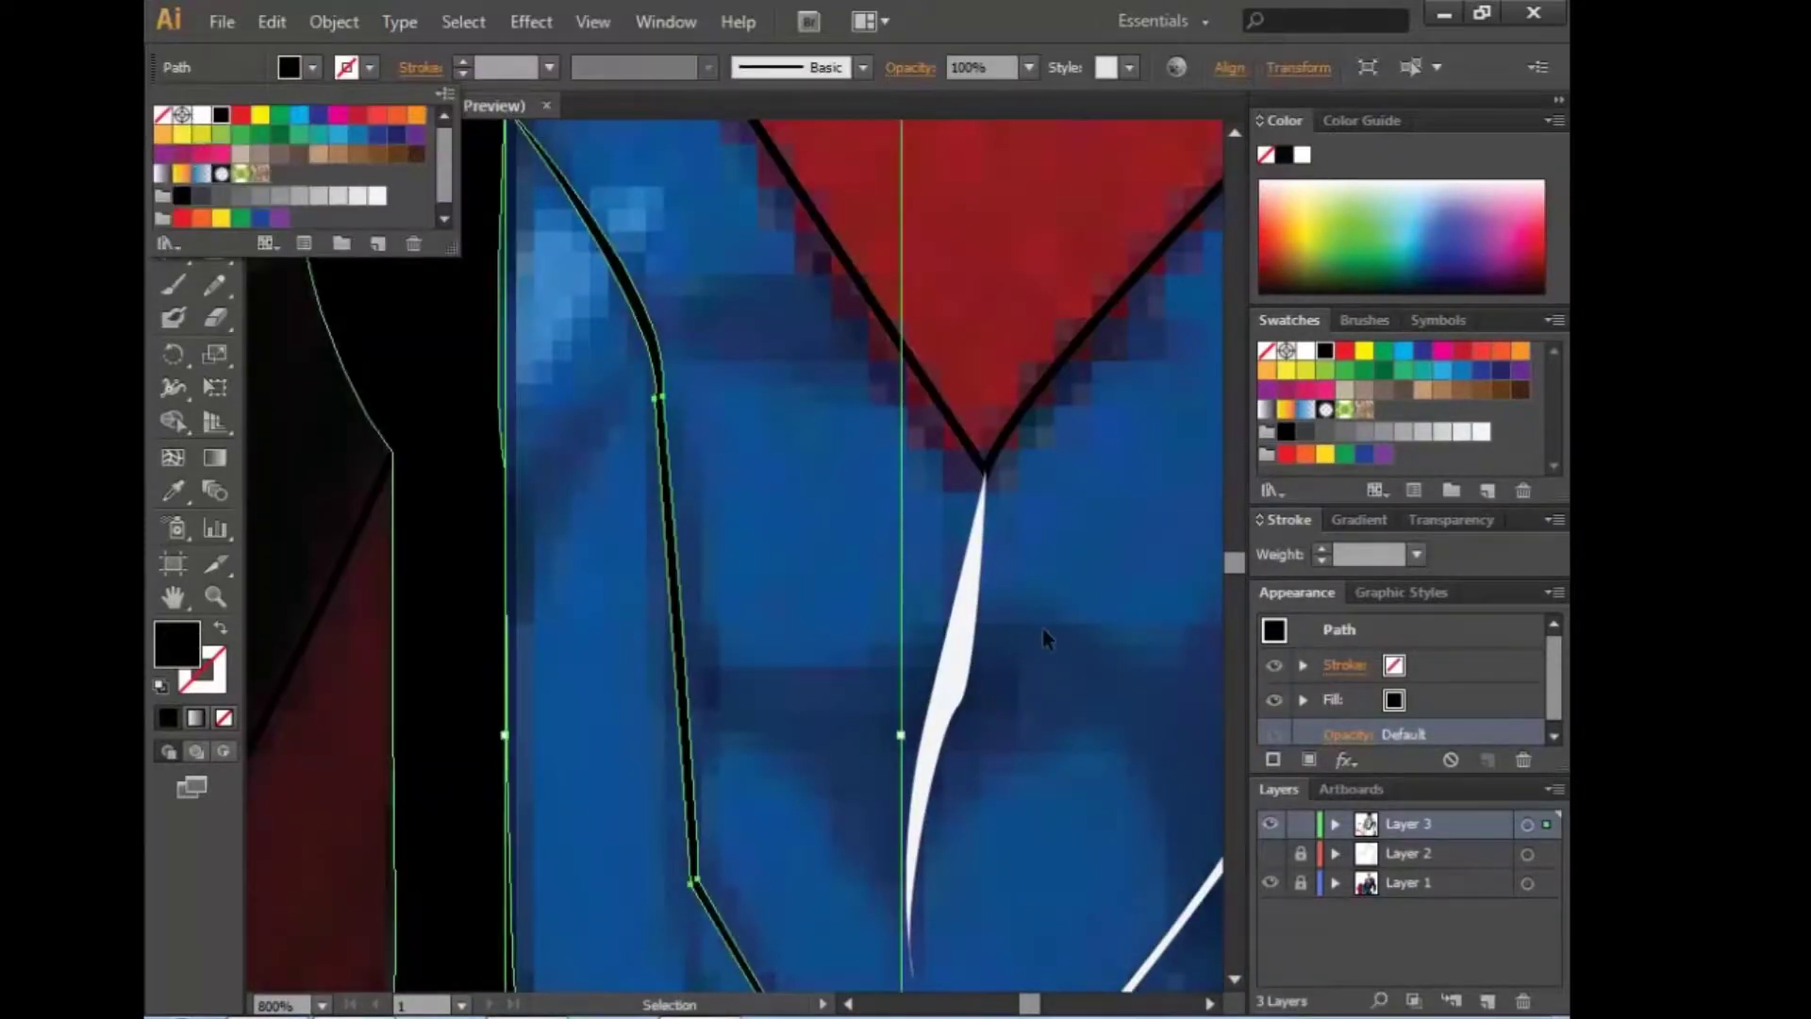
left_click_drag(910, 553, 451, 350)
left_click(311, 67)
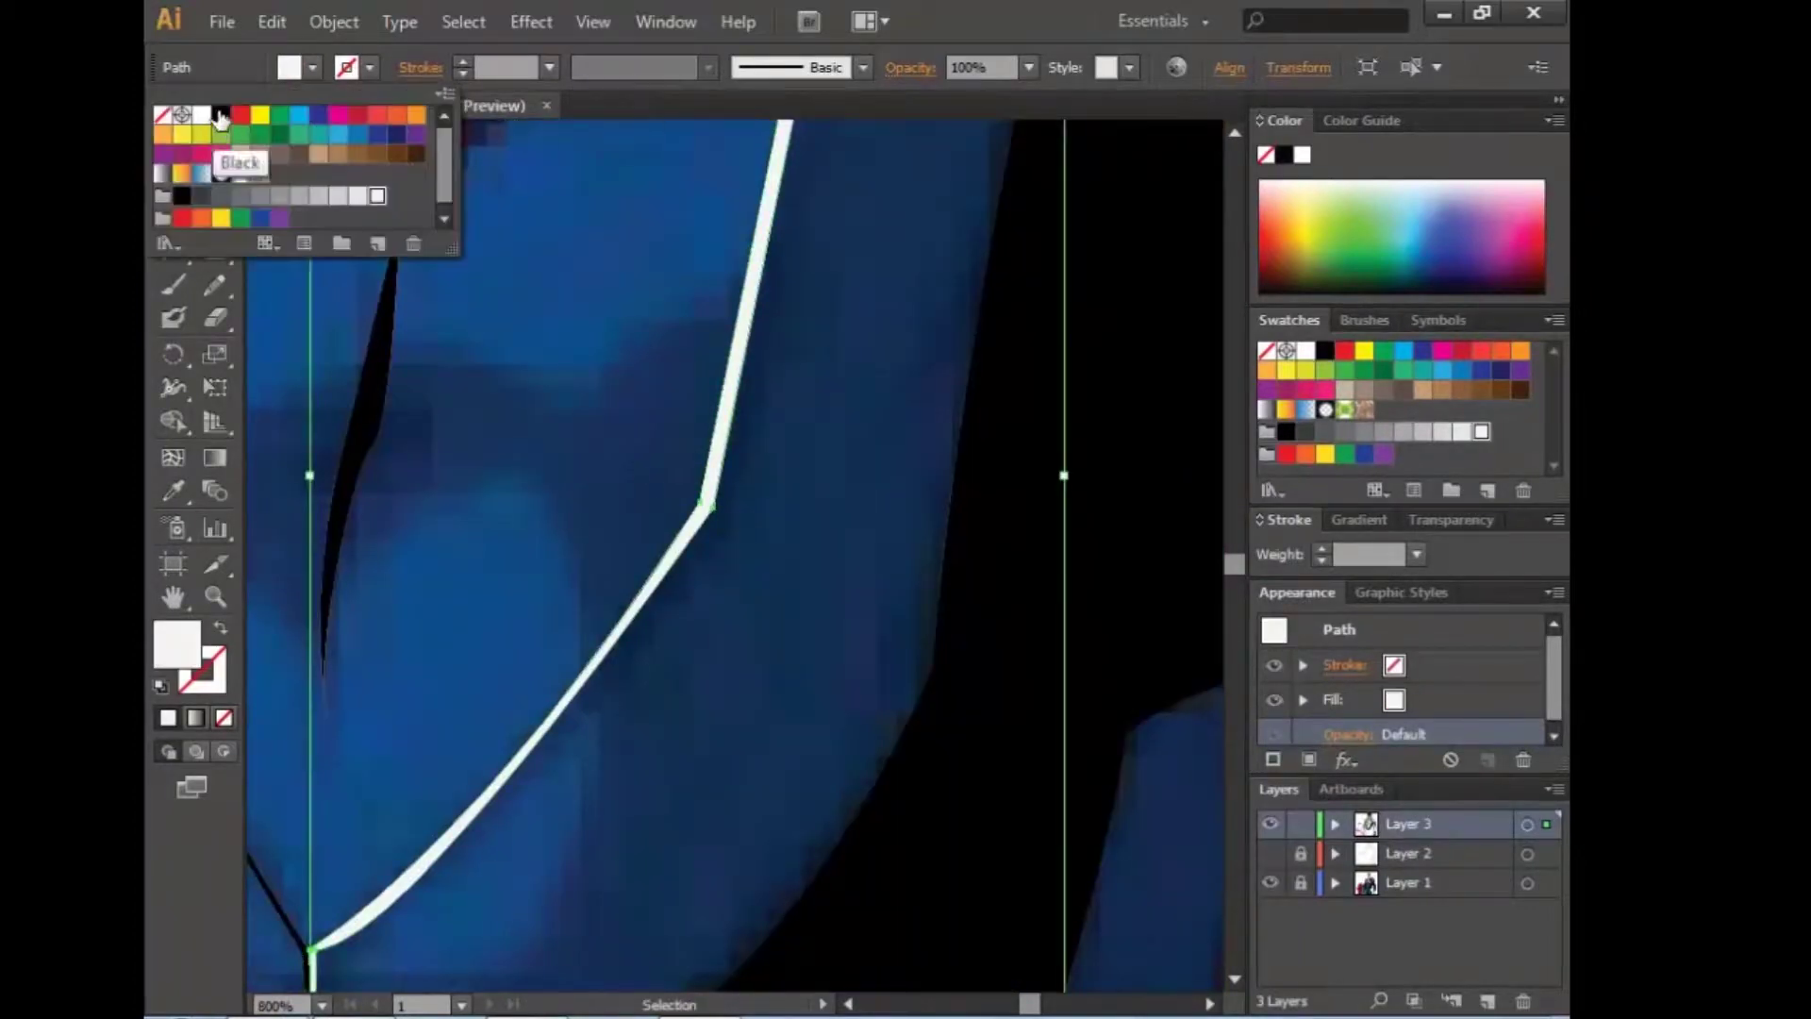
left_click(221, 115)
key("ctrl+shift+a")
key("ctrl+0")
scroll(779, 570, "up", 3)
Step: Fill the small shape near the left hand with black and deselect
scroll(778, 571, "up", 1)
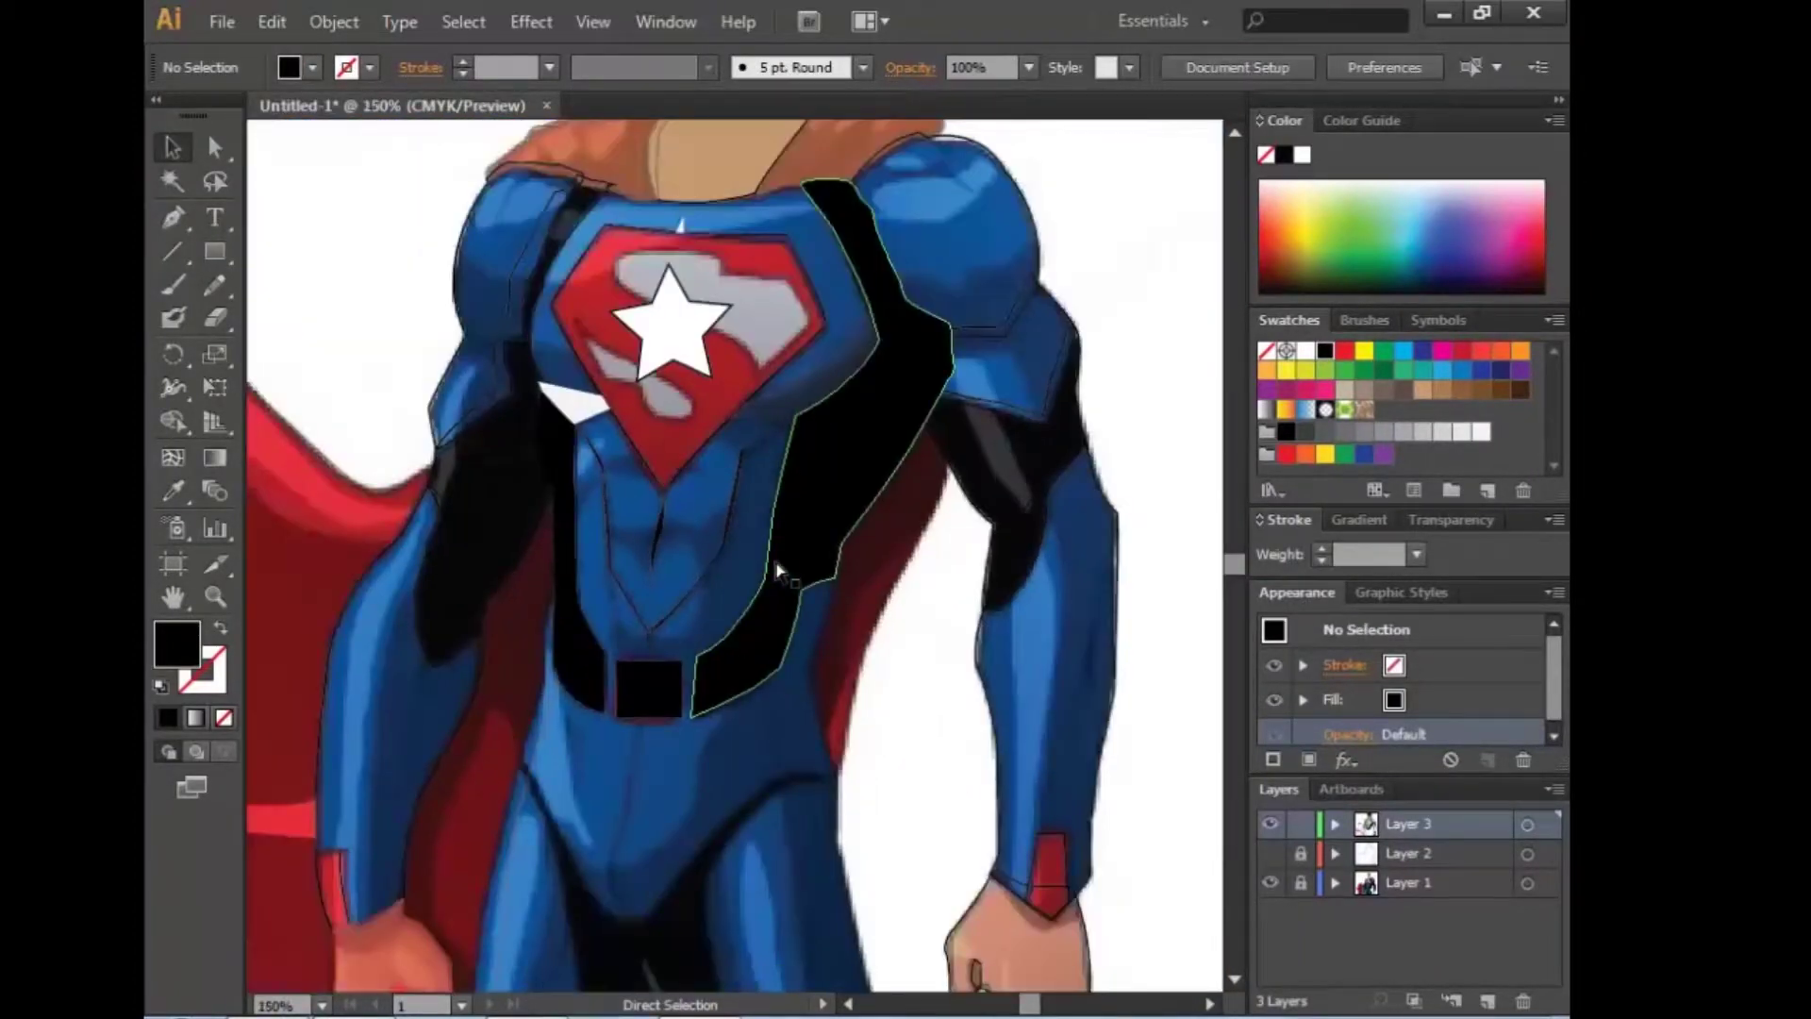
scroll(778, 570, "up", 1)
left_click_drag(883, 769, 950, 755)
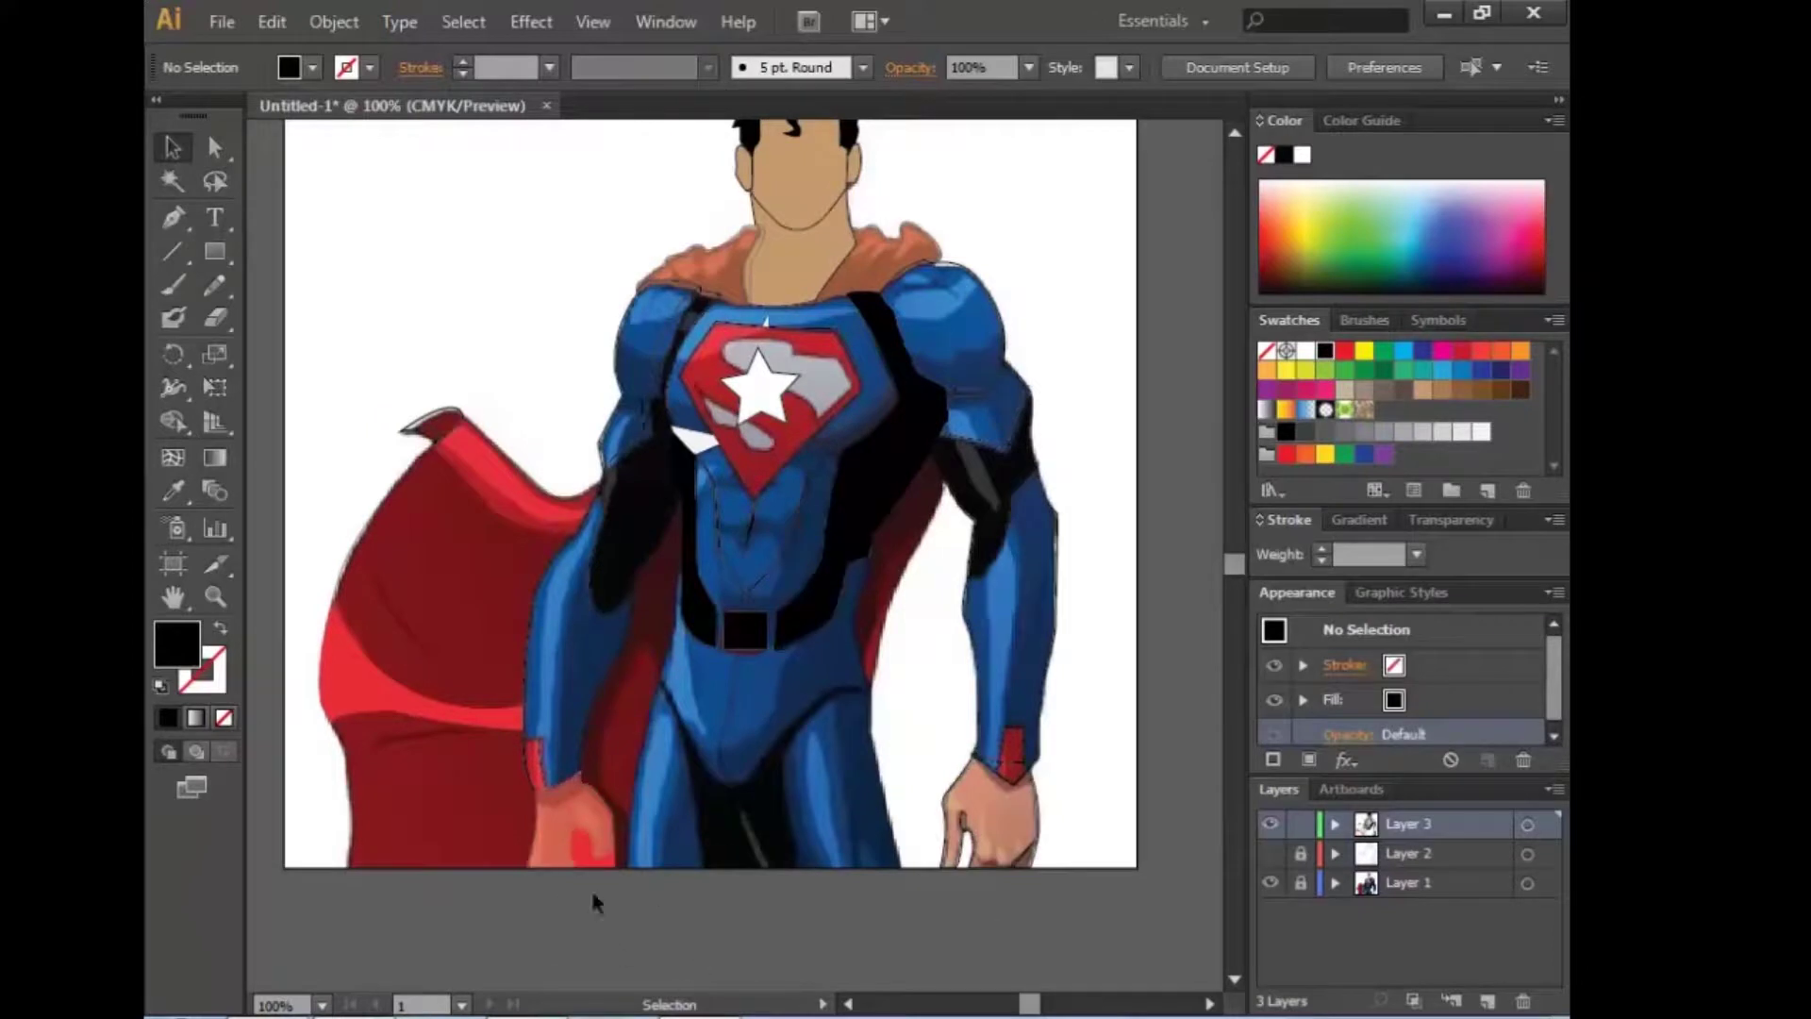
left_click(586, 841)
left_click(312, 67)
left_click(222, 115)
key("ctrl+shift+a")
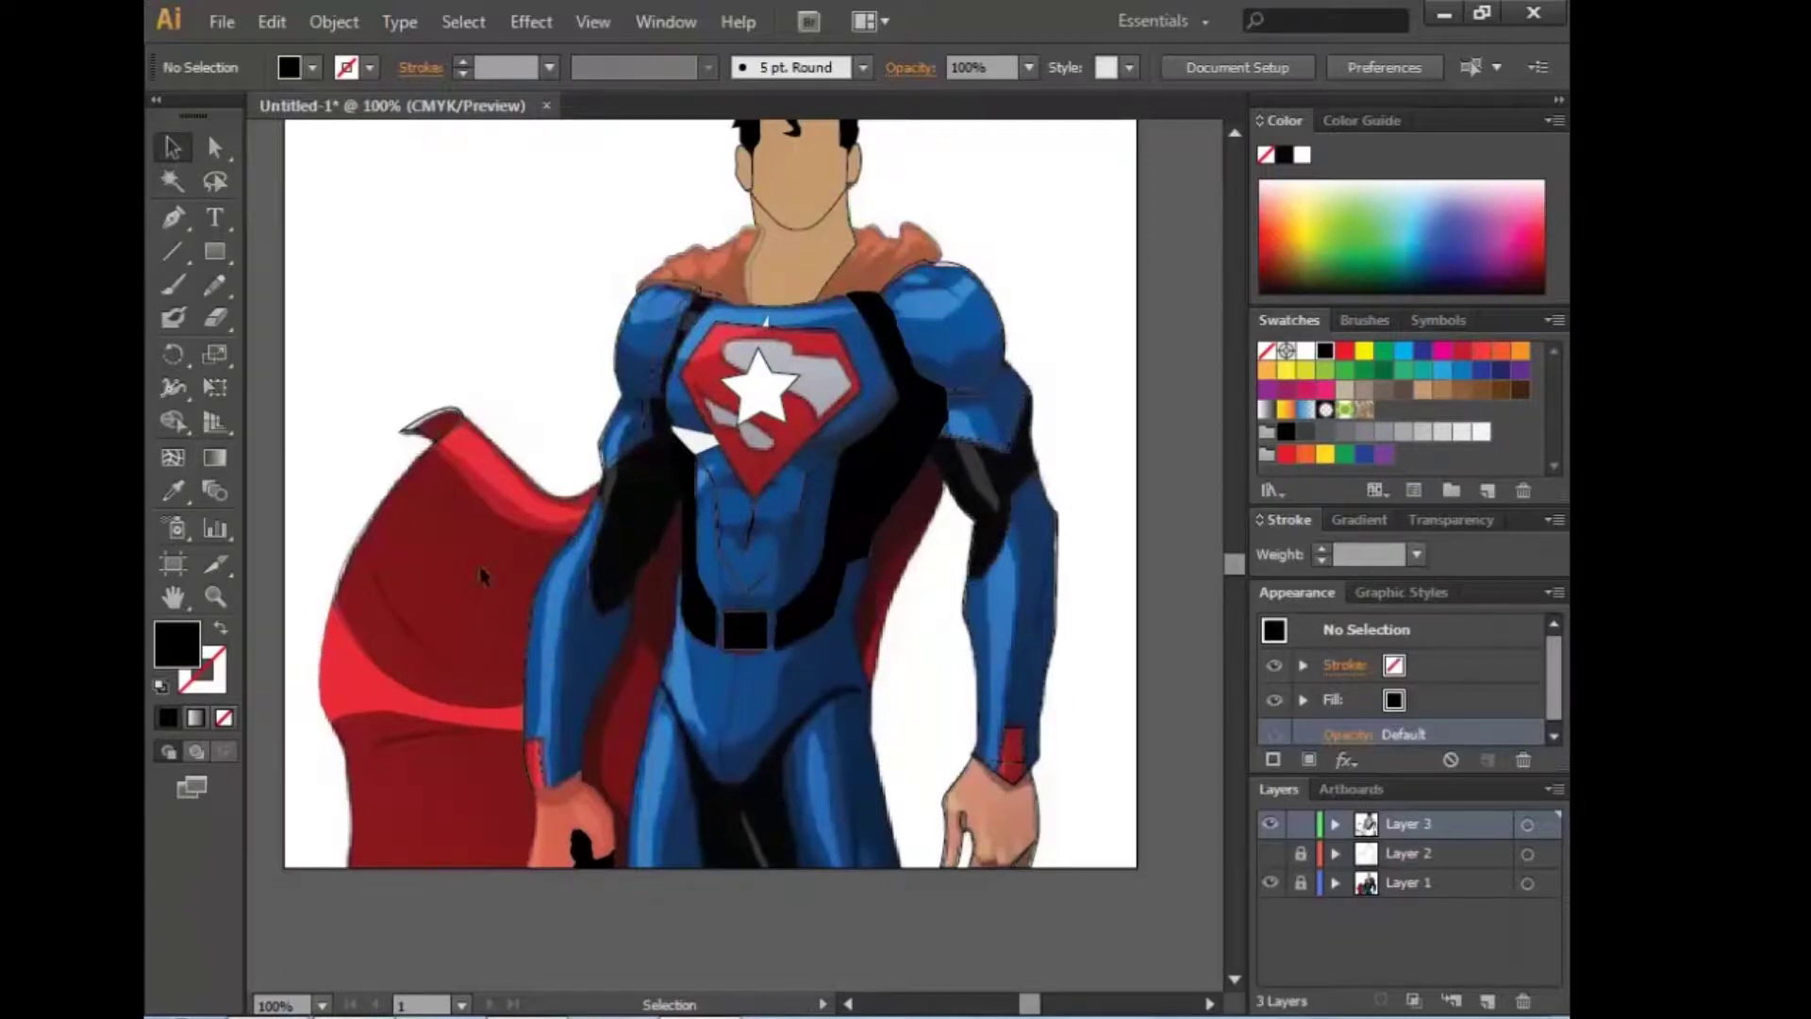
Step: Trace crescent shadow shapes along the cape's fold where it meets the arm
left_click(369, 563)
left_click_drag(461, 682, 526, 714)
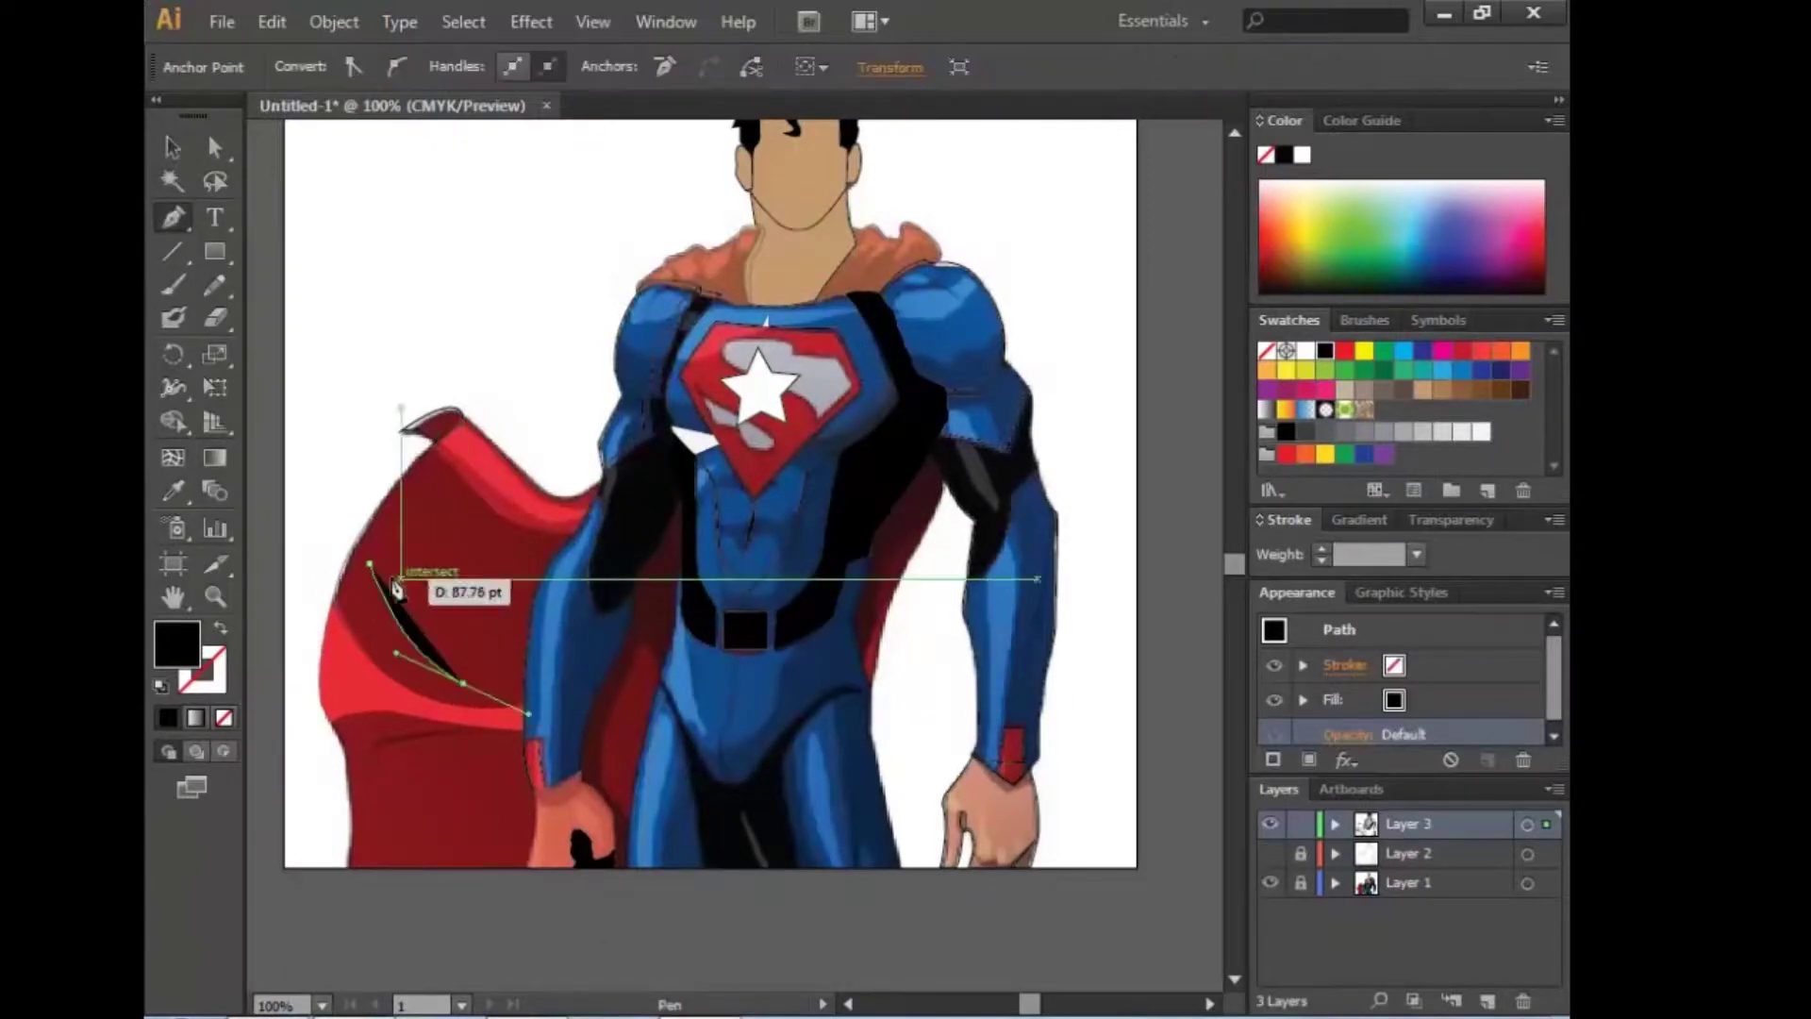
scroll(289, 430, "left", 5)
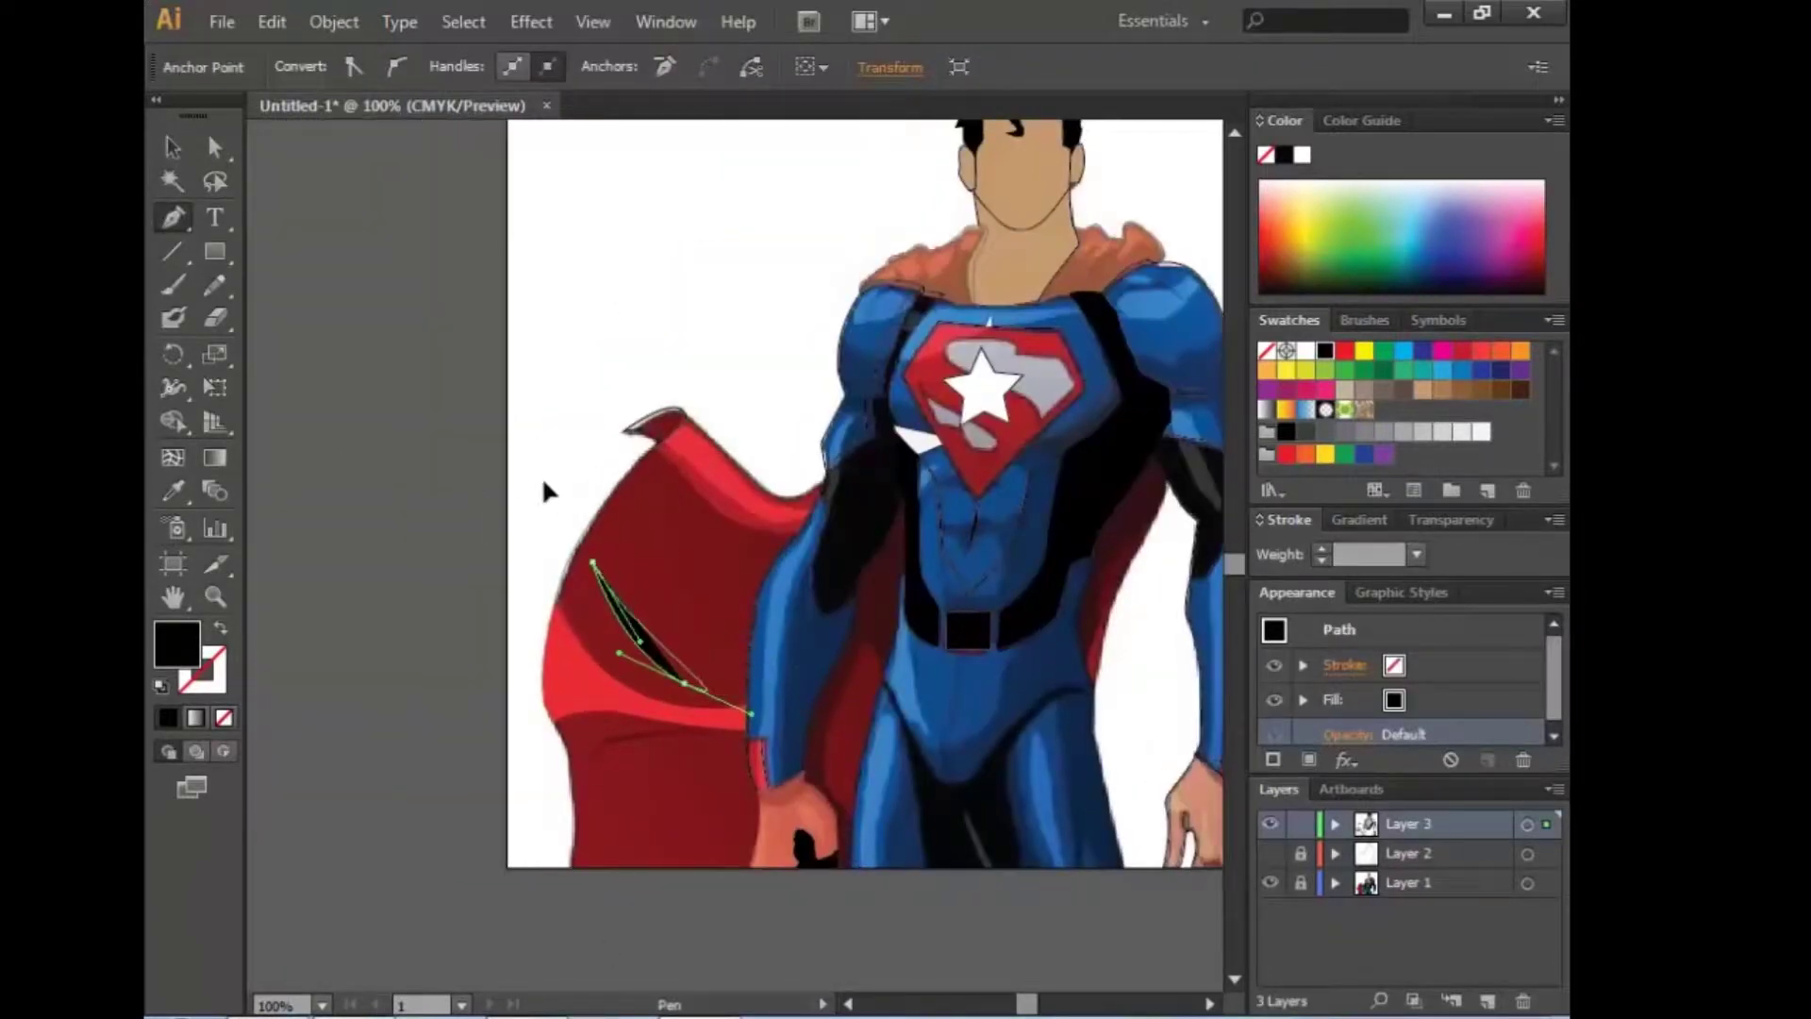
left_click(592, 762)
left_click_drag(678, 731, 781, 723)
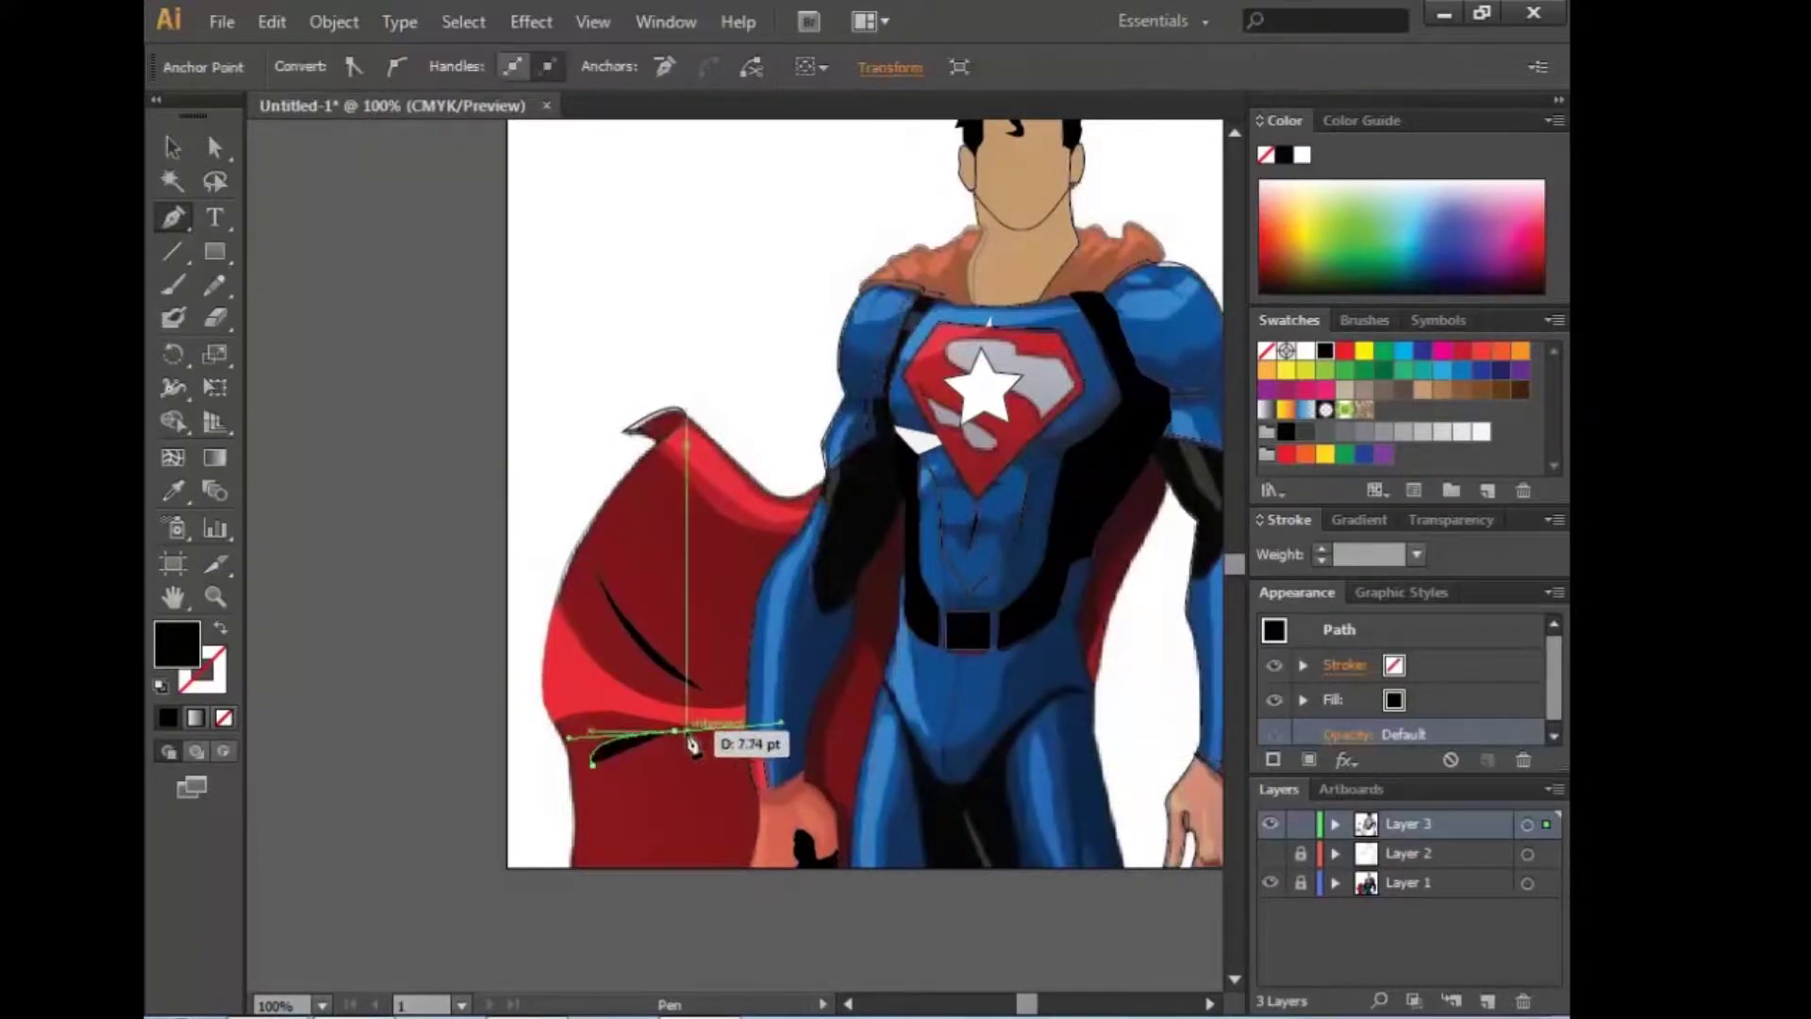
left_click_drag(593, 764, 595, 793)
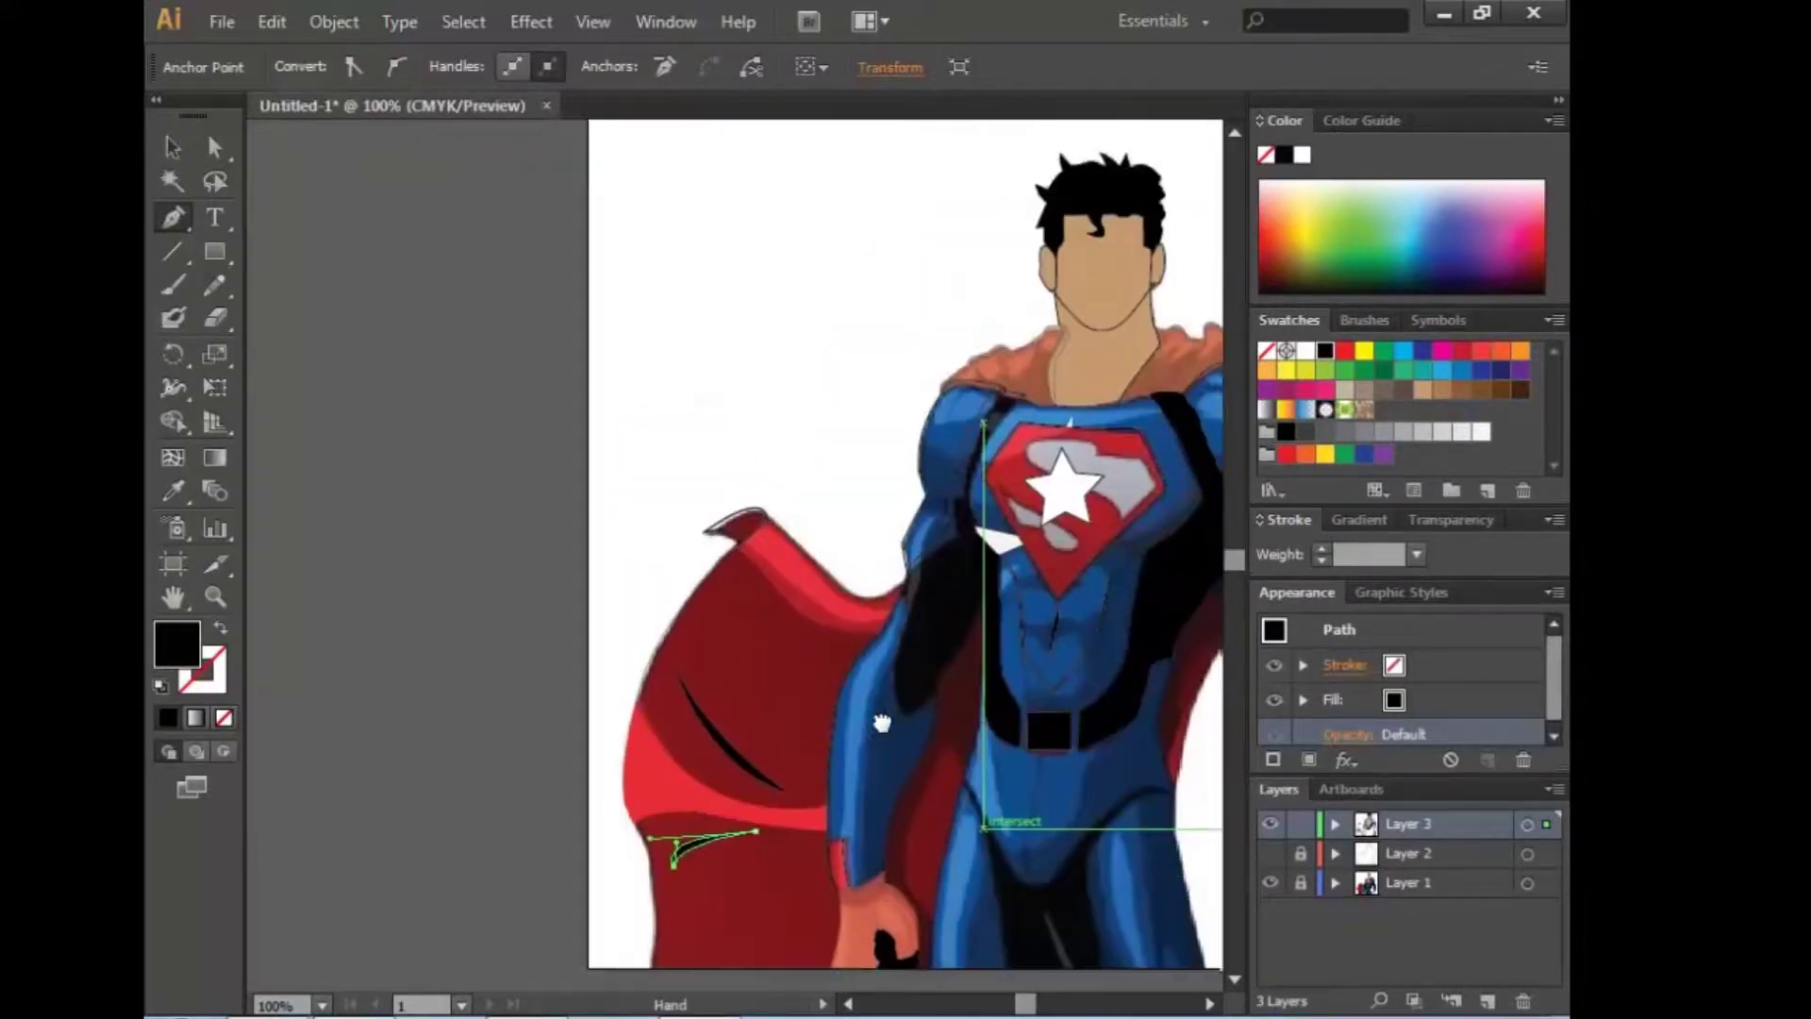
scroll(882, 720, "up", 1)
scroll(603, 472, "up", 1)
scroll(432, 303, "up", 1)
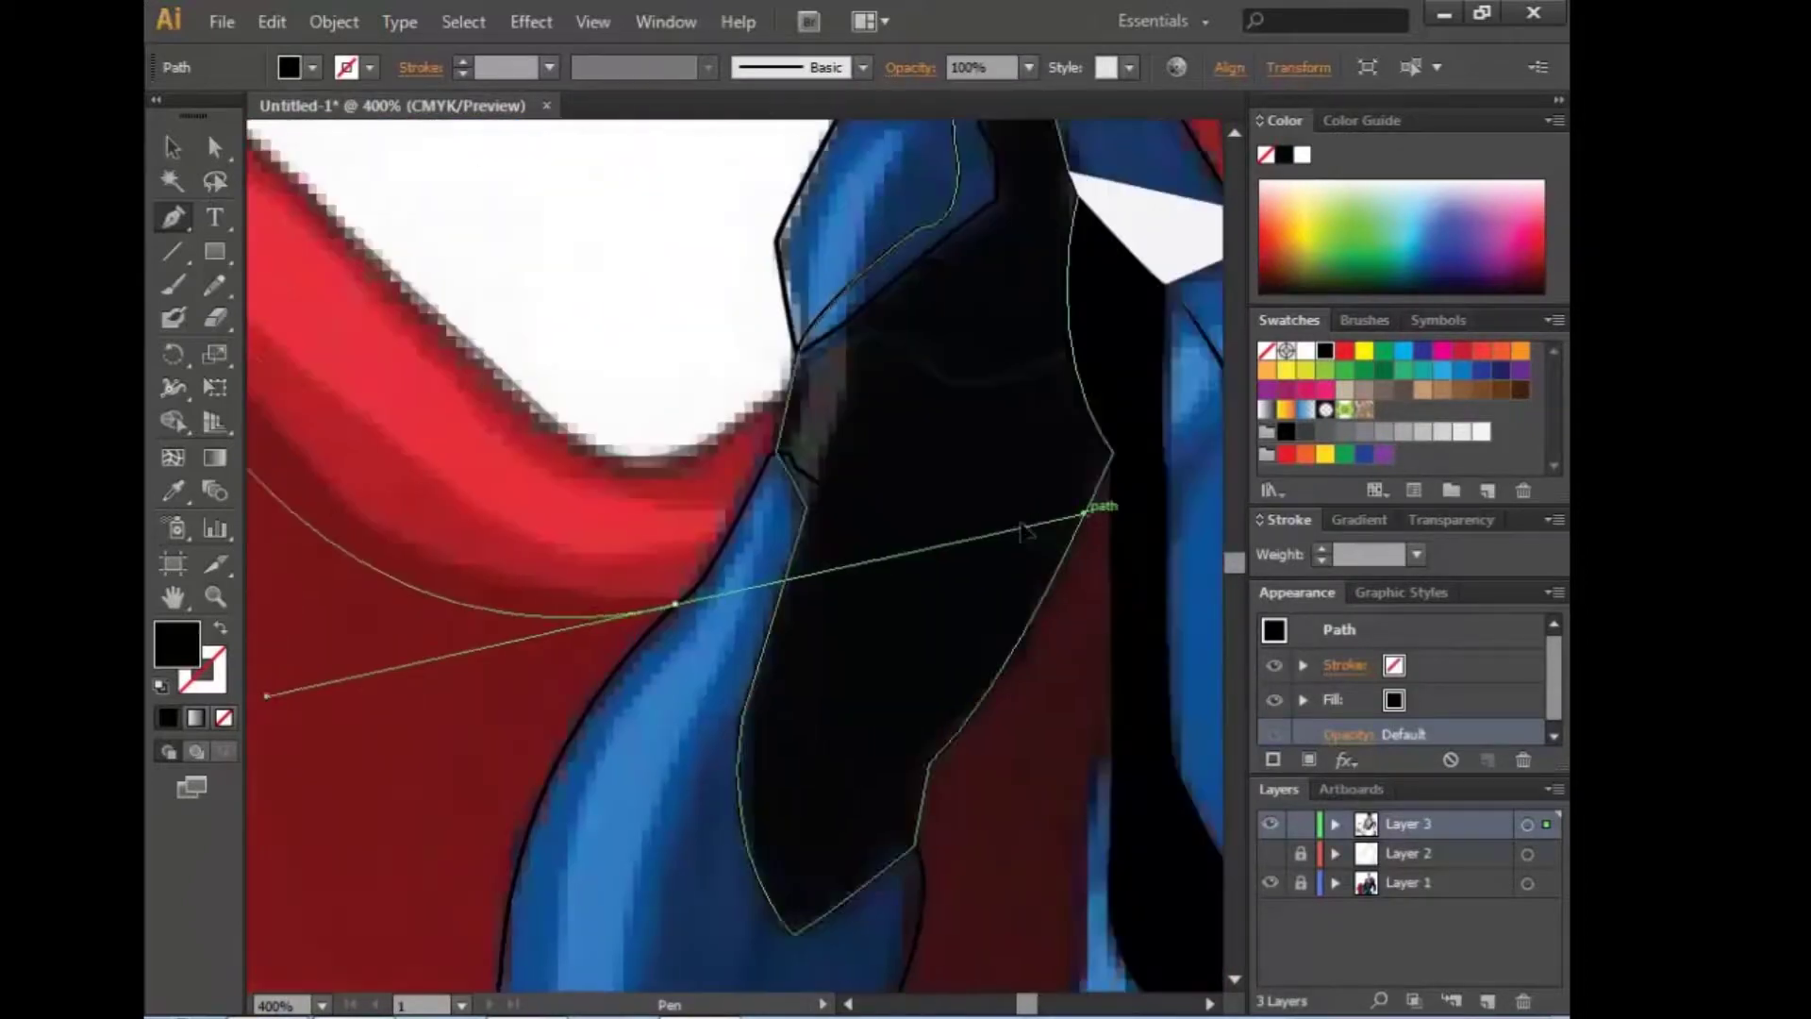
left_click_drag(996, 590, 1012, 562)
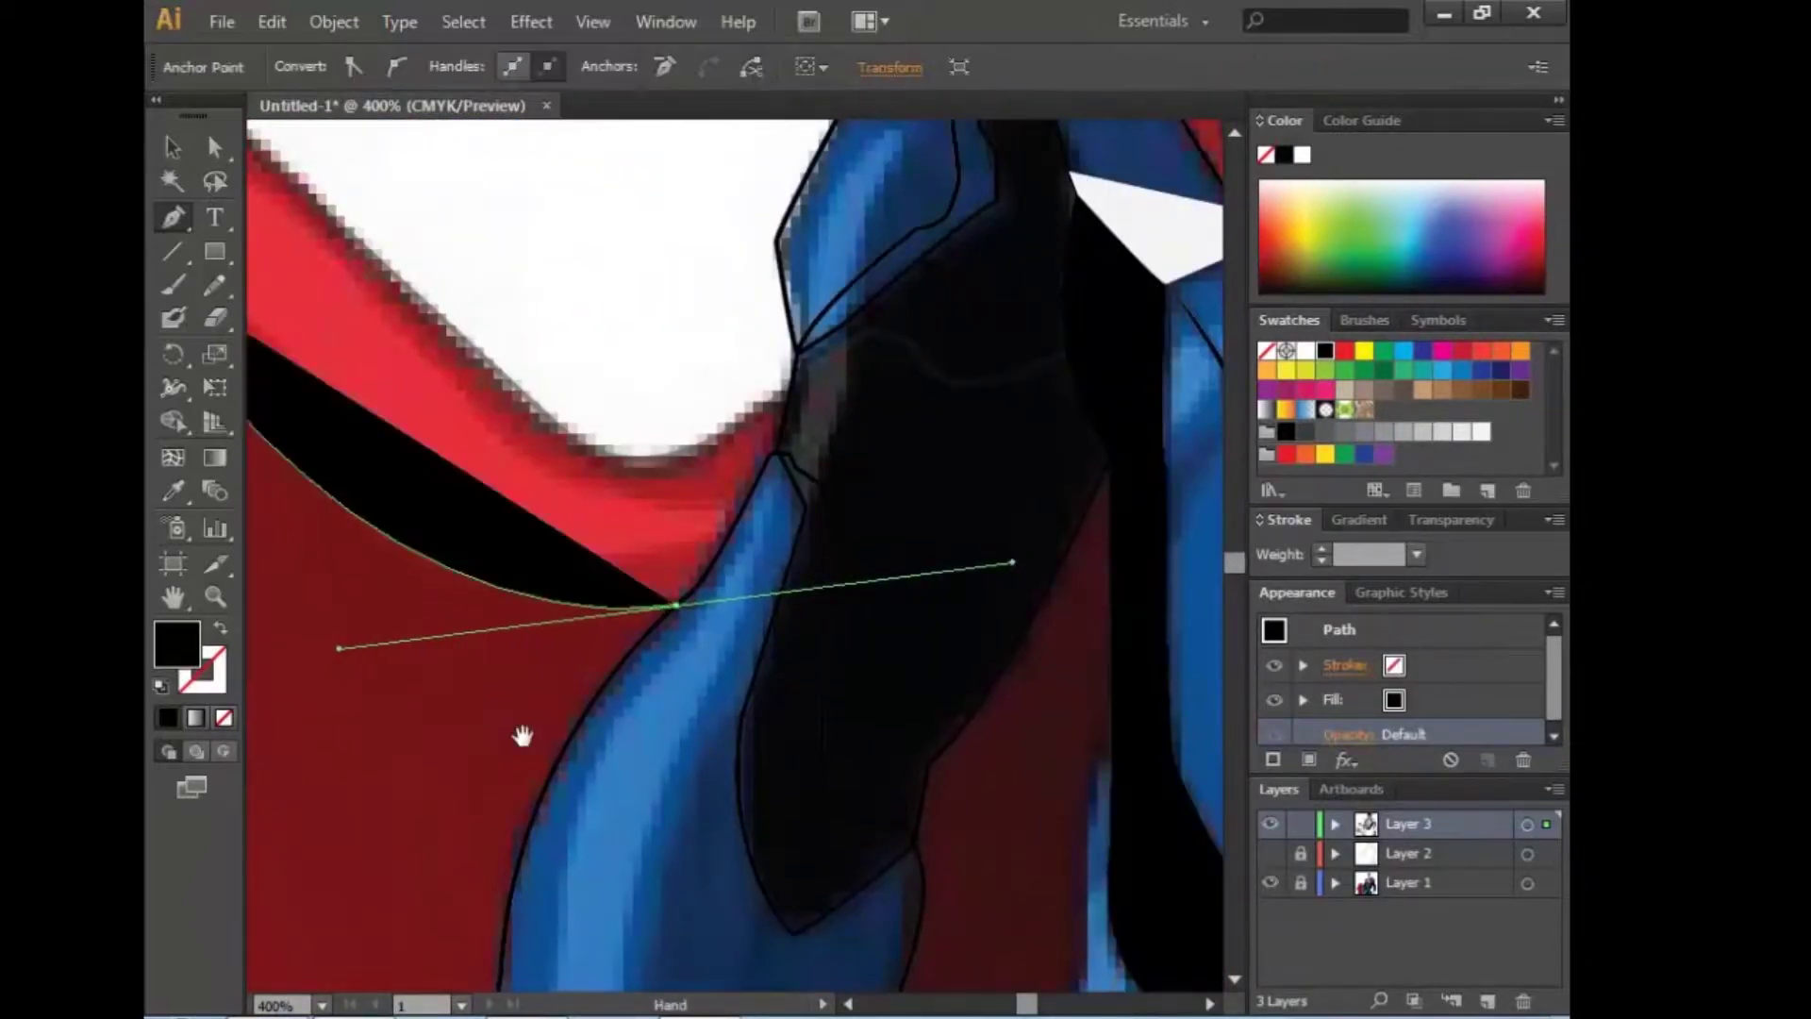
left_click_drag(522, 735, 759, 866)
left_click_drag(1035, 544, 1047, 536)
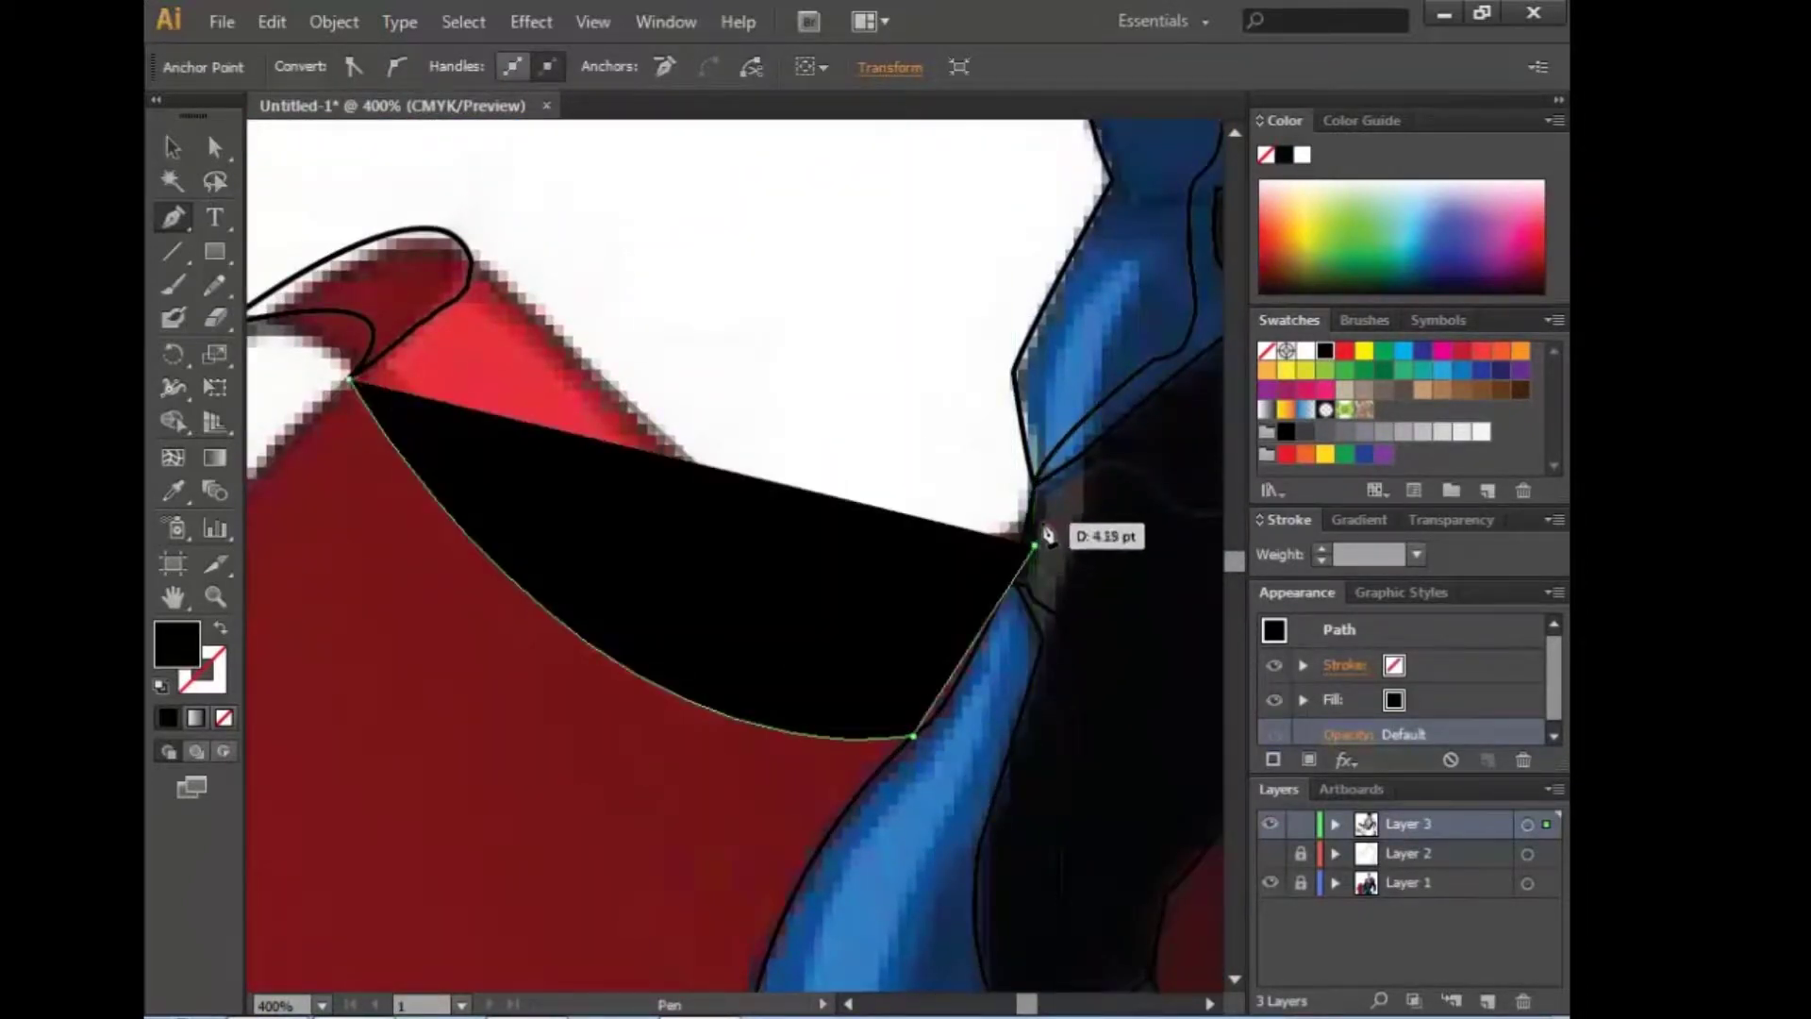
Step: Set the shape's opacity to 10 and reshape it along the red fold's edges
left_click(1349, 734)
type("100")
key("Return")
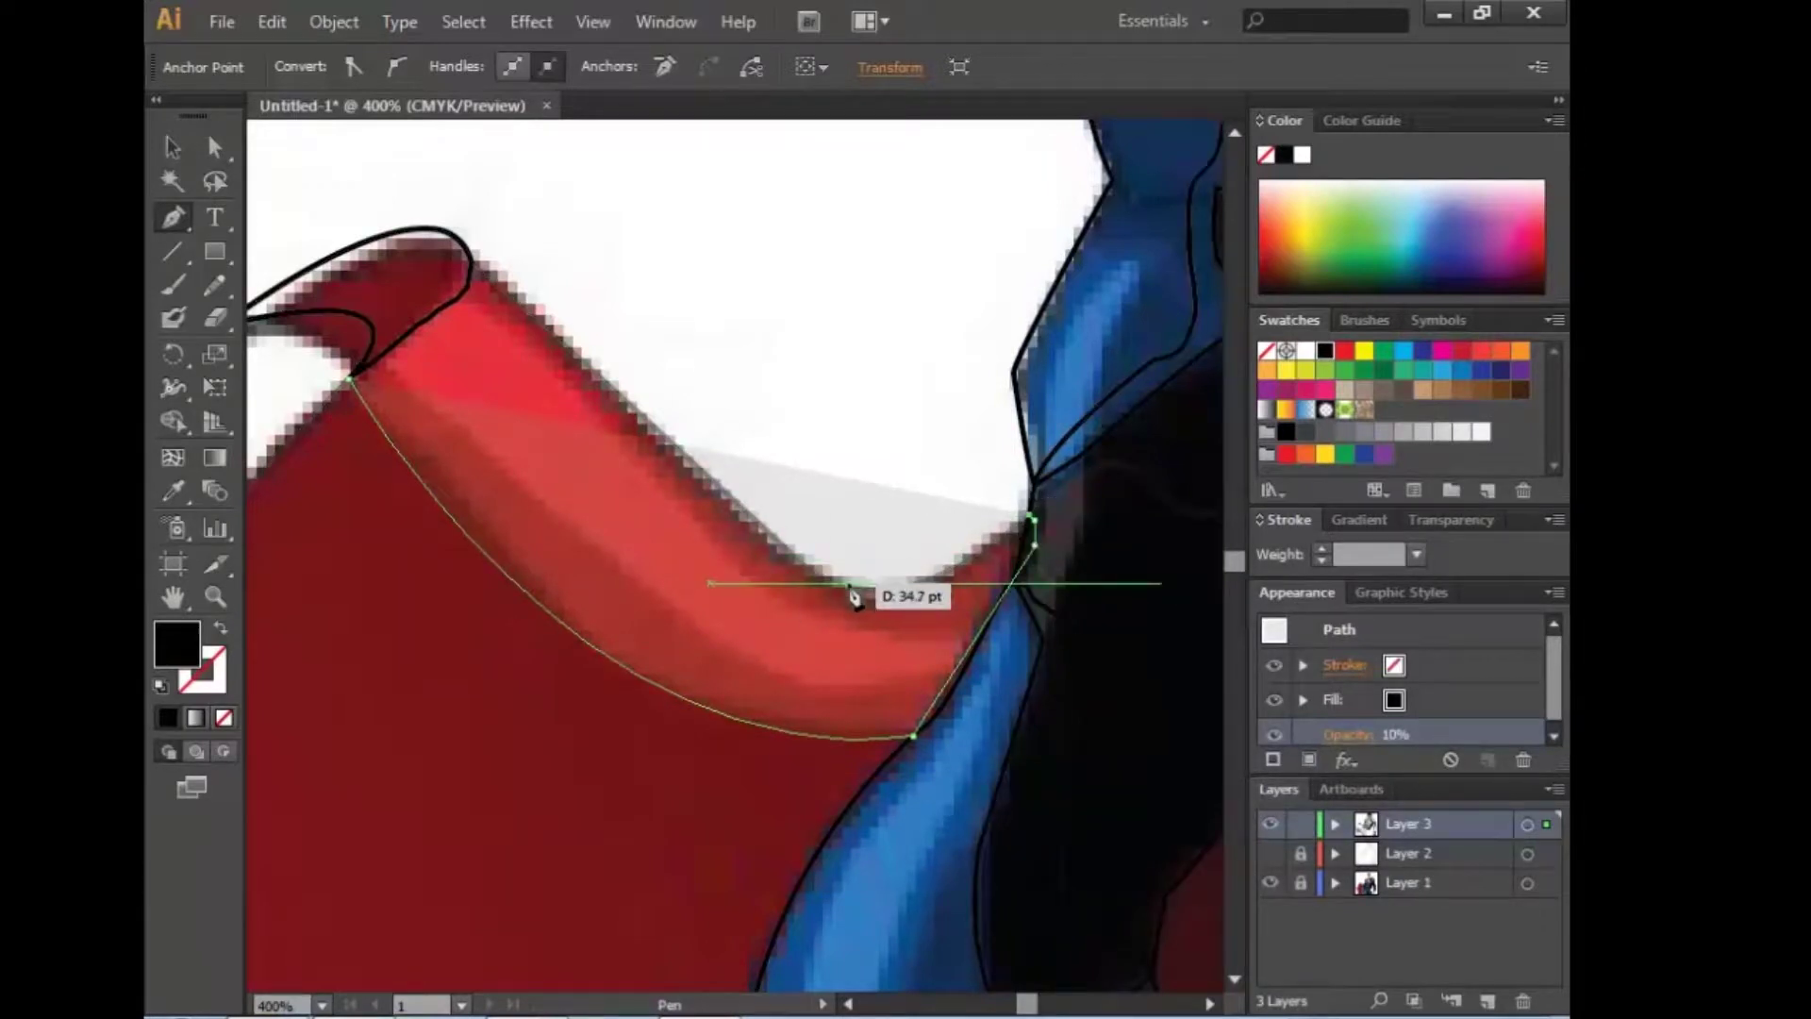
left_click_drag(915, 577, 798, 558)
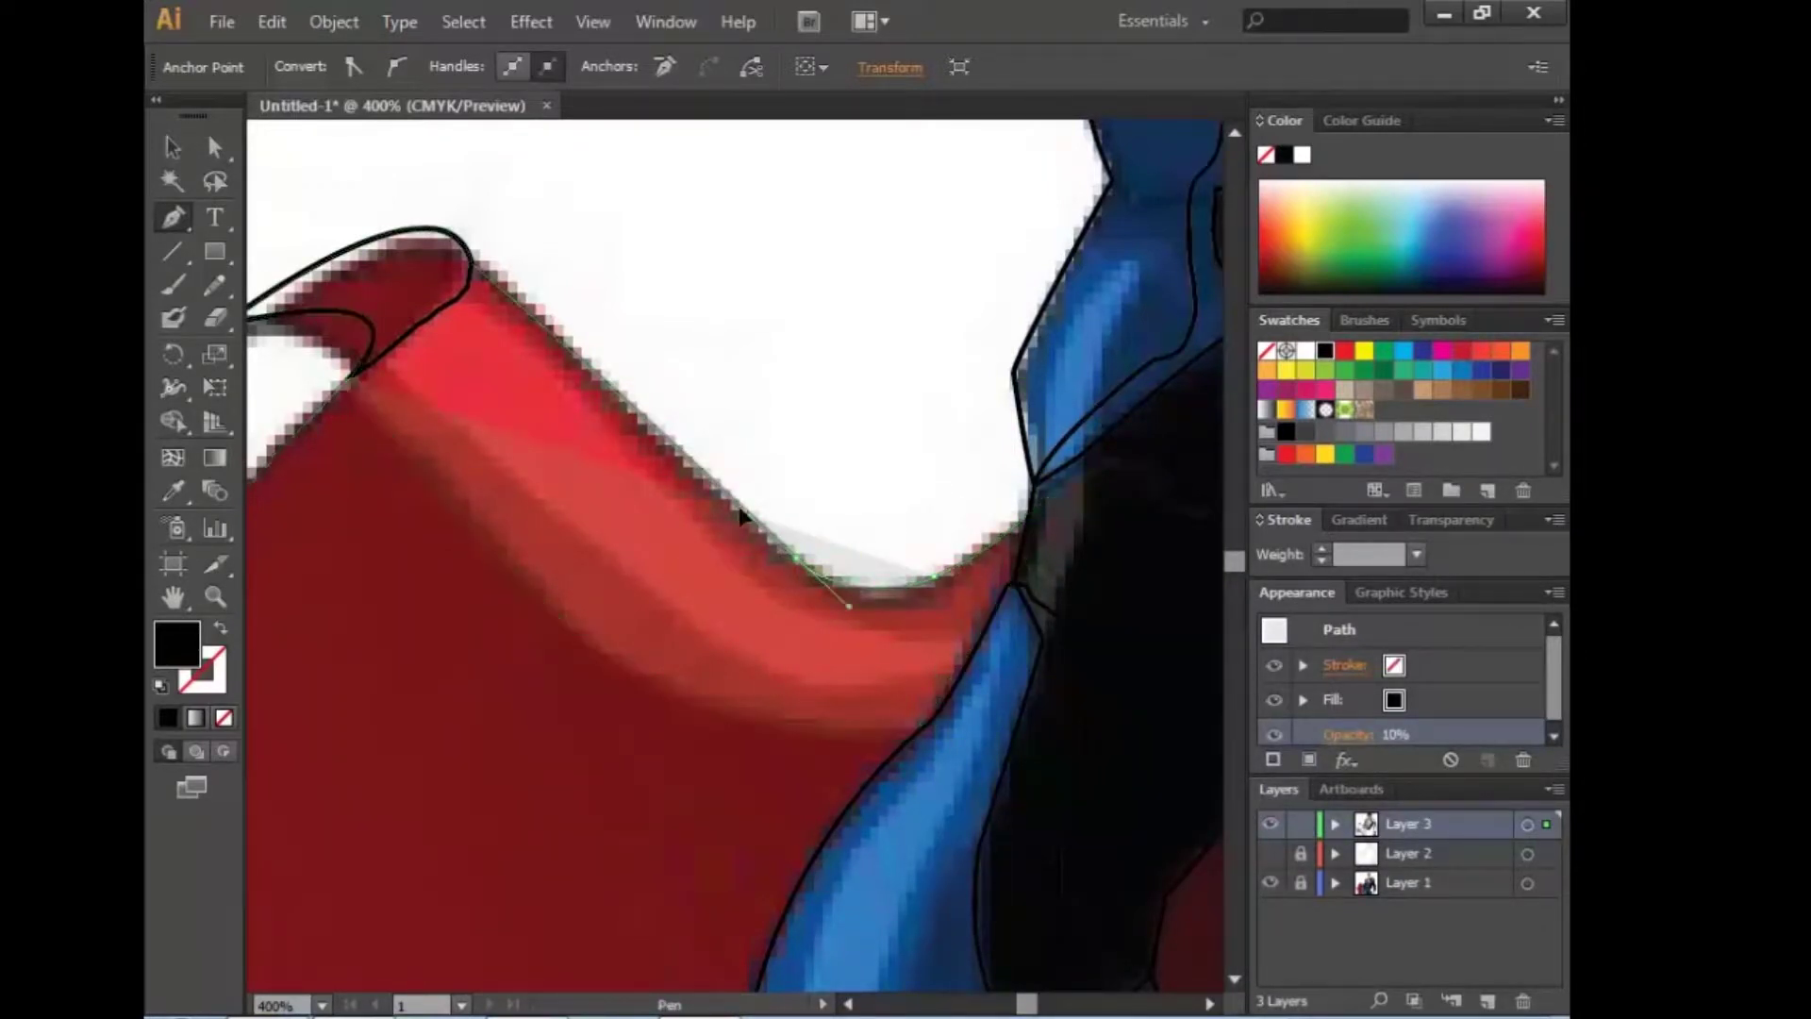
left_click_drag(734, 503, 757, 557)
mouse_move(479, 271)
left_mouse_down()
mouse_move(514, 300)
mouse_move(476, 279)
left_mouse_up()
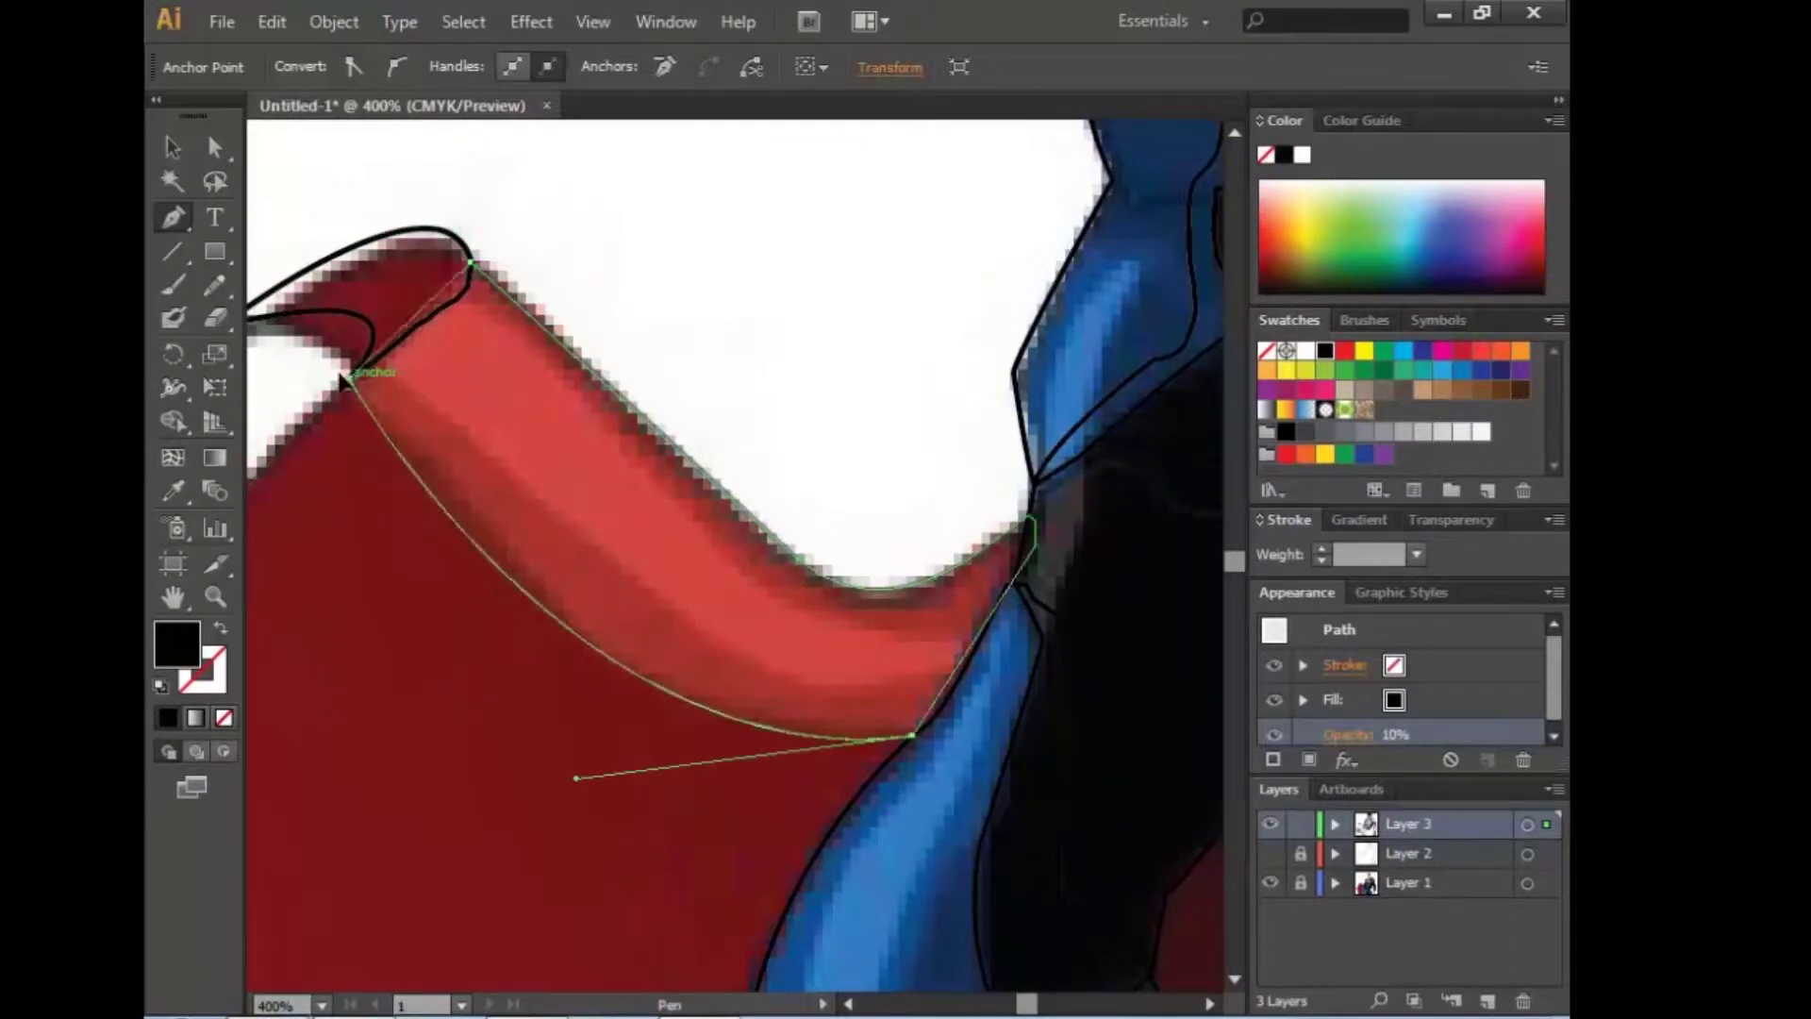
Step: Close the Pen path around the cape's curled upper tip and zoom out
scroll(1051, 425, "left", 5)
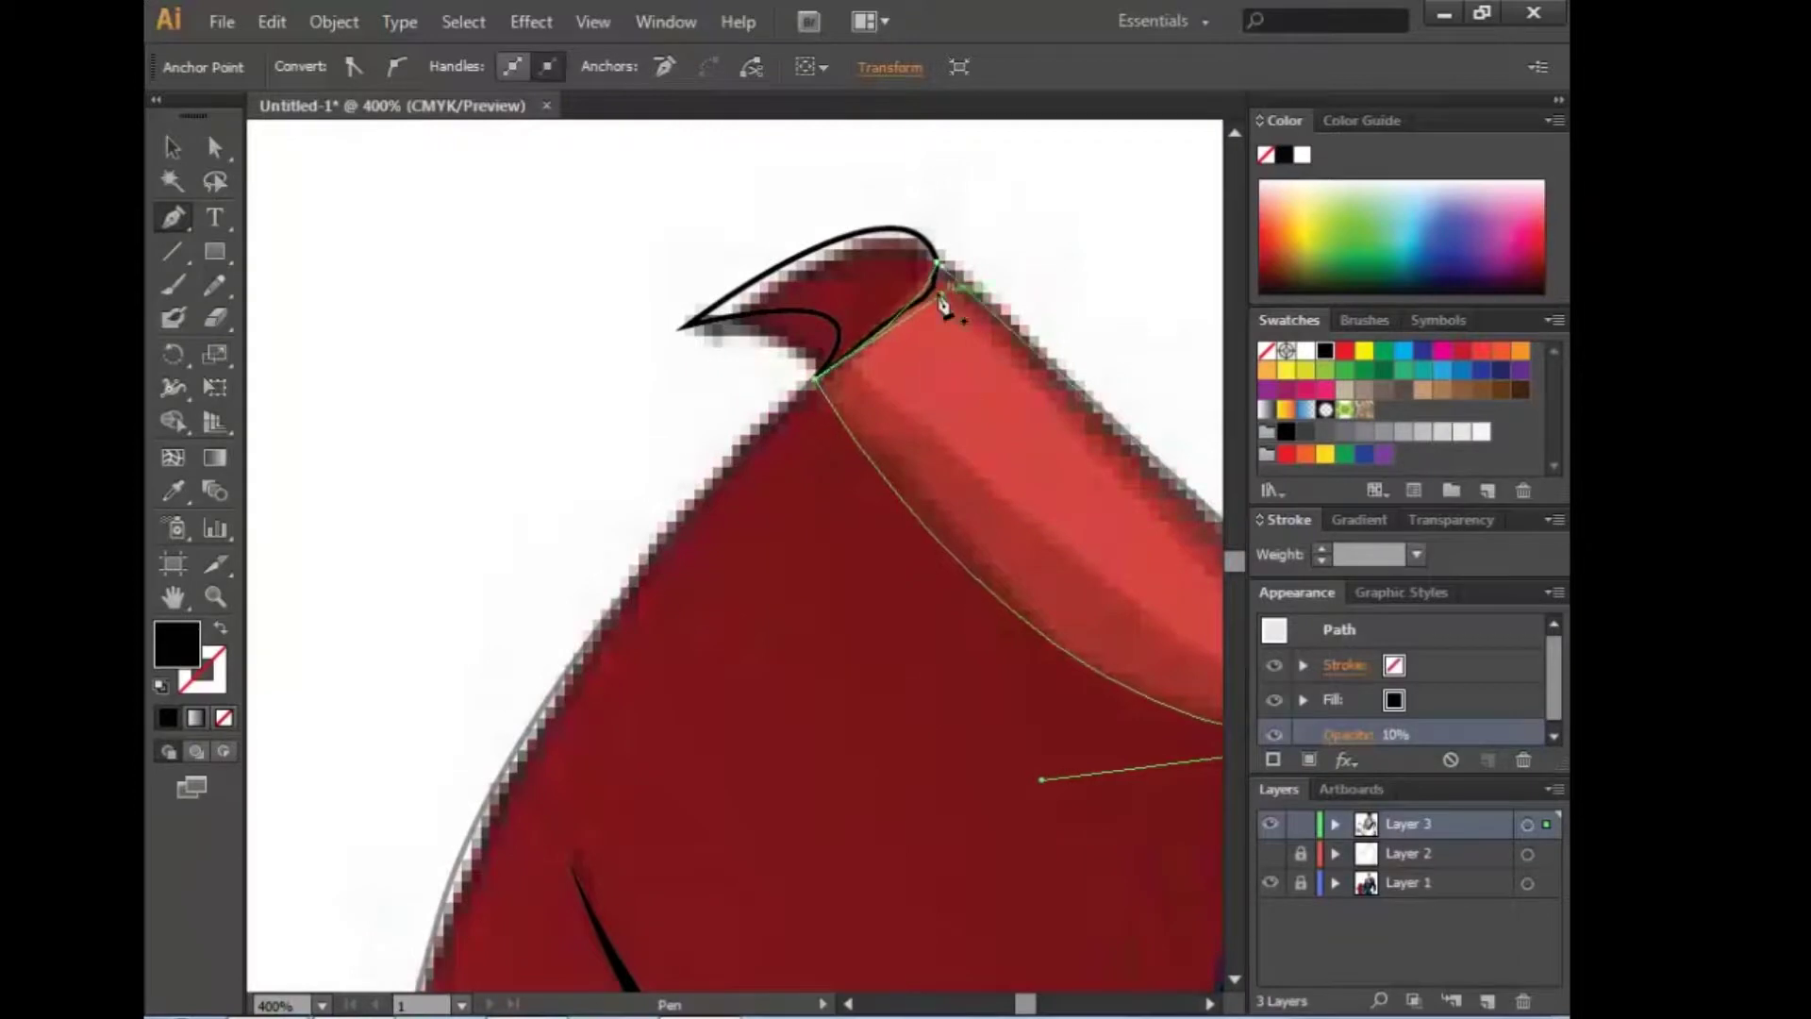
scroll(934, 357, "up", 3)
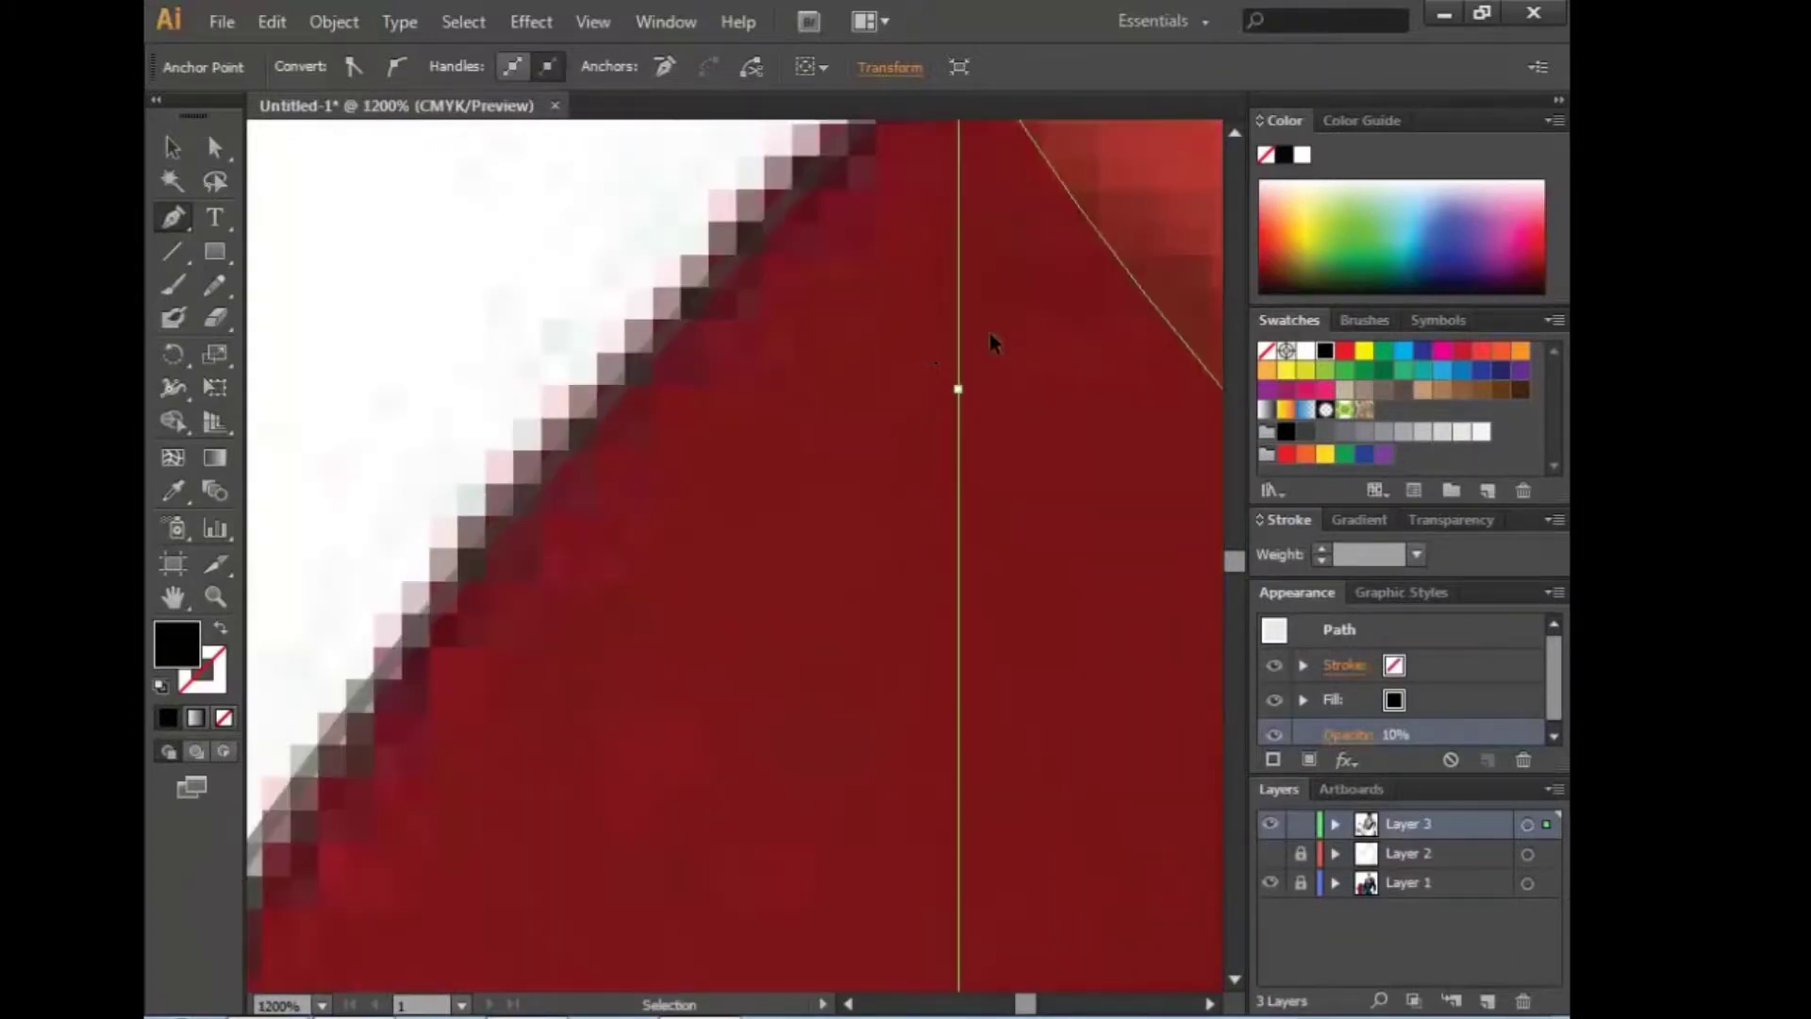
left_click(666, 519)
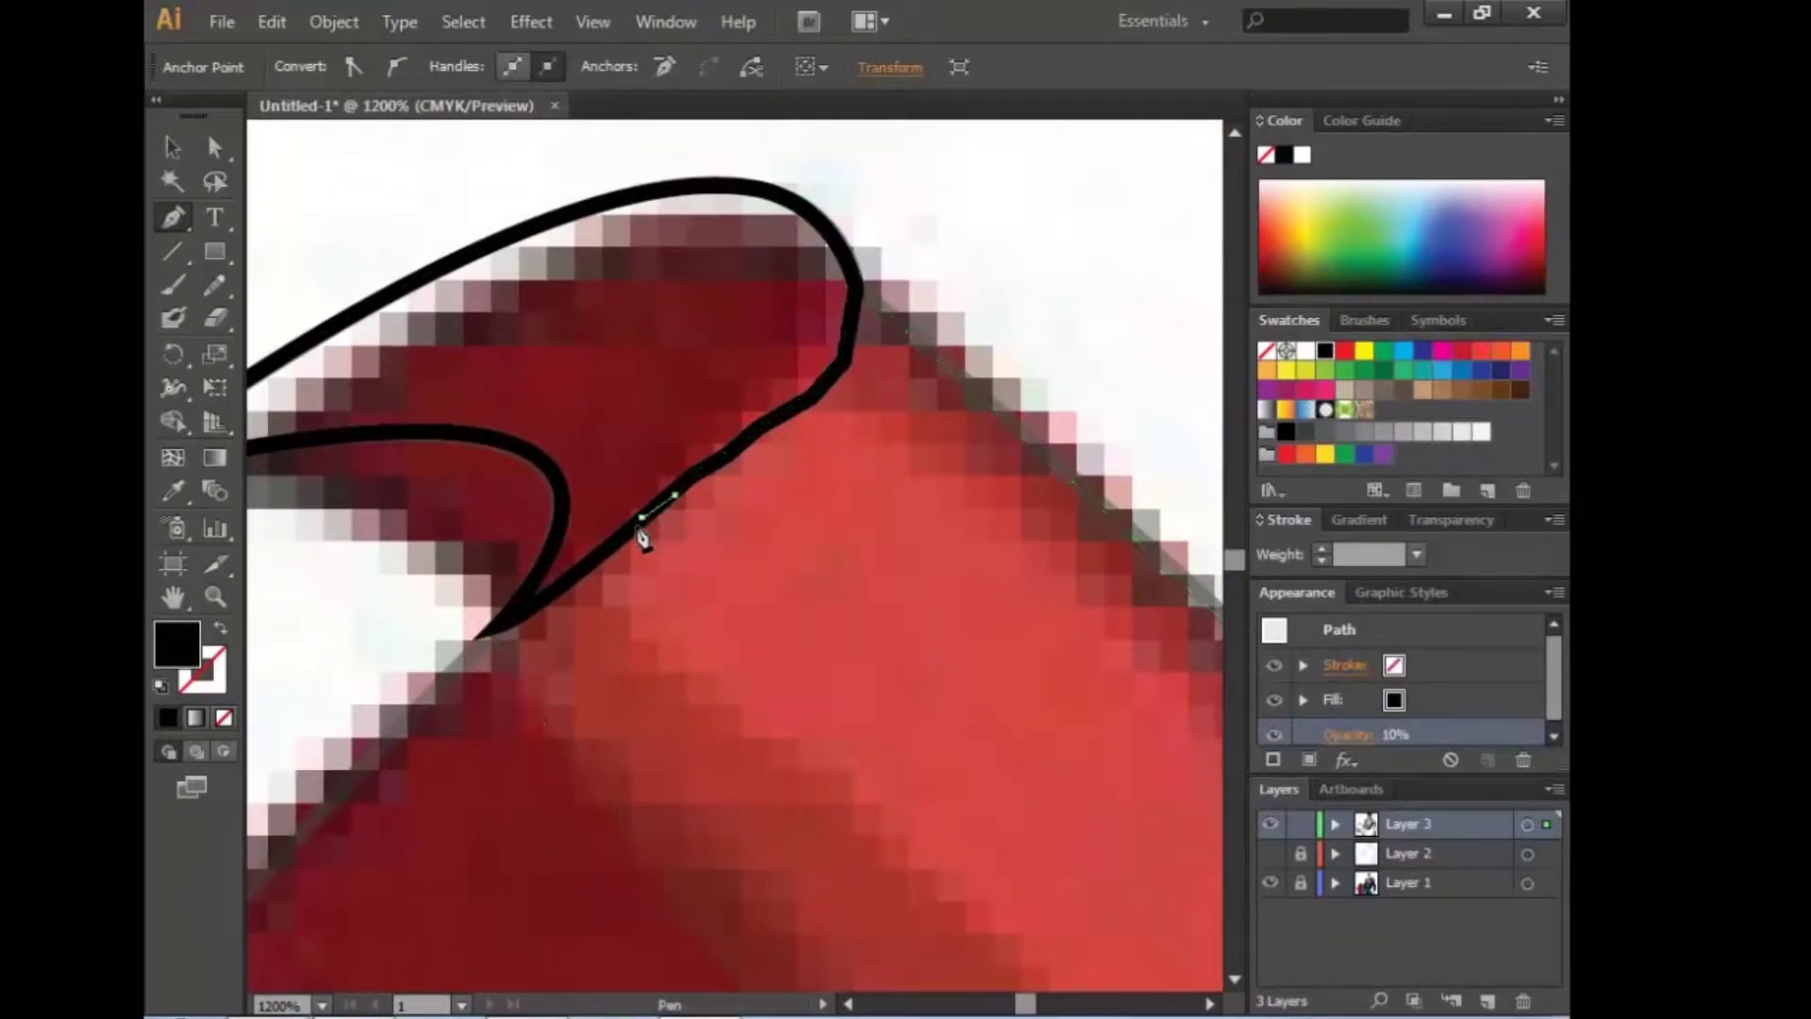
left_click(488, 638)
key("ctrl+minus")
key("ctrl+minus")
key("ctrl+minus")
key("ctrl+1")
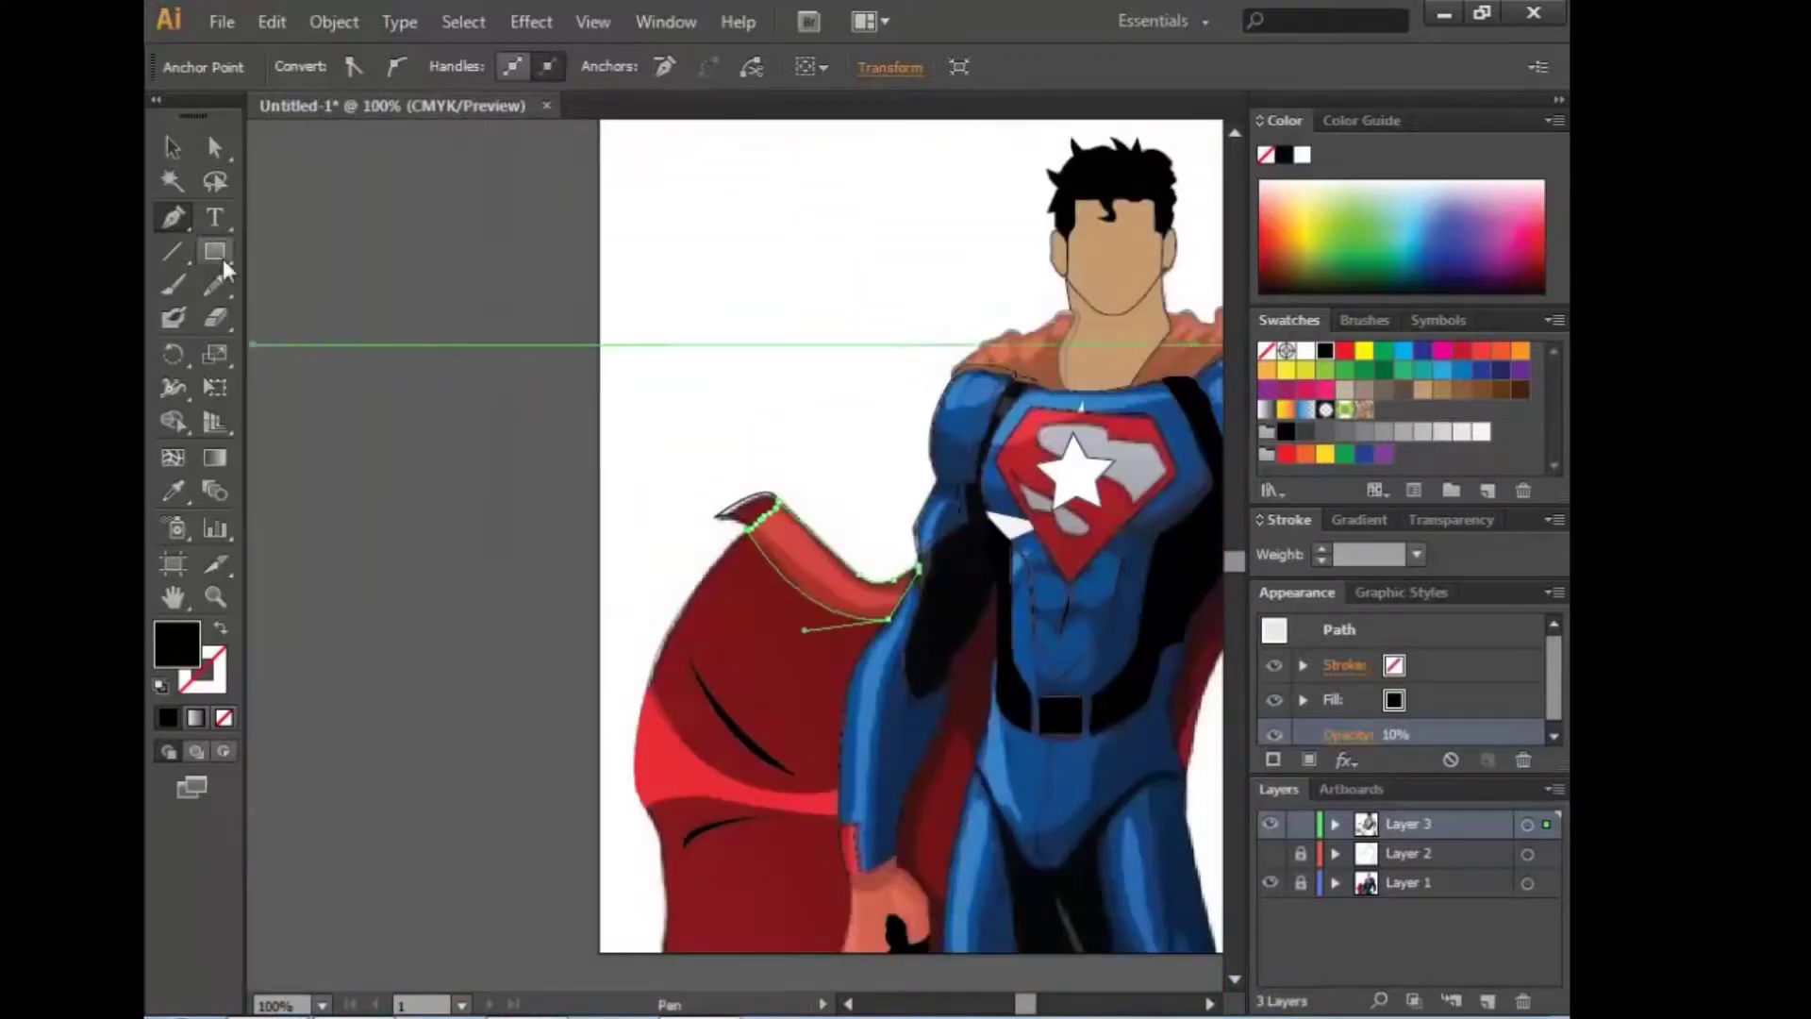
Step: Fill the cape tip with dark red sampled from the cape using the Eyedropper
key("i")
left_click(660, 727)
key("v")
left_click(418, 427)
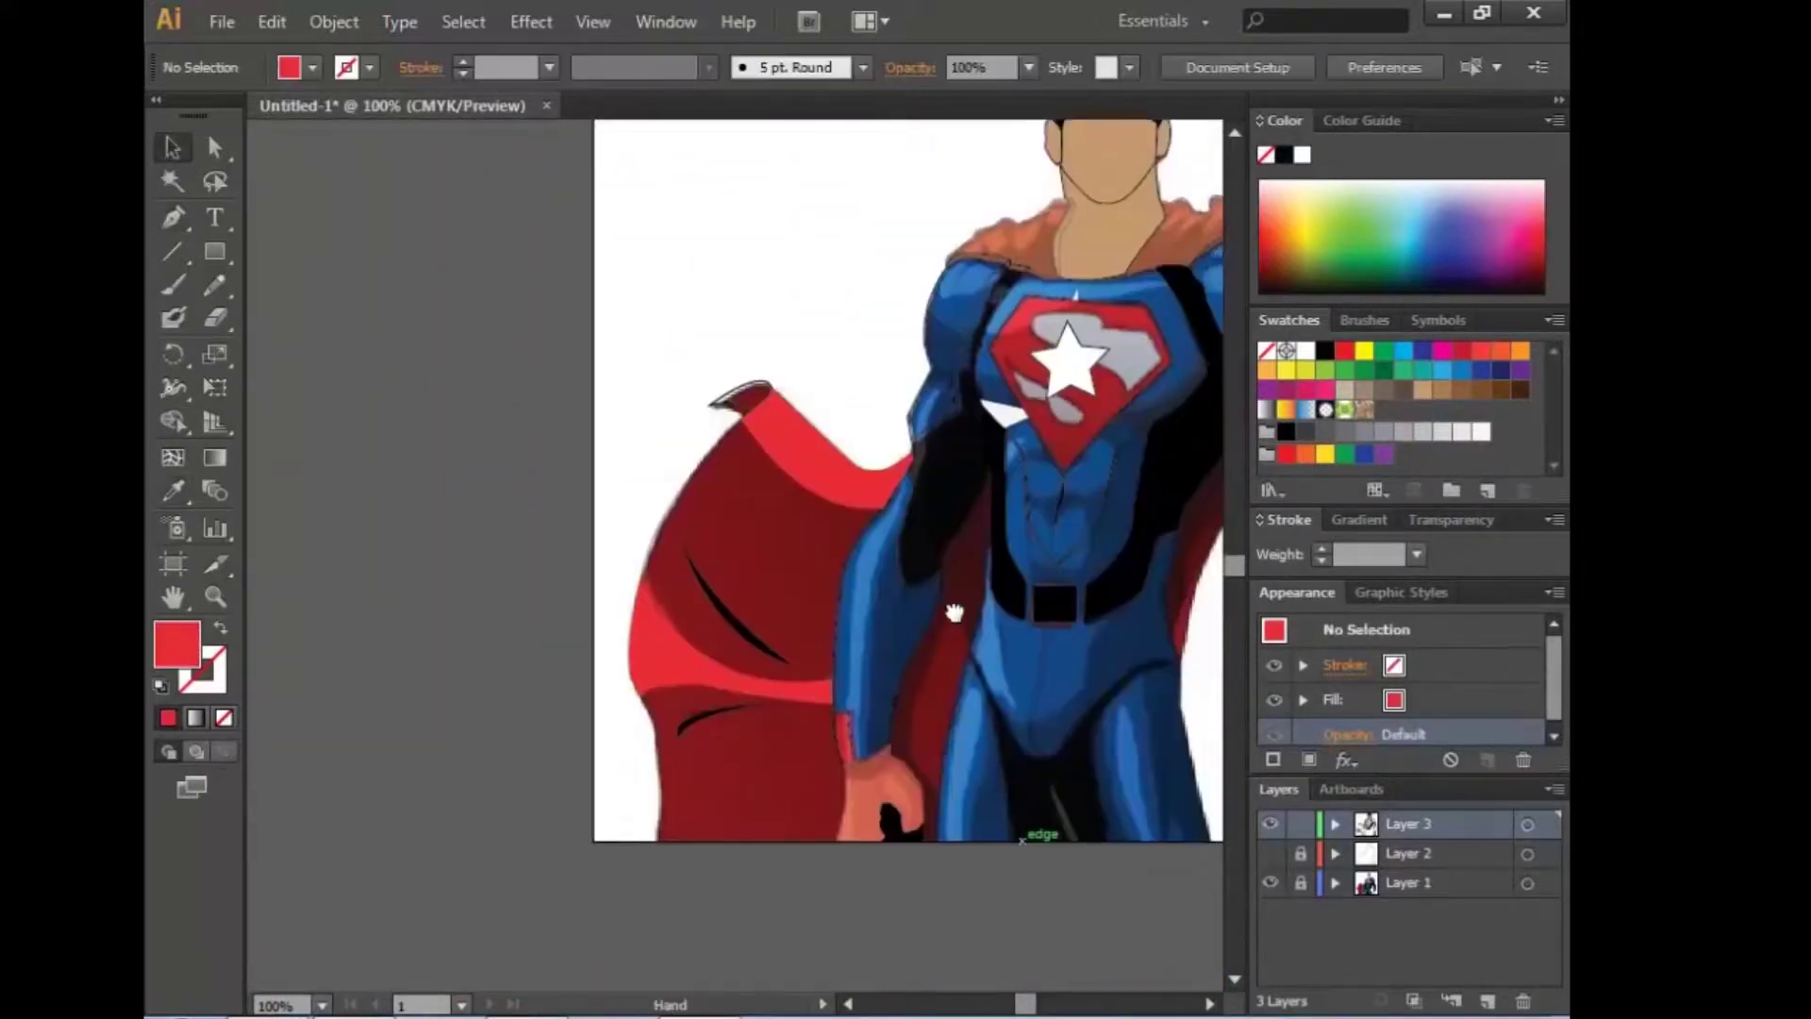
key("ctrl+z")
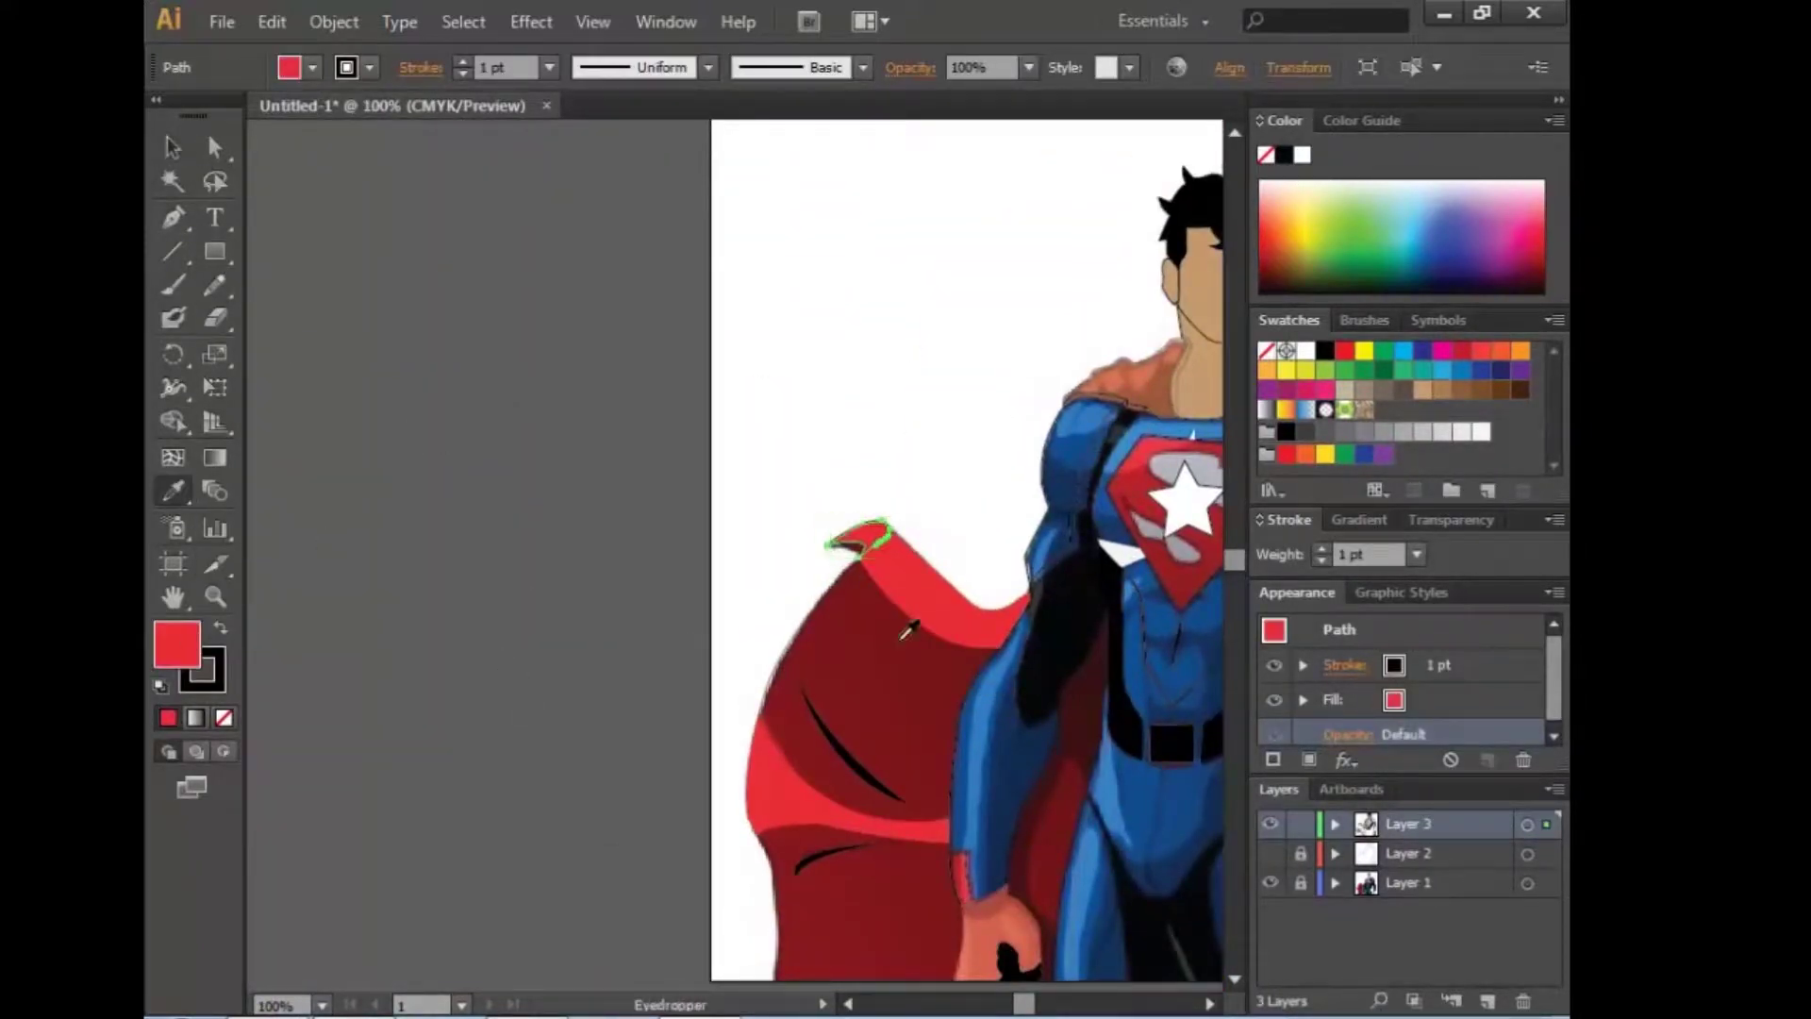
left_click(909, 630)
key("v")
left_click(377, 449)
Step: Toggle the reference image's visibility to check the tracing, then show it again
scroll(724, 561, "down", 3)
scroll(725, 561, "right", 3)
scroll(1063, 817, "right", 5)
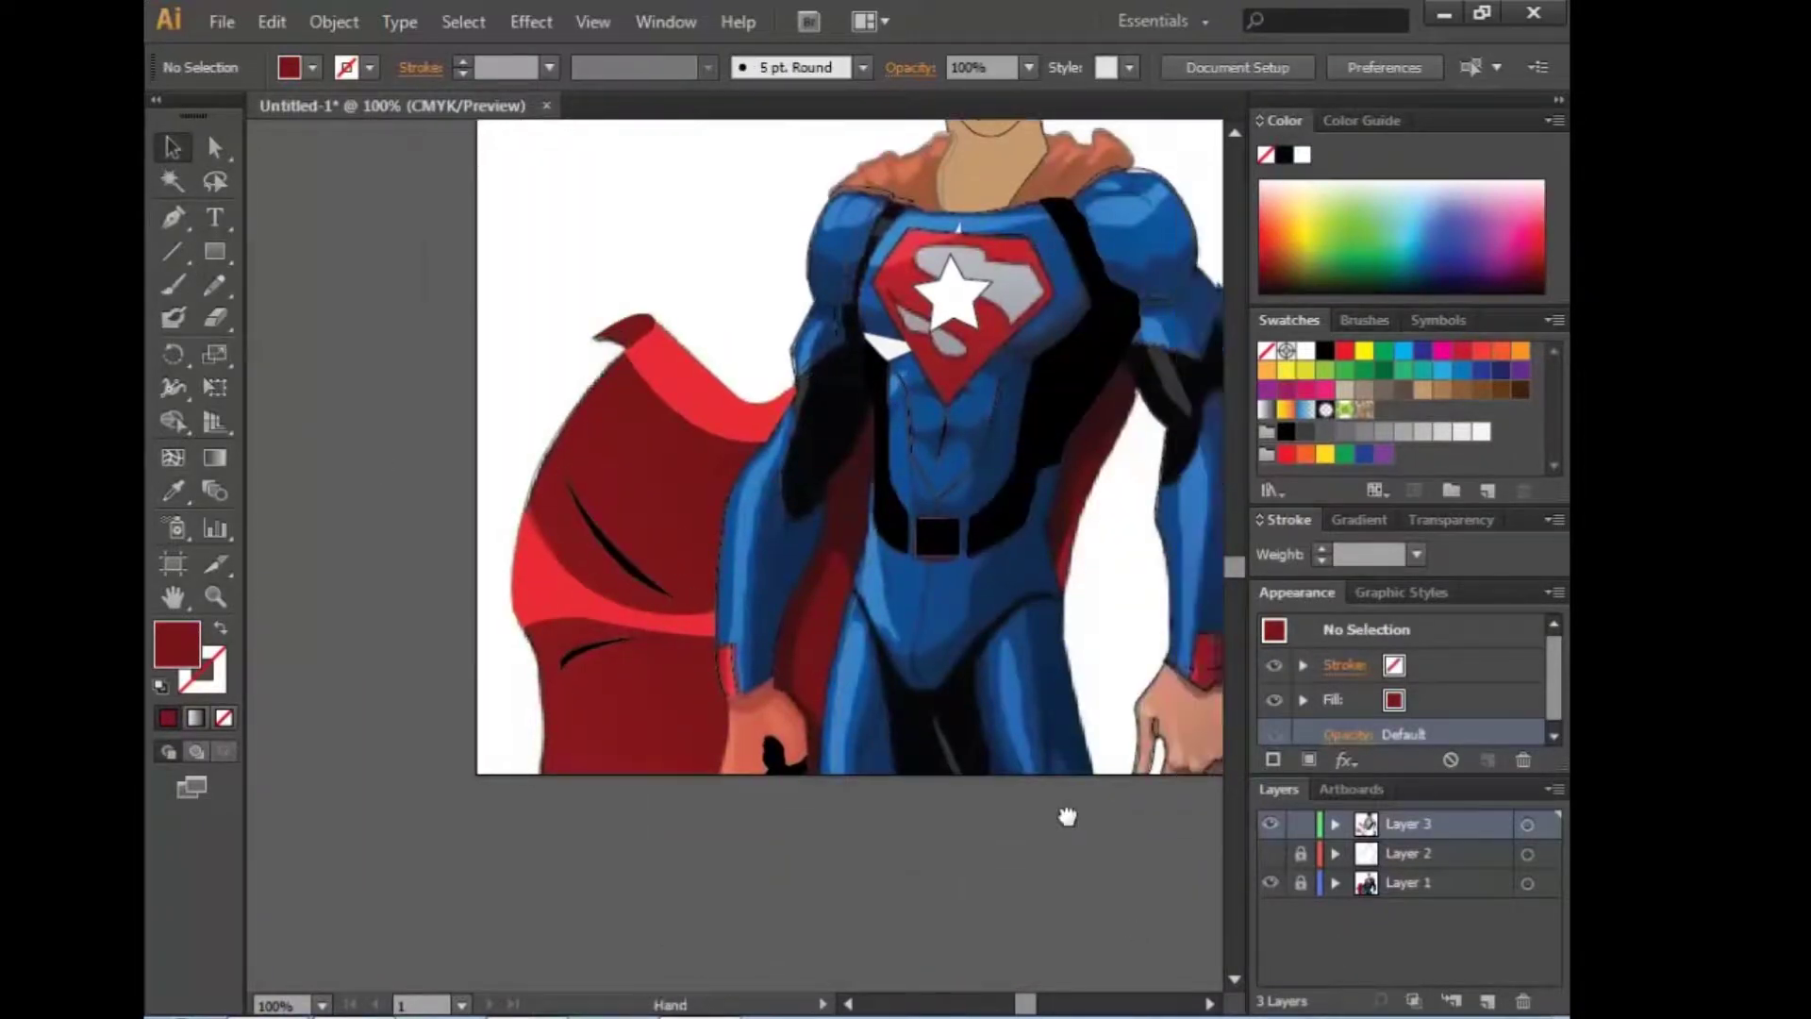
left_click(1271, 882)
left_click(1271, 882)
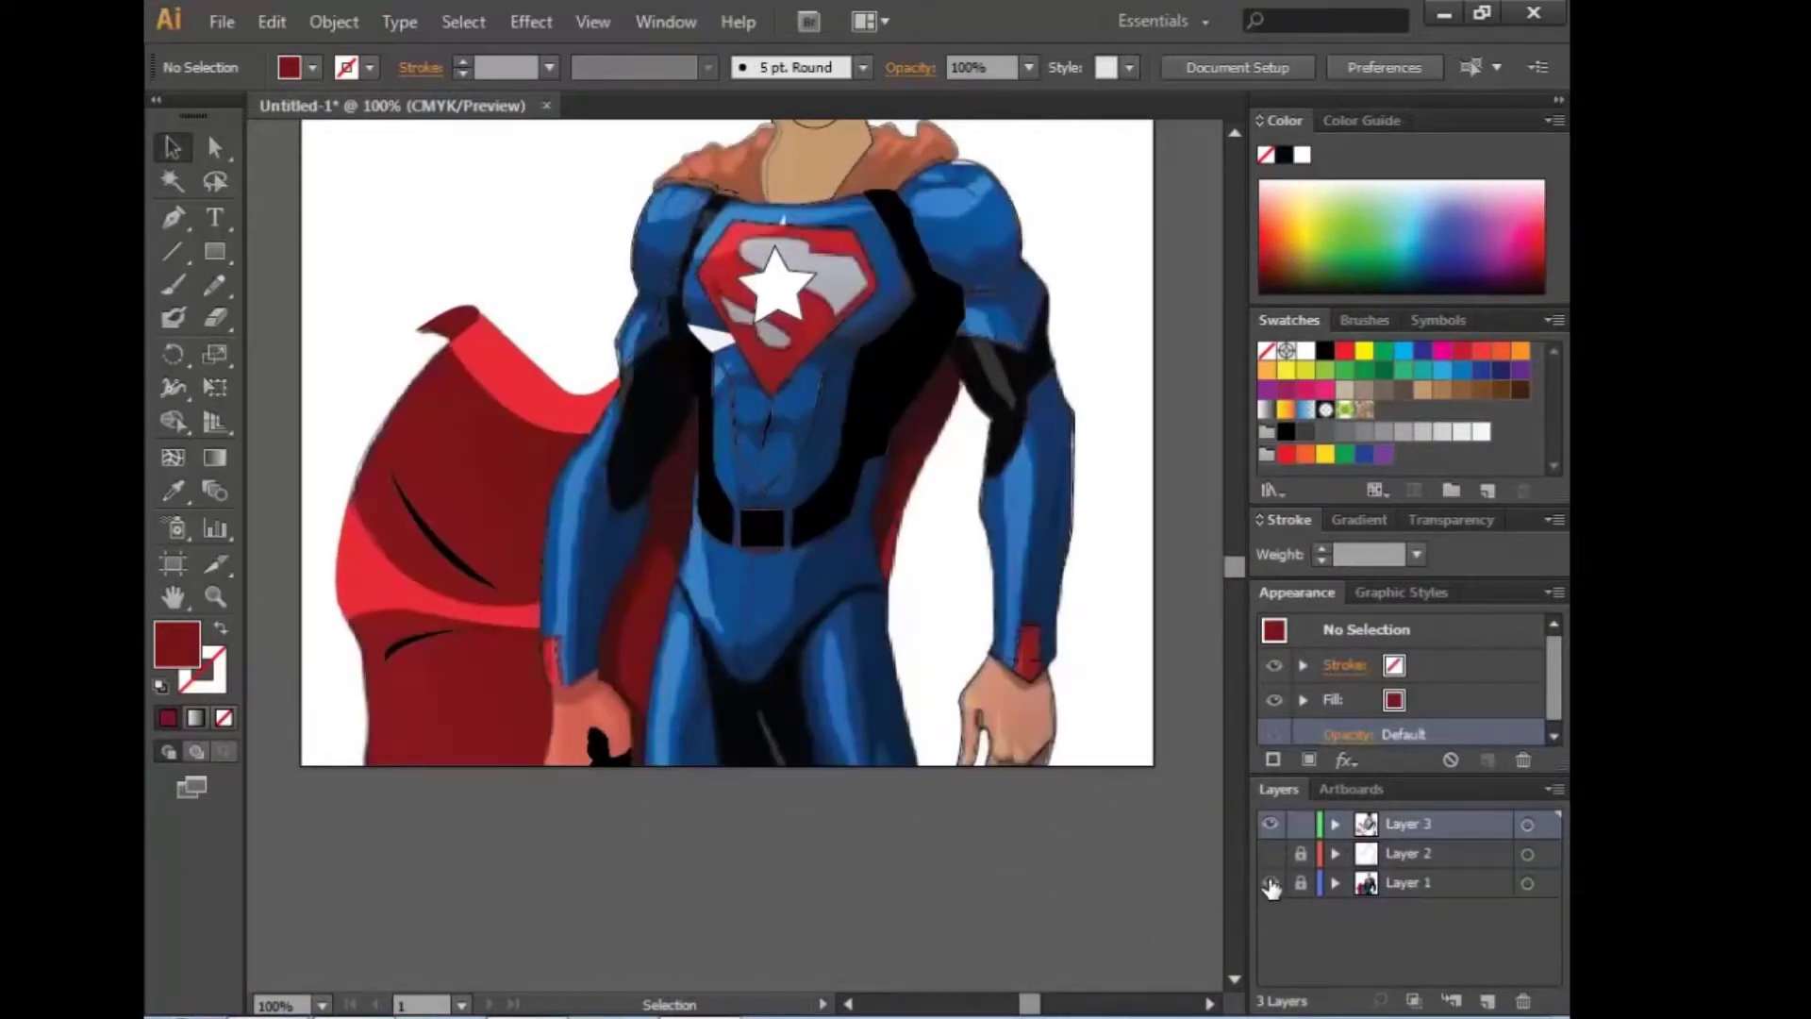
left_click(1271, 882)
key("ctrl+z")
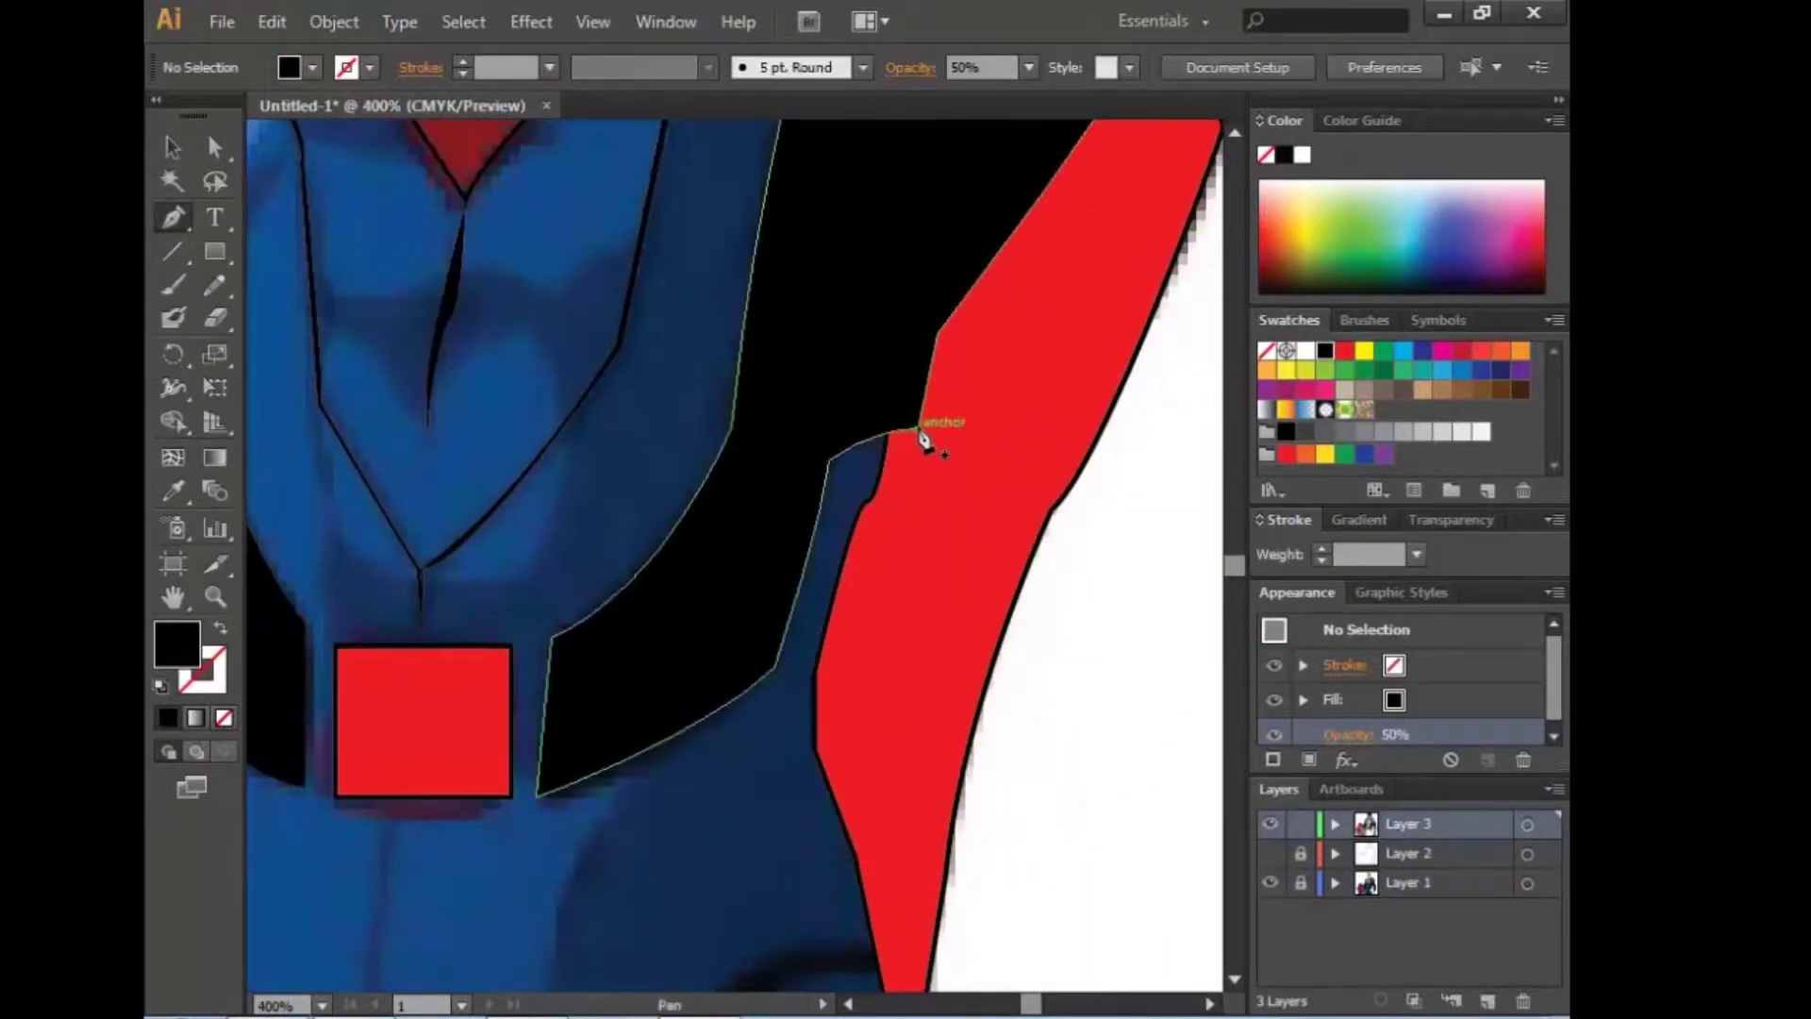
Step: Extend the black shadow path downward along the red band, ending in a curve
scroll(924, 439, "down", 3)
left_click_drag(864, 604, 917, 684)
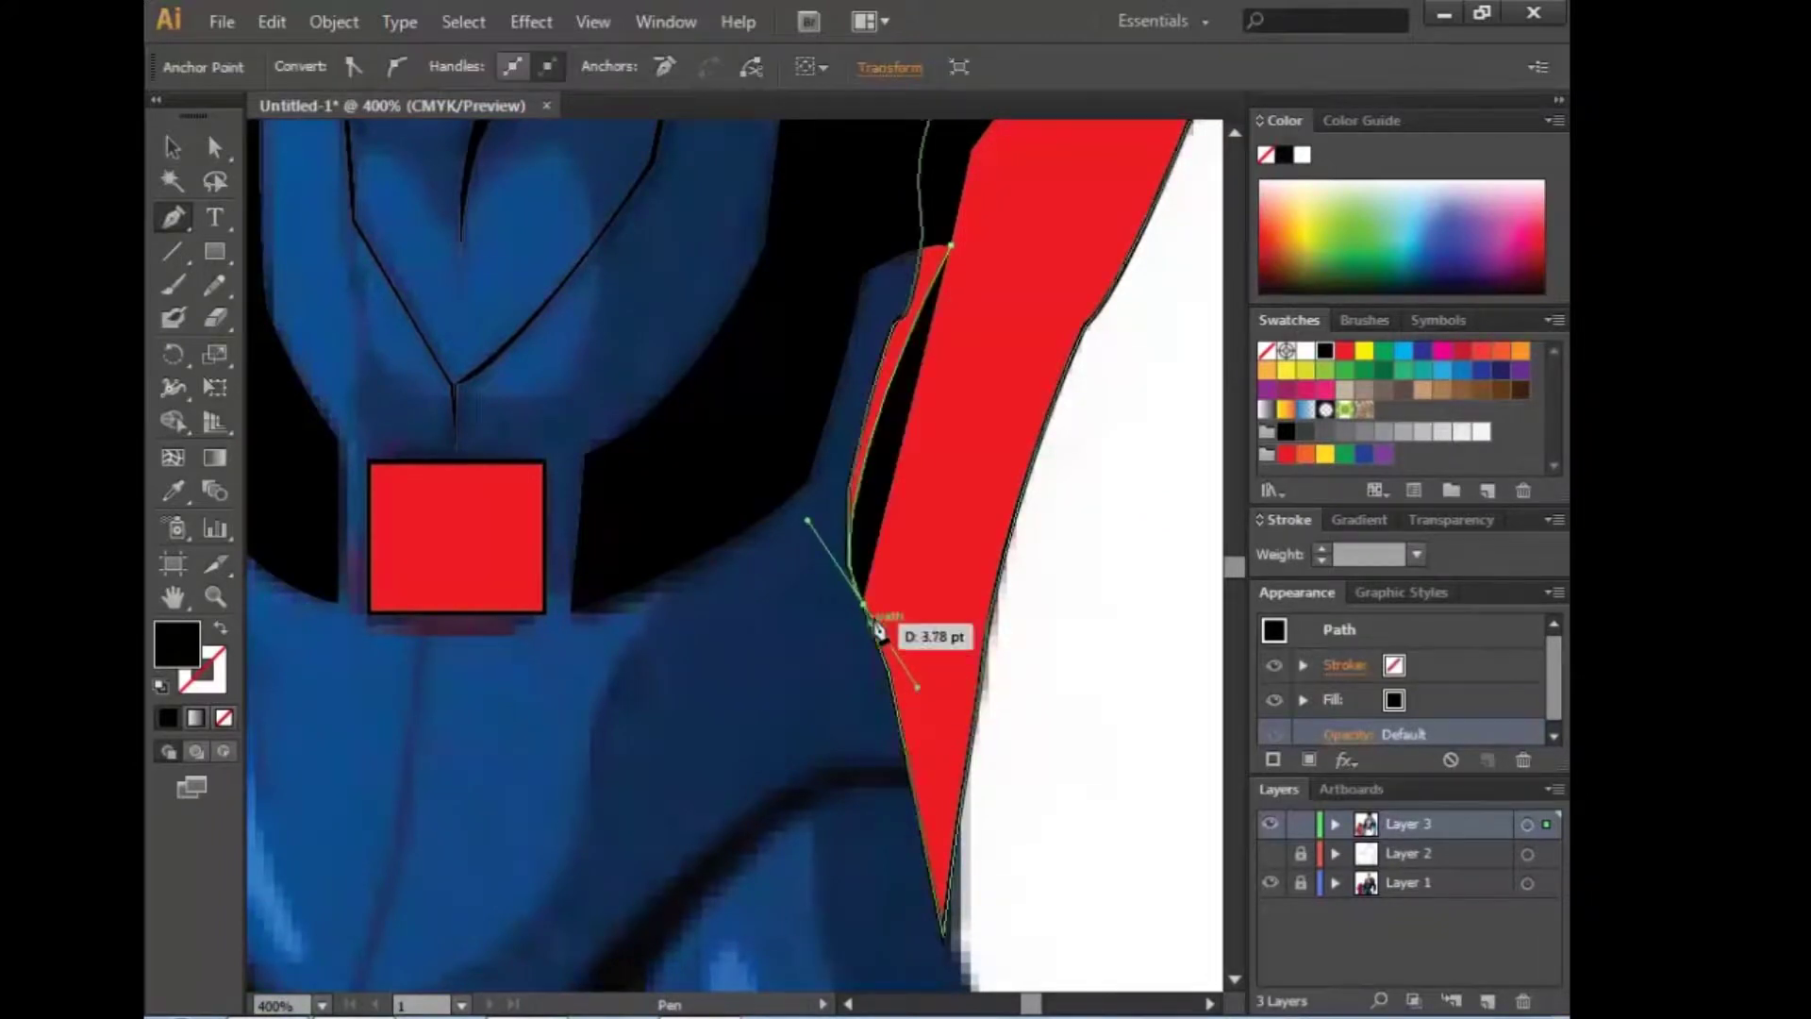
left_click(864, 604)
scroll(905, 632, "down", 5)
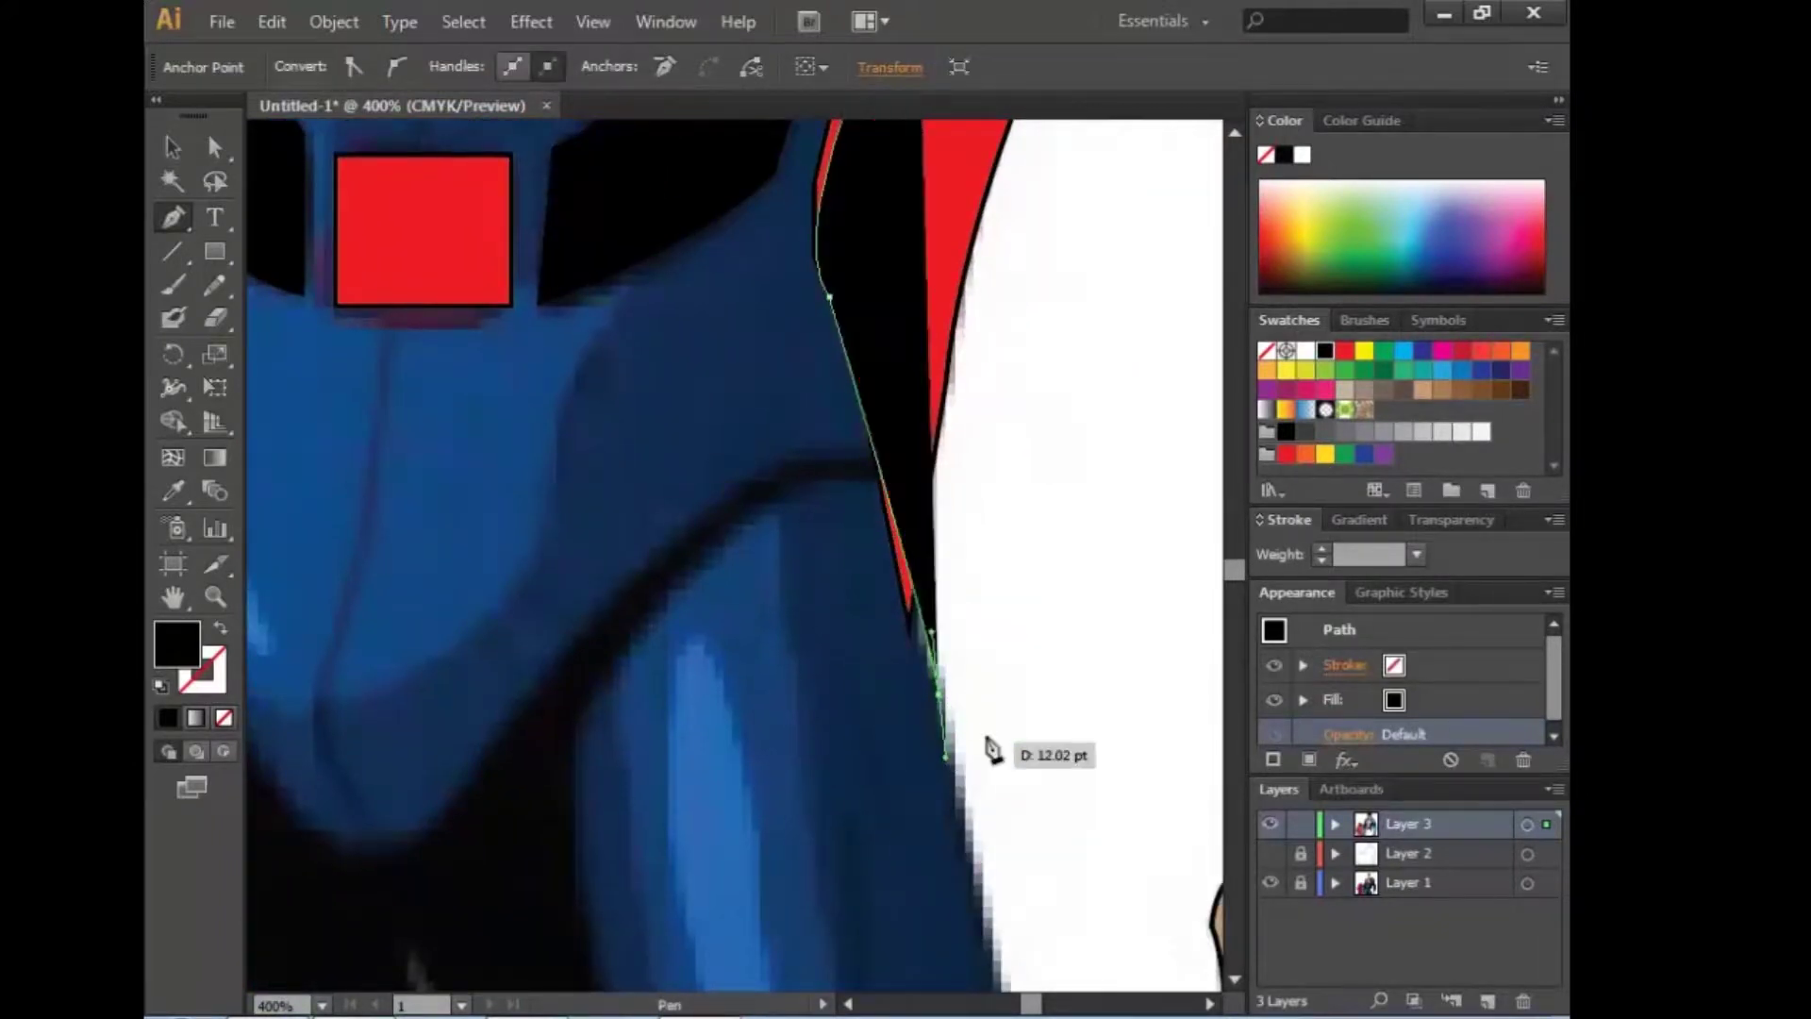
scroll(1015, 635, "down", 5)
scroll(1015, 636, "up", 3)
scroll(1017, 645, "up", 2)
scroll(991, 708, "up", 4)
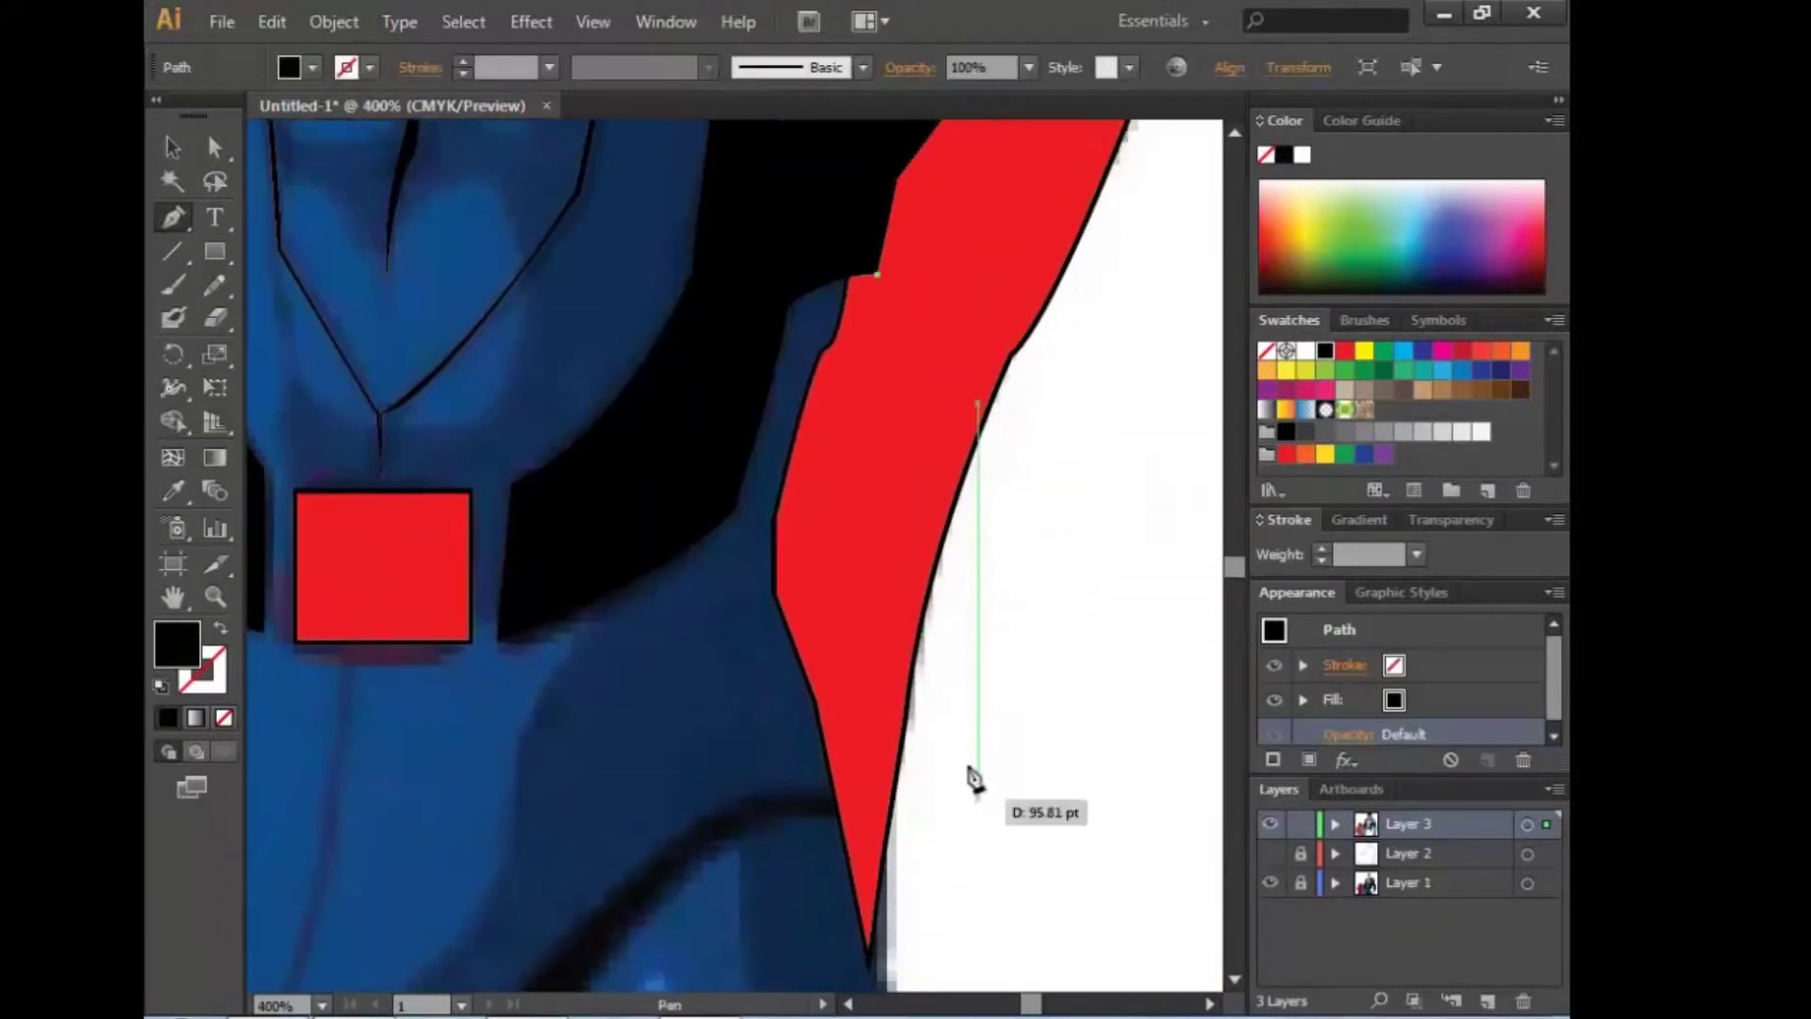
scroll(962, 622, "up", 4)
scroll(955, 485, "down", 1)
left_click_drag(771, 675, 781, 742)
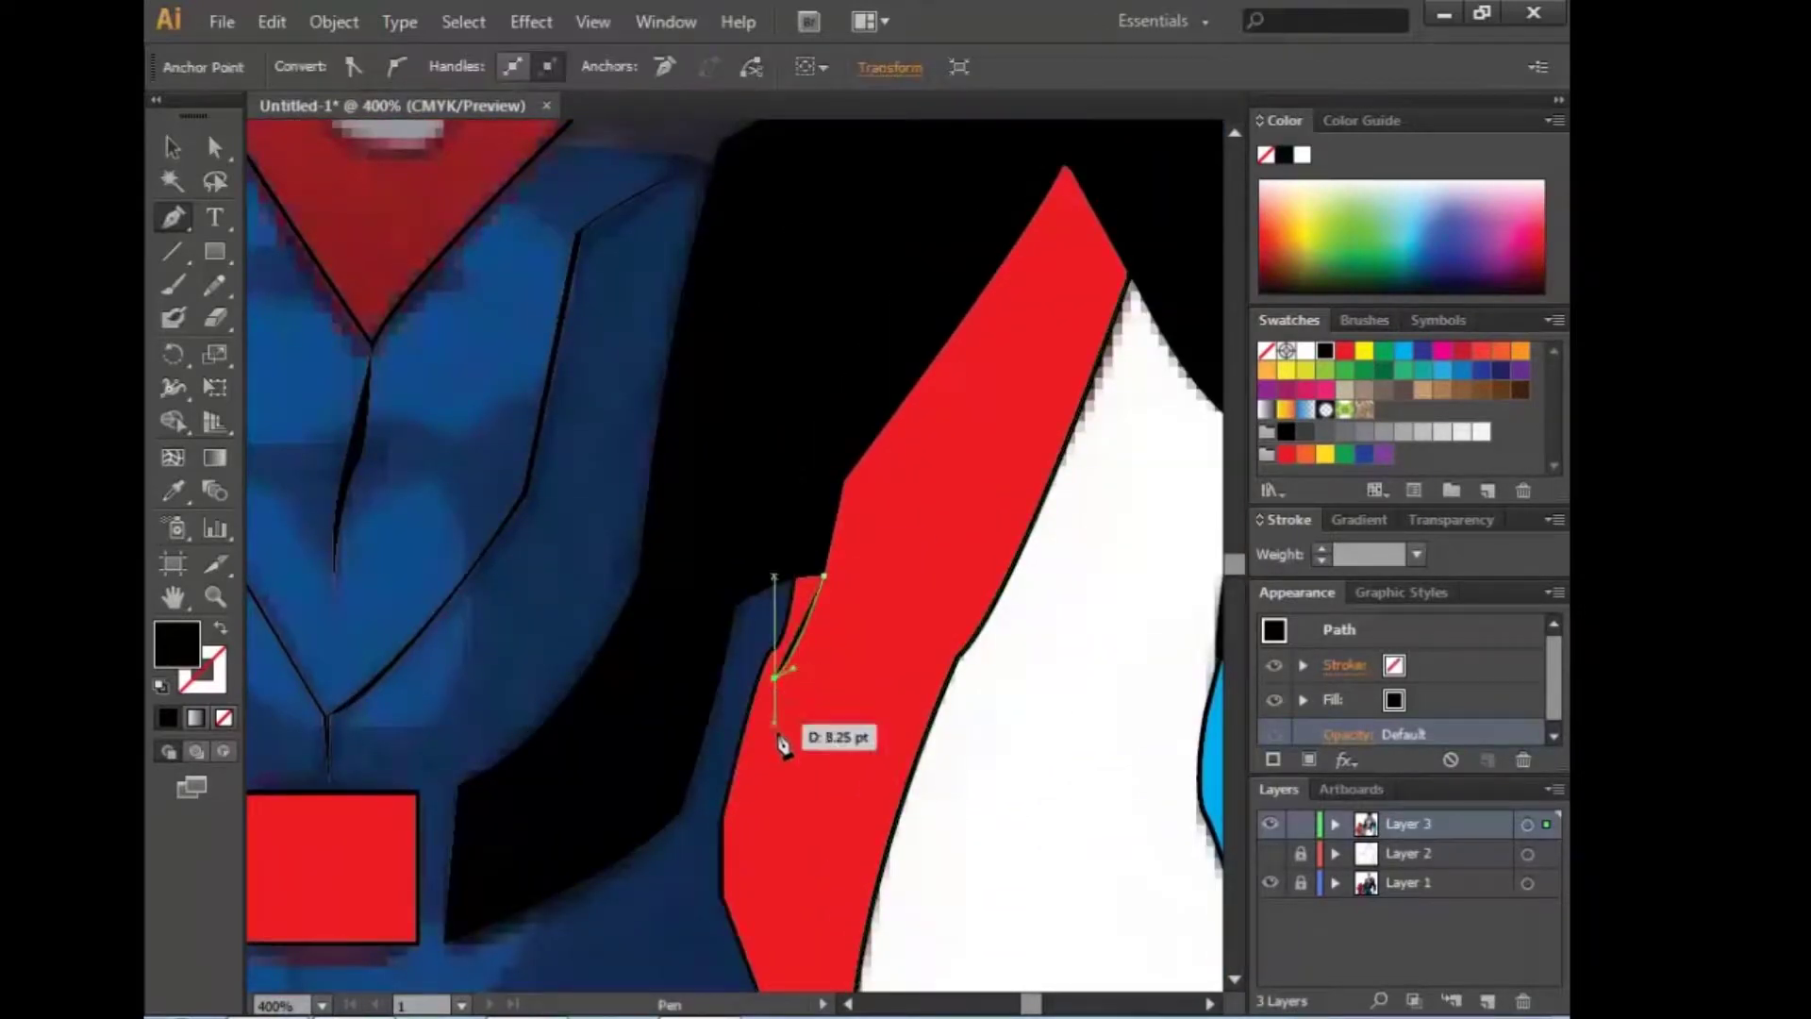
scroll(741, 842, "down", 3)
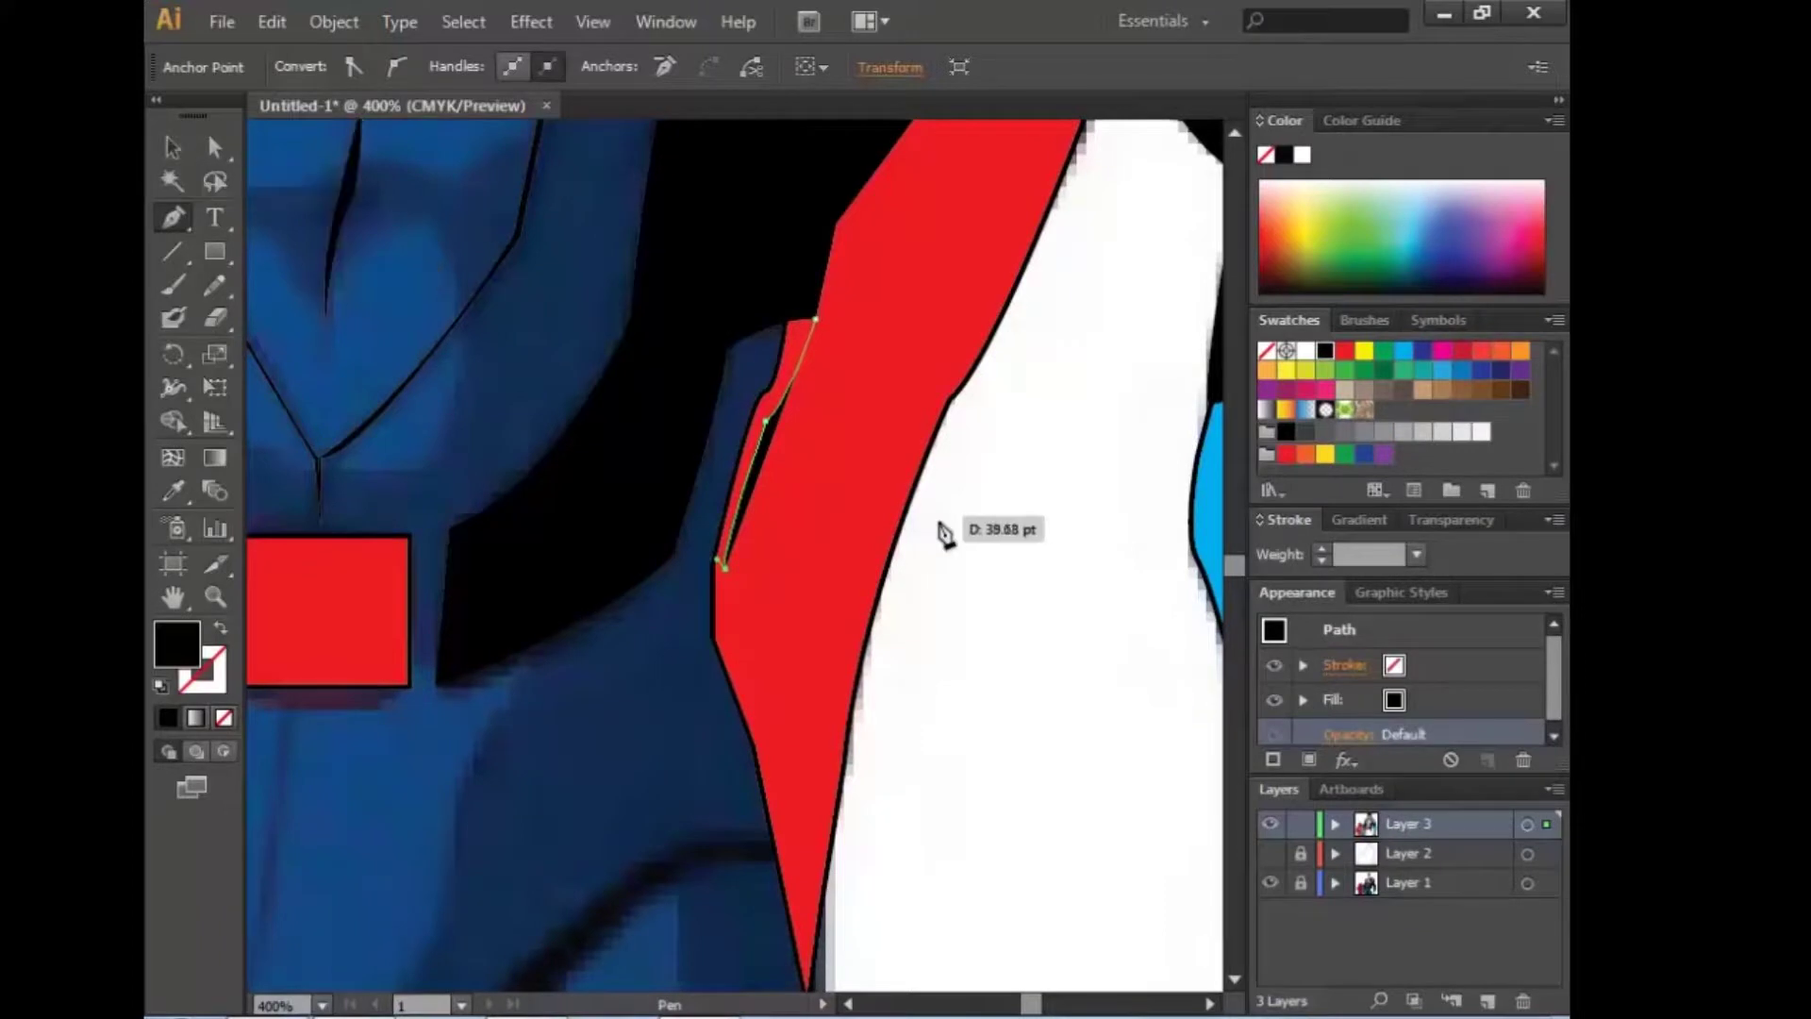
key("ctrl+shift+a")
Step: Toggle the traced artwork's visibility to compare with the reference, then select the red path
left_click(1264, 823)
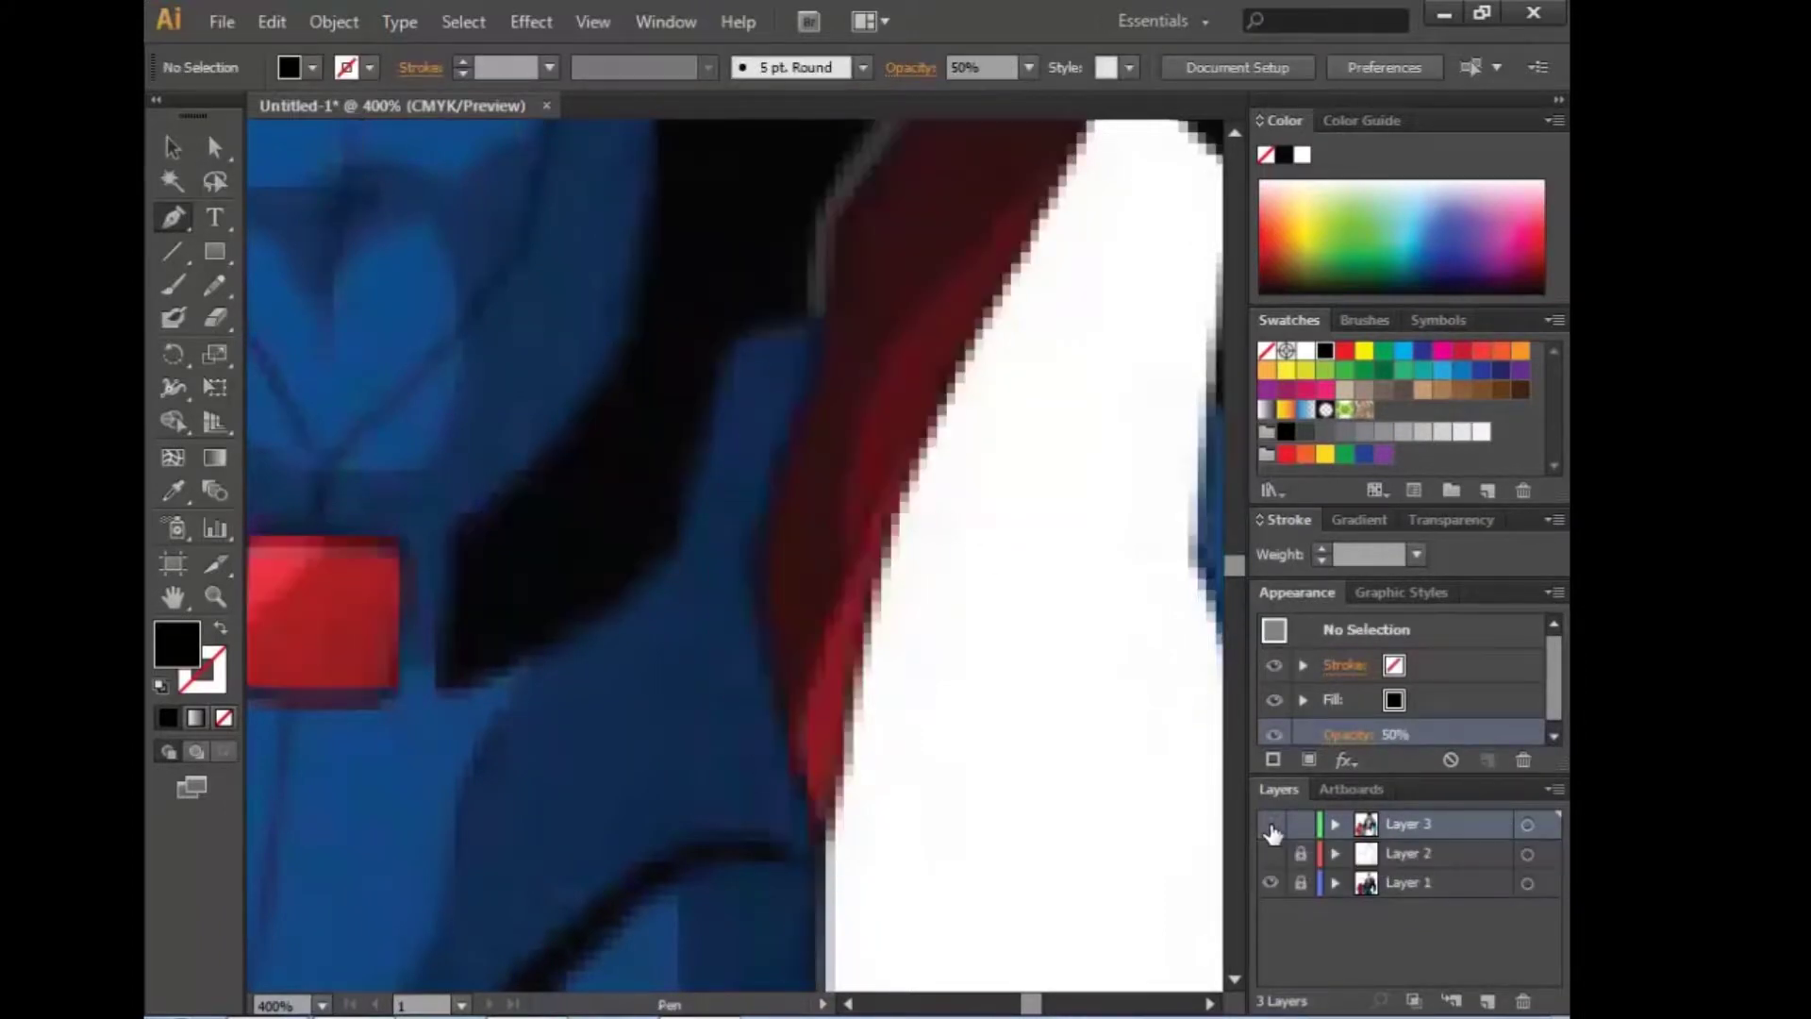
left_click(1271, 824)
left_click(1271, 823)
key("v")
left_click(830, 425)
key("Return")
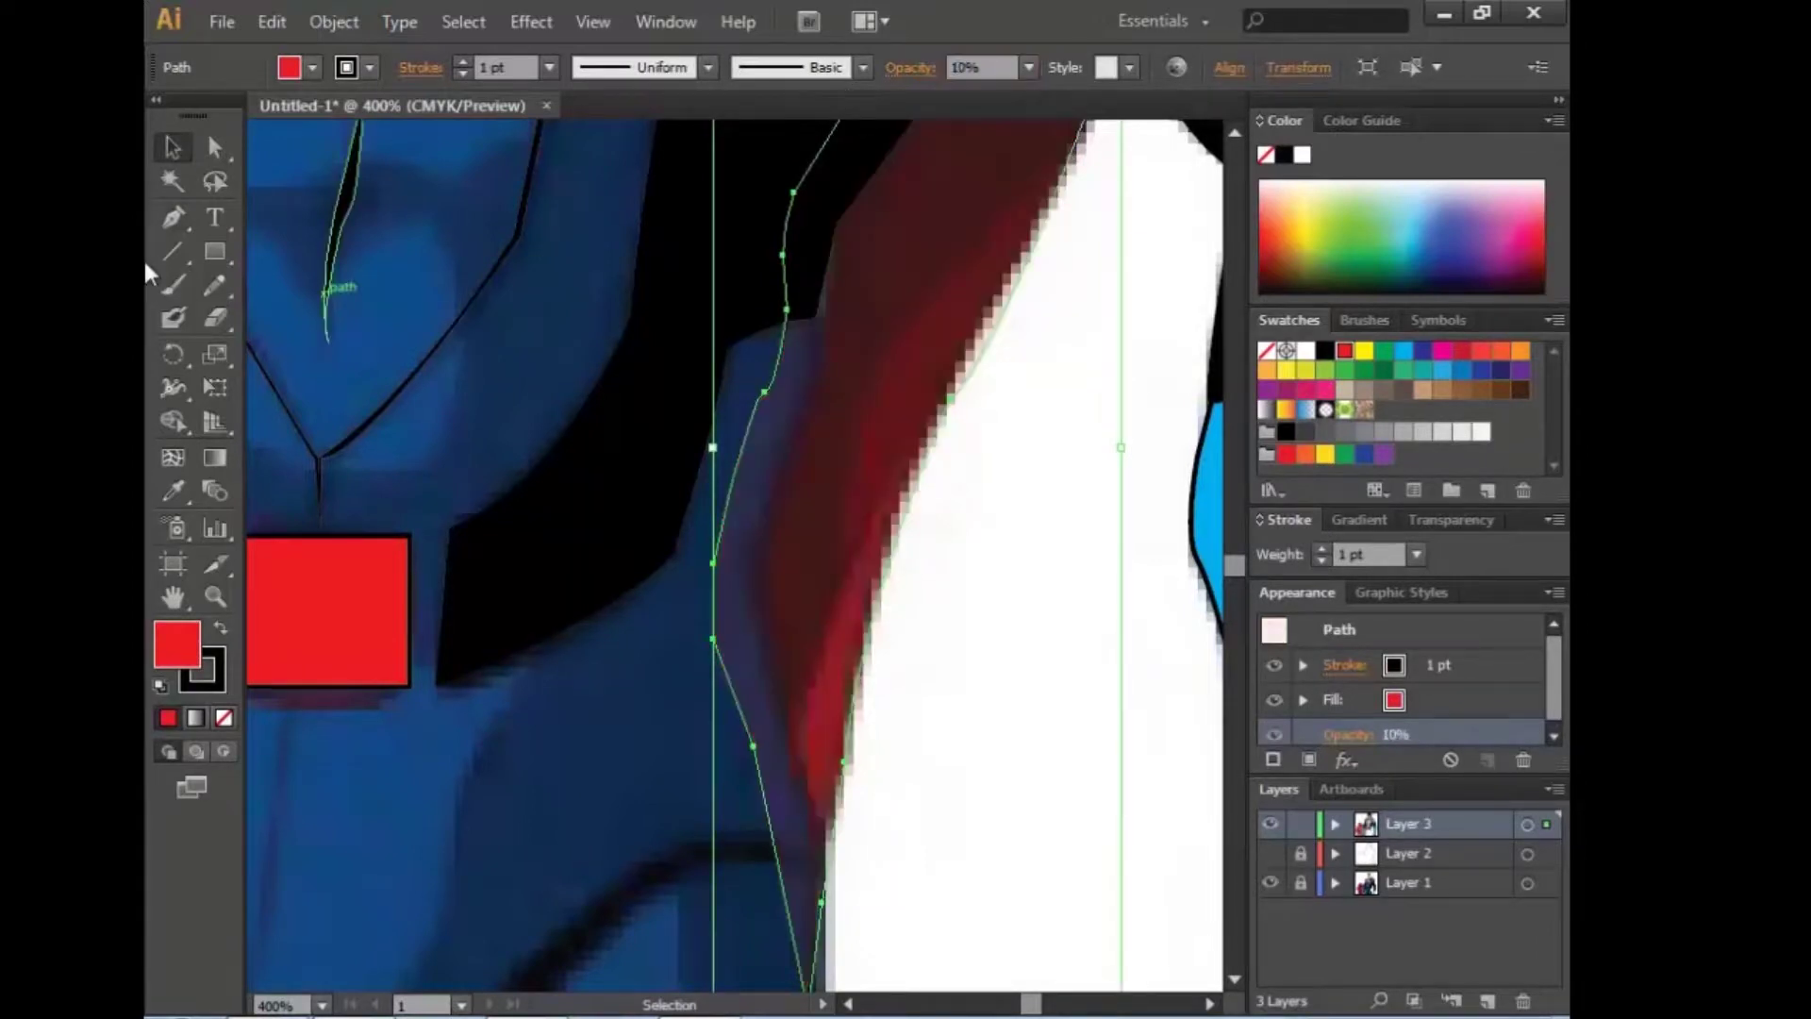
key("p")
Step: Start a new cyan-filled shape curving along the suit's edge
left_click(816, 319)
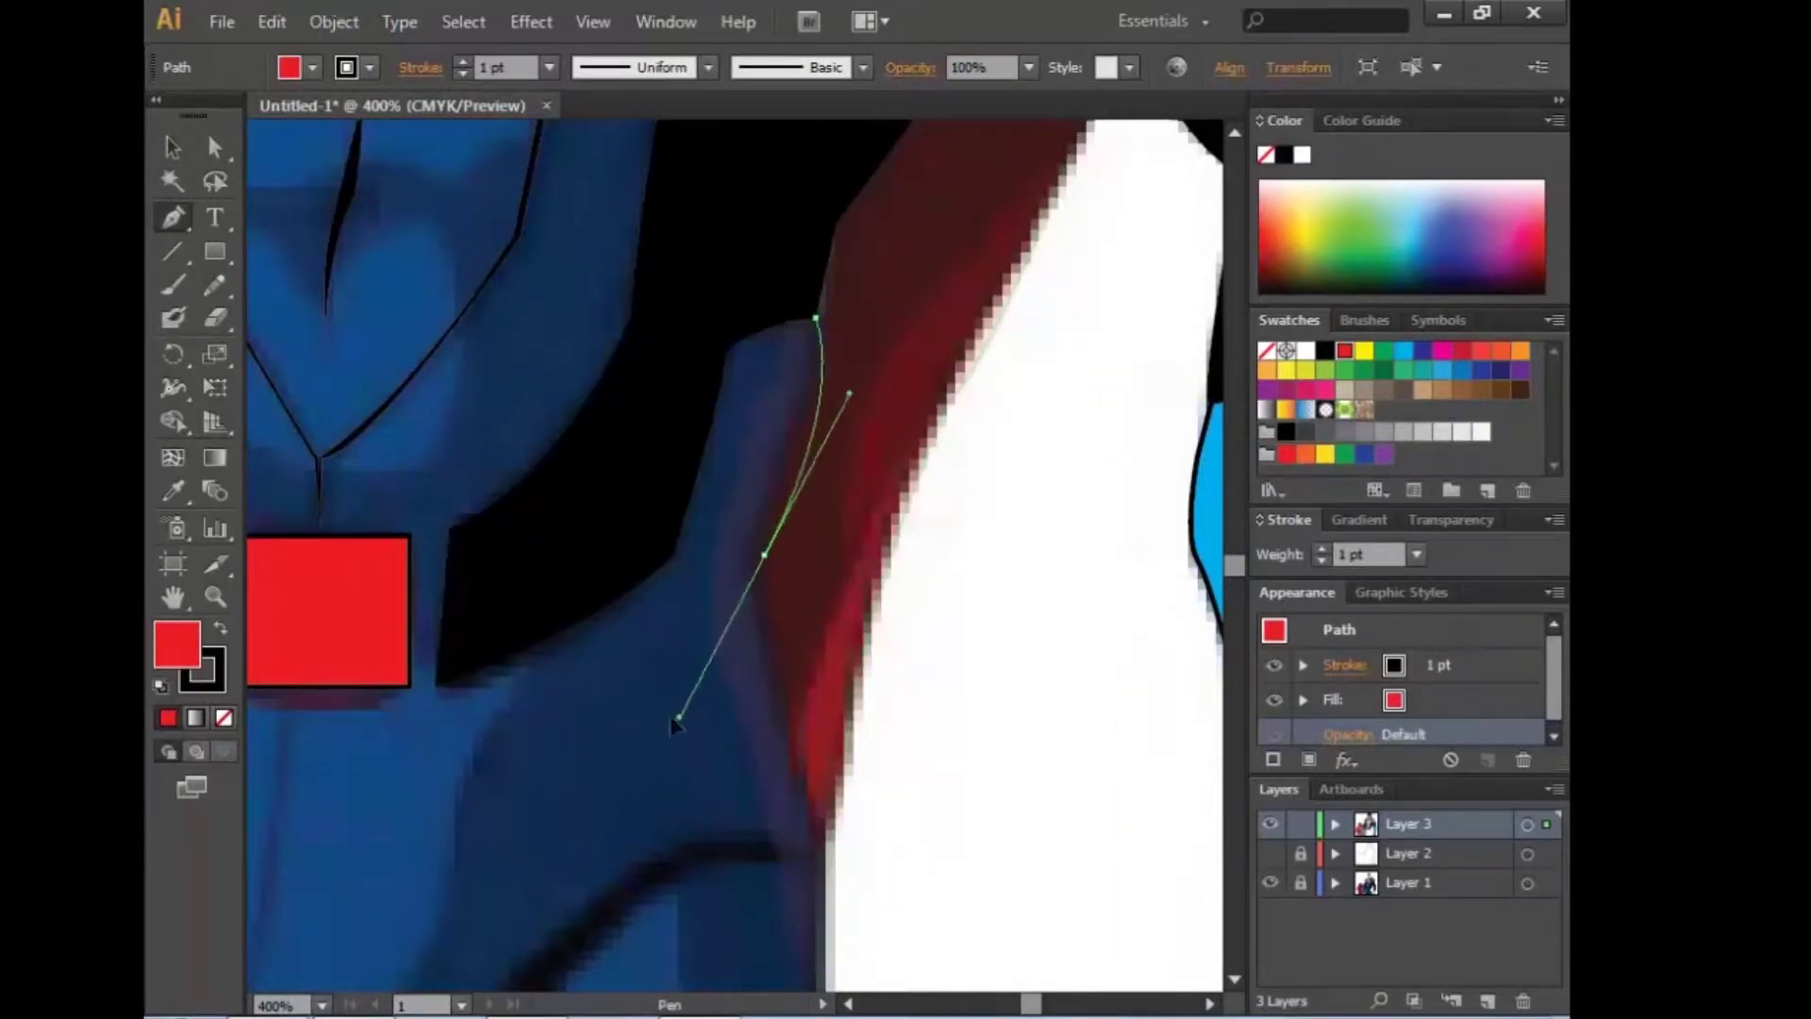
left_click_drag(772, 439, 773, 585)
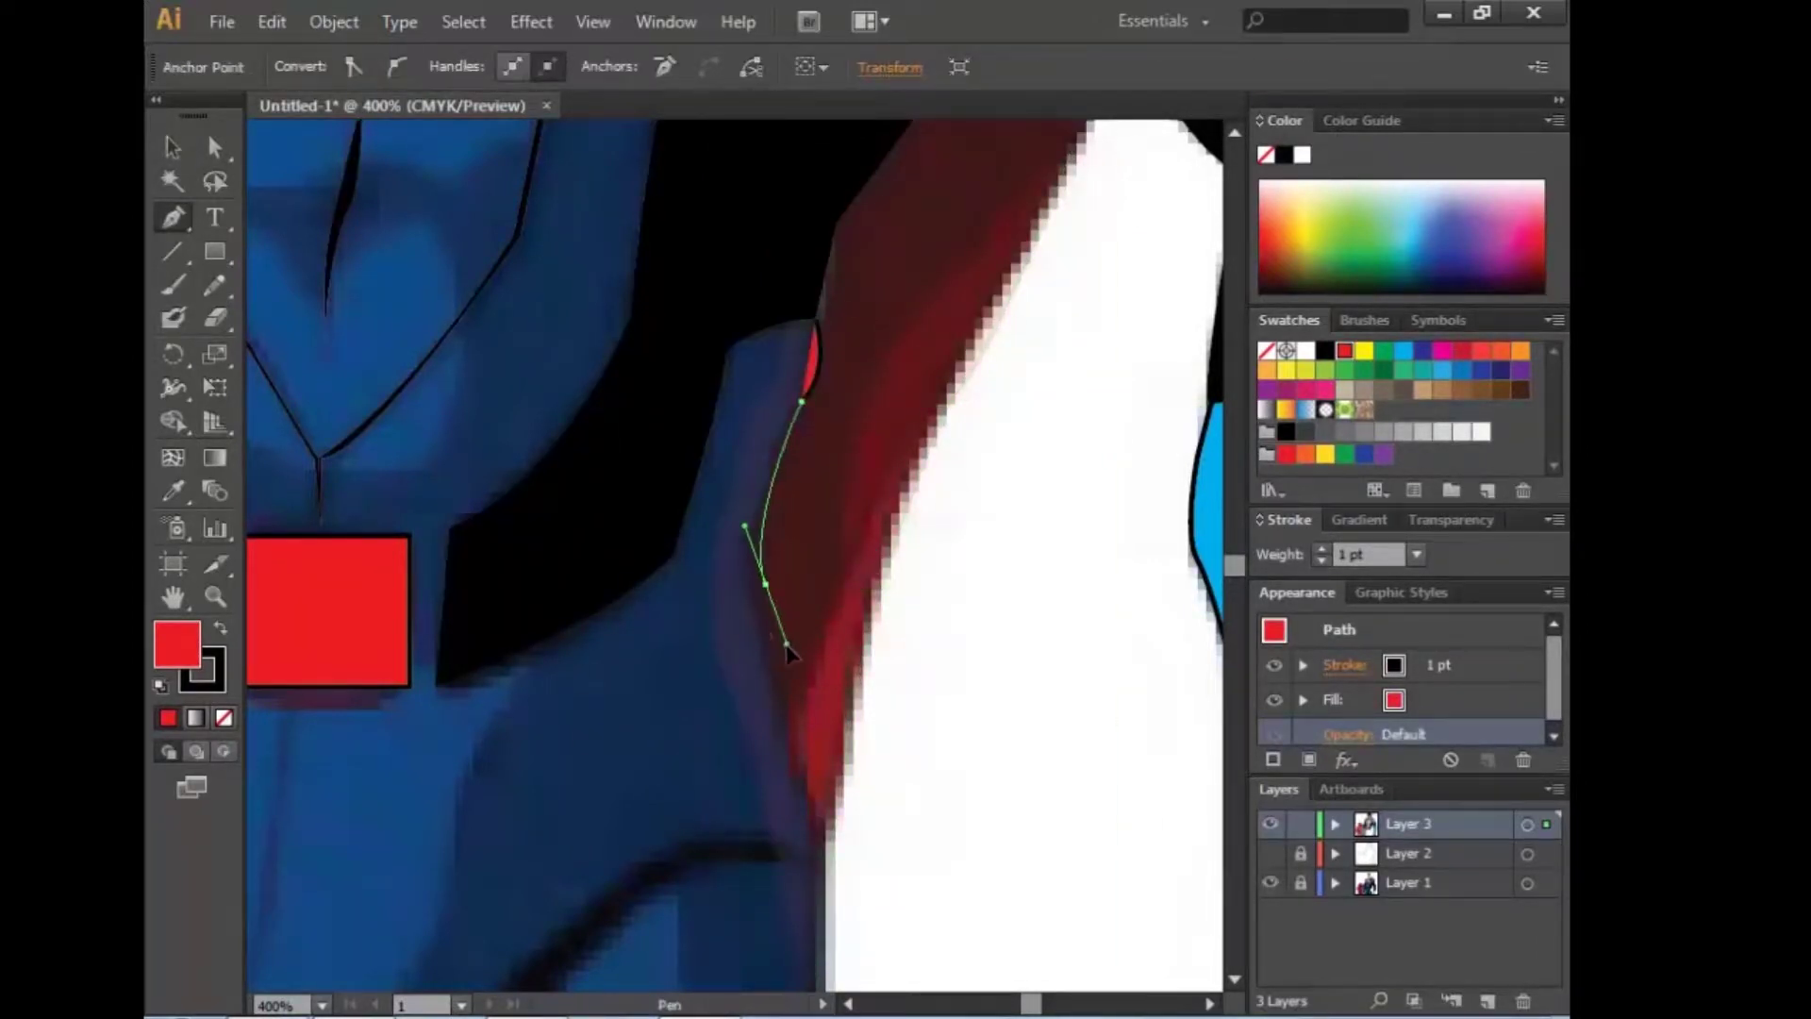
left_click(1394, 699)
left_click(1259, 740)
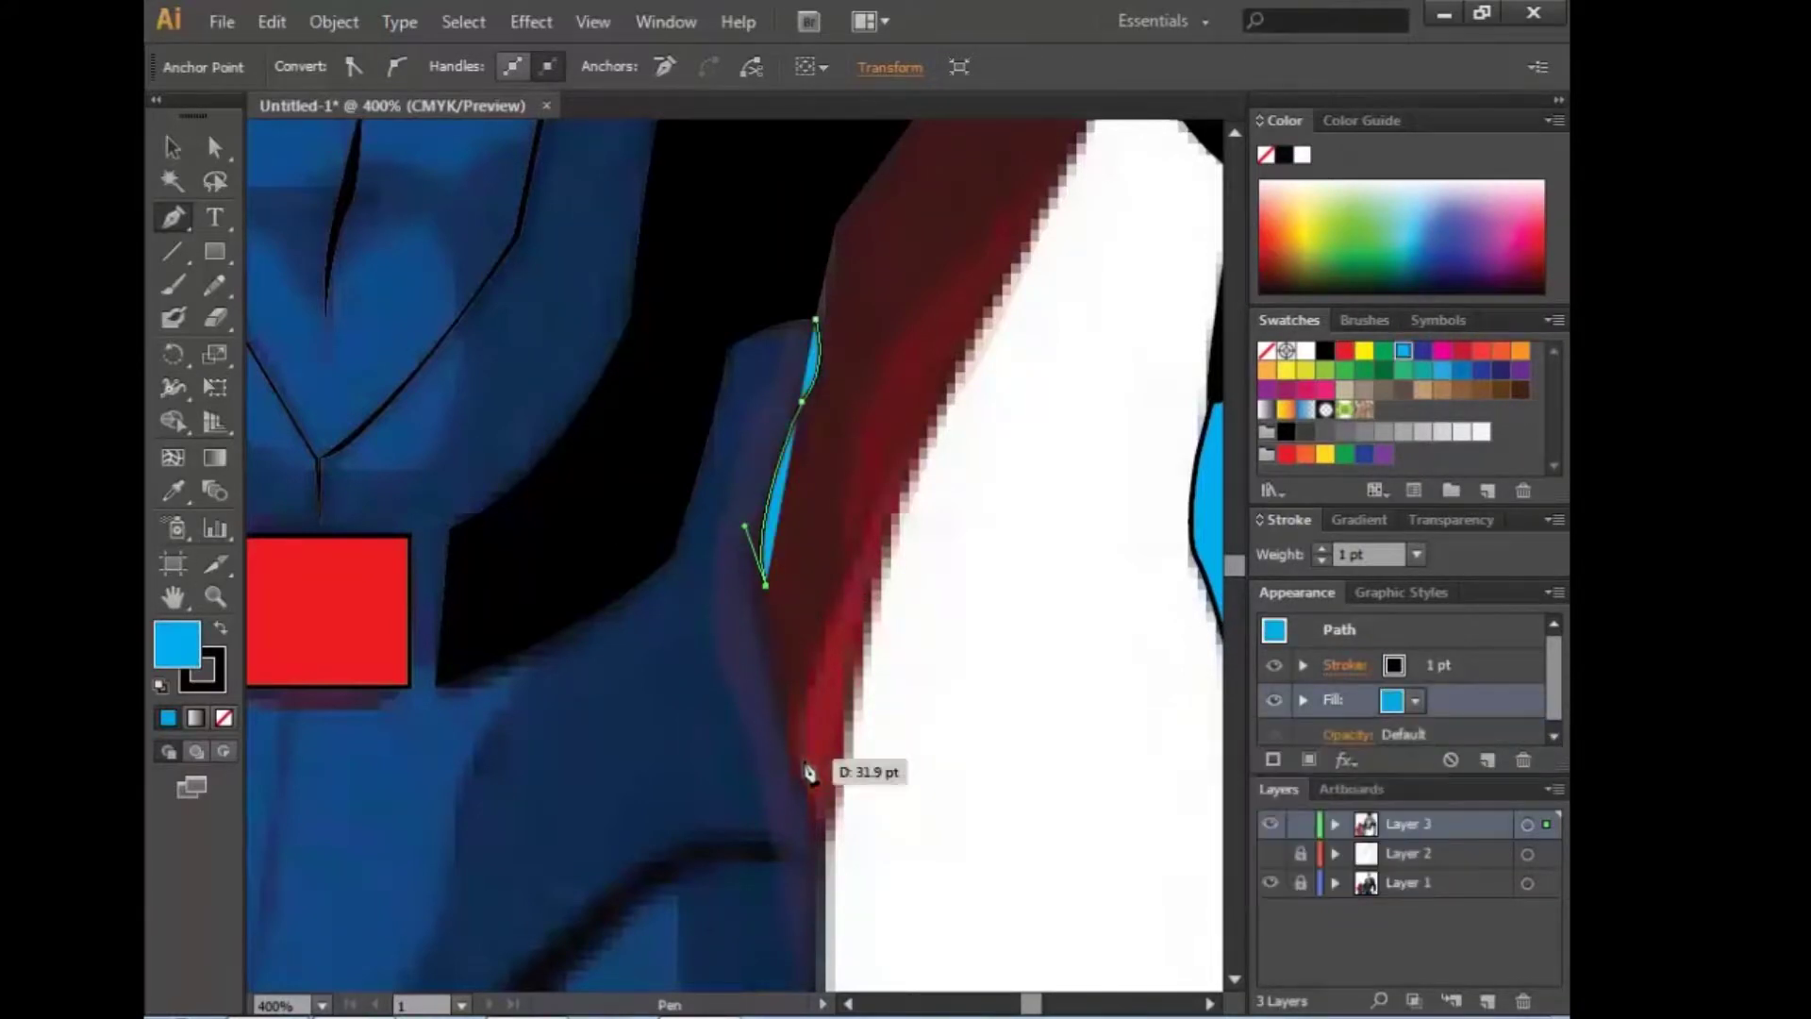
left_click(836, 837)
scroll(831, 840, "down", 5)
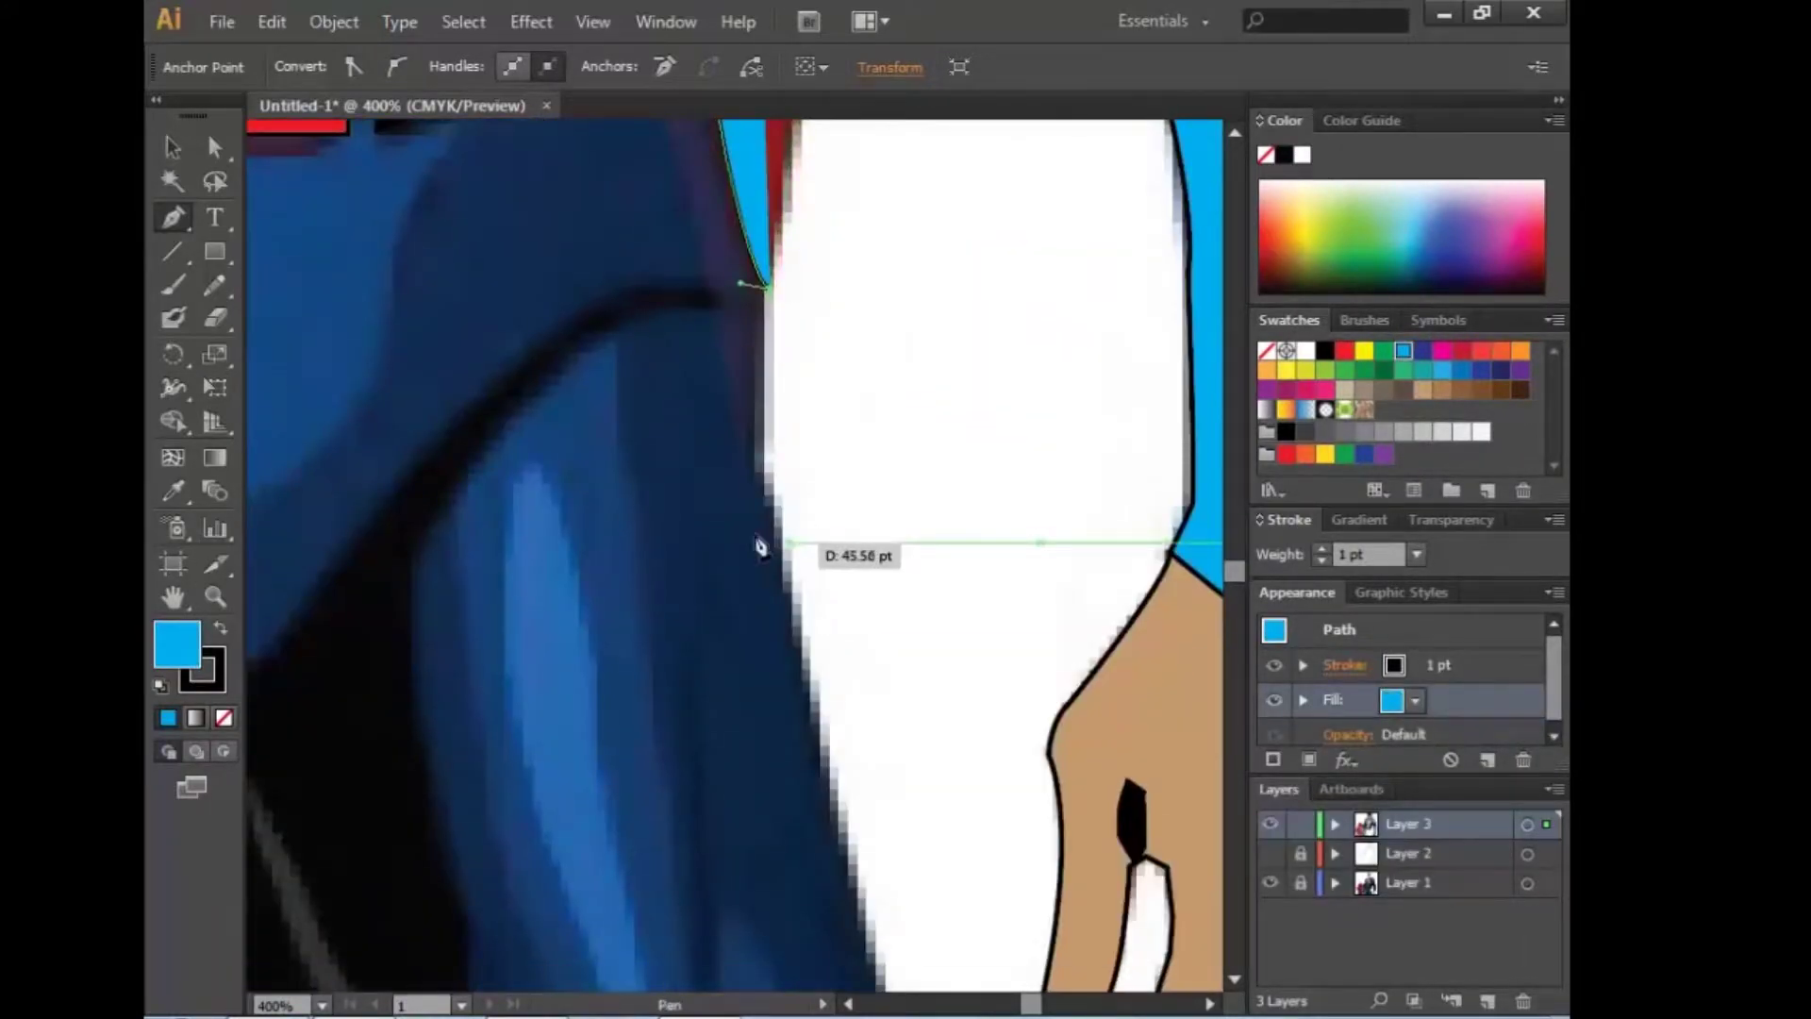
scroll(757, 547, "left", 3)
left_click_drag(1171, 849, 830, 661)
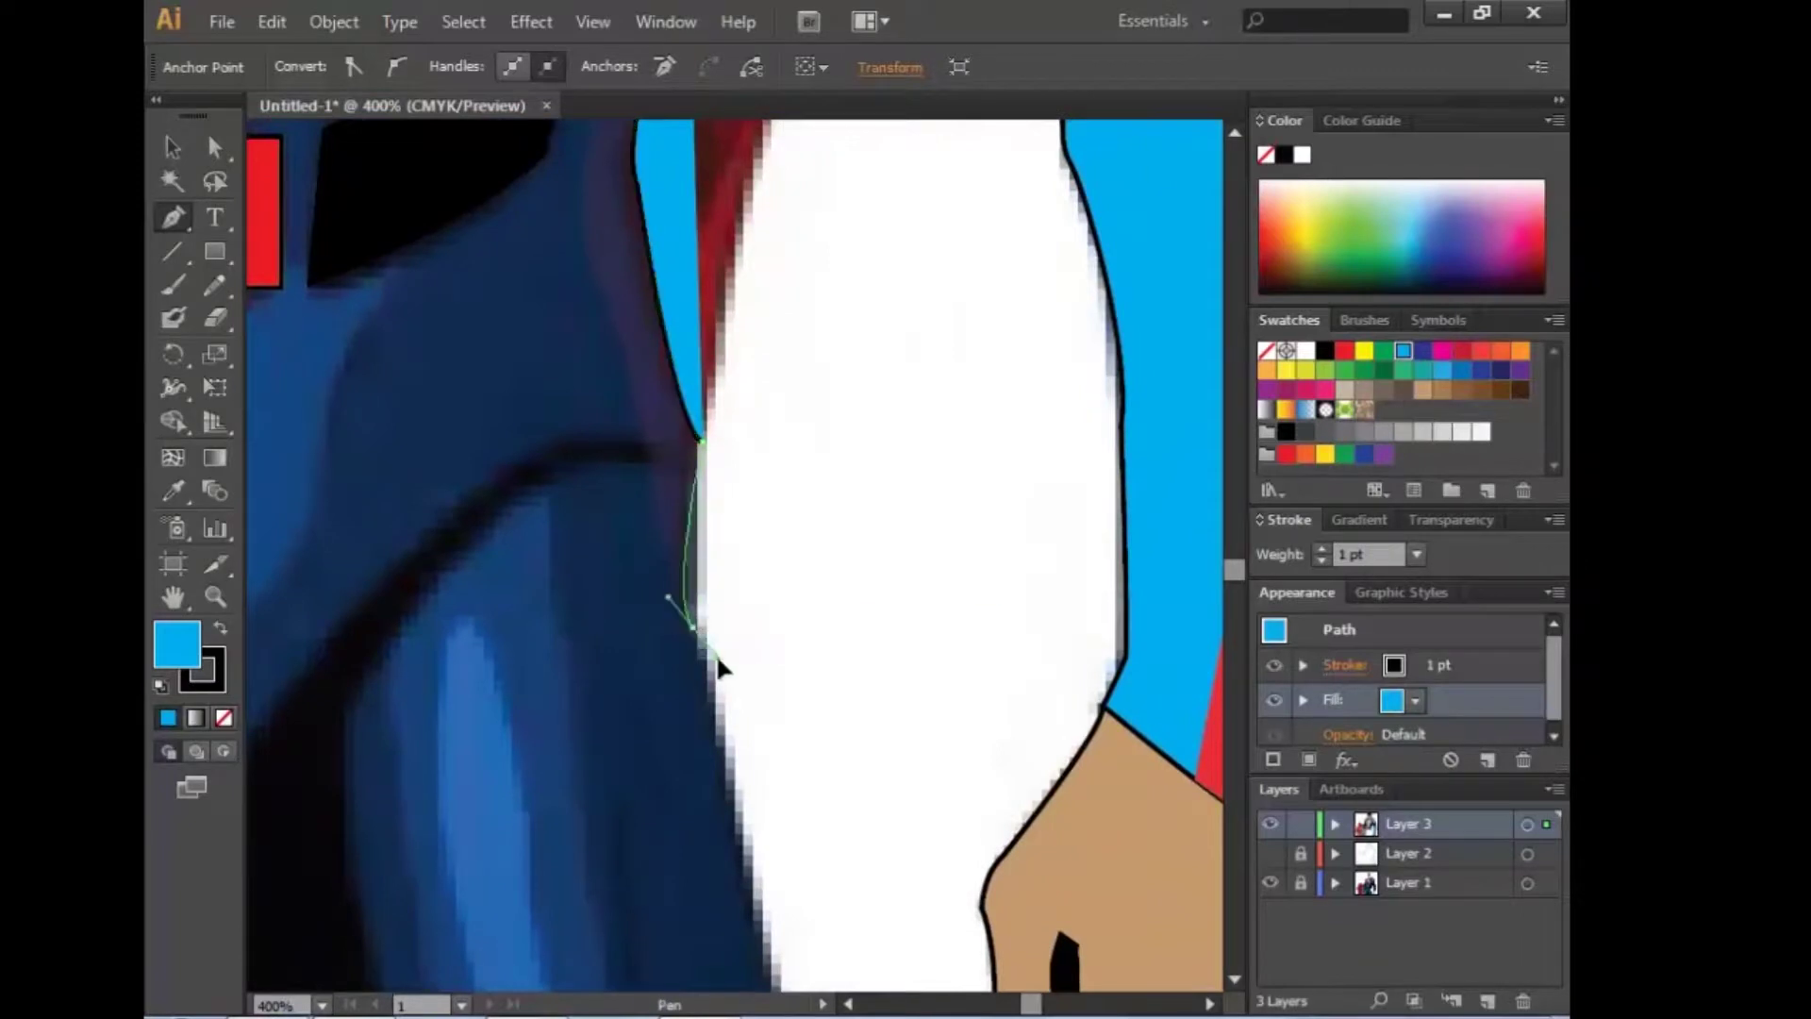
scroll(745, 547, "down", 3)
key("ctrl+z")
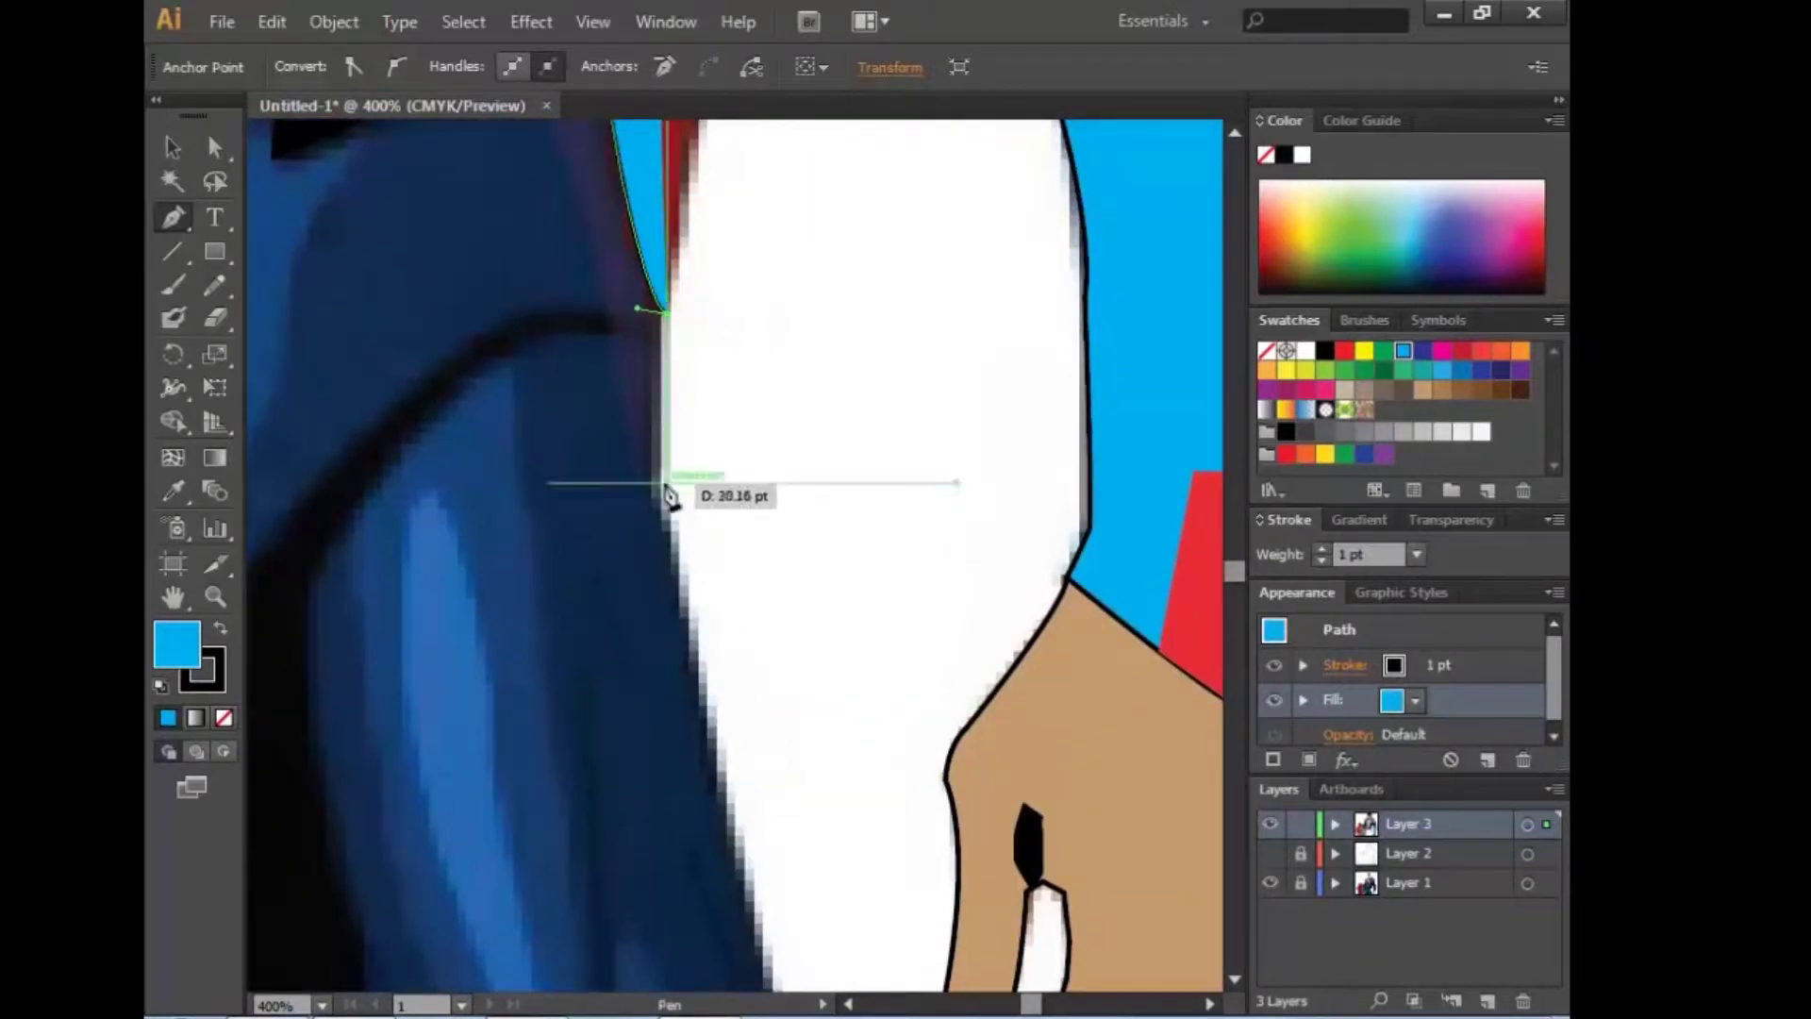
Step: Continue the cyan shape down the suit's edge to the artboard's bottom
left_click(662, 492)
scroll(604, 514, "down", 3)
scroll(604, 514, "right", 2)
left_click(566, 564)
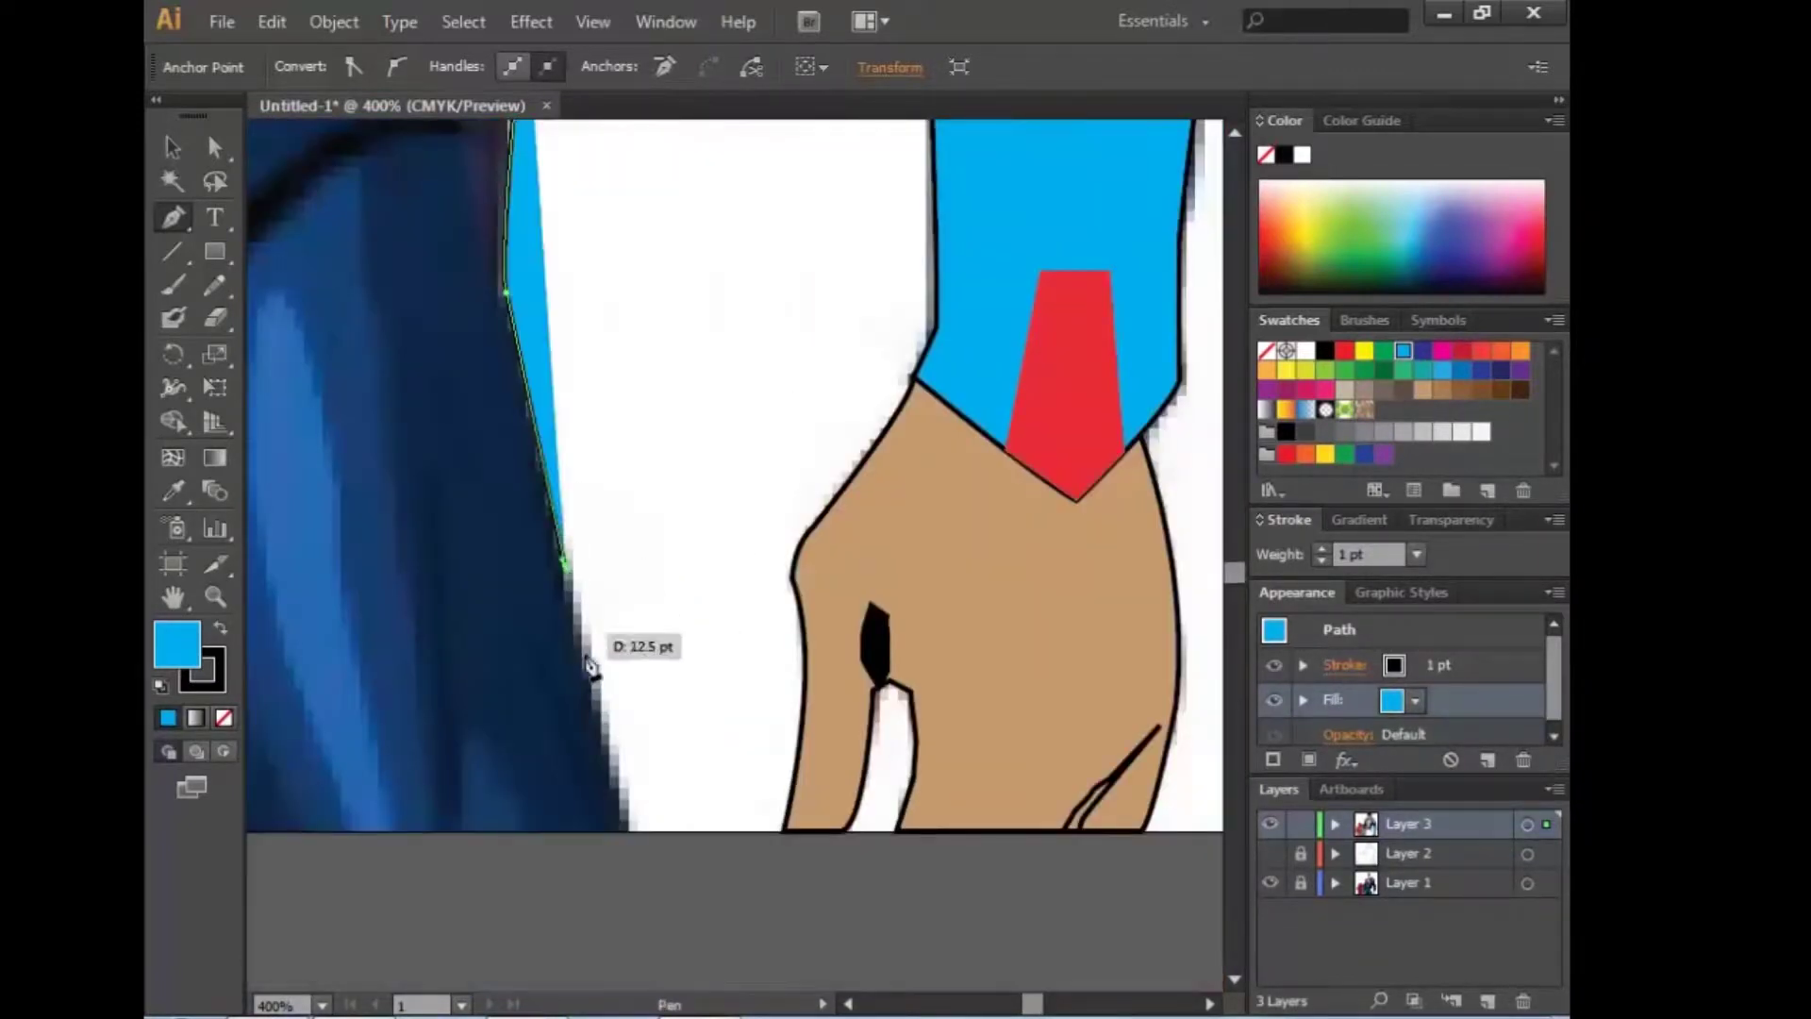
left_click(632, 825)
scroll(566, 831, "down", 2)
scroll(566, 830, "left", 10)
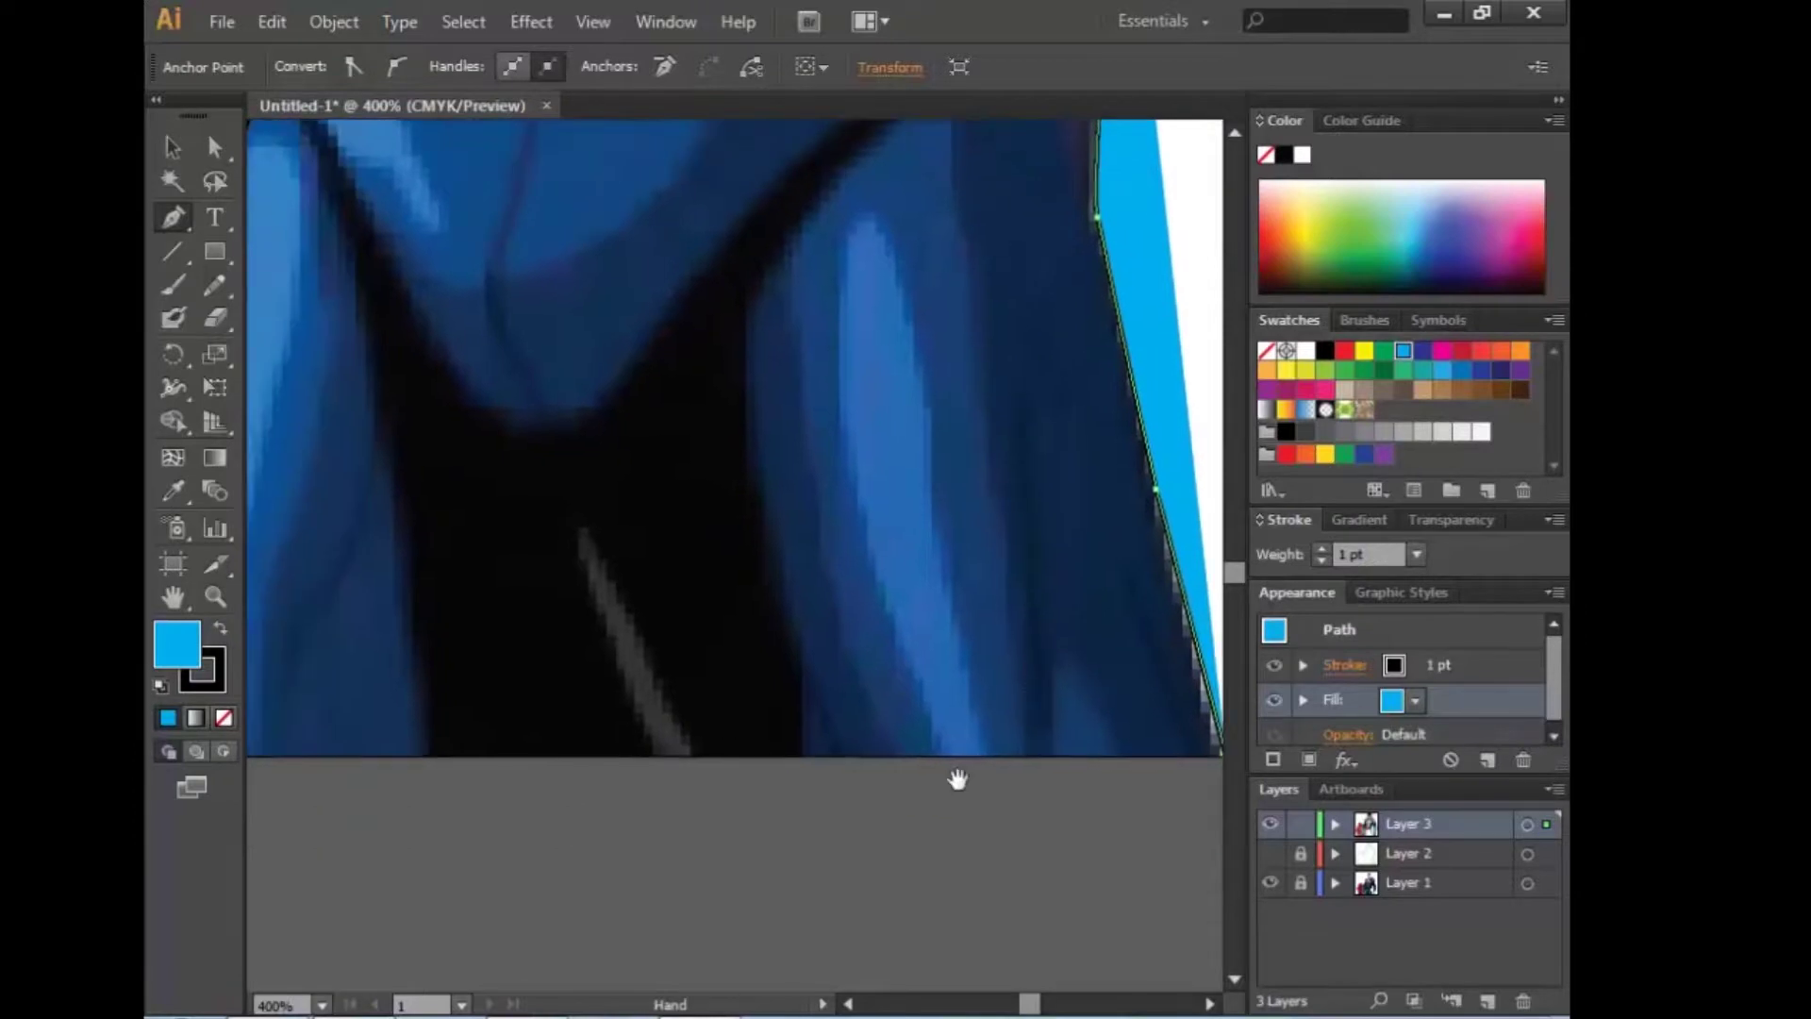
left_click(659, 756)
Step: Bend the cyan shape along the torso and trace it up the cape's edge
left_click(584, 532)
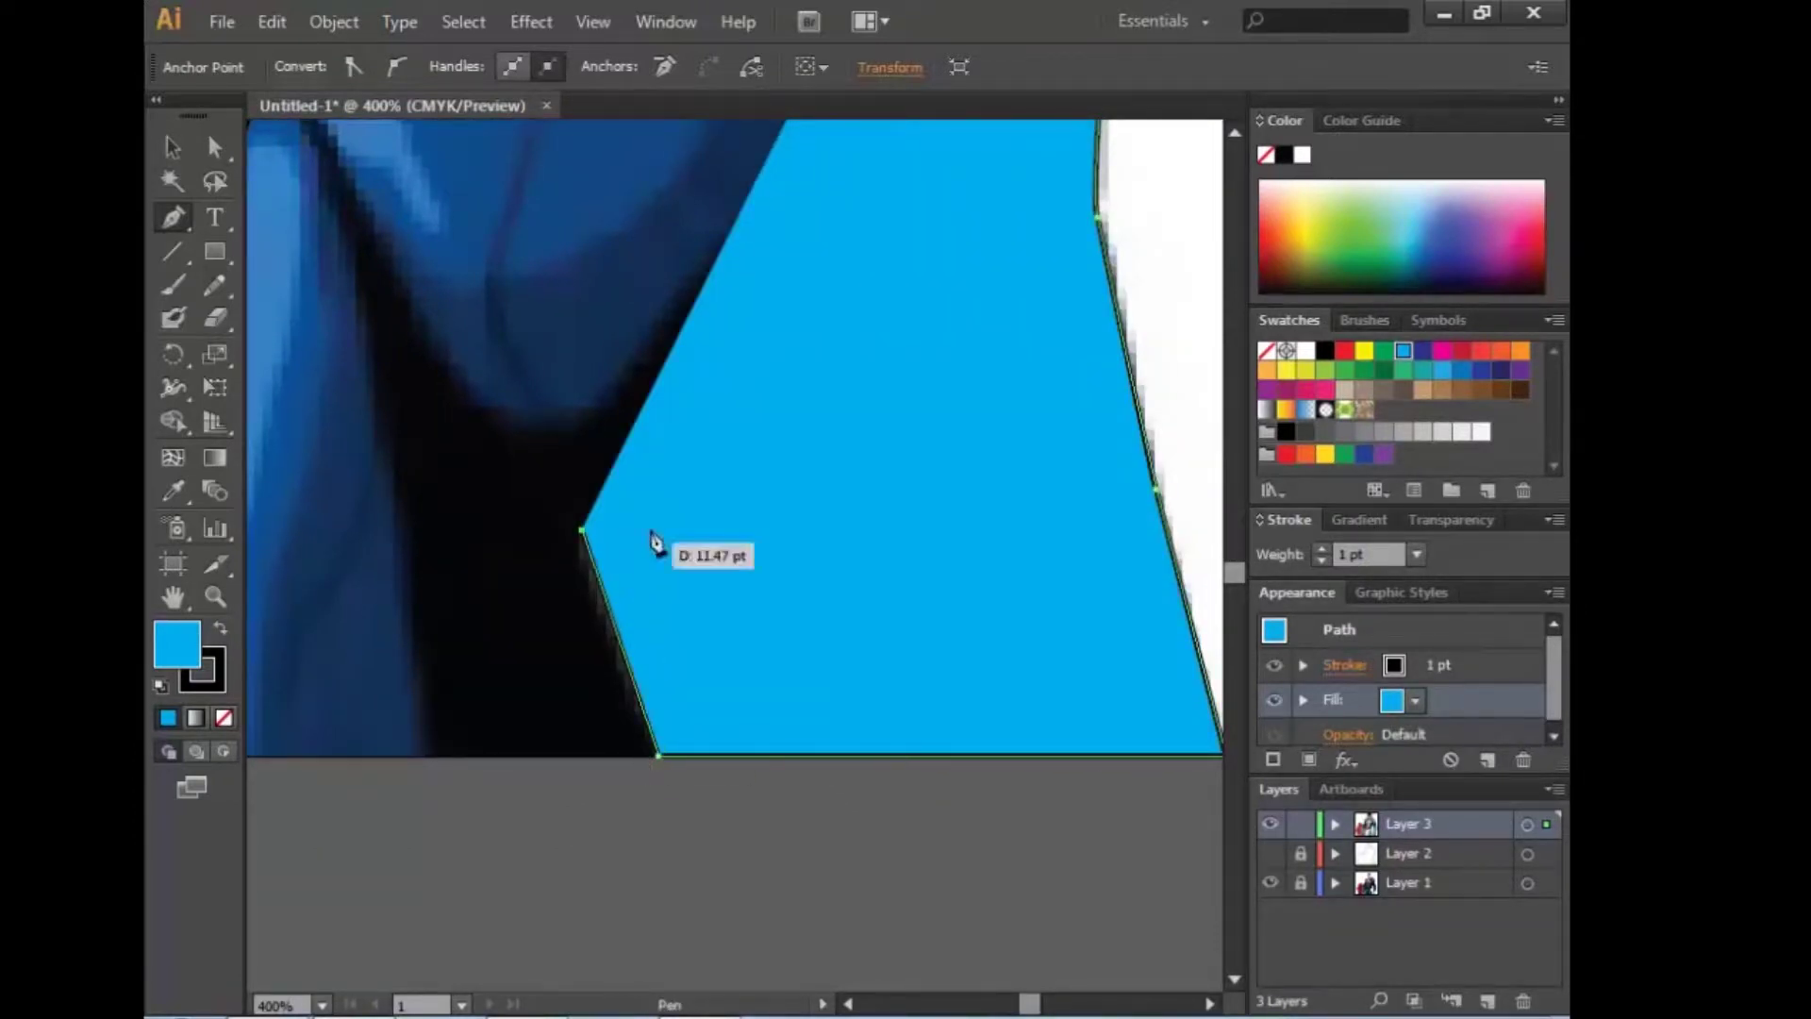
scroll(653, 540, "left", 2)
scroll(654, 540, "up", 1)
left_click(766, 785)
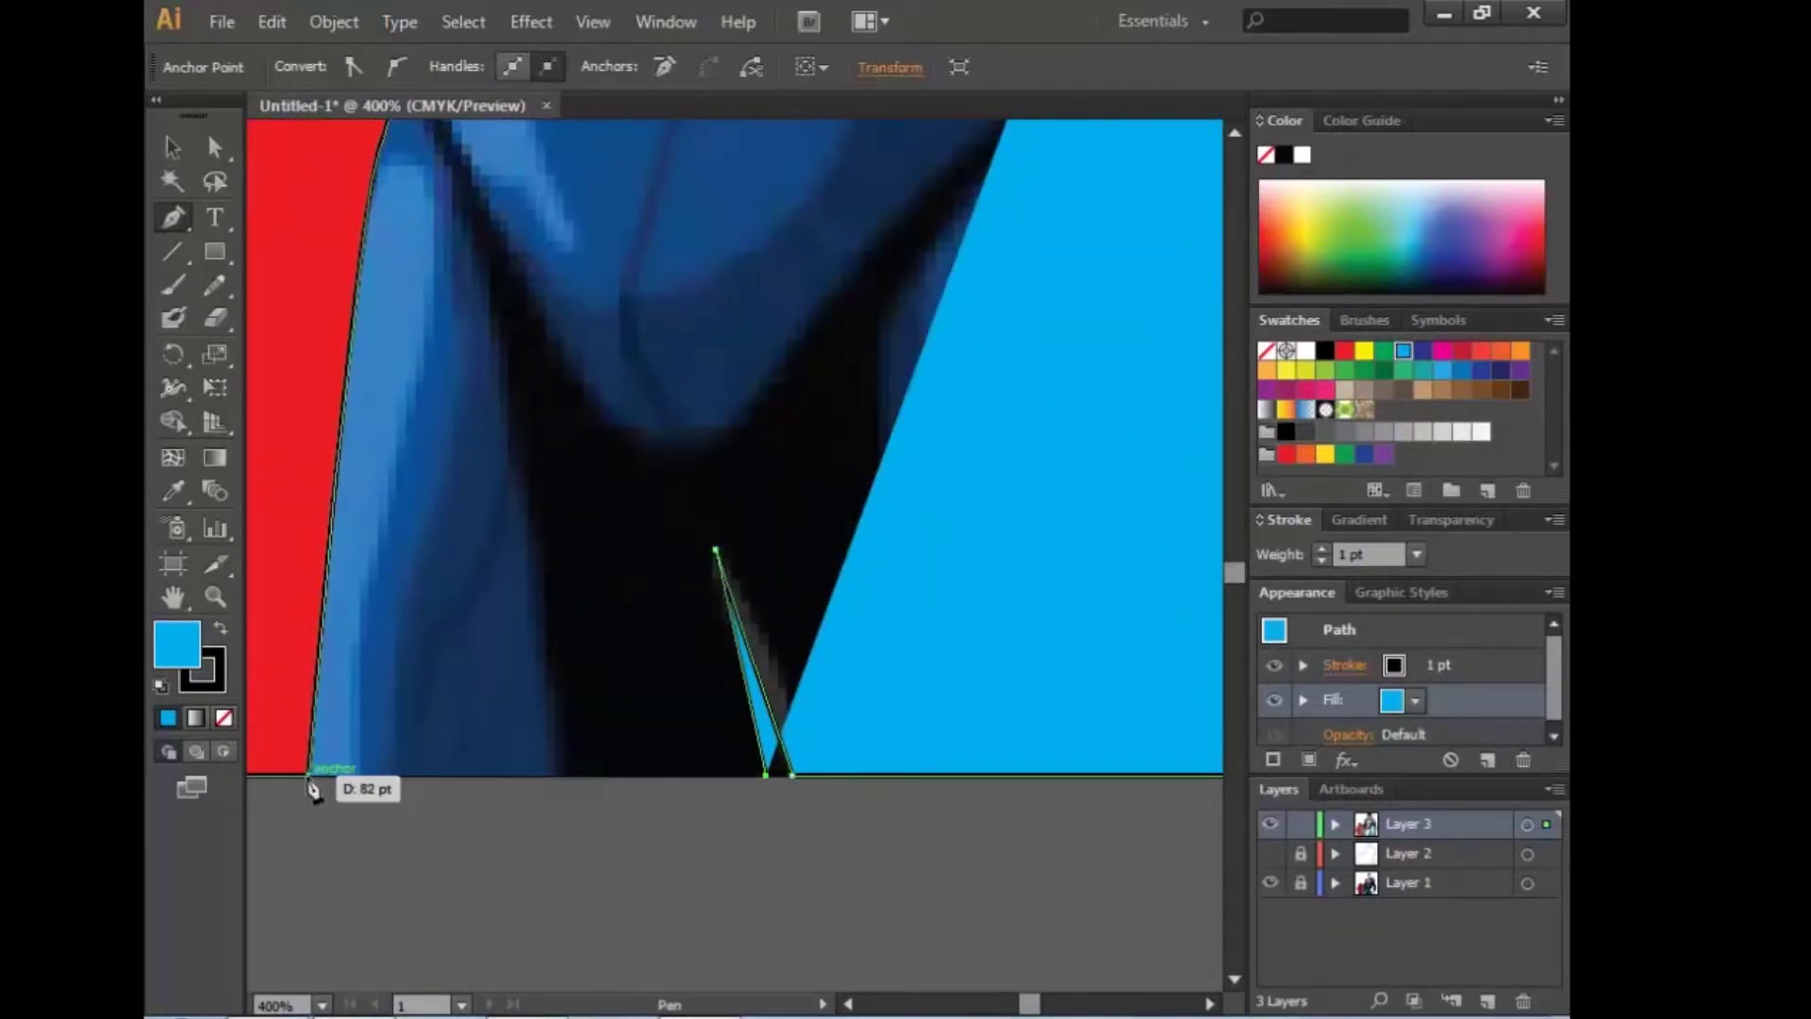
mouse_move(311, 781)
left_mouse_down()
mouse_move(567, 593)
mouse_move(647, 292)
left_mouse_up()
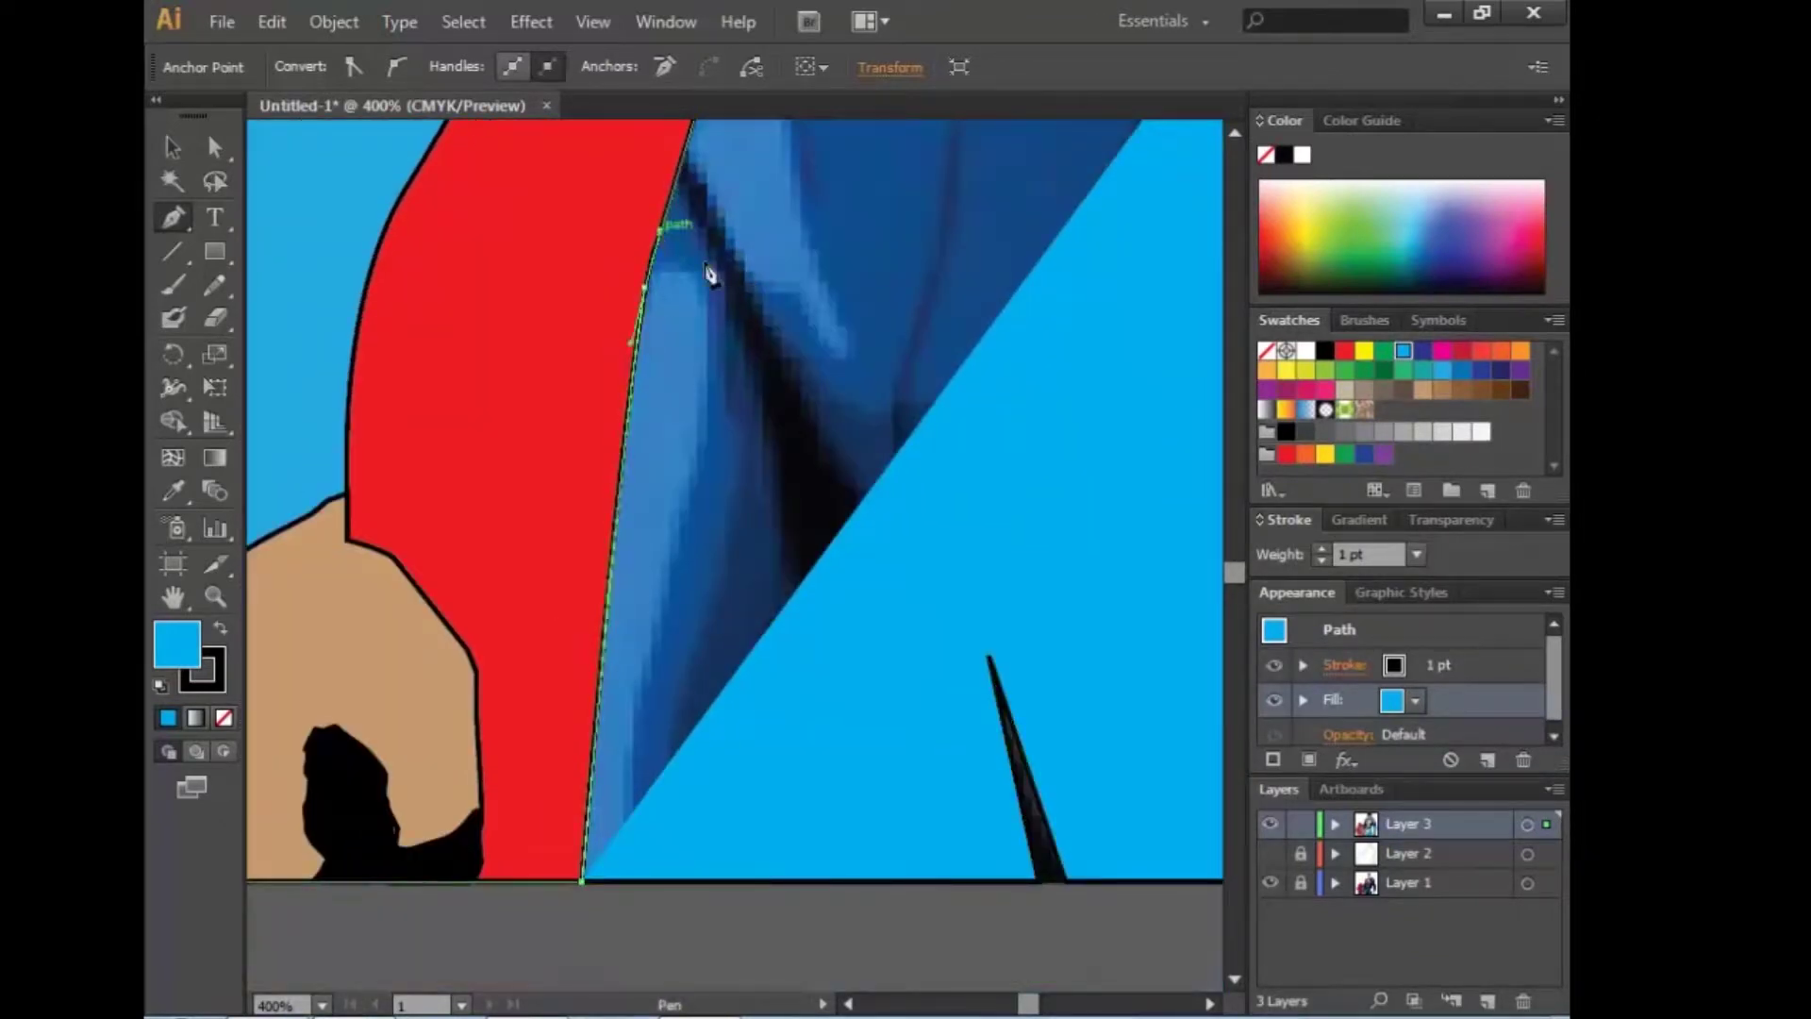
scroll(707, 276, "up", 5)
left_click(677, 488)
Step: Set the shape's opacity to 10% and bring the chest and neck into view
left_click(1349, 734)
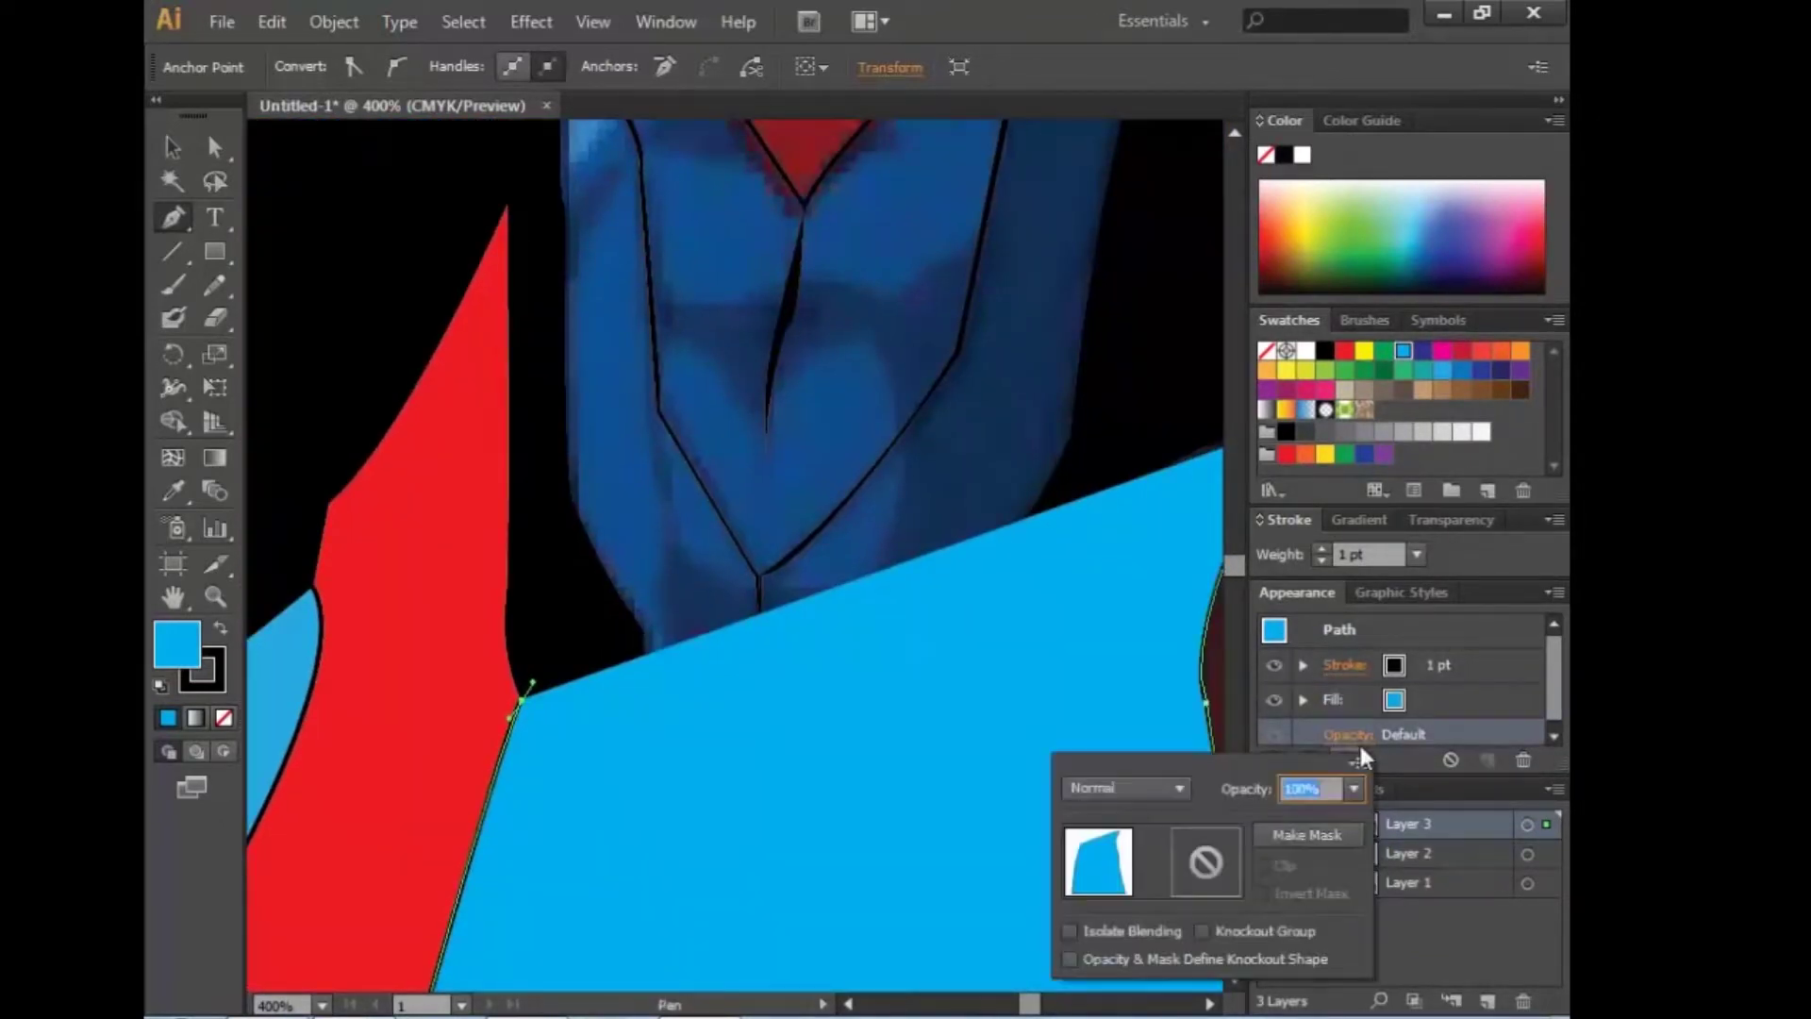
type("10")
key("Return")
scroll(896, 458, "down", 3)
scroll(768, 739, "up", 10)
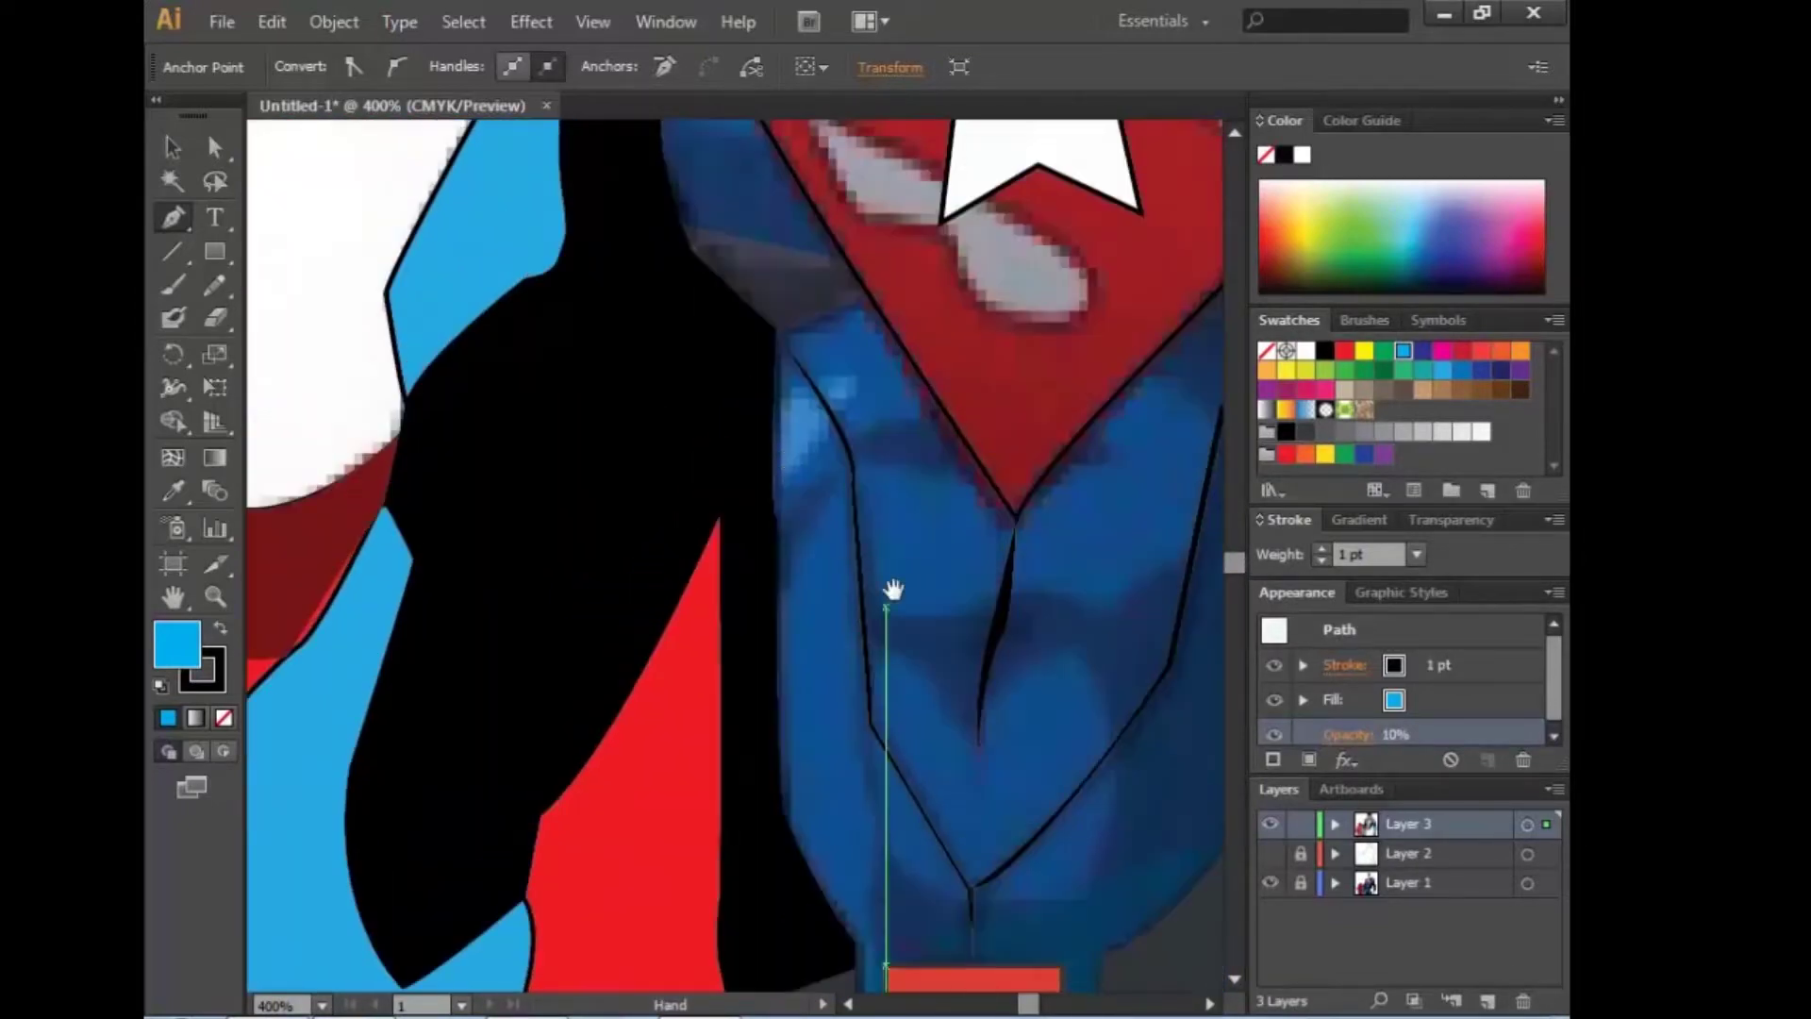
left_click_drag(892, 590, 817, 393)
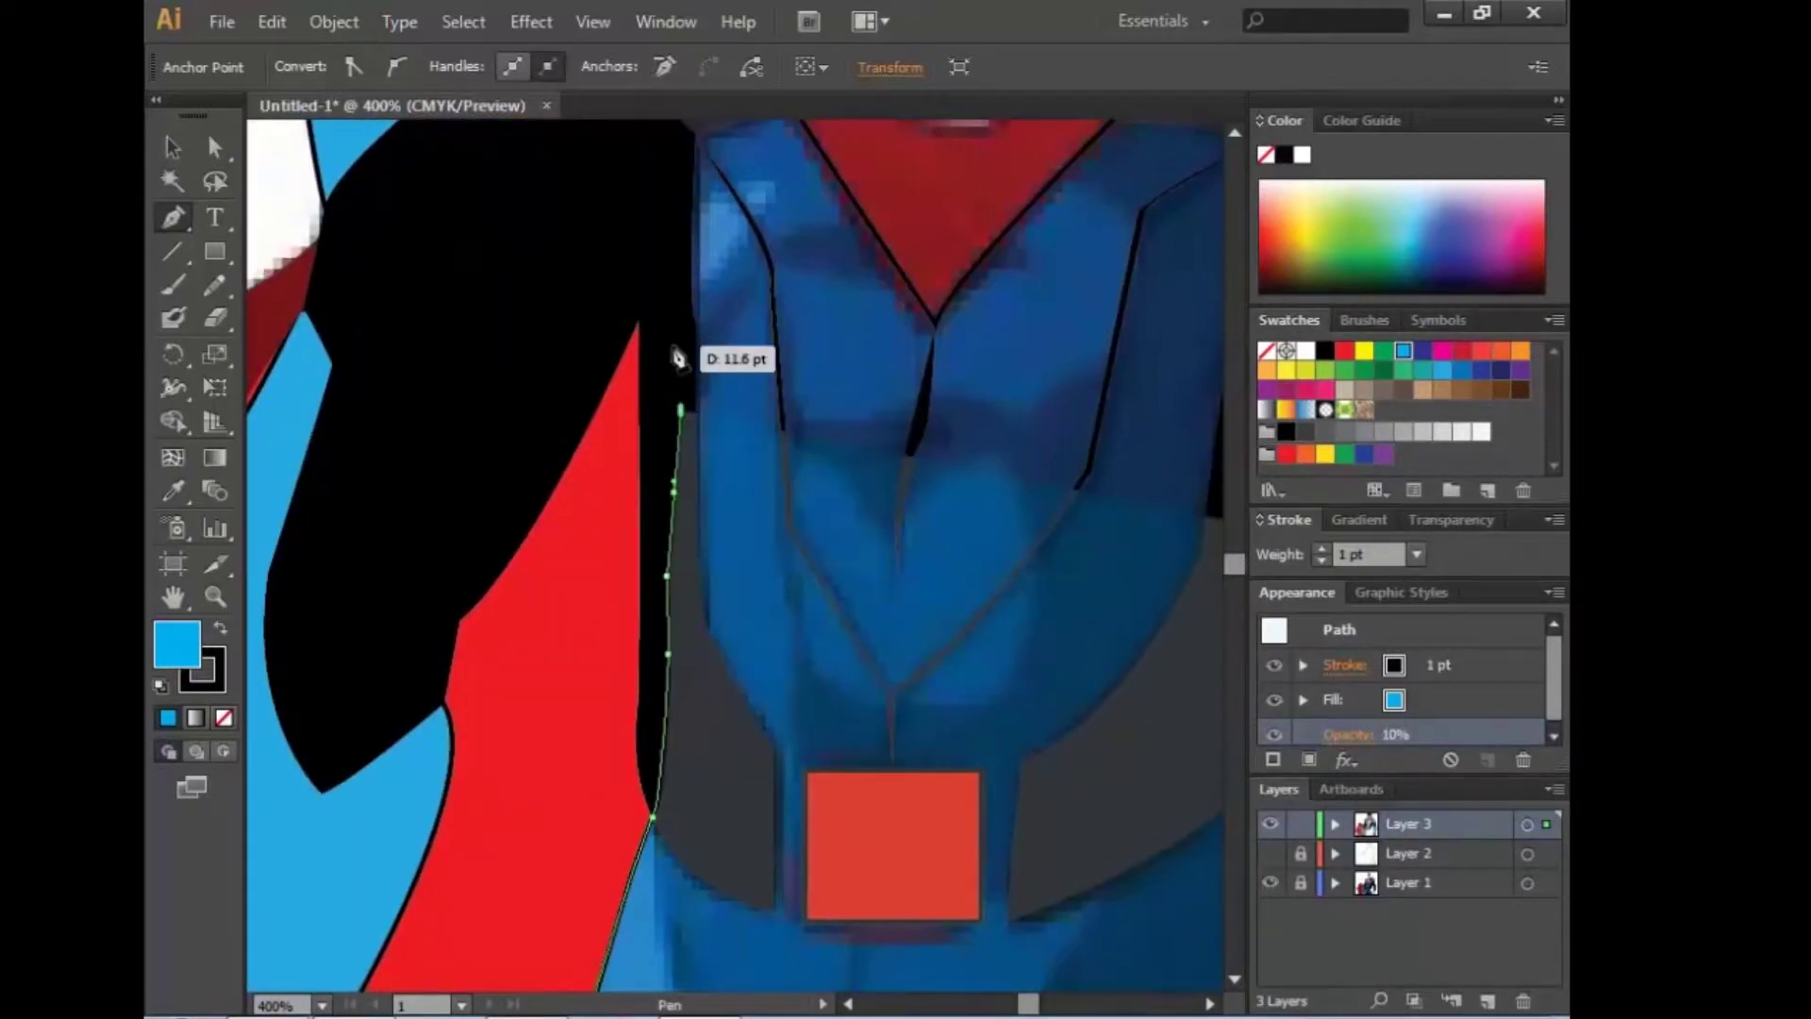
scroll(688, 356, "up", 8)
scroll(678, 247, "up", 5)
scroll(622, 540, "right", 5)
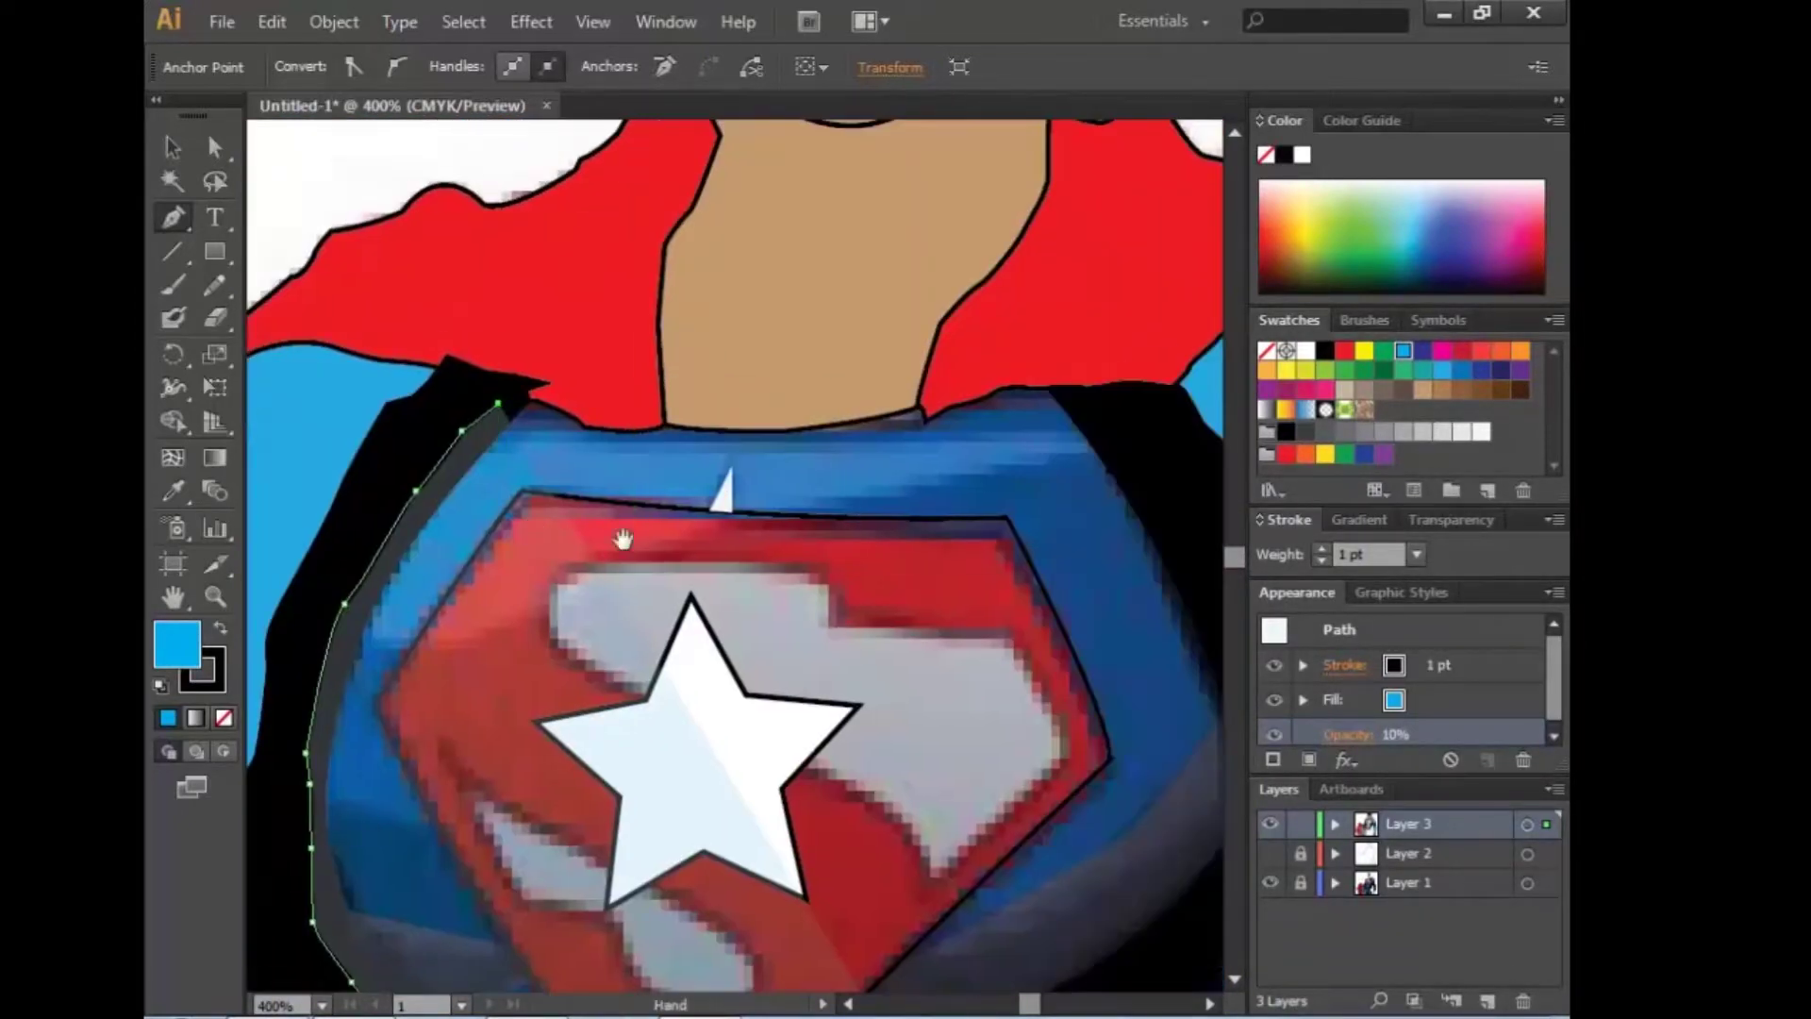
Step: Trace the torso outline with anchors down the black edge to the bottom
left_click(535, 367)
left_click(626, 381)
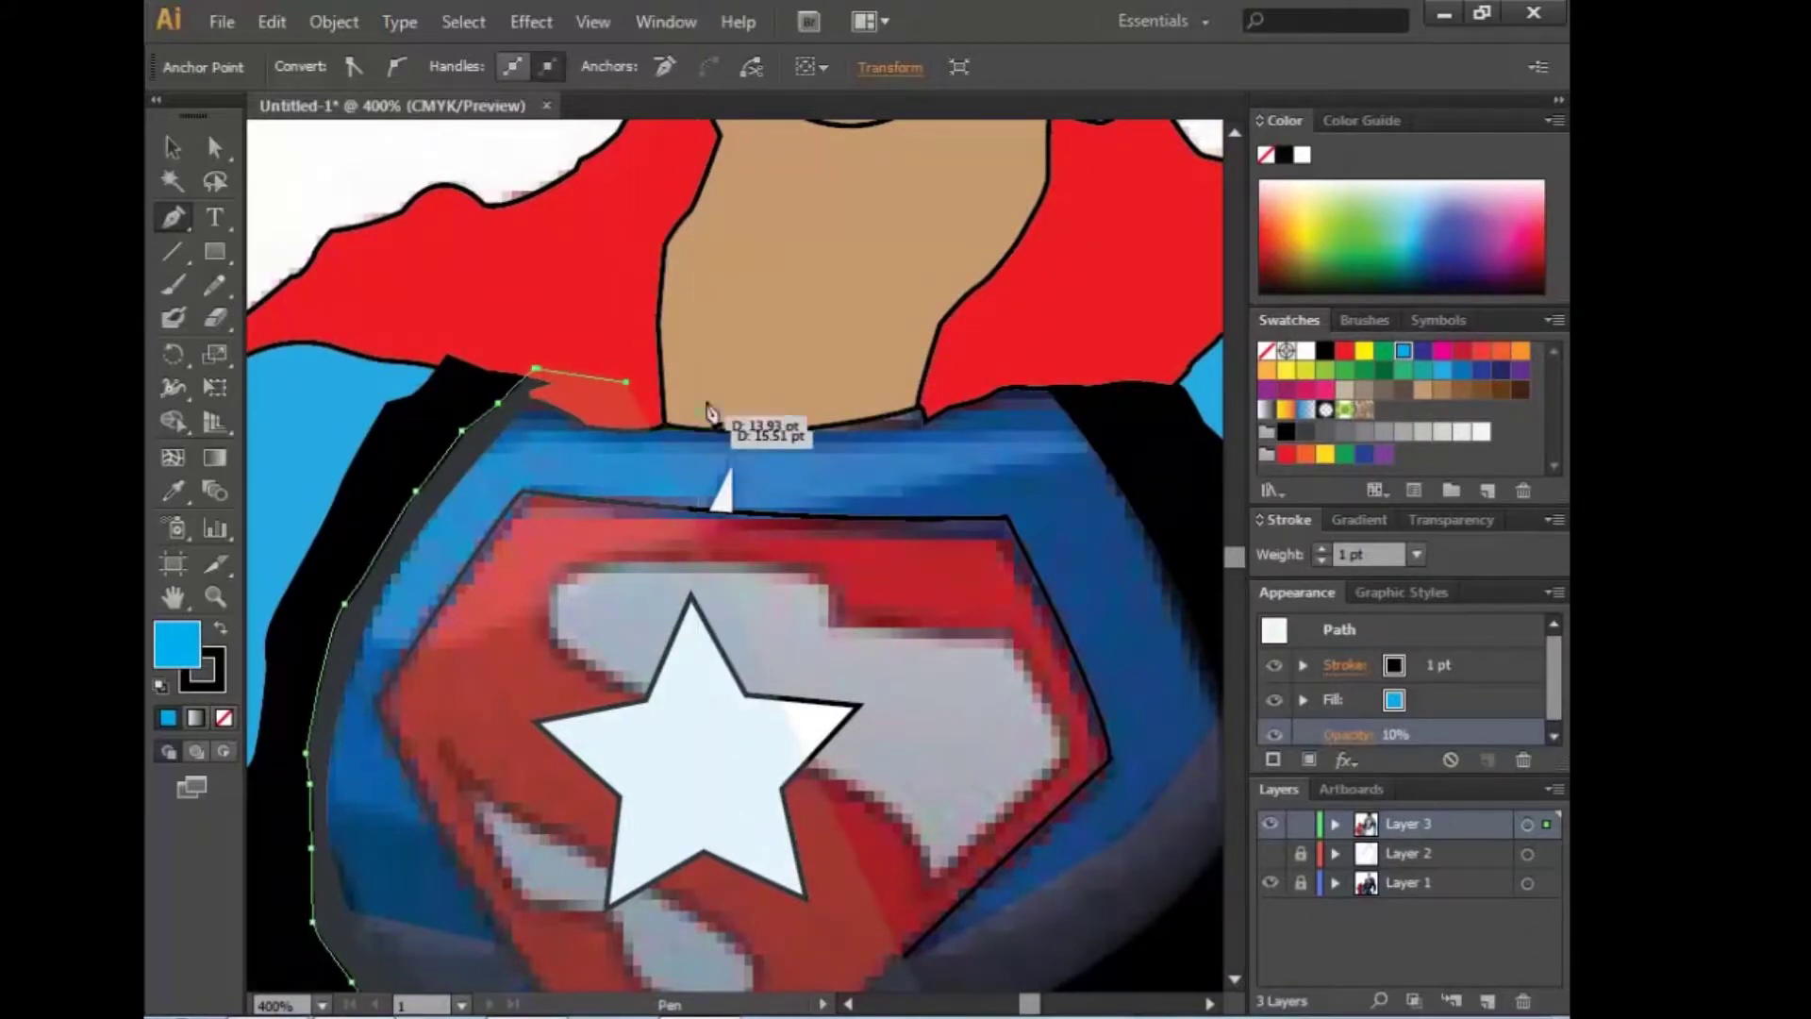
left_click_drag(748, 357, 1092, 357)
scroll(849, 392, "right", 5)
scroll(943, 720, "down", 10)
left_click(766, 335)
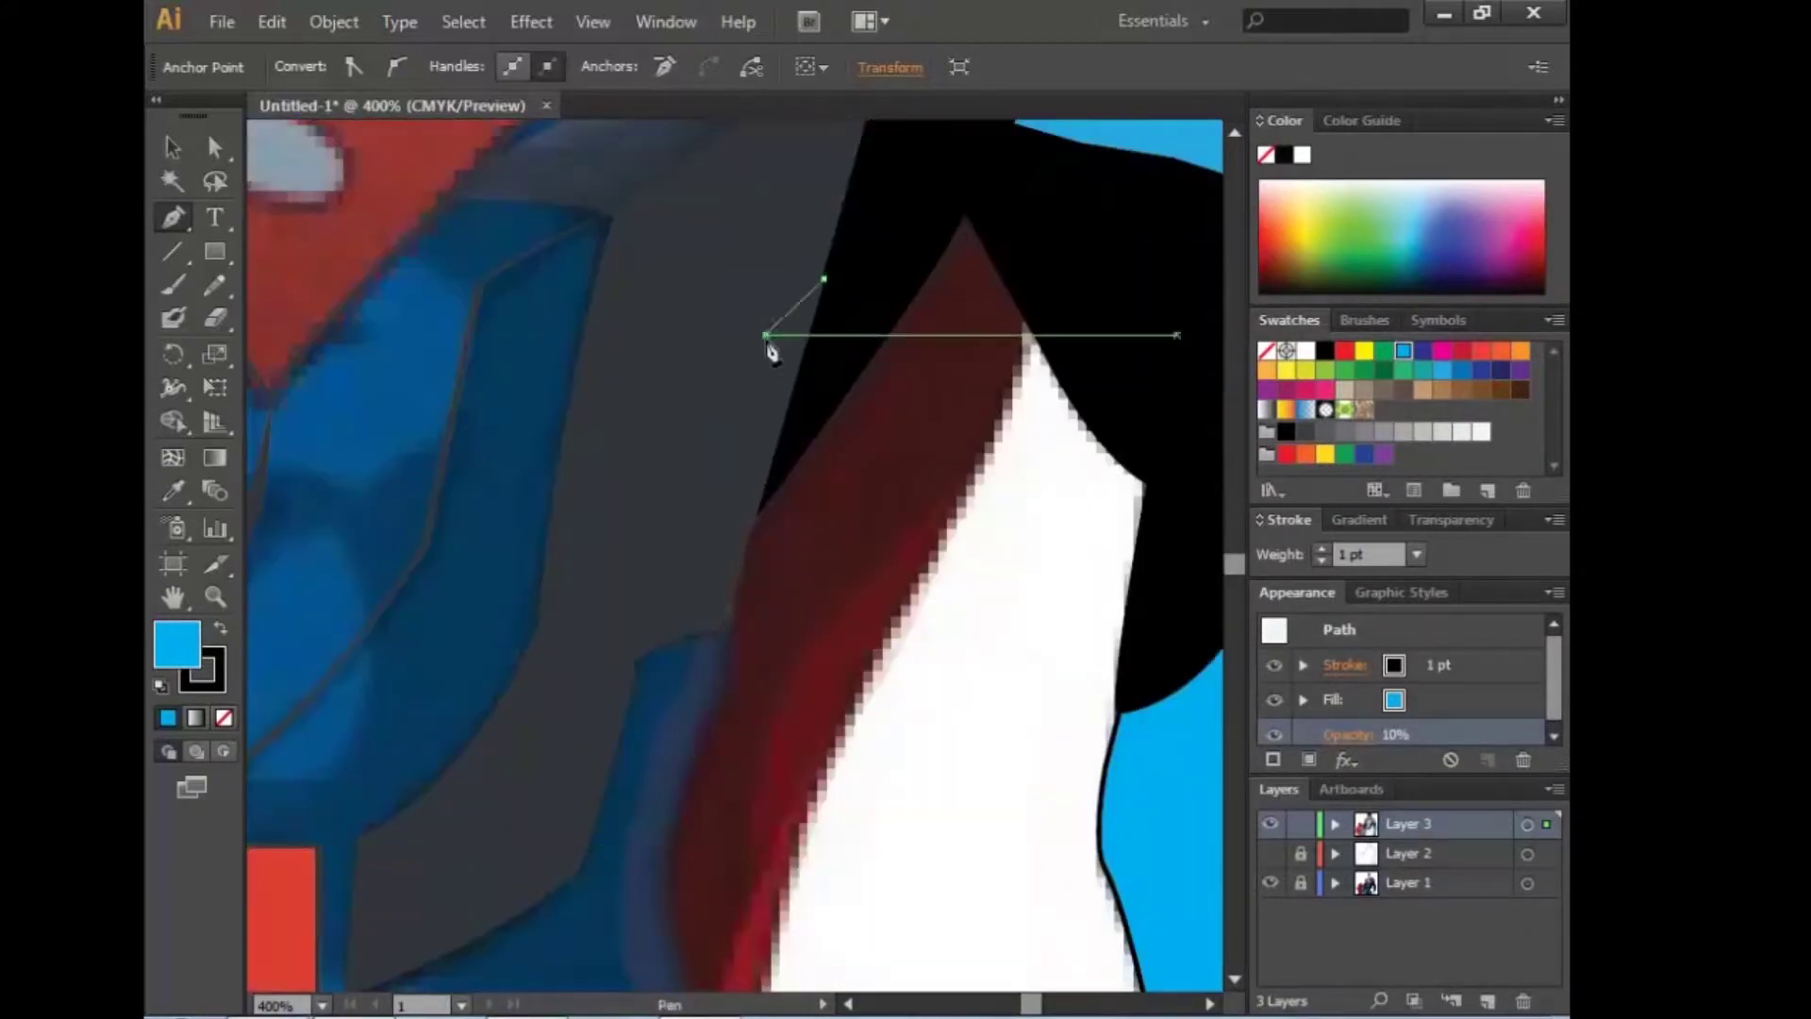
left_click(720, 627)
scroll(720, 626, "down", 5)
scroll(830, 660, "up", 6)
scroll(830, 661, "left", 2)
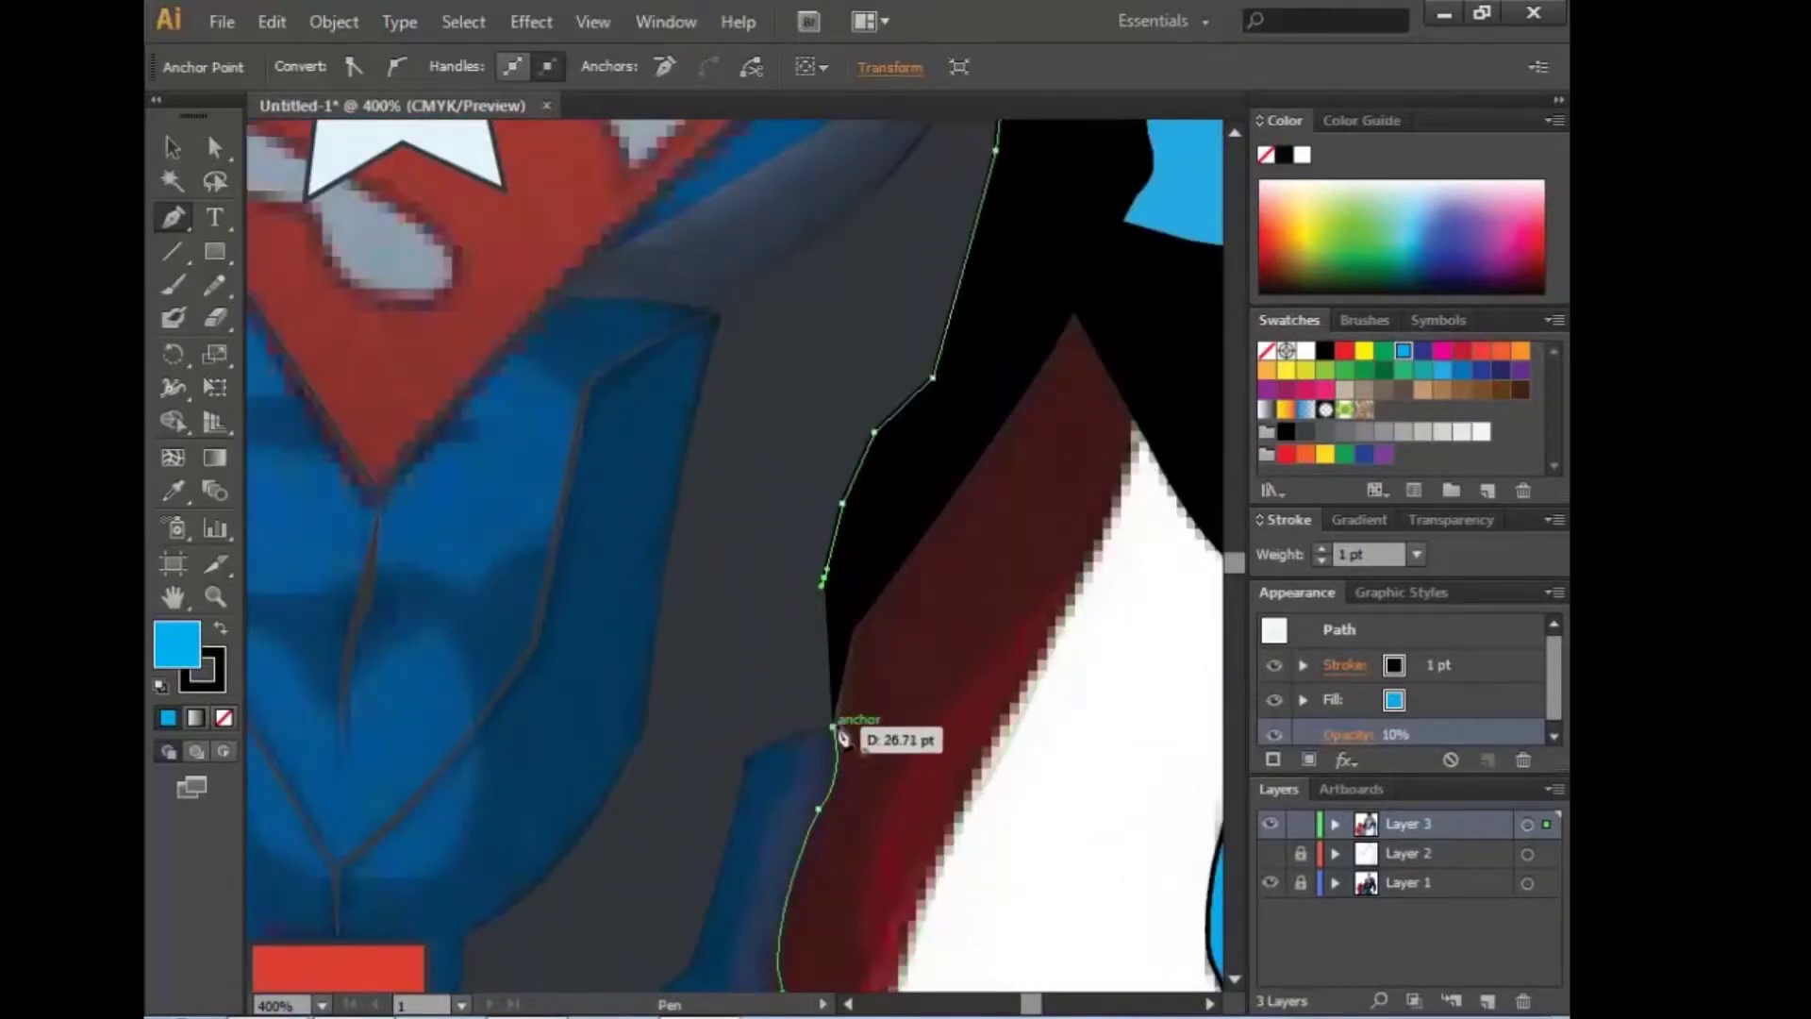
left_click(1391, 734)
Step: Stop drawing, switch to the Selection tool and zoom out to see the figure
left_click(173, 146)
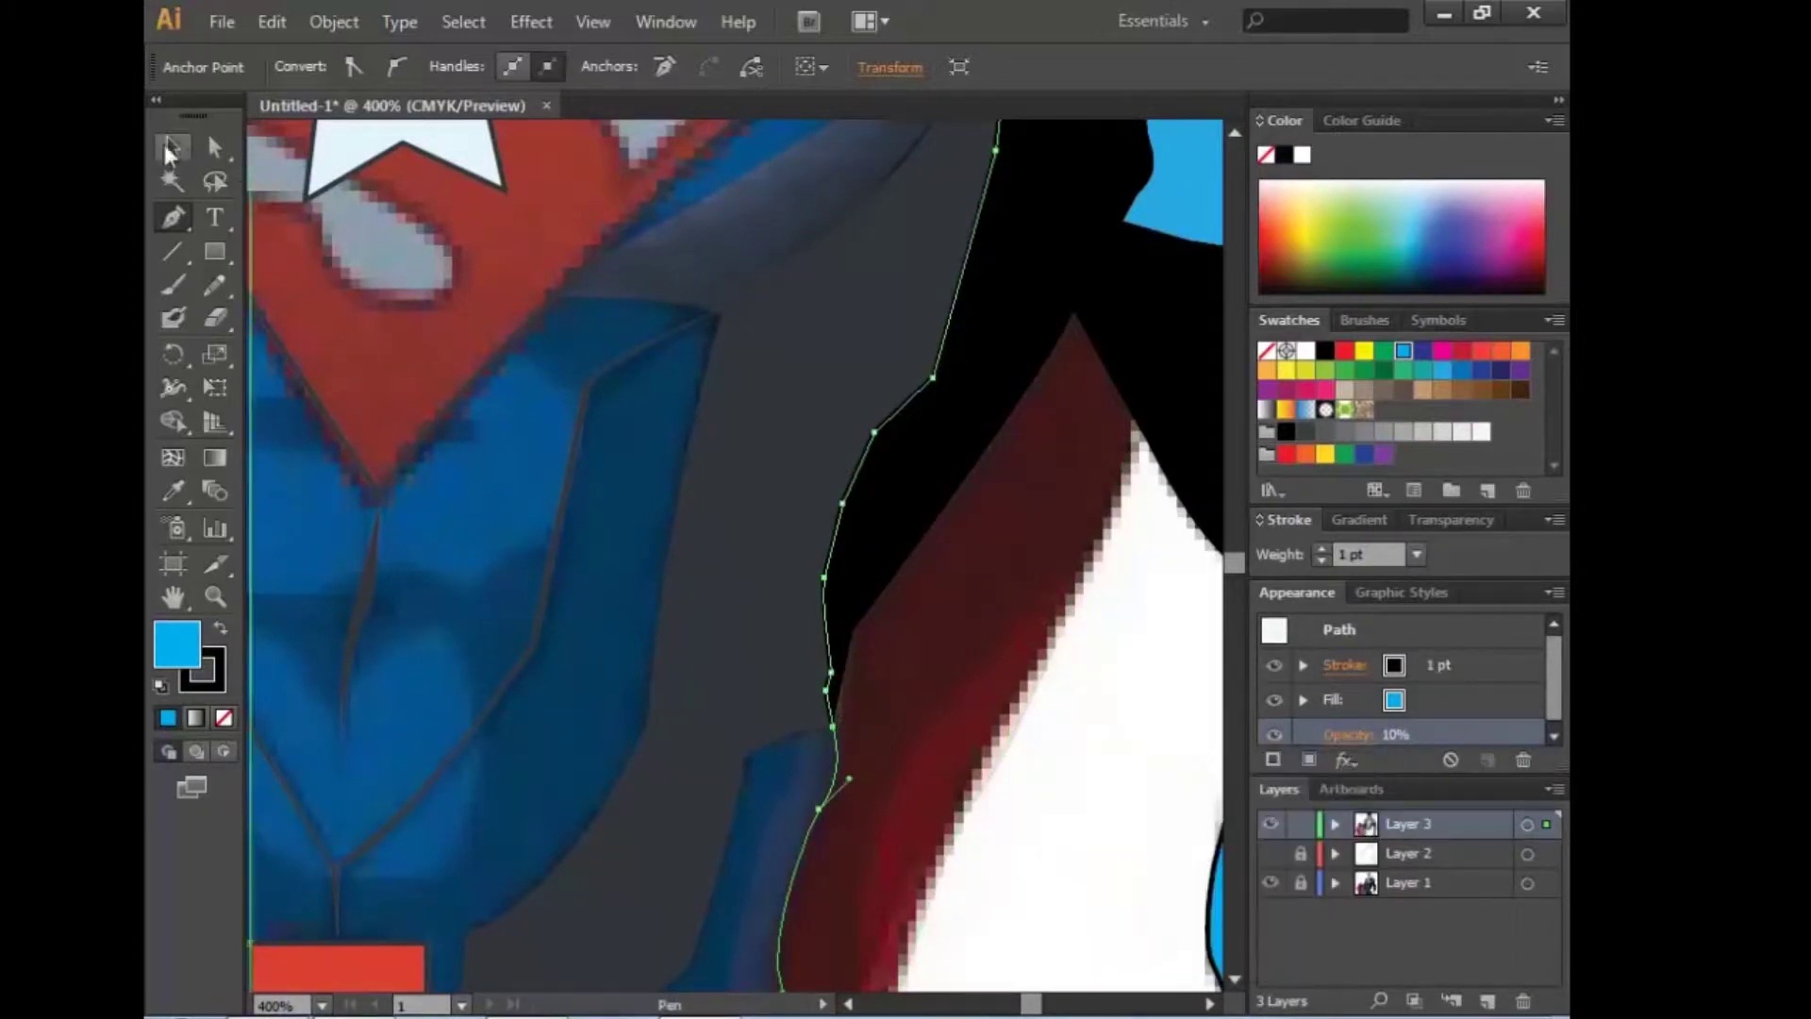
right_click(613, 476)
left_click(907, 807)
key("ctrl+minus")
key("ctrl+minus")
key("ctrl+minus")
key("ctrl+minus")
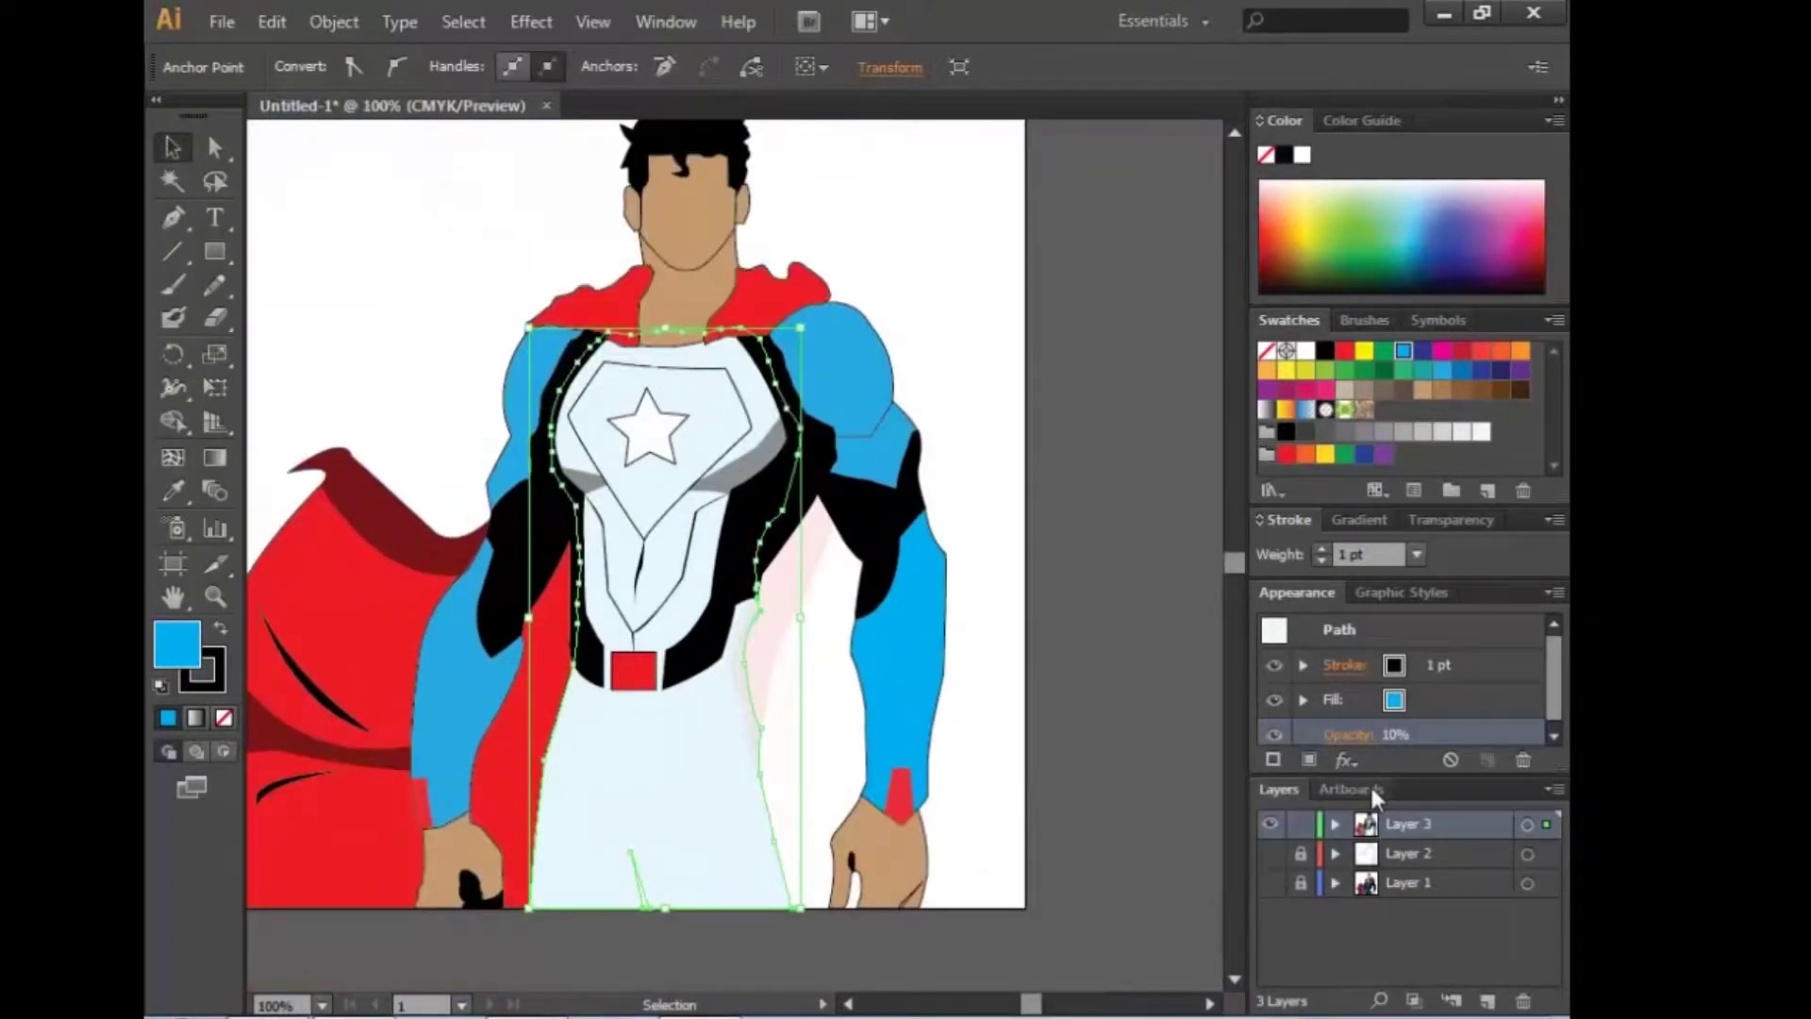
Step: Set the torso shape and the shape beside the right arm to 100% opacity
left_click(702, 738)
left_click(988, 336)
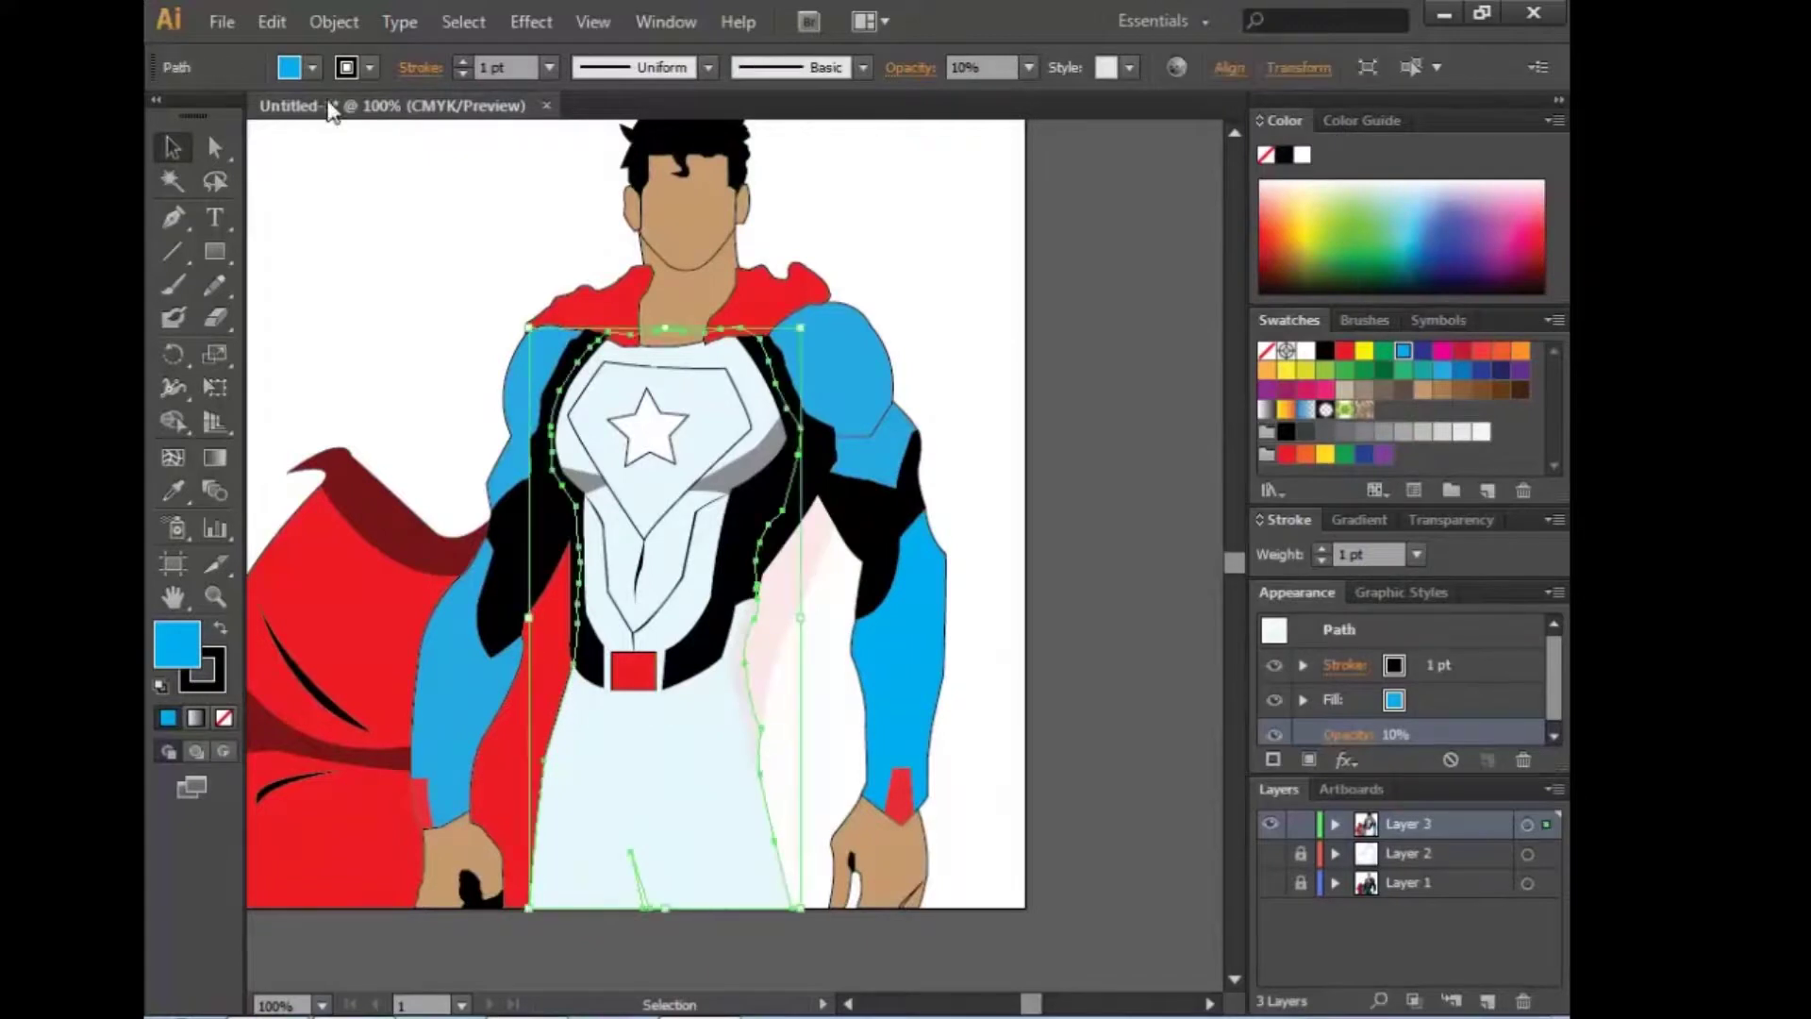
left_click(986, 67)
type("100")
left_click(881, 213)
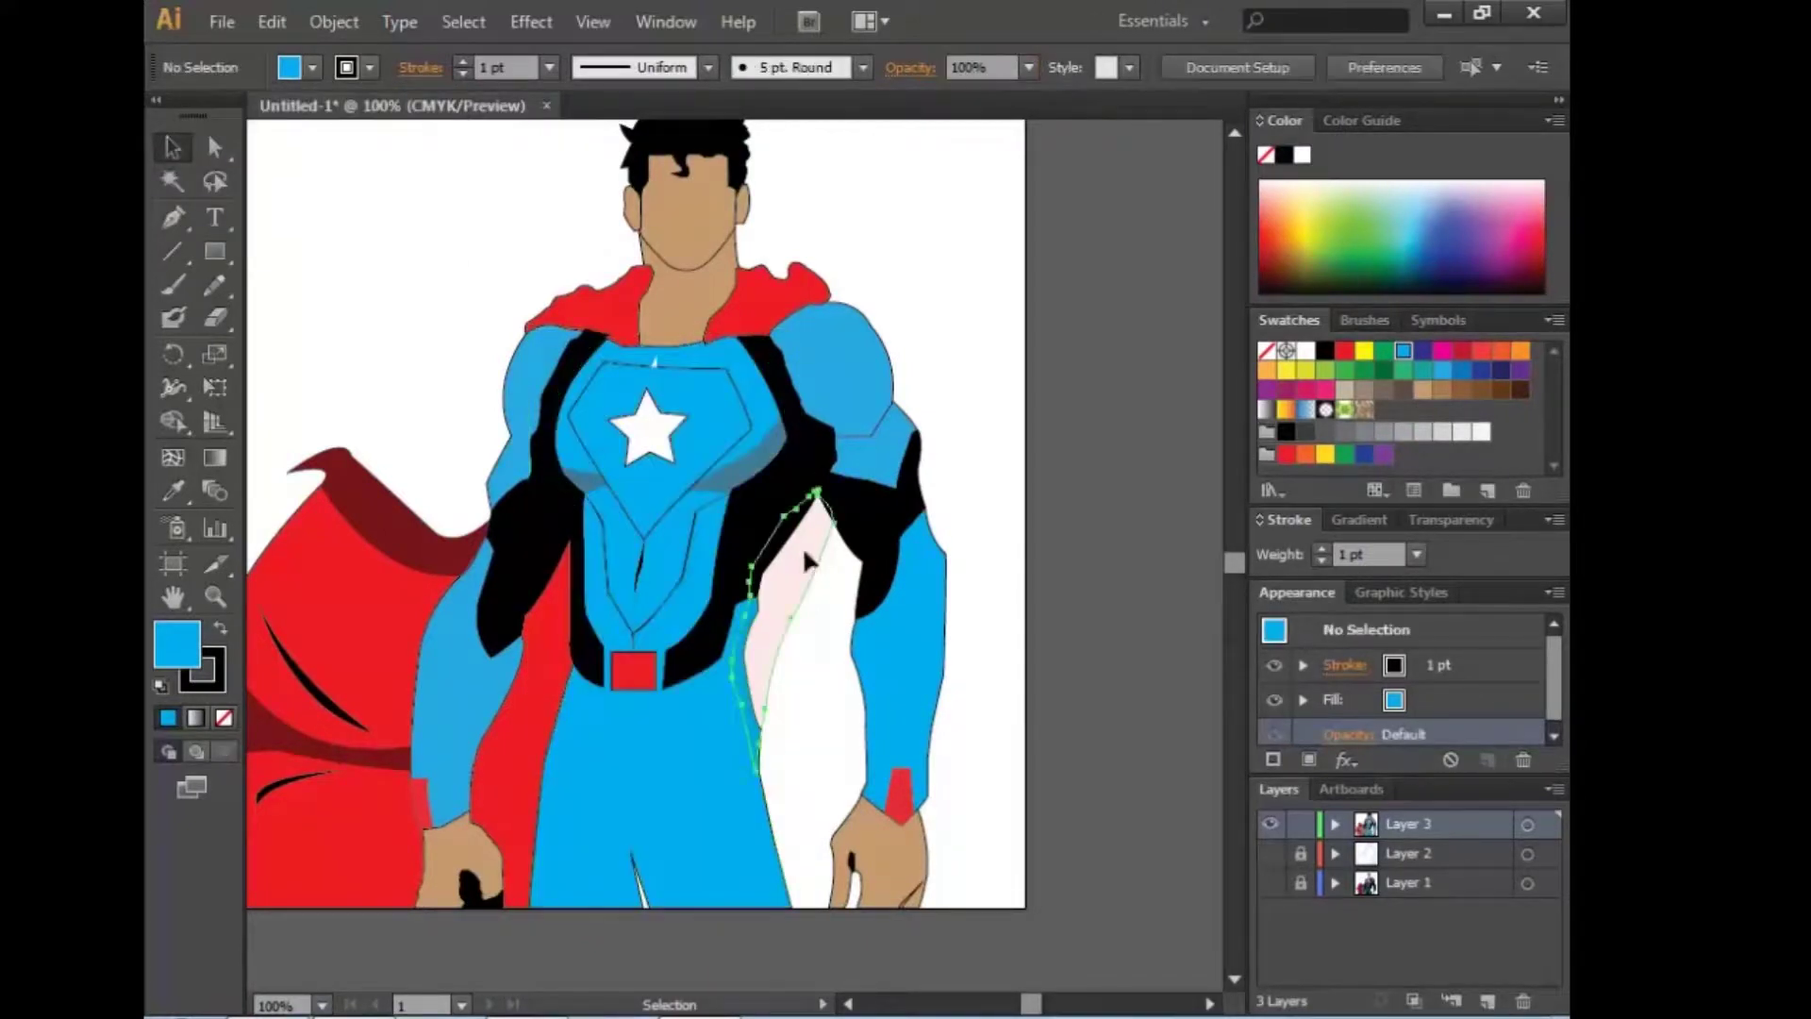
left_click(801, 545)
left_click(981, 67)
type("100")
left_click(891, 223)
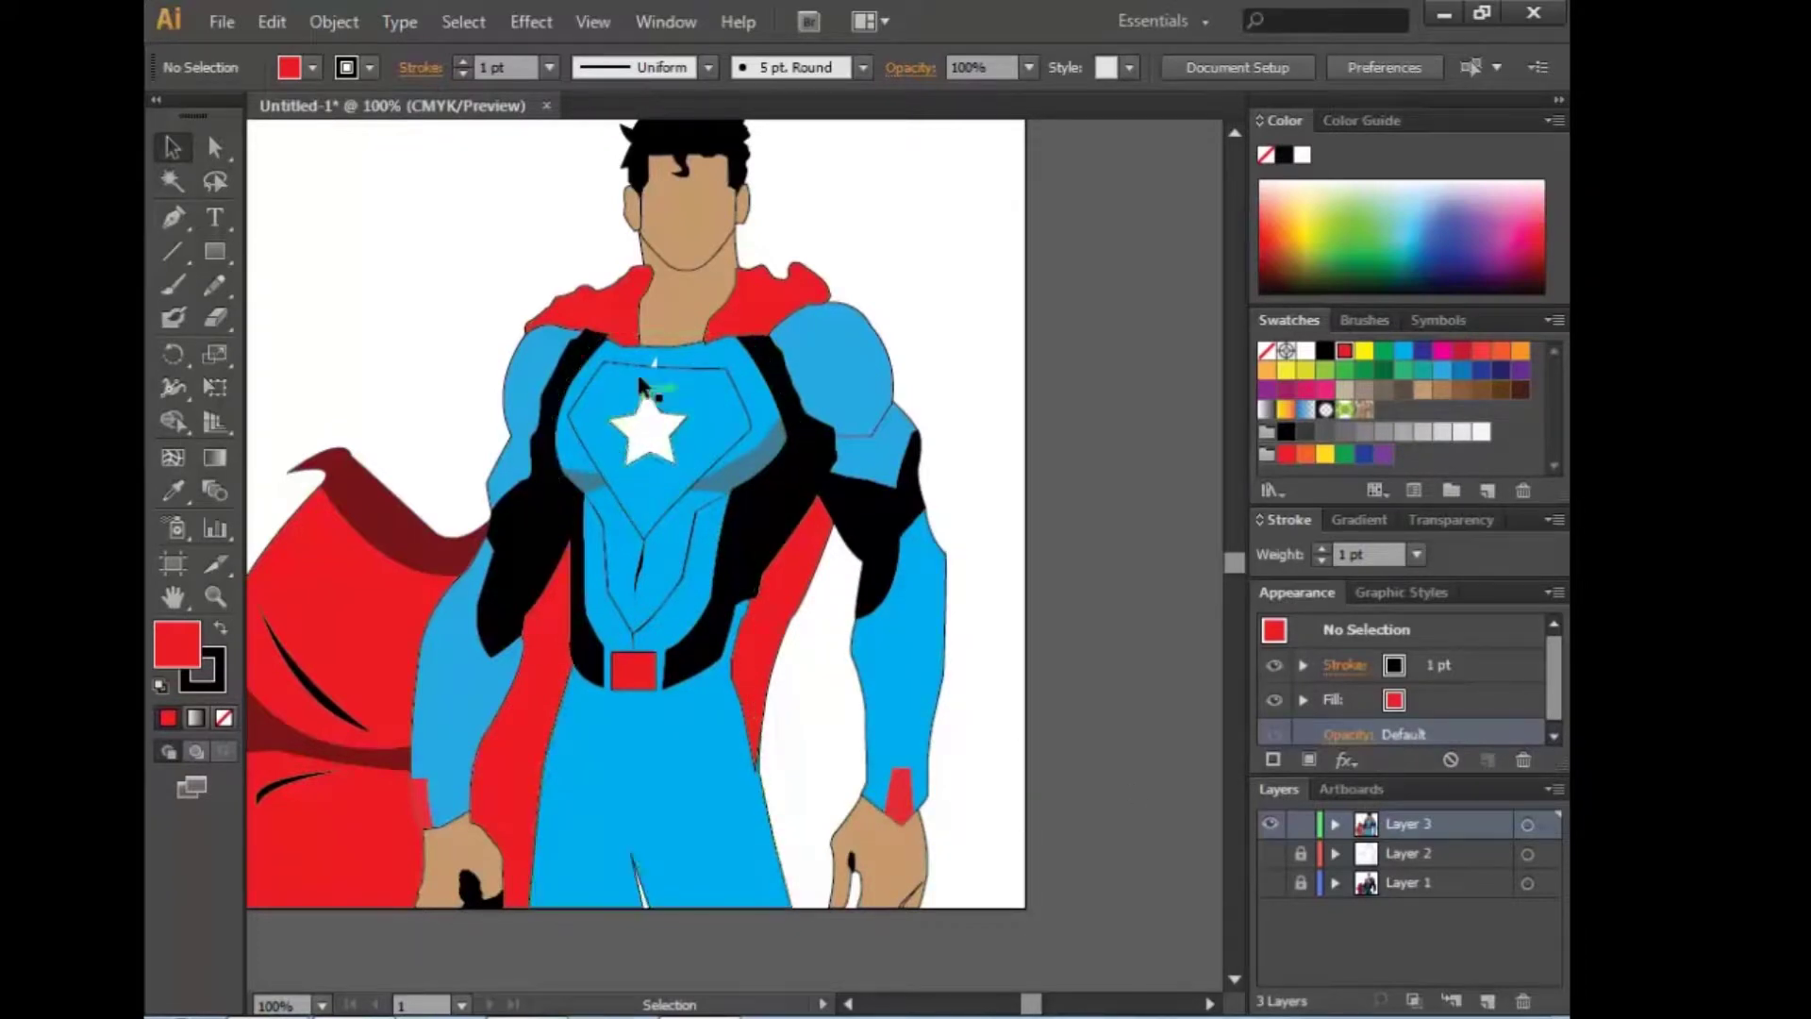
Step: Give the chest emblem outline a 5 pt stroke weight
left_click(664, 501)
left_click(313, 67)
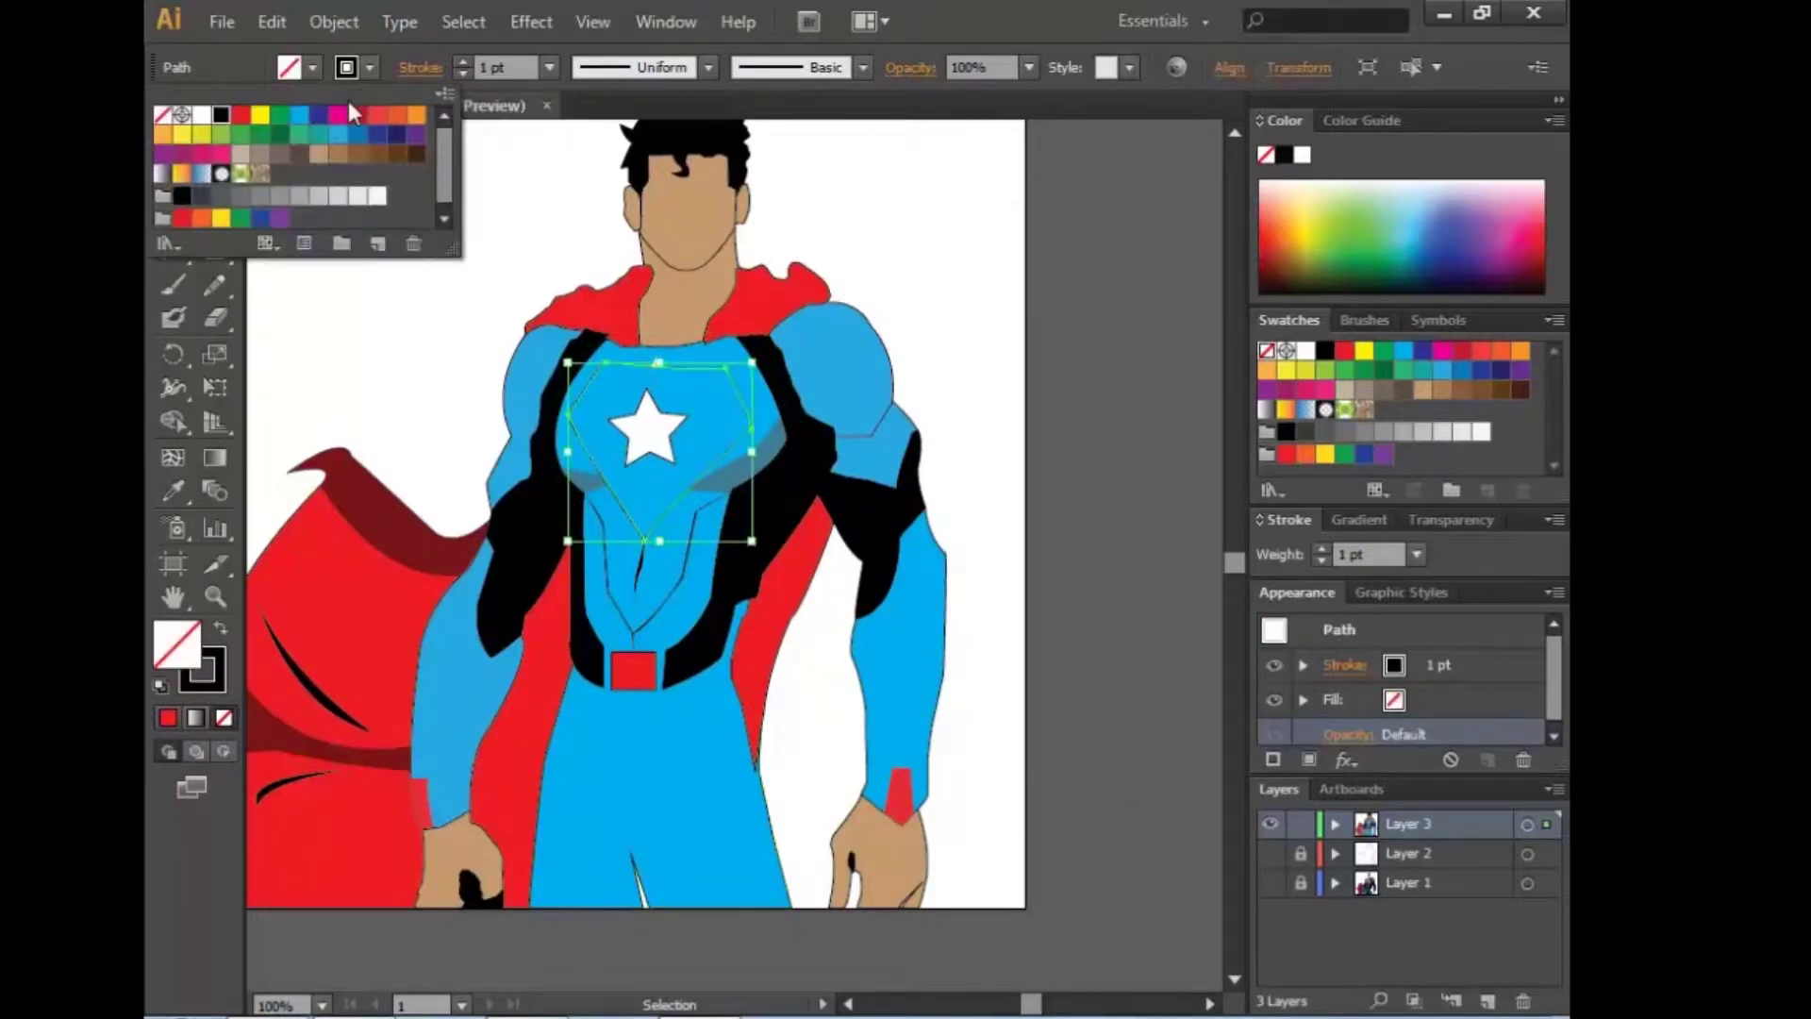
left_click(489, 67)
type("5")
key("Return")
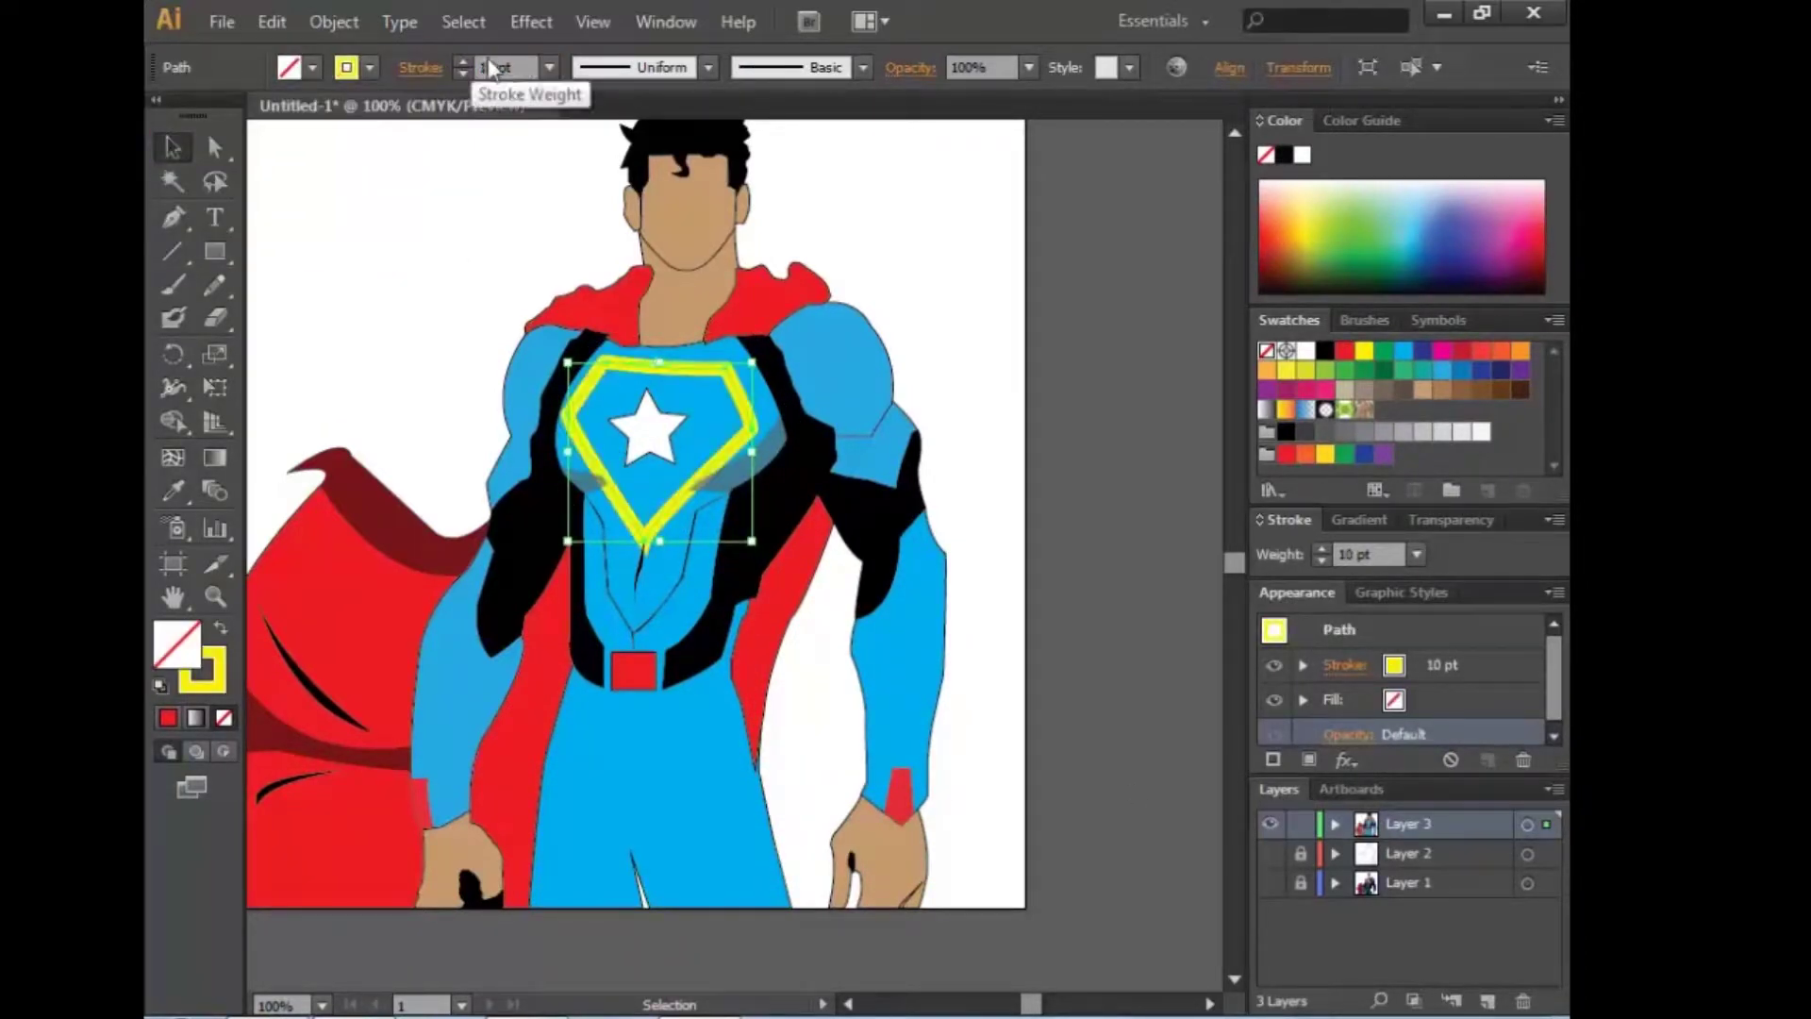
left_click(303, 310)
Step: Zoom in to check the emblem, blue body shape and black sliver, then fit the artboard
key("ctrl+plus")
key("ctrl+plus")
key("ctrl+plus")
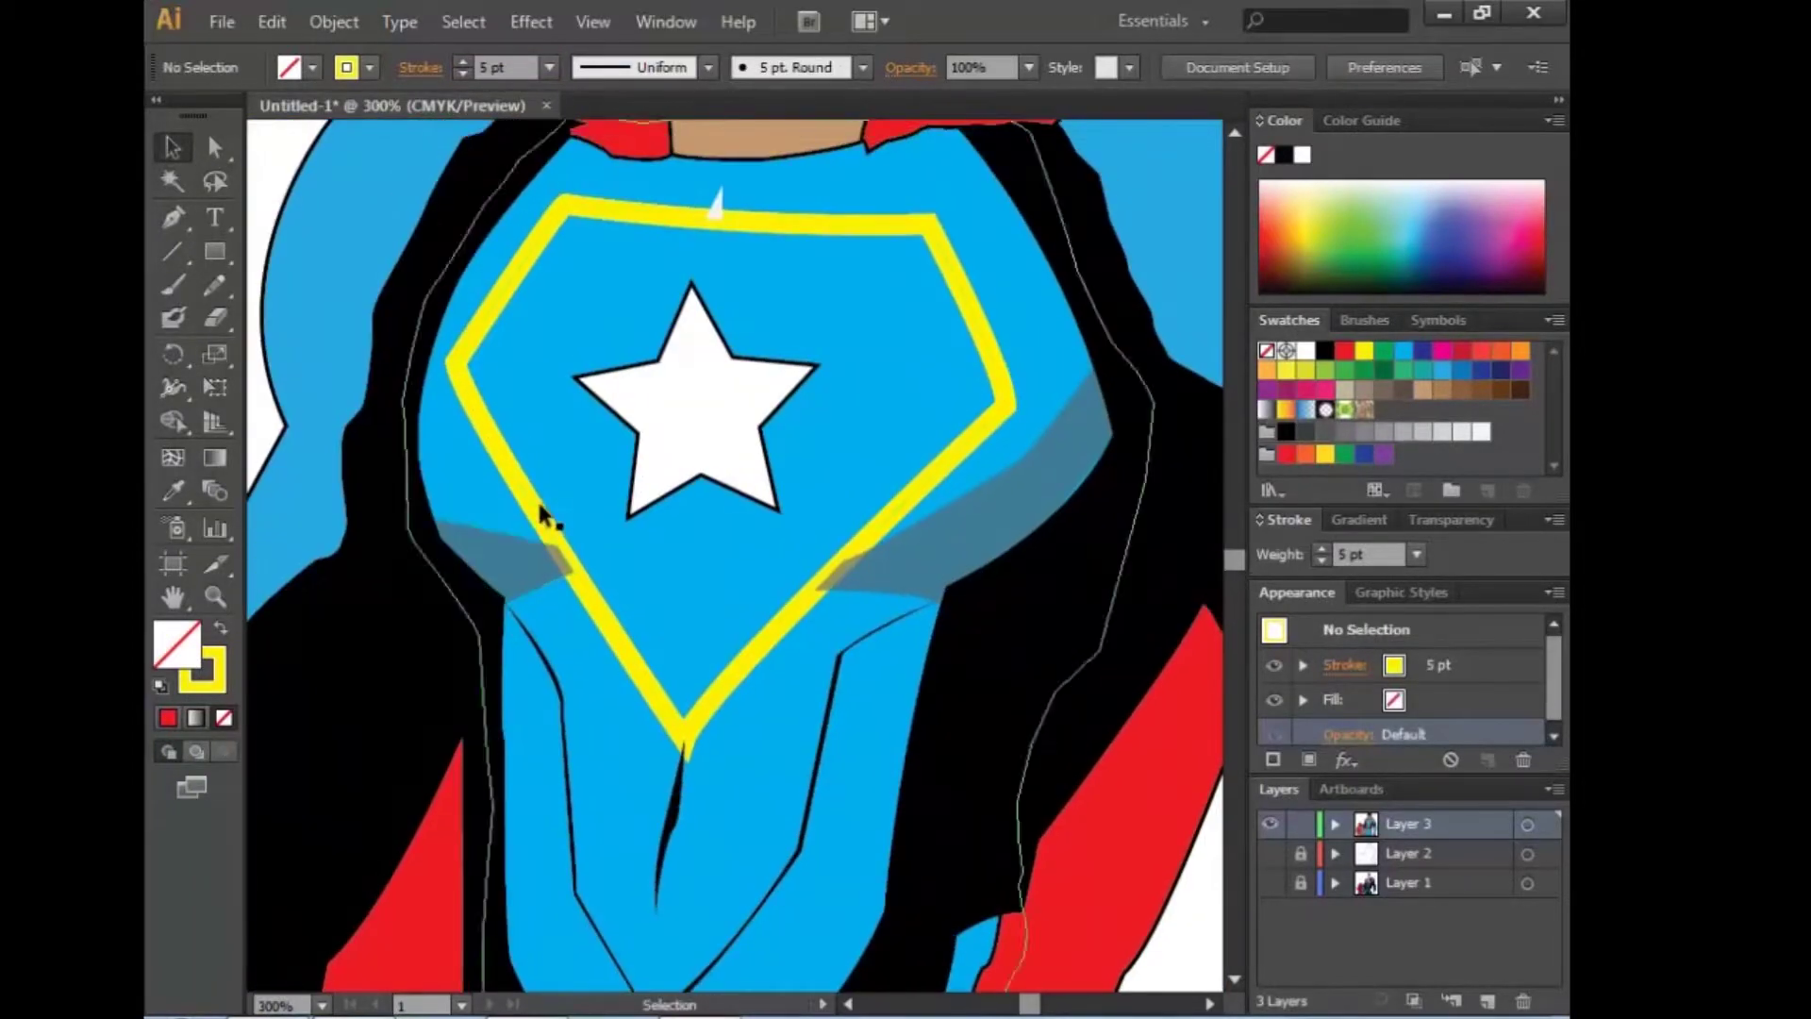
right_click(538, 509)
left_click(943, 913)
left_click(710, 377)
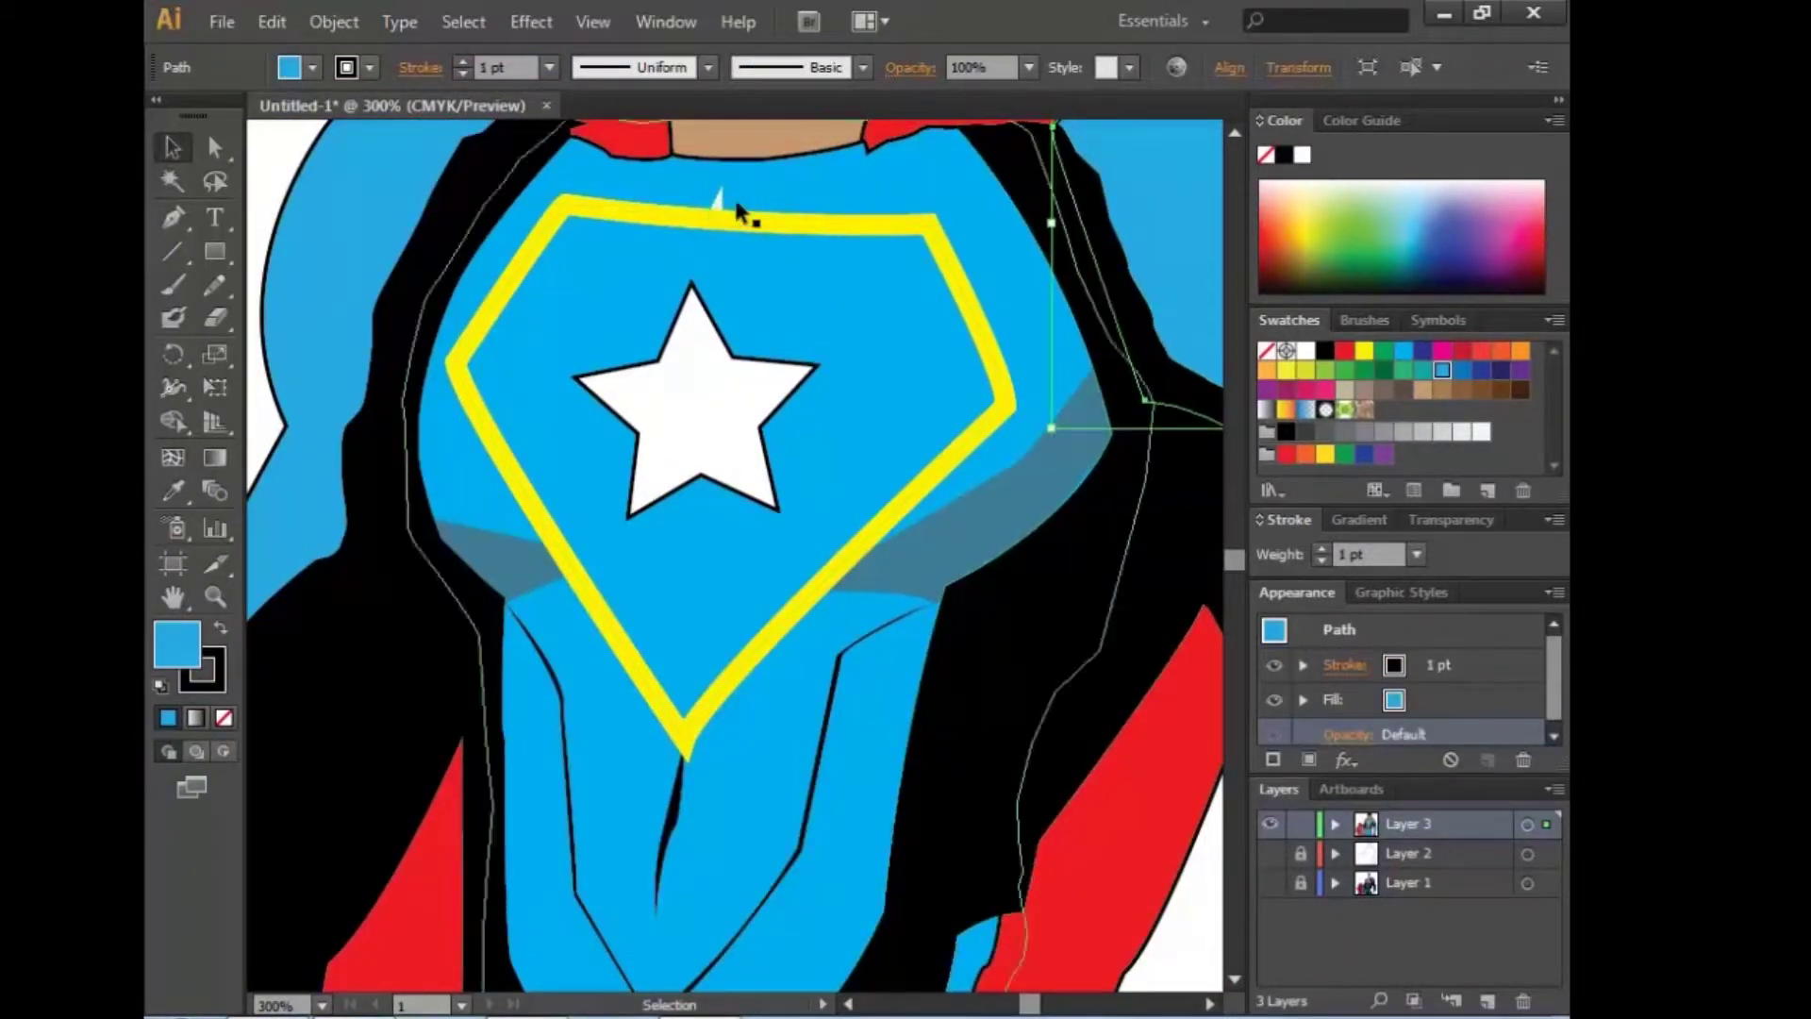
scroll(978, 704, "down", 3)
scroll(849, 613, "down", 1)
left_click(712, 630)
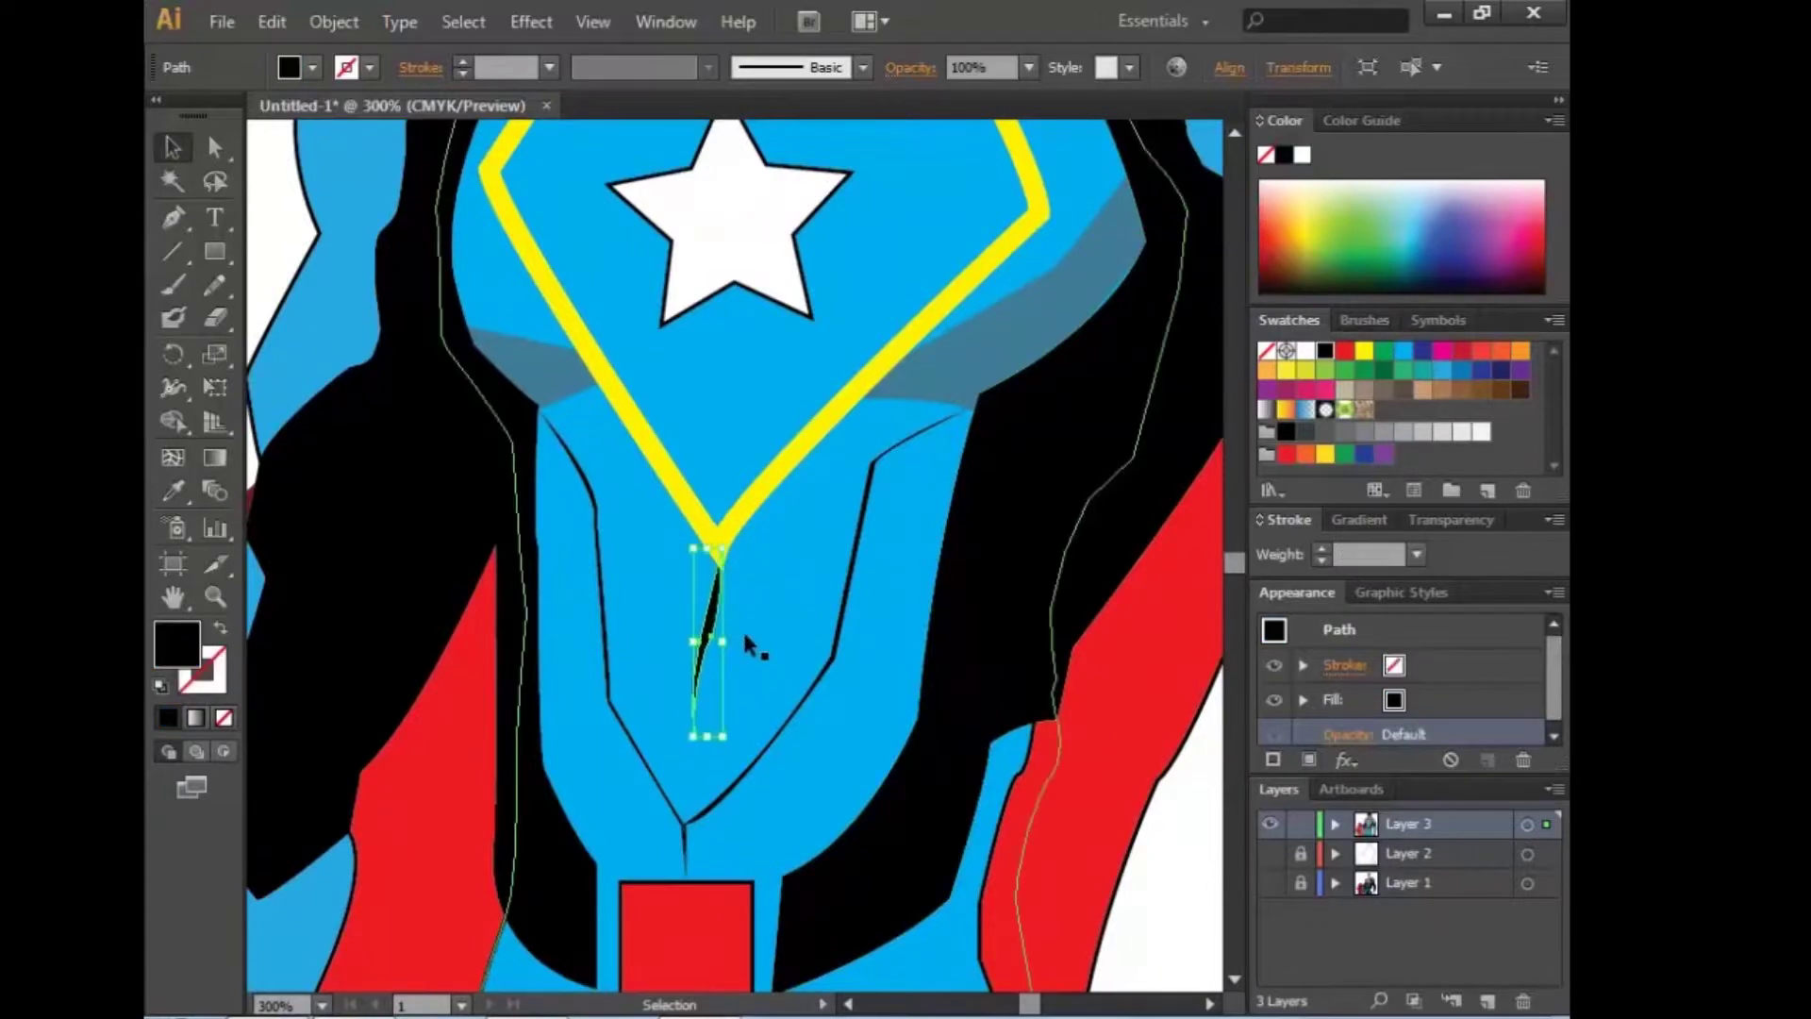
left_click(791, 651)
key("ctrl+0")
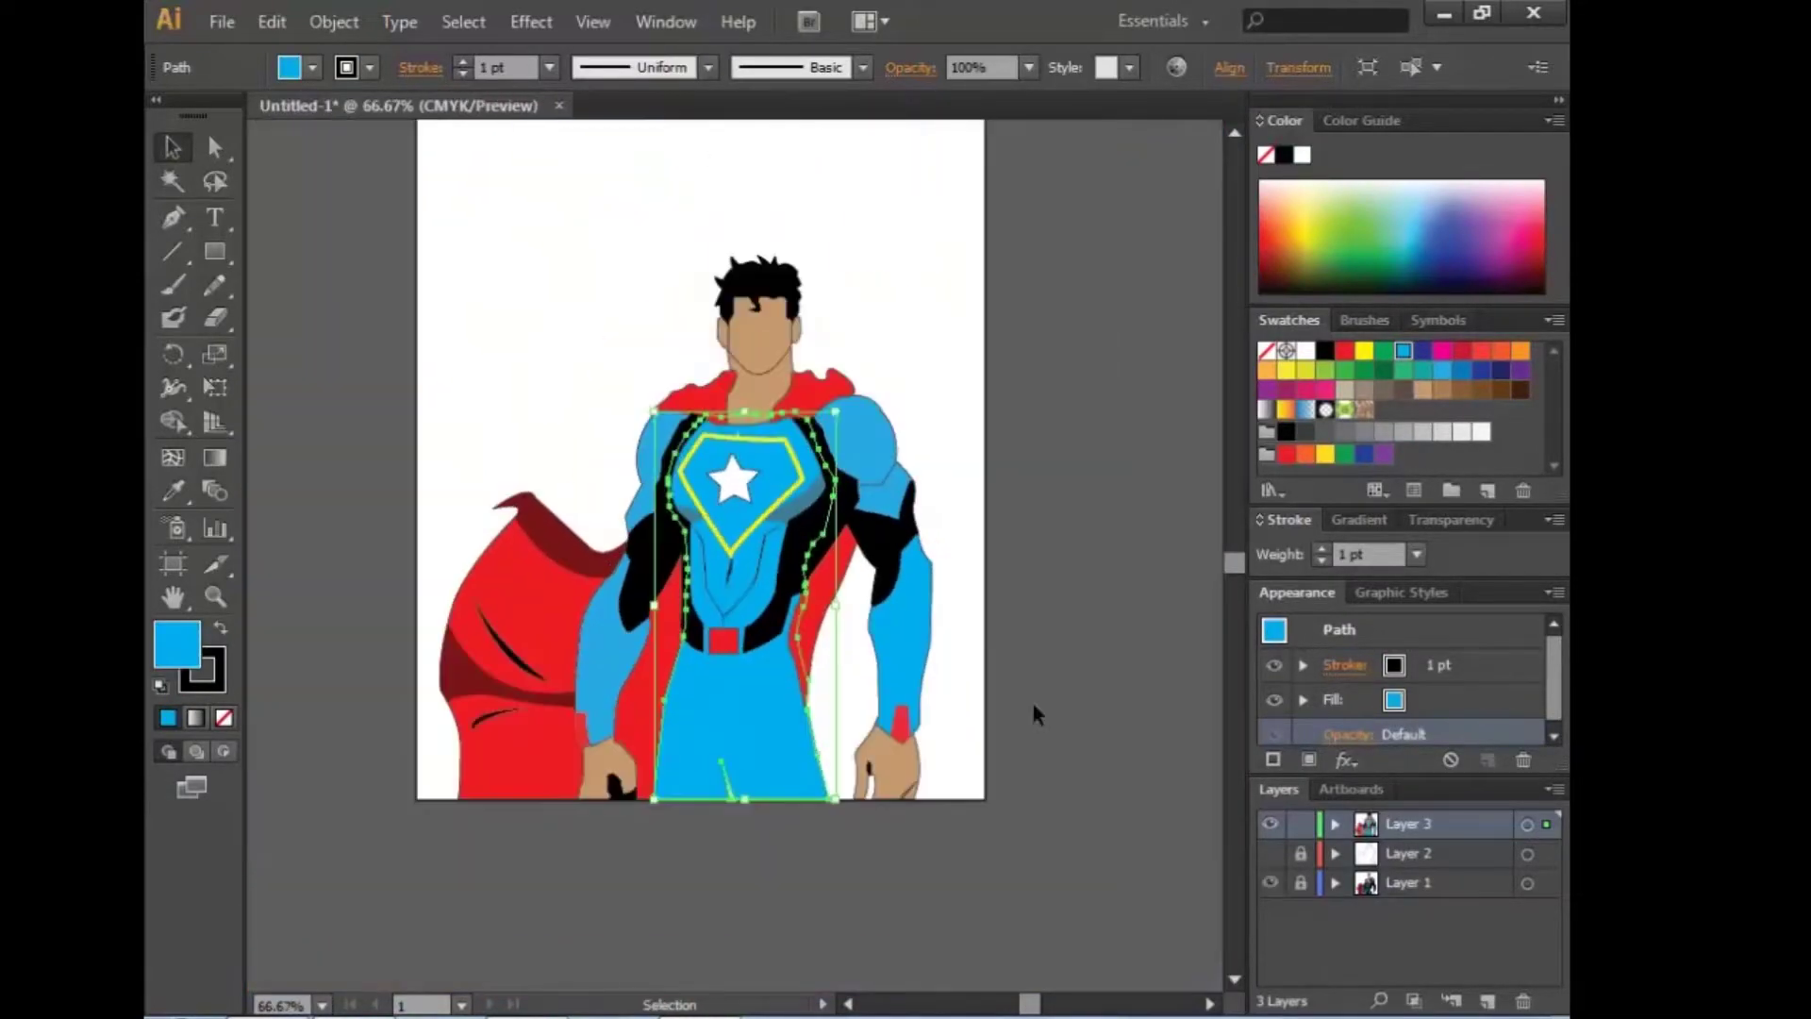
Step: Set all the artwork to 50% opacity
left_click(1024, 952)
key("ctrl+a")
right_click(787, 521)
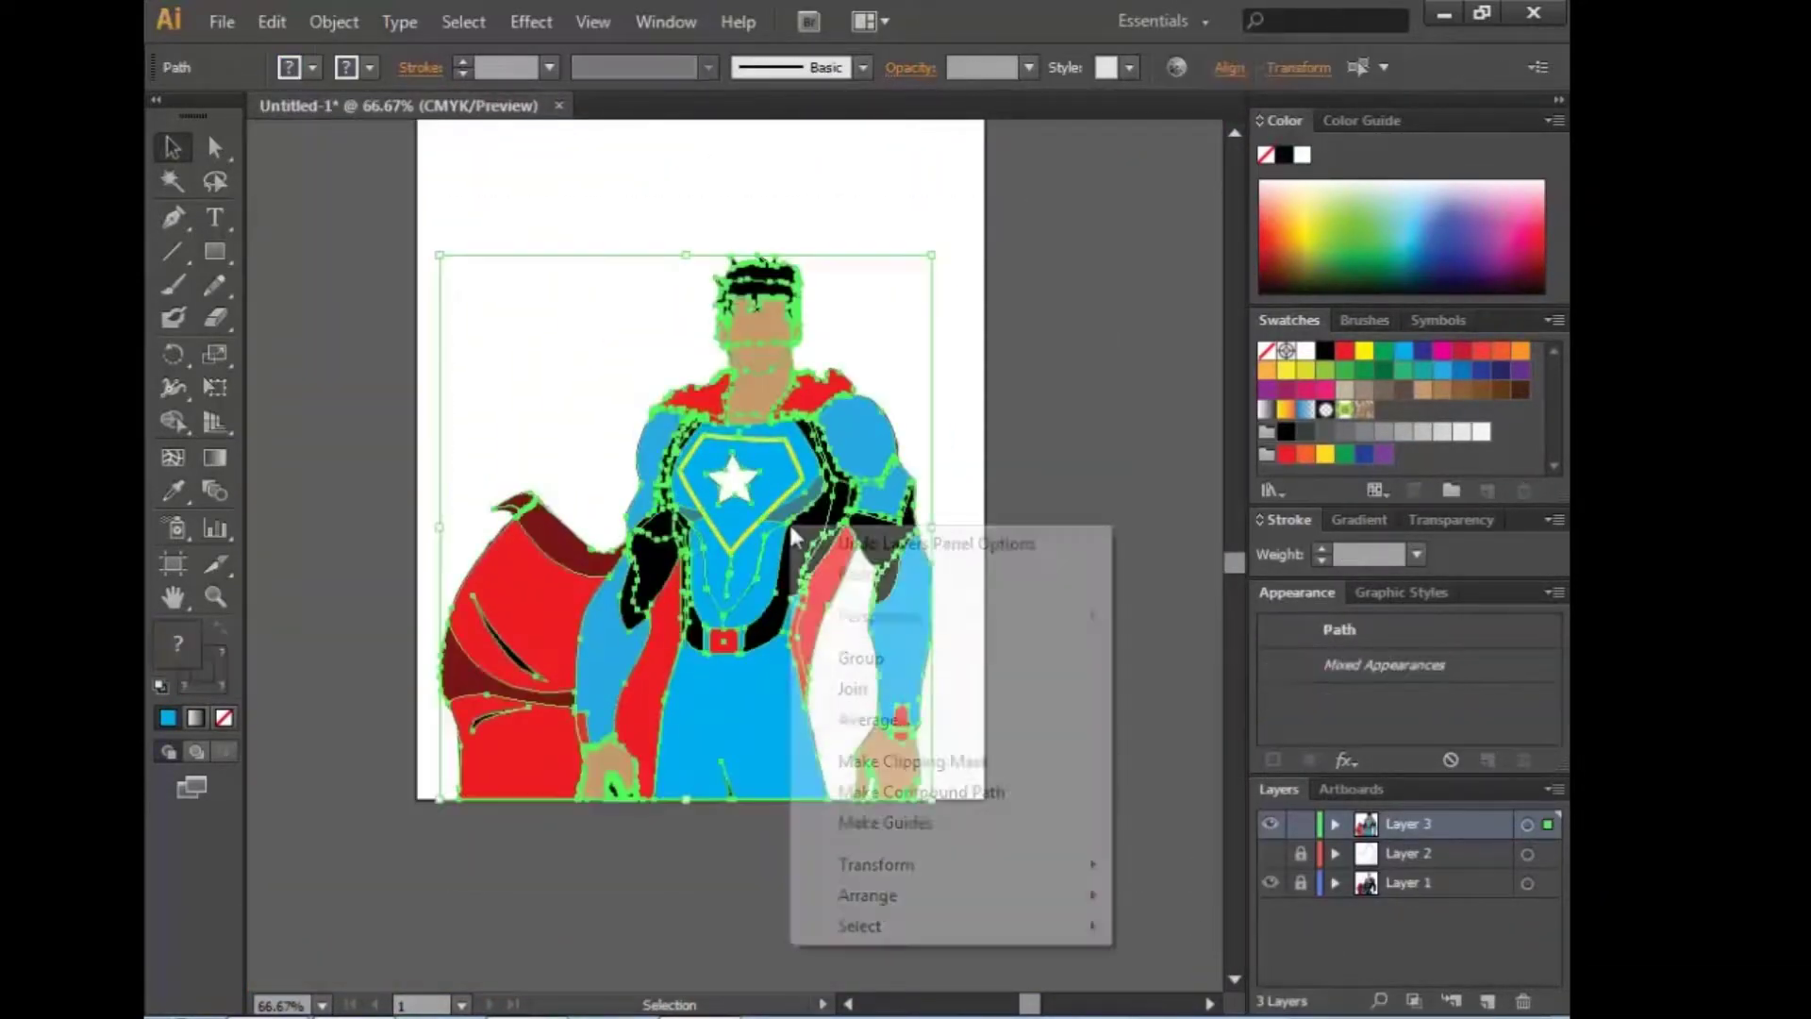
left_click(981, 67)
type("50")
key("Return")
left_click(1027, 456)
Step: Begin a new shape from the left thigh, between the legs, up to the right thigh
scroll(741, 742, "up", 2)
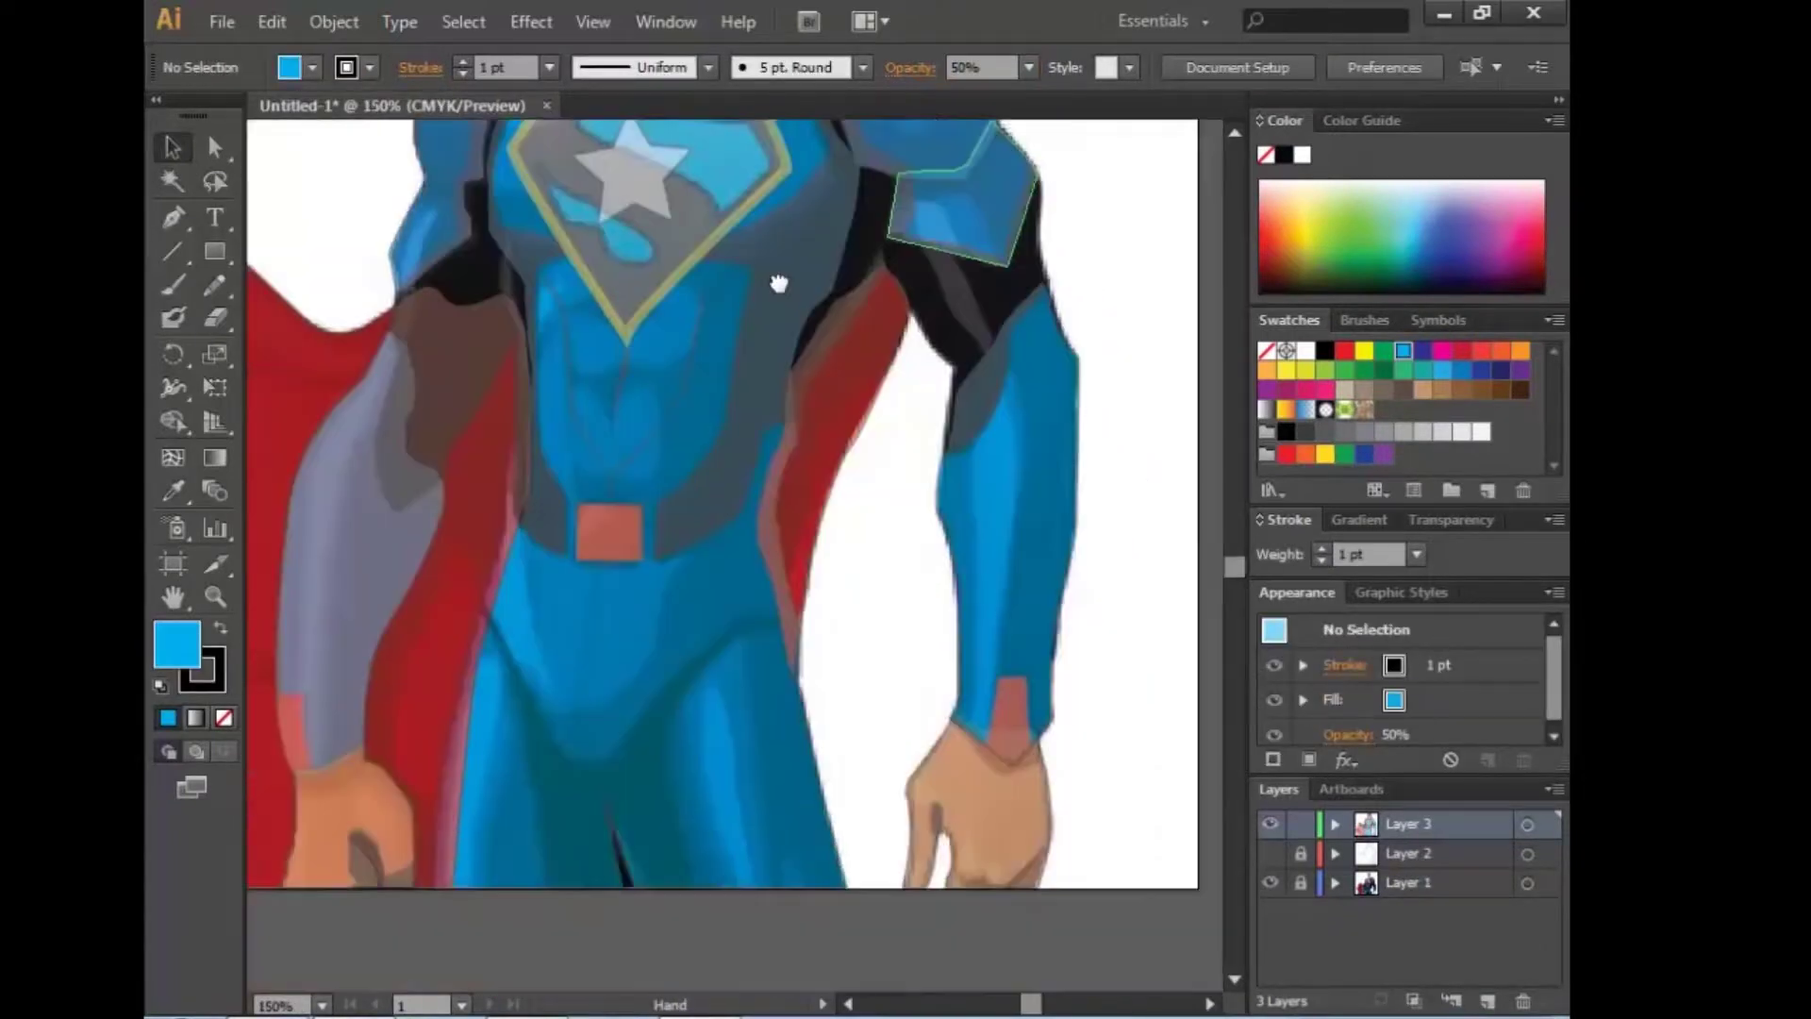
key("y")
left_click(700, 642)
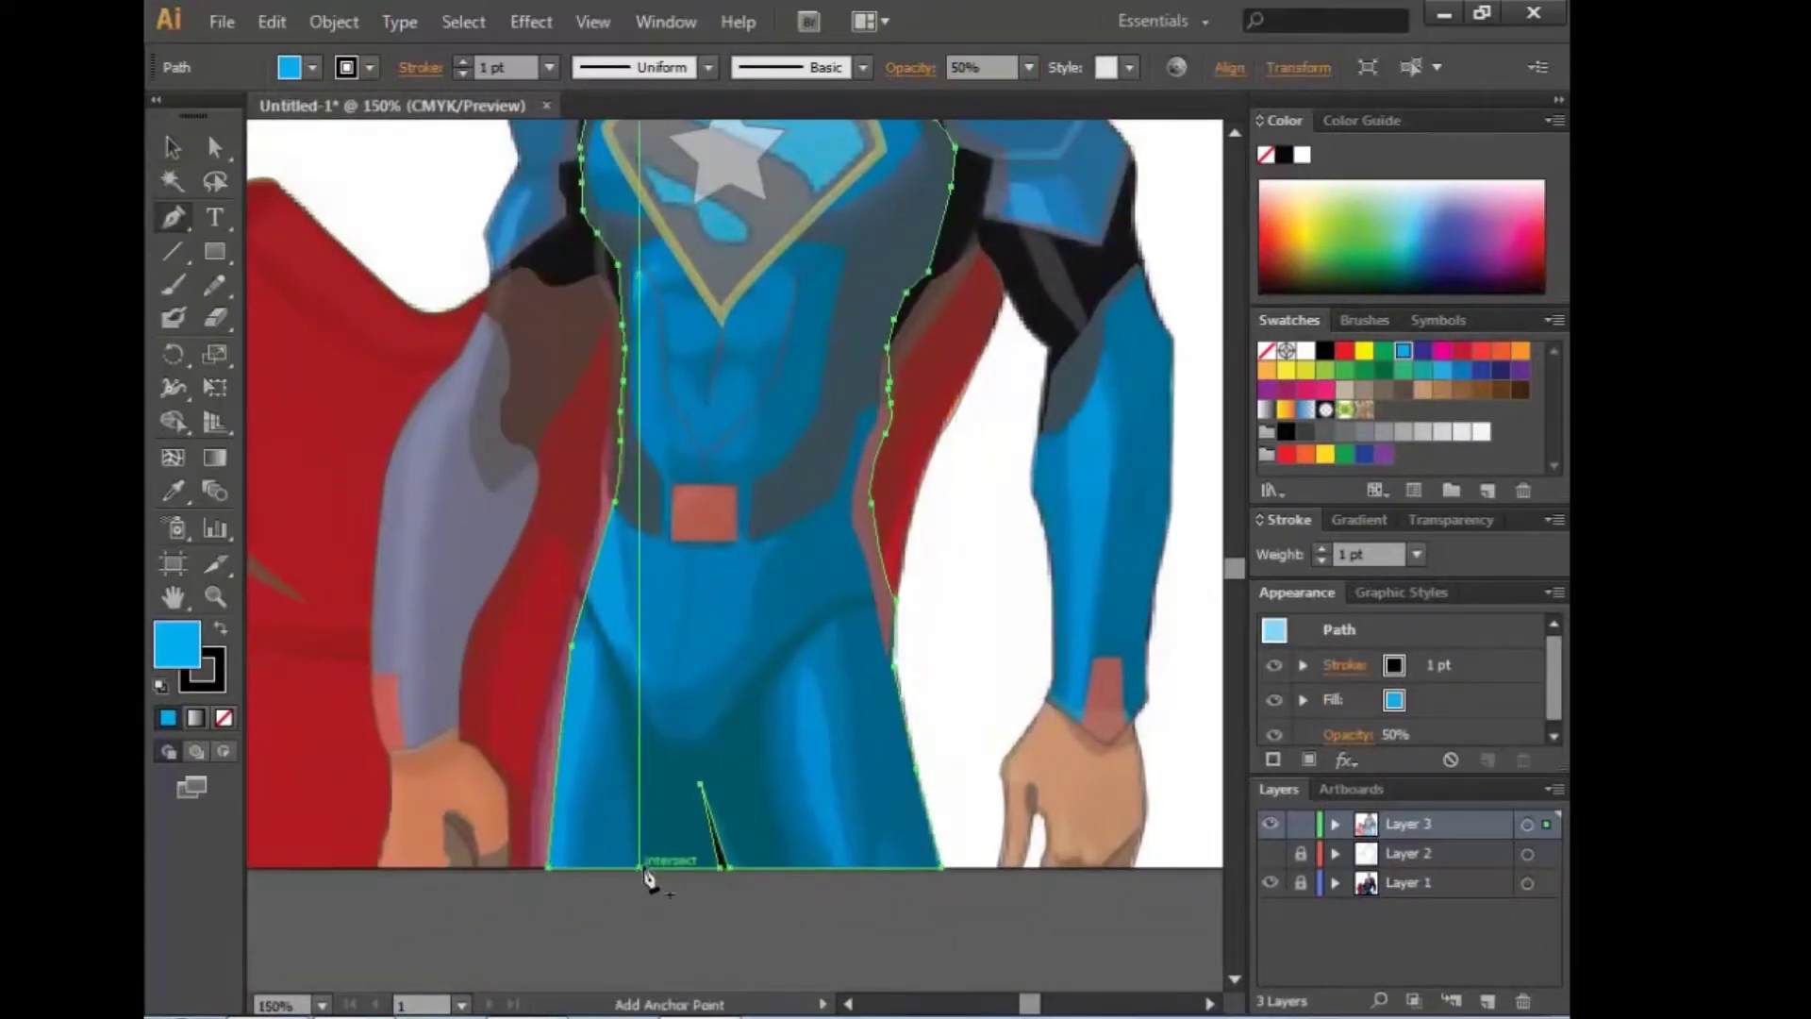
left_click(645, 866)
left_click(617, 934, "ctrl")
left_click(311, 605)
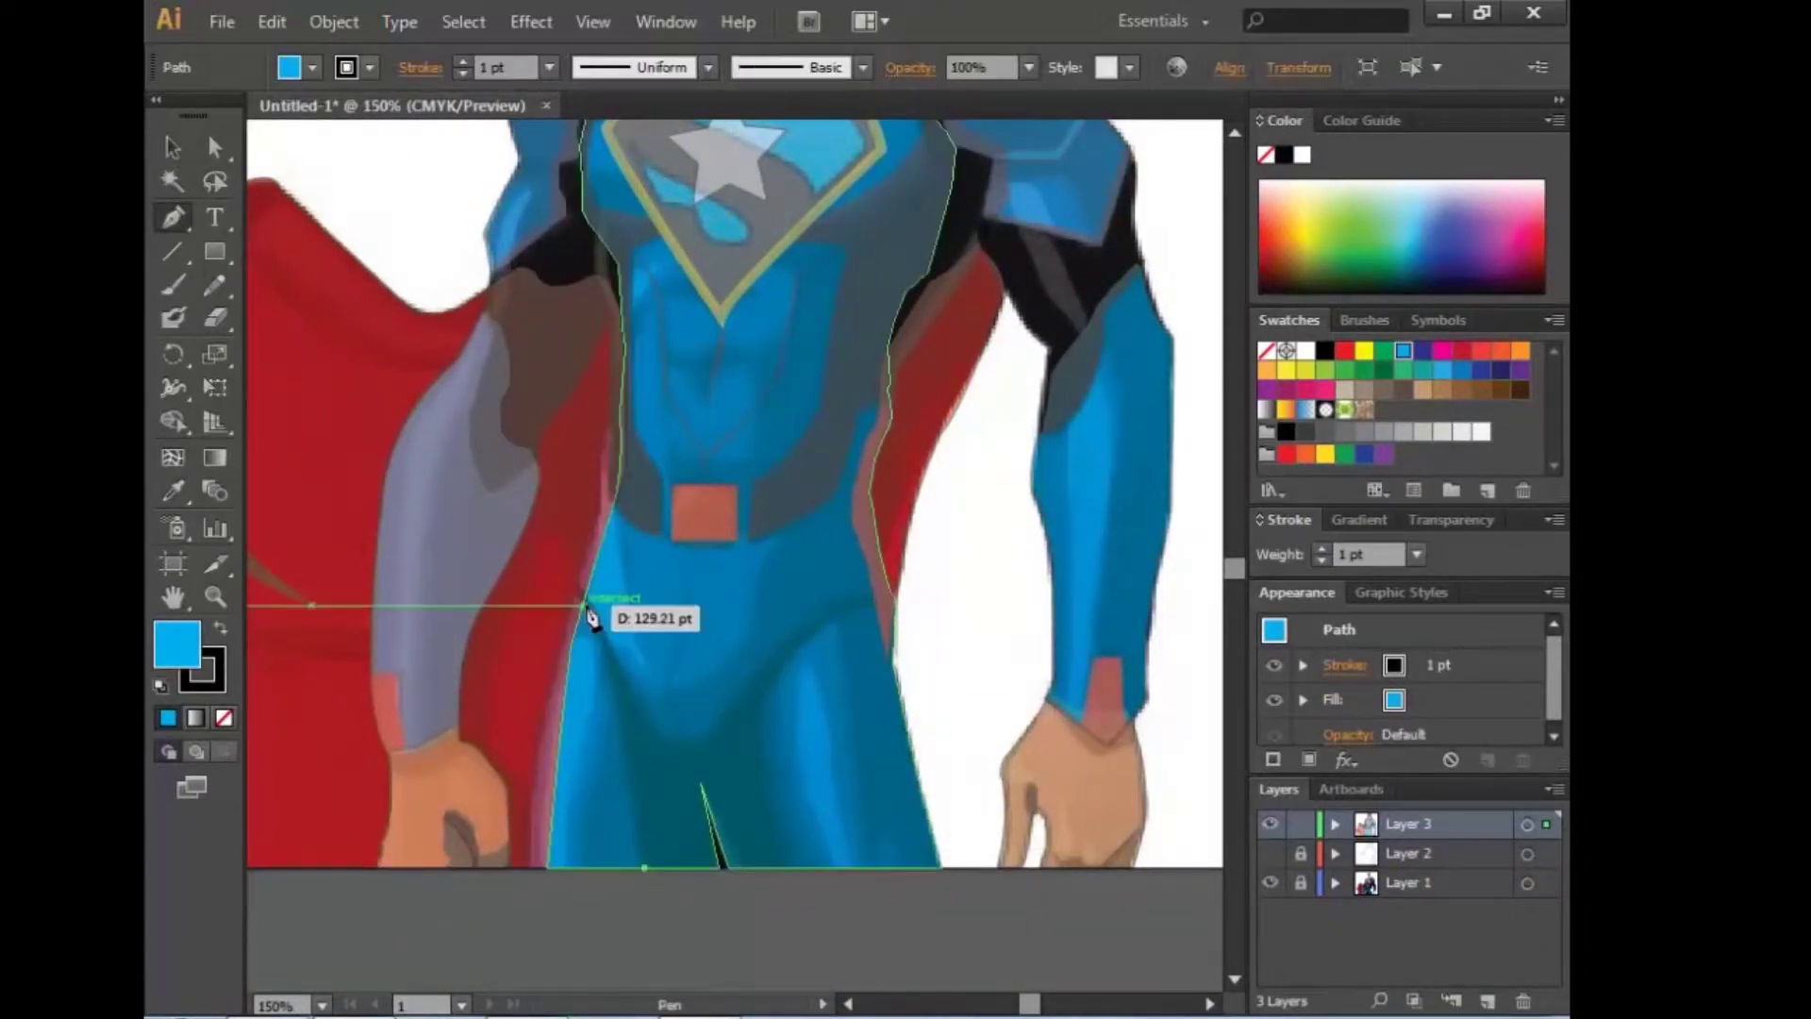
left_click_drag(586, 604, 589, 623)
left_click(700, 783)
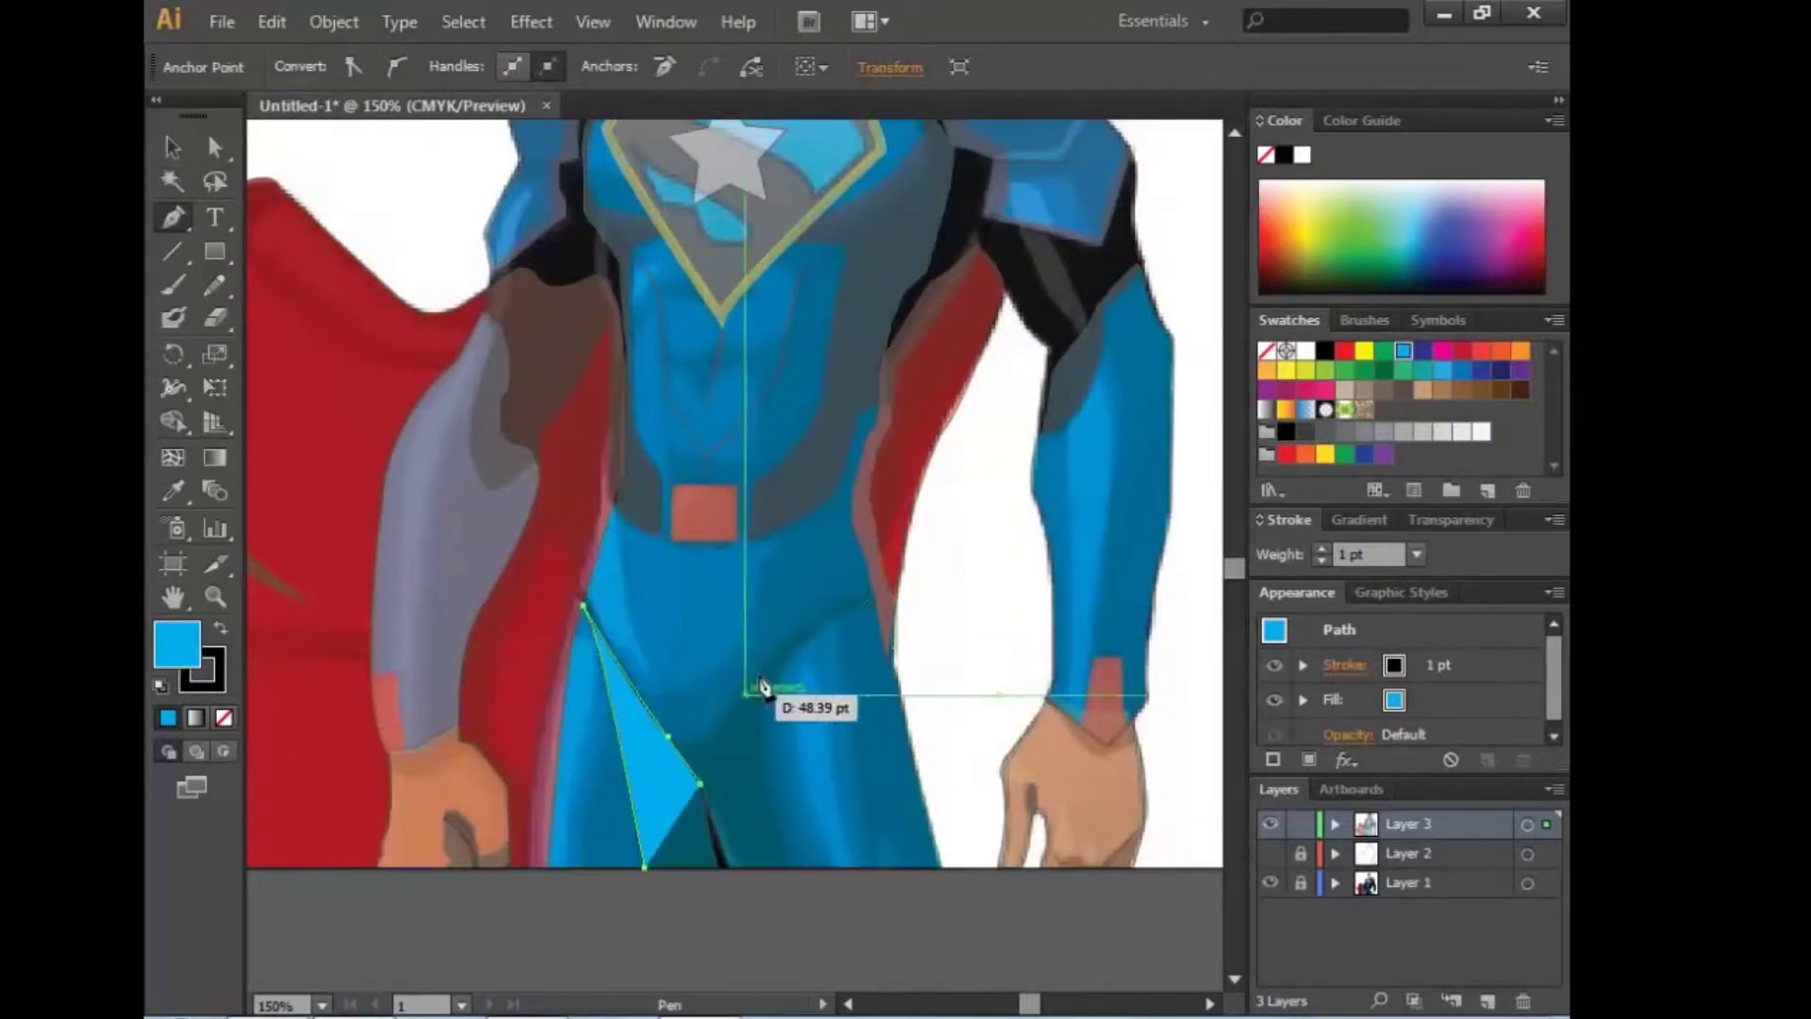
left_click_drag(868, 605, 967, 610)
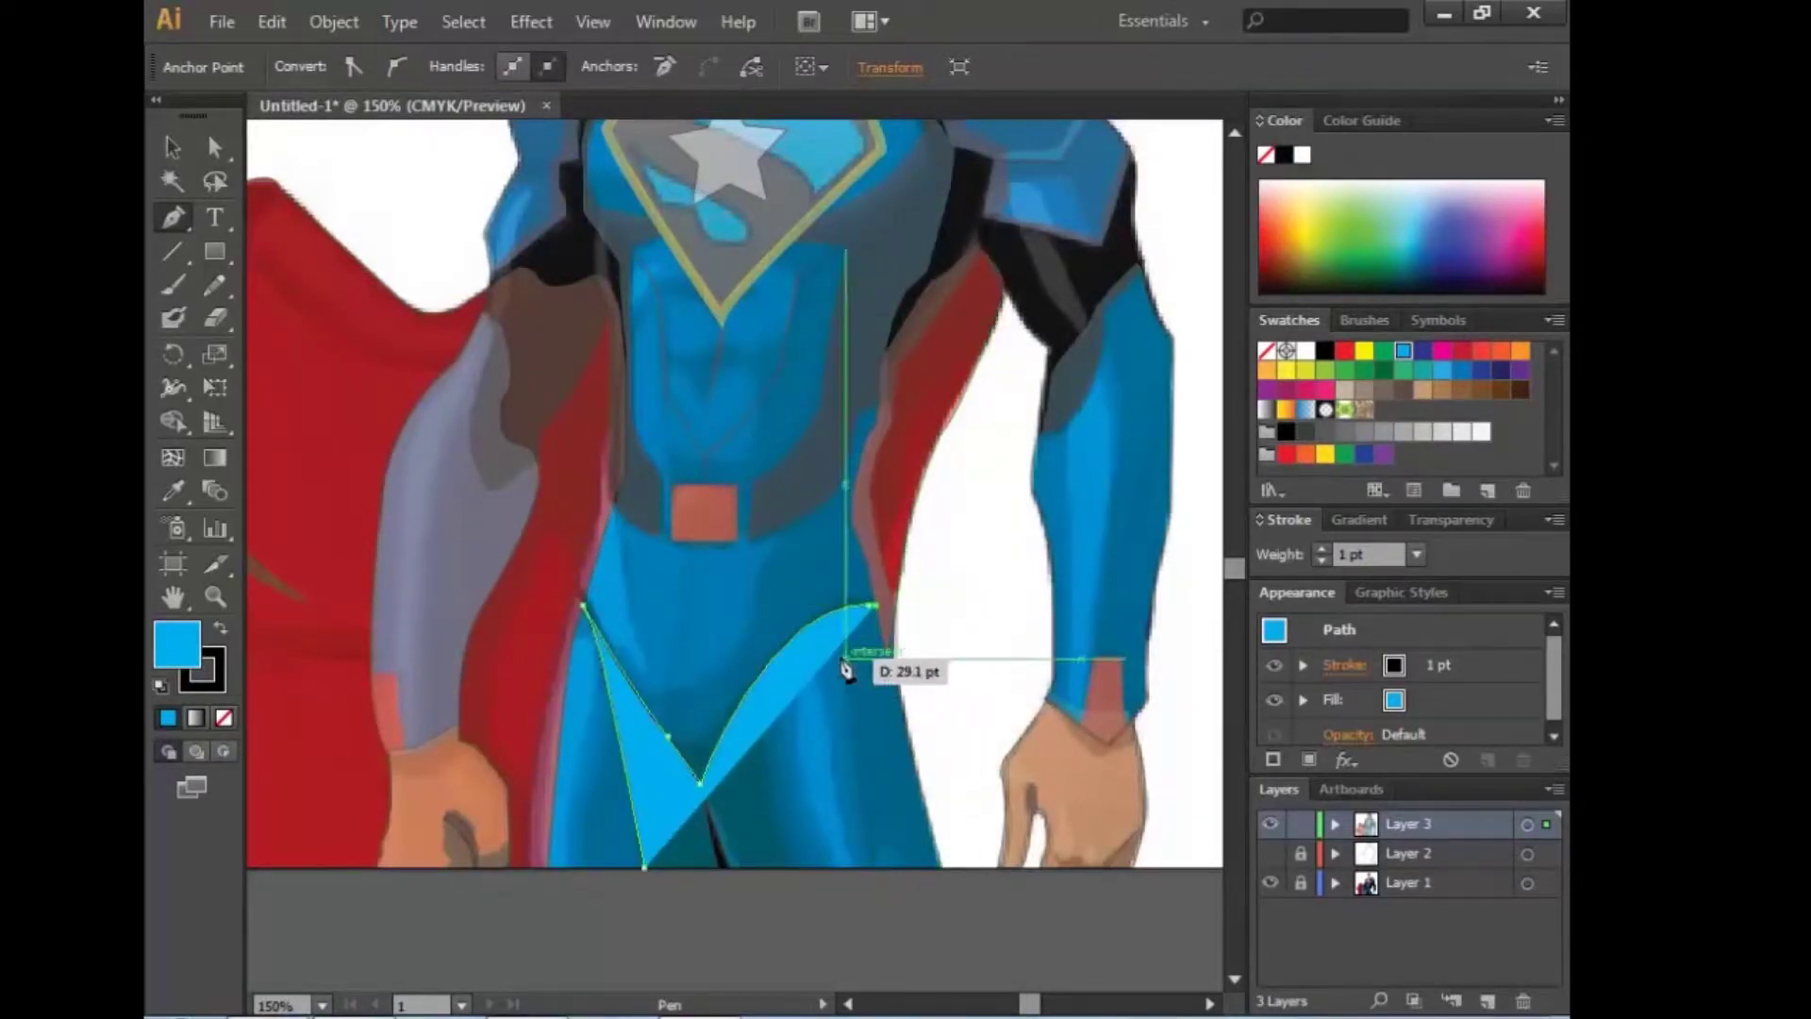
Step: Set the new shape to 10% opacity and curve it down to the artboard's bottom
left_click(1349, 734)
type("100")
key("Return")
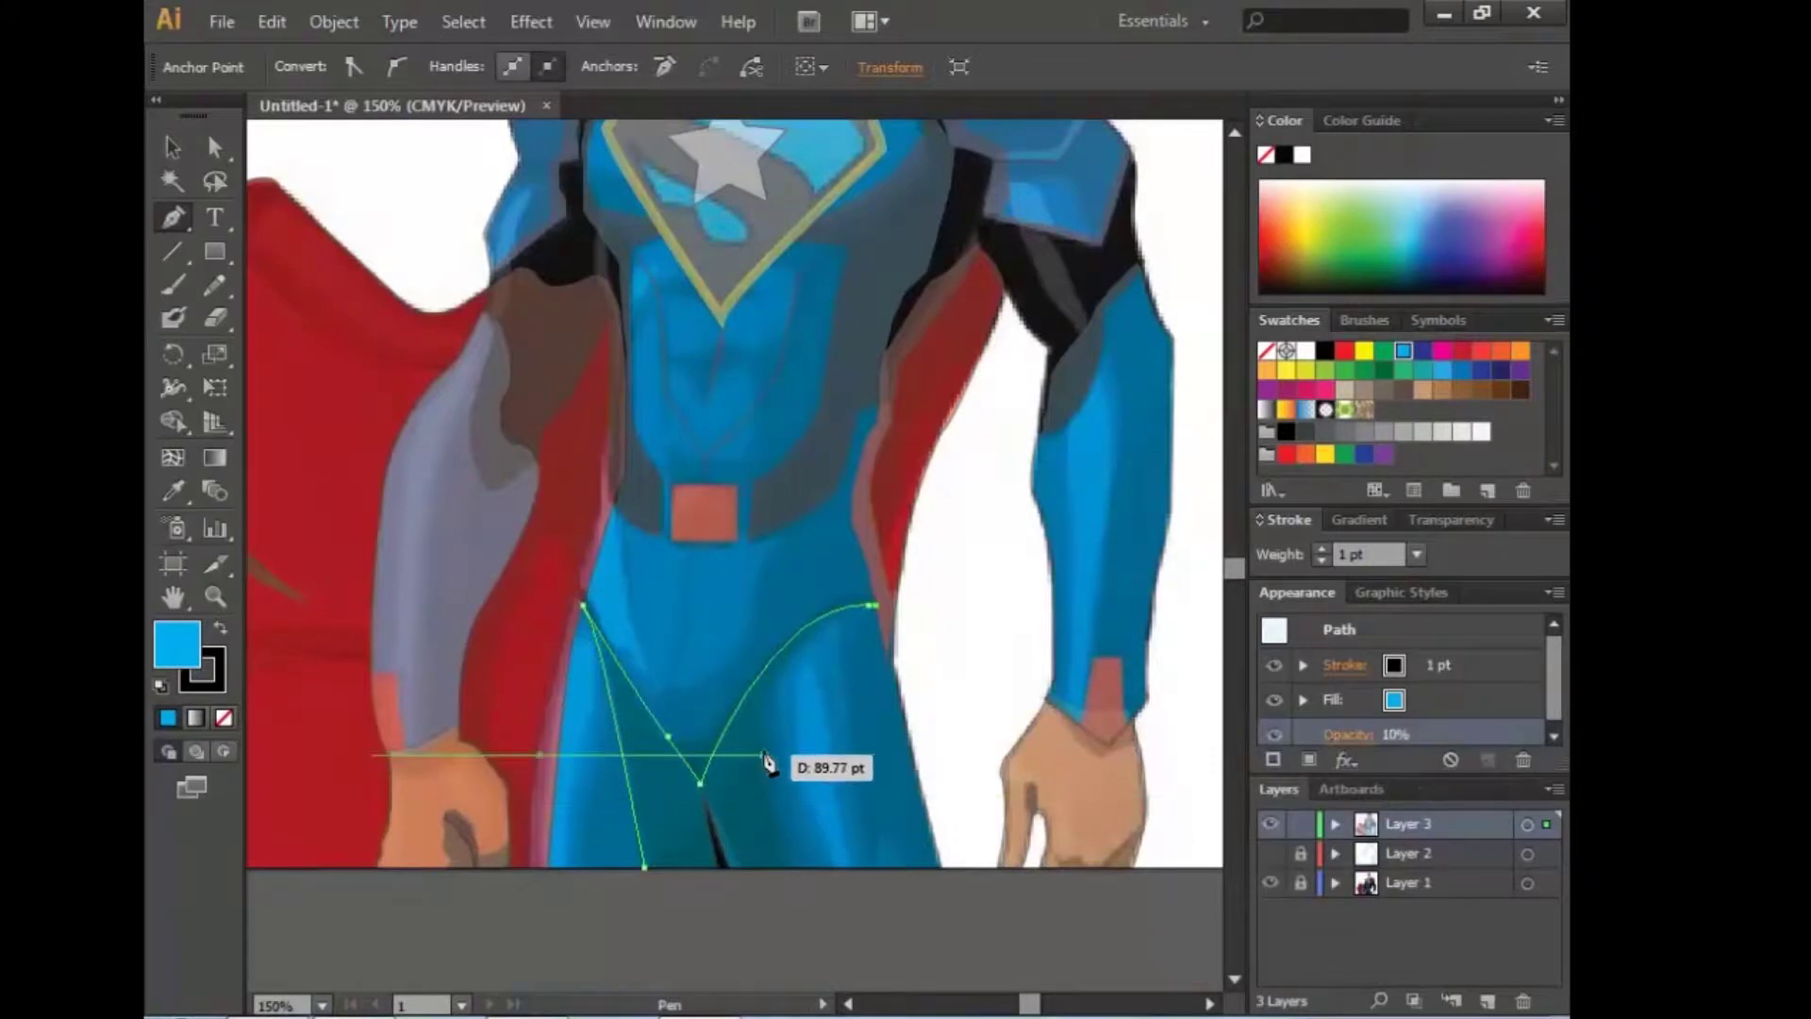
mouse_move(763, 755)
left_mouse_down()
mouse_move(783, 861)
mouse_move(832, 887)
mouse_move(741, 865)
left_mouse_up()
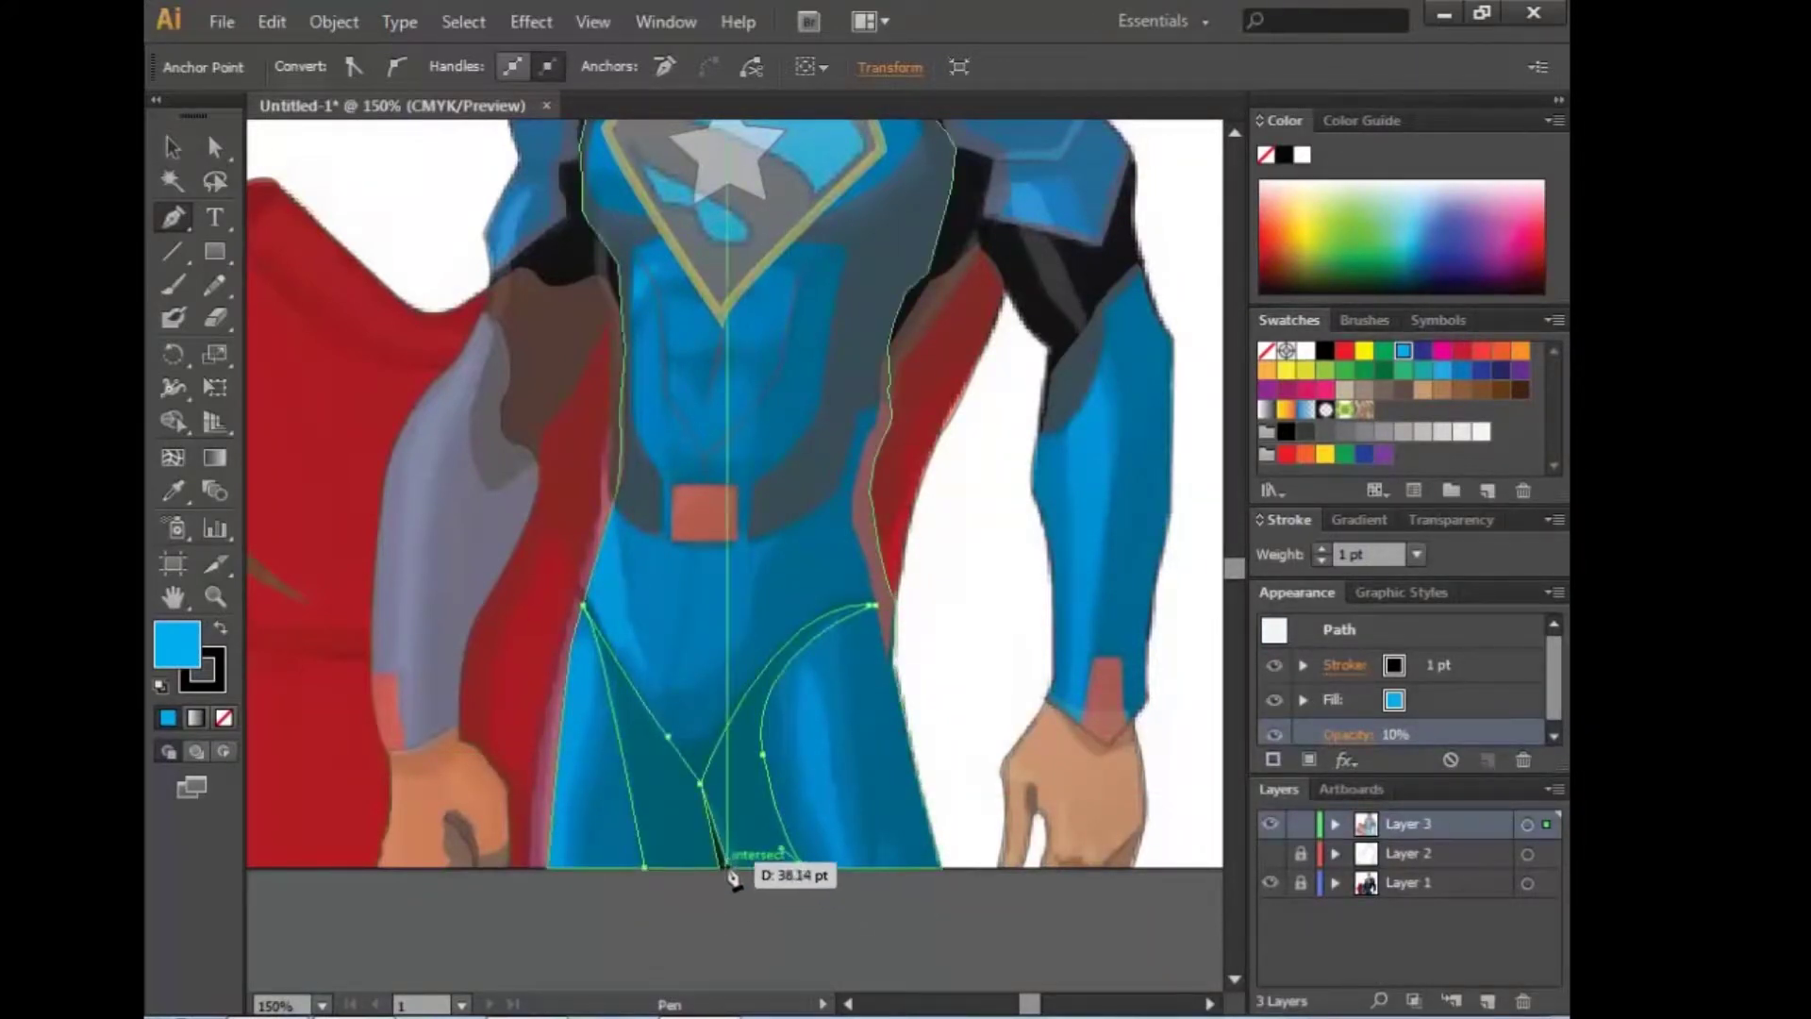
key("ctrl+plus")
key("ctrl+plus")
key("ctrl+plus")
scroll(1024, 688, "down", 5)
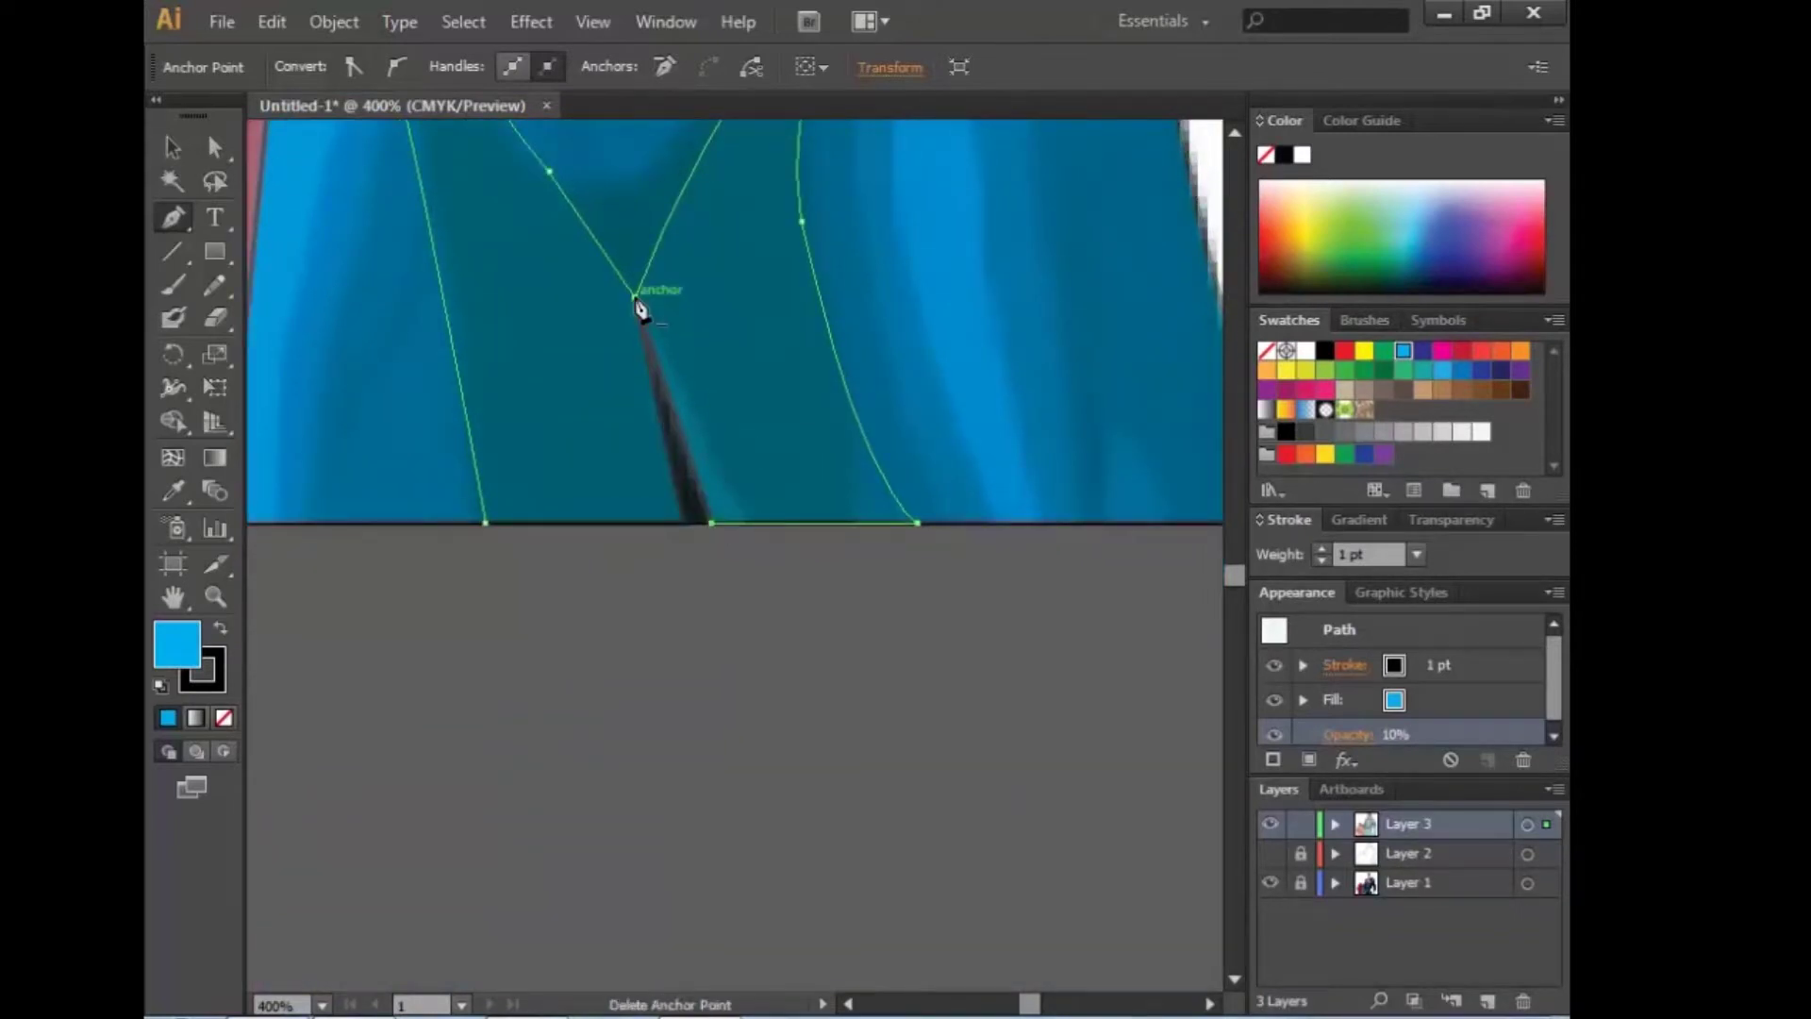
left_click(712, 521)
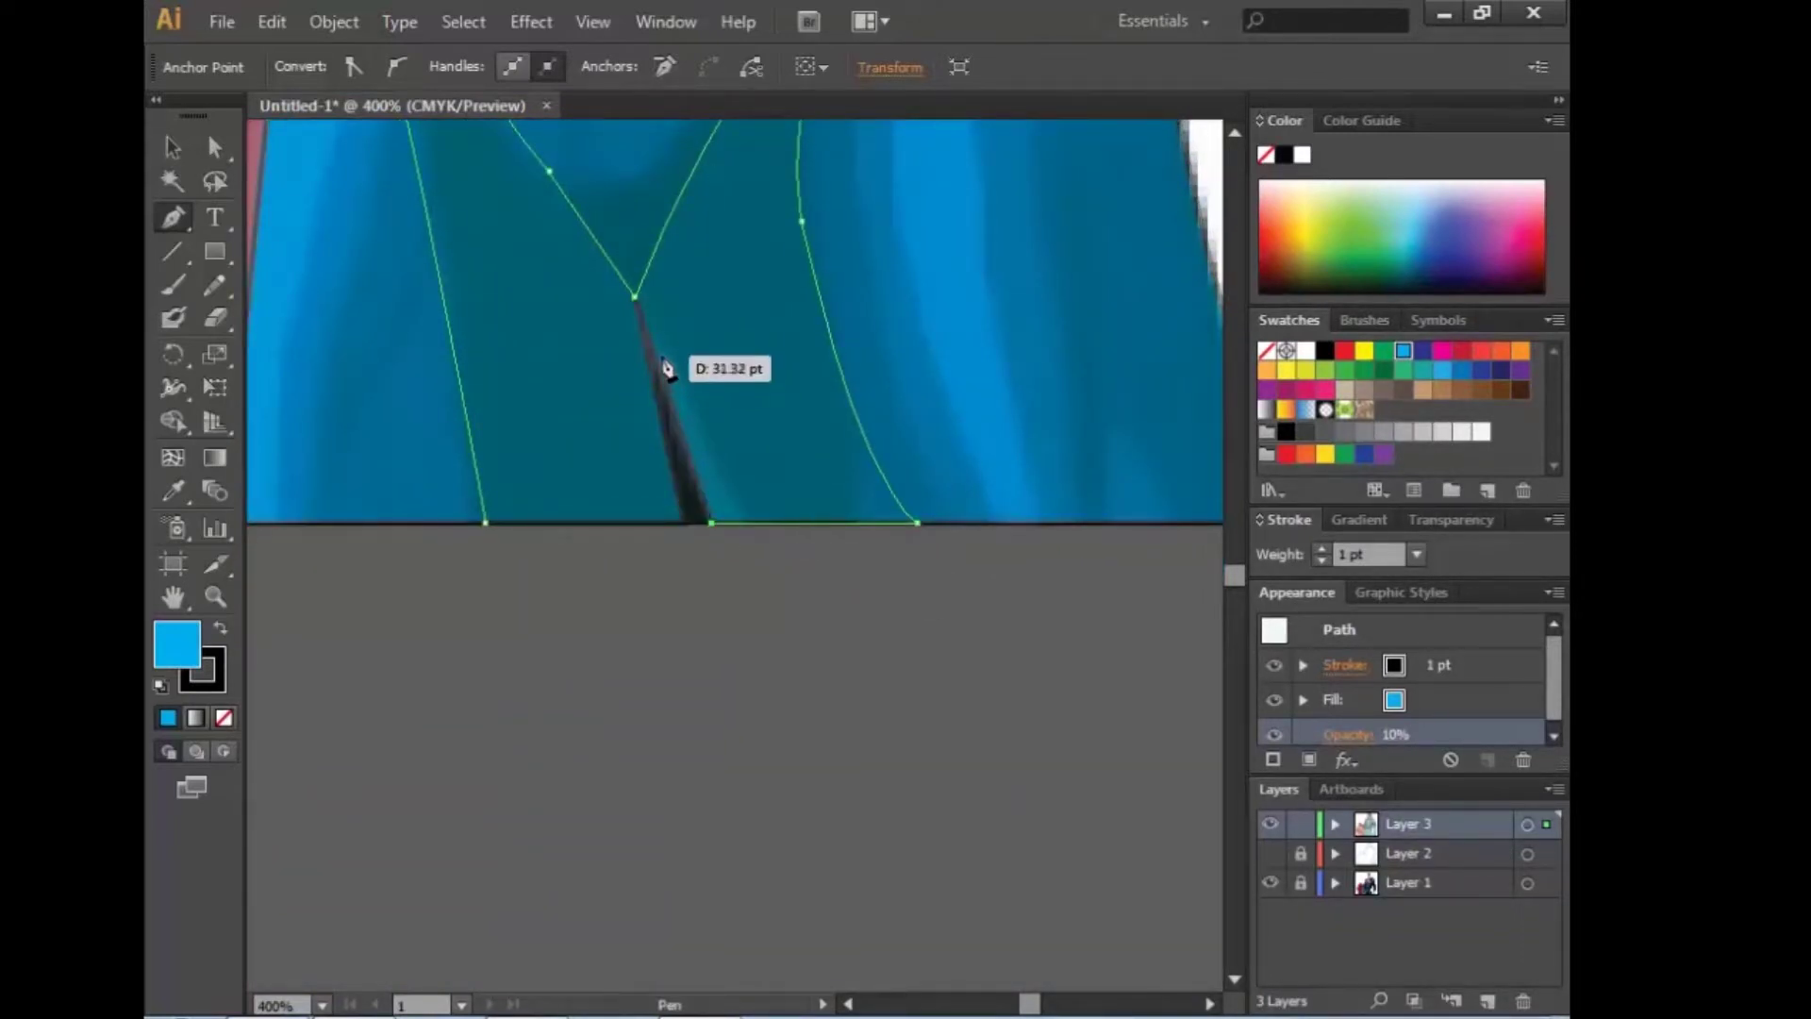
Step: Trace the shape's edge along the magnified dark sliver, then zoom back out
mouse_move(642, 315)
left_mouse_down()
mouse_move(923, 587)
mouse_move(786, 382)
left_mouse_up()
key("ctrl+plus")
key("ctrl+plus")
left_click(817, 509)
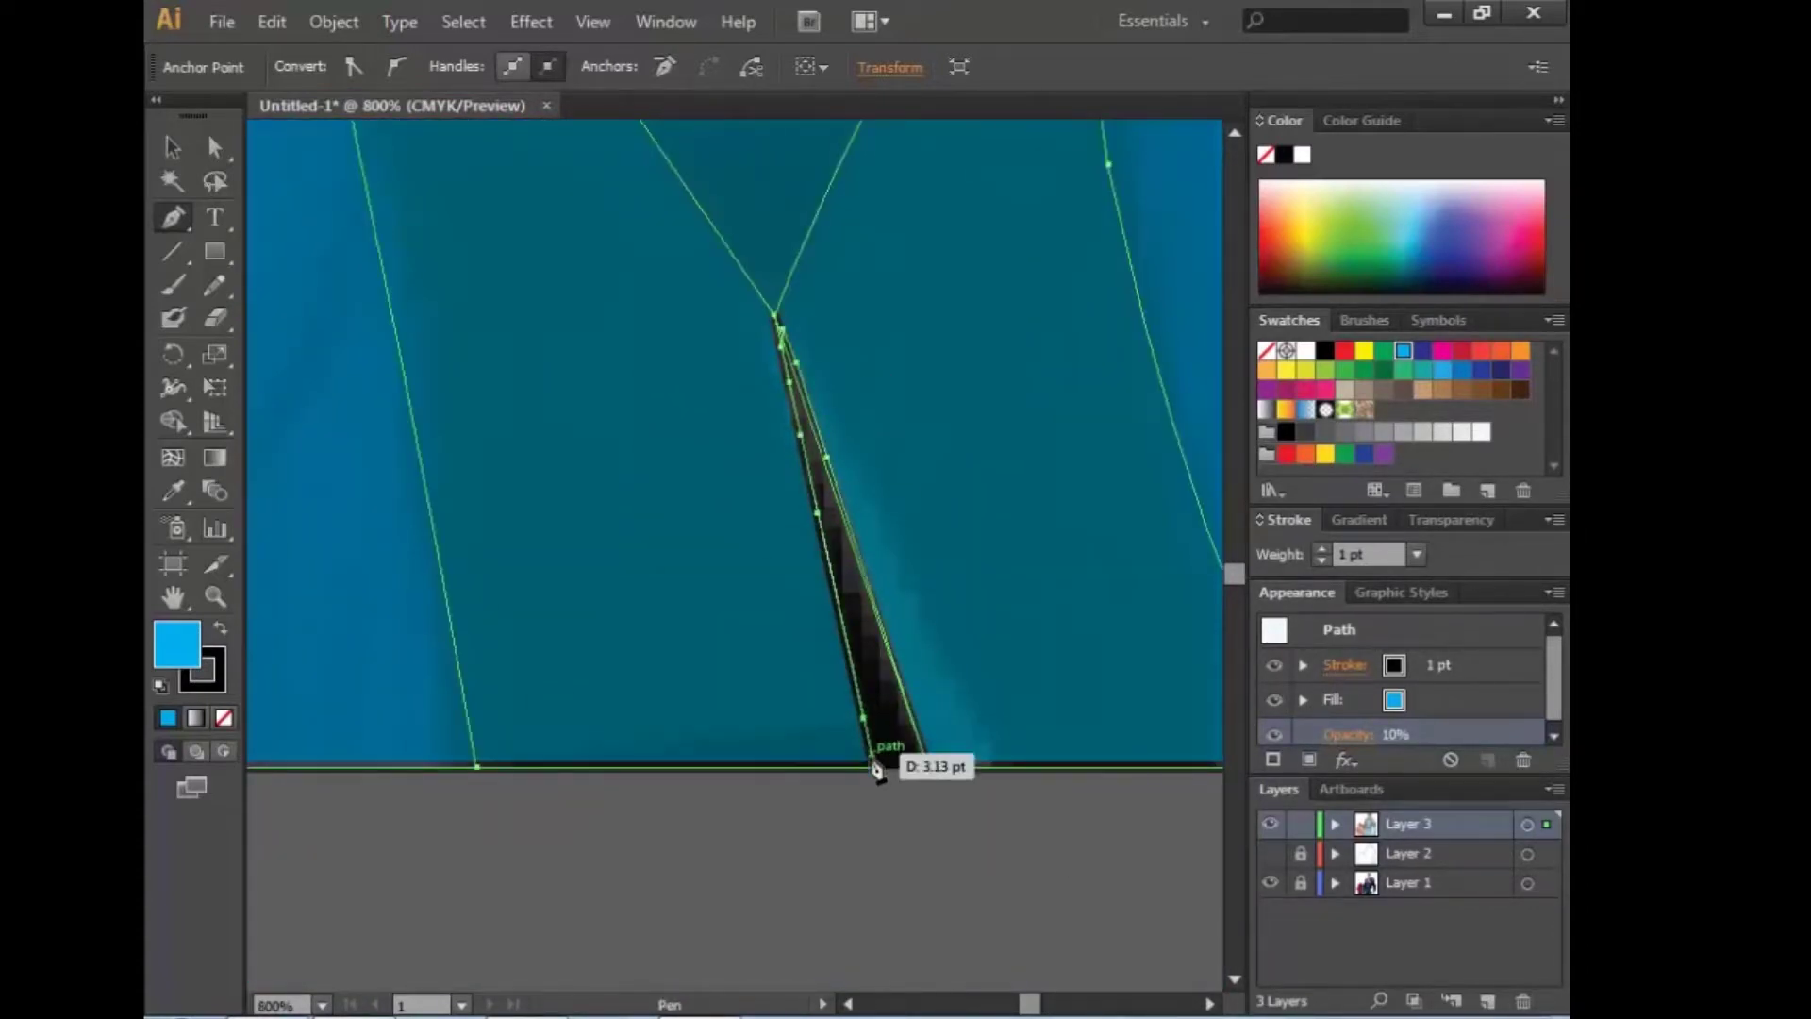
left_click(1350, 736)
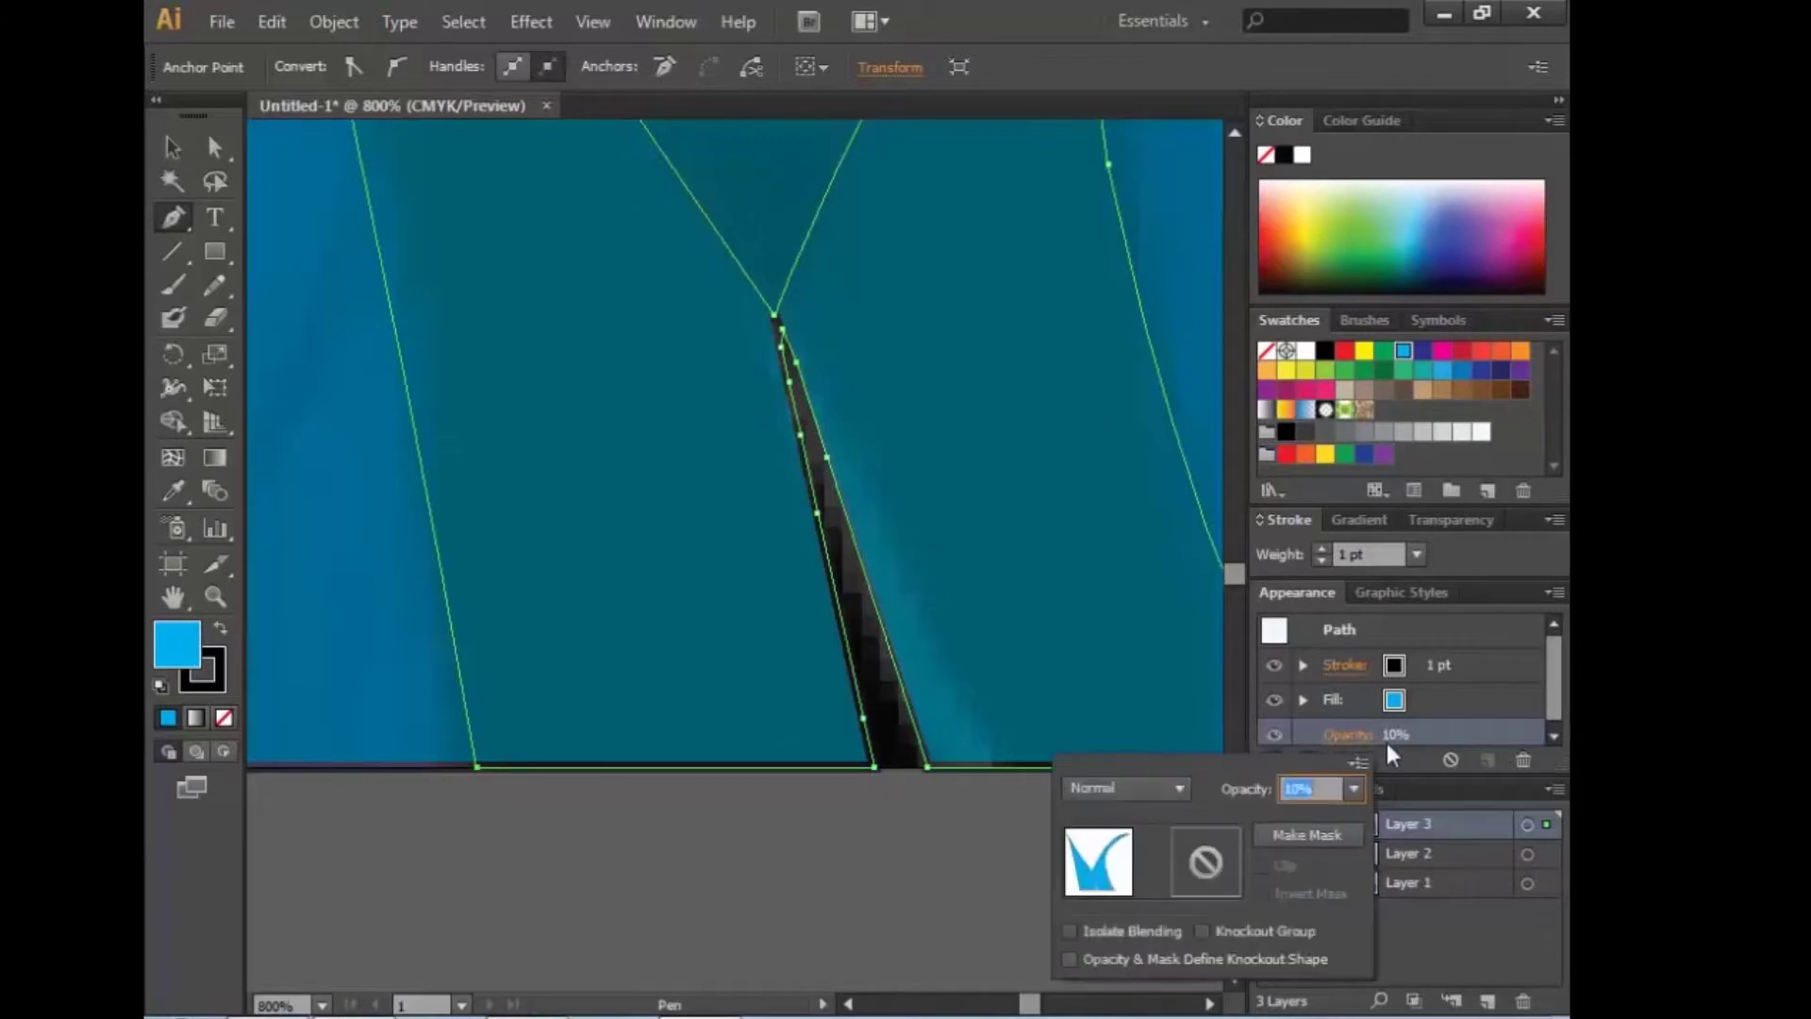
key("Return")
key("ctrl+minus")
key("ctrl+minus")
key("ctrl+minus")
key("ctrl+minus")
key("ctrl+minus")
key("ctrl+minus")
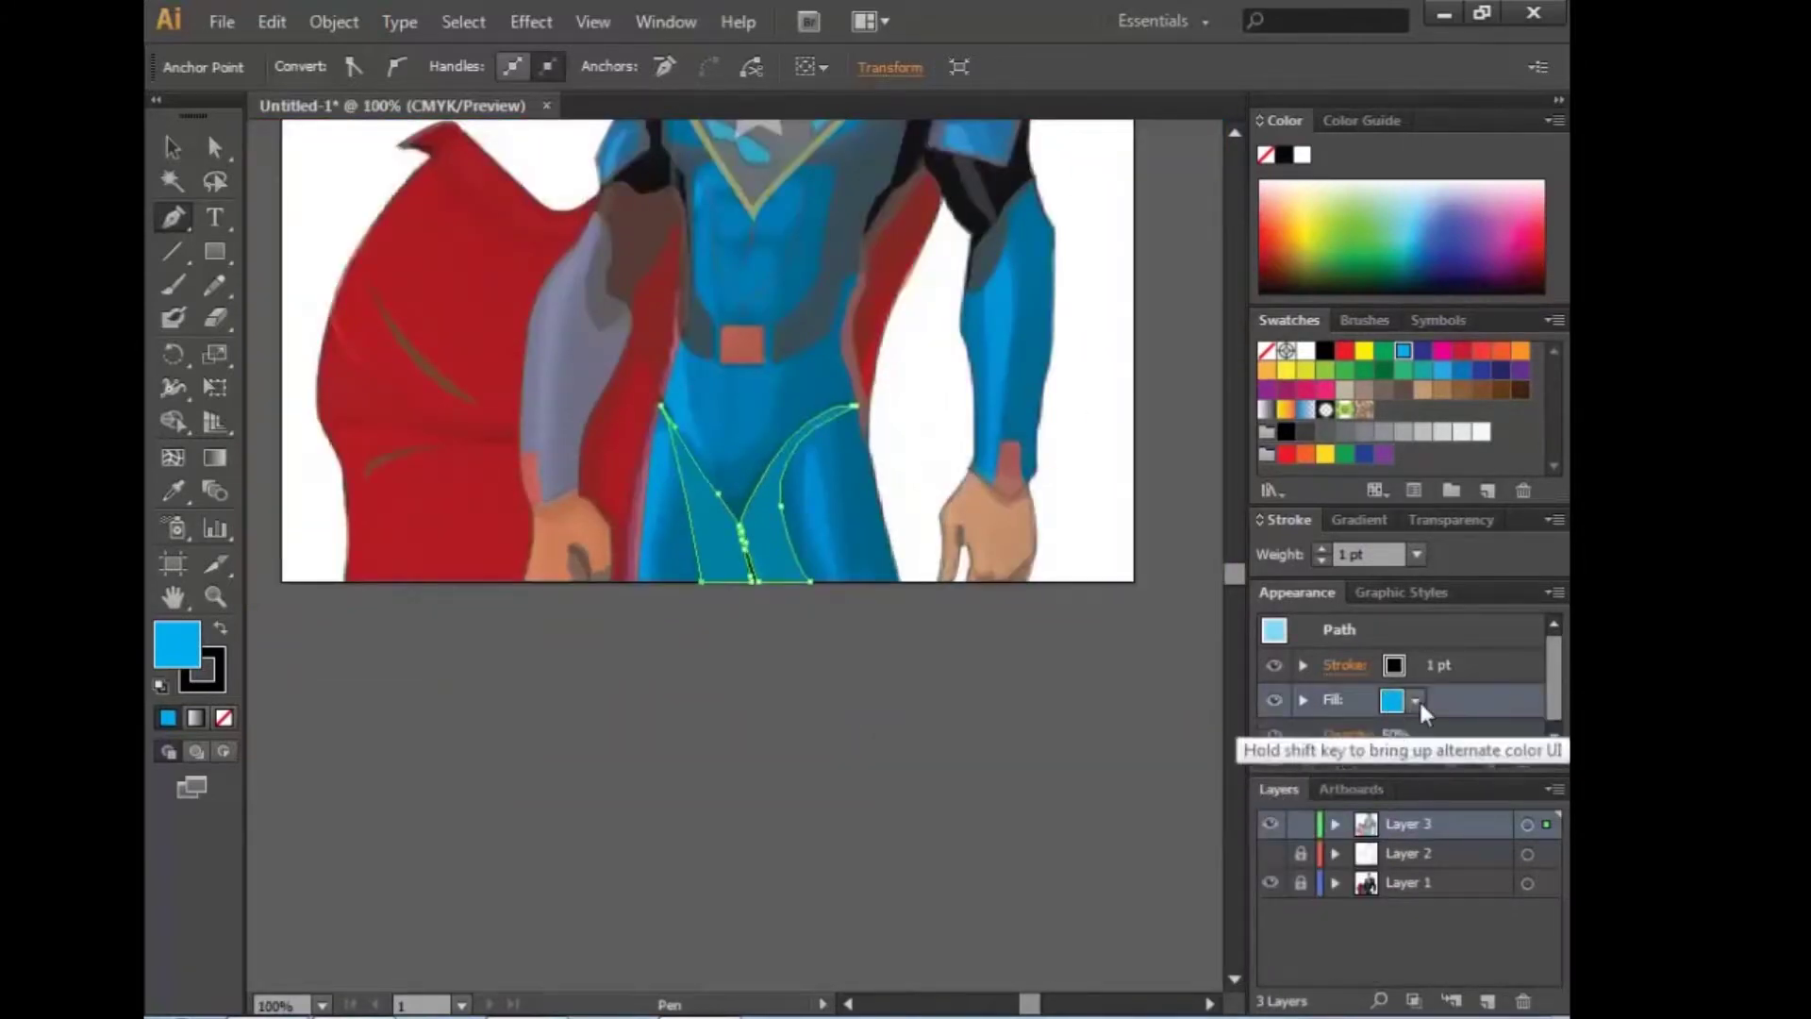
left_click(1415, 700)
Step: Show the reference photo beneath the tracing and zoom in on the chest emblem
key("Escape")
left_click(1271, 854)
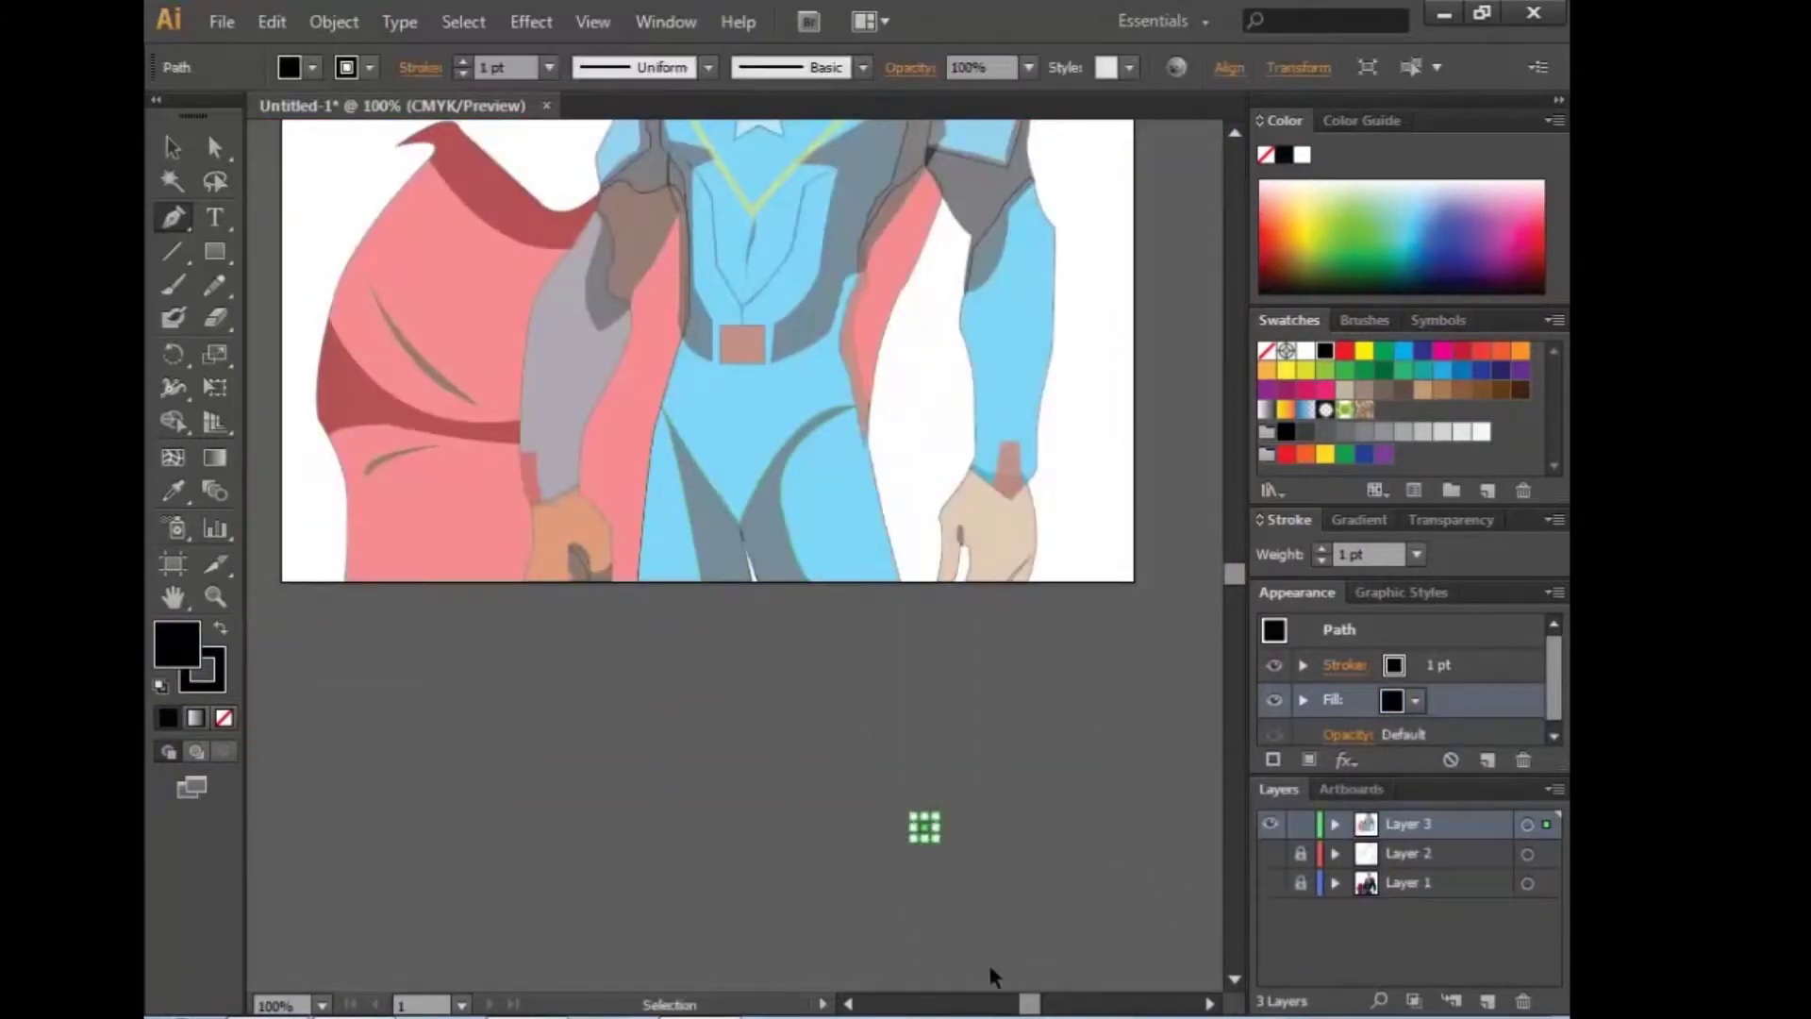
scroll(1038, 835, "up", 5)
key("v")
left_click(1038, 835)
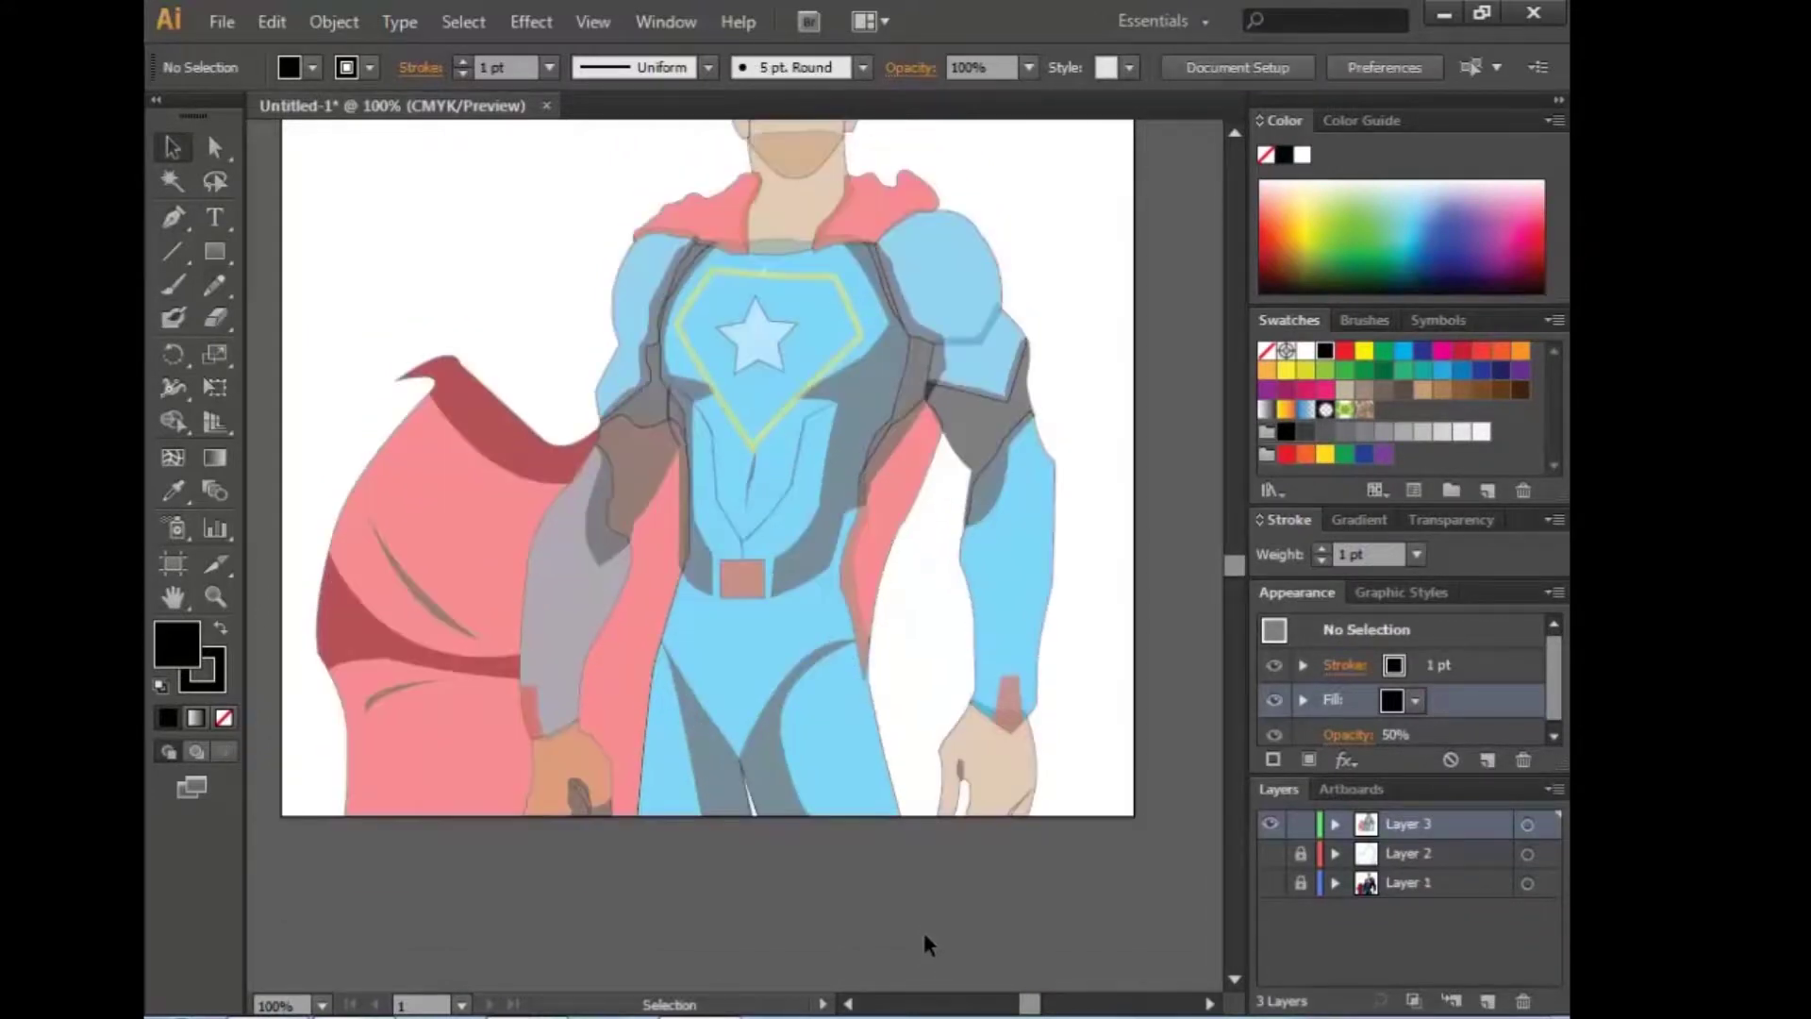
scroll(1072, 829, "up", 3)
left_click(1270, 883)
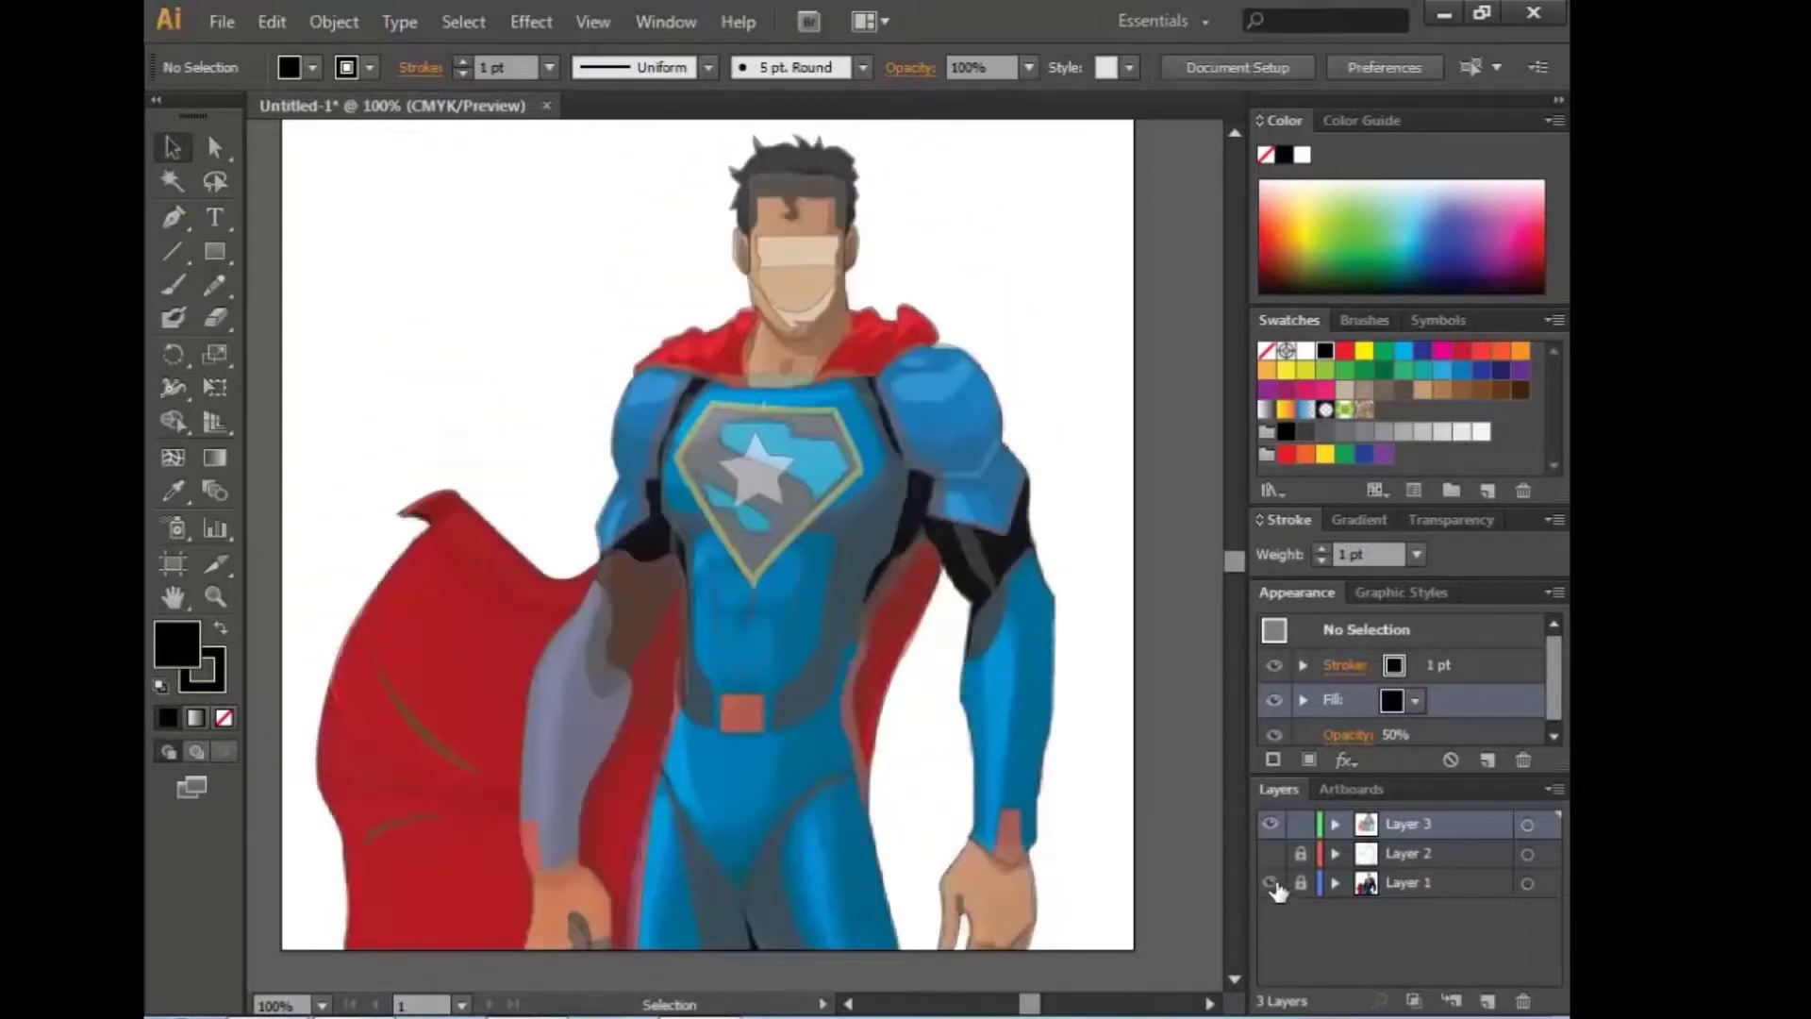
key("ctrl+plus")
key("ctrl+plus")
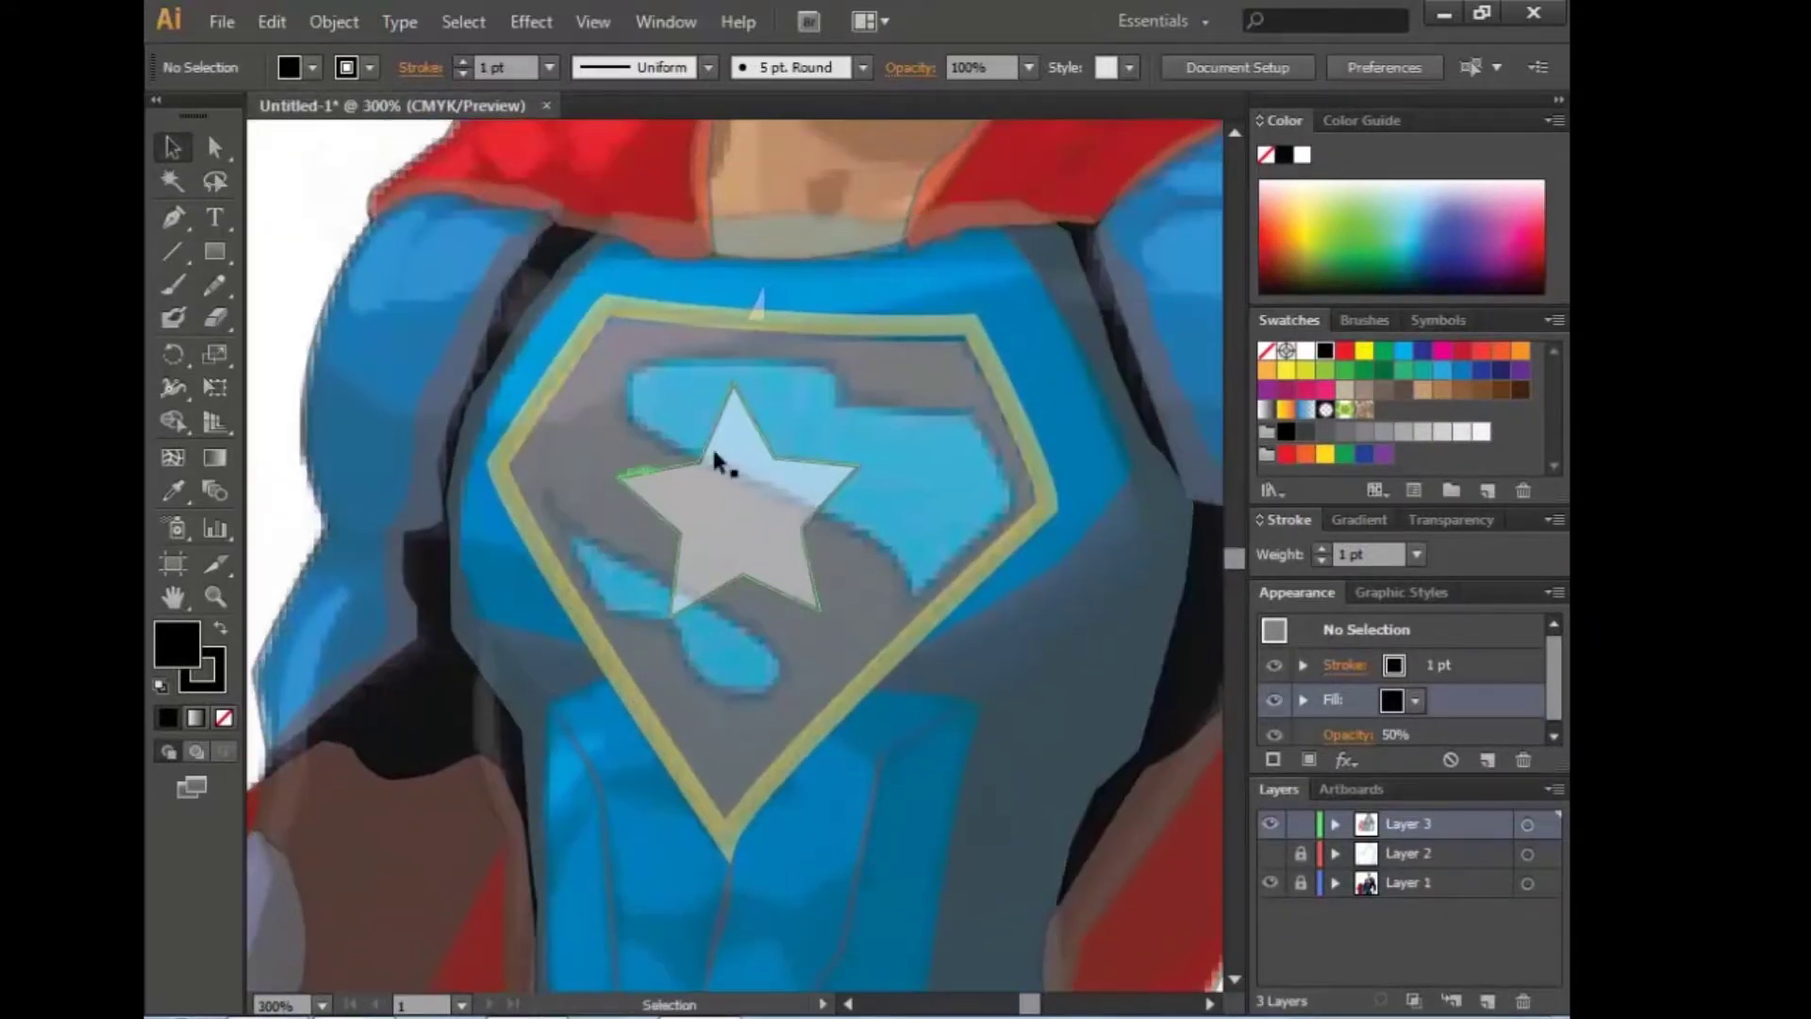
Step: Enlarge, reposition and rotate the white star upright within the emblem, then select the torso shape
left_click(841, 460)
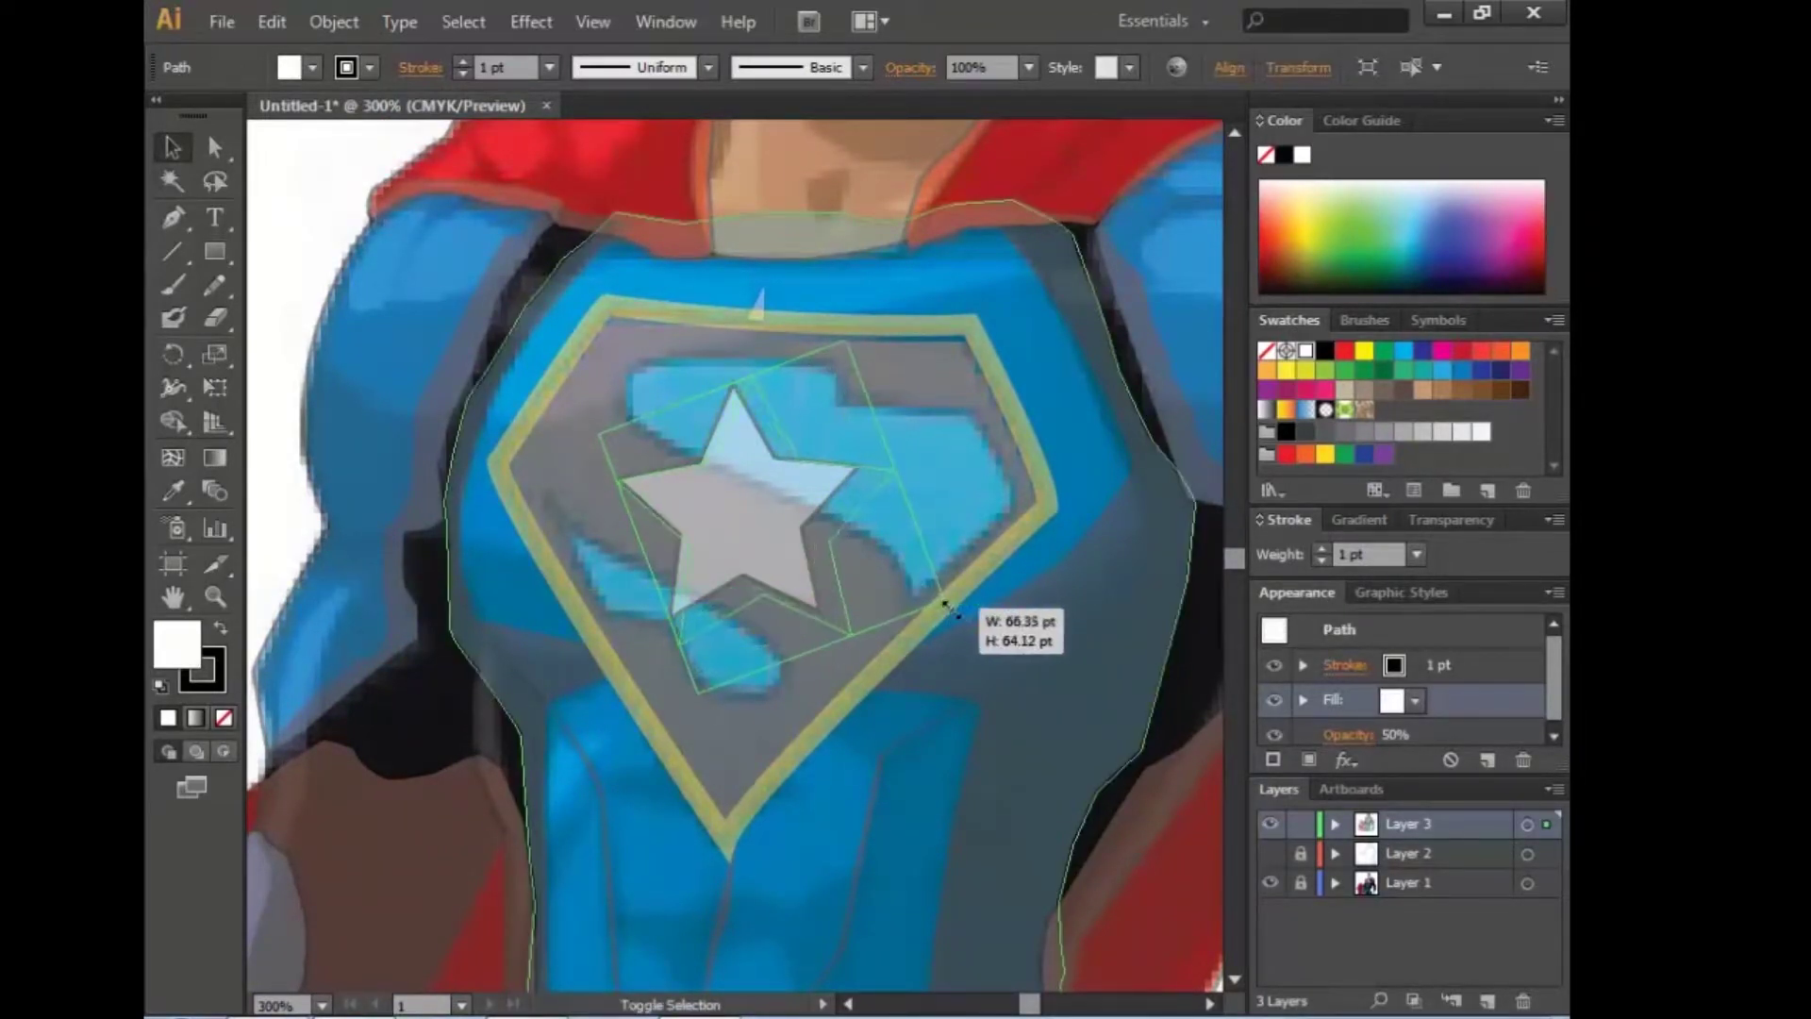
left_click_drag(811, 630, 886, 610)
left_click_drag(686, 663, 651, 731)
left_click_drag(745, 582, 743, 554)
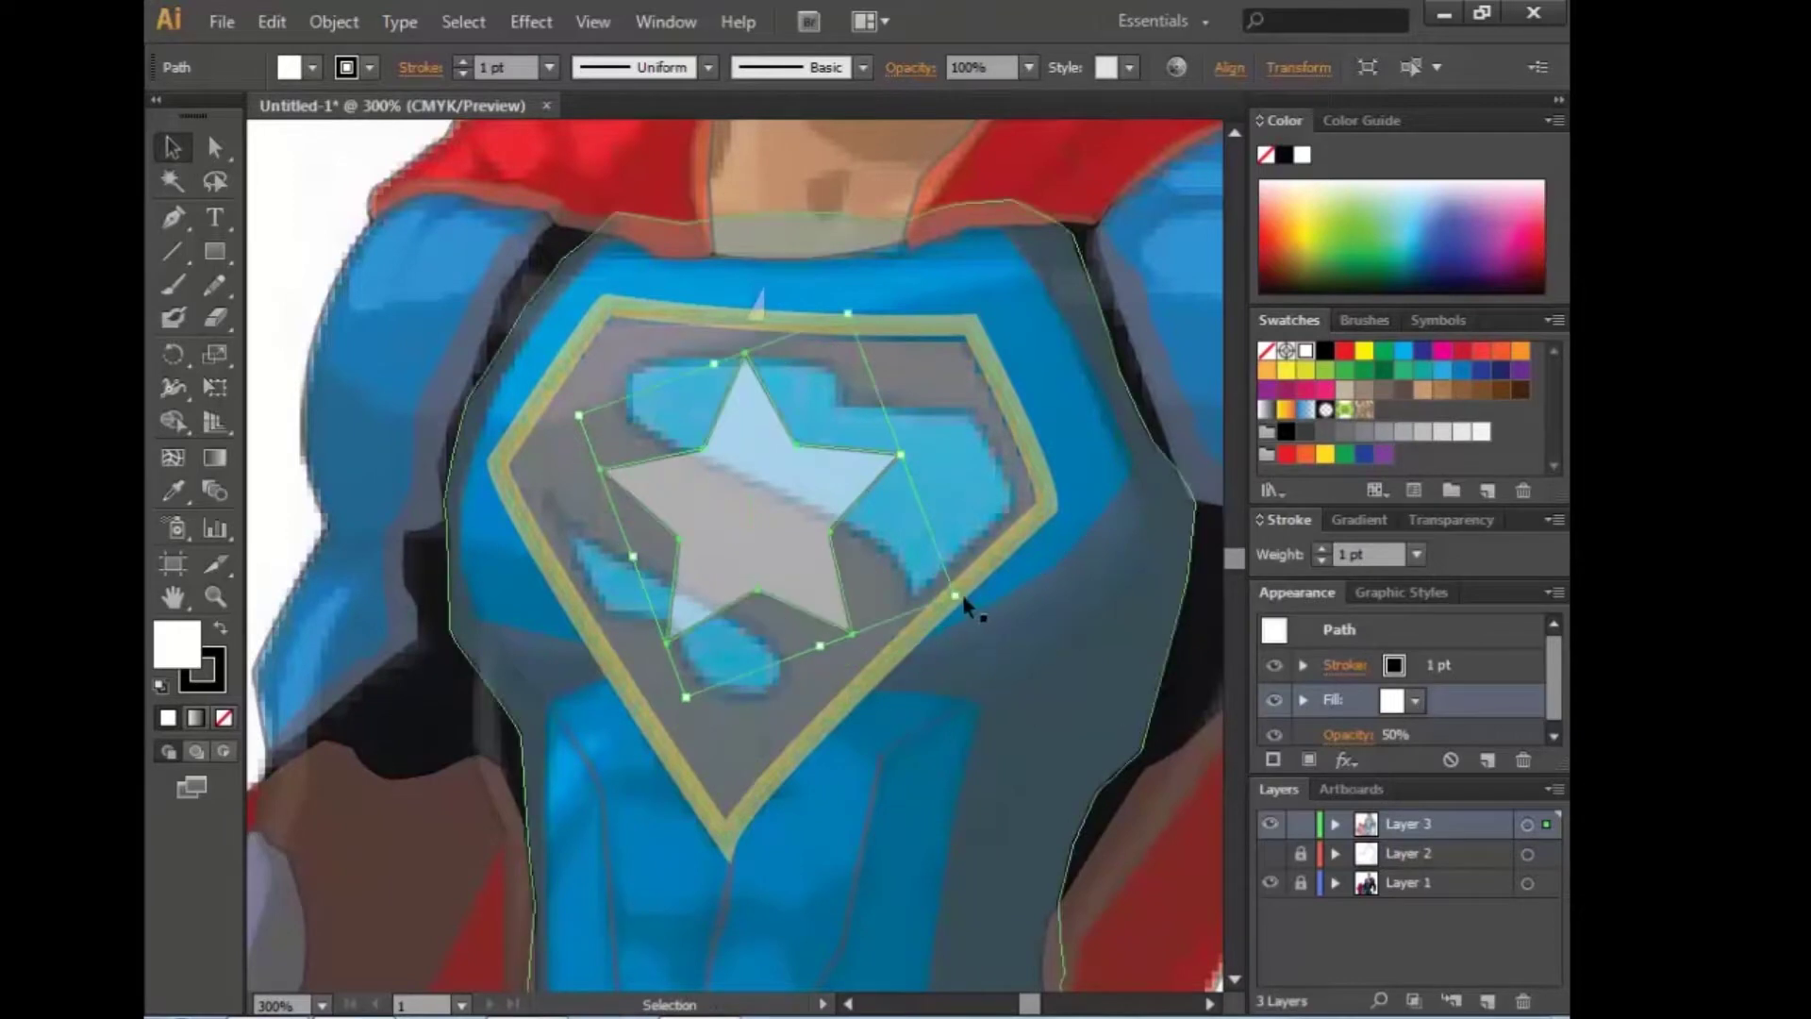
left_click_drag(955, 609, 1054, 664)
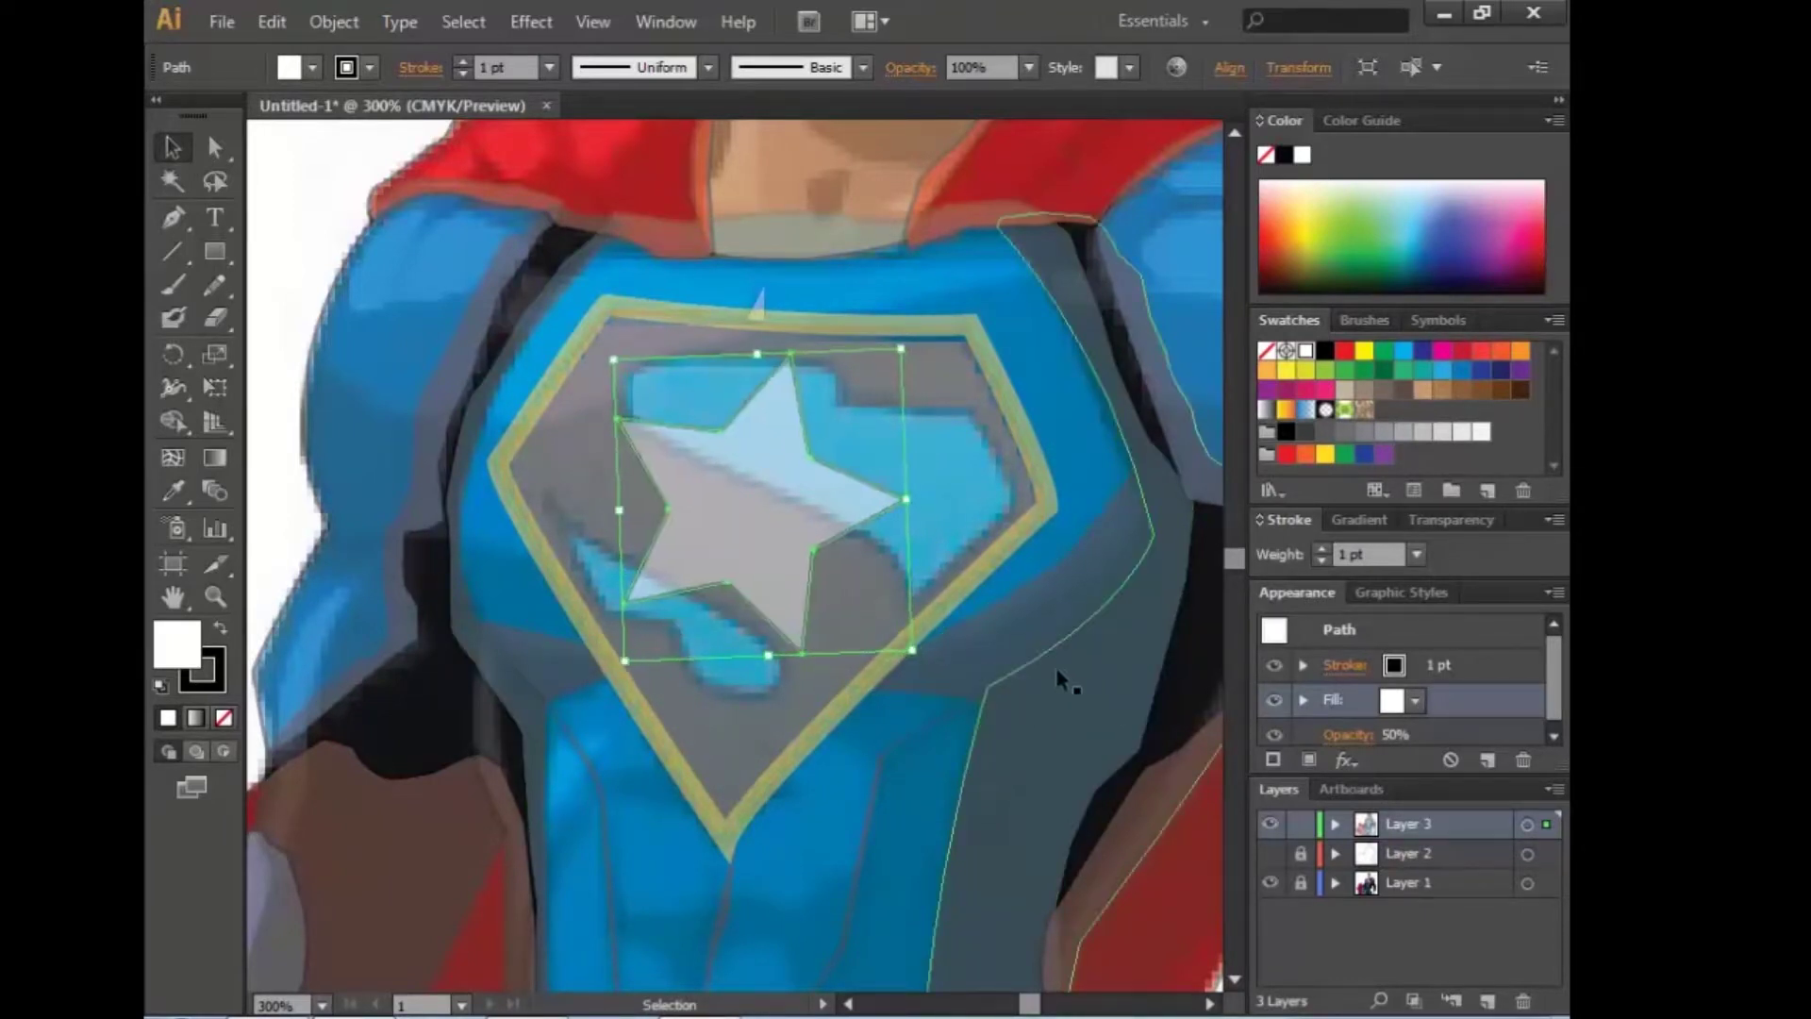
left_click(865, 855)
left_click(736, 529)
left_click(740, 602)
Step: Zoom to the wrist and trace a V-shaped shadow outline across the cuff
key("ctrl+minus")
key("ctrl+minus")
key("ctrl+minus")
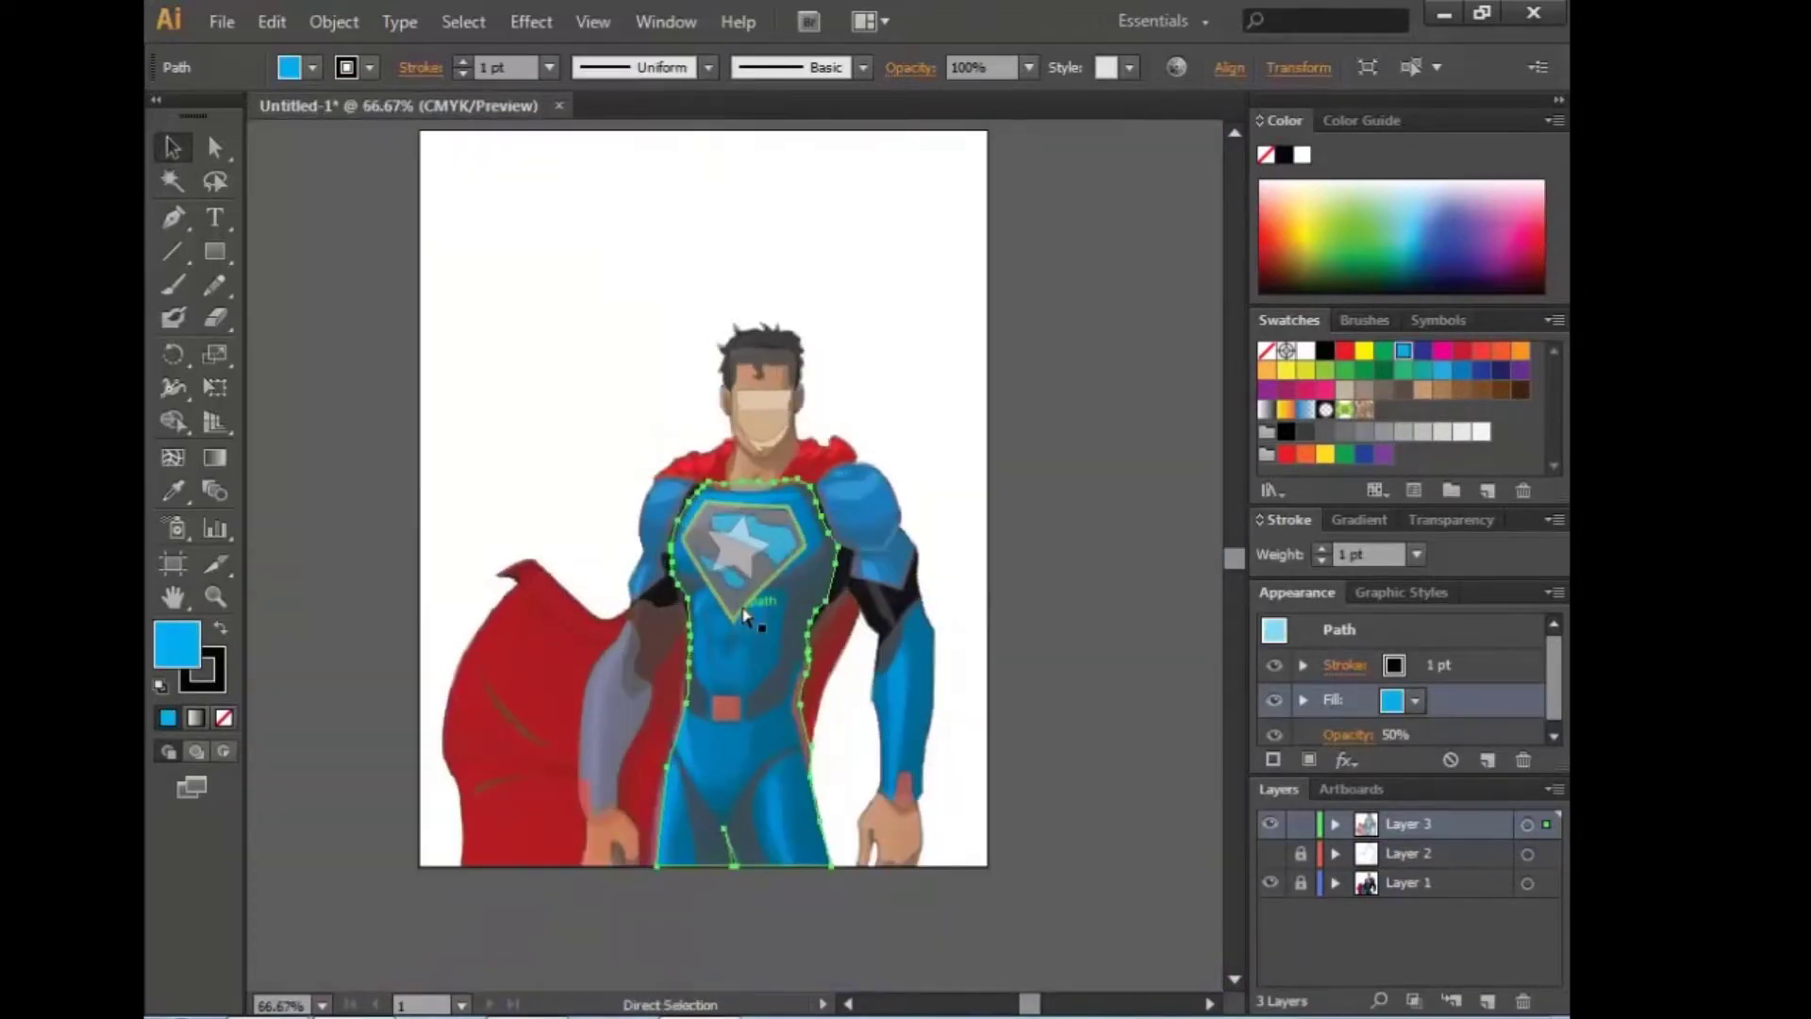
left_click(1271, 882)
key("ctrl+plus")
key("ctrl+plus")
key("ctrl+plus")
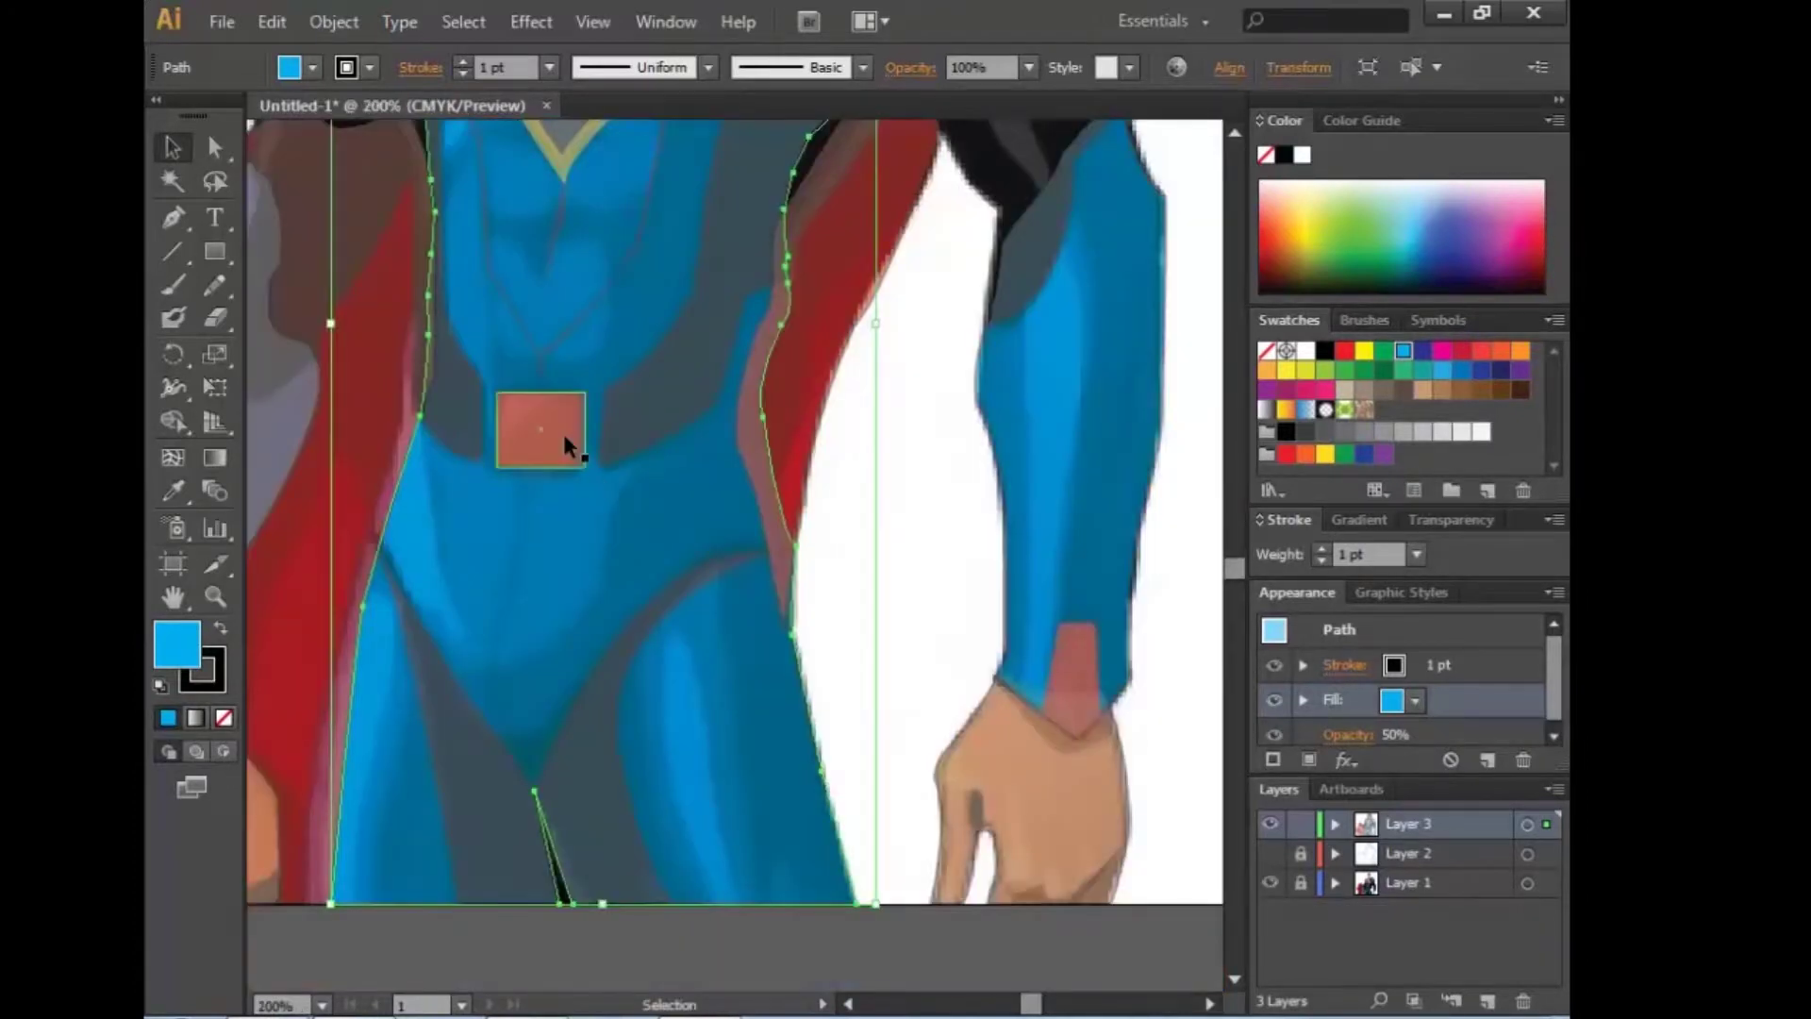
left_click_drag(931, 628, 881, 681)
key("ctrl+plus")
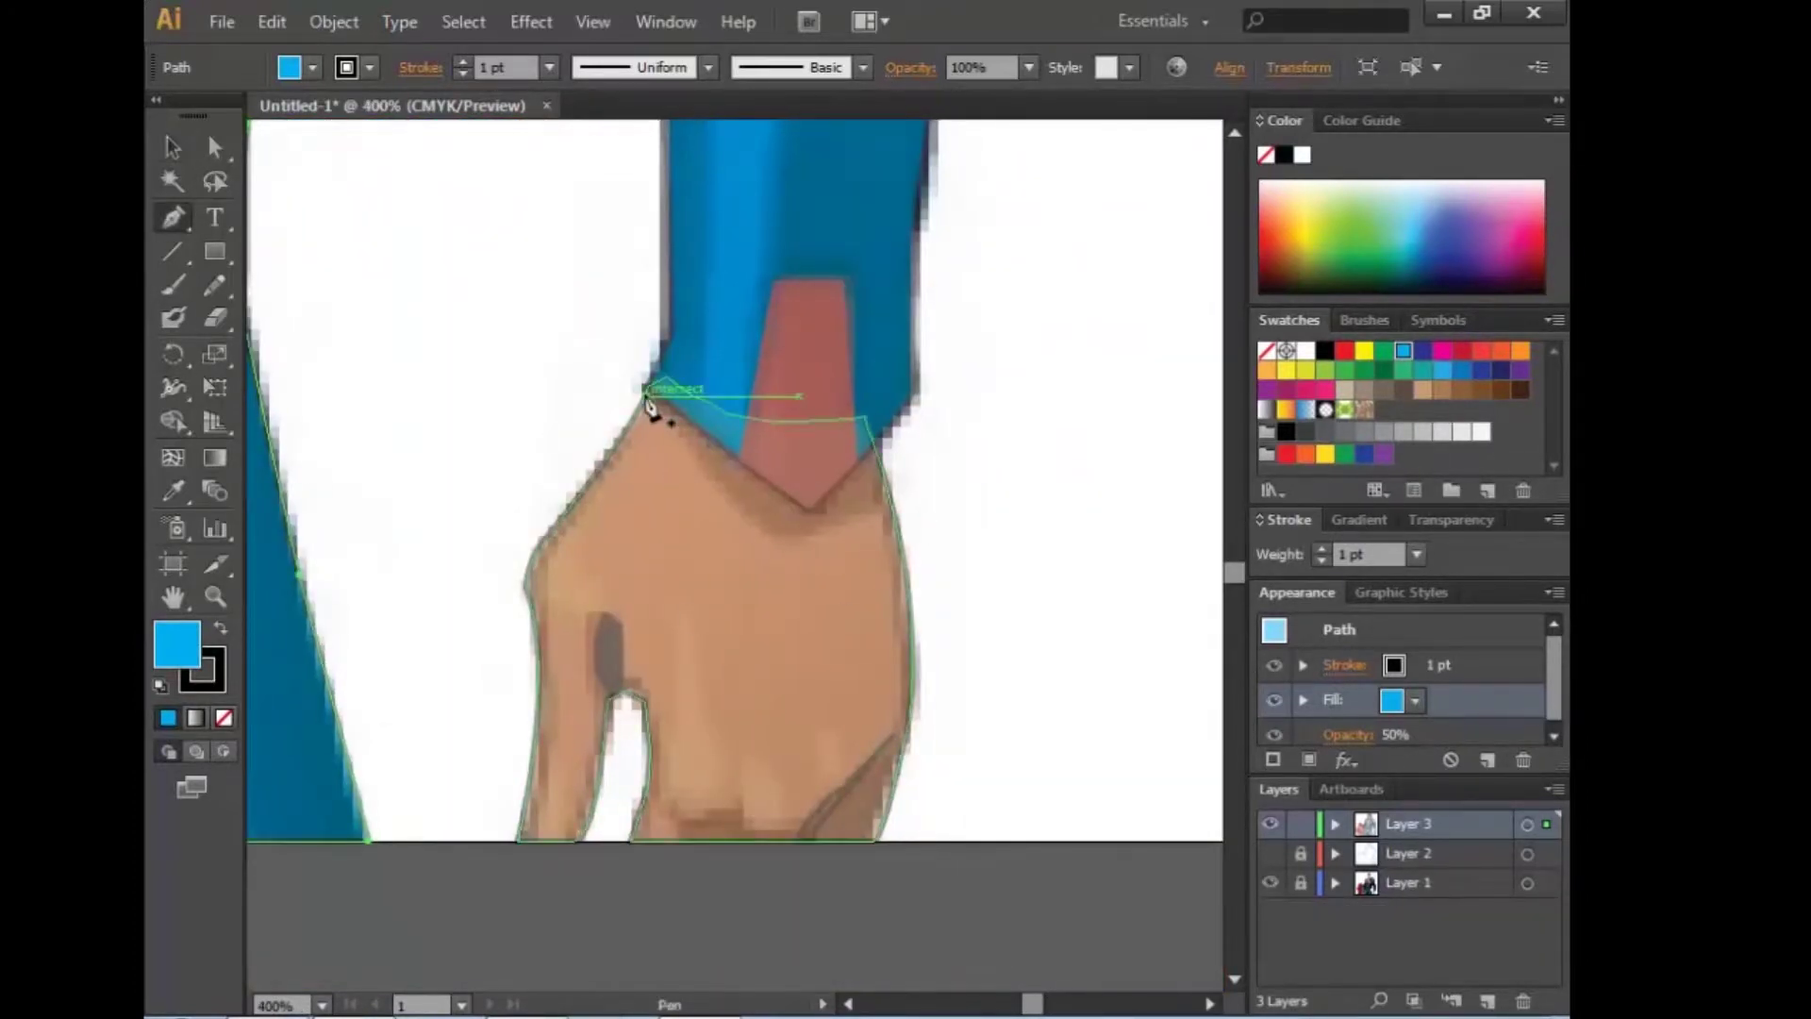
left_click(648, 398)
left_click(785, 554)
left_click(875, 445)
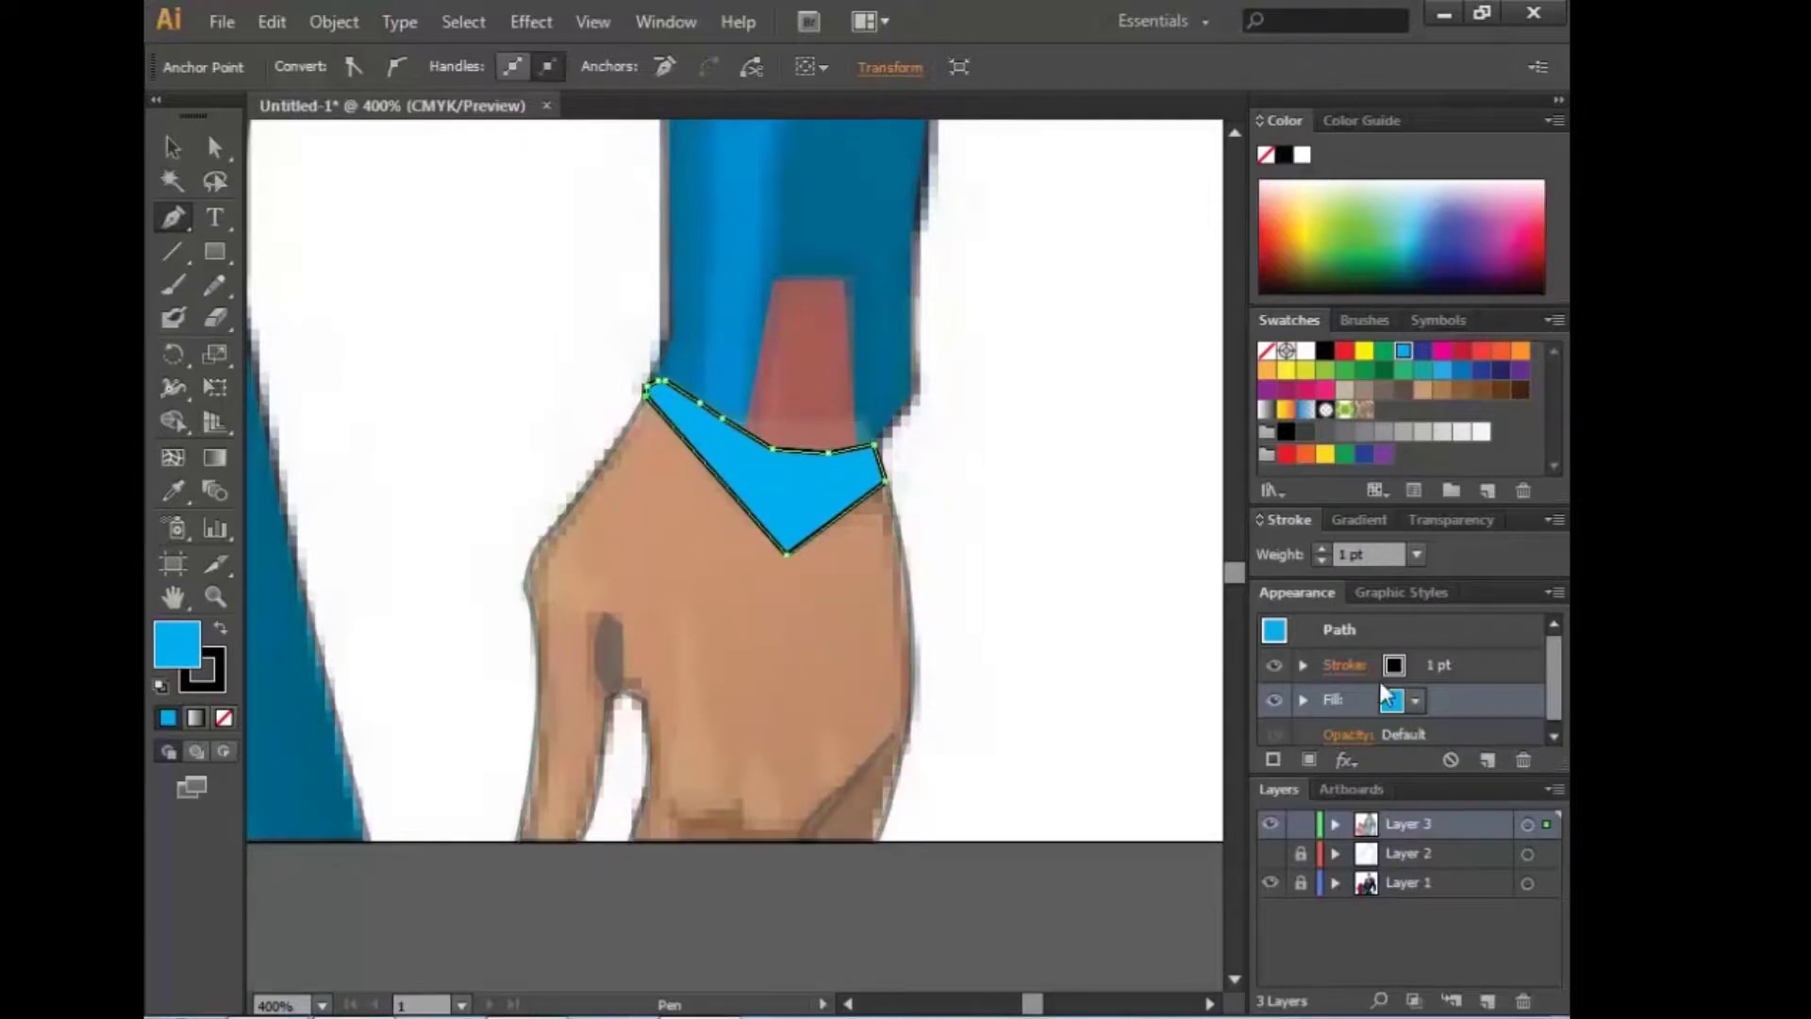
Step: Make the wrist shadow semi-transparent with a black fill
left_click(1349, 734)
left_click(1544, 738)
left_click(1415, 700)
left_click(1187, 748)
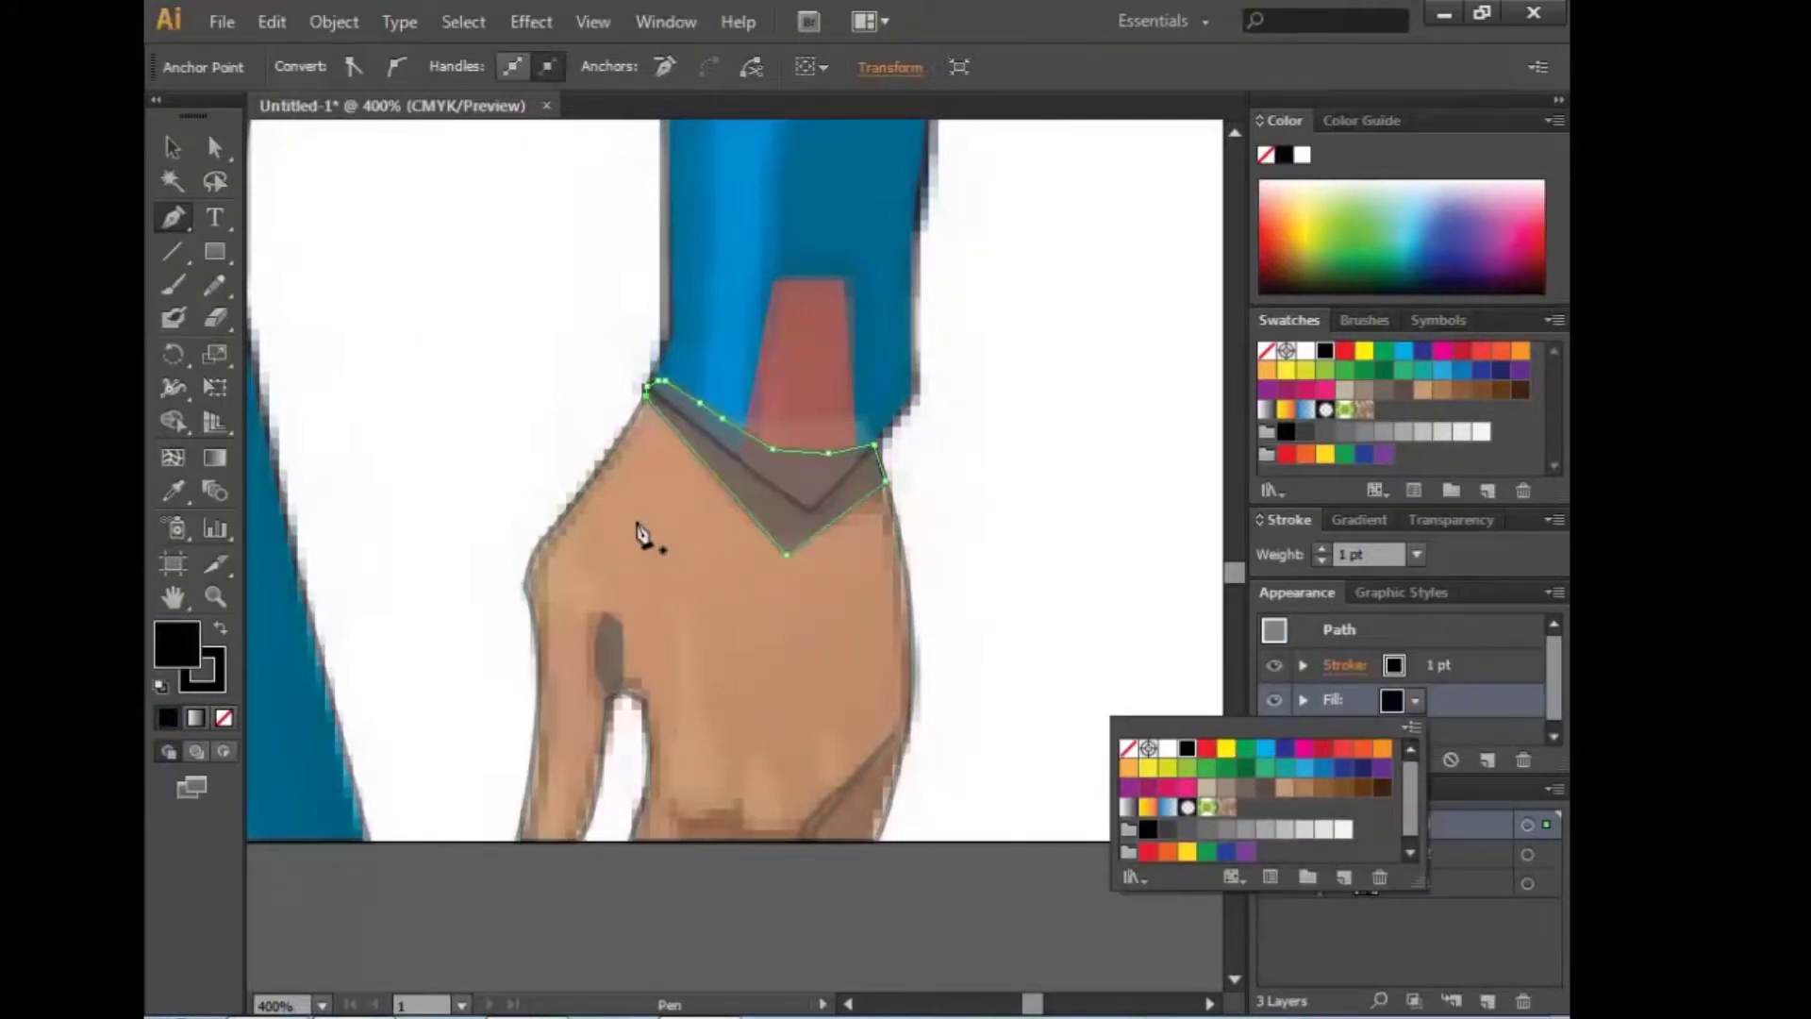
Step: Trace a curved shadow along the base of the hand and set its opacity to 50%
left_click(405, 343)
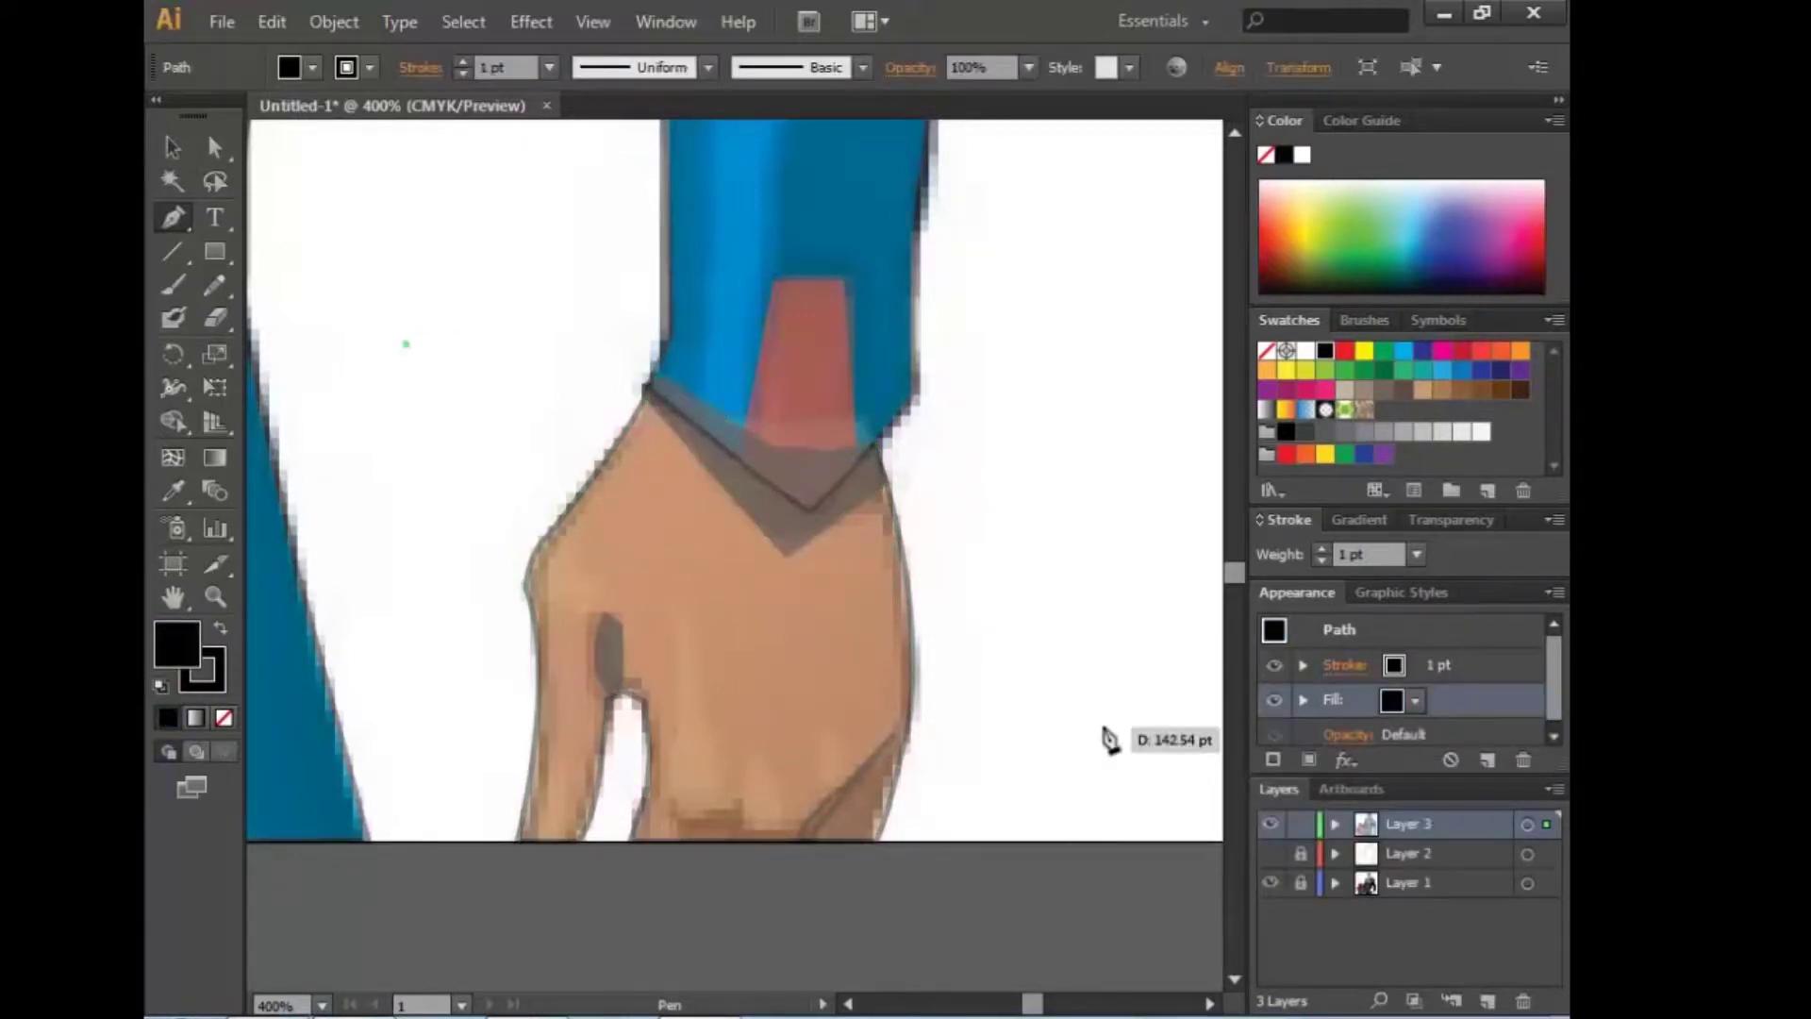
left_click(677, 840)
left_click_drag(727, 807, 741, 809)
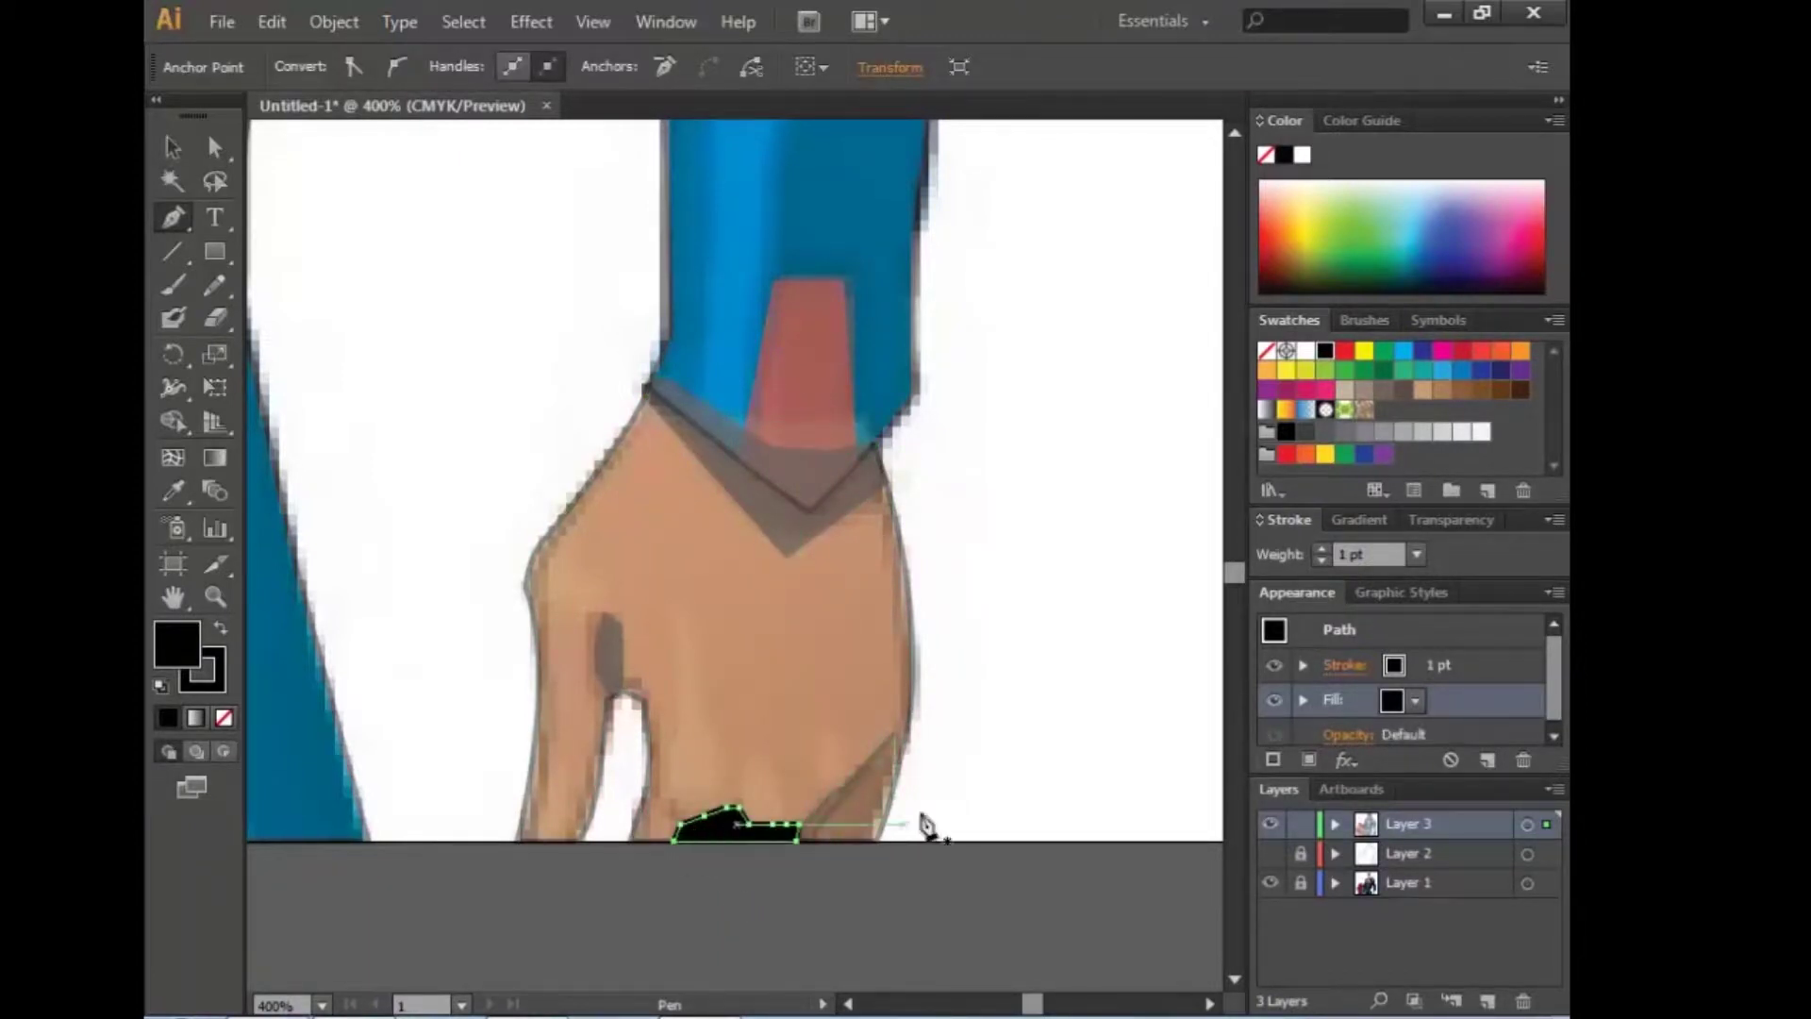
left_click(1349, 734)
type("50")
key("Return")
Step: Start a curved shadow path down the inner arm up to the armpit
key("ctrl+minus")
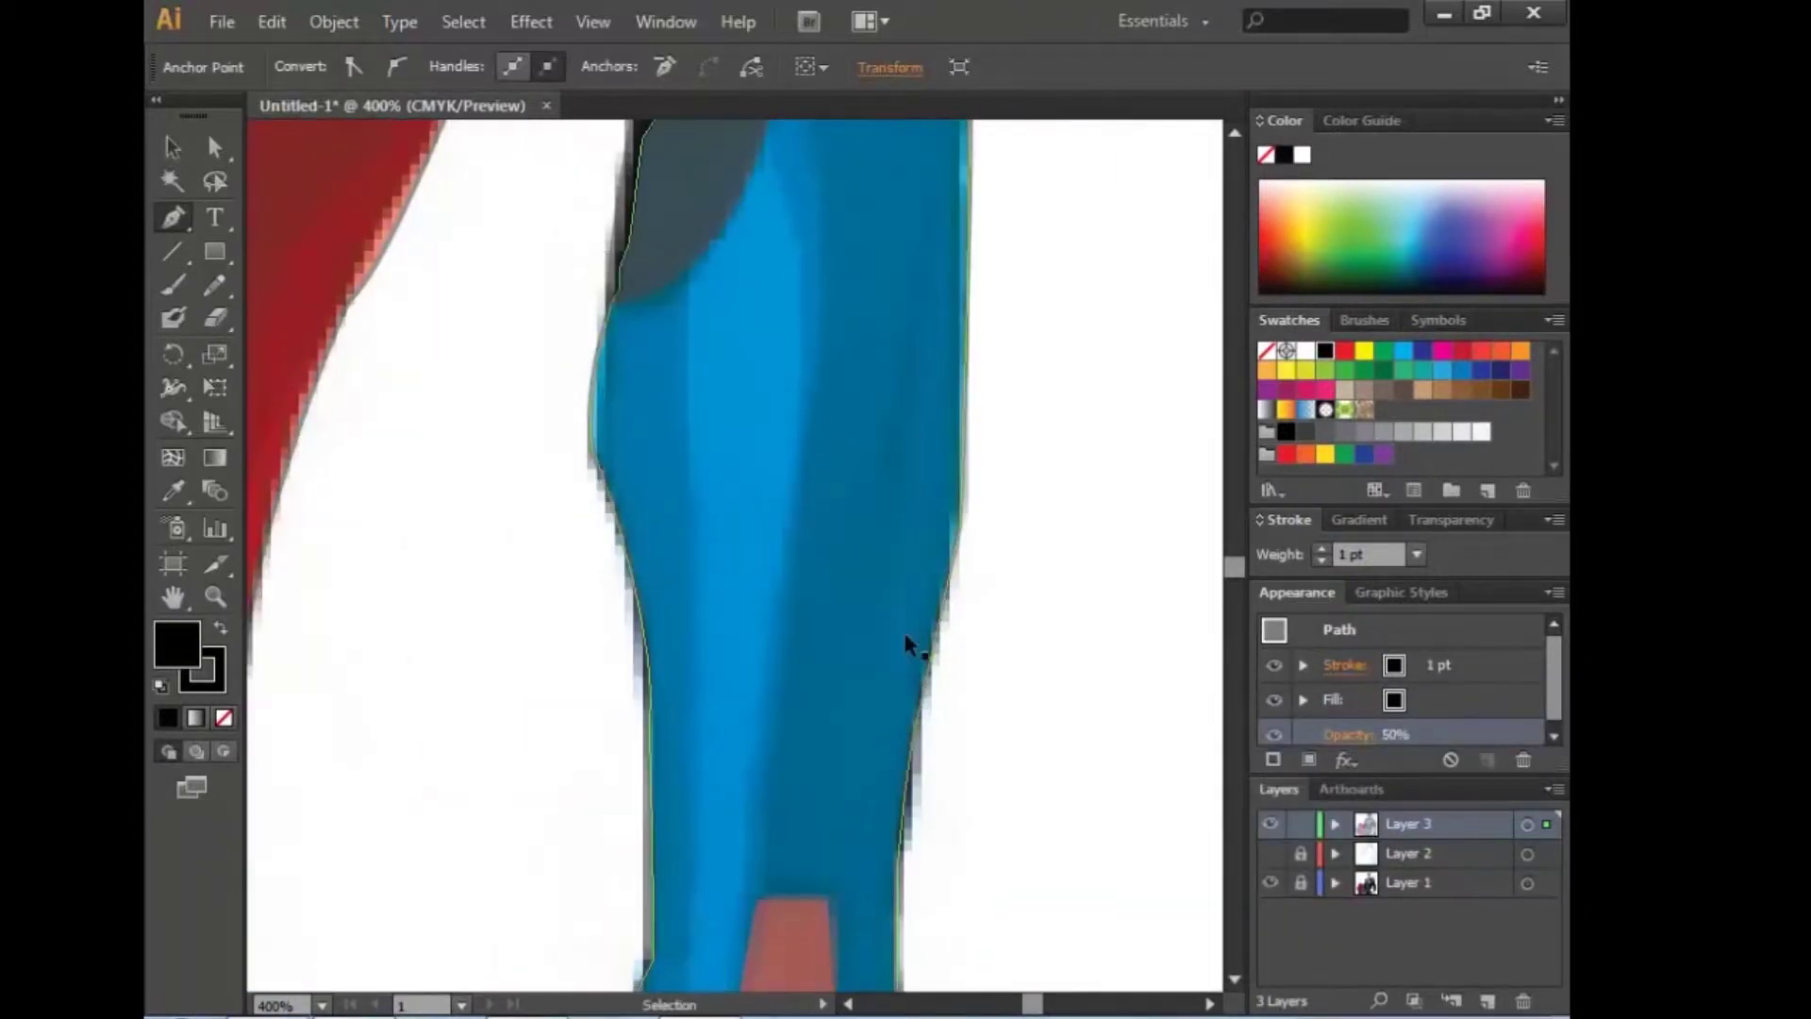
scroll(903, 630, "up", 3)
left_click(743, 726)
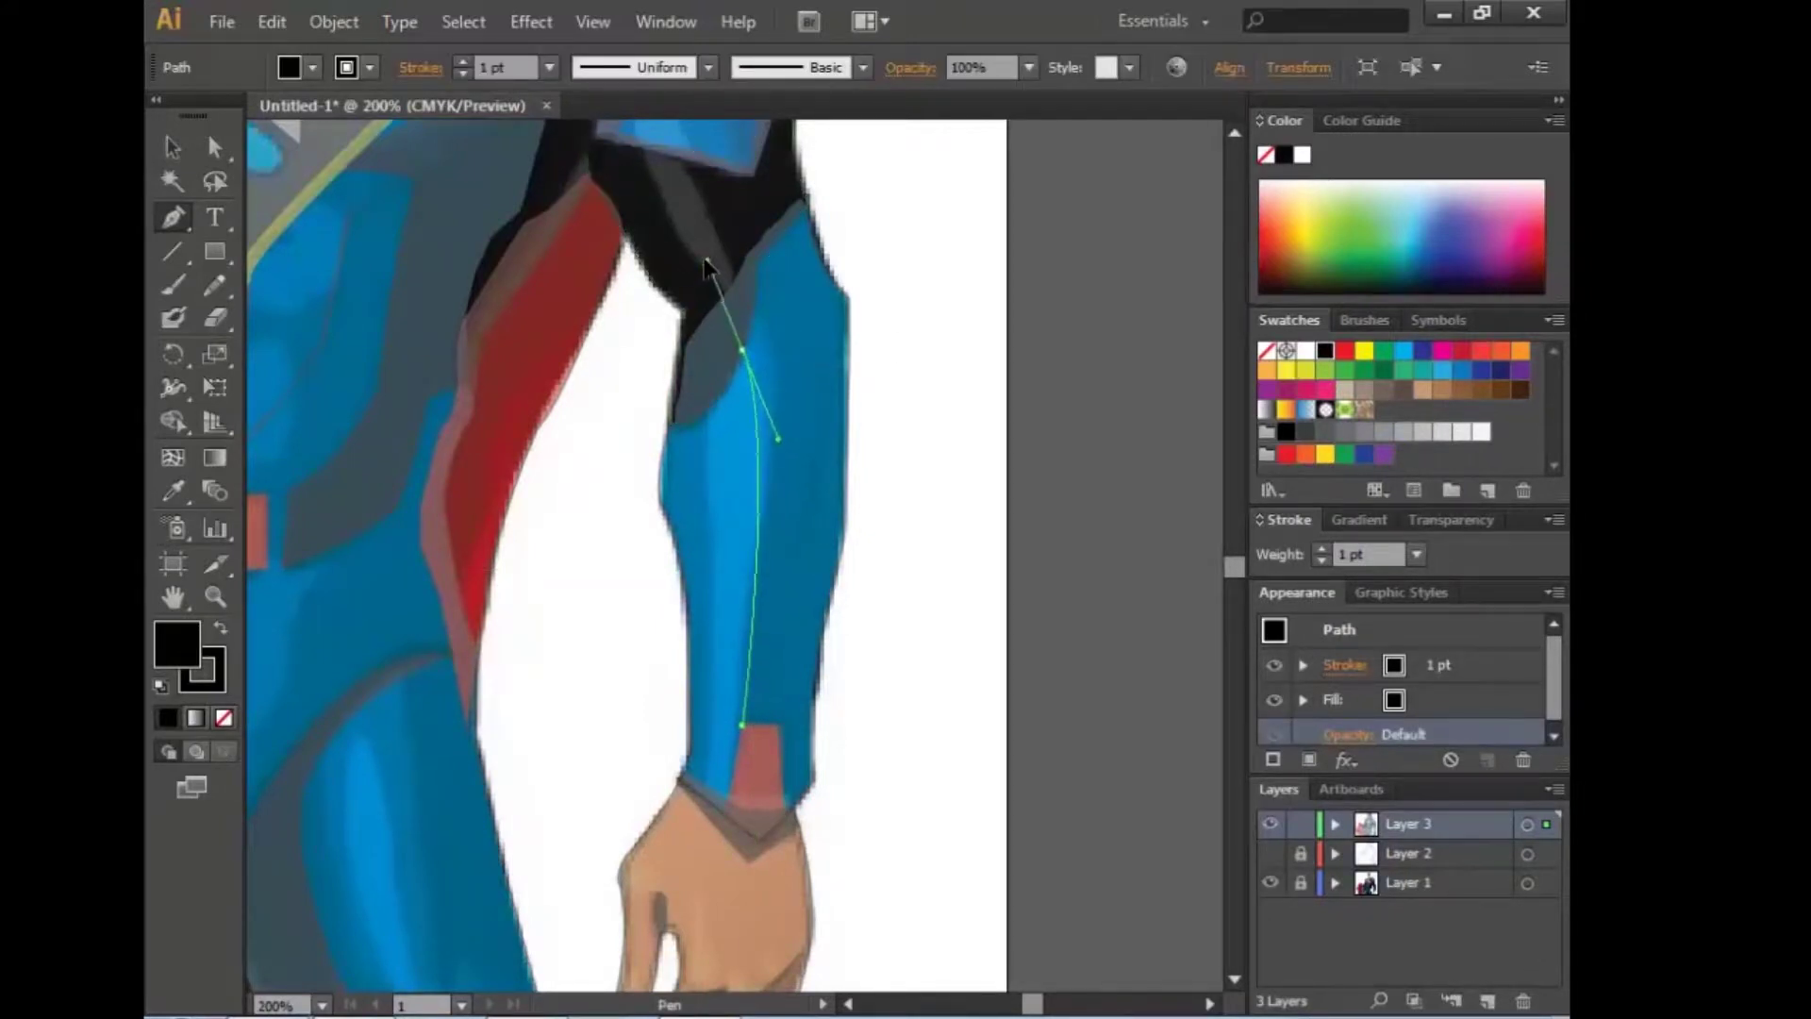
left_click_drag(691, 345, 693, 346)
scroll(745, 472, "up", 5)
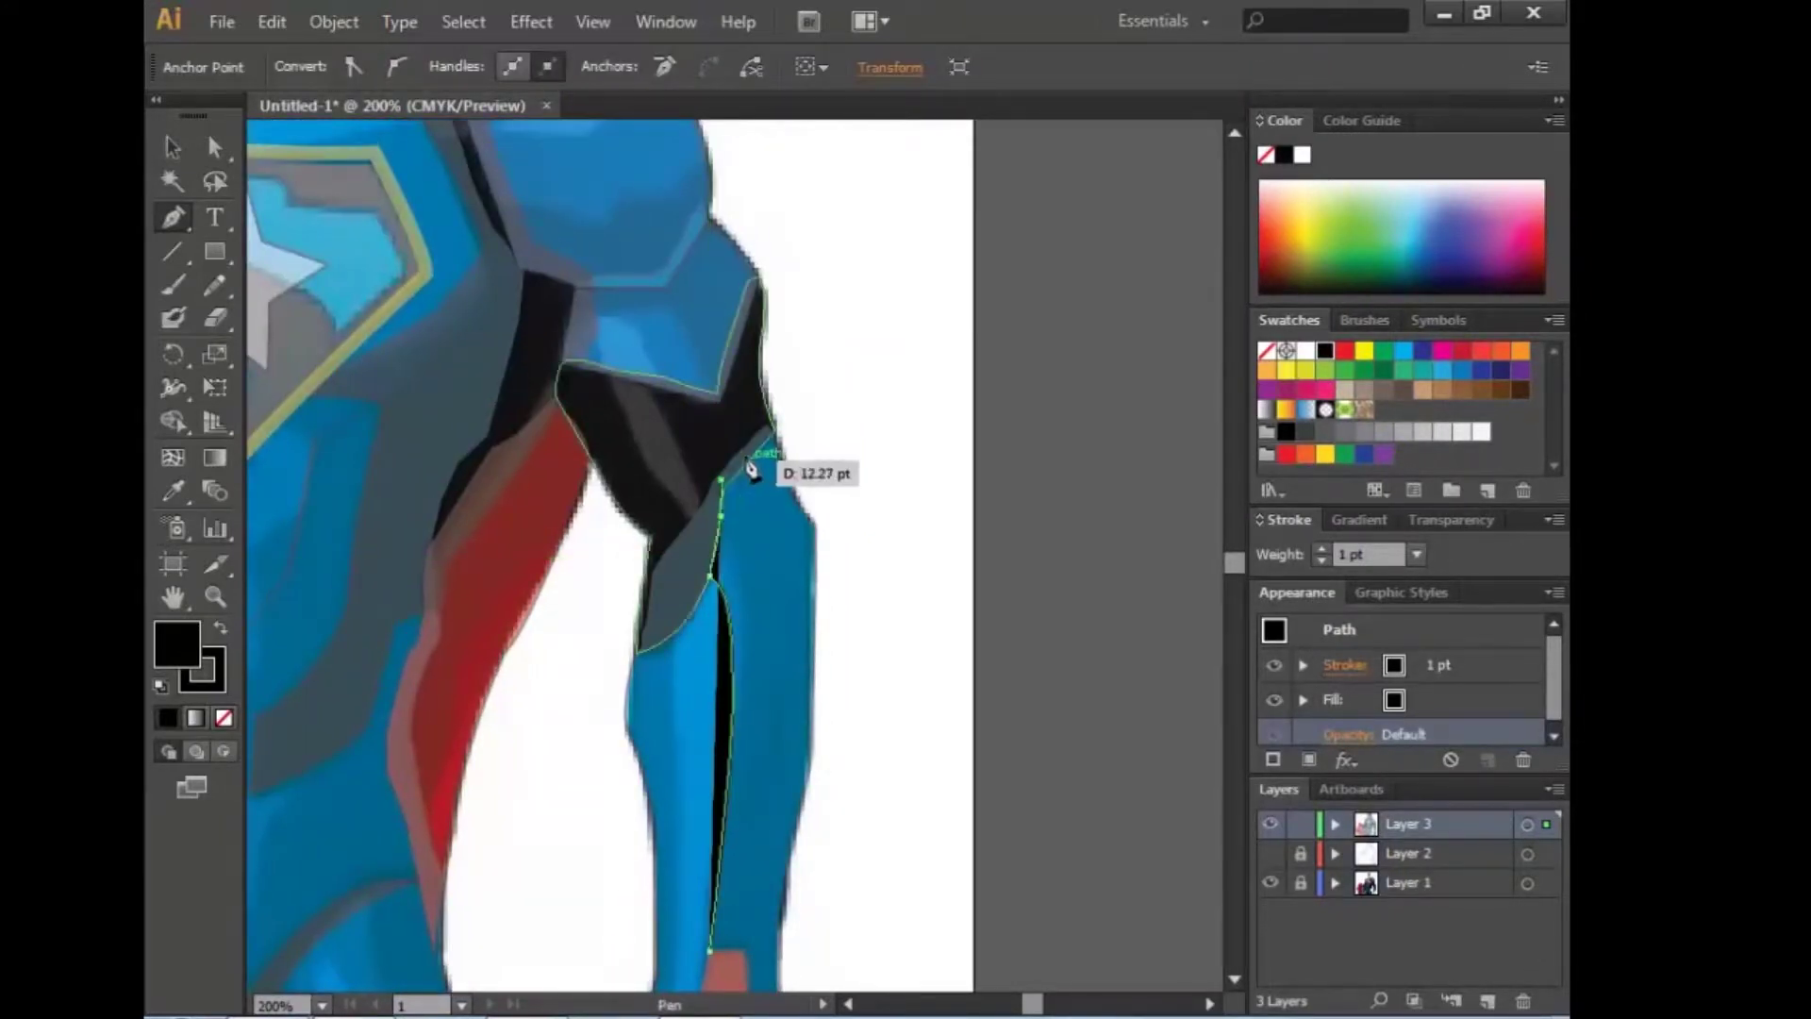
left_click_drag(720, 480, 748, 490)
mouse_move(774, 429)
left_mouse_down()
mouse_move(802, 515)
mouse_move(1003, 562)
left_mouse_up()
Step: Extend the arm shadow path down the outer arm edge toward the wrist
scroll(1003, 562, "up", 4)
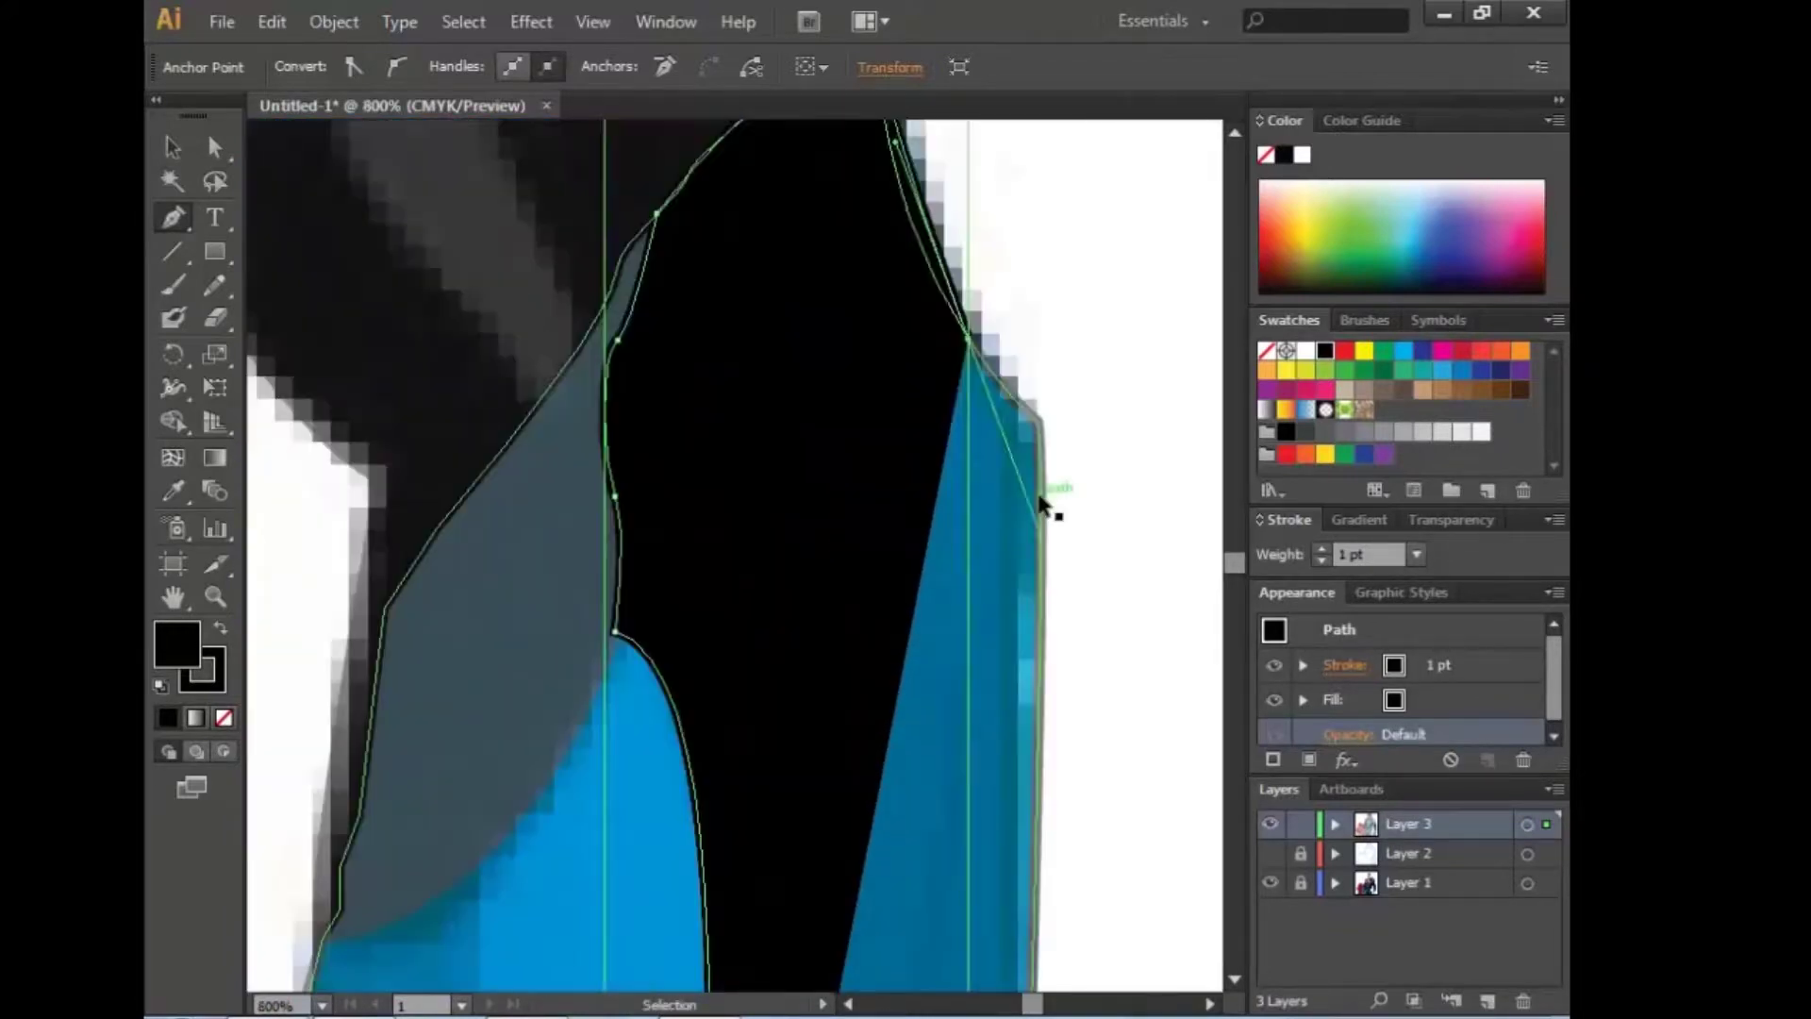
left_click_drag(792, 476, 796, 497)
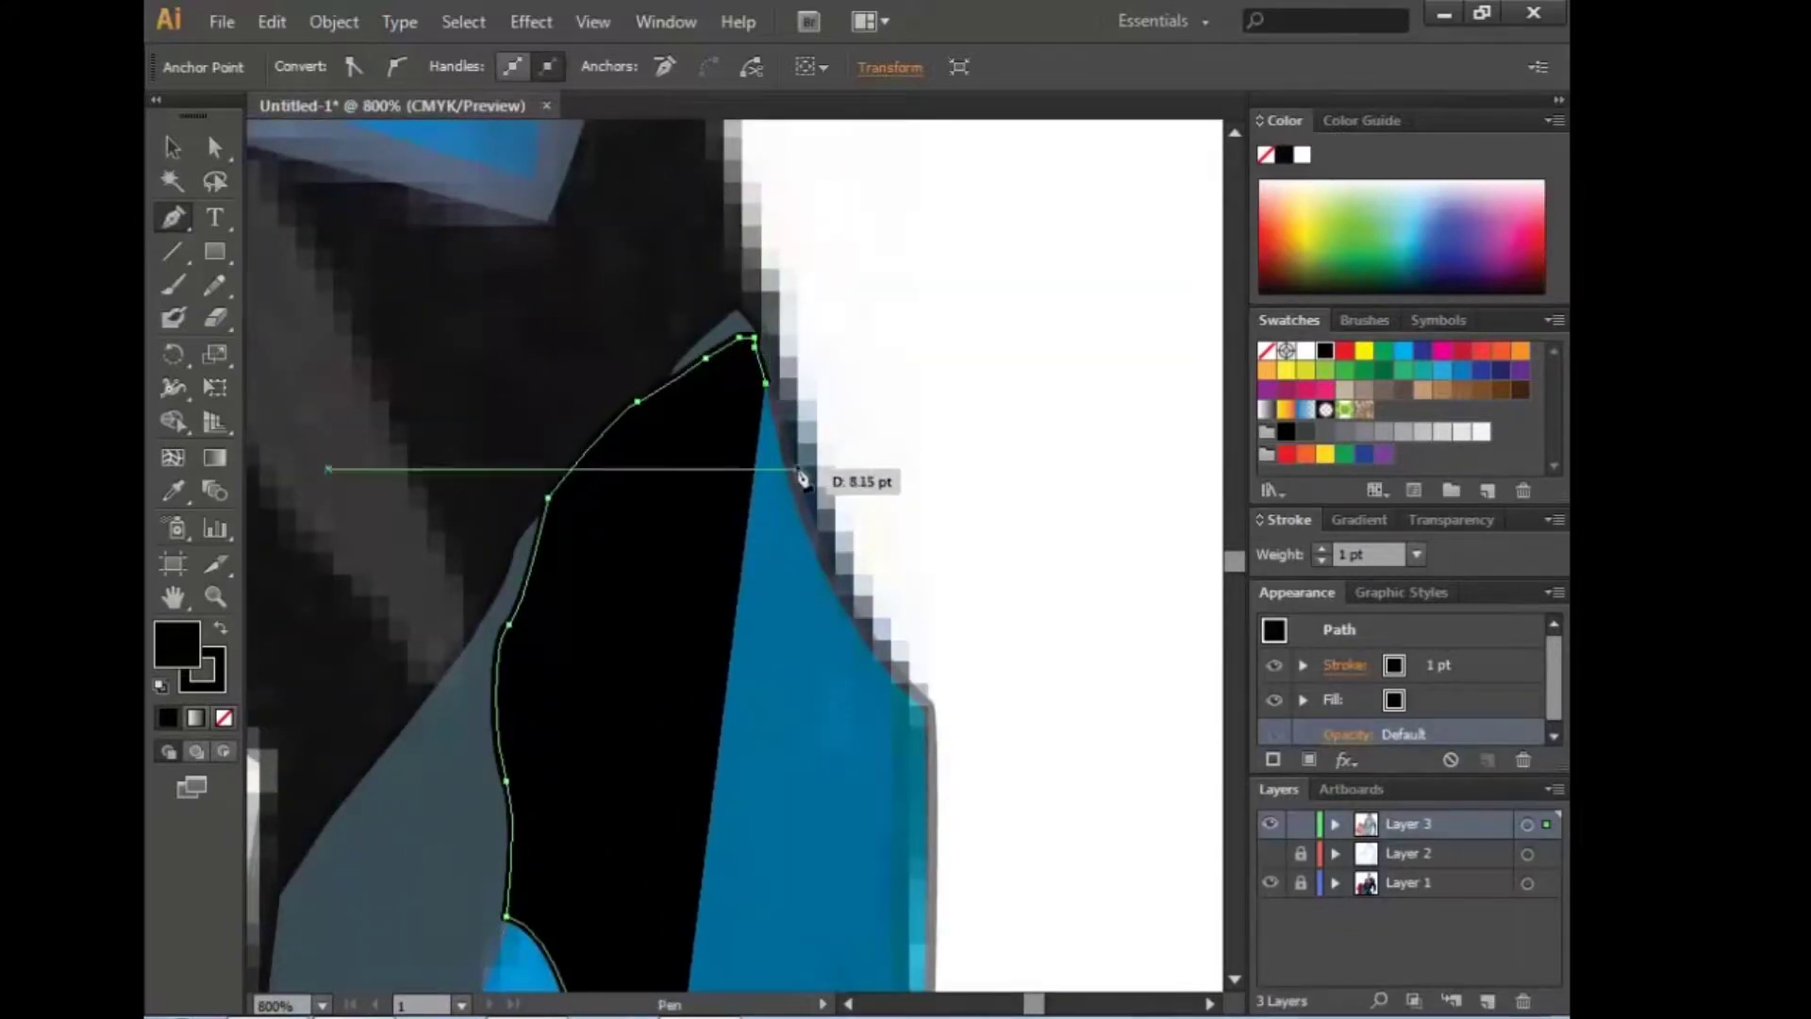
left_click(826, 559)
left_click(871, 599)
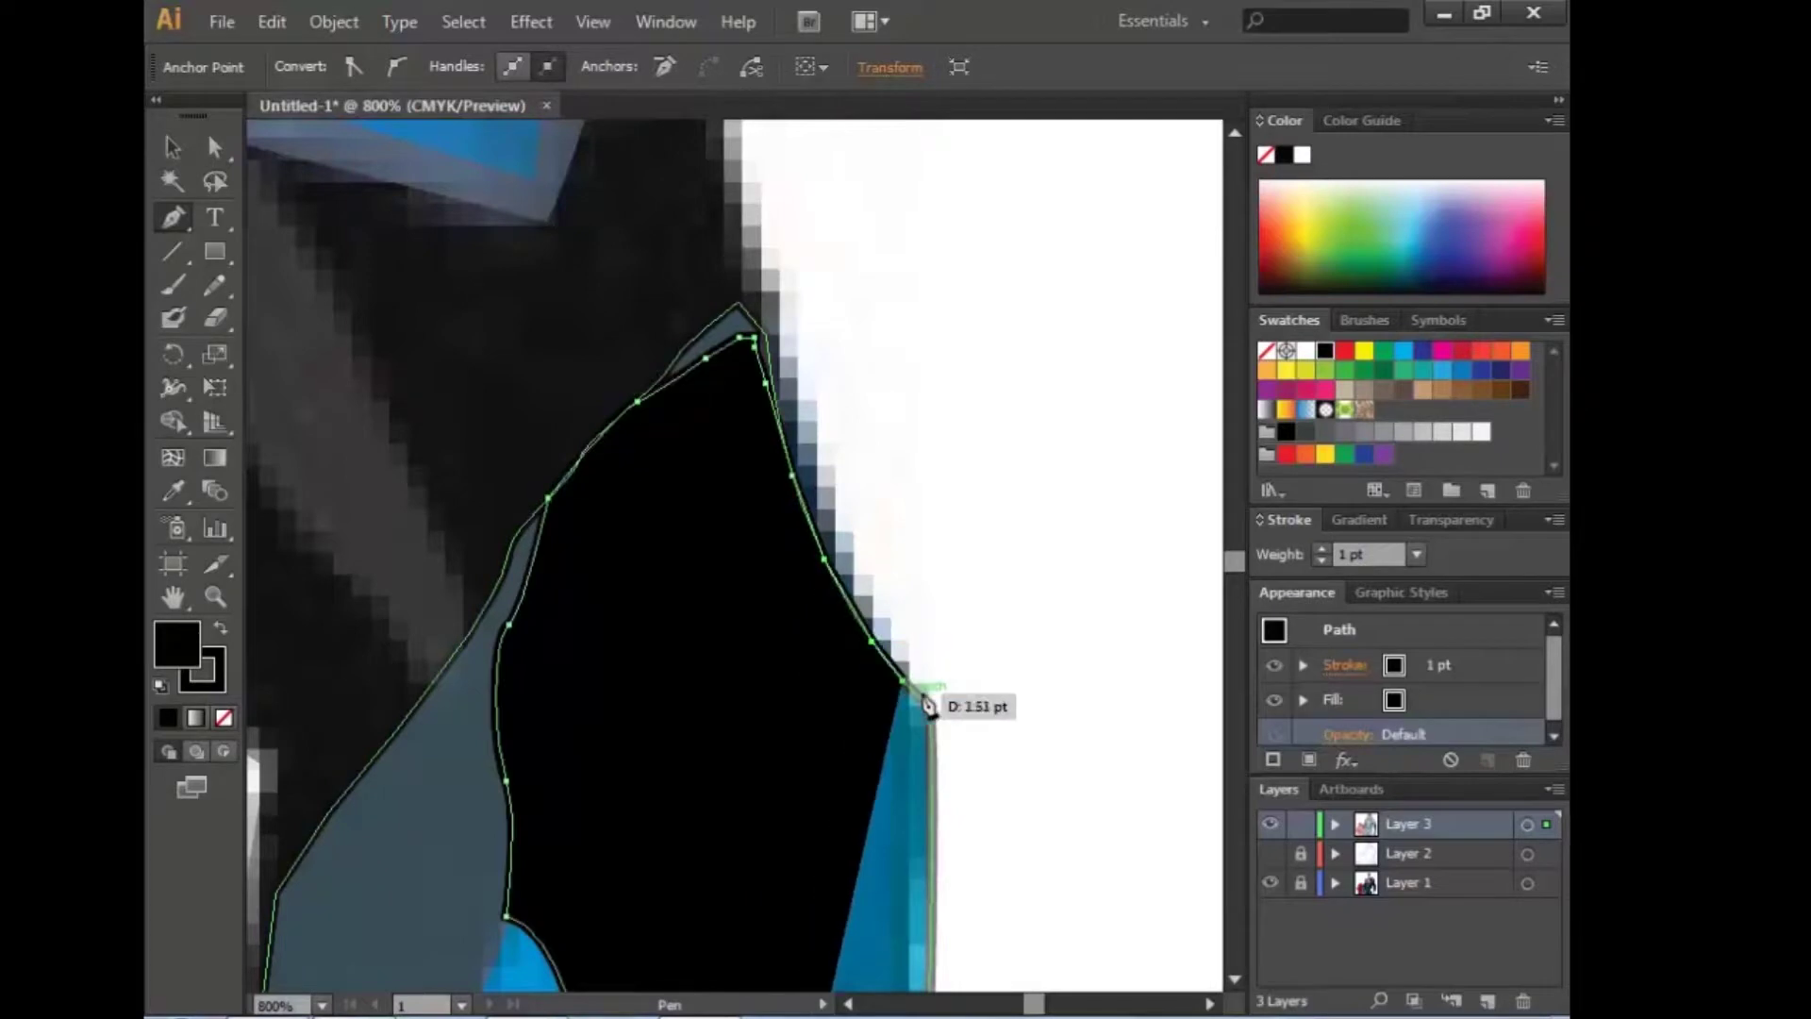
left_click_drag(899, 624, 972, 789)
scroll(972, 789, "down", 3)
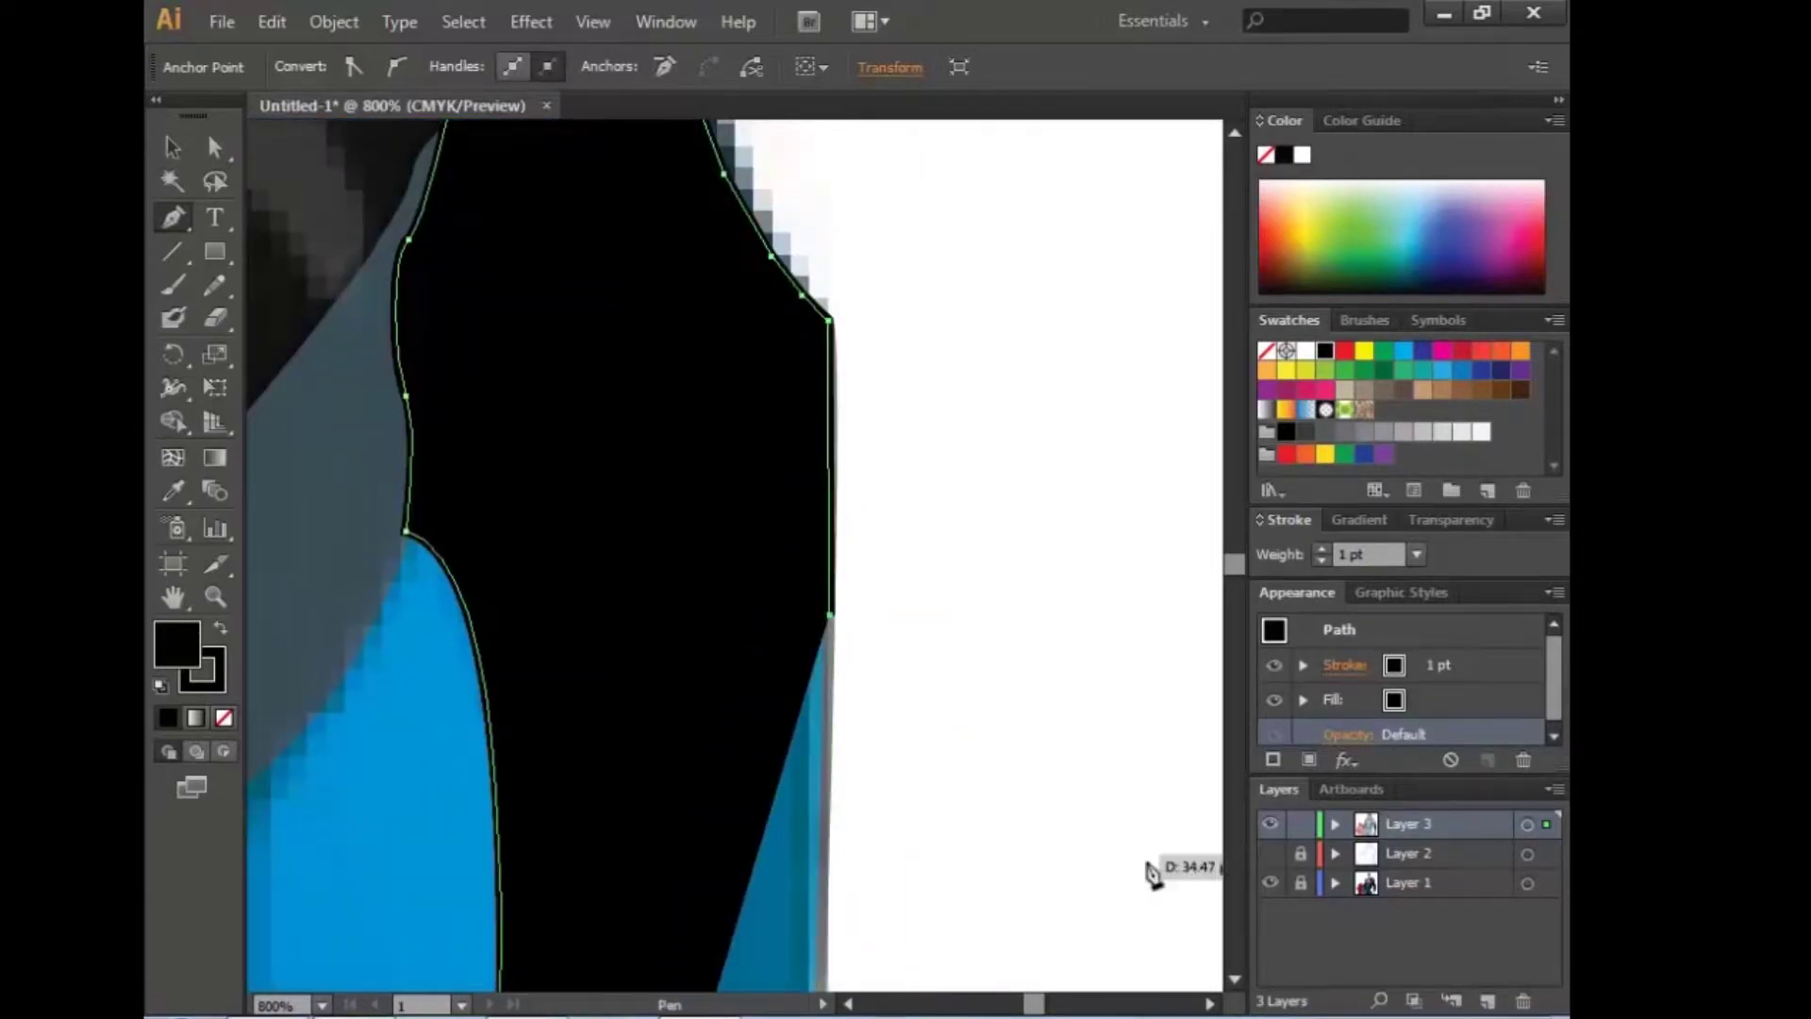
left_click(1270, 883)
scroll(835, 736, "down", 3)
left_click_drag(814, 545, 957, 384)
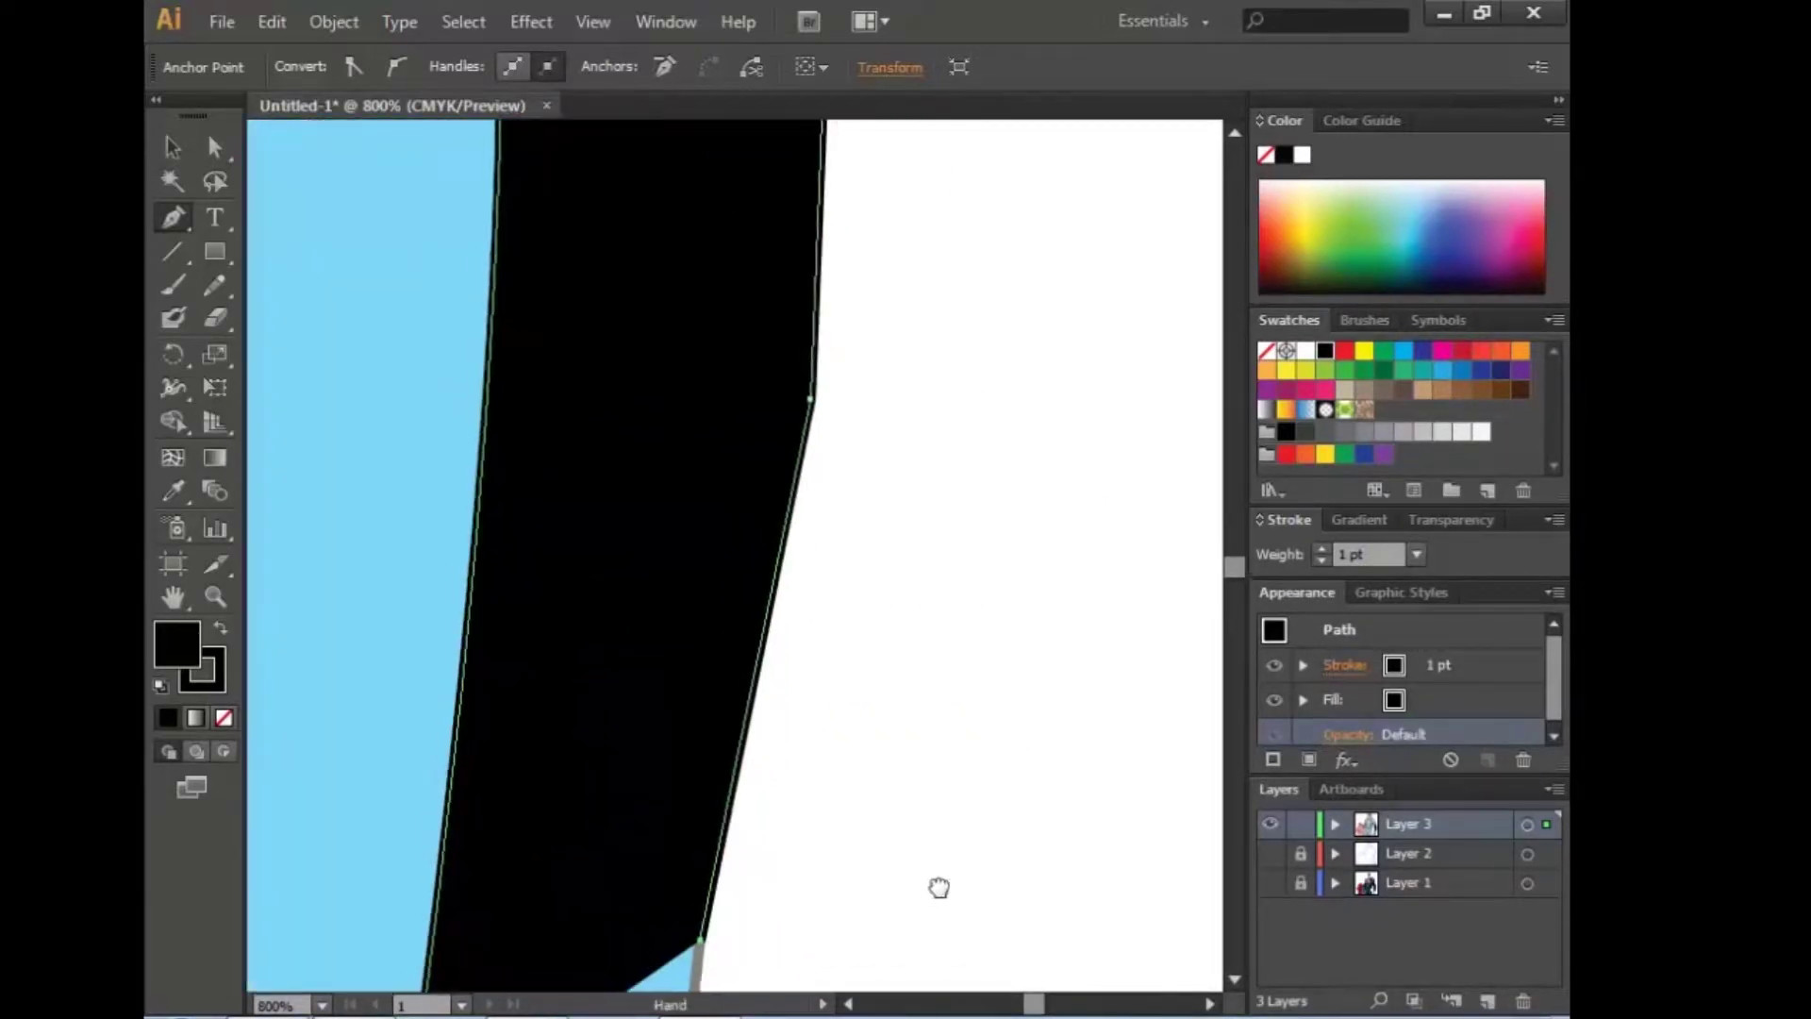
left_click_drag(937, 881, 929, 626)
Step: Continue the shadow along the cuff's V edge, undo a misplaced anchor and finish the path
left_click(869, 700)
left_click(1269, 882)
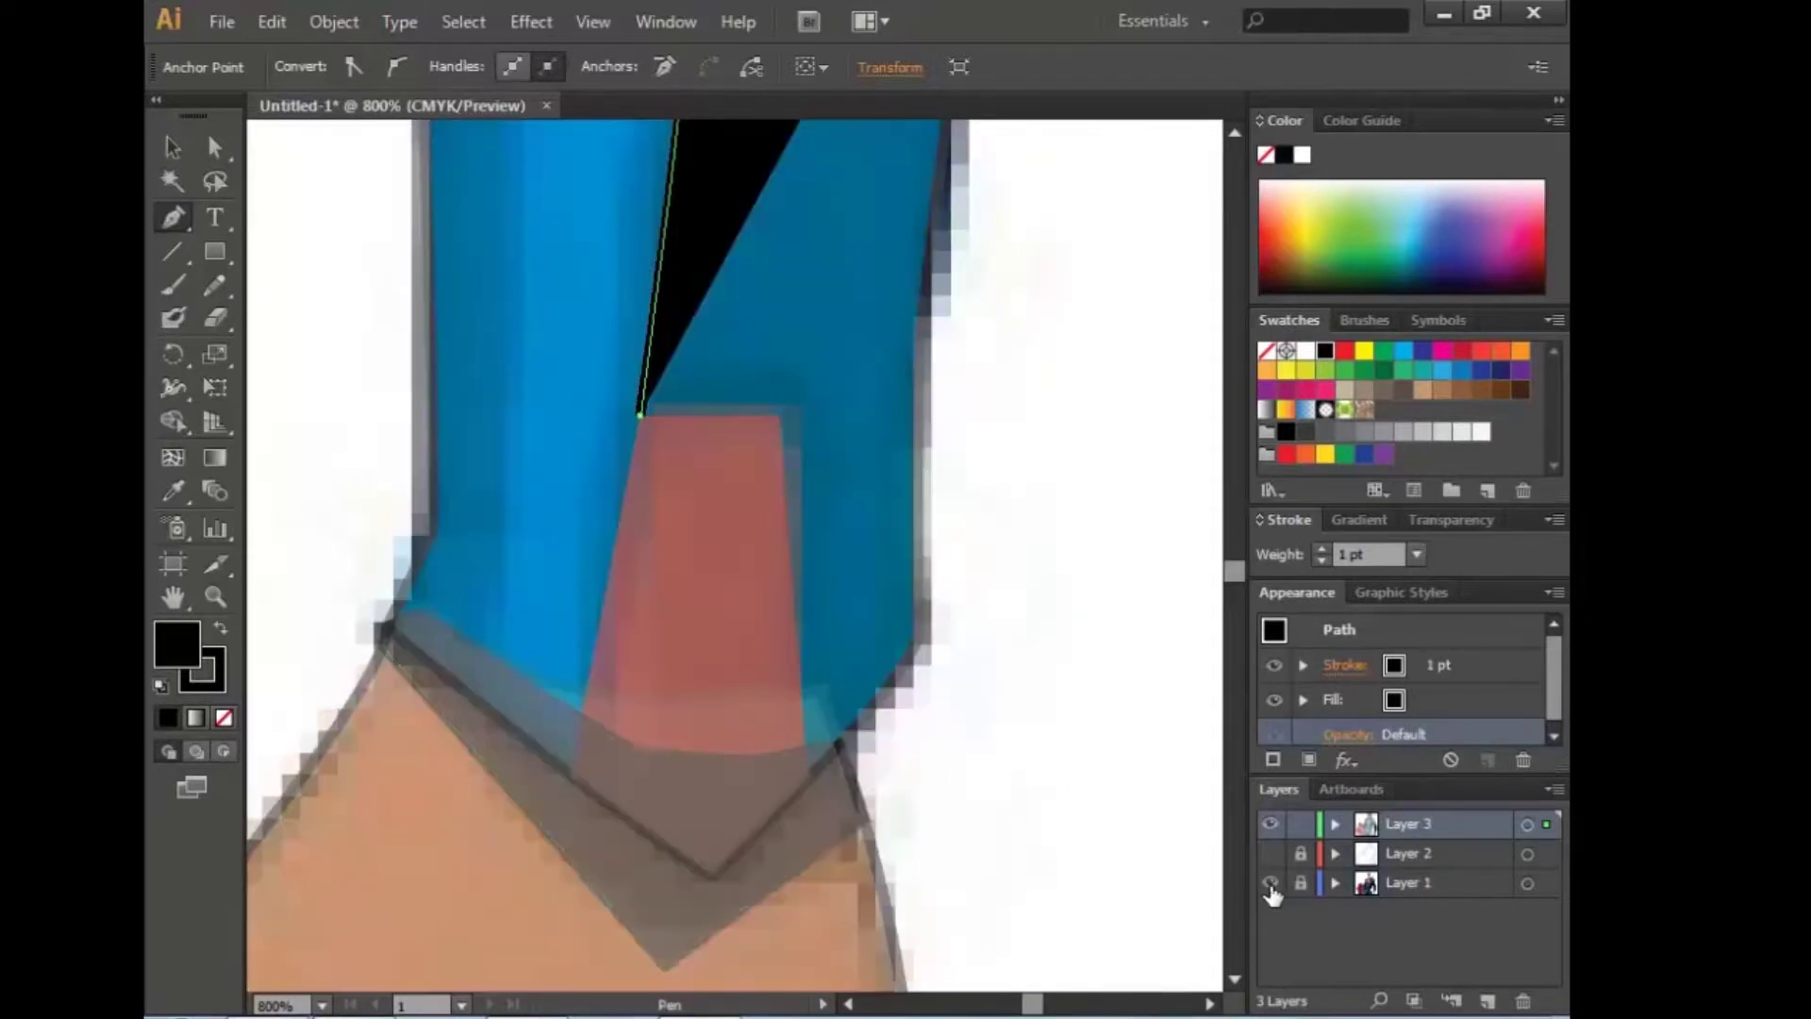
left_click(919, 636)
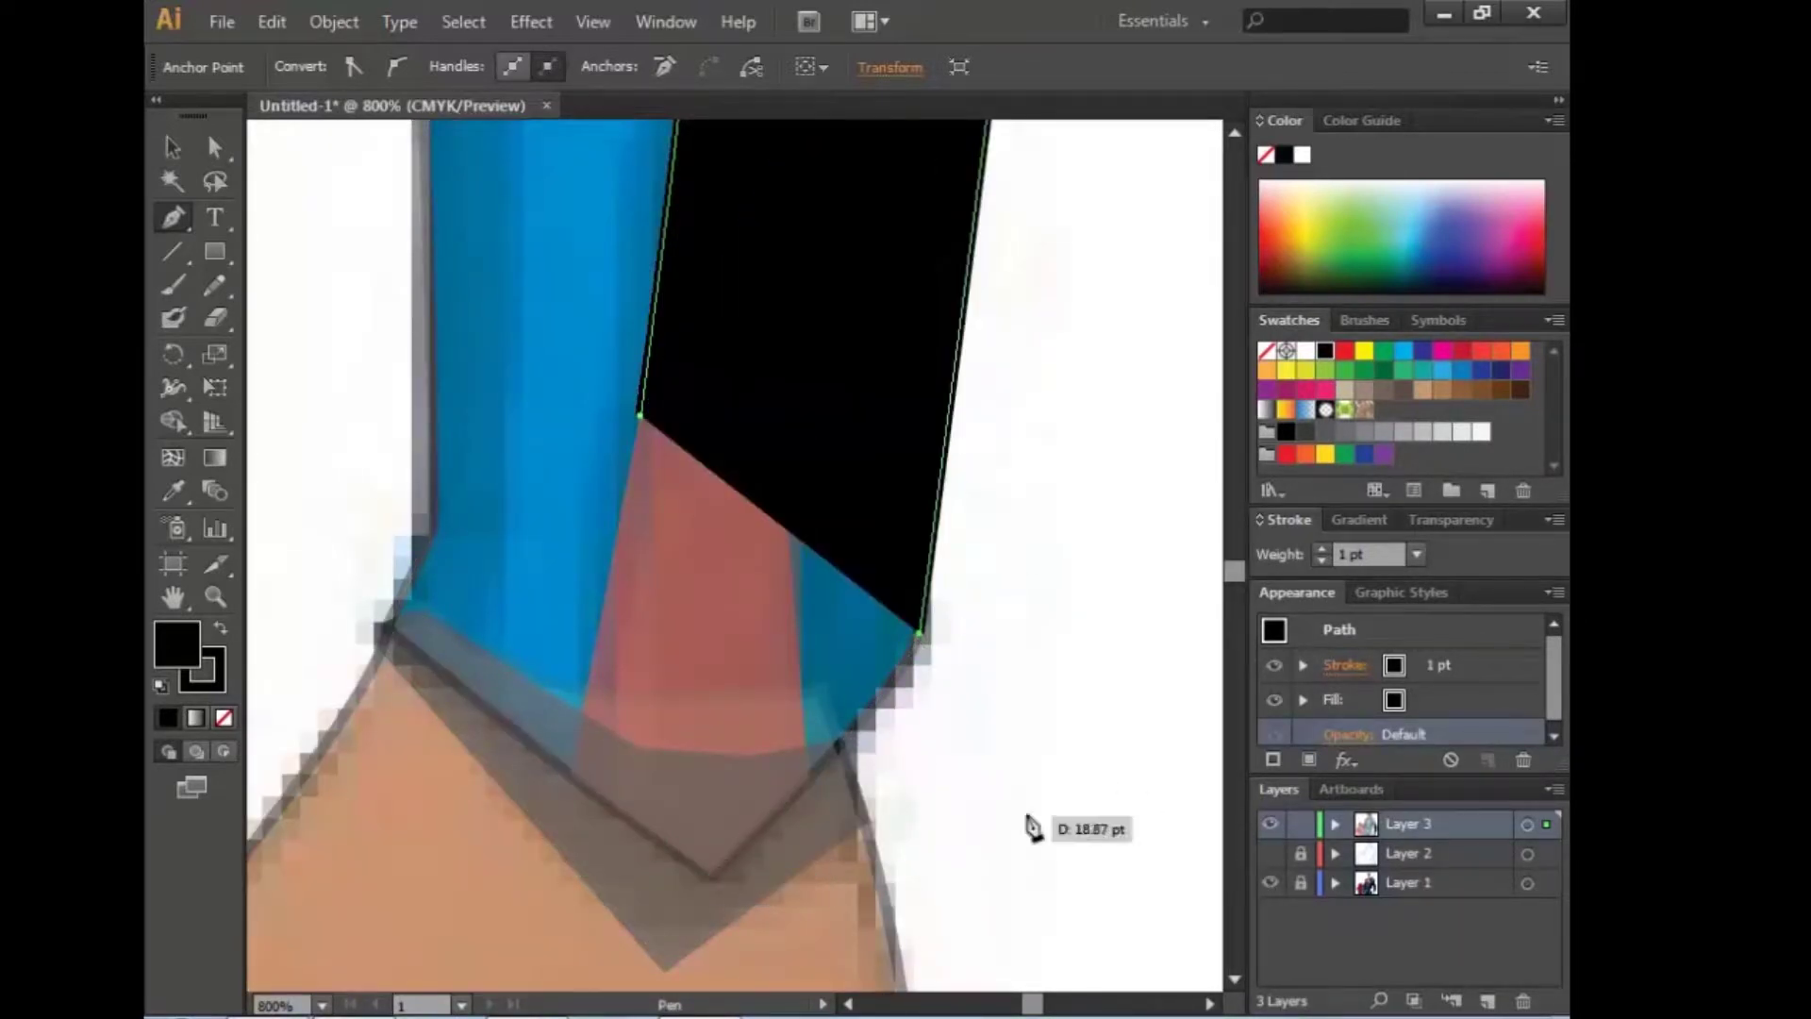
key("ctrl+z")
key("ctrl+z")
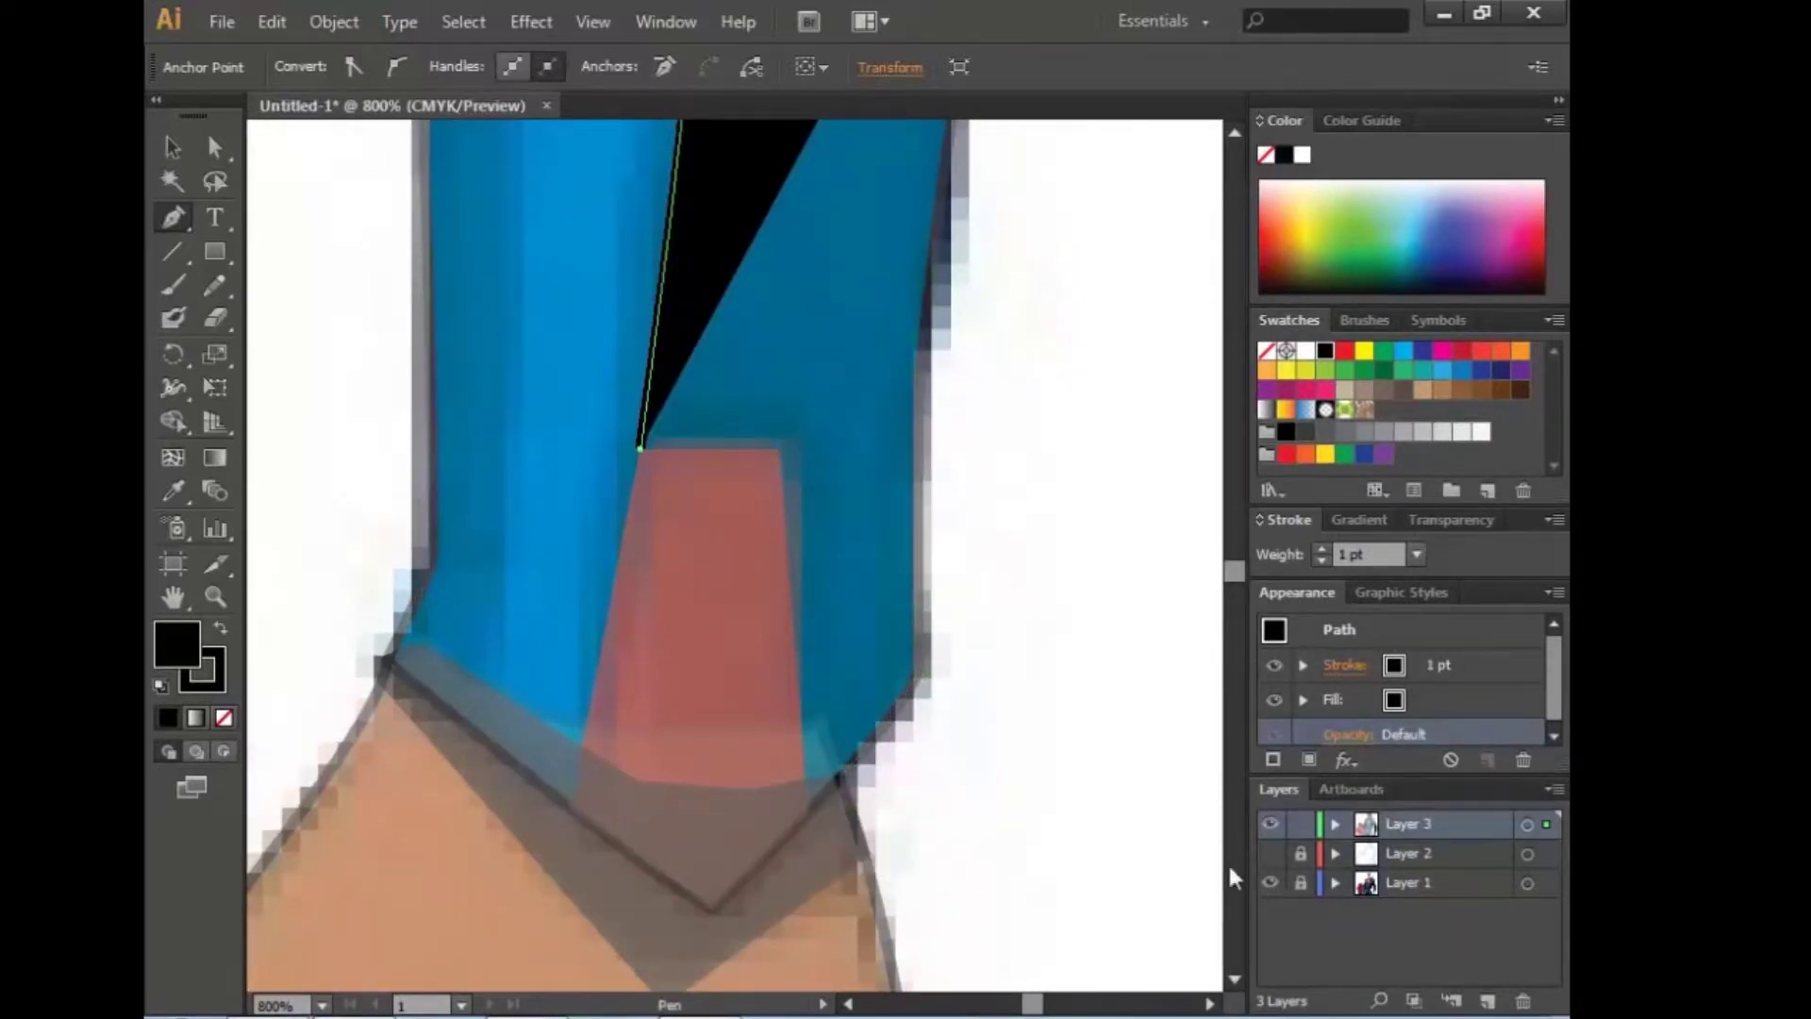
key("ctrl+shift+a")
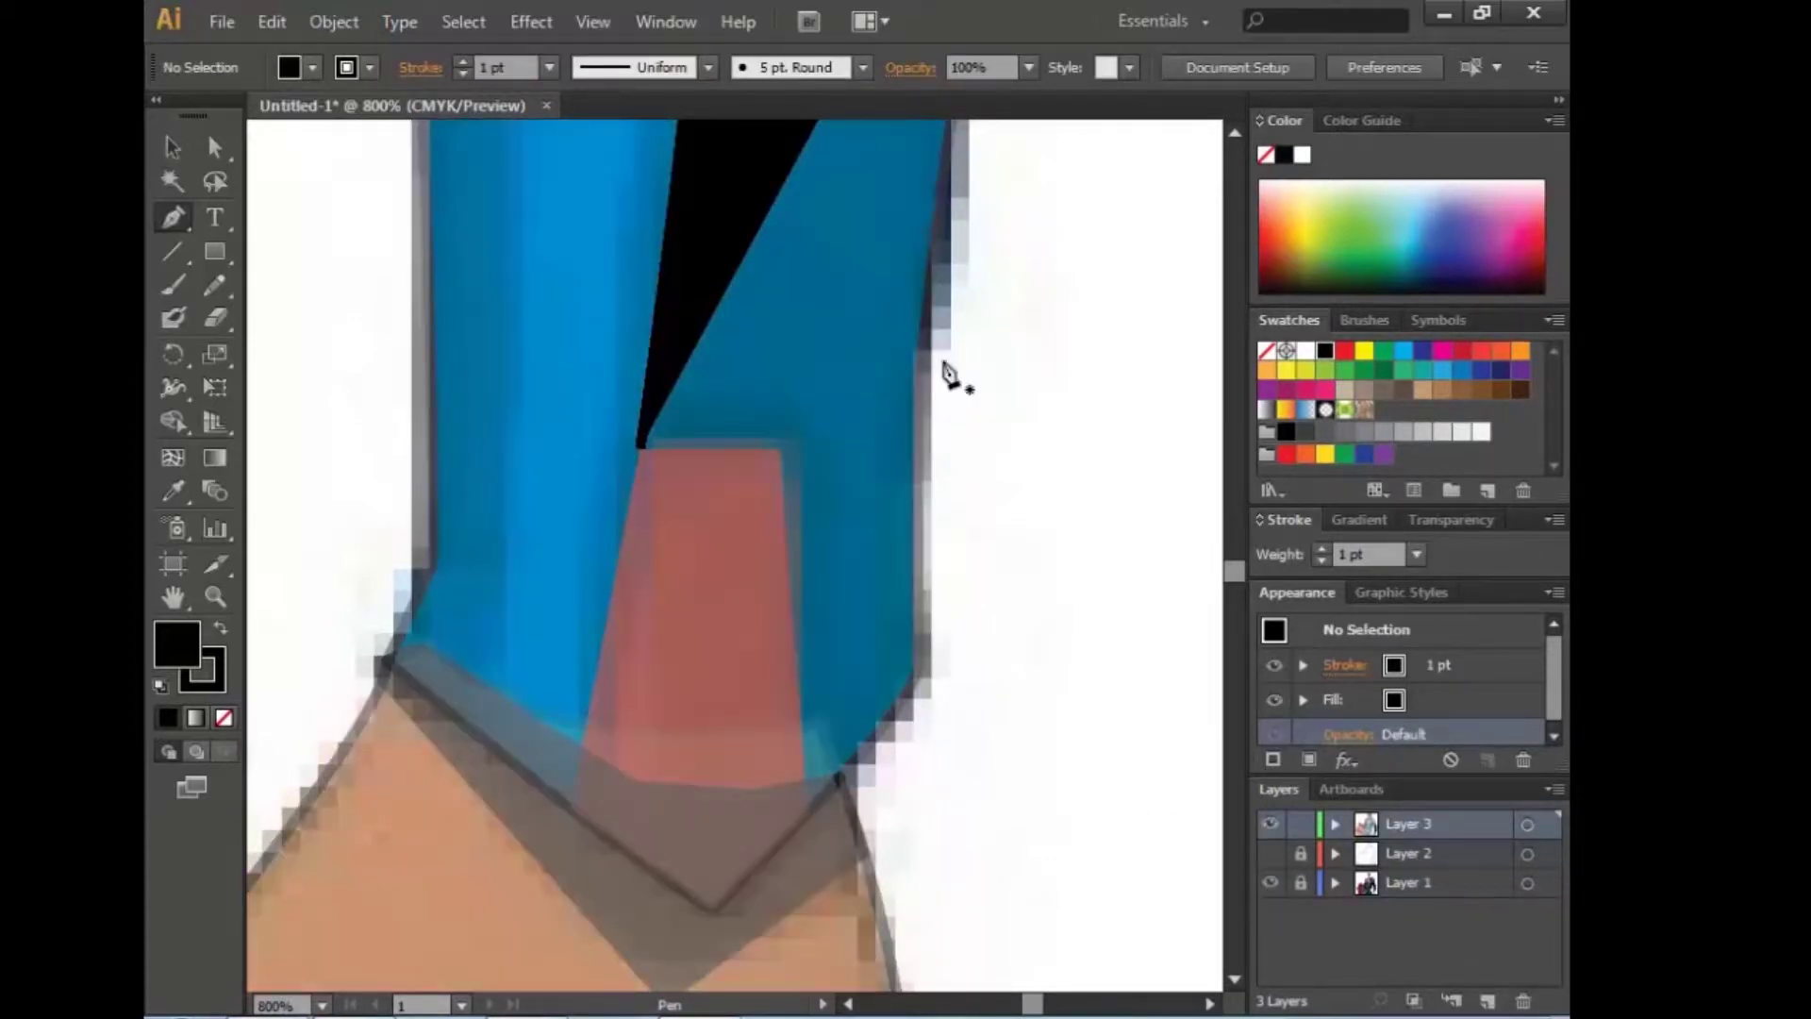
left_click(923, 512, "ctrl")
key("ctrl+minus")
key("ctrl+minus")
key("ctrl+minus")
left_click(768, 537, "ctrl")
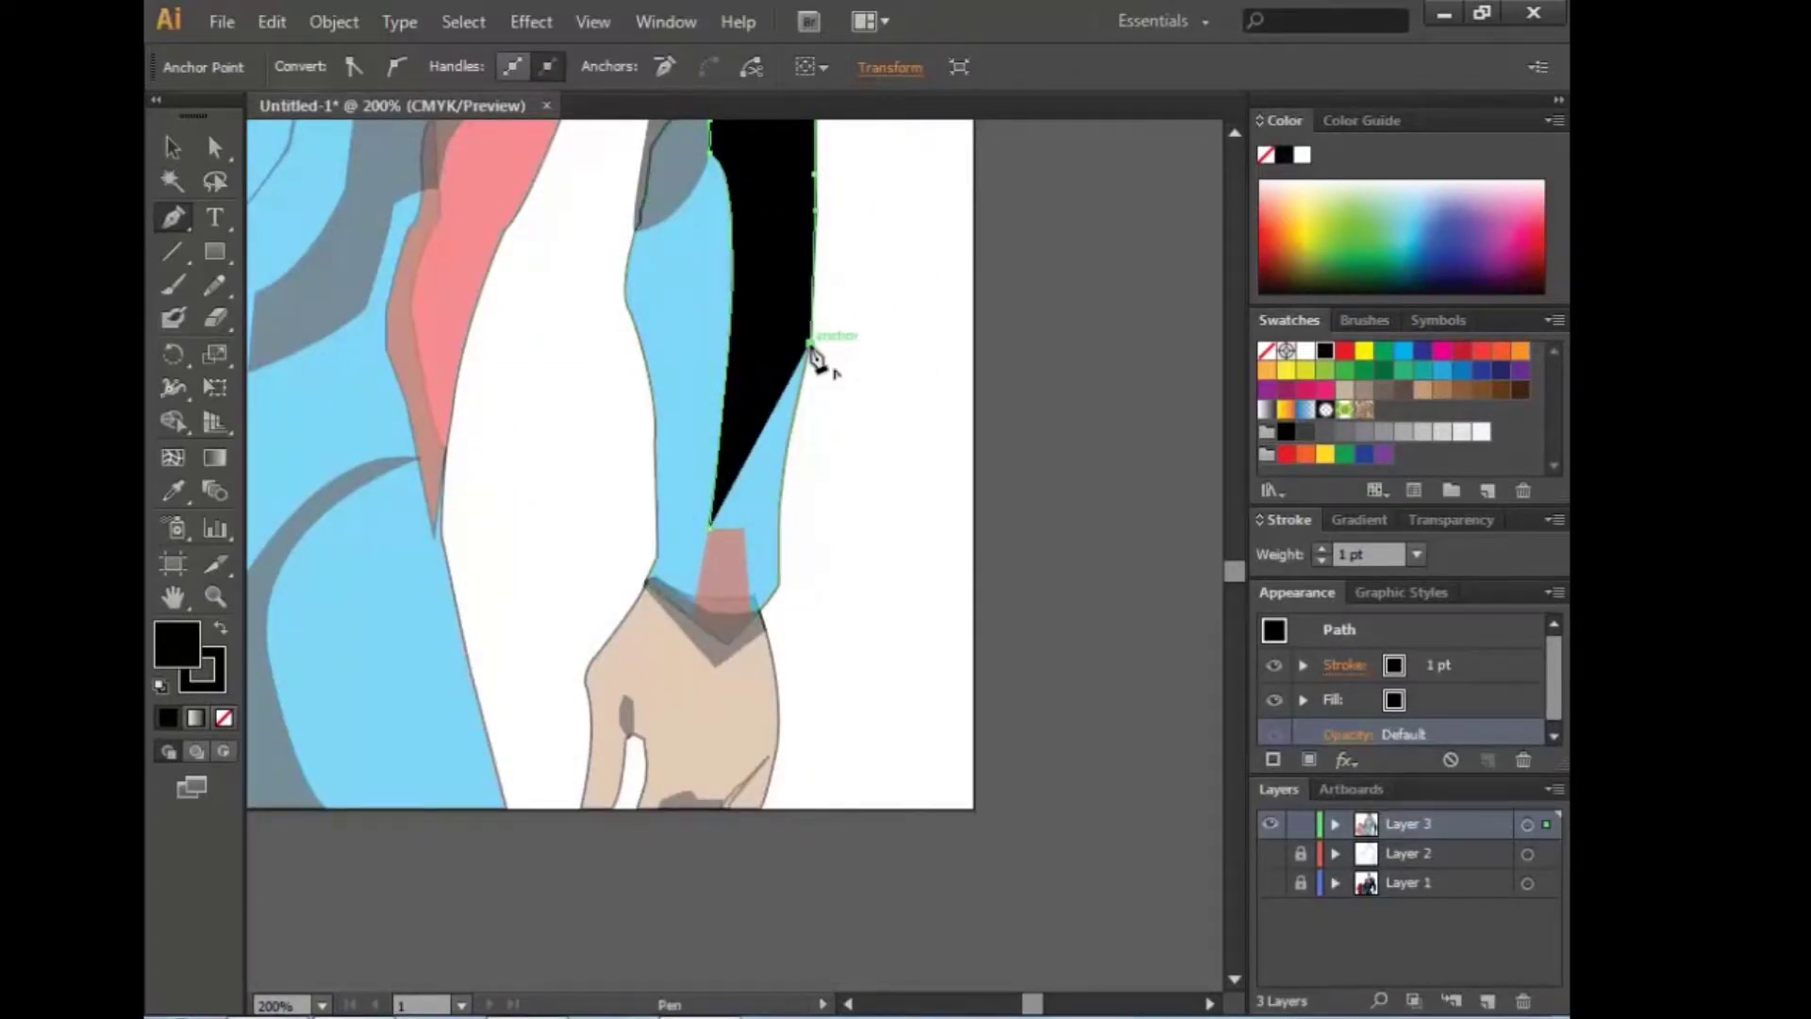
Step: Add an anchor at the cuff's wrist corner and give the forearm shape a gradient fill
key("ctrl+plus")
key("ctrl+plus")
key("ctrl+plus")
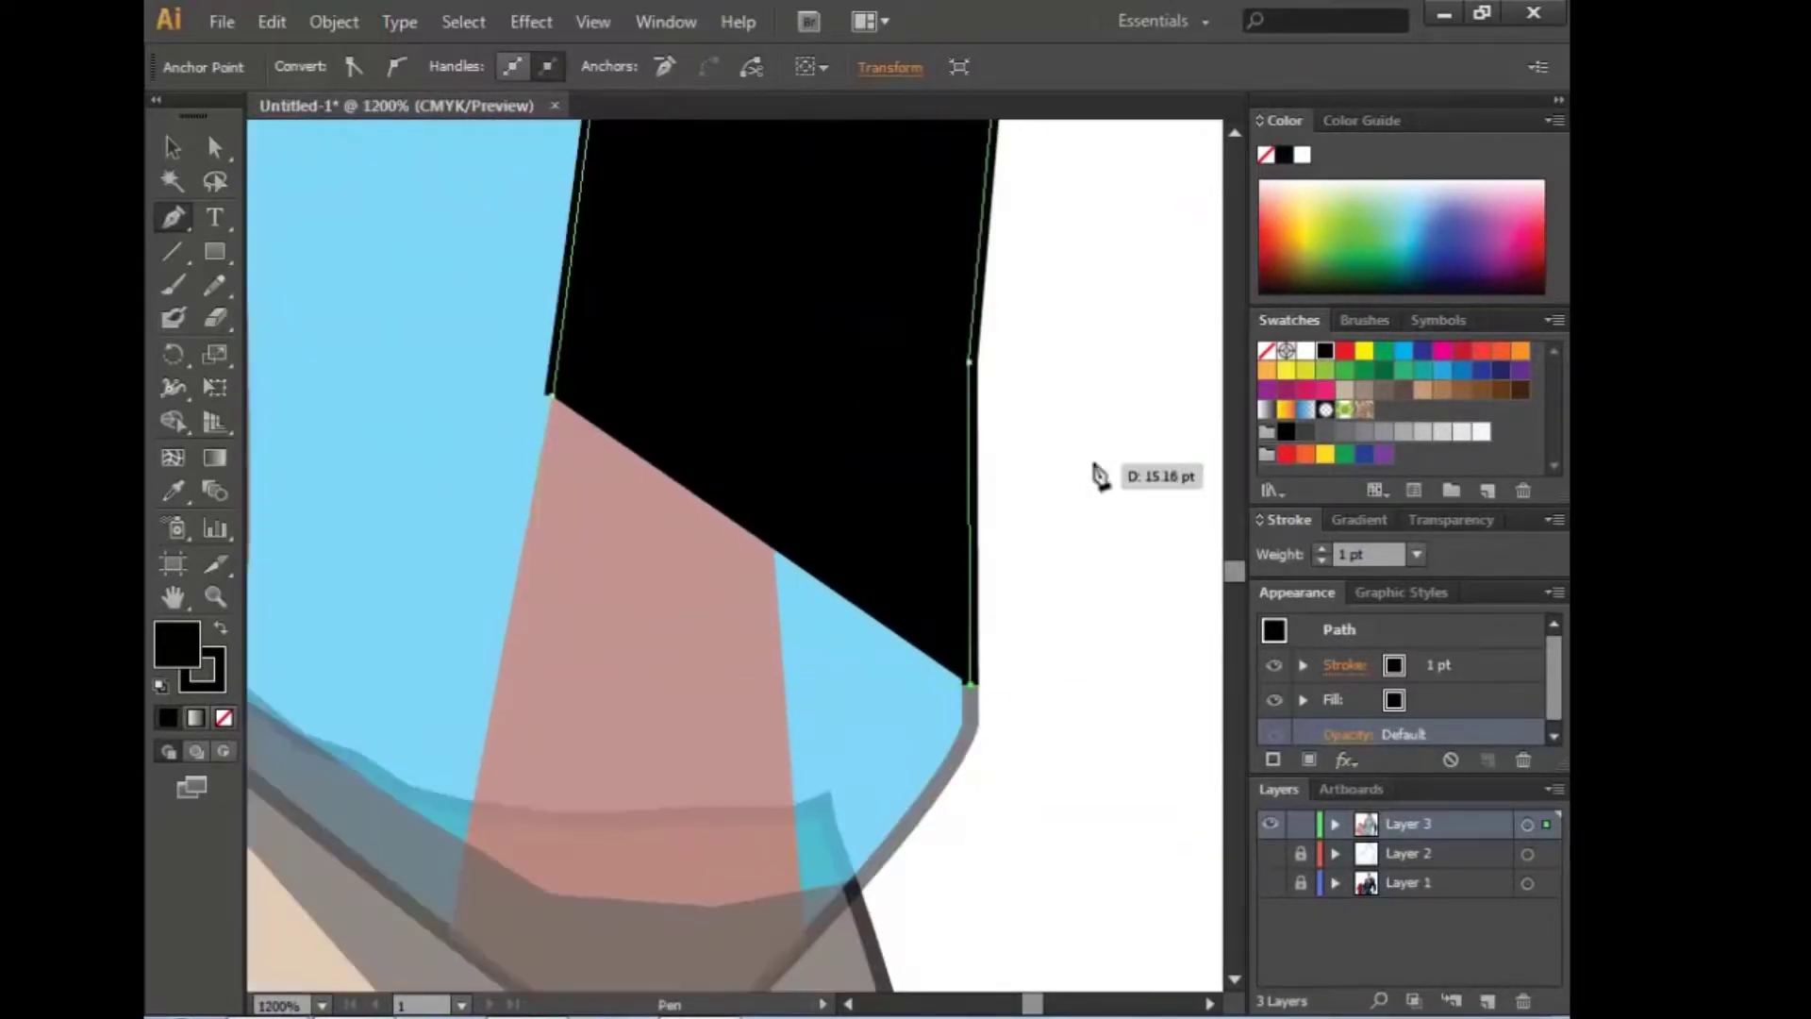
left_click_drag(988, 728, 1057, 606)
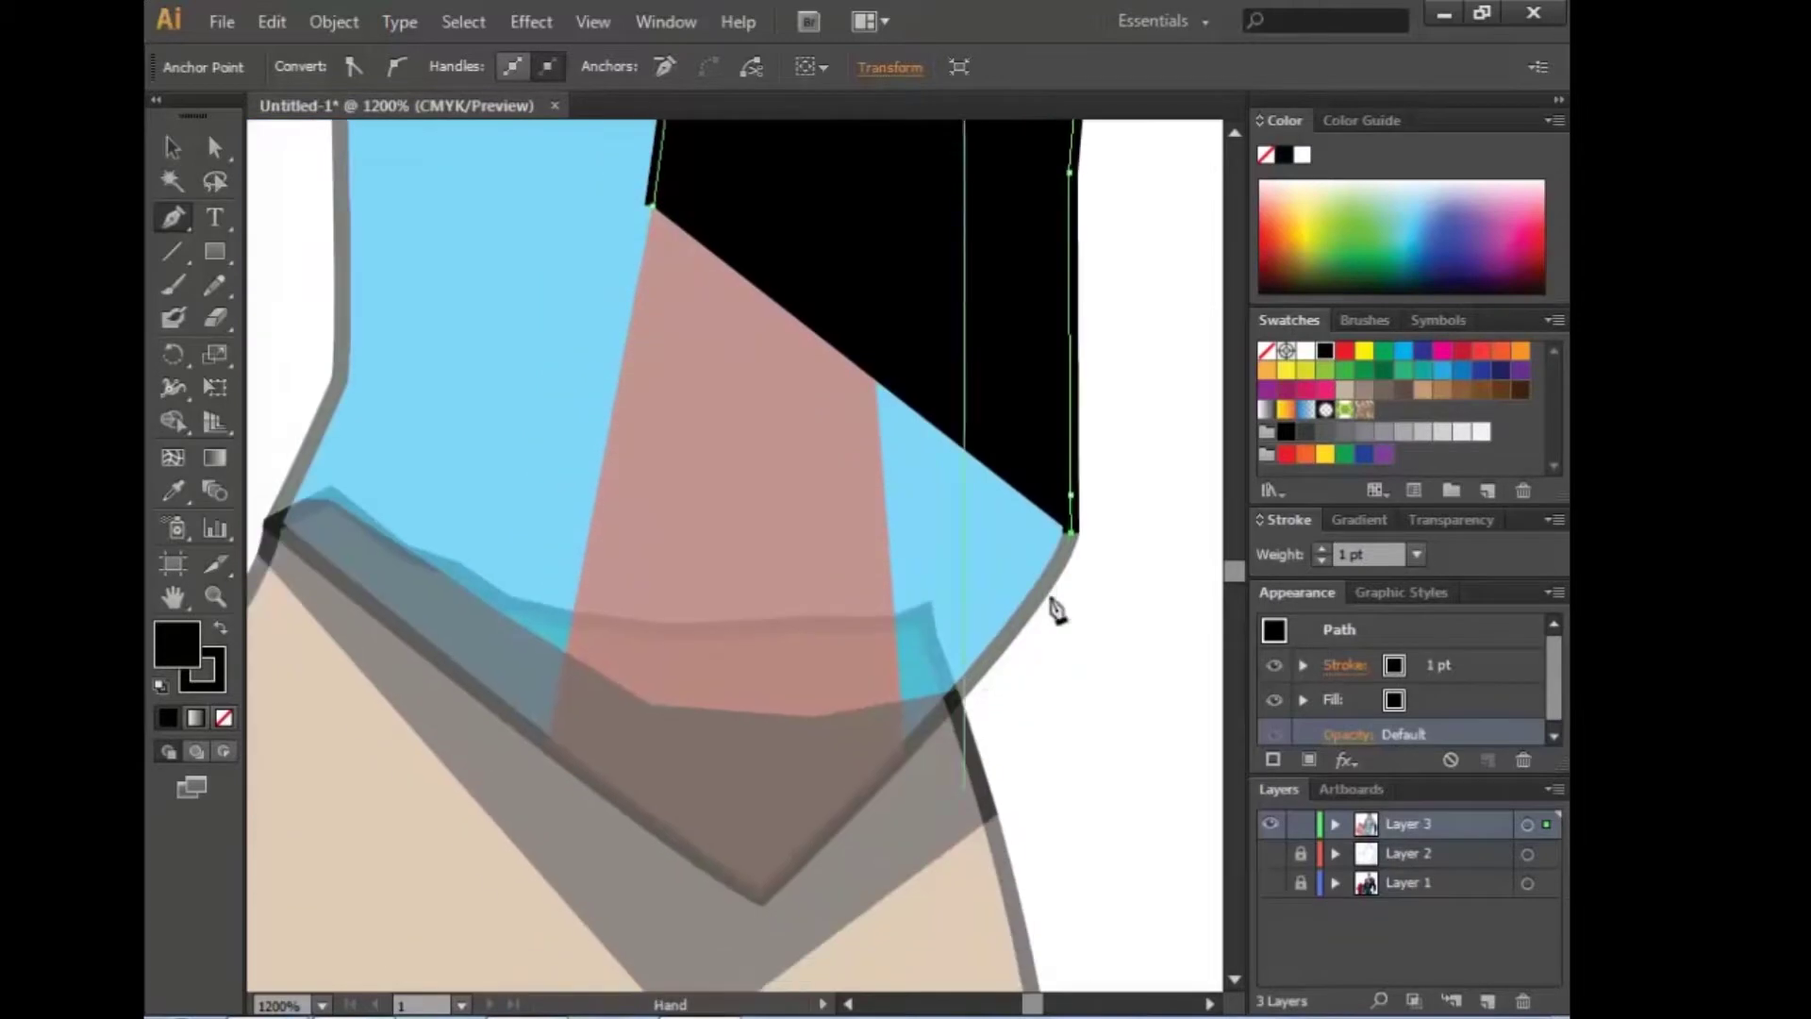
left_click(904, 755)
left_click(1347, 734)
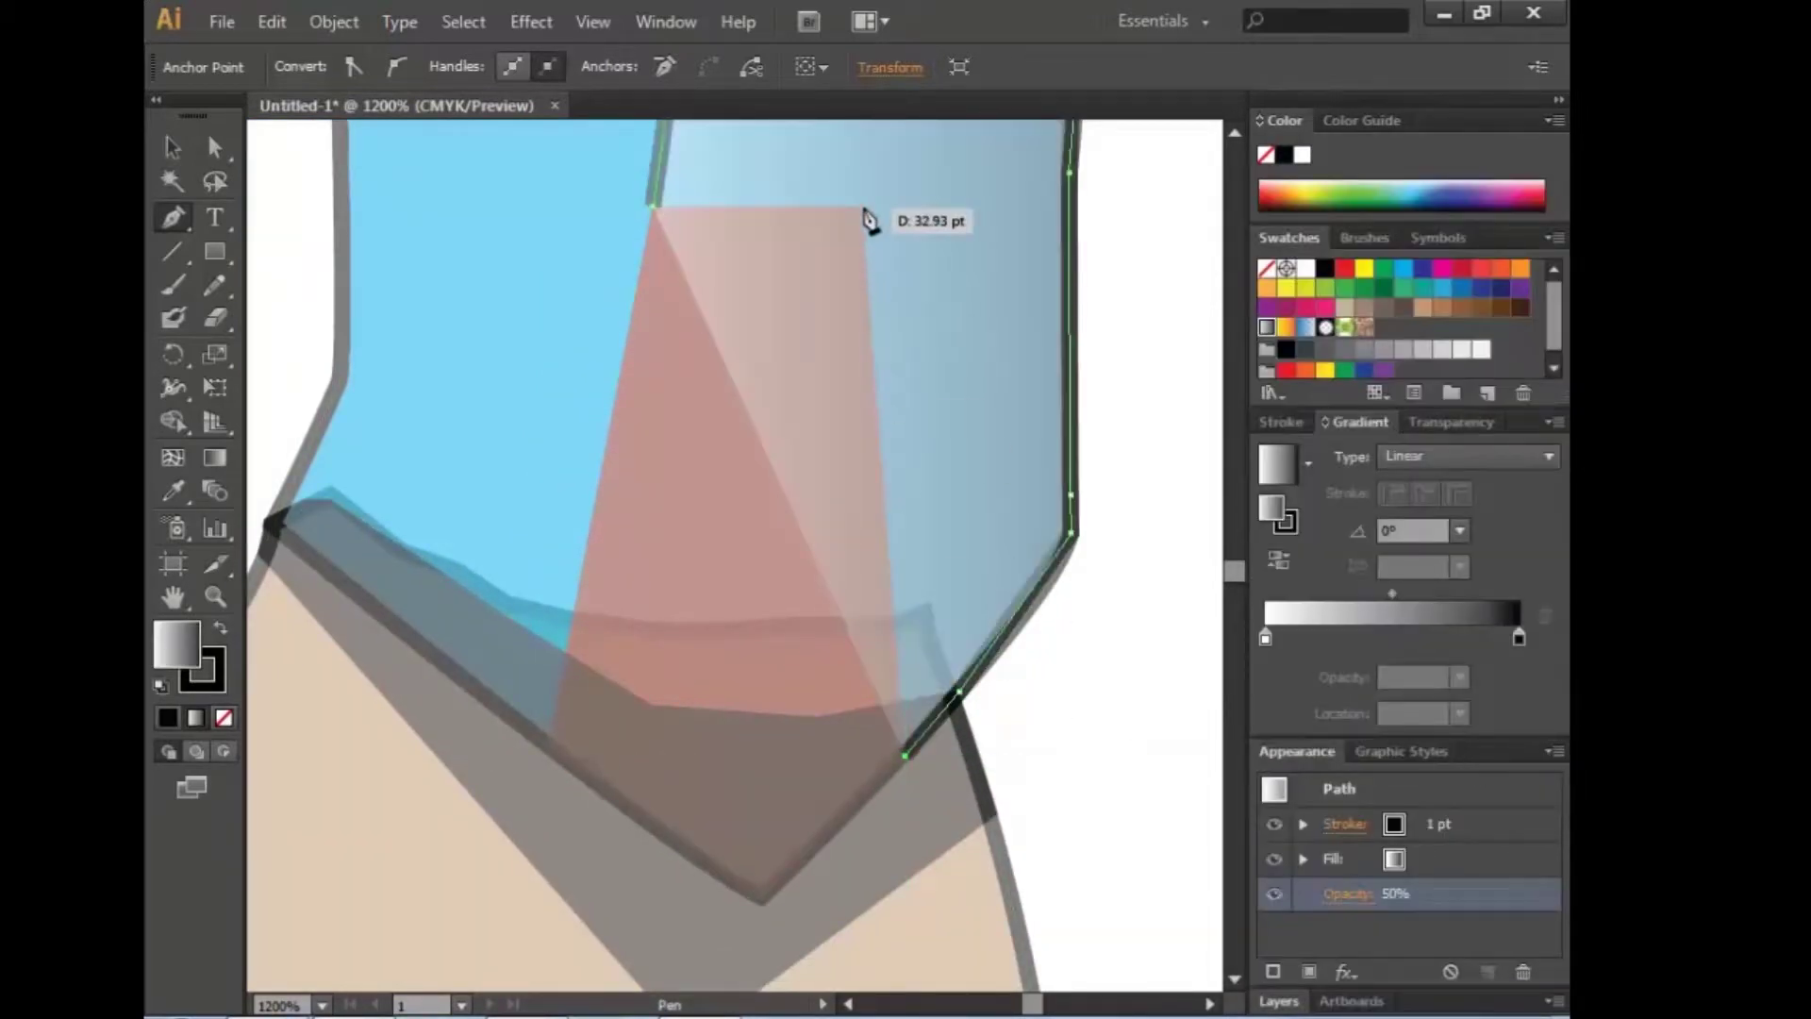
left_click(866, 218)
left_click_drag(866, 219, 924, 558)
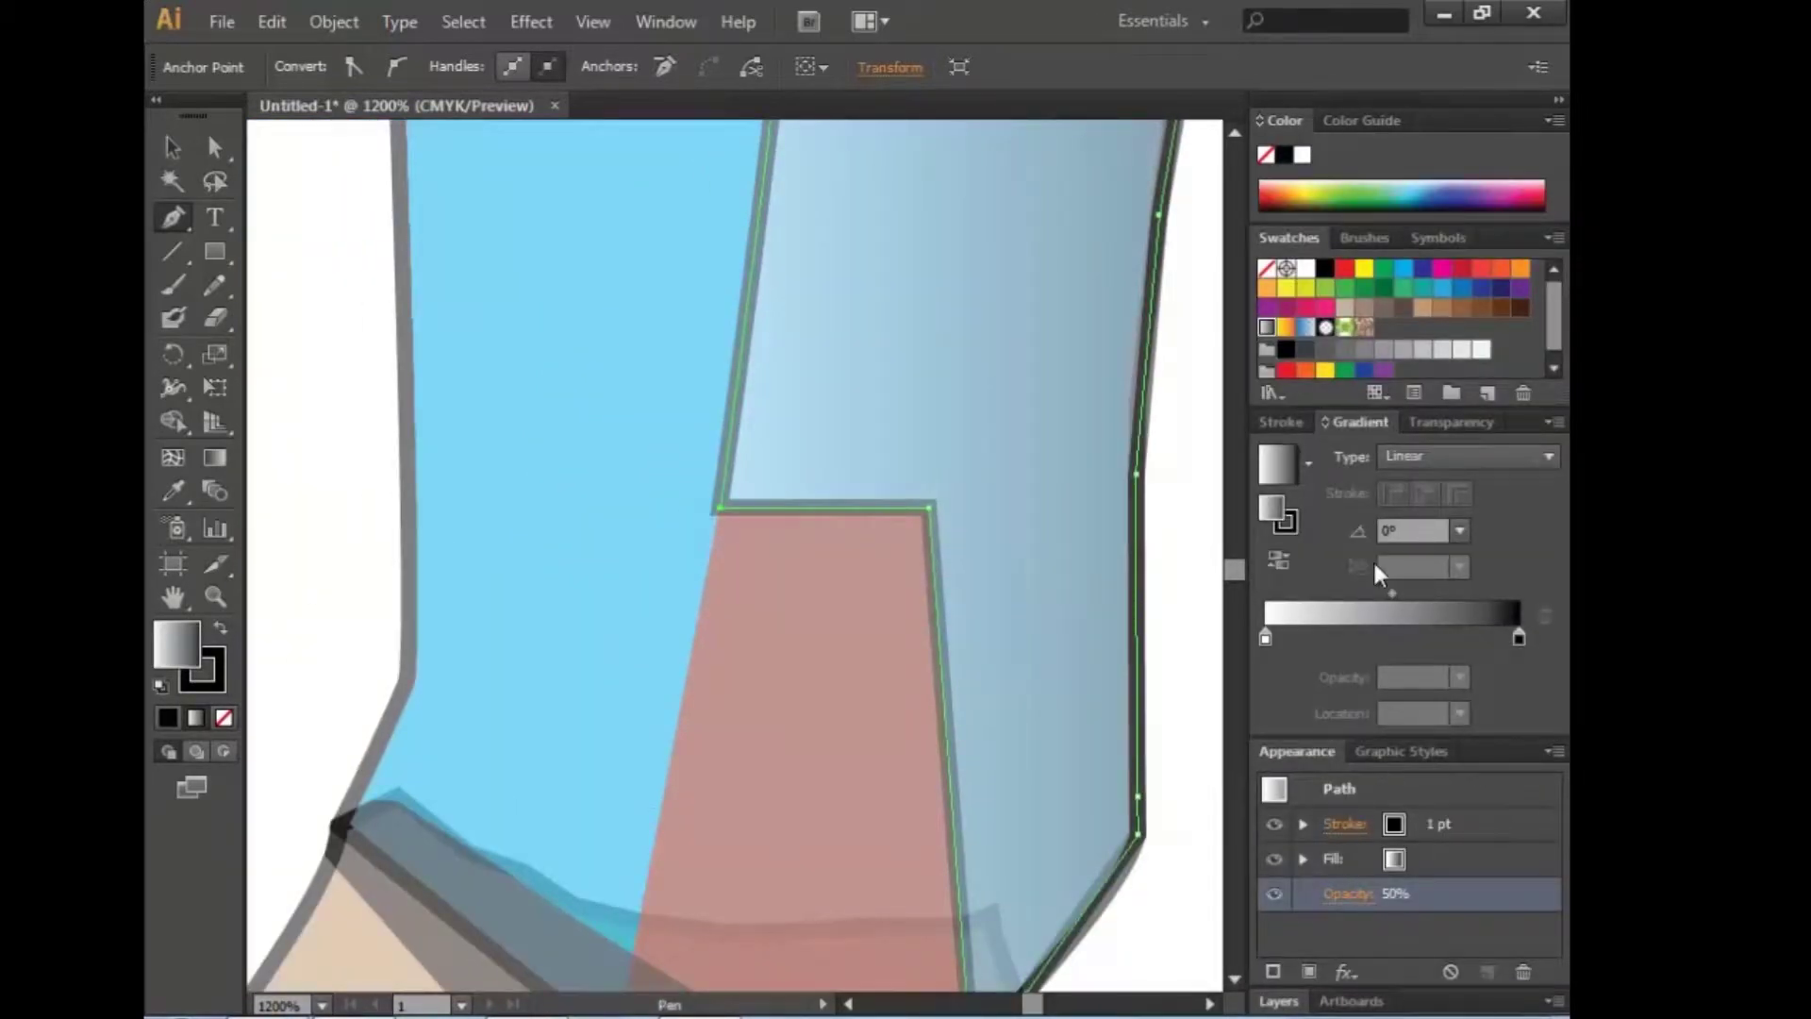
Step: Select the light-blue arm shape, then zoom out and select all the artwork
key("v")
left_click(546, 647)
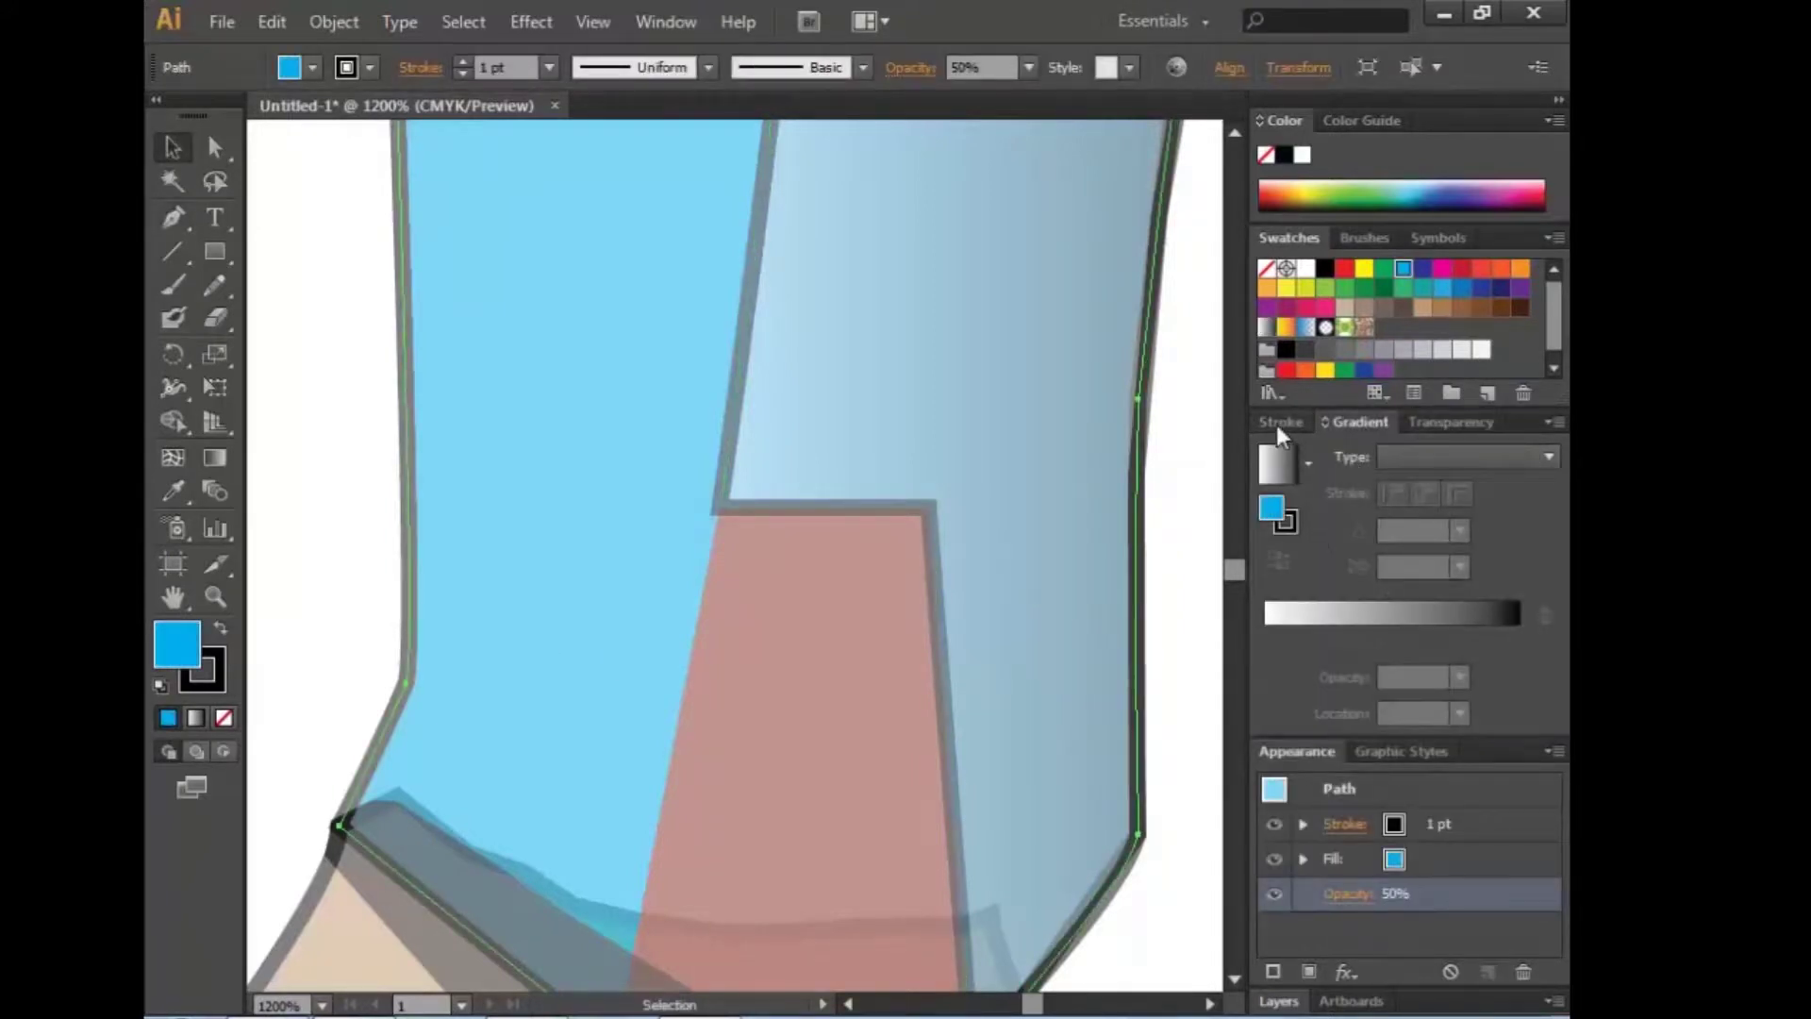
left_click(1279, 422)
left_click(1280, 1001)
key("ctrl+minus")
key("ctrl+minus")
key("ctrl+minus")
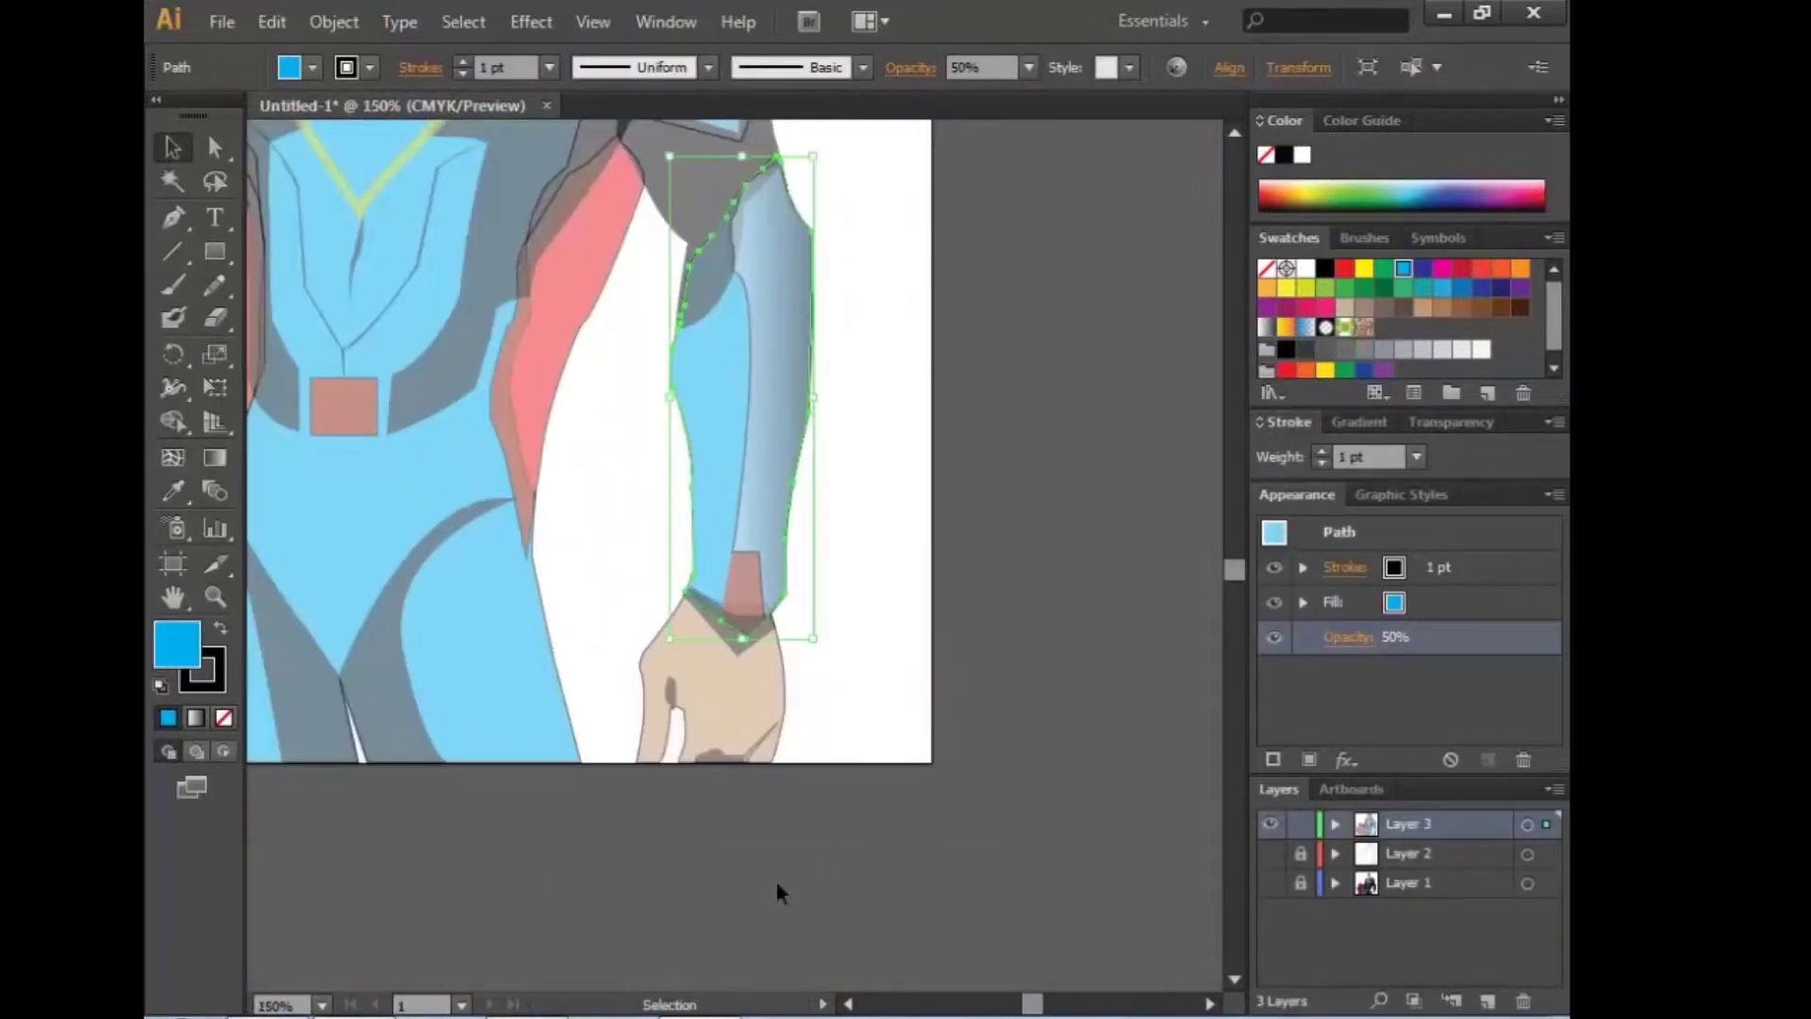
key("ctrl+minus")
key("ctrl+minus")
key("ctrl+minus")
key("ctrl+minus")
key("ctrl+a")
Step: Set all the artwork to 100% opacity
type("100")
key("Return")
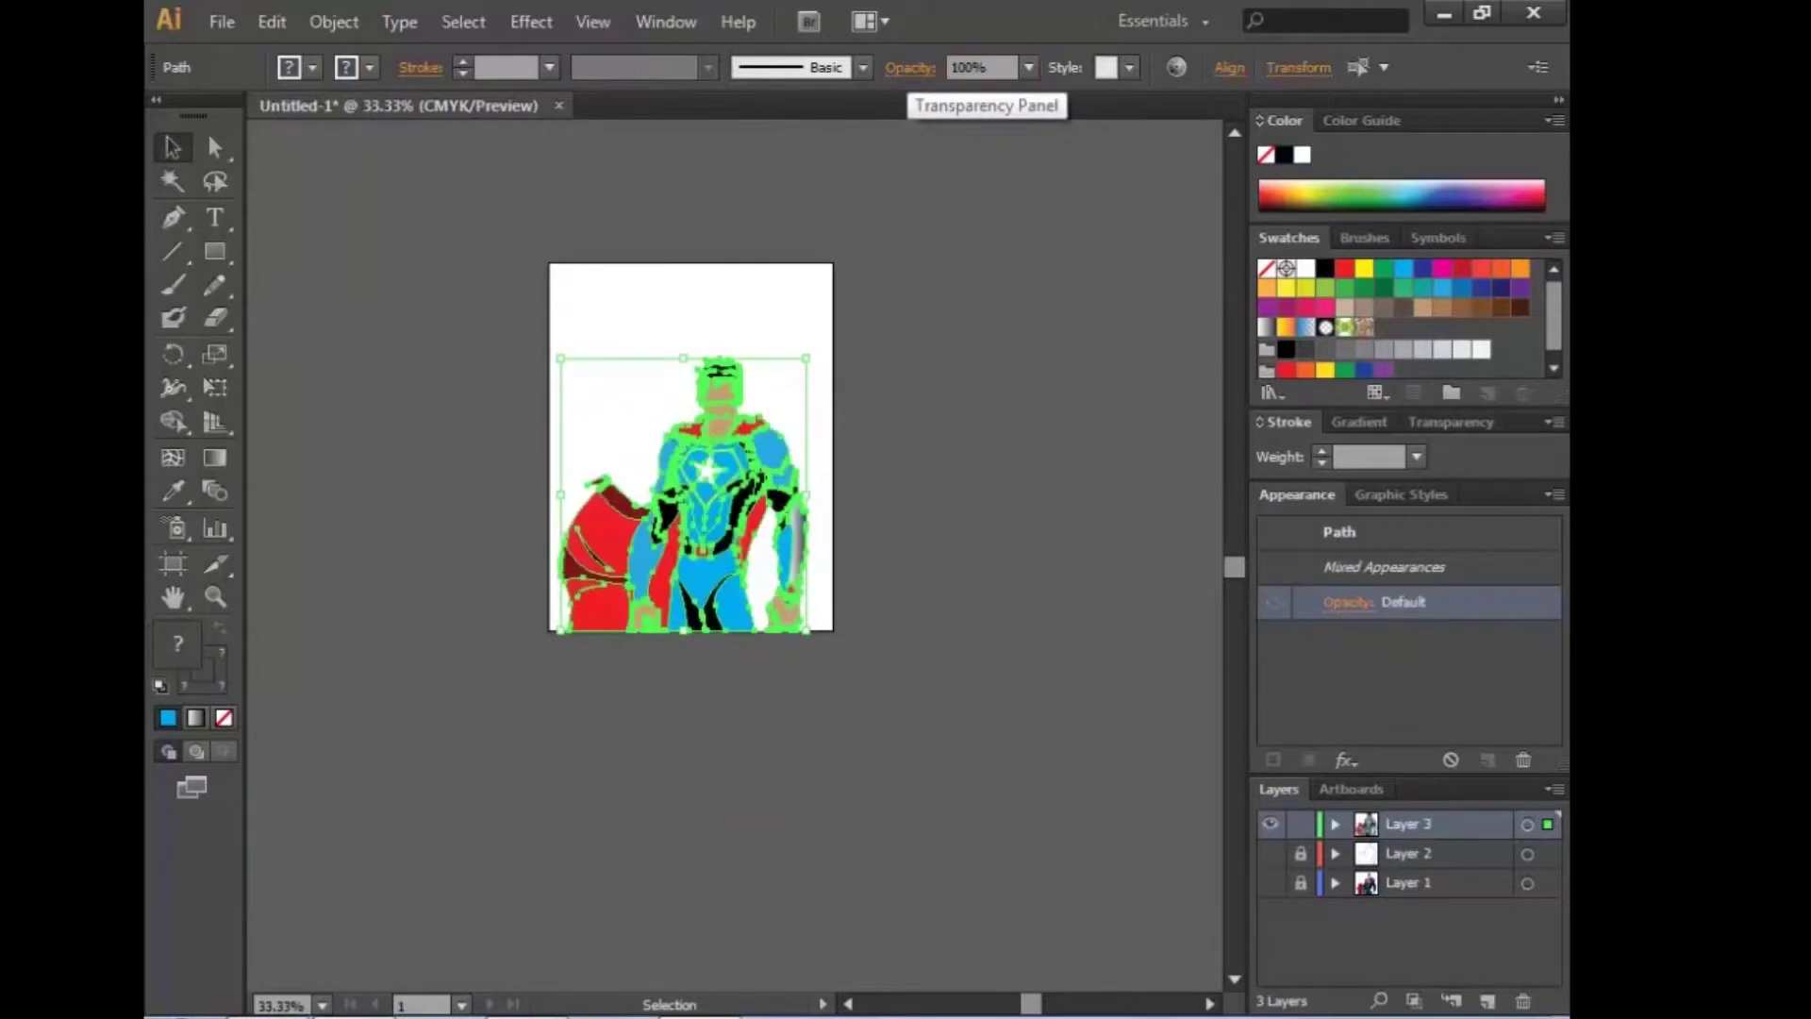
key("ctrl+1")
scroll(1092, 576, "up", 1)
key("ctrl+shift+a")
Step: Make the grey gradient arm piece 50% transparent
left_click(1092, 575)
left_click(1348, 637)
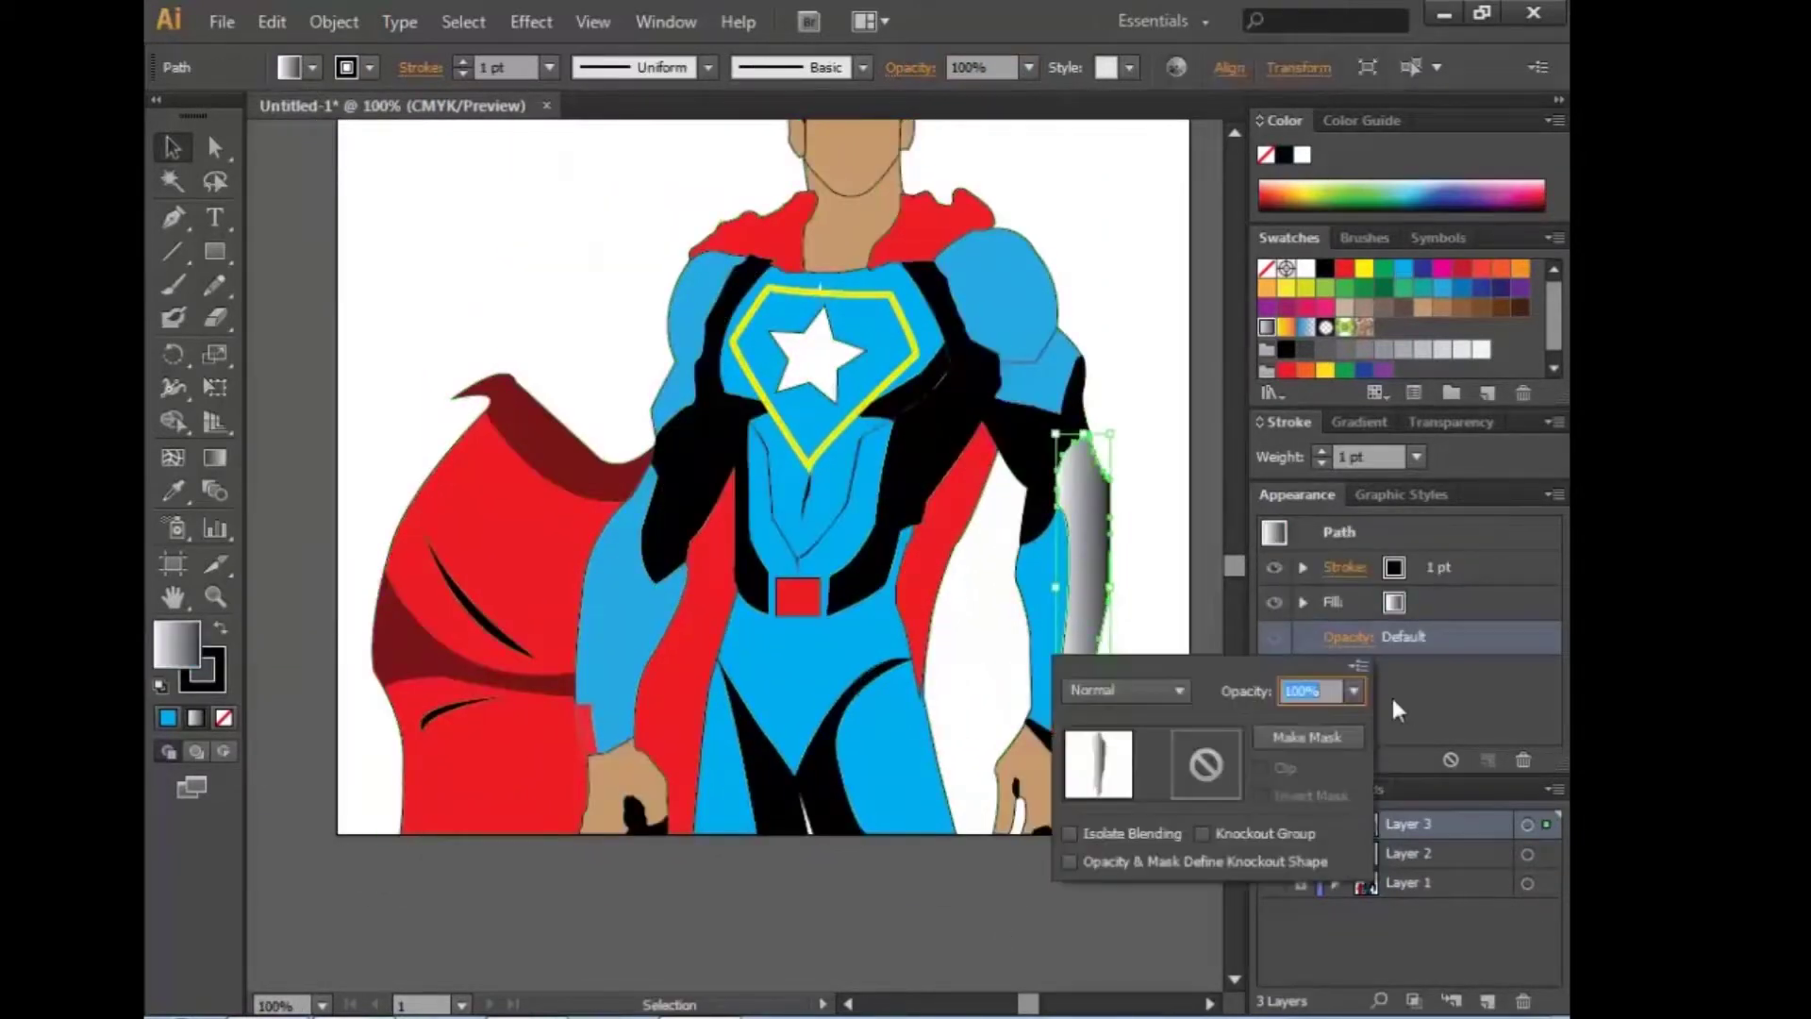
left_click(1391, 694)
key("ctrl+shift+a")
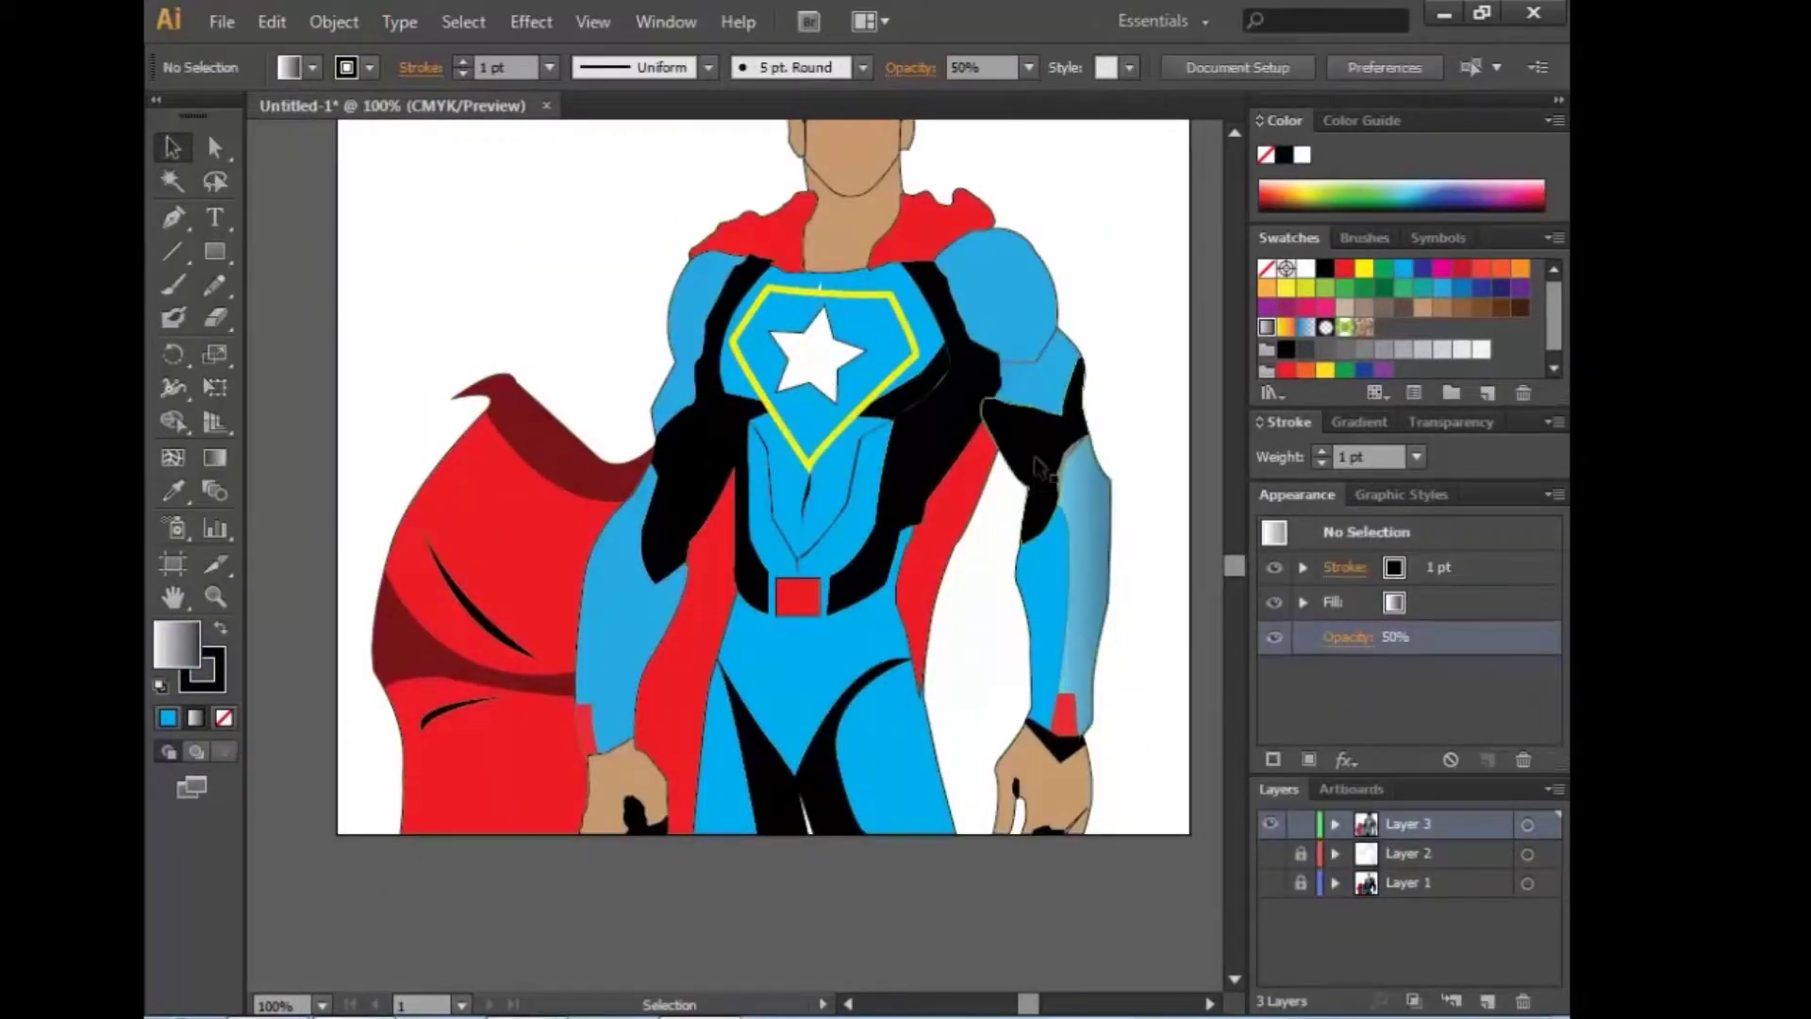
Step: Send the black shoulder shape behind the blue arm
right_click(1038, 445)
left_click(1264, 807)
left_click(766, 897)
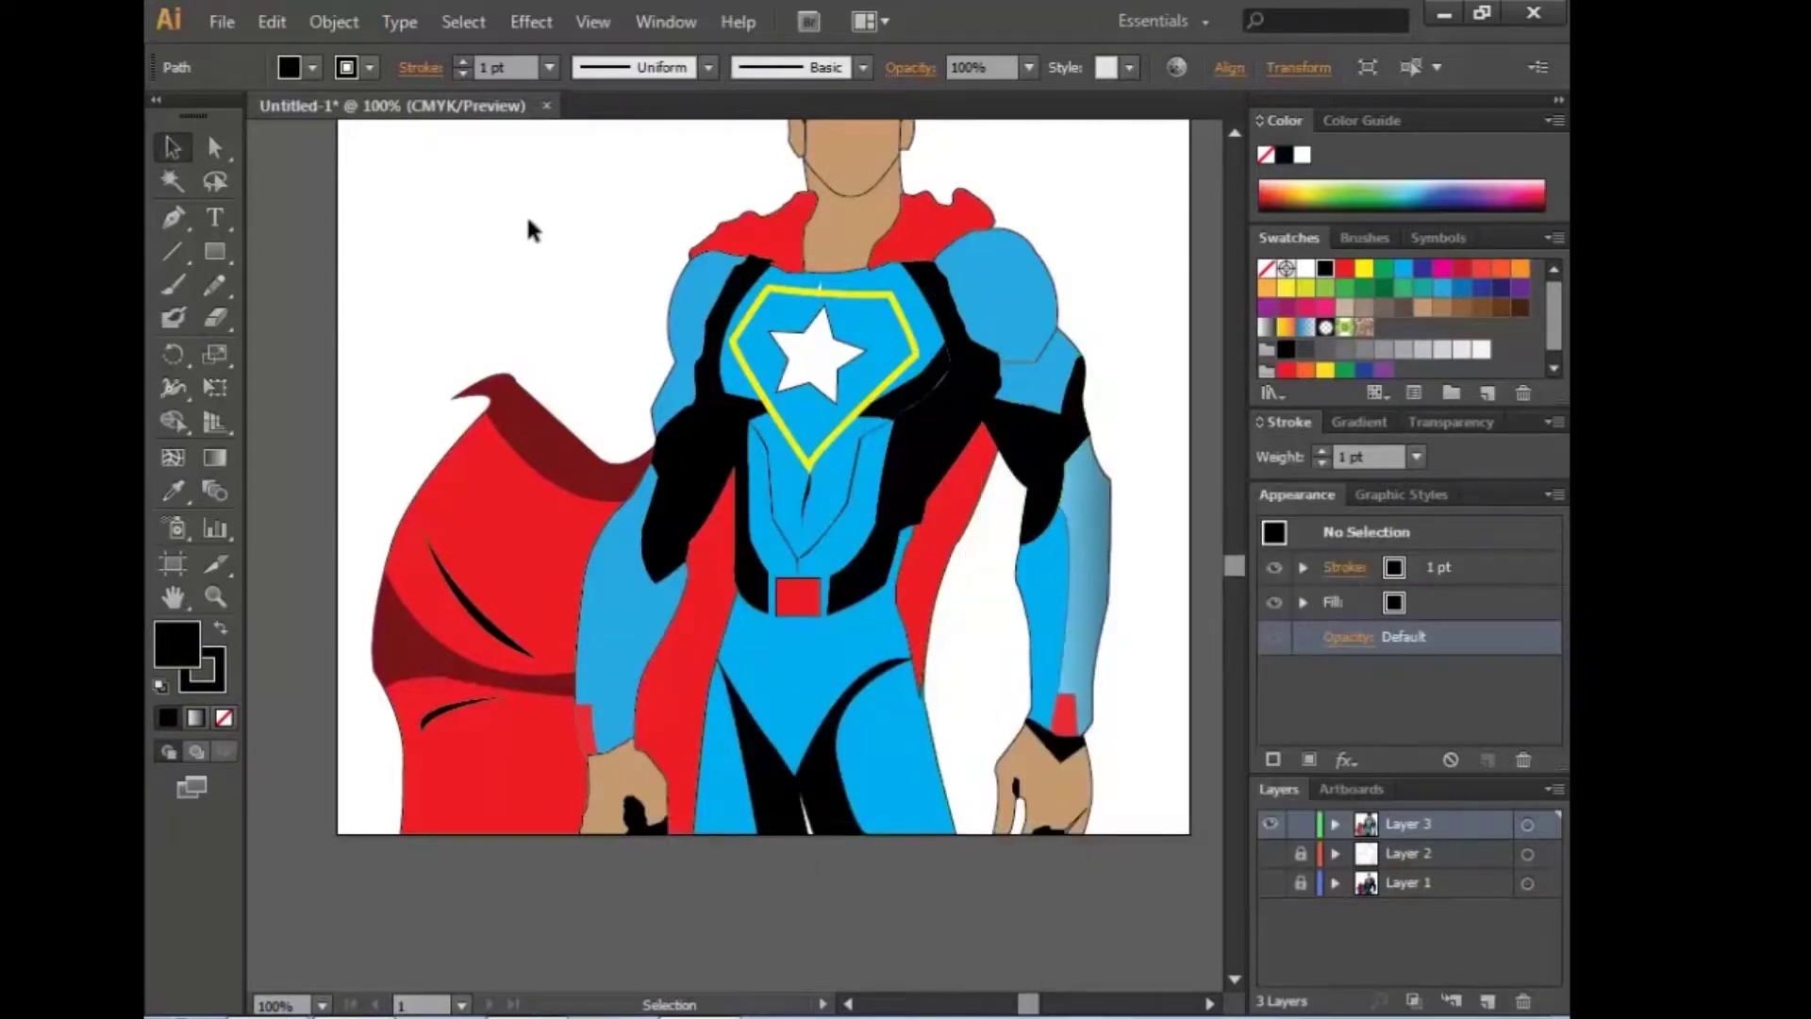
key("ctrl+plus")
left_click_drag(1035, 703, 676, 728)
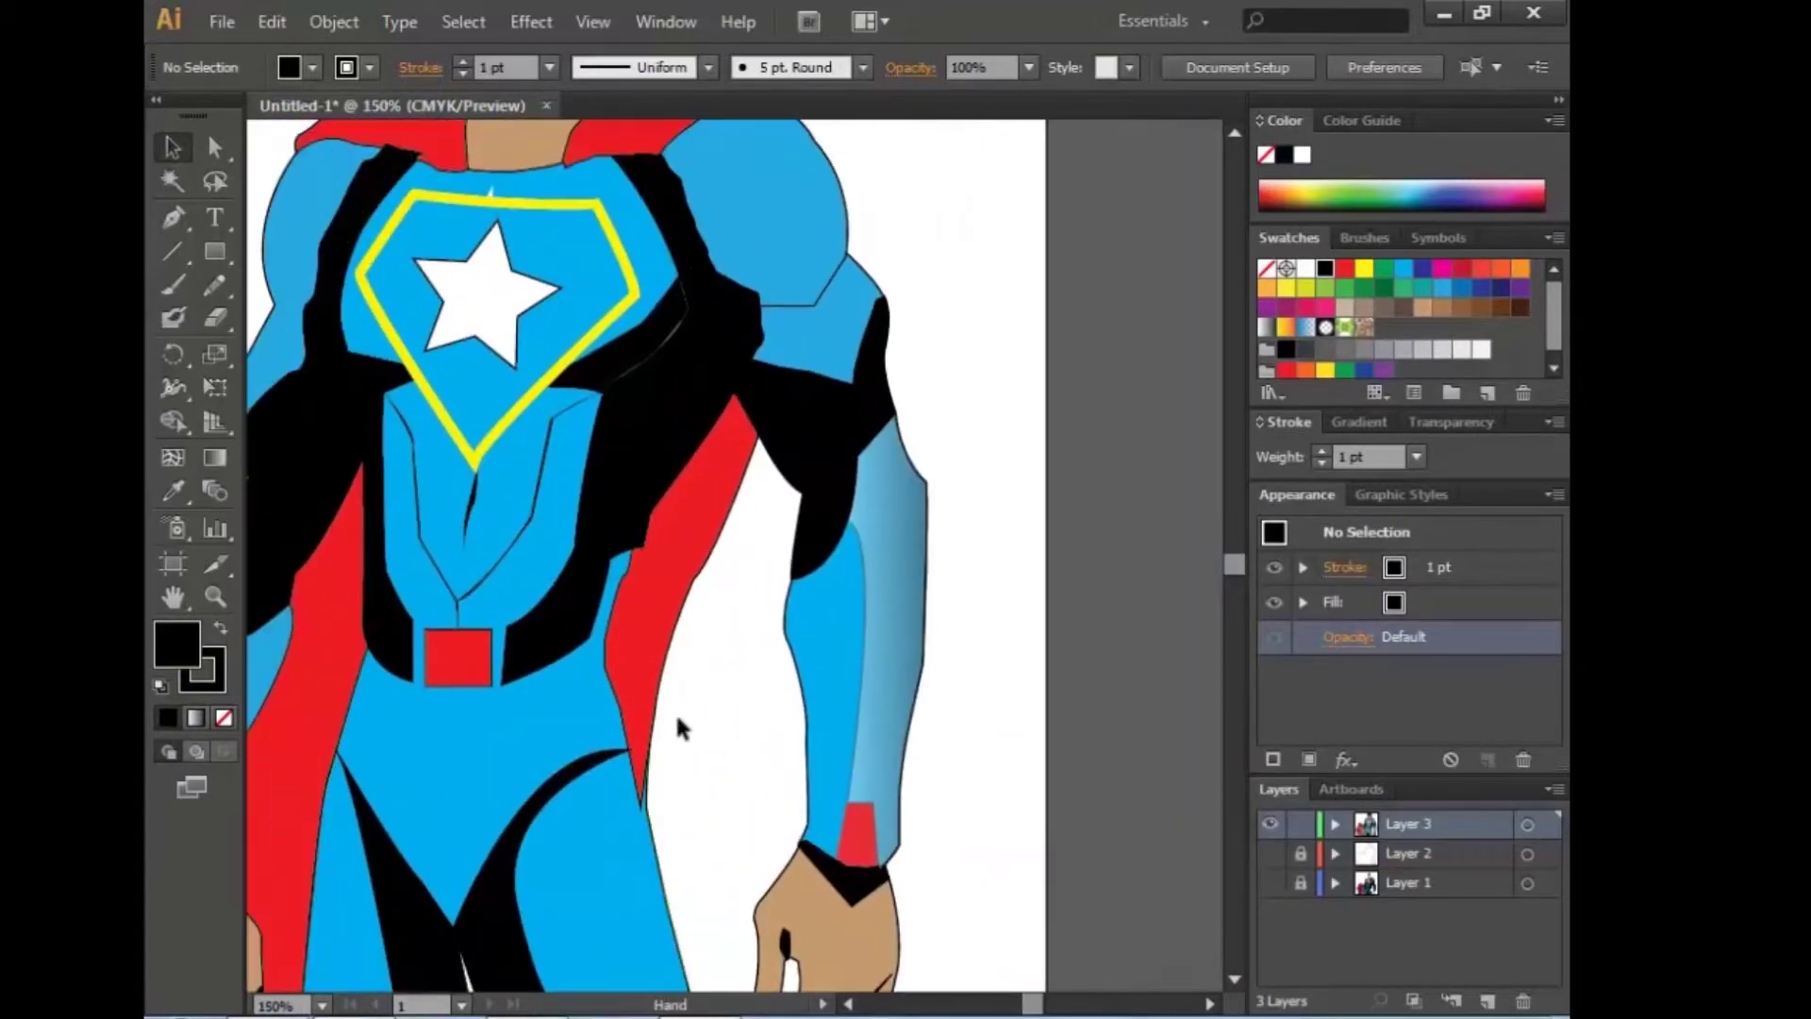
Step: Fill the lower cape band with black
left_click(887, 566)
left_click(313, 68)
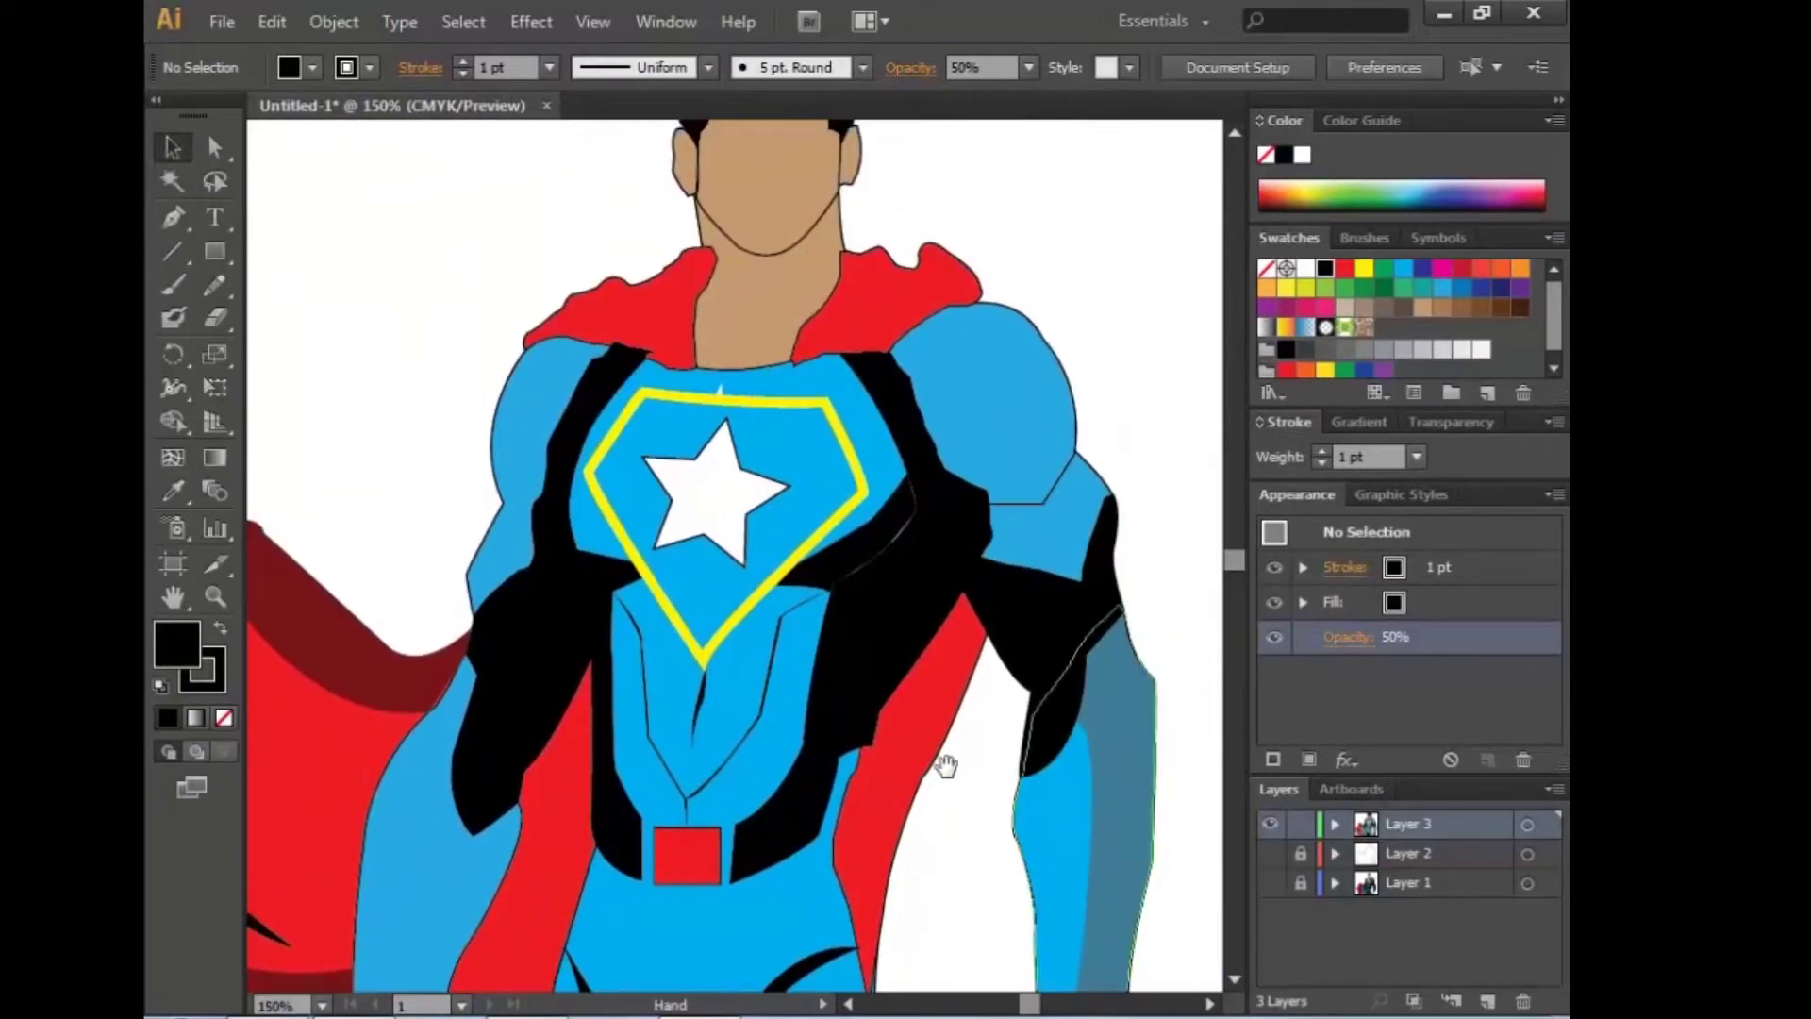
mouse_move(861, 598)
left_mouse_down()
mouse_move(811, 516)
mouse_move(755, 654)
left_mouse_up()
left_click(424, 750)
left_click(313, 68)
Step: Fill the top cape piece with black at half transparency
left_click(219, 142)
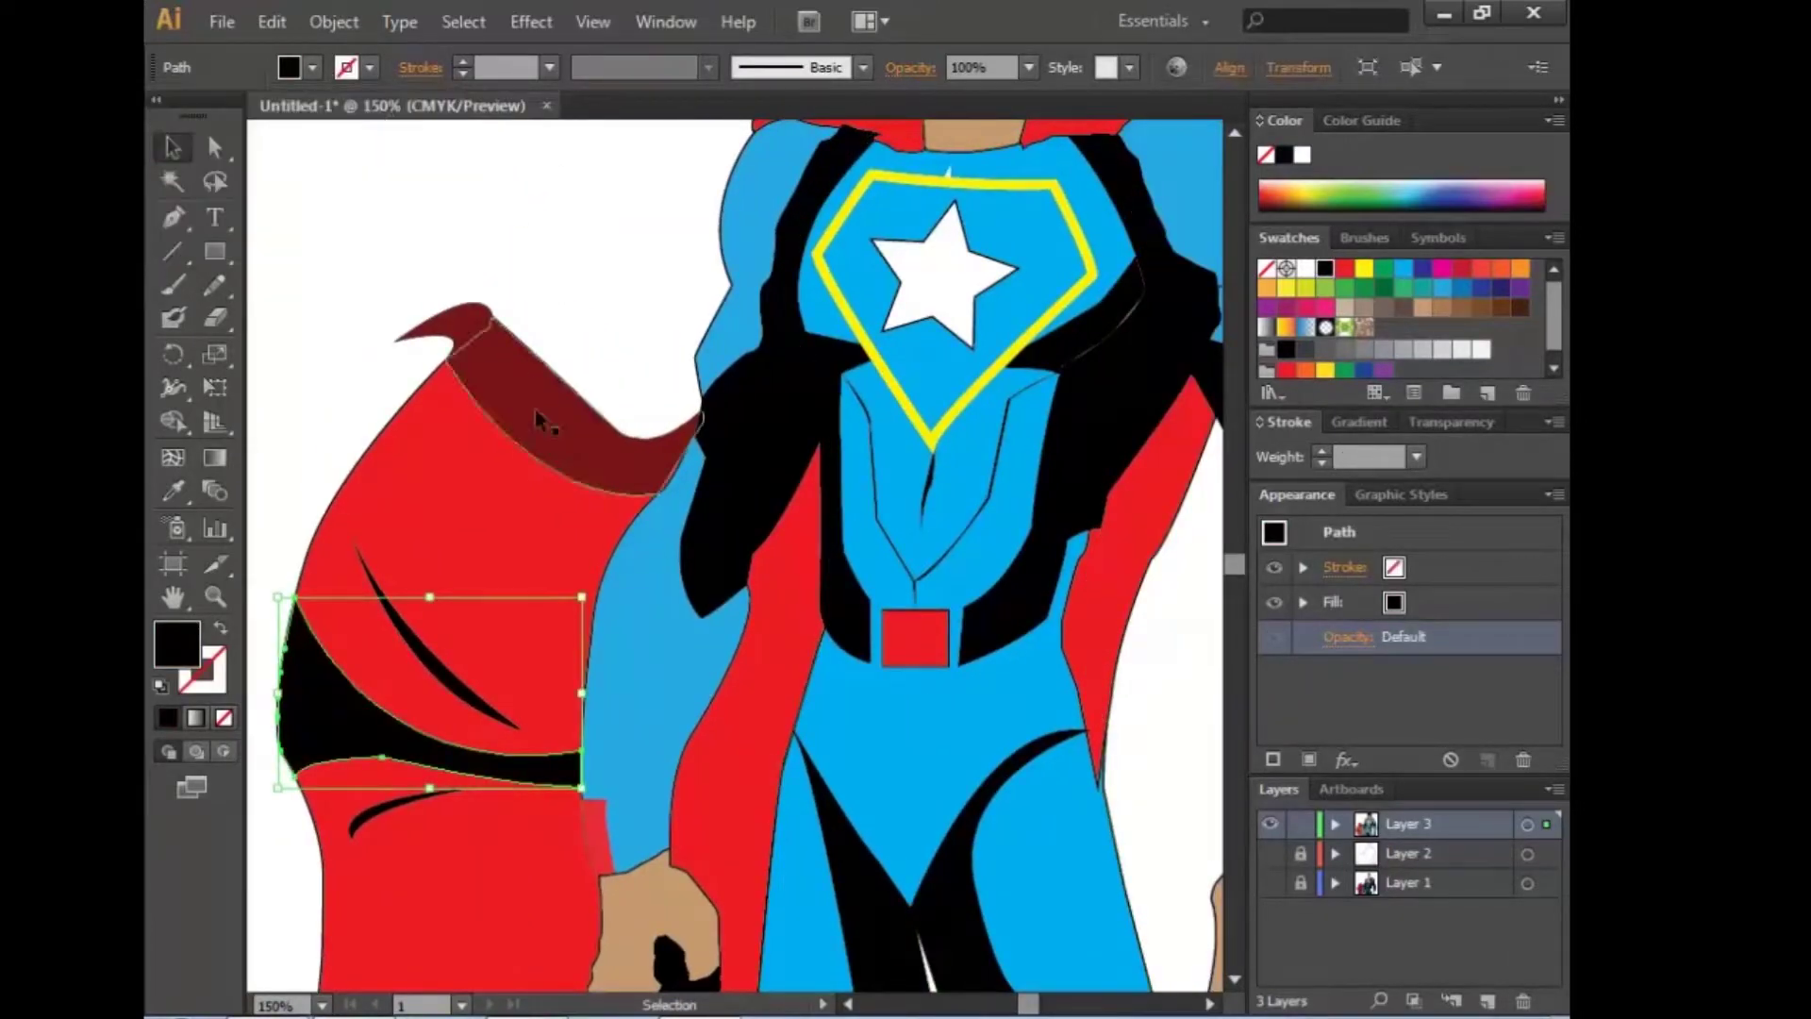
left_click(483, 344)
left_click(313, 68)
left_click(222, 127)
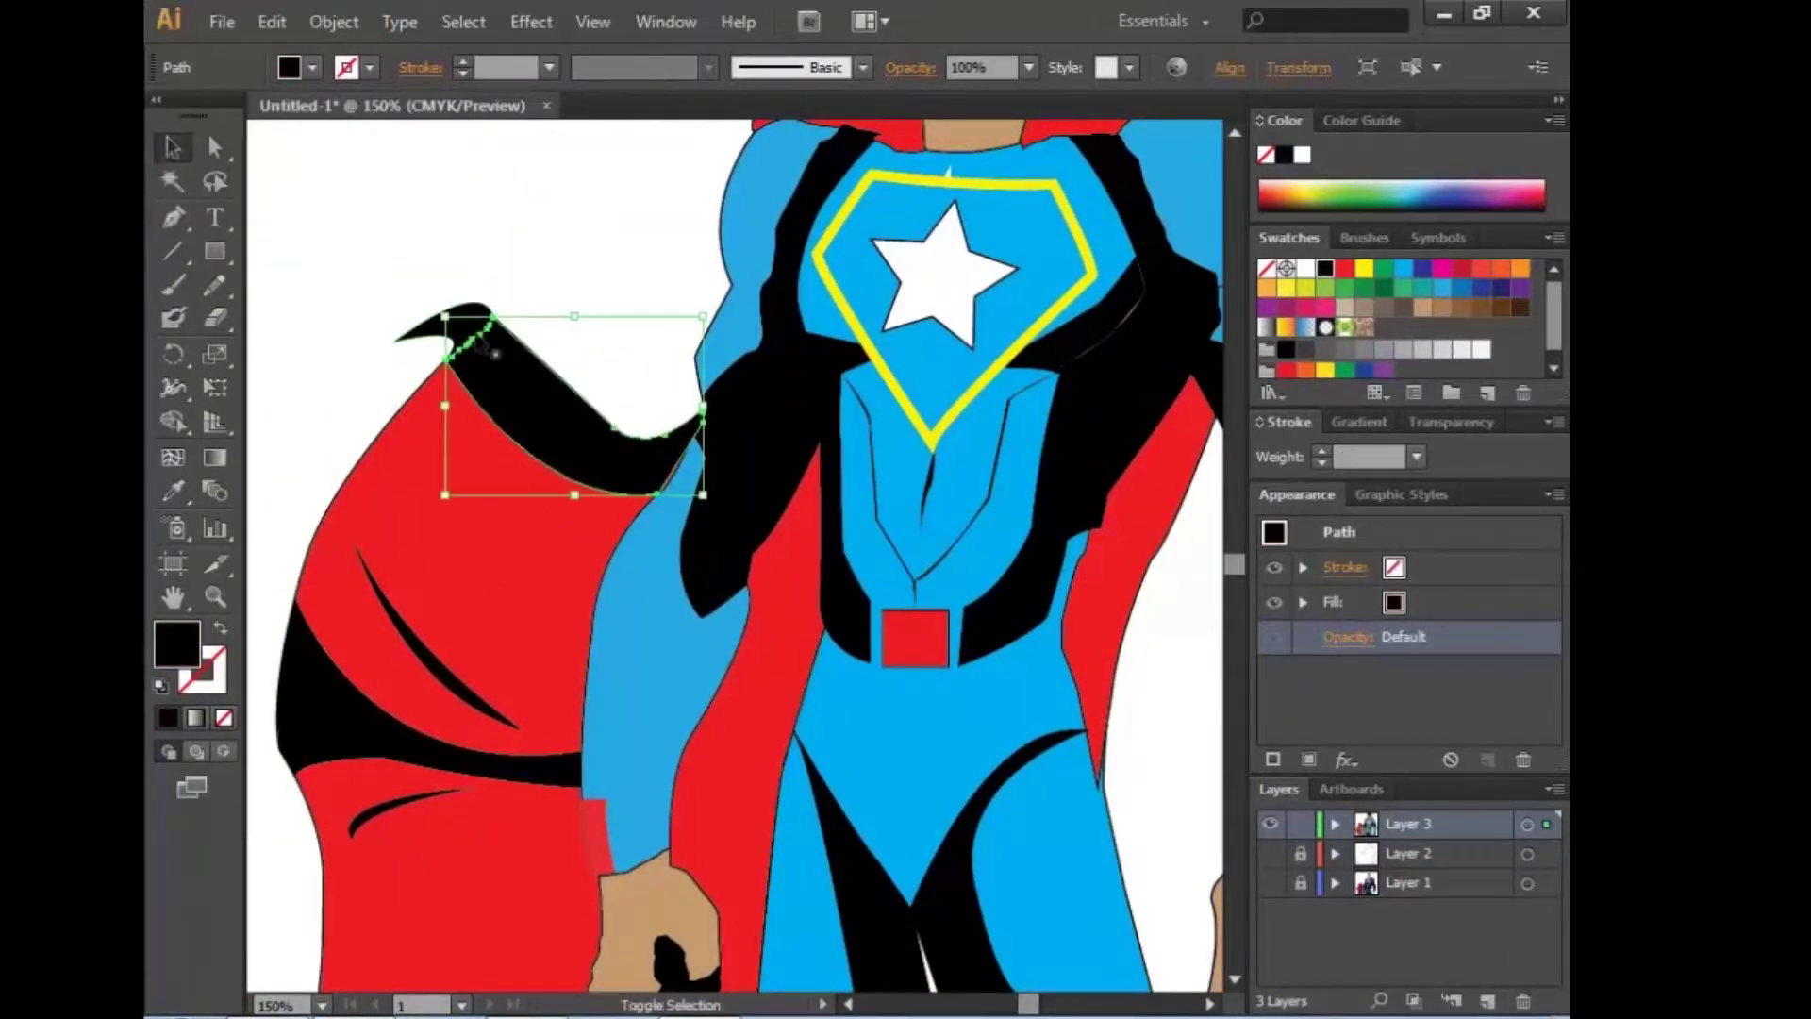
type("50")
key("Return")
left_click(462, 216)
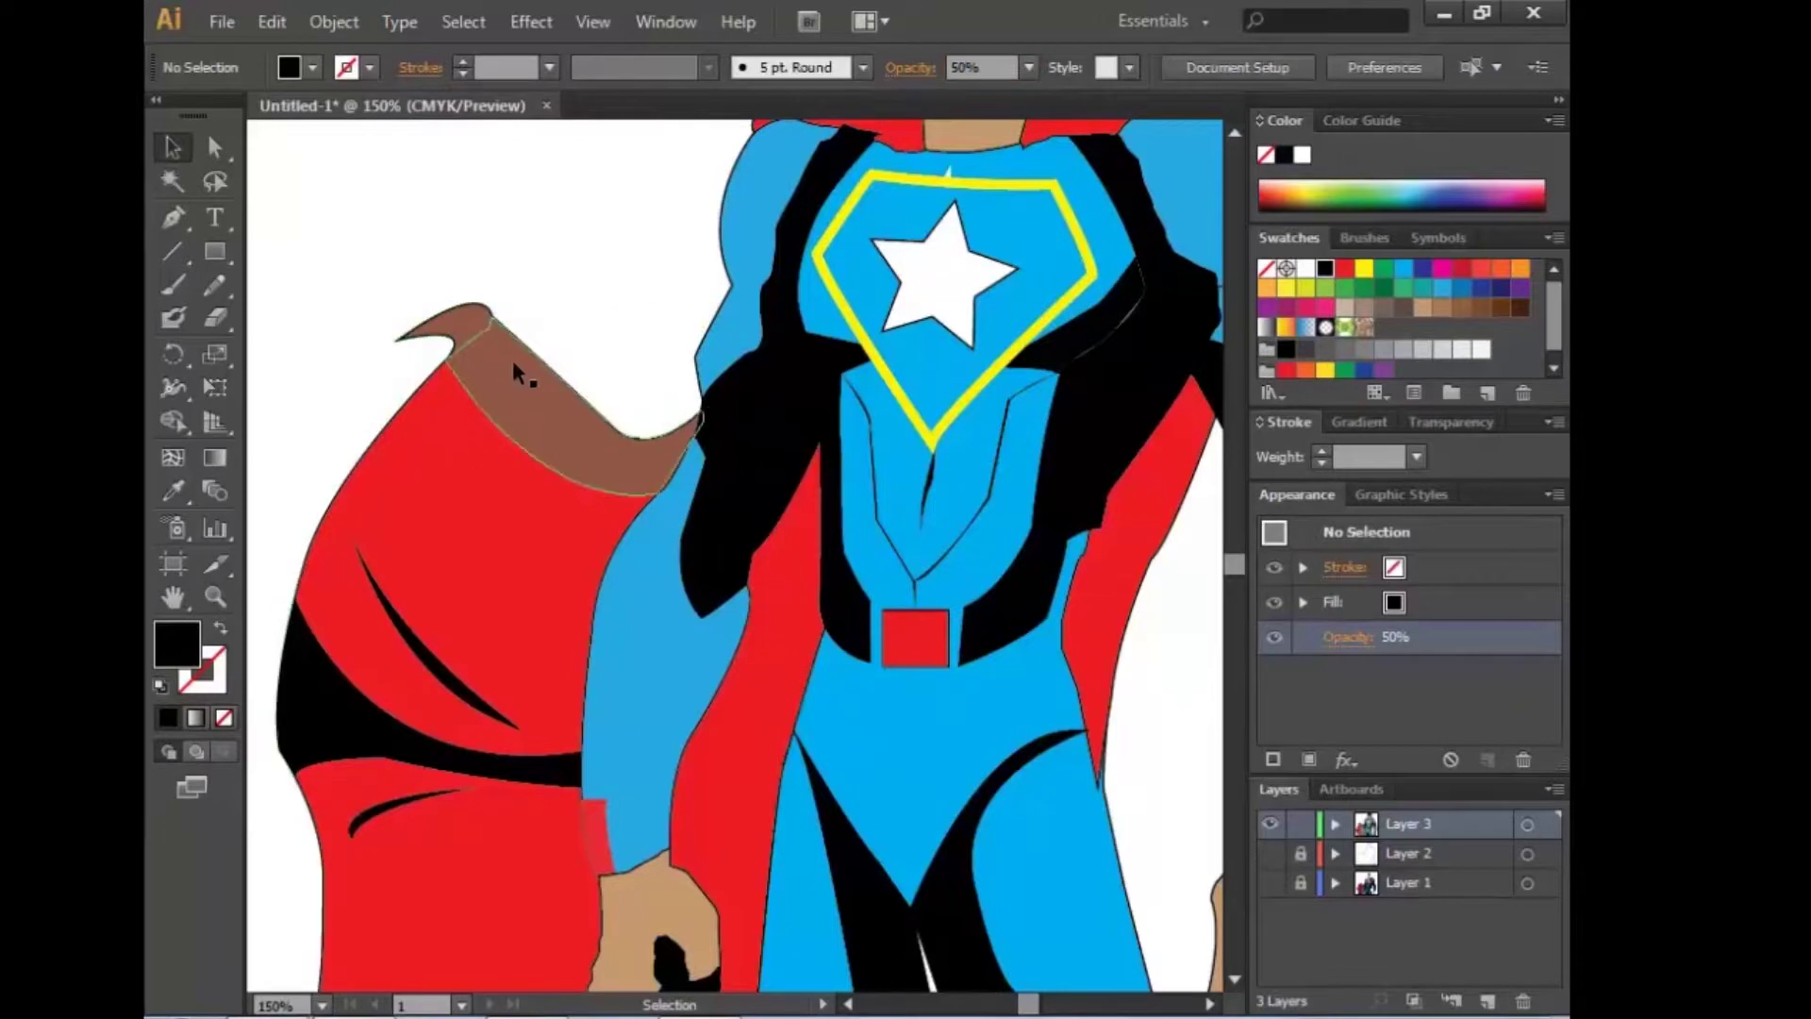
Step: Change the small cape tip's opacity value
left_click(470, 321)
left_click(314, 68)
left_click(944, 105)
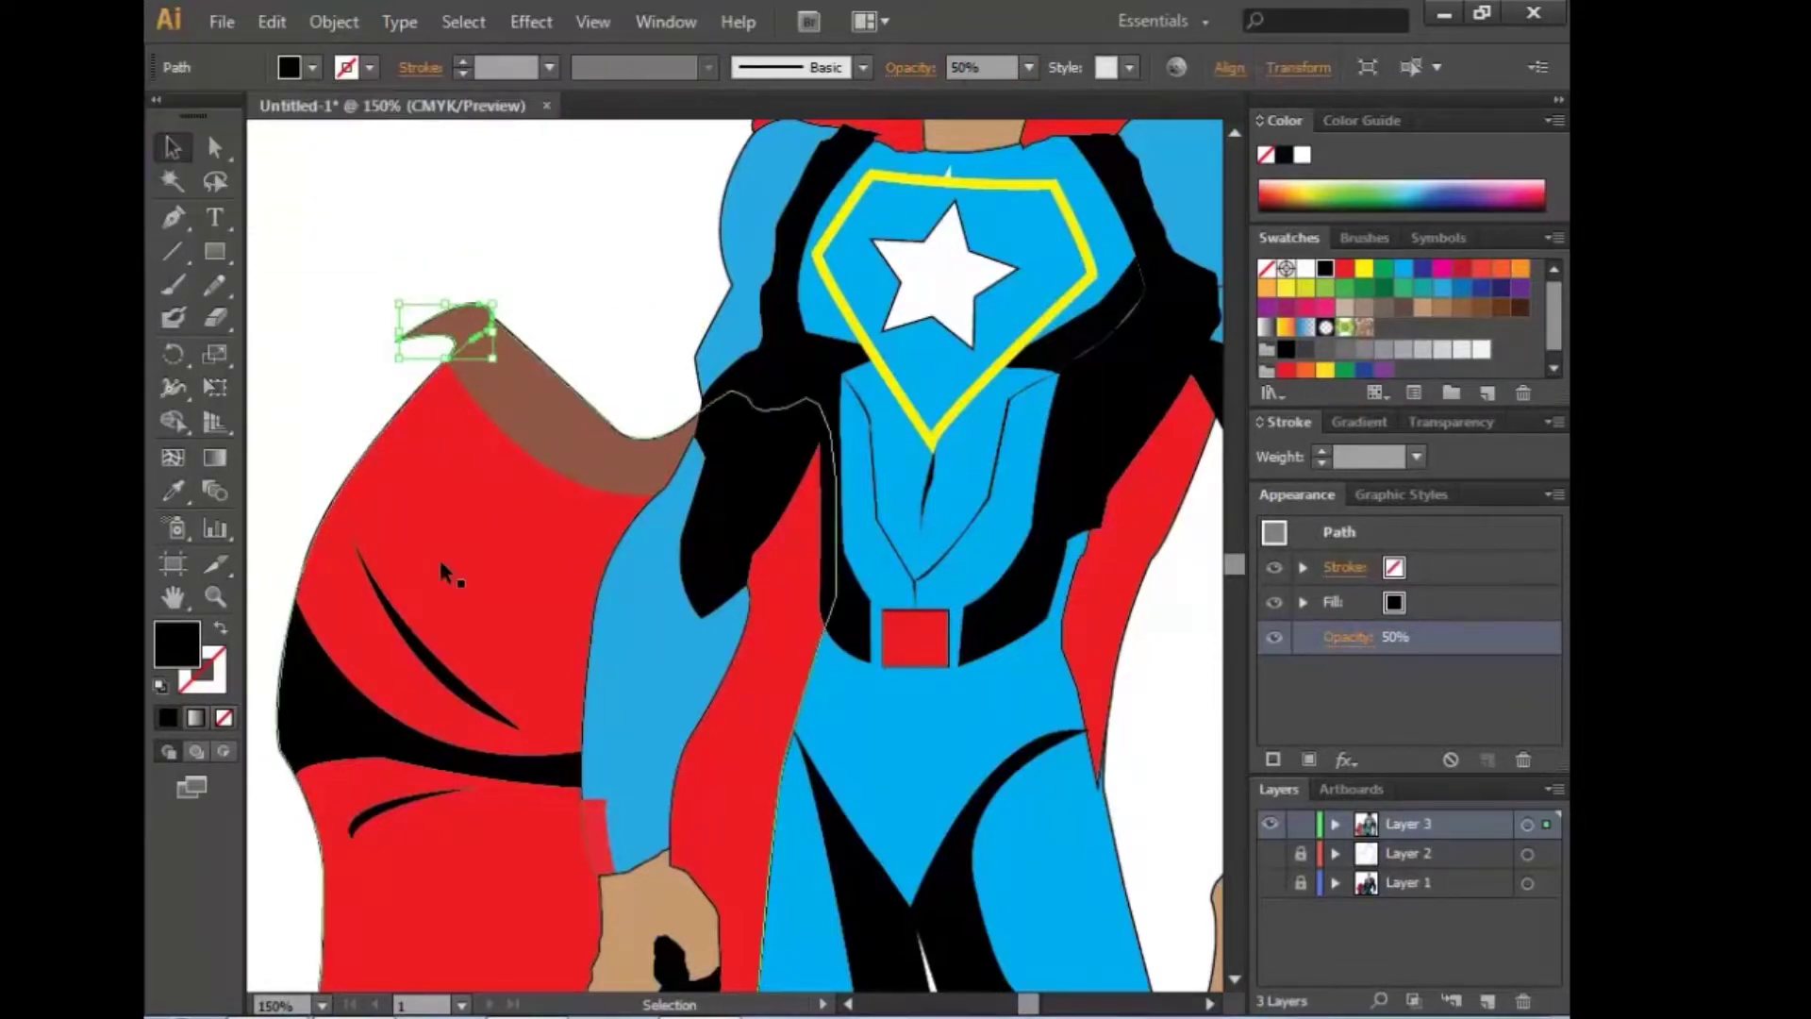
left_click(173, 151)
type("1")
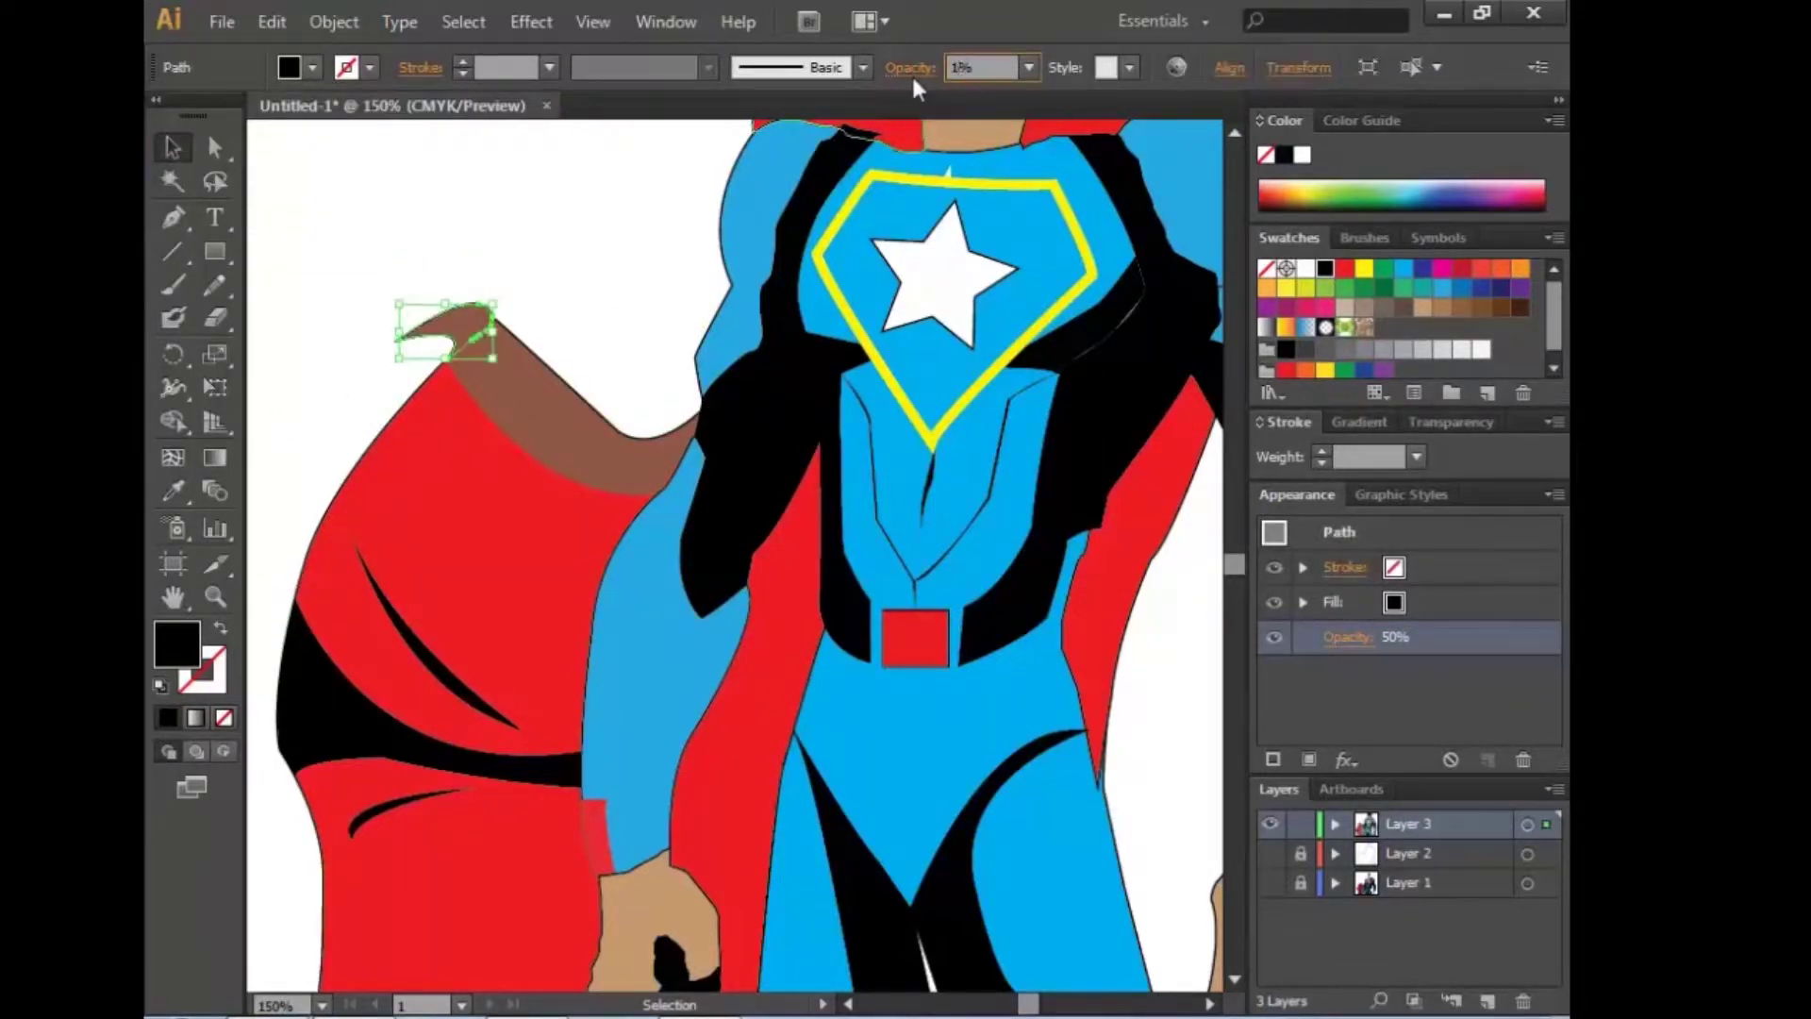
type("00")
key("Return")
left_click(585, 217)
Step: Refill the lower cape band and the top cape piece with red
left_click(425, 680)
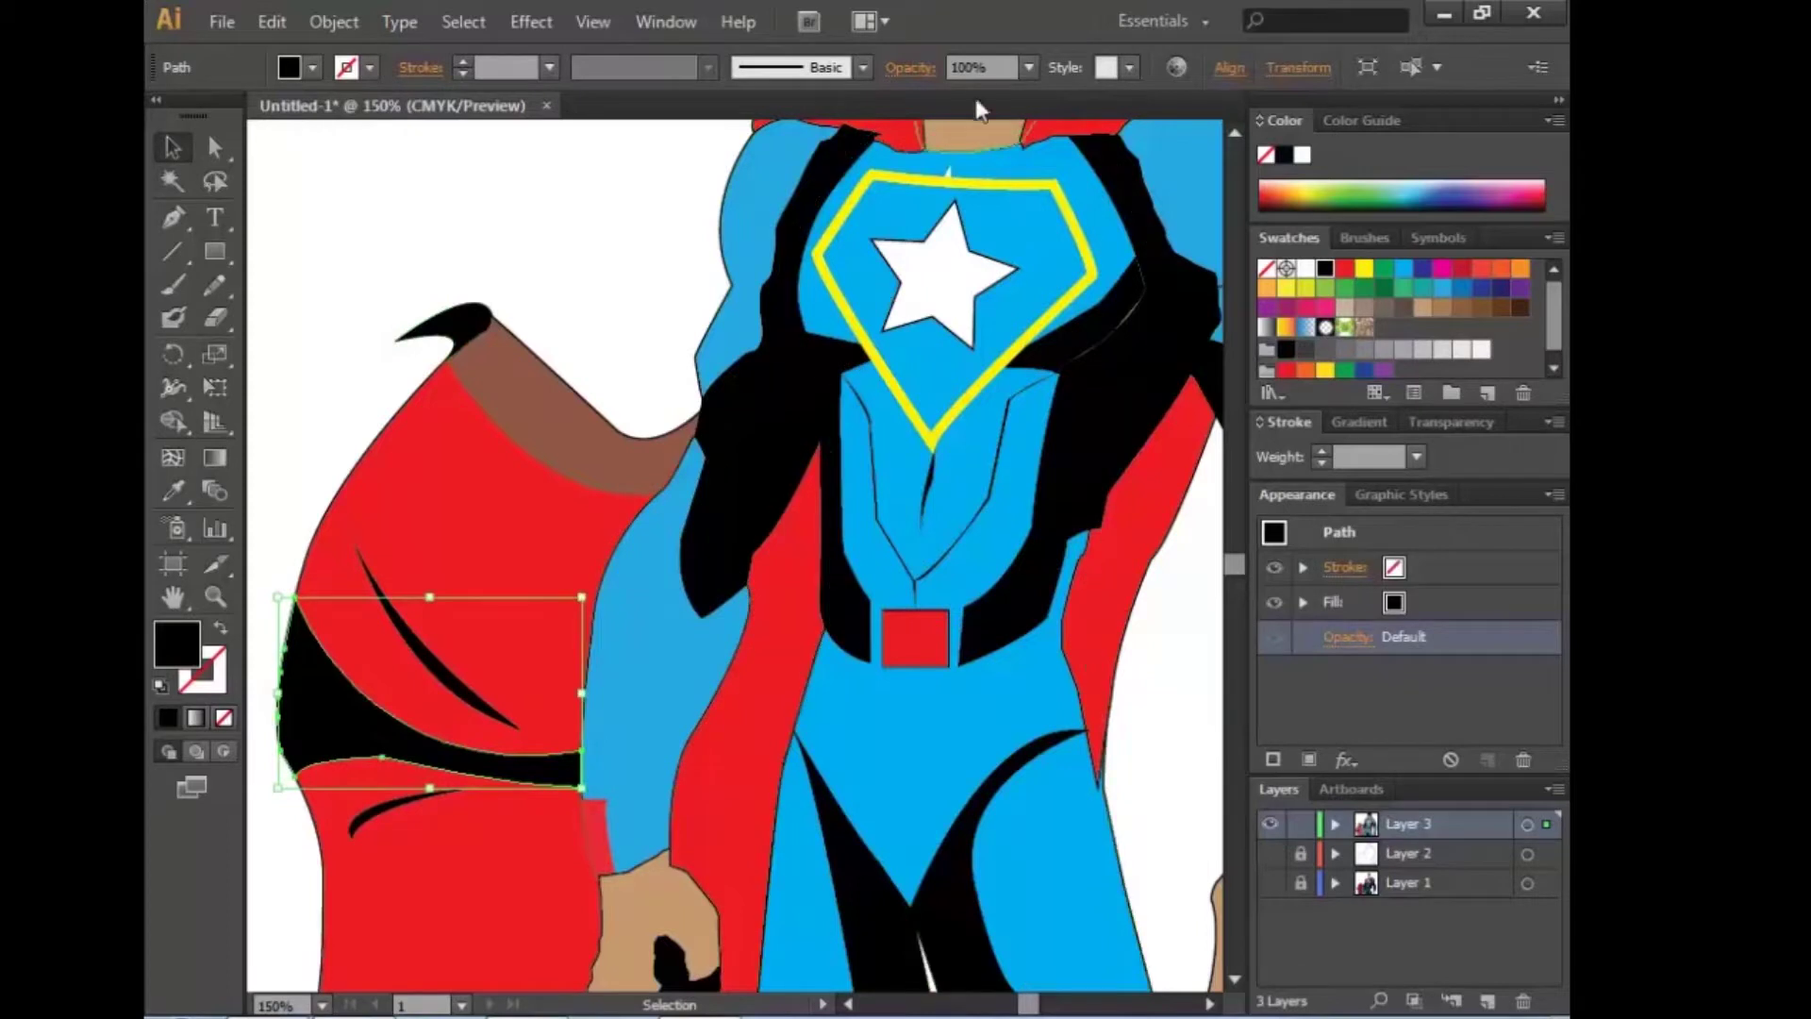
left_click(303, 705)
left_click(312, 67)
left_click(367, 115)
left_click(561, 266)
left_click(542, 392)
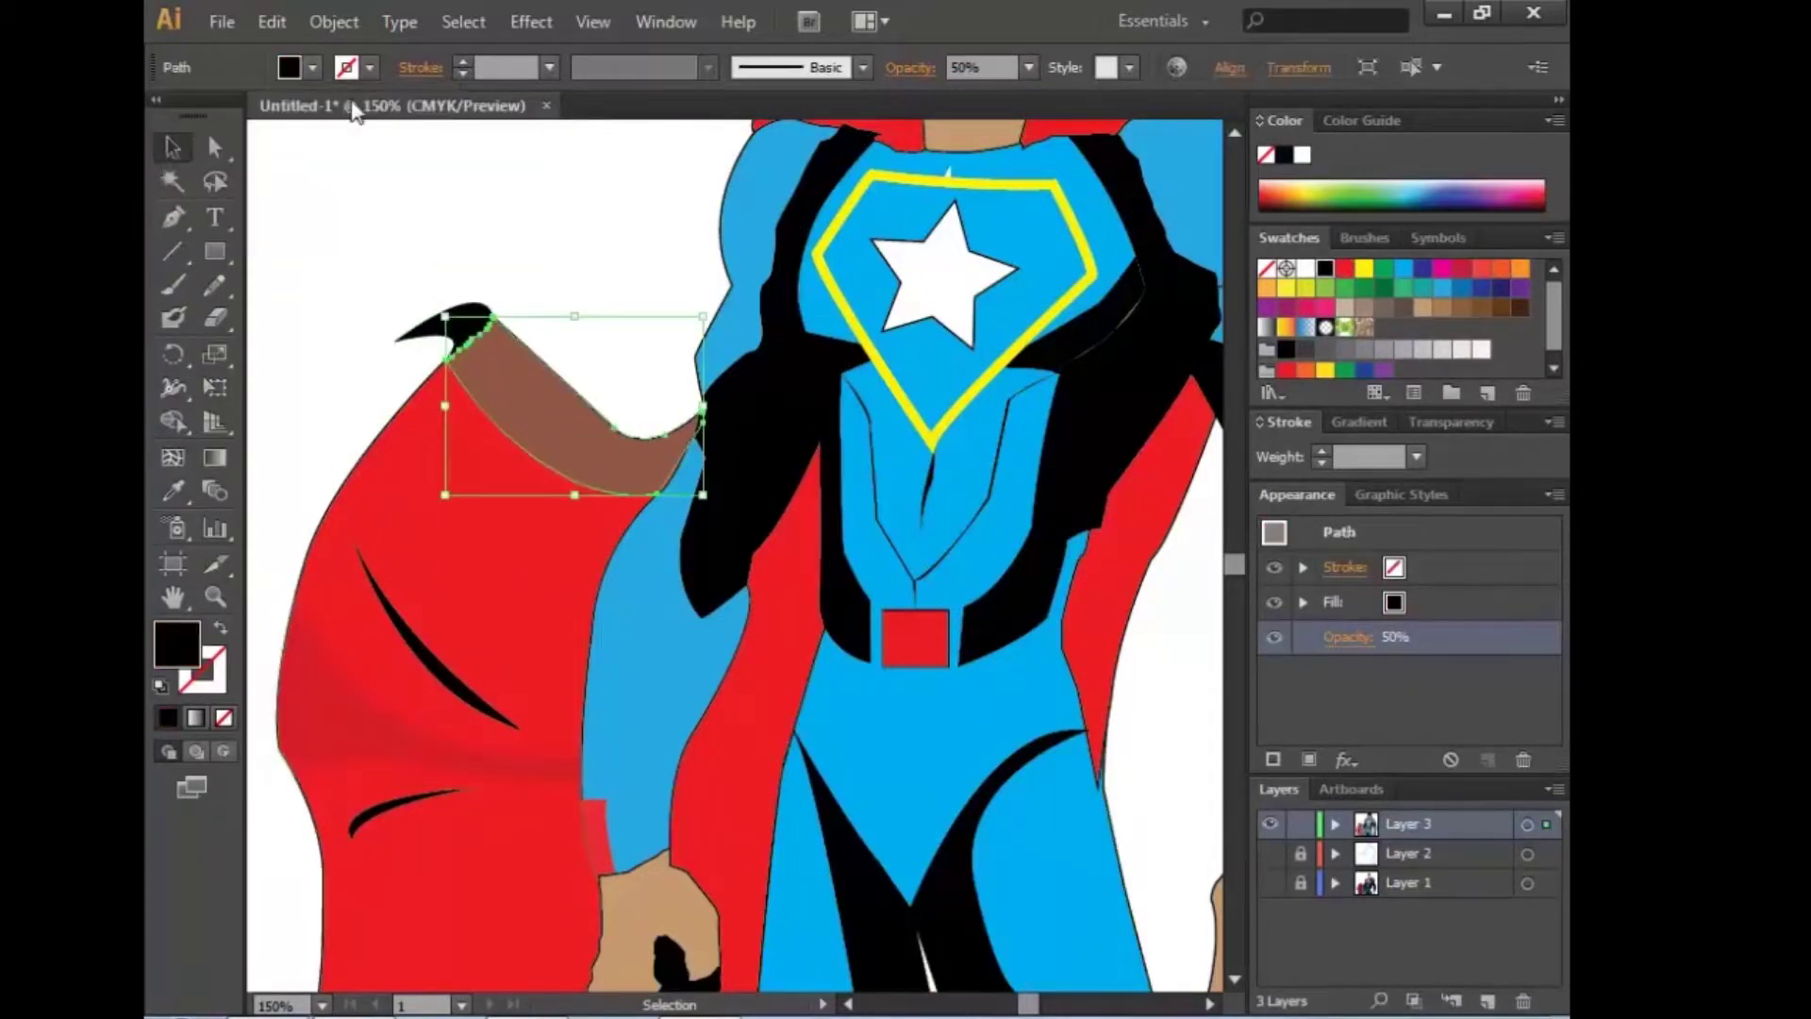
left_click(311, 67)
left_click(368, 115)
left_click(330, 415)
Step: Select the small red wrist piece near the fist, then deselect it
scroll(1116, 679, "down", 1)
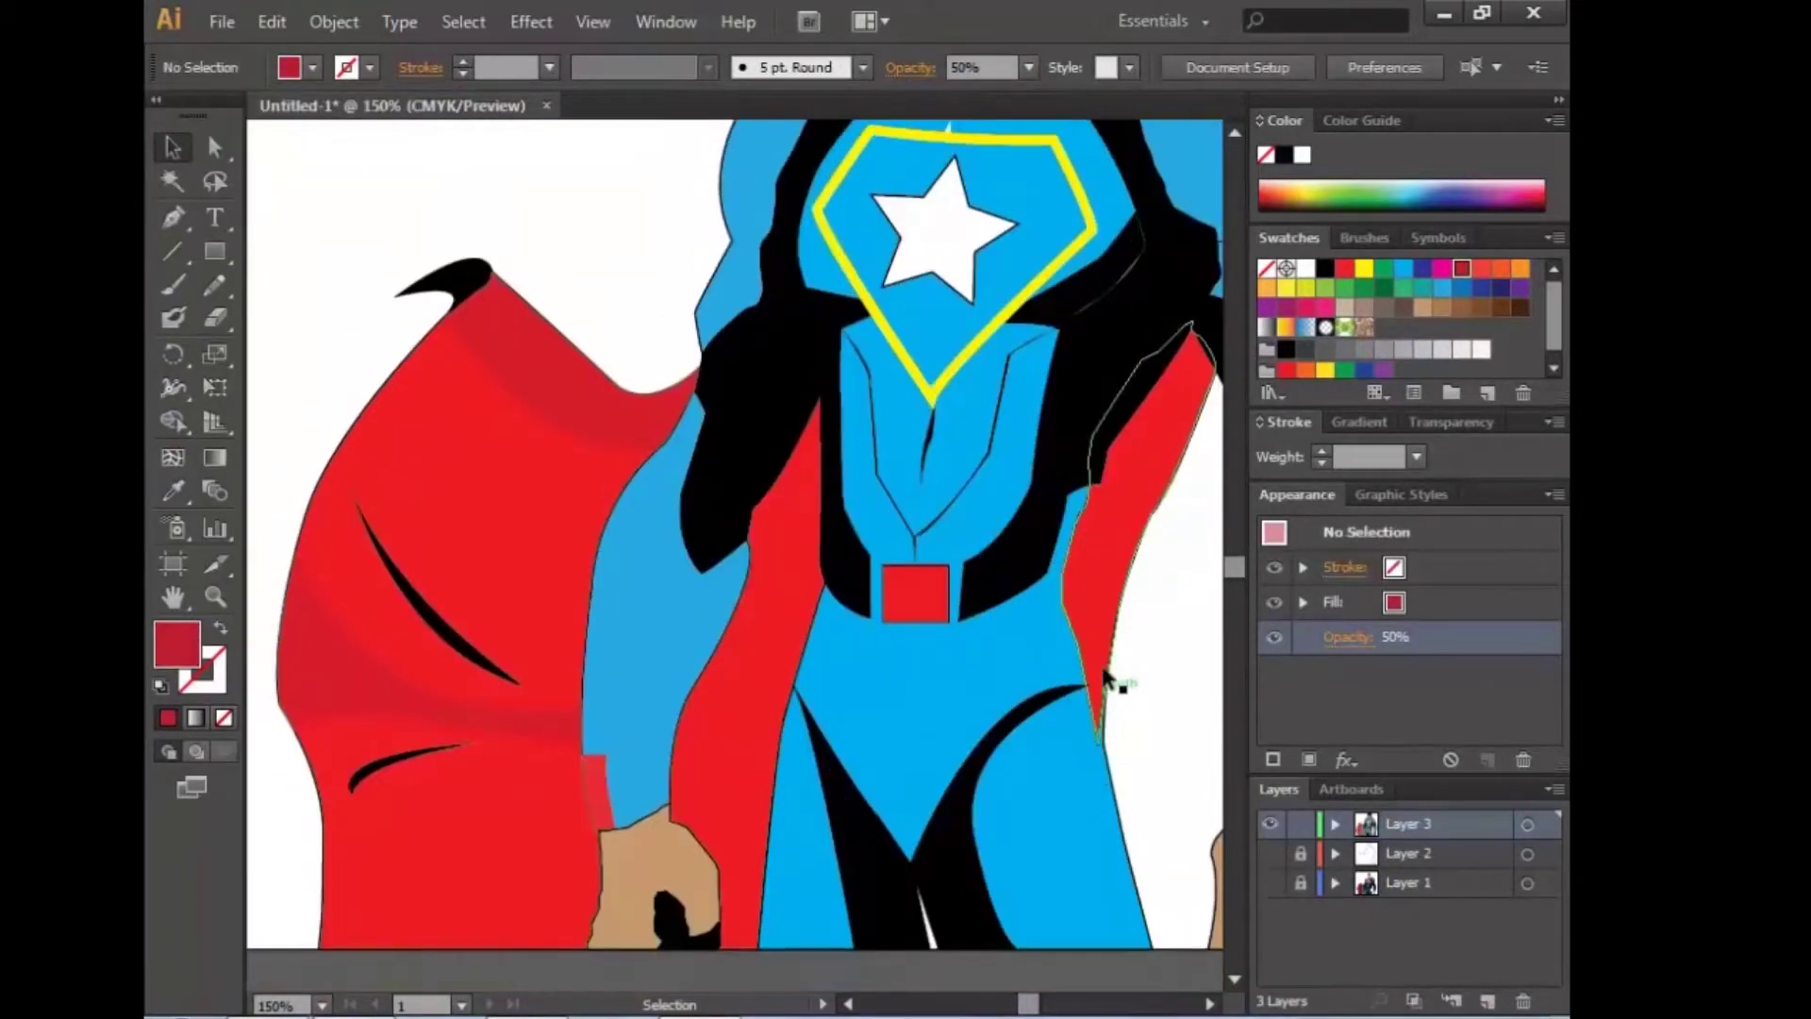
scroll(604, 693, "down", 2)
left_click(603, 694)
left_click(173, 489)
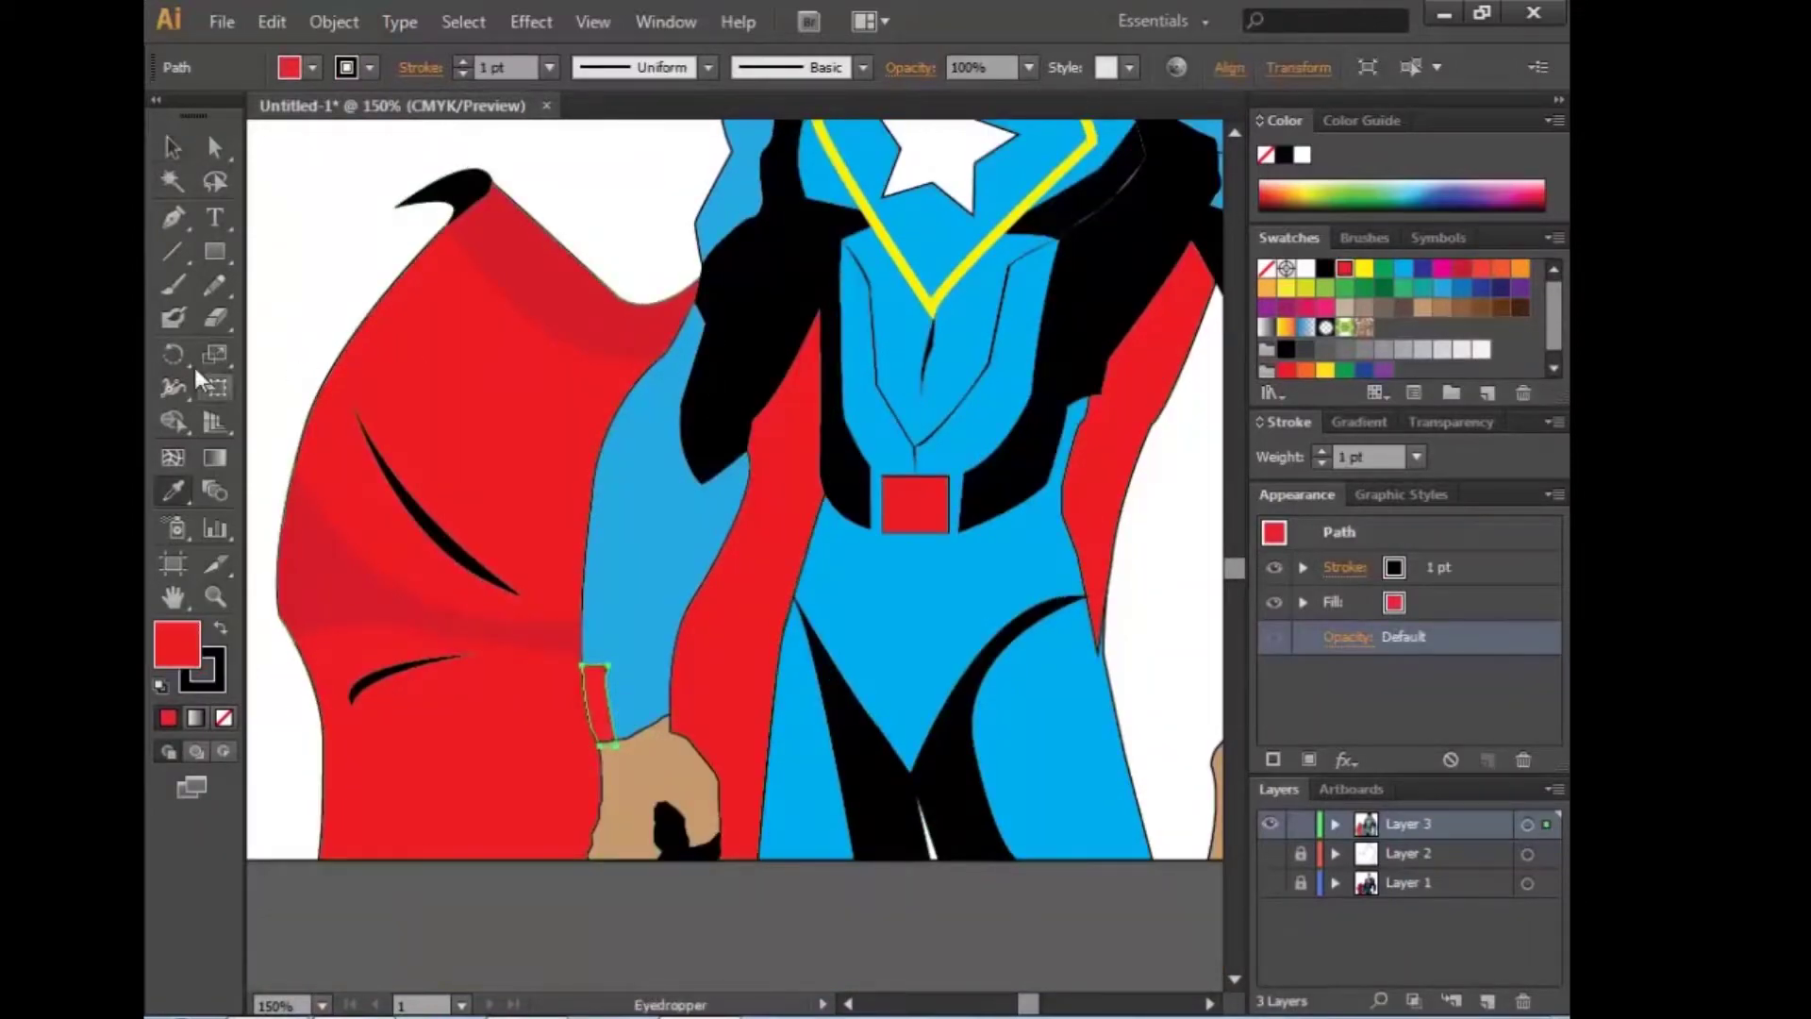
left_click(173, 148)
Step: Nudge a black chest shadow piece slightly and set its opacity to 30%
left_click_drag(1104, 434, 937, 690)
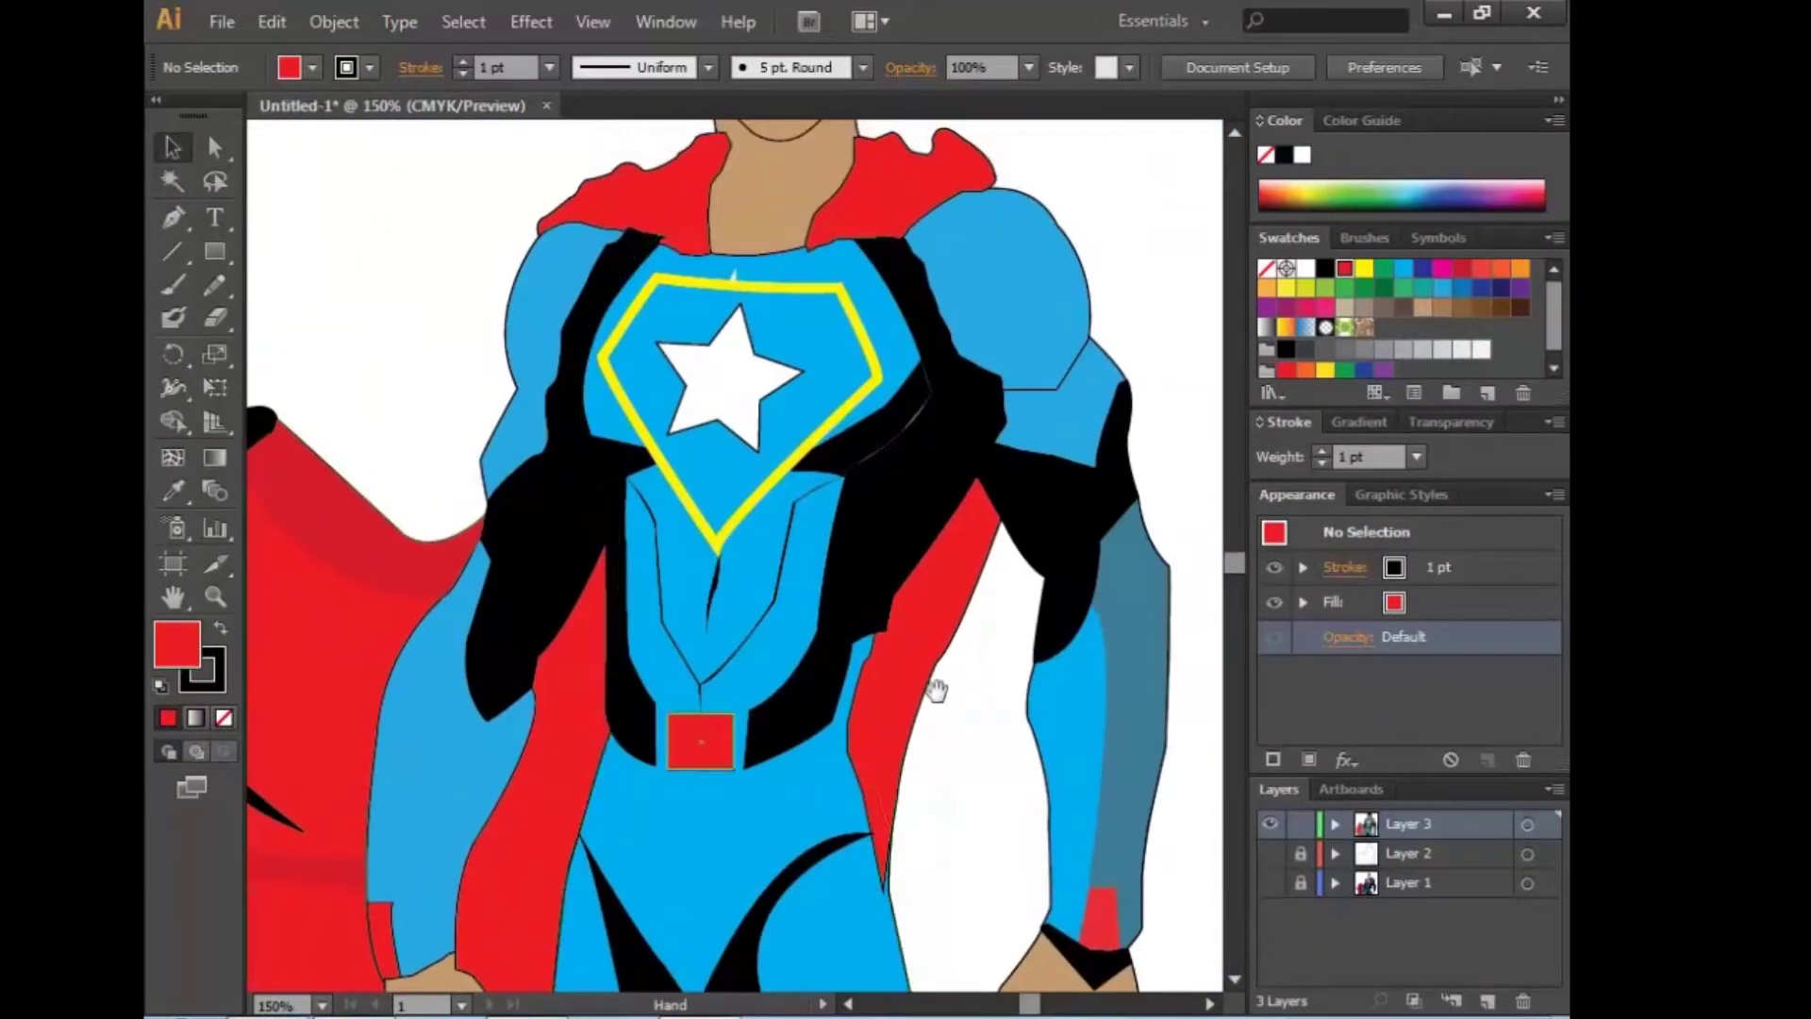
scroll(1100, 251, "up", 2)
scroll(1060, 635, "up", 1)
left_click(1118, 595)
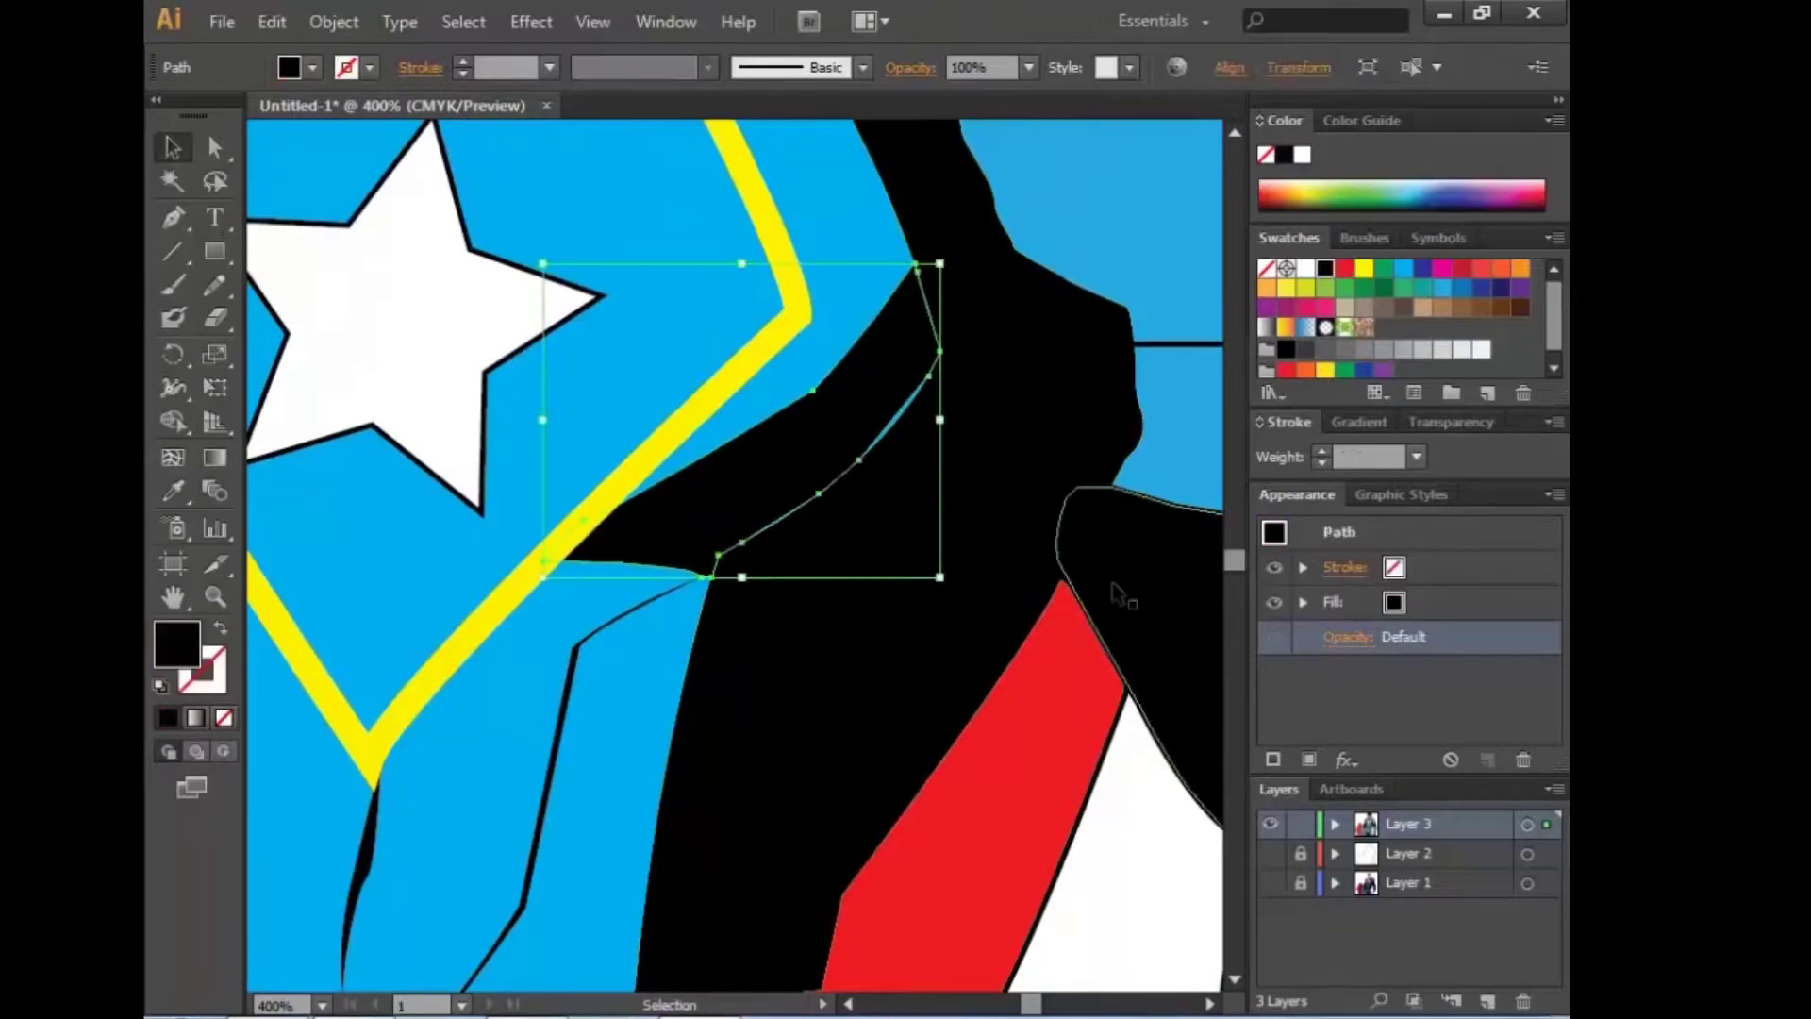
left_click_drag(815, 451, 821, 456)
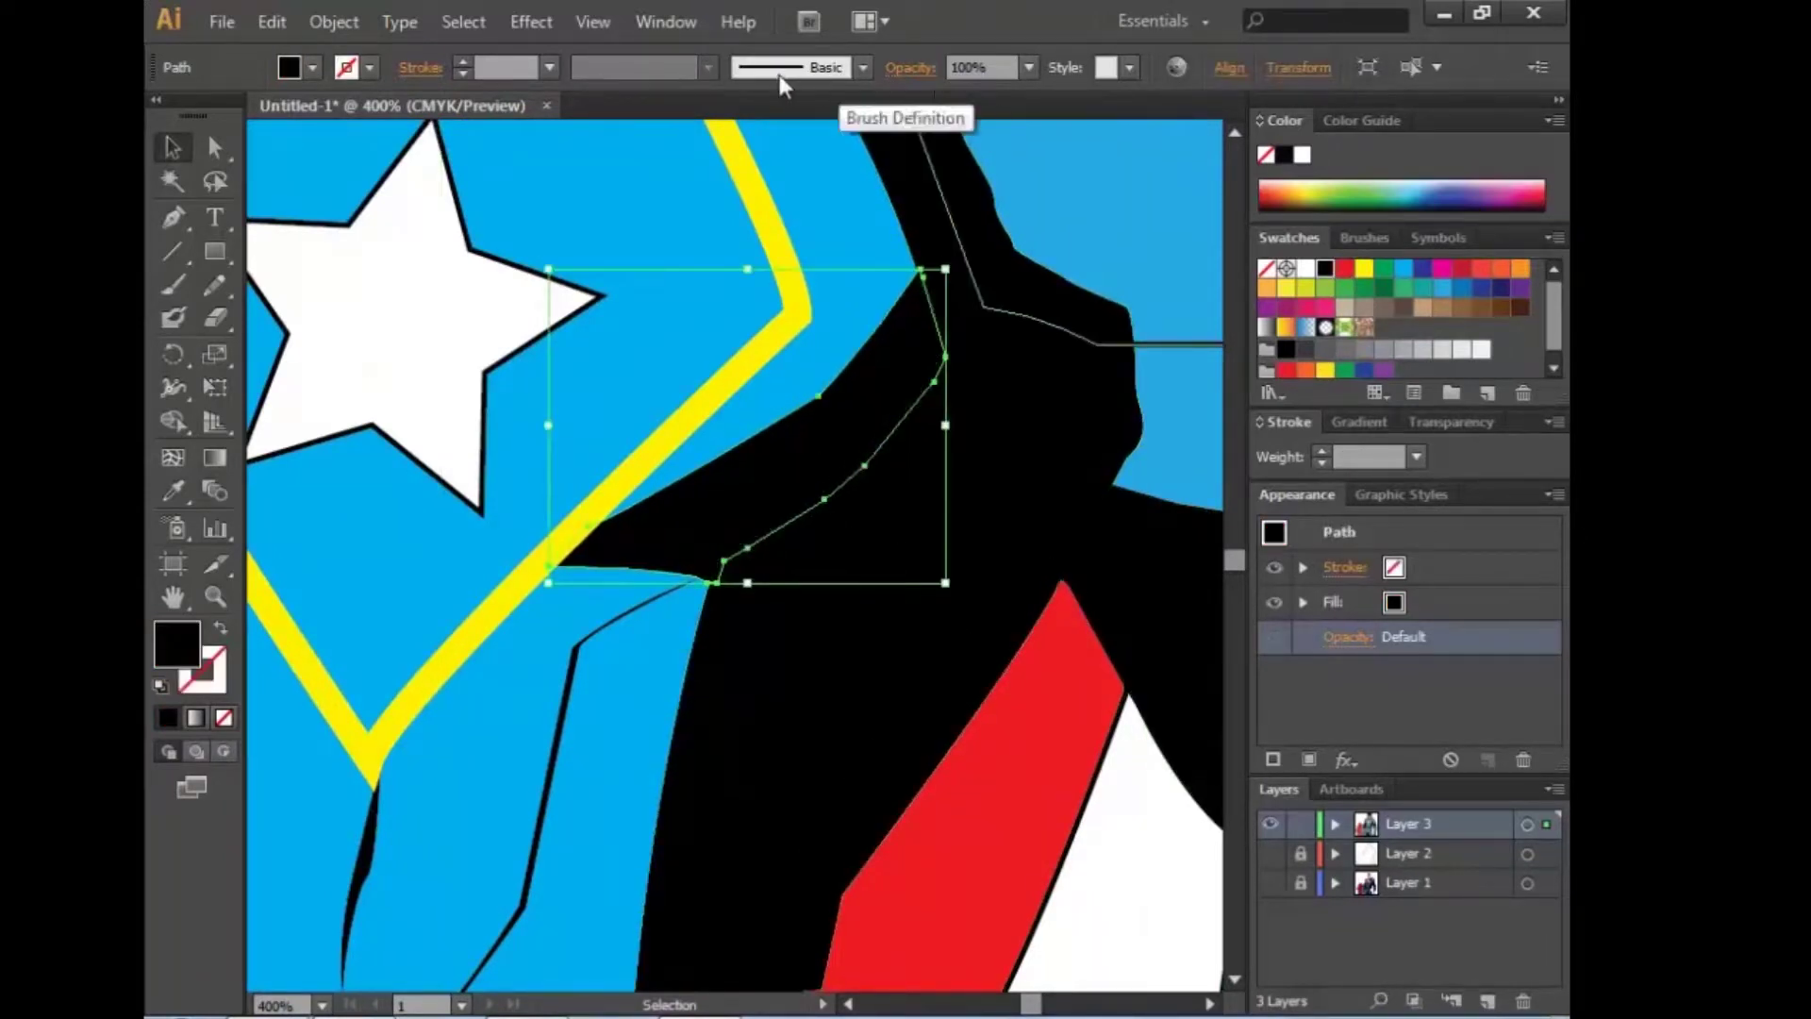
type("30")
key("Return")
Step: Set the small neck shadow piece to 50% opacity
left_click(909, 577)
scroll(906, 378, "left", 5)
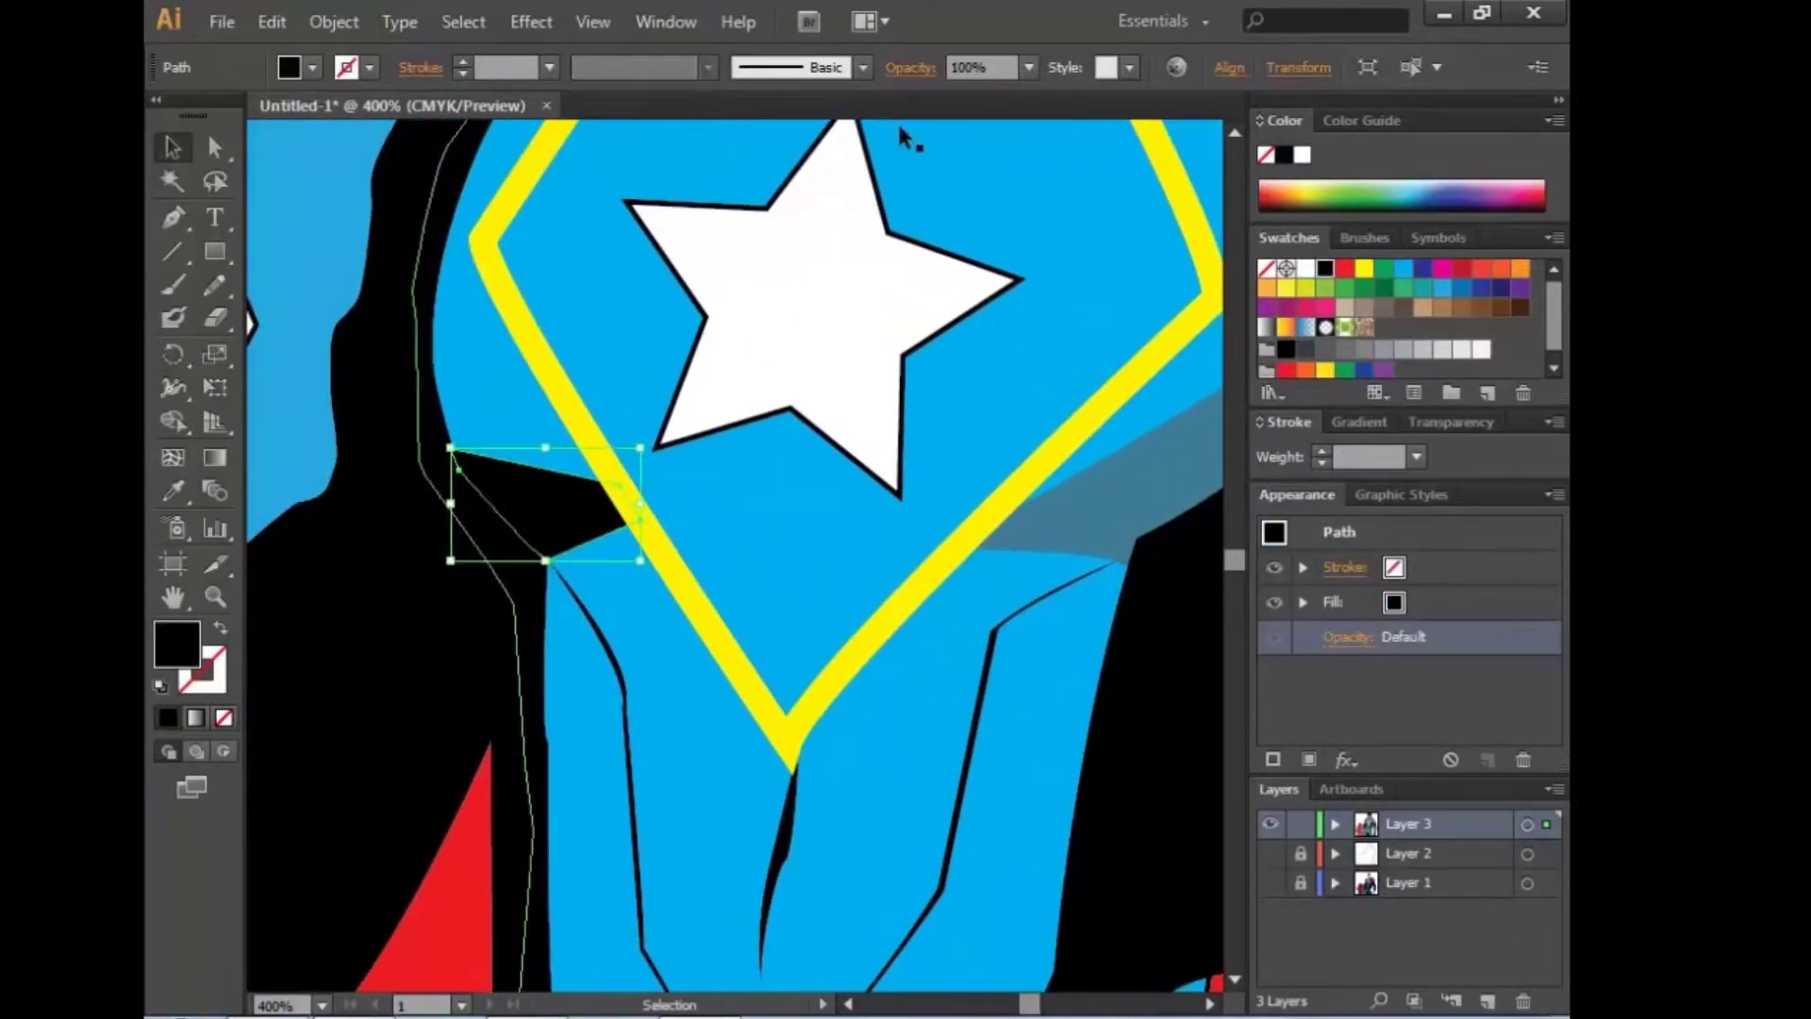
key("ctrl+0")
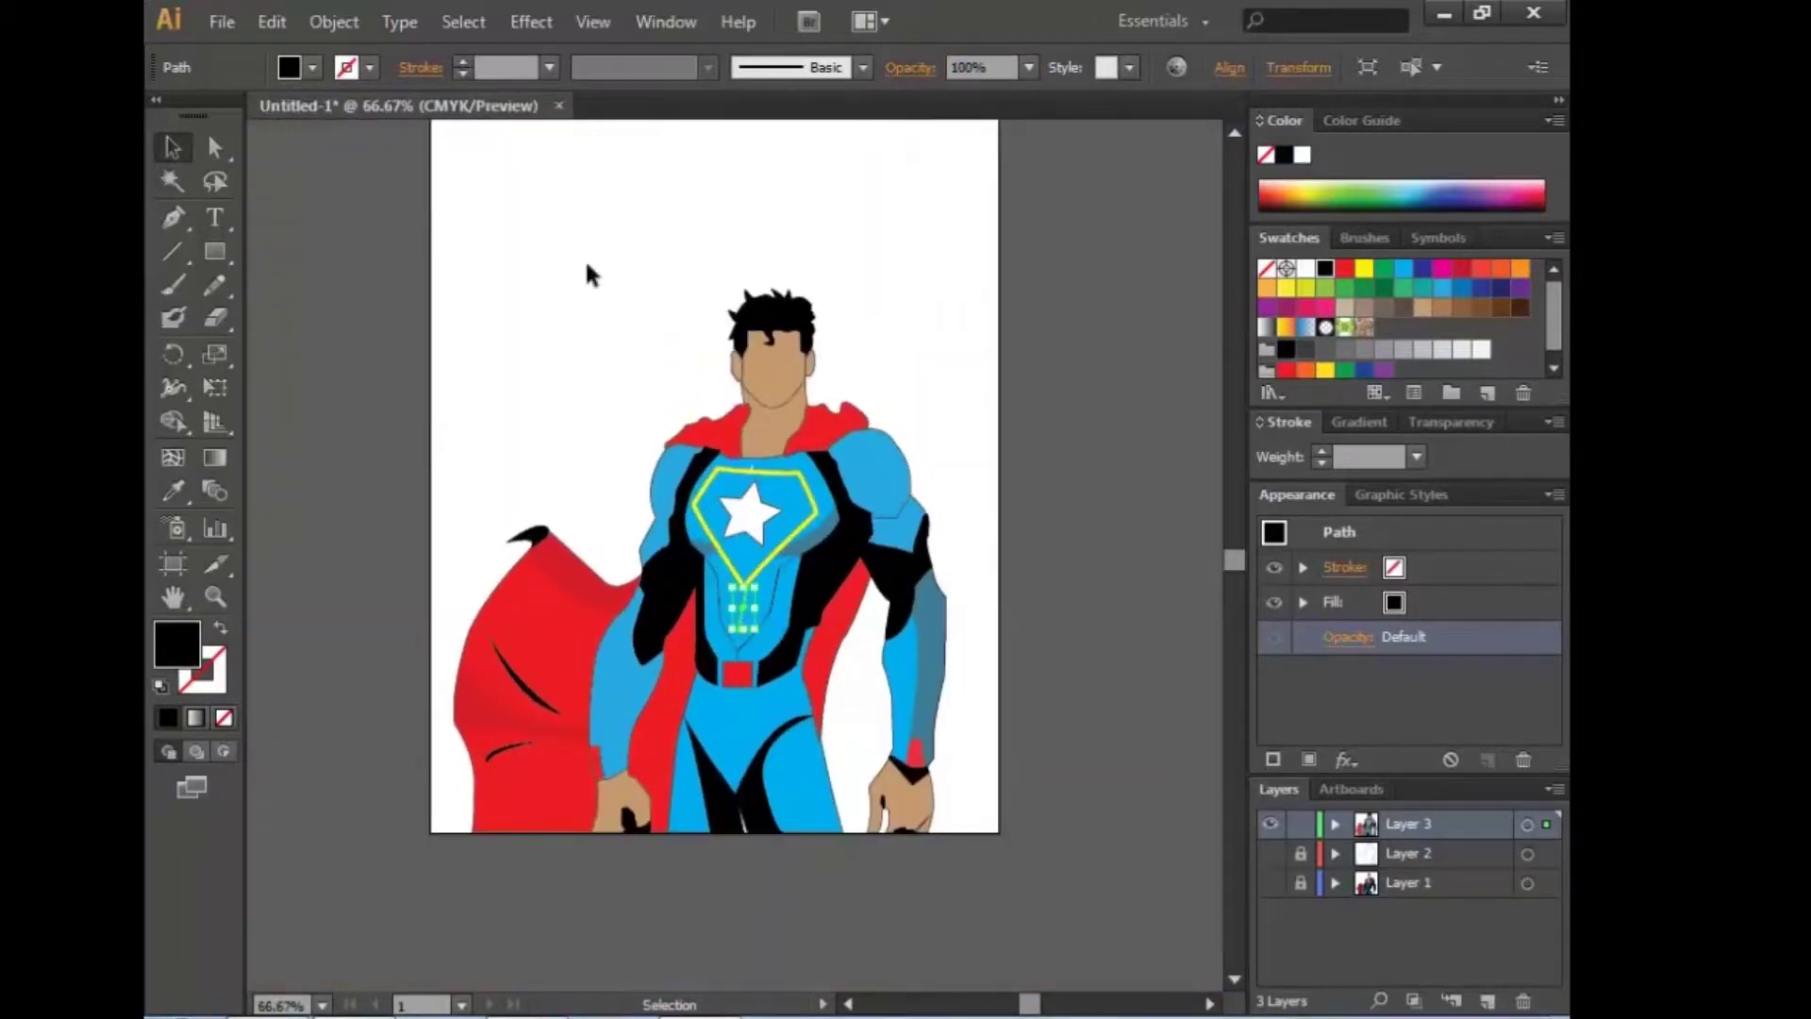
key("ctrl+=")
key("ctrl+=")
scroll(736, 556, "up", 3)
key("v")
left_click(719, 326)
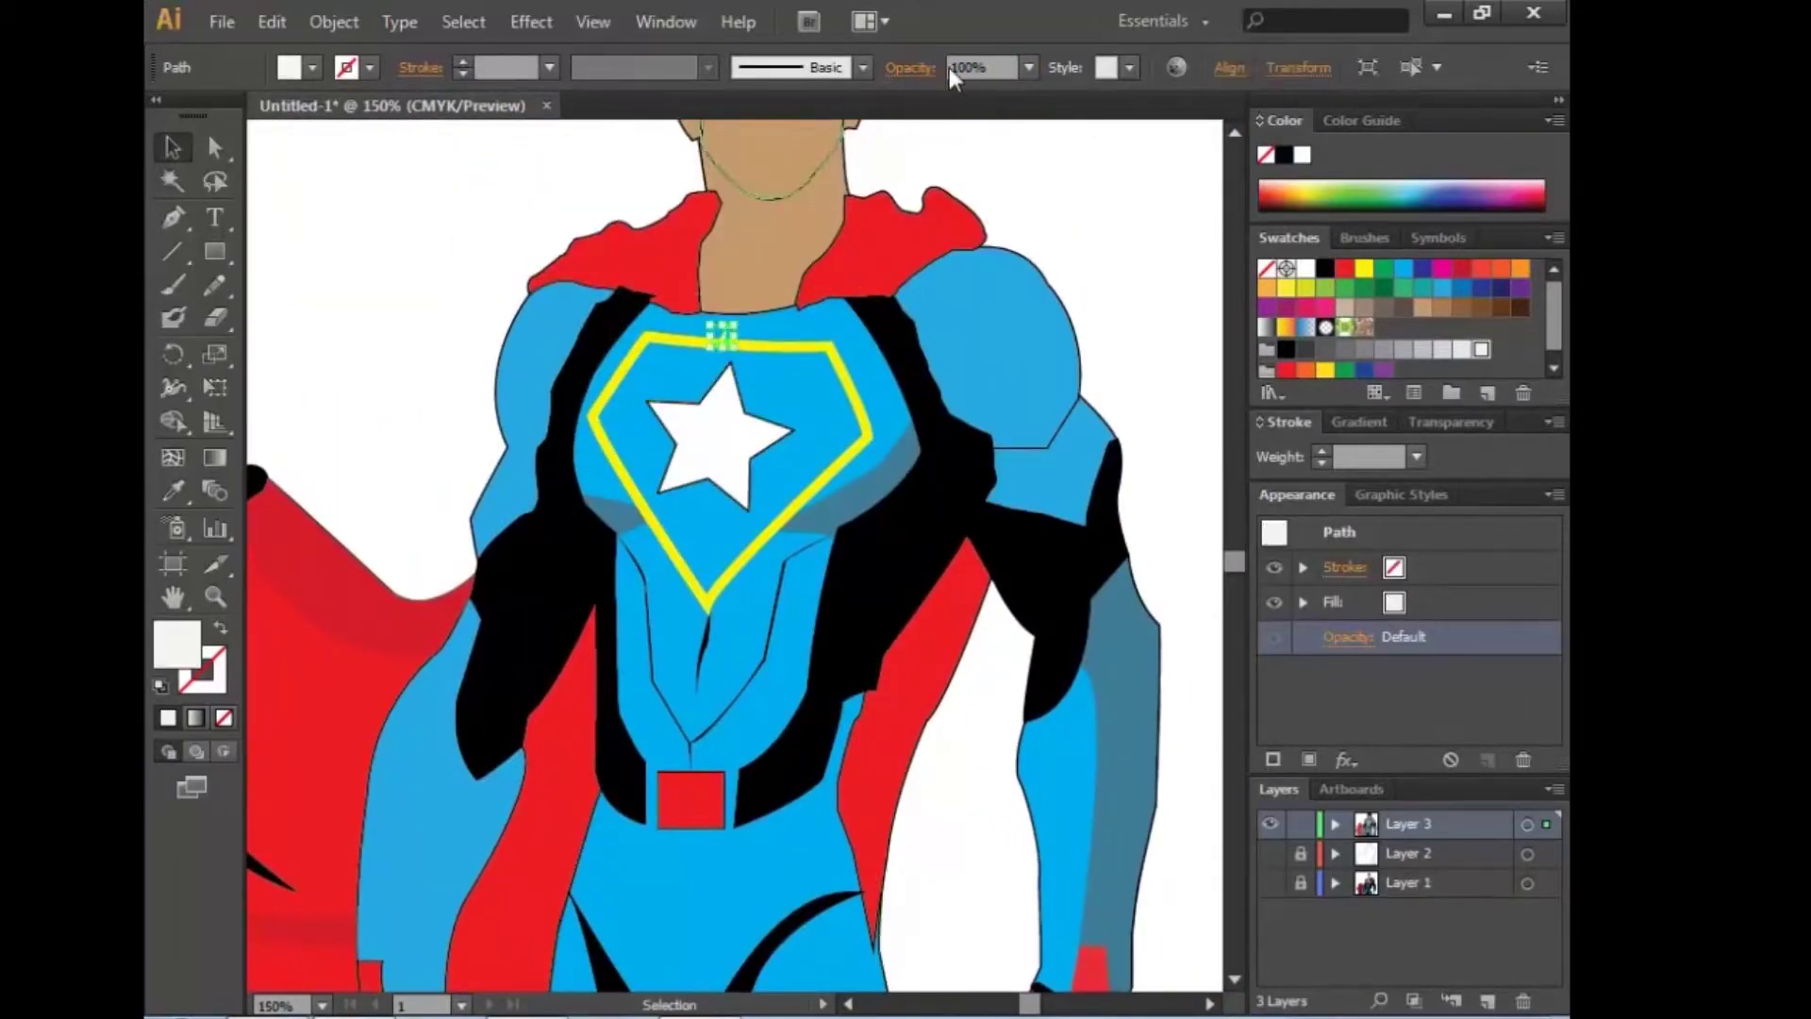
left_click(313, 67)
type("50")
key("Return")
left_click(1153, 293)
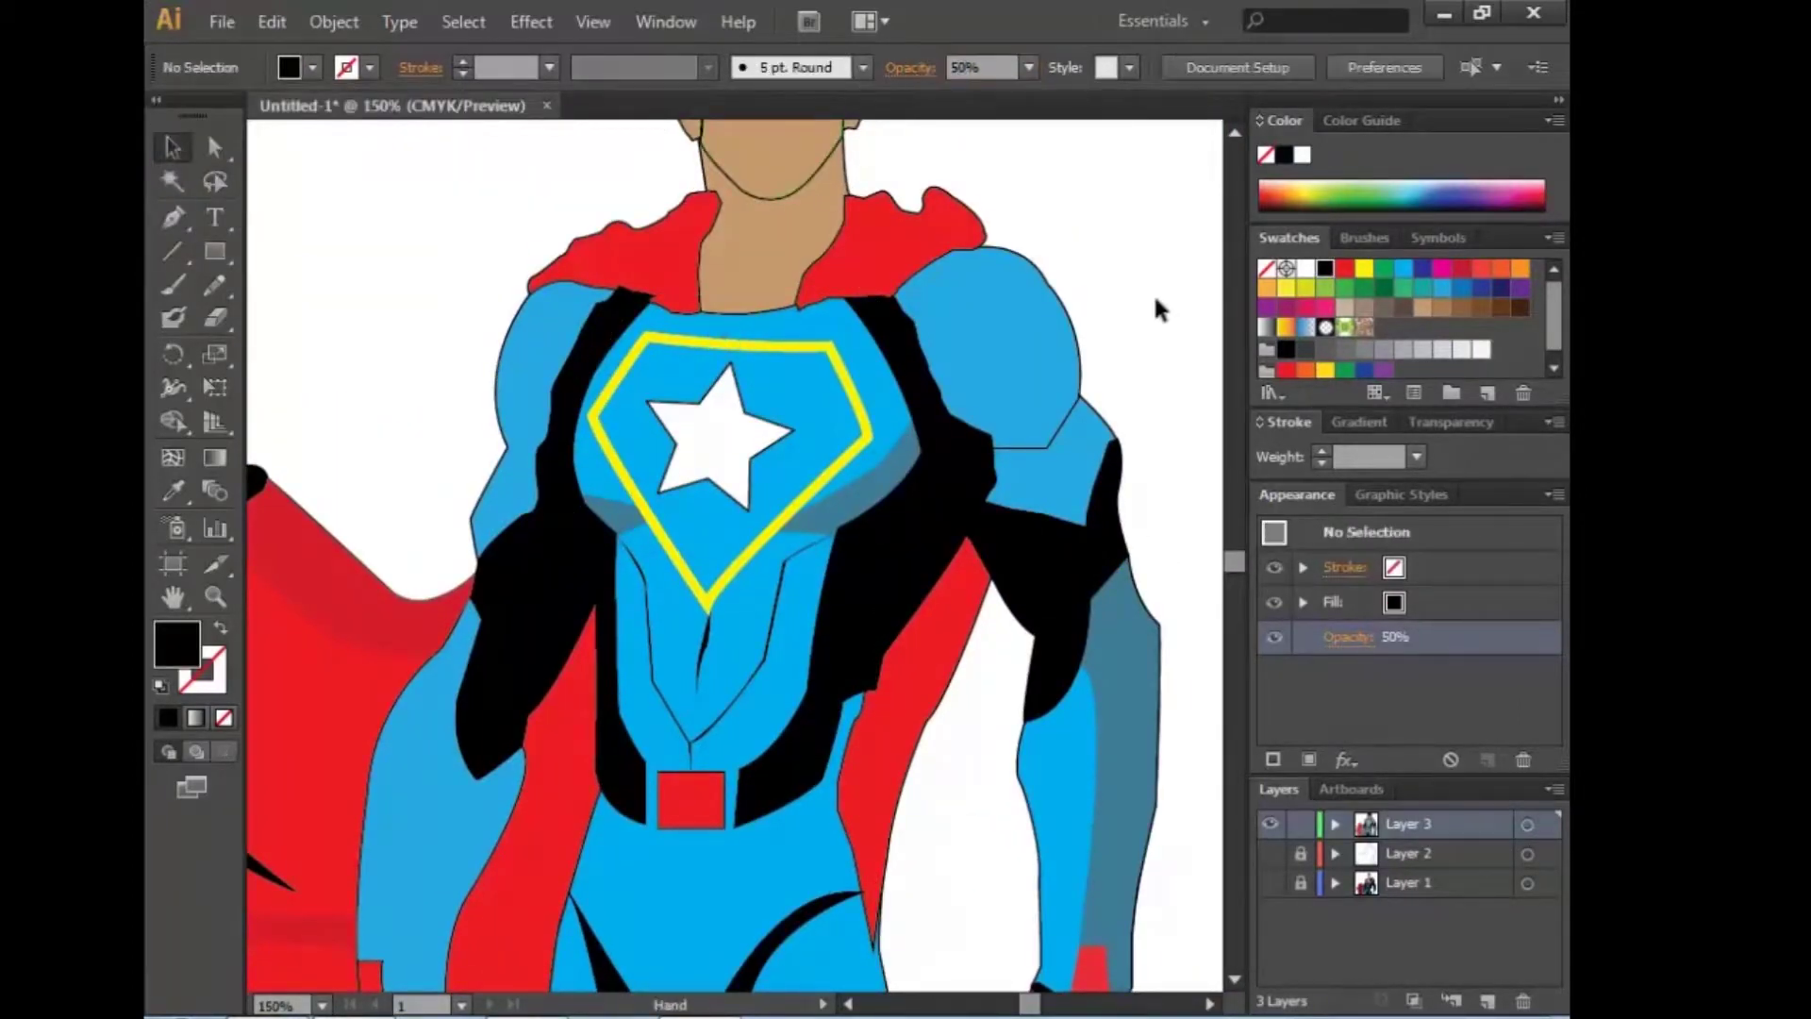
Step: Reset the hand's black shadow shape to full opacity and select it
scroll(849, 566, "down", 4)
left_click_drag(943, 930, 852, 784)
scroll(623, 579, "left", 3)
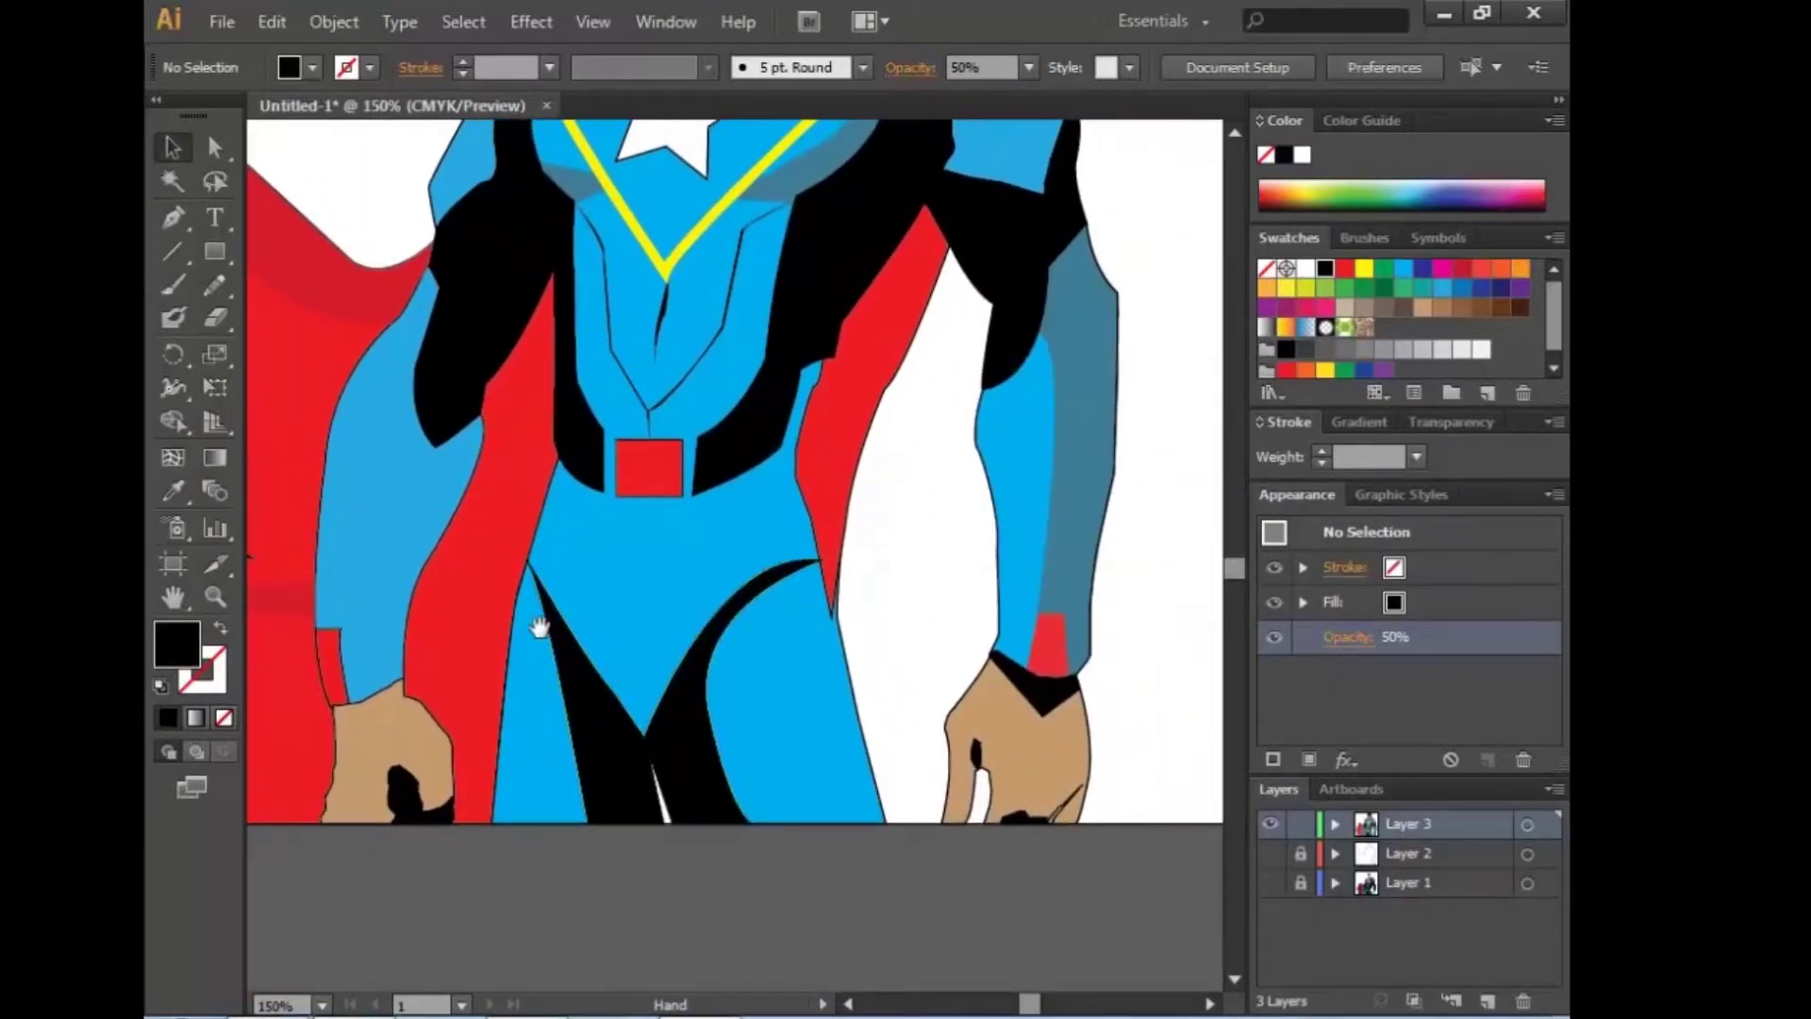
scroll(607, 637, "up", 3)
left_click_drag(607, 636, 632, 548)
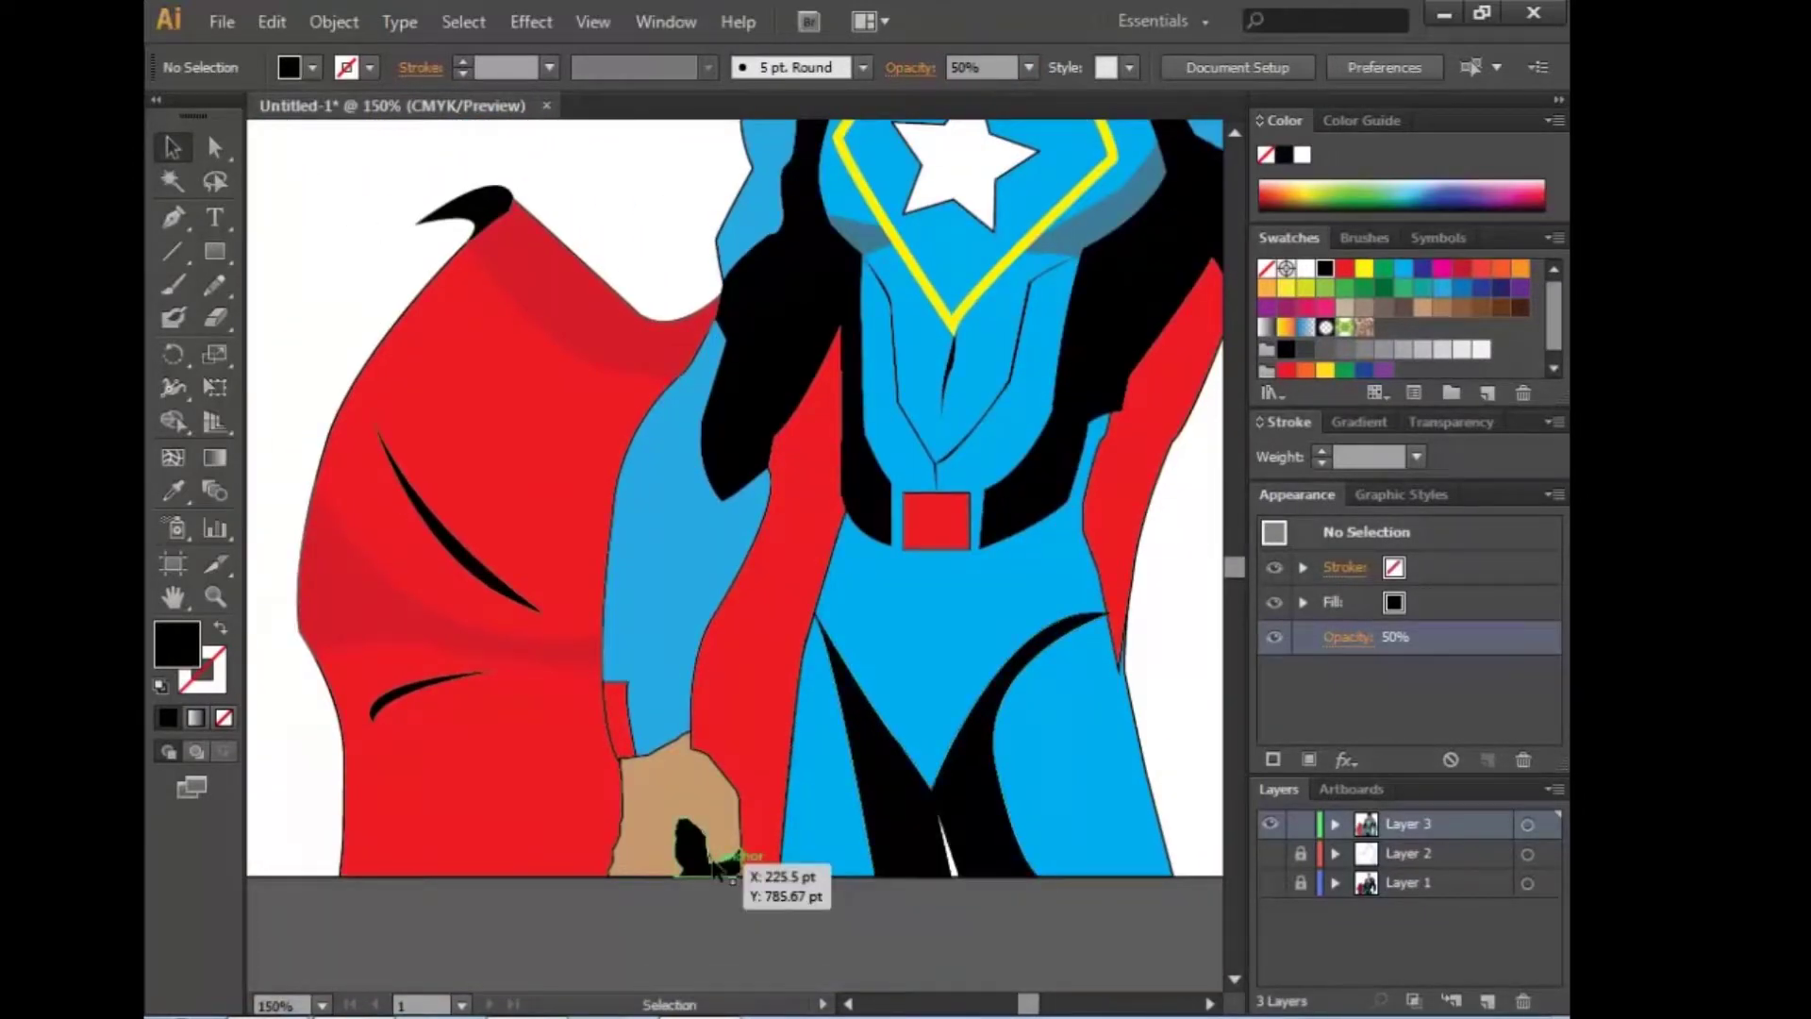
left_click_drag(714, 866, 746, 919)
key("ctrl+z")
left_click(693, 831)
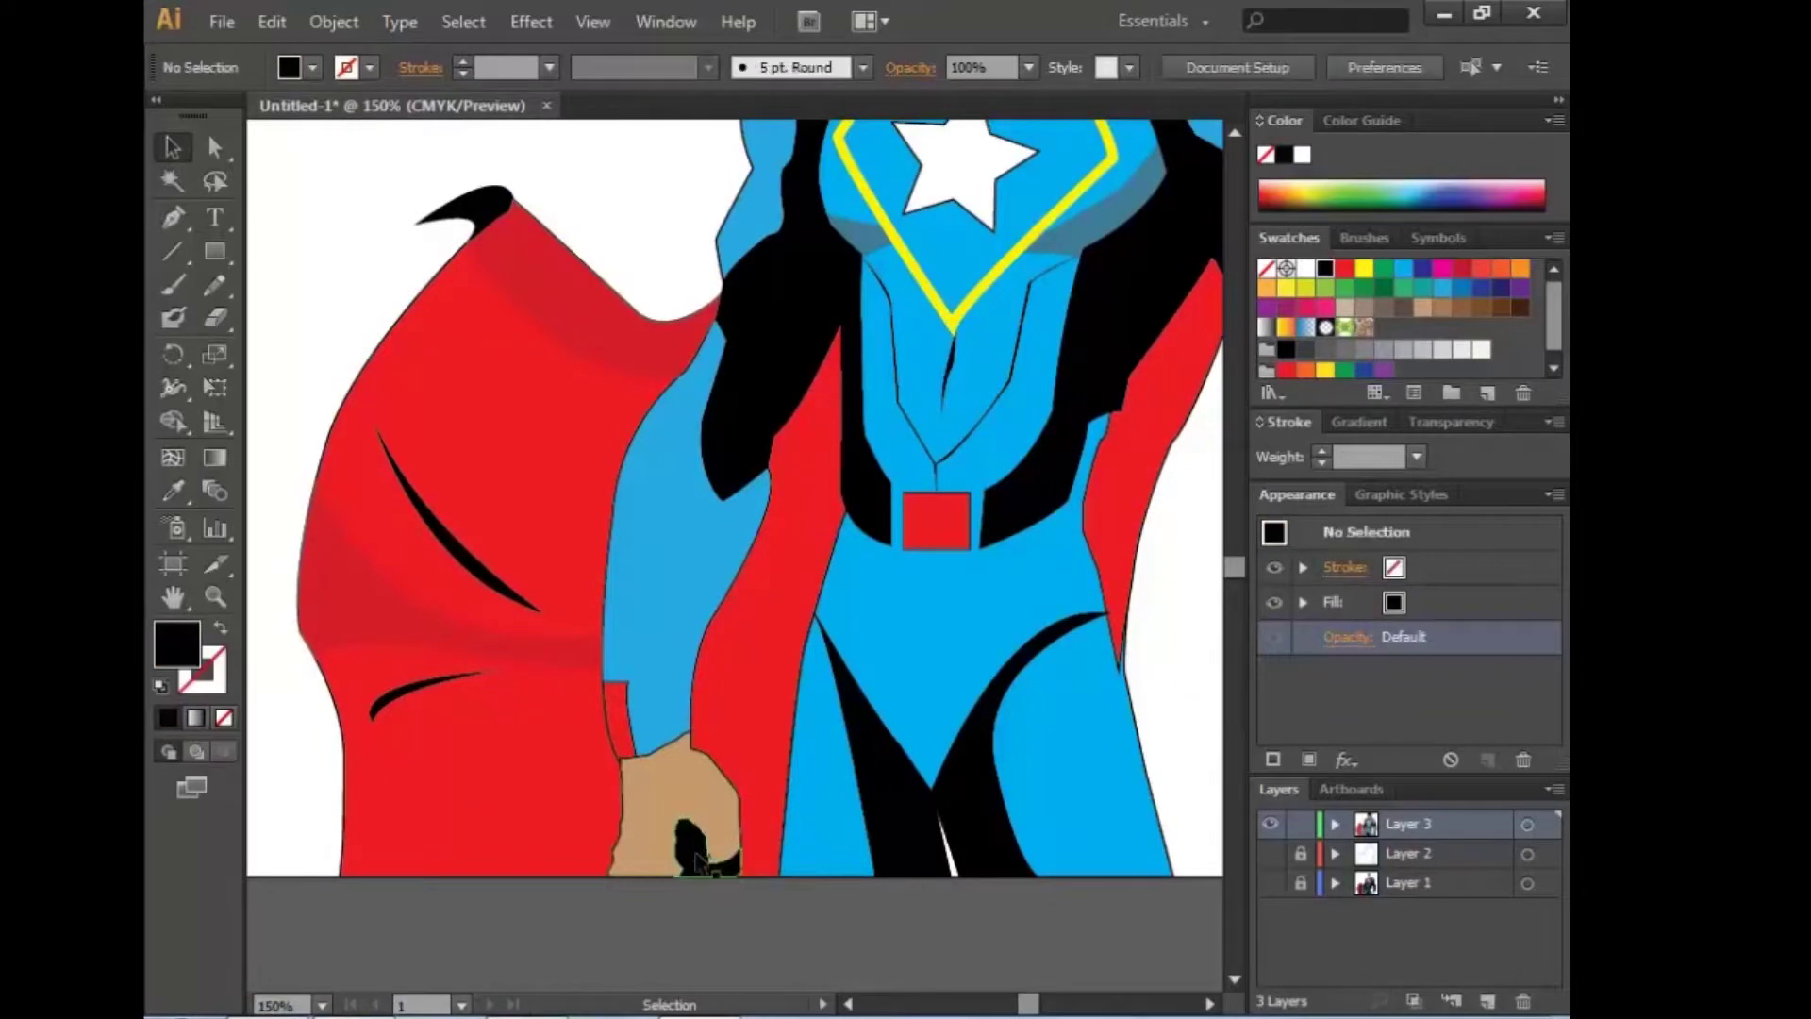
left_click_drag(672, 483, 818, 723)
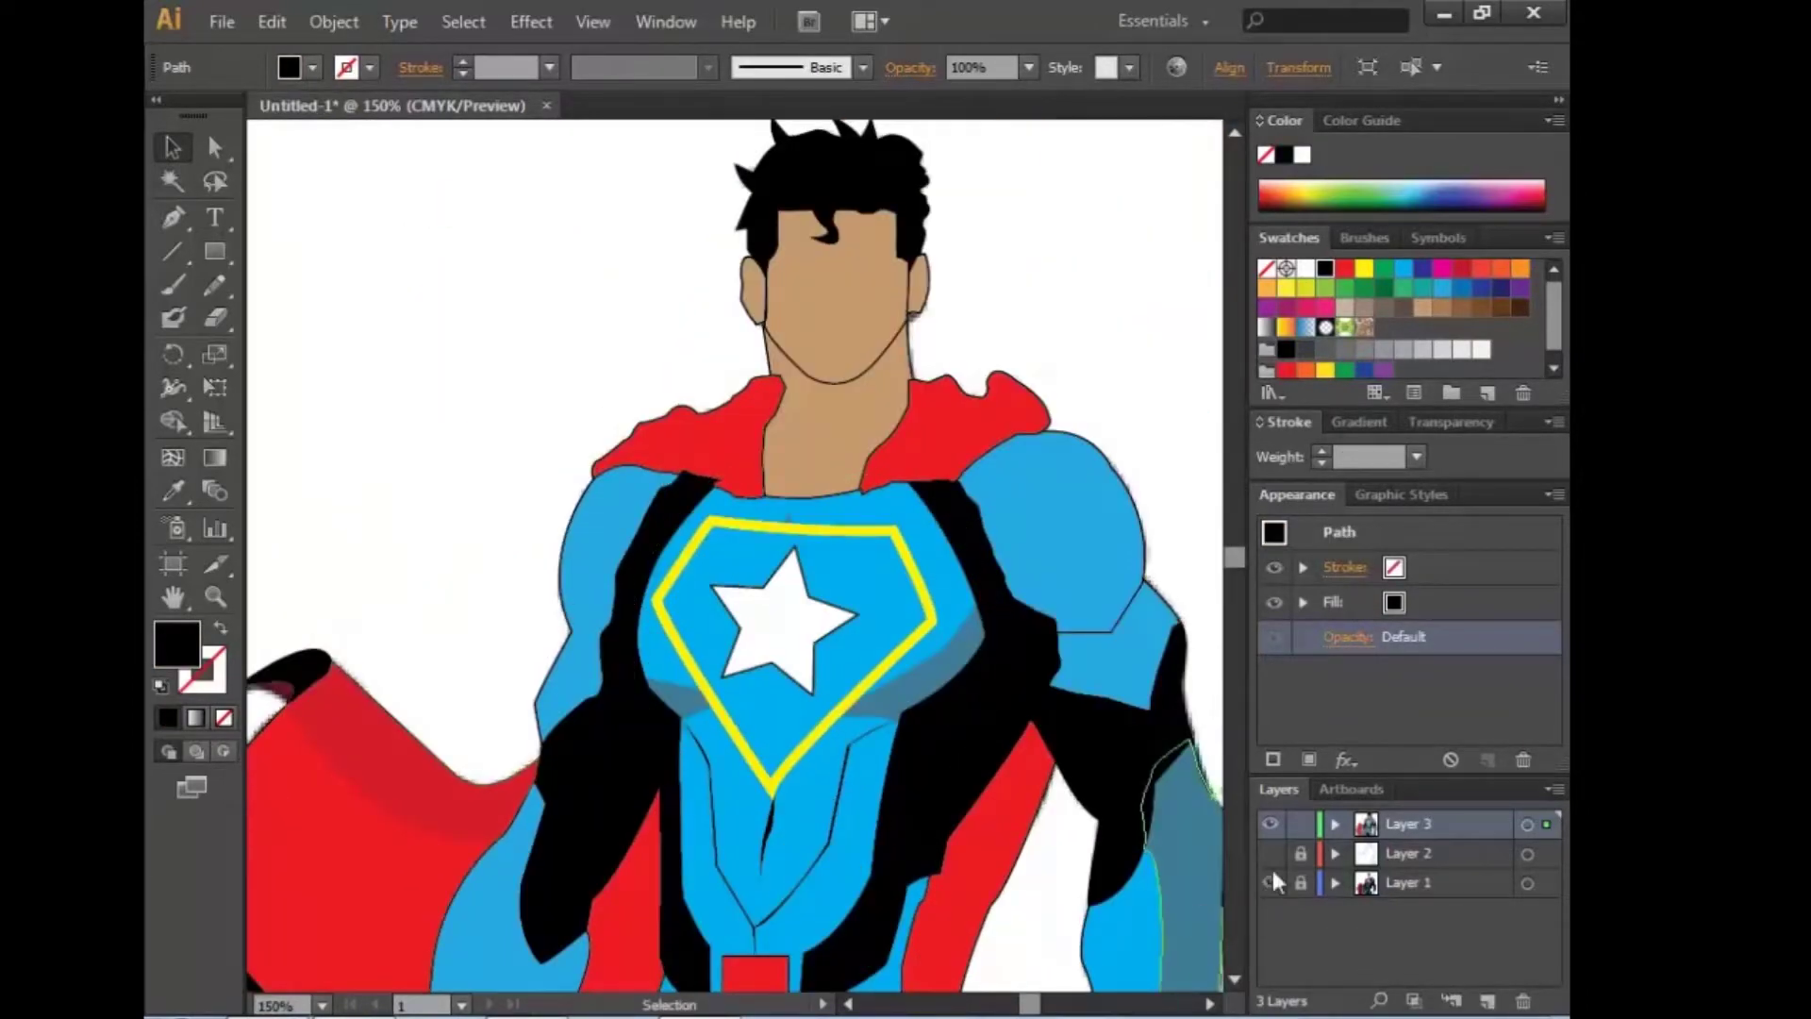
Step: Toggle the reference and trace layers to compare the trace against the photo
left_click(1271, 882)
left_click(1271, 823)
left_click(1271, 823)
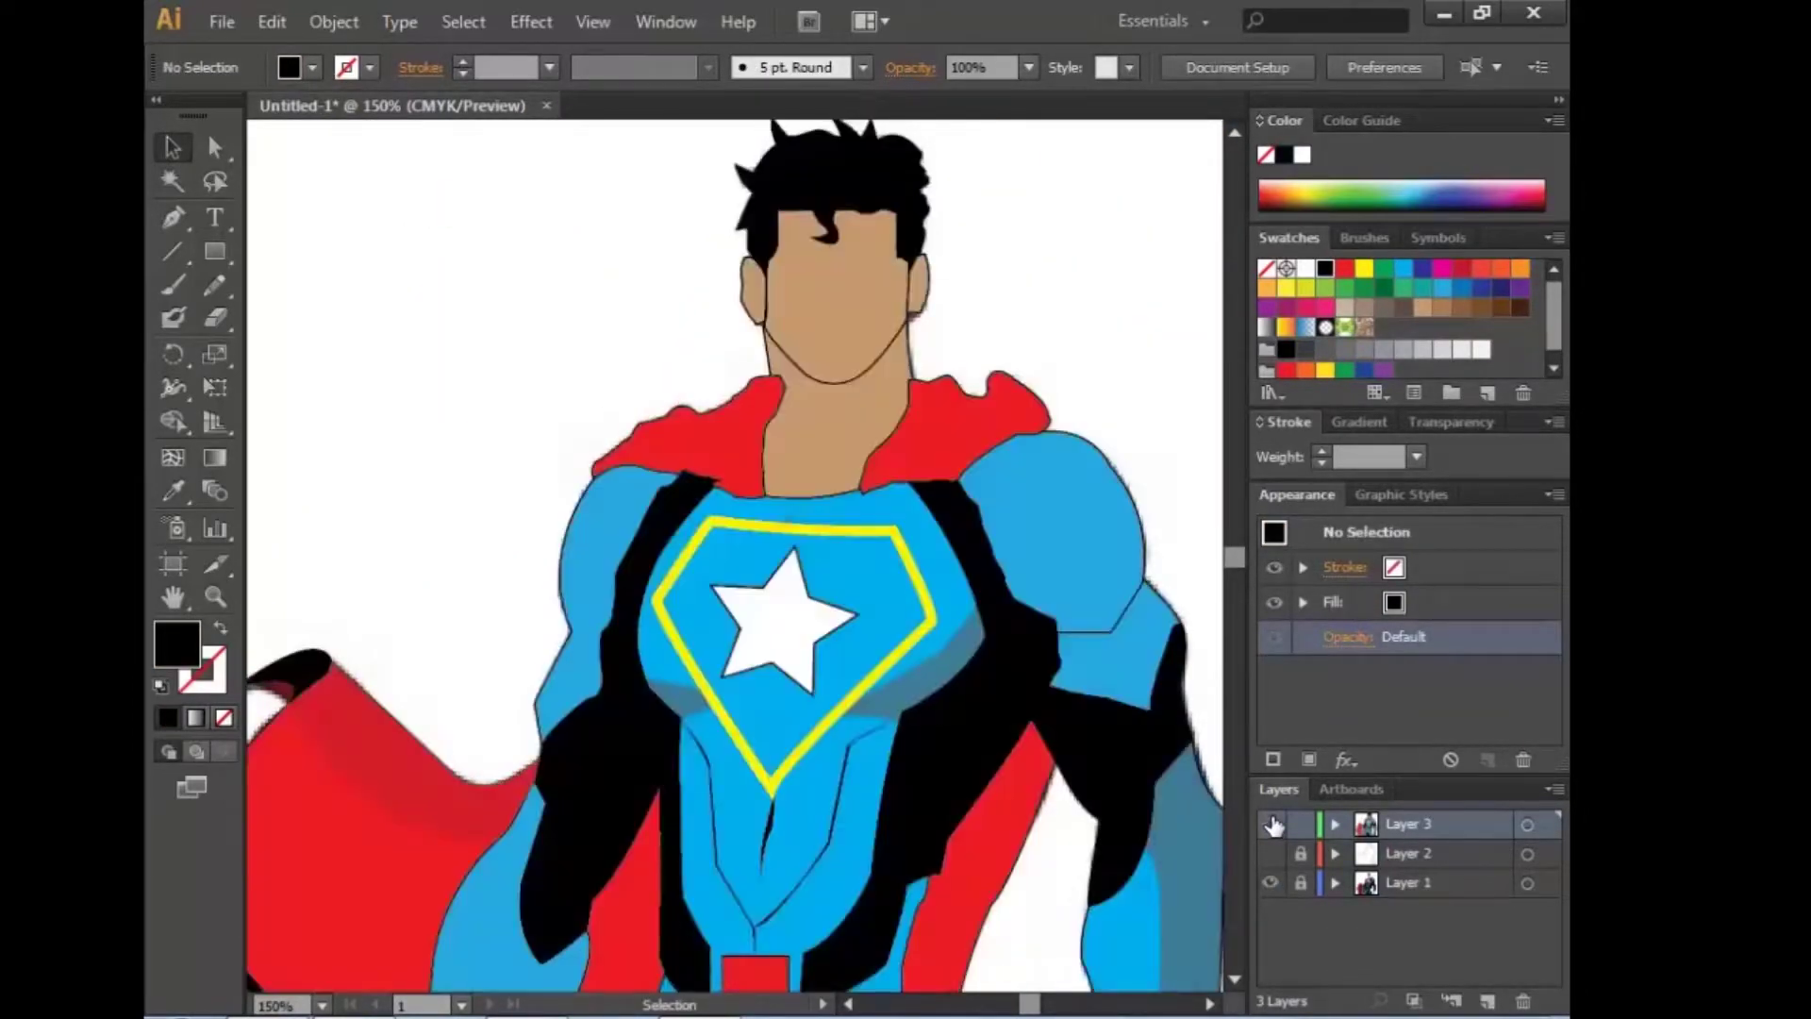
left_click(1271, 824)
left_click(1271, 823)
scroll(994, 696, "up", 3)
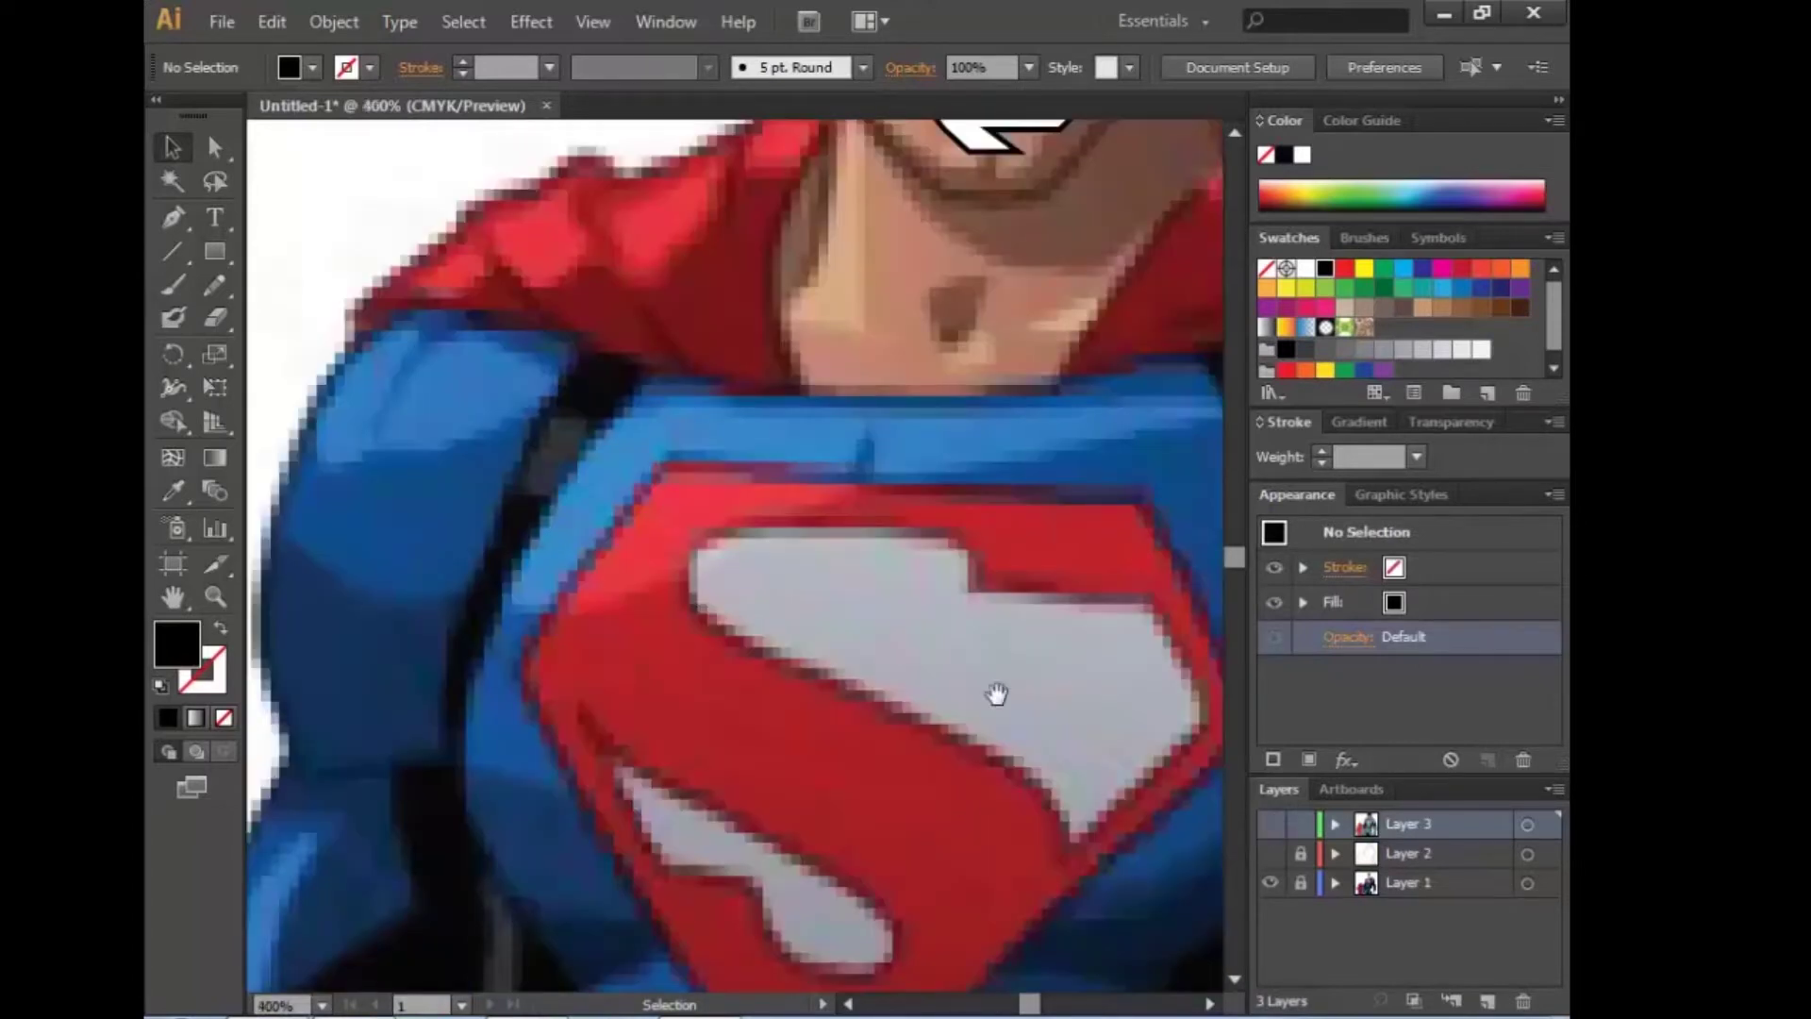
left_click(175, 217)
left_click(1271, 824)
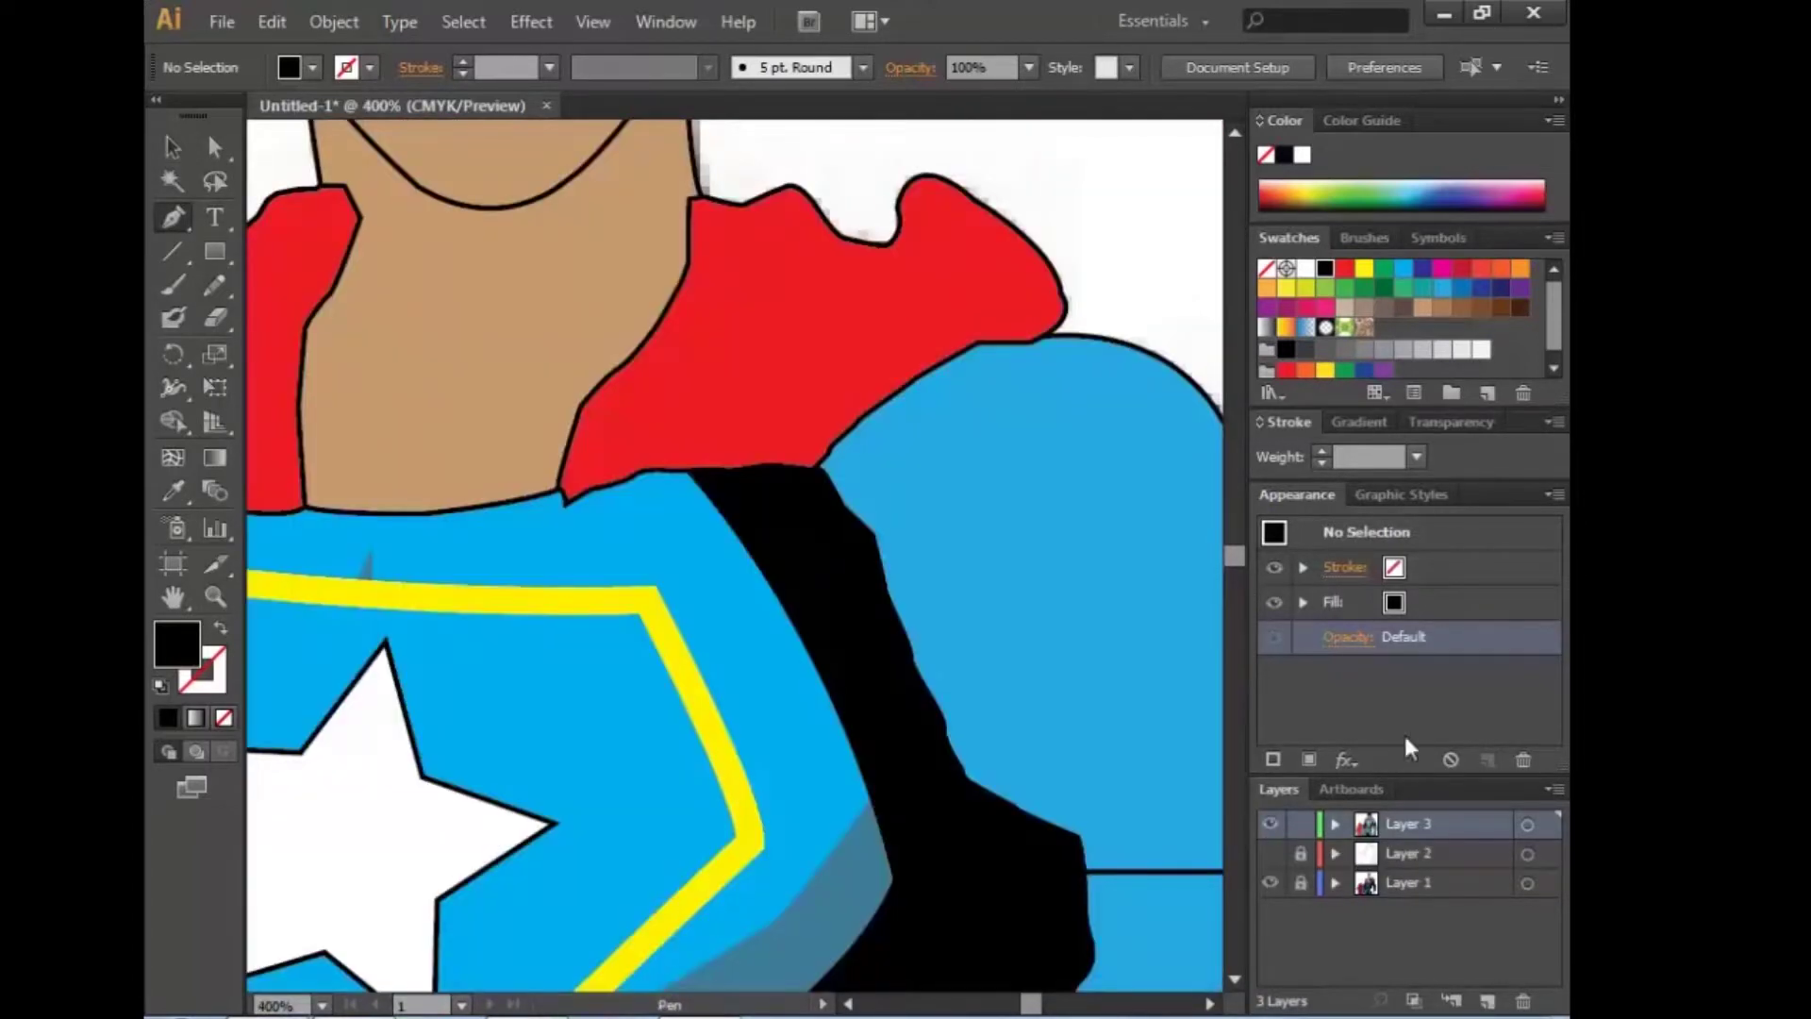
Step: Group all the Layer 3 traced artwork and set its opacity to 10%
left_click(1349, 637)
left_click(1442, 821)
key("ctrl+a")
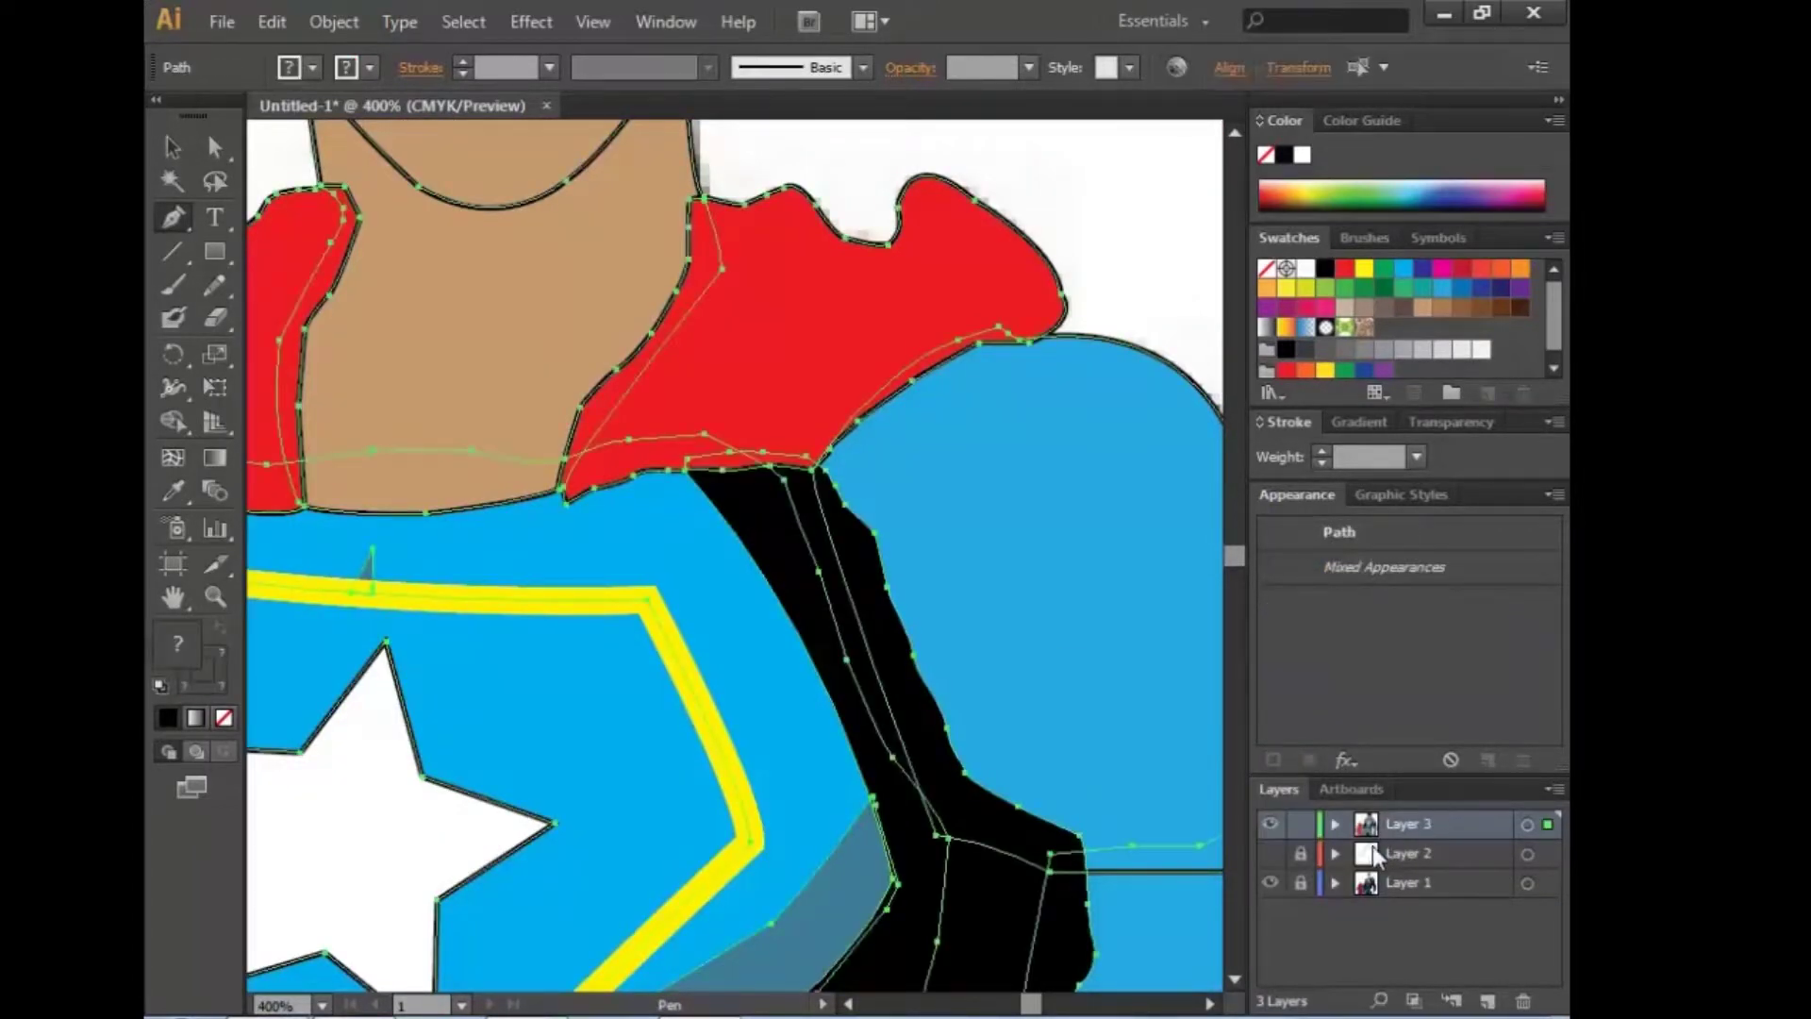
key("ctrl+3")
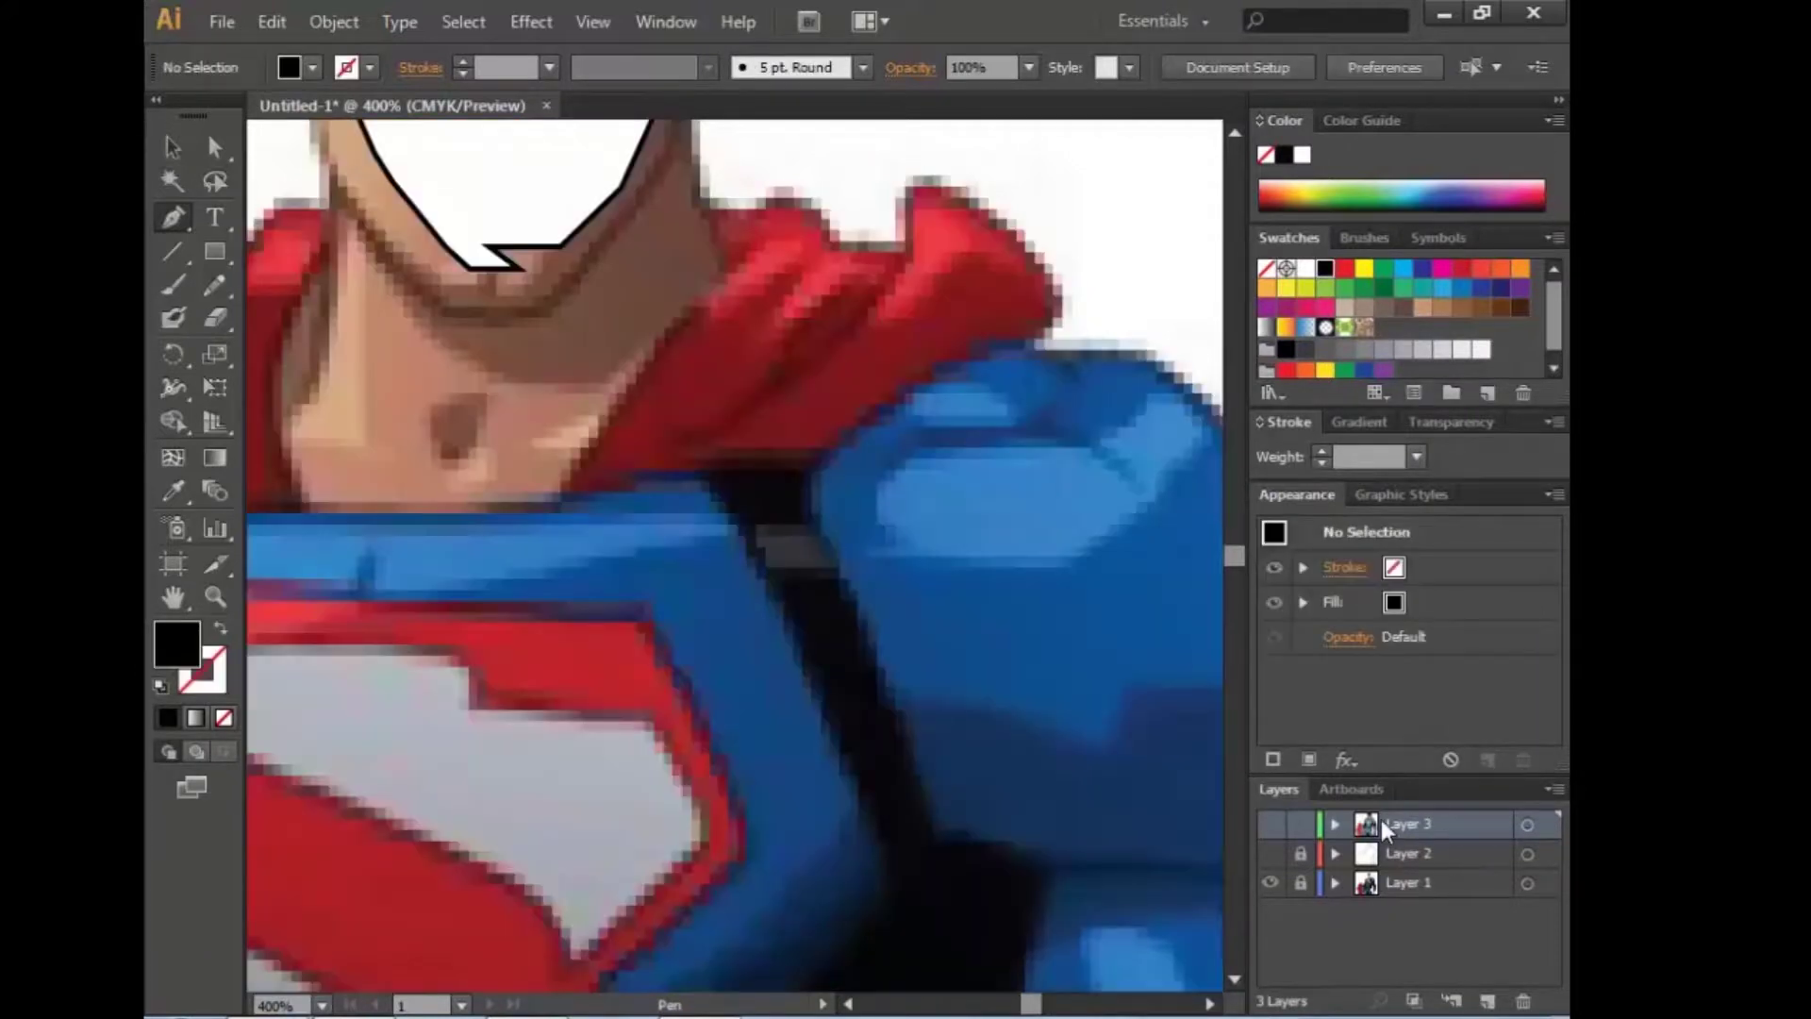
left_click(1271, 826)
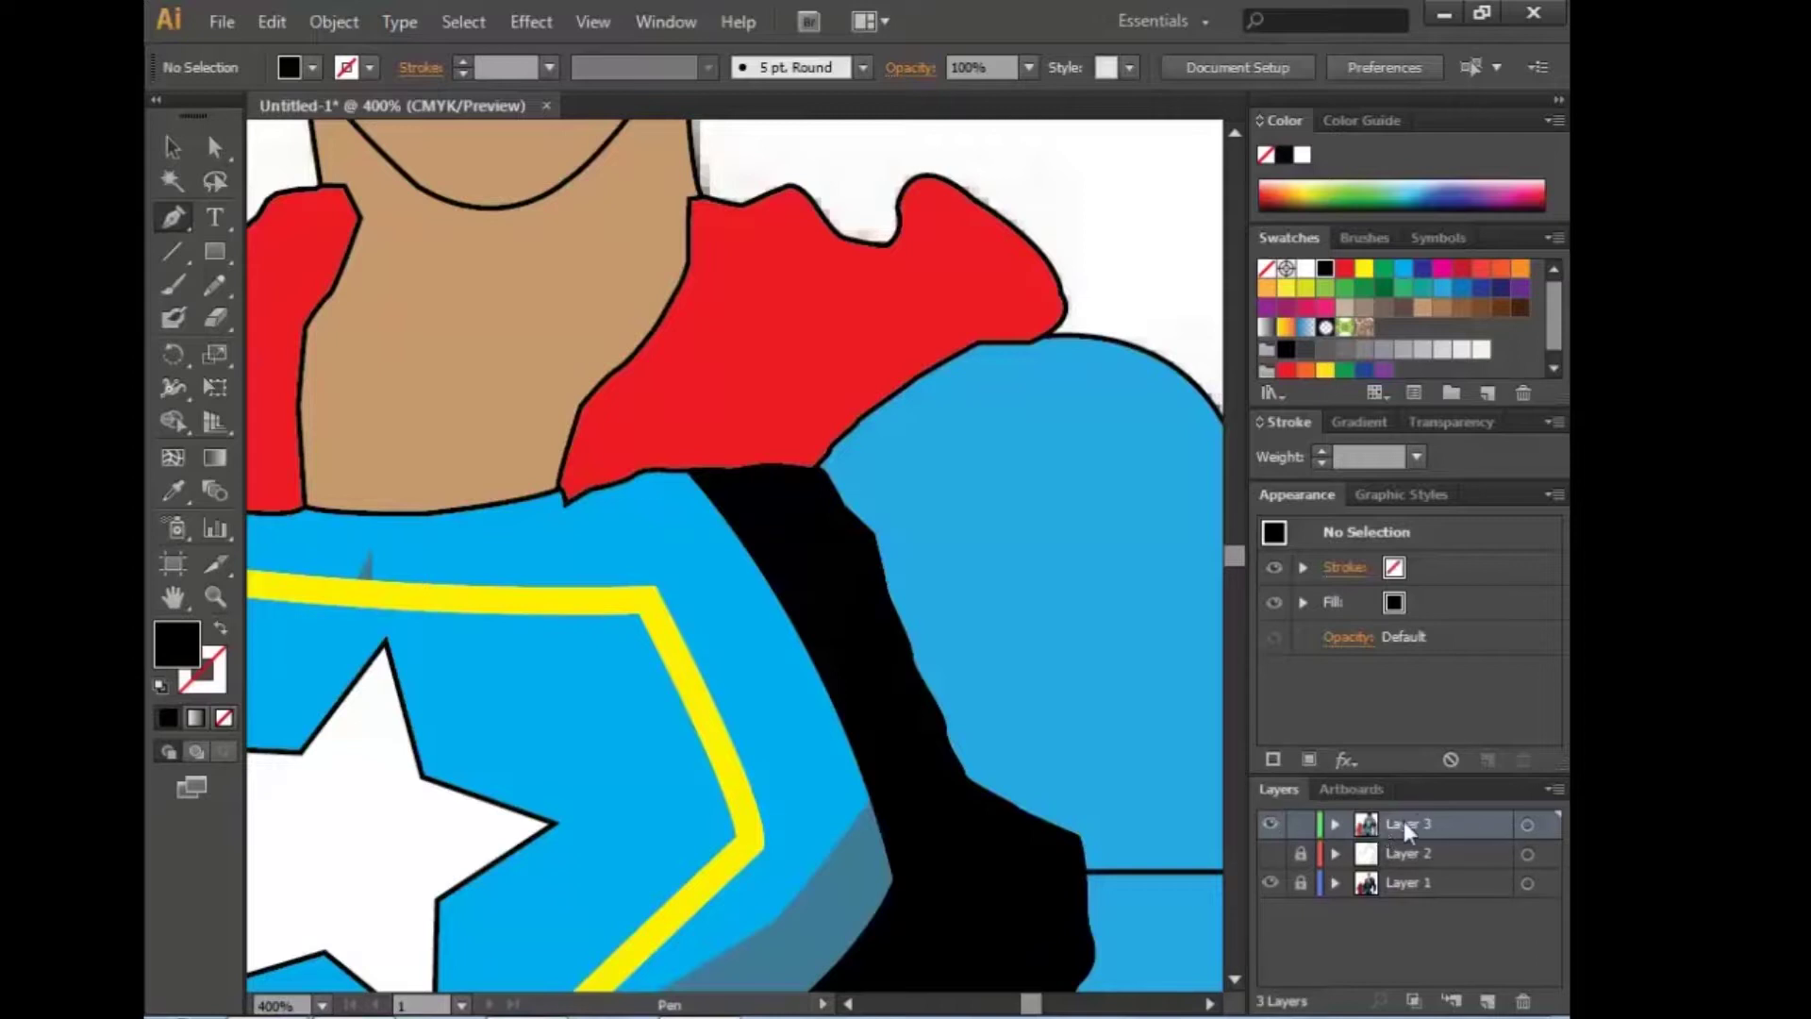
key("ctrl+a")
left_click(1344, 602)
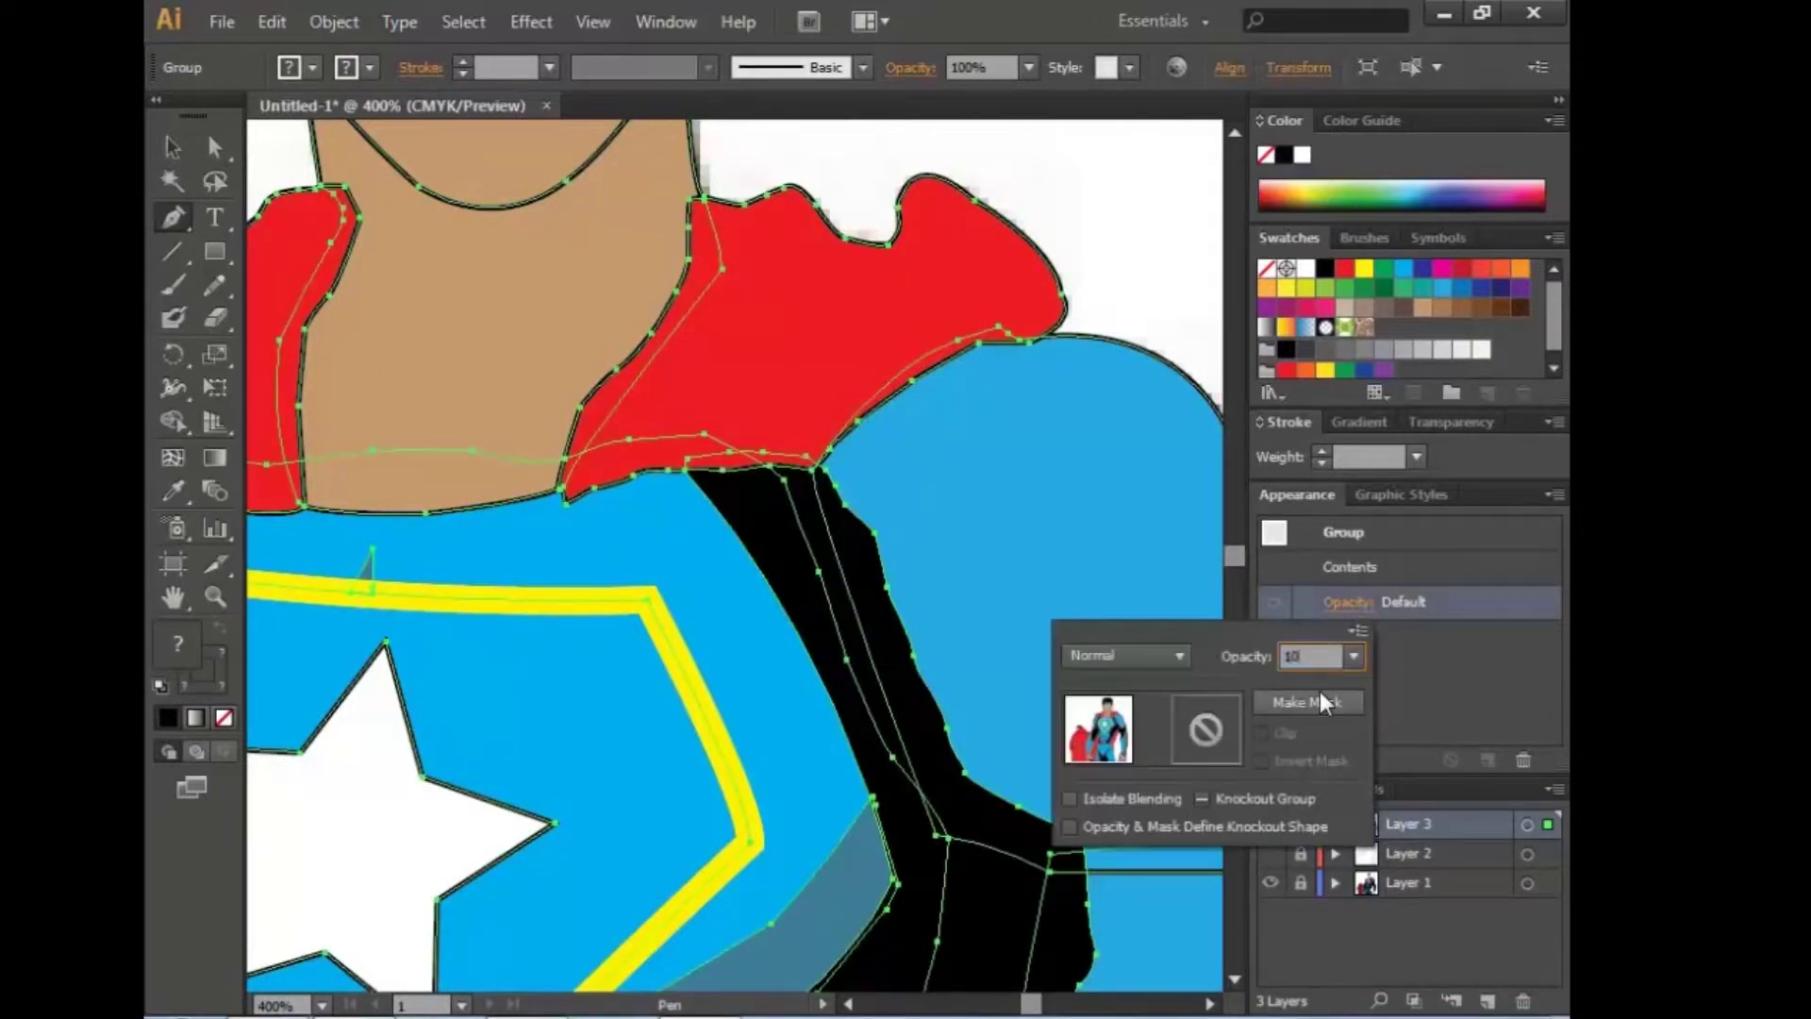
type("10")
key("Return")
Step: Draw a small parallelogram shape on the suit with the Pen tool
key("p")
left_click_drag(1008, 846, 1009, 623)
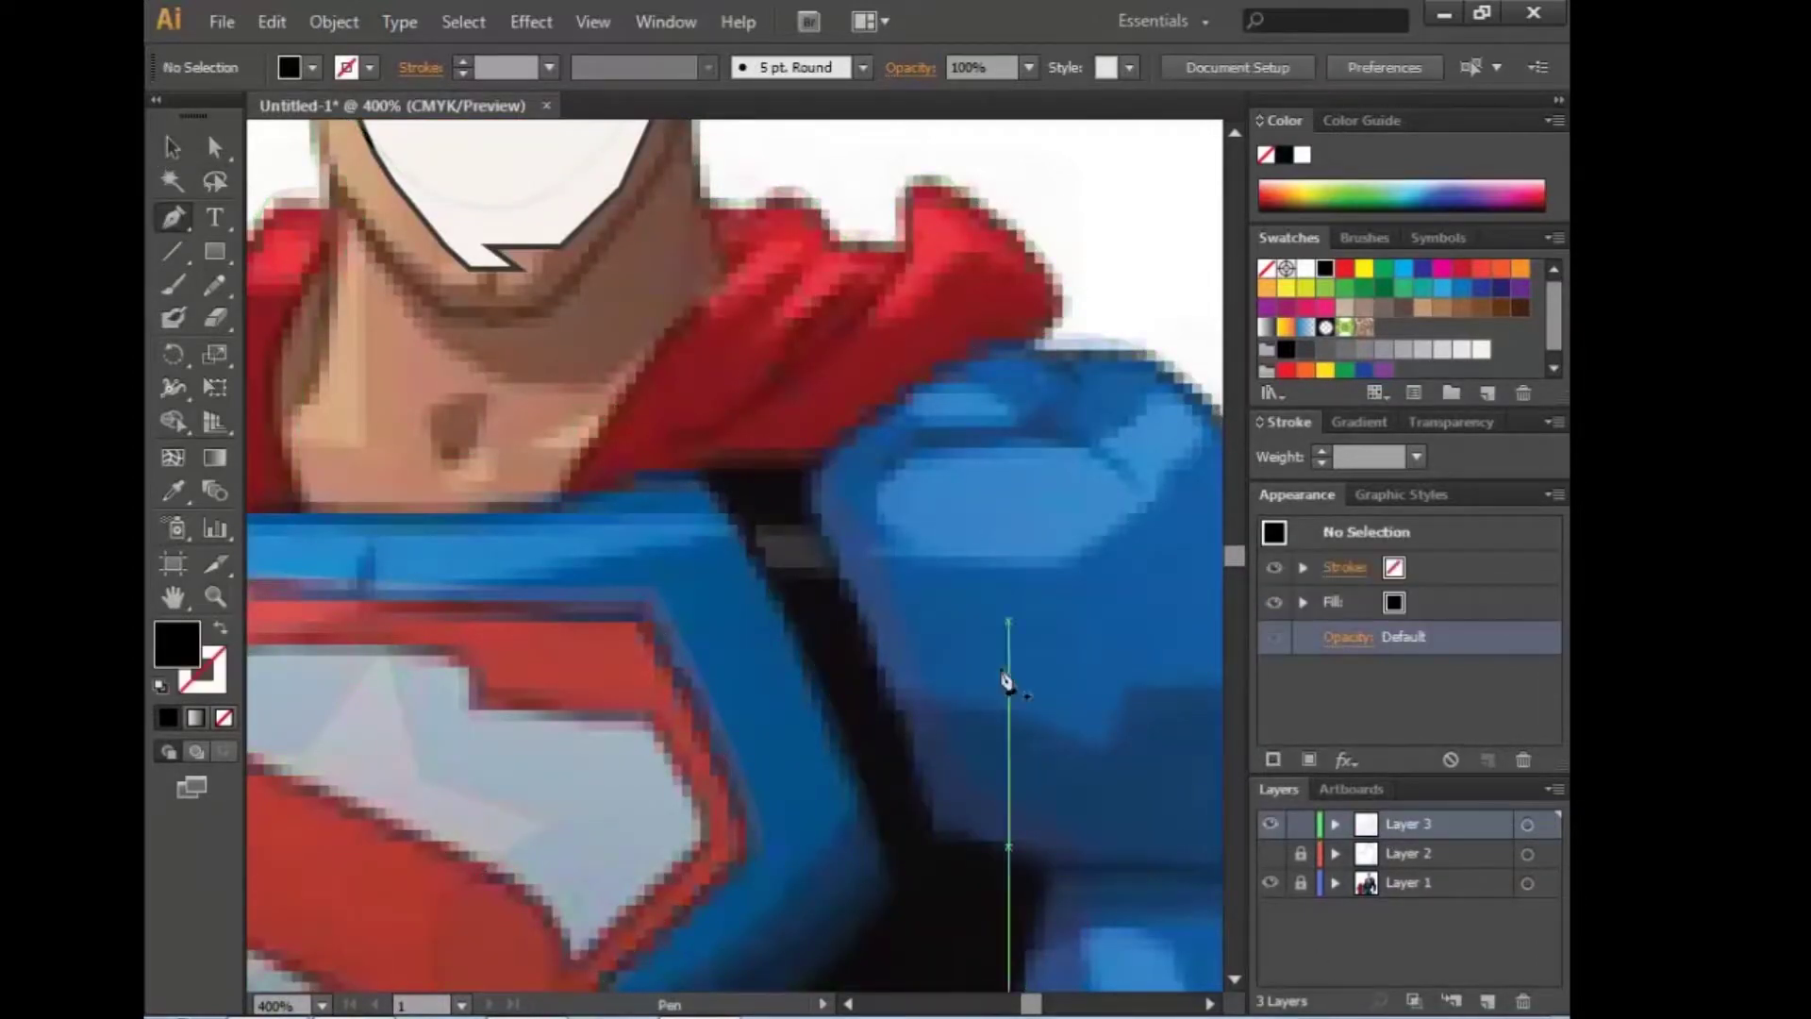
key("ctrl+plus")
key("ctrl+plus")
key("ctrl+plus")
left_click(760, 483)
left_click(920, 475)
left_click(993, 593)
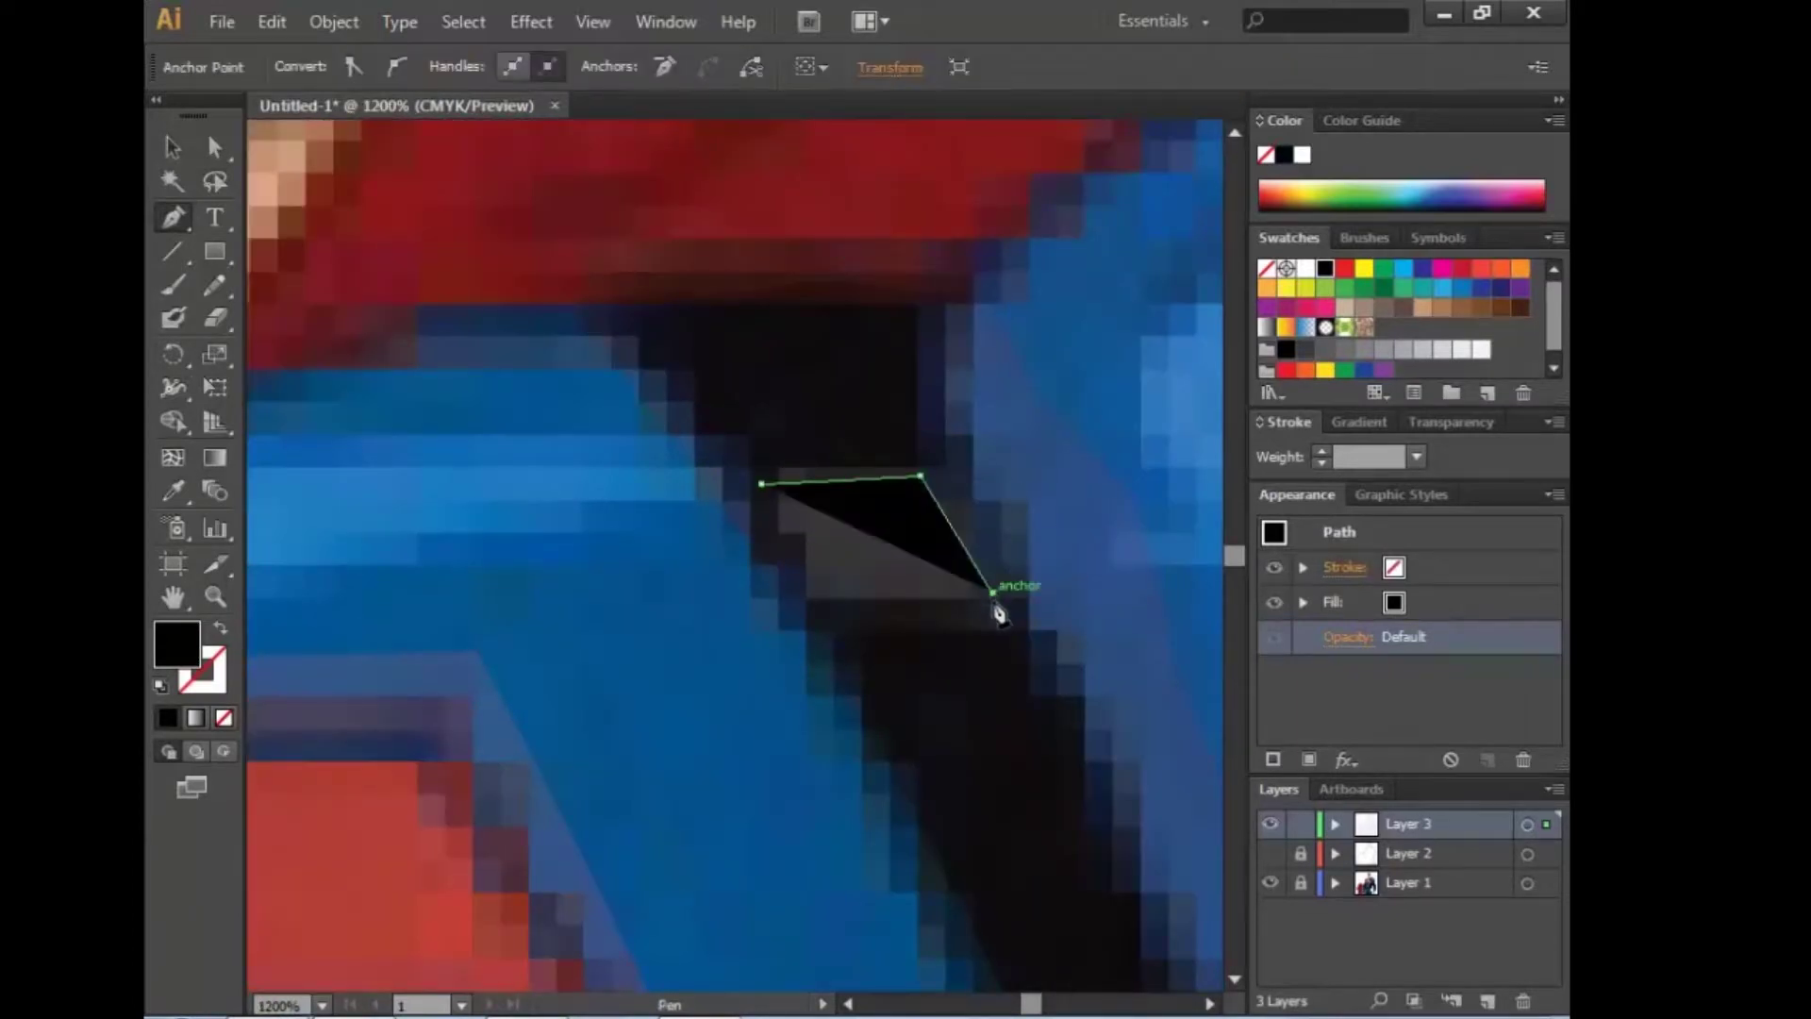
left_click_drag(947, 609, 842, 614)
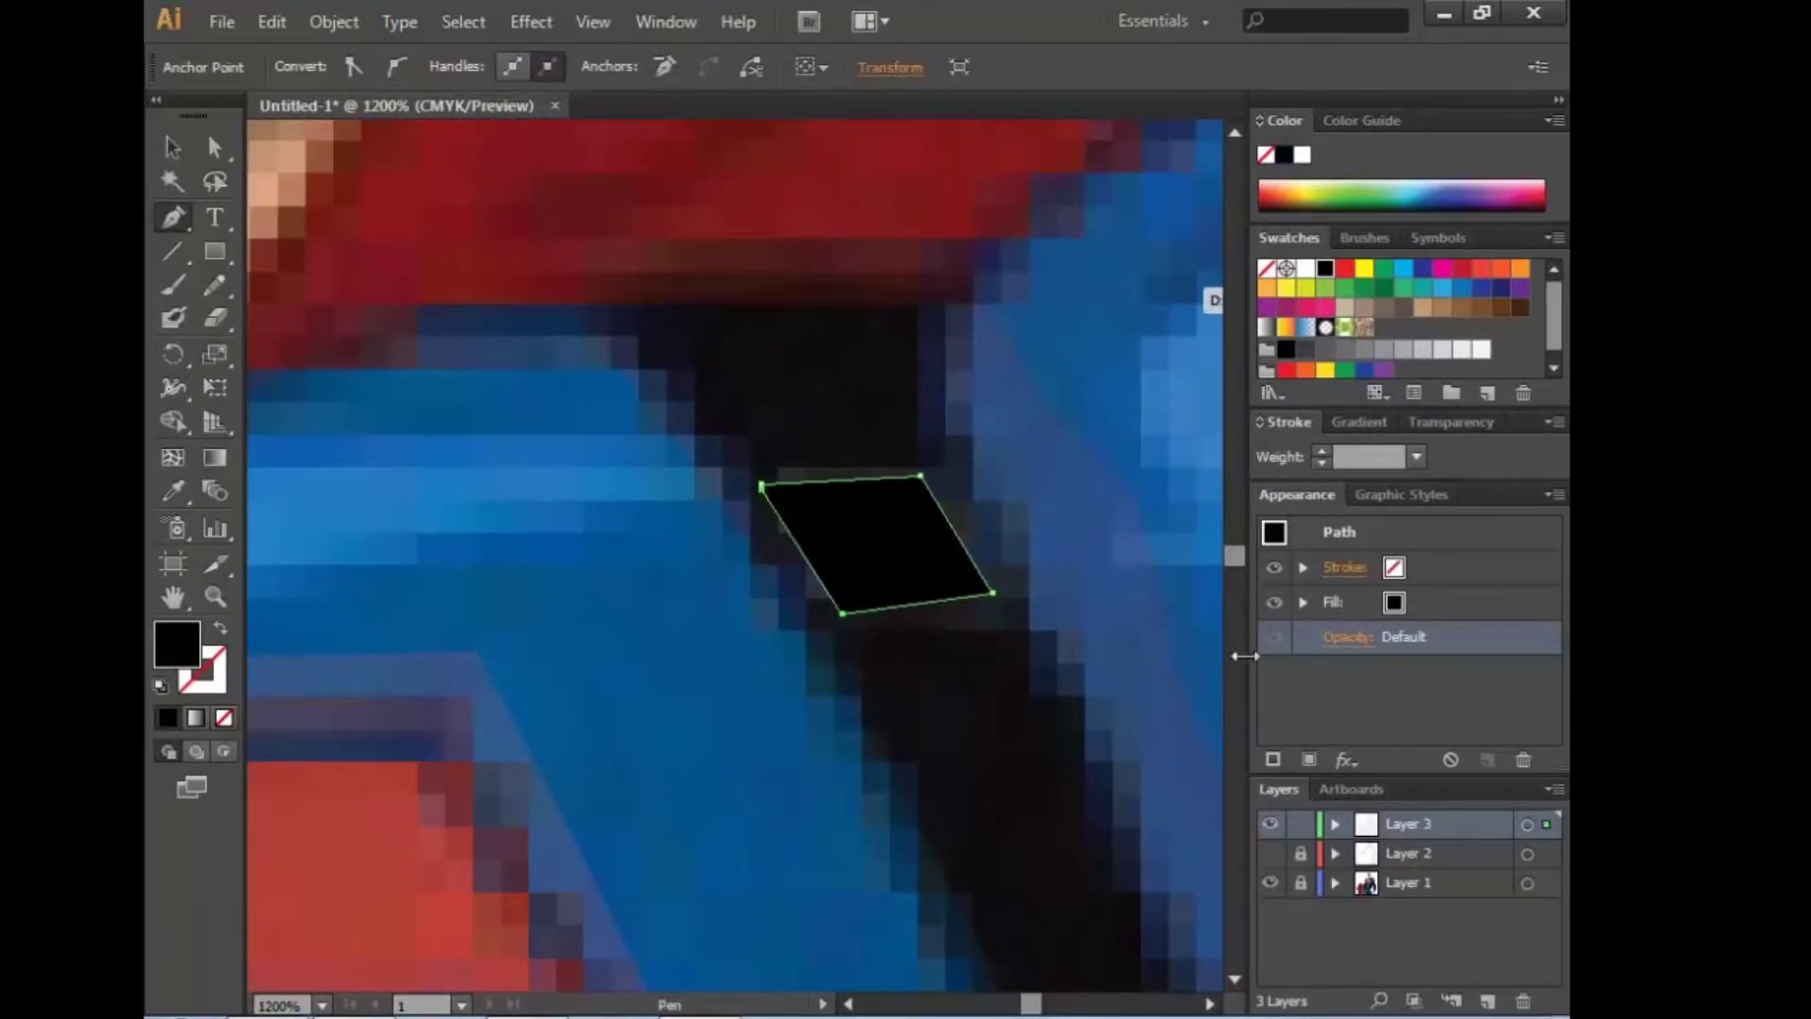
Step: Fill the new parallelogram white and set its opacity to 10%
key("v")
left_click(1395, 602)
left_click(1162, 644)
left_click(1347, 637)
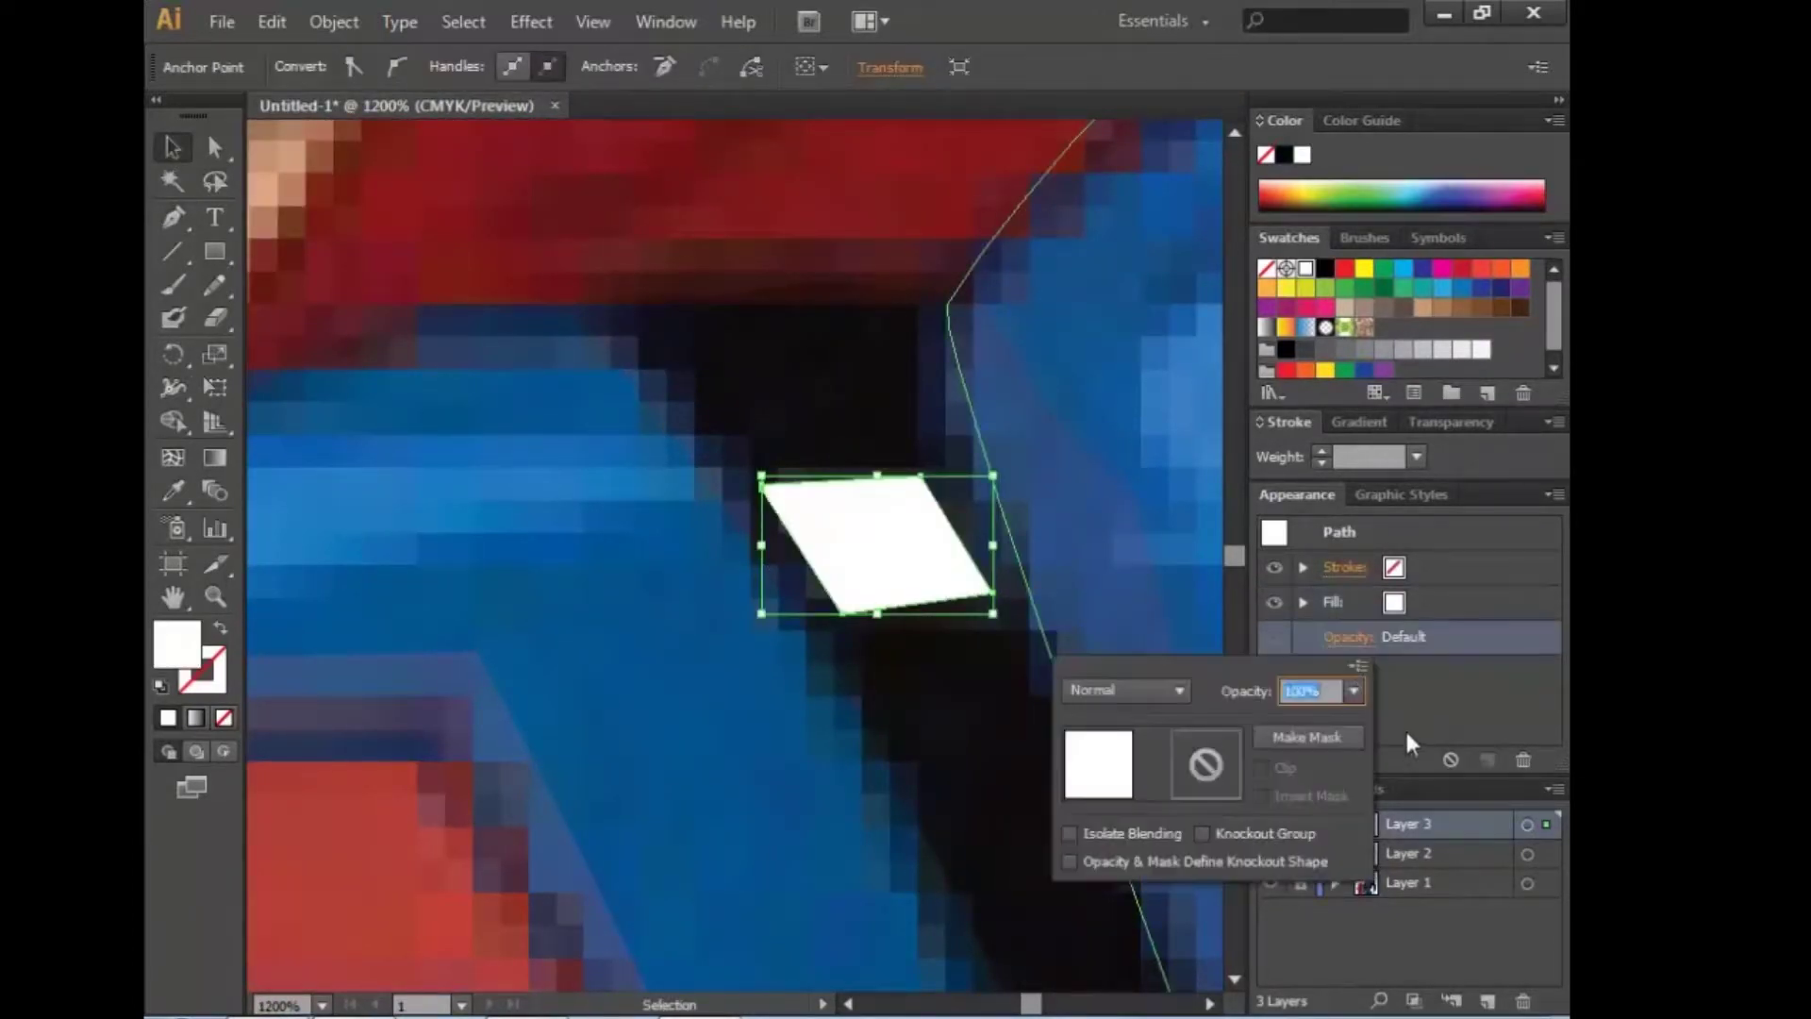
type("10")
key("Return")
Step: Draw a thin white highlight near the shoulder
left_click(819, 449)
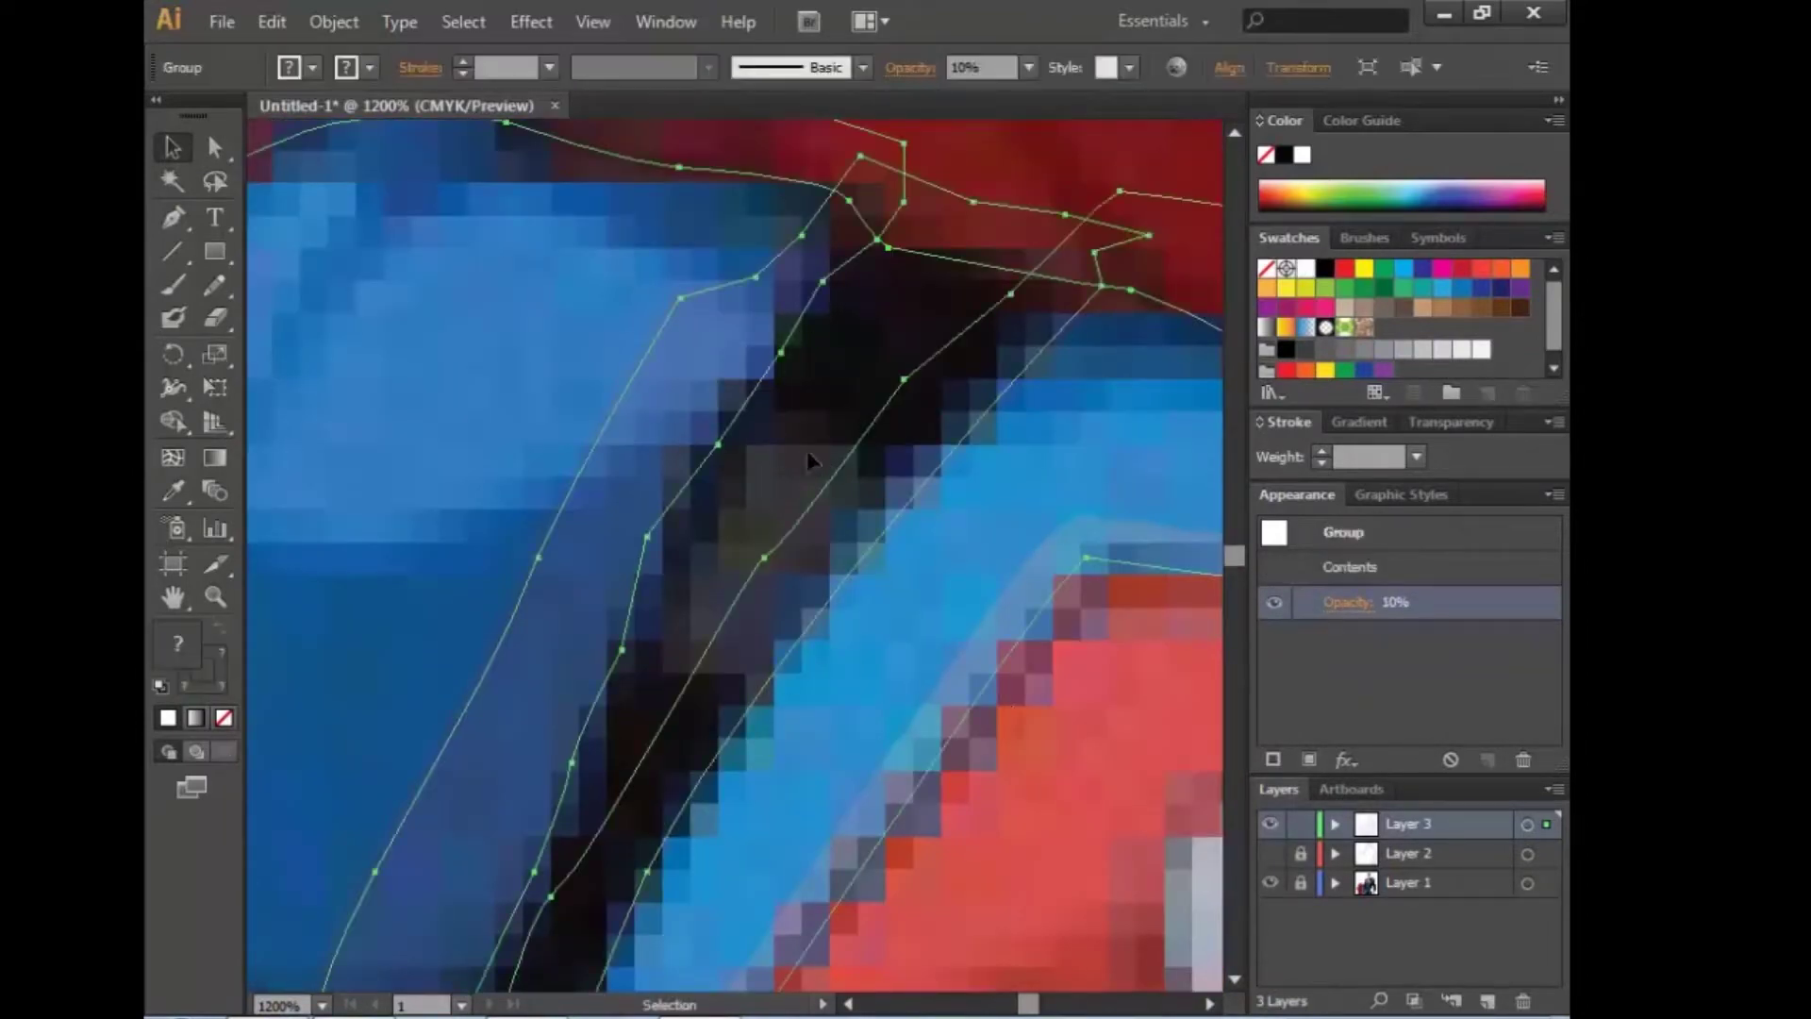
key("ctrl+minus")
key("ctrl+minus")
key("ctrl+0")
left_click(388, 190)
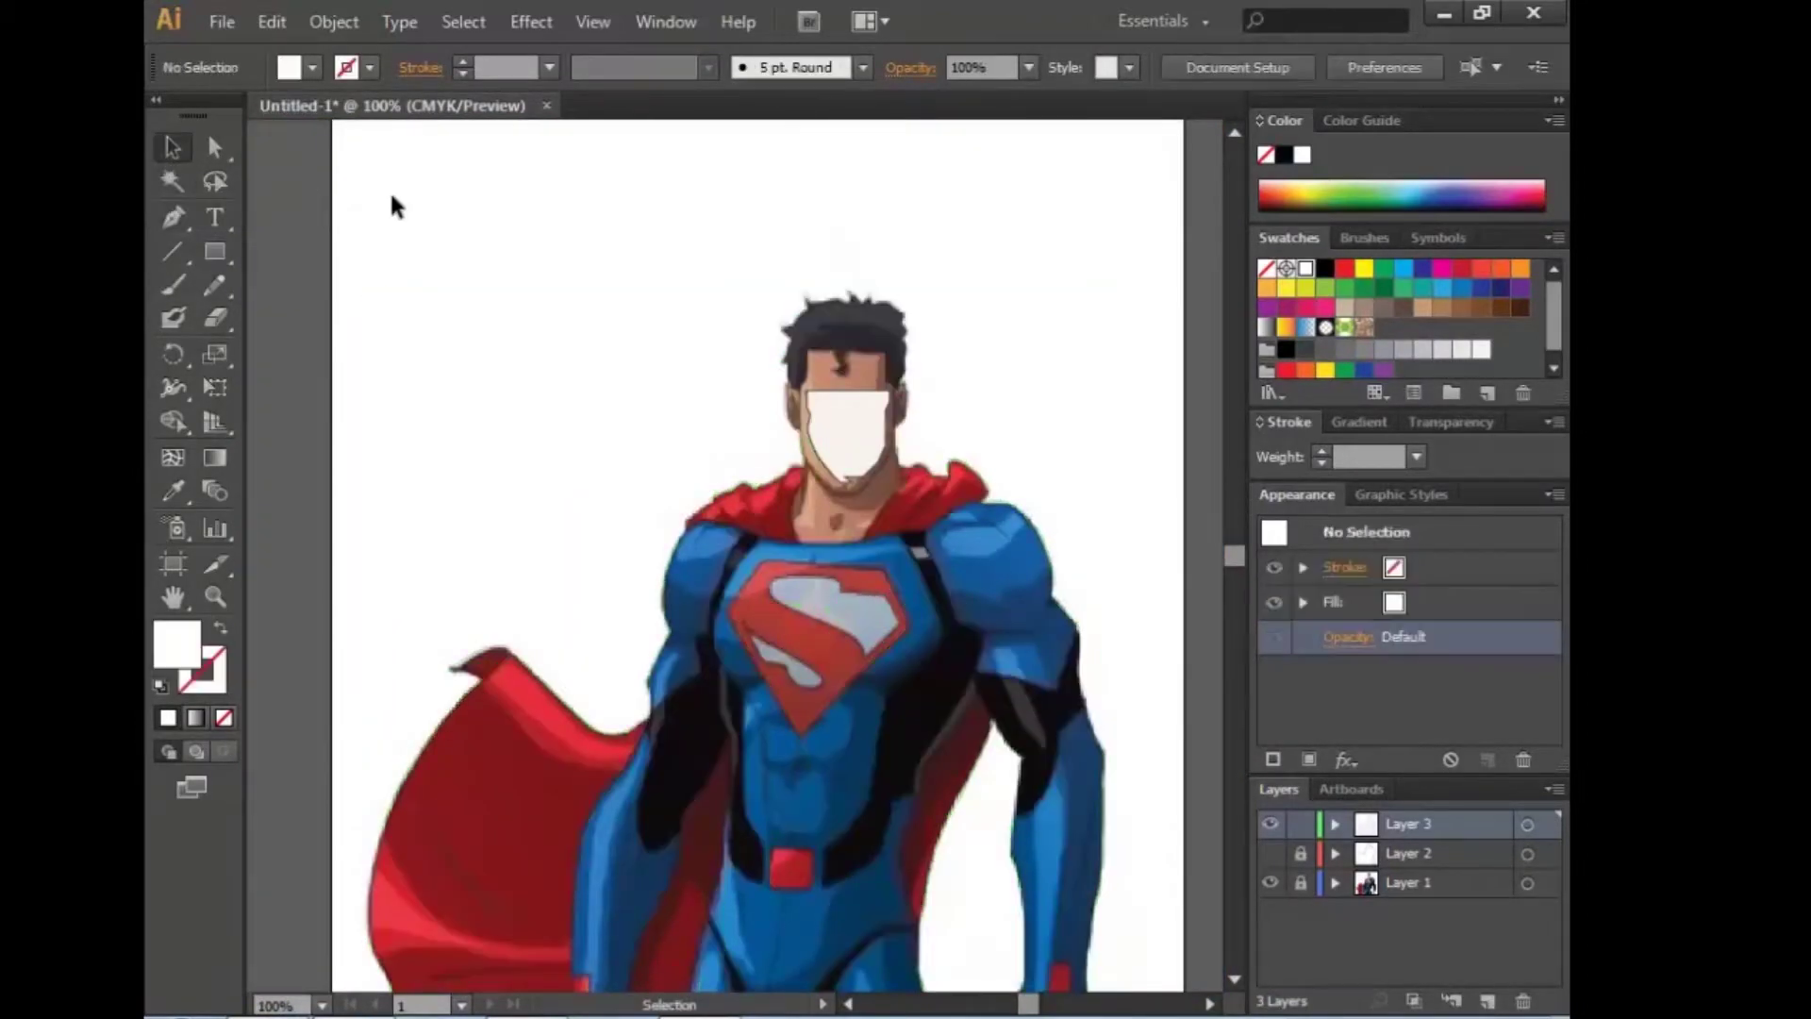
key("ctrl+plus")
key("ctrl+plus")
key("ctrl+plus")
left_click_drag(1183, 611, 736, 604)
Step: Start a black-filled shadow path on the lower suit
key("p")
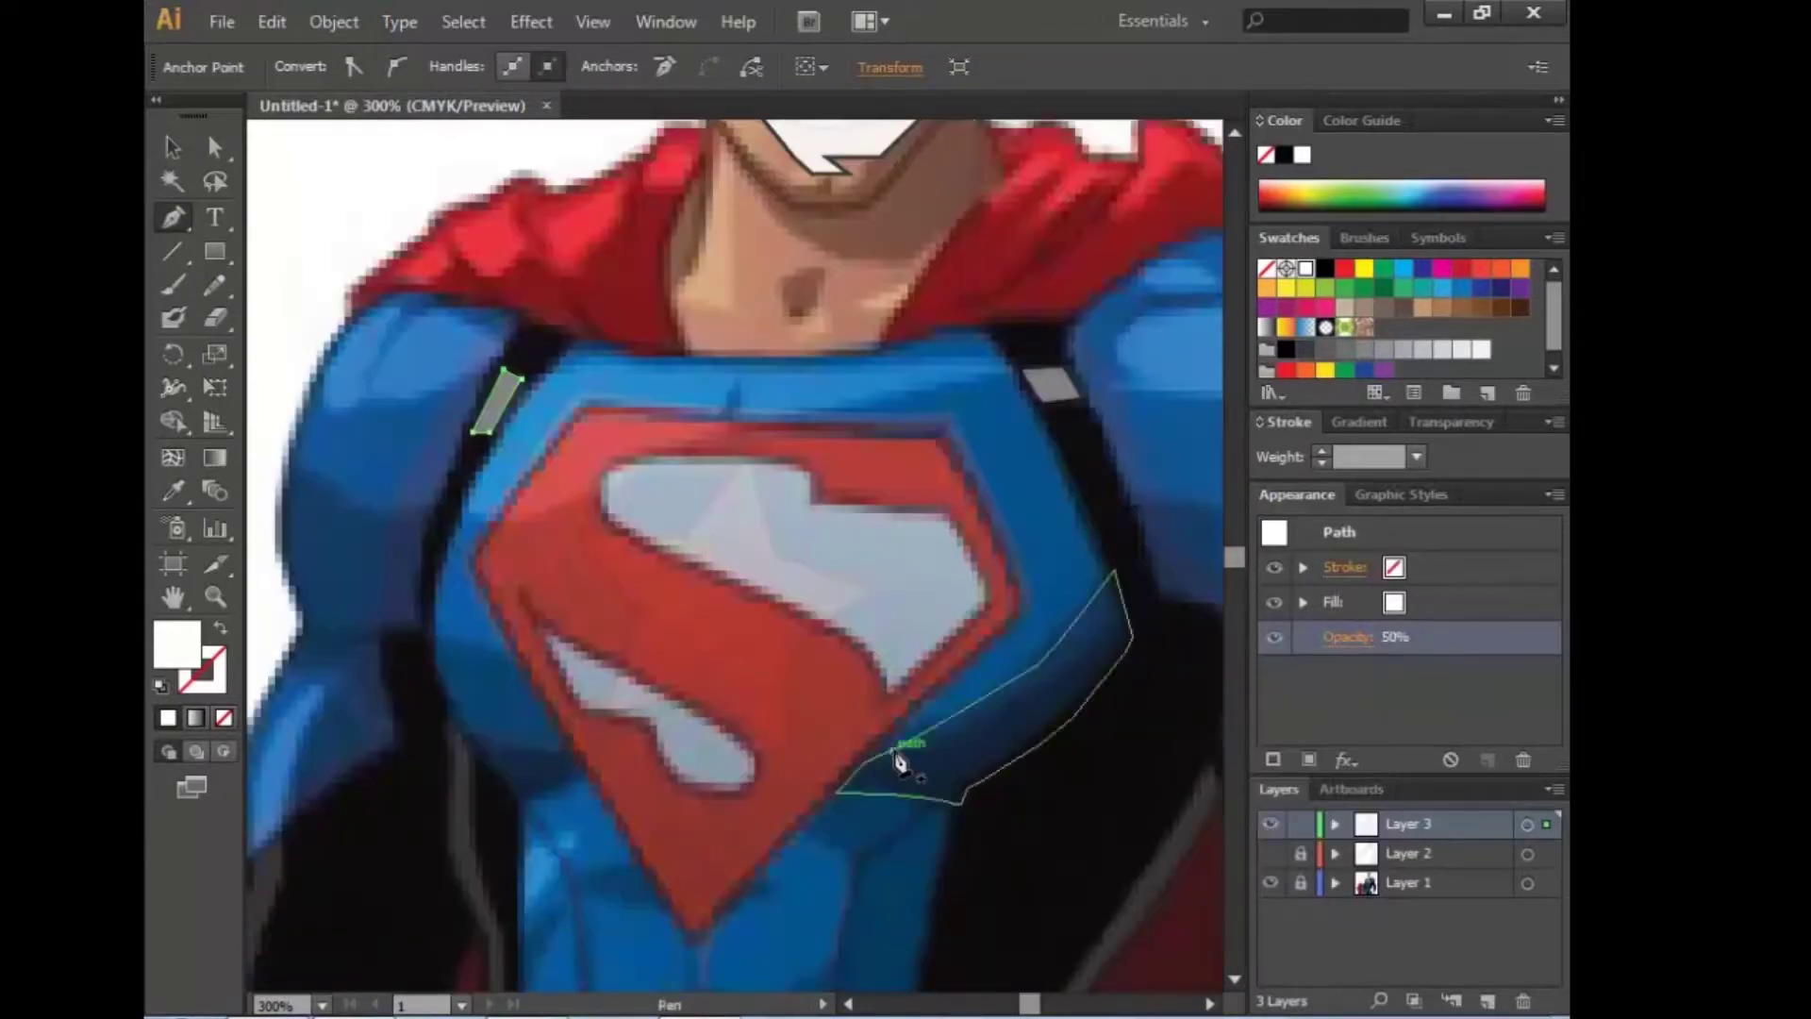
mouse_move(898, 756)
left_mouse_down()
mouse_move(882, 757)
mouse_move(849, 575)
mouse_move(624, 639)
mouse_move(858, 433)
left_mouse_up()
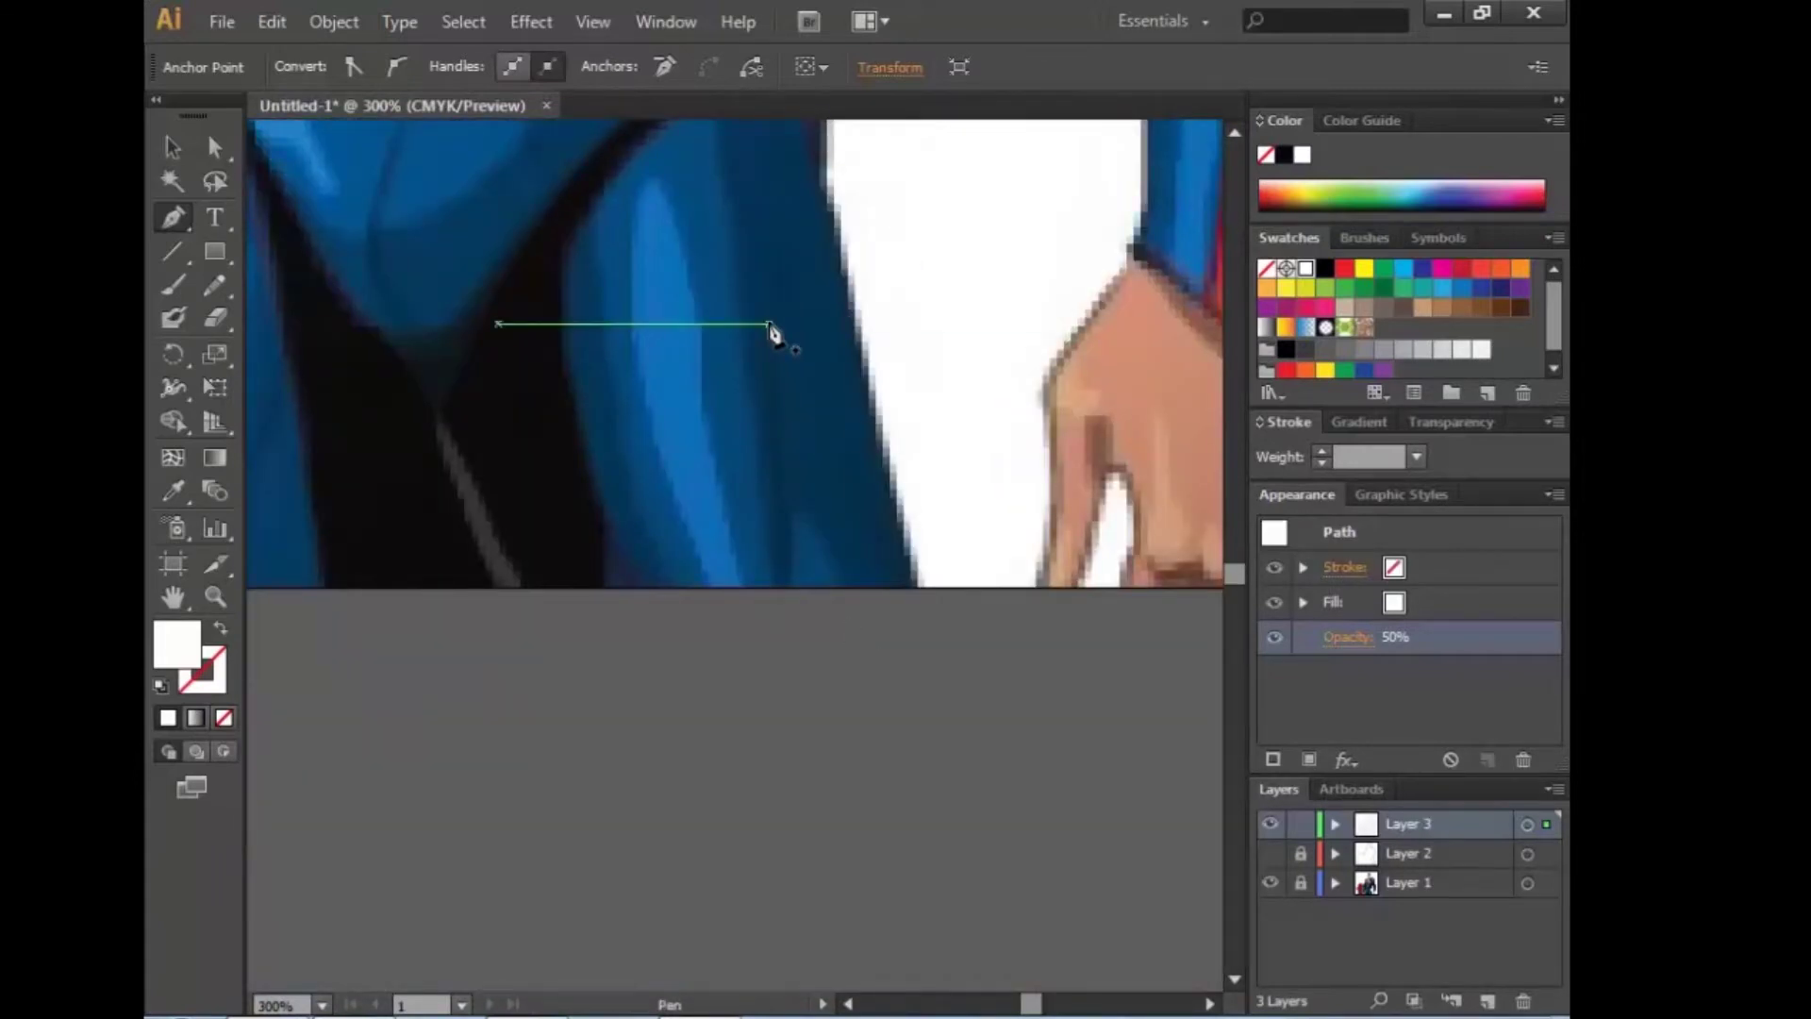
left_click(783, 587)
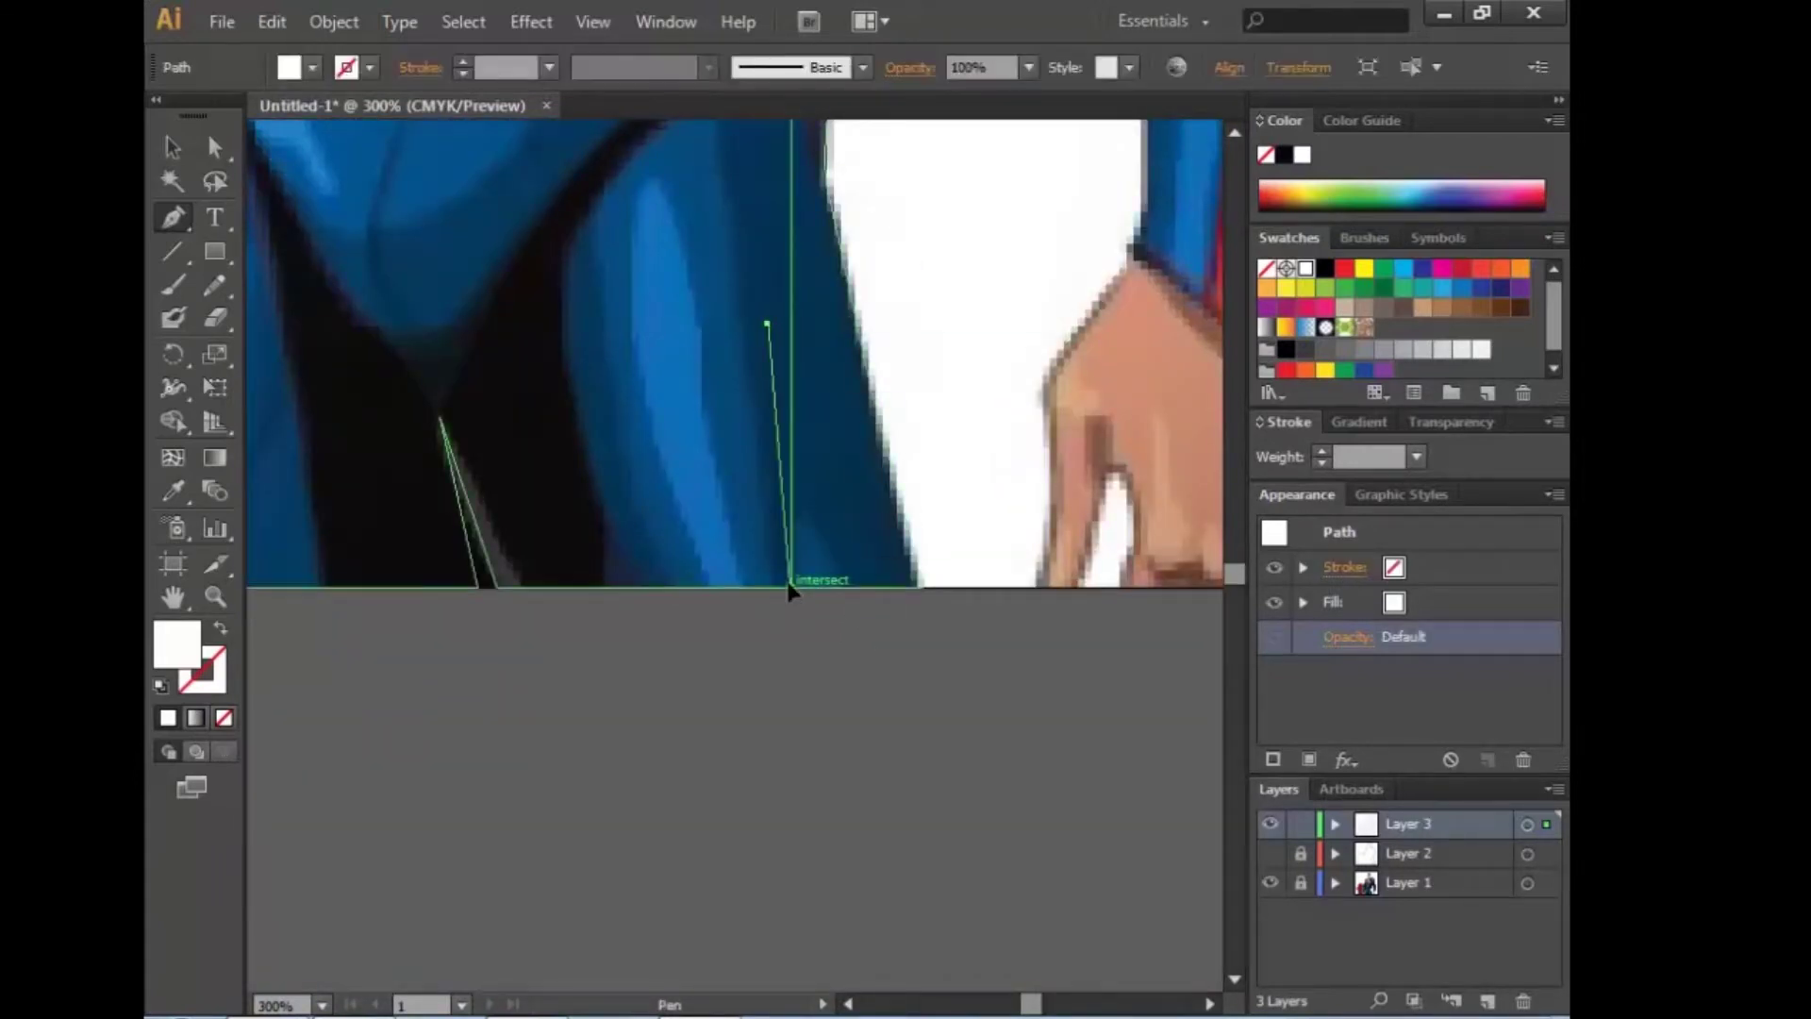
left_click(1326, 281)
left_click_drag(482, 538, 1010, 705)
mouse_move(752, 651)
left_mouse_down()
mouse_move(777, 674)
mouse_move(748, 699)
left_mouse_up()
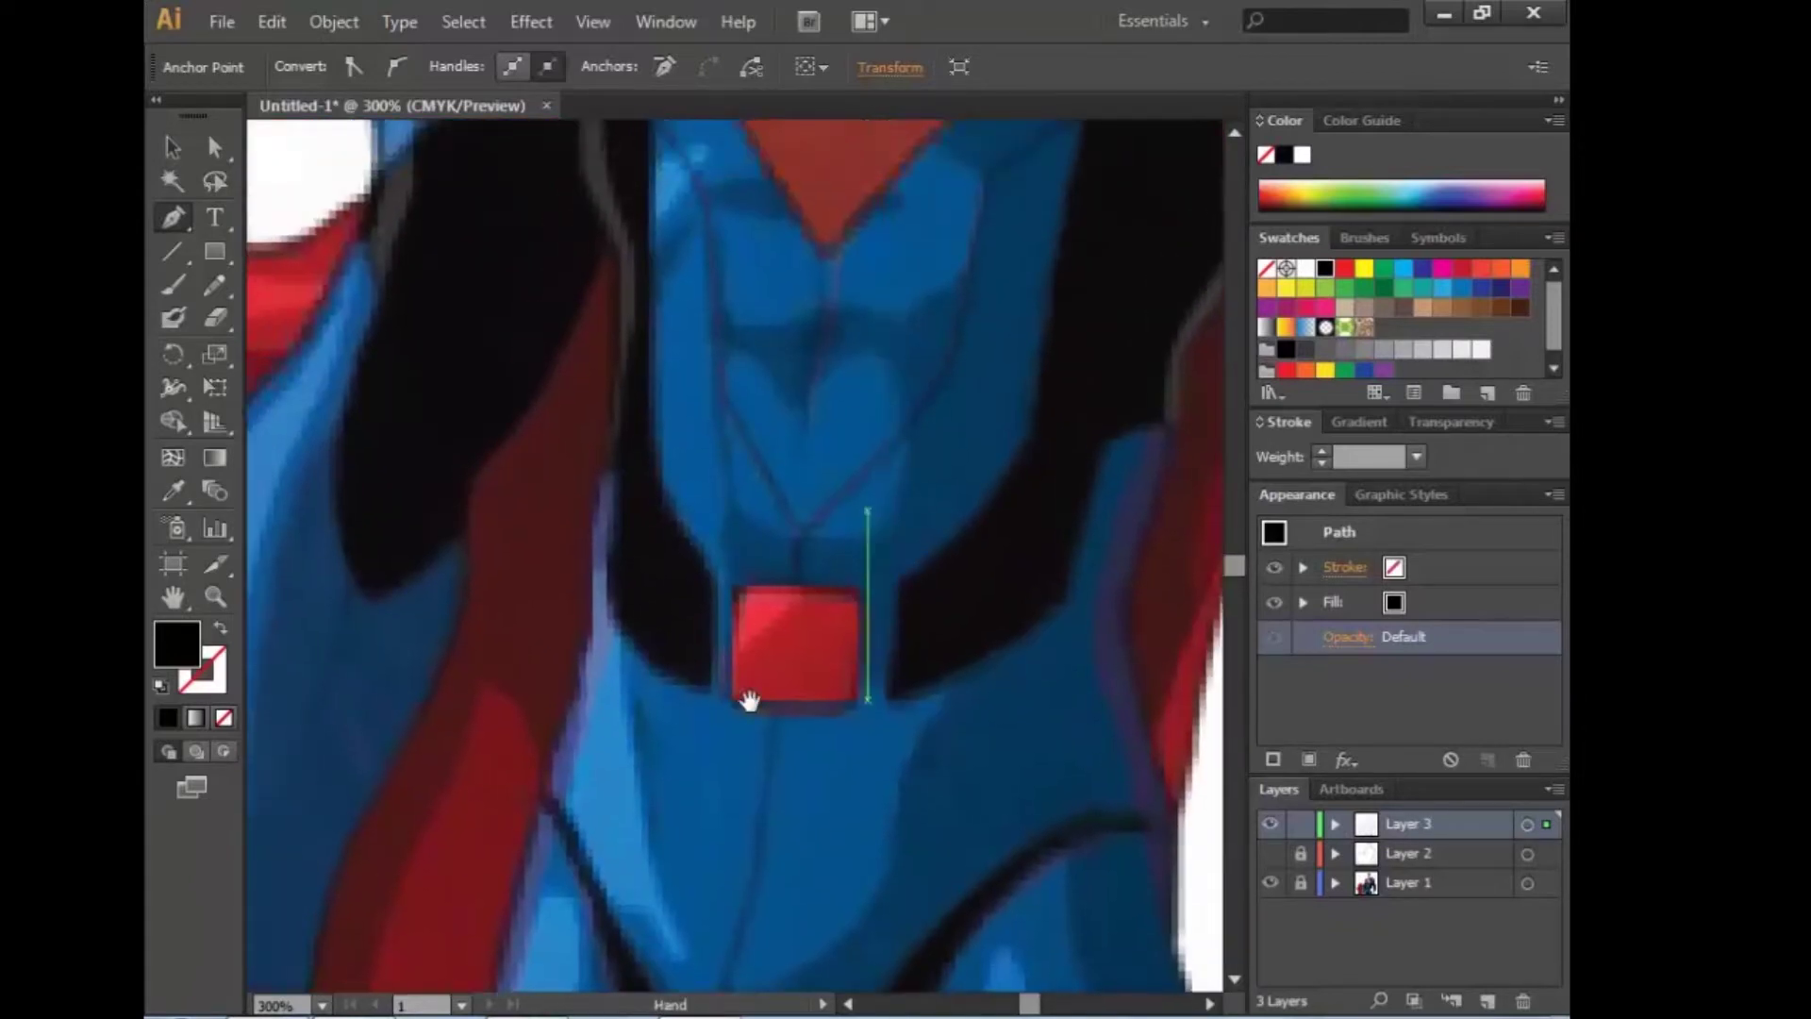
left_click_drag(922, 566, 1027, 528)
scroll(1028, 529, "down", 2)
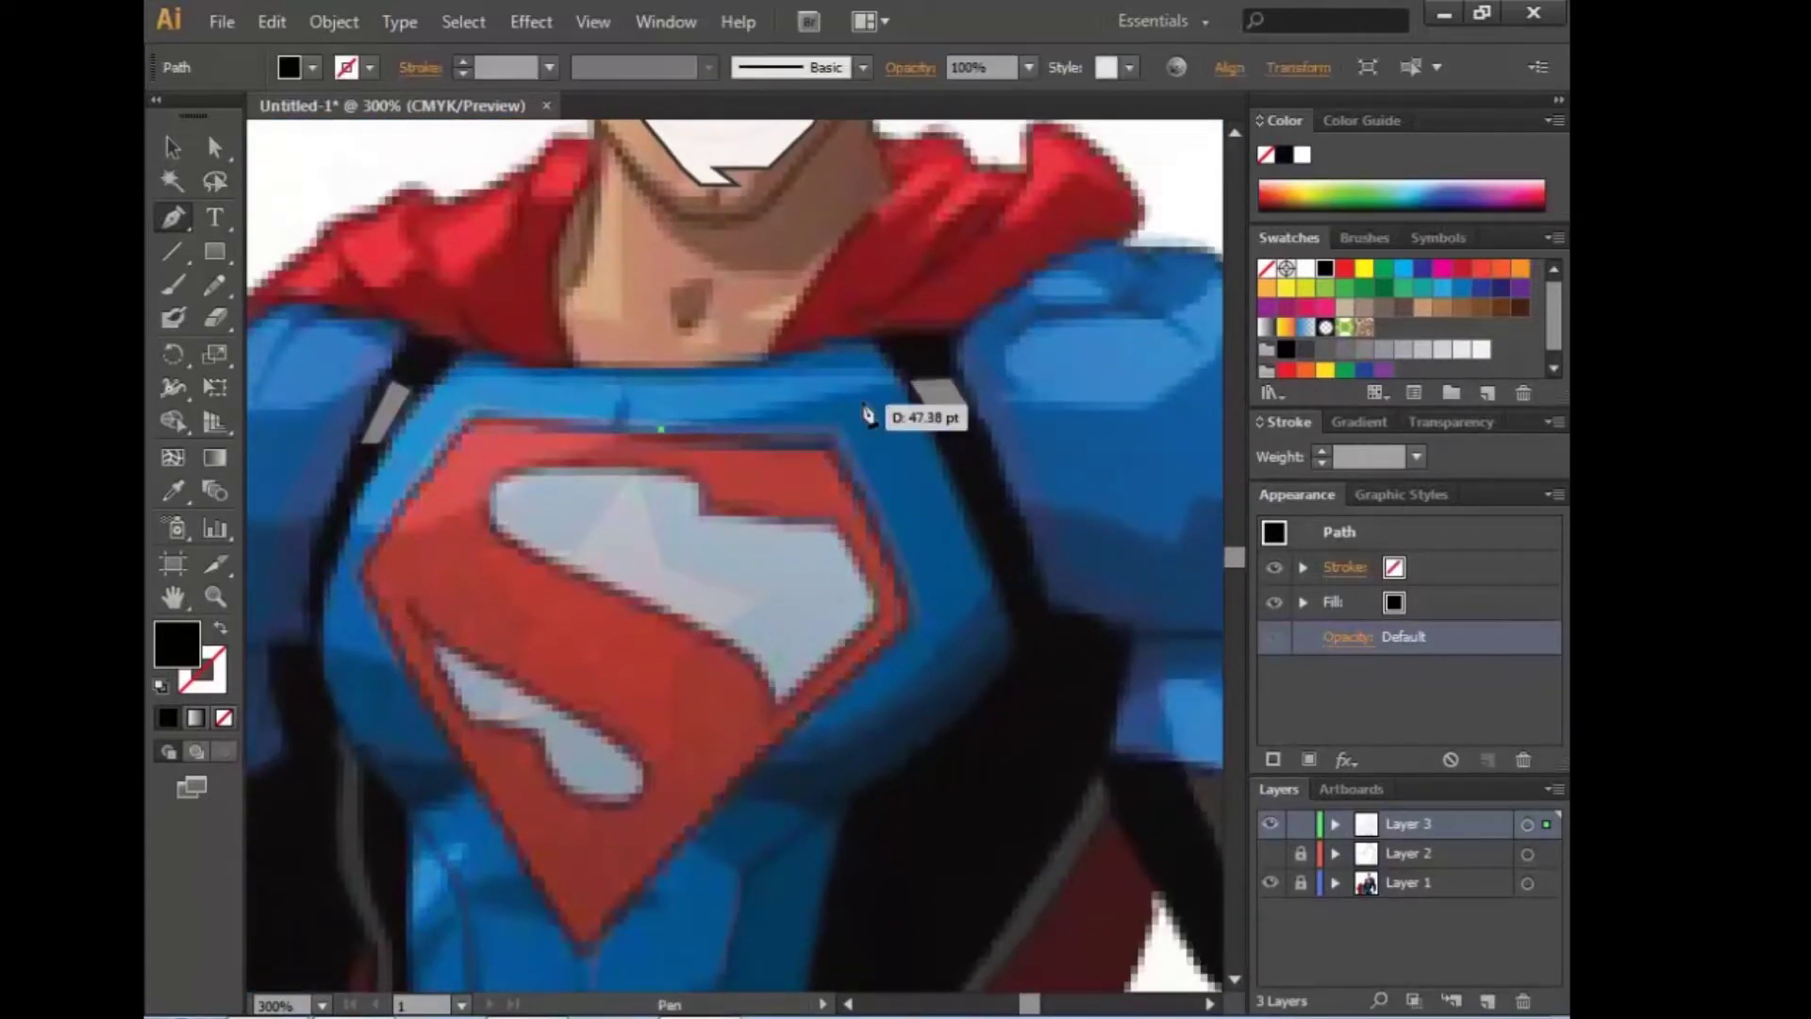
Step: Close the black leaf-shaped shadow from chest to leg and hide the reference photo
left_click(934, 415)
scroll(947, 502, "up", 2)
left_click(956, 495)
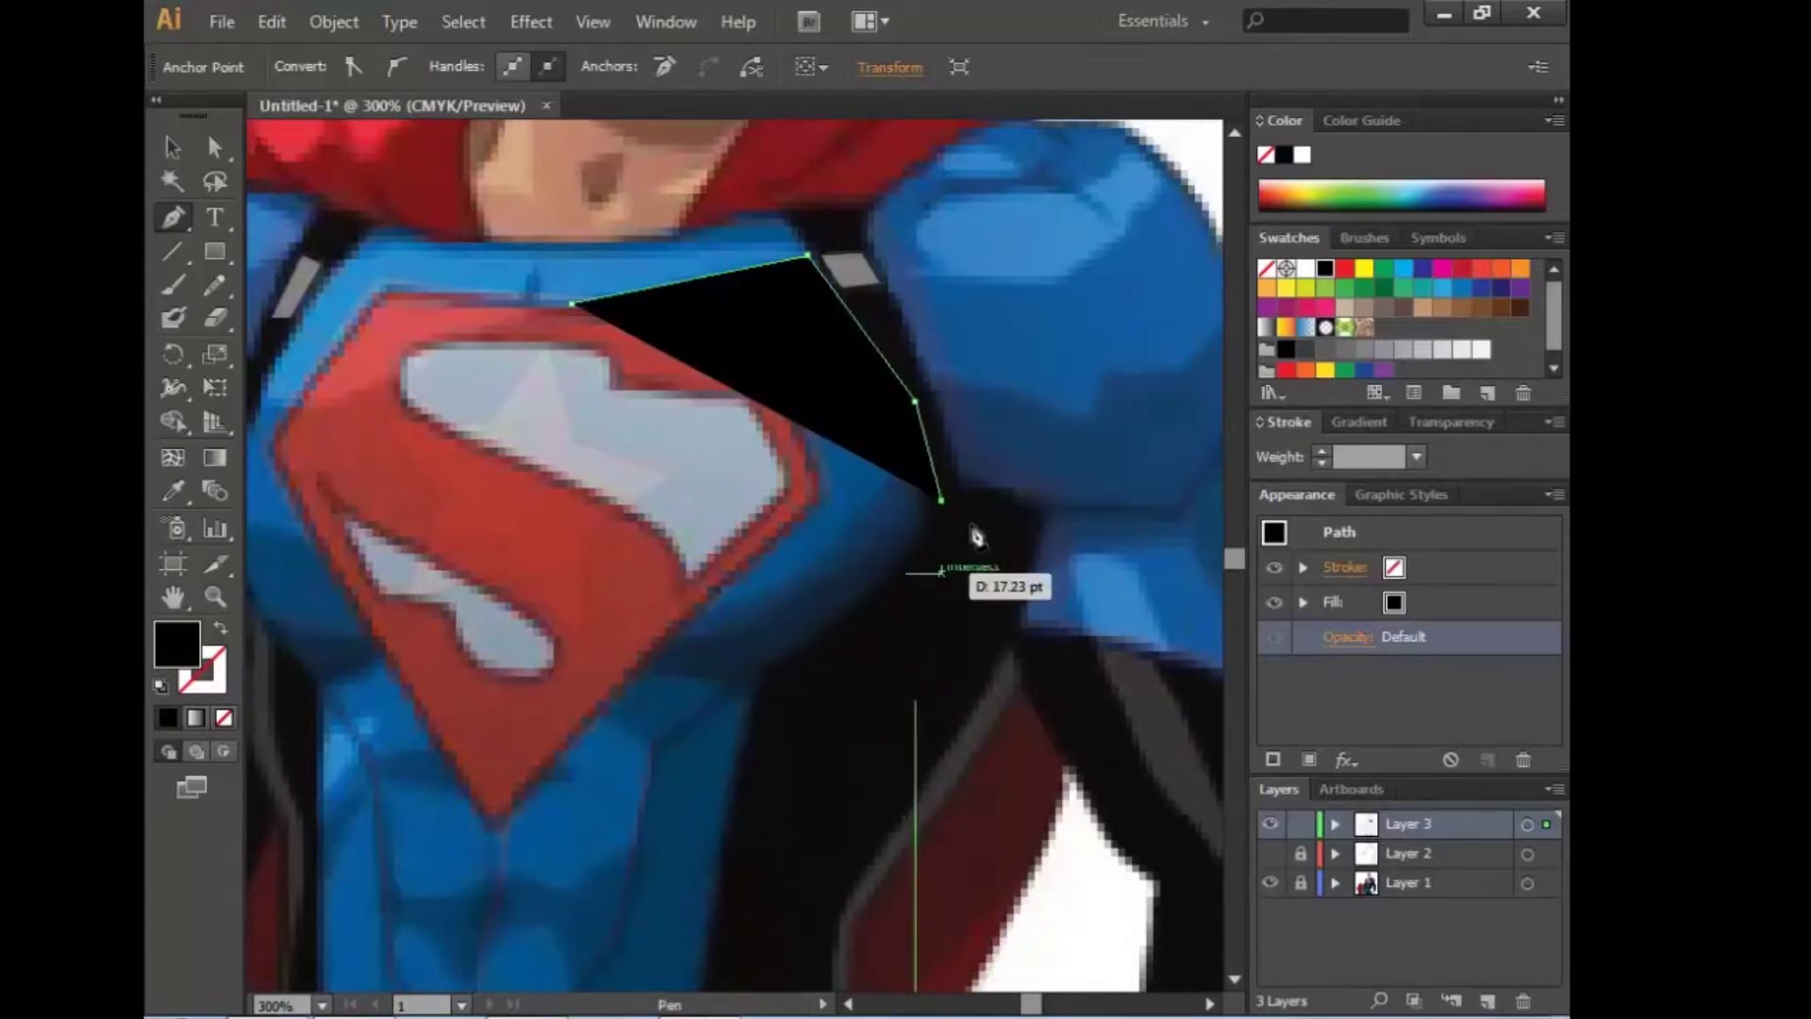
mouse_move(971, 607)
left_mouse_down()
mouse_move(913, 417)
mouse_move(766, 122)
left_mouse_up()
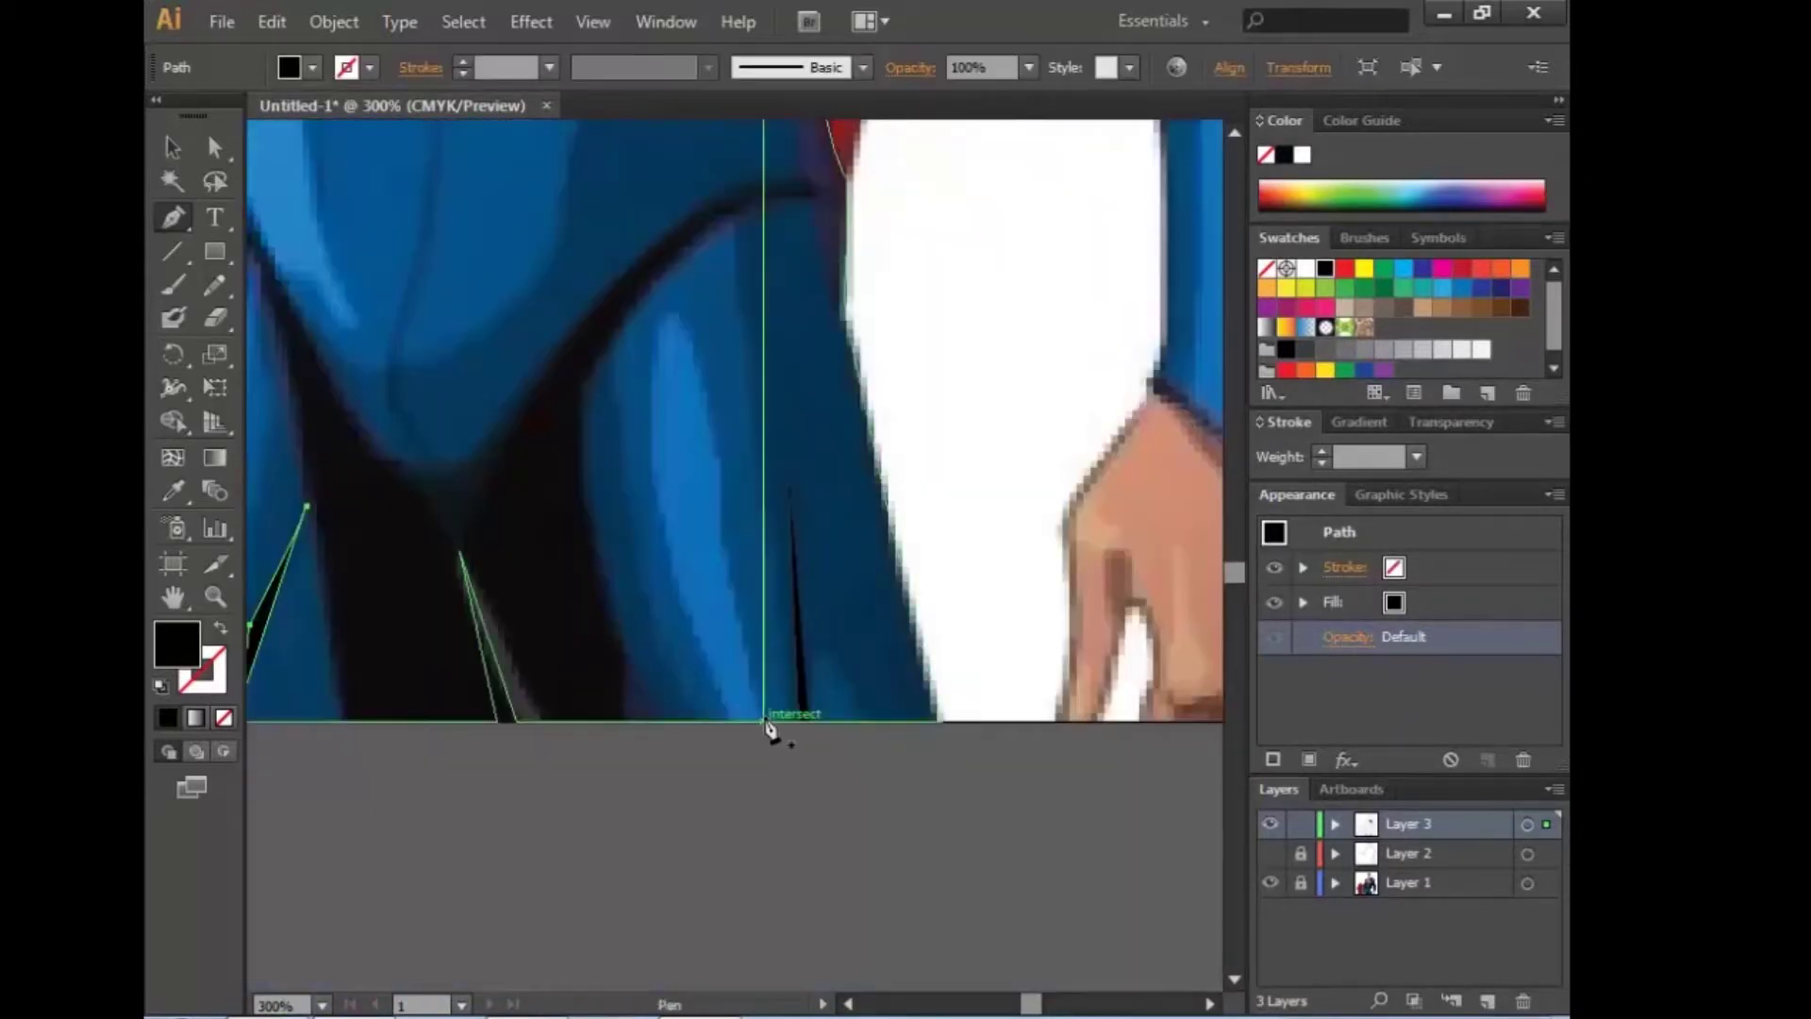
mouse_move(681, 321)
left_mouse_down()
mouse_move(665, 346)
mouse_move(706, 285)
left_mouse_up()
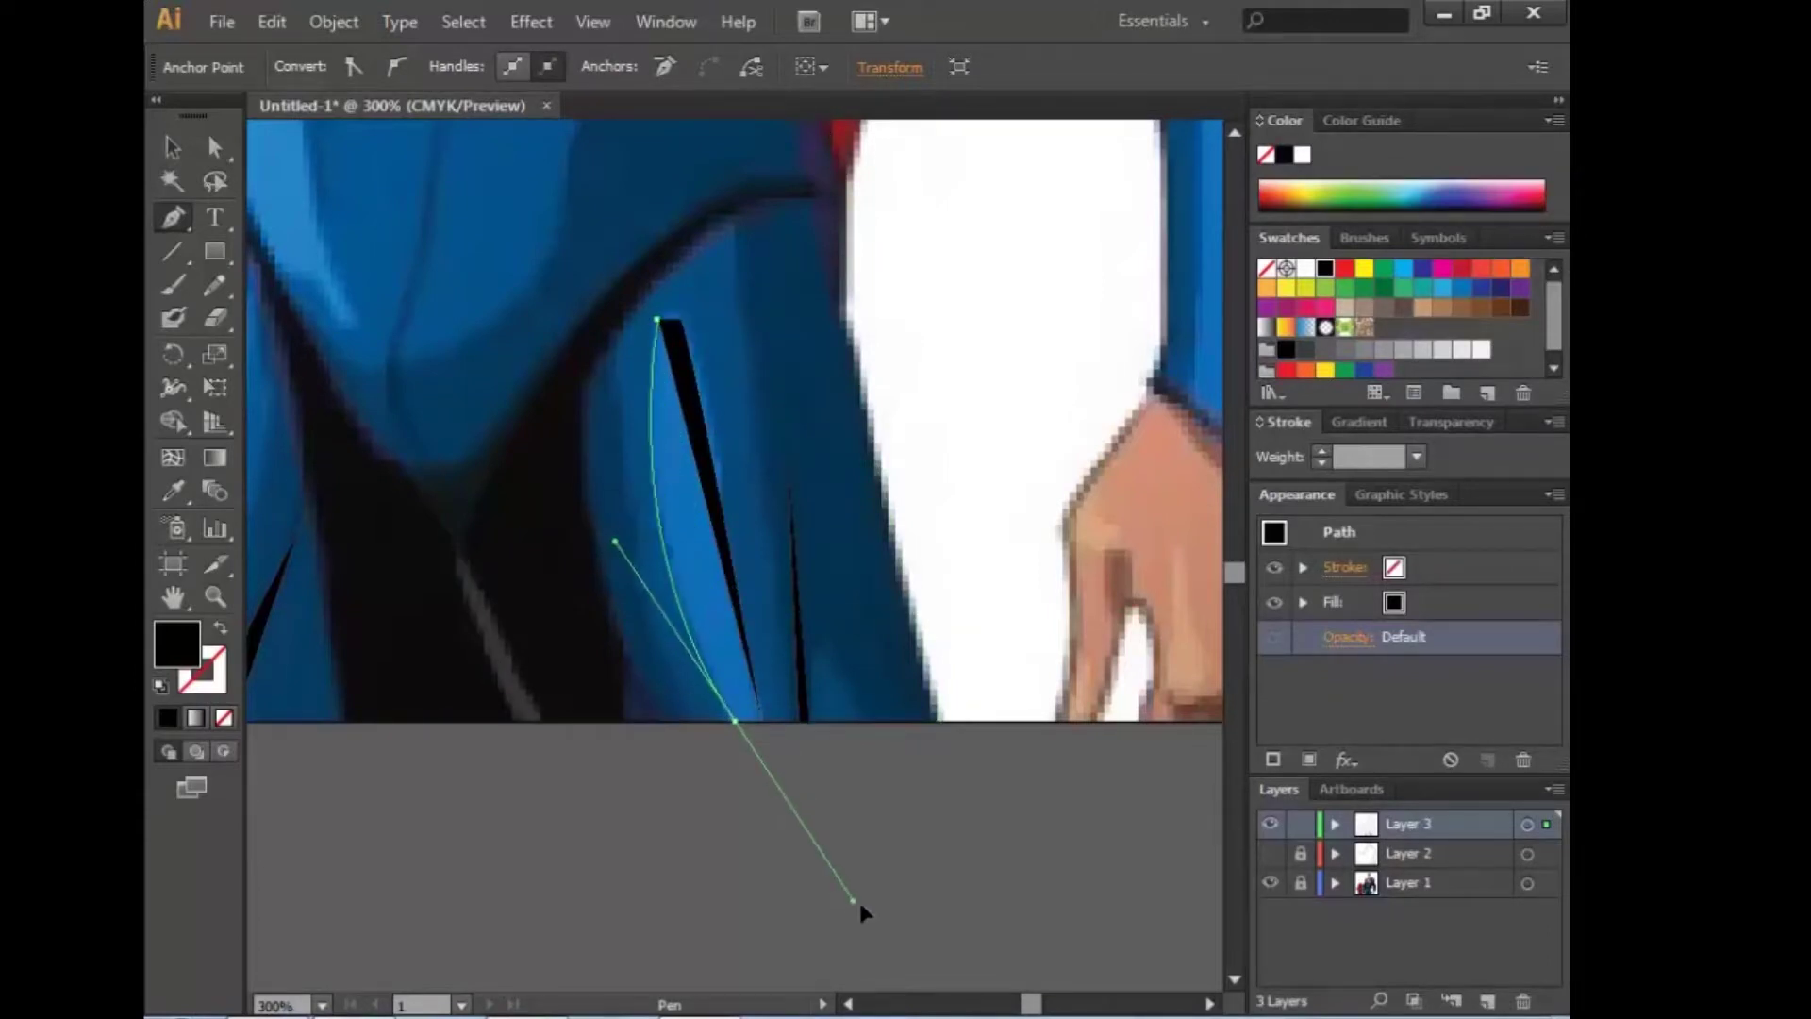
left_click_drag(860, 910, 854, 901)
left_click(762, 721)
left_click(679, 320)
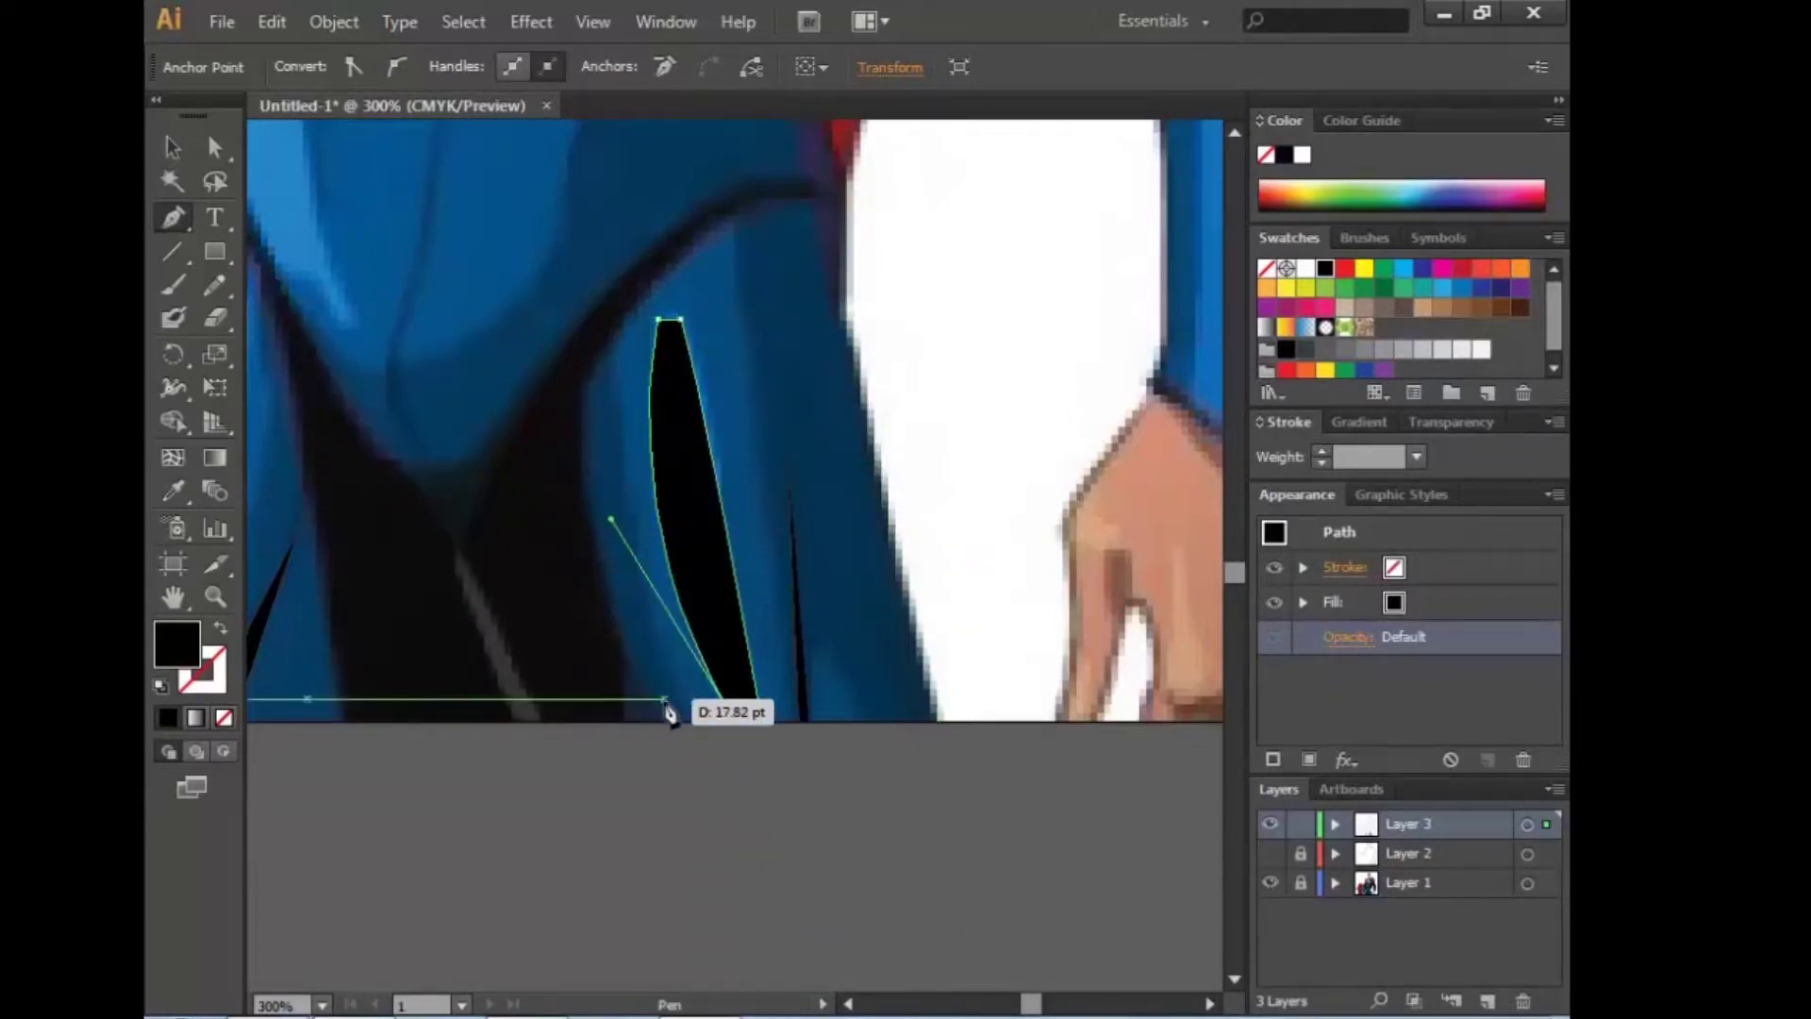
left_click(1270, 882)
Step: Refine the leaf shadow's curve and start a new forearm shadow path
left_click(1269, 882)
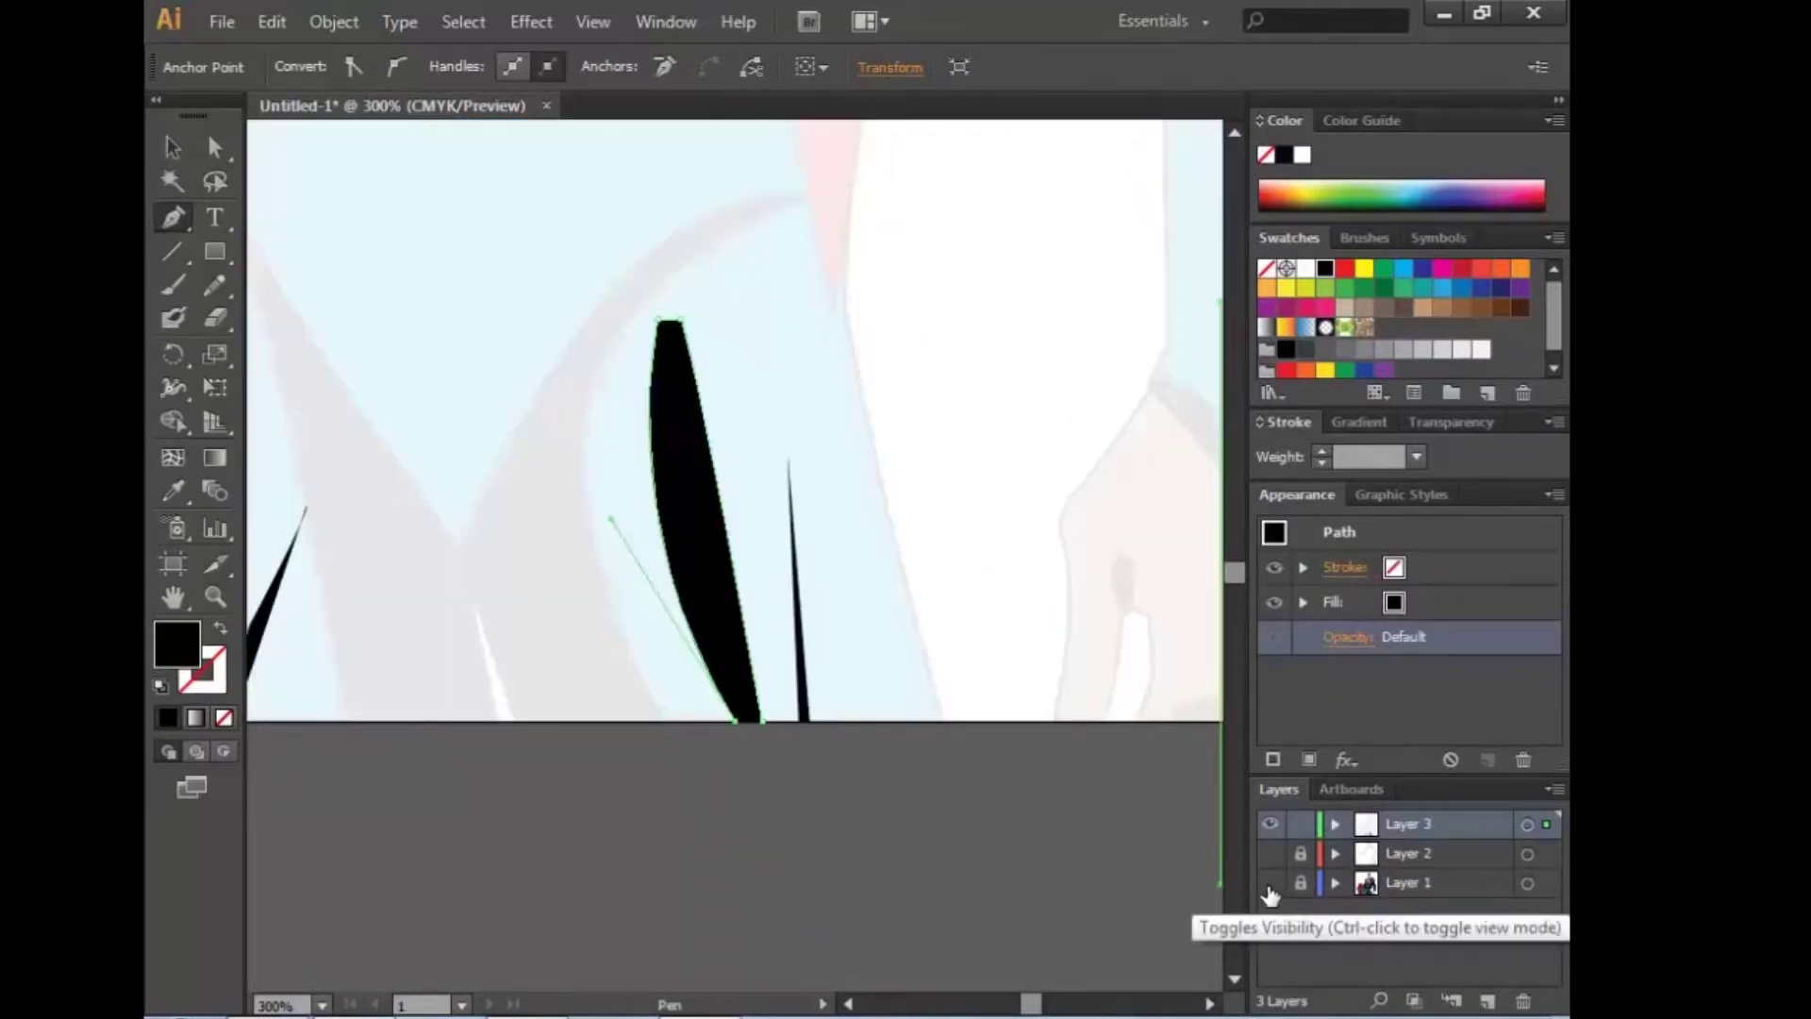
mouse_move(676, 734)
left_mouse_down()
mouse_move(979, 998)
mouse_move(902, 632)
mouse_move(659, 563)
mouse_move(688, 651)
mouse_move(614, 545)
mouse_move(666, 659)
left_mouse_up()
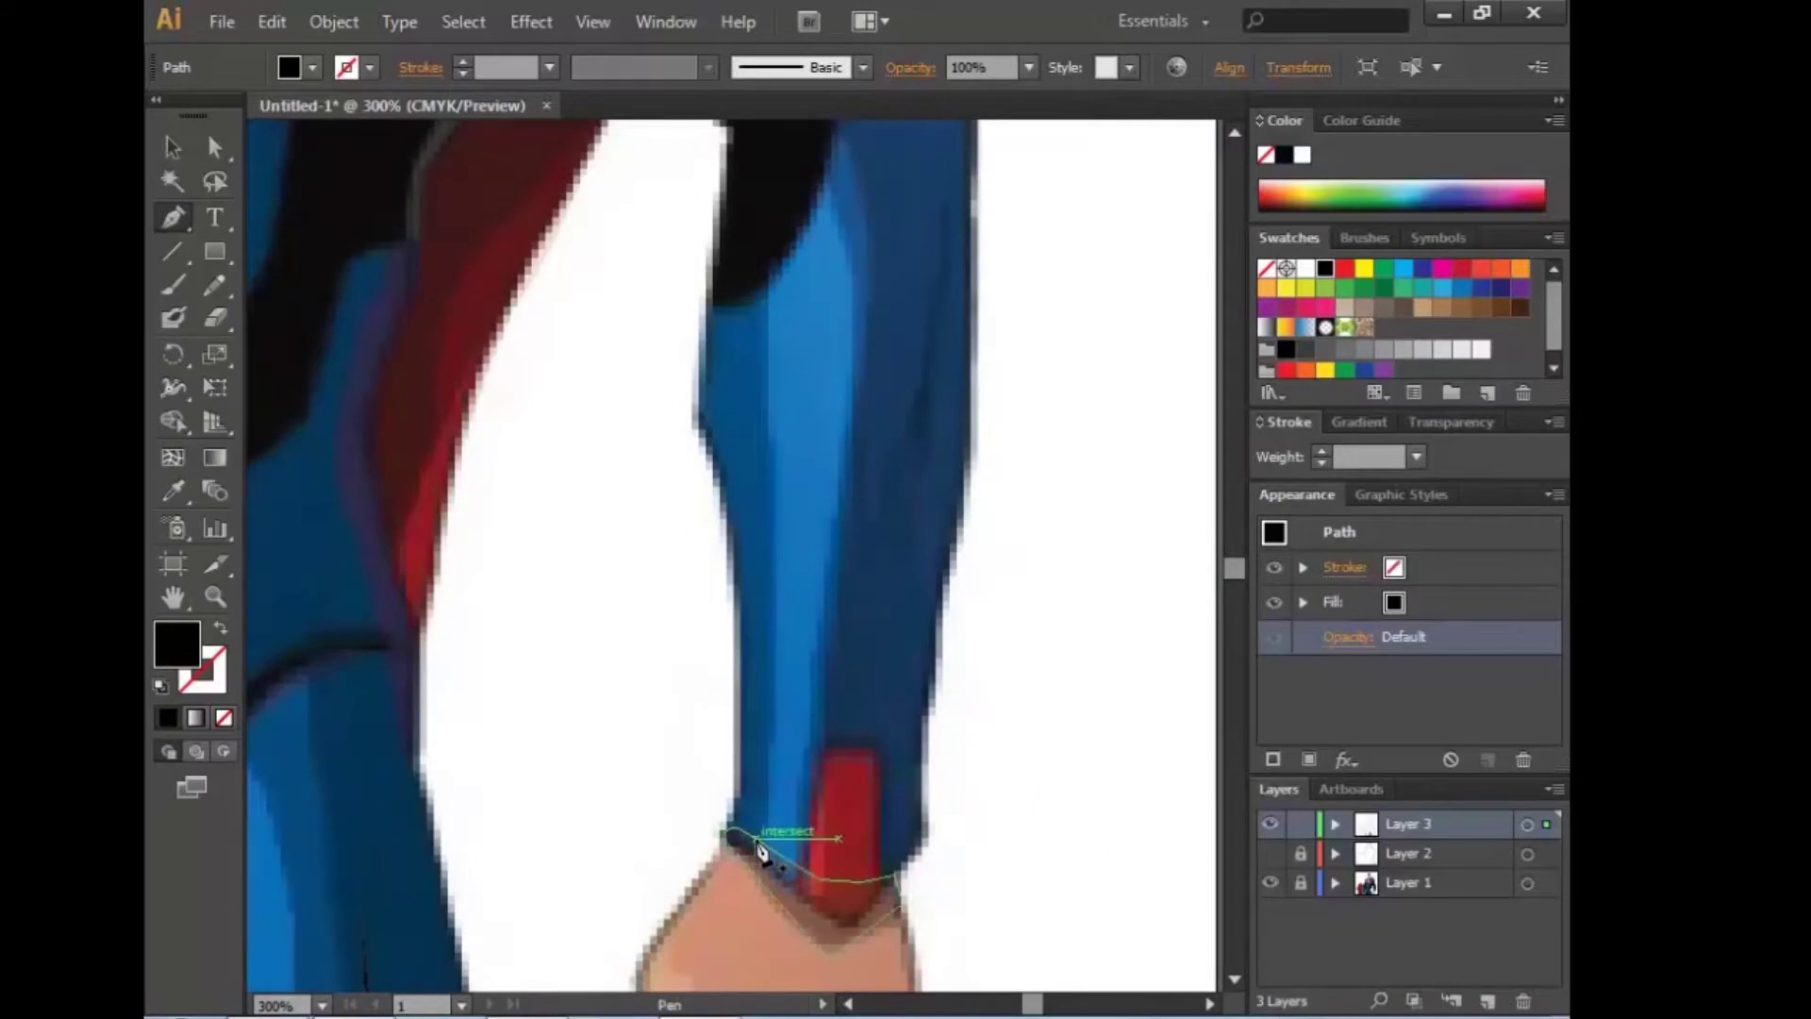
left_click(764, 288)
left_click(709, 304)
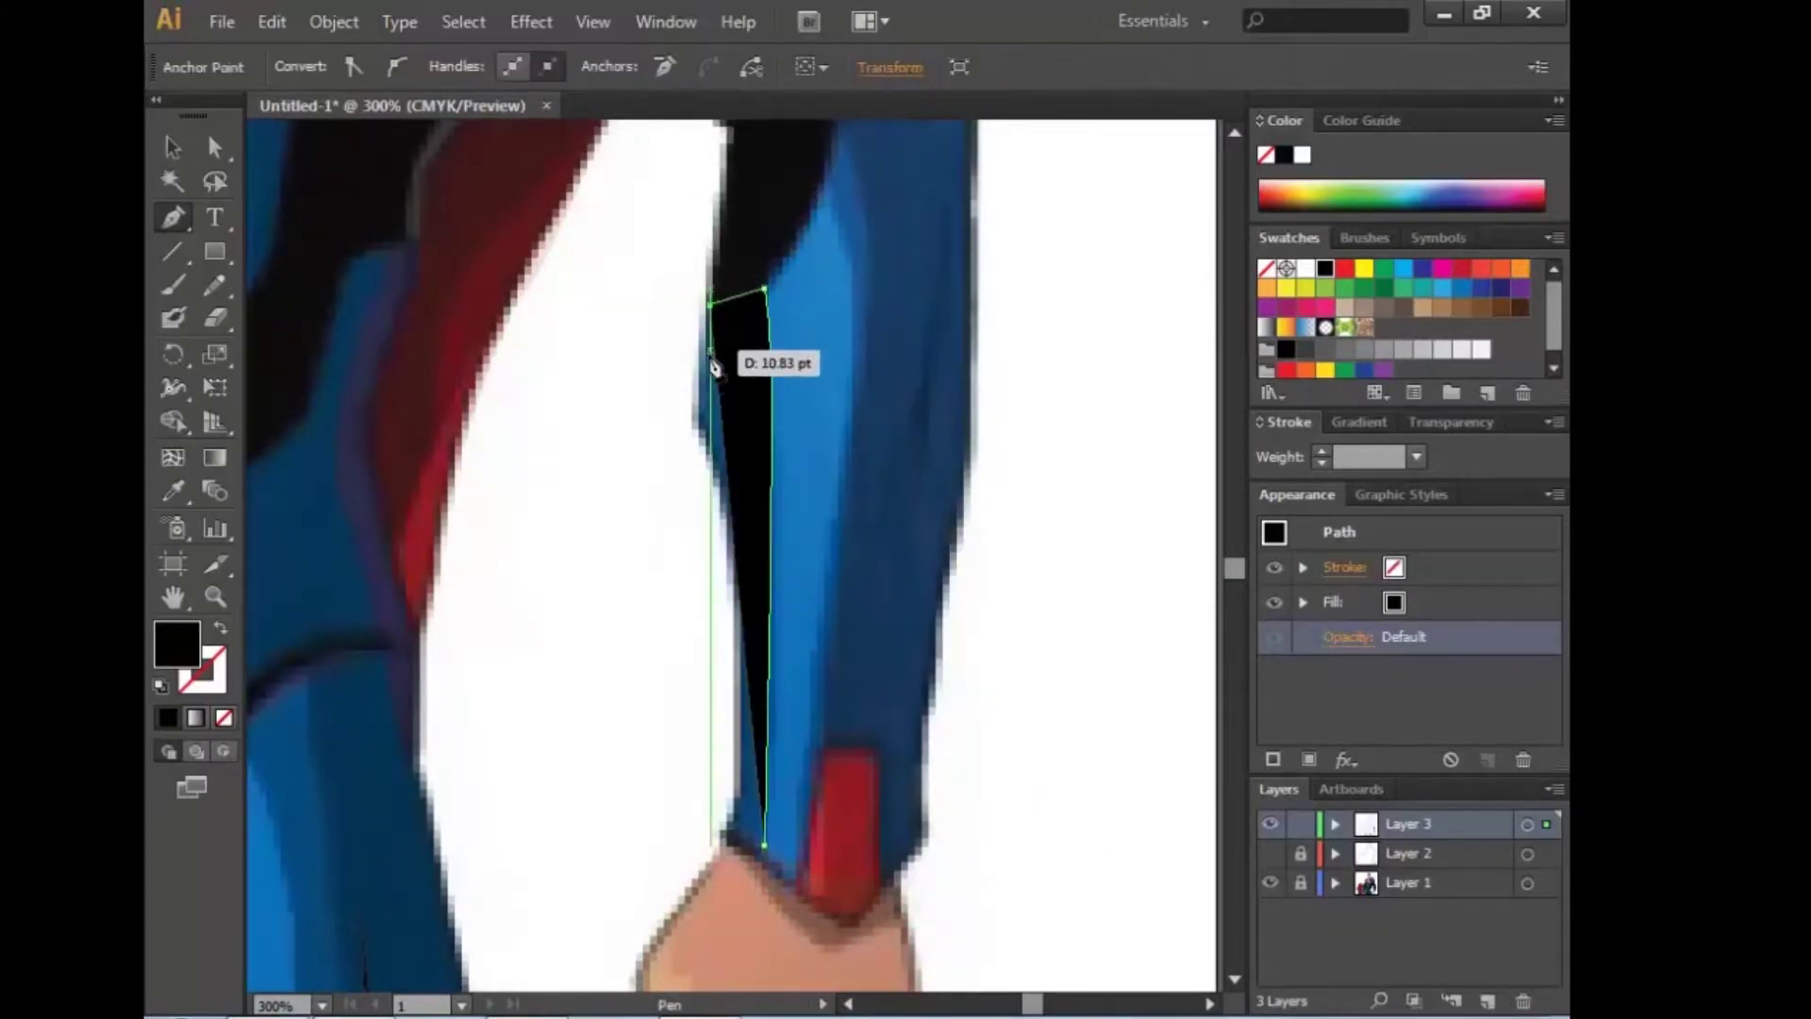
key("ctrl+plus")
key("ctrl+plus")
key("ctrl+plus")
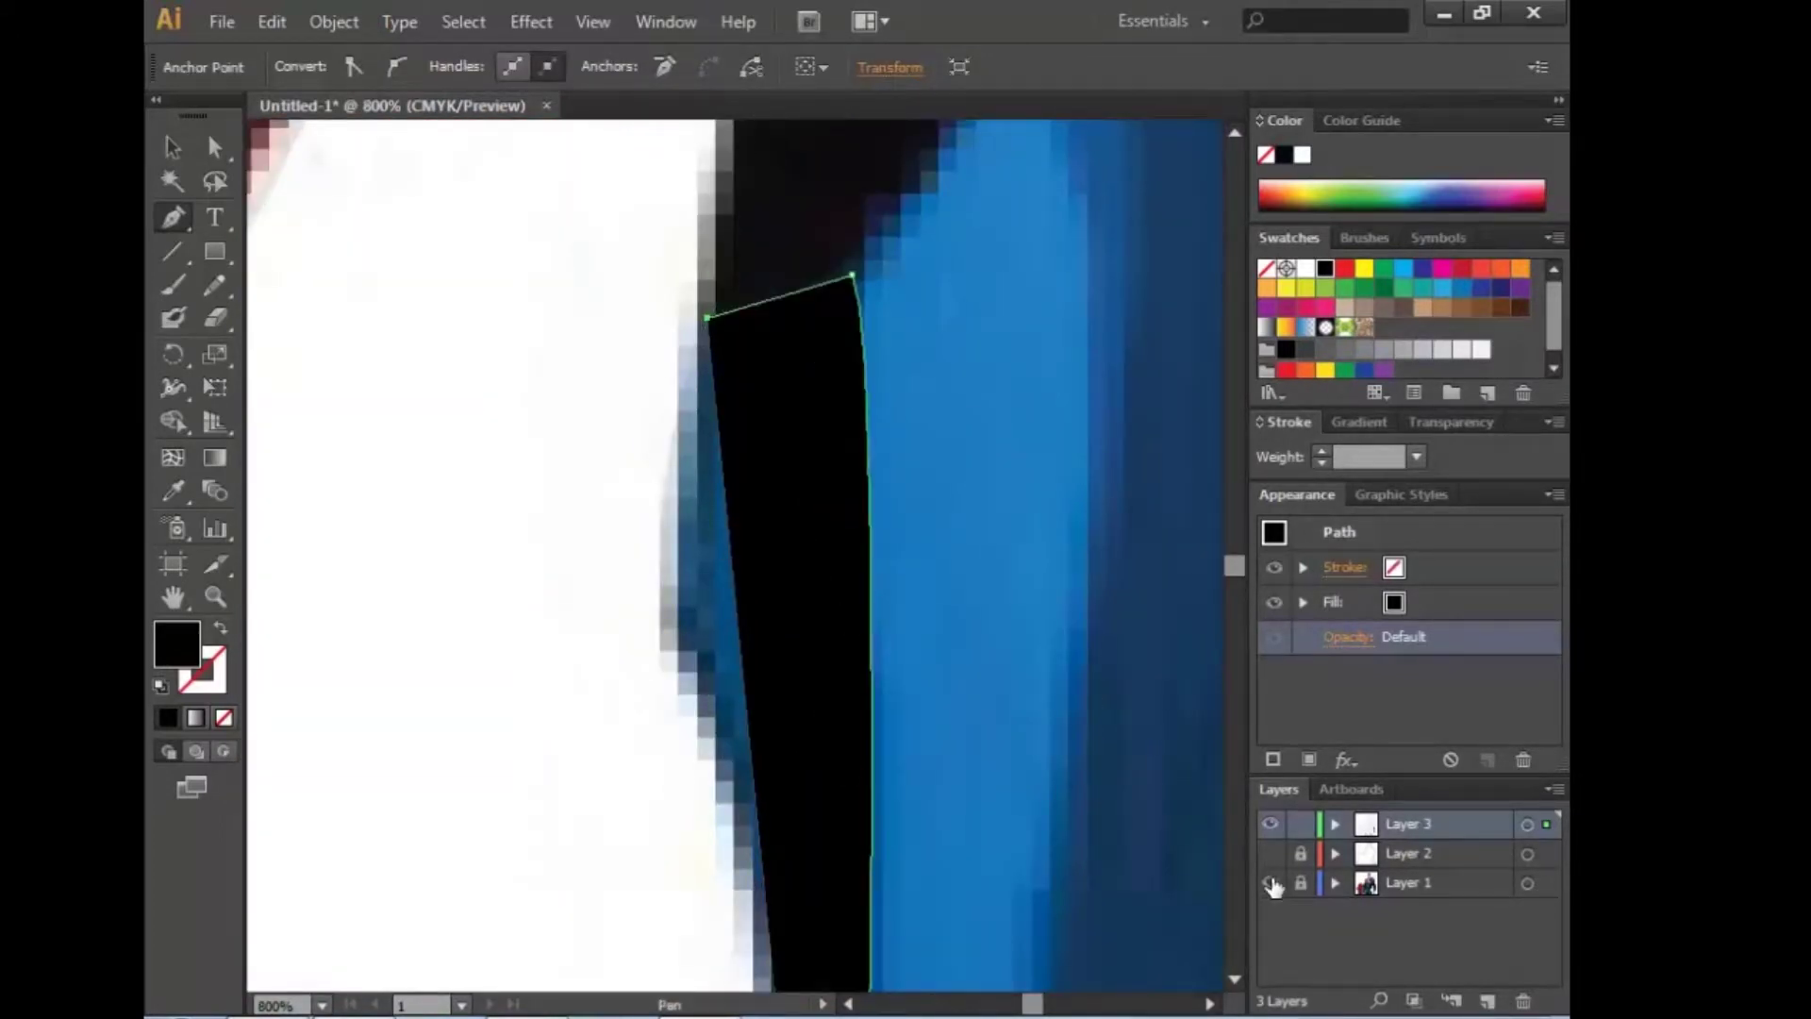
Step: Extend the forearm shadow along the arm edge and set it to 50% opacity
left_click(1272, 883)
left_click(687, 401)
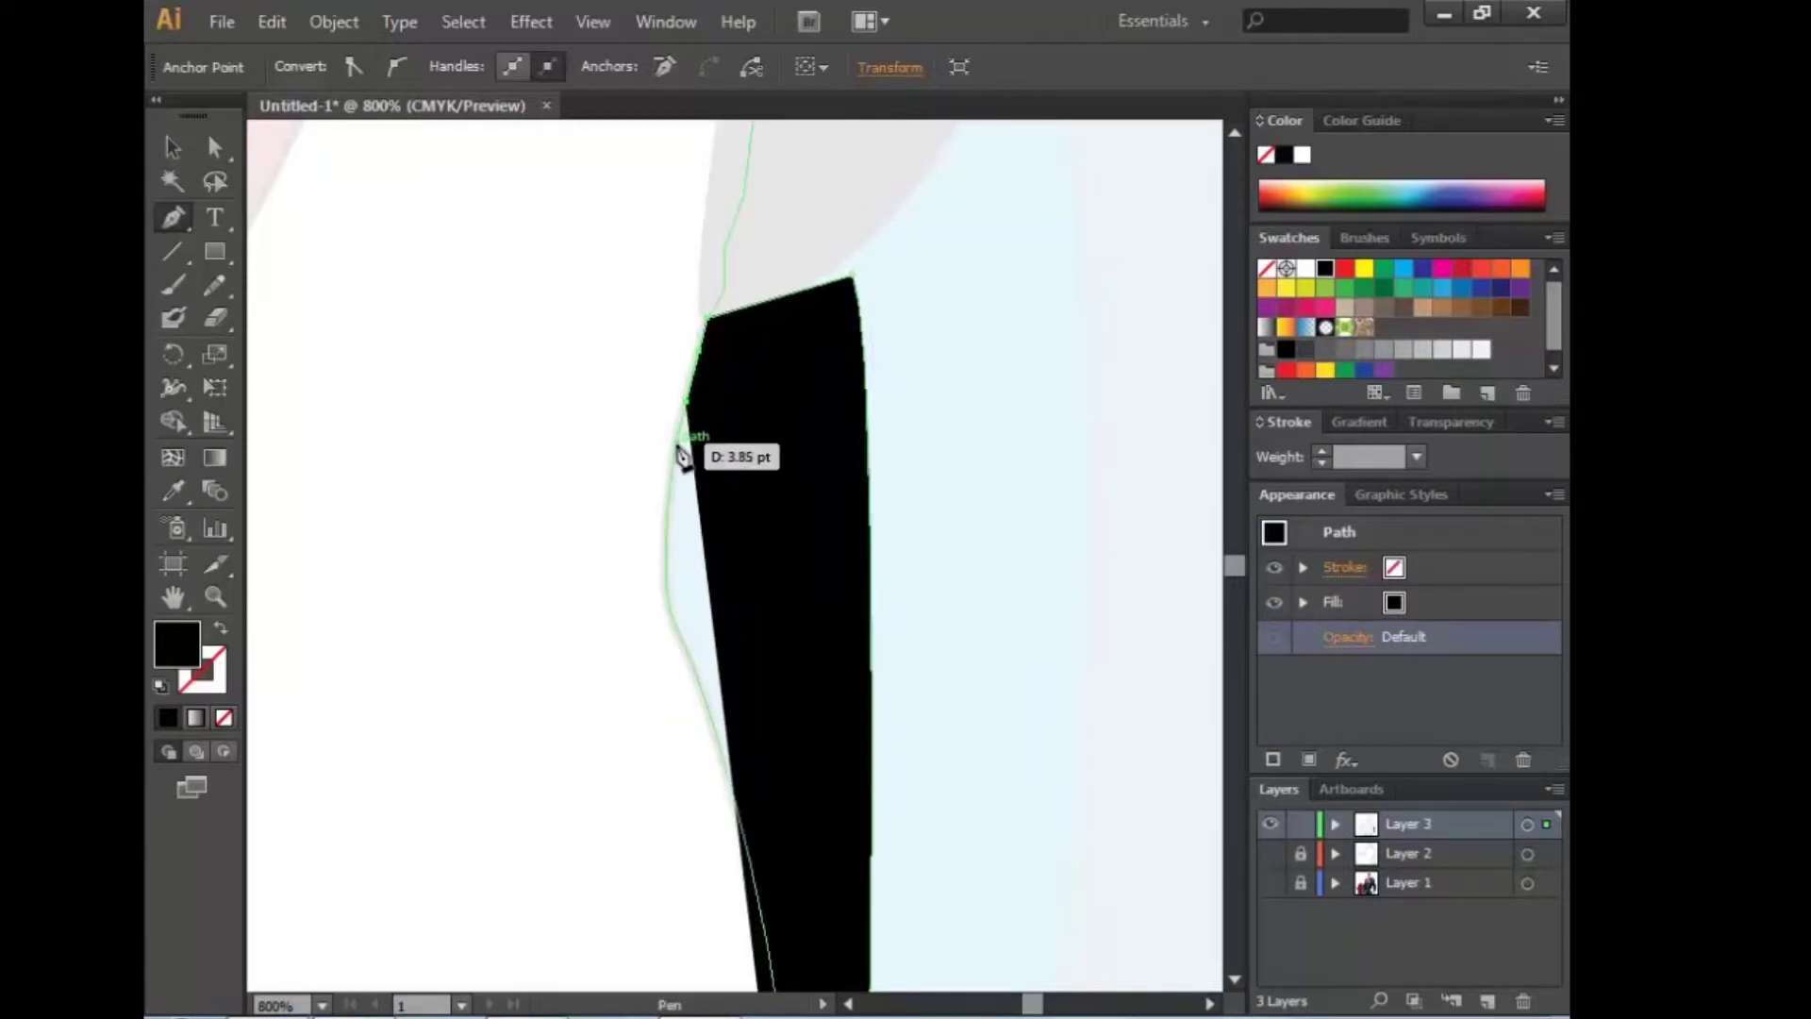
key("ctrl+plus")
key("ctrl+plus")
key("ctrl+plus")
key("ctrl+plus")
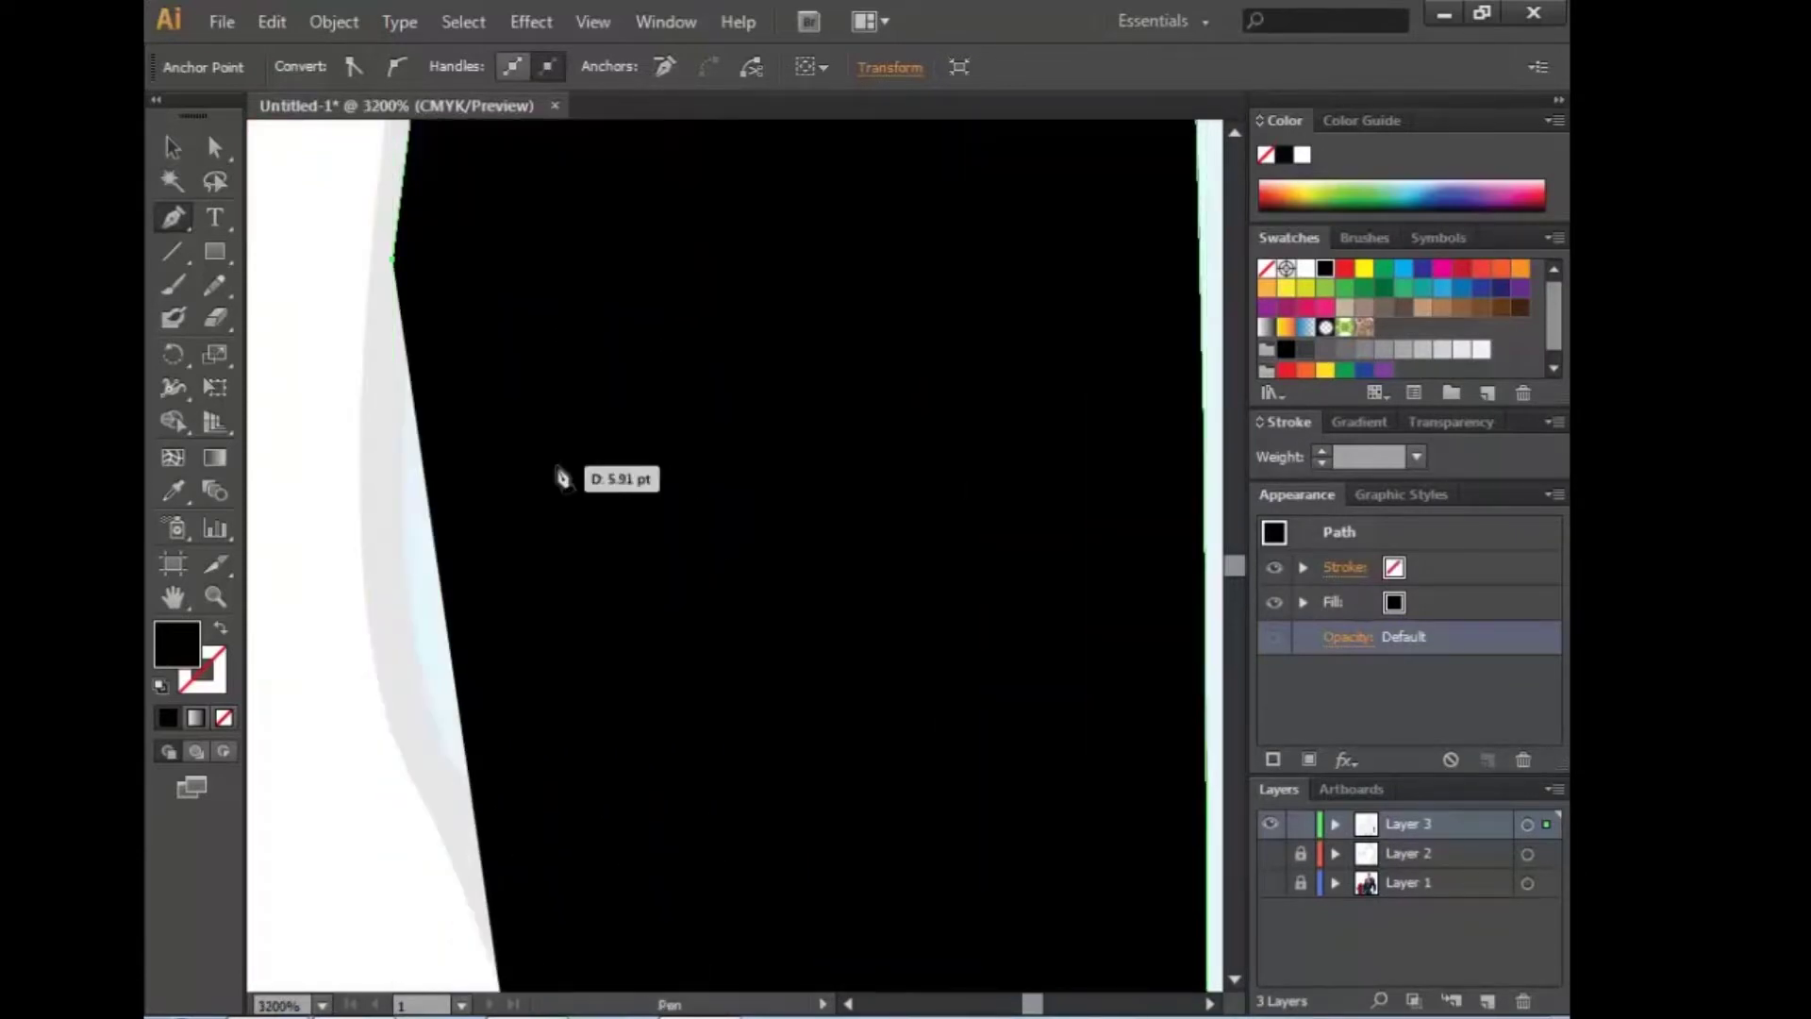
left_click(392, 459)
left_click(387, 587)
left_click(1347, 637)
type("50")
key("Return")
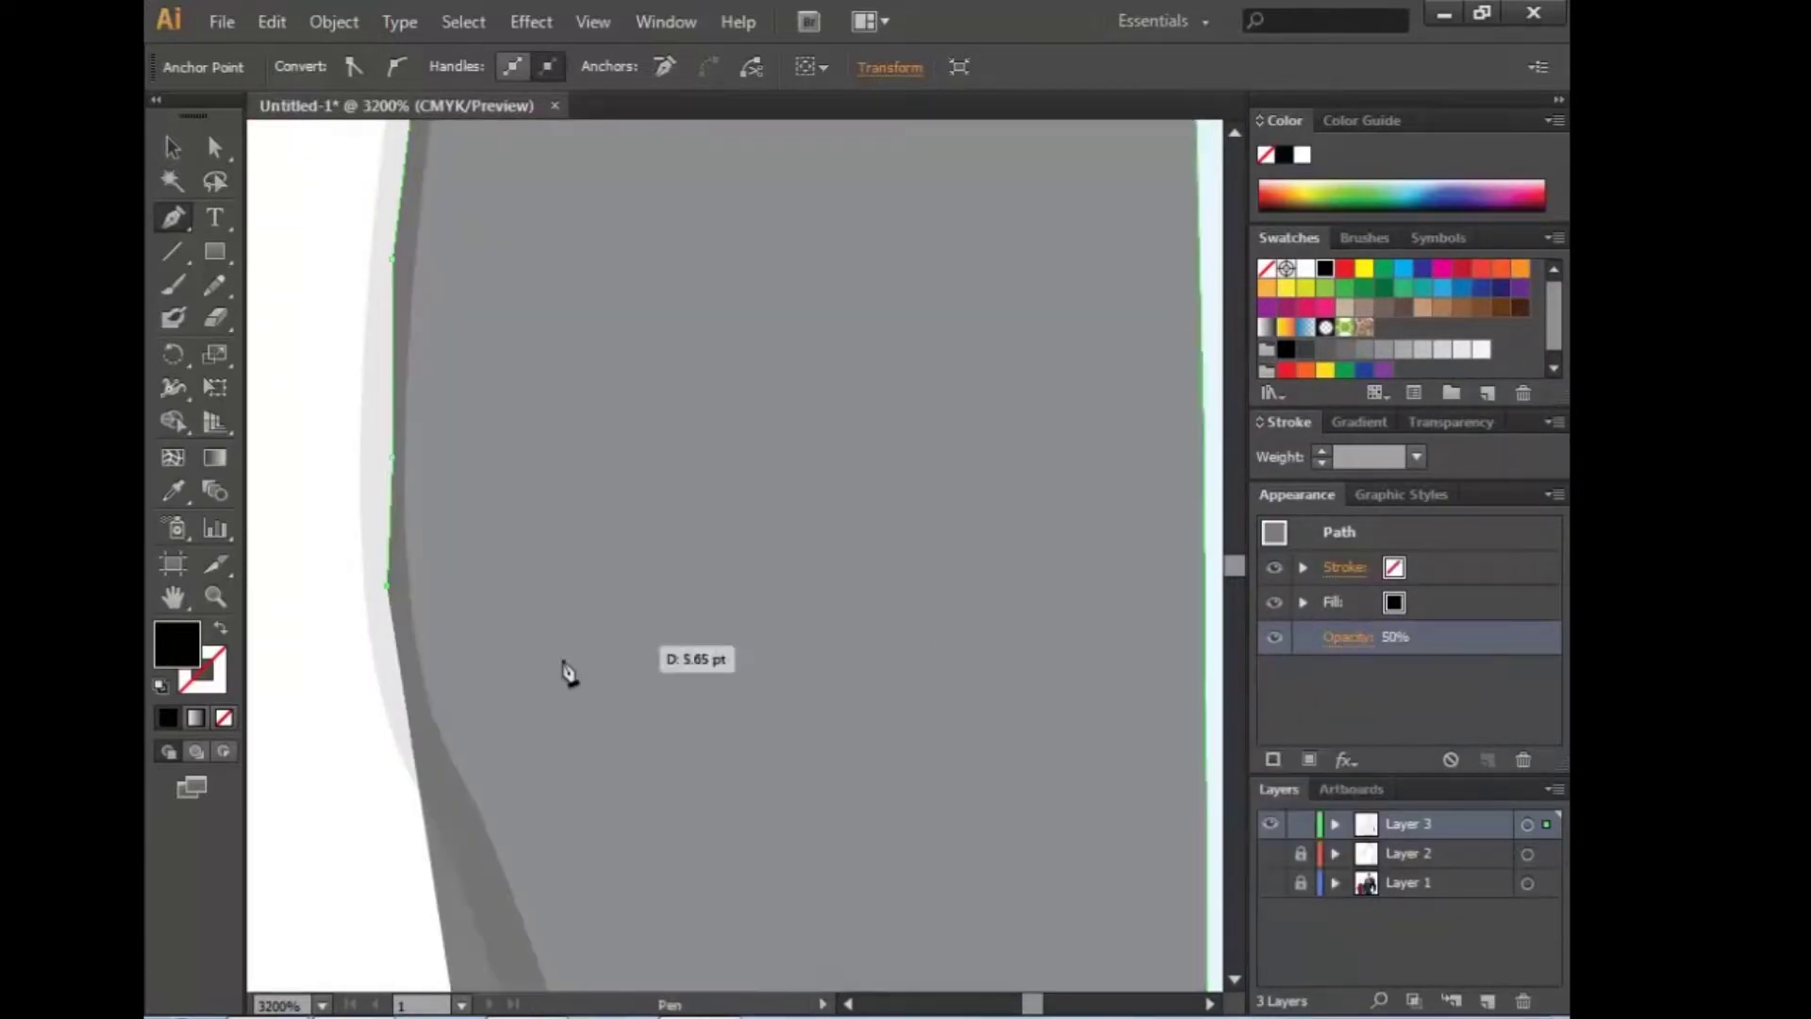
Step: Move to the grey shadow band on the inner arm and trace its left edge
scroll(386, 528, "down", 5)
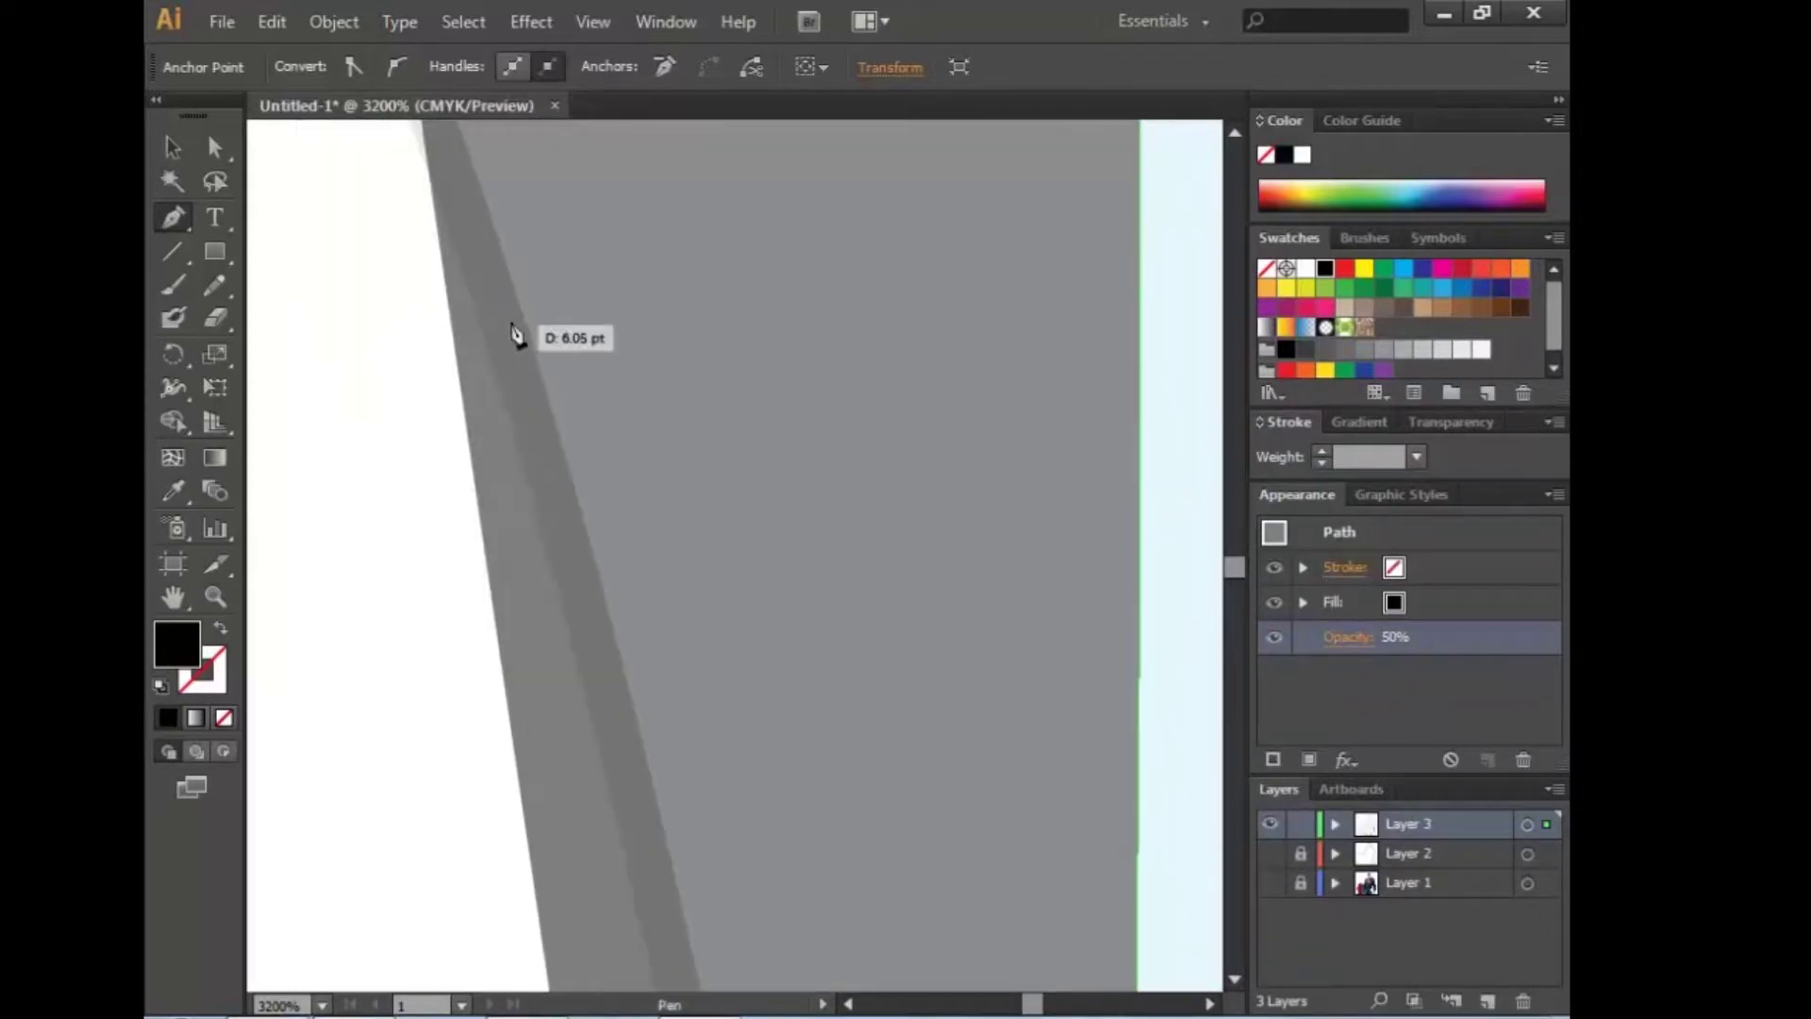
scroll(514, 332, "right", 2)
scroll(432, 403, "right", 2)
scroll(445, 323, "right", 2)
scroll(430, 430, "right", 2)
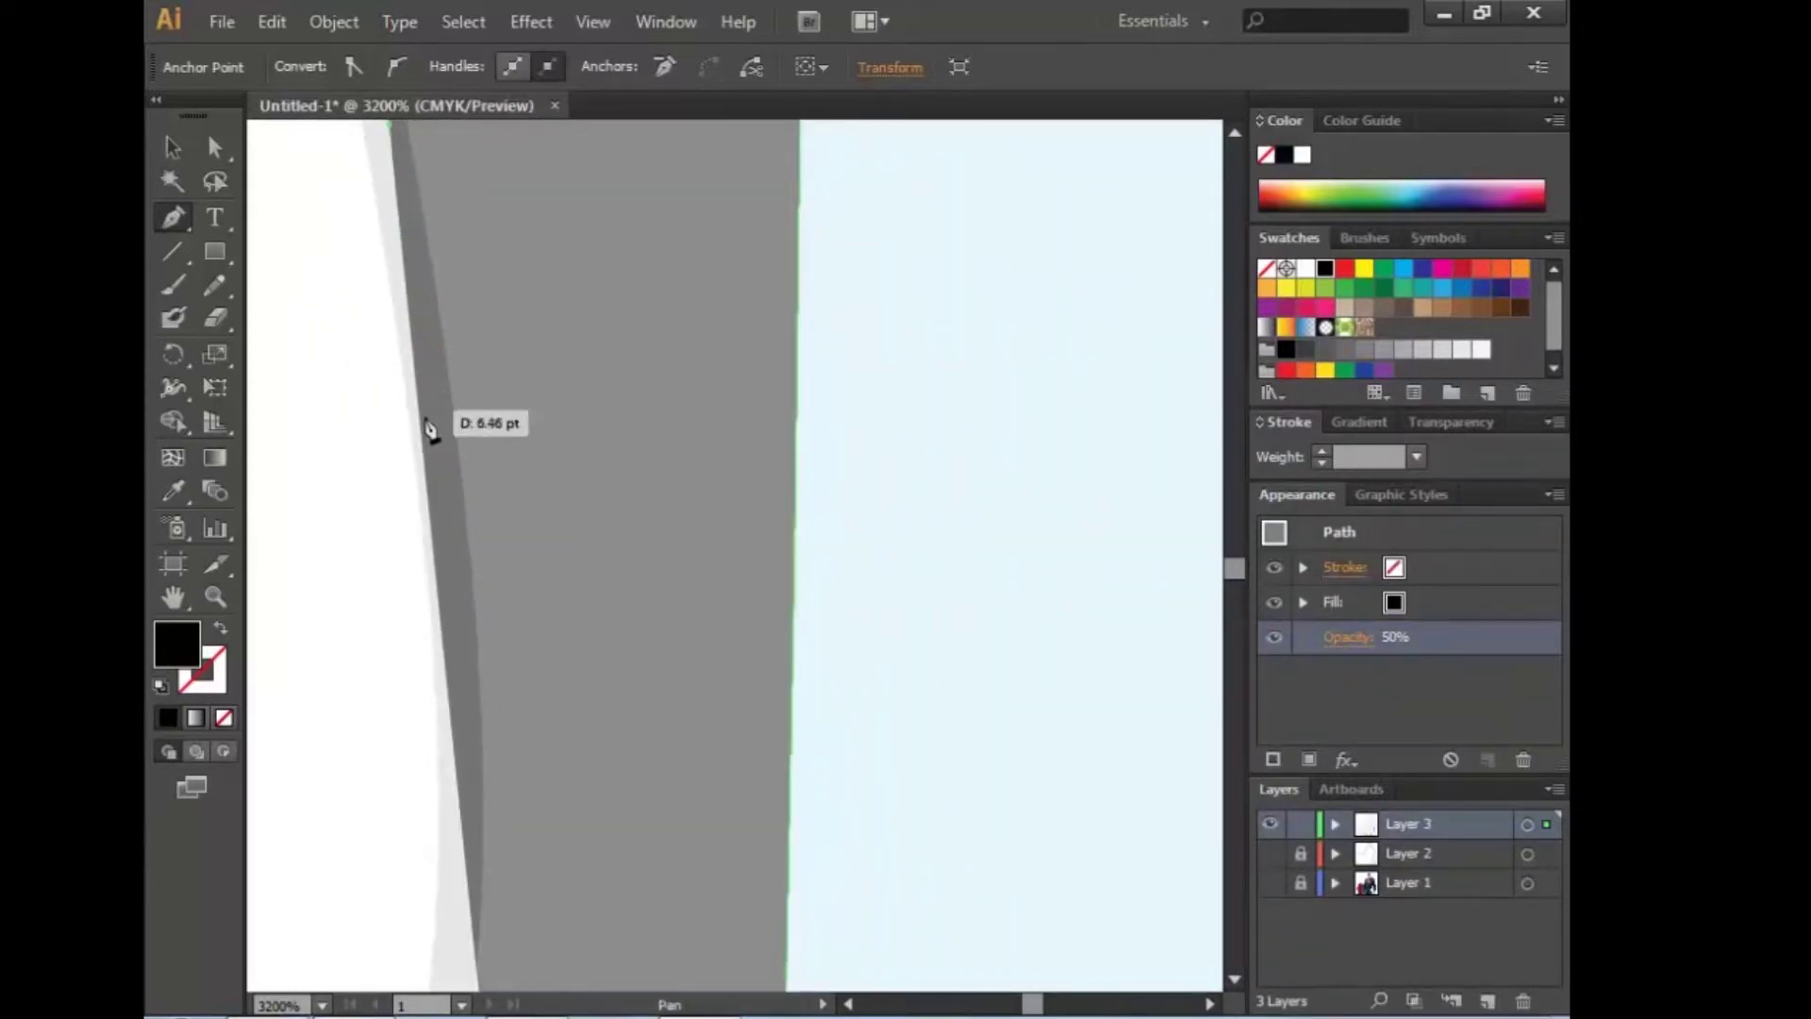
scroll(527, 287, "down", 2)
scroll(593, 165, "down", 5)
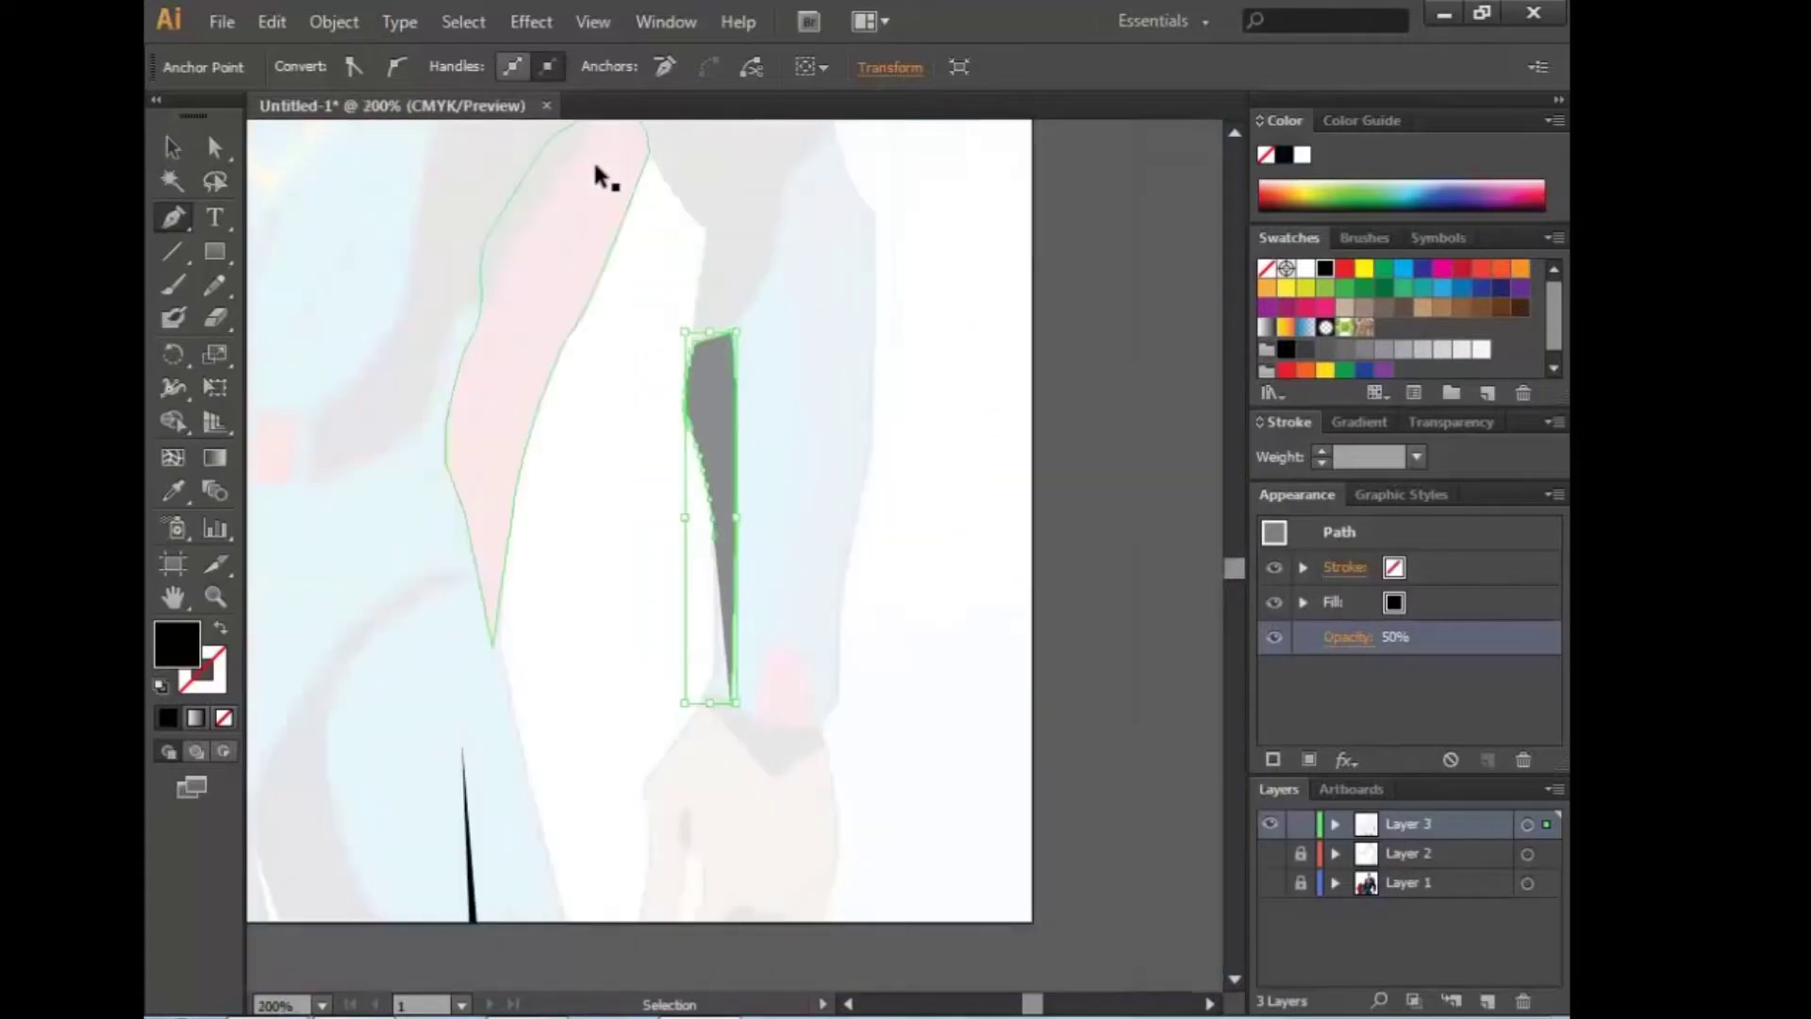
scroll(592, 165, "up", 4)
left_click_drag(566, 234, 642, 456)
scroll(566, 457, "left", 3)
scroll(660, 554, "left", 2)
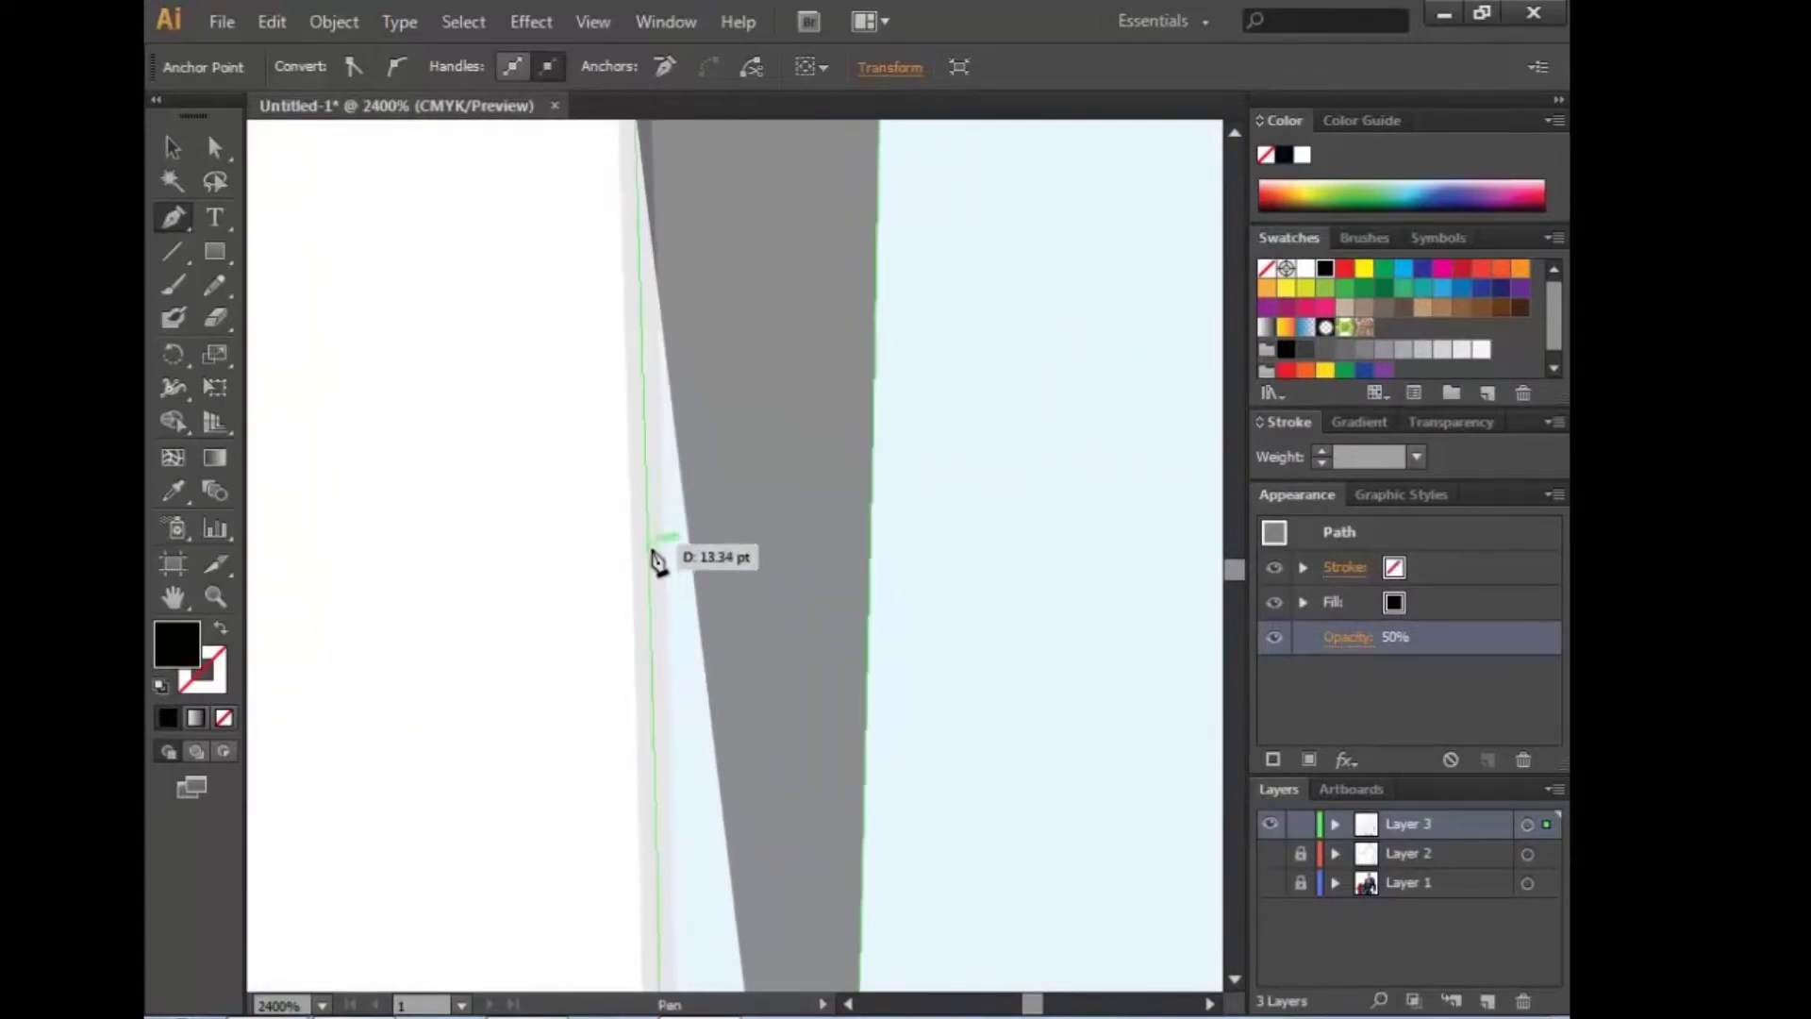
scroll(711, 469, "left", 1)
scroll(770, 377, "left", 2)
scroll(770, 377, "down", 2)
left_click(769, 472)
left_click(752, 517)
left_click(734, 564)
Step: Trace down to the band's bottom tip and close the shadow shape
left_click(706, 620)
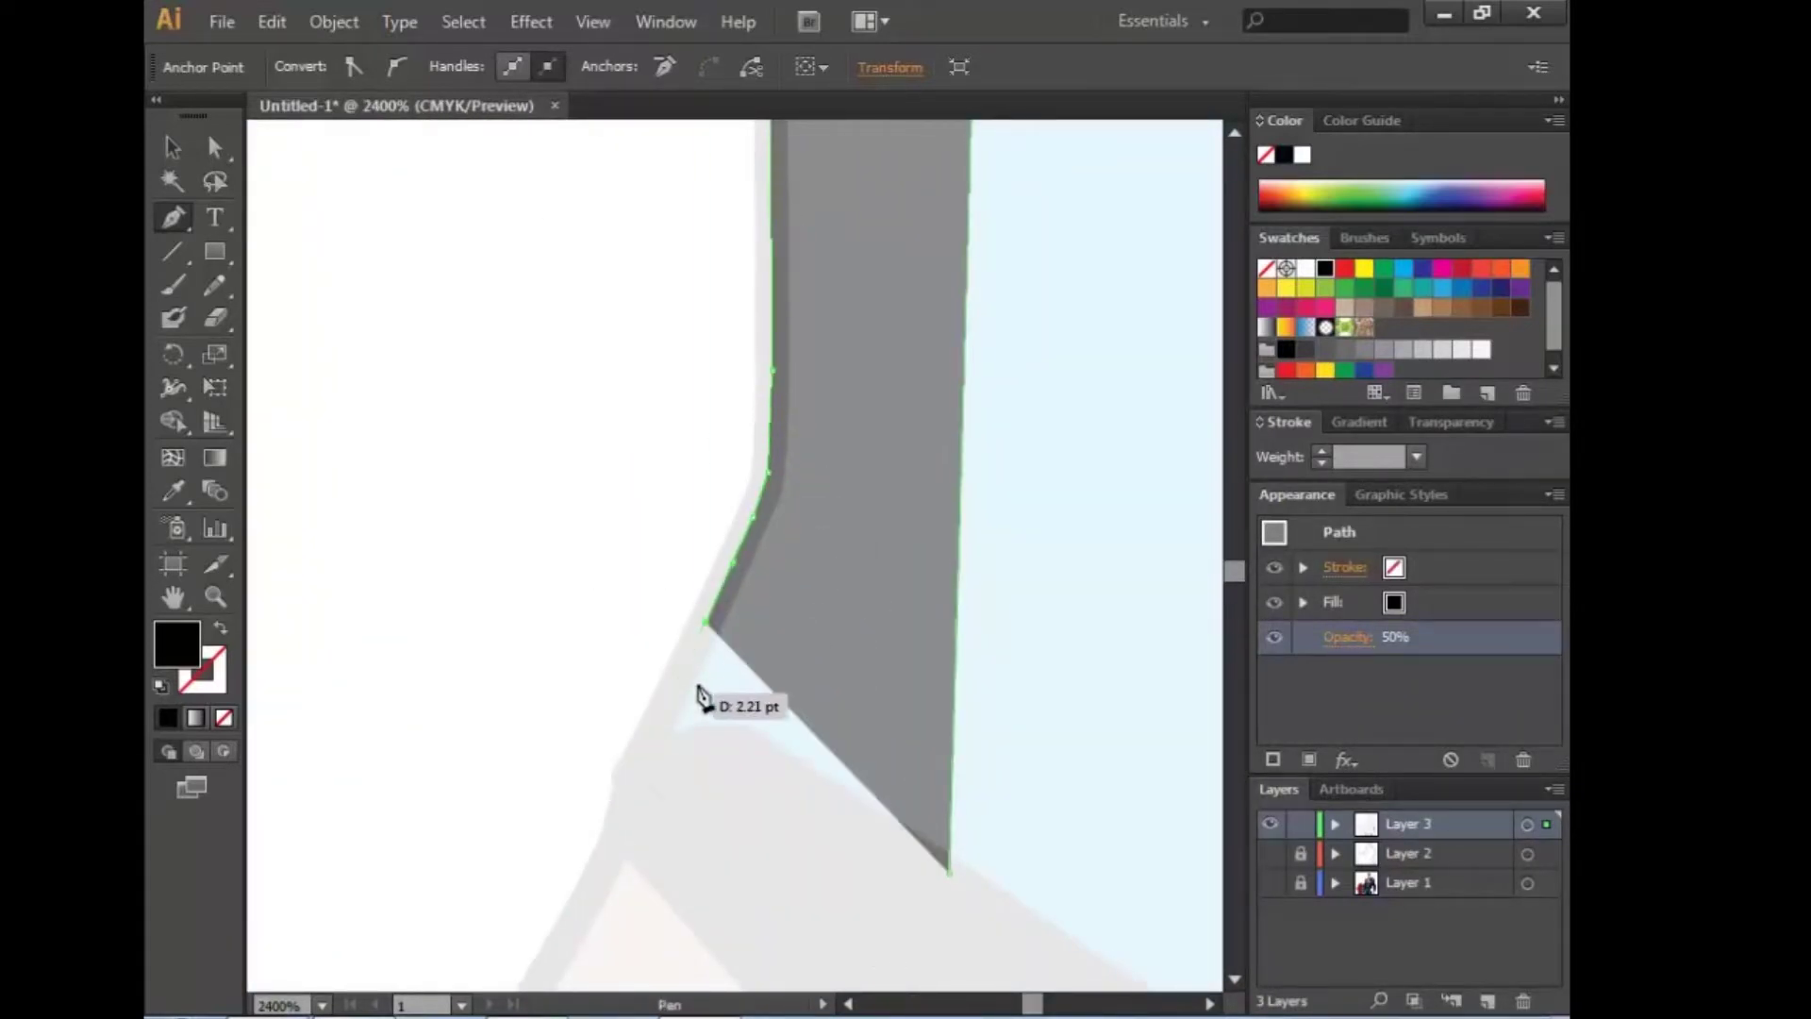
left_click(671, 698)
left_click(661, 732)
left_click(951, 876)
Step: Set all the artwork back to 100% opacity
key("v")
scroll(1055, 355, "down", 3)
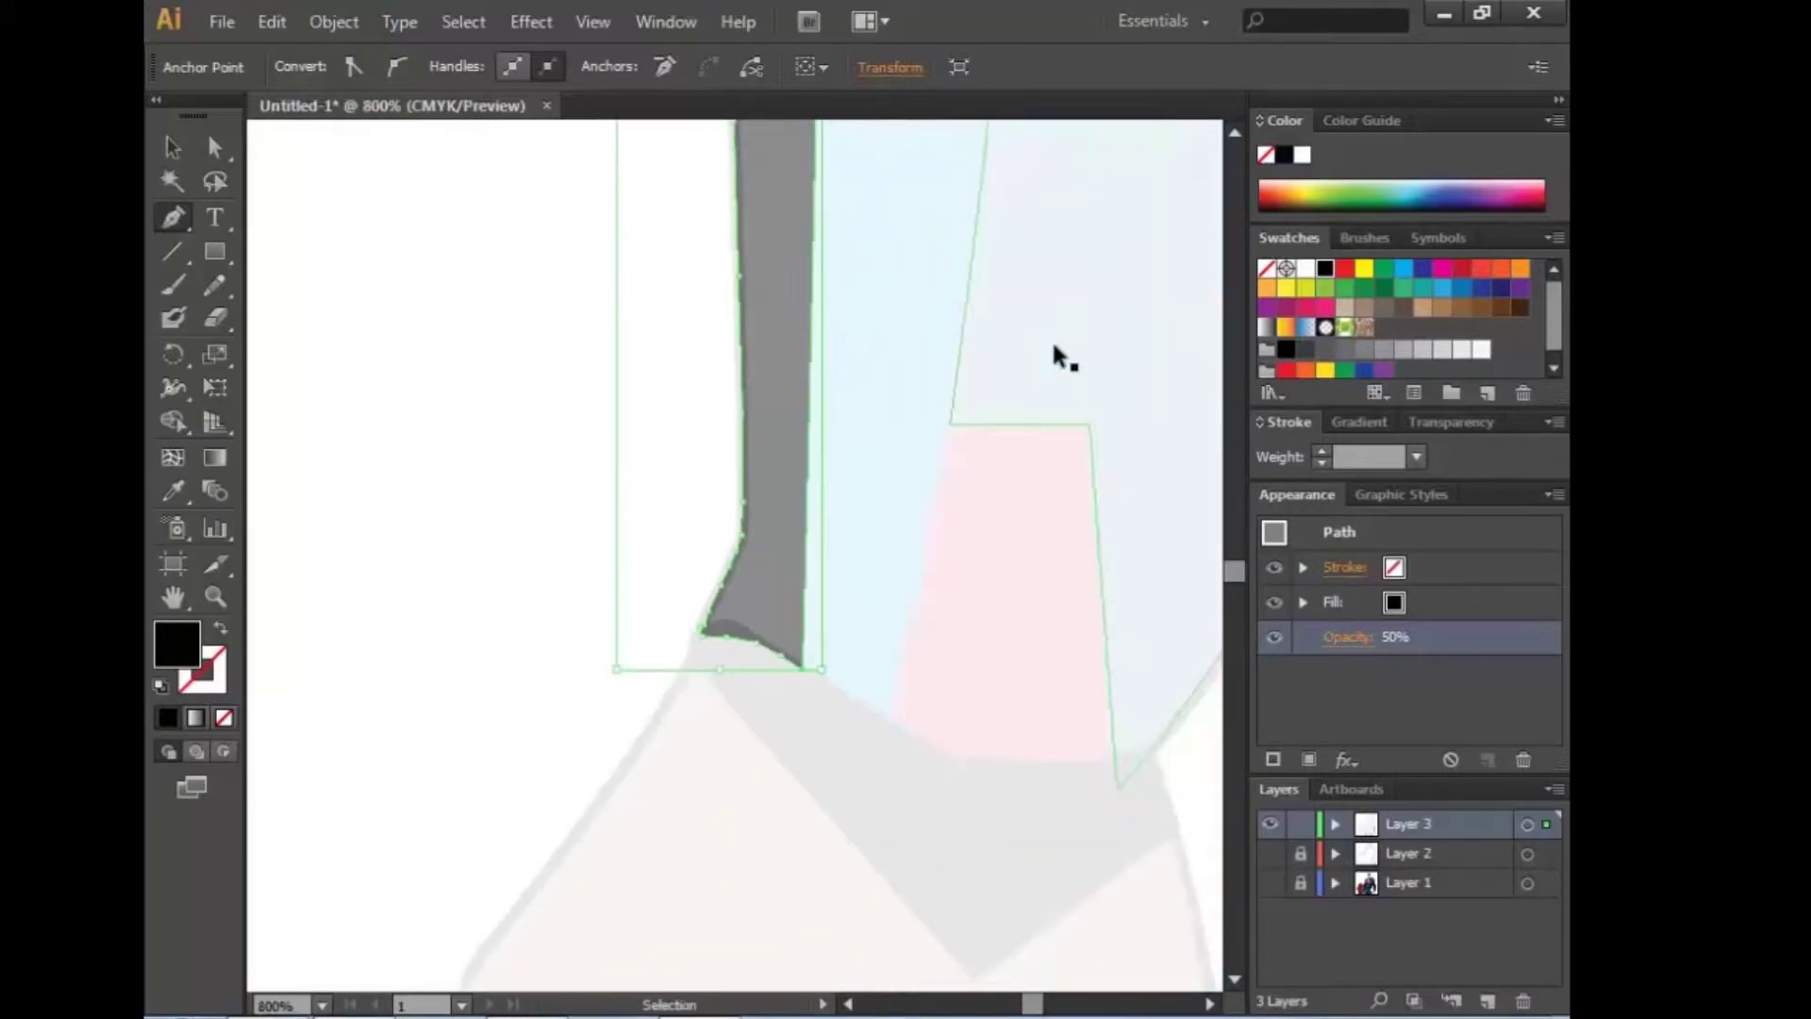
scroll(1056, 356, "down", 2)
scroll(1056, 355, "up", 2)
key("ctrl+shift+a")
key("p")
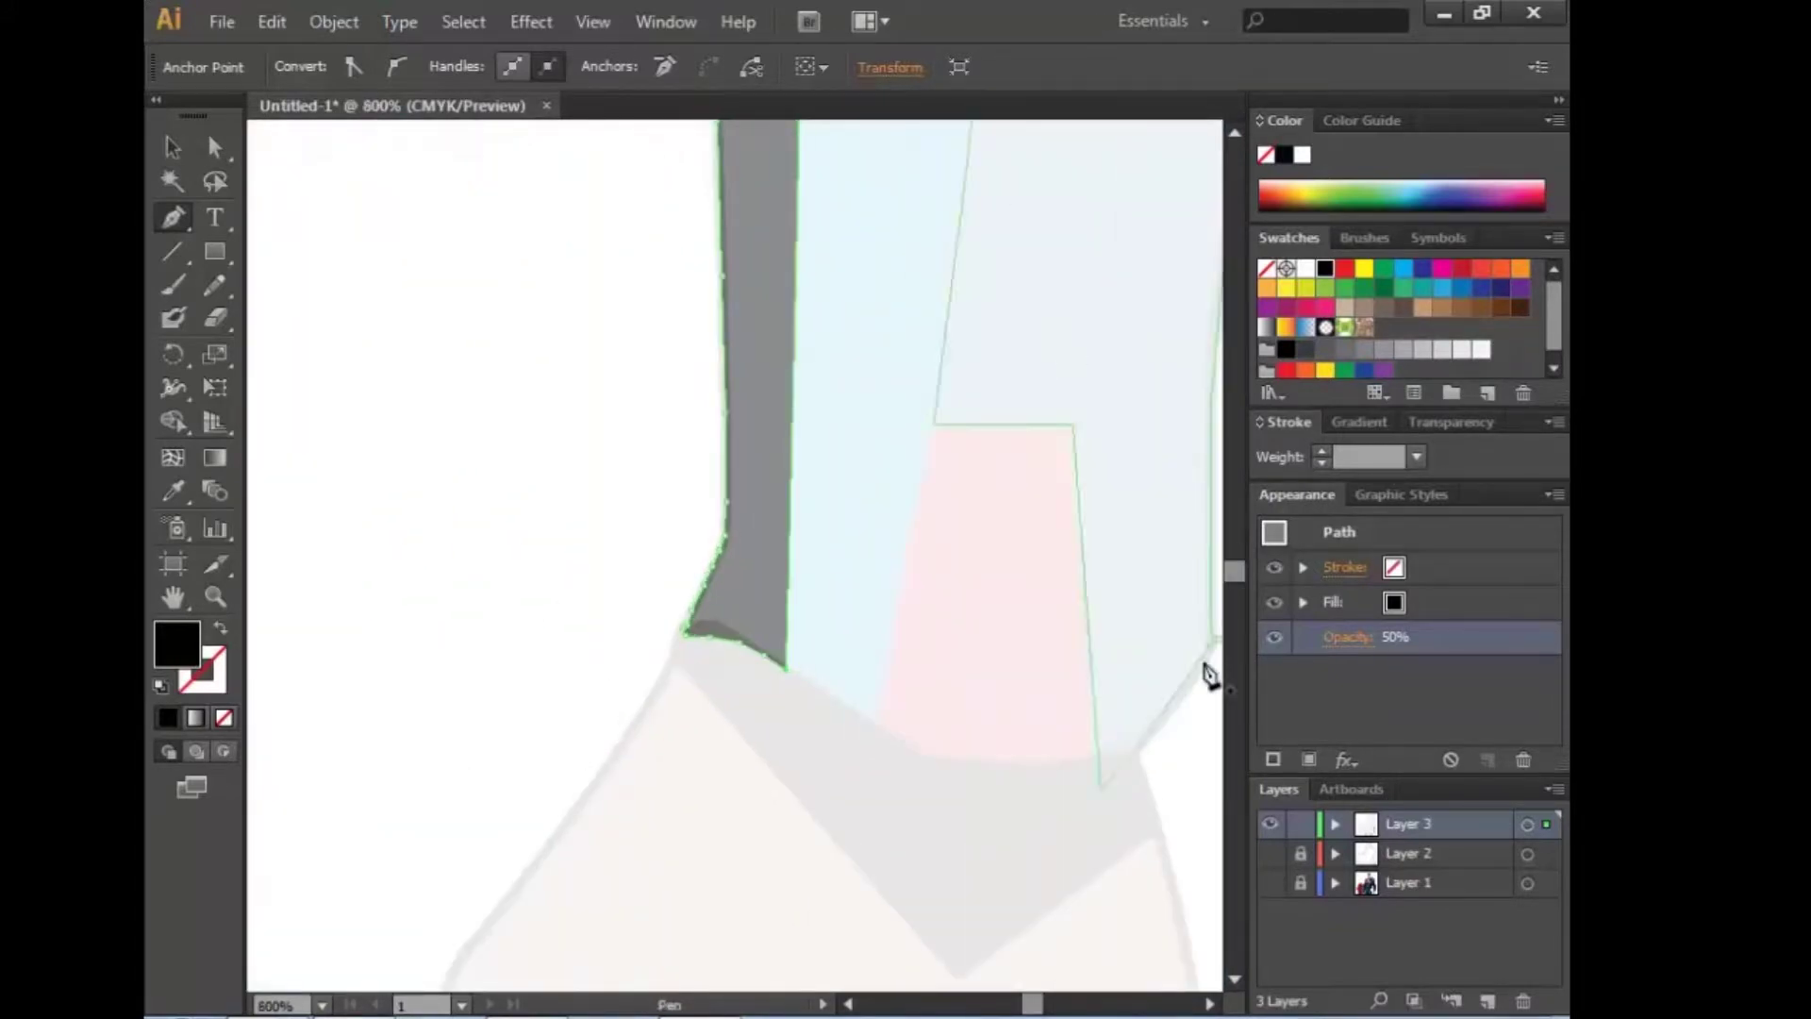
key("ctrl+a")
left_click(981, 67)
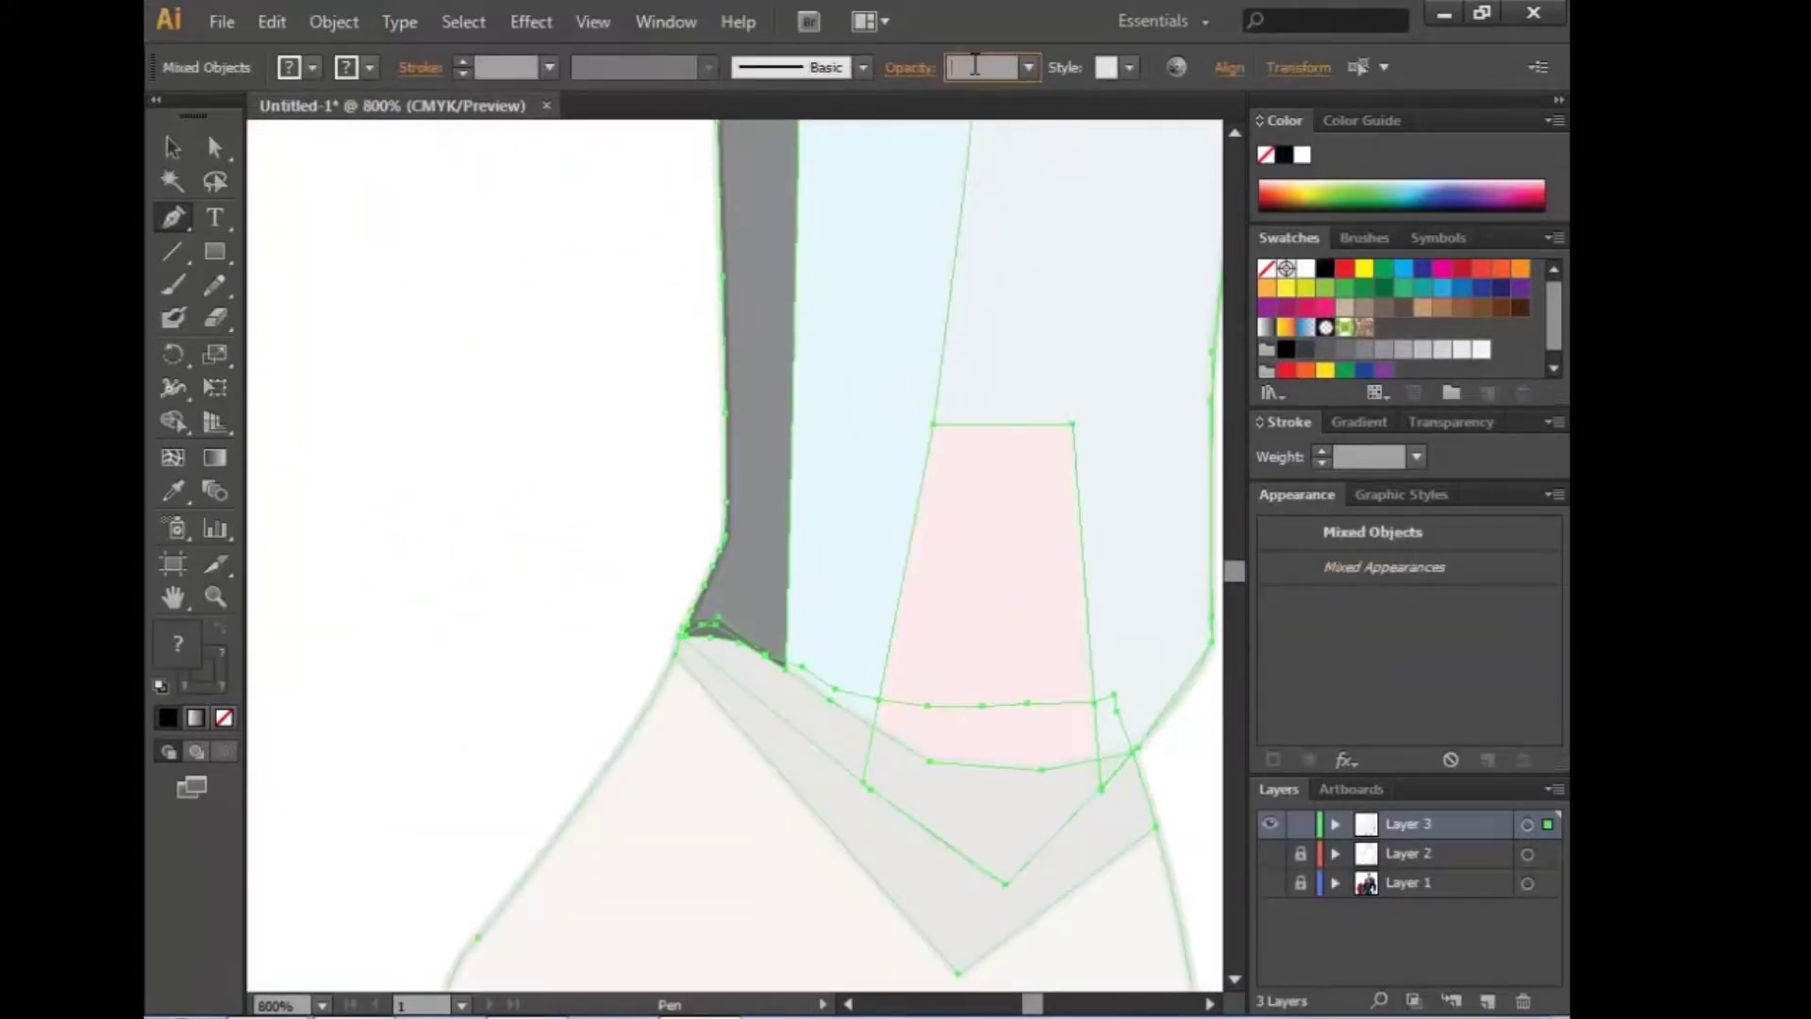
type("100")
key("Return")
key("ctrl+shift+a")
scroll(971, 382, "down", 5)
Step: Bring the black arm shadow stripe forward one level
scroll(824, 530, "up", 3)
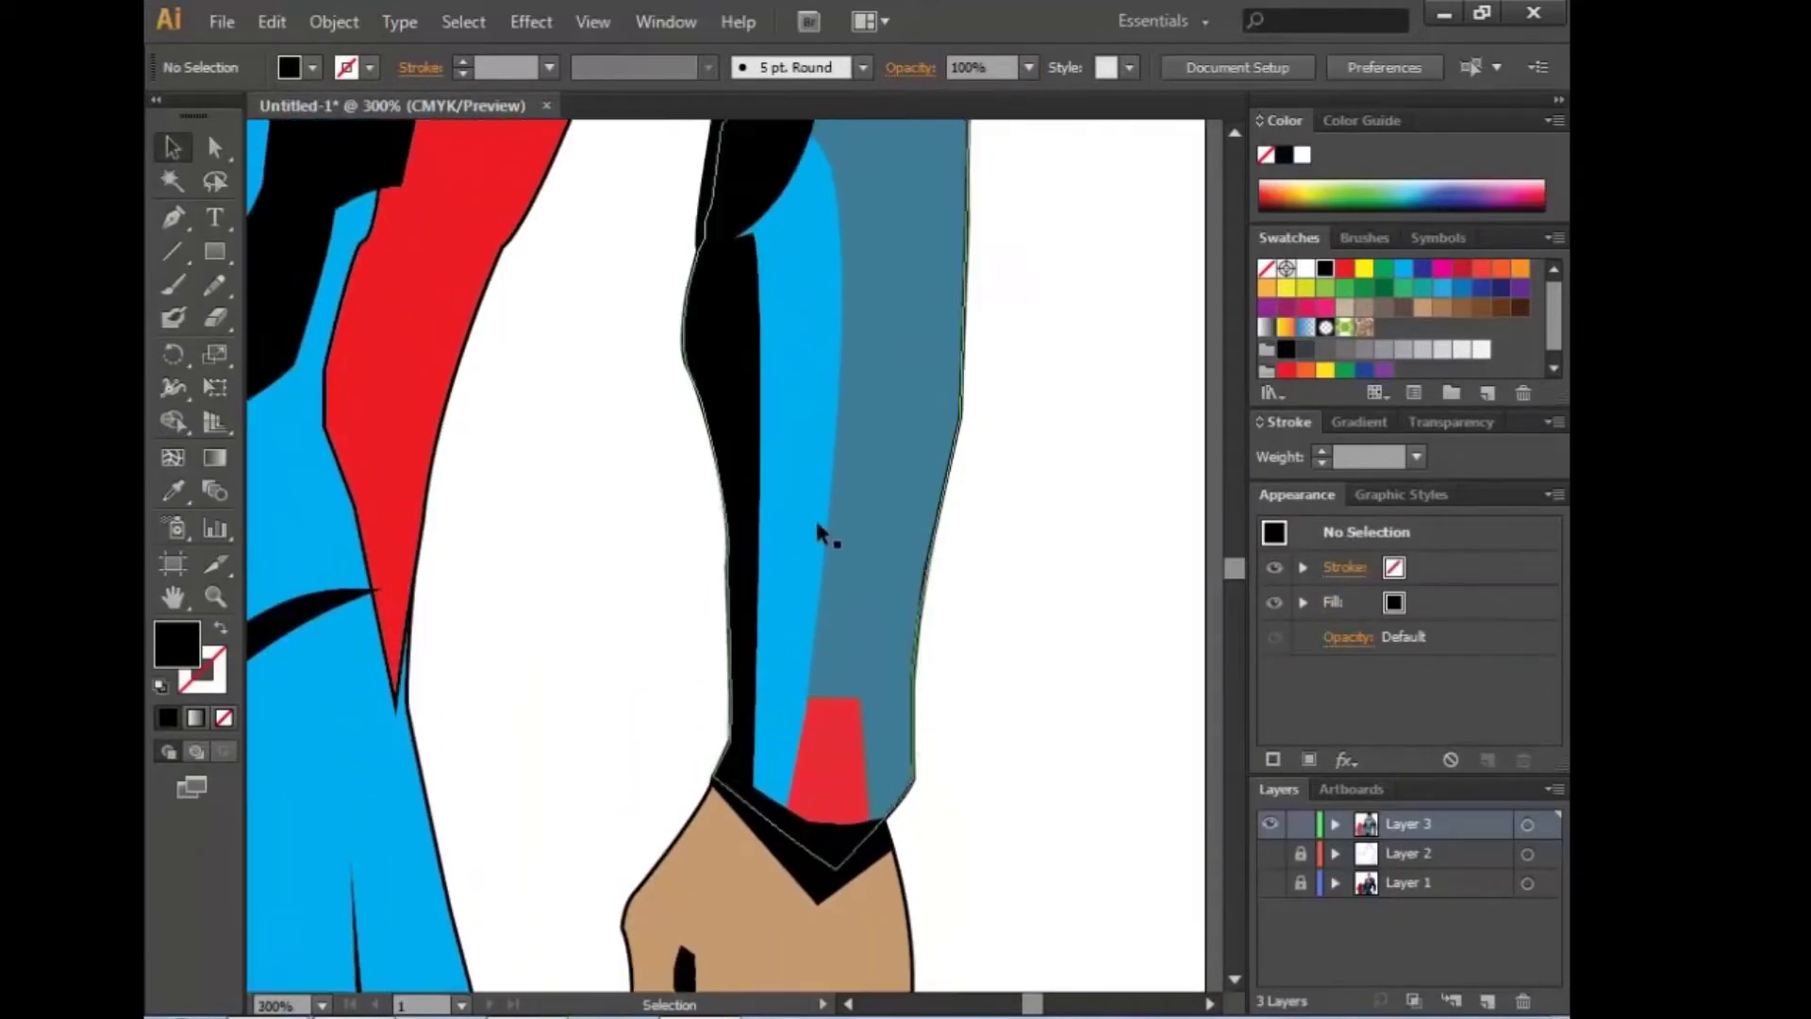
scroll(825, 529, "up", 1)
left_click(740, 566)
left_click(1116, 488)
left_click(741, 566)
left_click(675, 424)
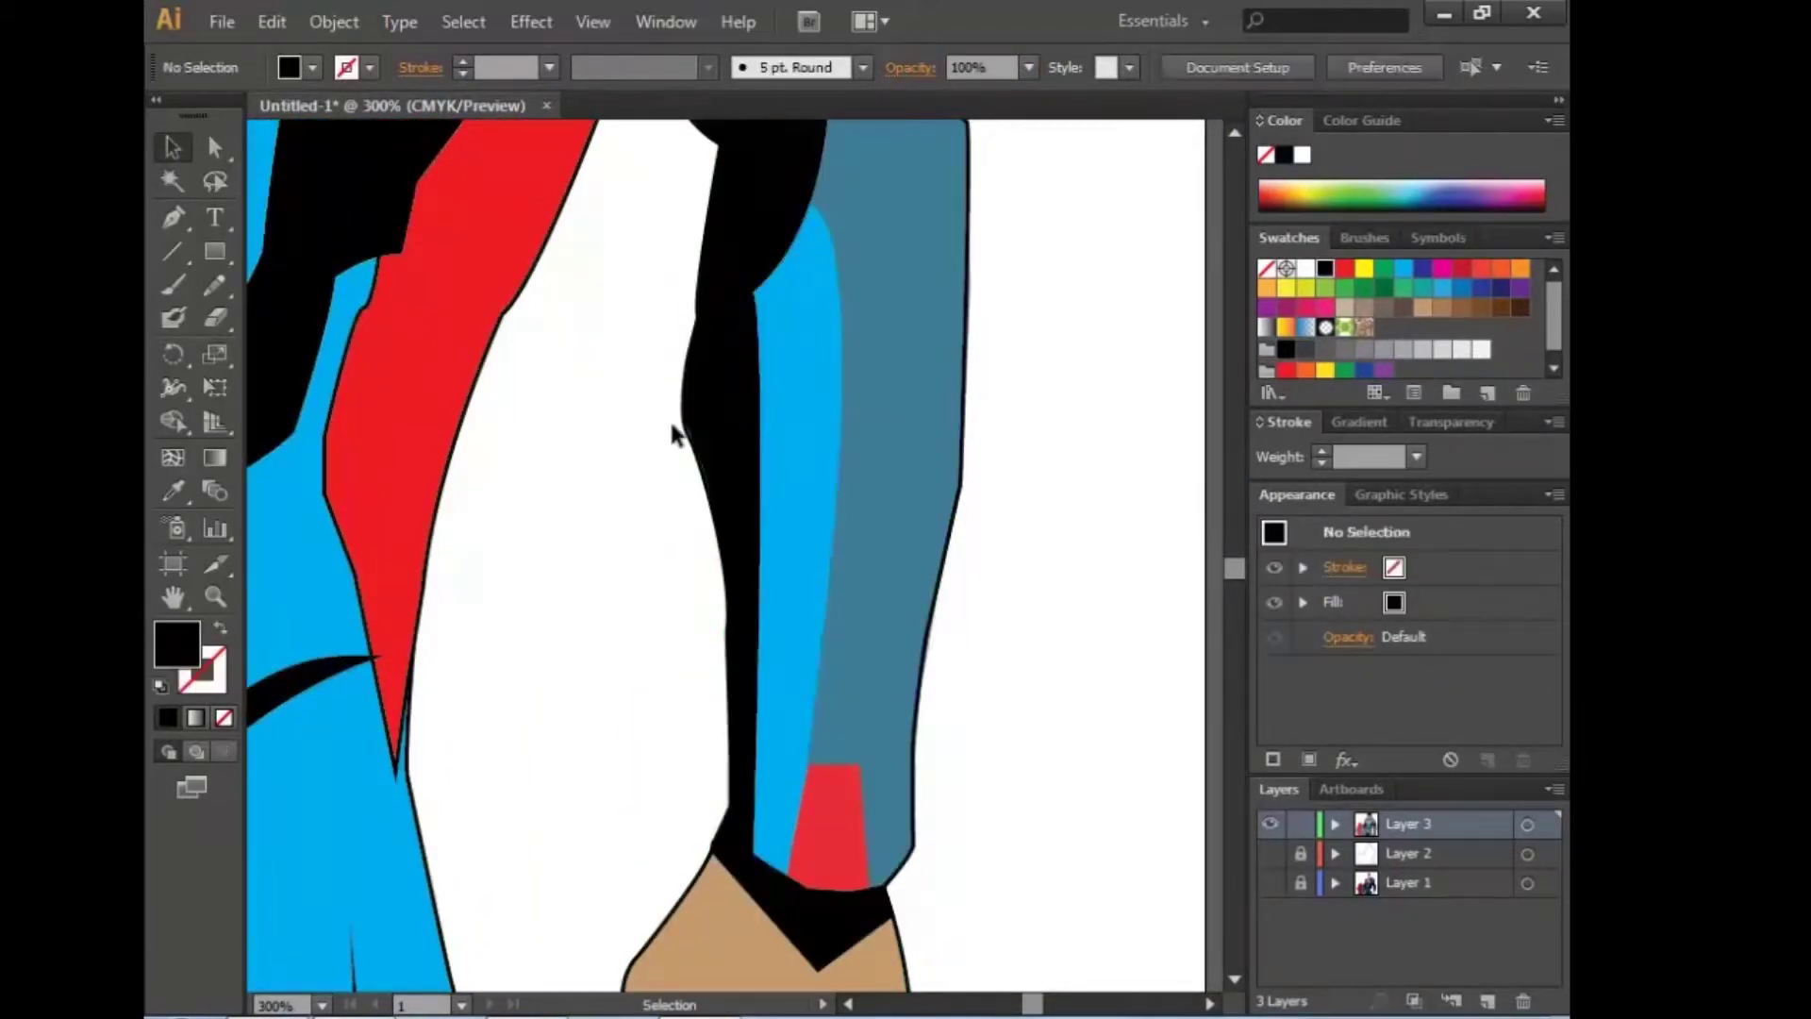
right_click(731, 424)
left_click(1132, 841)
Step: Ungroup the selected artwork, then clear the selection
right_click(731, 425)
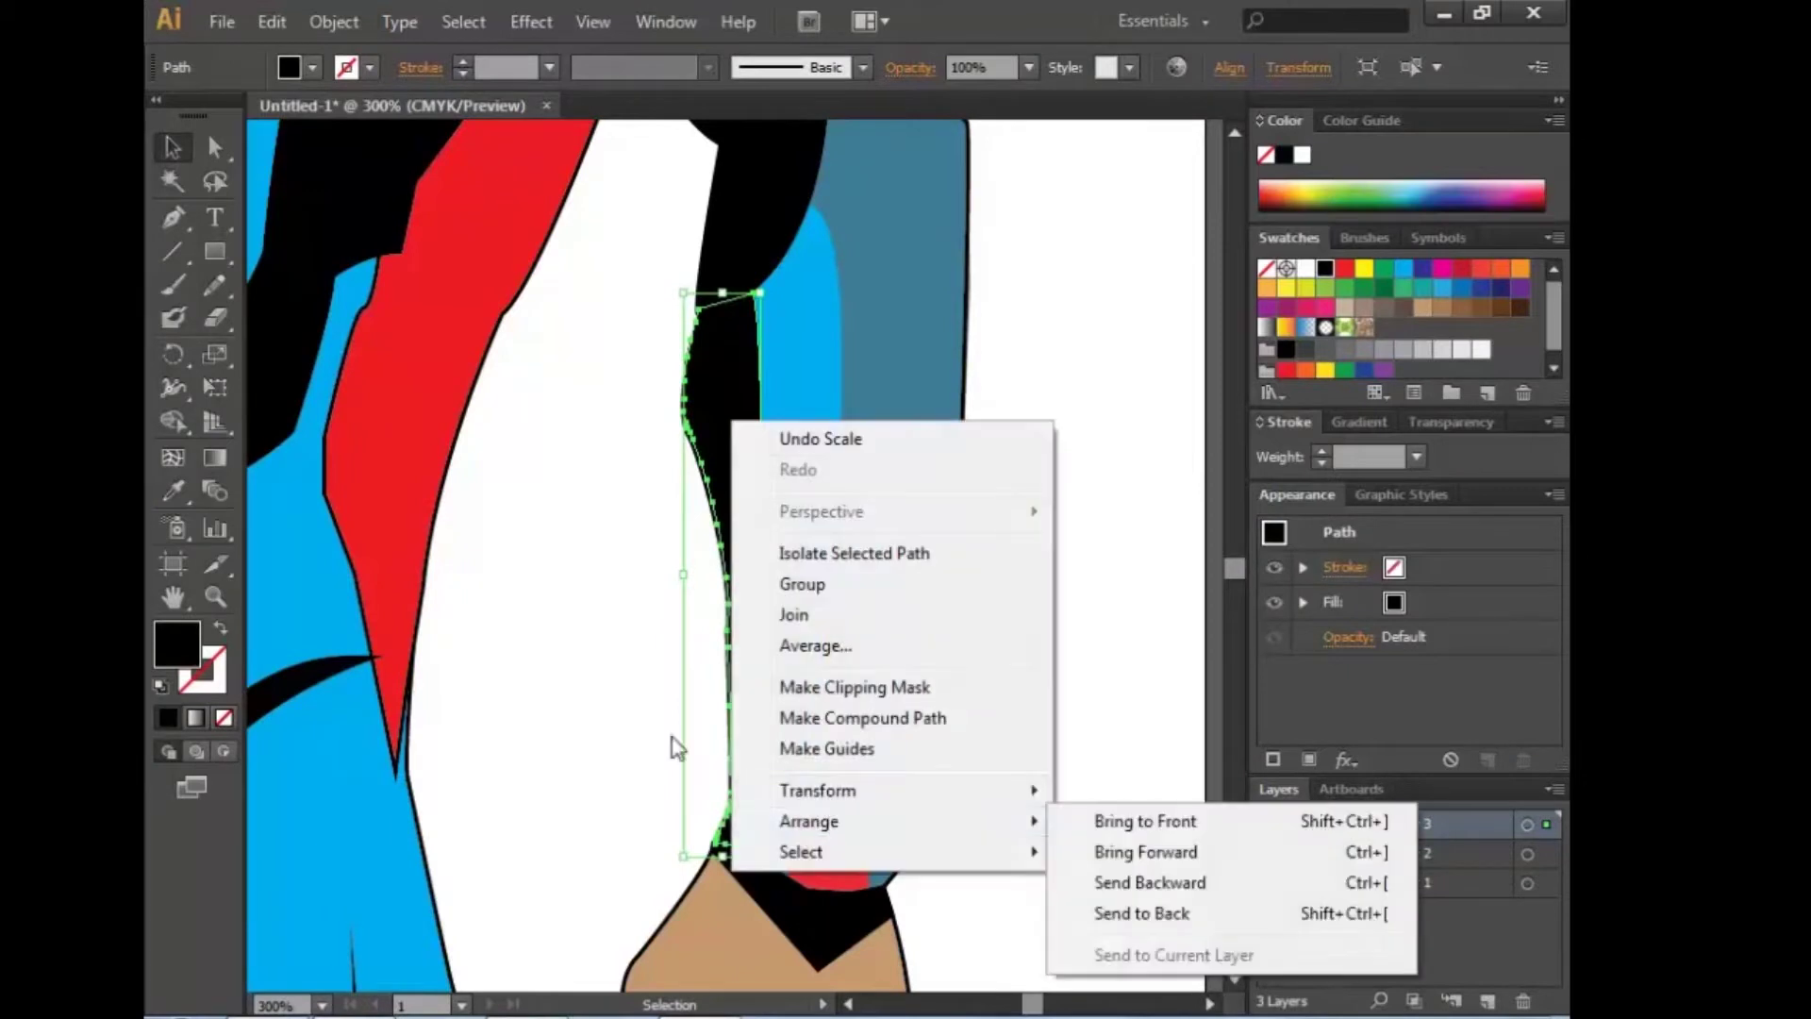
left_click(602, 368)
key("ctrl+shift+g")
right_click(740, 271)
left_click(1100, 624)
scroll(1100, 625, "down", 3)
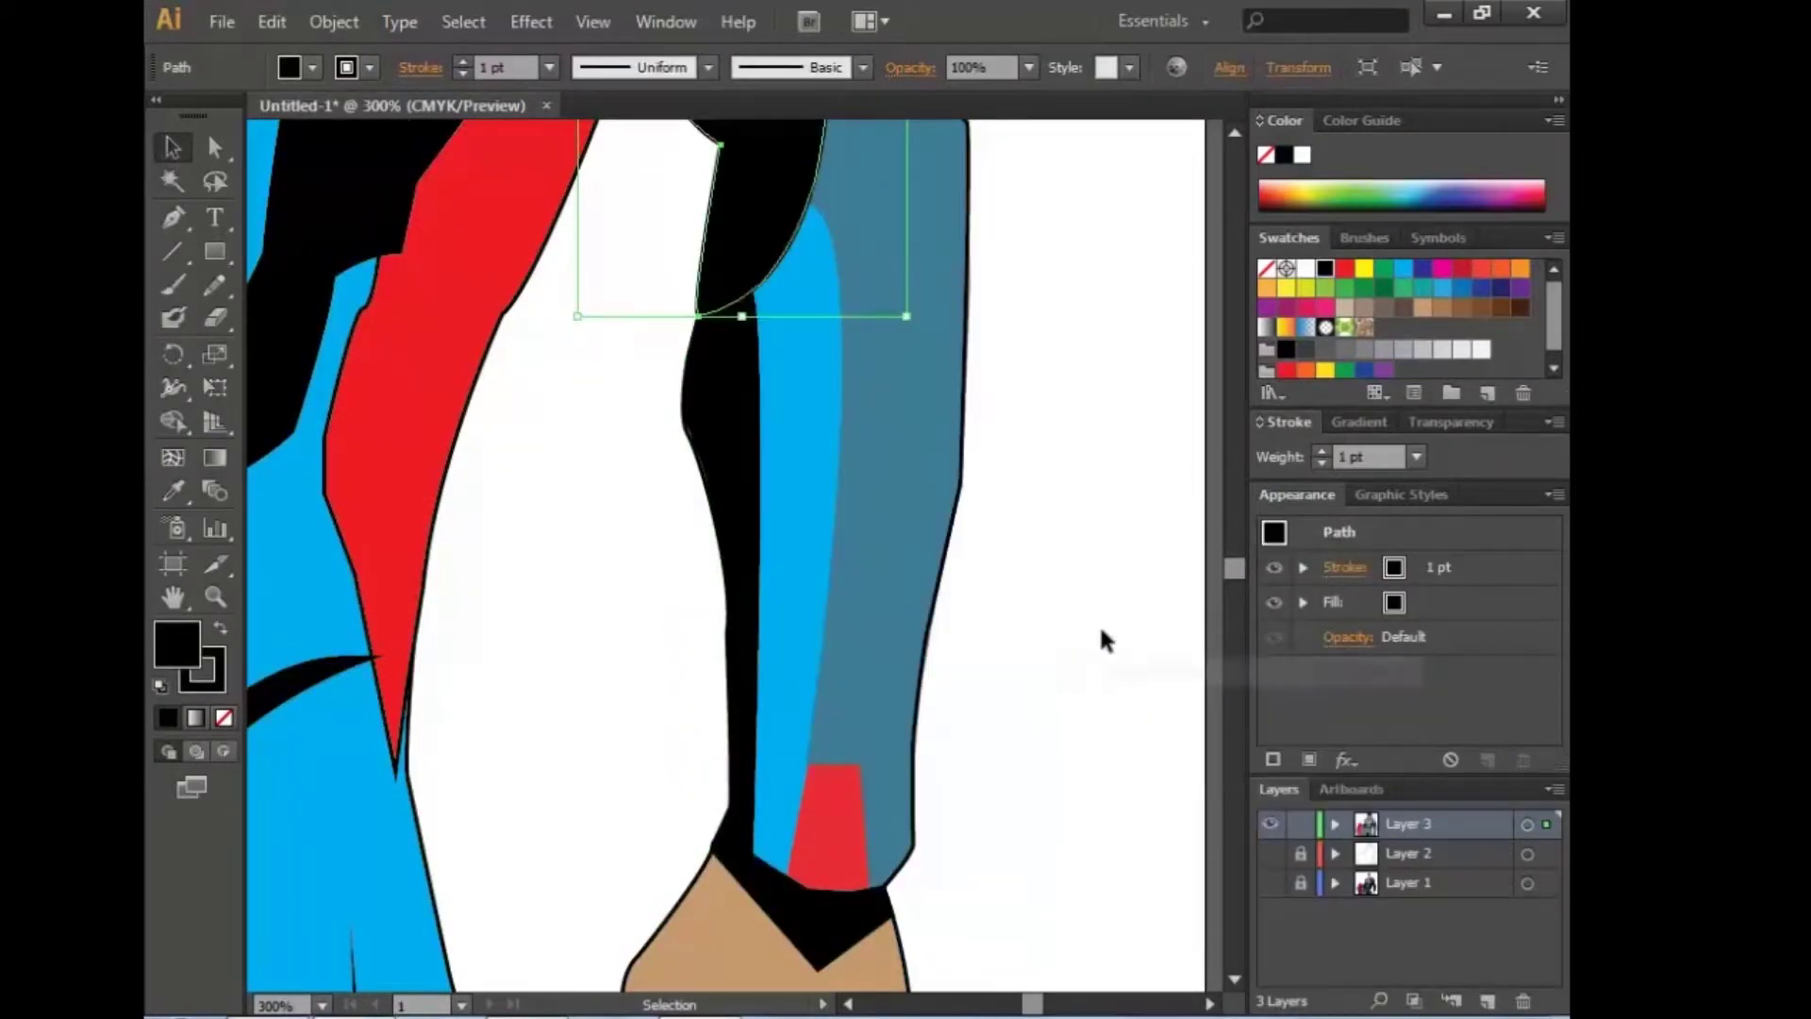
scroll(1064, 569, "up", 5)
left_click(1064, 569)
Step: Set the arm shading stripe to 50% opacity
scroll(1064, 569, "down", 3)
scroll(1064, 585, "up", 3)
scroll(1064, 585, "down", 3)
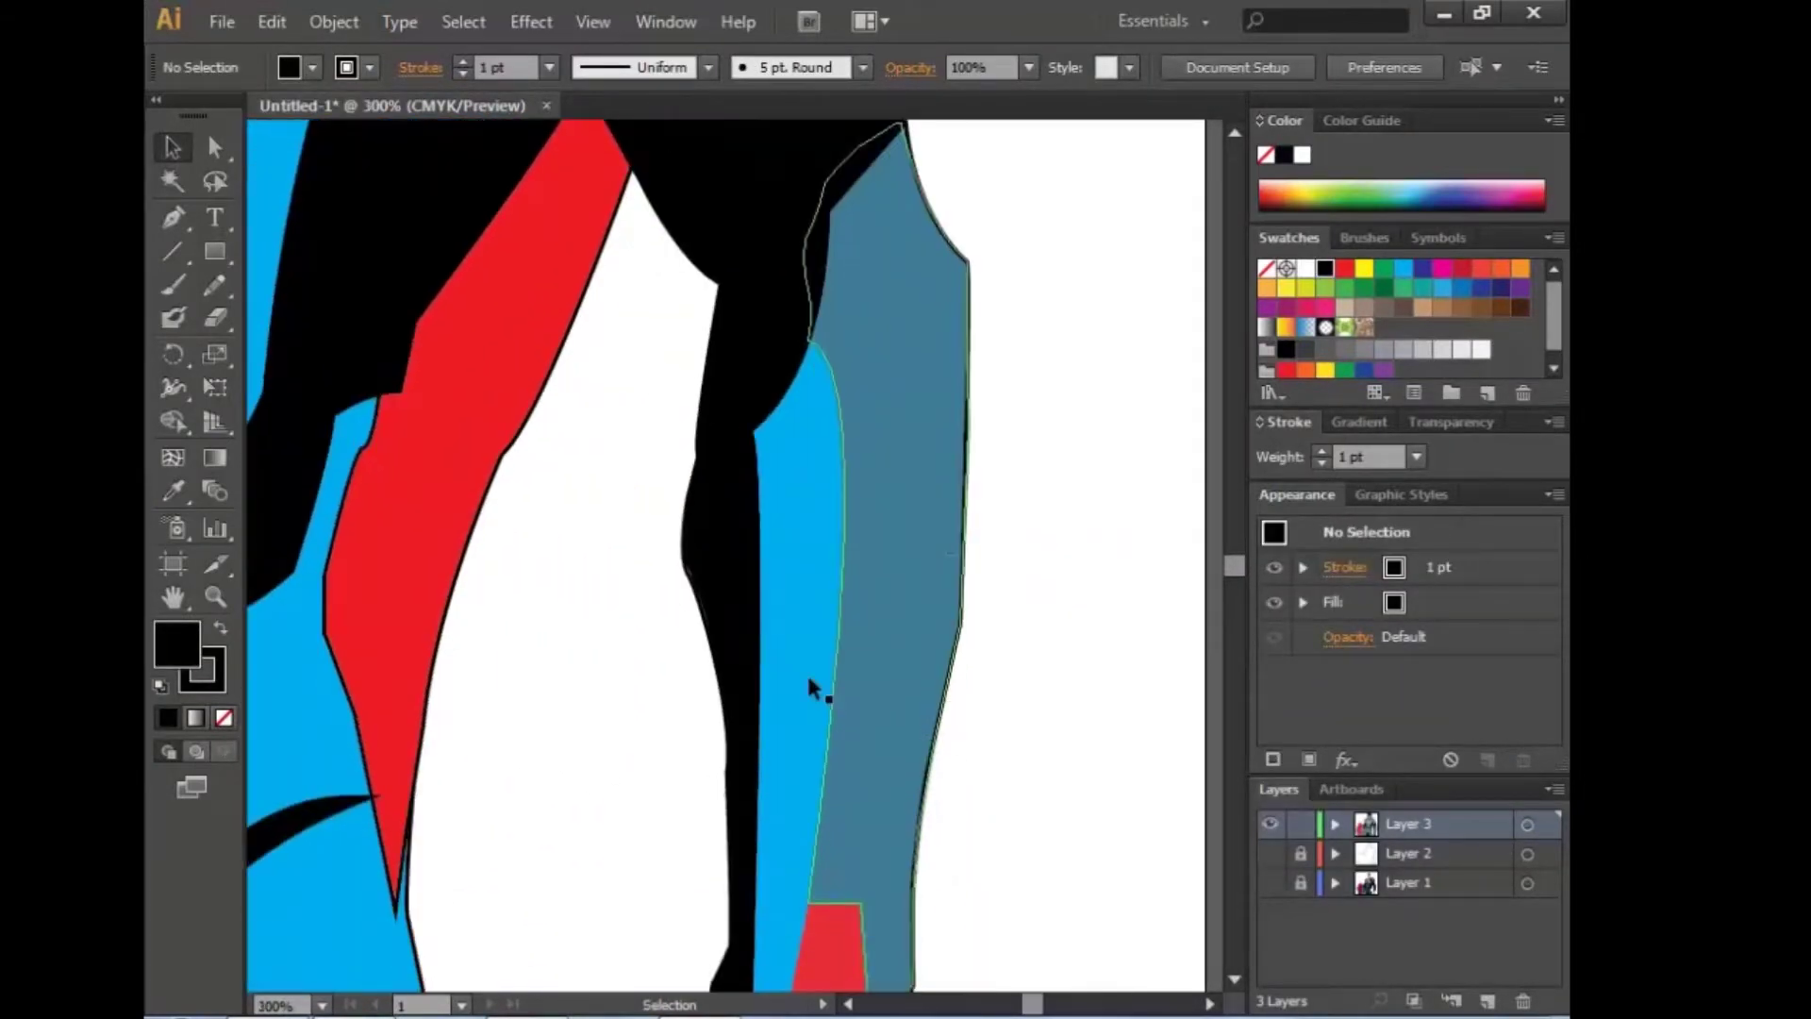
left_click(812, 688)
key("5")
left_click(1100, 437)
Step: Widen the small white shoulder stripe into a parallelogram and nudge it slightly right
scroll(1149, 399, "down", 2)
left_click_drag(1149, 399, 632, 637)
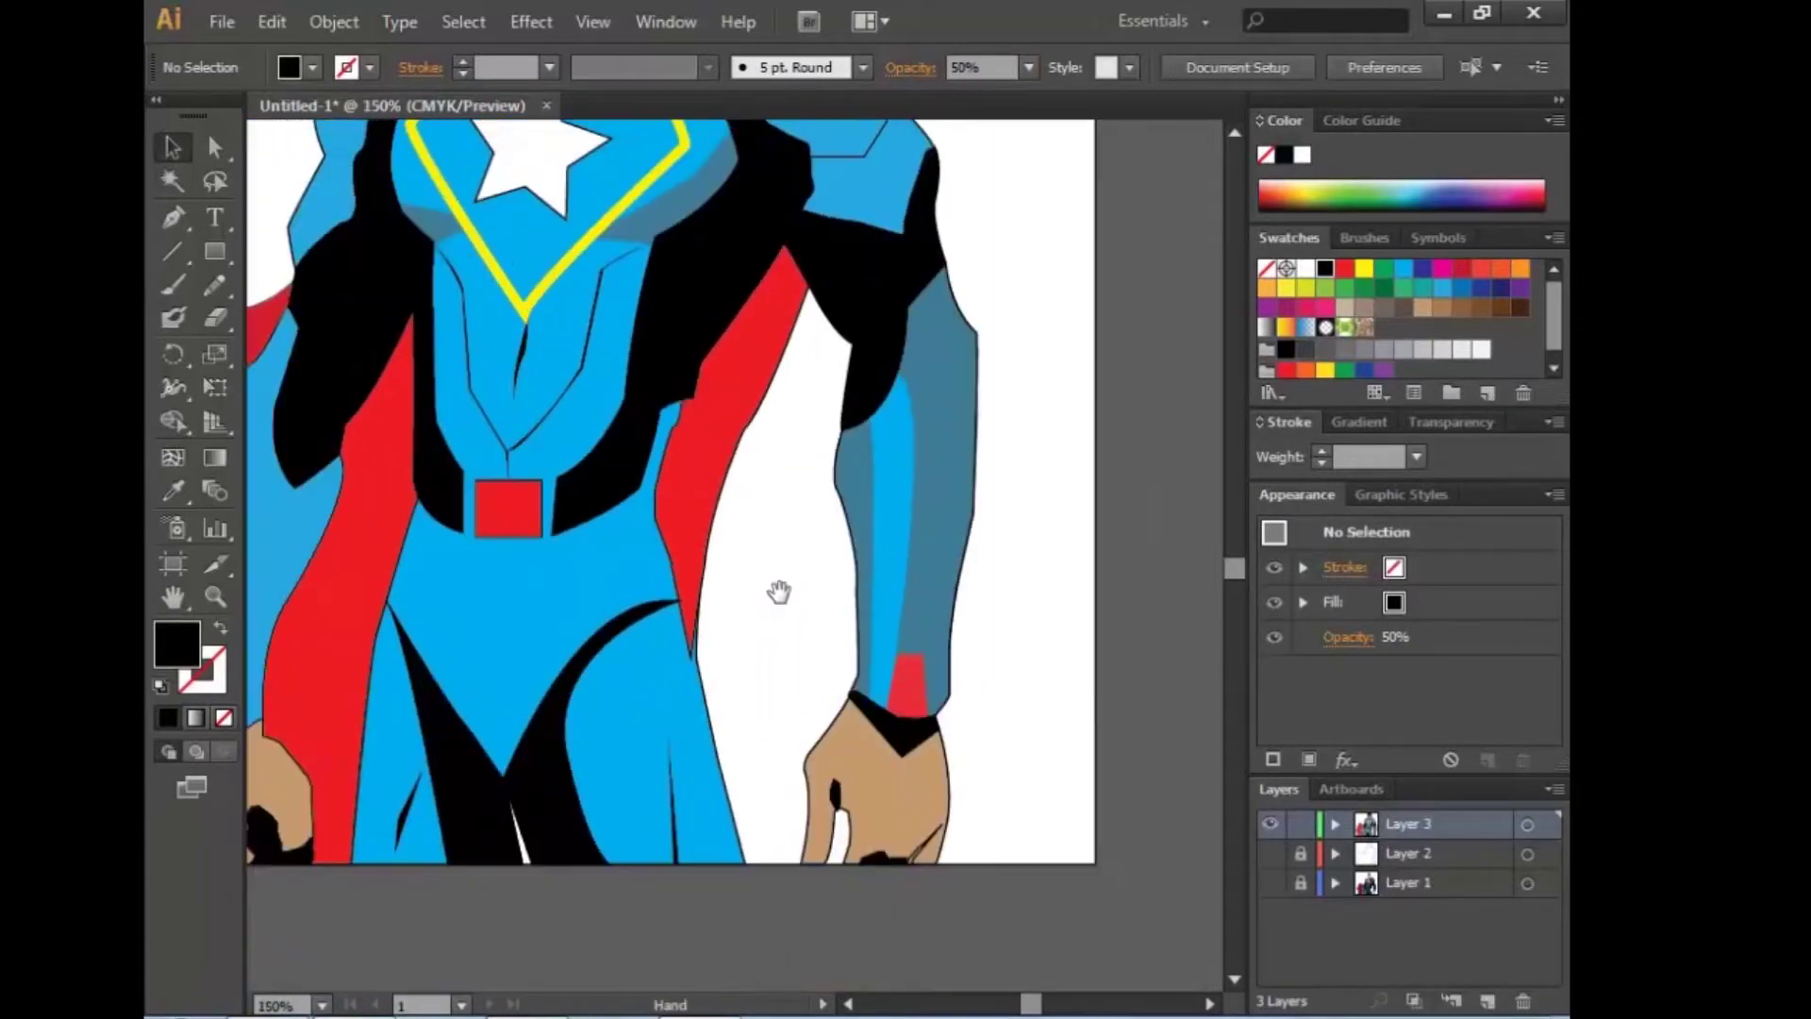
scroll(633, 636, "up", 3)
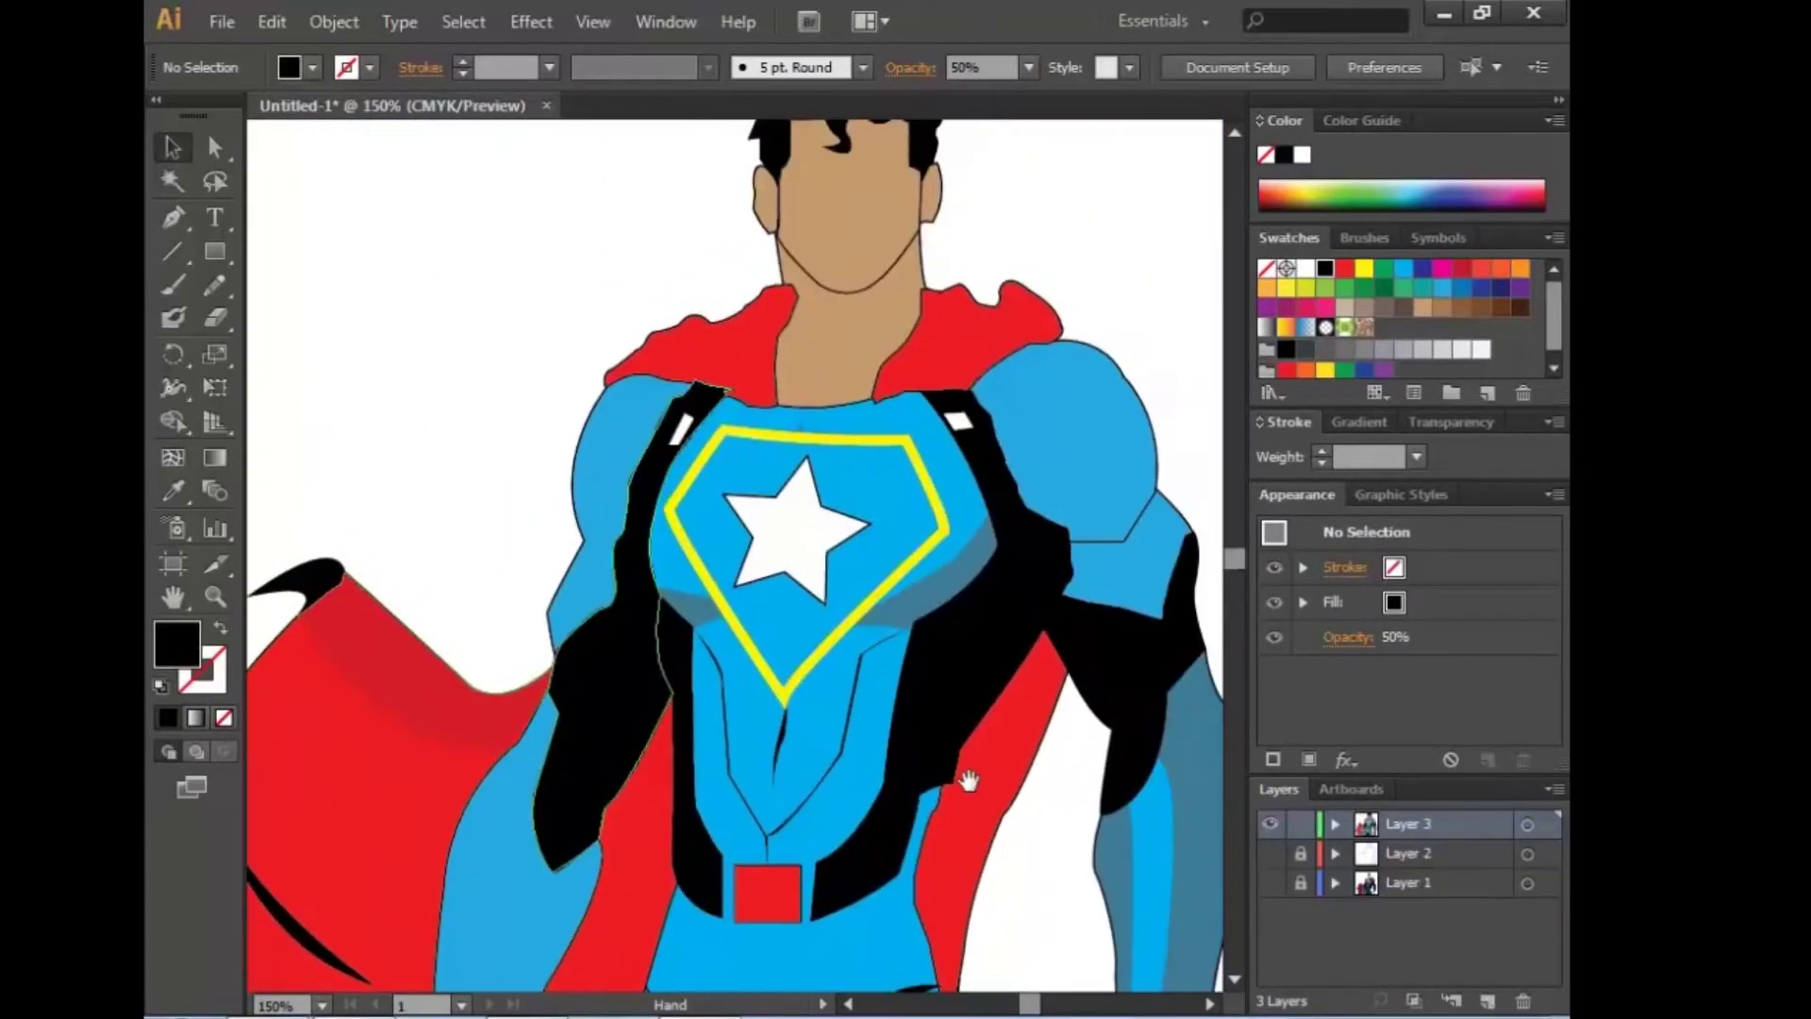
left_click(958, 416)
scroll(638, 465, "up", 3)
scroll(682, 469, "up", 1)
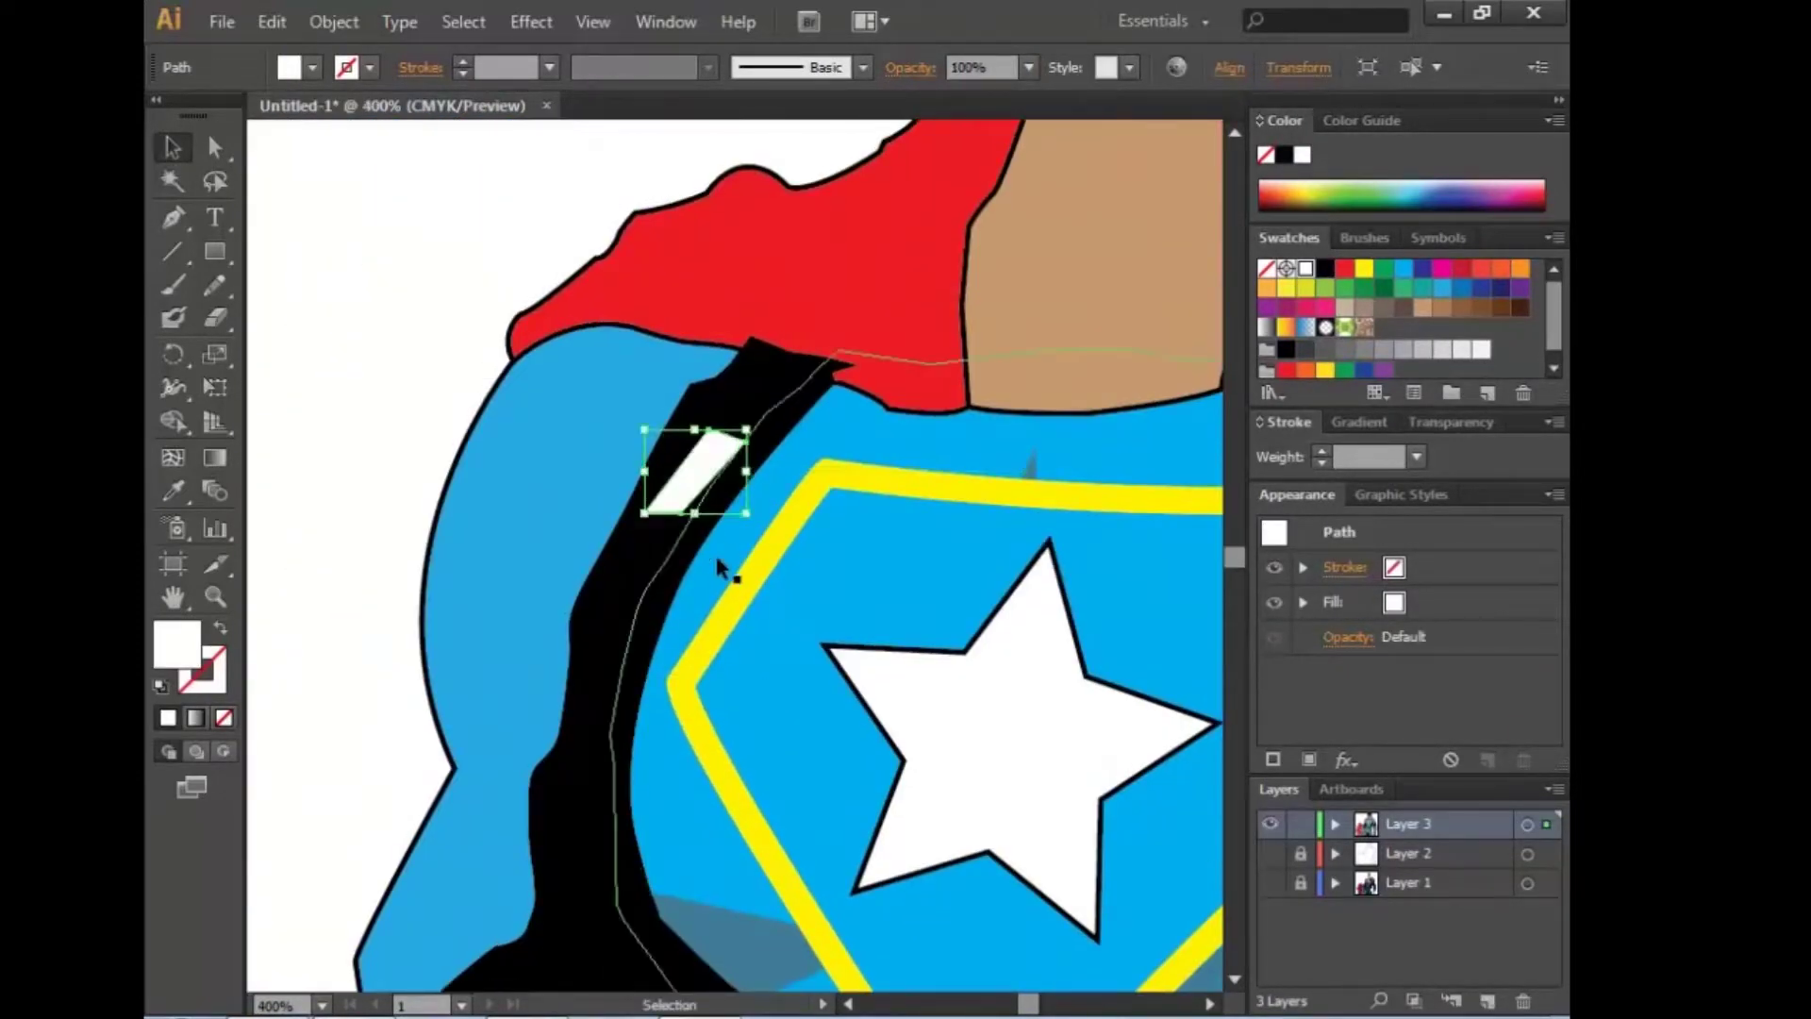
left_click_drag(681, 469, 620, 470)
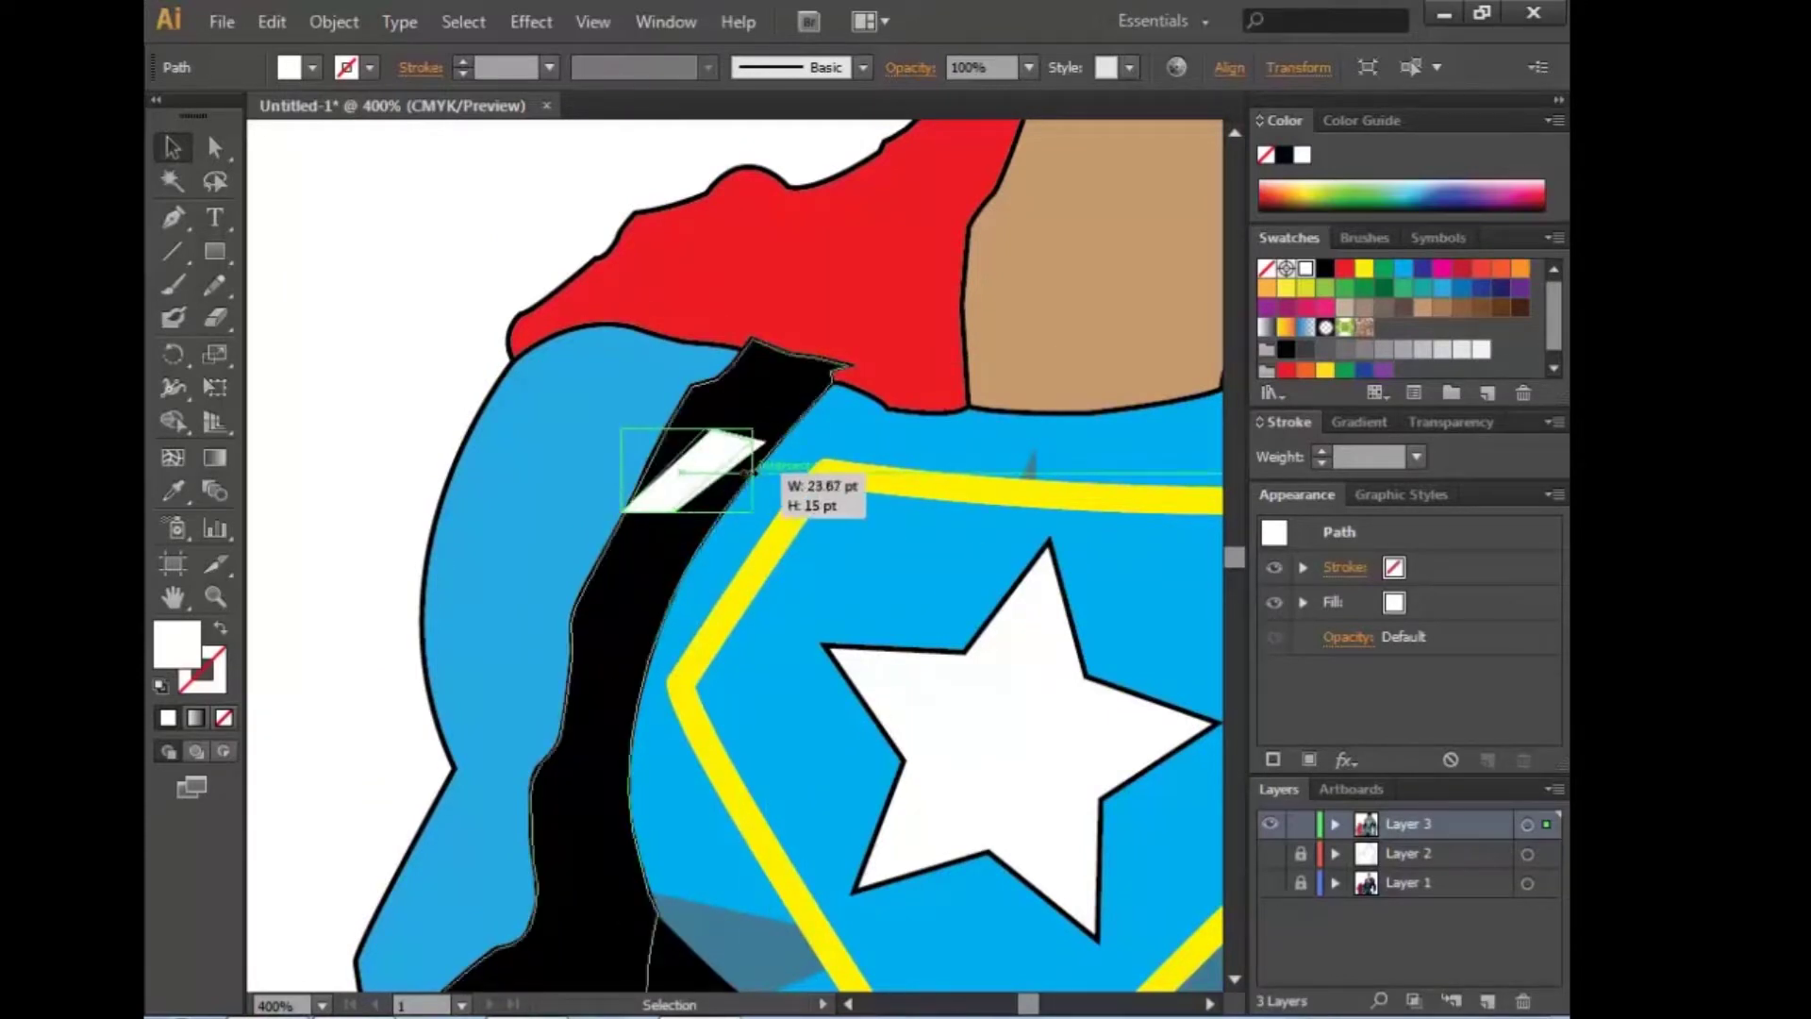
key("Right")
key("Right")
key("Right")
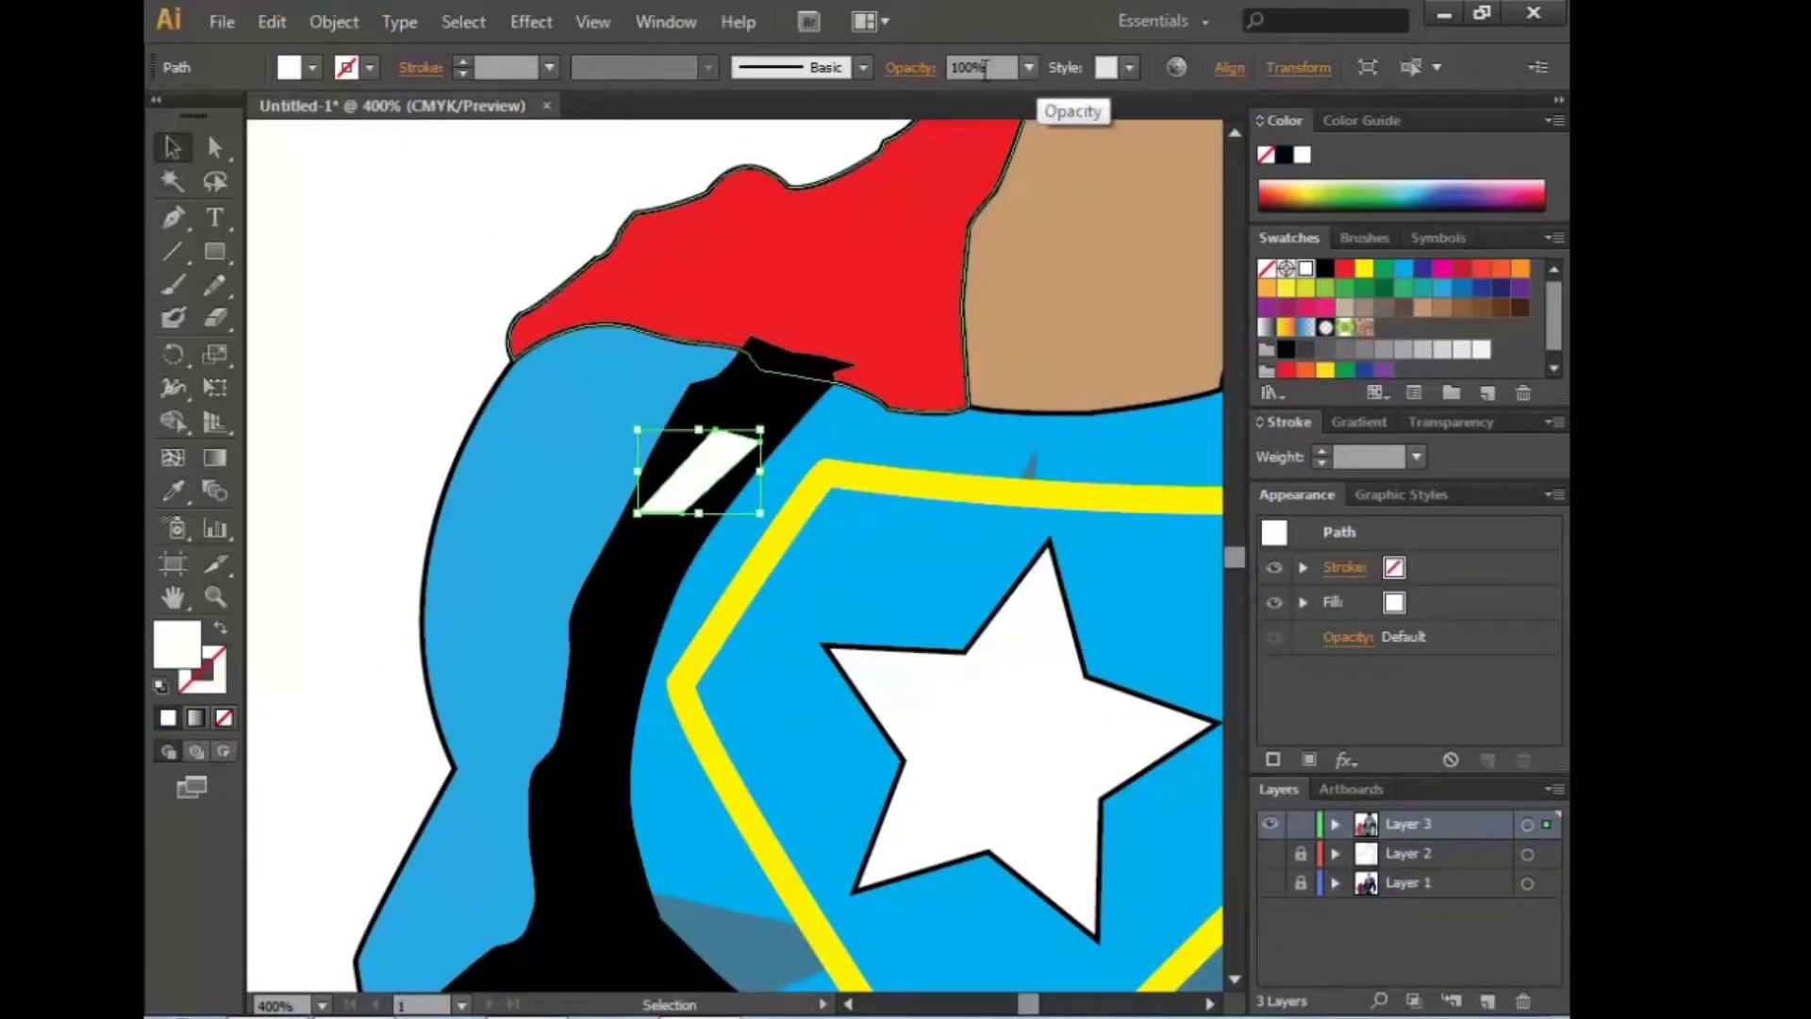
Step: Drop the white shoulder stripe to 10% opacity
left_click_drag(699, 472, 813, 546)
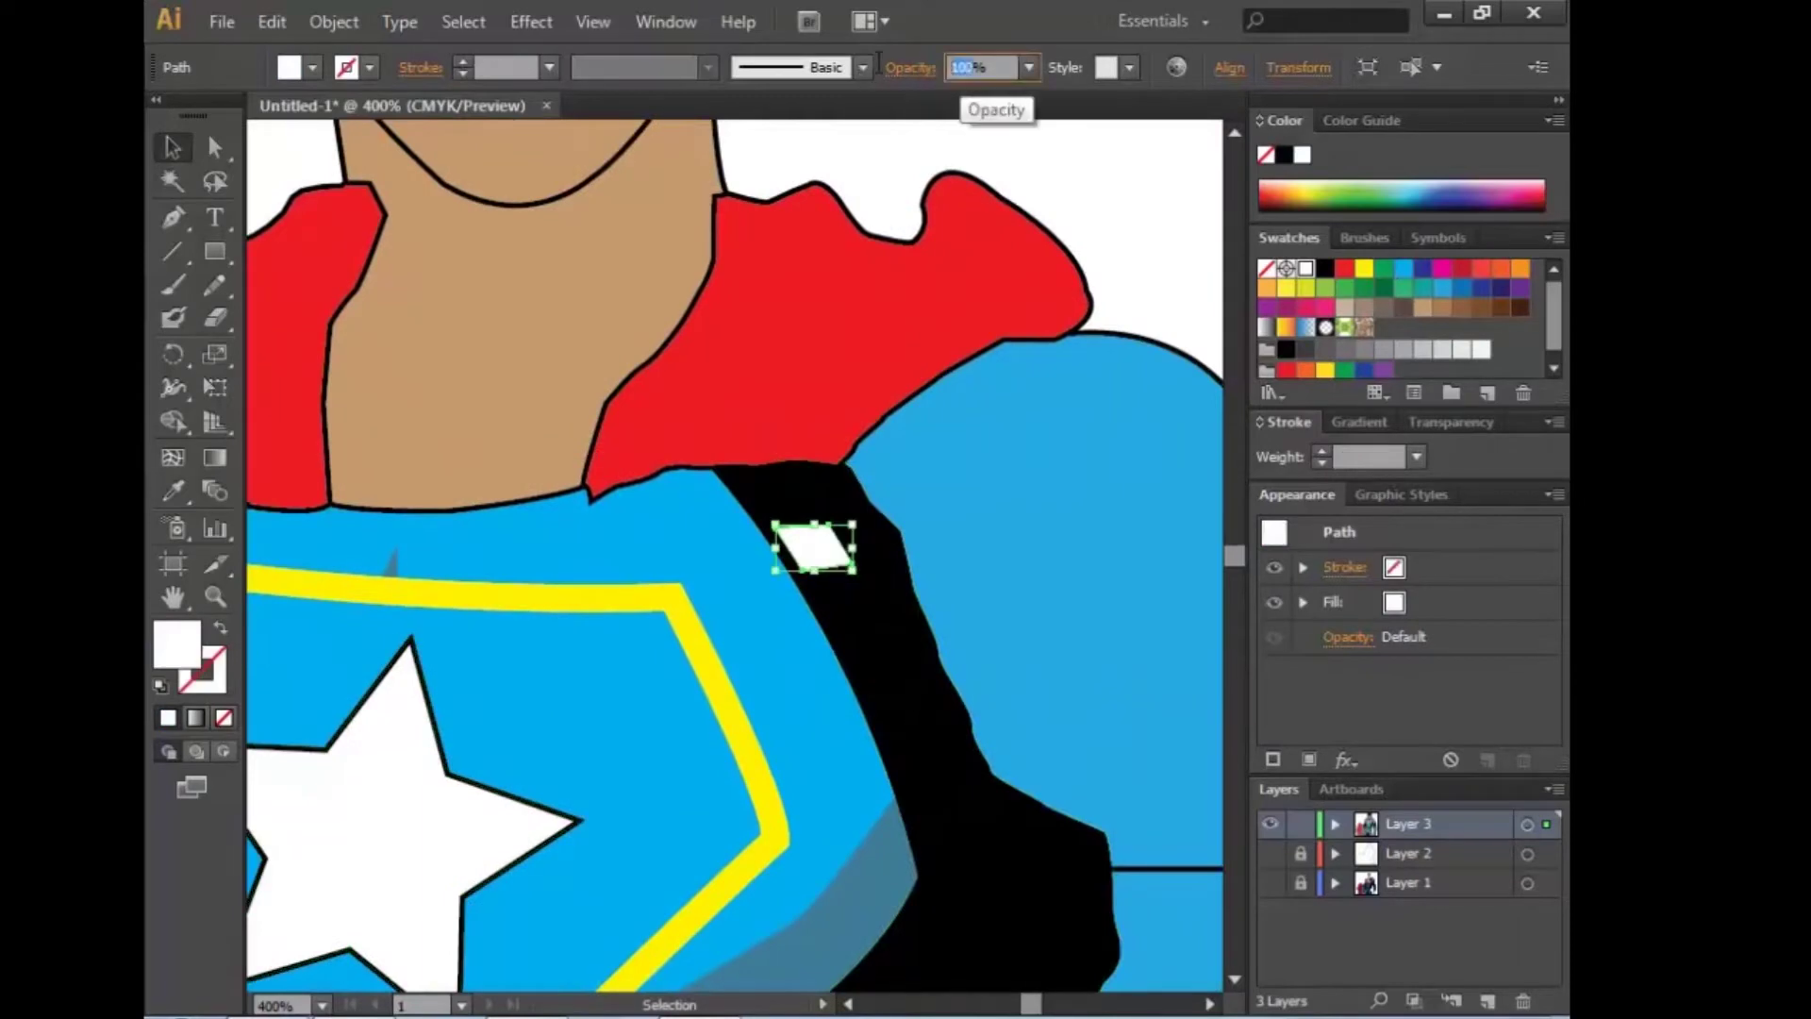
type("50")
key("Return")
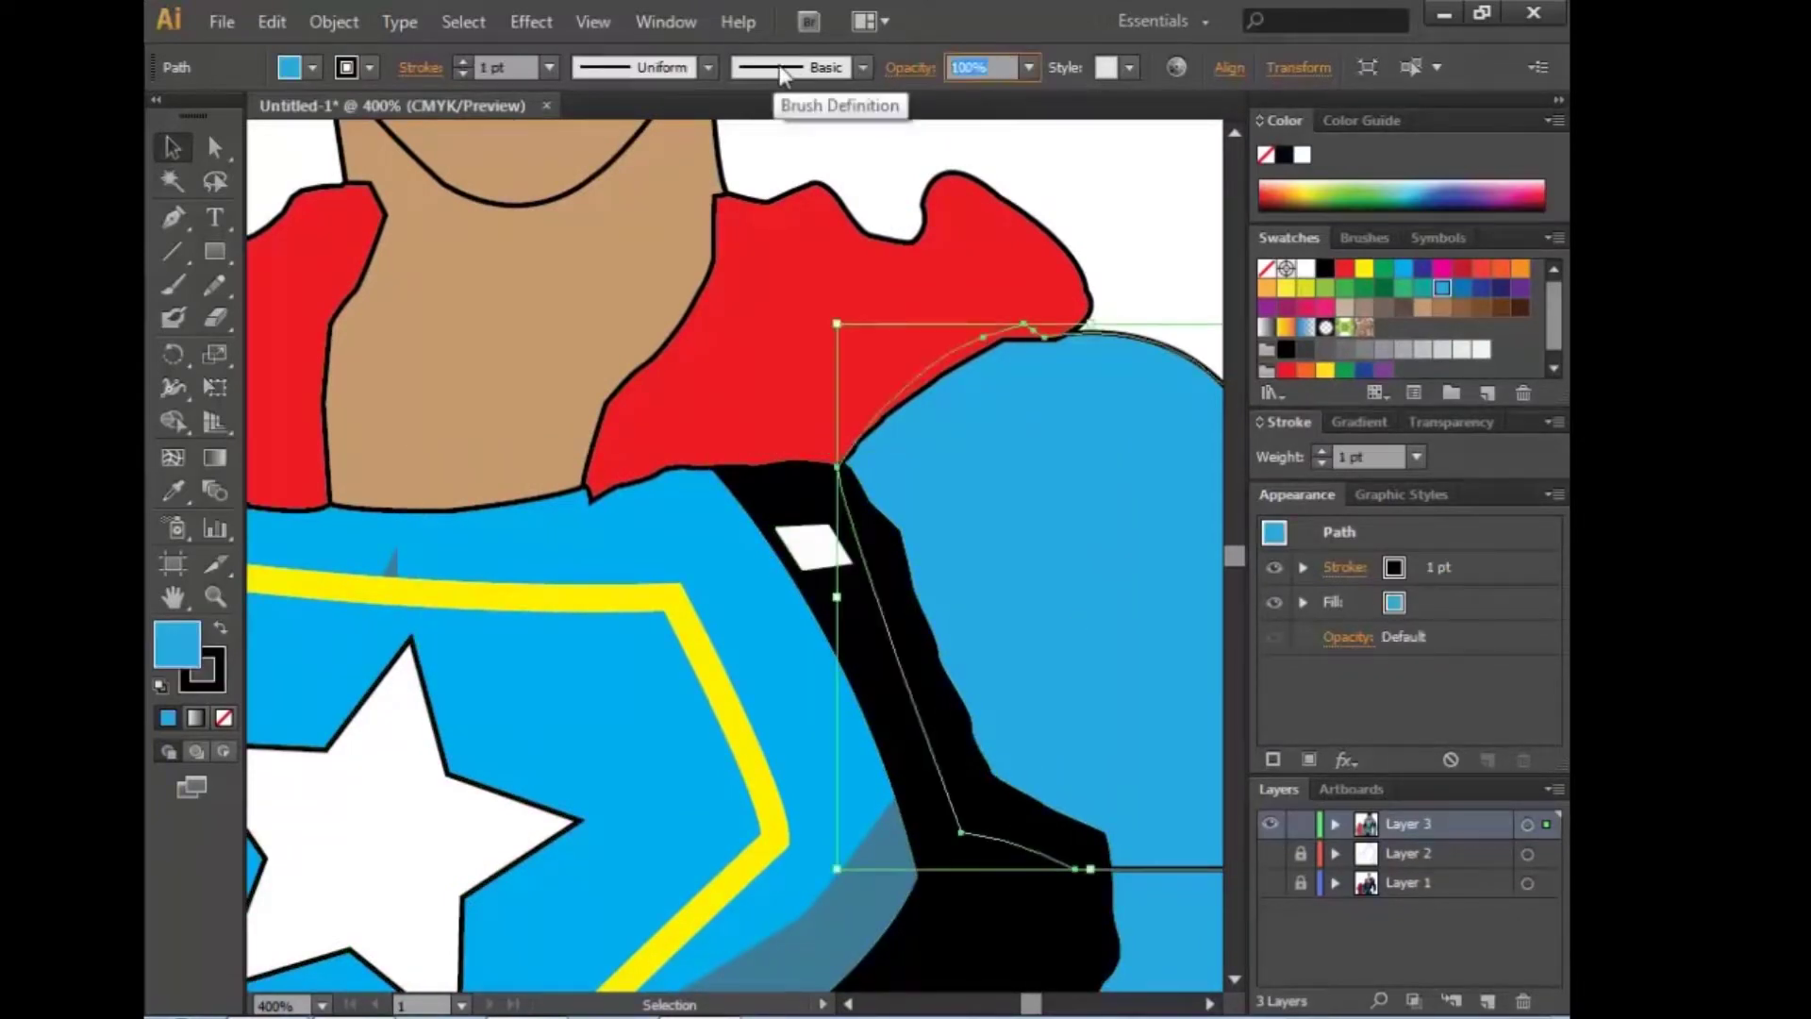
left_click(883, 179)
key("ctrl+1")
key("ctrl+z")
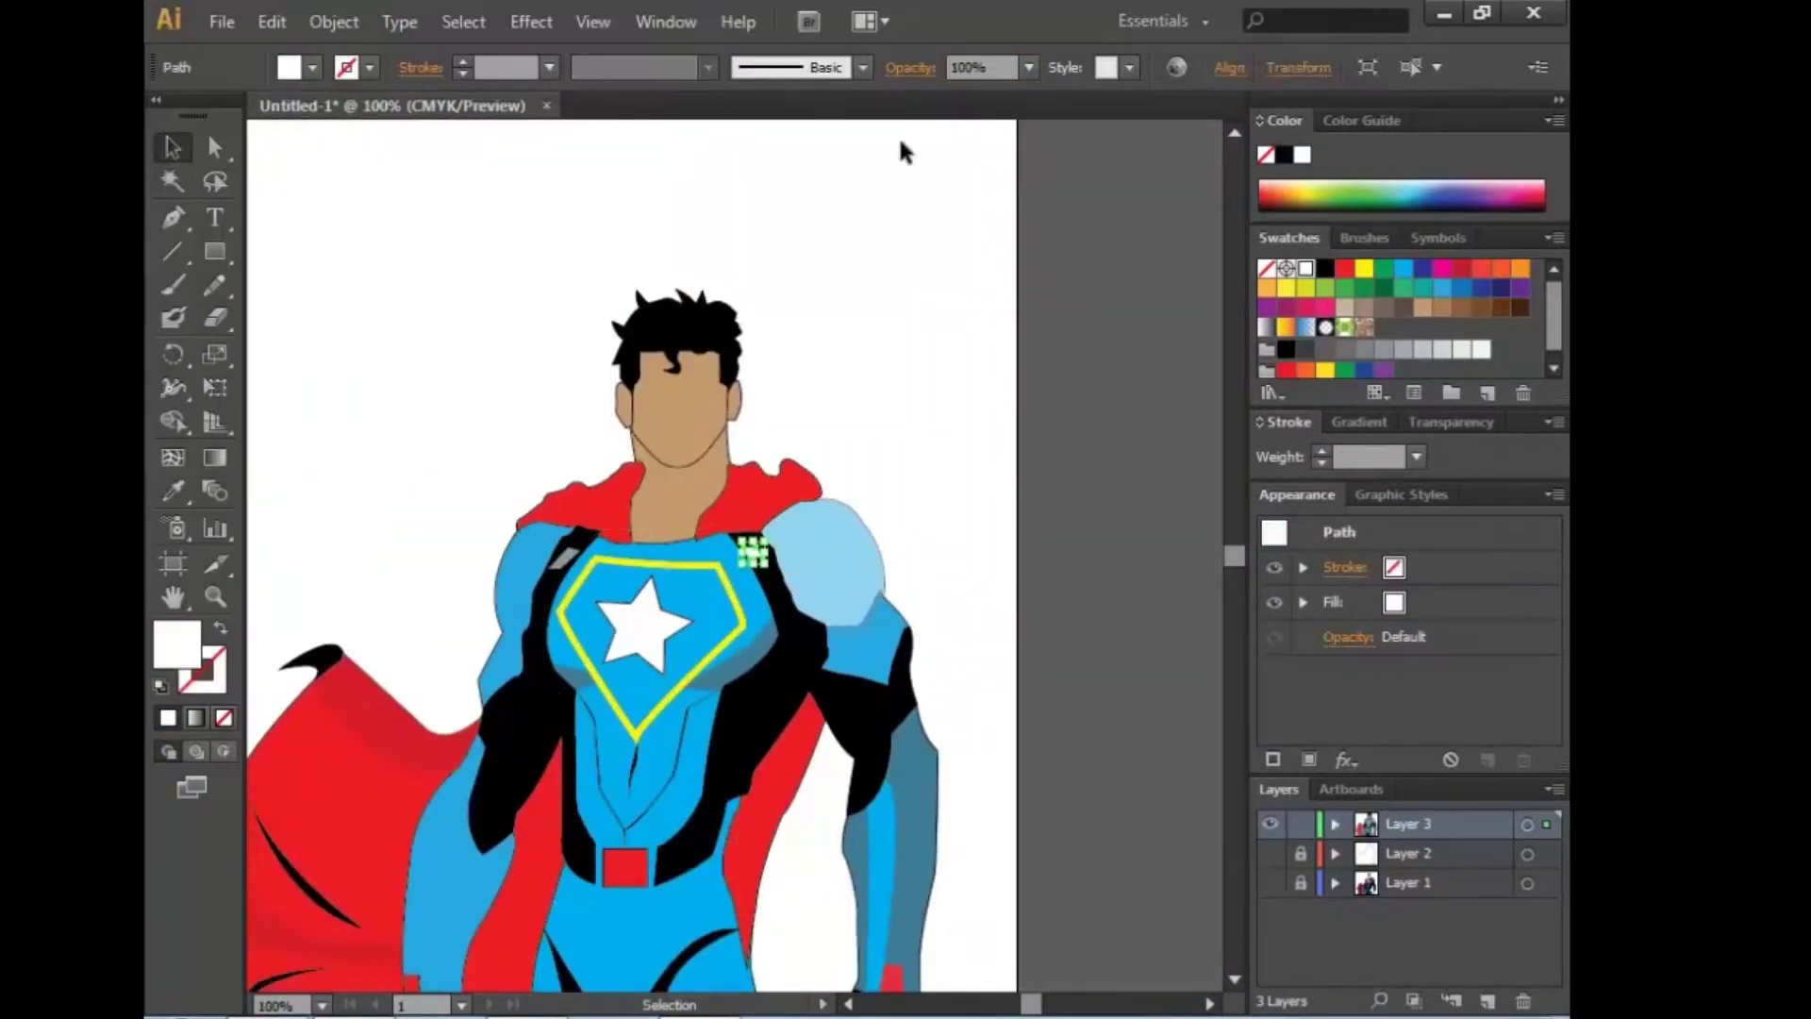
key("ctrl+shift+z")
left_click(878, 283)
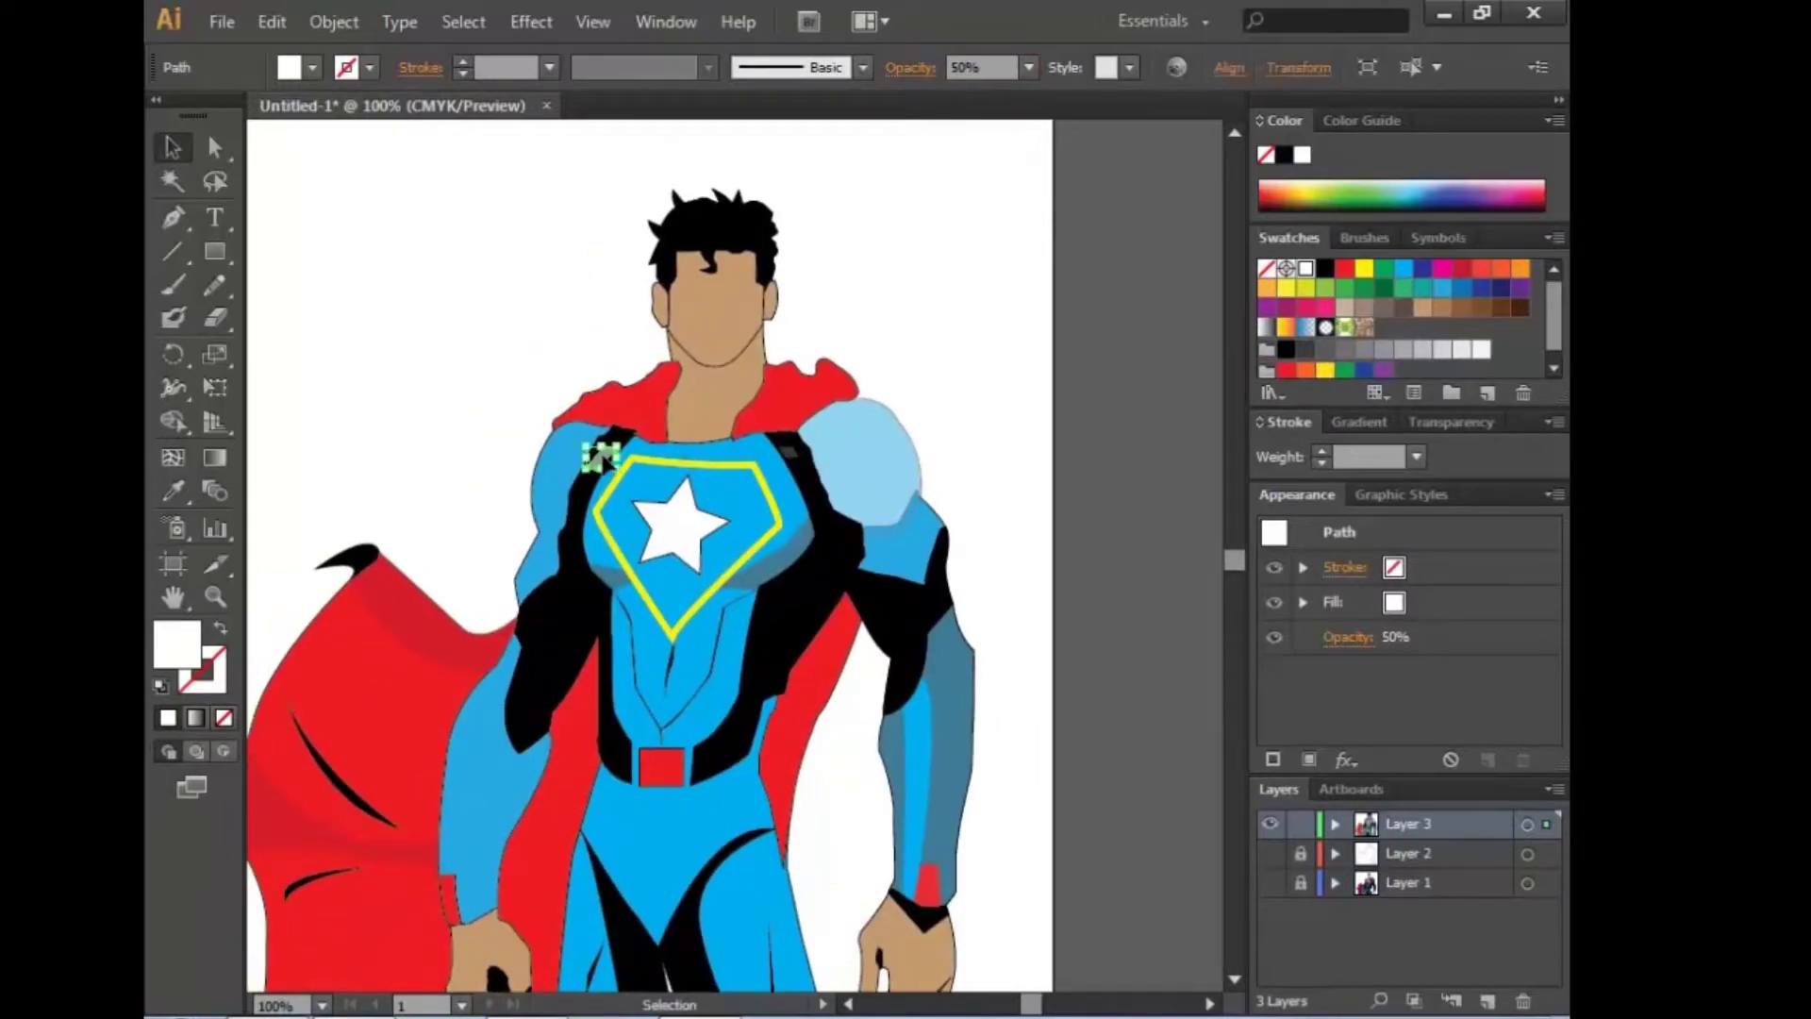
Step: Show reference Layer 1 to compare the shading, then hide it again
left_click(838, 118)
scroll(1075, 595, "down", 3)
scroll(943, 708, "up", 2)
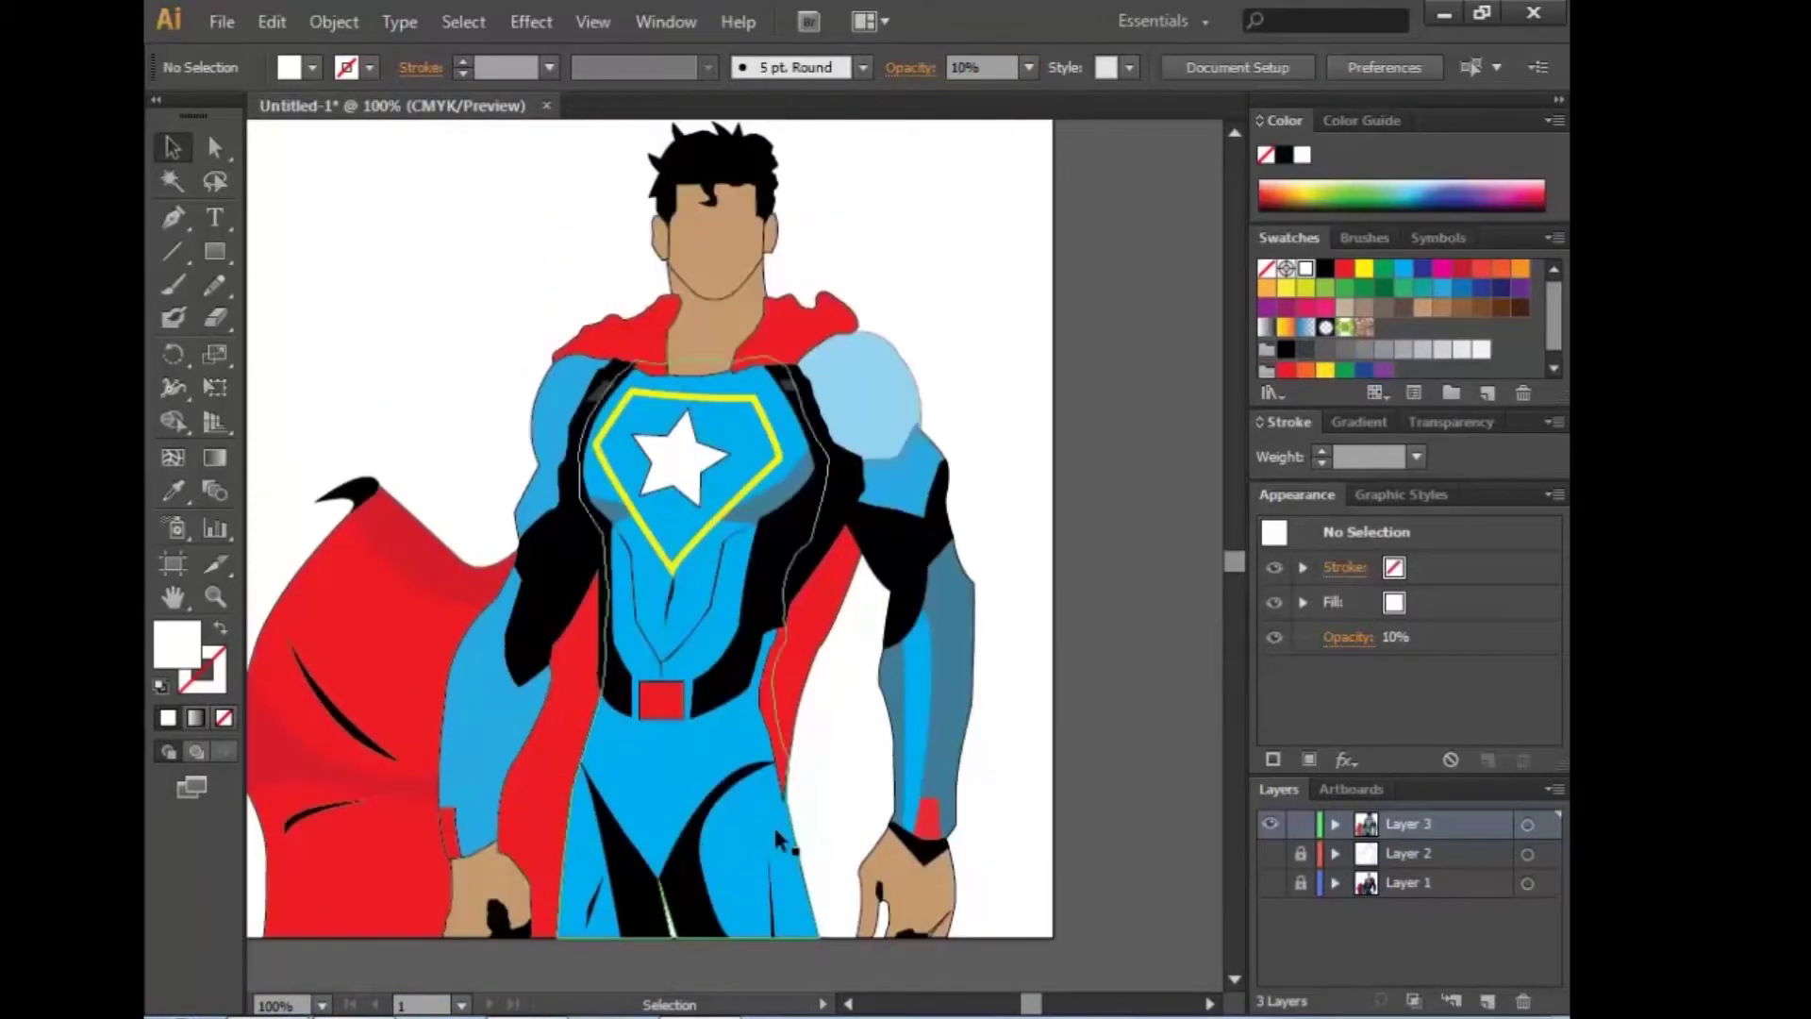
left_click(1271, 882)
key("ctrl+z")
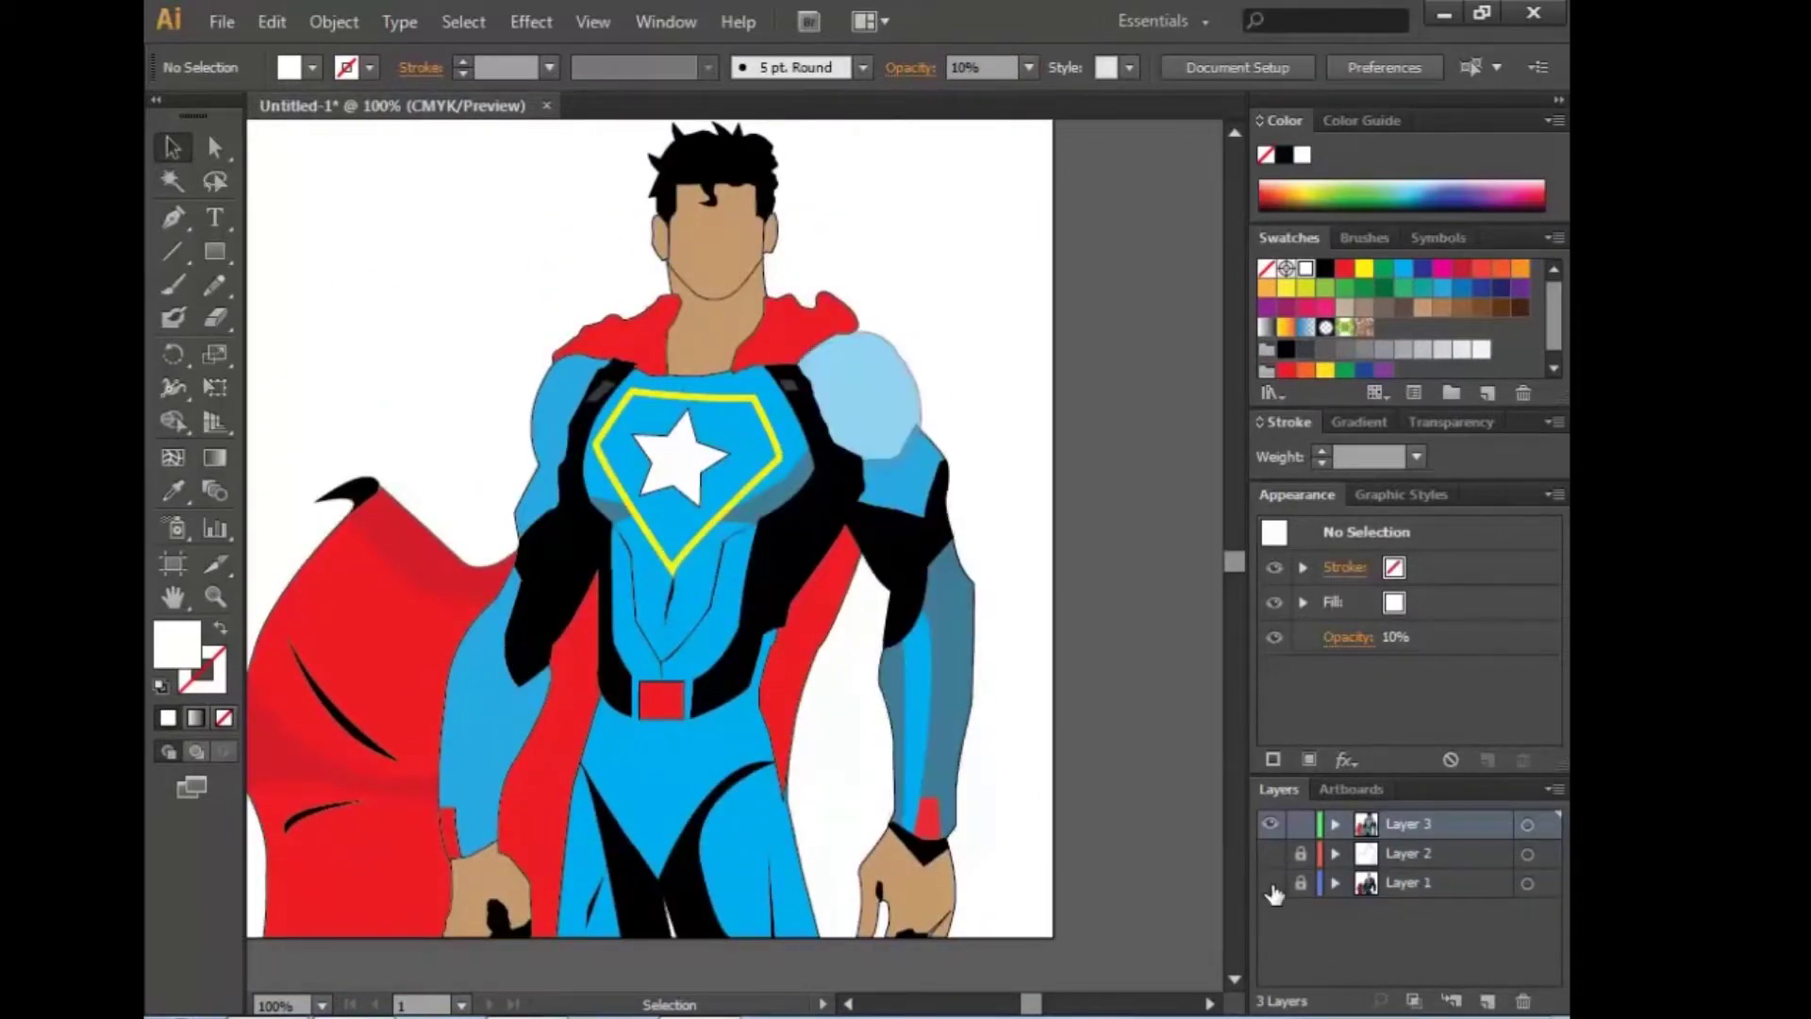
key("ctrl+z")
key("ctrl+z")
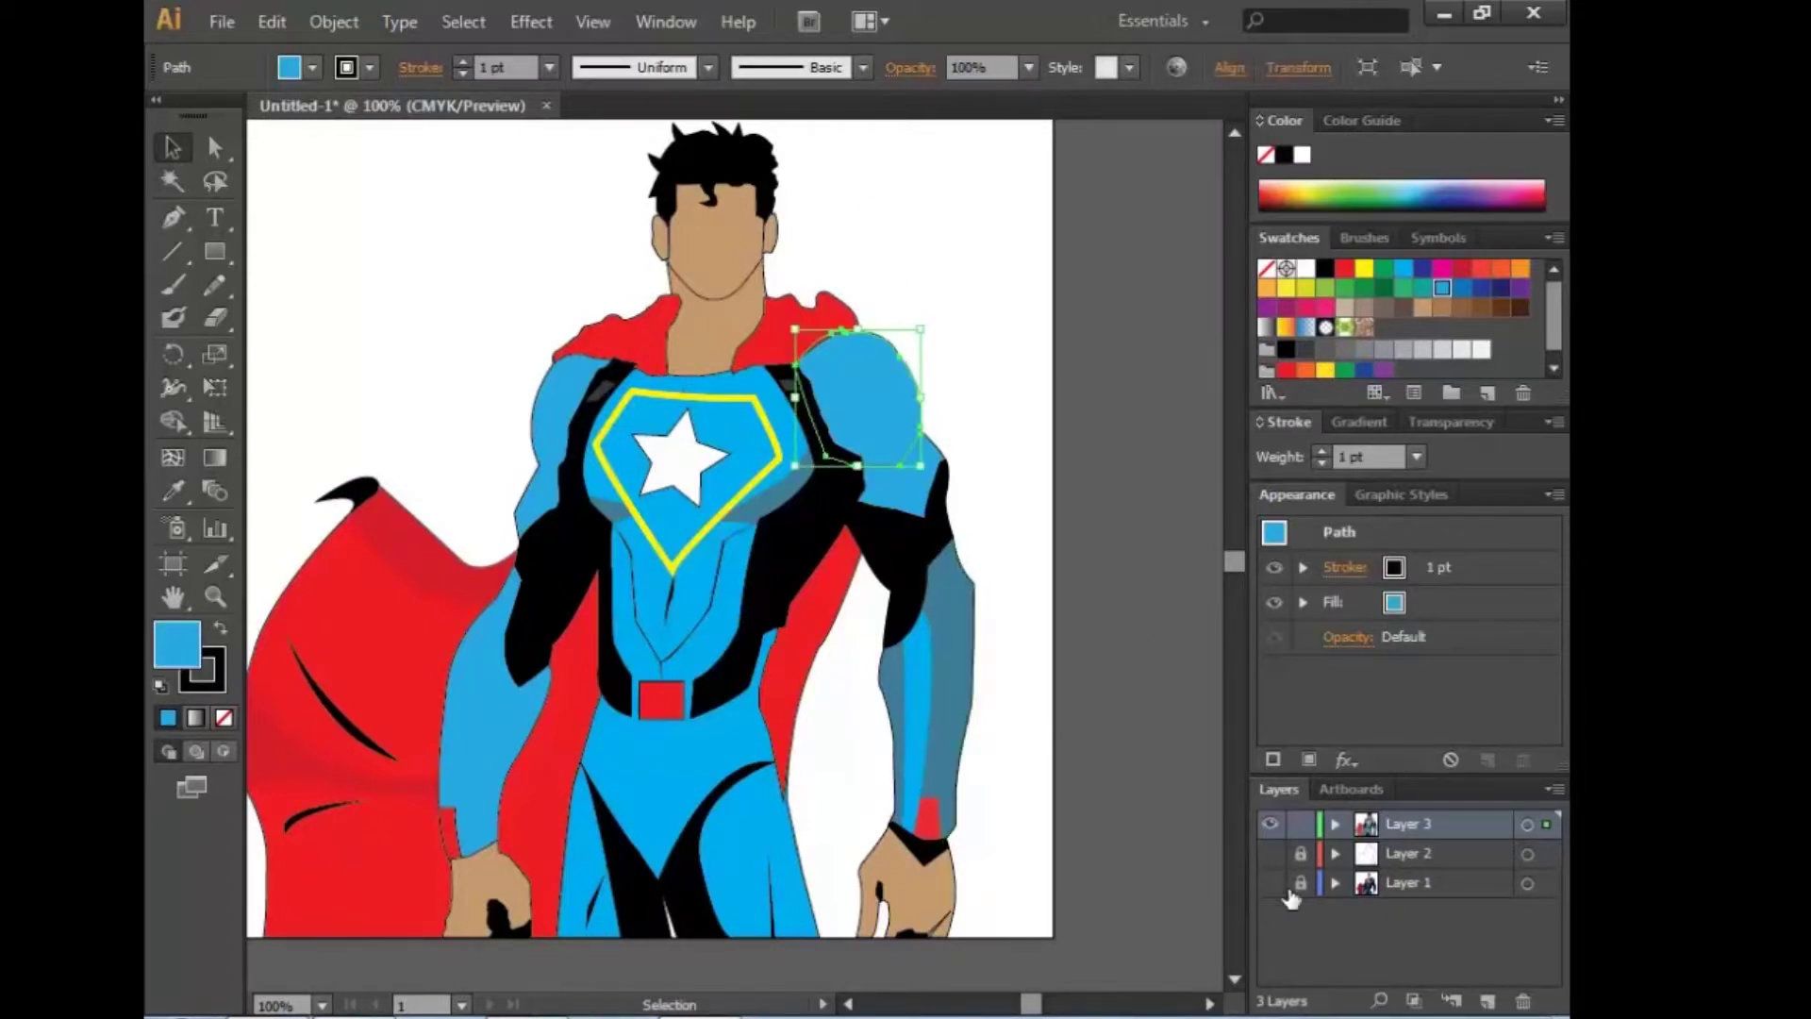
Step: Give the chest emblem outline a black stroke
left_click(525, 377)
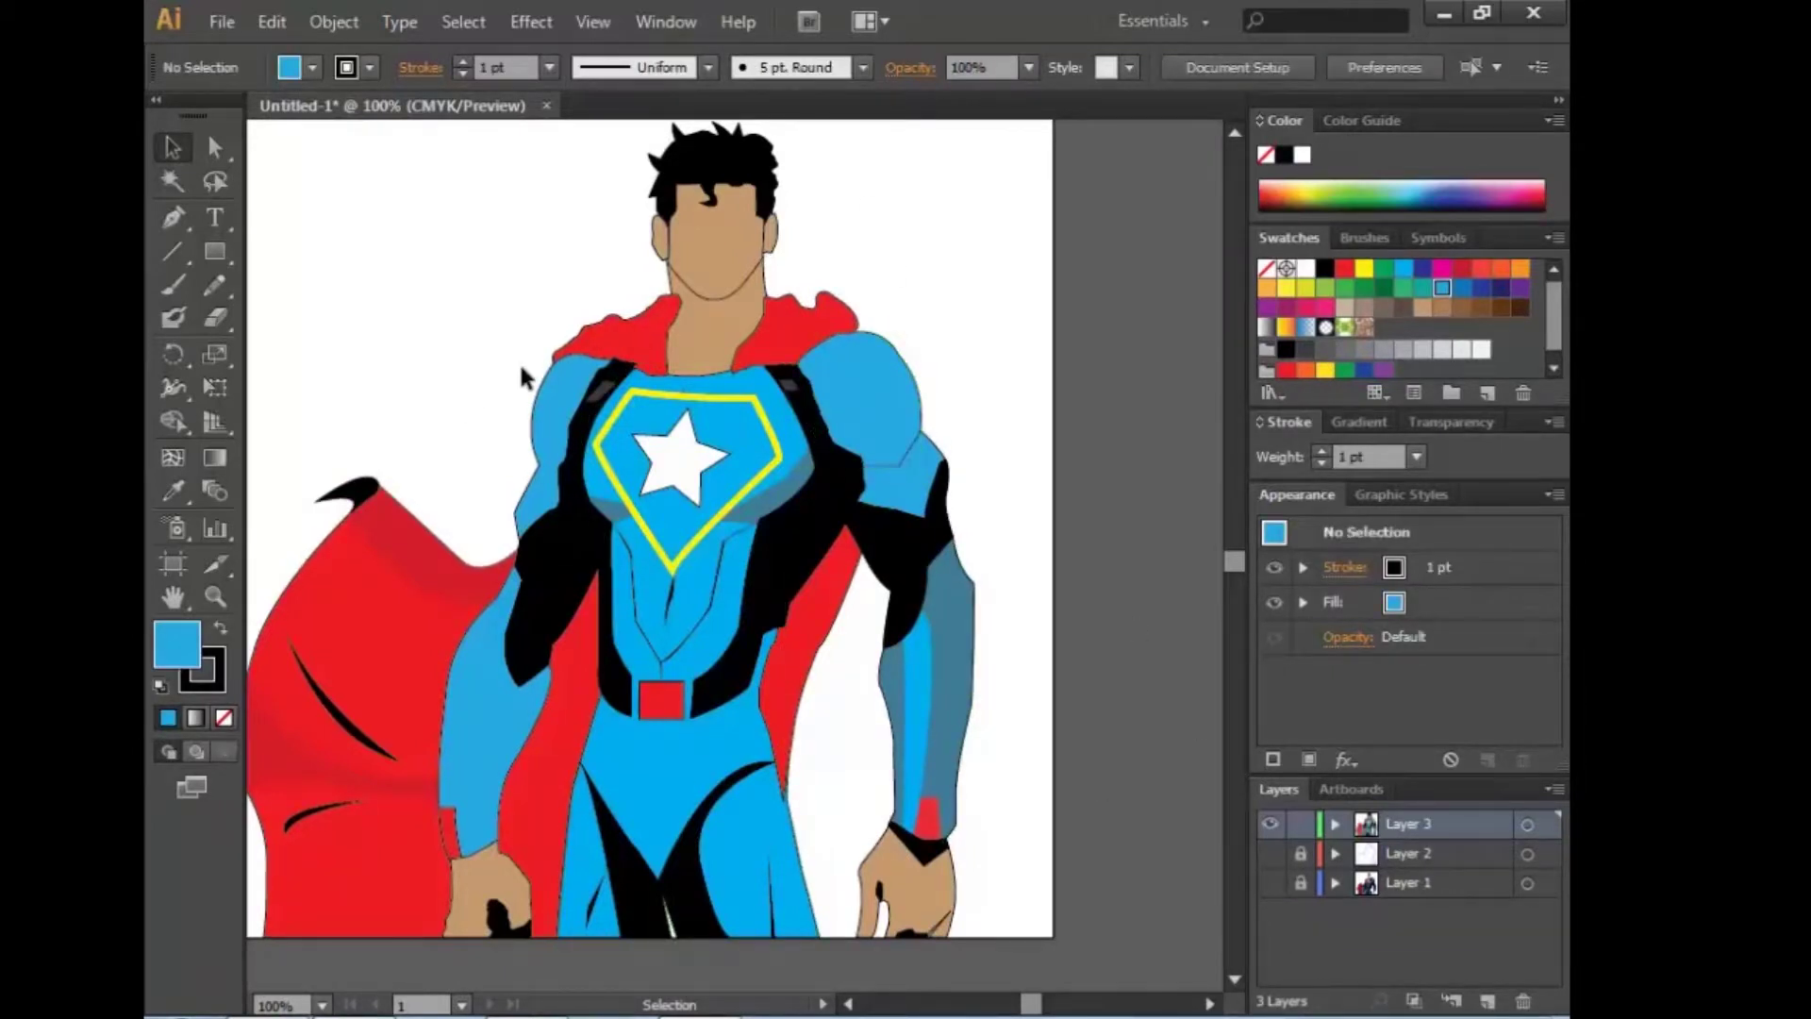
left_click(692, 471)
left_click(394, 368)
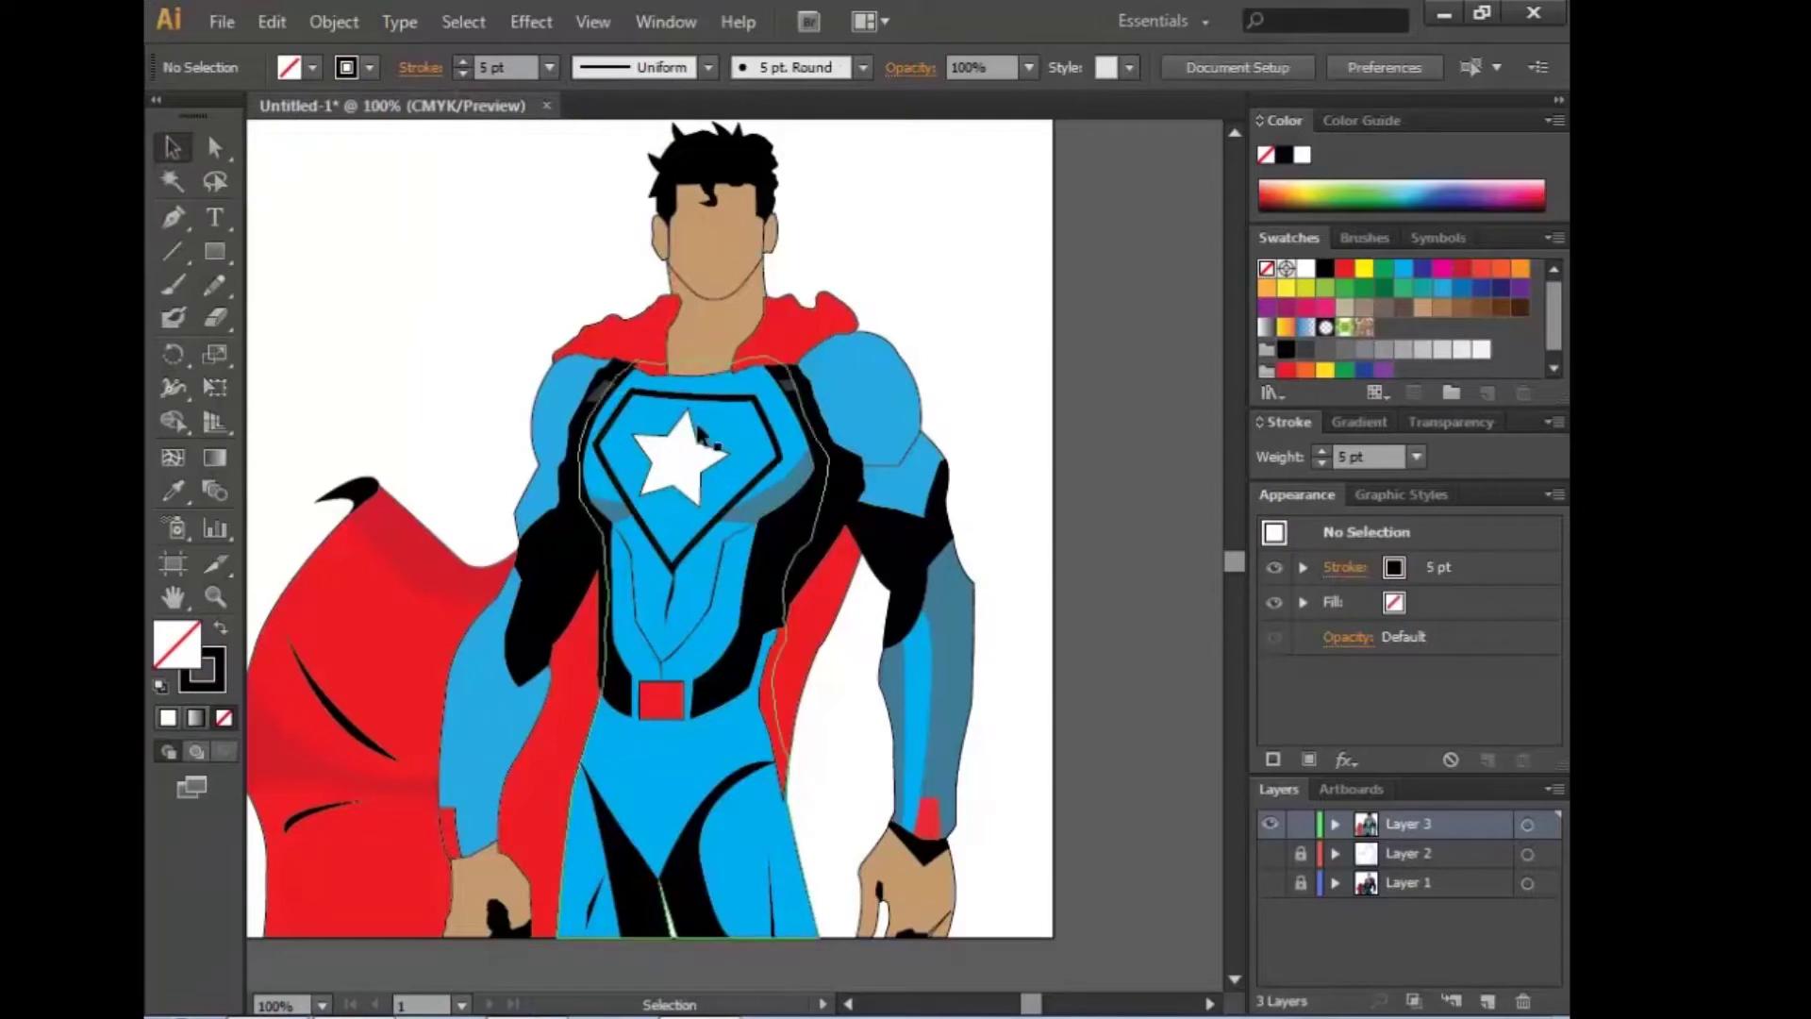
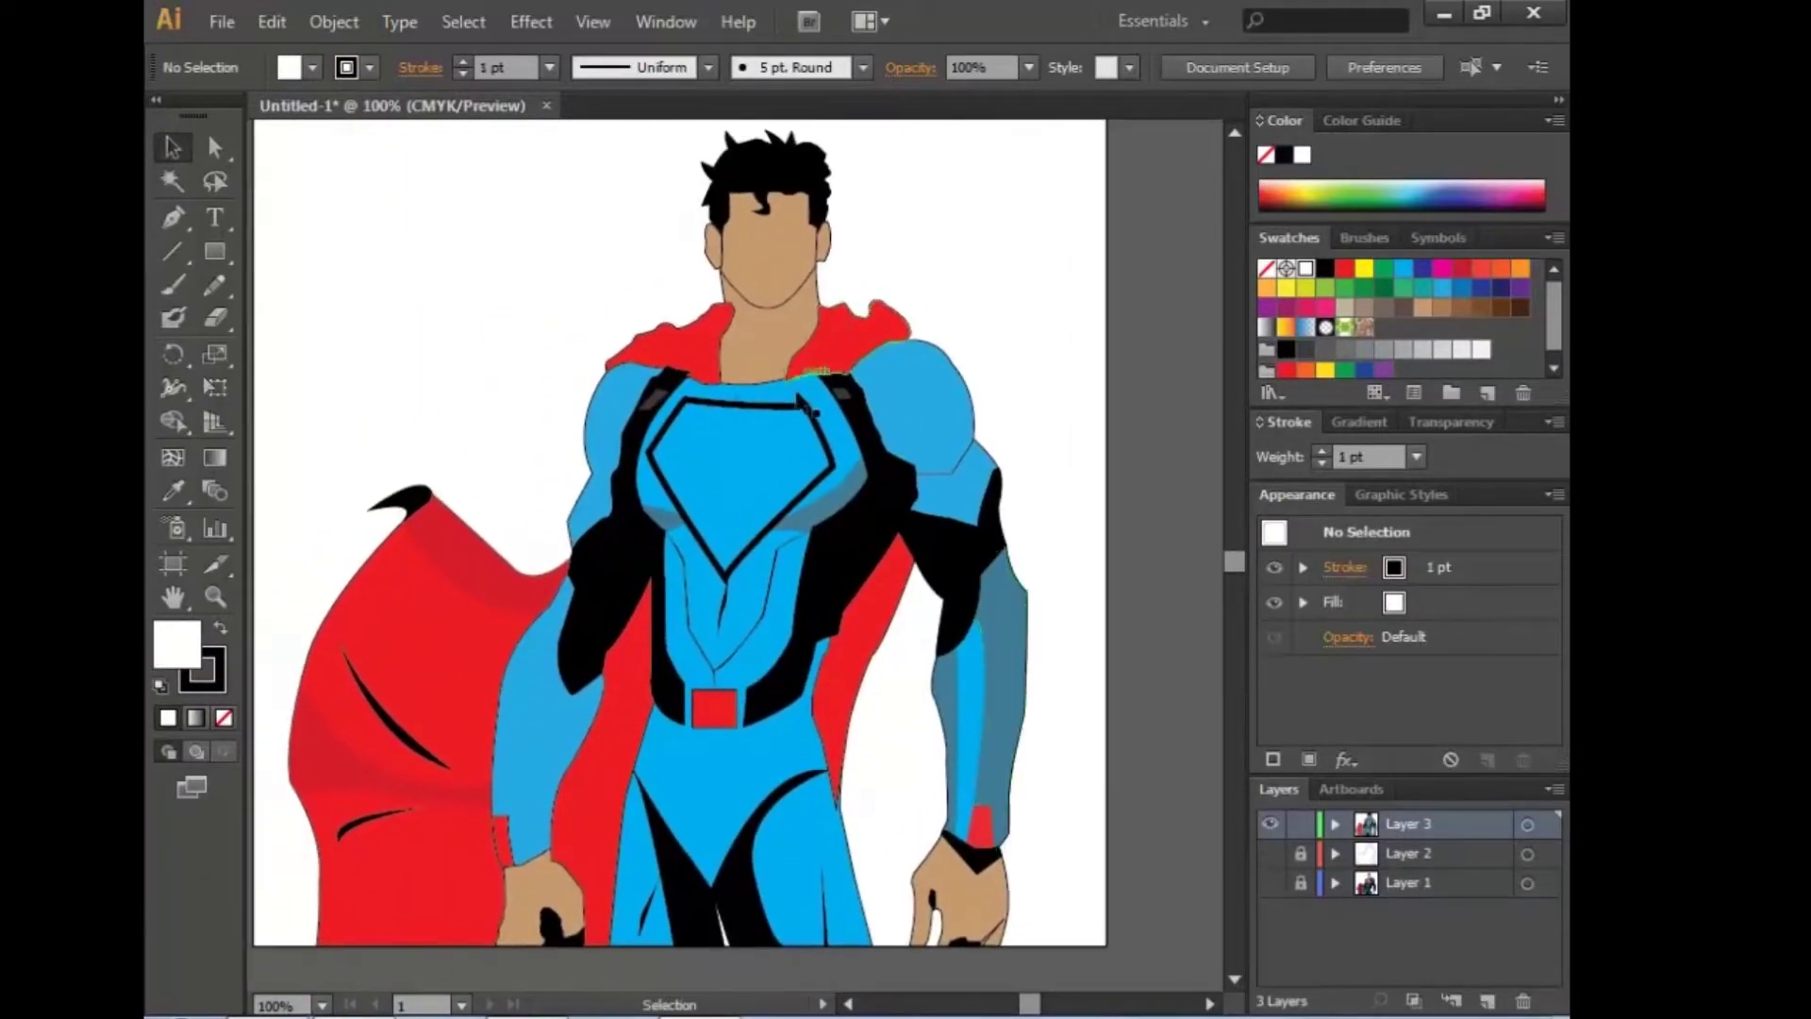
Step: Toggle Layer 3 against the reference photo and restore the artwork to 100% opacity
left_click(1270, 824)
left_click(1270, 823)
left_click(1270, 824)
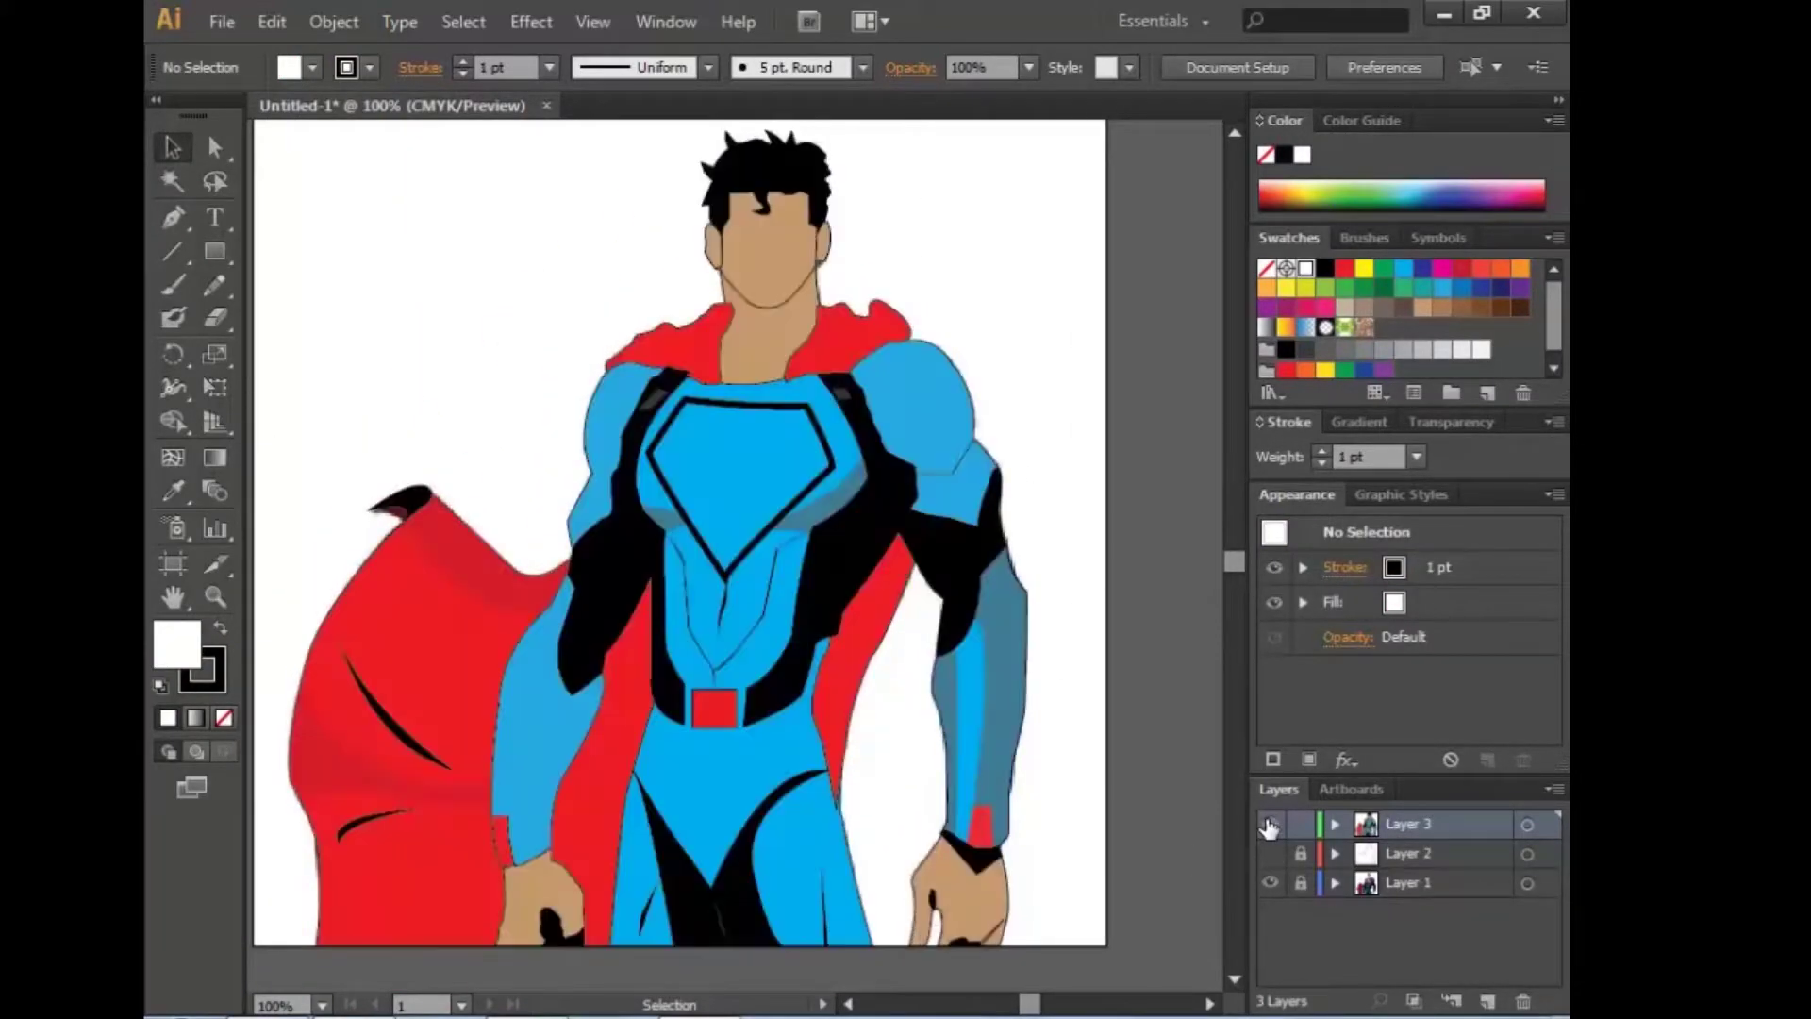
left_click(1270, 824)
left_click(1270, 824)
left_click(1269, 826)
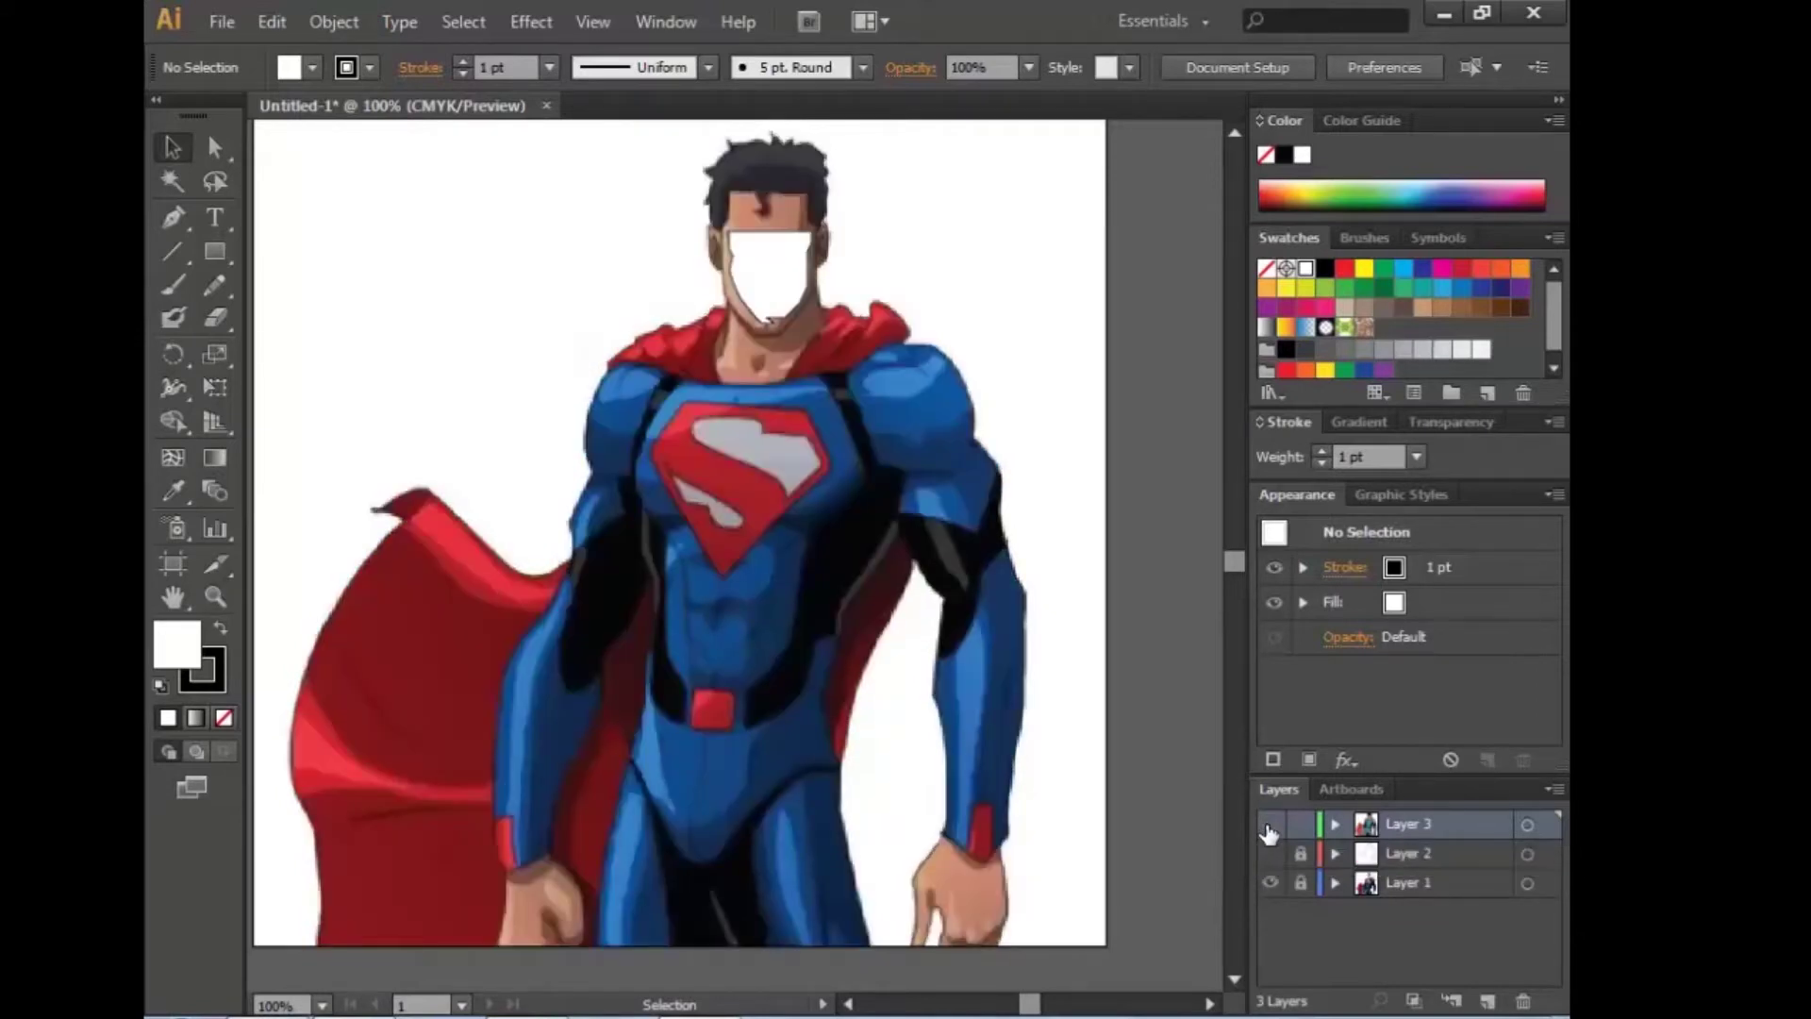
left_click(1347, 637)
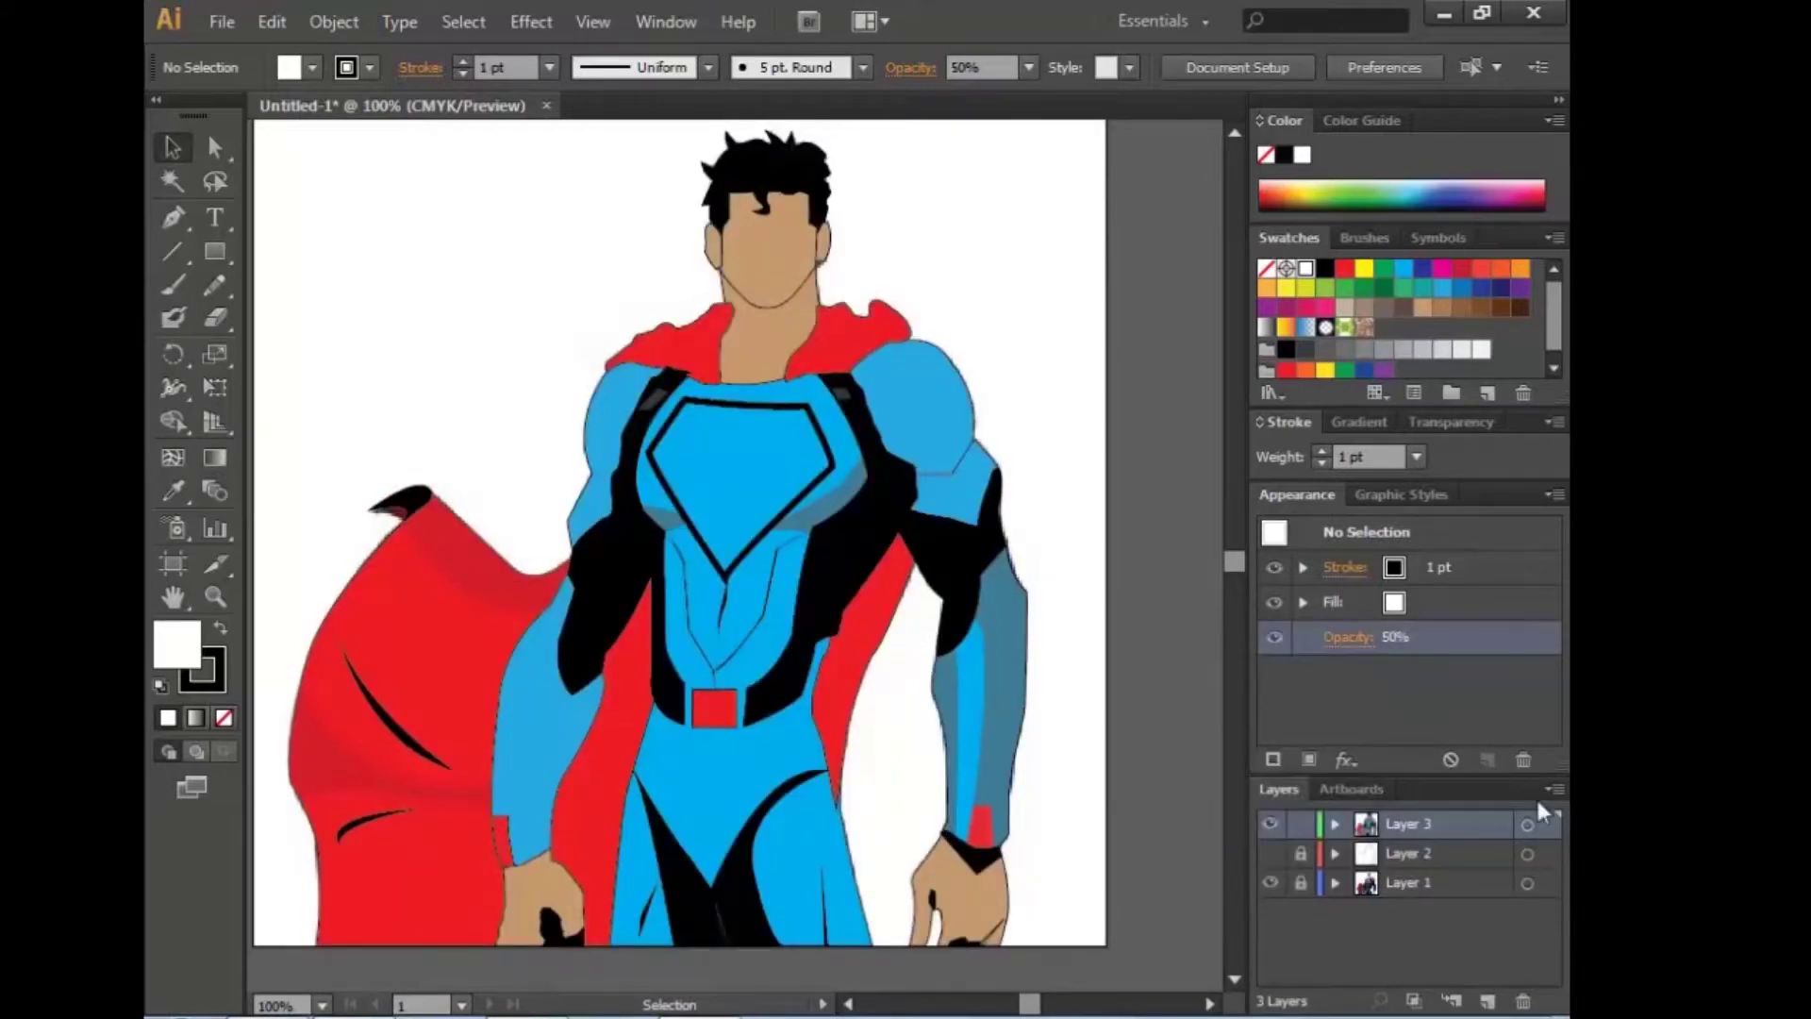
left_click(1349, 738)
type("100")
key("Return")
Step: Resize the black chest strap with its bounding box to fit the torso
key("ctrl+plus")
key("ctrl+plus")
key("ctrl+plus")
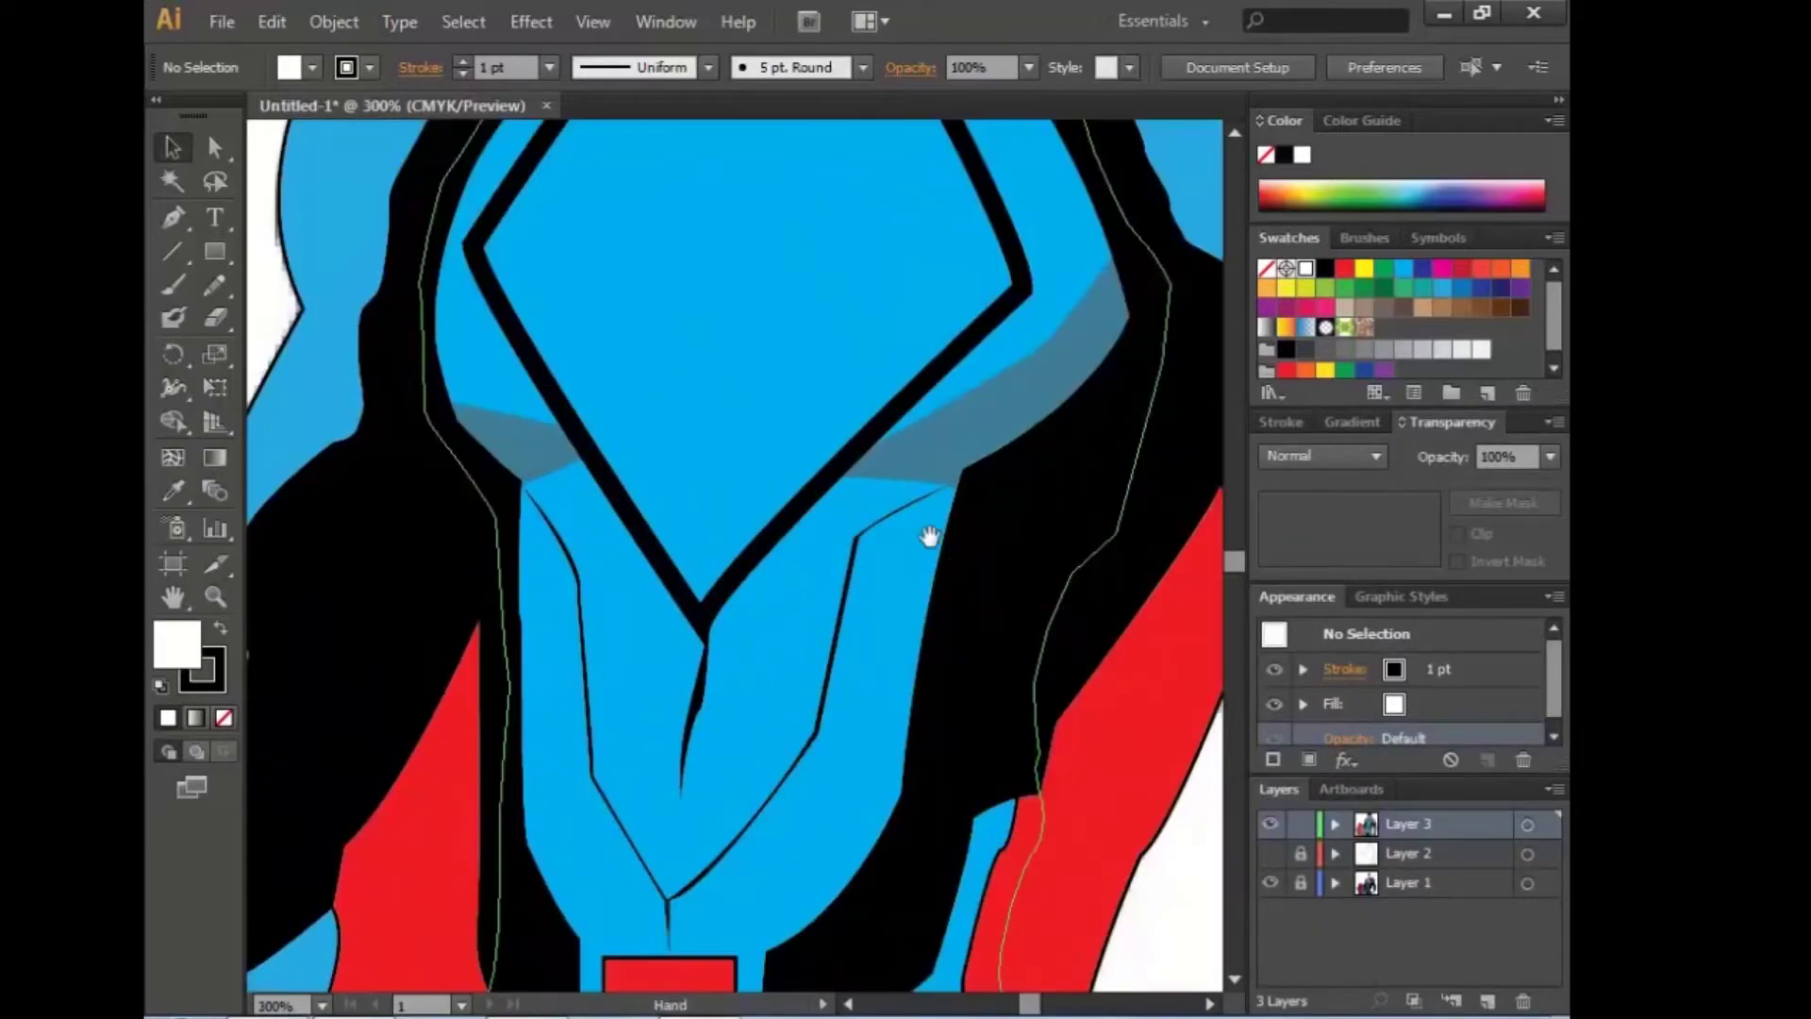
scroll(696, 667, "down", 5)
left_click(1008, 326)
scroll(982, 626, "up", 5)
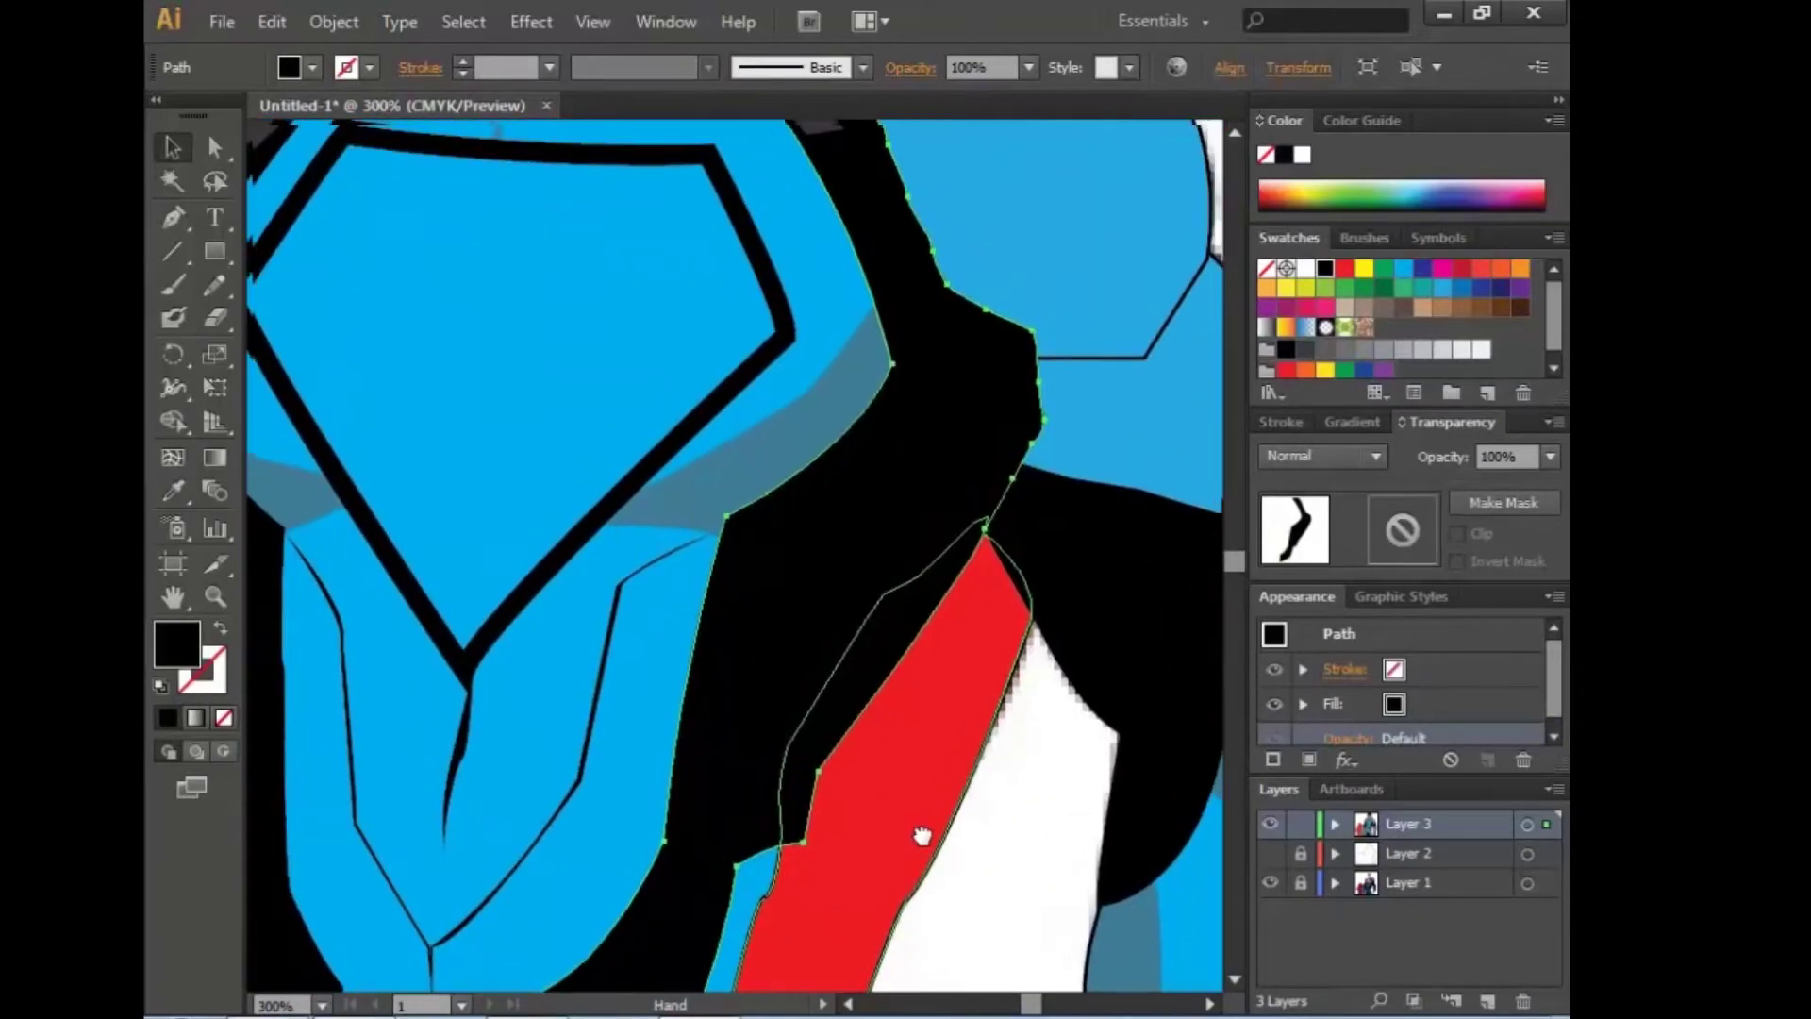
key("ctrl+0")
key("ctrl+plus")
key("ctrl+plus")
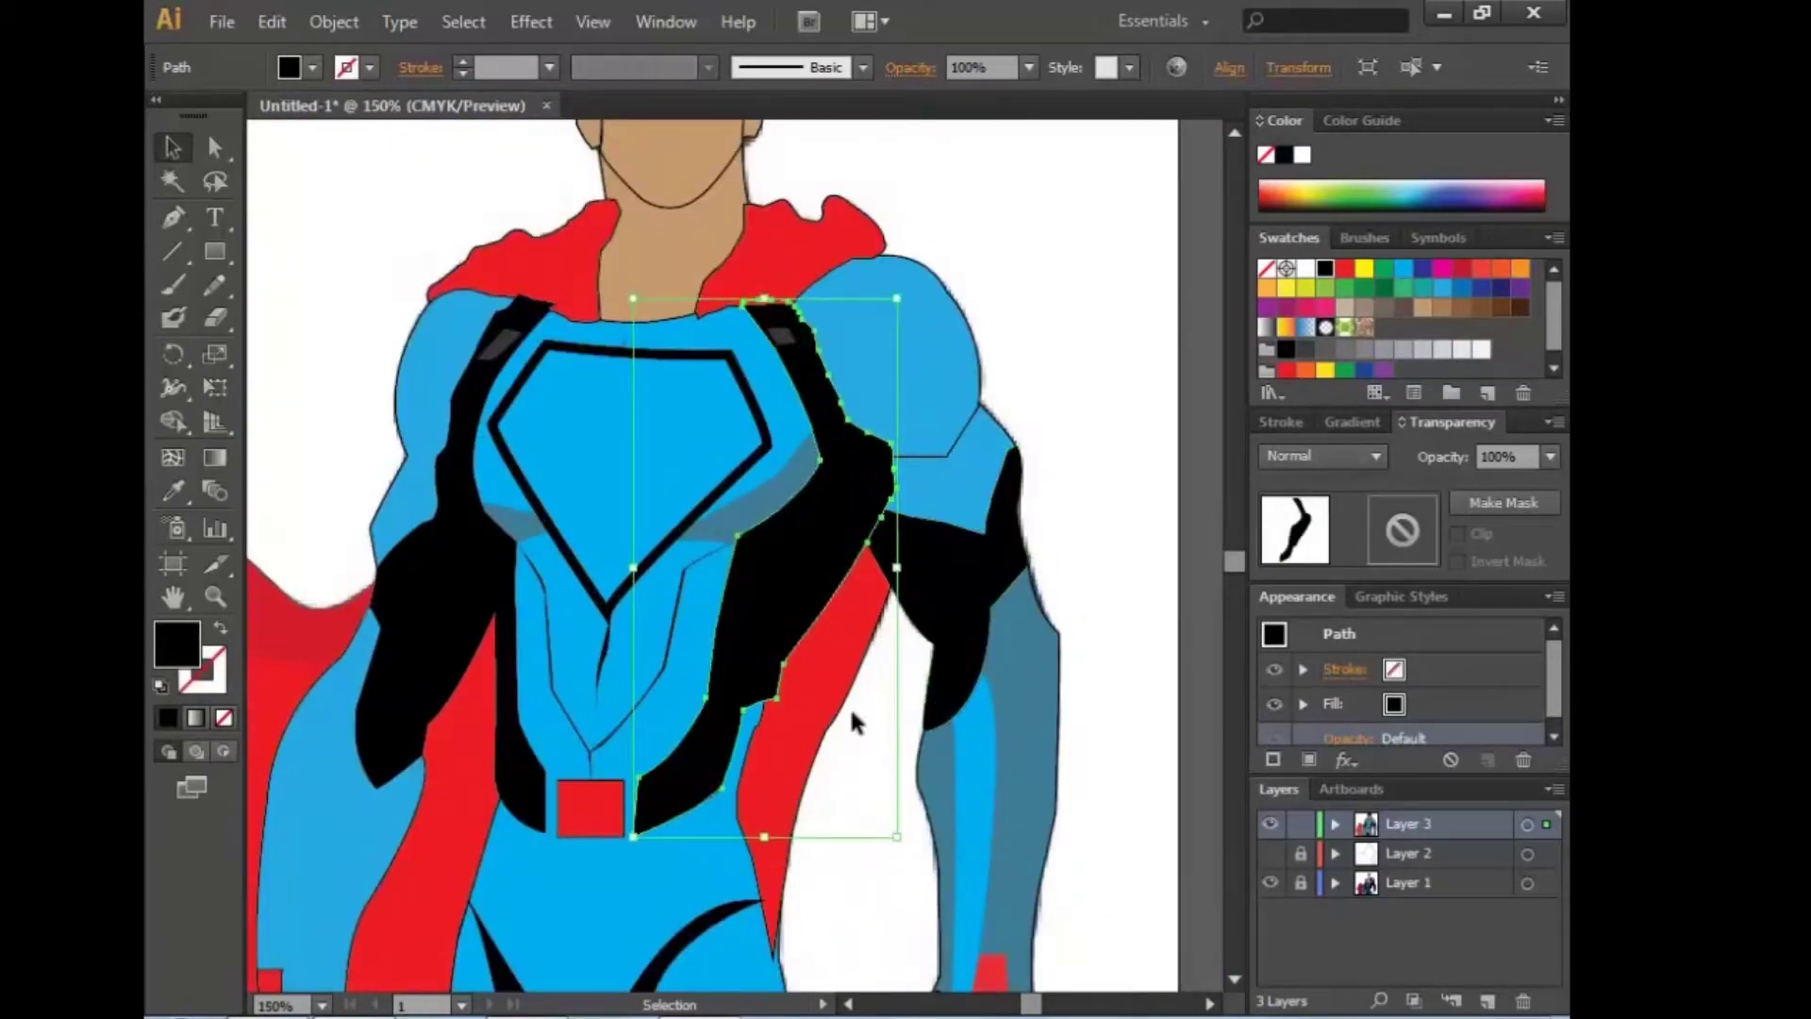
left_click_drag(889, 830, 1028, 729)
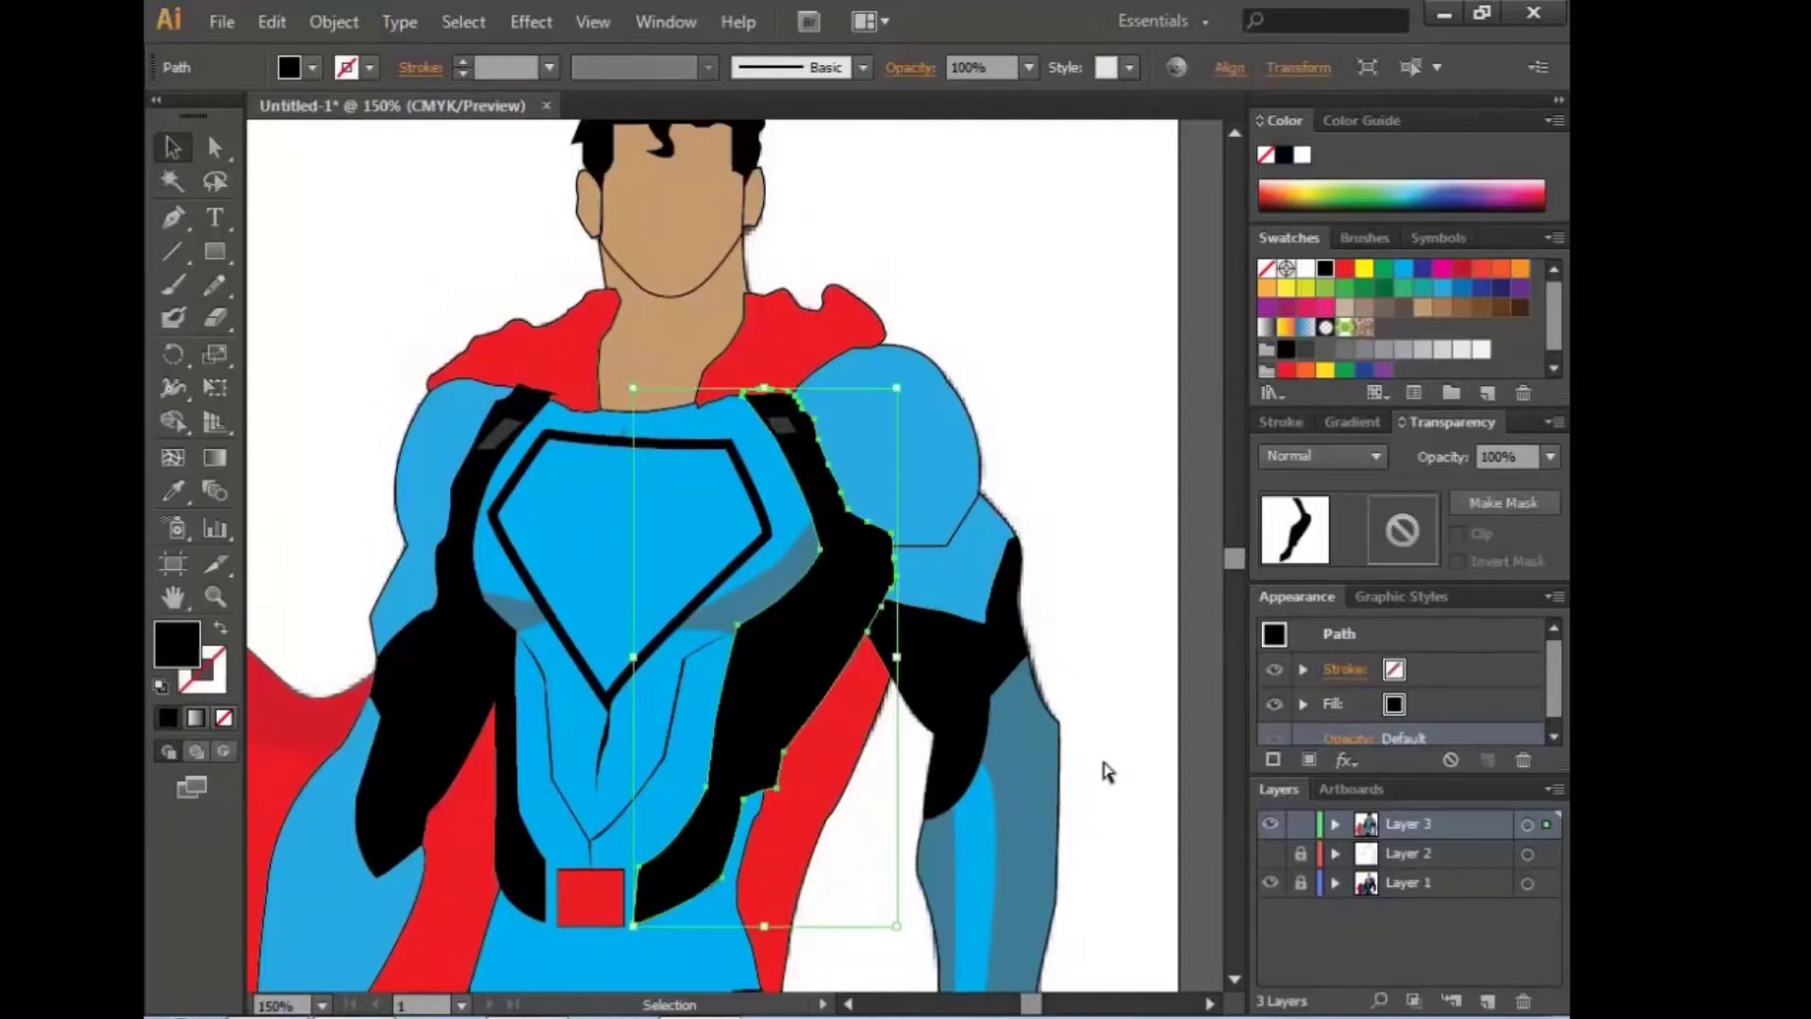
left_click_drag(896, 657, 885, 662)
left_click(960, 776)
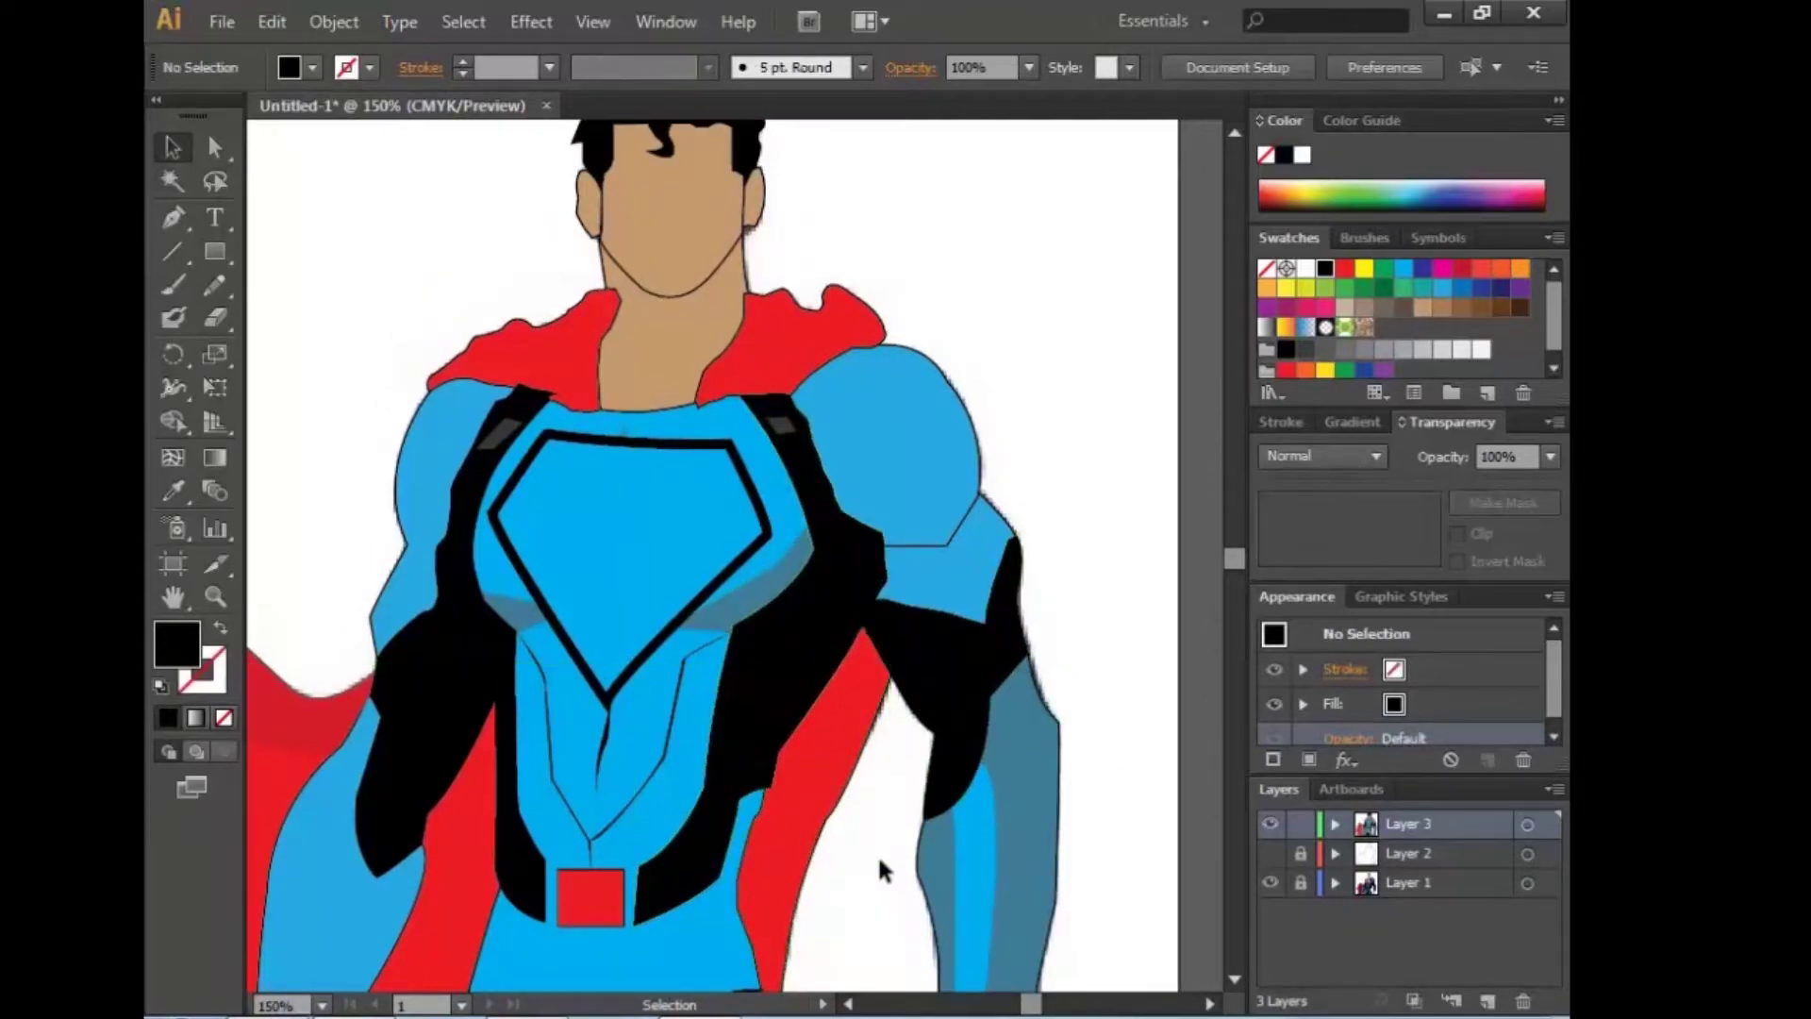
Step: Bring the blue body shape to the front, then undo that reorder
left_click(1270, 868)
left_click_drag(898, 788, 1049, 557)
key("ctrl+plus")
left_click(879, 638)
right_click(879, 639)
mouse_move(968, 563)
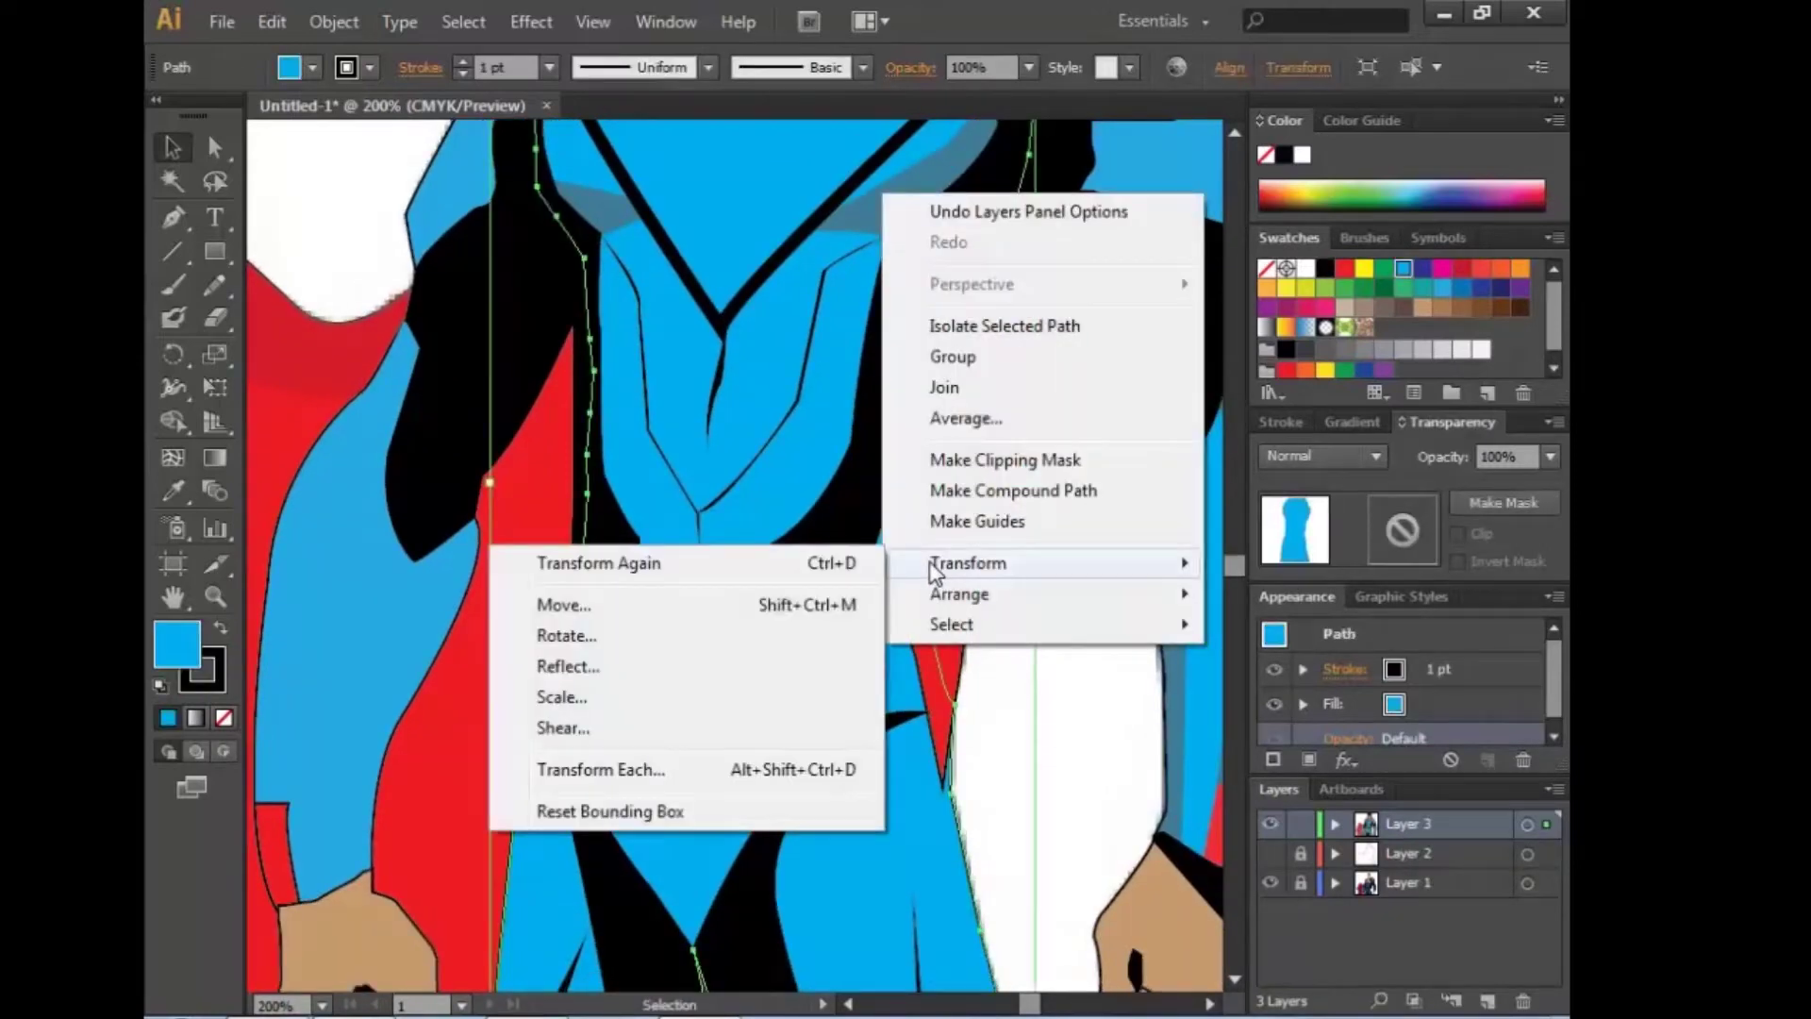
left_click(1250, 594)
key("ctrl+z")
Step: Send the red cape strip and the red piece above it to the back
right_click(949, 565)
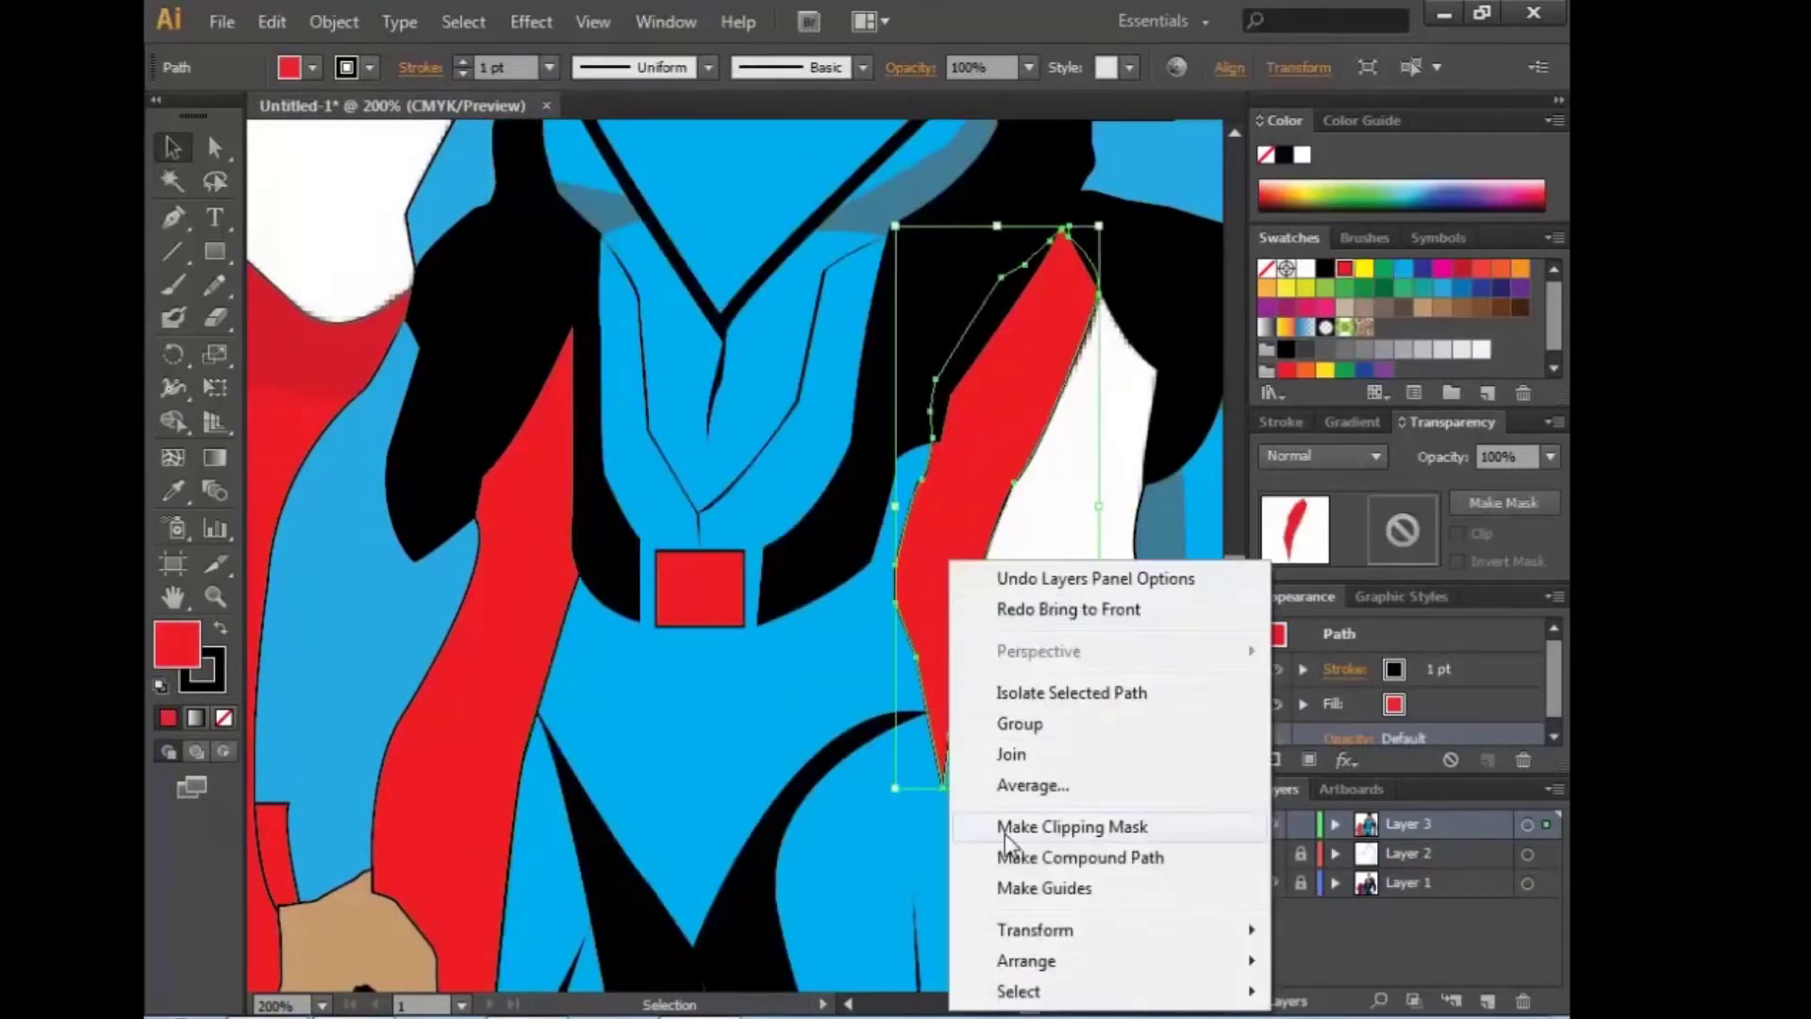
left_click(717, 917)
left_click(1123, 665)
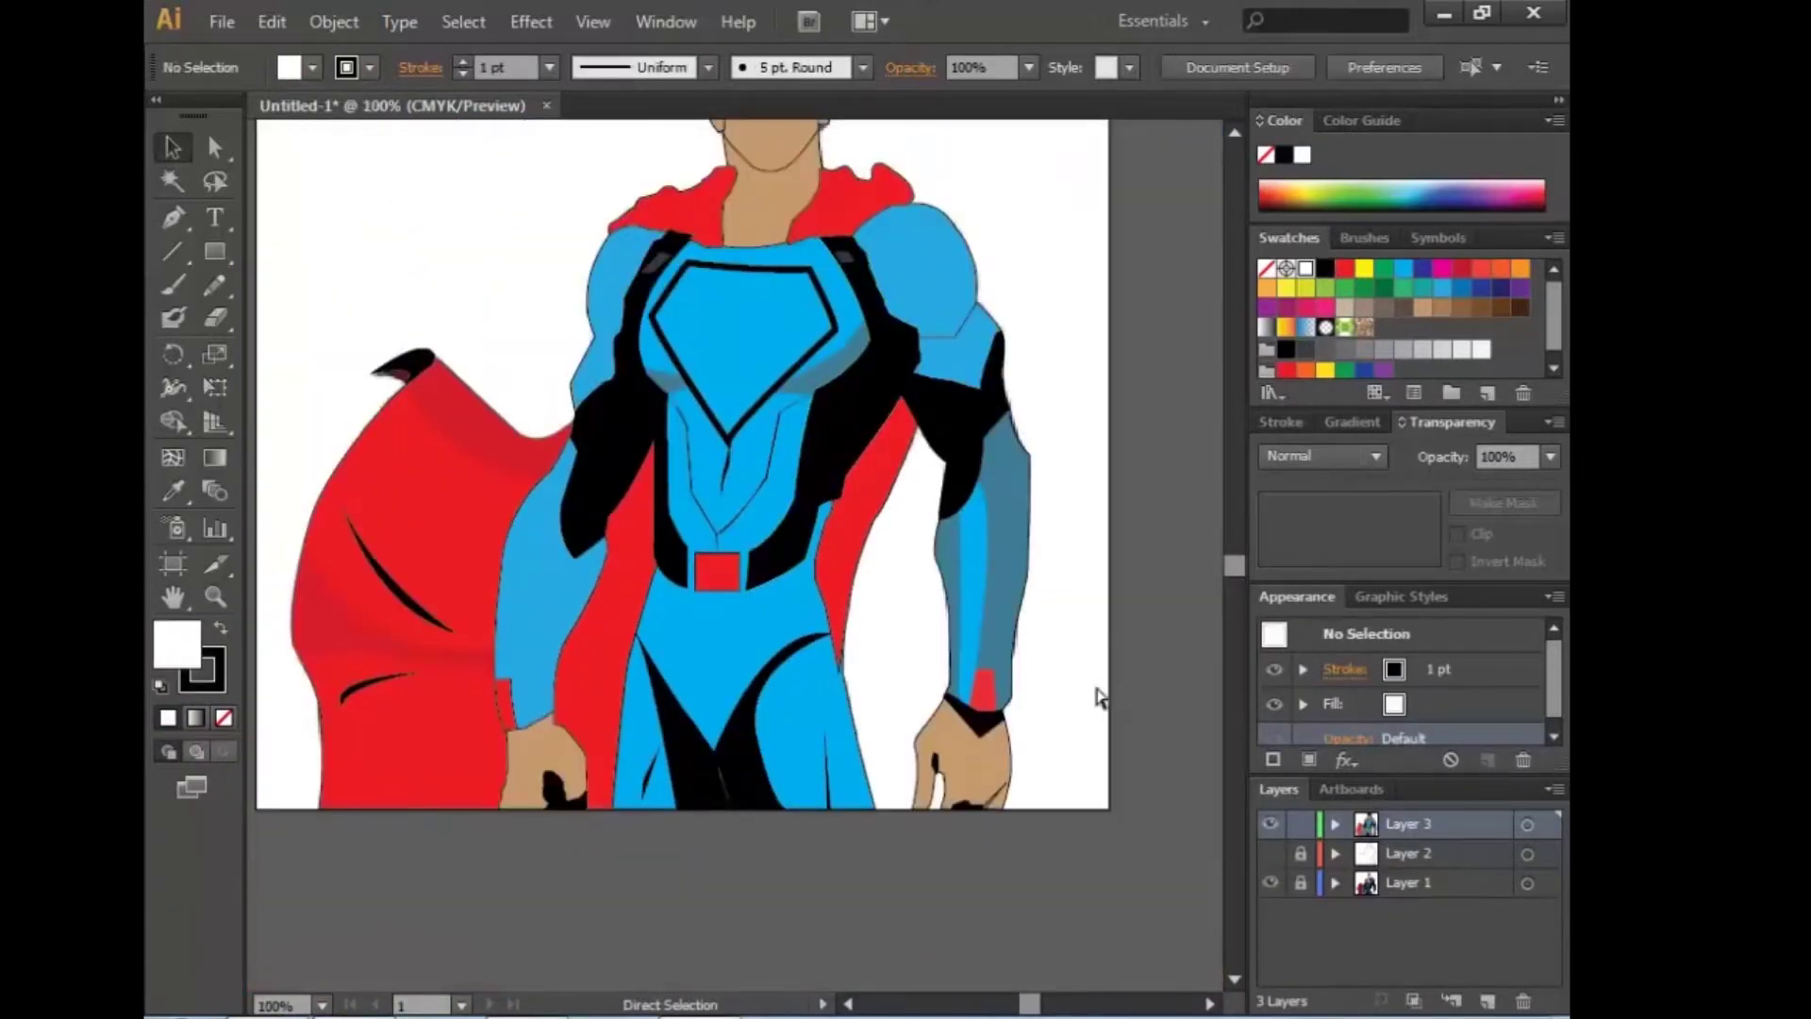
right_click(886, 496)
left_click(1264, 975)
left_click(1084, 331)
Step: Zoom on the belt and hide the artwork to compare with the reference photo
scroll(1030, 502, "up", 2)
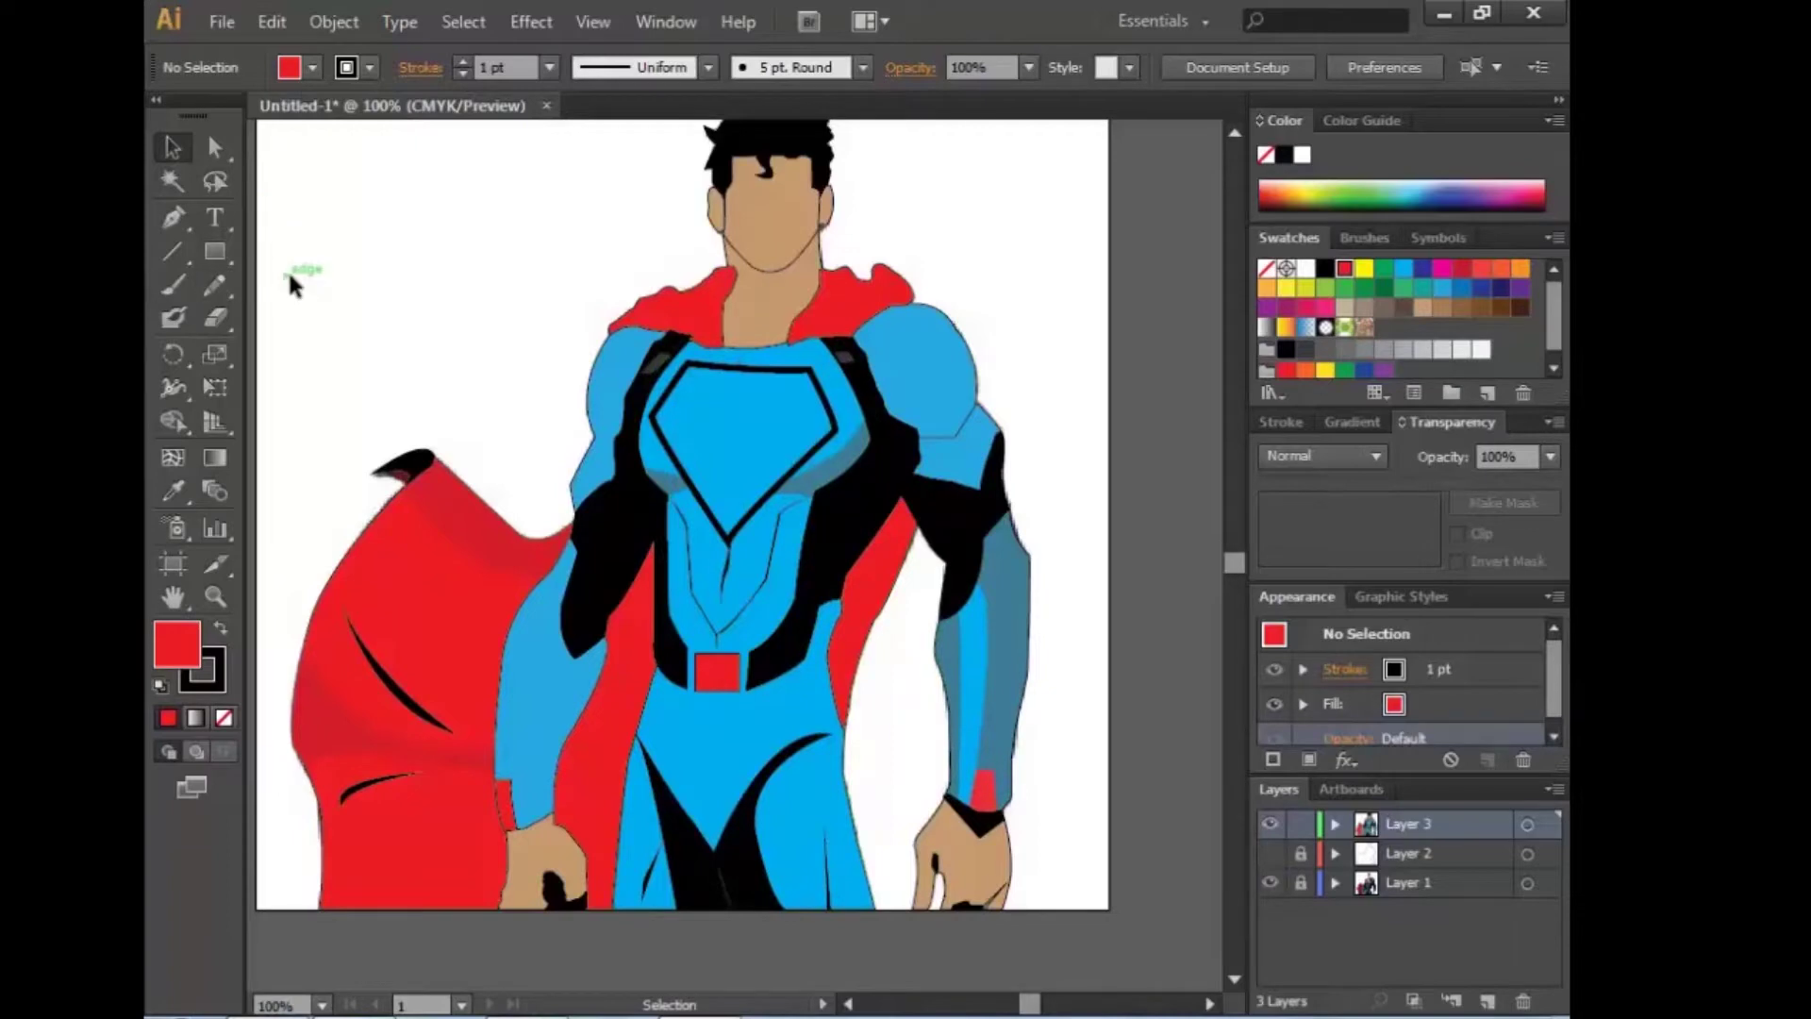
key("ctrl+plus")
left_click(1270, 824)
scroll(931, 635, "down", 3)
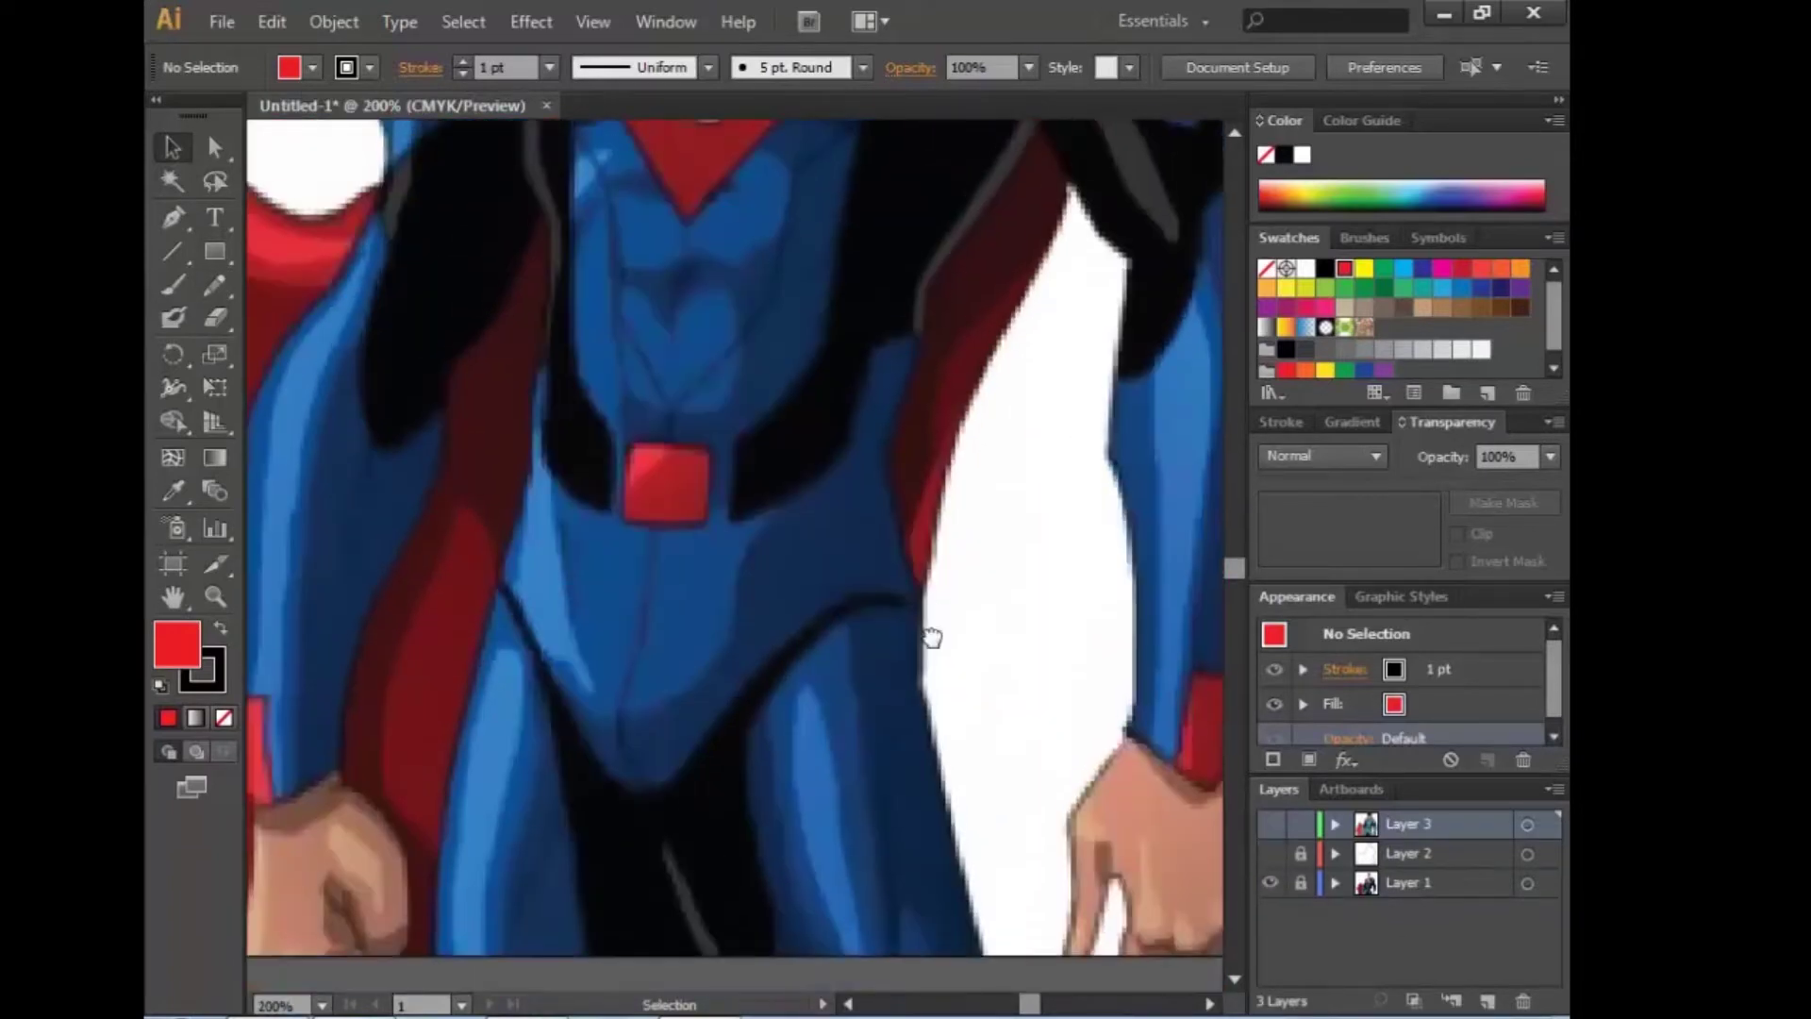
scroll(750, 597, "up", 1)
Step: Set the artwork layer to 50% opacity and deselect everything
key("p")
left_click(1270, 824)
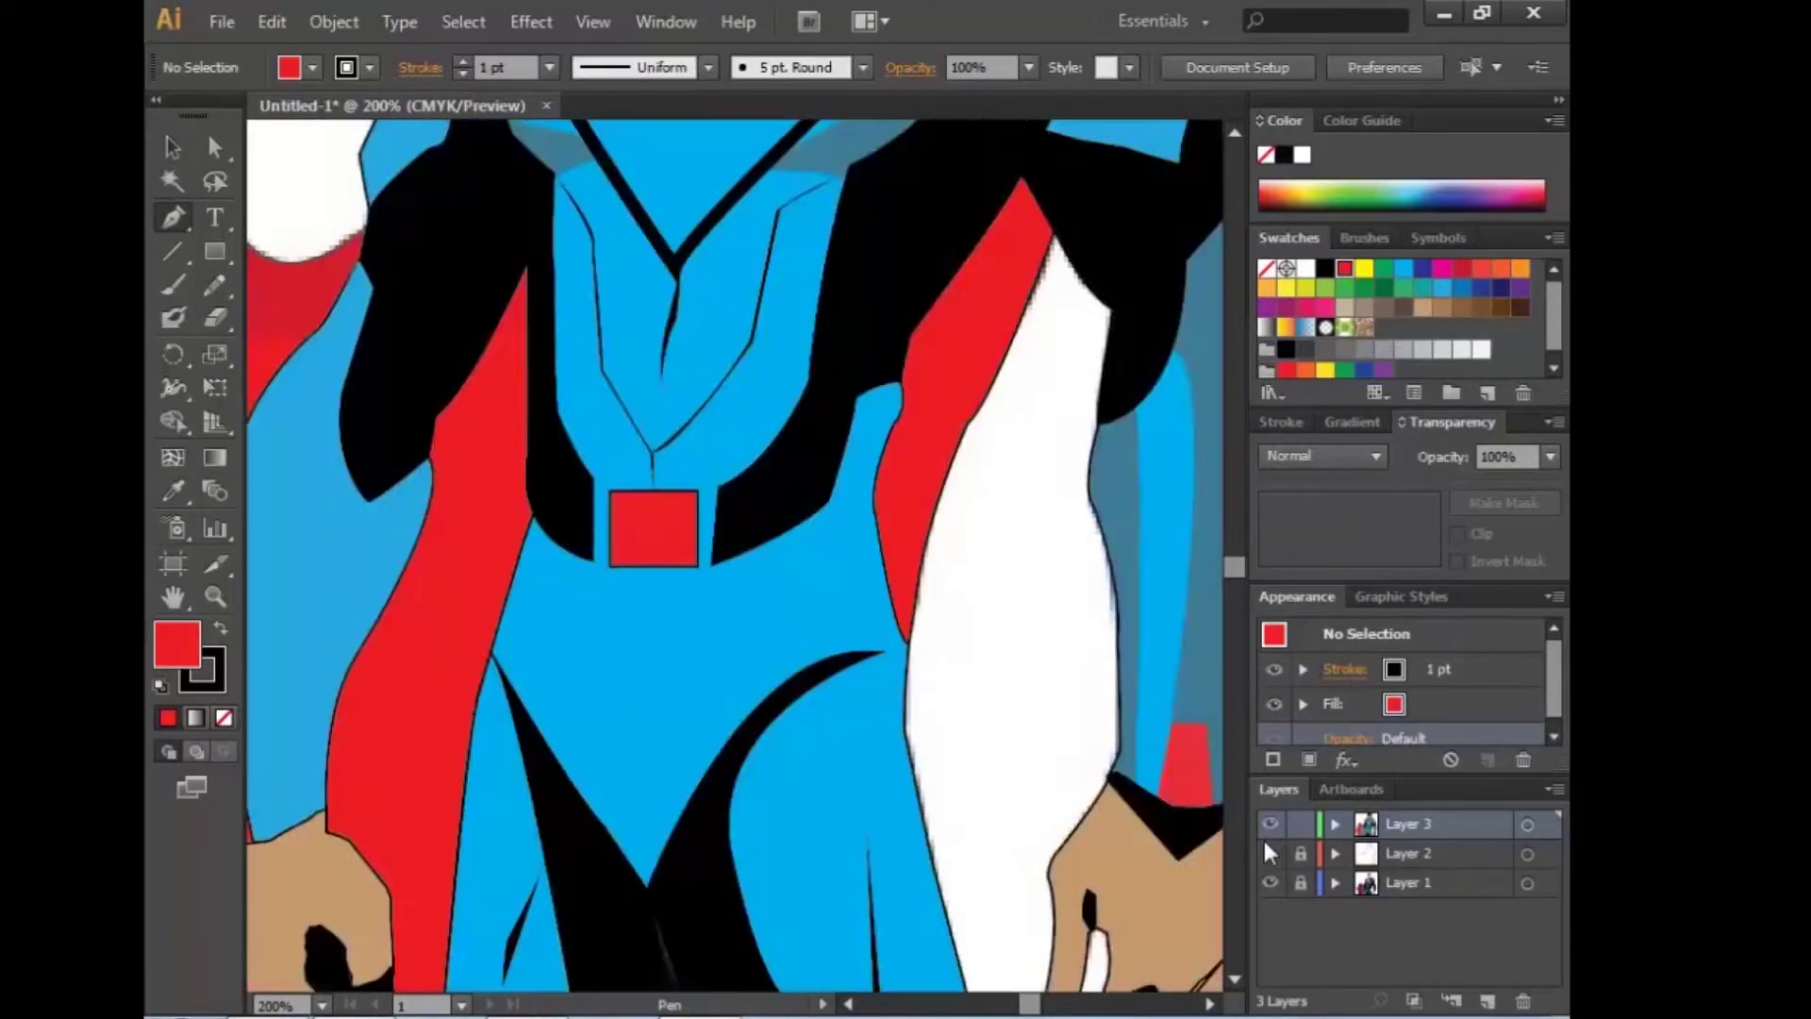
key("ctrl+a")
left_click(982, 67)
type("50")
key("Return")
key("ctrl+shift+a")
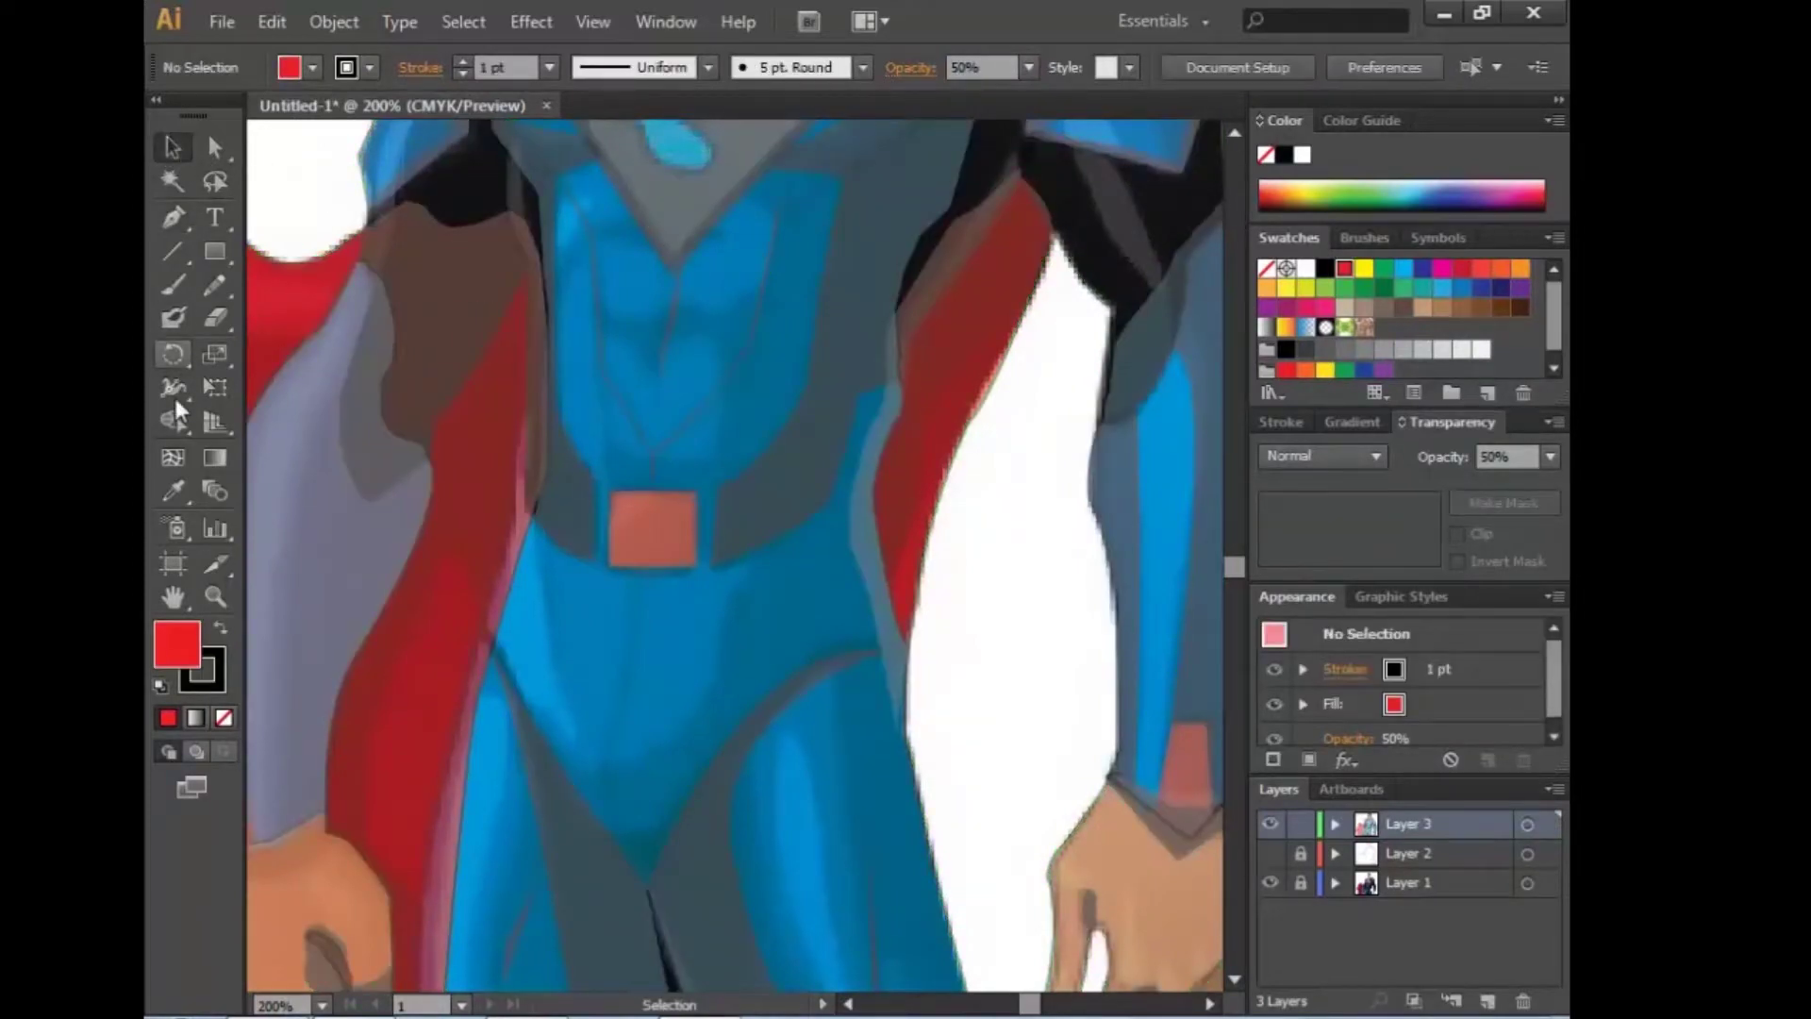
Step: Pen-trace the shading path's curved top edge and V-shaped crotch points
scroll(1094, 561, "down", 3)
left_click_drag(718, 413, 722, 461)
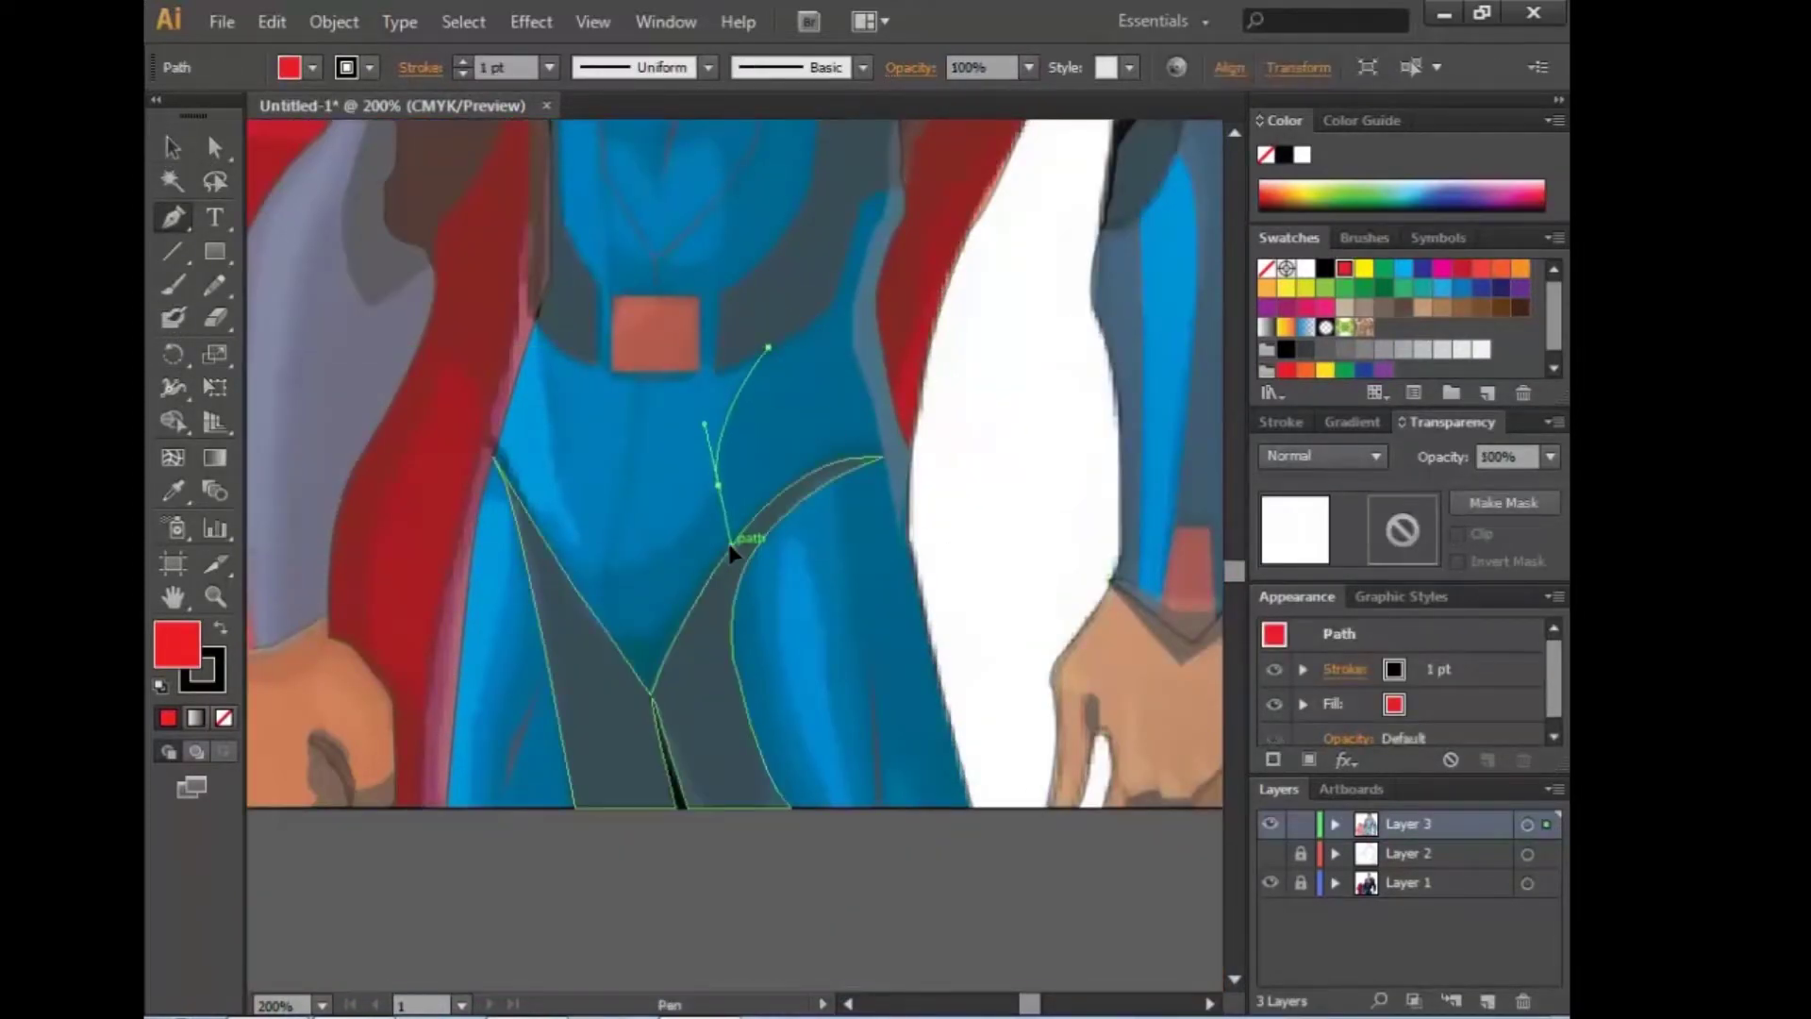
left_click_drag(732, 552, 719, 491)
left_click_drag(562, 529, 526, 502)
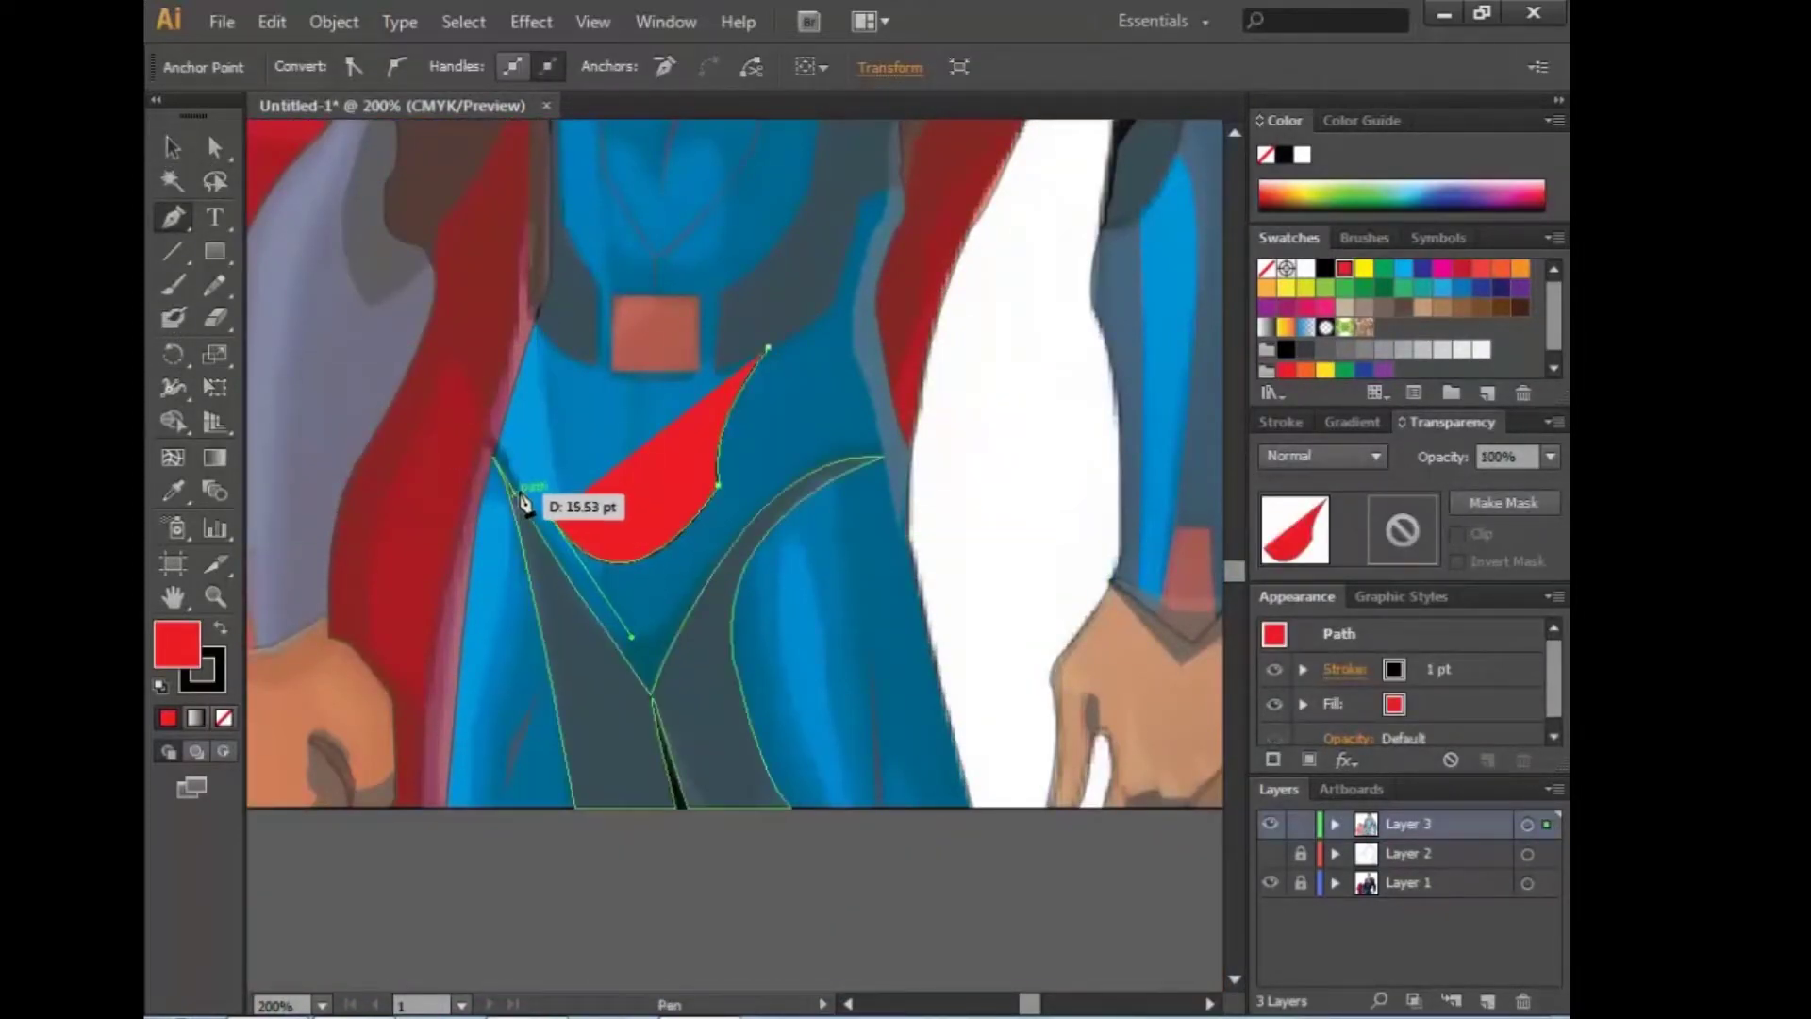
left_click(556, 577)
left_click(606, 655)
key("ctrl+plus")
key("ctrl+plus")
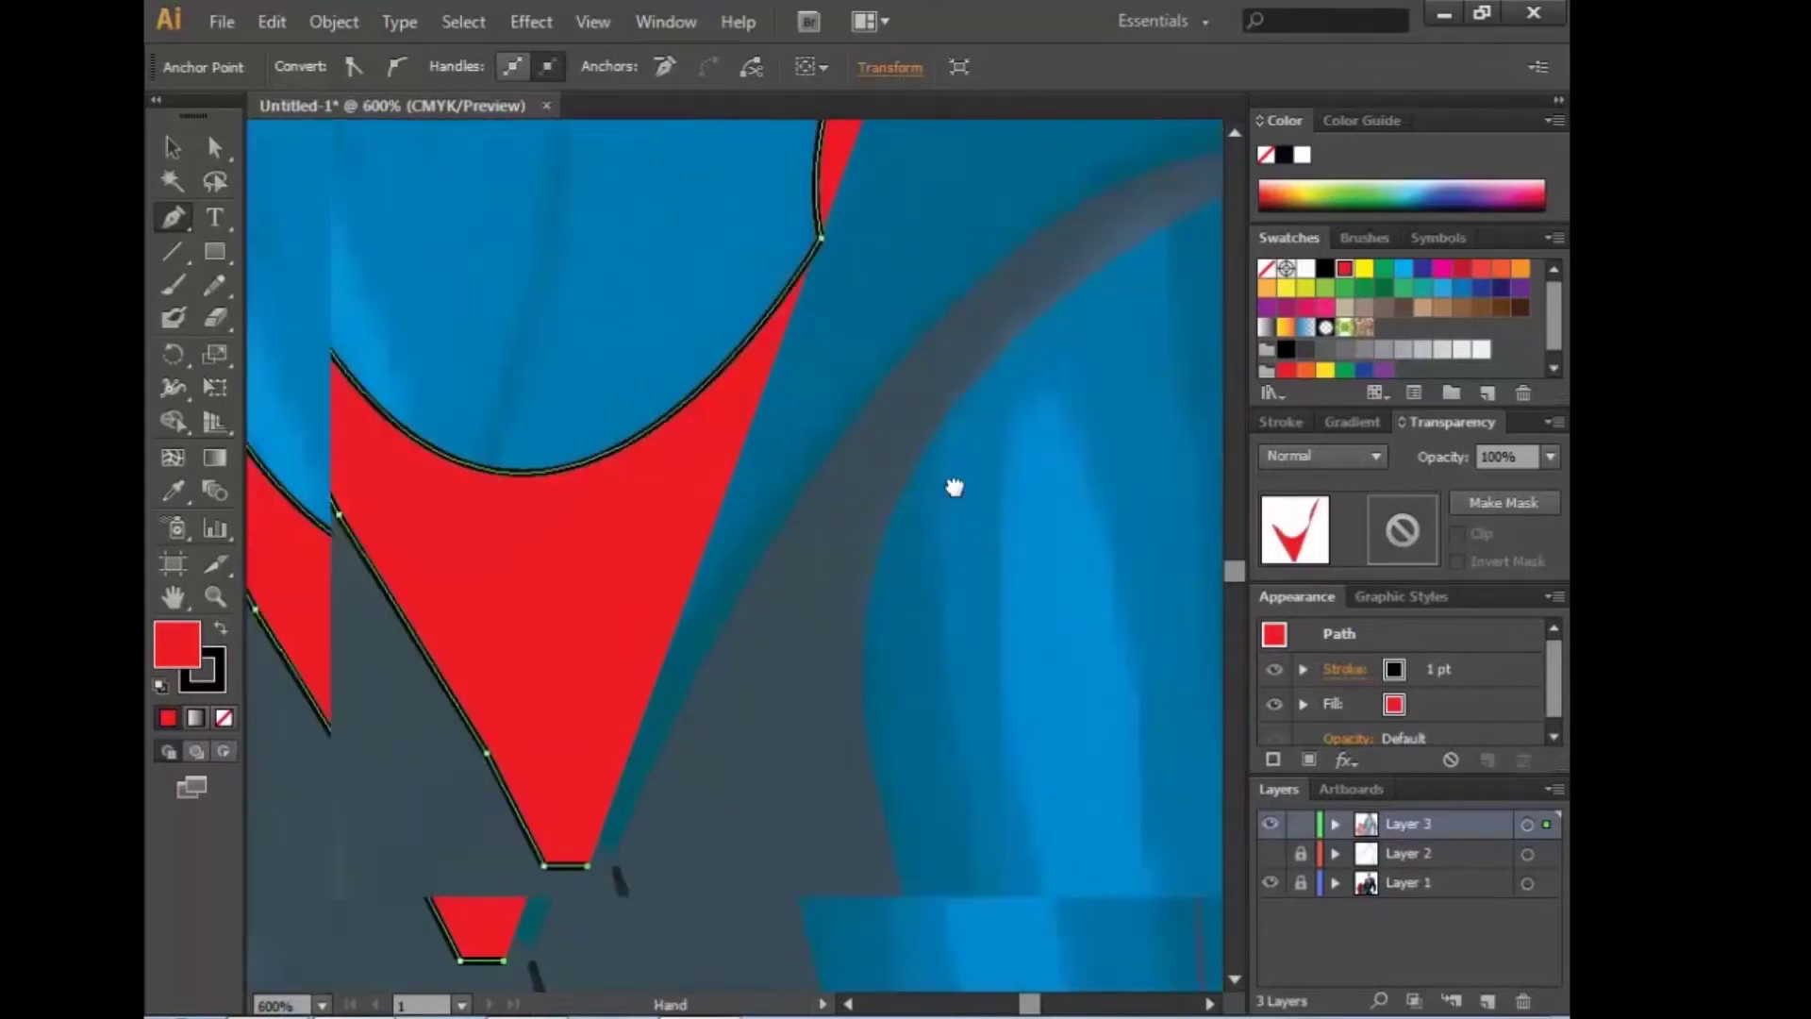
key("ctrl+plus")
left_click(760, 566)
left_click_drag(783, 571, 667, 622)
key("ctrl+minus")
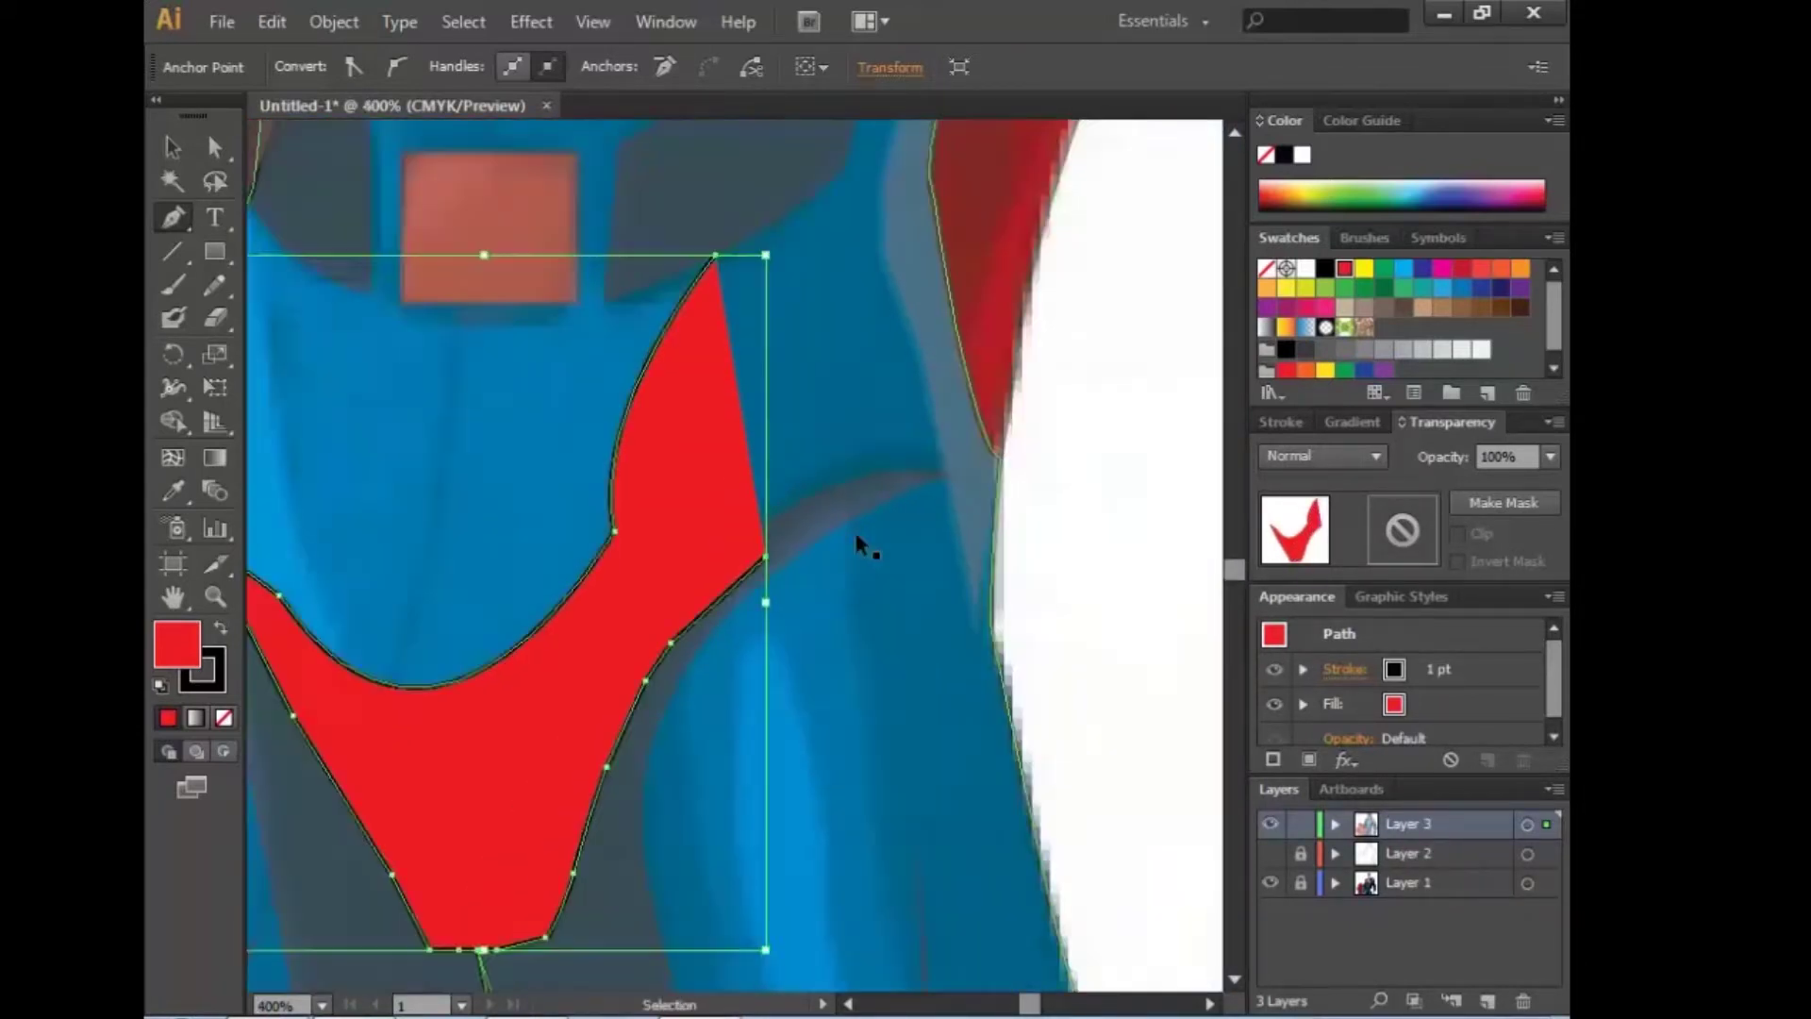
key("ctrl+minus")
key("ctrl+minus")
key("ctrl+minus")
Step: Extend the shading path down the right leg and back up its side to the belt
left_click(710, 786)
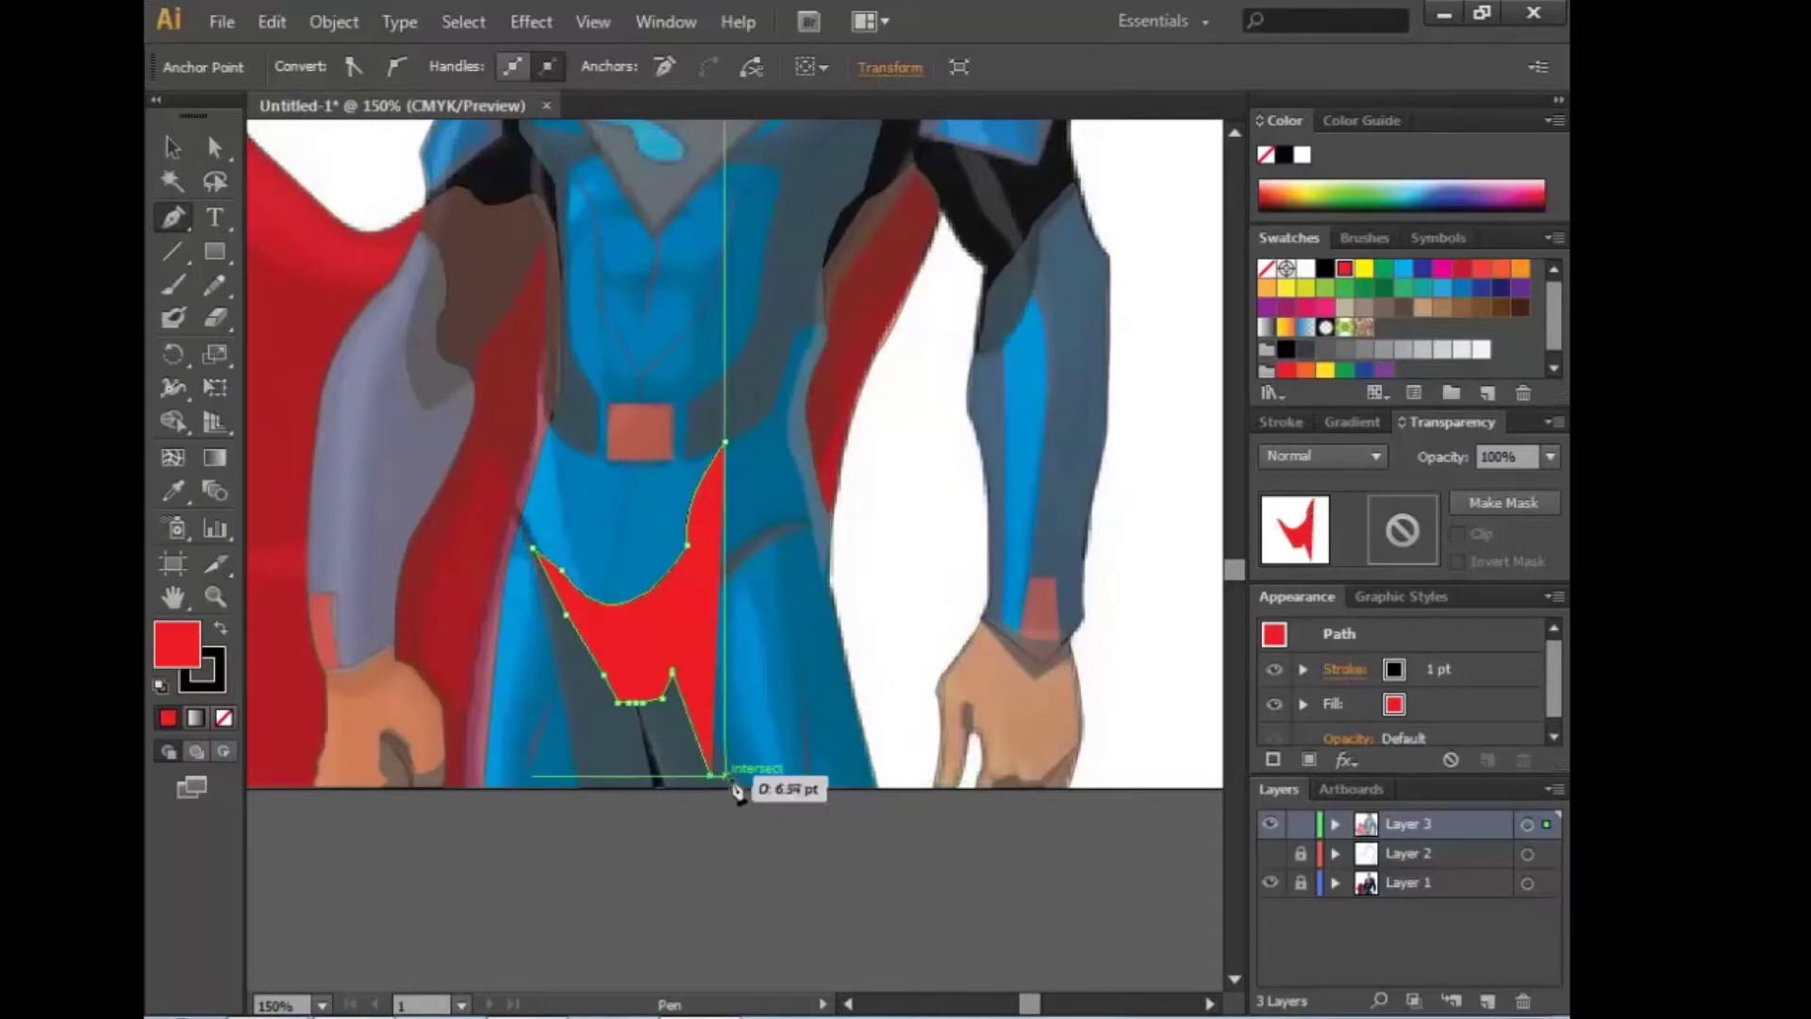
left_click(780, 786)
left_click(862, 786)
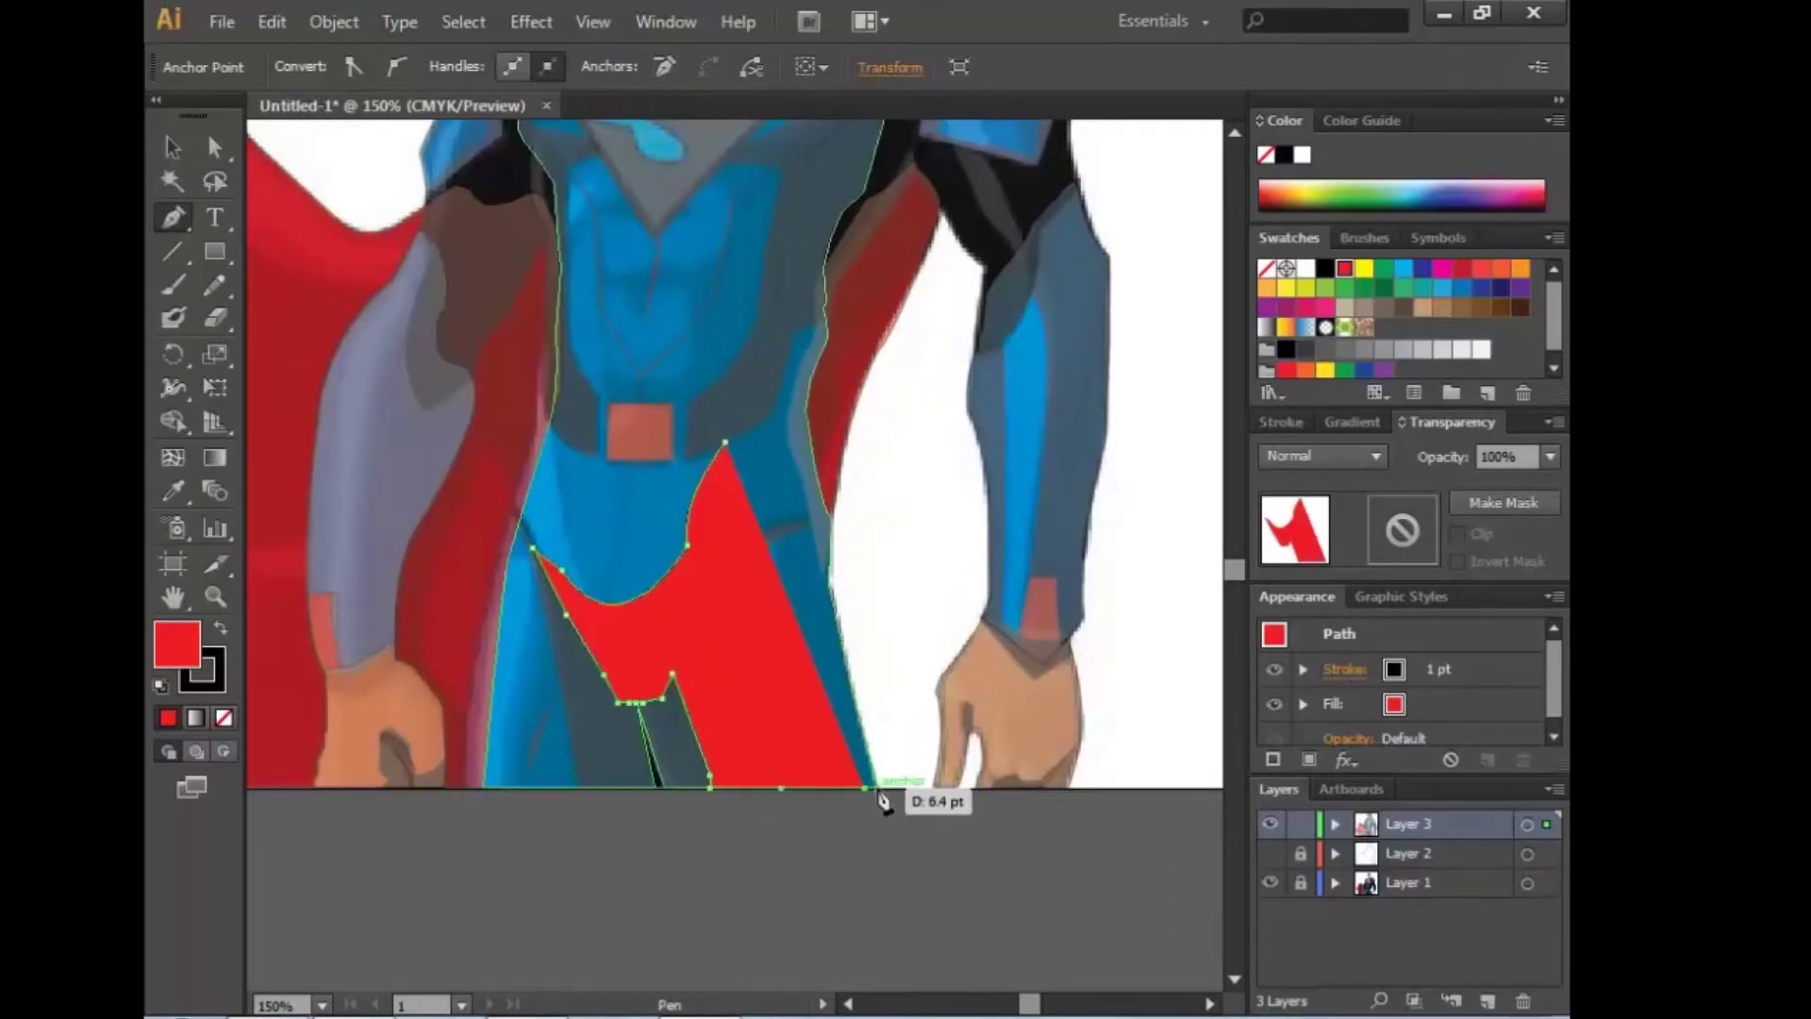
key("ctrl+plus")
key("ctrl+plus")
left_click(821, 566)
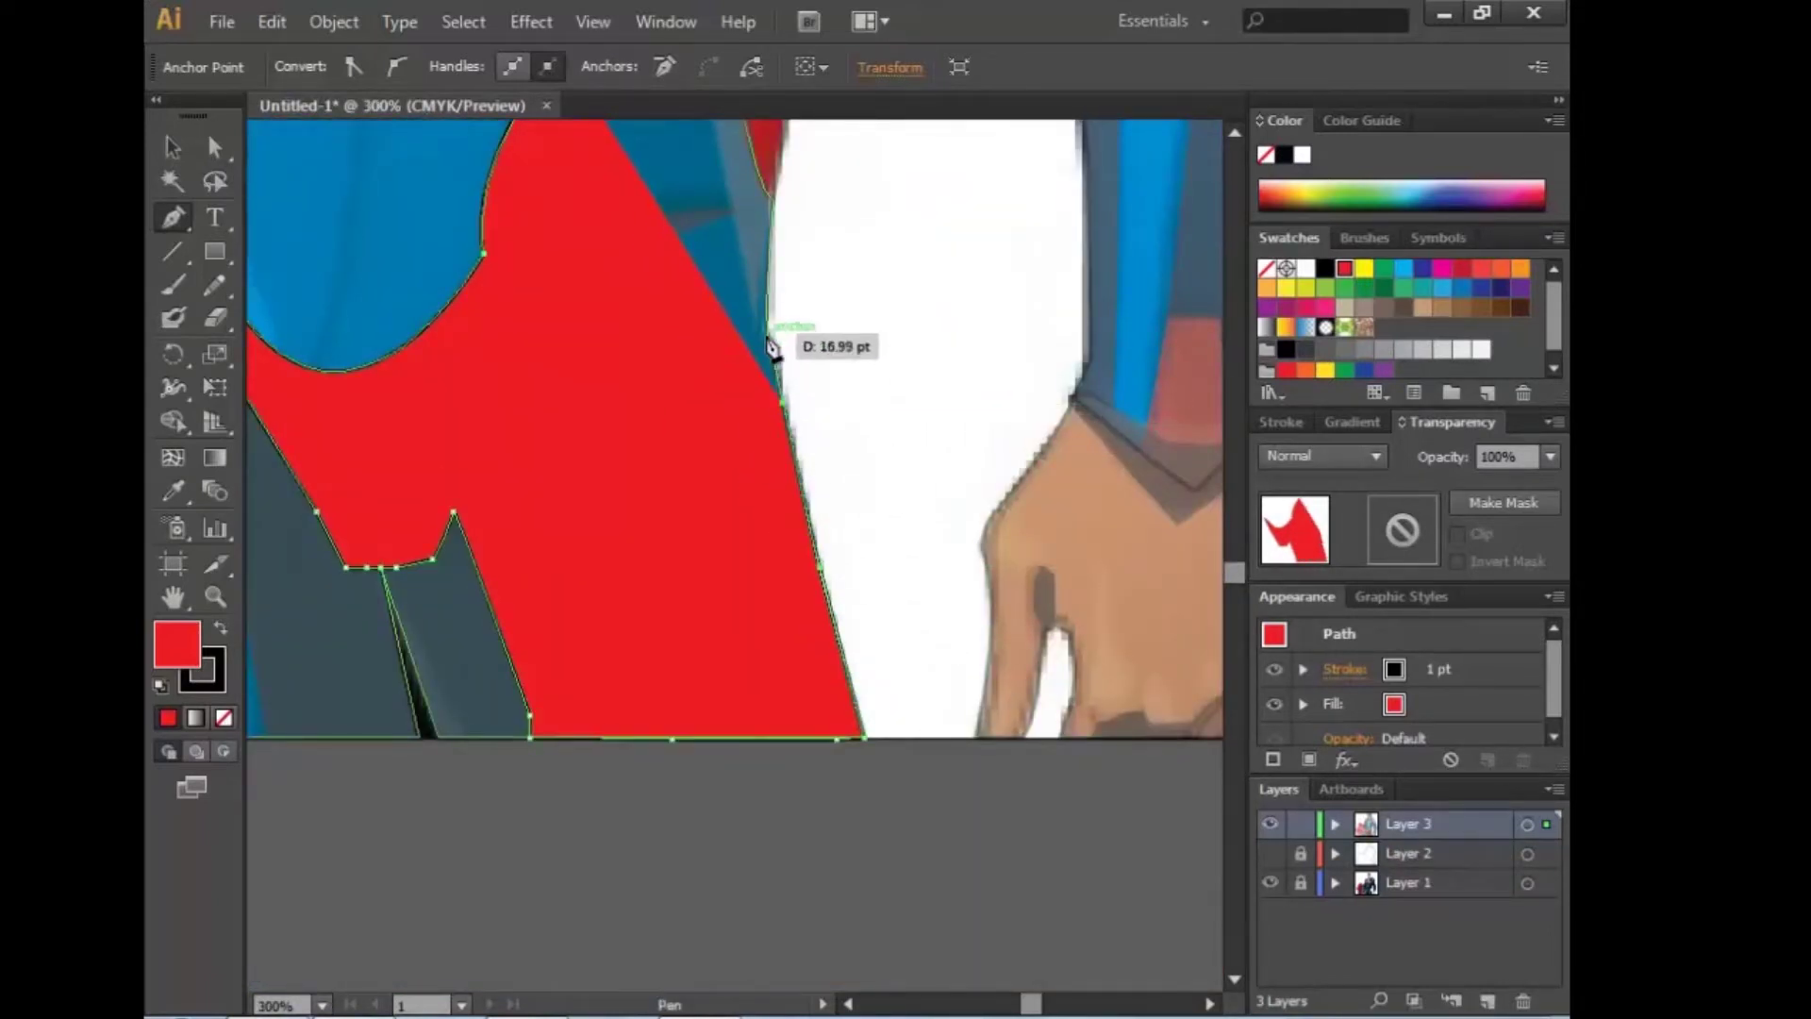
left_click(777, 340)
scroll(780, 235, "up", 5)
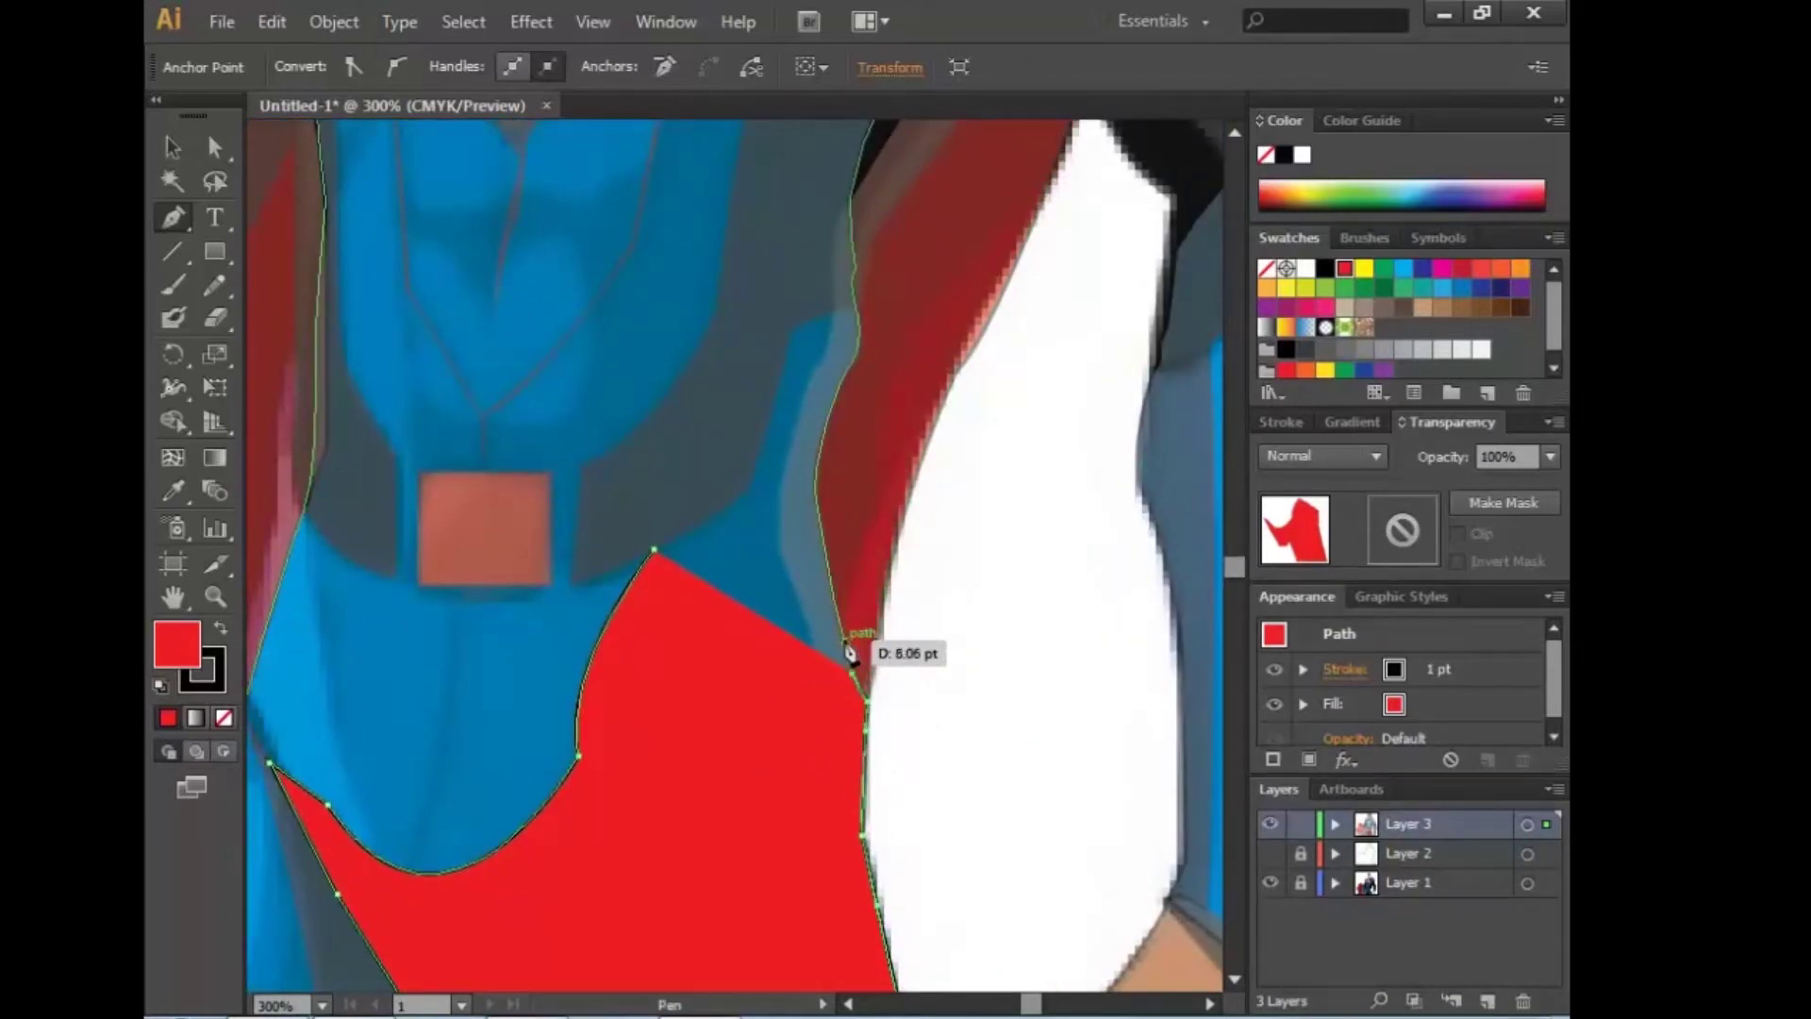
left_click_drag(849, 649, 831, 577)
scroll(820, 510, "up", 3)
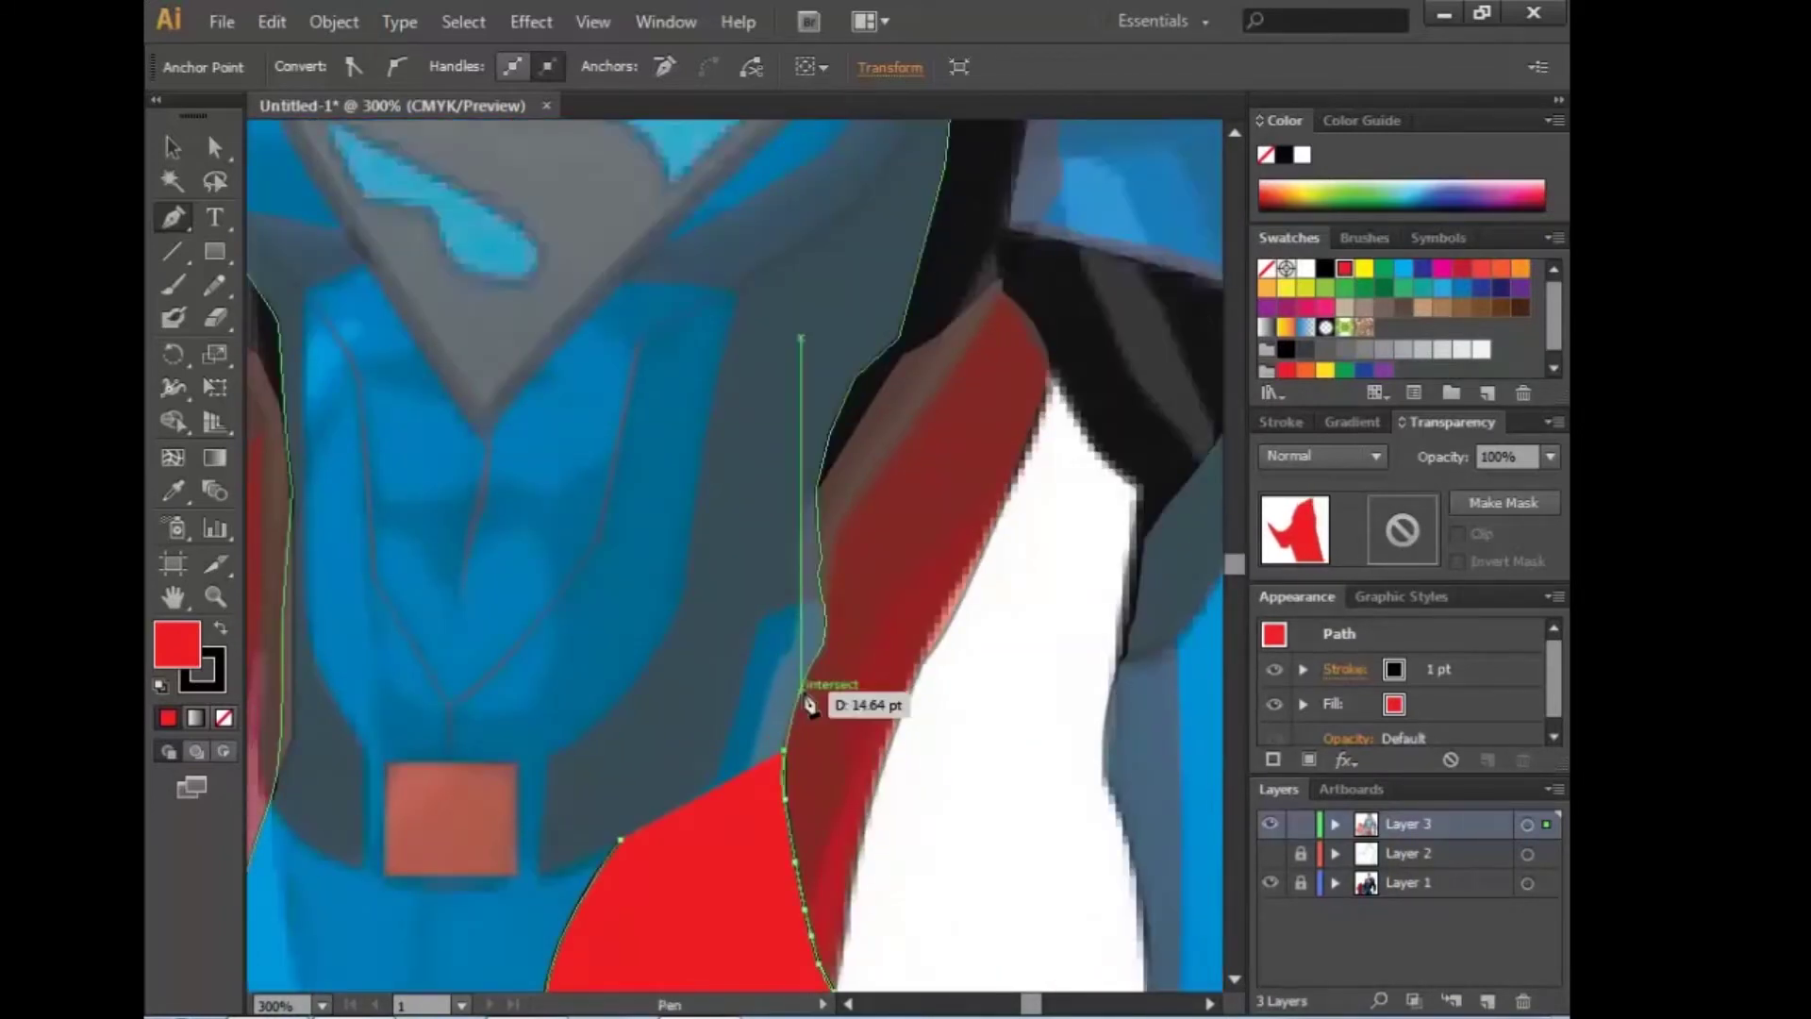
mouse_move(801, 725)
left_mouse_down()
mouse_move(823, 578)
mouse_move(651, 755)
left_mouse_up()
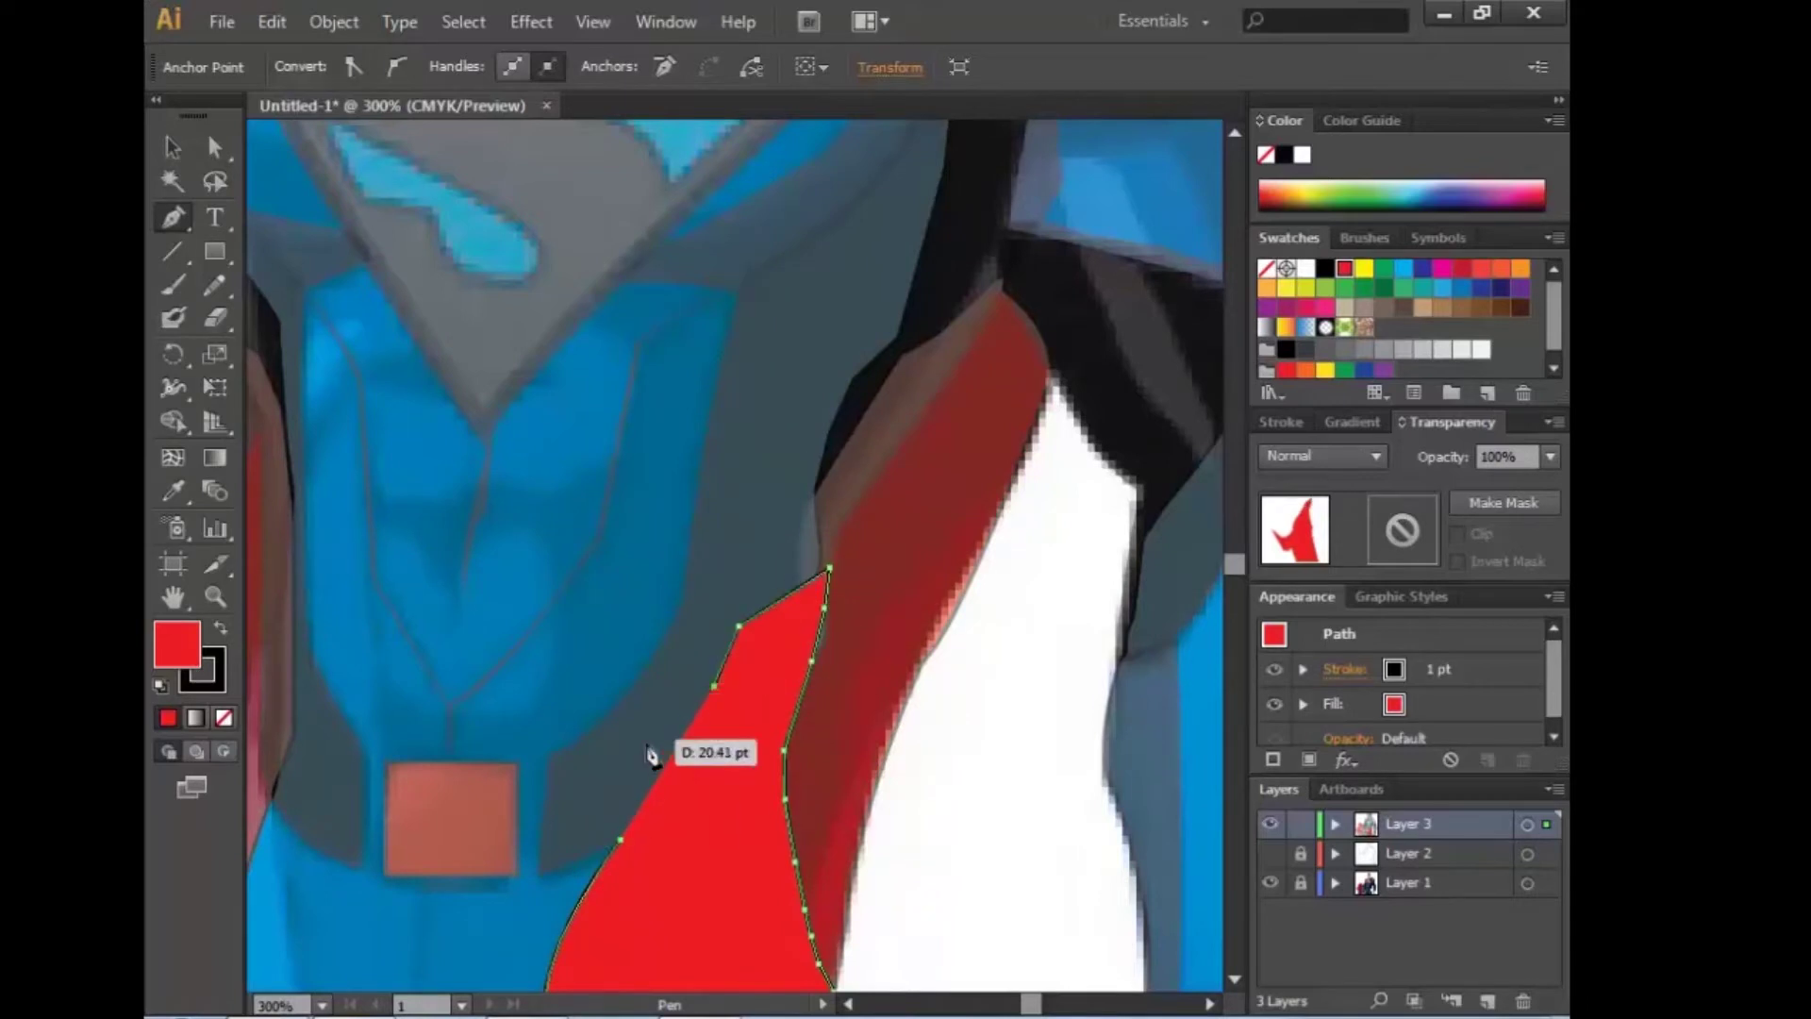
Step: Fill the leg shading shape black at 50% opacity and reframe the figure
left_click(1387, 699)
left_click(1184, 746)
left_click(1349, 728)
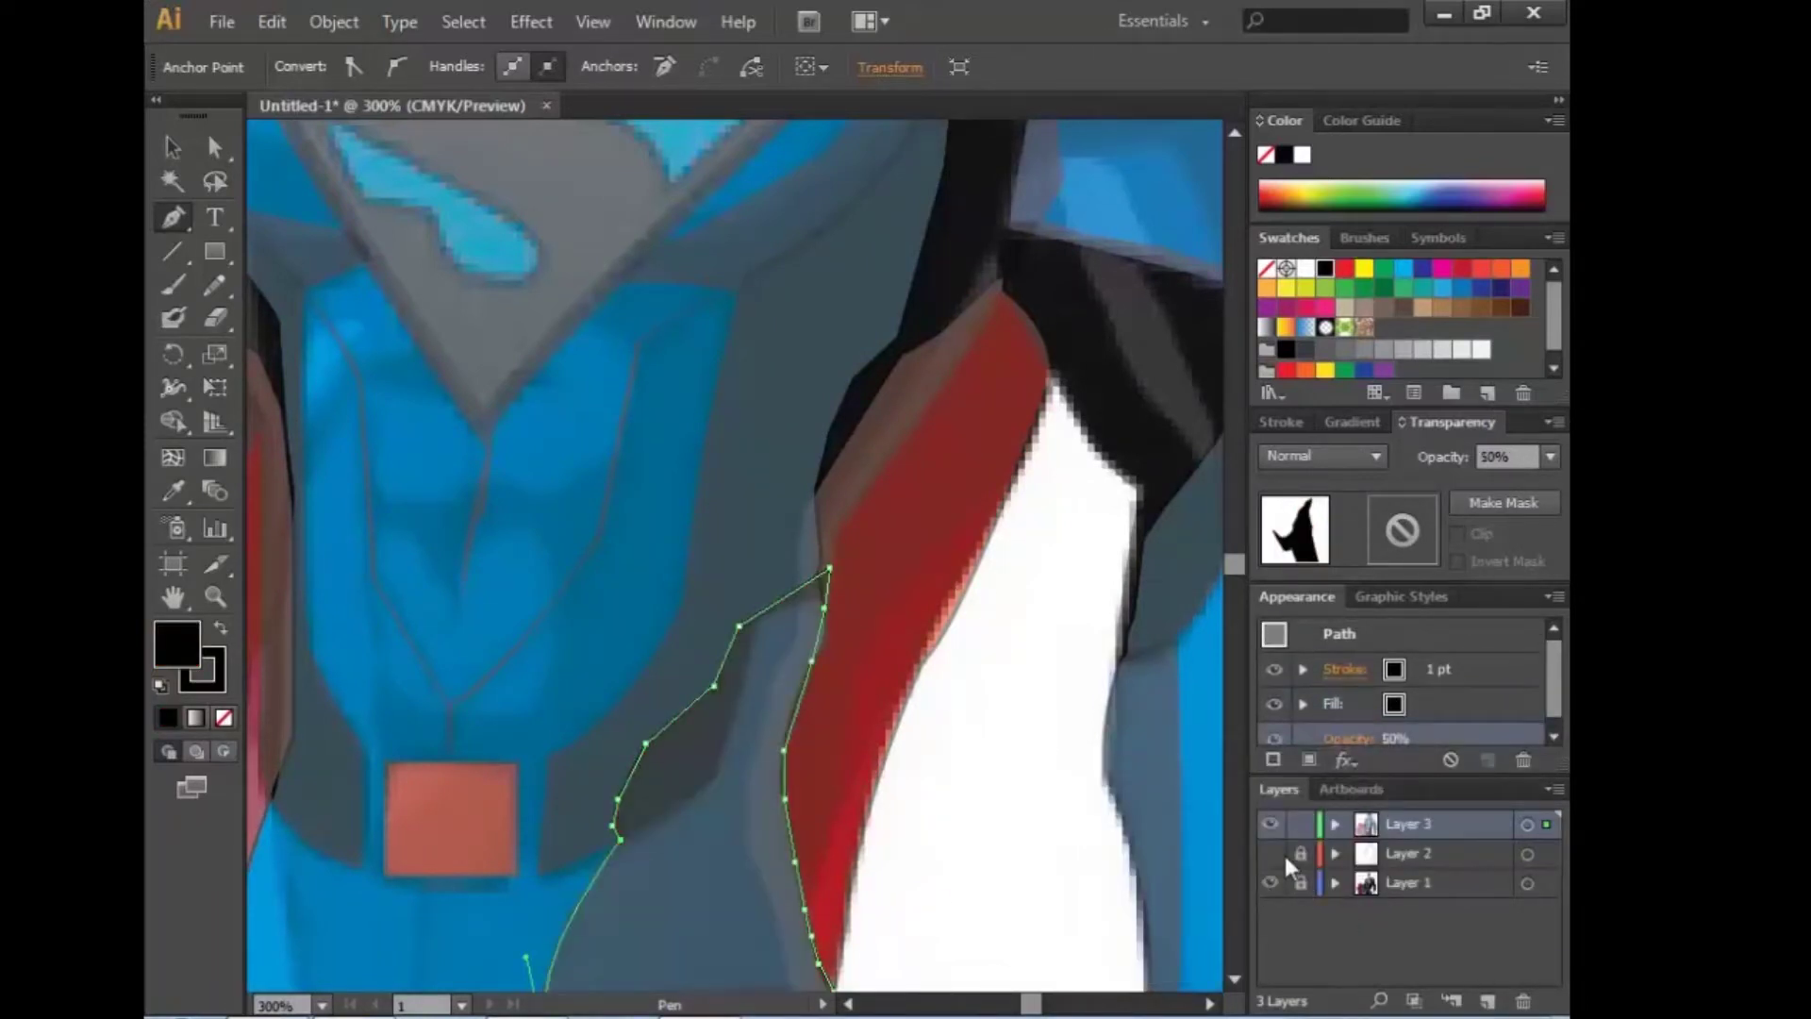
key("ctrl+a")
key("ctrl+0")
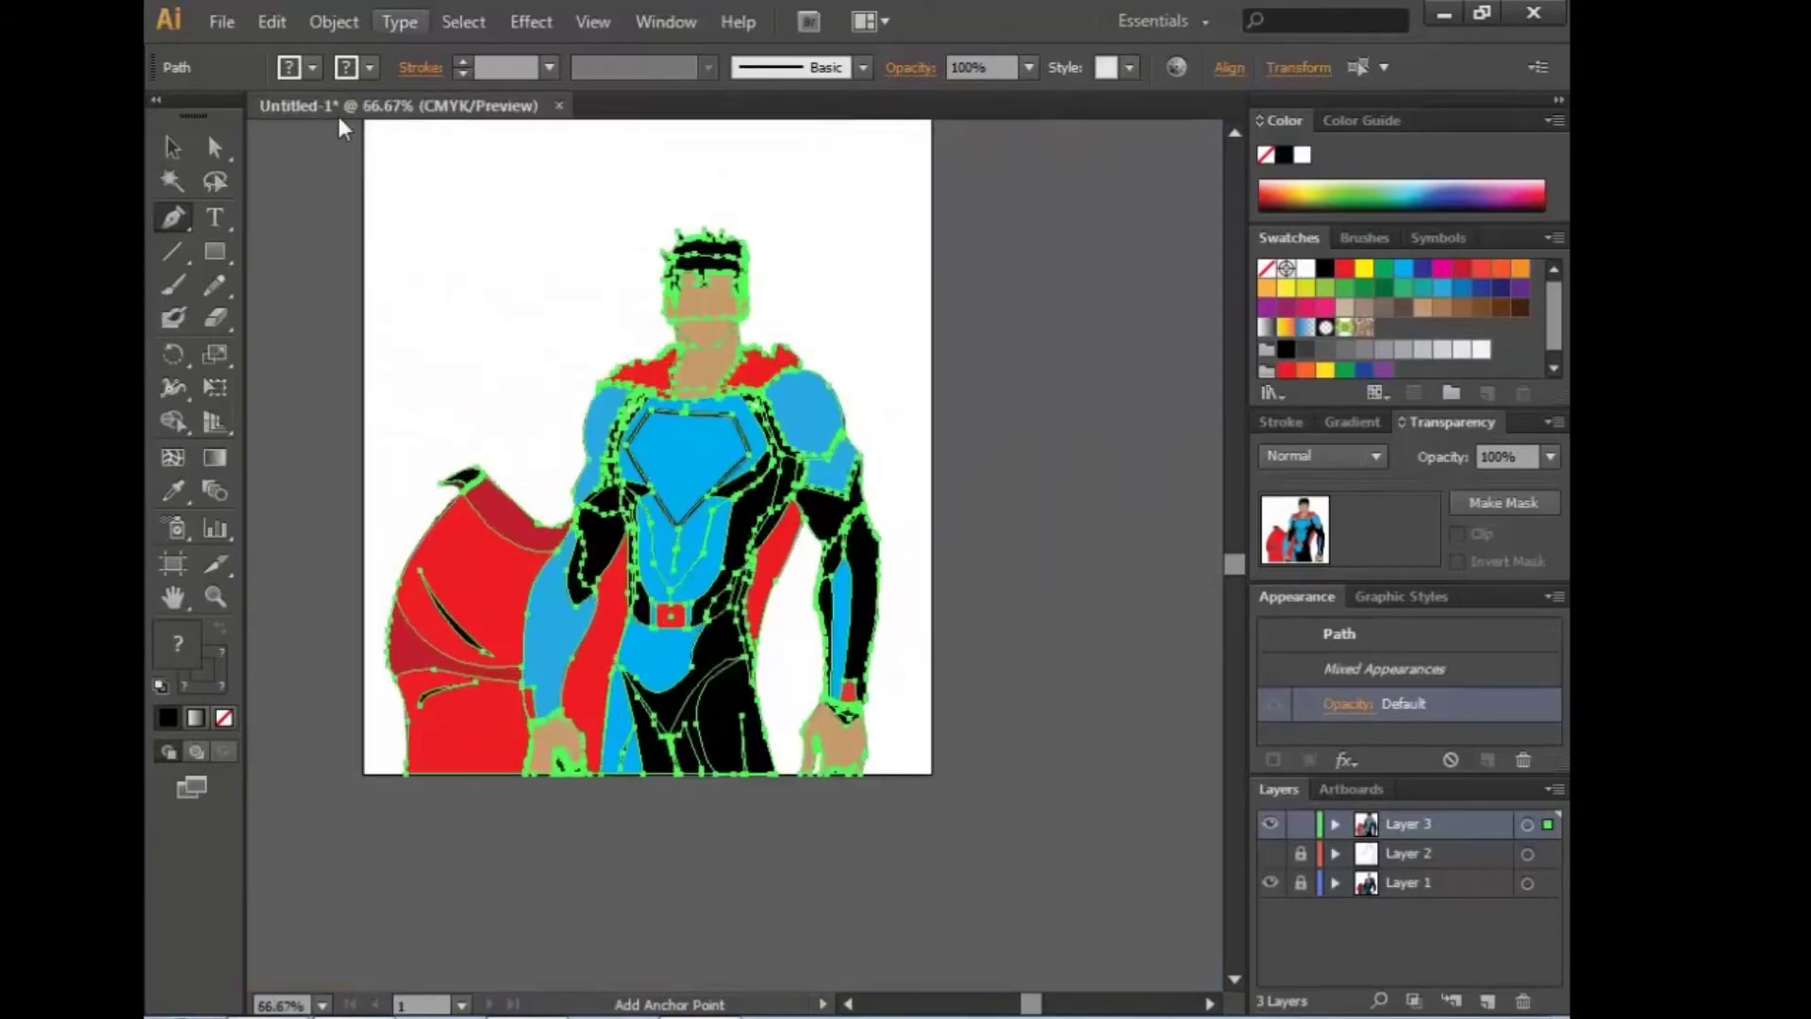
key("v")
left_click(698, 660)
type("50")
key("Return")
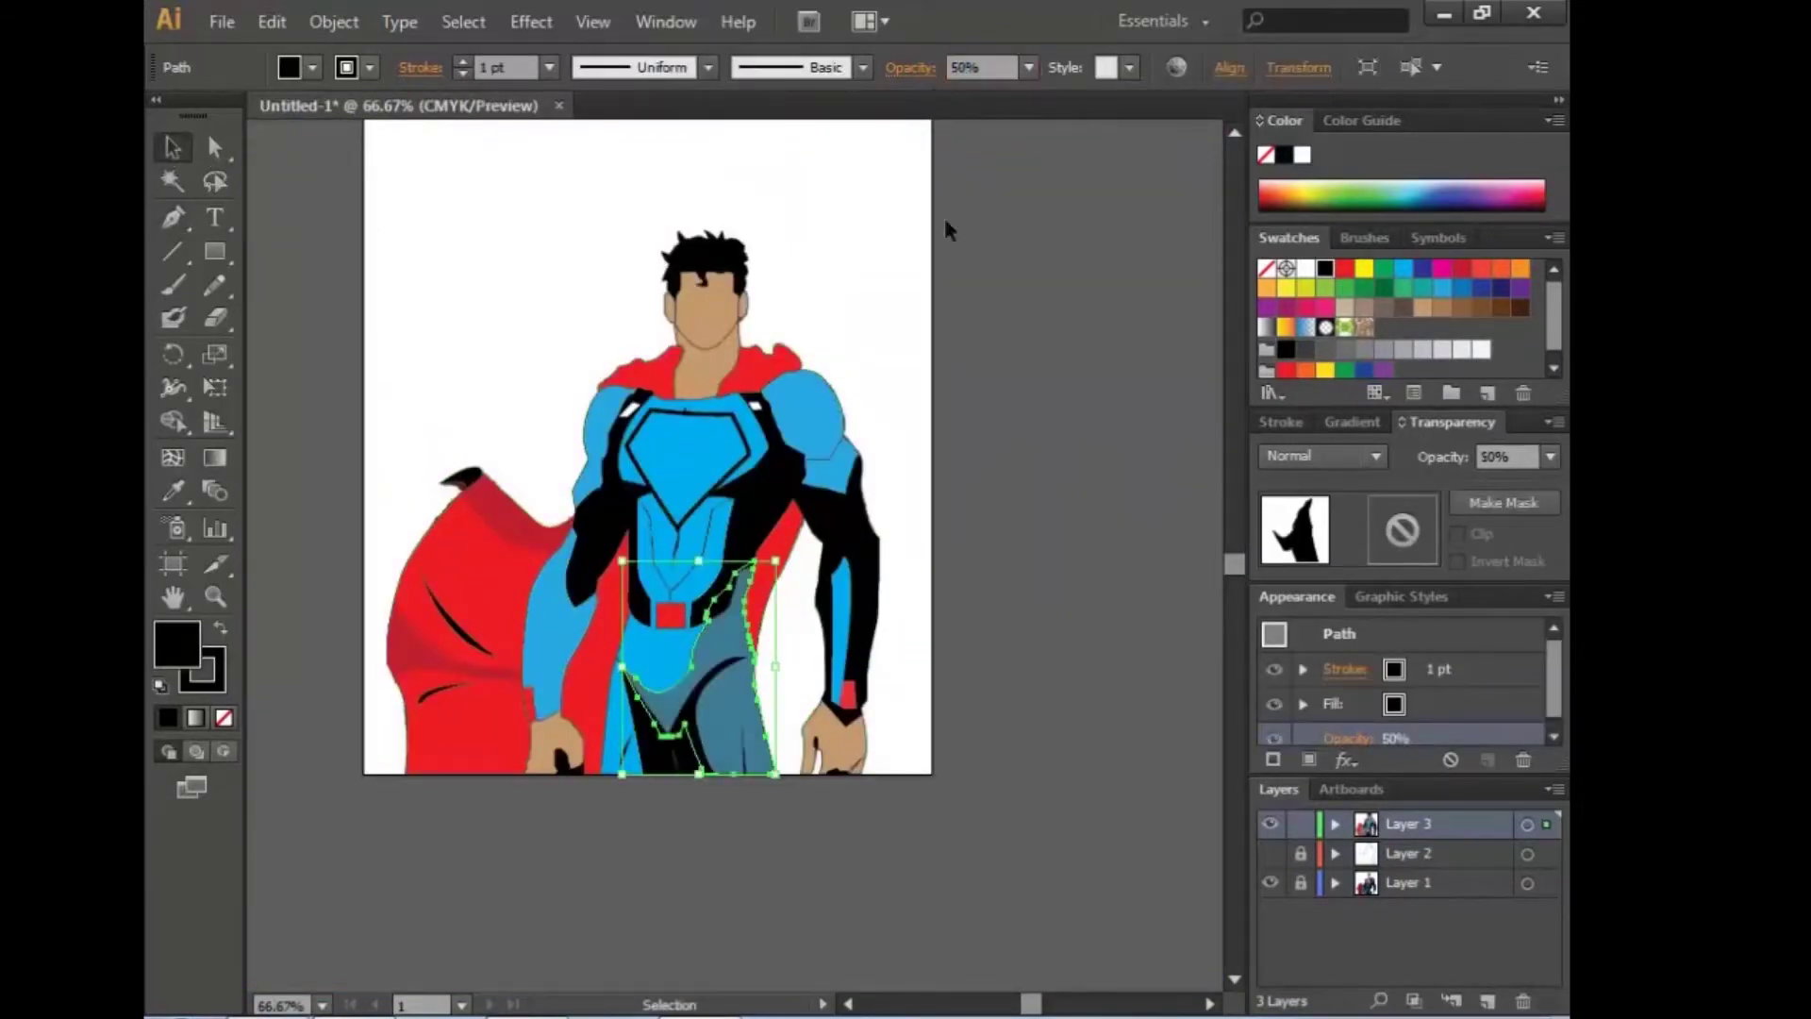
left_click(1064, 732)
key("ctrl+1")
left_click_drag(958, 814, 930, 853)
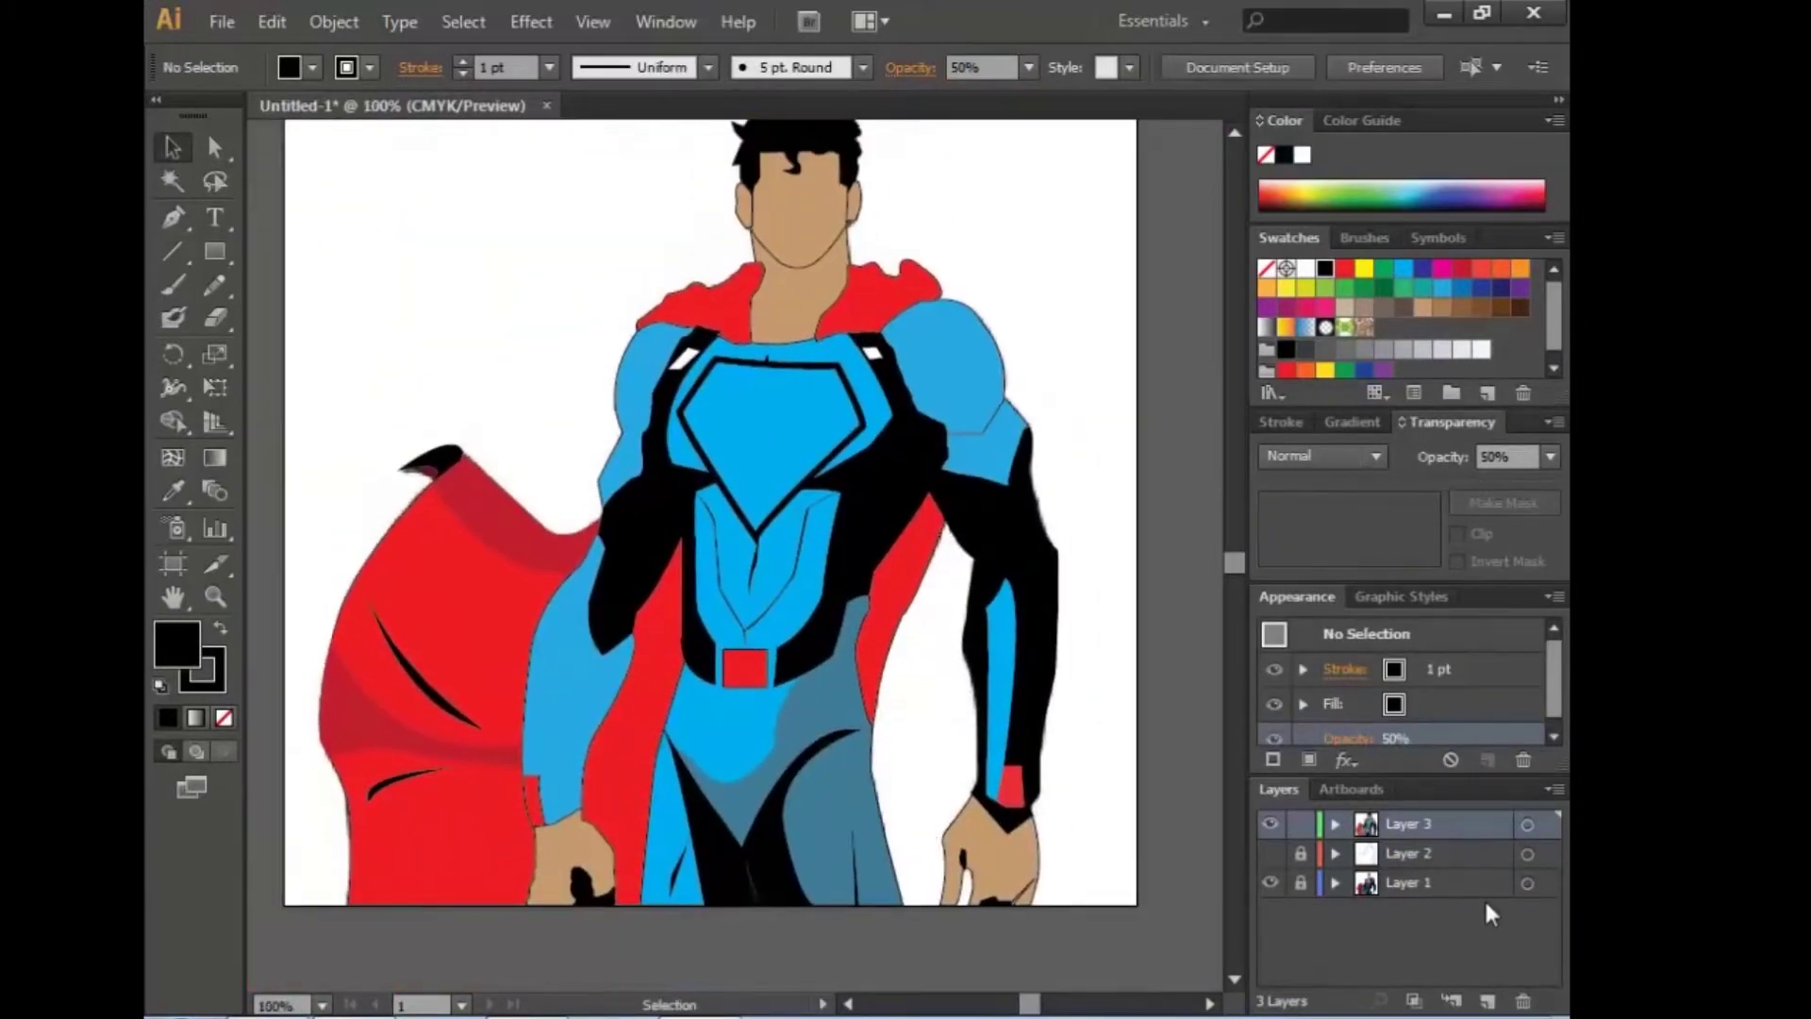
key("ctrl+a")
Step: Lower the artwork to 50% opacity and draw a small shape at the neck base
left_click(981, 67)
key("Return")
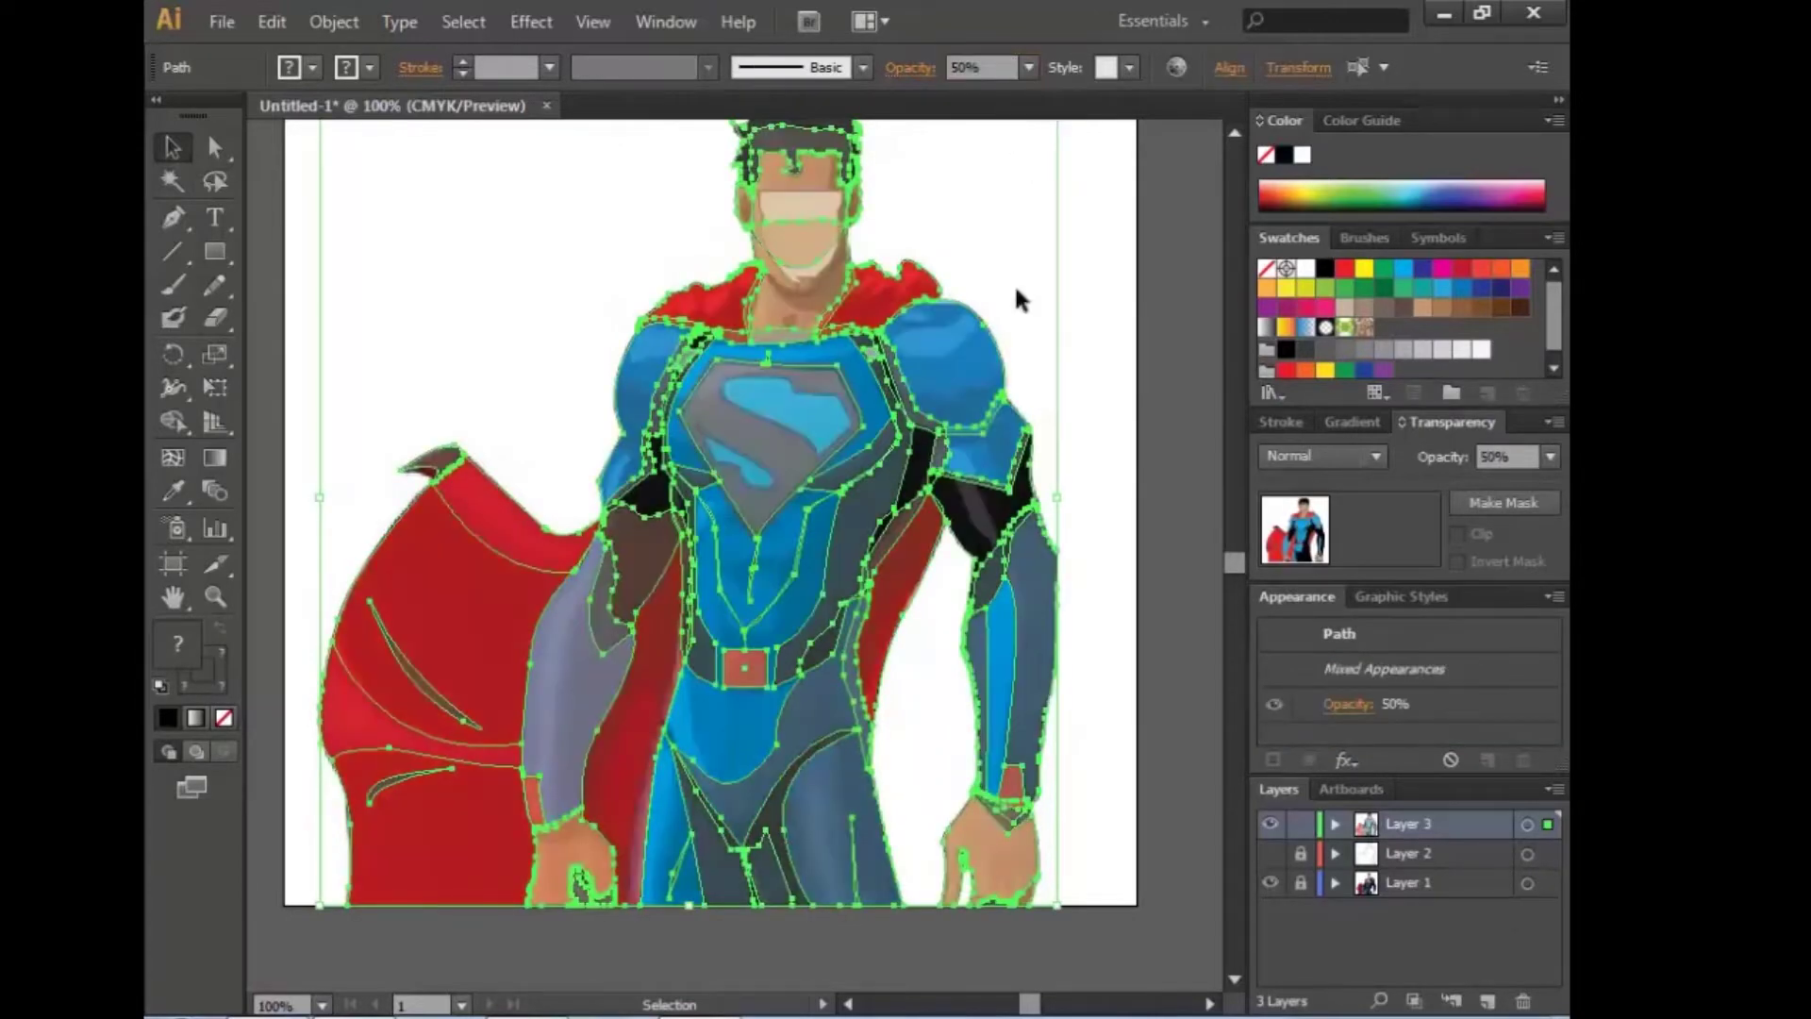
key("ctrl+plus")
left_click_drag(993, 684, 896, 770)
key("p")
key("ctrl+shift+a")
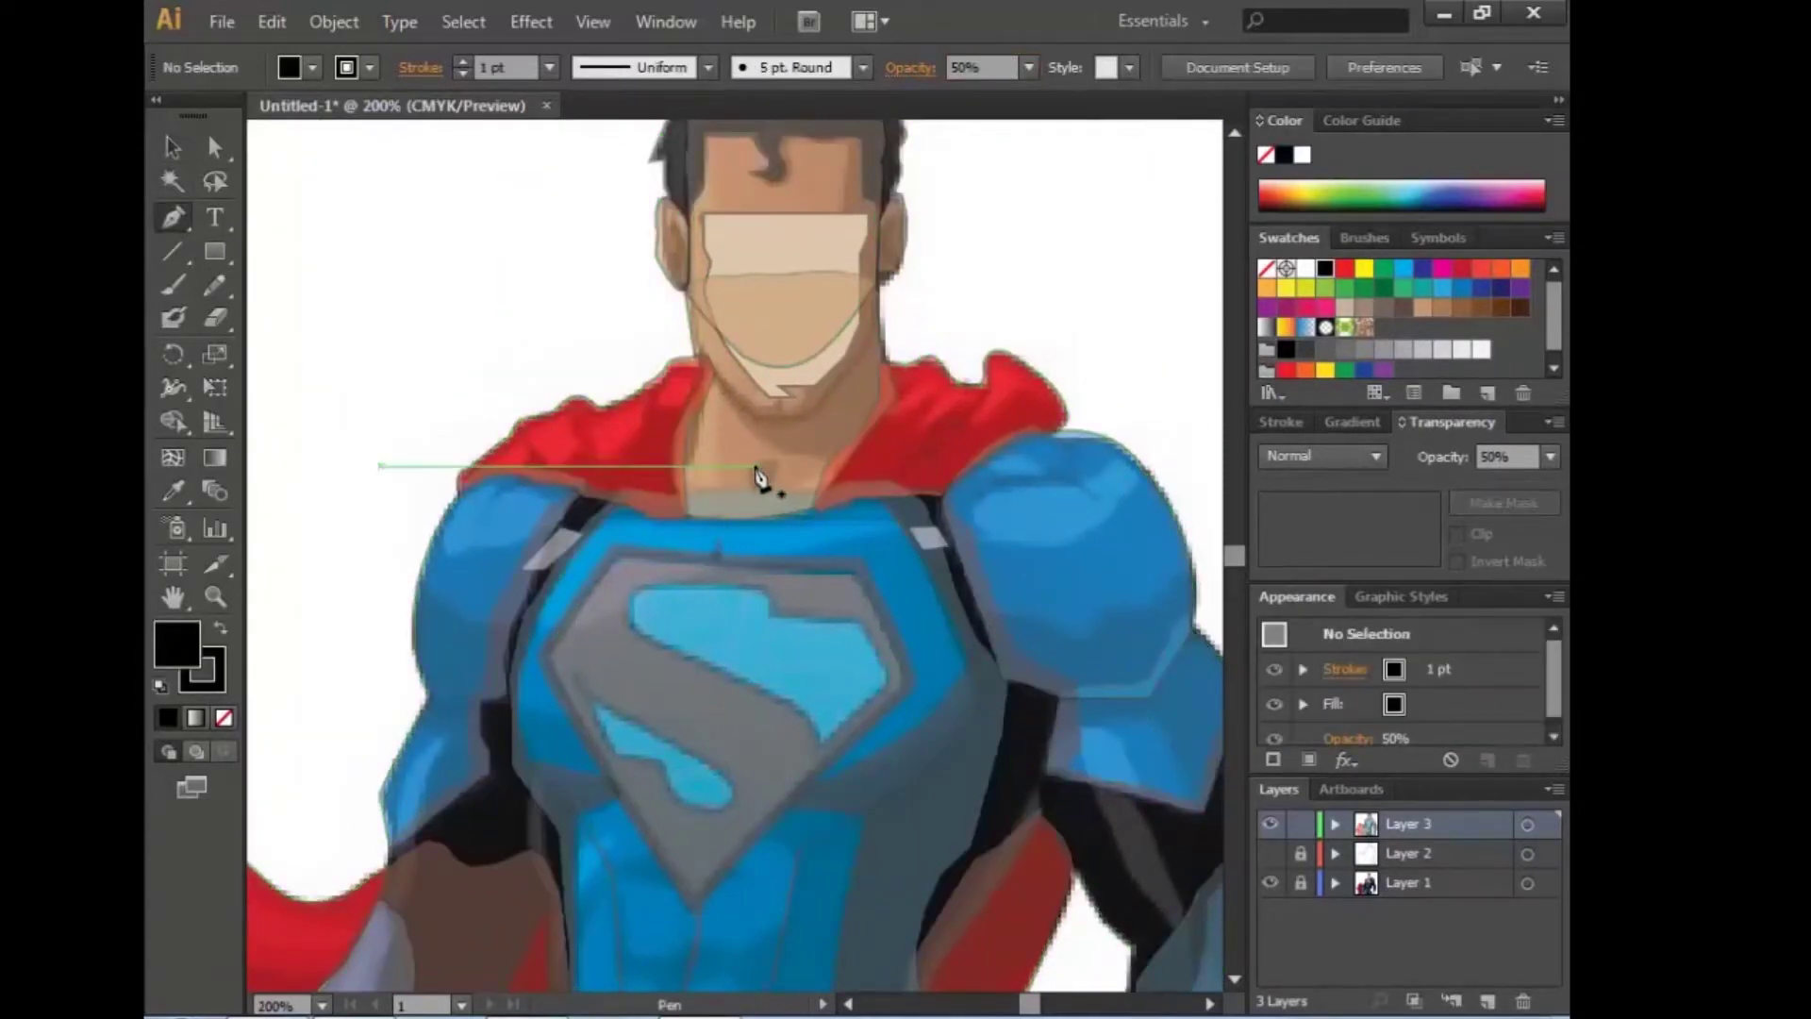
left_click_drag(761, 467, 775, 488)
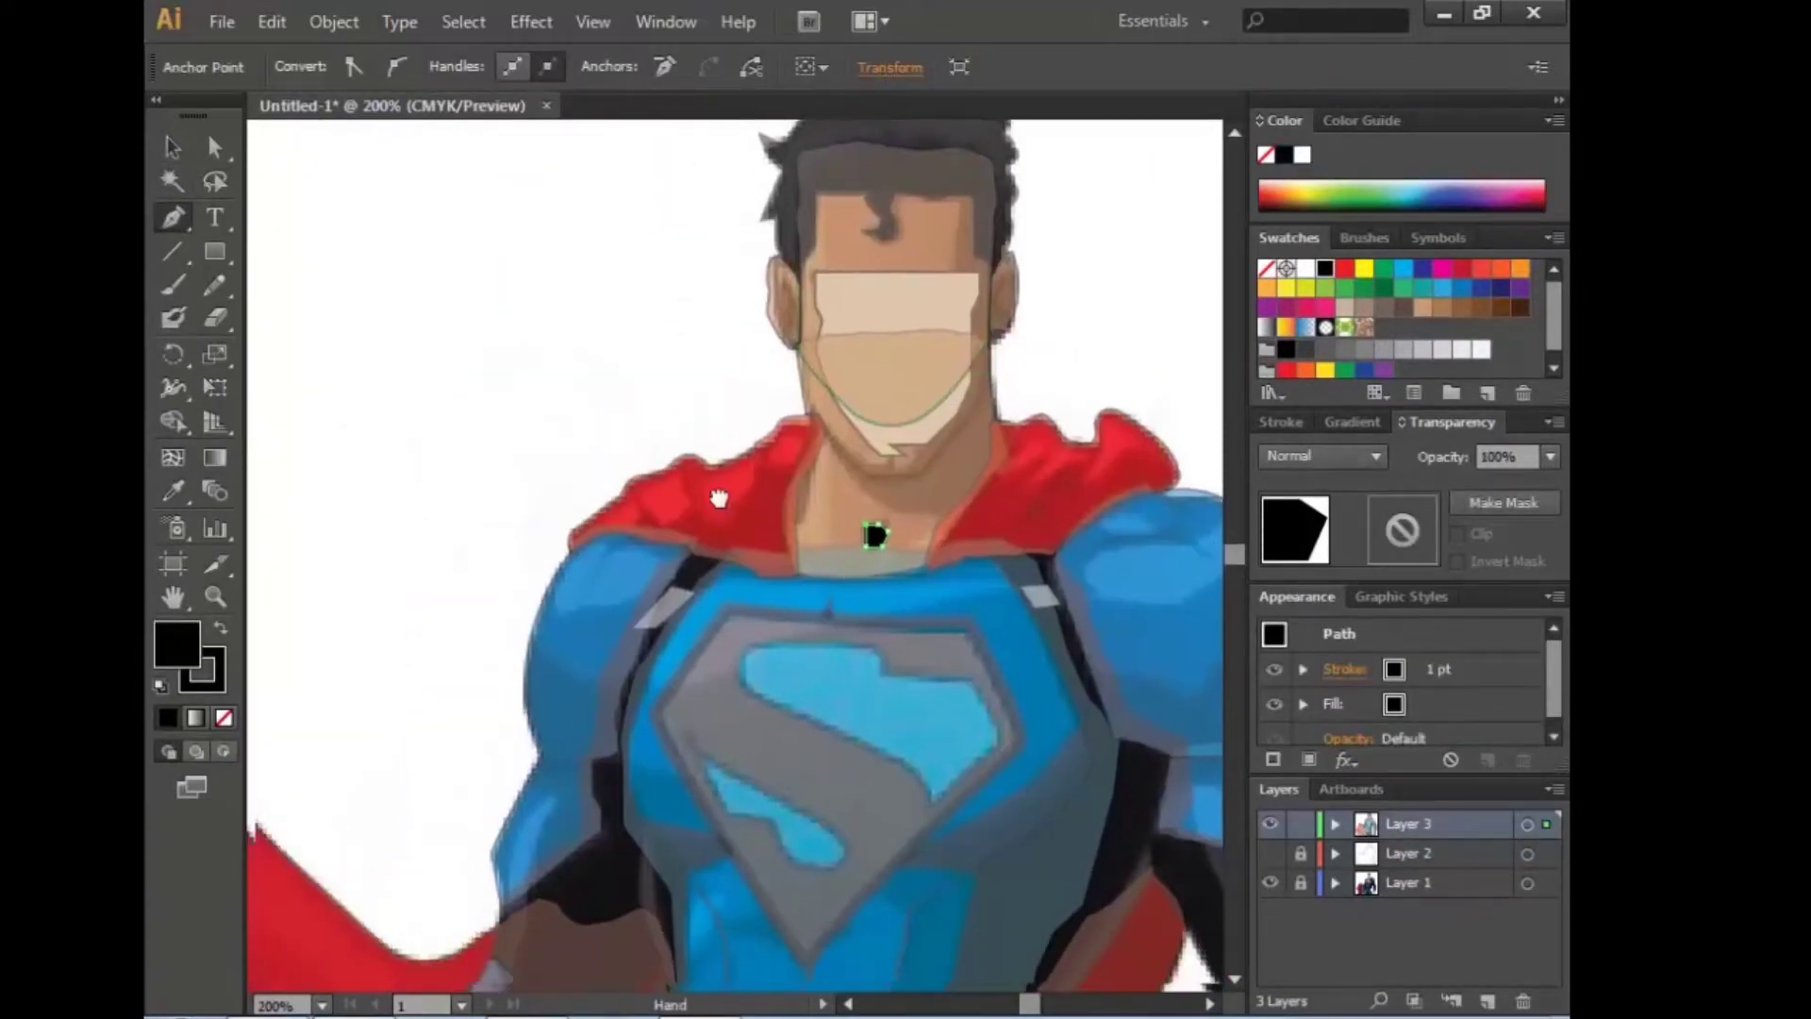
key("ctrl+plus")
left_click(645, 445, "ctrl")
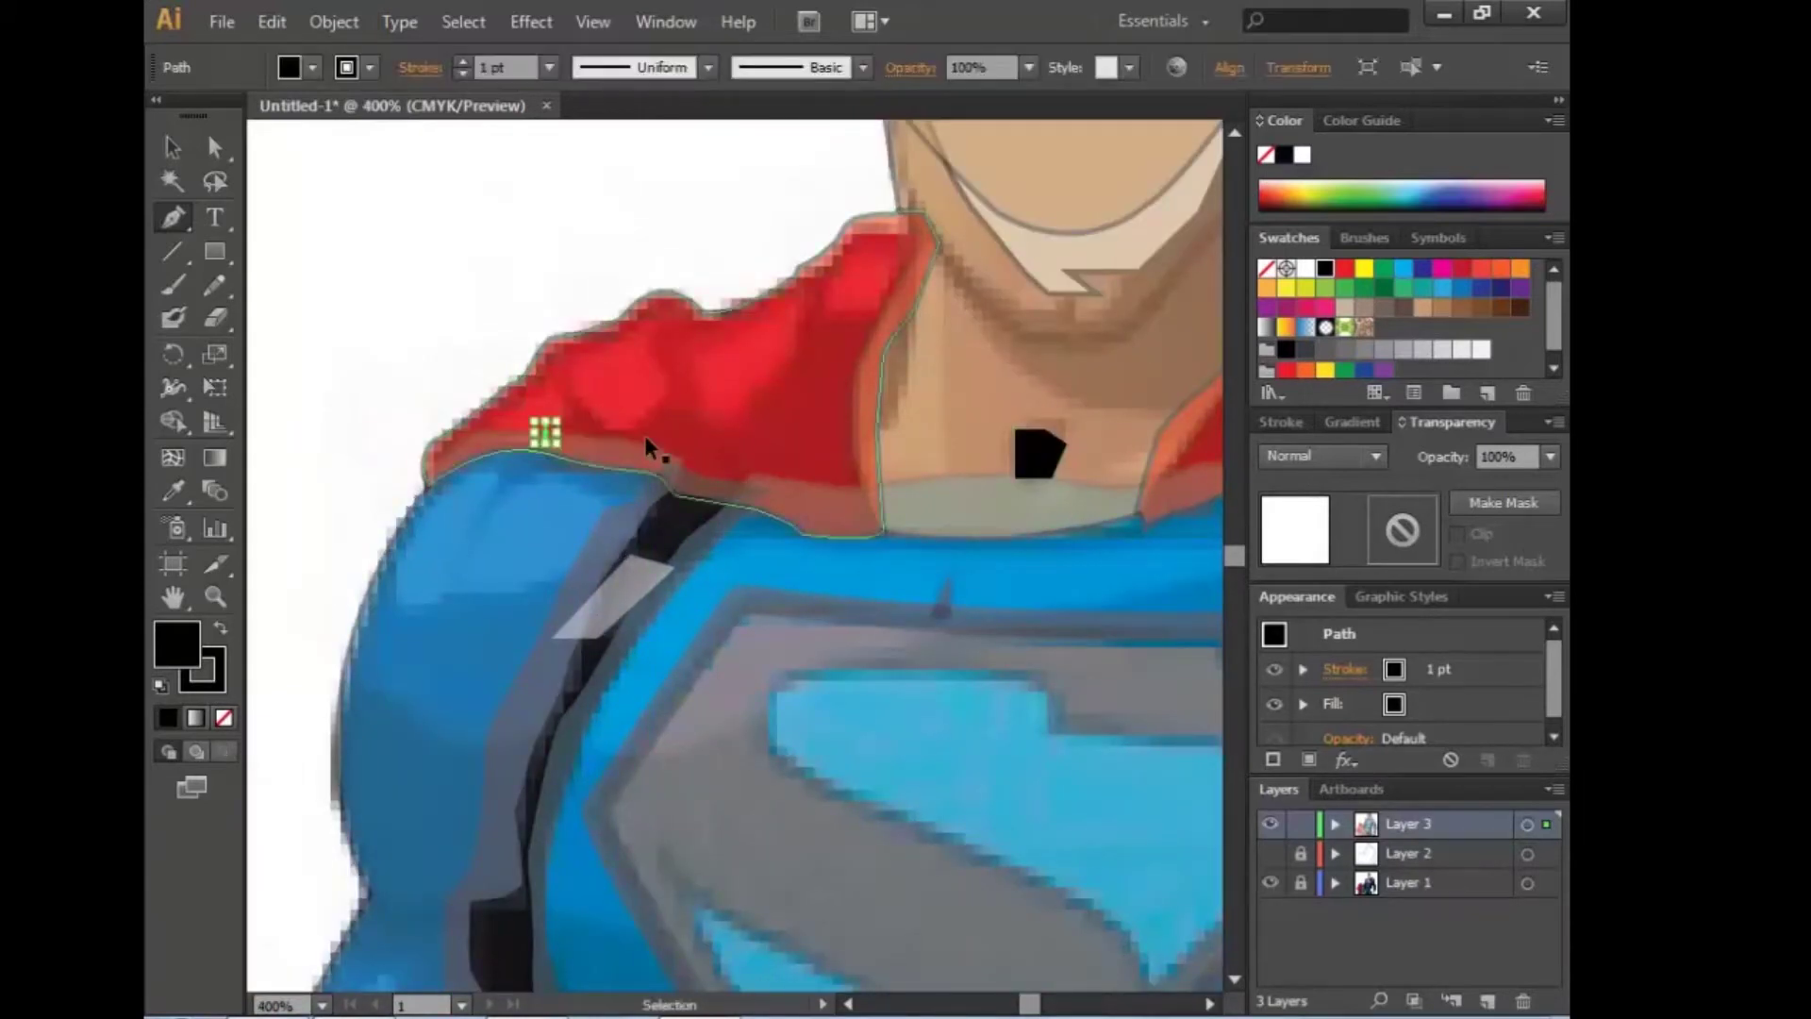
Step: Trace the left collar shadow outline along the collar's top edge
left_click_drag(542, 434, 559, 386)
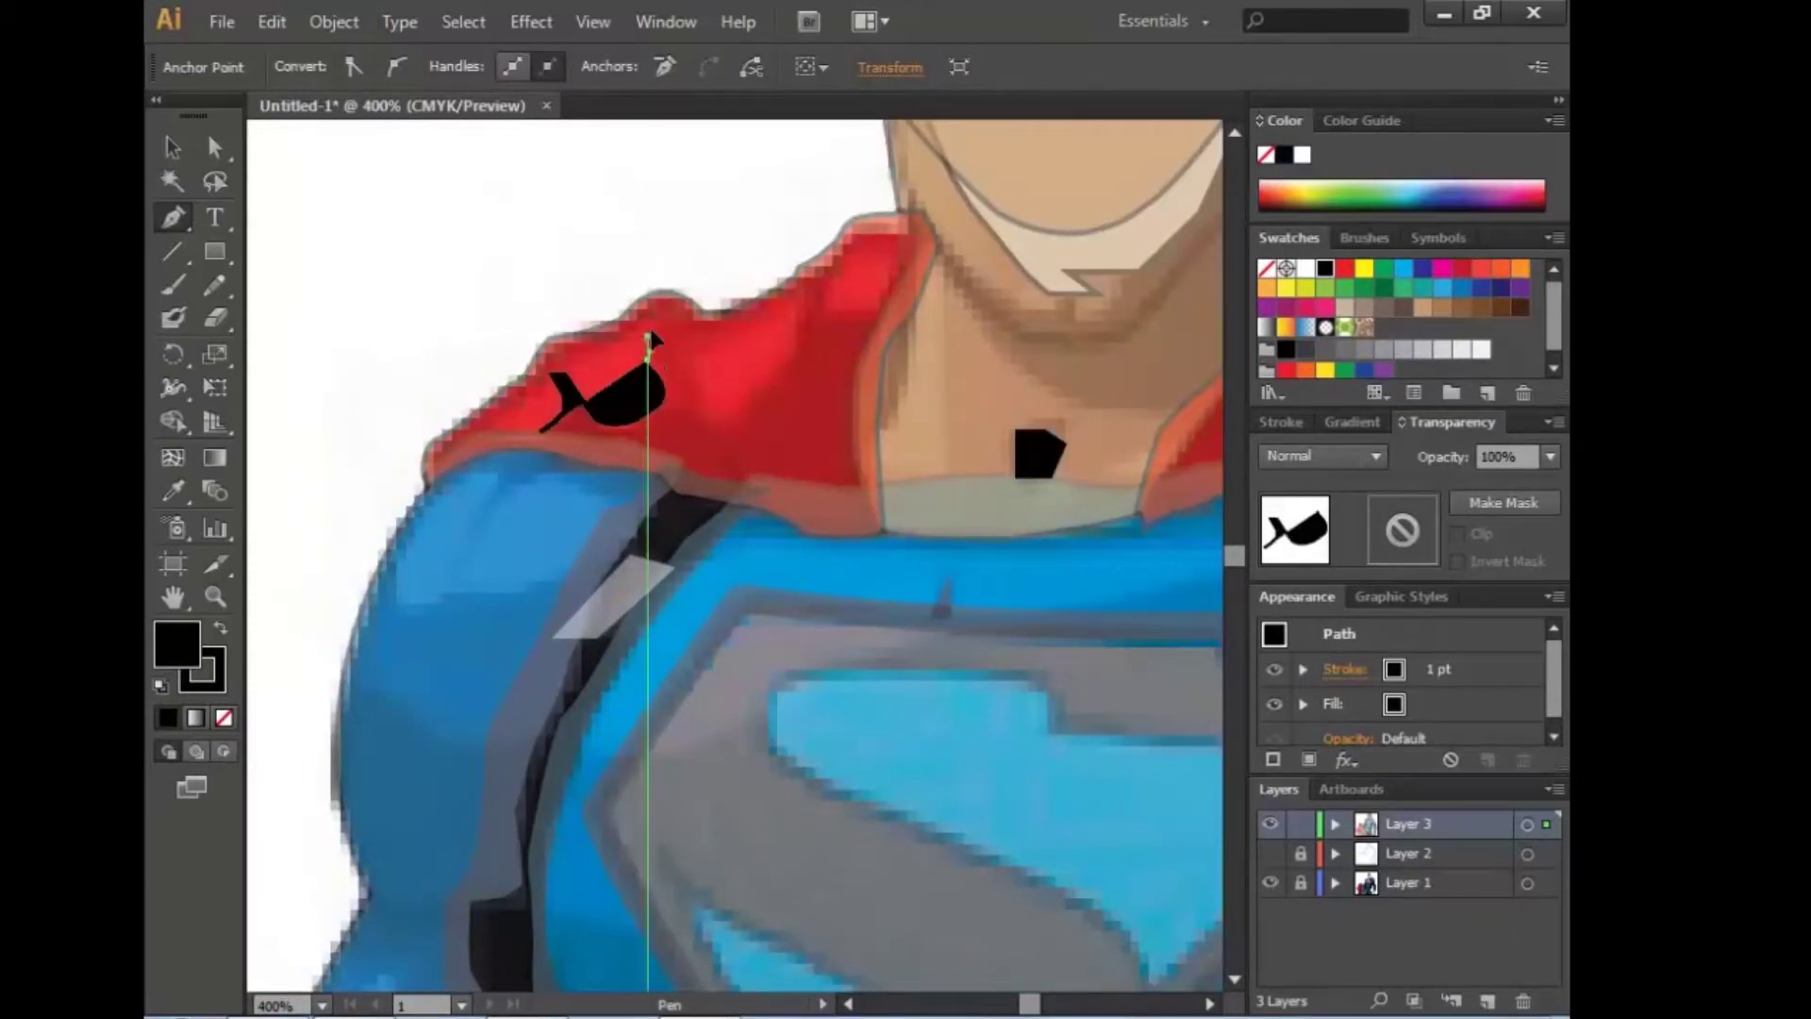
left_click_drag(731, 415, 761, 314)
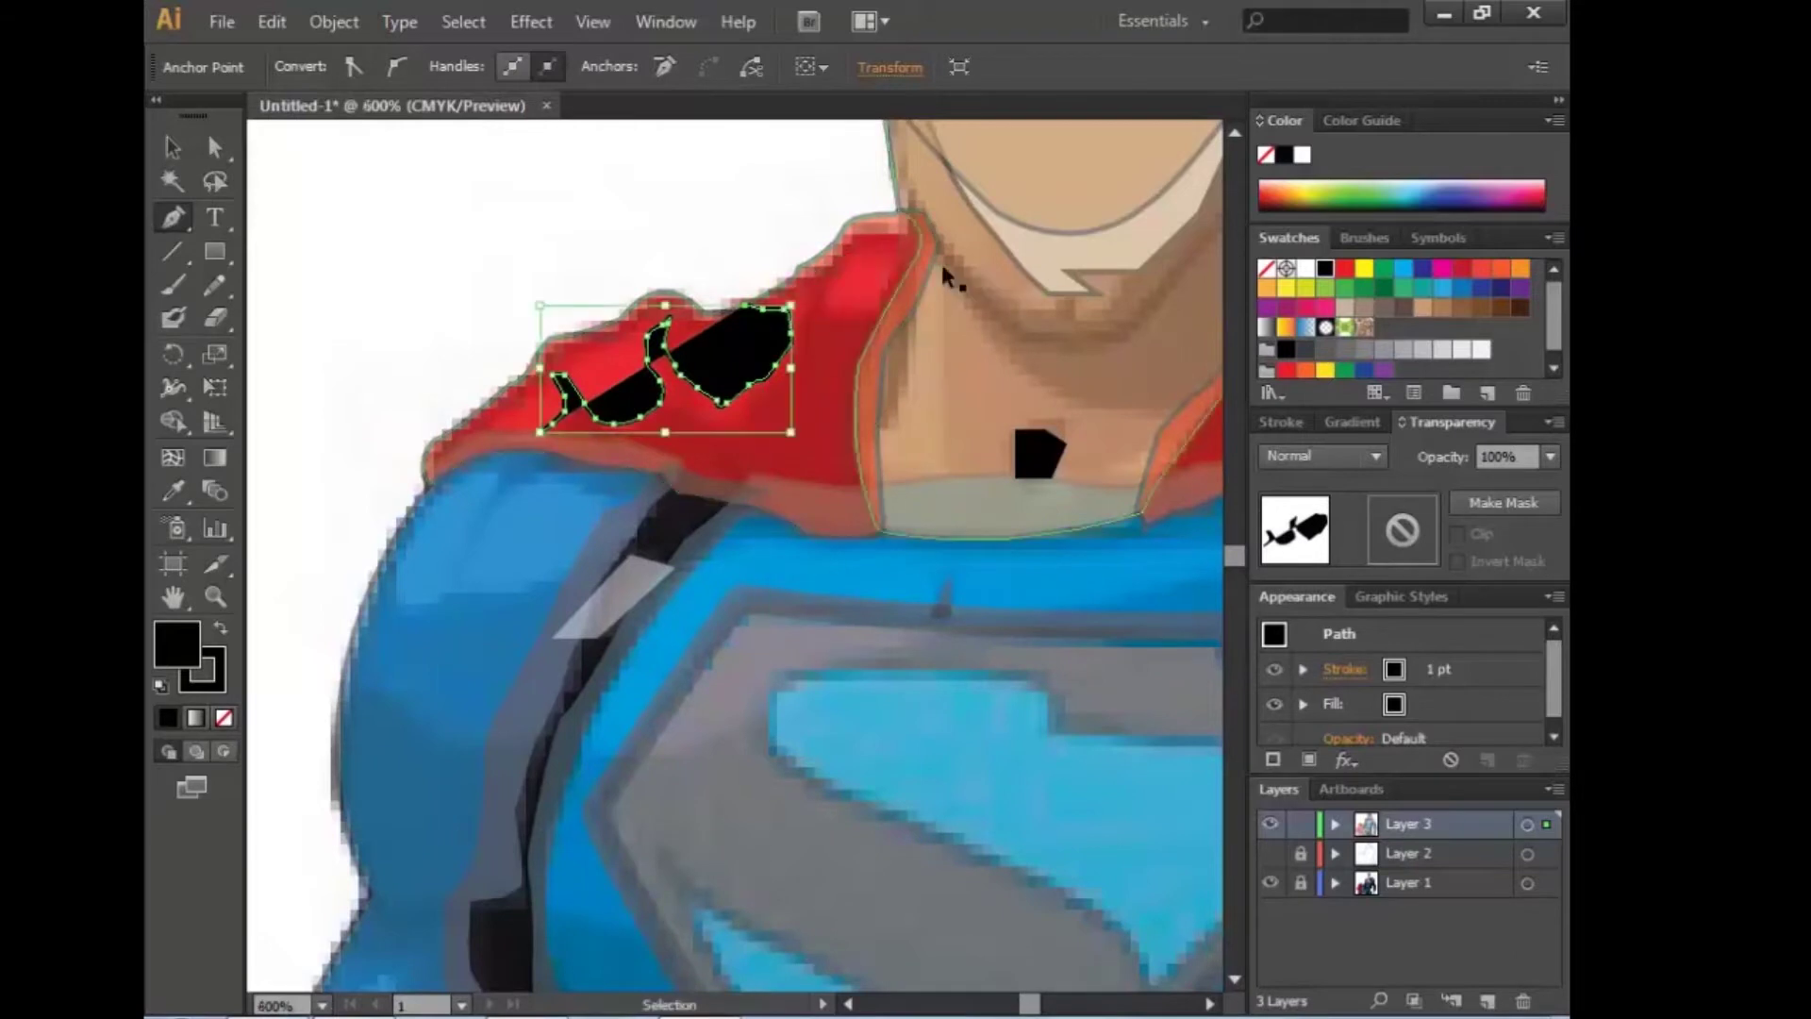
key("ctrl+plus")
key("ctrl+plus")
key("ctrl+plus")
left_click(832, 449)
left_click(856, 401)
left_click(891, 385)
left_click(962, 330)
left_click(942, 412)
left_click(915, 471)
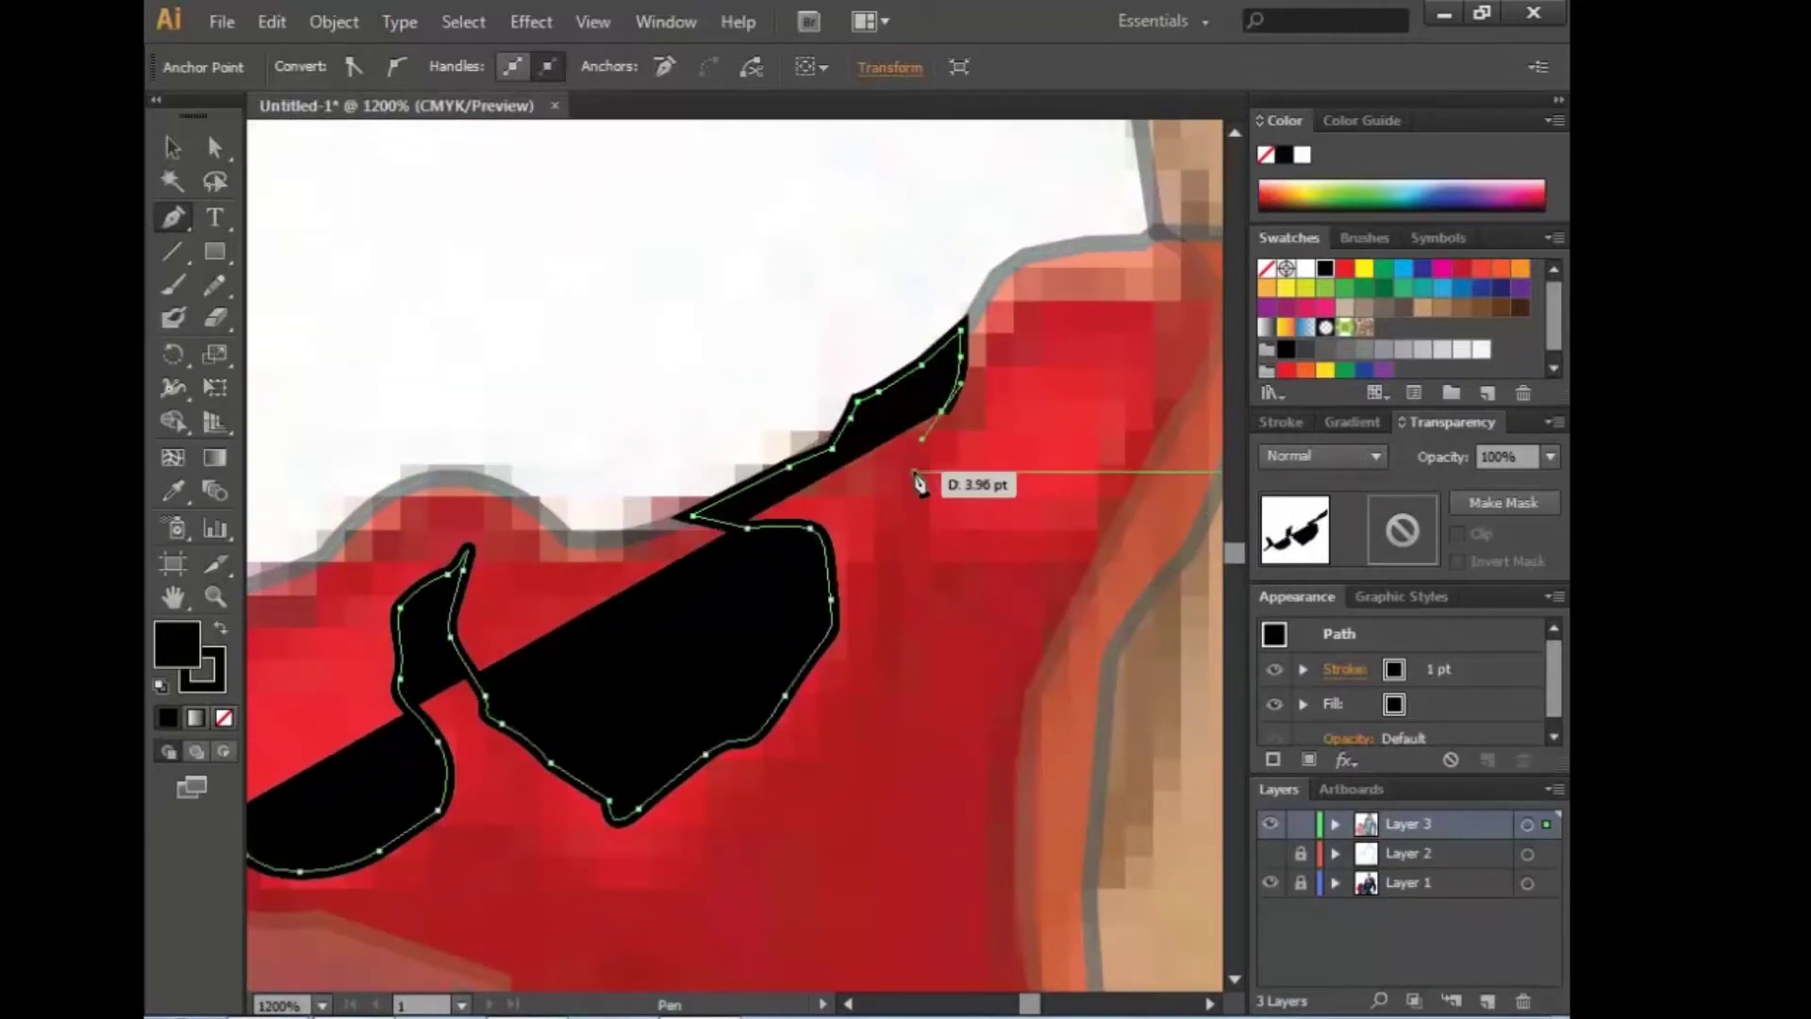
left_click(971, 549)
left_click(1045, 522)
left_click_drag(1111, 483, 1142, 500)
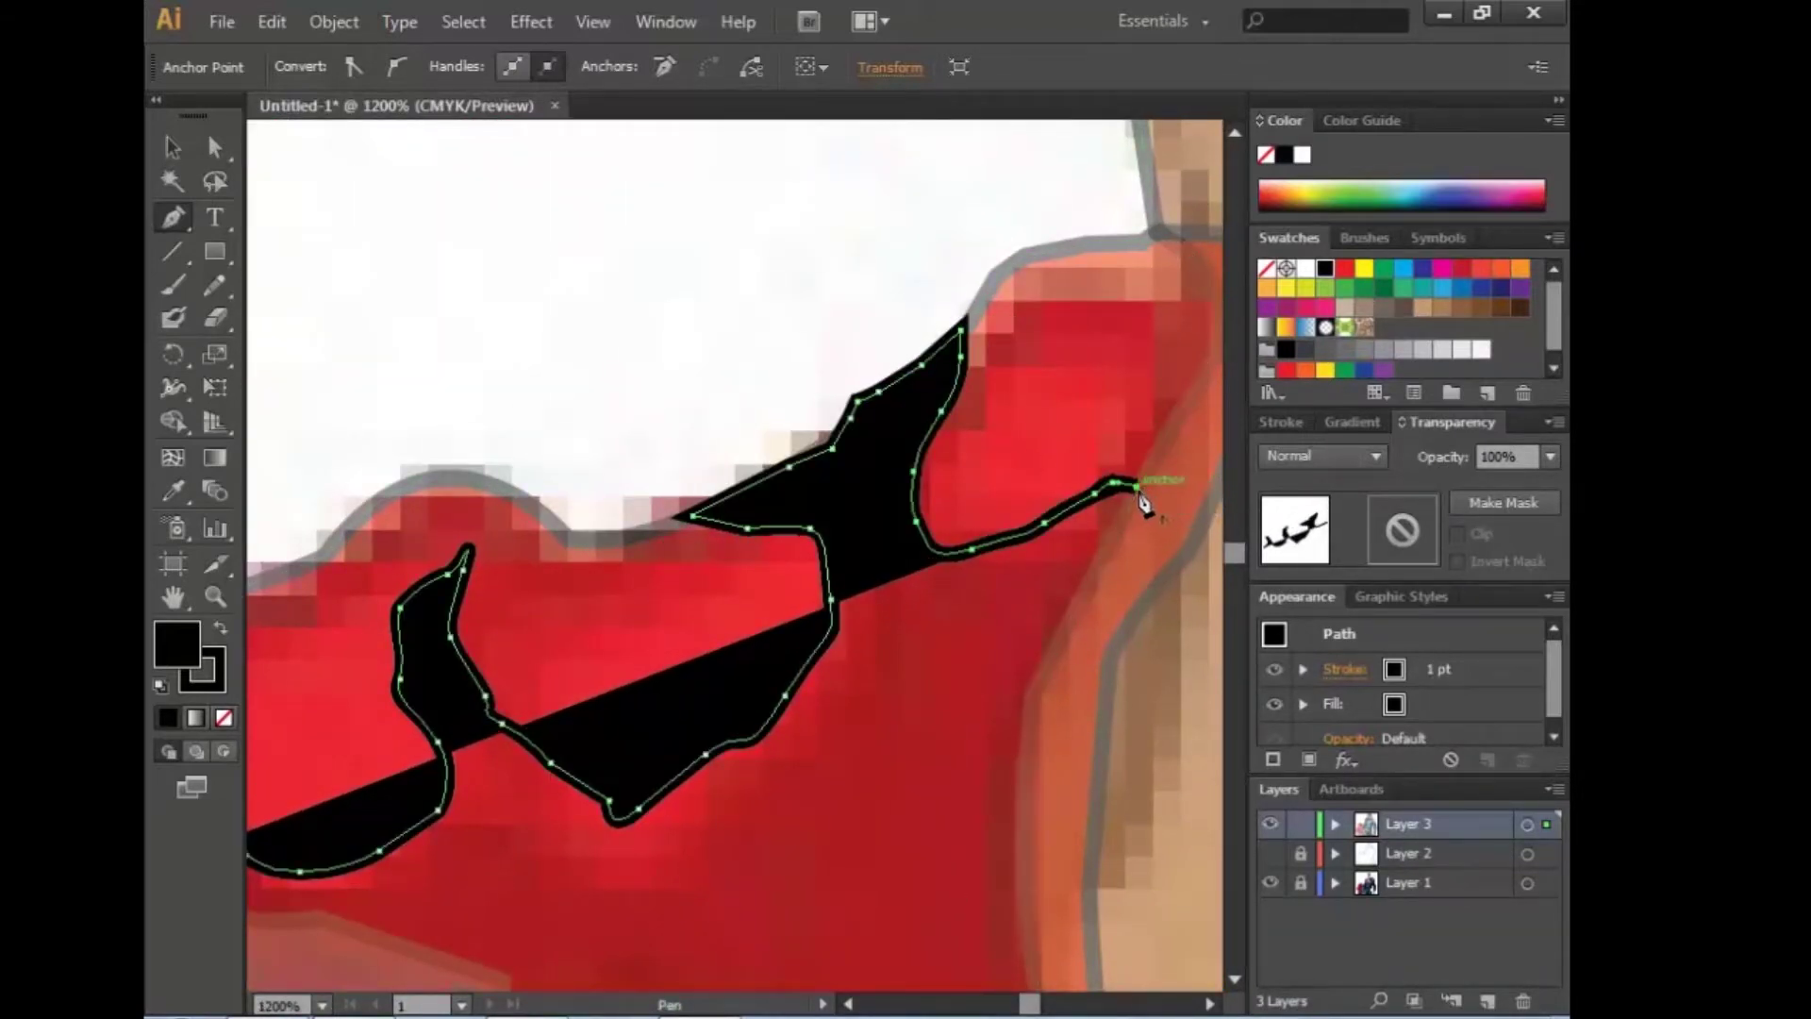
Step: Complete the left collar shadow along its bottom and set it to 50% opacity
left_click_drag(965, 658, 833, 484)
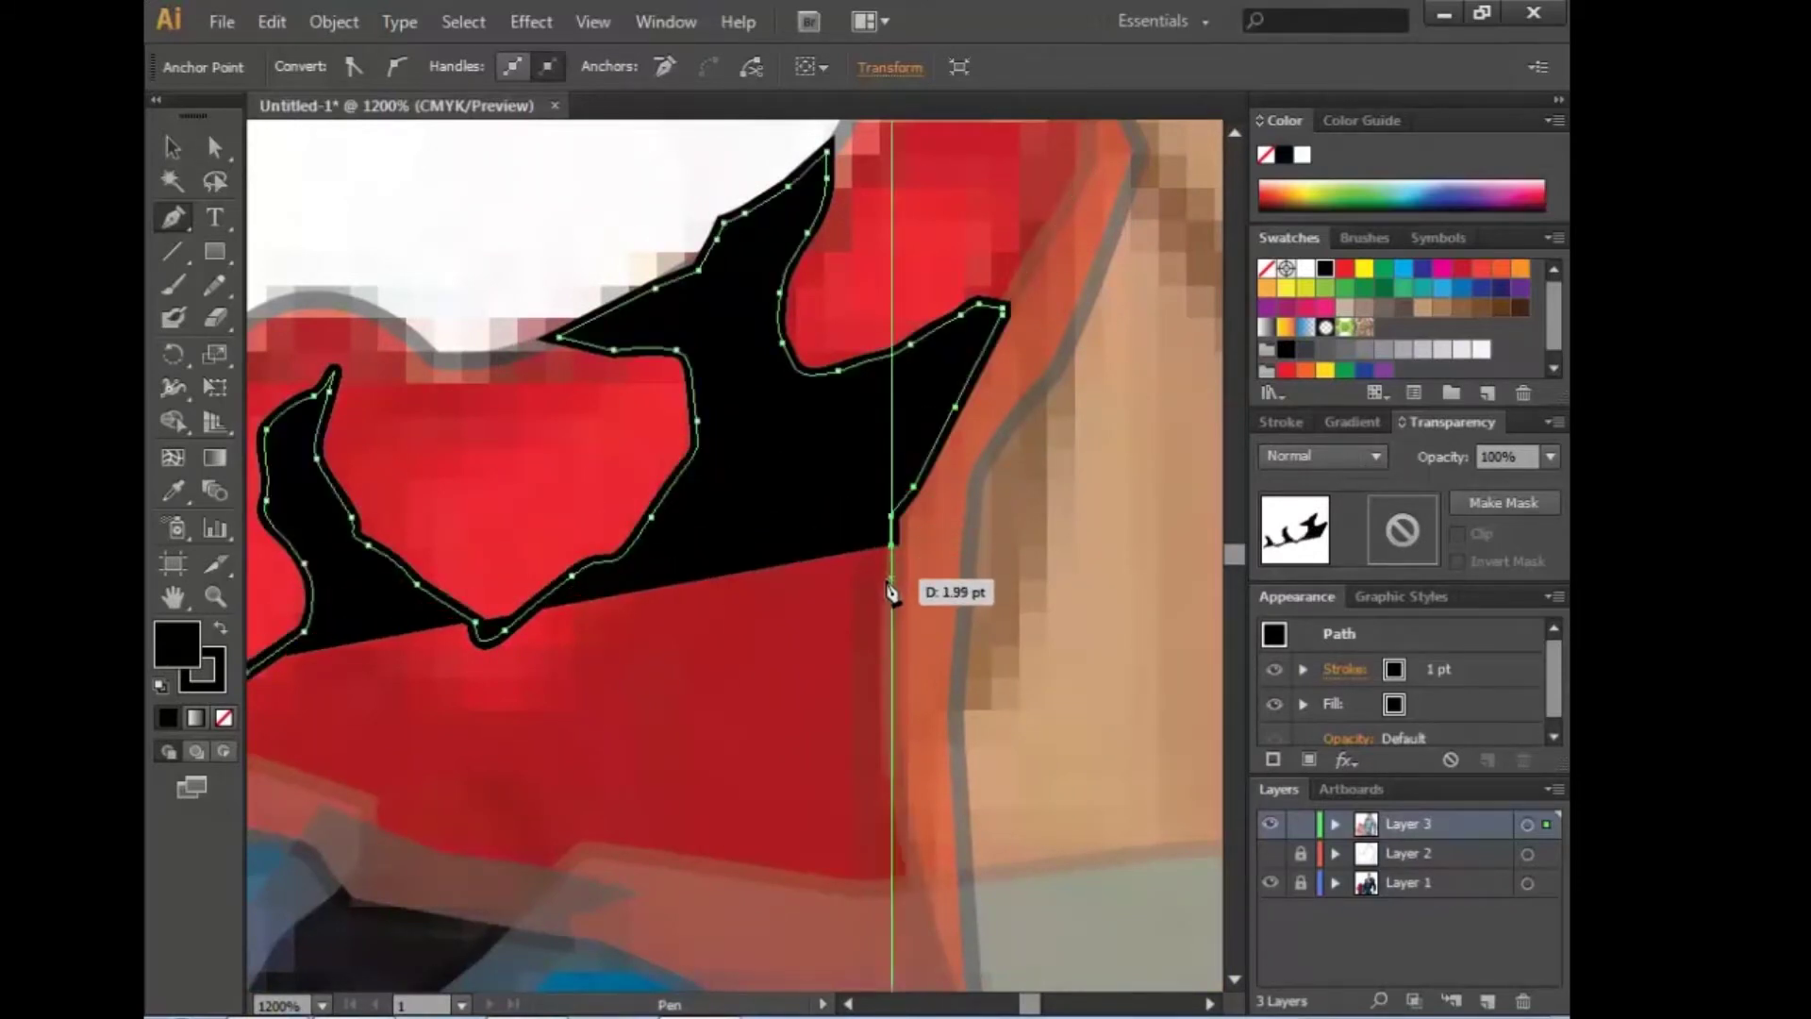
left_click(870, 589)
left_click_drag(877, 732, 1022, 514)
left_click(1026, 566)
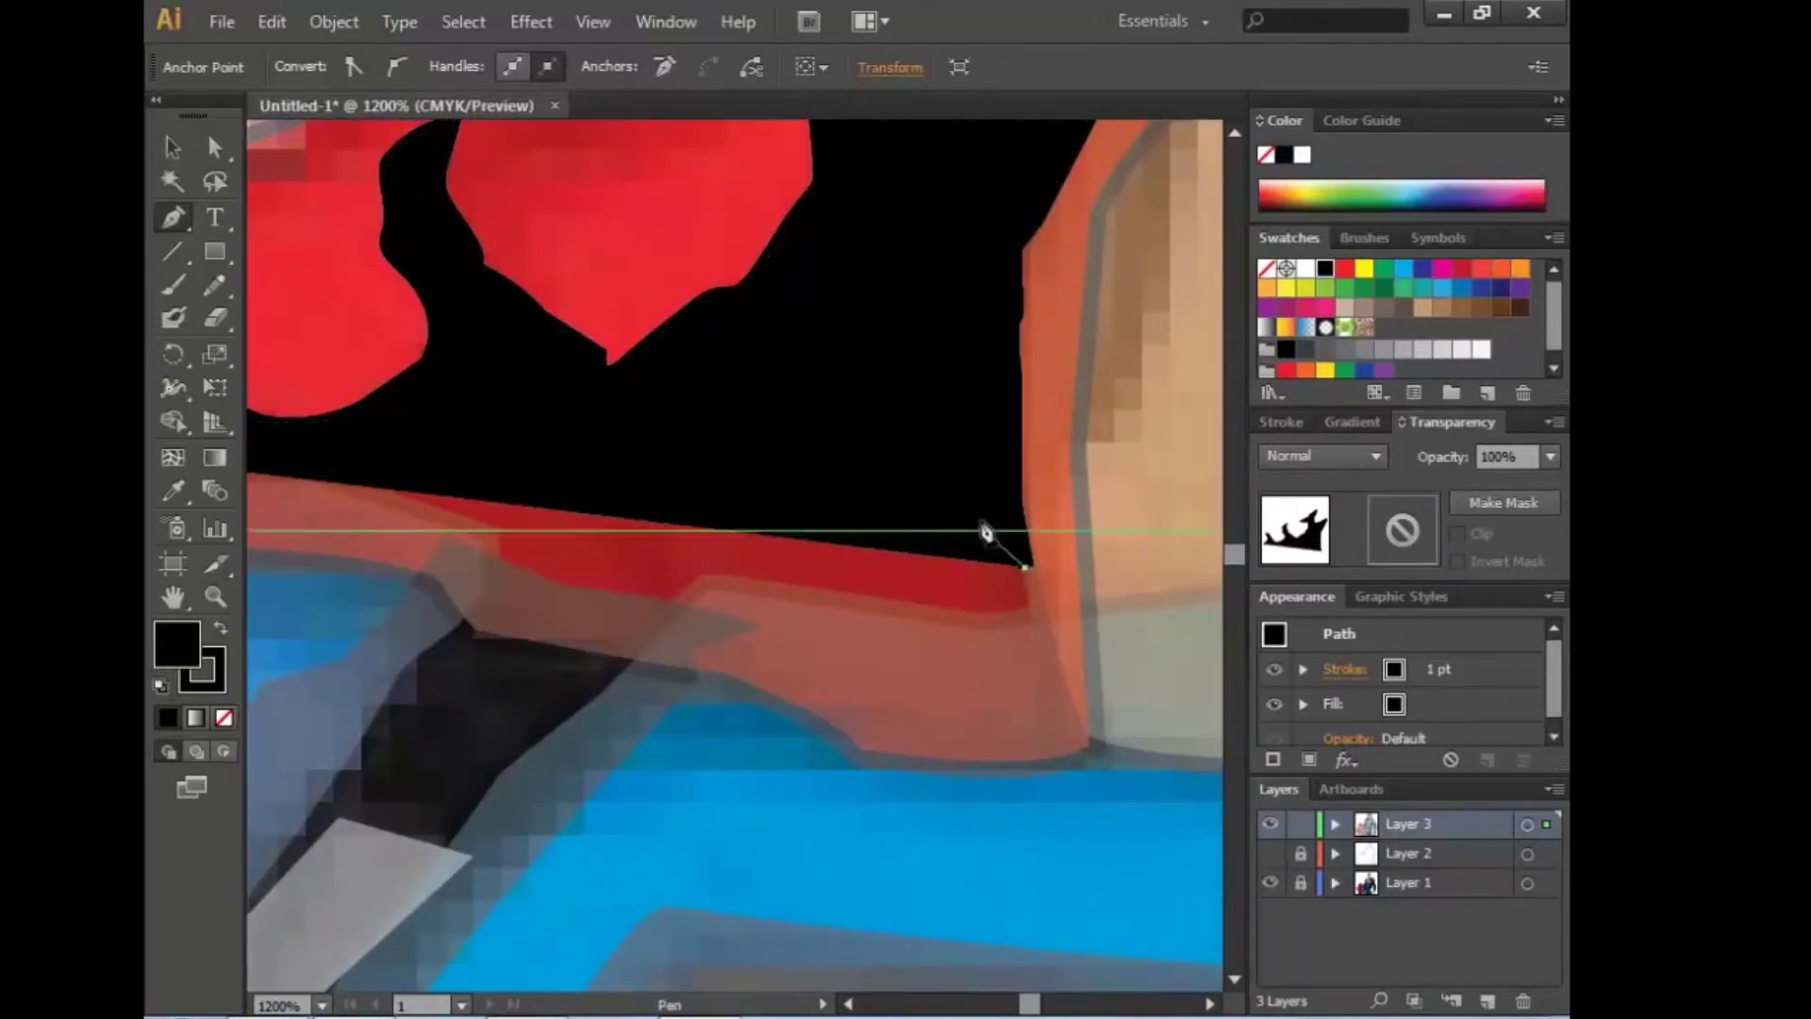
left_click(526, 453)
left_click_drag(526, 453, 732, 472)
left_click(468, 461)
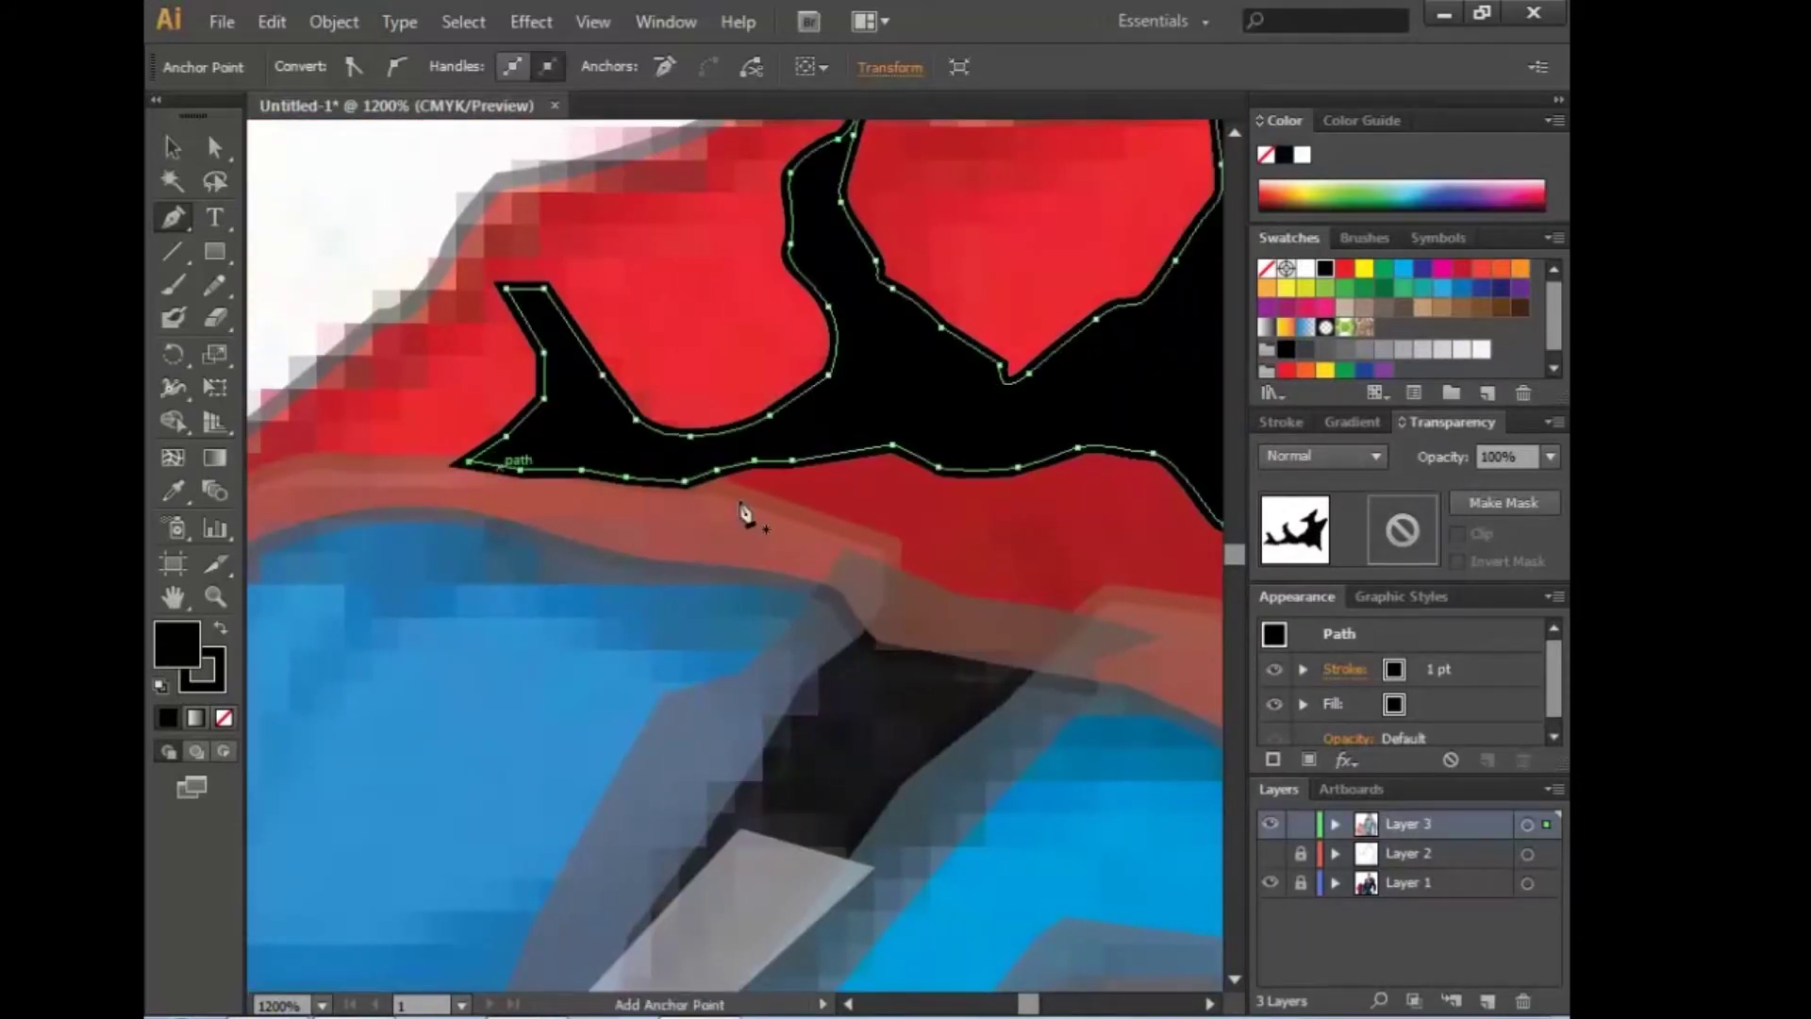
left_click(1345, 741)
type("50")
key("Return")
Step: Start the right collar shadow, placing points along the lower red collar edge
scroll(773, 720, "down", 3)
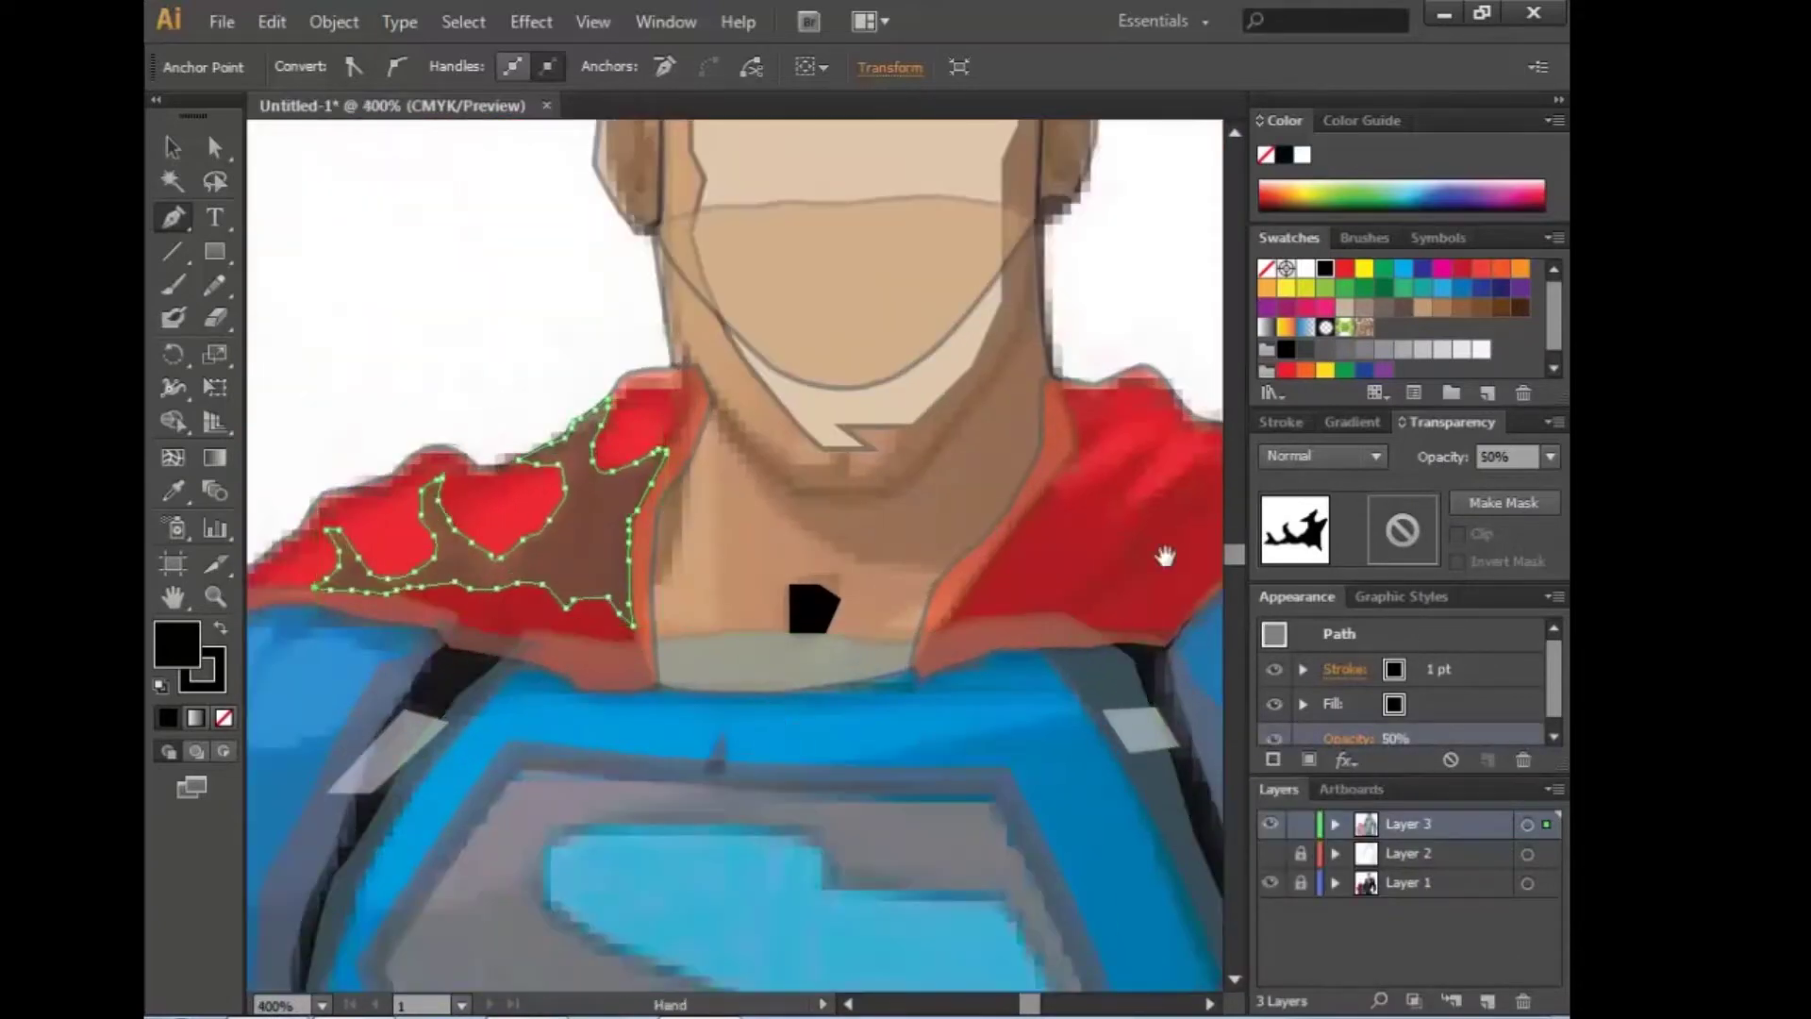
scroll(699, 635, "up", 2)
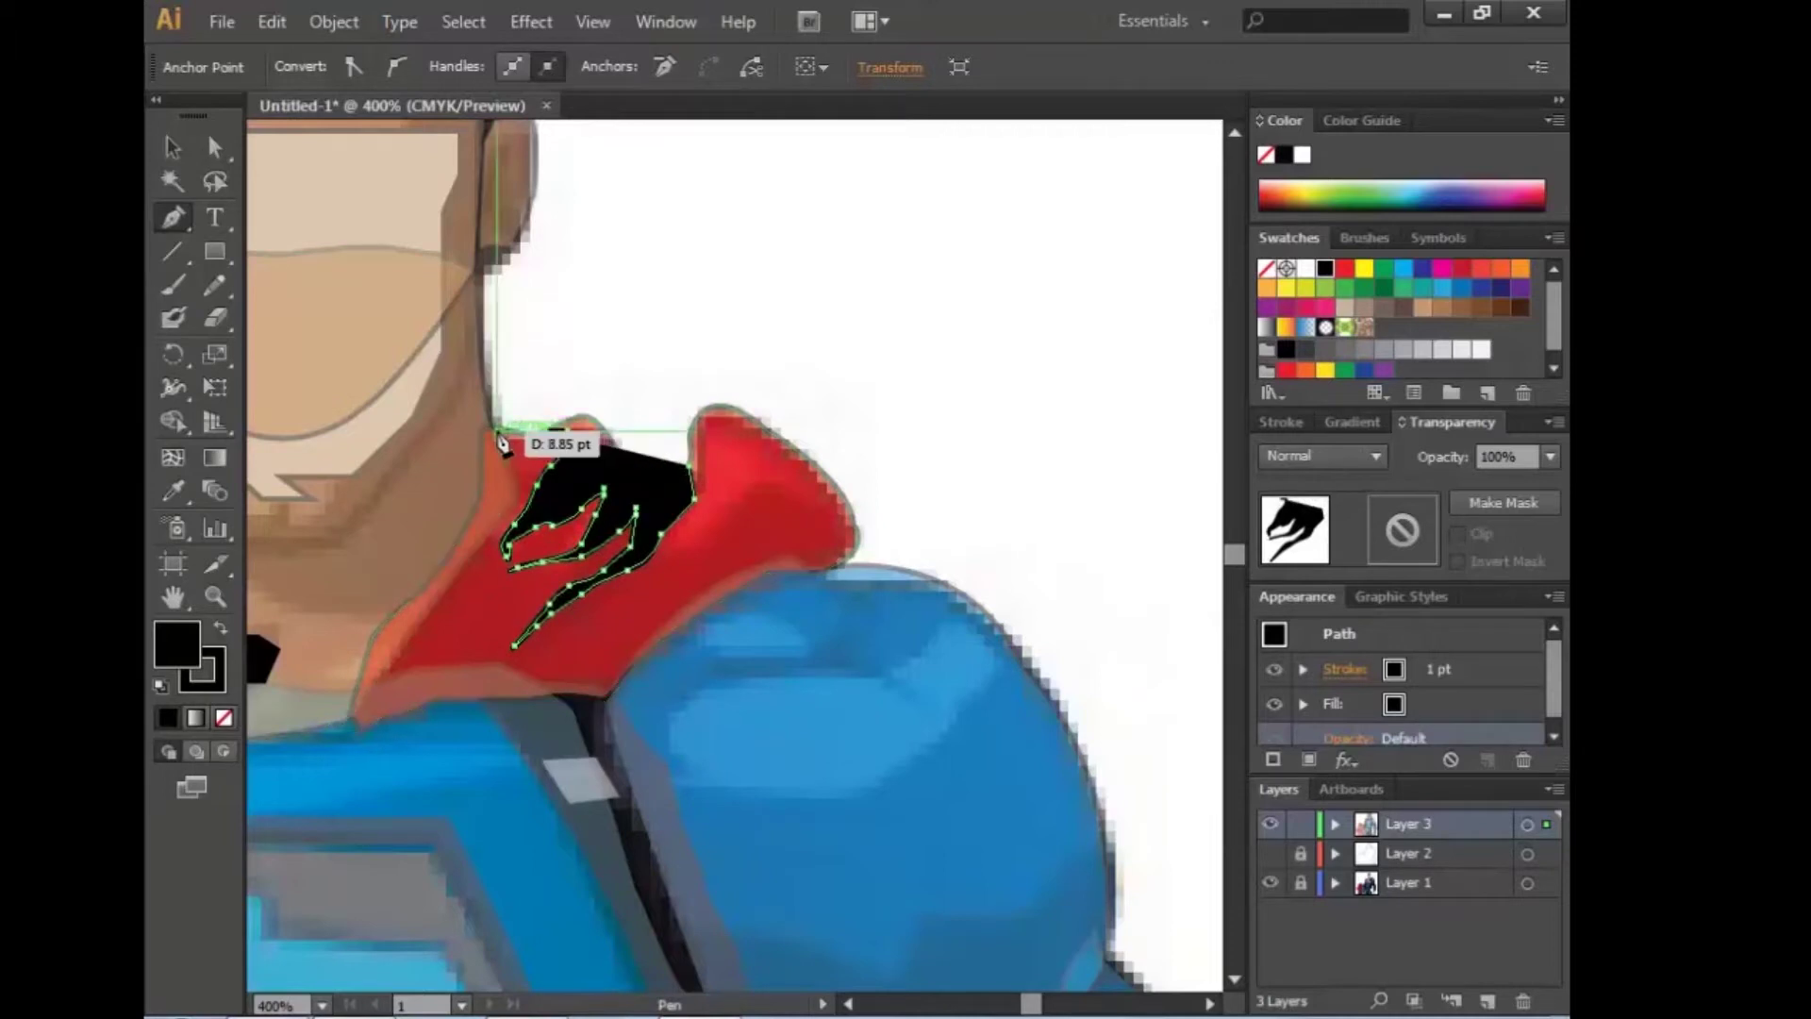
scroll(500, 441, "up", 3)
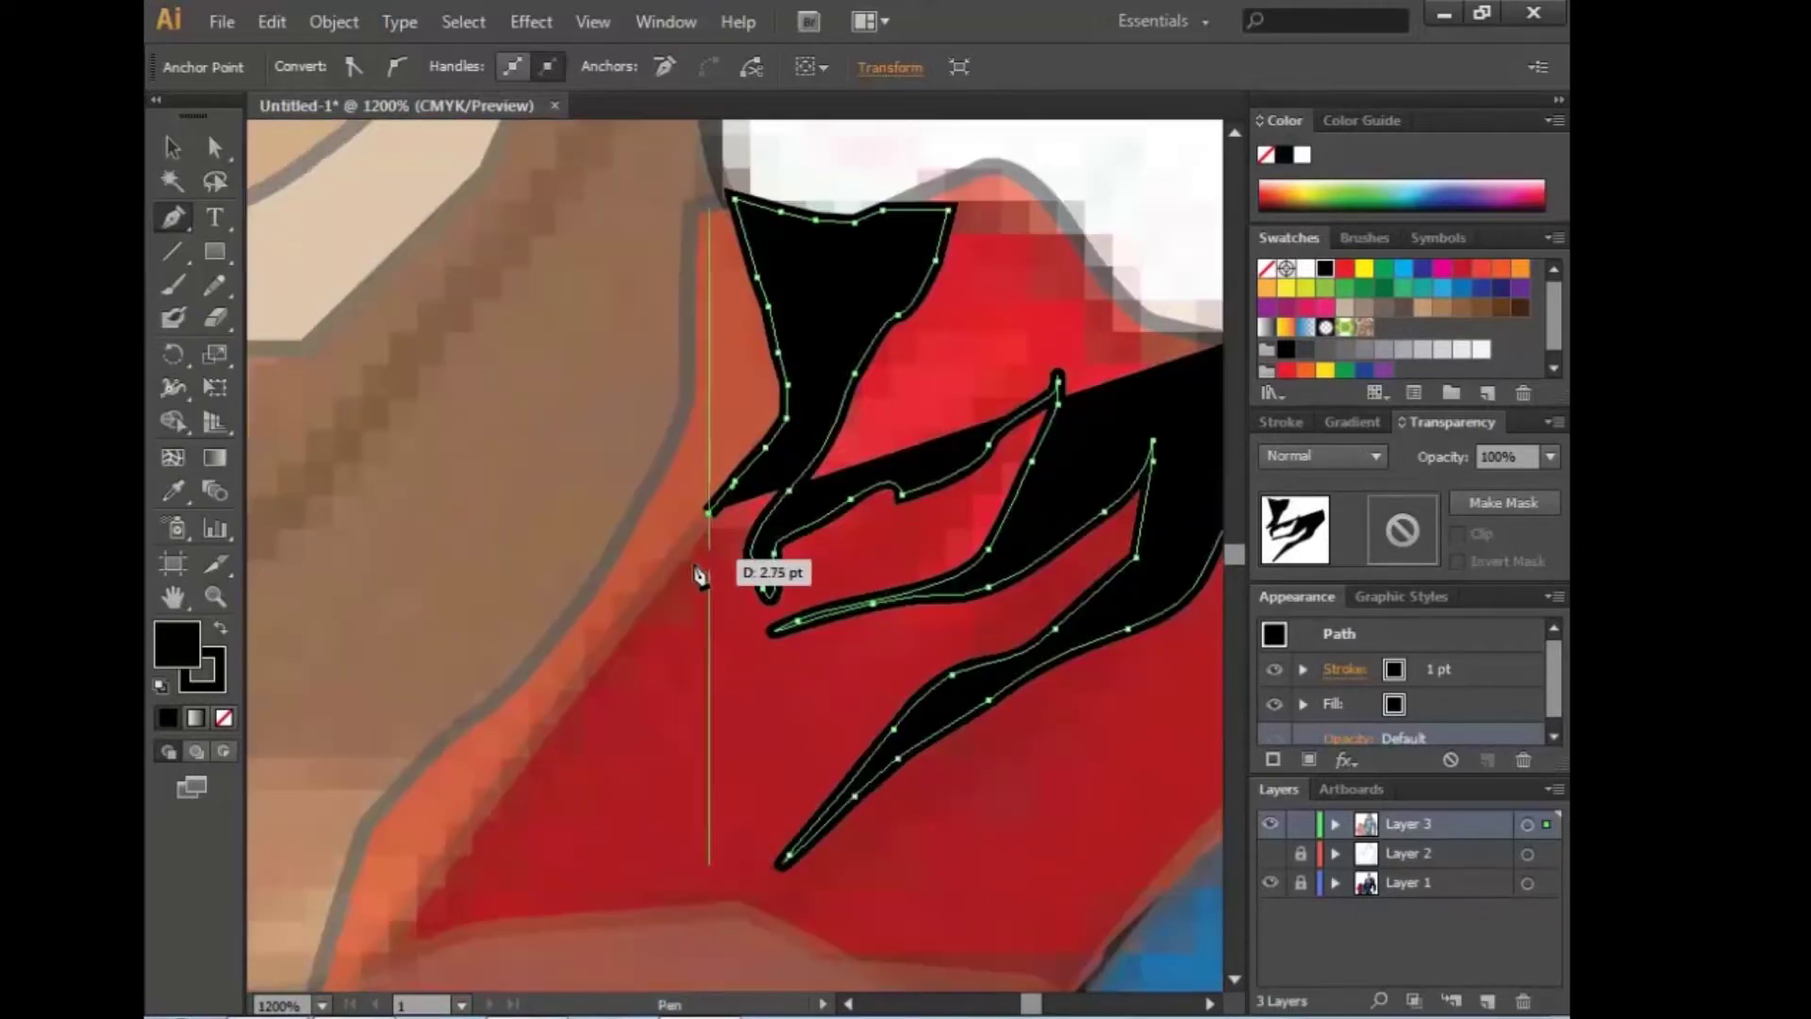
left_click_drag(505, 571, 641, 630)
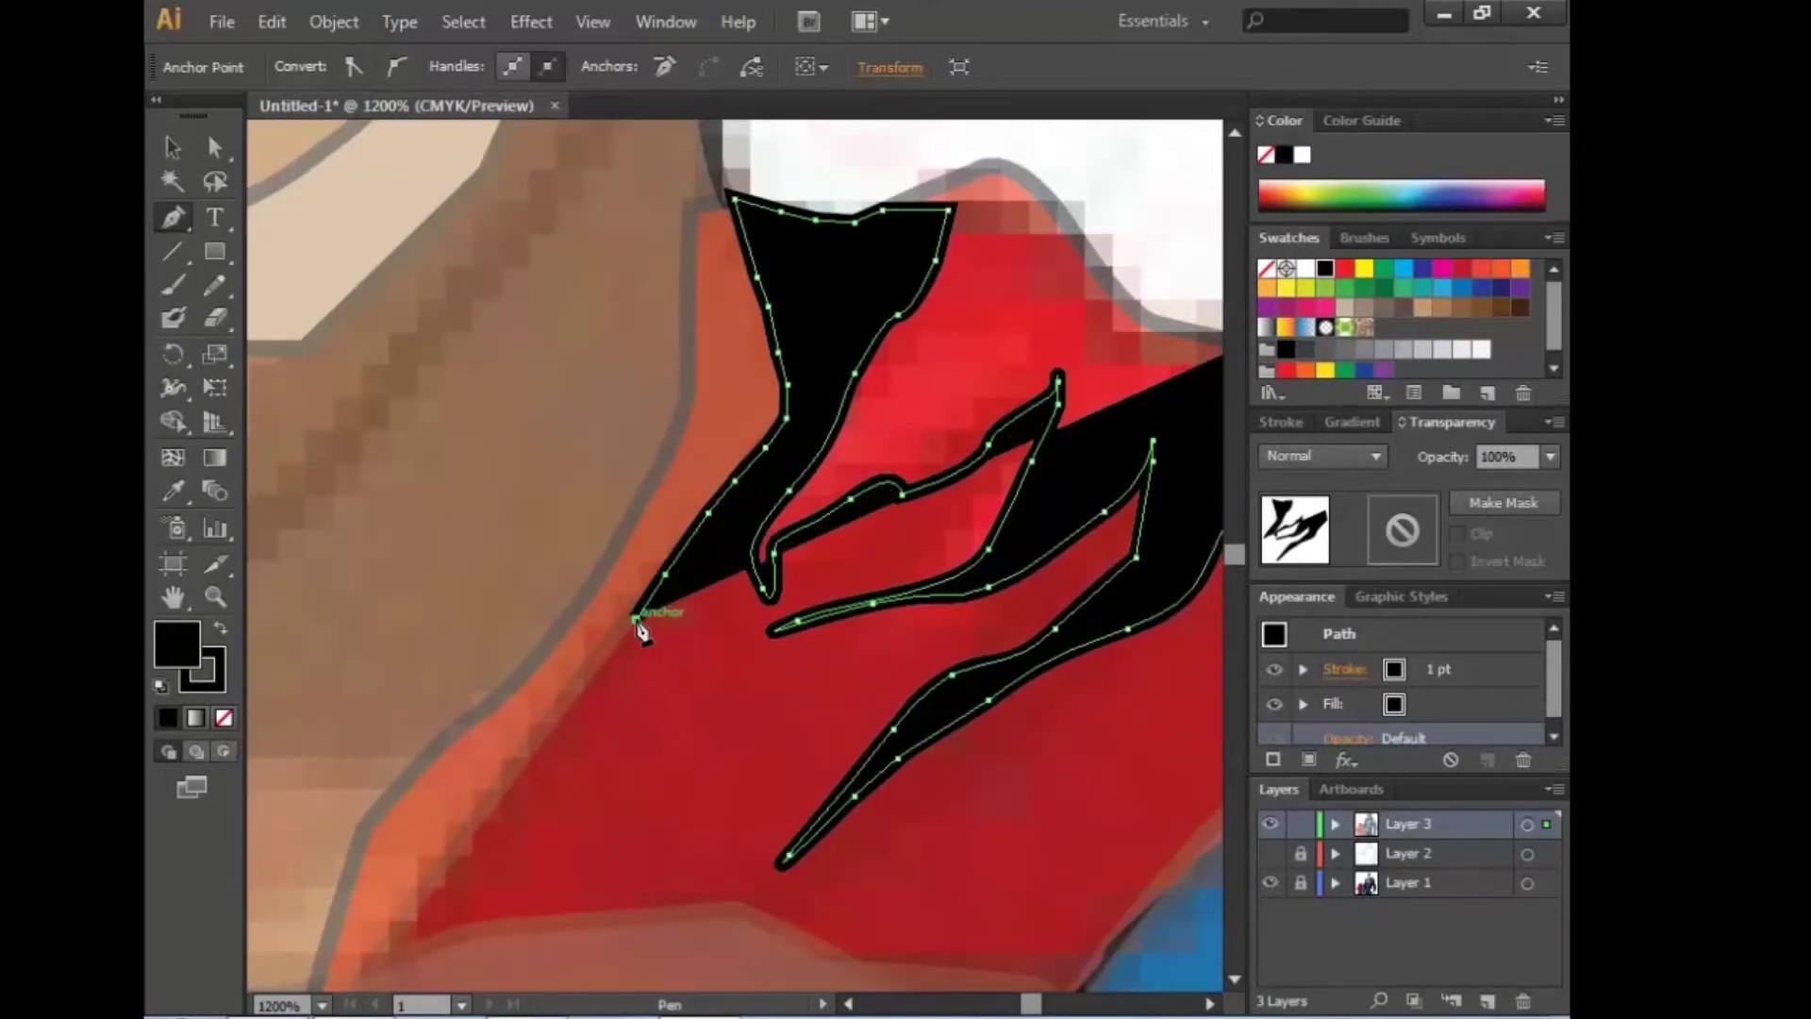
left_click(635, 620)
scroll(720, 607, "down", 3)
left_click(783, 708)
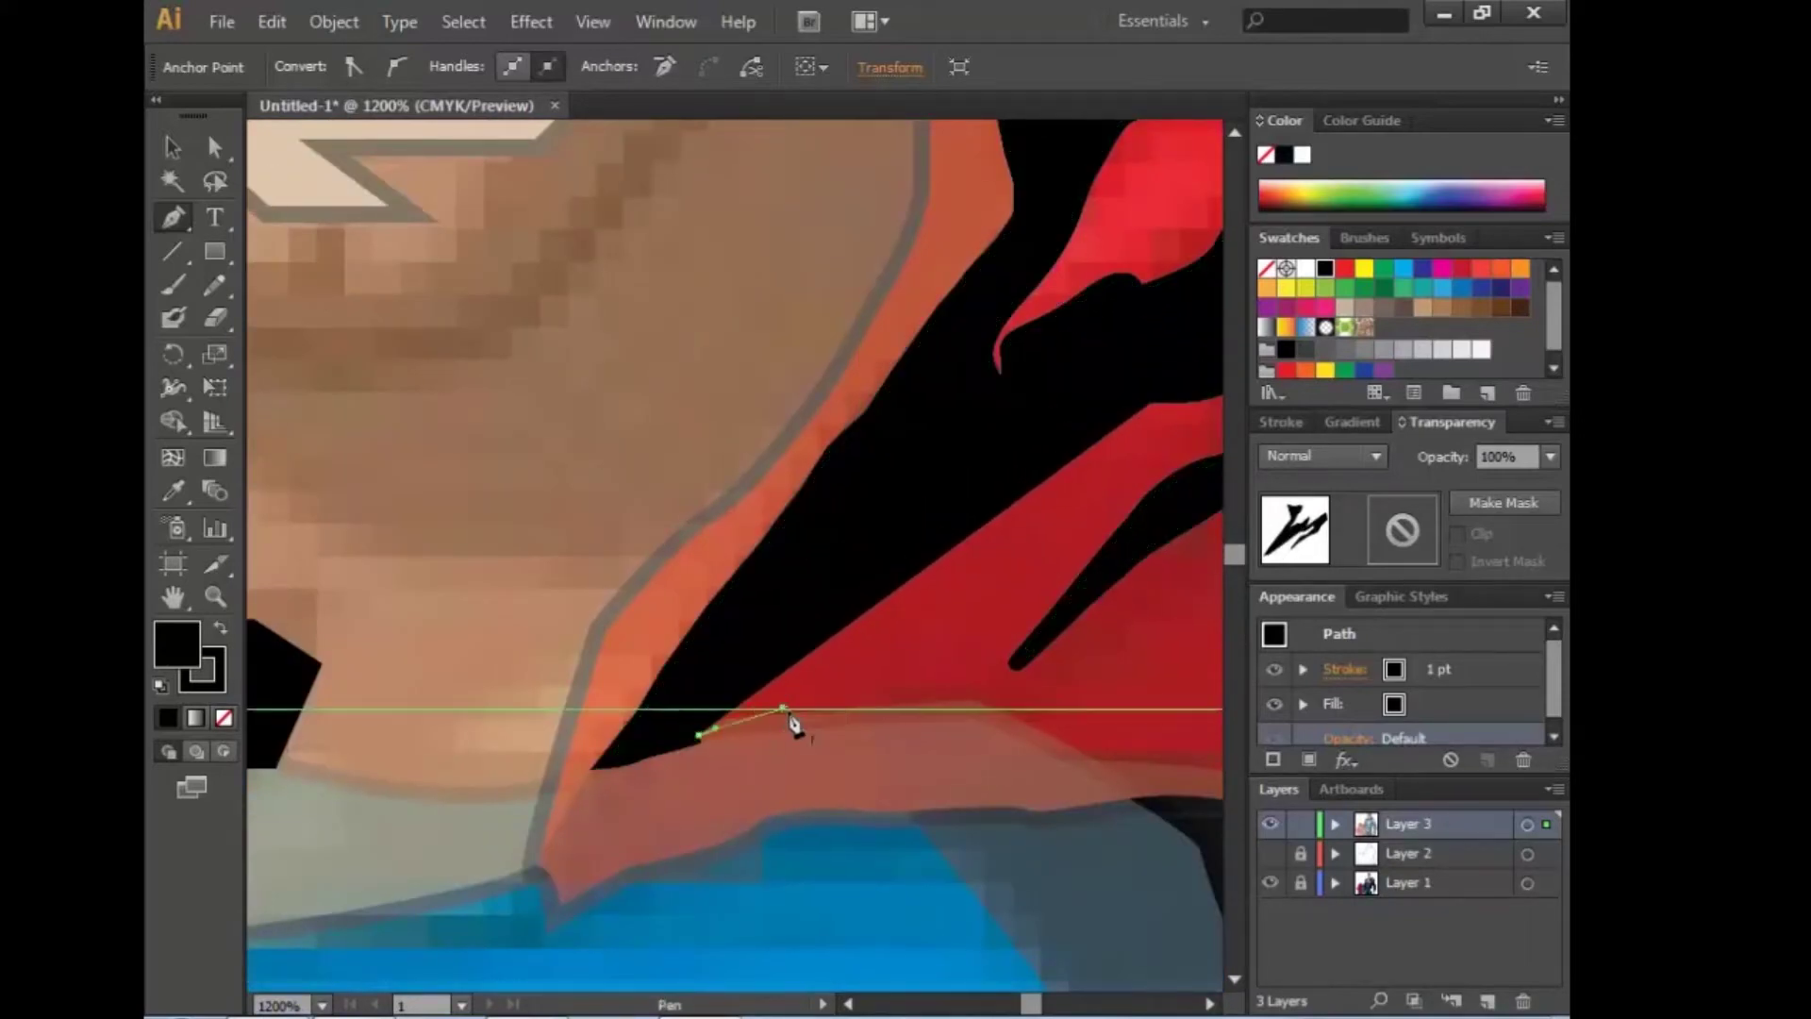
left_click(904, 703)
left_click(966, 729)
left_click(1005, 750)
left_click_drag(1002, 720, 667, 637)
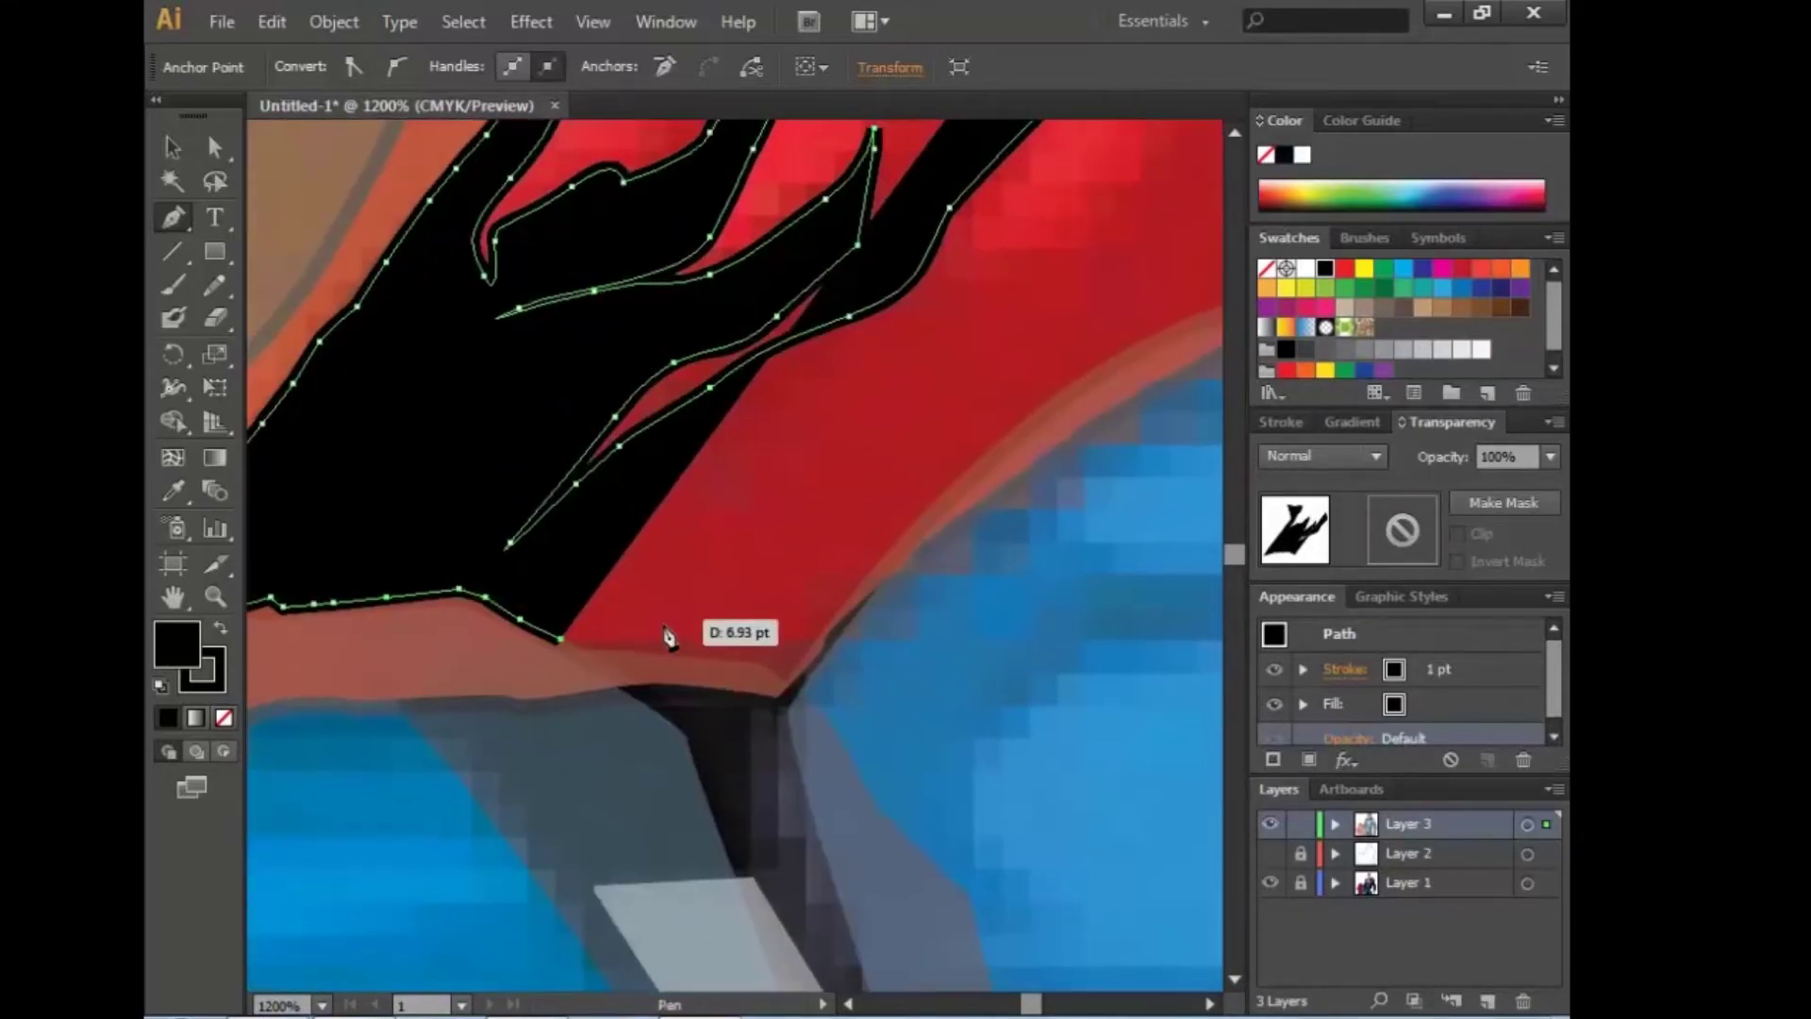
left_click(661, 660)
left_click(783, 660)
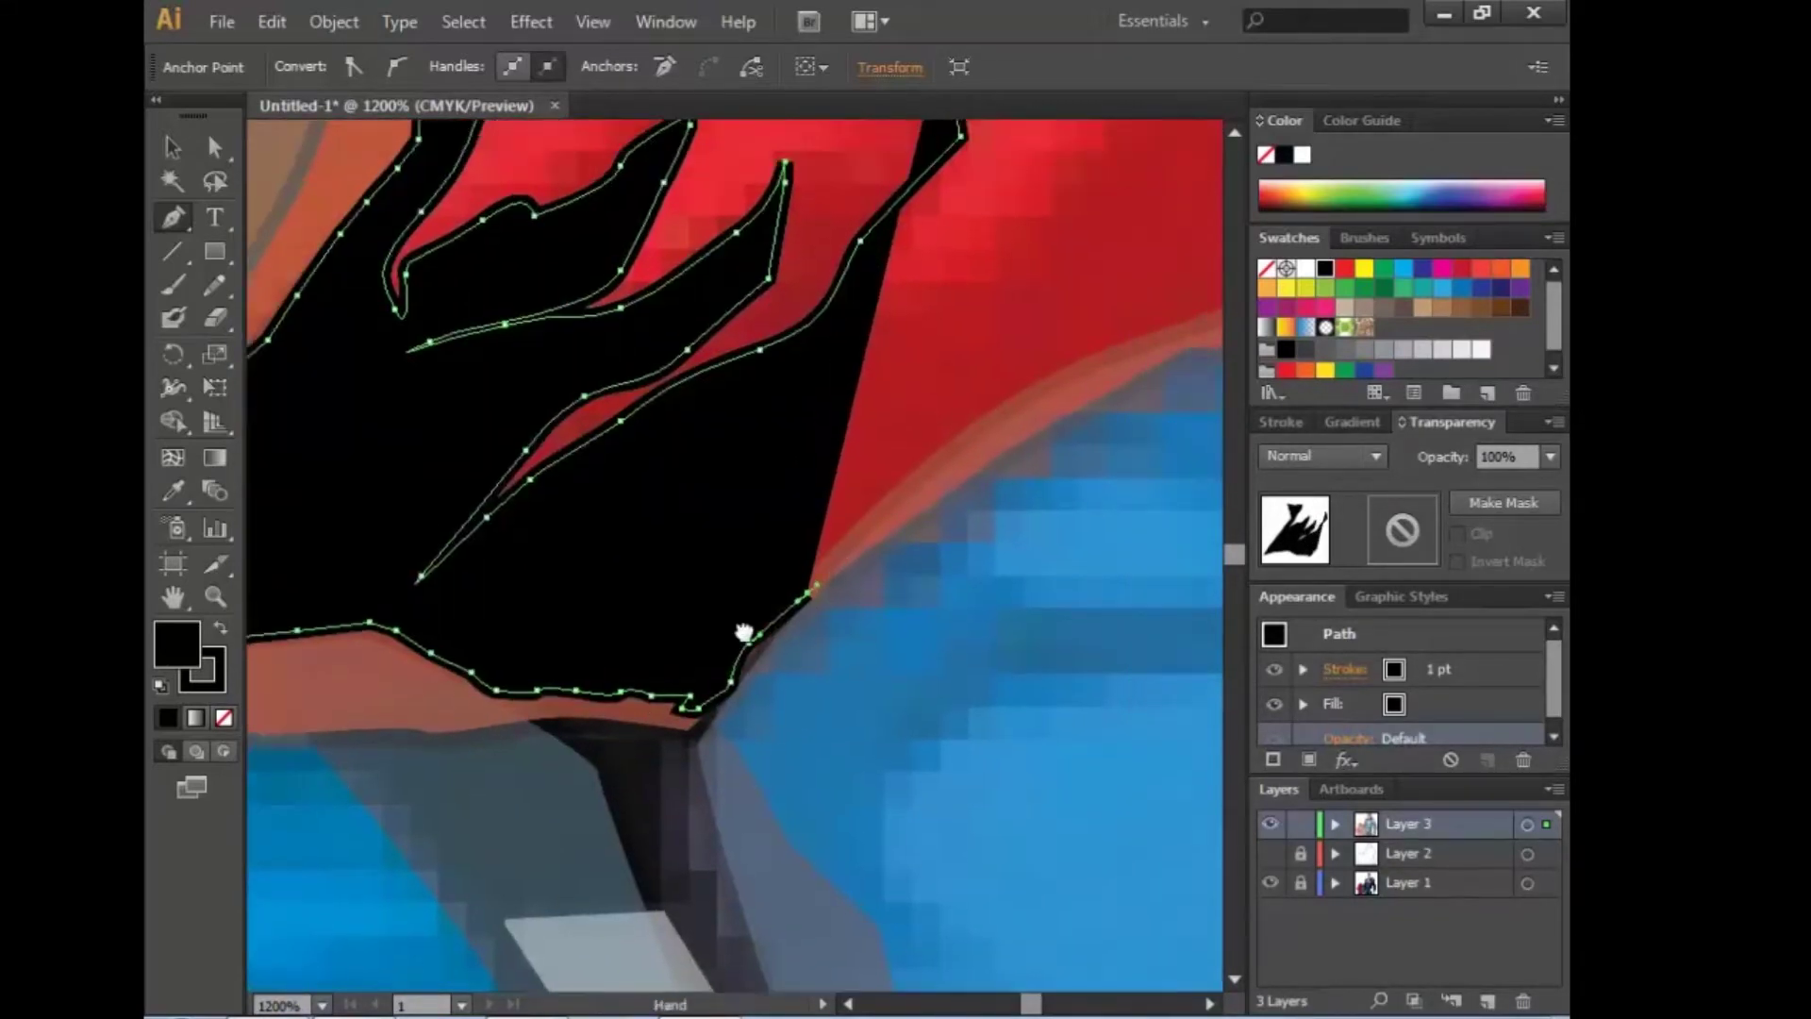
left_click_drag(808, 667, 710, 817)
Step: Close the right collar shadow up its right edge and erase the stray tip
left_click(1273, 853)
left_click(714, 693)
left_click(757, 560)
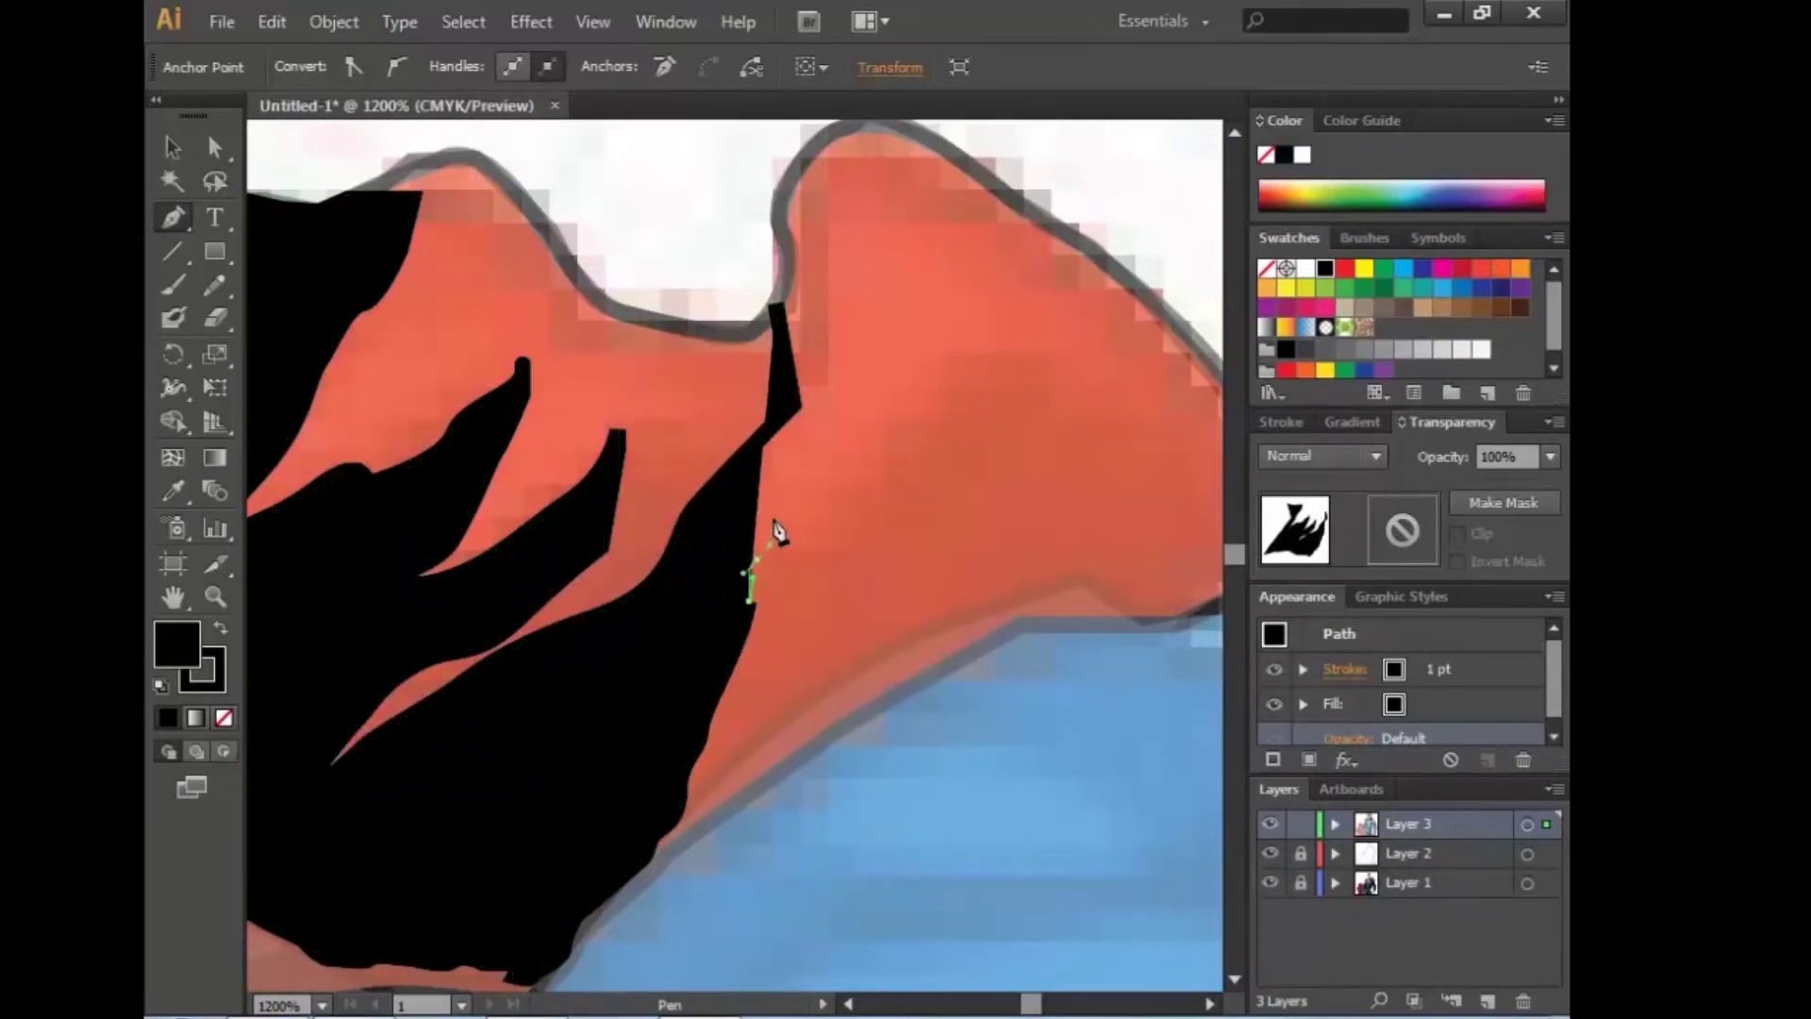
left_click(785, 460)
left_click(827, 387)
left_click(800, 349)
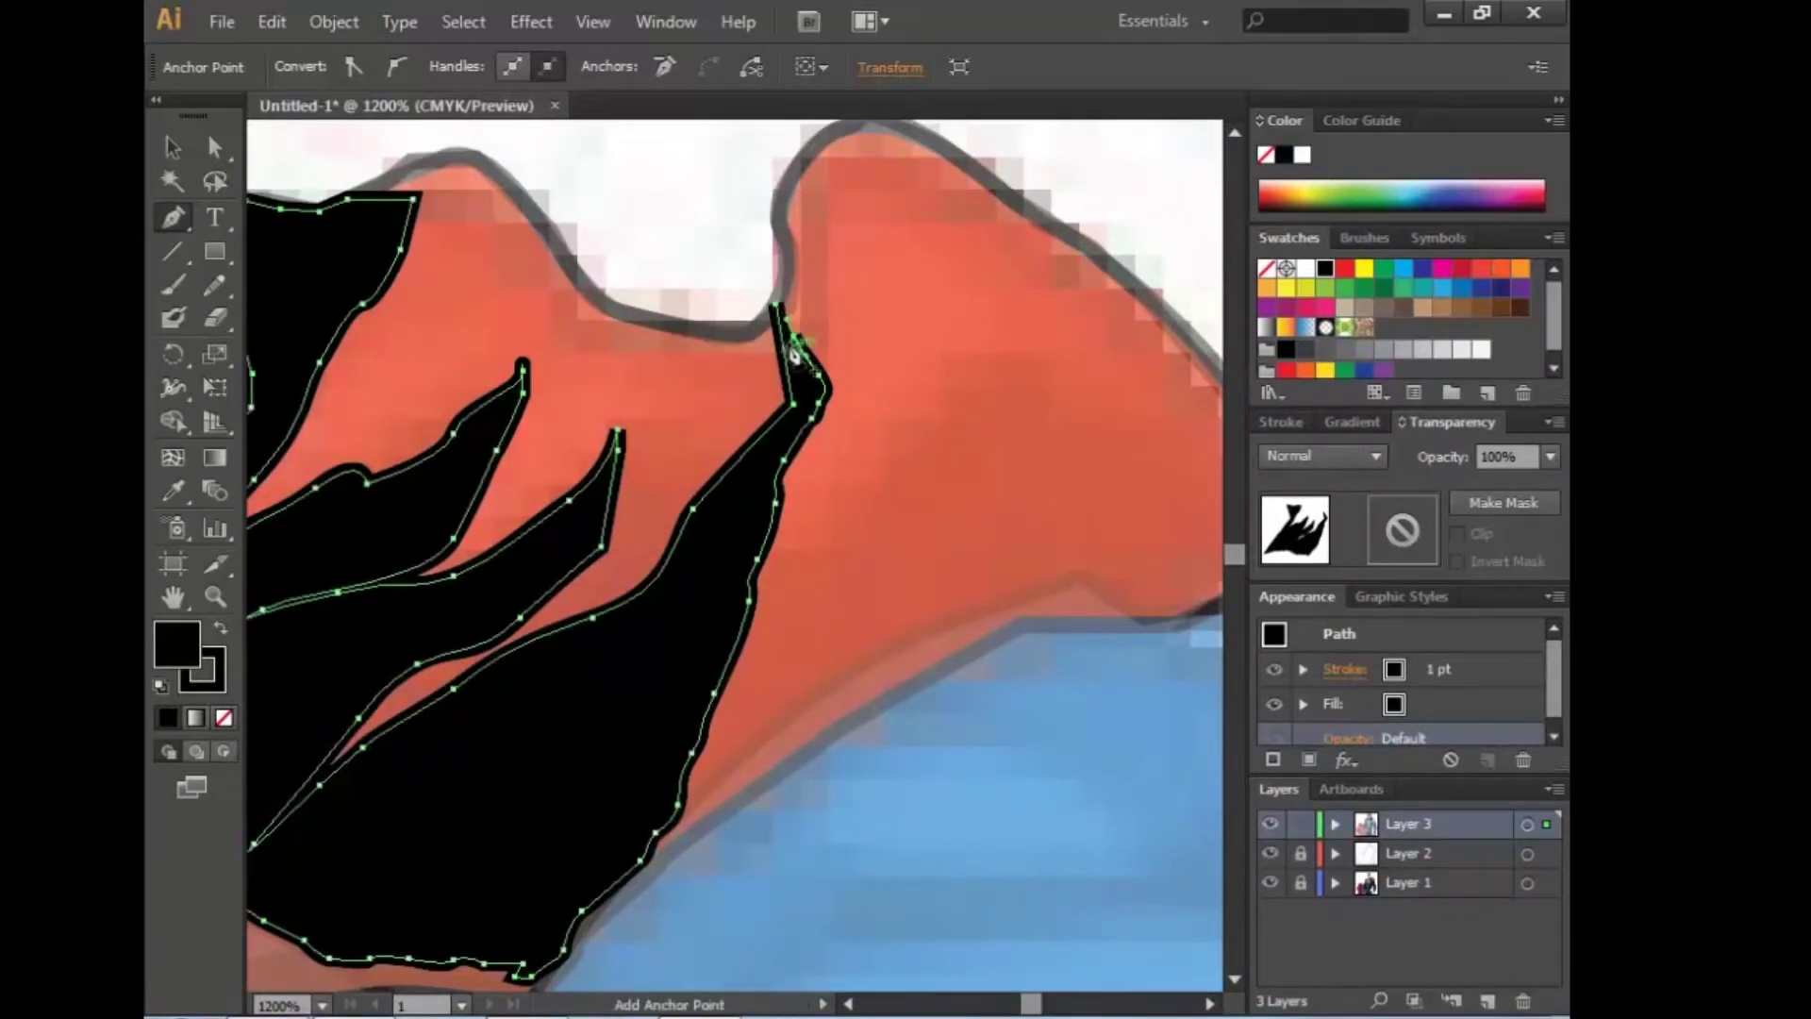
left_click(793, 349)
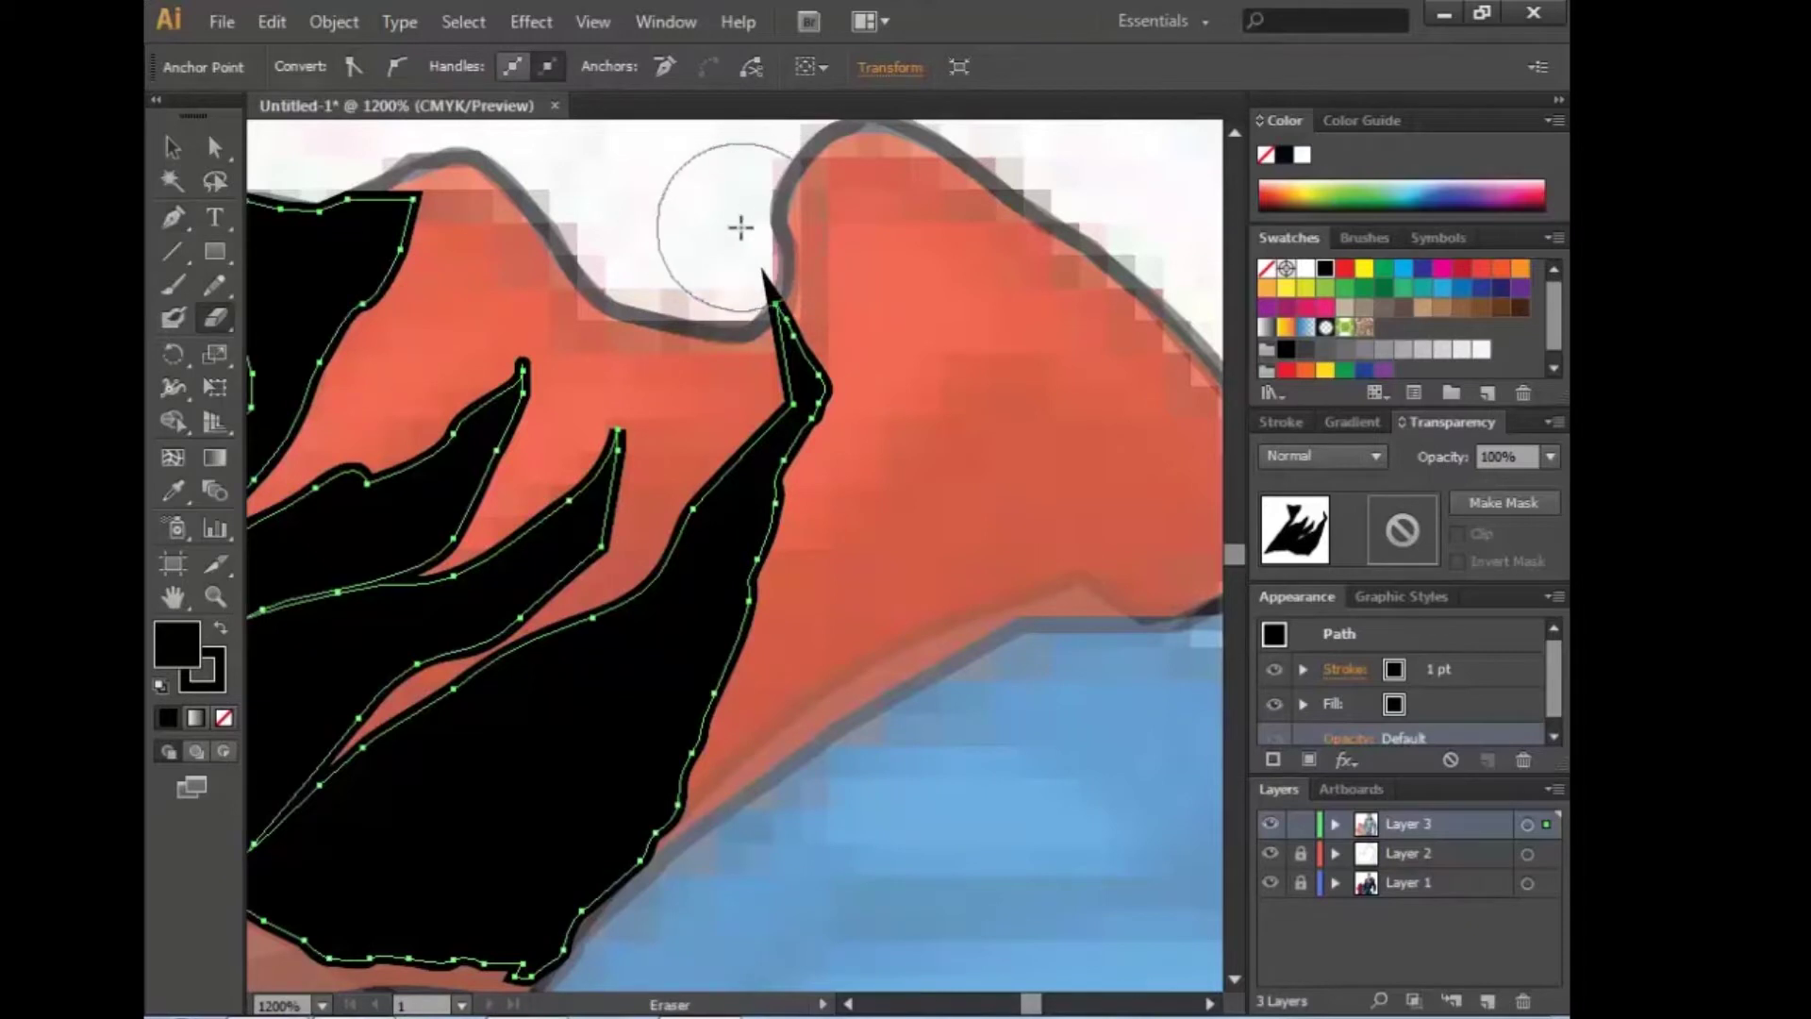
left_click_drag(742, 227, 744, 235)
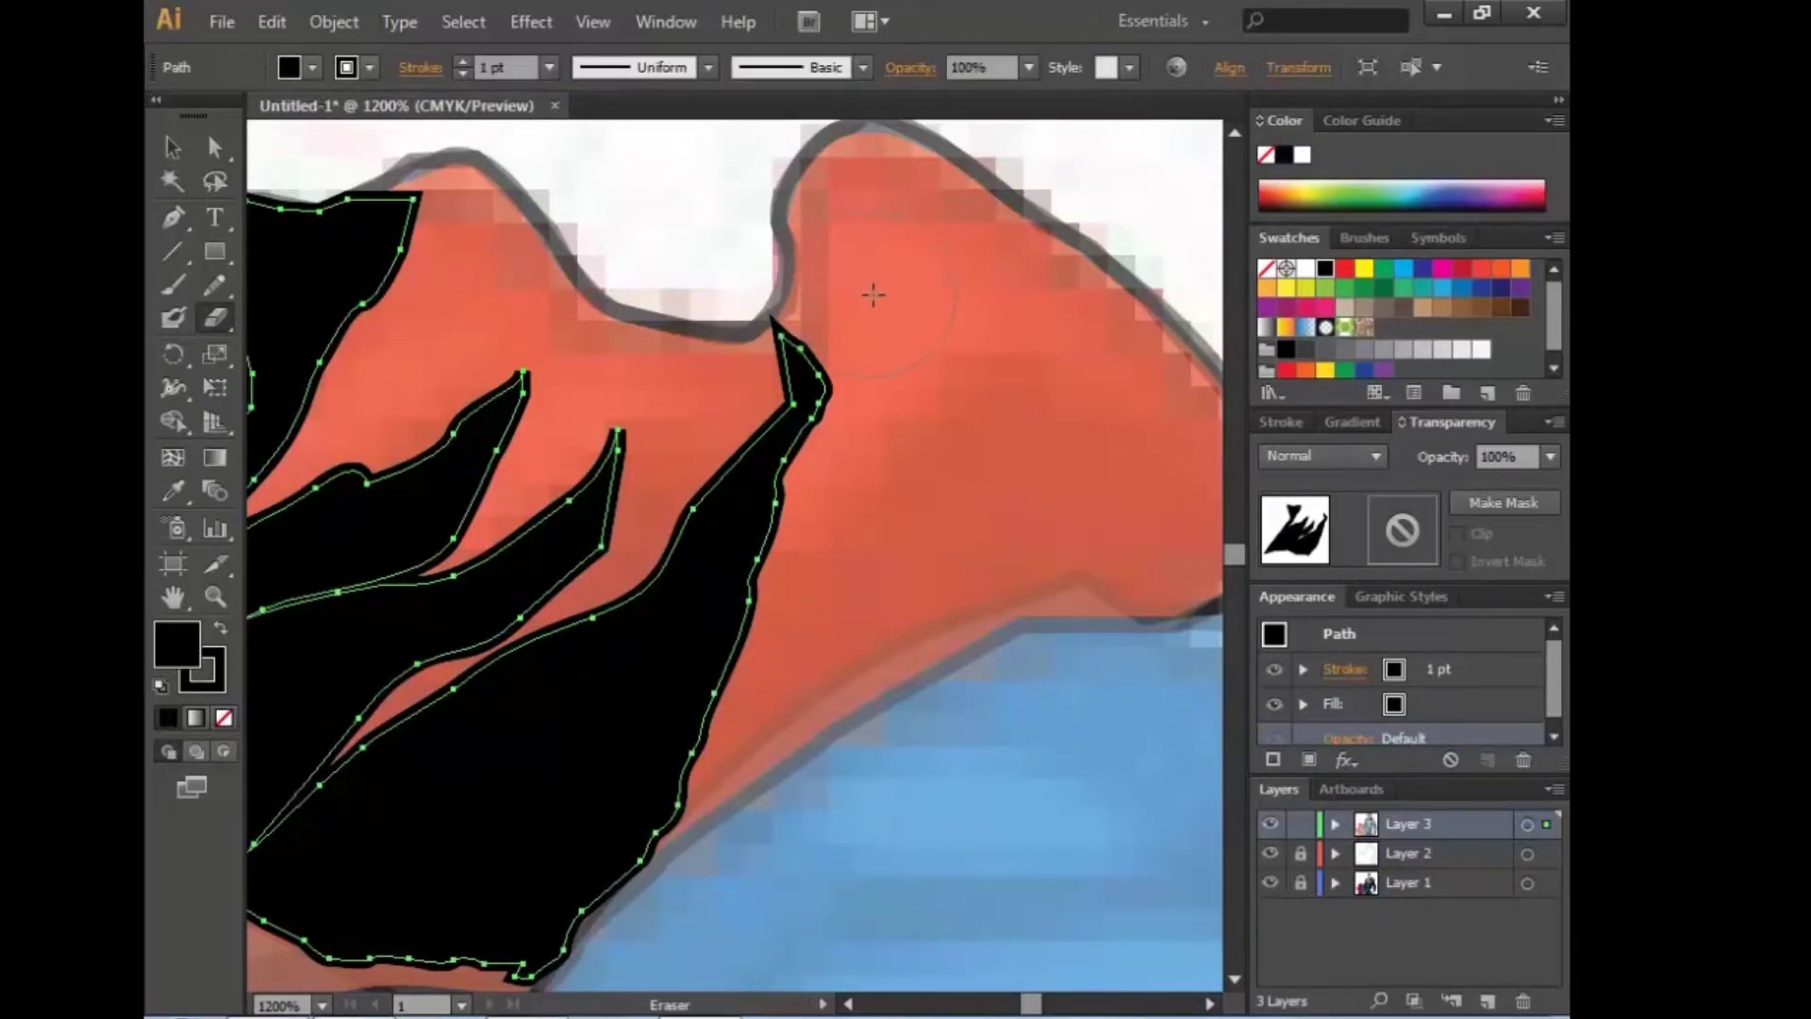
left_click(173, 146)
left_click(1338, 738)
Step: Select both collar shadow shapes and set their opacity to 100%
left_click(1527, 824)
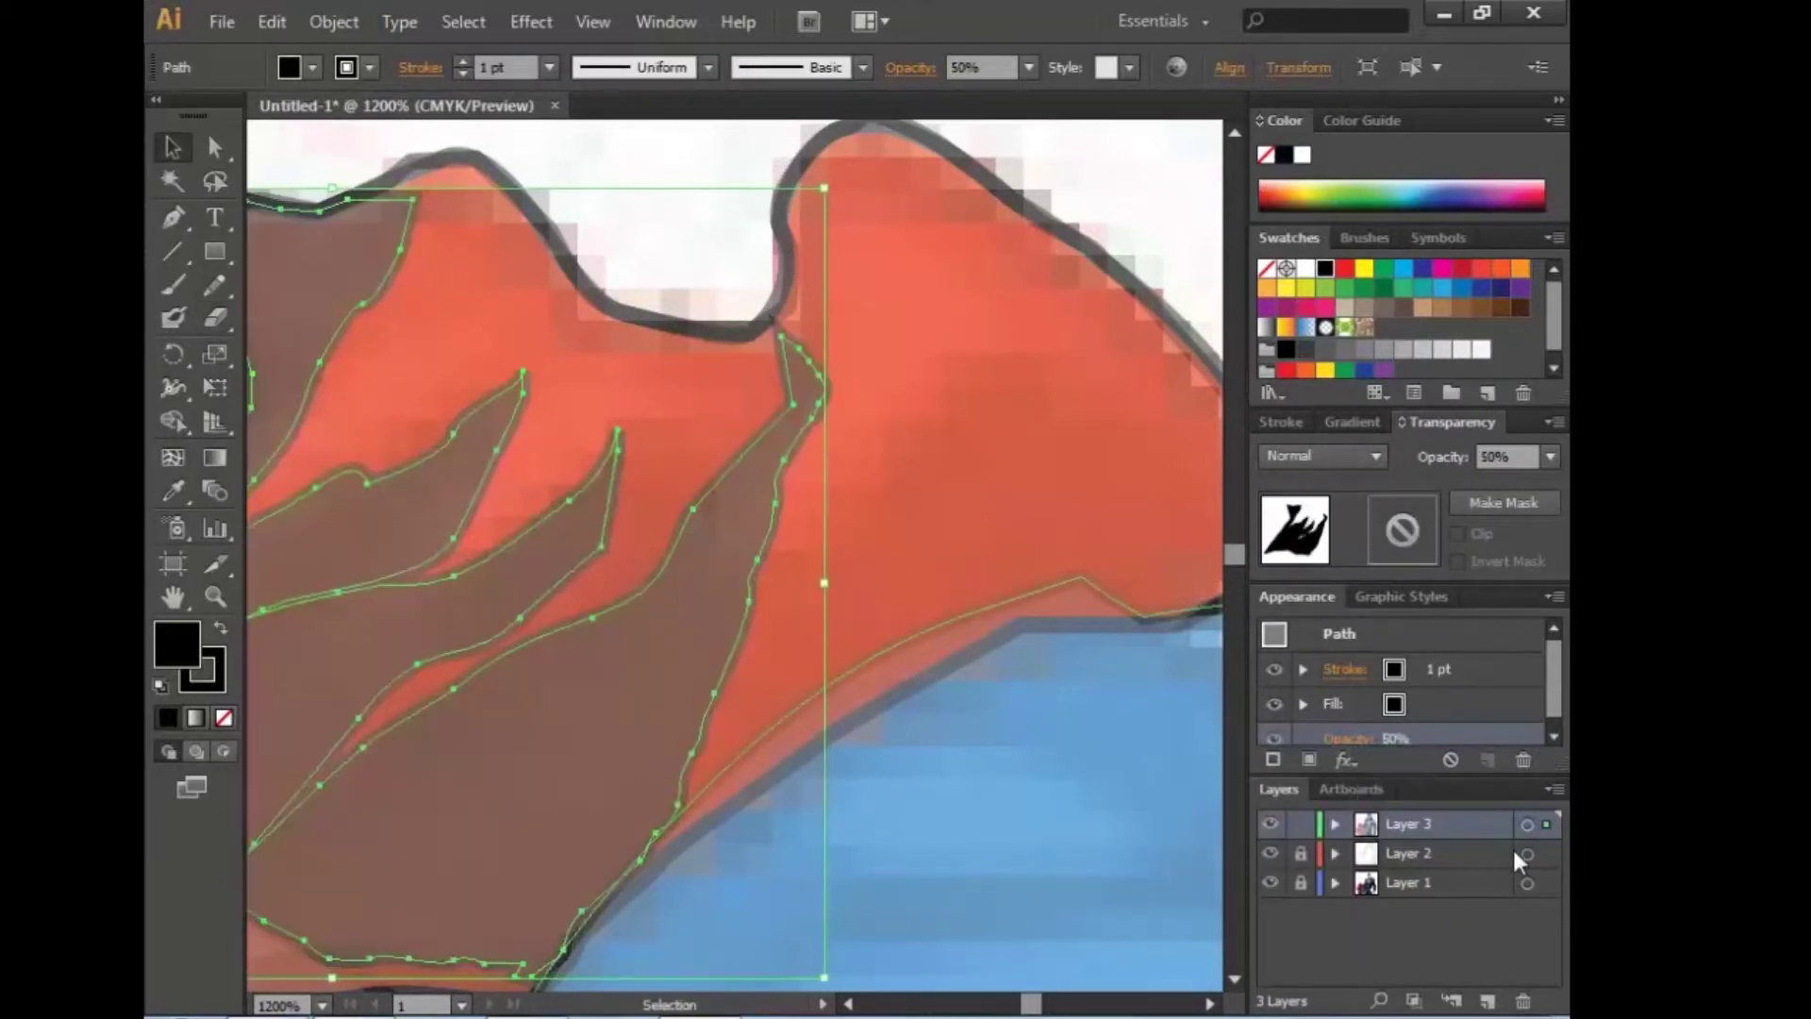
left_click(981, 66)
type("100")
key("Return")
key("ctrl+minus")
key("ctrl+minus")
key("ctrl+minus")
key("ctrl+minus")
key("ctrl+minus")
key("ctrl+minus")
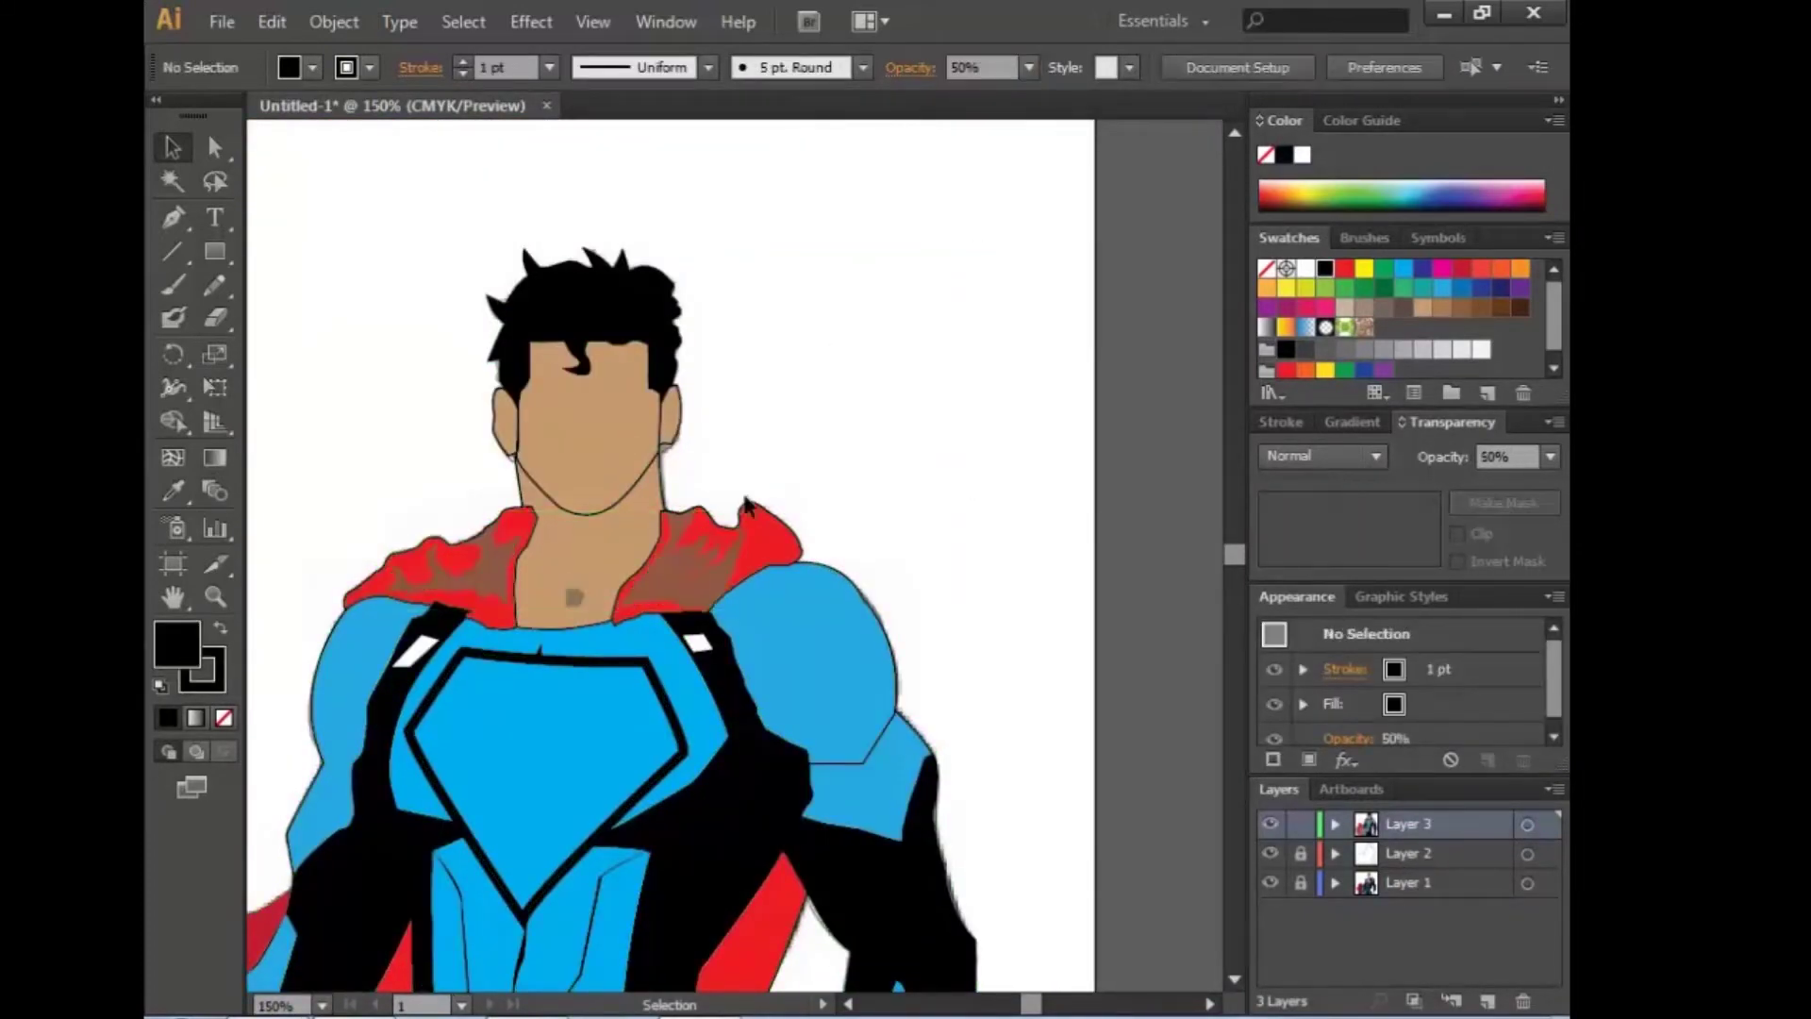
Step: Fill the collar shapes with red FF0049 and set their stroke to None
left_click(684, 559)
double_click(177, 644)
type("FF0049")
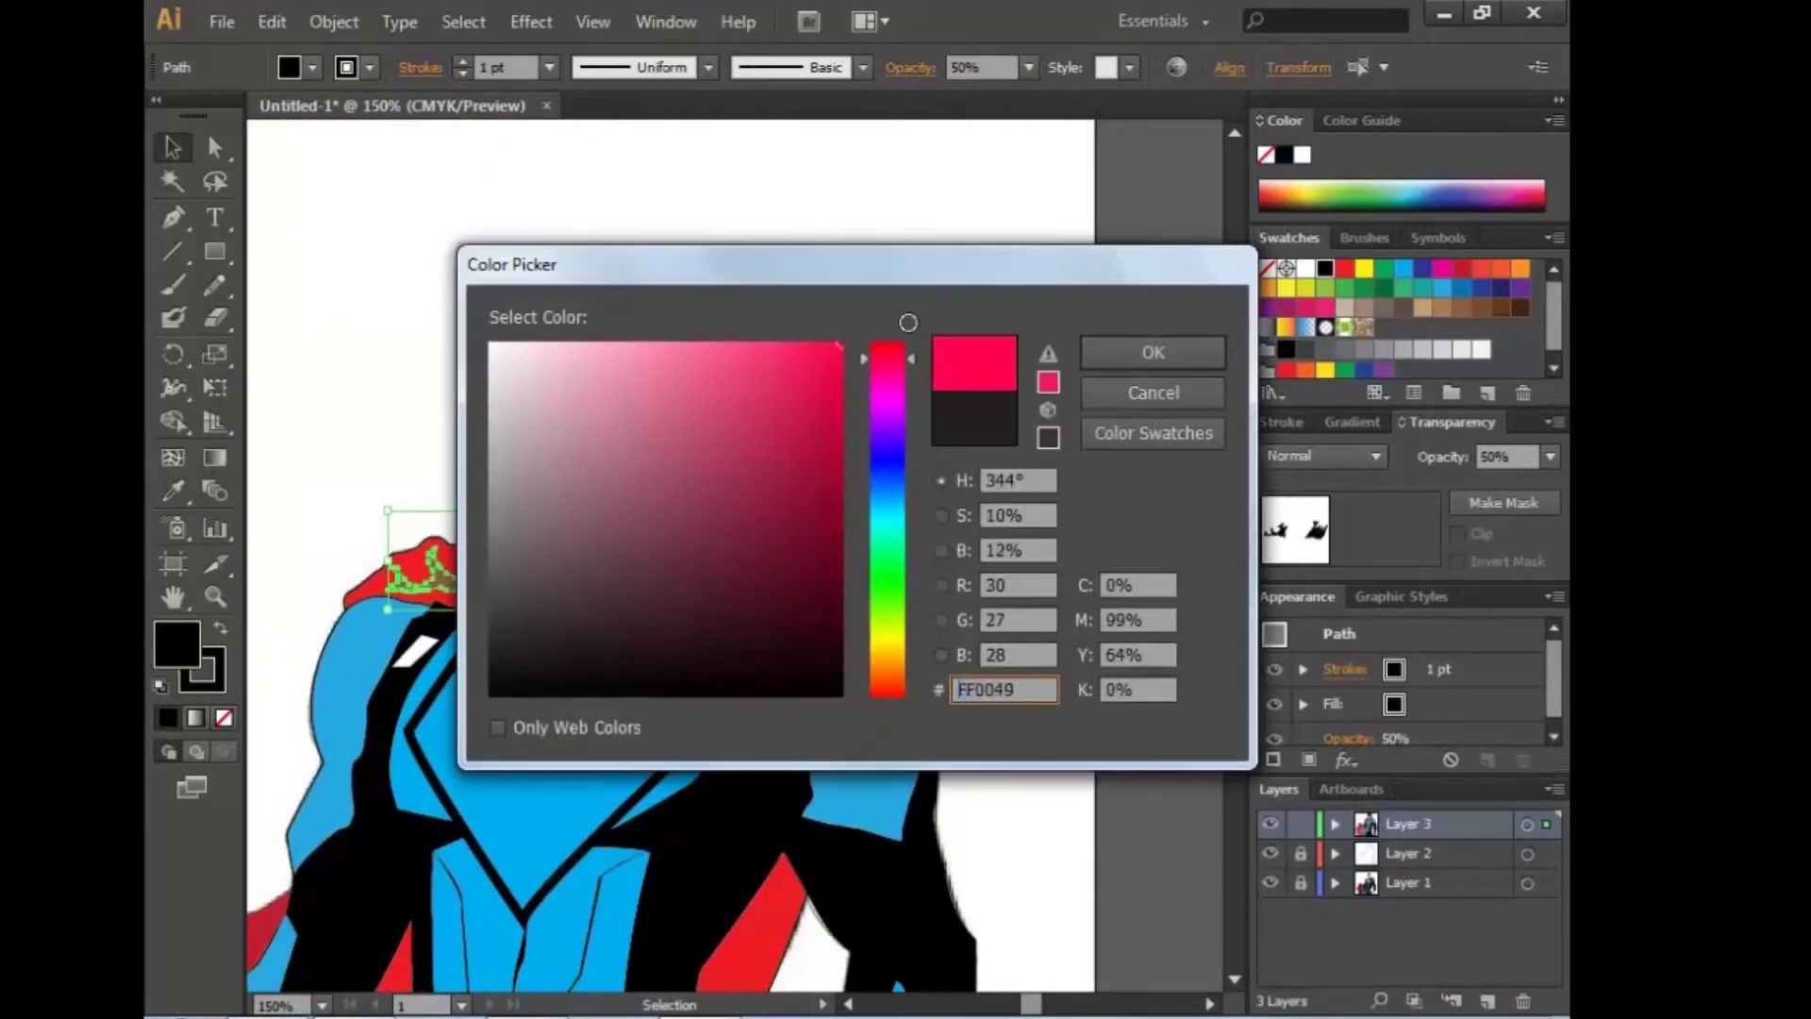
key("Return")
left_click(564, 570)
left_click(369, 67)
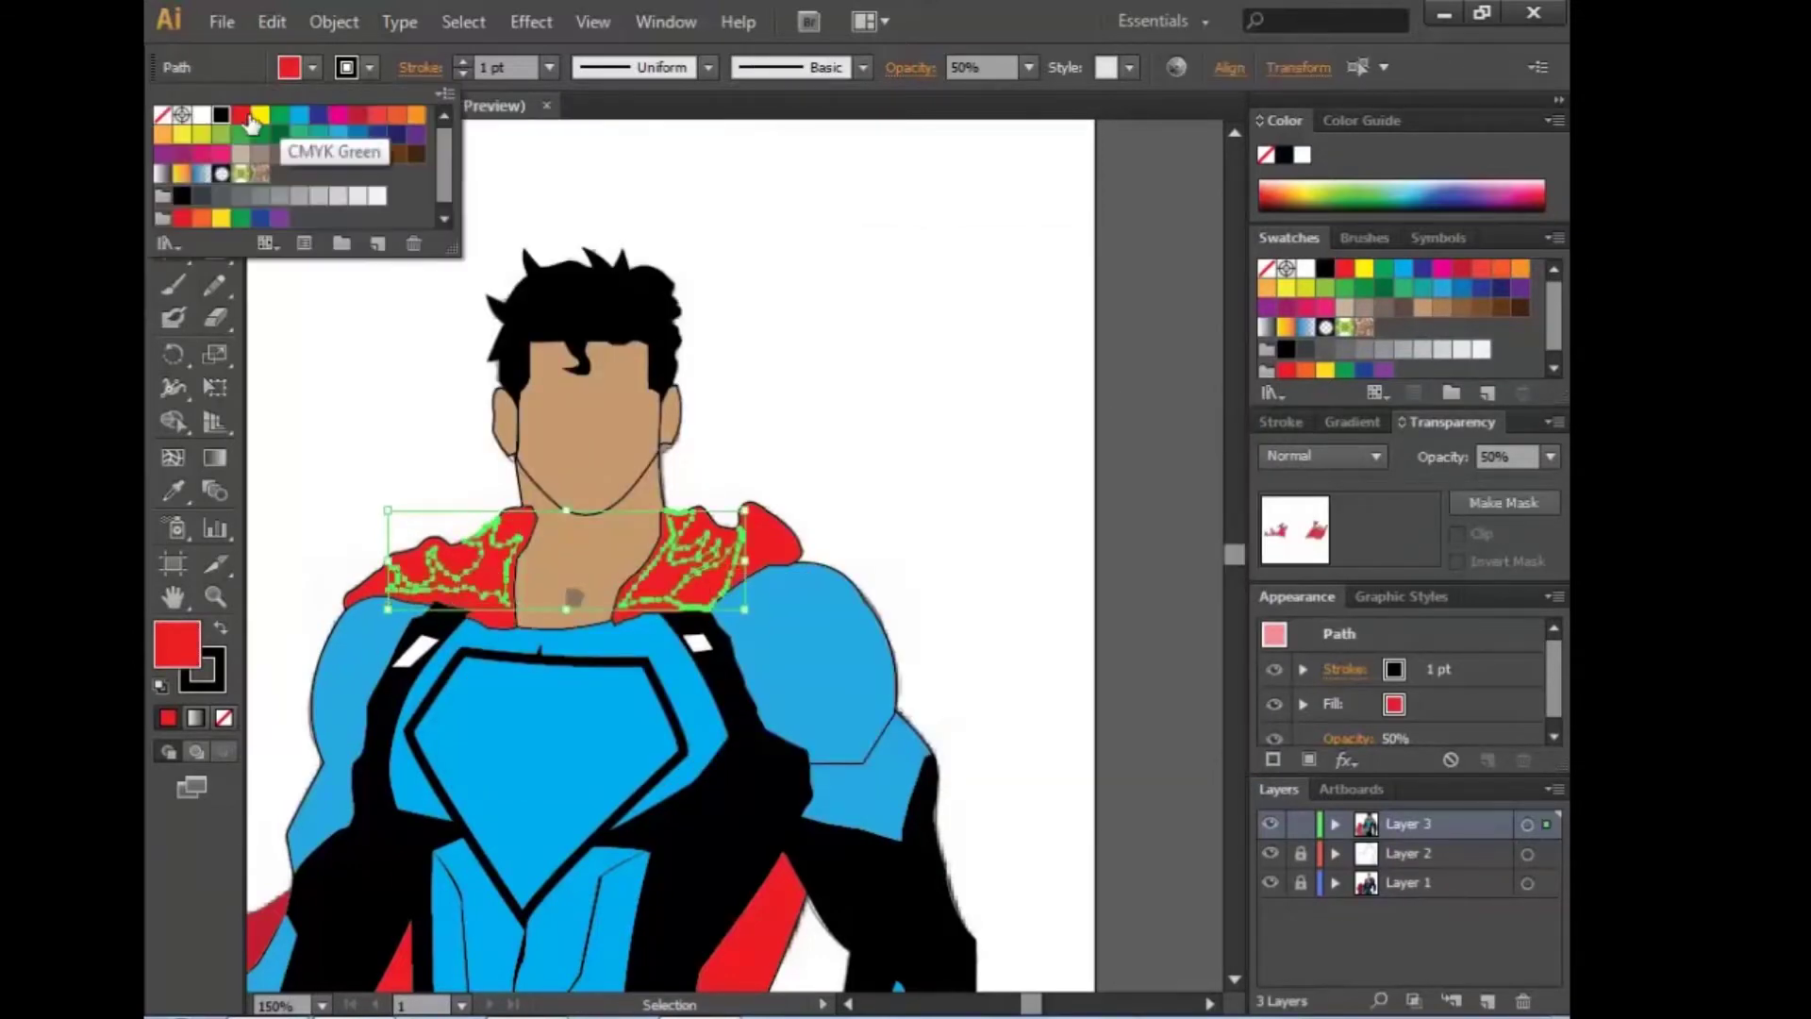
left_click(161, 111)
Step: Deselect everything, fit the figure in view and reset fill and stroke to defaults
scroll(710, 571, "down", 5)
scroll(709, 572, "left", 5)
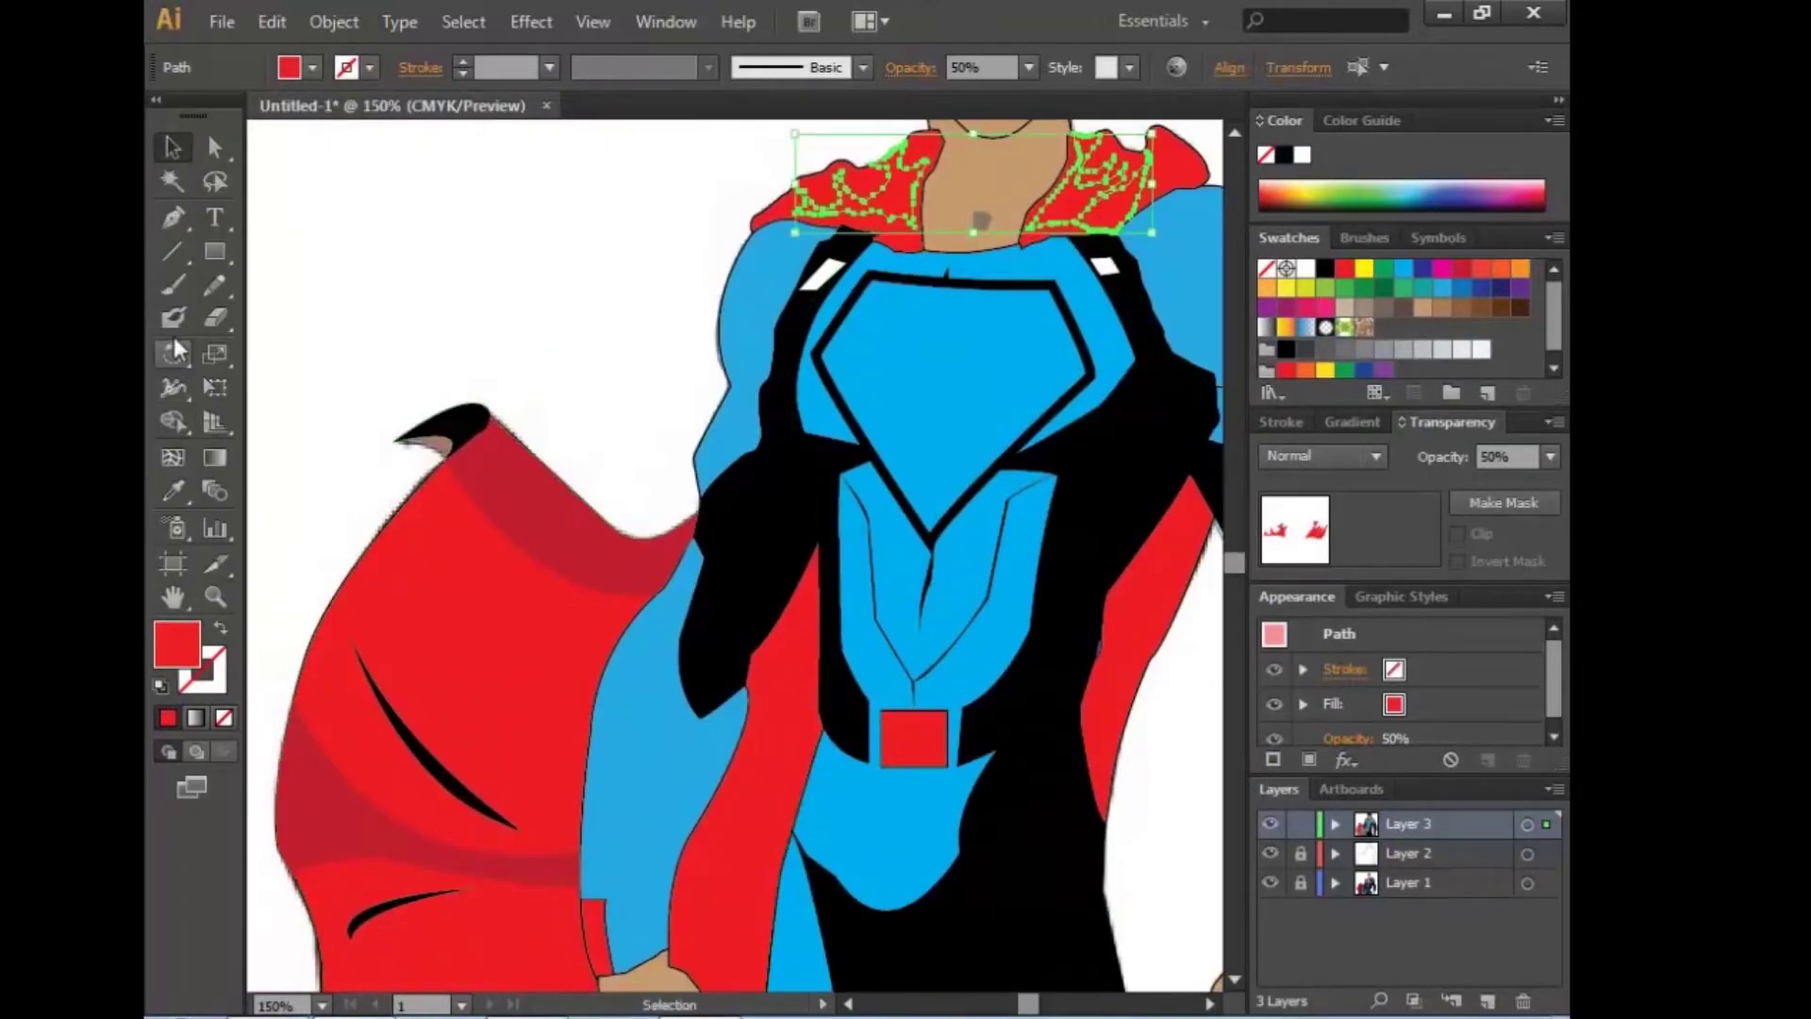
left_click(174, 148)
key("ctrl+shift+a")
key("ctrl+1")
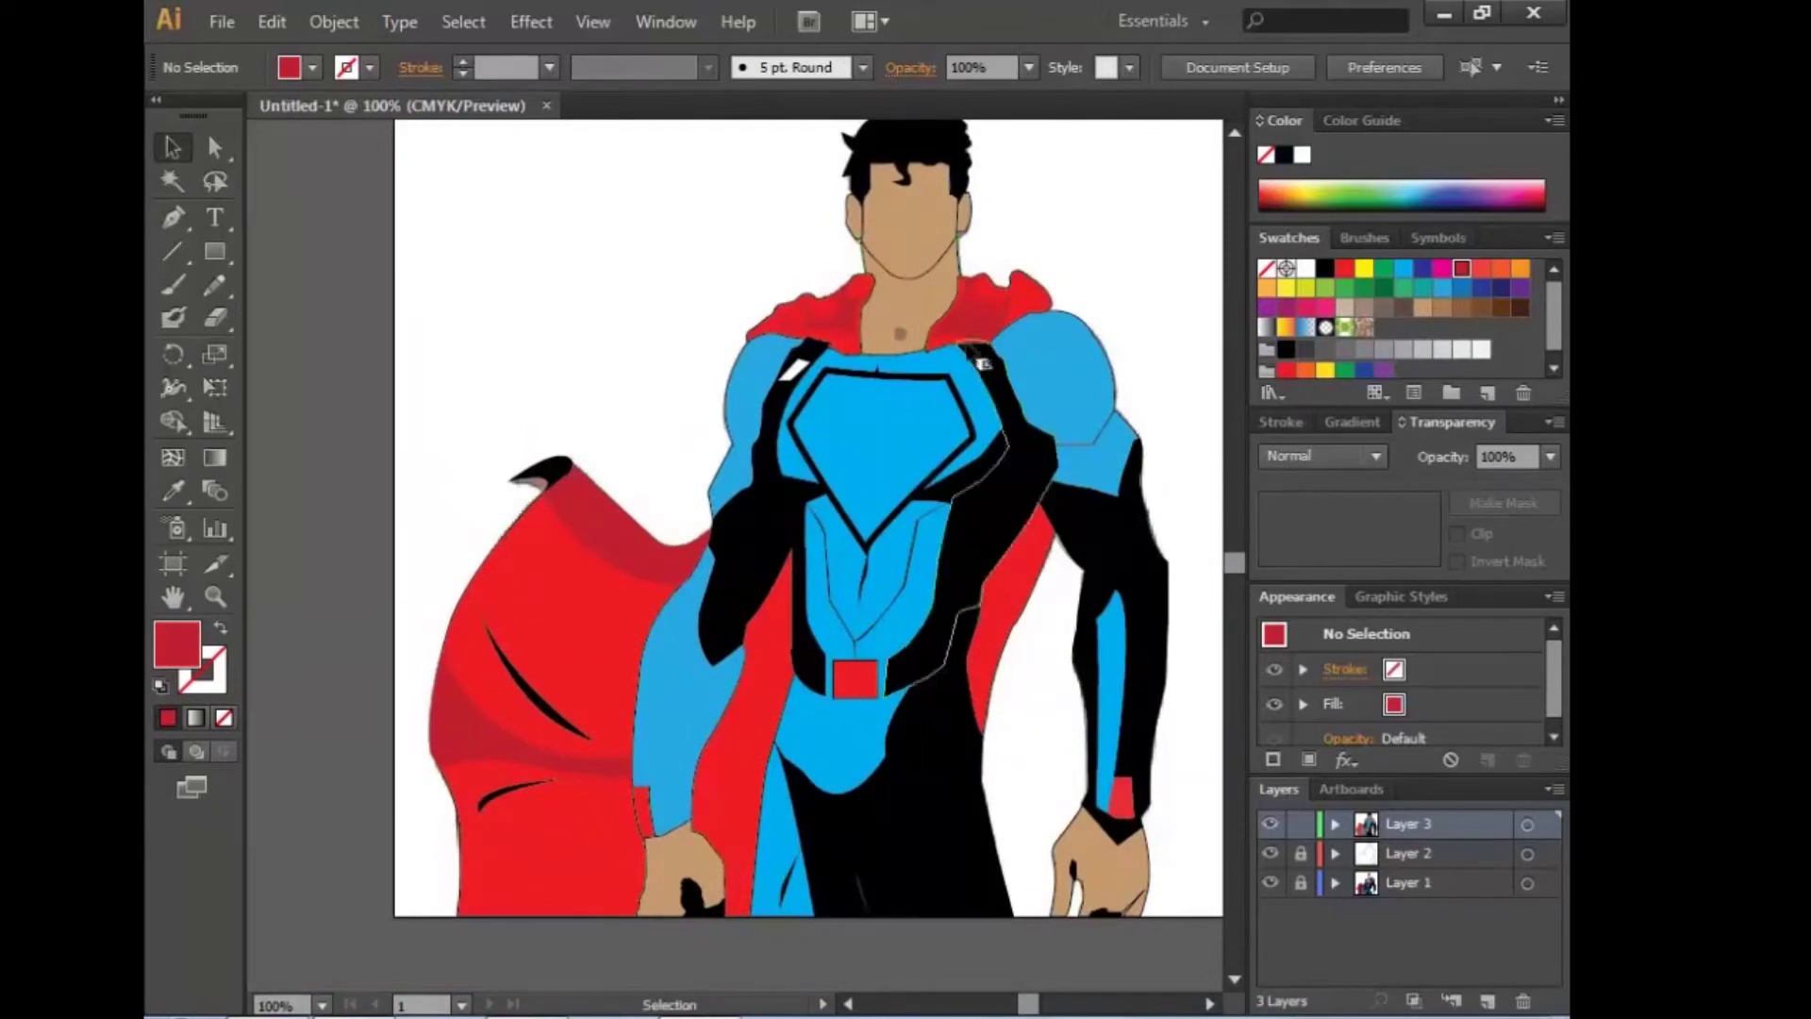
left_click(312, 67)
left_click(202, 114)
Step: Undo a stray stroke change and set the black lower-torso shape to 50% opacity
scroll(506, 354, "right", 4)
left_click(369, 67)
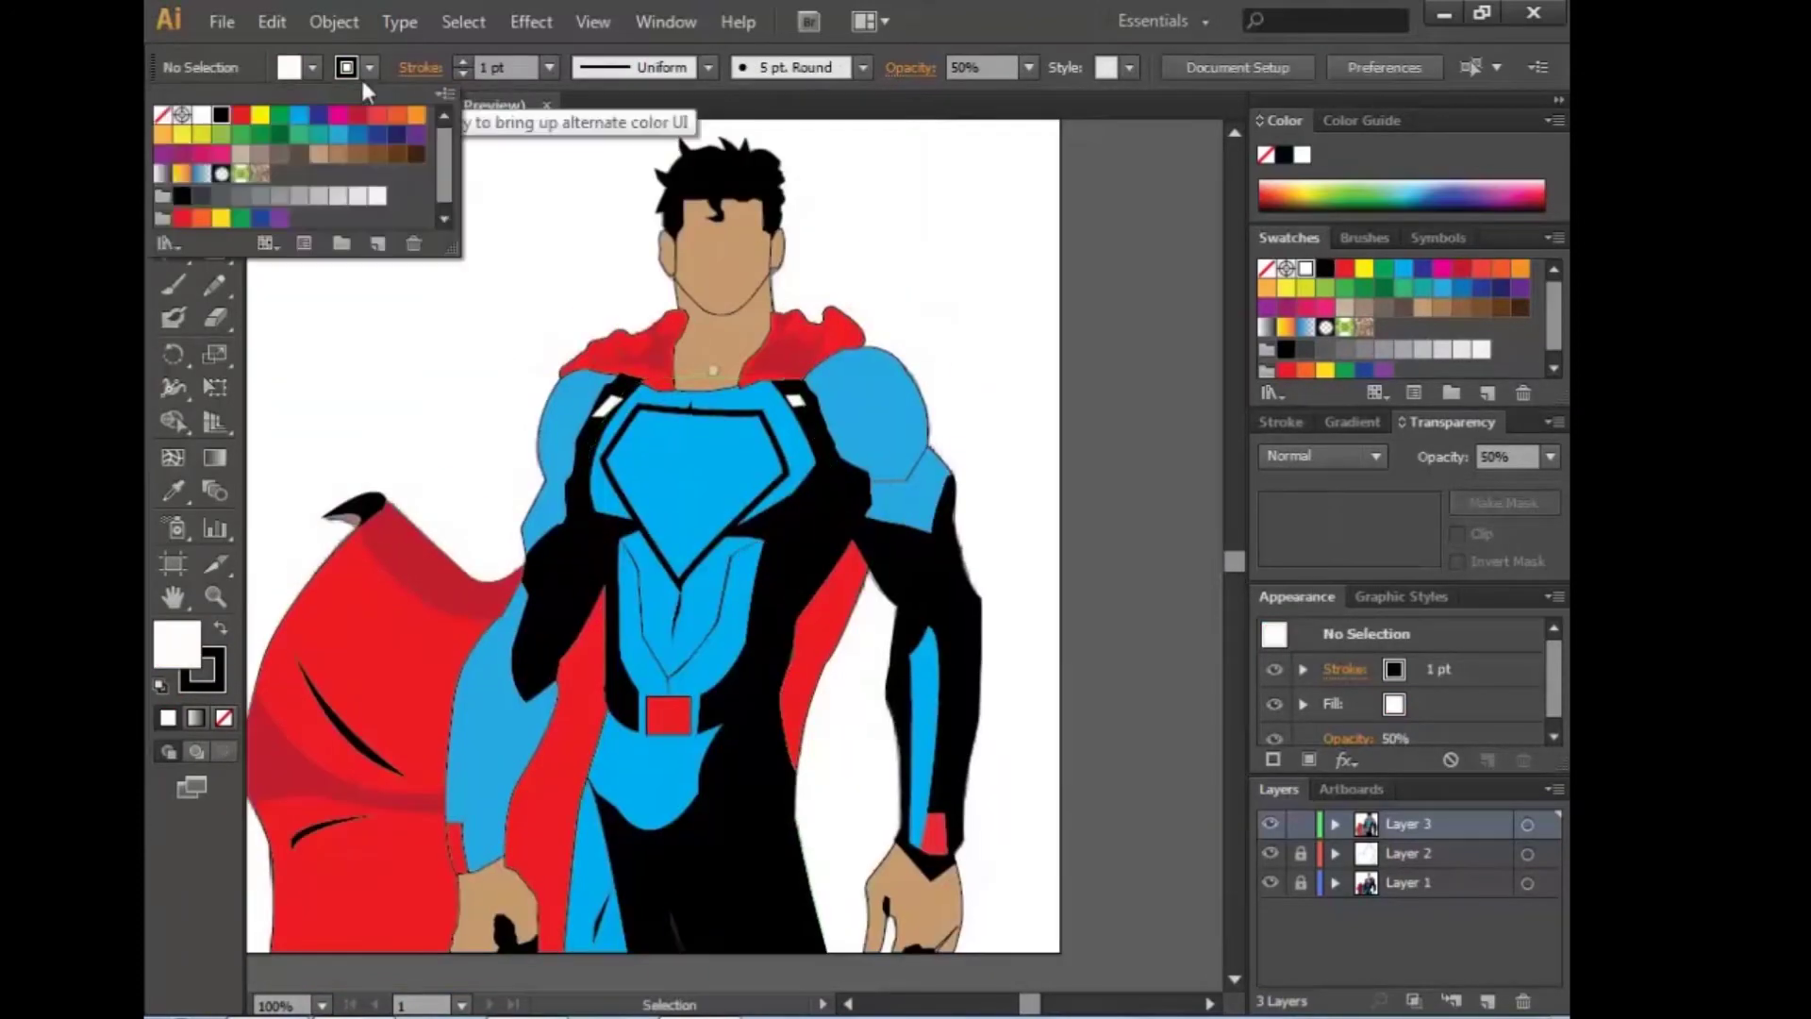
key("ctrl+z")
left_click(369, 67)
left_click(483, 321)
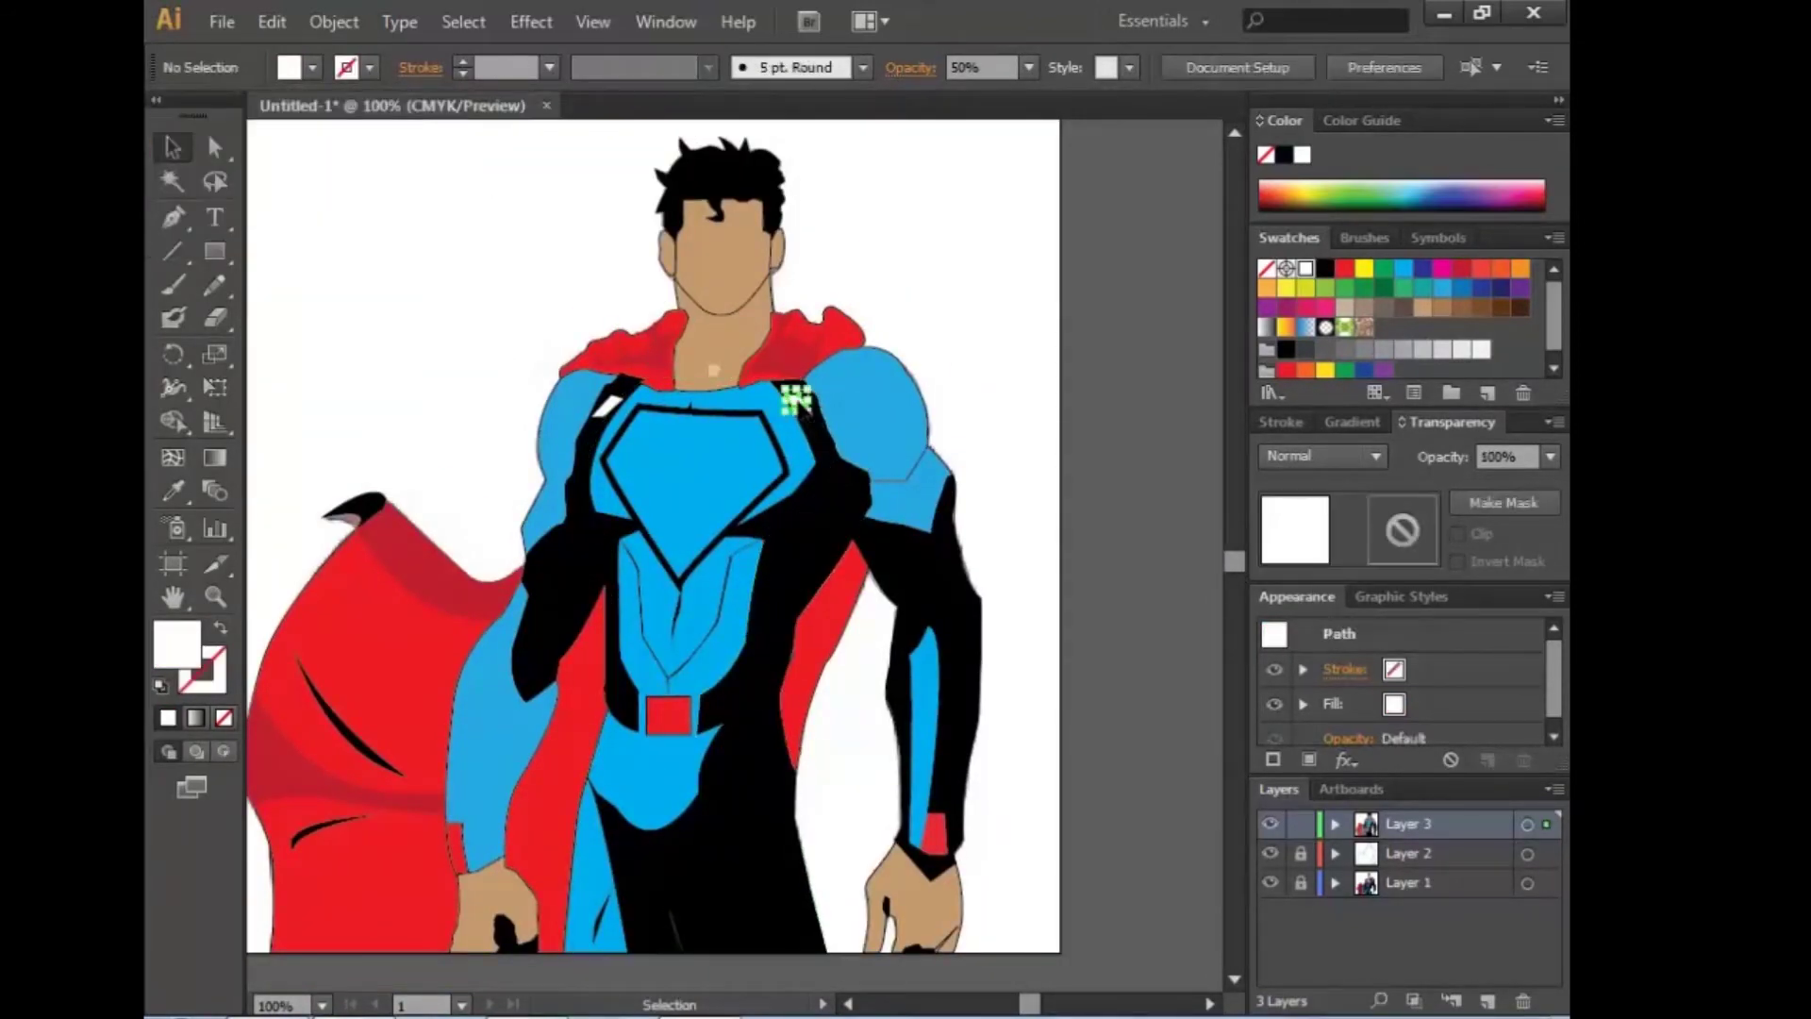
left_click(830, 802)
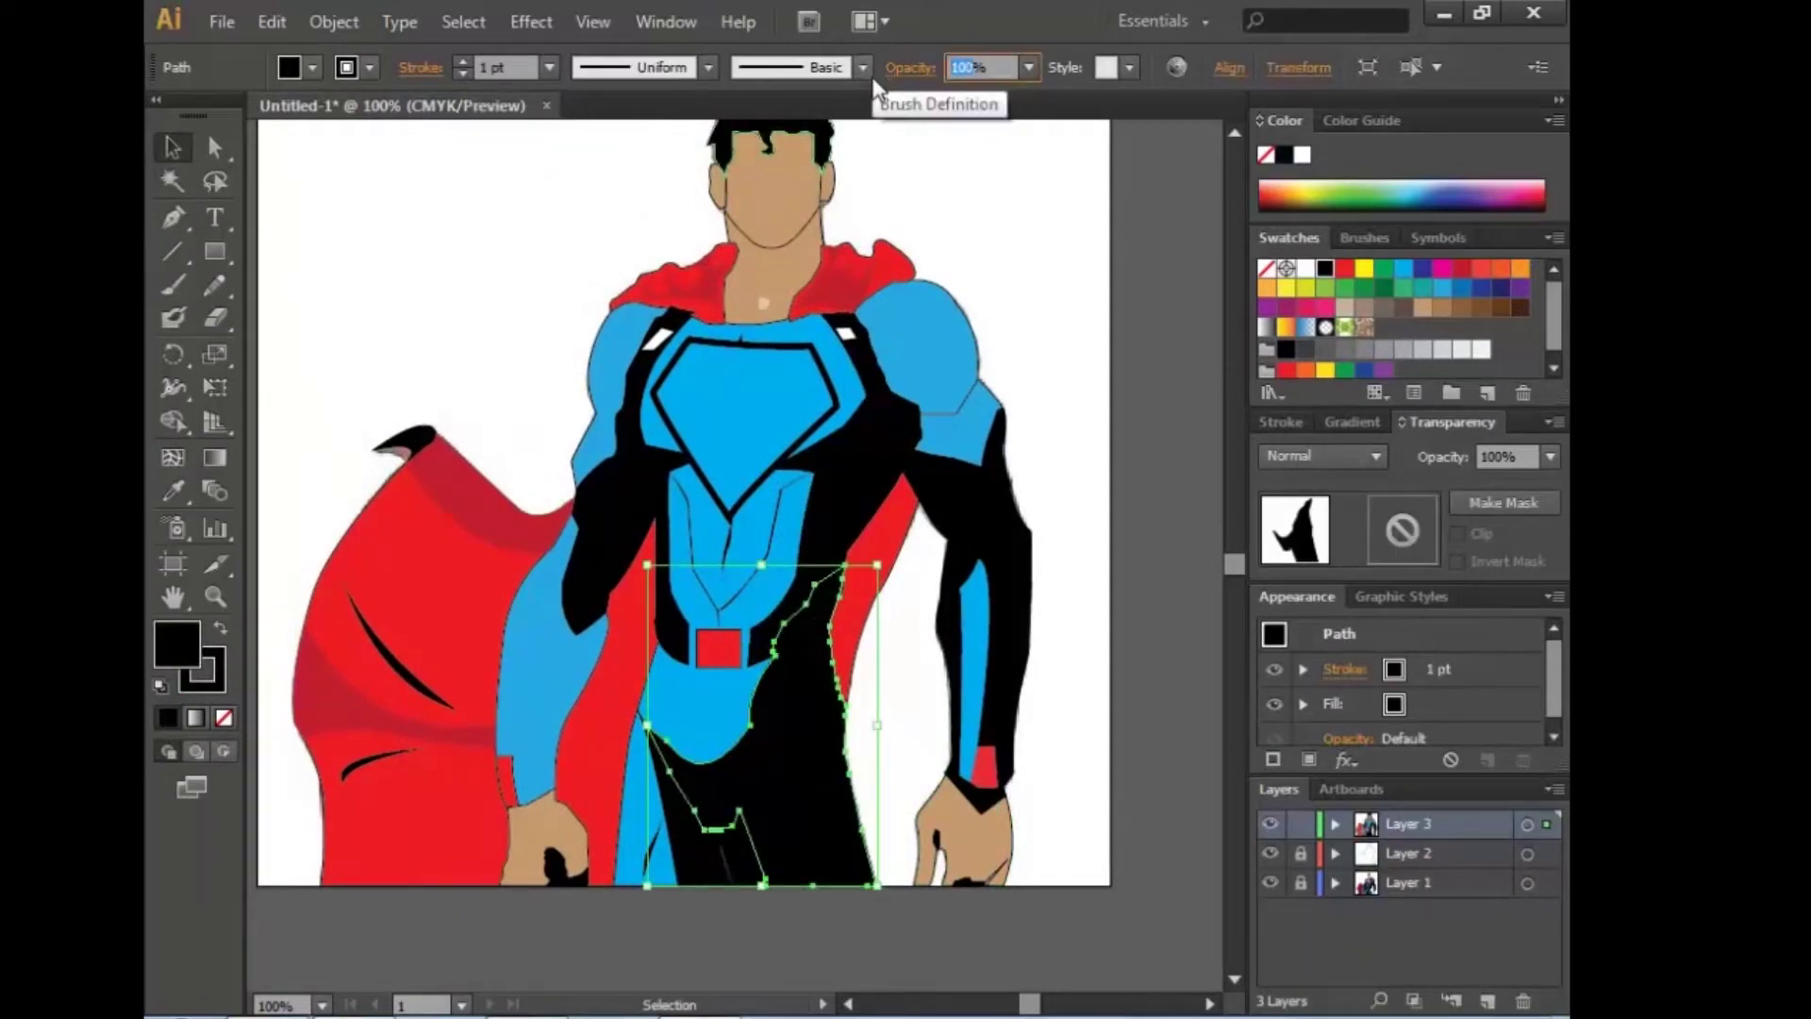
type("50")
key("Return")
Step: Set the thin shading shape on the right forearm to 50% opacity
left_click(1044, 331)
left_click(951, 614)
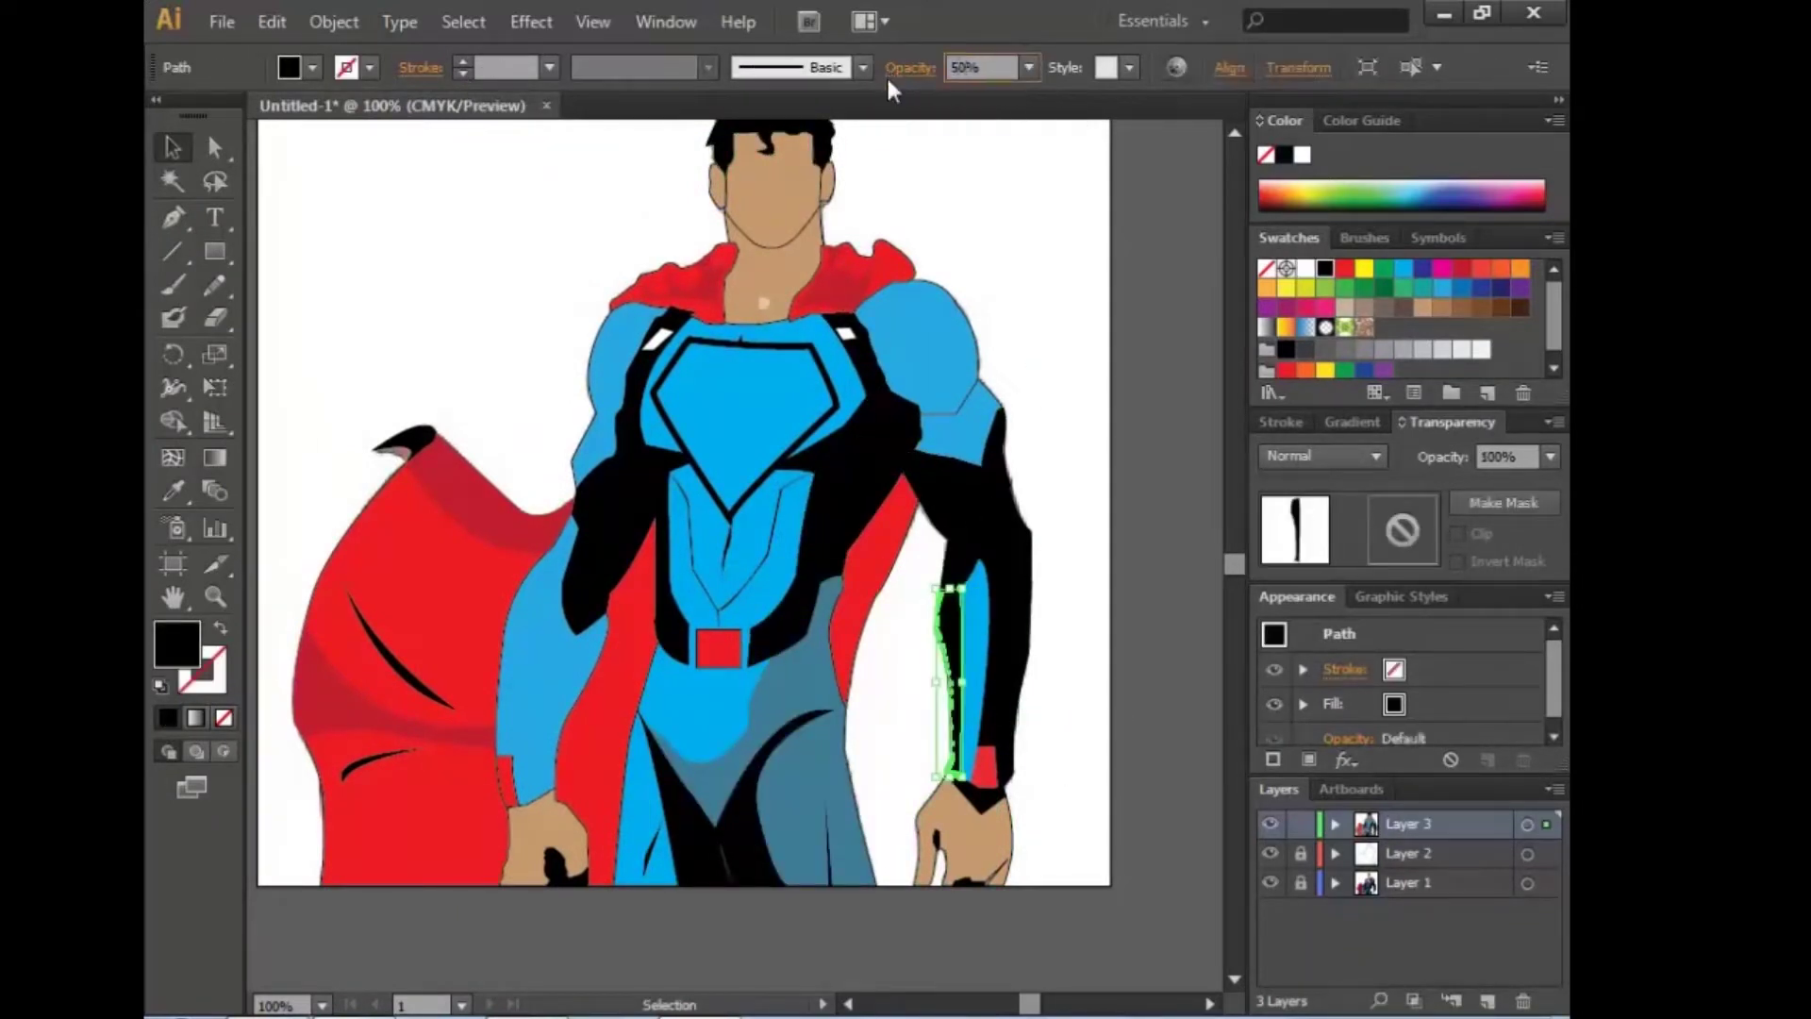
key("Return")
left_click(1004, 613)
type("50")
key("Return")
left_click(577, 919)
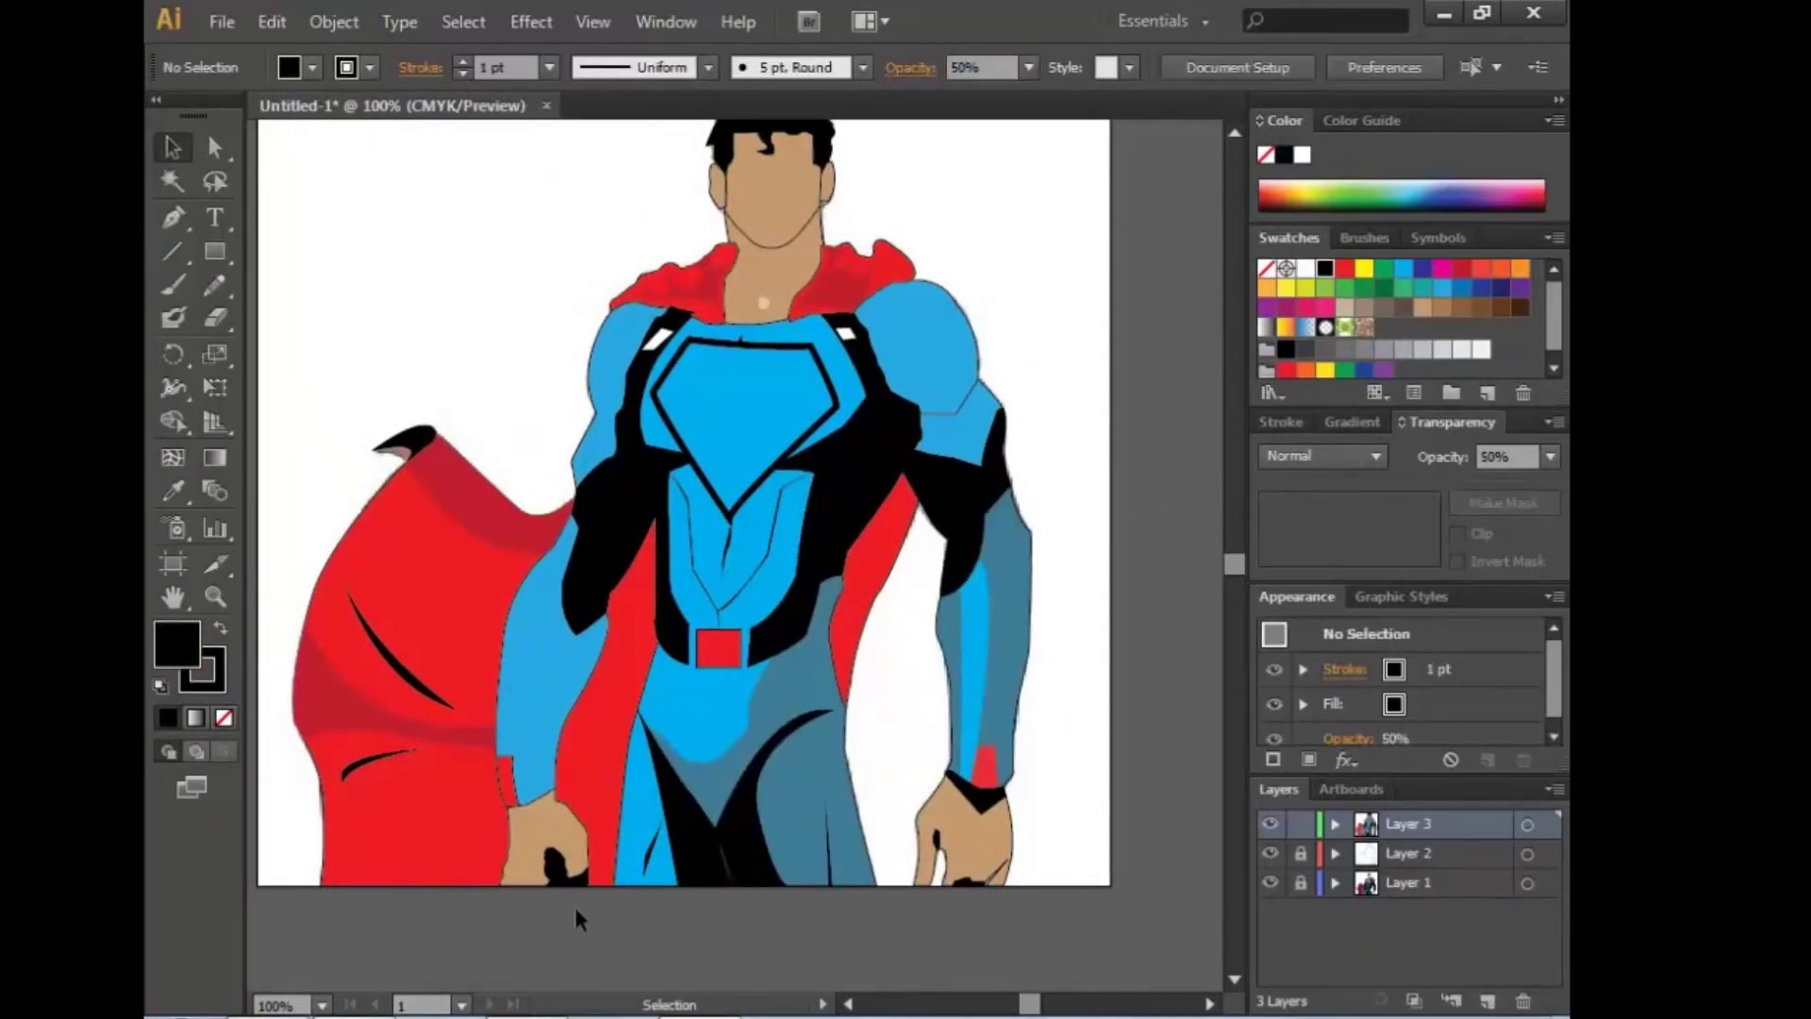
Step: Set the dark-red cape folds and the left collar shape to 50% opacity
left_click(517, 510)
left_click(487, 296)
left_click(316, 679)
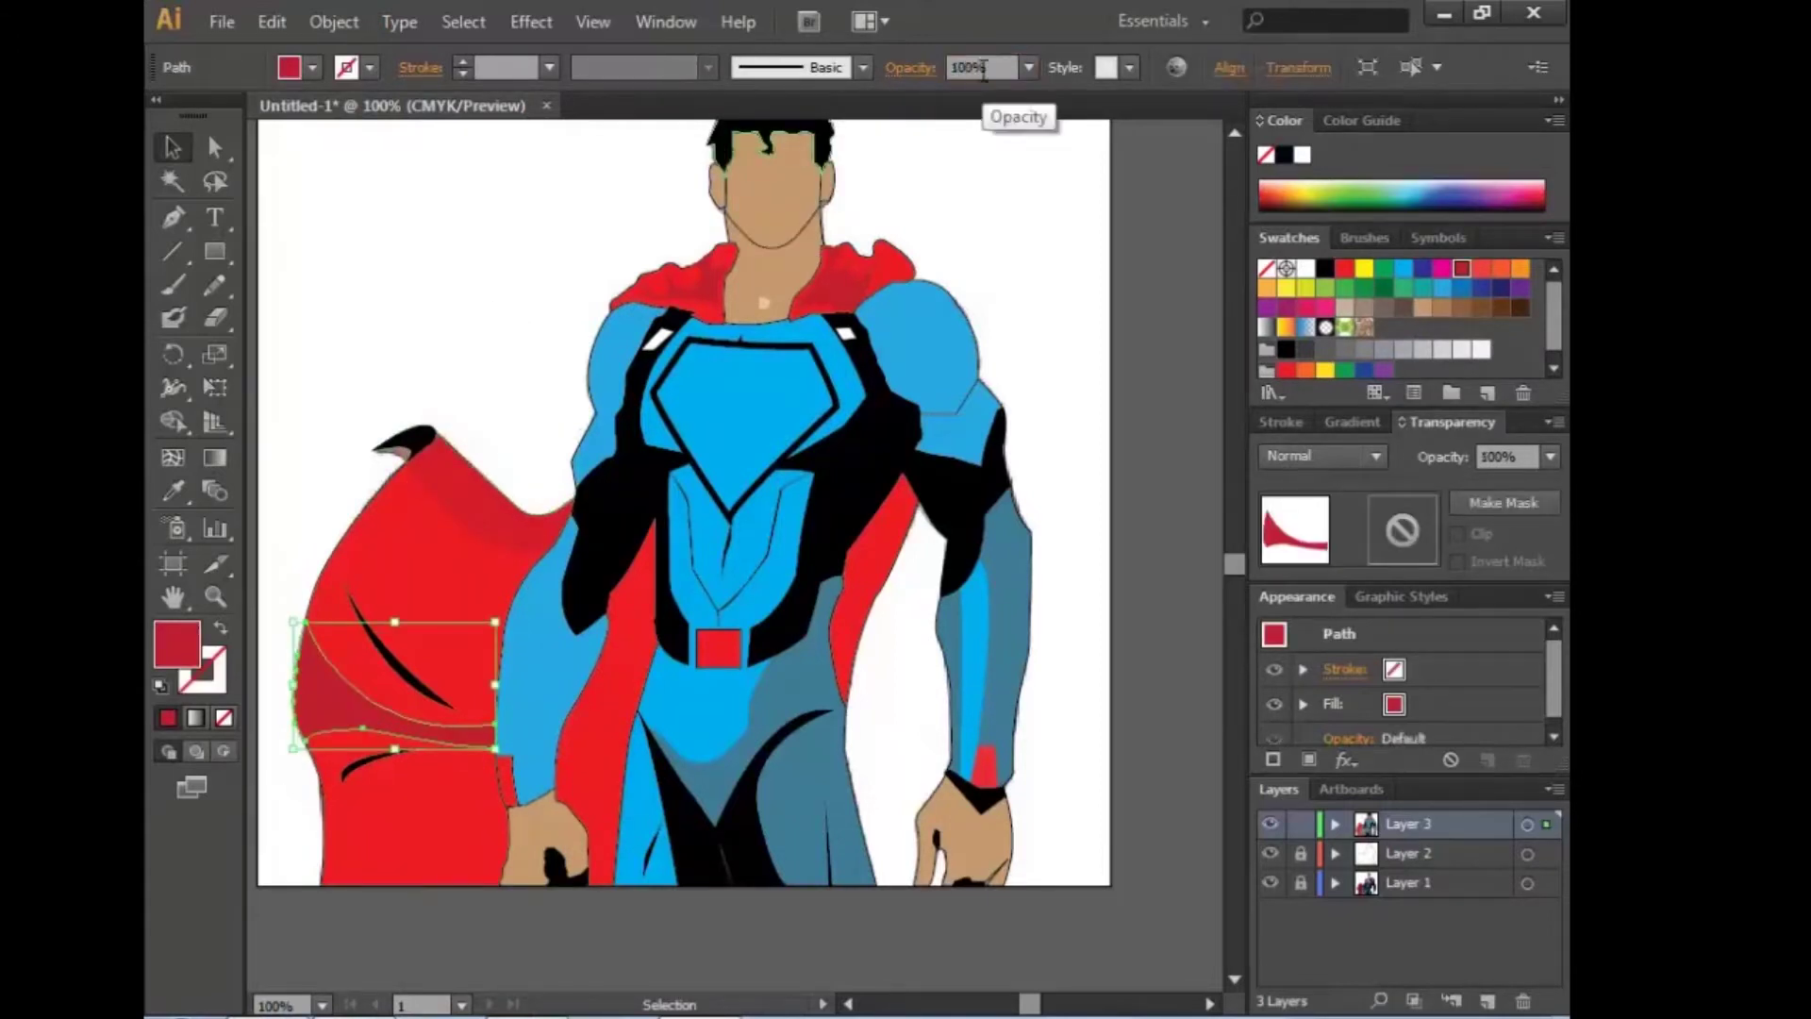
left_click(684, 279)
type("50")
left_click(339, 624)
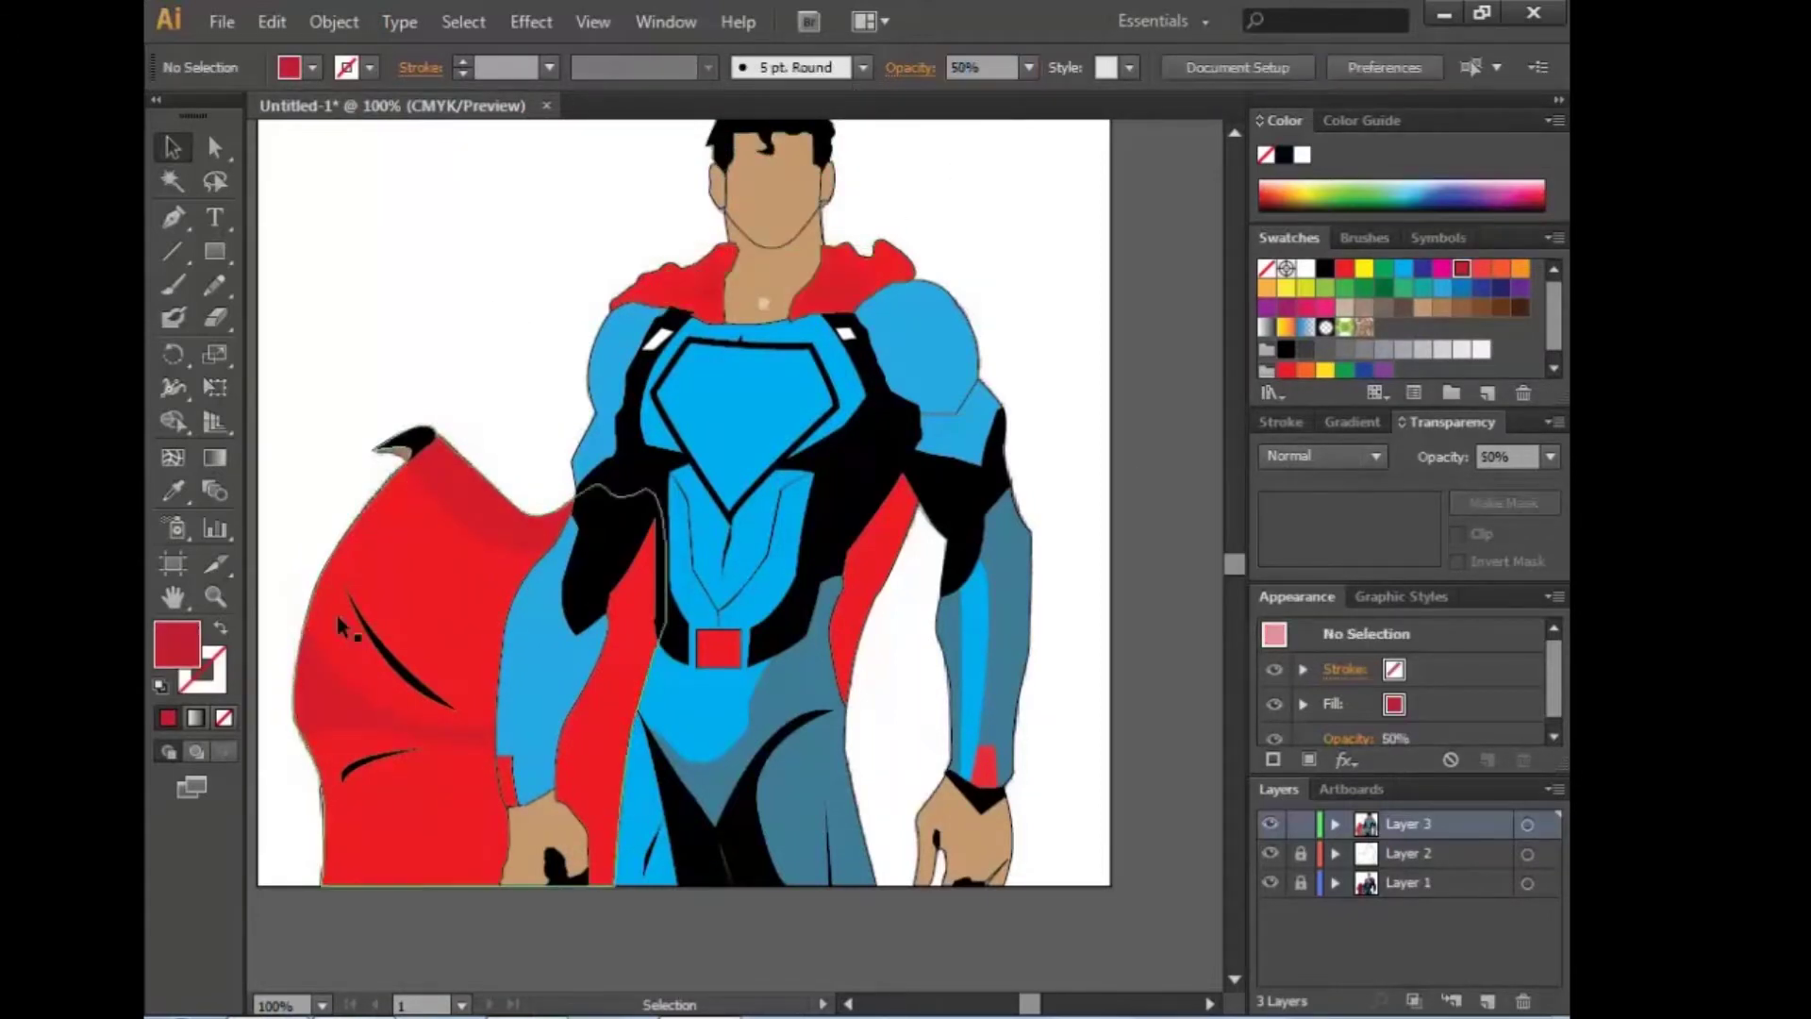
Step: Make the hand shadows and the right-shoulder highlight 50% opaque, then check the cape-top fold
left_click(555, 860)
left_click(1081, 382)
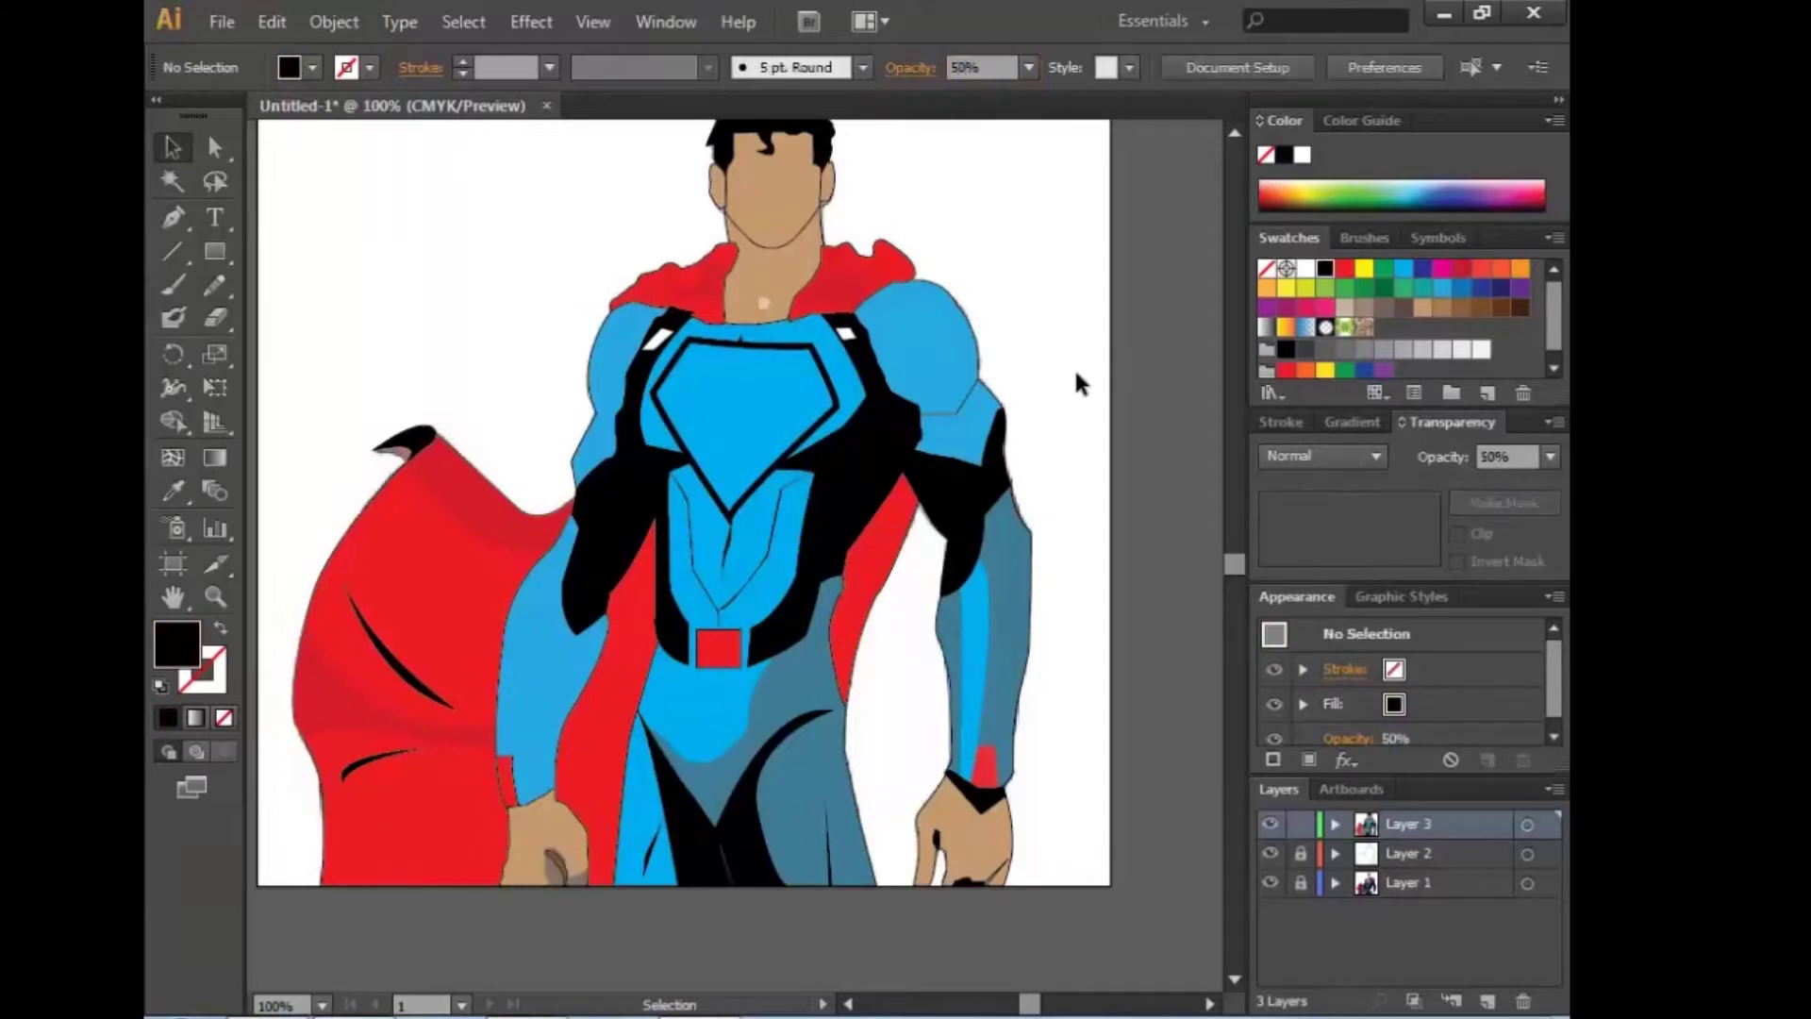
left_click(964, 884)
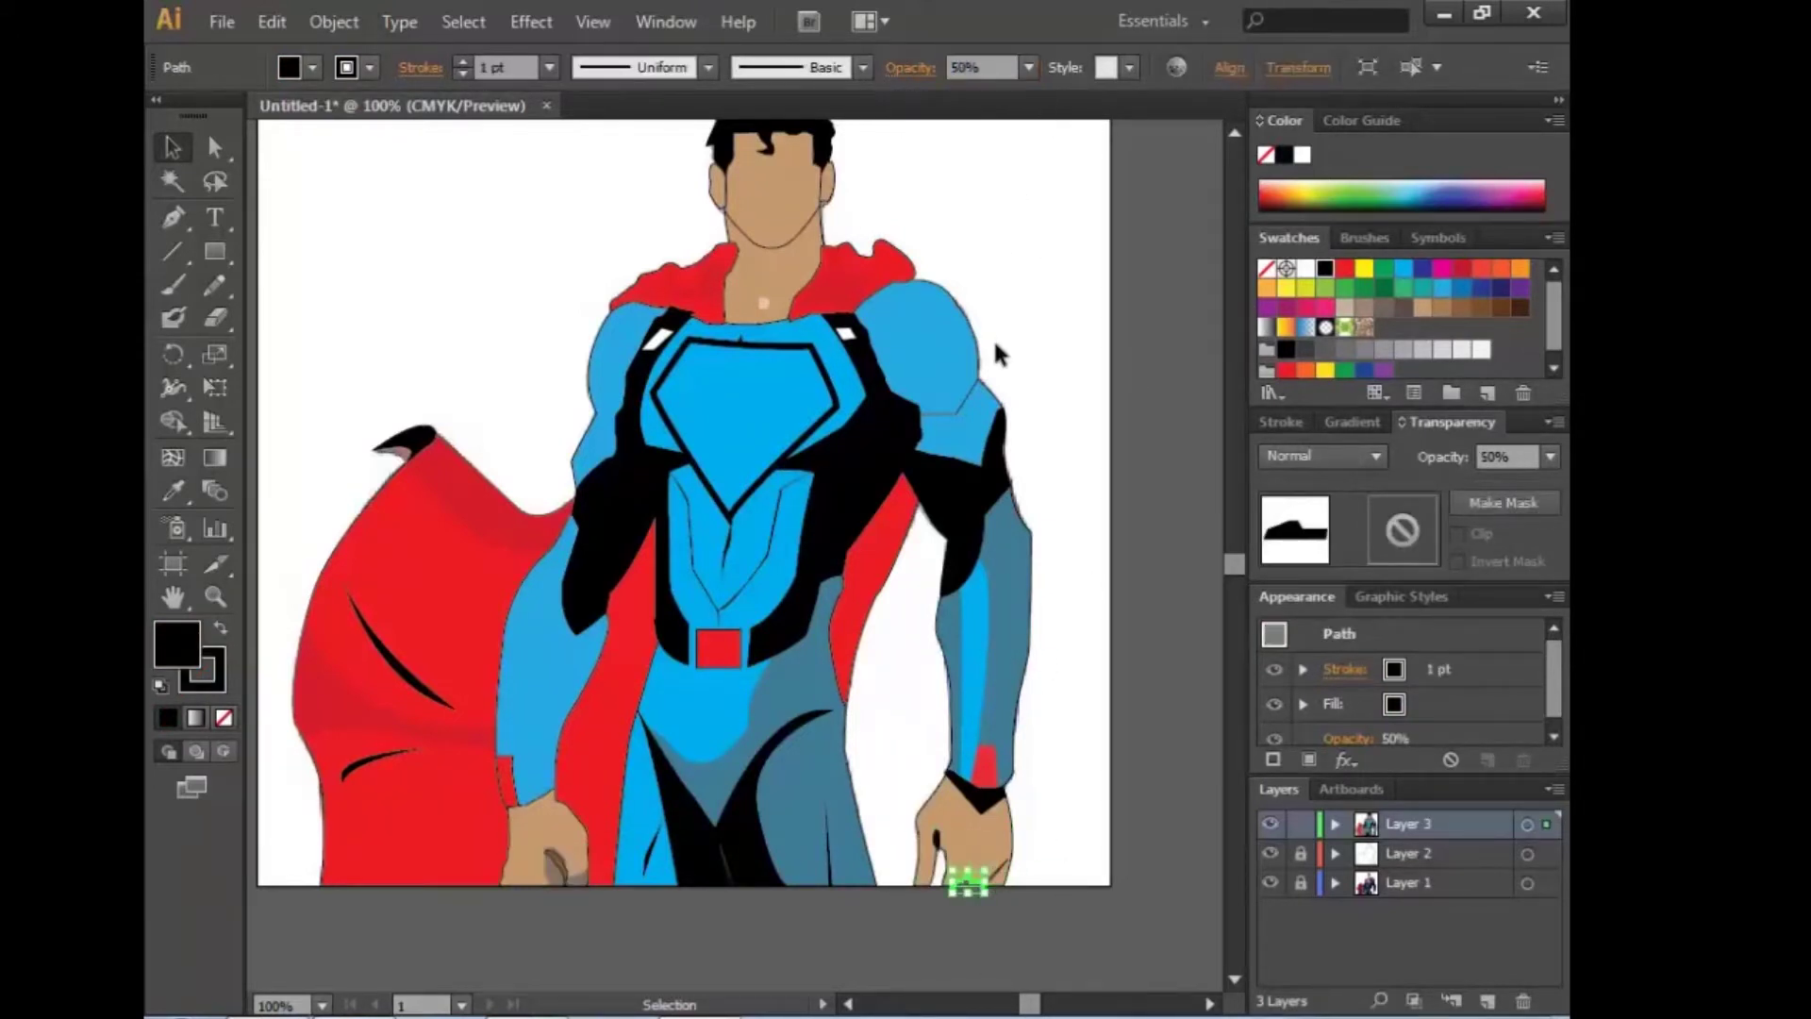
left_click(937, 838)
left_click(1047, 379)
left_click(846, 332)
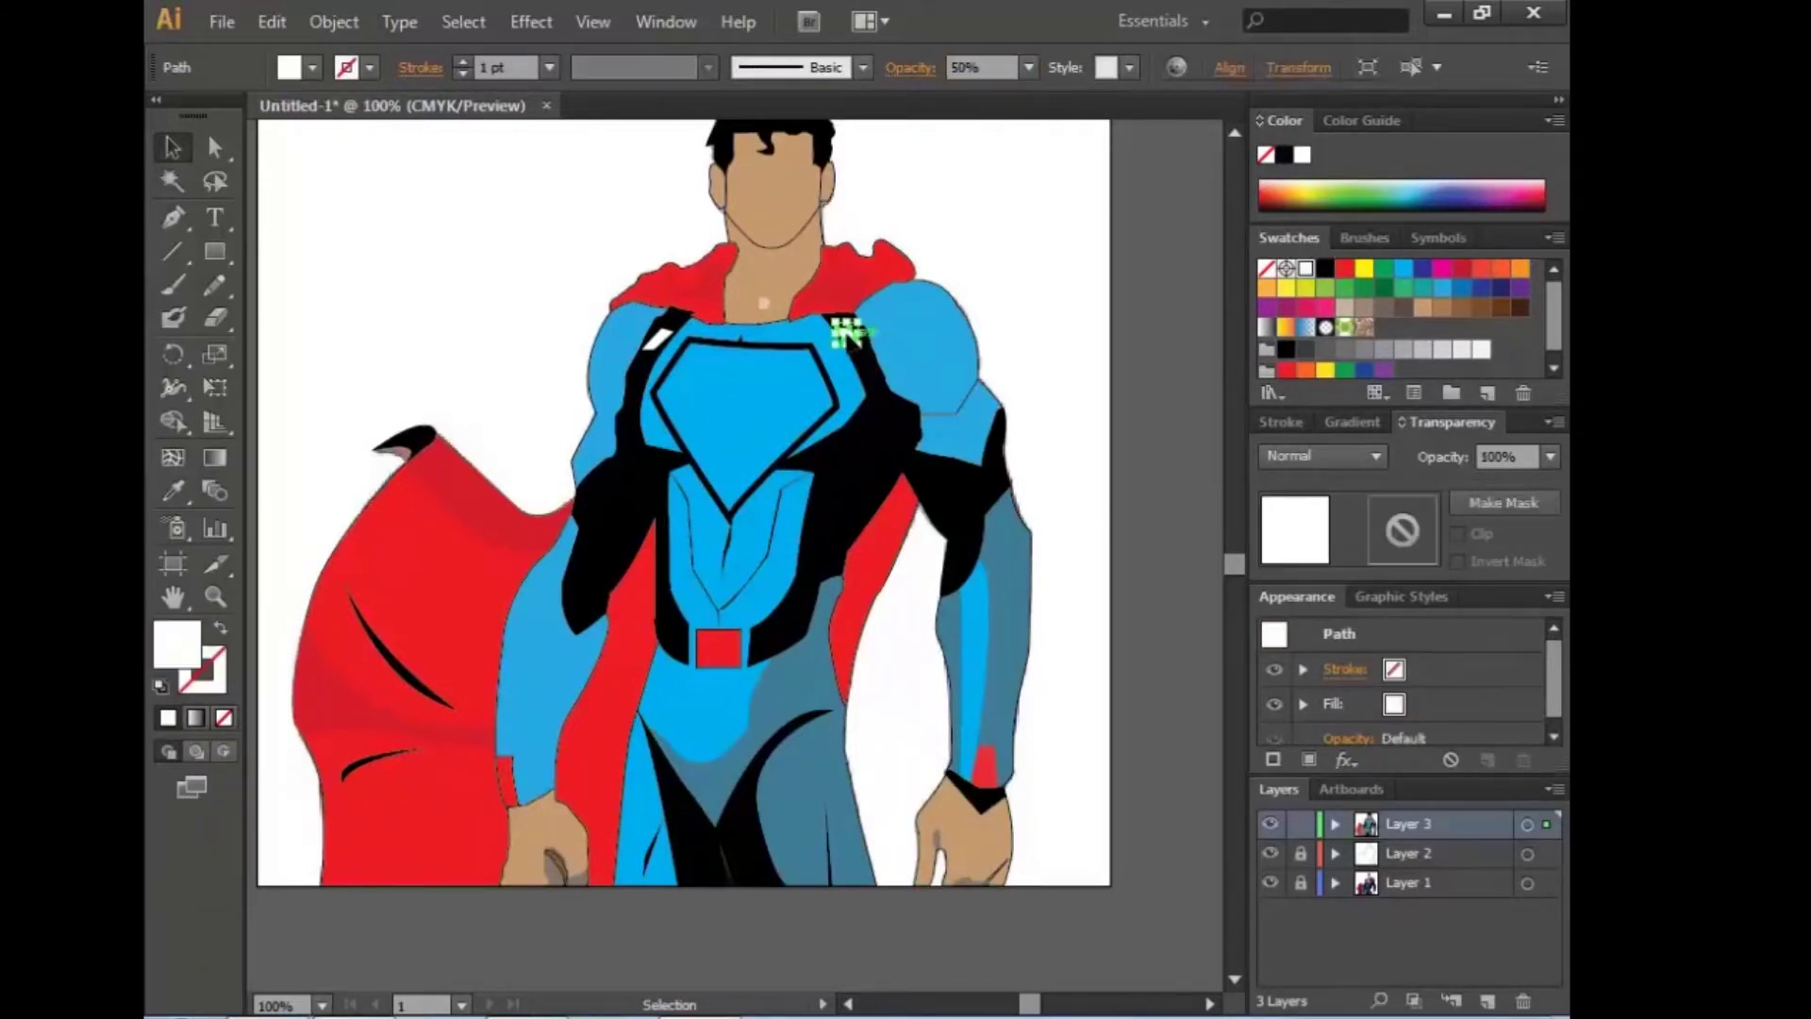
left_click(960, 328)
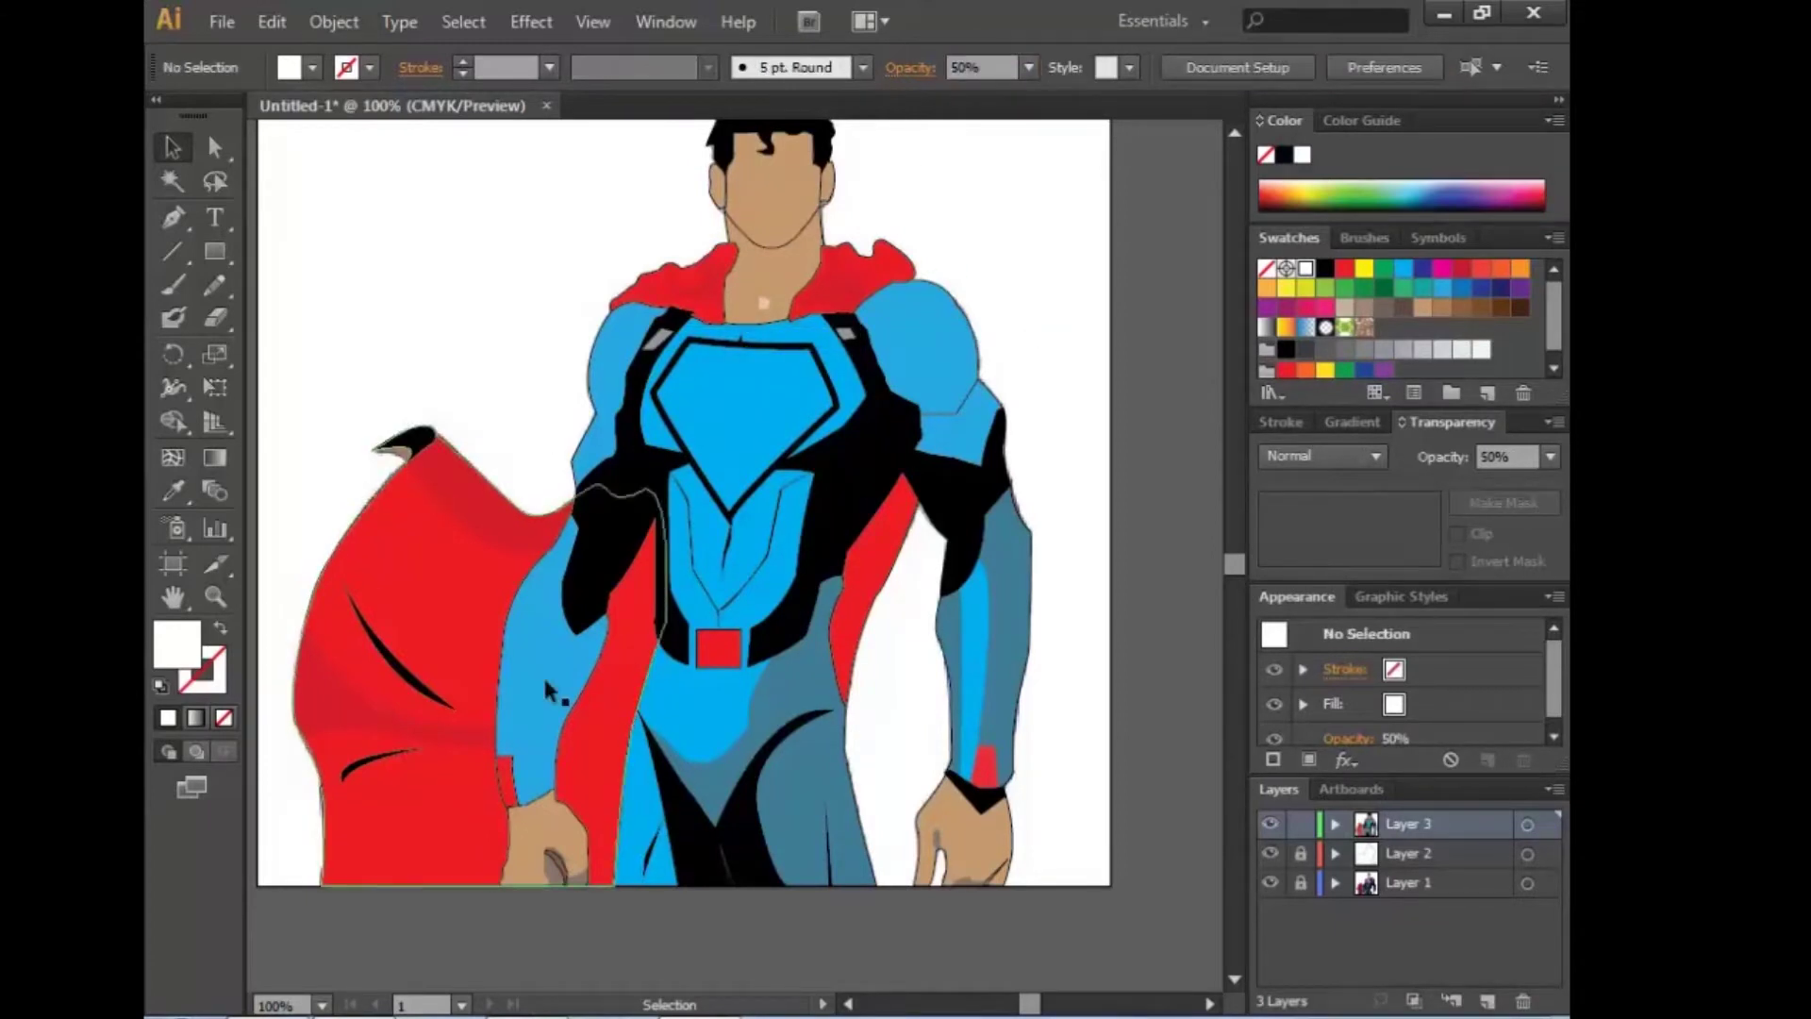
left_click(401, 456)
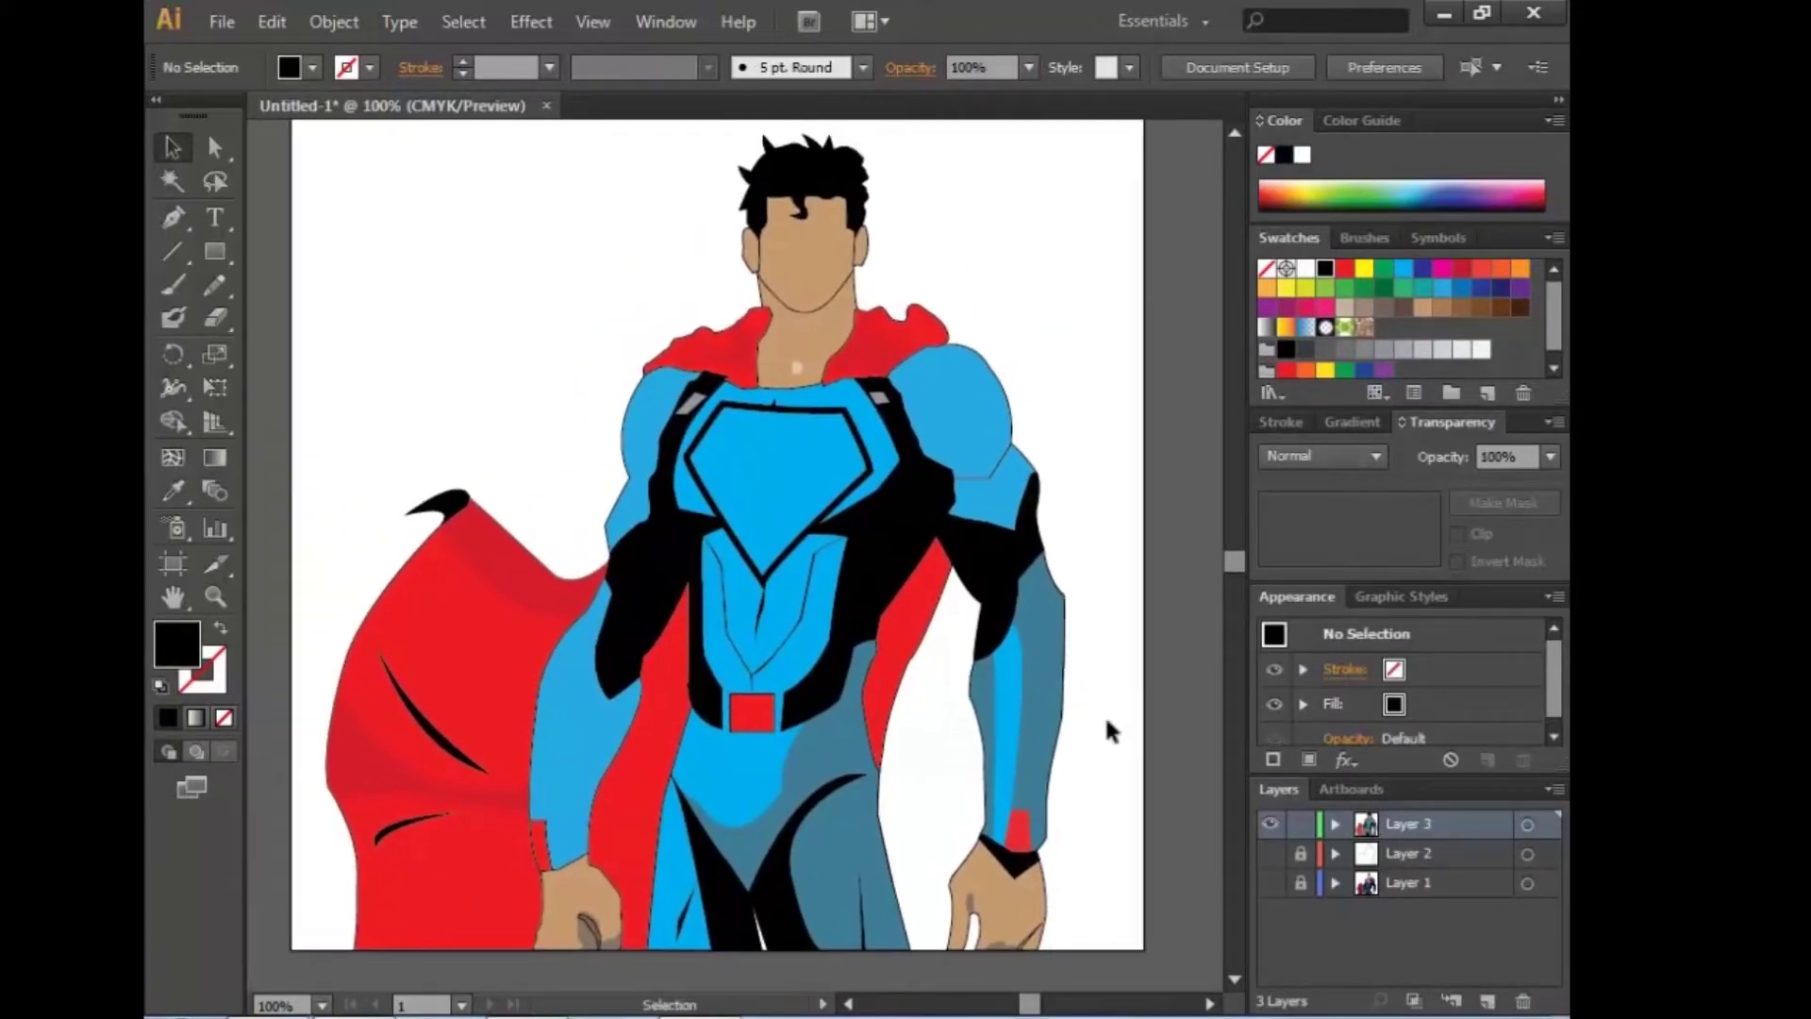
key("ctrl+plus")
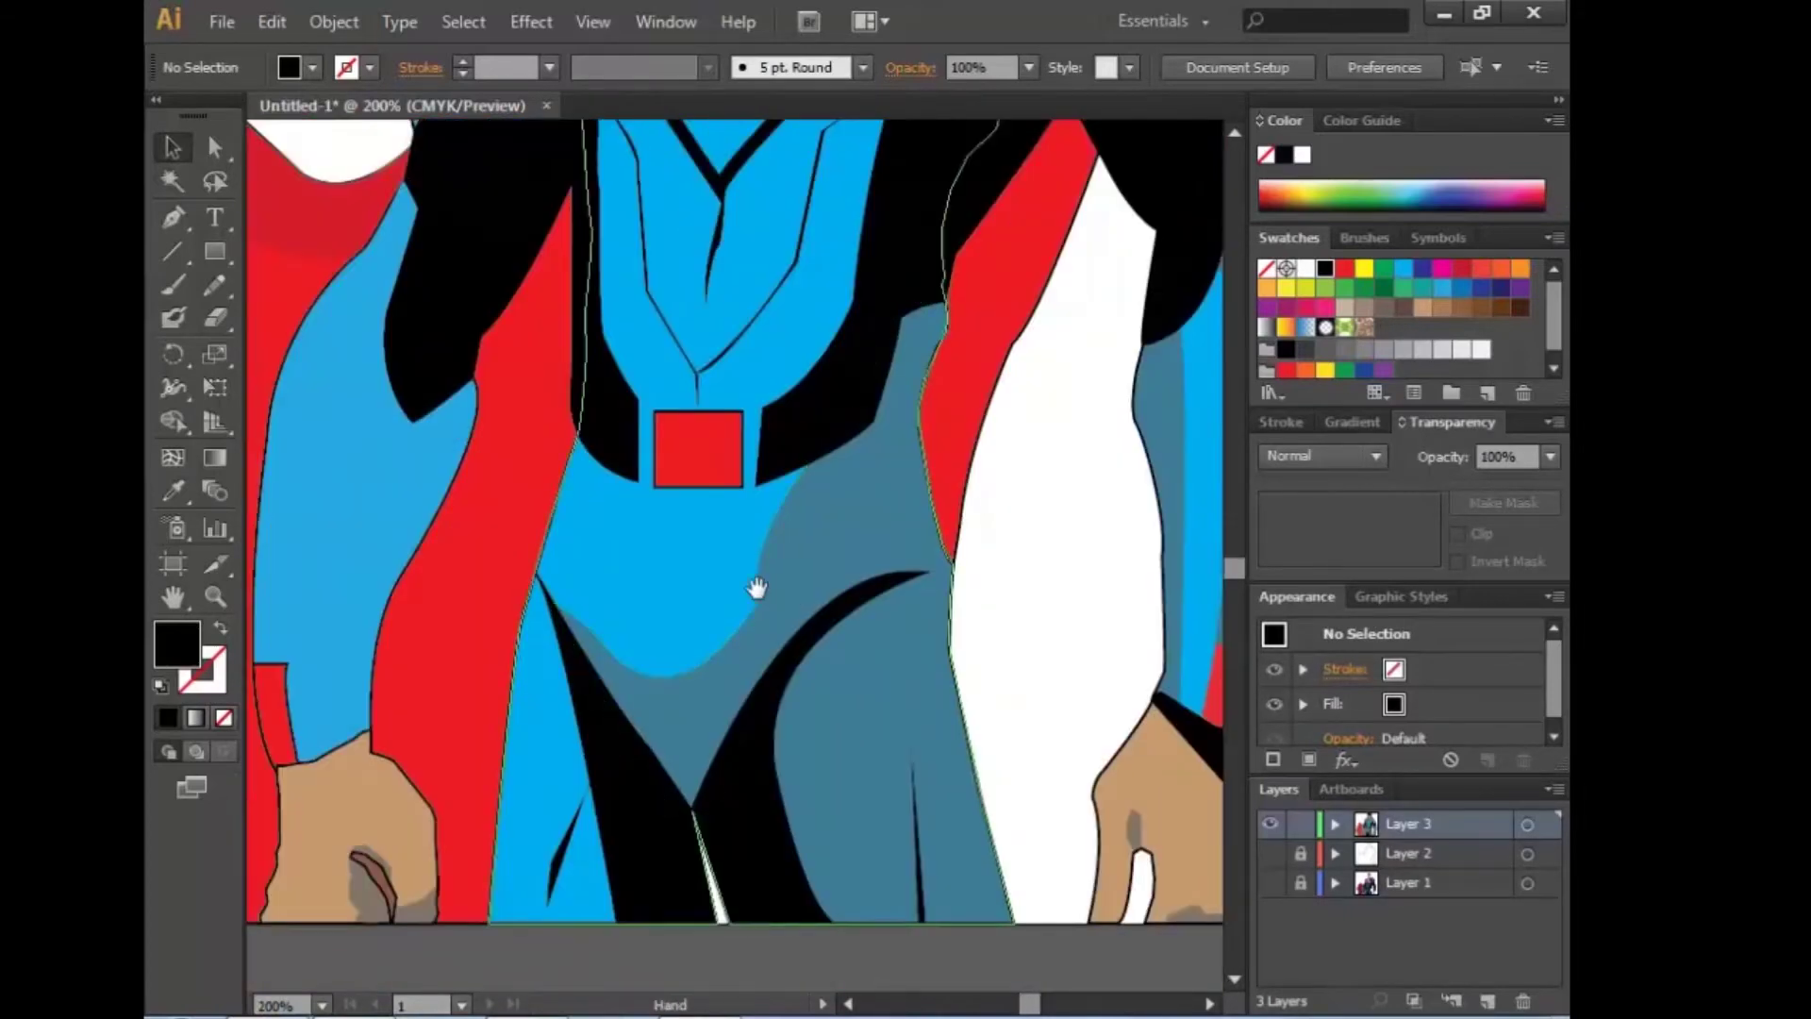
Step: Finish the red cuff and start a Pen shadow path along the left arm's edge
left_click(364, 683)
key("ctrl+plus")
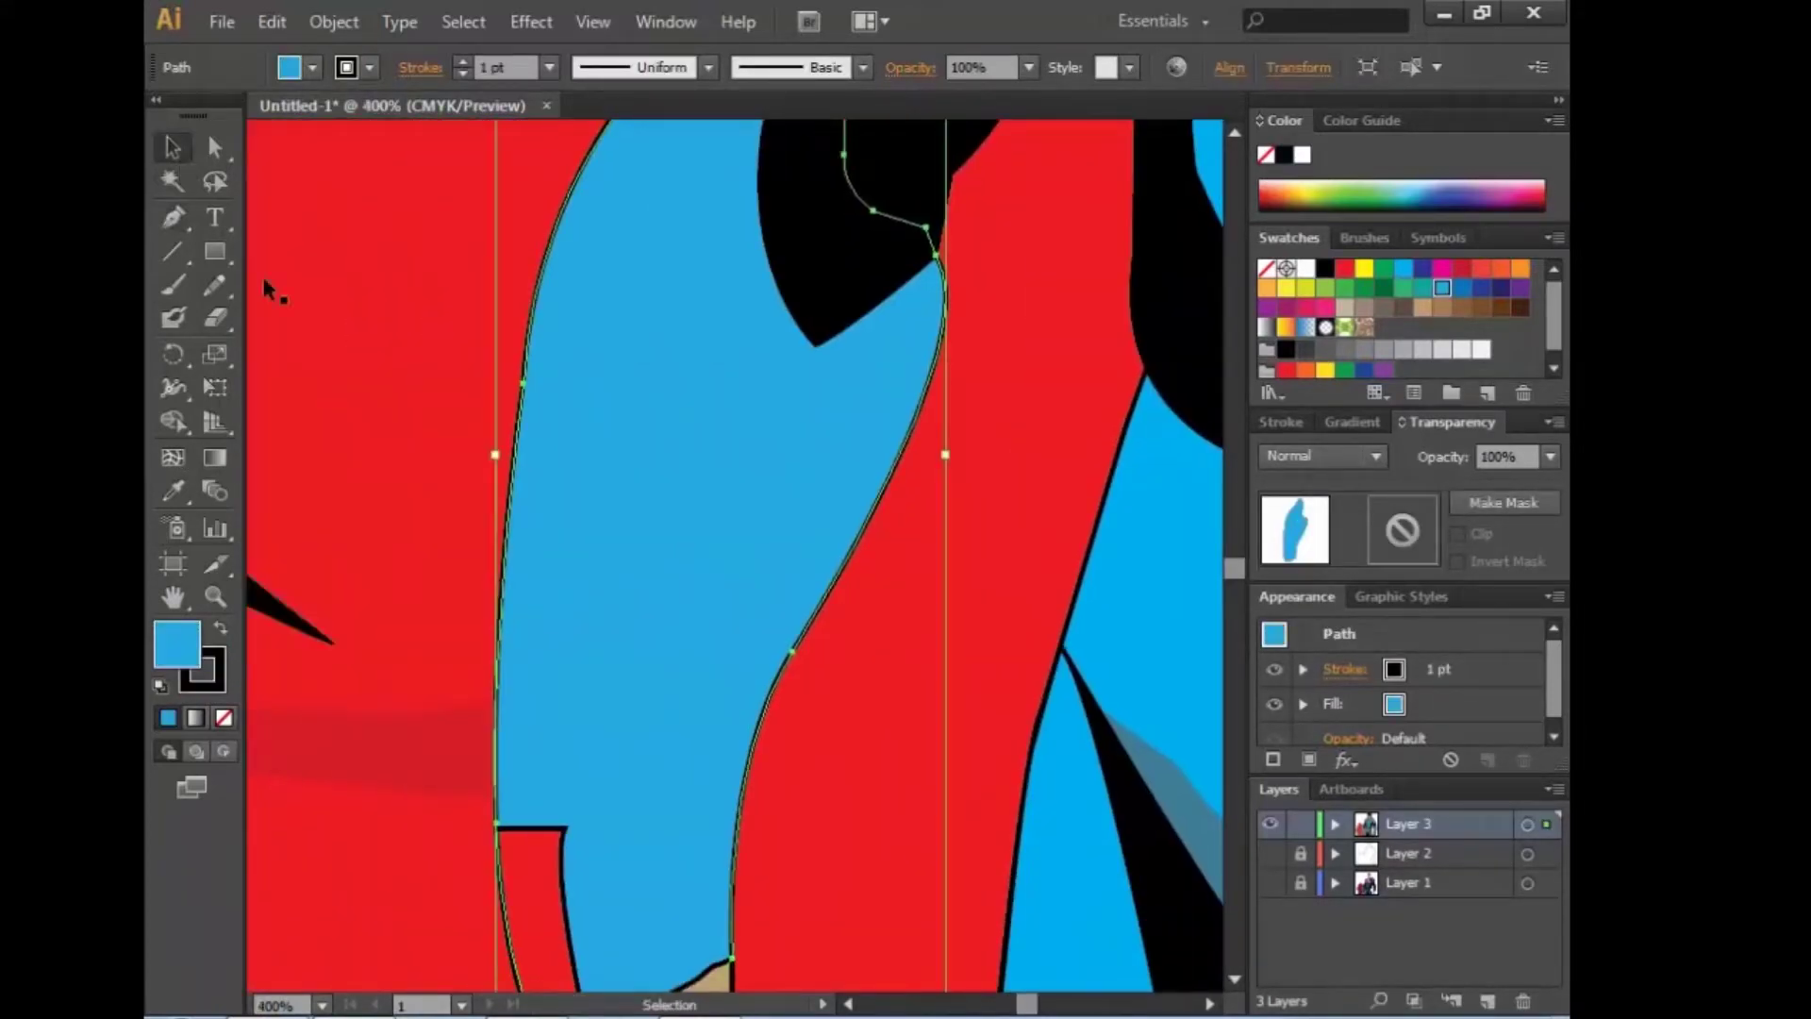
left_click_drag(263, 273, 602, 483)
mouse_move(502, 645)
left_mouse_down()
mouse_move(667, 352)
mouse_move(639, 426)
left_mouse_up()
left_click(606, 405)
left_click(677, 283)
left_click(692, 244)
left_click(675, 208)
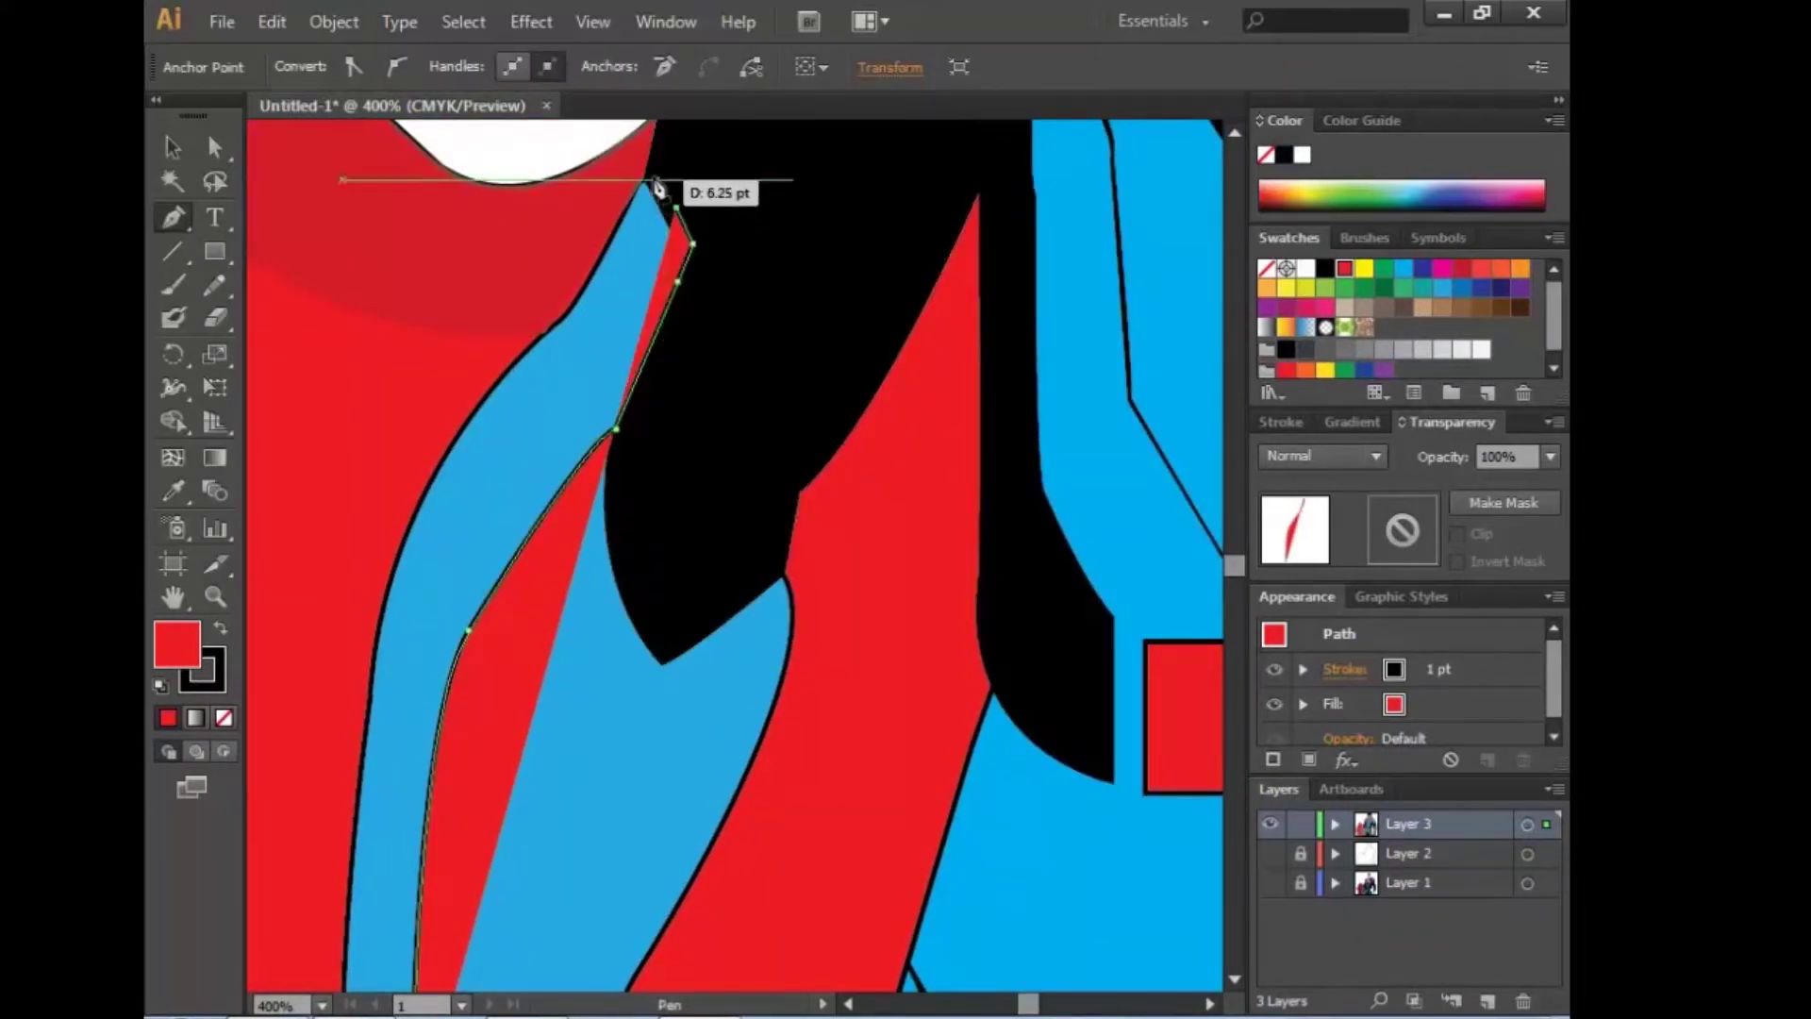
key("ctrl+plus")
Step: Give the shadow path a black fill at 50% opacity and extend it along the red-blue edge
left_click(1395, 704)
left_click(1179, 752)
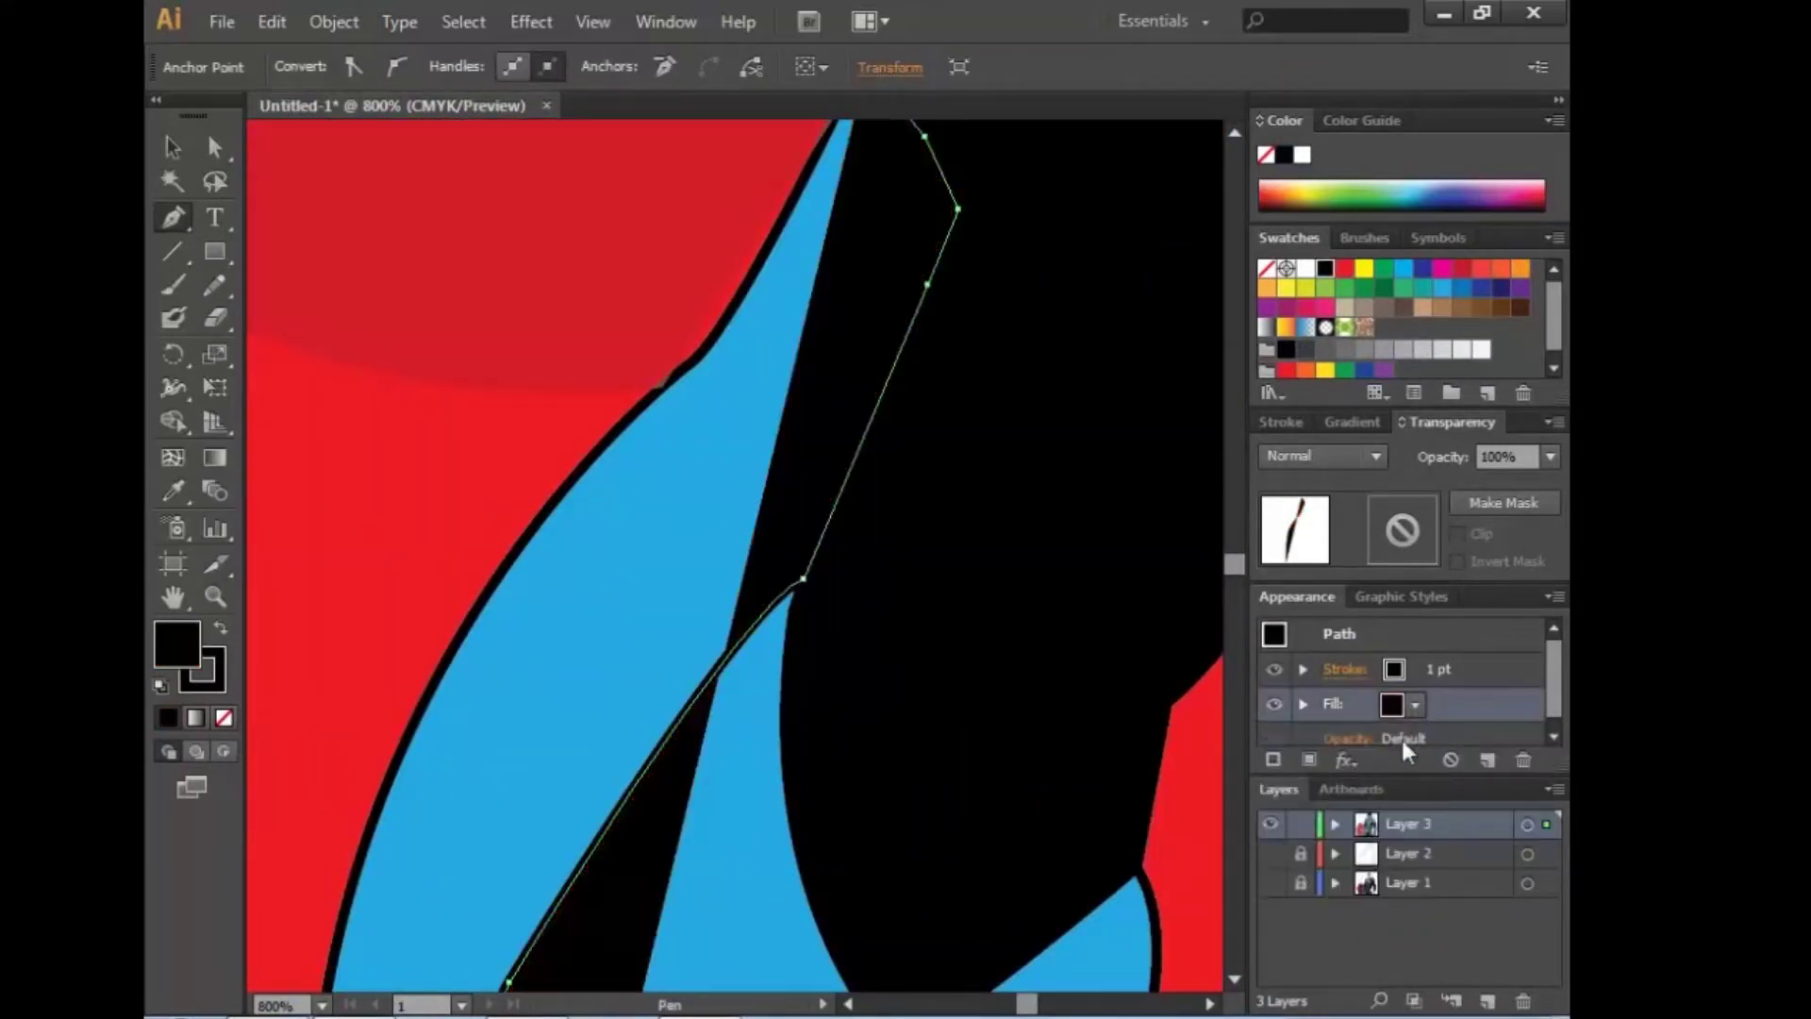
left_click(1353, 737)
type("50")
left_click_drag(804, 517, 810, 524)
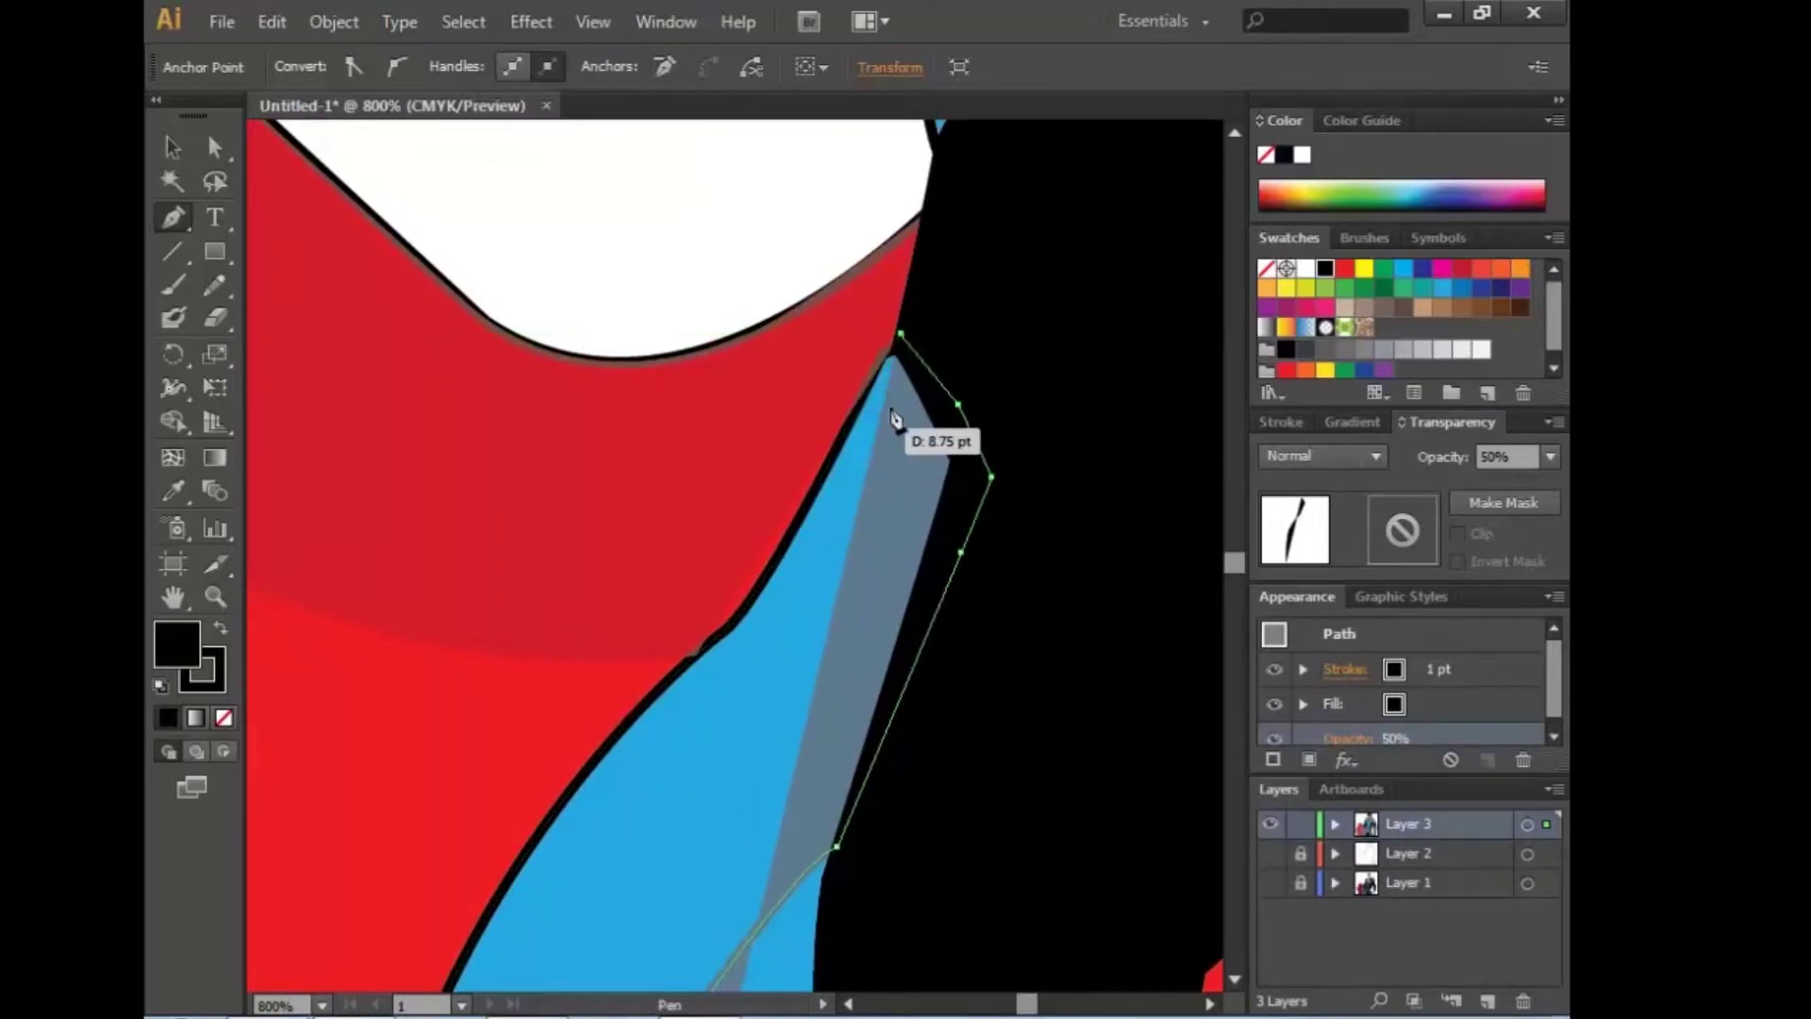
left_click(867, 385)
left_click(851, 416)
left_click_drag(840, 439, 843, 454)
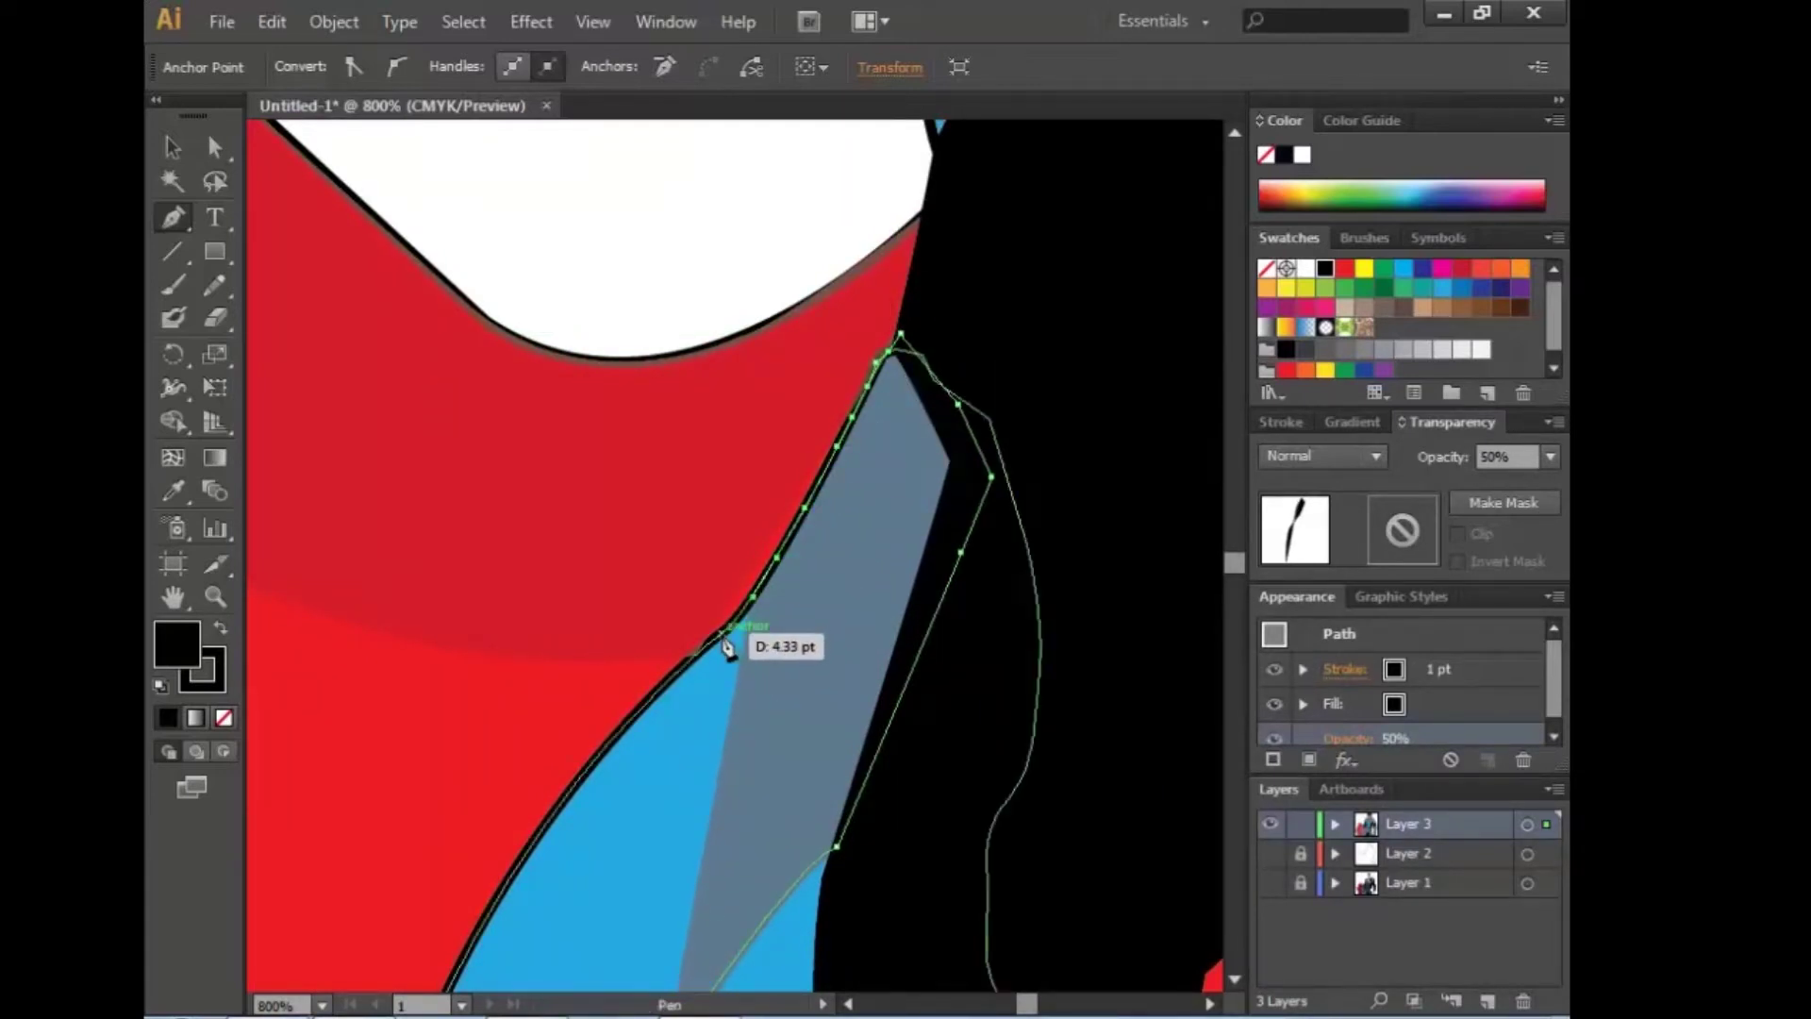
Step: Trace the rest of the edge, close the shadow path and deselect it
key("ctrl+plus")
left_click(929, 566)
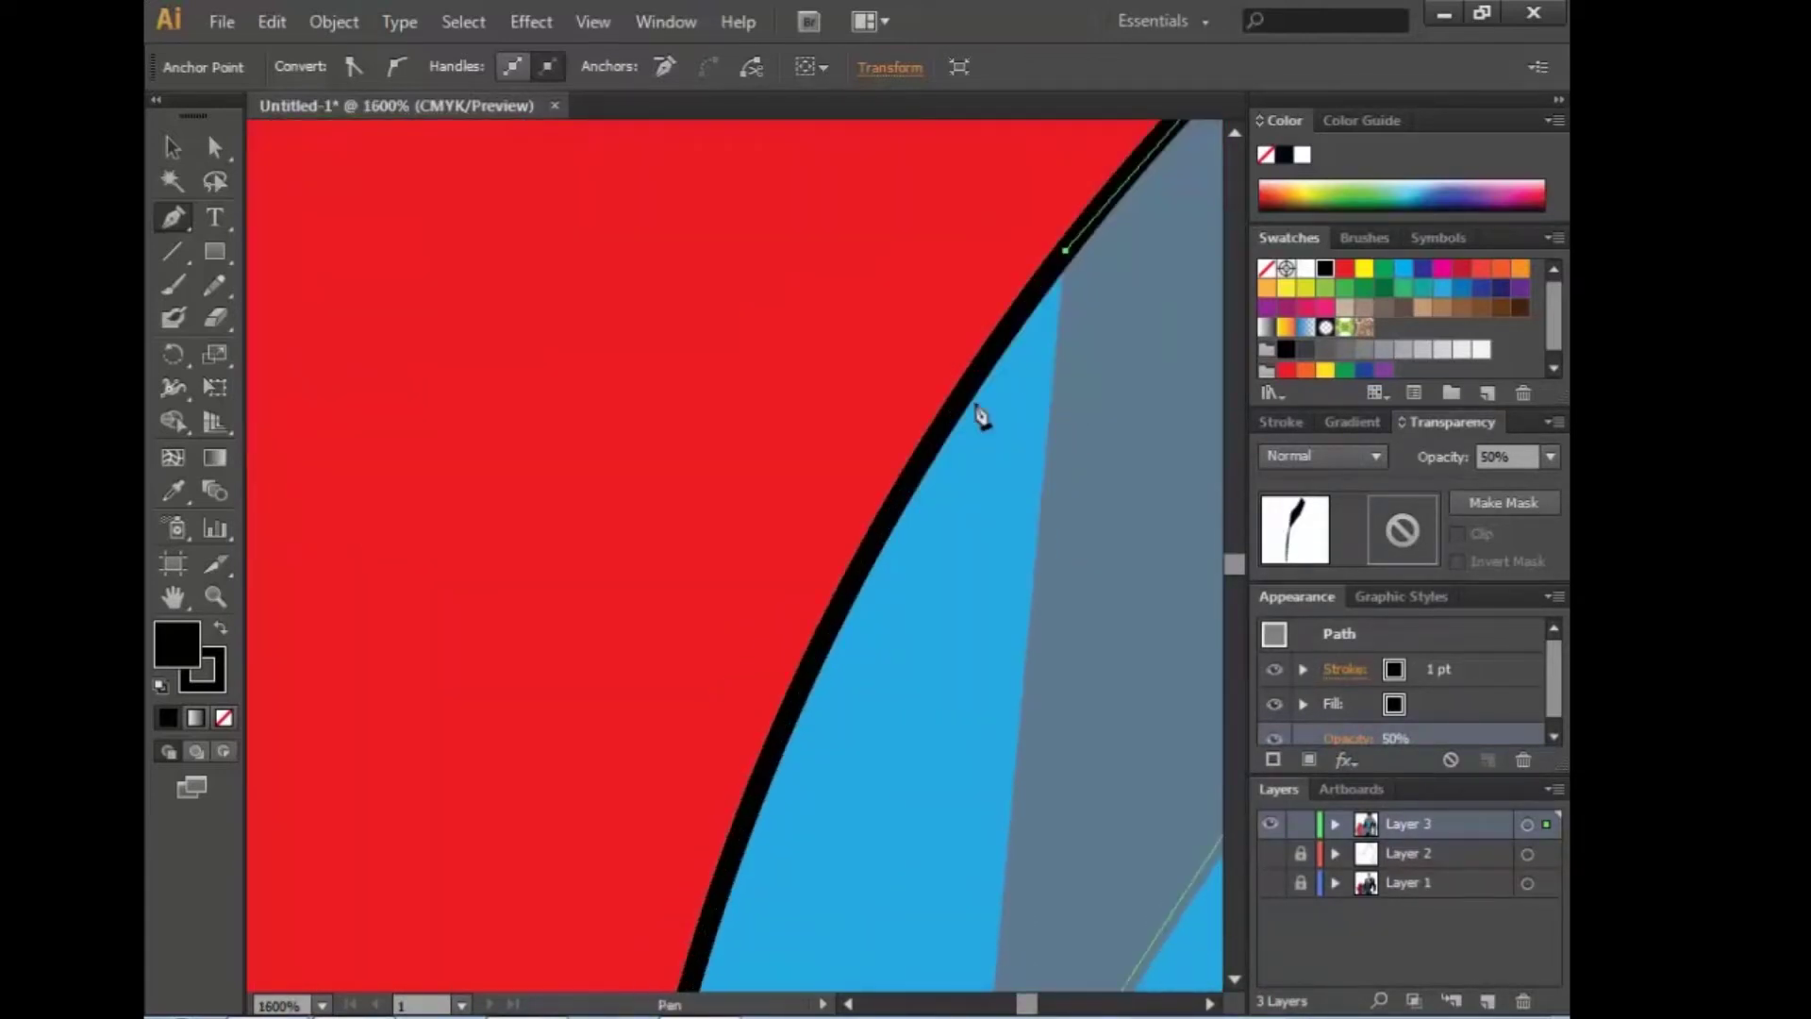
left_click_drag(979, 415, 1077, 480)
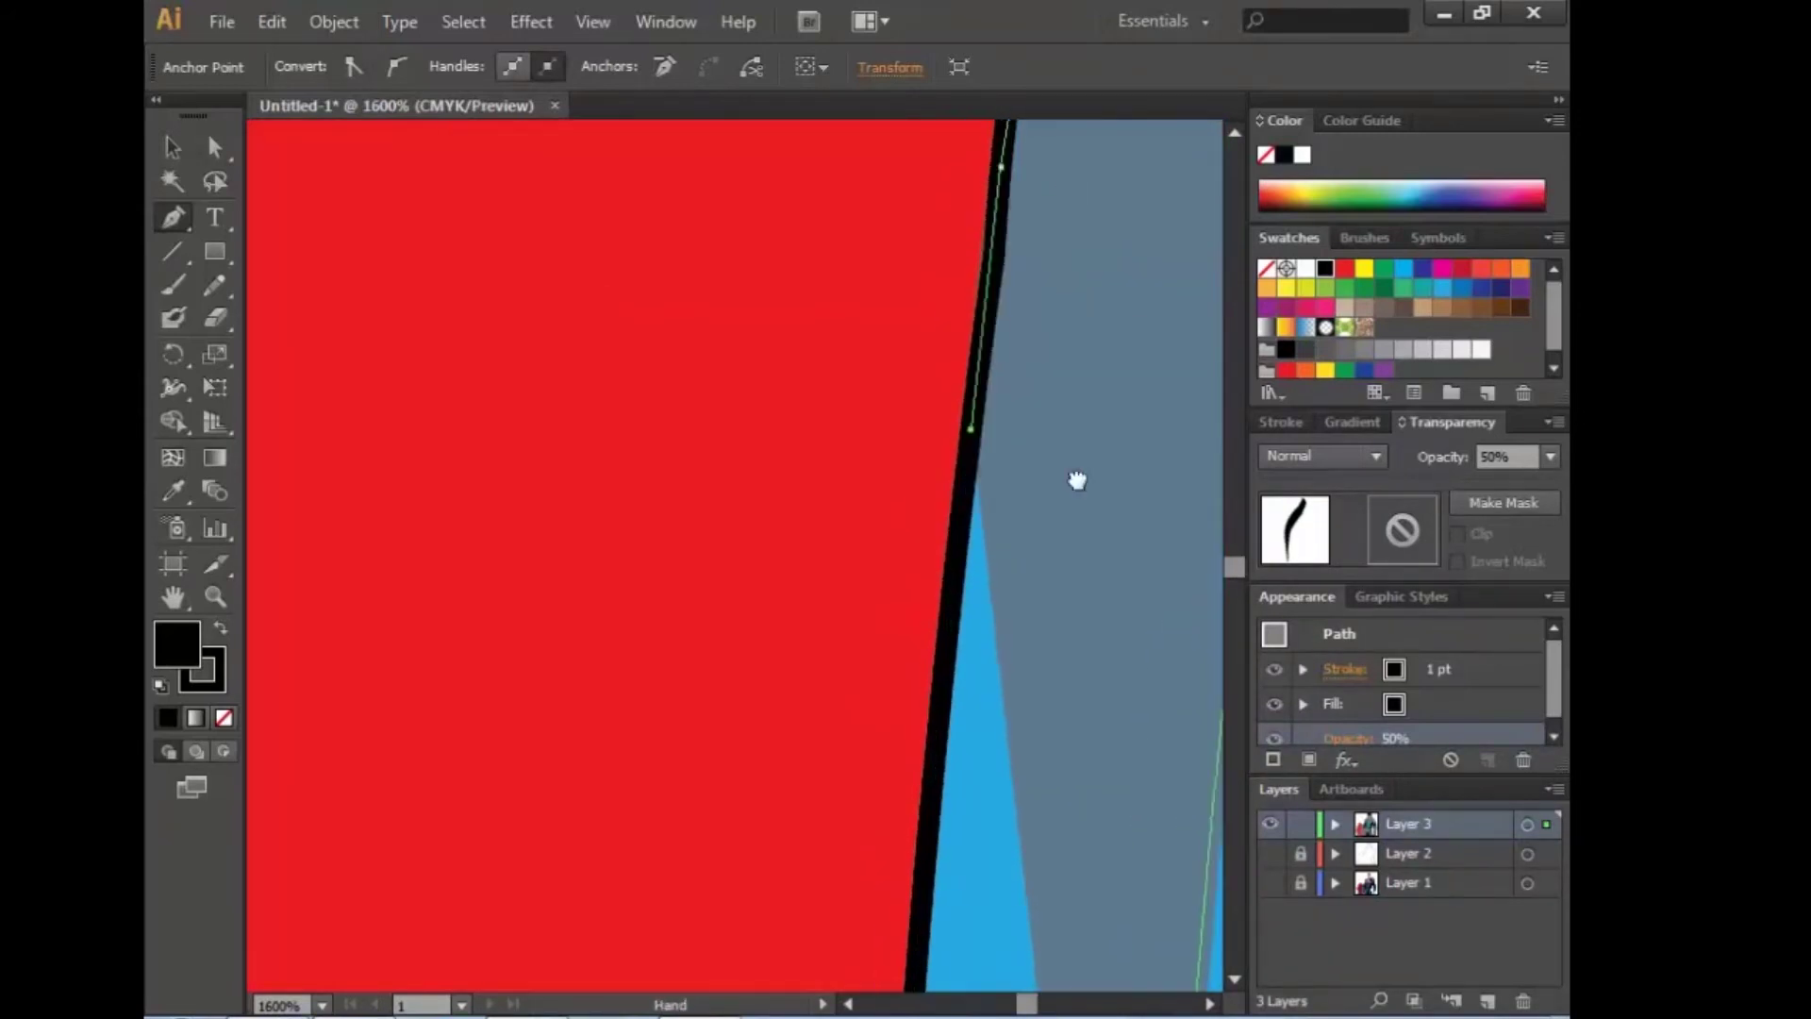
left_click_drag(1077, 480, 749, 486)
scroll(749, 486, "down", 2)
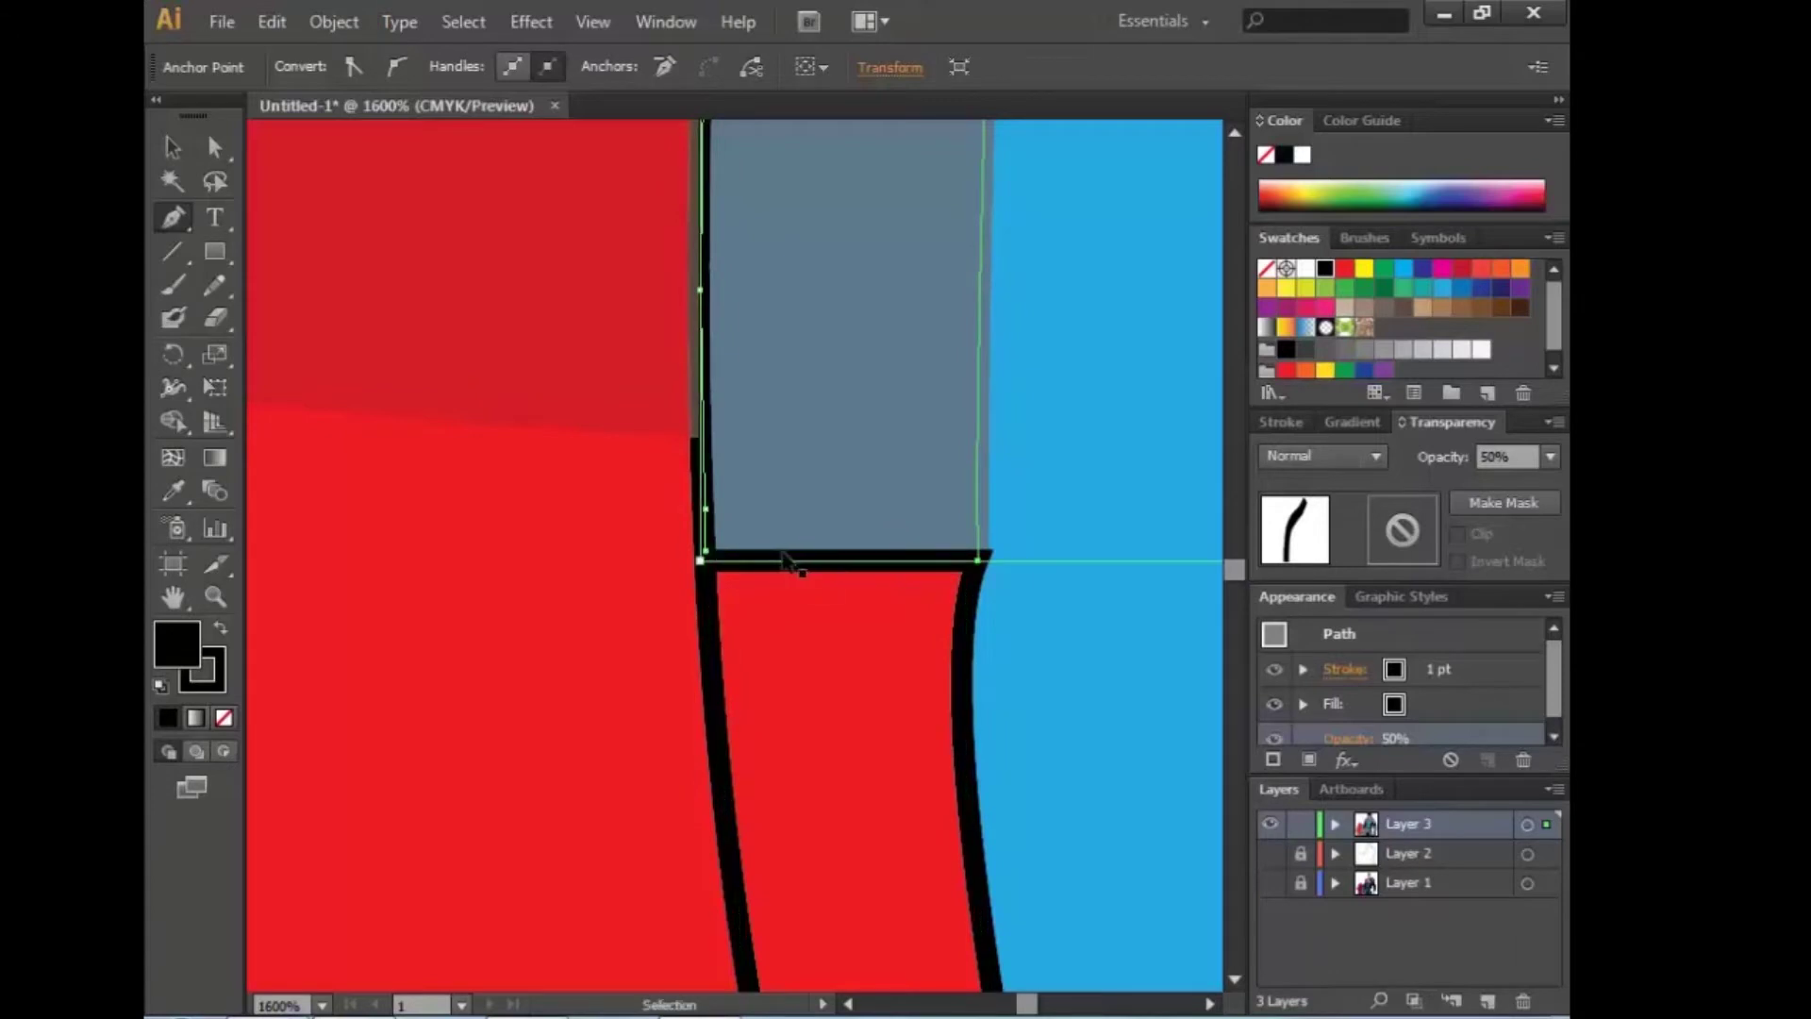
left_click(980, 571)
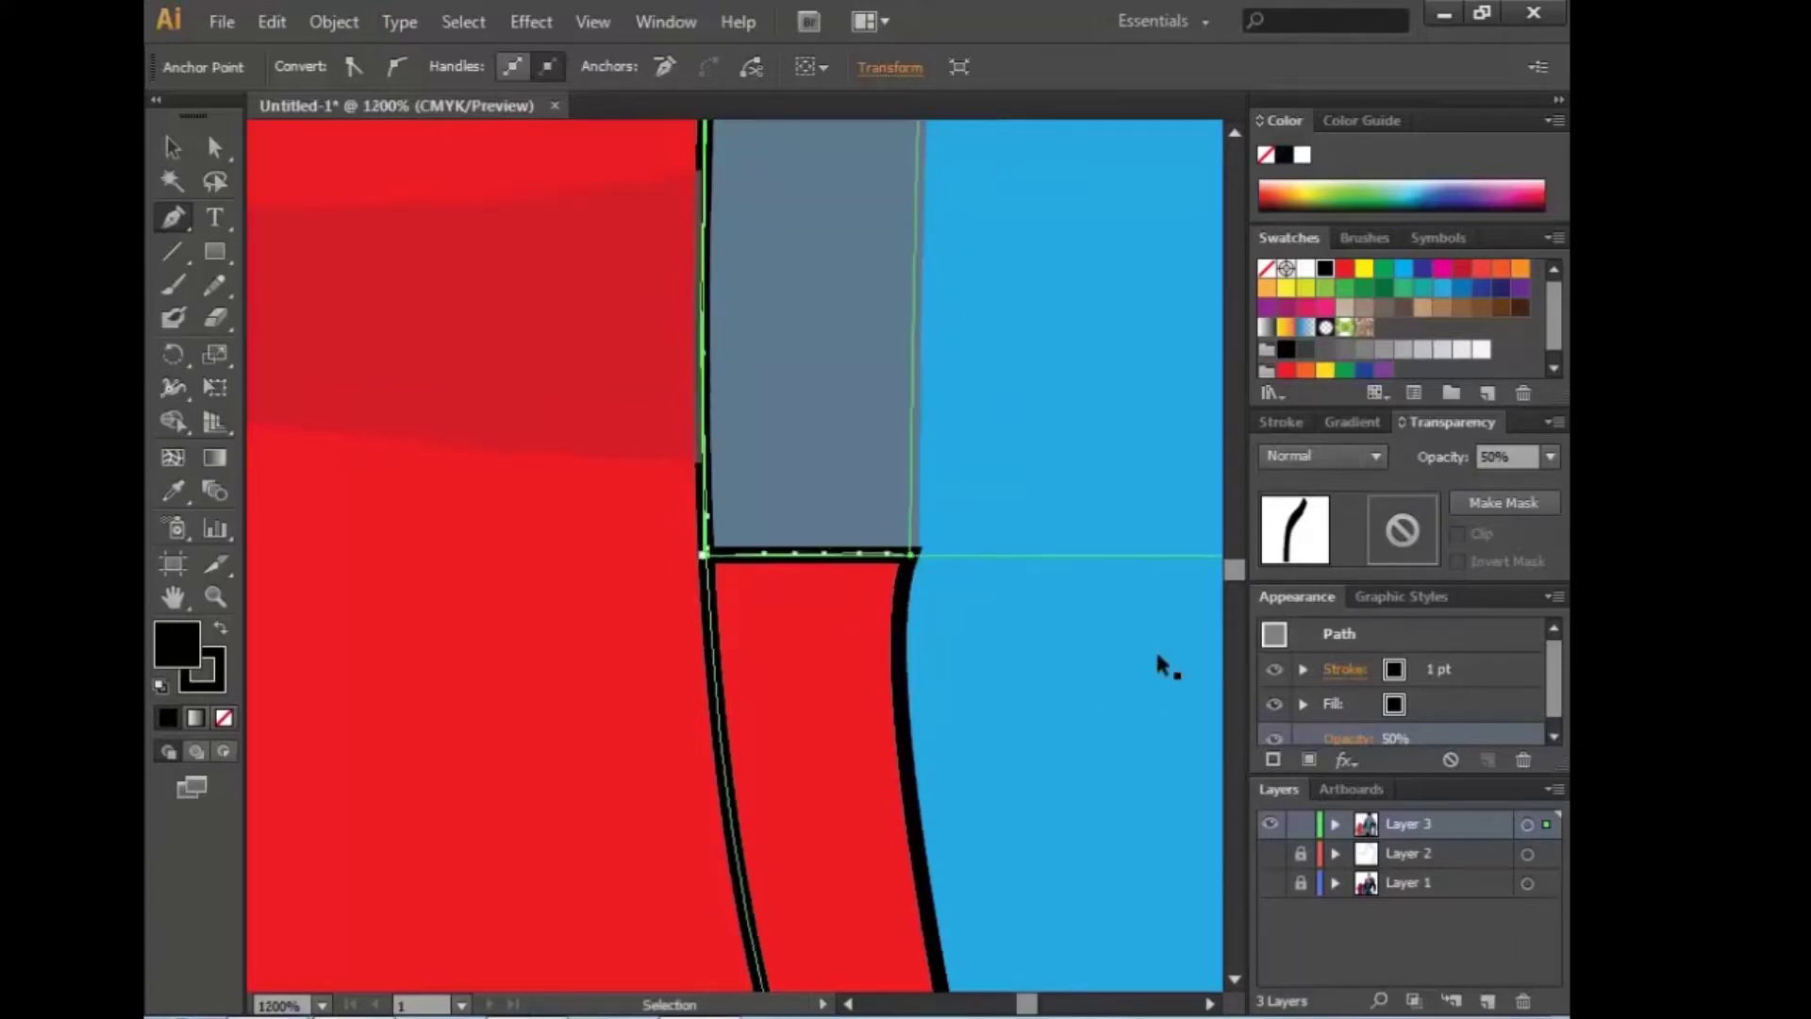
key("ctrl+minus")
key("ctrl+minus")
key("ctrl+minus")
key("v")
key("ctrl+shift+a")
Step: Draw another Pen shadow path along the other arm's edge and the black outline
key("p")
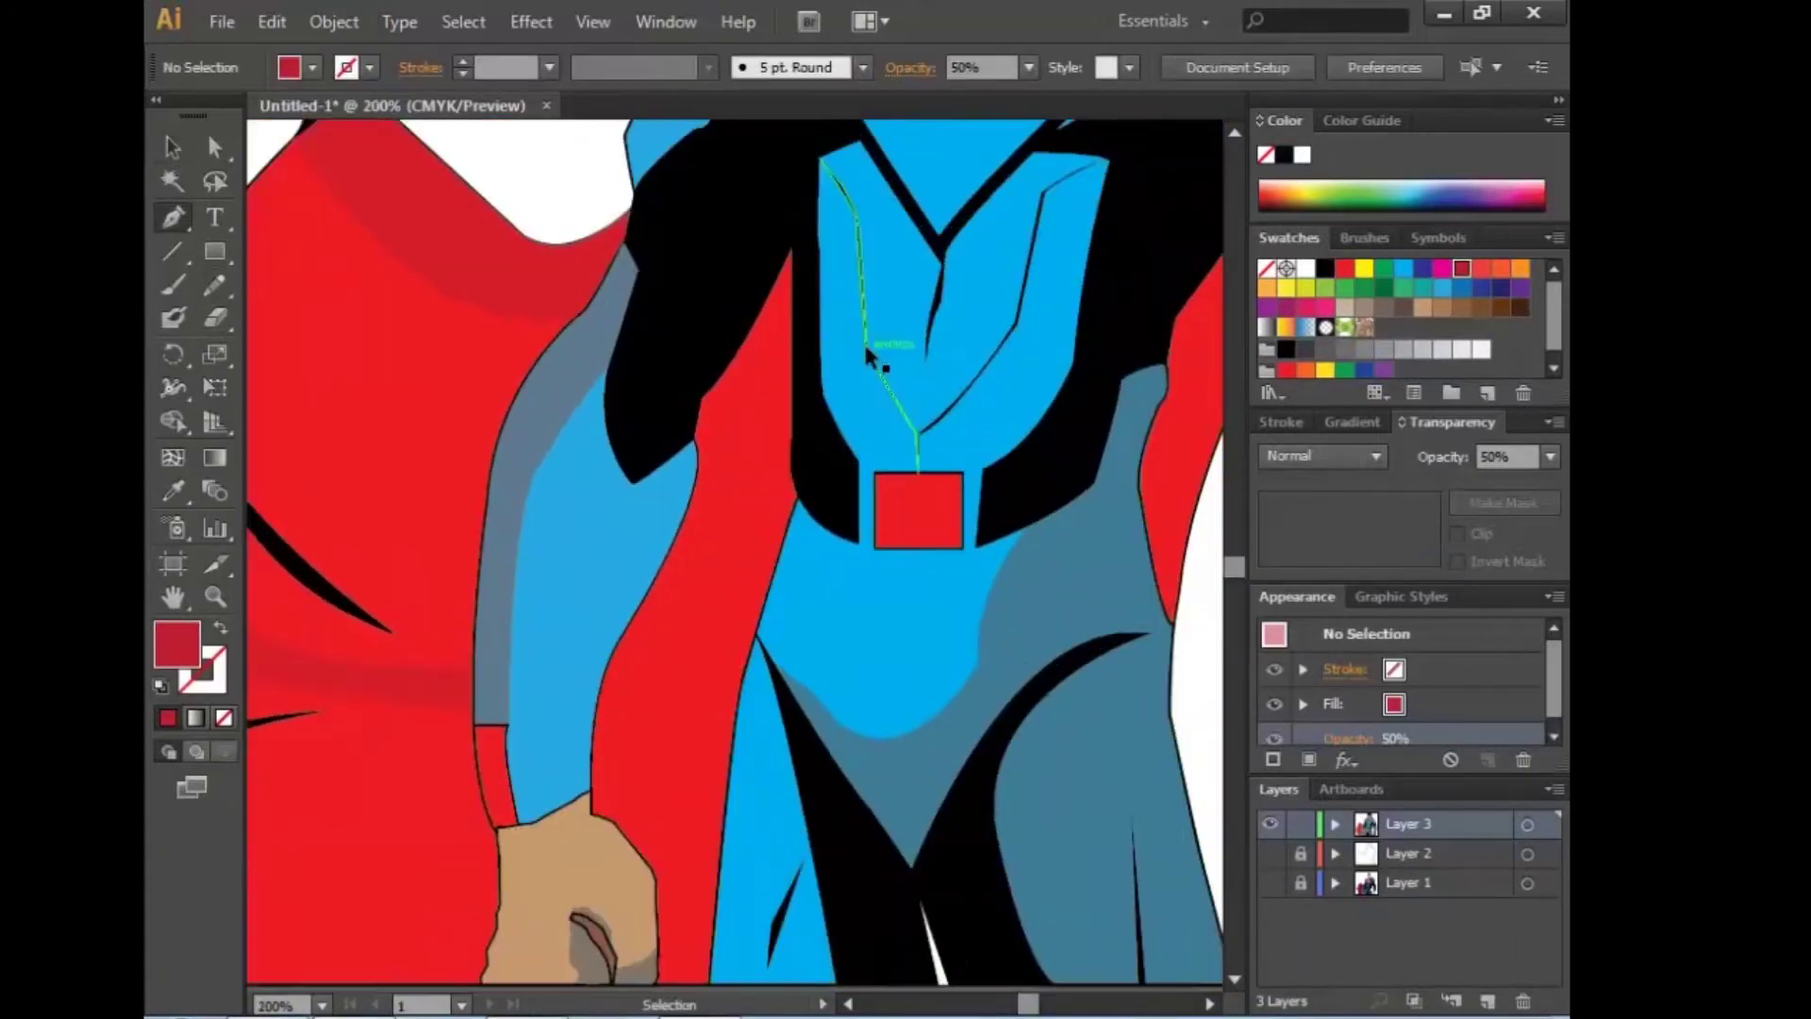
key("ctrl+plus")
key("ctrl+plus")
key("ctrl+plus")
left_click(622, 347)
left_click_drag(514, 667, 450, 735)
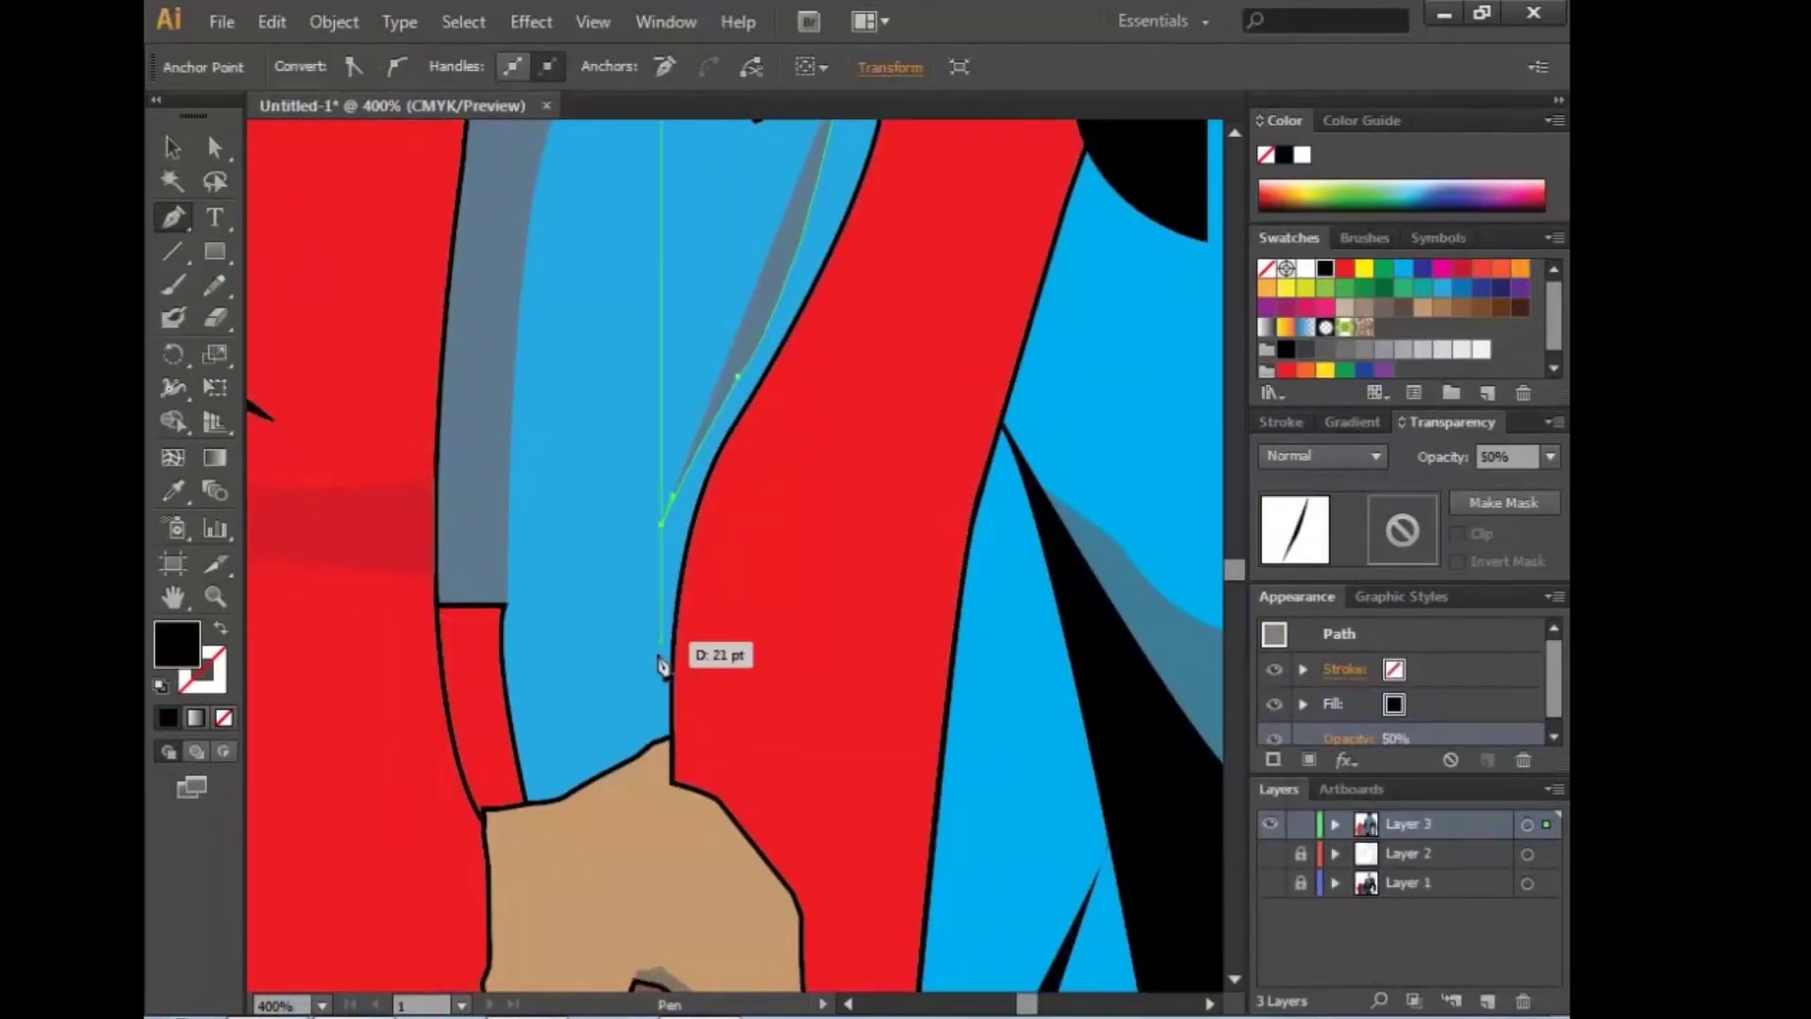
key("ctrl+plus")
key("ctrl+plus")
key("ctrl+plus")
scroll(1040, 525, "down", 3)
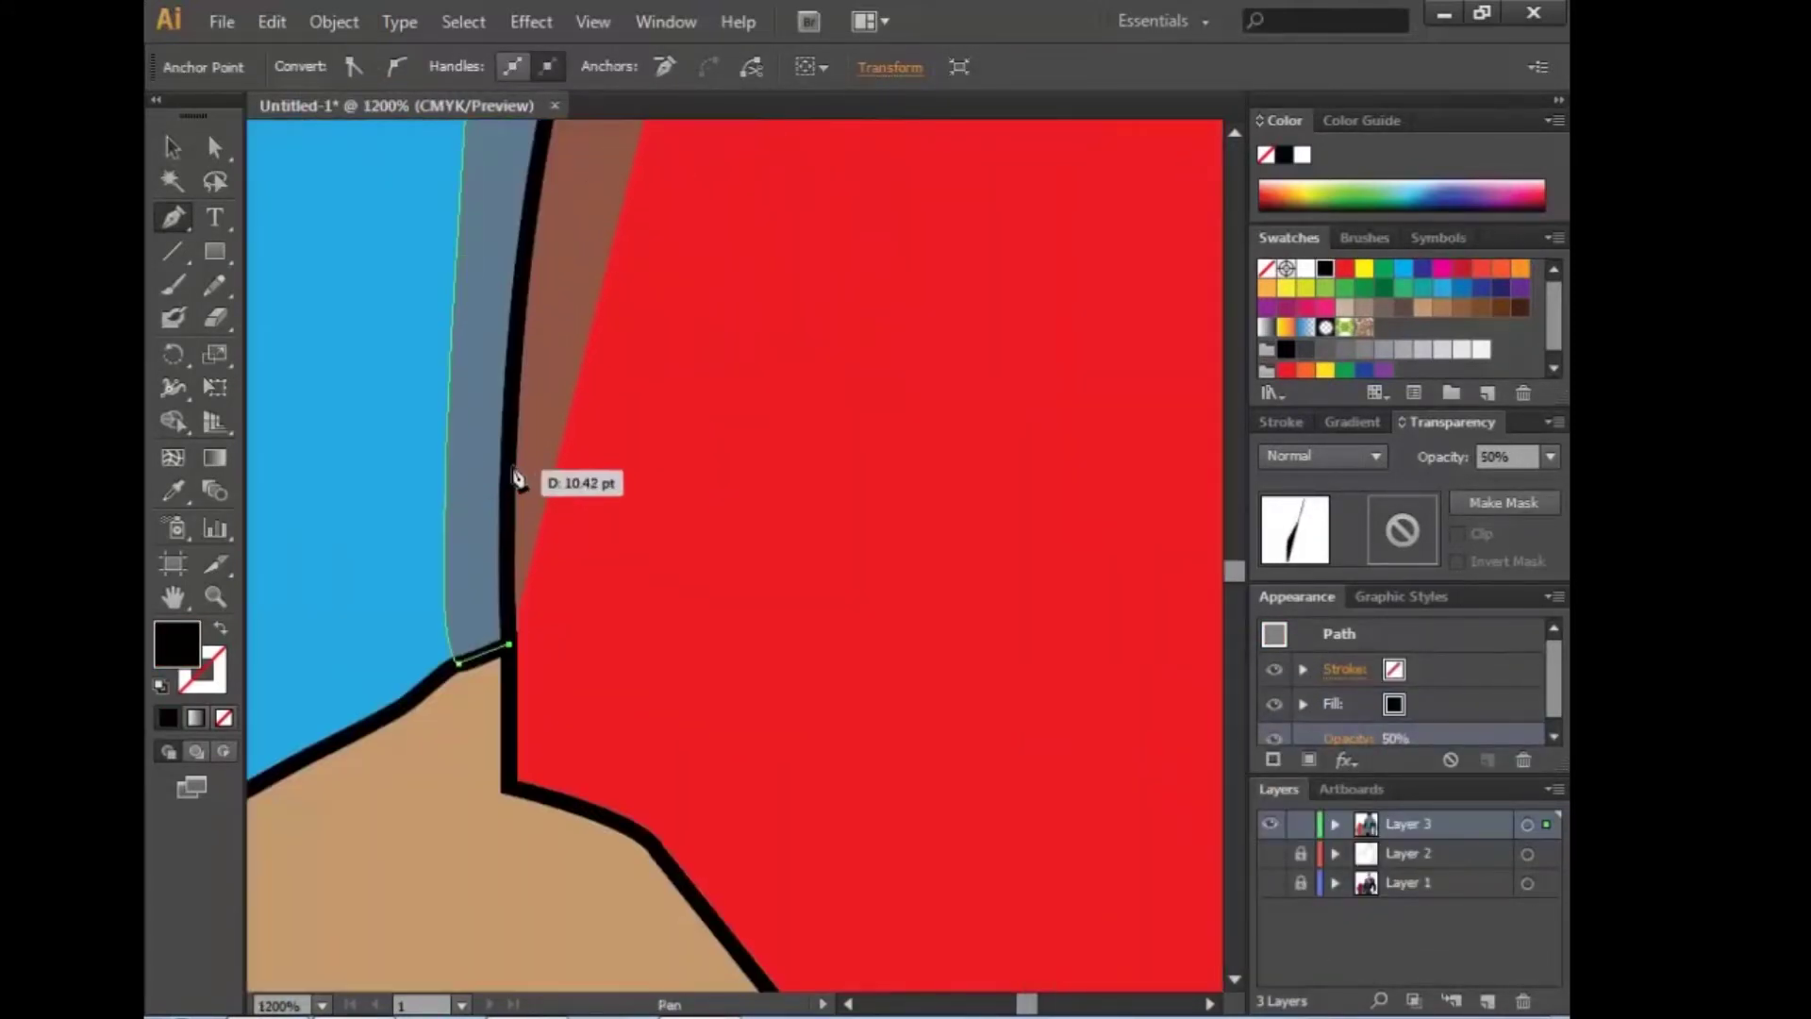
left_click(508, 457)
mouse_move(515, 348)
left_mouse_down()
mouse_move(497, 489)
mouse_move(470, 471)
mouse_move(336, 547)
mouse_move(626, 518)
mouse_move(675, 477)
mouse_move(773, 733)
left_mouse_up()
left_click(529, 424)
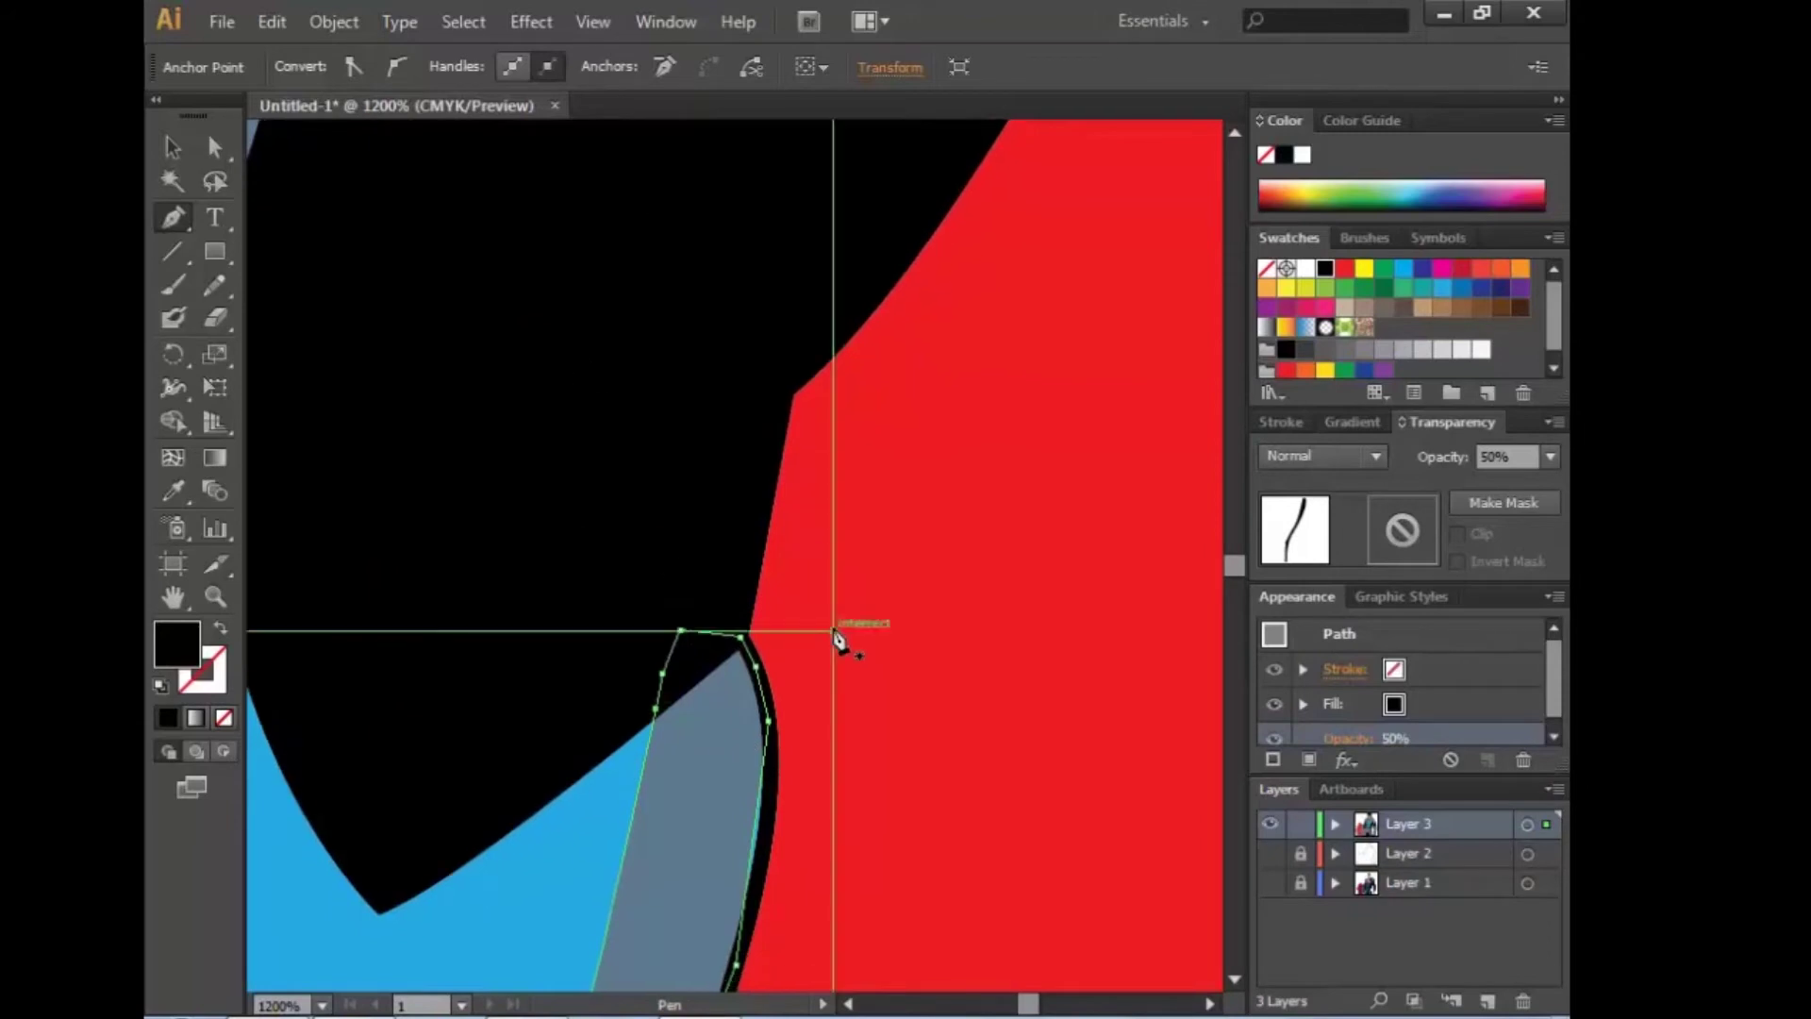
key("v")
Step: Try changing the red shape's stacking order, then undo it
left_click(971, 748)
key("ctrl+minus")
left_click_drag(1193, 311, 1015, 253)
key("ctrl+plus")
key("ctrl+plus")
key("ctrl+plus")
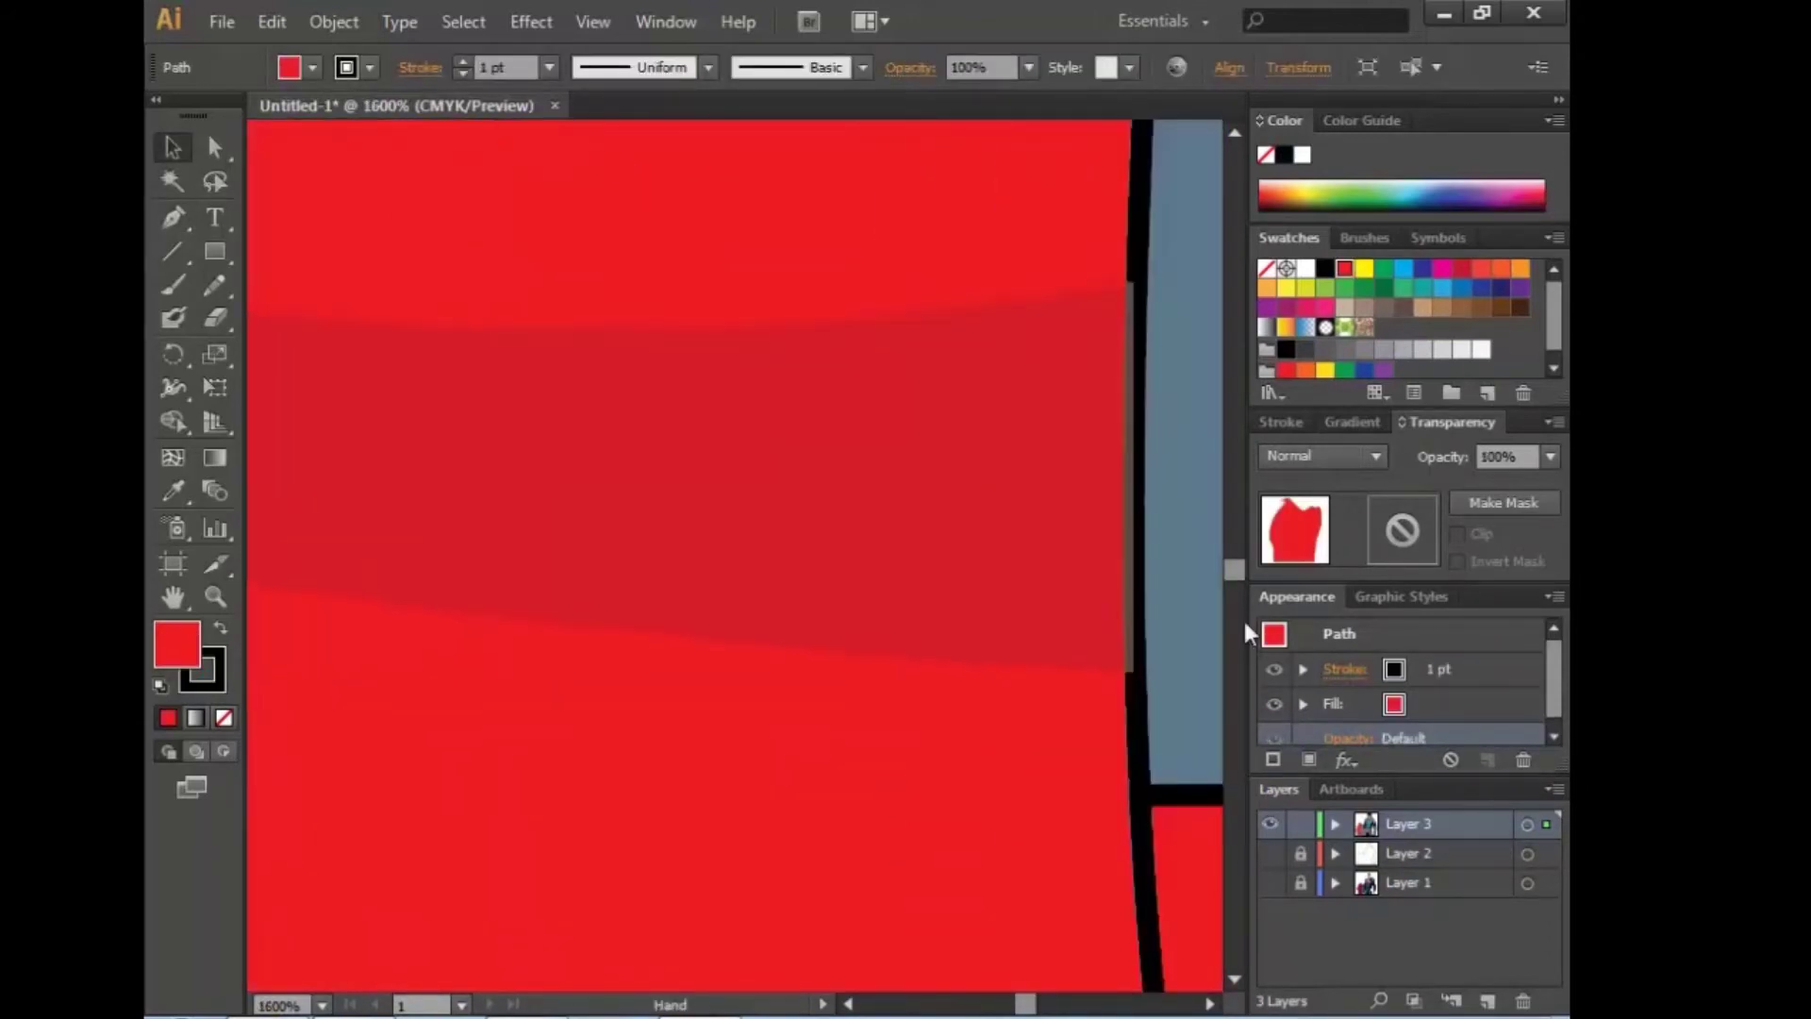
right_click(445, 749)
left_click(784, 694)
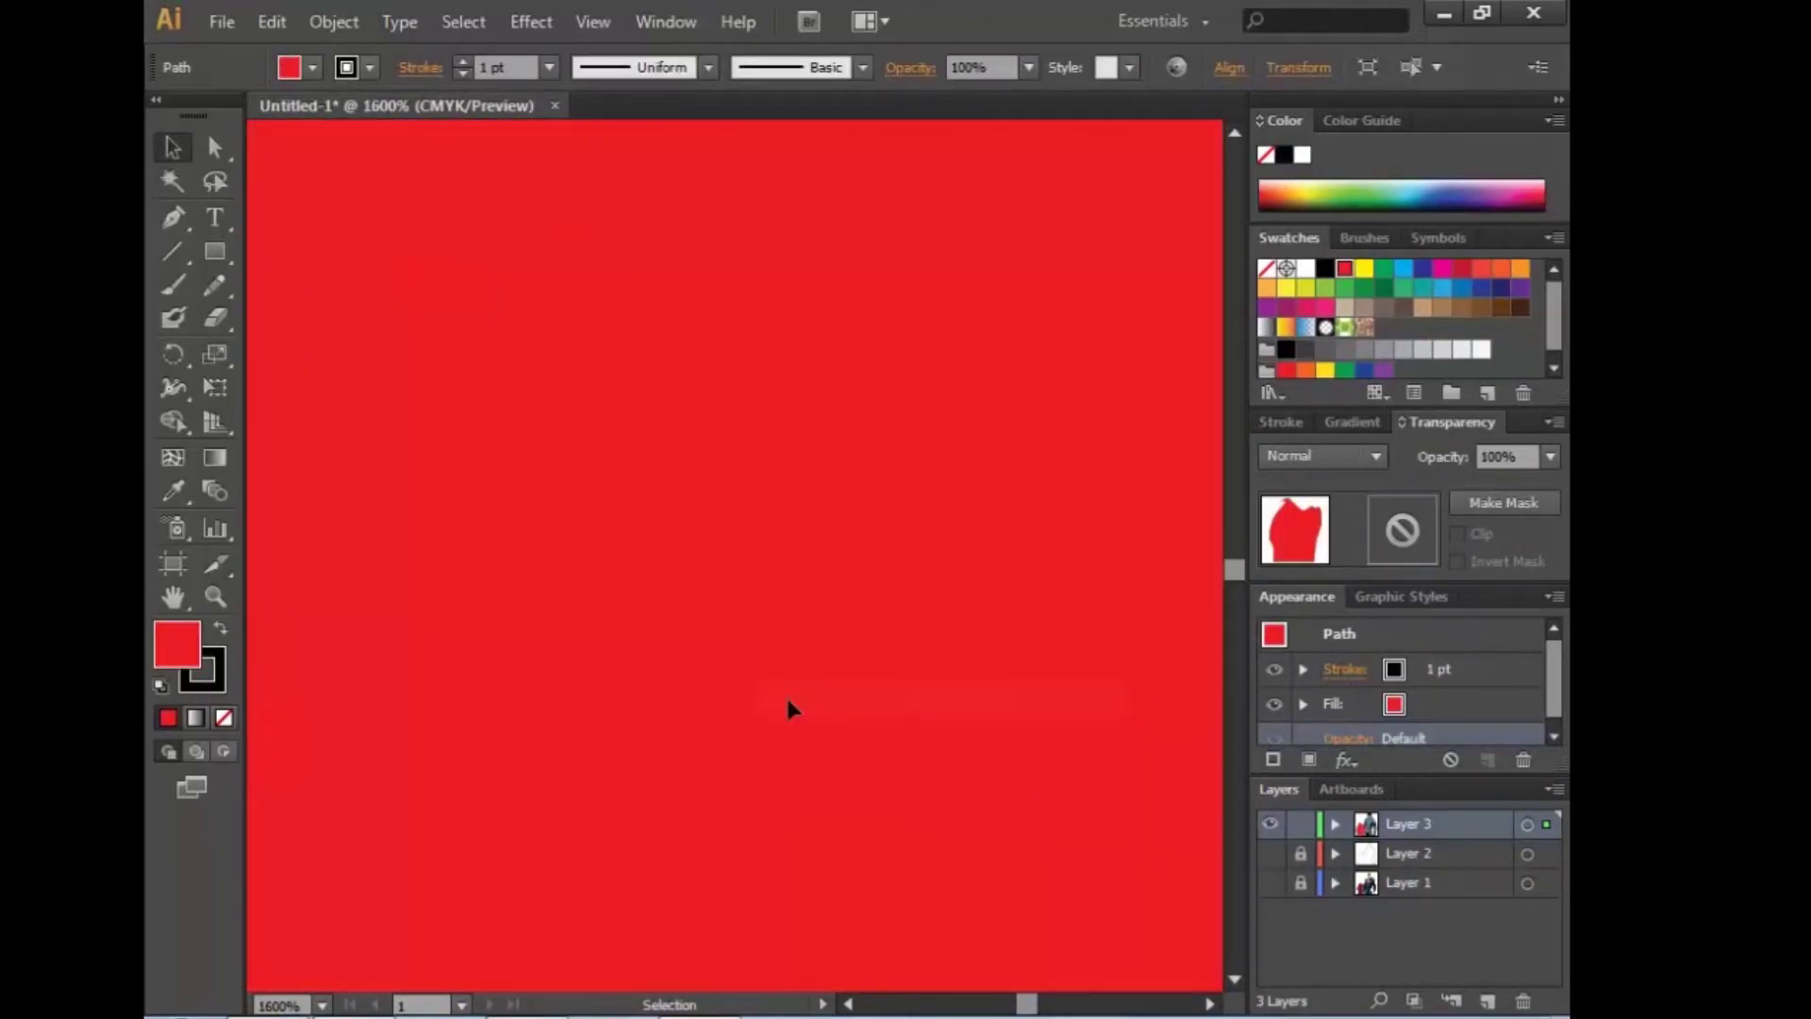
key("ctrl+z")
key("v")
Step: Select the grey shadow path and dark band, opening the arrange menu without changes
left_click(703, 684)
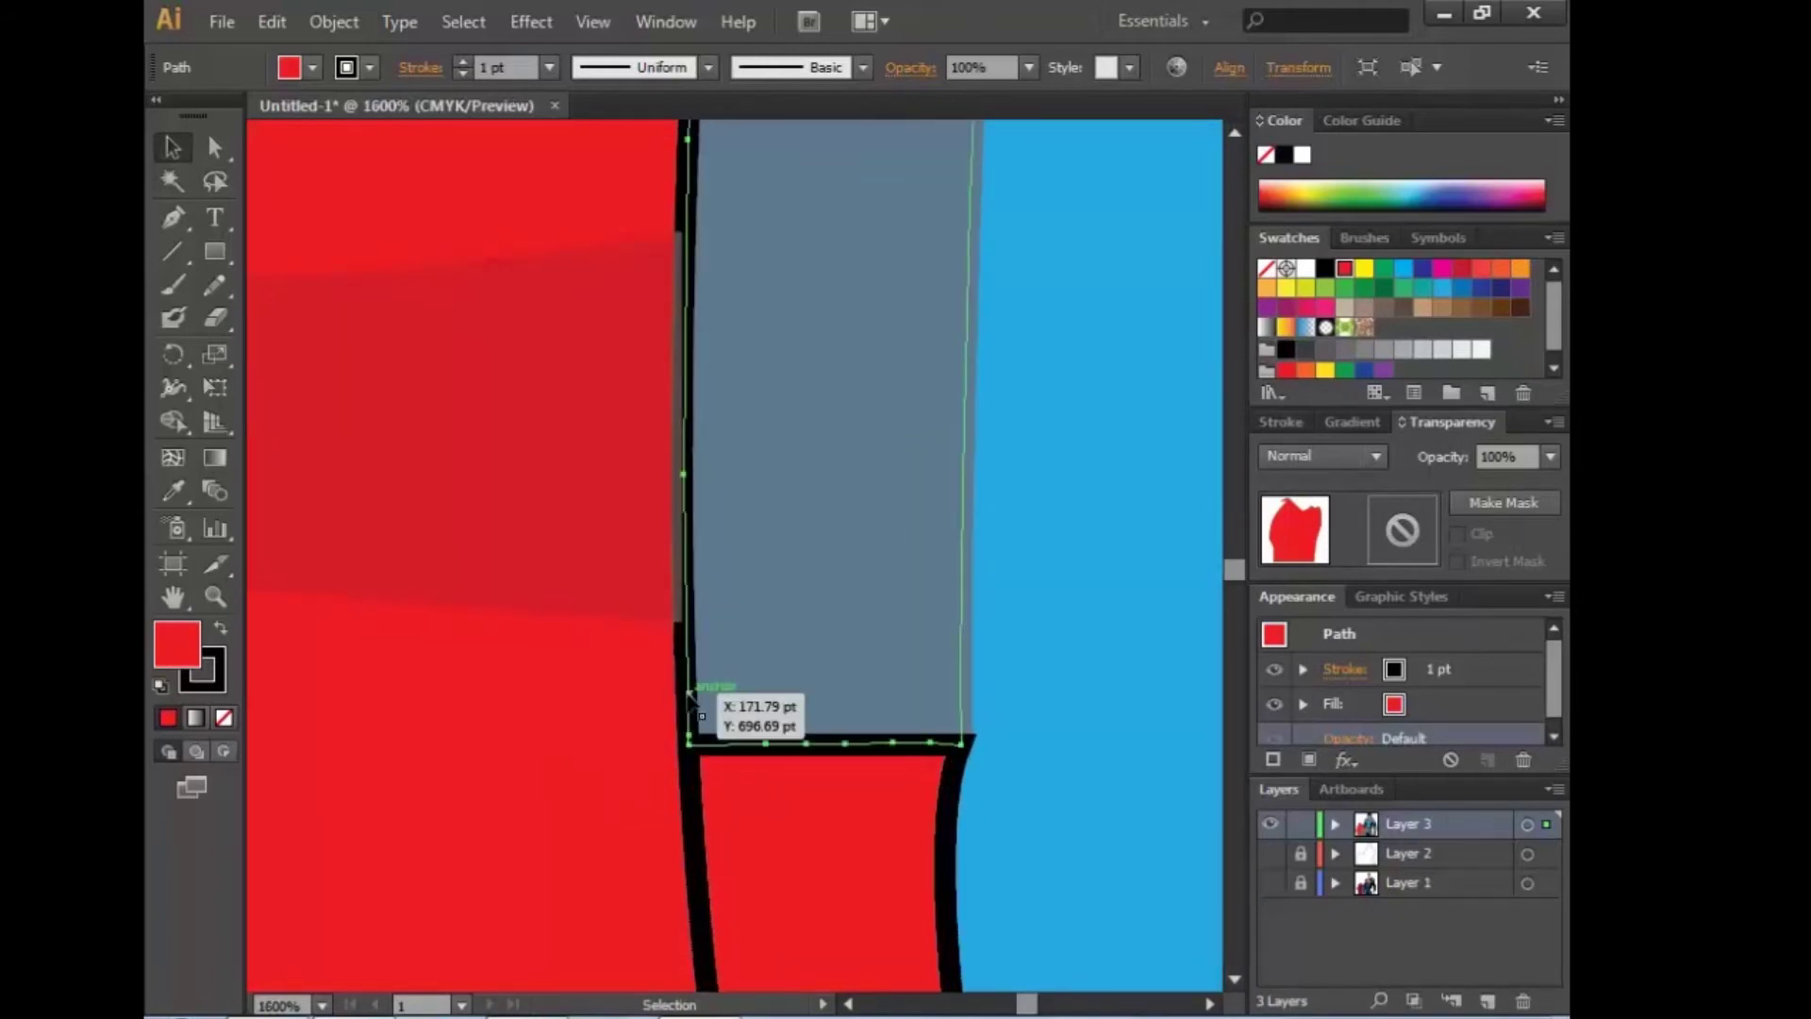
right_click(720, 394)
left_click(698, 161)
right_click(698, 160)
left_click(630, 723)
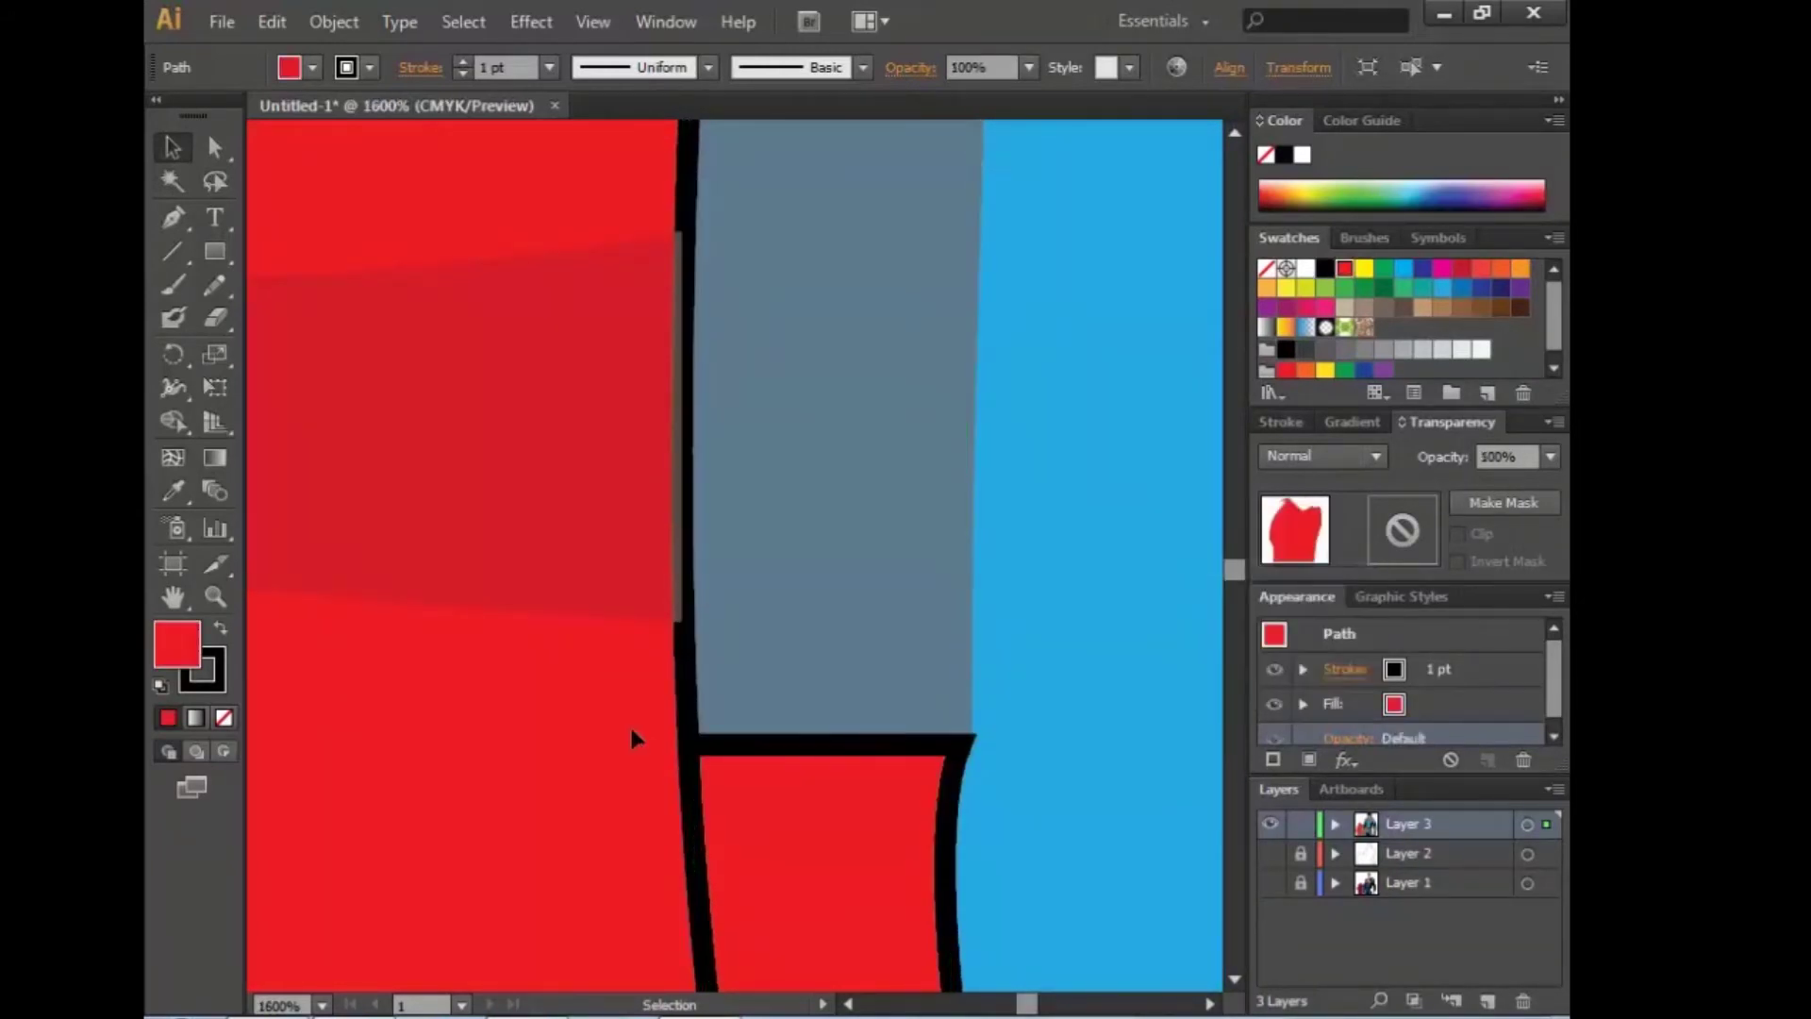
left_click(661, 566)
left_click_drag(789, 544, 860, 627)
key("ctrl+minus")
key("ctrl+minus")
key("ctrl+minus")
key("ctrl+minus")
key("ctrl+minus")
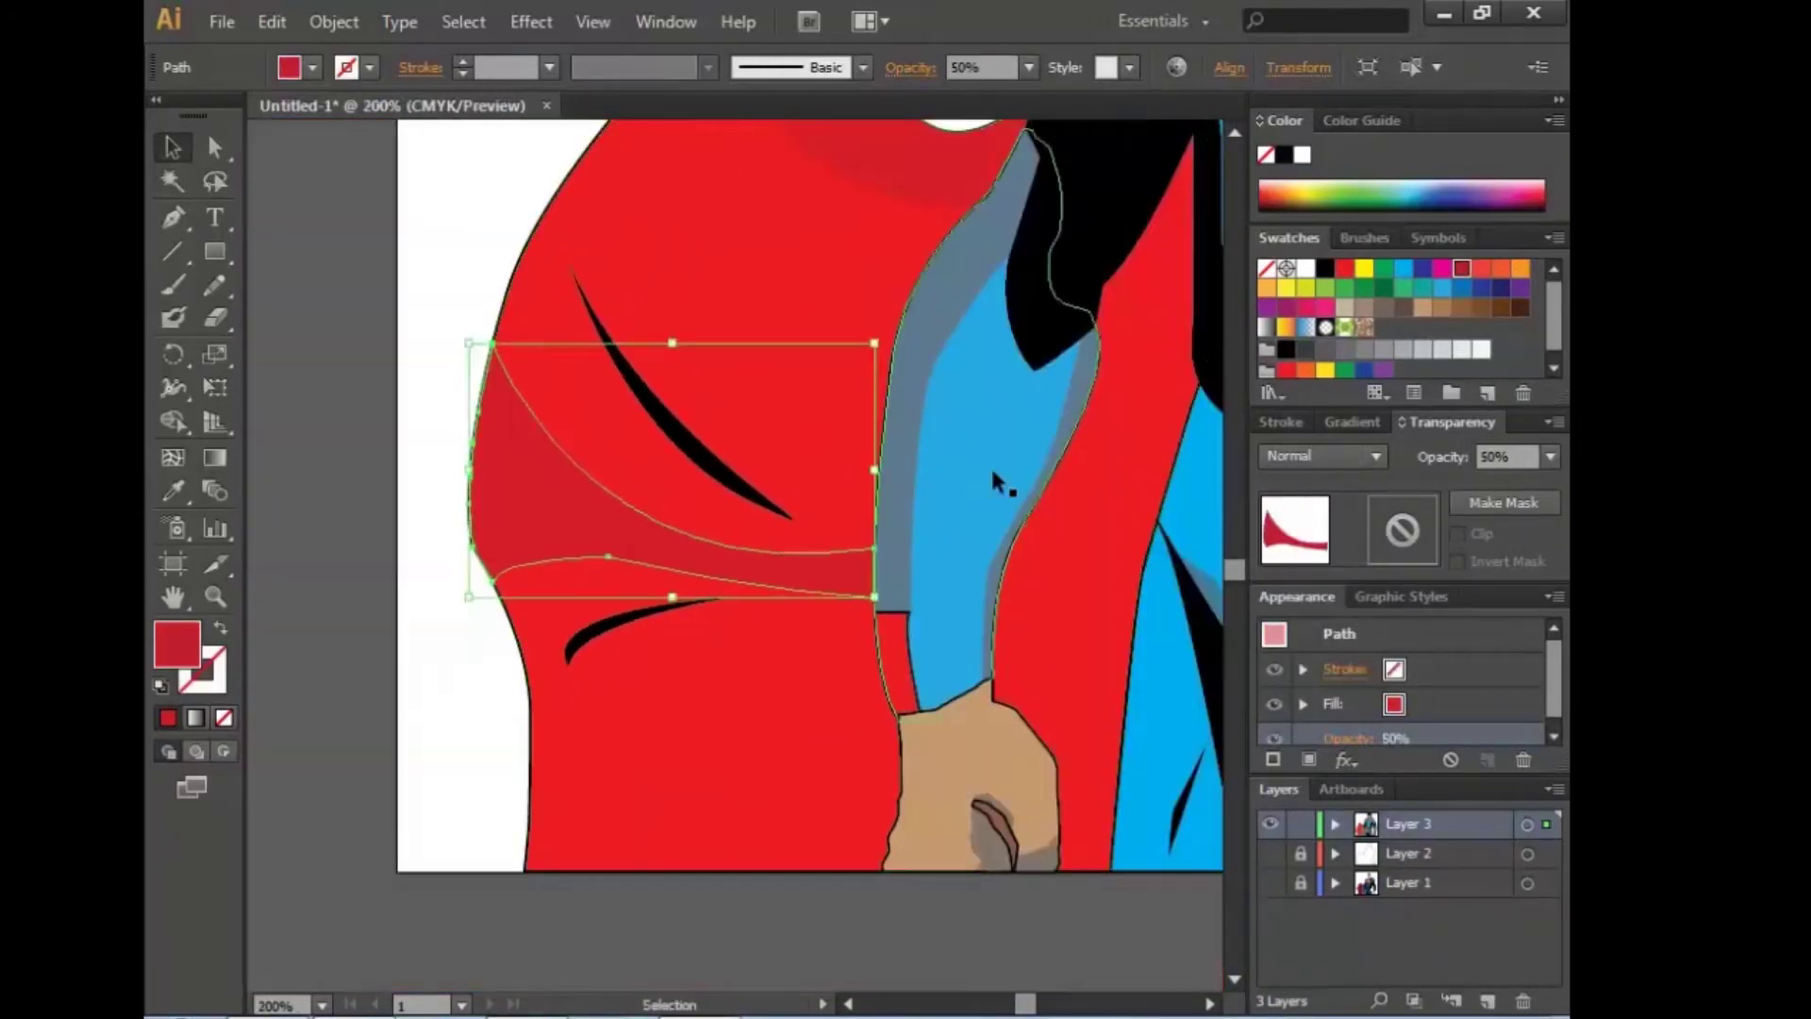
Step: Reorder a shape near the cape, then undo the stacking change
right_click(990, 466)
left_click(703, 424)
right_click(962, 519)
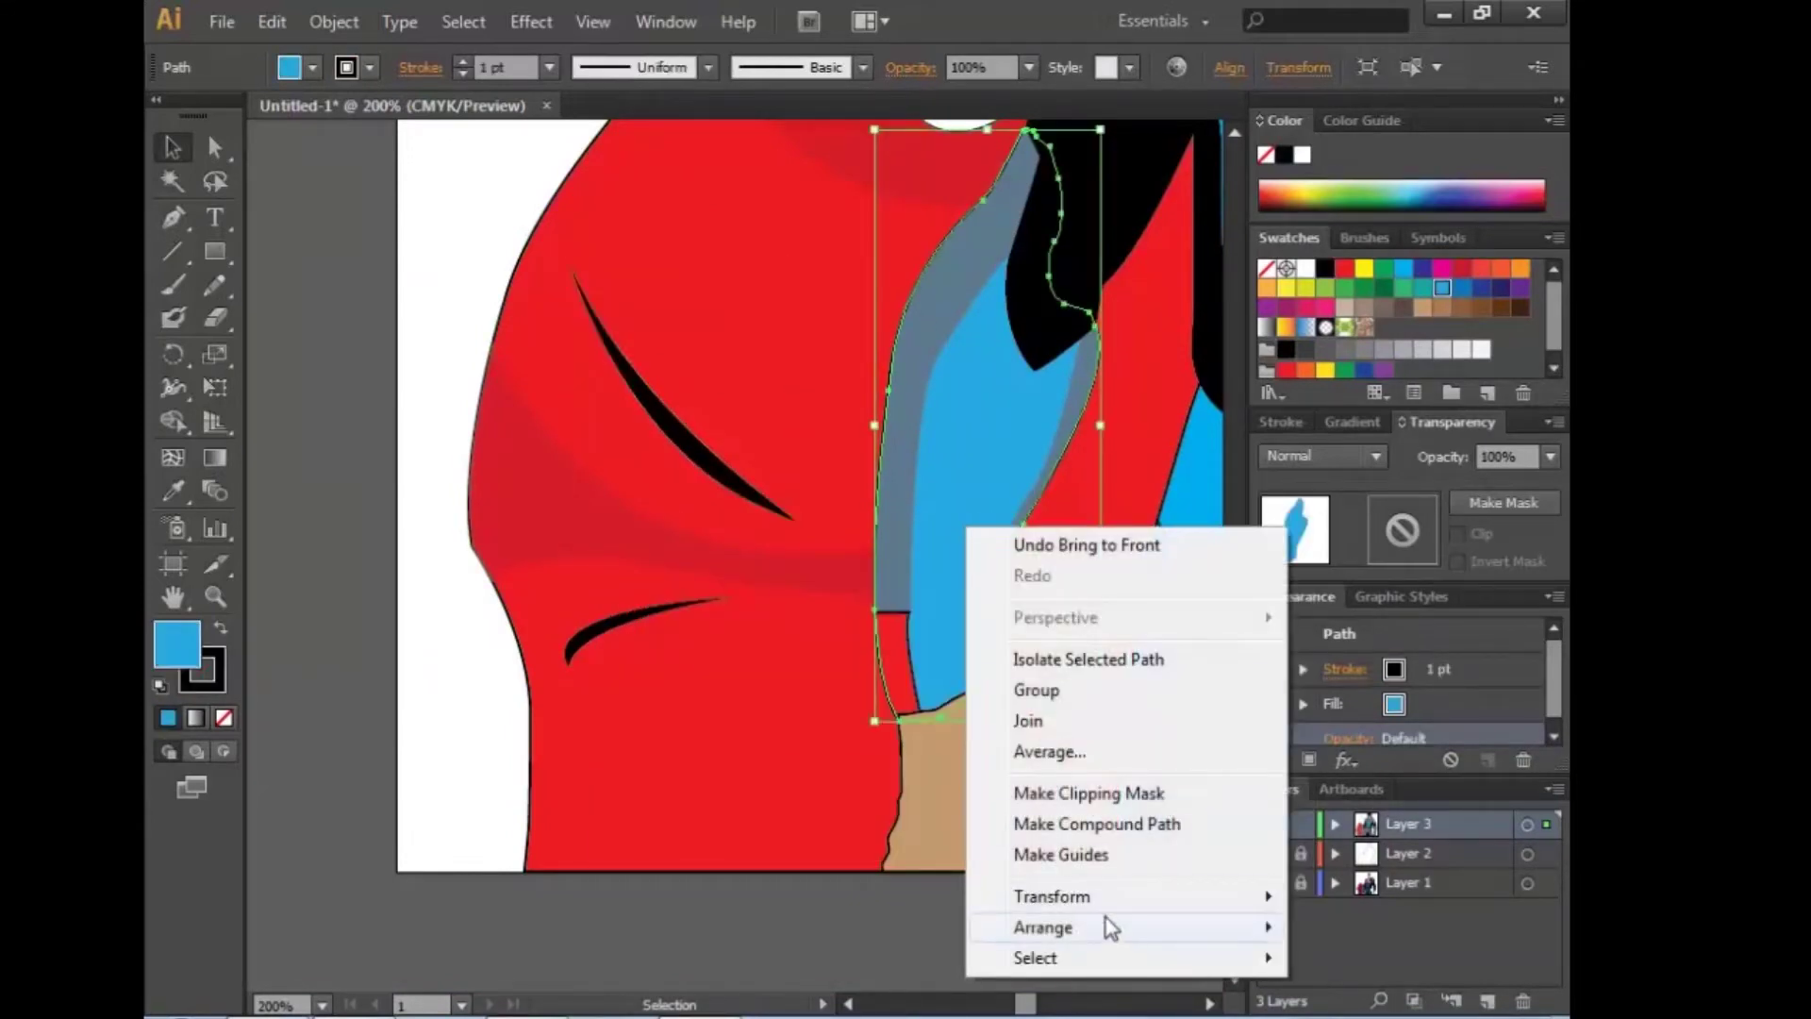
left_click(1368, 943)
left_click(947, 462)
key("ctrl+z")
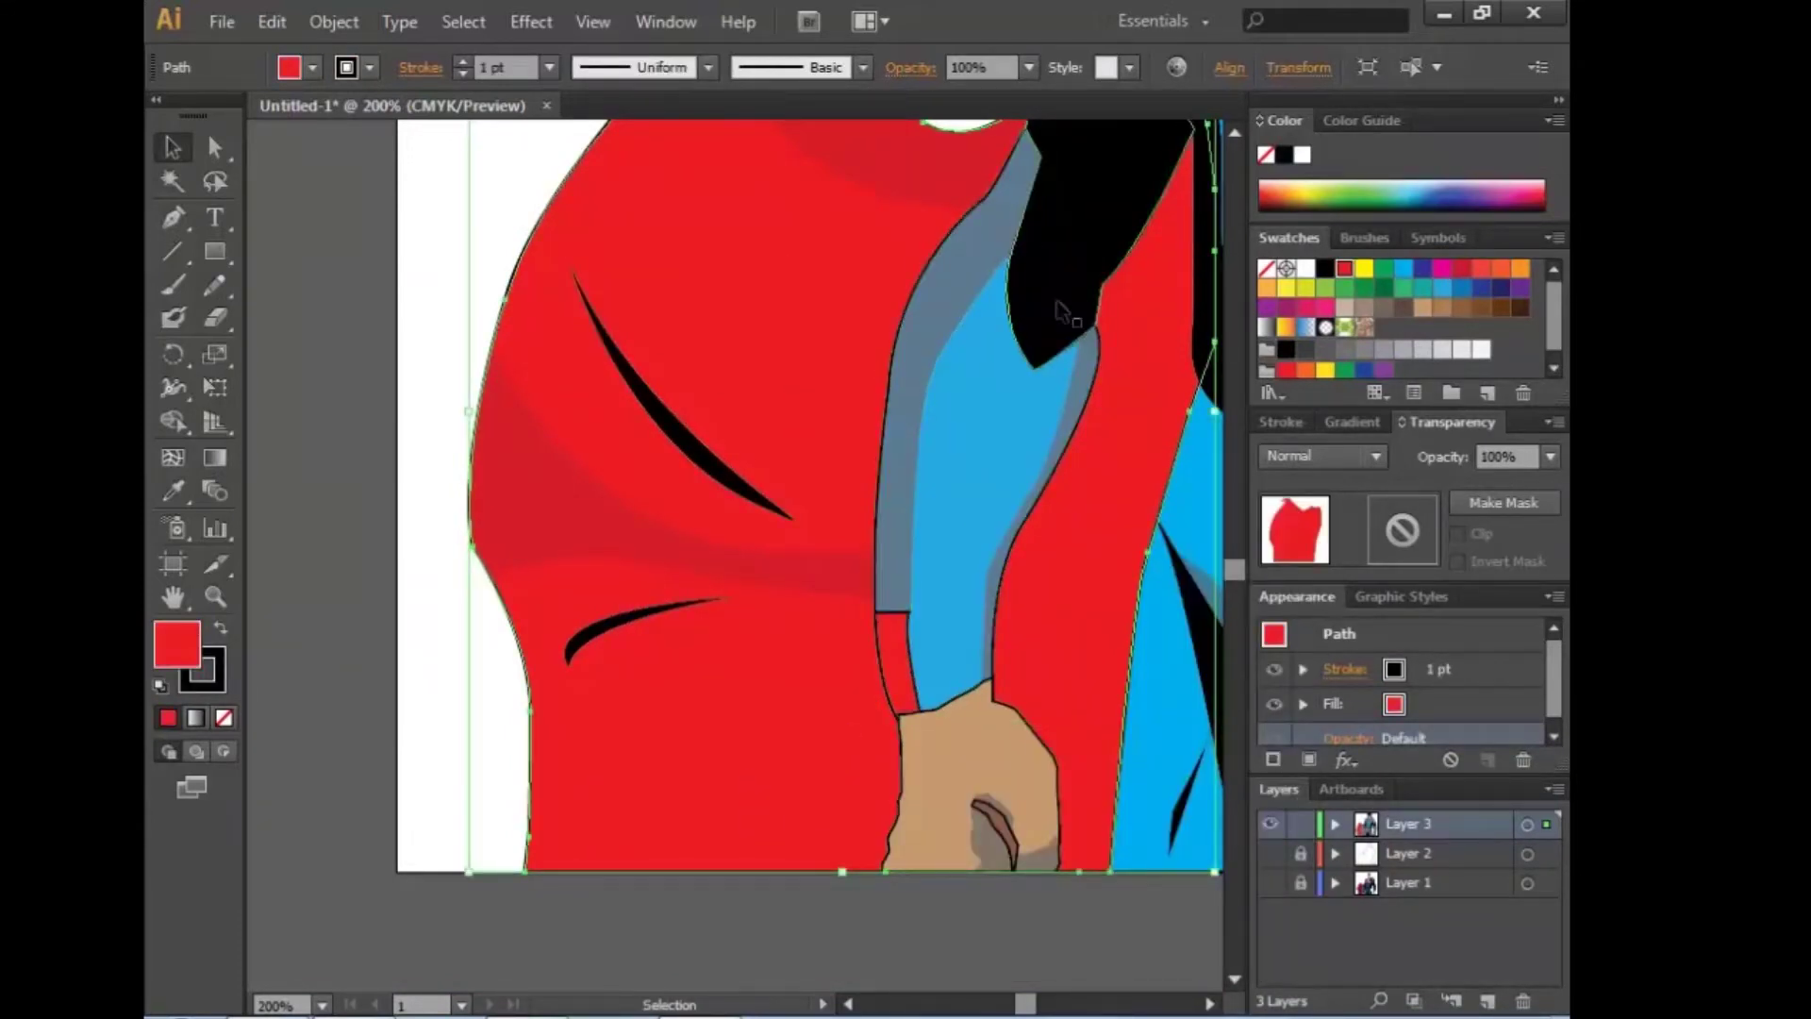
Step: Send the cape fold shading path backward; undo sending it to the very back
left_click(845, 579)
right_click(849, 582)
left_click(1264, 582)
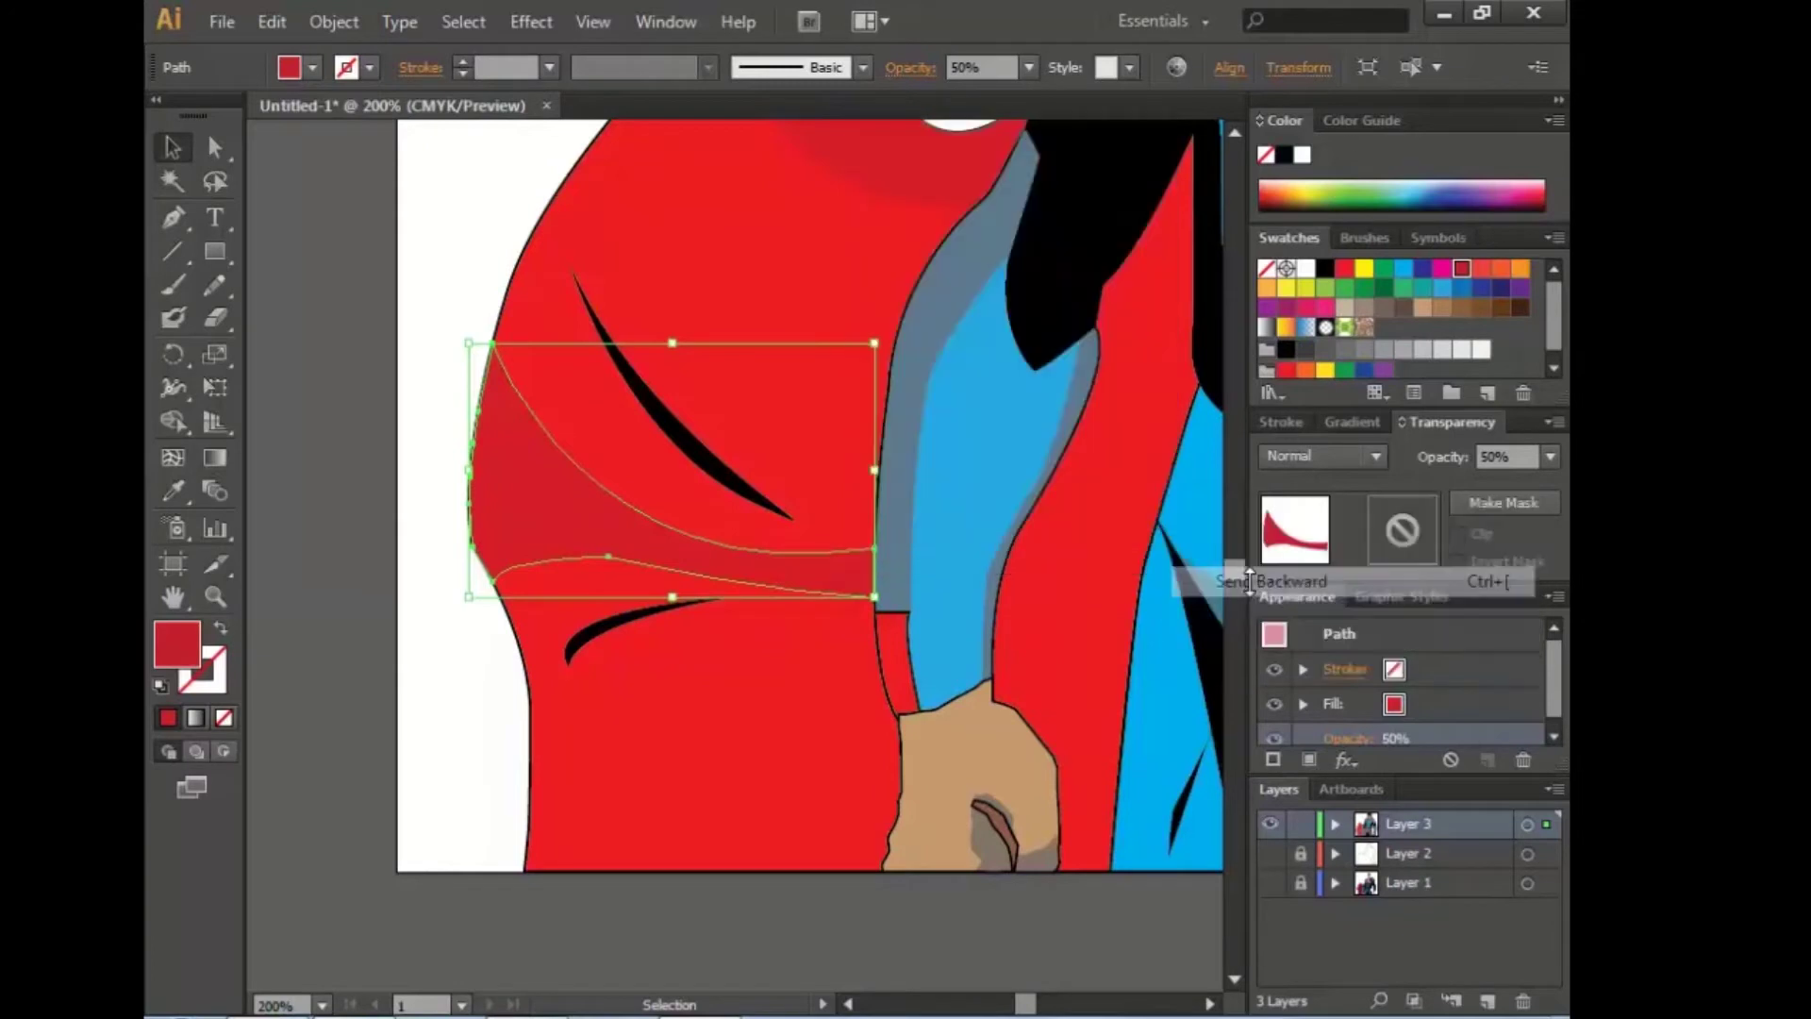
left_click(675, 791)
scroll(675, 807, "up", 5)
scroll(1159, 678, "up", 3)
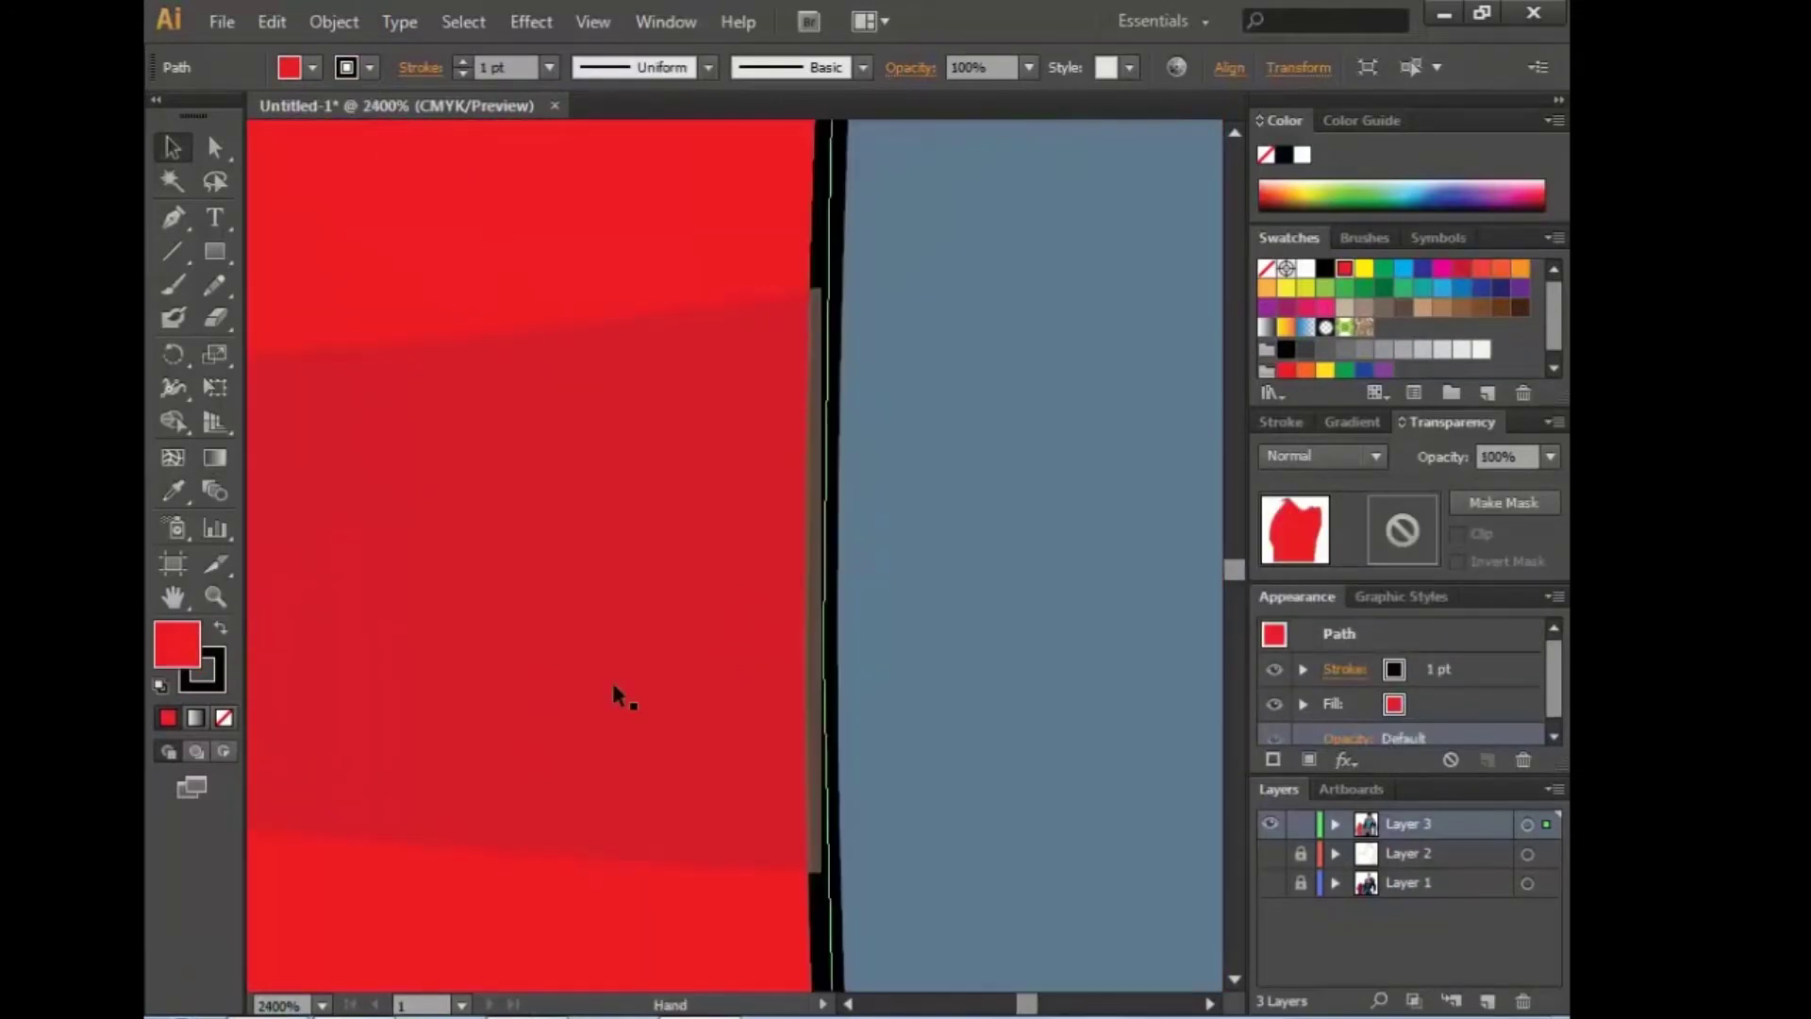
right_click(619, 651)
left_click(1030, 694)
key("ctrl+z")
Step: Settle the fold shading with Send Backward then Bring Forward, deselect and zoom out
right_click(647, 625)
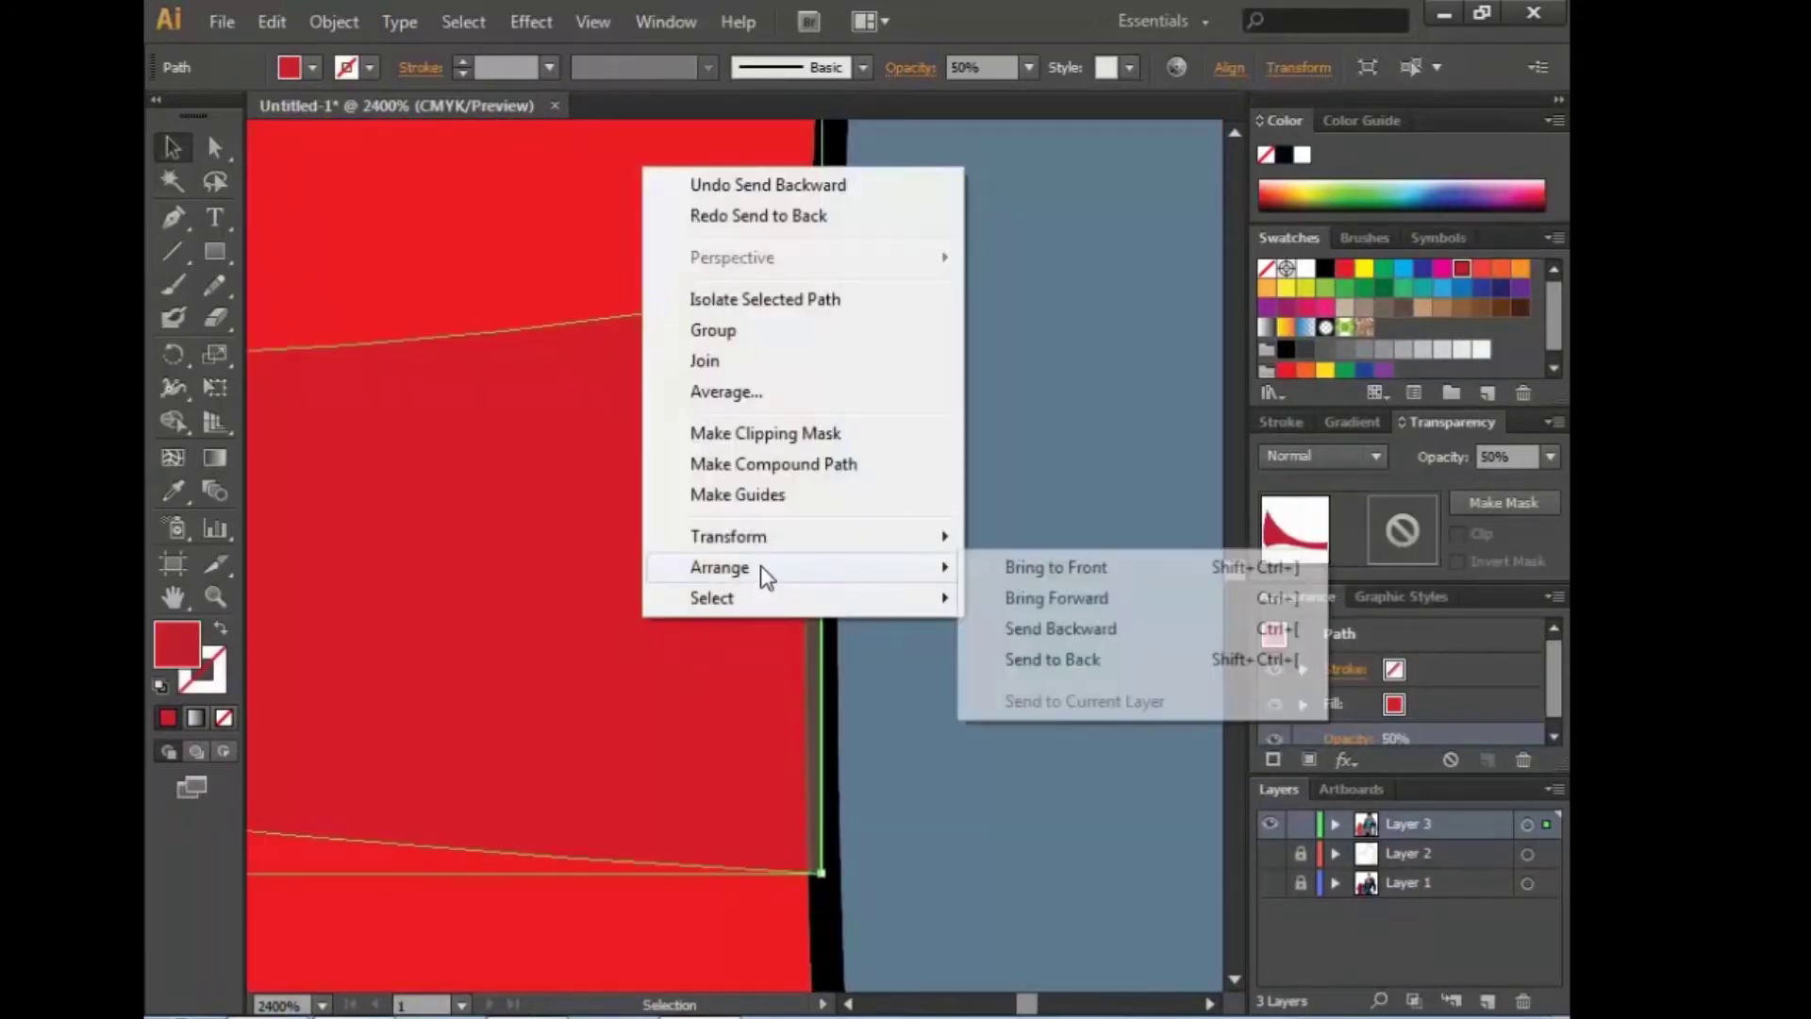
left_click(1047, 628)
right_click(710, 179)
left_click(1109, 615)
right_click(600, 262)
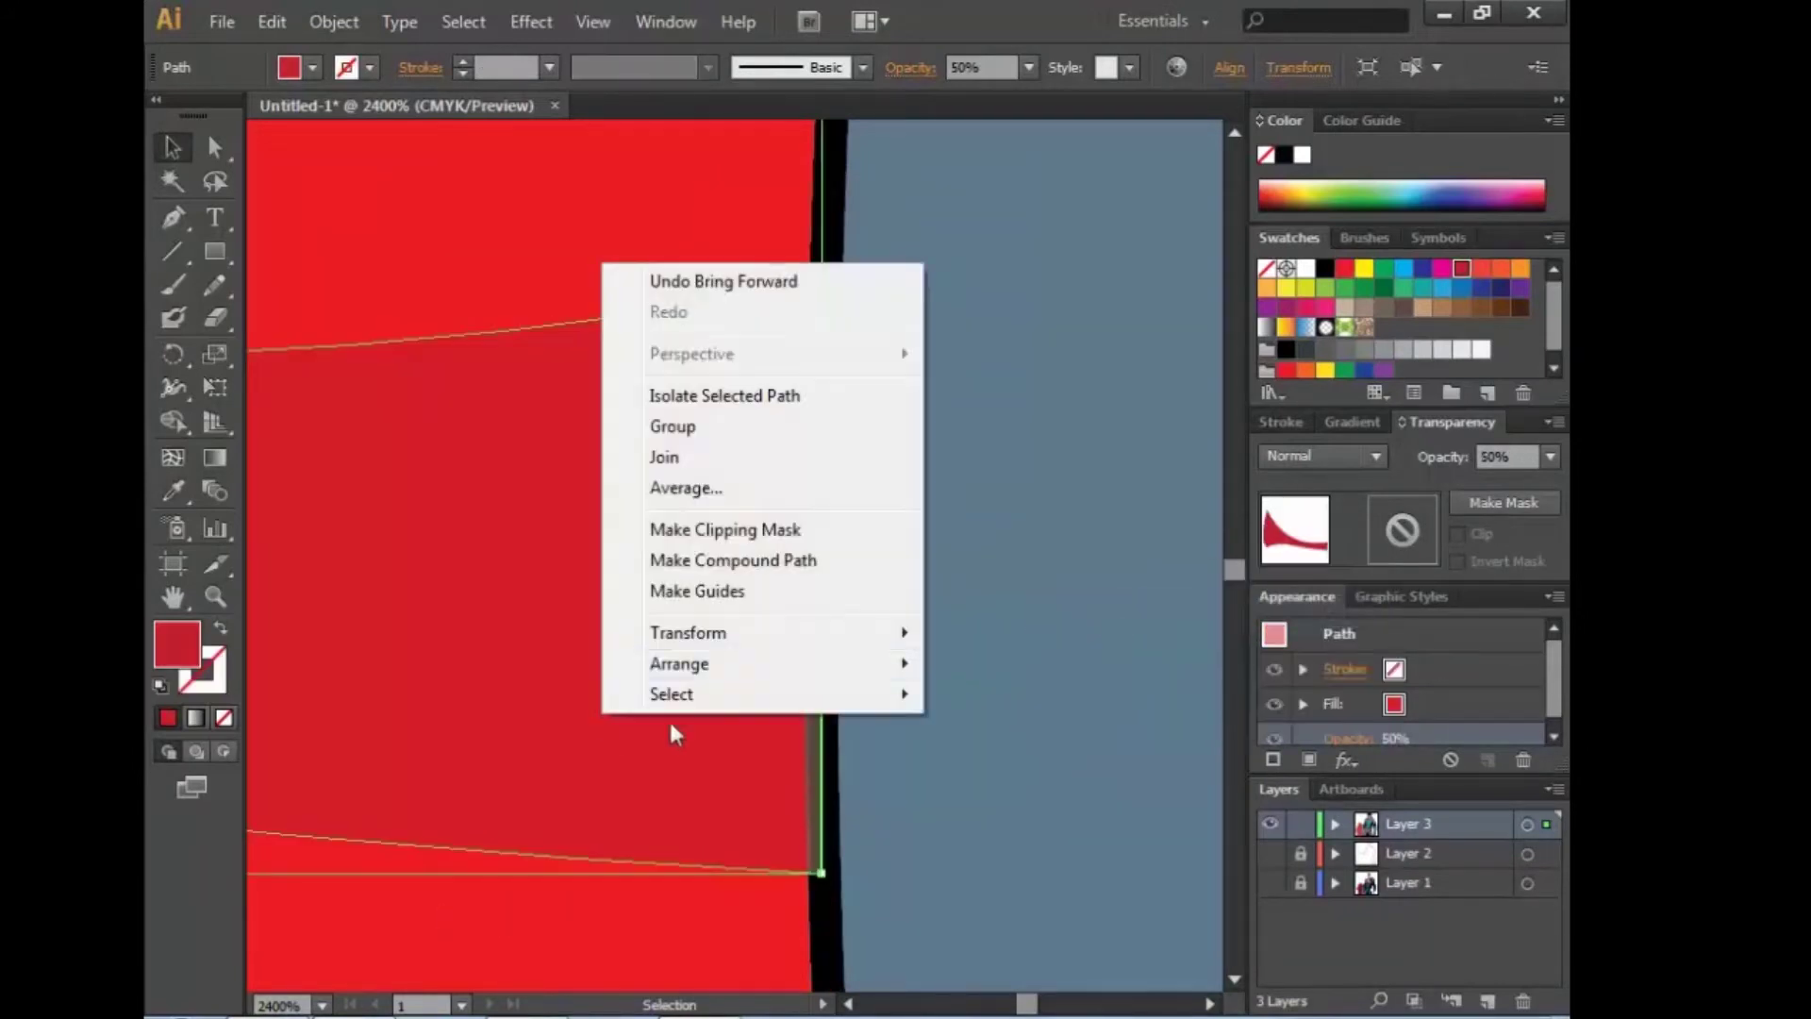
left_click(678, 745)
right_click(680, 755)
left_click(608, 719)
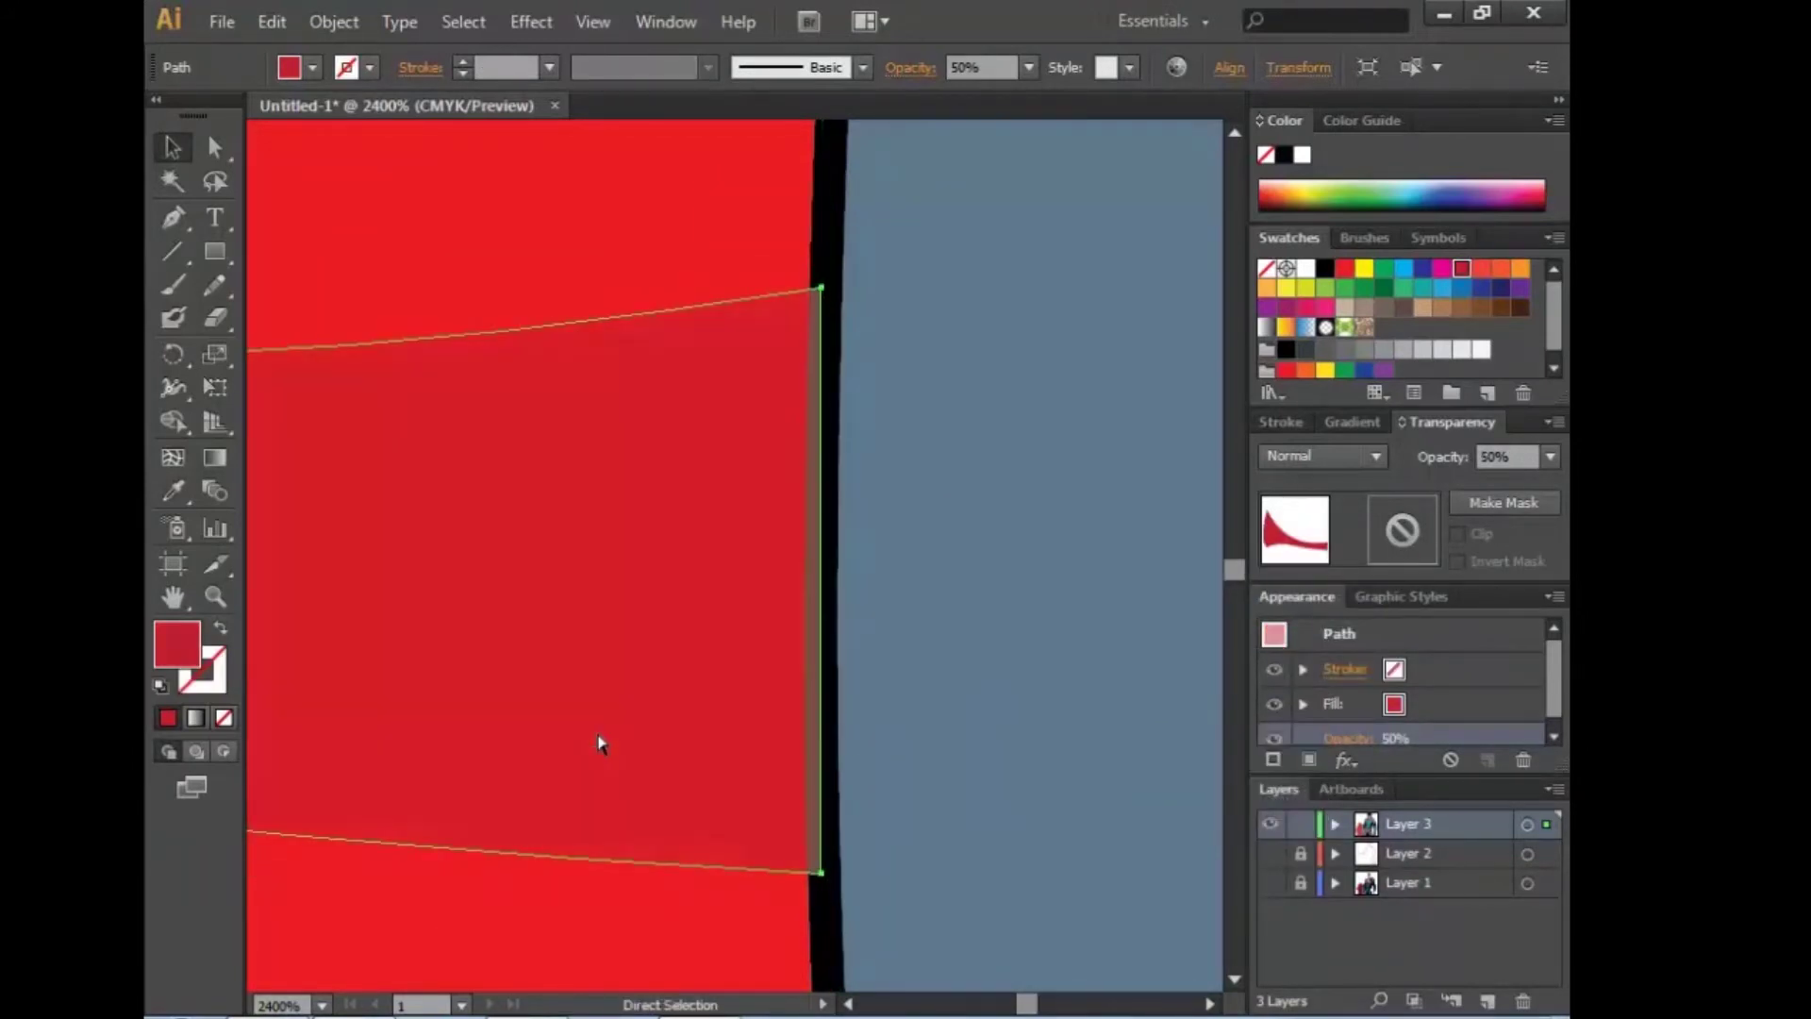
key("ctrl+minus")
key("ctrl+minus")
key("ctrl+minus")
left_click(600, 744)
key("ctrl+plus")
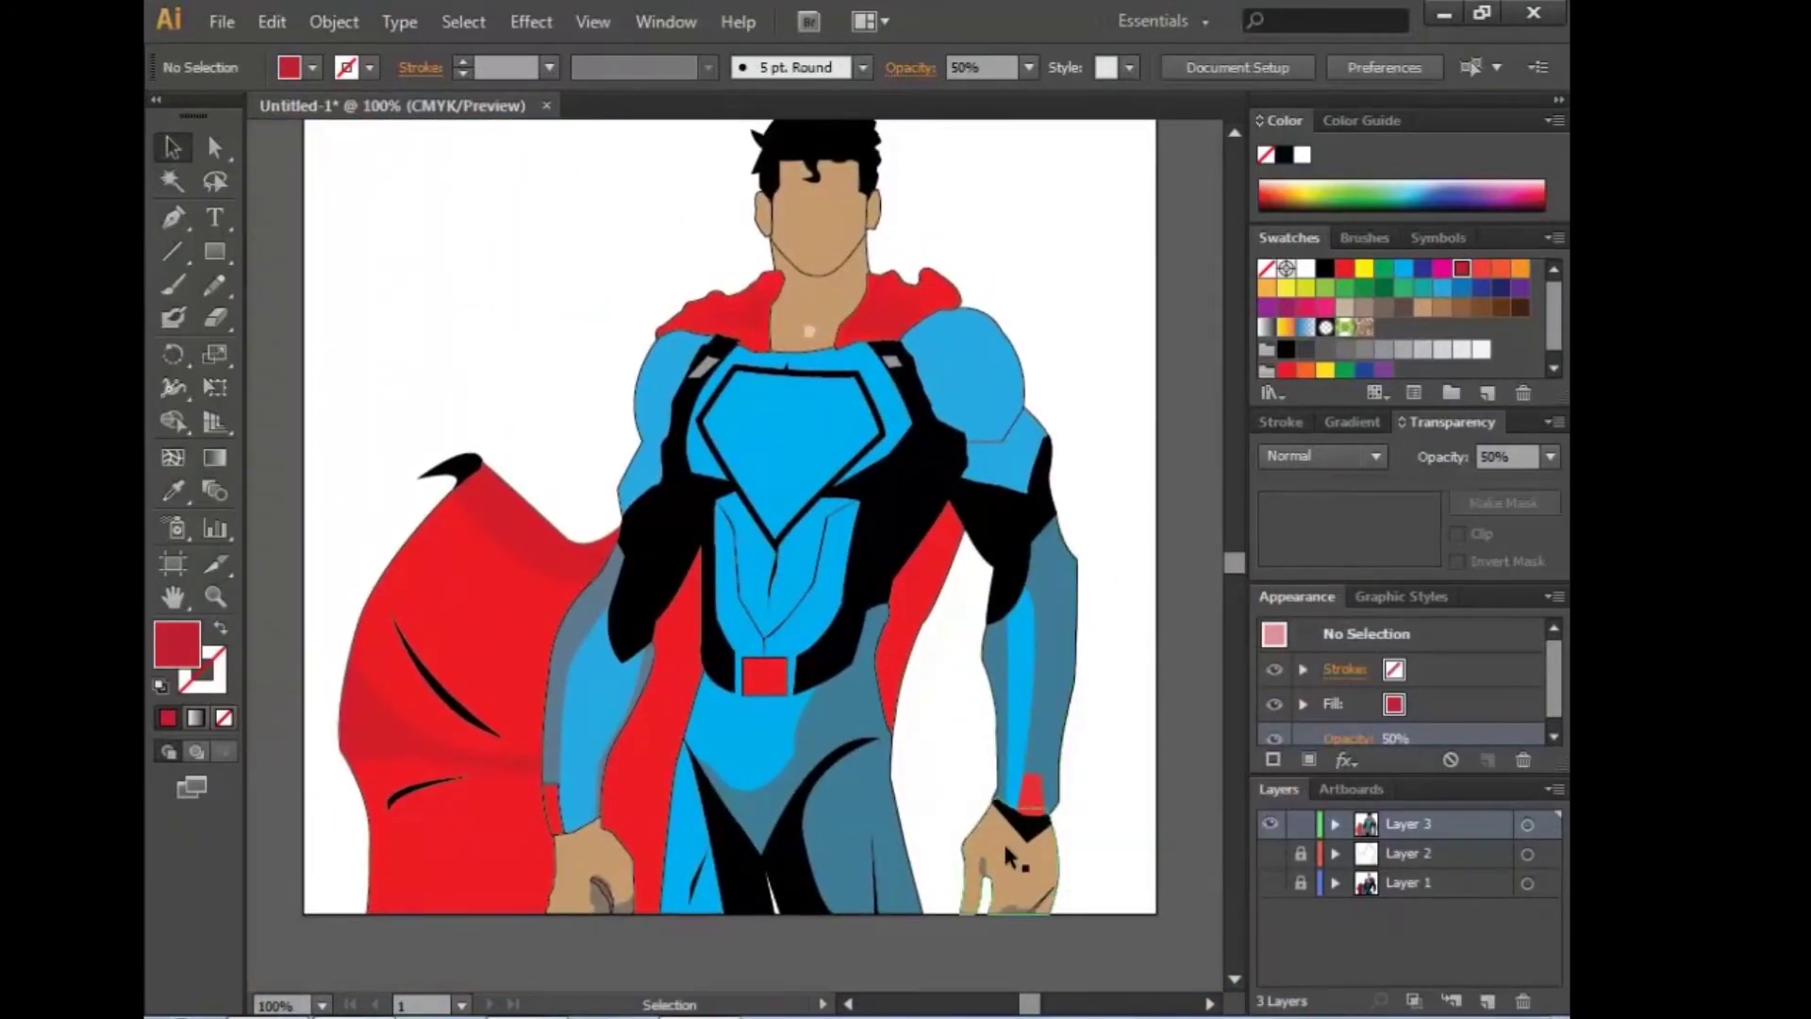
left_click(1271, 882)
left_click(1271, 824)
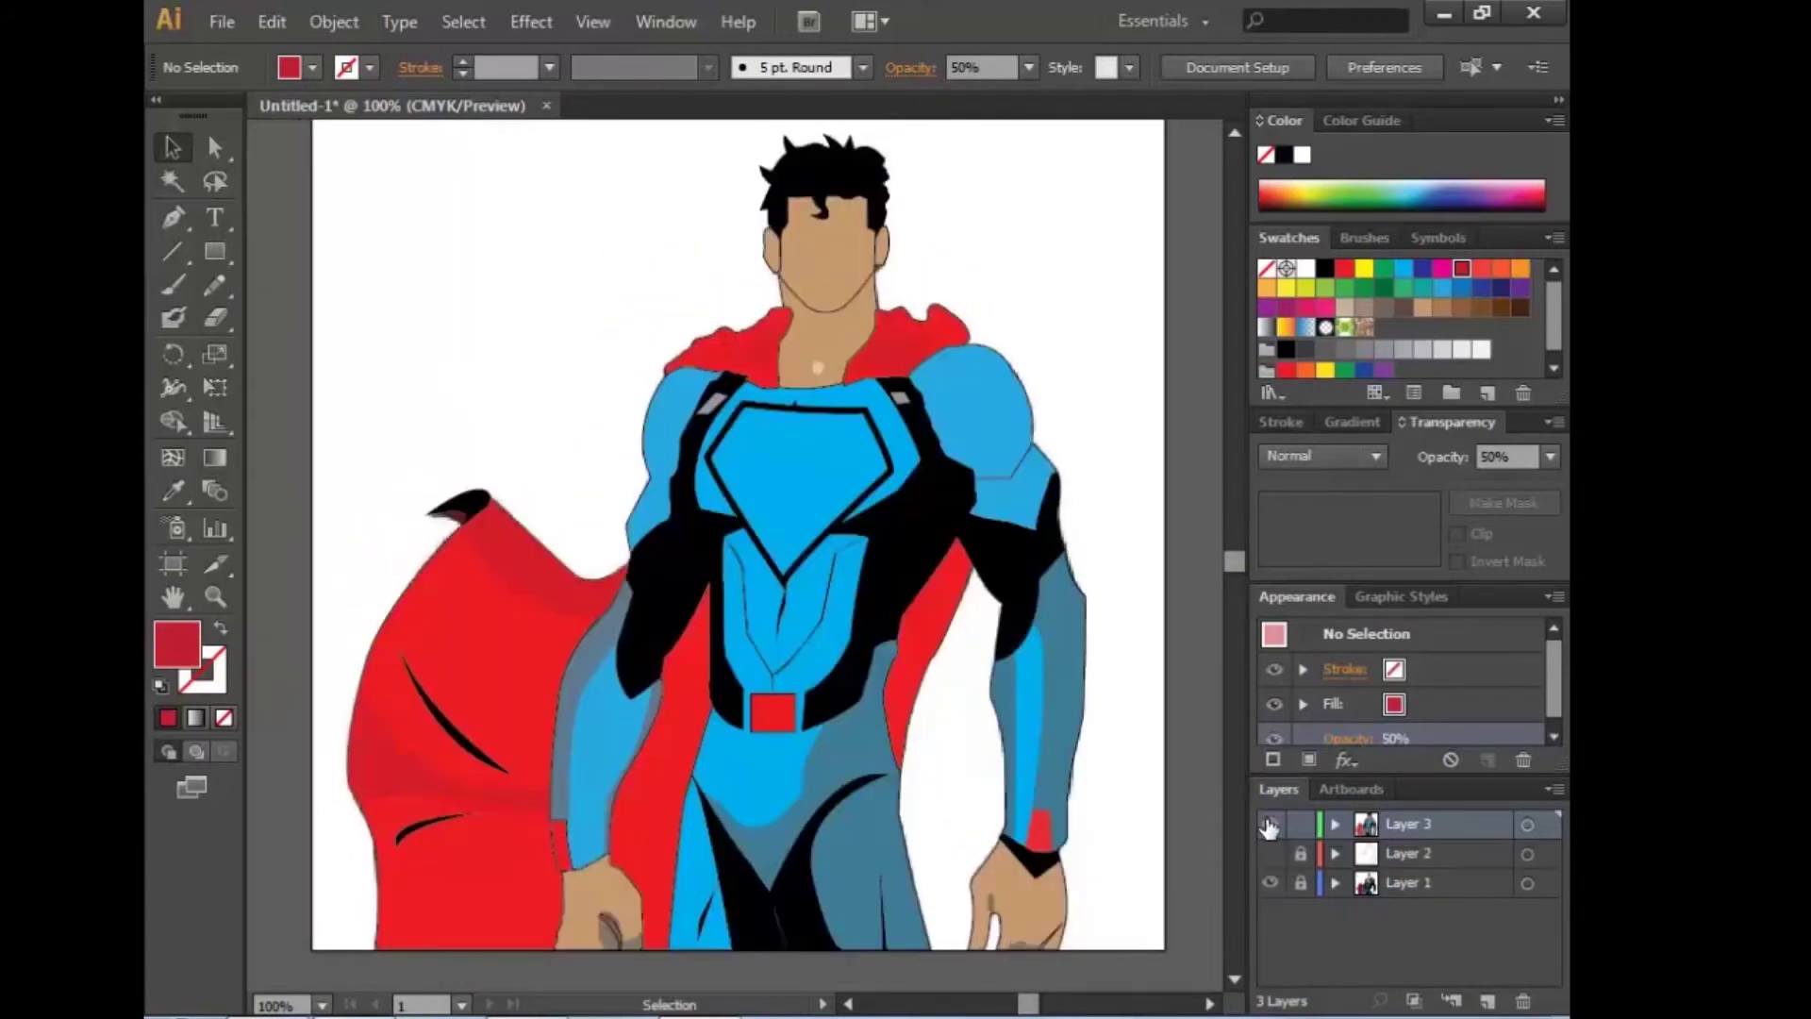
left_click(1271, 823)
left_click(1271, 823)
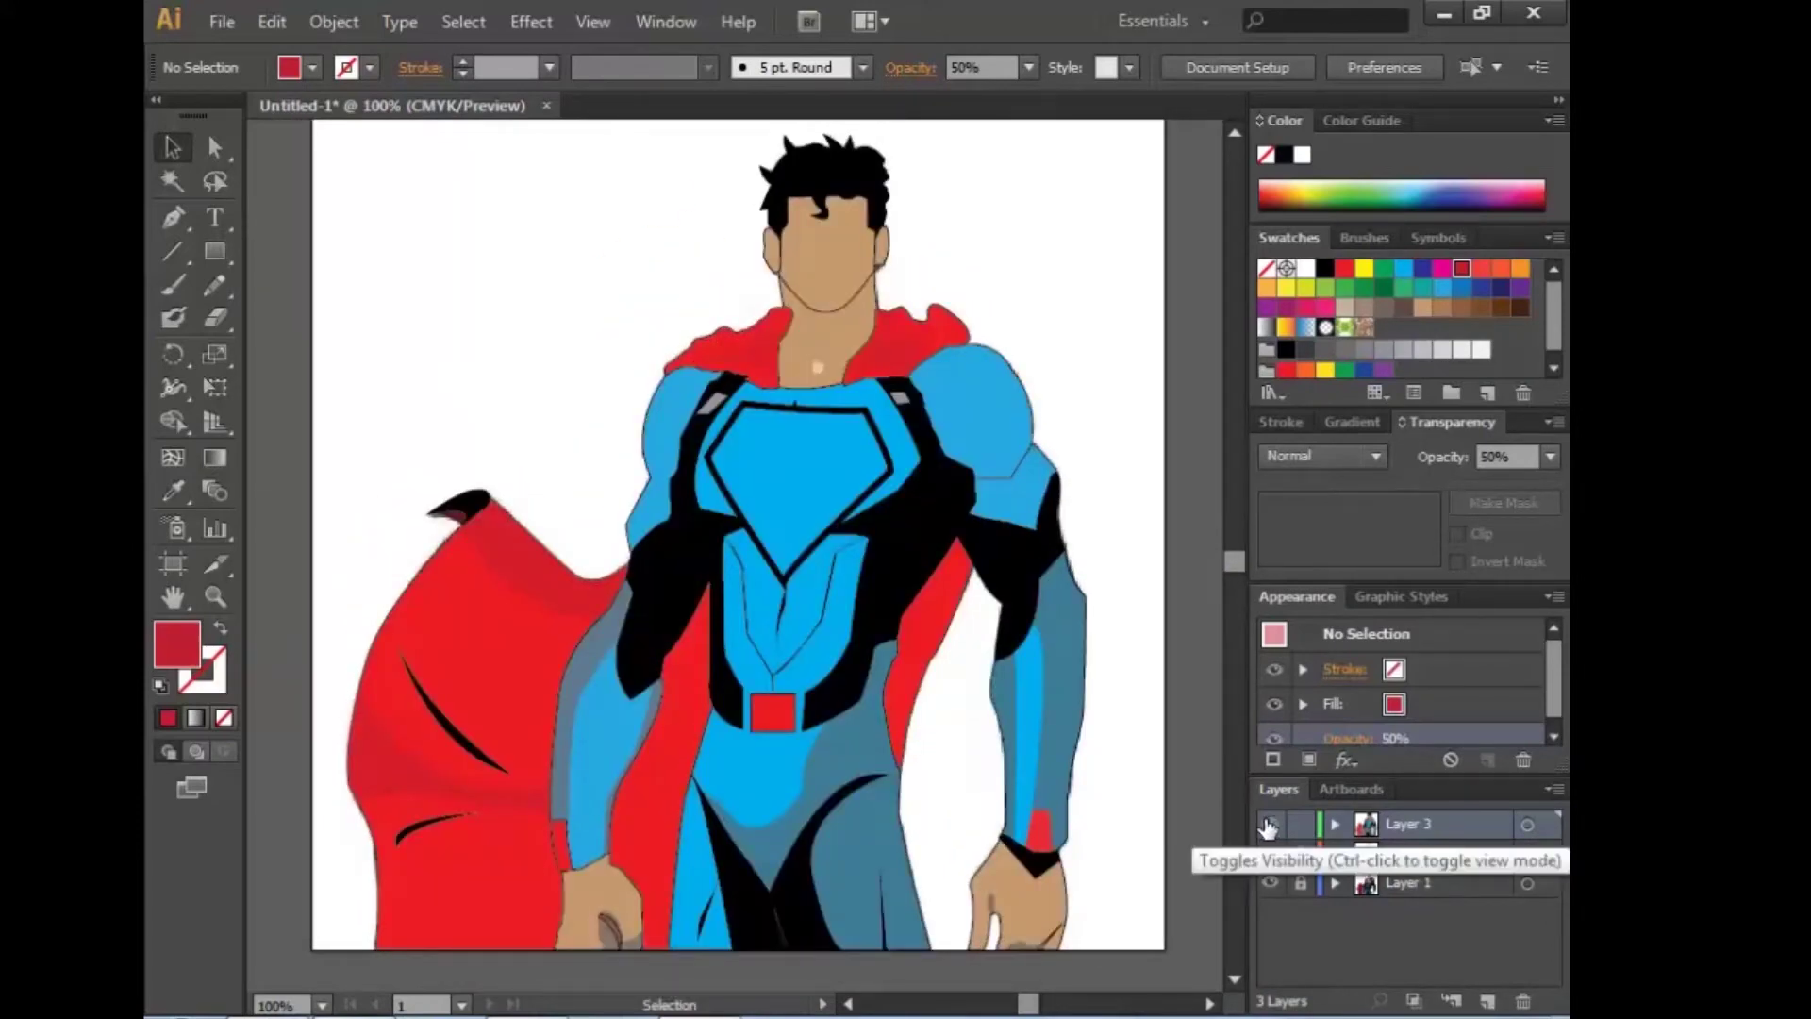
left_click(1270, 823)
left_click(1271, 824)
left_click(1270, 824)
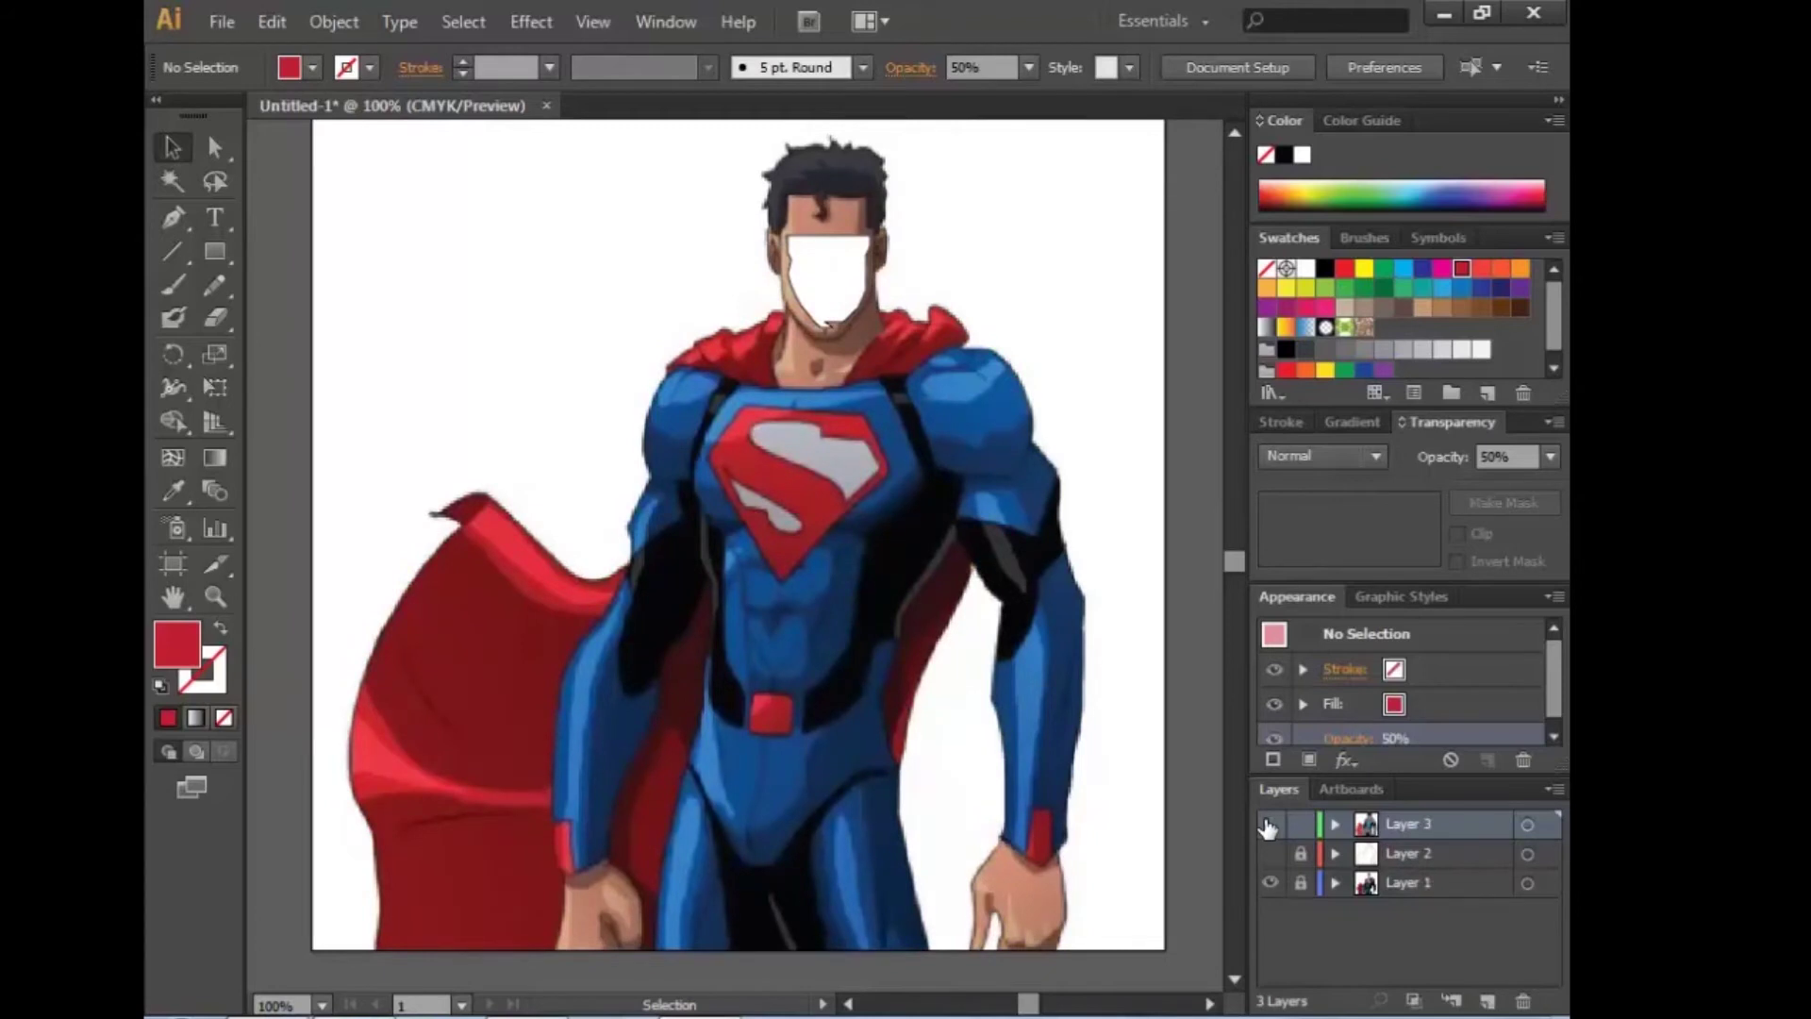
left_click(1271, 824)
left_click(1271, 824)
left_click(1271, 823)
left_click(728, 531)
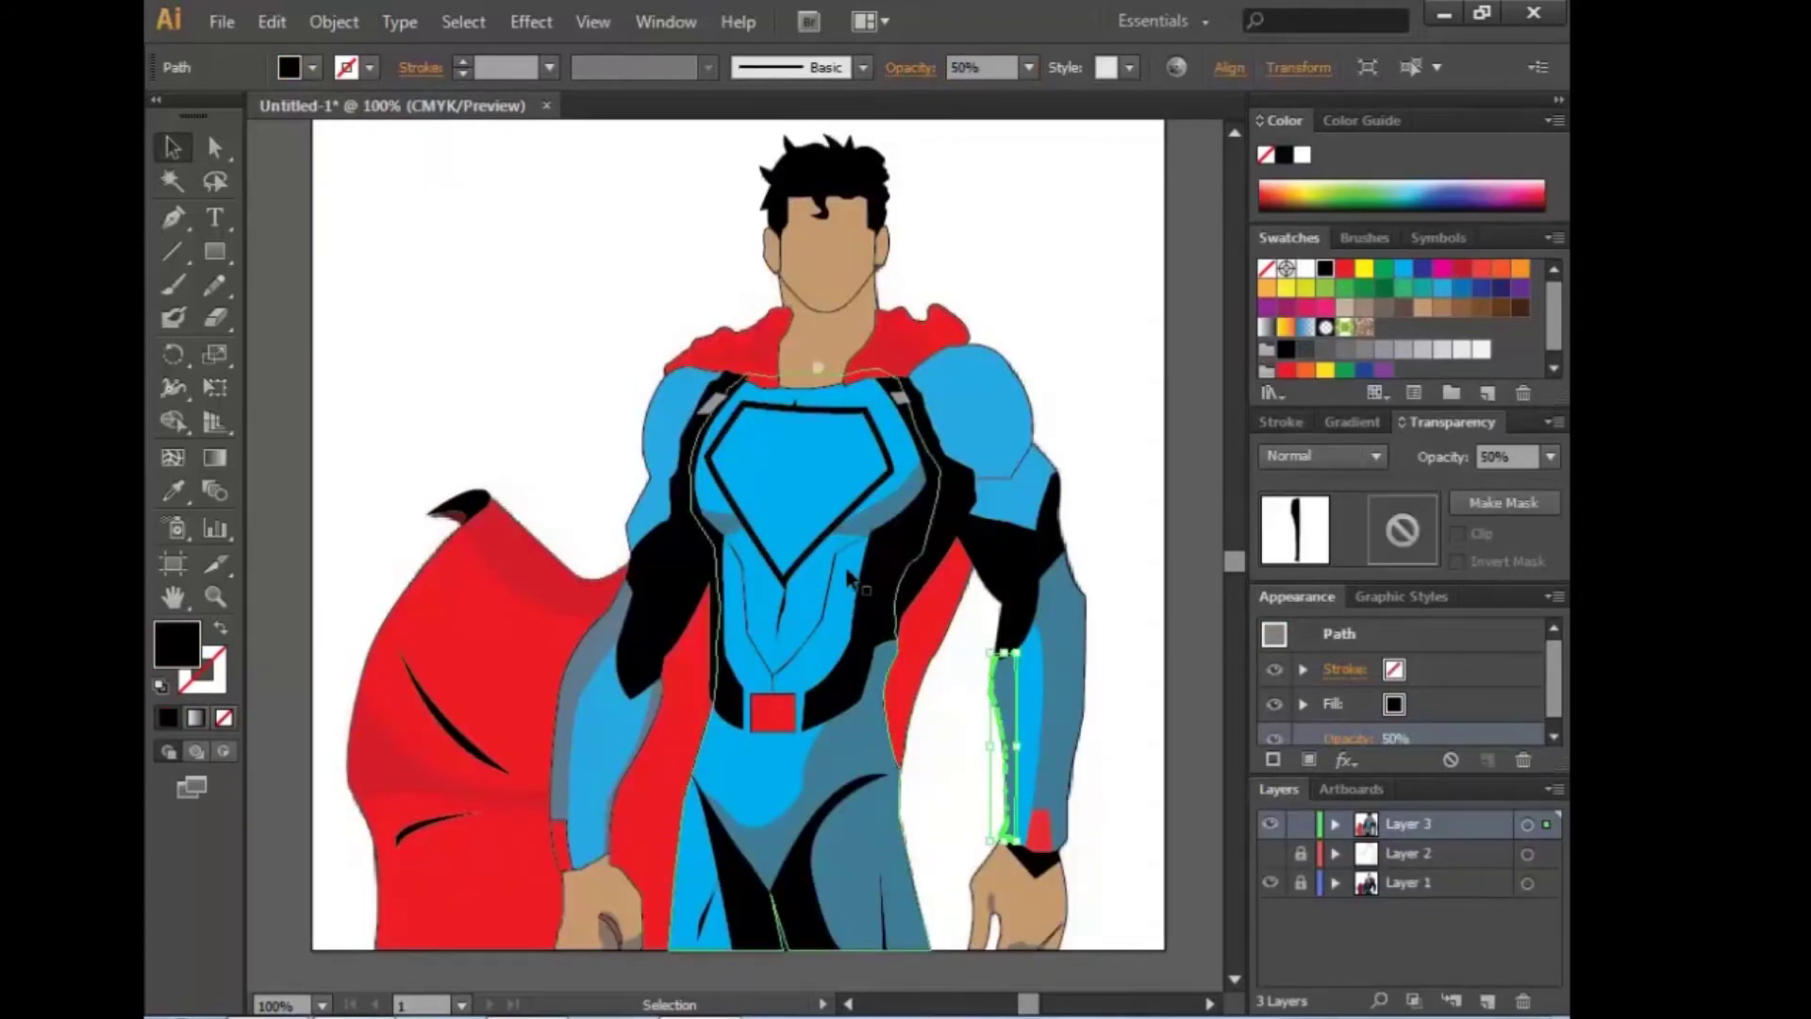
key("ctrl+=")
left_click_drag(1212, 651, 1017, 808)
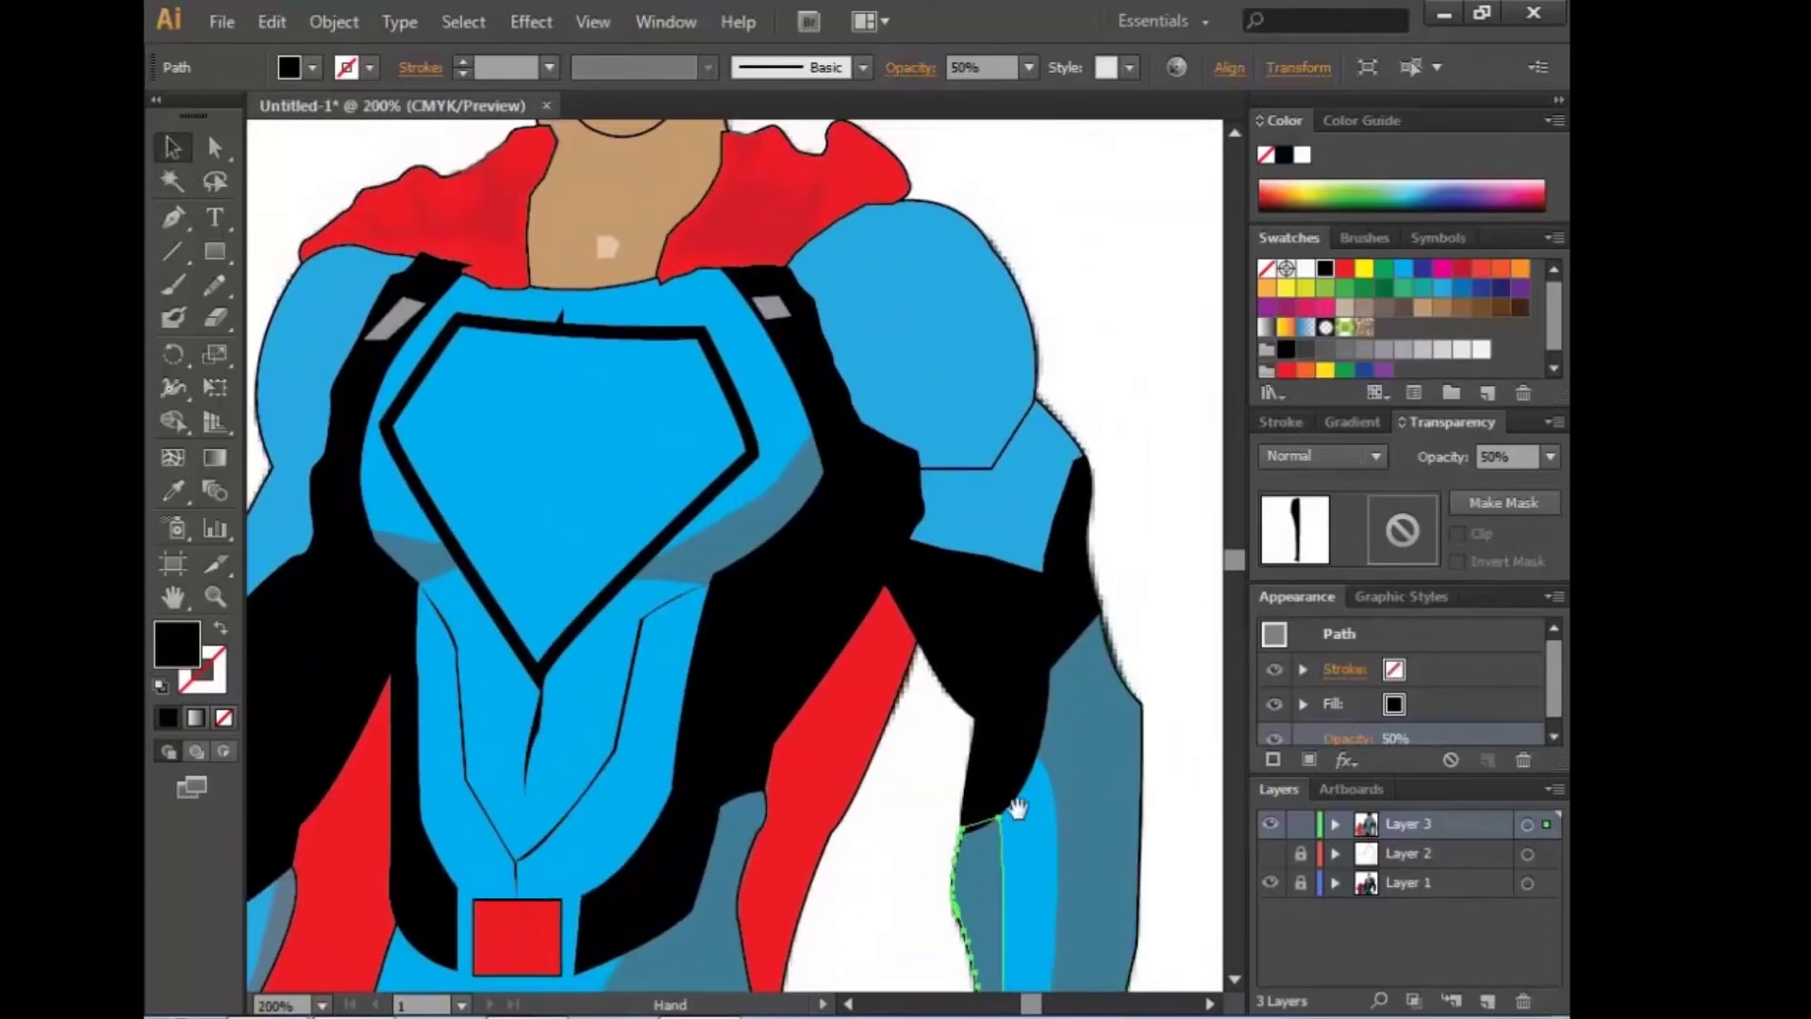
left_click(1271, 824)
left_click(1271, 823)
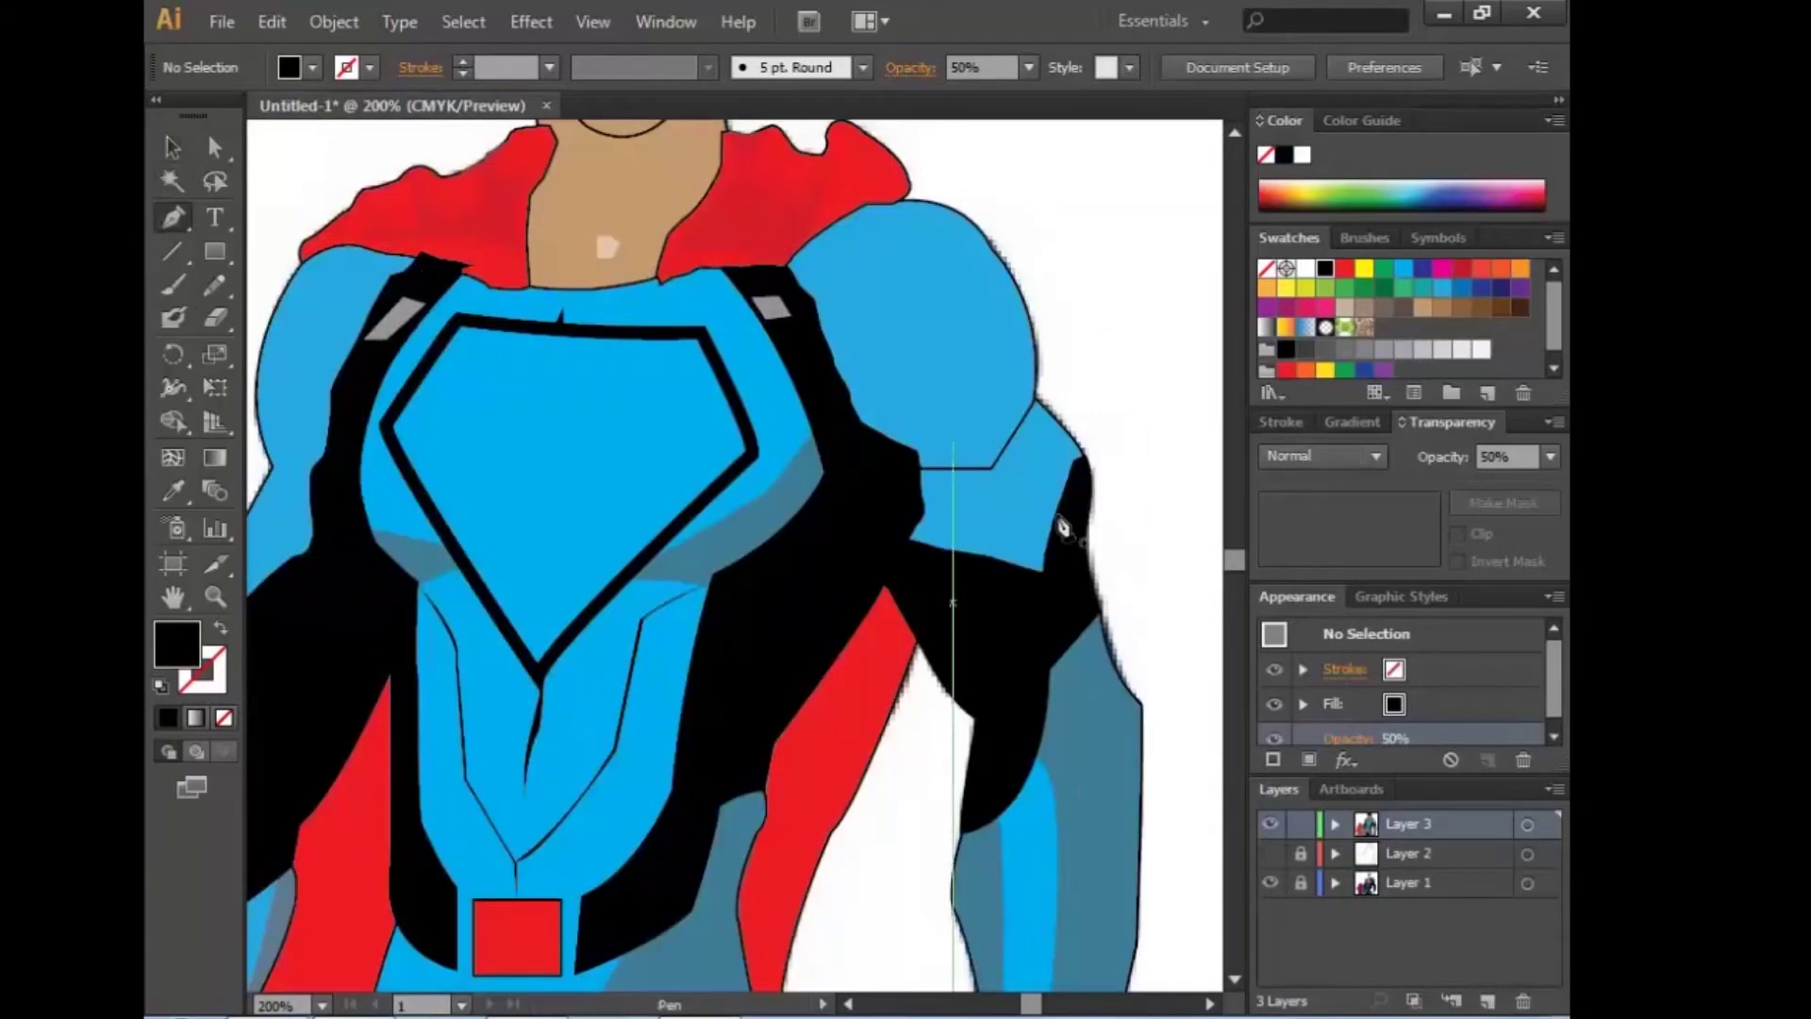
Step: Toggle Layer 3's visibility to check the reference, then unlock Layer 3 for editing
left_click(1271, 824)
left_click(859, 300)
left_click(905, 318)
left_click(955, 305)
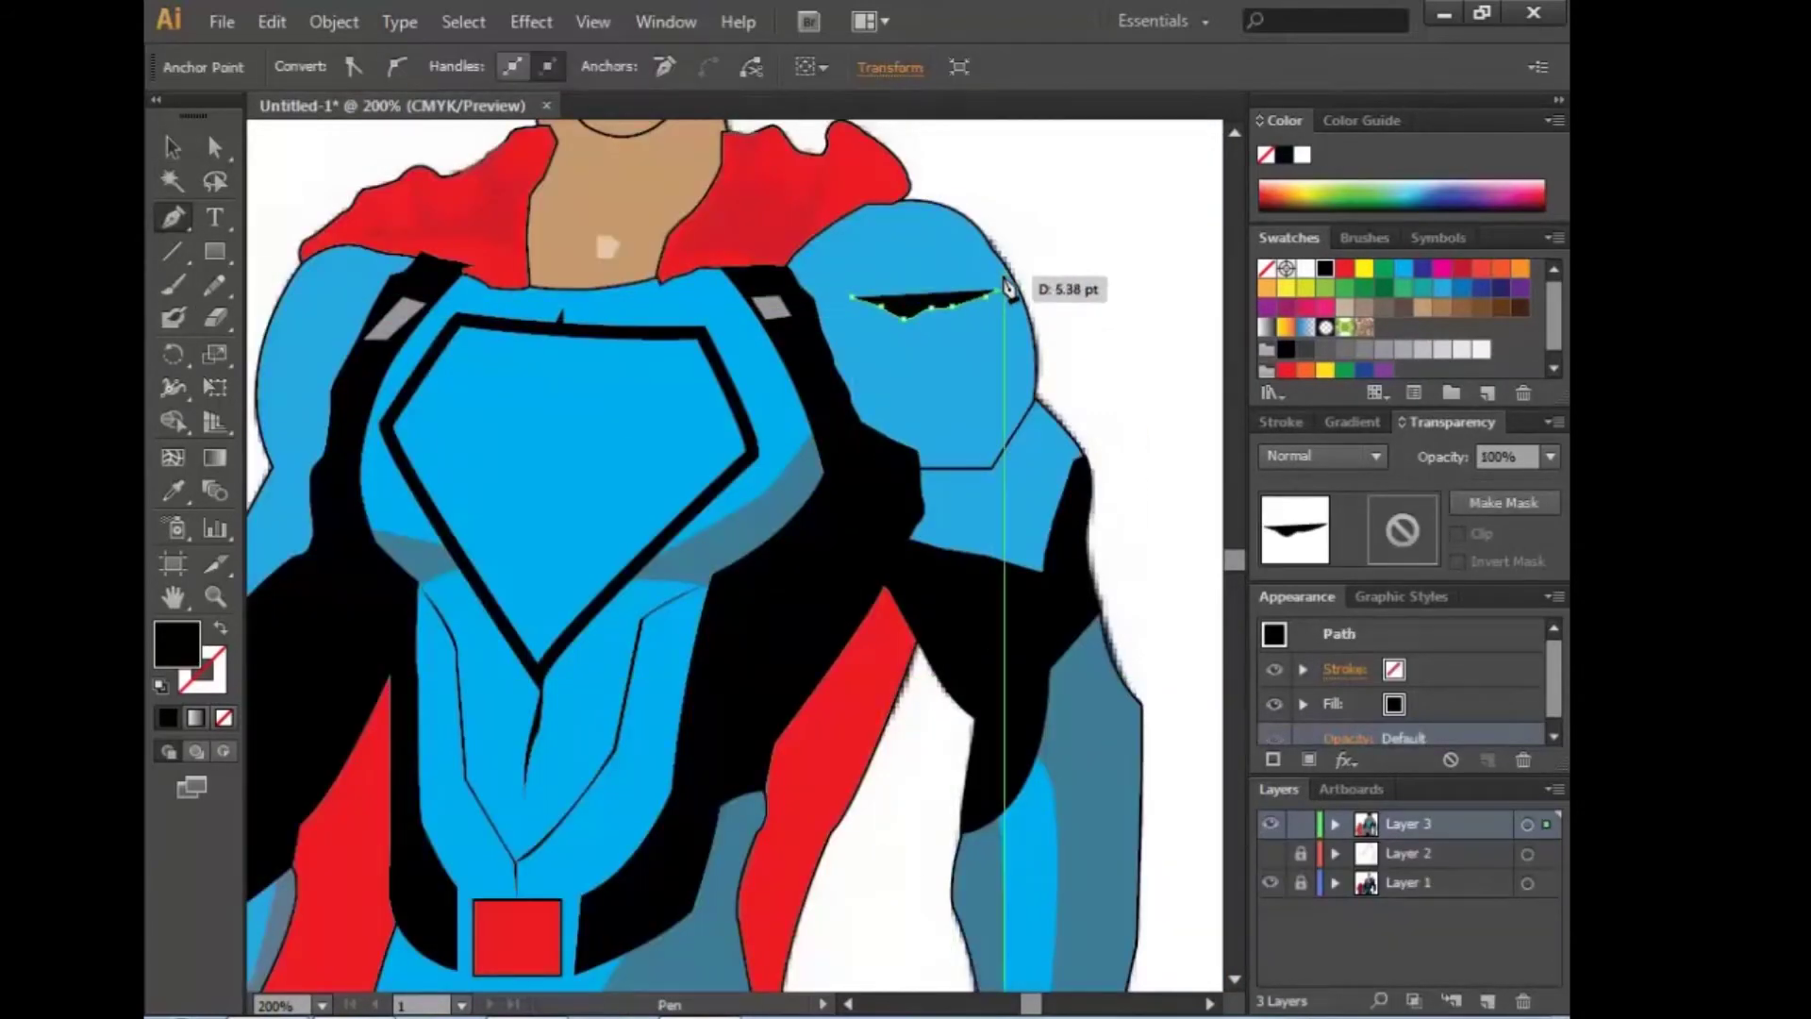
key("ctrl+=")
key("ctrl+=")
left_click(1274, 824)
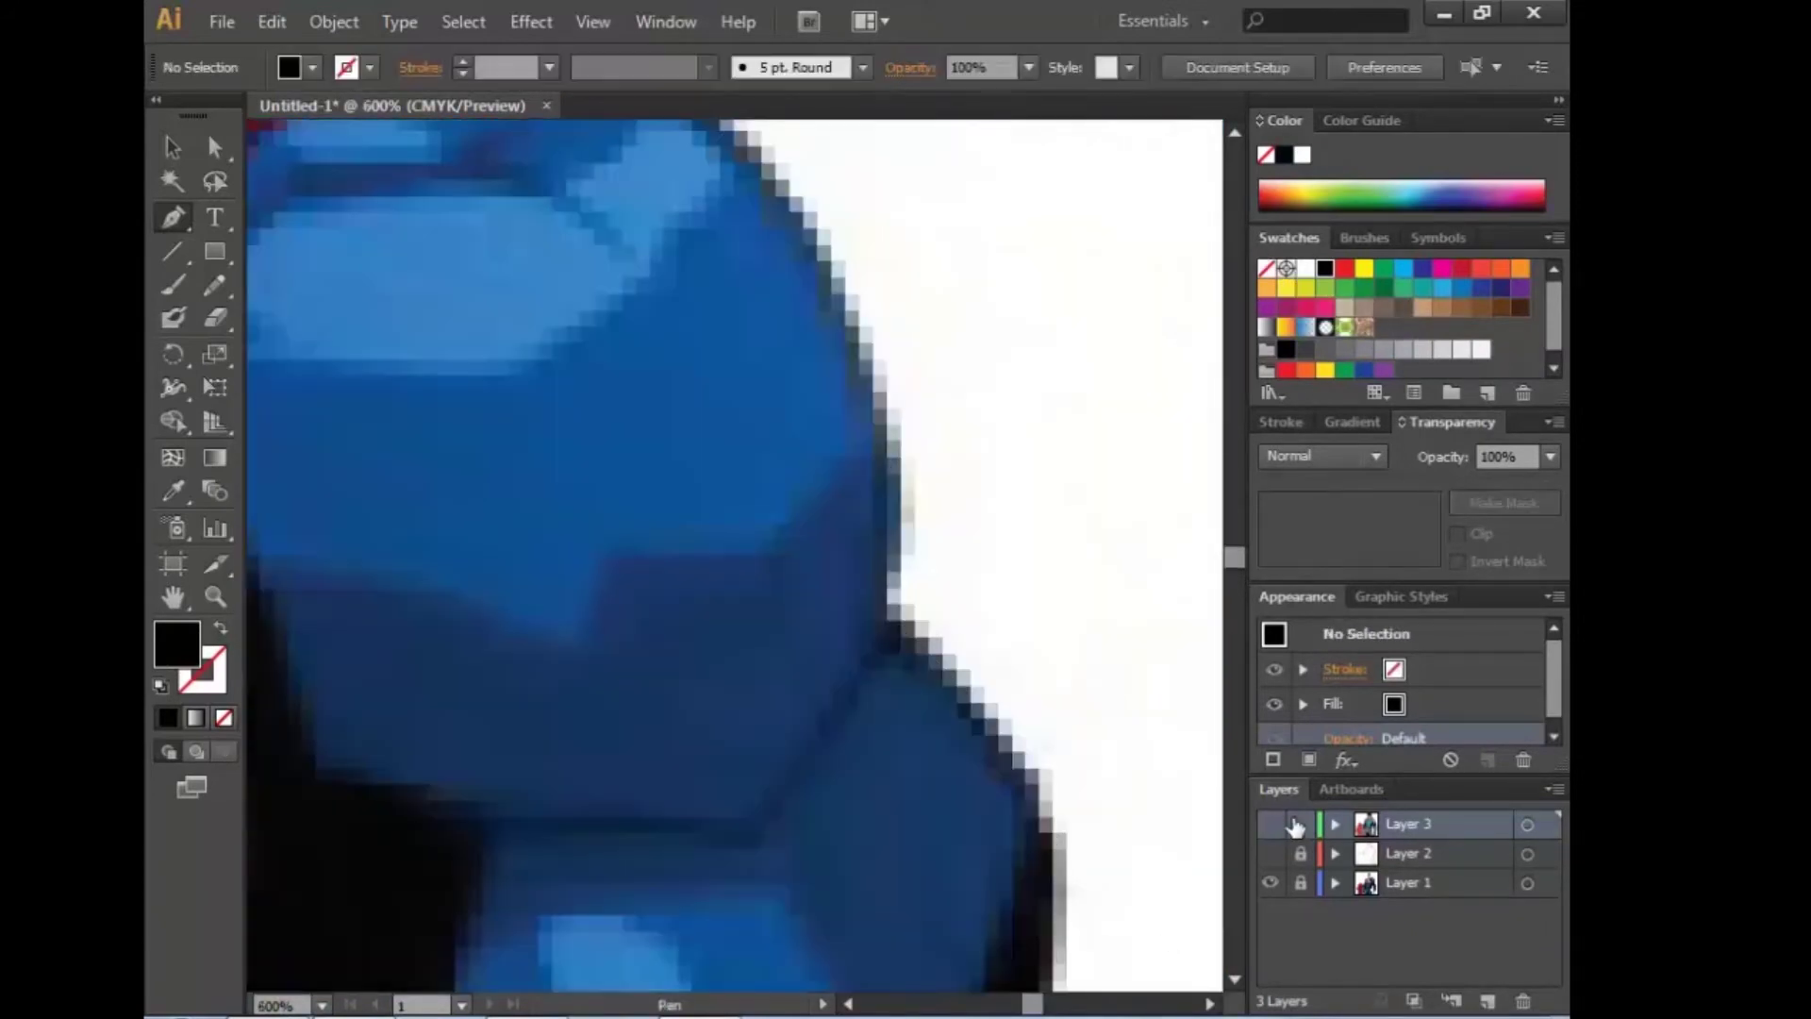
left_click(1271, 823)
left_click(1271, 824)
left_click(1270, 824)
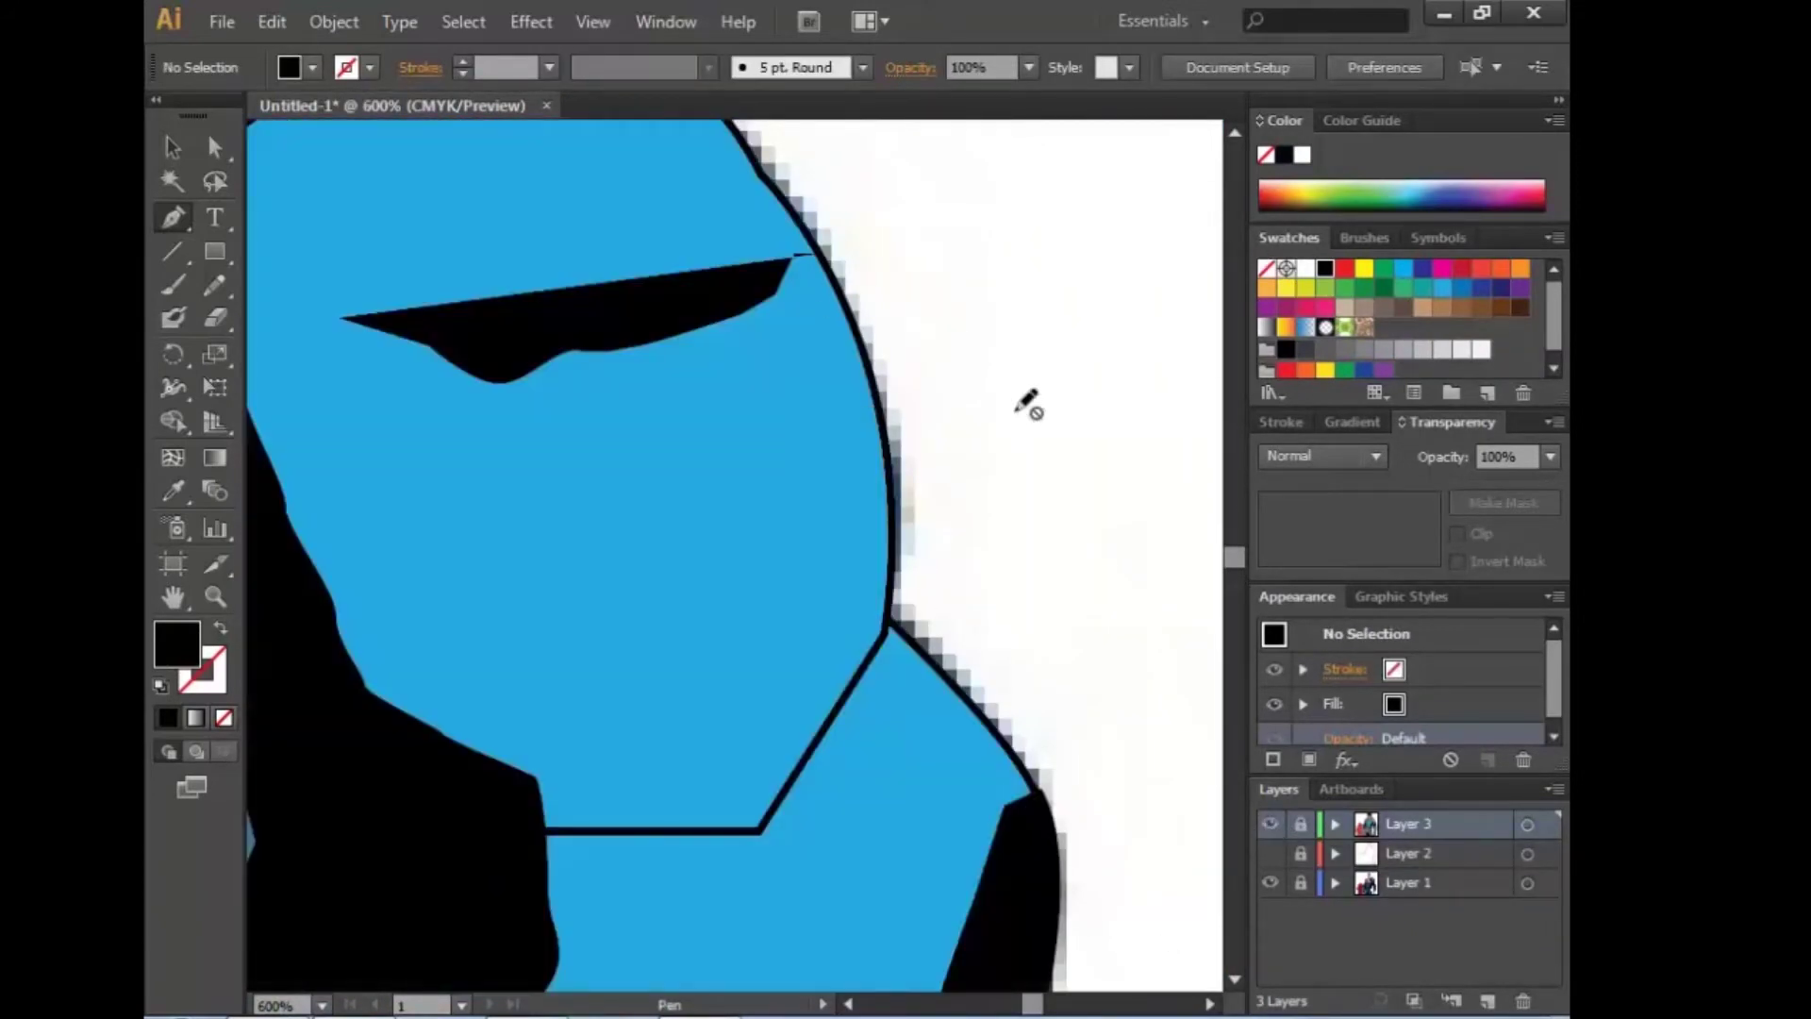
left_click(1301, 824)
Step: Start the grey shoulder shading path and set its opacity to 50%
left_click(173, 148)
scroll(849, 321, "up", 5)
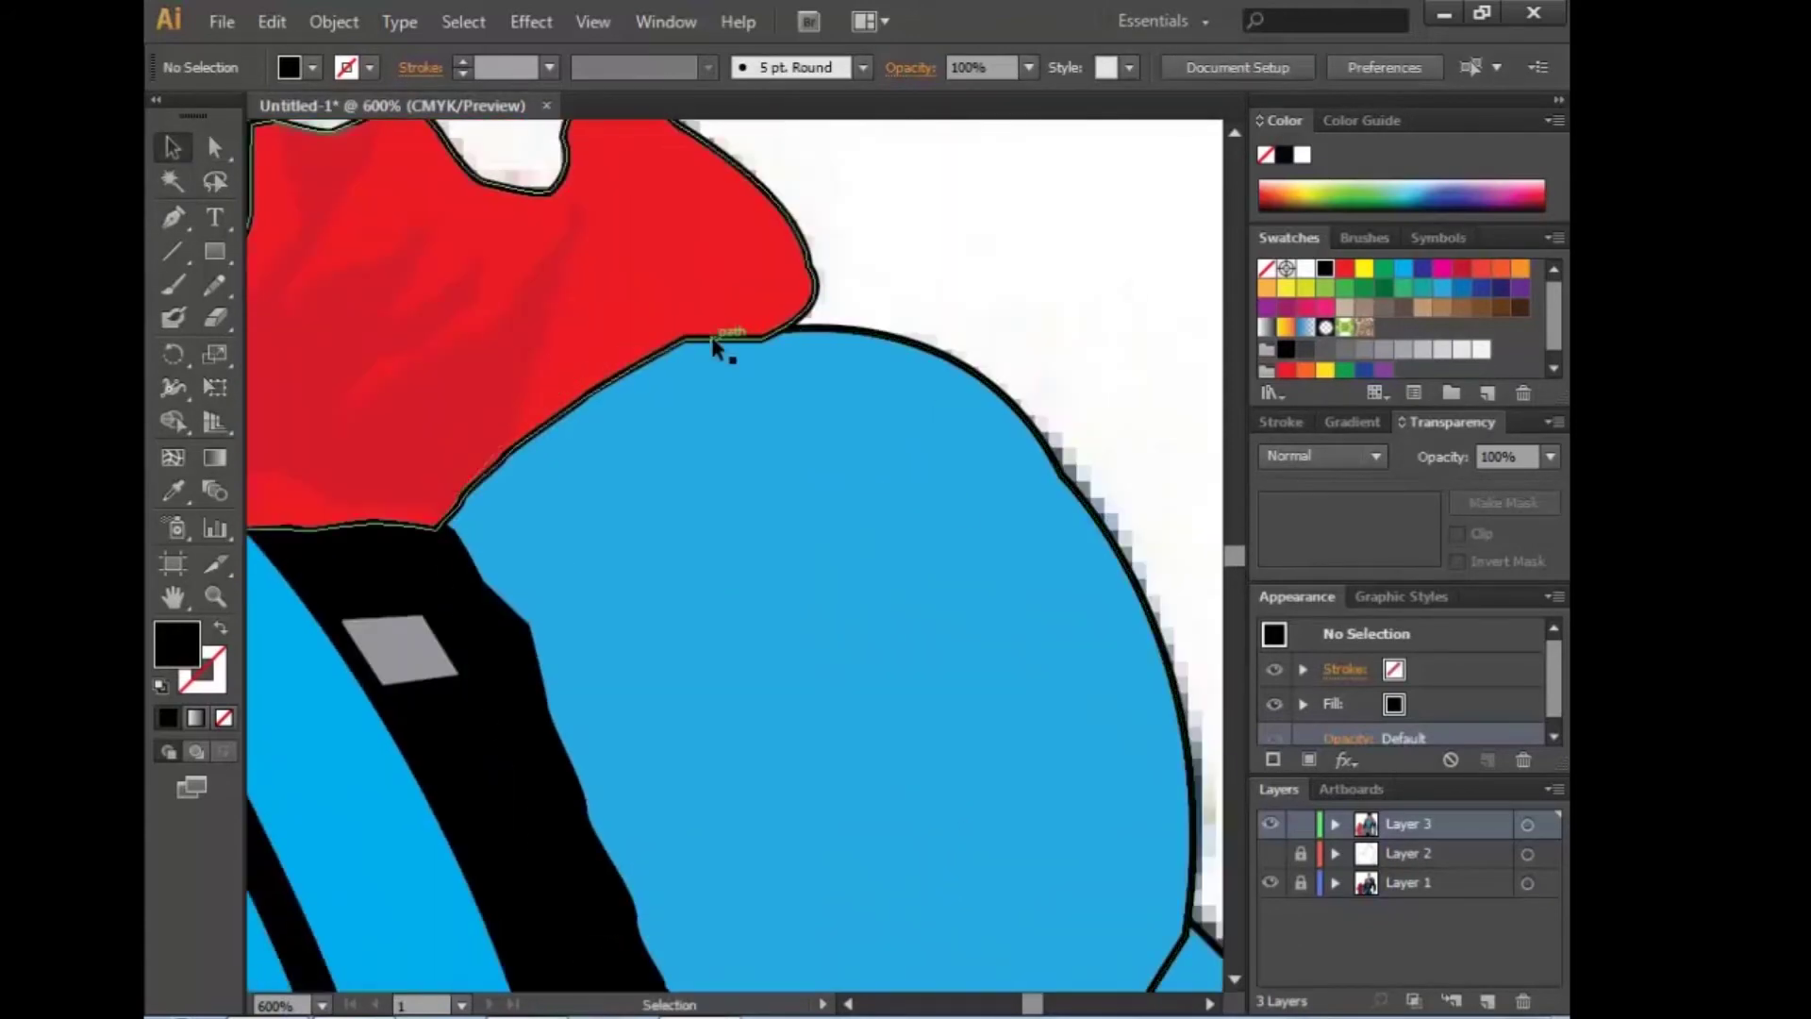
left_click(634, 380)
left_click(534, 283)
left_click(597, 283)
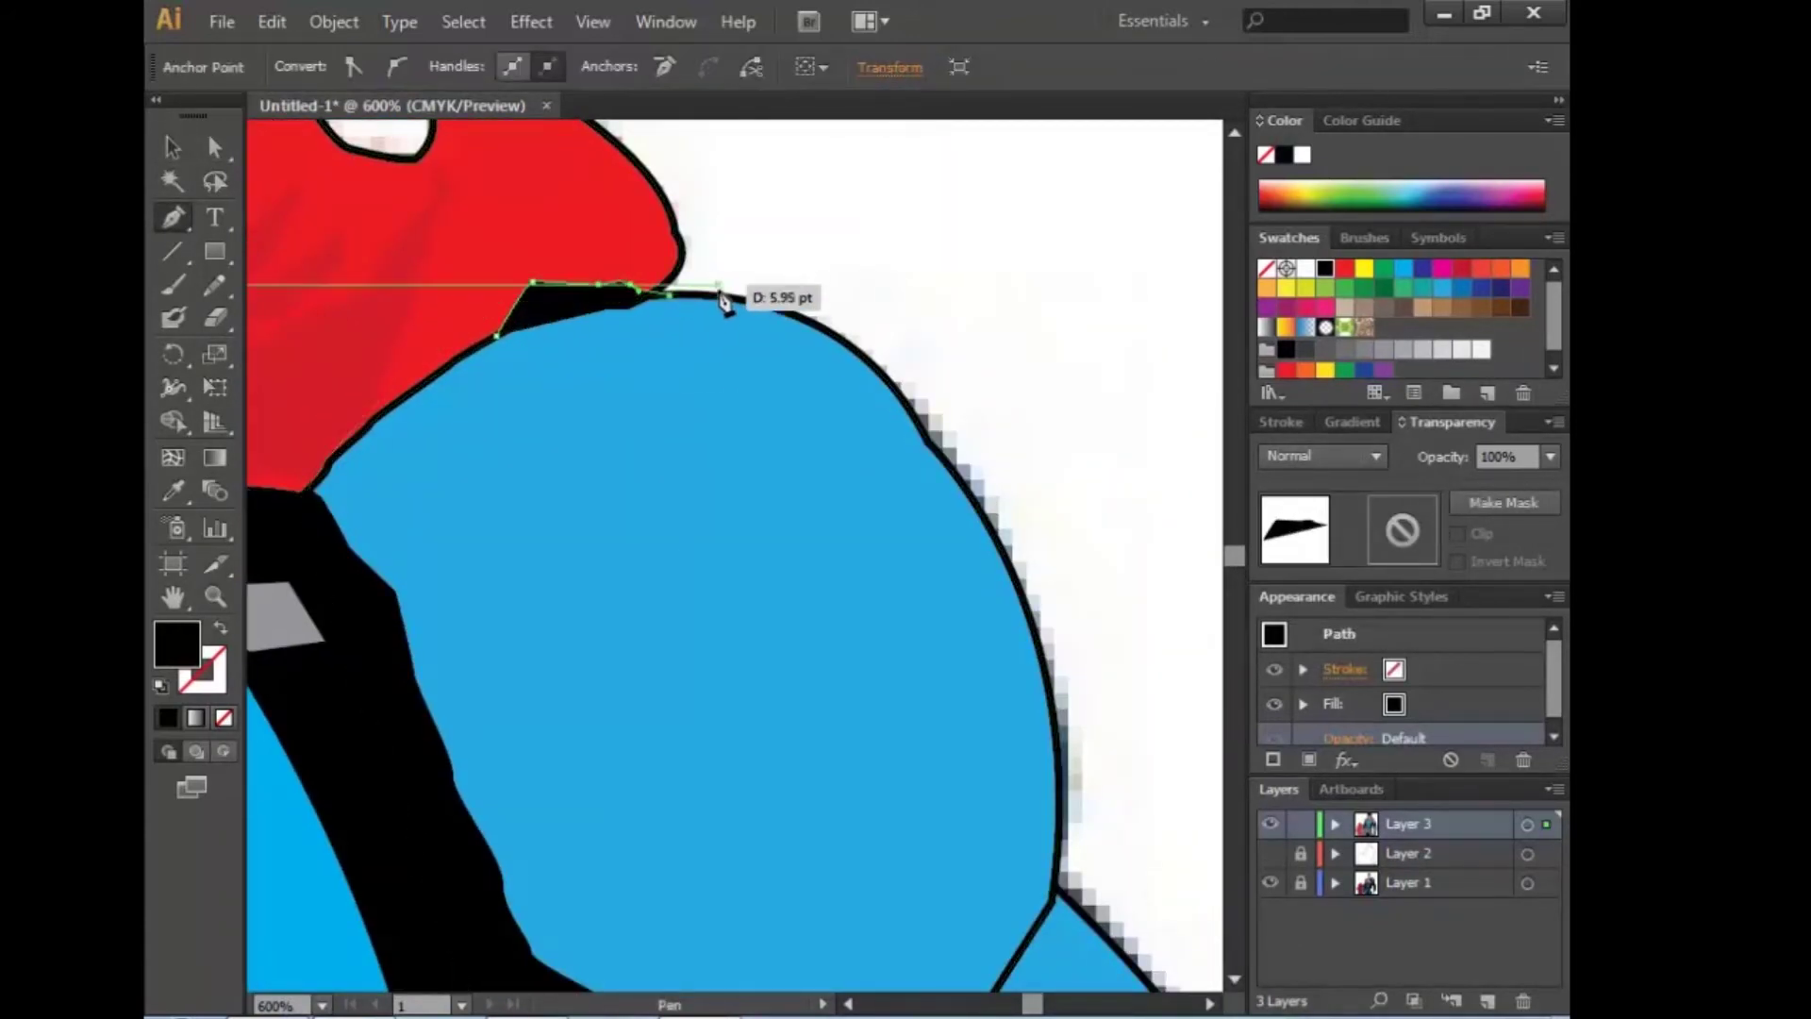
left_click(1349, 738)
type("50")
key("Return")
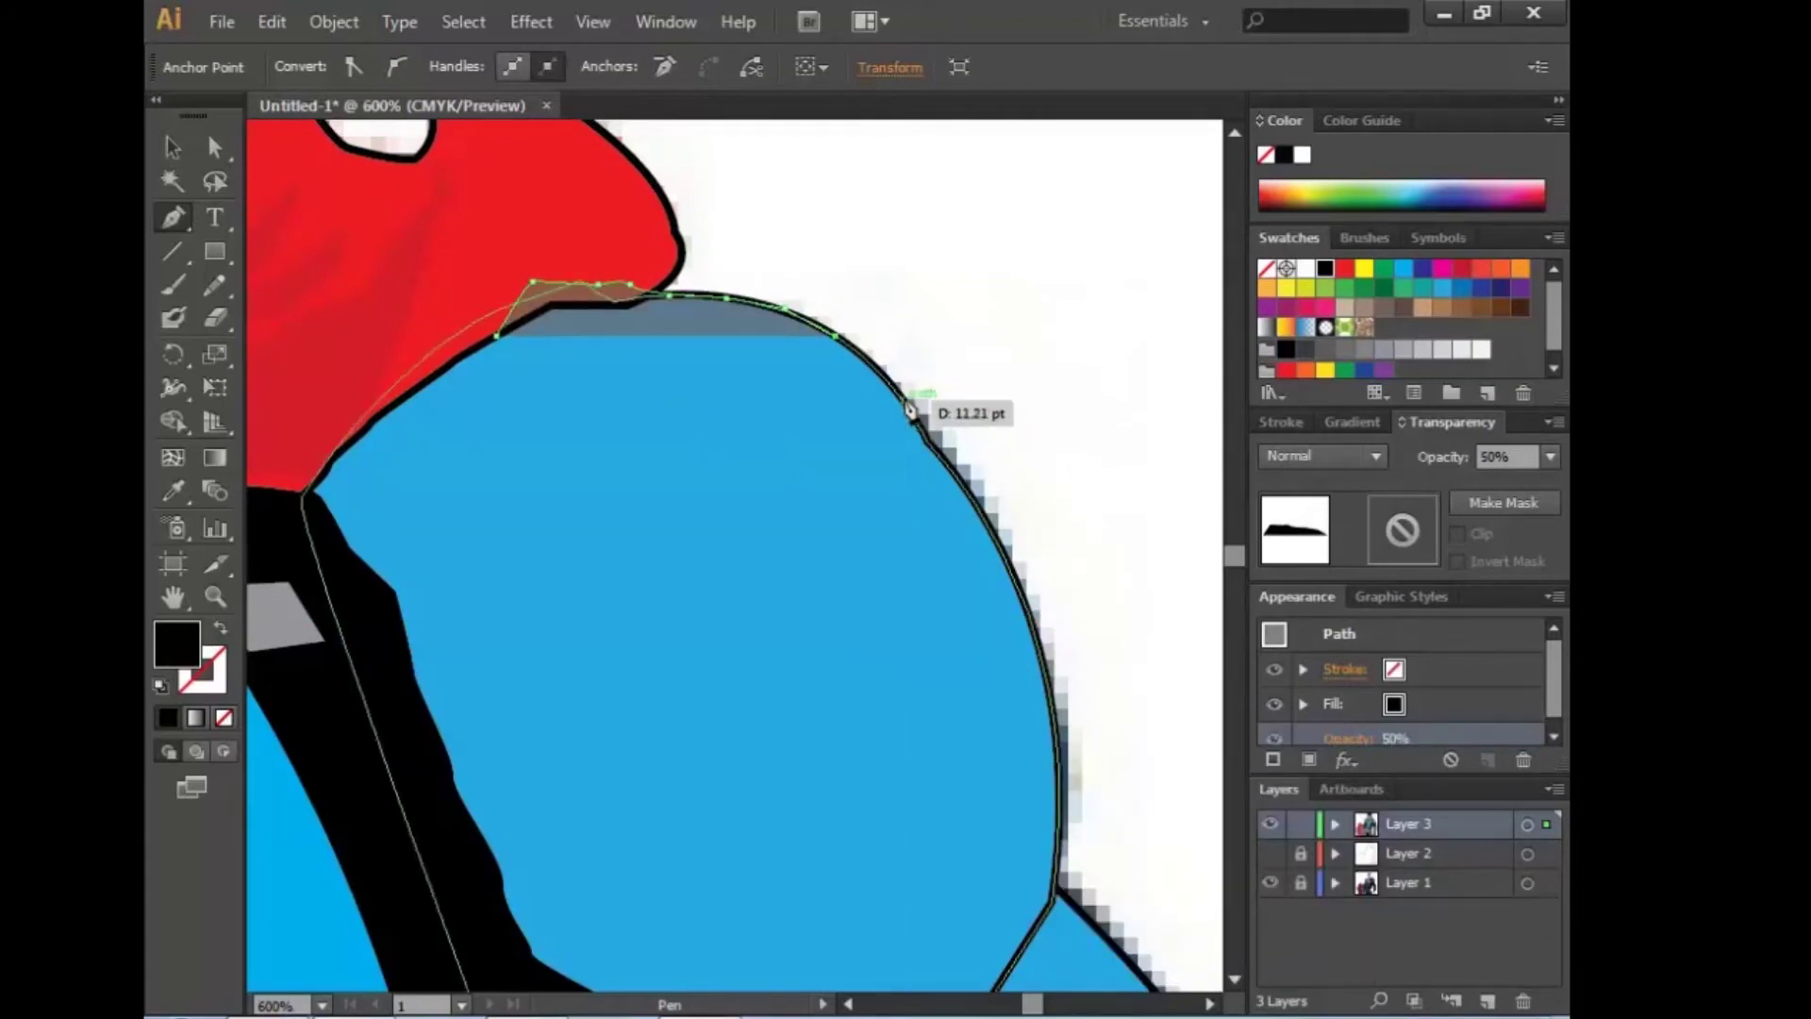
Step: Finish the shading path along the outer shoulder edge with a curved top
scroll(856, 598, "up", 1)
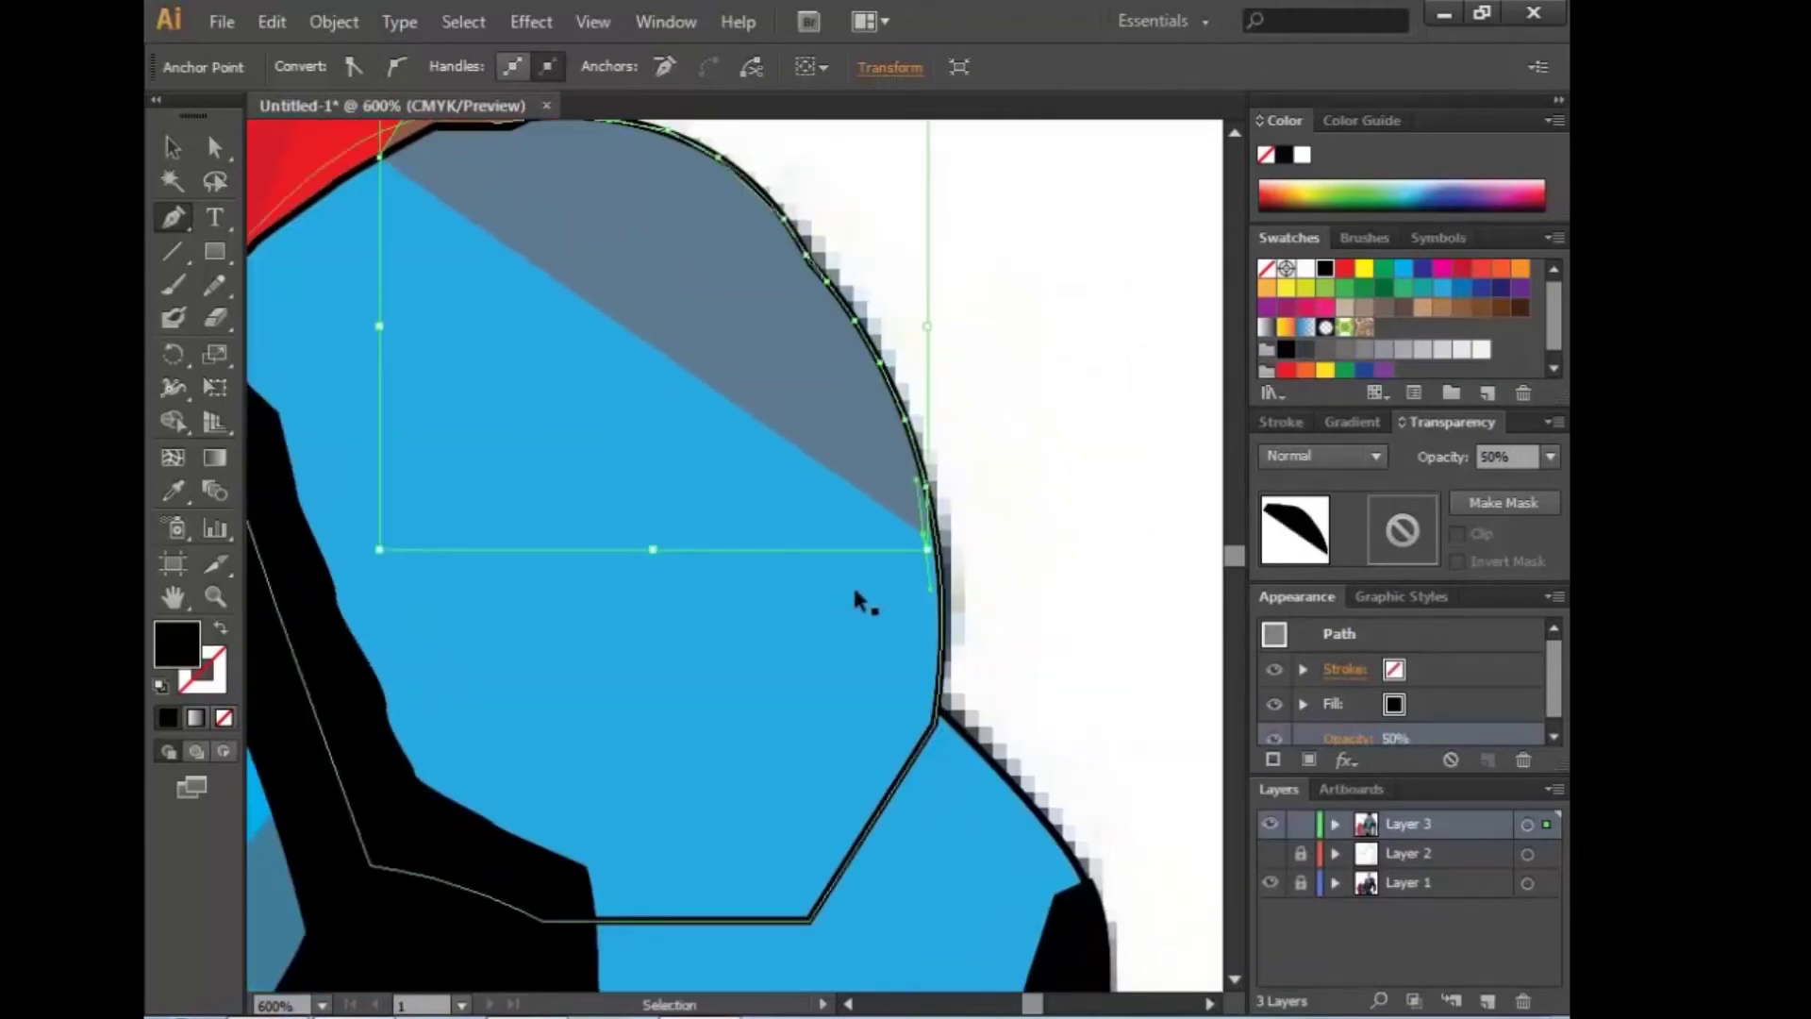
scroll(1120, 614, "up", 2)
mouse_move(1120, 614)
left_mouse_down()
mouse_move(535, 713)
mouse_move(688, 445)
left_mouse_up()
key("ctrl+minus")
key("ctrl+minus")
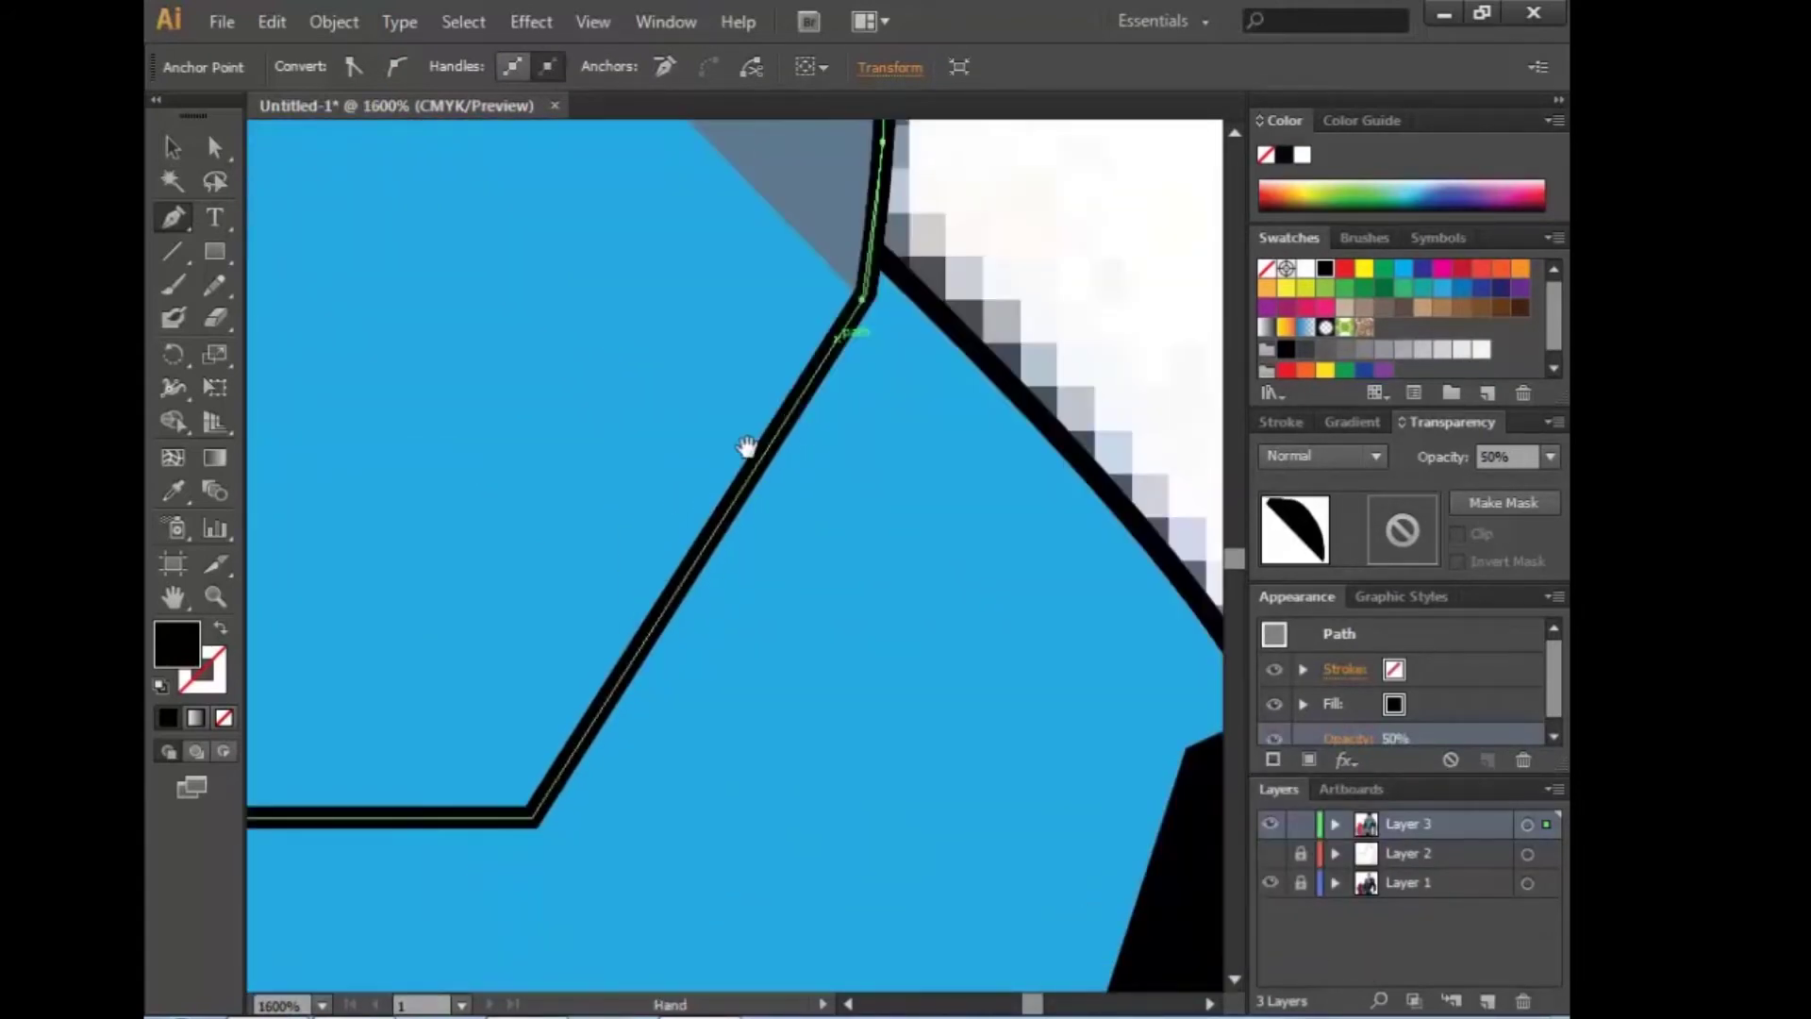
key("ctrl+minus")
key("ctrl+minus")
key("ctrl+minus")
scroll(717, 564, "up", 1)
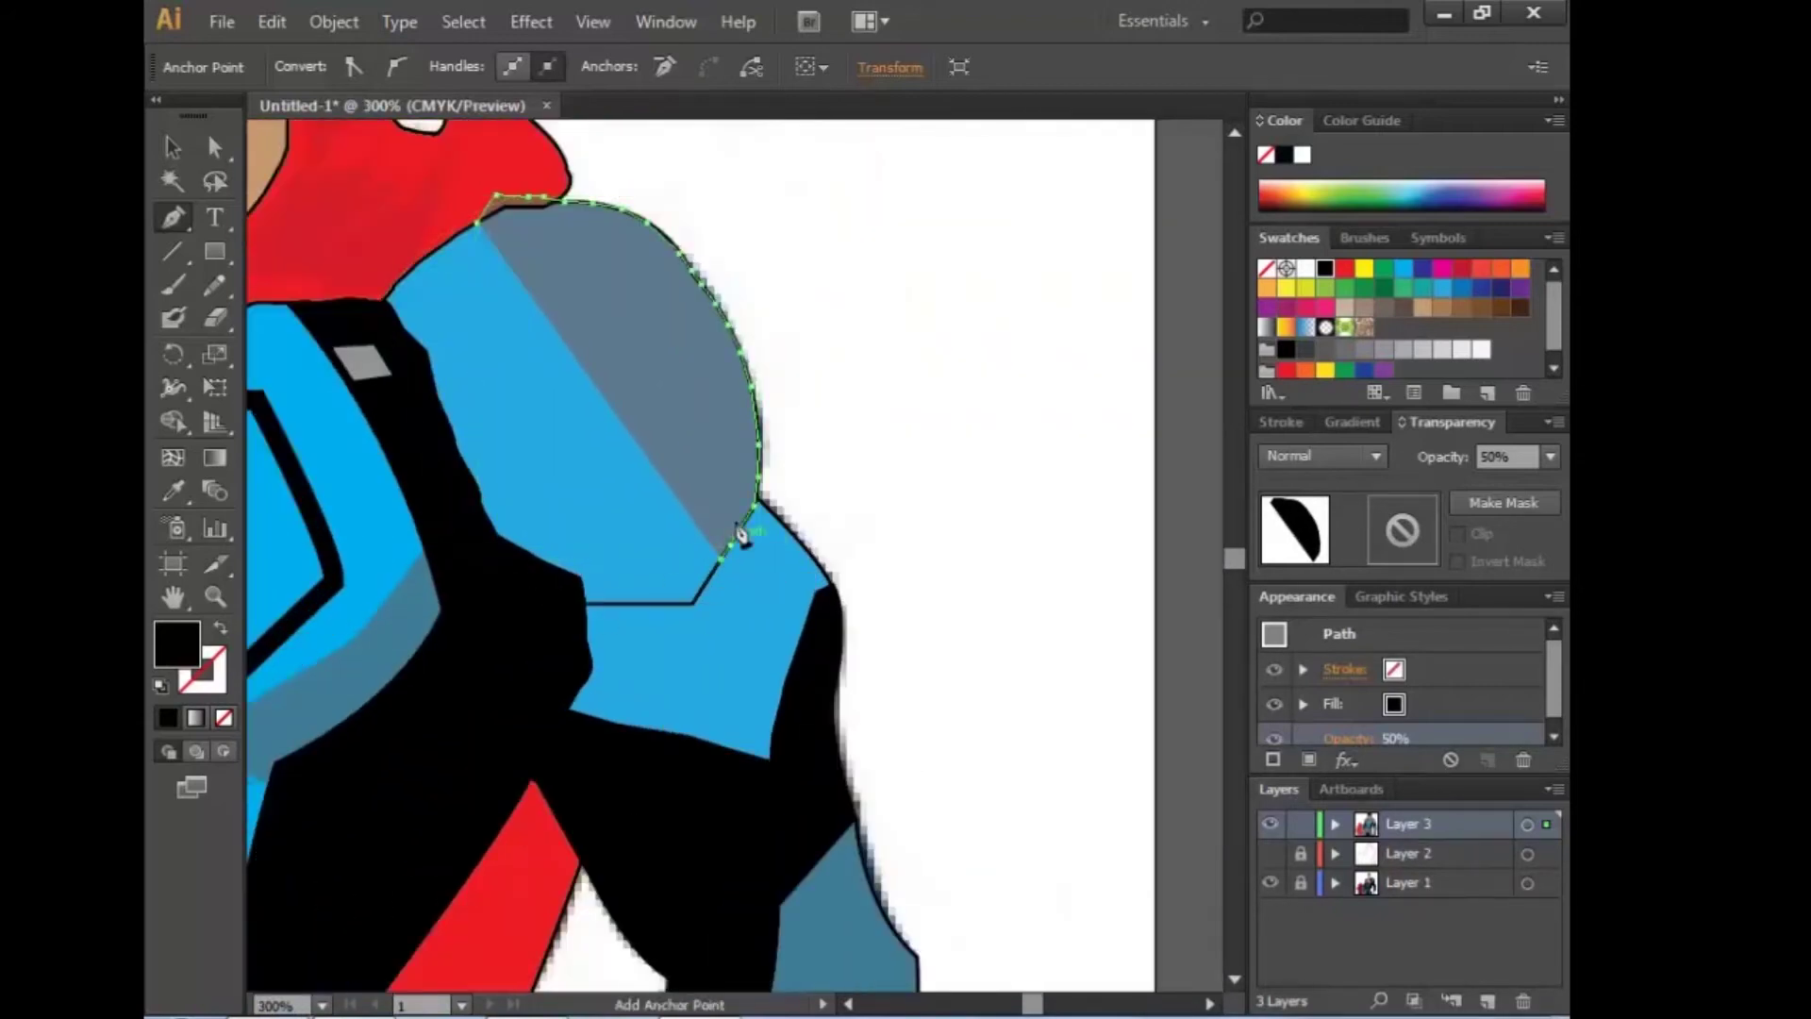
left_click(703, 604)
left_click(719, 510)
left_click(720, 460)
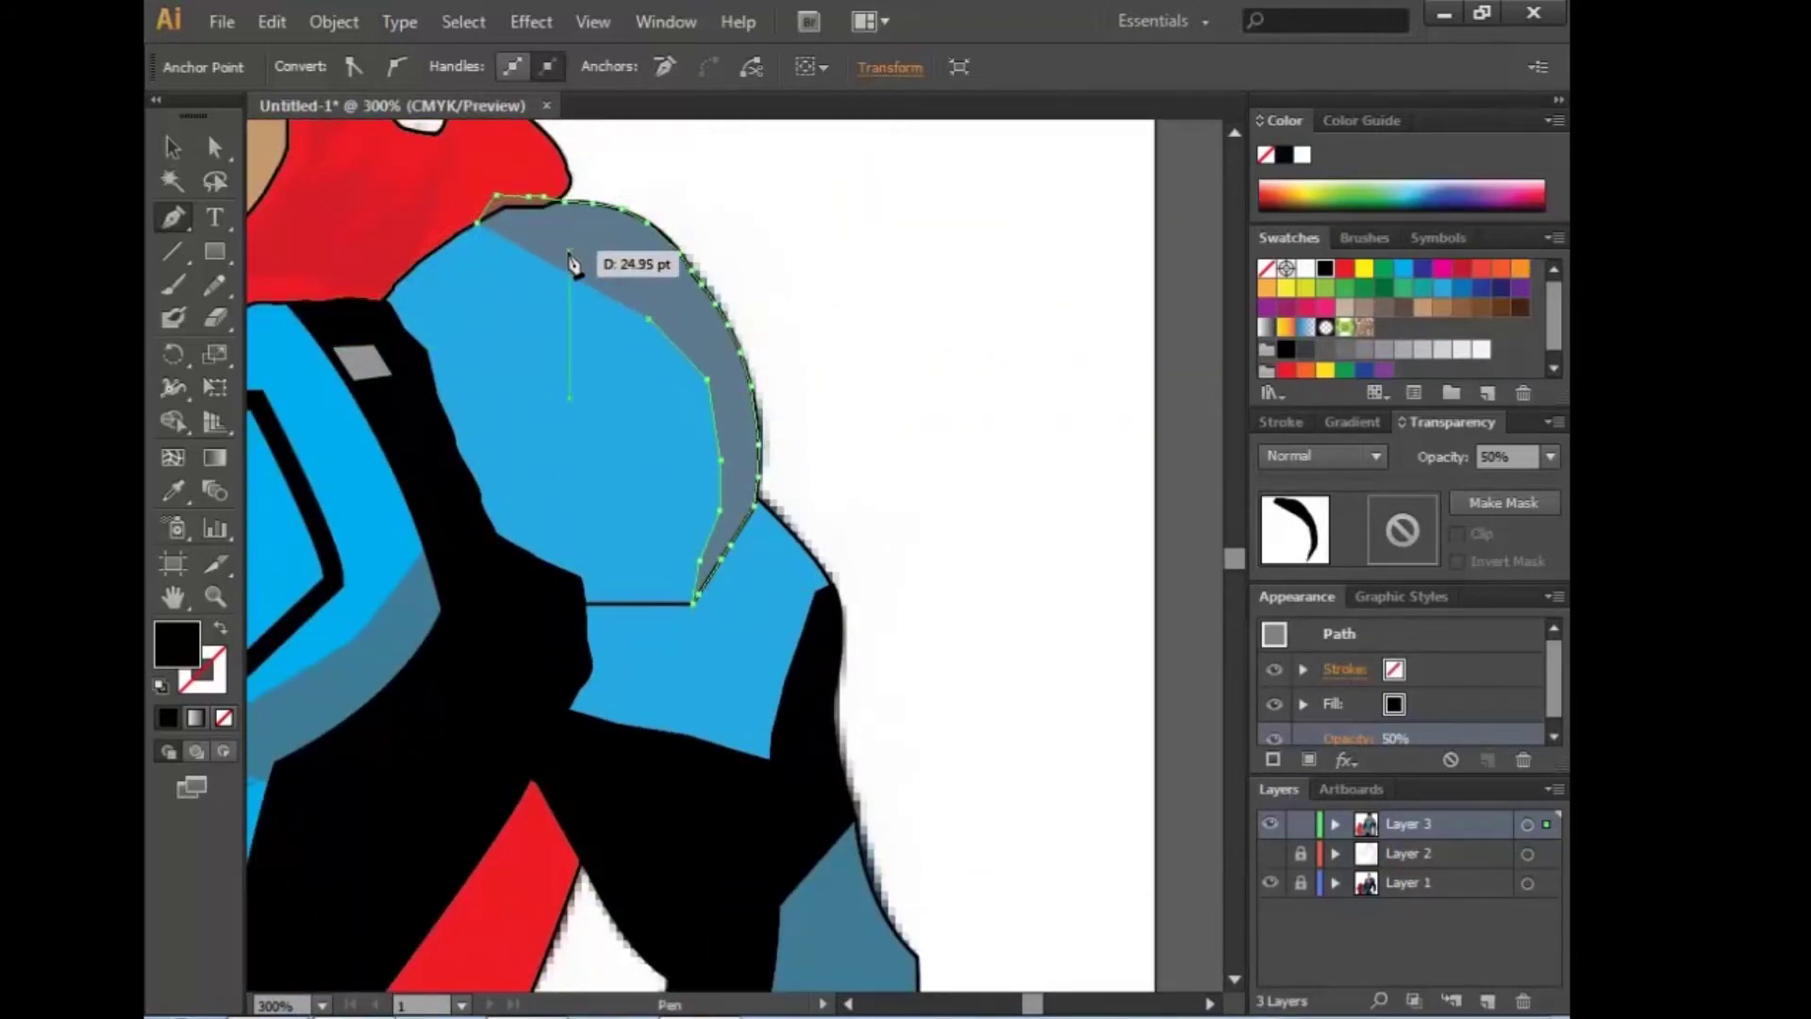
left_click_drag(480, 222, 789, 282)
Step: Bring the red collar to the front with Arrange > Bring to Front
scroll(415, 170, "left", 3)
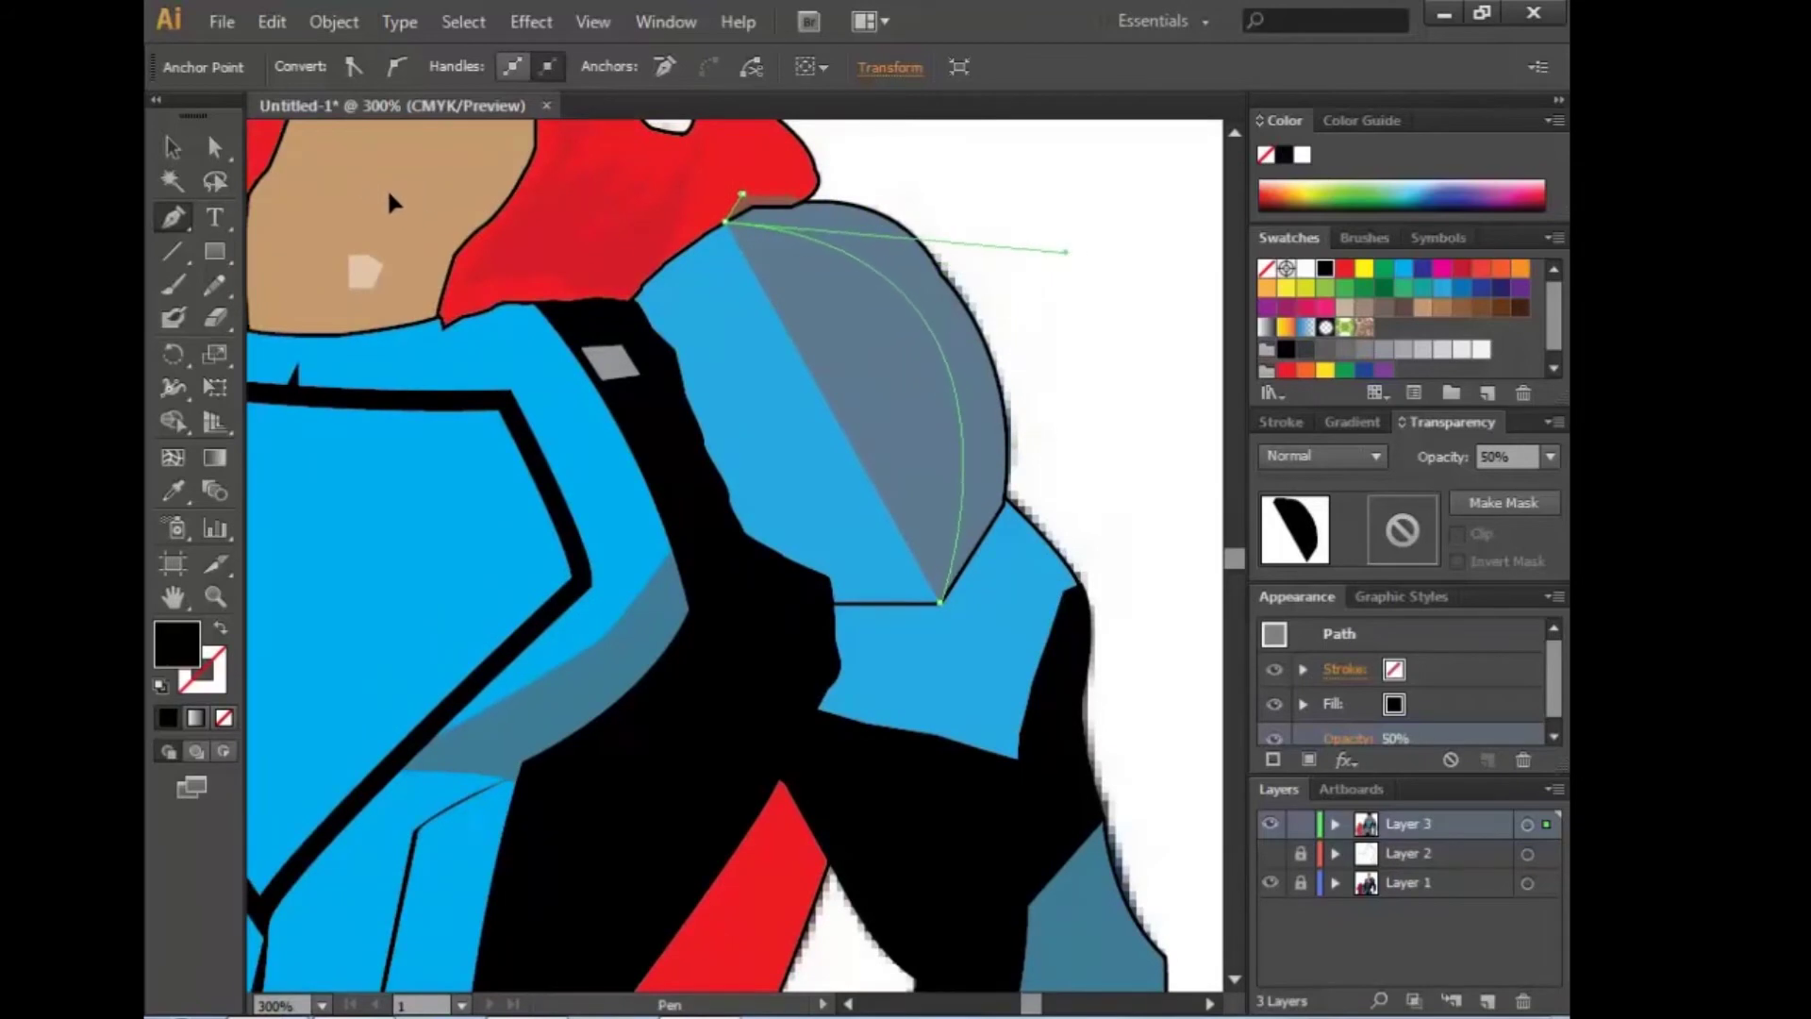
key("v")
right_click(728, 179)
left_click(1091, 578)
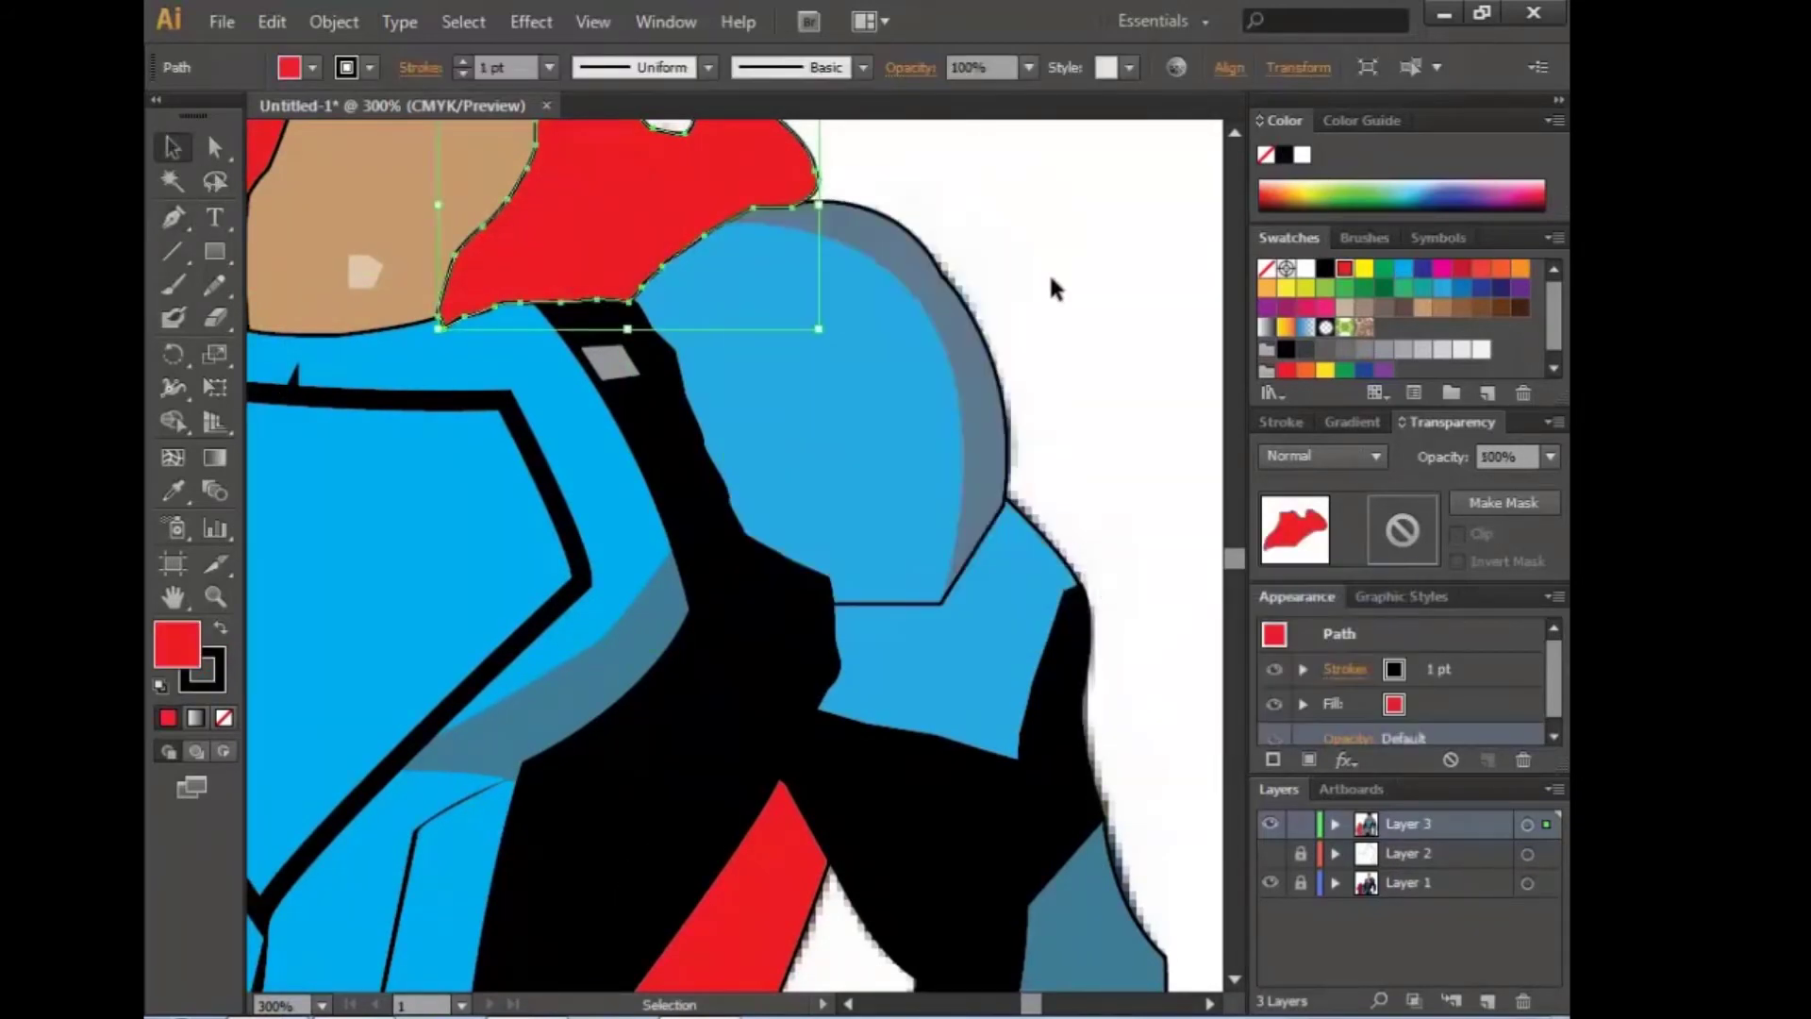
right_click(648, 220)
left_click(1117, 287)
Step: Pen-trace a curved band down the outer edge of the upper arm
scroll(660, 311, "up", 1)
scroll(660, 311, "right", 2)
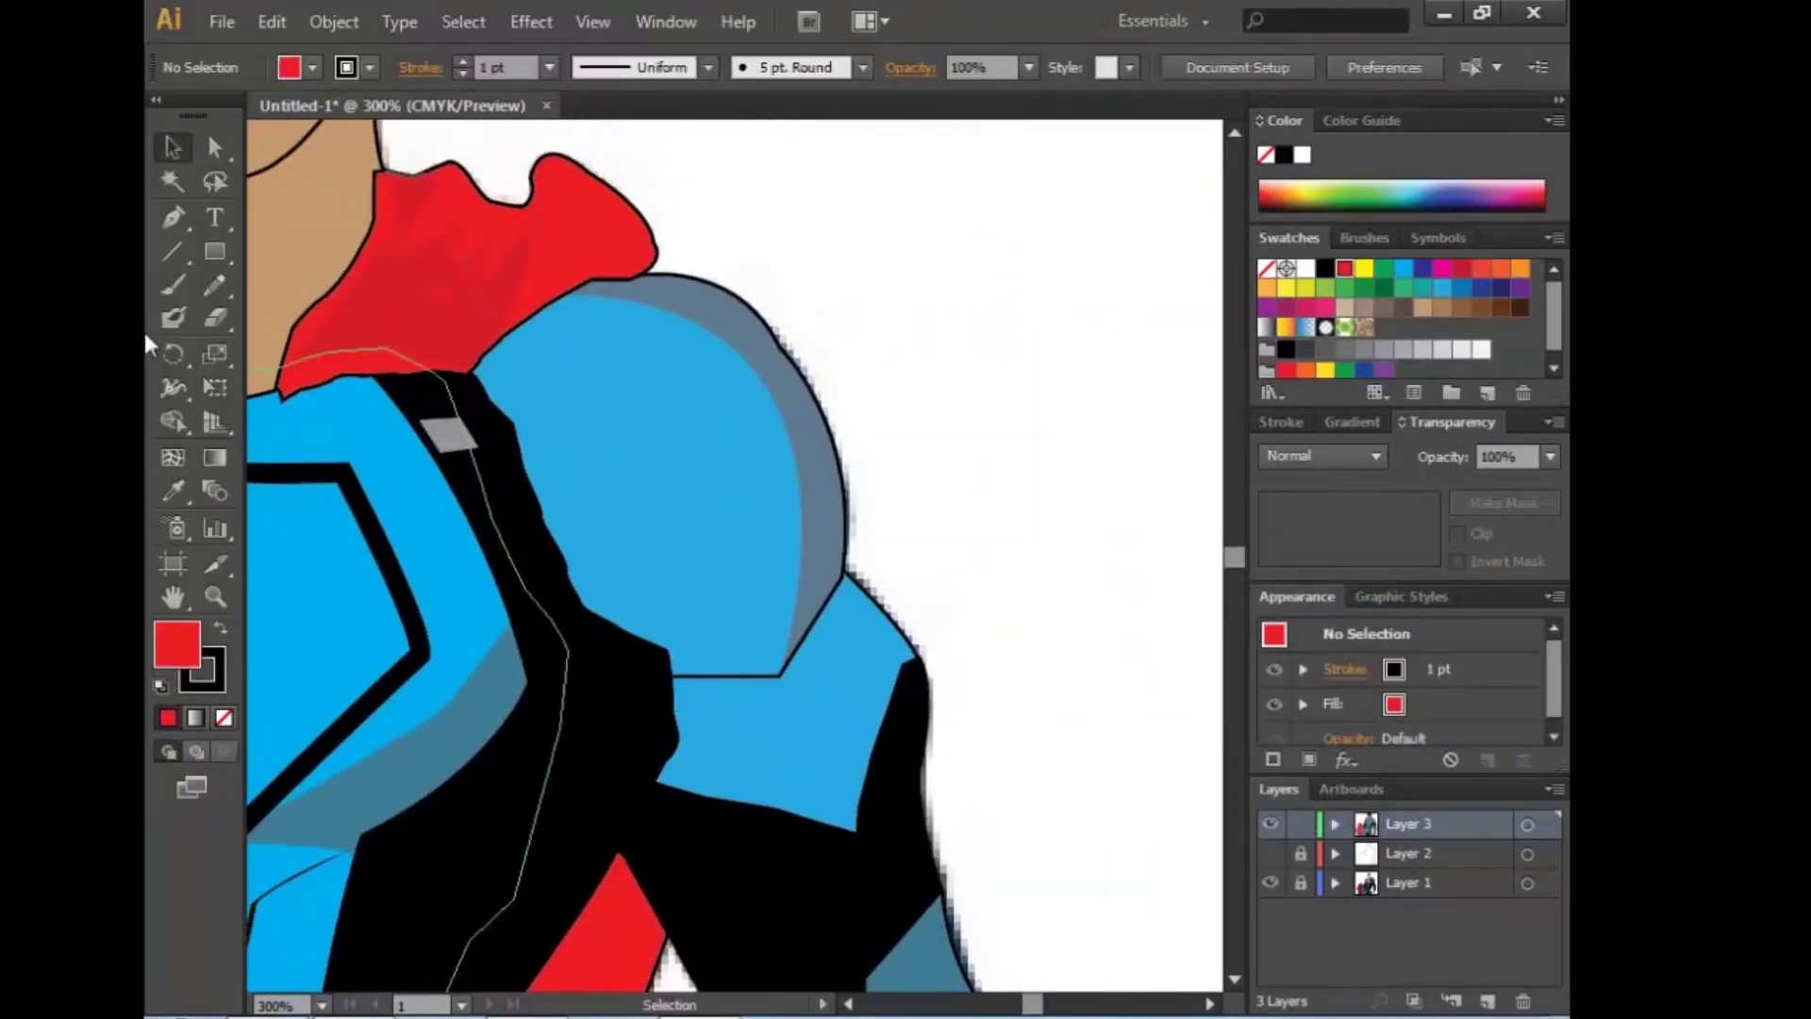
key("p")
scroll(720, 493, "down", 3)
scroll(719, 493, "right", 1)
left_click_drag(699, 479, 759, 457)
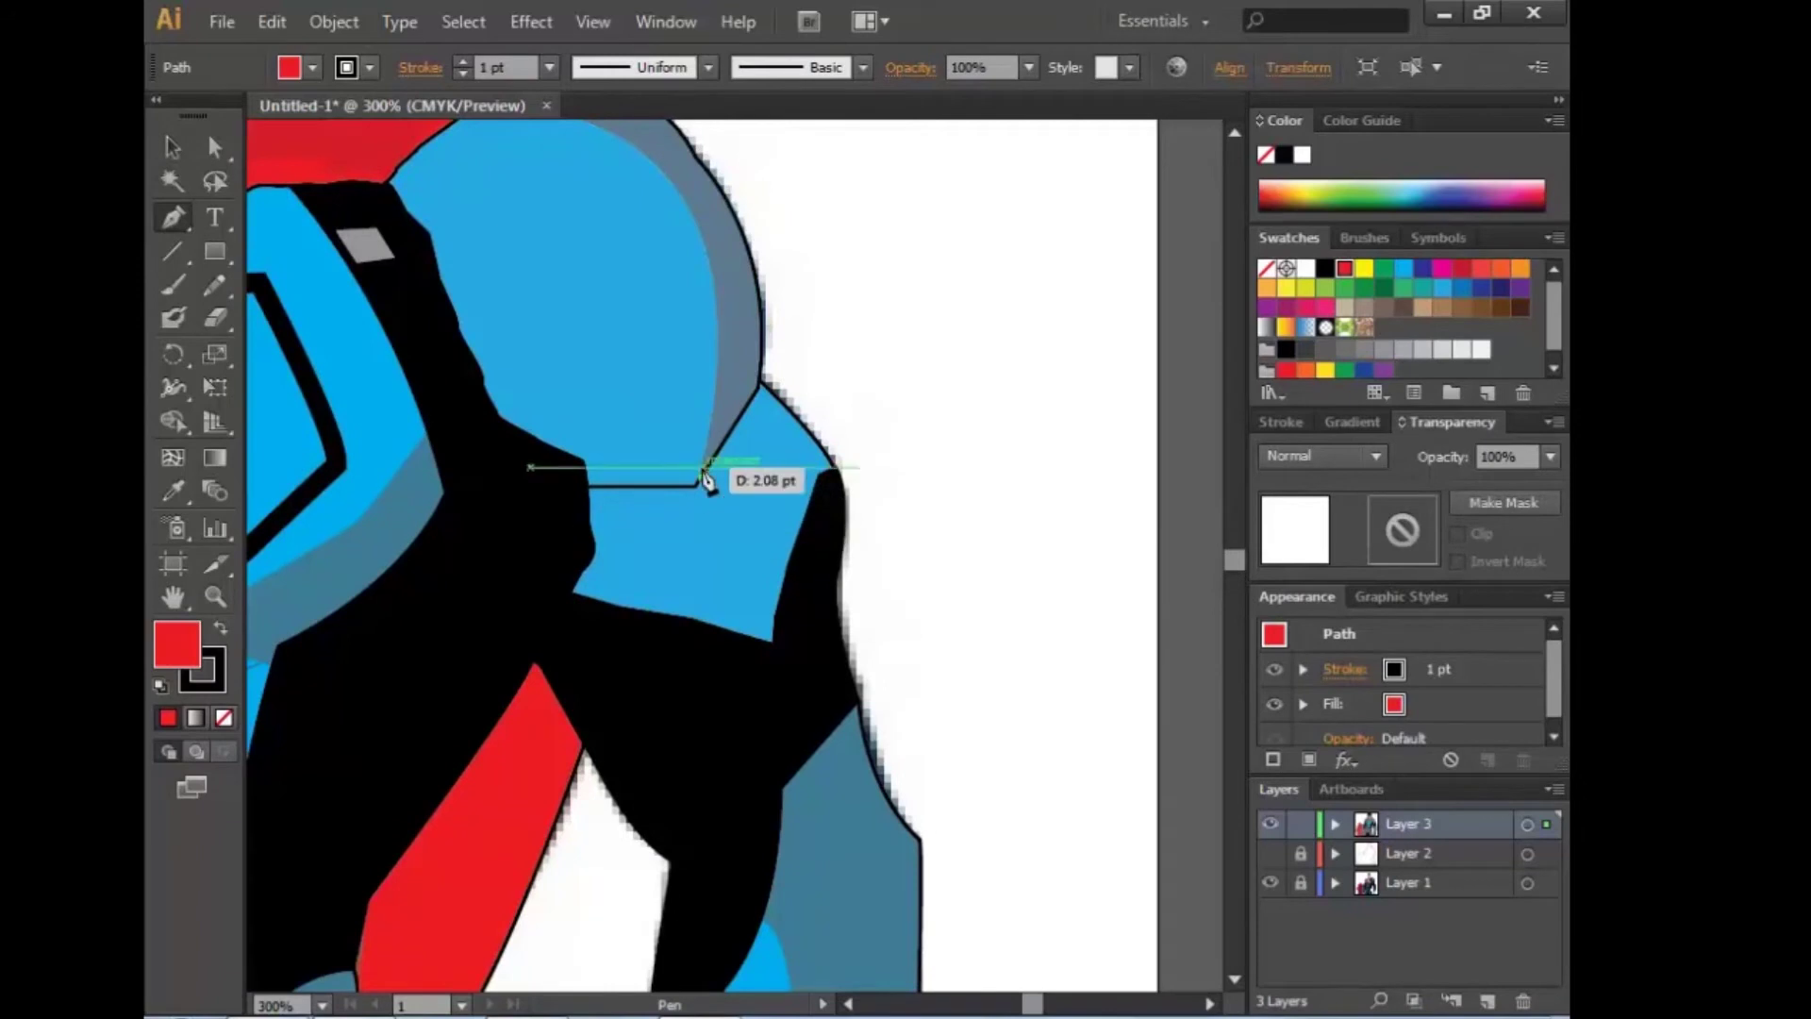
left_click(778, 518)
left_click(763, 557)
left_click(756, 599)
left_click_drag(745, 627, 752, 651)
left_click(800, 641)
left_click(816, 539)
Step: Close the arm shading shape back up along its right edge
key("ctrl+plus")
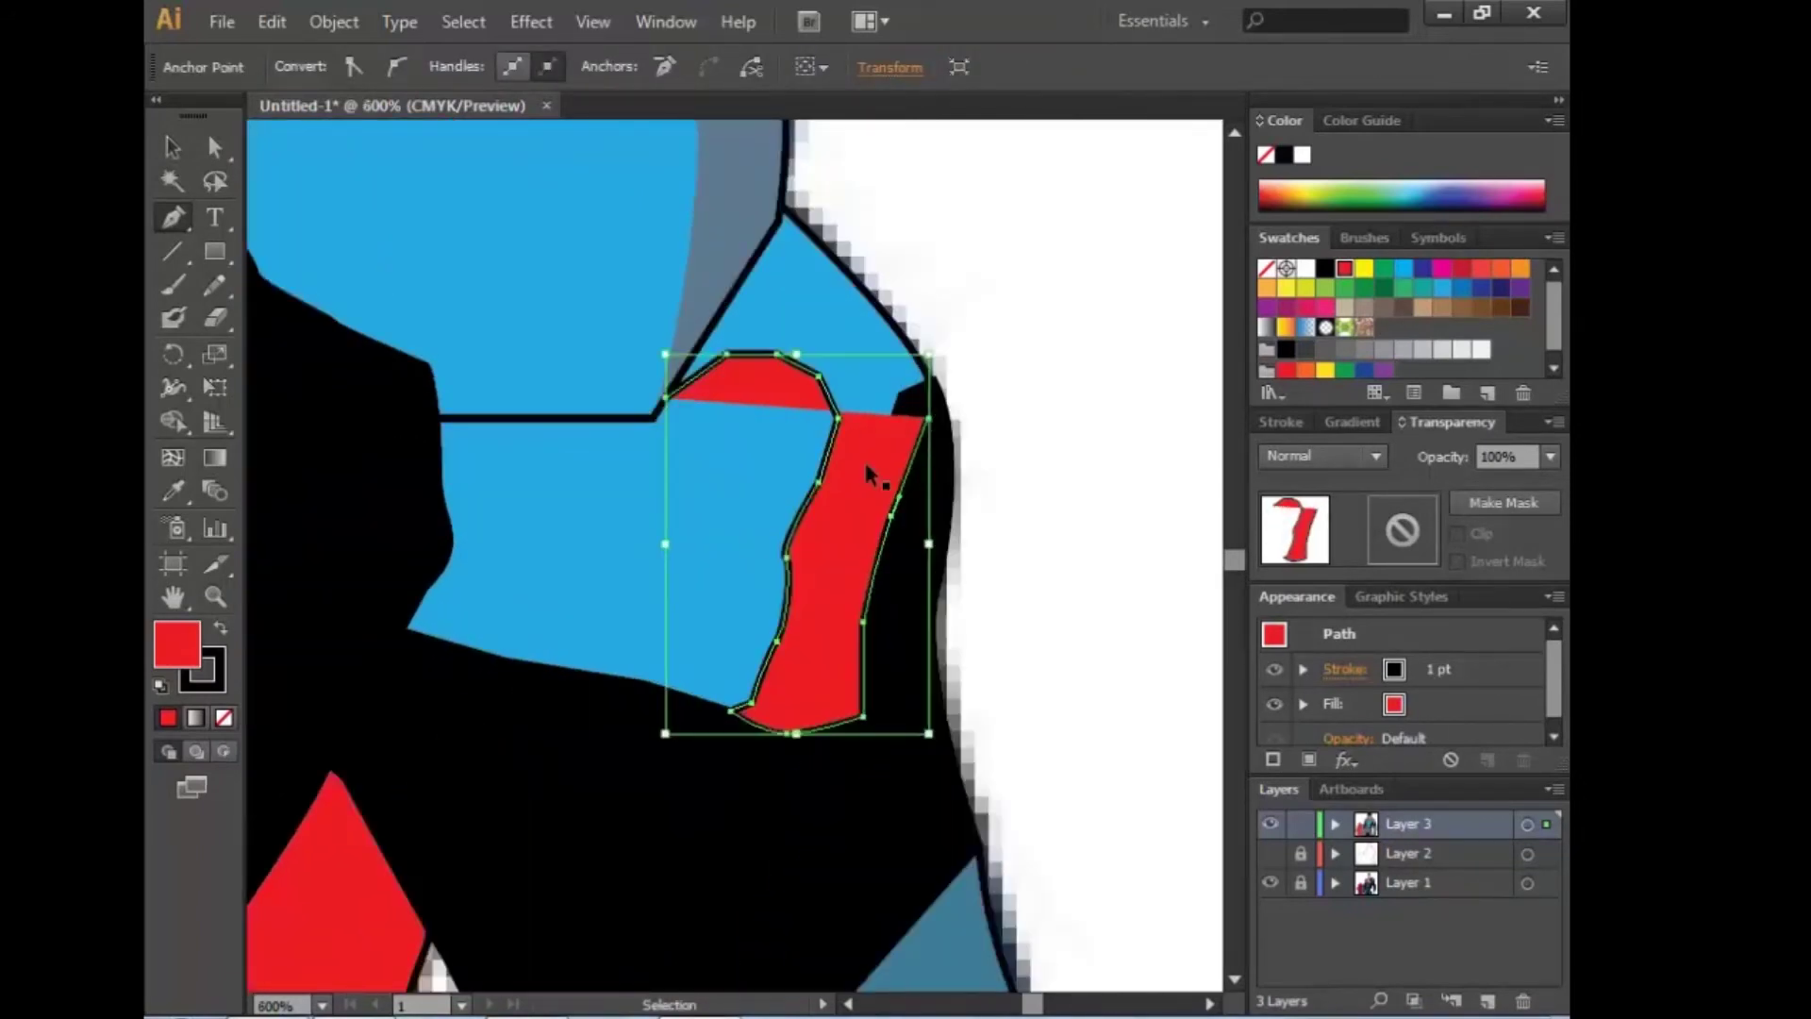
key("ctrl+plus")
left_click(997, 343)
left_click(985, 312)
left_click(932, 235)
left_click(873, 170)
scroll(876, 325, "up", 3)
scroll(876, 325, "left", 1)
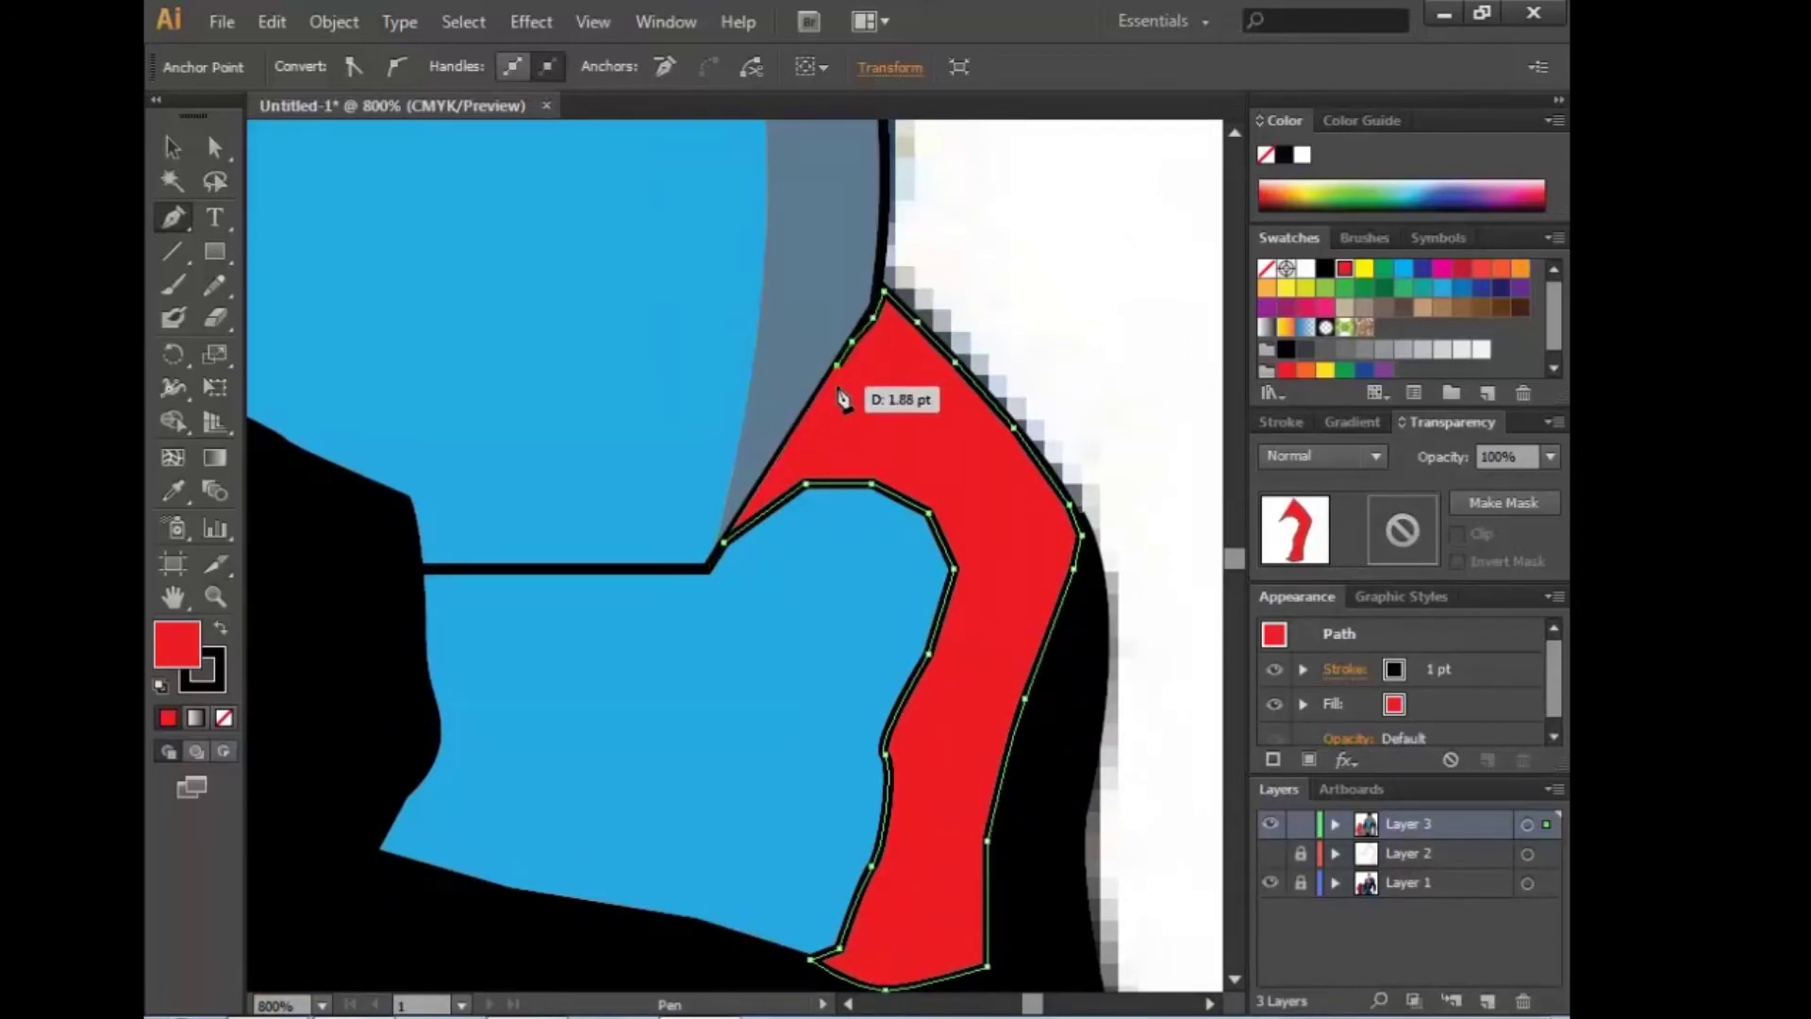
Step: Fill the arm shading band grey and deselect it to review
left_click(1395, 704)
left_click(1217, 789)
key("v")
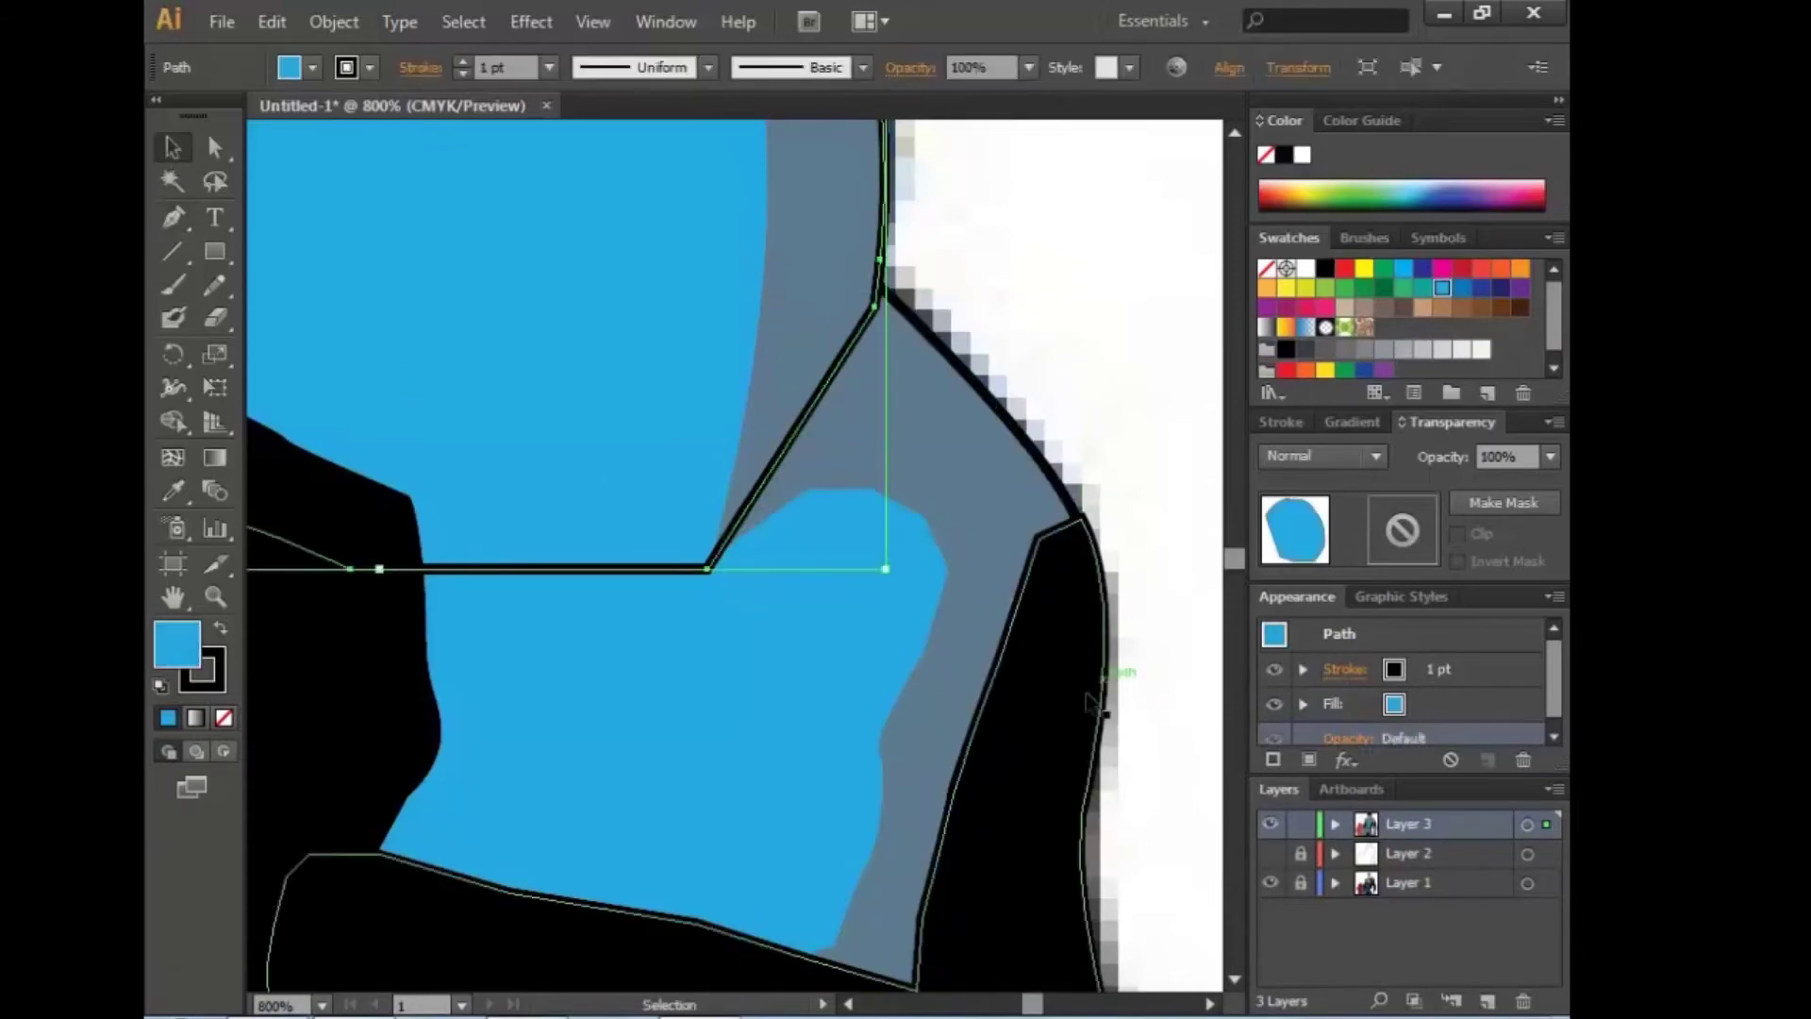
left_click(1119, 344)
scroll(1120, 343, "down", 3)
scroll(1120, 343, "down", 2)
scroll(960, 627, "up", 2)
Step: Trace the left-shoulder shadow shape, curving under the red cape collar
scroll(1108, 628, "up", 2)
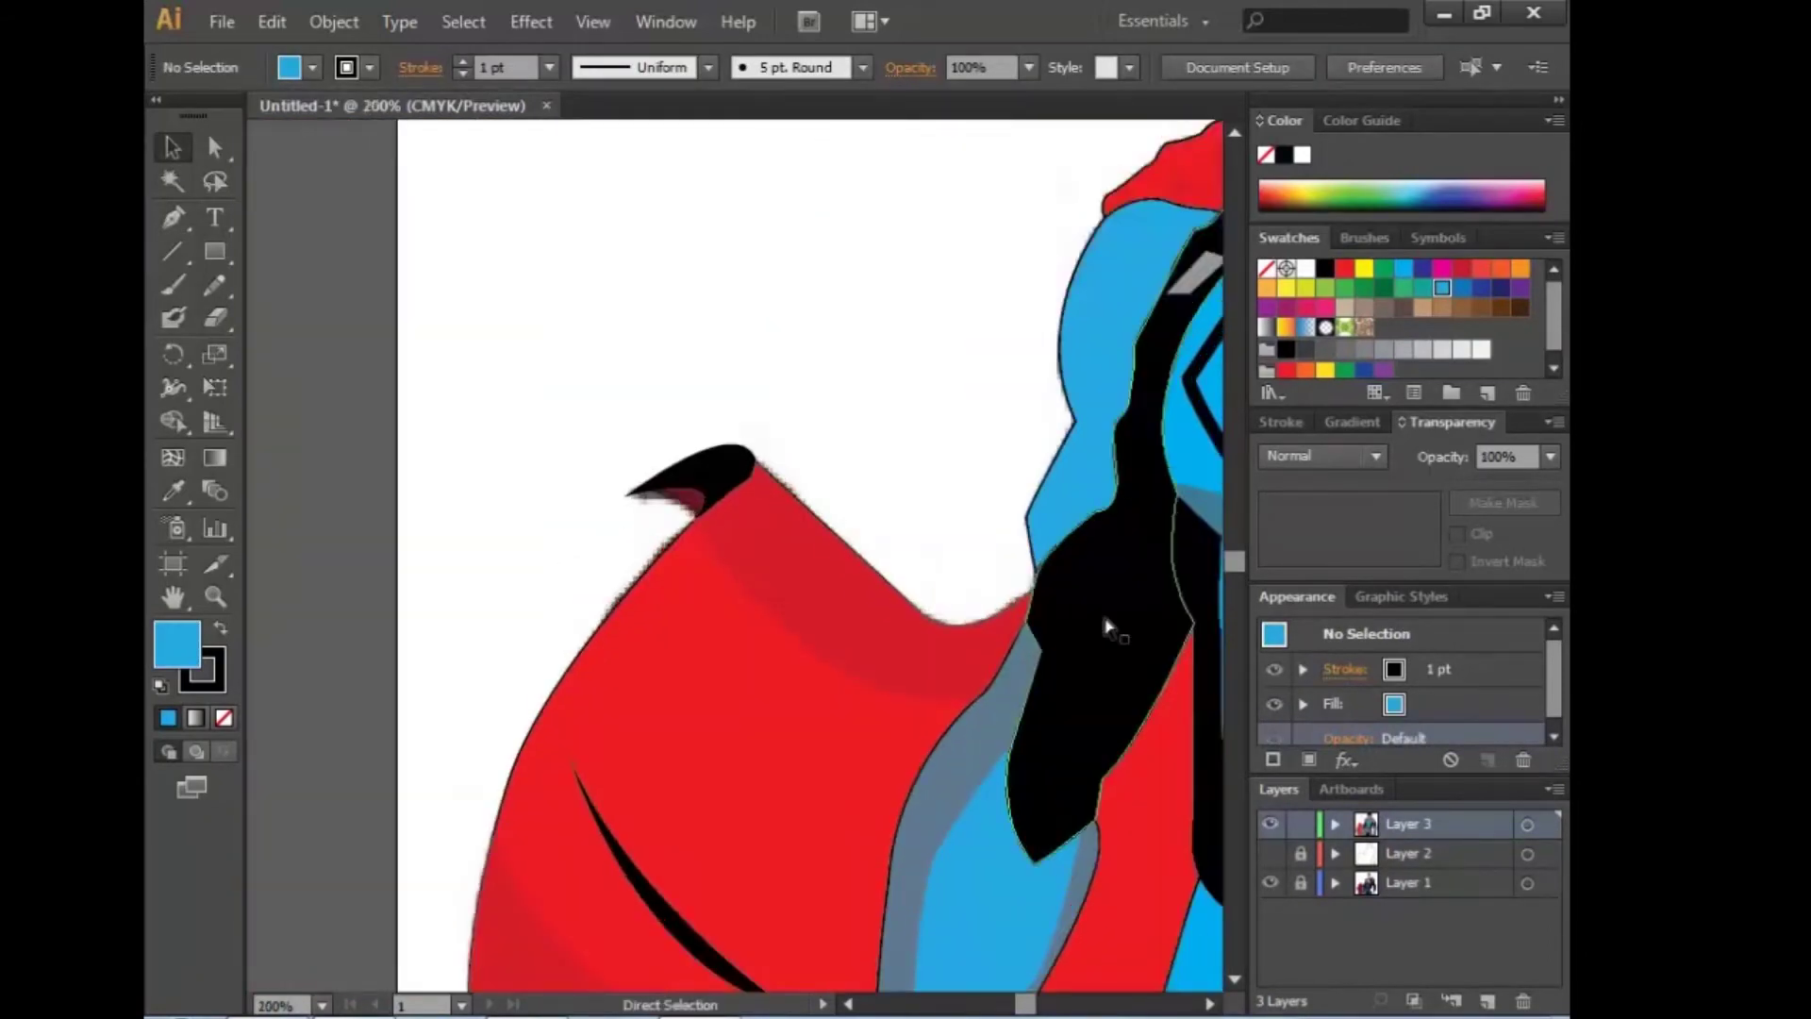
scroll(1109, 627, "up", 2)
scroll(639, 912, "up", 2)
left_click(172, 217)
left_click(681, 486)
left_click(834, 406)
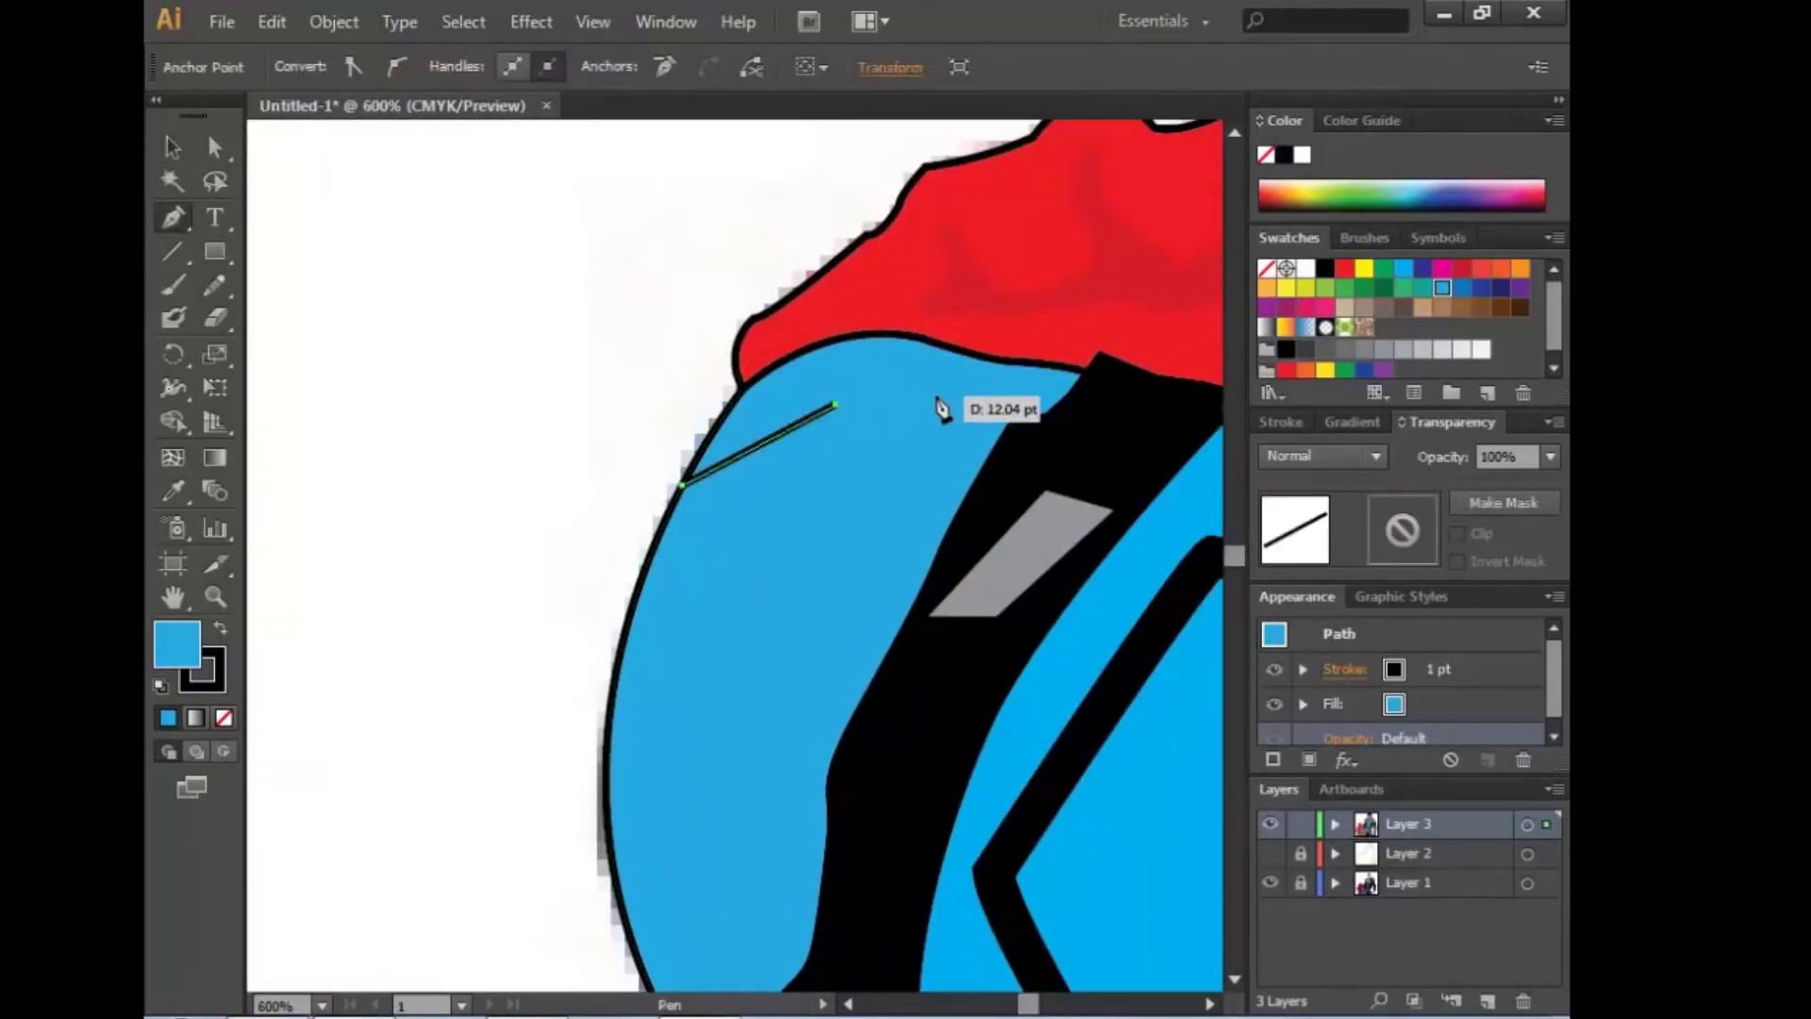
left_click_drag(969, 387, 1082, 429)
left_click(846, 734)
left_click(881, 672)
left_click(946, 570)
left_click(1009, 486)
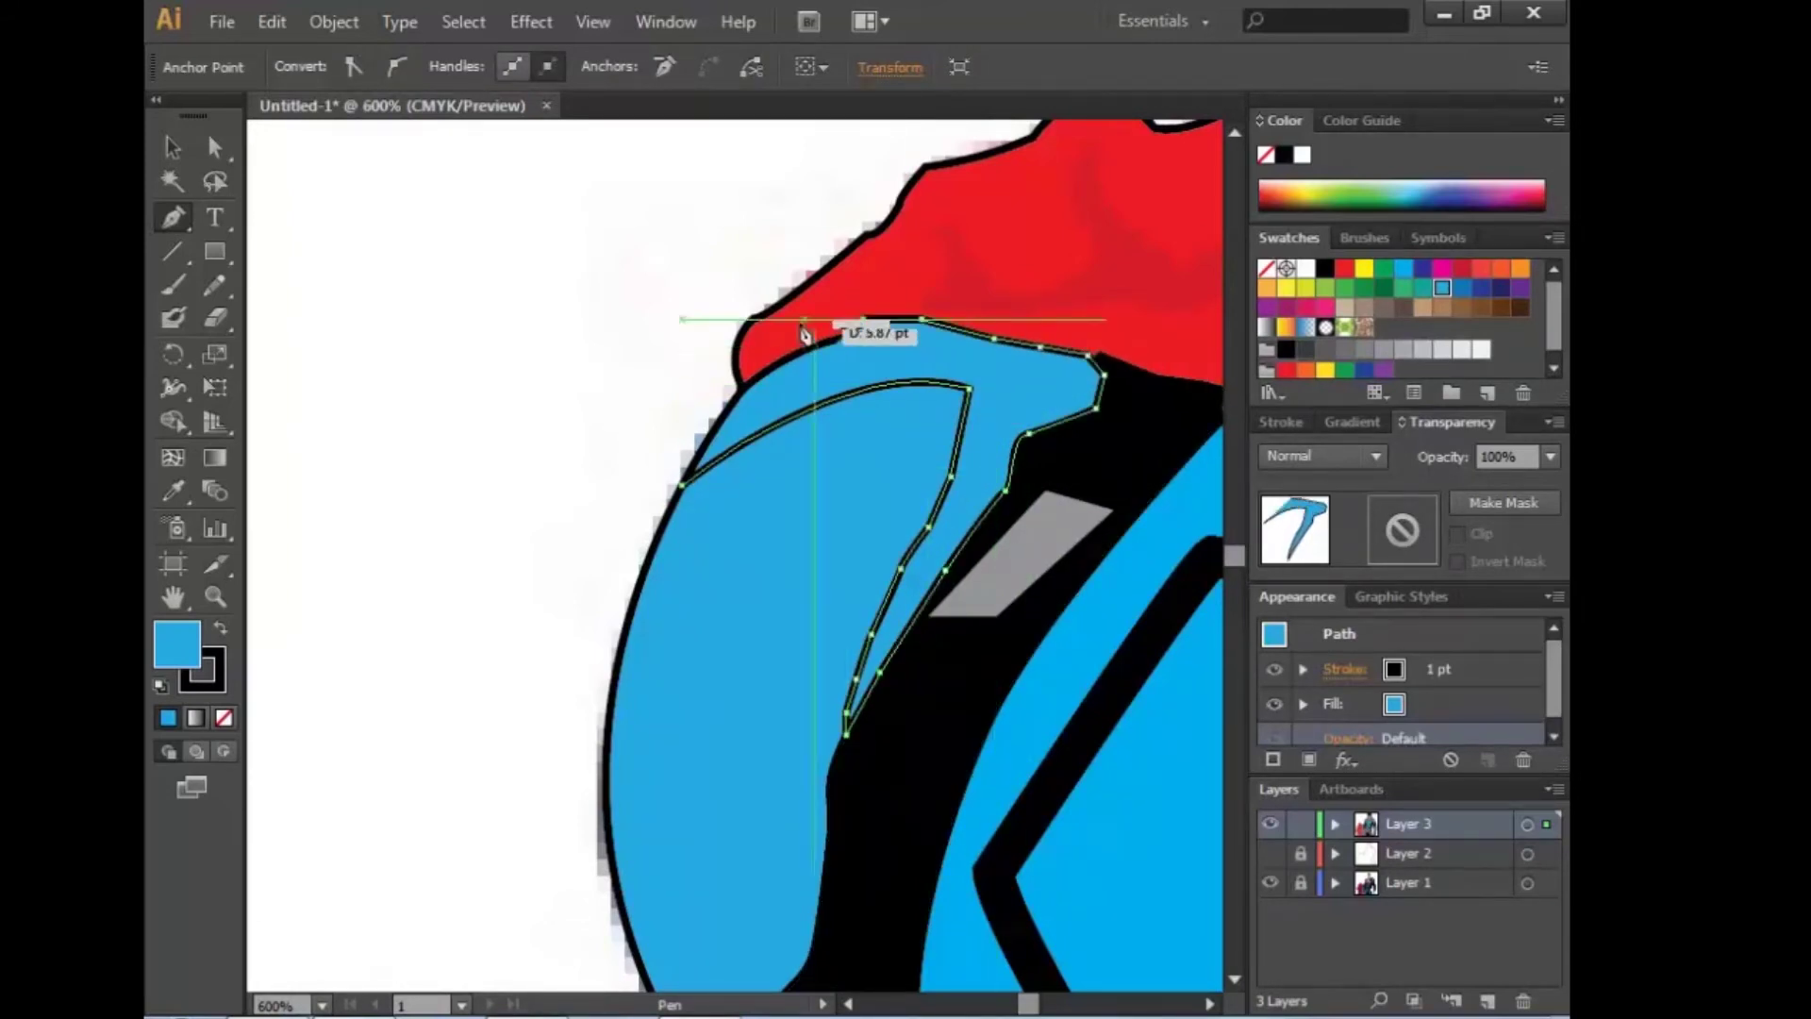
left_click(1349, 738)
Step: Give the shoulder shadow a swatch fill, deselect it, and zoom to fit
left_click(1394, 704)
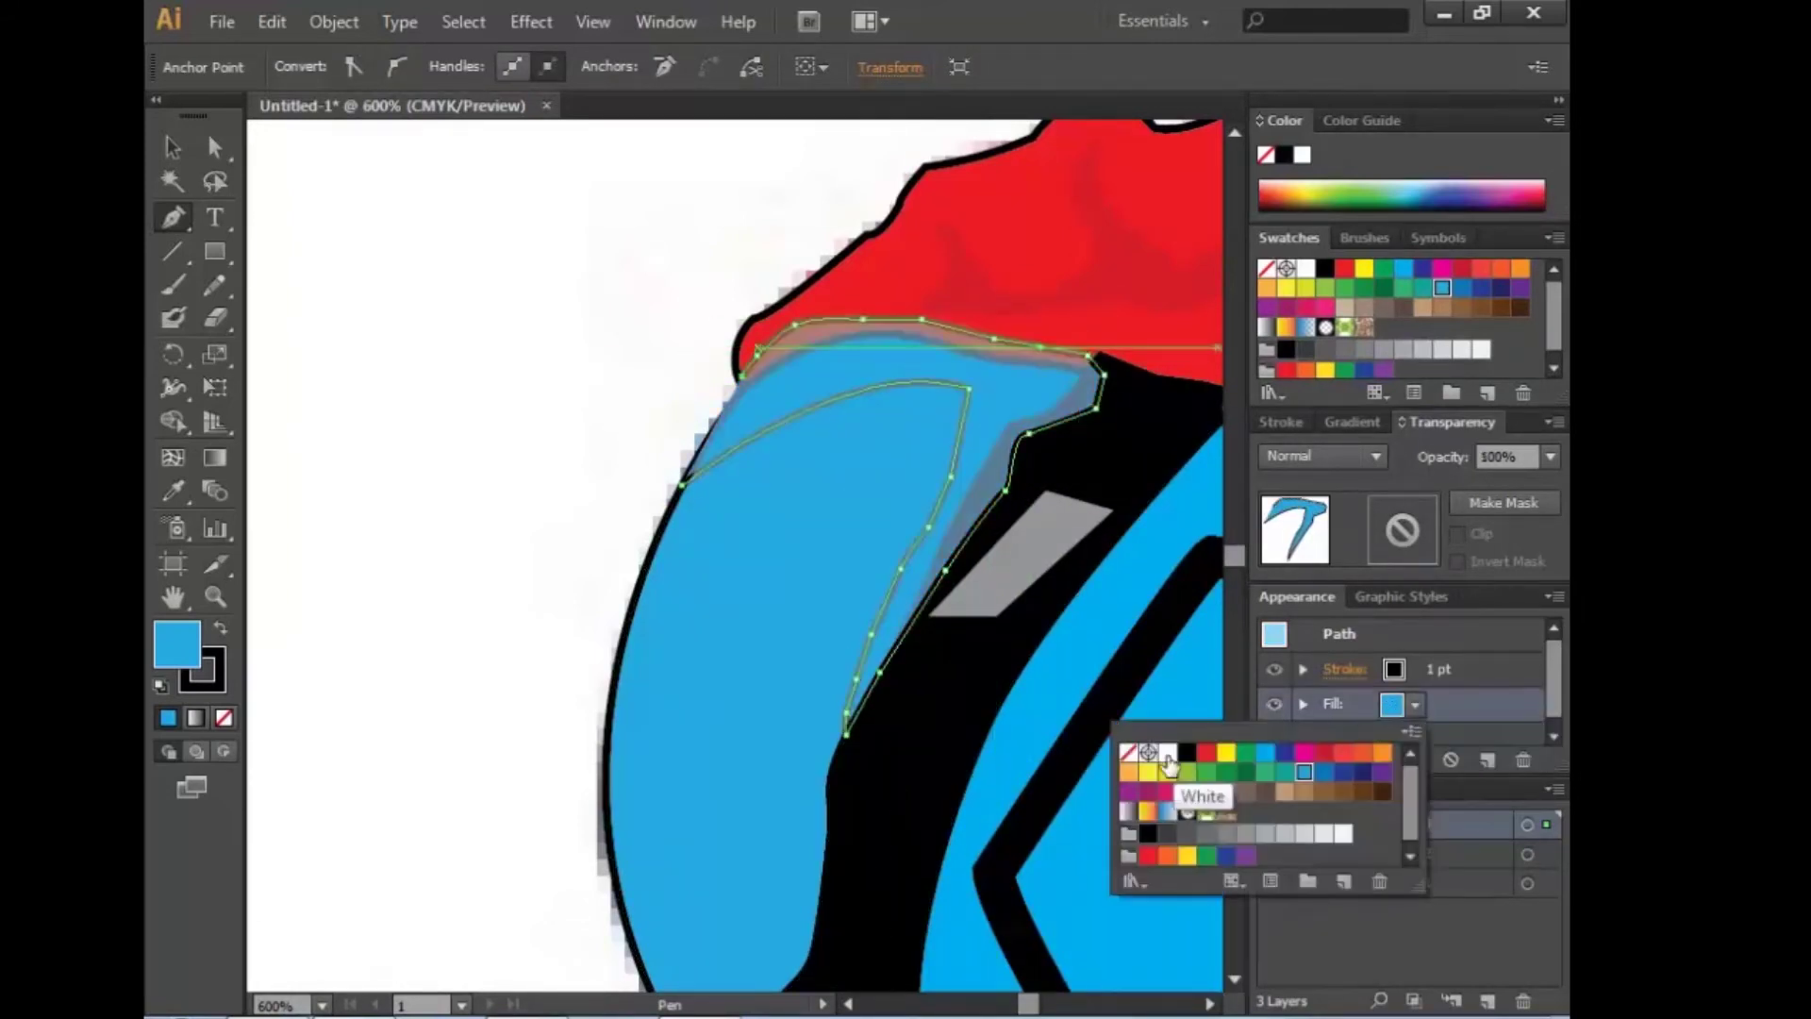
left_click(1187, 752)
left_click(925, 528)
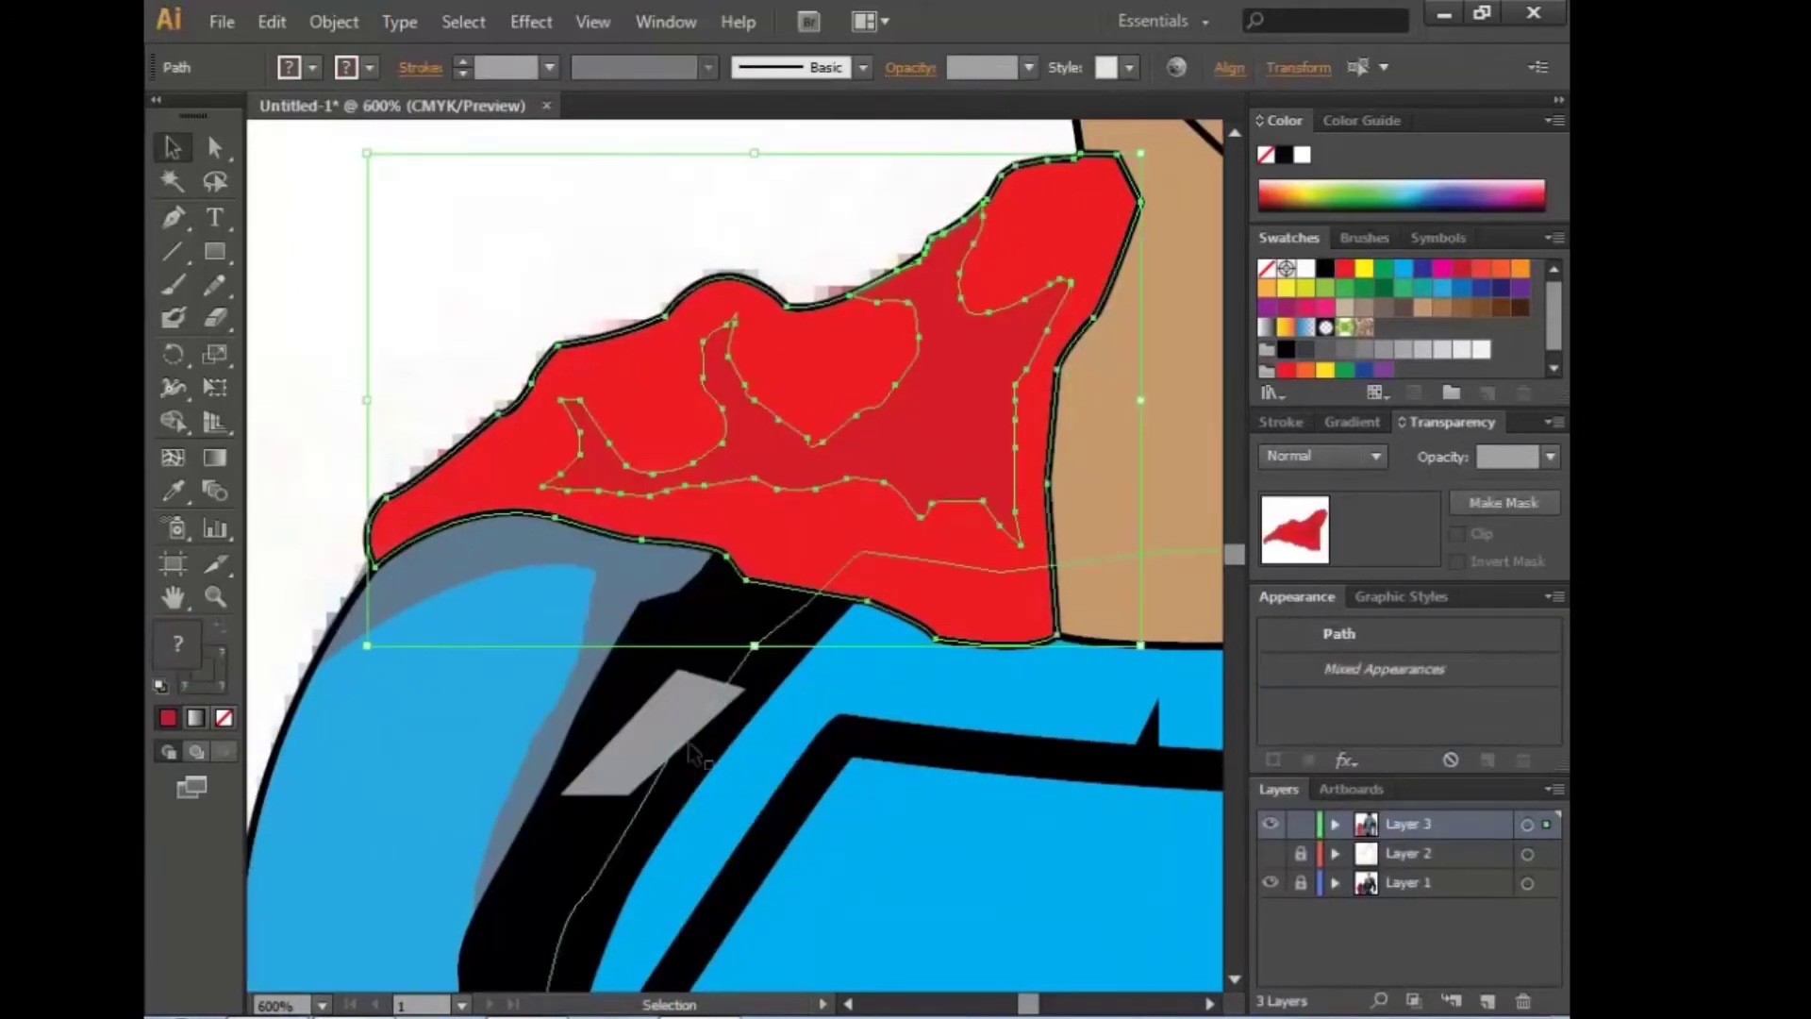
key("ctrl+shift+a")
key("ctrl+0")
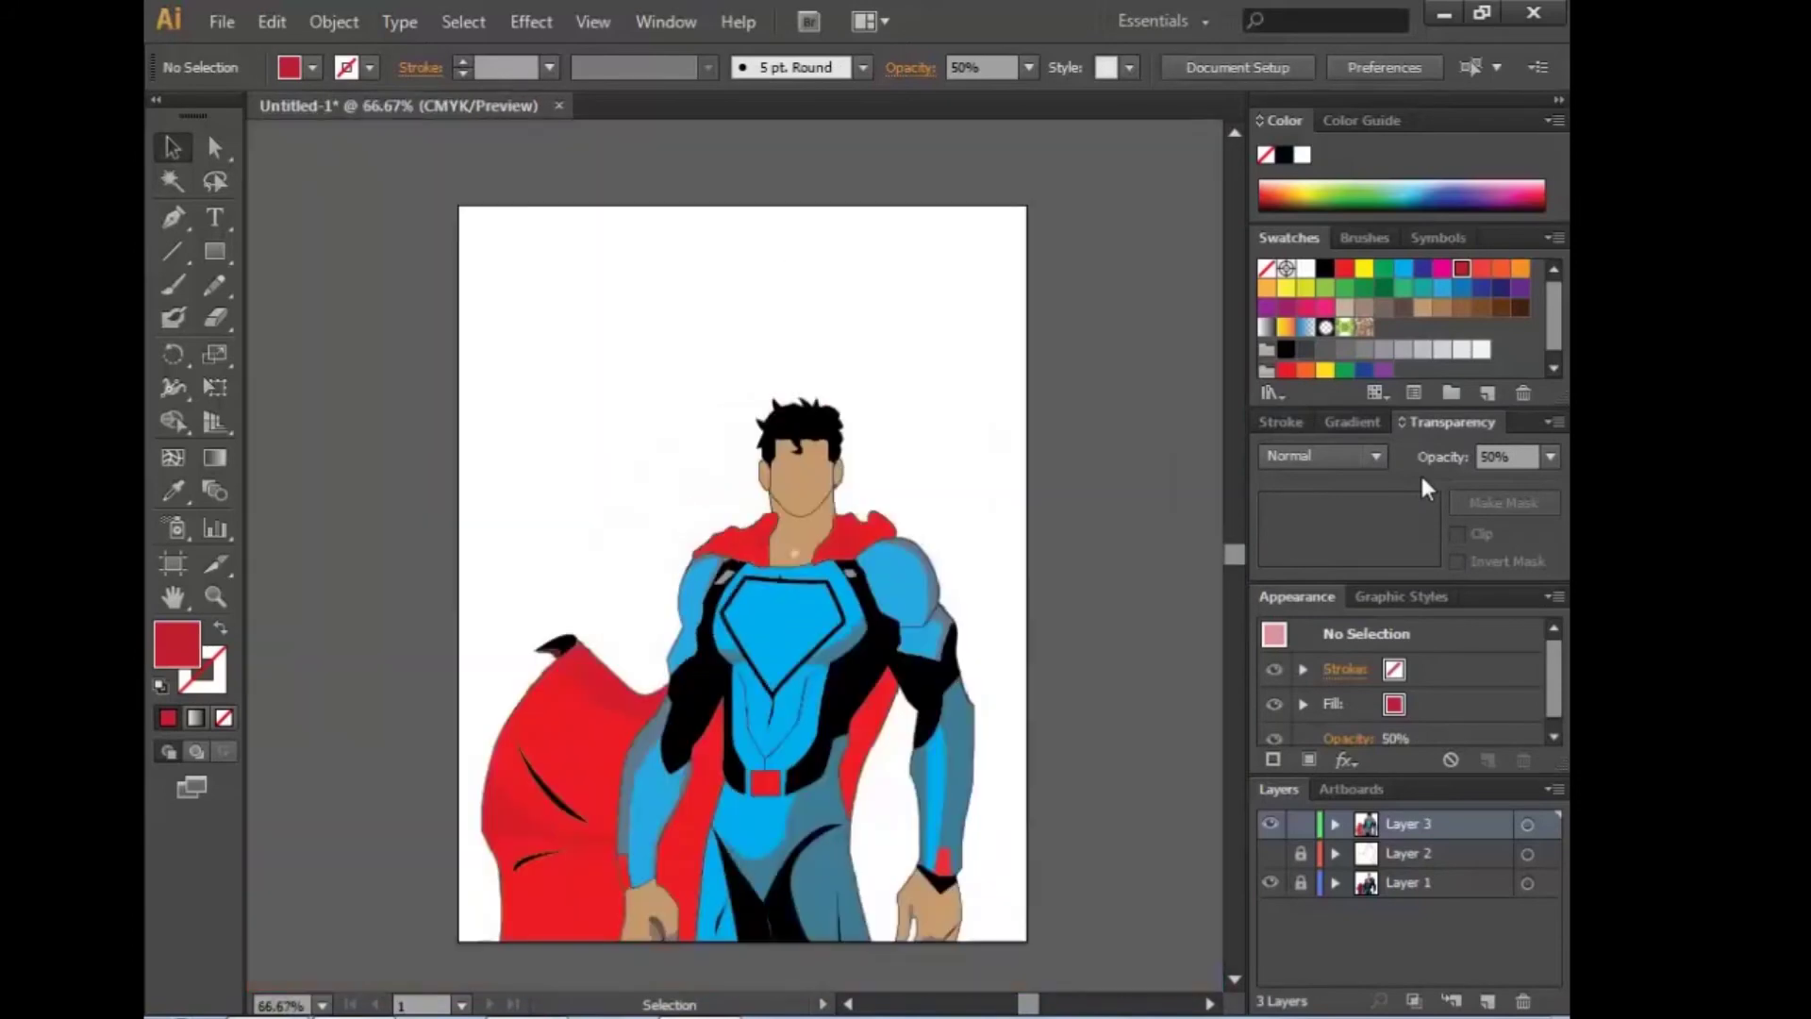
Step: Pen-draw the face shadow outline from the hairline down to the chin and neck
key("ctrl+equal")
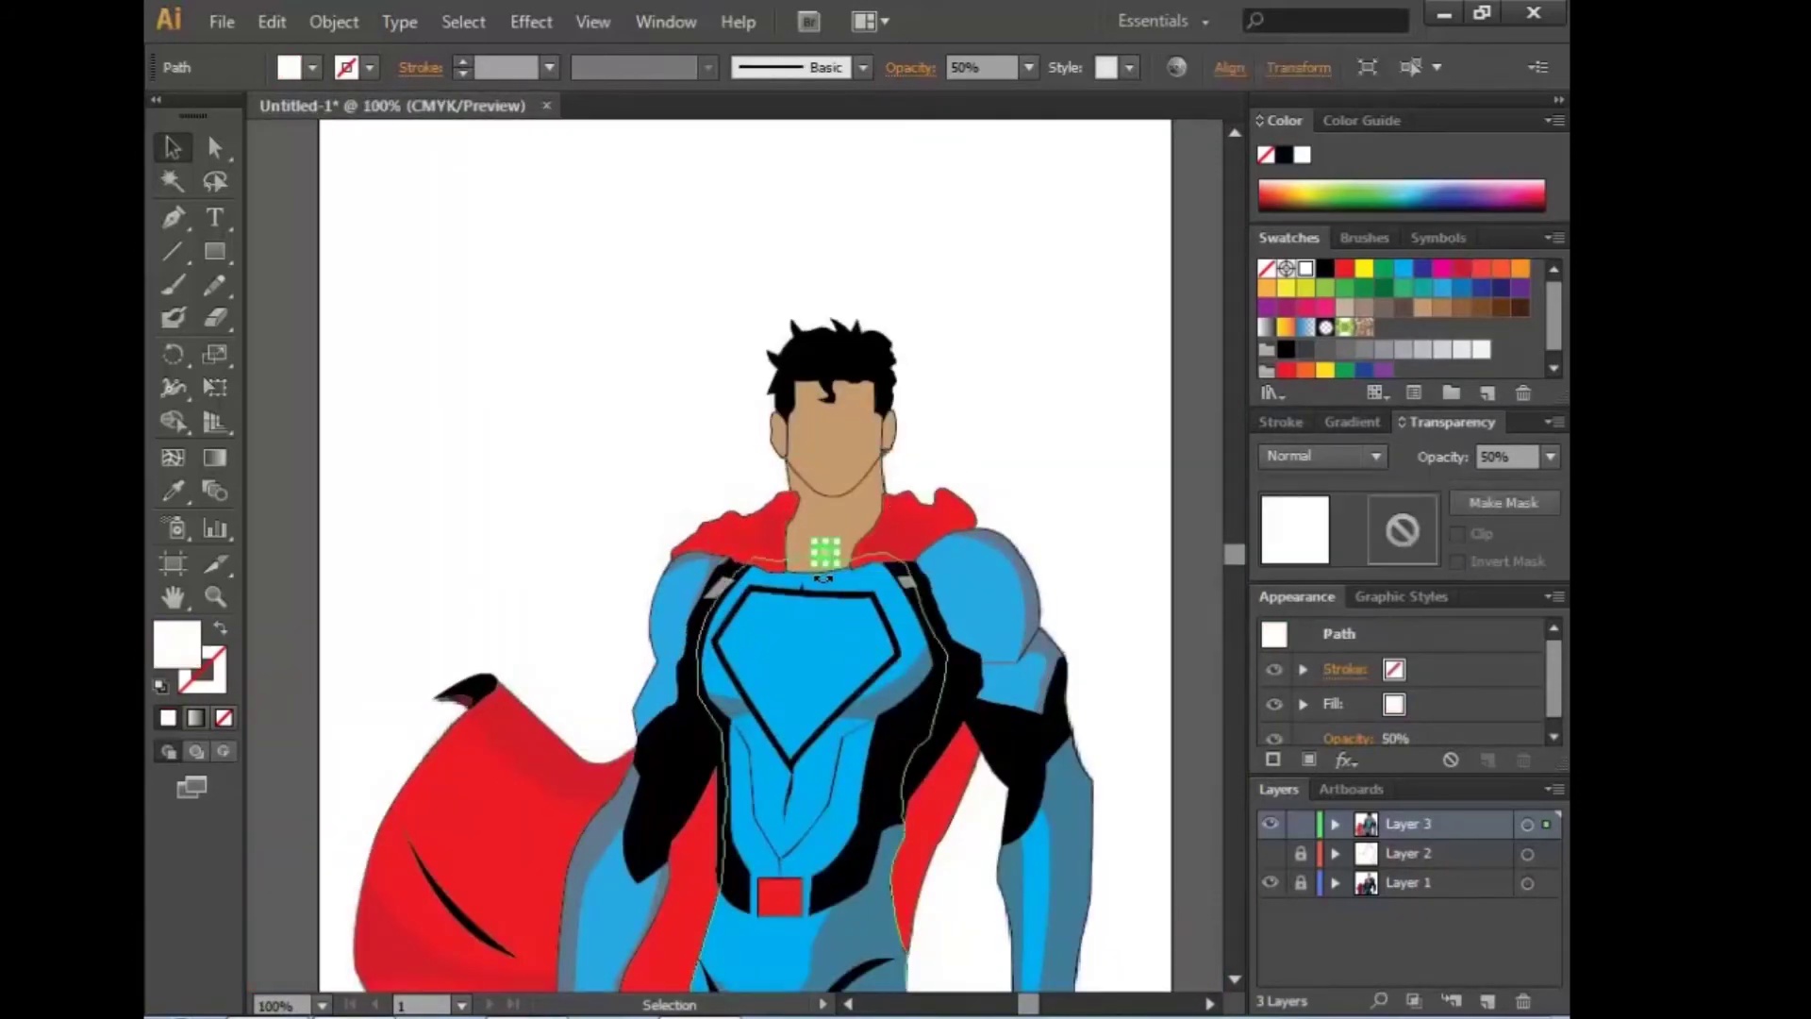
key("ctrl+1")
key("ctrl+equal")
key("ctrl+equal")
key("ctrl+equal")
key("ctrl+equal")
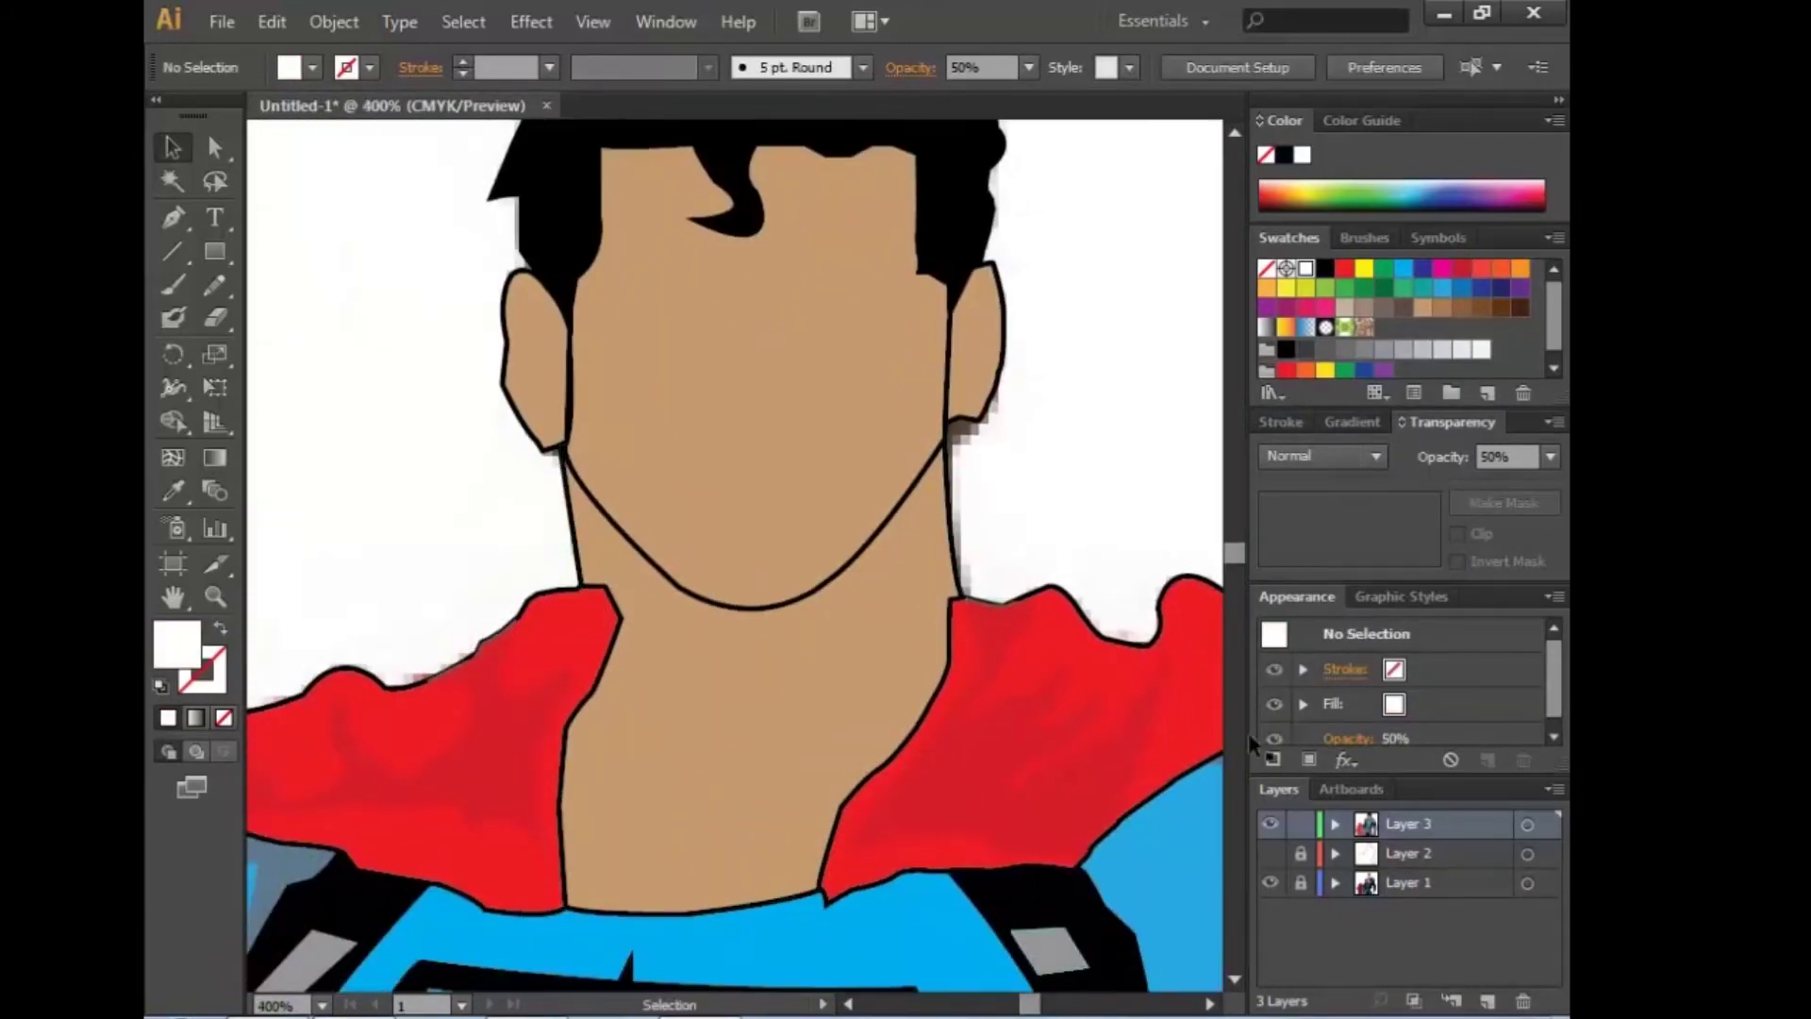
scroll(921, 517, "right", 2)
key("ctrl+equal")
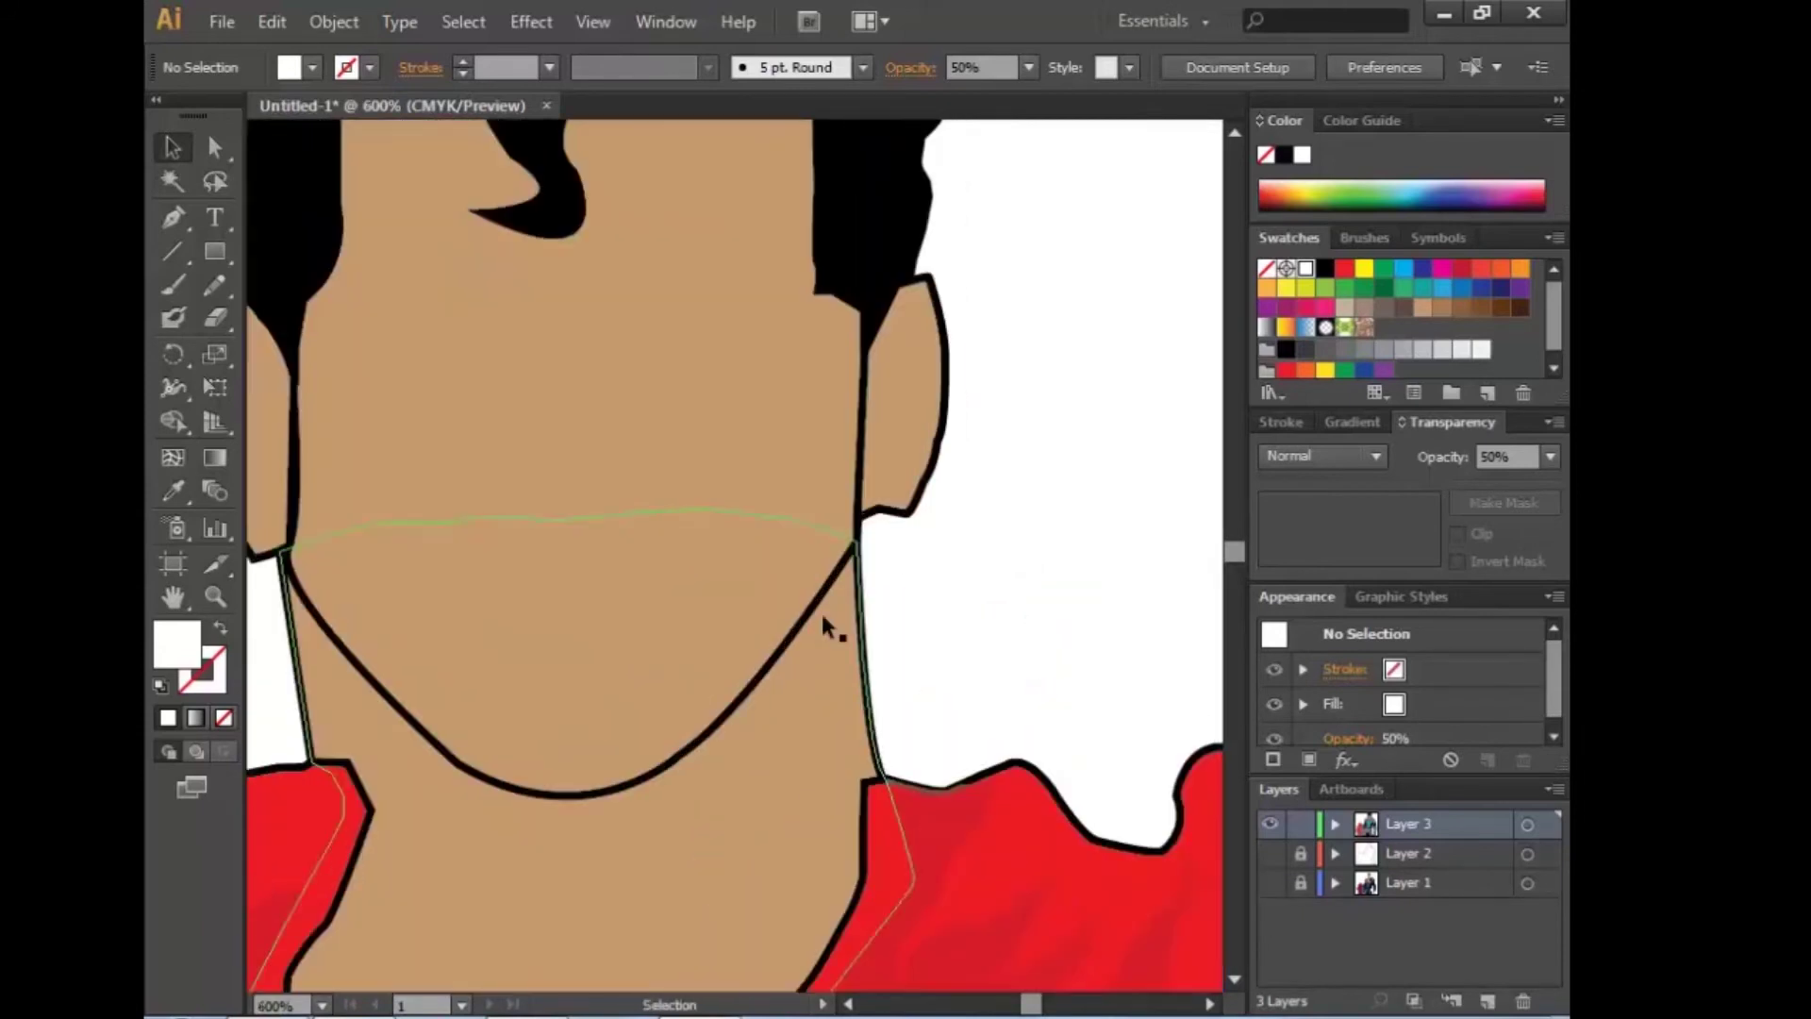
scroll(578, 456, "up", 5)
left_click(557, 432)
left_click_drag(703, 482, 716, 487)
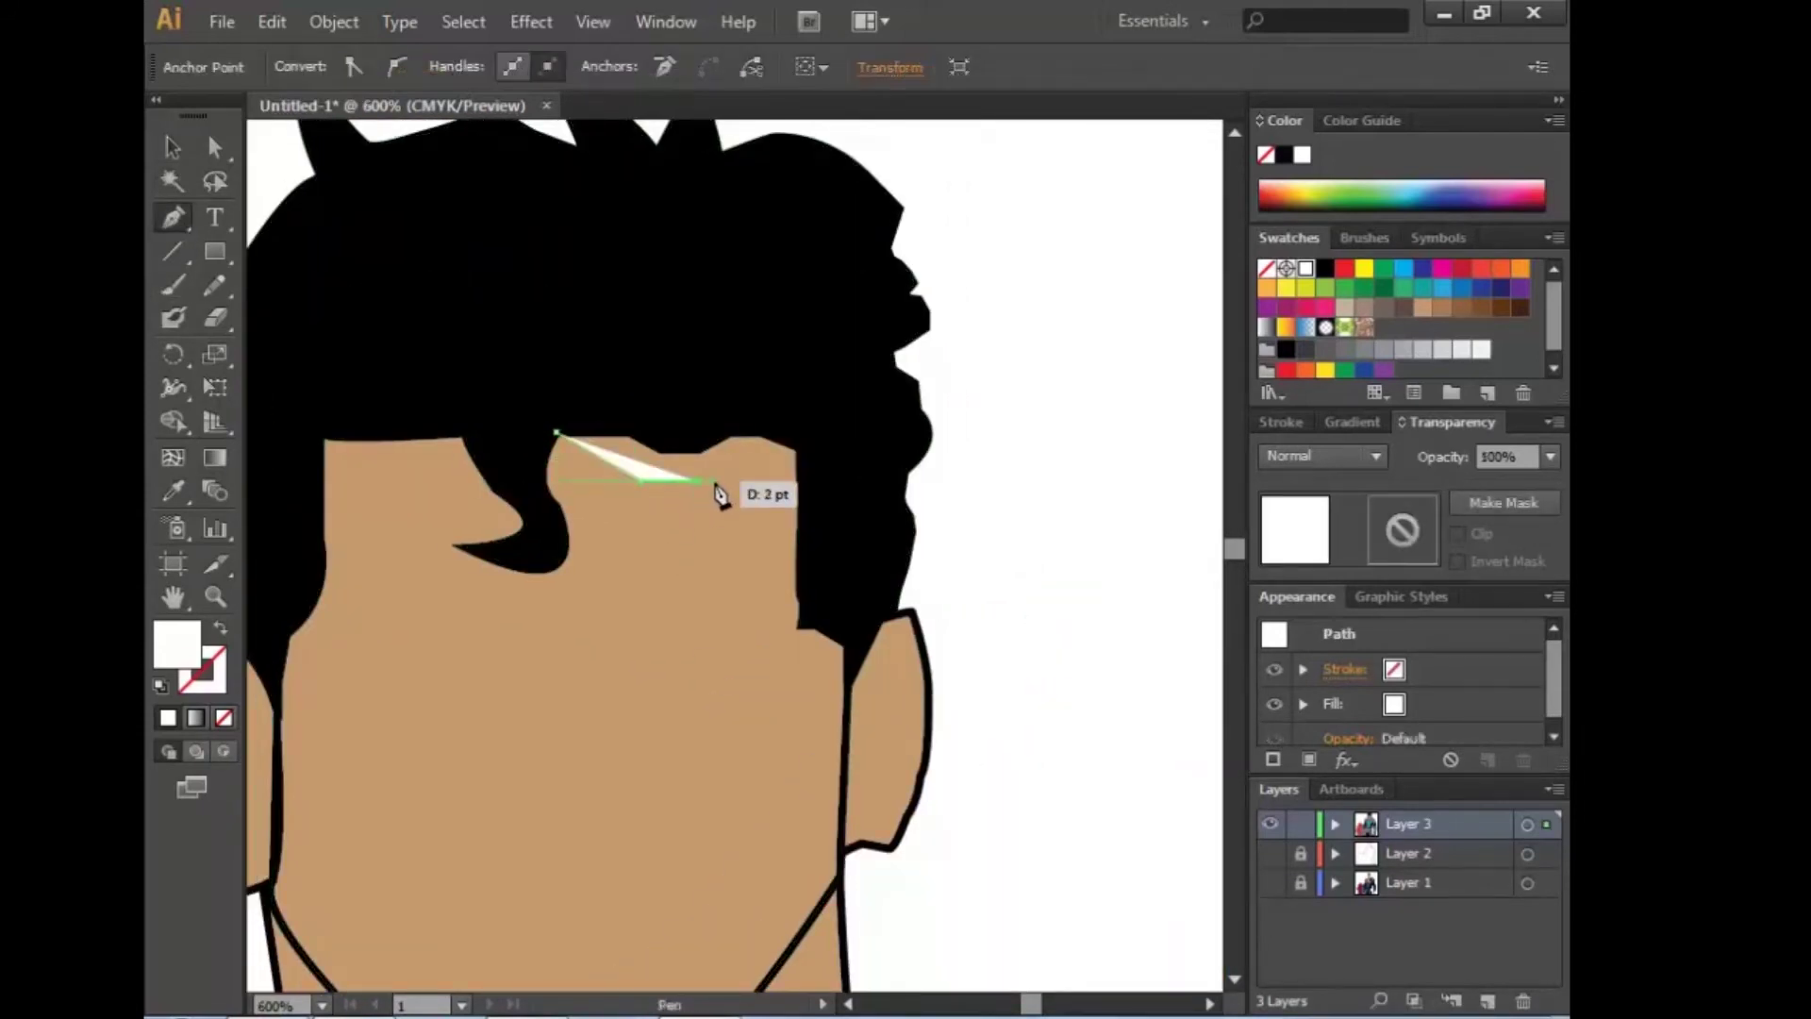
scroll(761, 692, "down", 5)
left_click(740, 745)
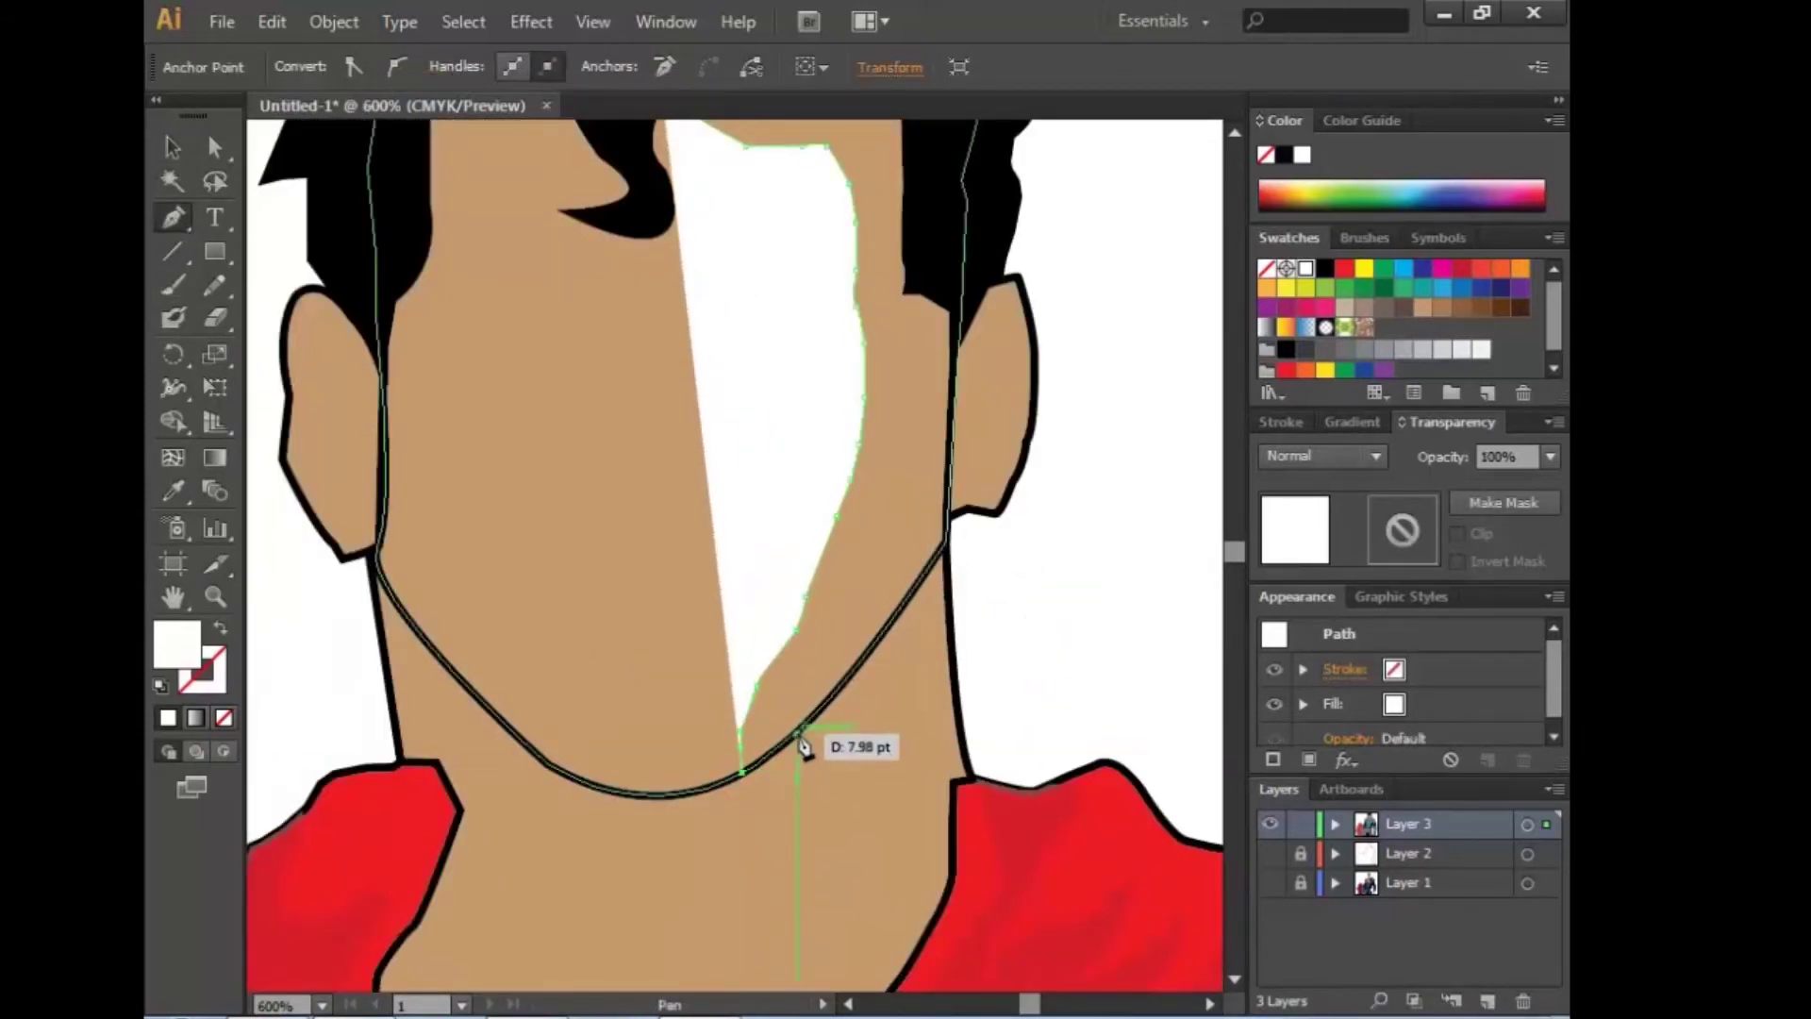
left_click_drag(802, 745, 809, 738)
scroll(828, 886, "down", 5)
scroll(792, 829, "down", 3)
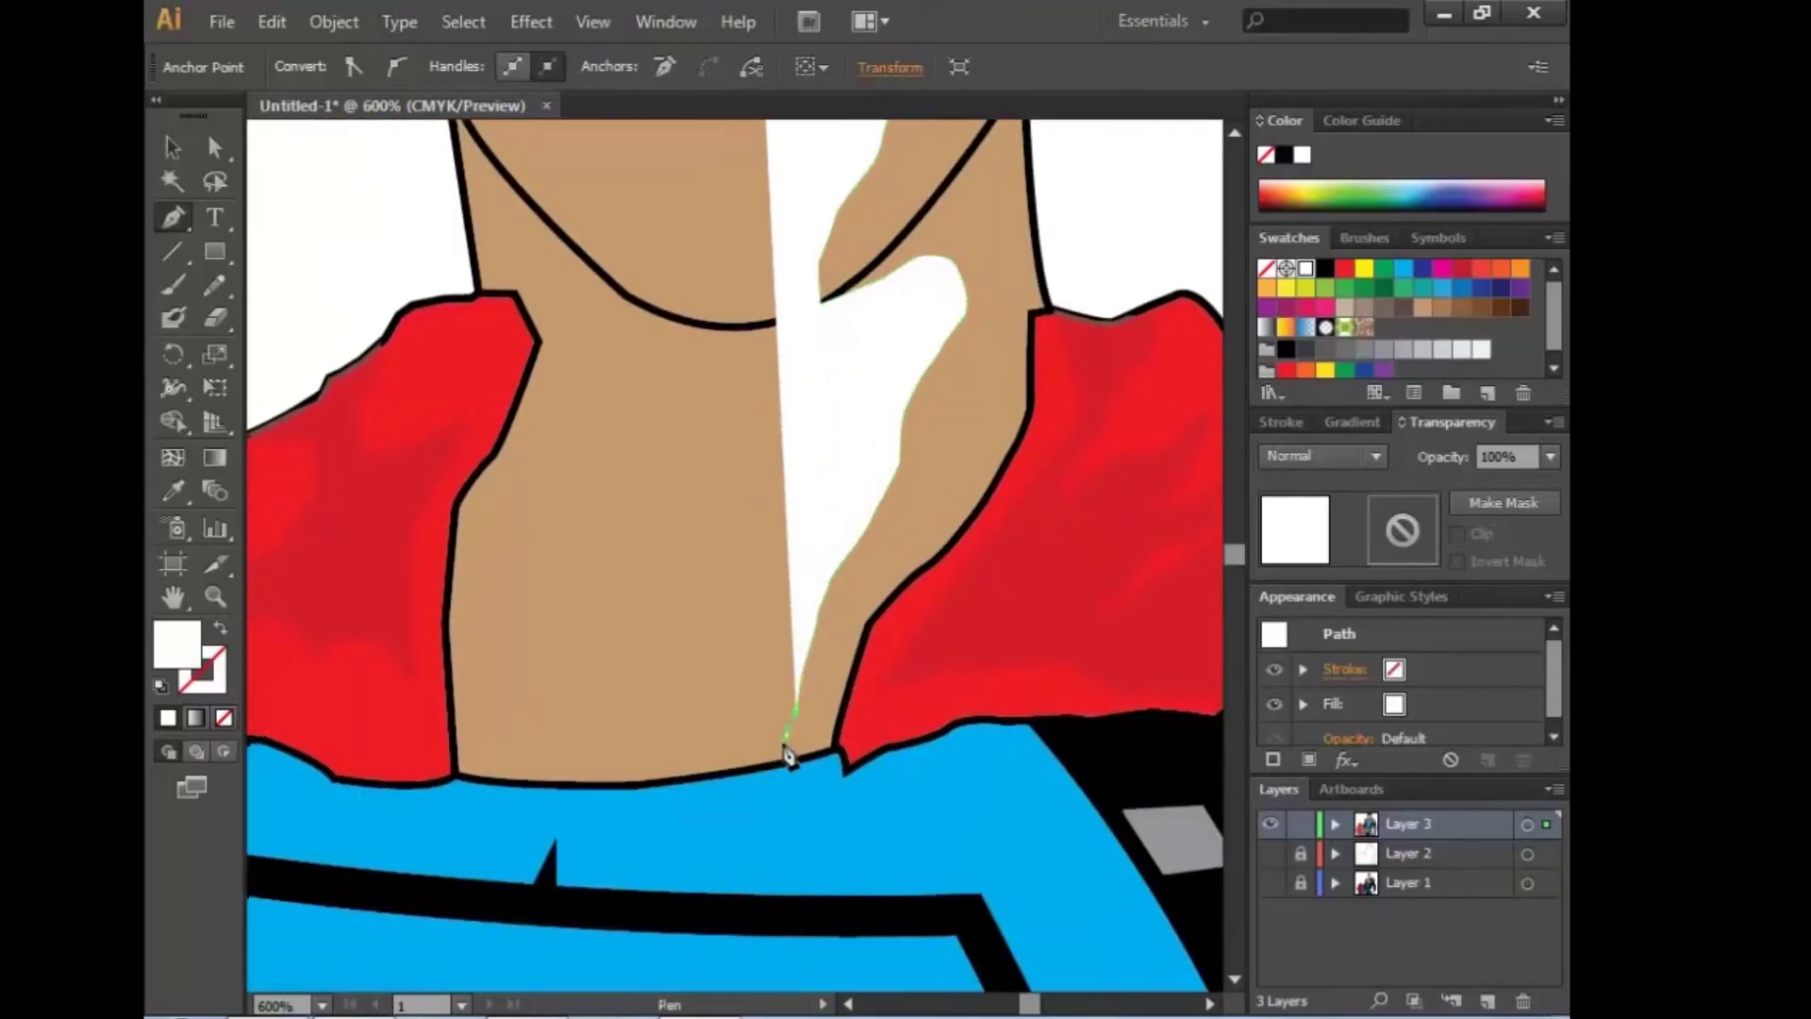
left_click(789, 754)
scroll(1028, 598, "up", 5)
Step: Set the neck shadow to 50% opacity with a black fill
left_click(1330, 732)
type("50")
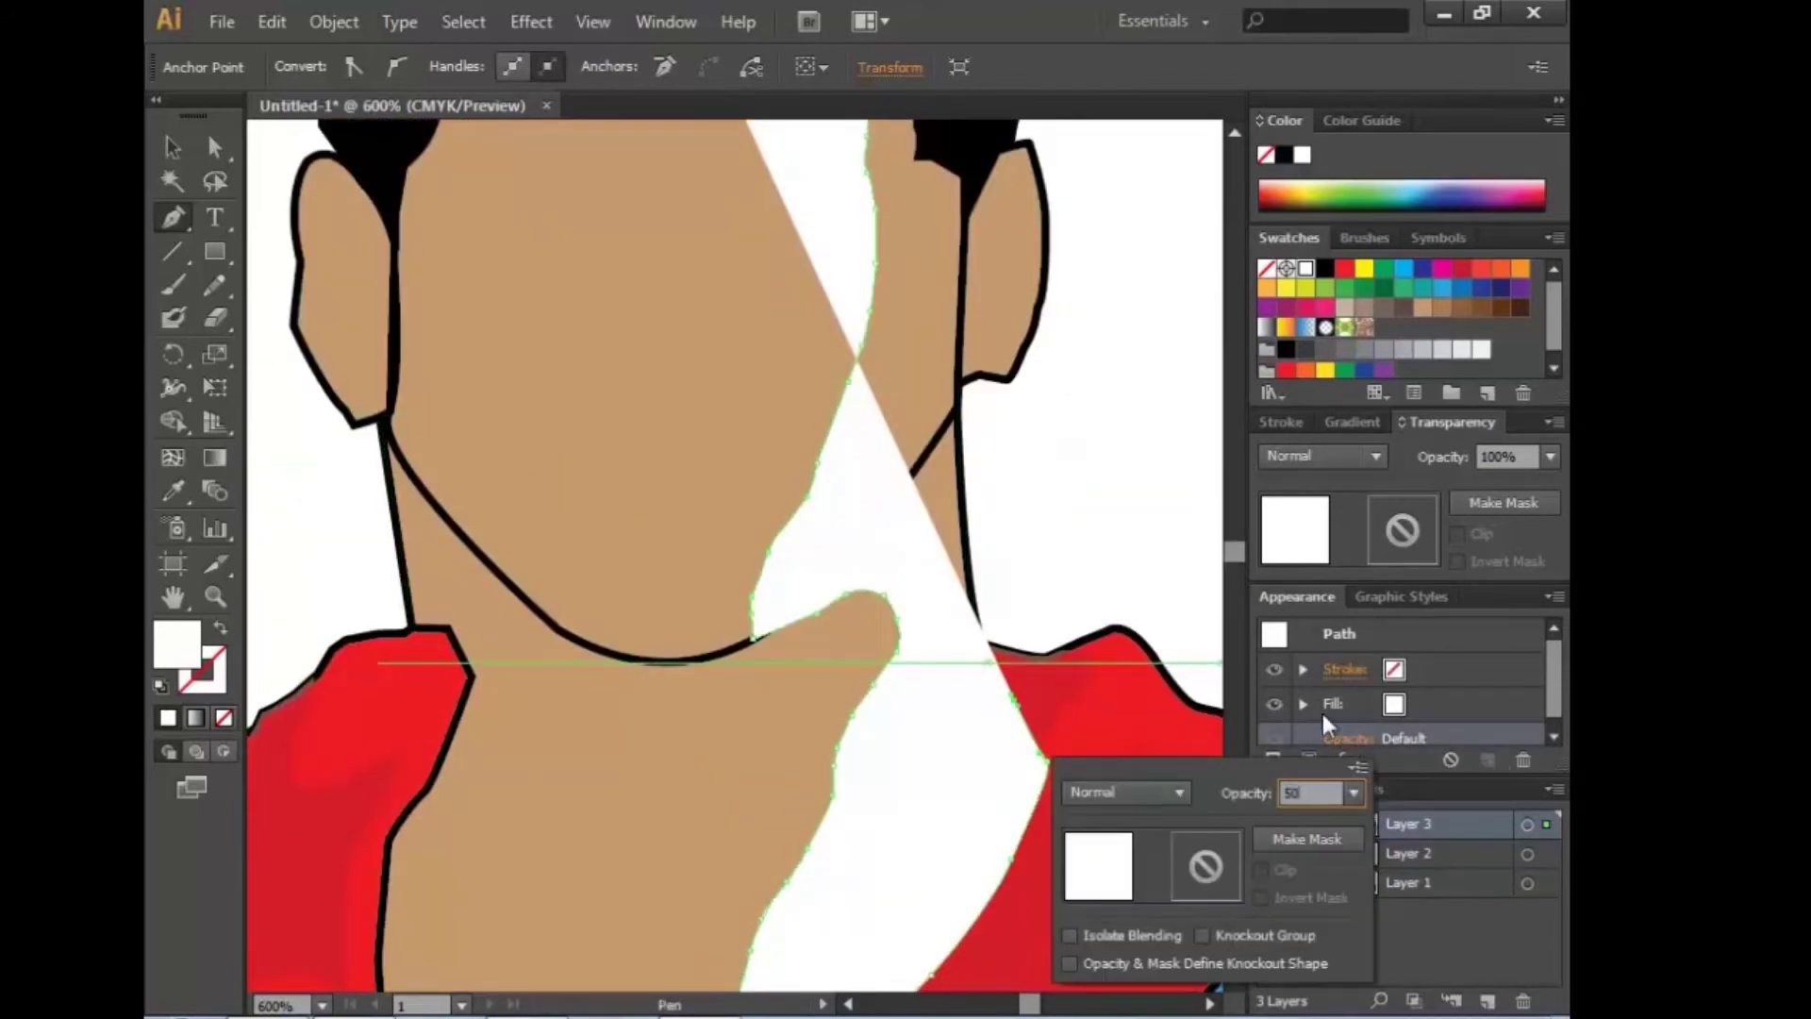
left_click(1395, 704)
left_click(1197, 752)
left_click(1005, 604)
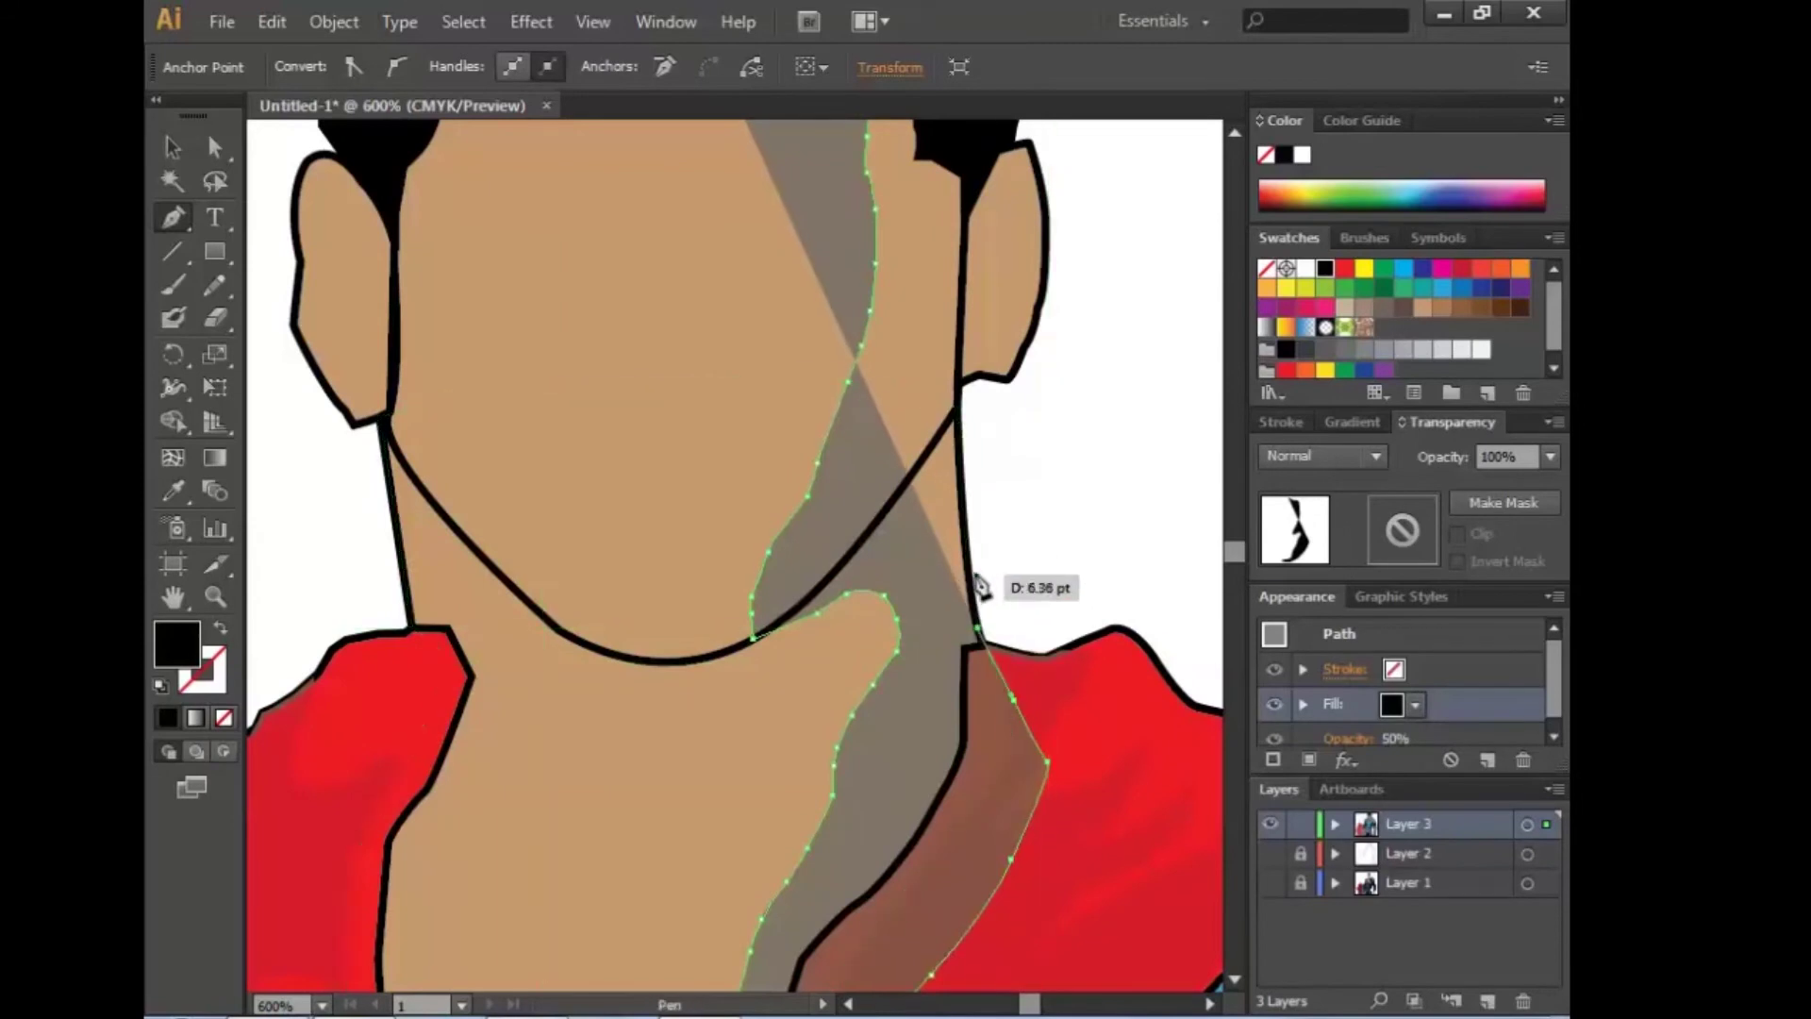
Step: Close the shadow path back up the neck to the hairline, then zoom out
left_click(962, 444)
scroll(958, 425, "up", 3)
left_click(953, 491)
scroll(953, 491, "up", 4)
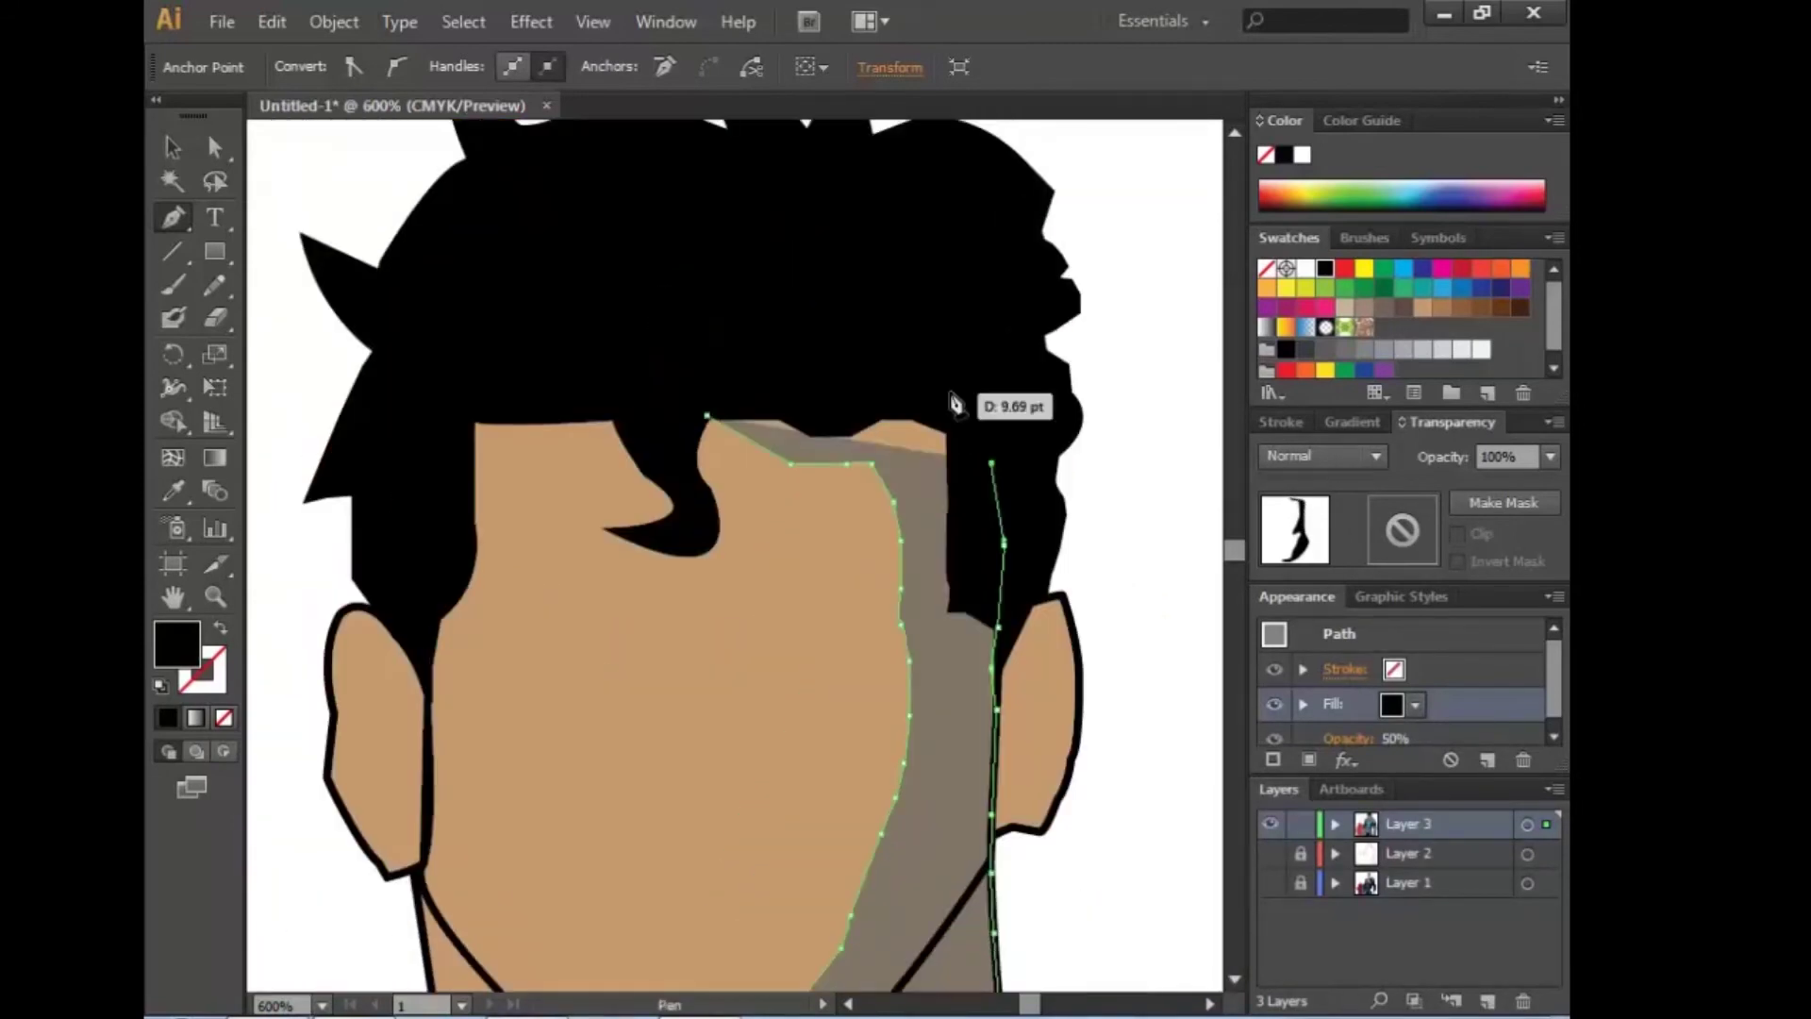
left_click(707, 416)
key("v")
key("ctrl+shift+a")
key("ctrl+minus")
key("ctrl+minus")
key("ctrl+minus")
Step: Bring the red collar piece on the right shoulder to the front
key("ctrl+0")
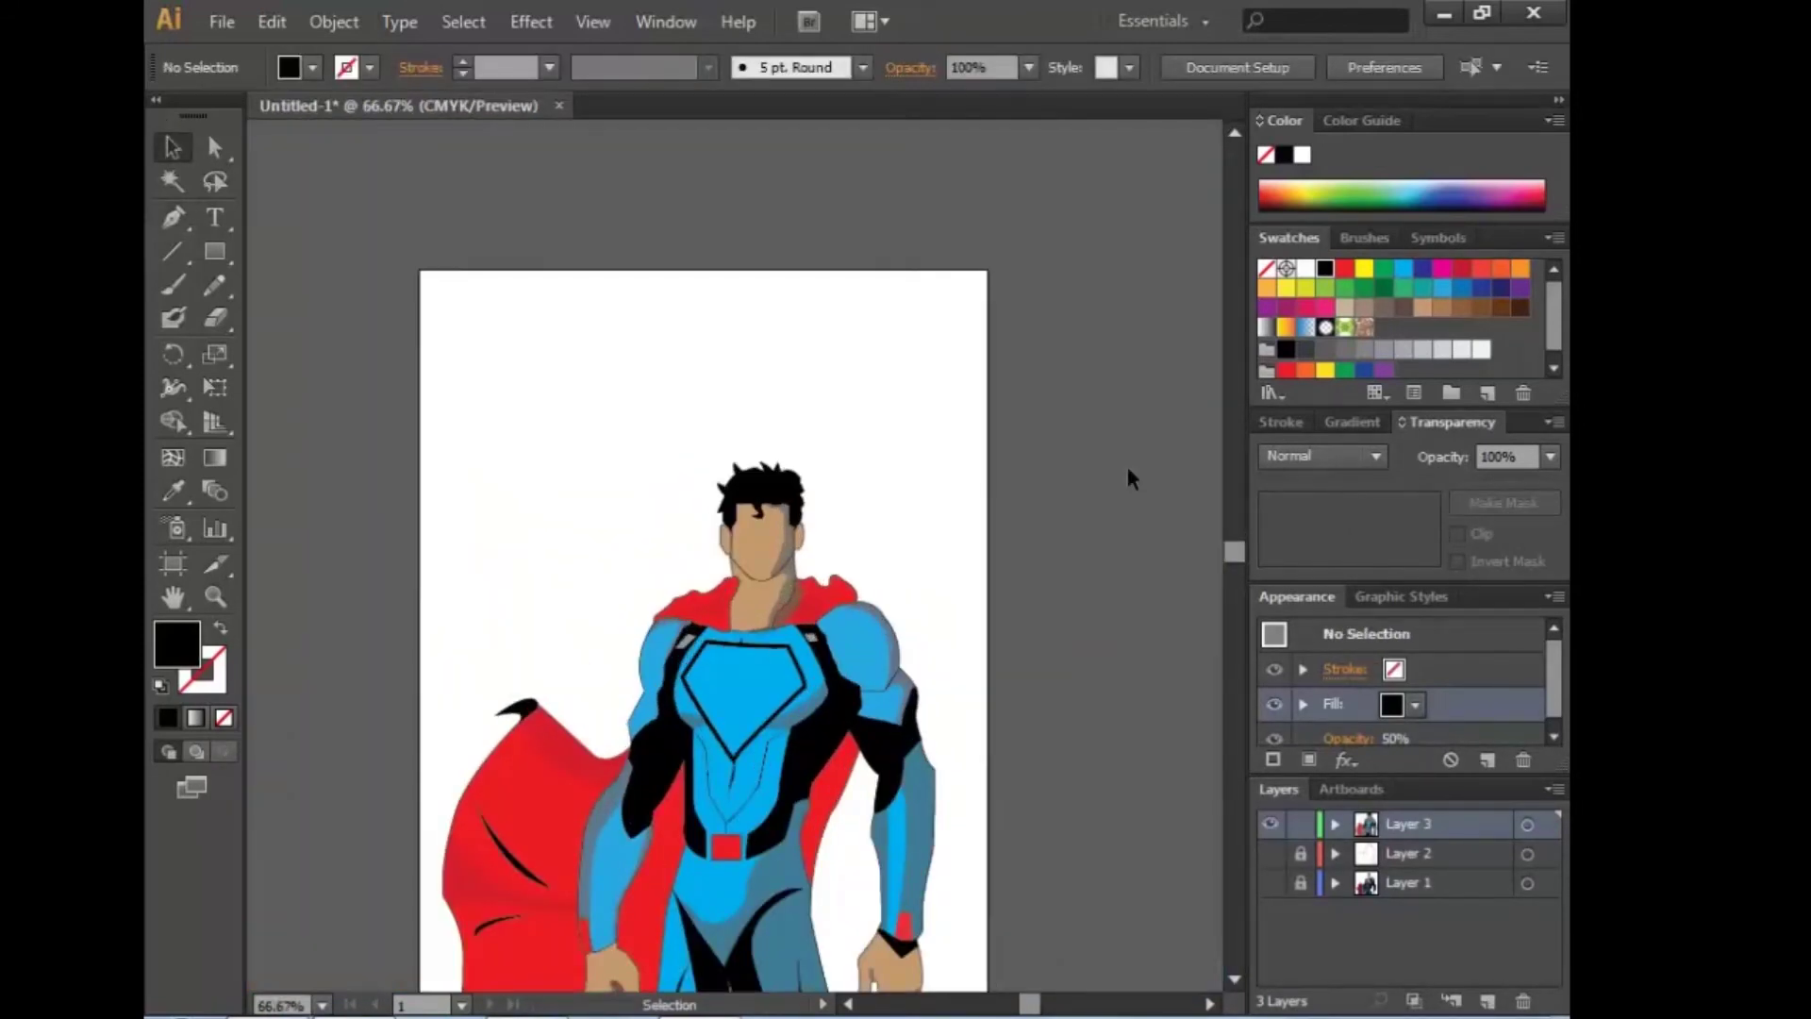
left_click(783, 576)
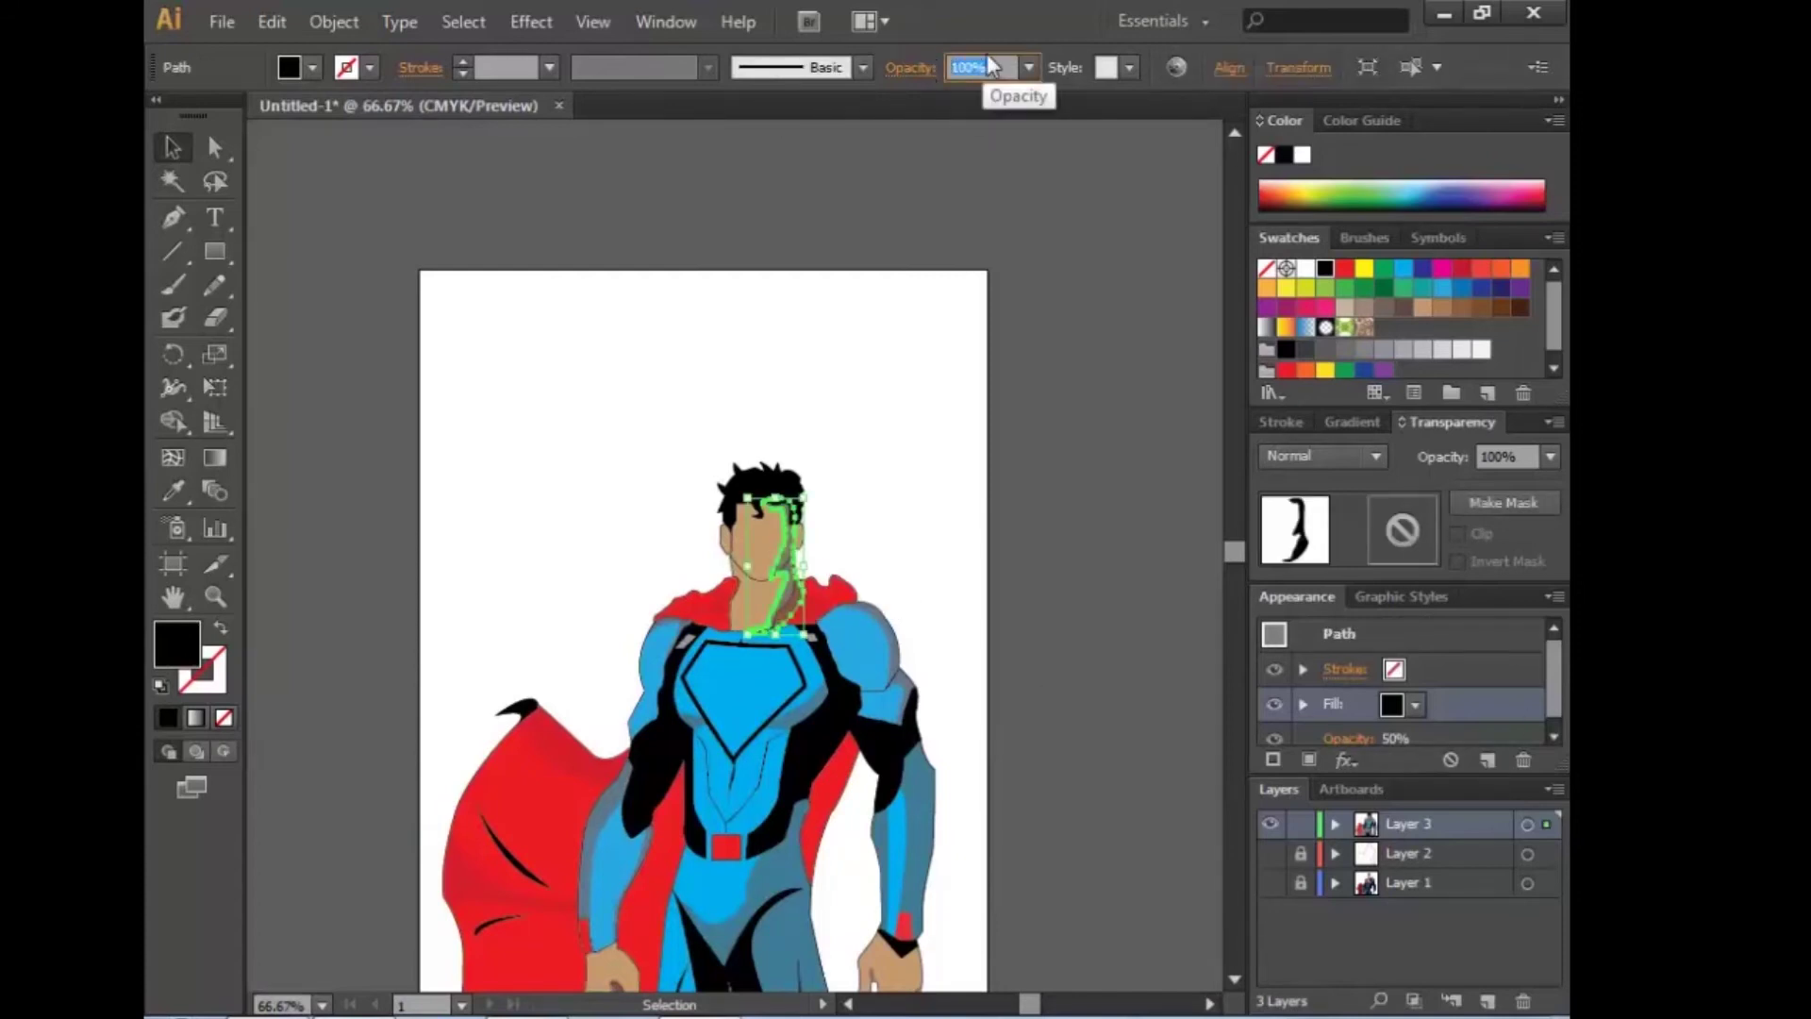
key("ctrl+shift+a")
key("ctrl+plus")
key("ctrl+plus")
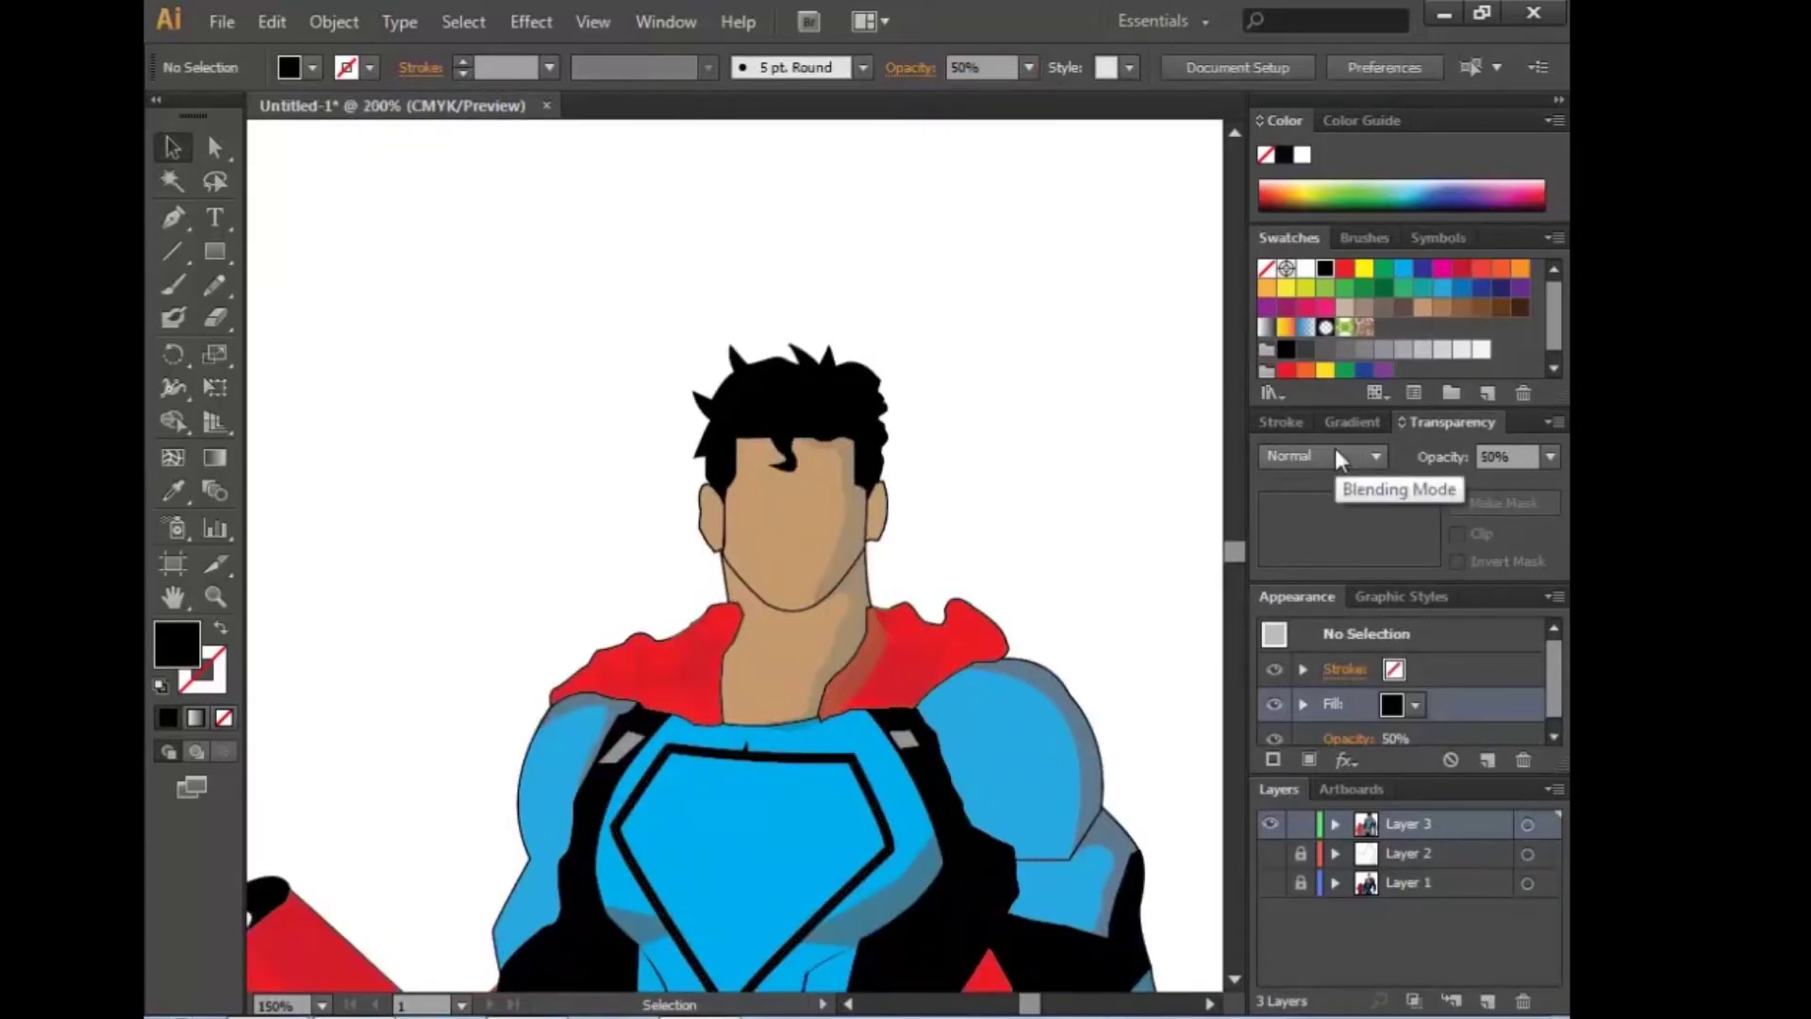
key("ctrl+plus")
key("ctrl+plus")
left_click(936, 840)
right_click(1196, 717)
left_click(1038, 672)
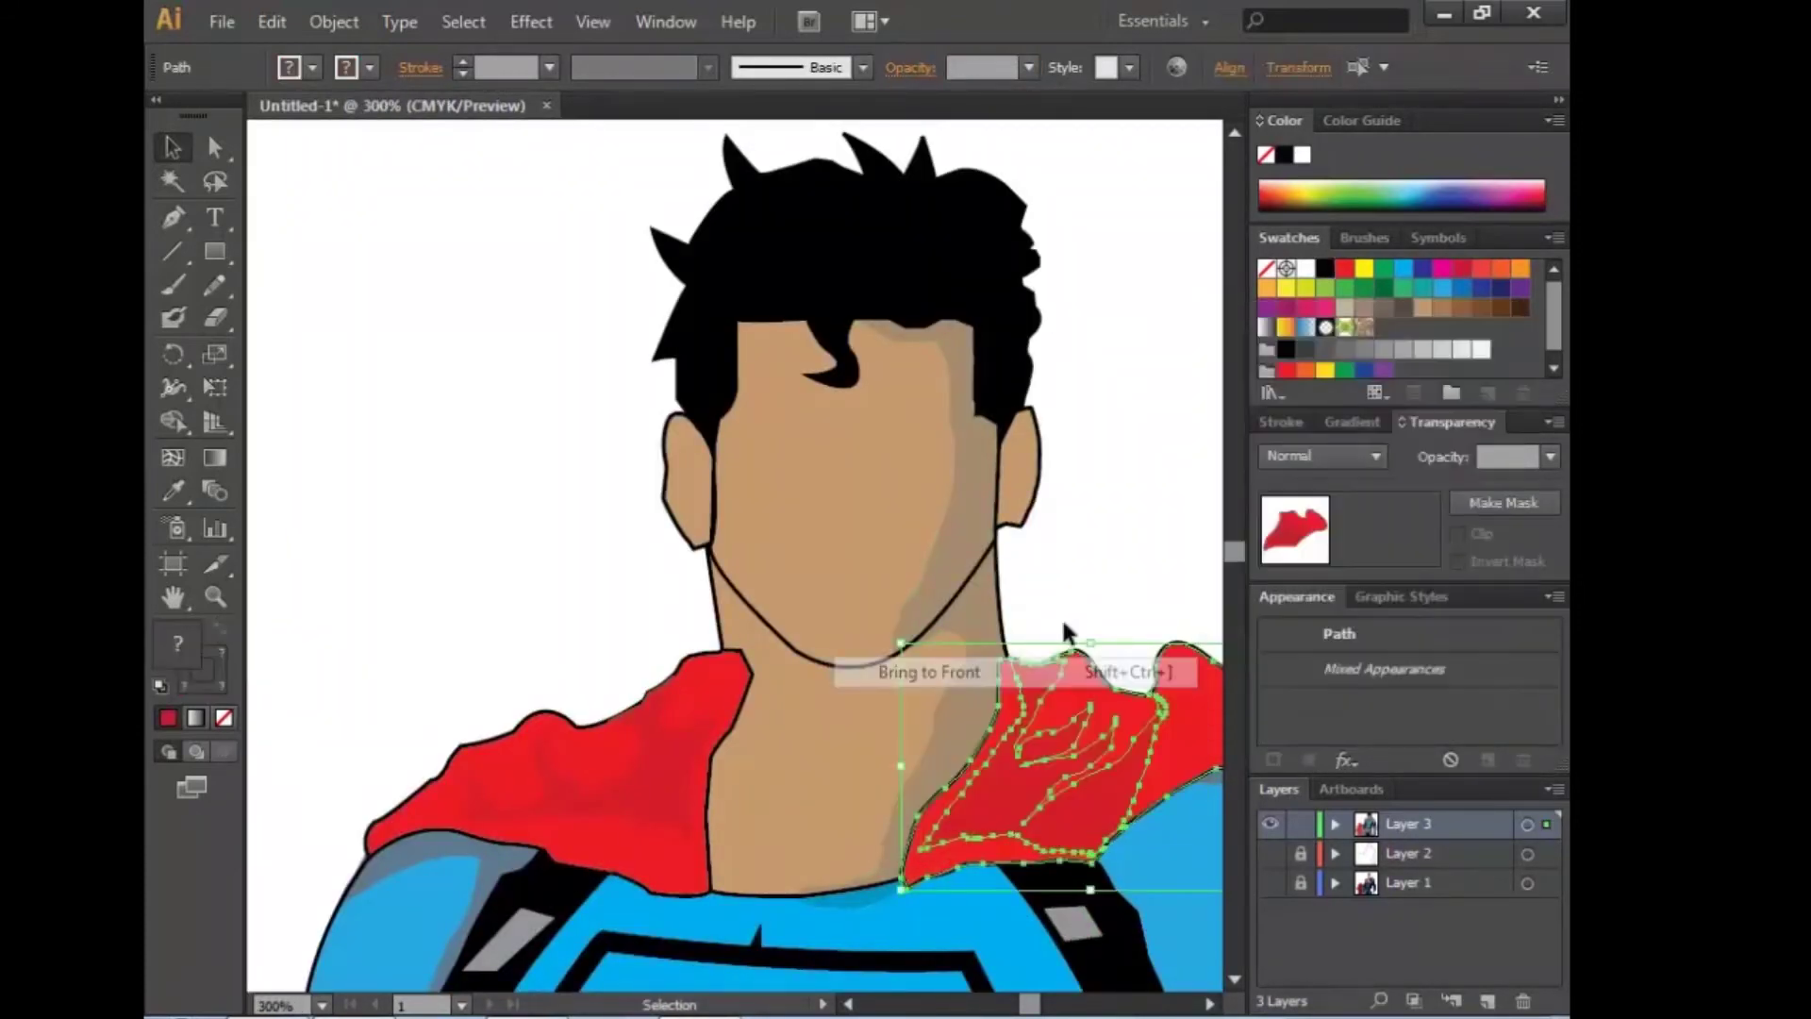
key("ctrl+shift+a")
Step: Bring the black neckline piece, blue torso and chest emblem to the front
key("ctrl+minus")
scroll(736, 557, "down", 3)
scroll(736, 556, "down", 3)
key("ctrl+minus")
key("ctrl+minus")
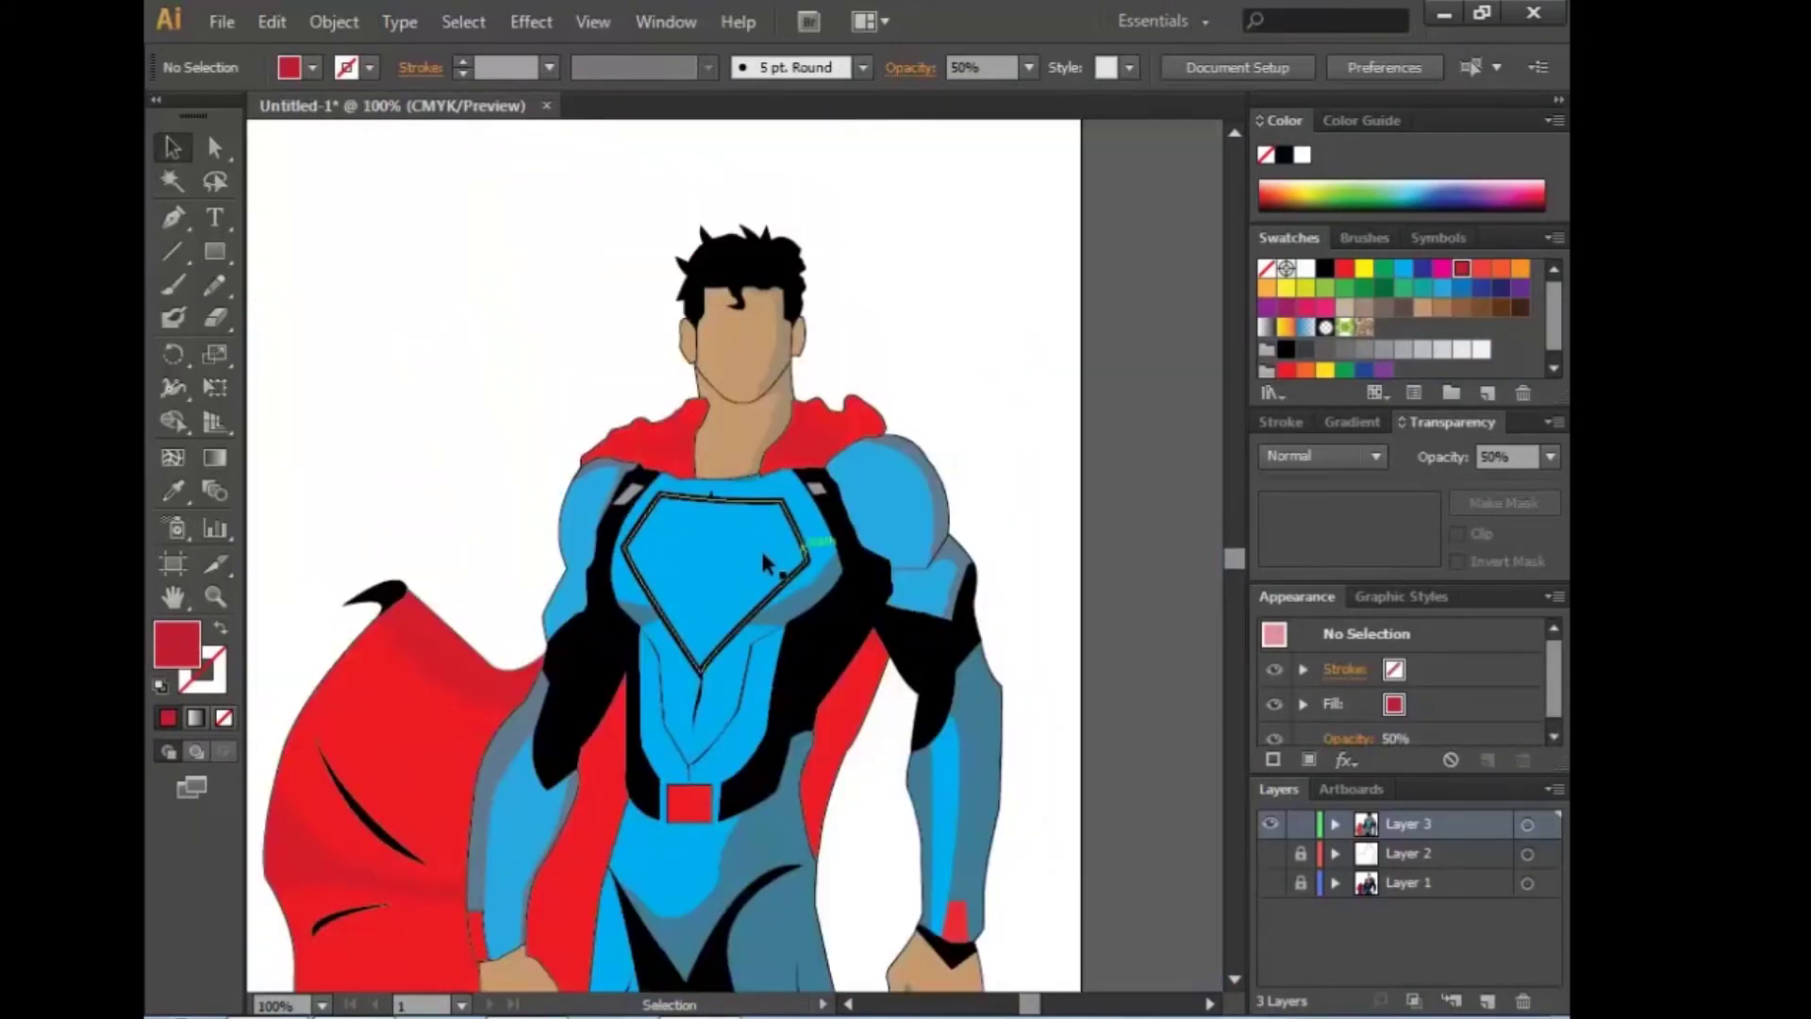
left_click(709, 494)
left_click(766, 497)
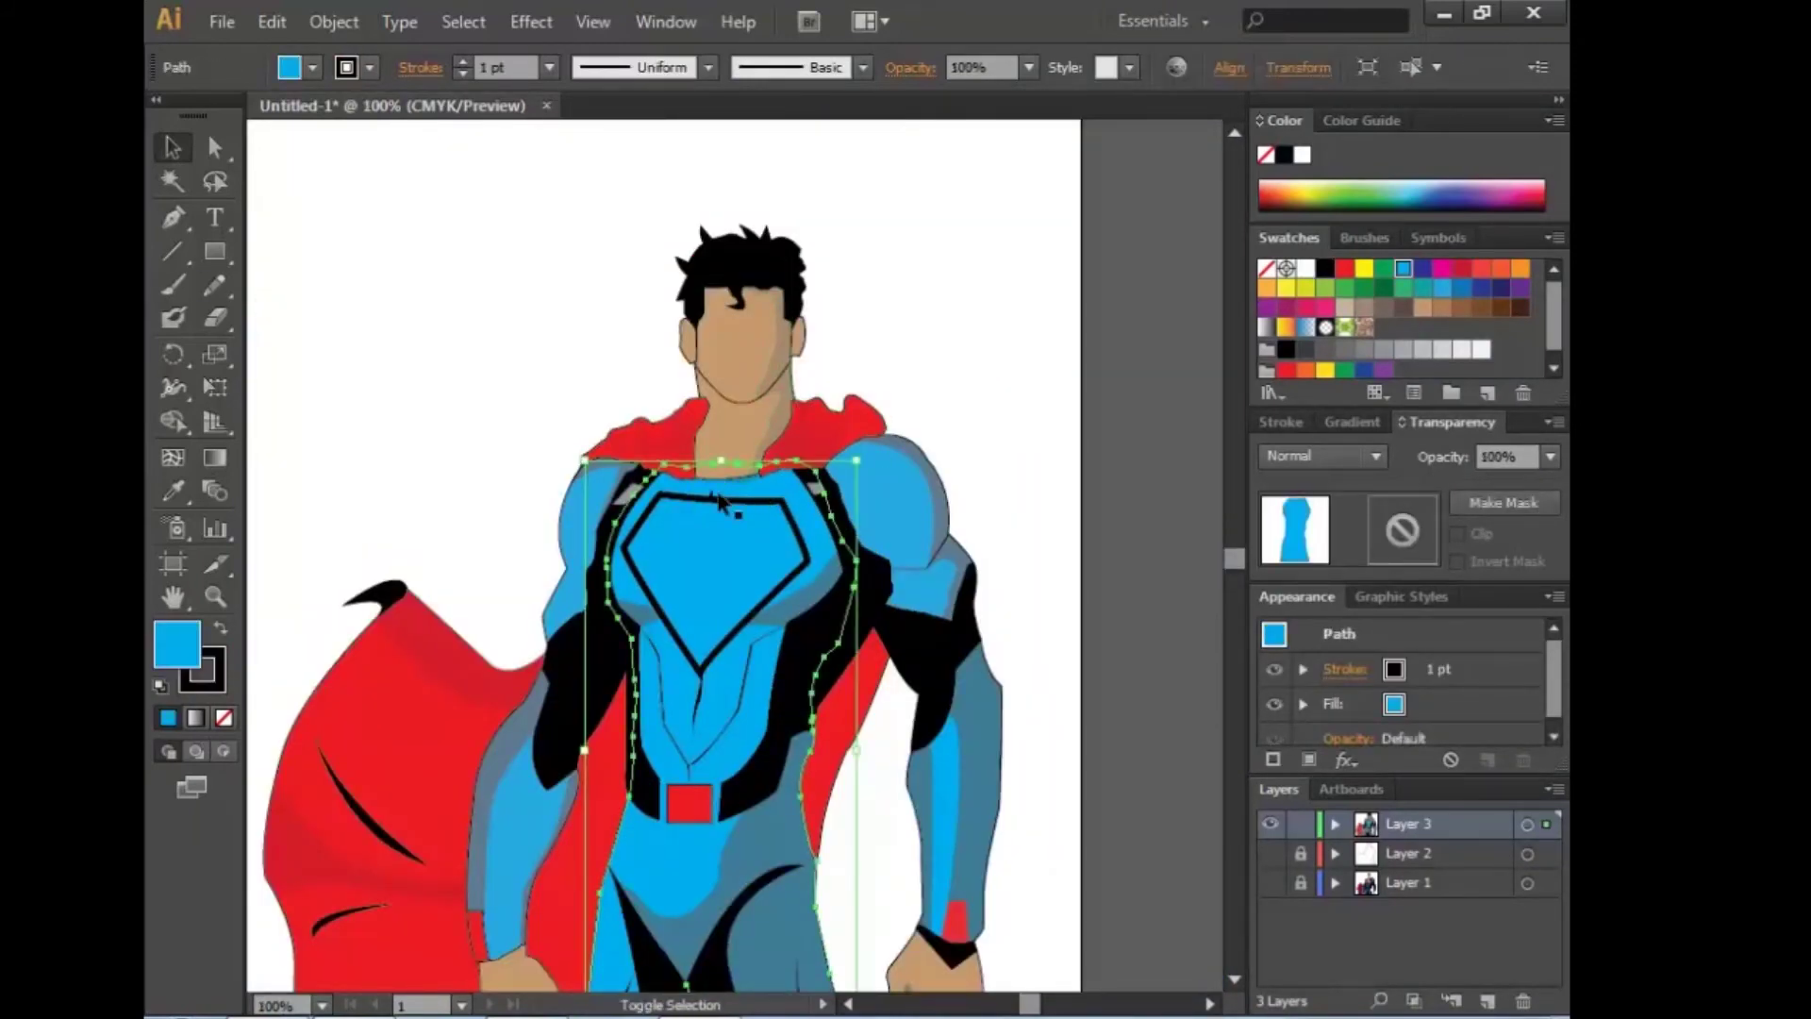
left_click(638, 530, "shift")
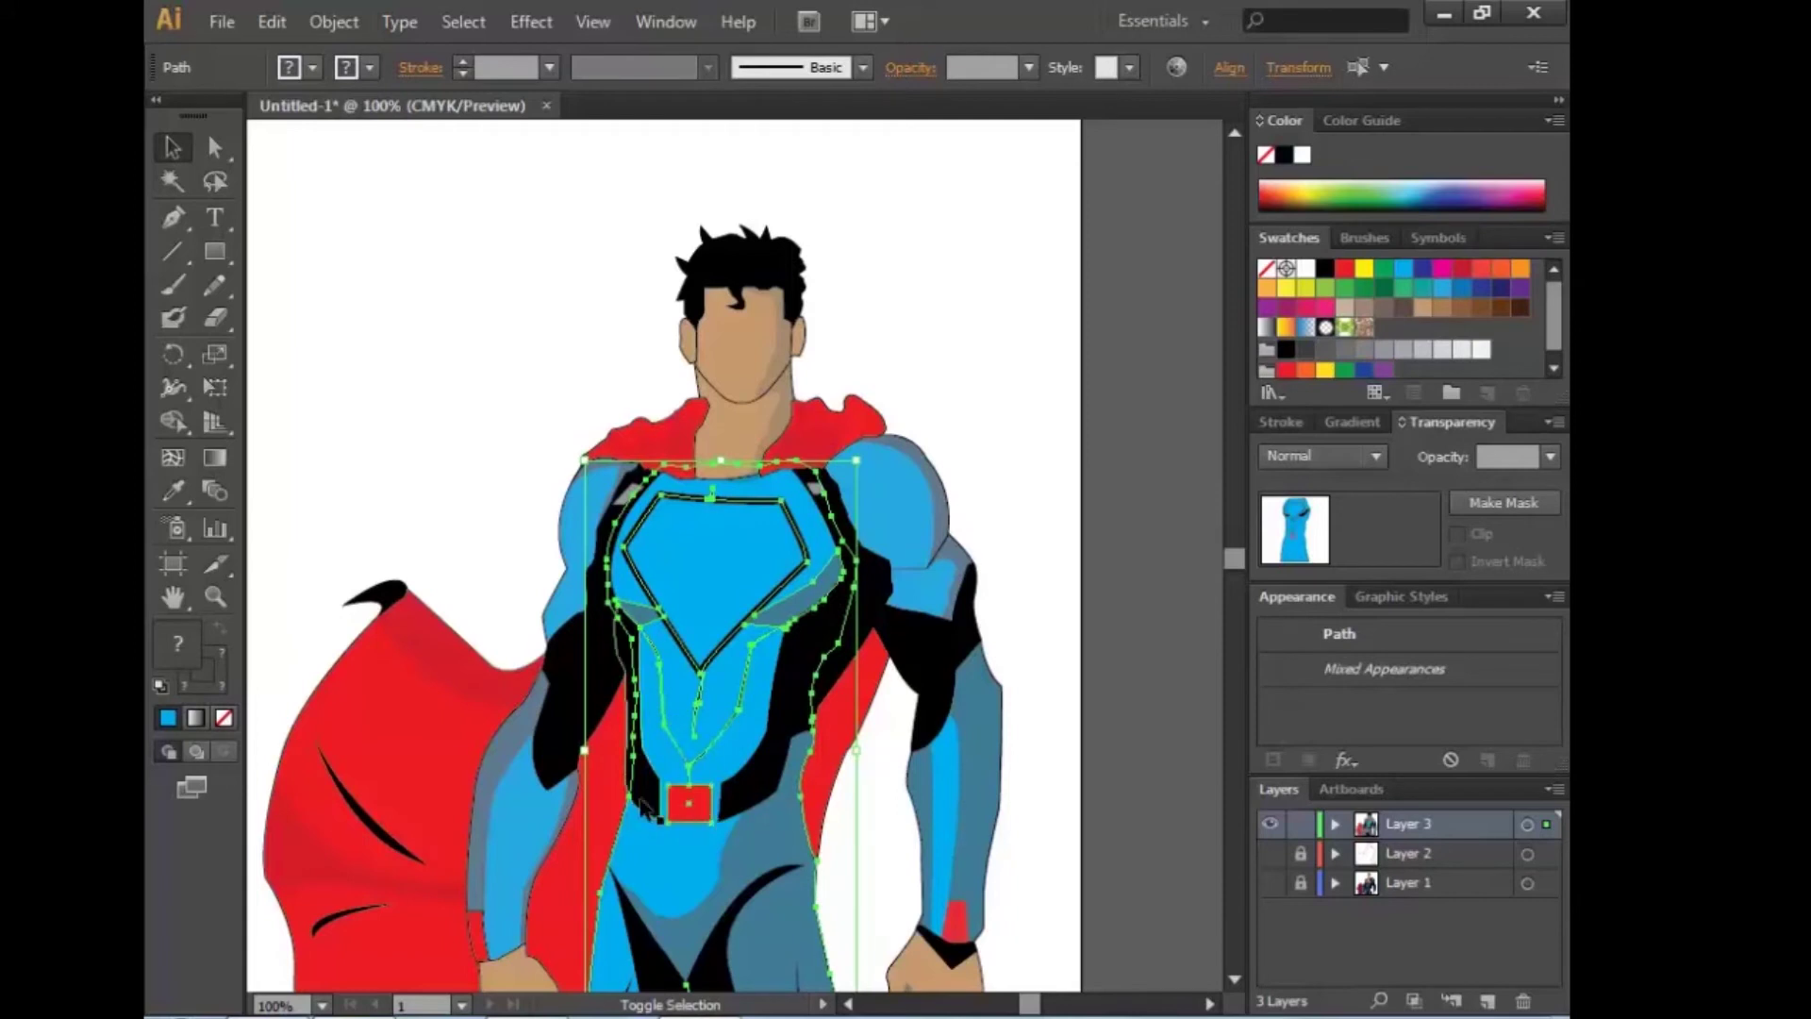
scroll(748, 786, "down", 5)
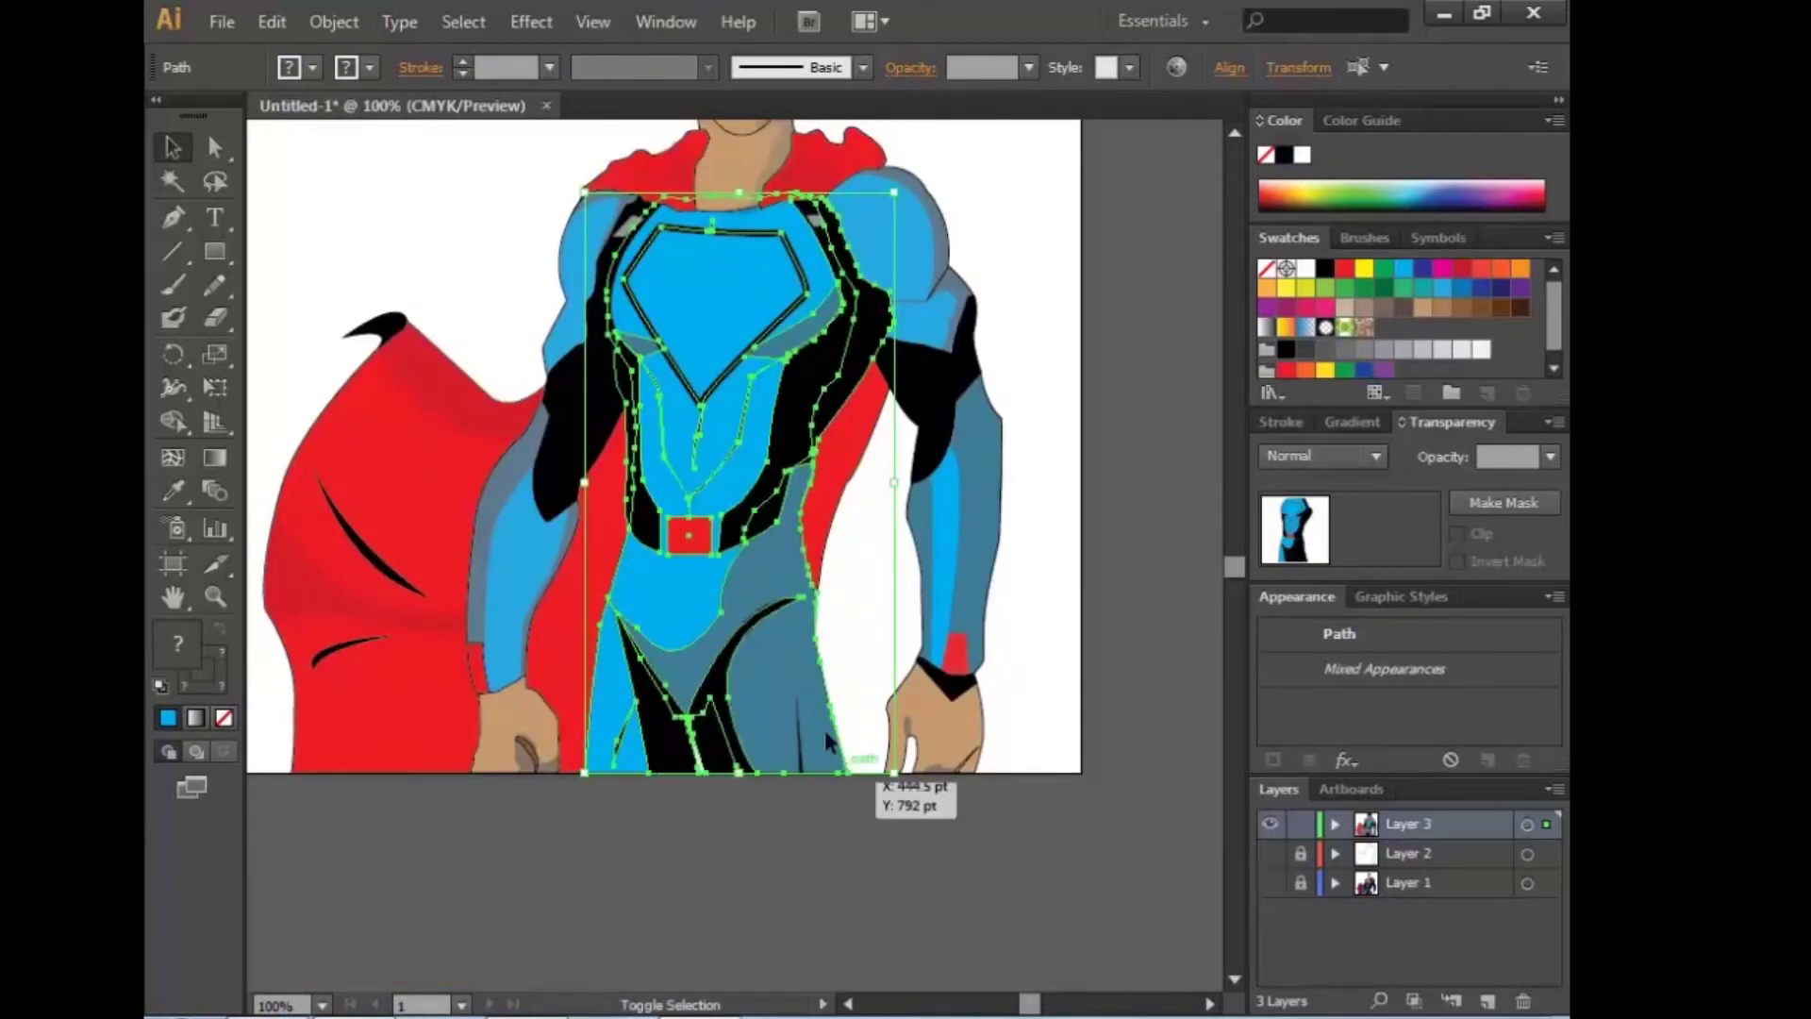
right_click(779, 719)
left_click(1147, 660)
Step: Check the context options for the blue torso and neck shapes
scroll(1108, 668, "up", 2)
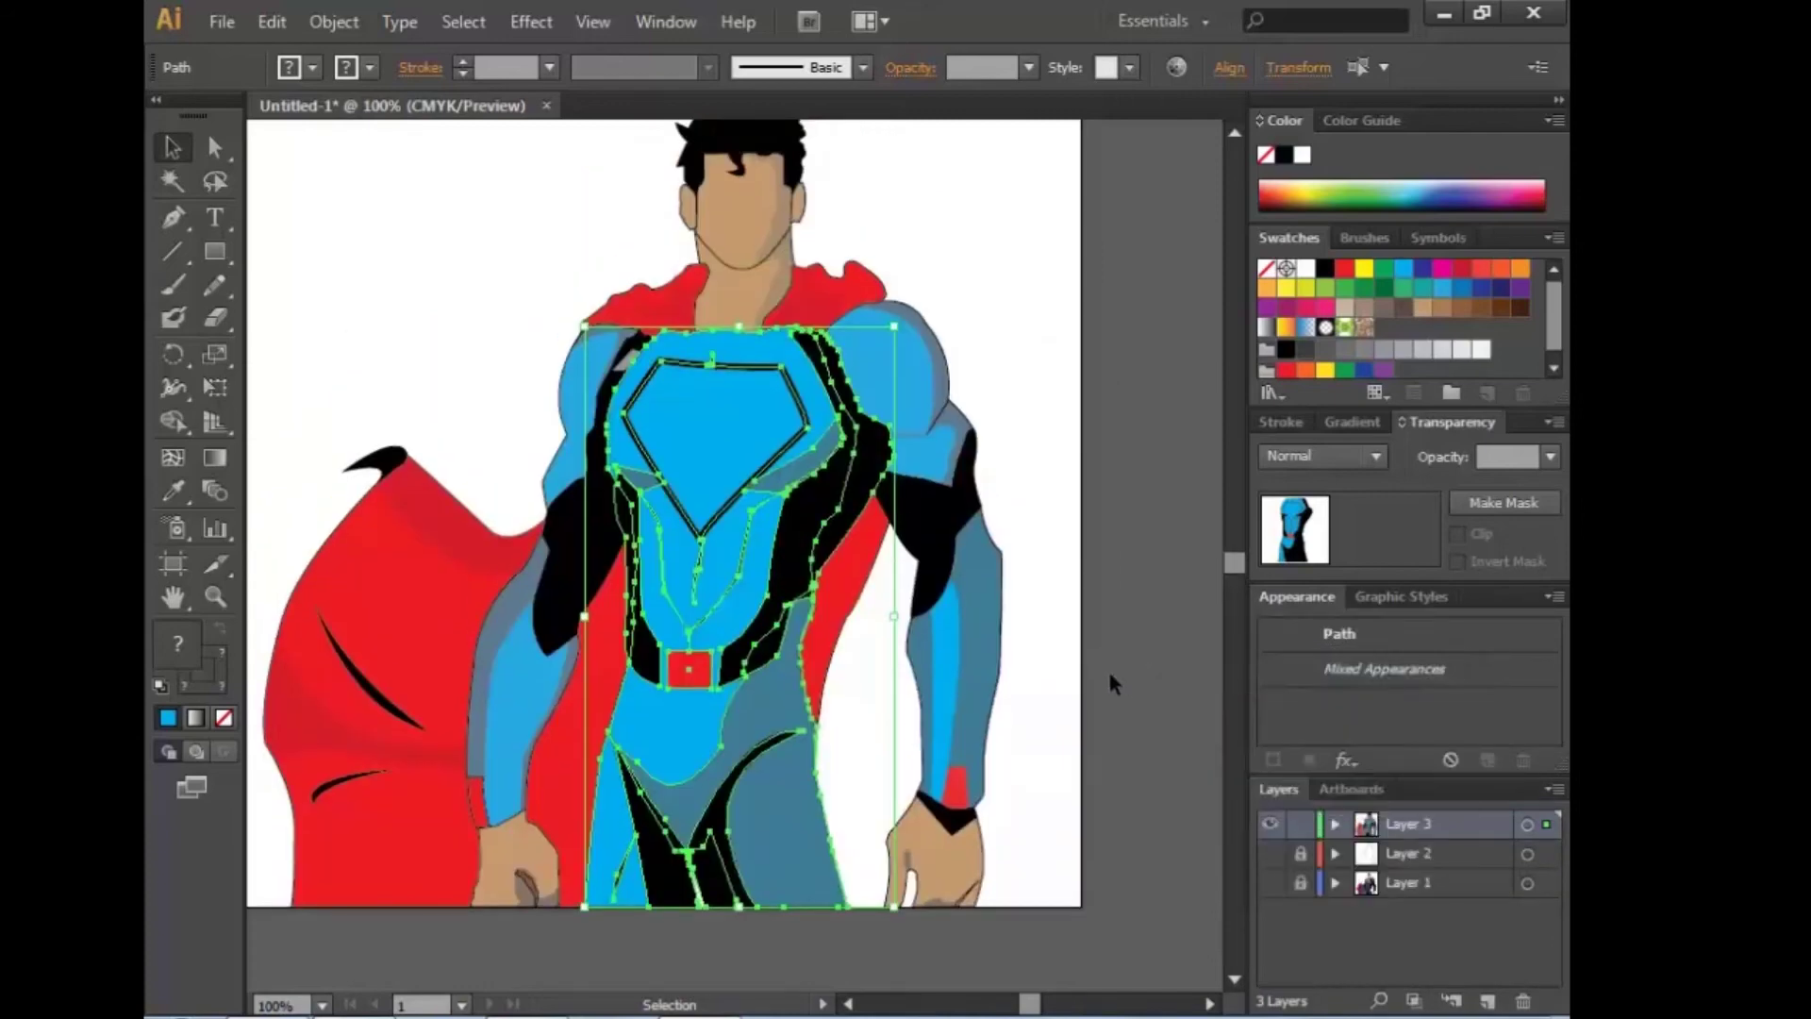
right_click(755, 707)
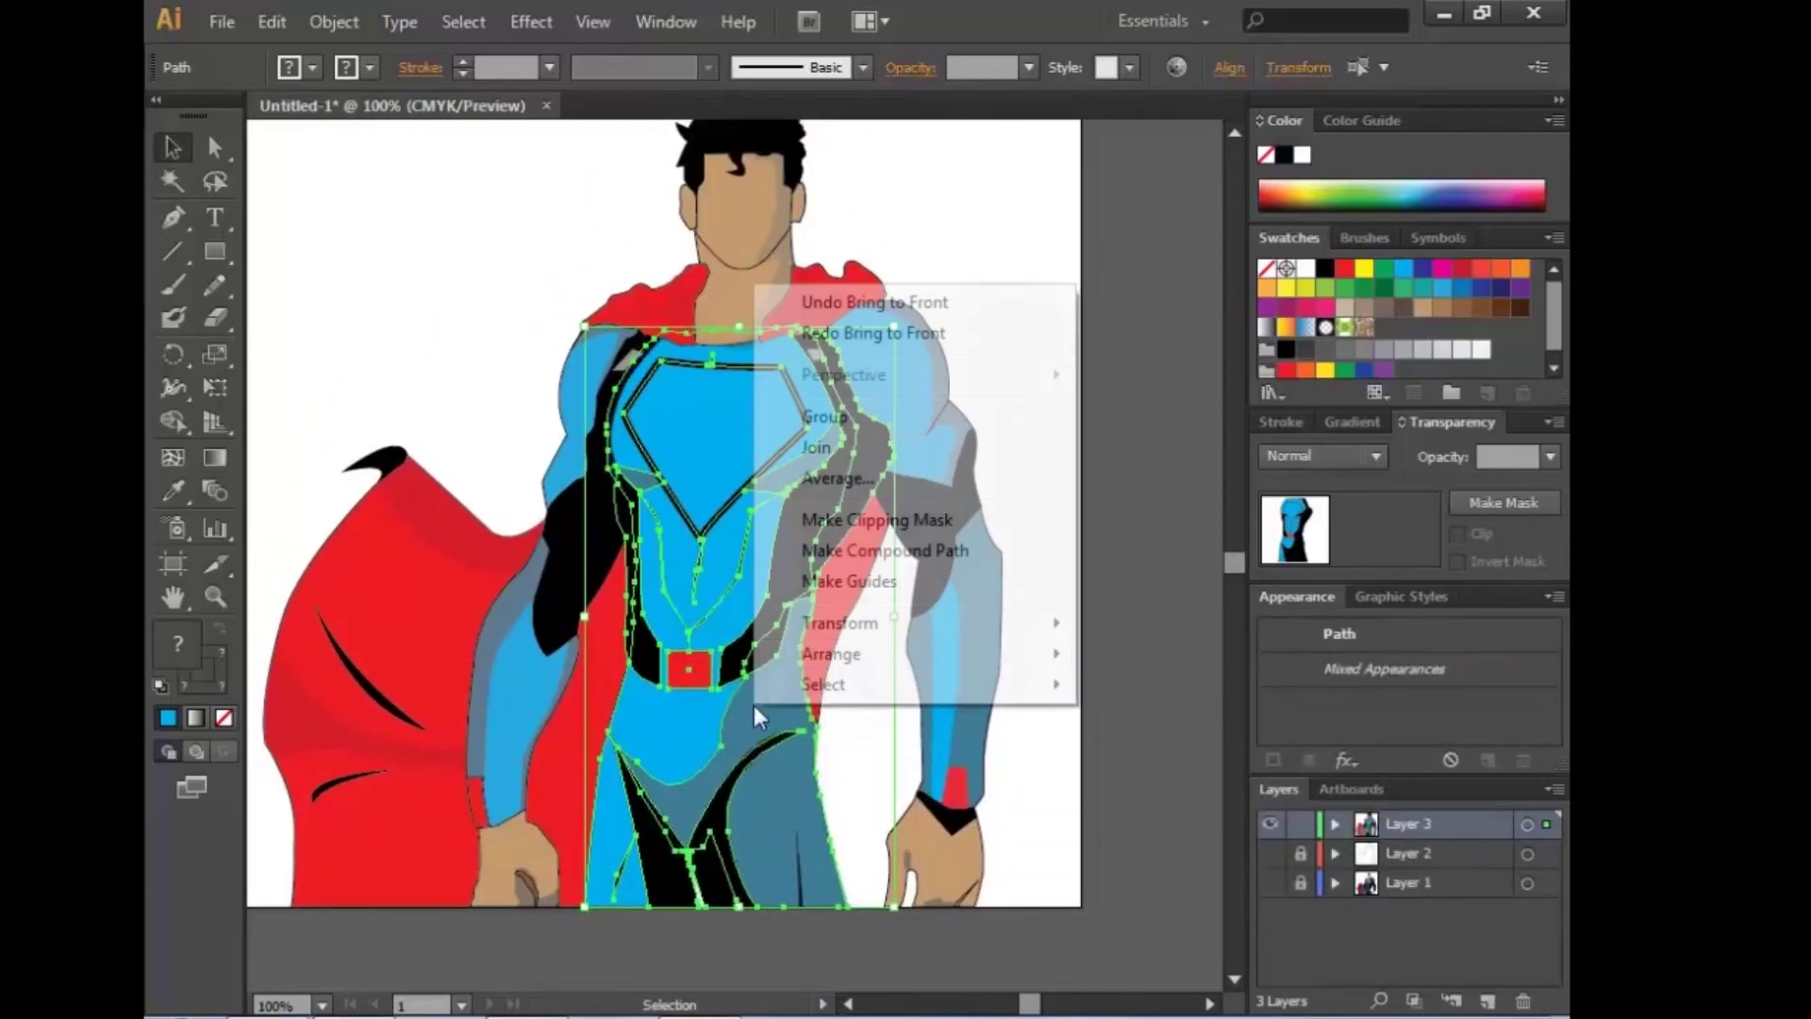
left_click(795, 887)
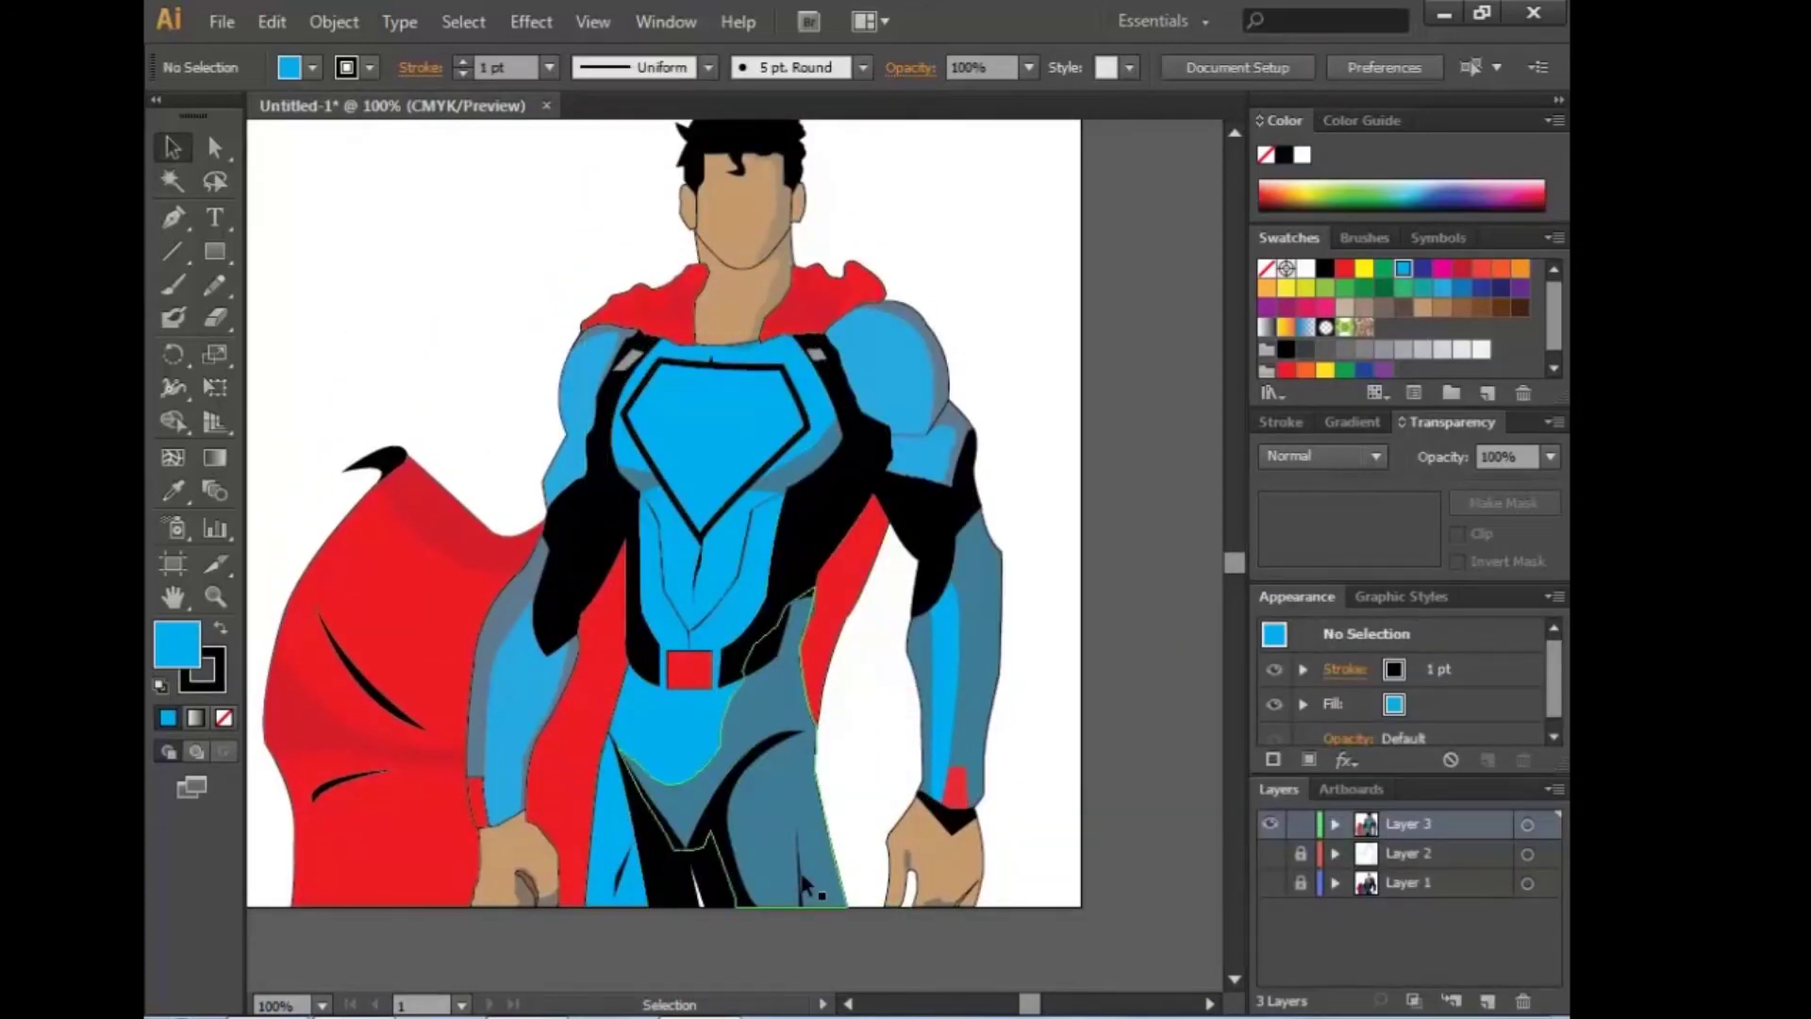
left_click(770, 351)
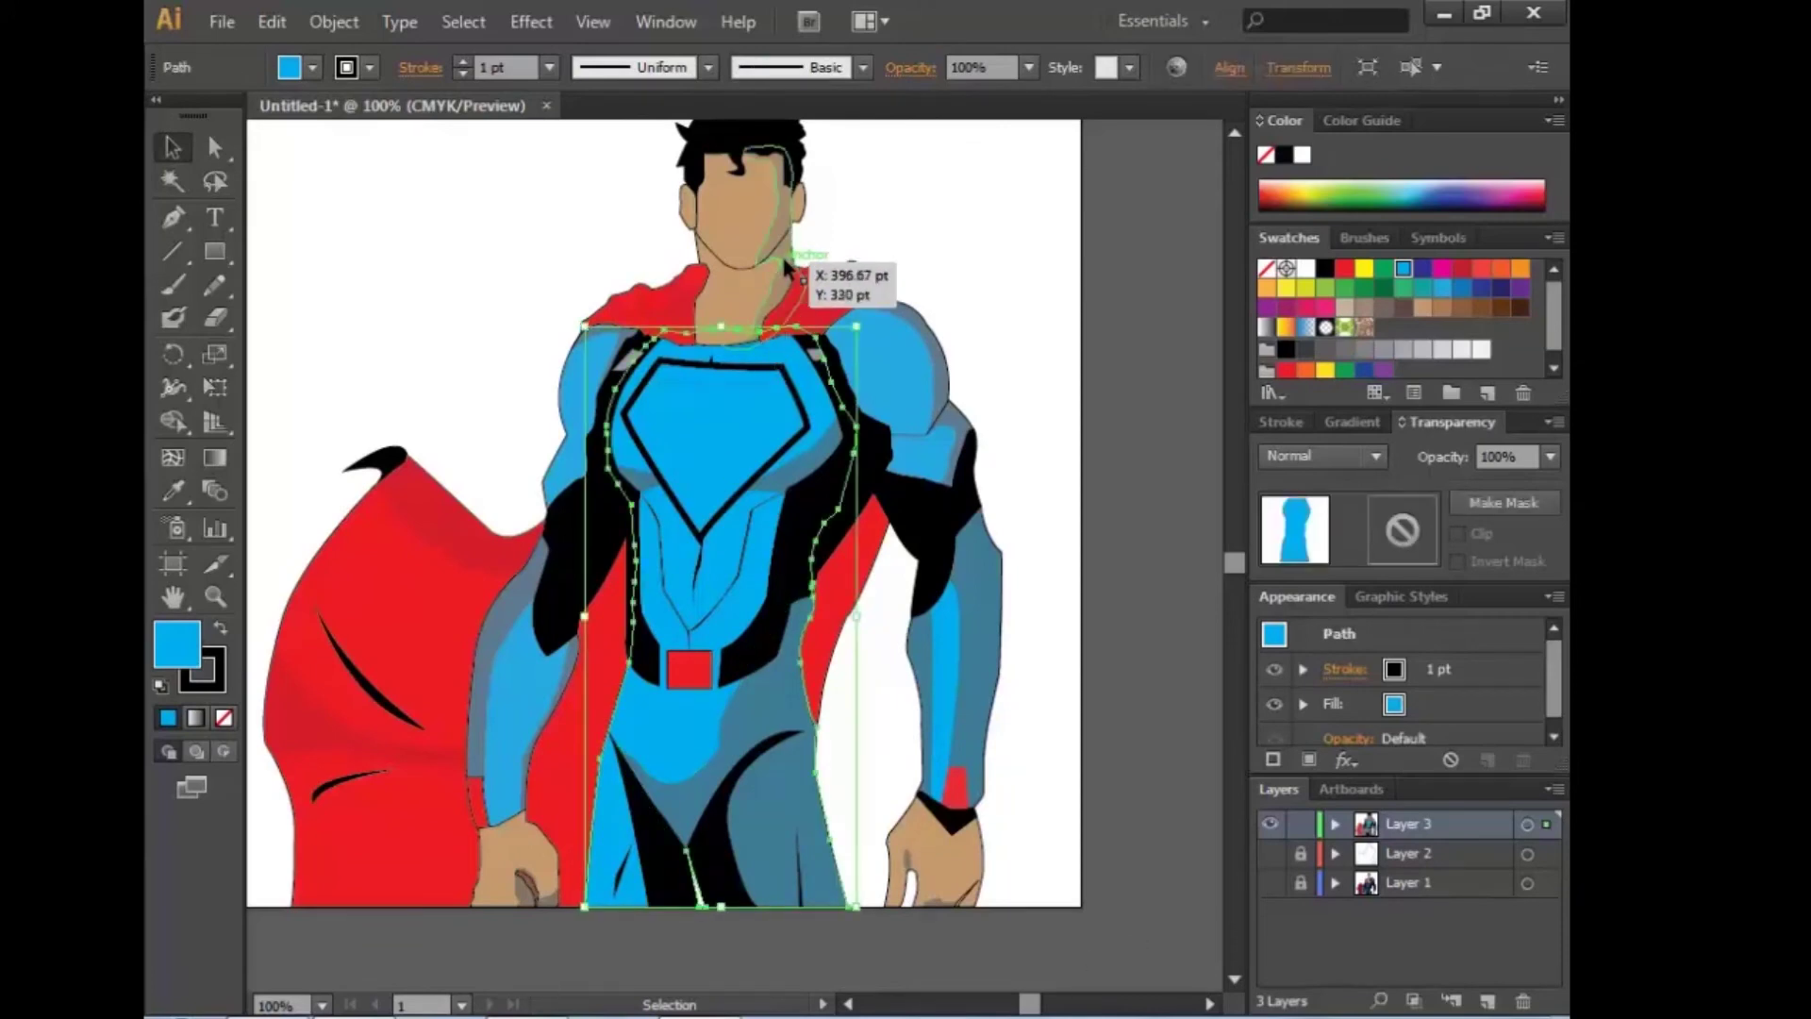
key("ctrl+plus")
scroll(643, 598, "up", 5)
right_click(721, 547)
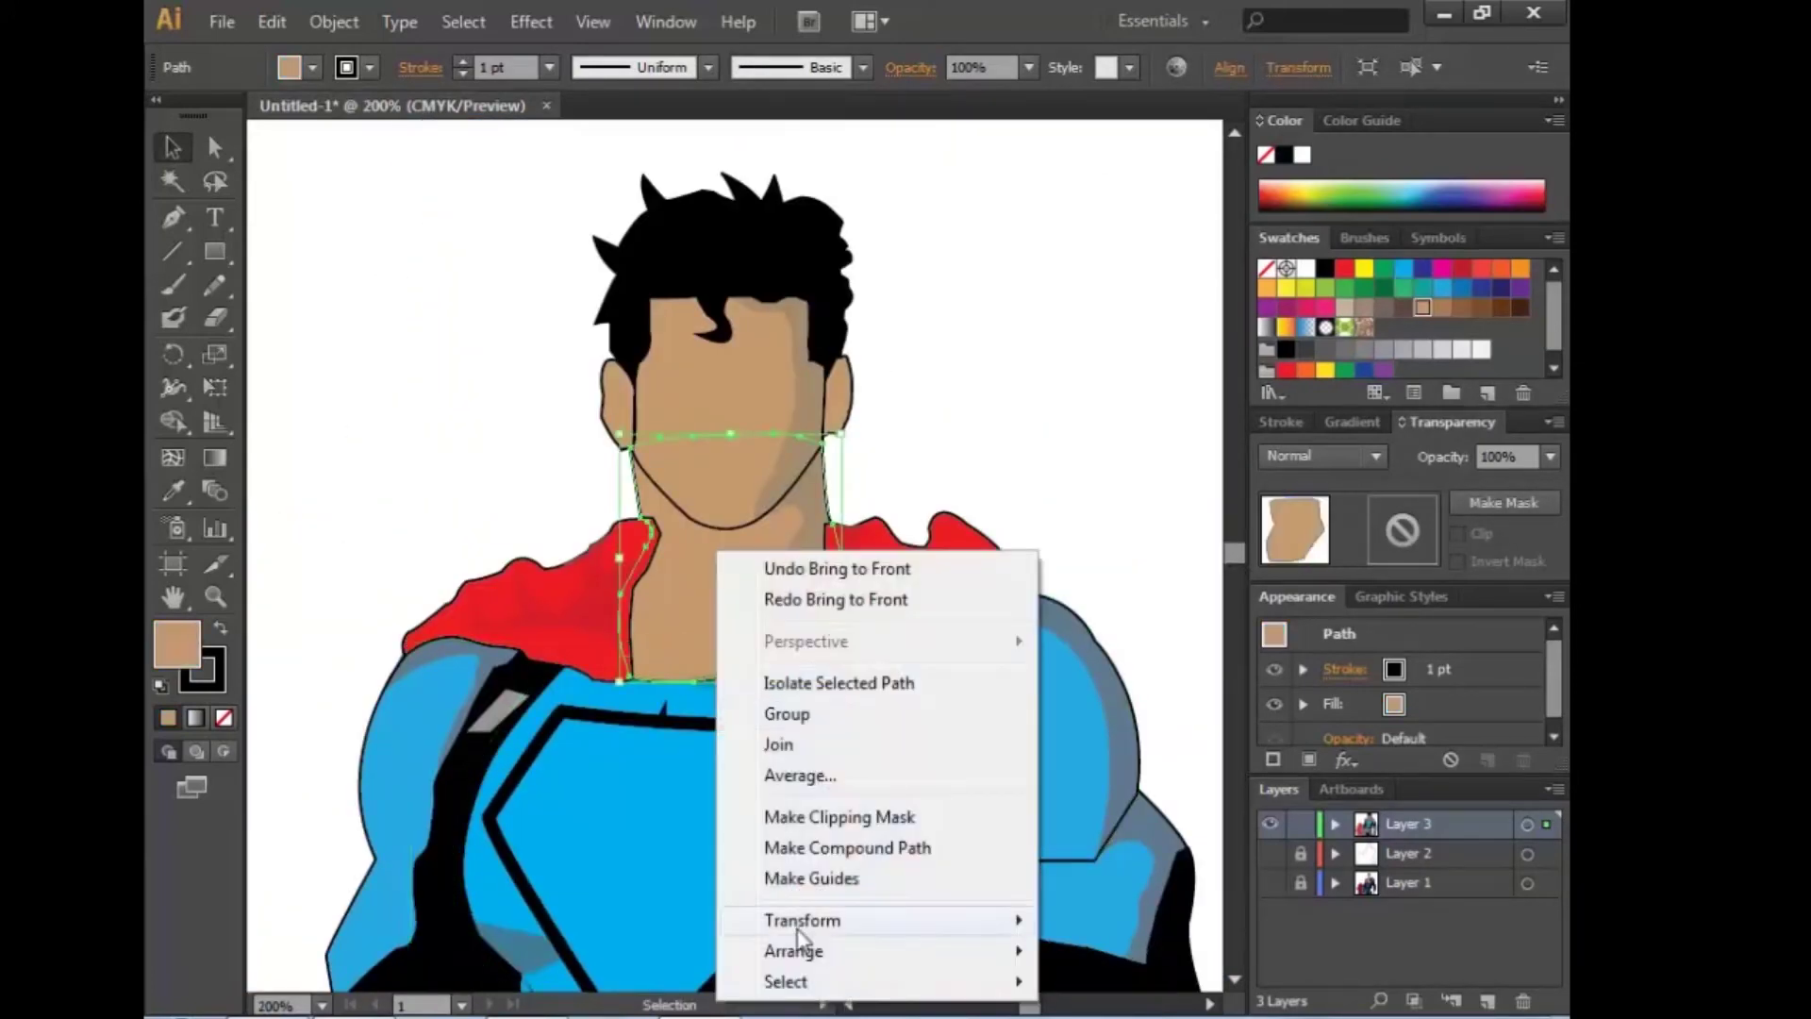
key("Escape")
left_click(994, 358)
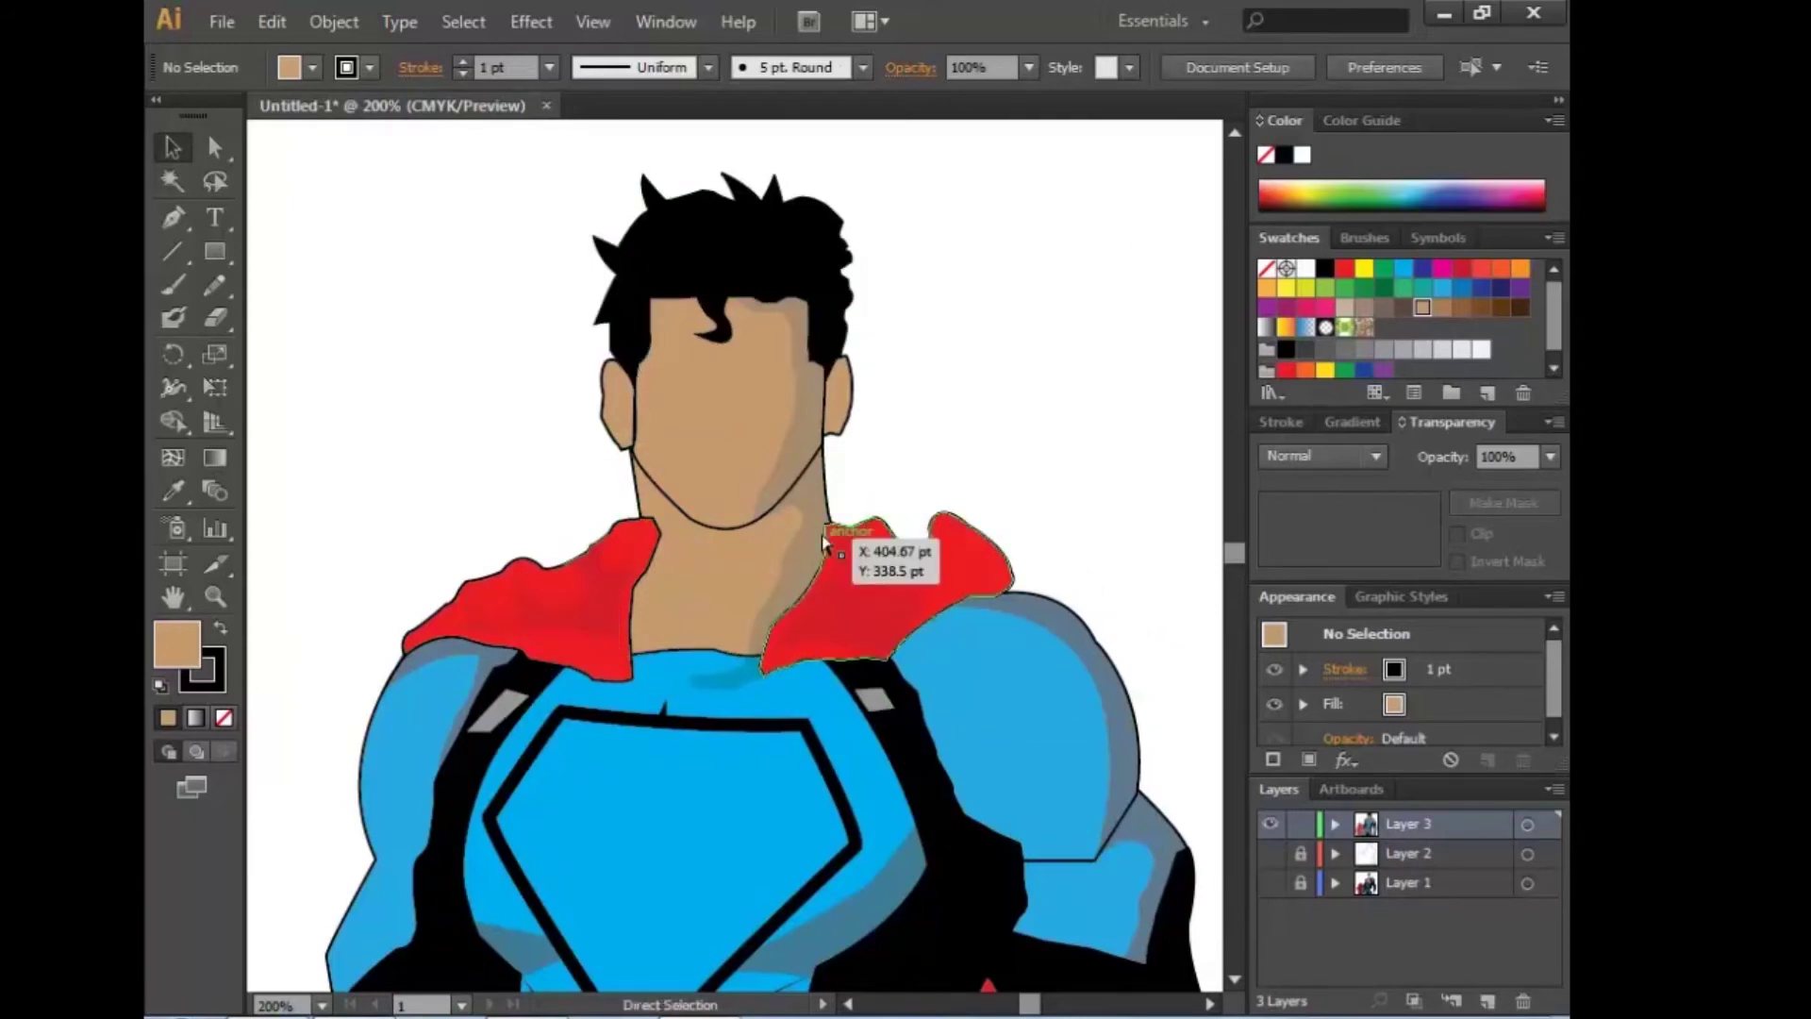
Step: Zoom around the neck and chest to review the figure
left_click(759, 667)
key("ctrl+plus")
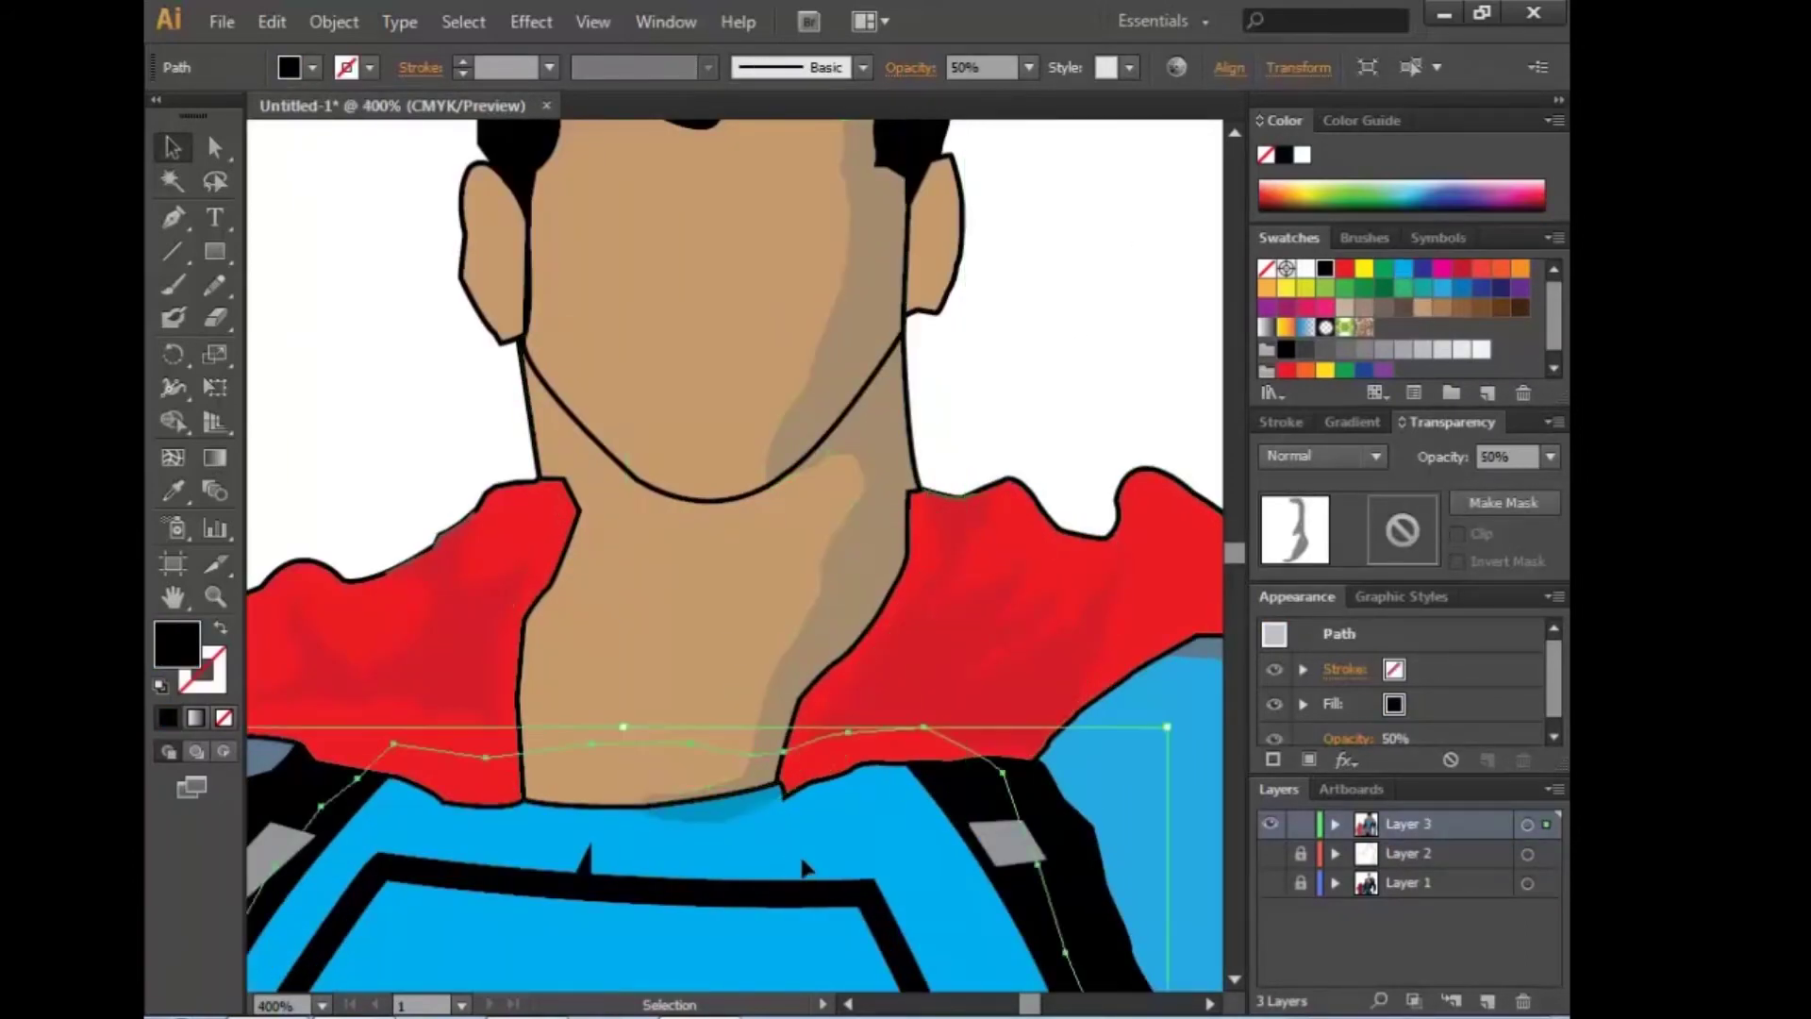
scroll(863, 755, "down", 5)
key("ctrl+0")
key("ctrl+shift+a")
scroll(862, 393, "up", 3)
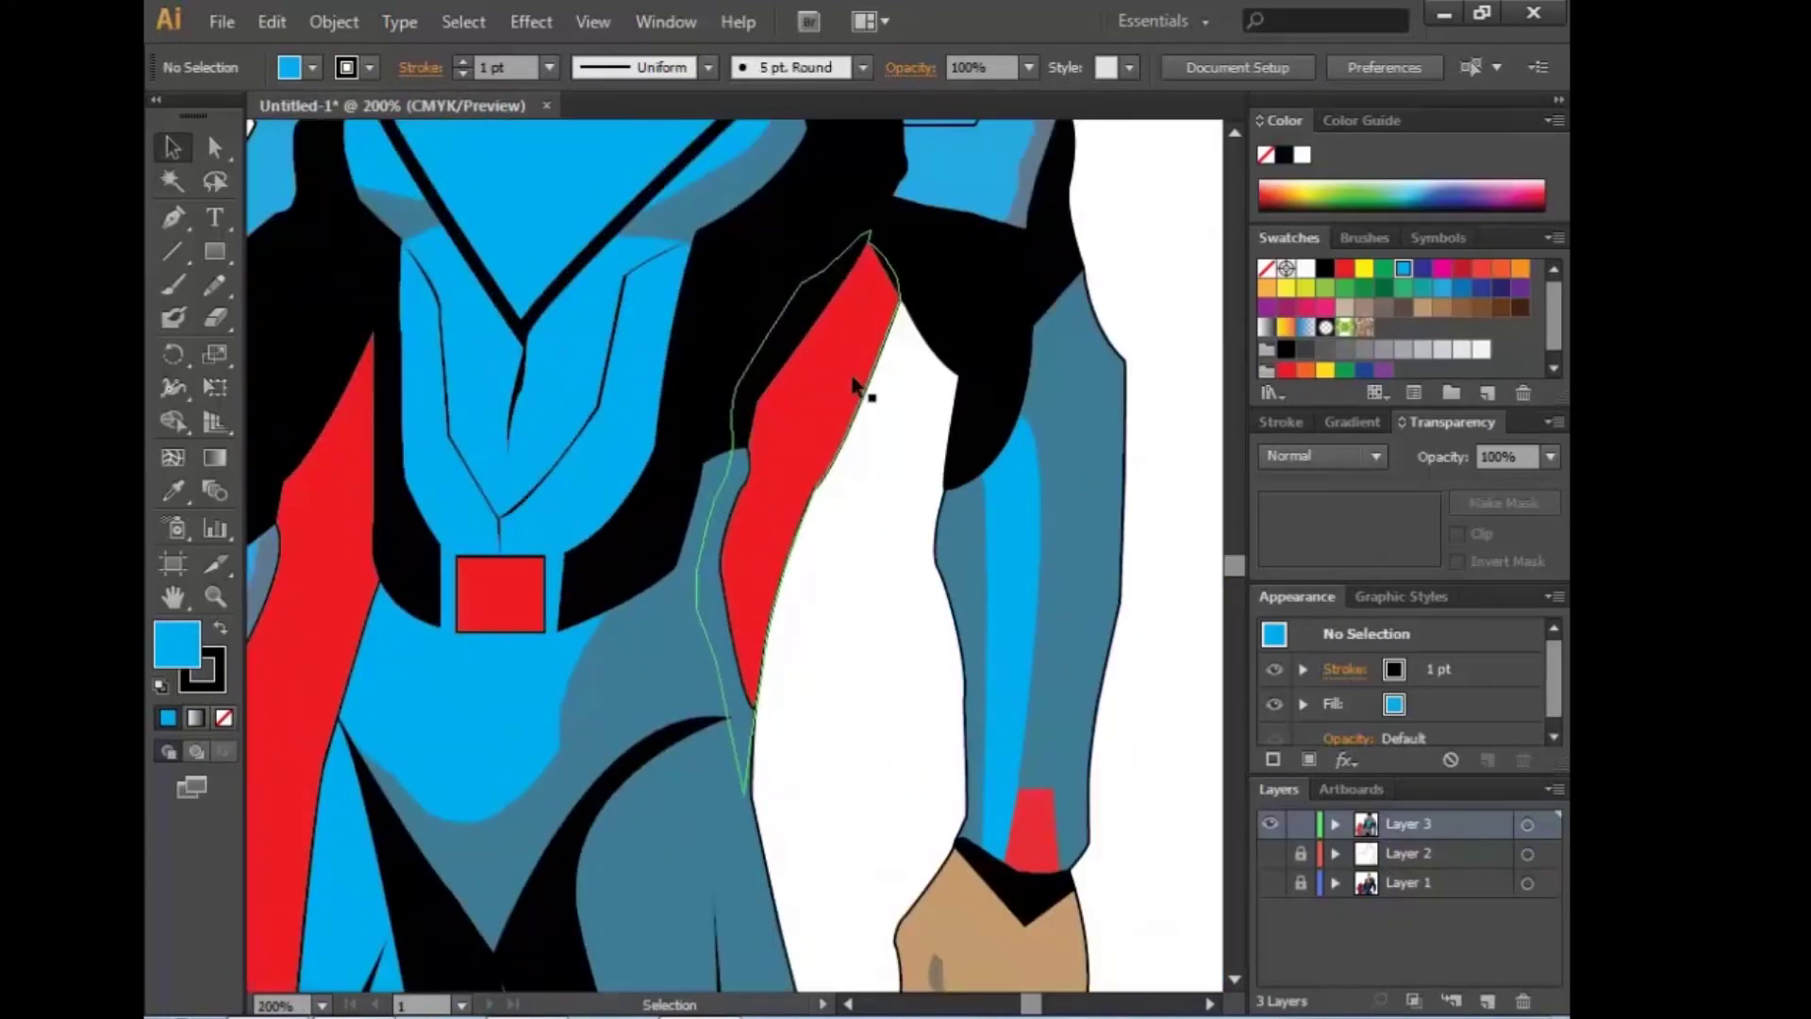
scroll(800, 459, "down", 1)
Step: Select the diamond chest emblem, both black side shapes and the lower black V shape
left_click(800, 460)
scroll(800, 459, "down", 2)
left_click(1122, 547, "shift")
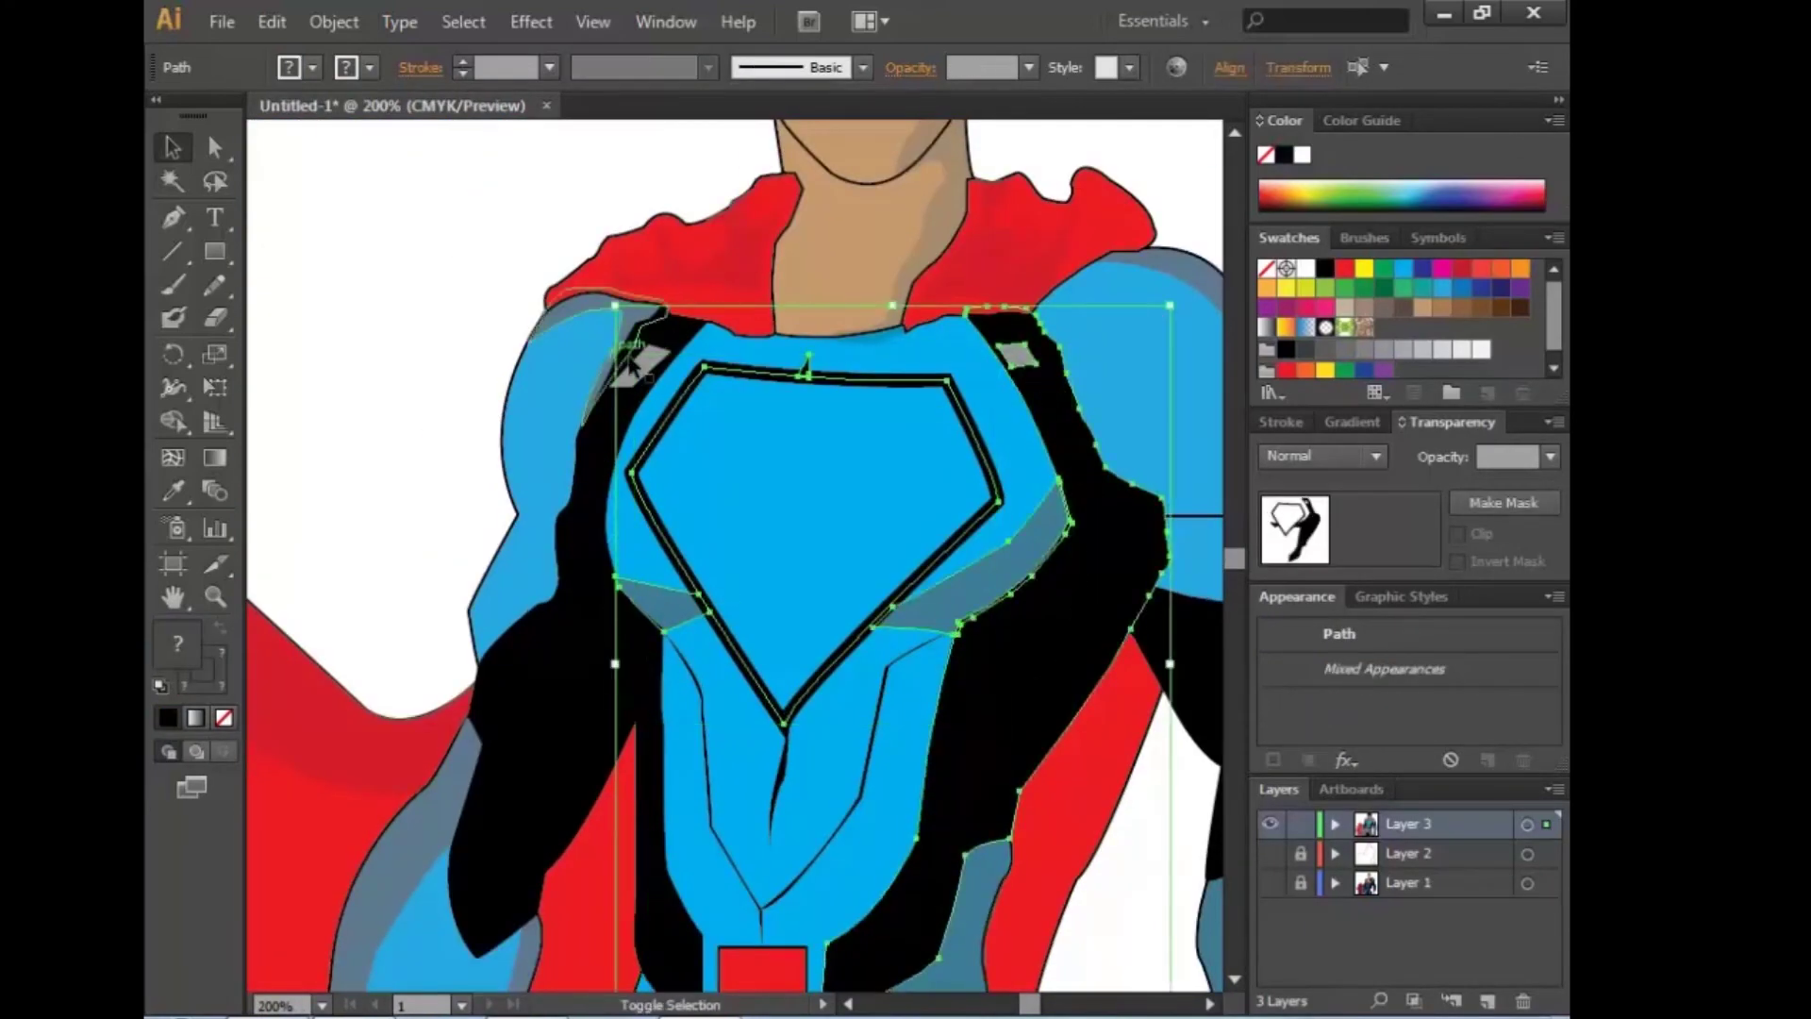
left_click(638, 665, "shift")
scroll(794, 522, "down", 5)
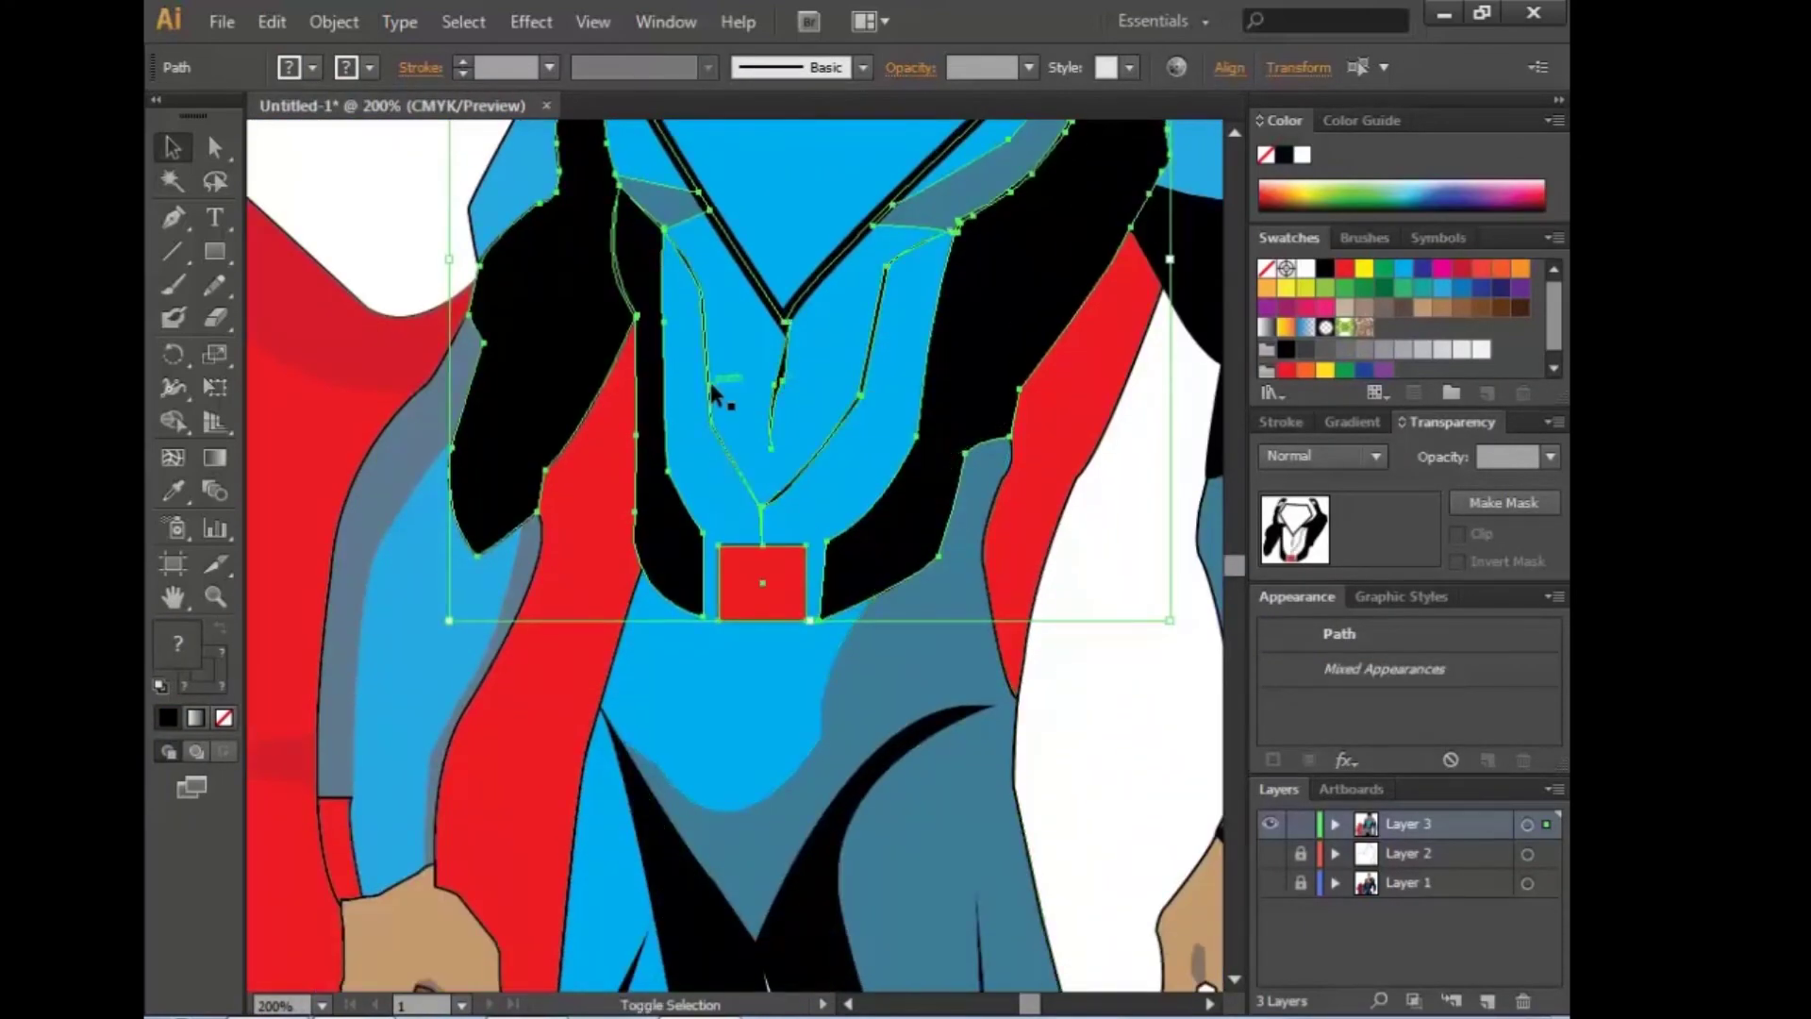
scroll(714, 392, "down", 3)
left_click(803, 731, "shift")
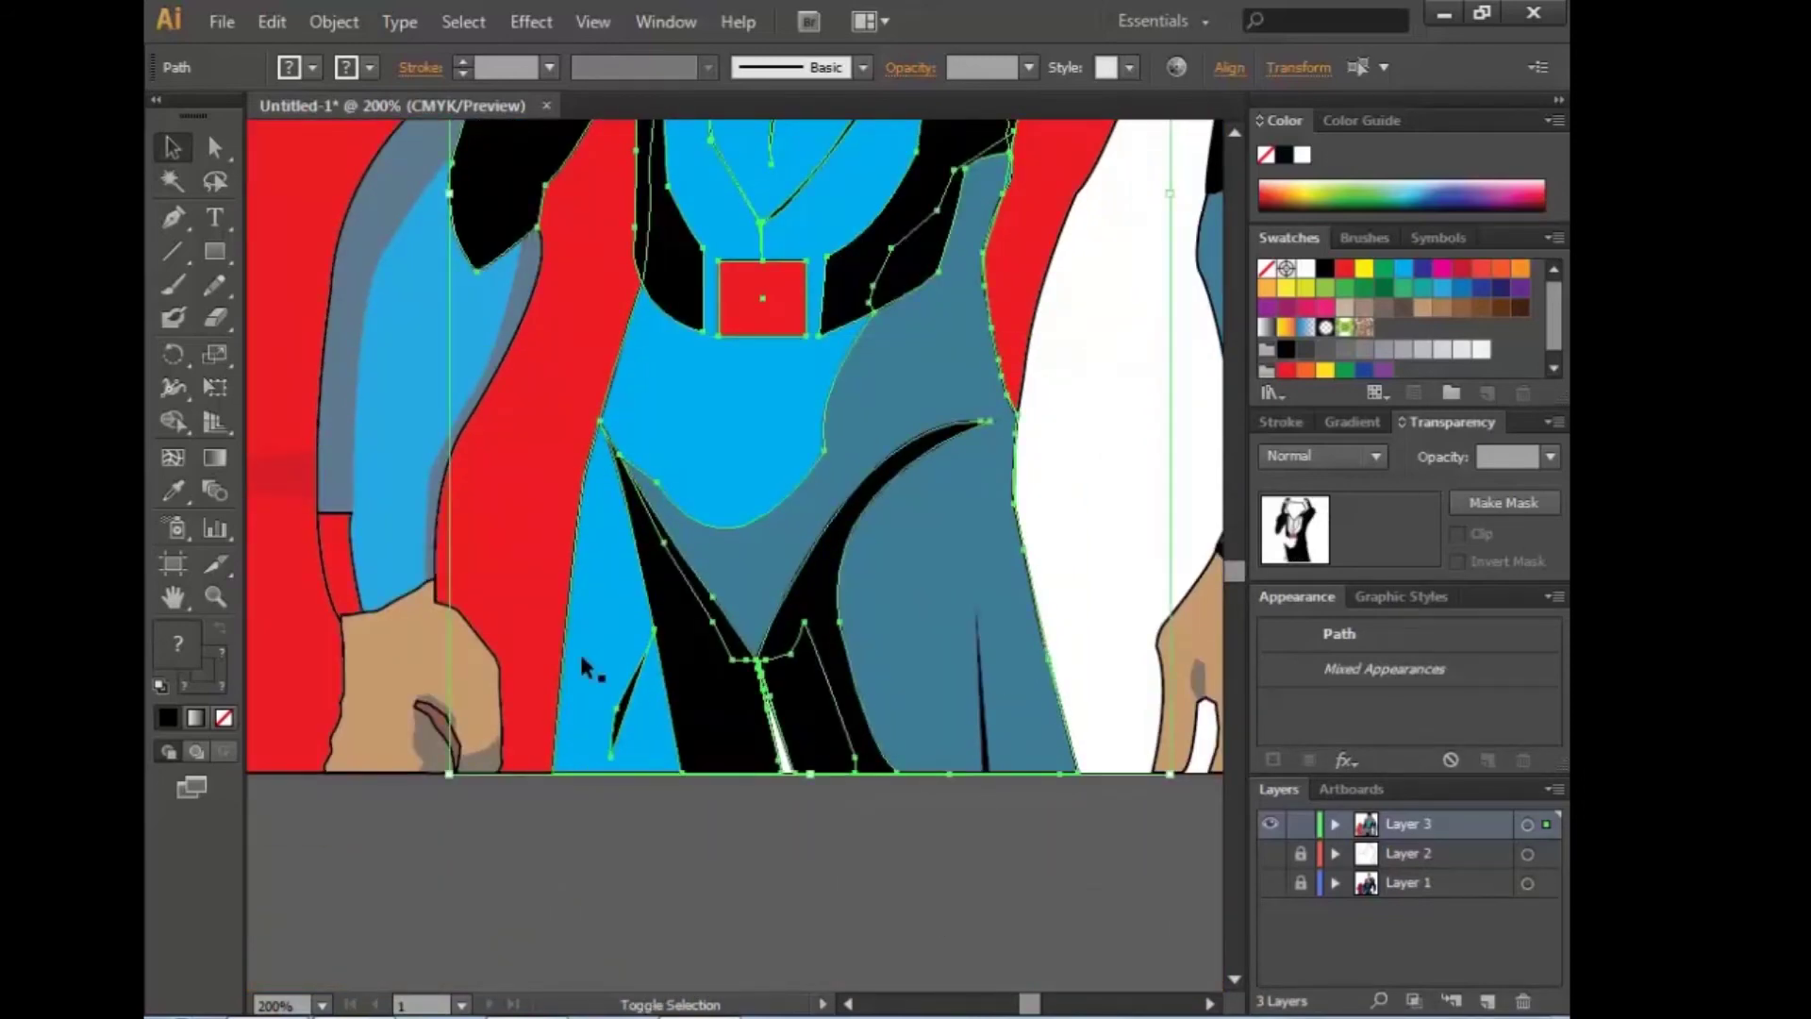
right_click(600, 622)
Step: Pan and zoom the view down to the lower torso and belt area
mouse_move(970, 316)
left_mouse_down()
mouse_move(688, 707)
mouse_move(856, 509)
mouse_move(910, 742)
mouse_move(849, 715)
left_mouse_up()
mouse_move(850, 981)
left_mouse_down()
mouse_move(865, 409)
mouse_move(846, 768)
mouse_move(874, 574)
left_mouse_up()
mouse_move(873, 235)
left_mouse_down()
mouse_move(692, 764)
mouse_move(697, 829)
left_mouse_up()
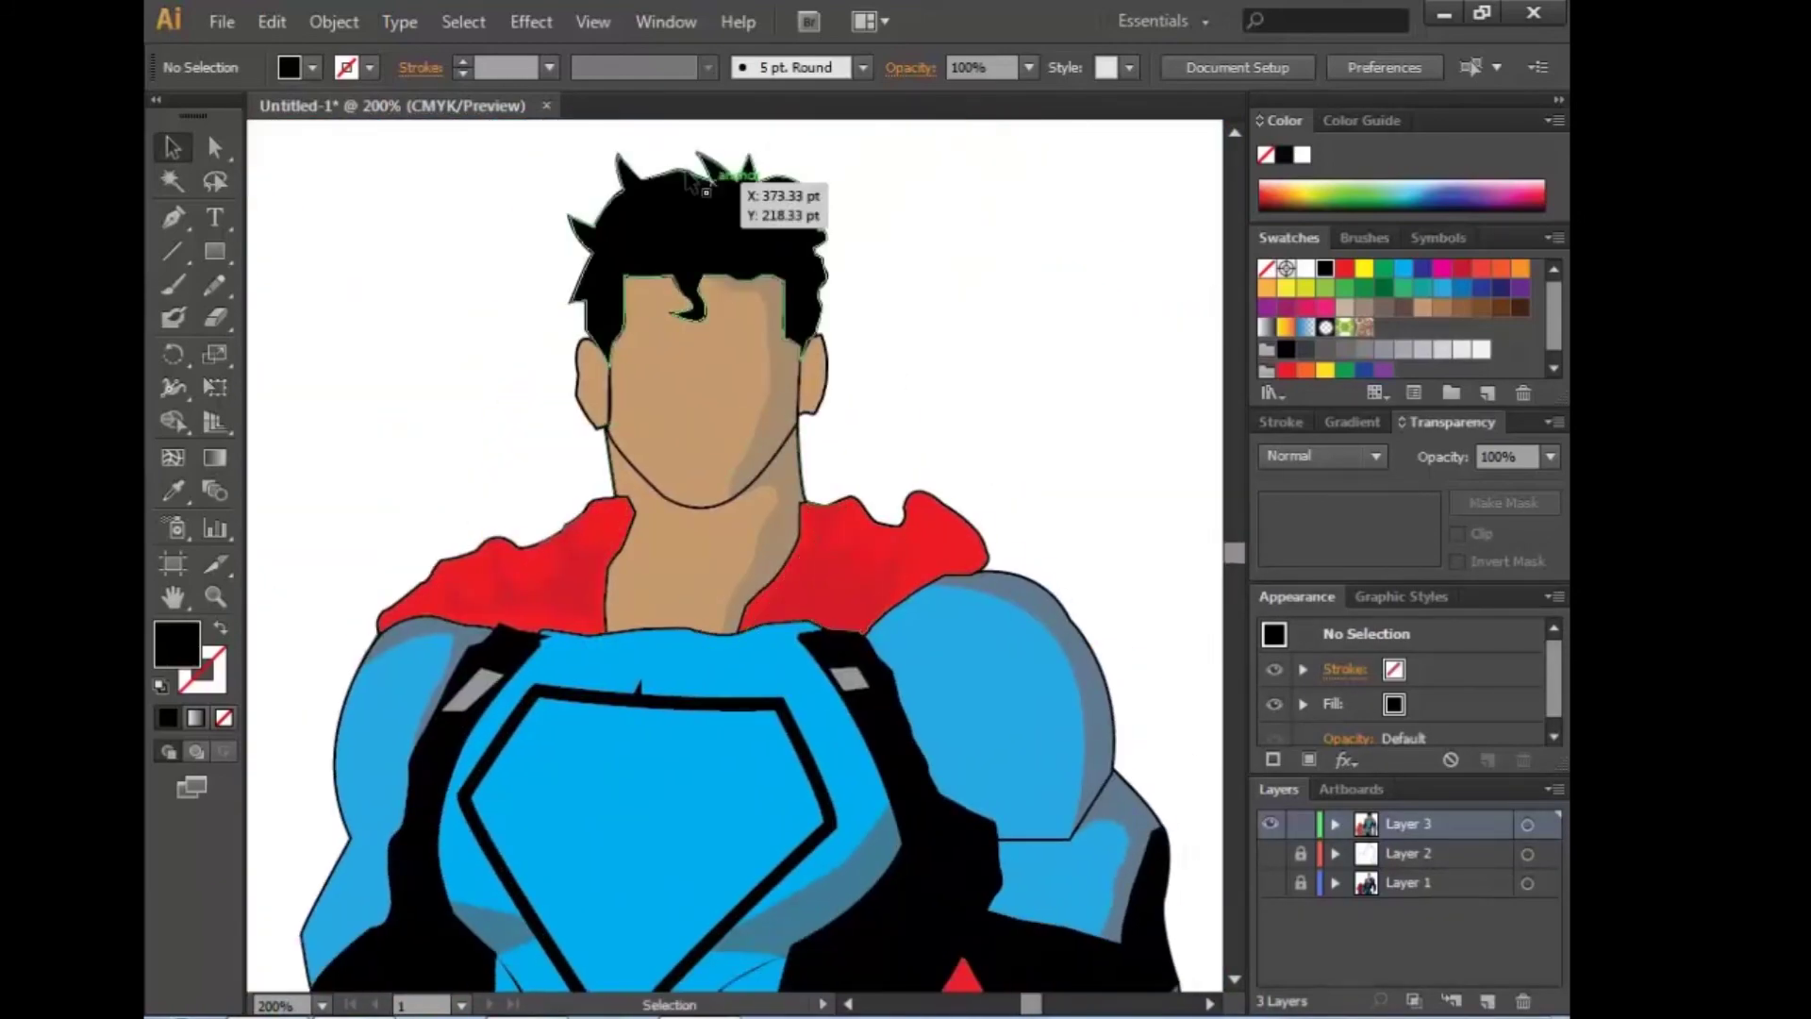
scroll(809, 598, "down", 5)
key("ctrl+equal")
mouse_move(817, 449)
left_mouse_down()
mouse_move(1005, 688)
mouse_move(688, 335)
left_mouse_up()
Step: Draw a thin black sliver beside the lower black shape with the Pen tool
key("p")
left_click(1125, 741)
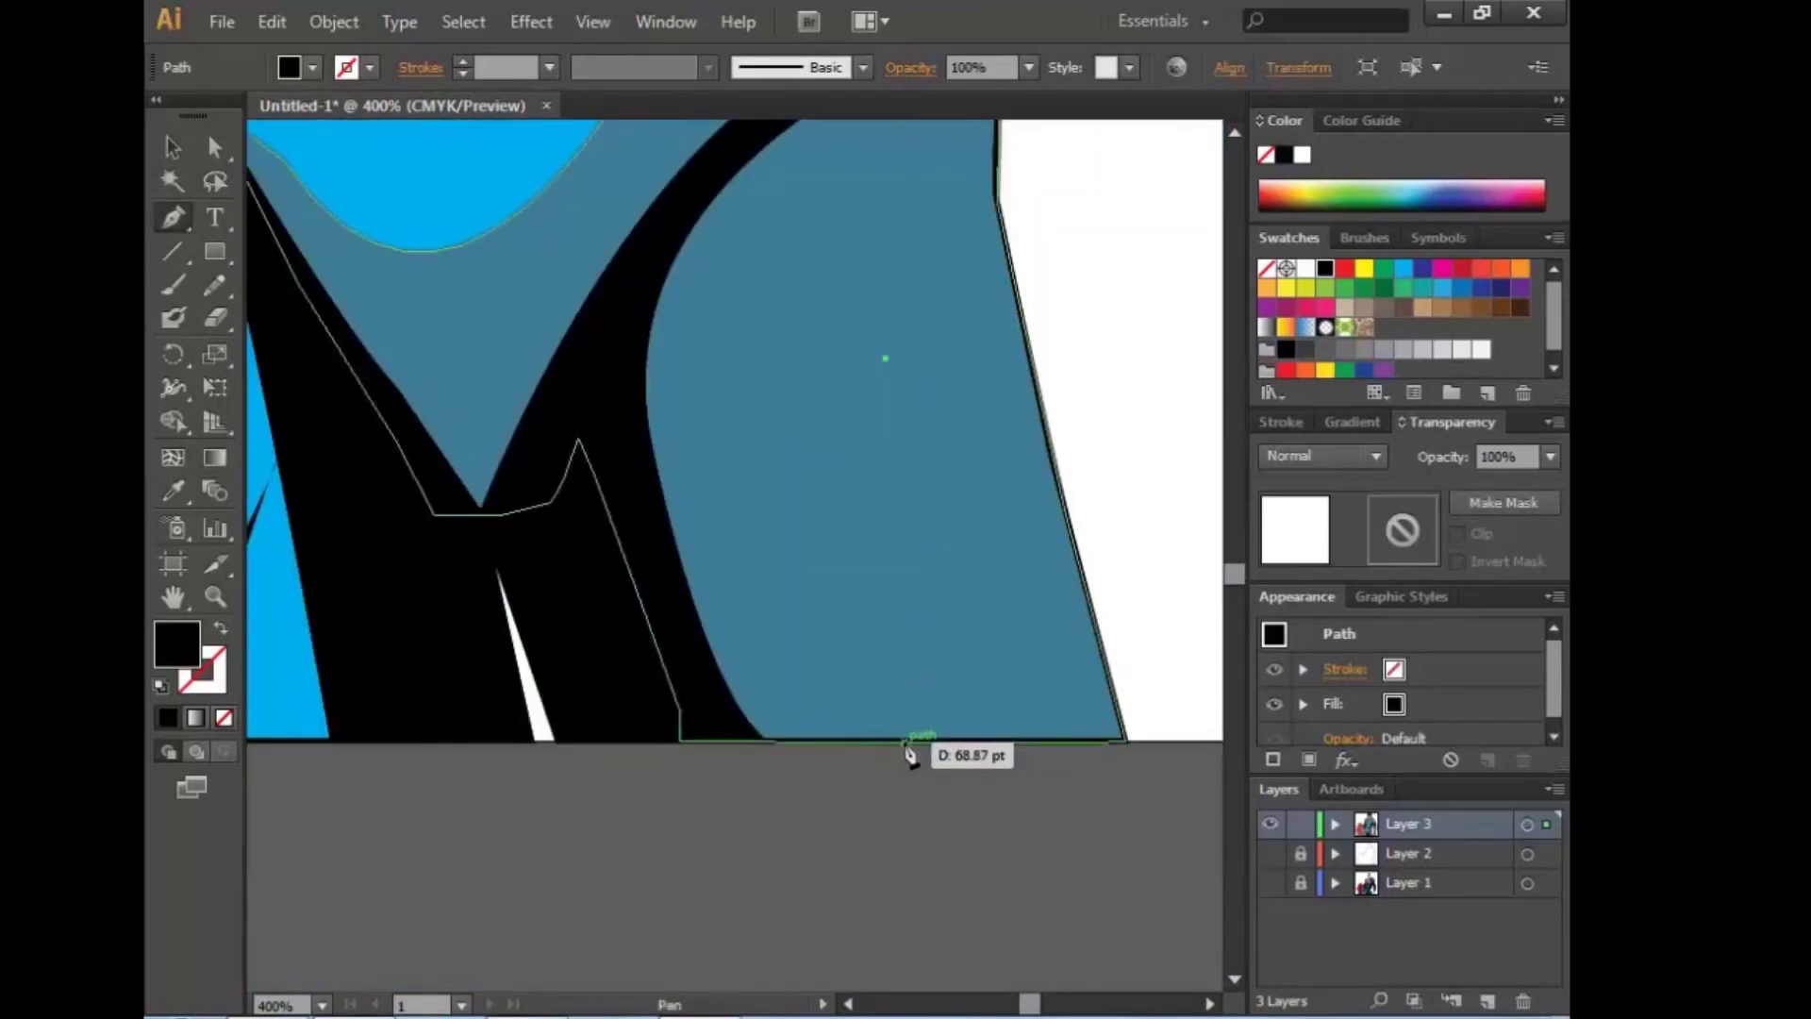
left_click_drag(904, 742, 913, 755)
key("v")
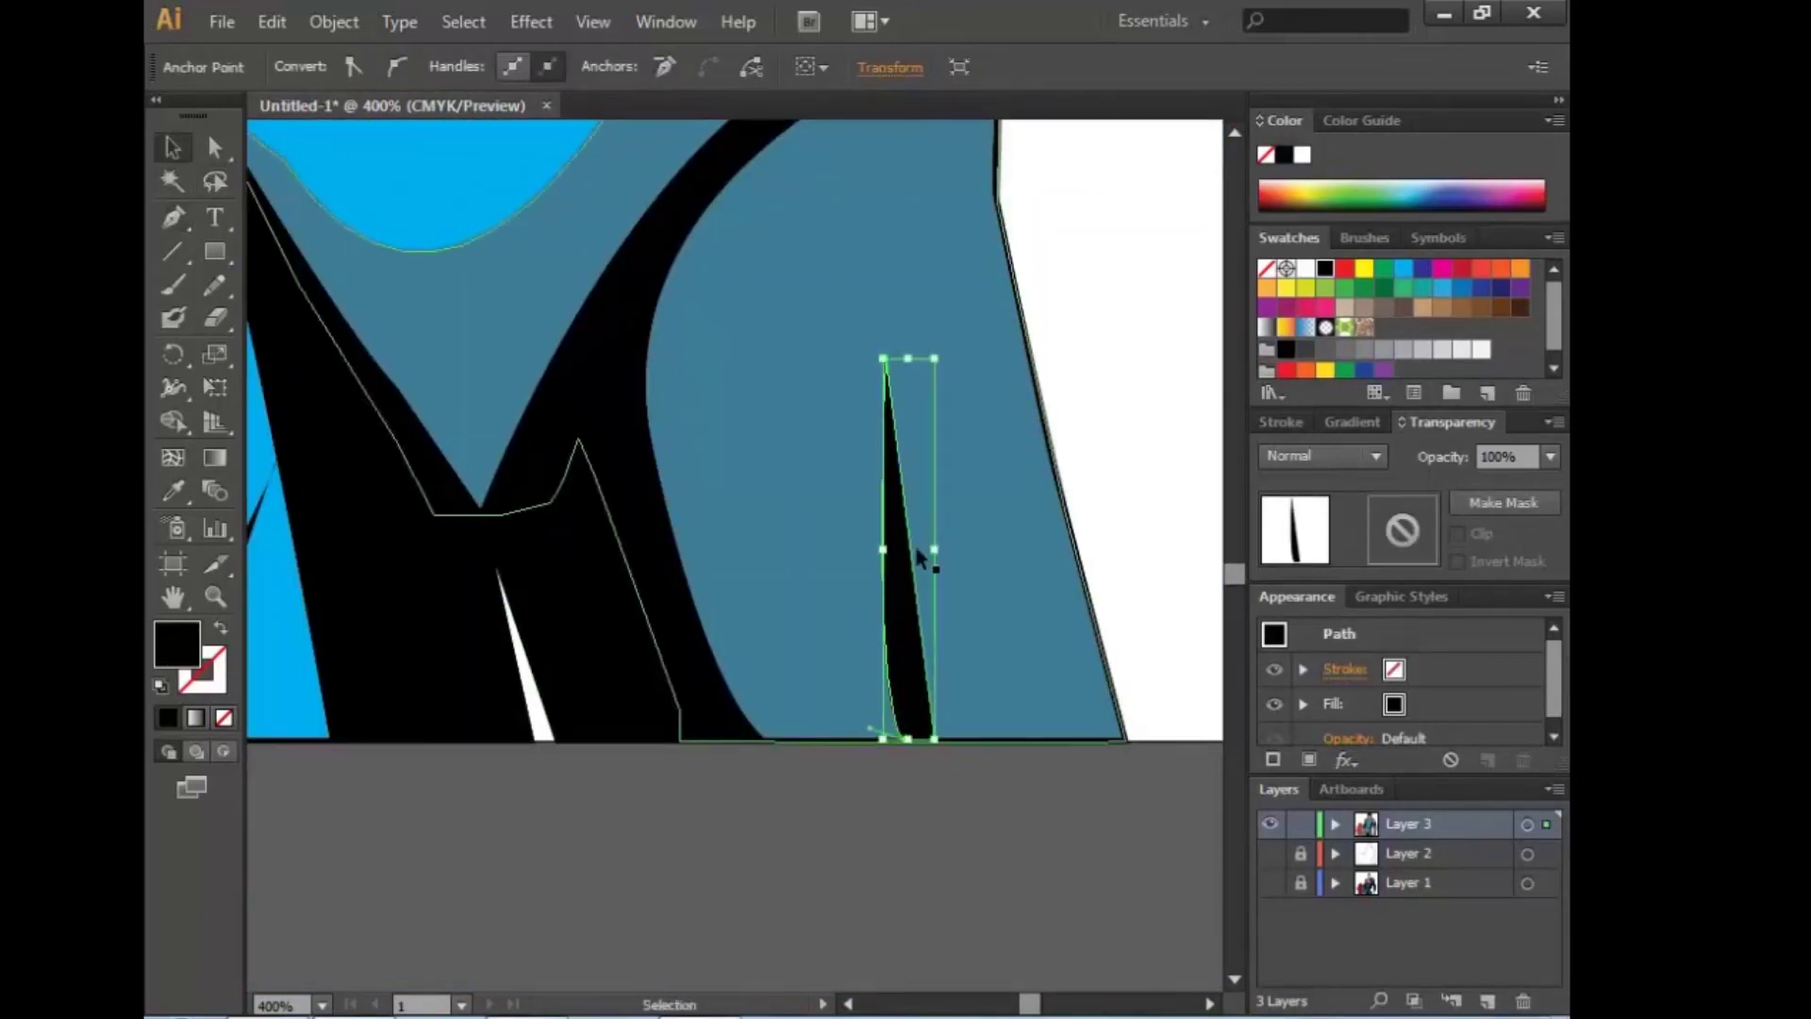
key("ctrl+minus")
scroll(874, 586, "up", 5)
Step: Draw short black rays around the star with the Line Segment tool
left_click(518, 483)
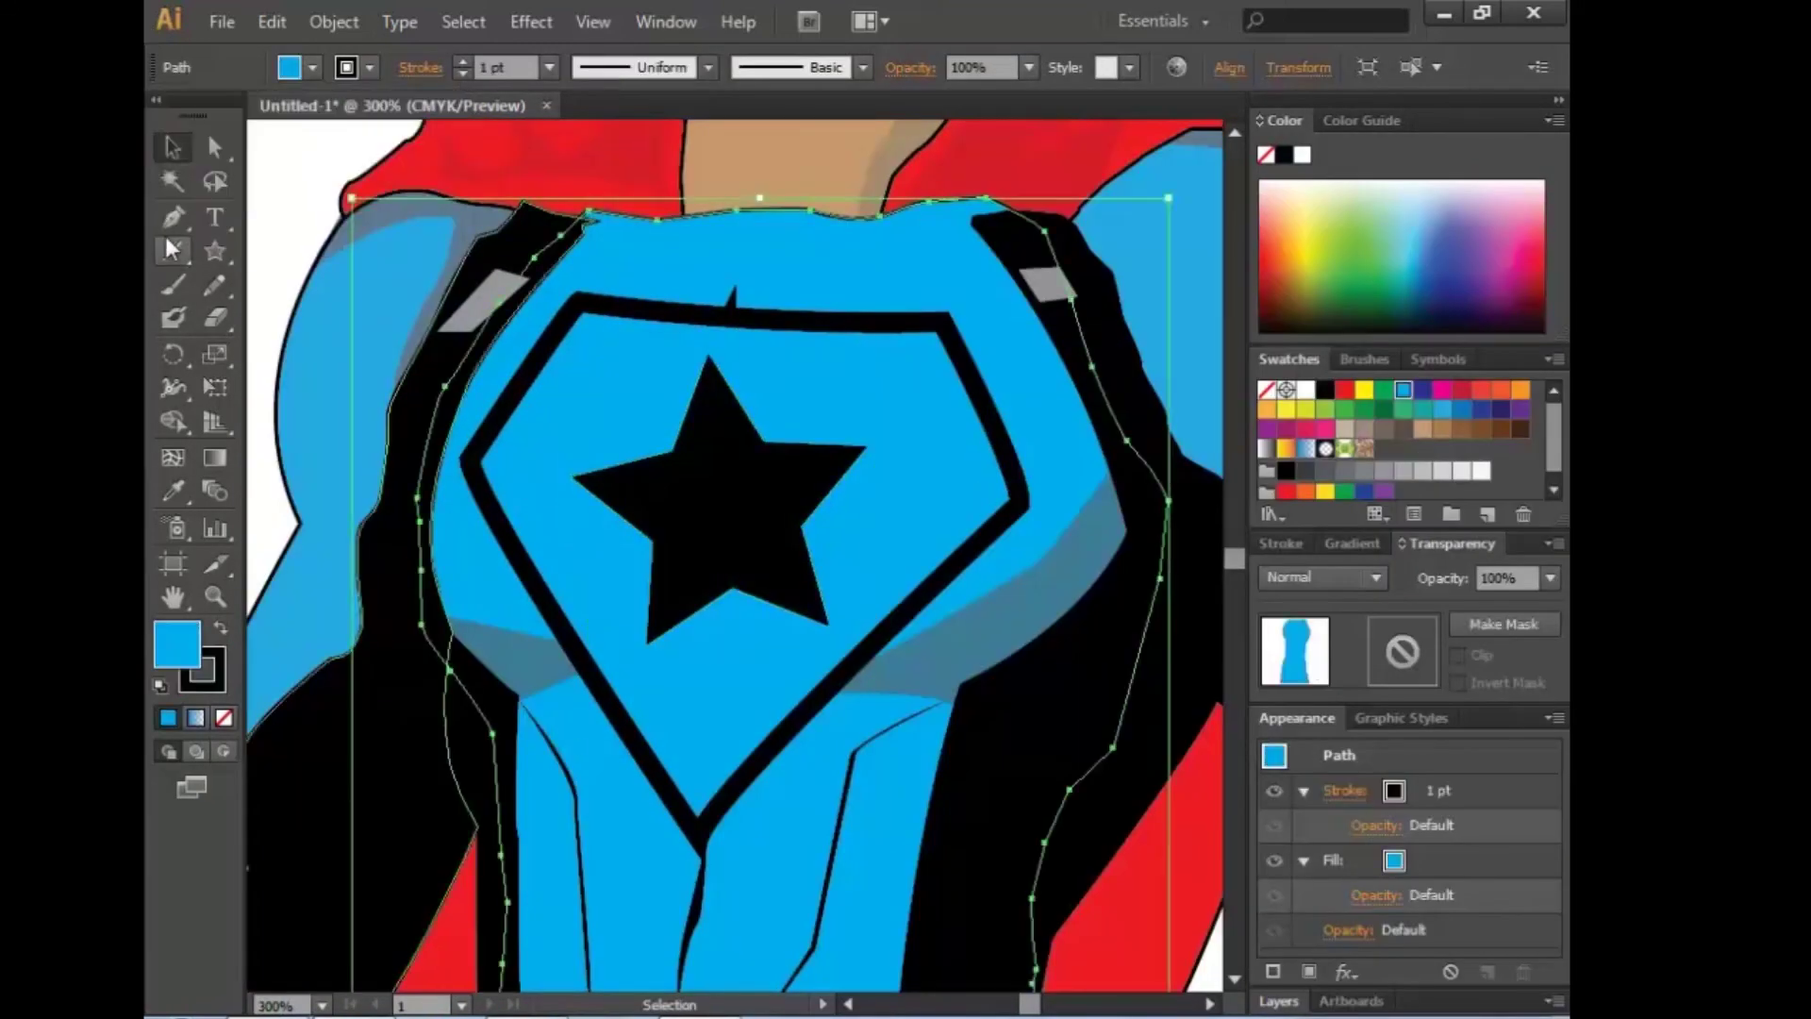
left_click(173, 251)
left_click_drag(807, 934, 800, 415)
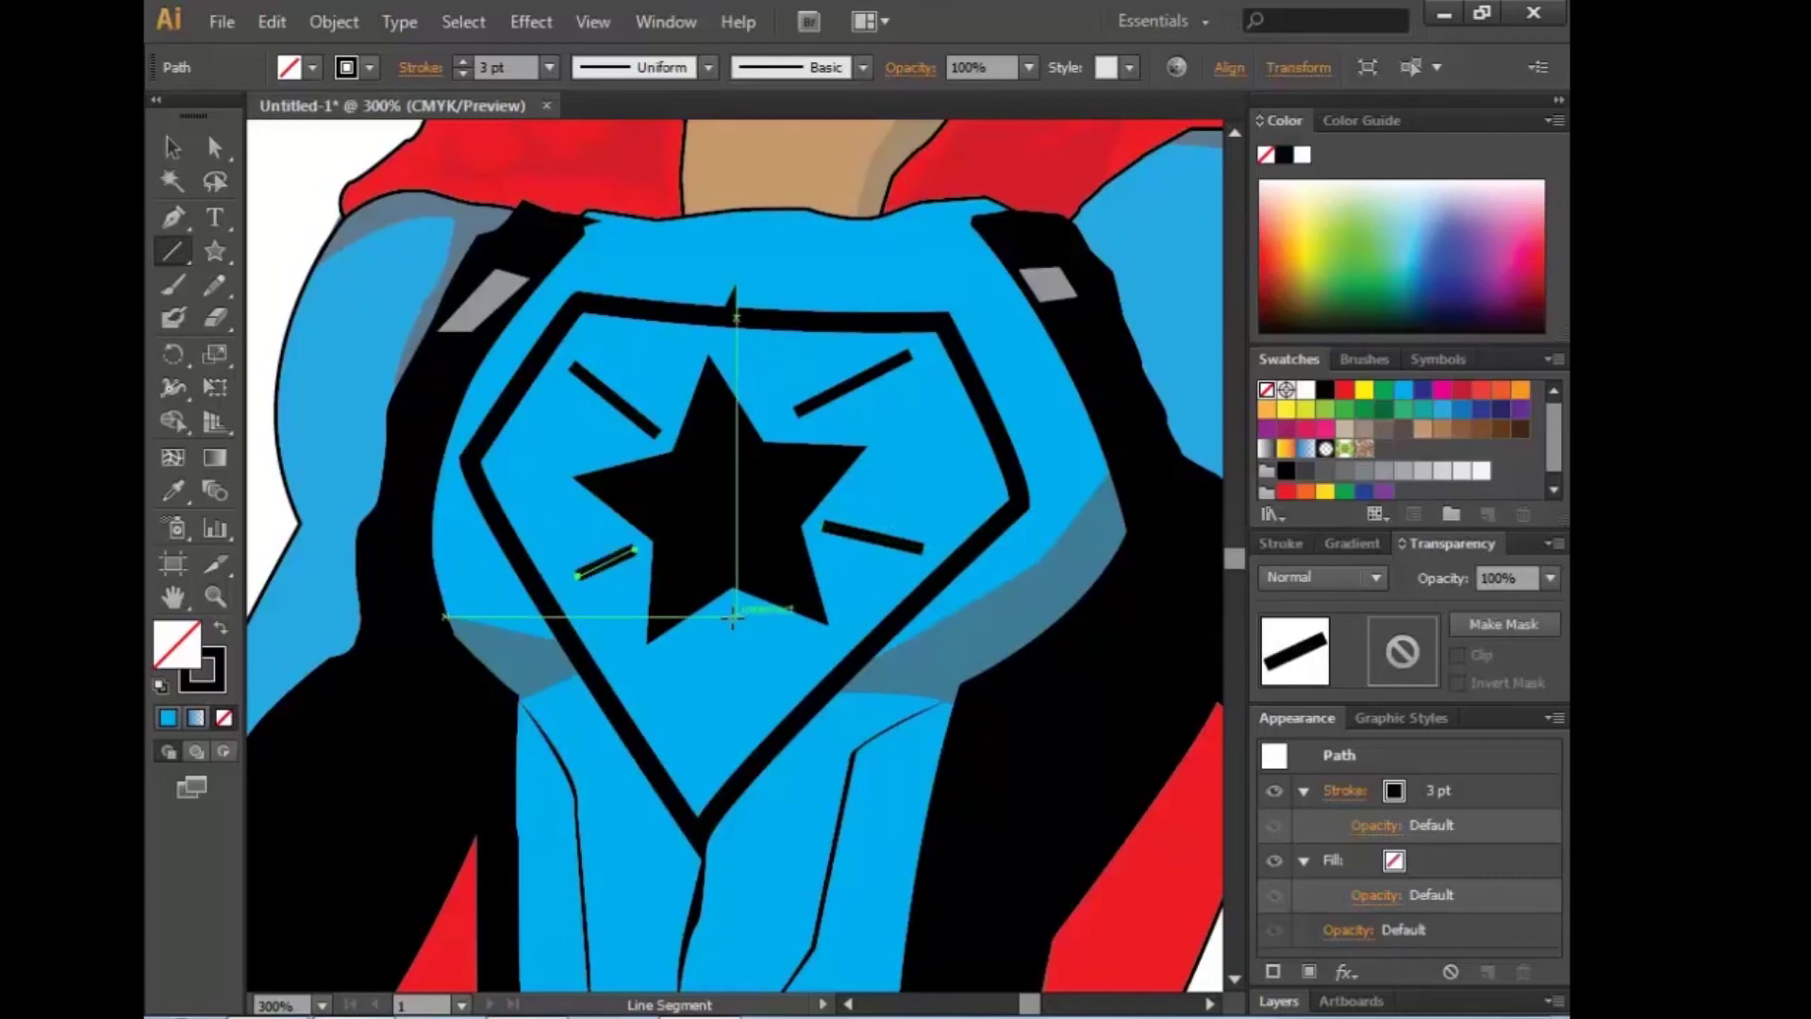
left_click_drag(734, 618, 737, 700)
mouse_move(797, 413)
left_mouse_down()
mouse_move(904, 349)
mouse_move(896, 371)
left_mouse_up()
key("v")
Step: Reposition the rays below, upper-right, upper-left and left of the star
left_click(717, 509)
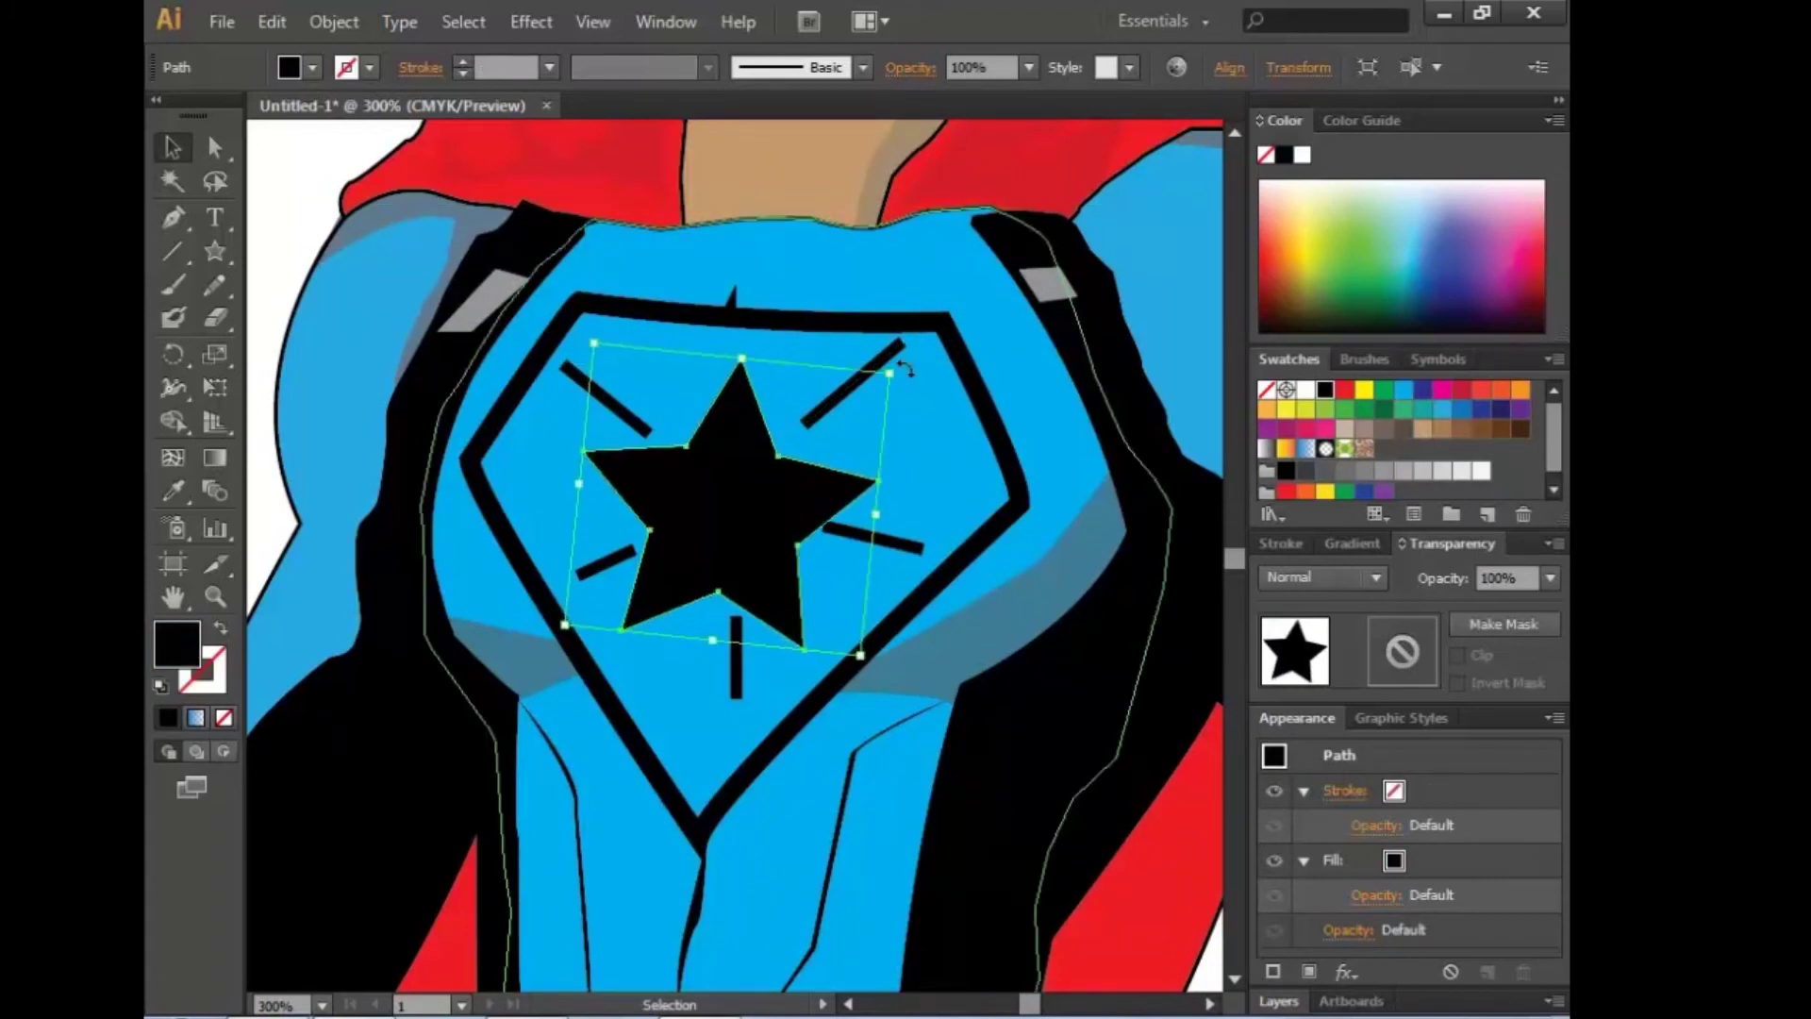
left_click(740, 667)
mouse_move(737, 661)
left_mouse_down()
mouse_move(715, 661)
mouse_move(699, 713)
left_mouse_up()
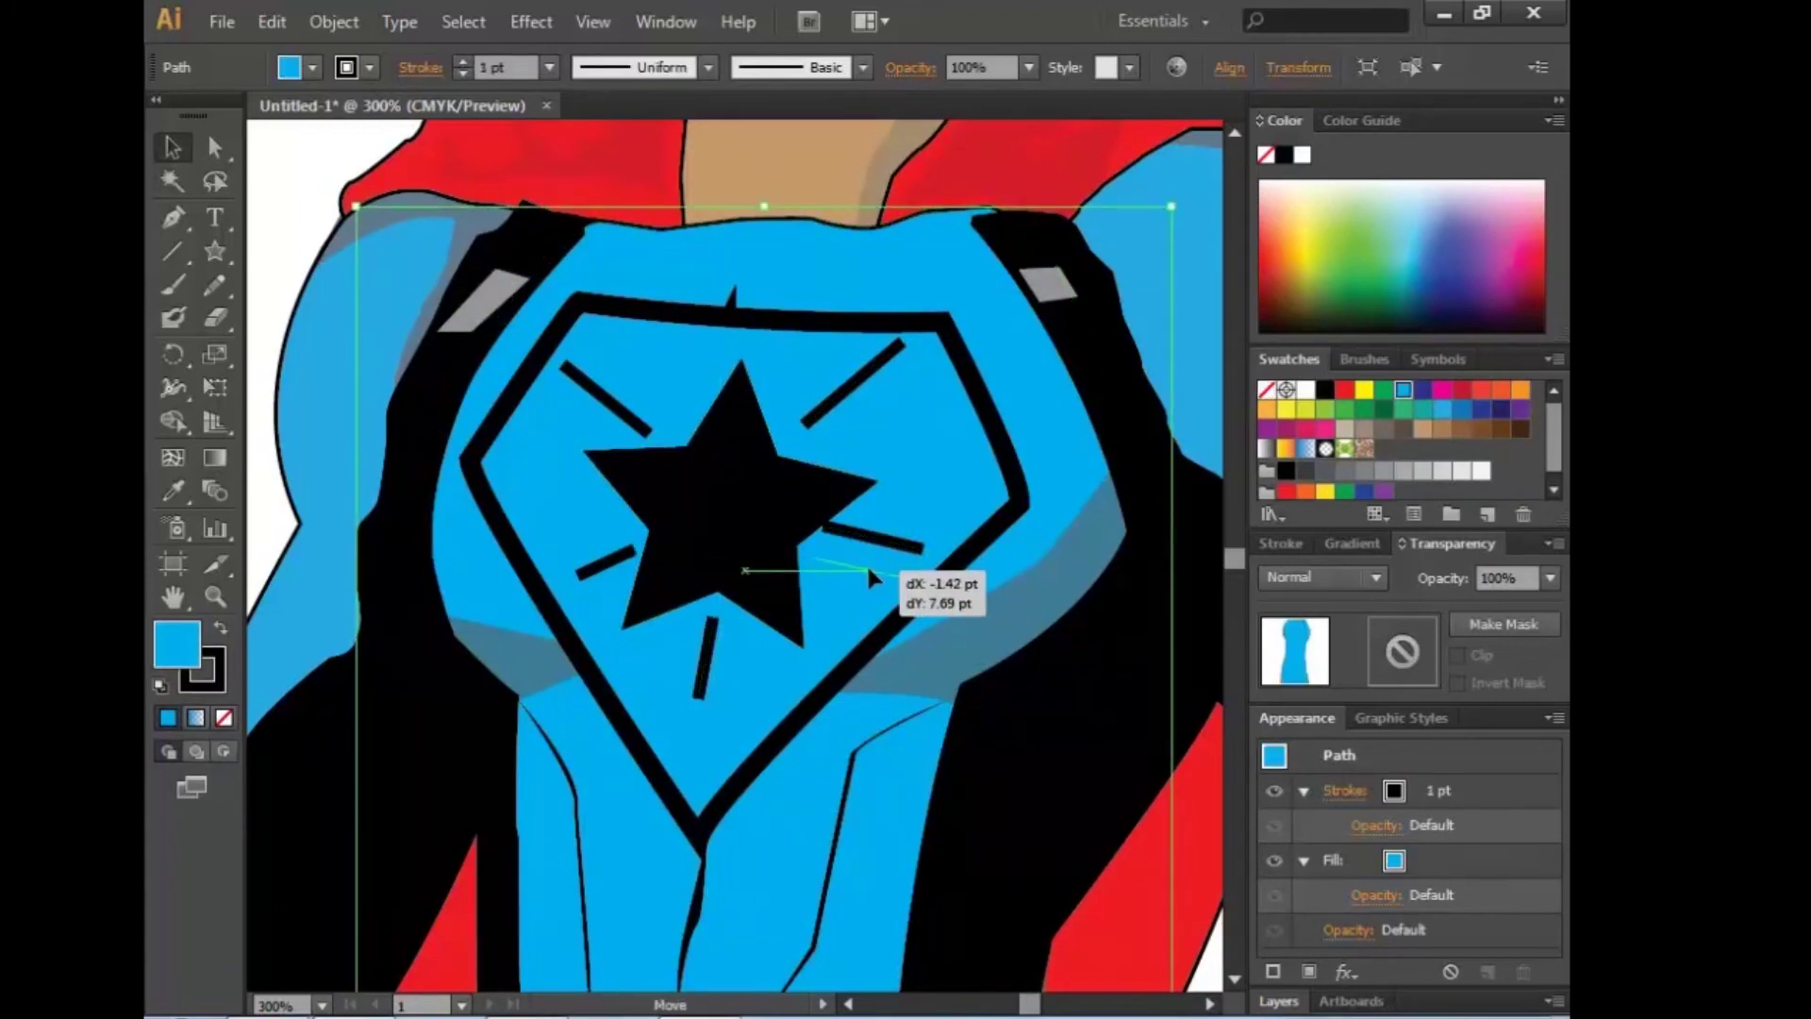
left_click_drag(866, 370, 863, 382)
left_click(607, 404)
left_click_drag(617, 394, 632, 387)
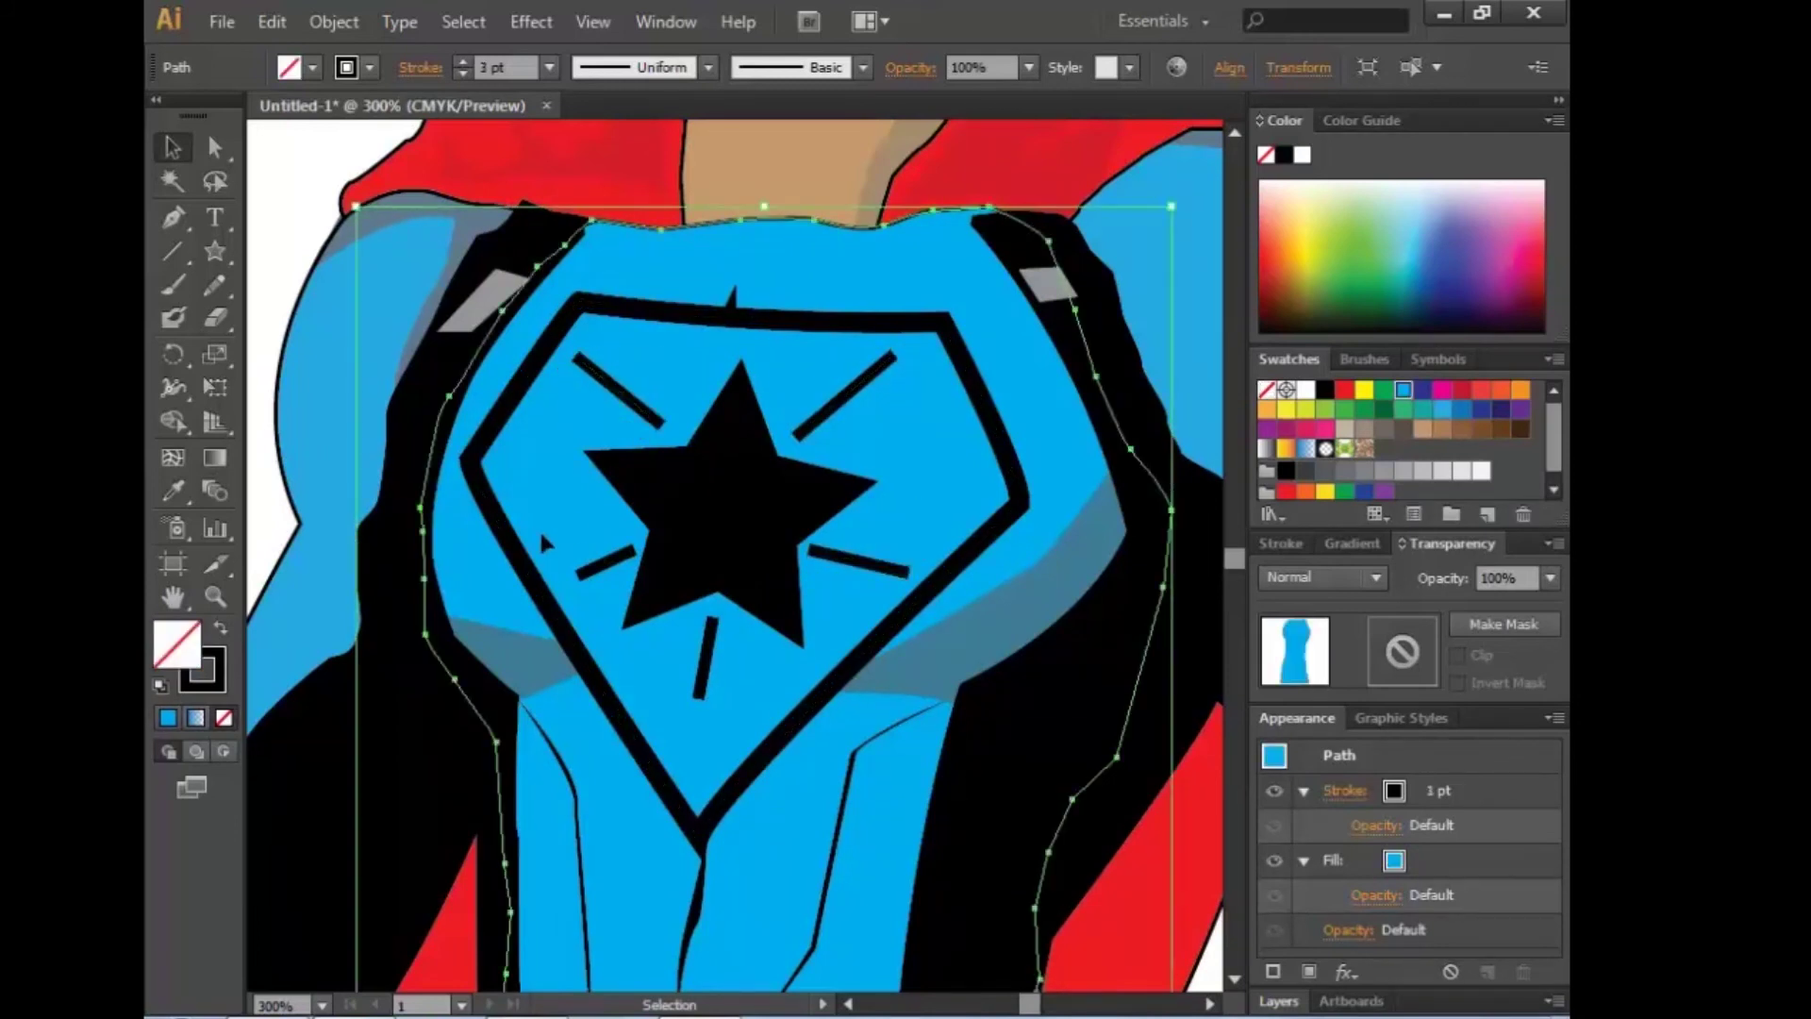
left_click(604, 564)
left_click_drag(604, 564, 594, 548)
left_click(1187, 273)
left_click(726, 490)
Step: Give the star a yellow outline while keeping its black fill
left_click(312, 67)
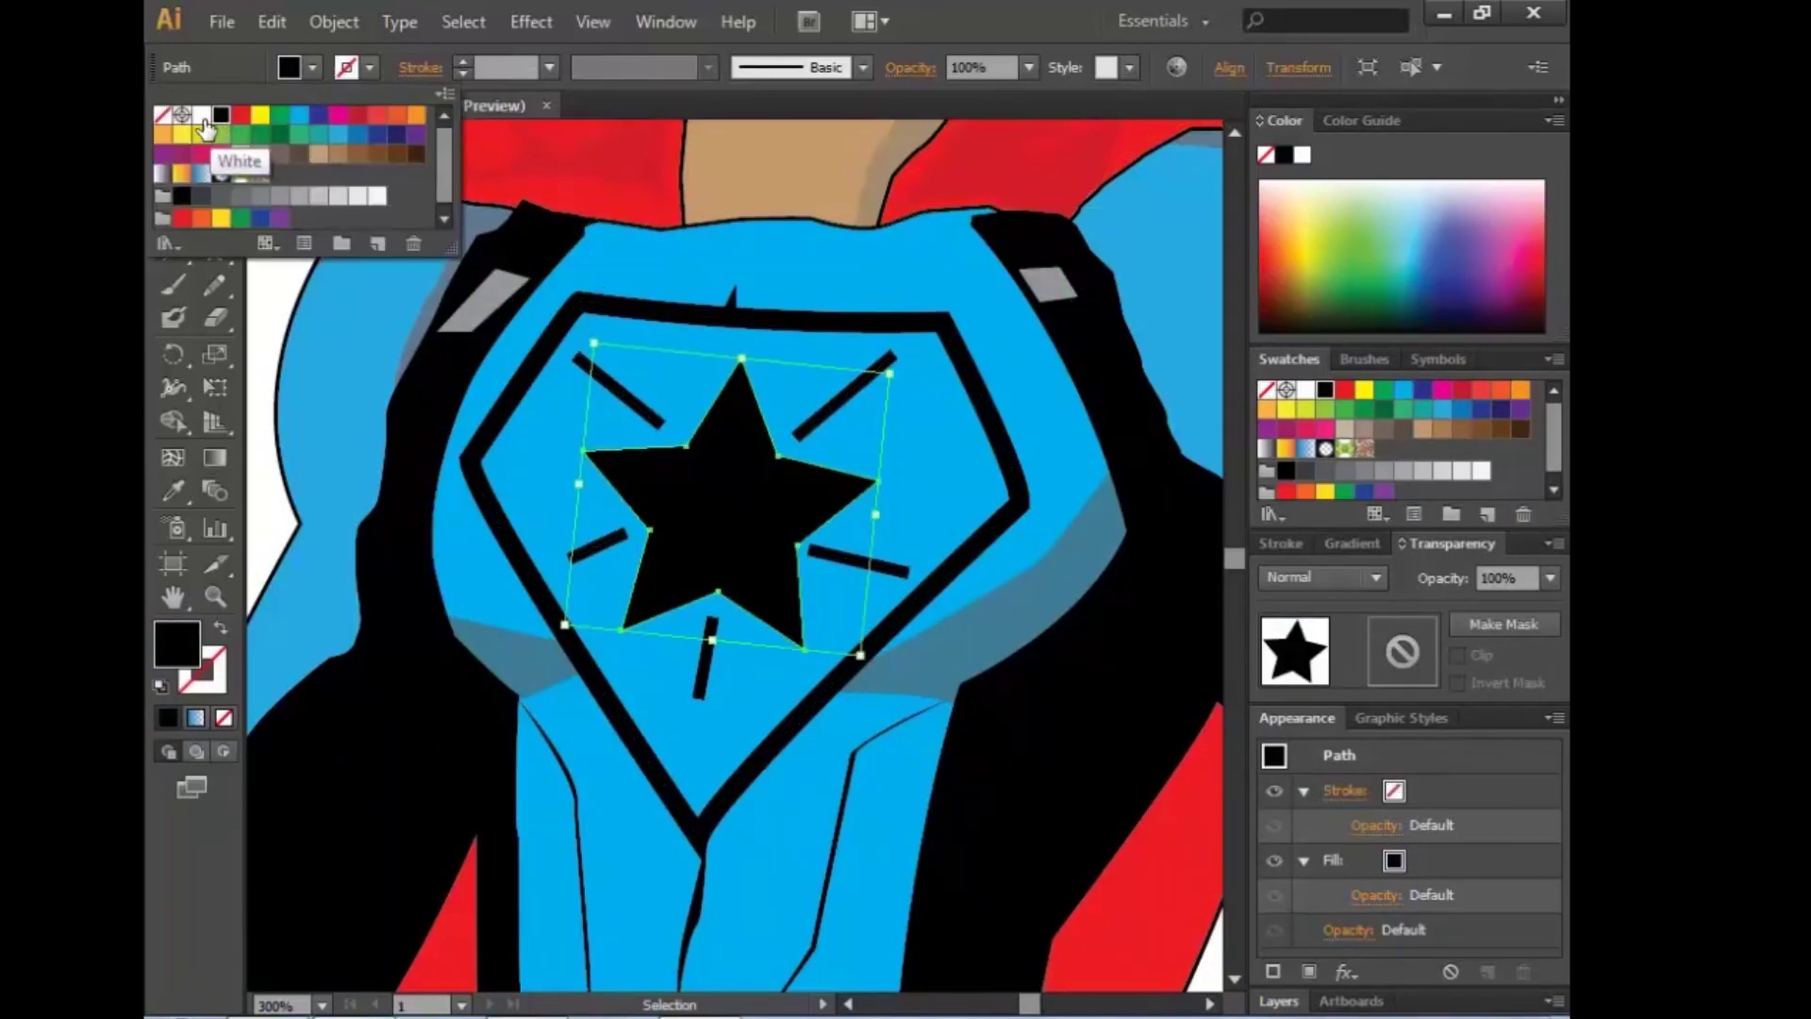
left_click(162, 114)
left_click(370, 67)
left_click(221, 114)
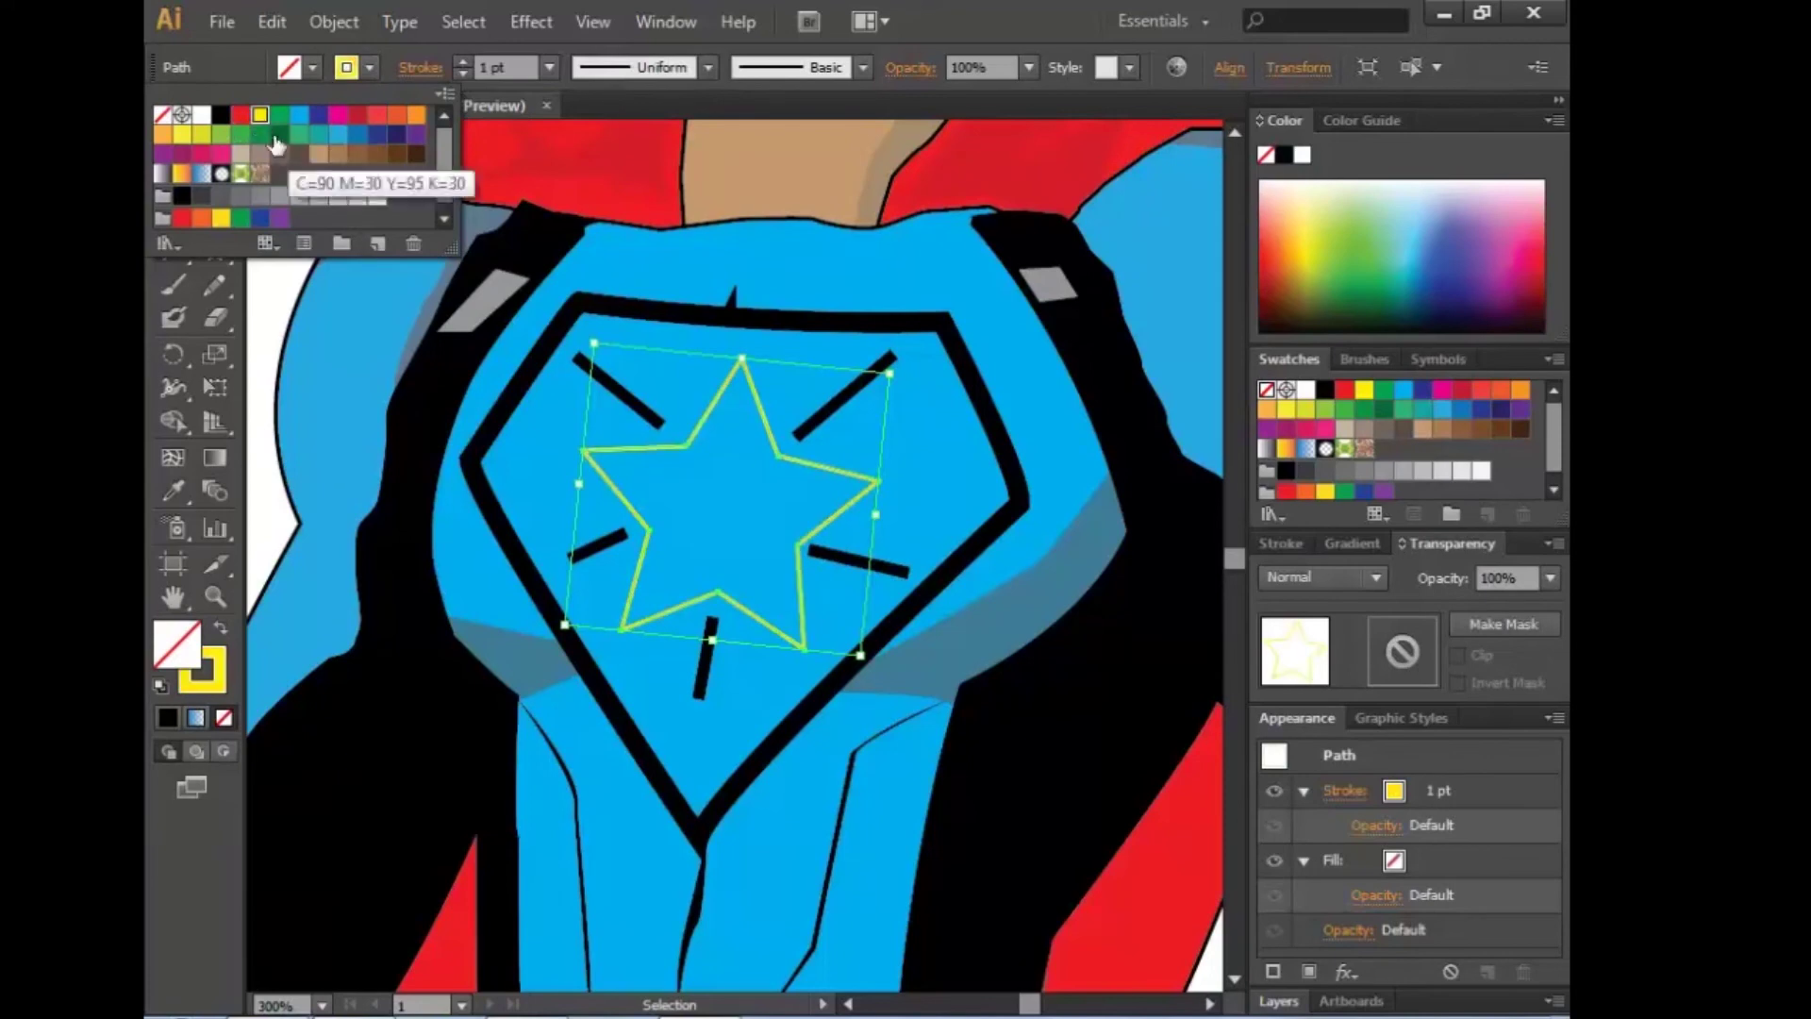
left_click(313, 67)
left_click(221, 114)
key("ctrl+shift+a")
key("ctrl+0")
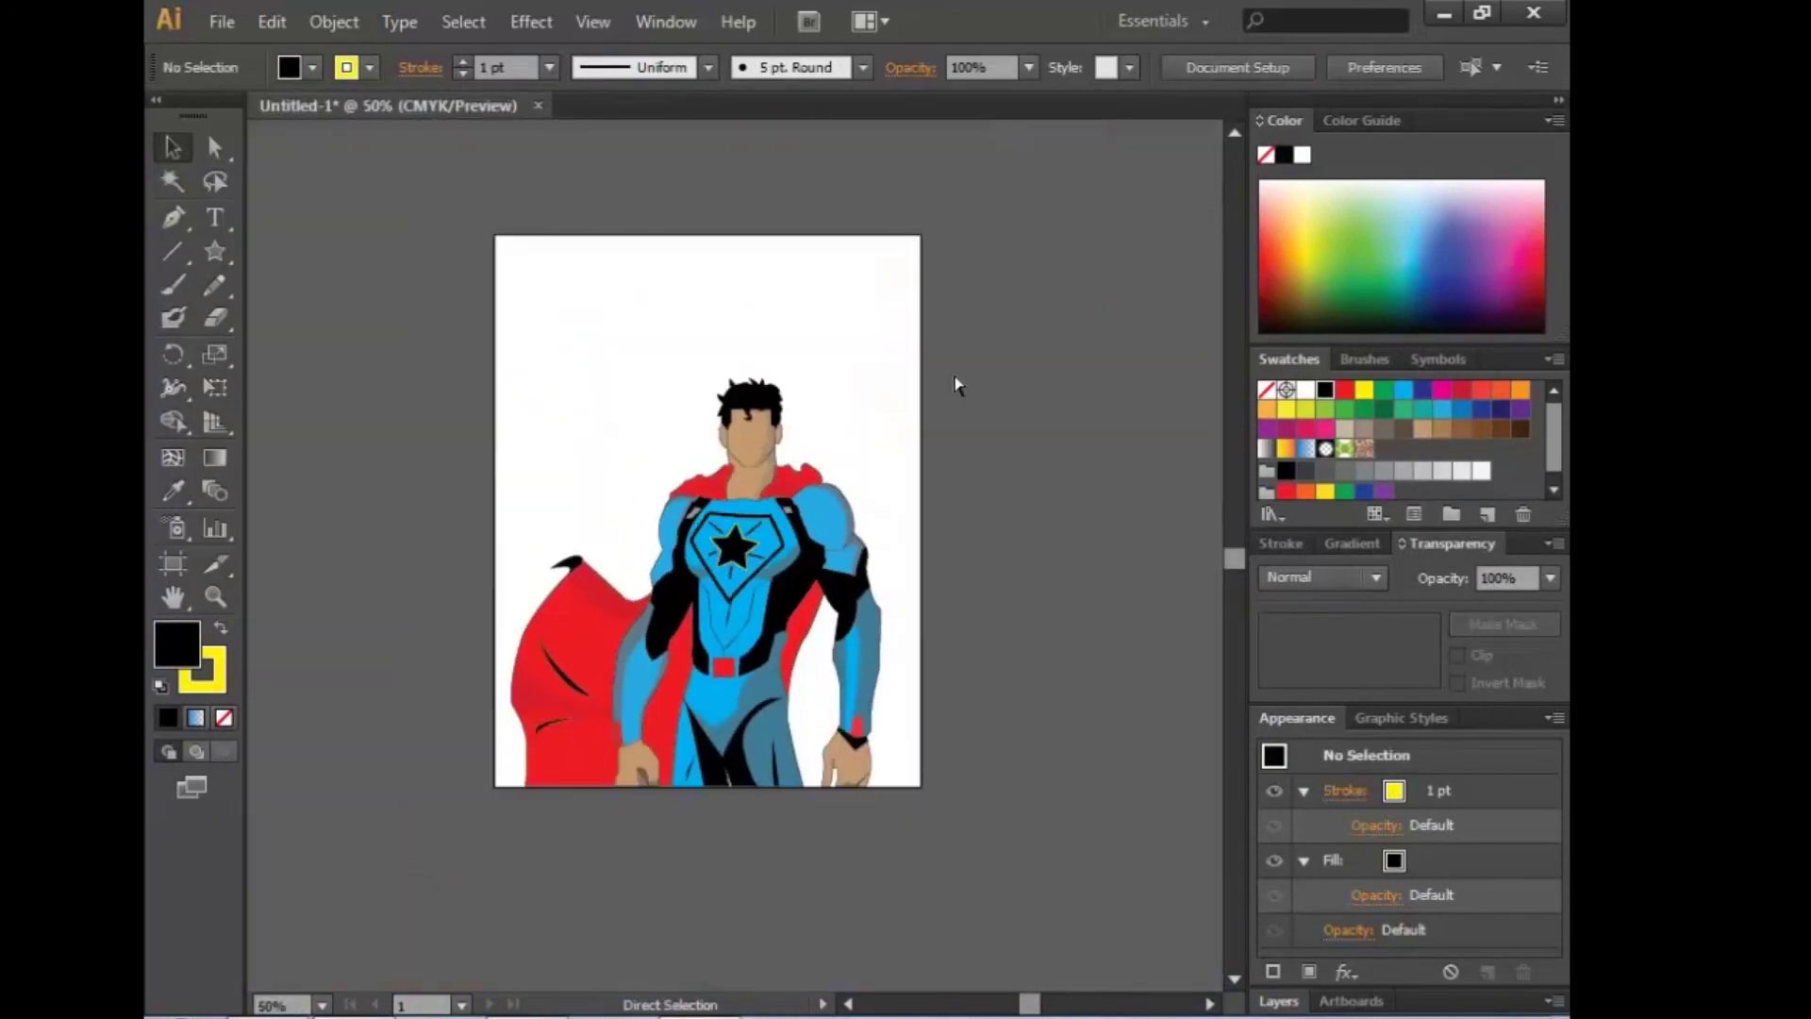
scroll(954, 382, "up", 5)
Step: Type 'MK' on the star and colour the letters white
left_click(214, 217)
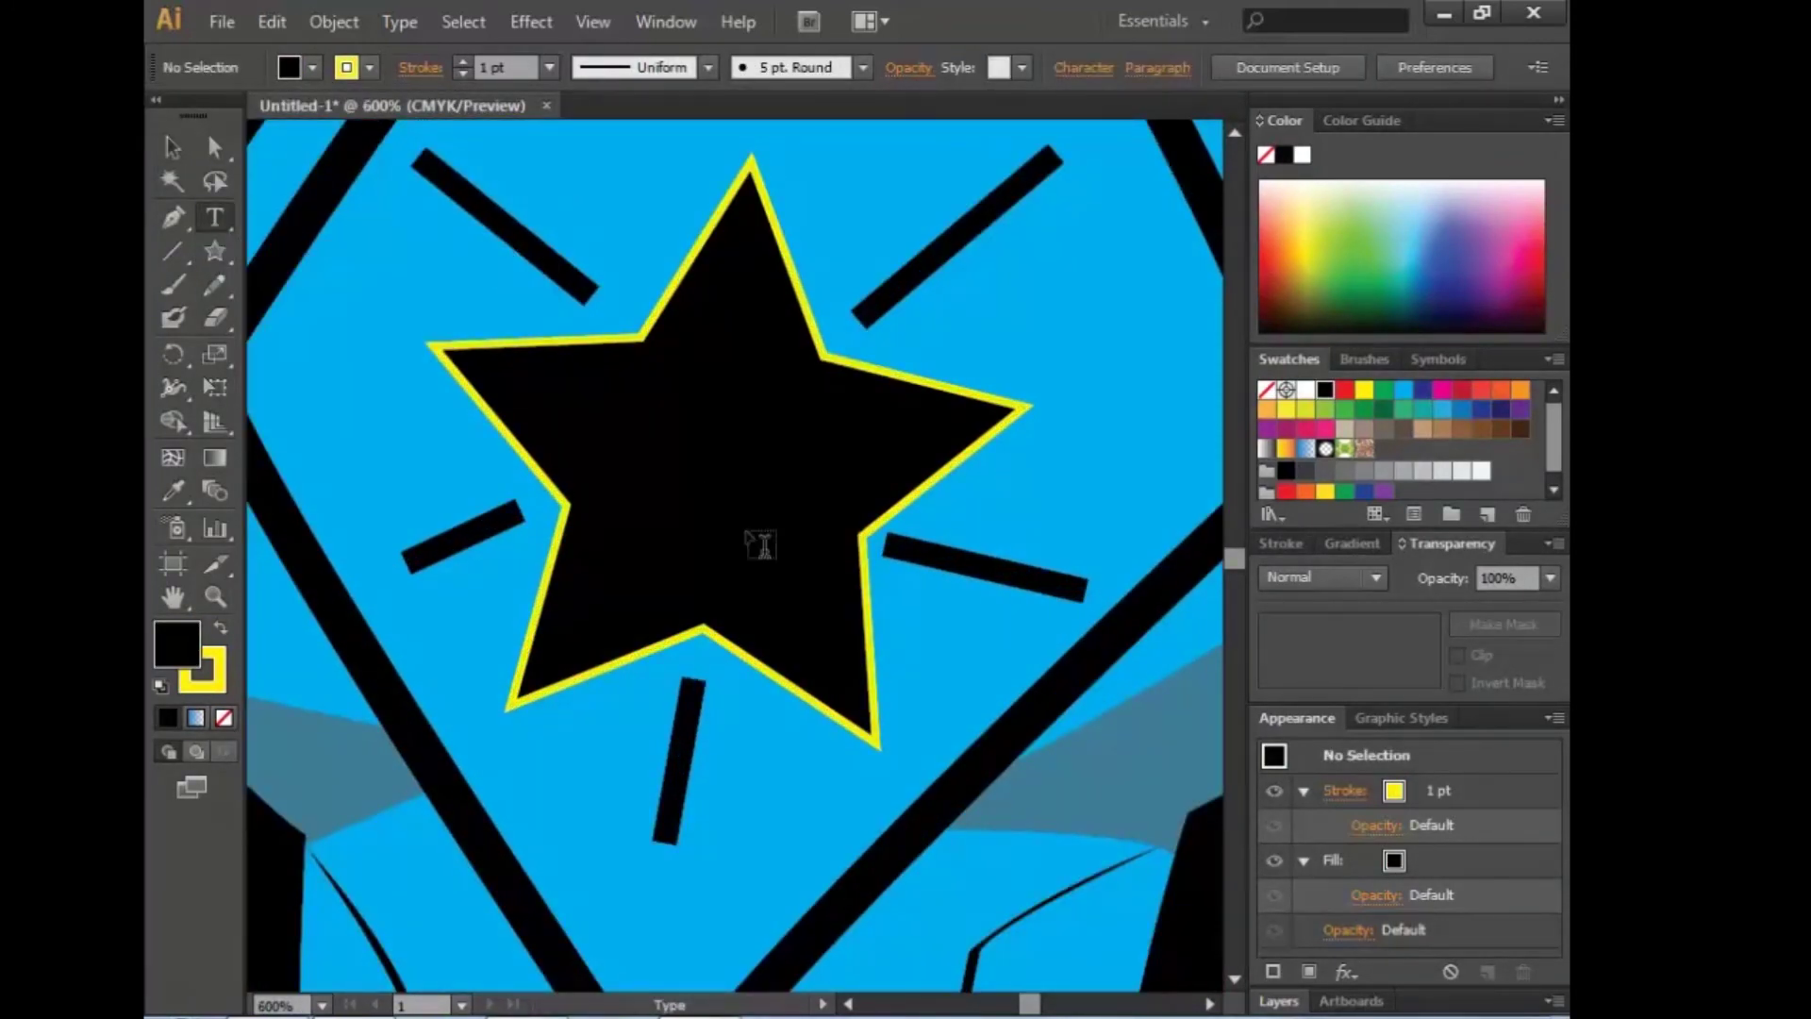
left_click(637, 434)
type("MK")
key("ctrl+a")
left_click(312, 67)
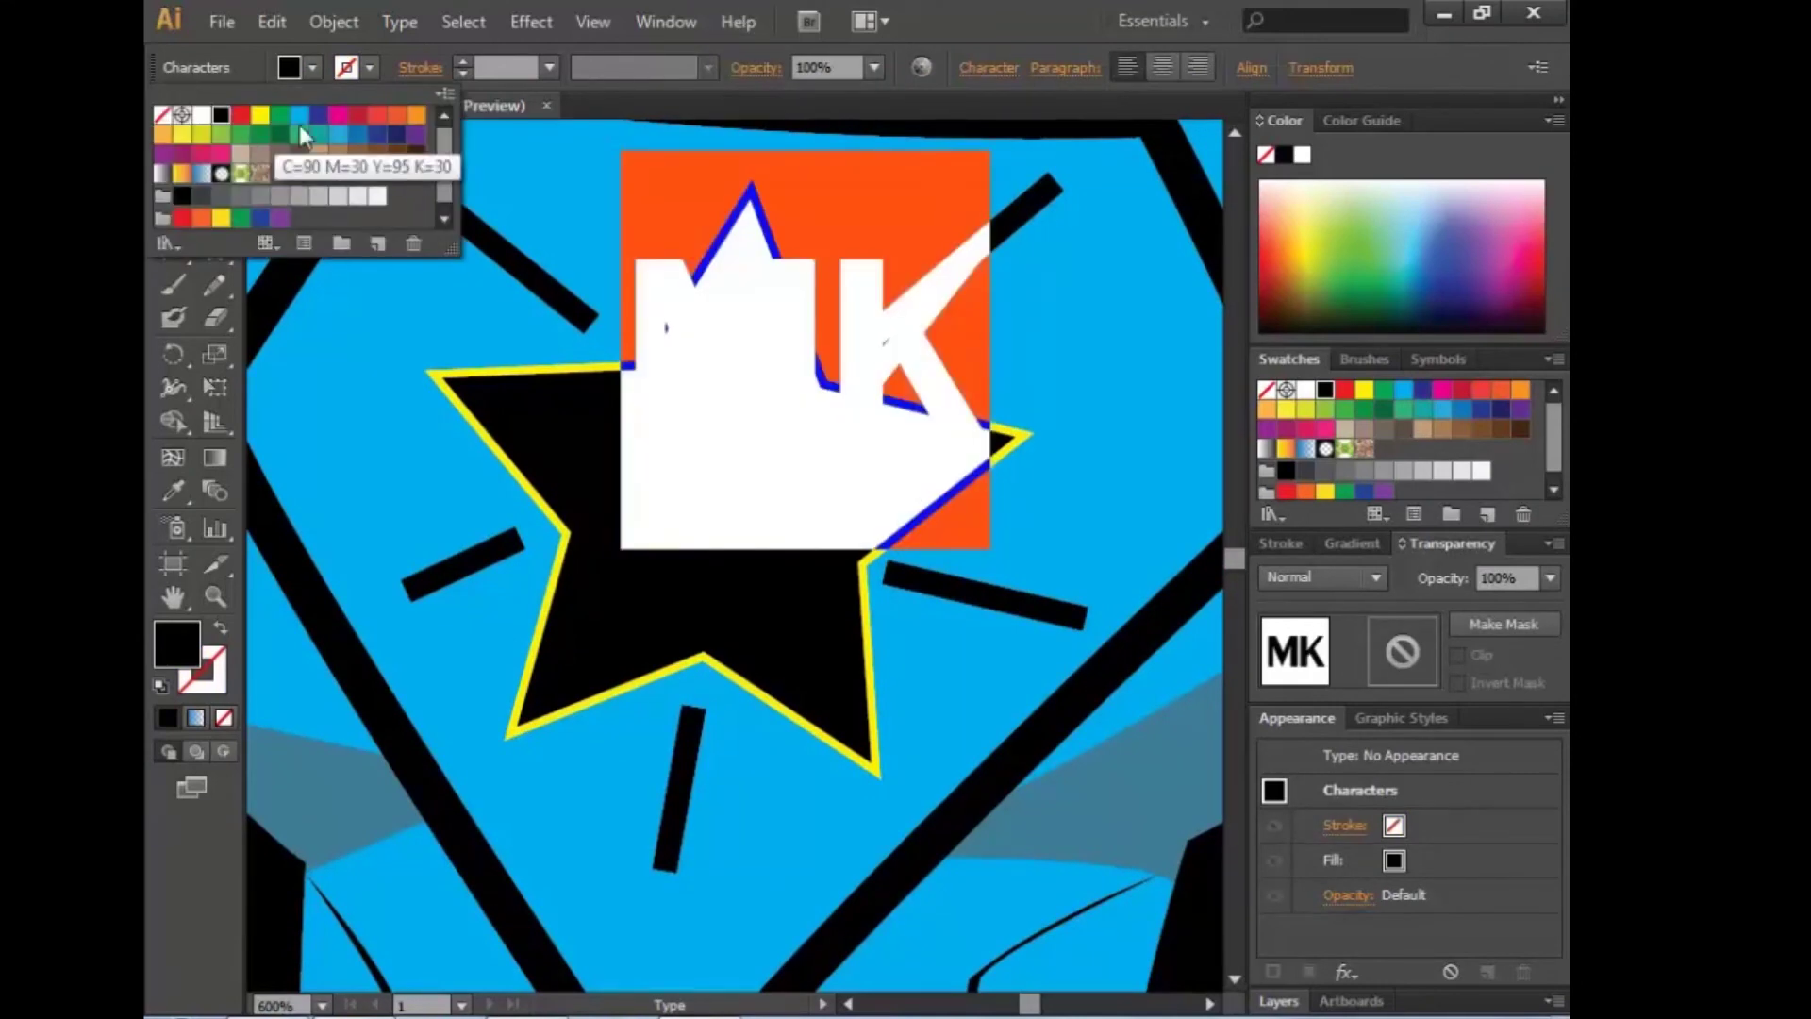
left_click(202, 114)
double_click(202, 114)
key("Escape")
key("Escape")
key("Escape")
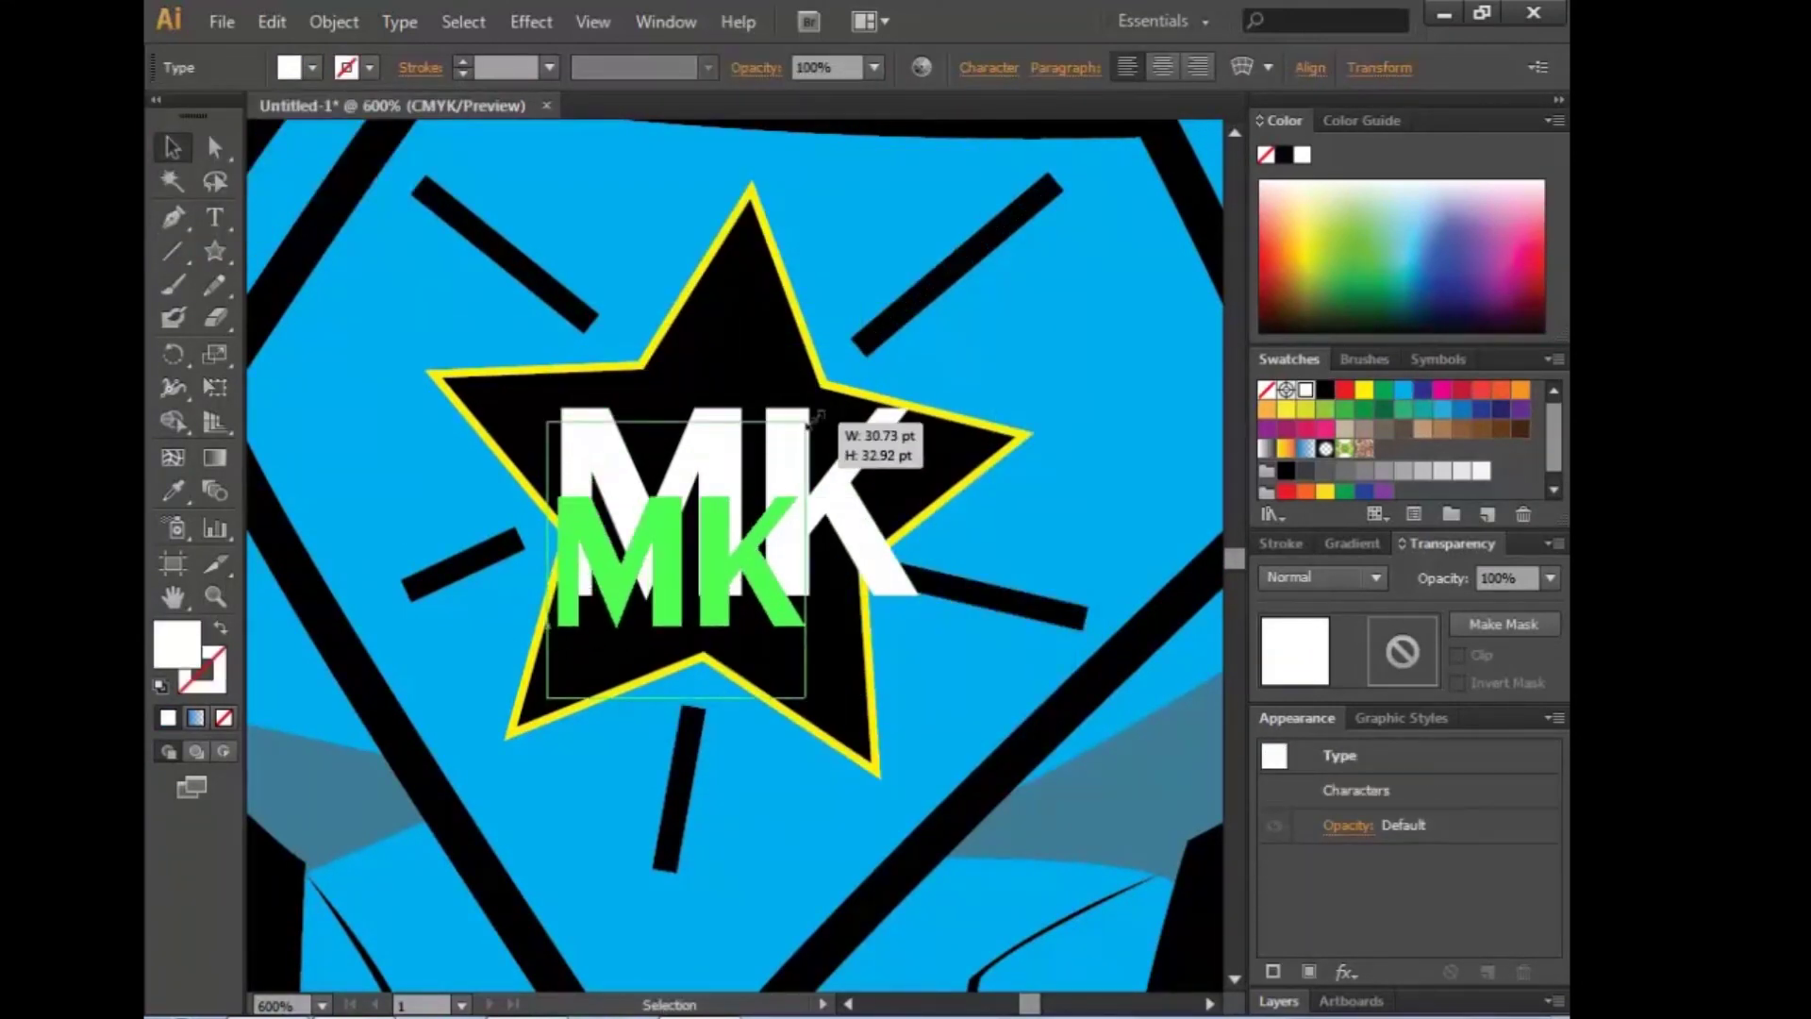
Step: Tilt the MK letters slightly to match the star's angle
left_click_drag(899, 345, 833, 436)
mouse_move(907, 362)
left_mouse_down()
mouse_move(891, 345)
mouse_move(896, 382)
left_mouse_up()
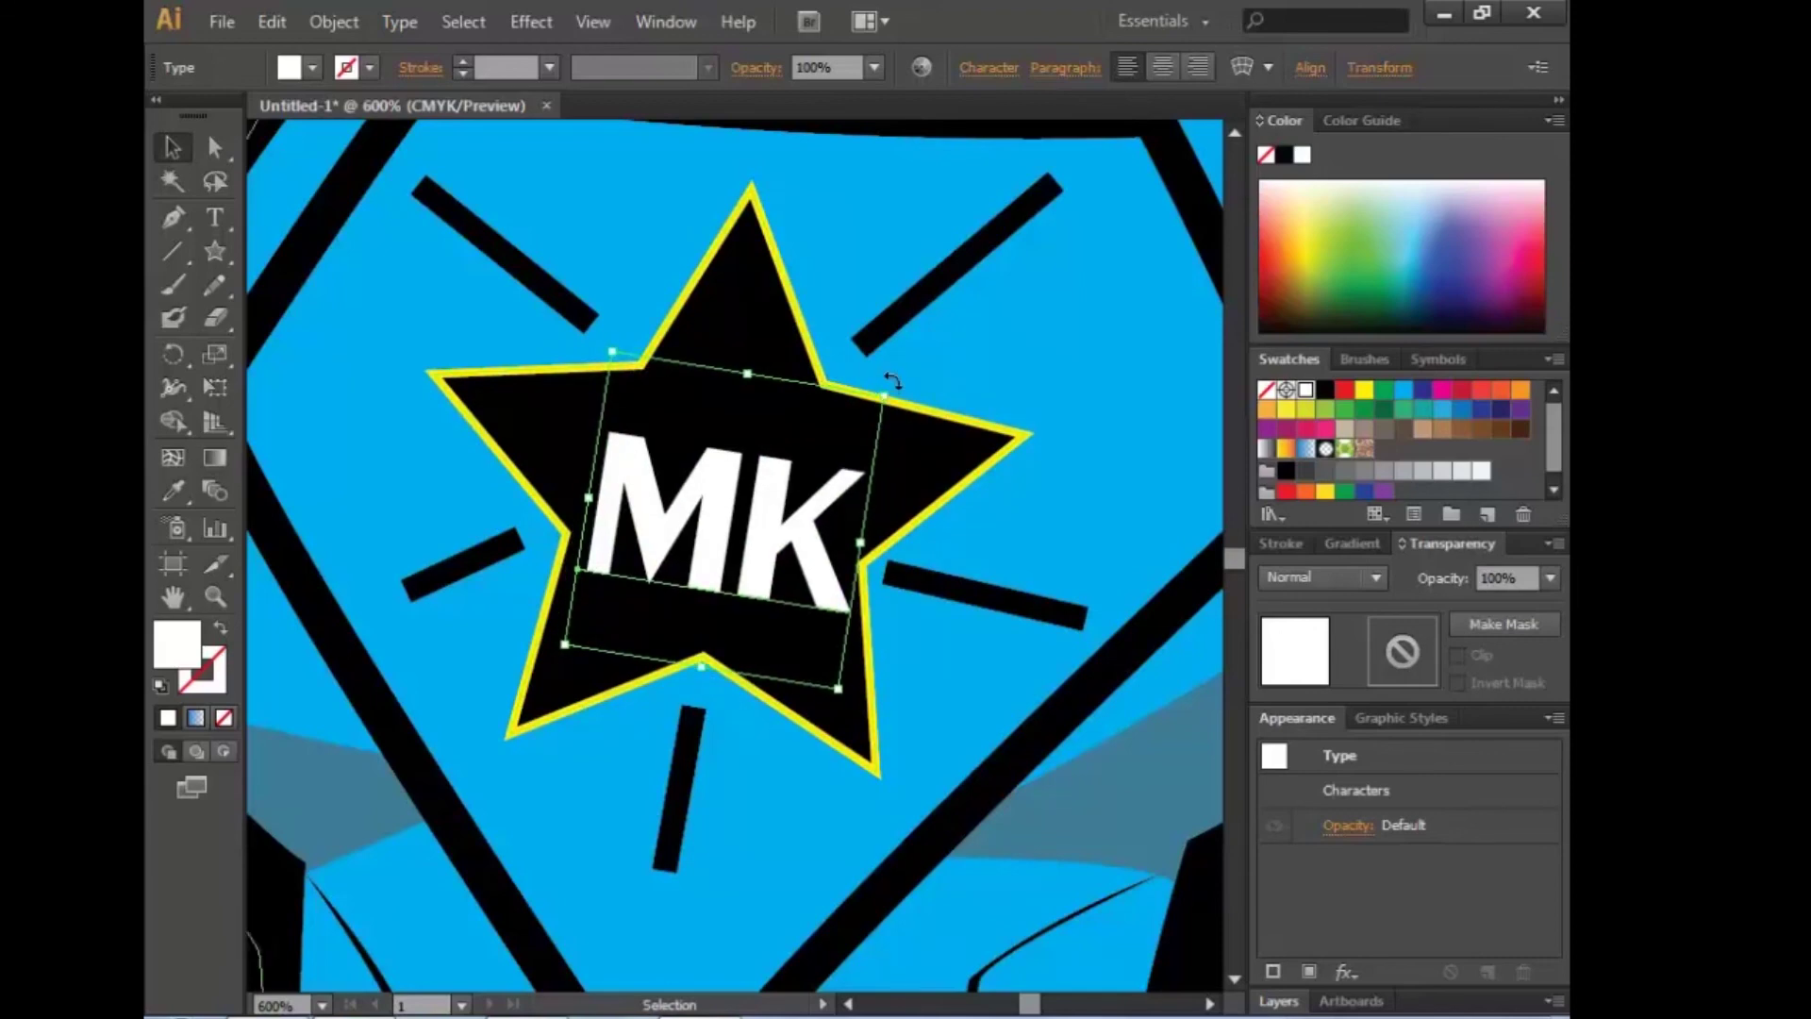
left_click_drag(897, 382, 888, 377)
scroll(977, 355, "down", 6)
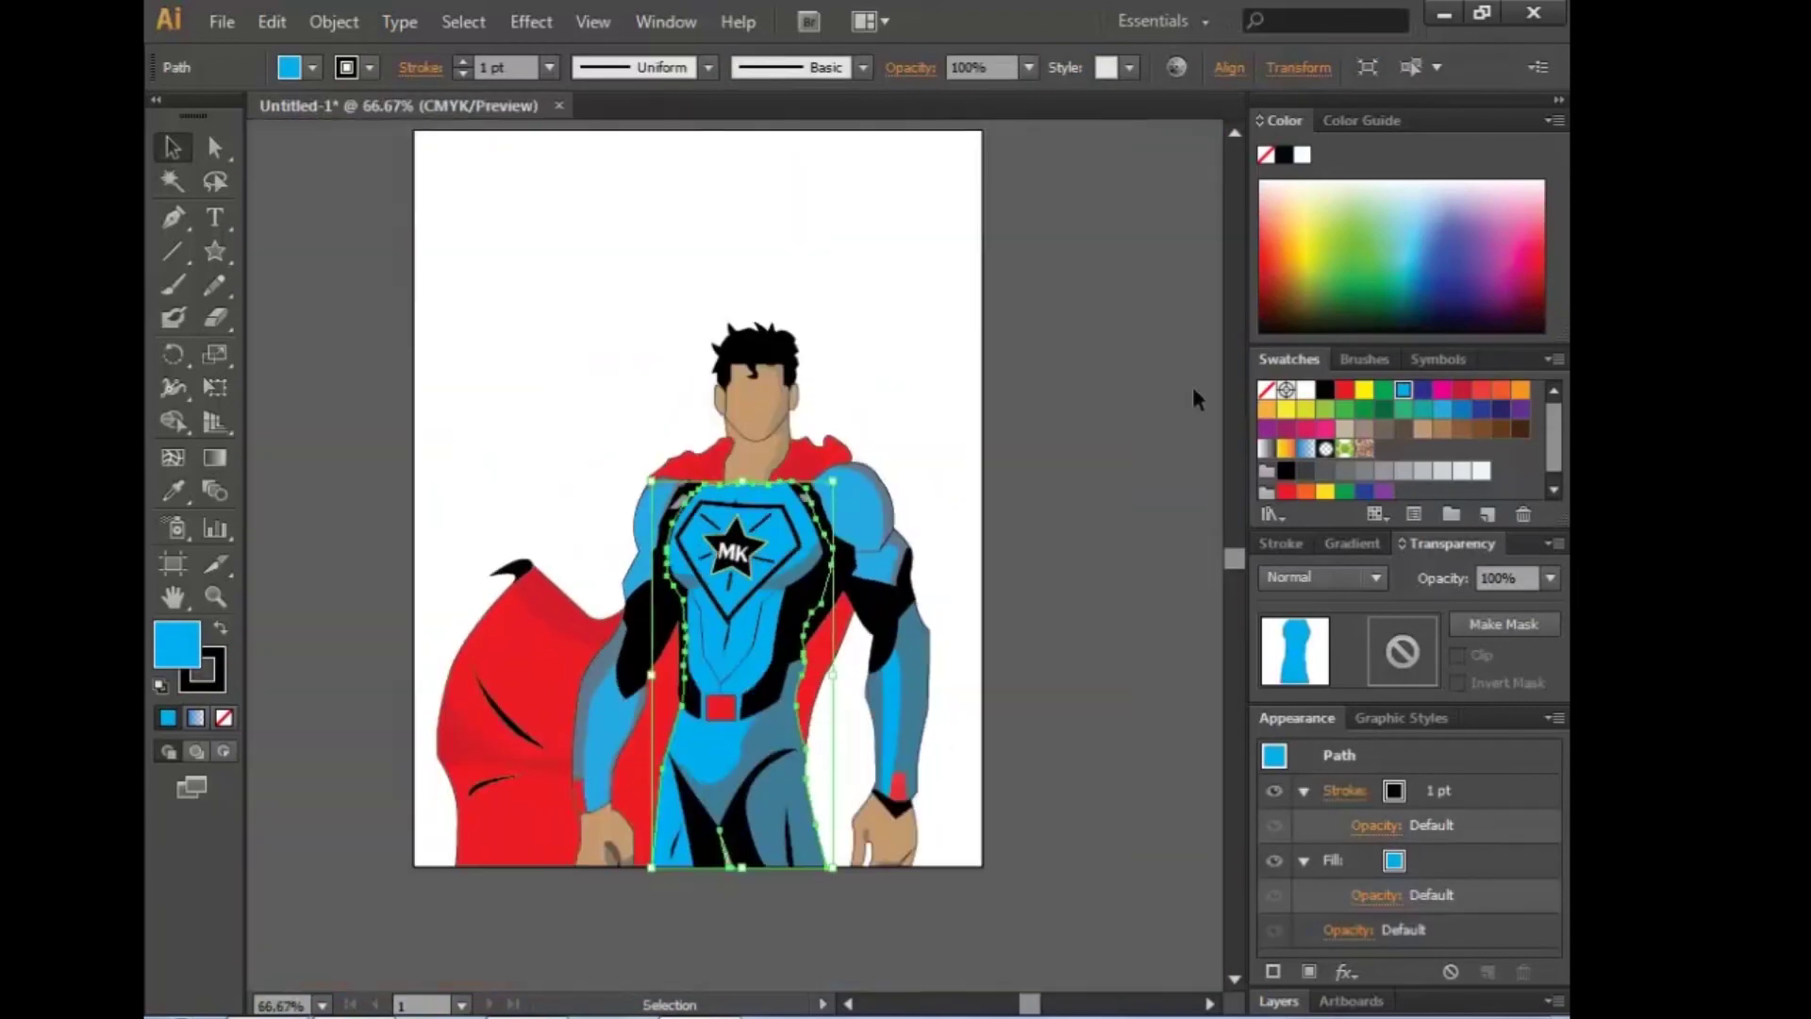
left_click(1026, 832)
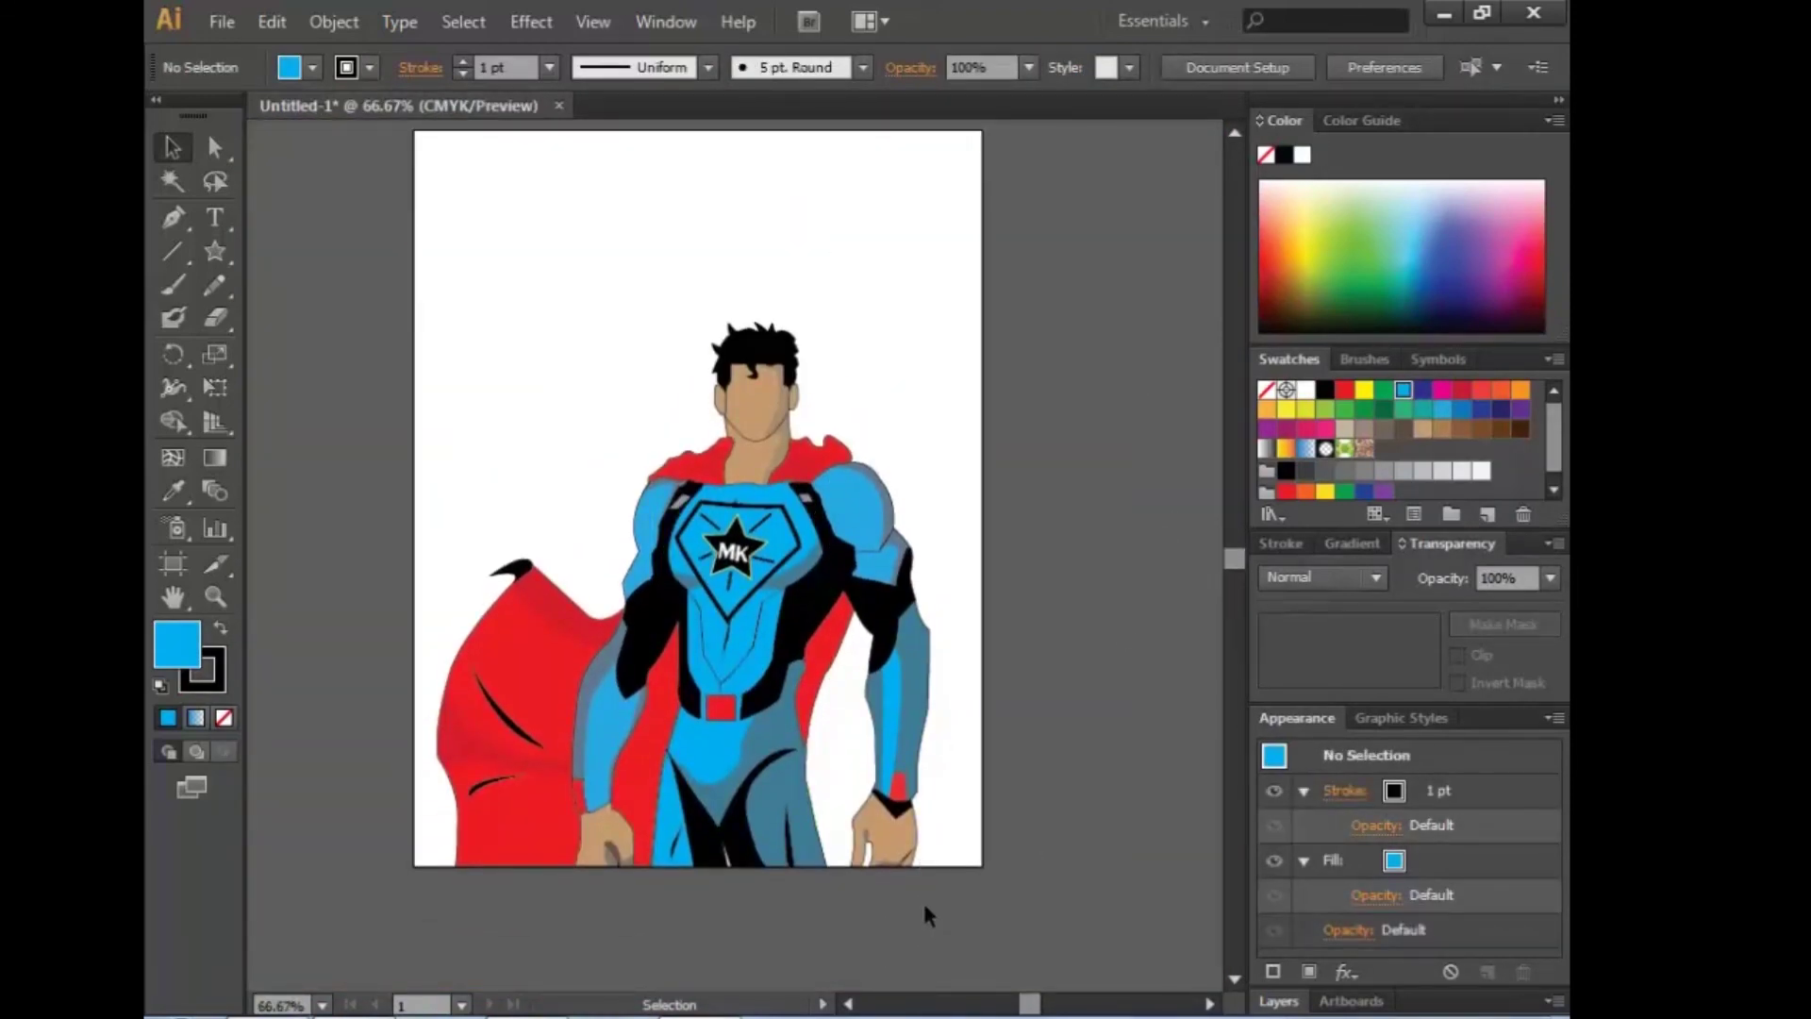
Step: Reframe the figure, select the chest shield and try a white fill
key("f")
key("f")
key("ctrl+plus")
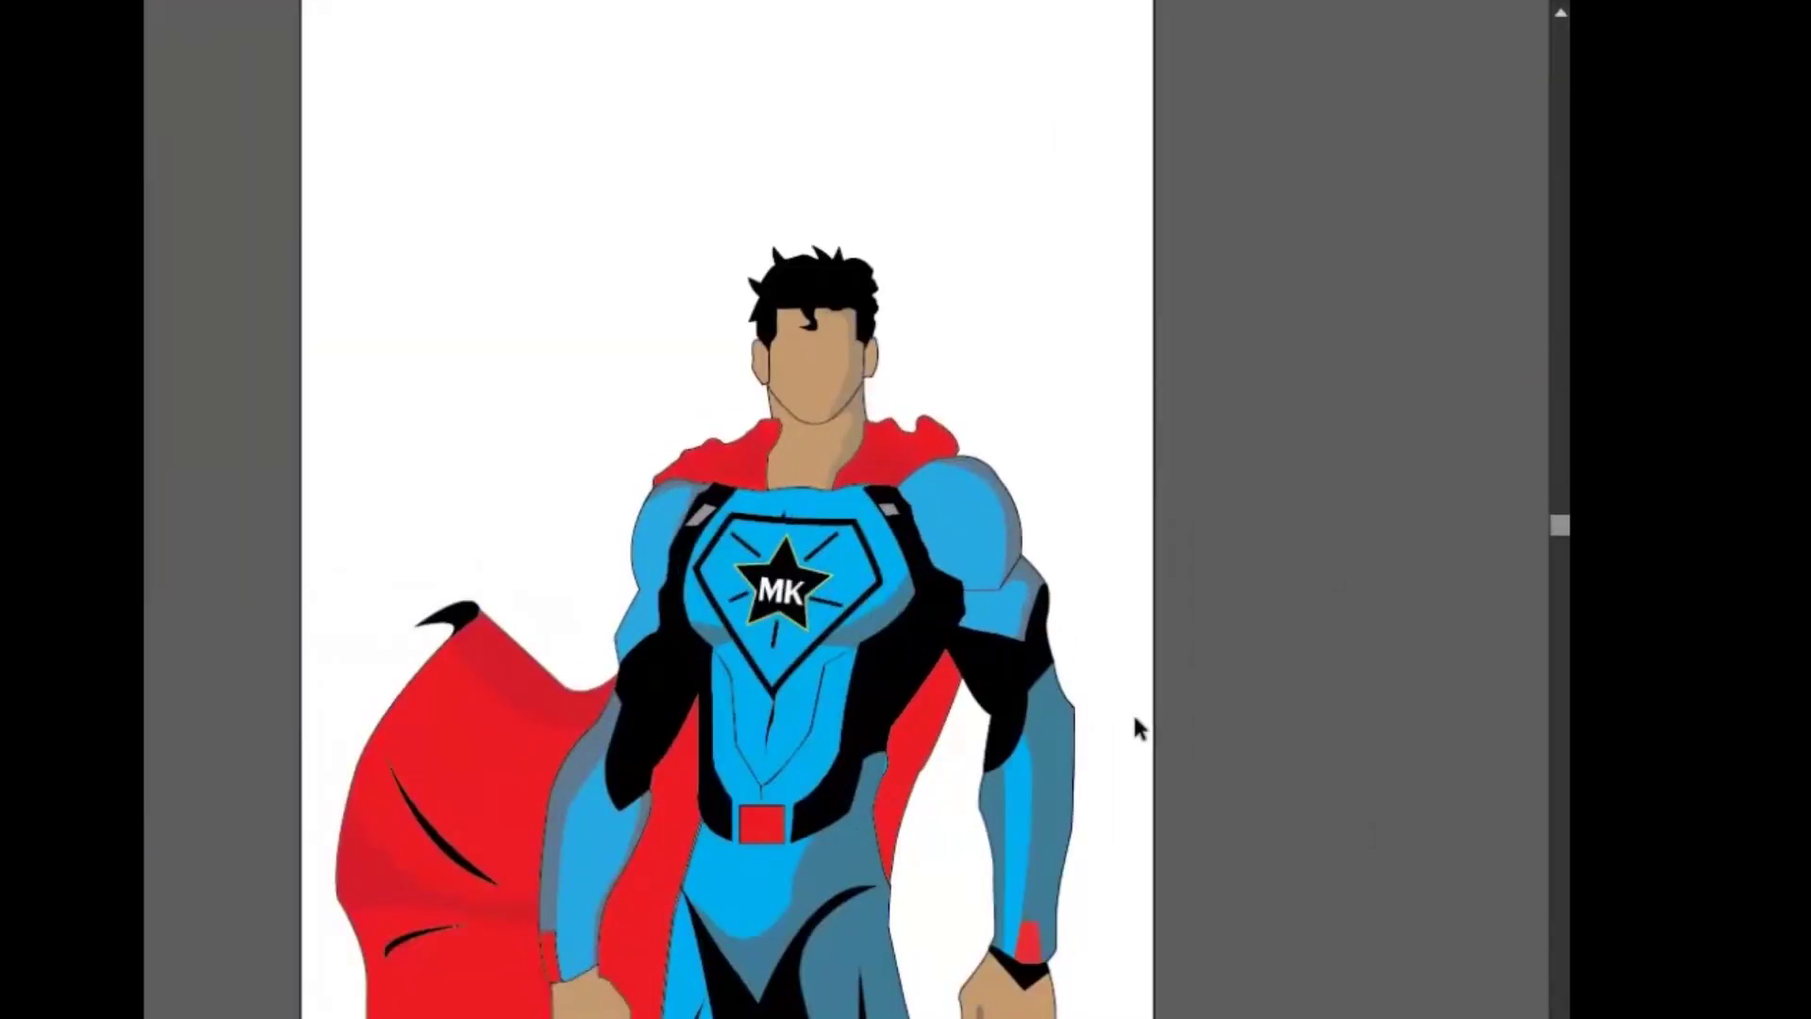
key("f")
left_click_drag(822, 498, 811, 560)
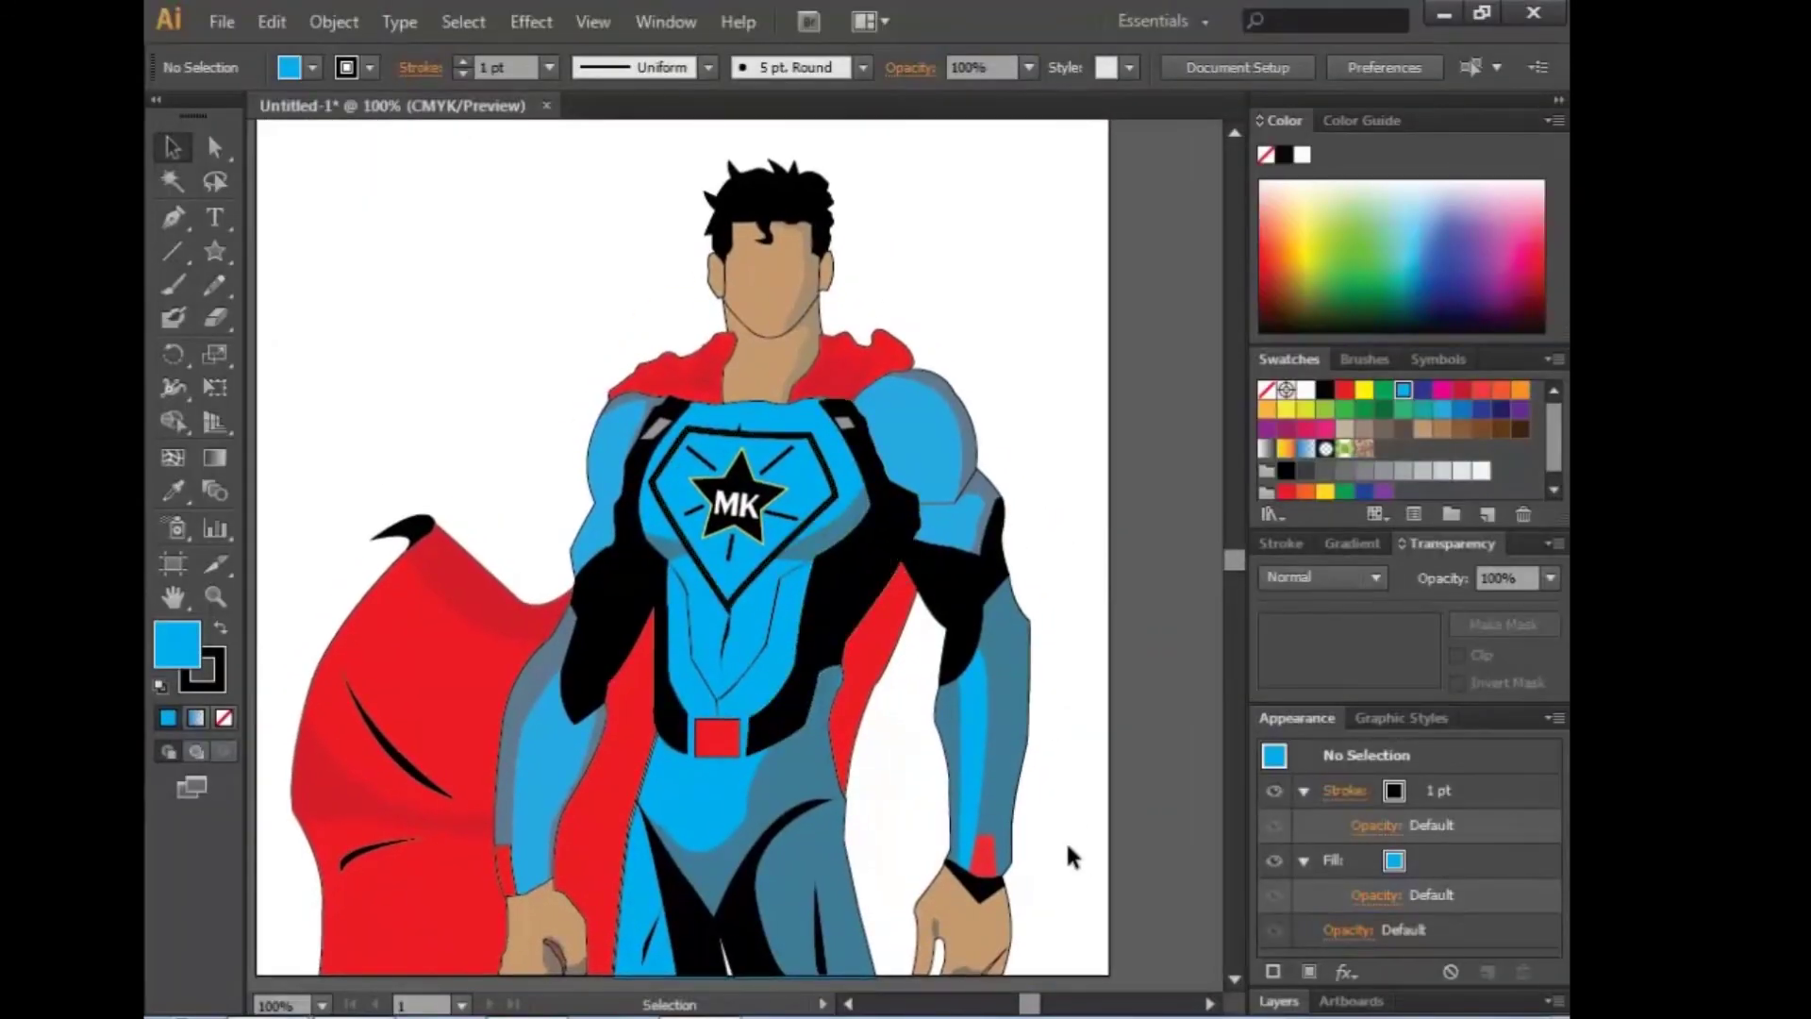
left_click(790, 484)
left_click(312, 67)
left_click(212, 123)
left_click(986, 276)
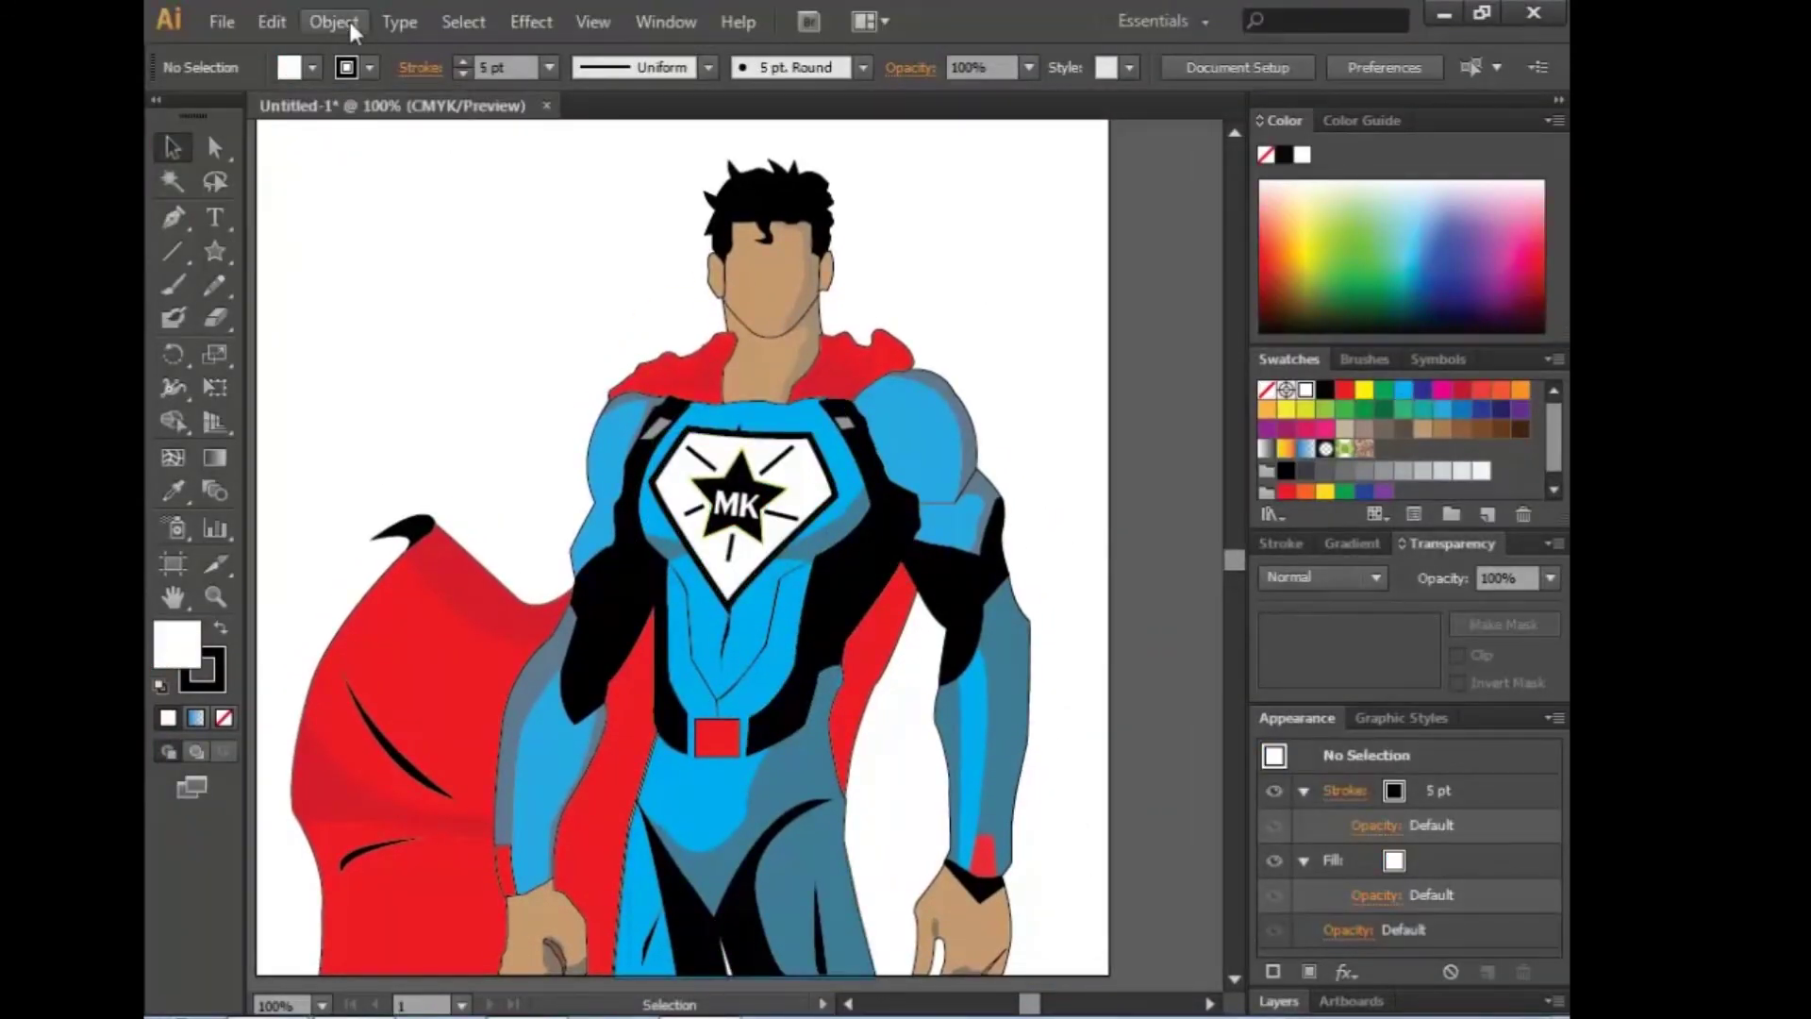
Step: Fill the chest shield red, copying the cape's styling onto it
left_click(313, 67)
left_click(241, 114)
left_click(745, 467)
left_click(312, 67)
left_click(241, 114)
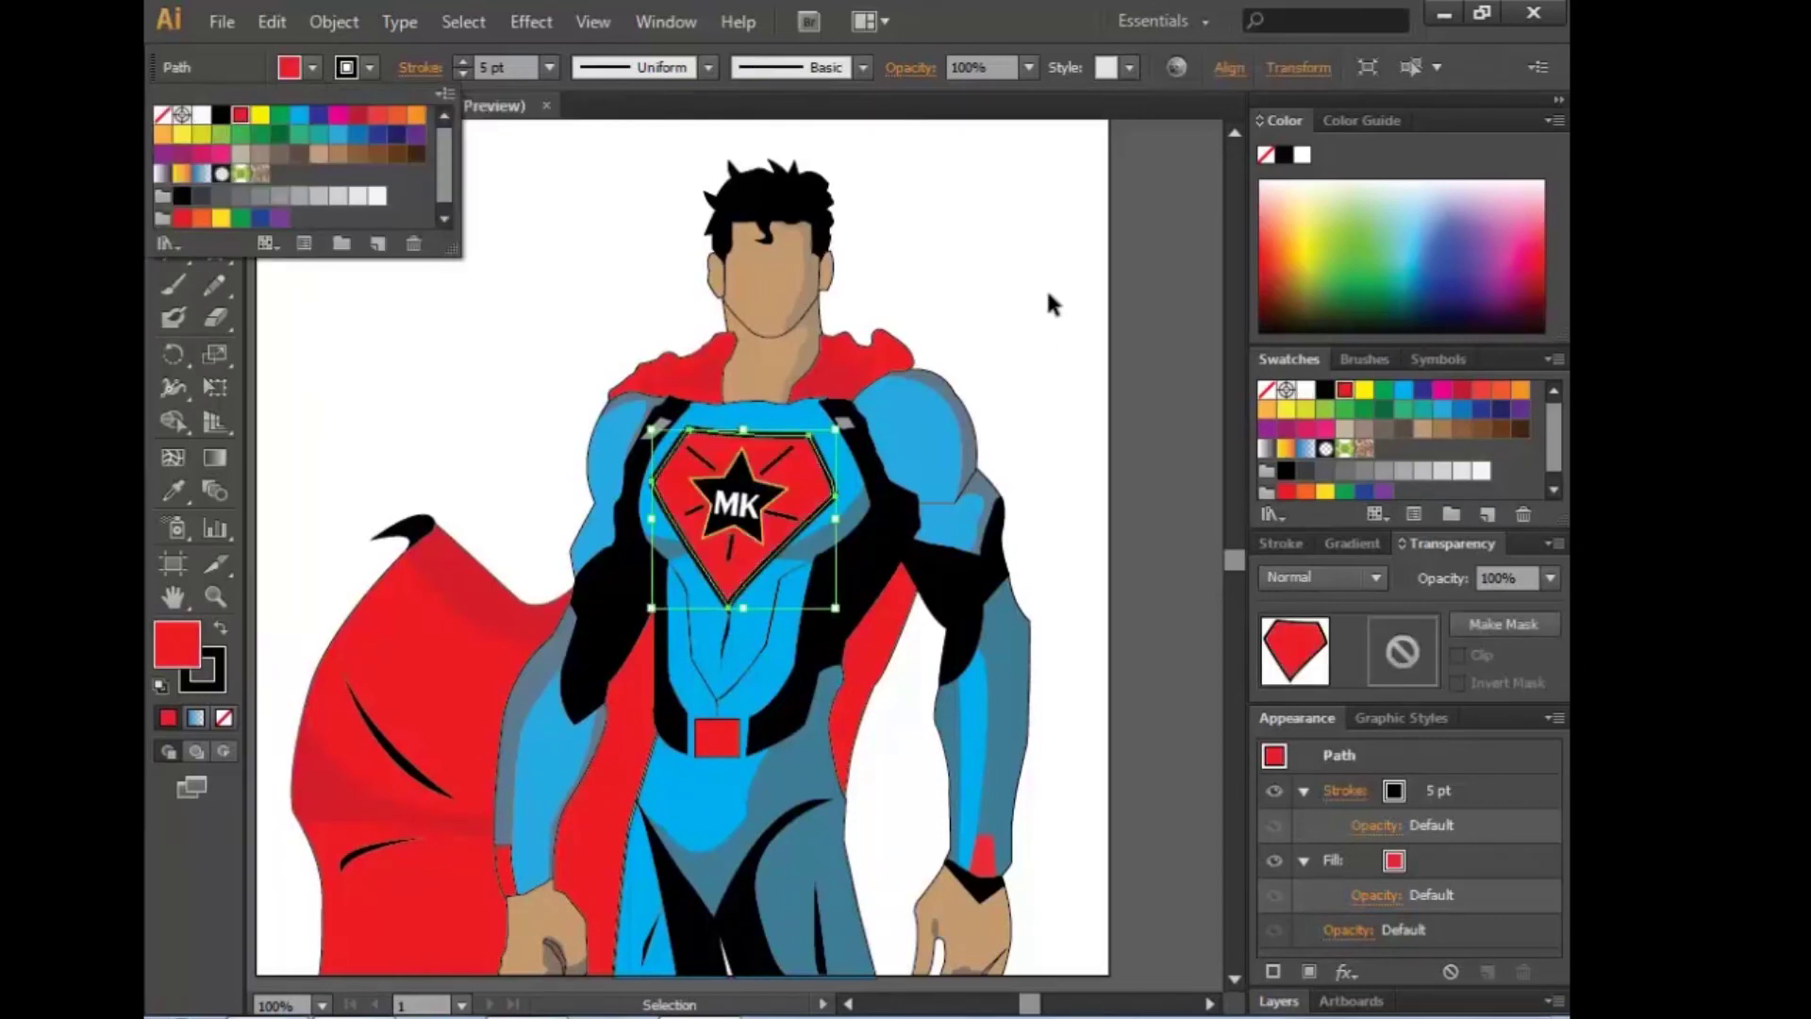
key("Escape")
left_click(172, 490)
left_click(428, 653)
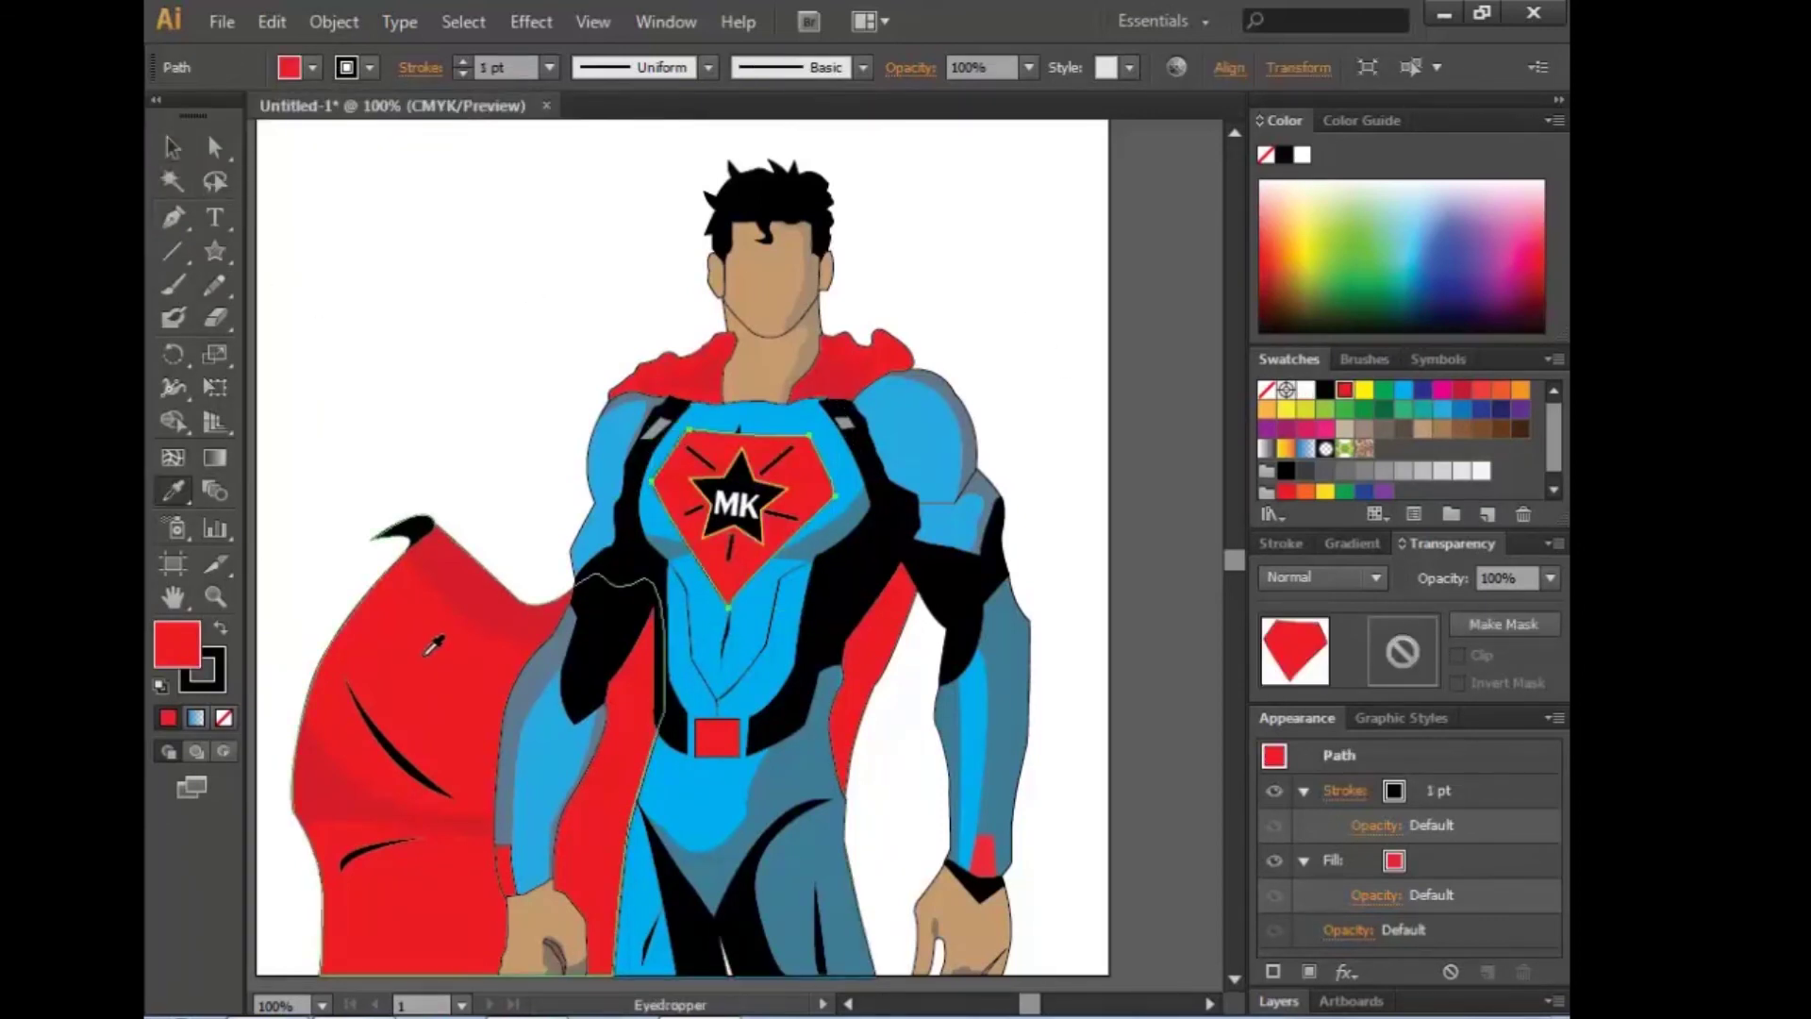
left_click(312, 67)
left_click(312, 67)
key("v")
left_click(420, 219)
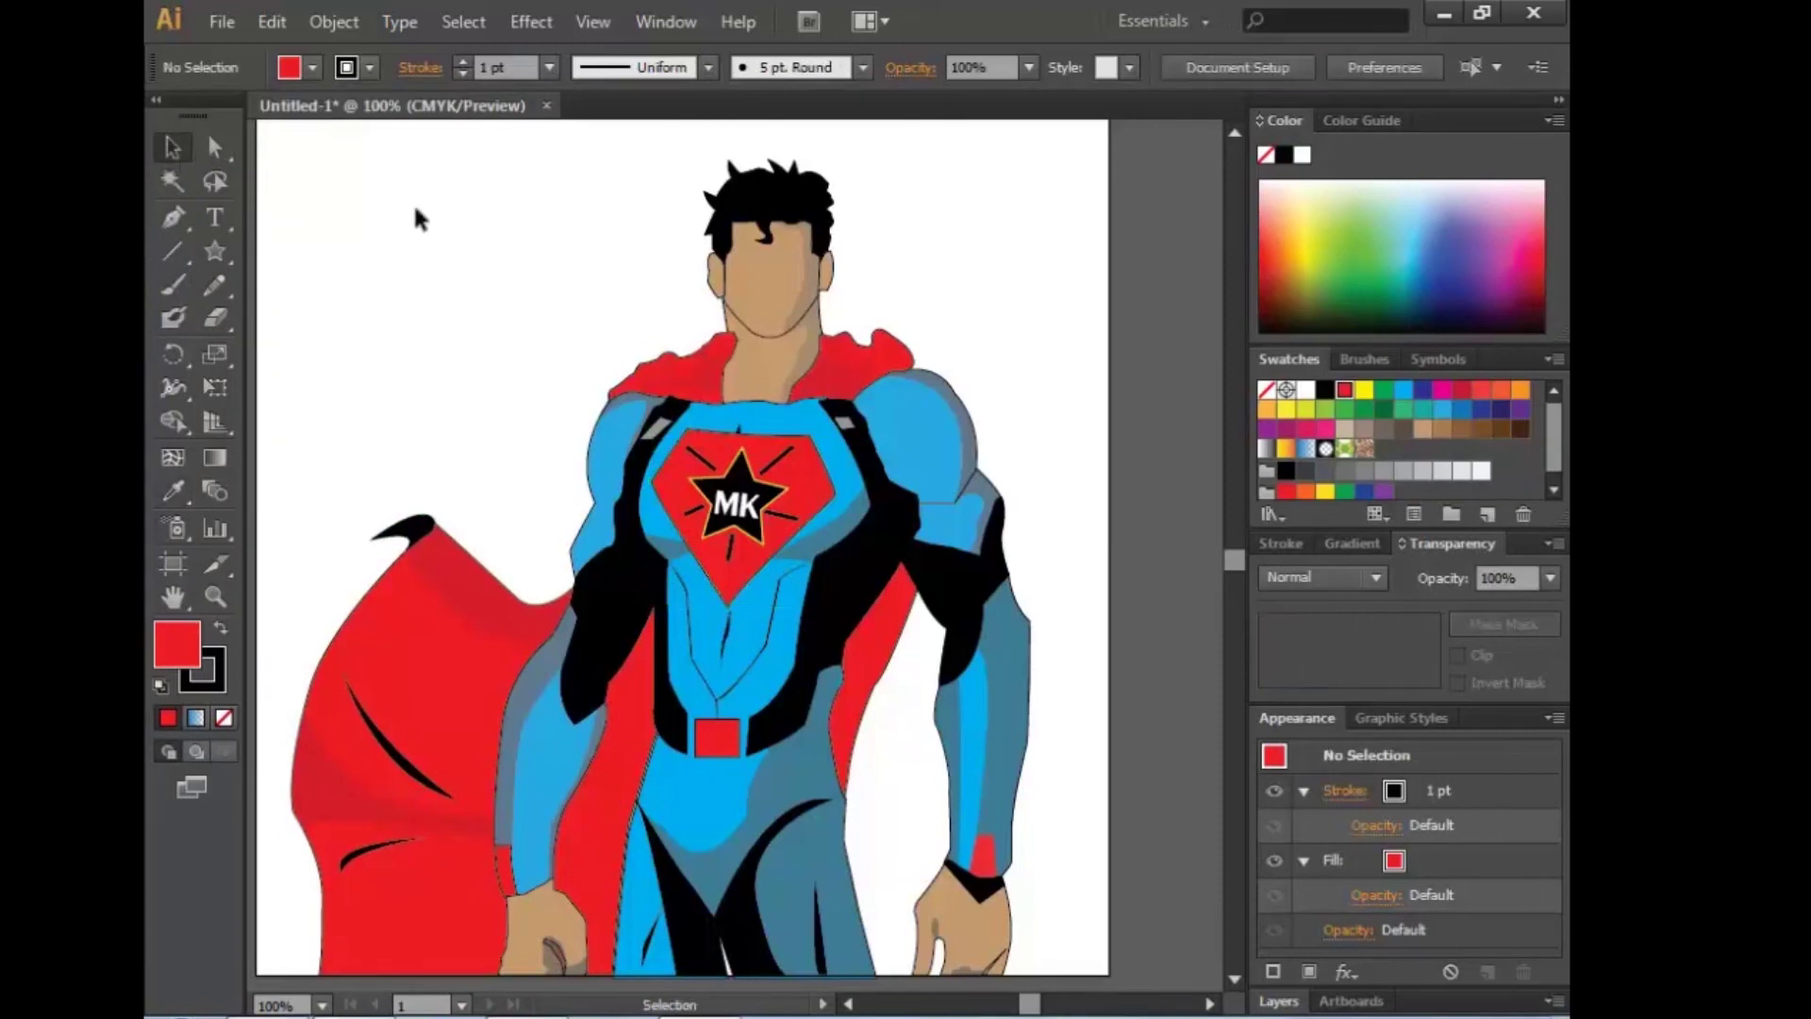
Step: Thicken the shield's black outline to 5 pt and bring the whole figure into view
left_click(687, 492)
left_click(495, 141)
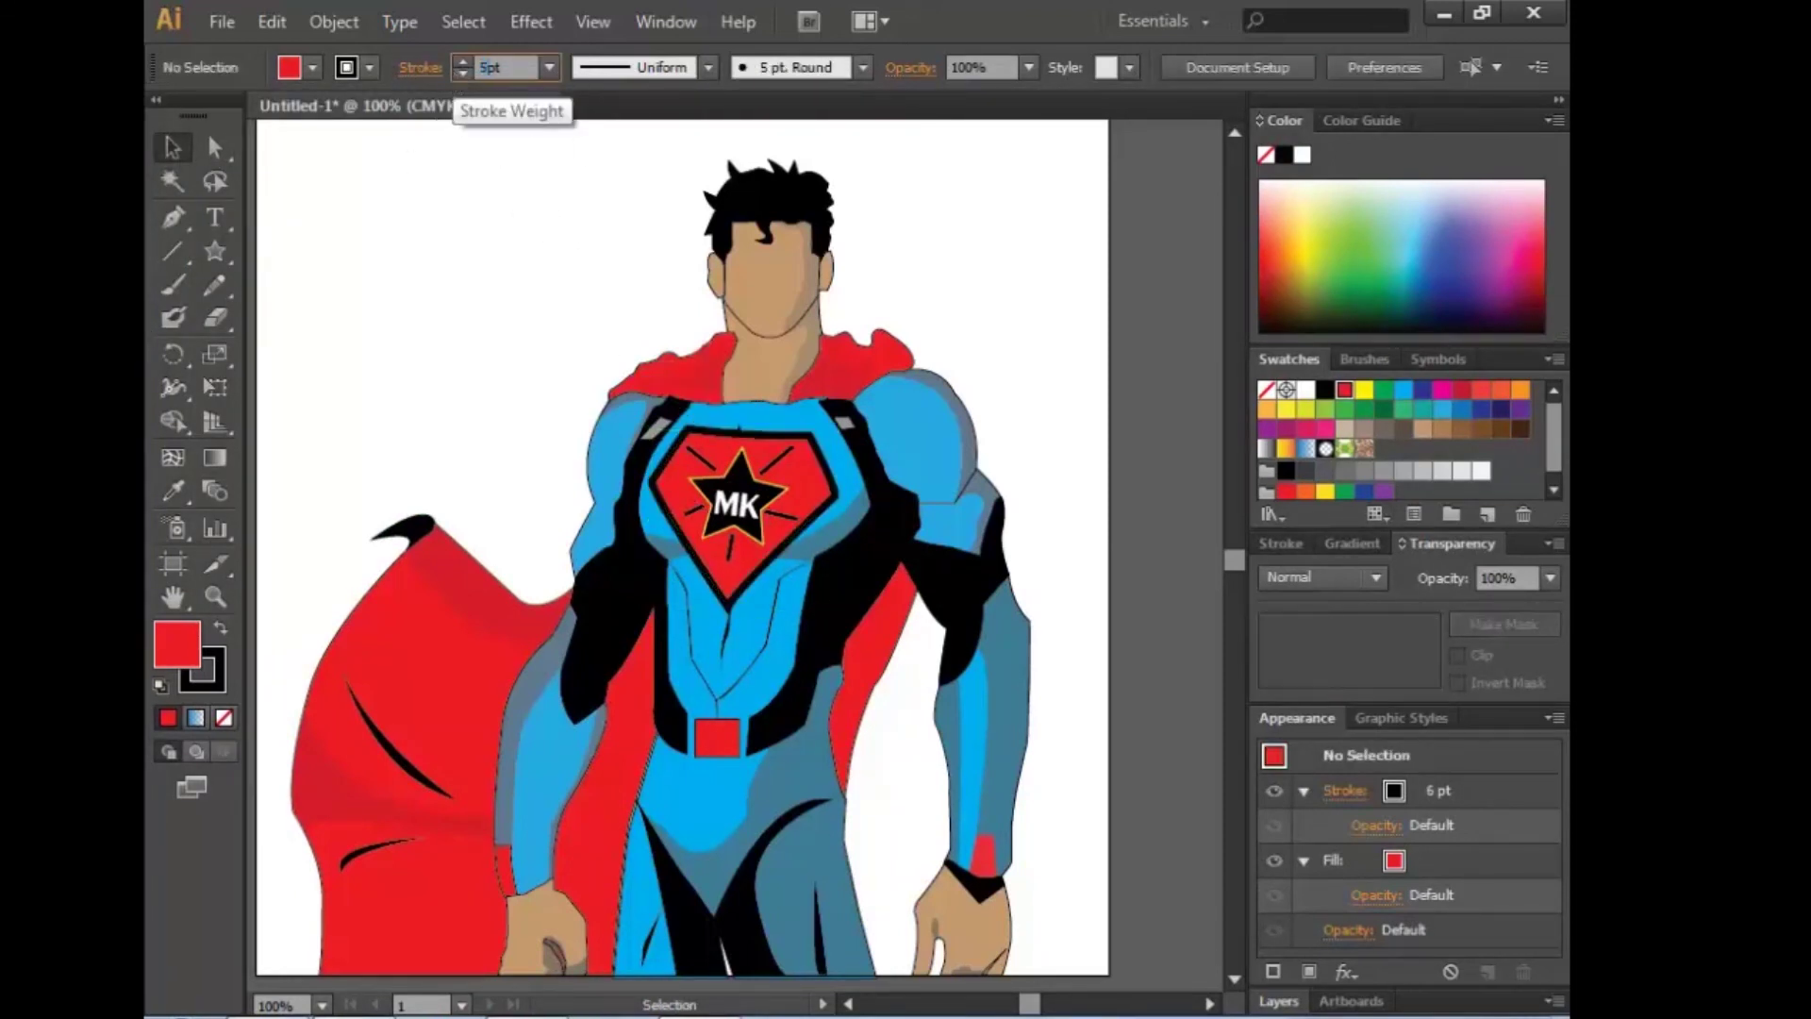
left_click(797, 451)
left_click(1011, 462)
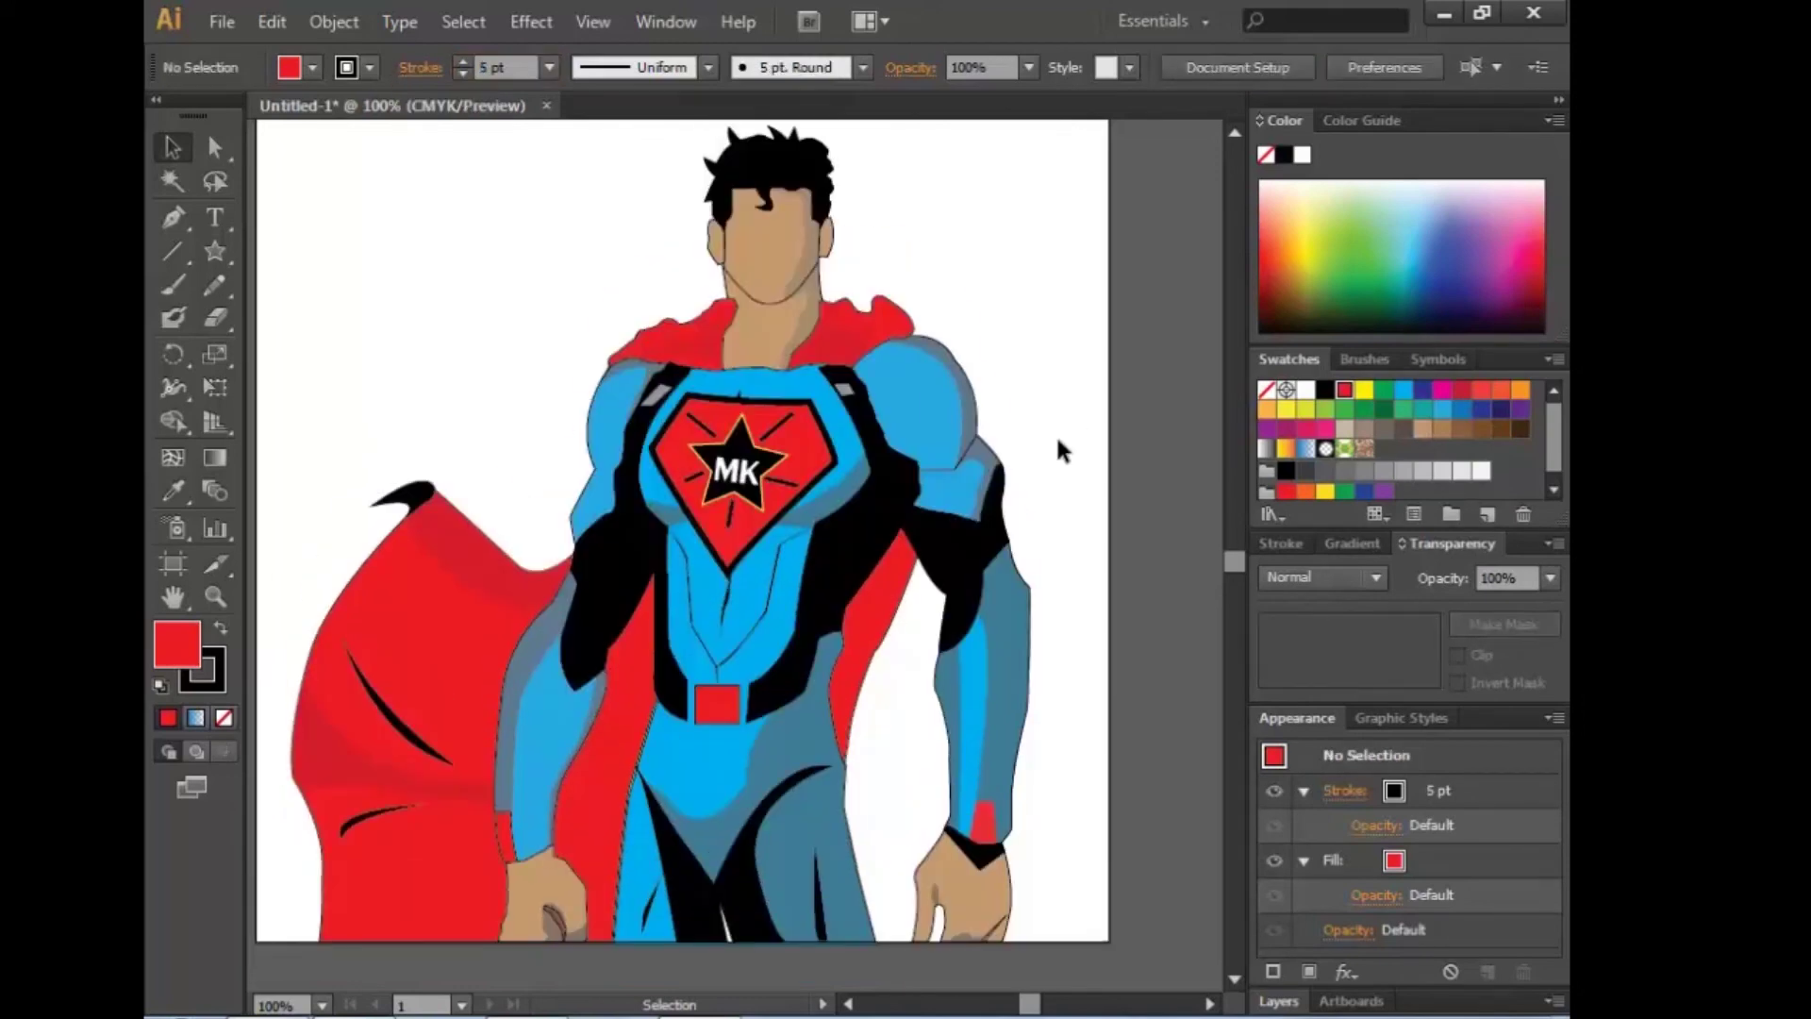
mouse_move(1054, 434)
left_mouse_down()
mouse_move(1132, 506)
mouse_move(1141, 599)
mouse_move(1091, 481)
mouse_move(1112, 598)
mouse_move(1077, 463)
left_mouse_up()
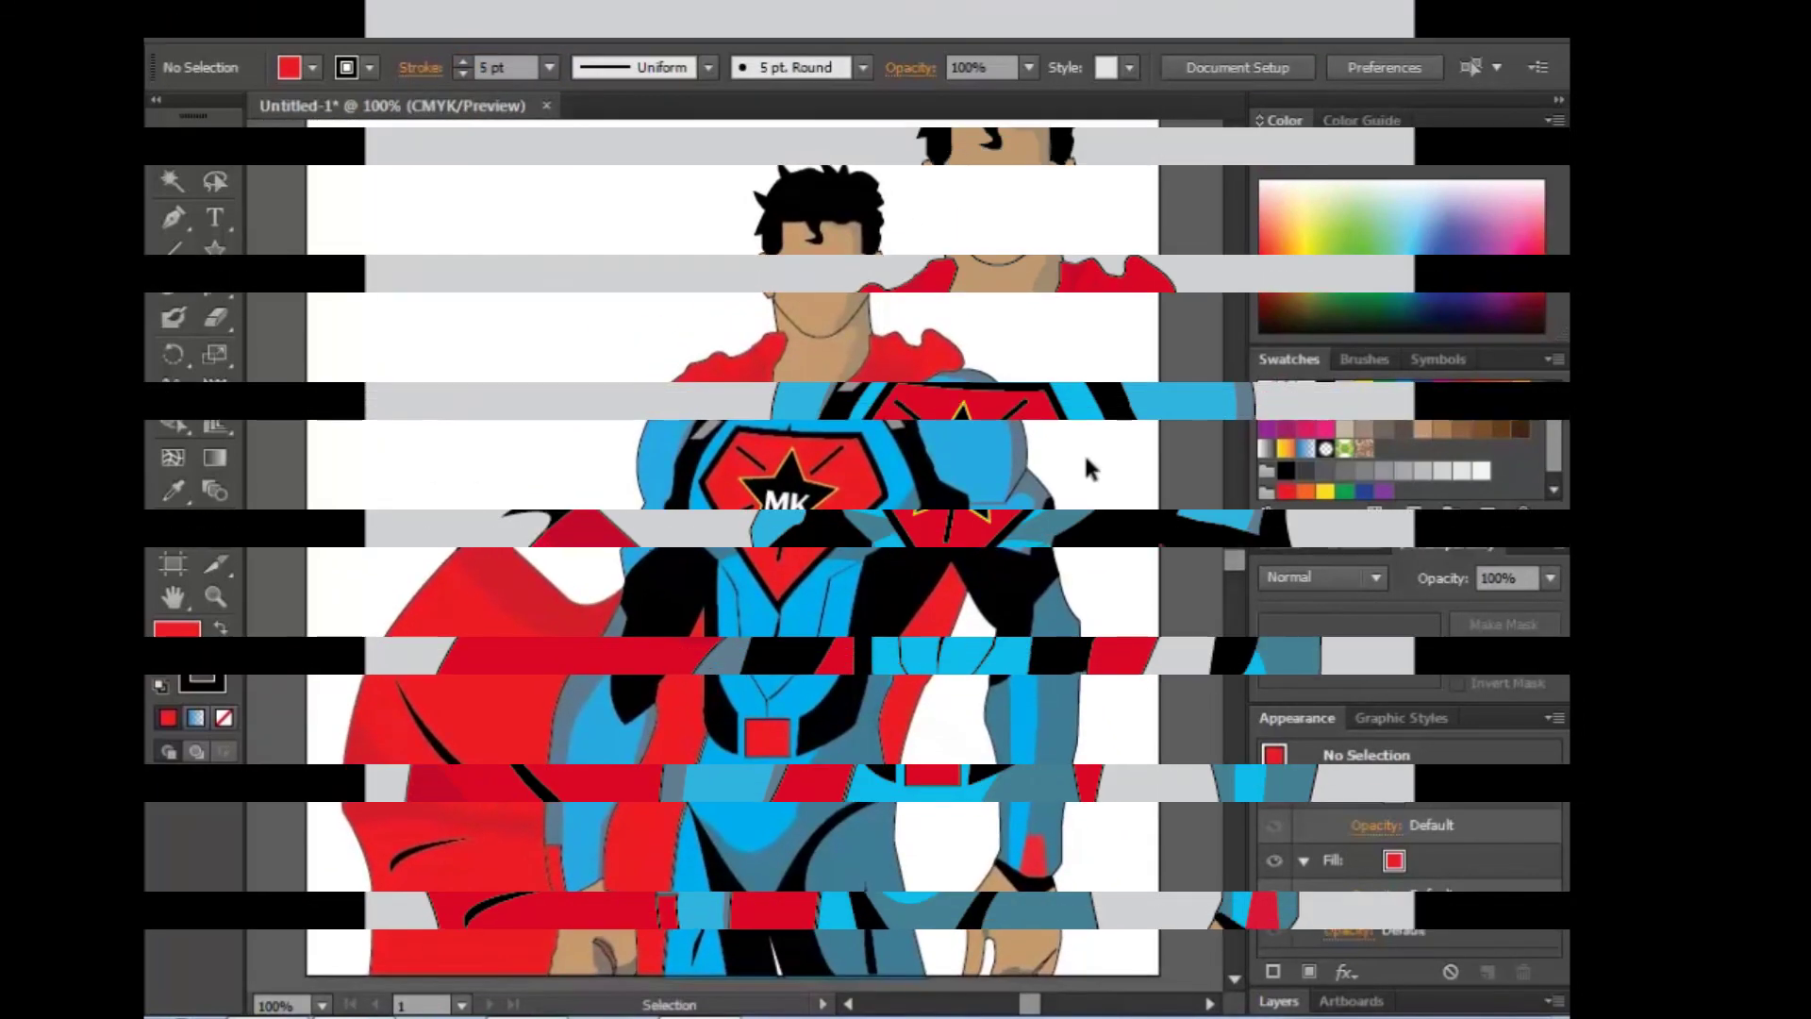